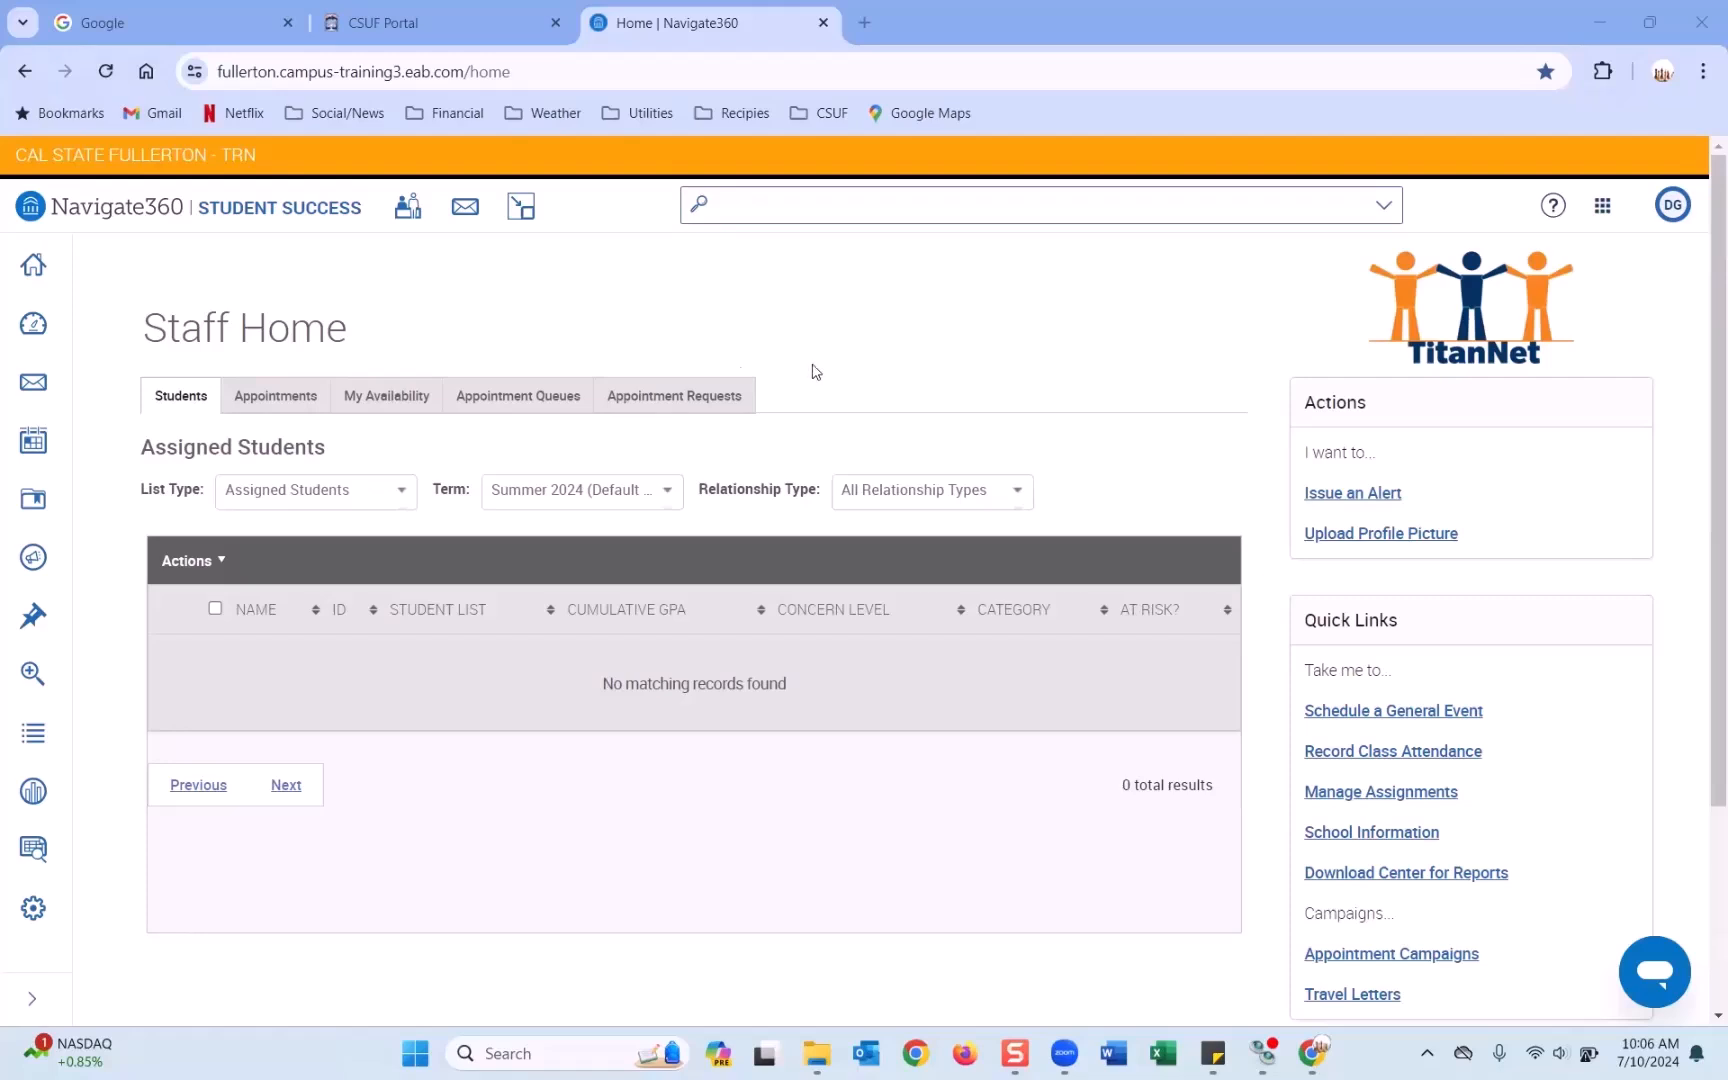
Show the My Availability tab on Staff Home and review the existing Available Times table.
{"action": "left_click", "coordinate": [540, 69]}
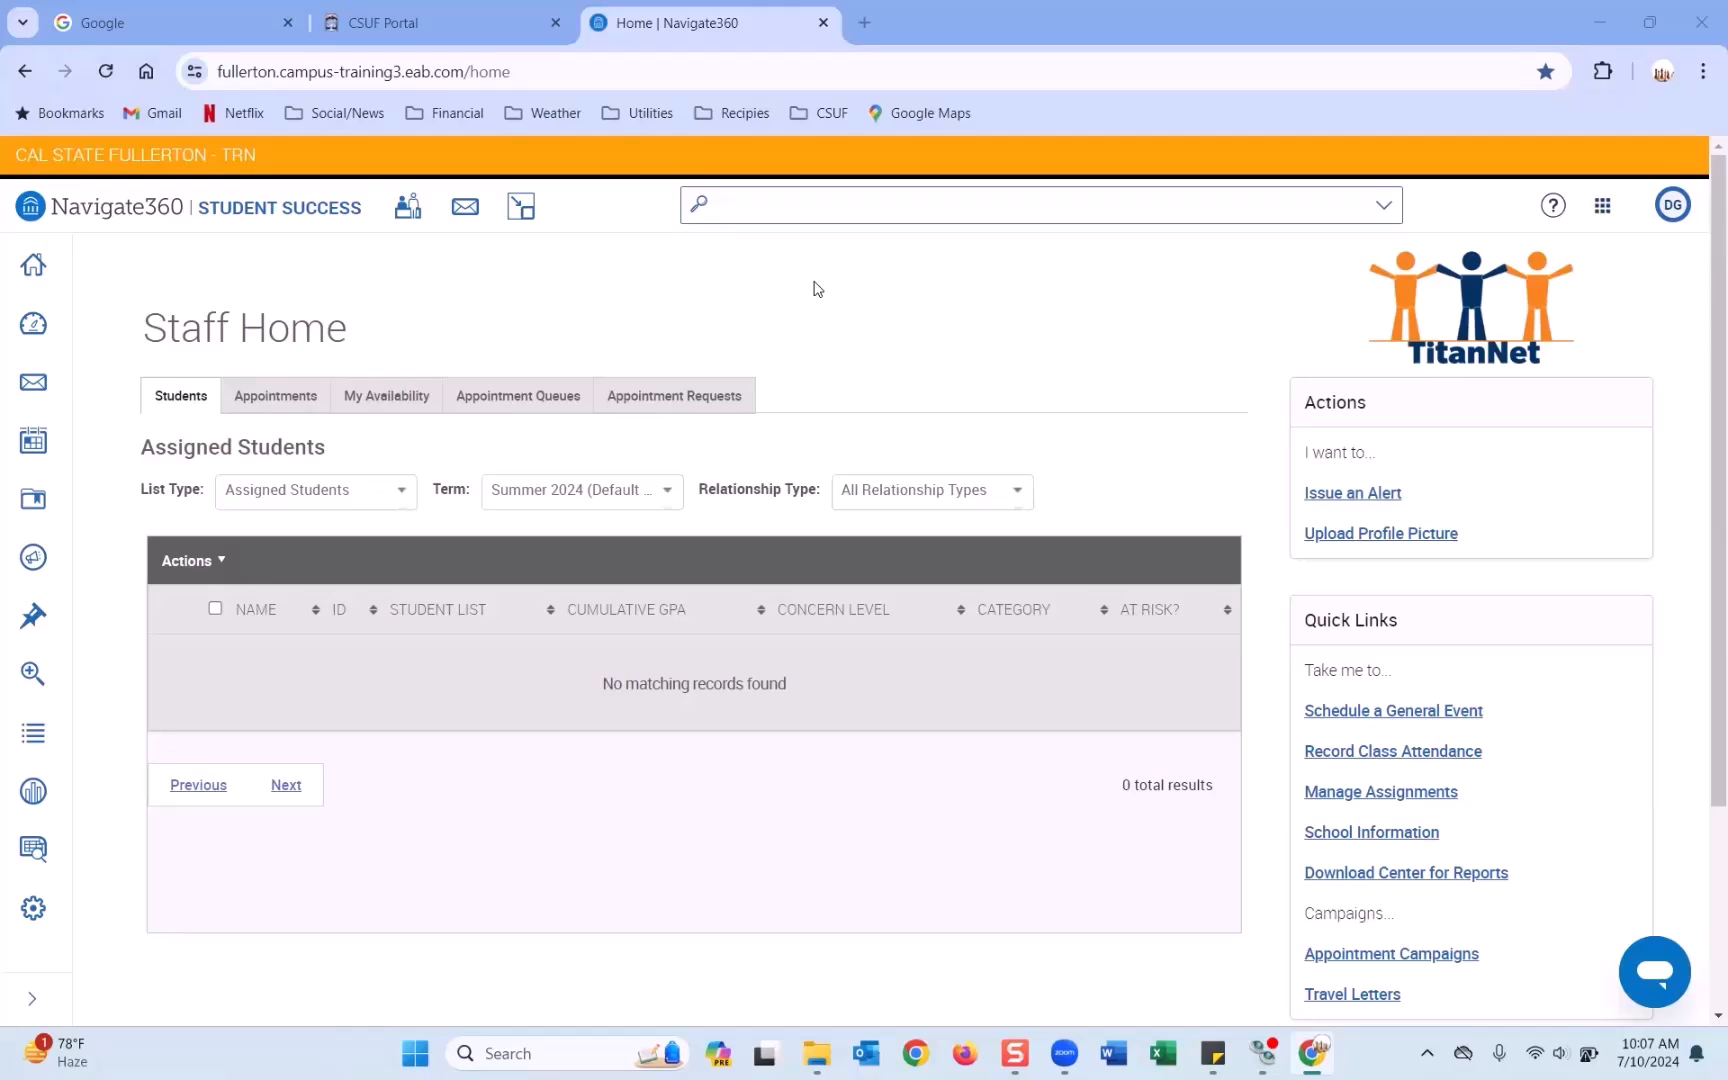
{"action": "left_click", "coordinate": [387, 401]}
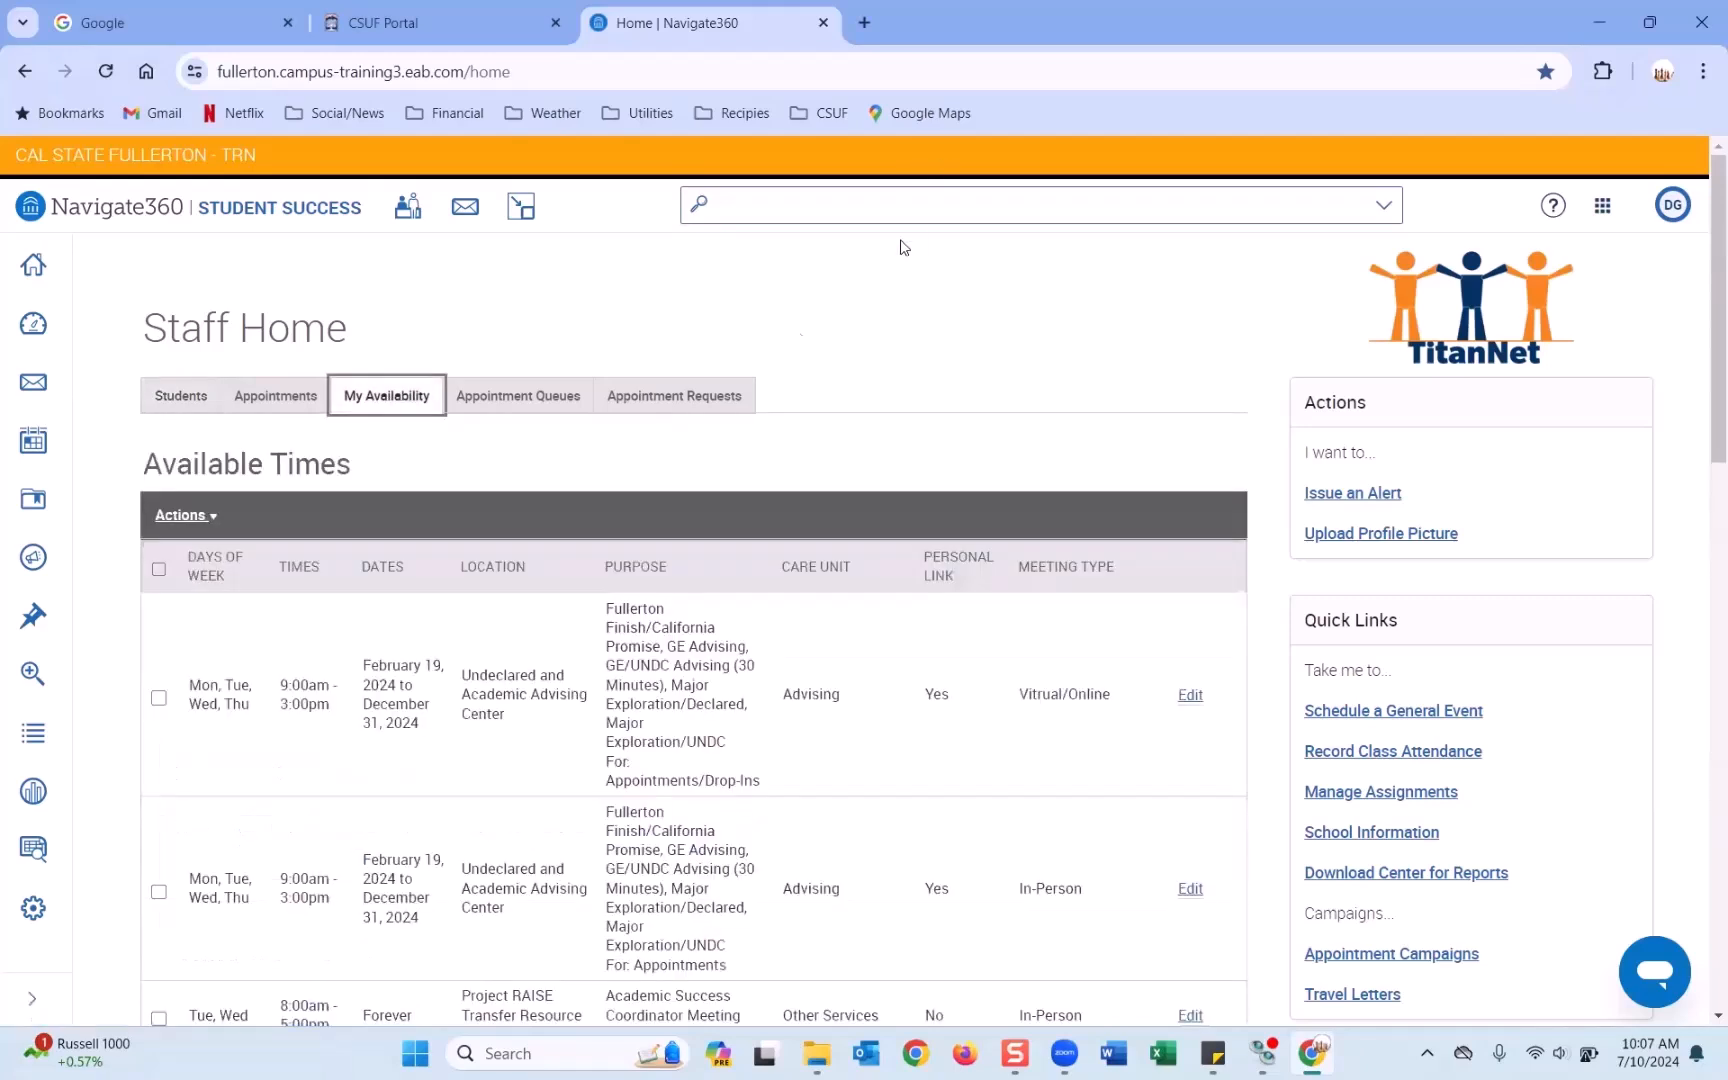
{"action": "scroll", "coordinate": [876, 350], "scroll_direction": "down", "scroll_amount": 3}
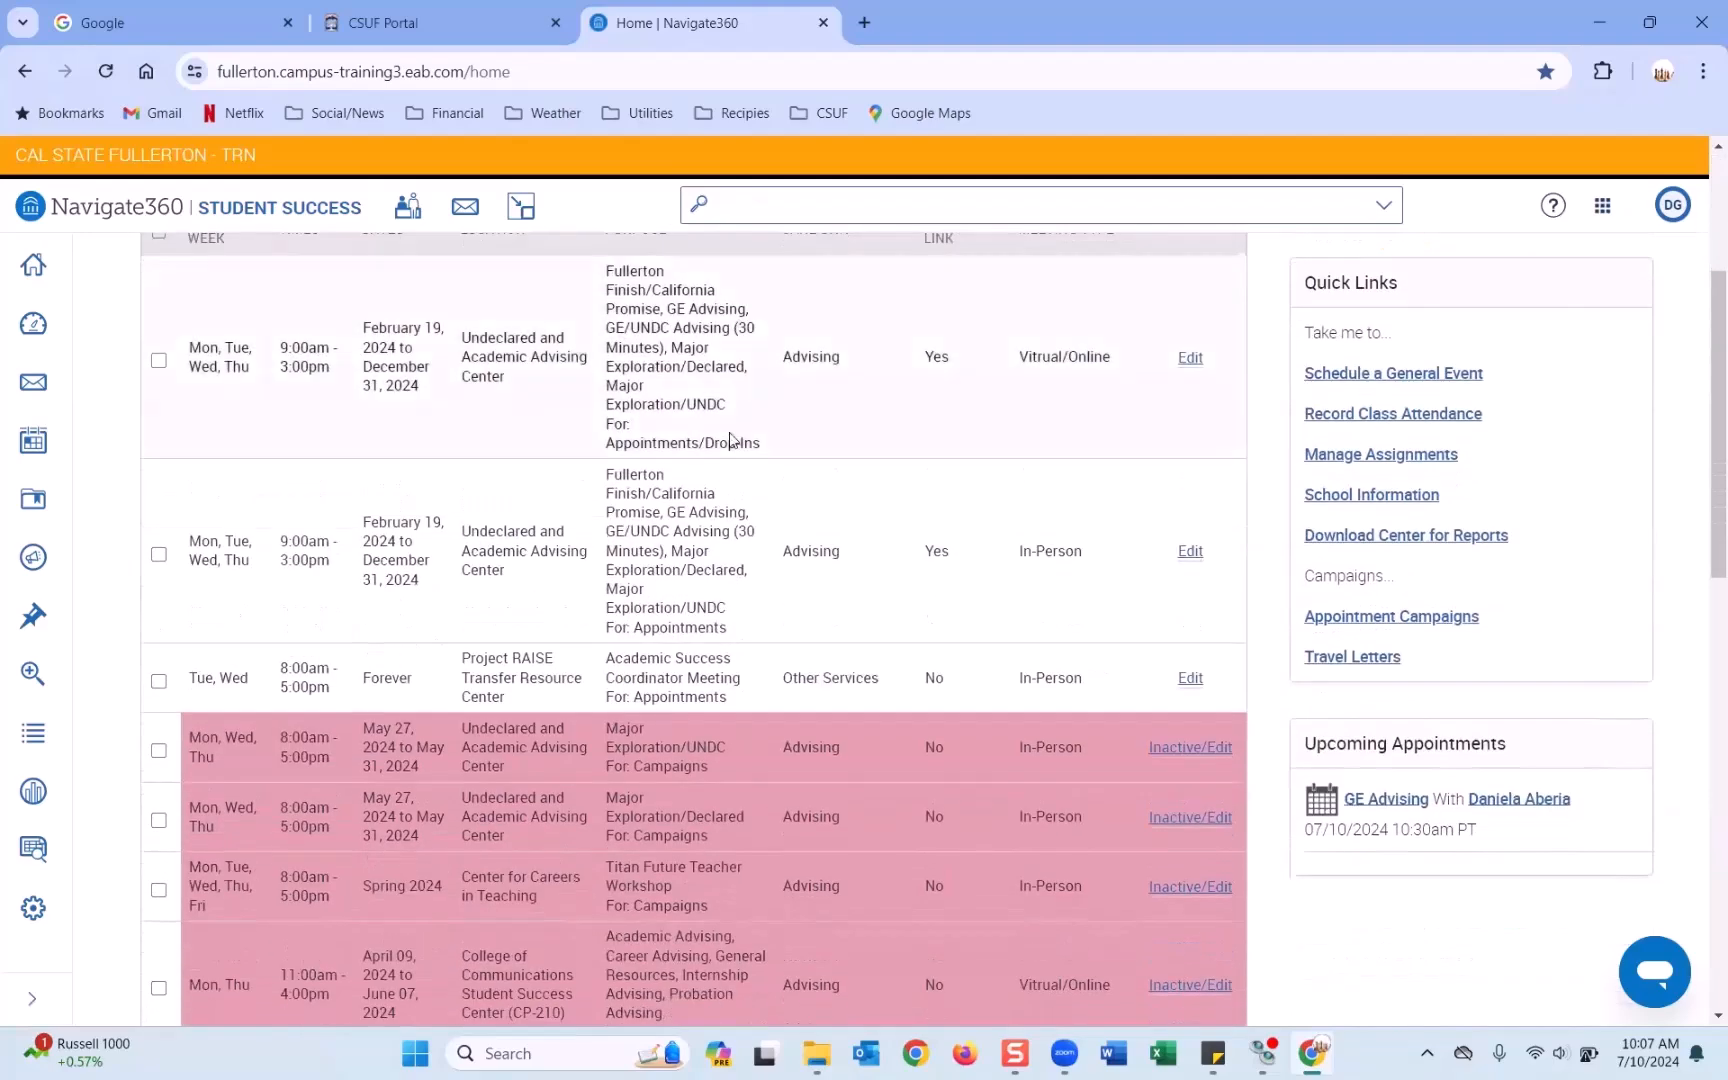
{"action": "scroll", "coordinate": [729, 431], "scroll_direction": "up", "scroll_amount": 1}
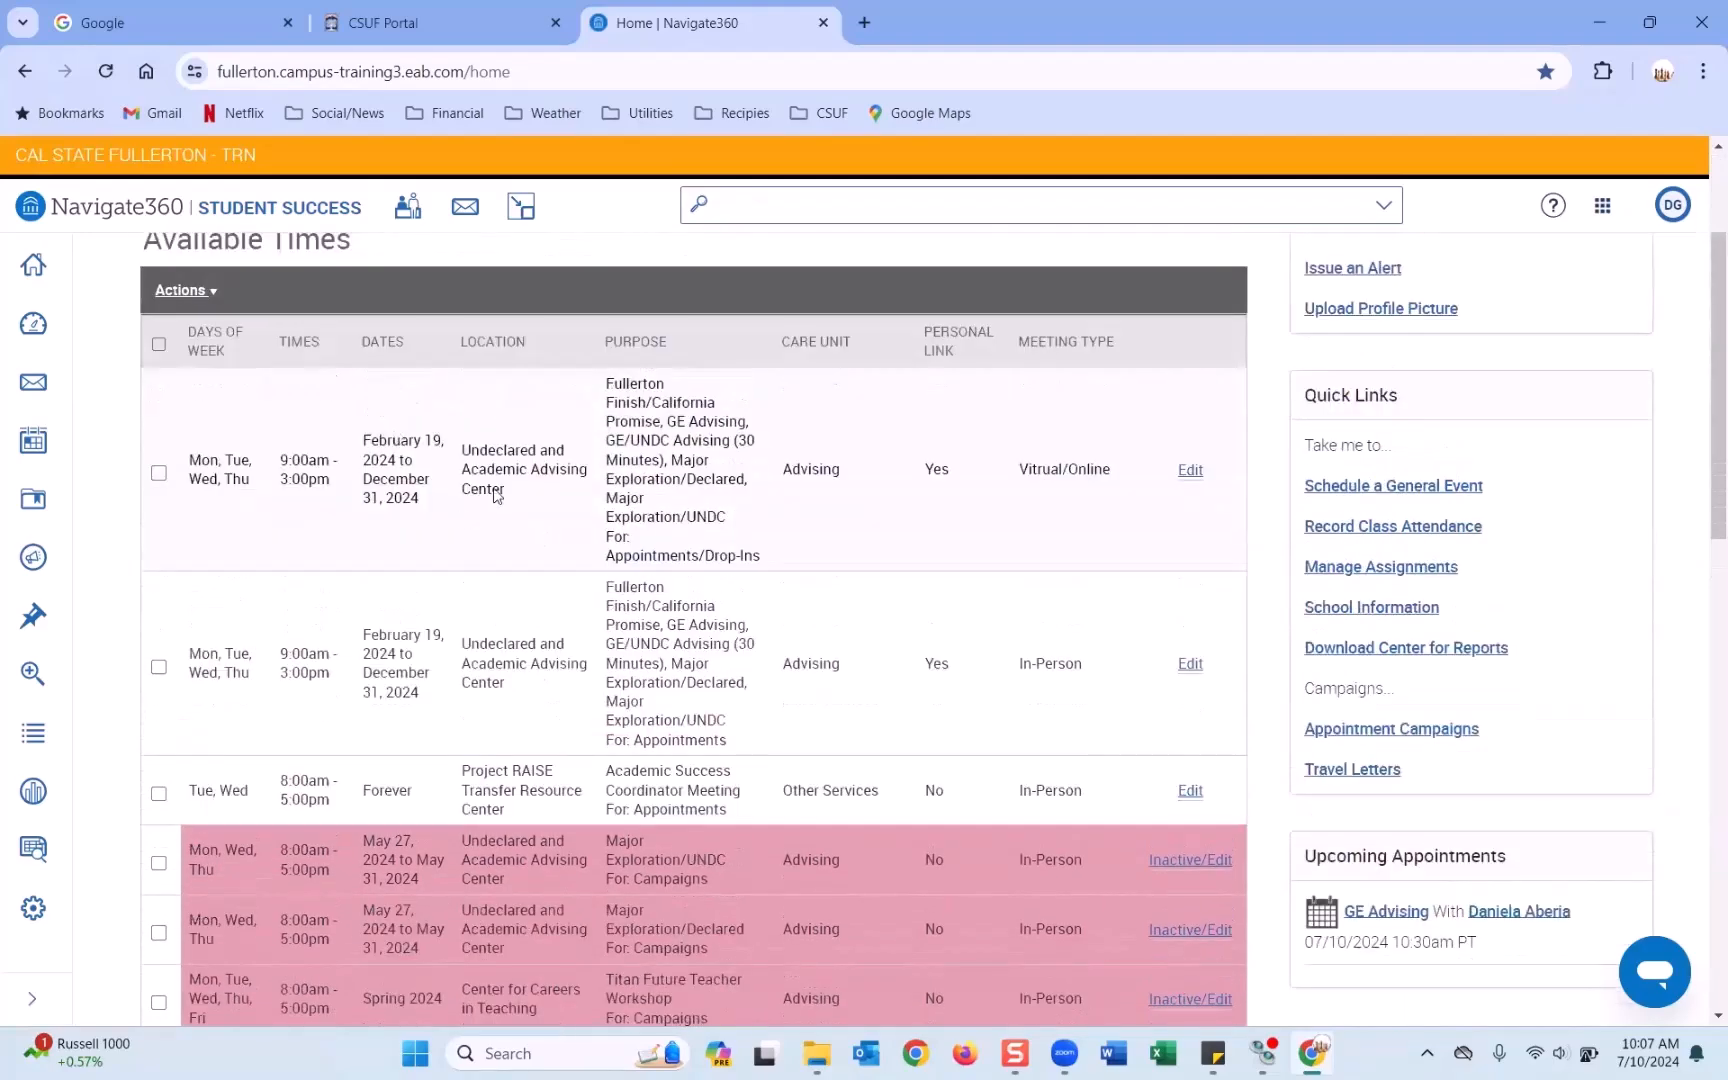
{"action": "scroll", "coordinate": [540, 656], "scroll_direction": "up", "scroll_amount": 2}
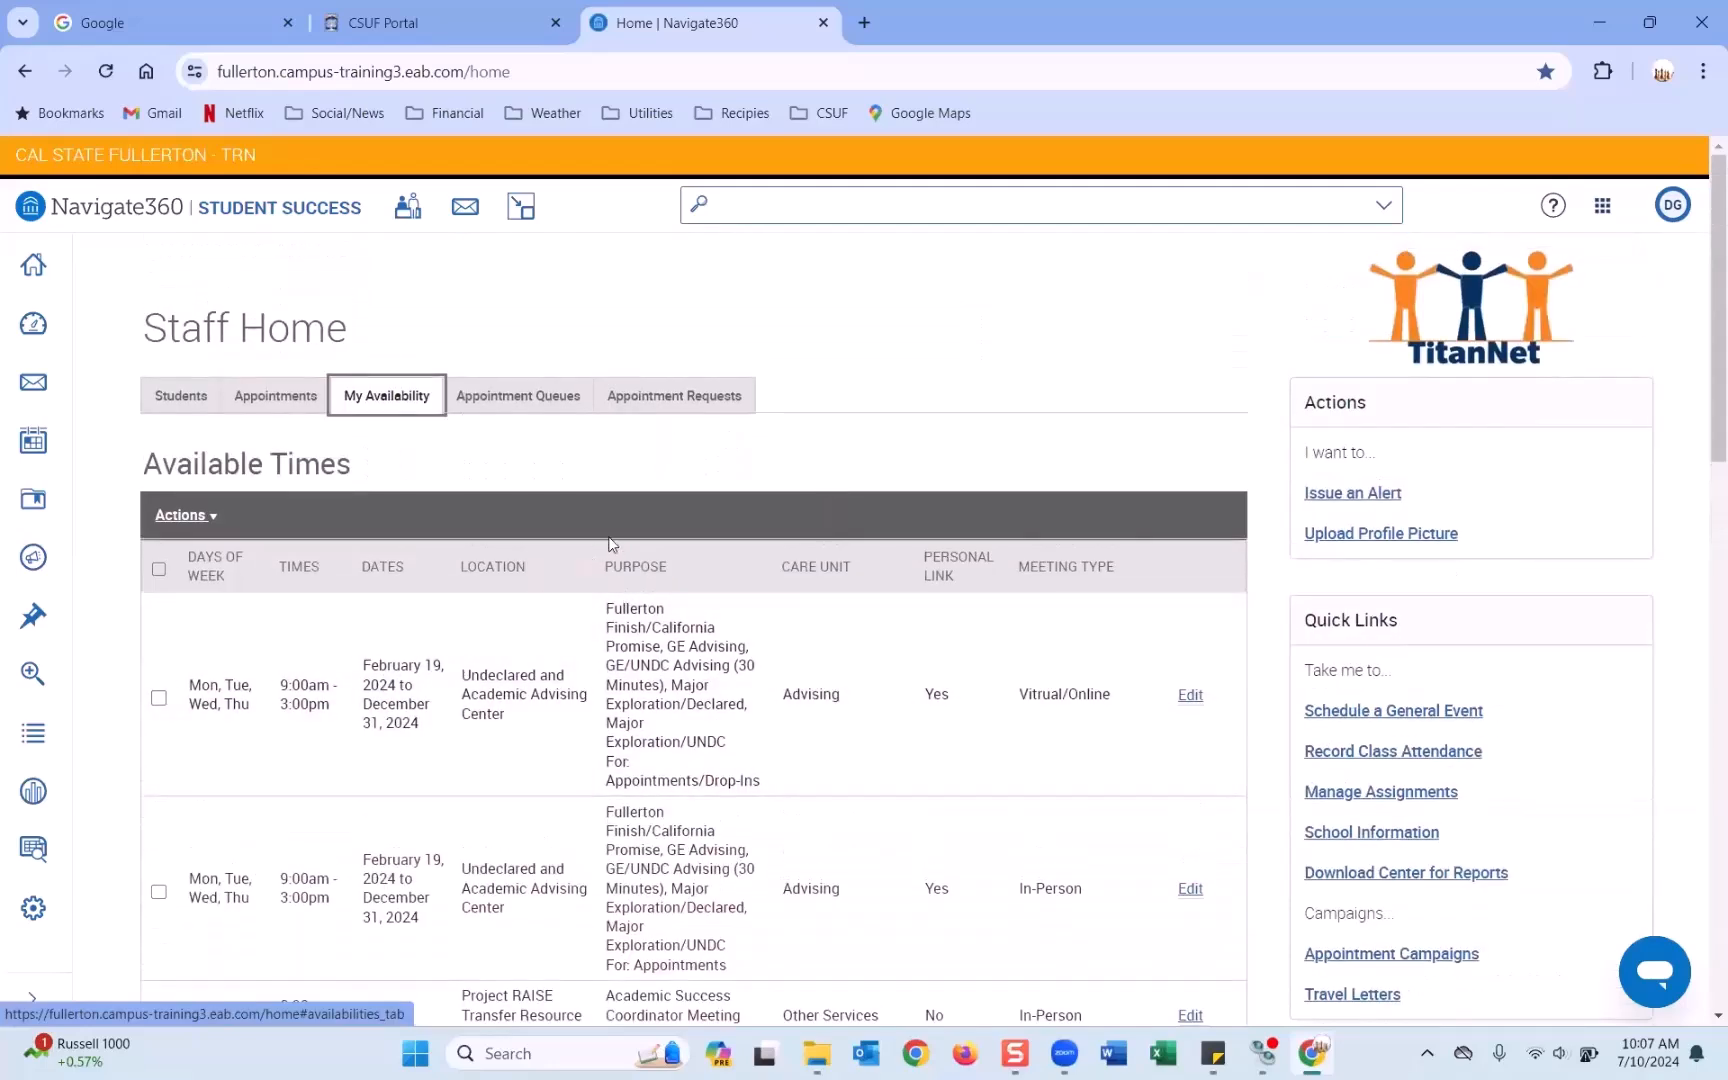
{"action": "scroll", "coordinate": [601, 538], "scroll_direction": "down", "scroll_amount": 1}
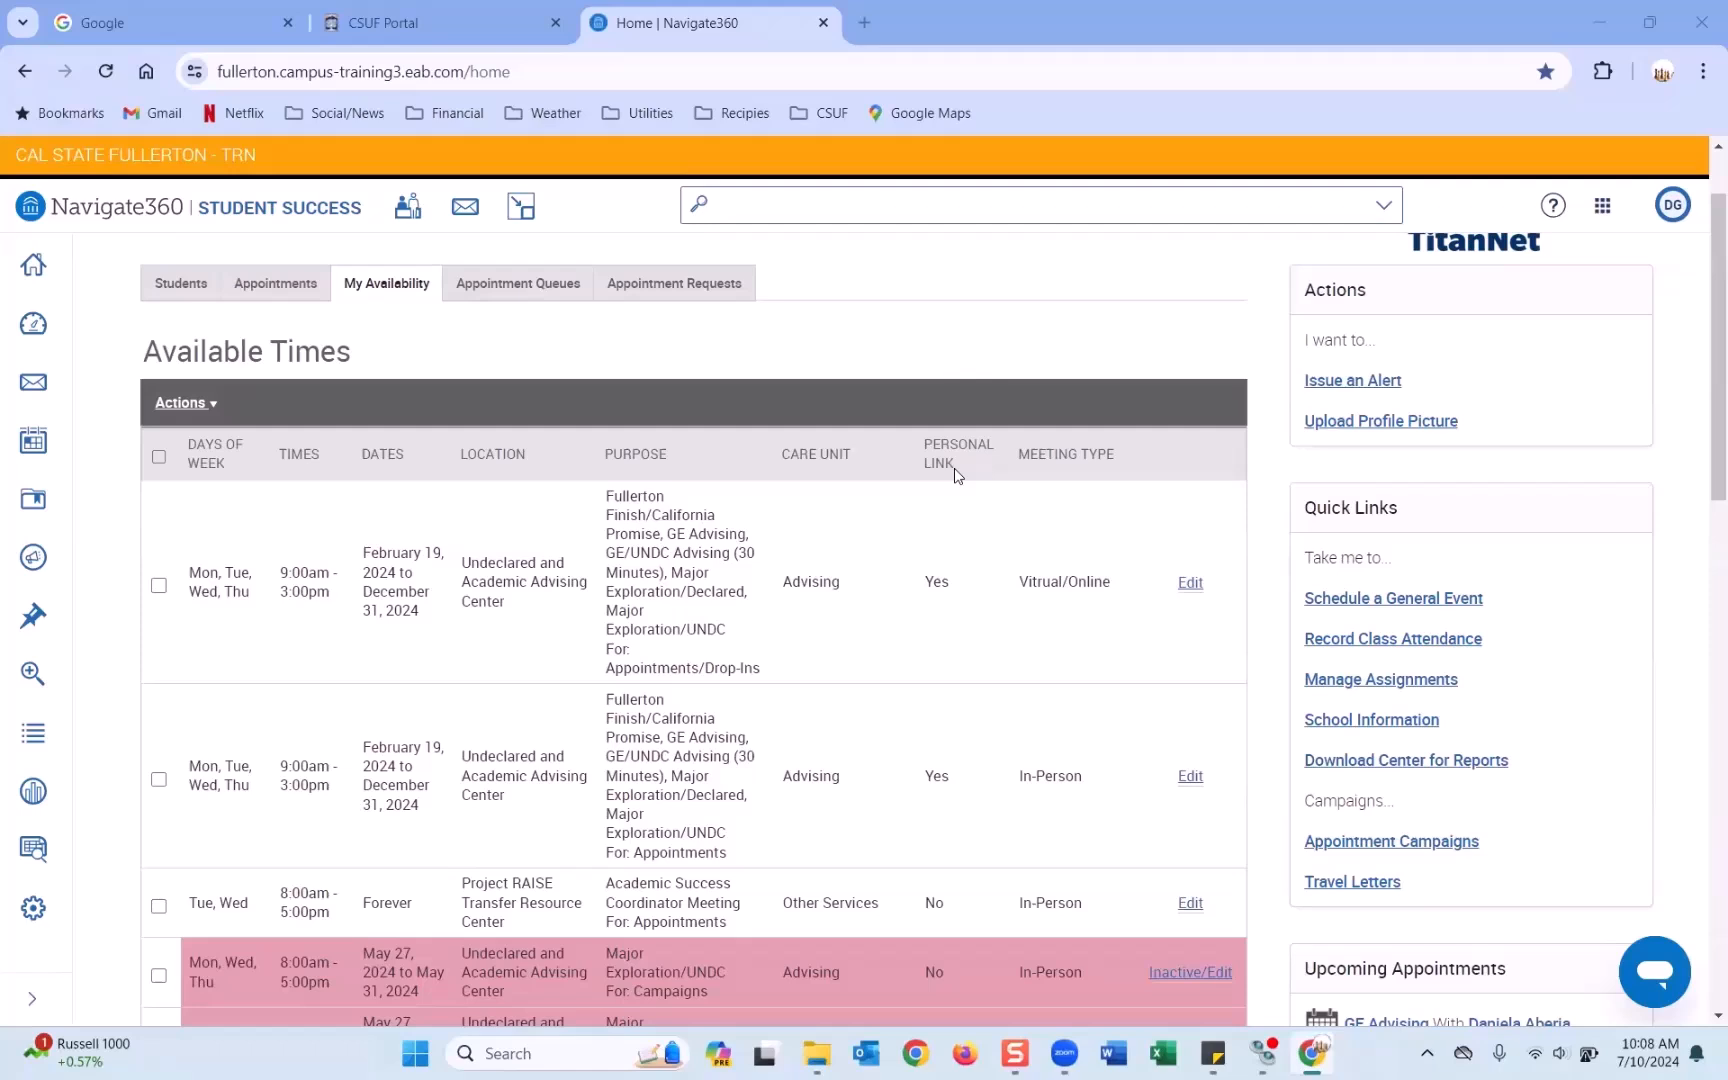
Start a new Add Time availability entry with Monday, Tuesday and Thursday selected.
{"action": "left_click", "coordinate": [207, 406]}
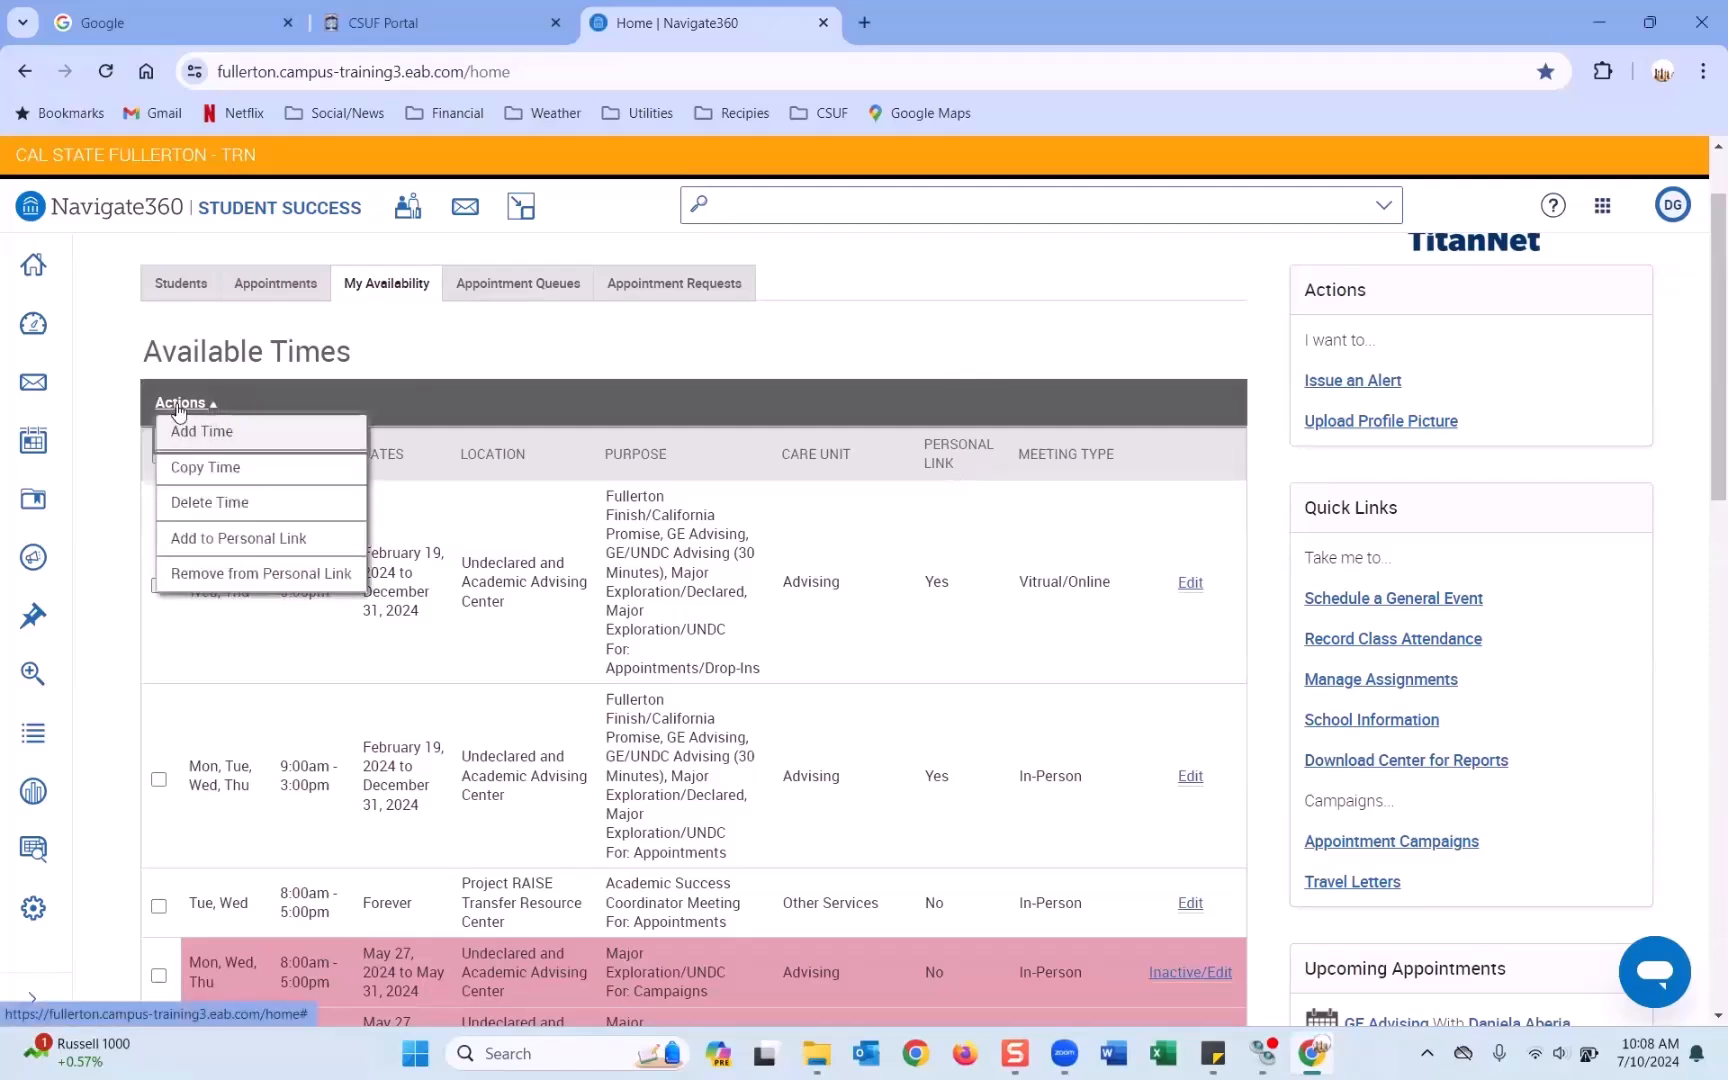
{"action": "left_click", "coordinate": [180, 405]}
{"action": "left_click", "coordinate": [180, 405]}
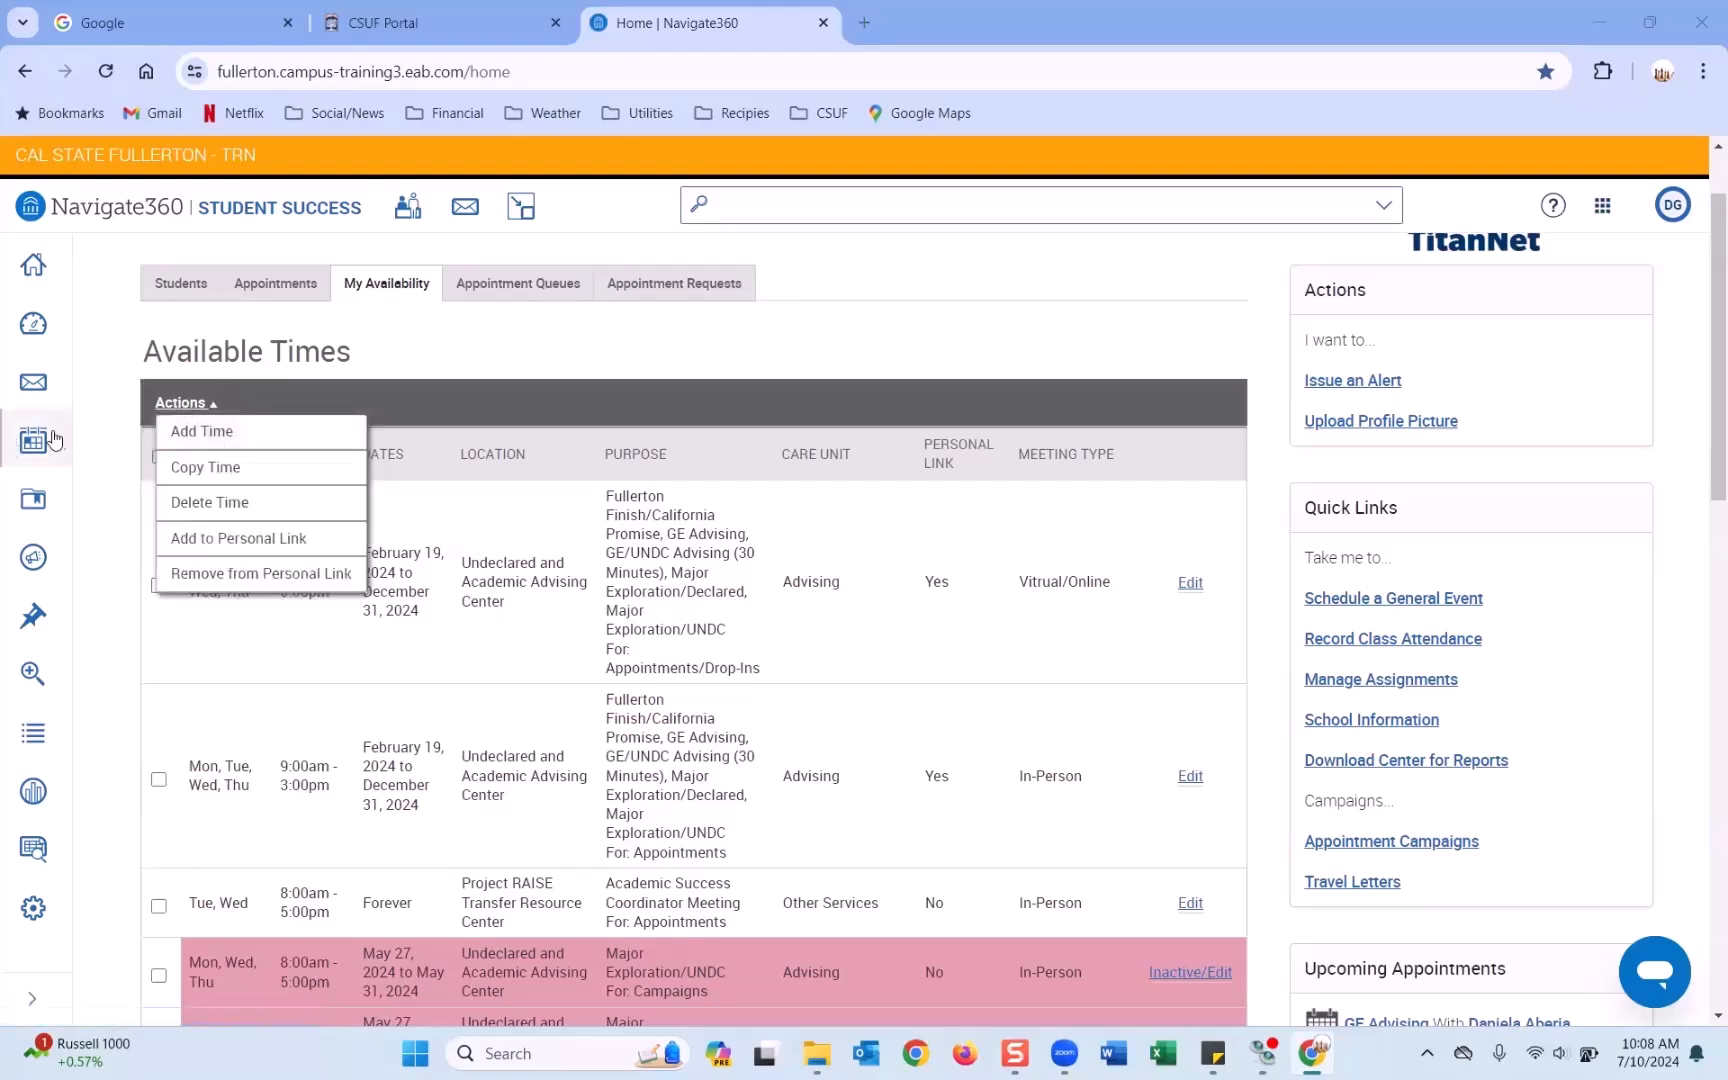
{"action": "left_click", "coordinate": [201, 434]}
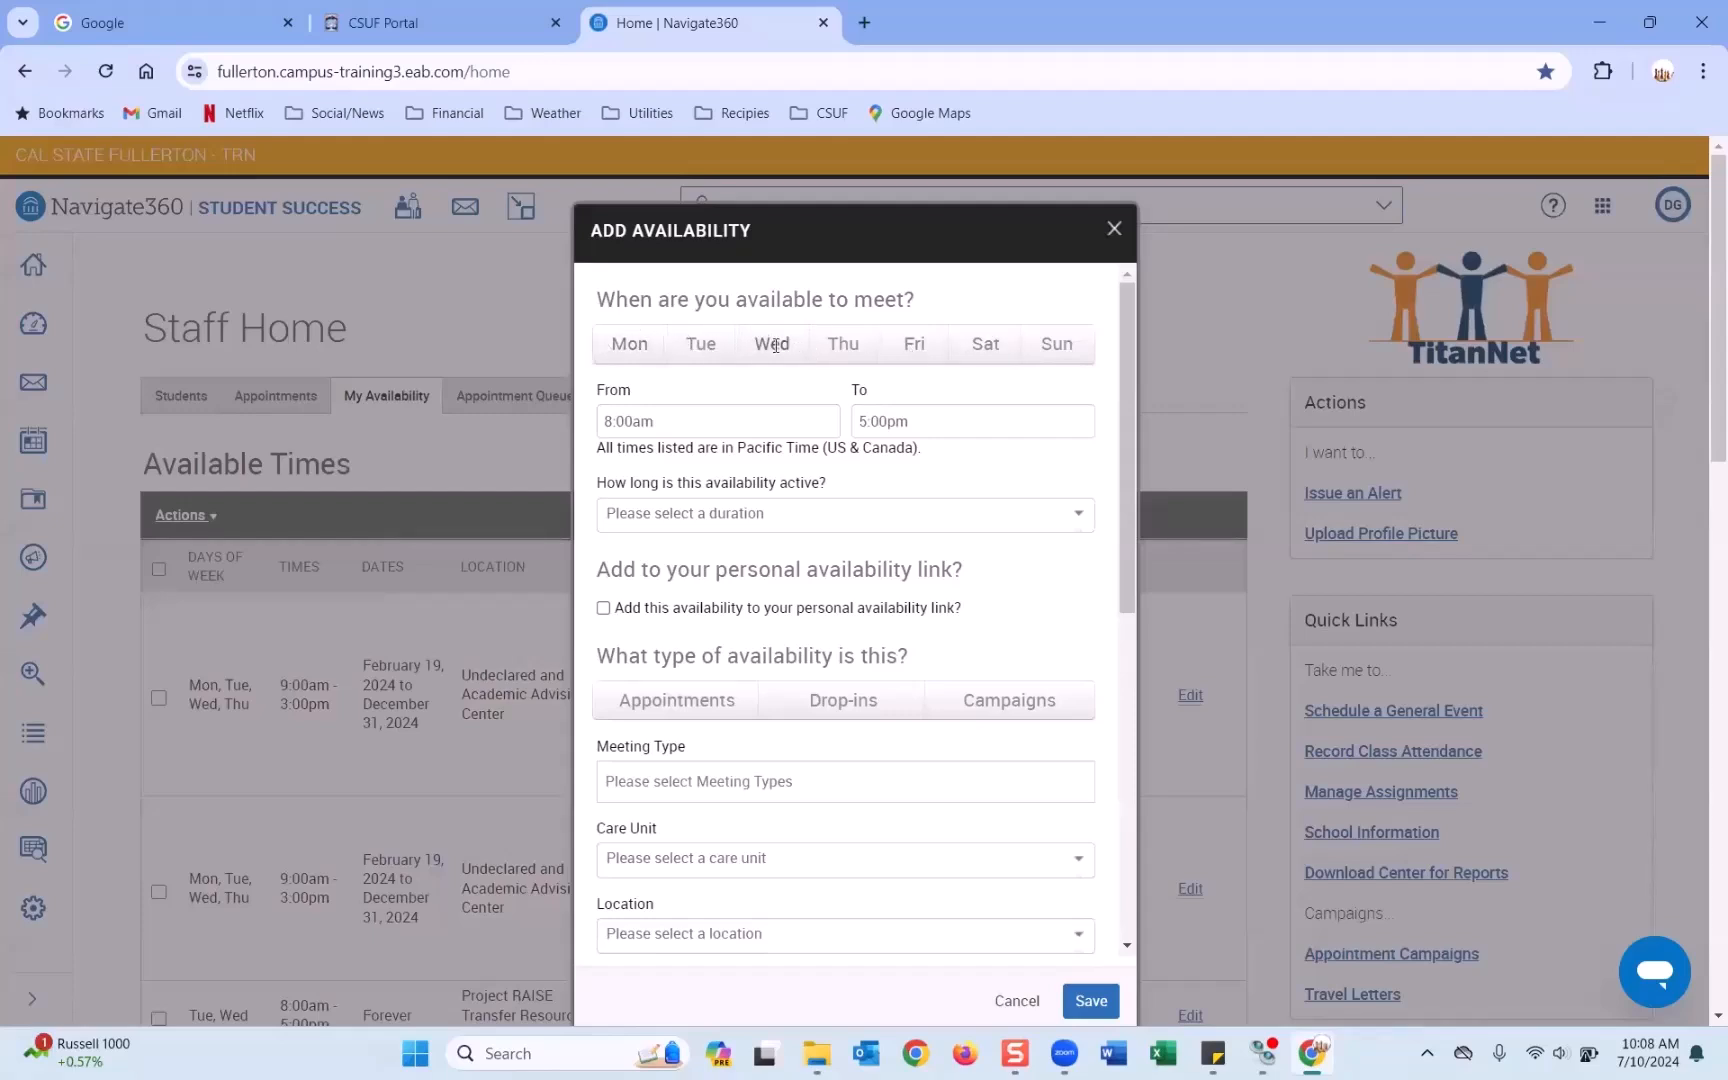
{"action": "left_click", "coordinate": [636, 346]}
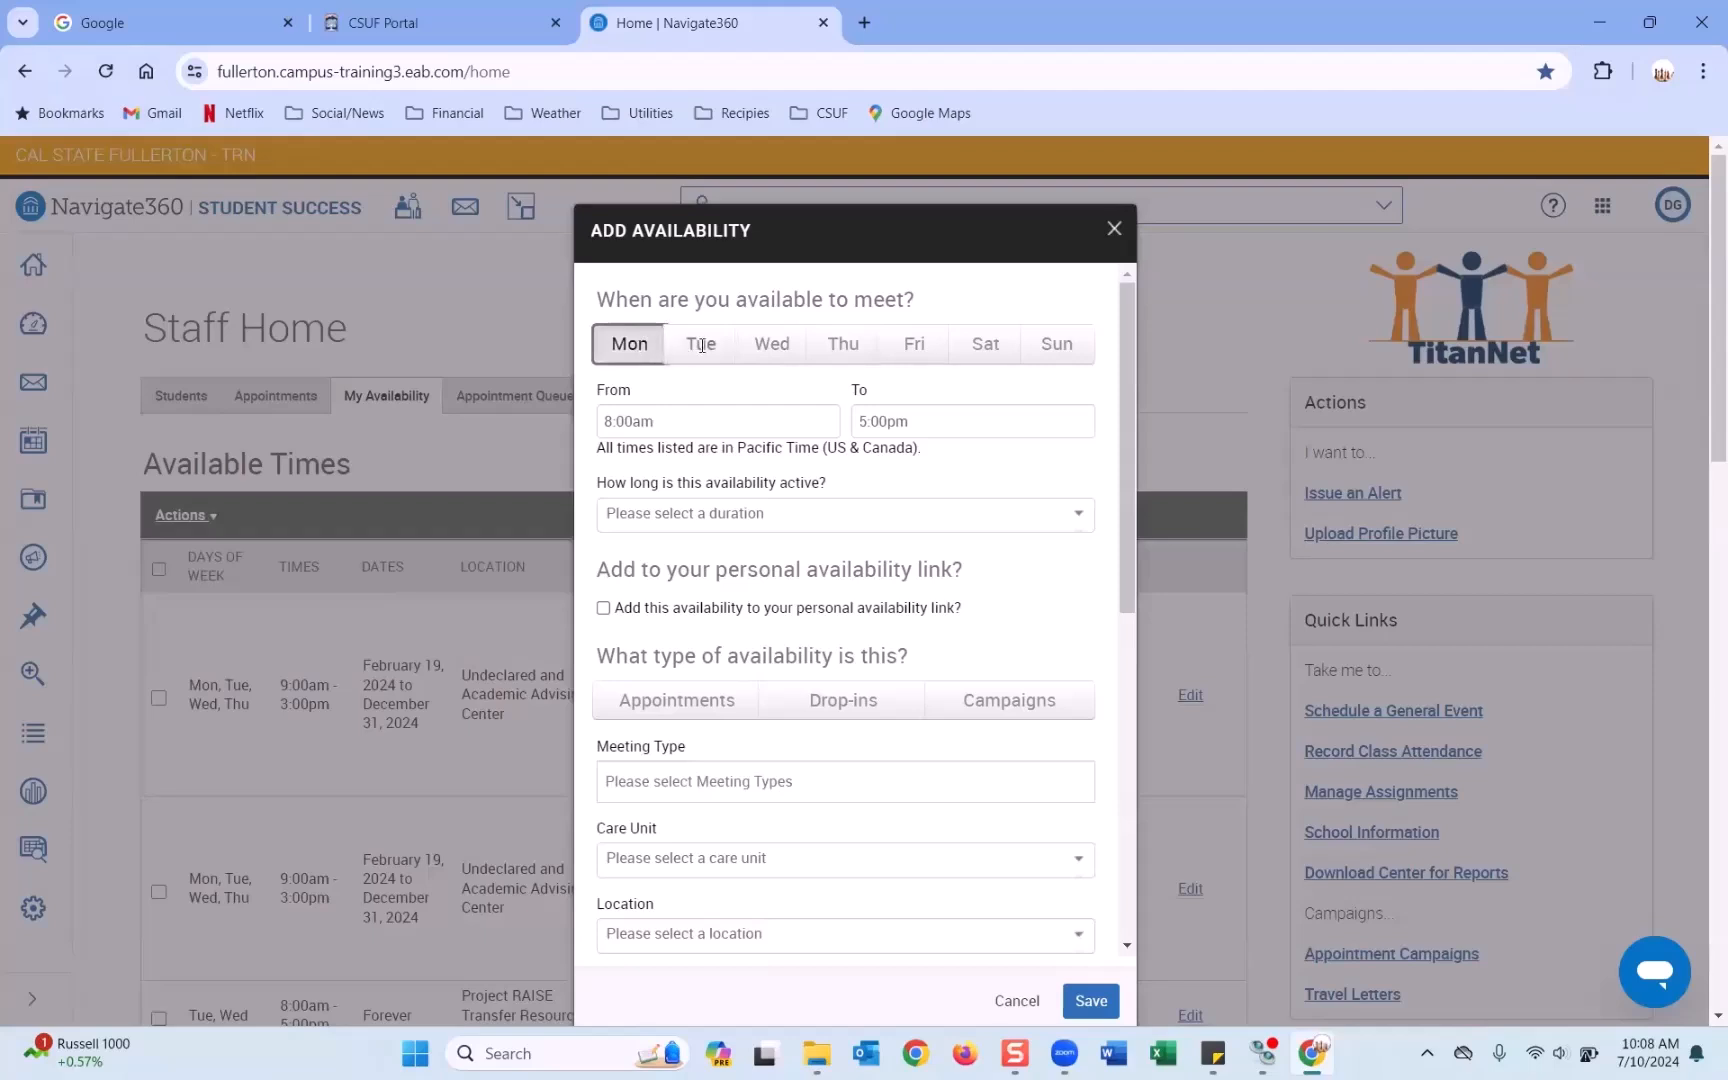
{"action": "left_click", "coordinate": [701, 344]}
{"action": "left_click", "coordinate": [843, 344]}
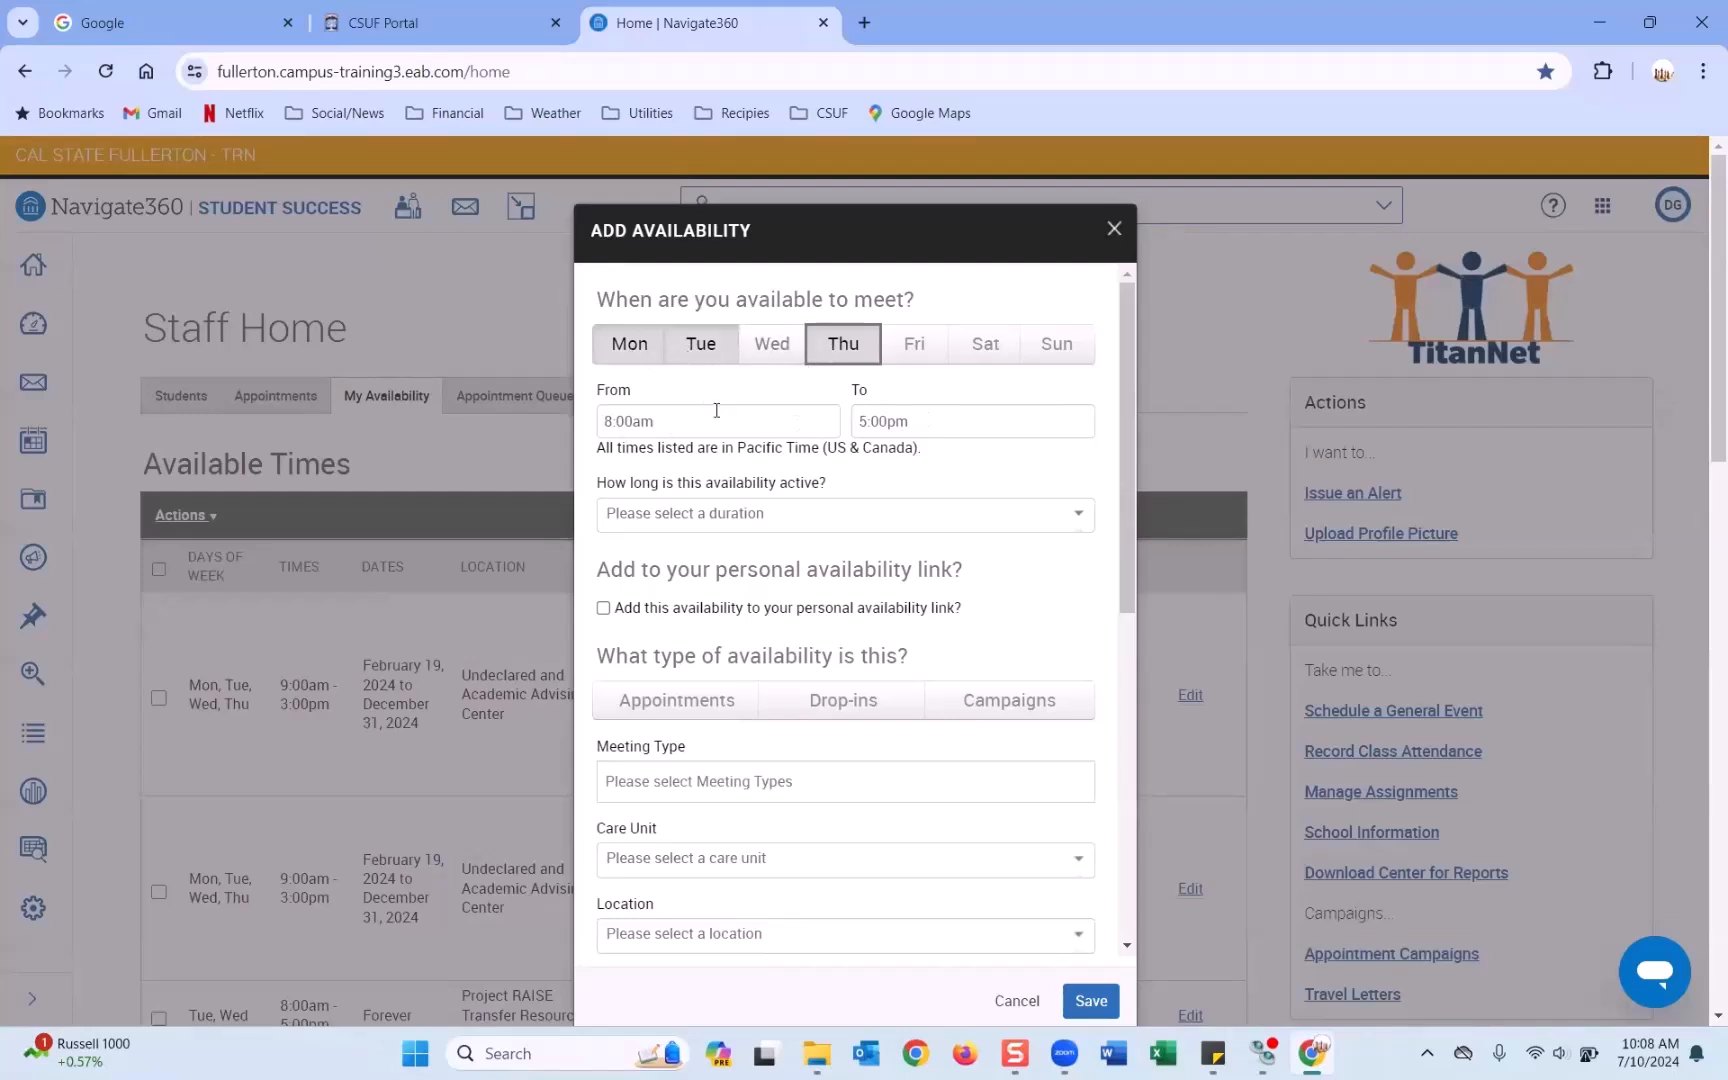
Set the availability hours to 9:00am through 3:00pm.
{"action": "left_click", "coordinate": [682, 421]}
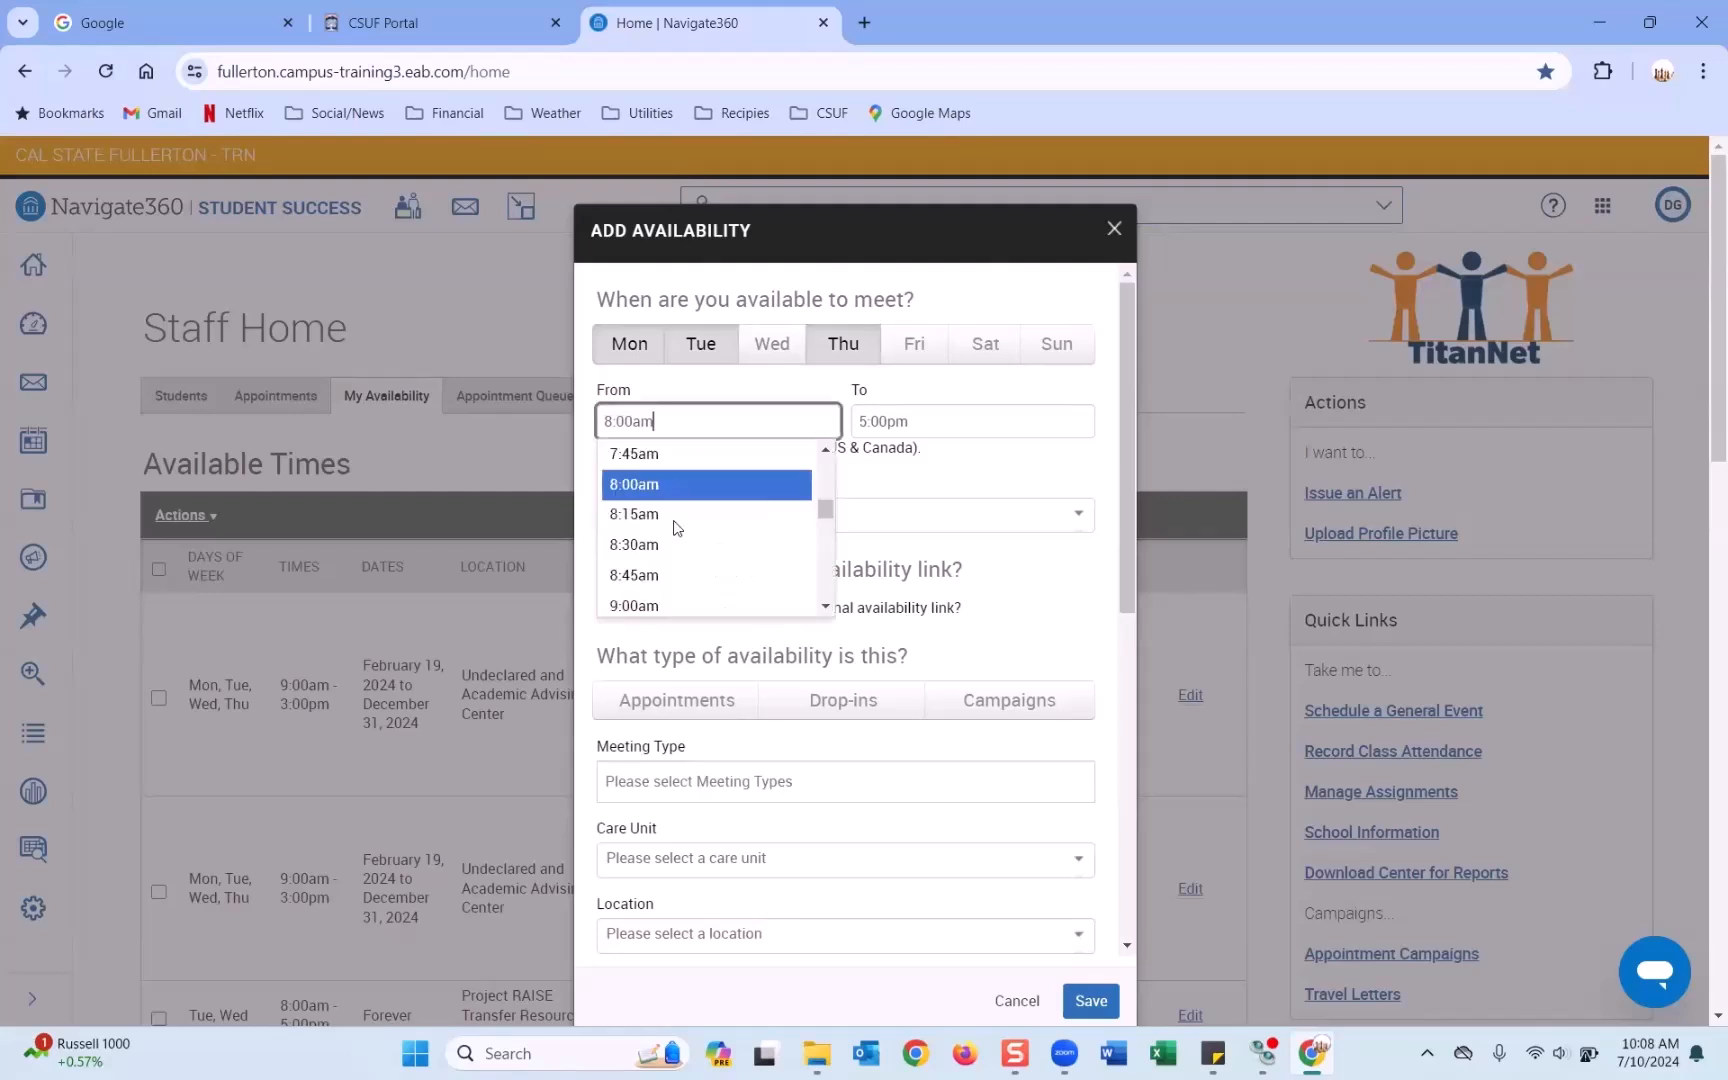
{"action": "left_click", "coordinate": [650, 605]}
{"action": "left_click", "coordinate": [905, 422]}
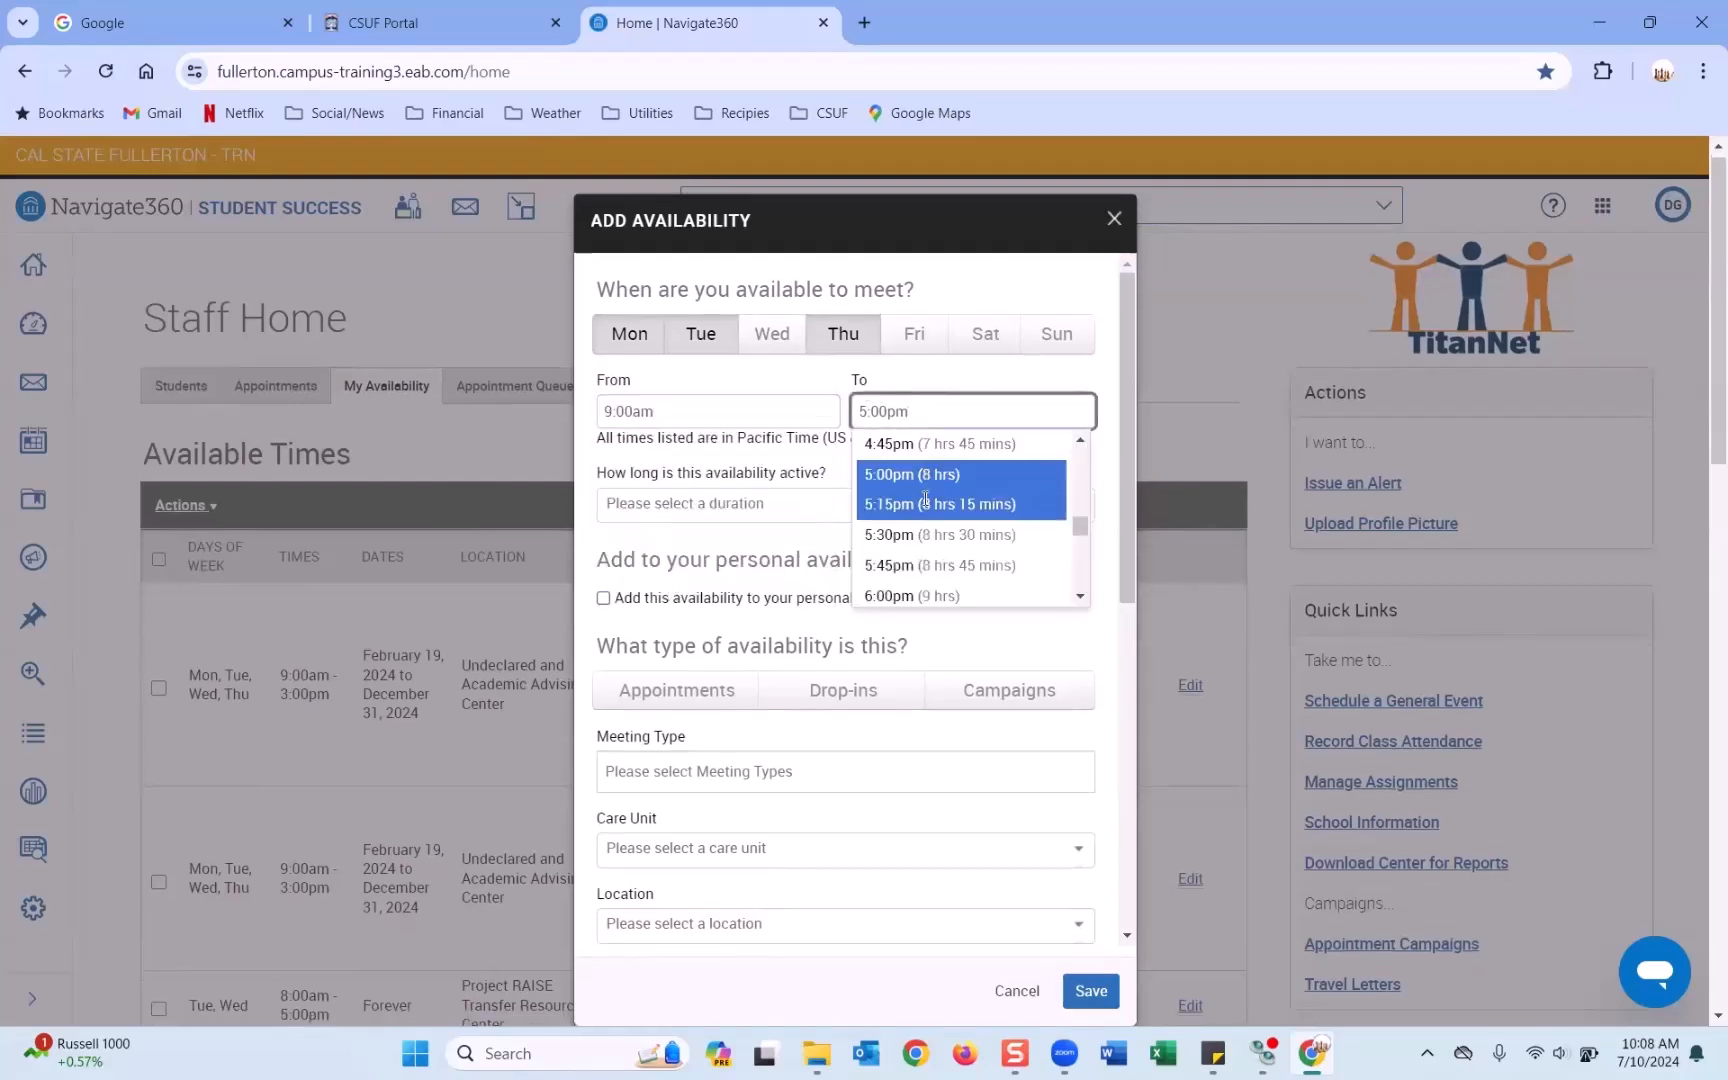
{"action": "scroll", "coordinate": [900, 500], "scroll_direction": "up", "scroll_amount": 3}
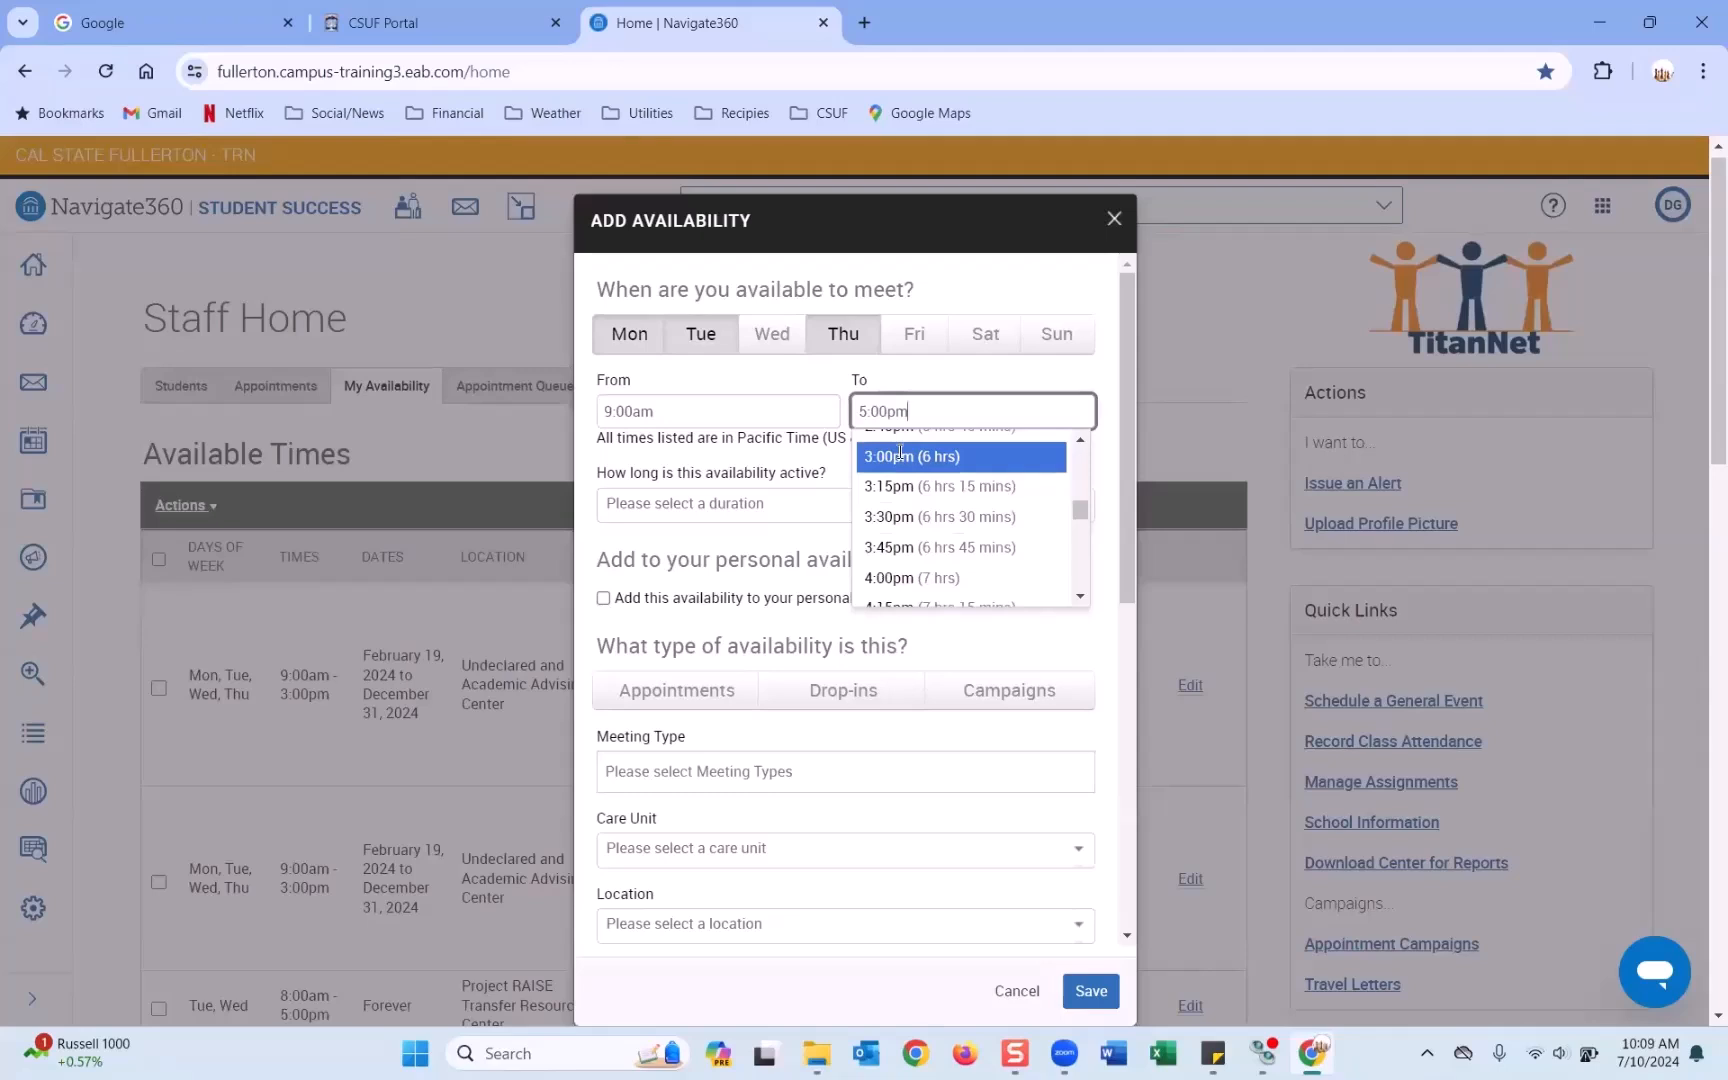
{"action": "left_click", "coordinate": [900, 455]}
{"action": "left_click", "coordinate": [687, 411]}
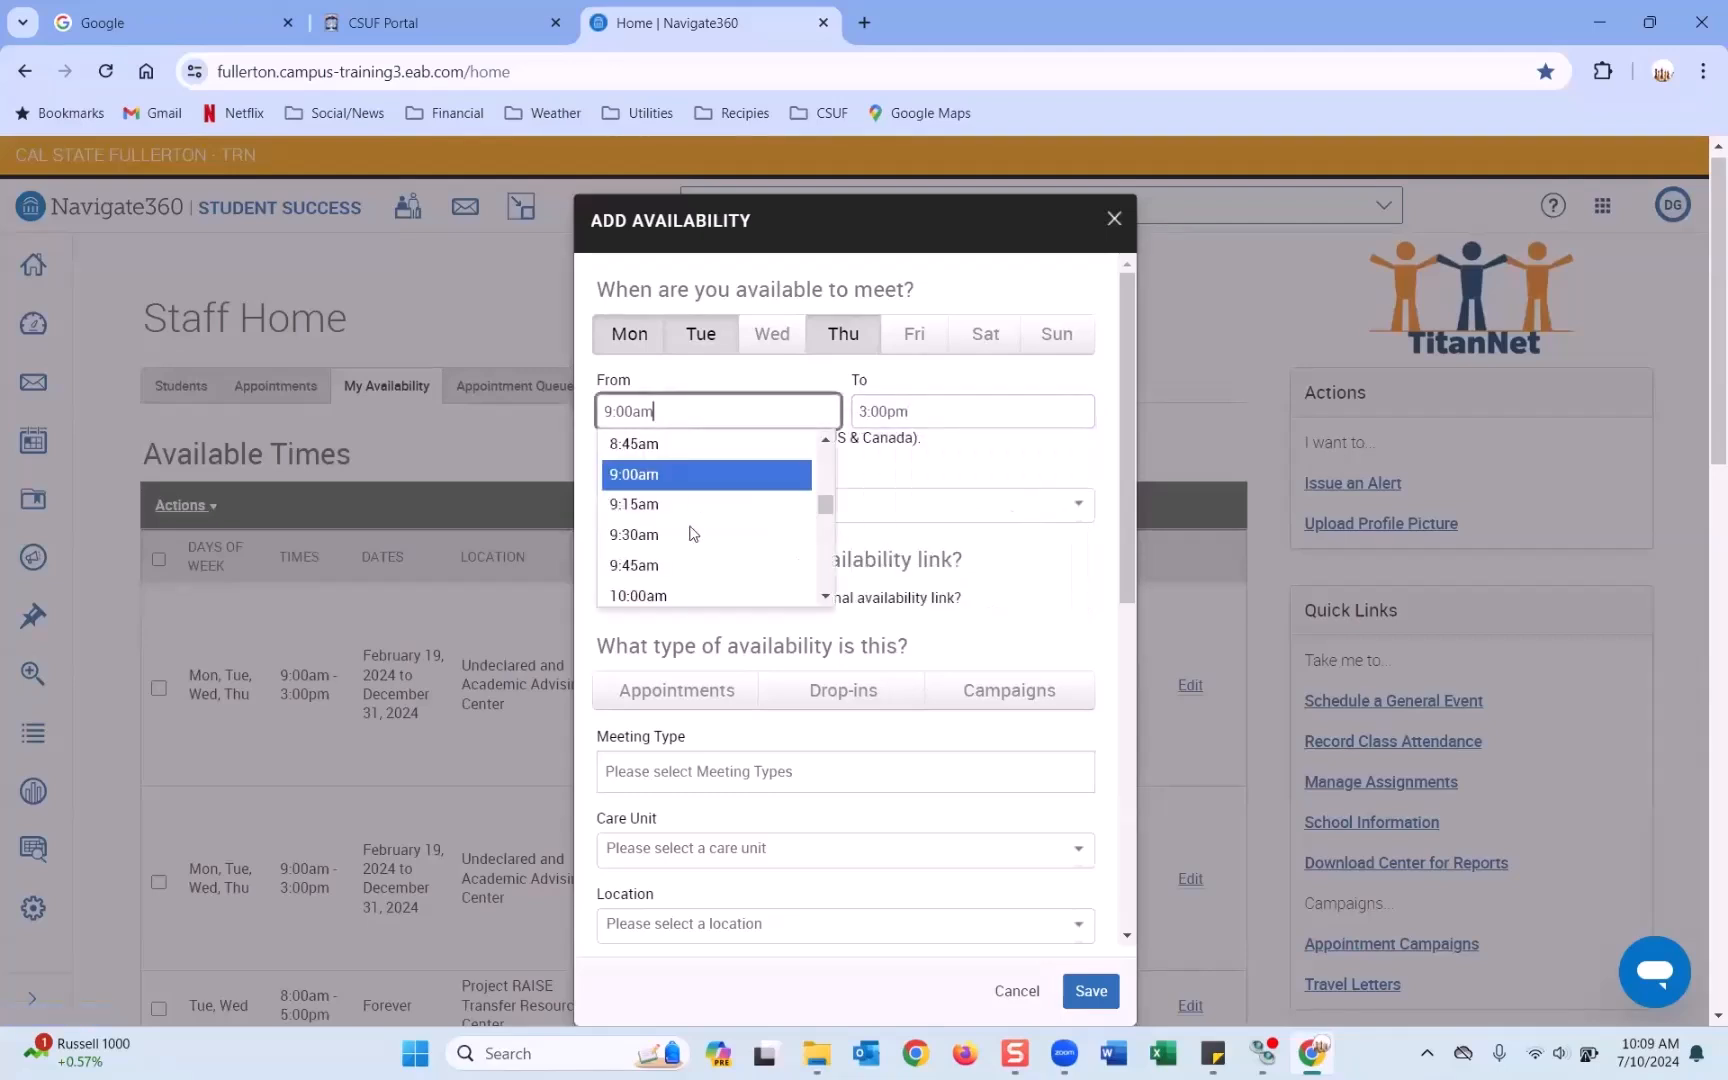
{"action": "scroll", "coordinate": [684, 560], "scroll_direction": "down", "scroll_amount": 2}
{"action": "scroll", "coordinate": [683, 565], "scroll_direction": "down", "scroll_amount": 1}
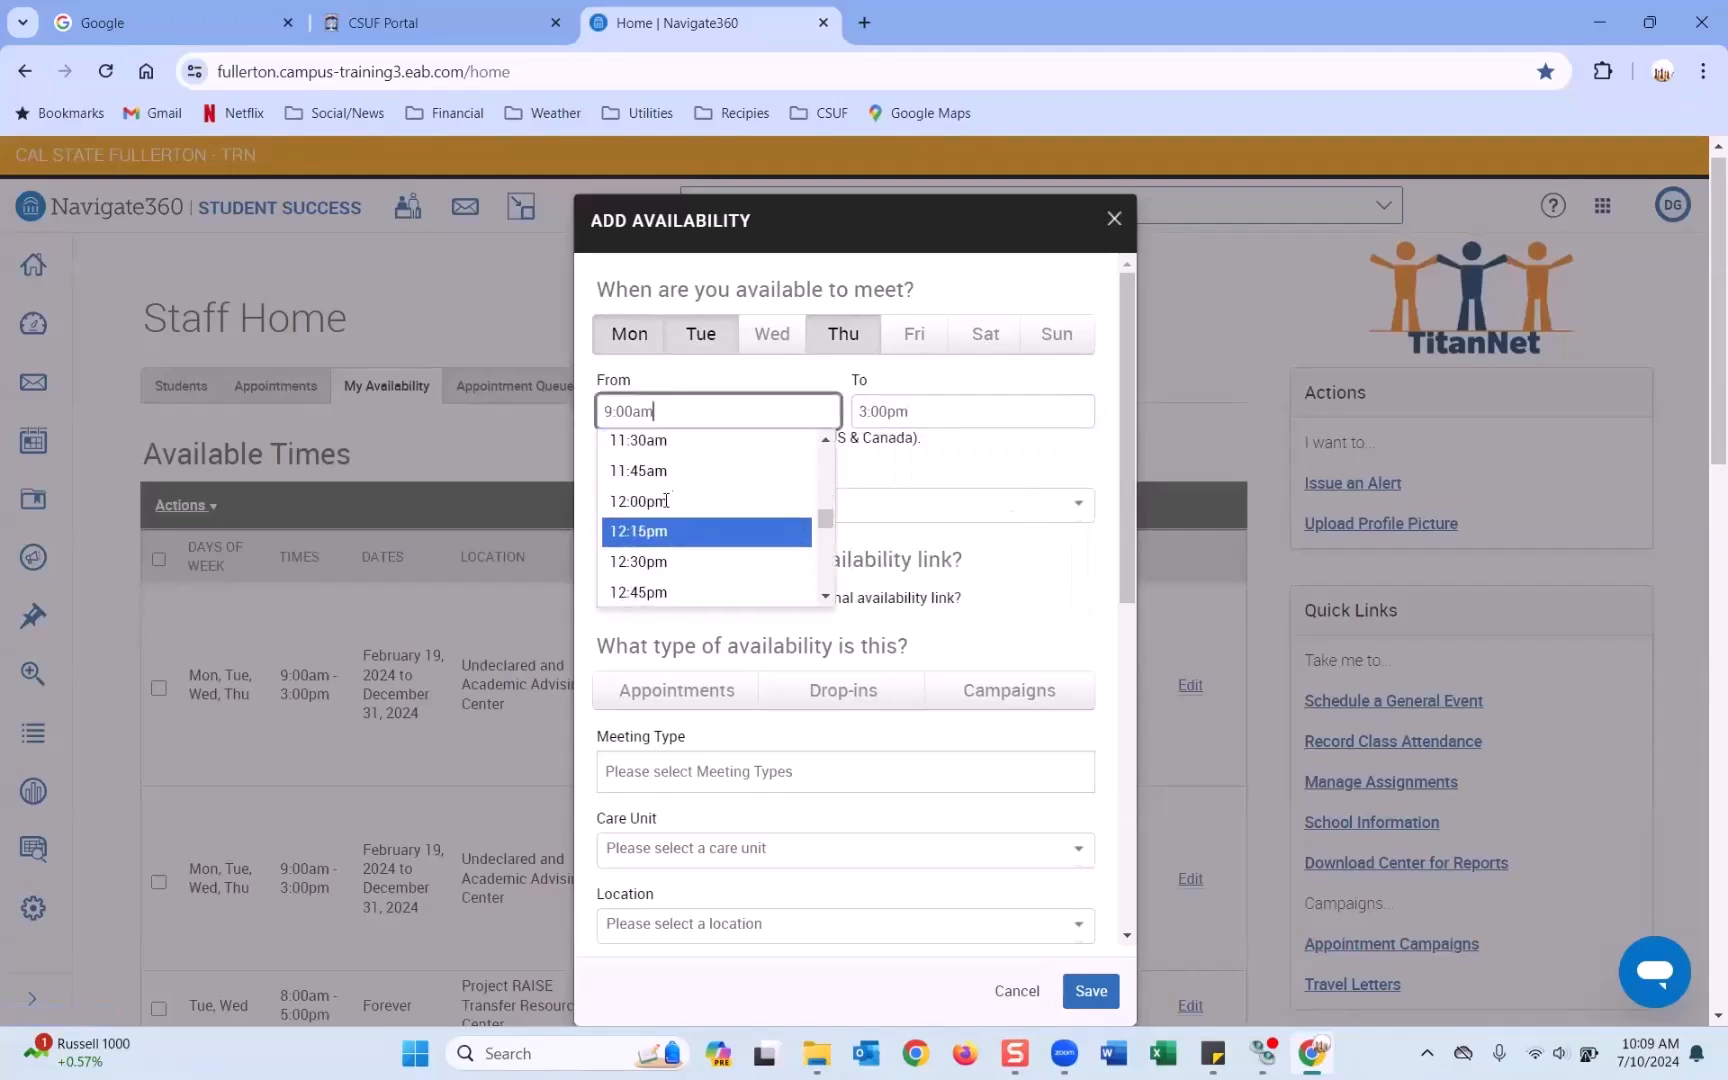
{"action": "left_click", "coordinate": [973, 411]}
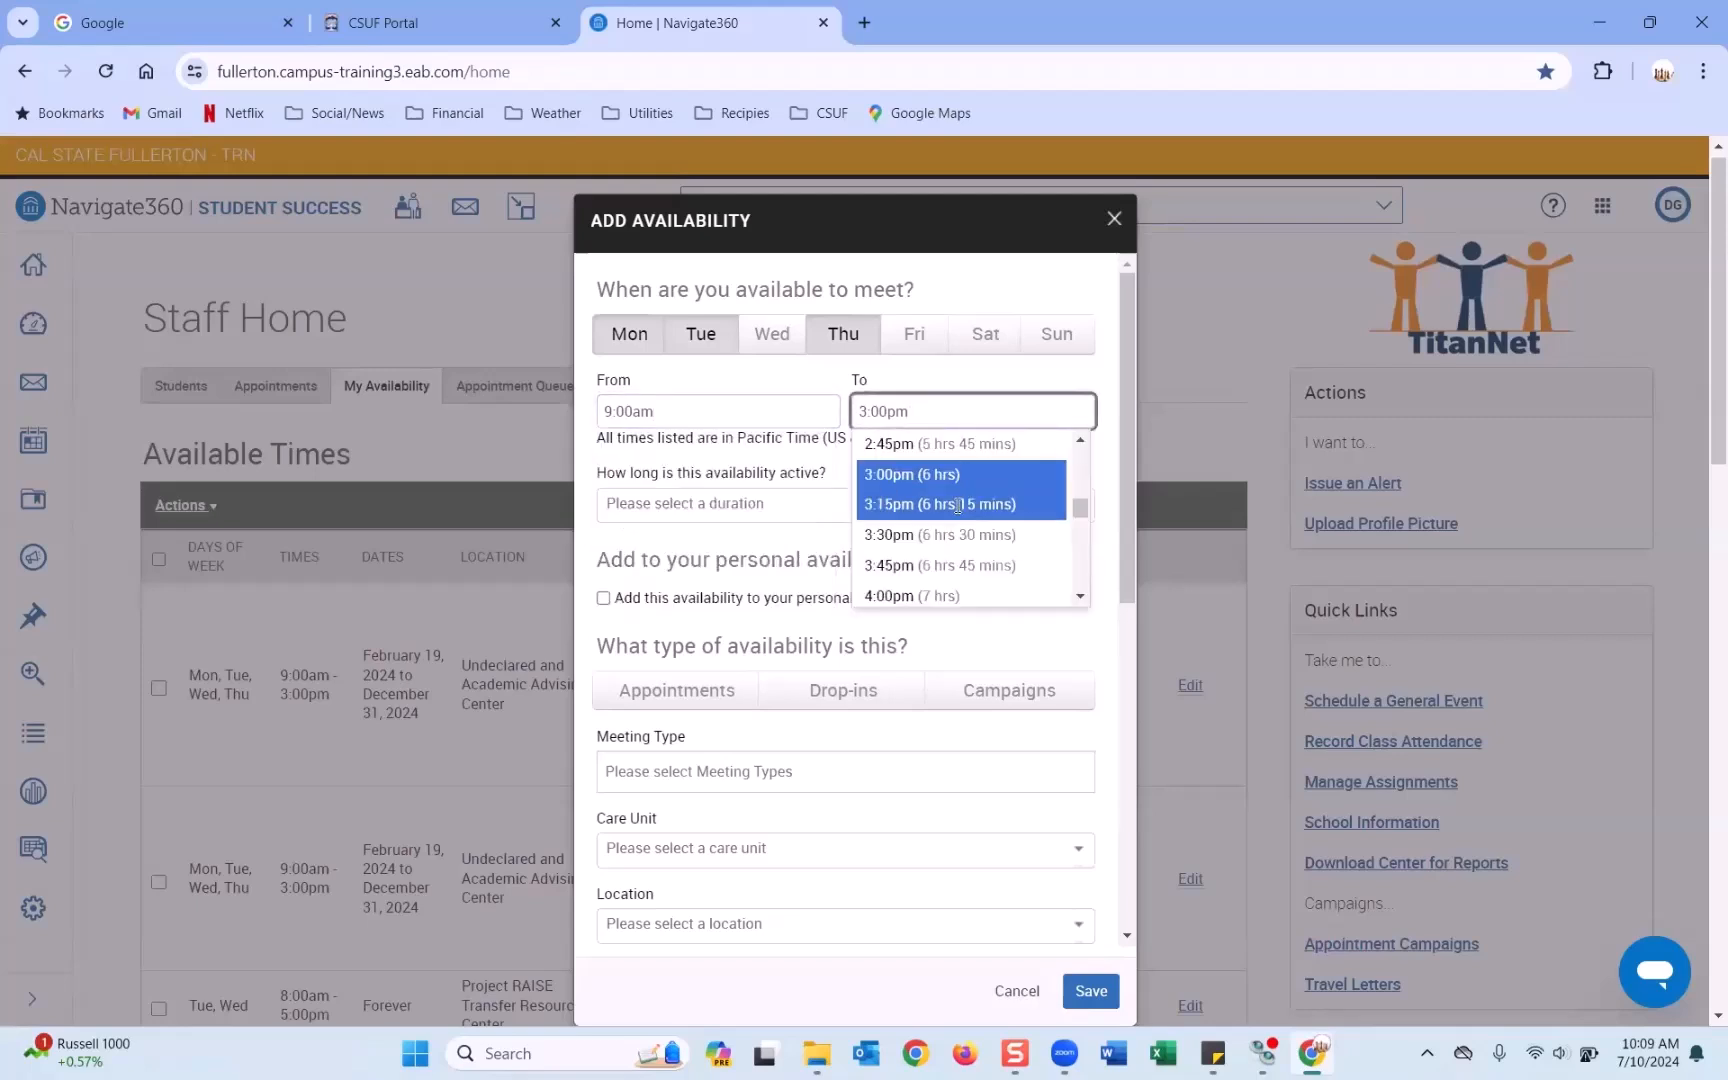
{"action": "left_click", "coordinate": [707, 476]}
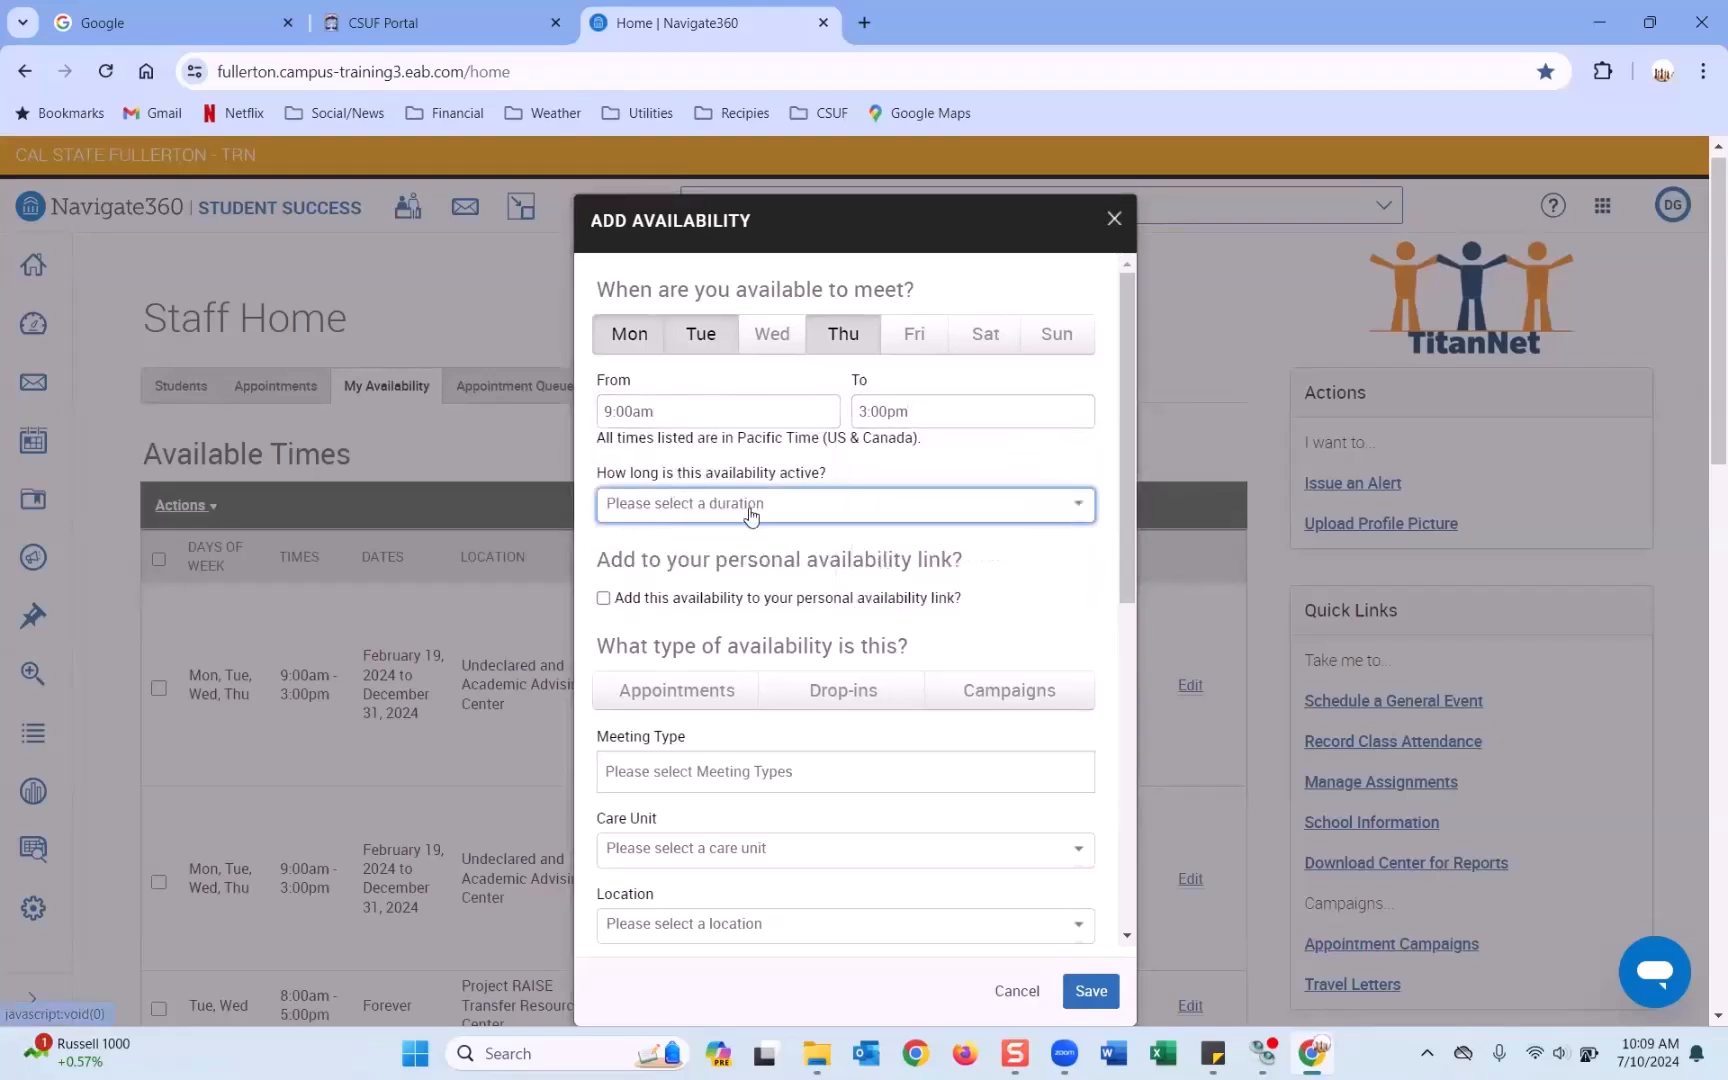
{"action": "left_click", "coordinate": [710, 505]}
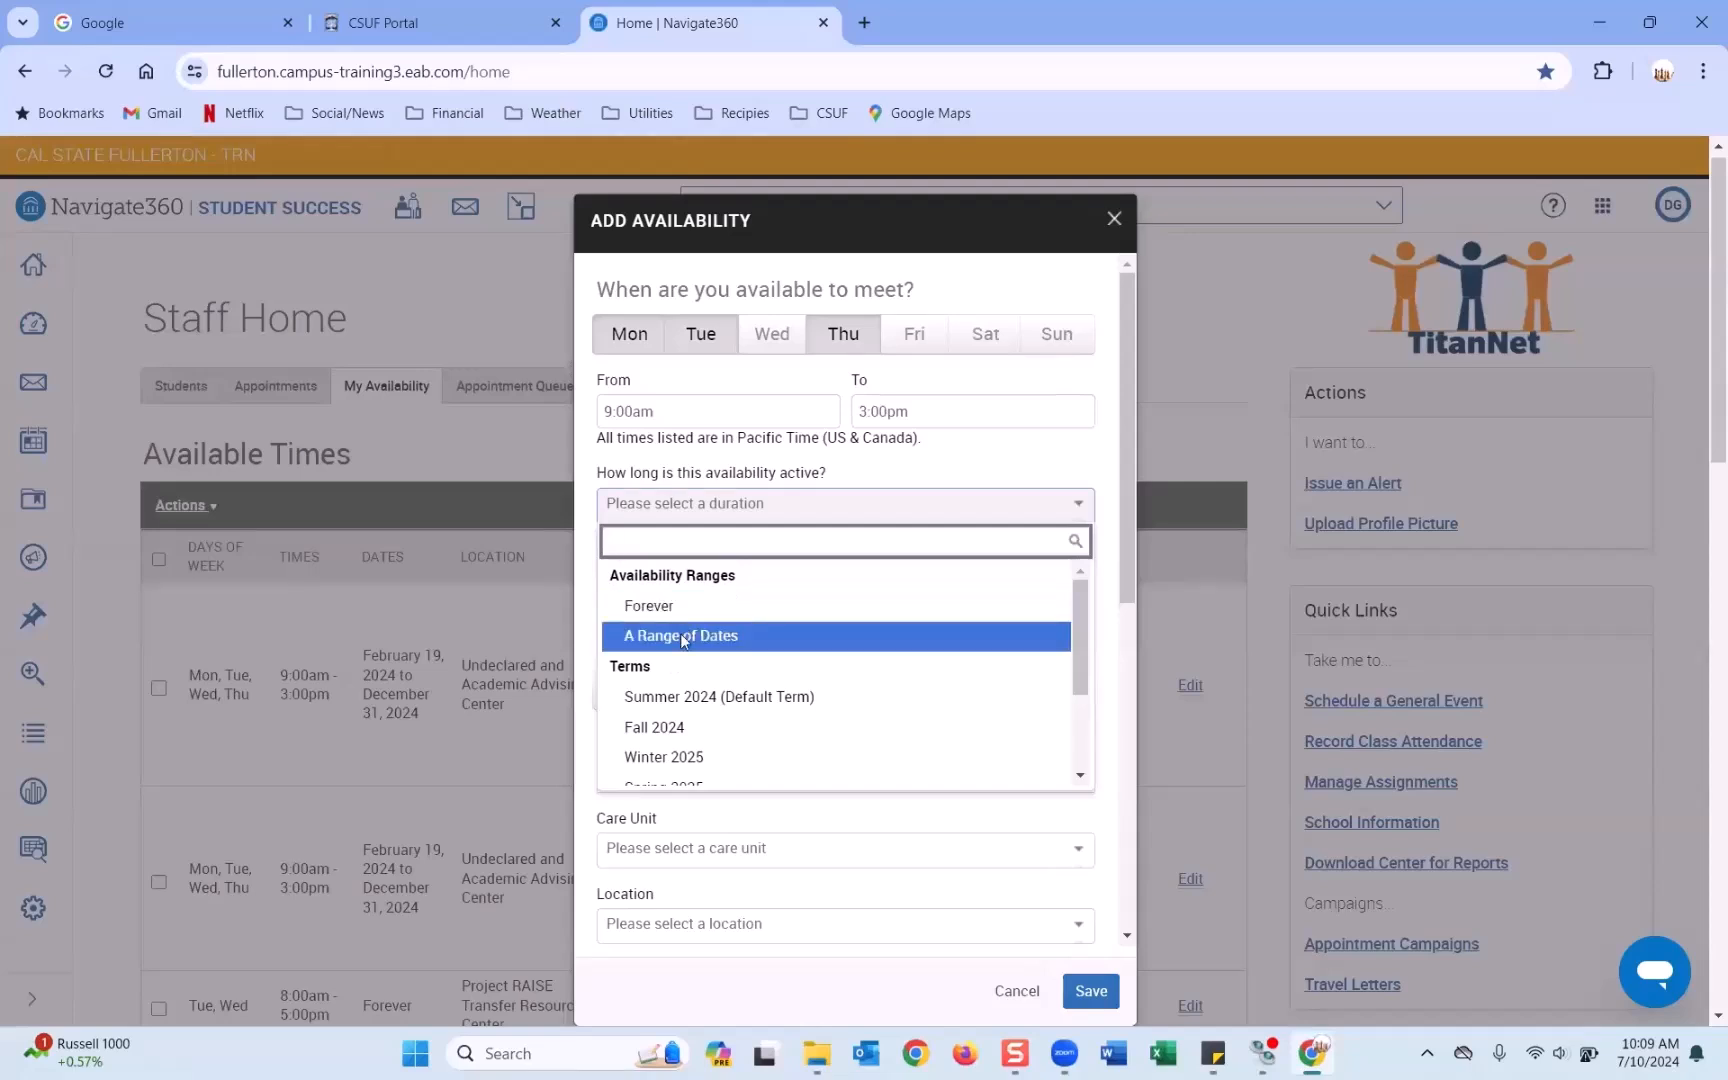
{"action": "scroll", "coordinate": [683, 640], "scroll_direction": "down", "scroll_amount": 1}
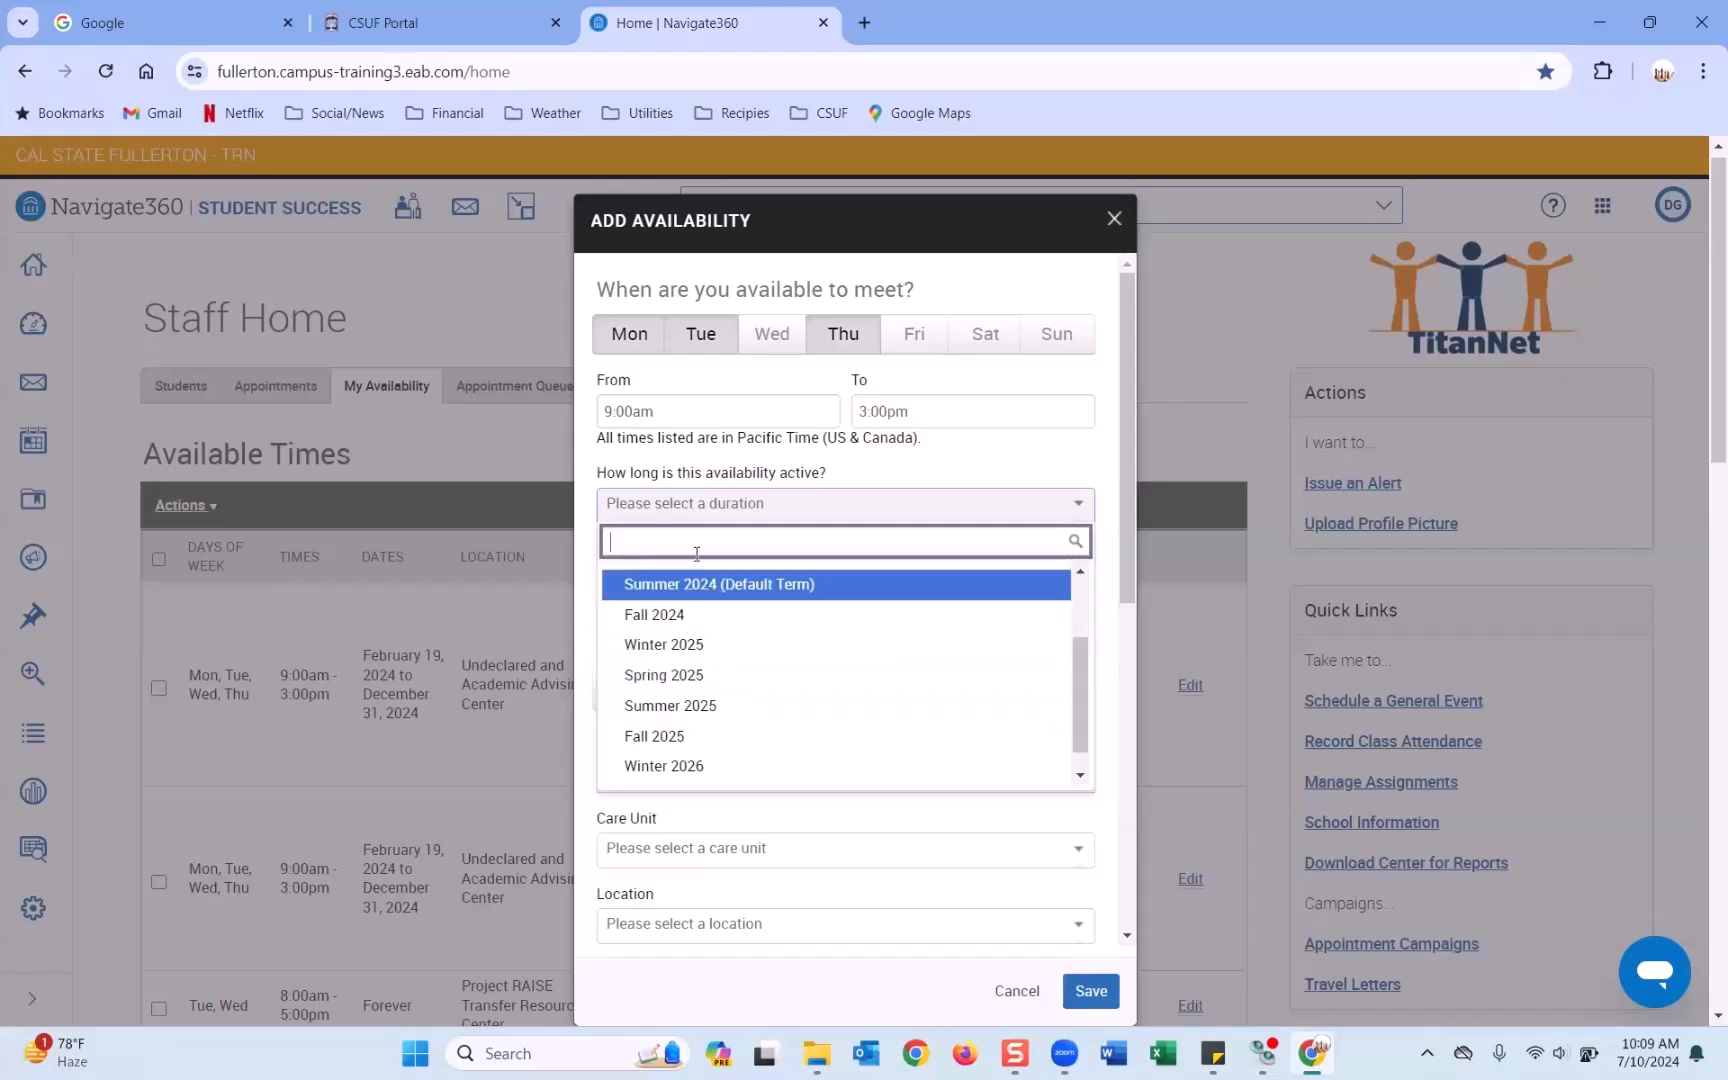
{"action": "scroll", "coordinate": [683, 628], "scroll_direction": "up", "scroll_amount": 2}
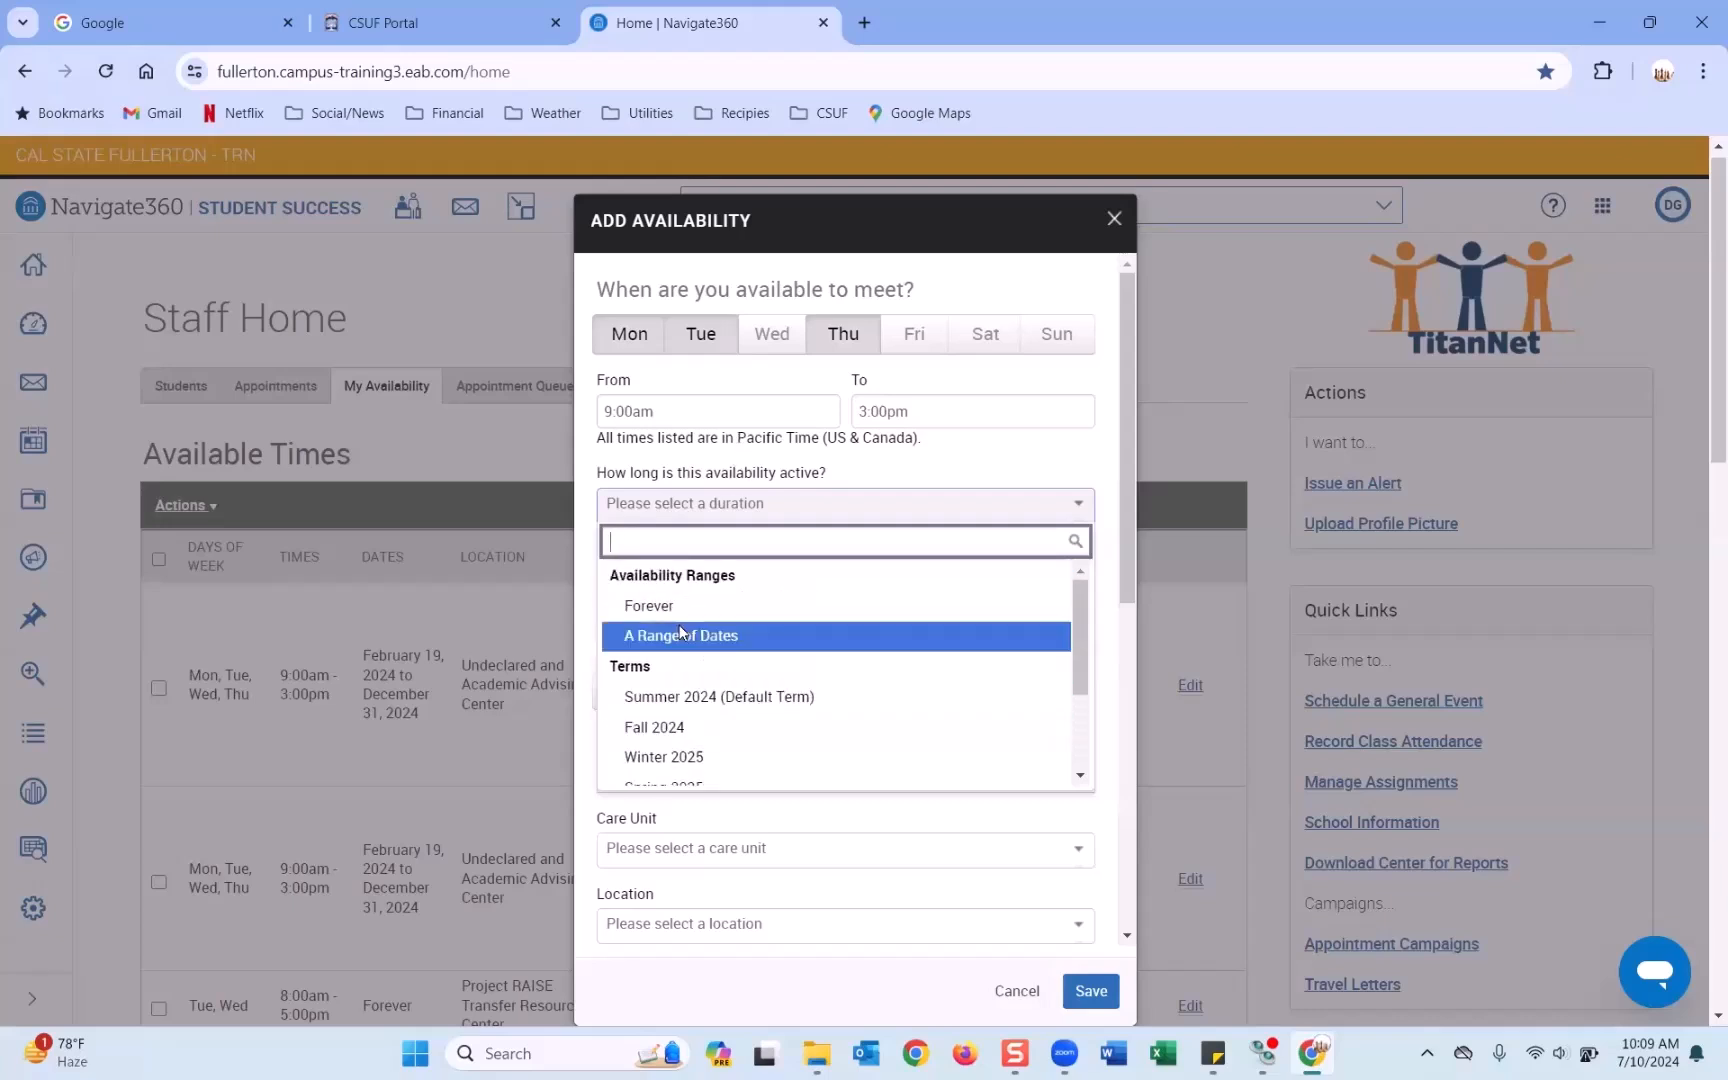
Make the availability a date range from 07/15/2024 to 08/16/2024.
{"action": "left_click", "coordinate": [683, 632]}
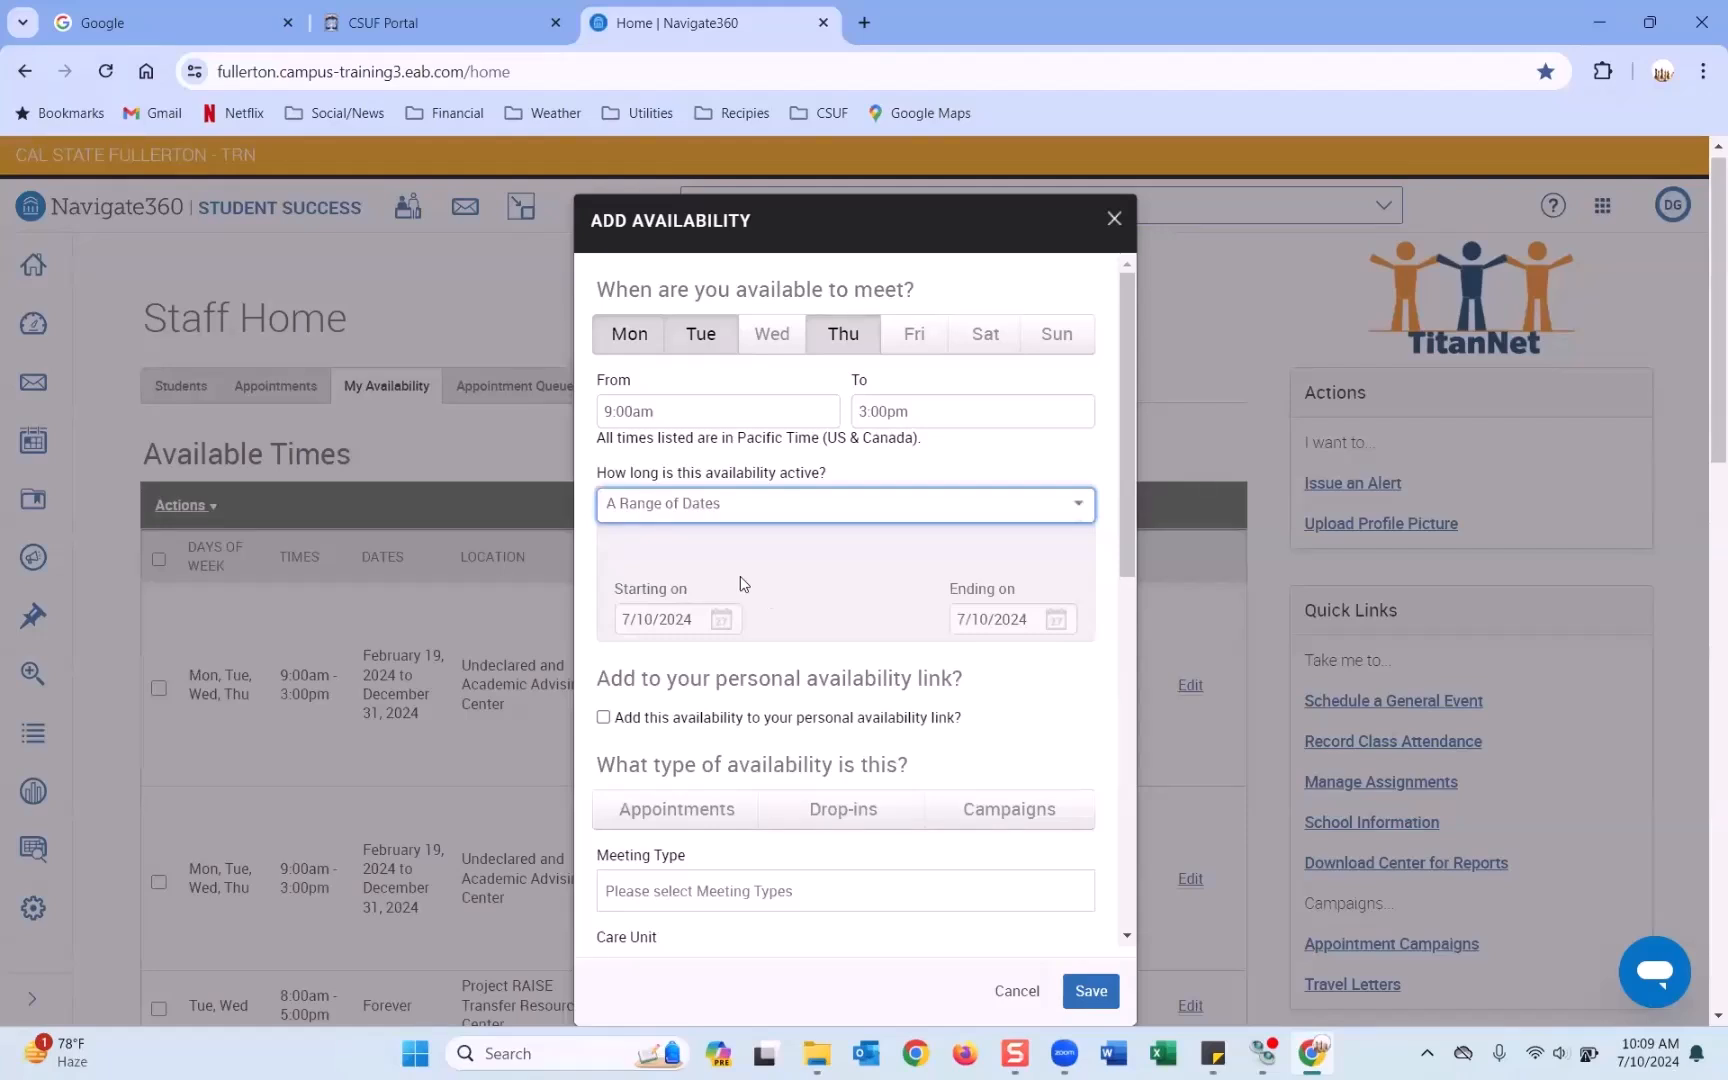
{"action": "left_click", "coordinate": [710, 613]}
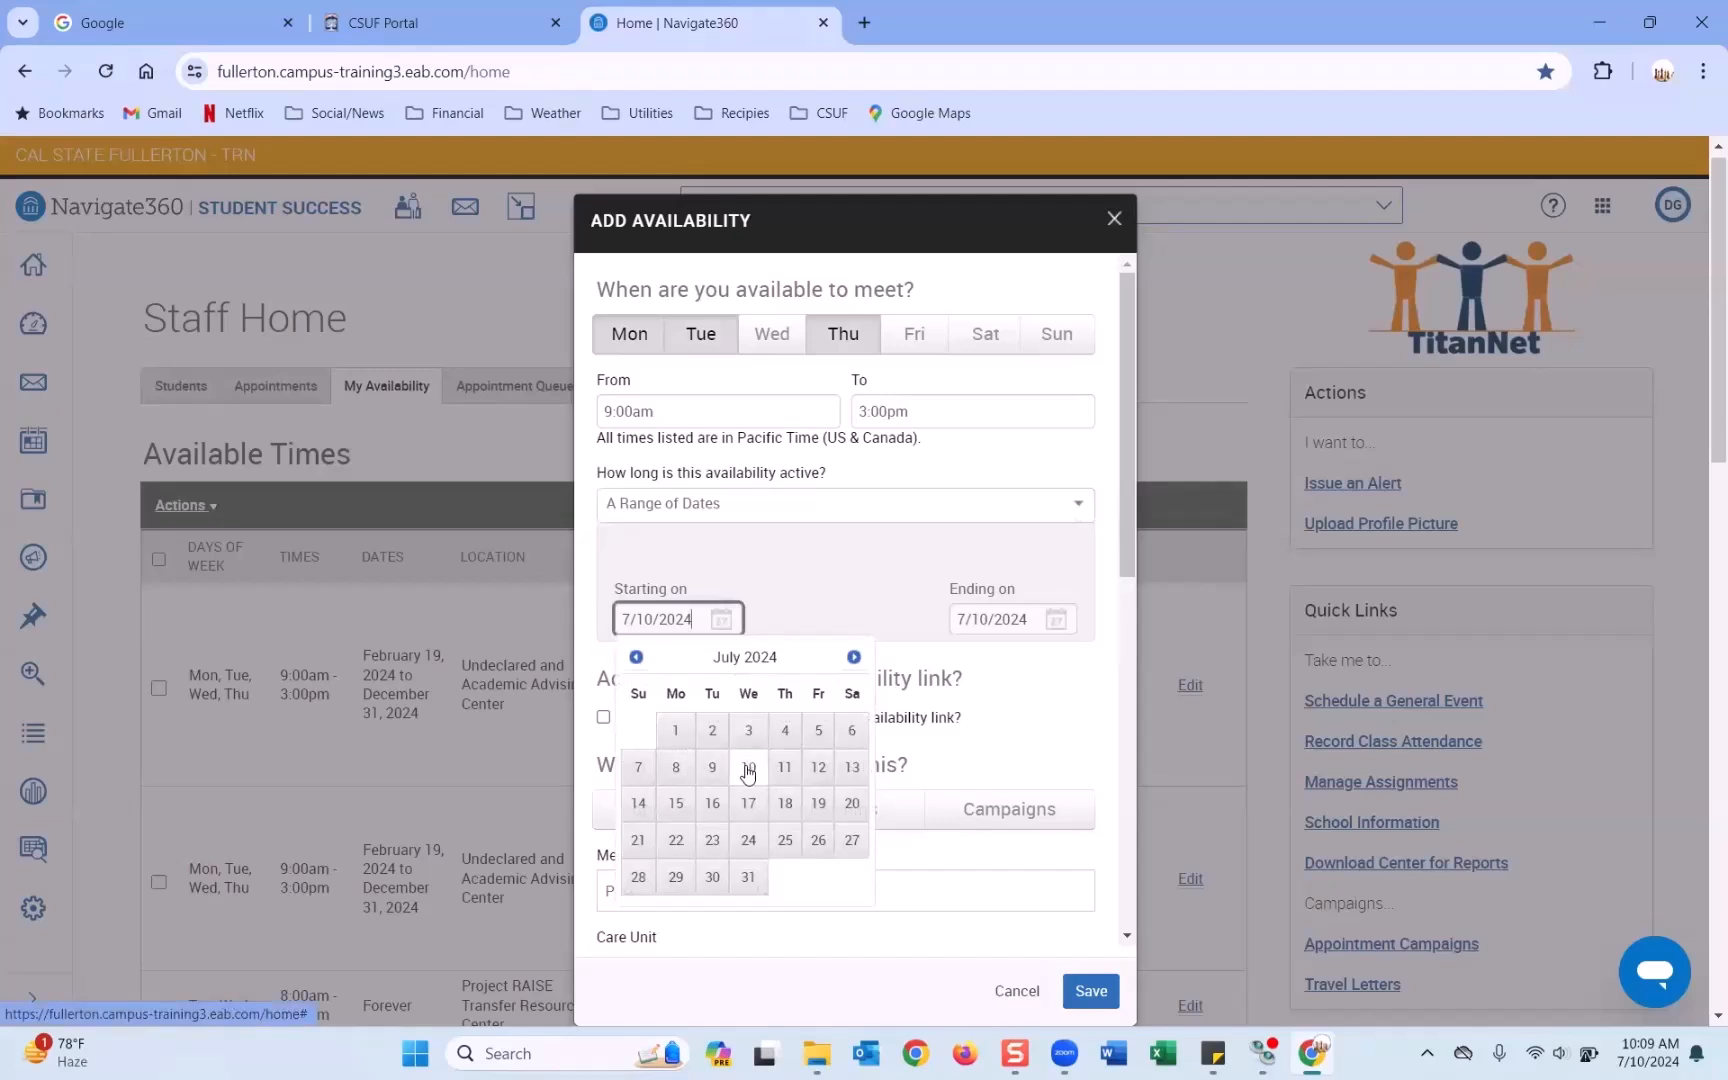
{"action": "left_click", "coordinate": [677, 806]}
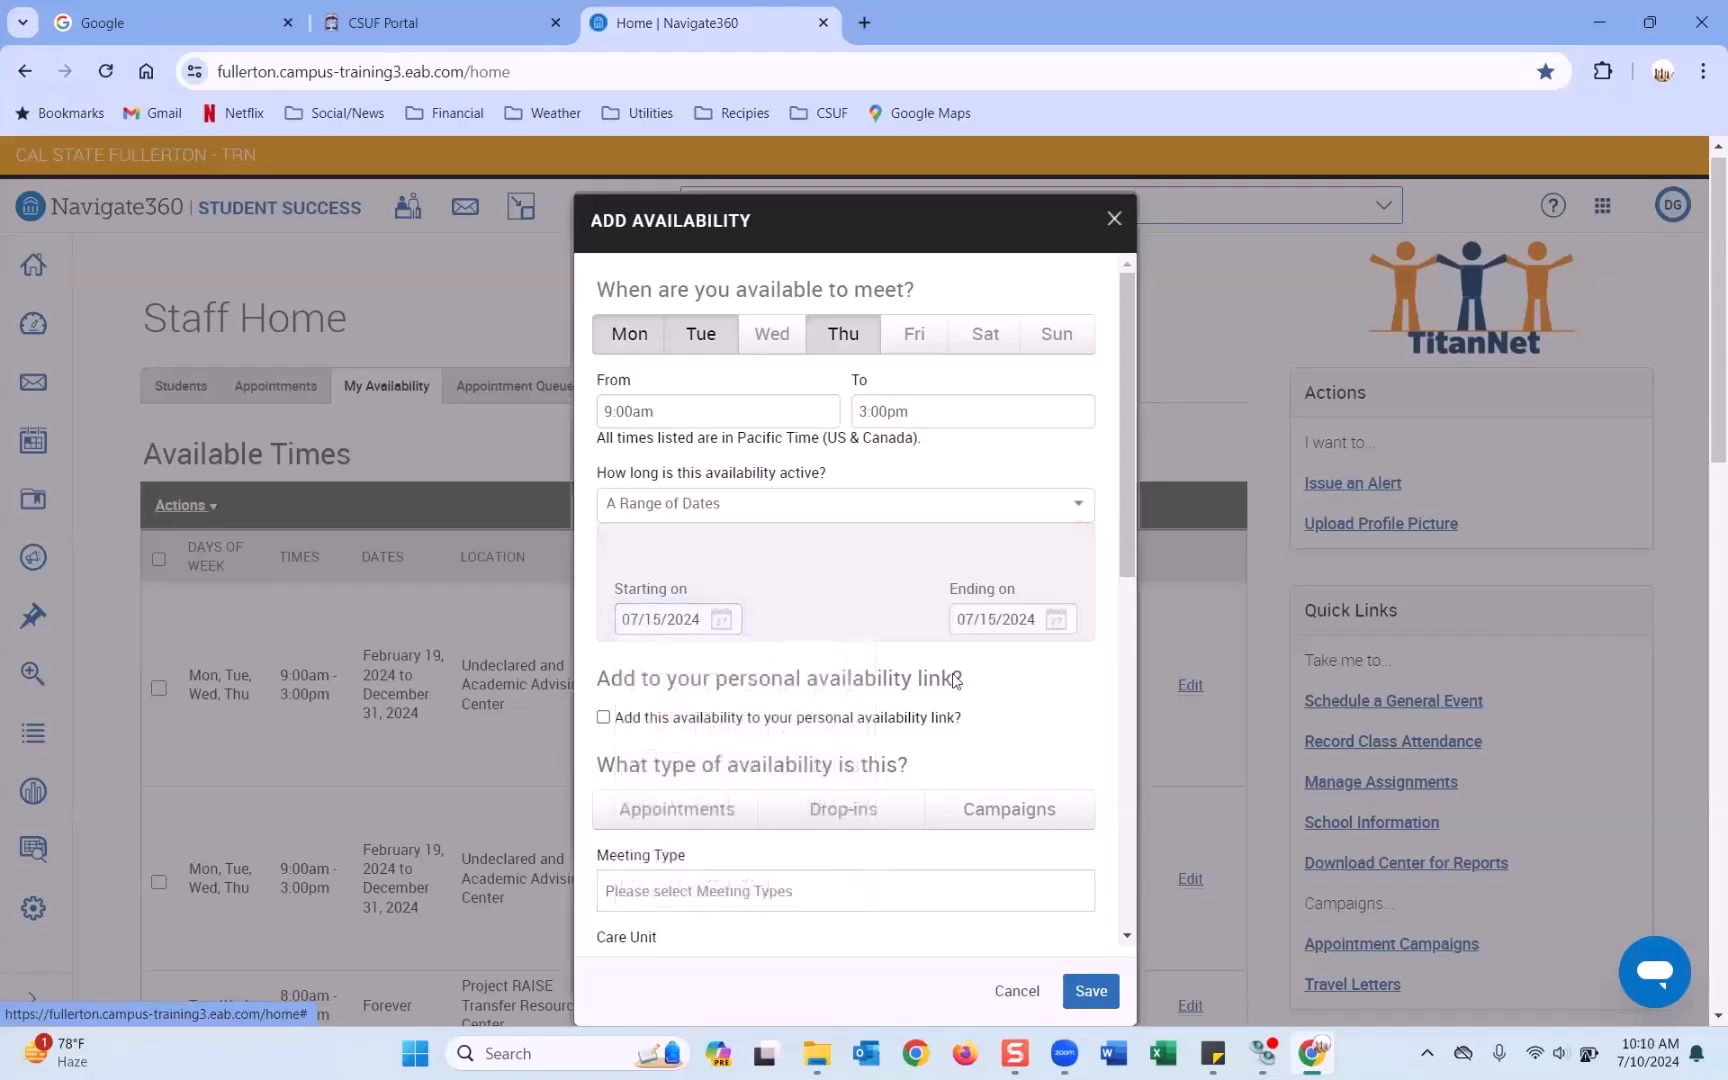
{"action": "left_click", "coordinate": [1056, 619]}
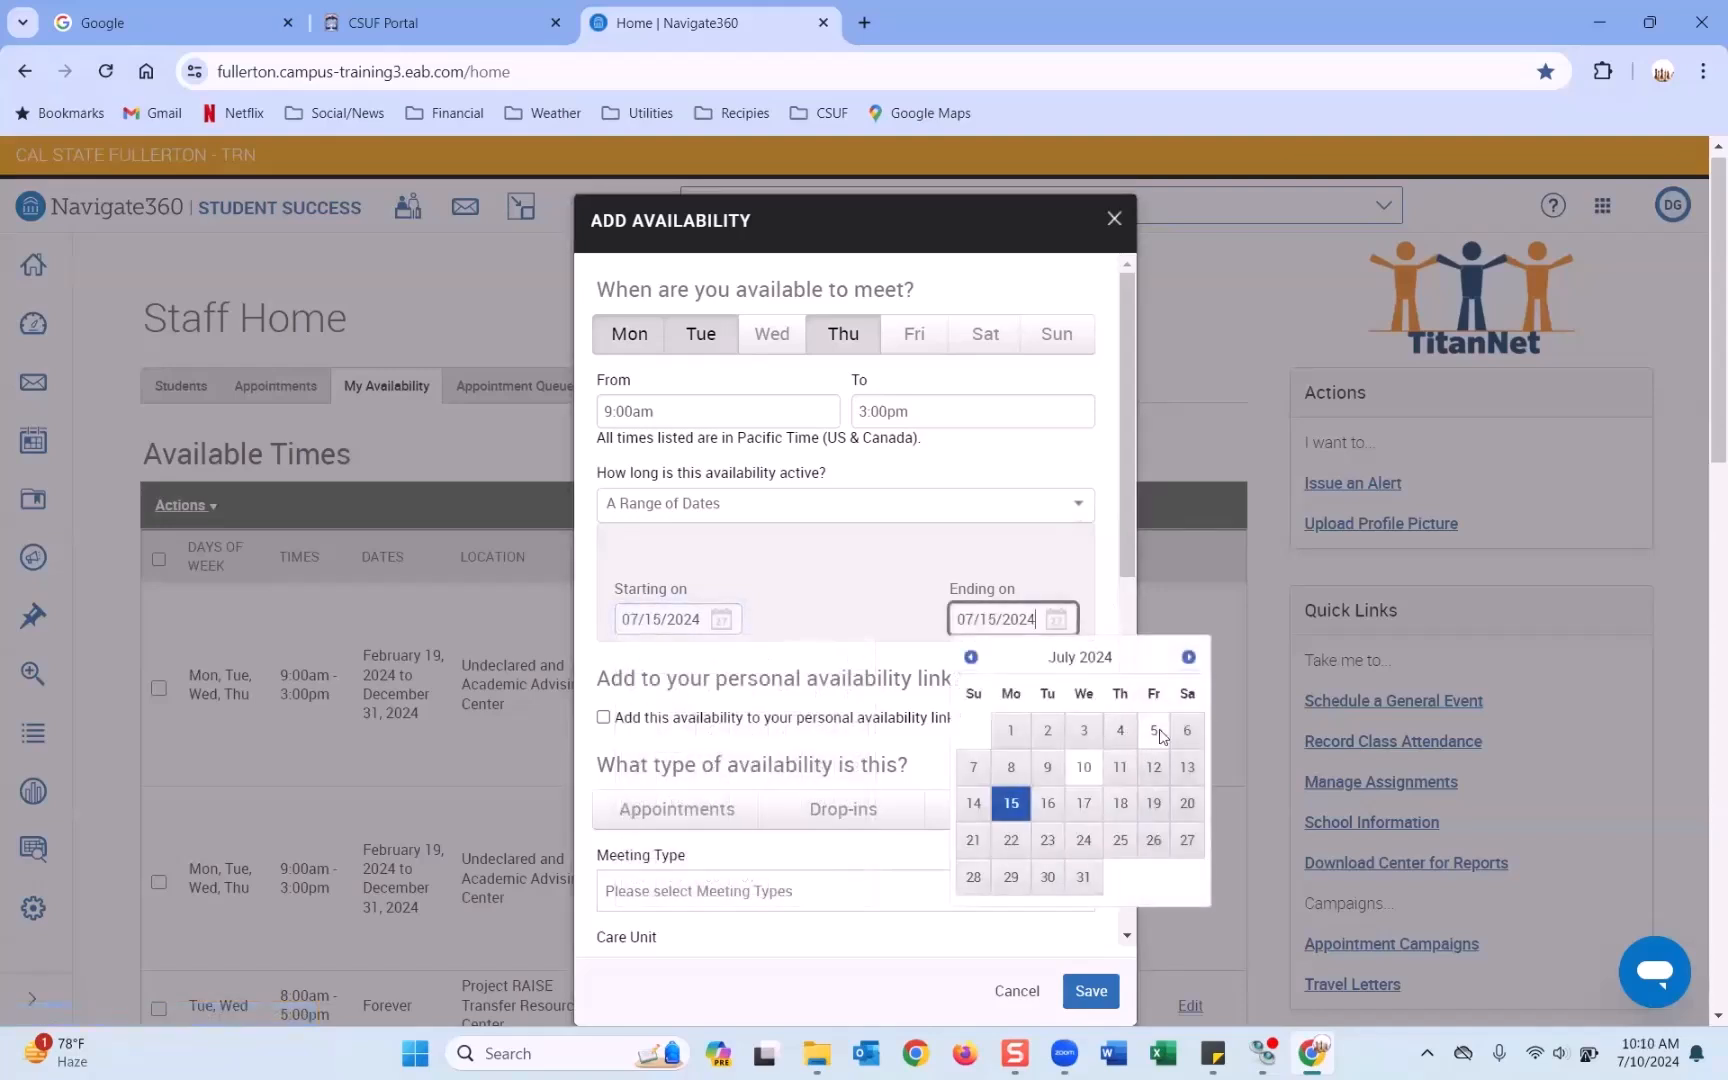
{"action": "left_click", "coordinate": [1188, 658]}
{"action": "left_click", "coordinate": [1188, 658]}
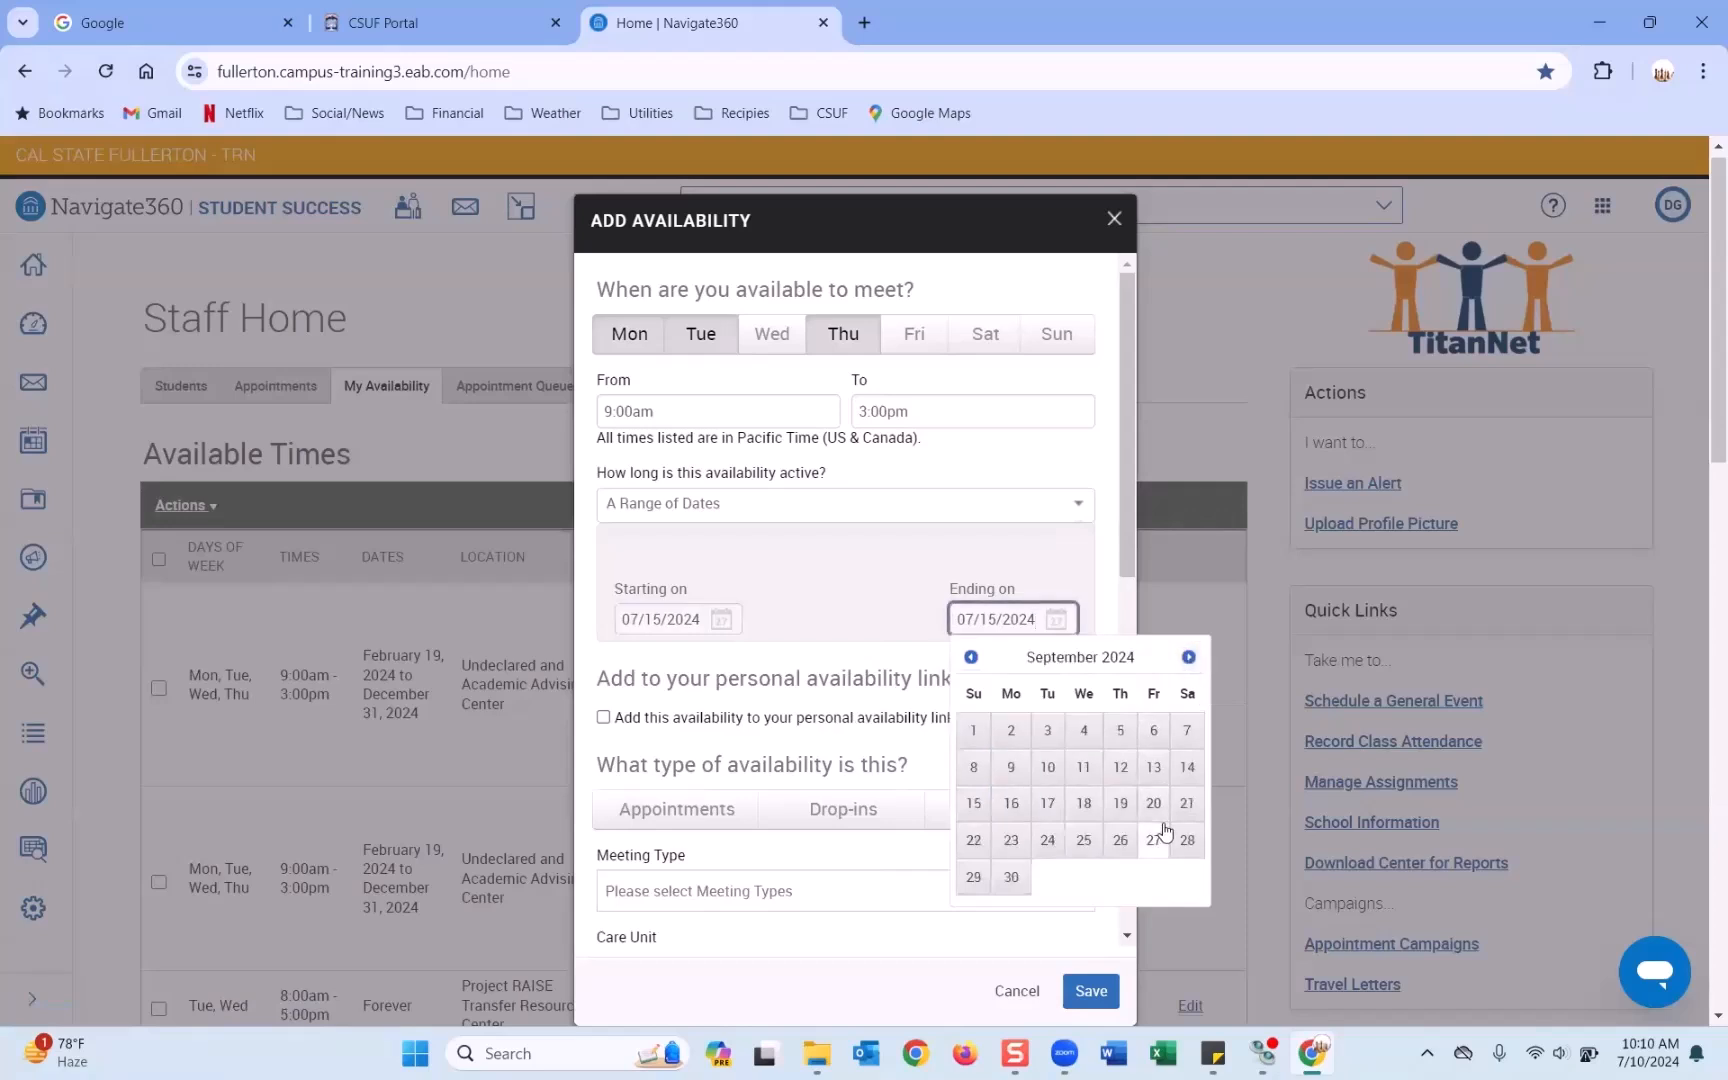
{"action": "left_click", "coordinate": [970, 657]}
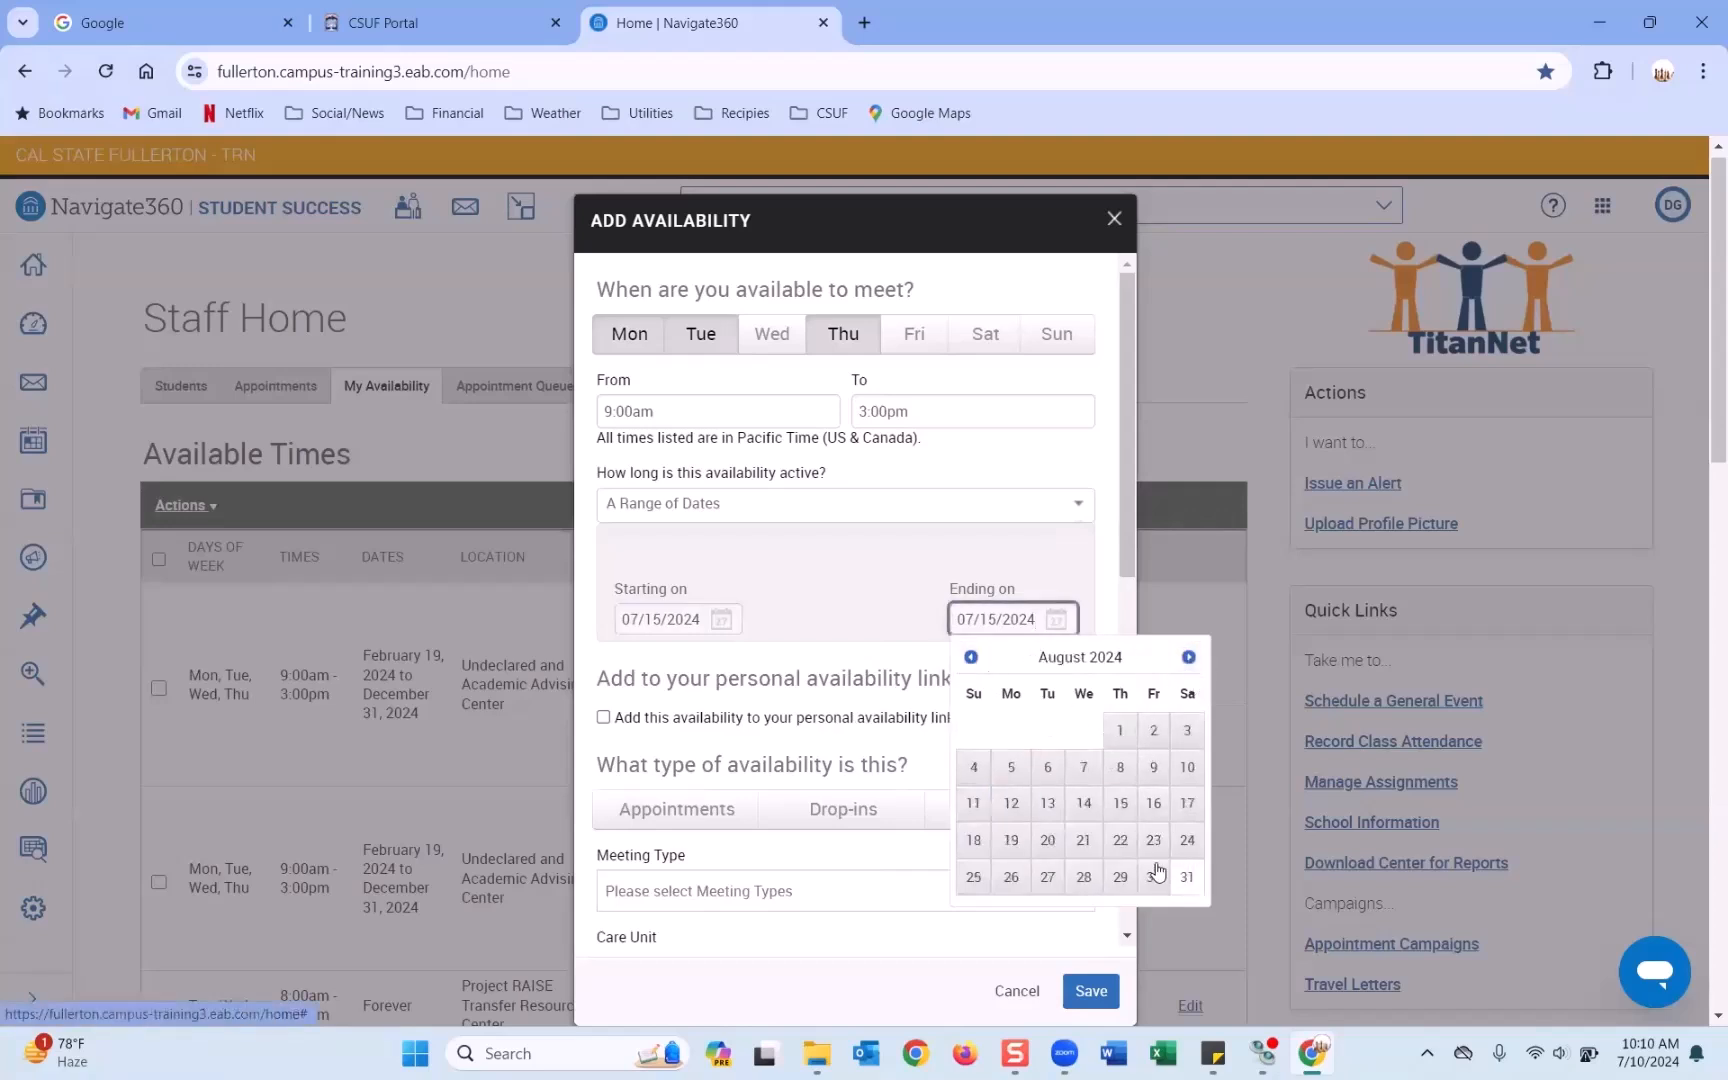
{"action": "left_click", "coordinate": [1153, 804]}
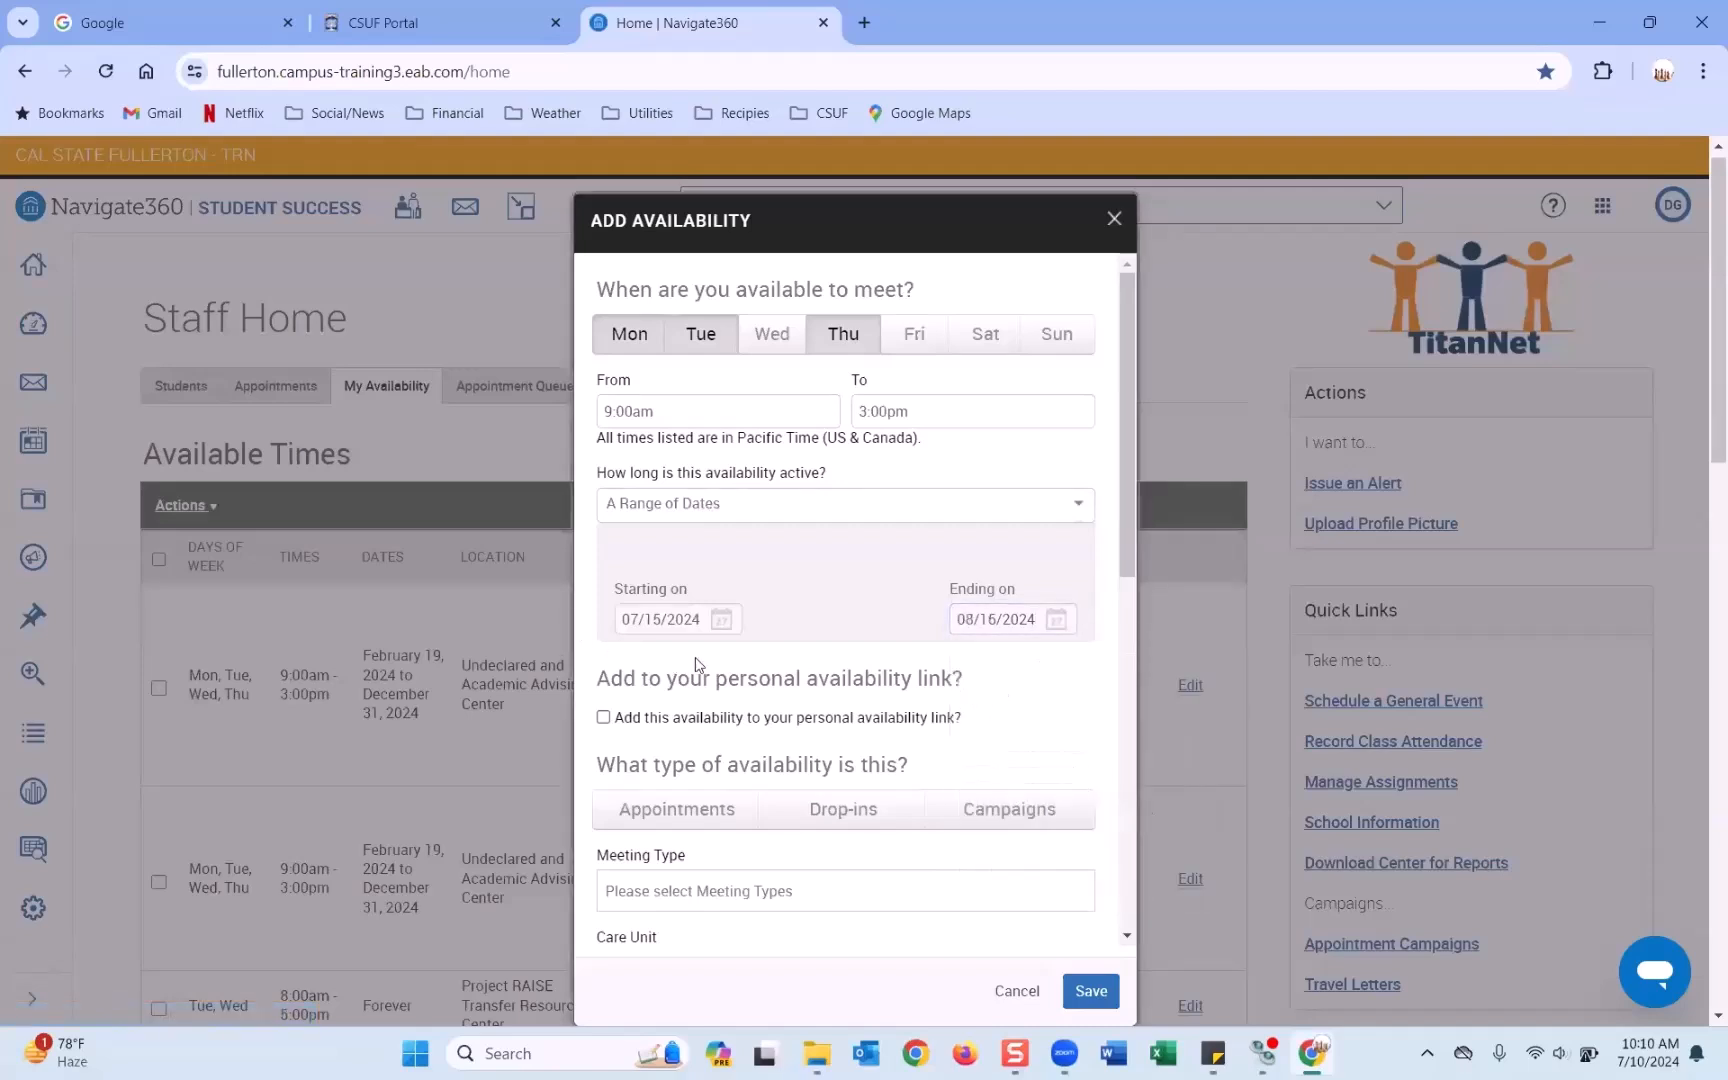
{"action": "scroll", "coordinate": [700, 665], "scroll_direction": "down", "scroll_amount": 1}
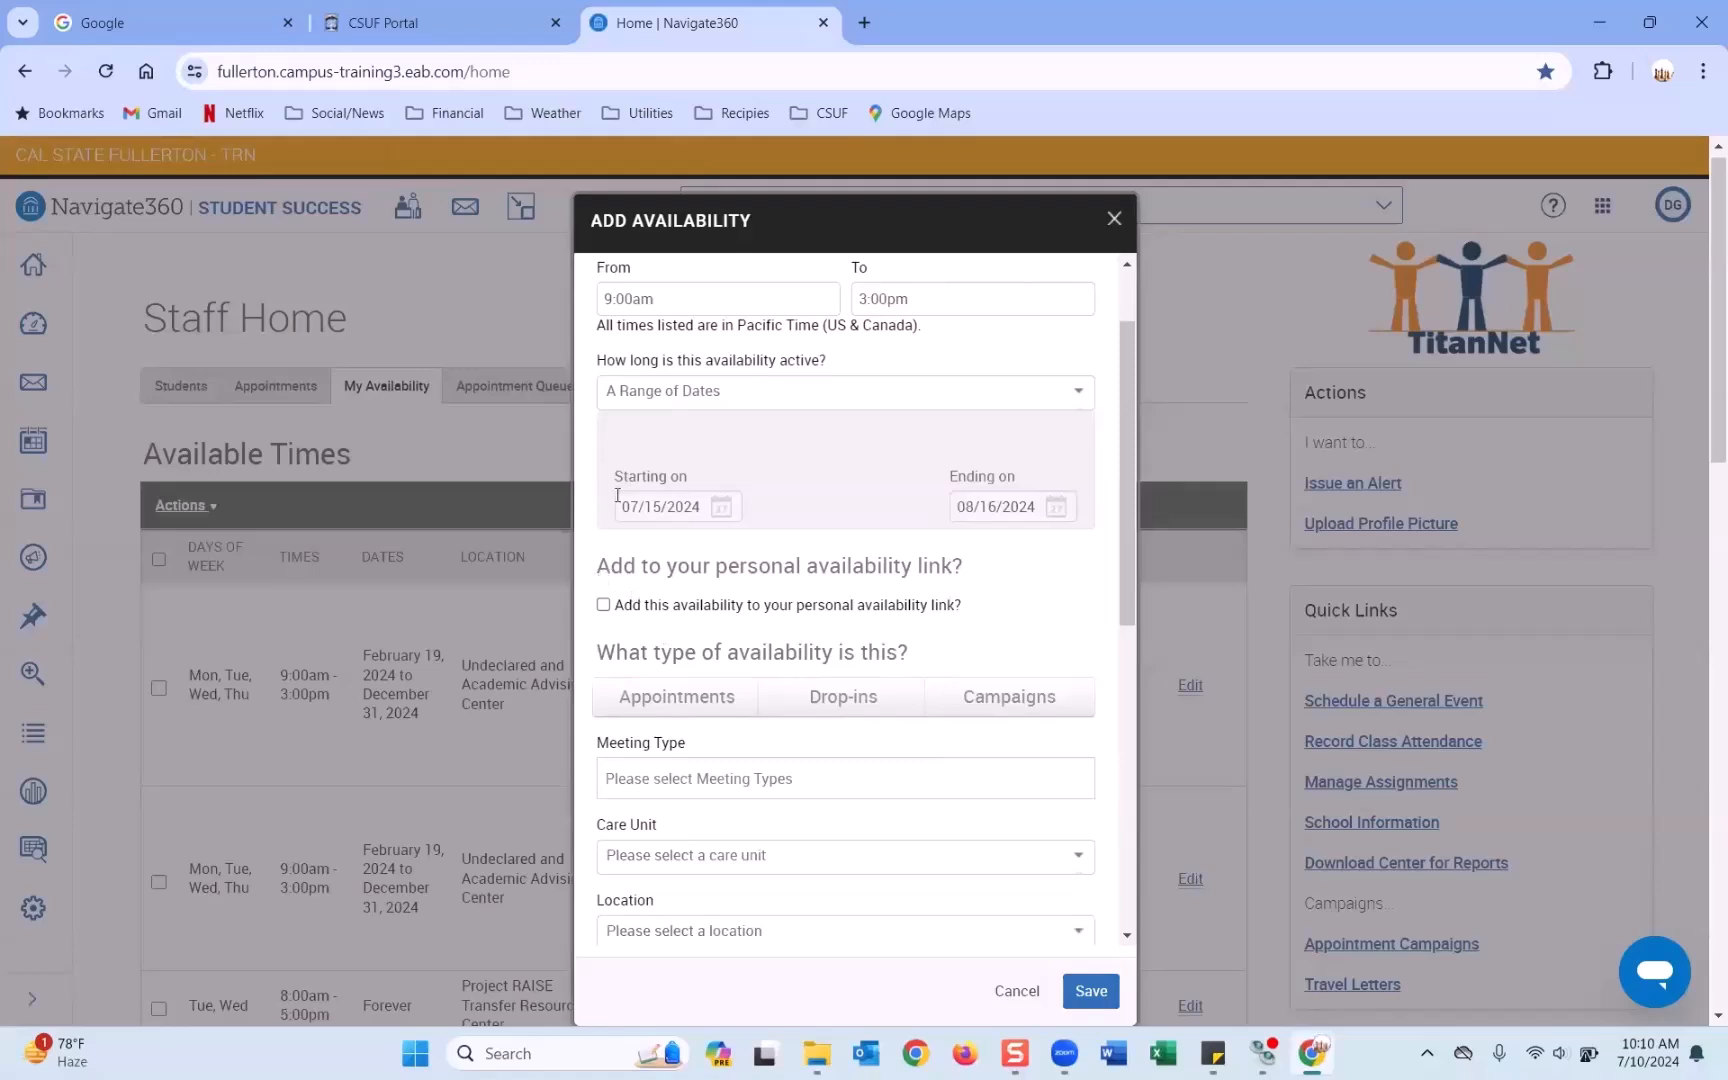
{"action": "left_click_drag", "start_coordinate": [597, 566], "coordinate": [966, 577]}
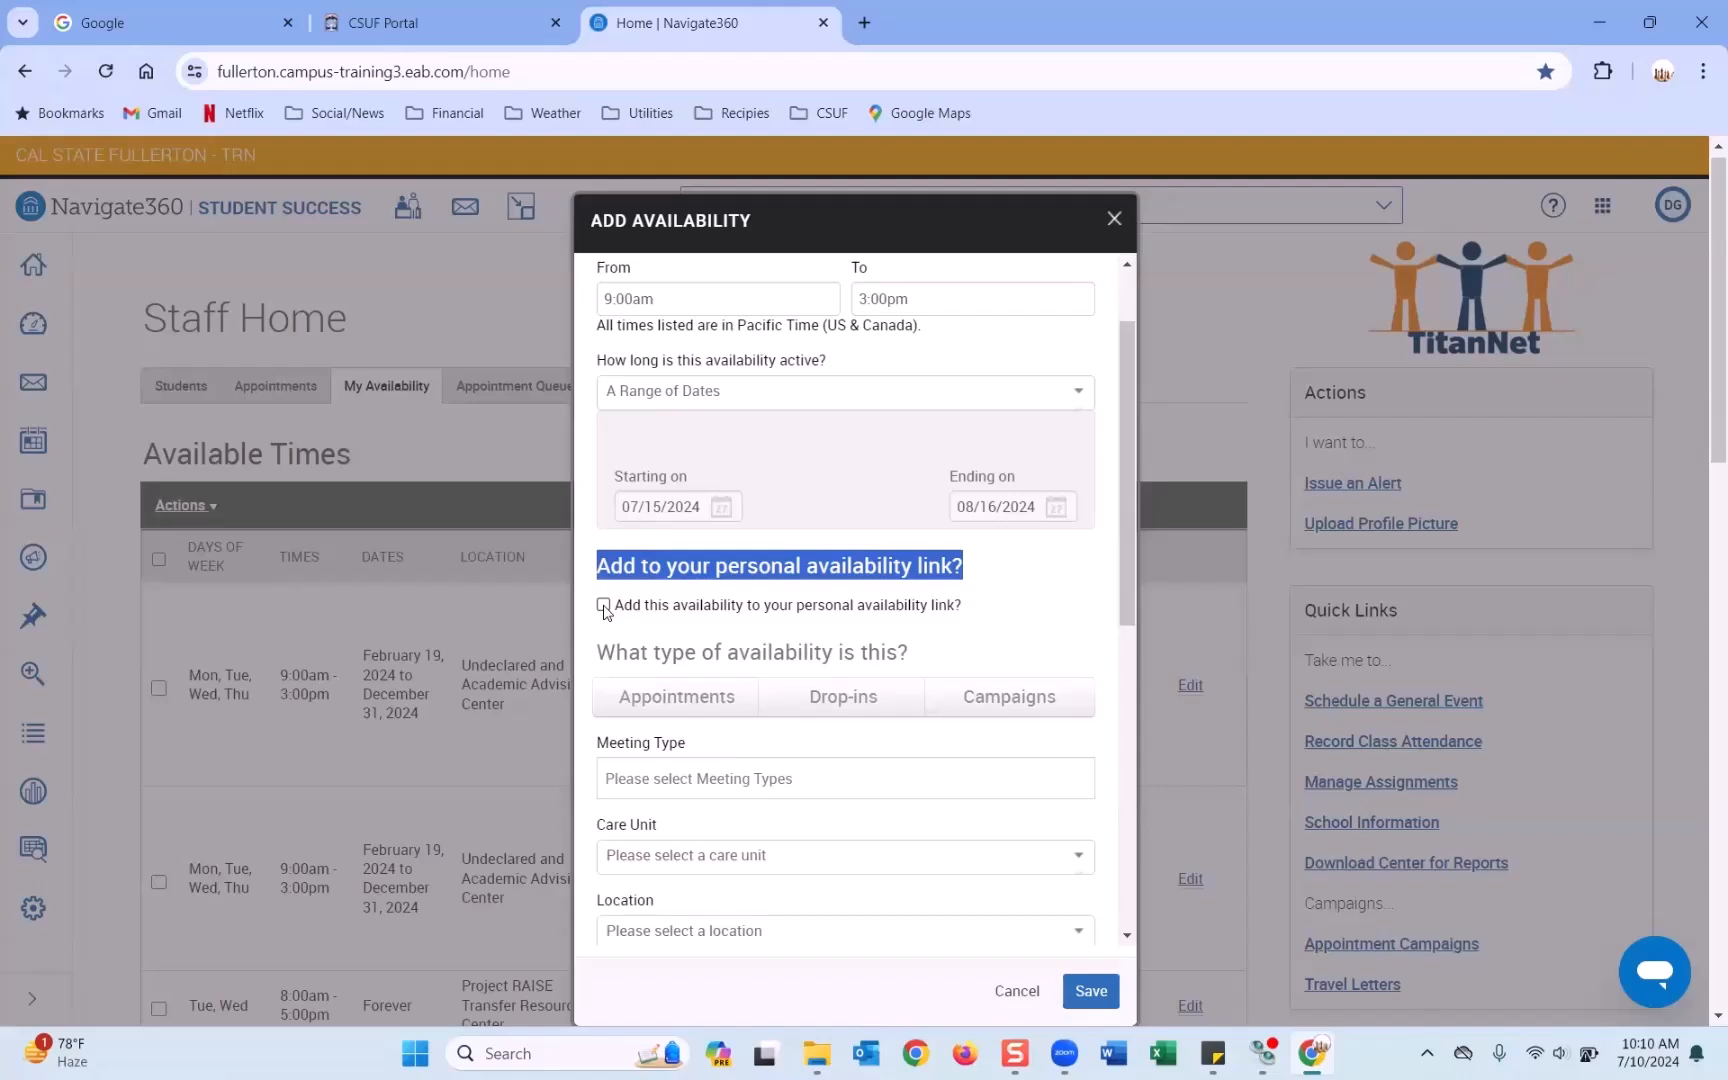
Tick 'Add this availability to your personal availability link'.
{"action": "left_click", "coordinate": [666, 568]}
{"action": "left_click", "coordinate": [604, 605]}
{"action": "scroll", "coordinate": [700, 600], "scroll_direction": "down", "scroll_amount": 1}
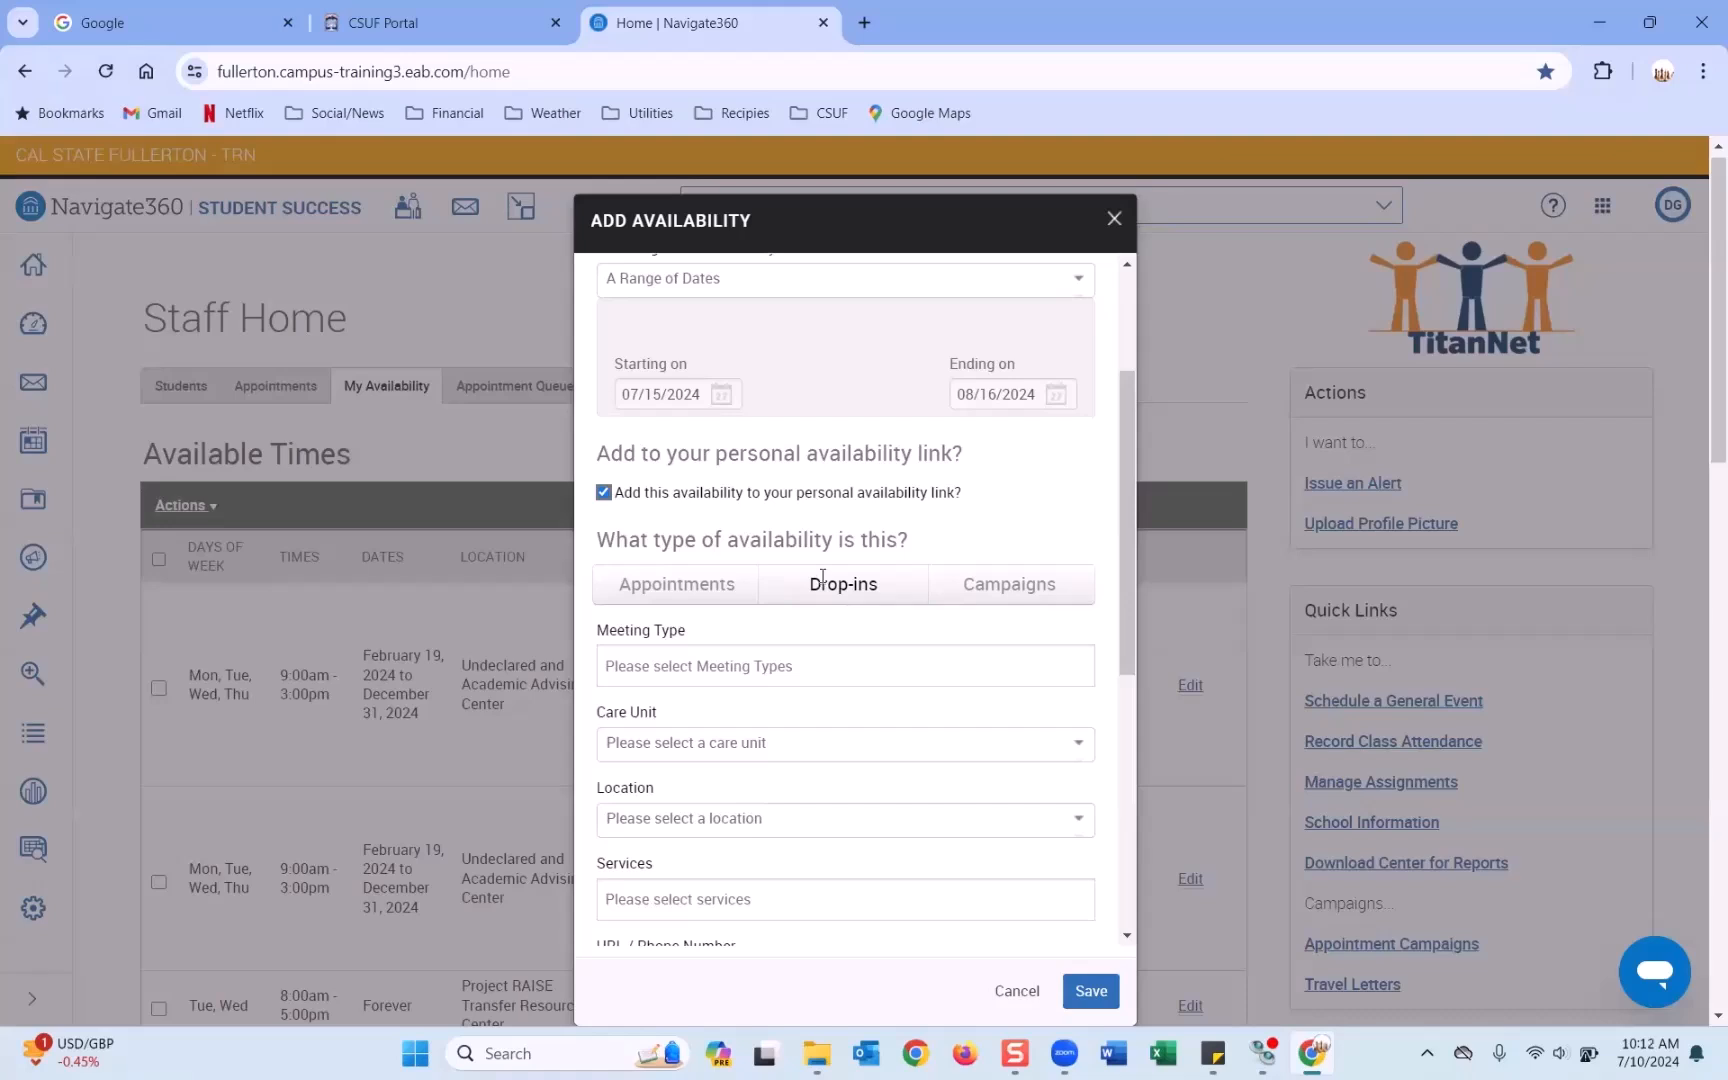
Choose Appointments as the type of availability.
{"action": "left_click", "coordinate": [720, 578]}
{"action": "left_click", "coordinate": [814, 578]}
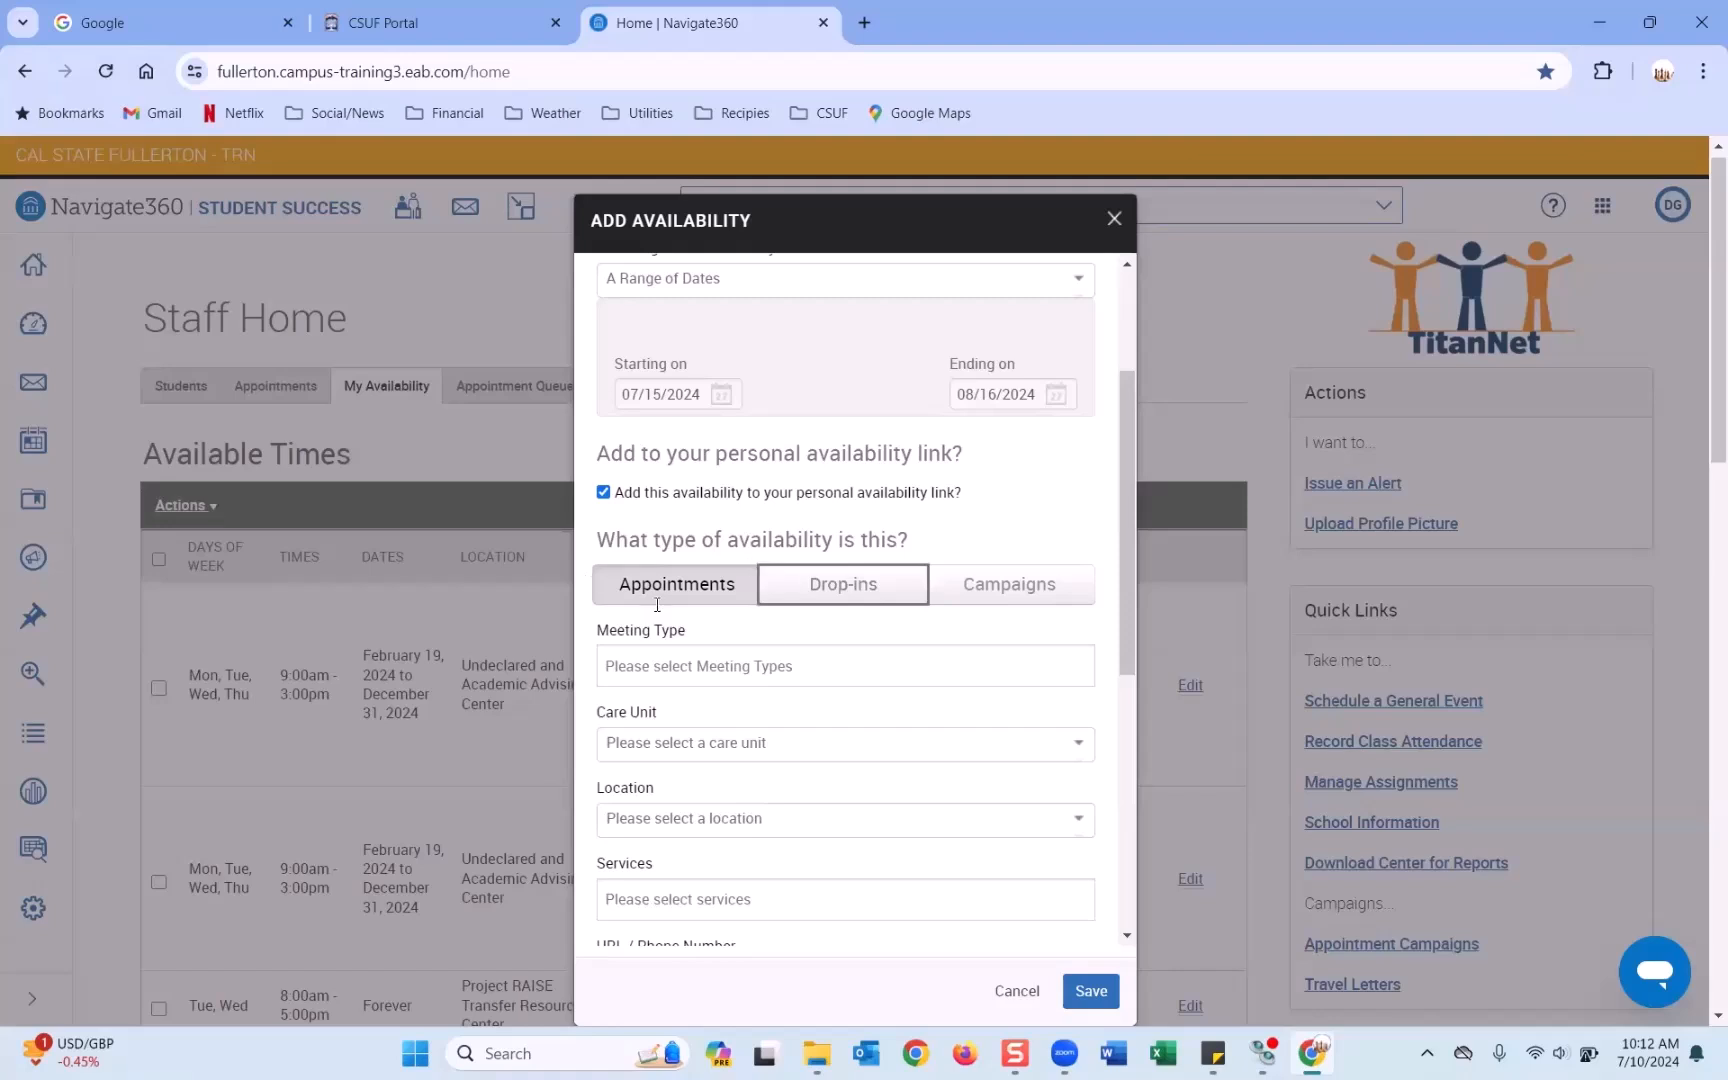
{"action": "scroll", "coordinate": [645, 630], "scroll_direction": "down", "scroll_amount": 1}
{"action": "left_click", "coordinate": [697, 566]}
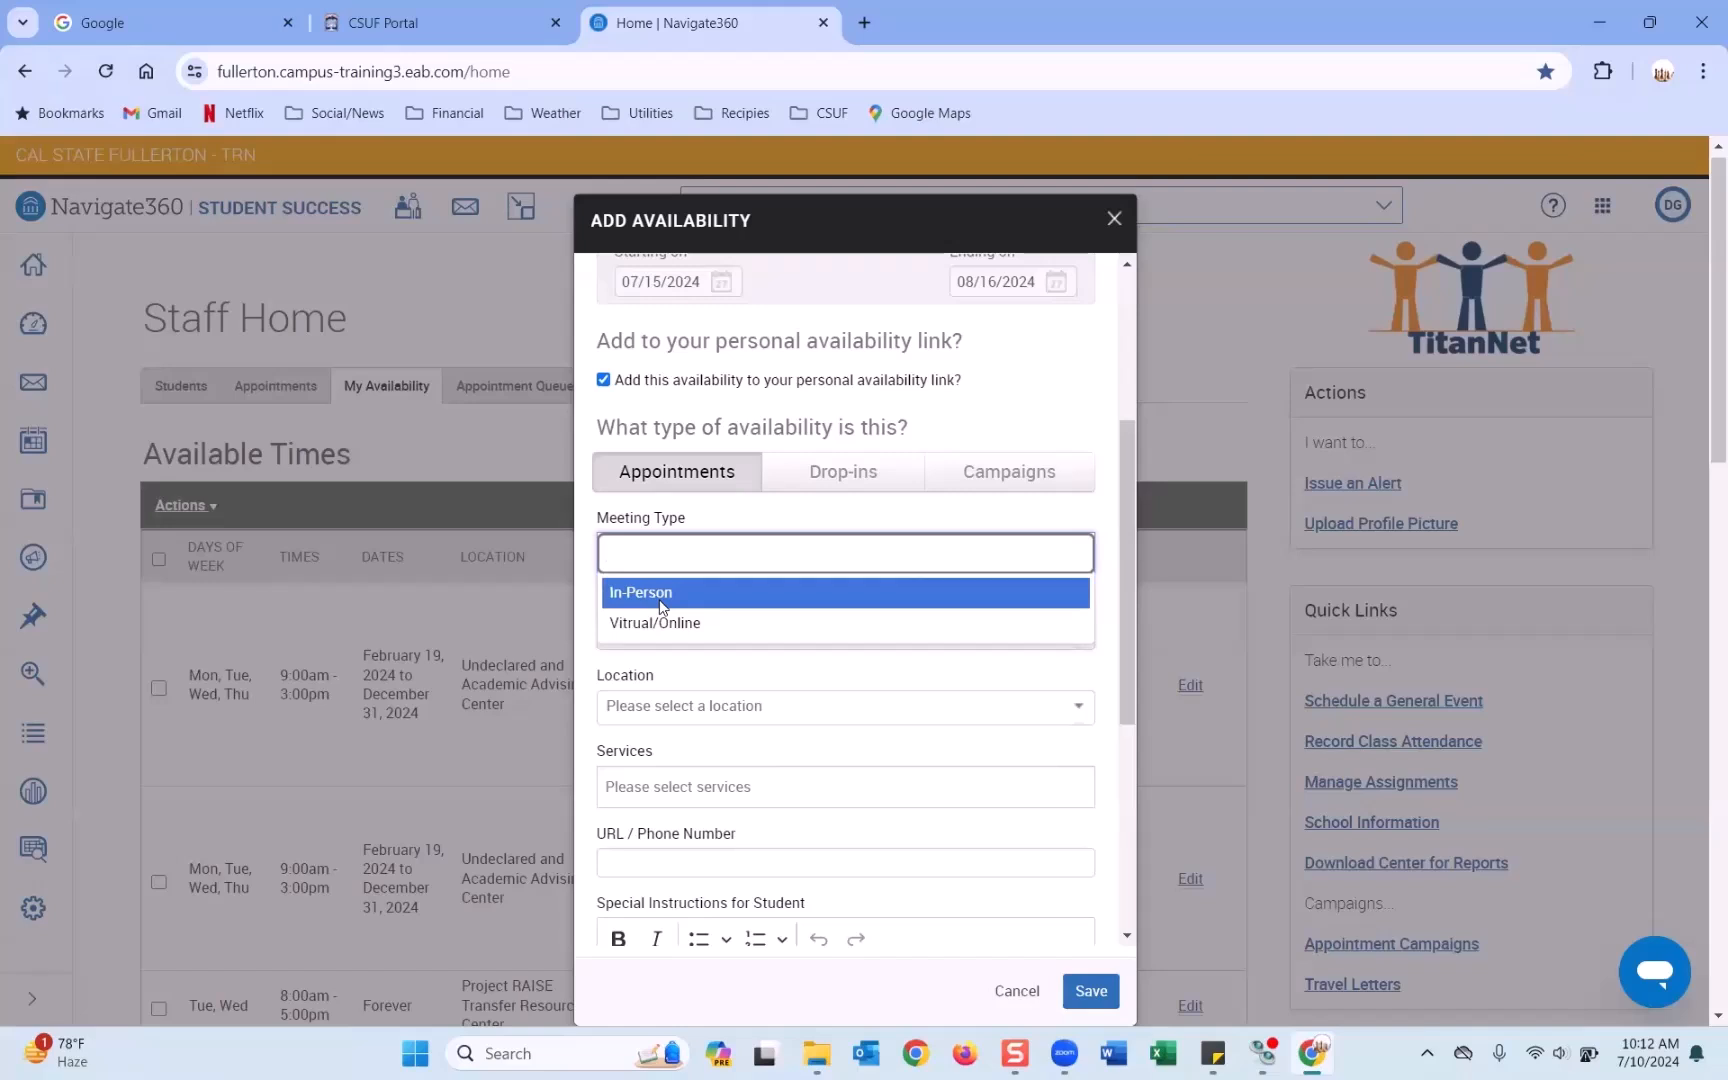
Pick In-Person as the meeting type.
{"action": "left_click", "coordinate": [659, 594]}
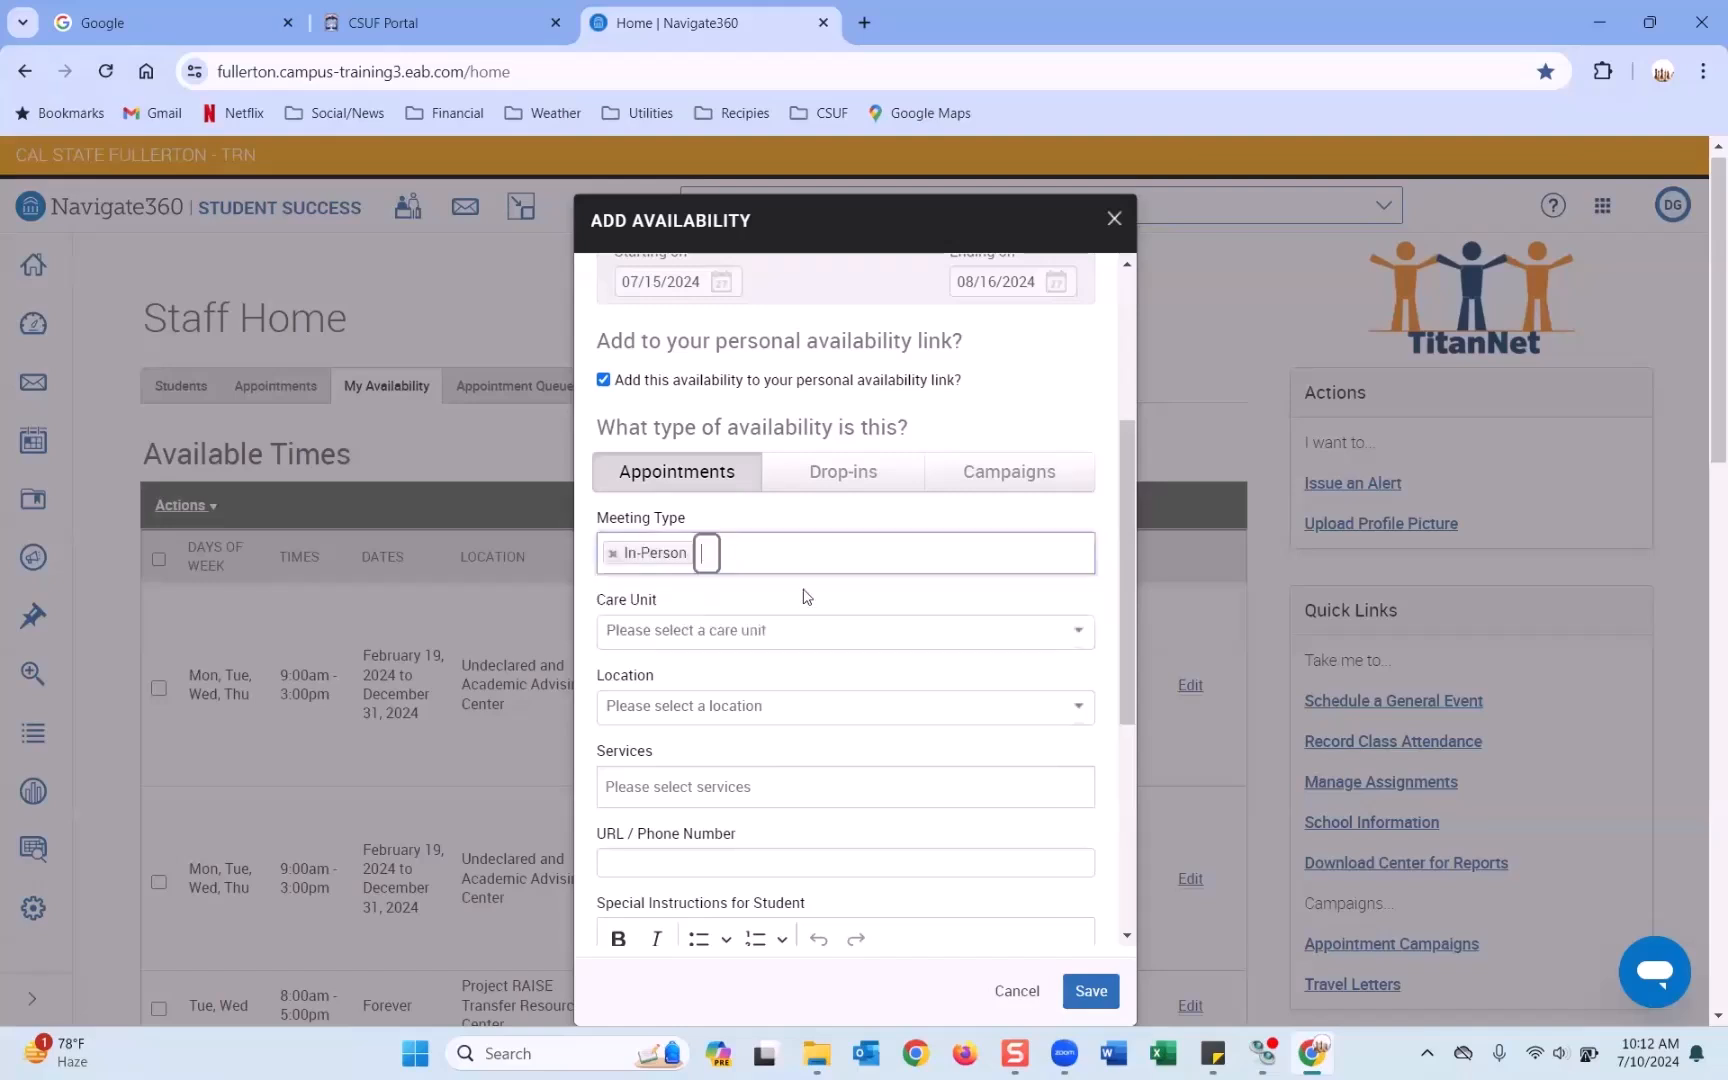
Set the care unit to Advising.
{"action": "left_click", "coordinate": [704, 630]}
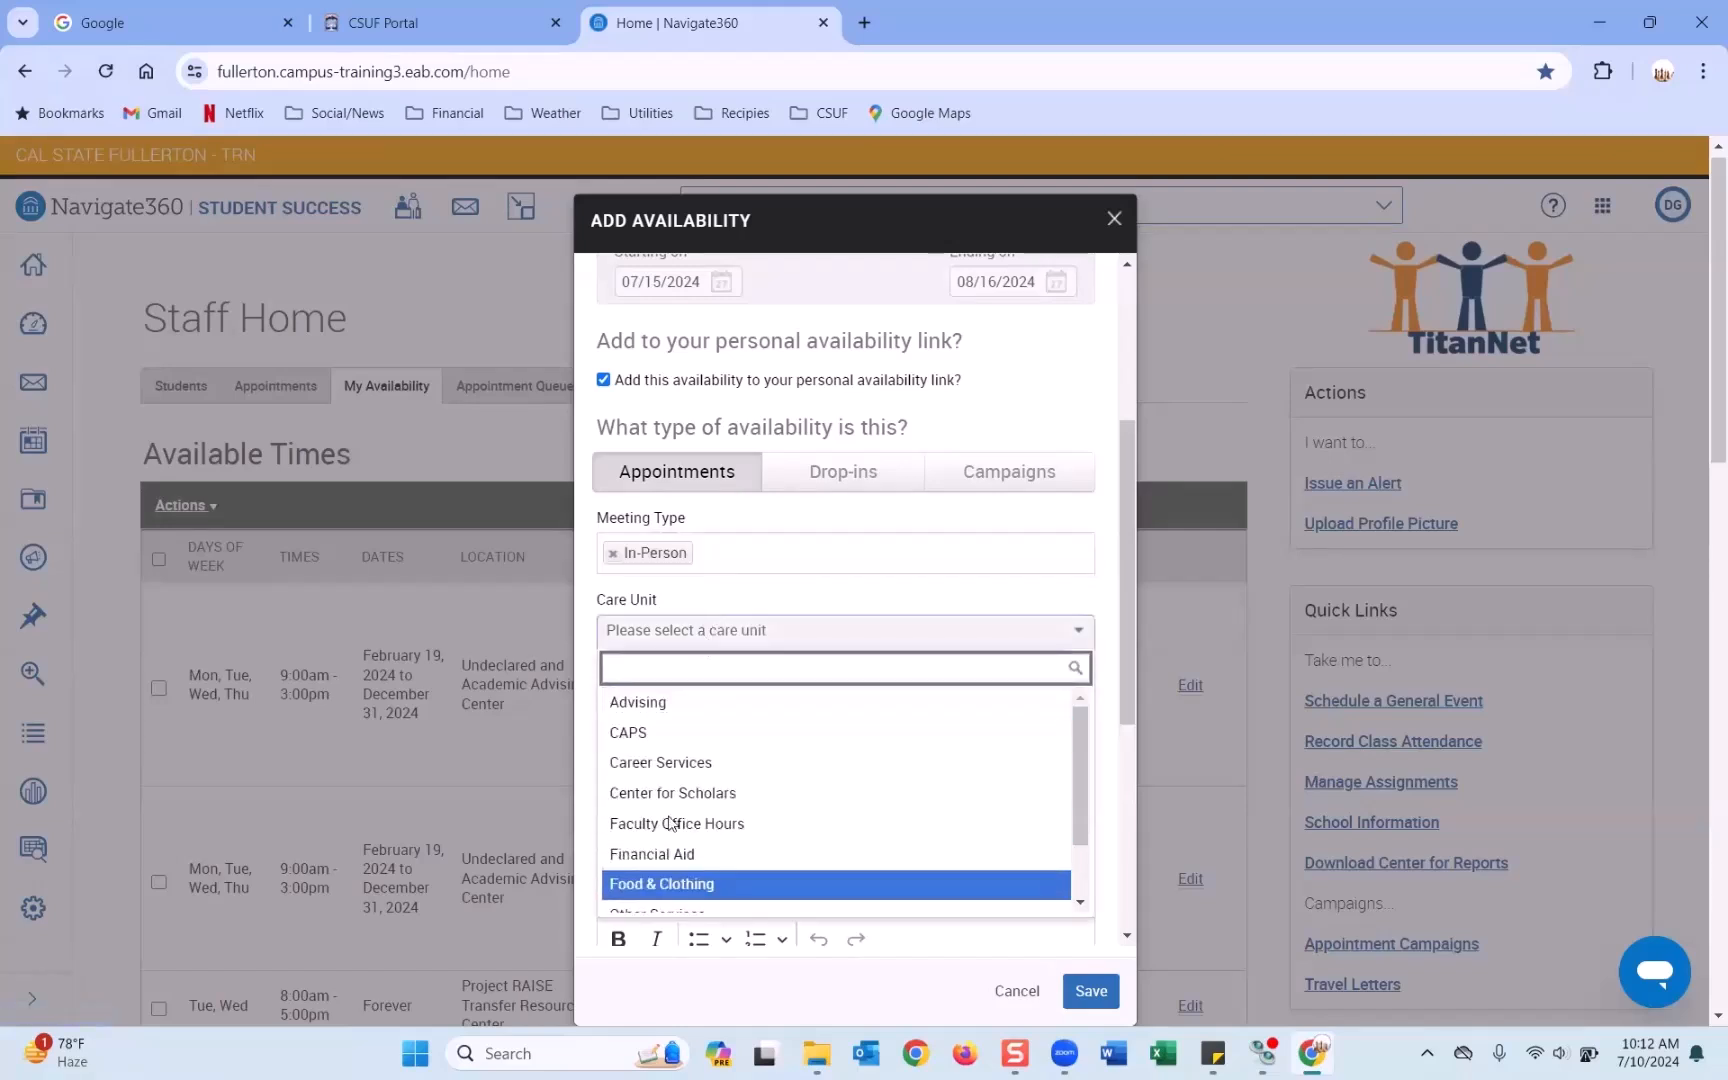
{"action": "left_click", "coordinate": [714, 694]}
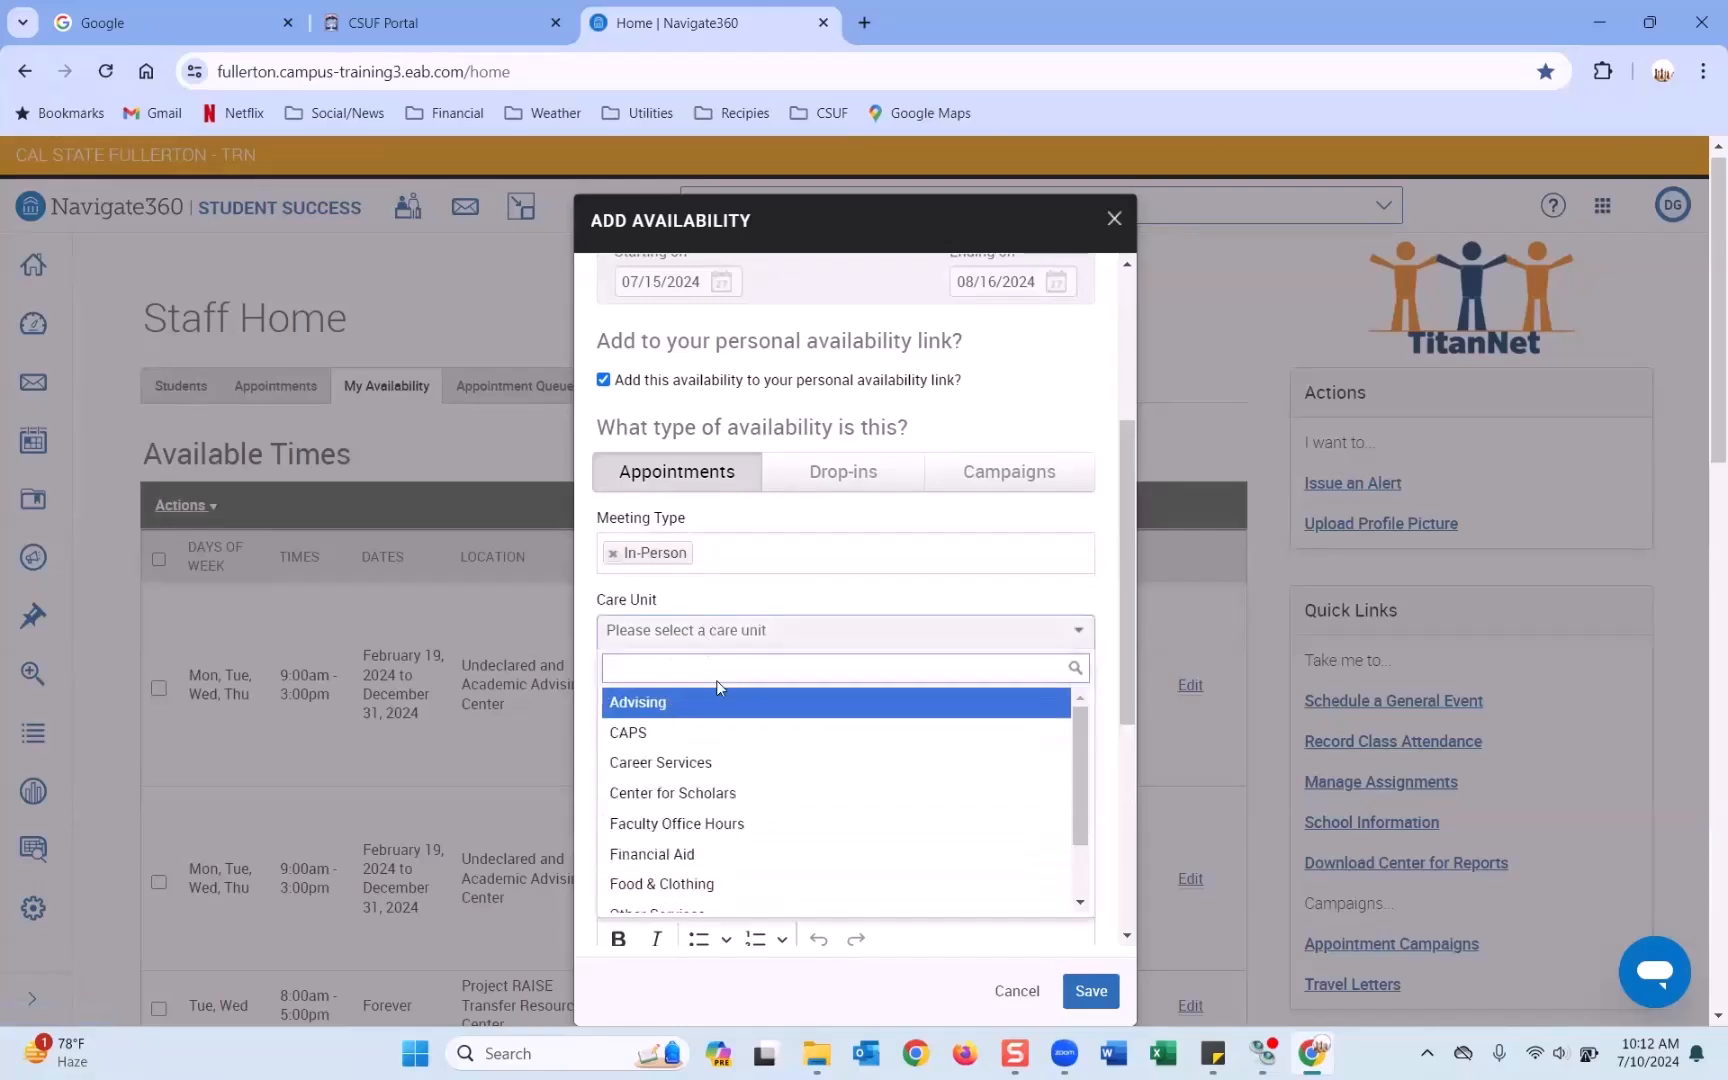
{"action": "scroll", "coordinate": [702, 620], "scroll_direction": "down", "scroll_amount": 1}
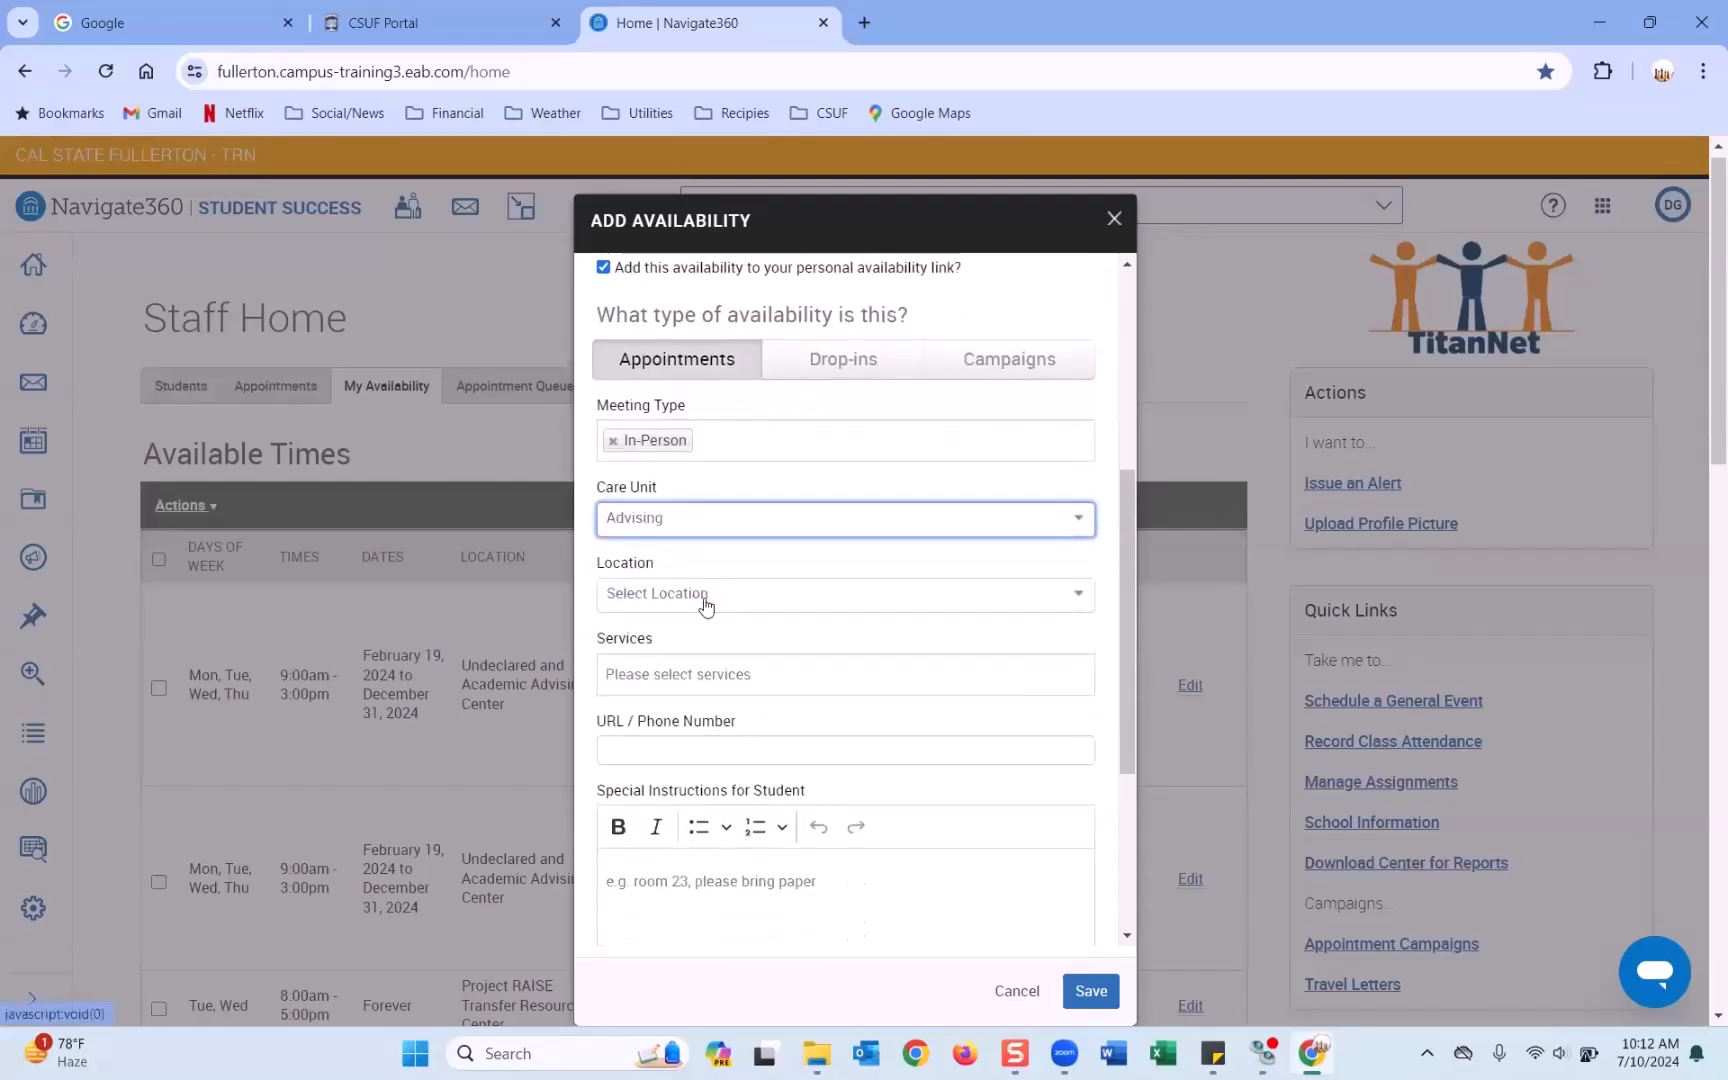
{"action": "left_click", "coordinate": [688, 530]}
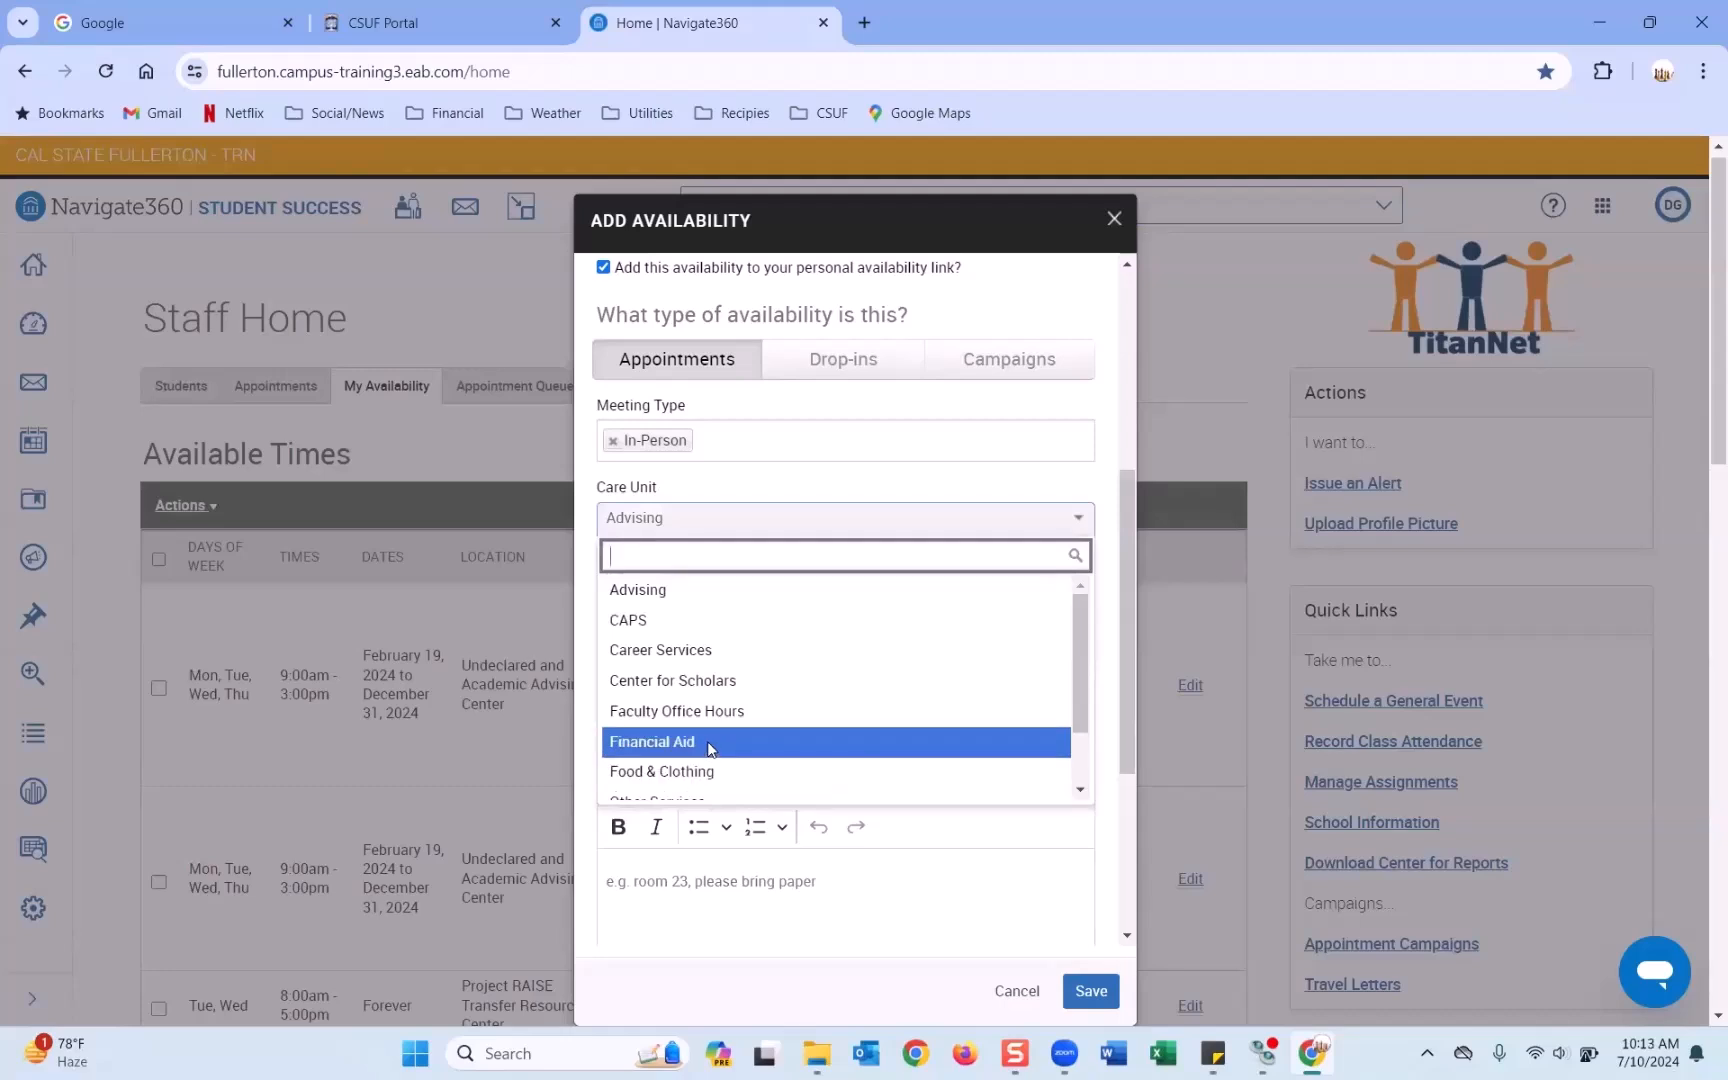
{"action": "scroll", "coordinate": [697, 752], "scroll_direction": "down", "scroll_amount": 1}
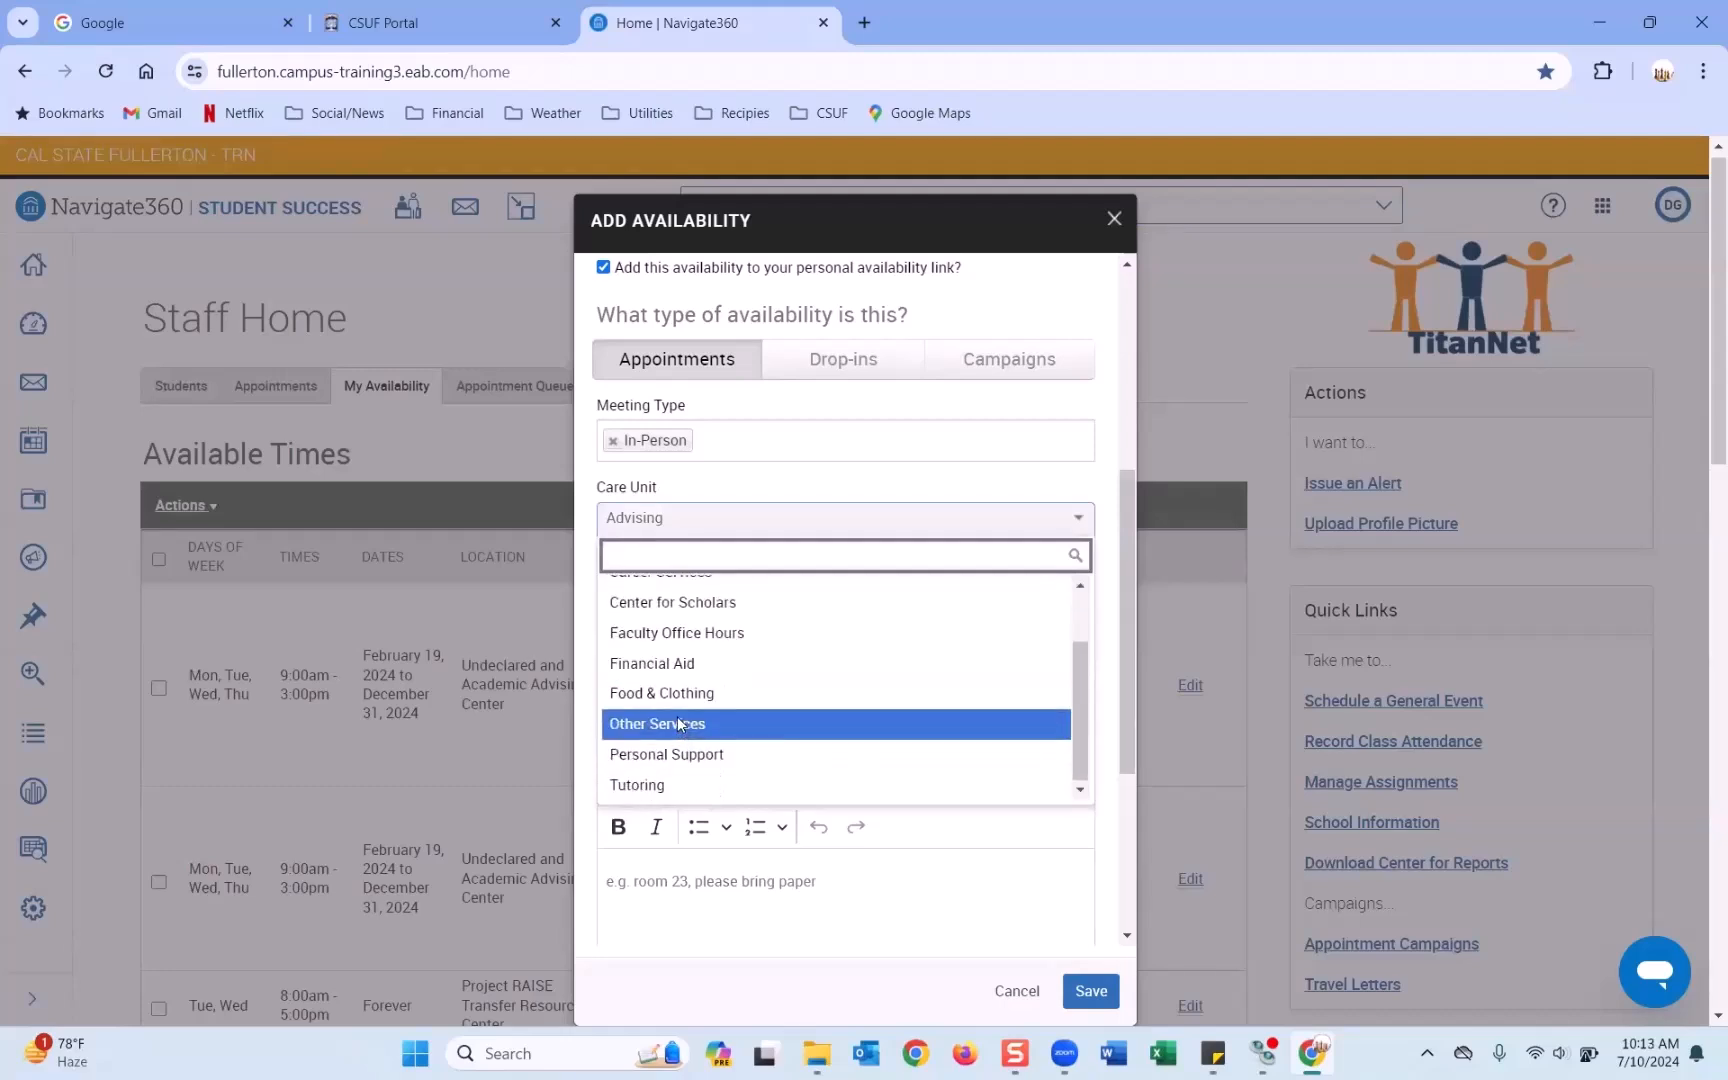
{"action": "scroll", "coordinate": [683, 725], "scroll_direction": "up", "scroll_amount": 1}
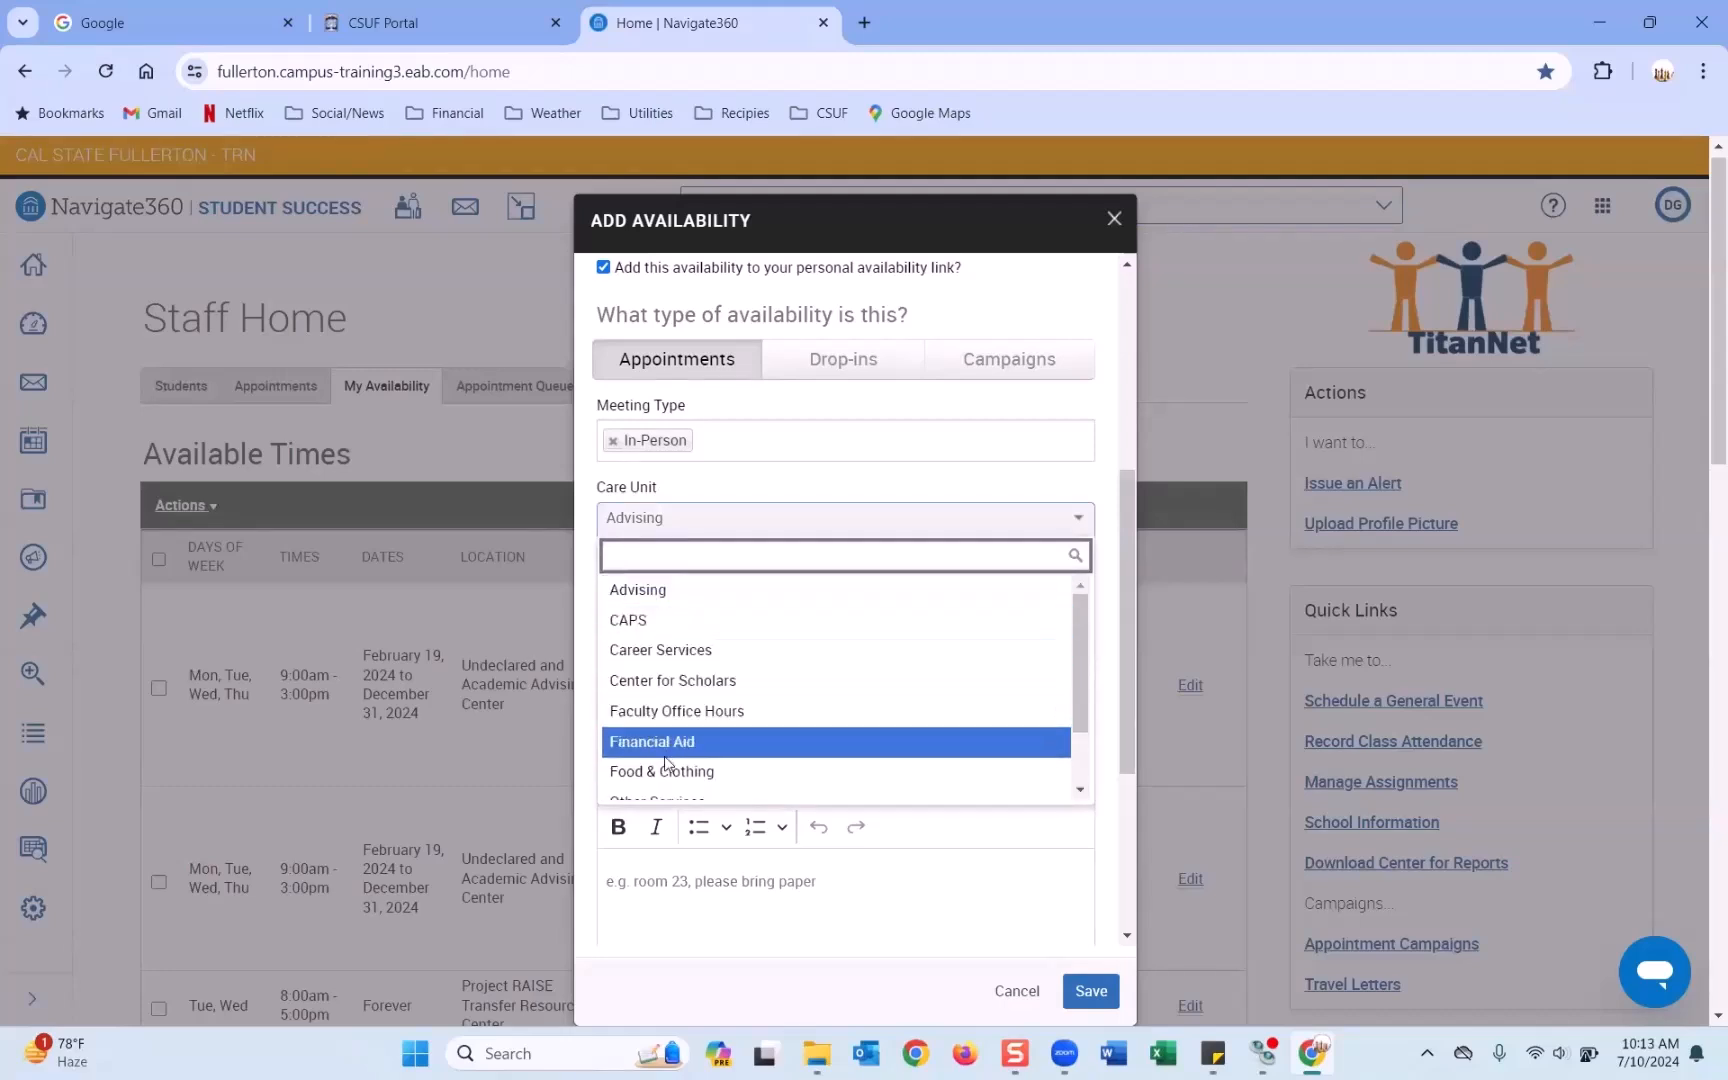
{"action": "left_click", "coordinate": [740, 486]}
{"action": "scroll", "coordinate": [675, 424], "scroll_direction": "down", "scroll_amount": 2}
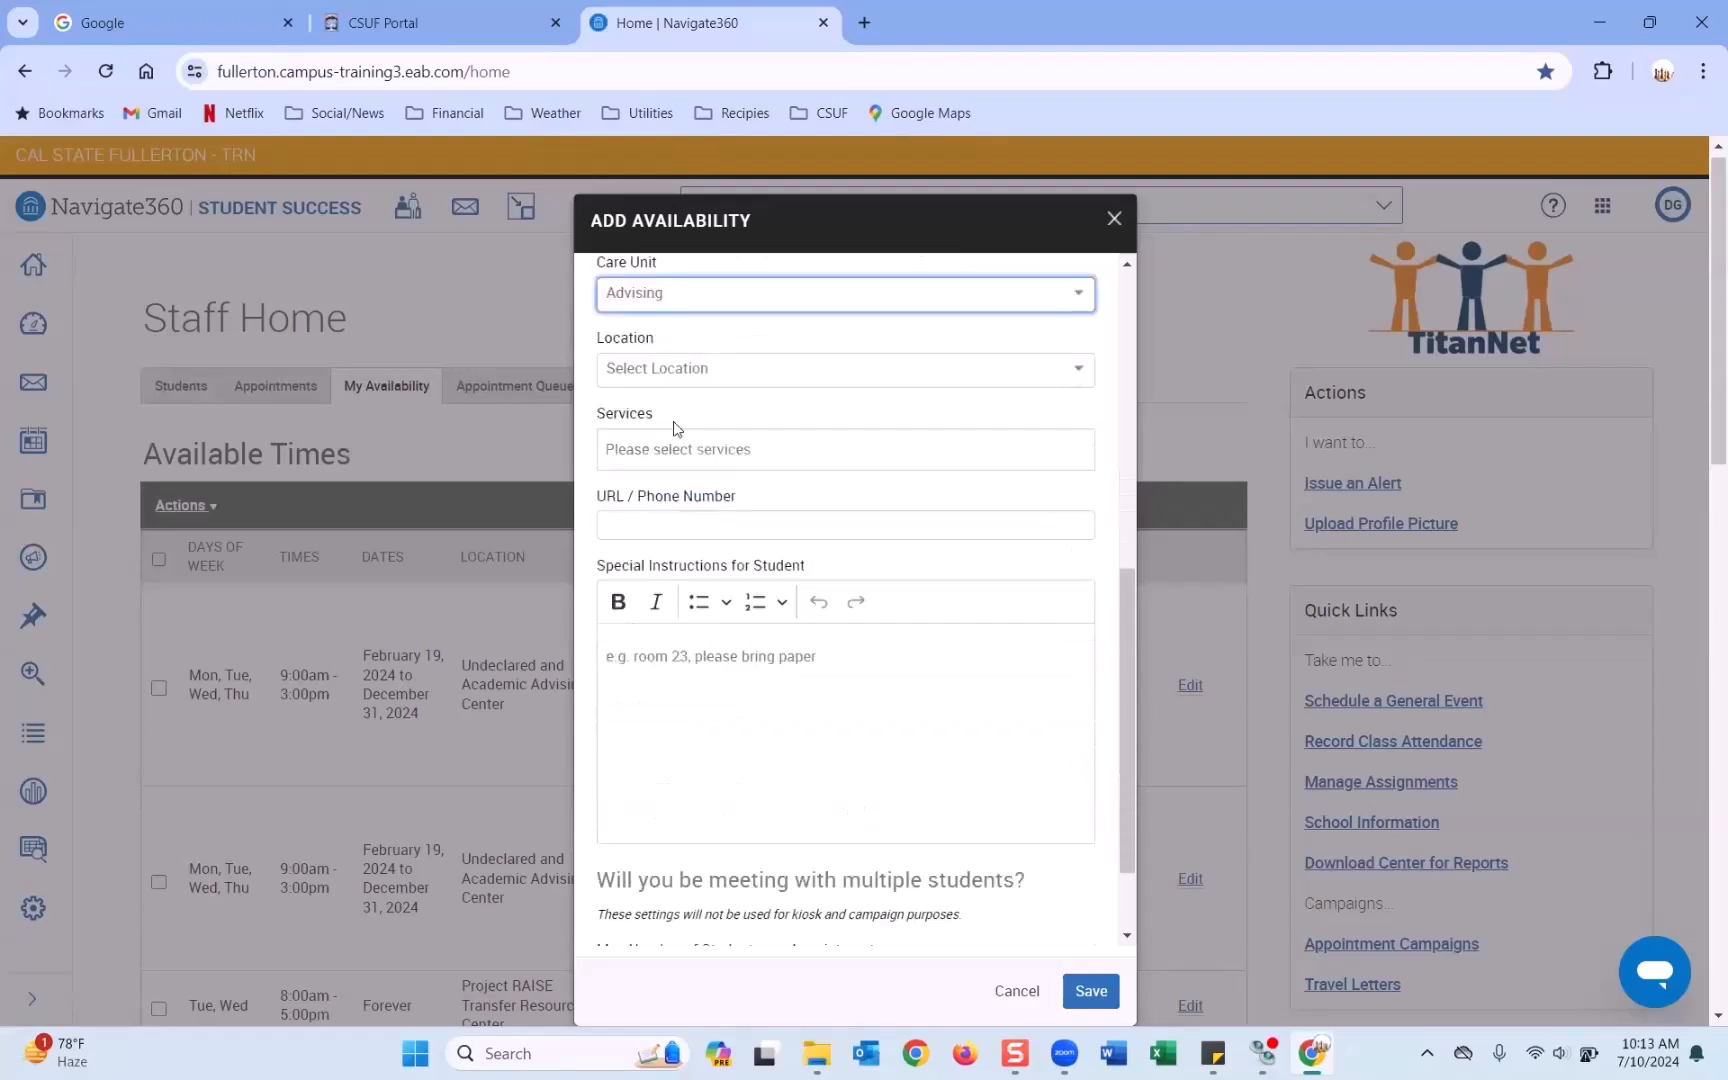
Set the location to Undeclared and Academic Advising Center.
{"action": "left_click", "coordinate": [679, 371]}
{"action": "scroll", "coordinate": [700, 480], "scroll_direction": "down", "scroll_amount": 10}
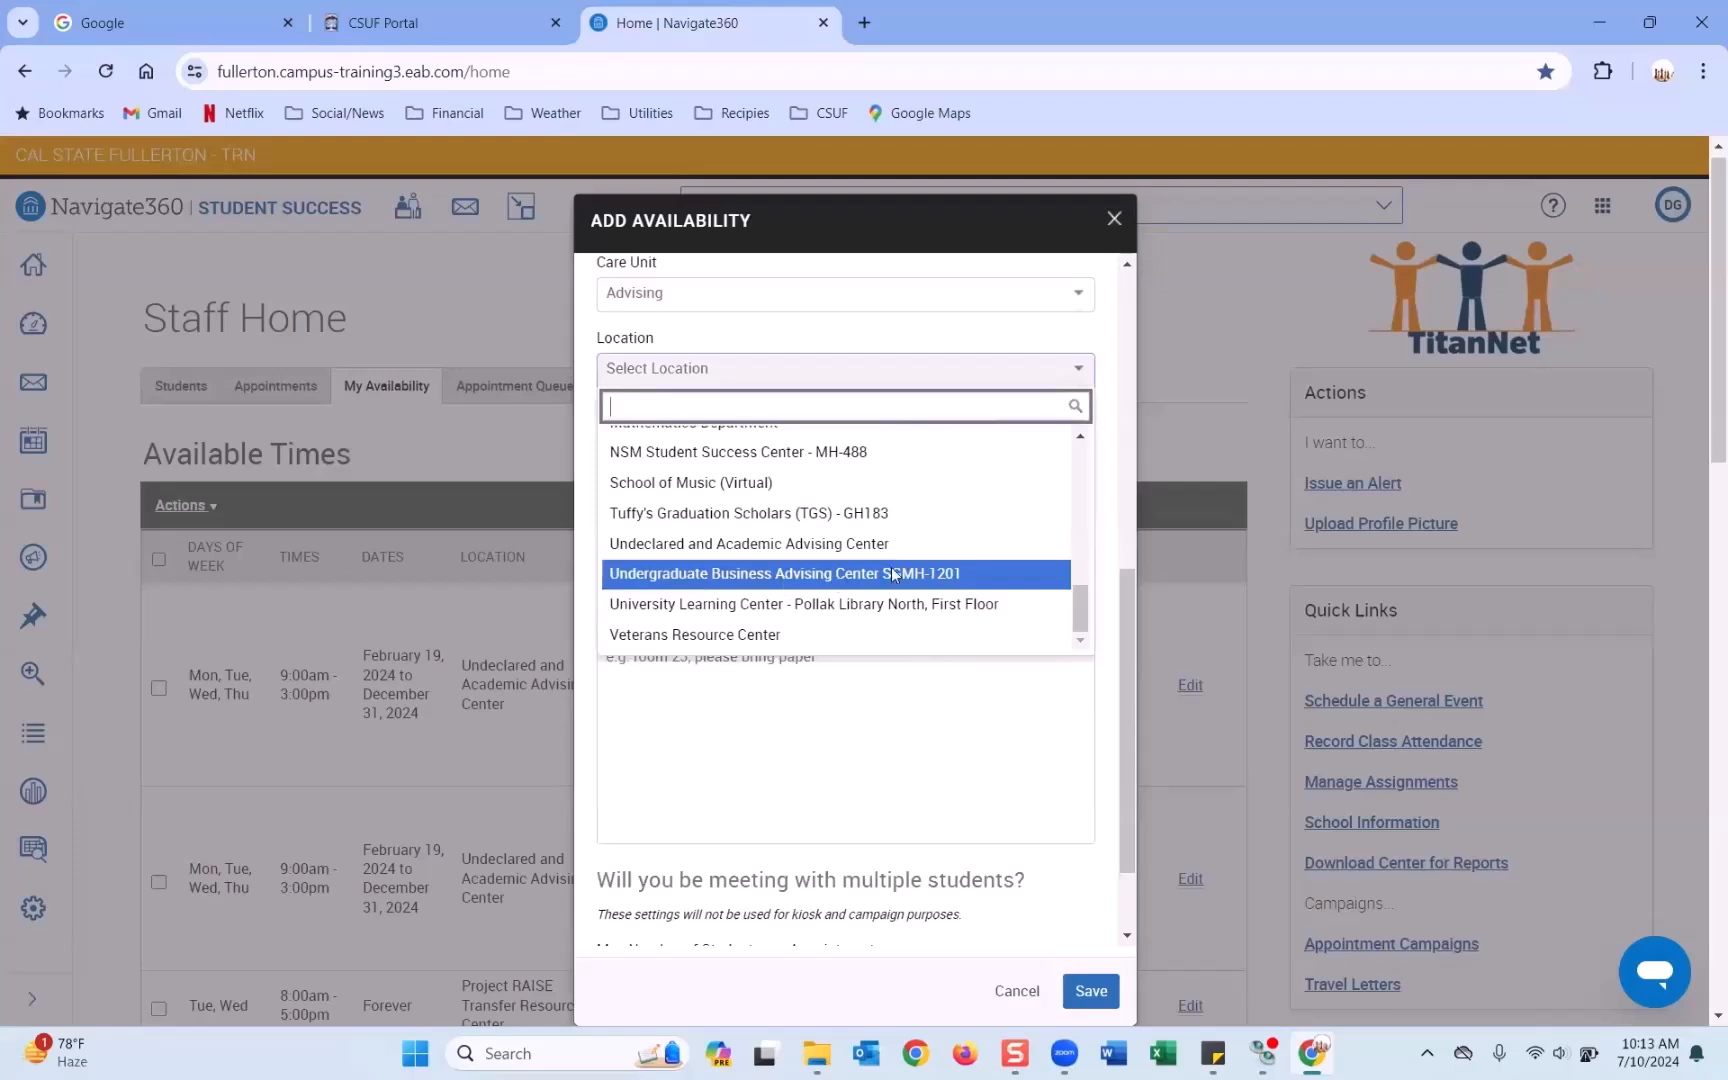
{"action": "left_click", "coordinate": [705, 545]}
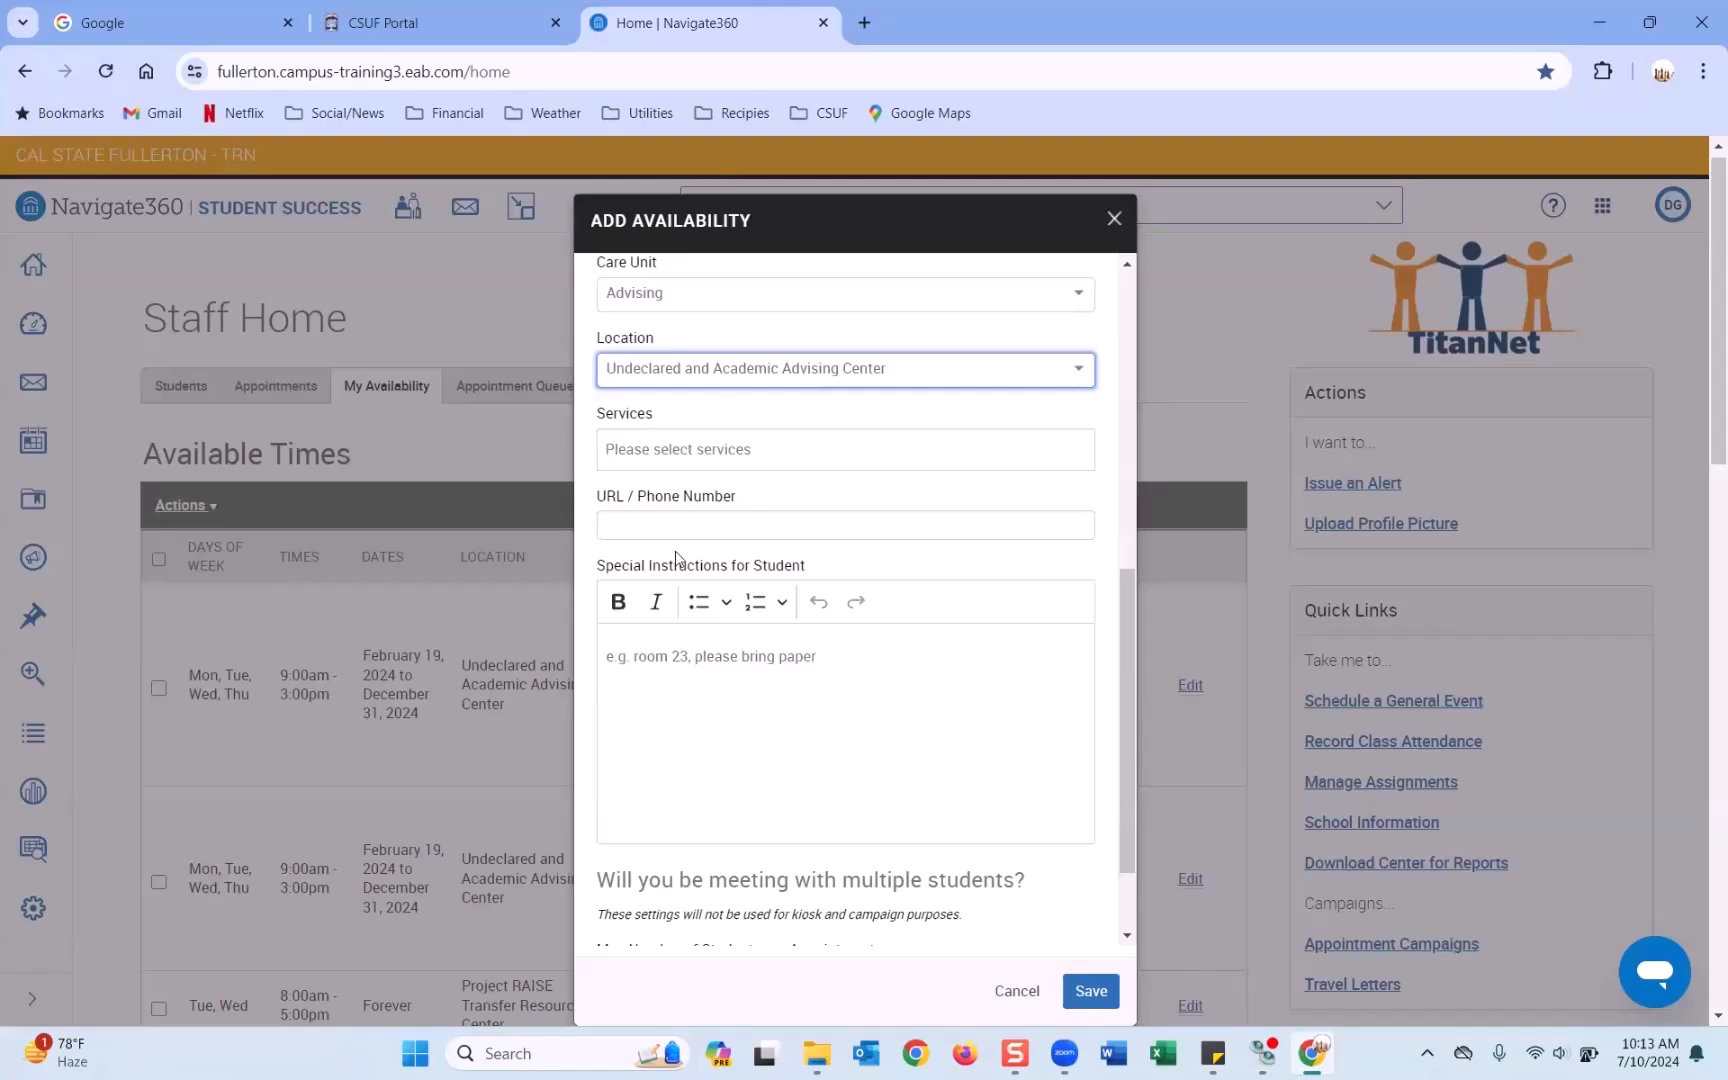
{"action": "left_click", "coordinate": [680, 450]}
{"action": "left_click", "coordinate": [663, 374]}
{"action": "left_click", "coordinate": [663, 374]}
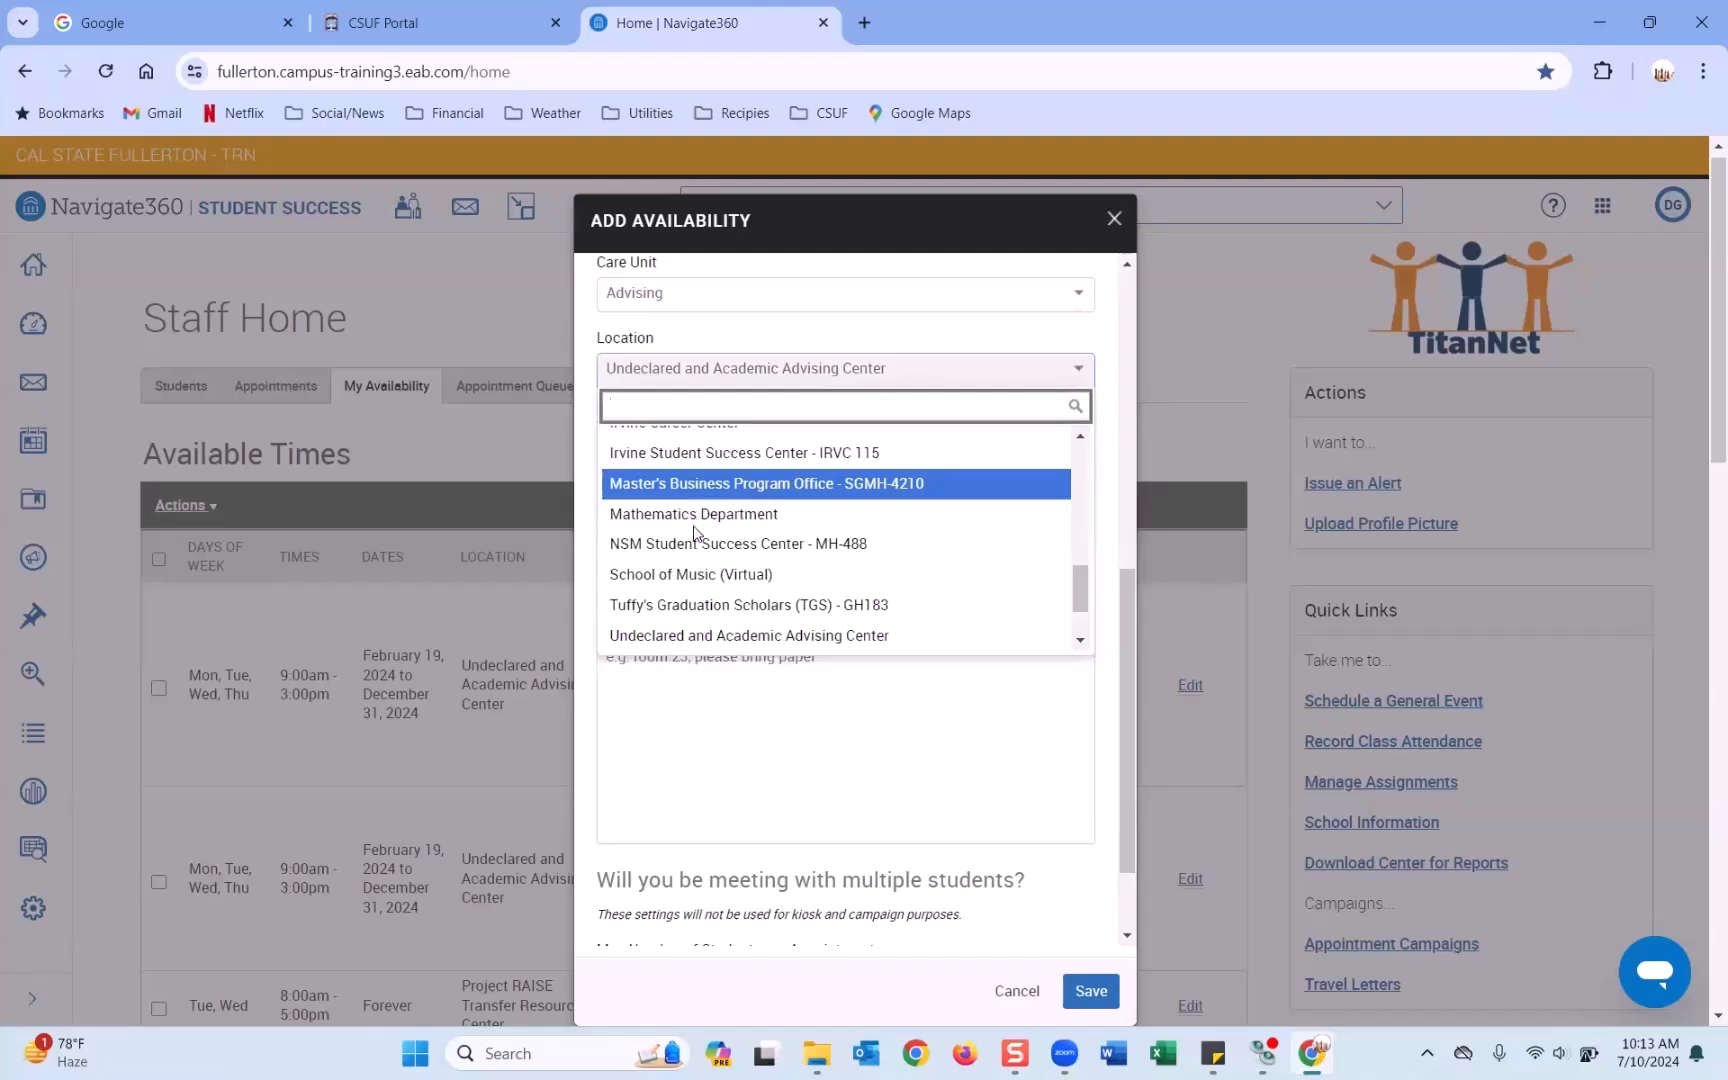
{"action": "left_click", "coordinate": [698, 543]}
{"action": "left_click", "coordinate": [703, 450]}
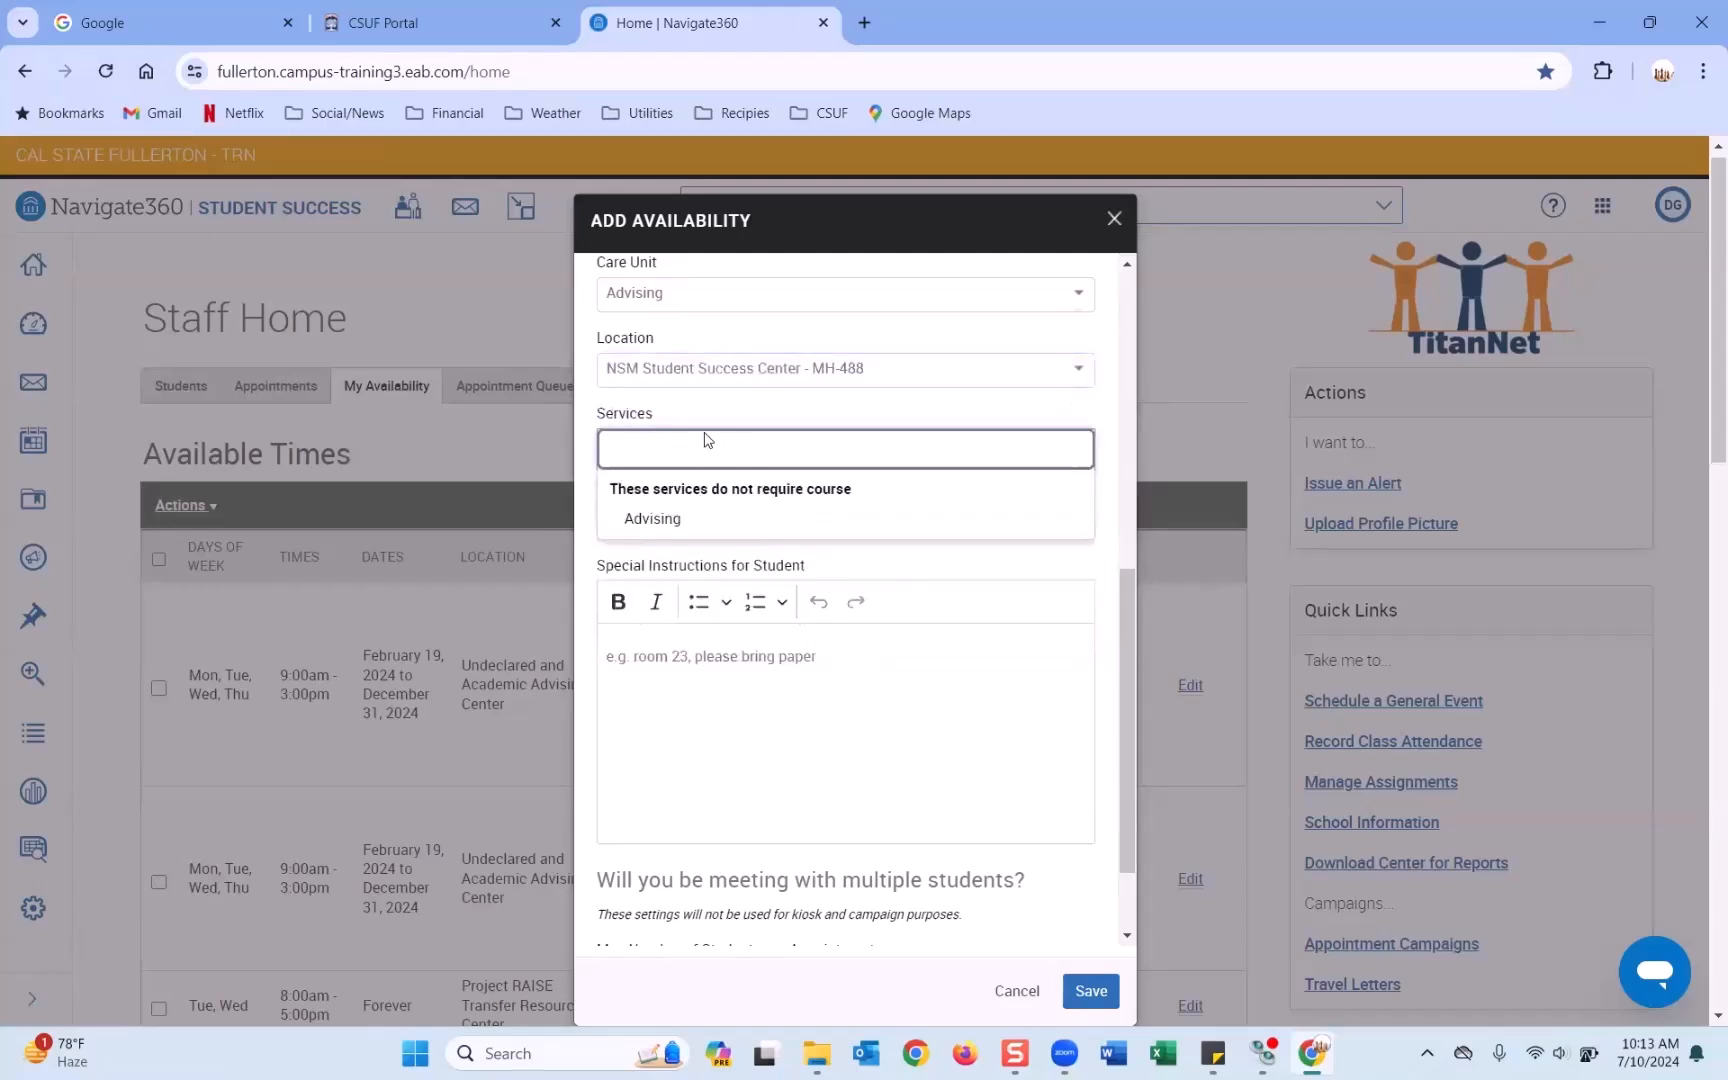
{"action": "left_click", "coordinate": [708, 378]}
{"action": "left_click", "coordinate": [708, 378]}
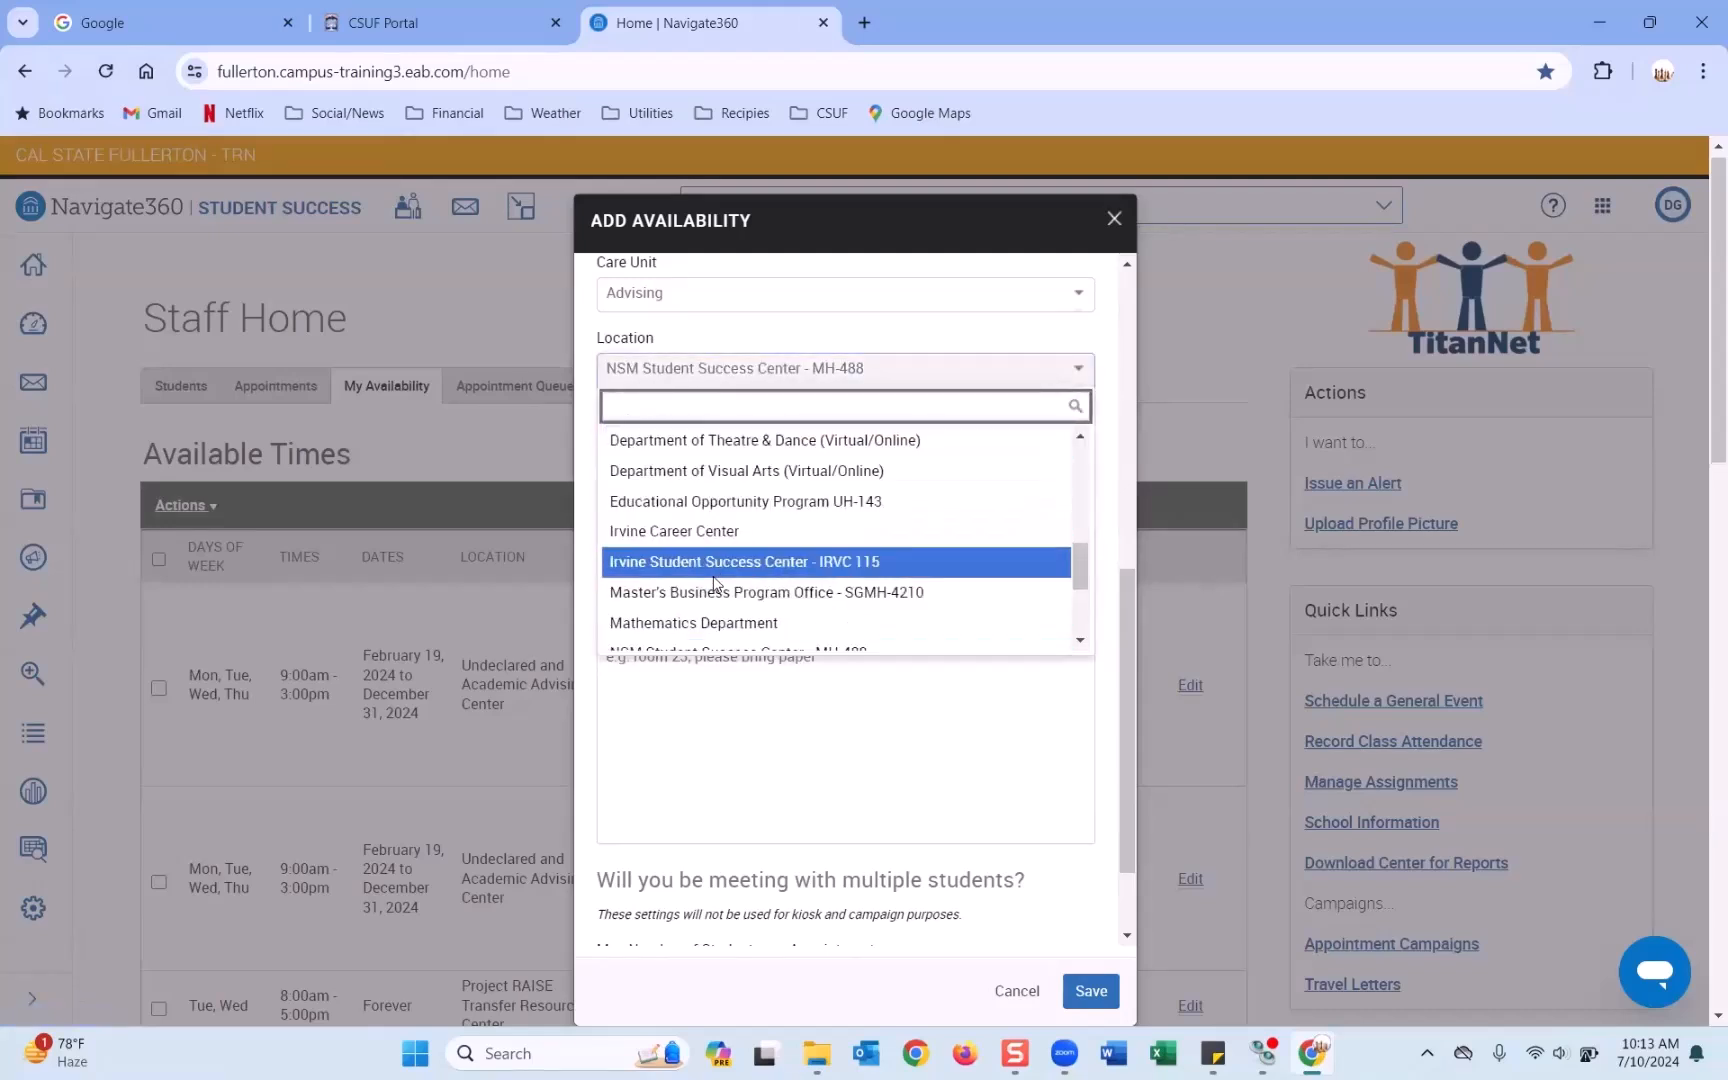
{"action": "scroll", "coordinate": [714, 565], "scroll_direction": "down", "scroll_amount": 2}
{"action": "left_click", "coordinate": [714, 545]}
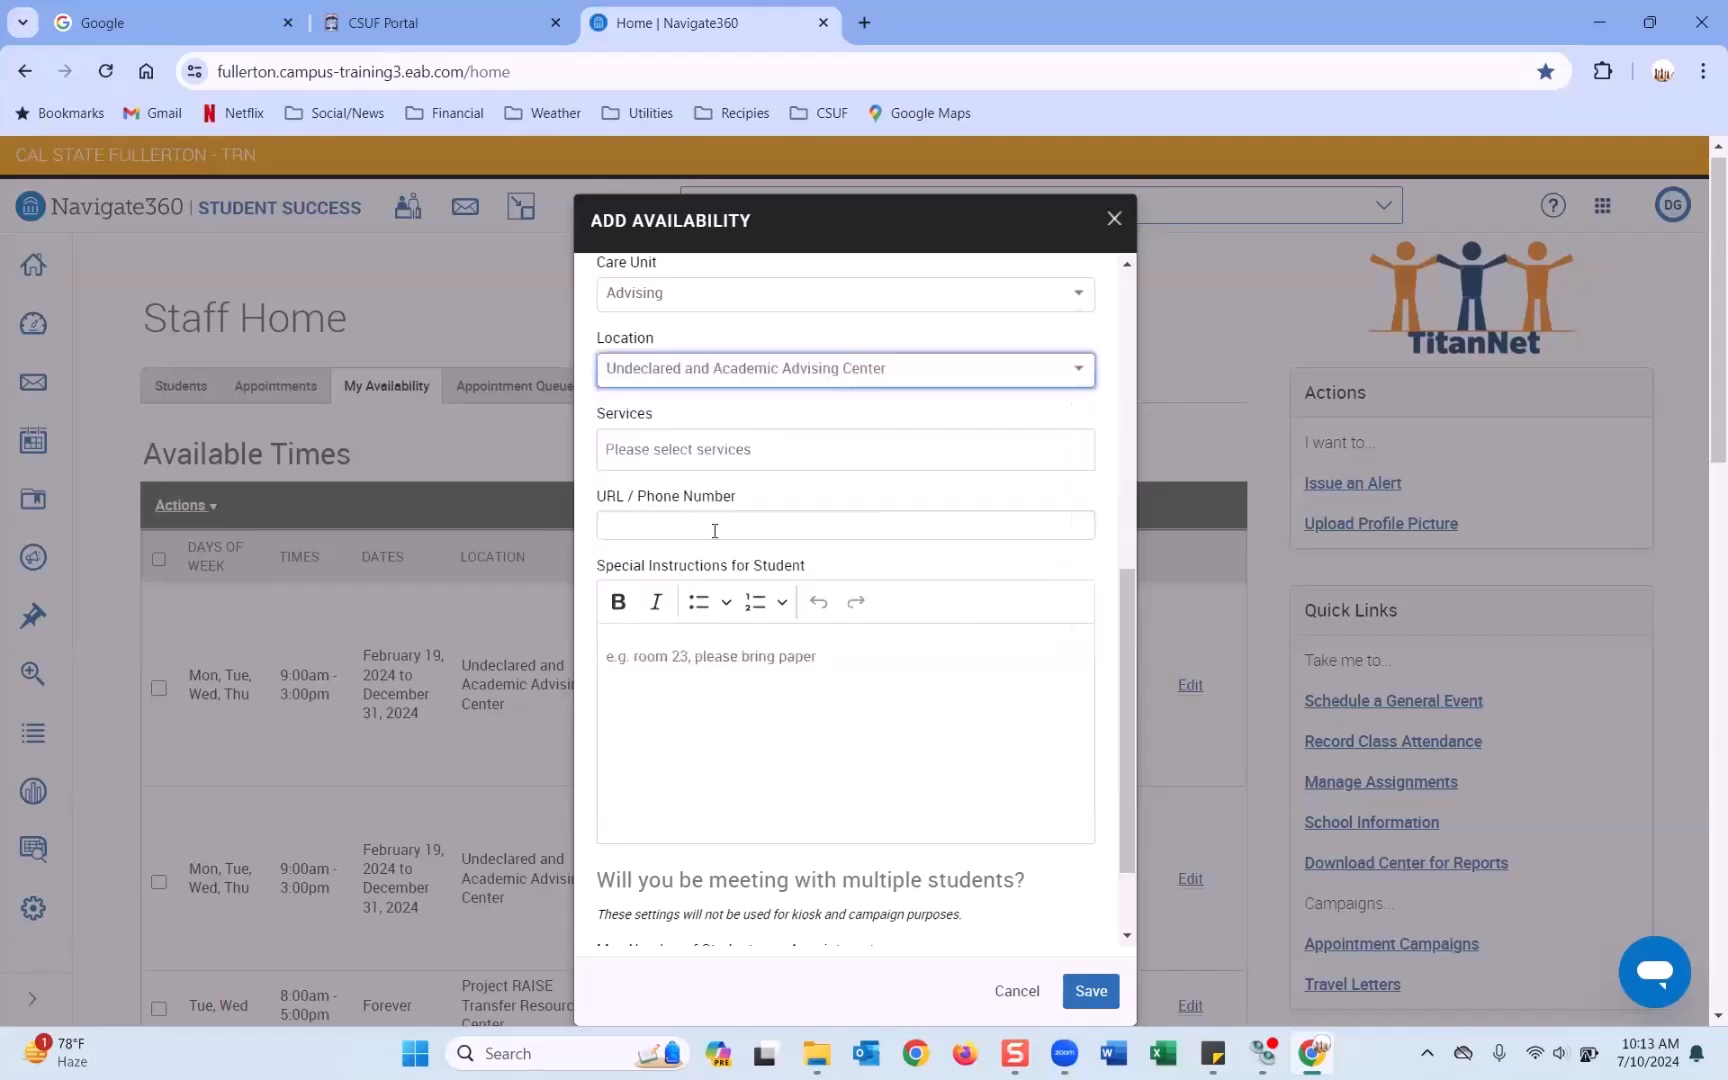
{"action": "left_click", "coordinate": [700, 455]}
{"action": "left_click", "coordinate": [688, 518]}
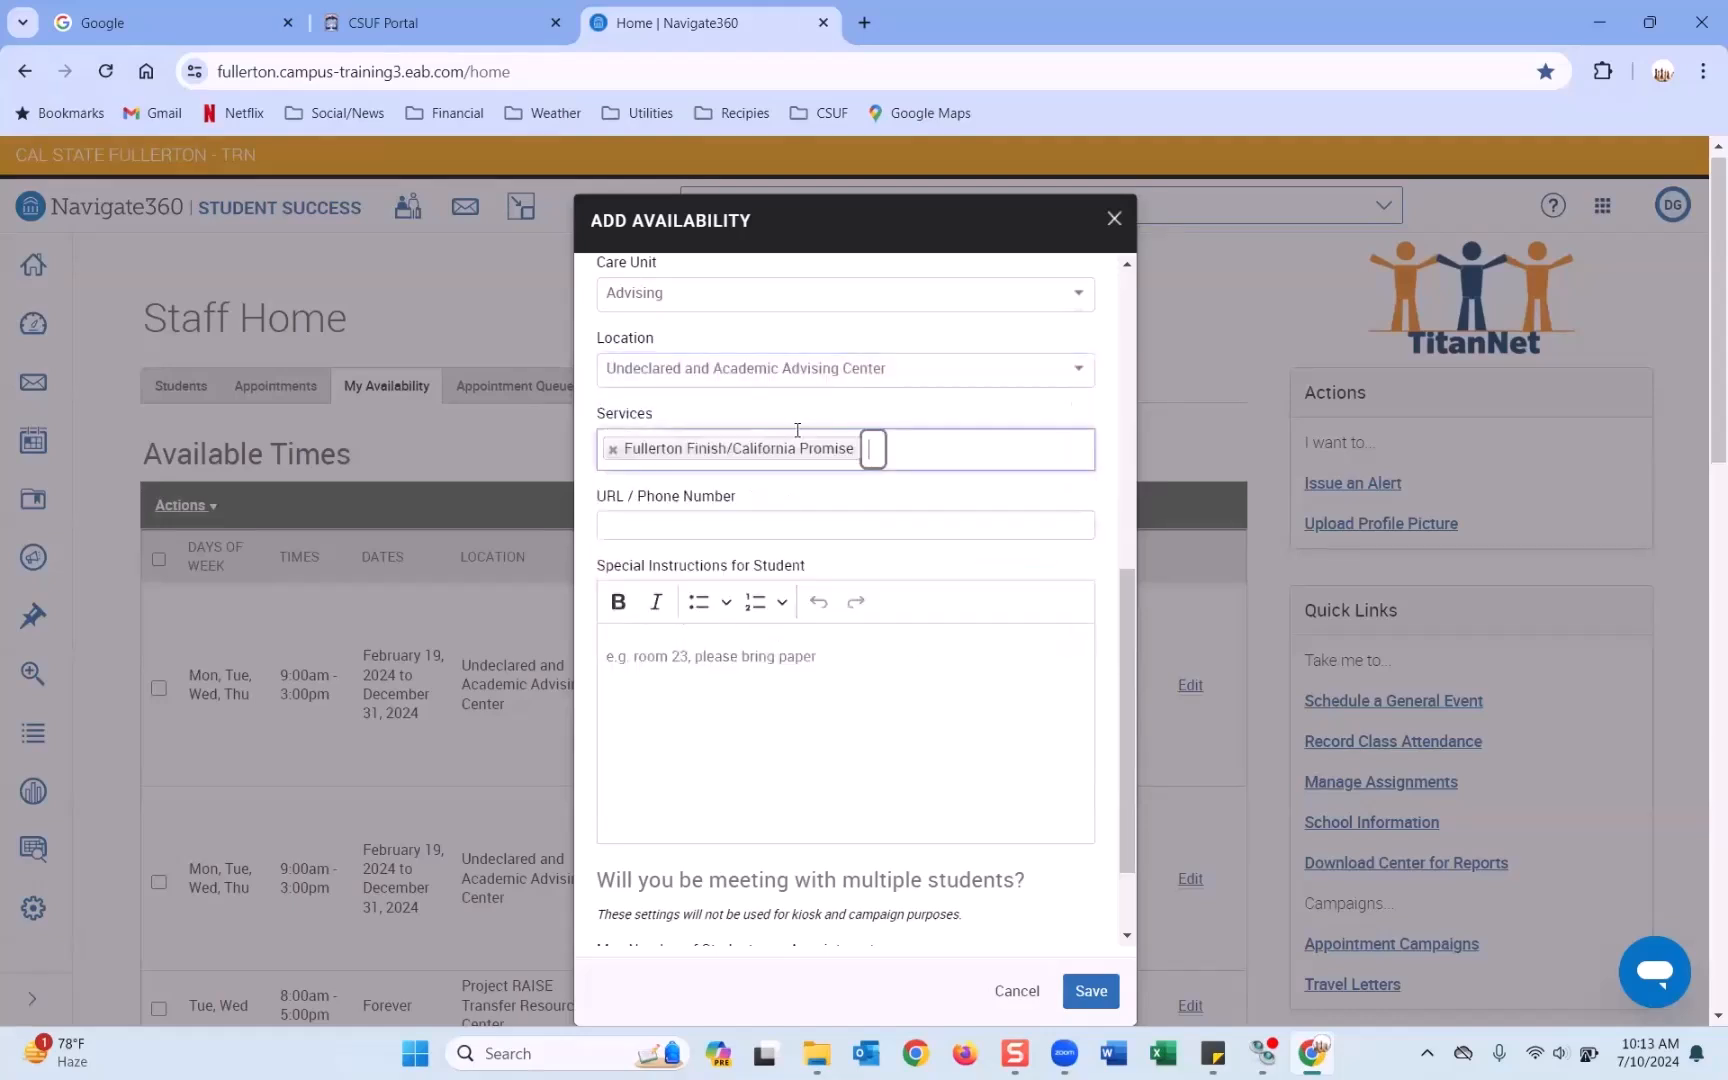
{"action": "left_click", "coordinate": [895, 450]}
{"action": "left_click", "coordinate": [800, 520]}
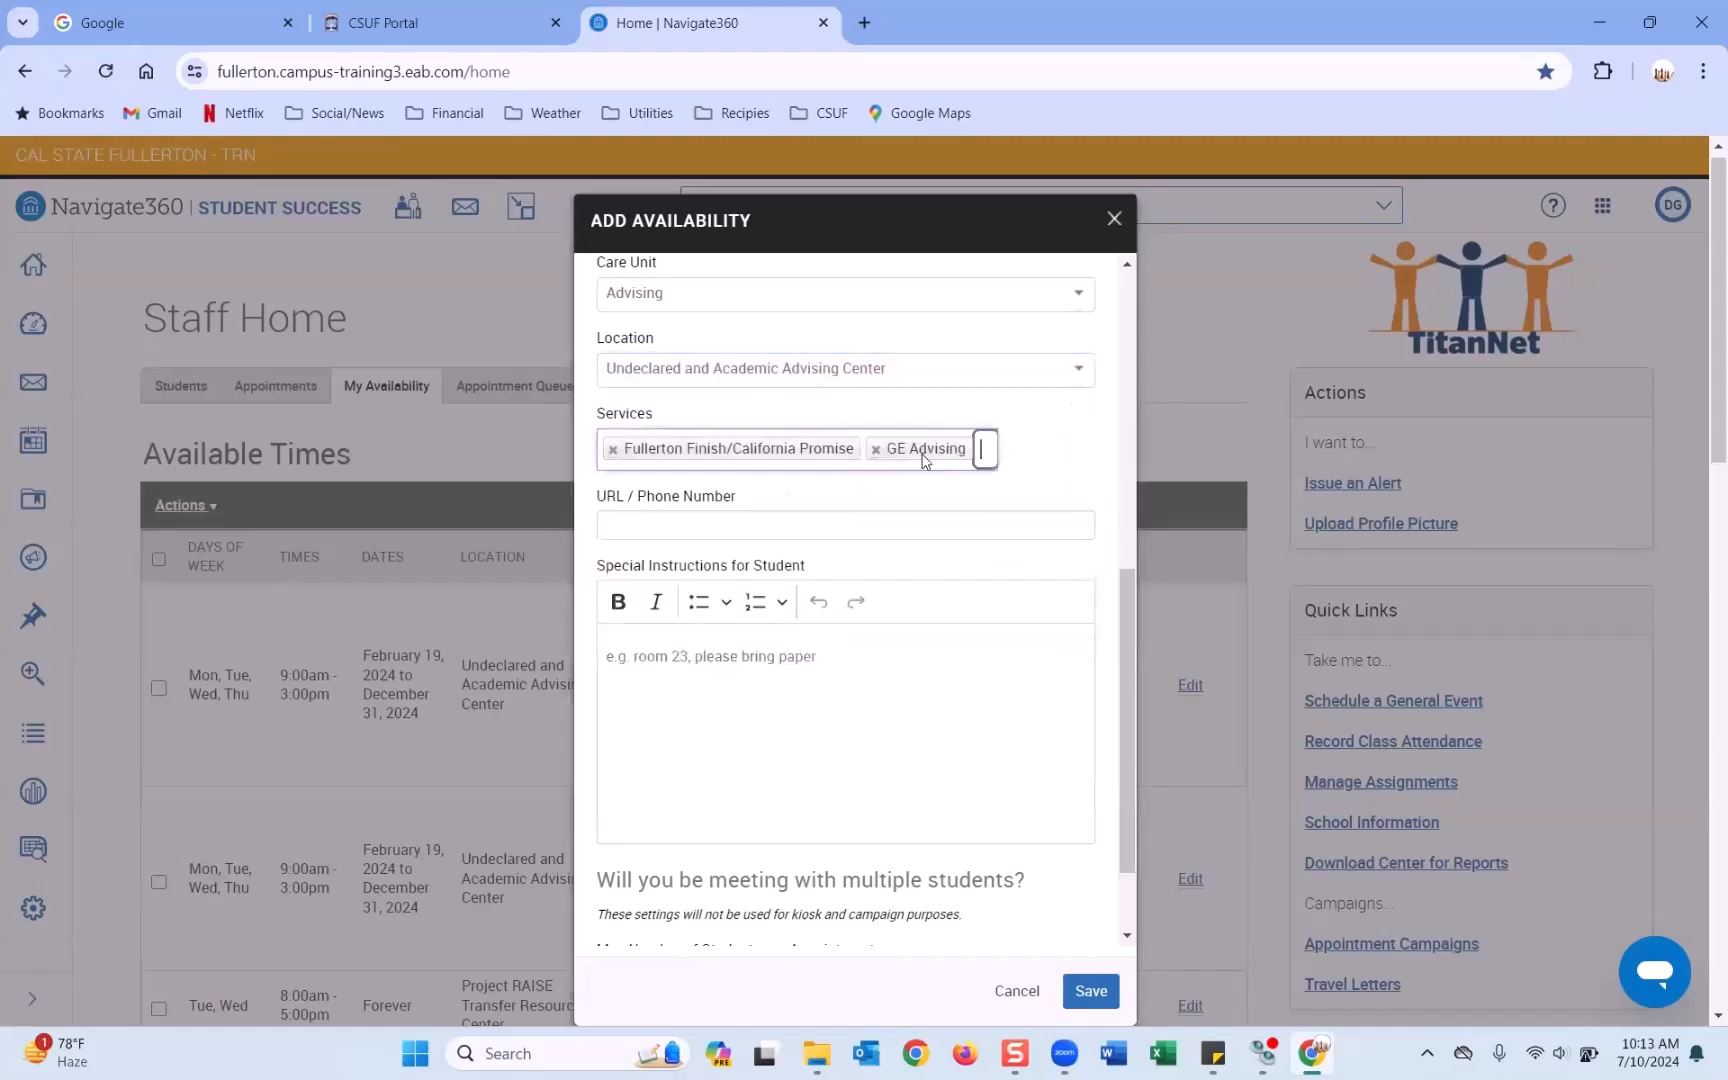
{"action": "left_click", "coordinate": [983, 455]}
{"action": "key", "text": "Return"}
{"action": "left_click", "coordinate": [985, 473]}
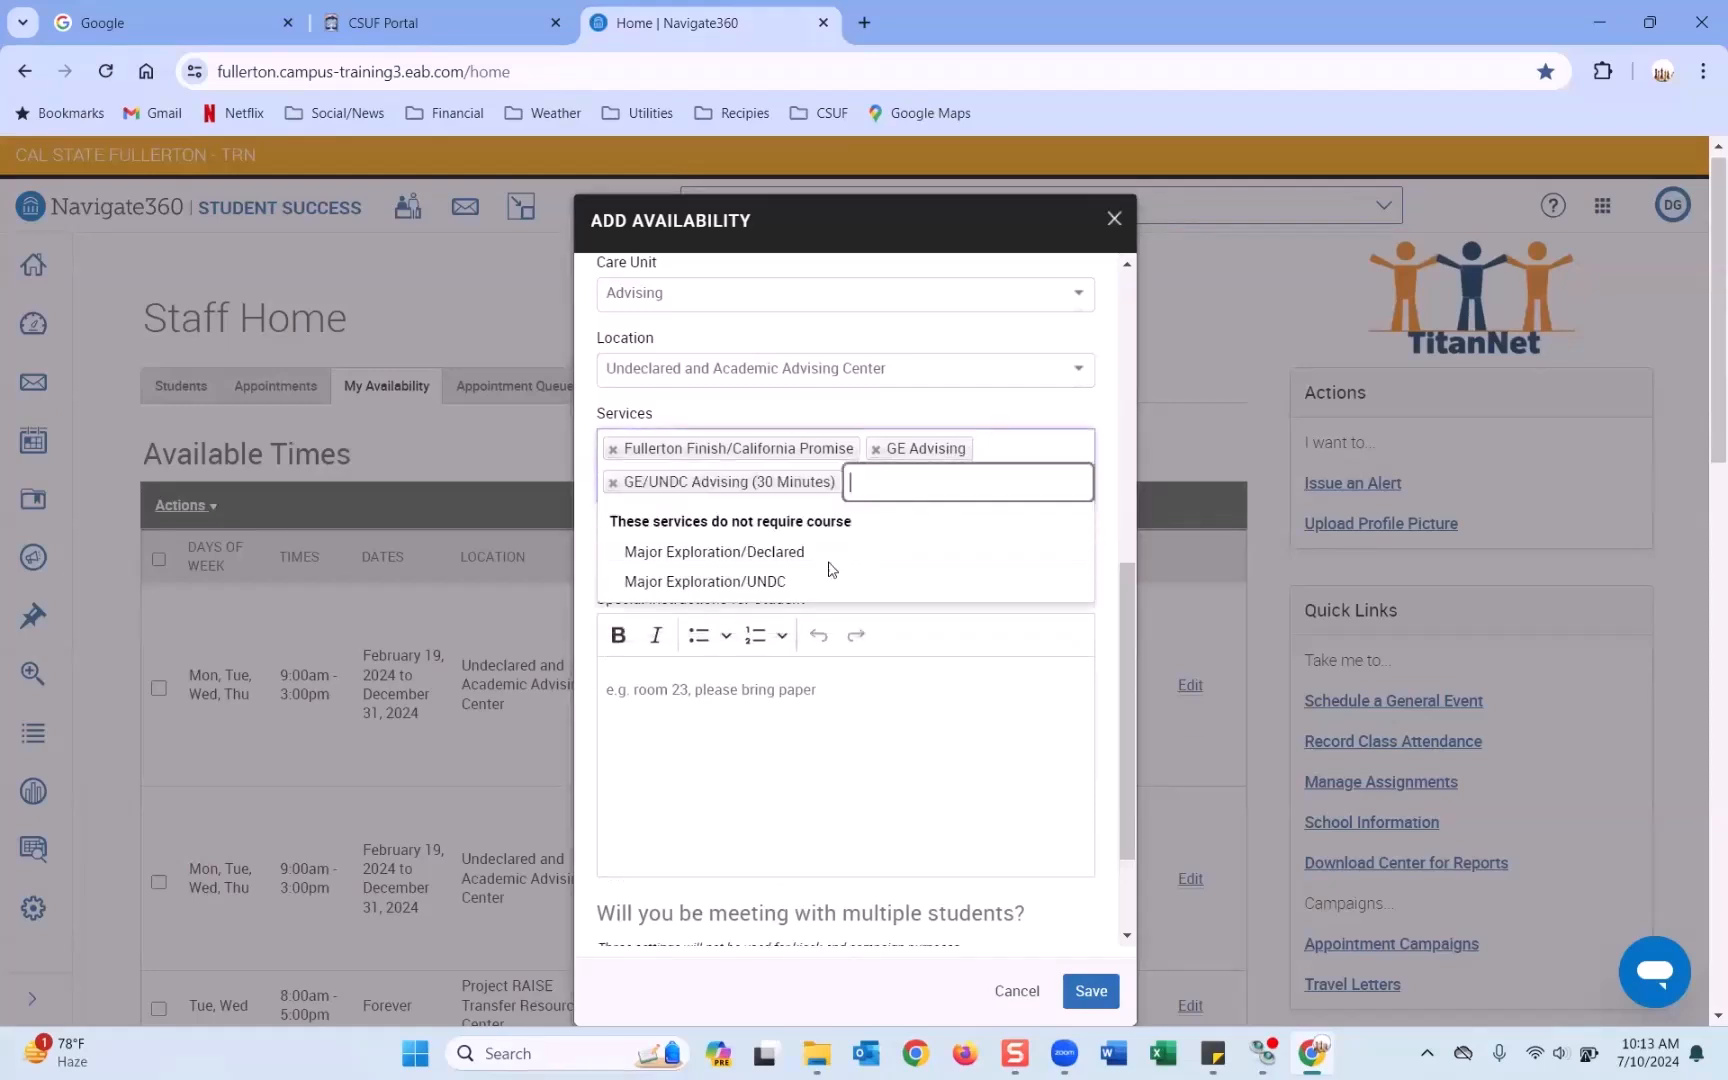
{"action": "left_click", "coordinate": [825, 563]}
{"action": "left_click", "coordinate": [1068, 484]}
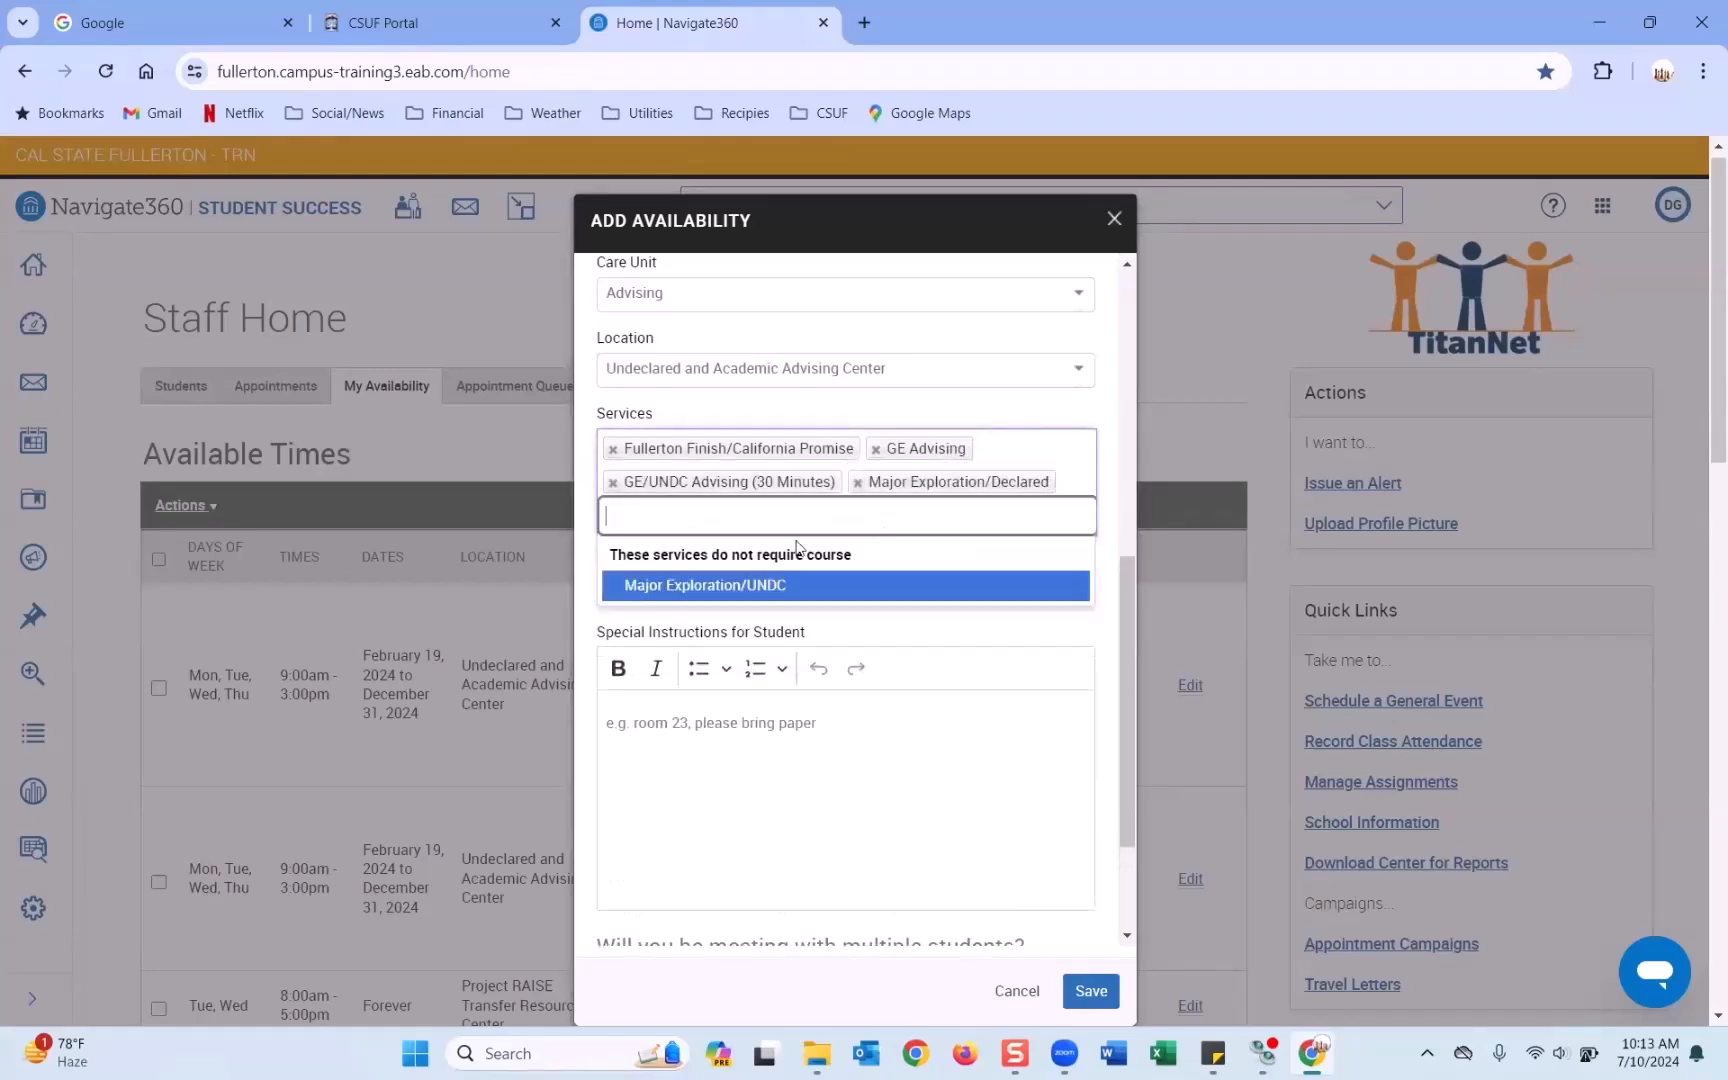
{"action": "left_click", "coordinate": [775, 587]}
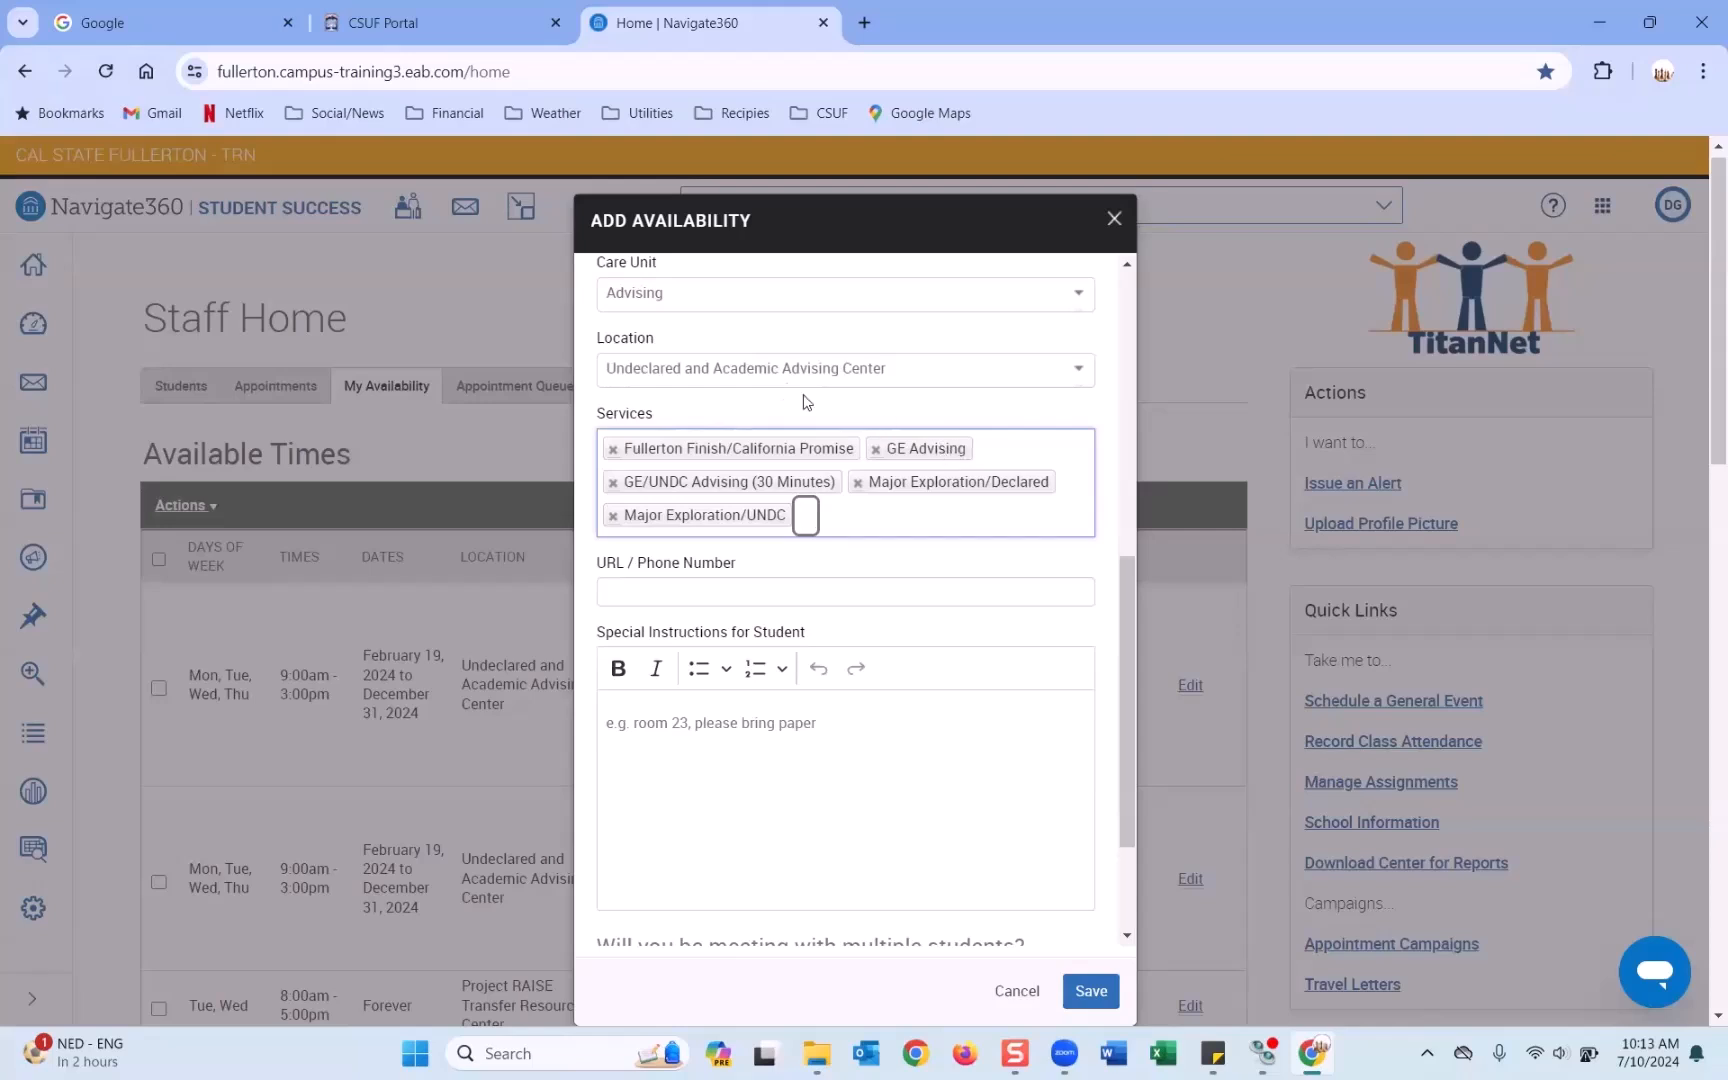
{"action": "scroll", "coordinate": [807, 402], "scroll_direction": "down", "scroll_amount": 2}
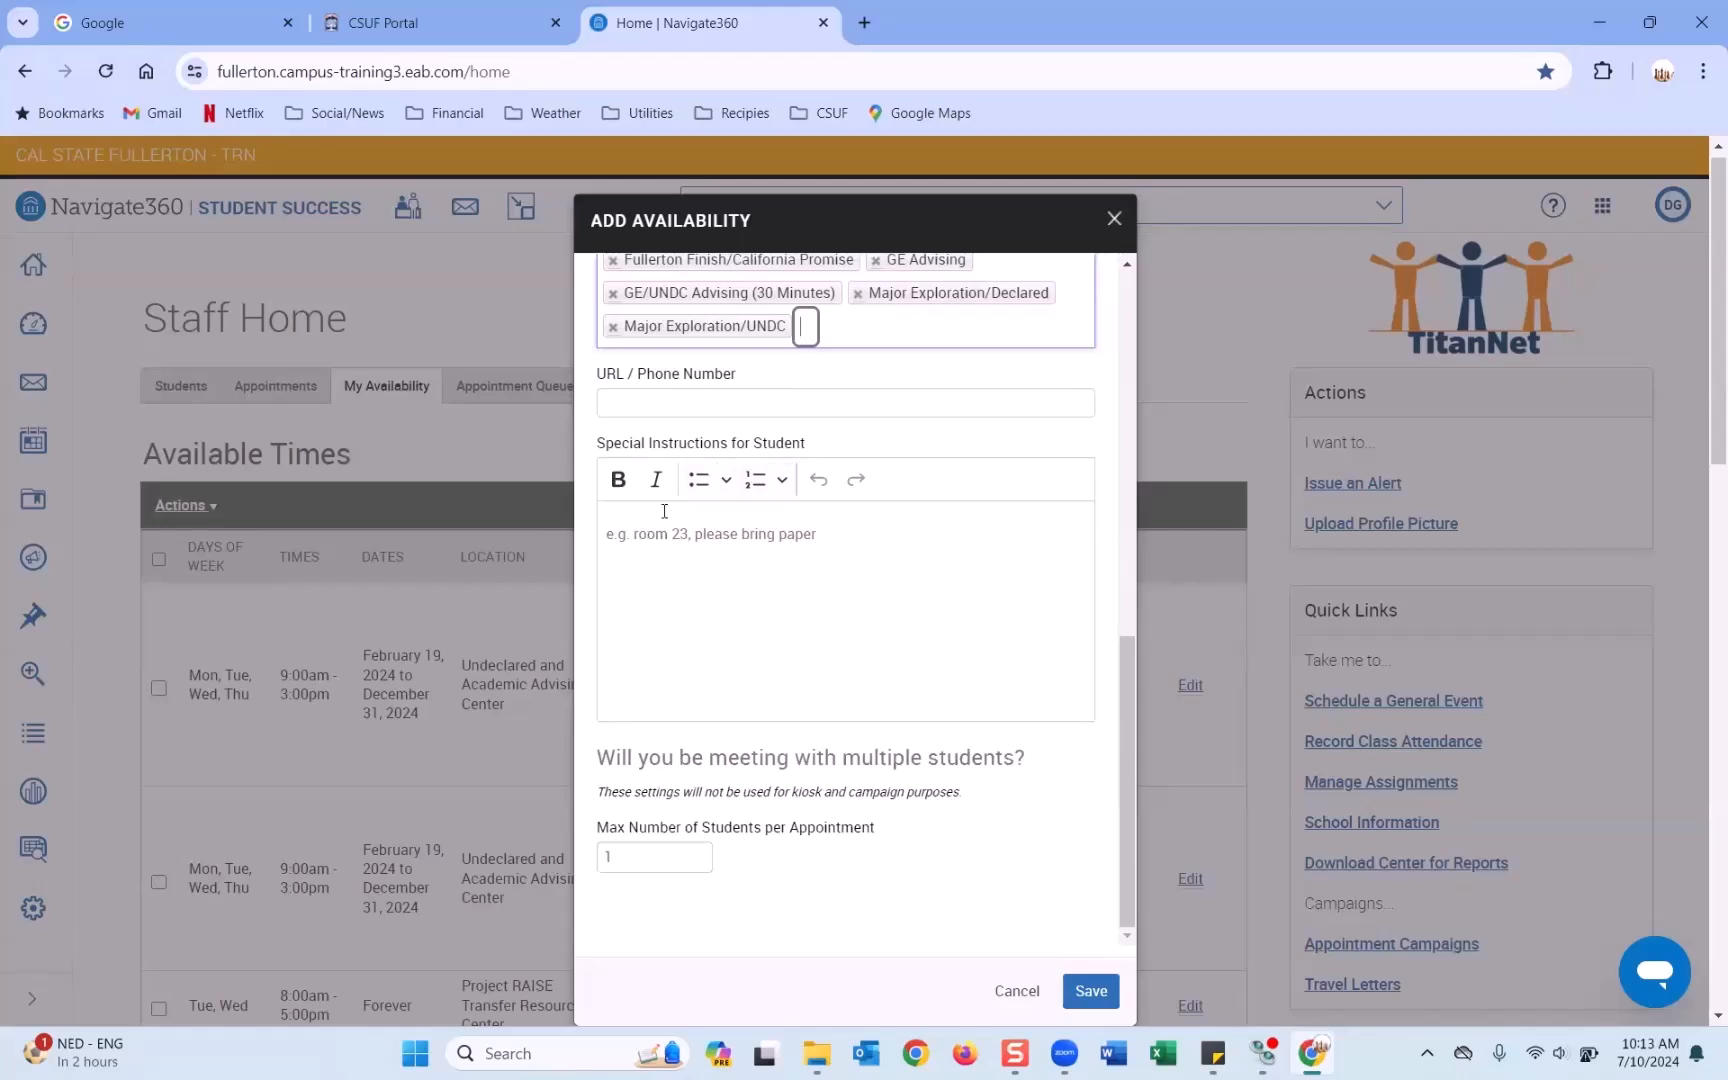
{"action": "left_click_drag", "start_coordinate": [598, 378], "coordinate": [607, 379]}
{"action": "left_click_drag", "start_coordinate": [758, 361], "coordinate": [756, 359]}
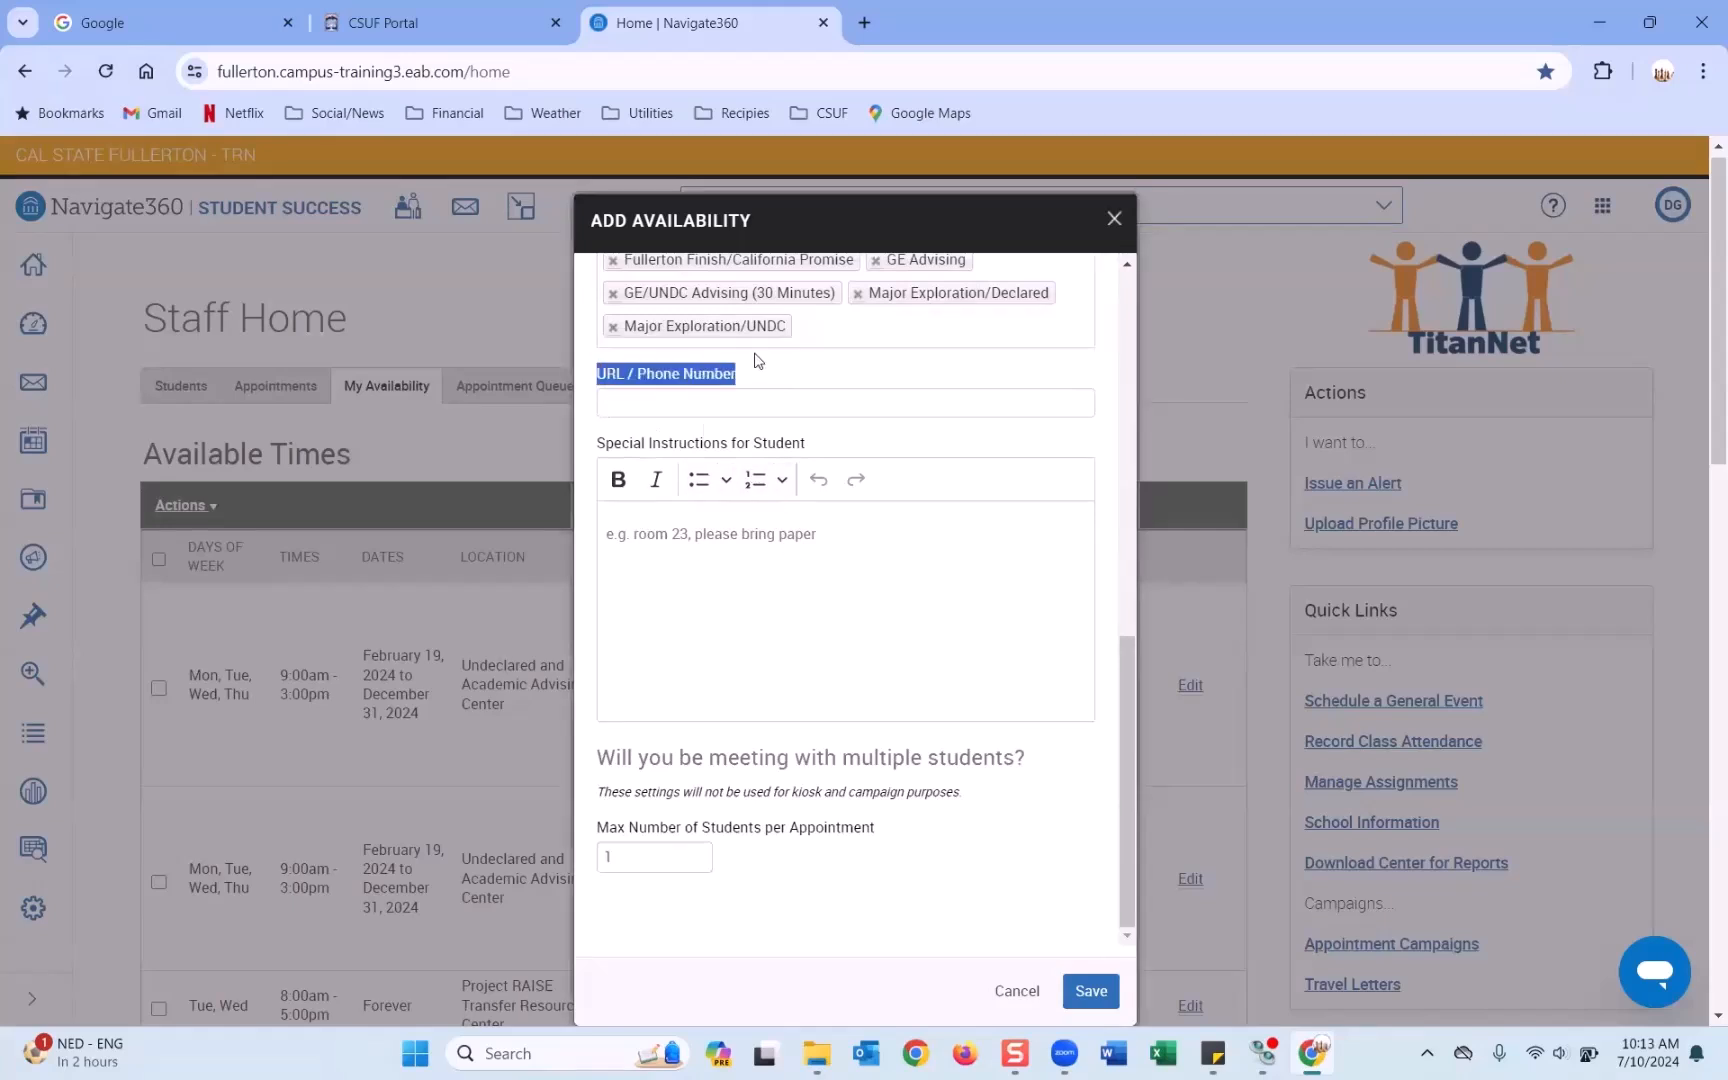
{"action": "scroll", "coordinate": [718, 397], "scroll_direction": "up", "scroll_amount": 3}
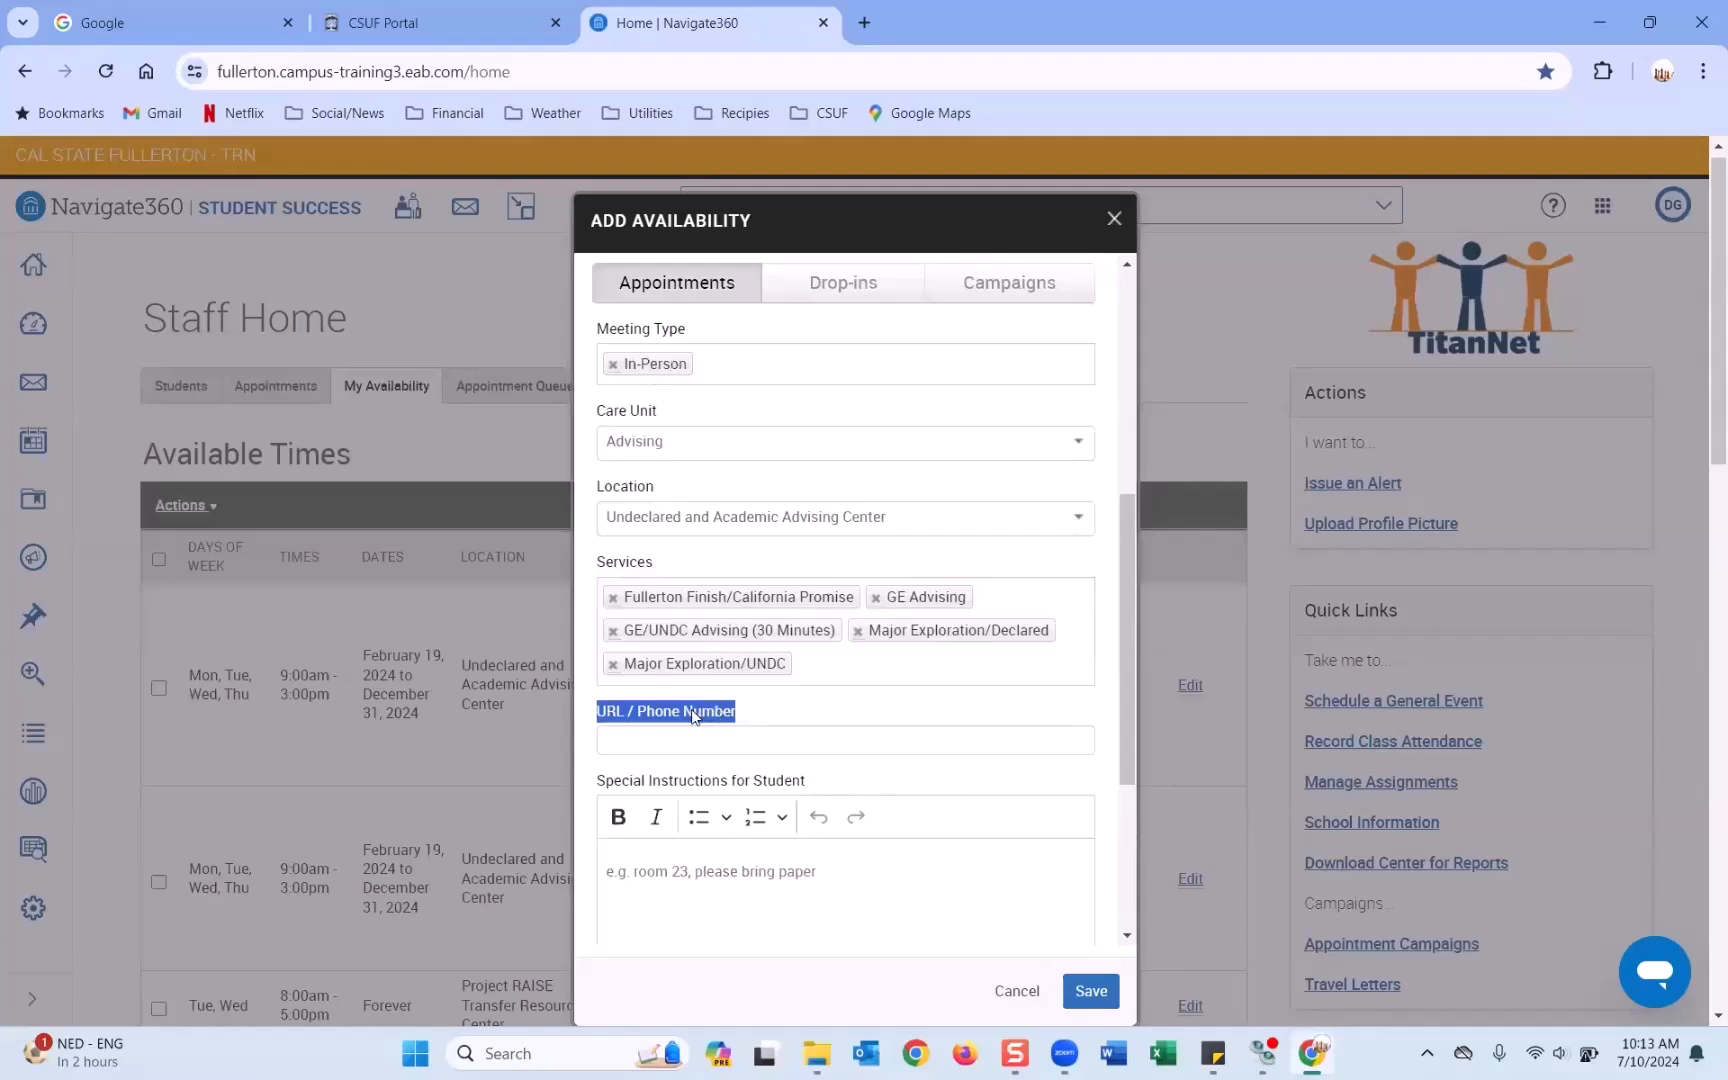
{"action": "scroll", "coordinate": [690, 700], "scroll_direction": "down", "scroll_amount": 3}
Write special instructions: 'This is an In person appointment. Please bring your campus ID. My office is in LH-635.'.
{"action": "left_click", "coordinate": [927, 675]}
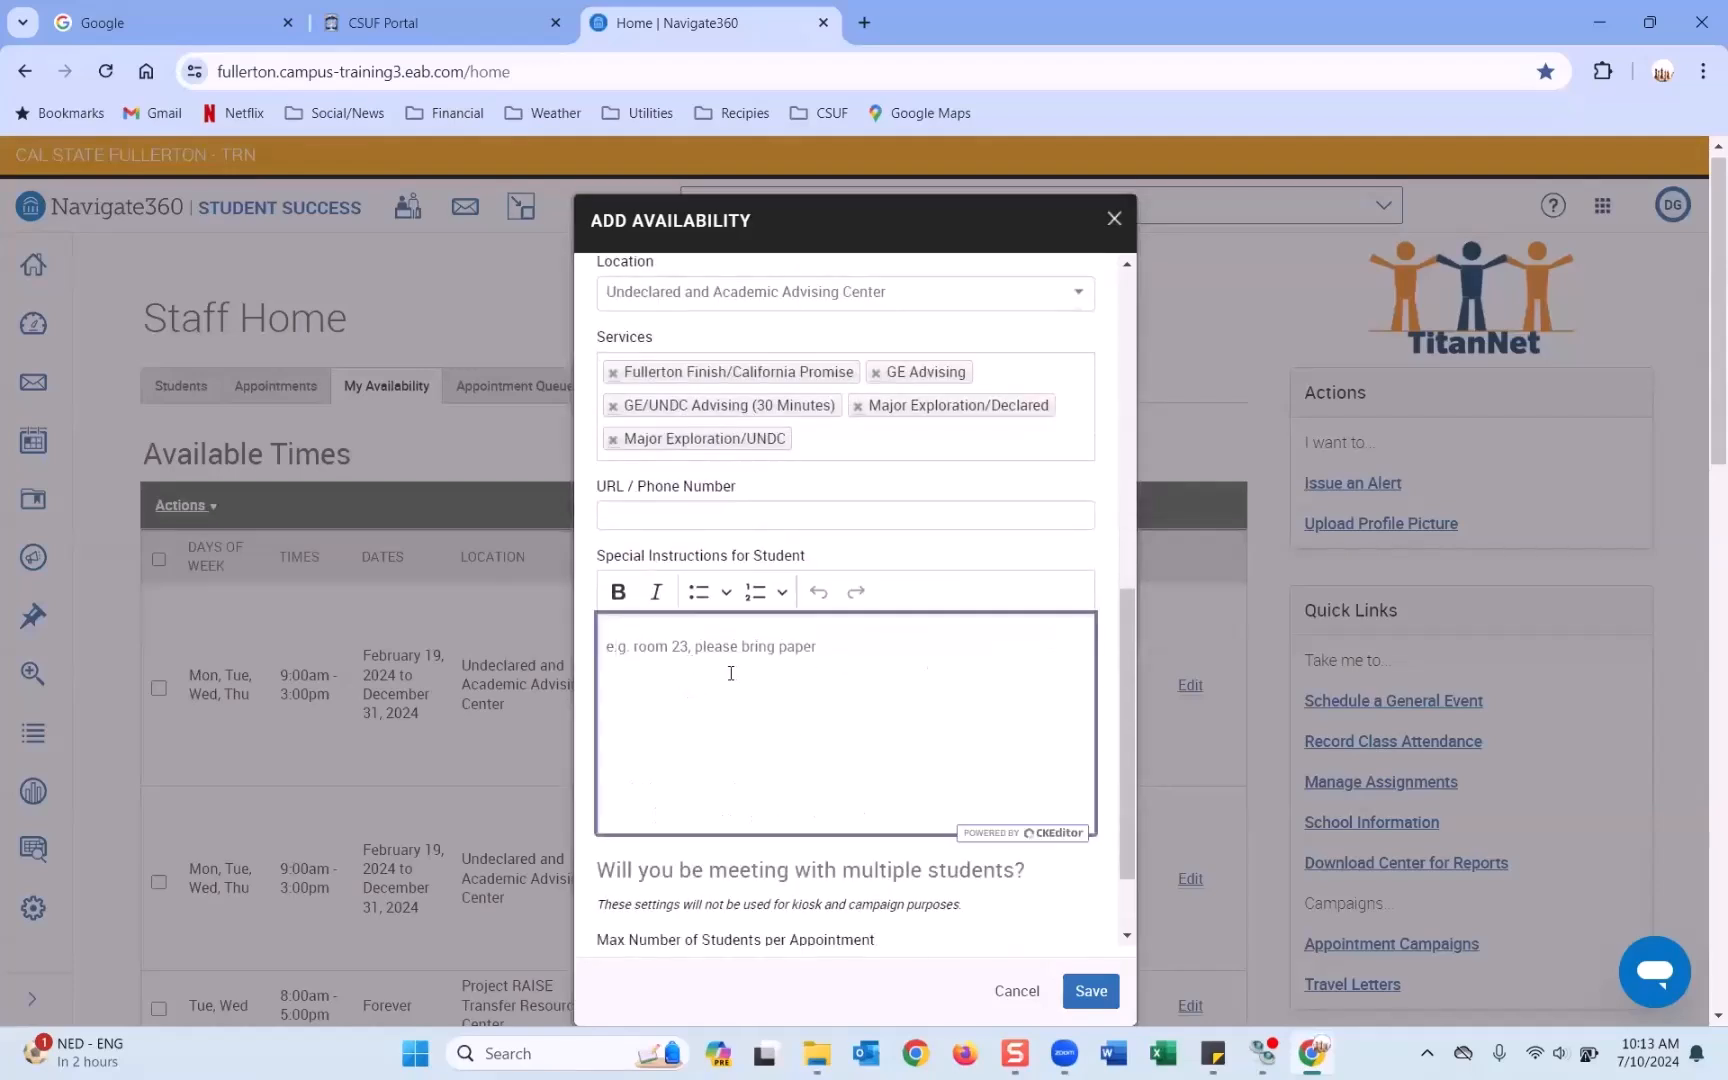
{"action": "type", "text": "In person appoiintmen"}
{"action": "key", "text": "BackSpace"}
{"action": "key", "text": "BackSpace"}
{"action": "key", "text": "BackSpace"}
{"action": "key", "text": "BackSpace"}
{"action": "key", "text": "BackSpace"}
{"action": "key", "text": "BackSpace"}
{"action": "type", "text": "ntment"}
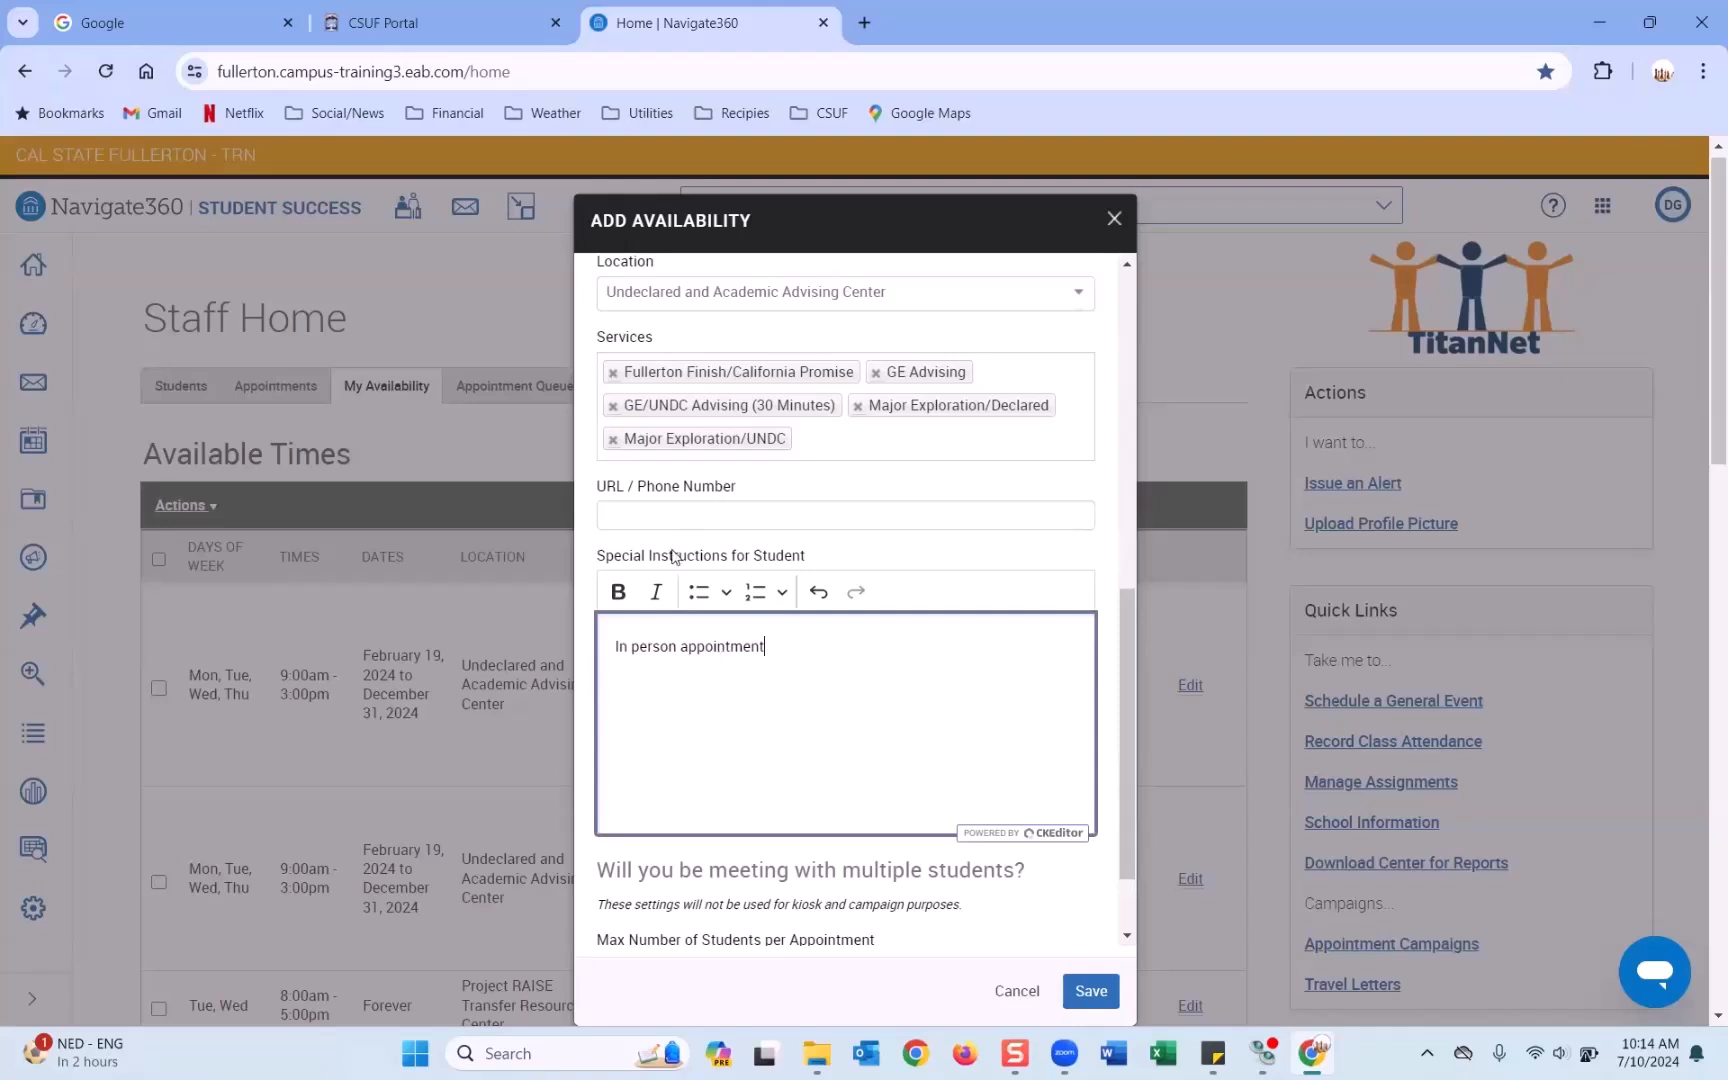
{"action": "left_click", "coordinate": [614, 646]}
{"action": "type", "text": "This is an"}
{"action": "left_click", "coordinate": [846, 648]}
{"action": "type", "text": "."}
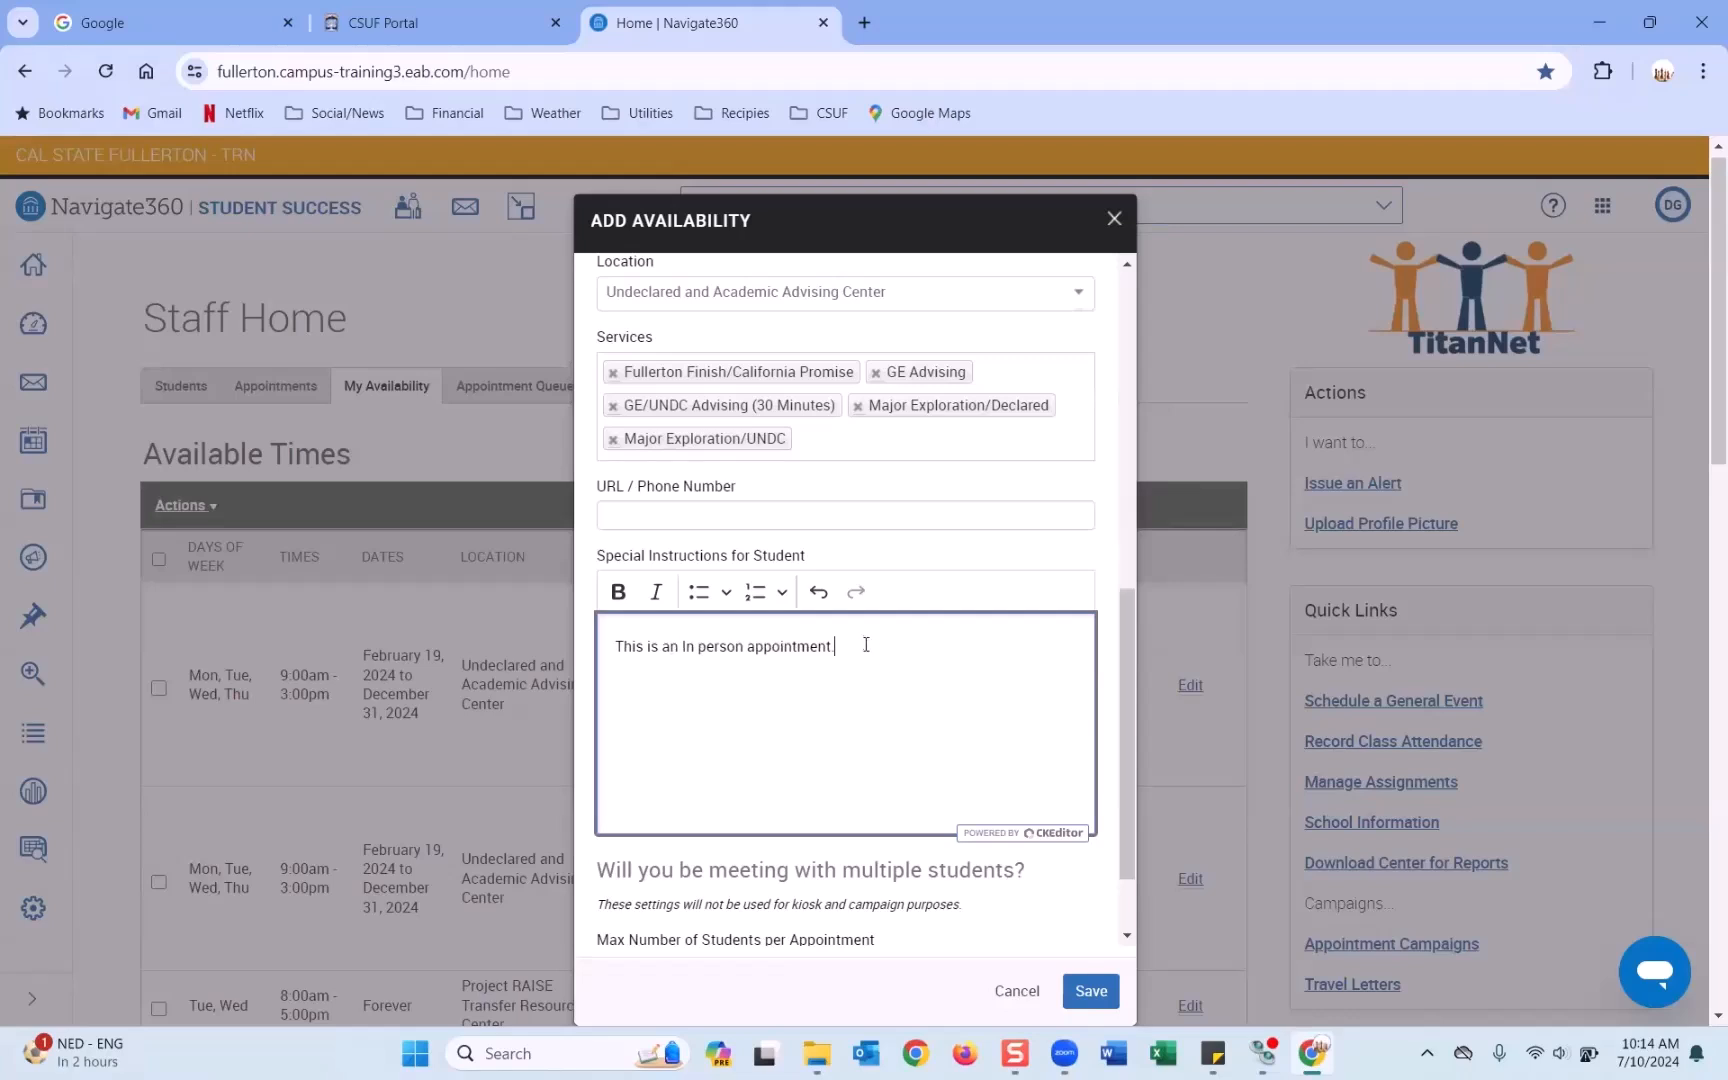
{"action": "type", "text": " Please bring your campus ID. My office is in LH"}
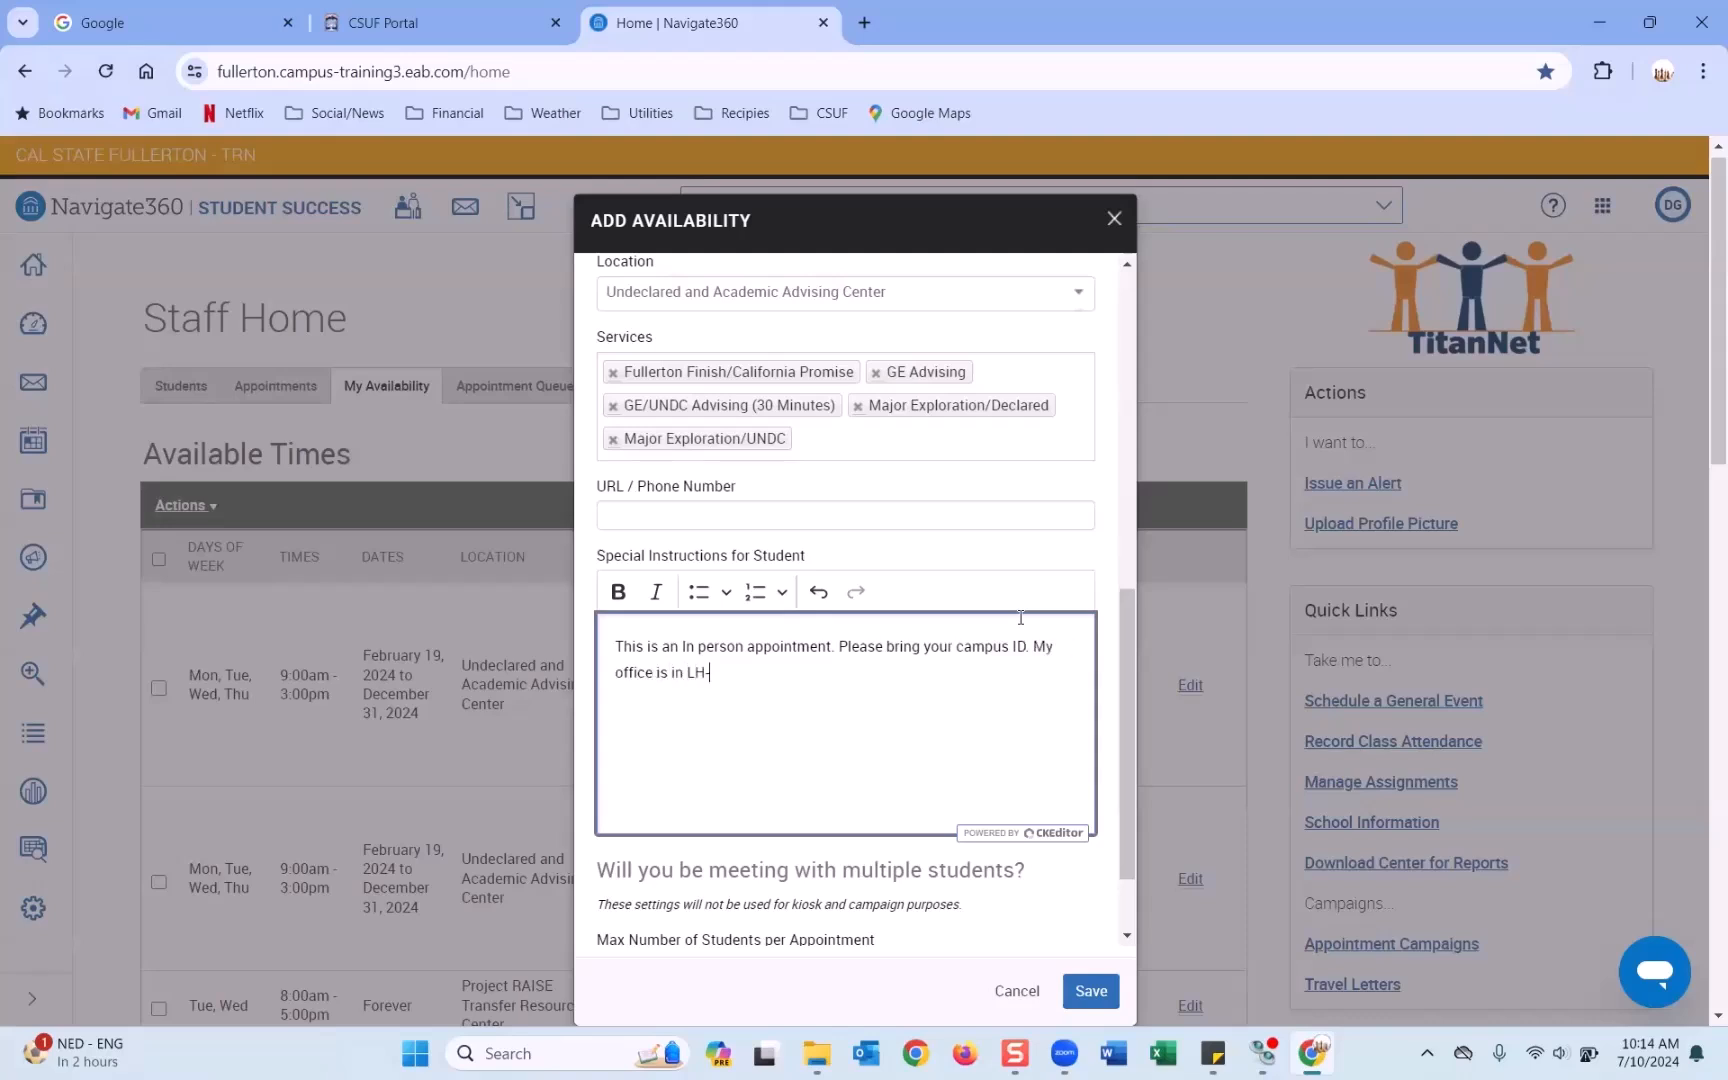
{"action": "type", "text": "-635."}
Make 'My office is in LH-635.' a bold bullet point on its own line.
{"action": "left_click", "coordinate": [1033, 646]}
{"action": "key", "text": "ctrl+shift+End"}
{"action": "left_click", "coordinate": [618, 591]}
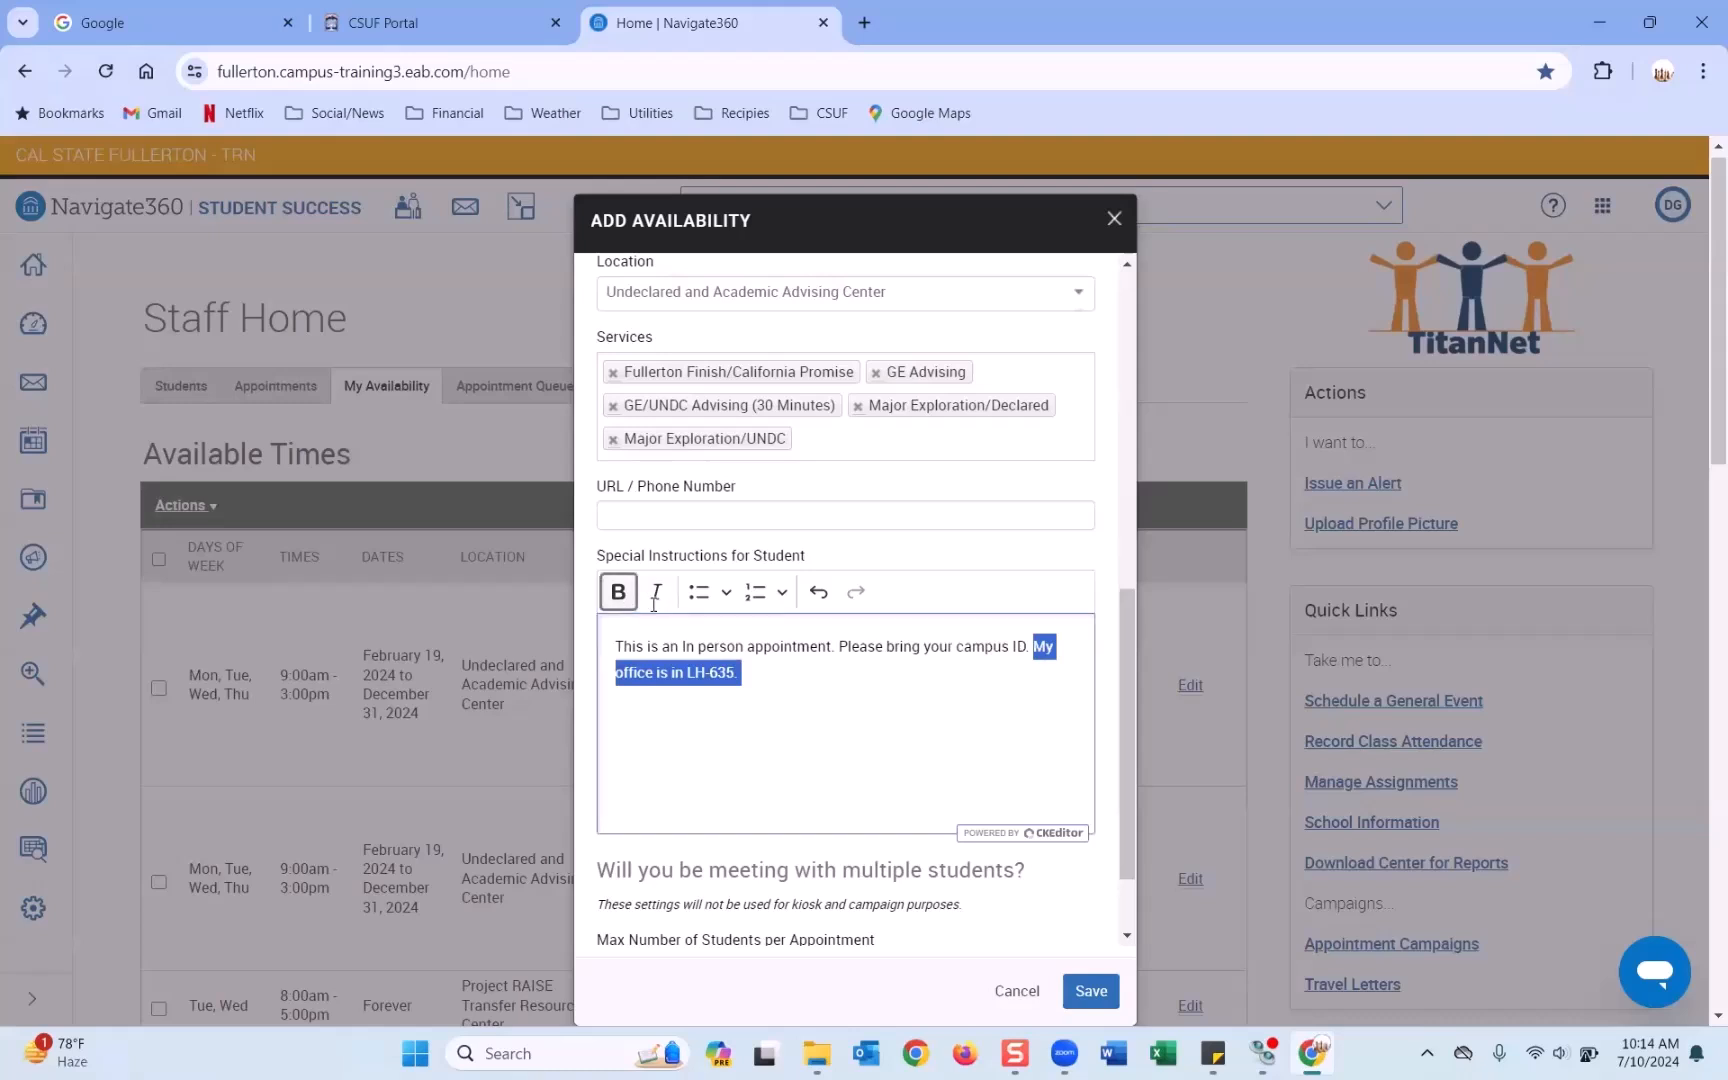
{"action": "left_click", "coordinate": [822, 702]}
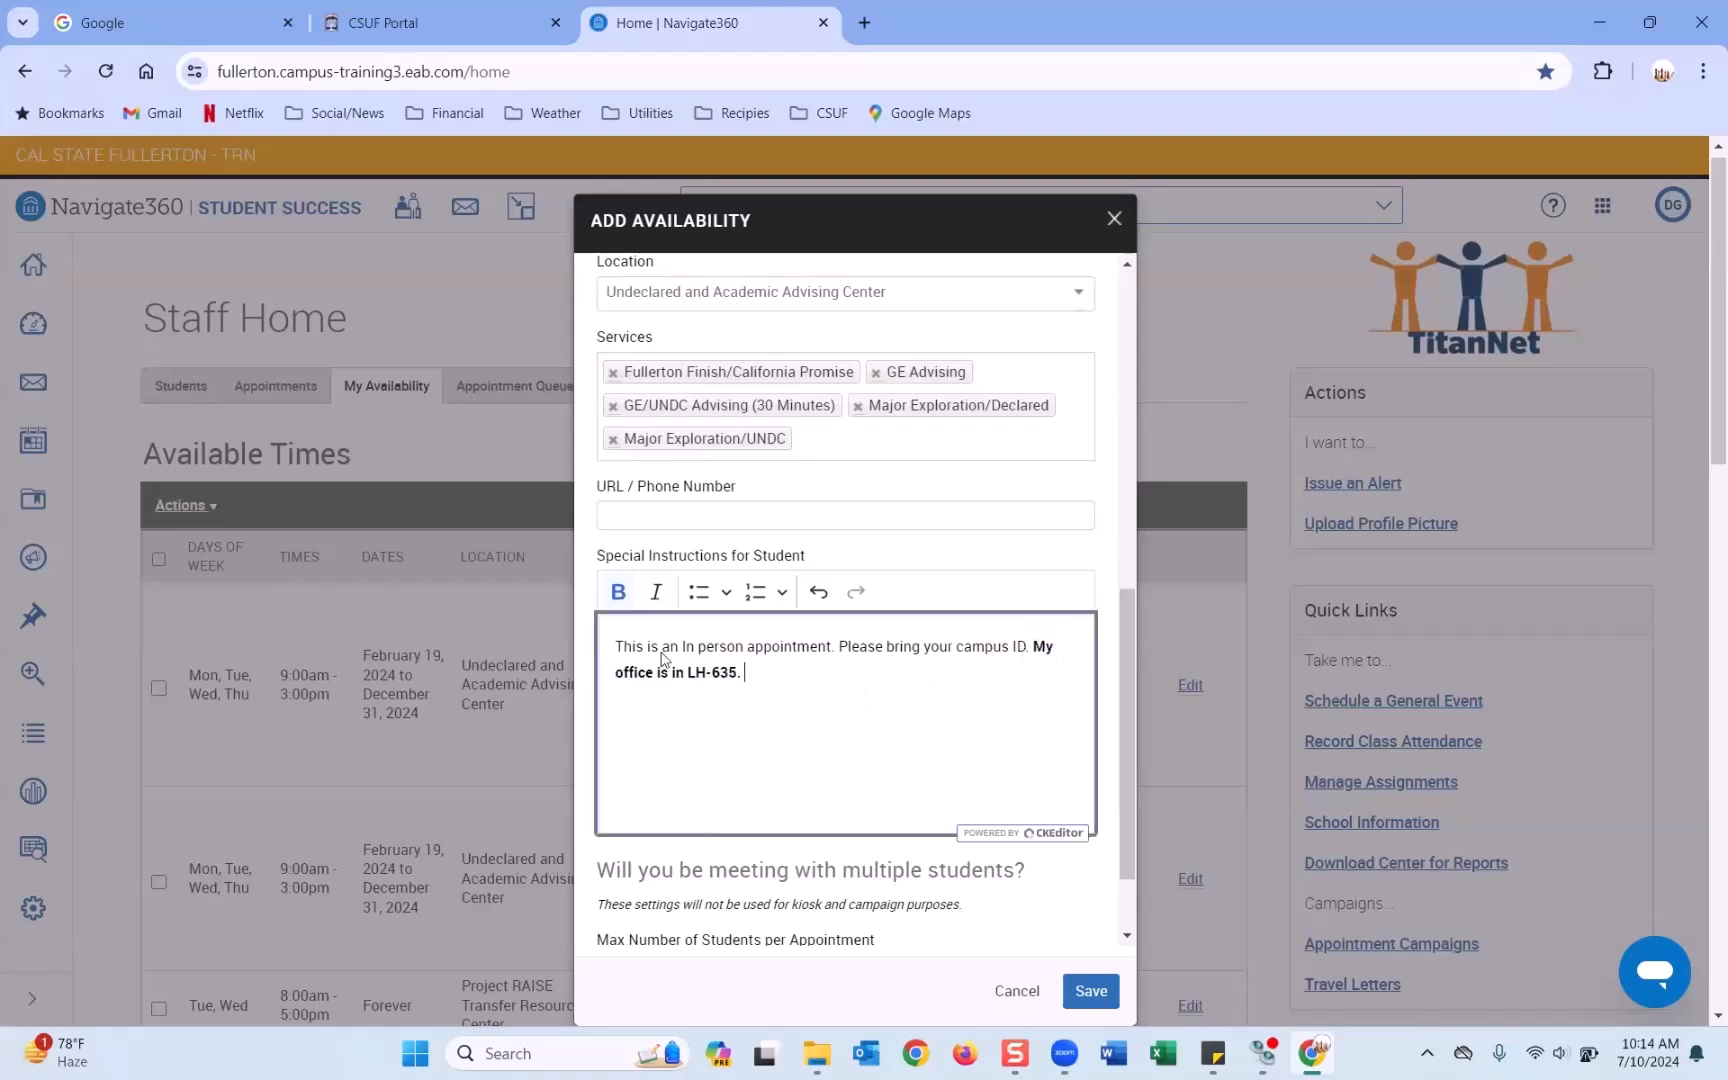
{"action": "left_click", "coordinate": [1030, 646]}
{"action": "key", "text": "Return"}
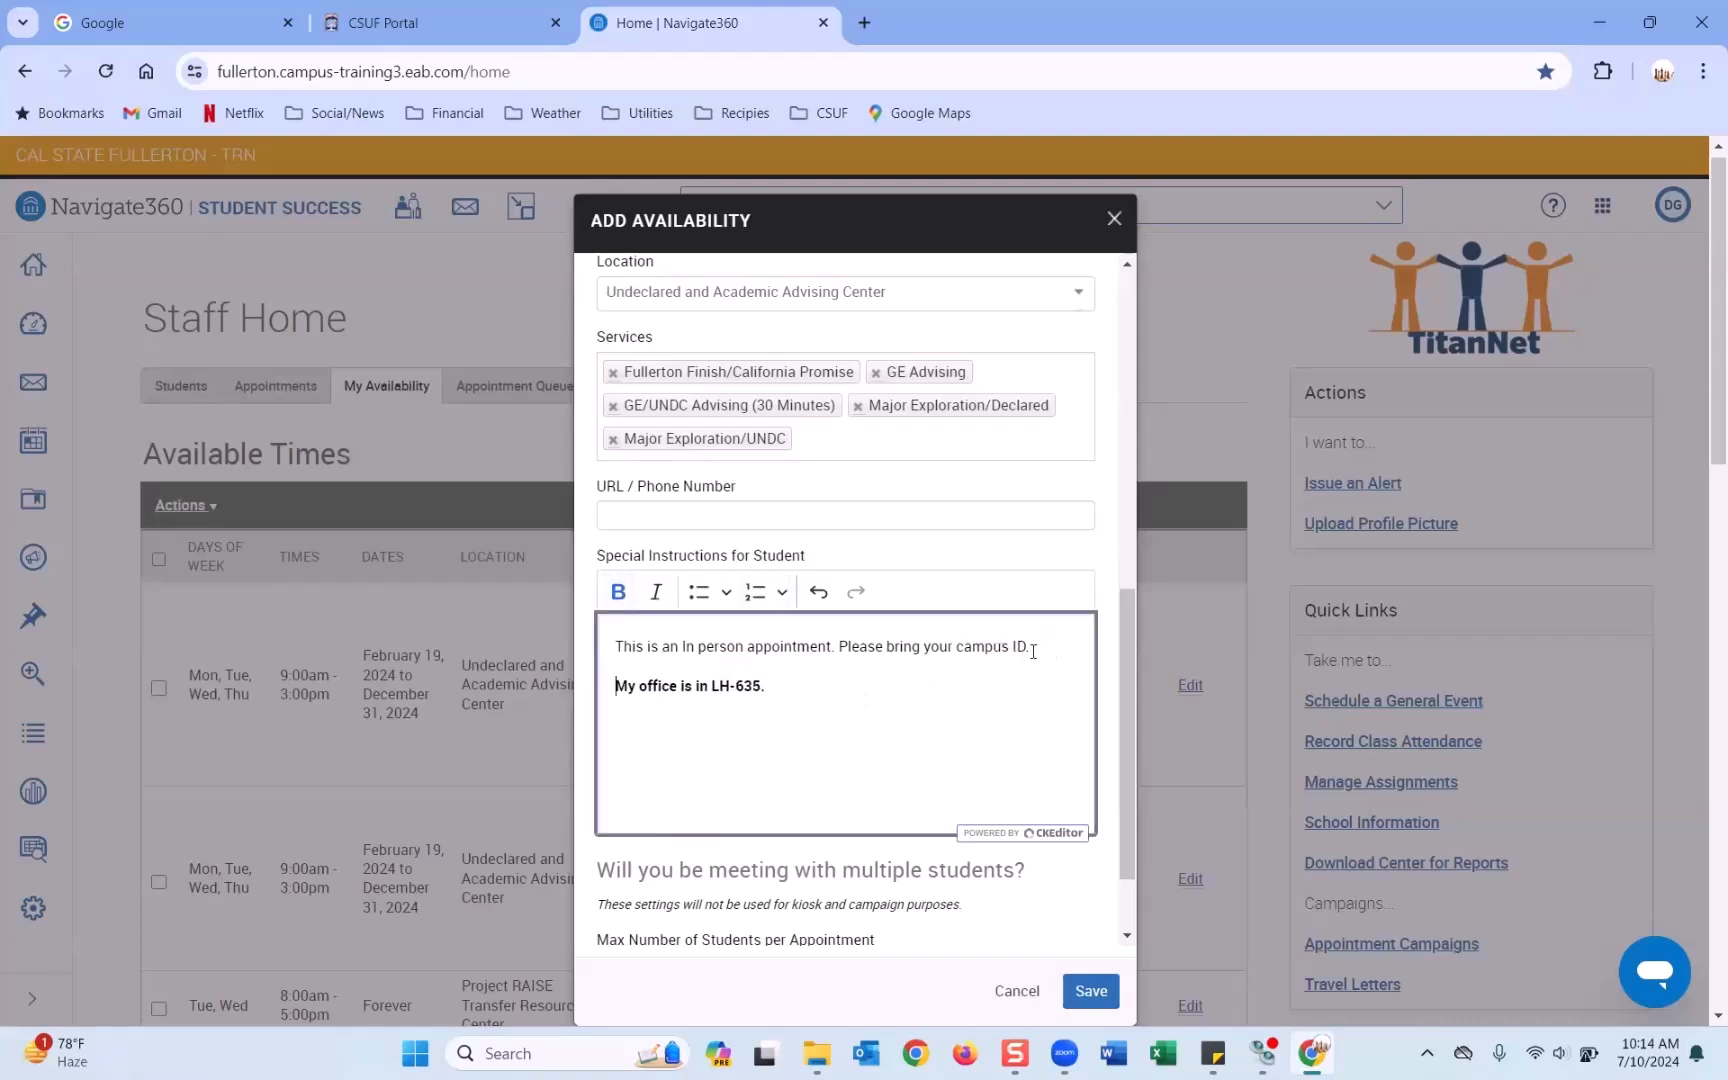
{"action": "left_click", "coordinate": [755, 591]}
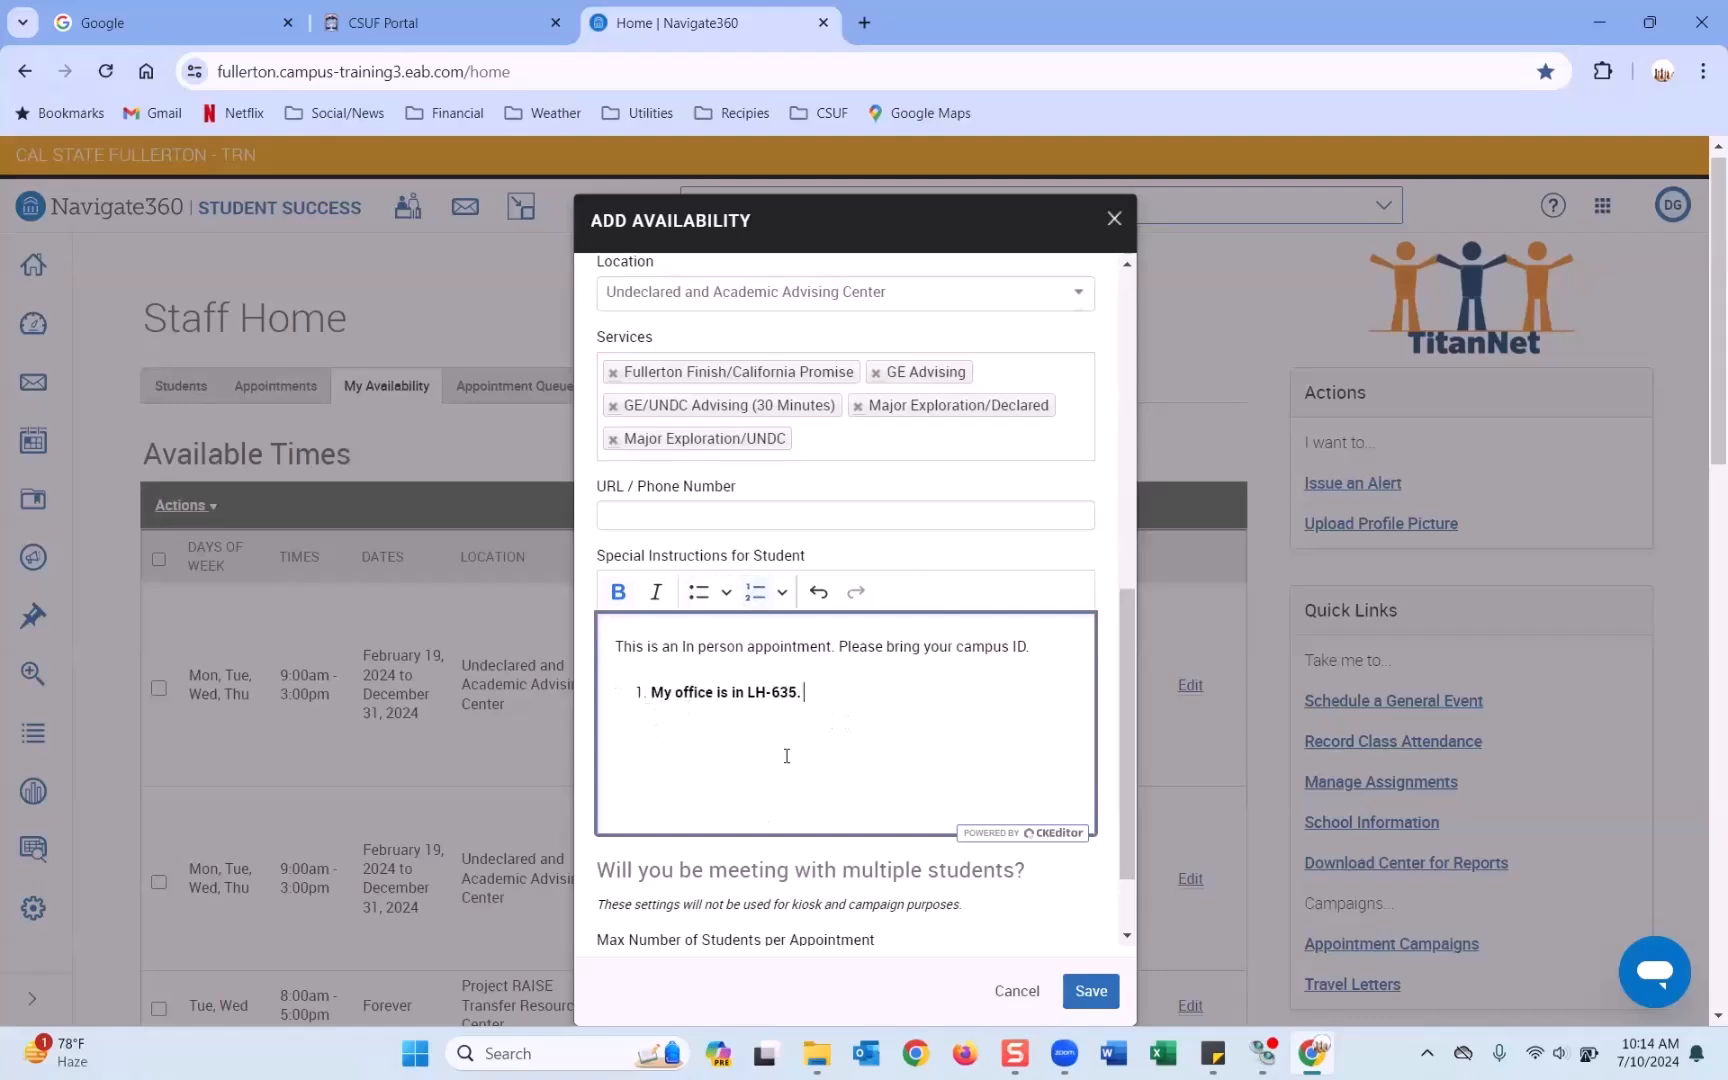
{"action": "left_click", "coordinate": [698, 591]}
{"action": "scroll", "coordinate": [790, 690], "scroll_direction": "down", "scroll_amount": 2}
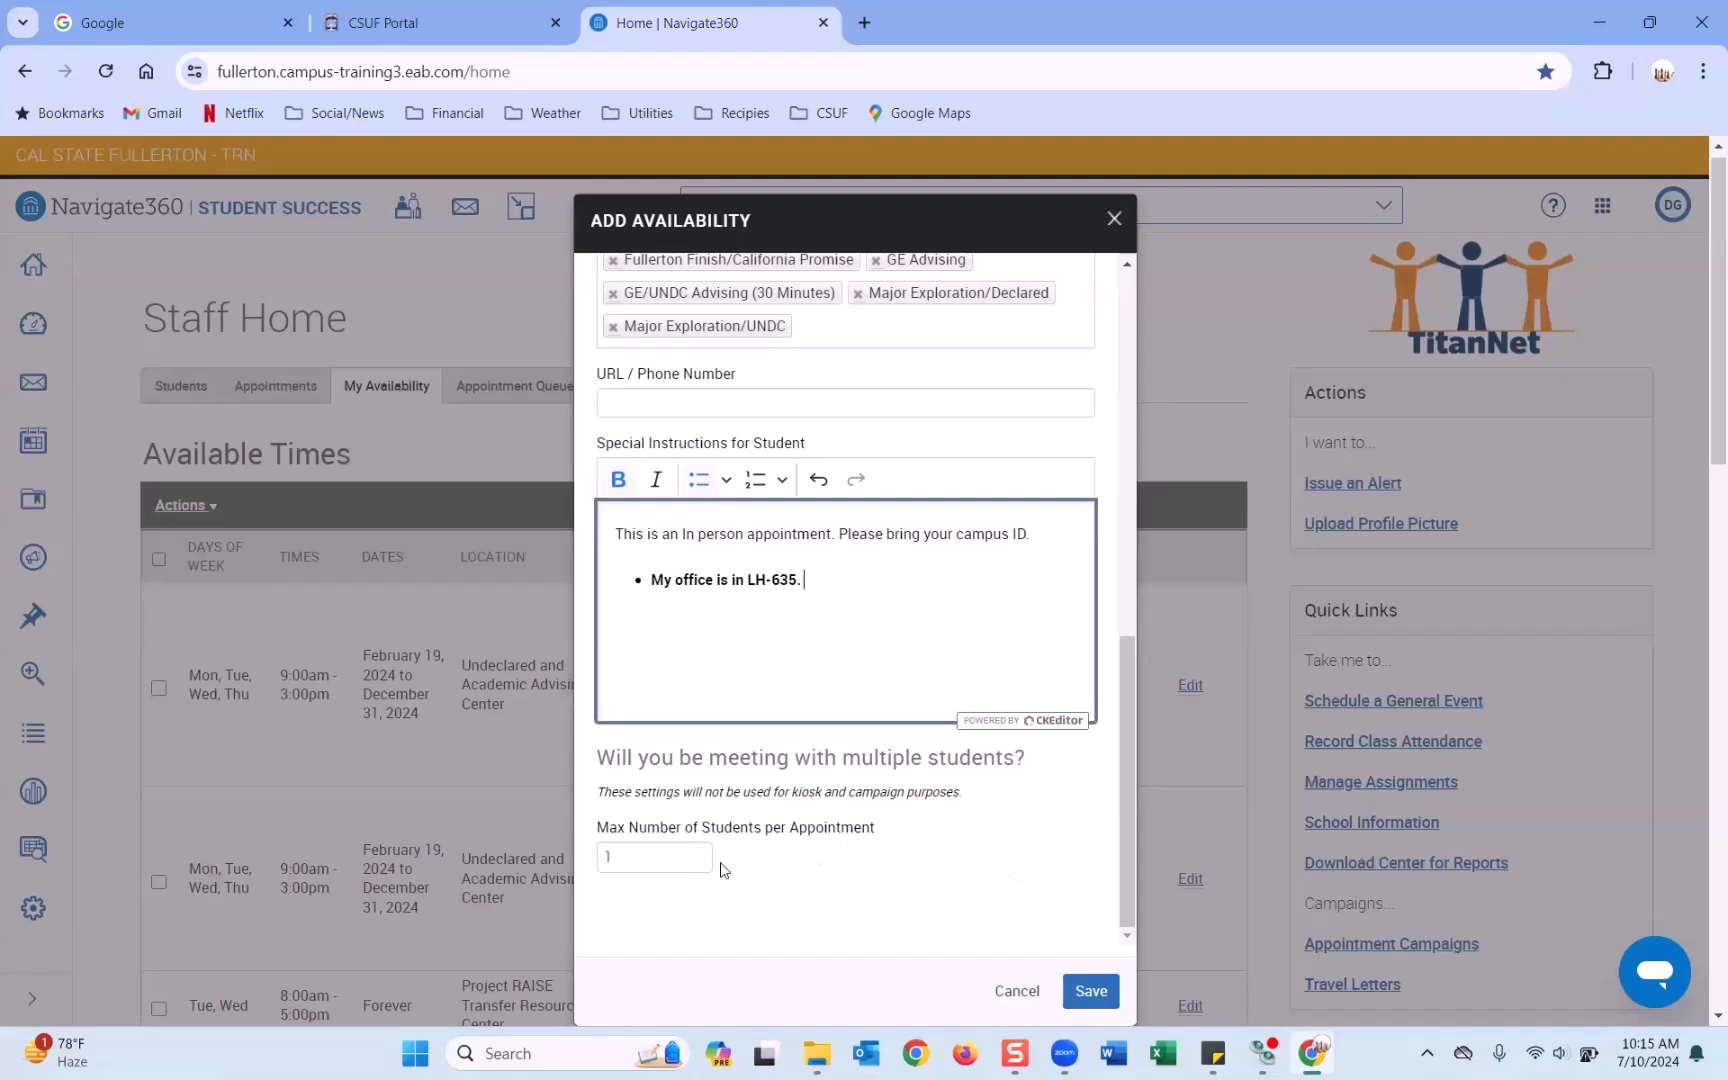
{"action": "left_click", "coordinate": [697, 852]}
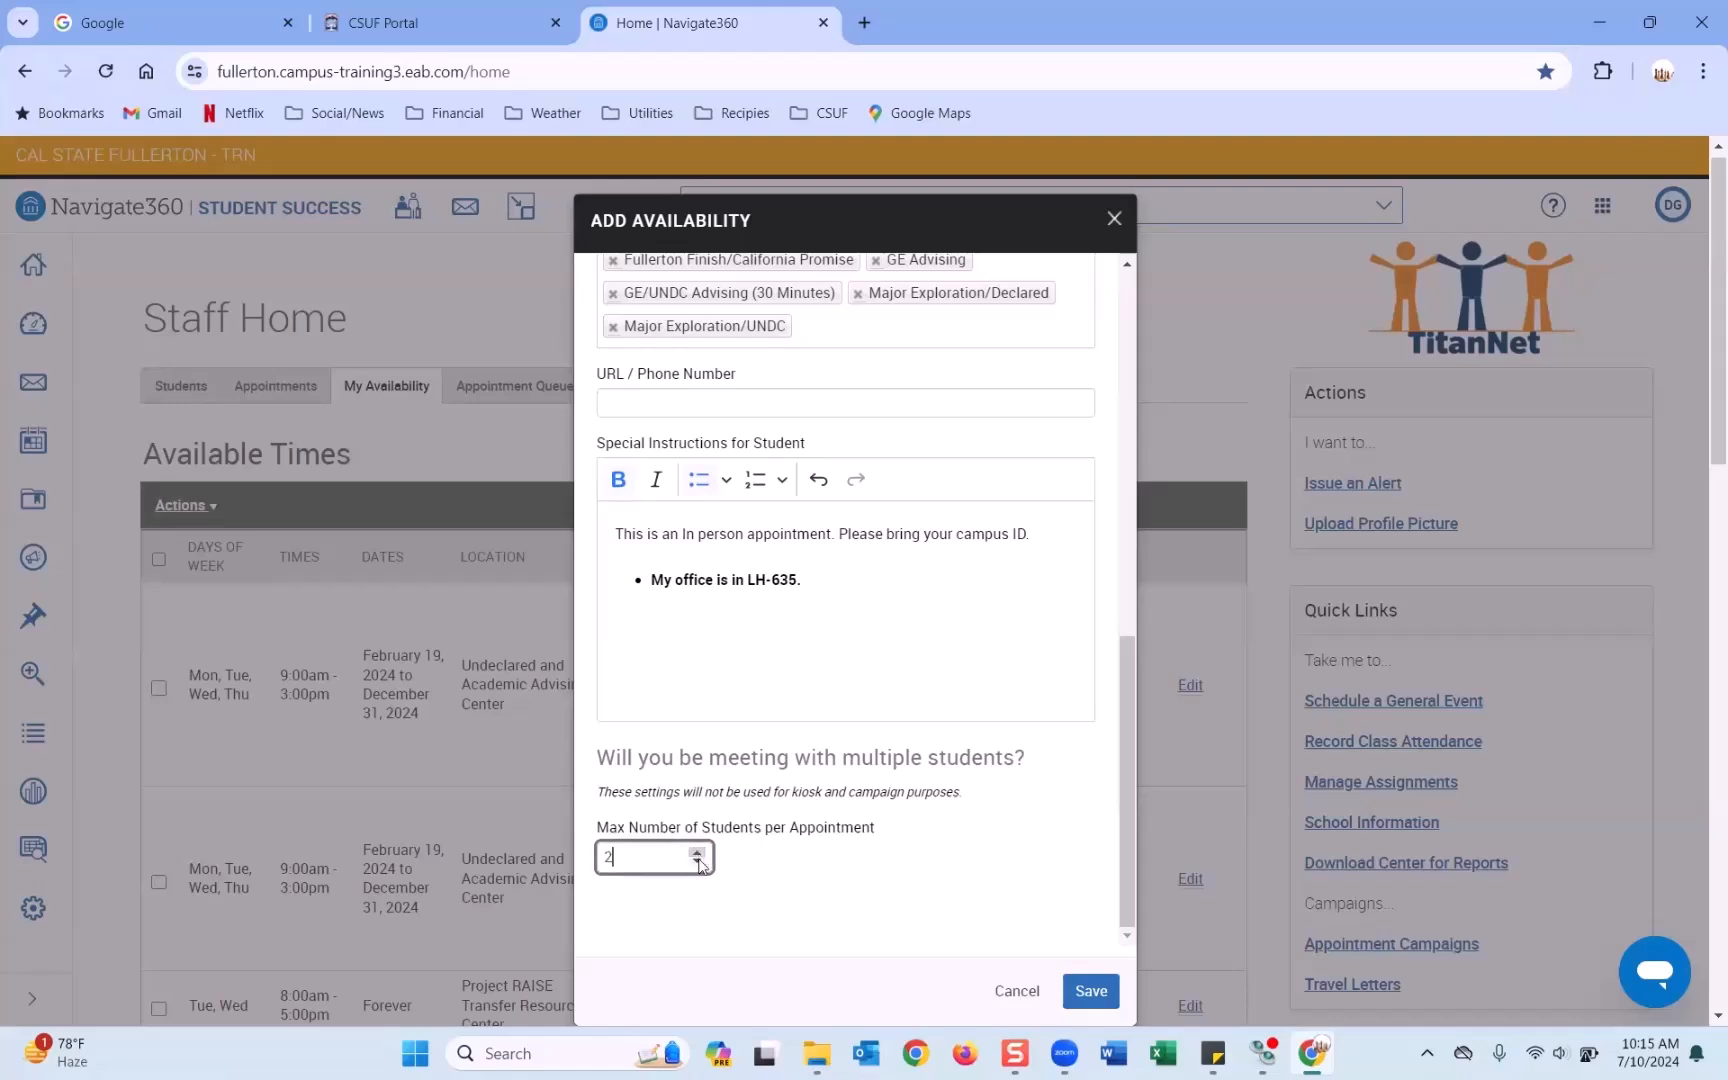
{"action": "left_click", "coordinate": [697, 862]}
{"action": "left_click", "coordinate": [1095, 992]}
{"action": "scroll", "coordinate": [878, 621], "scroll_direction": "down", "scroll_amount": 3}
{"action": "scroll", "coordinate": [878, 621], "scroll_direction": "up", "scroll_amount": 3}
Save the availability and check the new Mon/Tue/Thu 9:00am–3:00pm row in Available Times.
{"action": "left_click", "coordinate": [1093, 1000]}
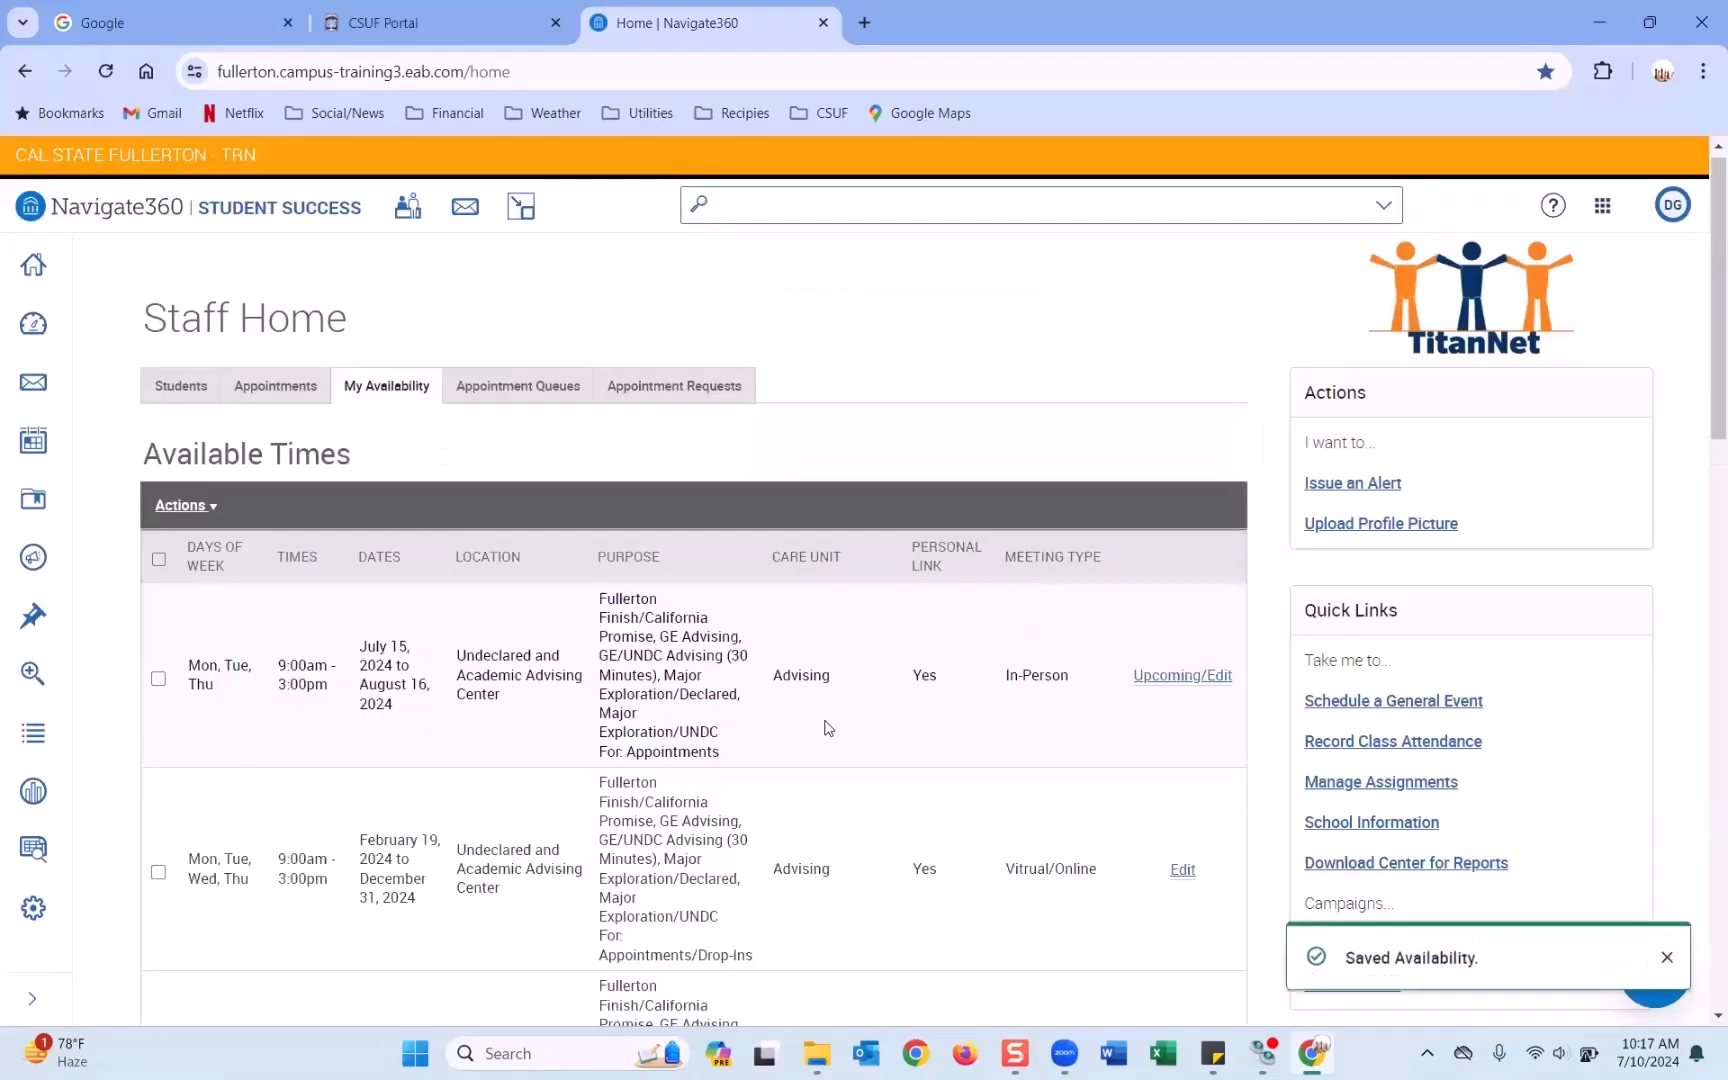
{"action": "scroll", "coordinate": [437, 704], "scroll_direction": "down", "scroll_amount": 2}
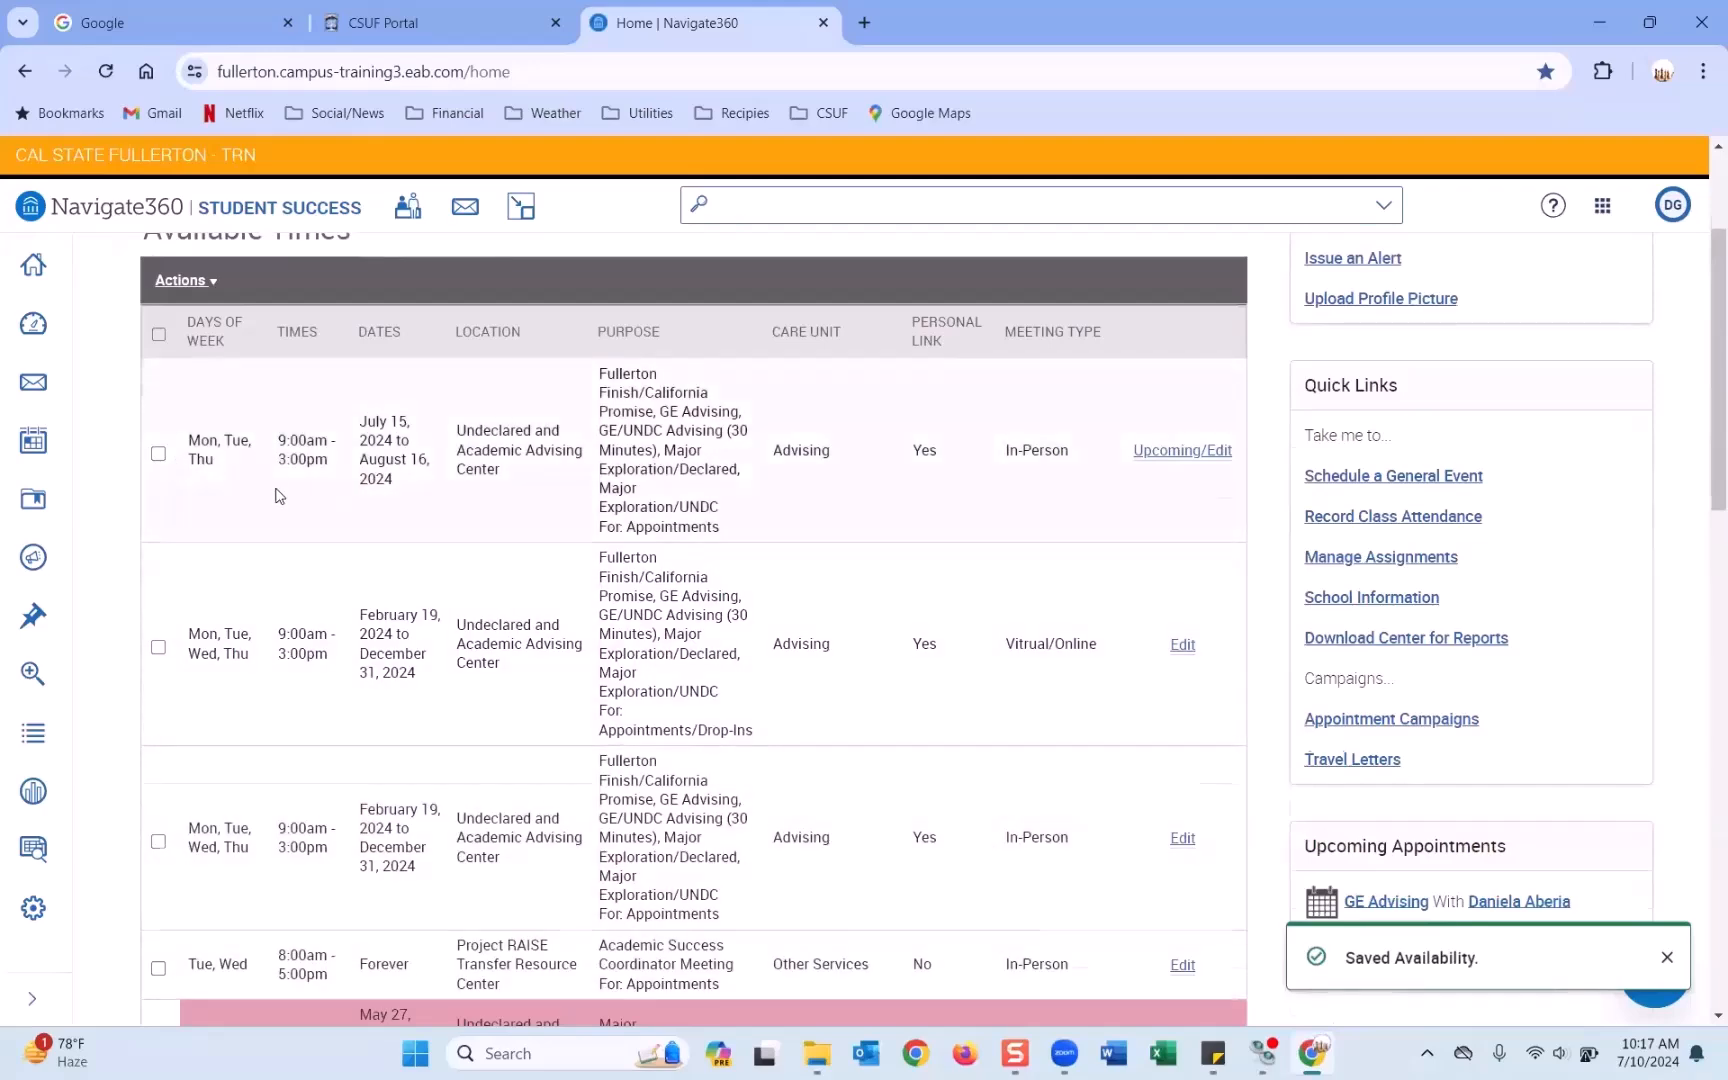
{"action": "scroll", "coordinate": [278, 490], "scroll_direction": "up", "scroll_amount": 2}
{"action": "scroll", "coordinate": [419, 832], "scroll_direction": "down", "scroll_amount": 1}
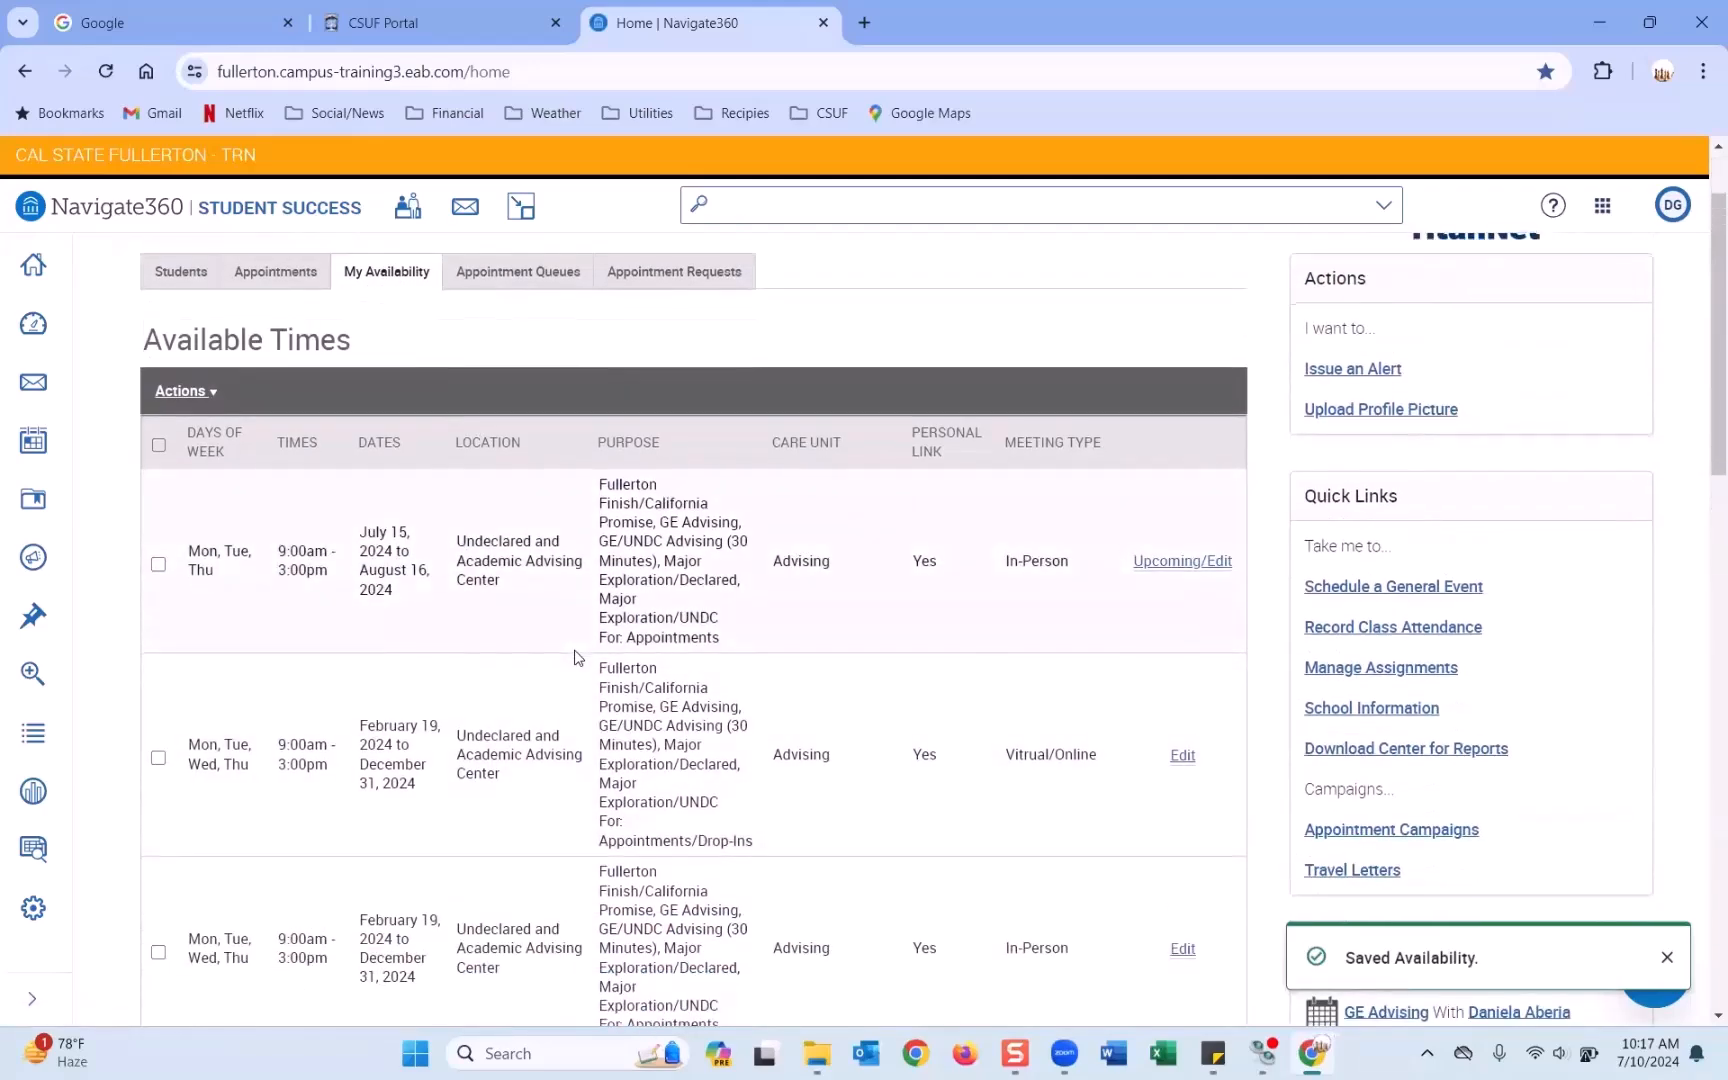
{"action": "scroll", "coordinate": [579, 656], "scroll_direction": "down", "scroll_amount": 2}
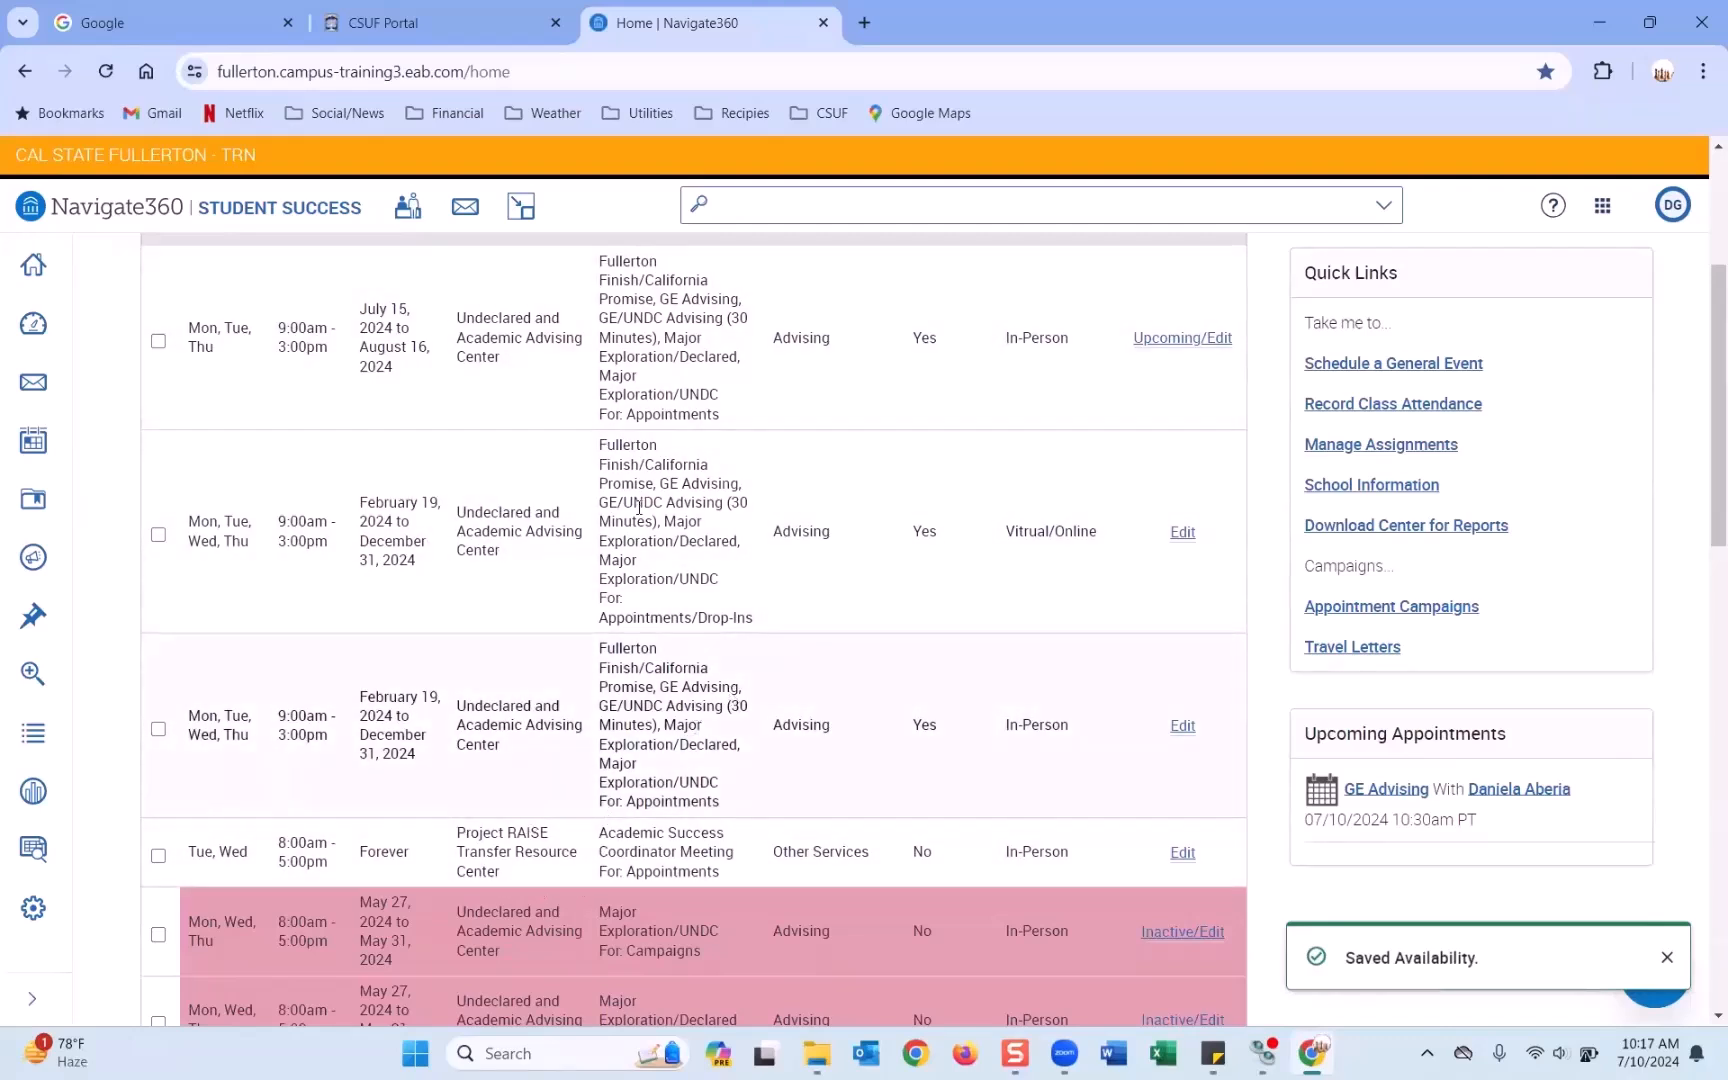
{"action": "scroll", "coordinate": [668, 668], "scroll_direction": "down", "scroll_amount": 2}
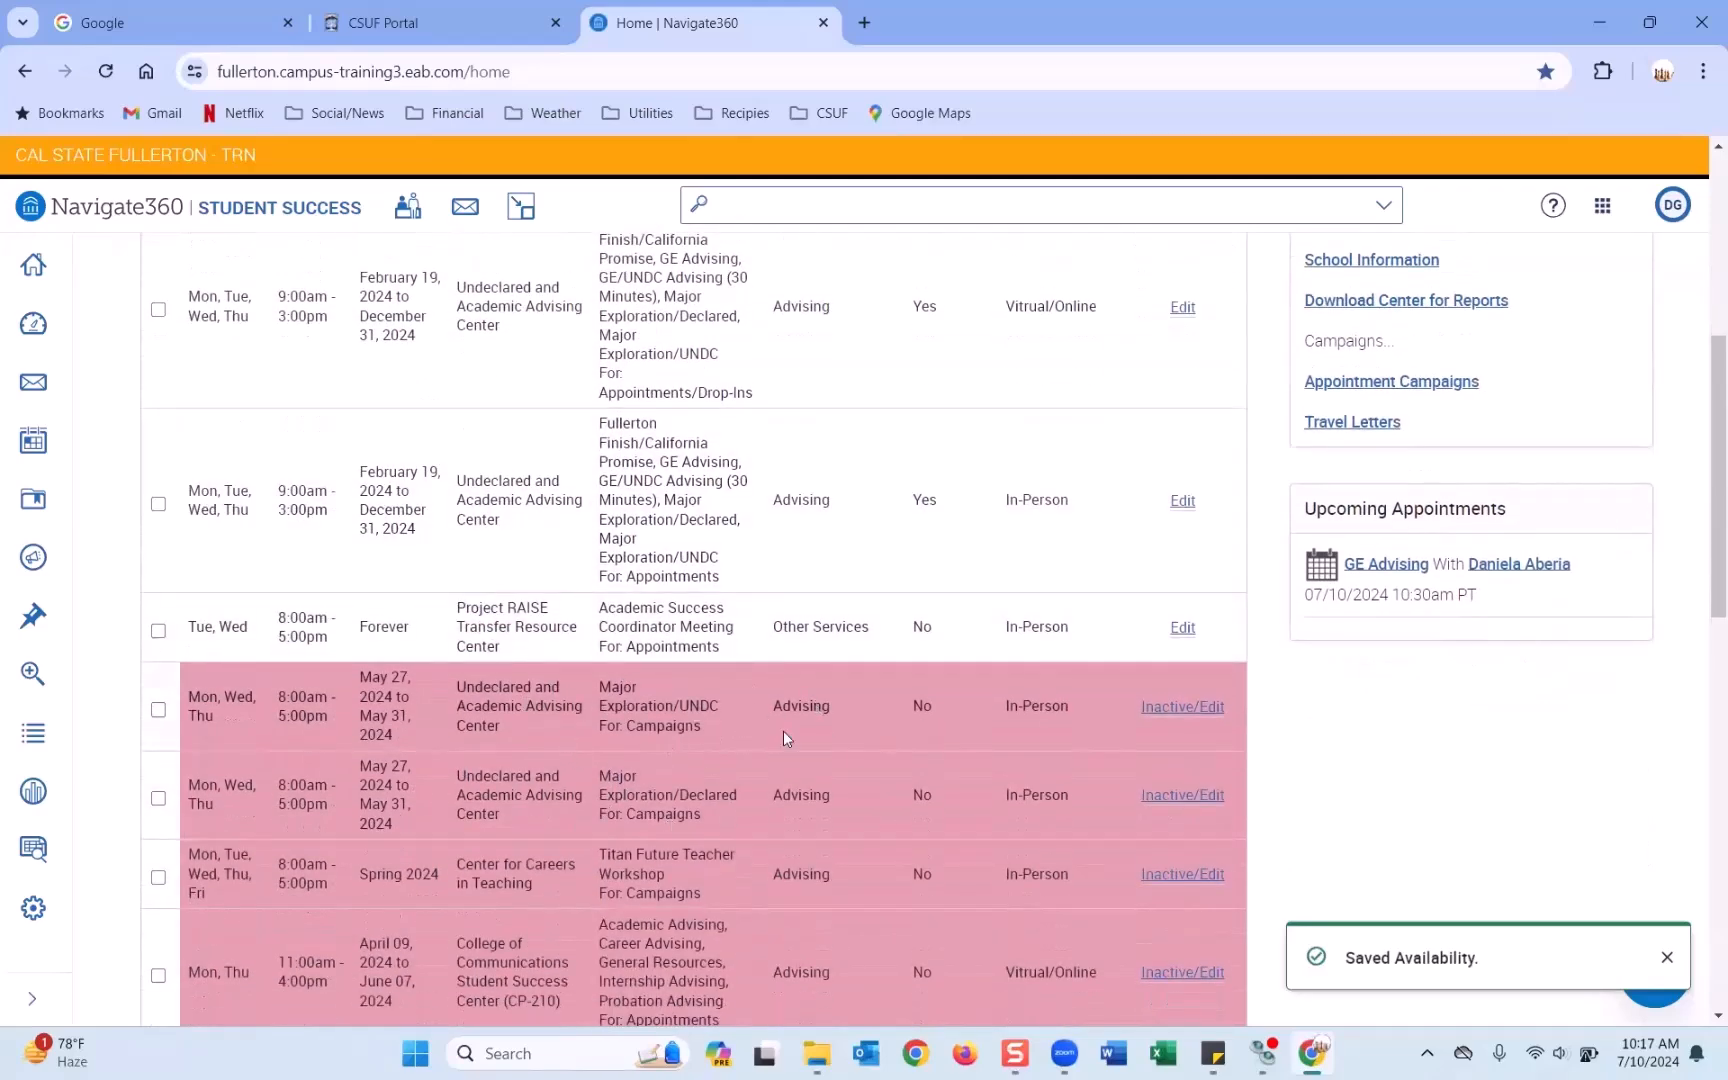
{"action": "scroll", "coordinate": [792, 722], "scroll_direction": "down", "scroll_amount": 1}
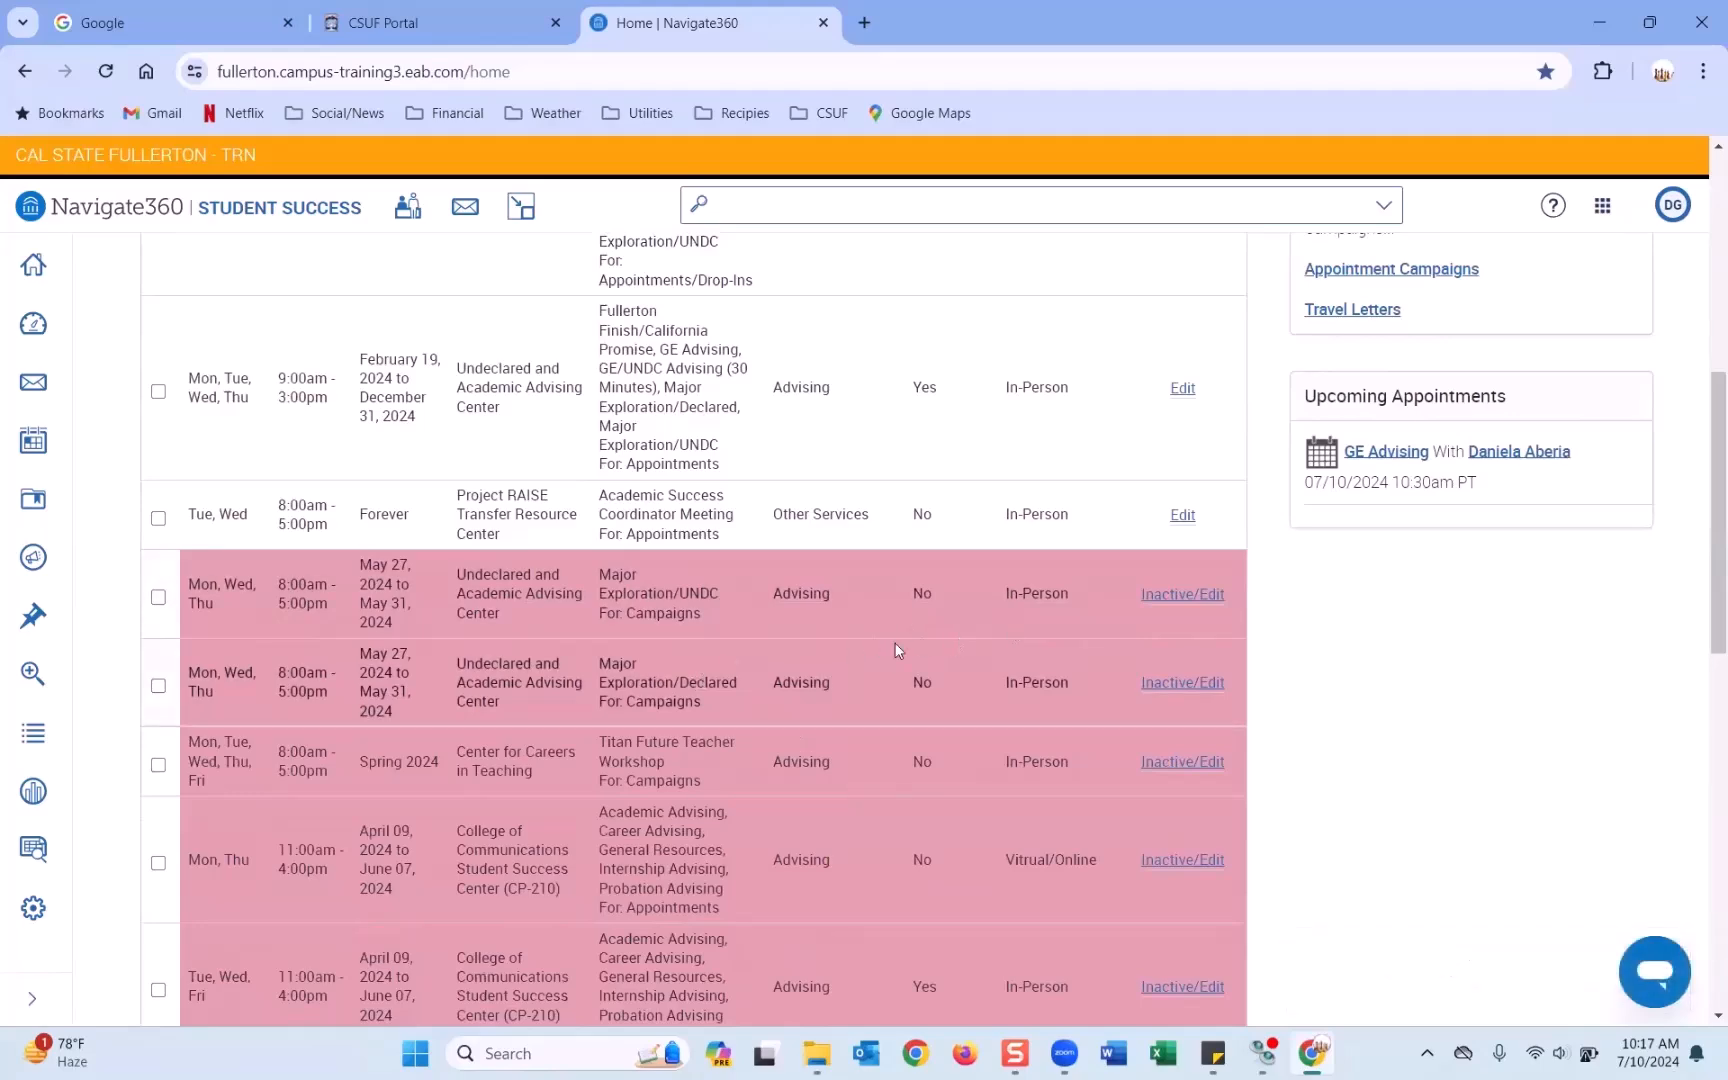
{"action": "scroll", "coordinate": [895, 643], "scroll_direction": "down", "scroll_amount": 3}
{"action": "scroll", "coordinate": [895, 643], "scroll_direction": "up", "scroll_amount": 3}
{"action": "scroll", "coordinate": [895, 643], "scroll_direction": "down", "scroll_amount": 2}
{"action": "scroll", "coordinate": [895, 643], "scroll_direction": "up", "scroll_amount": 4}
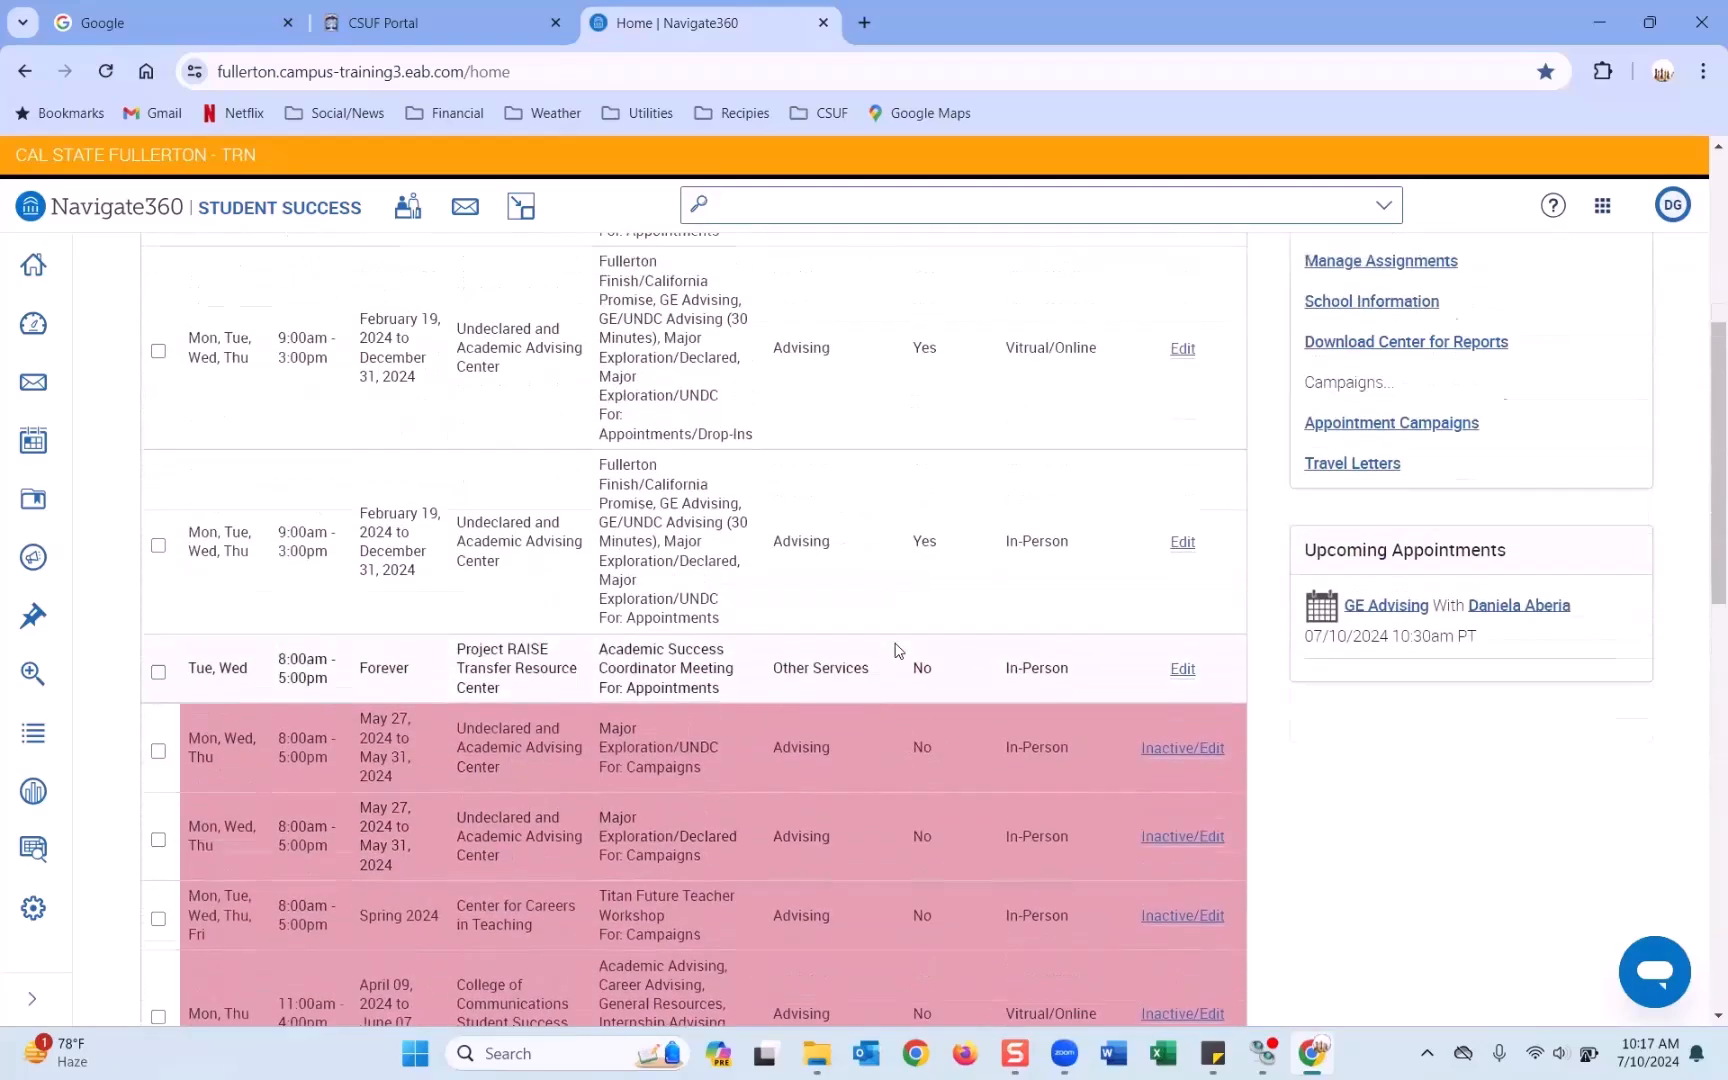
{"action": "scroll", "coordinate": [898, 650], "scroll_direction": "up", "scroll_amount": 2}
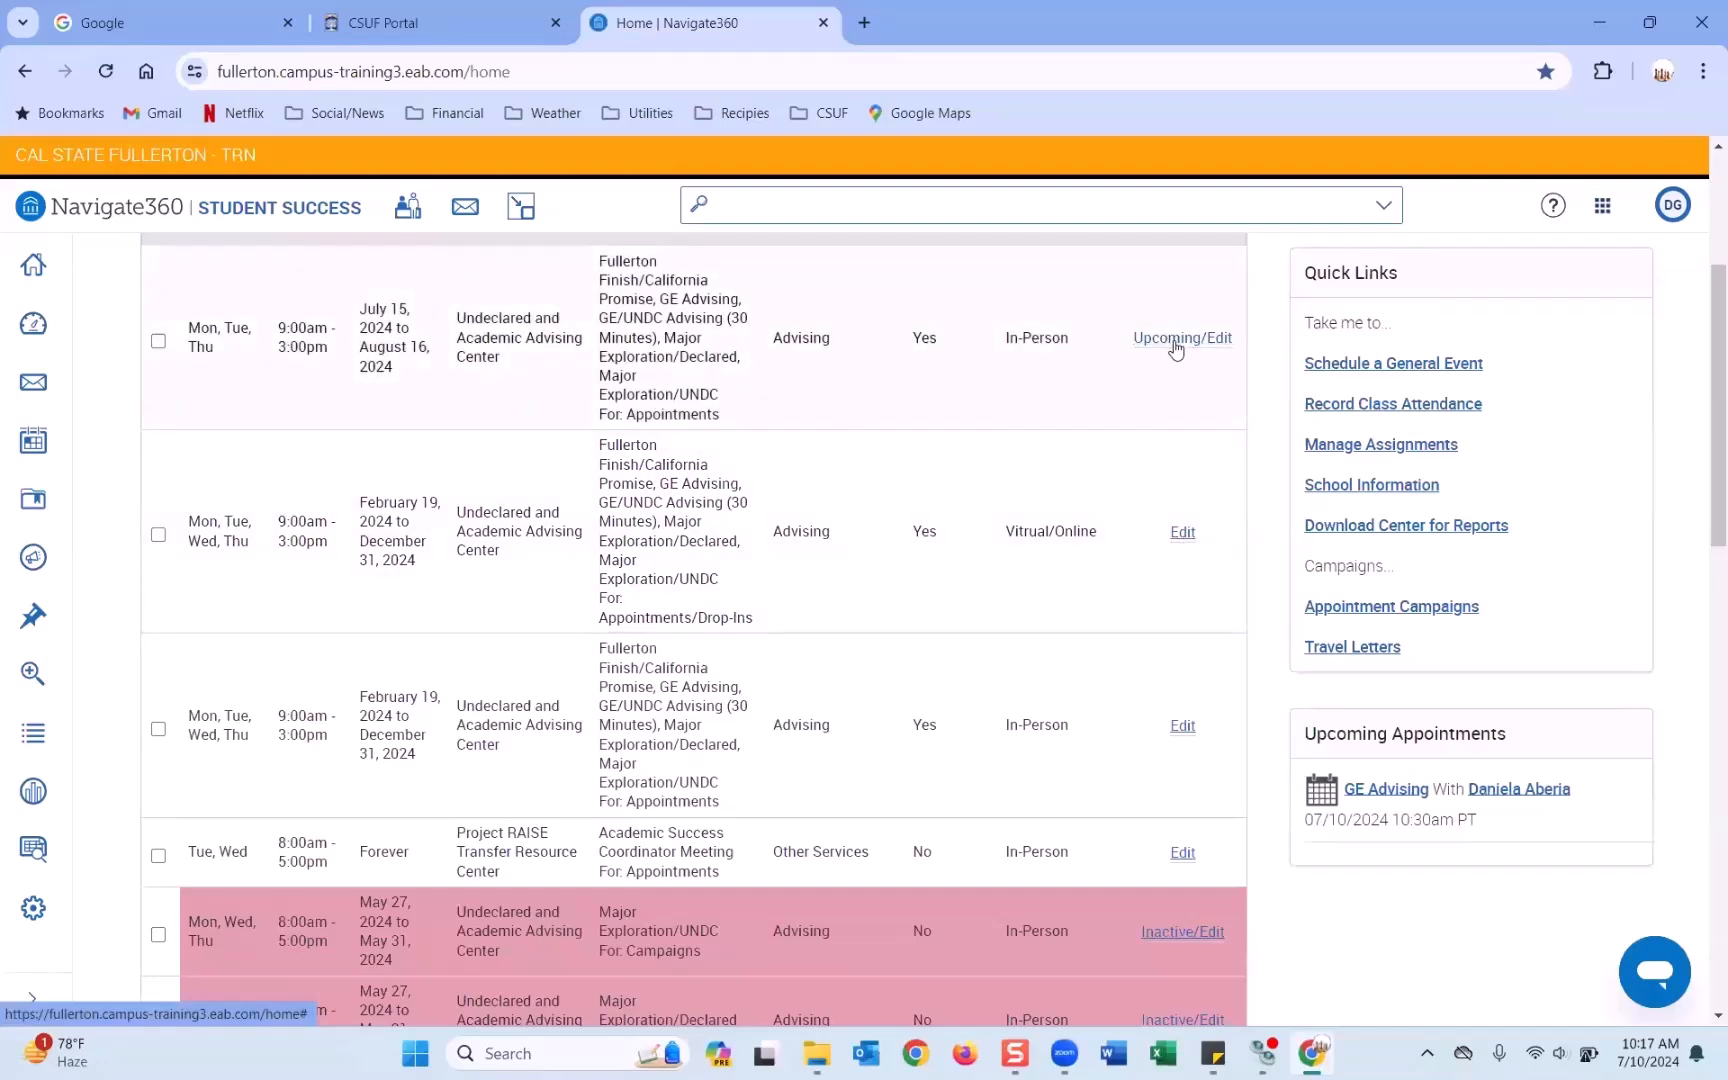
Review the virtual availability's edit settings and close them without changes.
{"action": "left_click", "coordinate": [1183, 535]}
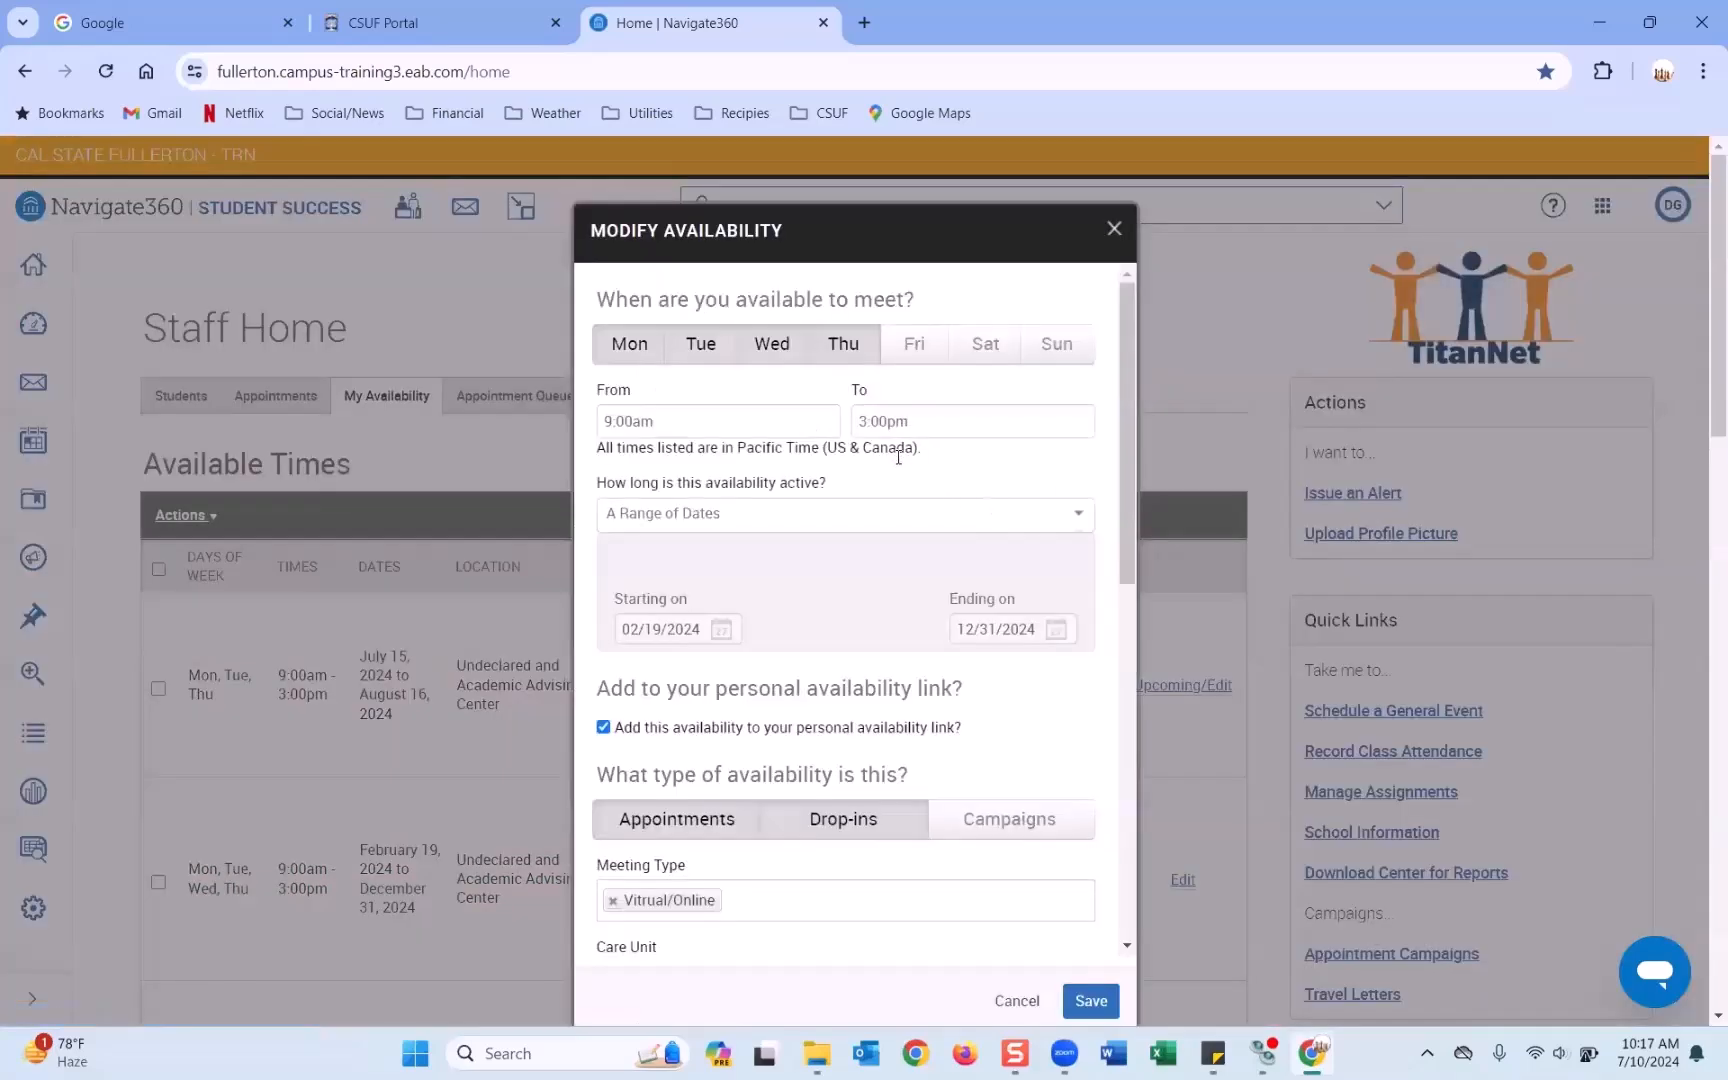
{"action": "scroll", "coordinate": [838, 661], "scroll_direction": "down", "scroll_amount": 8}
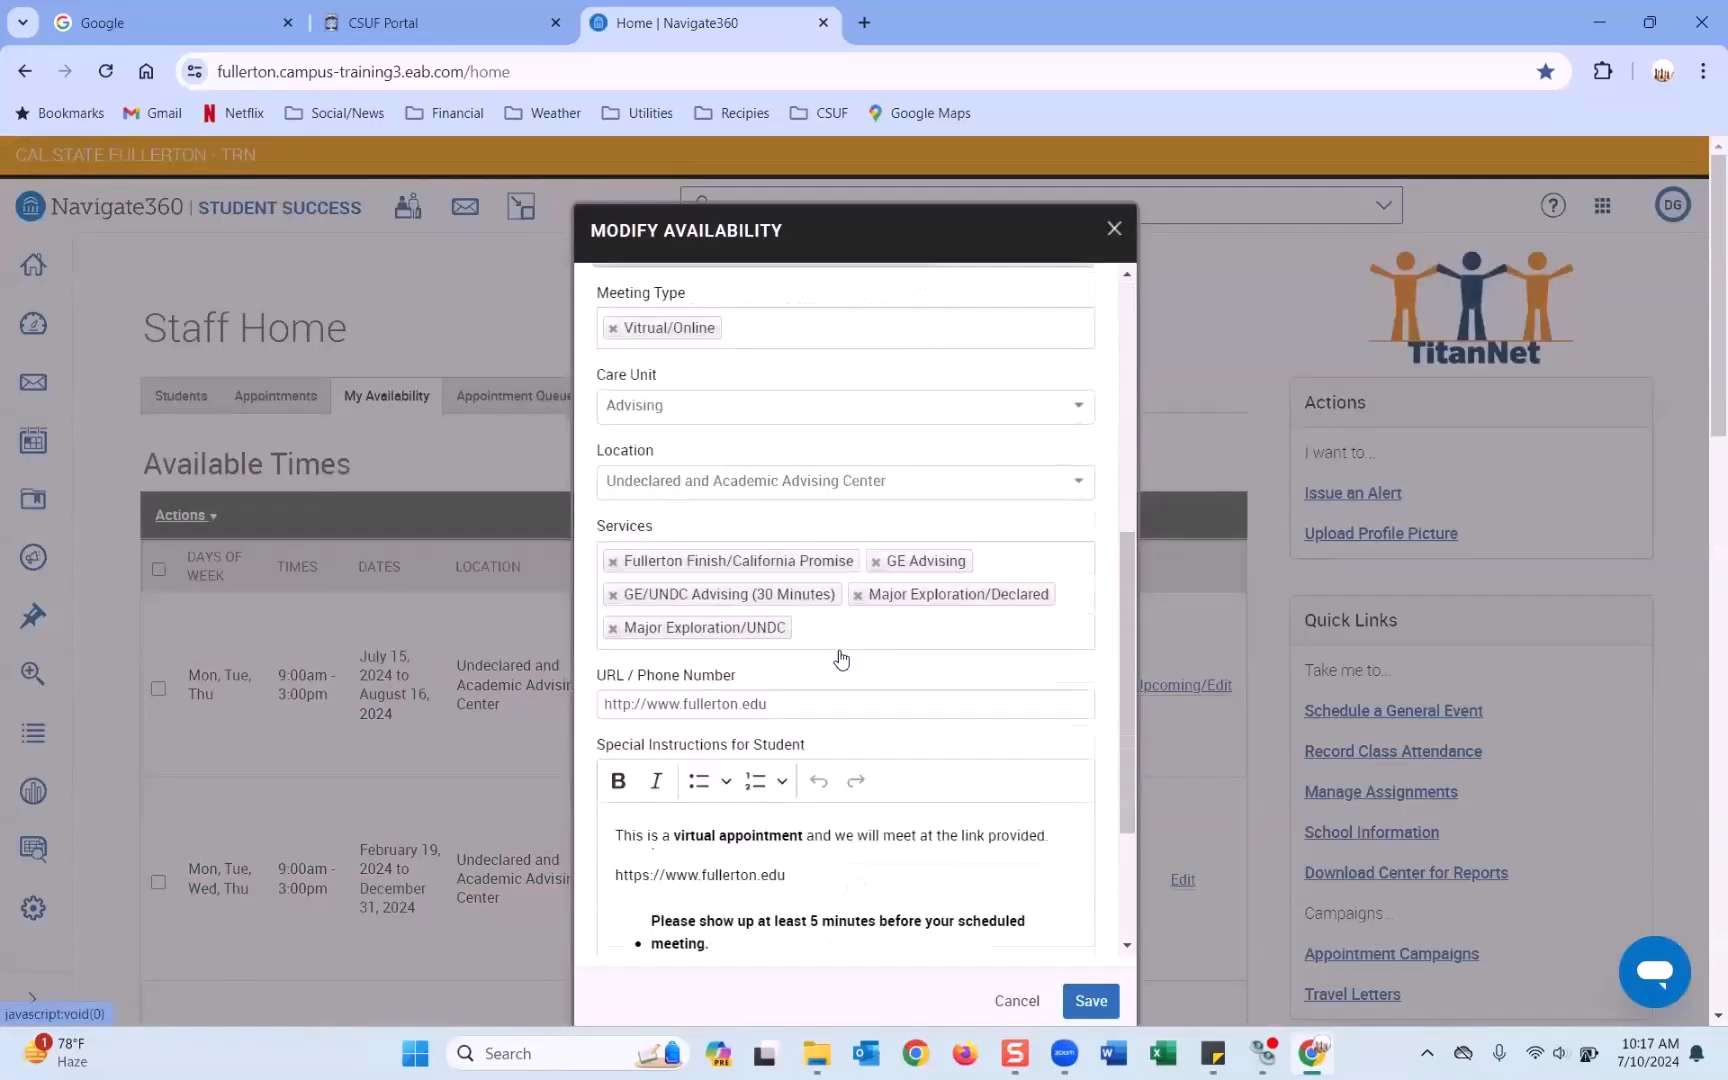
{"action": "scroll", "coordinate": [840, 648], "scroll_direction": "up", "scroll_amount": 6}
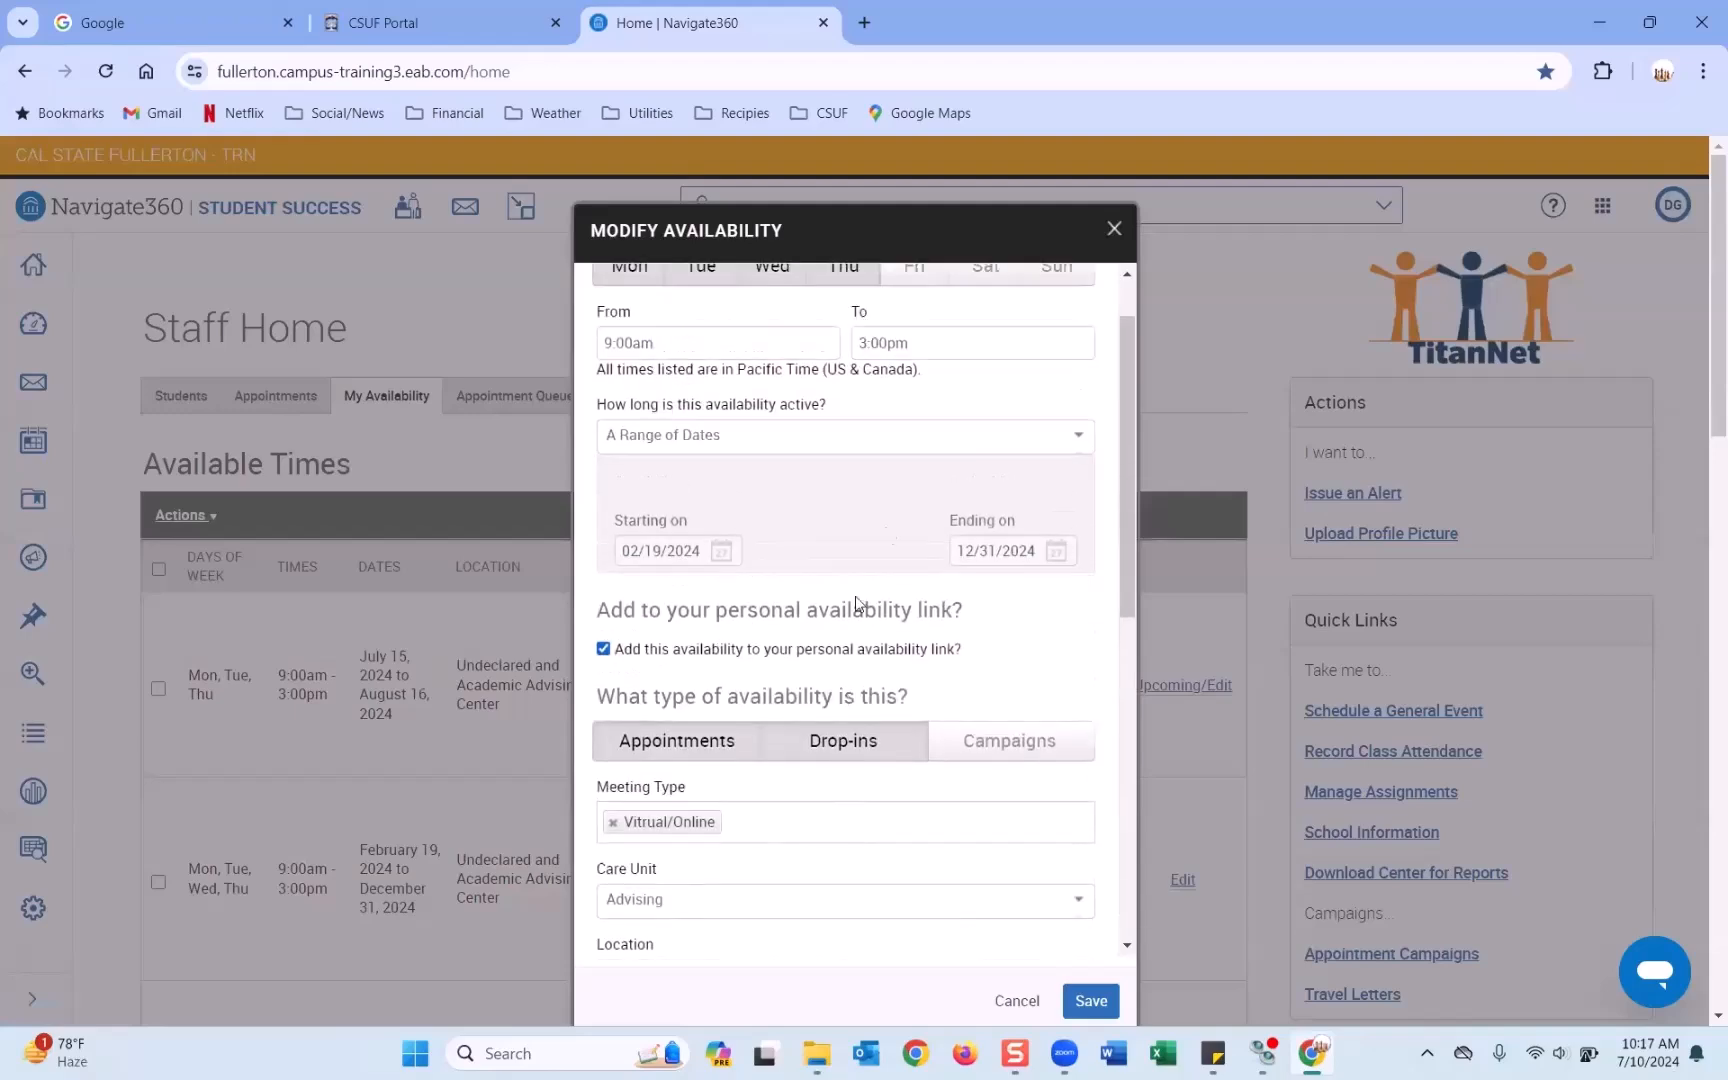
{"action": "left_click", "coordinate": [1110, 230]}
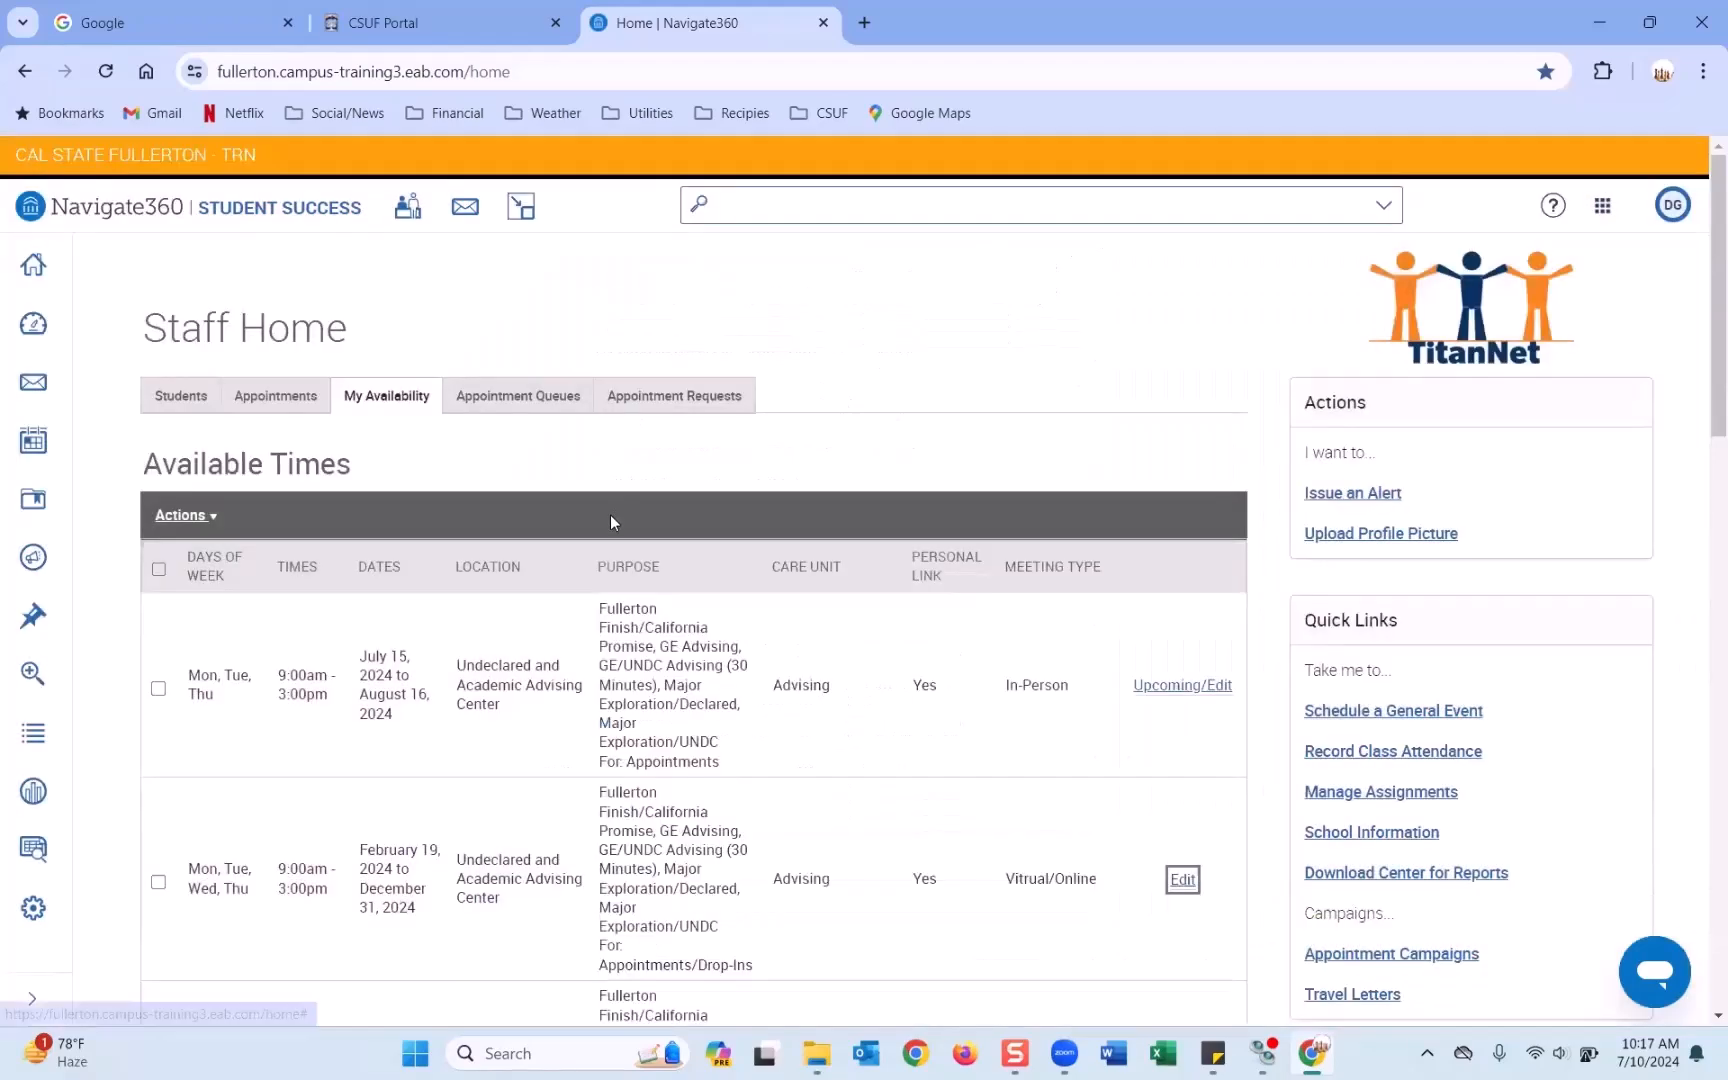
Tick the checkbox of the July 15–August 16 In-Person availability row.
{"action": "scroll", "coordinate": [610, 522], "scroll_direction": "down", "scroll_amount": 2}
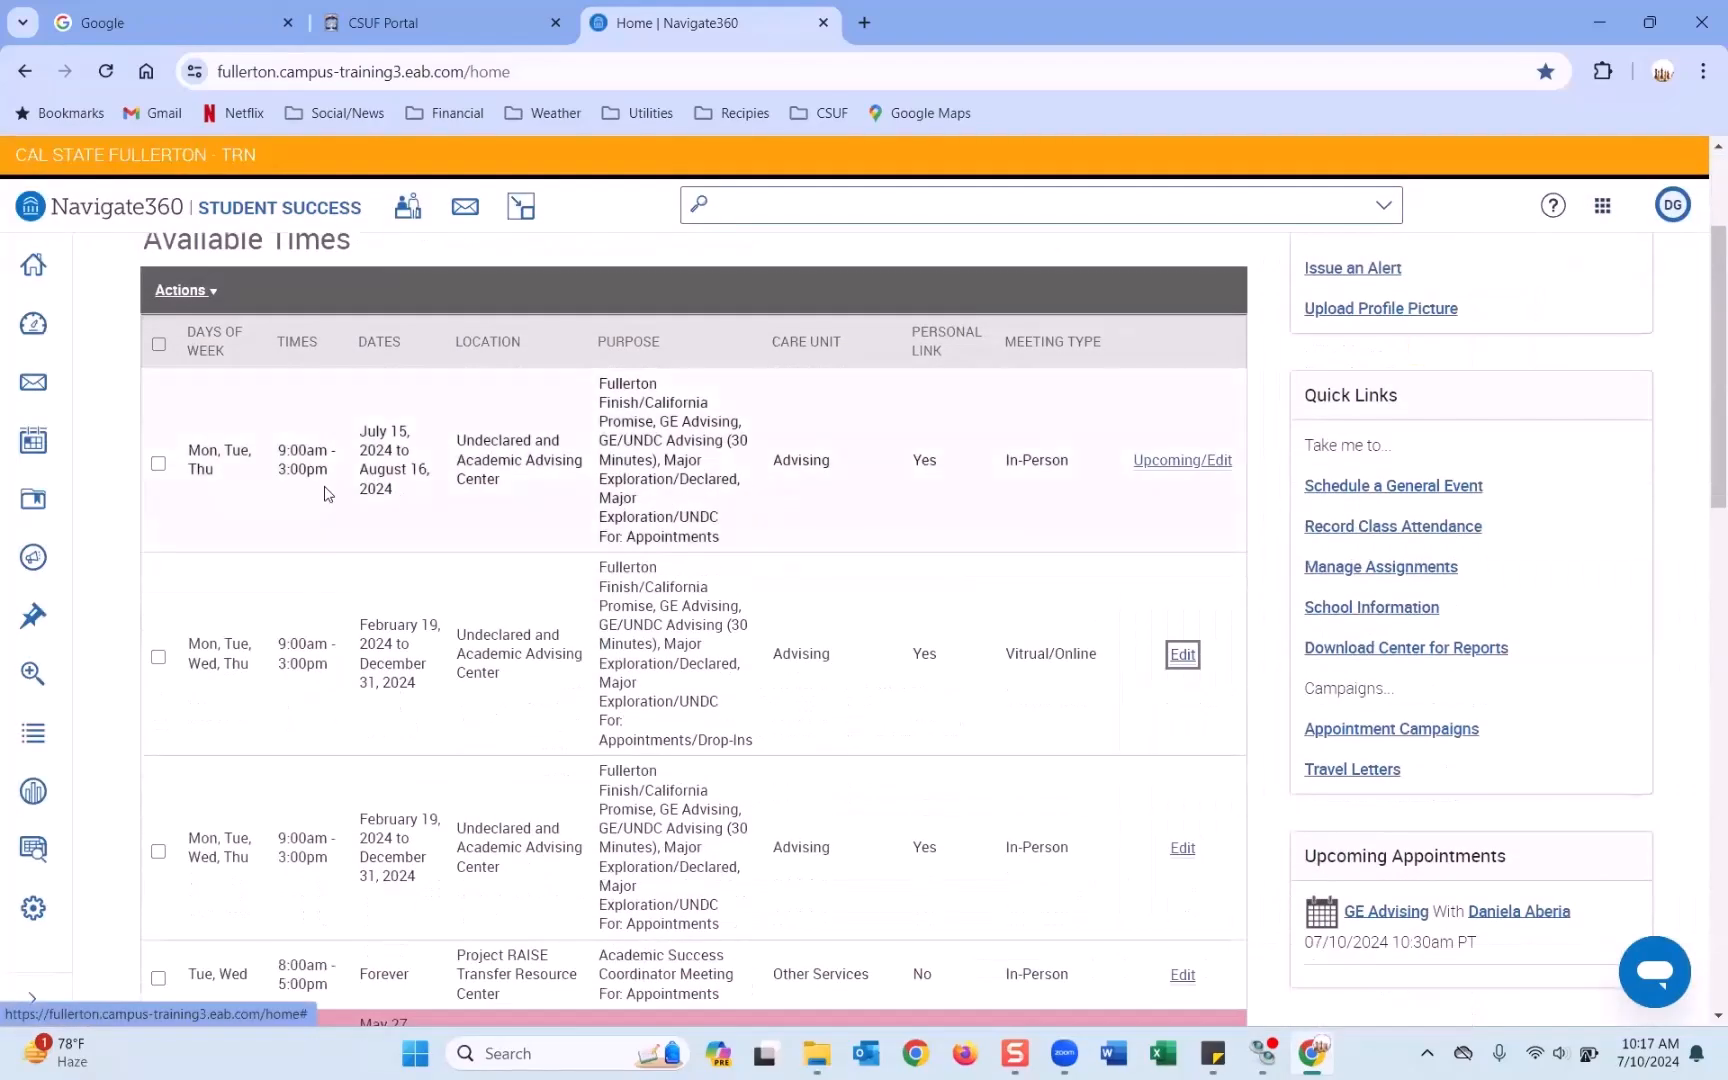
{"action": "left_click_drag", "start_coordinate": [1071, 462], "coordinate": [1000, 460]}
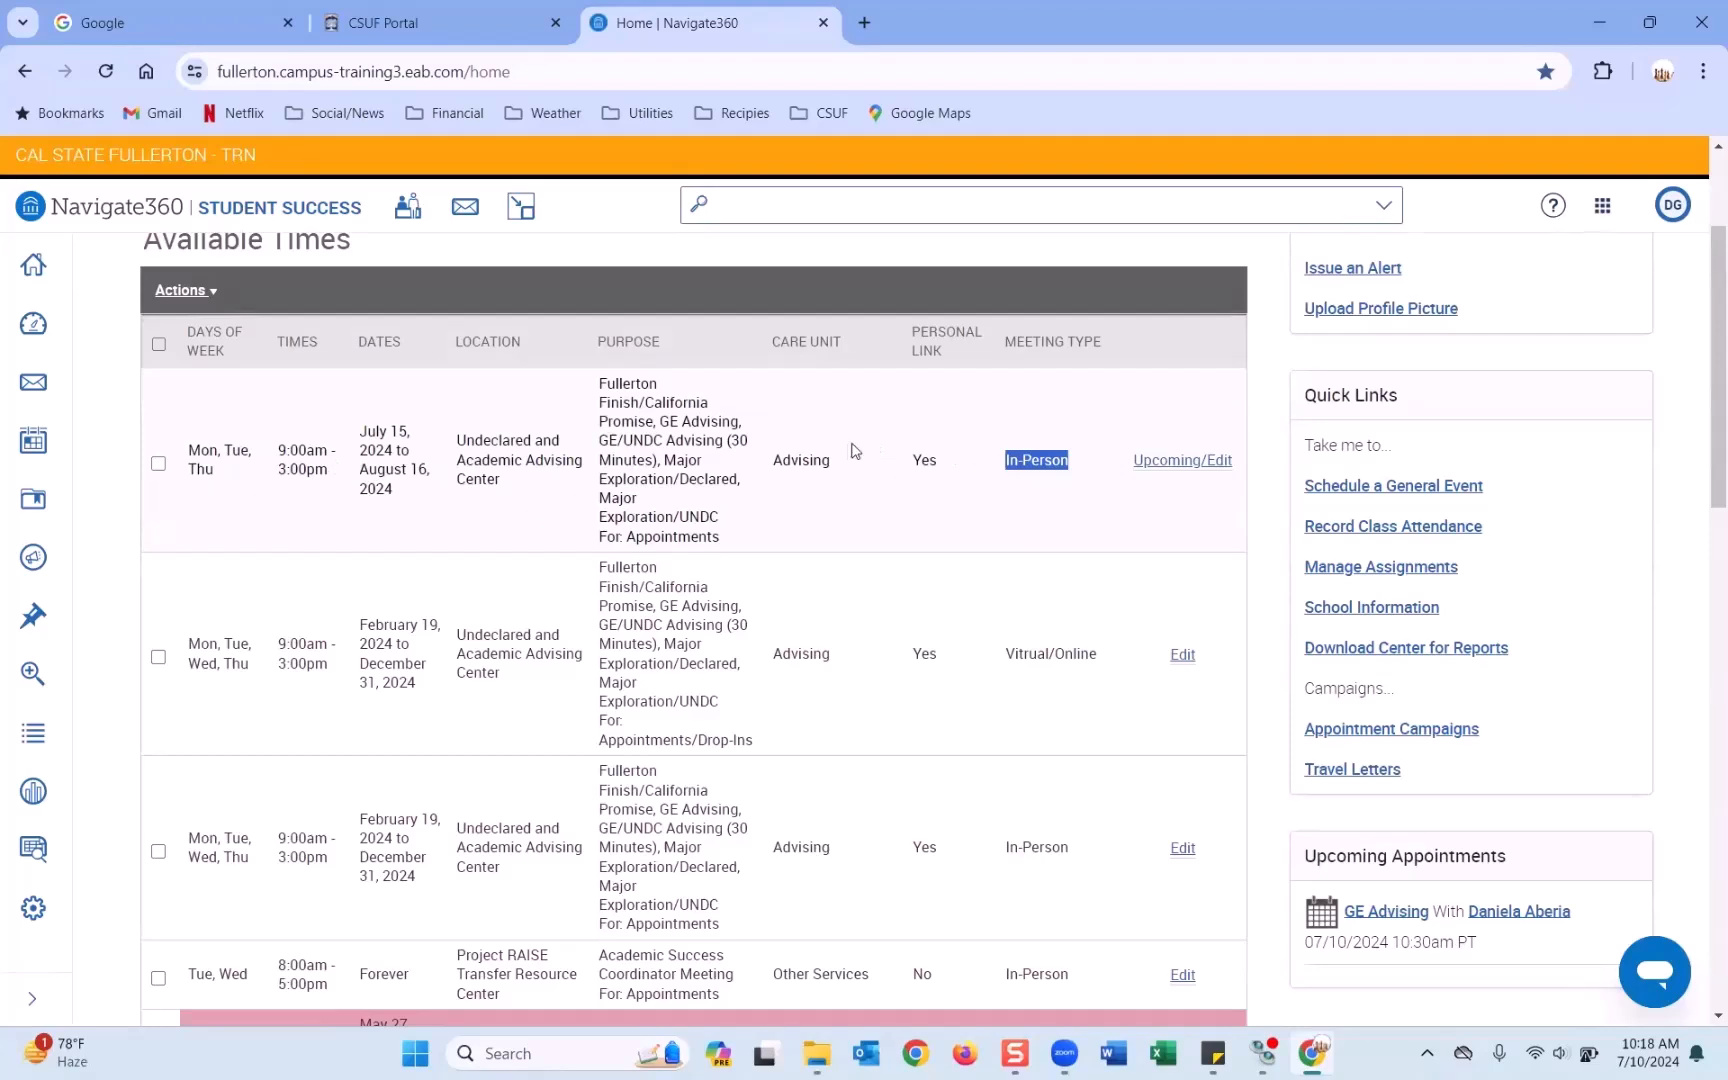
{"action": "left_click", "coordinate": [158, 463]}
Copy the ticked availability into a new Copy and Add Availability form.
{"action": "left_click", "coordinate": [183, 291]}
{"action": "left_click", "coordinate": [212, 366]}
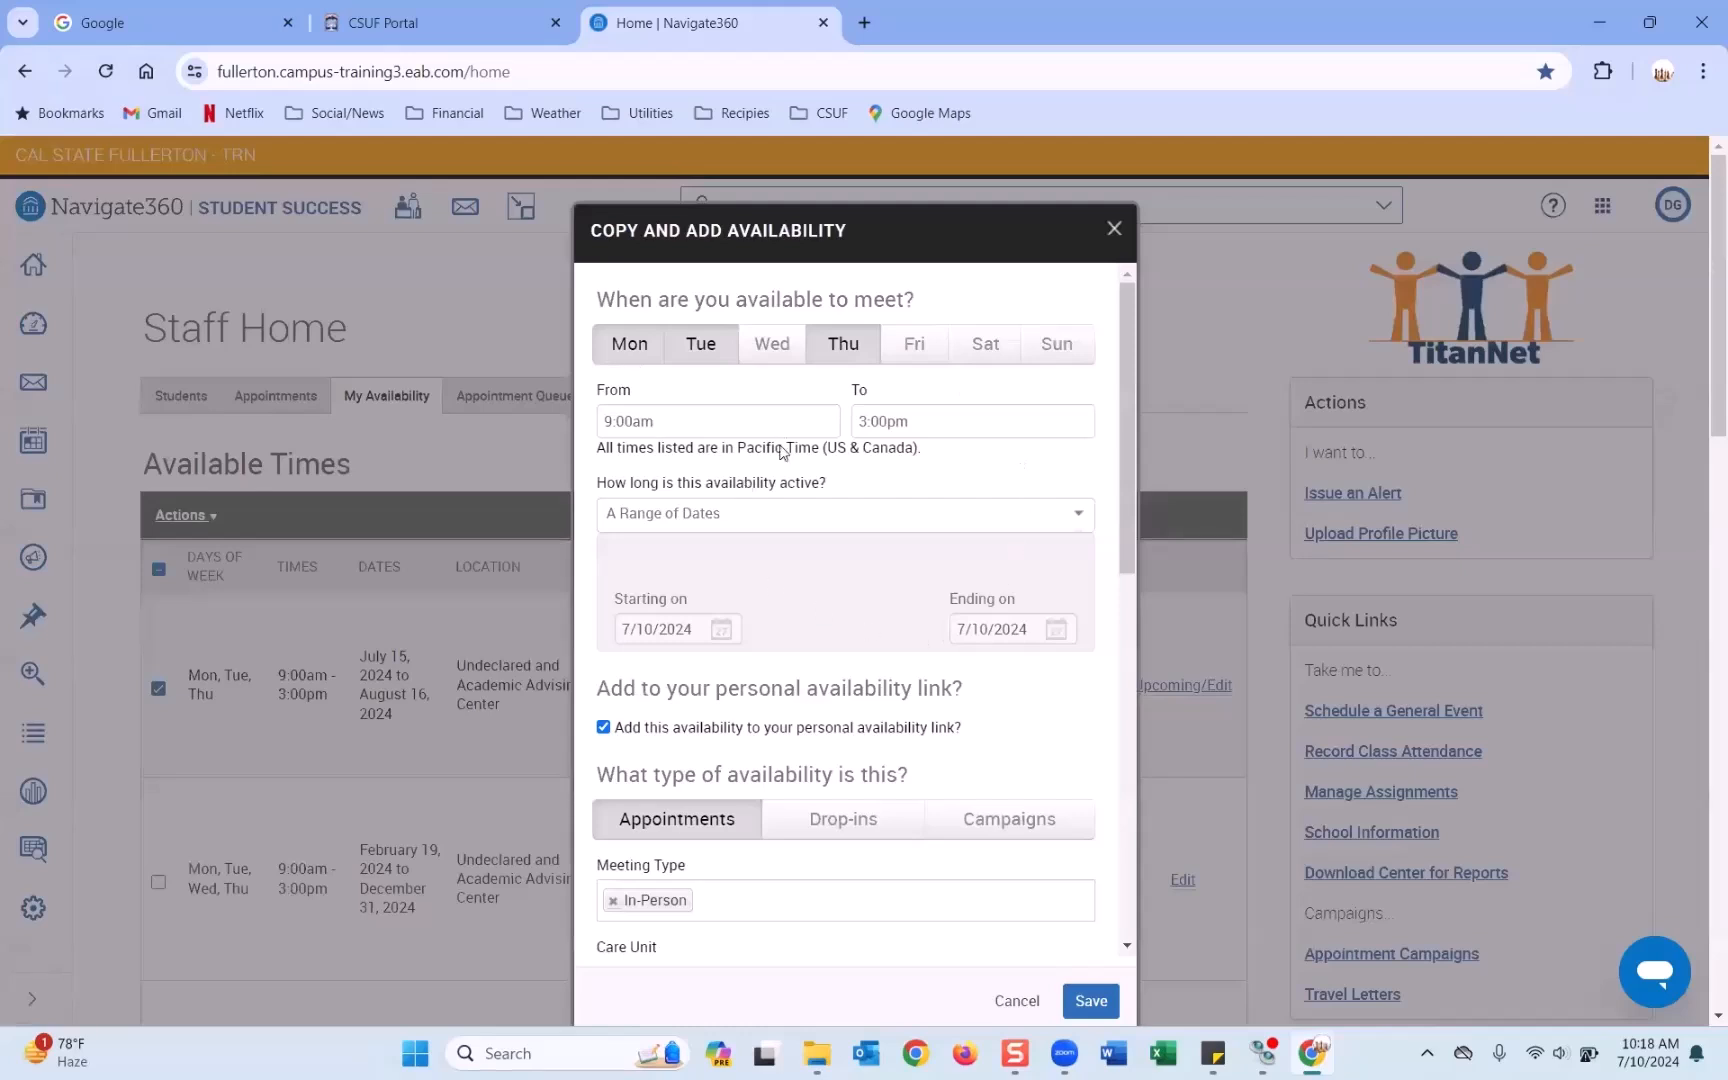
{"action": "scroll", "coordinate": [855, 565], "scroll_direction": "down", "scroll_amount": 1}
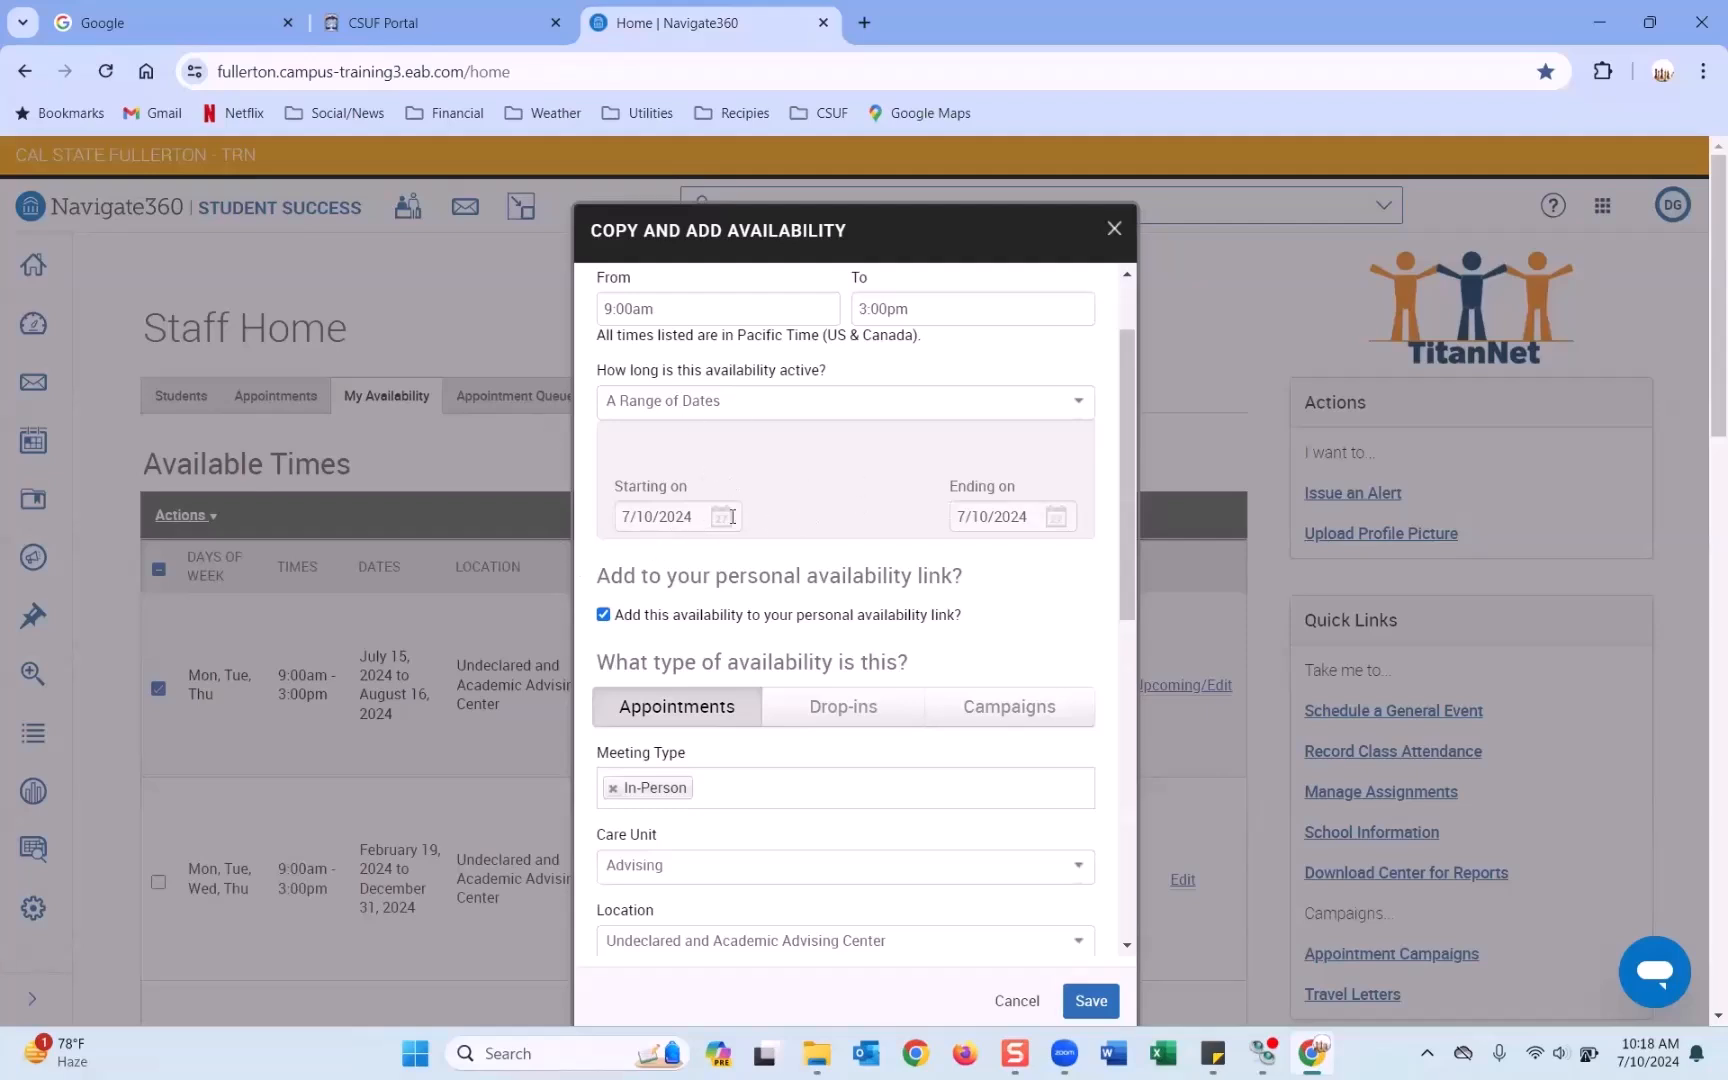
Set Starting on to 07/15/2024 and Ending on to 08/16/2024.
{"action": "left_click", "coordinate": [700, 516]}
{"action": "left_click", "coordinate": [679, 706]}
{"action": "left_click", "coordinate": [1063, 516]}
{"action": "left_click", "coordinate": [1188, 544]}
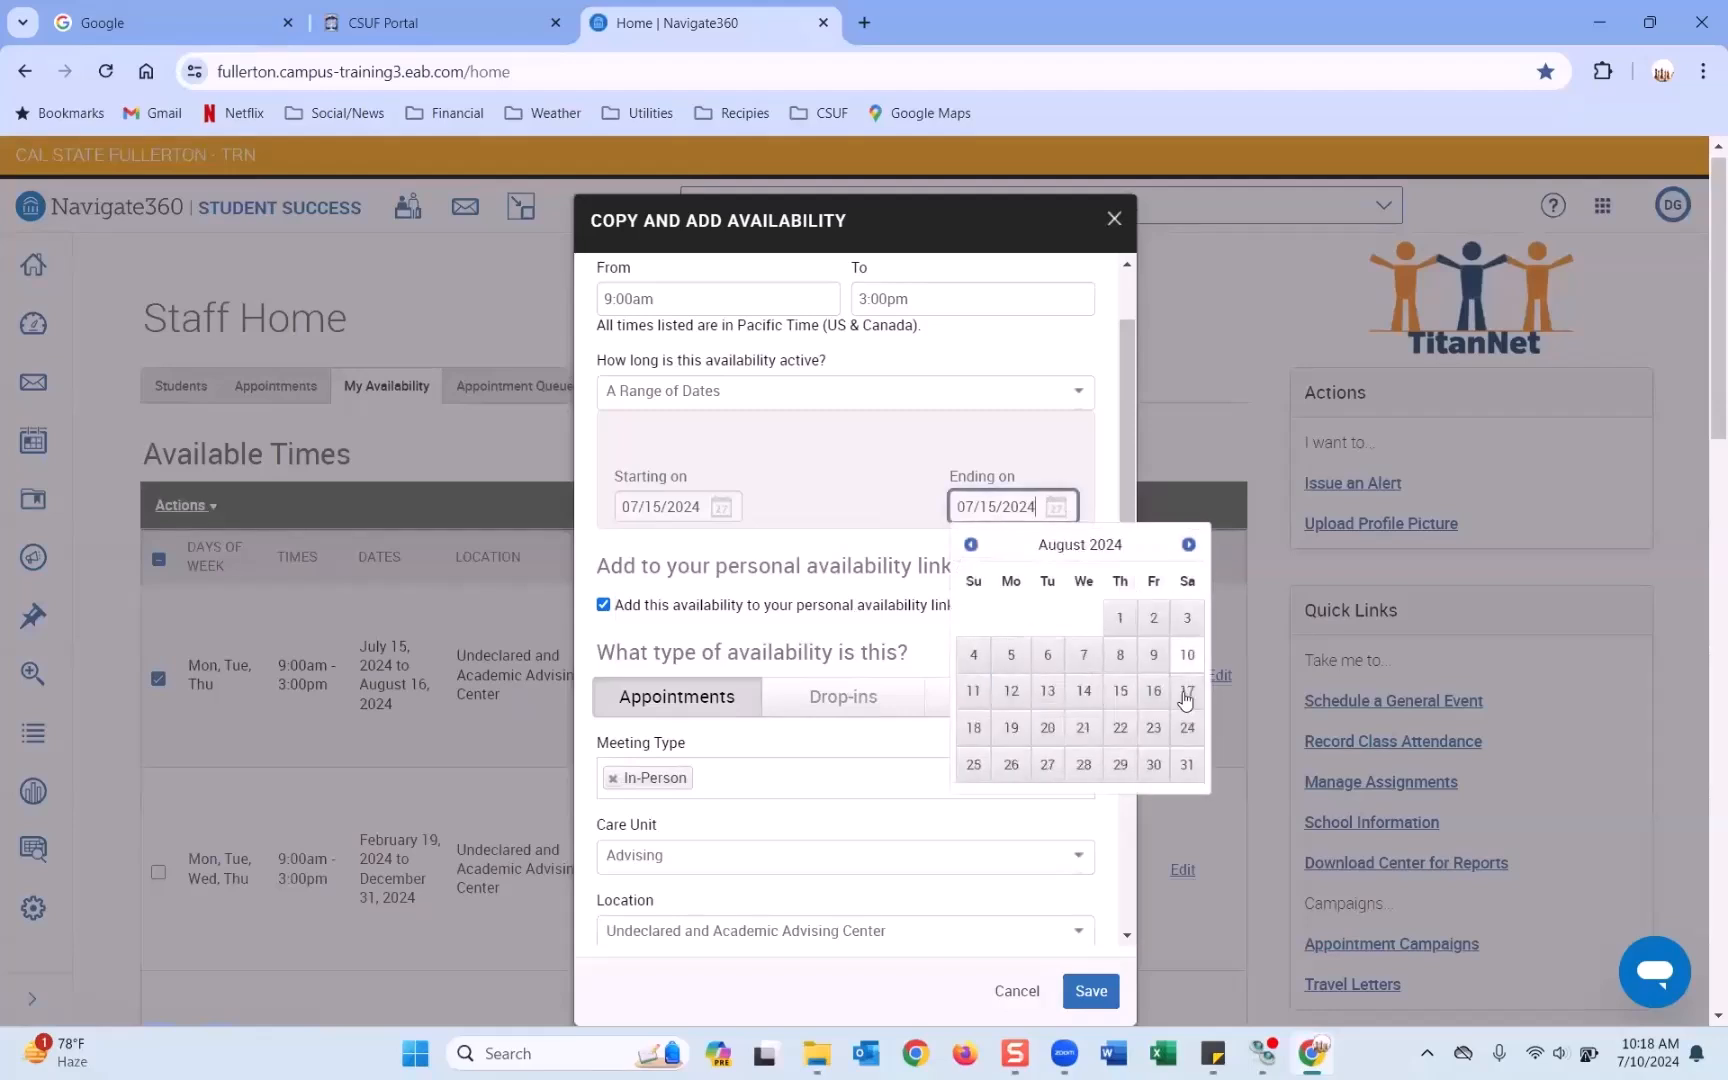
{"action": "left_click", "coordinate": [1163, 727]}
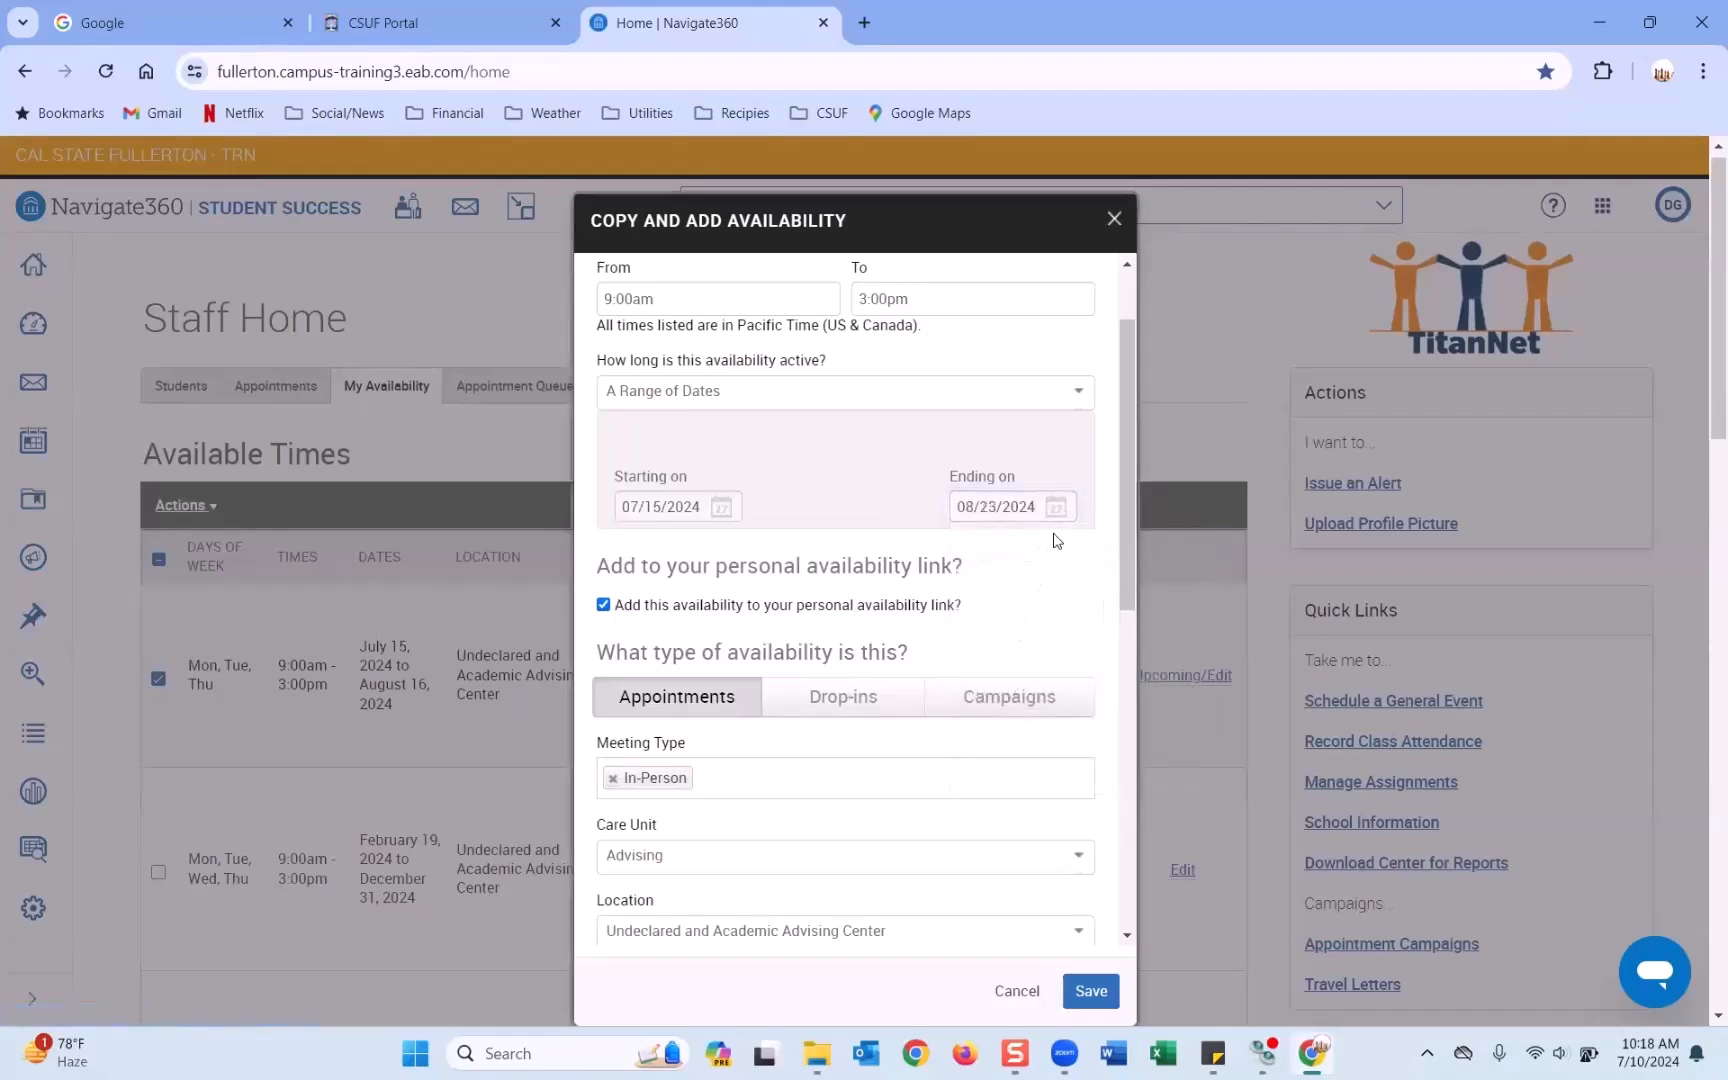
{"action": "left_click", "coordinate": [1055, 510]}
{"action": "left_click", "coordinate": [1153, 690]}
Replace the In-Person meeting type with Vitrual/Online.
{"action": "scroll", "coordinate": [886, 607], "scroll_direction": "down", "scroll_amount": 2}
{"action": "scroll", "coordinate": [886, 607], "scroll_direction": "down", "scroll_amount": 1}
{"action": "left_click", "coordinate": [613, 552]}
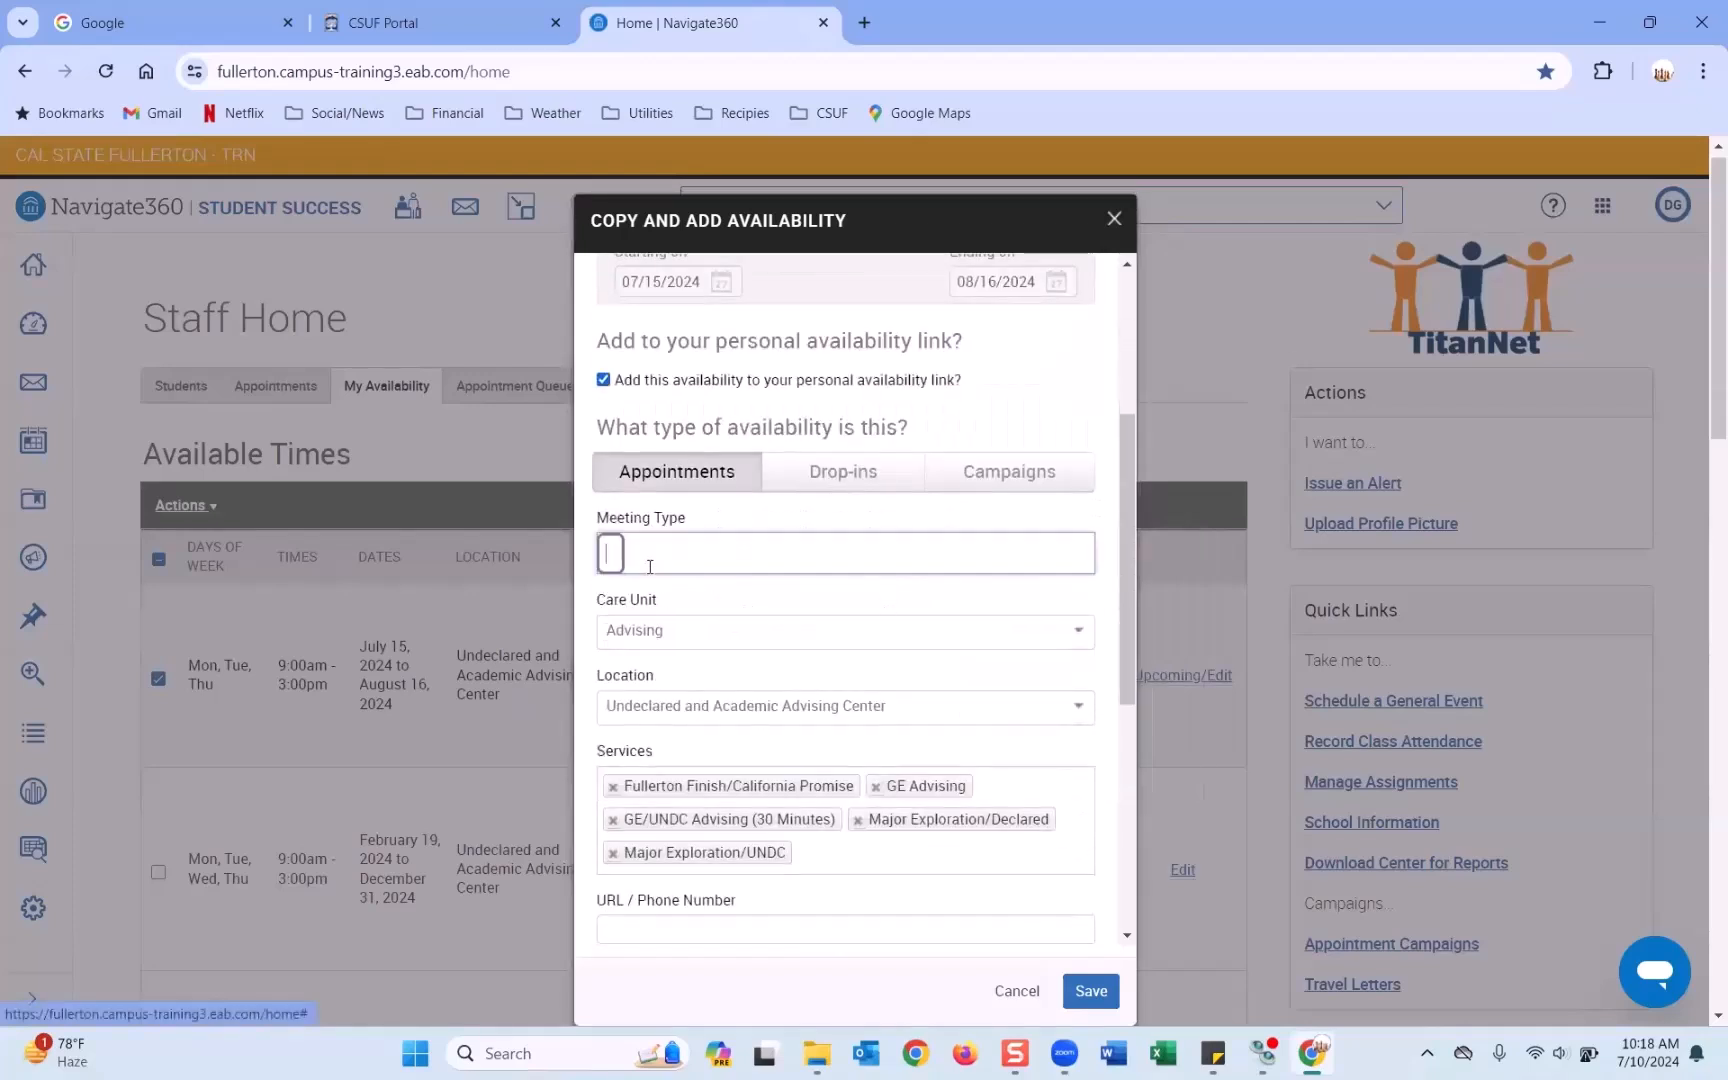
{"action": "left_click", "coordinate": [665, 622]}
{"action": "scroll", "coordinate": [667, 625], "scroll_direction": "down", "scroll_amount": 4}
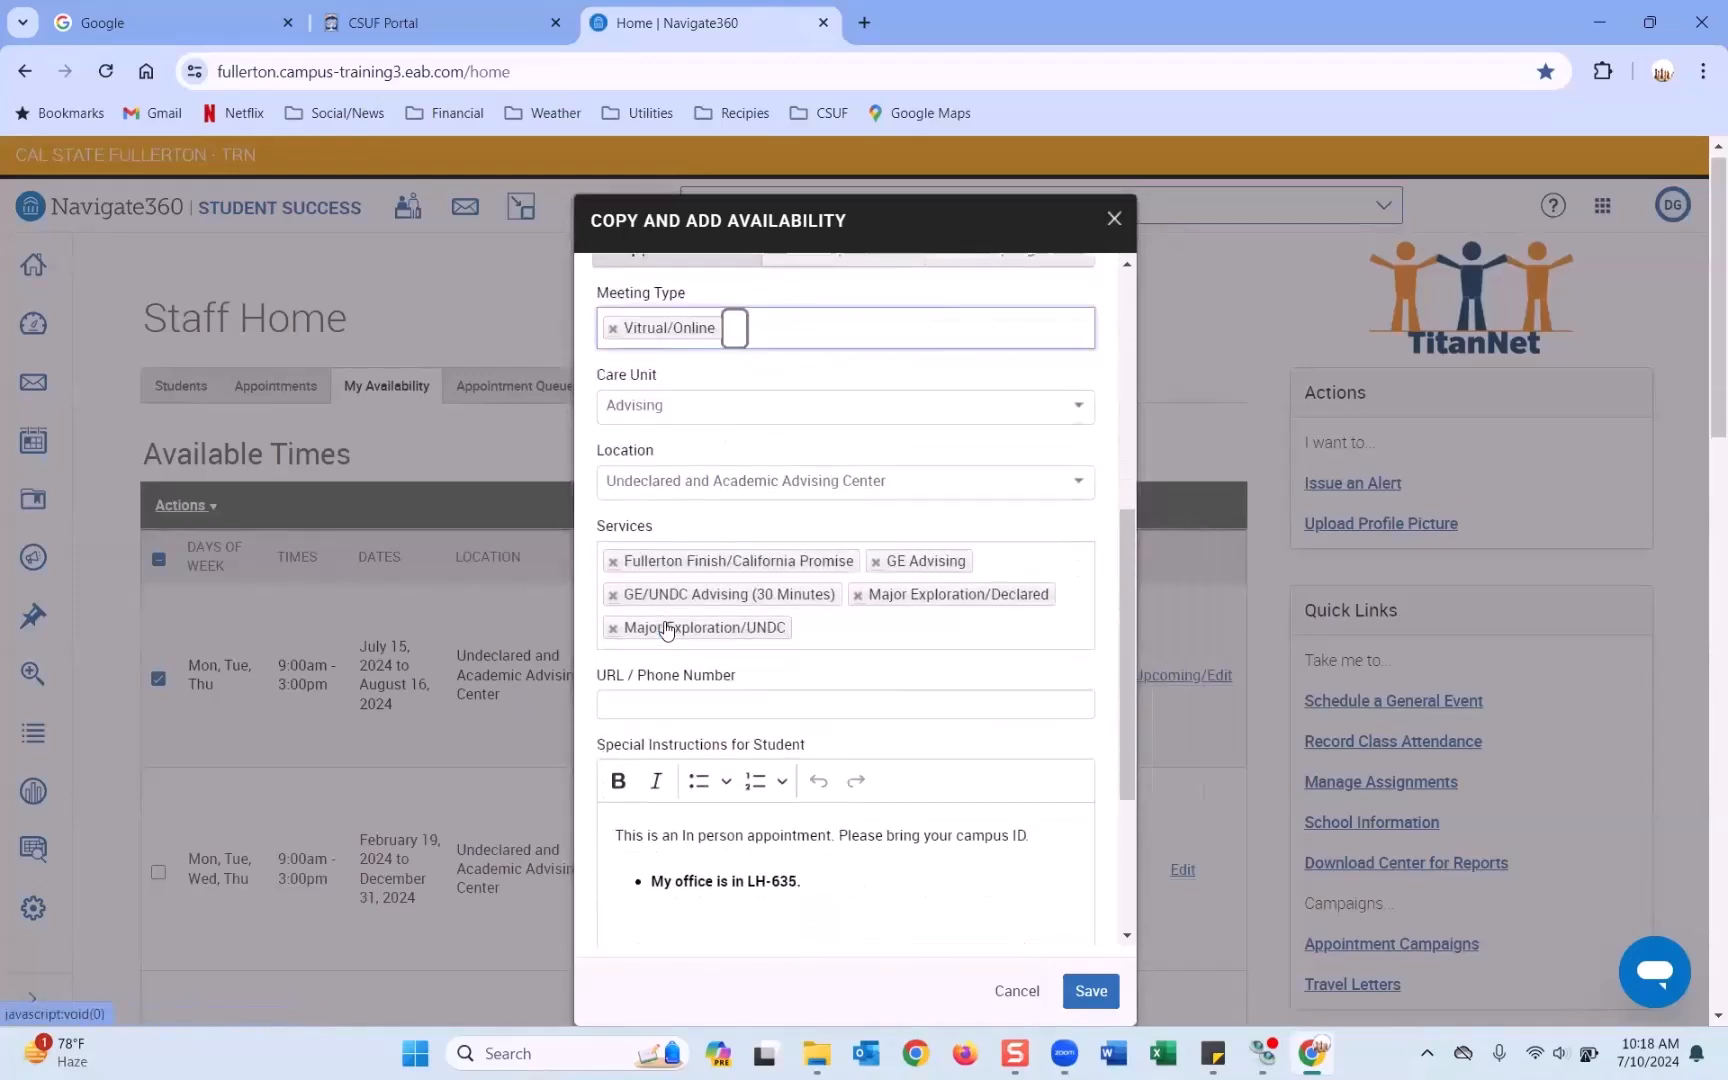
{"action": "left_click", "coordinate": [662, 592]}
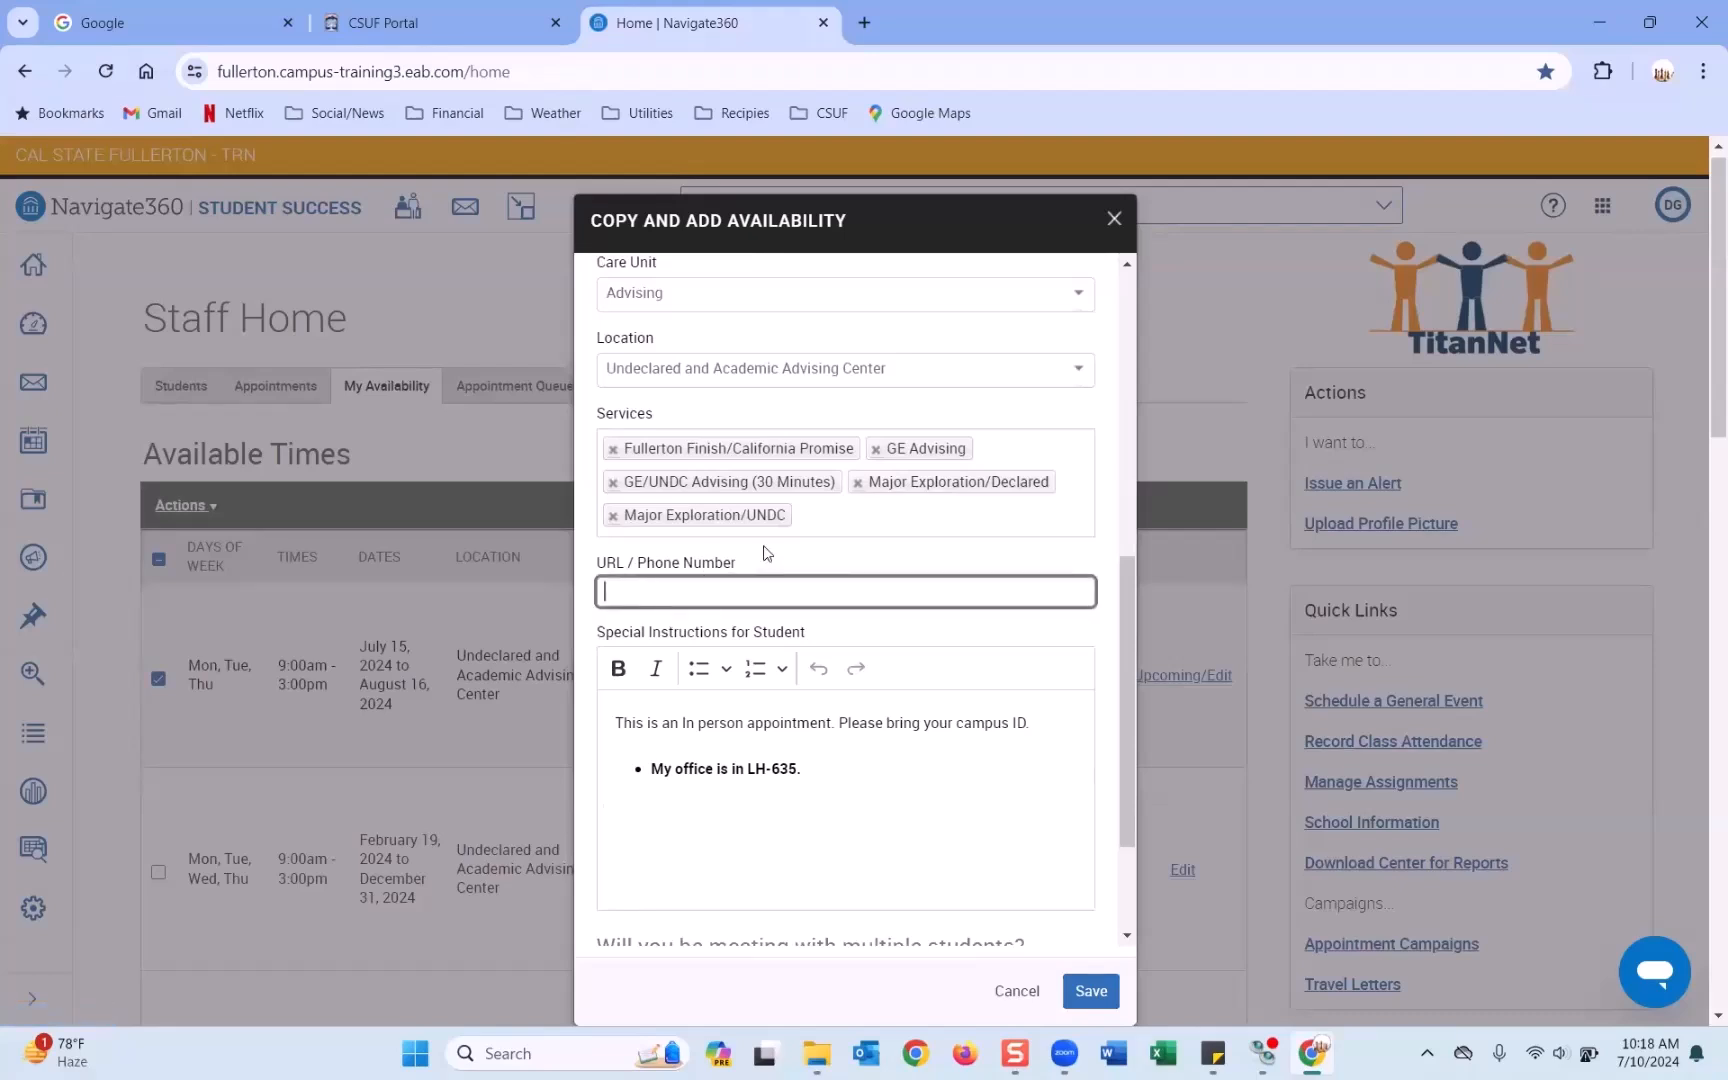
{"action": "scroll", "coordinate": [634, 488], "scroll_direction": "up", "scroll_amount": 1}
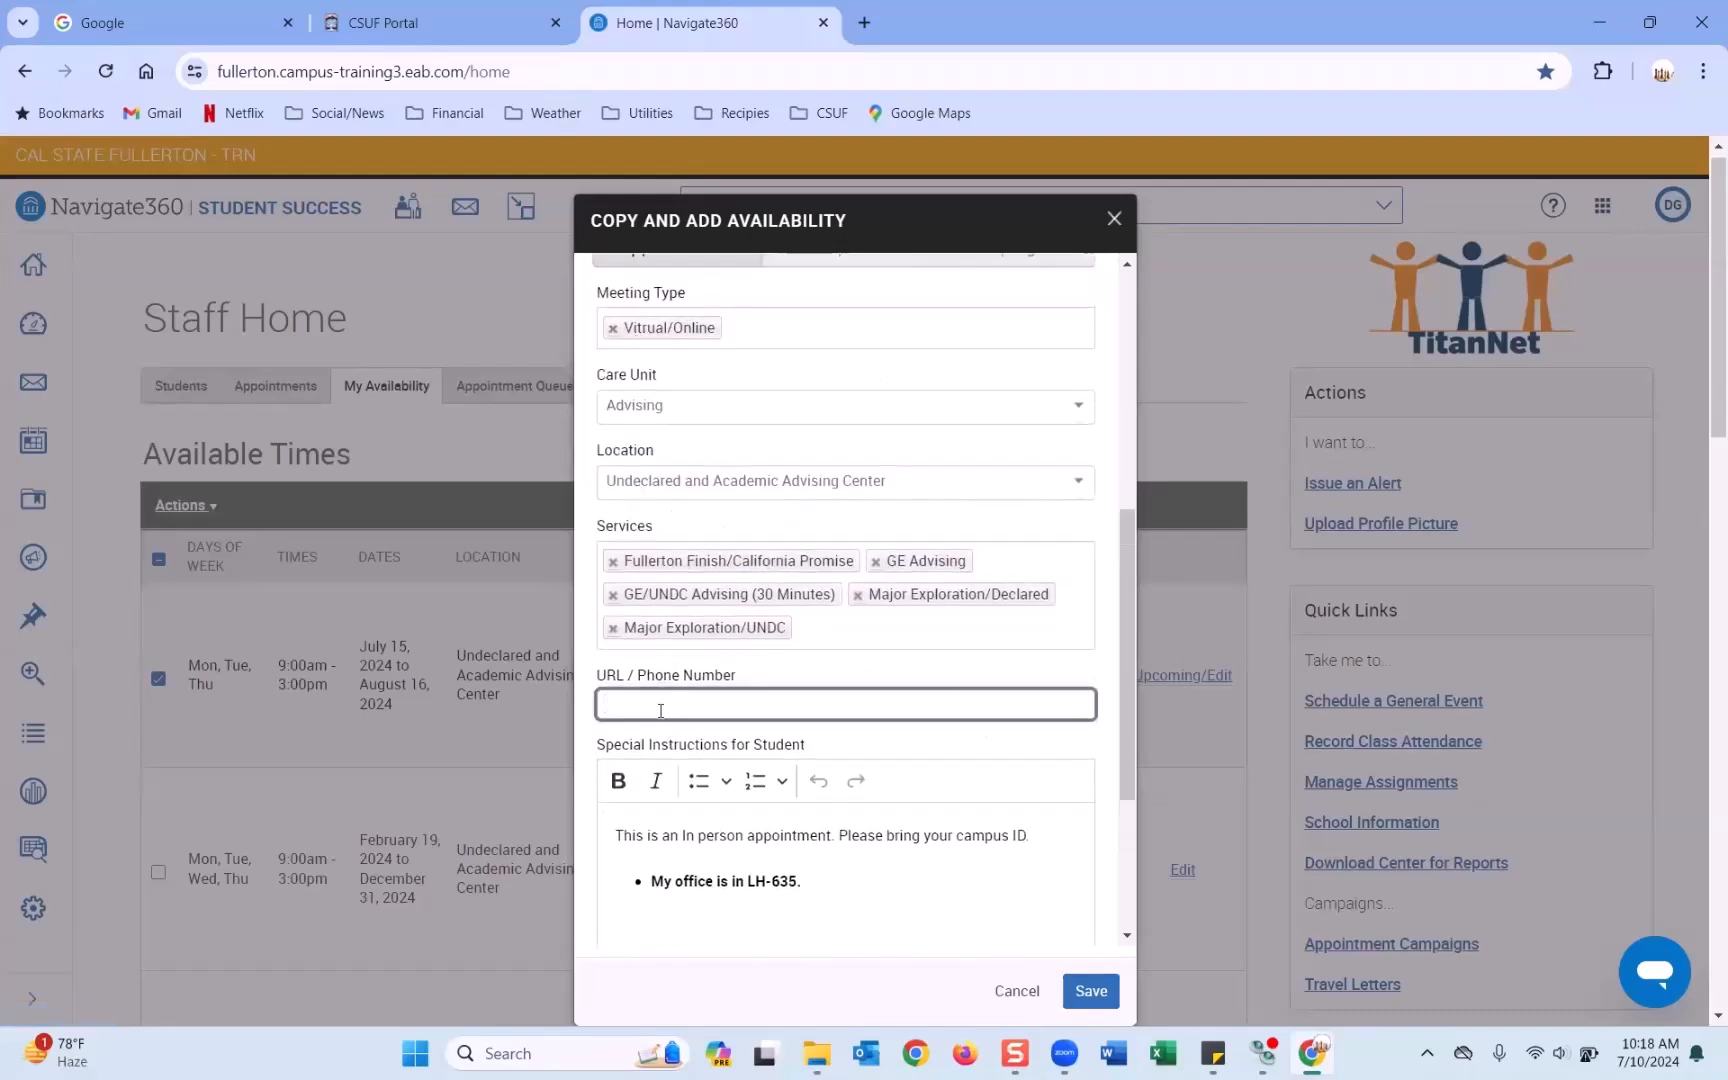
{"action": "type", "text": "http://www.fullerton.edu"}
{"action": "left_click_drag", "start_coordinate": [768, 704], "coordinate": [563, 694]}
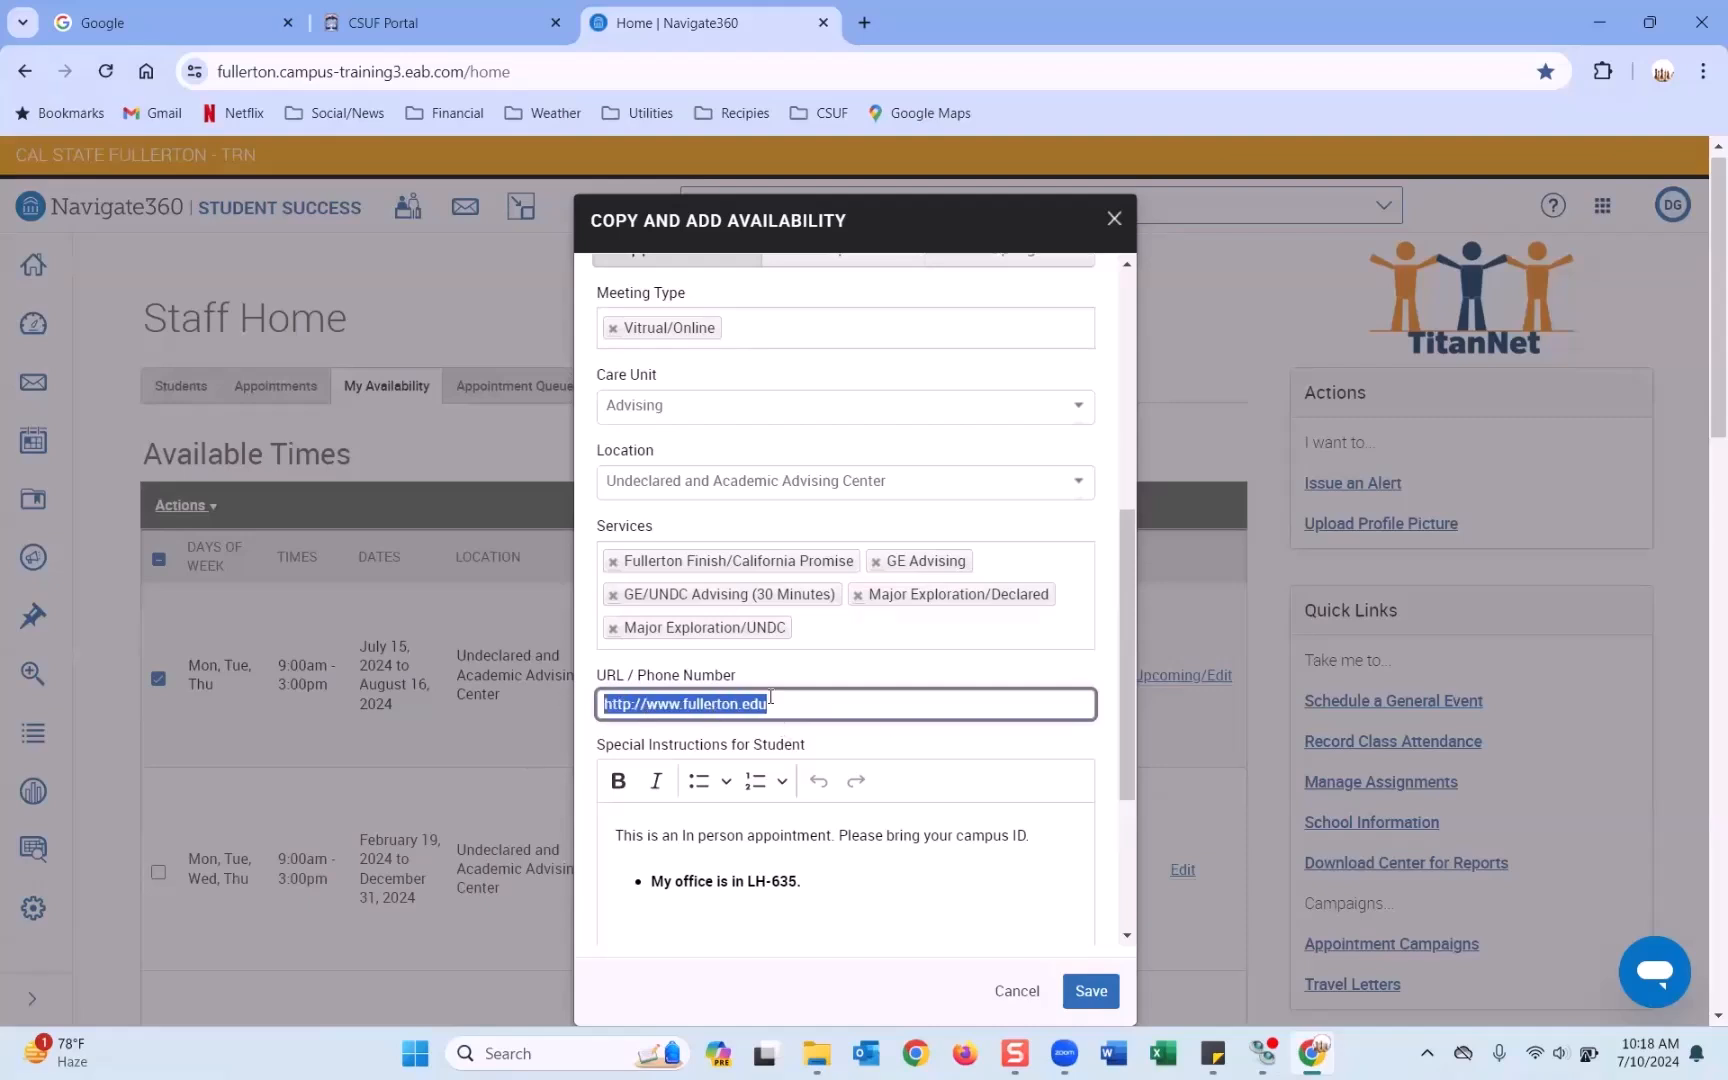
{"action": "scroll", "coordinate": [770, 697], "scroll_direction": "down", "scroll_amount": 1}
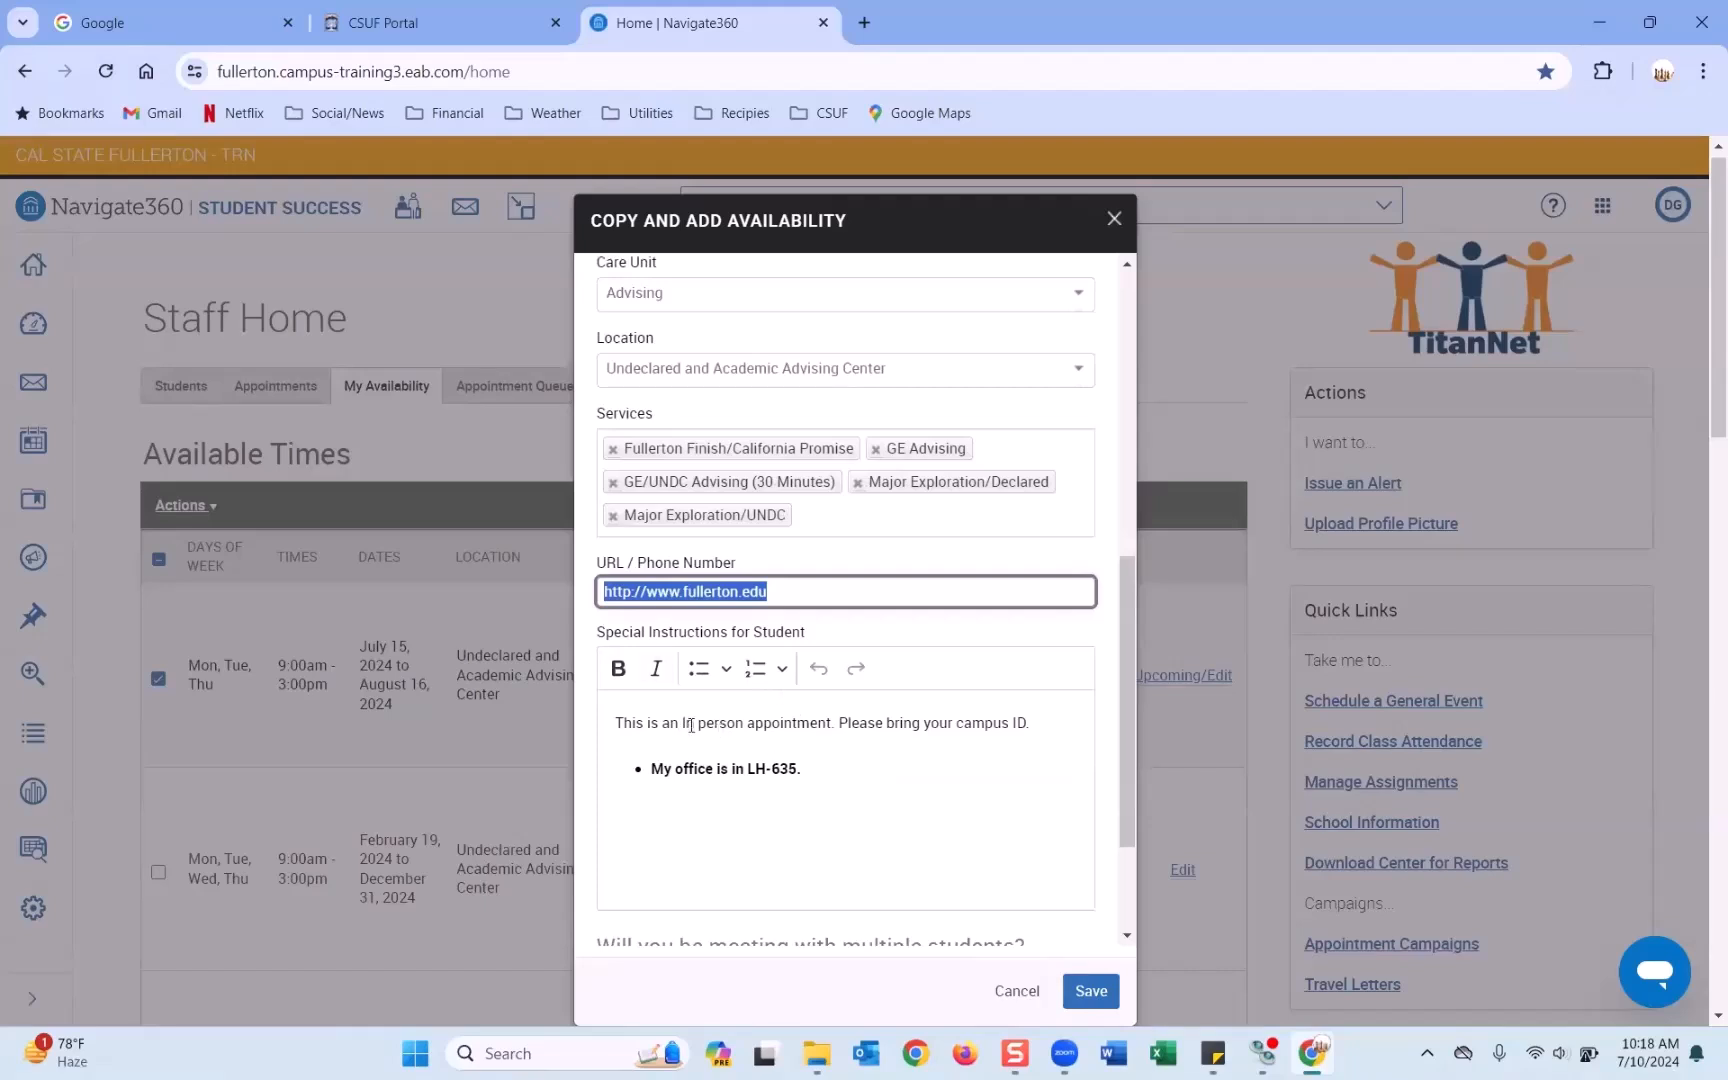
Reword the instructions to describe a virtual appointment met at the link provided.
{"action": "left_click_drag", "start_coordinate": [684, 724], "coordinate": [742, 724]}
{"action": "type", "text": "virtual"}
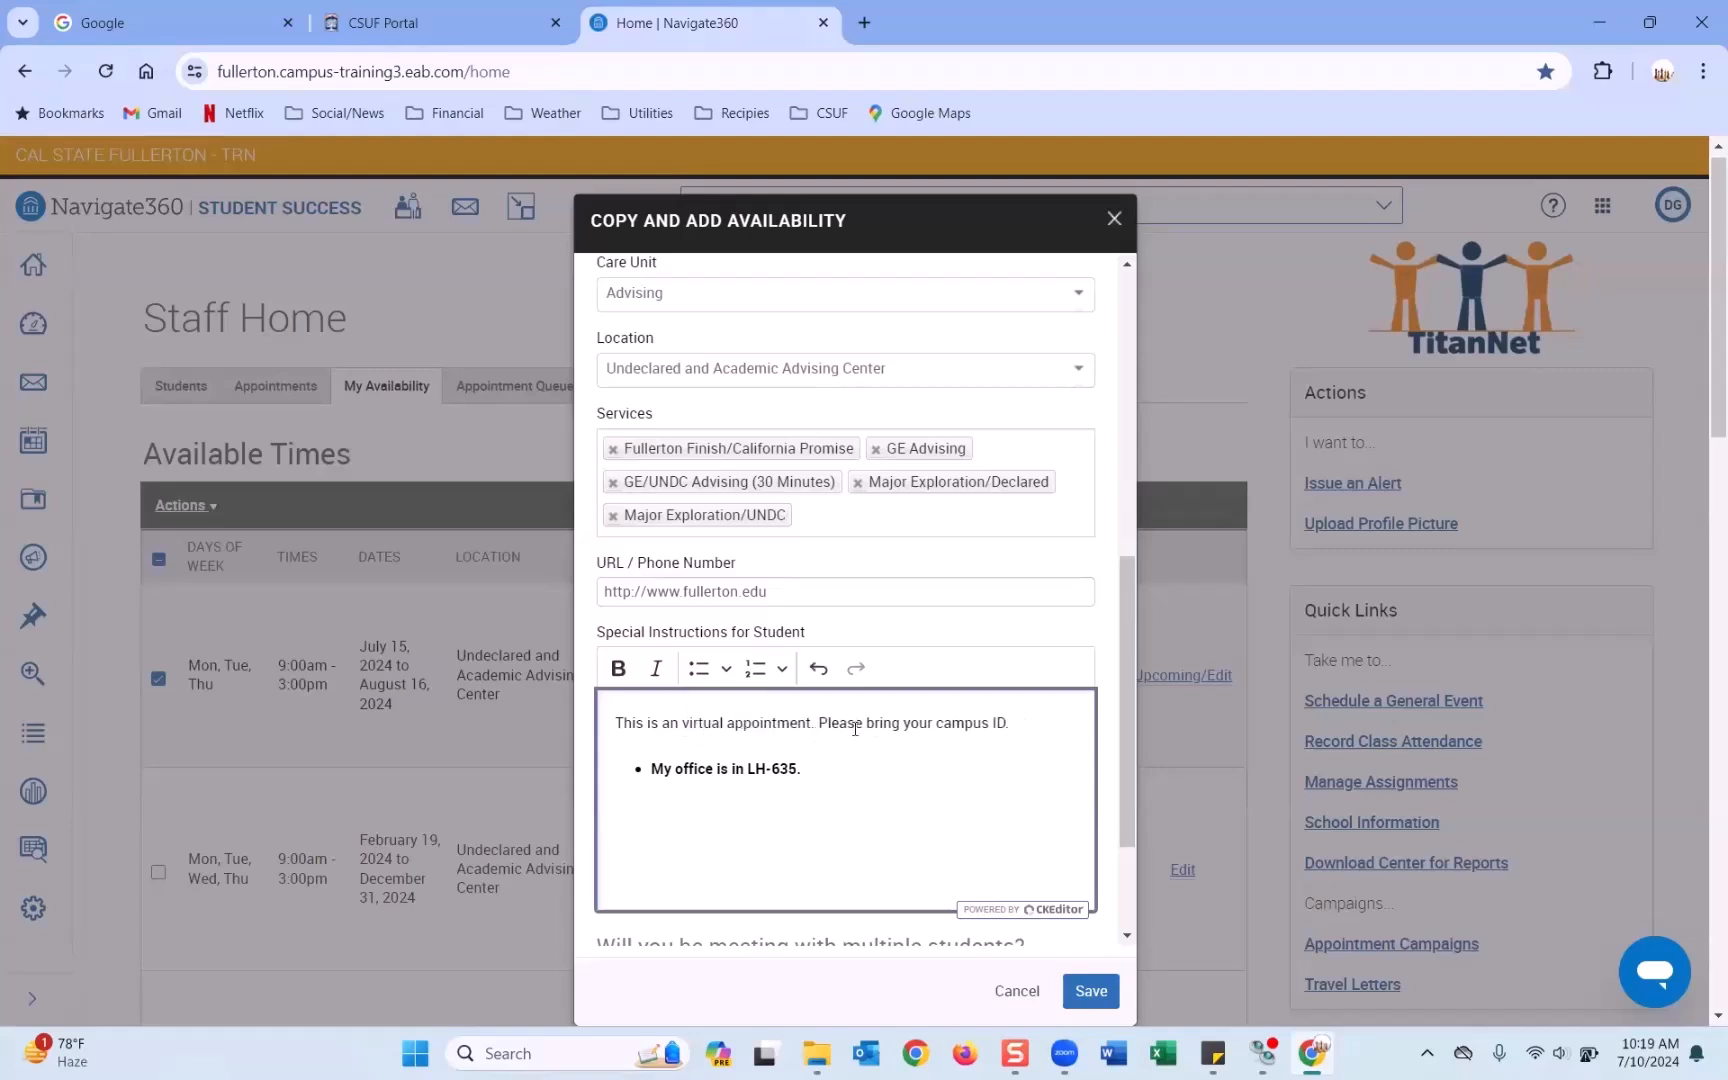
{"action": "left_click_drag", "start_coordinate": [811, 722], "coordinate": [1060, 725]}
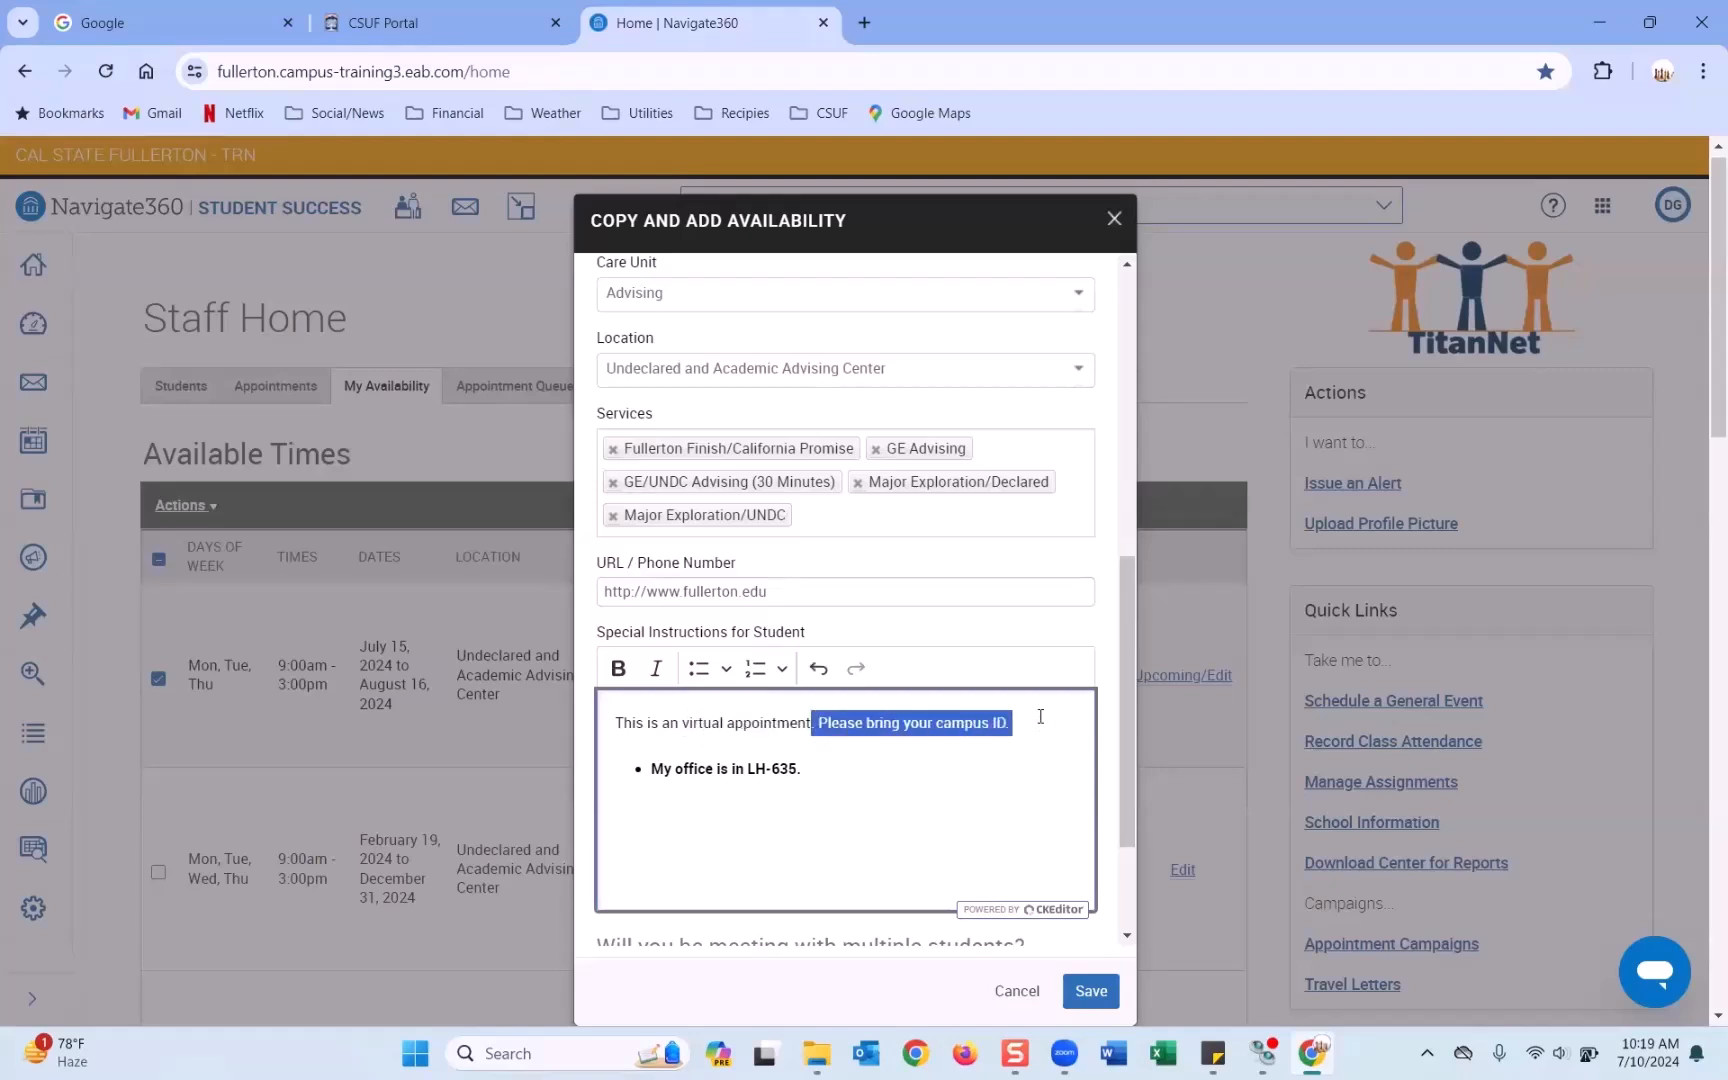
{"action": "type", "text": "and wi"}
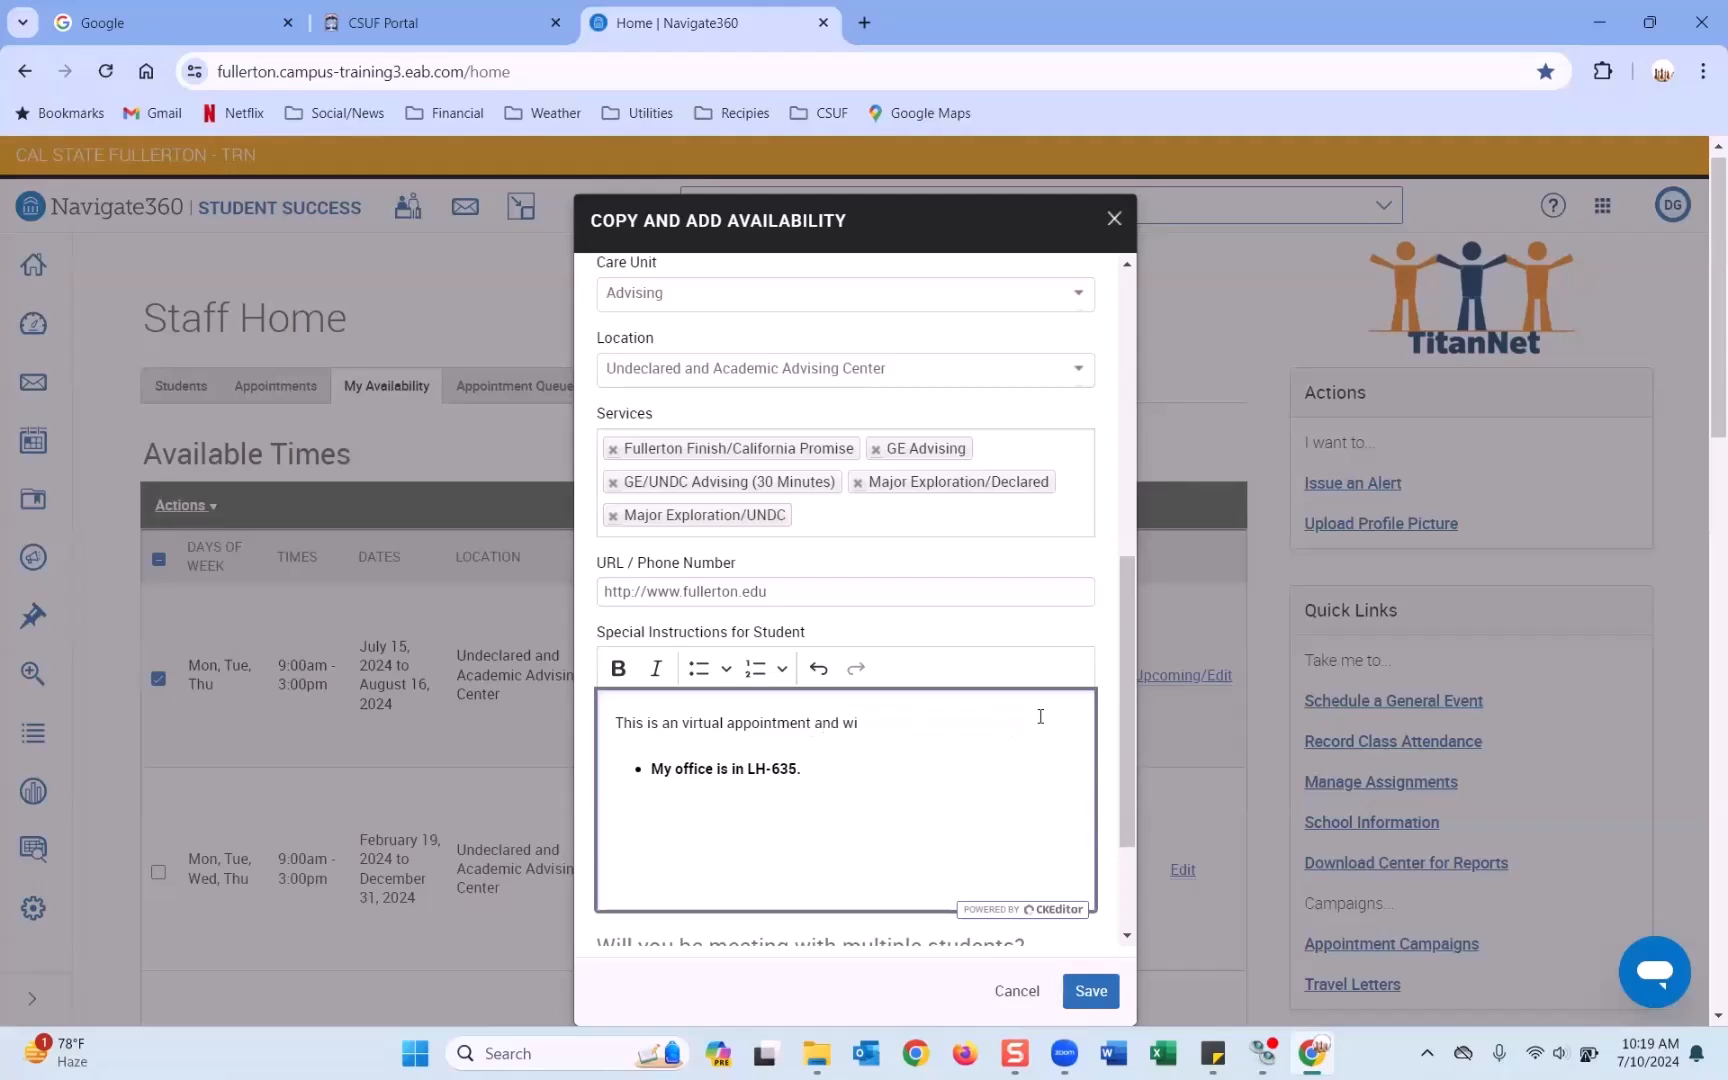
{"action": "type", "text": "l will meeto at the link provided."}
{"action": "left_click_drag", "start_coordinate": [845, 767], "coordinate": [616, 777]}
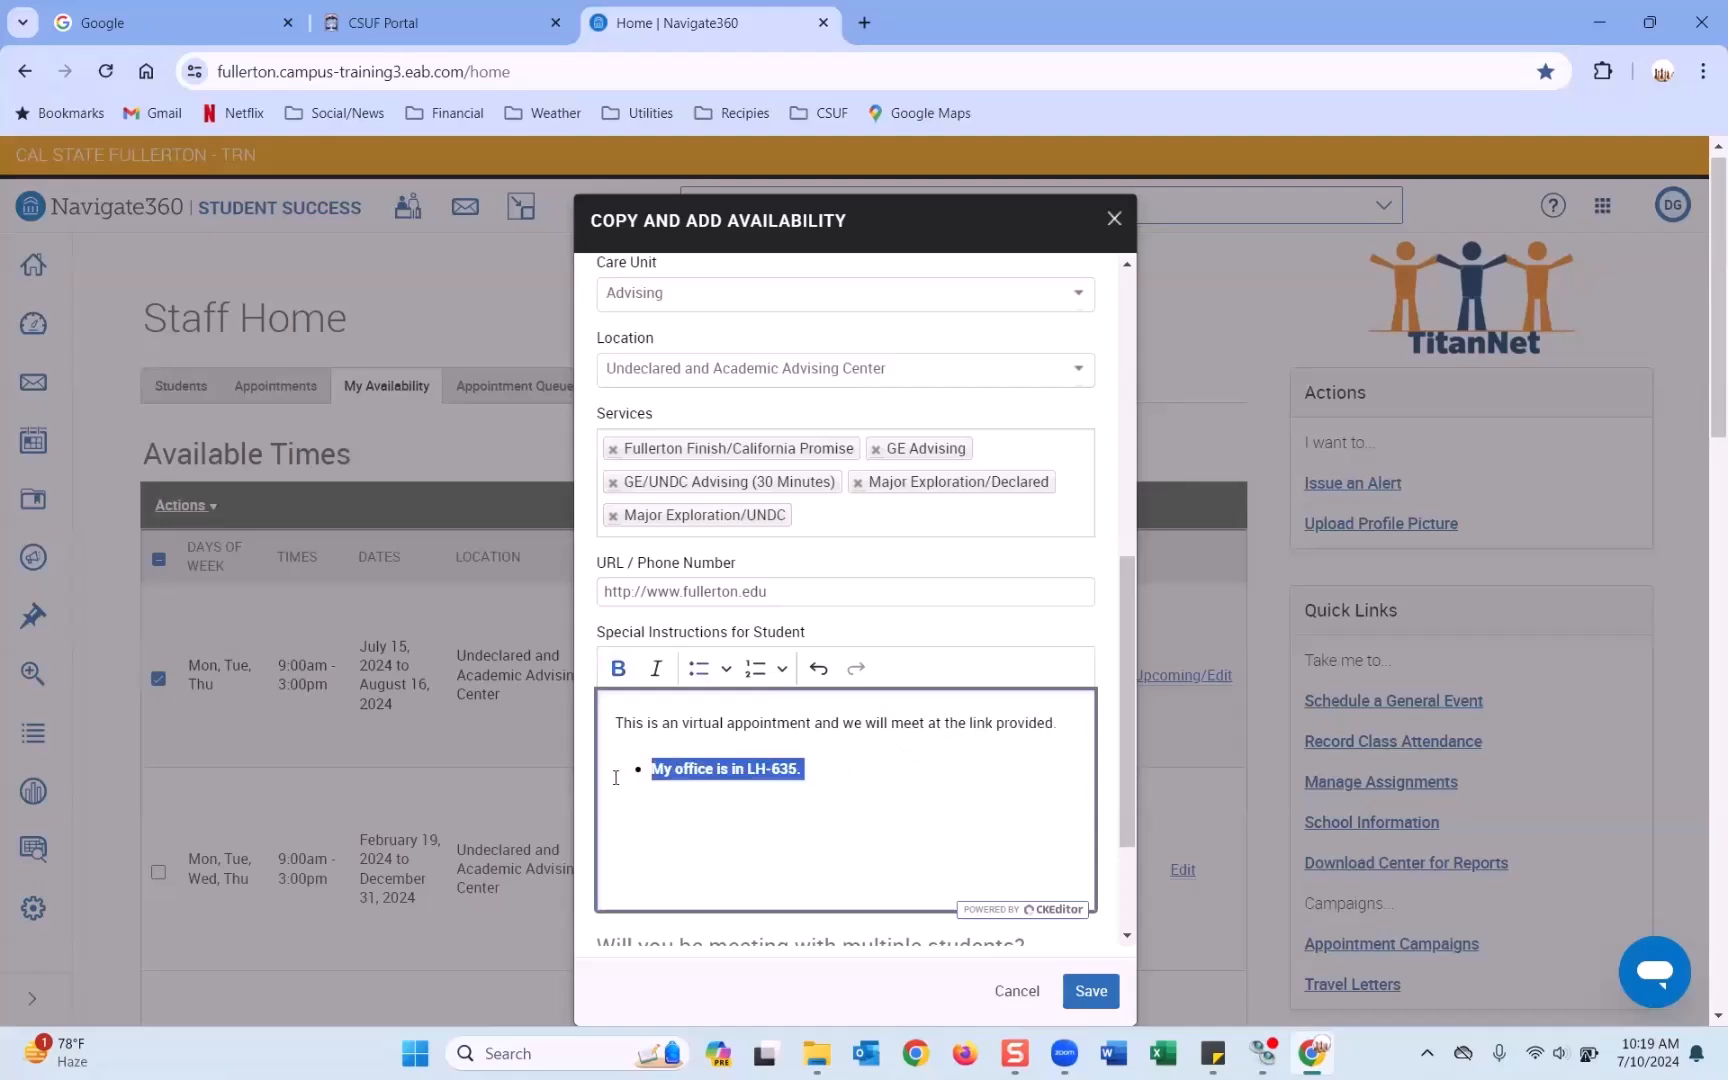
{"action": "key", "text": "BackSpace"}
{"action": "left_click_drag", "start_coordinate": [790, 591], "coordinate": [596, 591]}
{"action": "key", "text": "ctrl+c"}
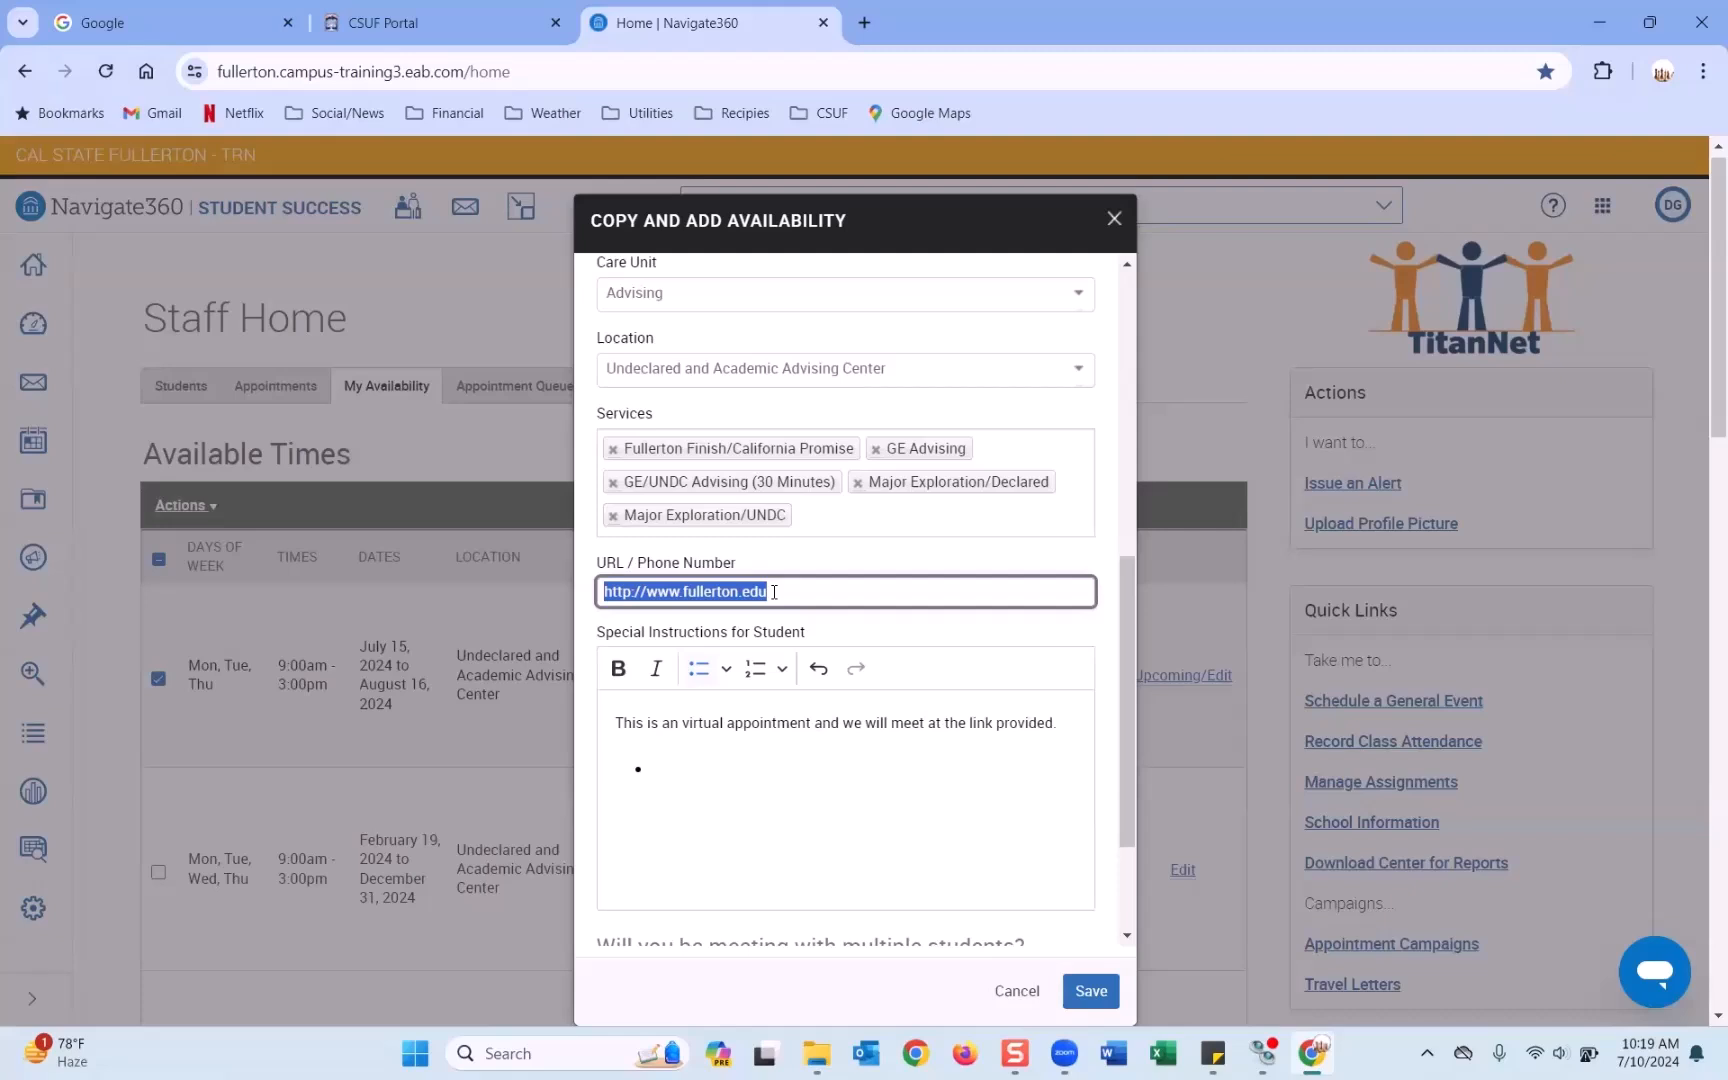
{"action": "left_click", "coordinate": [747, 767]}
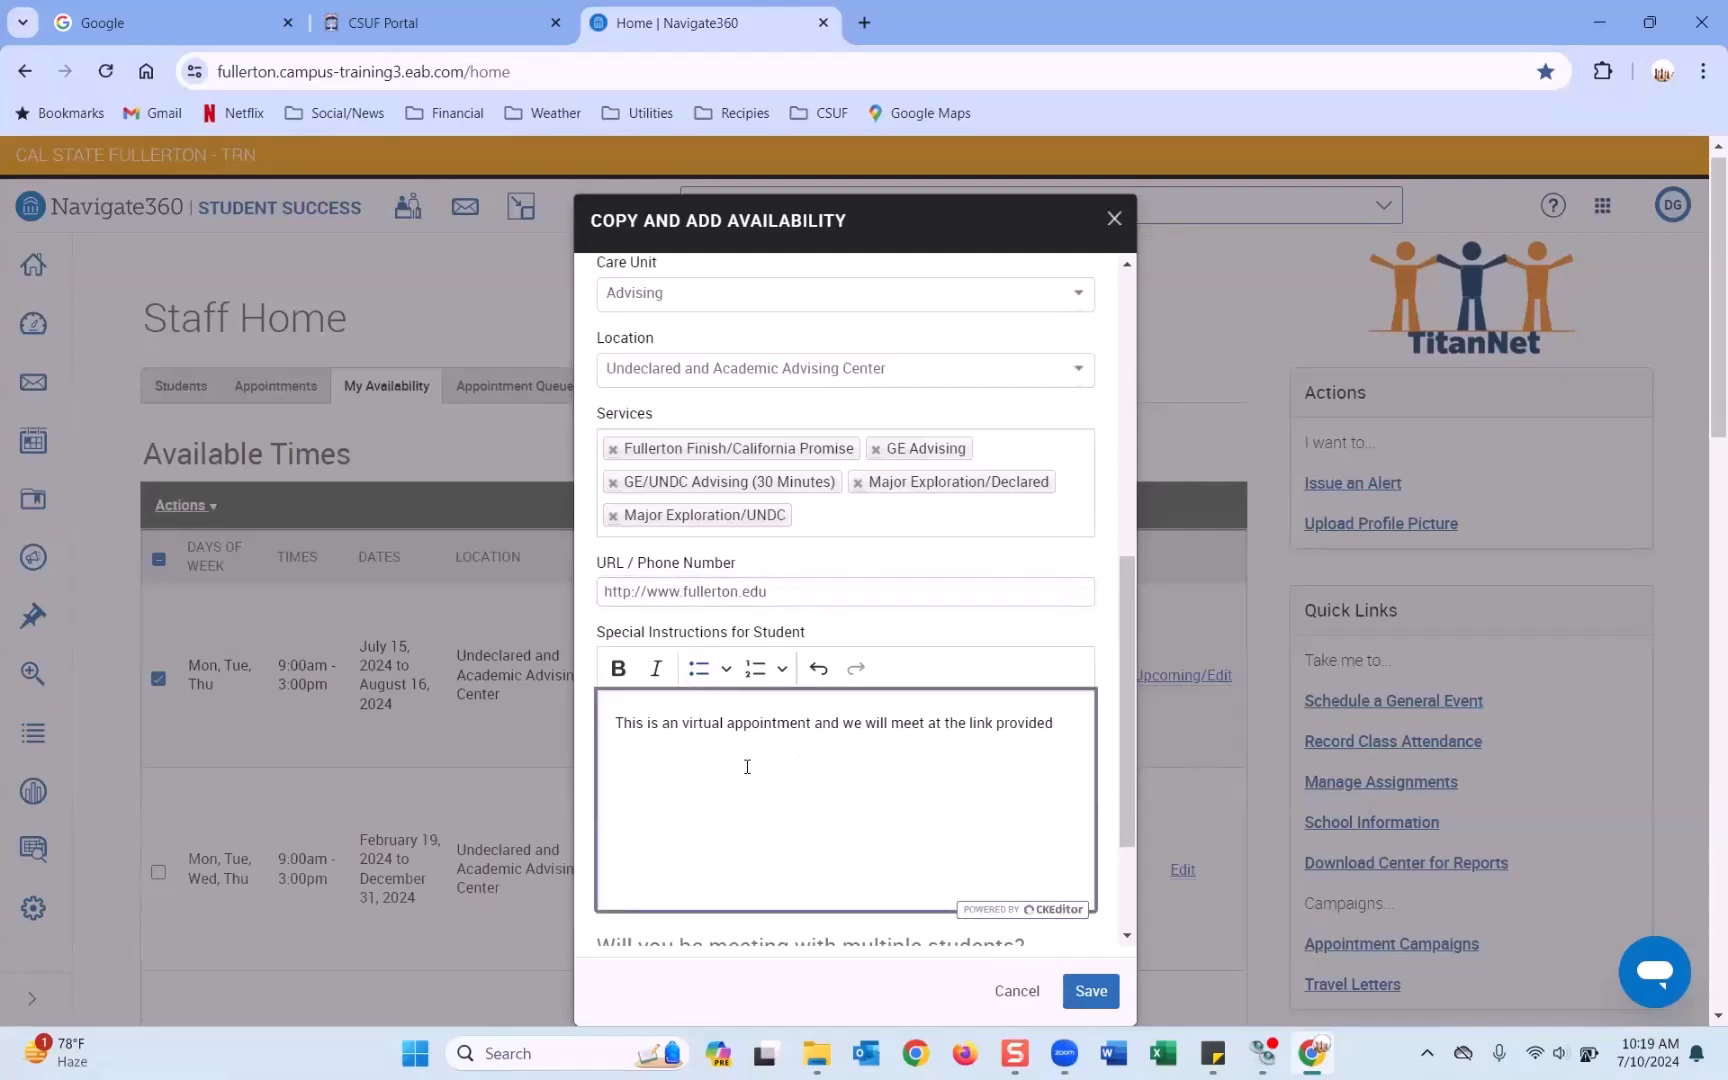
{"action": "key", "text": "ctrl+v"}
{"action": "scroll", "coordinate": [816, 761], "scroll_direction": "down", "scroll_amount": 2}
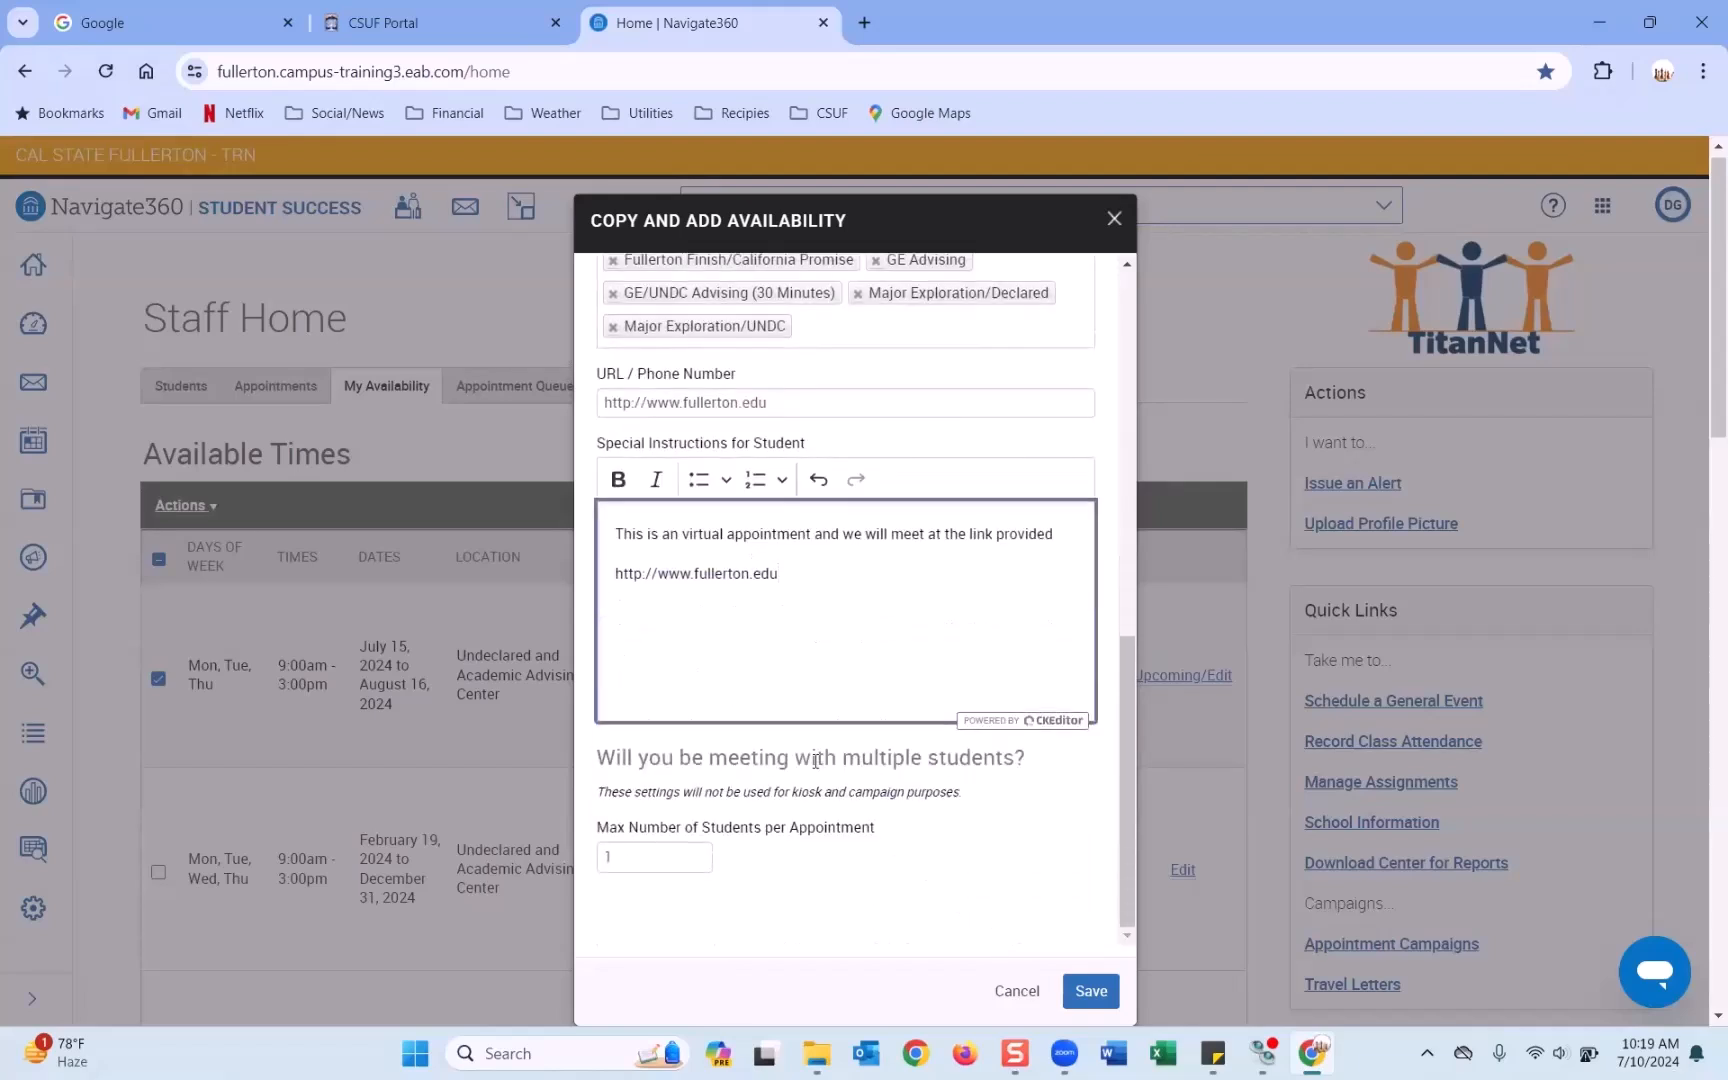
{"action": "scroll", "coordinate": [816, 761], "scroll_direction": "up", "scroll_amount": 1}
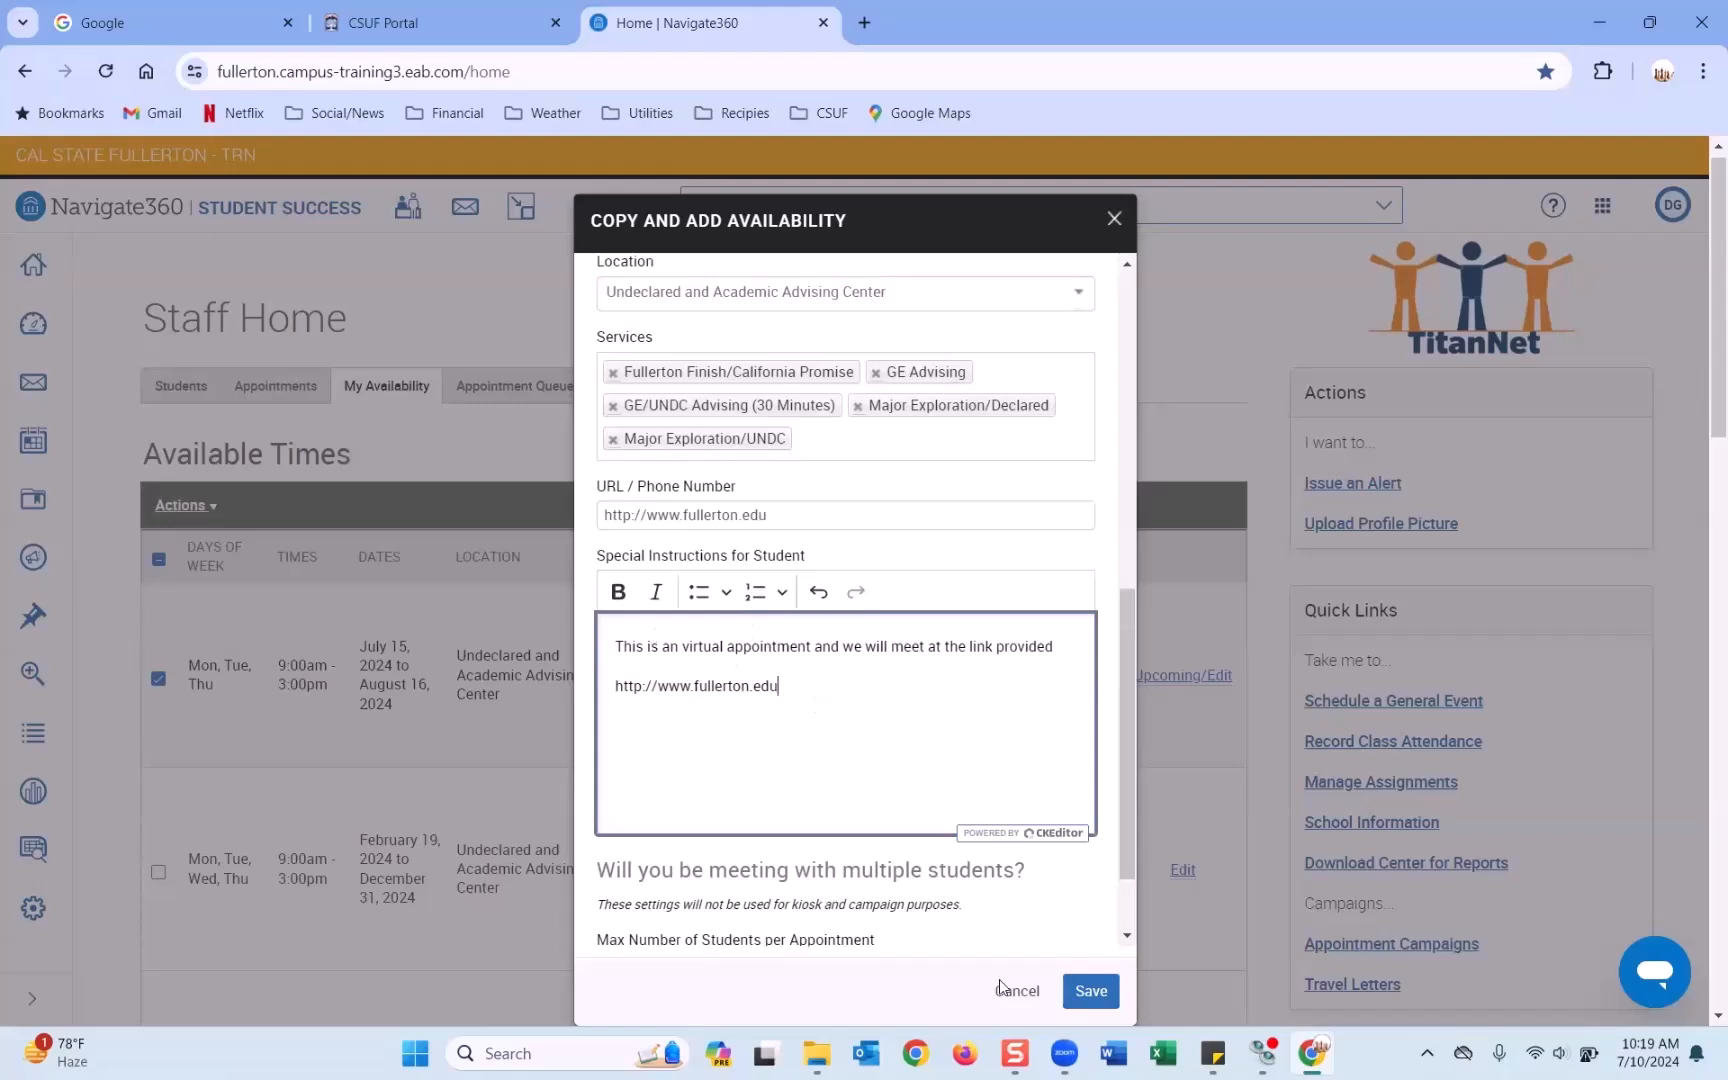
Save the Mon/Tue/Thu 9:00am–3:00pm Vitrual/Online availability for July 15–August 16, 2024.
{"action": "left_click", "coordinate": [1088, 992]}
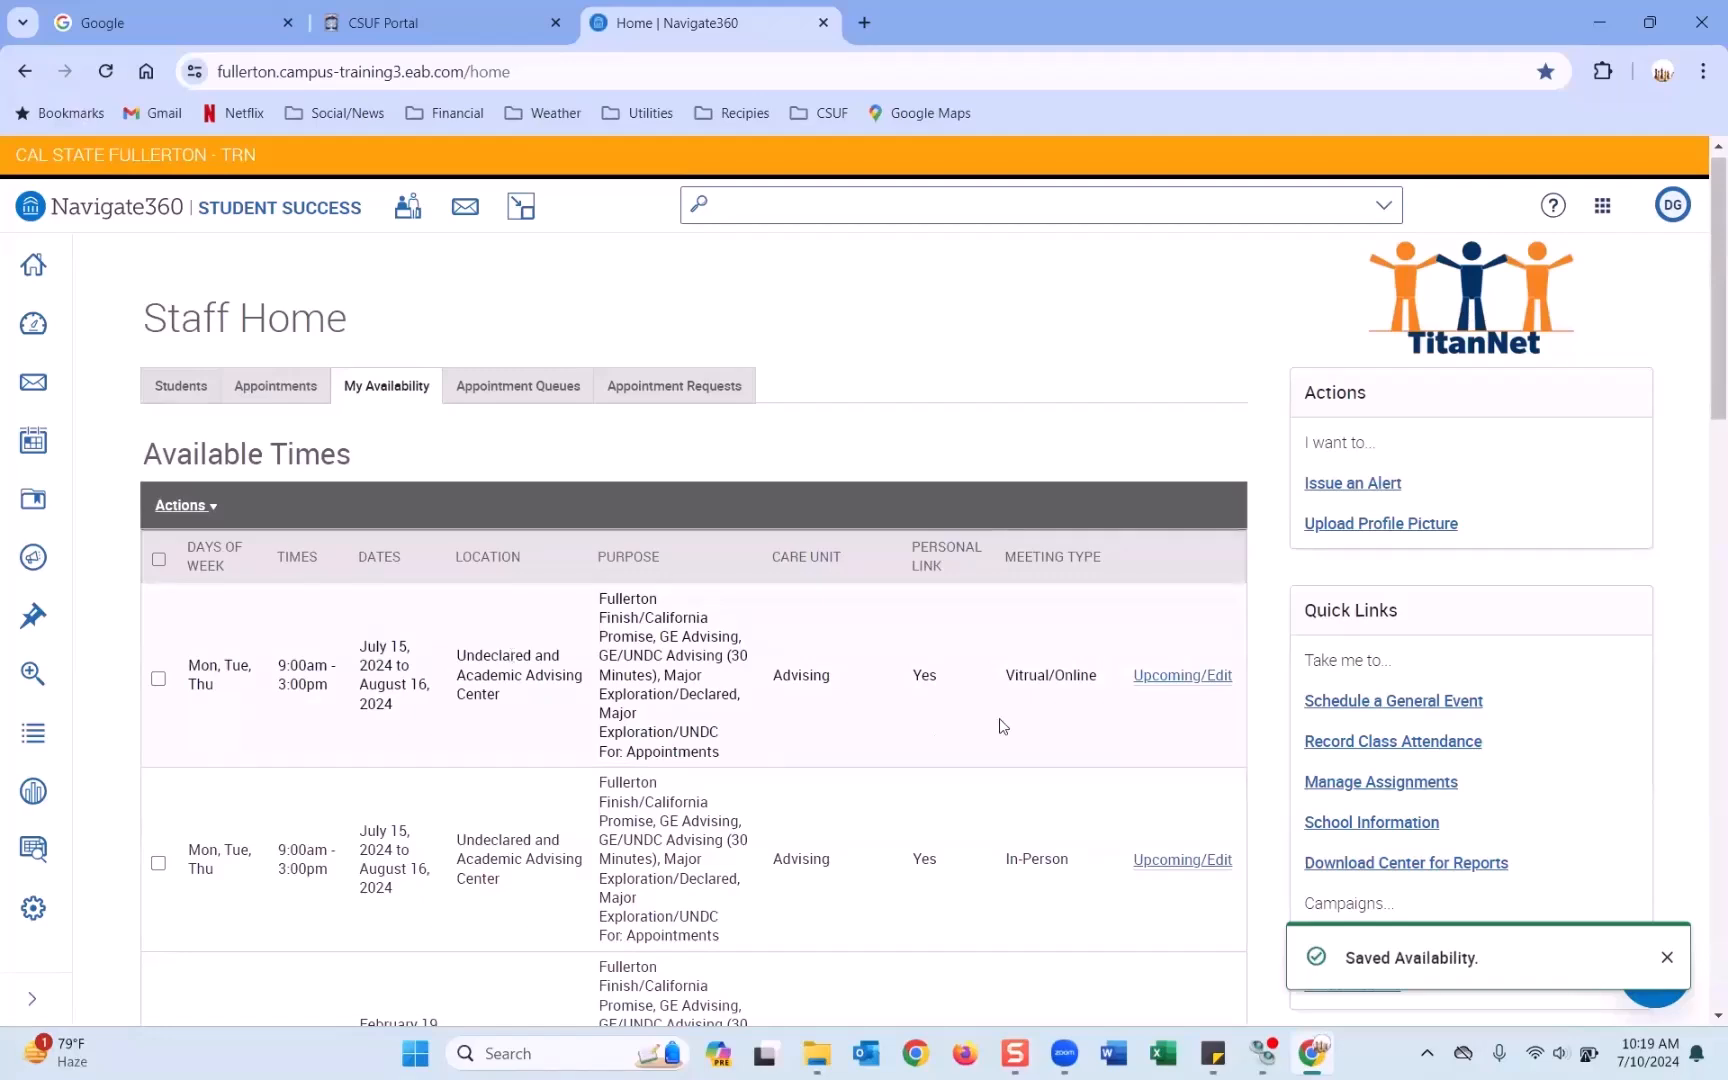
{"action": "left_click_drag", "start_coordinate": [1011, 677], "coordinate": [1100, 687]}
{"action": "left_click", "coordinate": [1178, 692]}
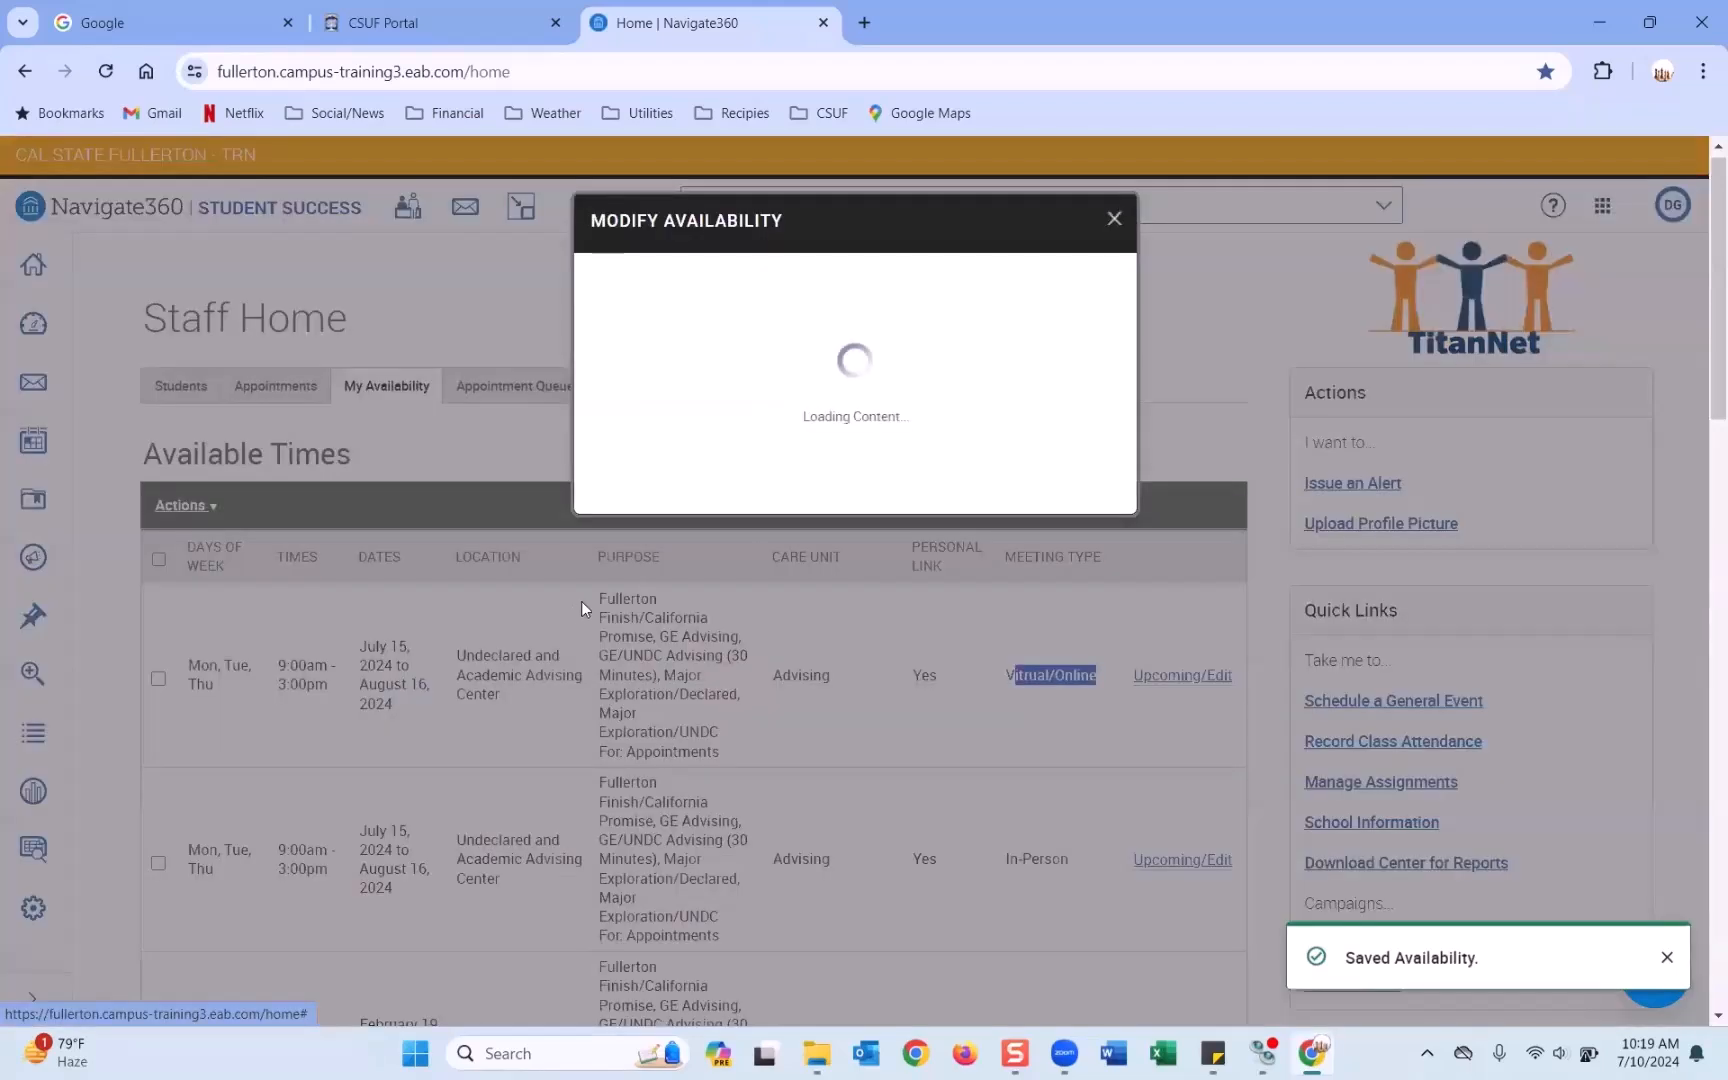
{"action": "scroll", "coordinate": [764, 530], "scroll_direction": "down", "scroll_amount": 5}
{"action": "scroll", "coordinate": [784, 646], "scroll_direction": "down", "scroll_amount": 3}
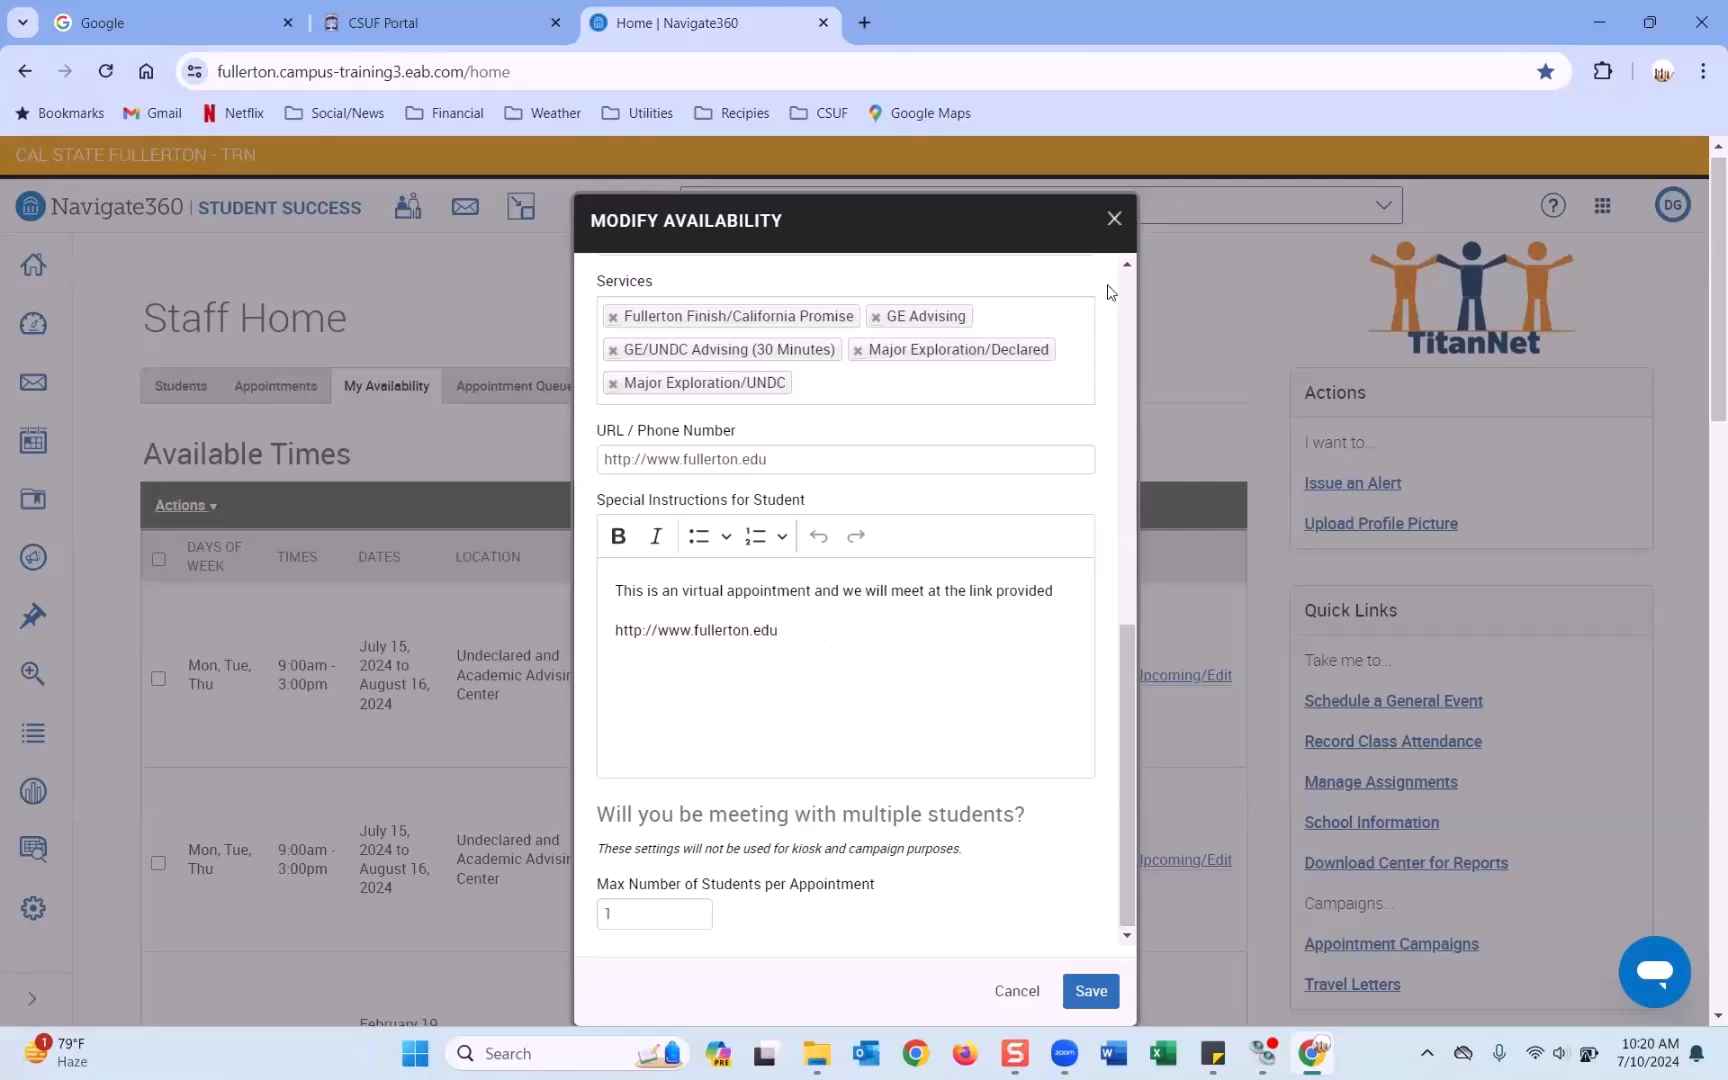
{"action": "left_click", "coordinate": [1114, 218]}
{"action": "scroll", "coordinate": [1140, 378], "scroll_direction": "down", "scroll_amount": 5}
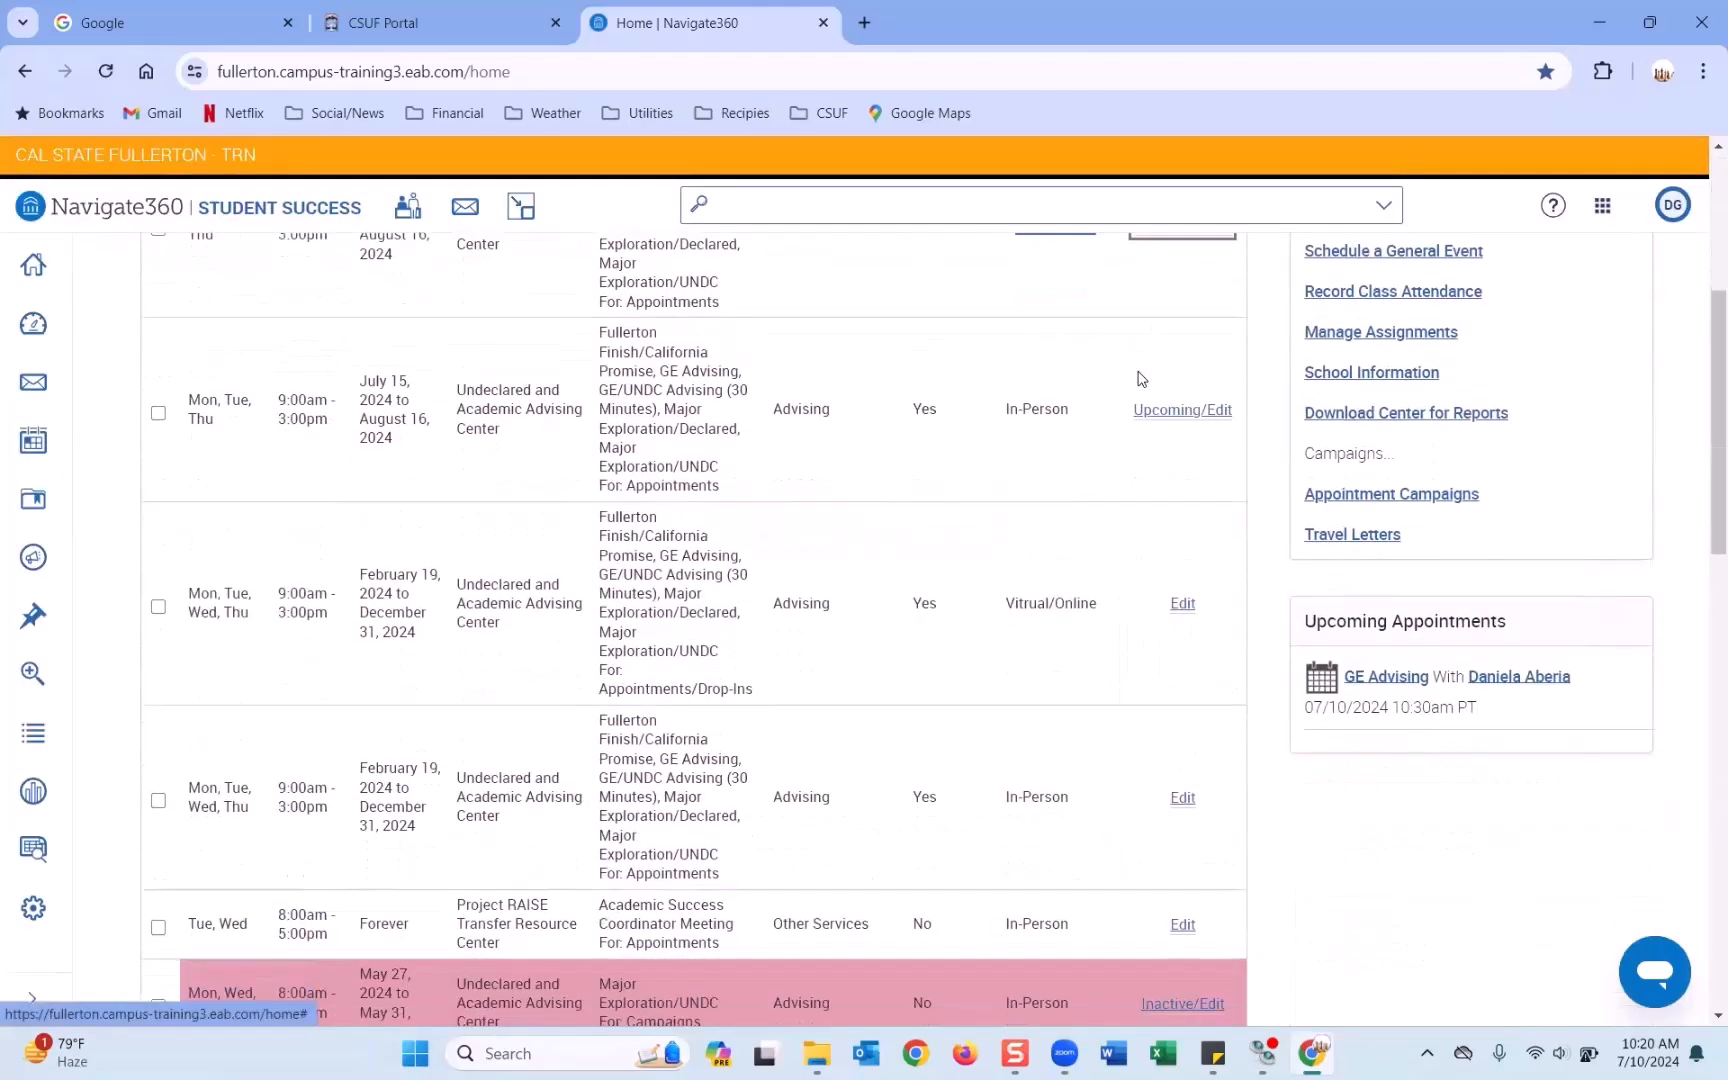
Delete the Tue, Wed 8:00am–5:00pm Project RAISE time via Actions > Delete Time, confirming with OK.
{"action": "scroll", "coordinate": [1141, 378], "scroll_direction": "up", "scroll_amount": 3}
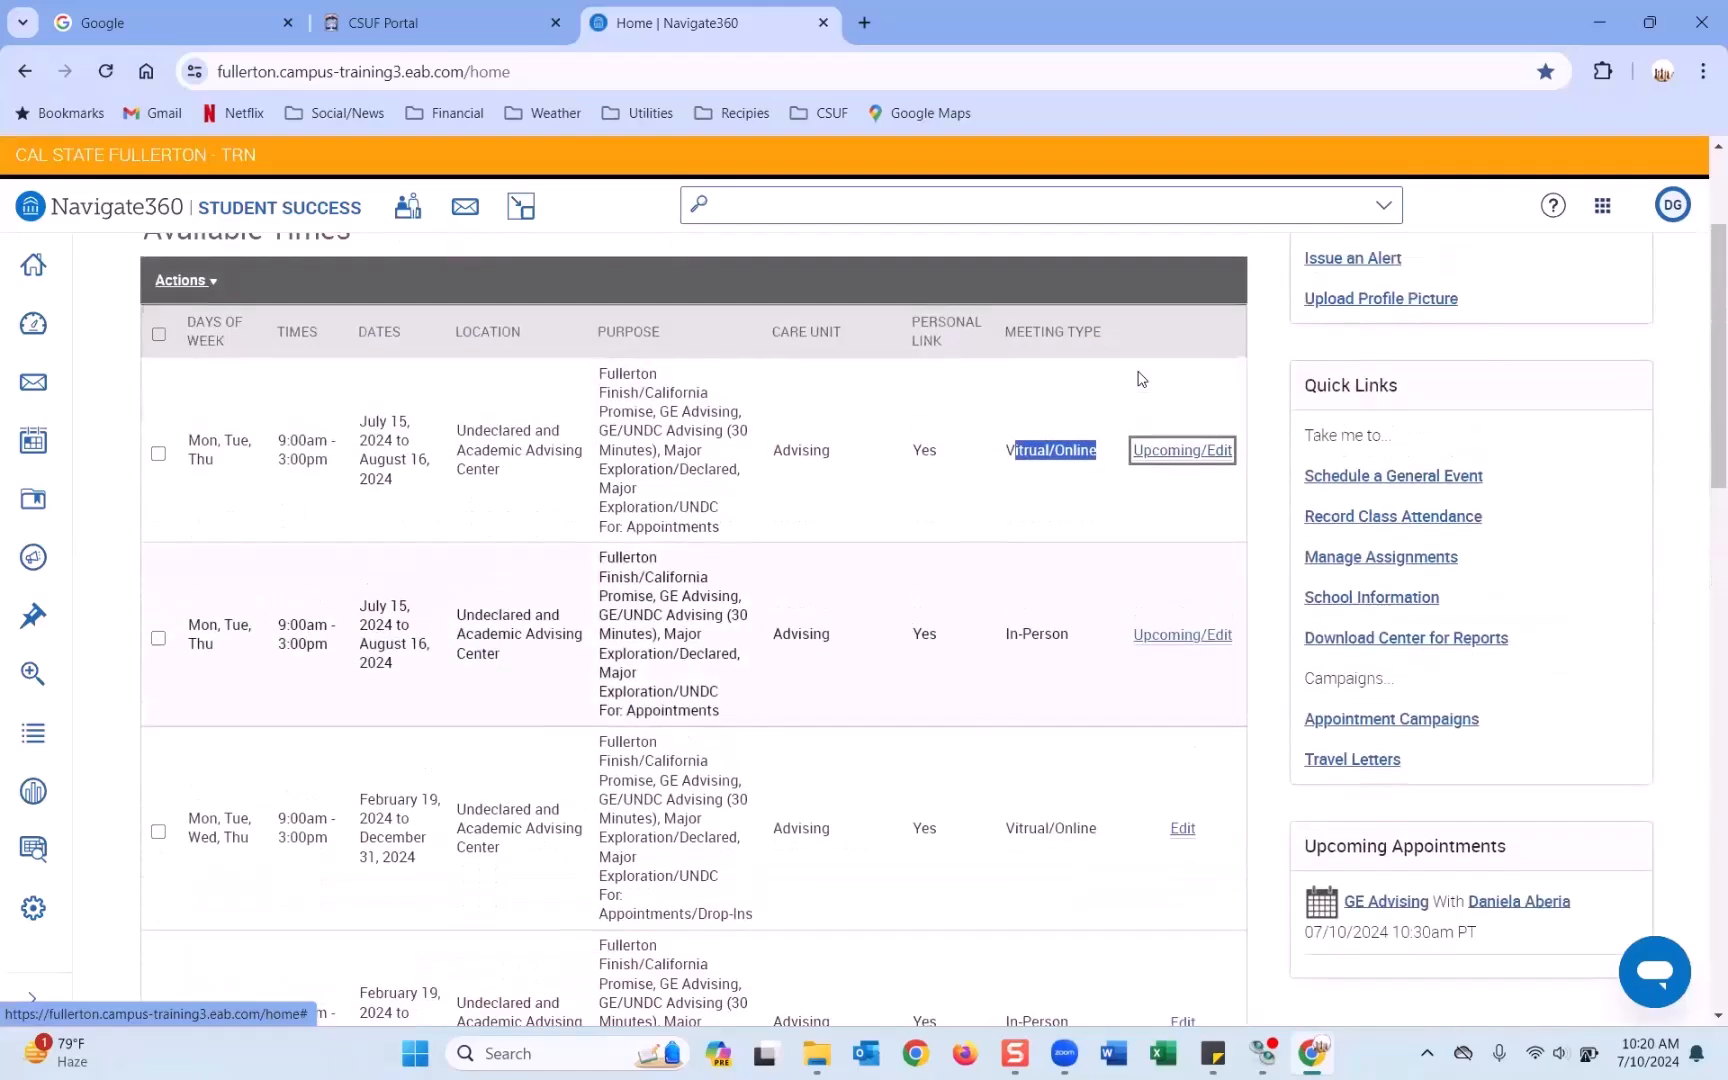
{"action": "scroll", "coordinate": [1141, 378], "scroll_direction": "up", "scroll_amount": 3}
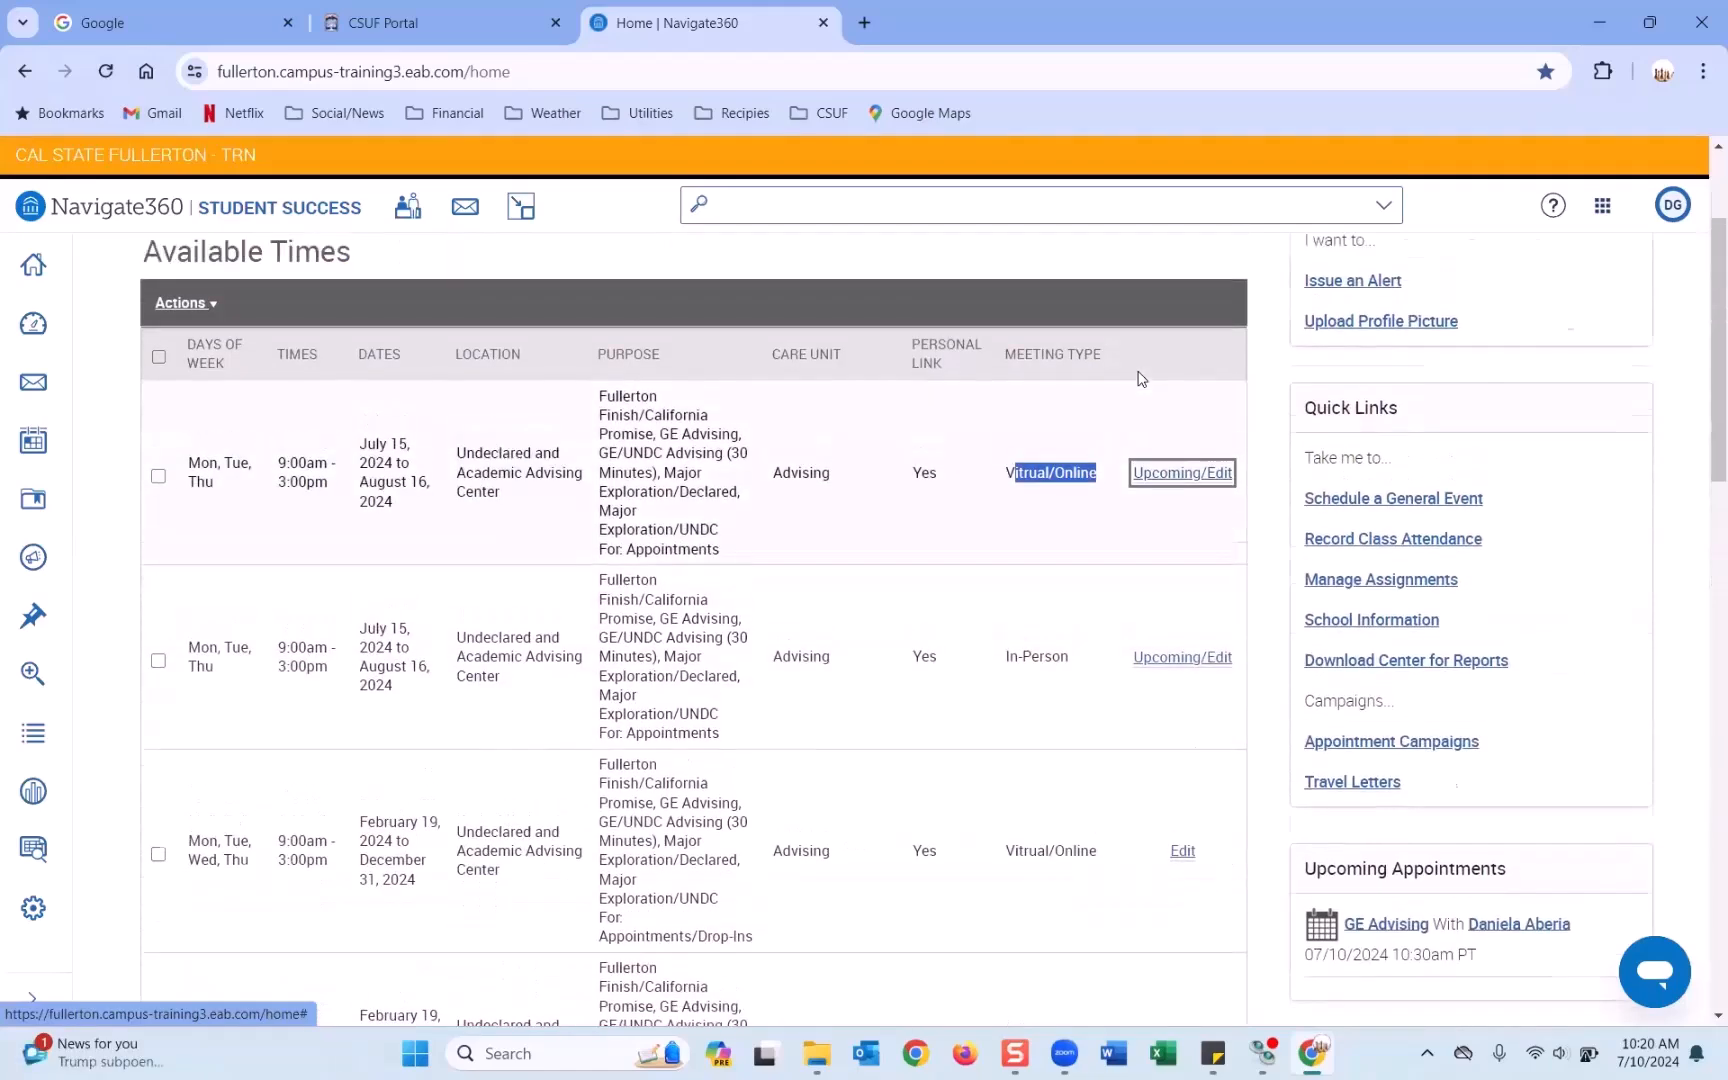
{"action": "scroll", "coordinate": [1138, 374], "scroll_direction": "down", "scroll_amount": 5}
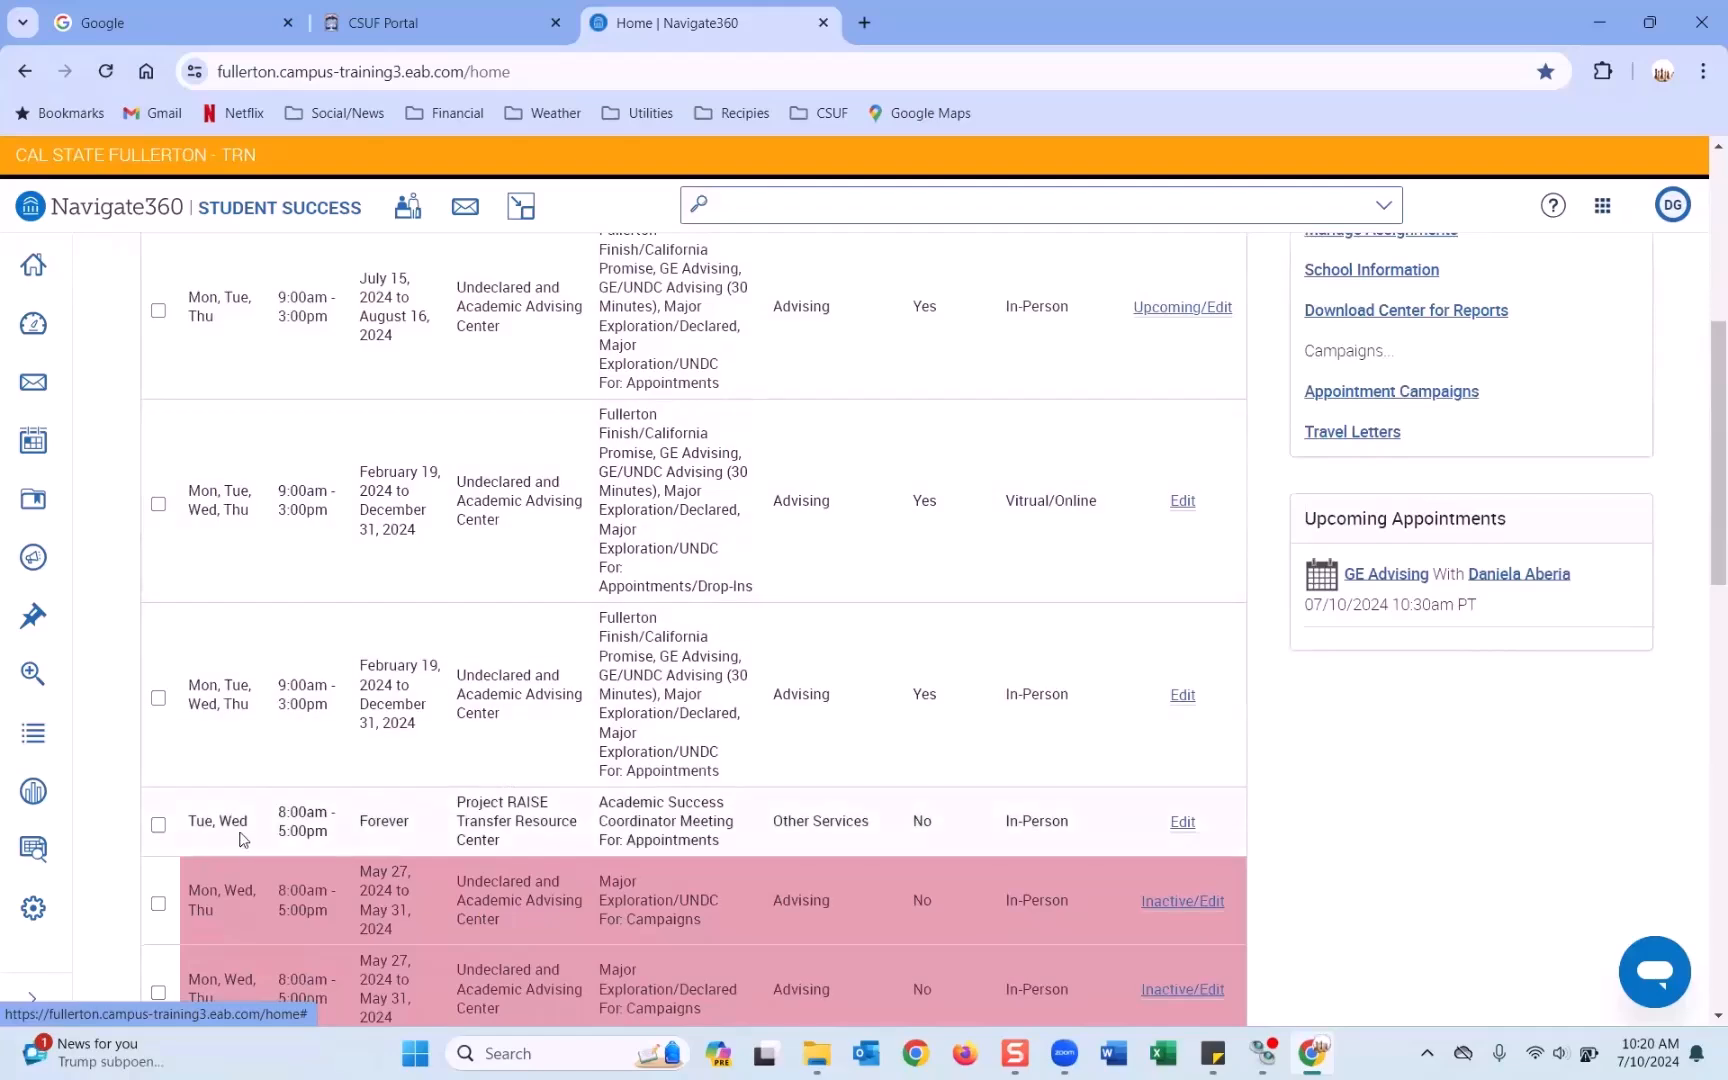
{"action": "left_click", "coordinate": [158, 825]}
{"action": "scroll", "coordinate": [193, 687], "scroll_direction": "up", "scroll_amount": 3}
{"action": "left_click", "coordinate": [186, 292]}
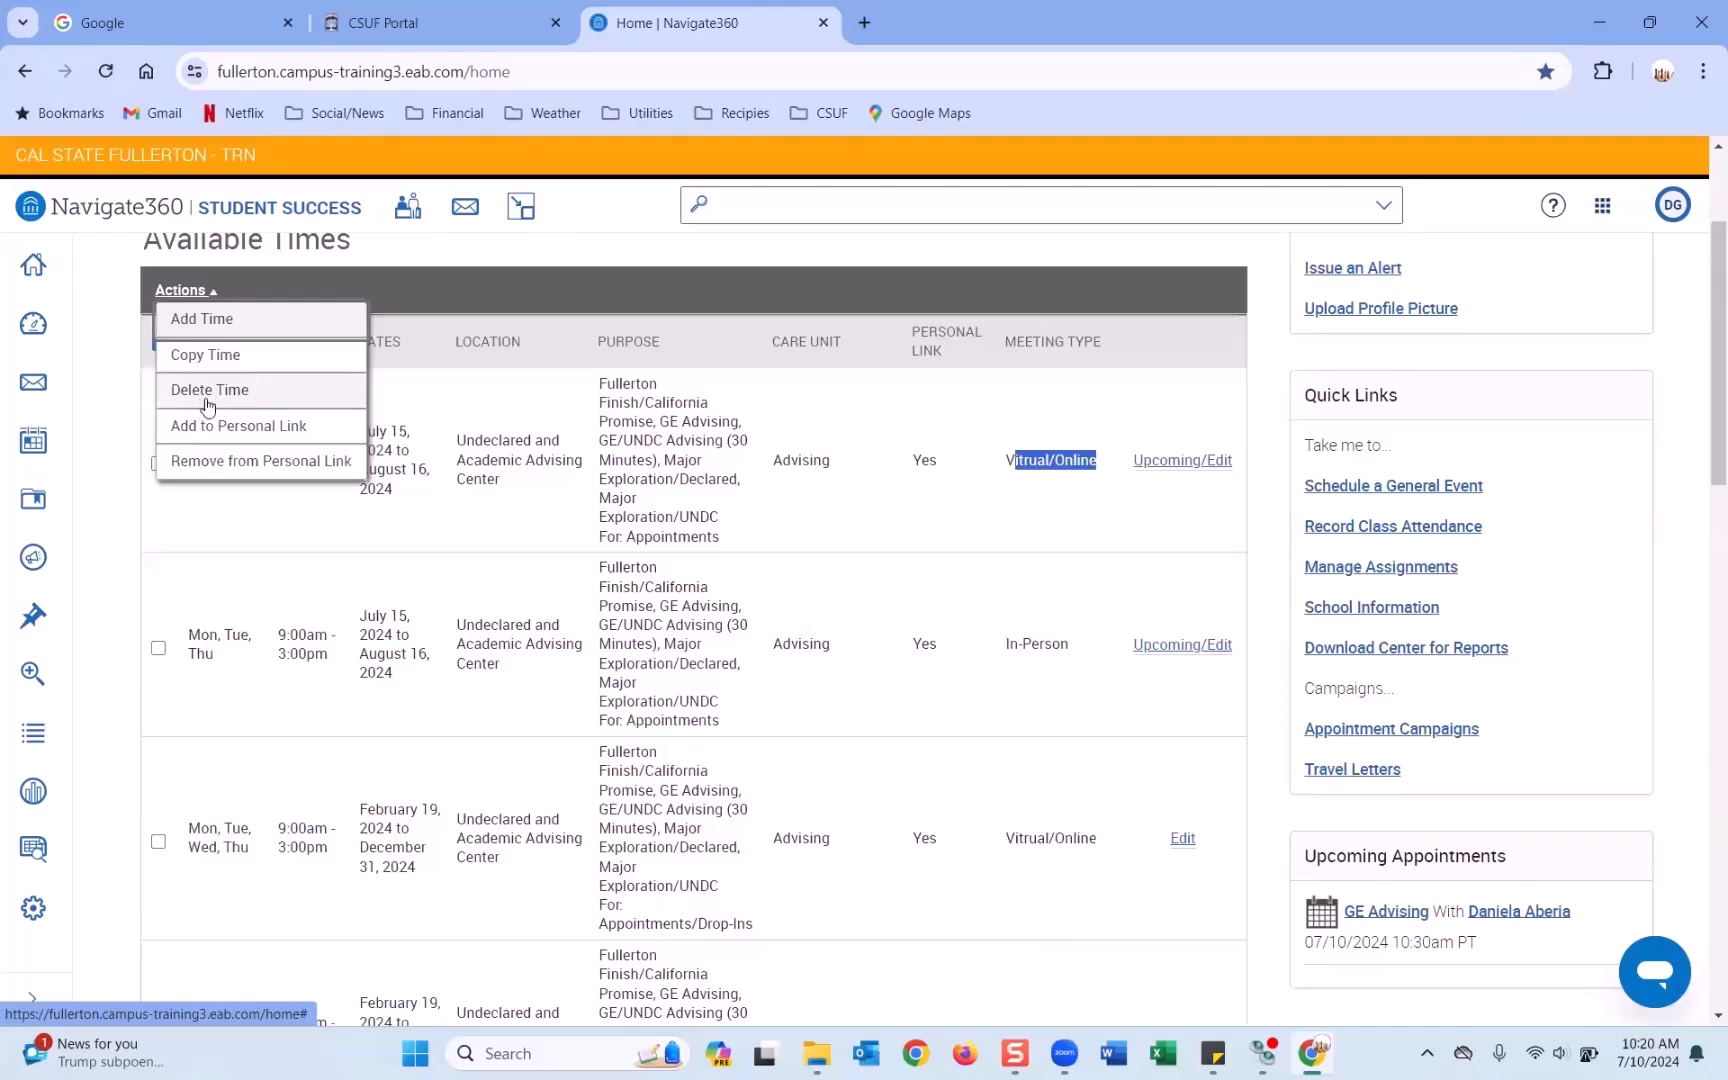
{"action": "left_click", "coordinate": [208, 392]}
{"action": "left_click", "coordinate": [960, 212]}
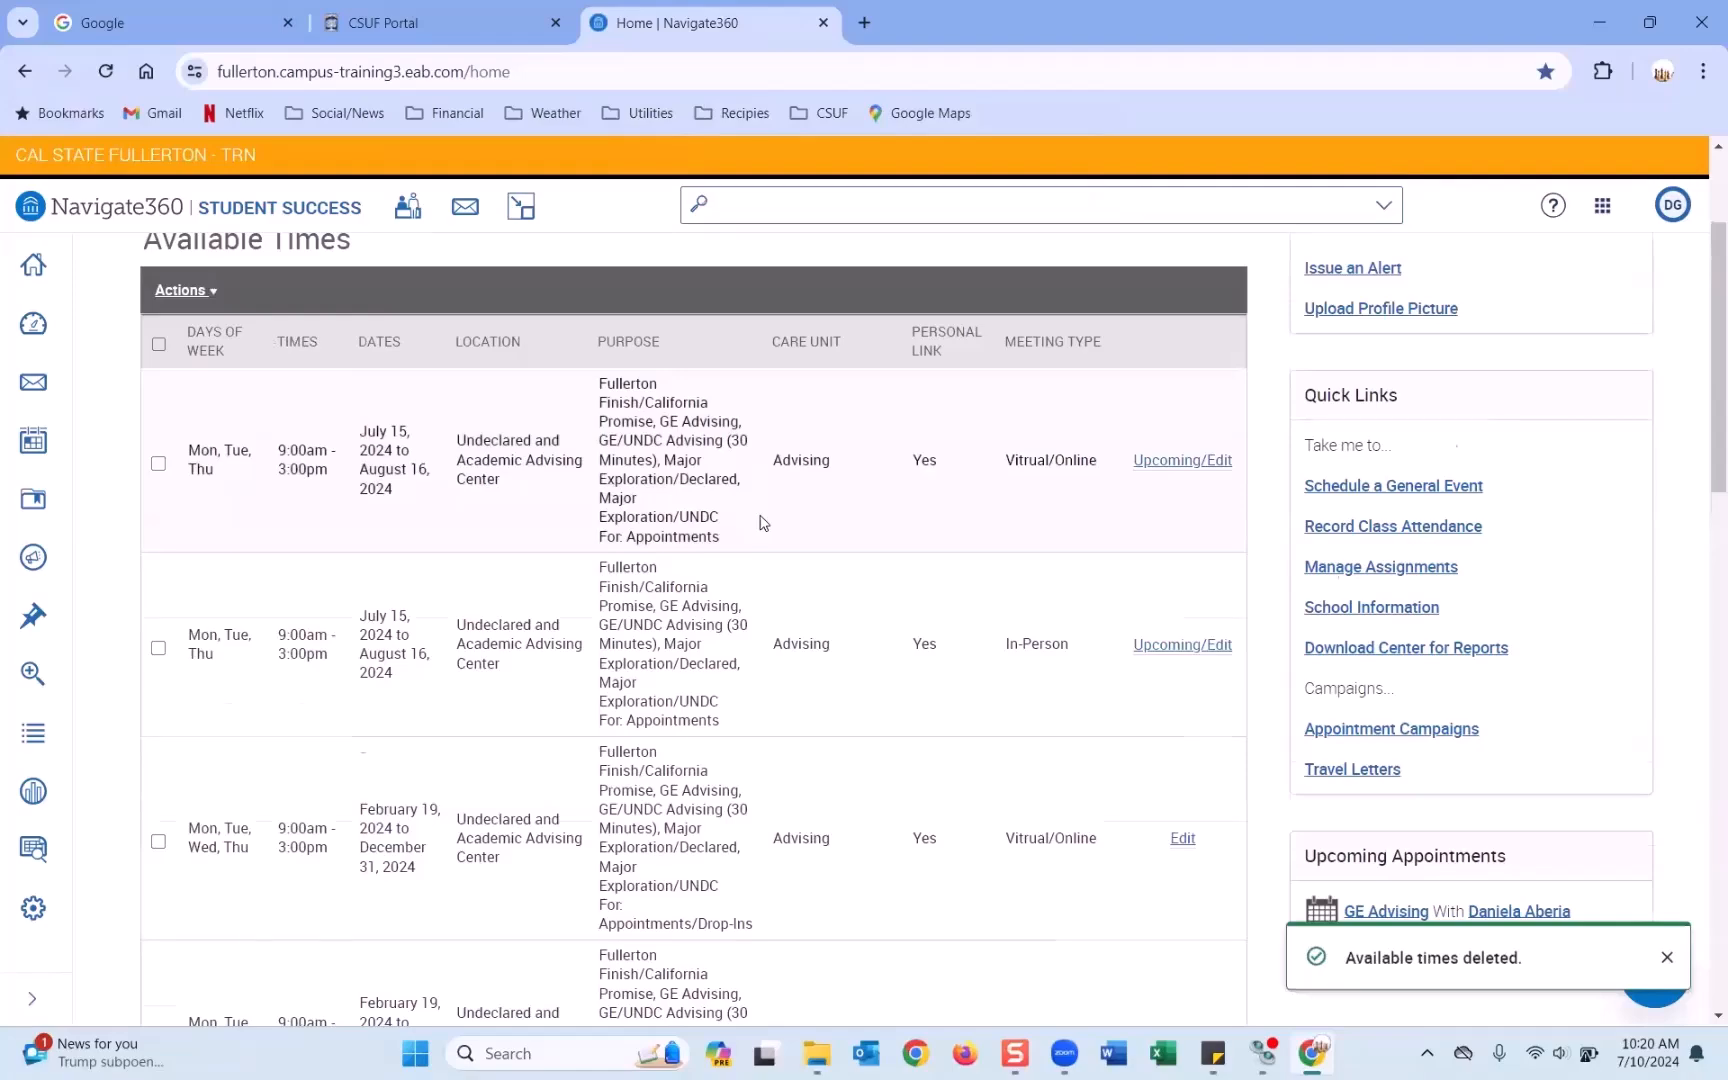
{"action": "scroll", "coordinate": [763, 521], "scroll_direction": "down", "scroll_amount": 9}
{"action": "scroll", "coordinate": [763, 521], "scroll_direction": "up", "scroll_amount": 10}
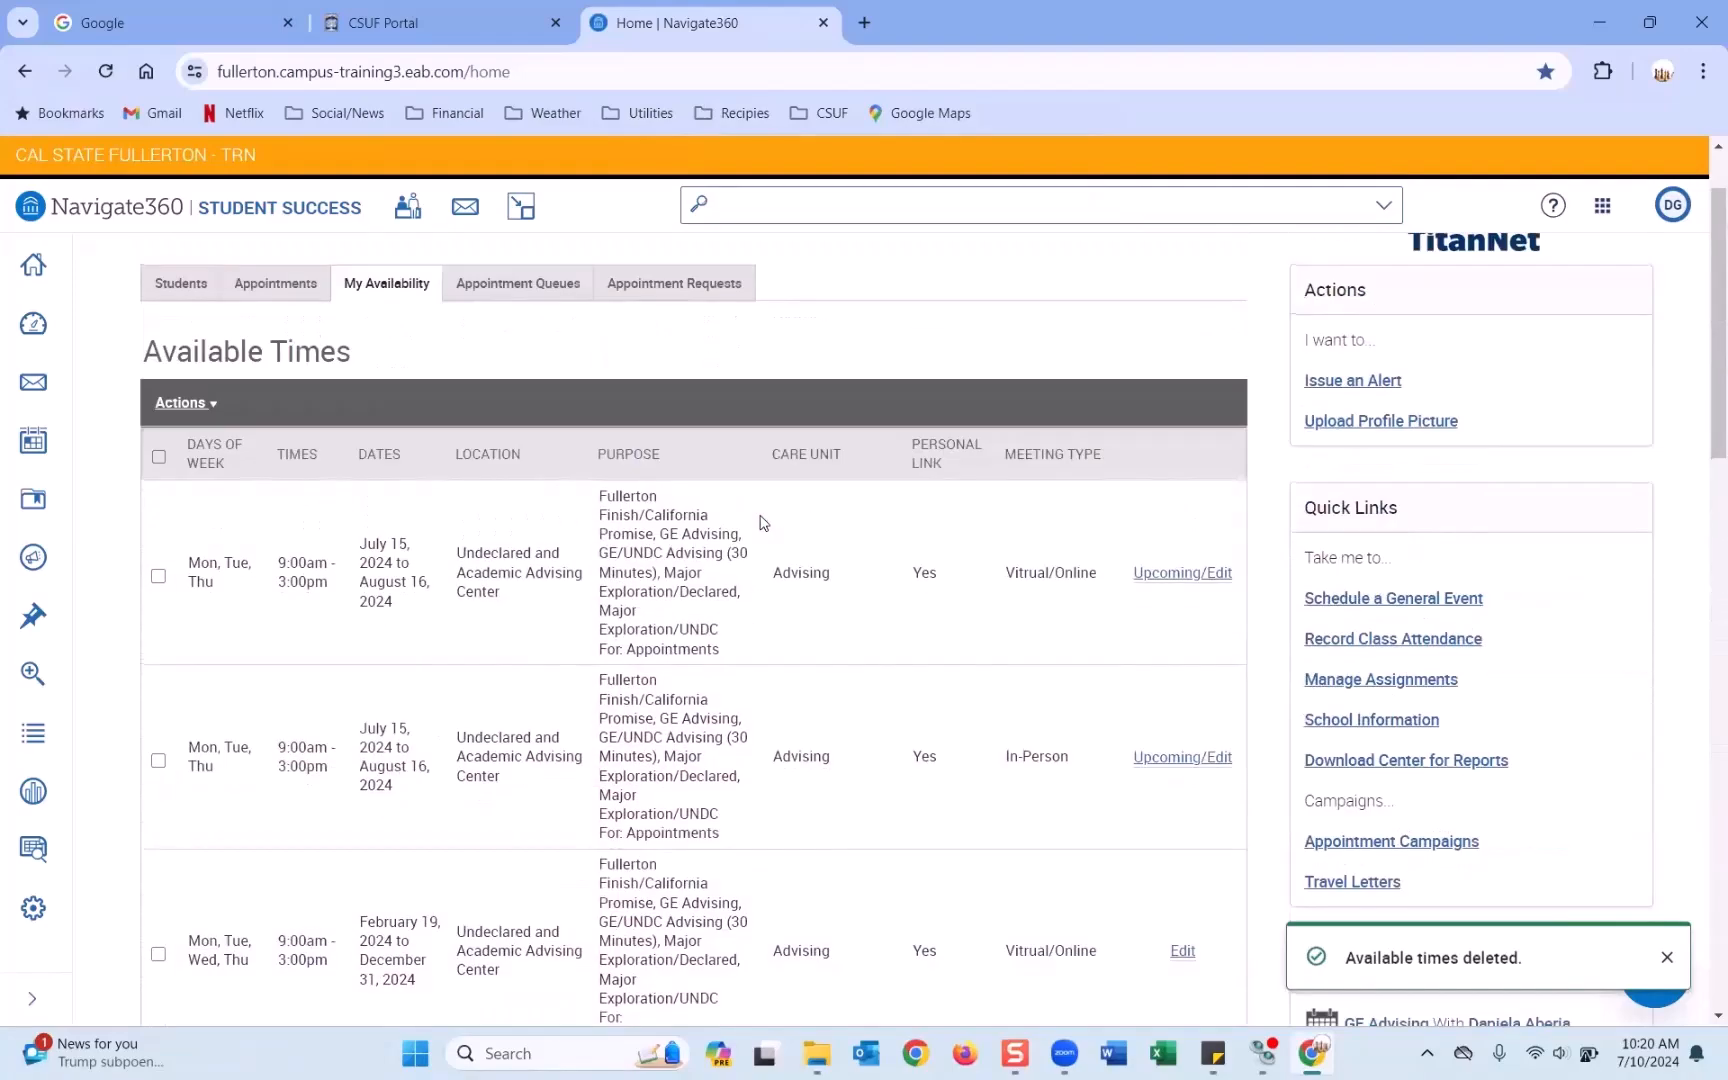
{"action": "scroll", "coordinate": [763, 521], "scroll_direction": "down", "scroll_amount": 15}
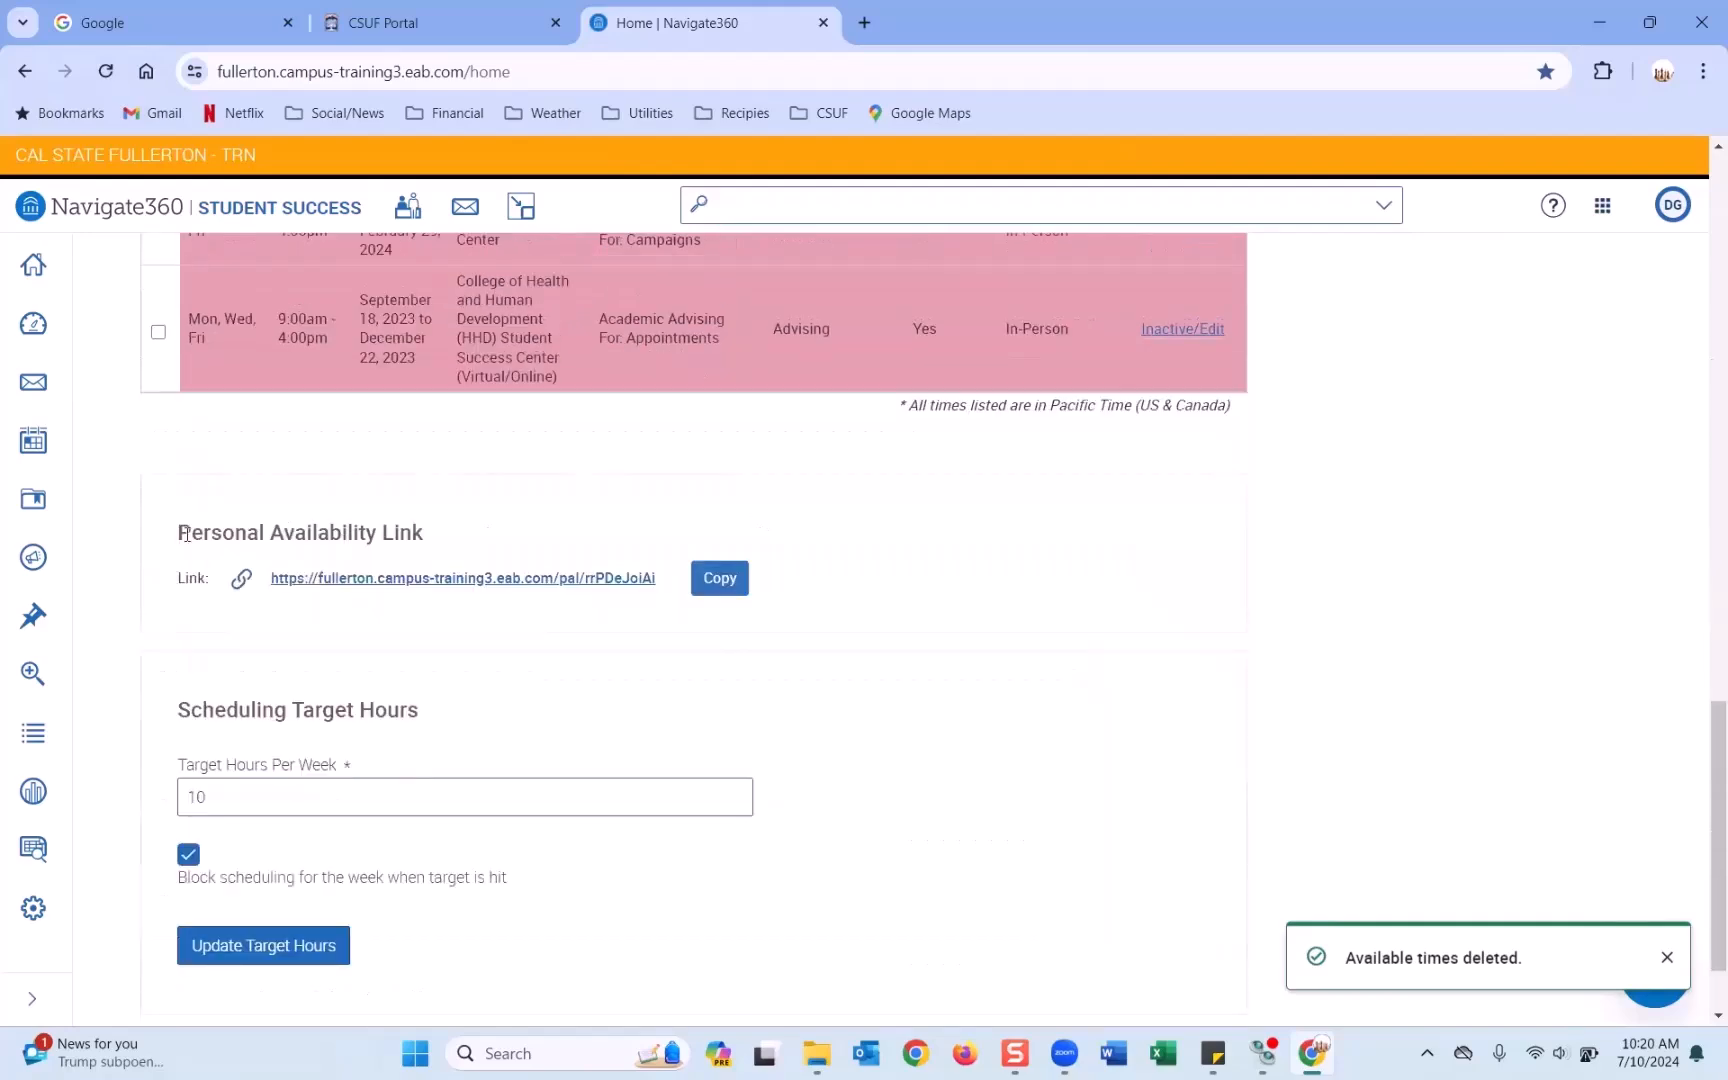
{"action": "left_click_drag", "start_coordinate": [178, 532], "coordinate": [454, 532]}
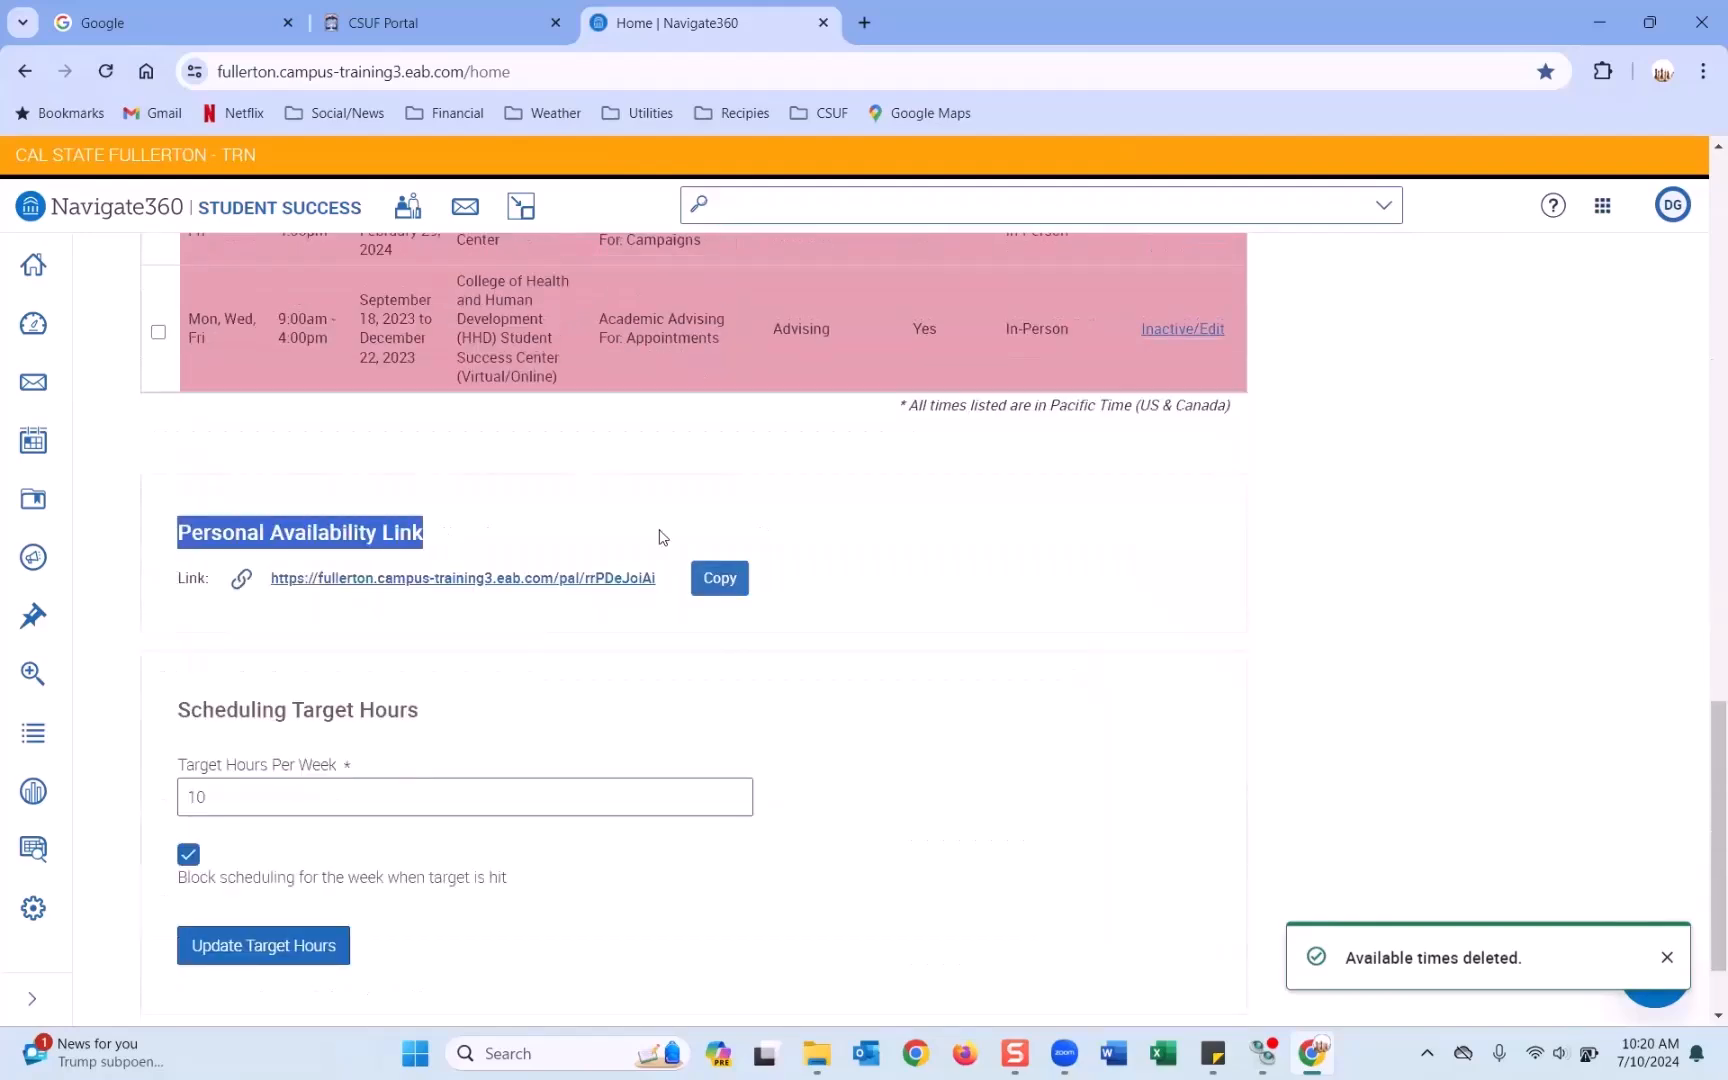
{"action": "scroll", "coordinate": [983, 528], "scroll_direction": "up", "scroll_amount": 15}
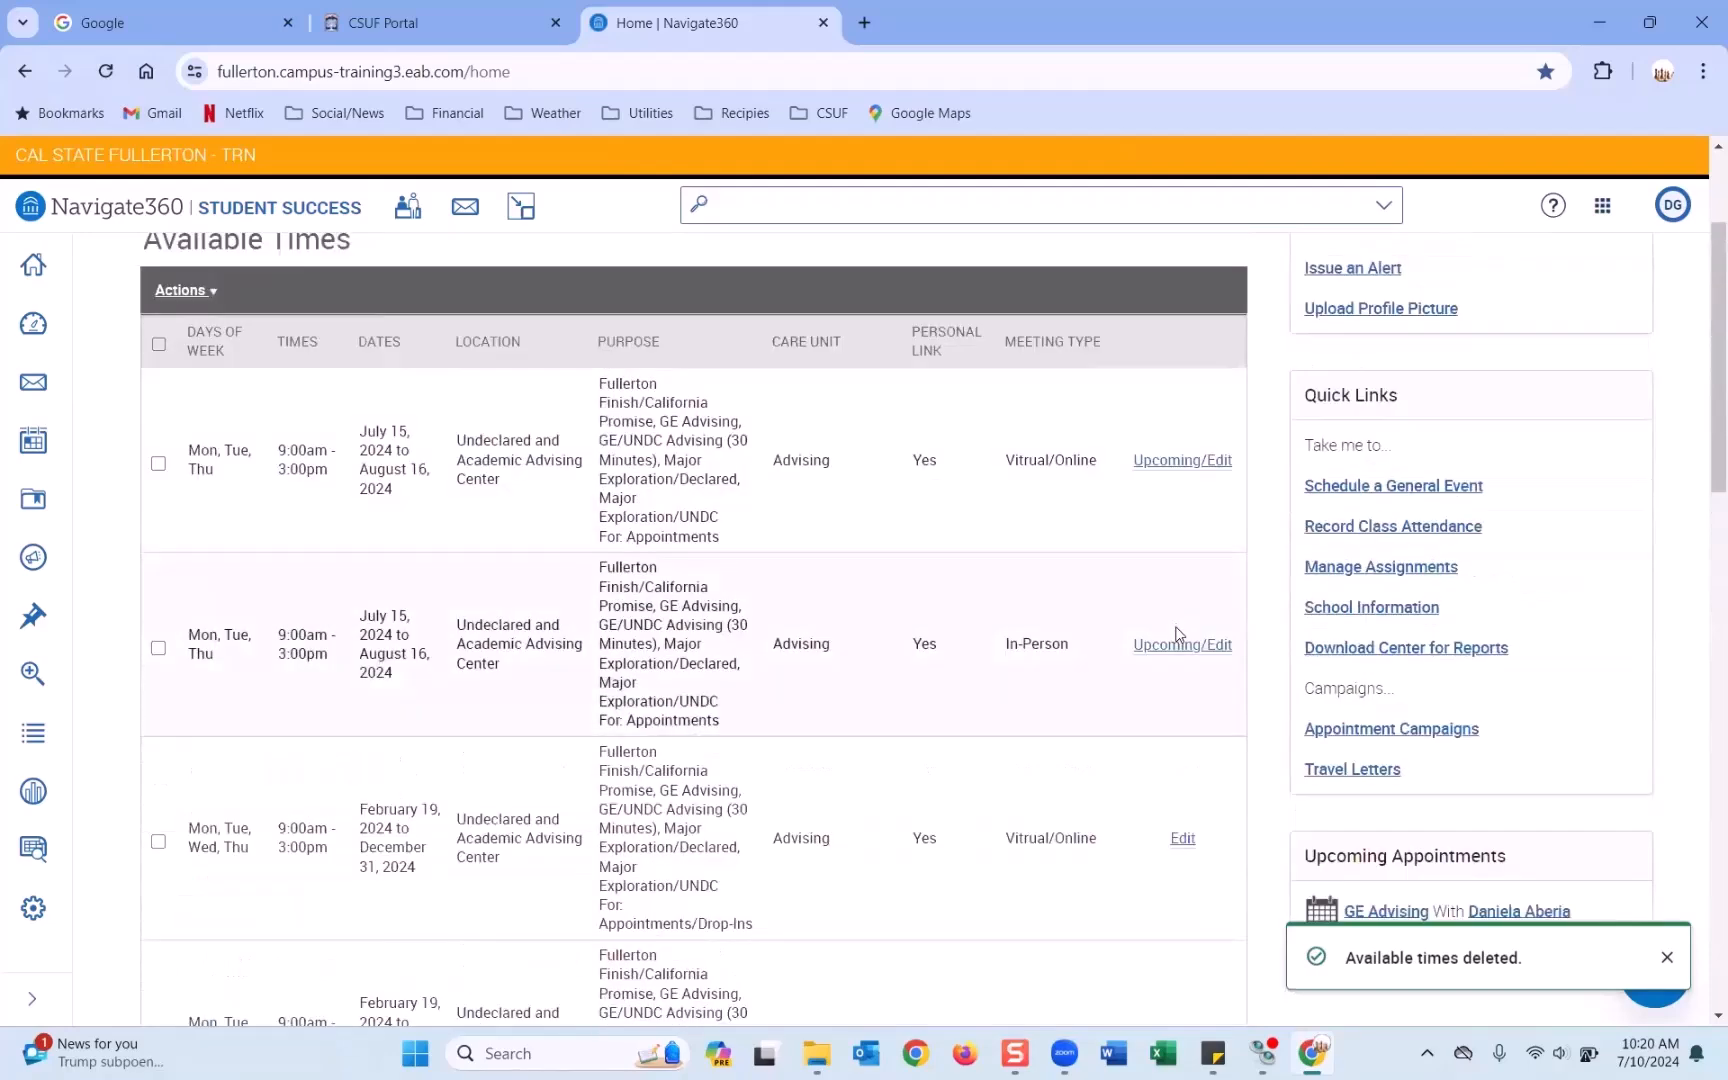
{"action": "left_click", "coordinate": [1168, 645]}
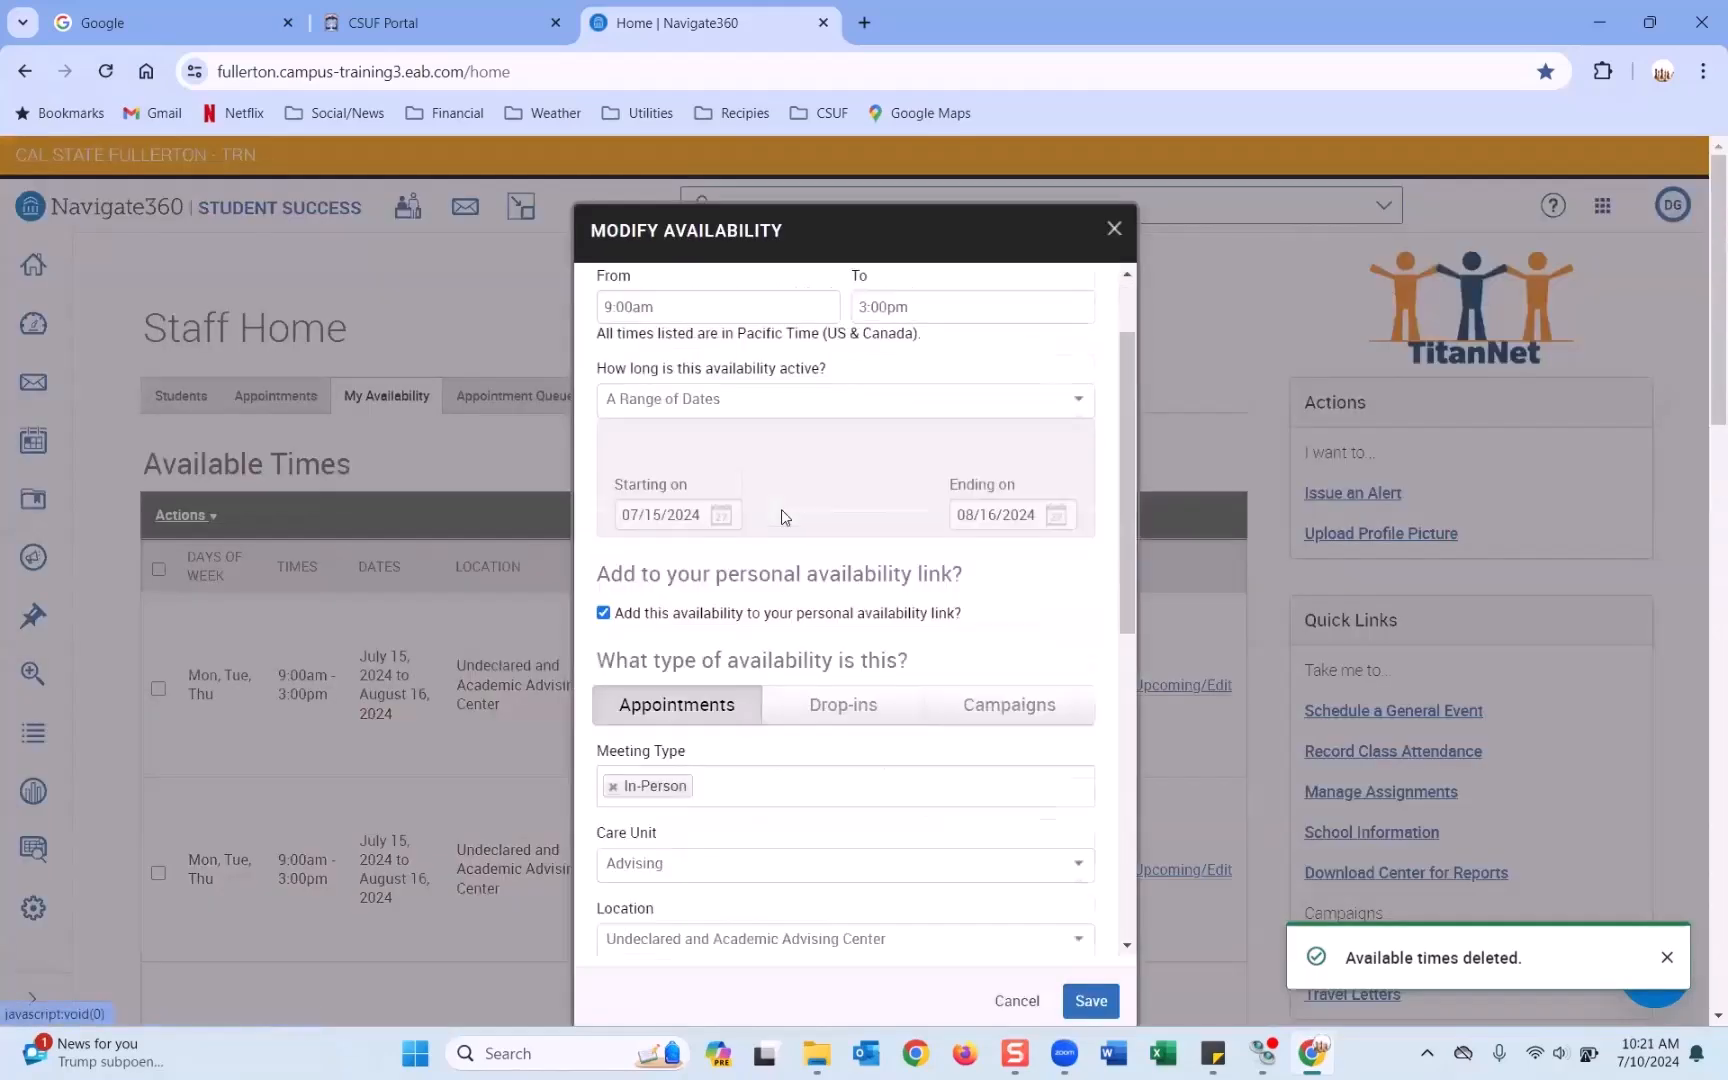
{"action": "scroll", "coordinate": [630, 512], "scroll_direction": "down", "scroll_amount": 1}
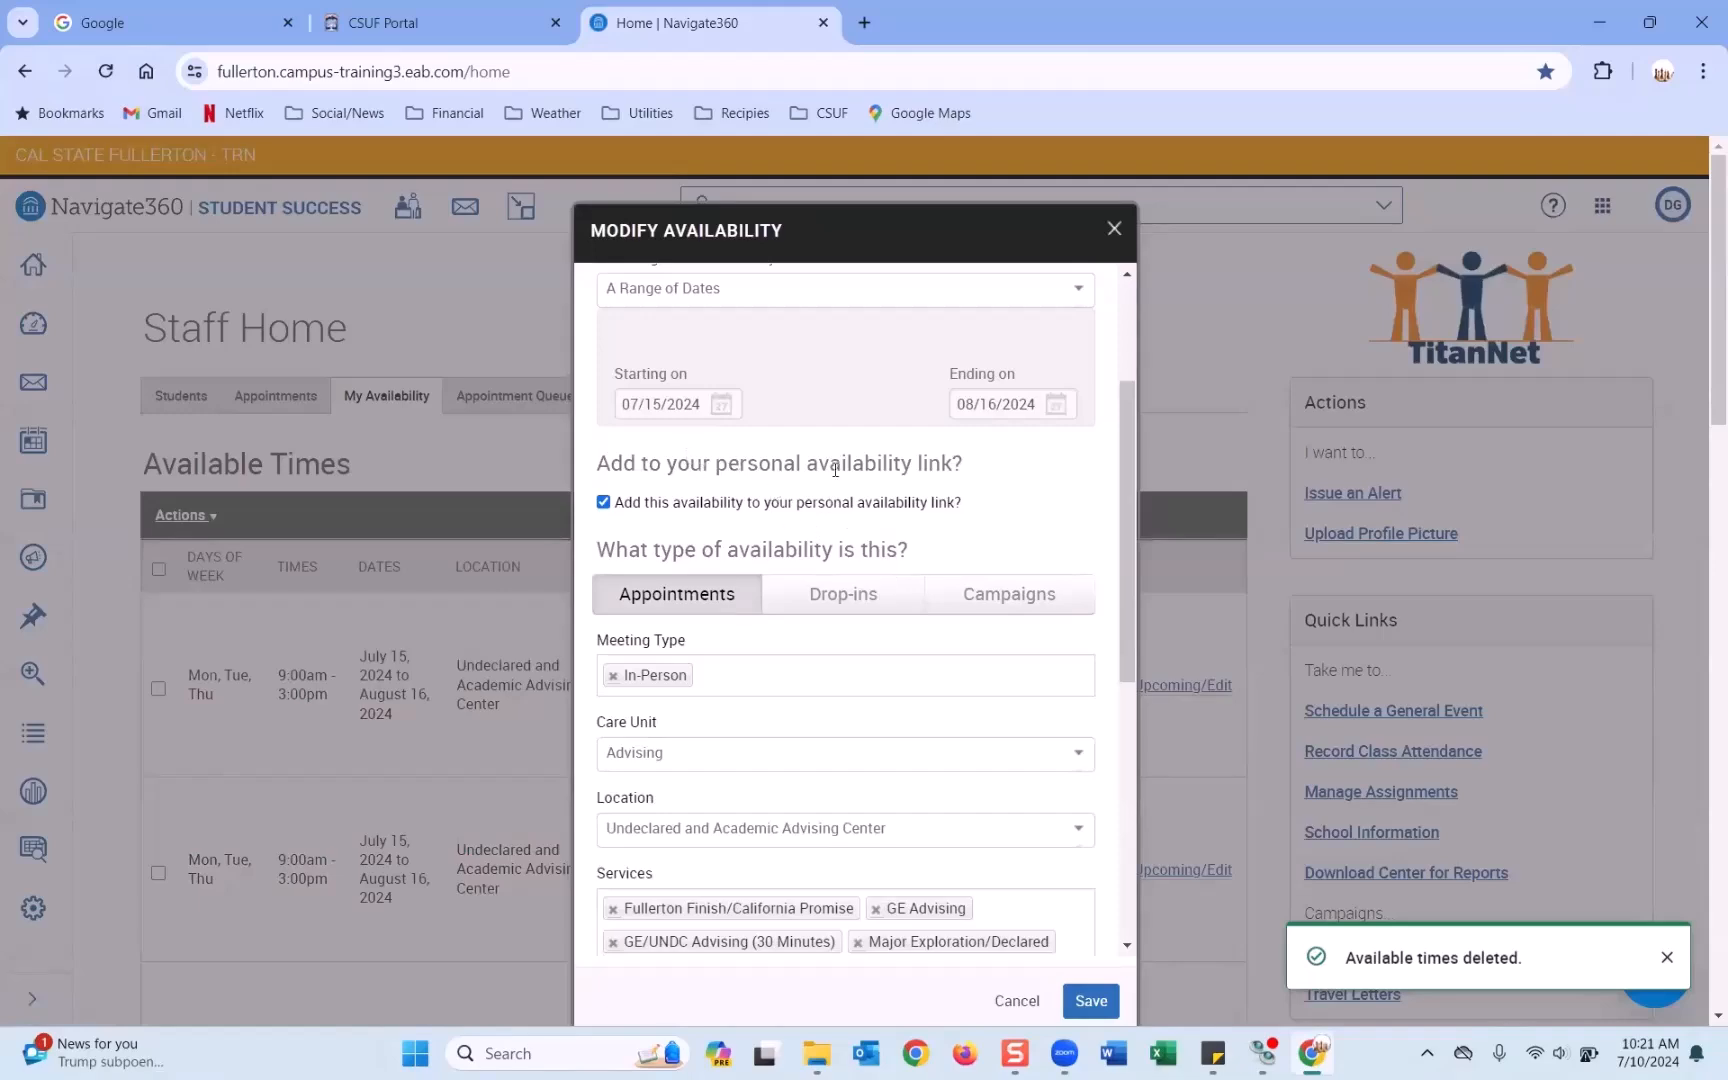
{"action": "left_click", "coordinate": [1112, 228]}
{"action": "scroll", "coordinate": [742, 547], "scroll_direction": "down", "scroll_amount": 15}
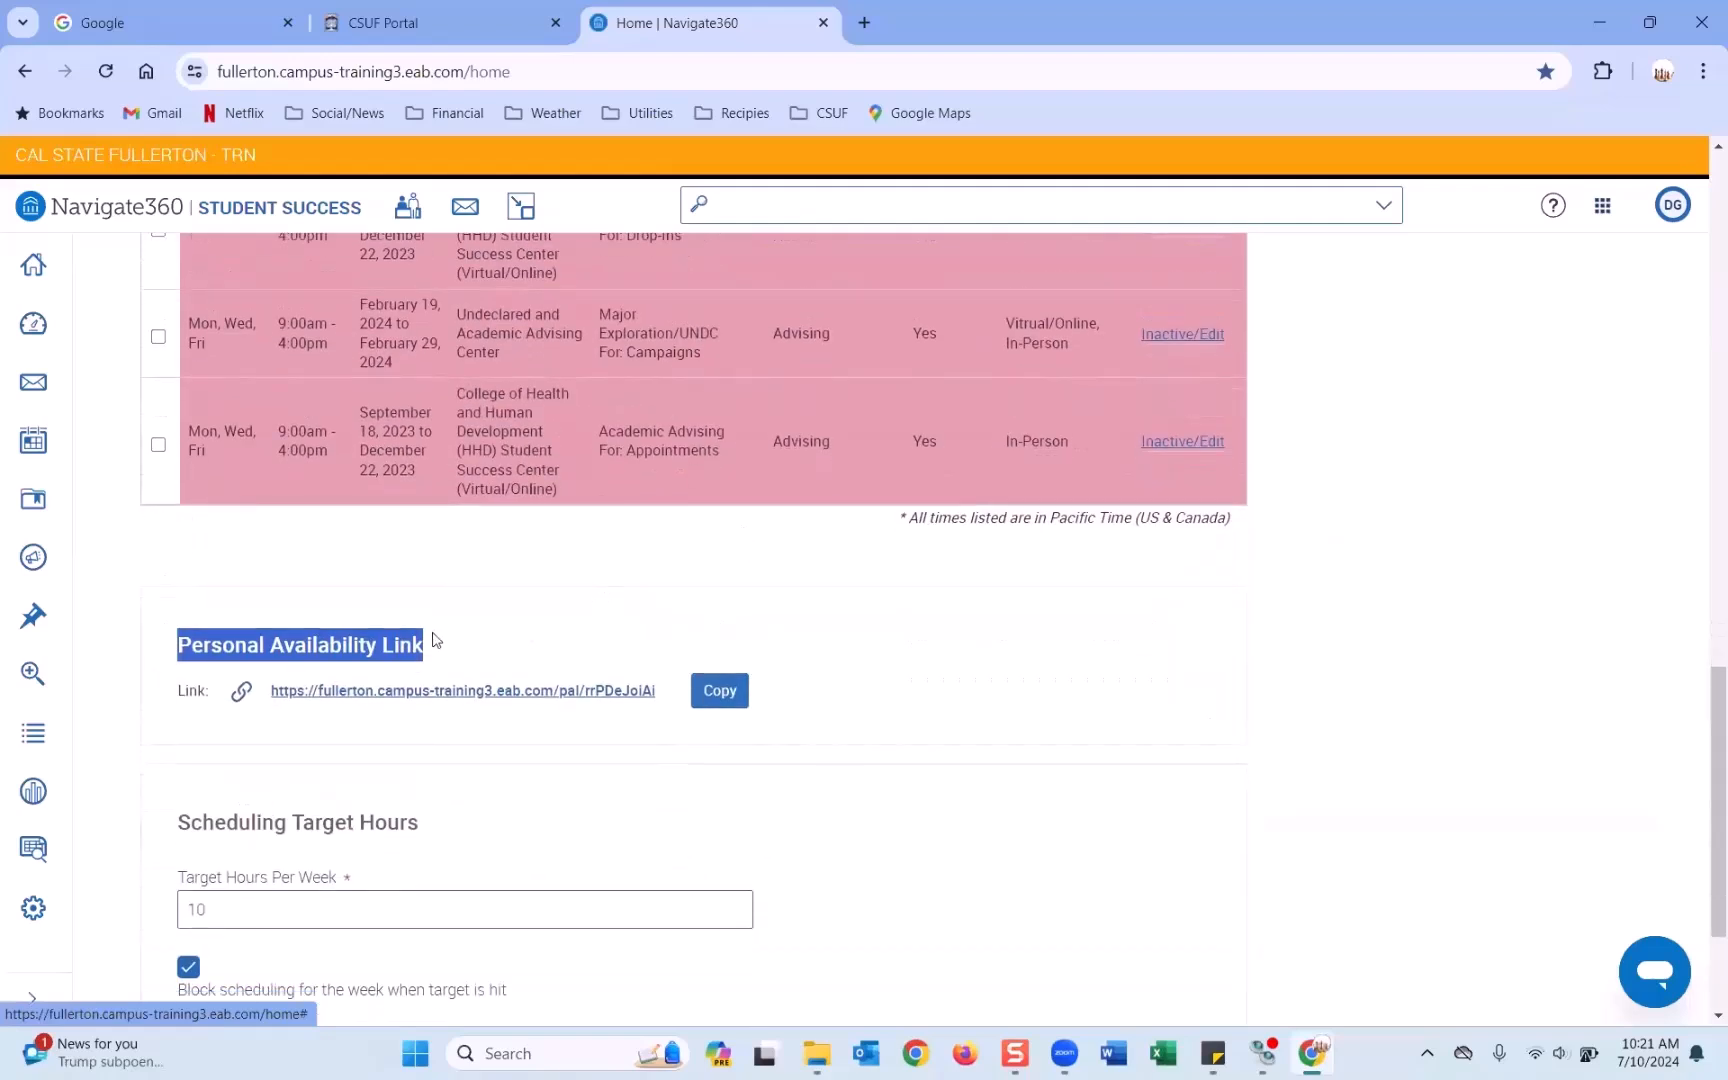
{"action": "scroll", "coordinate": [551, 616], "scroll_direction": "down", "scroll_amount": 1}
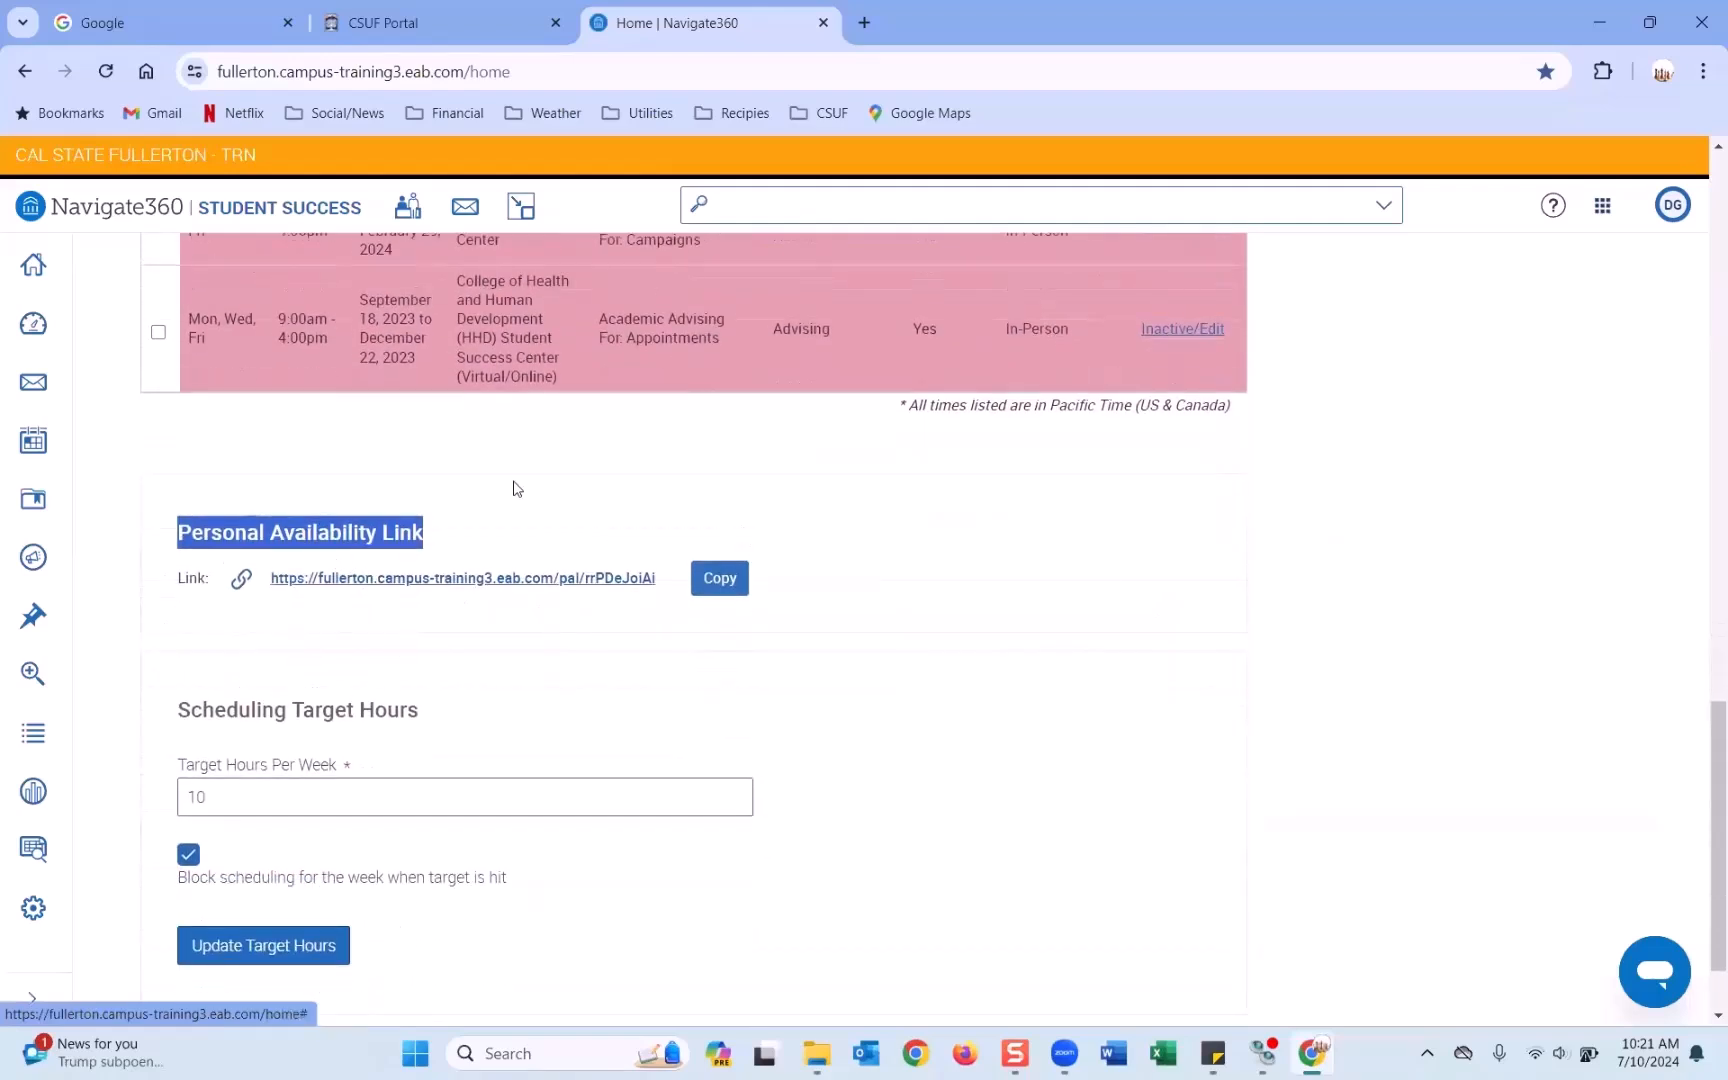
{"action": "left_click", "coordinate": [490, 517]}
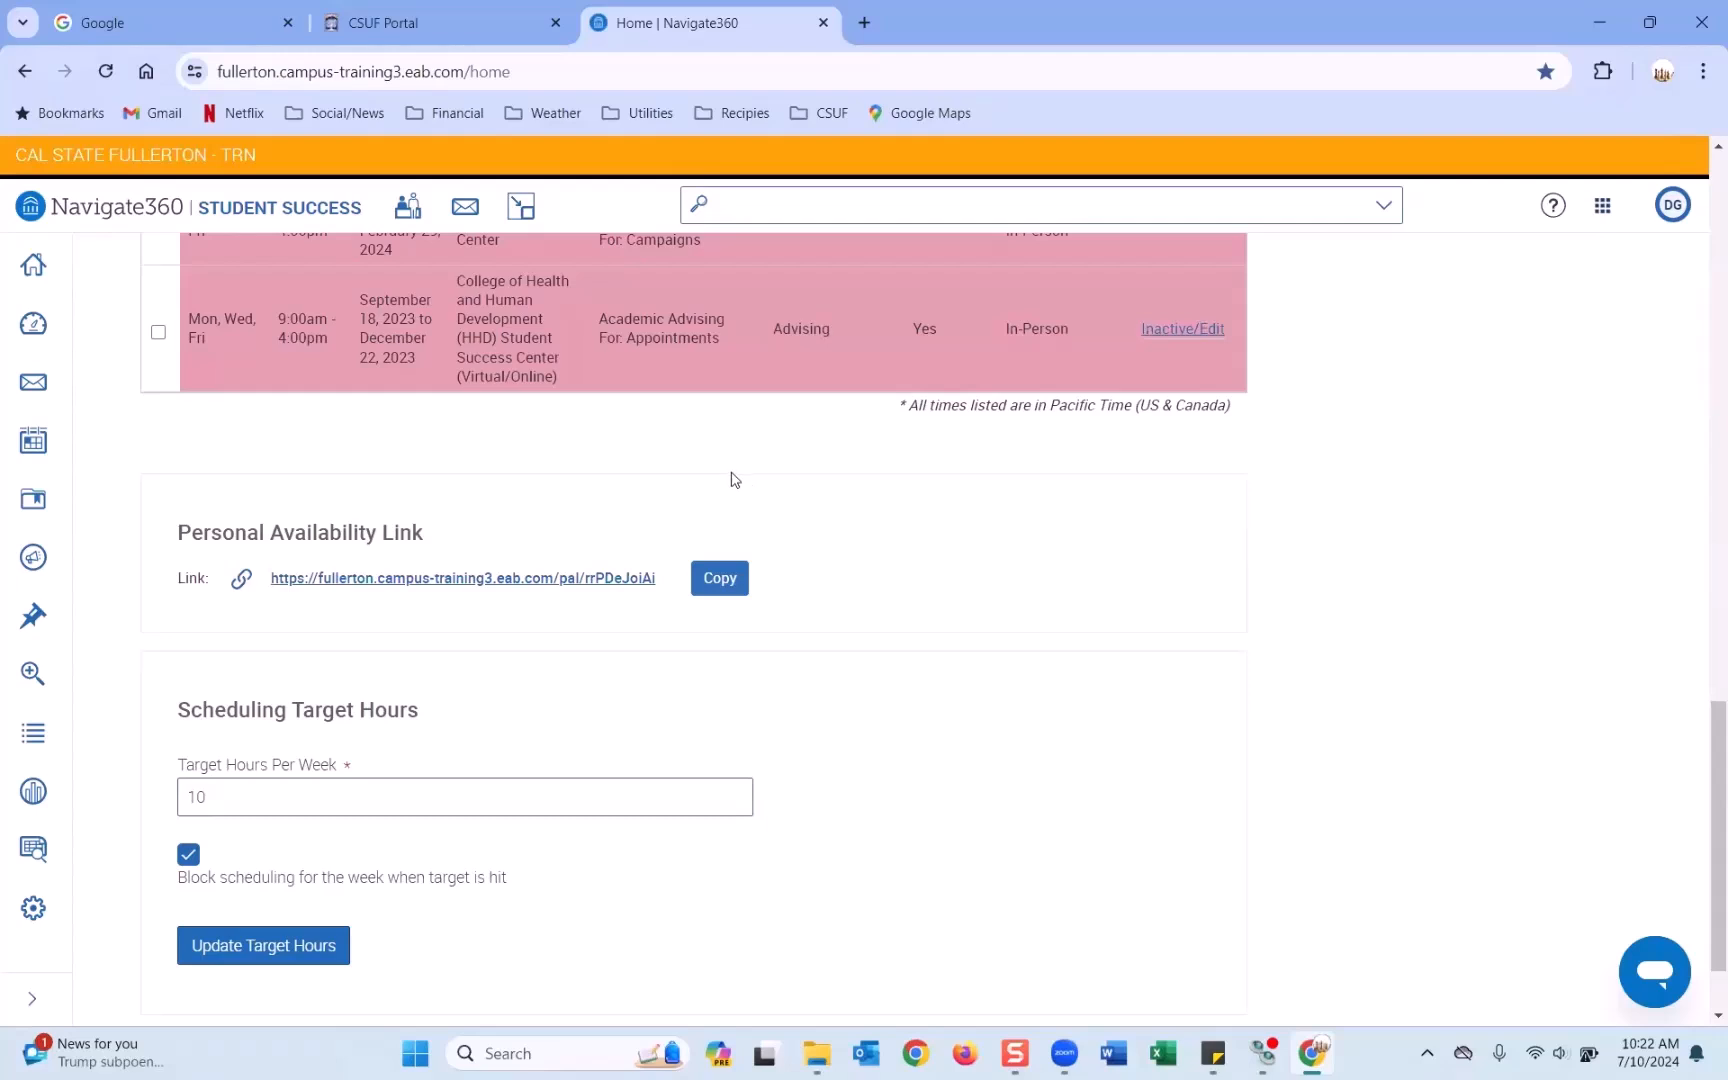
{"action": "scroll", "coordinate": [738, 480], "scroll_direction": "down", "scroll_amount": 2}
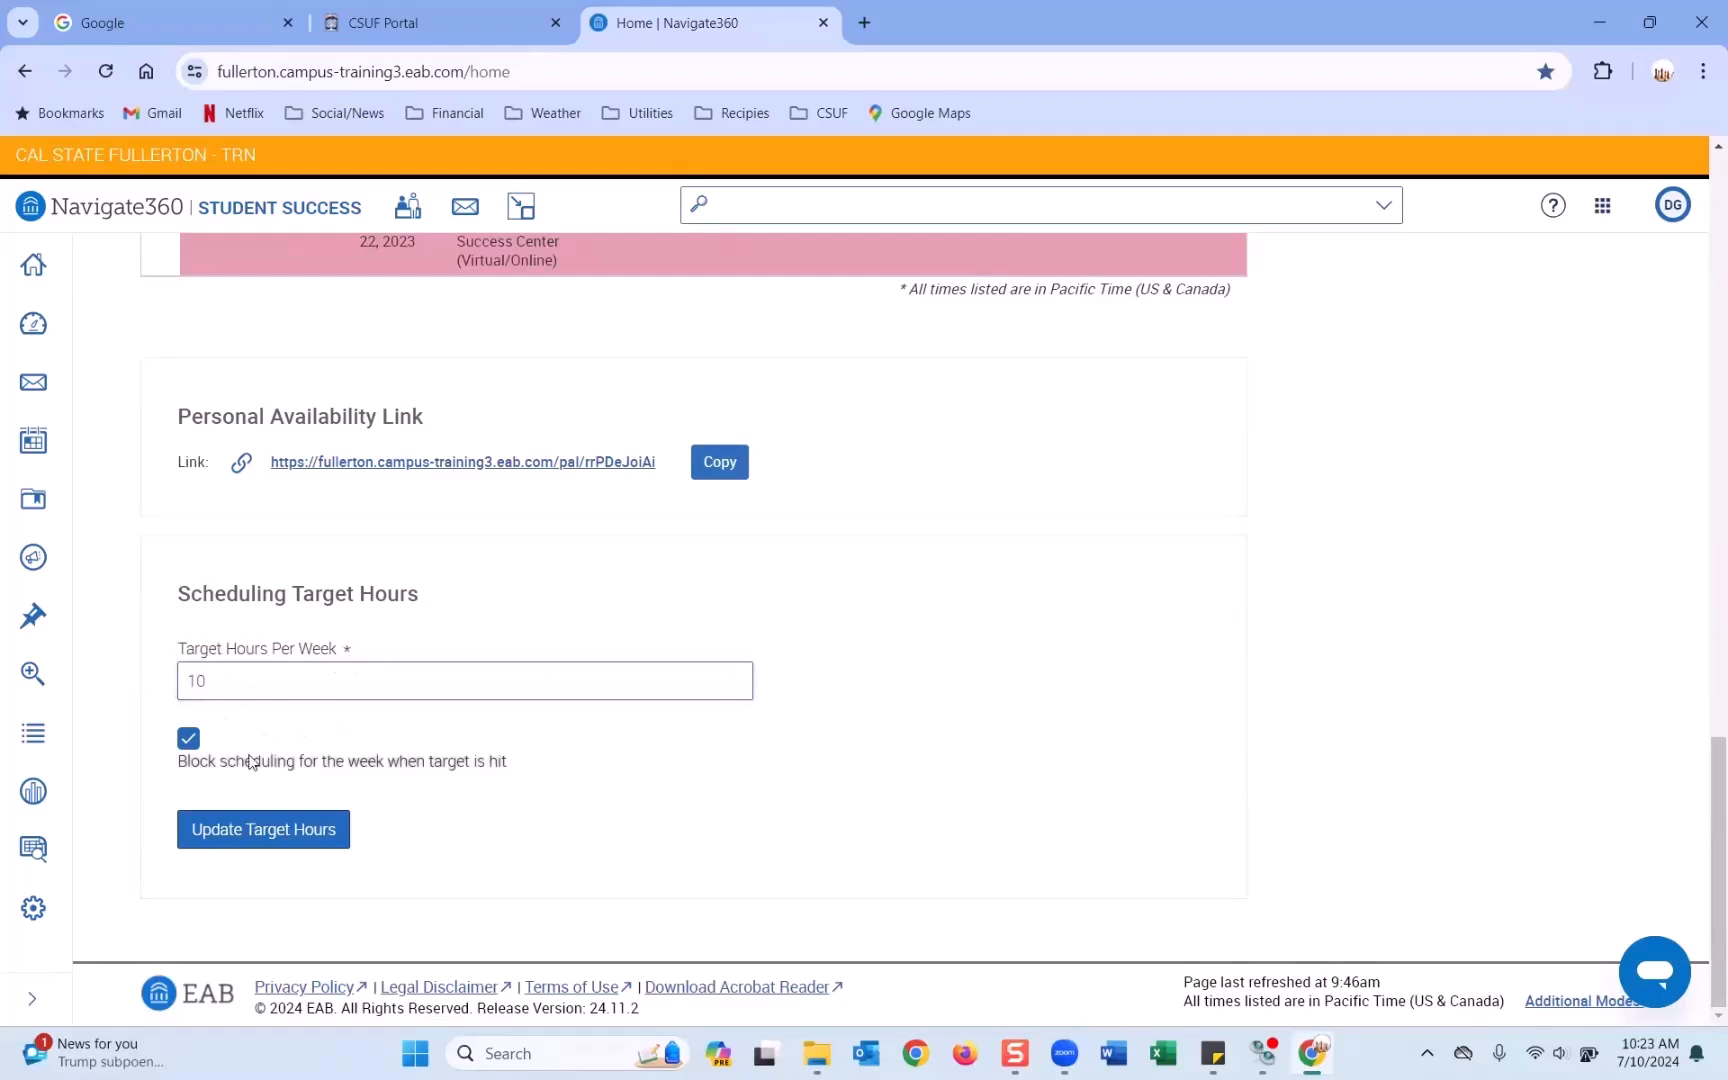
{"action": "double_click", "coordinate": [210, 668]}
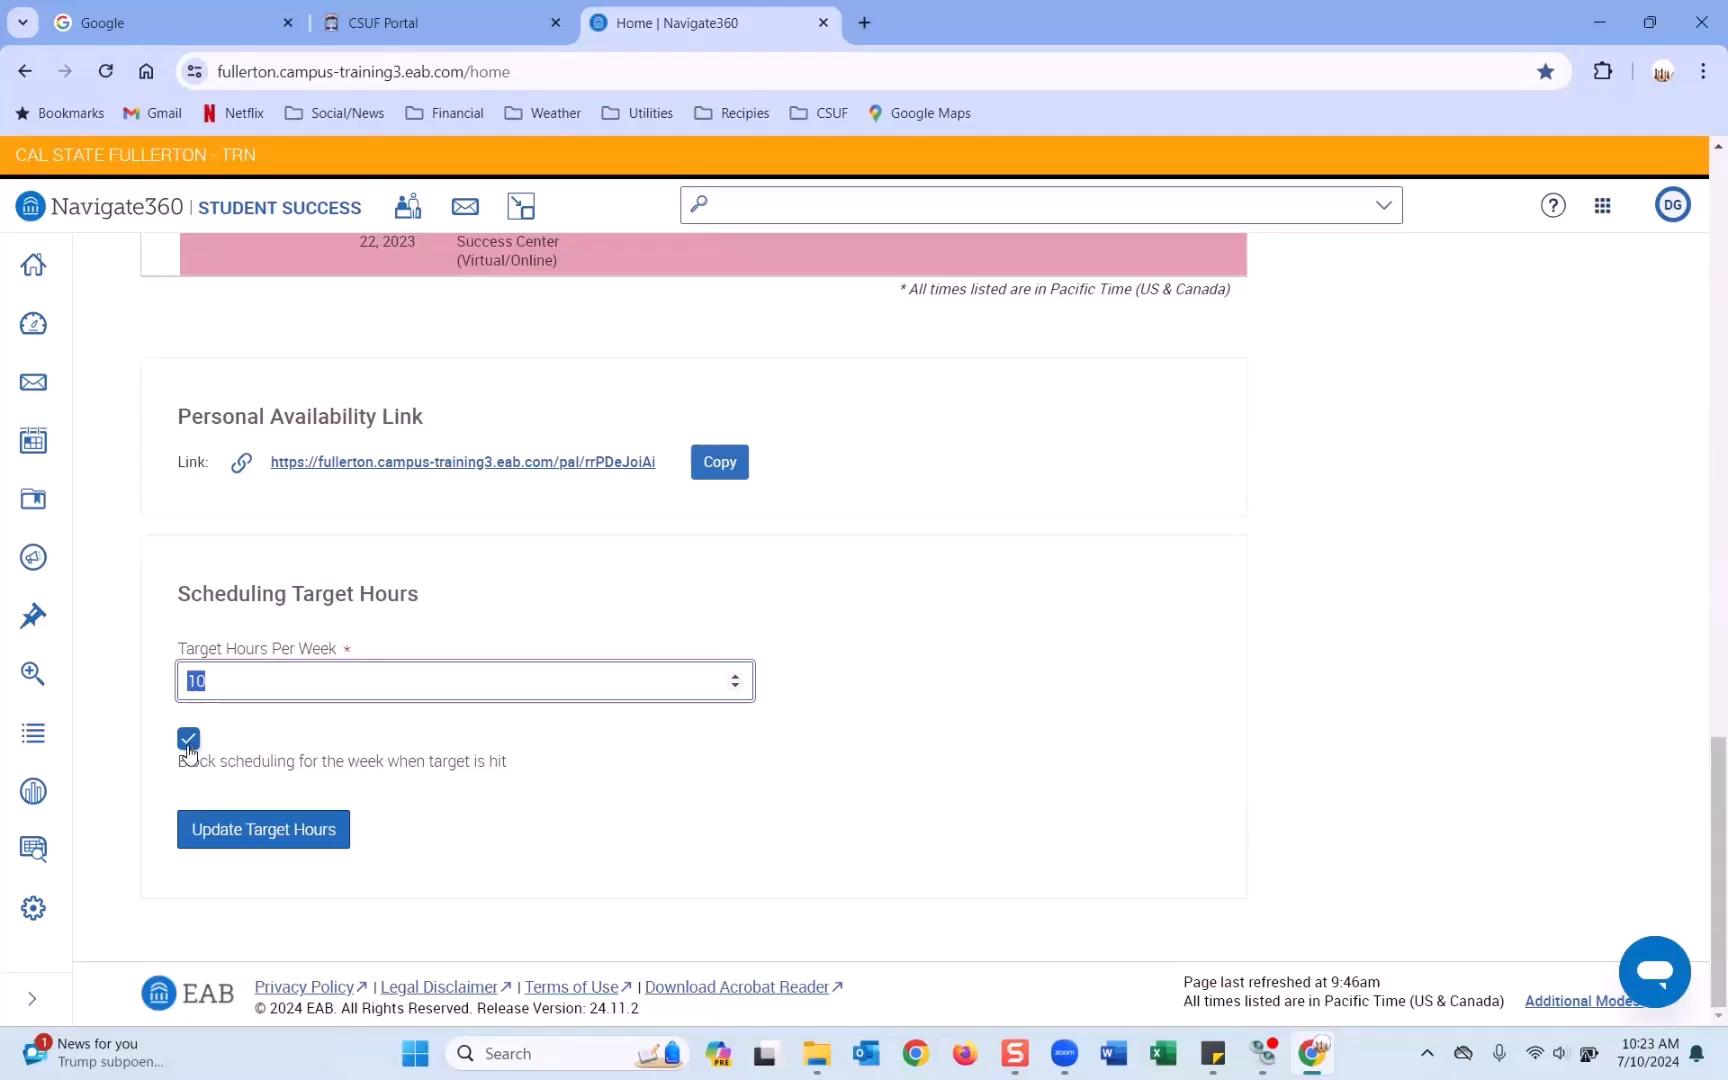
{"action": "key", "text": "Tab"}
{"action": "key", "text": "space"}
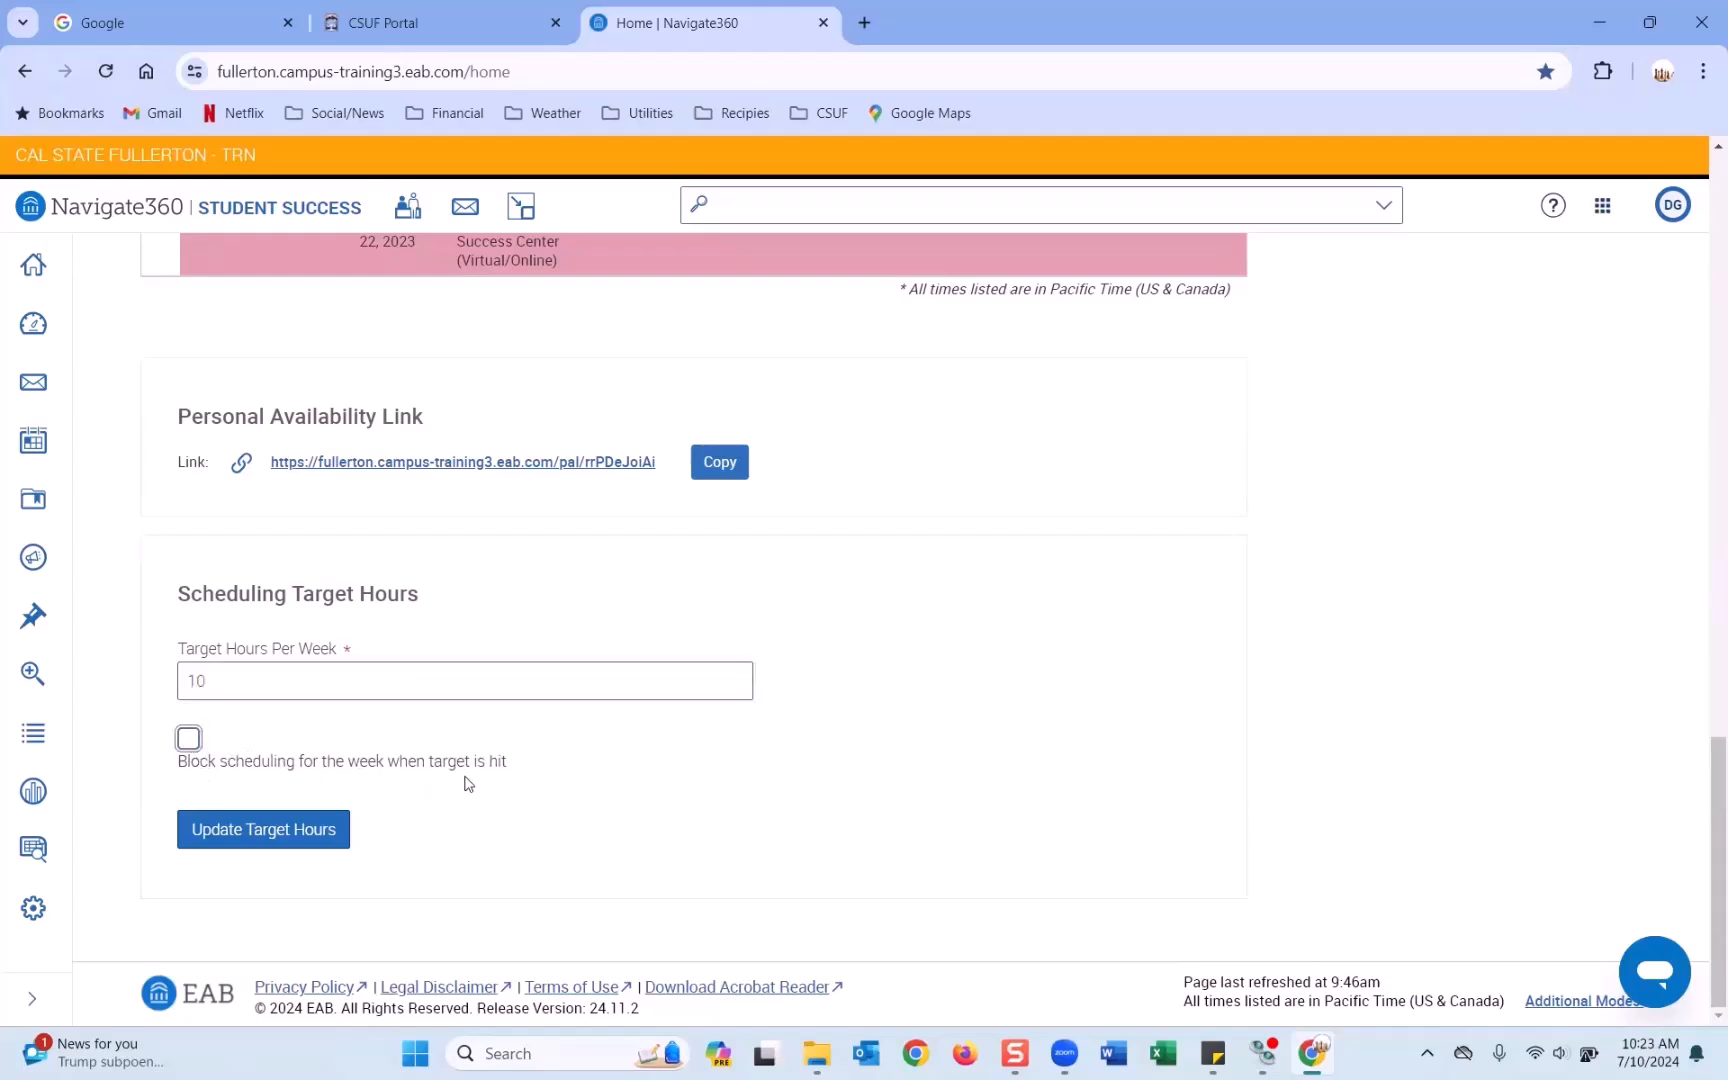
{"action": "left_click", "coordinate": [188, 739]}
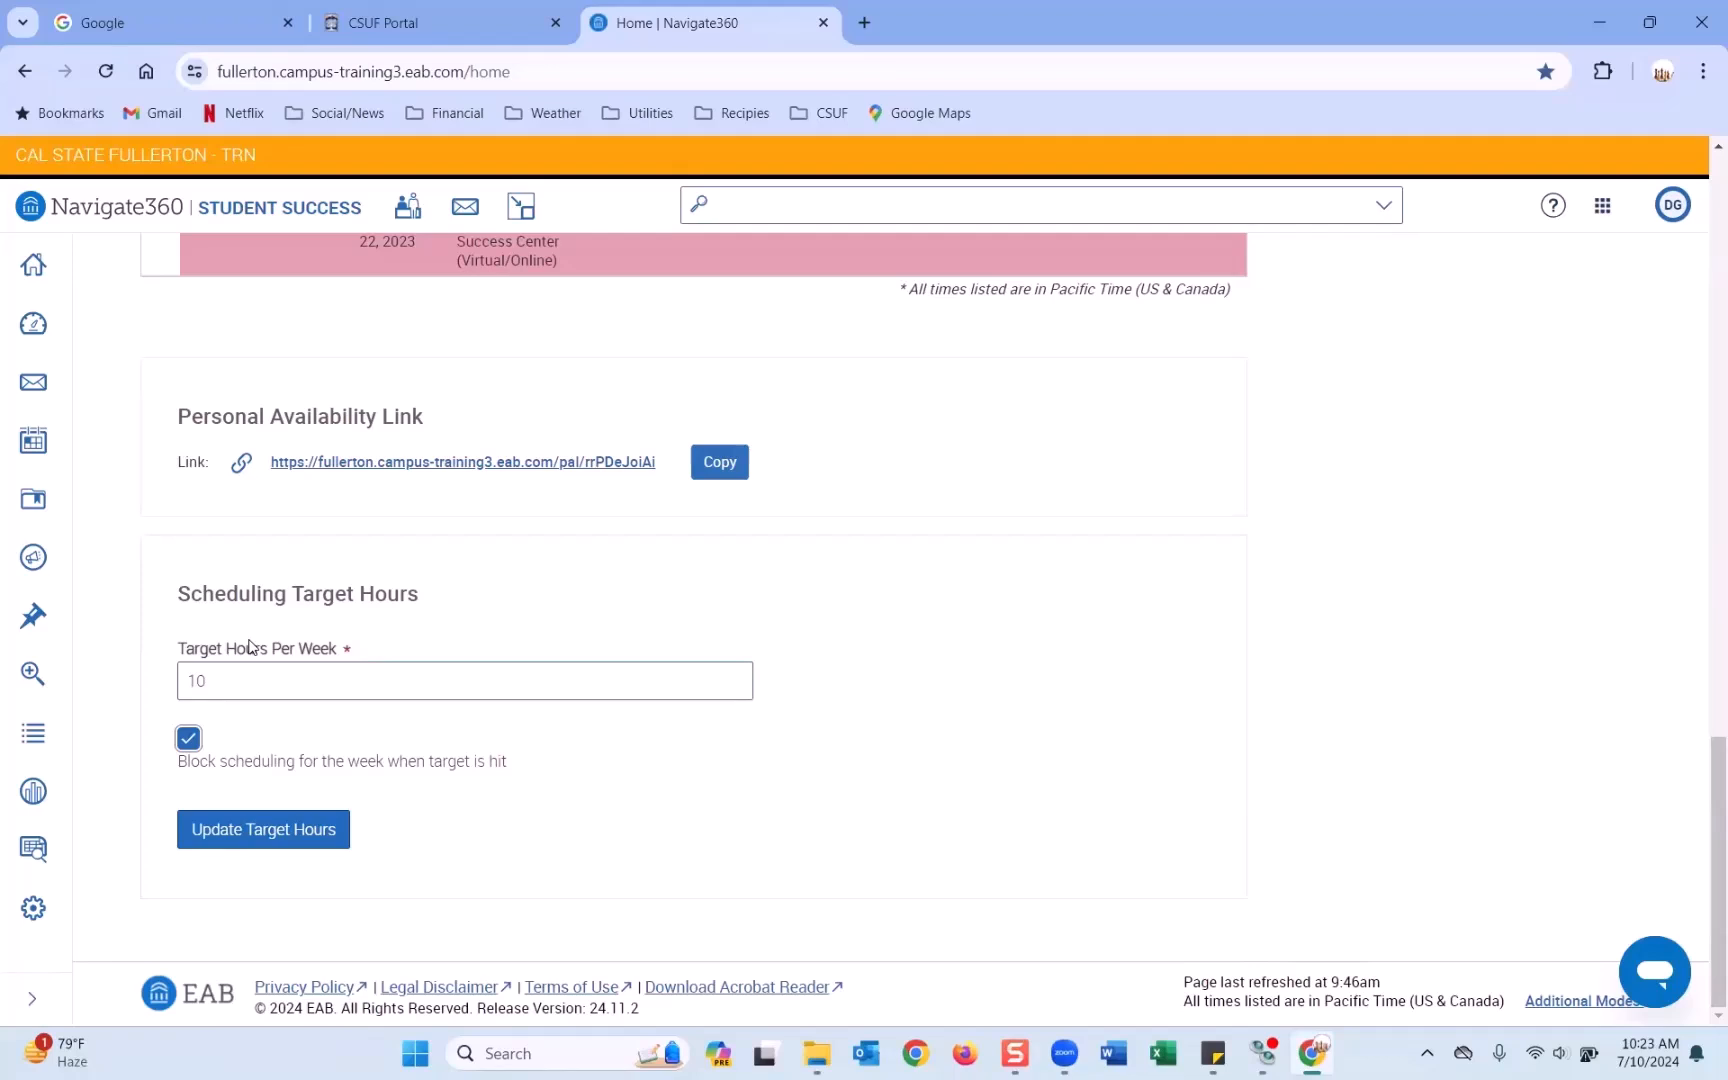
Change Target Hours Per Week from 10 to 25 and update the target.
{"action": "left_click_drag", "start_coordinate": [208, 686], "coordinate": [173, 693]}
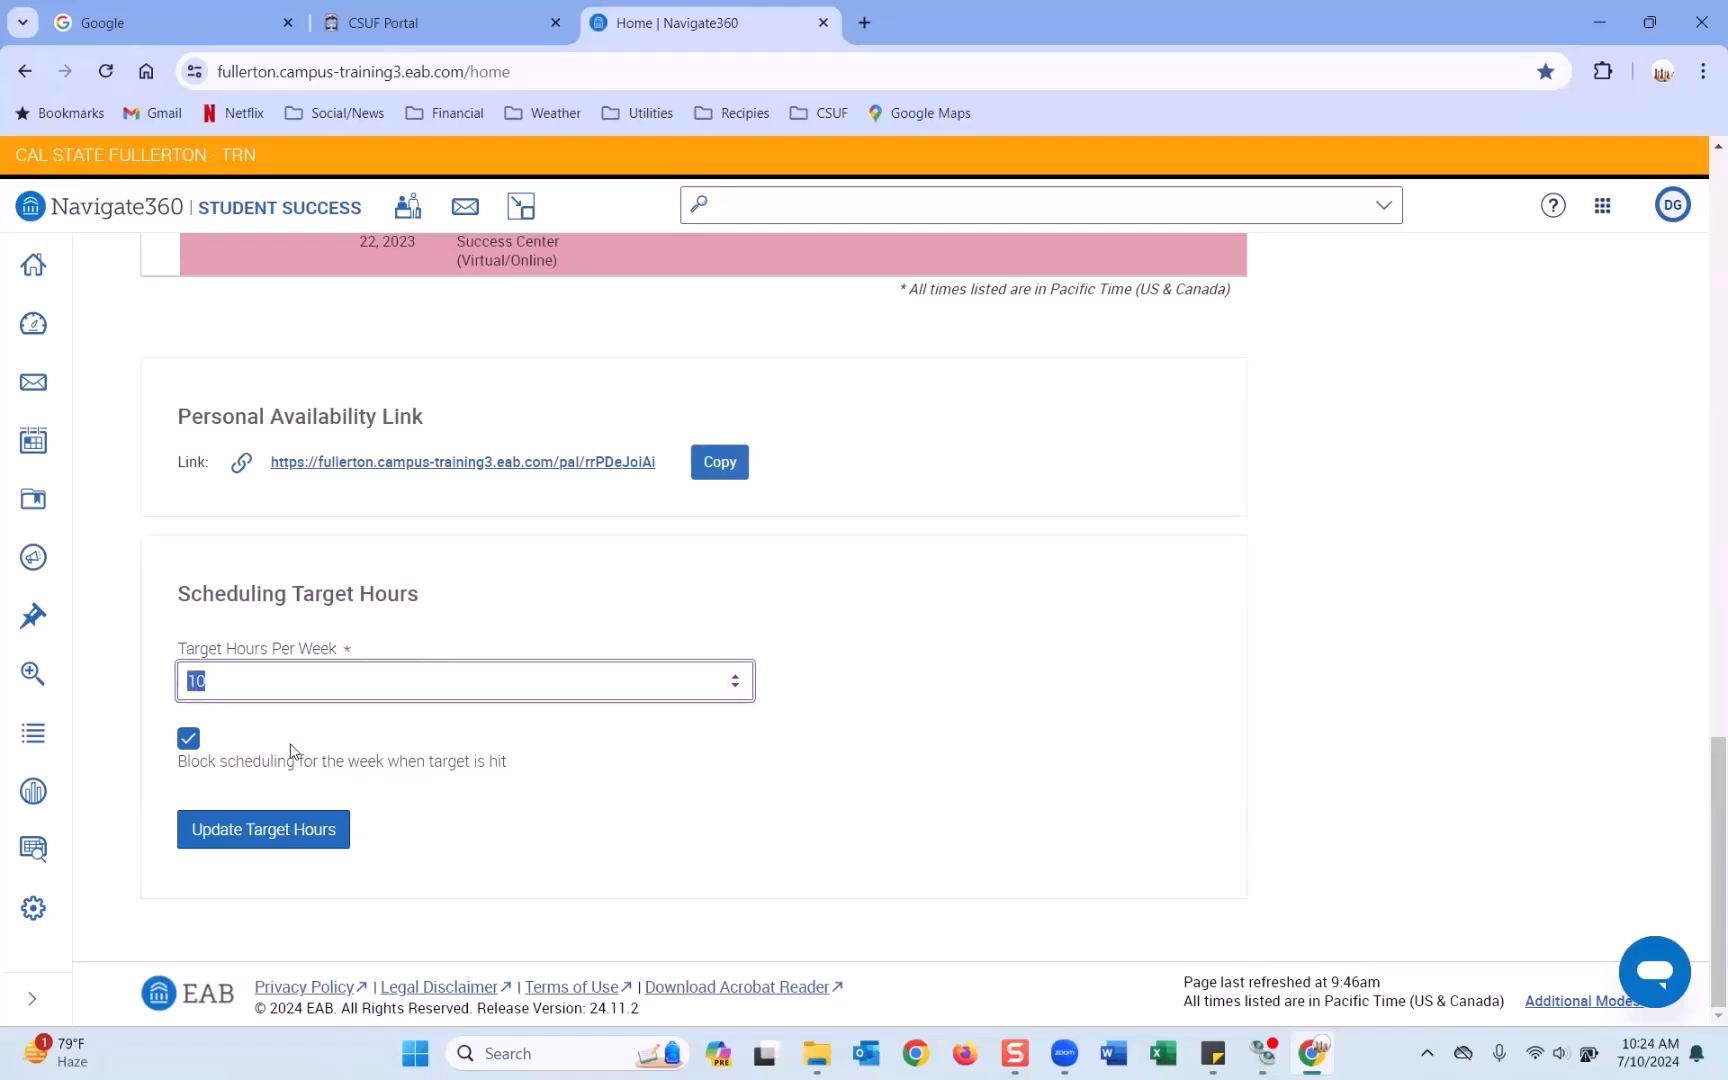
{"action": "type", "text": "25"}
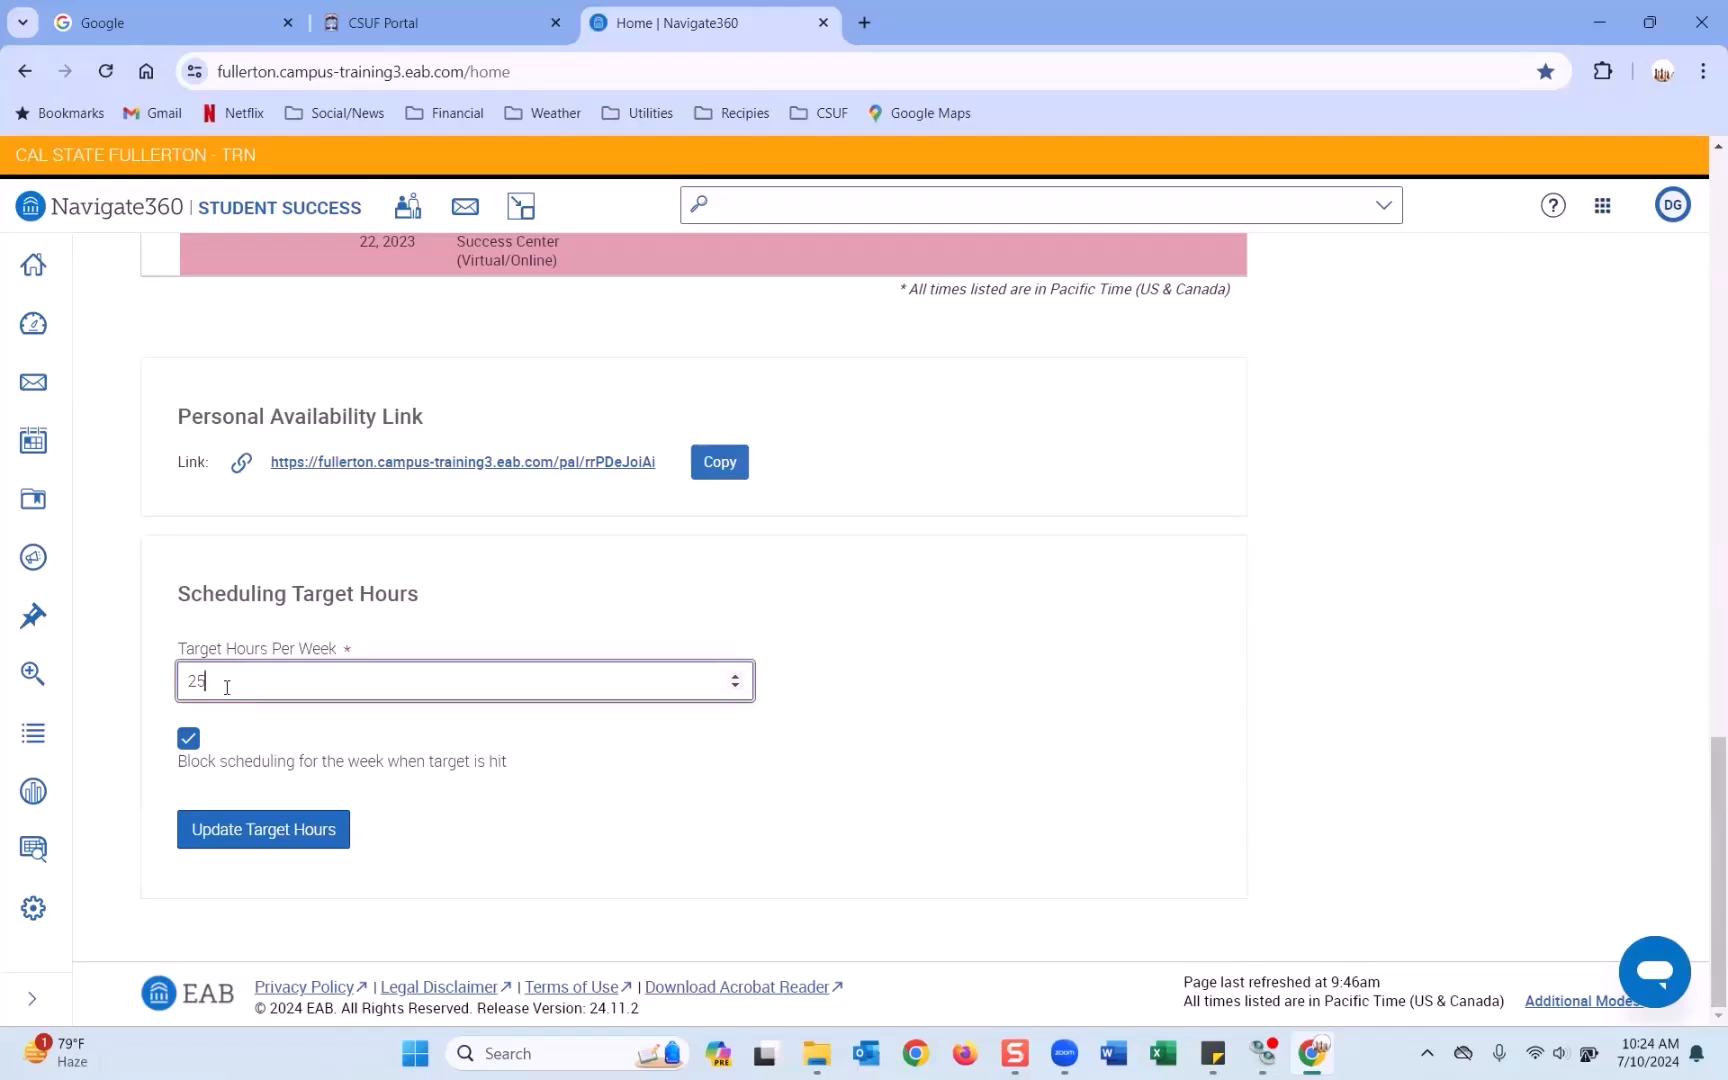
{"action": "left_click", "coordinate": [245, 846]}
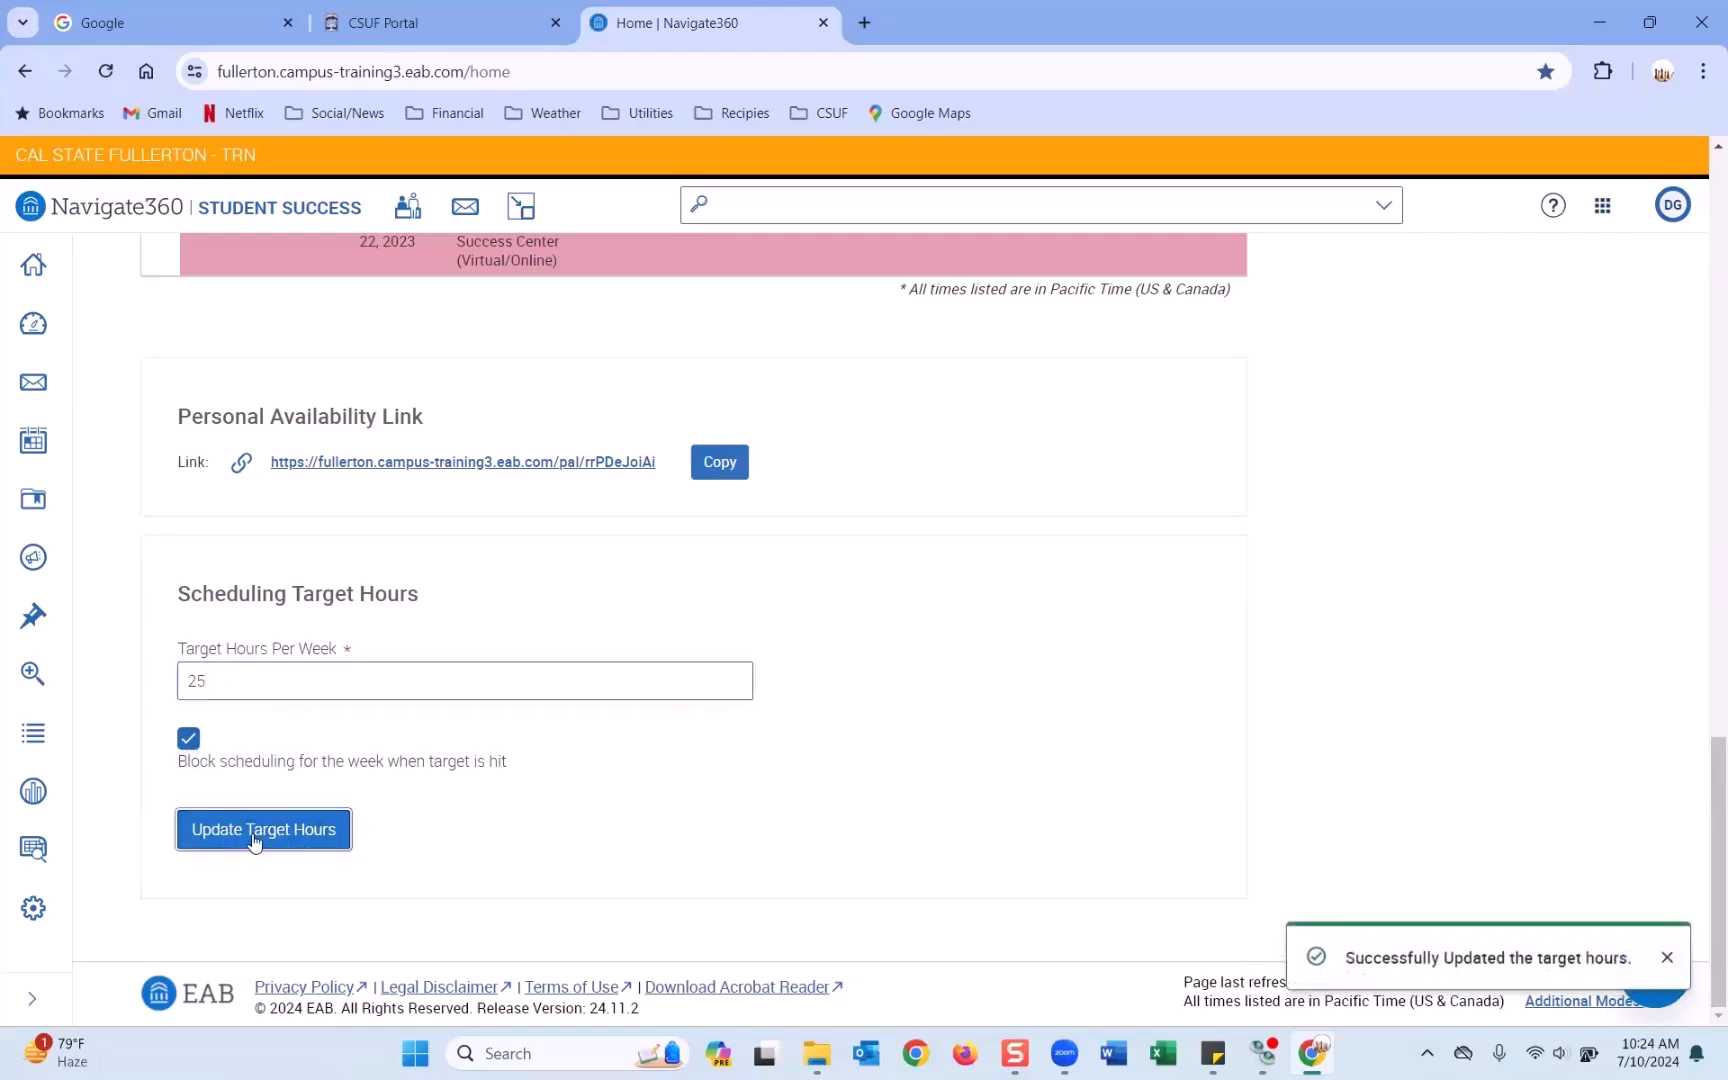
Scroll from the Target Hours field back up to the Available Times table.
{"action": "left_click", "coordinate": [216, 642]}
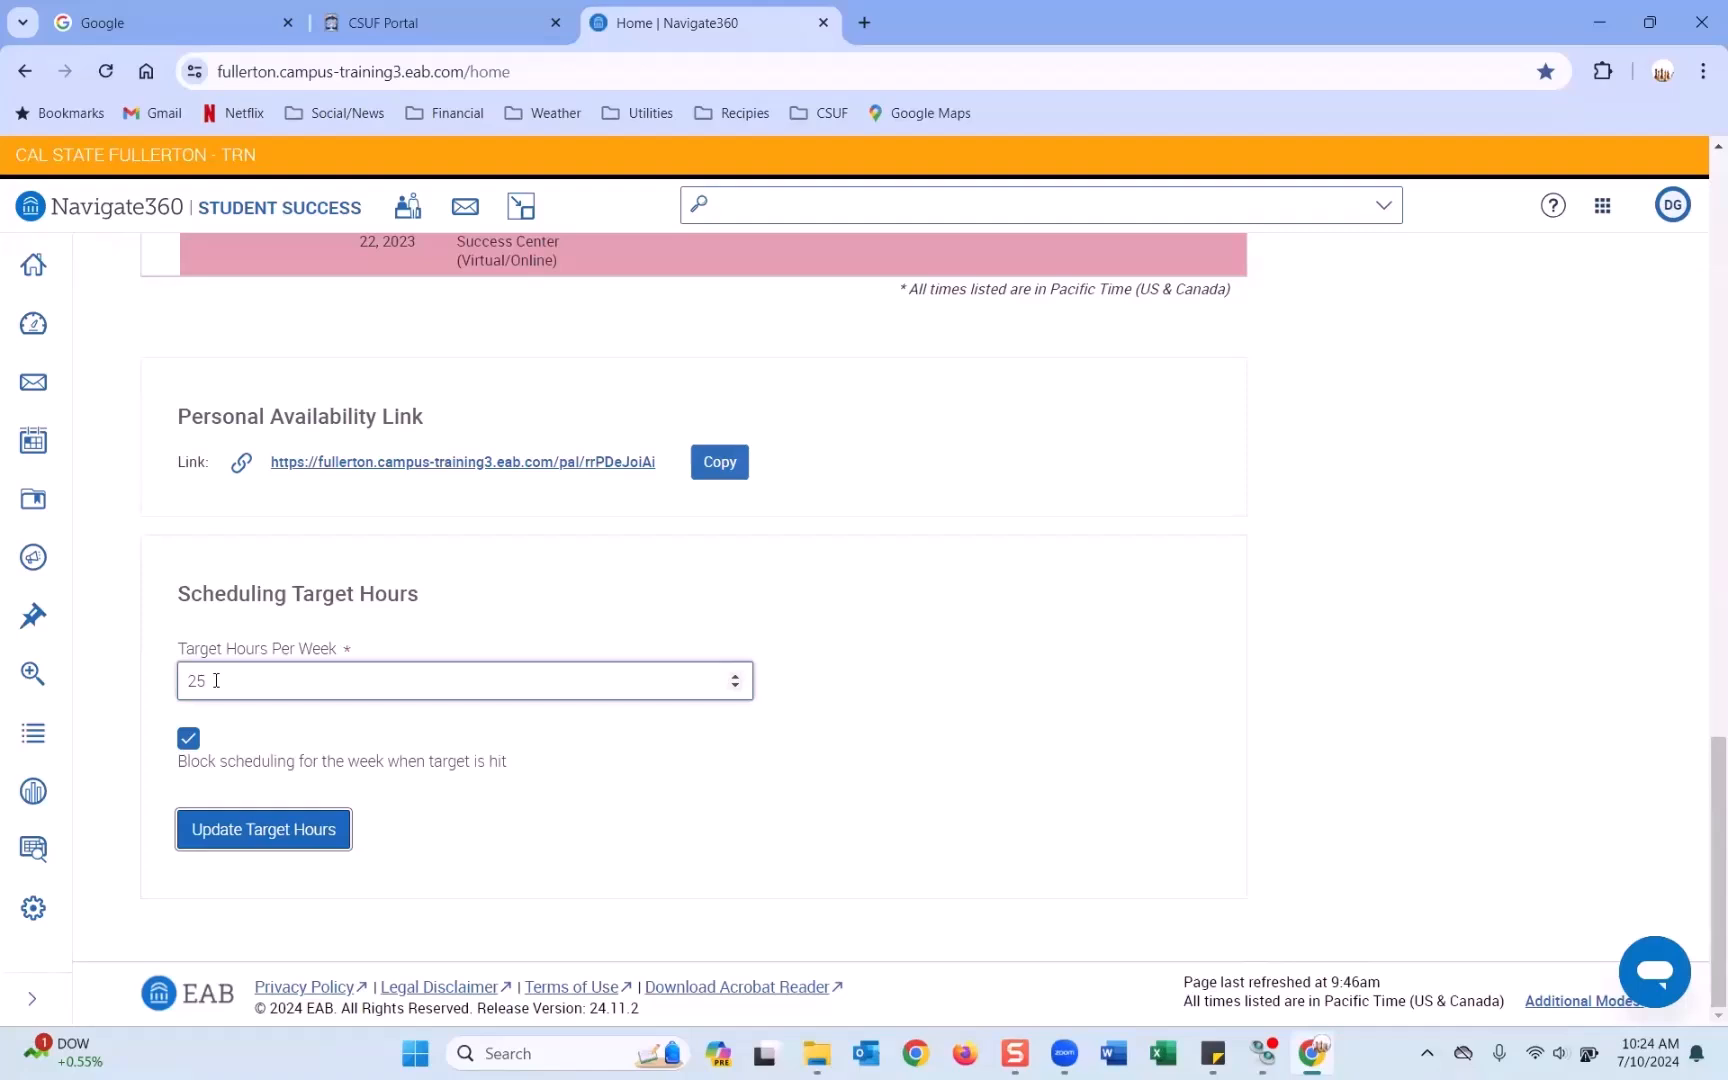
{"action": "left_click_drag", "start_coordinate": [1700, 800], "coordinate": [1703, 847]}
{"action": "left_click_drag", "start_coordinate": [1703, 727], "coordinate": [1703, 258]}
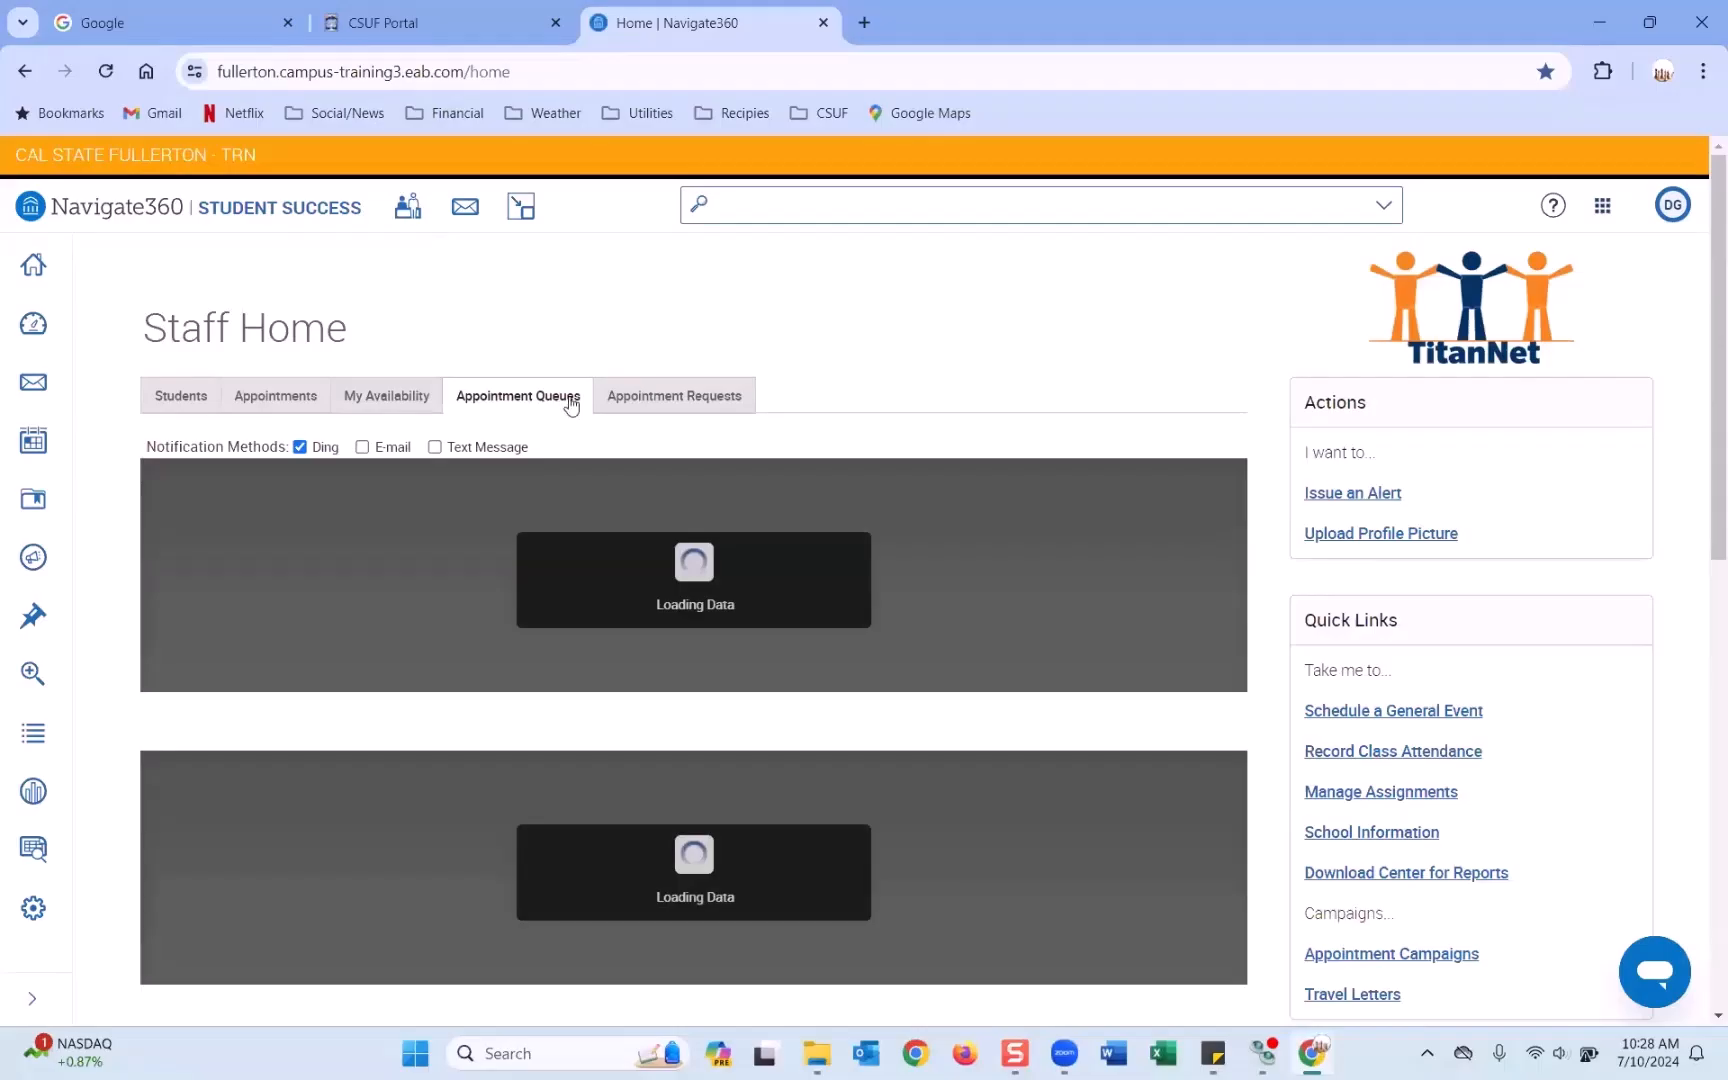
Switch Staff Home to the Appointment Queues tab.
{"action": "left_click", "coordinate": [560, 399]}
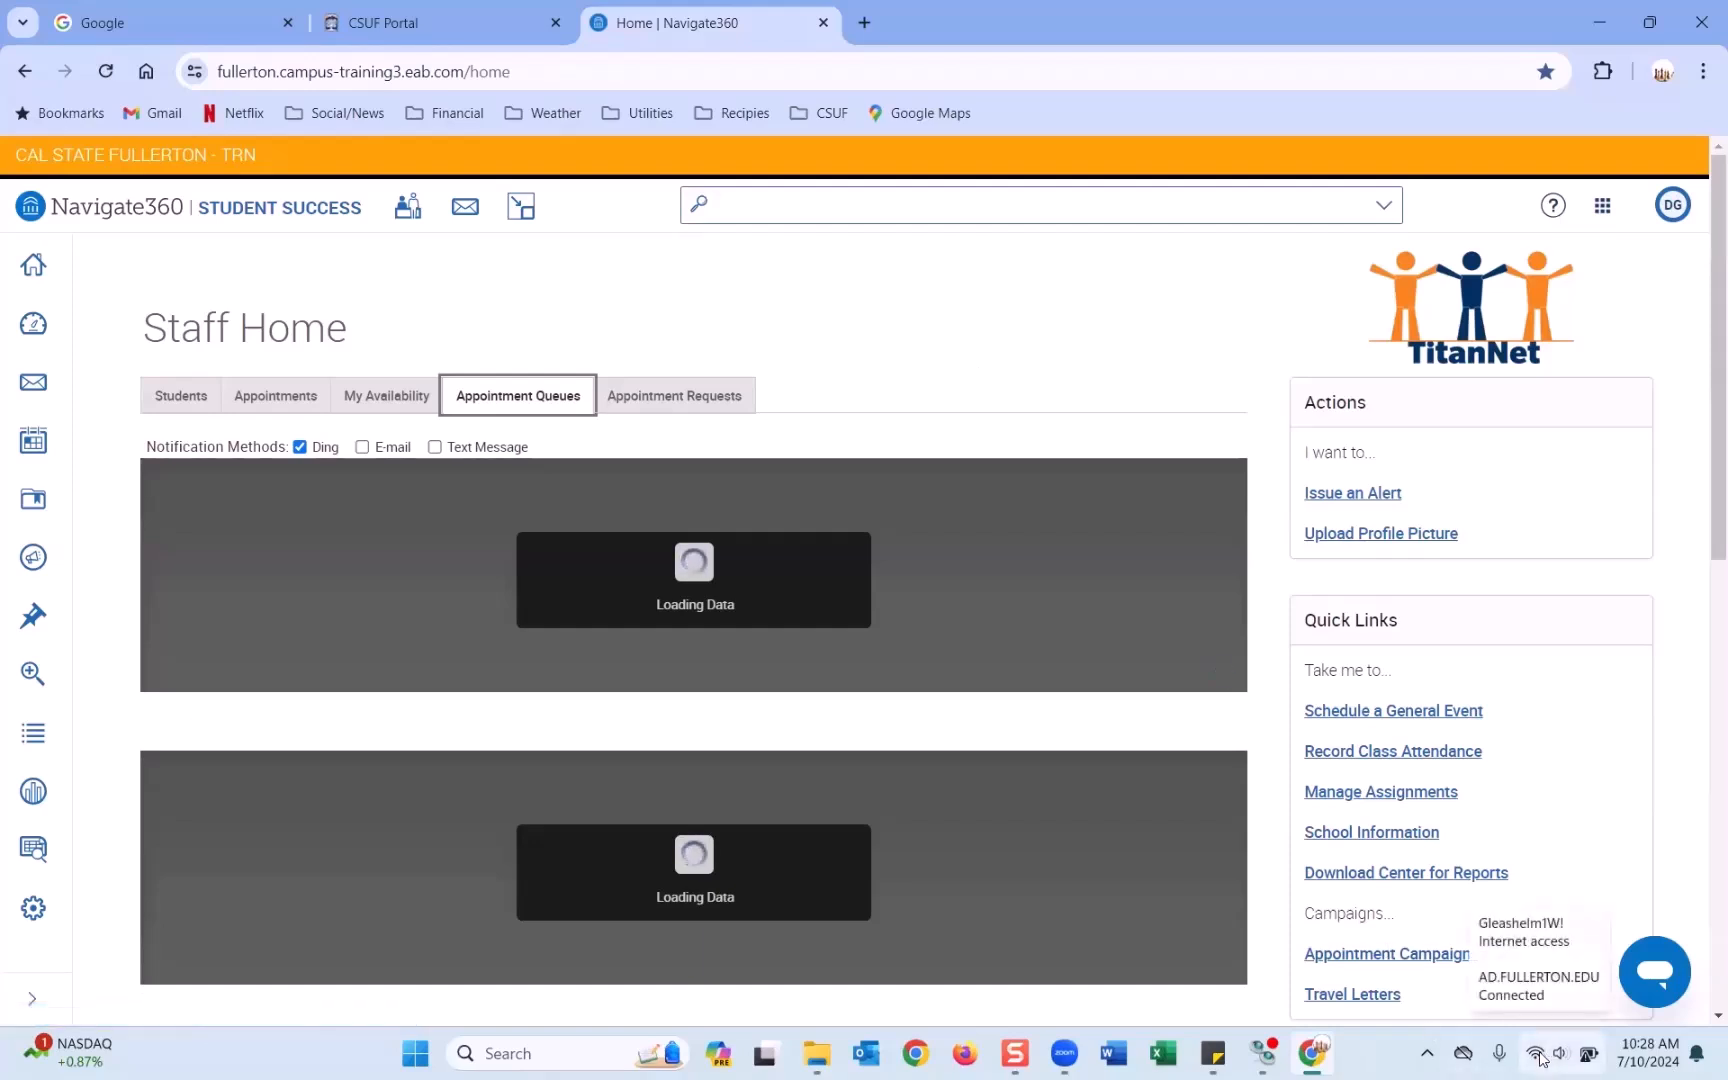
{"action": "left_click", "coordinate": [978, 190]}
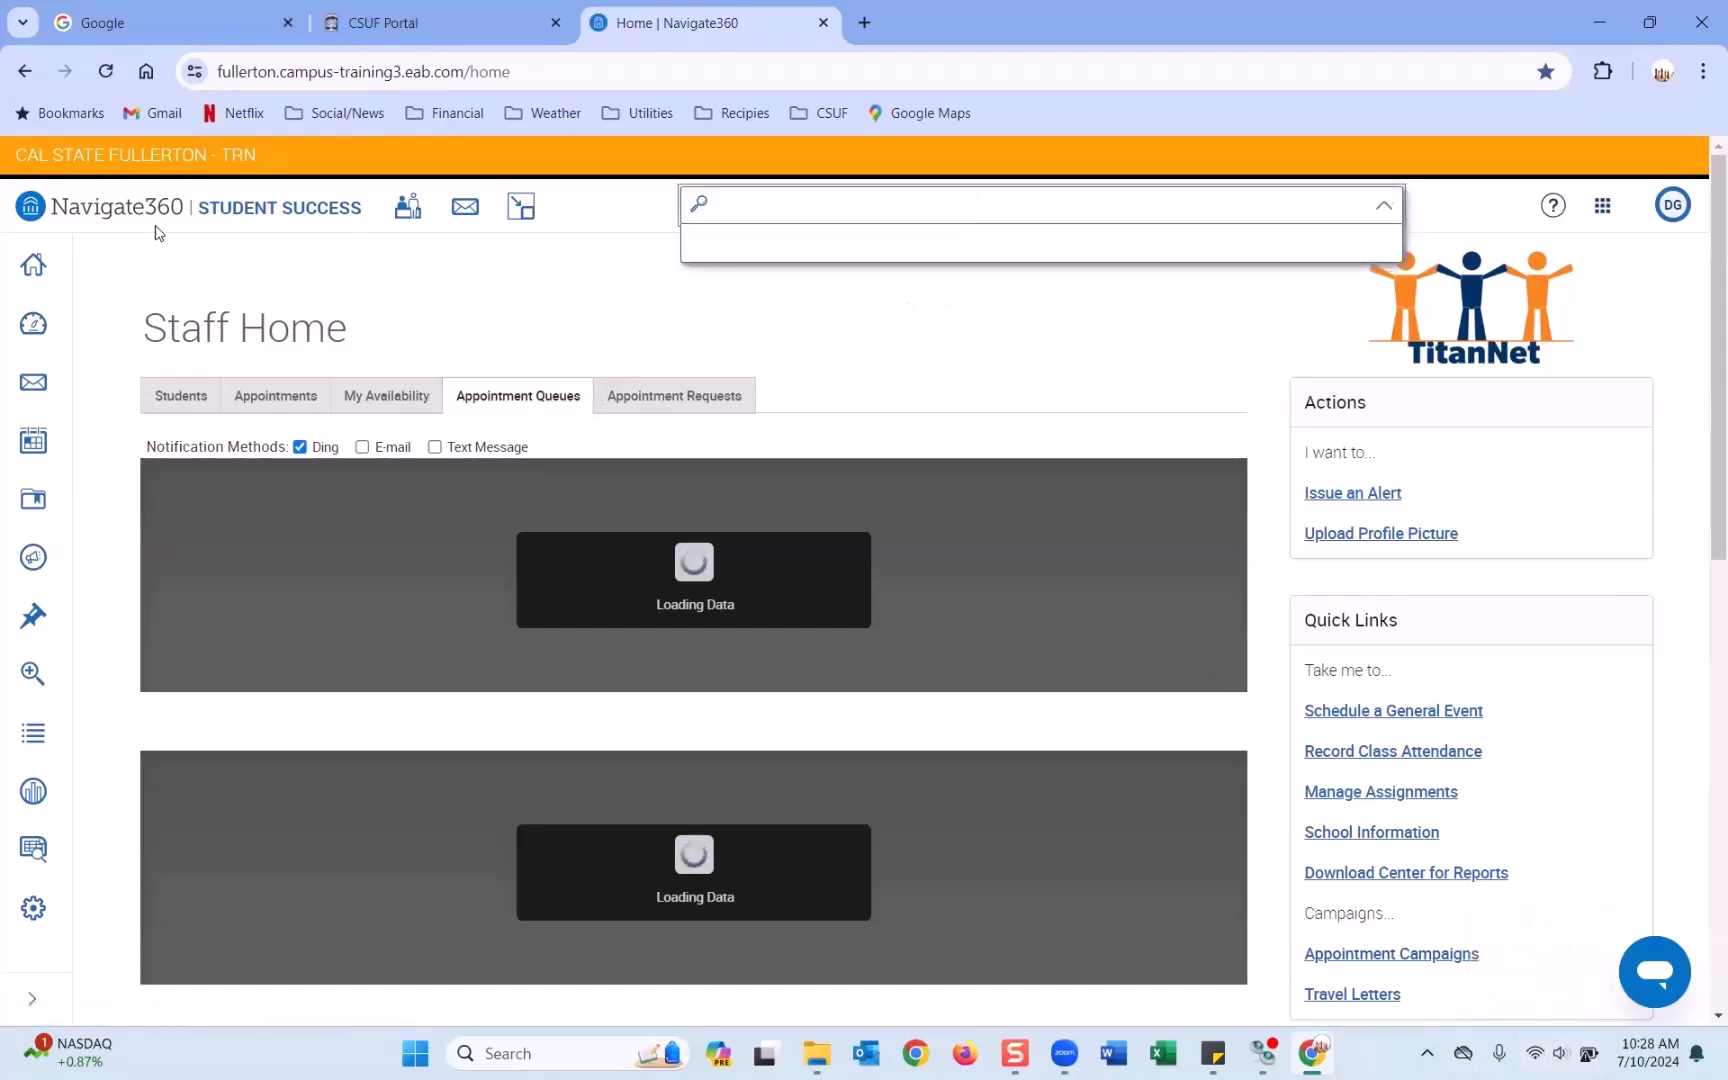
{"action": "left_click", "coordinate": [33, 265]}
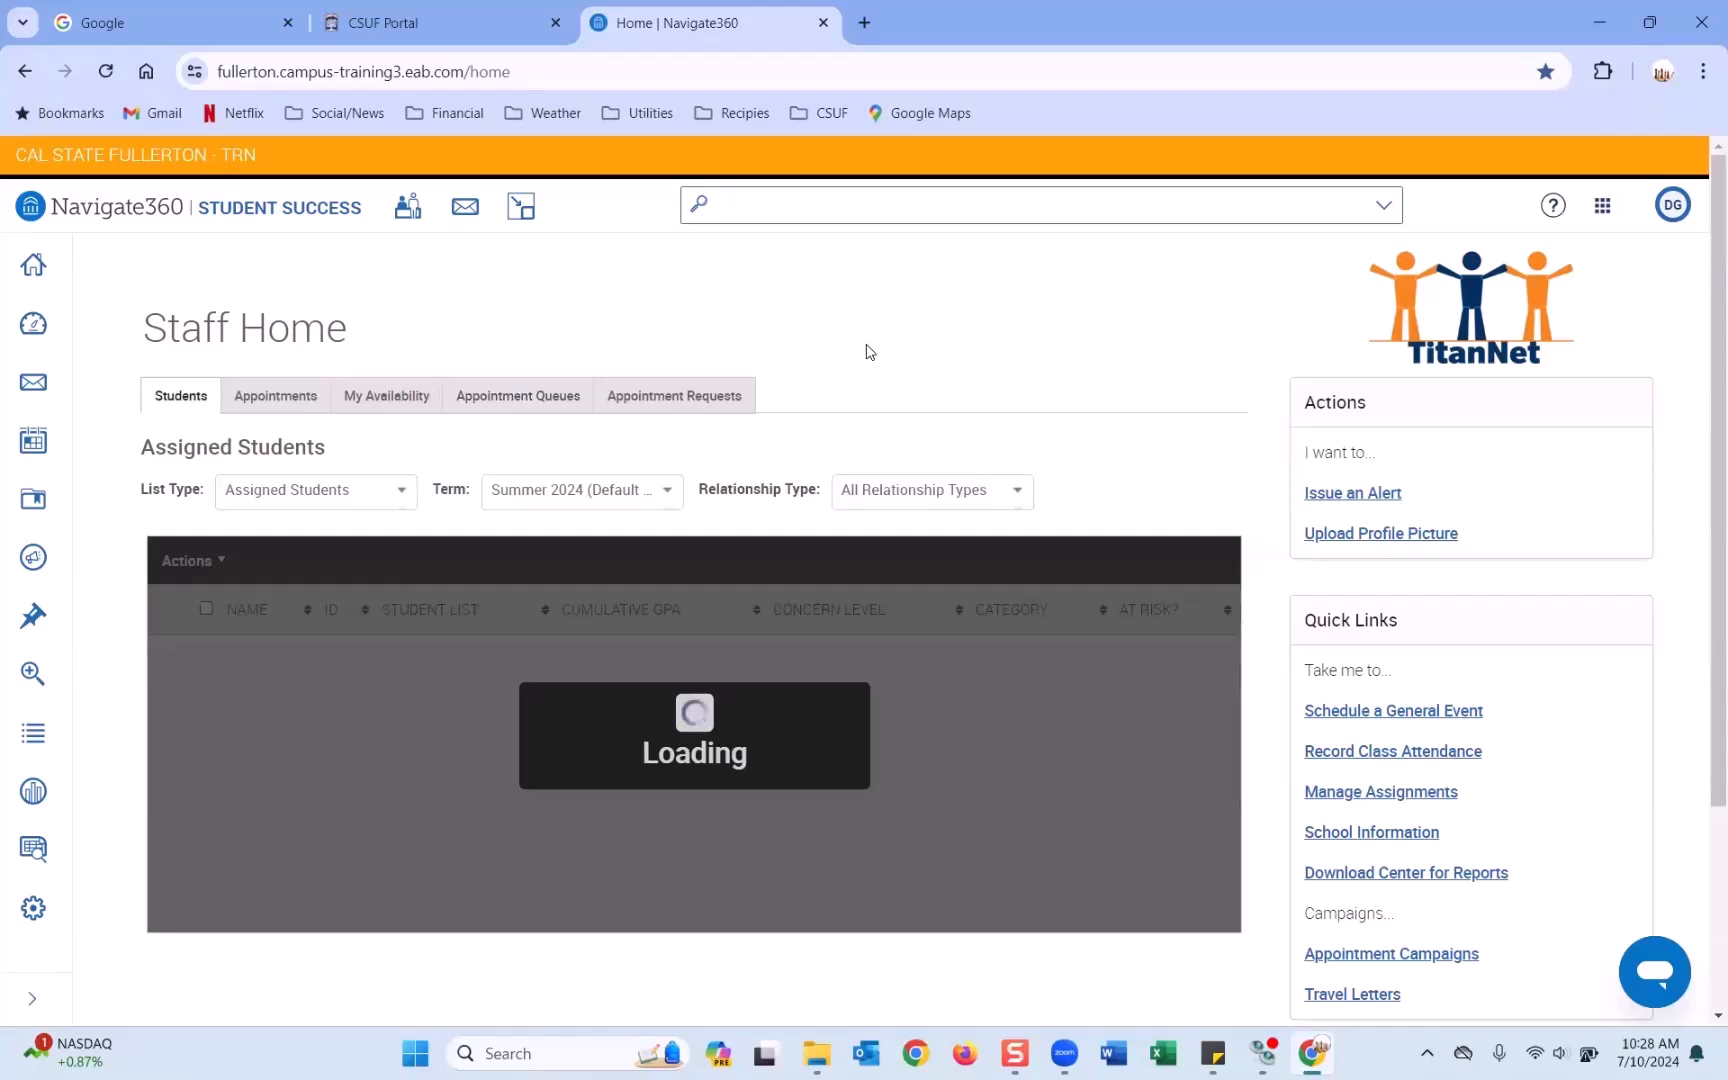
{"action": "left_click", "coordinate": [521, 394]}
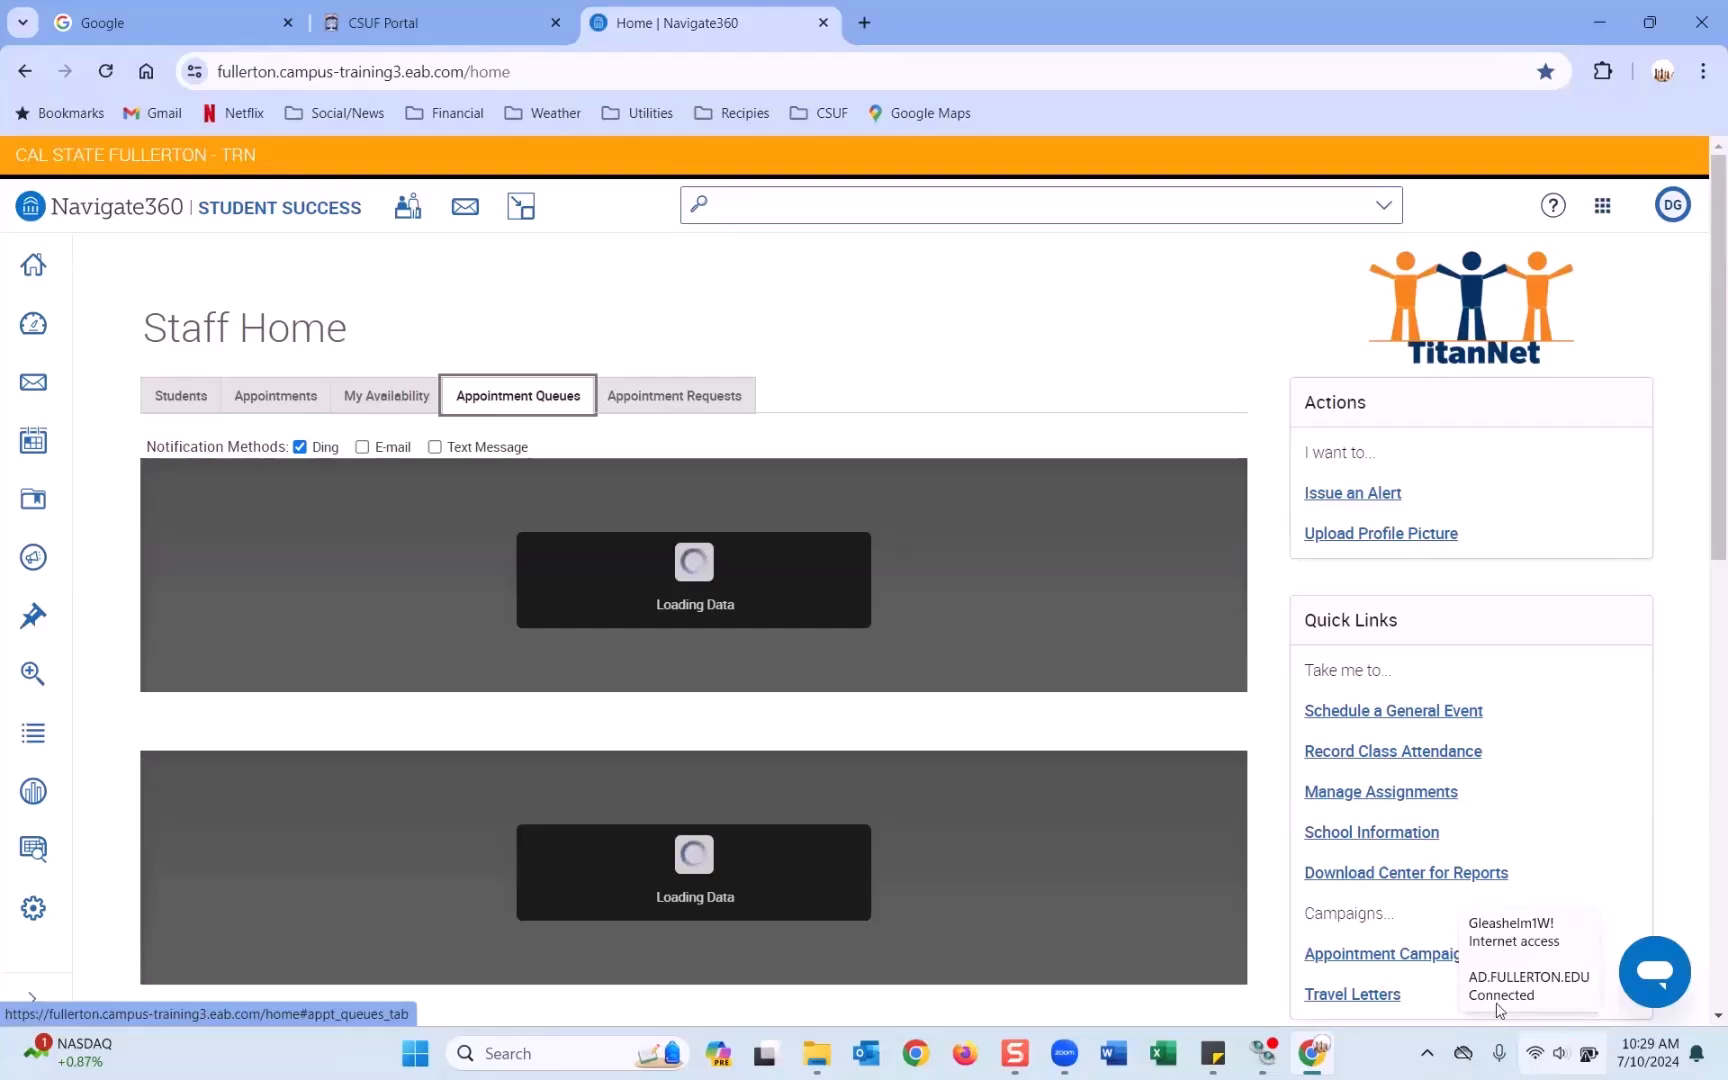
Check that the appointment and drop-in queues are empty, then reload Staff Home via Home.
{"action": "left_click", "coordinate": [953, 392]}
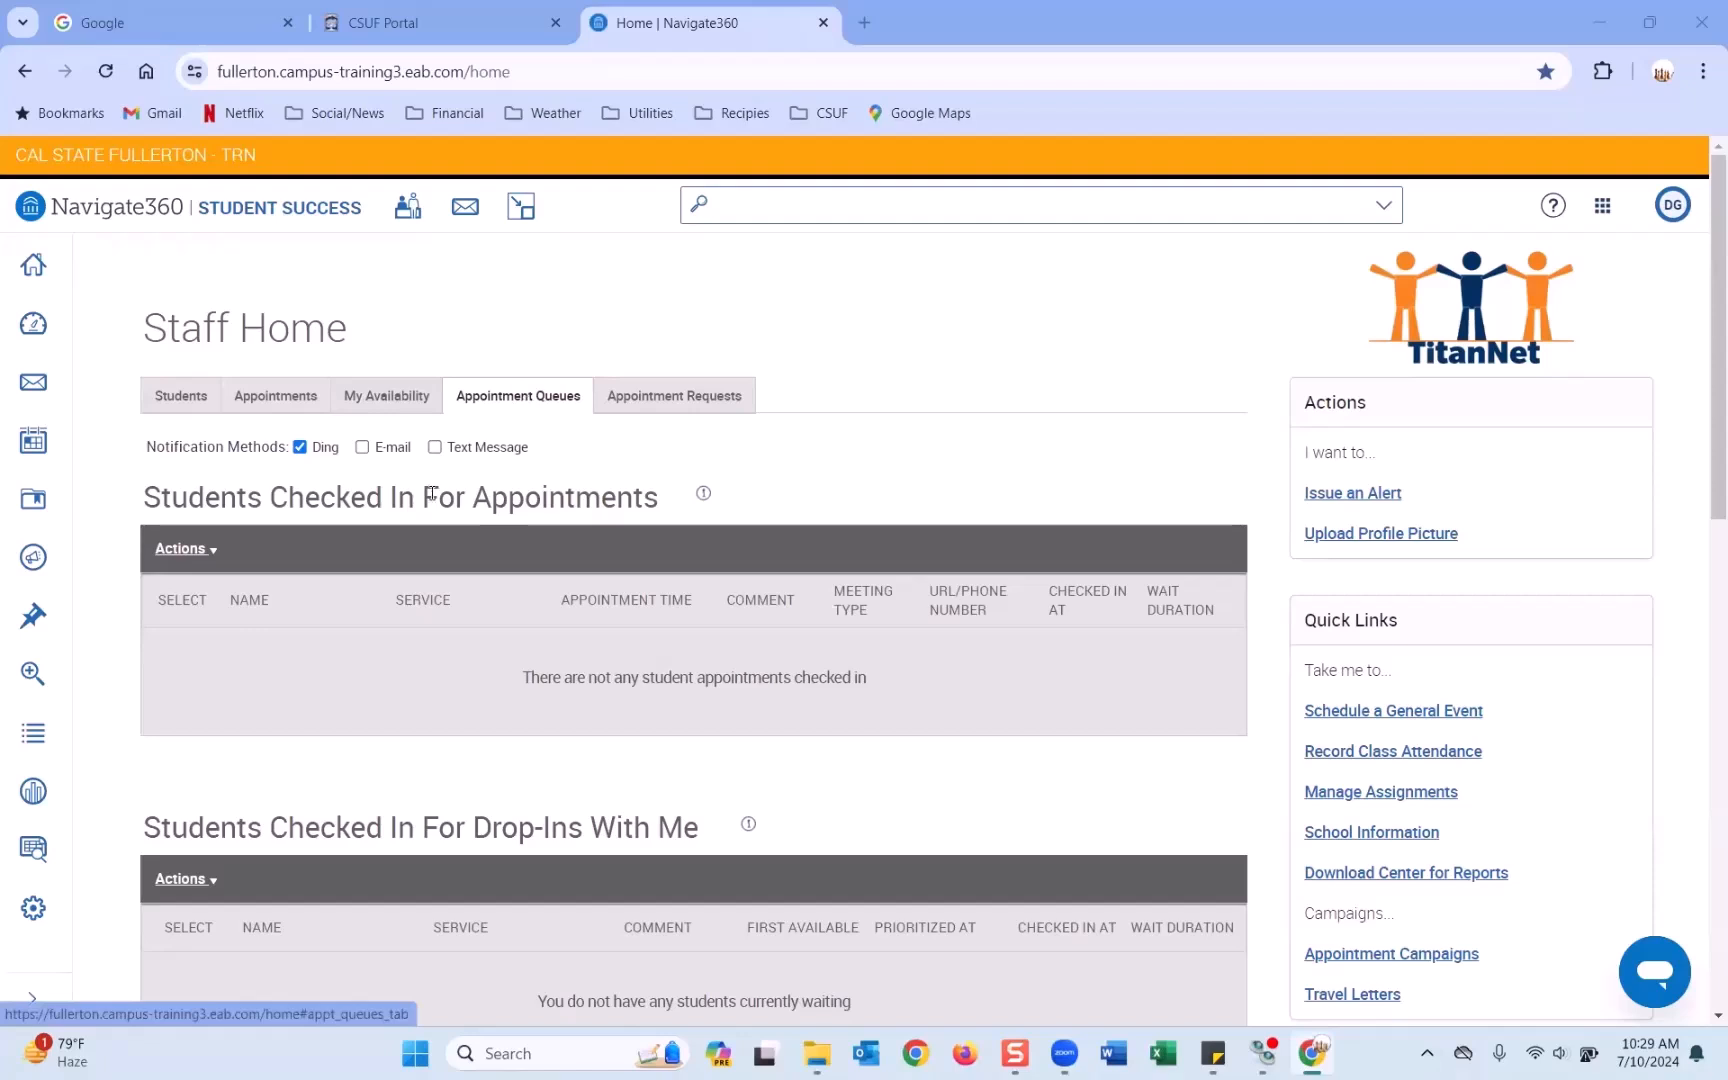
{"action": "left_click", "coordinate": [33, 265]}
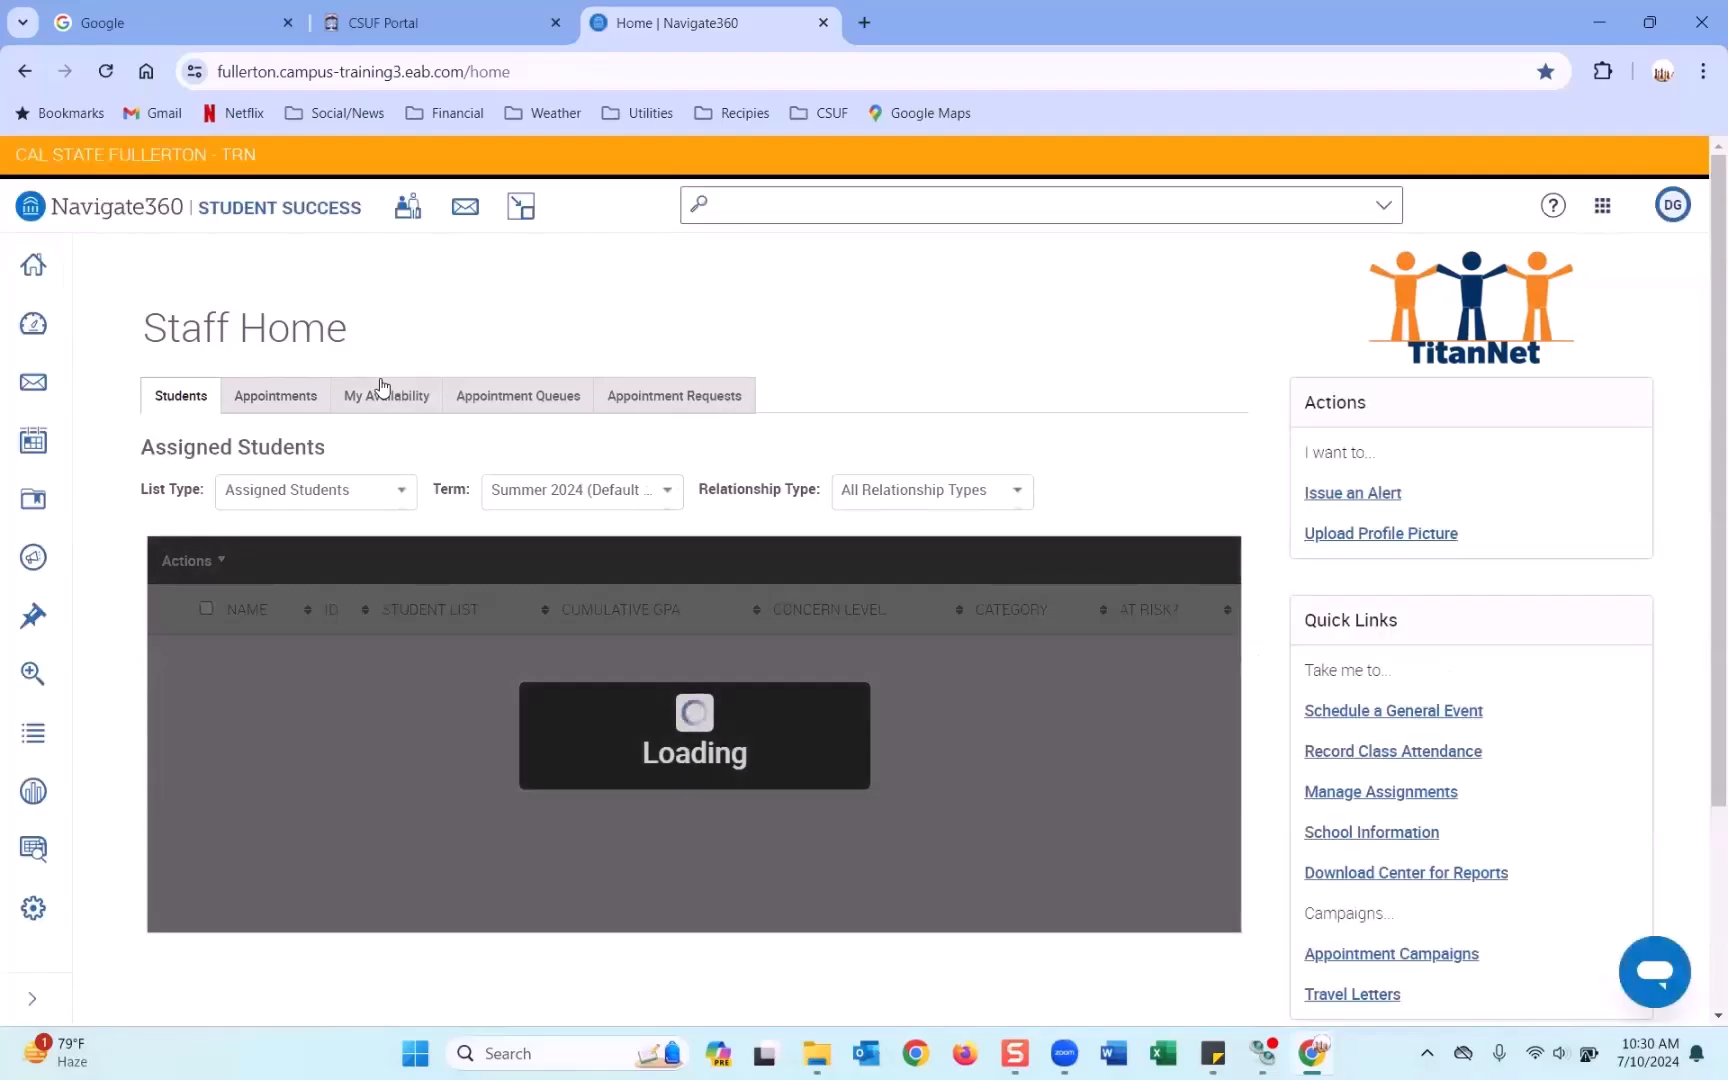
{"action": "left_click", "coordinate": [1535, 1055]}
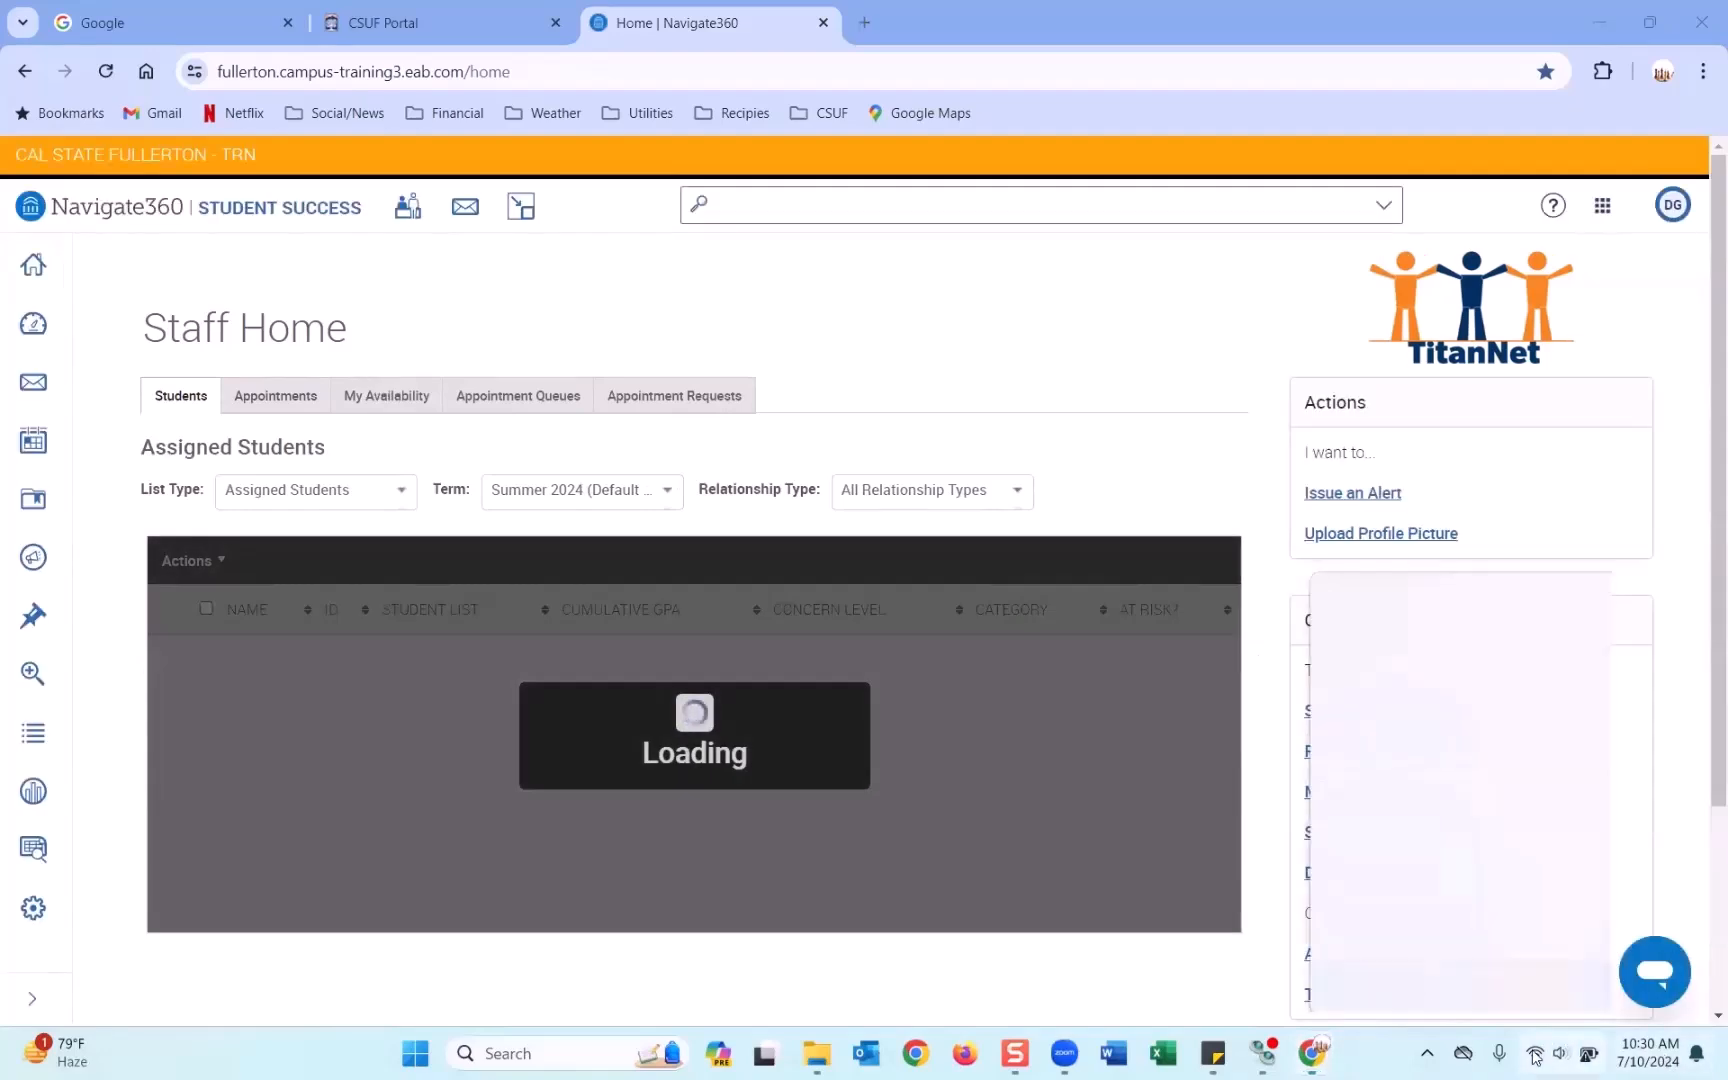
{"action": "left_click", "coordinate": [1092, 305]}
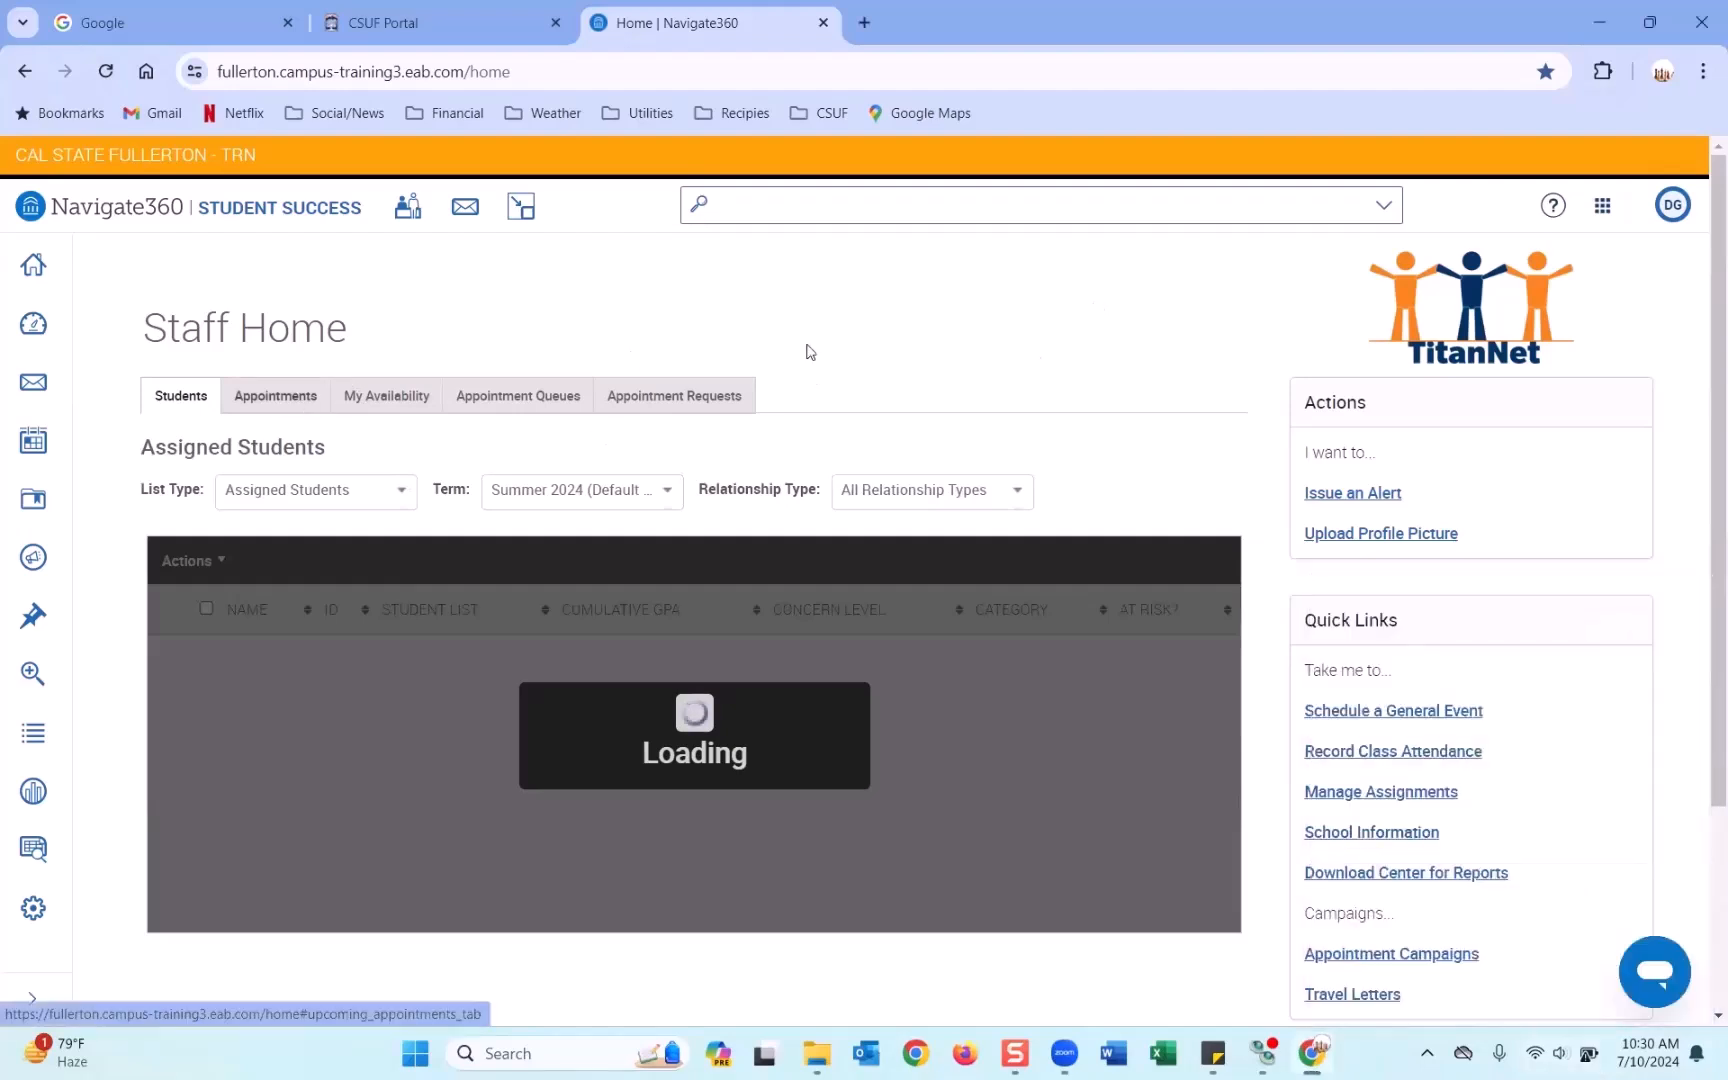
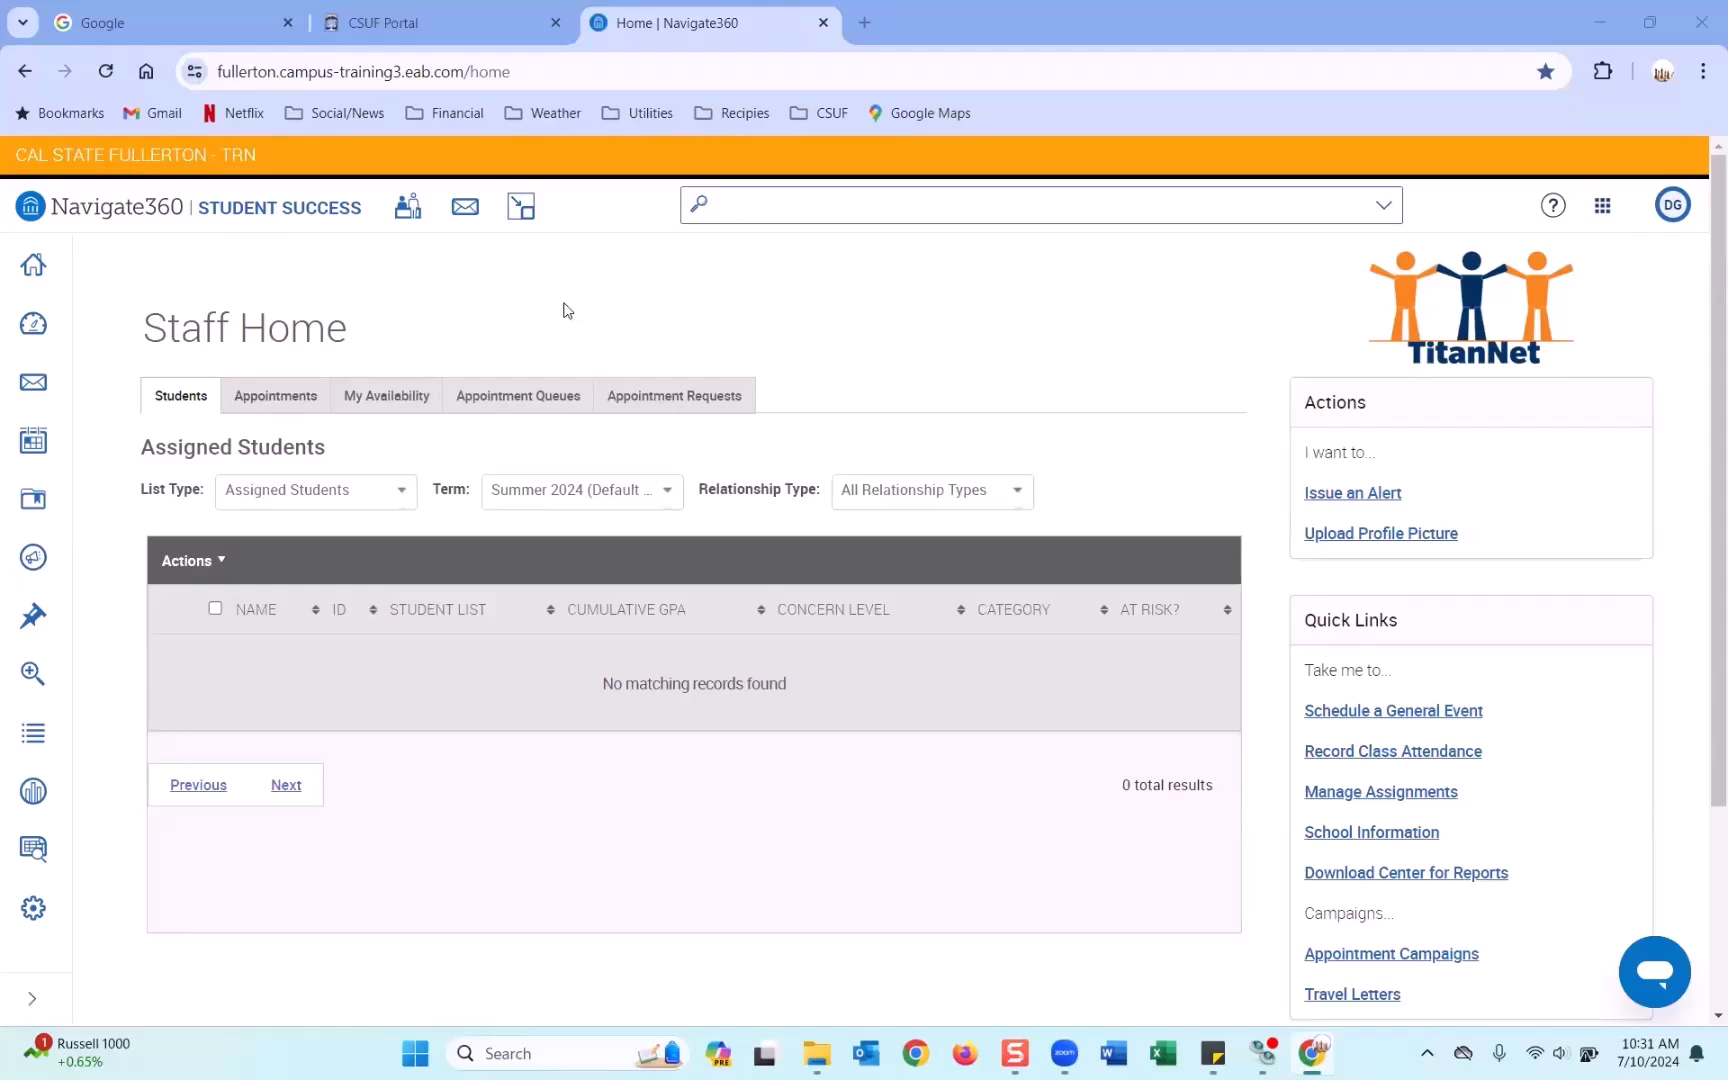
Show Staff Home's Appointments tab to see the 07/10/2024 GE Advising appointment under Upcoming Appointments.
{"action": "left_click", "coordinate": [300, 402]}
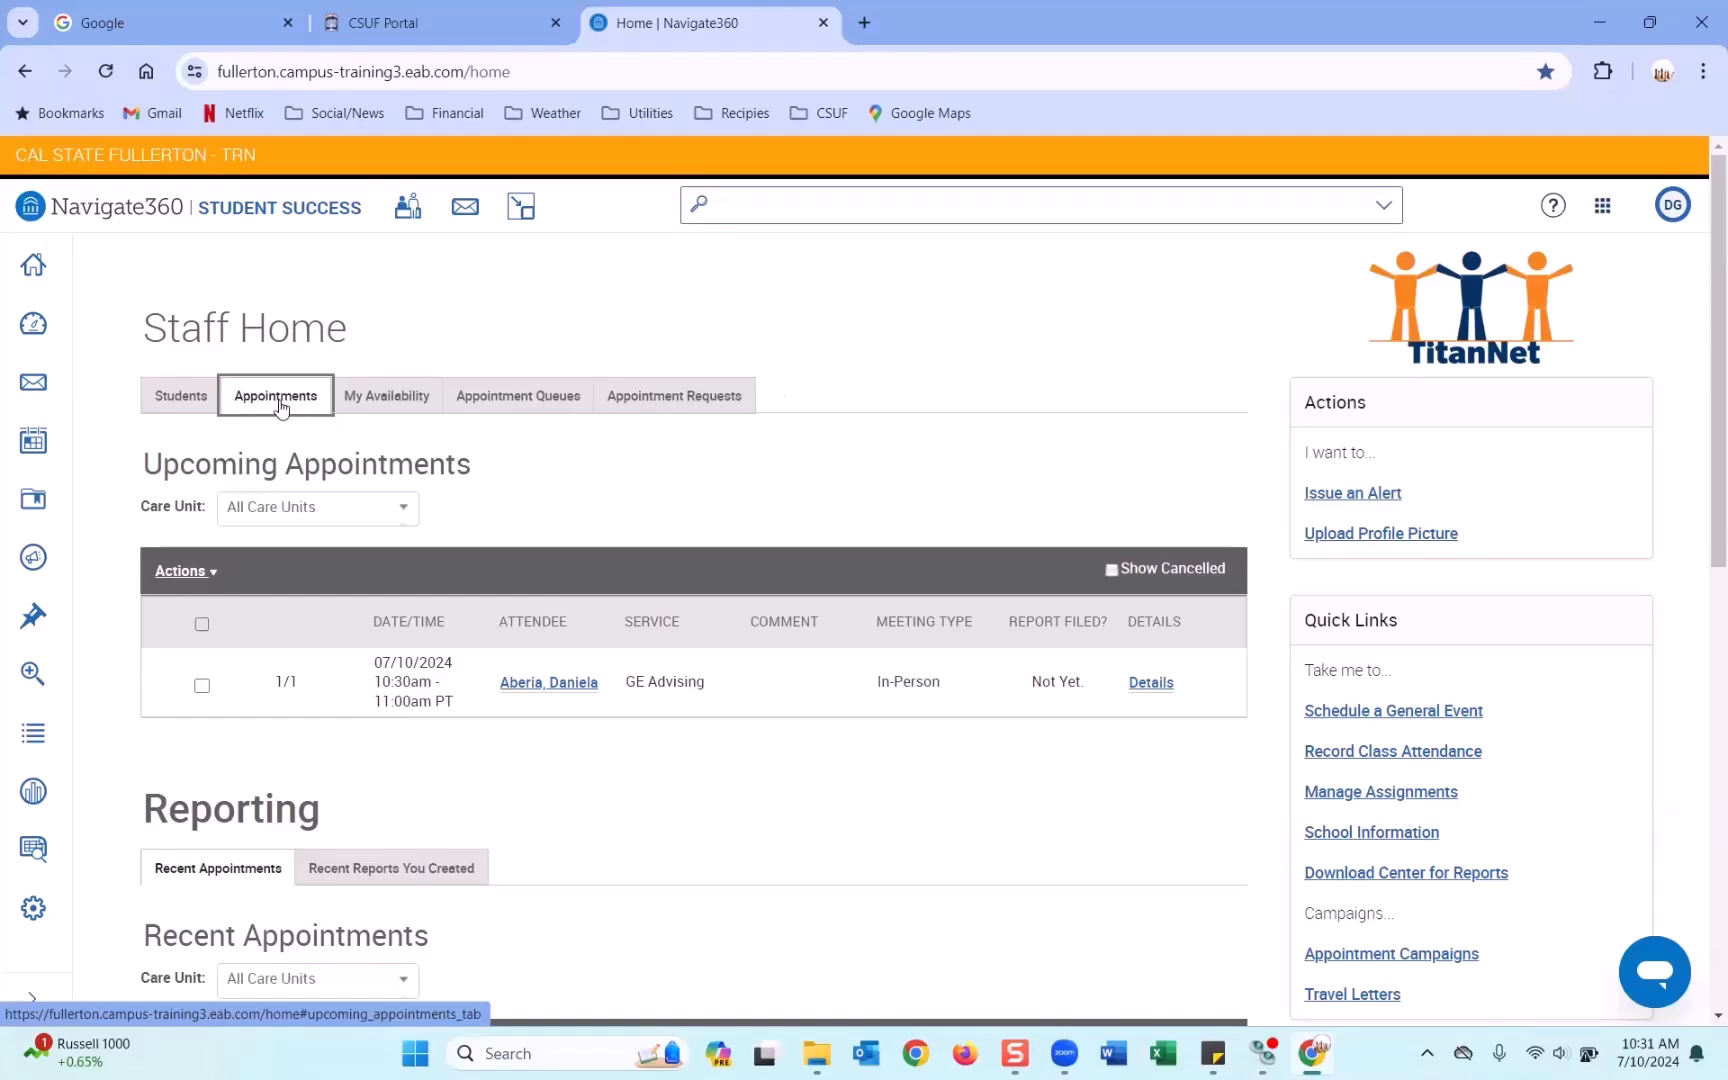
{"action": "left_click_drag", "start_coordinate": [144, 462], "coordinate": [478, 484]}
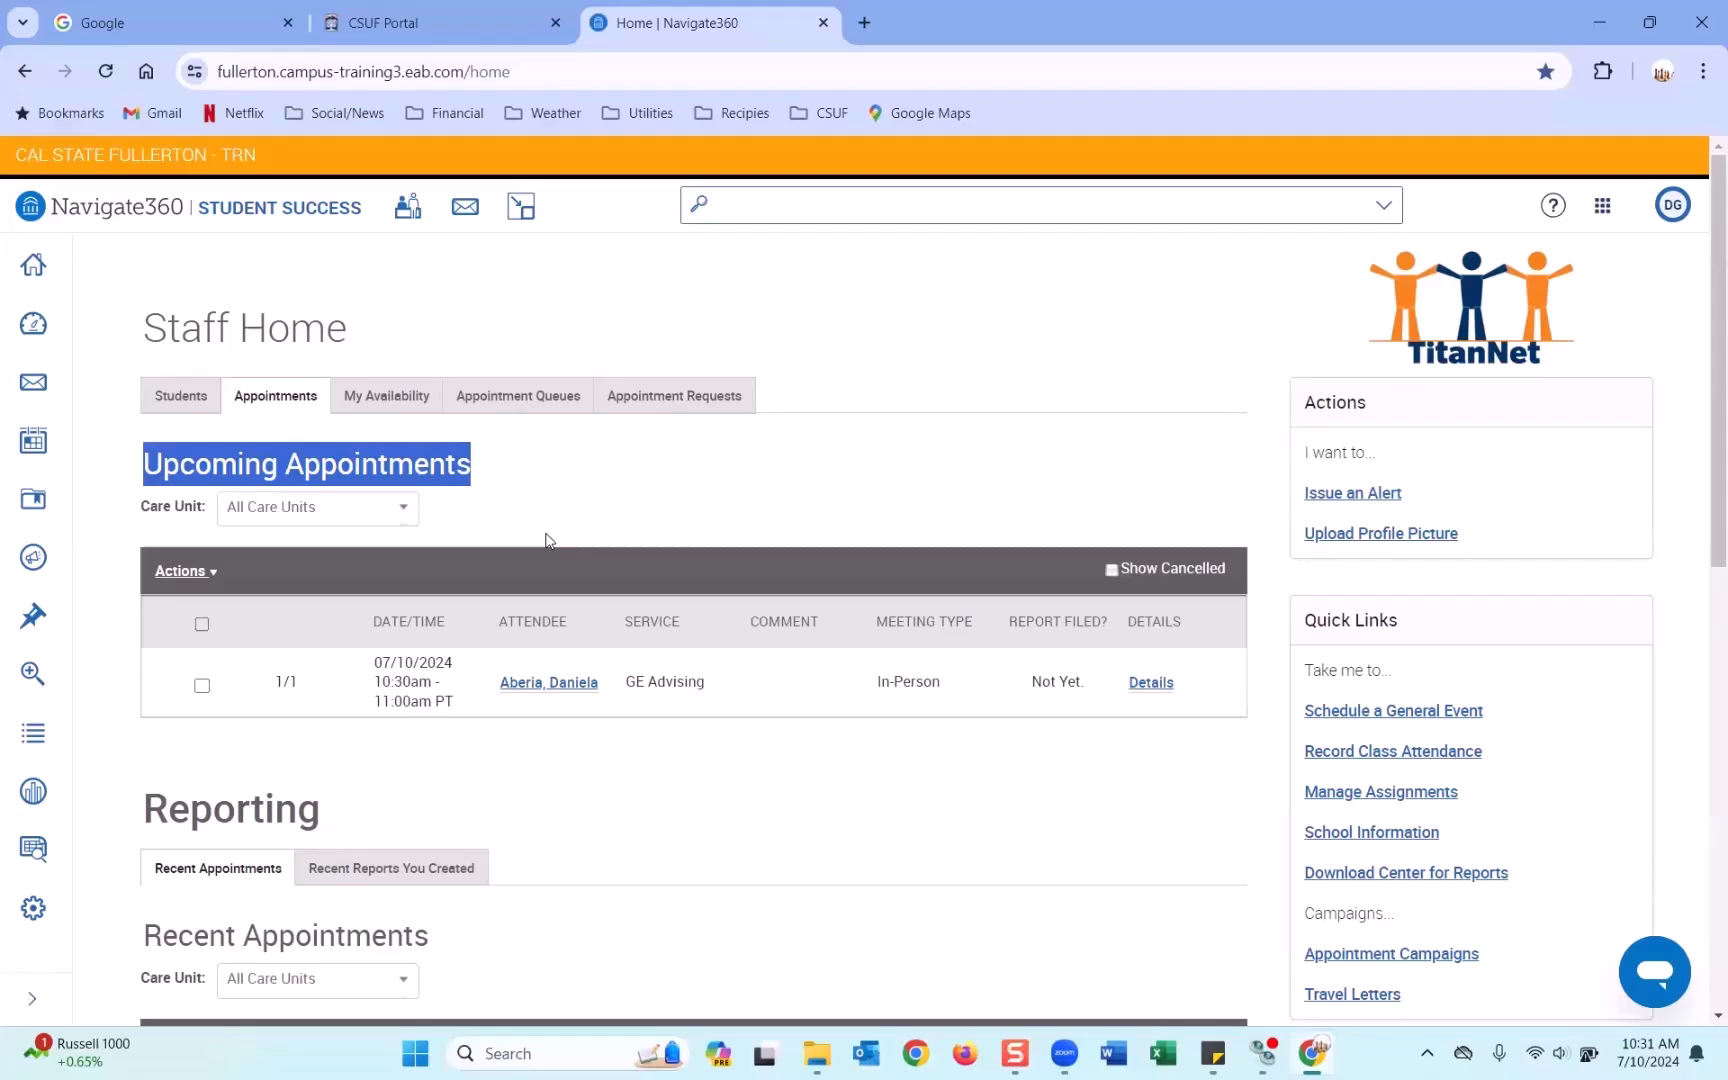
{"action": "scroll", "coordinate": [711, 529], "scroll_direction": "down", "scroll_amount": 1}
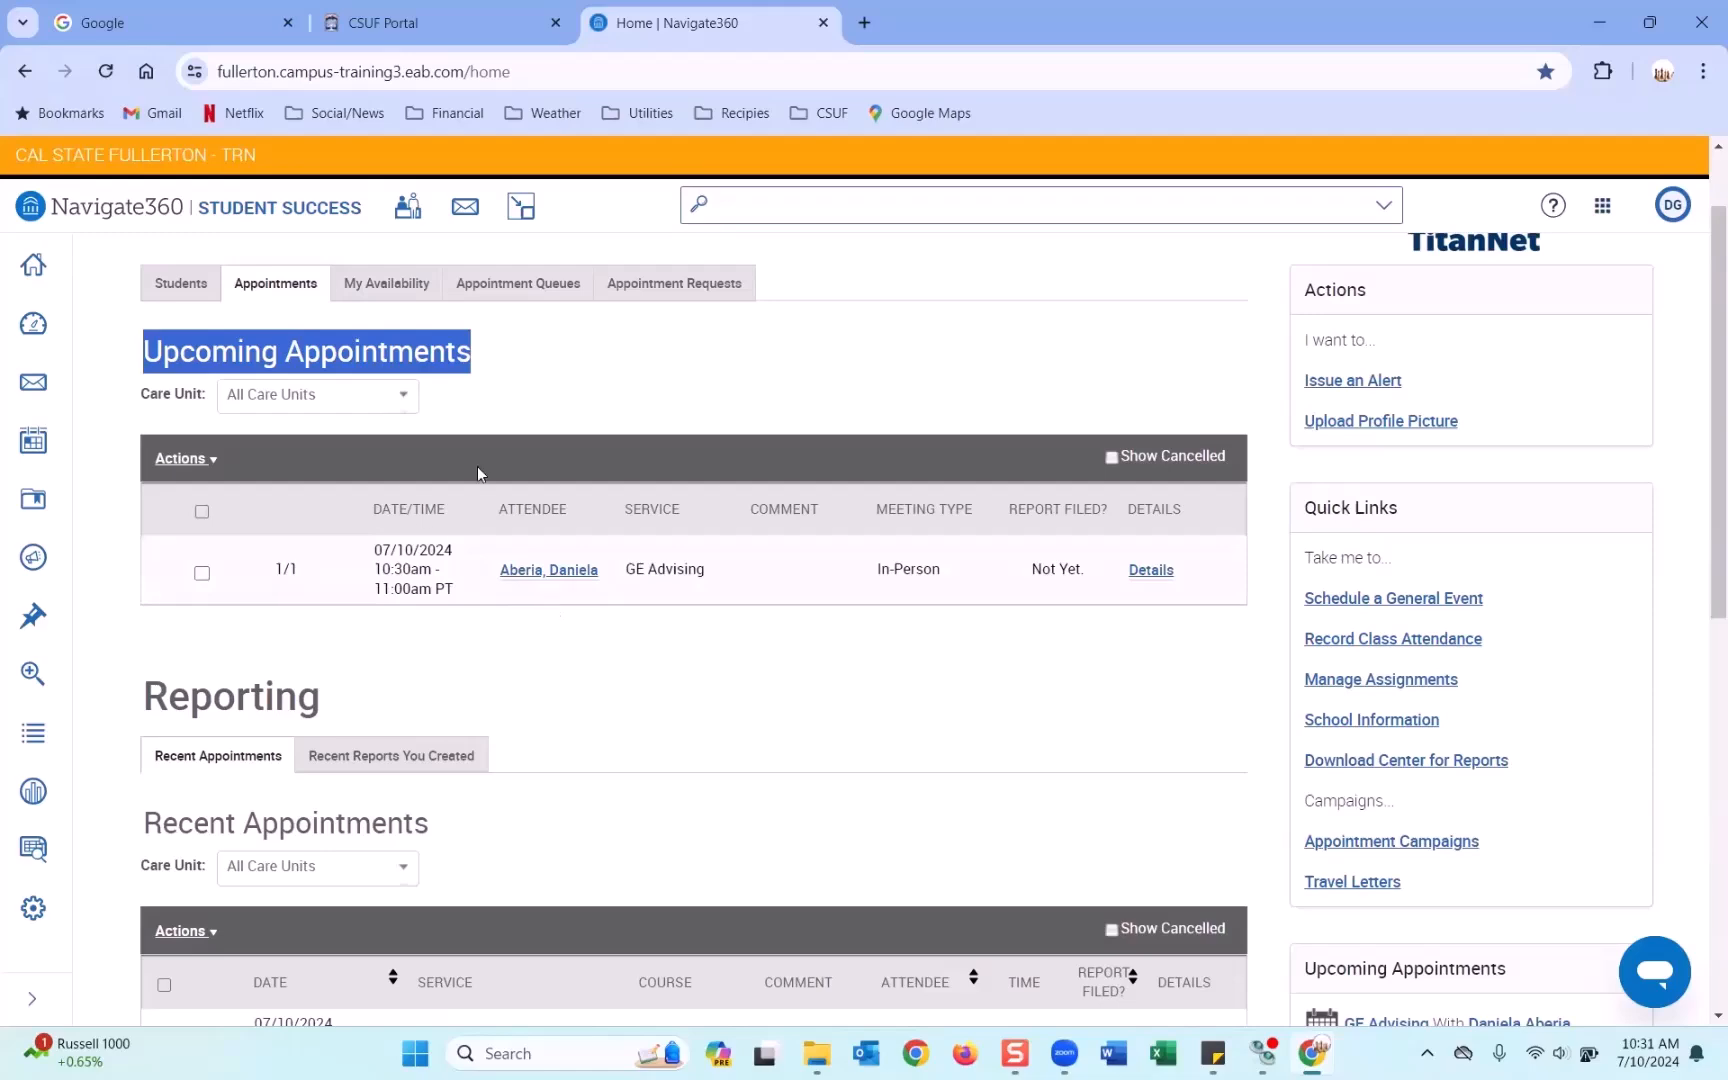
{"action": "scroll", "coordinate": [533, 542], "scroll_direction": "down", "scroll_amount": 1}
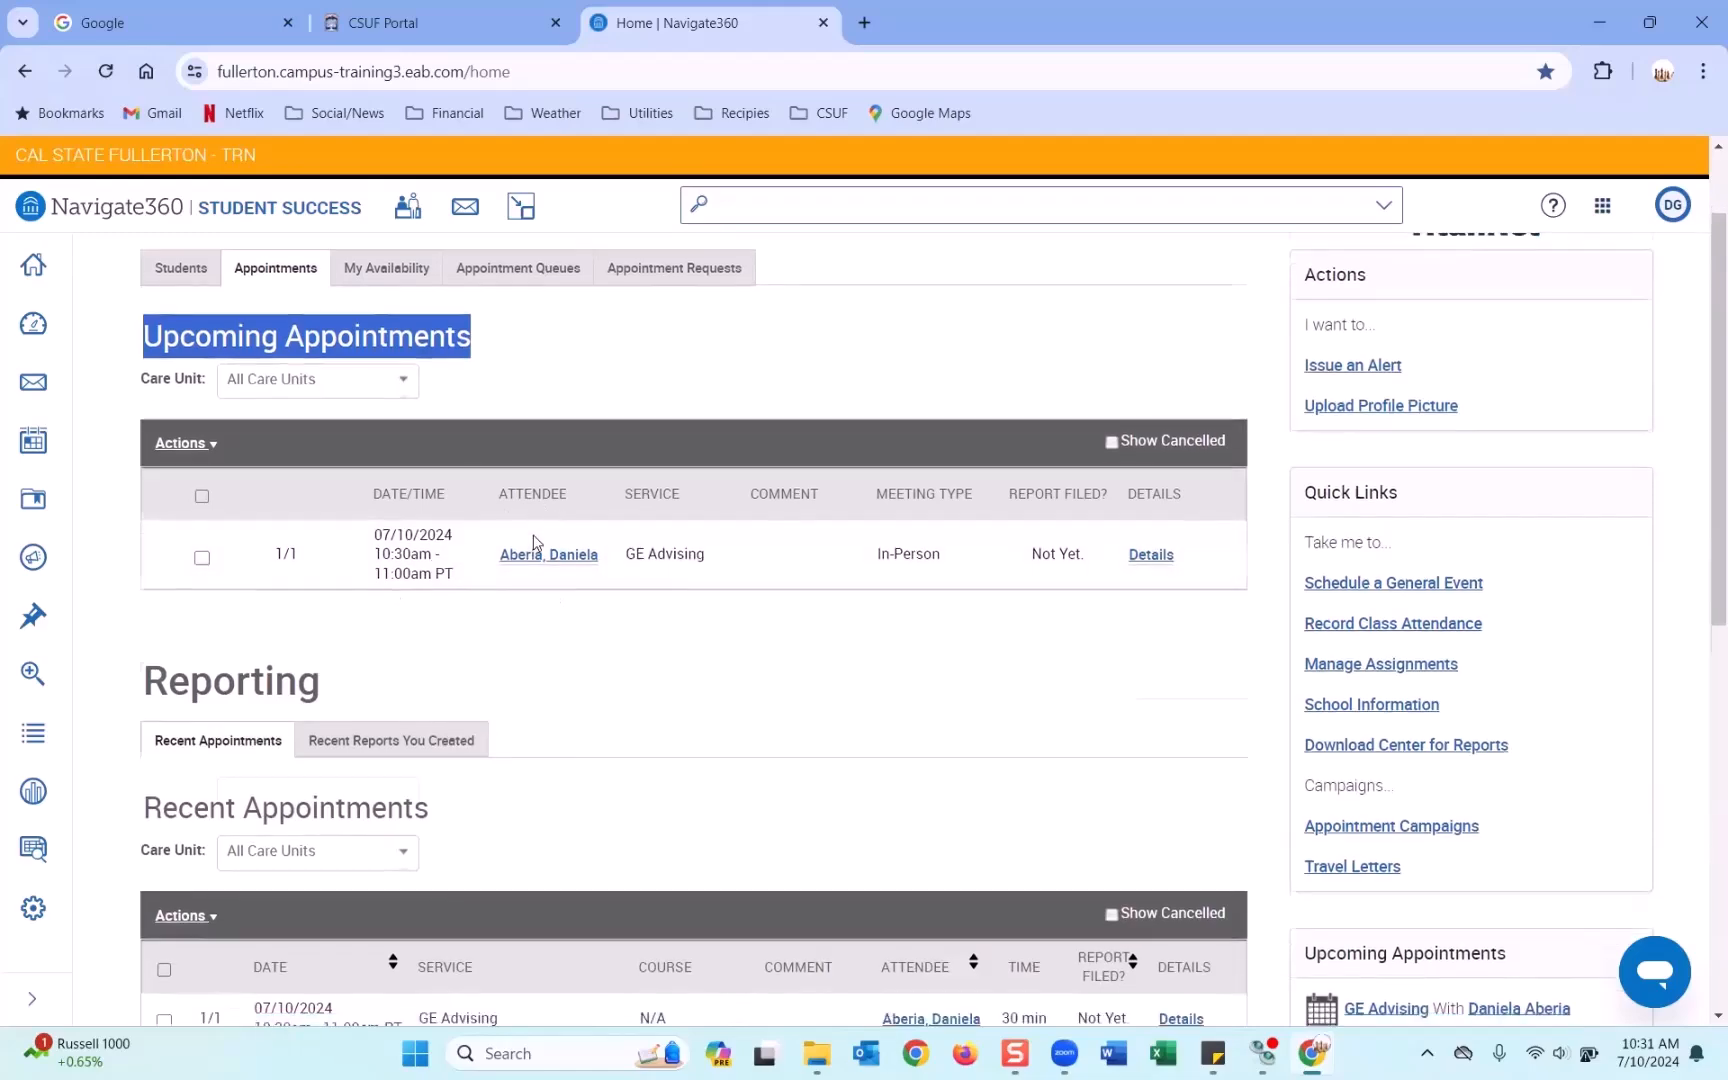
{"action": "scroll", "coordinate": [533, 542], "scroll_direction": "down", "scroll_amount": 3}
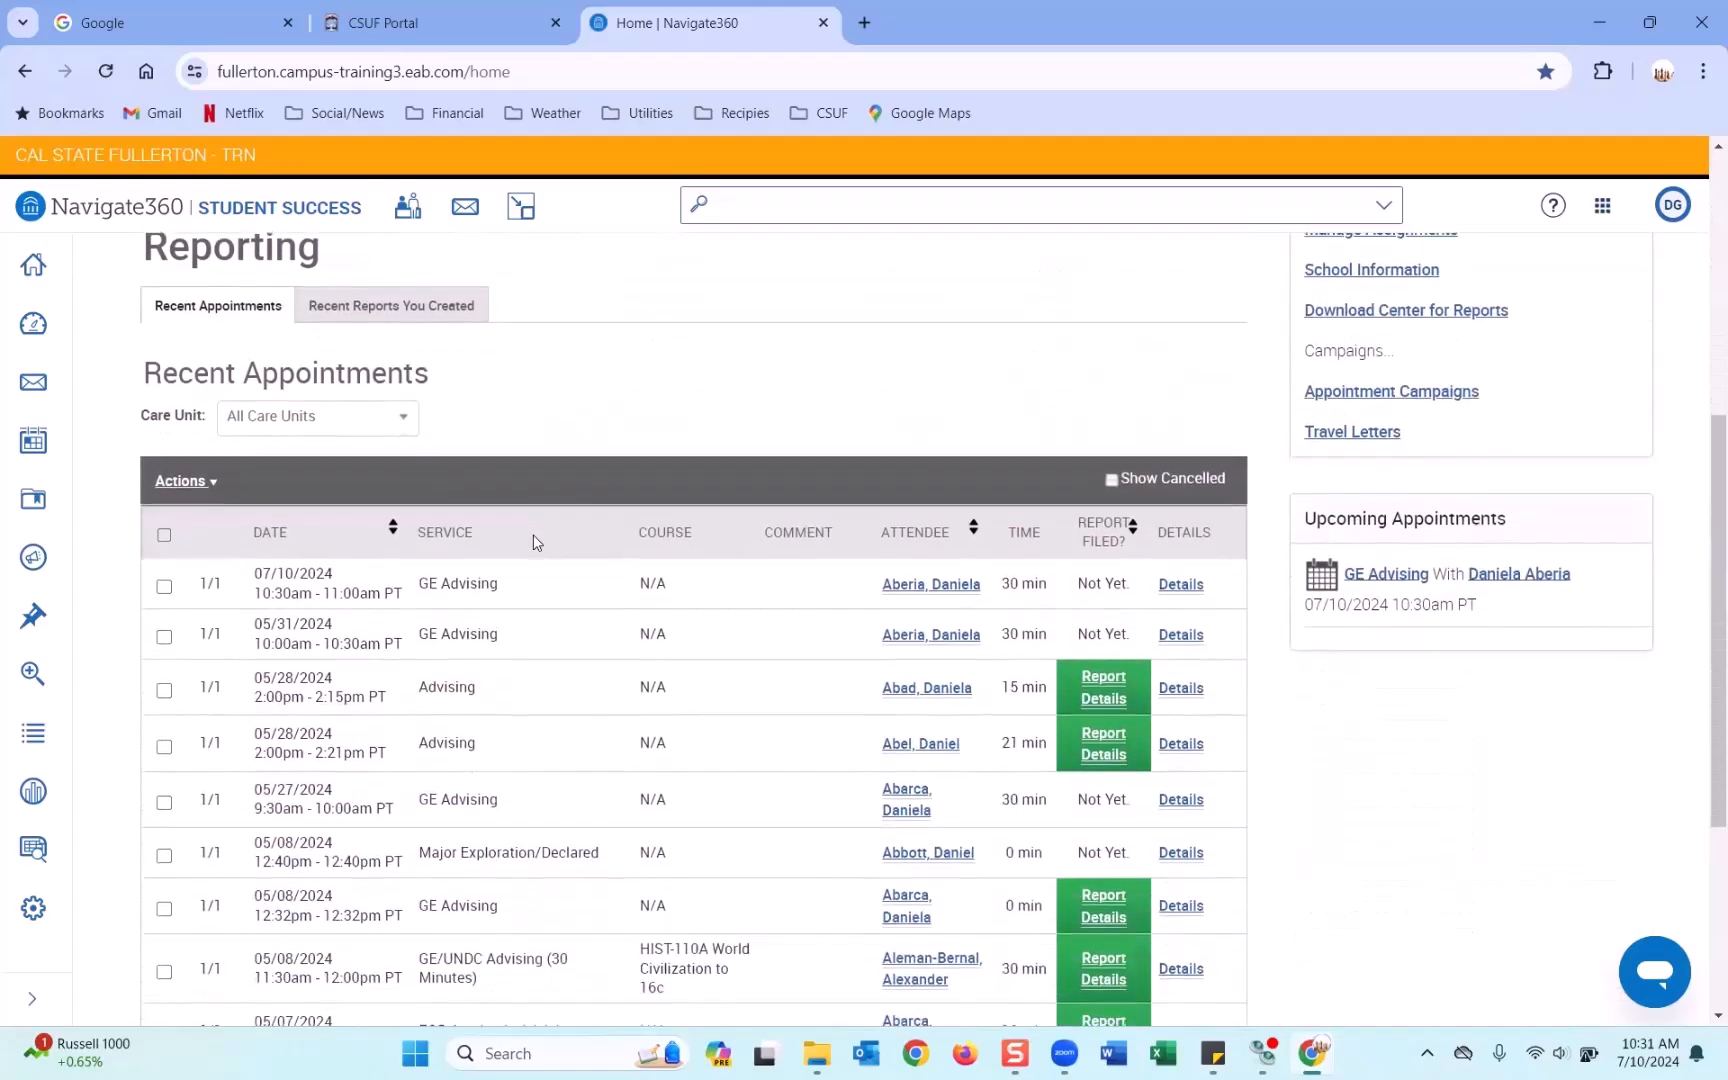
{"action": "scroll", "coordinate": [531, 538], "scroll_direction": "down", "scroll_amount": 1}
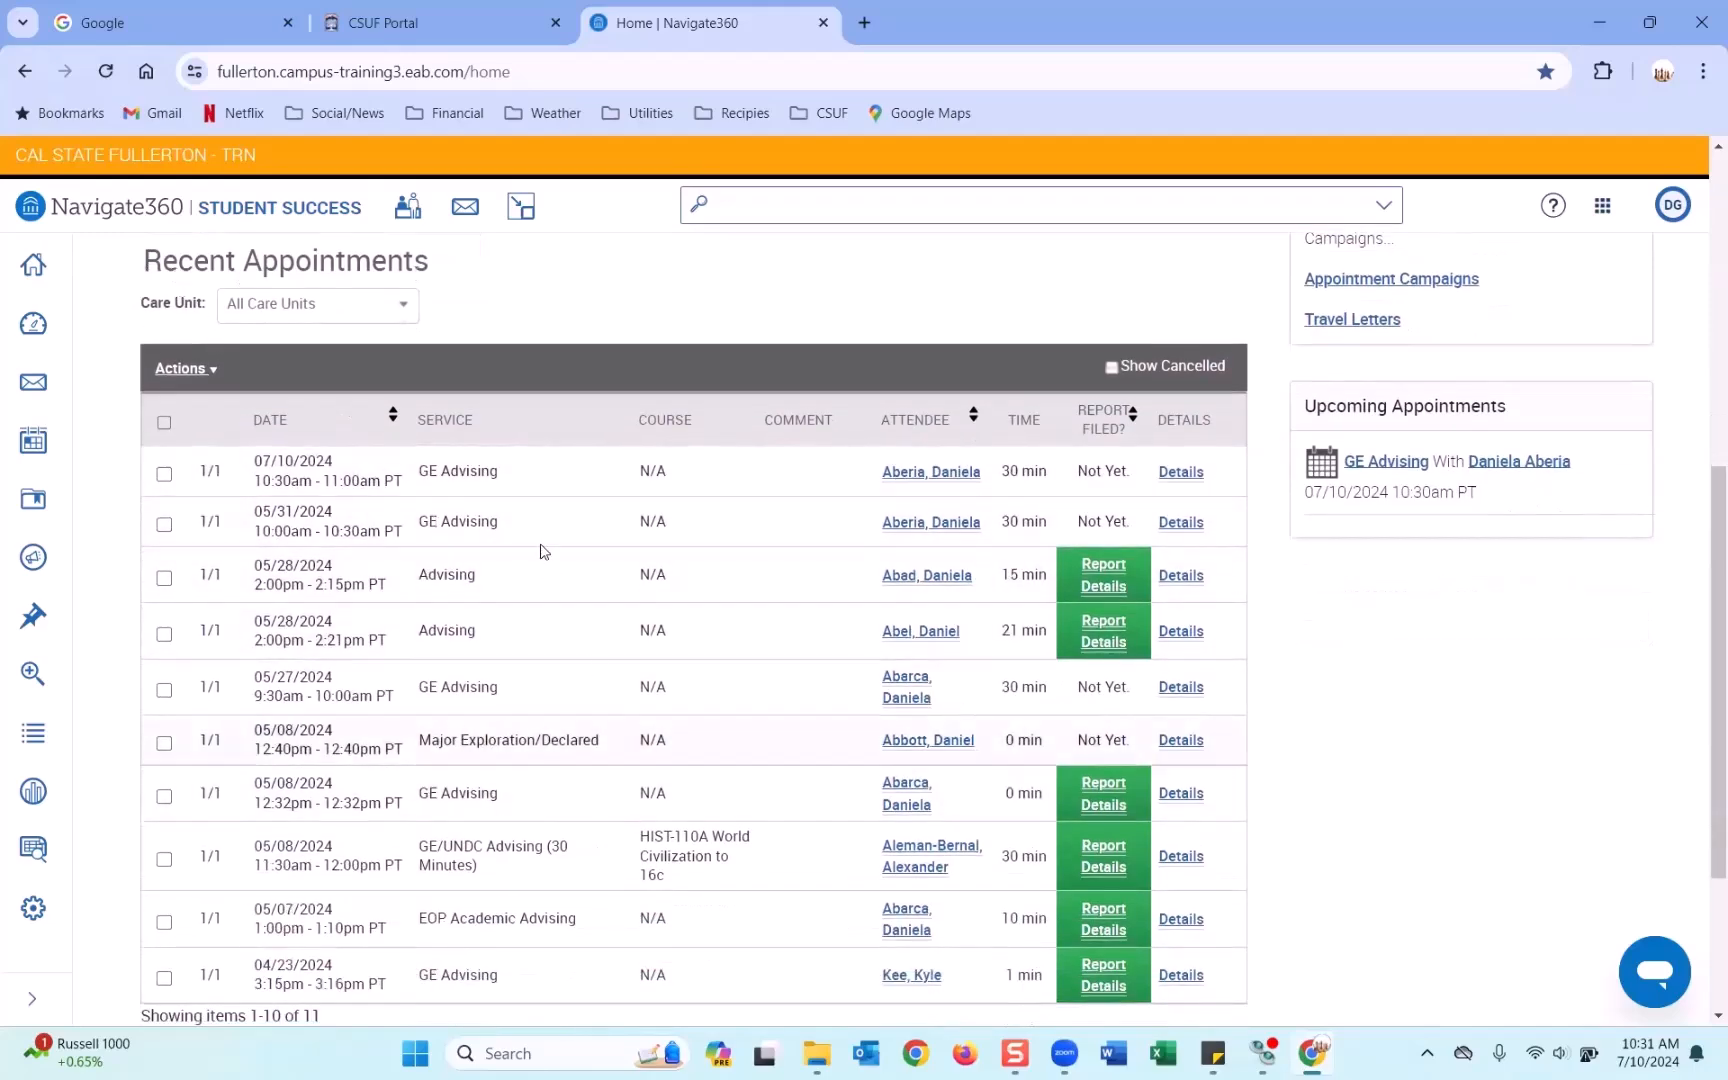
{"action": "scroll", "coordinate": [826, 498], "scroll_direction": "down", "scroll_amount": 3}
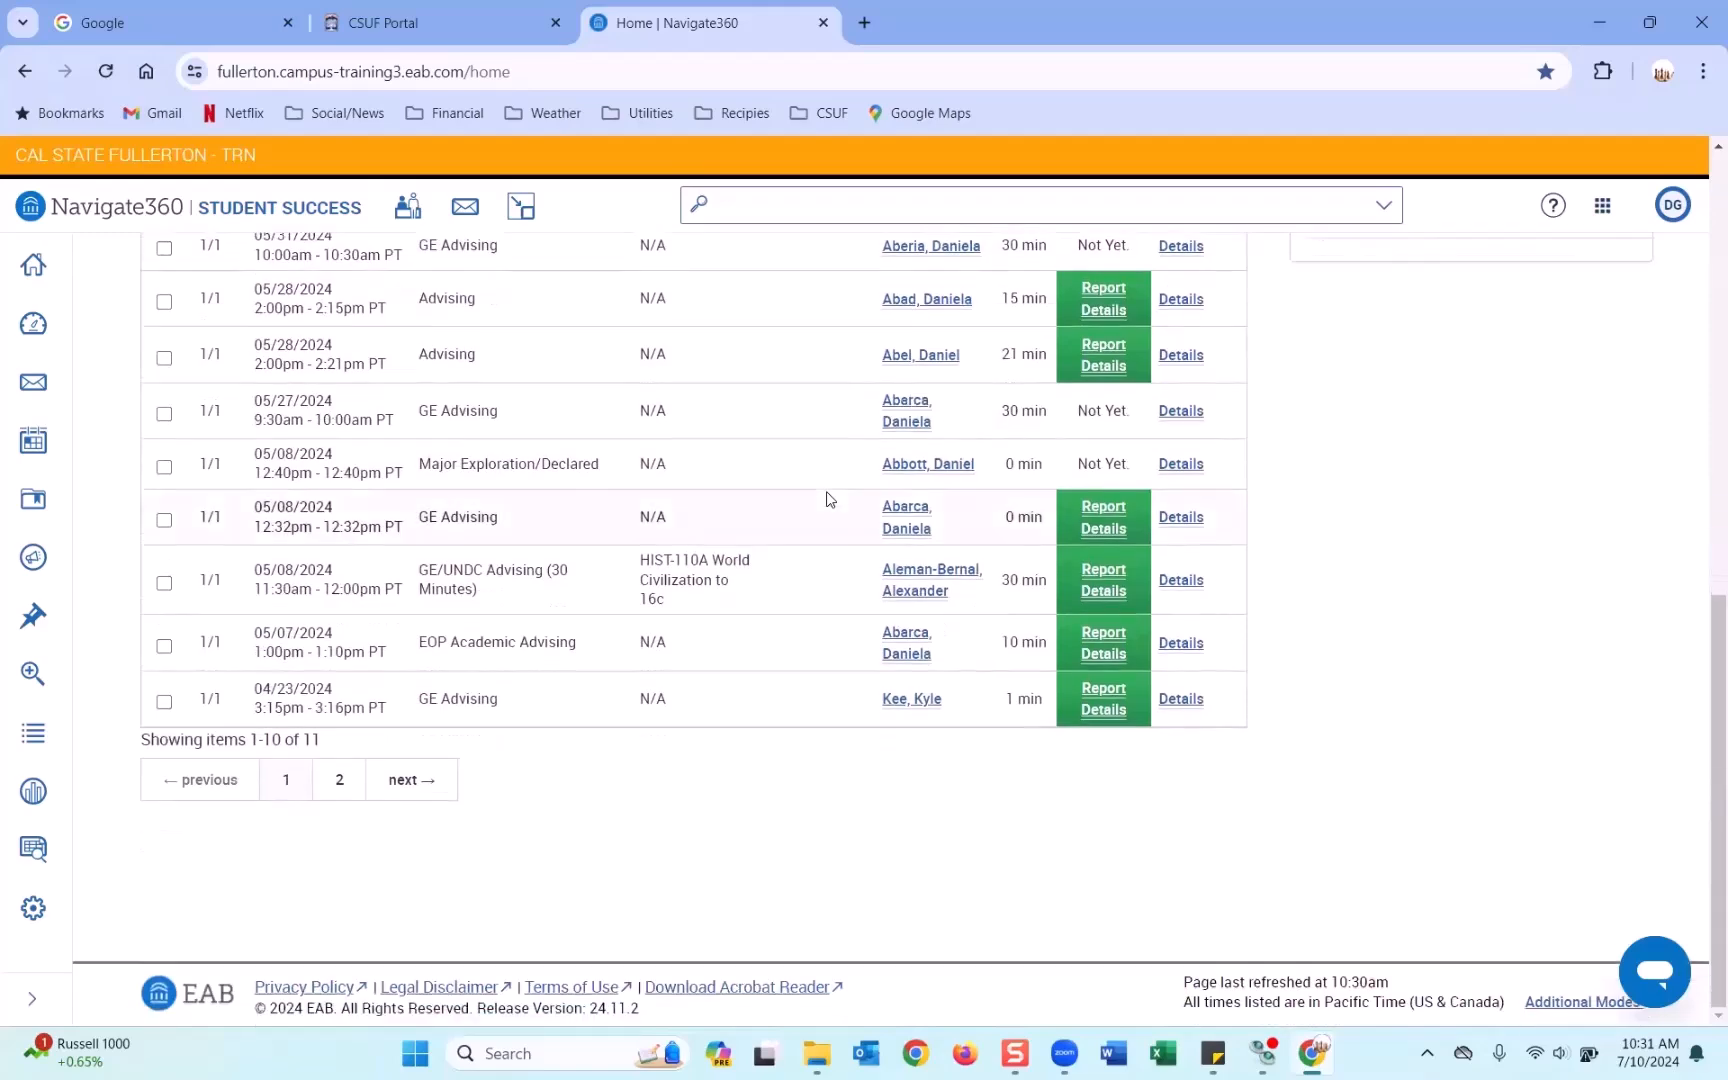
{"action": "scroll", "coordinate": [424, 628], "scroll_direction": "up", "scroll_amount": 3}
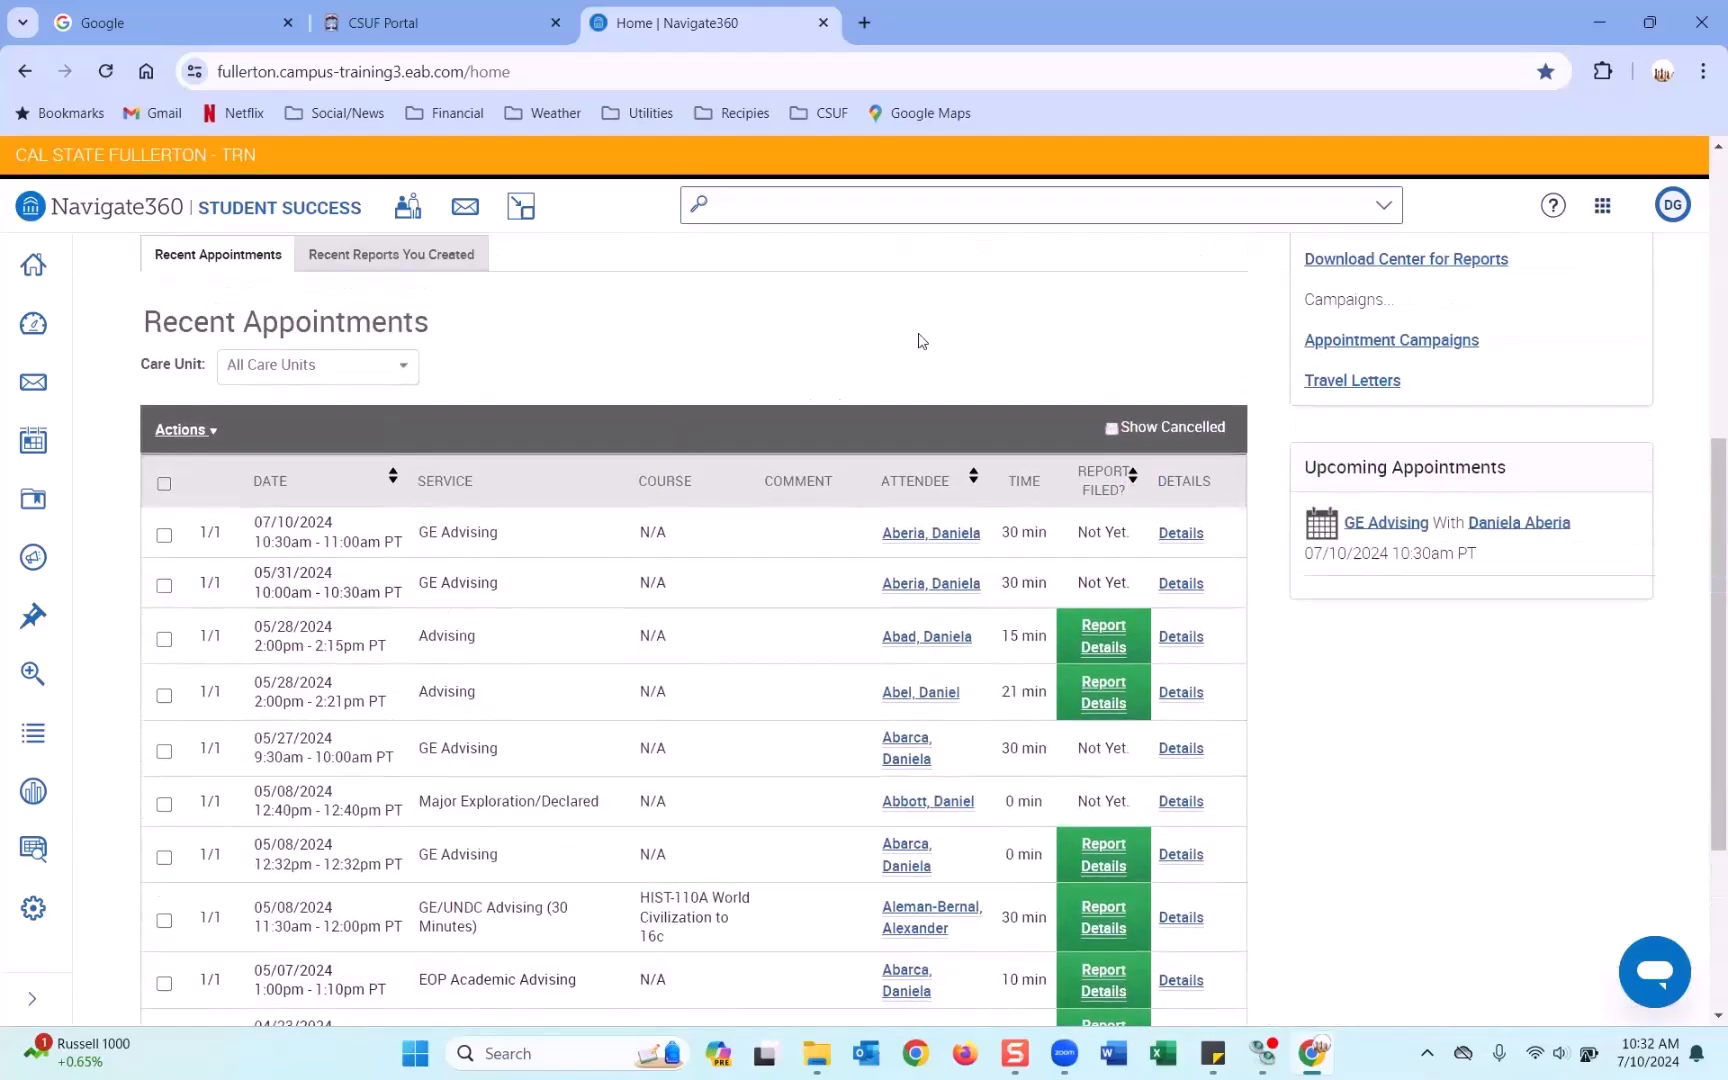
{"action": "scroll", "coordinate": [910, 366], "scroll_direction": "down", "scroll_amount": 3}
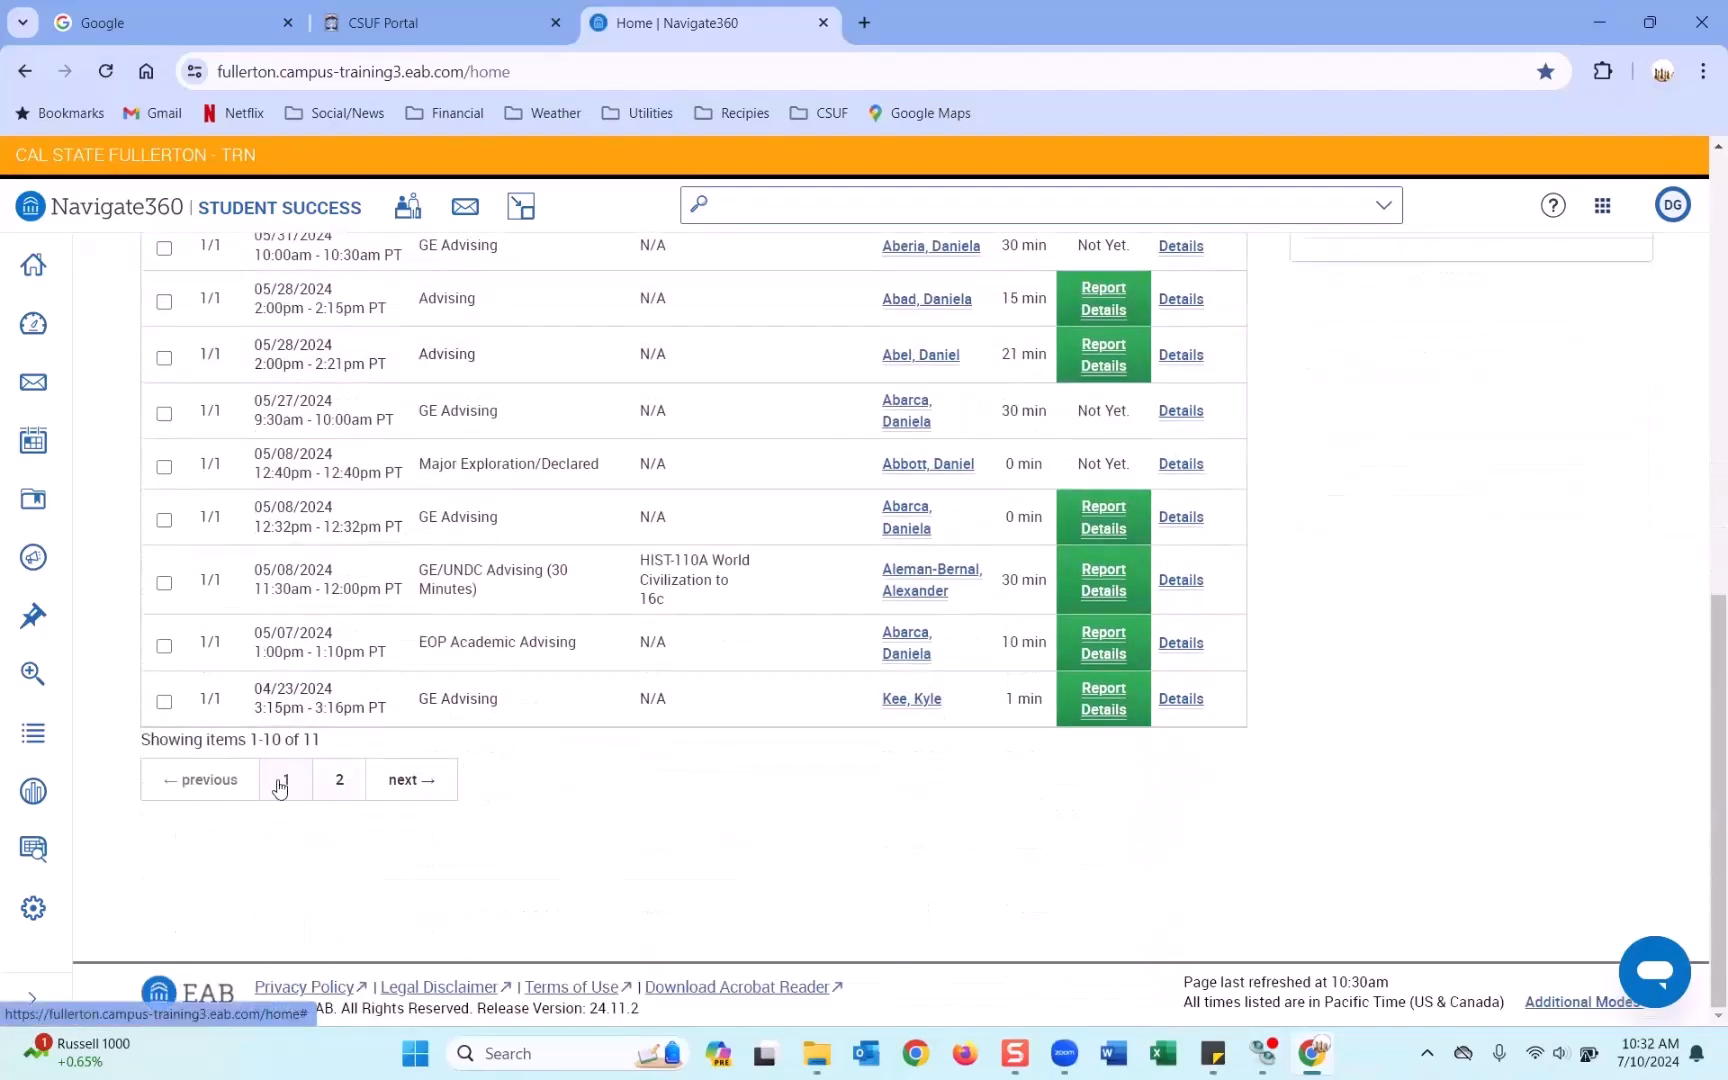
{"action": "scroll", "coordinate": [648, 648], "scroll_direction": "up", "scroll_amount": 2}
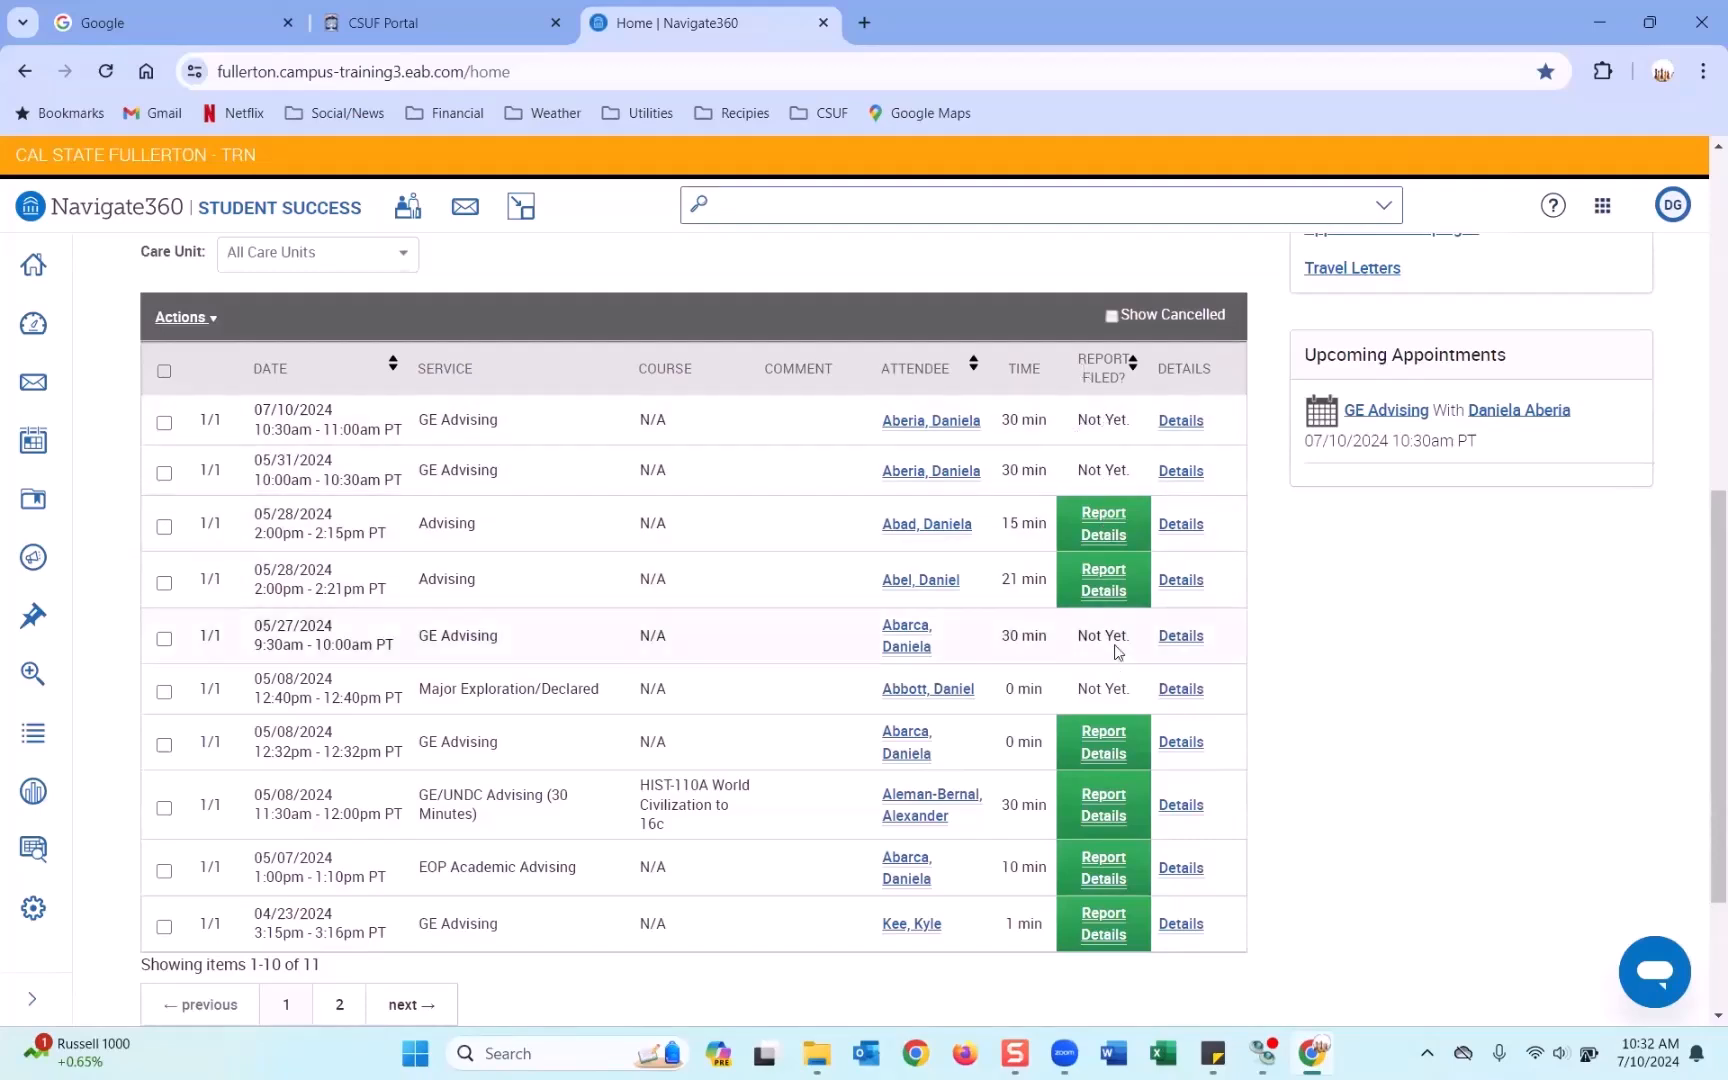
{"action": "double_click", "coordinate": [1089, 420]}
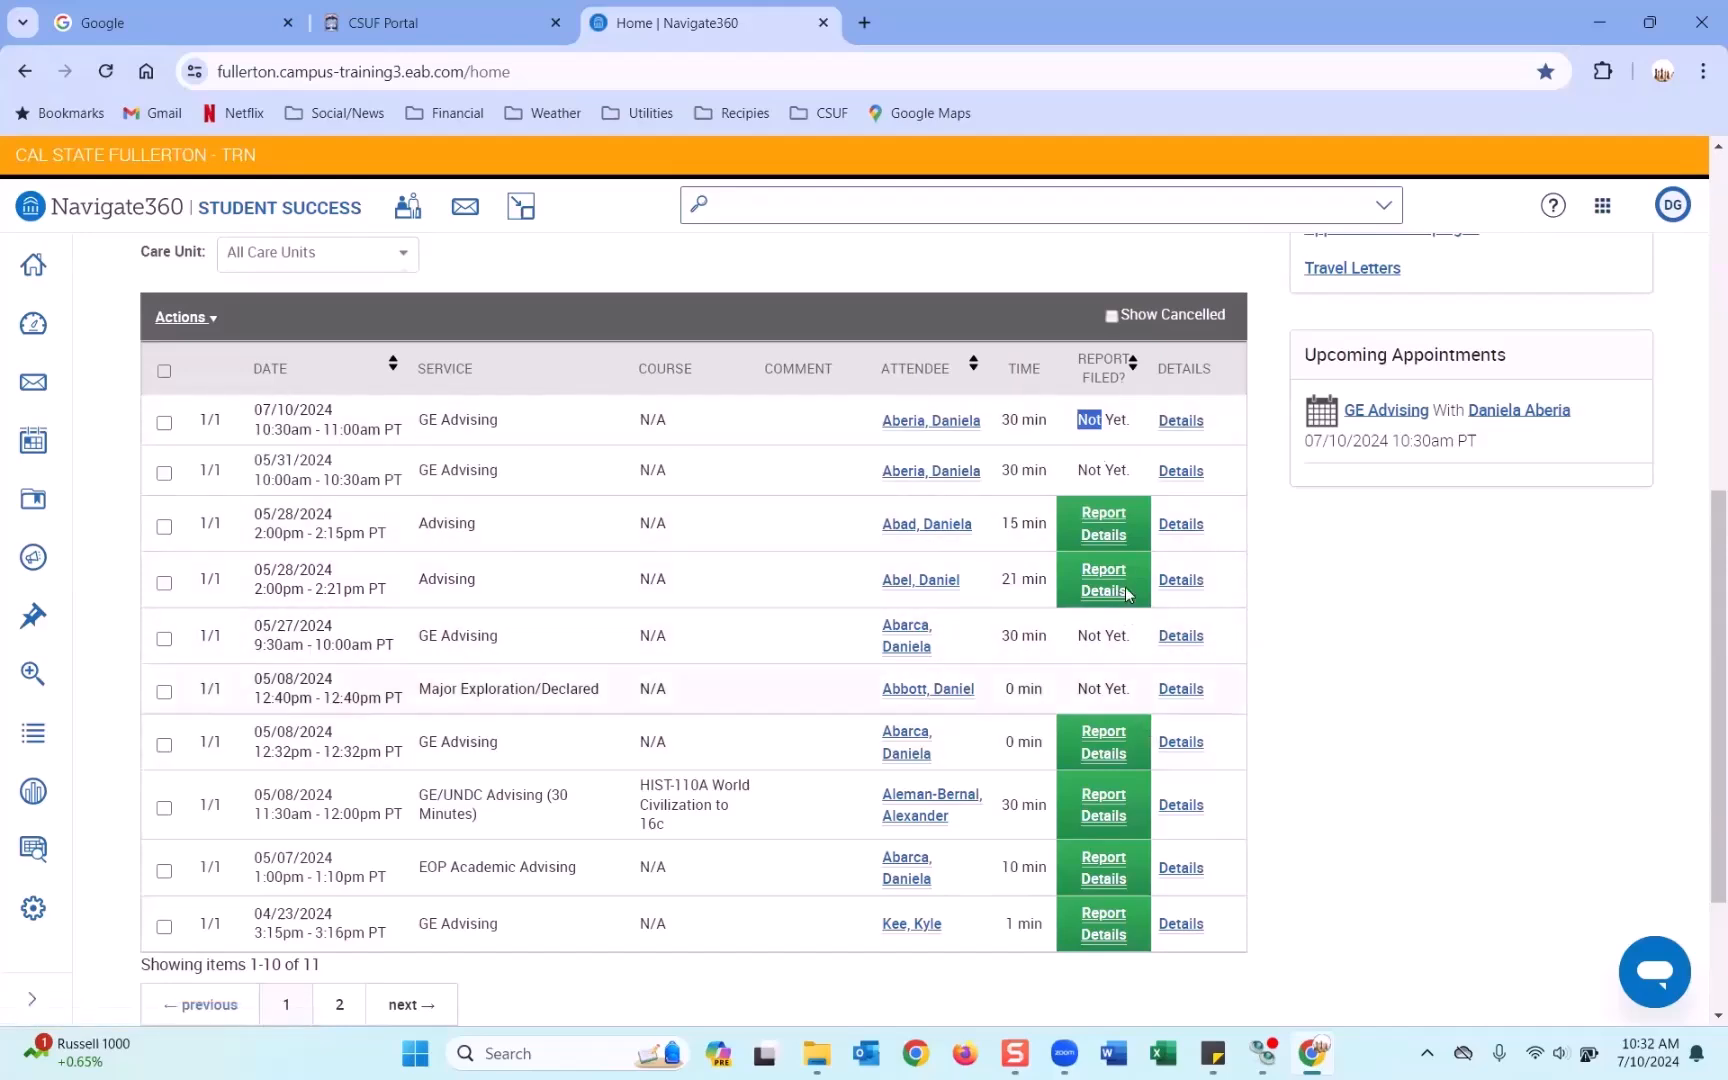
{"action": "scroll", "coordinate": [1106, 672], "scroll_direction": "up", "scroll_amount": 3}
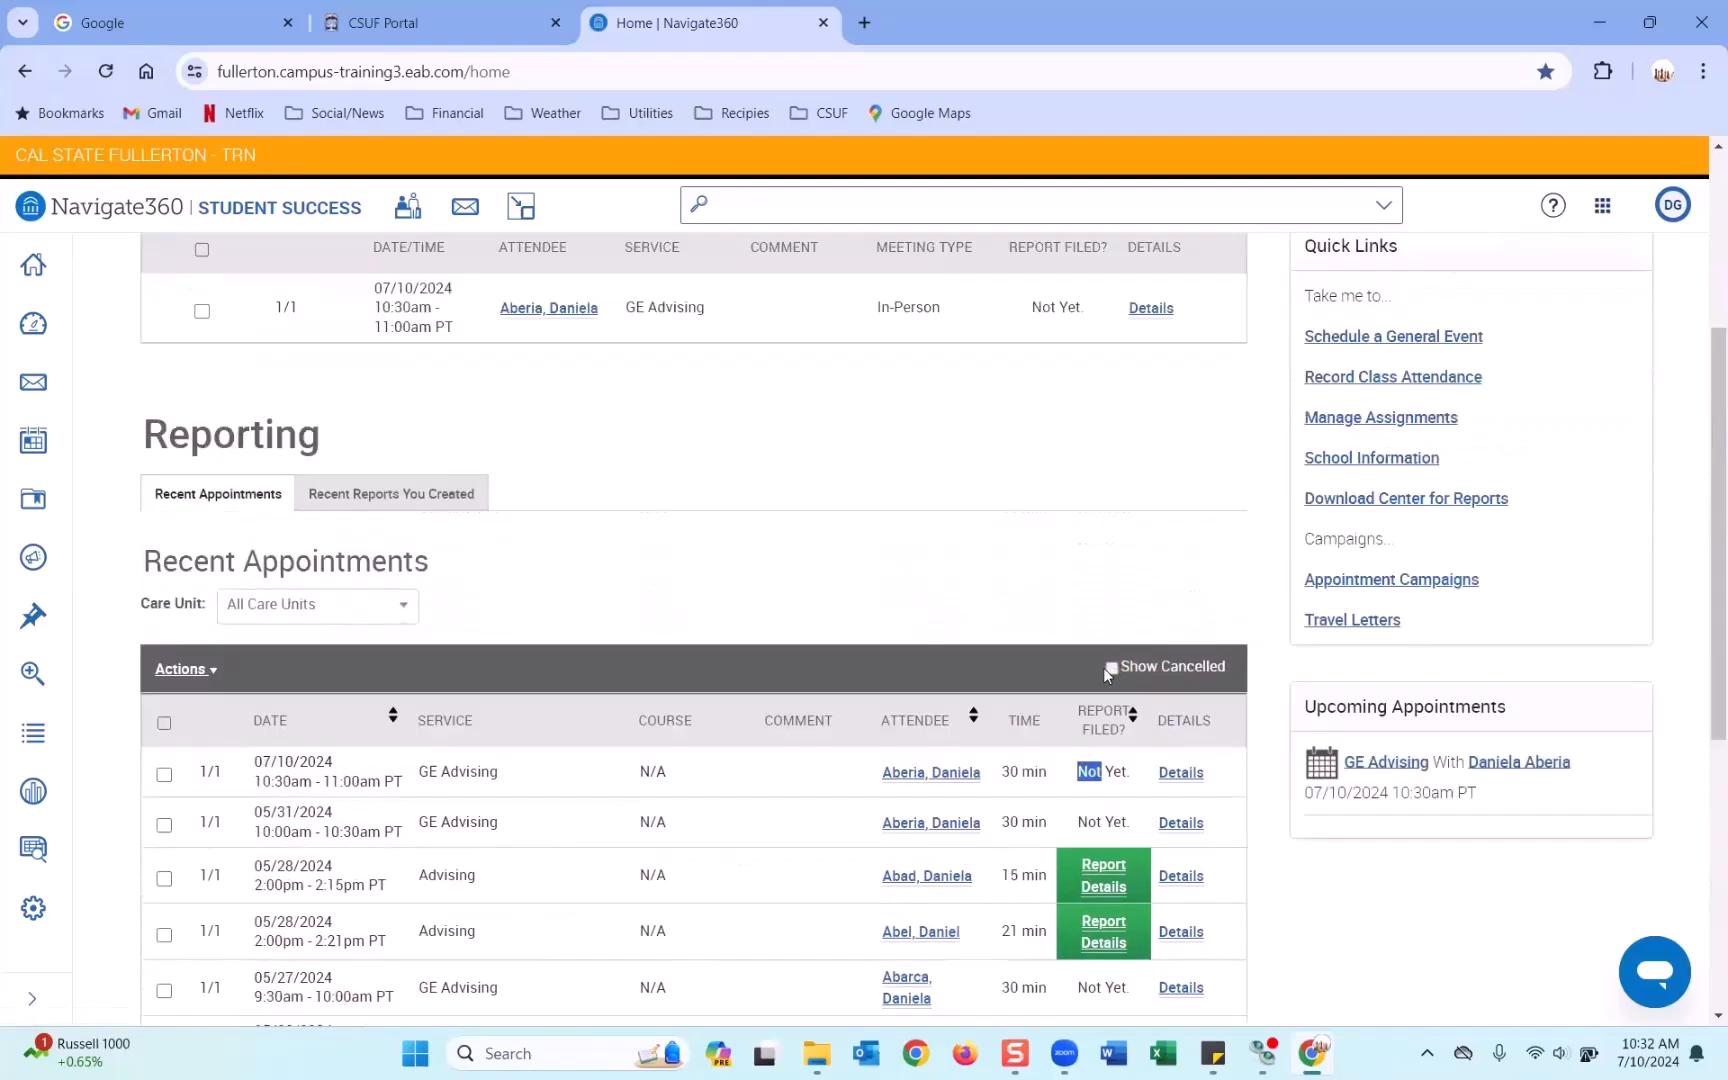
{"action": "scroll", "coordinate": [1103, 667], "scroll_direction": "up", "scroll_amount": 3}
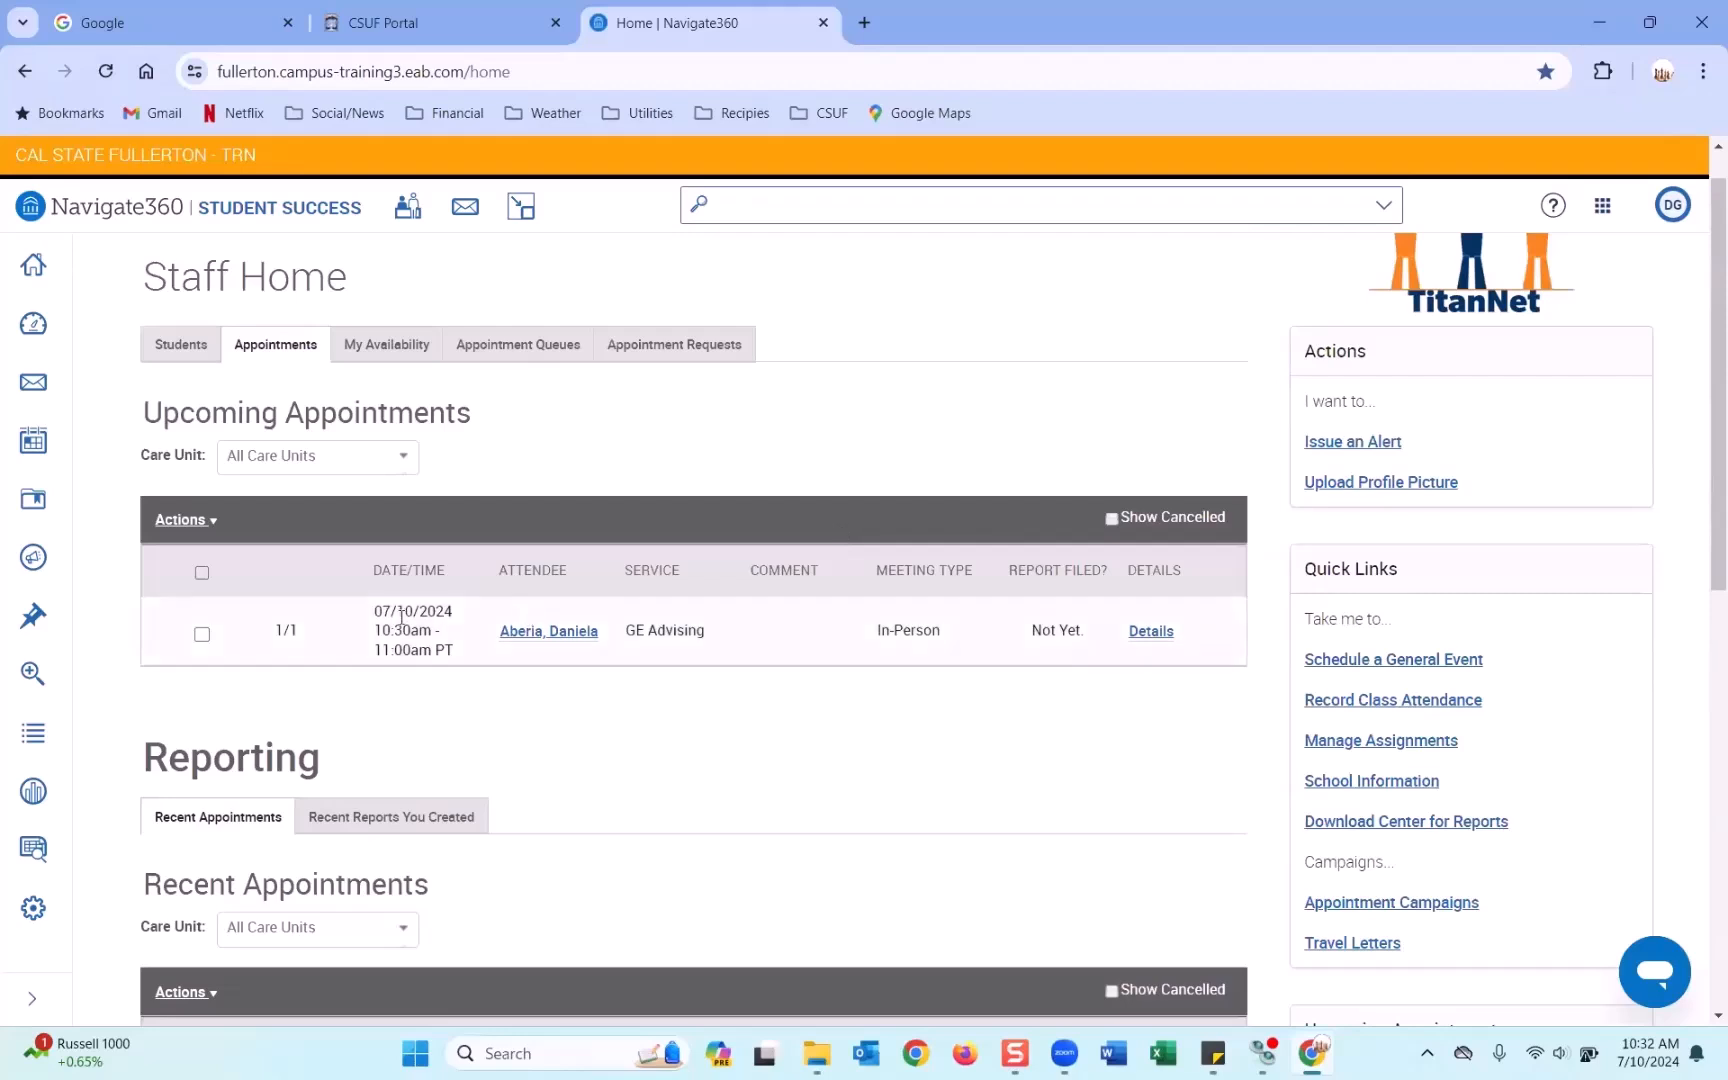
Open the 07/10/2024 GE Advising appointment's details and switch it into edit mode.
{"action": "left_click", "coordinate": [1152, 640]}
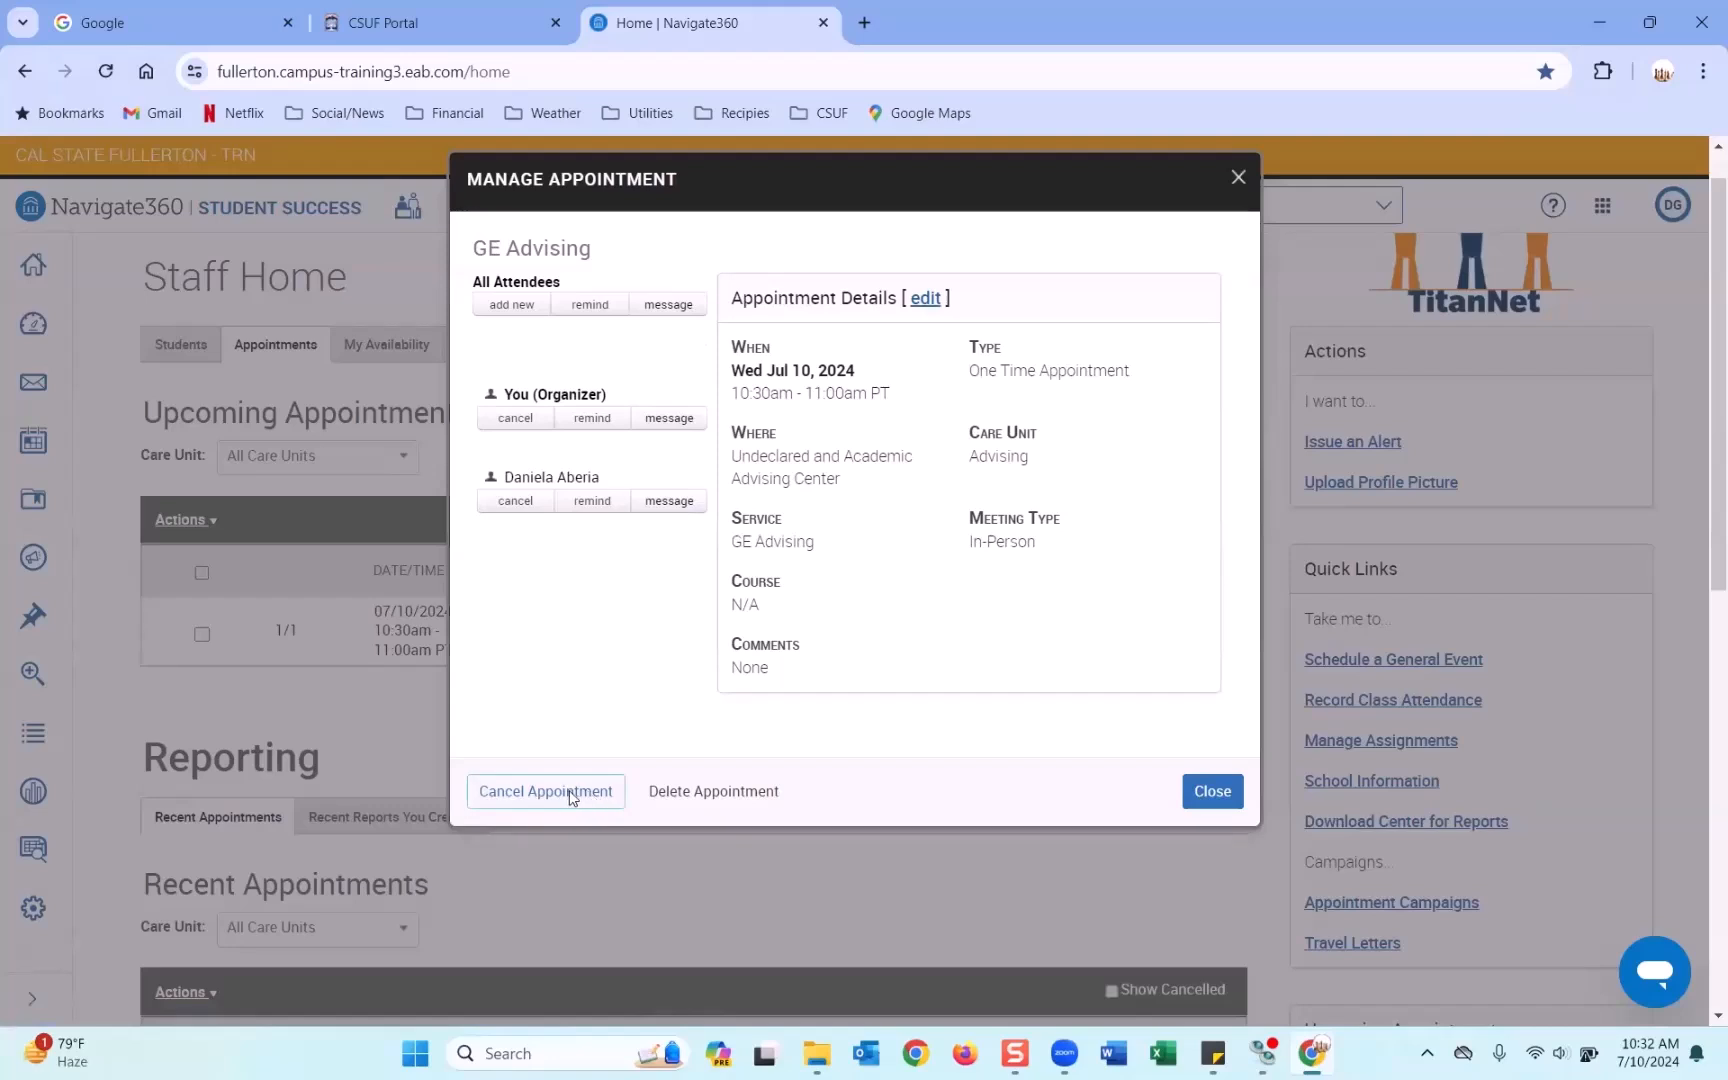
{"action": "left_click", "coordinate": [927, 299]}
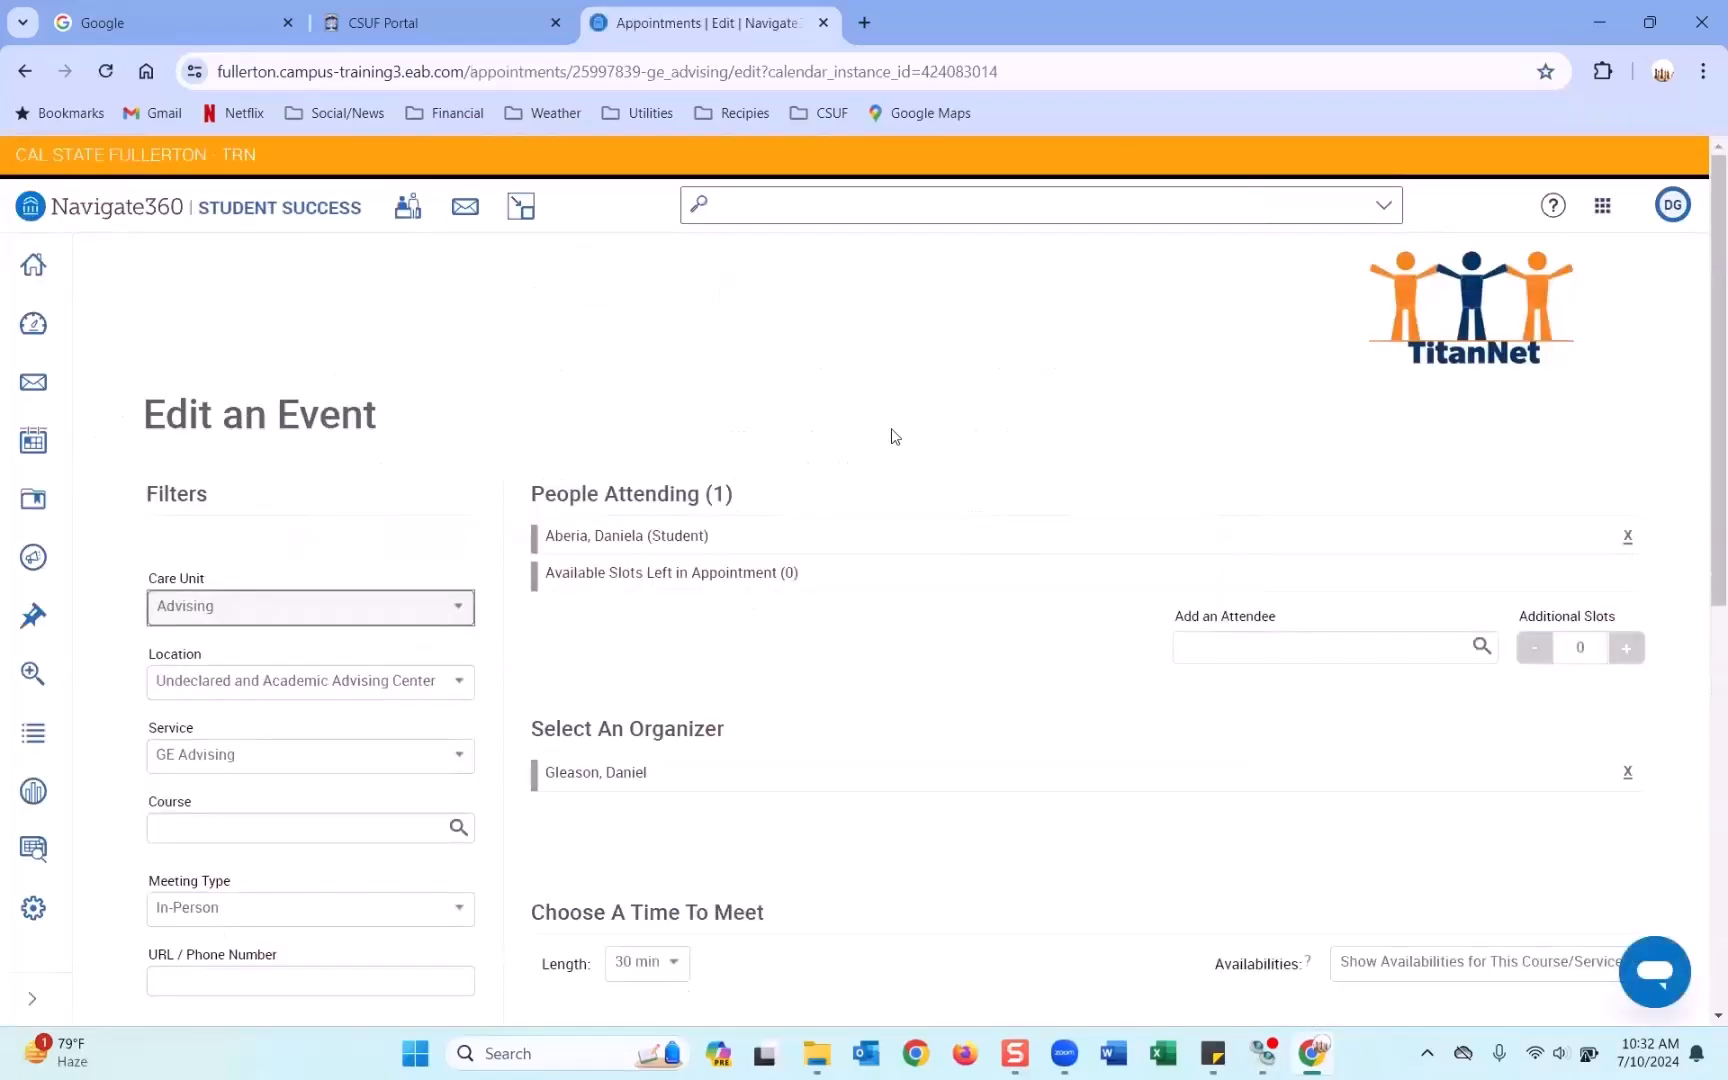
{"action": "scroll", "coordinate": [893, 436], "scroll_direction": "down", "scroll_amount": 5}
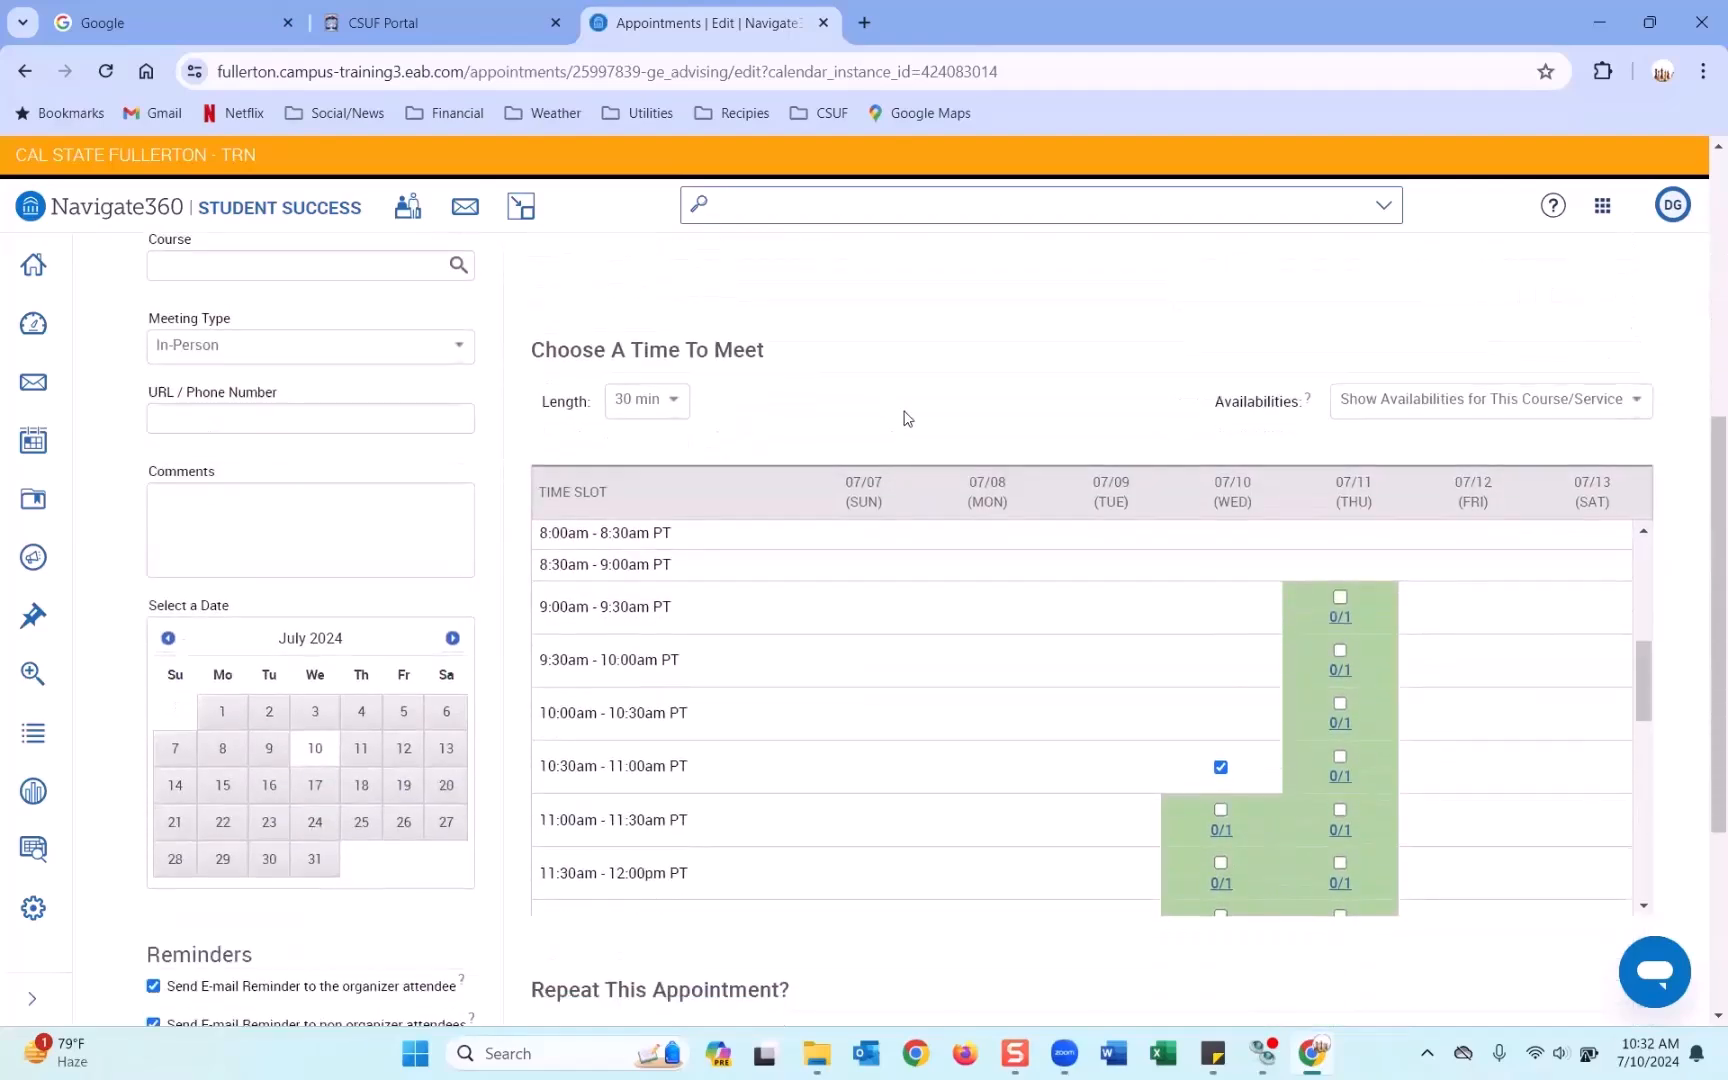
{"action": "scroll", "coordinate": [903, 415], "scroll_direction": "down", "scroll_amount": 2}
{"action": "scroll", "coordinate": [903, 415], "scroll_direction": "up", "scroll_amount": 6}
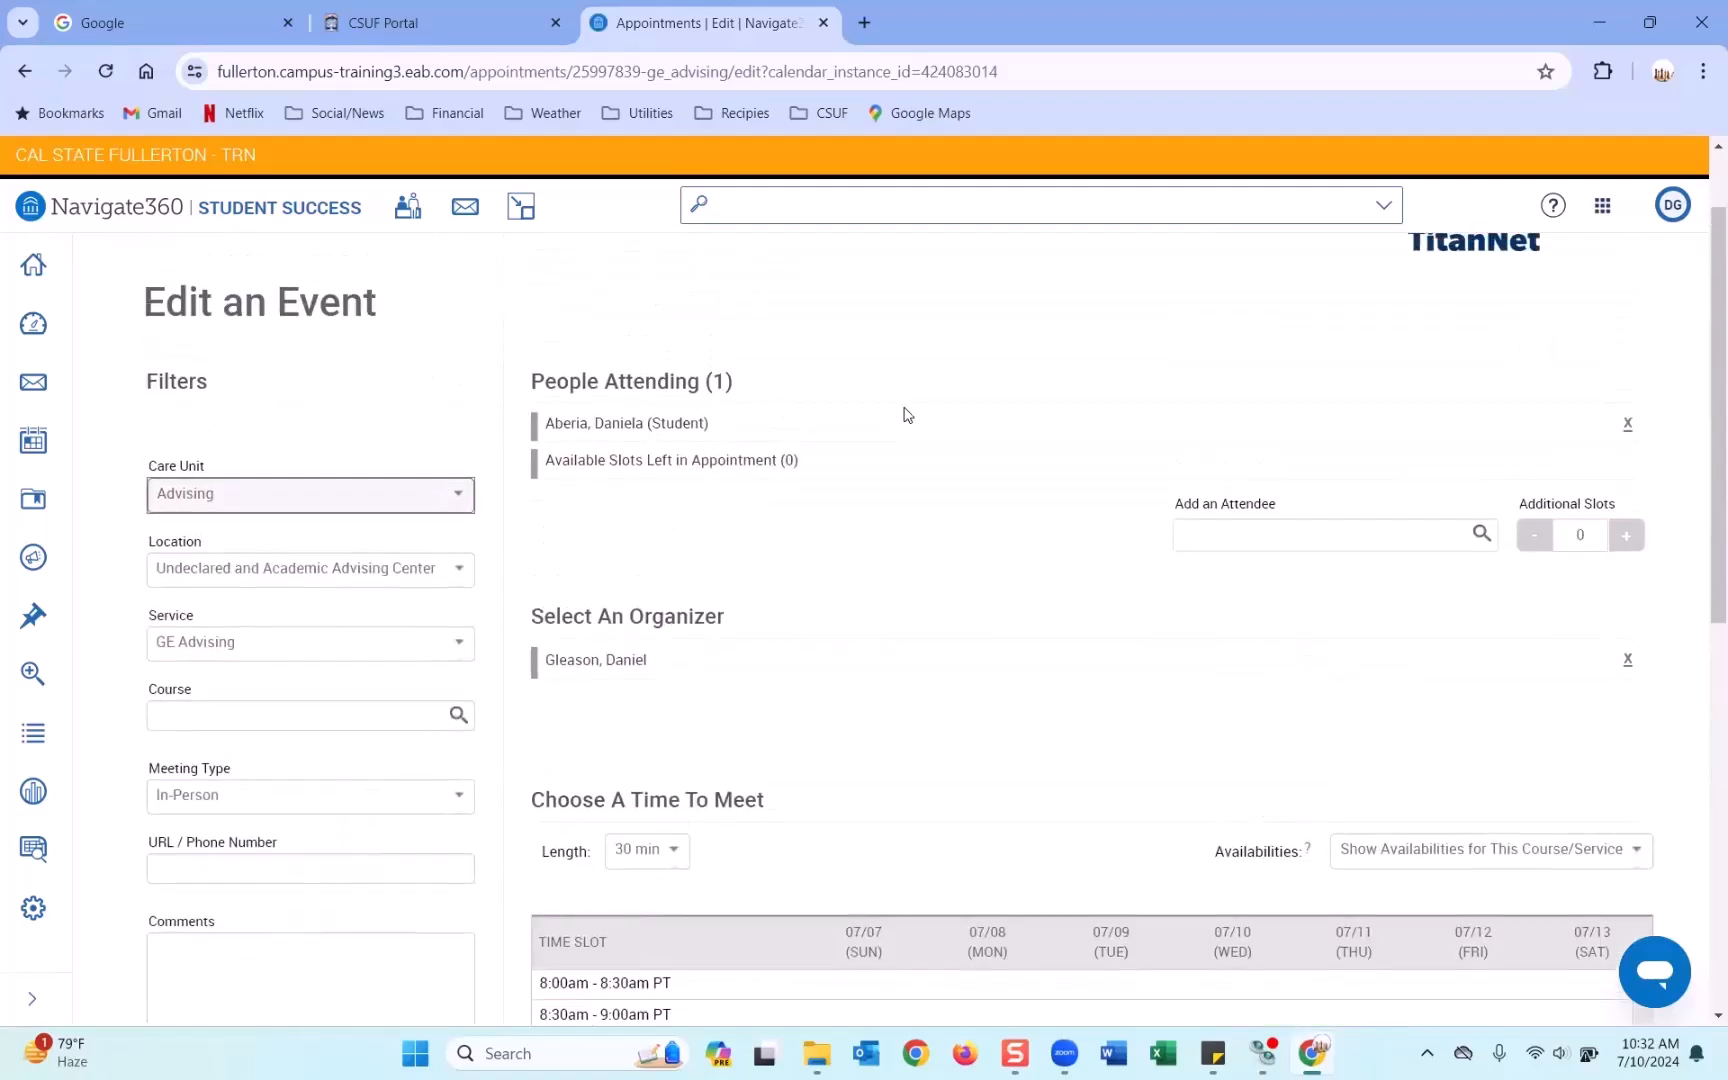
{"action": "scroll", "coordinate": [1226, 497], "scroll_direction": "down", "scroll_amount": 5}
{"action": "left_click", "coordinate": [1220, 655]}
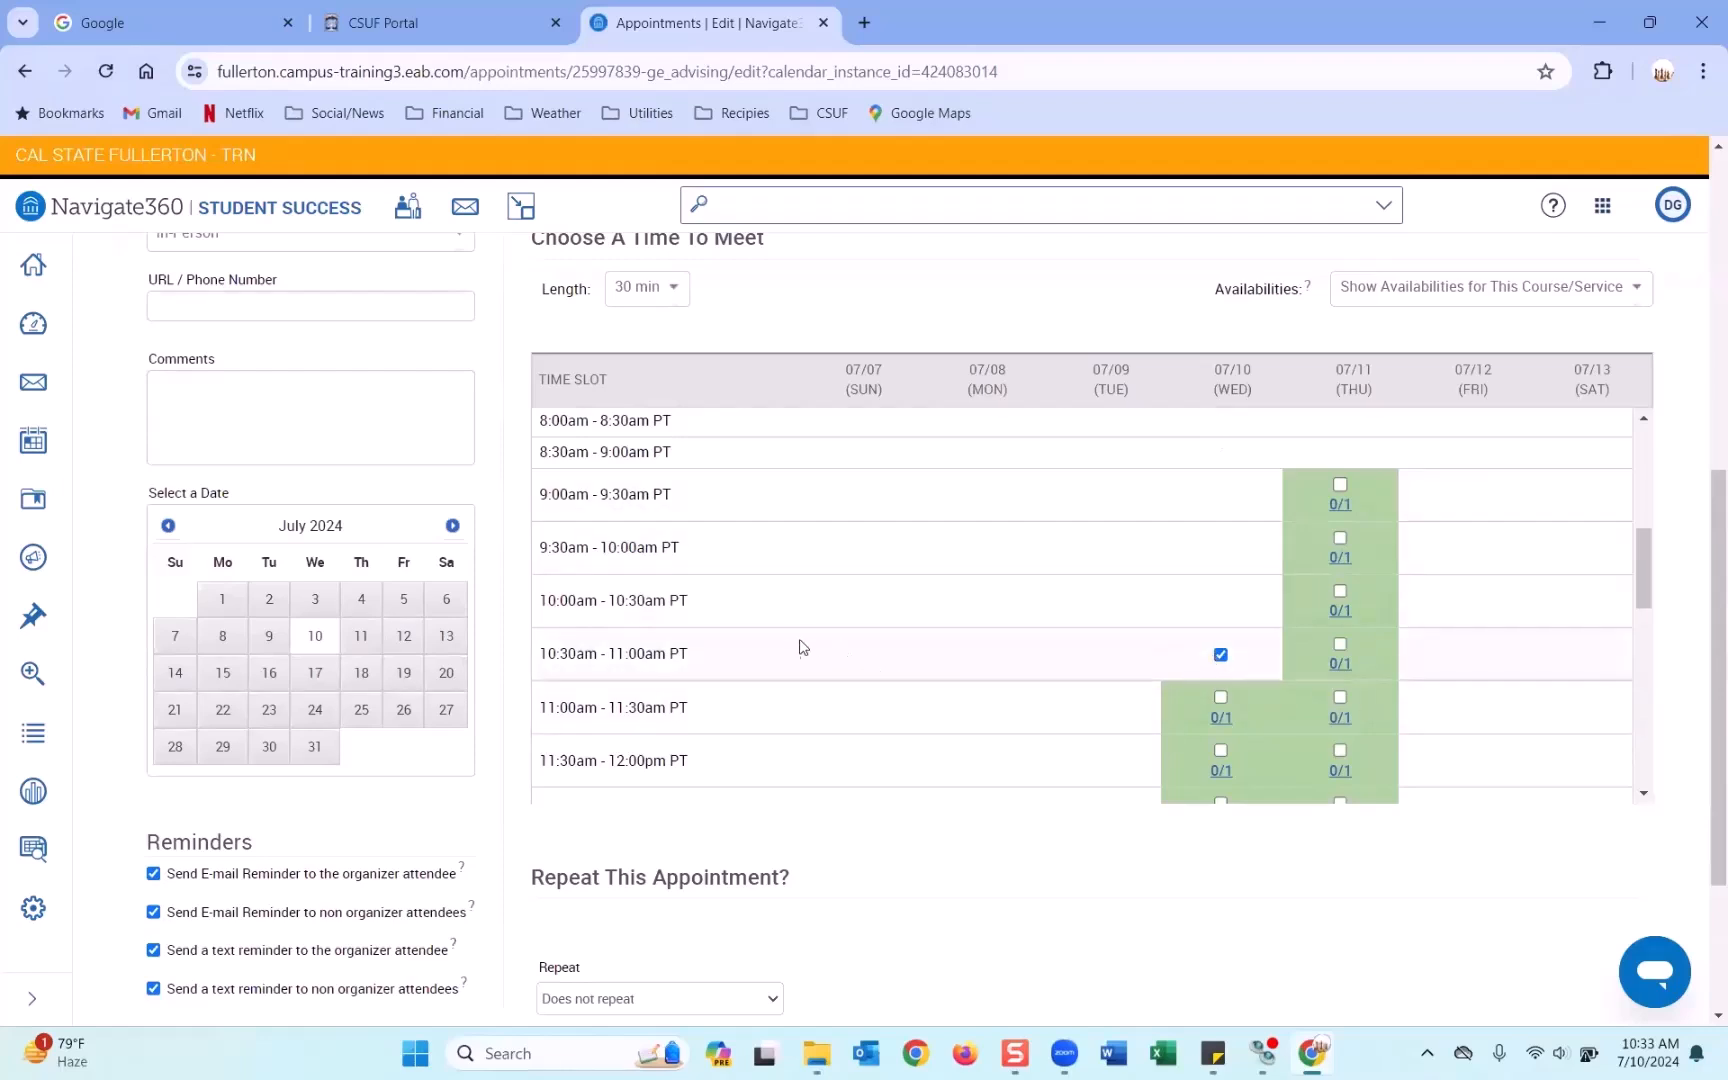
{"action": "left_click", "coordinate": [1221, 655]}
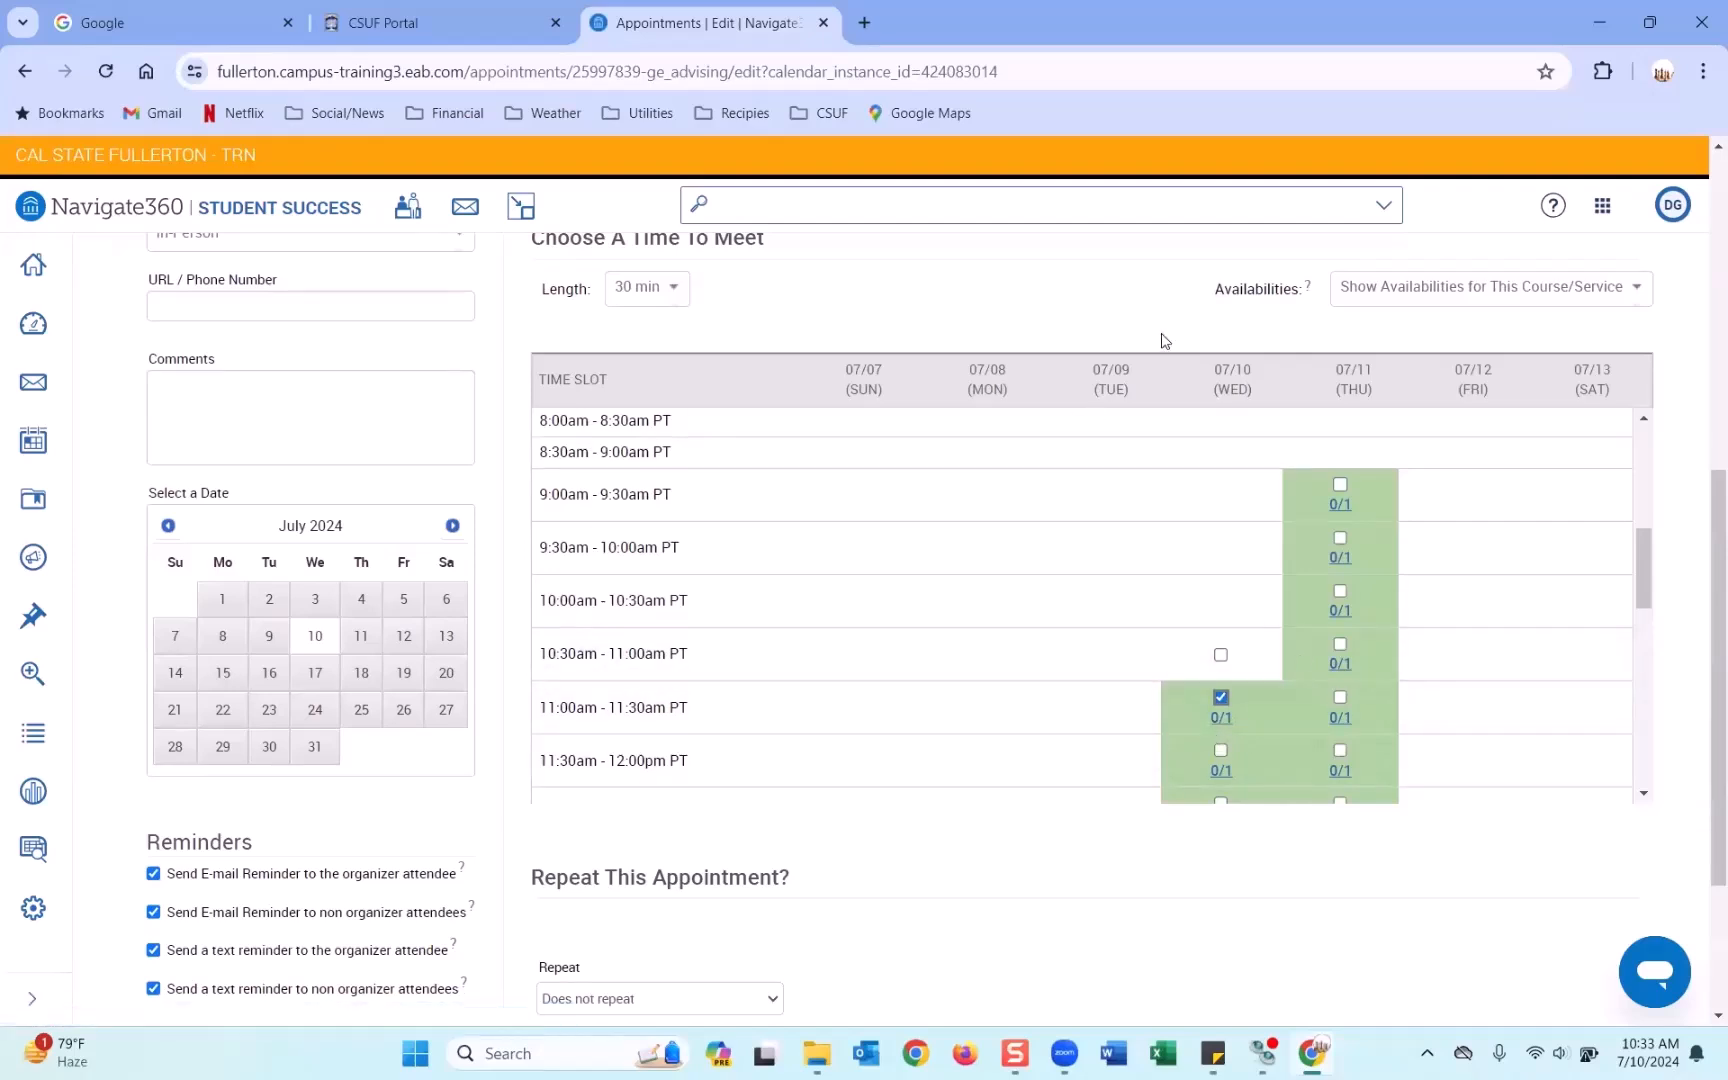
{"action": "left_click", "coordinate": [1221, 655]}
{"action": "left_click", "coordinate": [1221, 698]}
{"action": "scroll", "coordinate": [1144, 305], "scroll_direction": "up", "scroll_amount": 7}
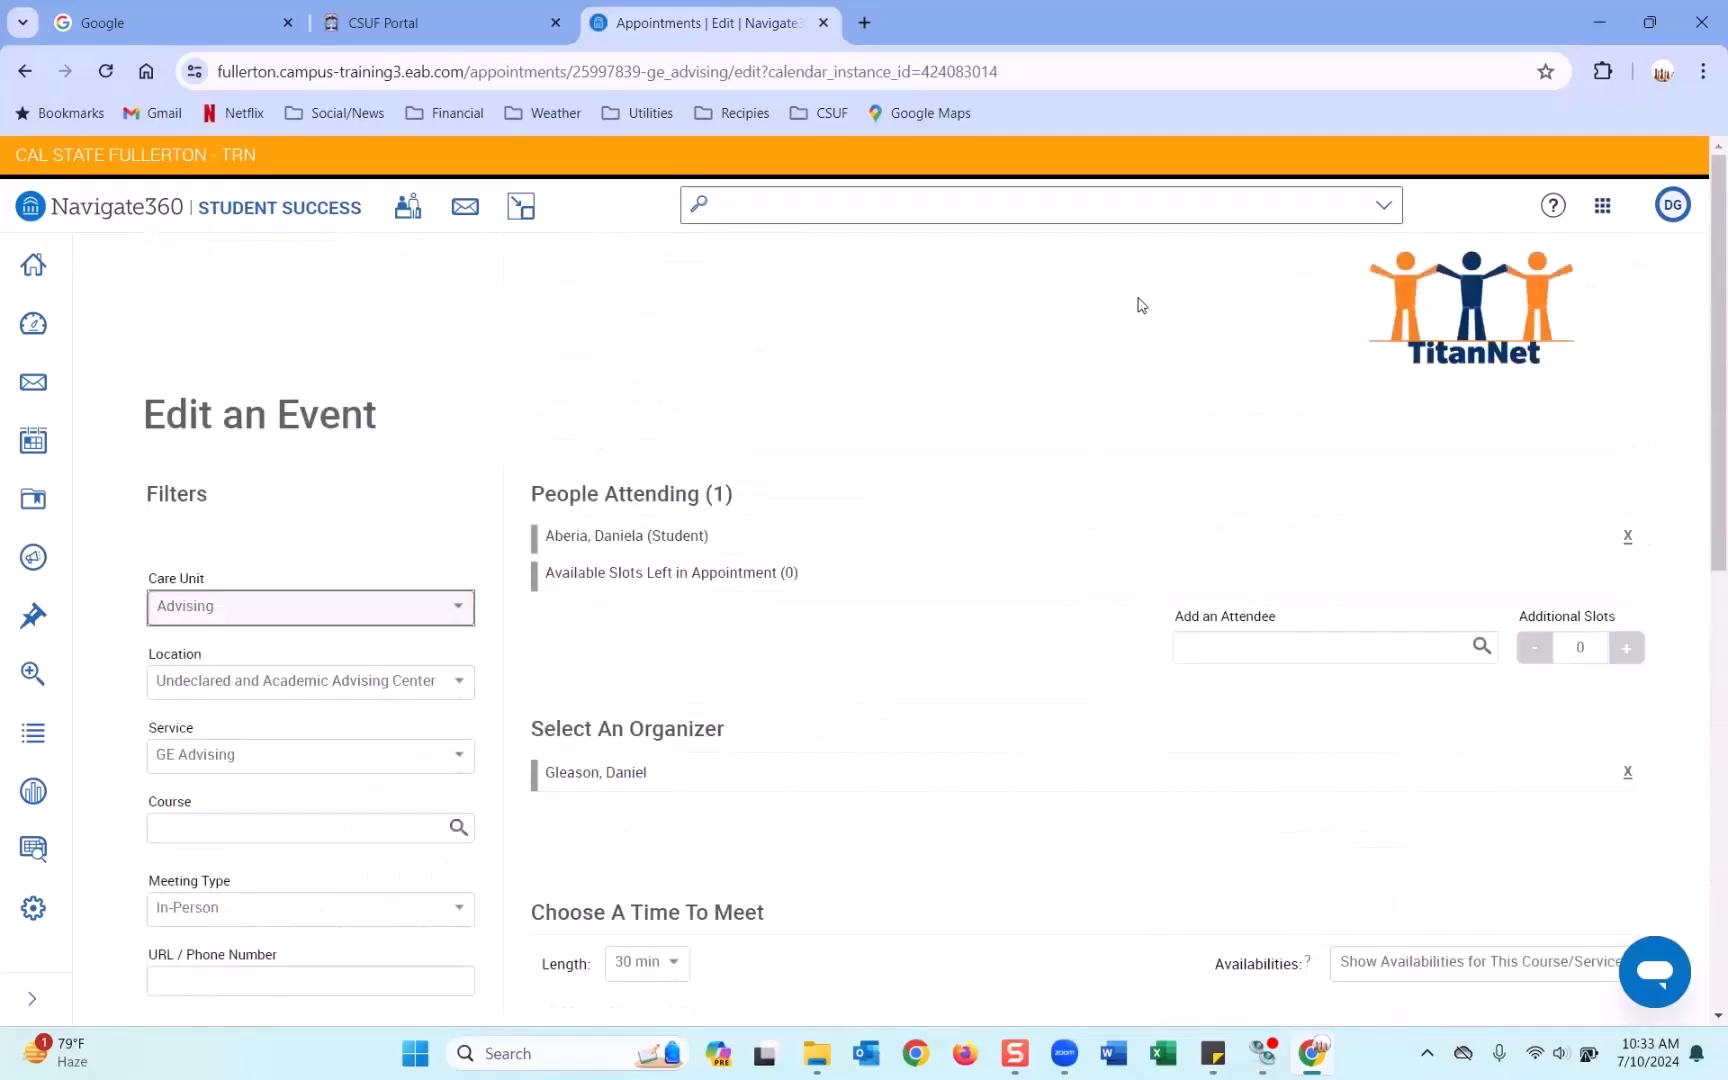
Back on Staff Home, open the 07/10/2024 GE Advising appointment's details and begin cancelling it.
{"action": "left_click", "coordinate": [33, 265]}
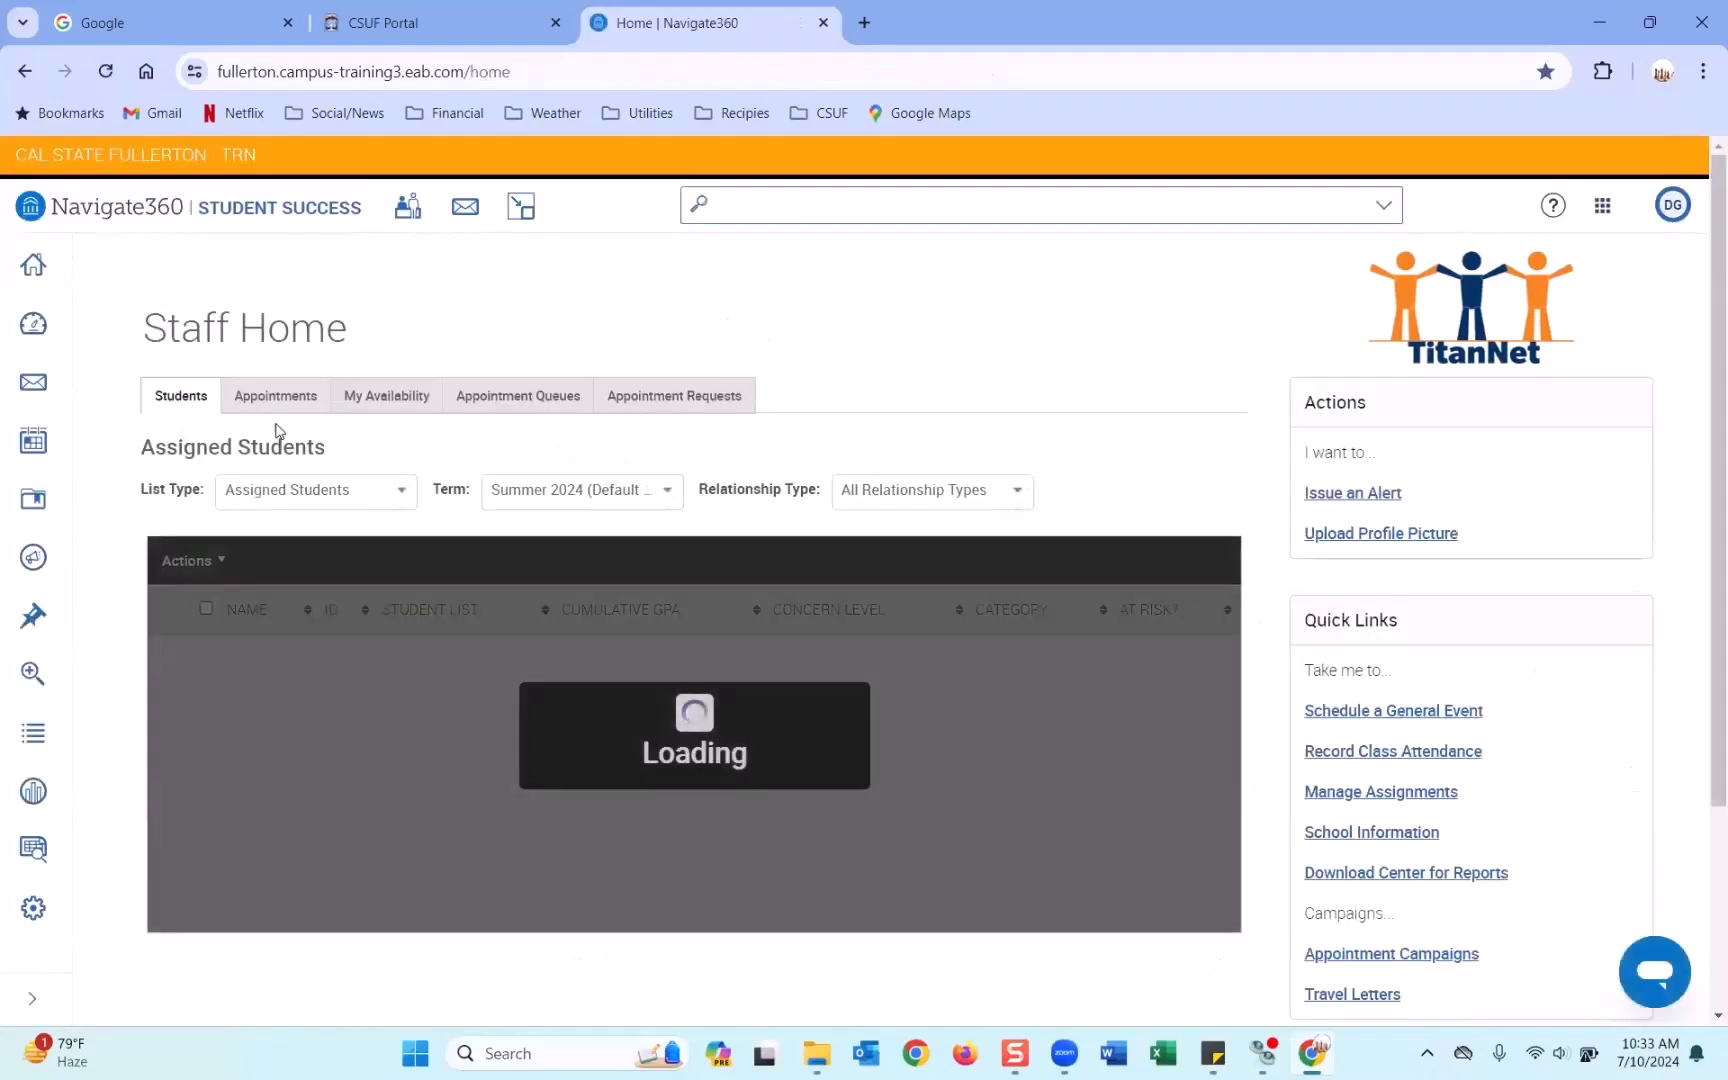
{"action": "left_click", "coordinate": [274, 398]}
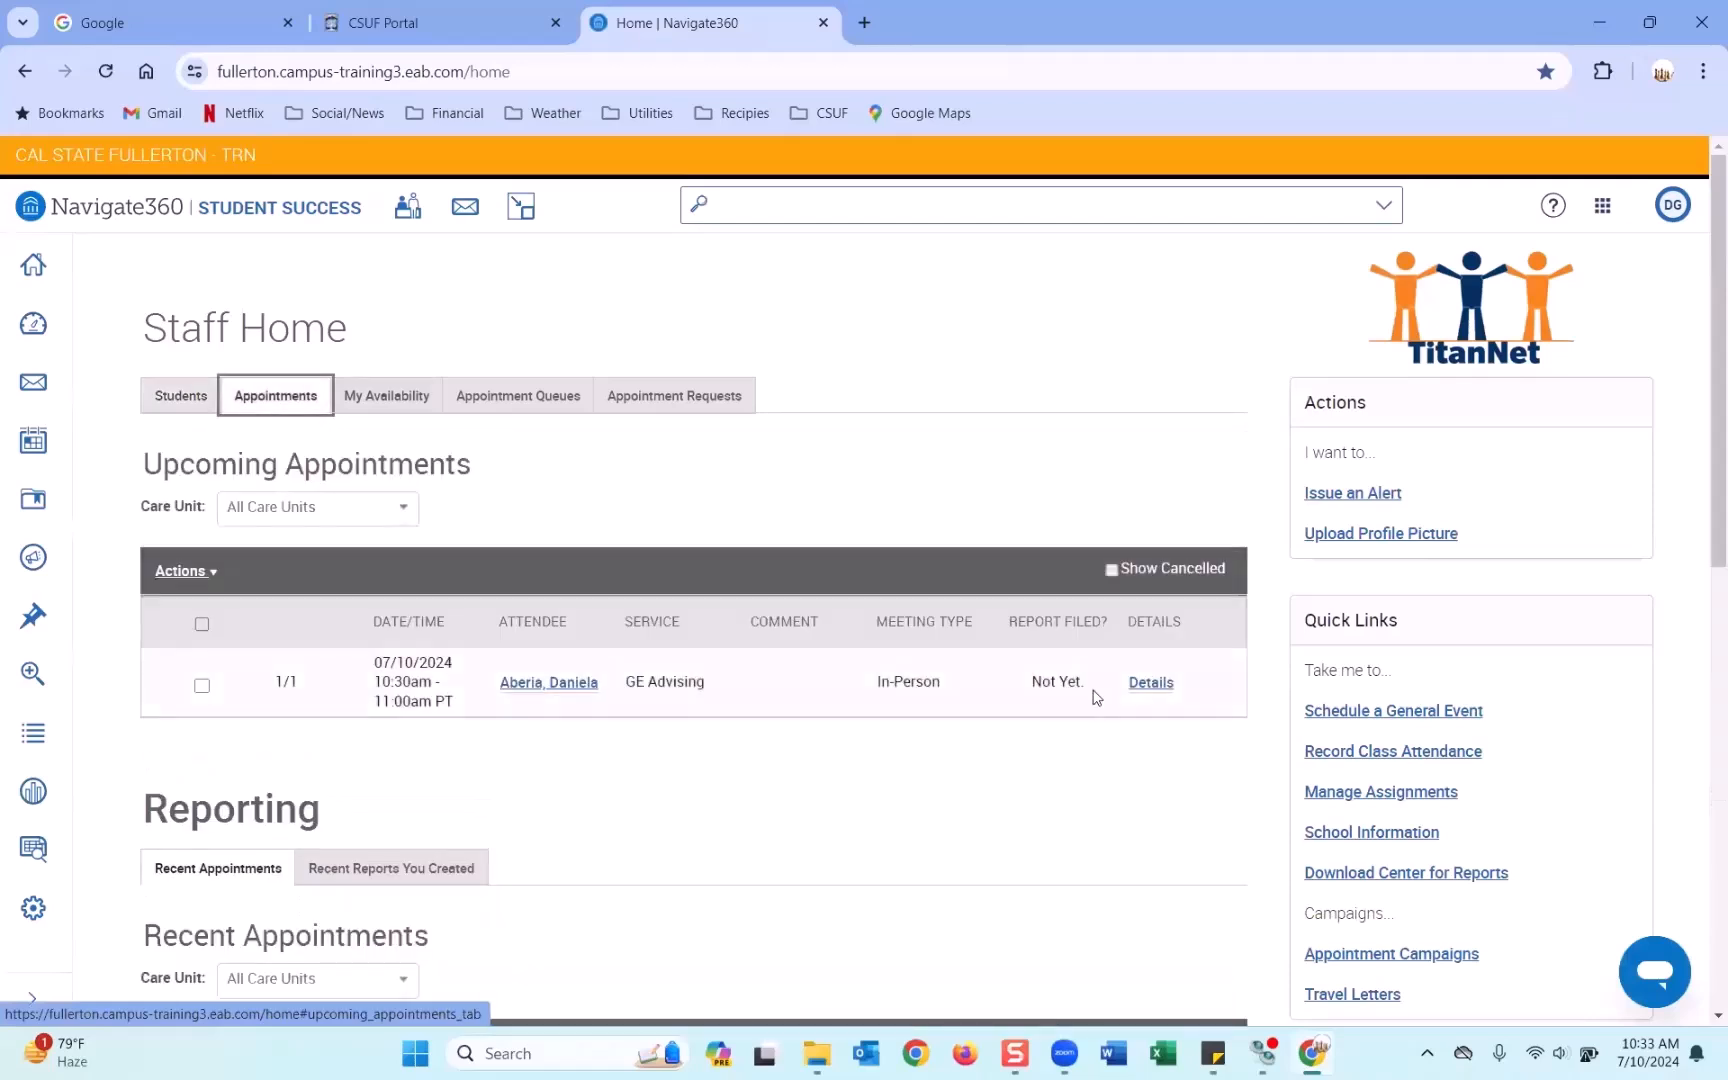
{"action": "left_click", "coordinate": [1150, 683]}
{"action": "scroll", "coordinate": [910, 493], "scroll_direction": "down", "scroll_amount": 1}
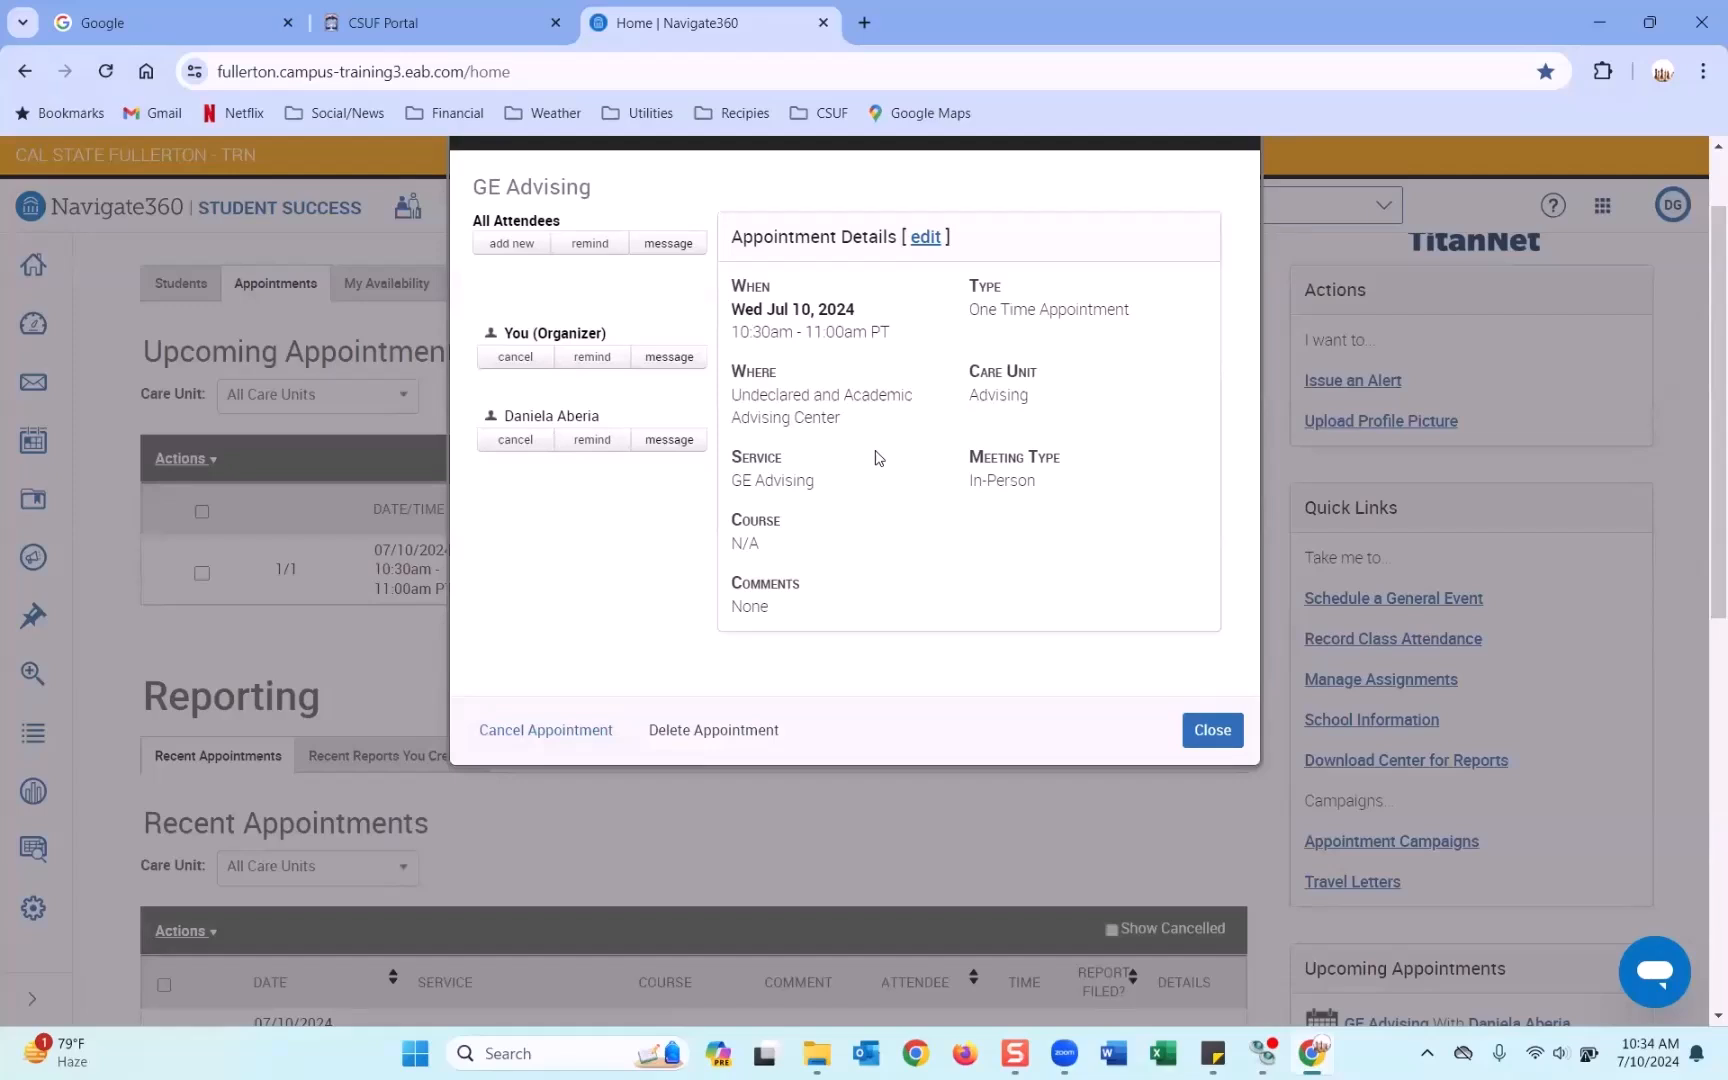
{"action": "left_click", "coordinate": [520, 727]}
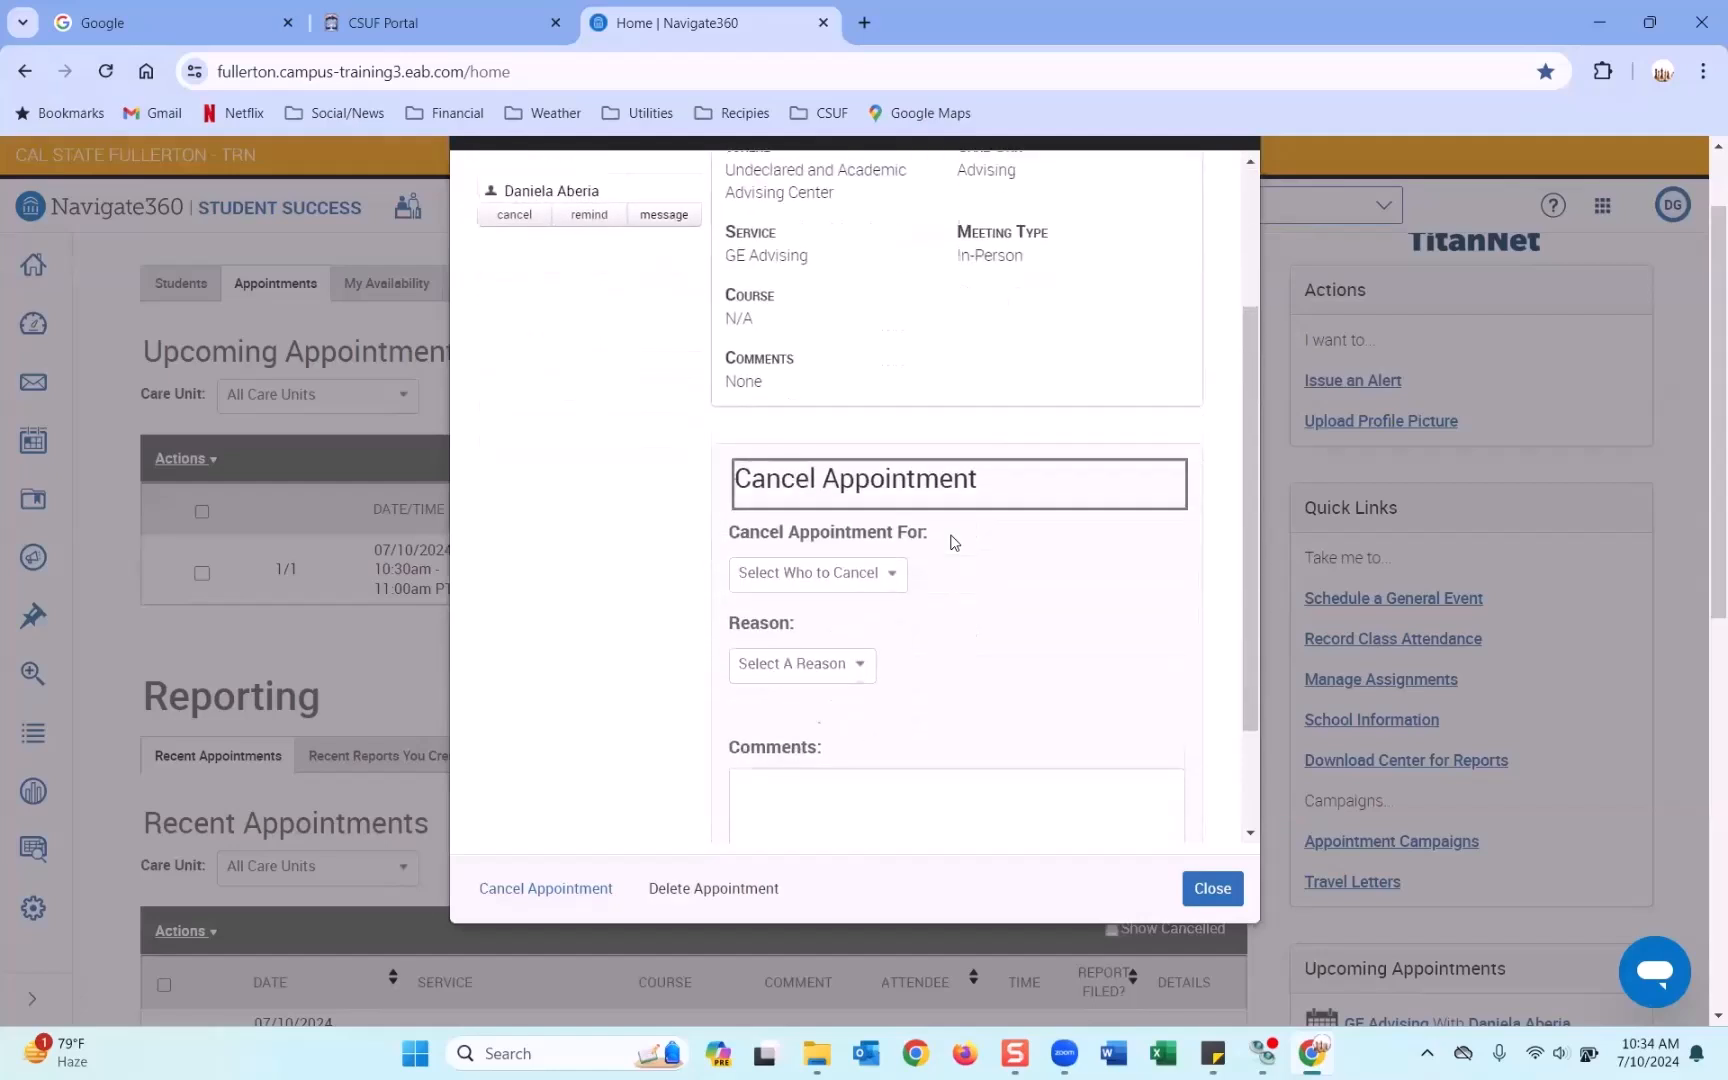
Set the cancellation to apply to the Entire Appointment, with Other as the reason.
{"action": "left_click", "coordinate": [771, 466]}
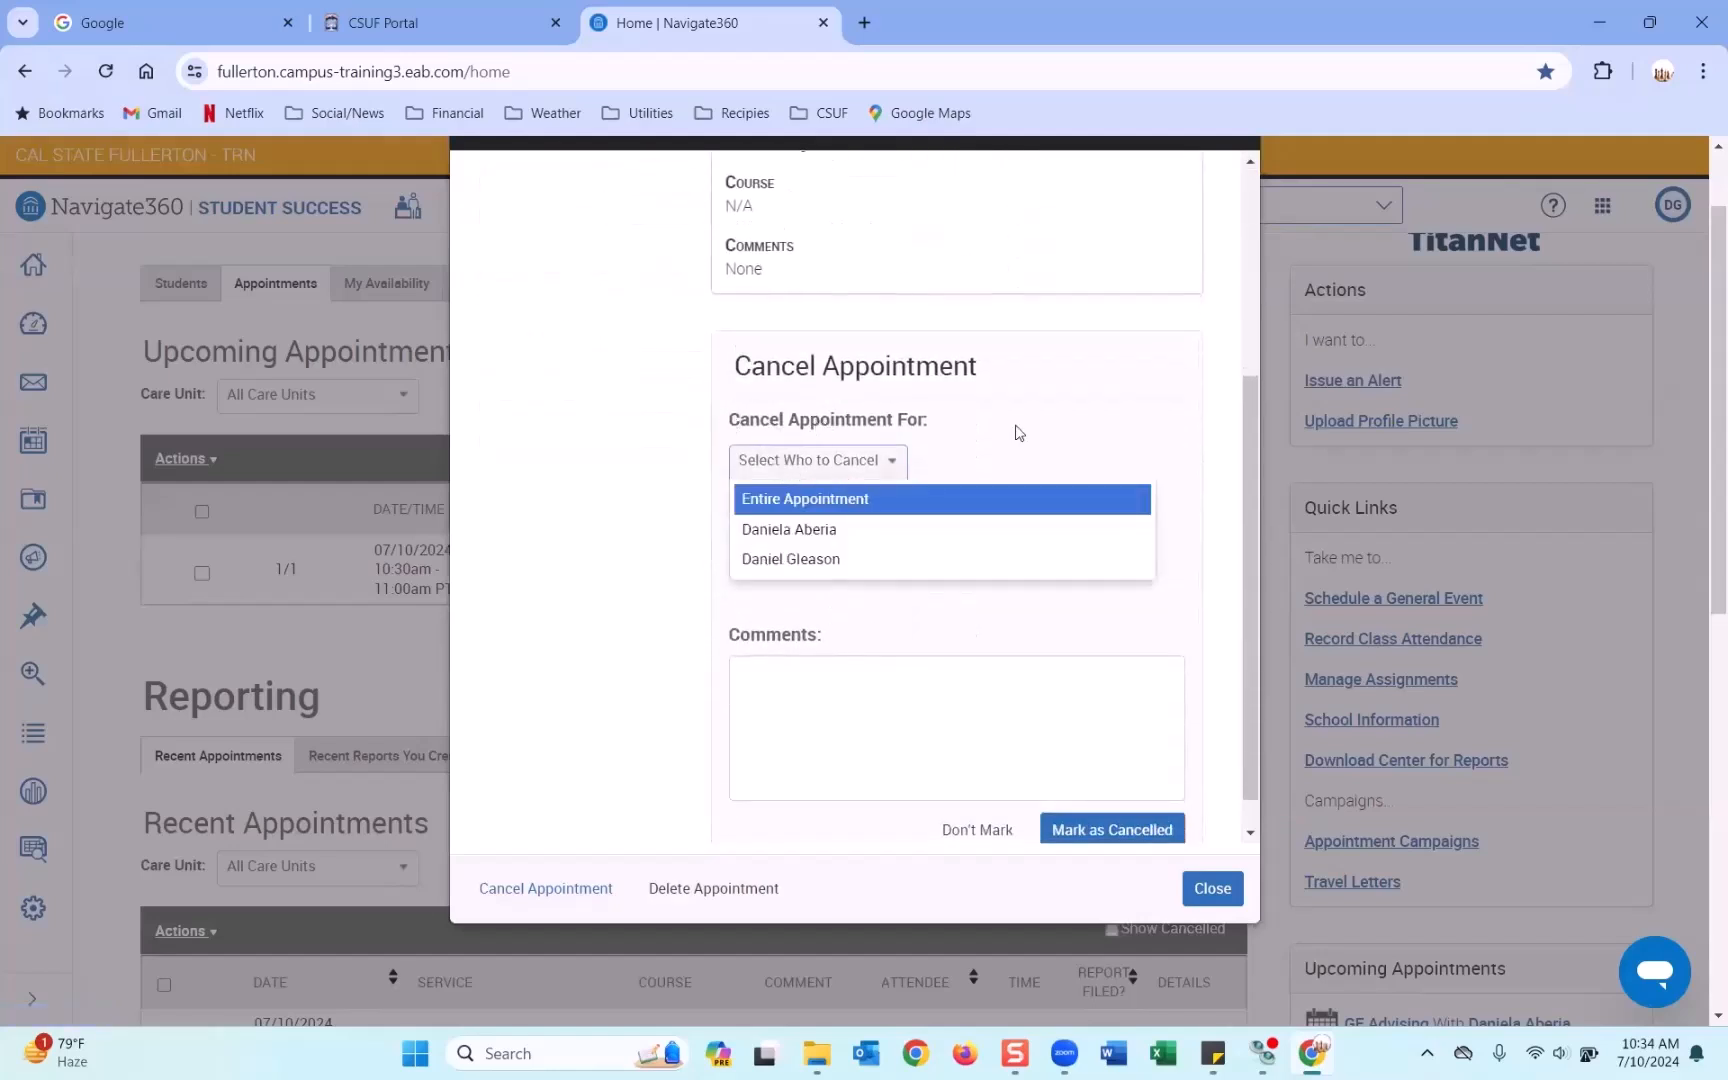
{"action": "left_click", "coordinate": [842, 500]}
{"action": "left_click", "coordinate": [830, 482]}
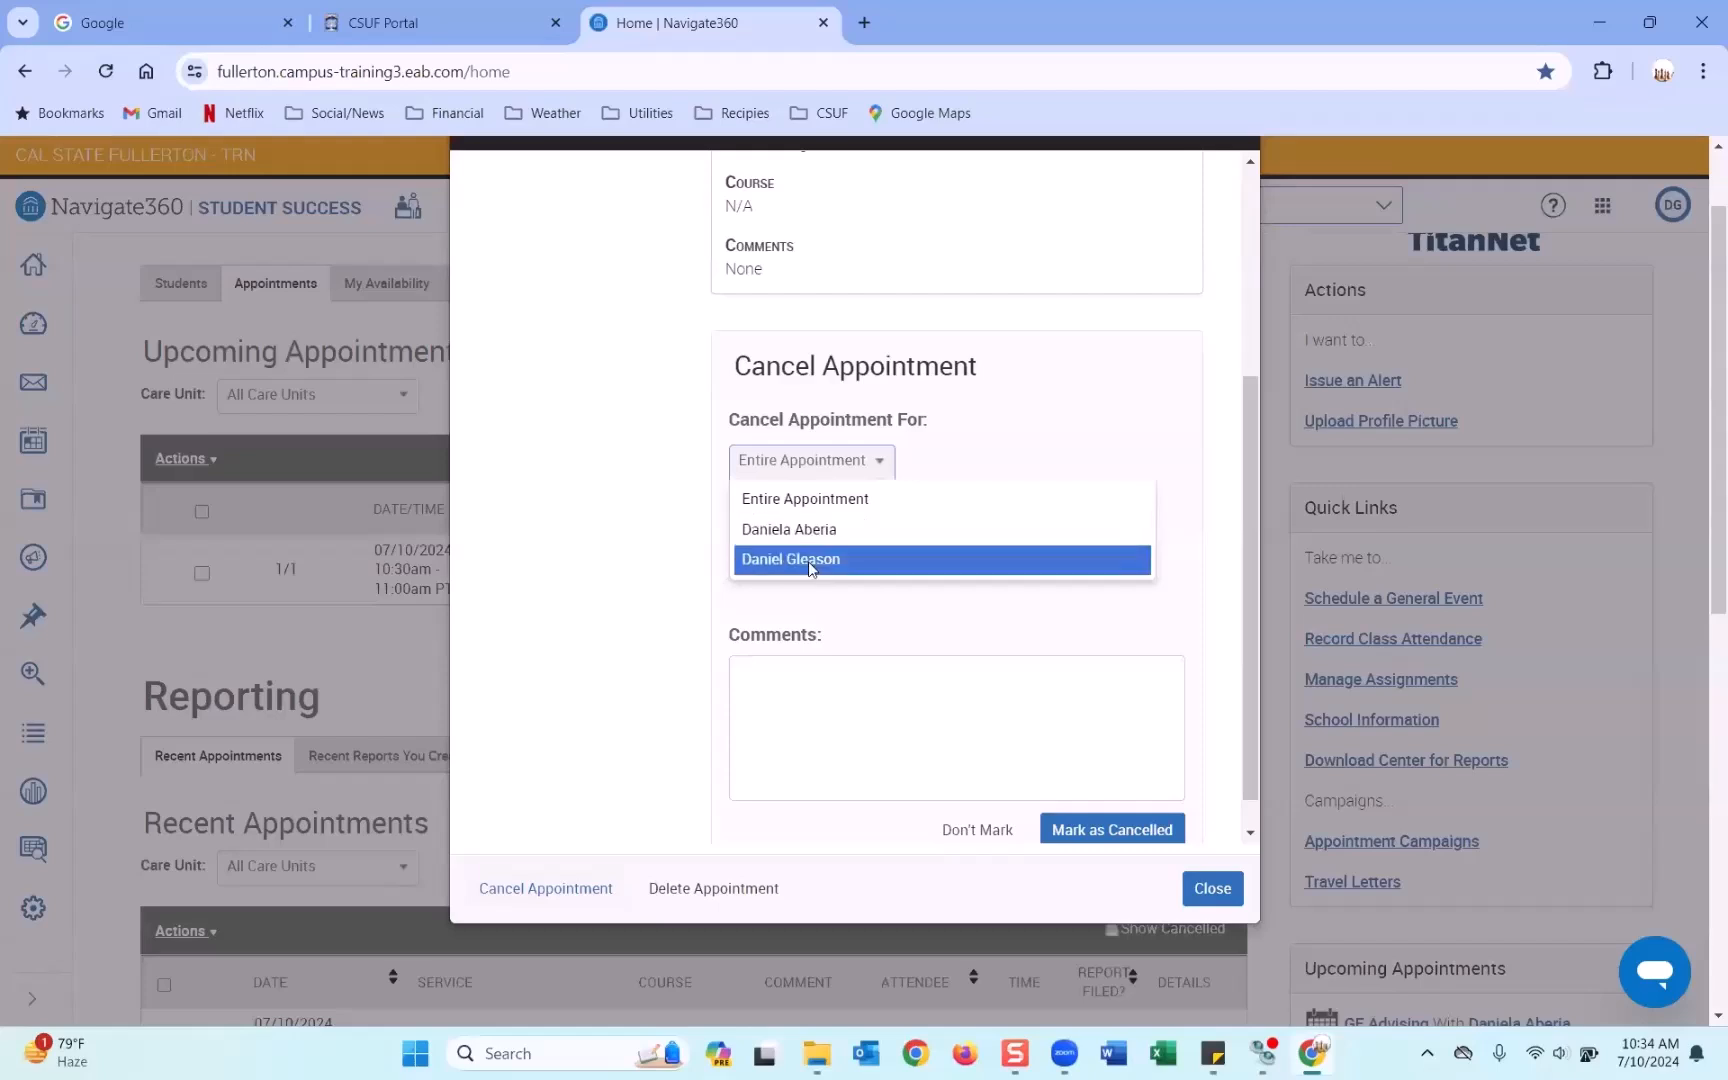
{"action": "left_click", "coordinate": [810, 562]}
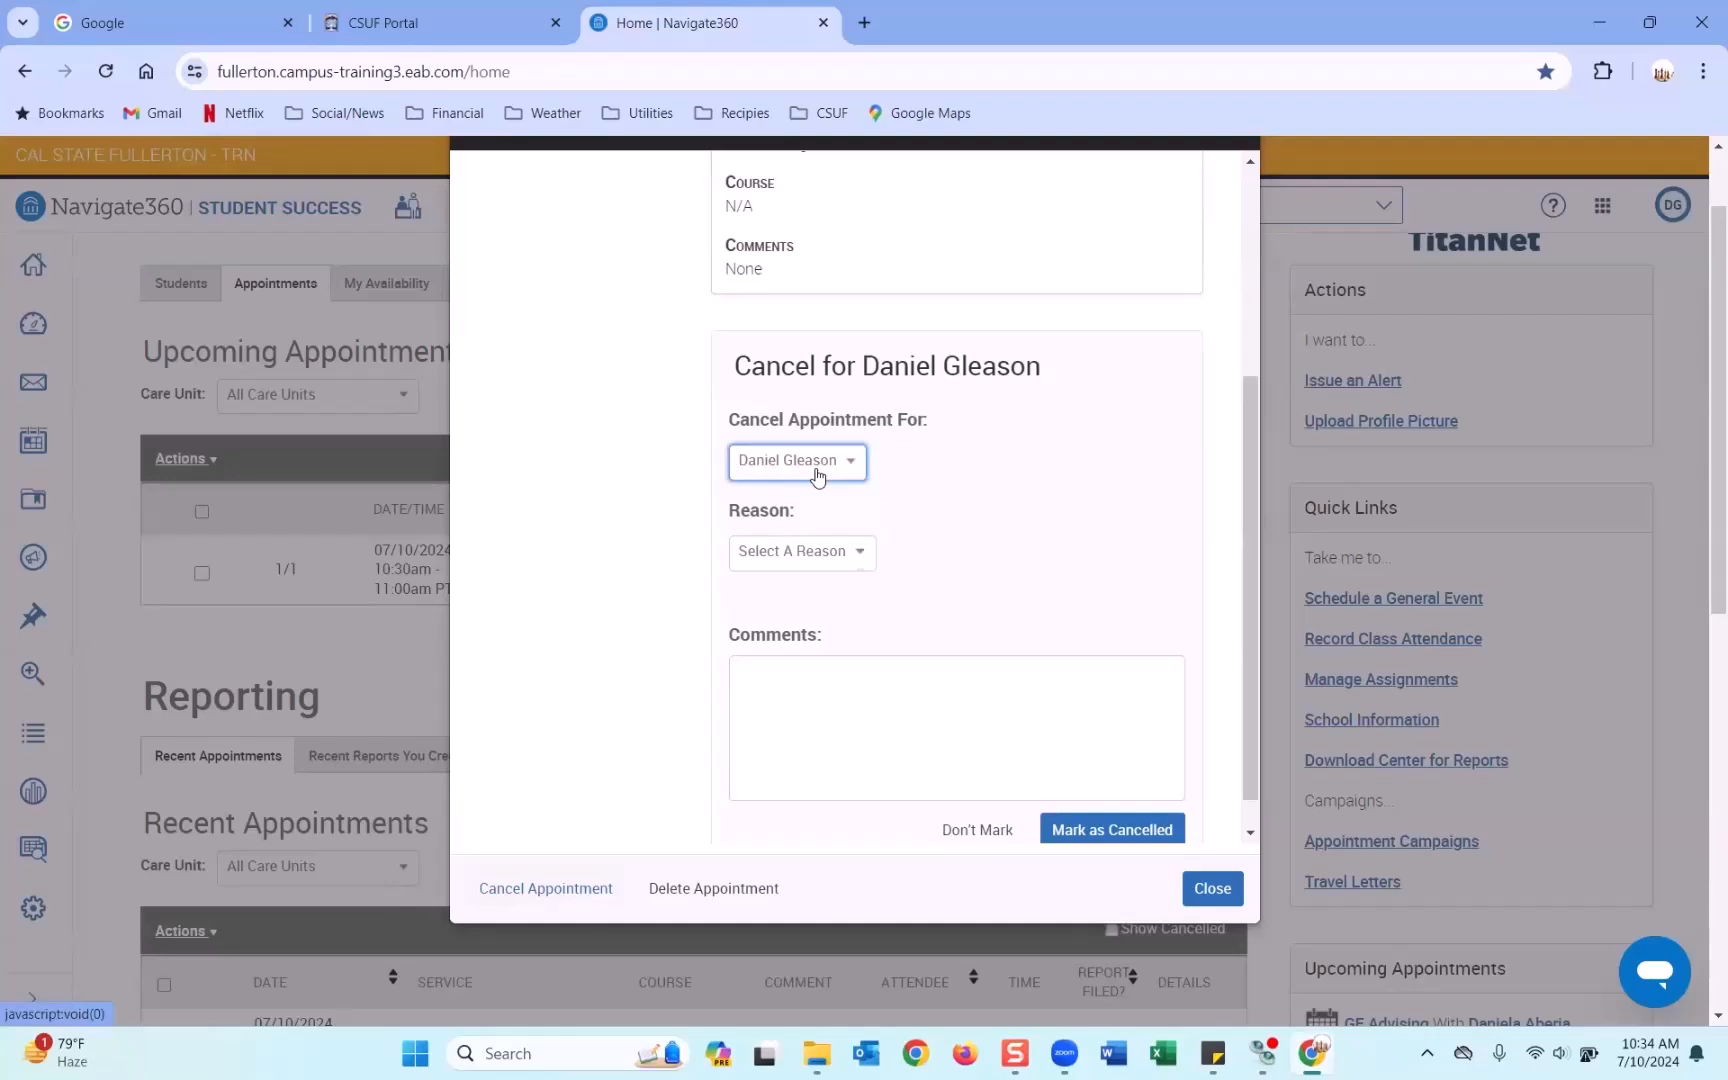
{"action": "left_click", "coordinate": [817, 475]}
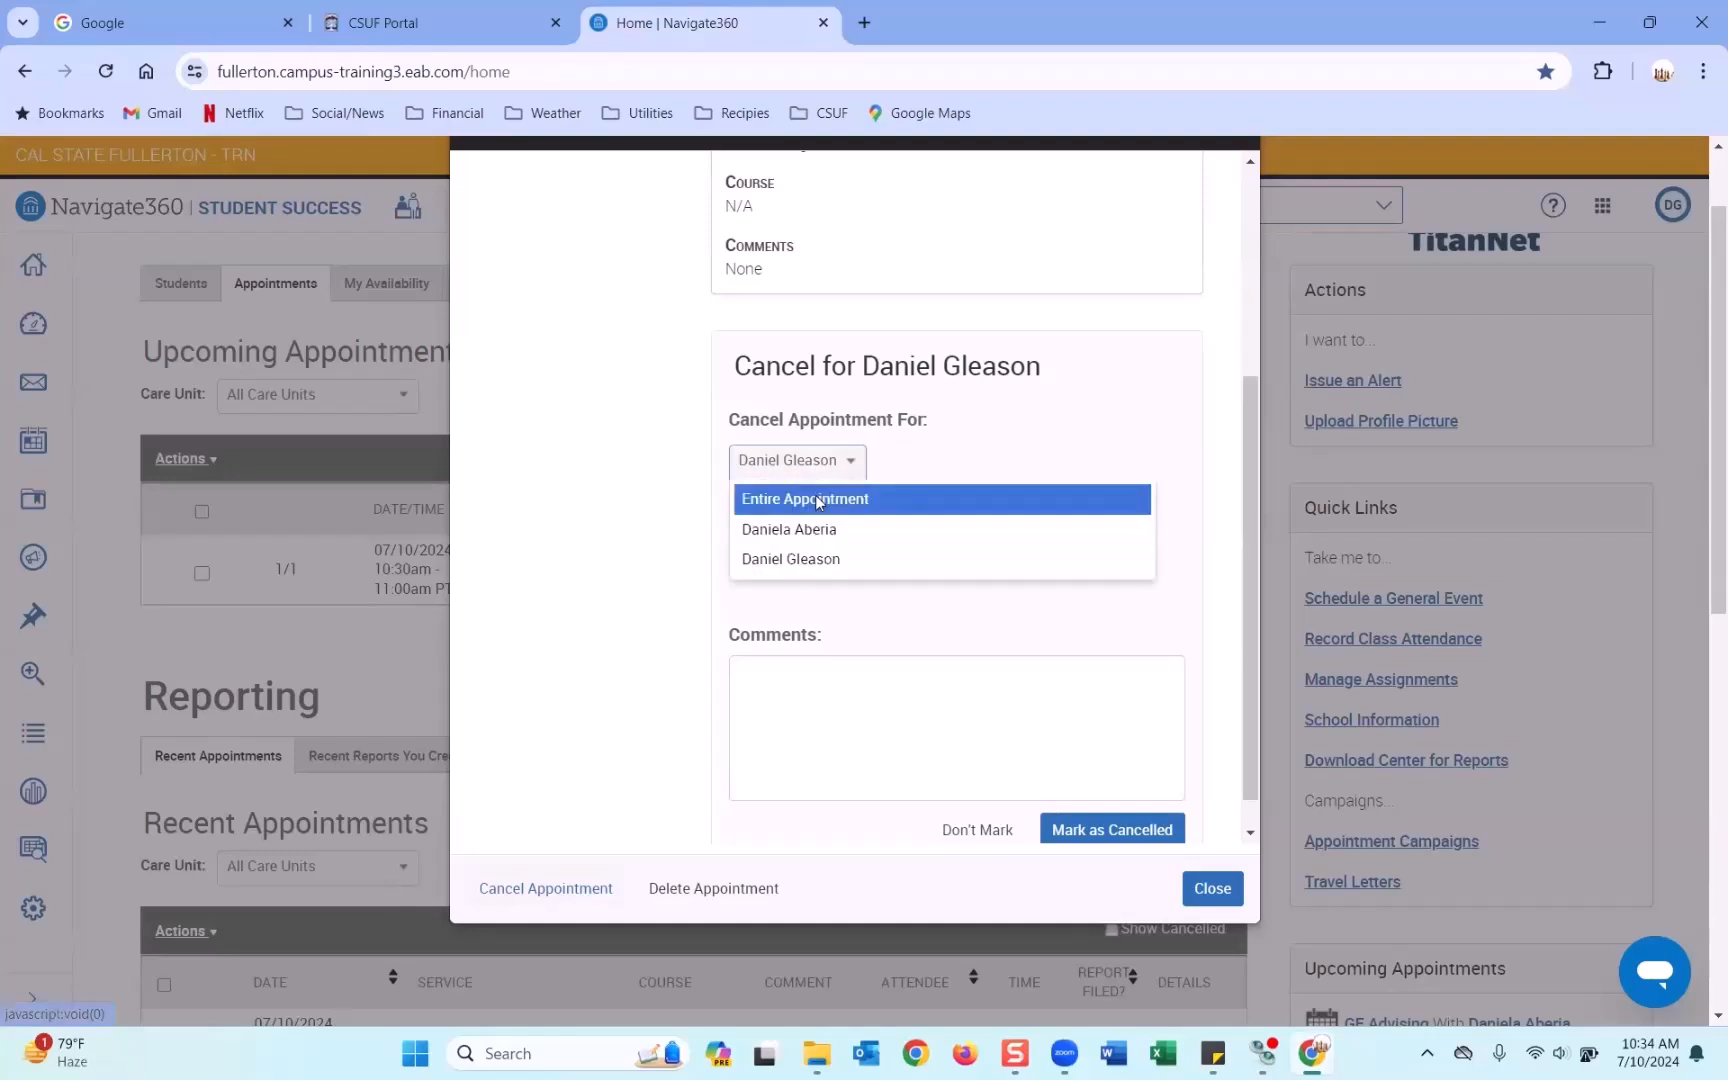
{"action": "left_click", "coordinate": [848, 496]}
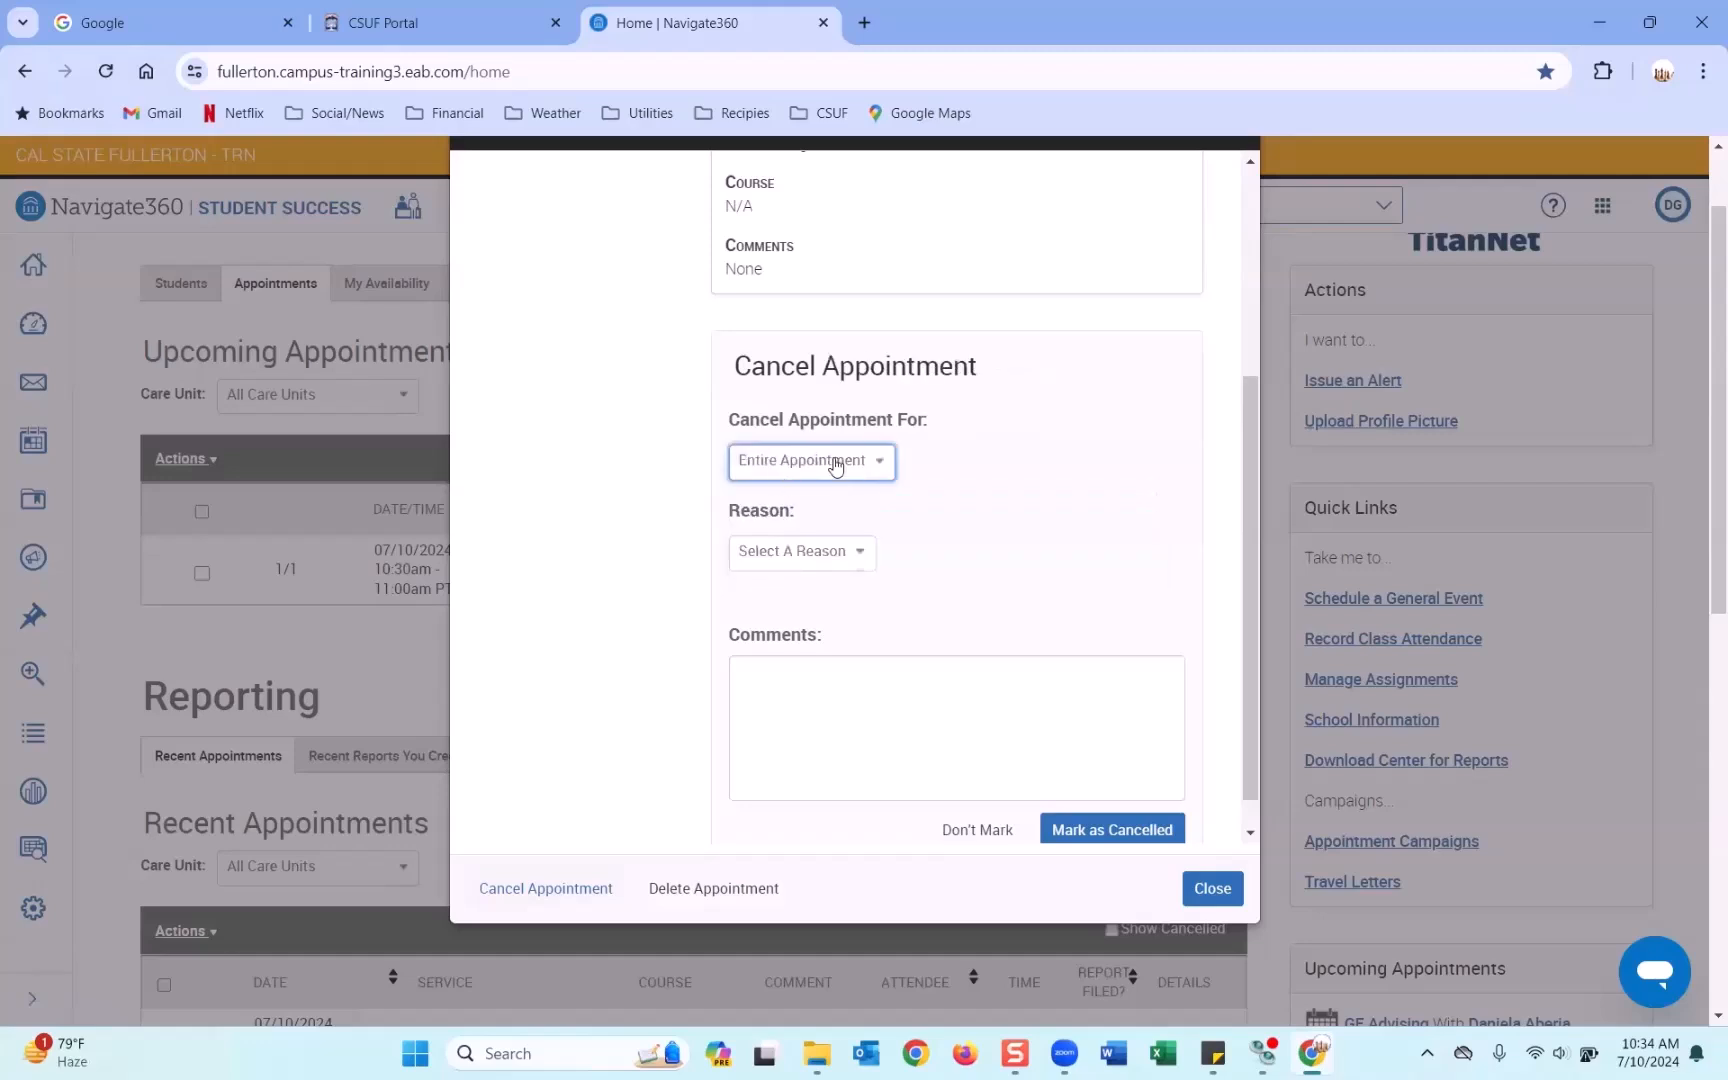
{"action": "left_click", "coordinate": [836, 558]}
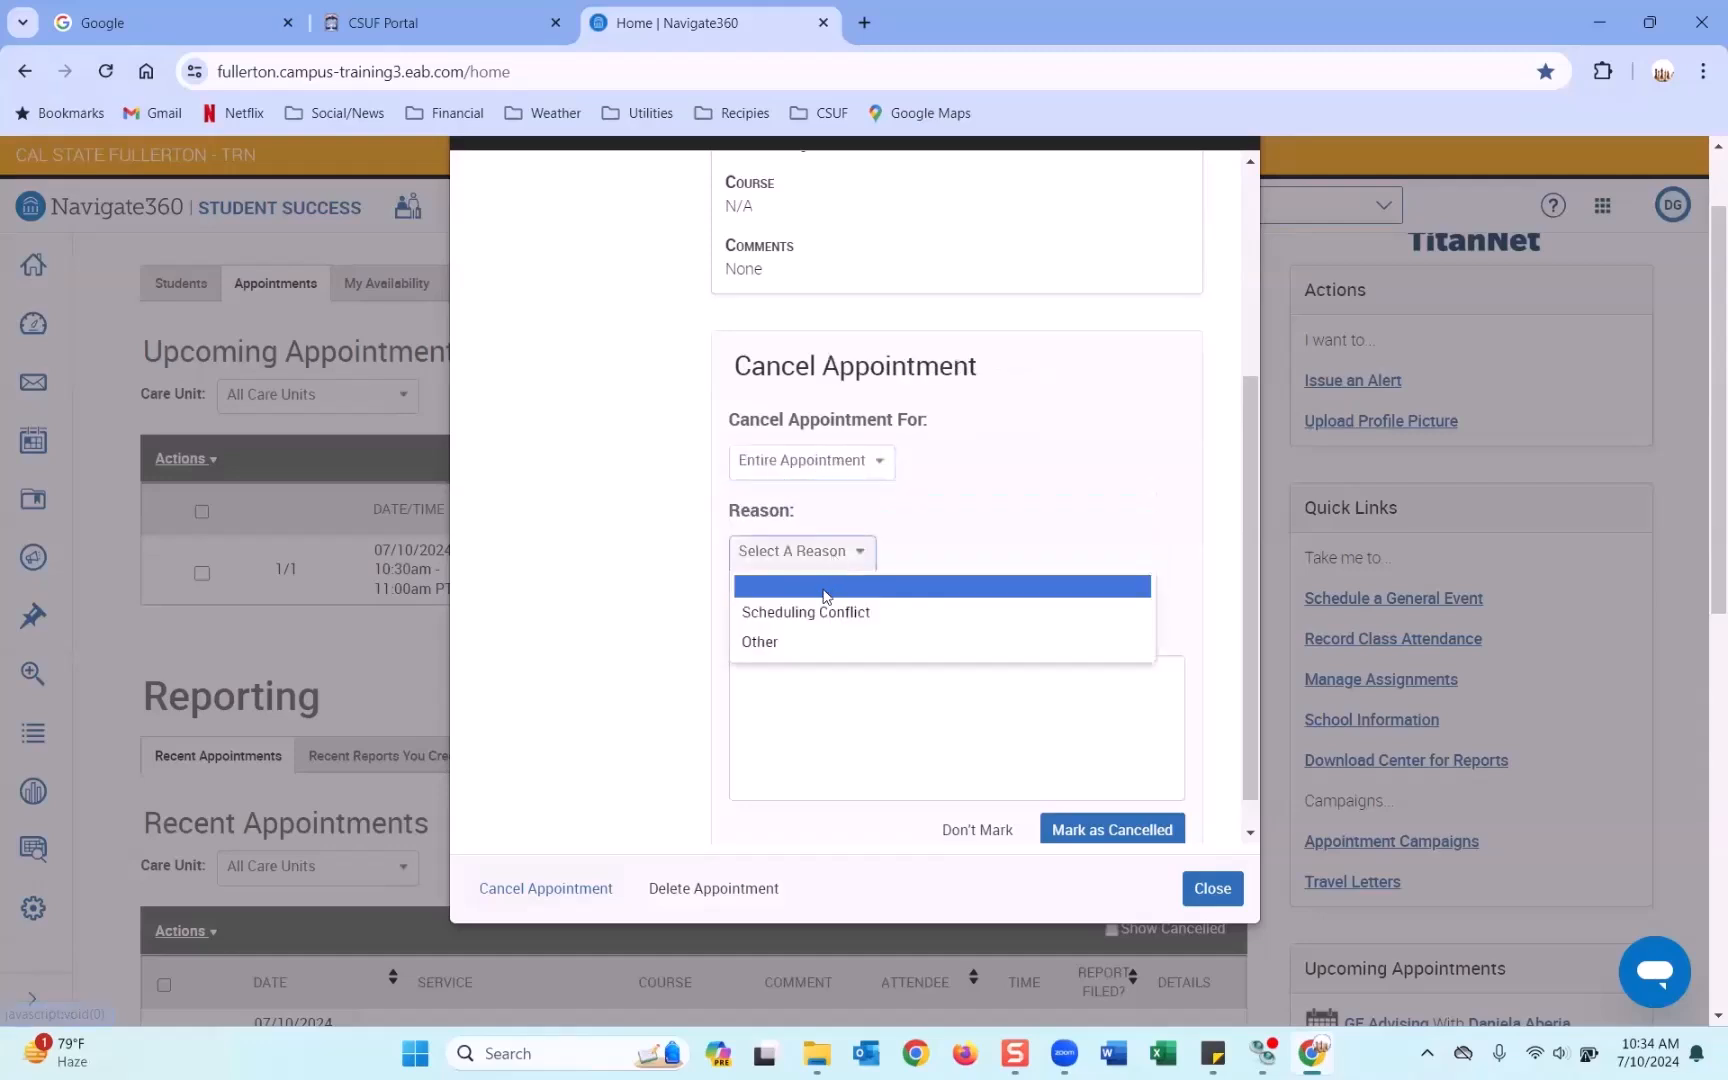
{"action": "left_click", "coordinate": [784, 642]}
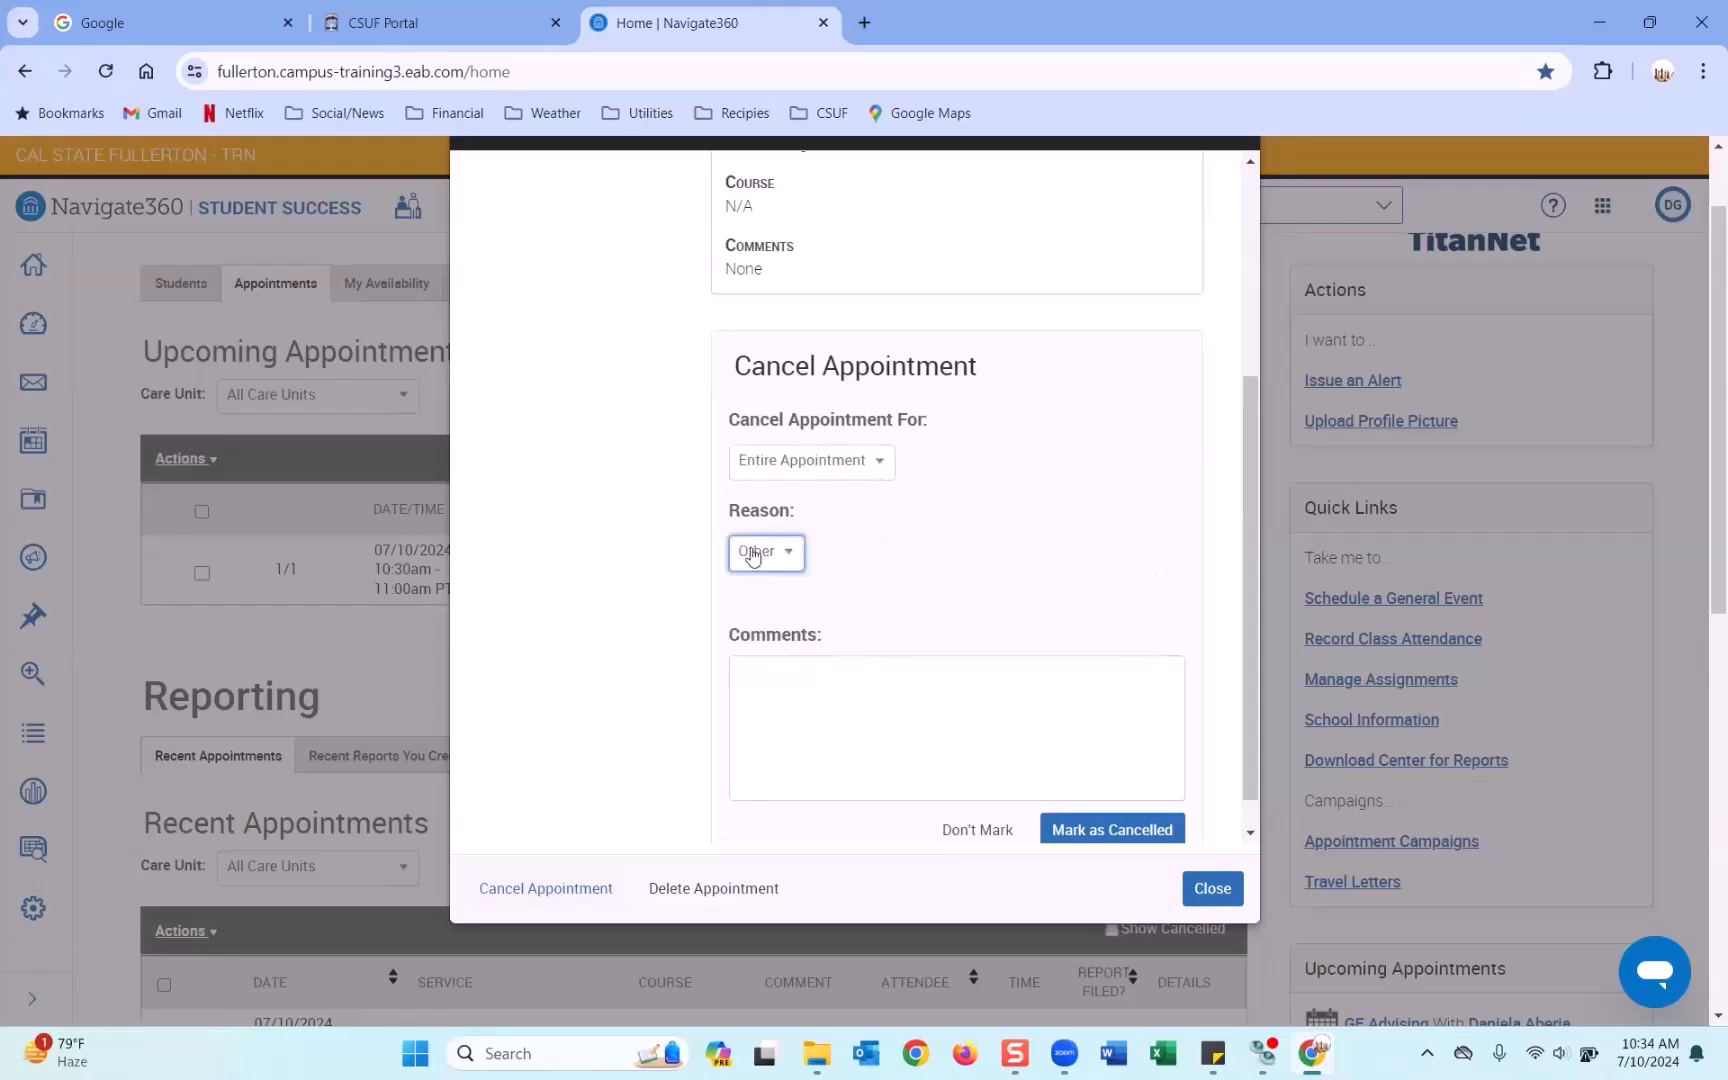
Enter the comment 'These are visible to the student.' and keep Entire Appointment selected.
{"action": "left_click", "coordinate": [821, 689]}
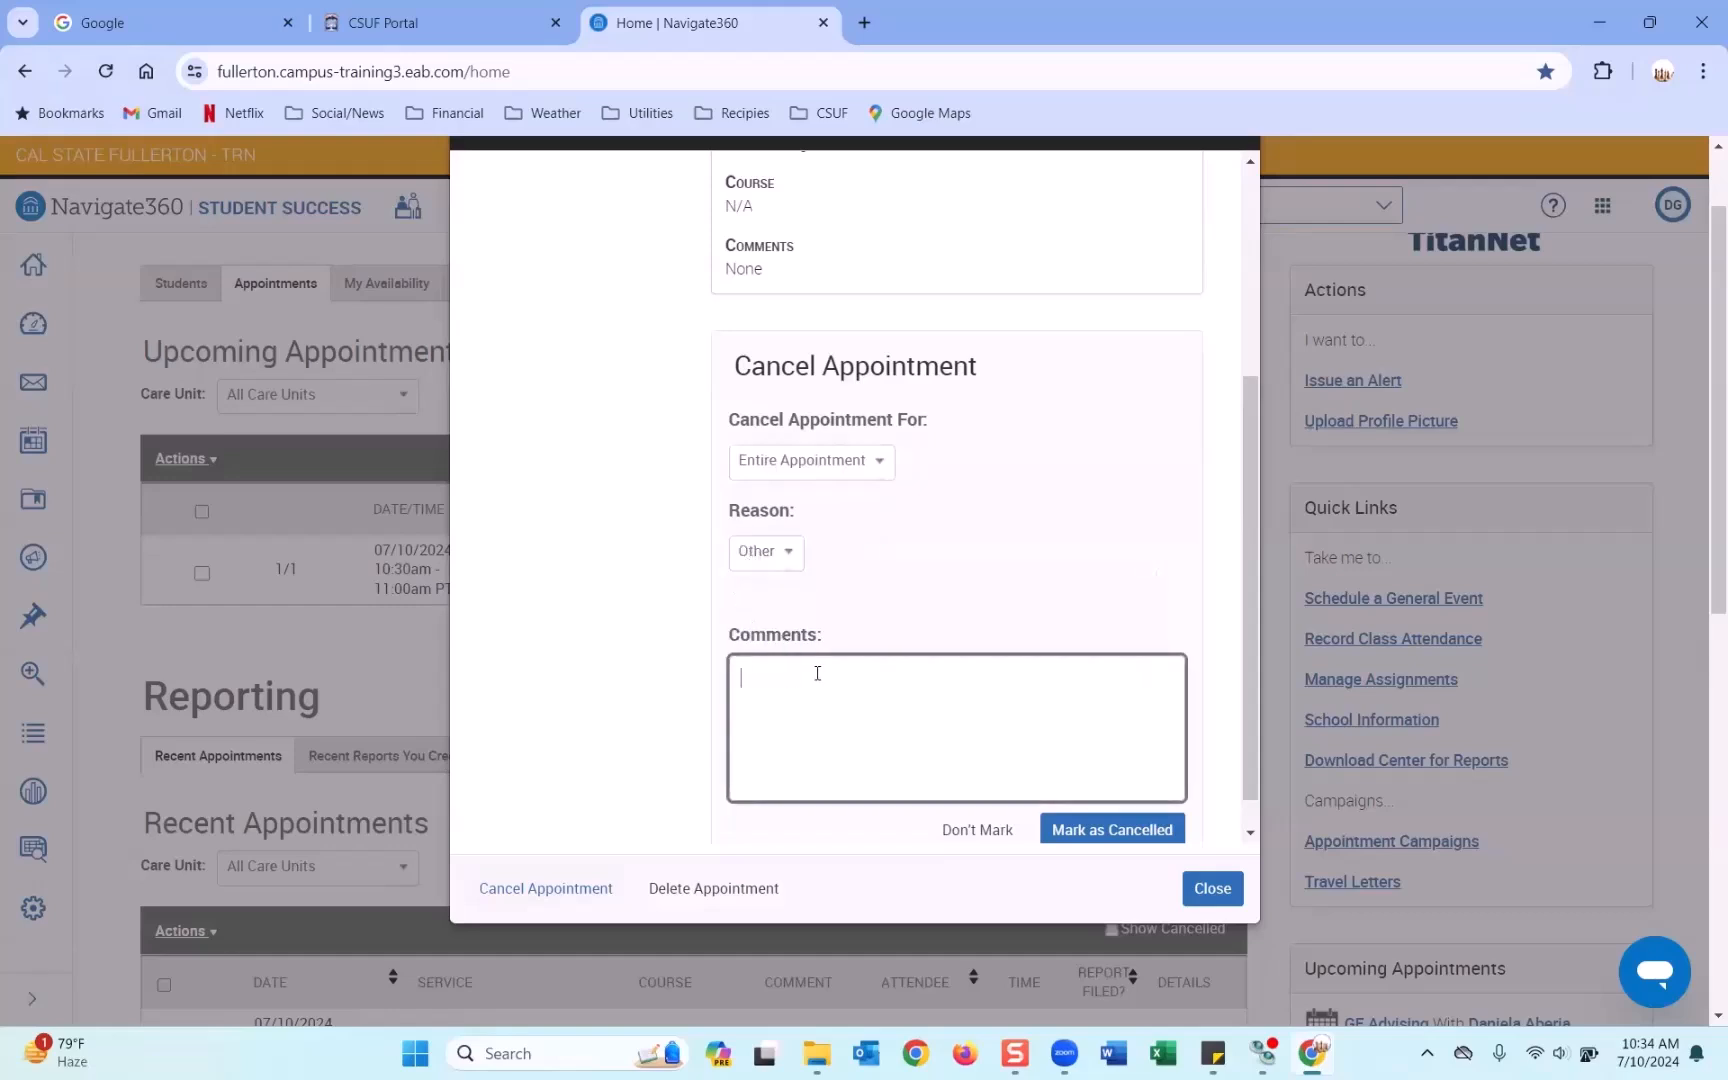
{"action": "type", "text": "These are visible to the student."}
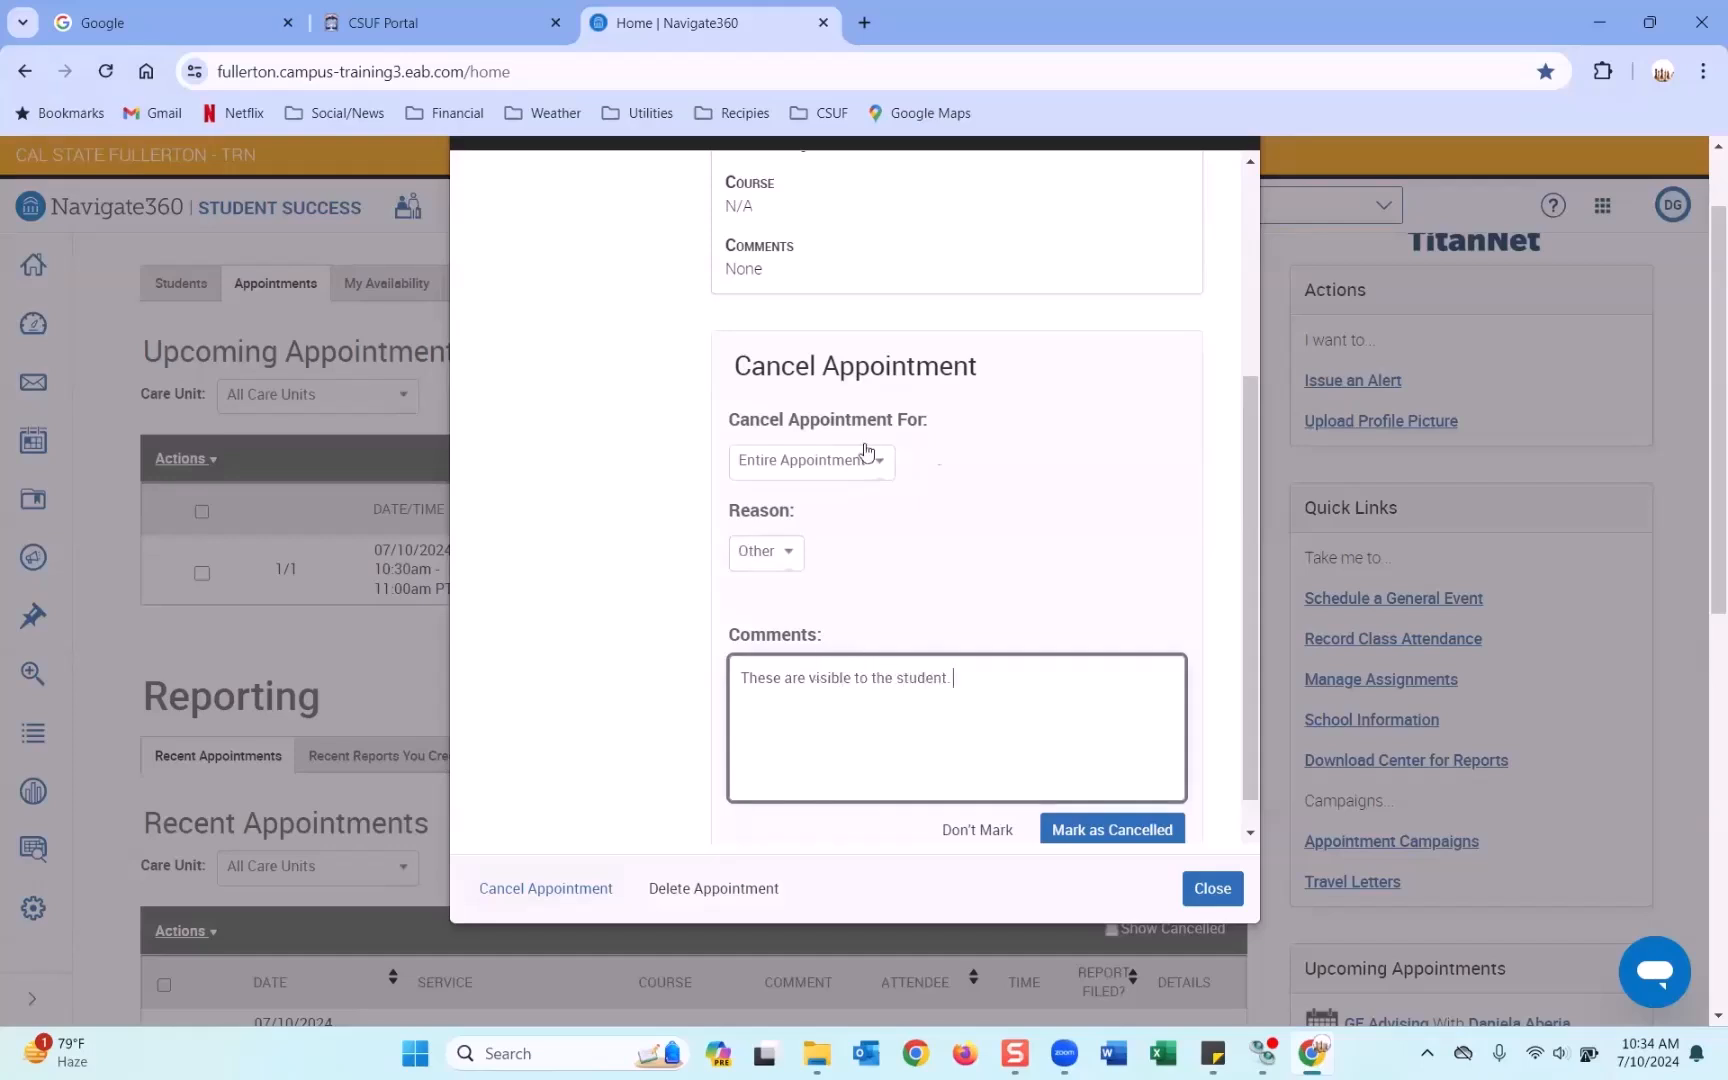
{"action": "scroll", "coordinate": [1108, 685], "scroll_direction": "down", "scroll_amount": 1}
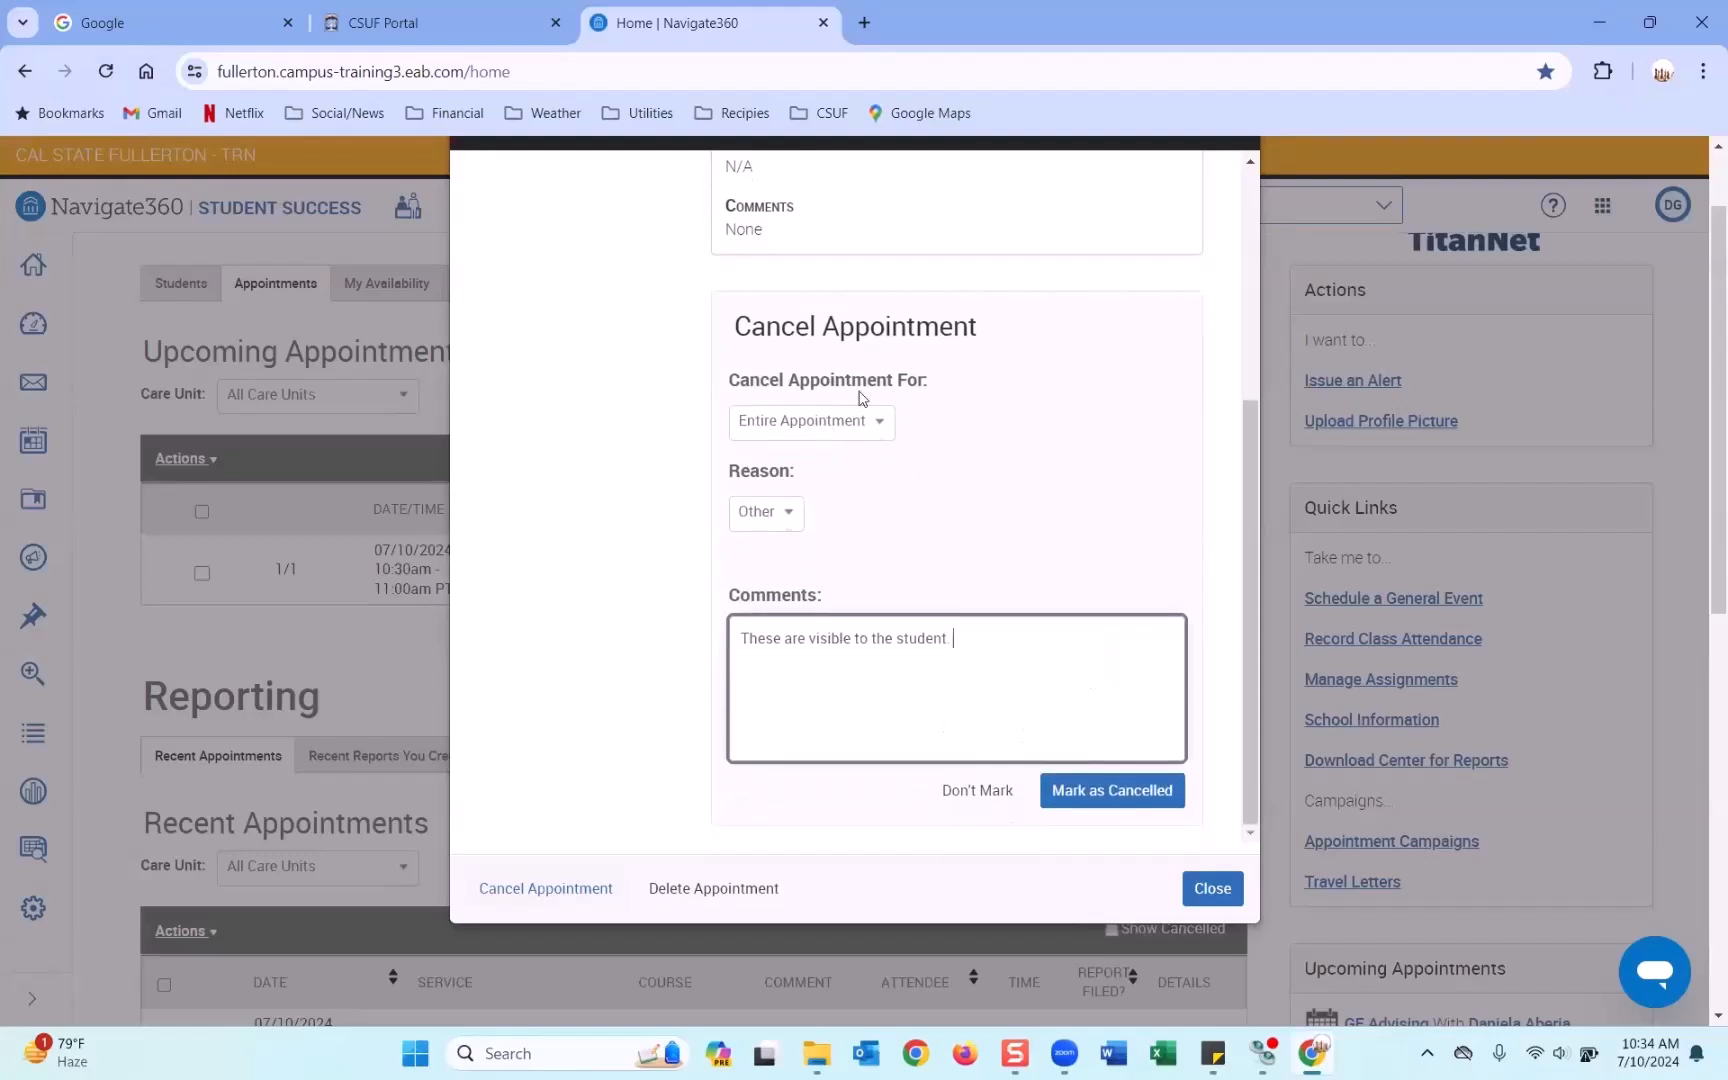
{"action": "left_click", "coordinate": [790, 432]}
{"action": "left_click", "coordinate": [786, 462]}
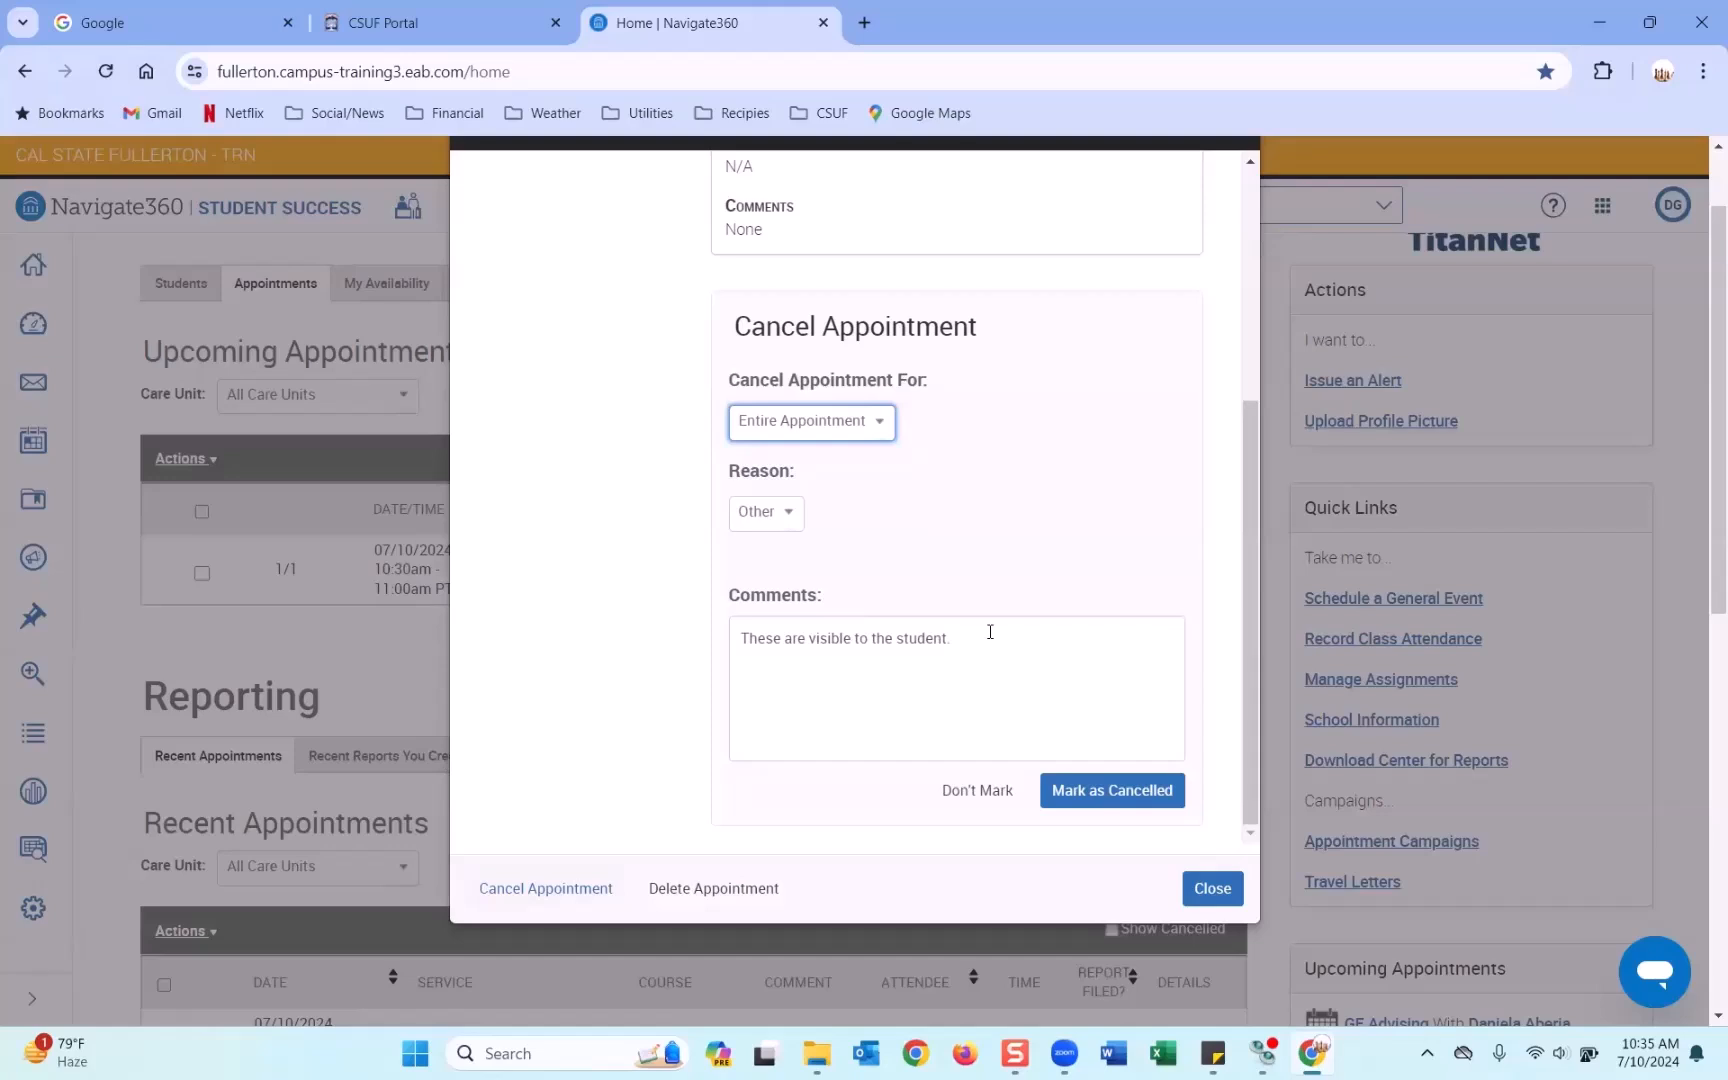
Close the appointment window without marking the appointment cancelled.
{"action": "left_click_drag", "start_coordinate": [995, 645], "coordinate": [738, 650]}
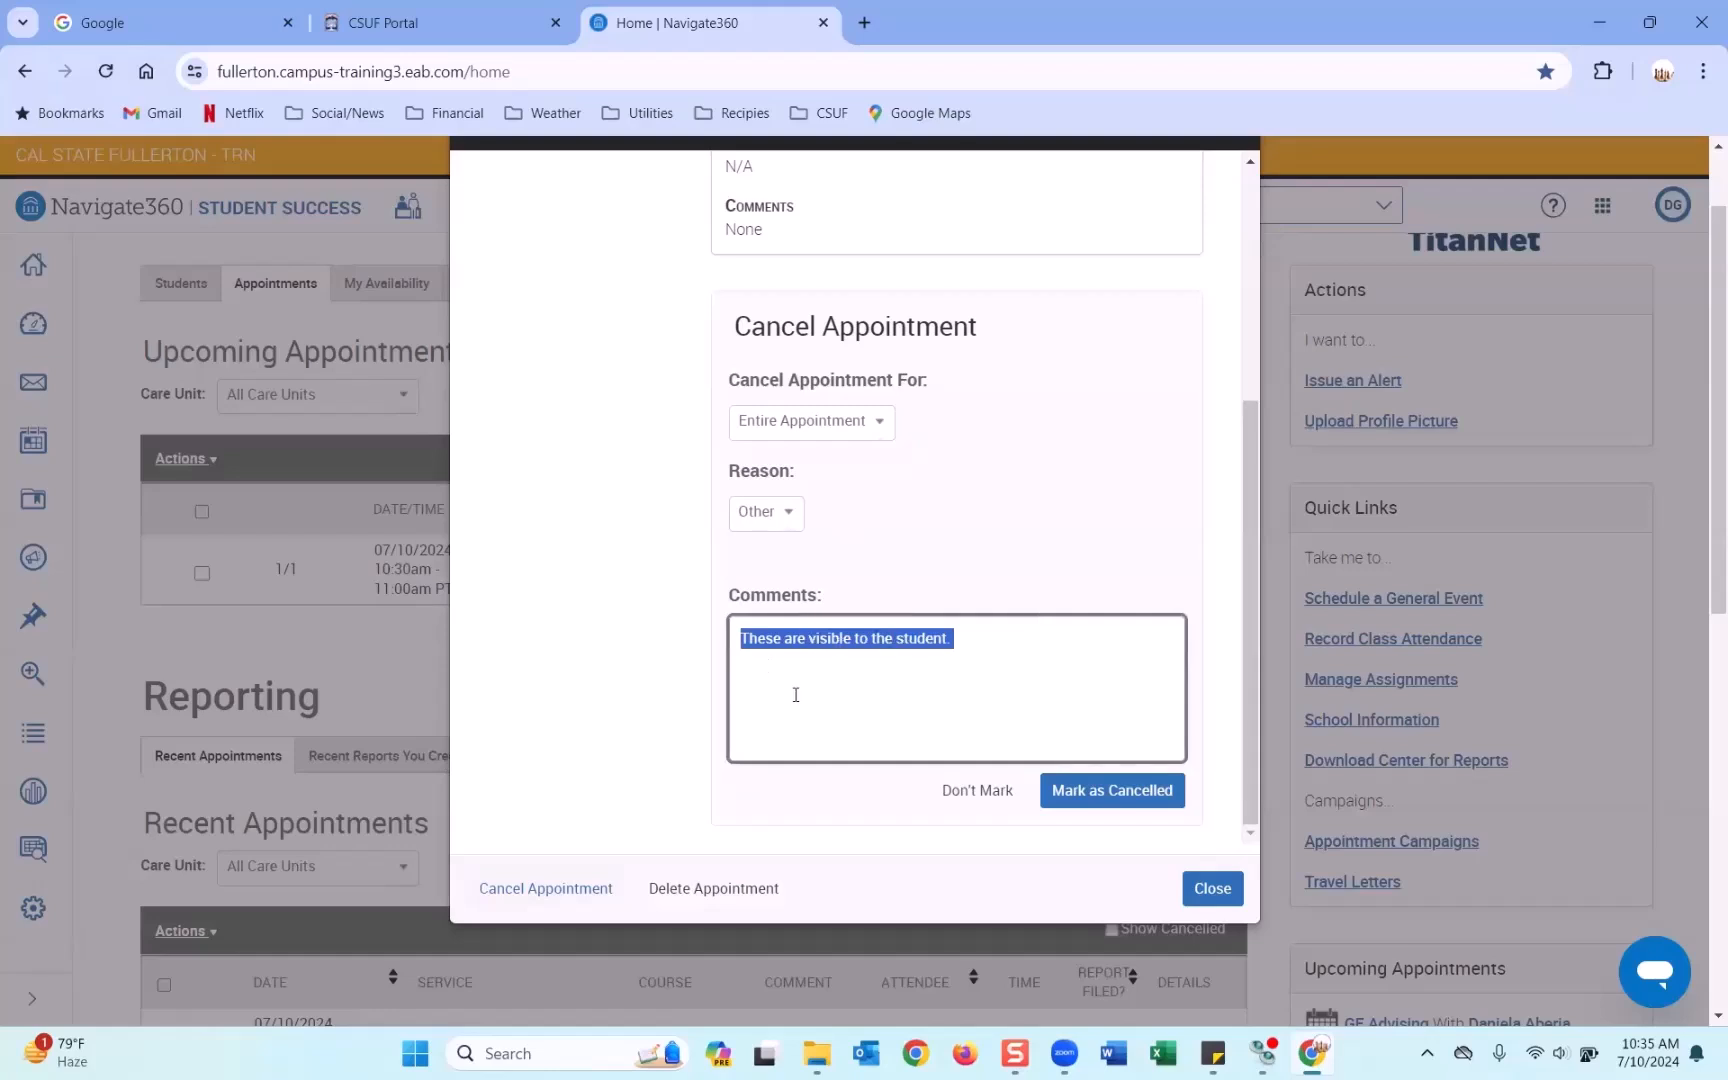
{"action": "left_click", "coordinate": [974, 642]}
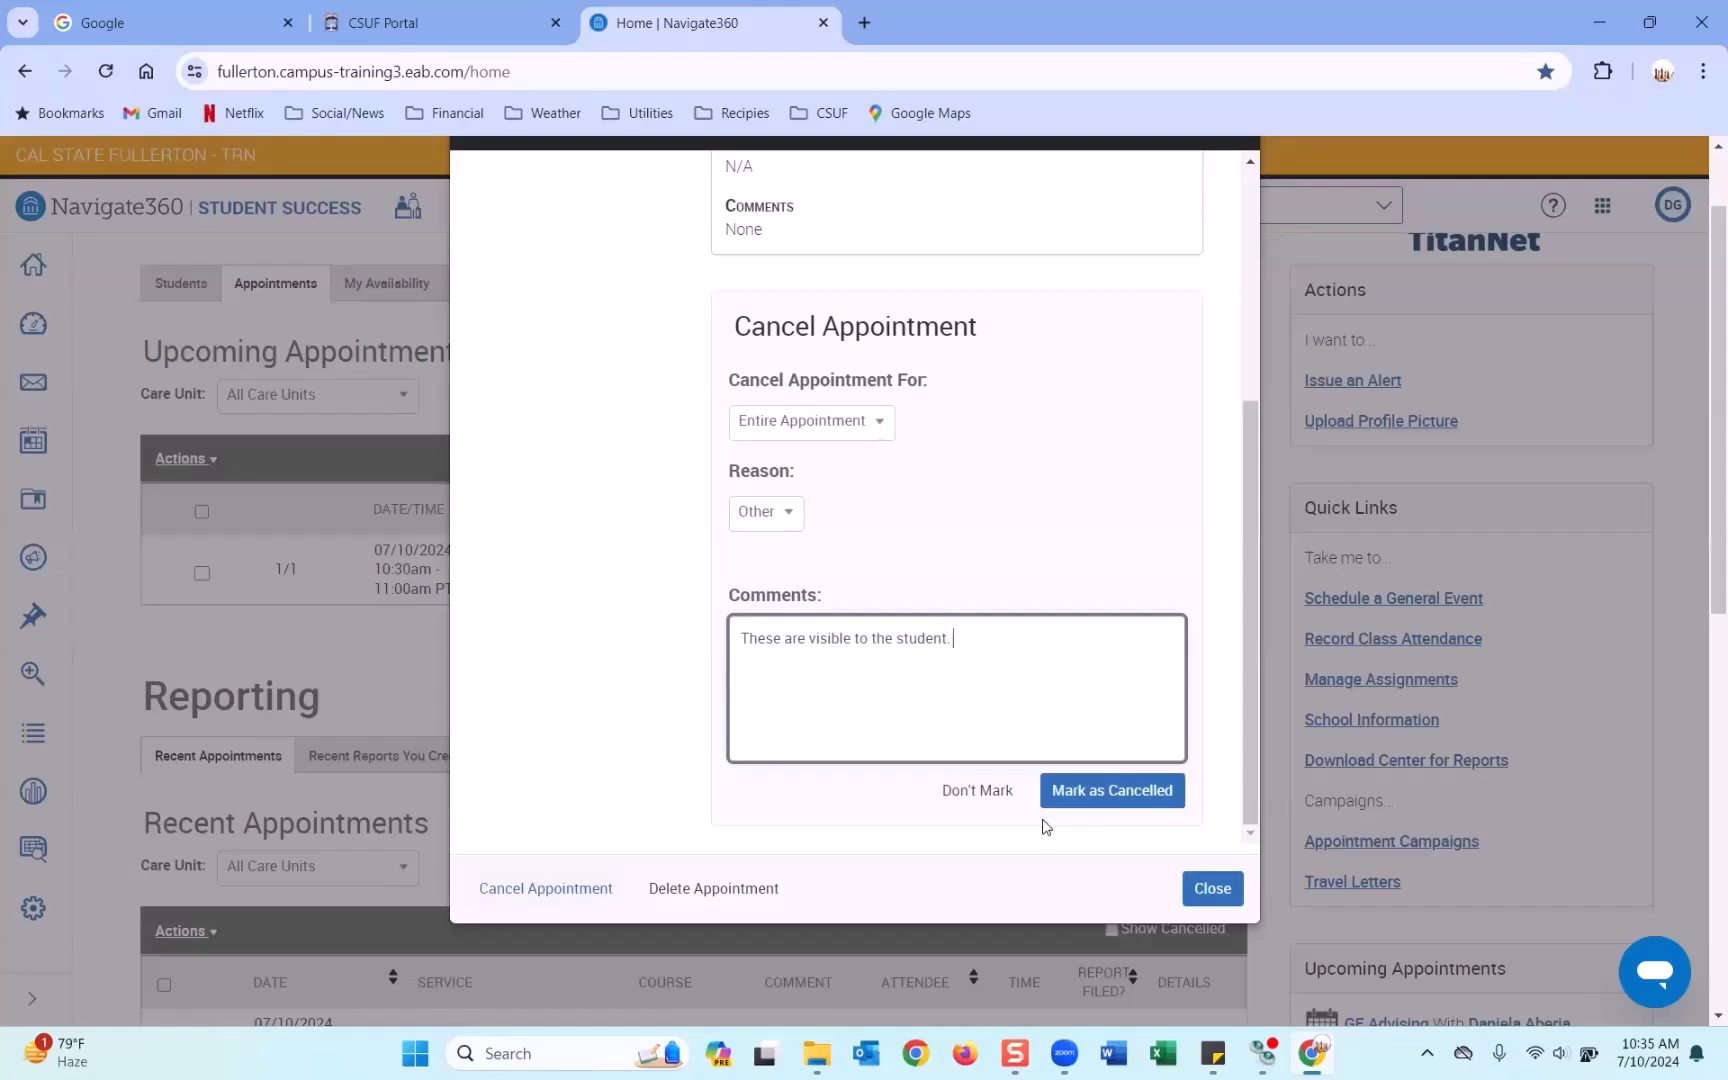
{"action": "left_click", "coordinate": [1213, 888]}
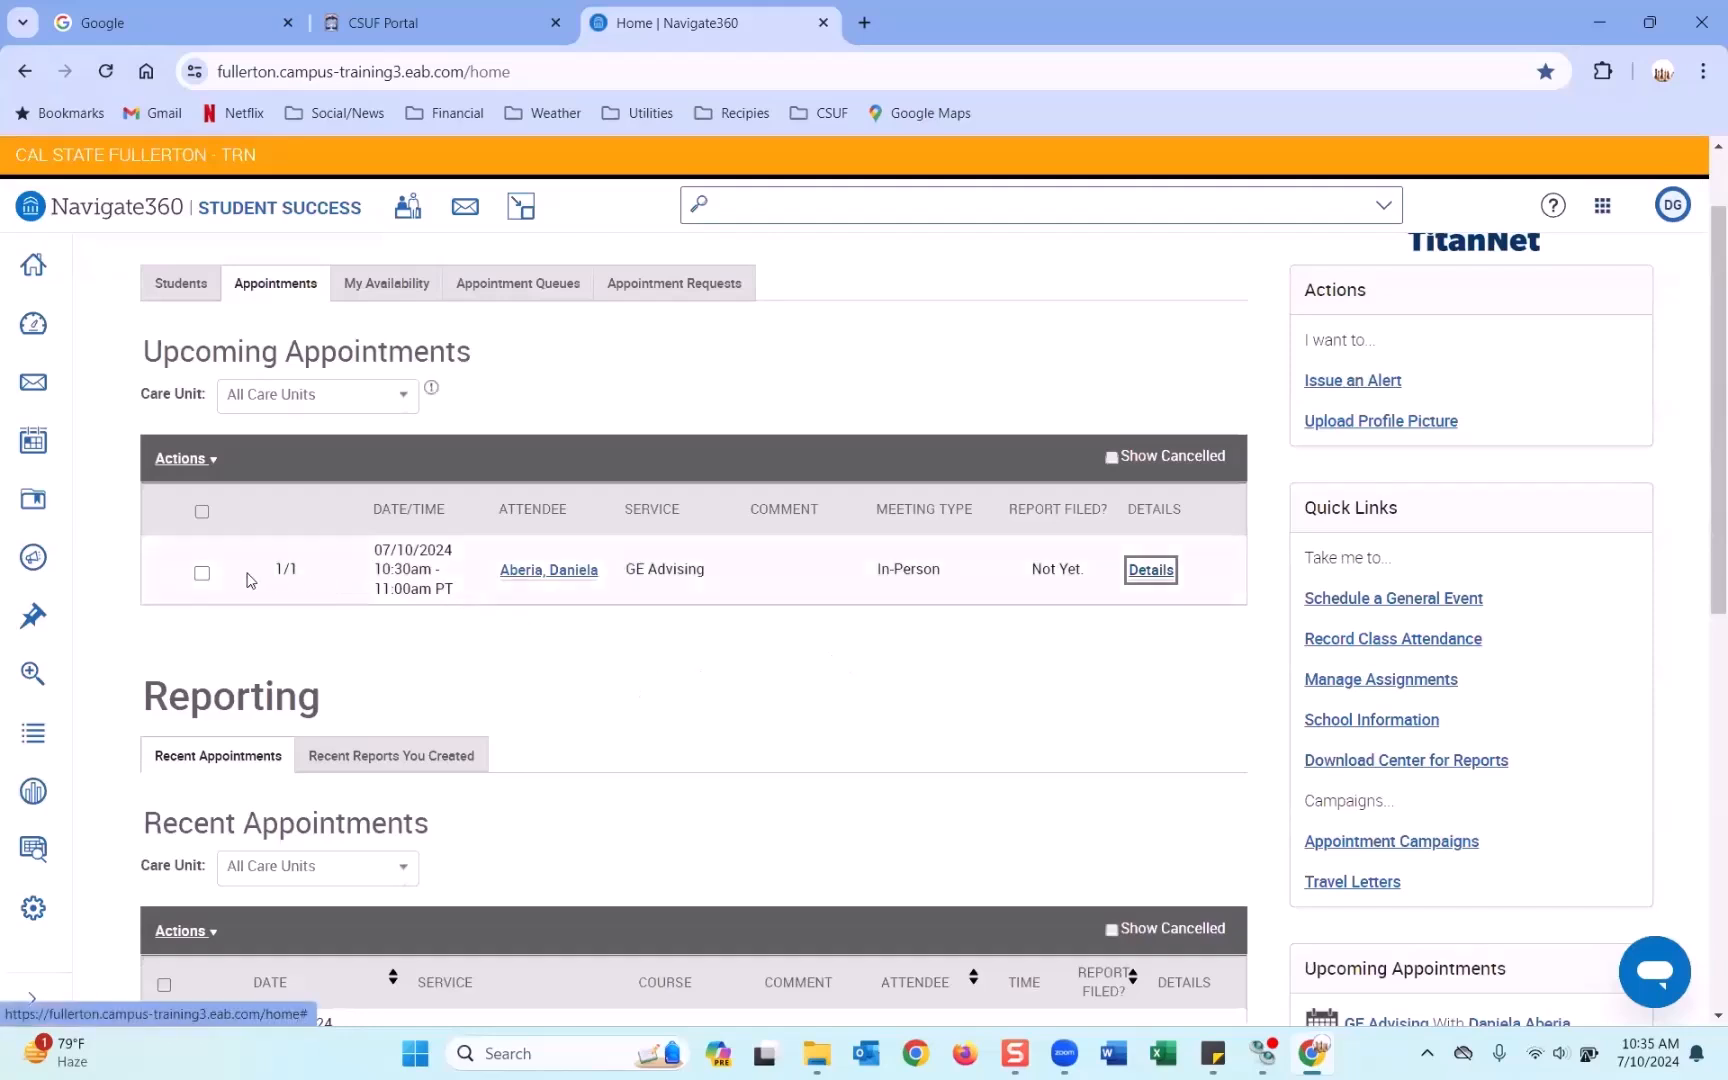
Tick the 07/10/2024 GE Advising appointment and choose Send Message from the Actions list.
{"action": "left_click", "coordinate": [205, 462]}
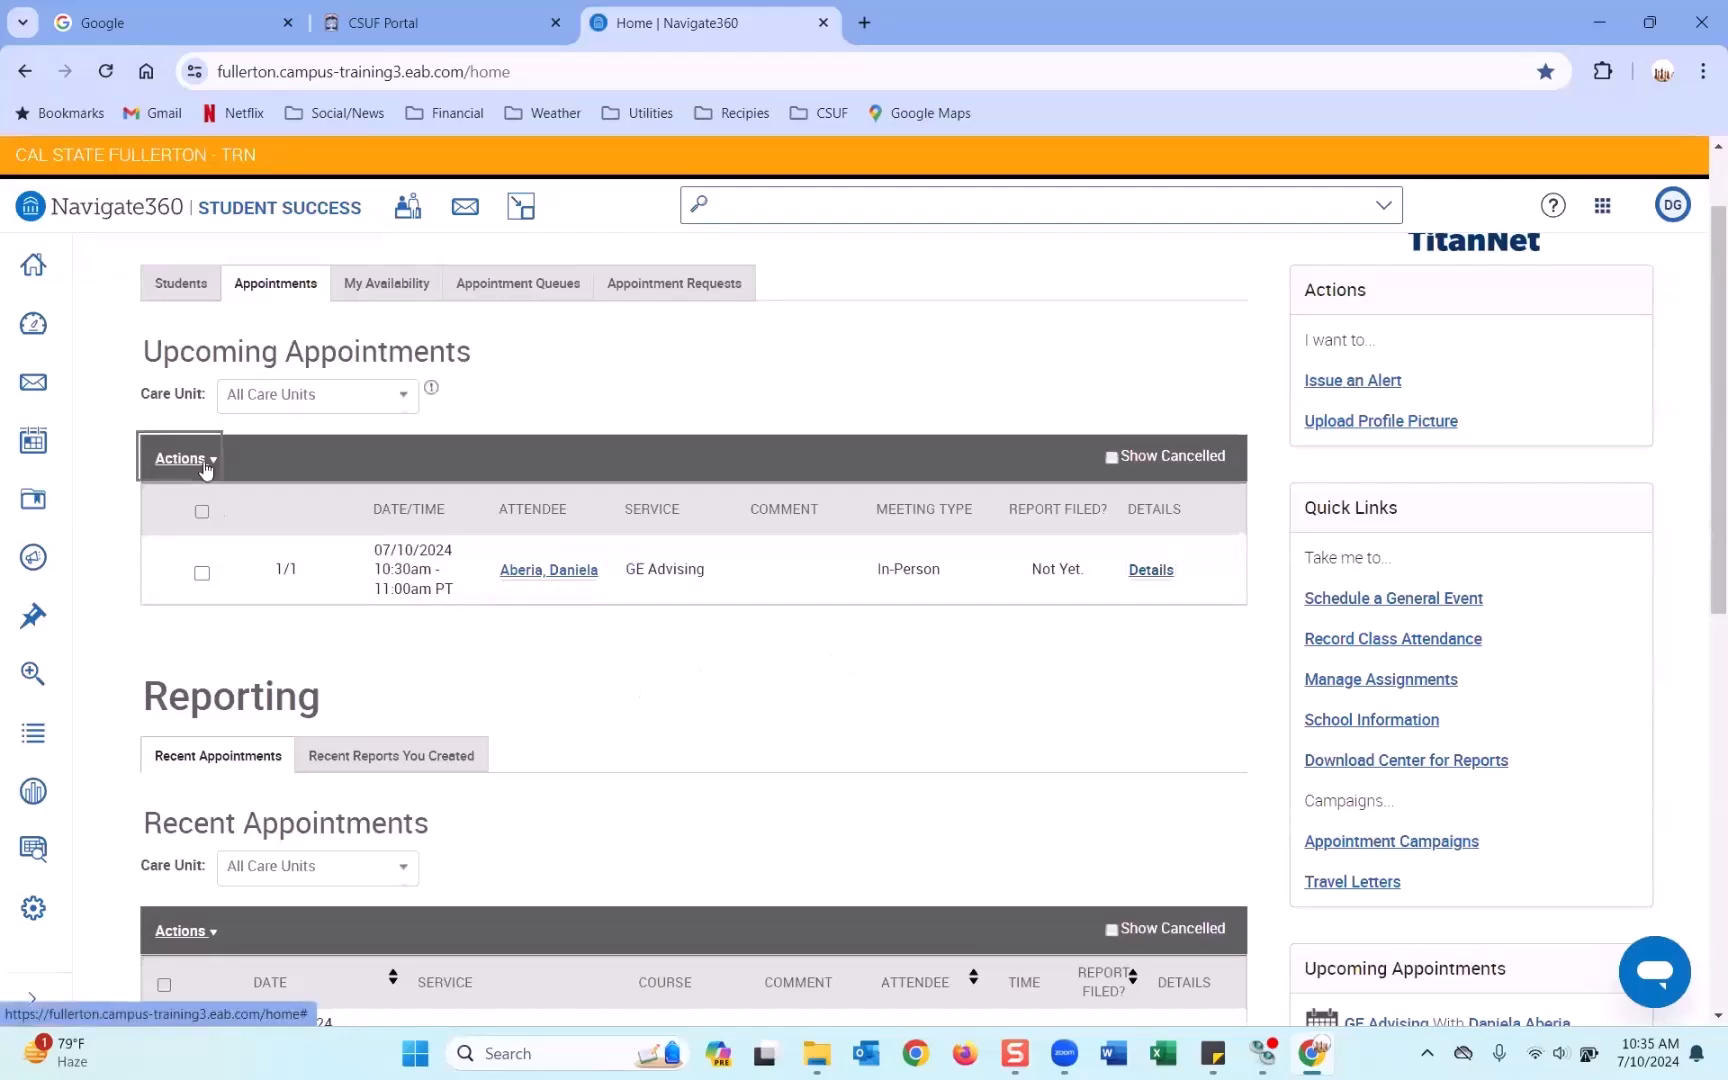
{"action": "left_click", "coordinate": [205, 462]}
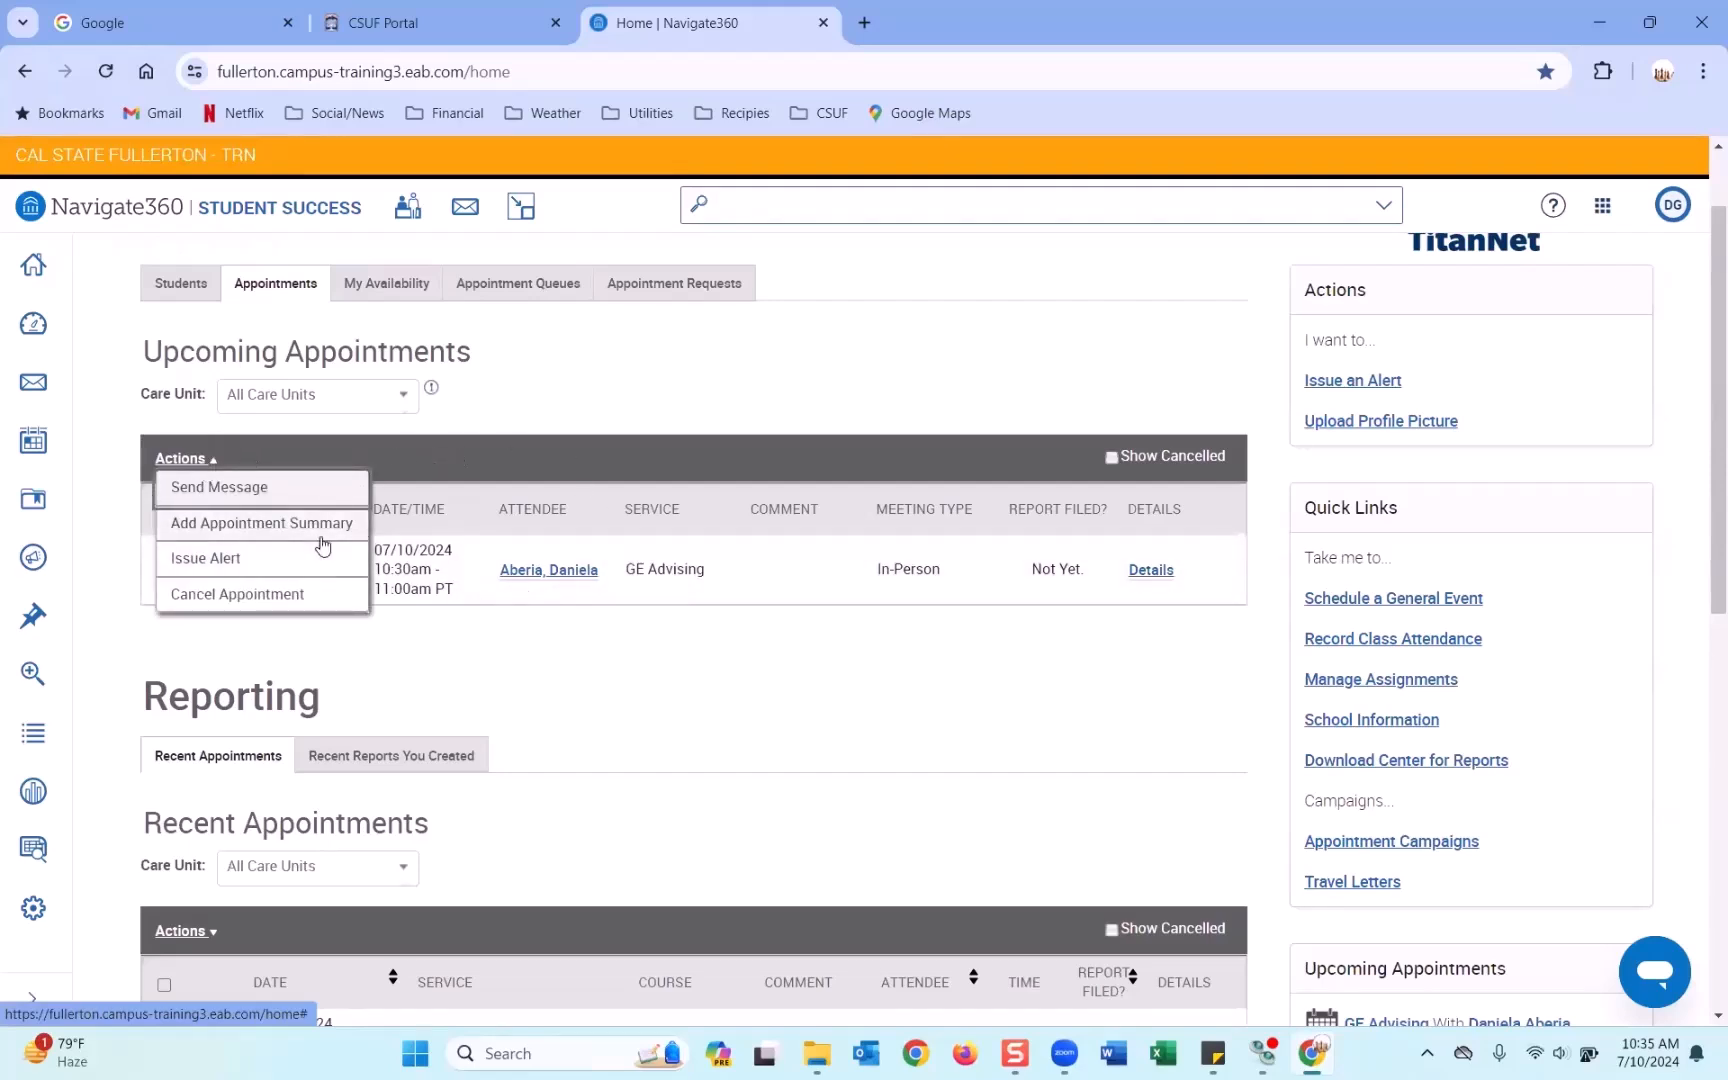
{"action": "left_click", "coordinate": [585, 436]}
{"action": "left_click", "coordinate": [200, 571]}
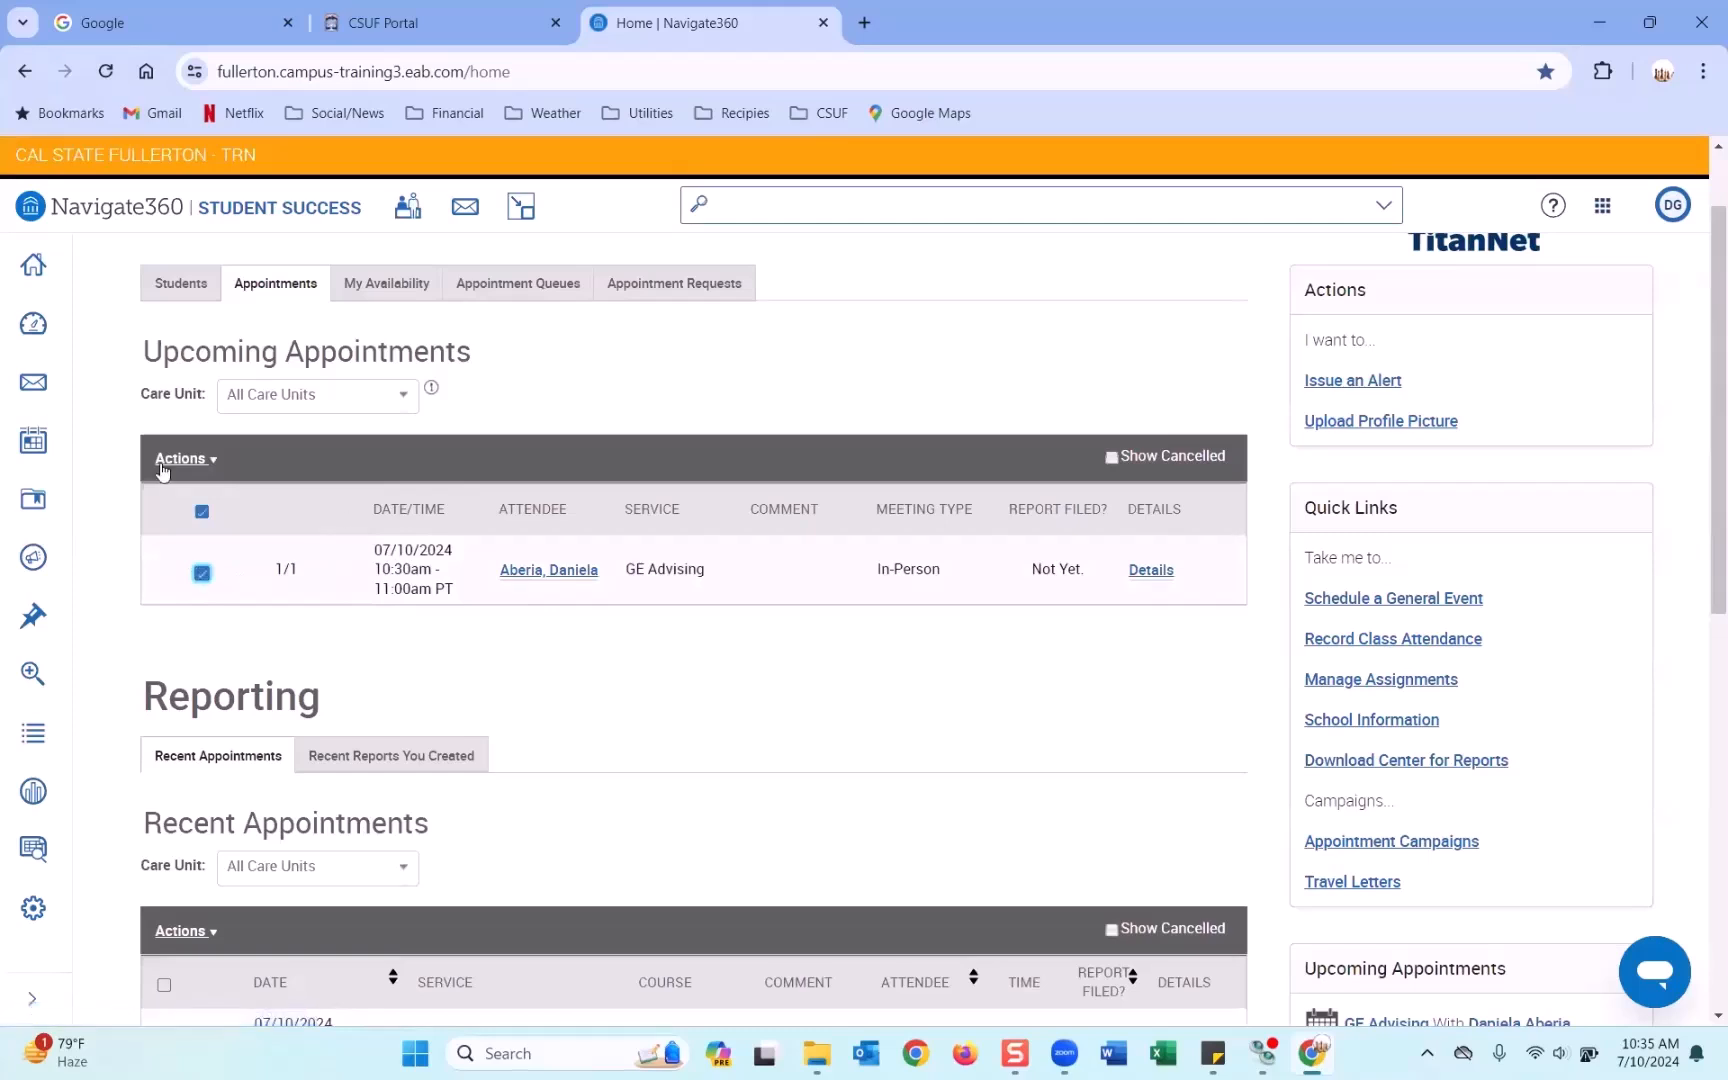
{"action": "left_click", "coordinate": [190, 461]}
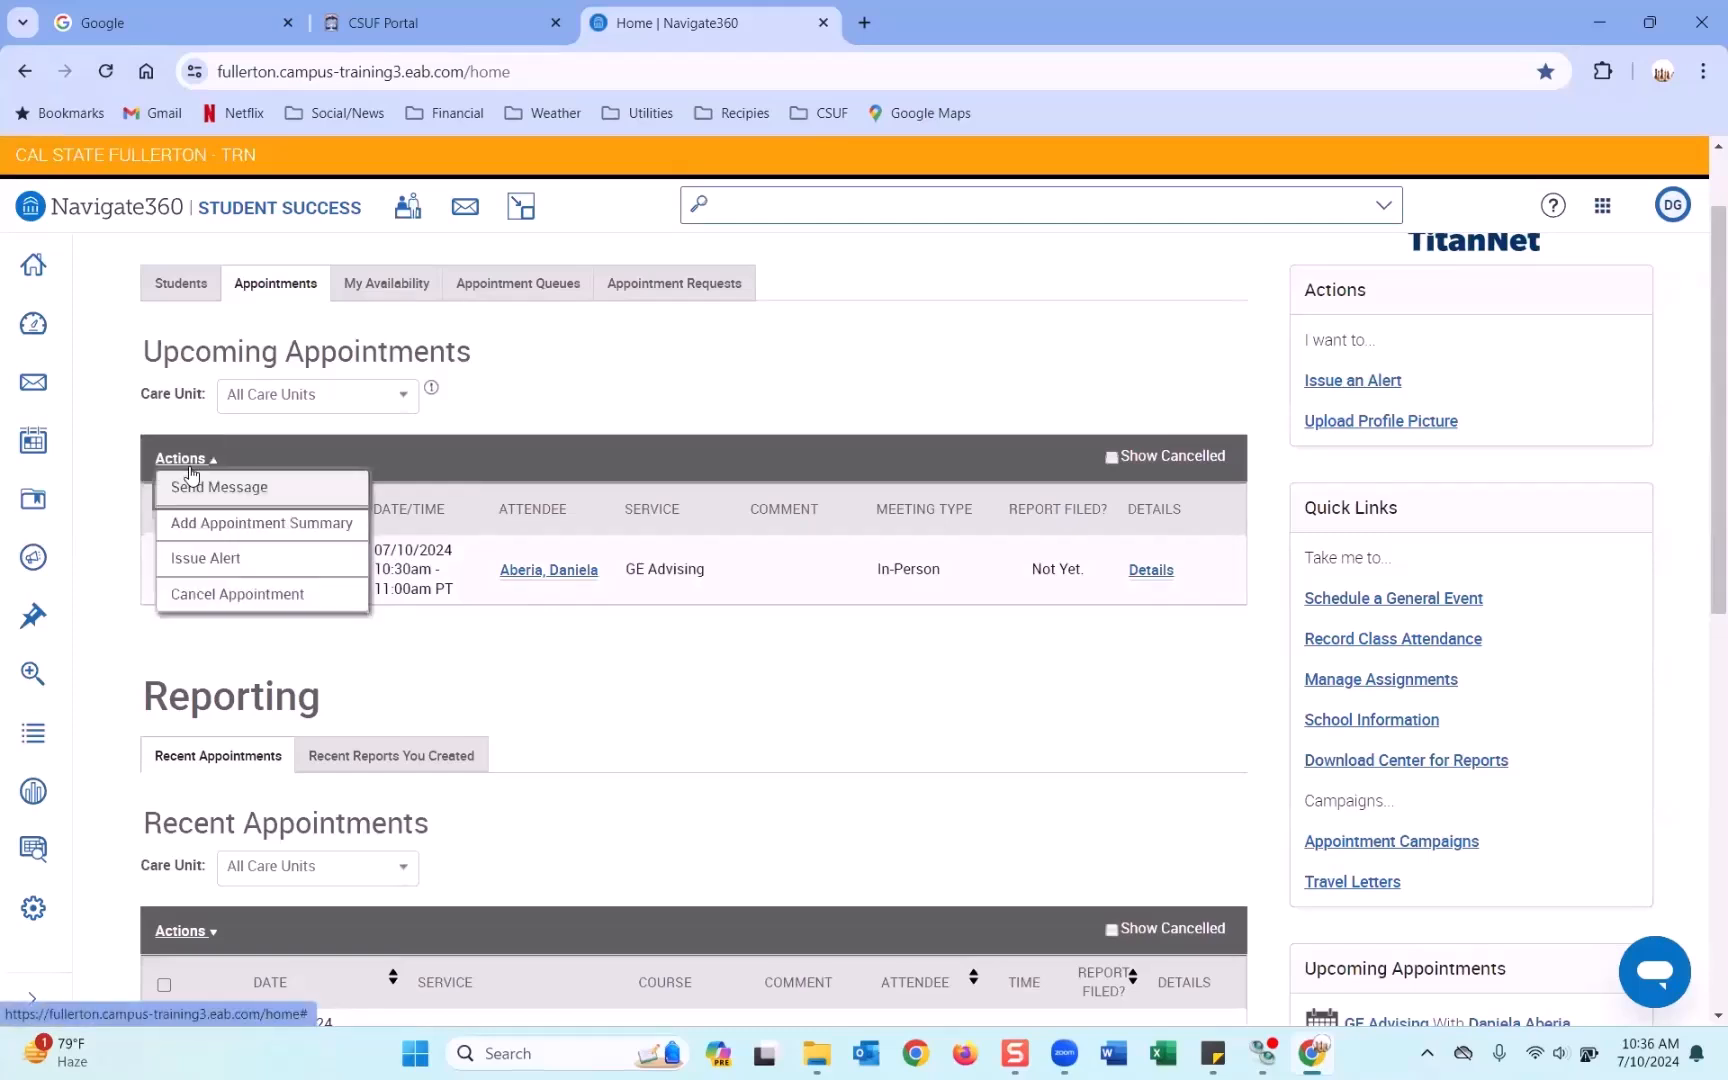
{"action": "left_click", "coordinate": [254, 490]}
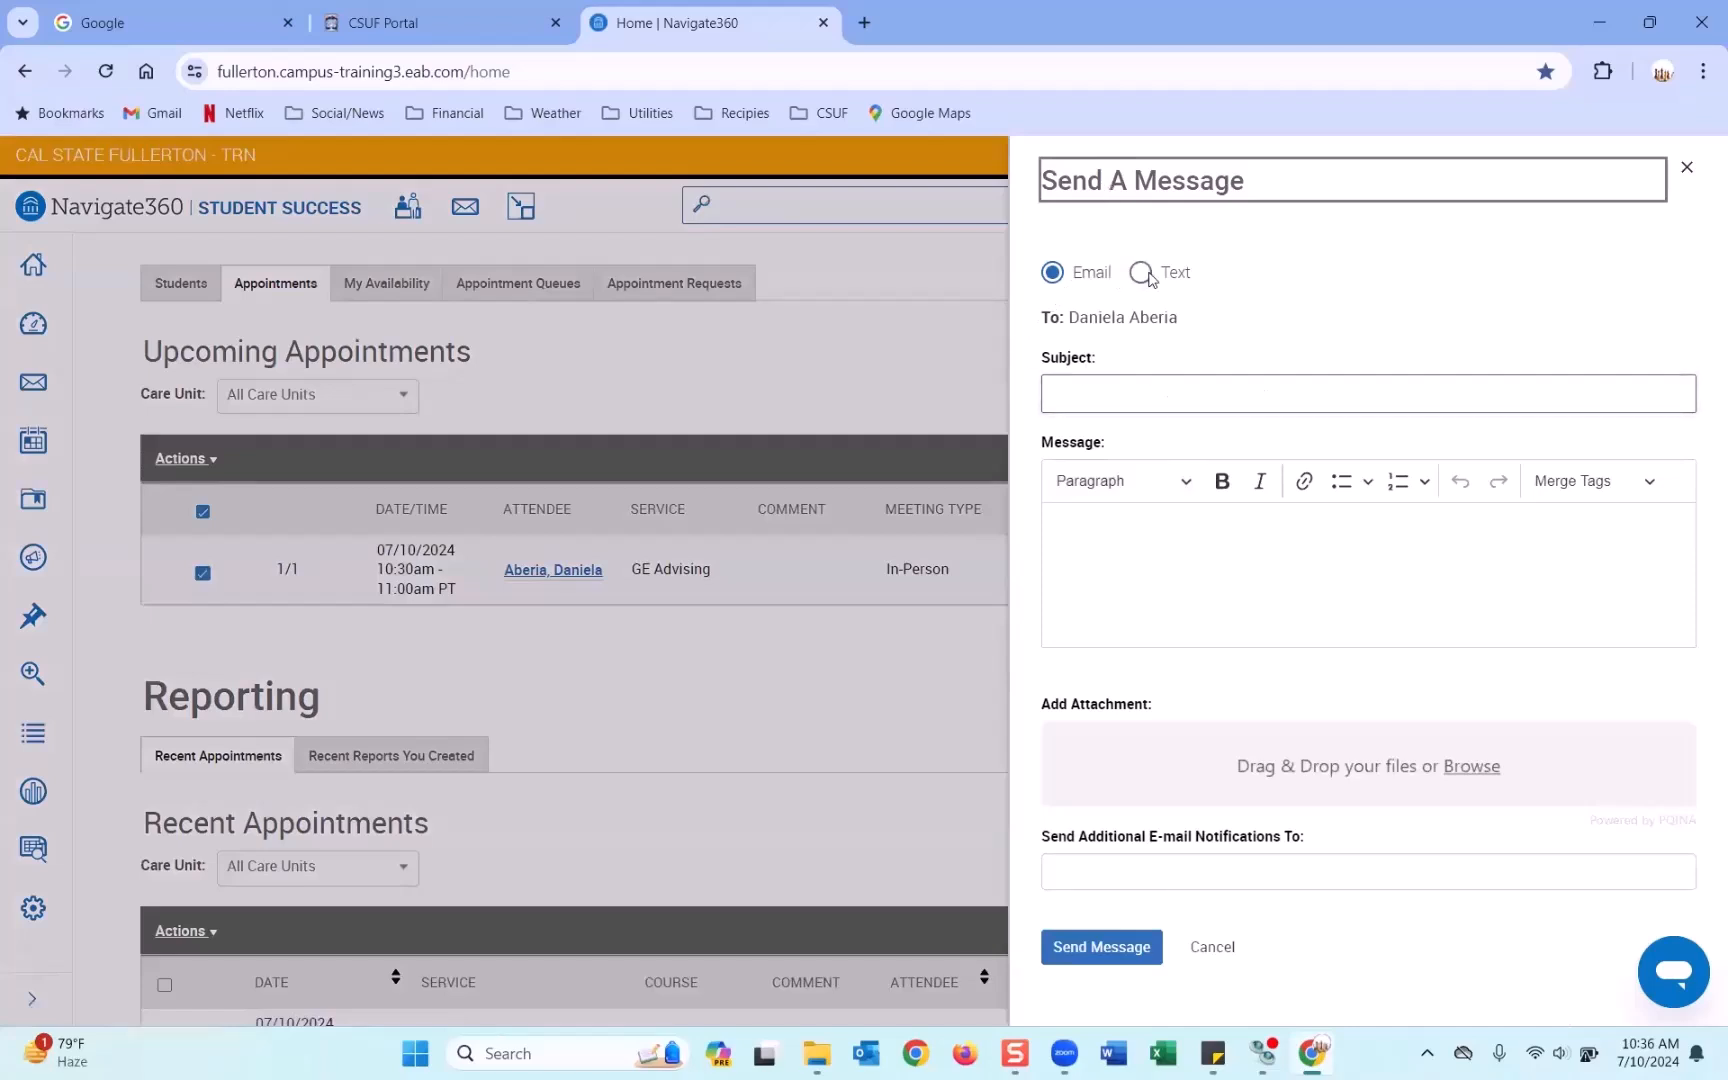
{"action": "left_click", "coordinate": [1212, 947]}
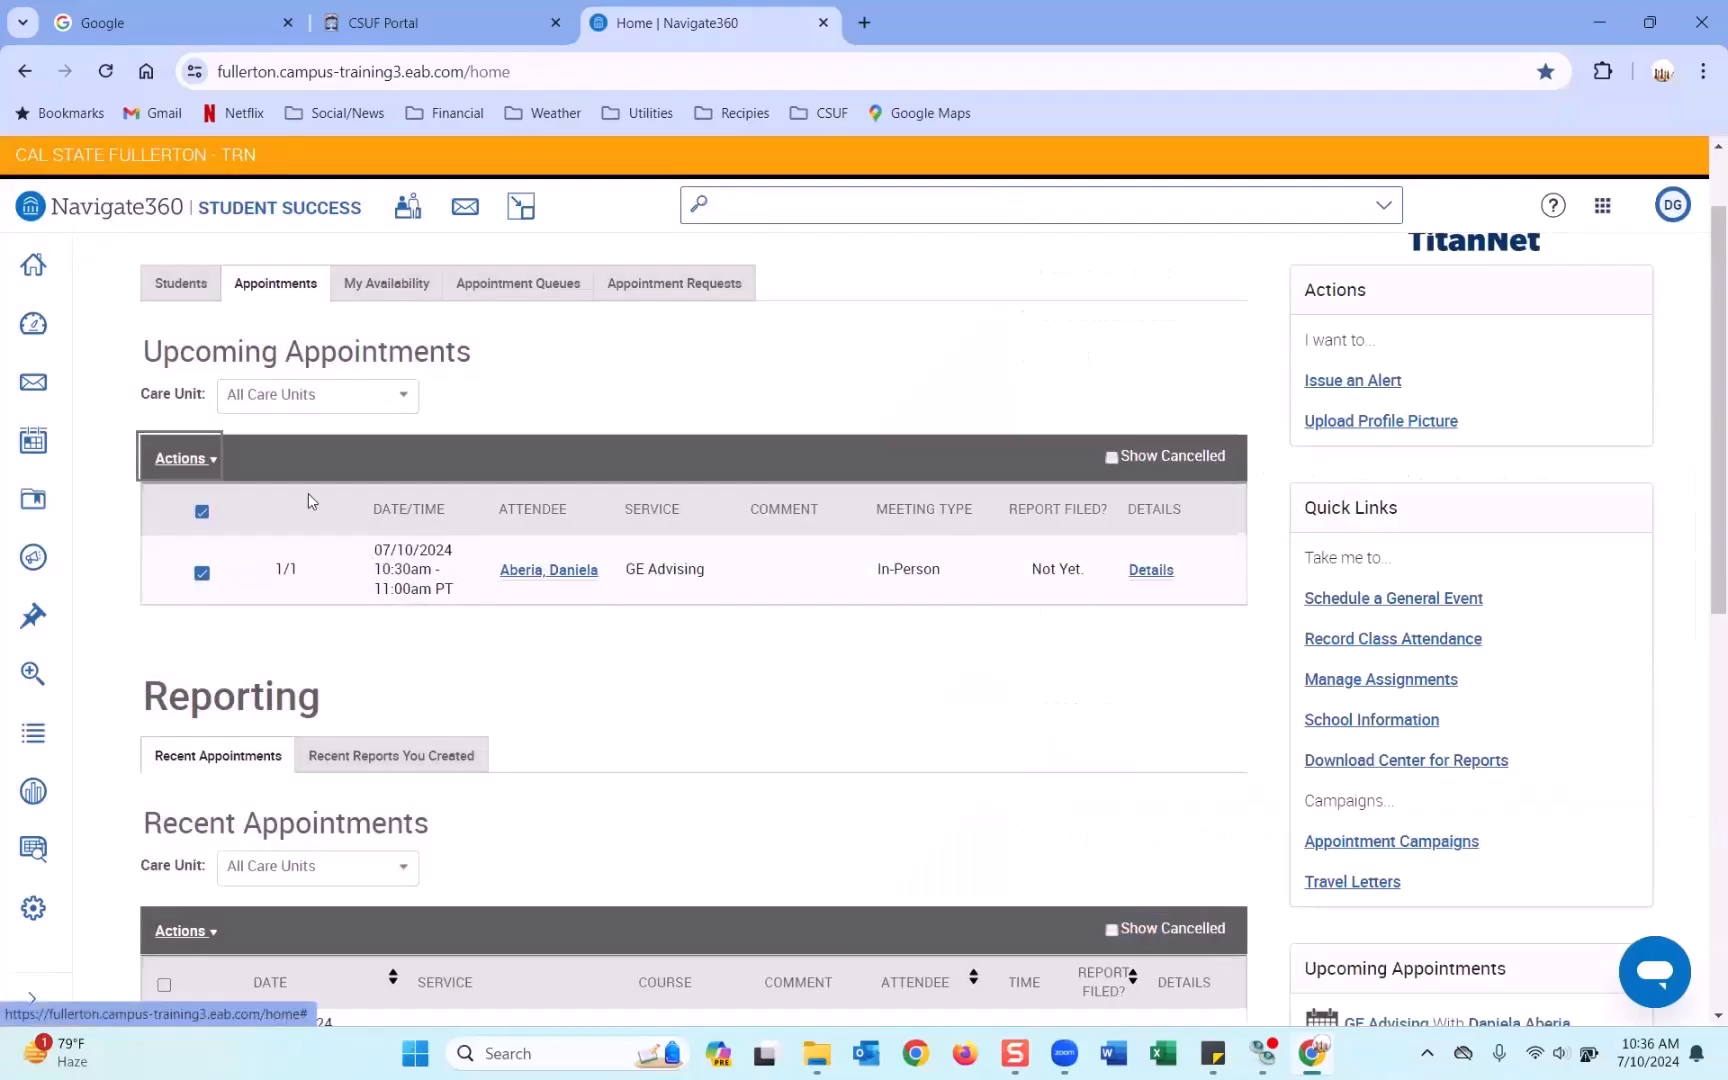
{"action": "left_click", "coordinate": [180, 459]}
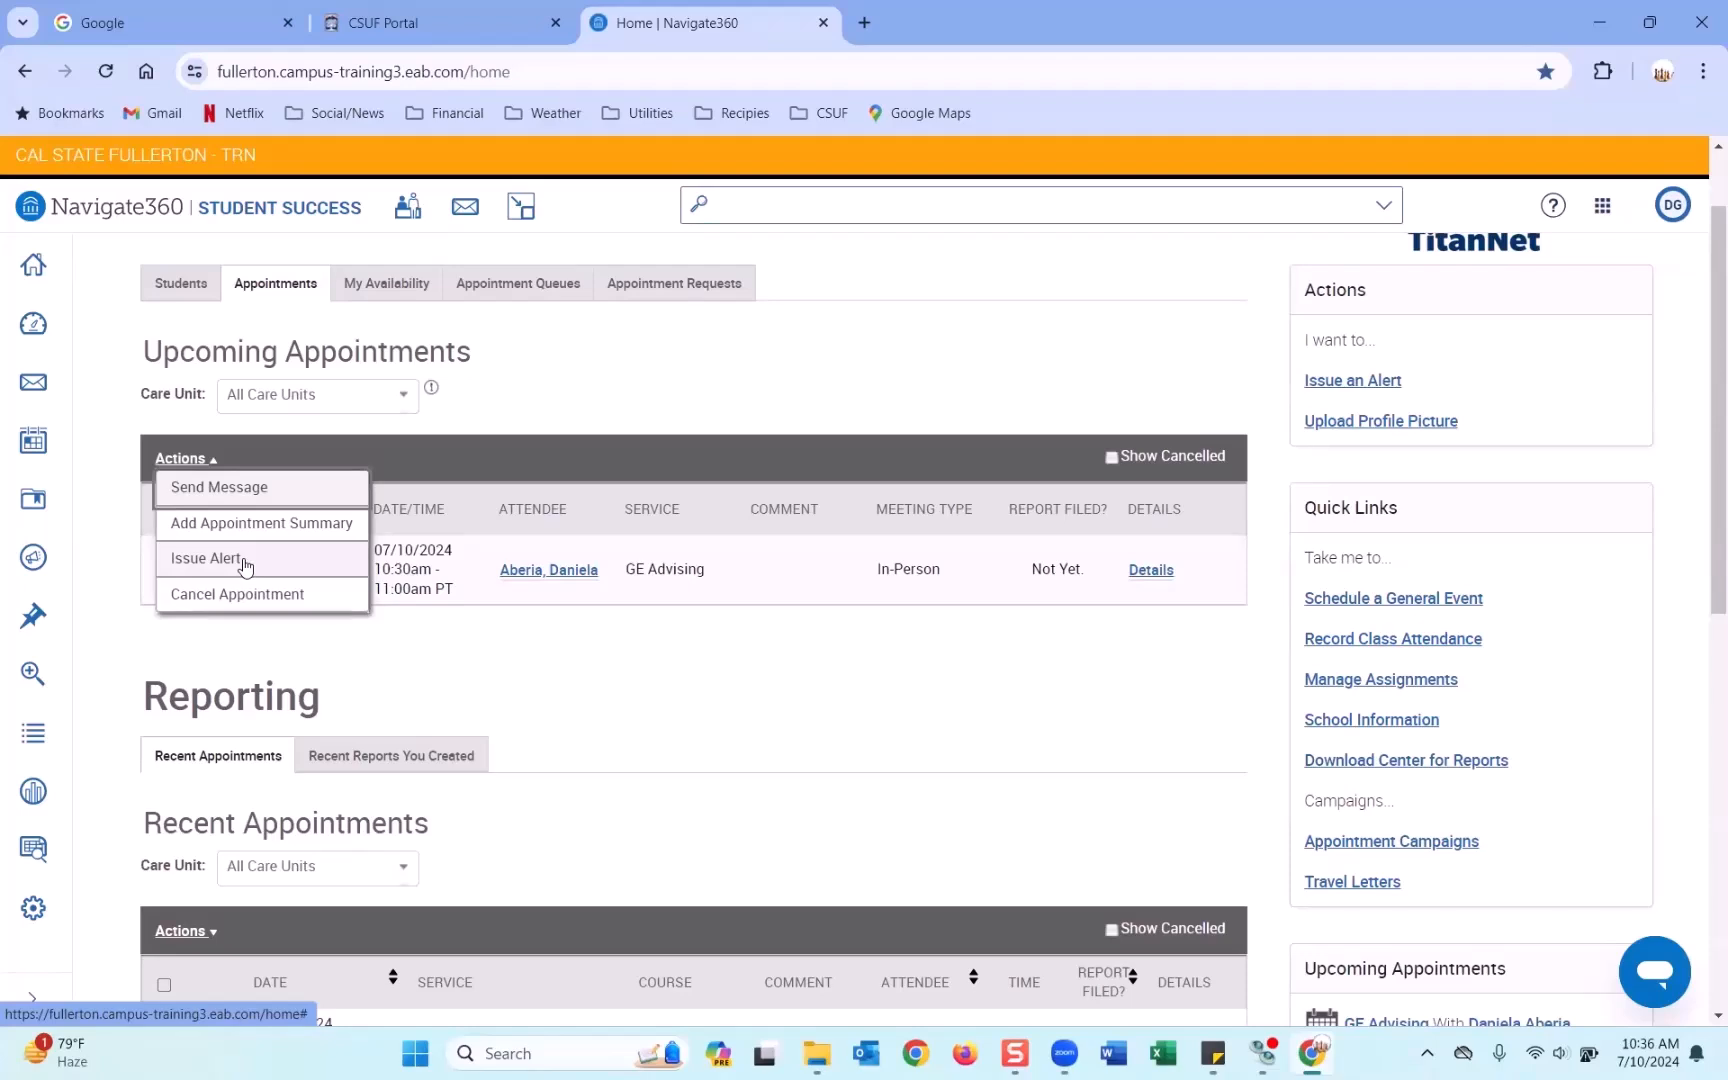
Start an alert for the student, view the alert reasons, then cancel the alert form.
{"action": "left_click", "coordinate": [245, 562]}
{"action": "left_click", "coordinate": [855, 381]}
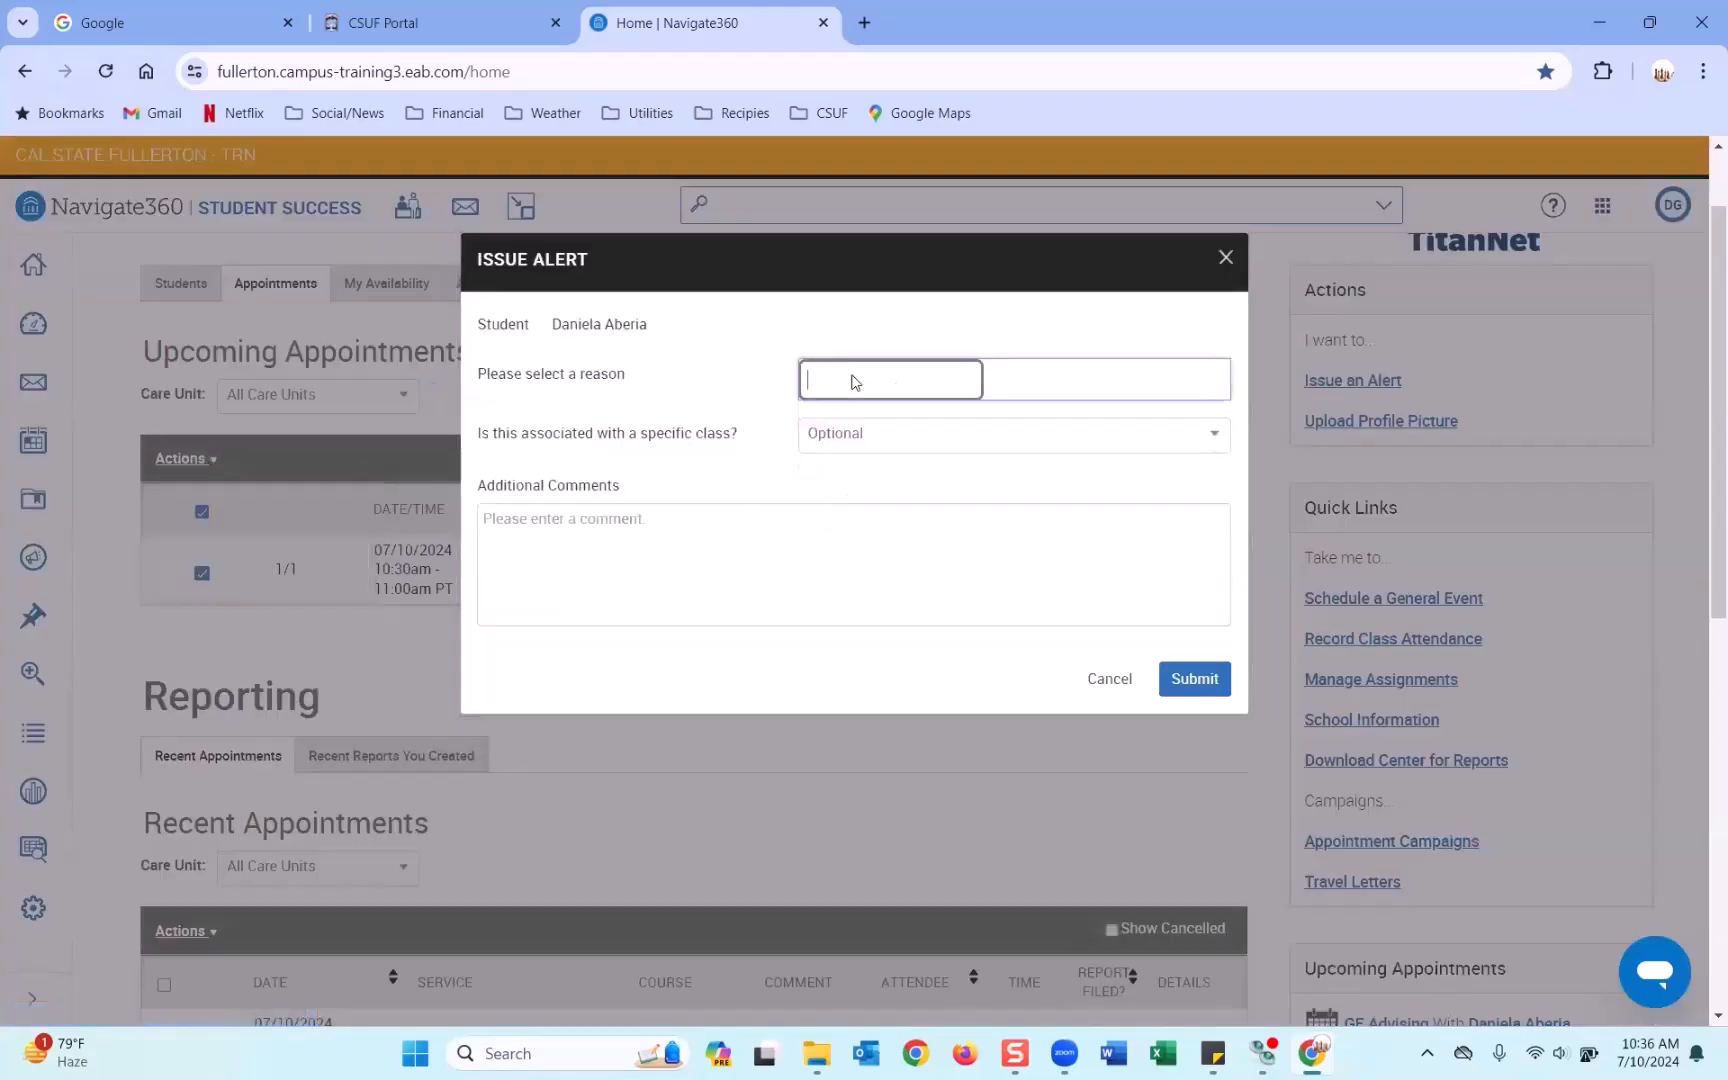
{"action": "left_click", "coordinate": [1125, 687]}
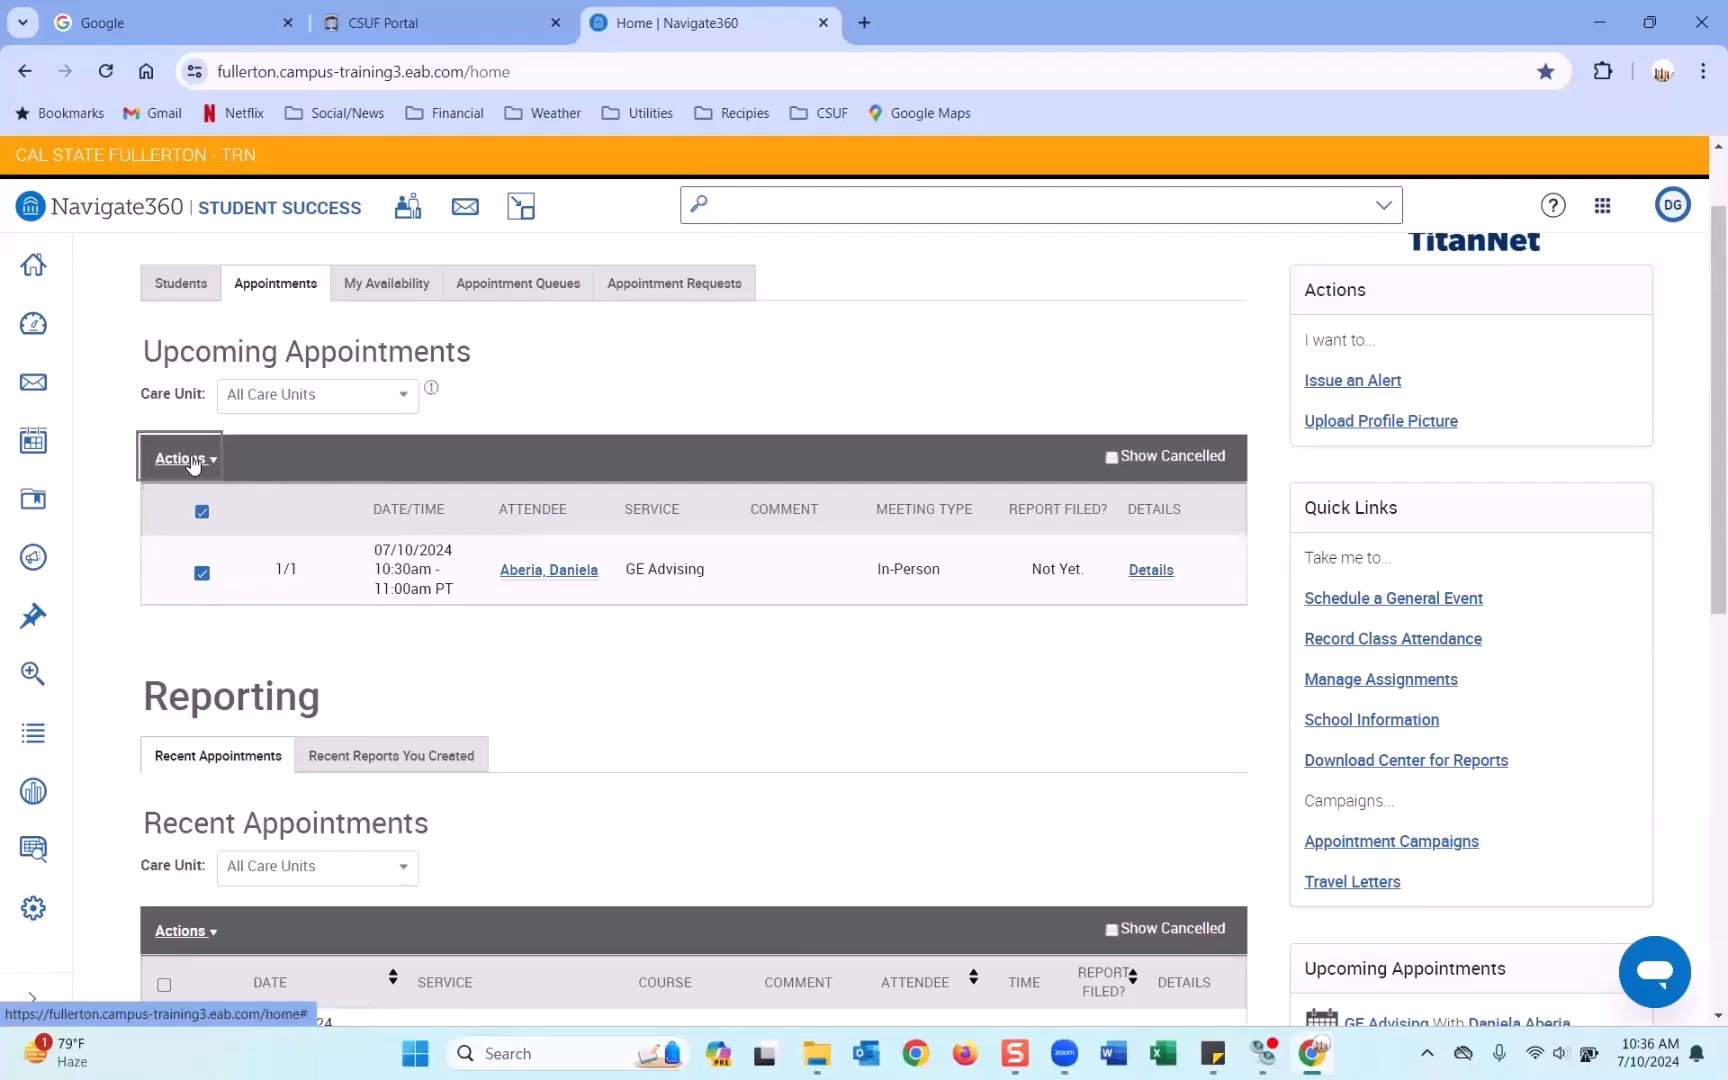
Close the Actions list and untick the upcoming GE Advising appointment.
{"action": "left_click", "coordinate": [183, 458]}
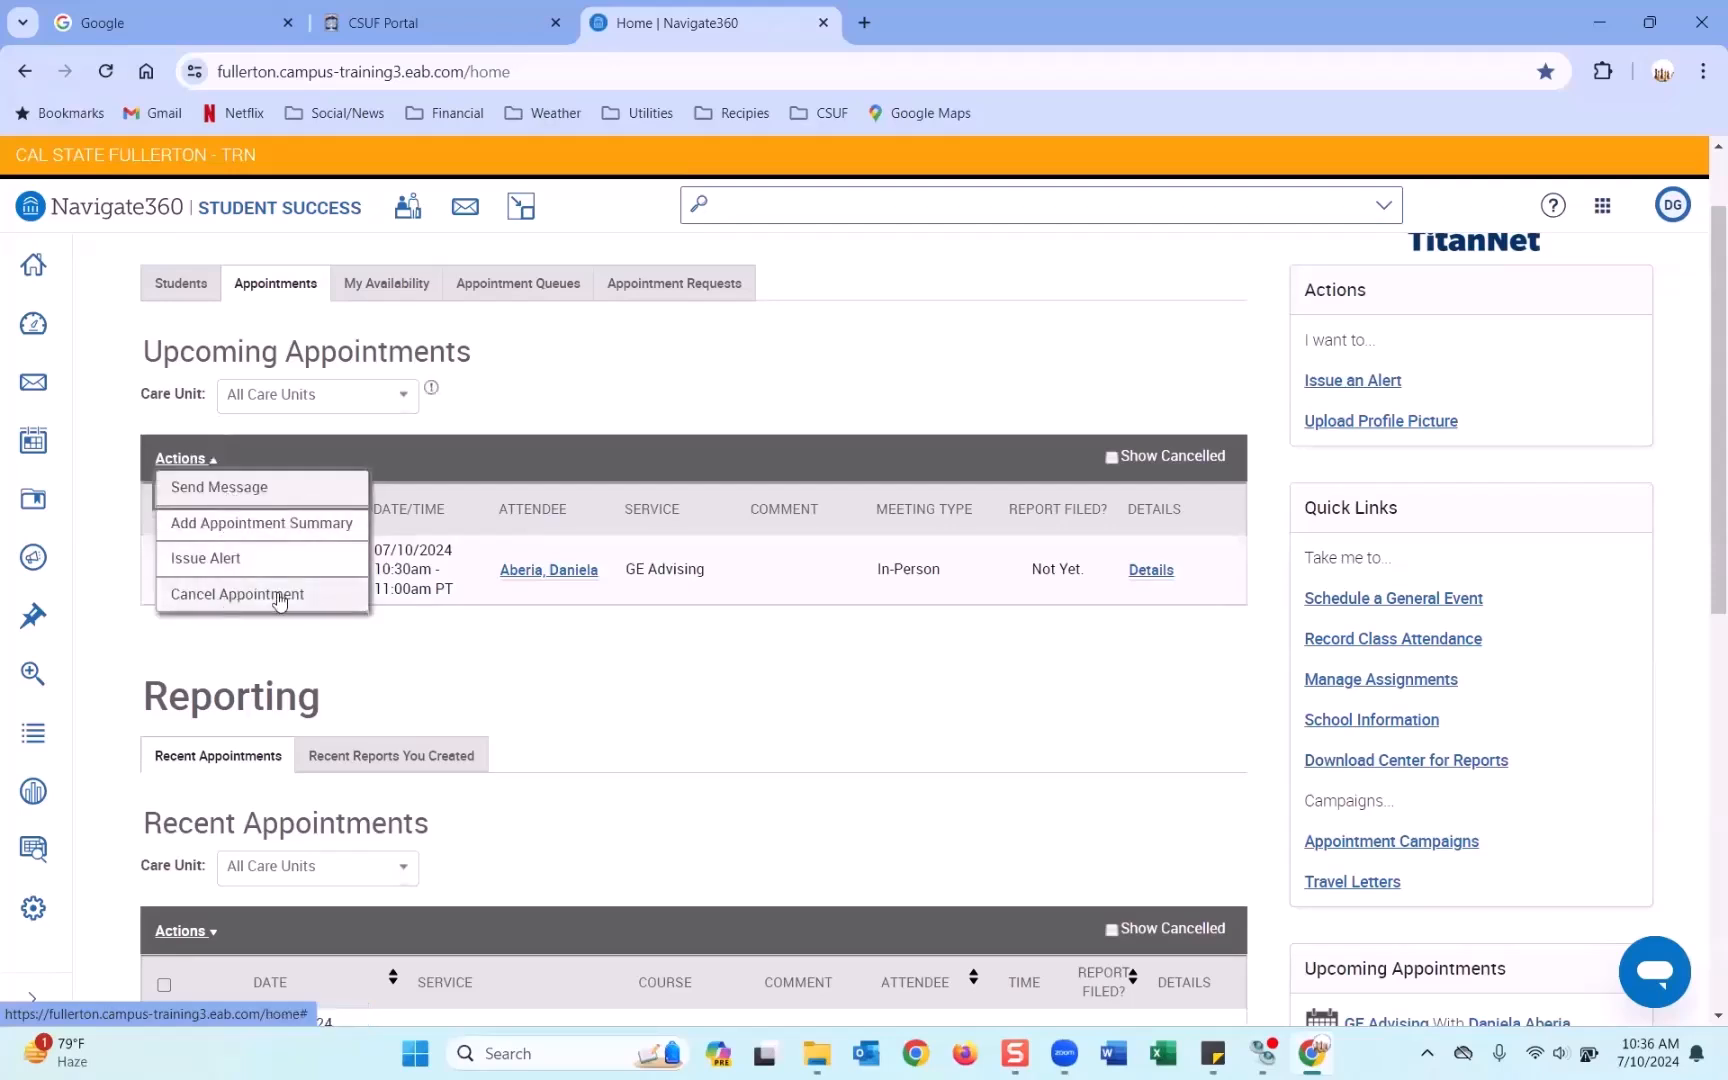
{"action": "left_click", "coordinate": [557, 647]}
{"action": "left_click", "coordinate": [203, 458]}
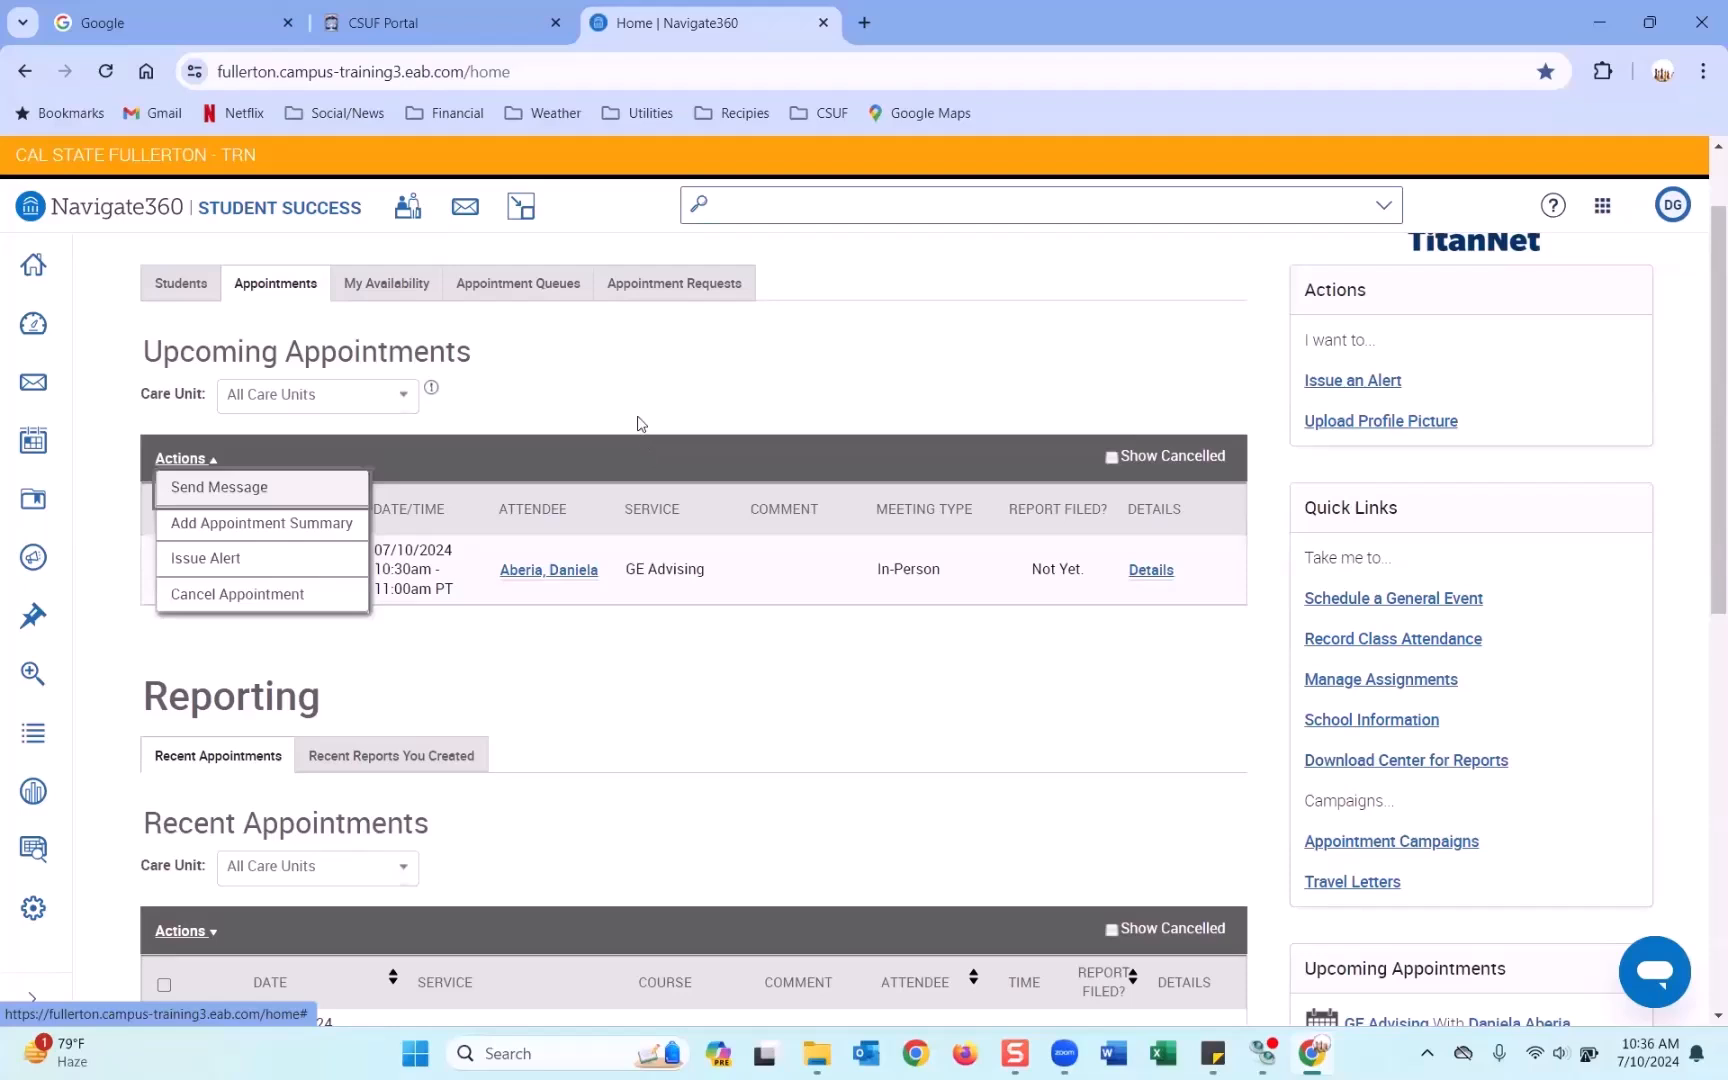
{"action": "left_click", "coordinate": [638, 419]}
{"action": "left_click", "coordinate": [202, 576]}
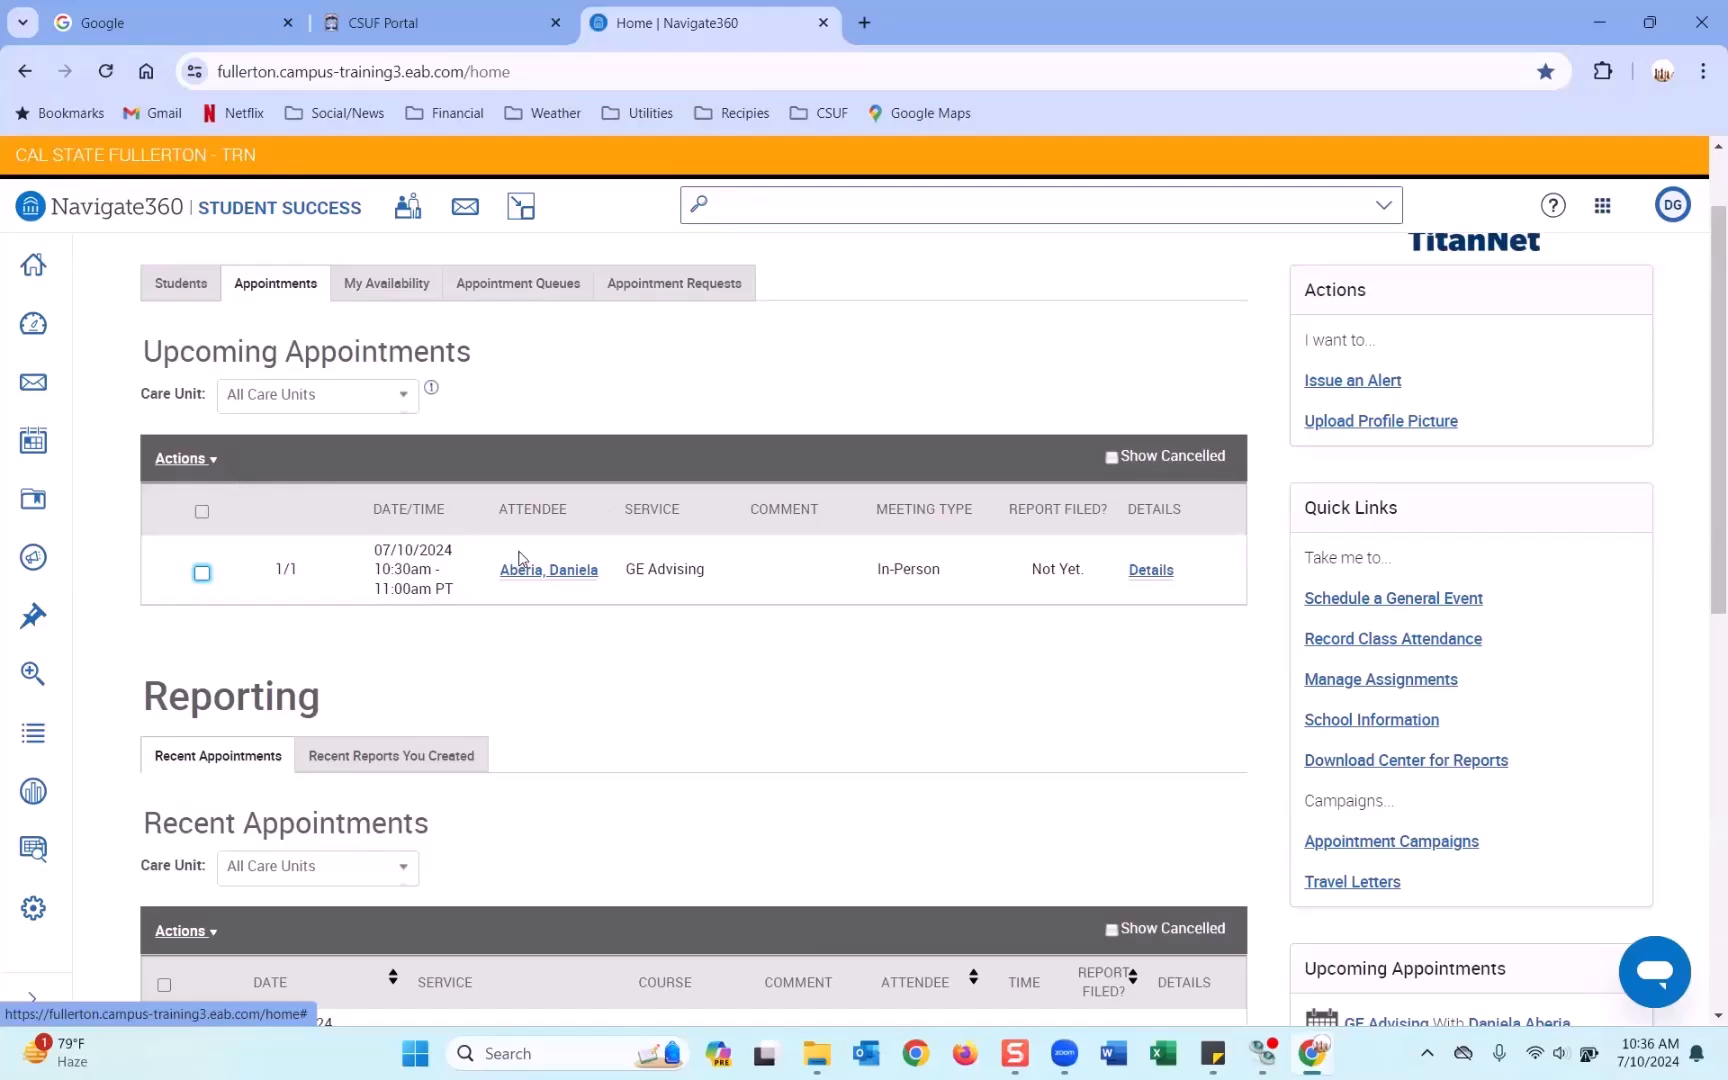
Tick the 07/10/2024 row in Recent Appointments and review its available actions.
{"action": "scroll", "coordinate": [519, 558], "scroll_direction": "down", "scroll_amount": 5}
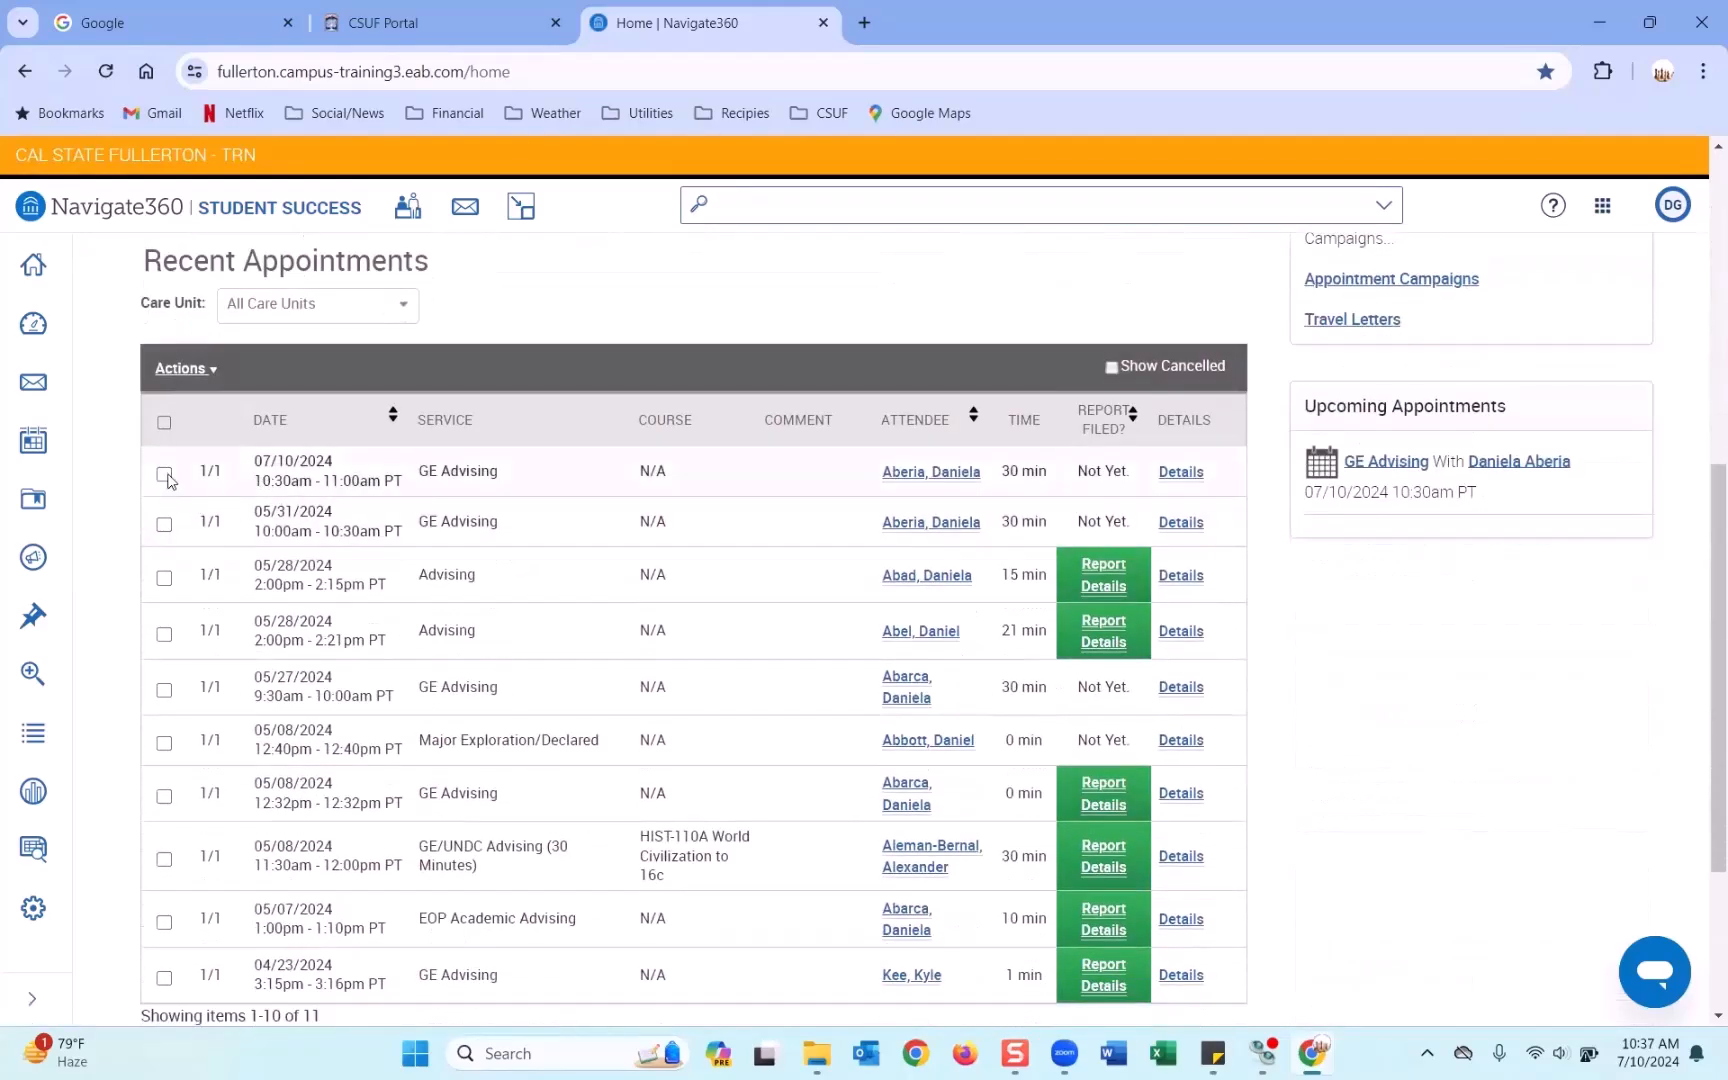
{"action": "left_click", "coordinate": [168, 476]}
{"action": "left_click", "coordinate": [185, 368]}
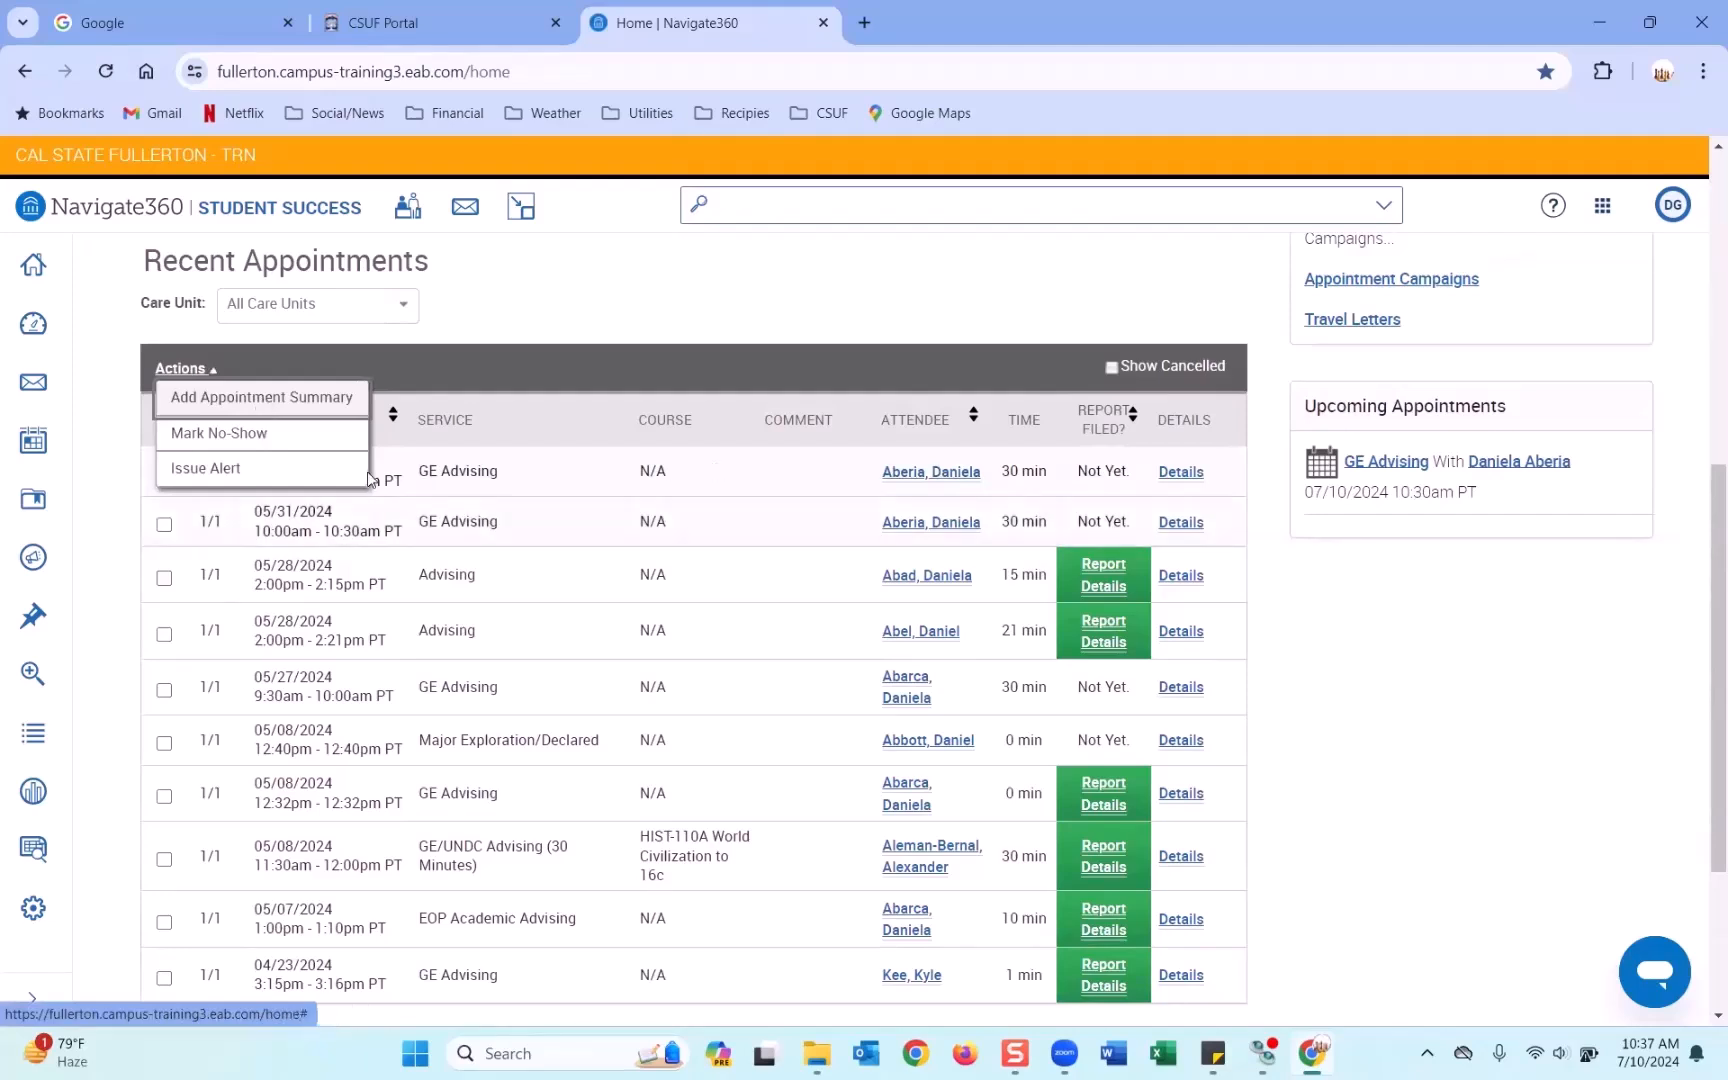
{"action": "key", "text": "Escape"}
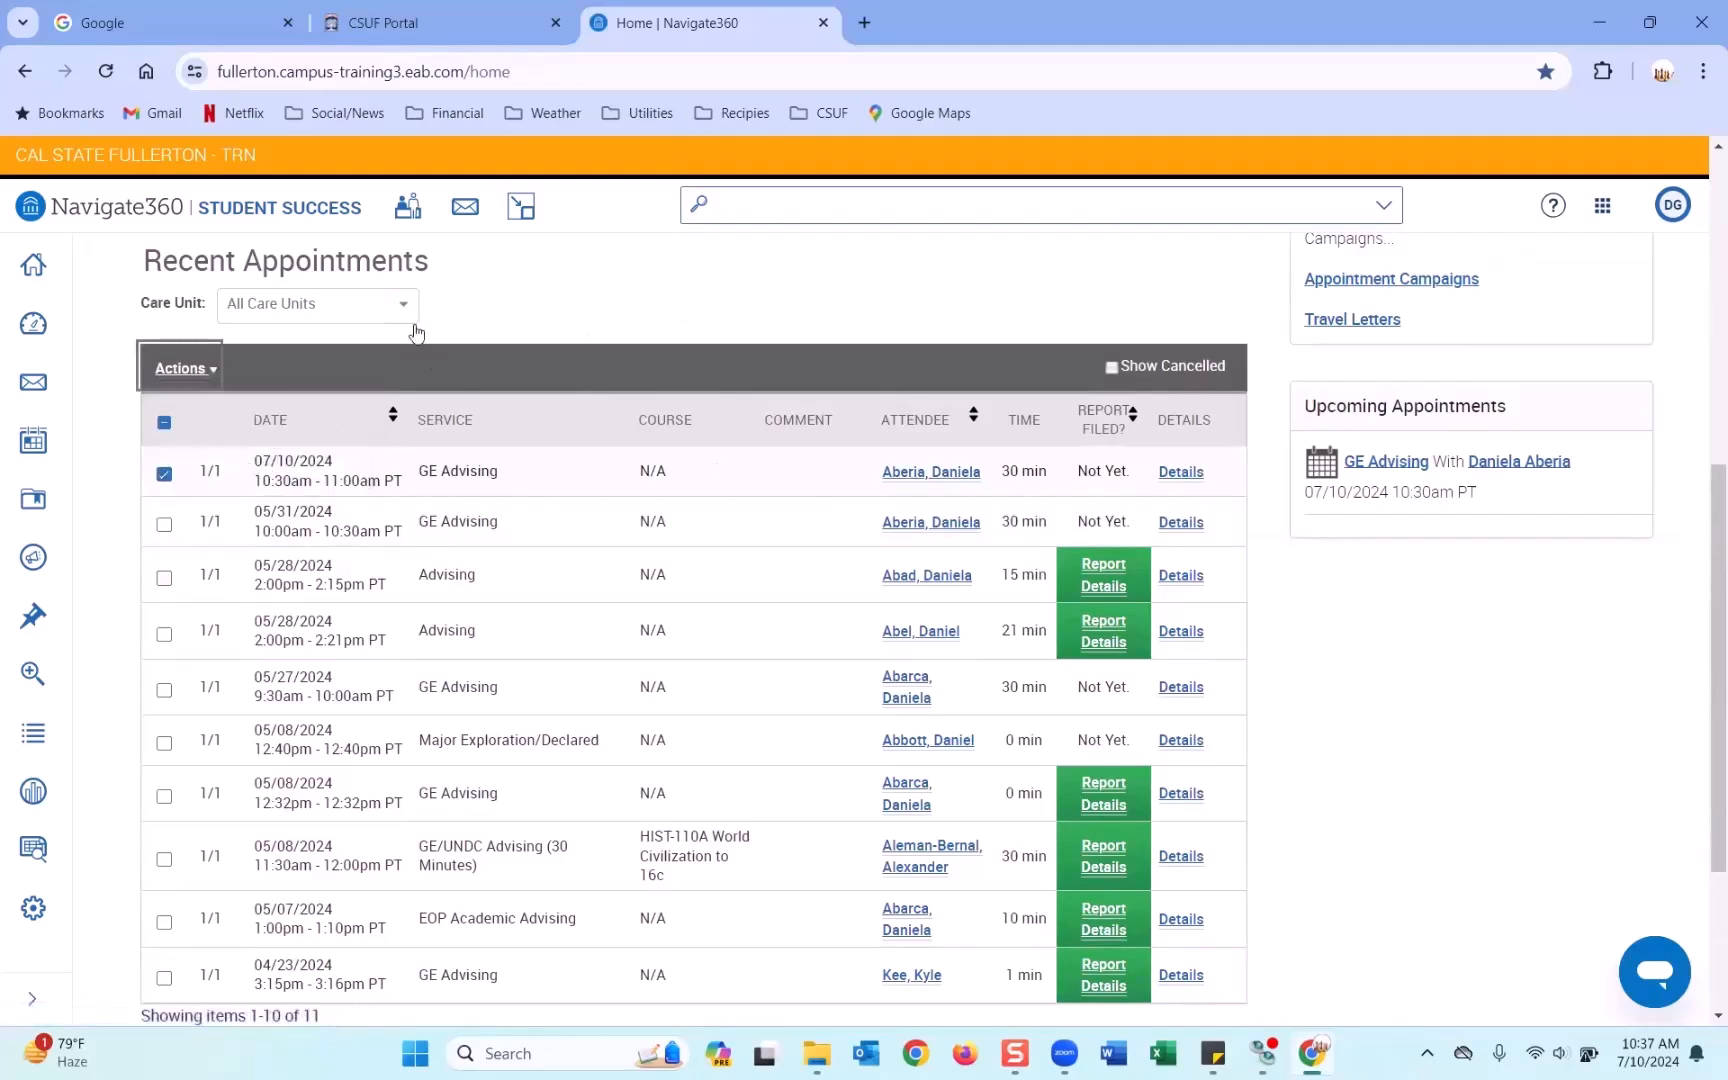
Highlight the appointment's 11:00am end time, then clear the highlight.
{"action": "scroll", "coordinate": [528, 505], "scroll_direction": "up", "scroll_amount": 5}
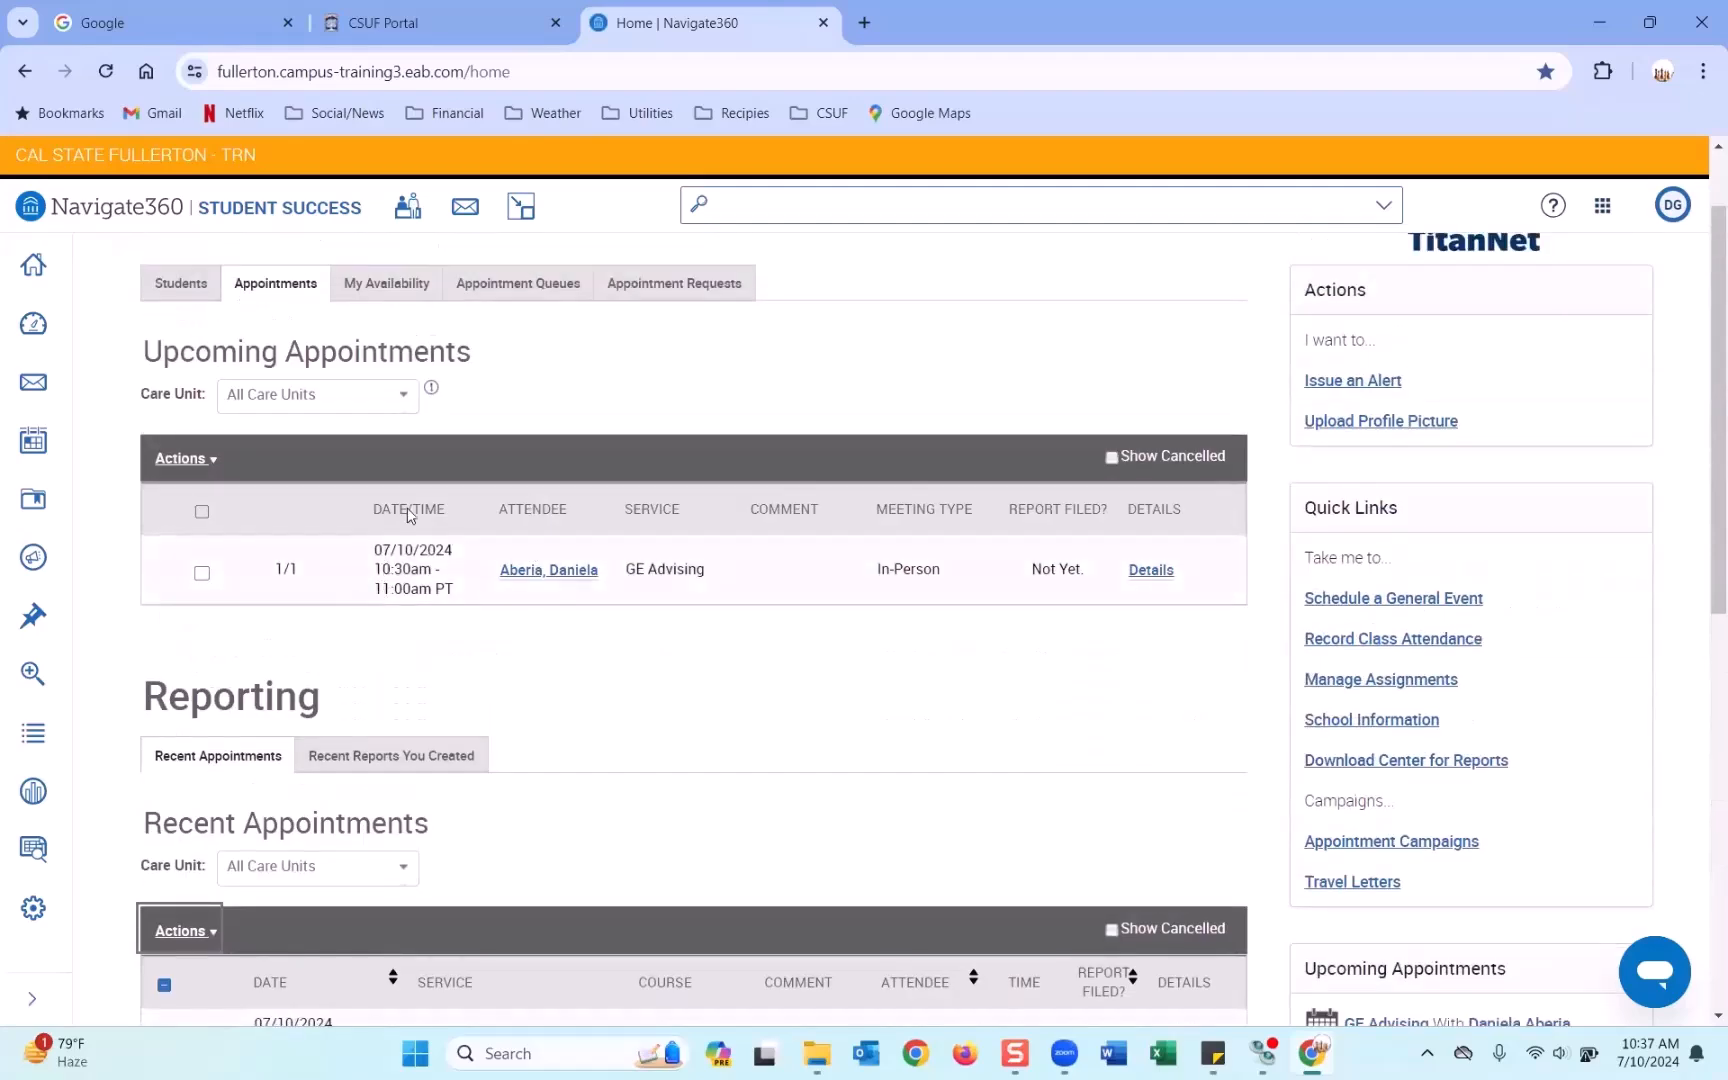
{"action": "double_click", "coordinate": [380, 588]}
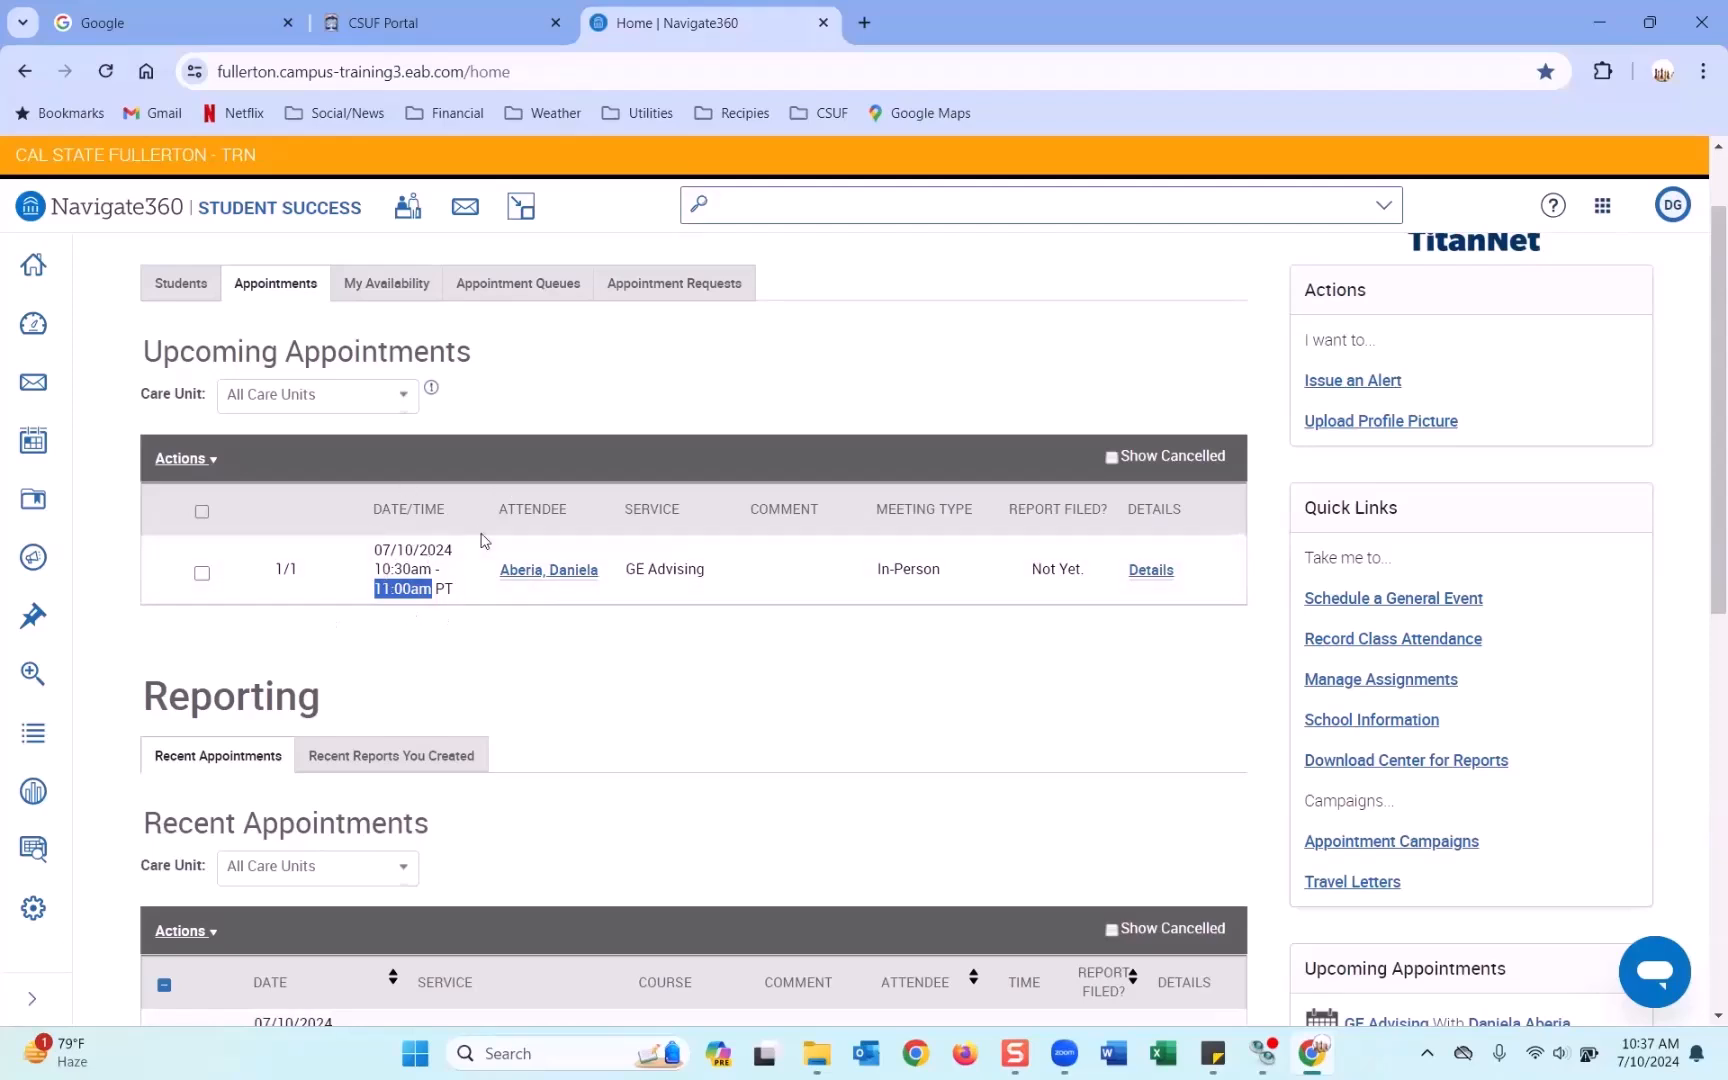
{"action": "scroll", "coordinate": [484, 541], "scroll_direction": "down", "scroll_amount": 5}
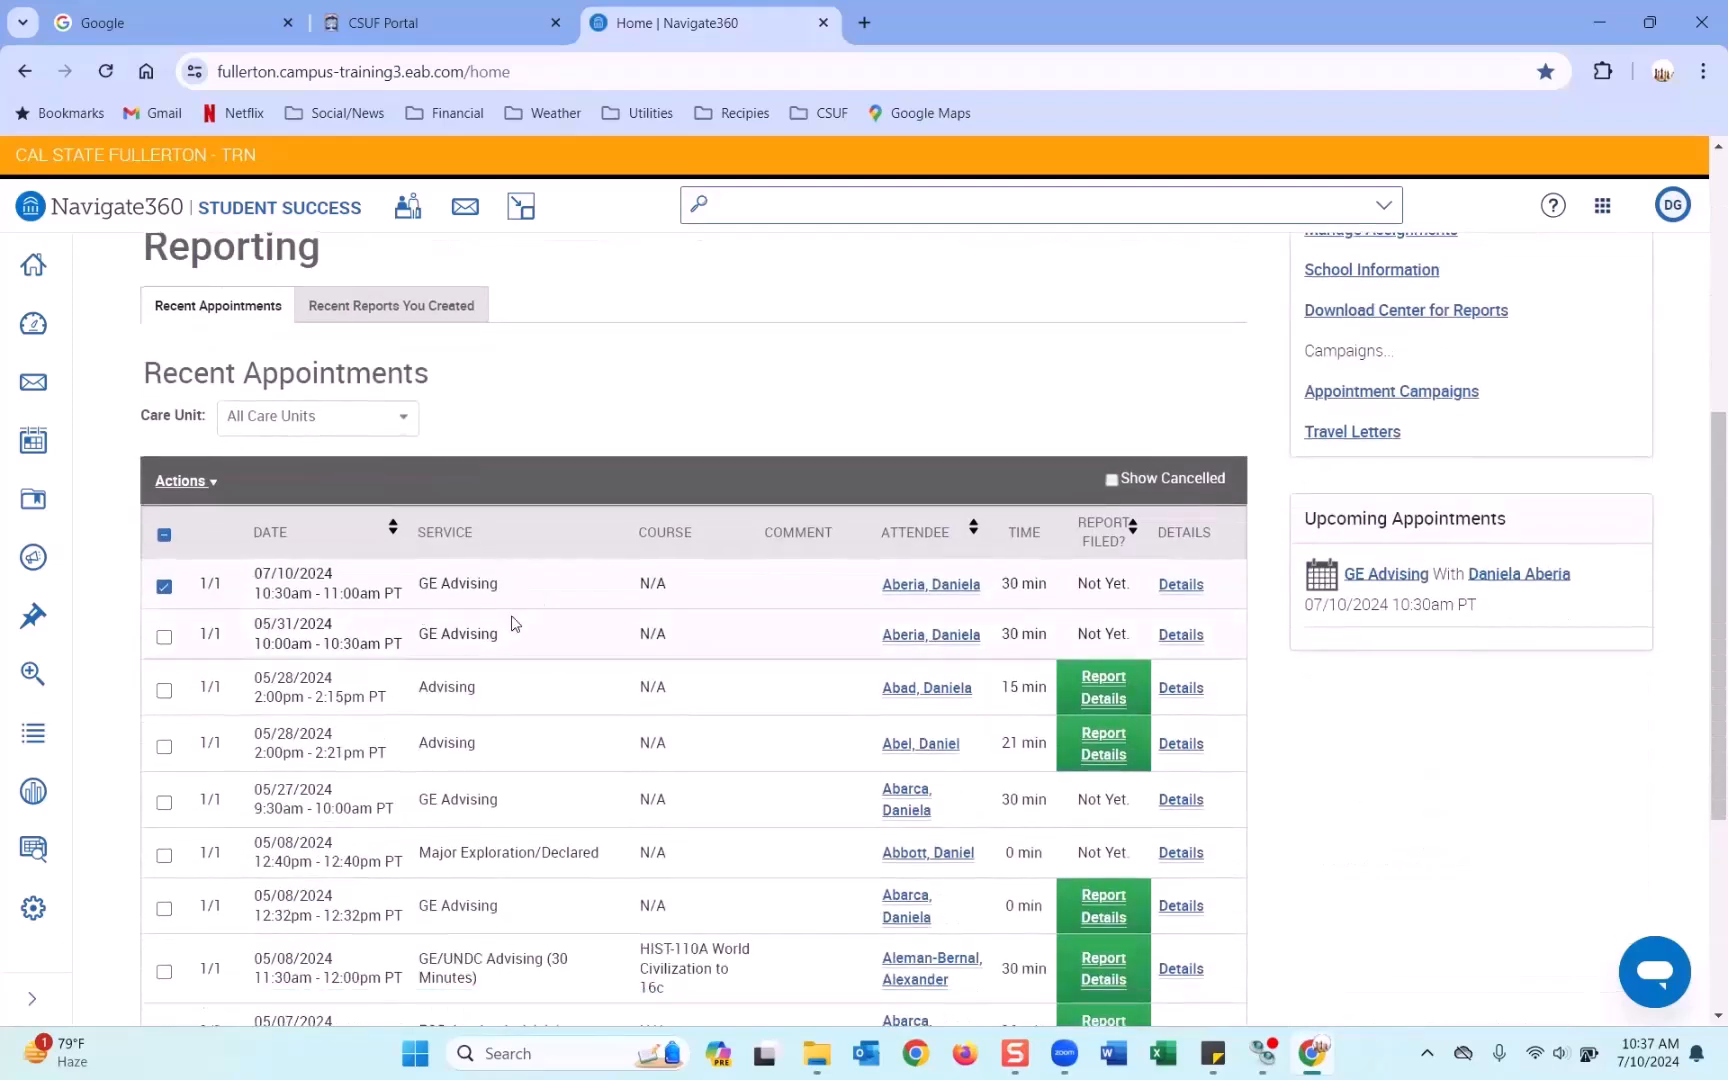
{"action": "scroll", "coordinate": [513, 617], "scroll_direction": "up", "scroll_amount": 3}
{"action": "scroll", "coordinate": [610, 585], "scroll_direction": "up", "scroll_amount": 1}
{"action": "scroll", "coordinate": [614, 570], "scroll_direction": "up", "scroll_amount": 3}
{"action": "scroll", "coordinate": [614, 578], "scroll_direction": "down", "scroll_amount": 4}
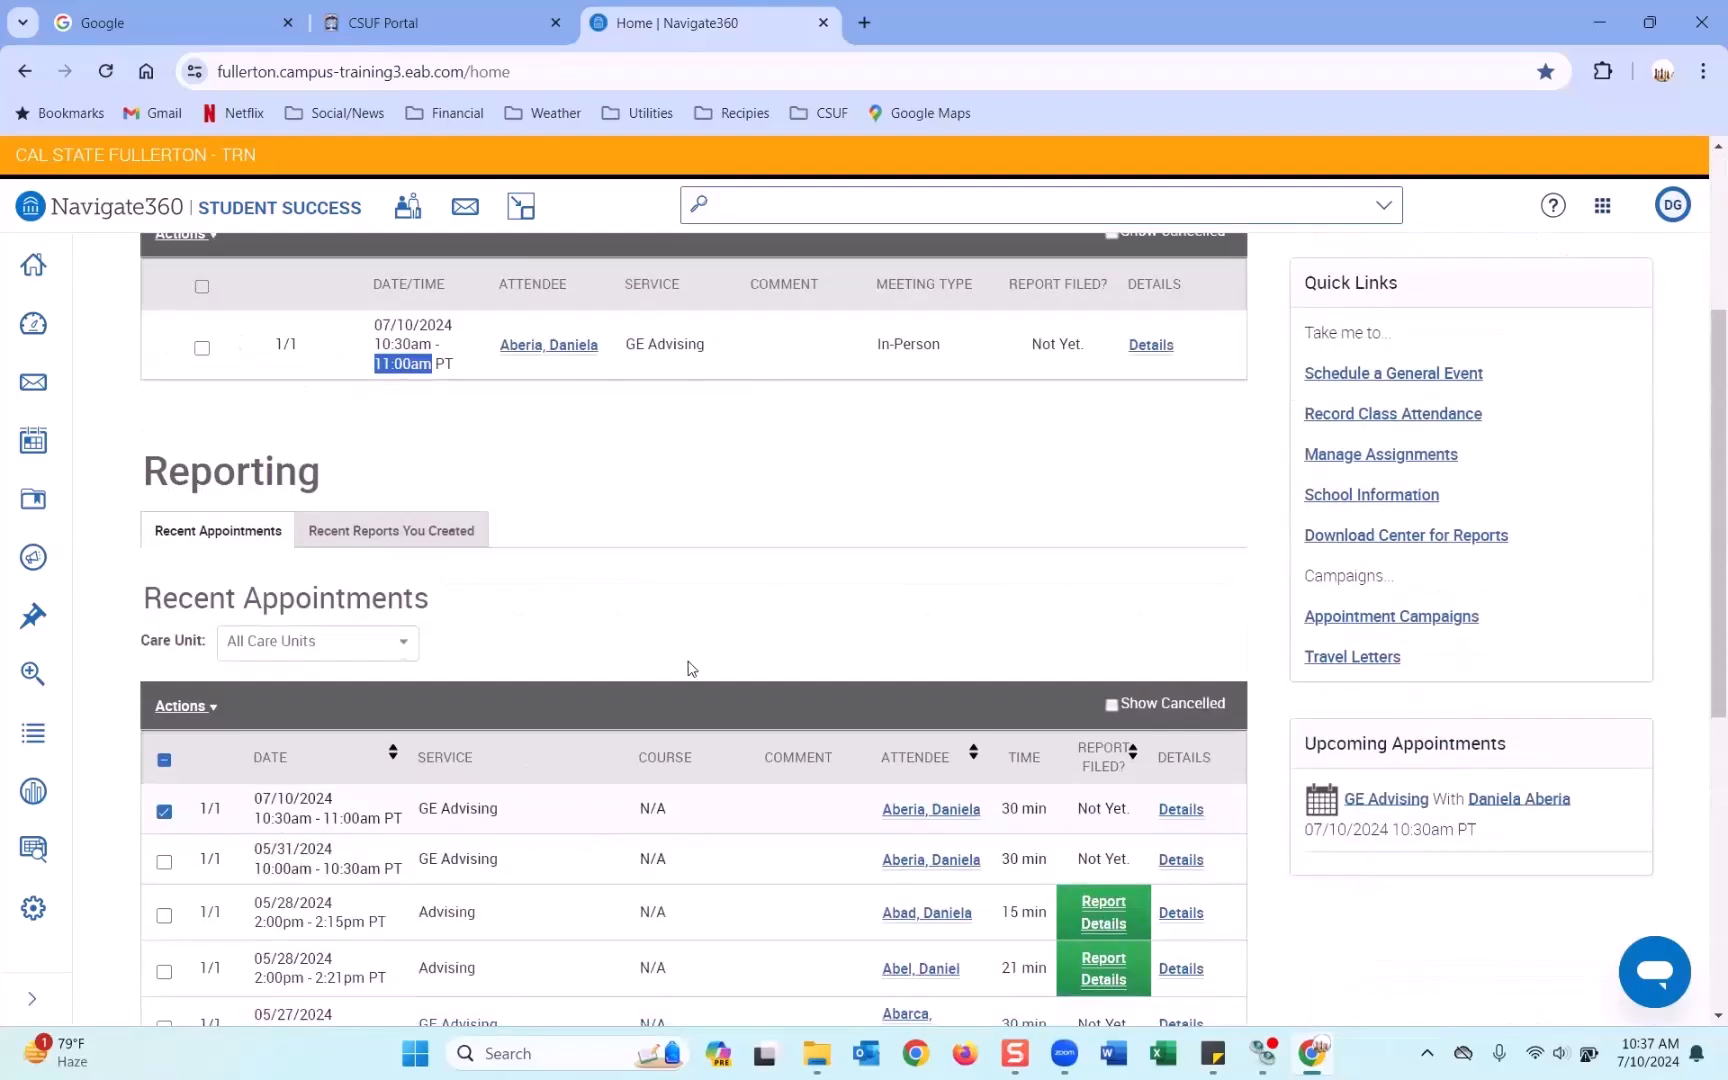
{"action": "scroll", "coordinate": [688, 668], "scroll_direction": "up", "scroll_amount": 3}
{"action": "left_click", "coordinate": [817, 539]}
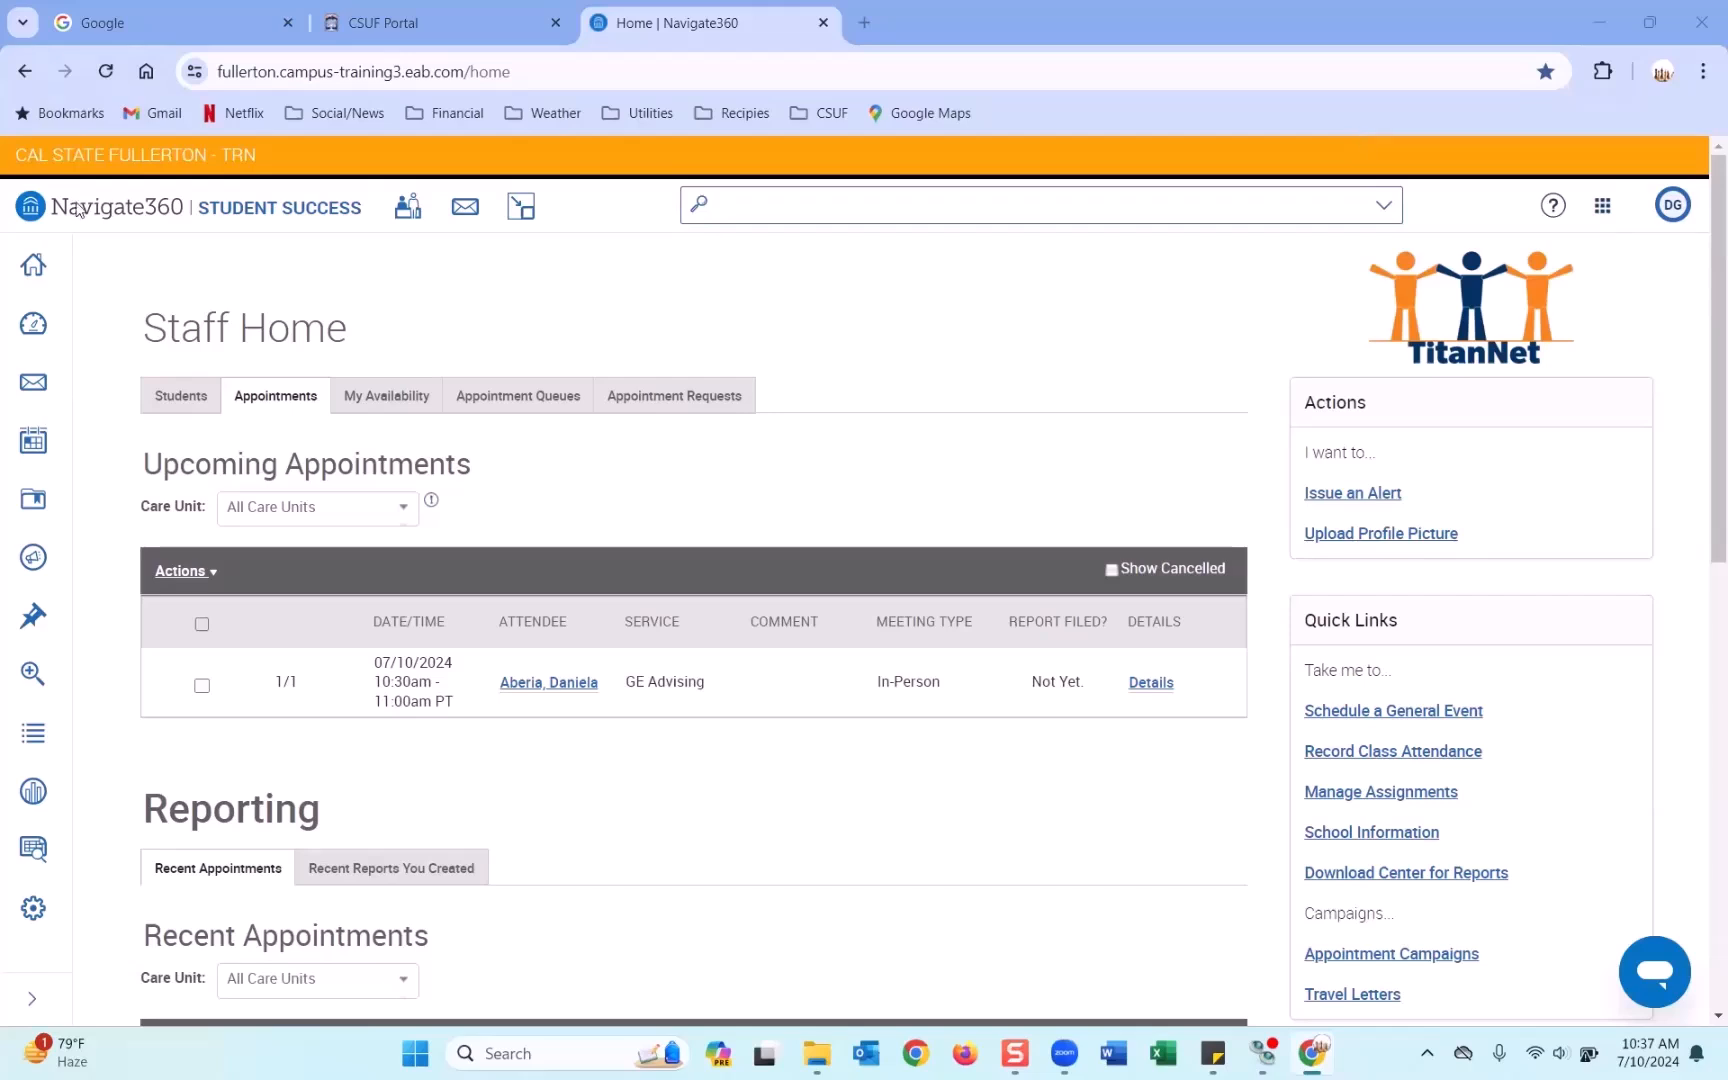
In a new tab, open the Appointment Center for the Undeclared and Academic Advising Center.
{"action": "left_click", "coordinate": [47, 268]}
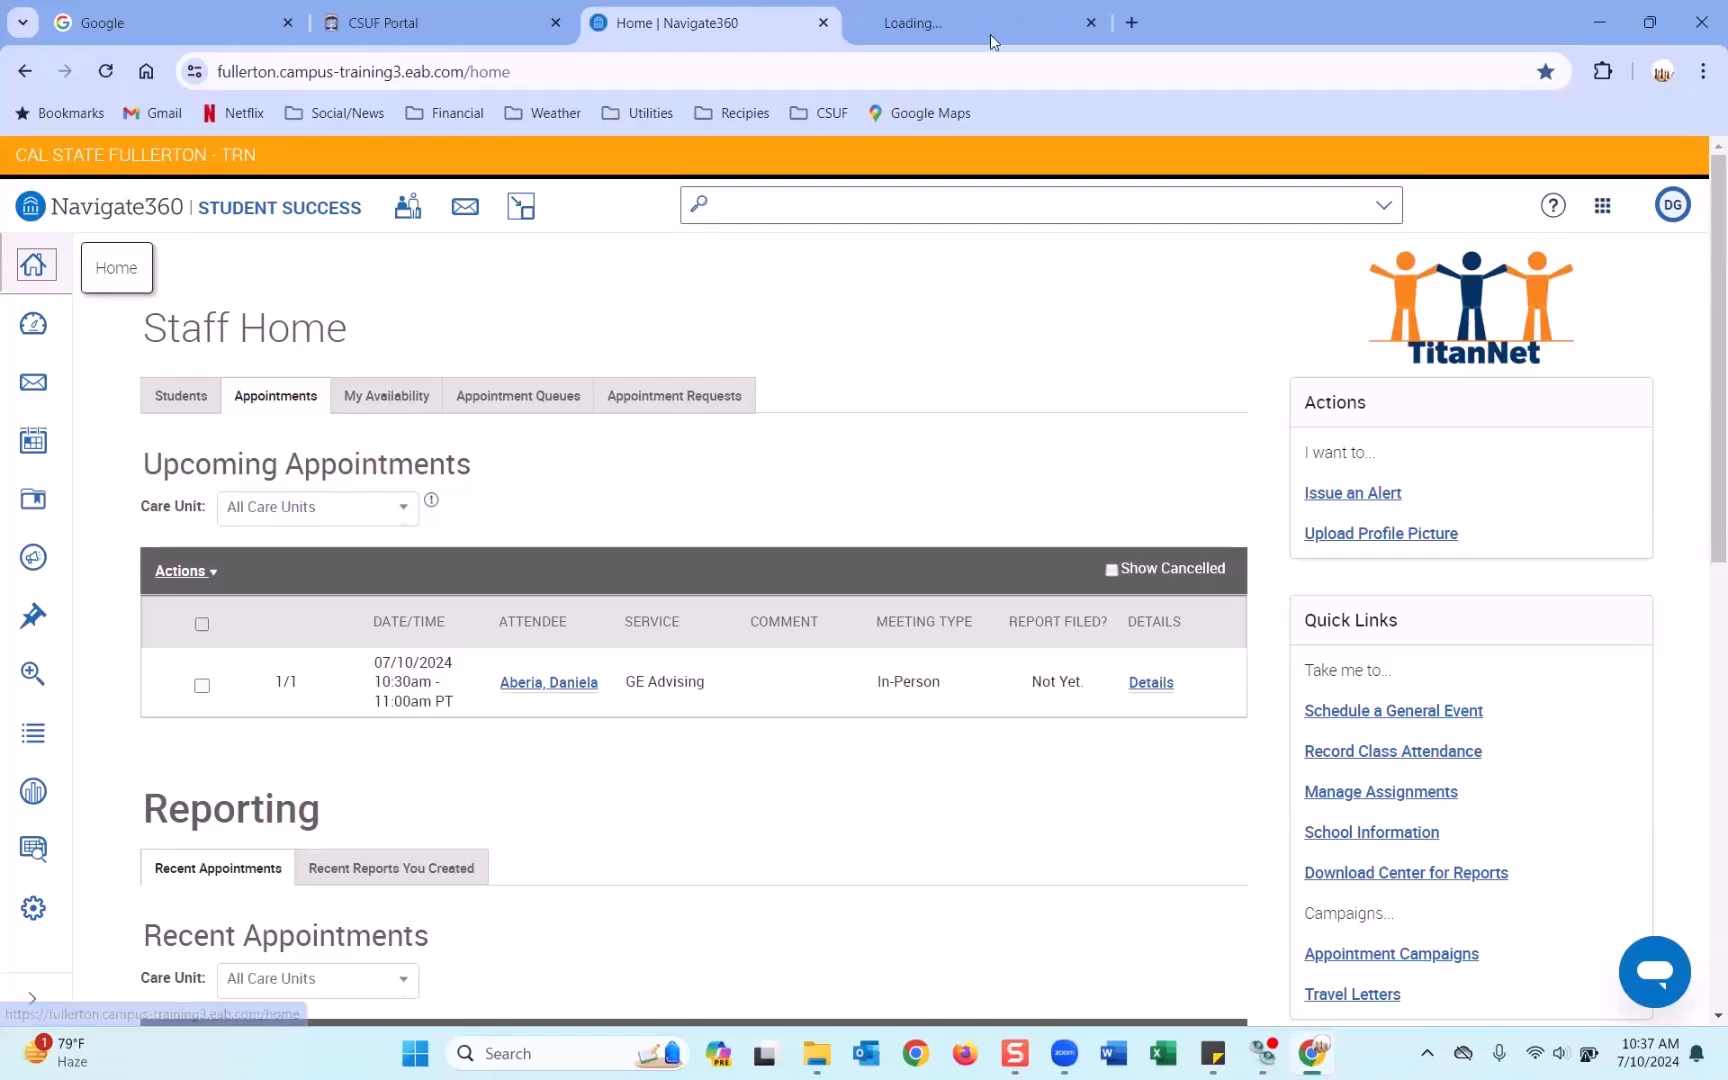
{"action": "left_click", "coordinate": [990, 34]}
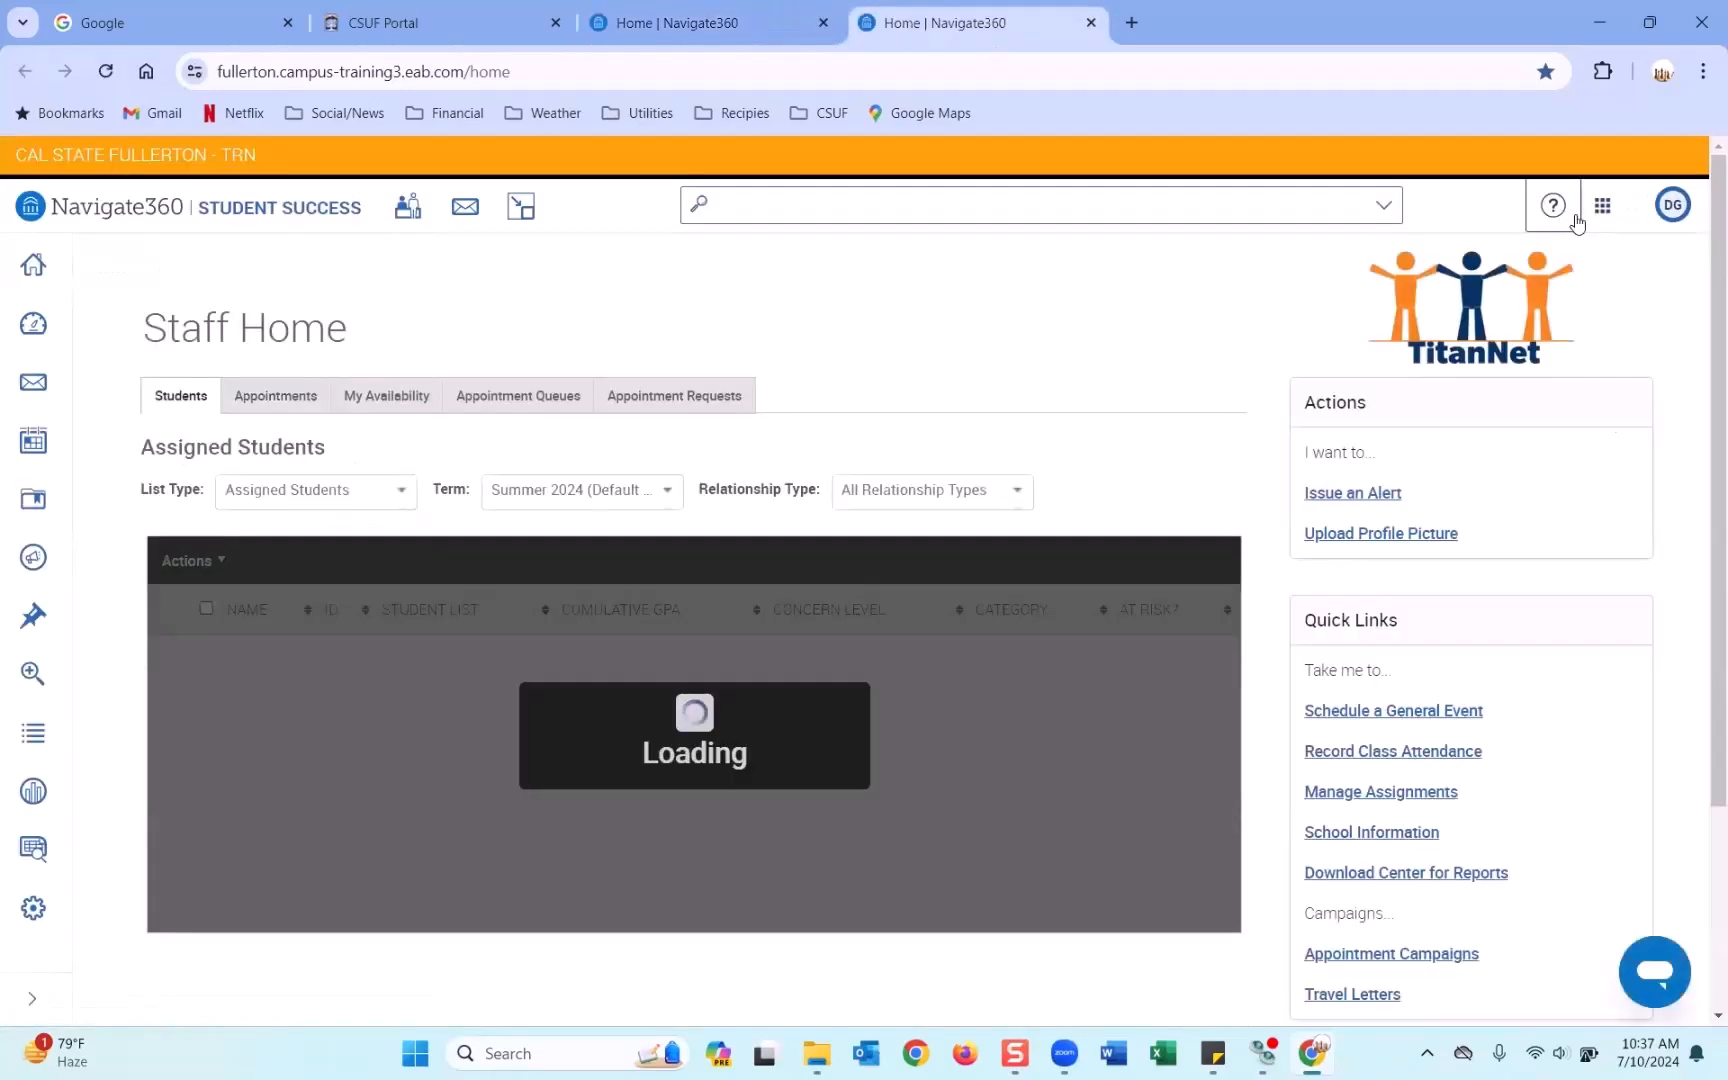
{"action": "left_click", "coordinate": [1602, 205]}
{"action": "left_click", "coordinate": [1542, 358]}
{"action": "scroll", "coordinate": [1196, 502], "scroll_direction": "down", "scroll_amount": 12}
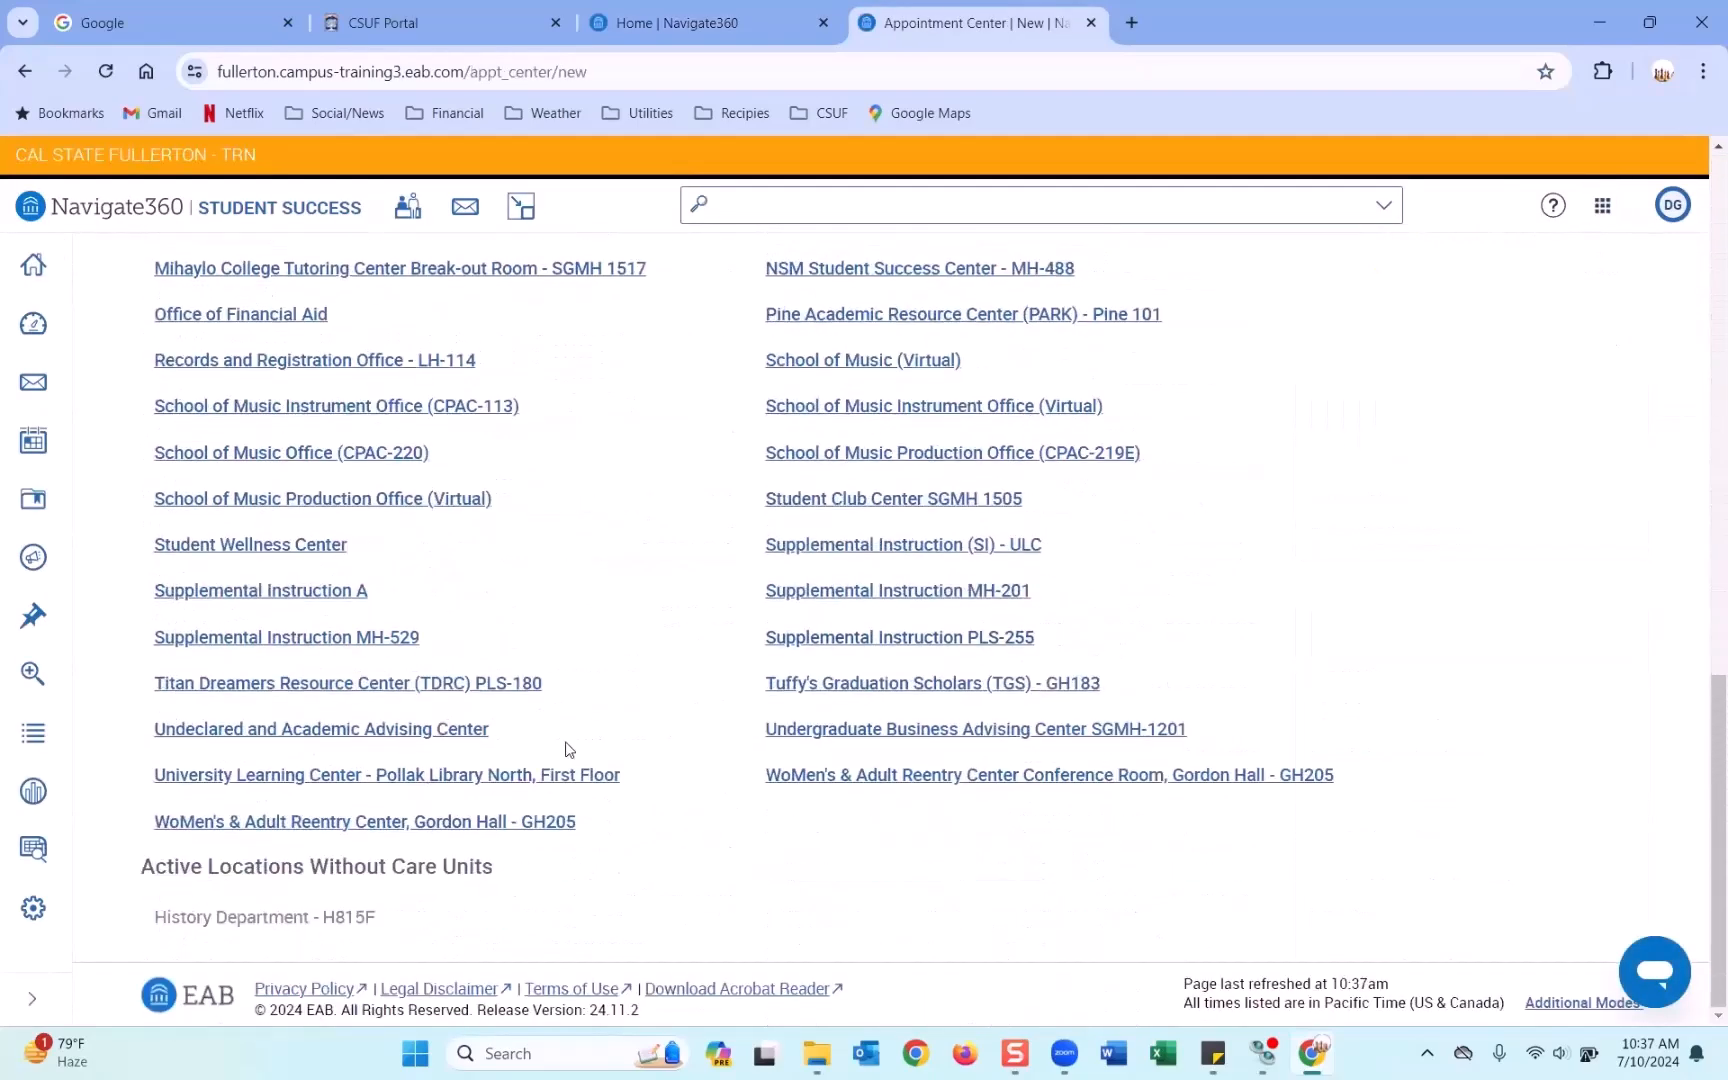
{"action": "left_click", "coordinate": [374, 733]}
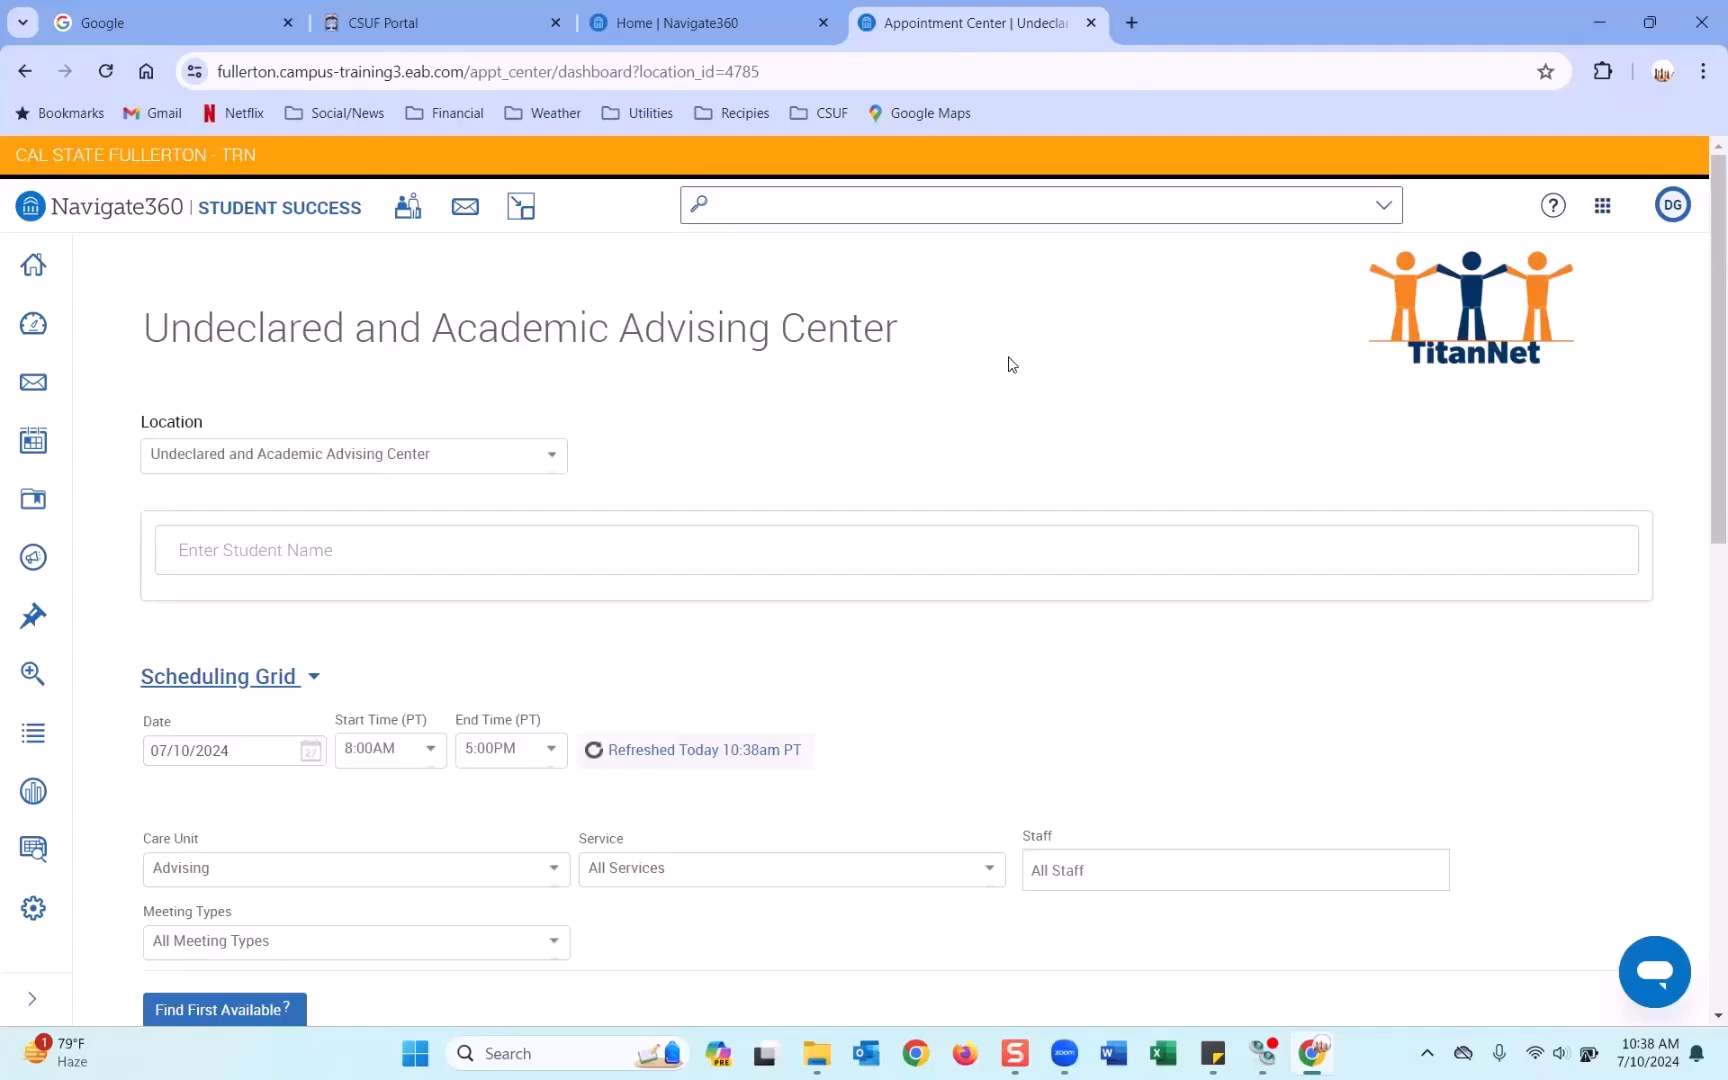
Search for the student by name and select her from the suggestions.
{"action": "scroll", "coordinate": [1013, 365], "scroll_direction": "down", "scroll_amount": 6}
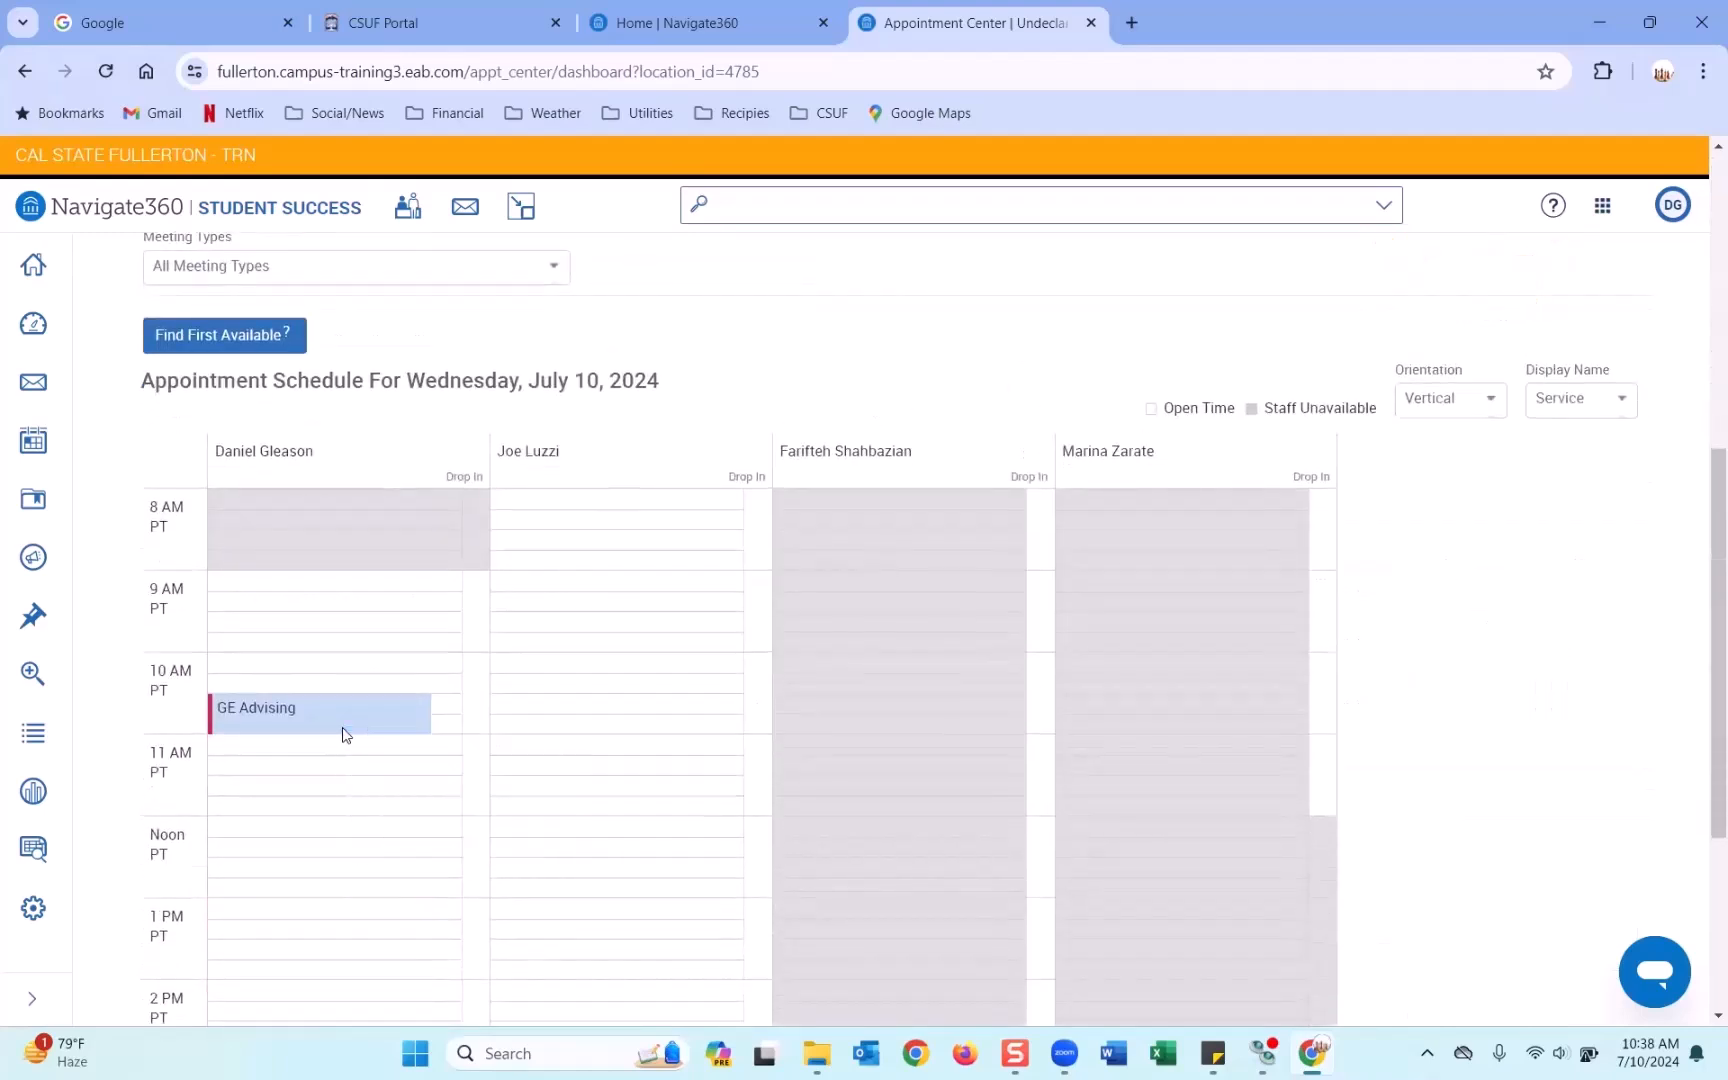
{"action": "left_click", "coordinate": [343, 731]}
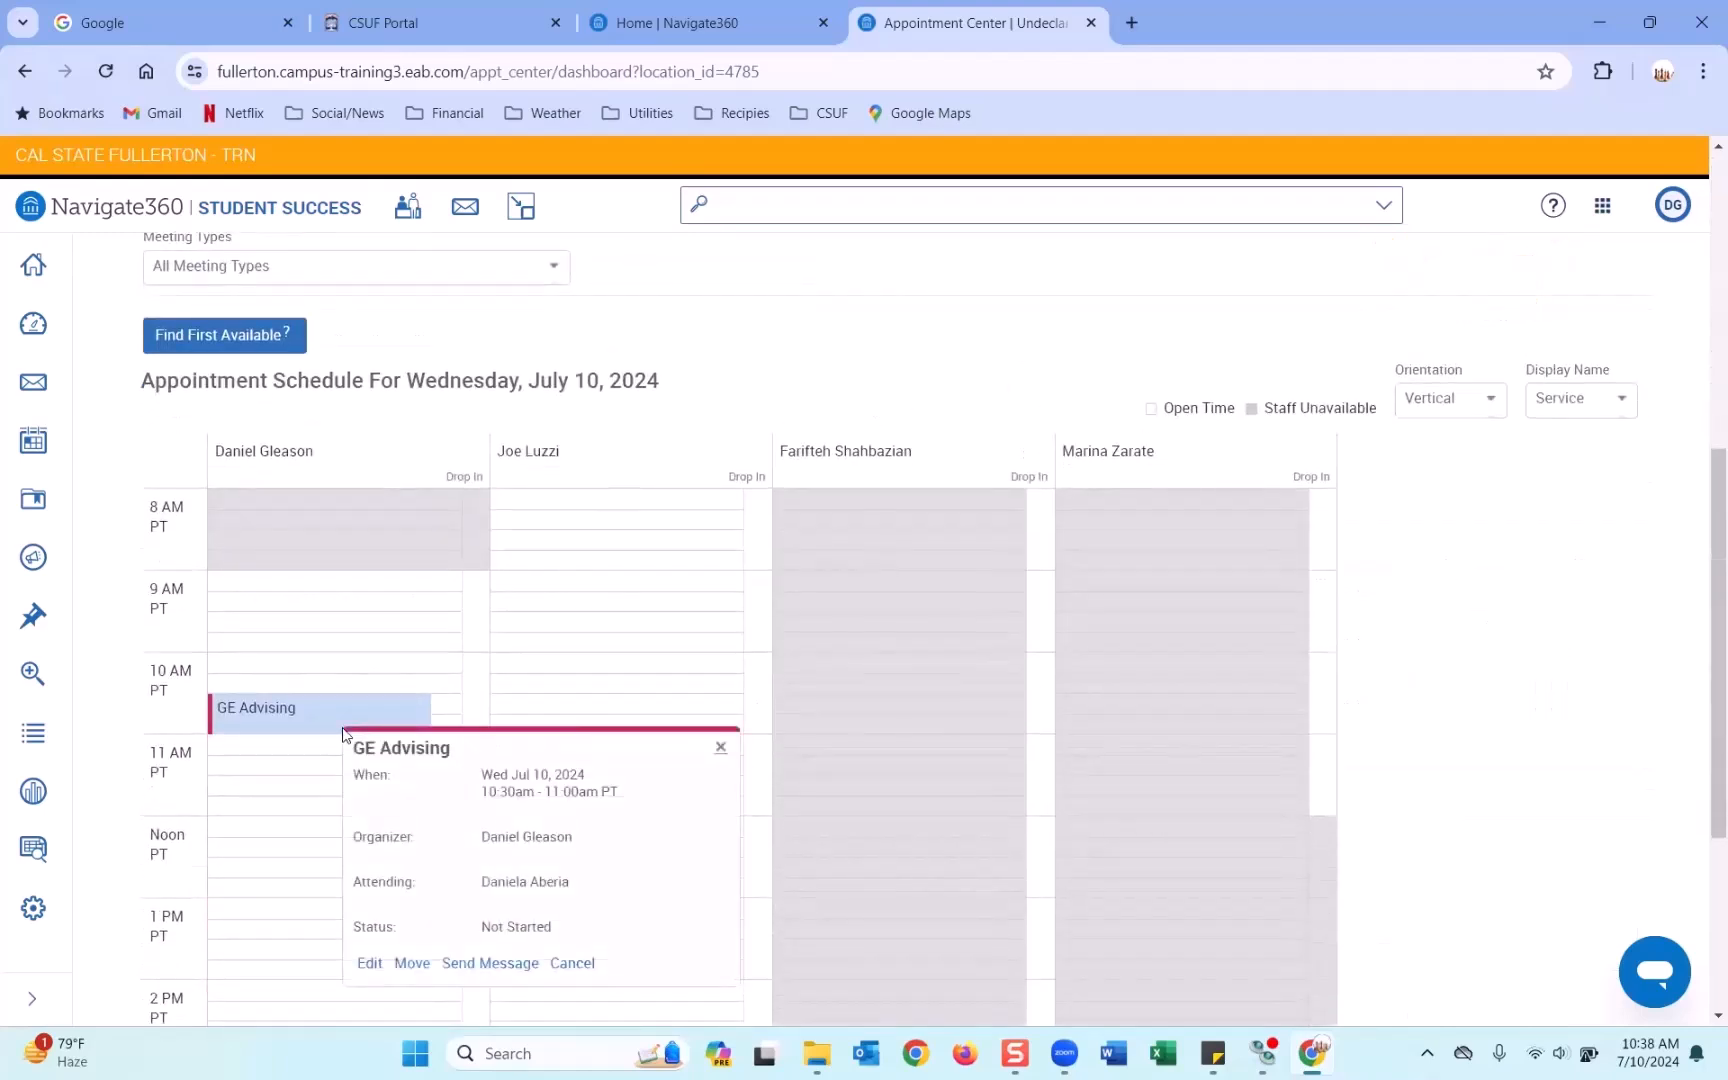
{"action": "scroll", "coordinate": [343, 731], "scroll_direction": "up", "scroll_amount": 6}
{"action": "left_click", "coordinate": [344, 556]}
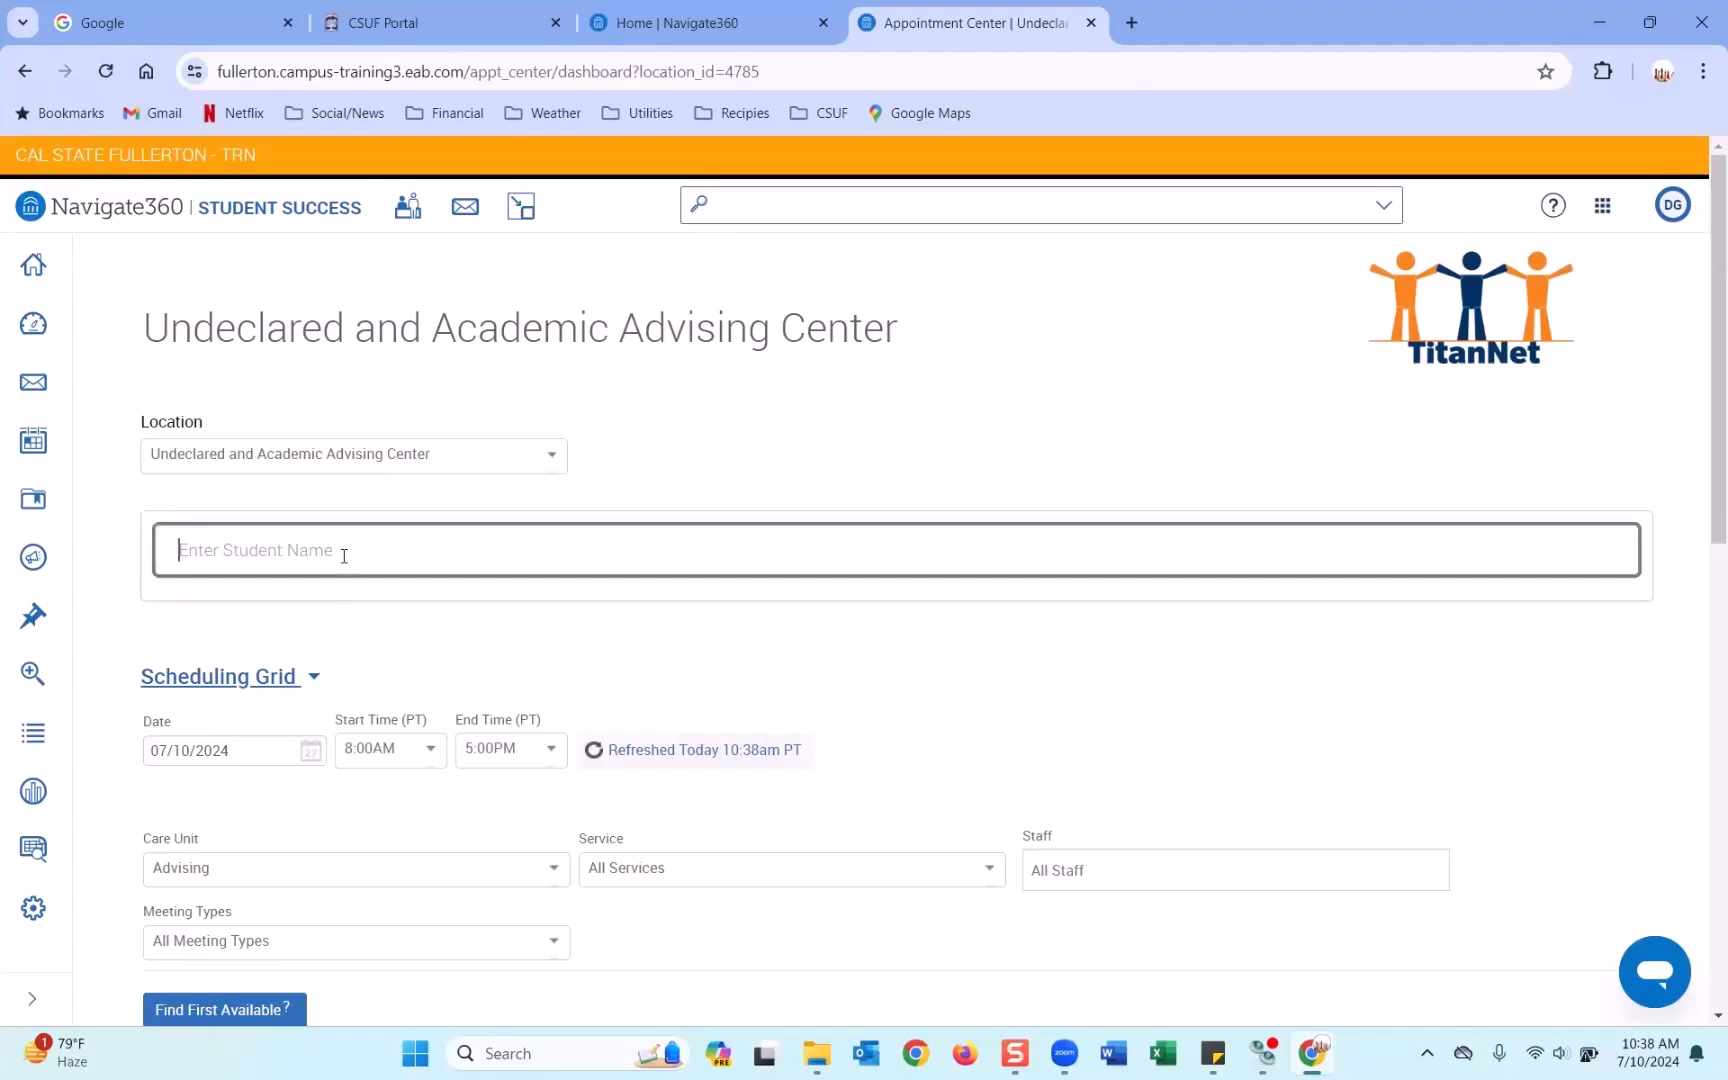
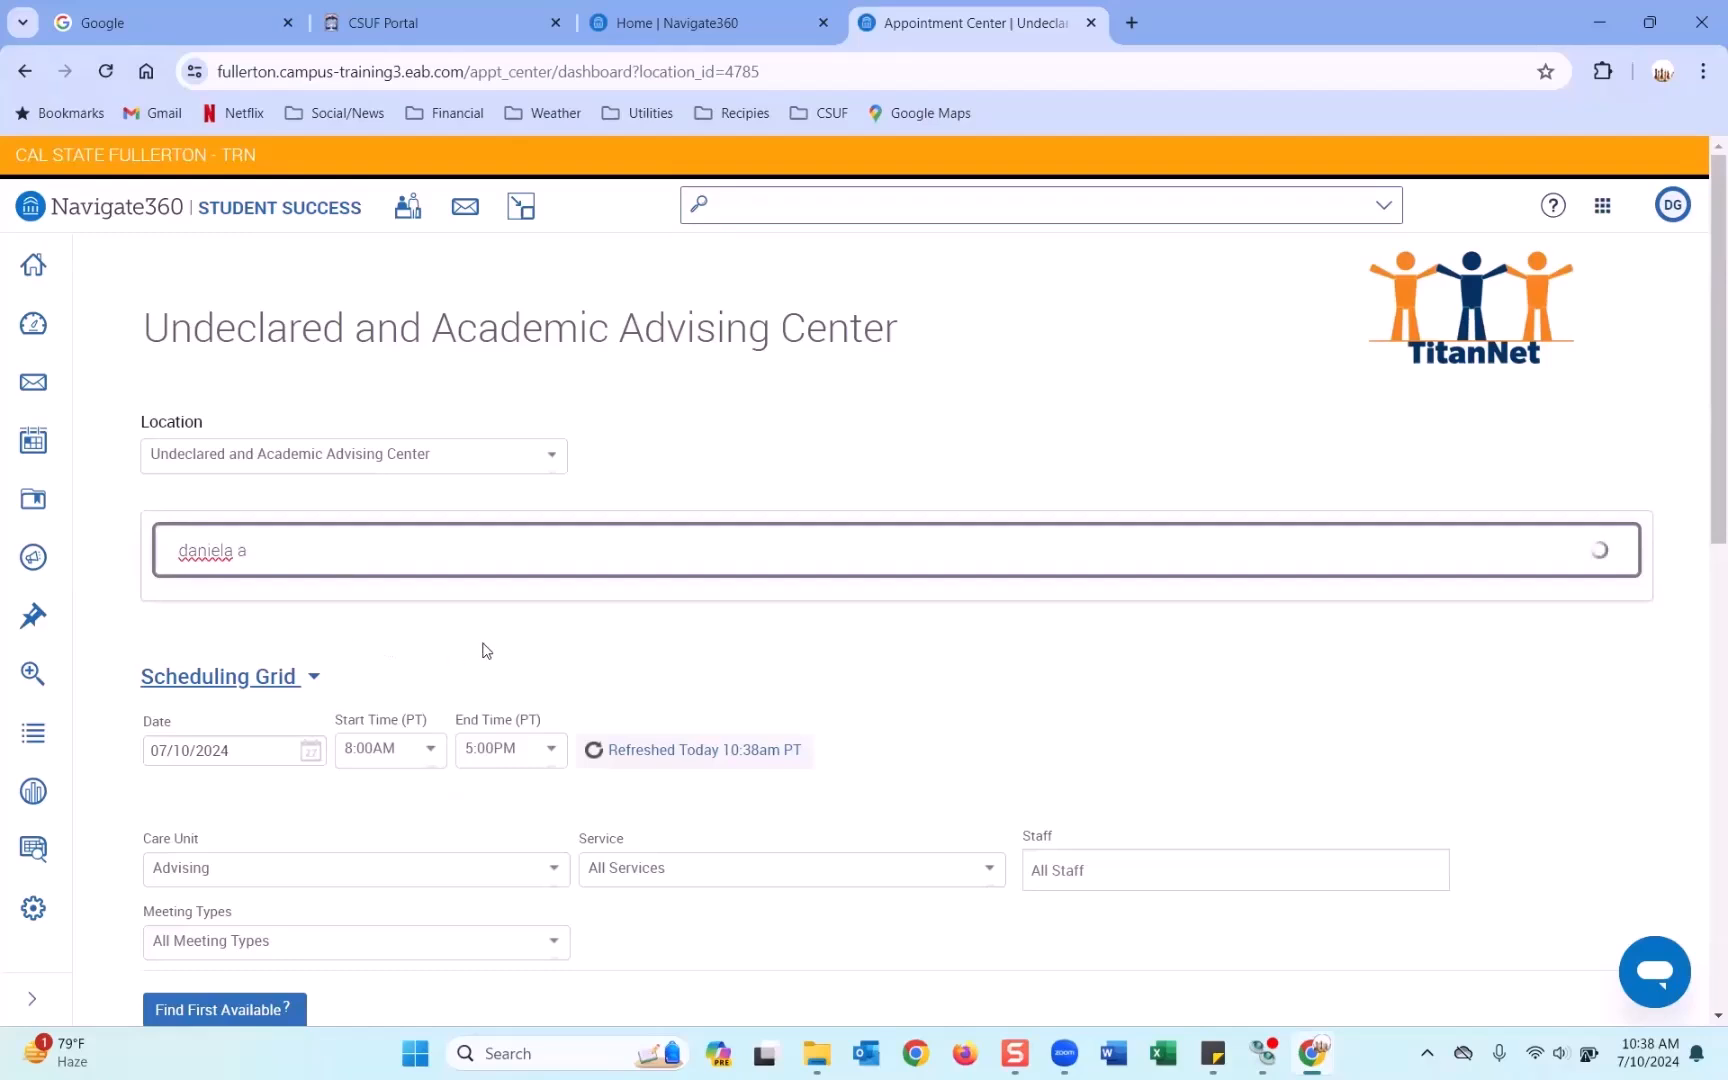
{"action": "scroll", "coordinate": [485, 648], "scroll_direction": "down", "scroll_amount": 1}
{"action": "scroll", "coordinate": [485, 648], "scroll_direction": "down", "scroll_amount": 4}
{"action": "left_click", "coordinate": [315, 936]}
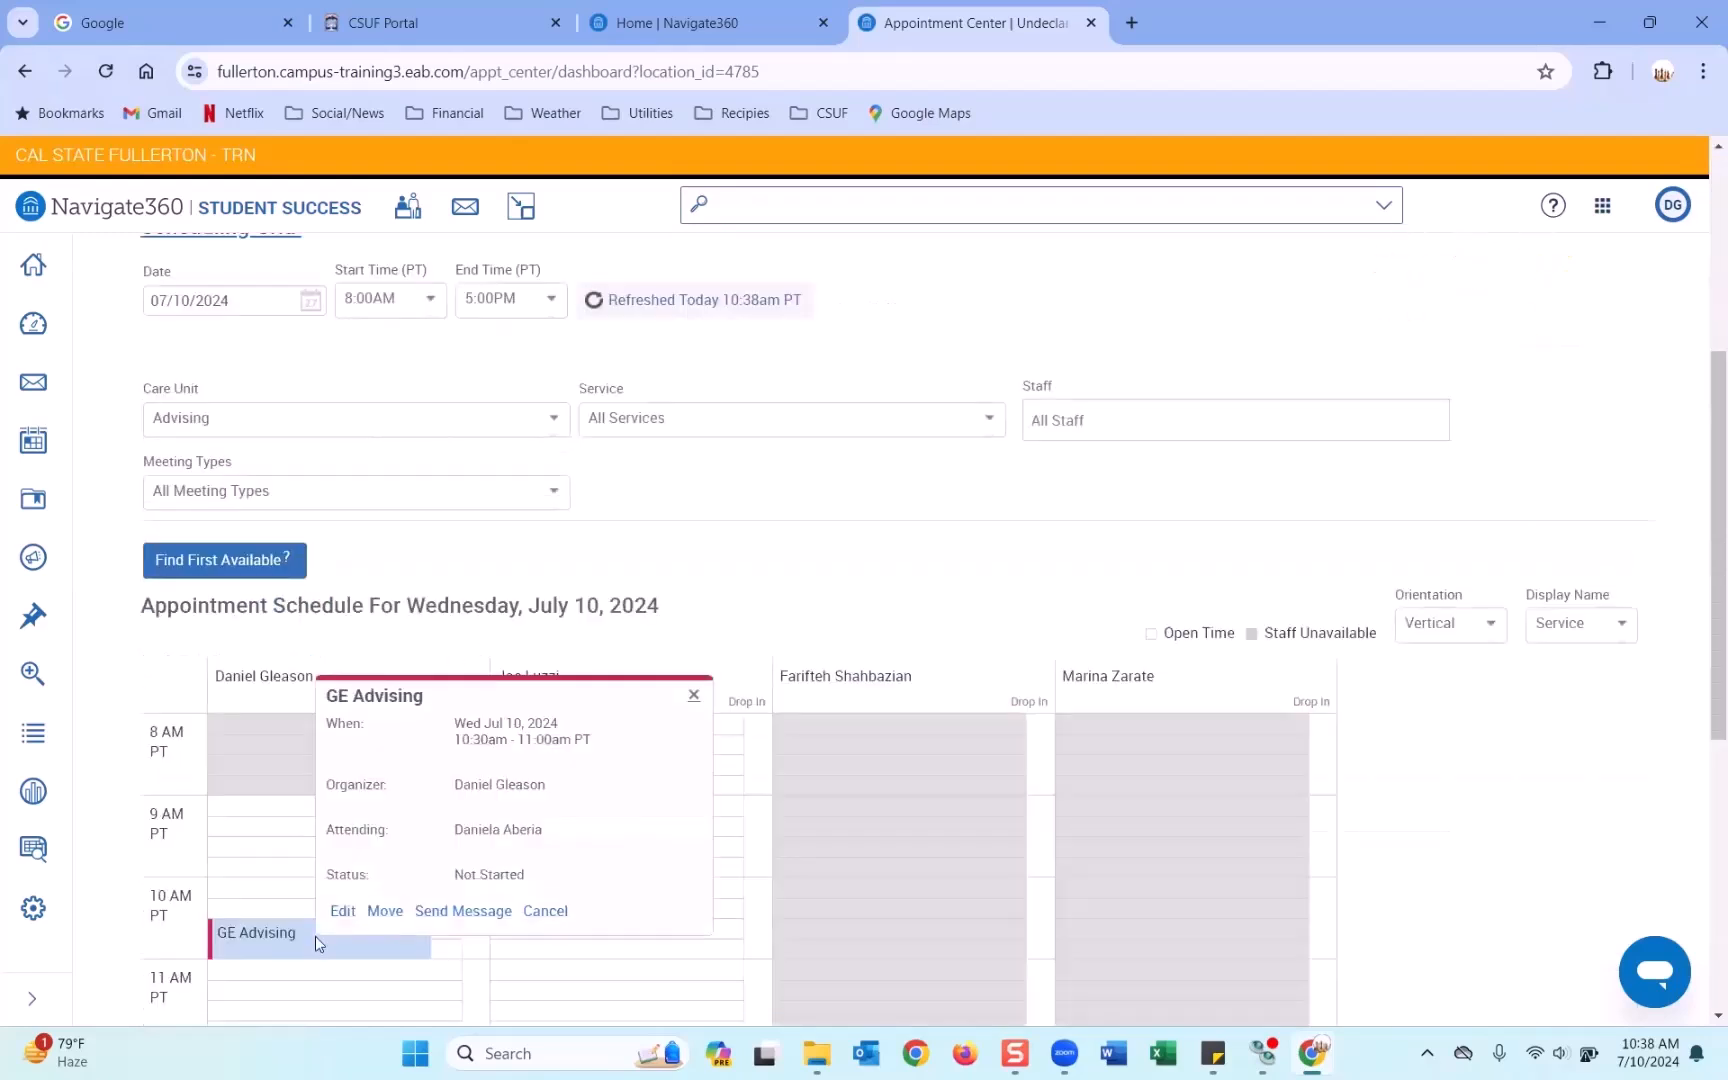
{"action": "scroll", "coordinate": [315, 934], "scroll_direction": "up", "scroll_amount": 7}
{"action": "left_click", "coordinate": [337, 529]}
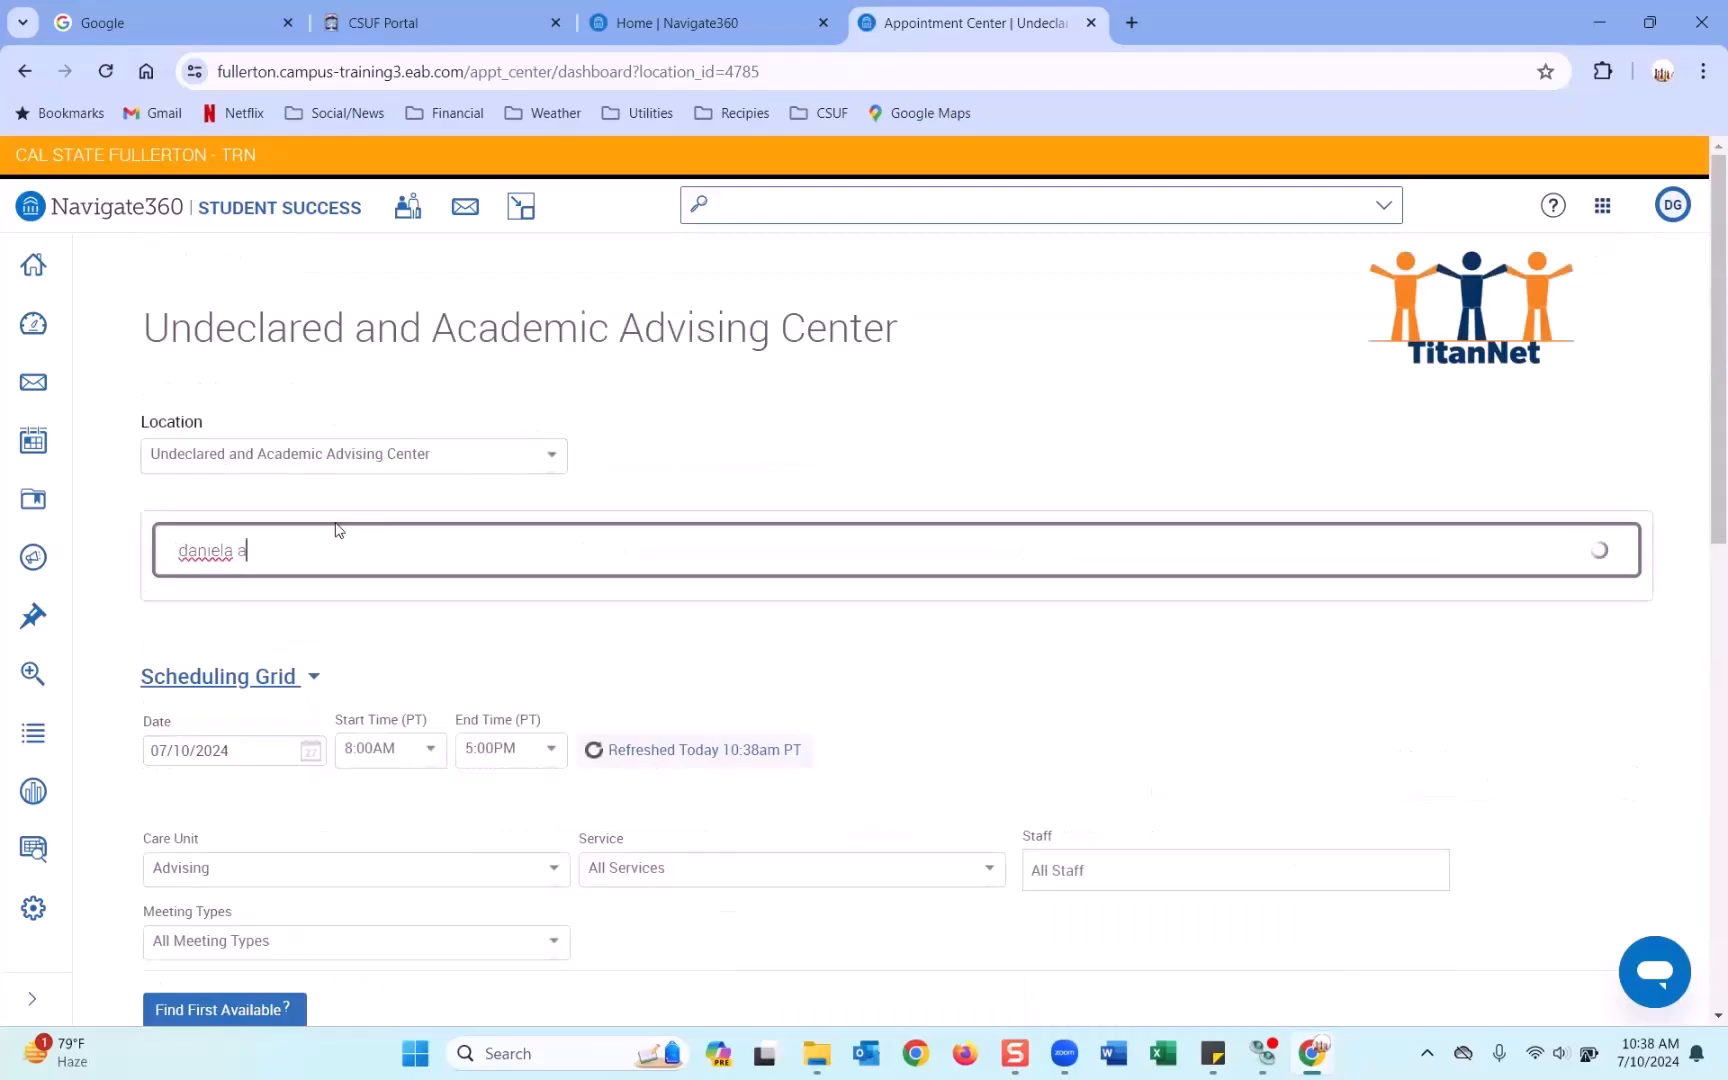
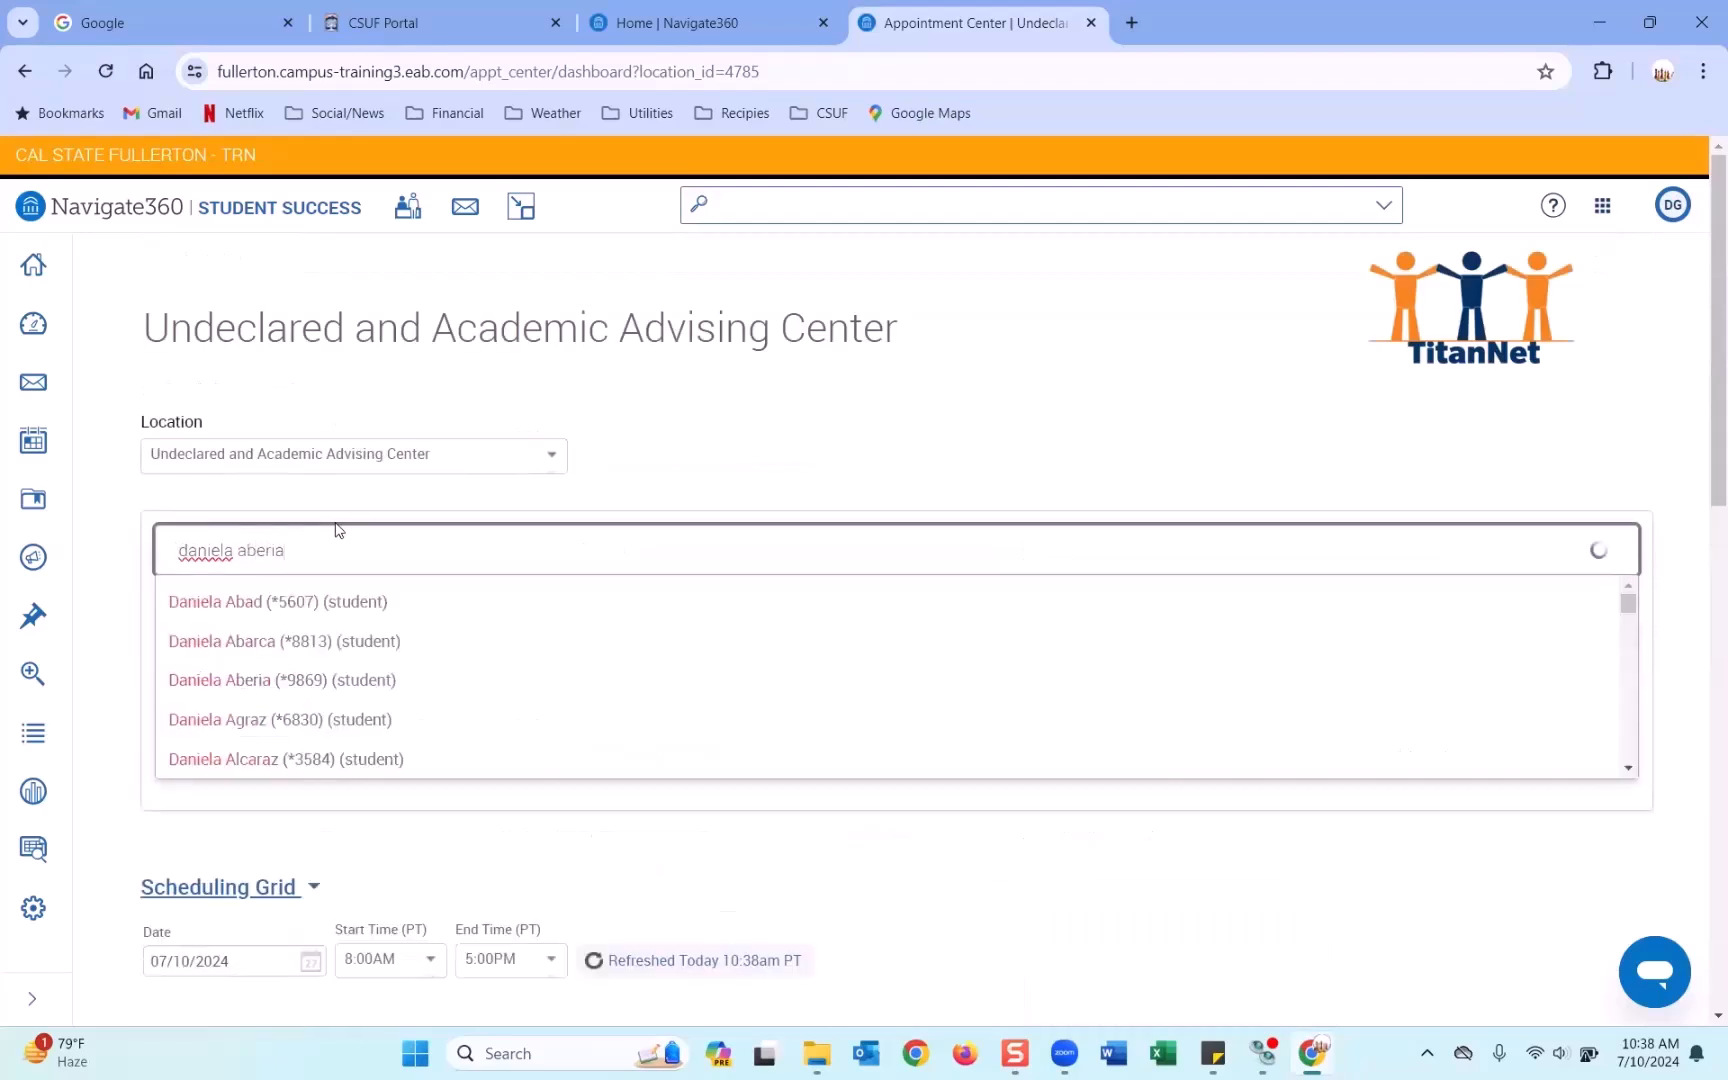
{"action": "left_click", "coordinate": [321, 600]}
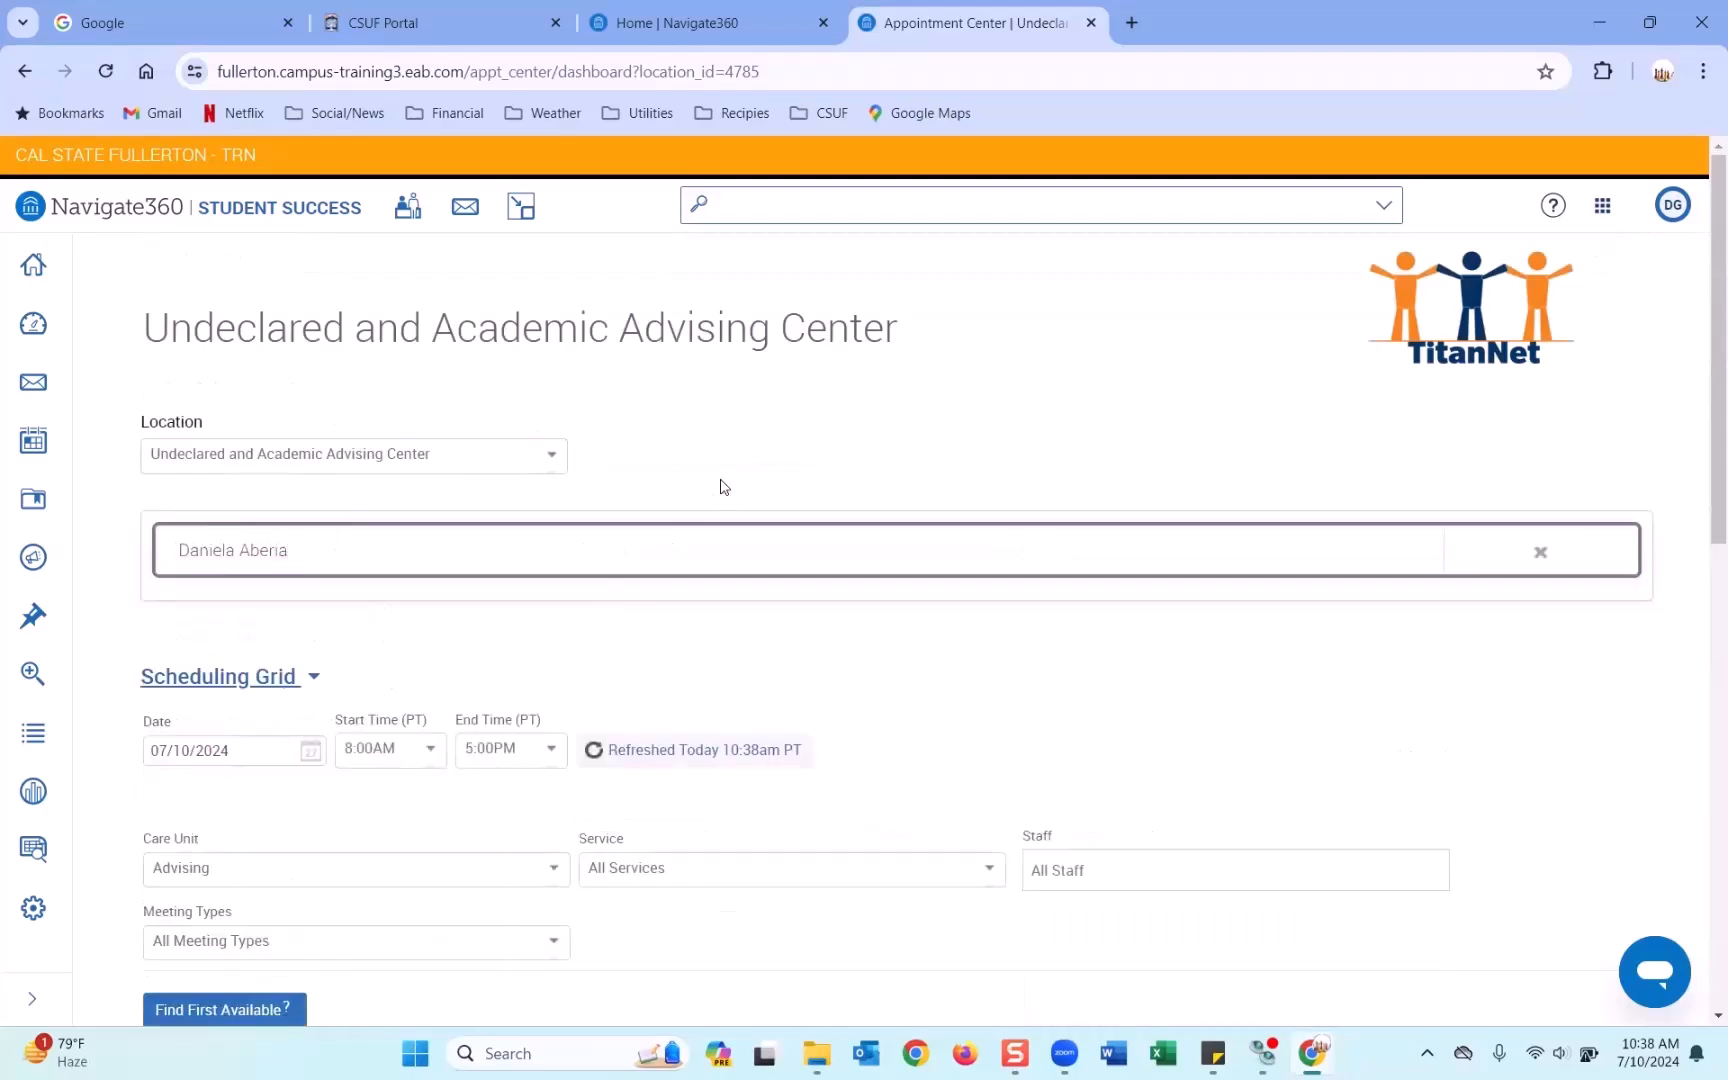
Check the student in for the 10:30 AM GE Advising appointment and return to Staff Home.
{"action": "scroll", "coordinate": [726, 485], "scroll_direction": "down", "scroll_amount": 1}
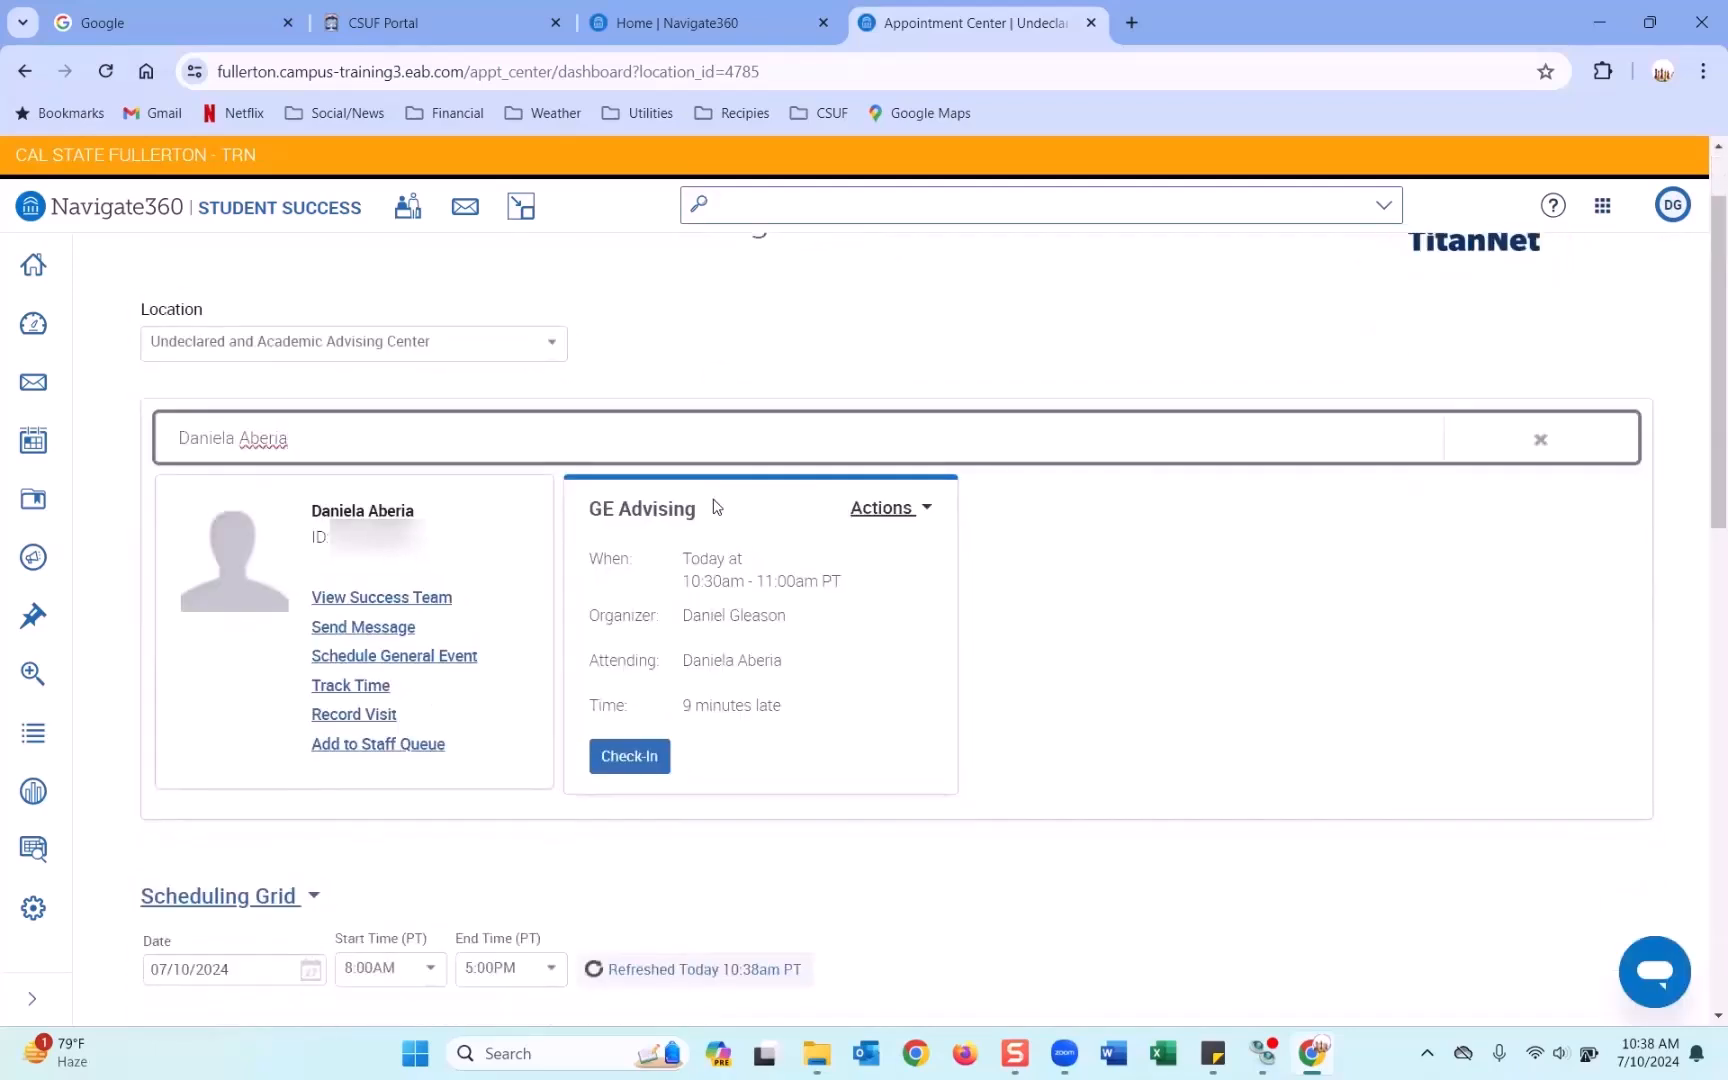
{"action": "left_click", "coordinate": [635, 760]}
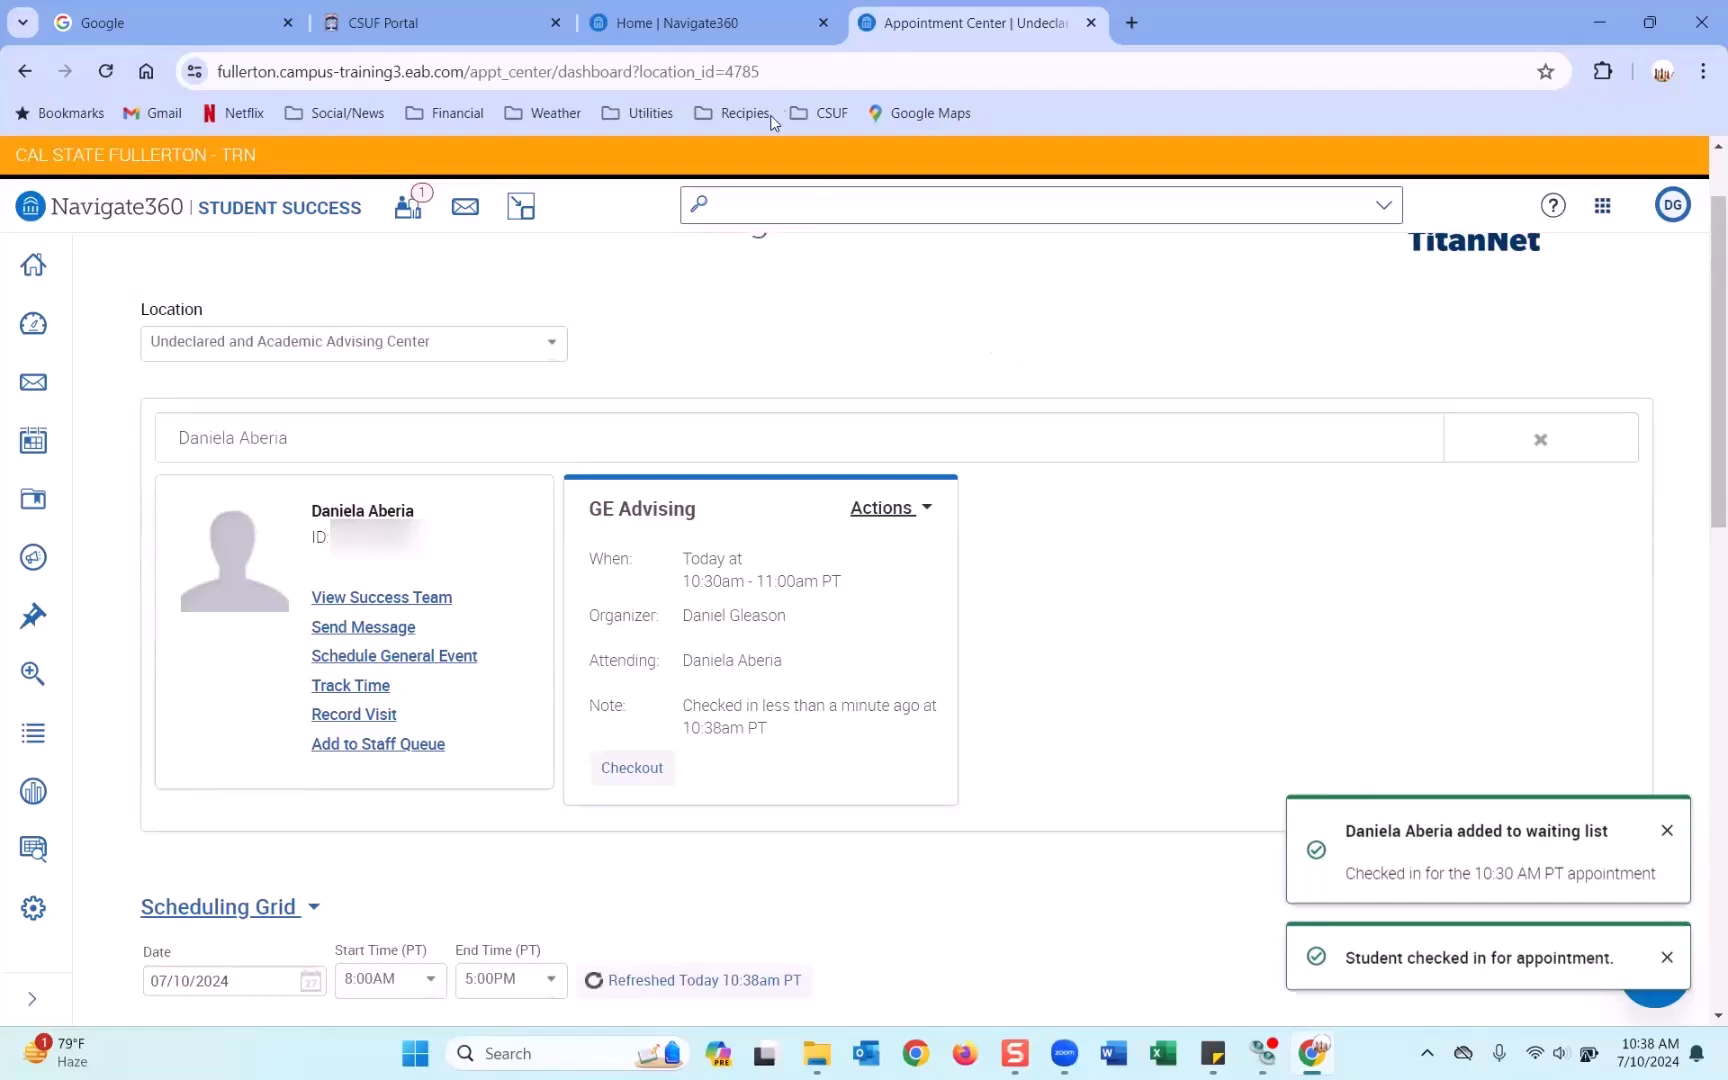
{"action": "left_click", "coordinate": [736, 18]}
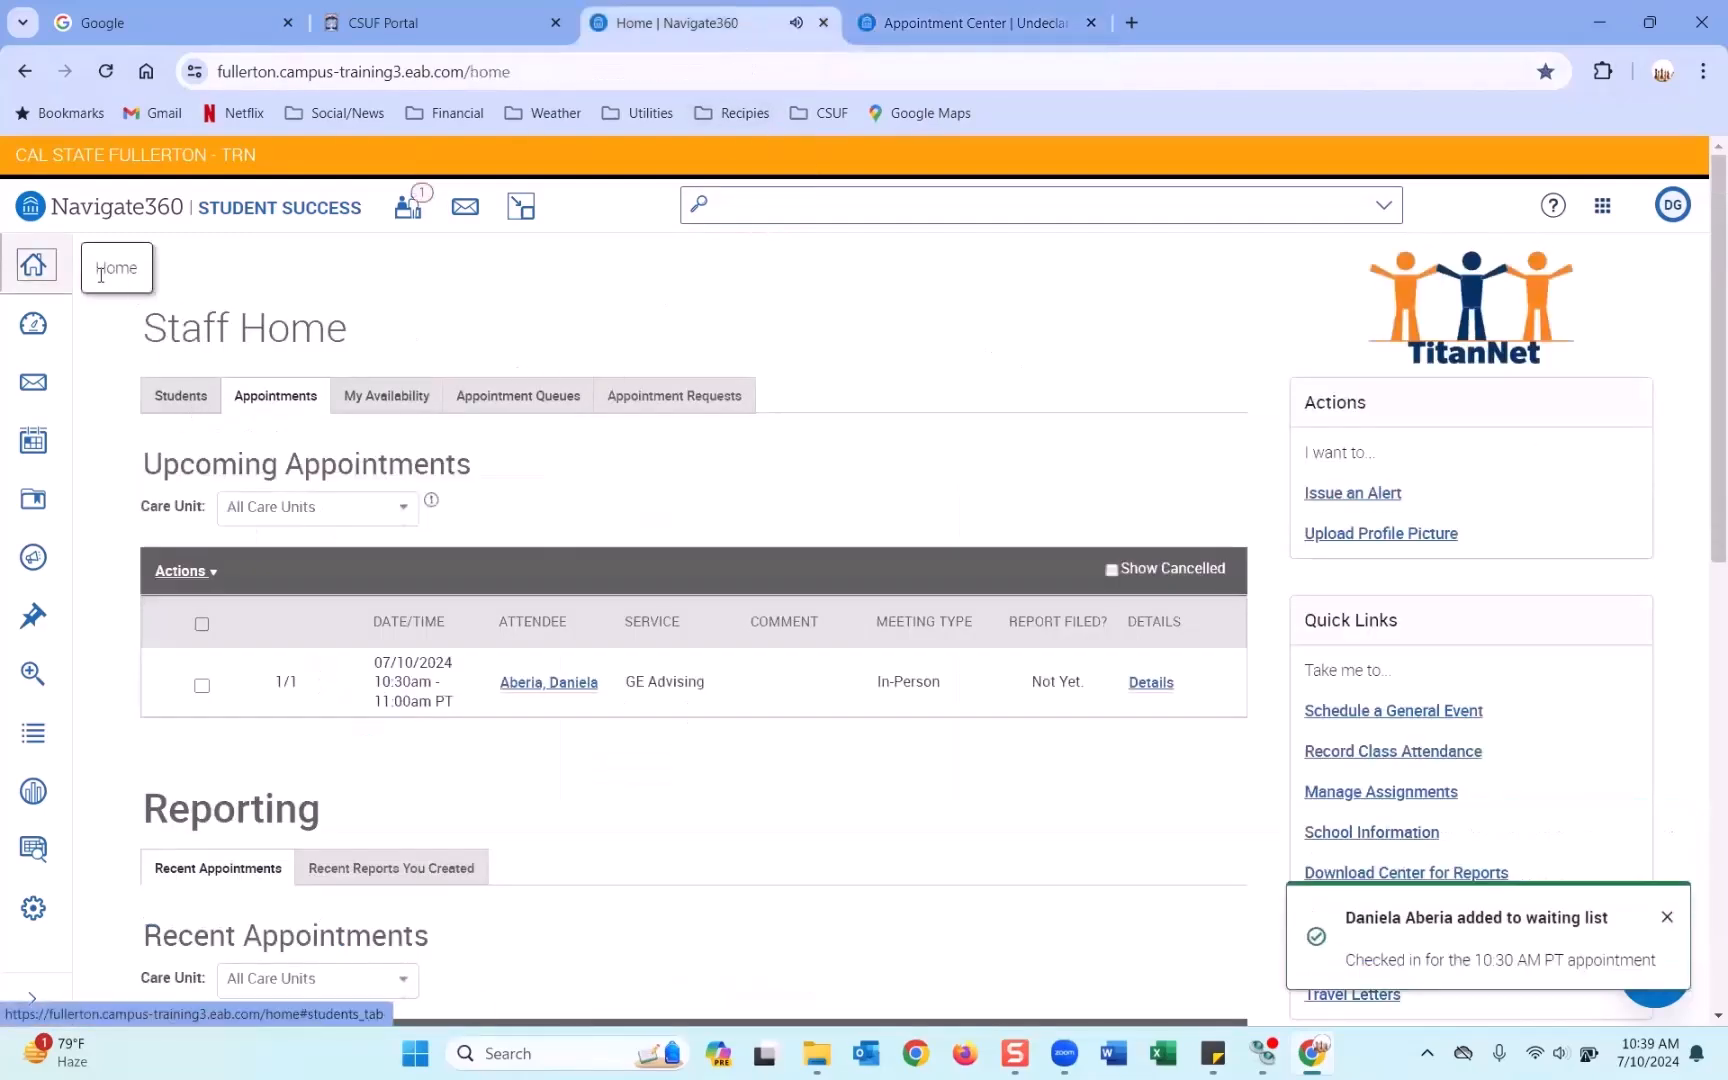
Reload Staff Home and review the upcoming appointments list and queue summary.
{"action": "left_click", "coordinate": [36, 271]}
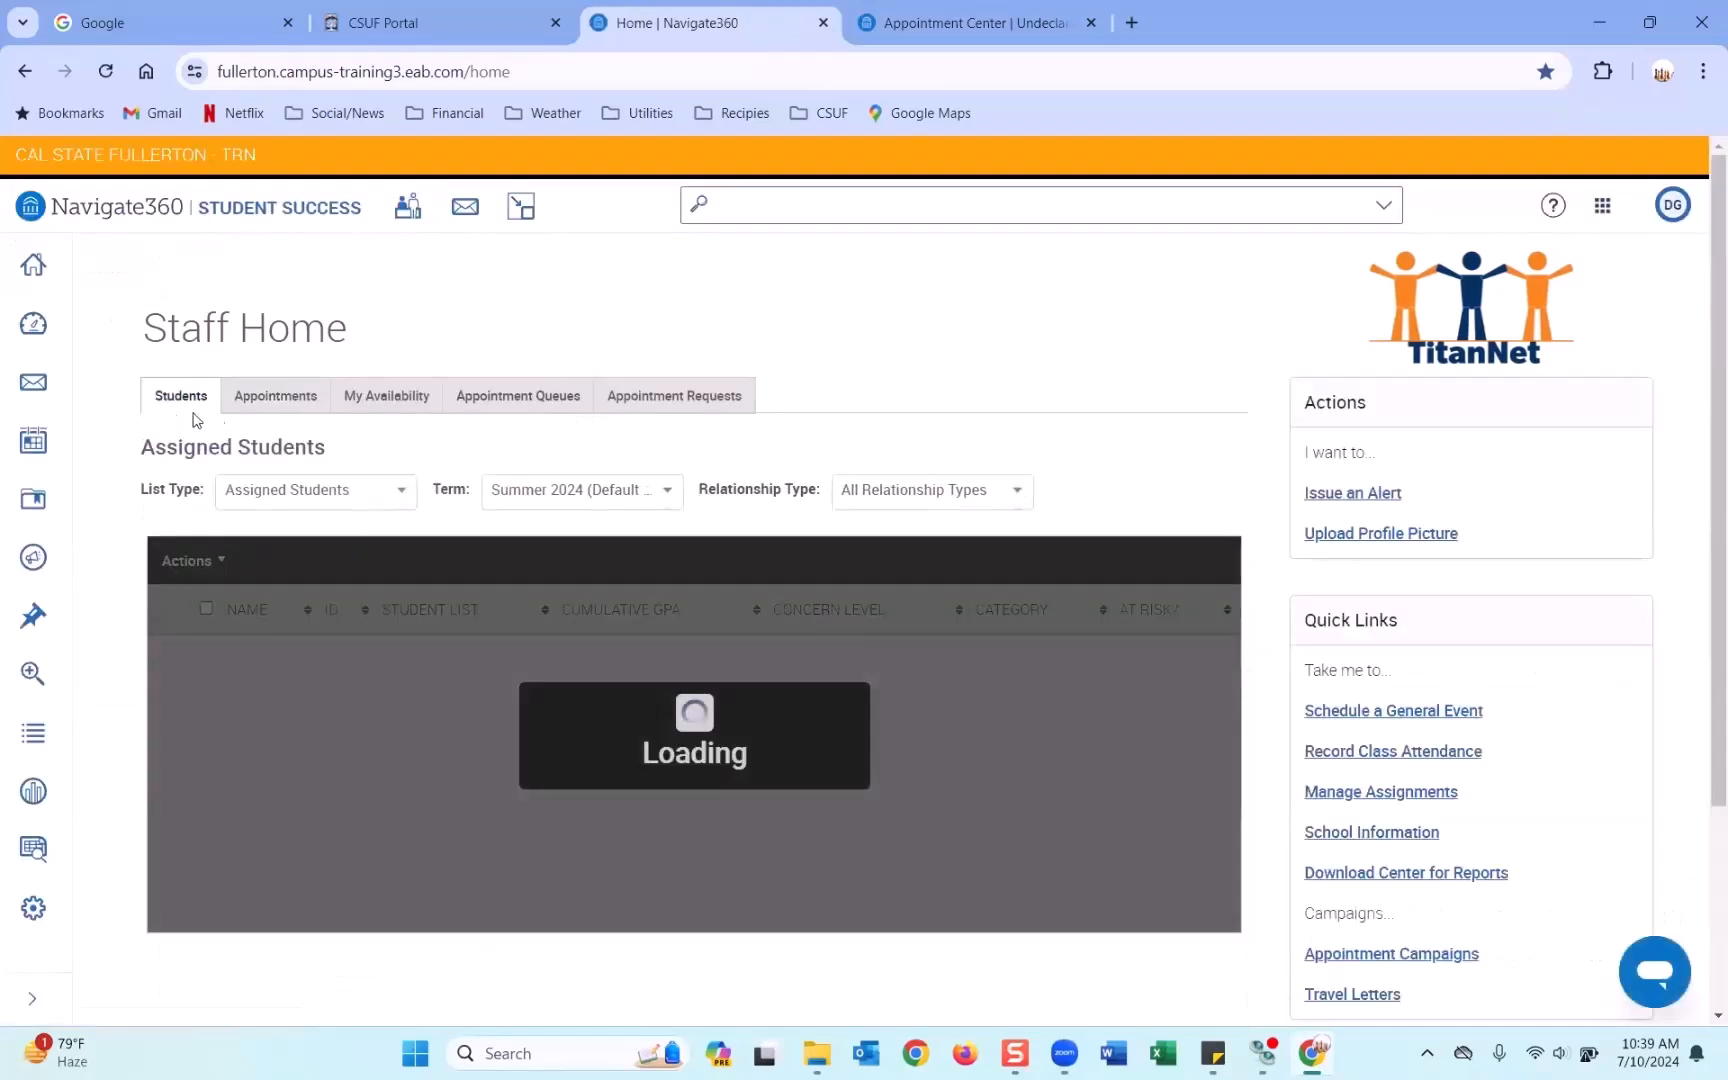
{"action": "left_click", "coordinate": [276, 398]}
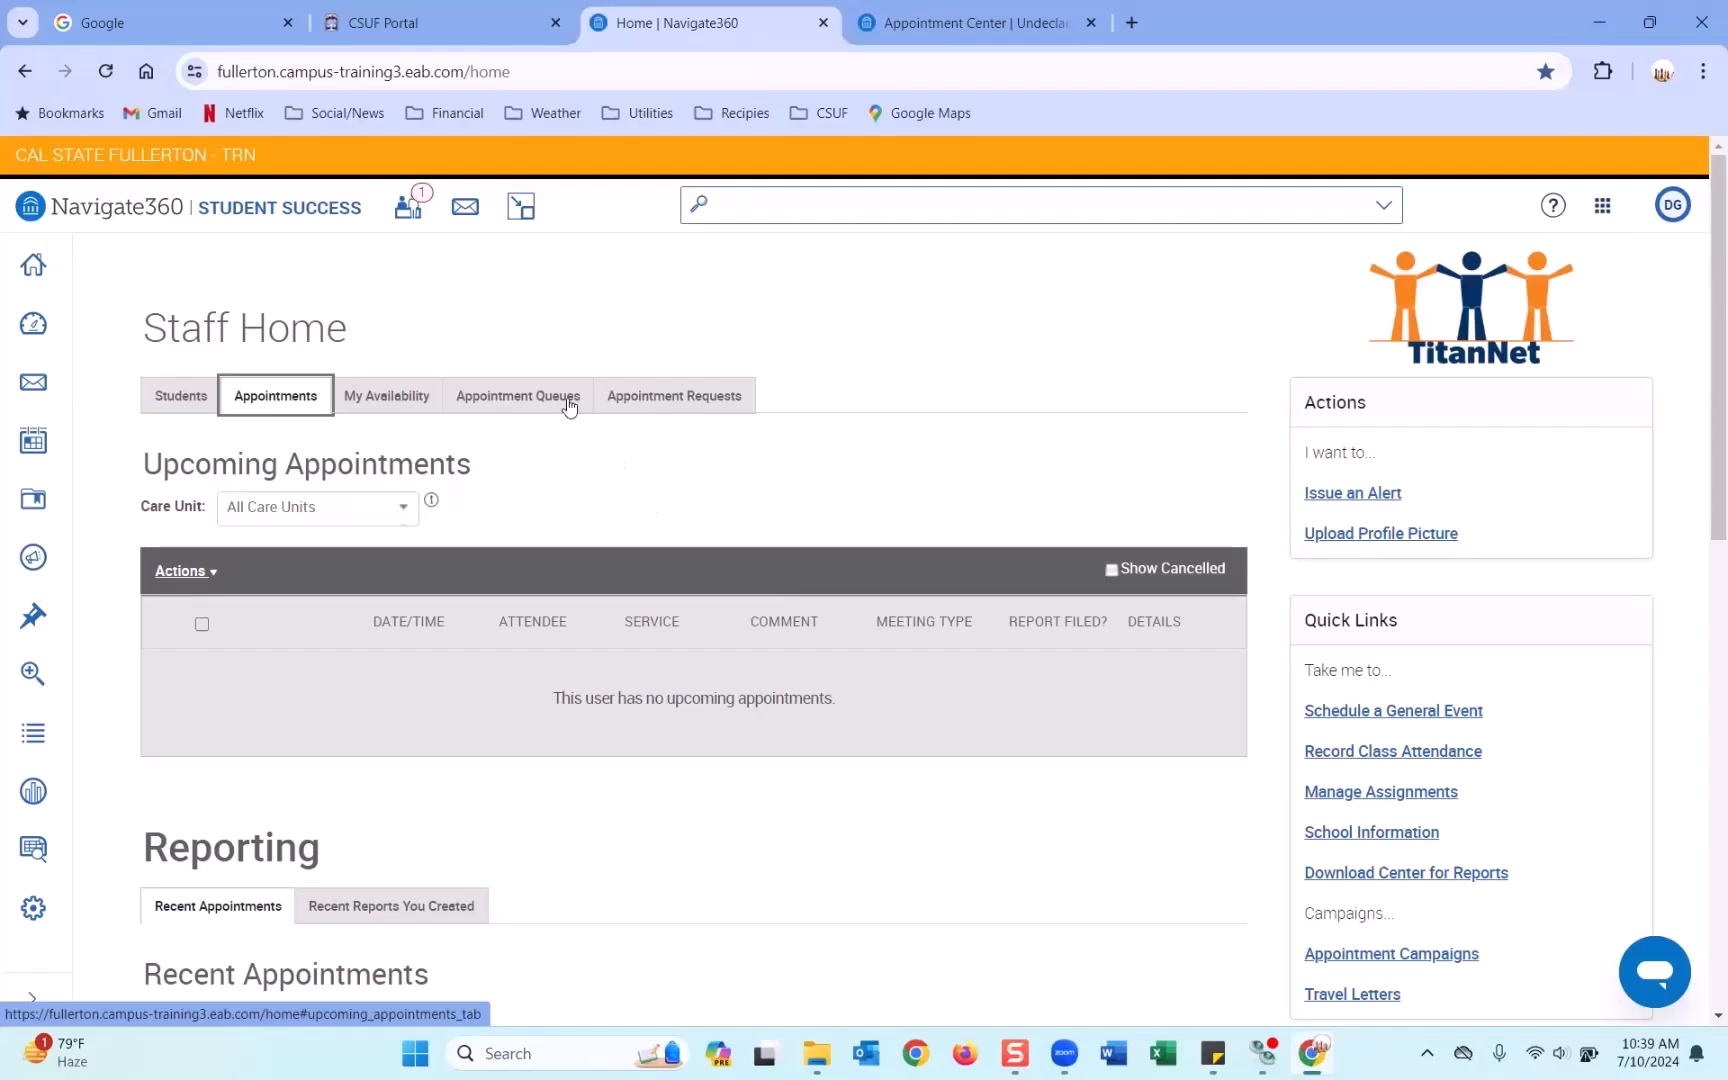
{"action": "left_click", "coordinate": [408, 206]}
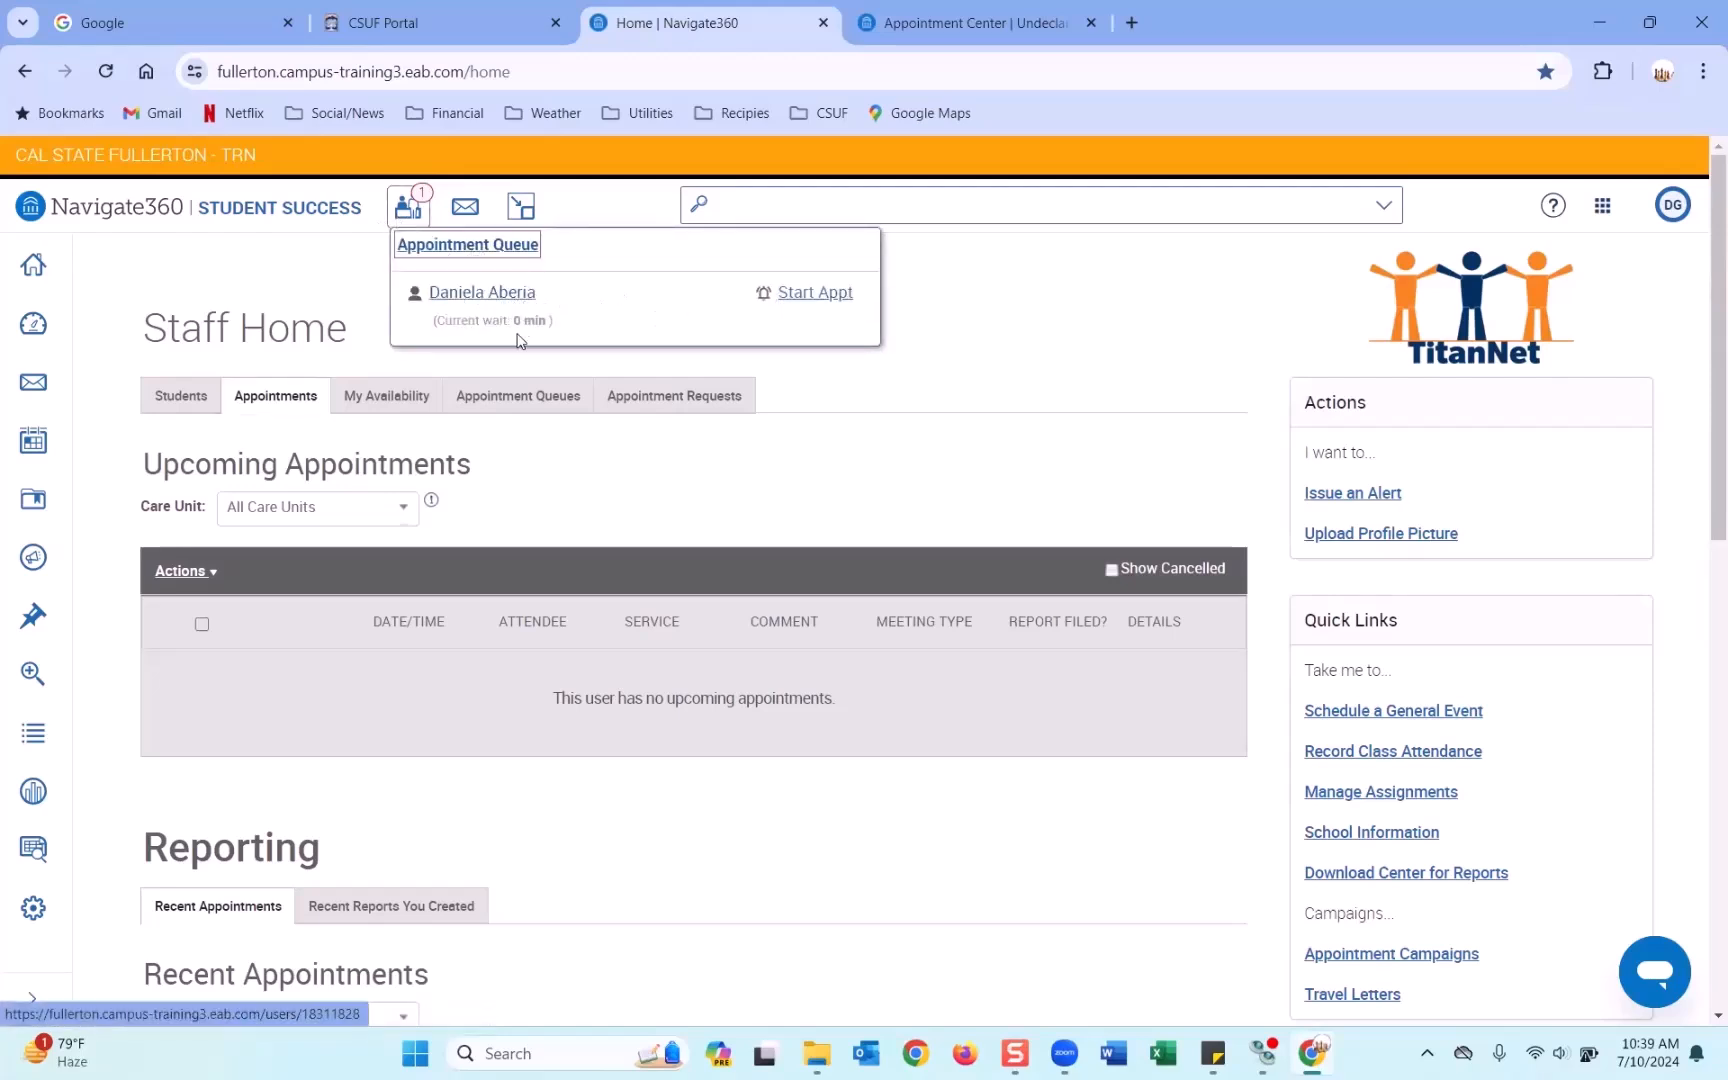
{"action": "left_click", "coordinate": [758, 340]}
{"action": "left_click", "coordinate": [827, 403]}
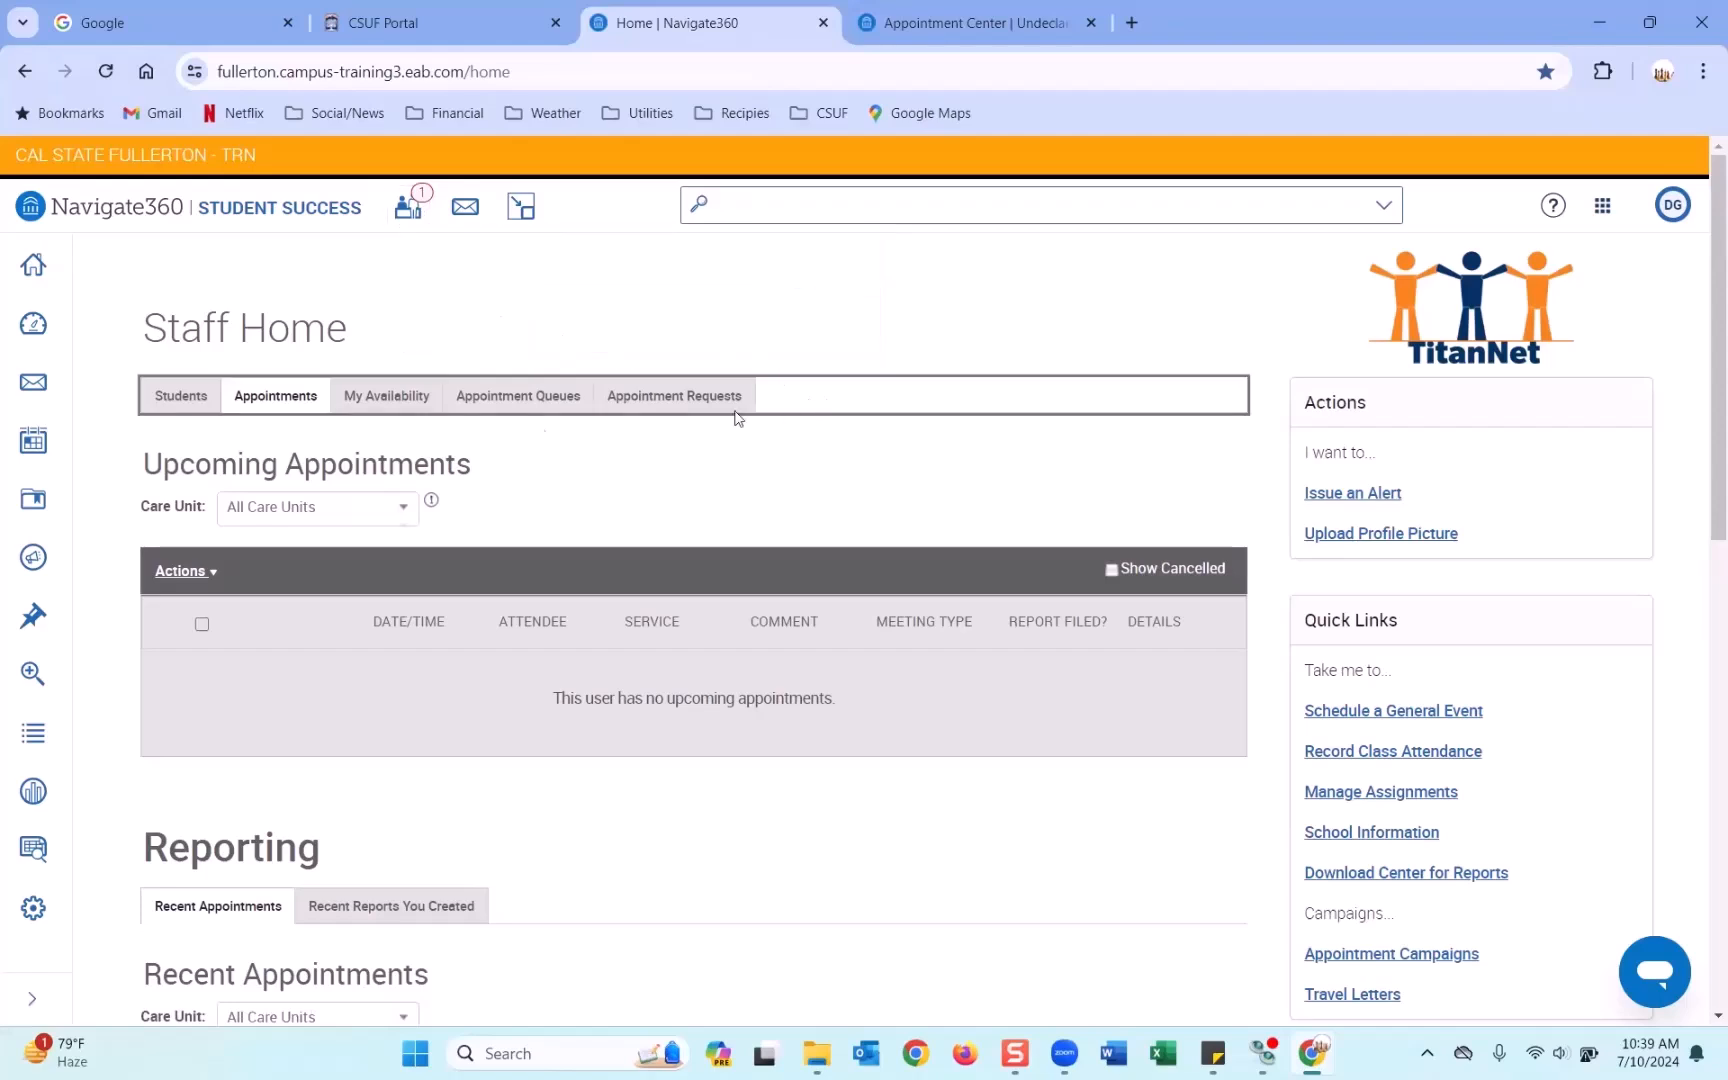
Confirm the student appears under Students Checked In For Appointments, then return to Appointment Center.
{"action": "left_click", "coordinate": [513, 400]}
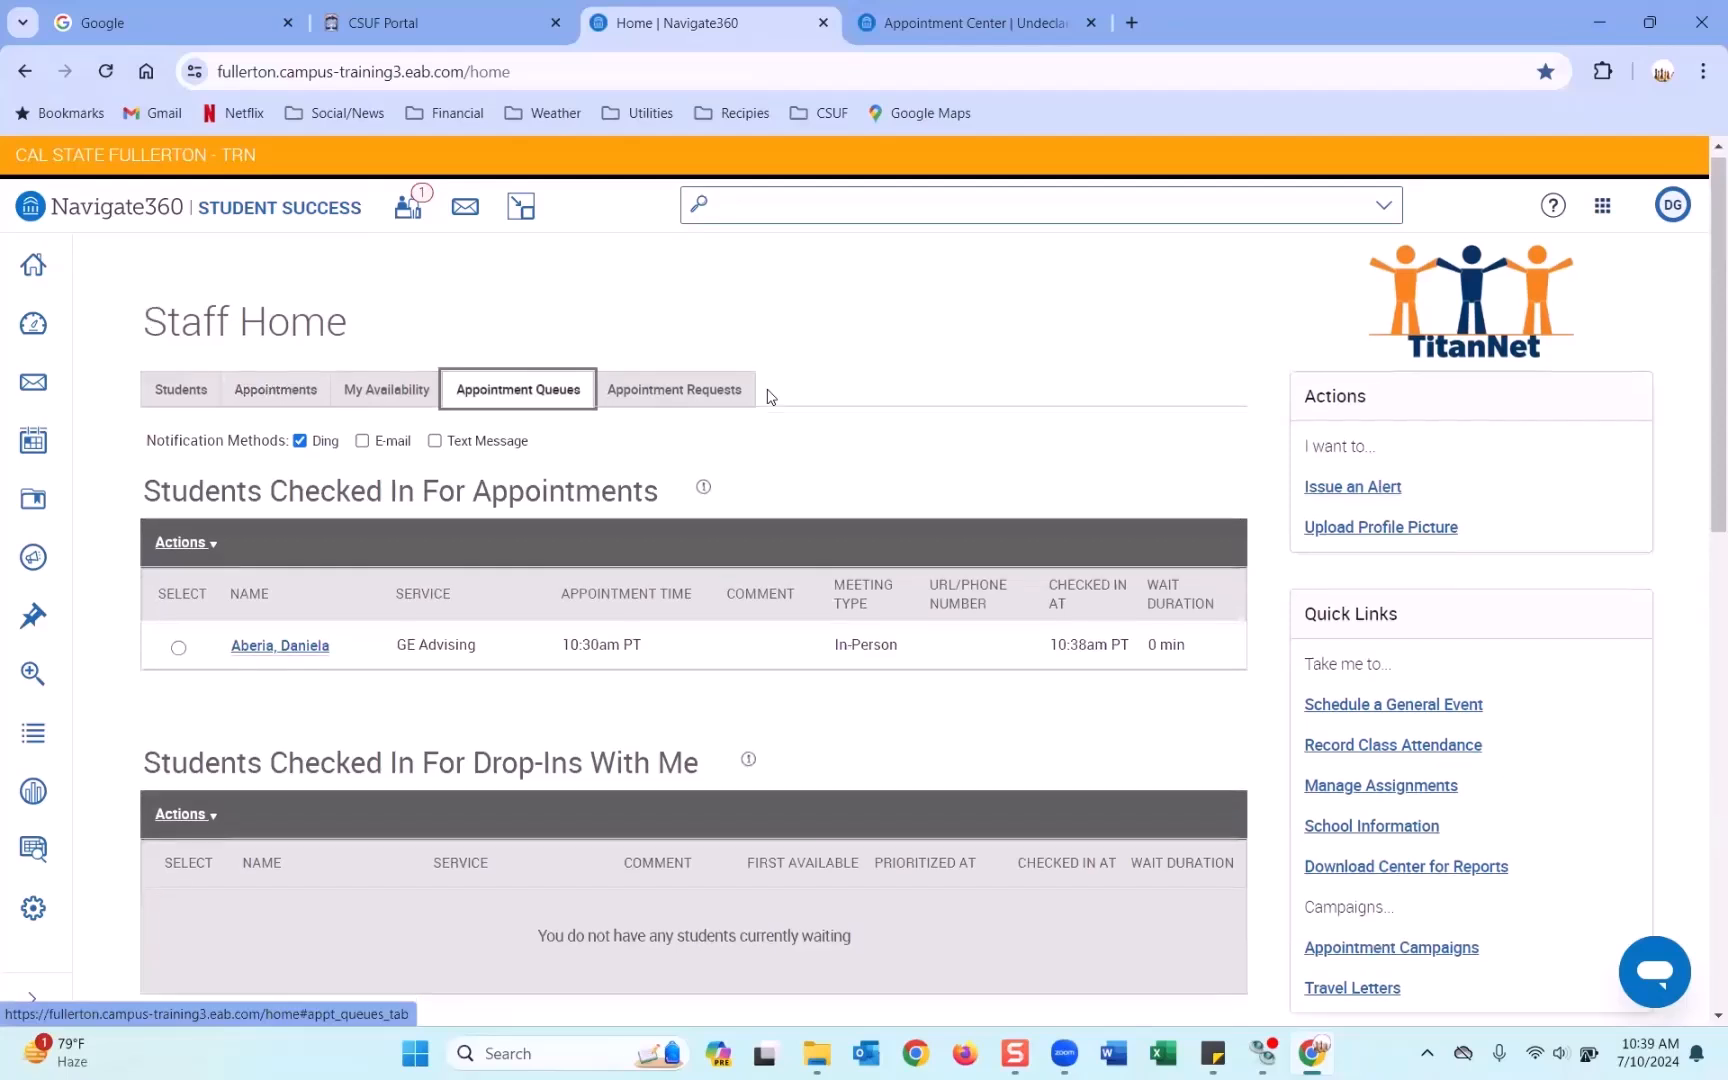
{"action": "scroll", "coordinate": [404, 450], "scroll_direction": "down", "scroll_amount": 1}
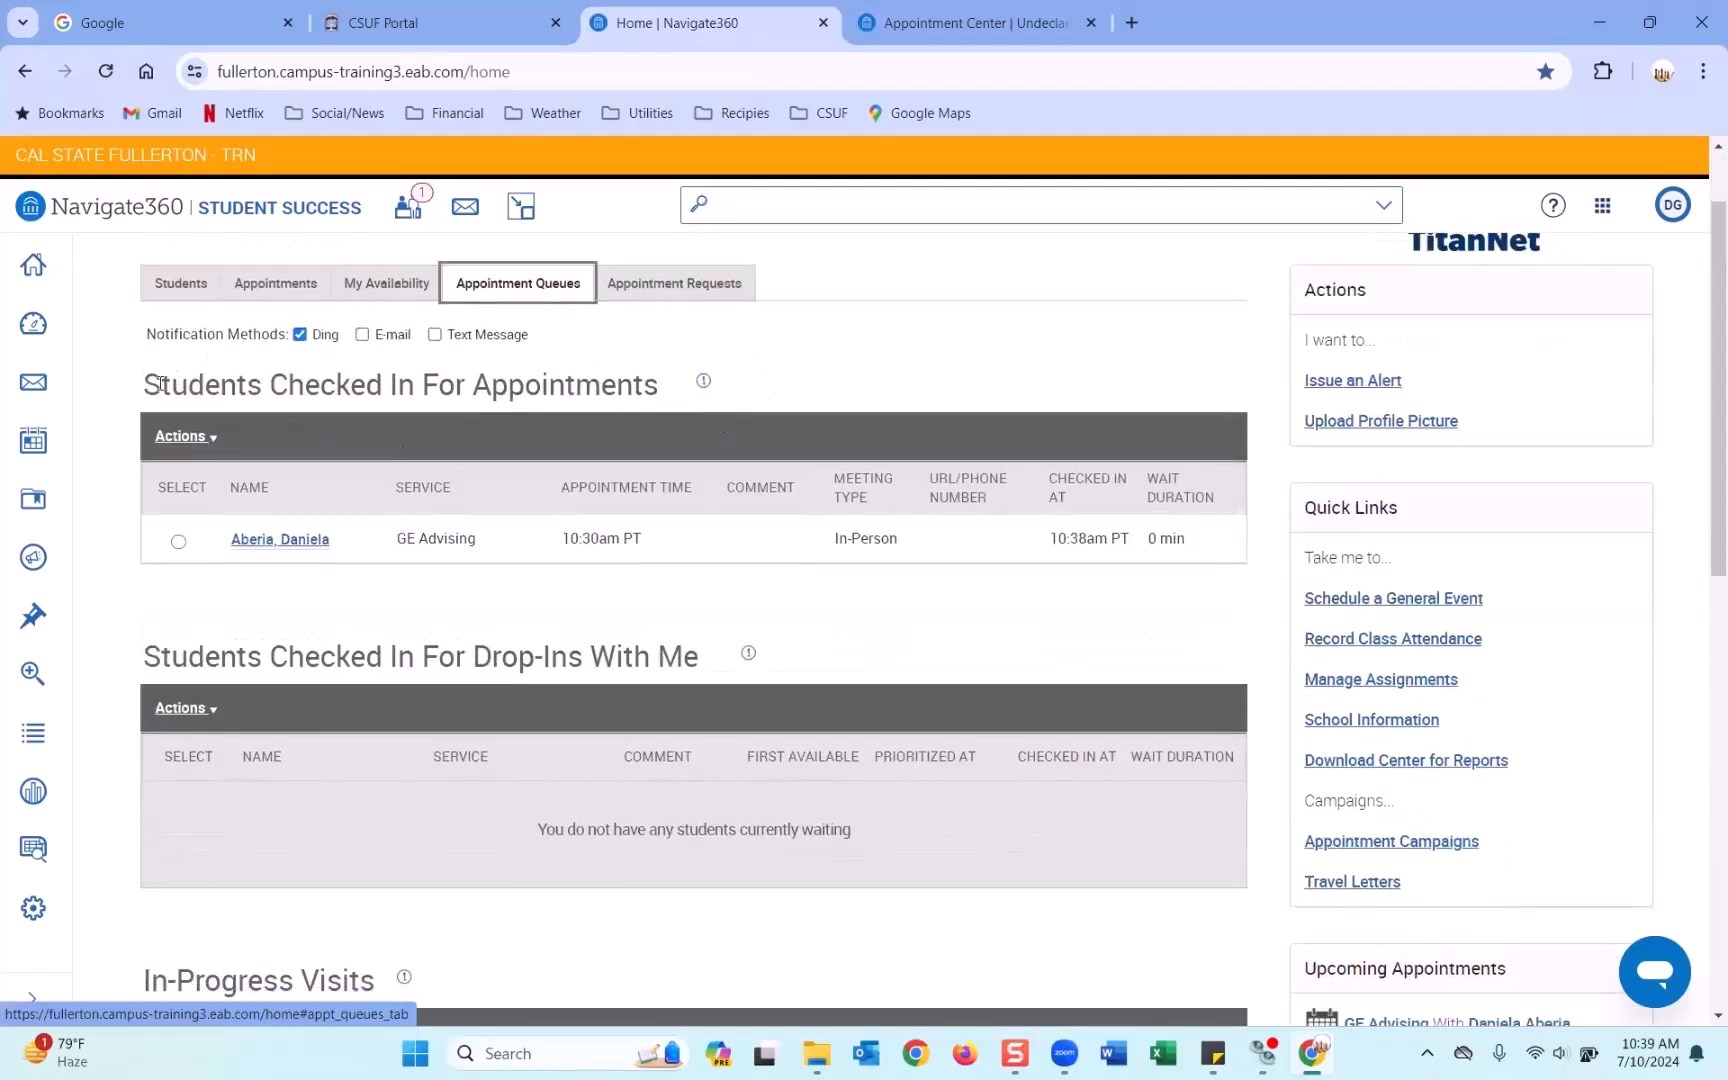
{"action": "left_click_drag", "start_coordinate": [150, 383], "coordinate": [655, 408]}
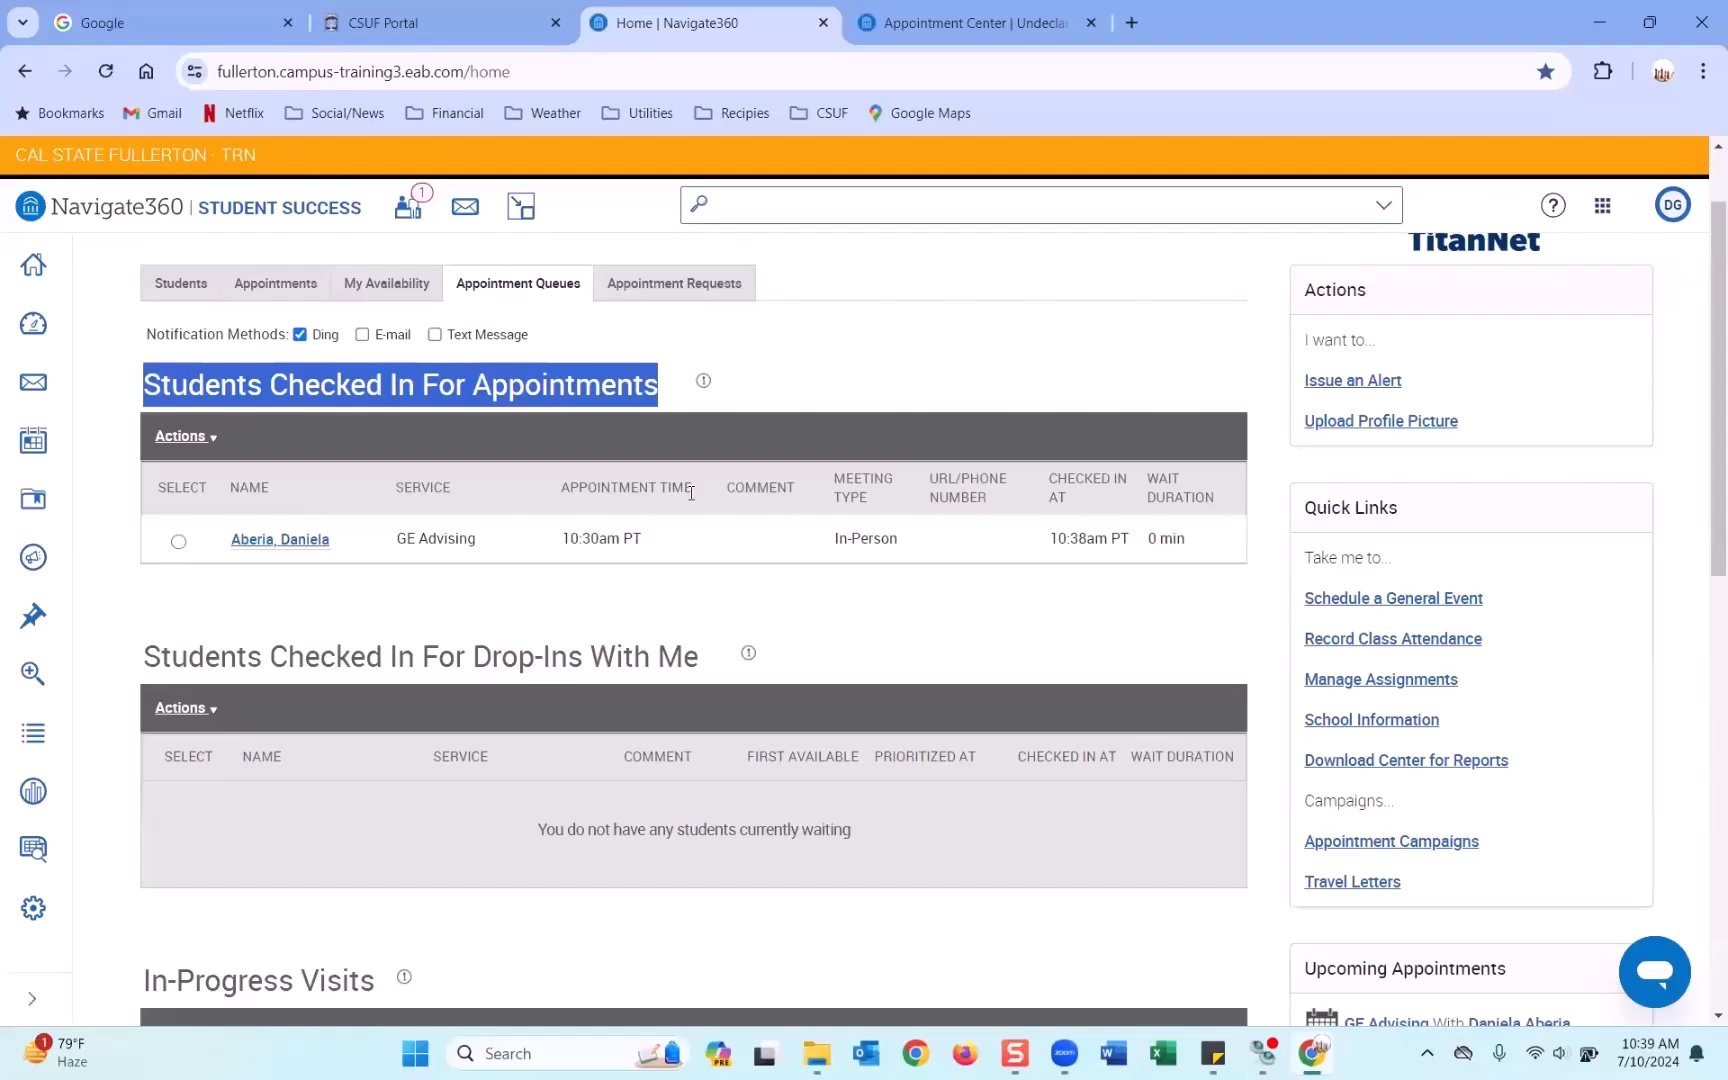
{"action": "left_click", "coordinate": [790, 405]}
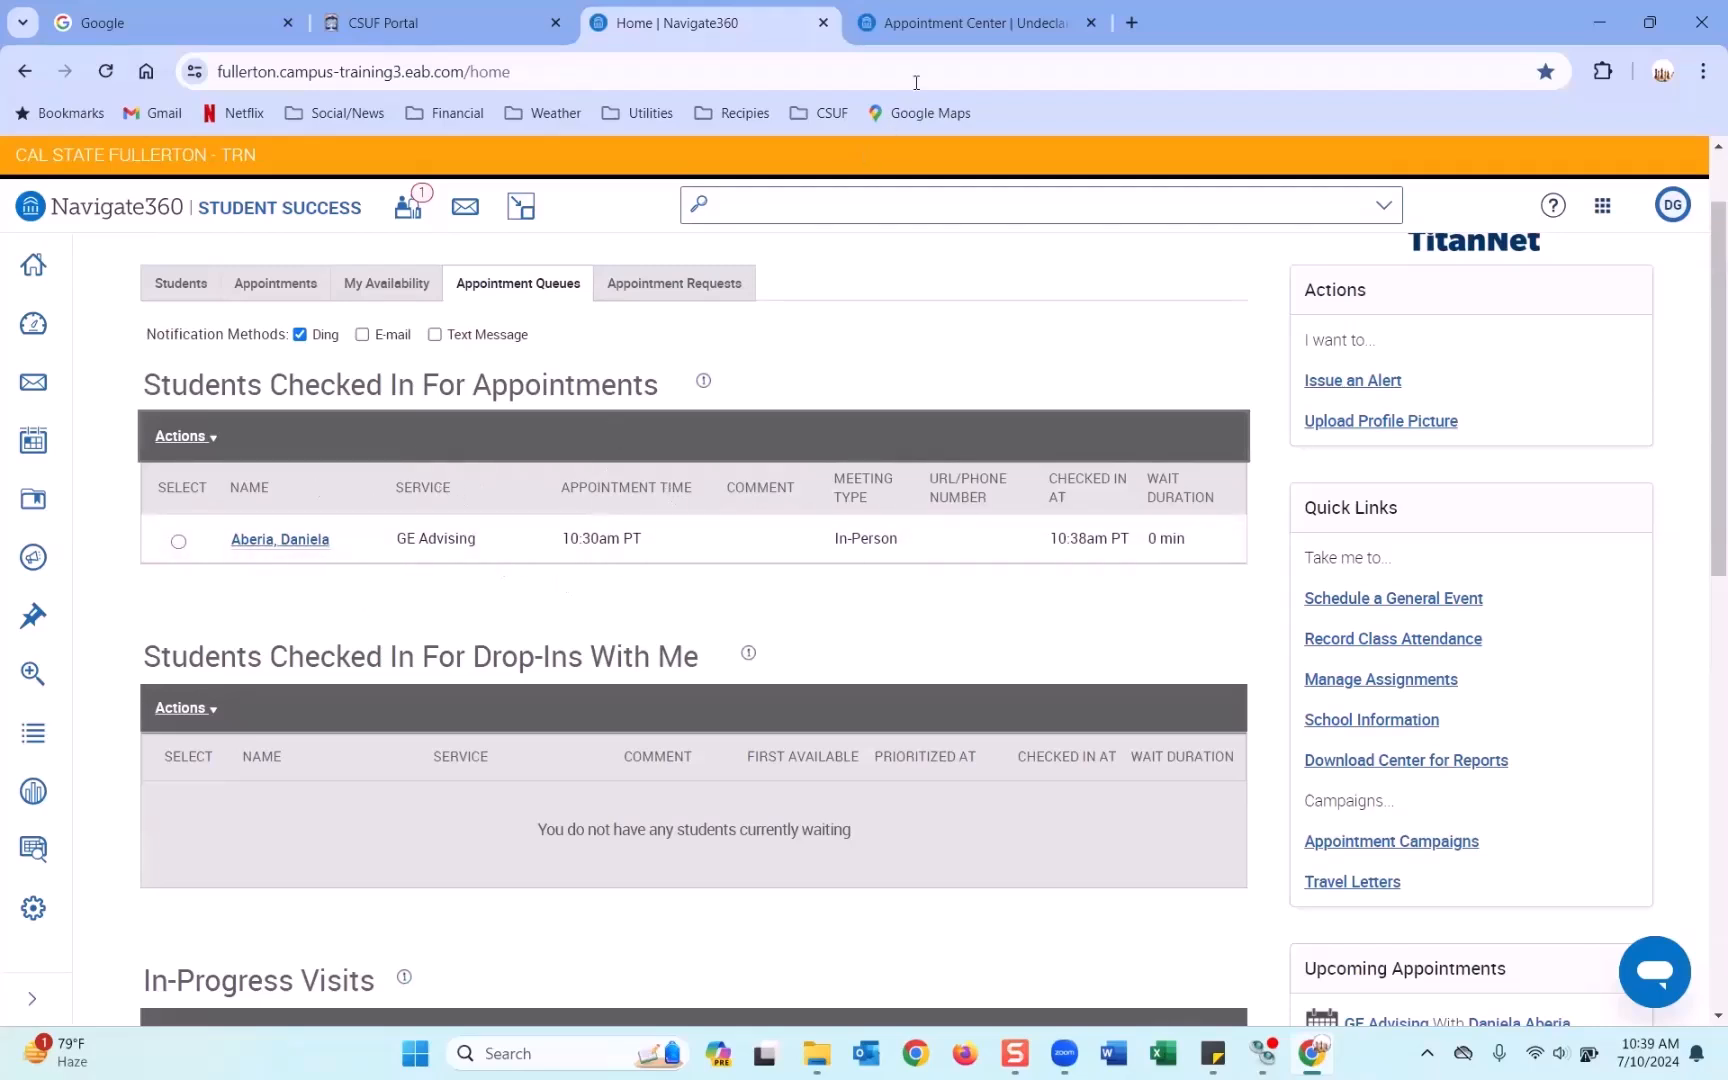
{"action": "left_click", "coordinate": [955, 40]}
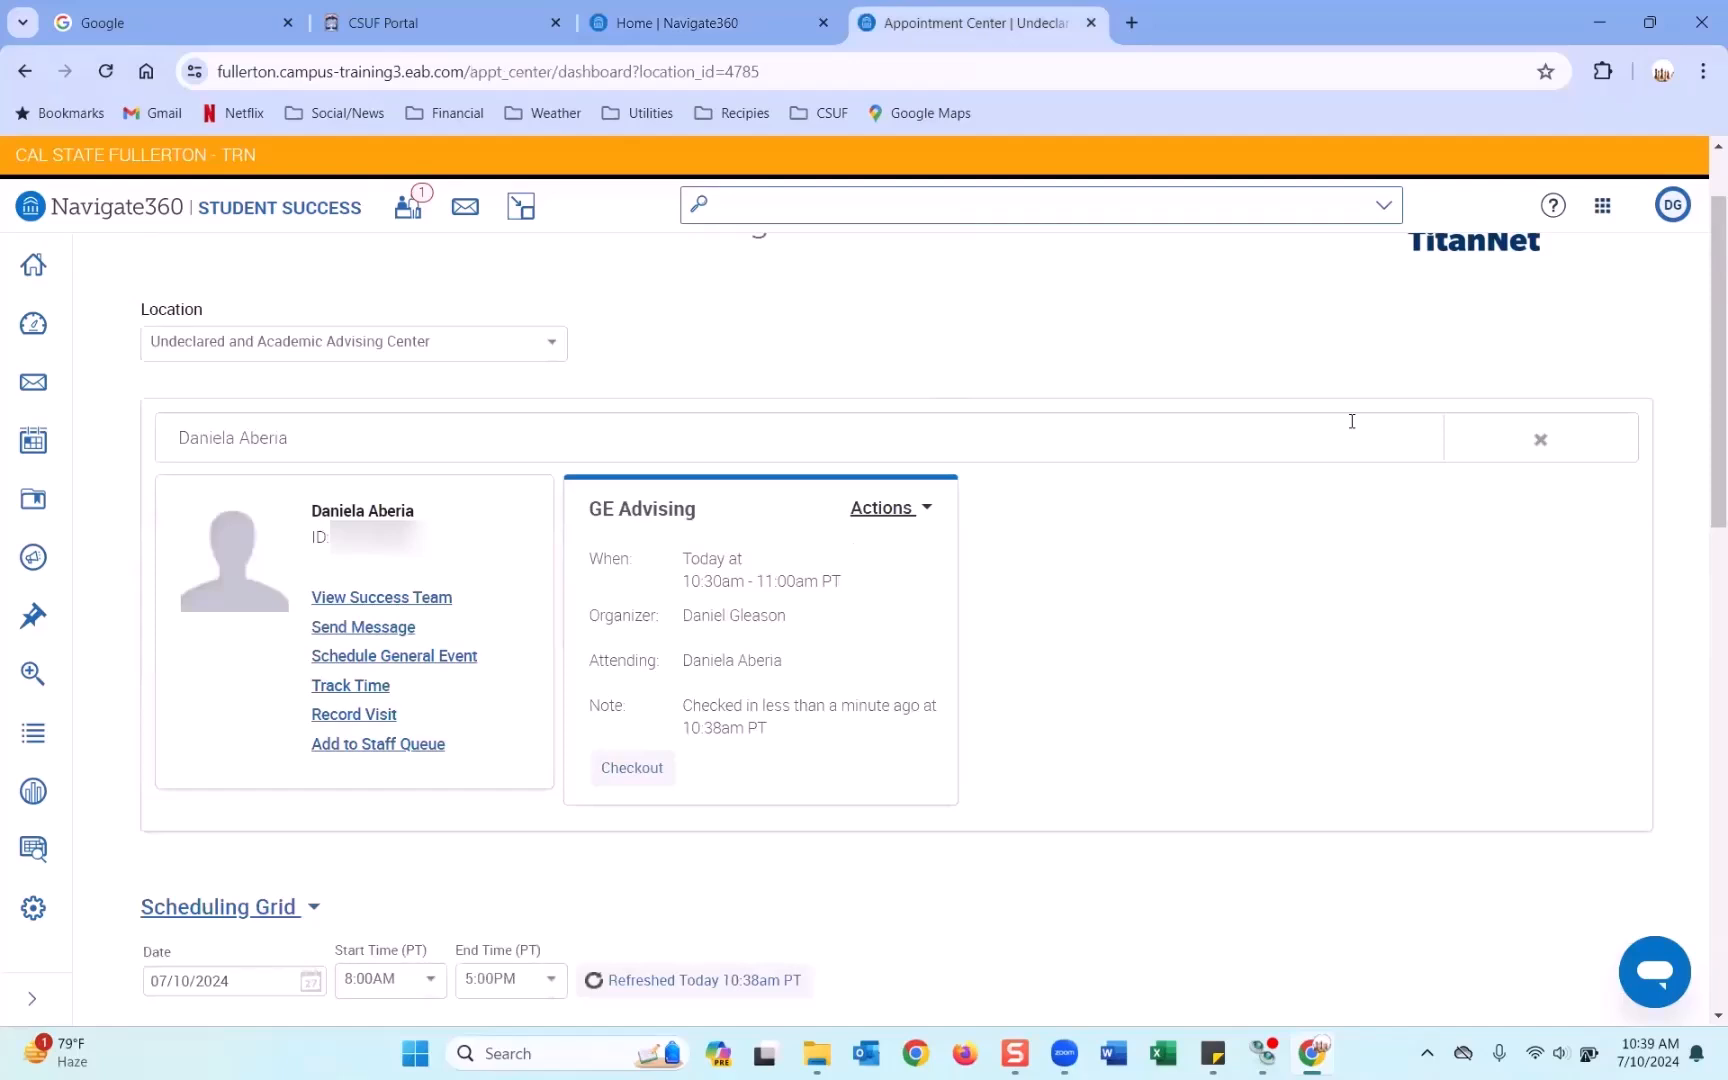
Copy the next student's name from Sticky Notes and look up that student in Appointment Center.
{"action": "left_click", "coordinate": [1213, 1053]}
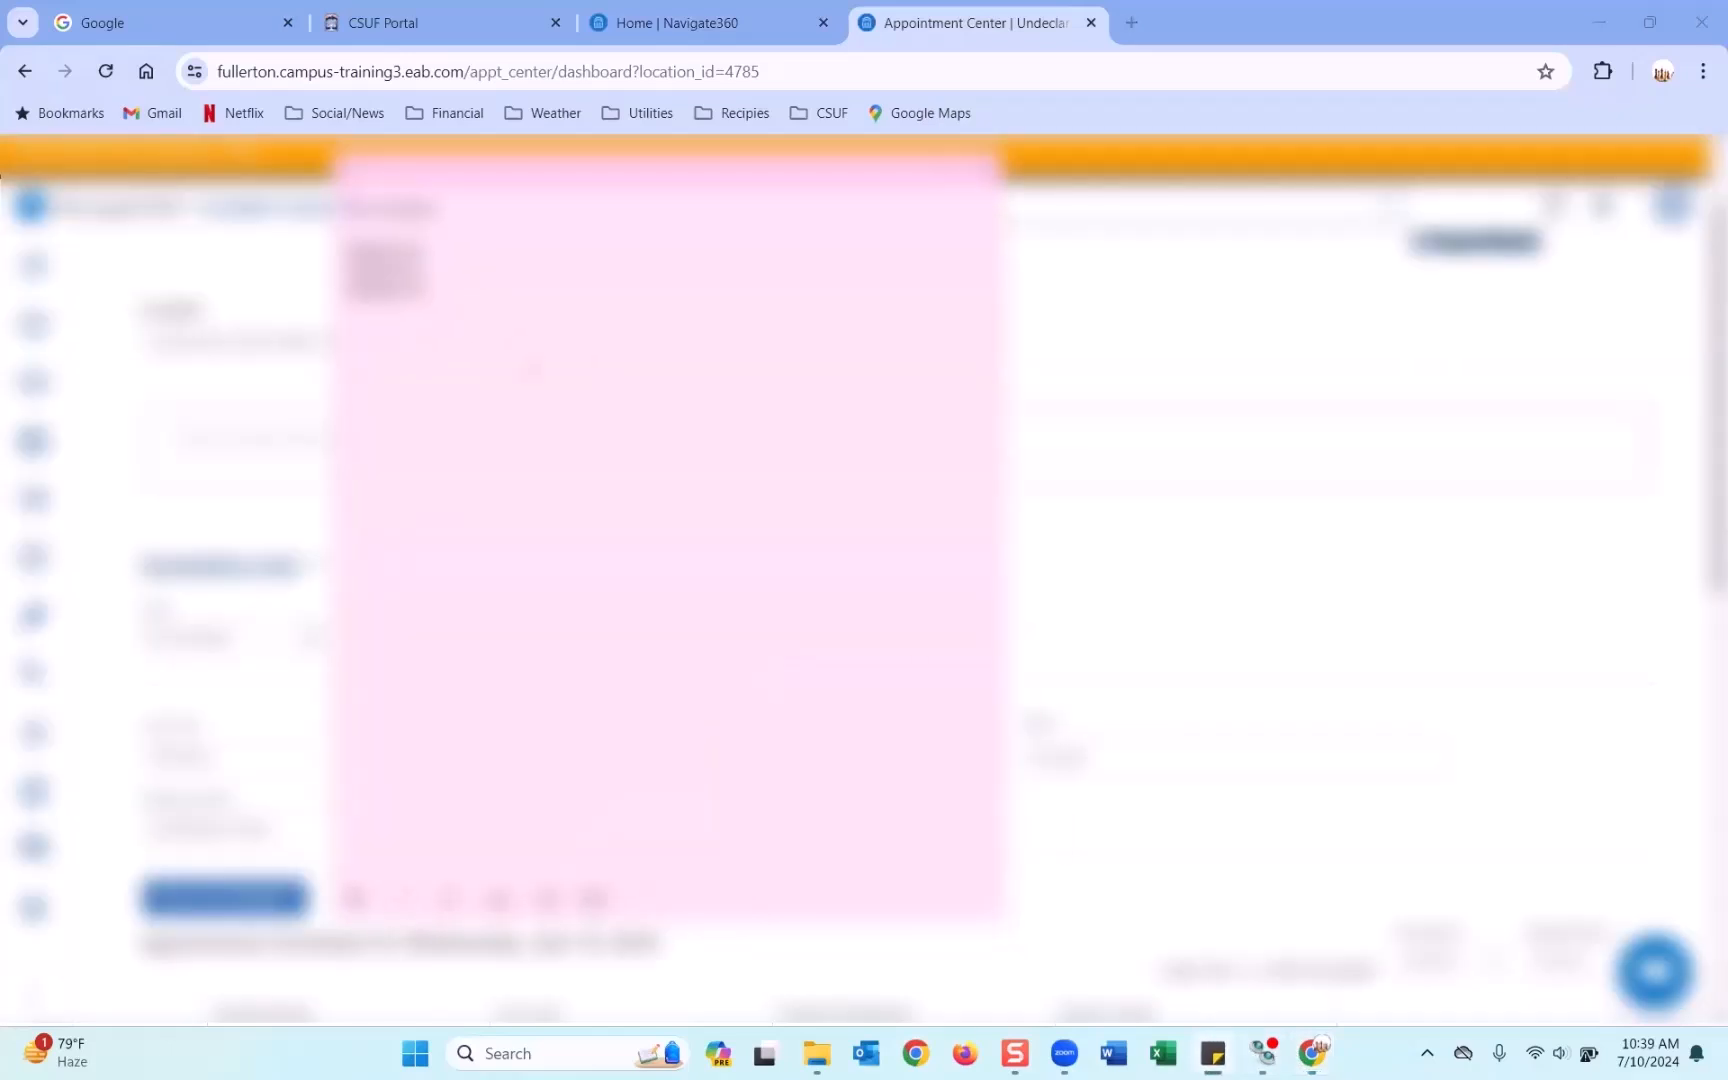
{"action": "left_click_drag", "start_coordinate": [428, 290], "coordinate": [346, 290]}
{"action": "right_click", "coordinate": [356, 293]}
{"action": "left_click", "coordinate": [398, 381]}
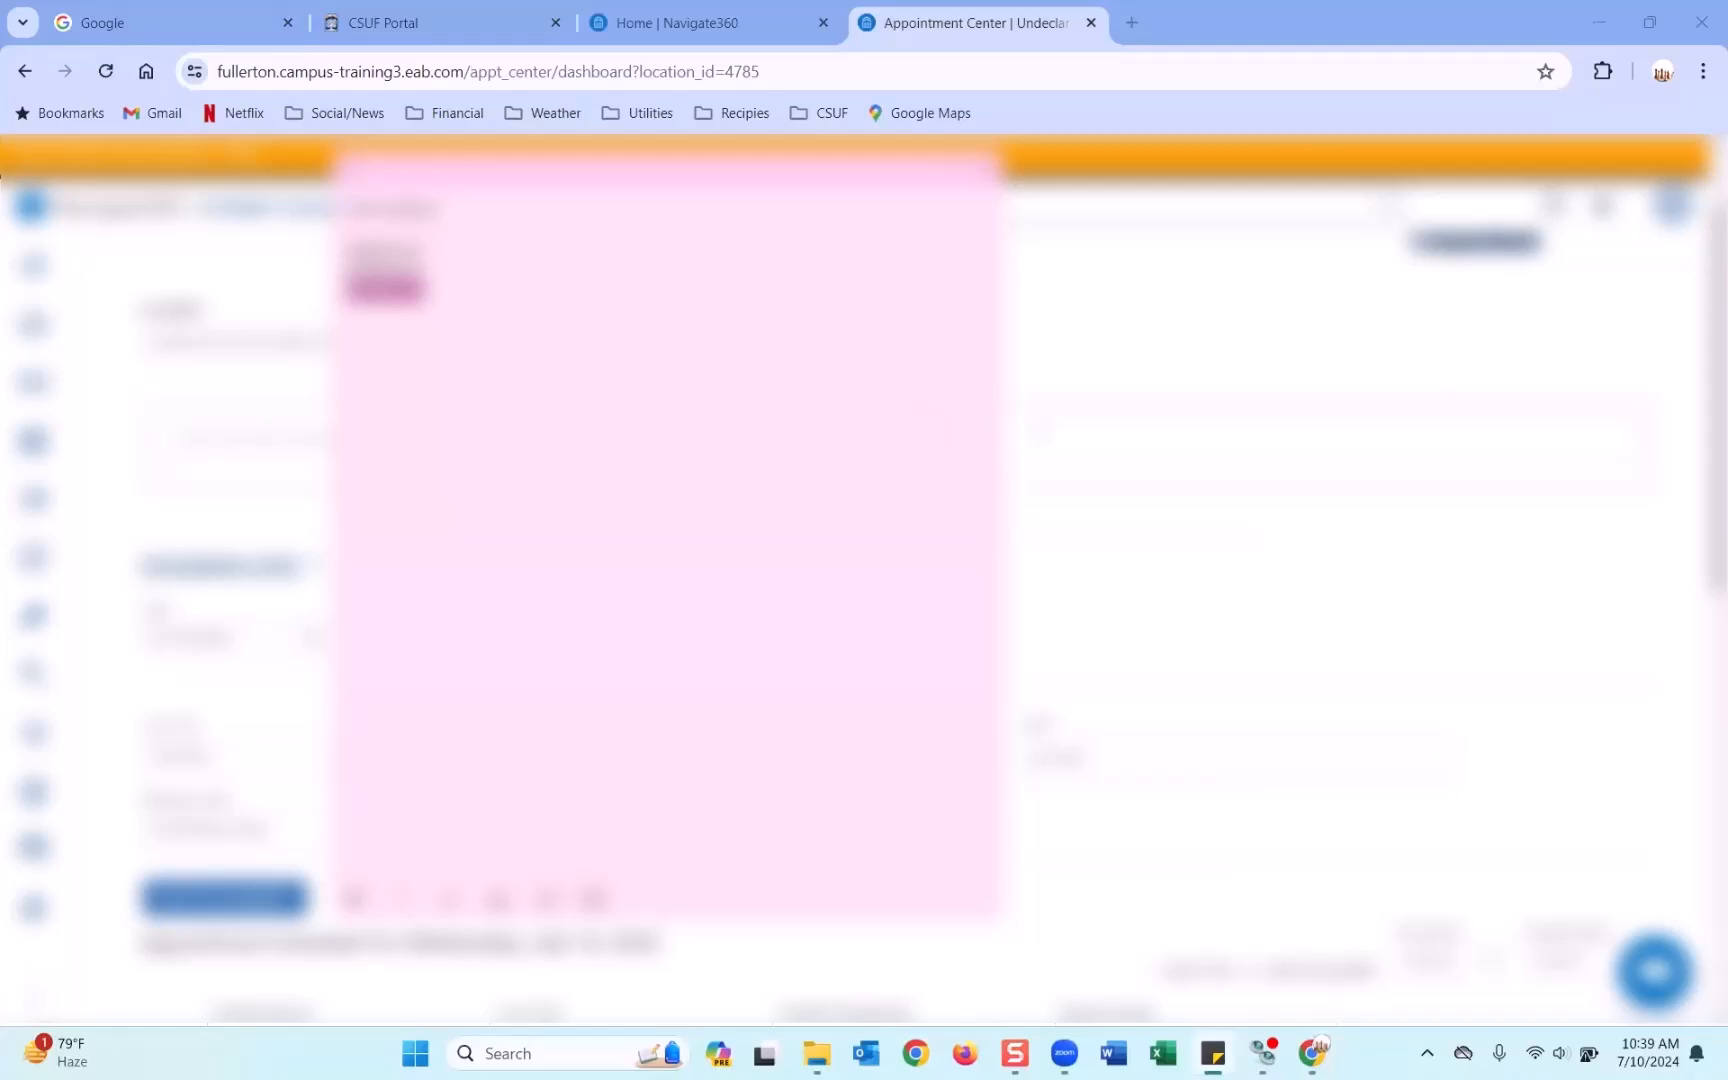
{"action": "left_click", "coordinate": [1039, 430]}
{"action": "key", "text": "ctrl+v"}
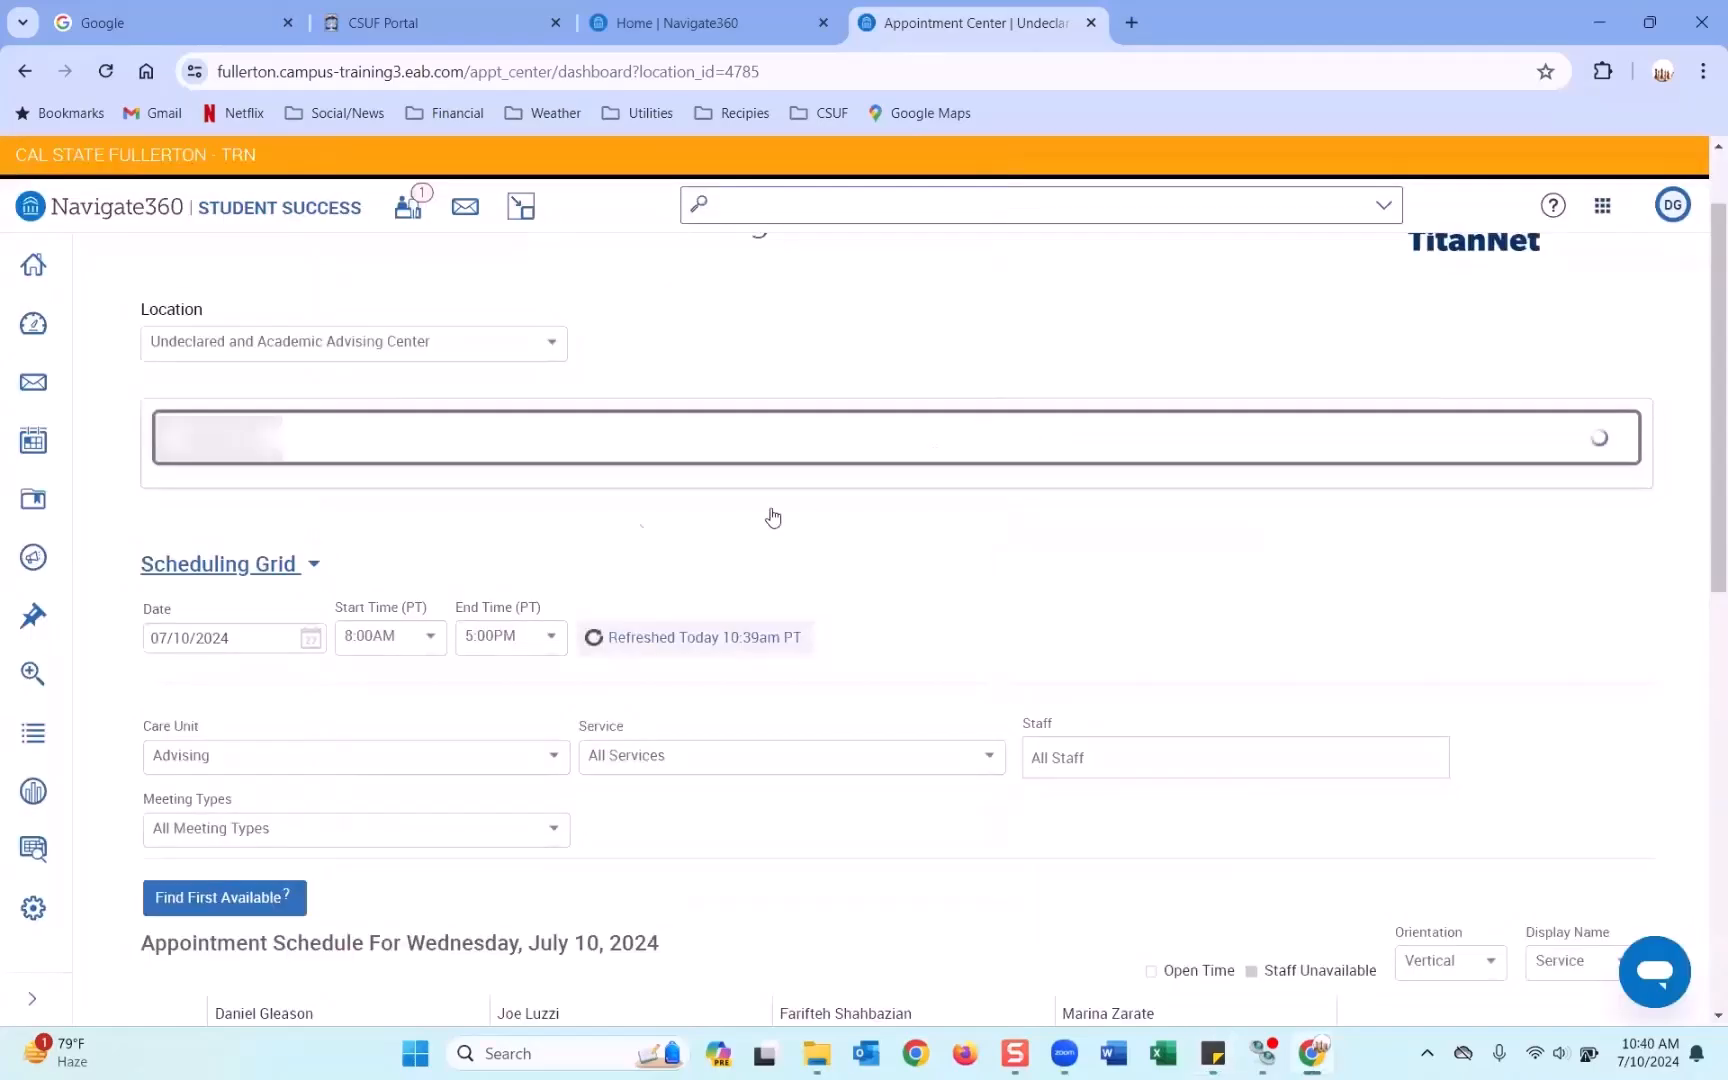
{"action": "left_click", "coordinate": [366, 497]}
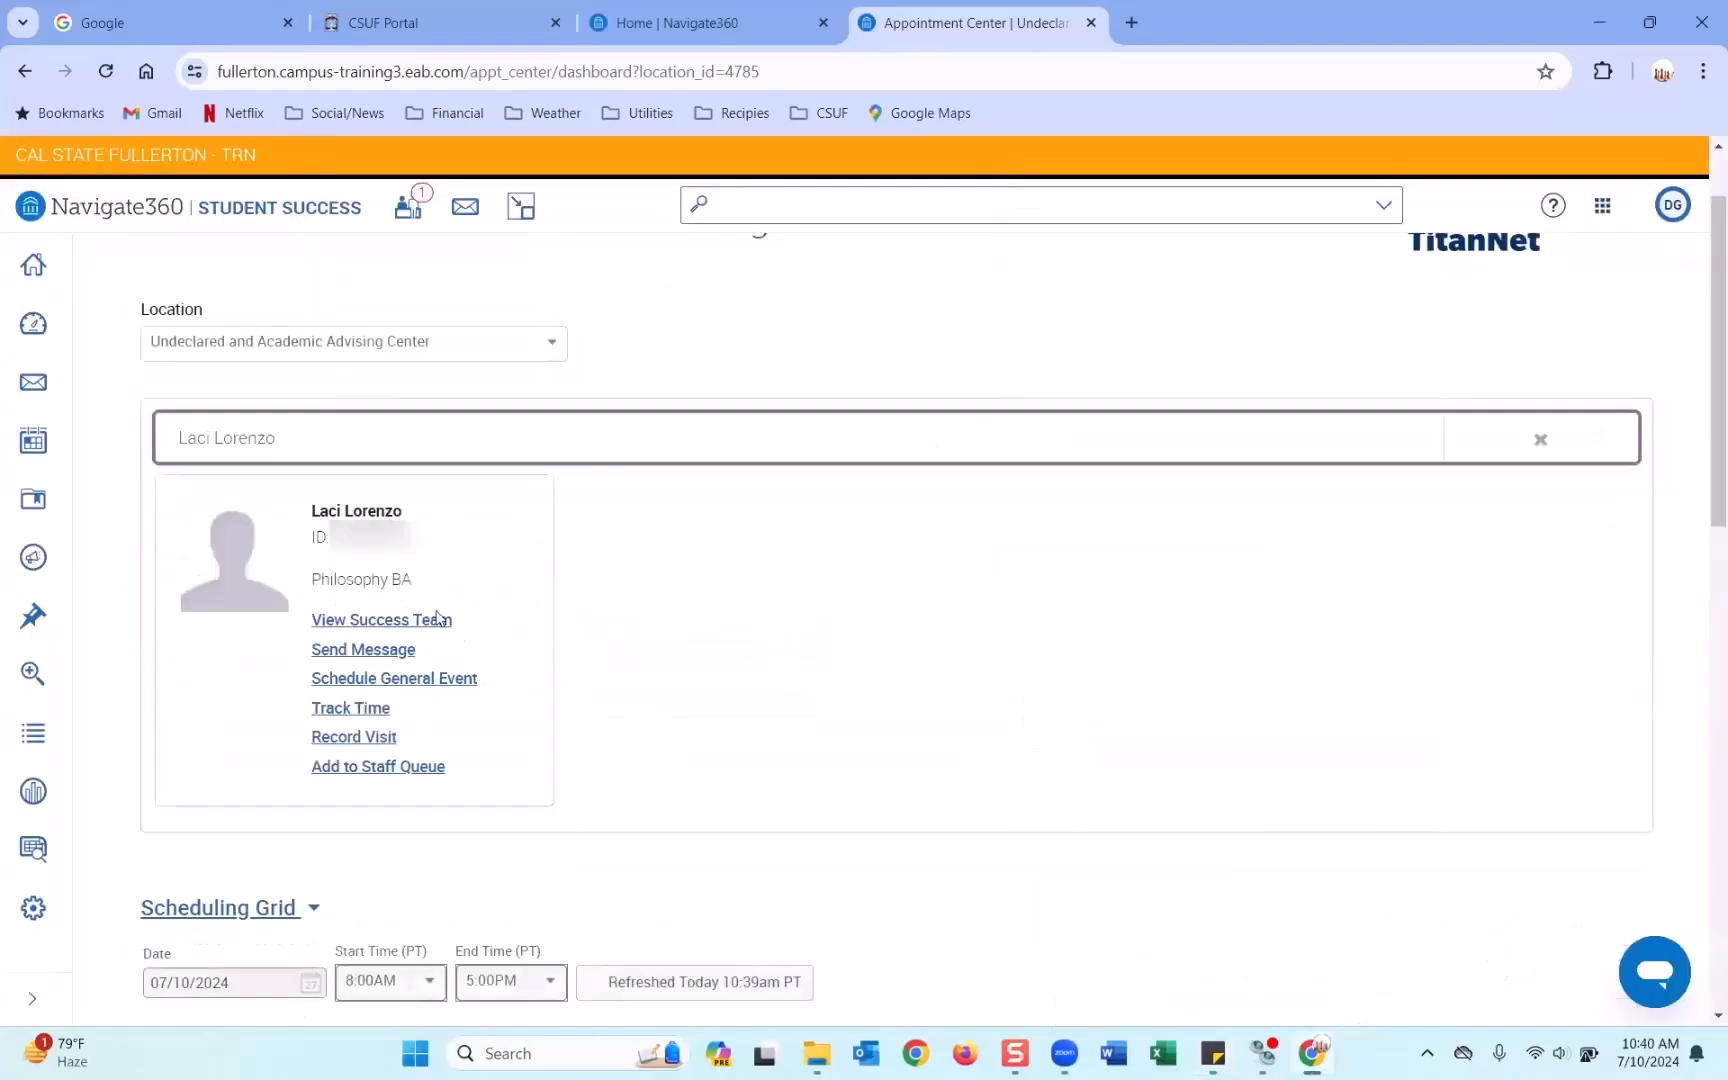
Add the student to the advising staff member's drop-in queue for GE Advising.
{"action": "scroll", "coordinate": [250, 562], "scroll_direction": "down", "scroll_amount": 3}
{"action": "left_click", "coordinate": [250, 565]}
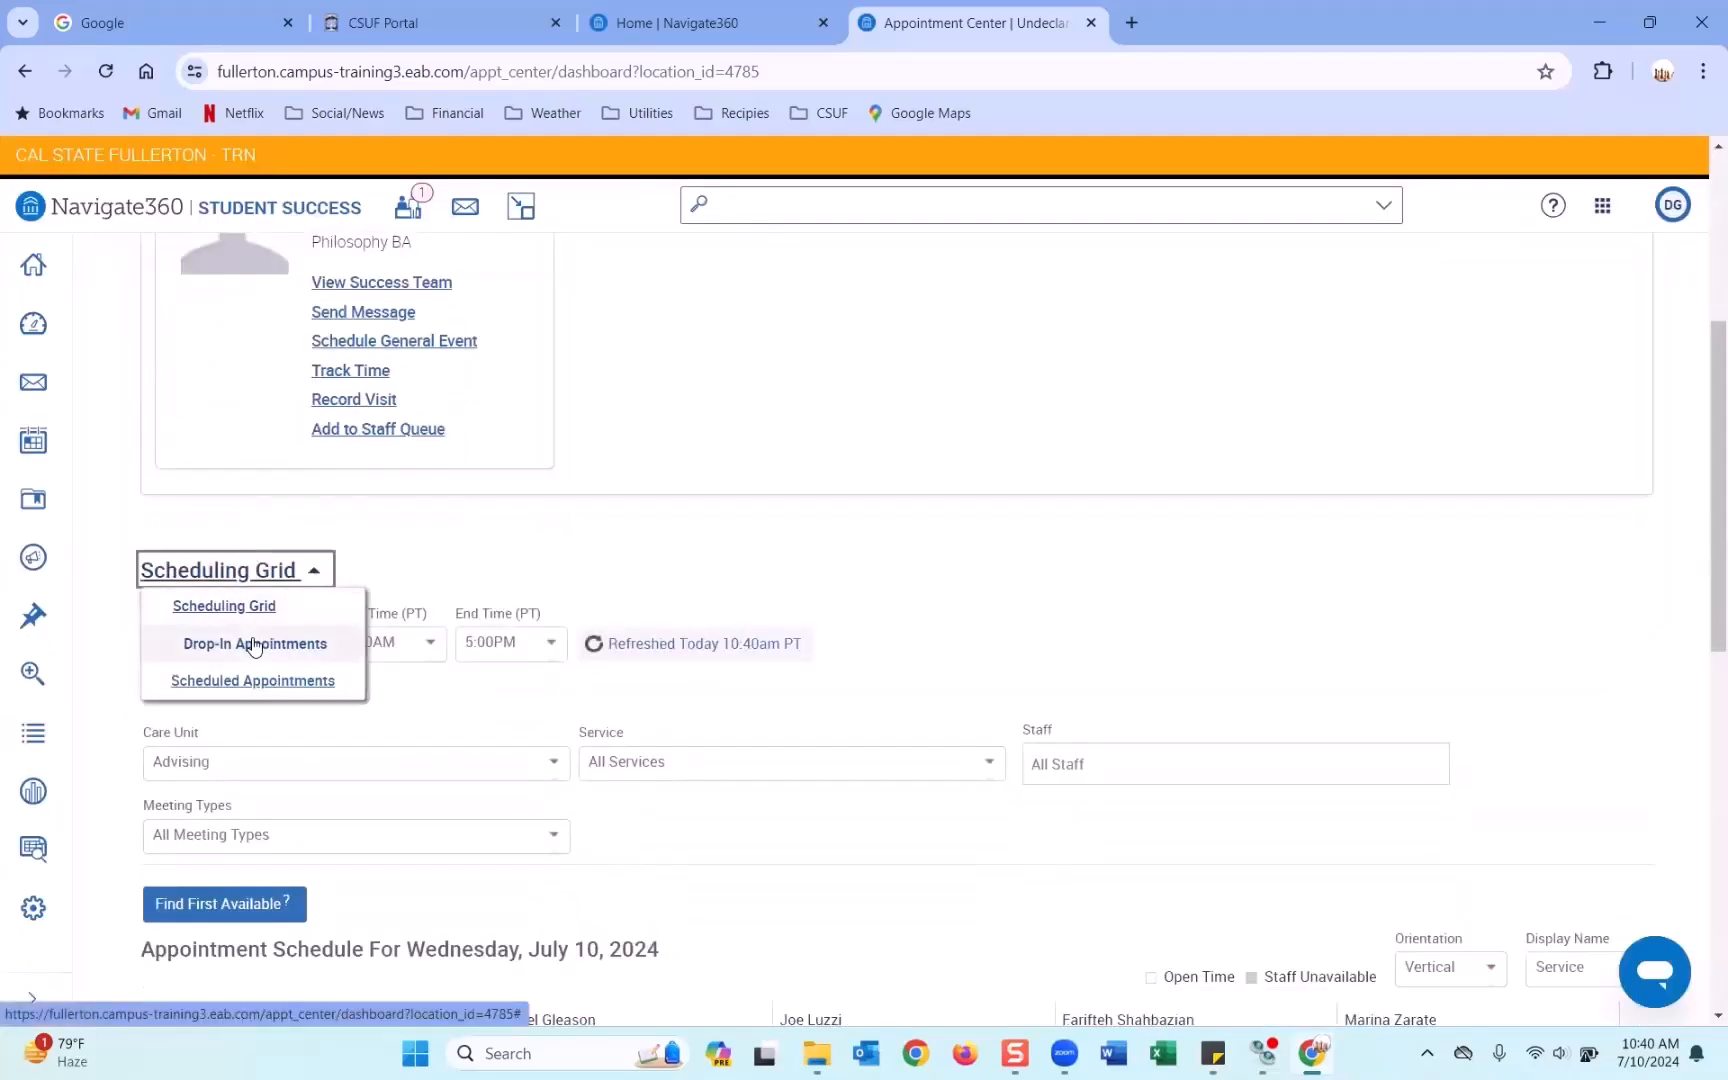
{"action": "left_click", "coordinate": [255, 641]}
{"action": "scroll", "coordinate": [603, 566], "scroll_direction": "down", "scroll_amount": 2}
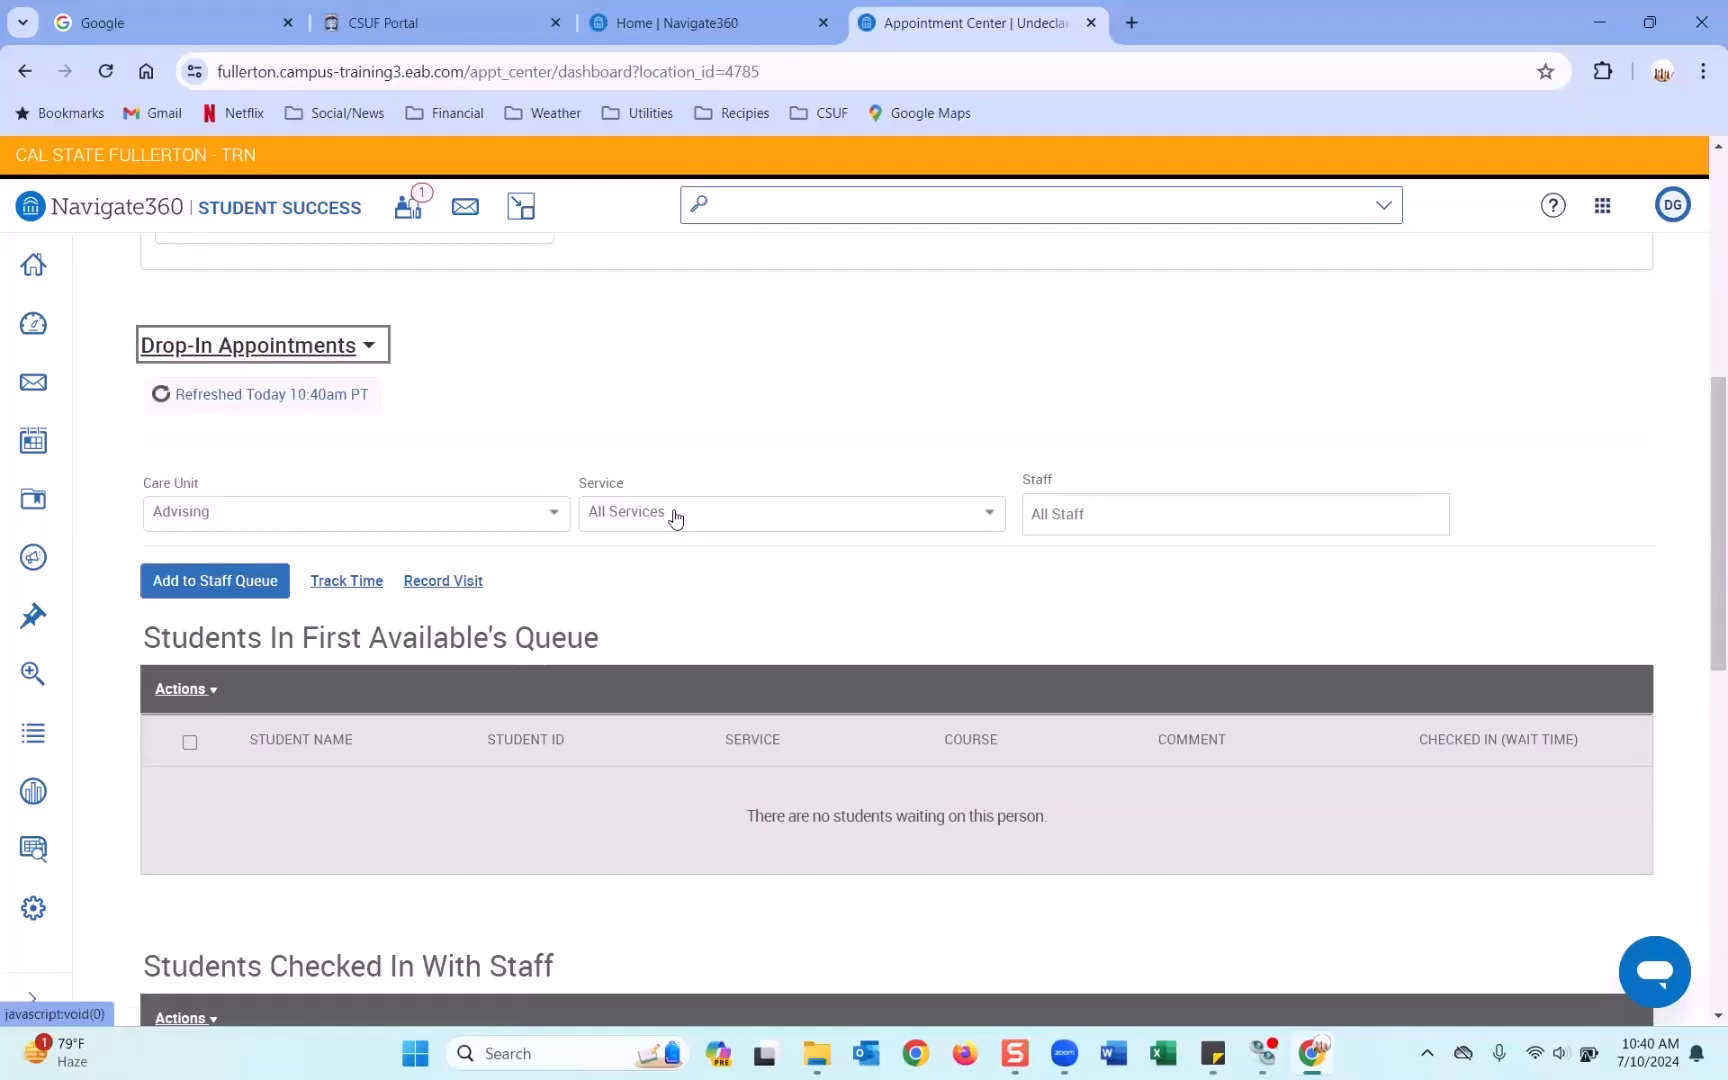
{"action": "left_click", "coordinate": [227, 583]}
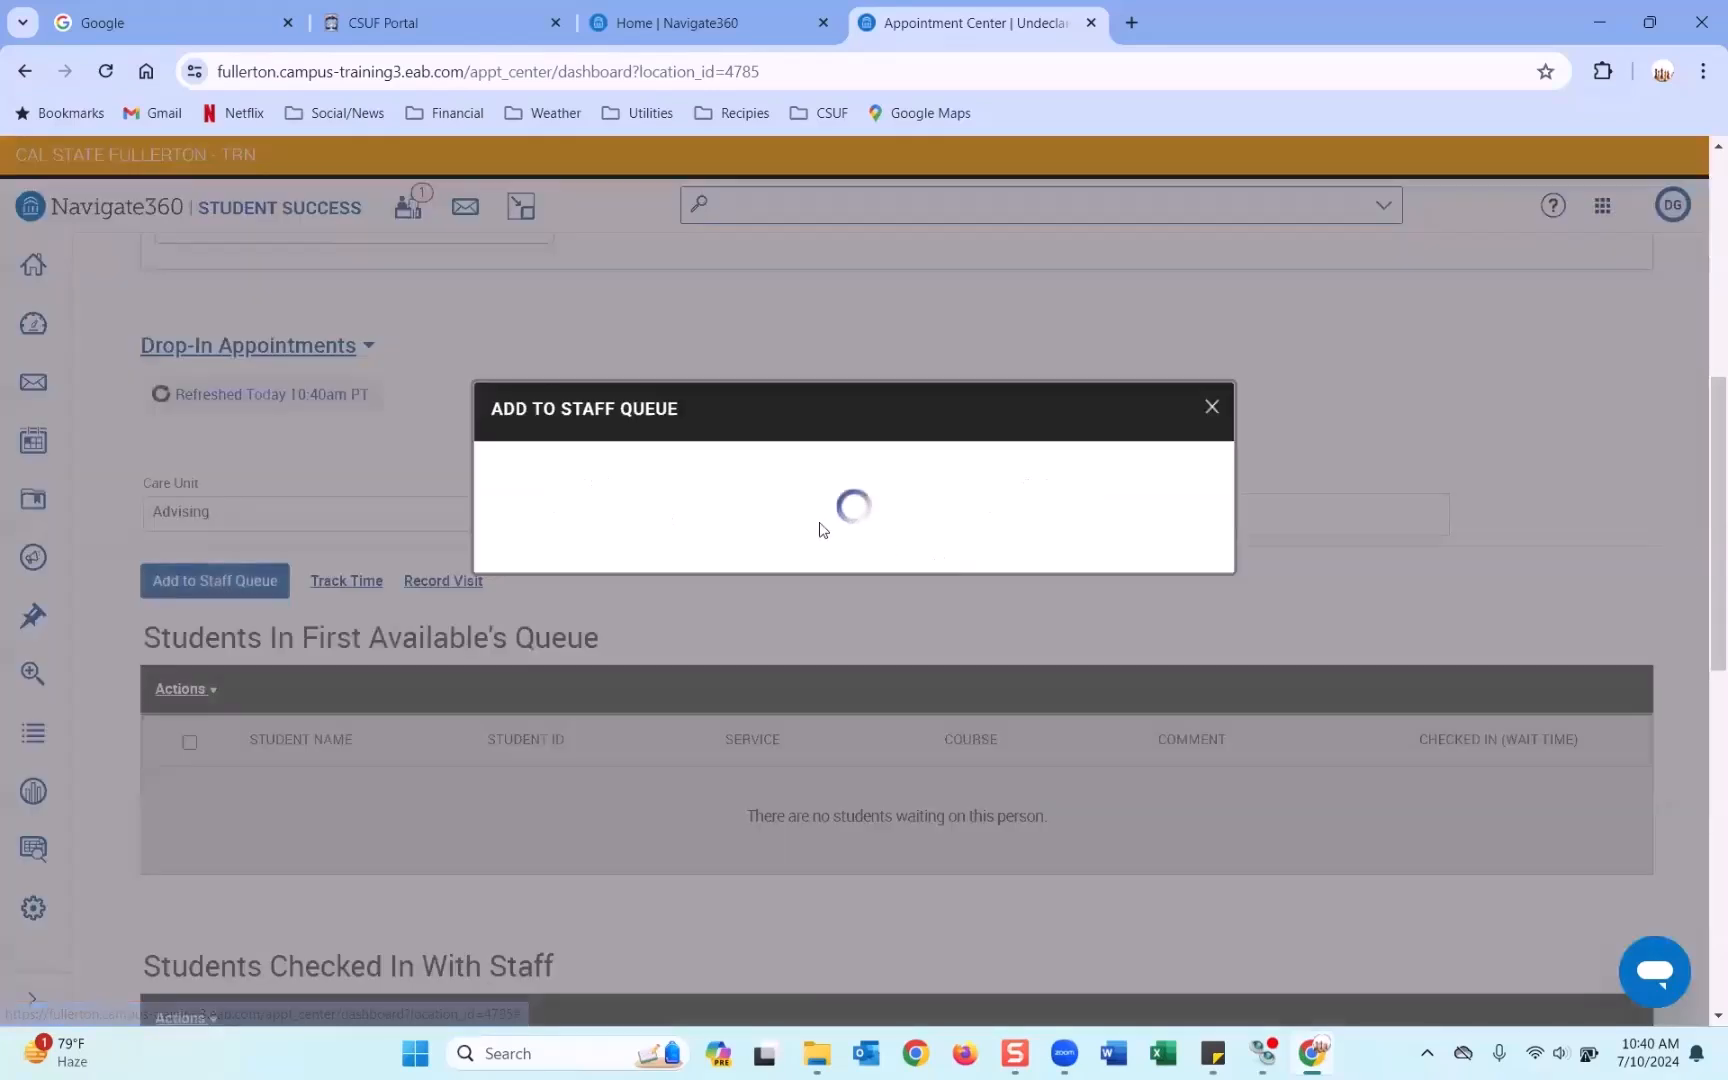
{"action": "left_click", "coordinate": [636, 368]}
{"action": "left_click", "coordinate": [601, 466]}
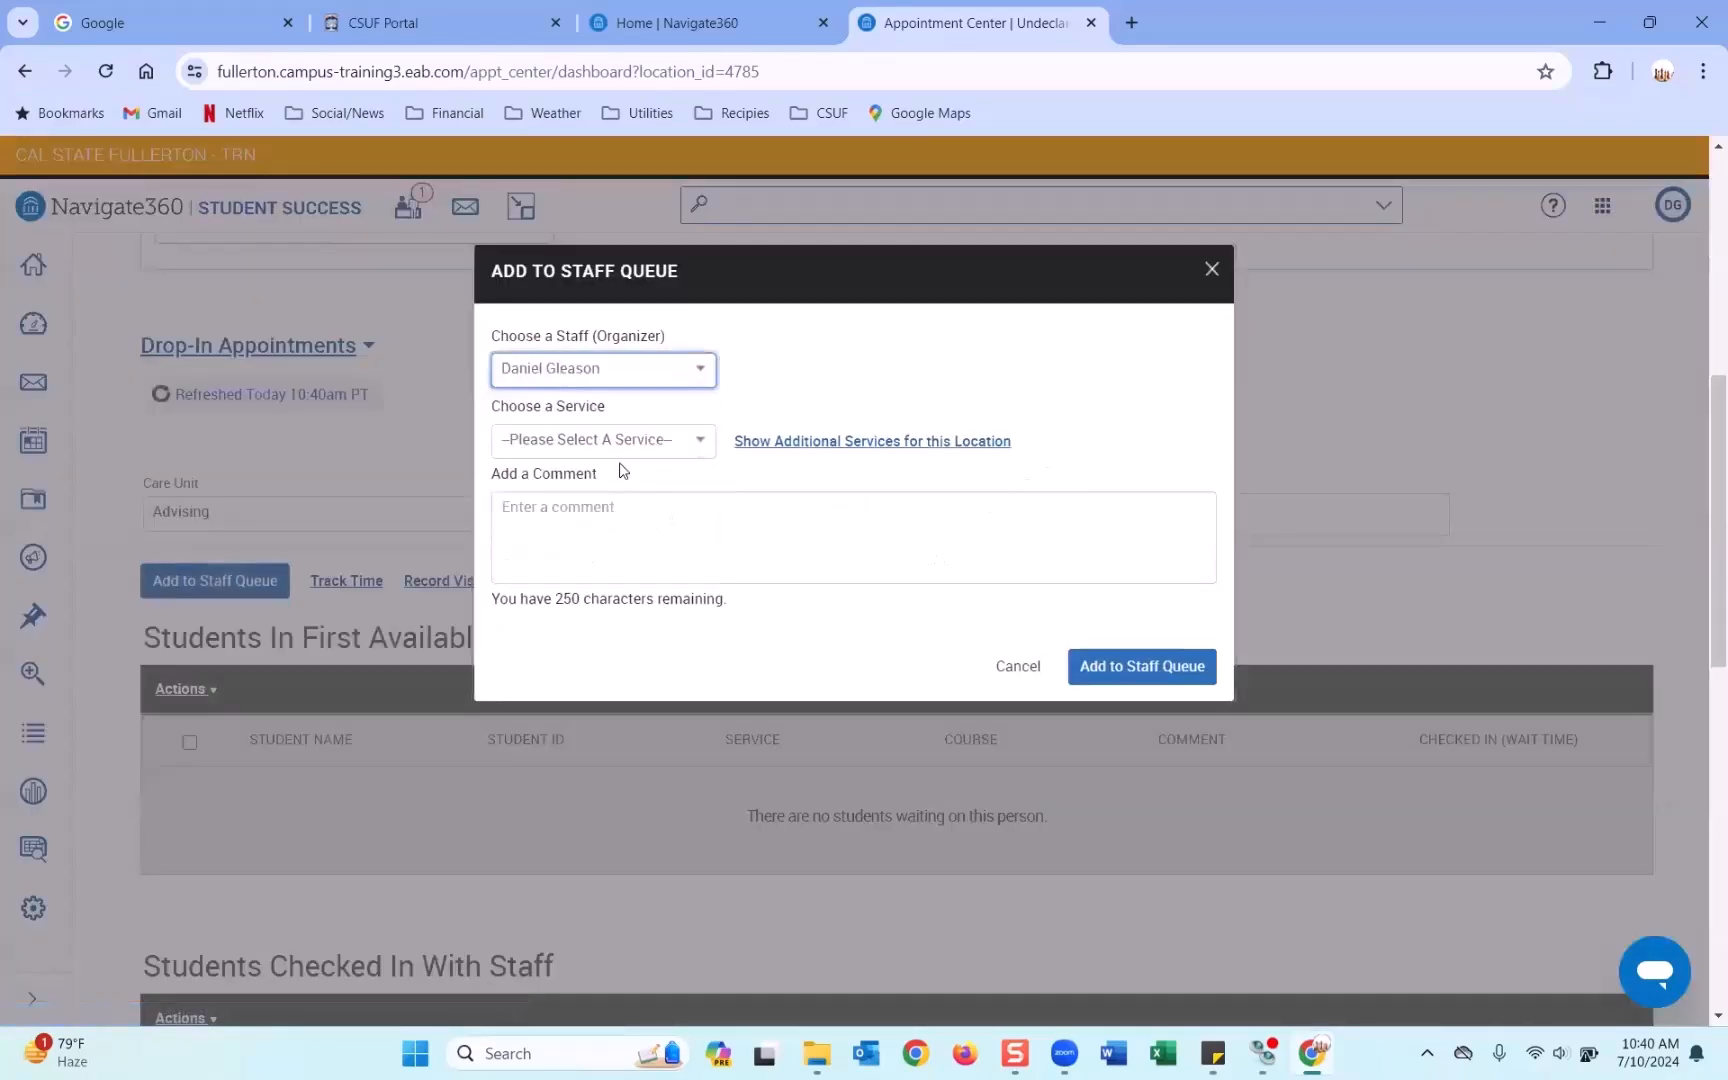
{"action": "left_click", "coordinate": [617, 445]}
{"action": "left_click", "coordinate": [610, 562]}
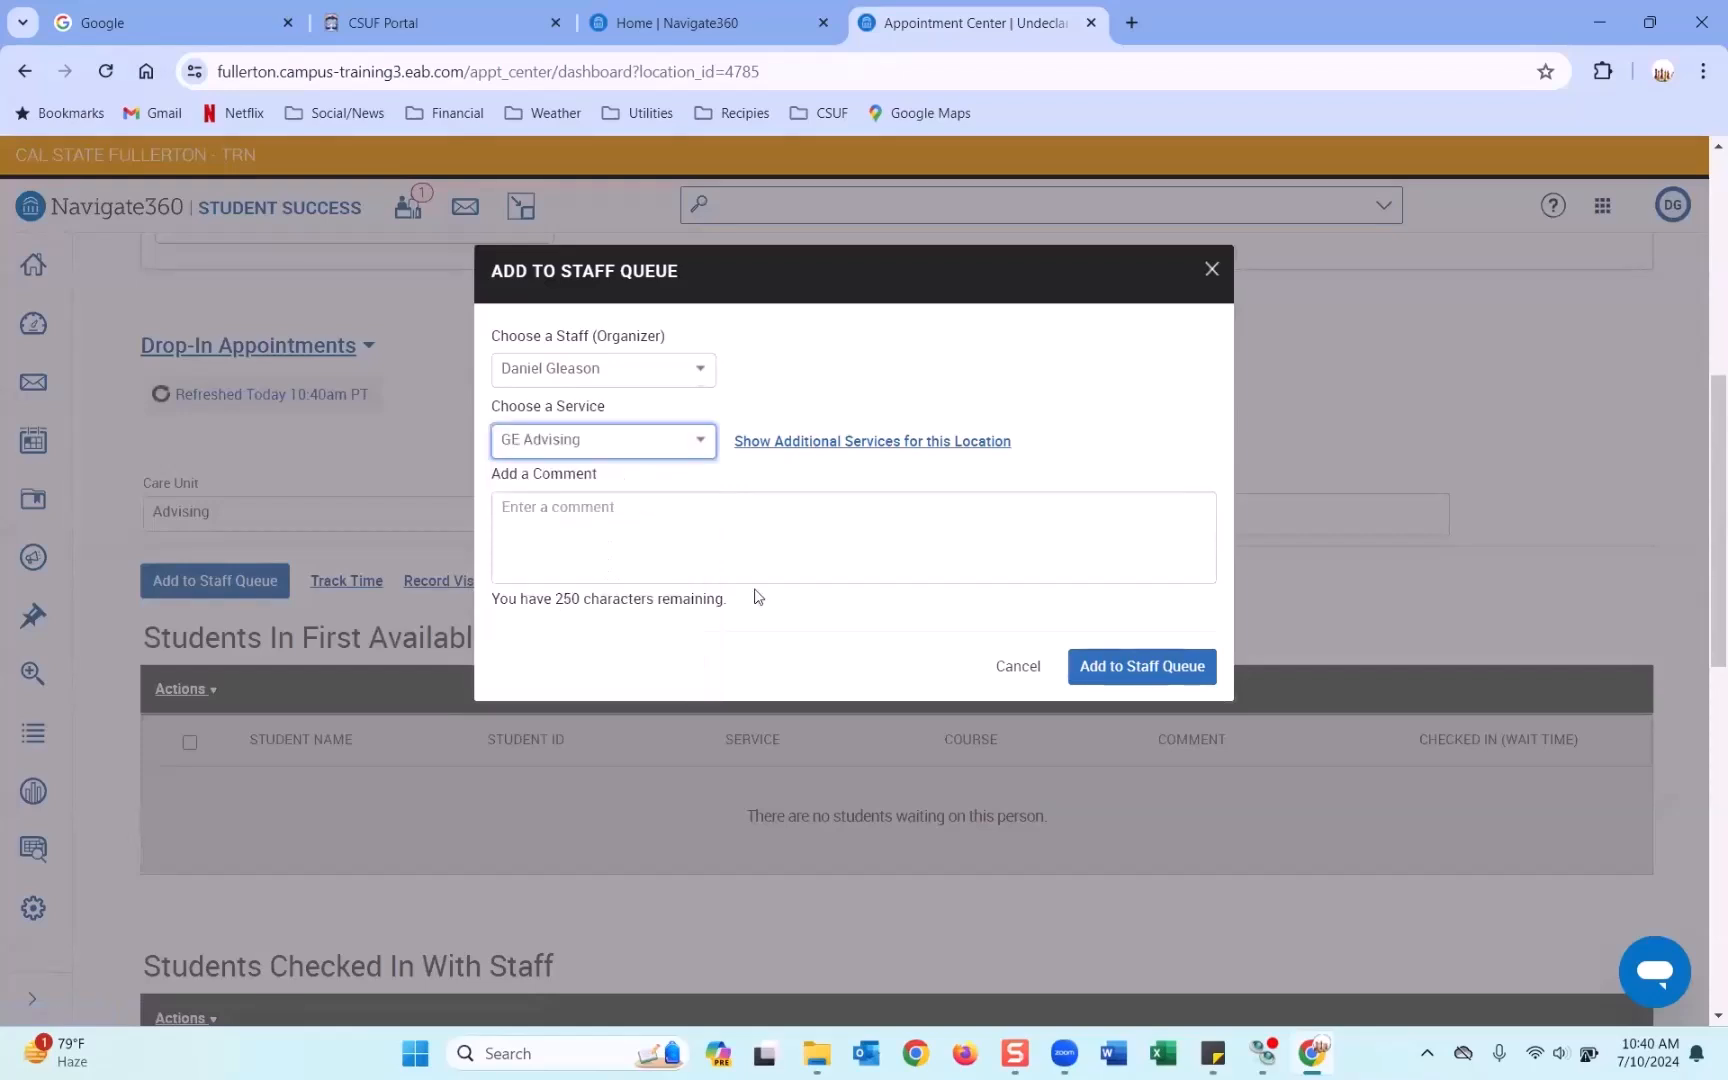
{"action": "left_click", "coordinate": [1137, 667]}
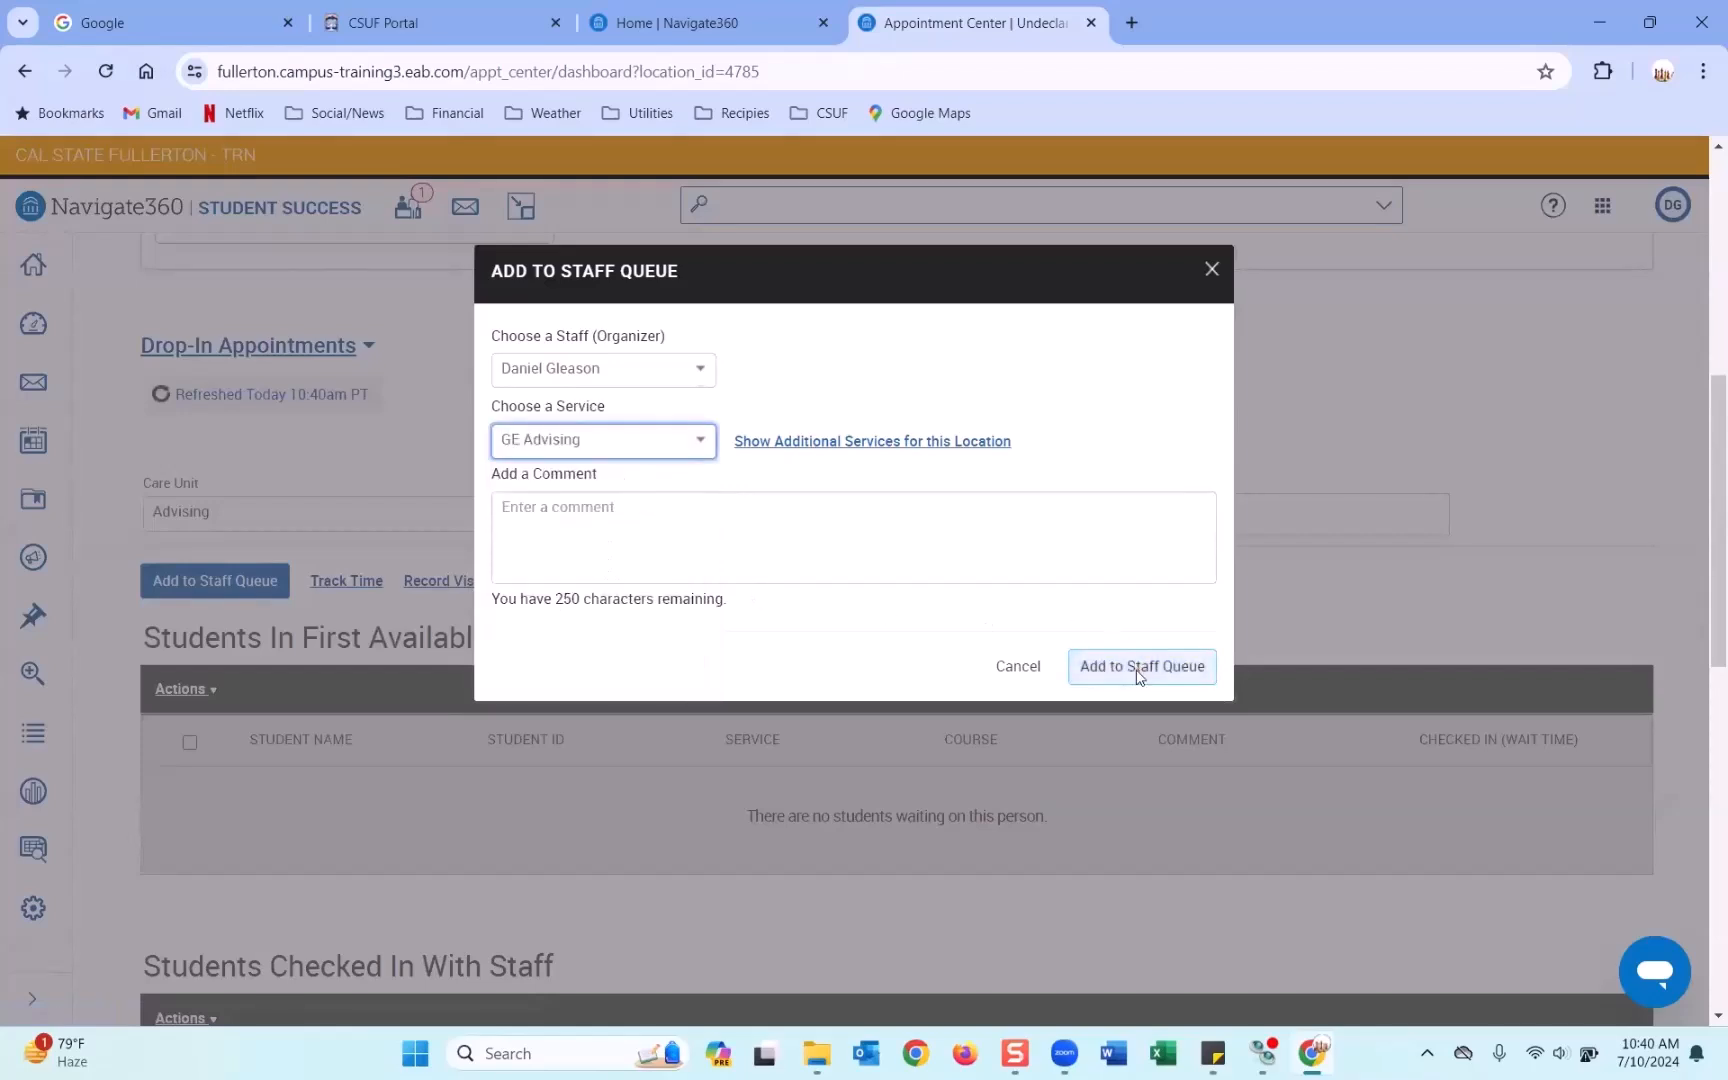
{"action": "left_click", "coordinate": [1137, 667]}
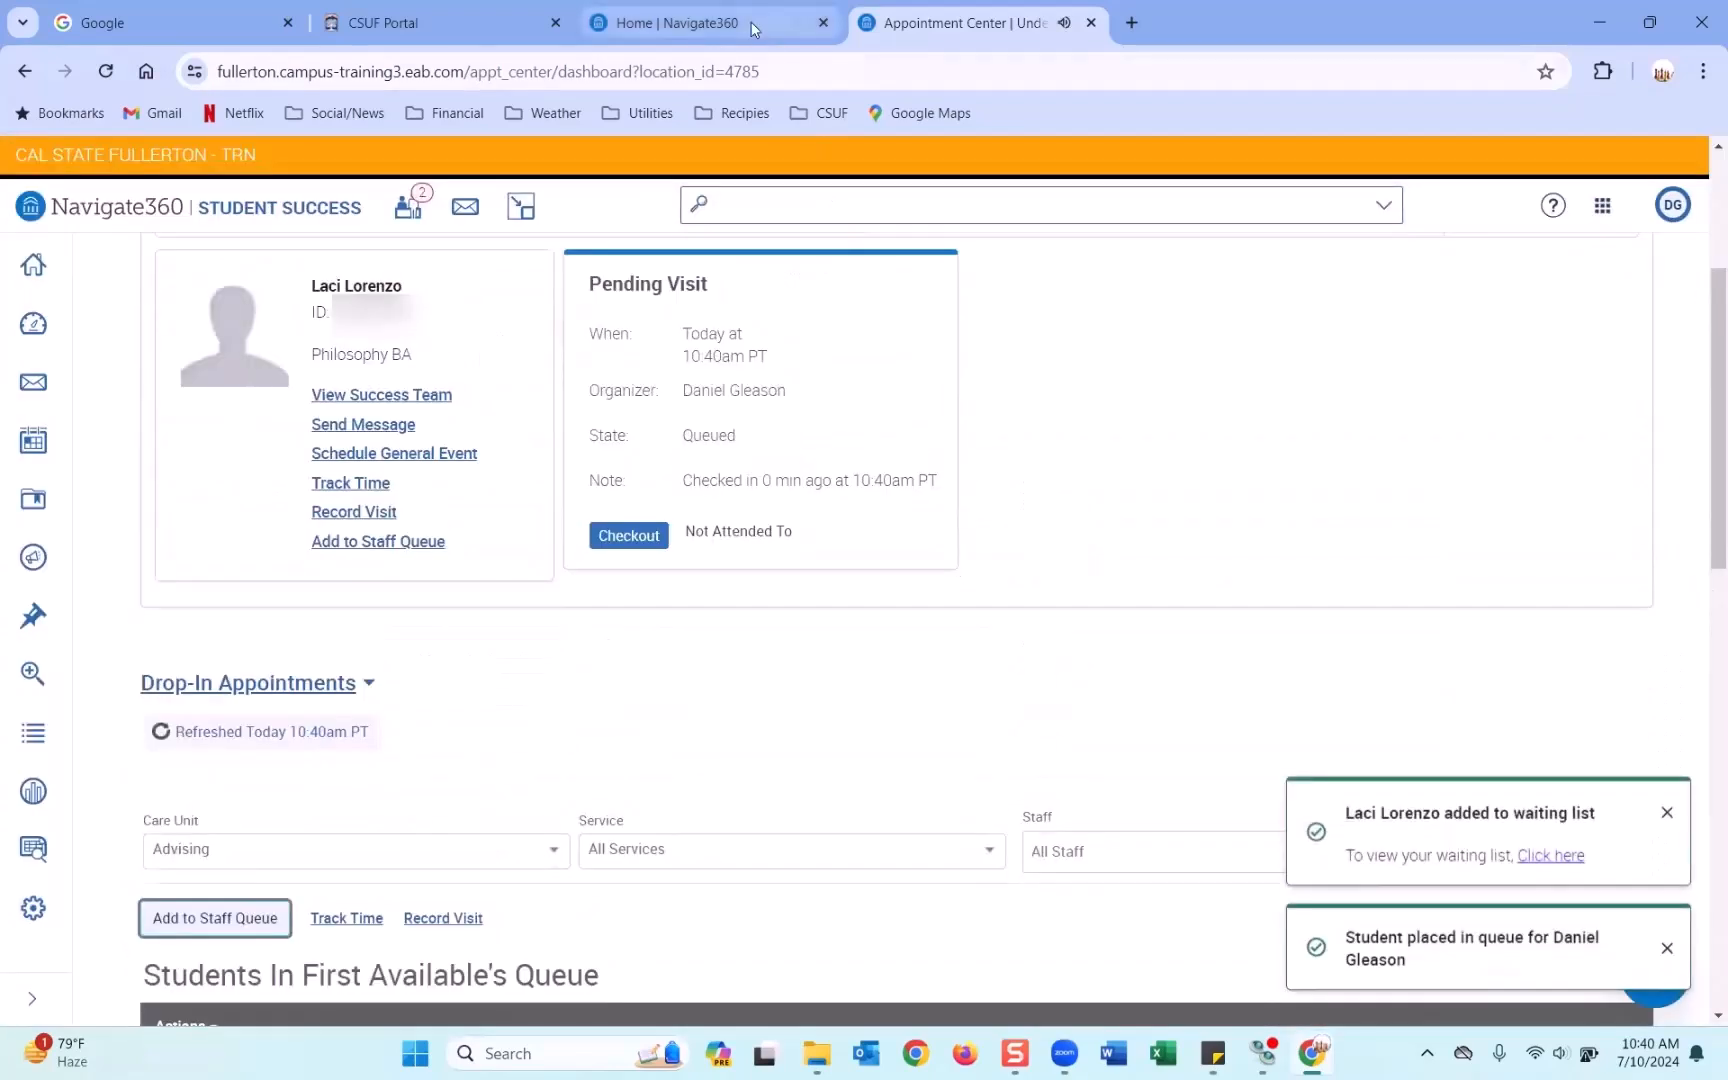
Check the new GE Advising drop-in's First Available value on Staff Home, then return to Appointment Center.
{"action": "left_click", "coordinate": [752, 28]}
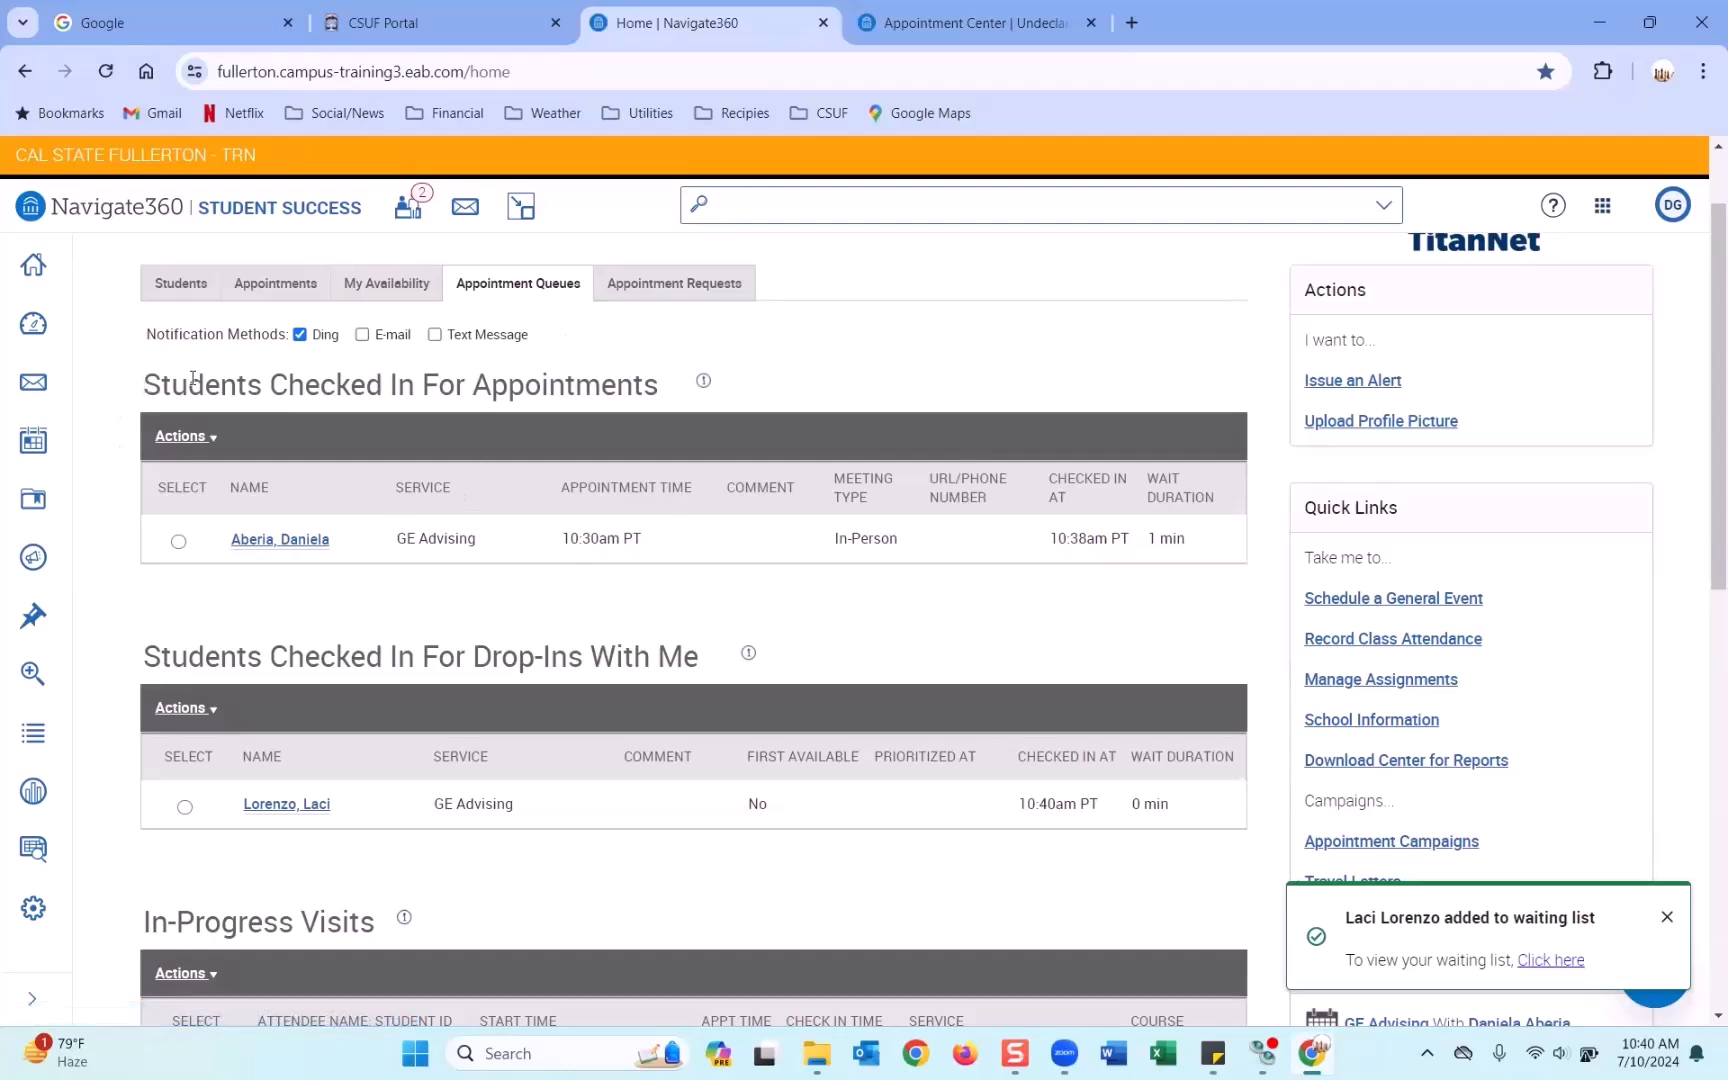
{"action": "scroll", "coordinate": [479, 414], "scroll_direction": "down", "scroll_amount": 2}
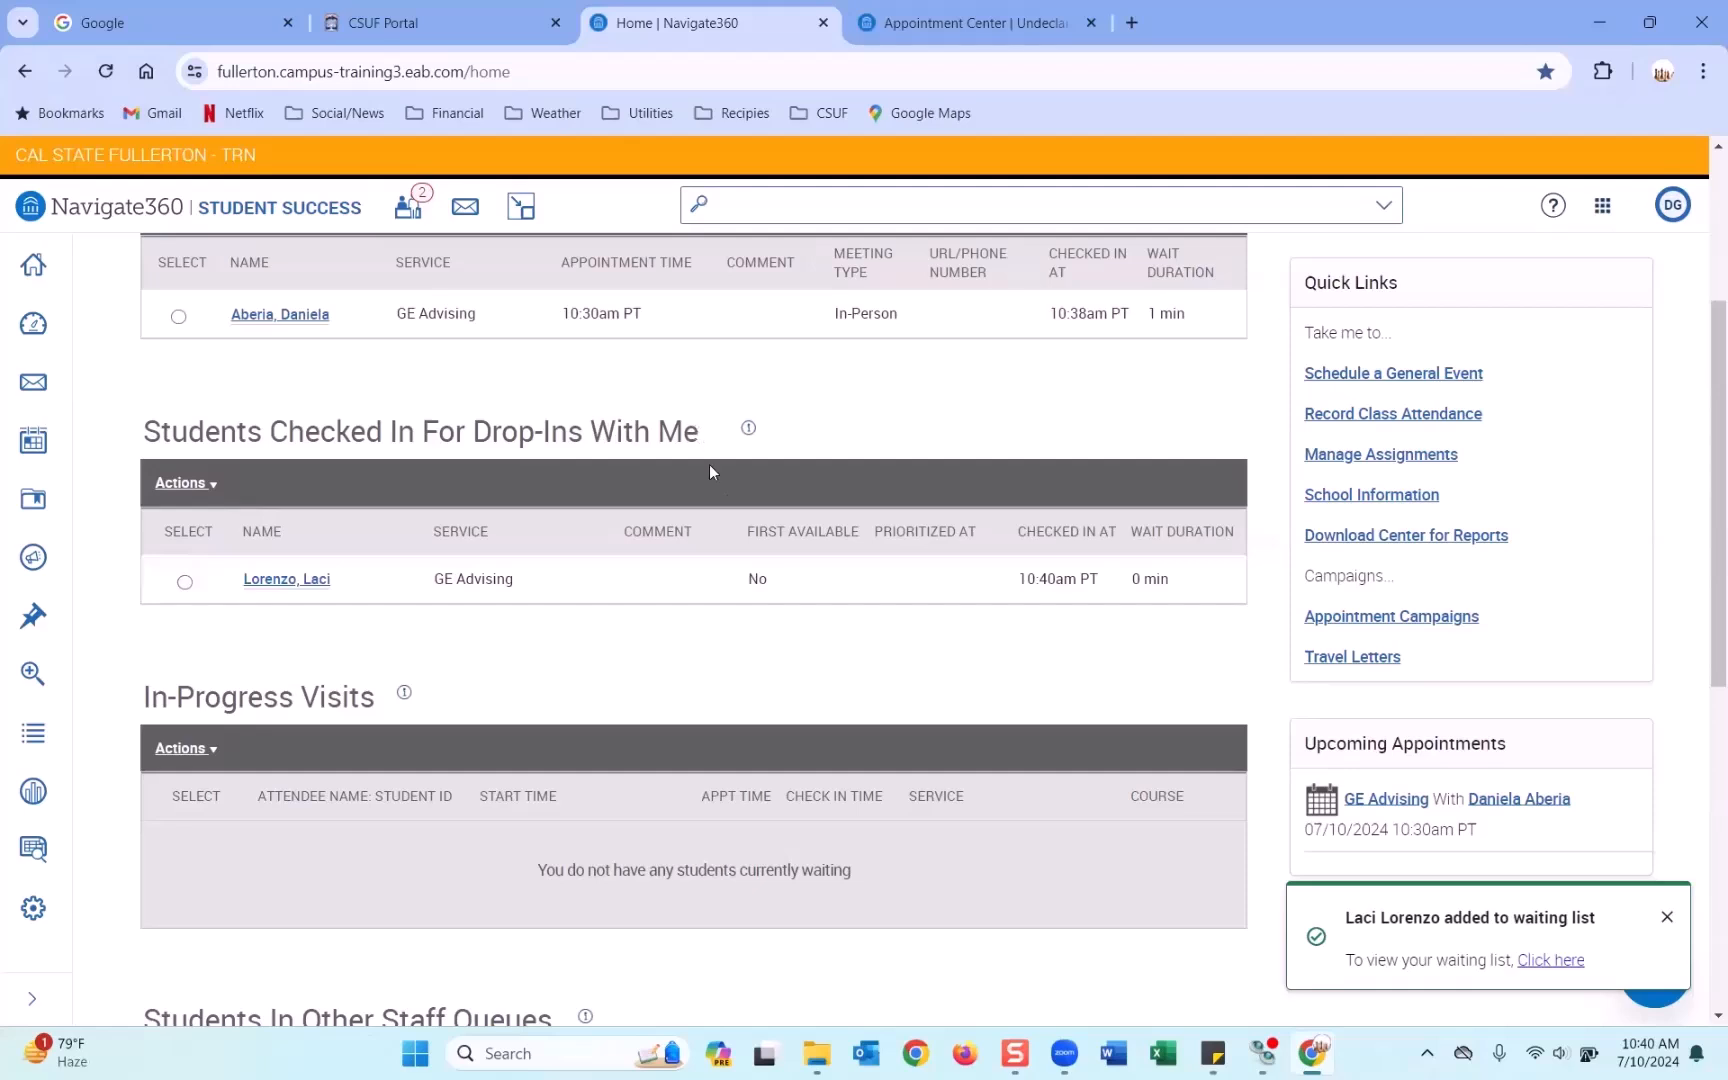
{"action": "left_click_drag", "start_coordinate": [766, 581], "coordinate": [751, 581]}
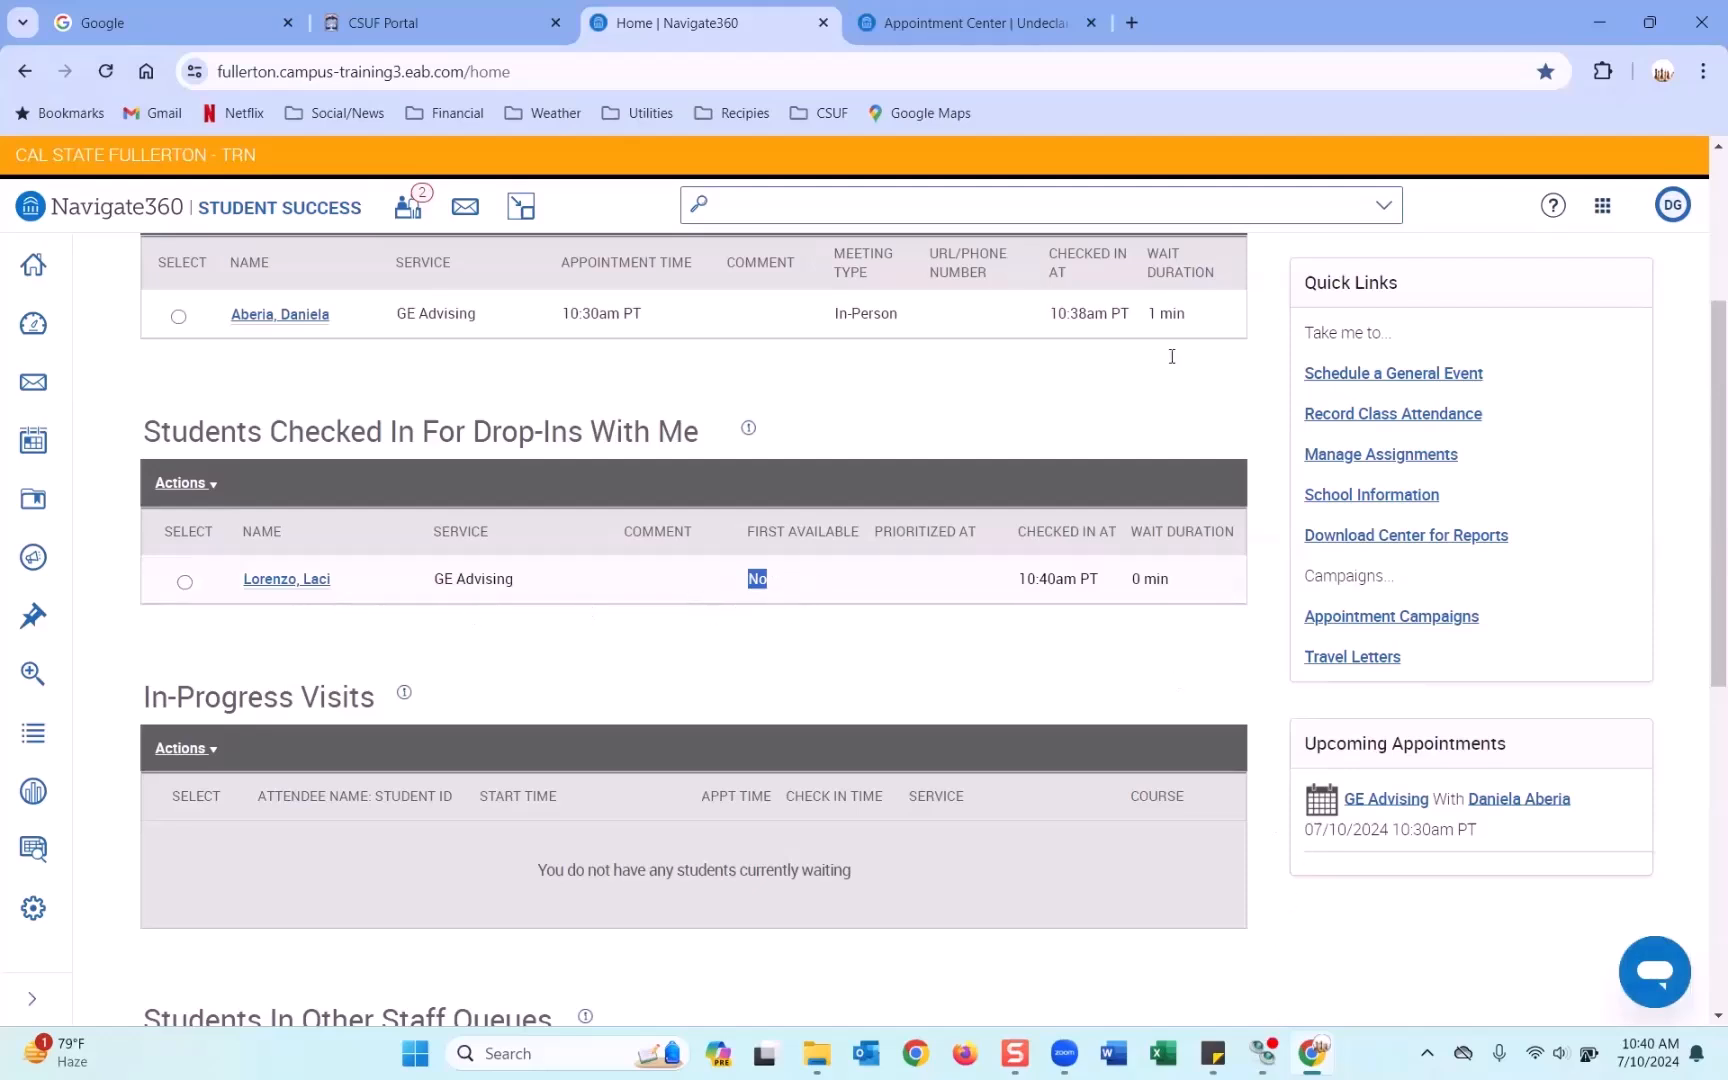
{"action": "left_click", "coordinate": [1062, 24]}
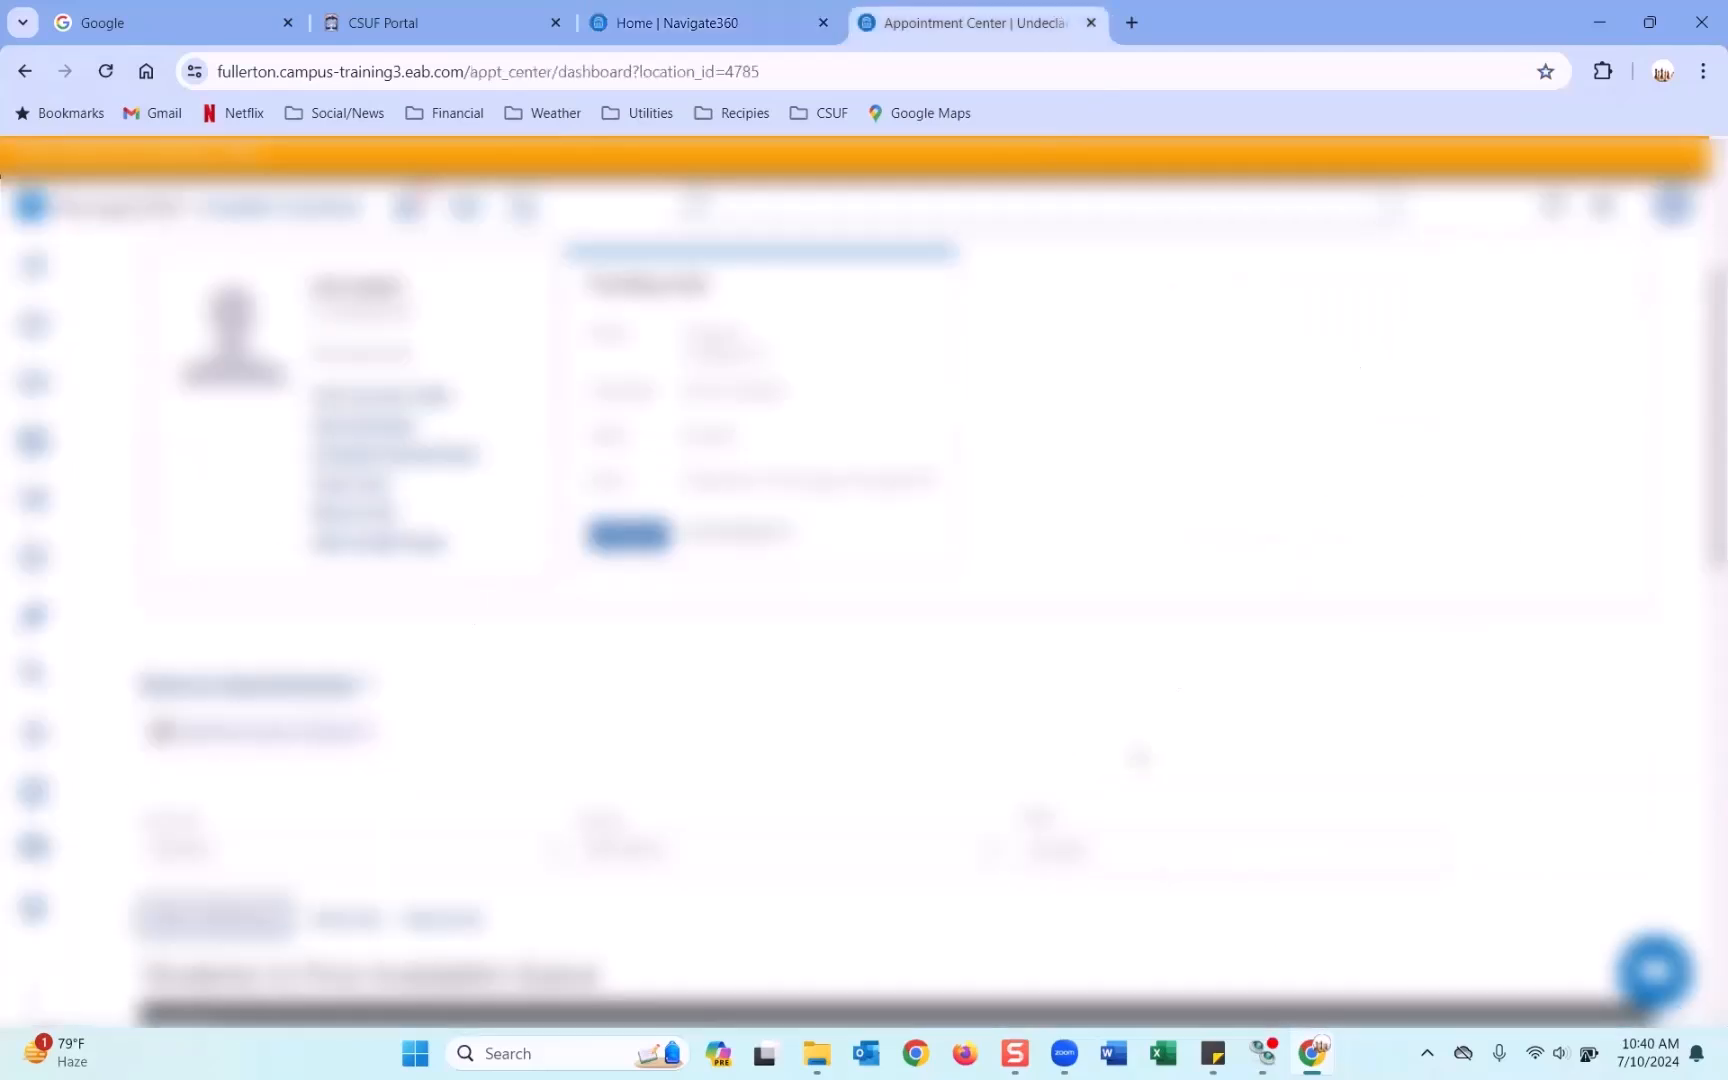
Copy the Philosophy BA student's name from Sticky Notes and open their record via student search.
{"action": "left_click", "coordinate": [1213, 1053]}
{"action": "left_click", "coordinate": [457, 267]}
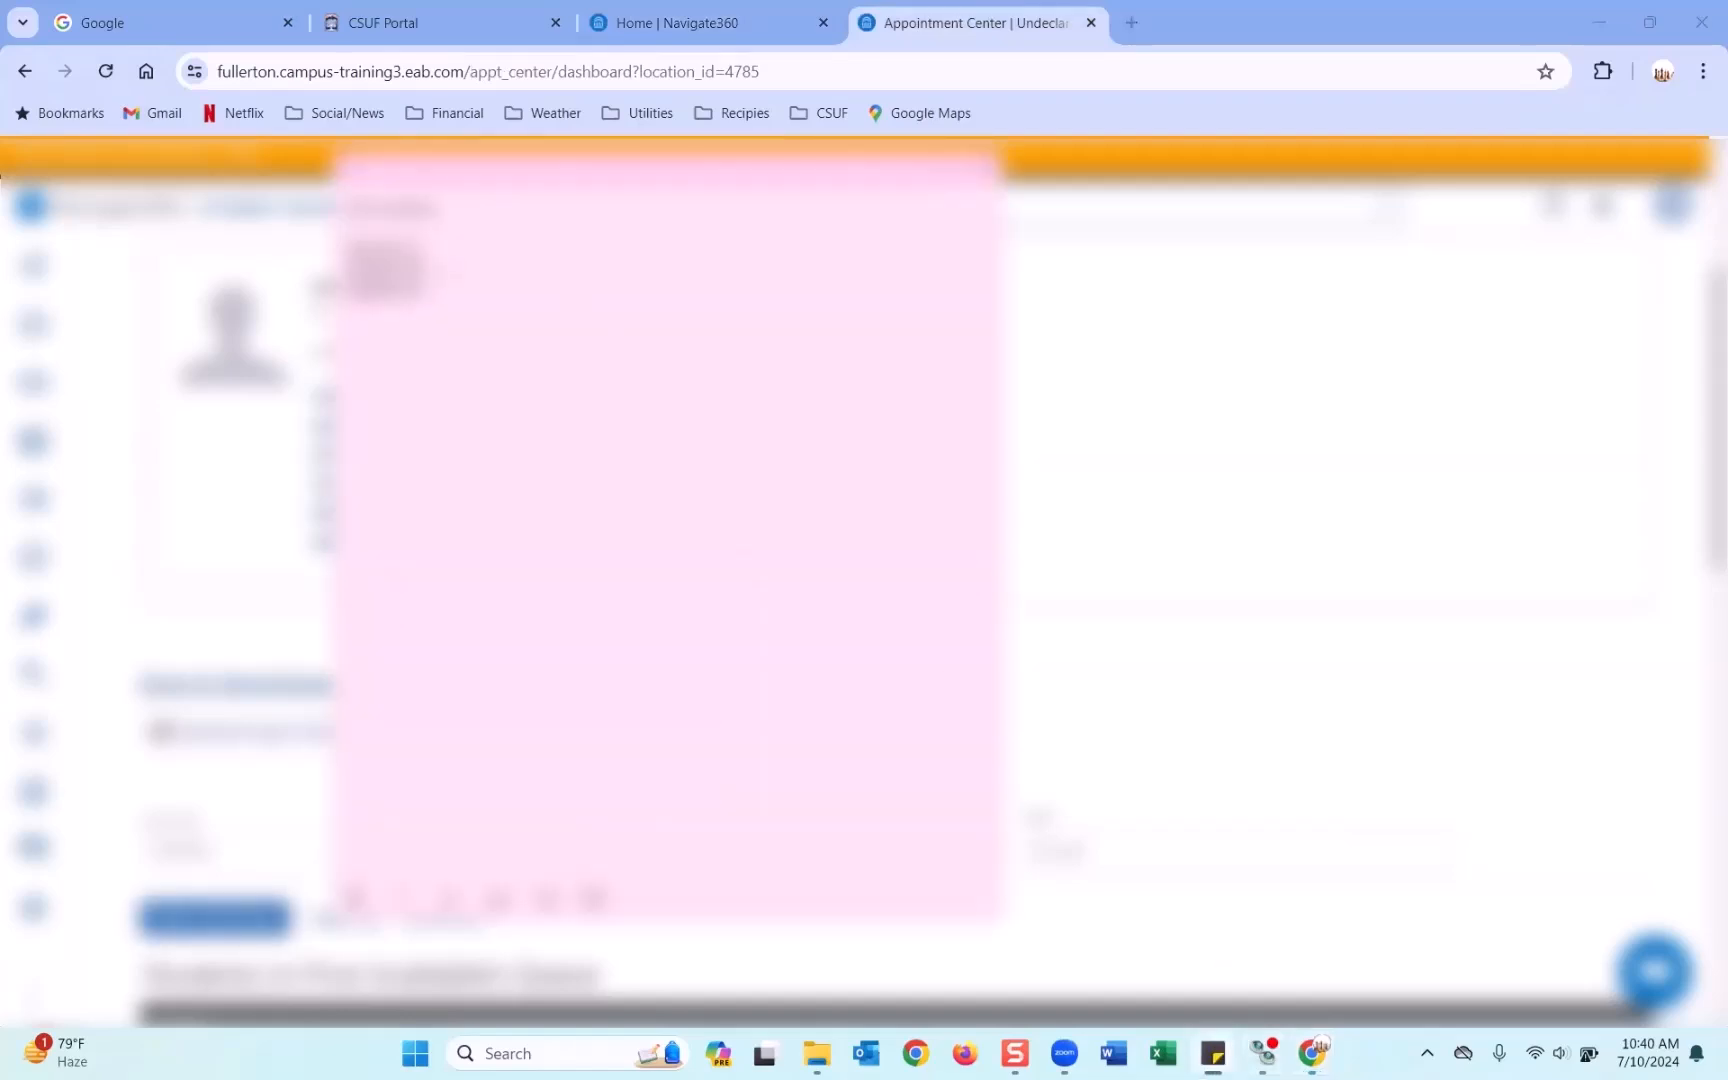
{"action": "left_click_drag", "start_coordinate": [430, 271], "coordinate": [345, 268]}
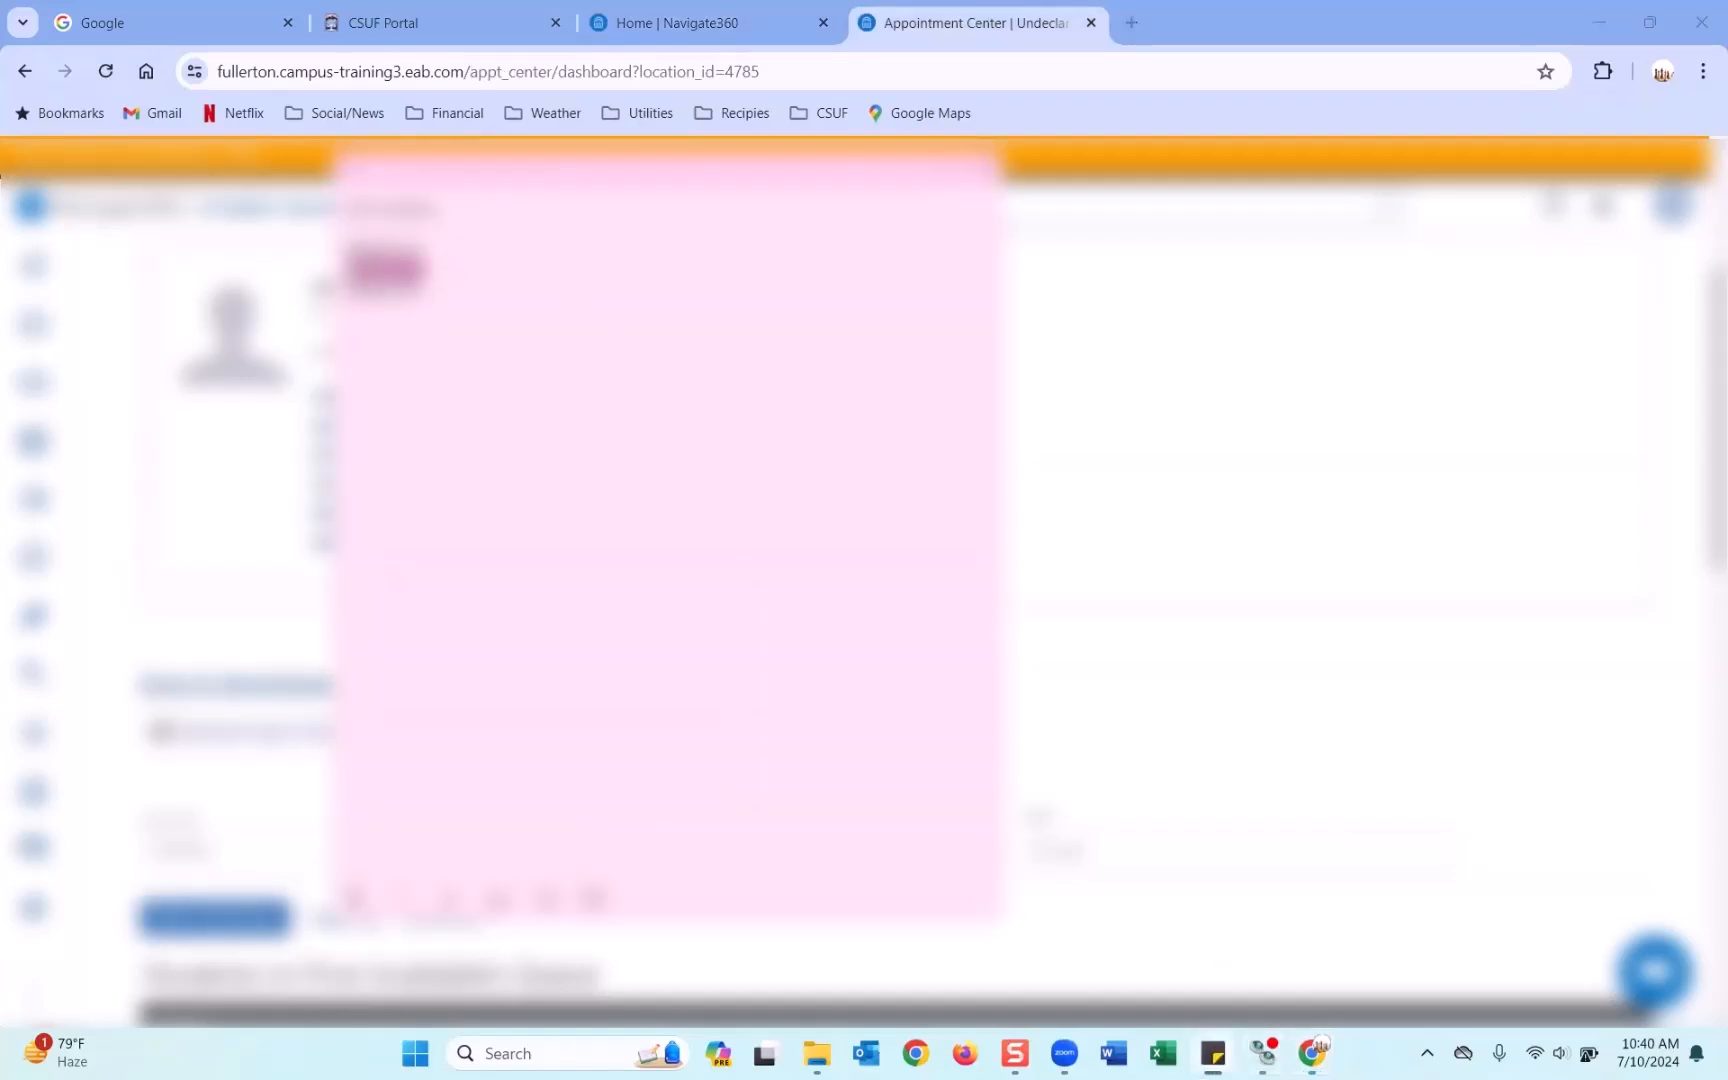
{"action": "right_click", "coordinate": [362, 274]}
{"action": "left_click", "coordinate": [400, 296]}
{"action": "left_click", "coordinate": [1153, 698]}
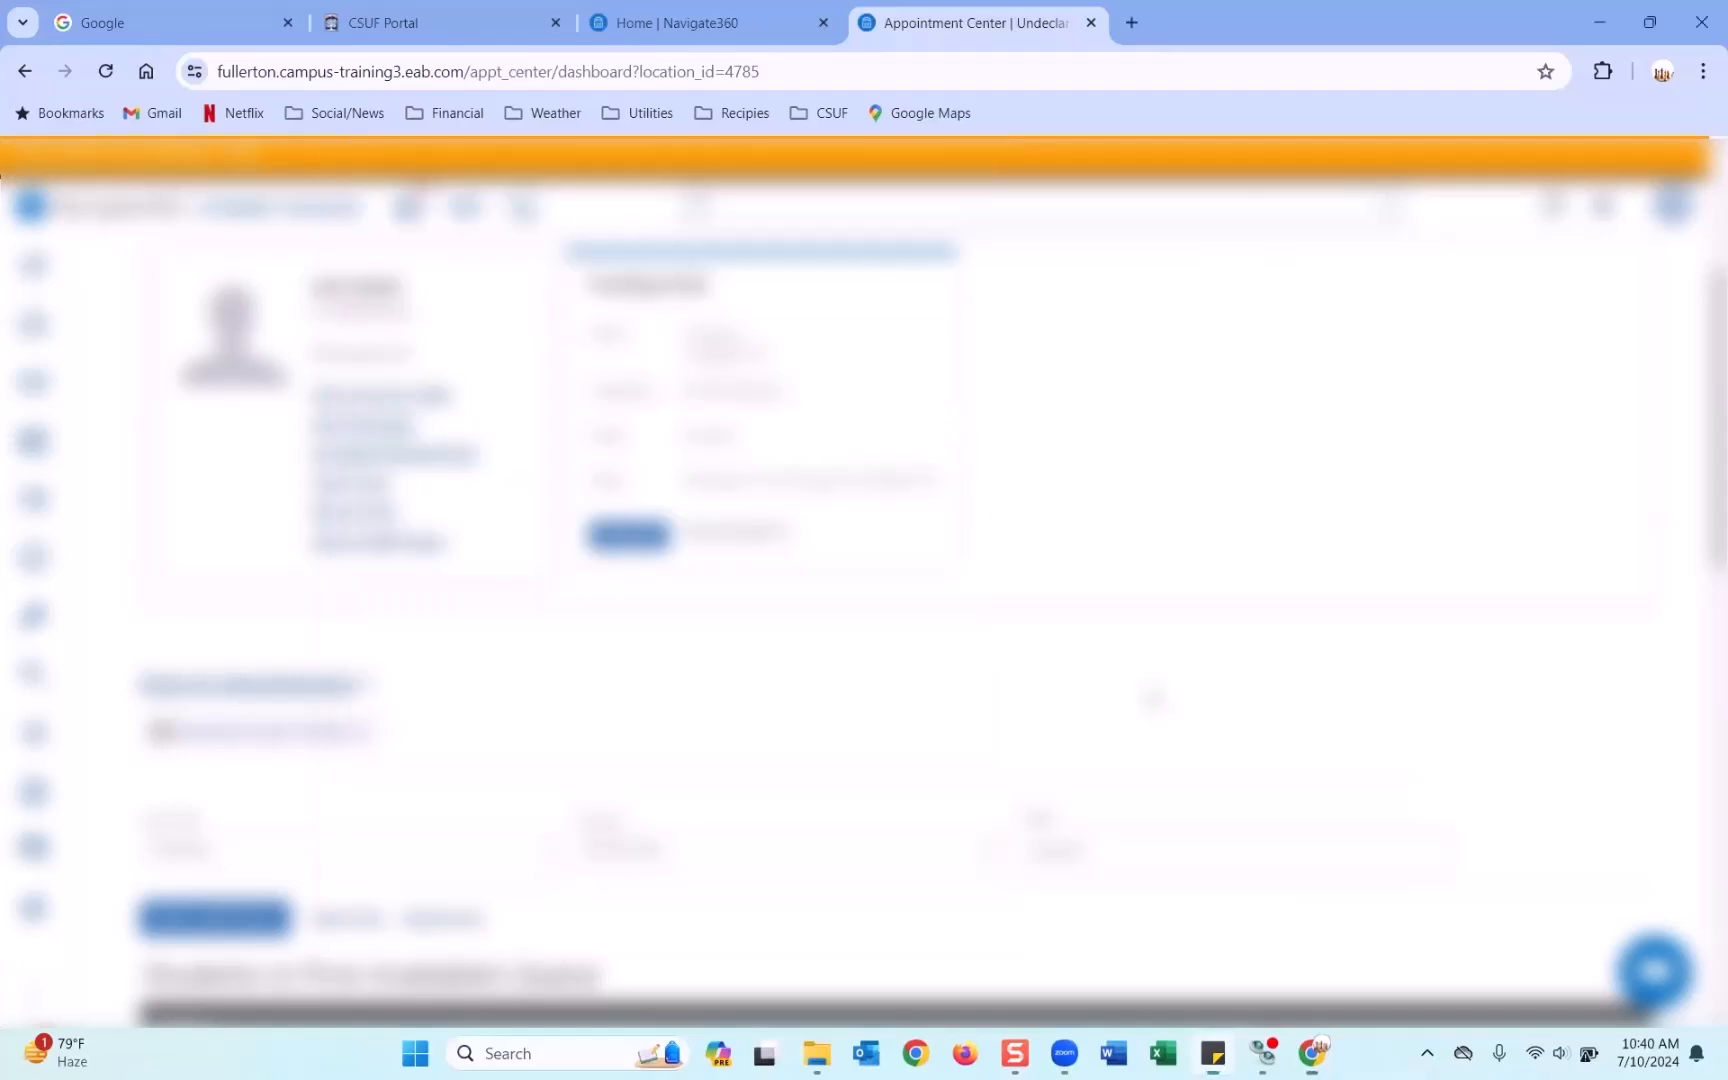
{"action": "scroll", "coordinate": [1153, 698], "scroll_direction": "up", "scroll_amount": 3}
{"action": "left_click", "coordinate": [1539, 558]}
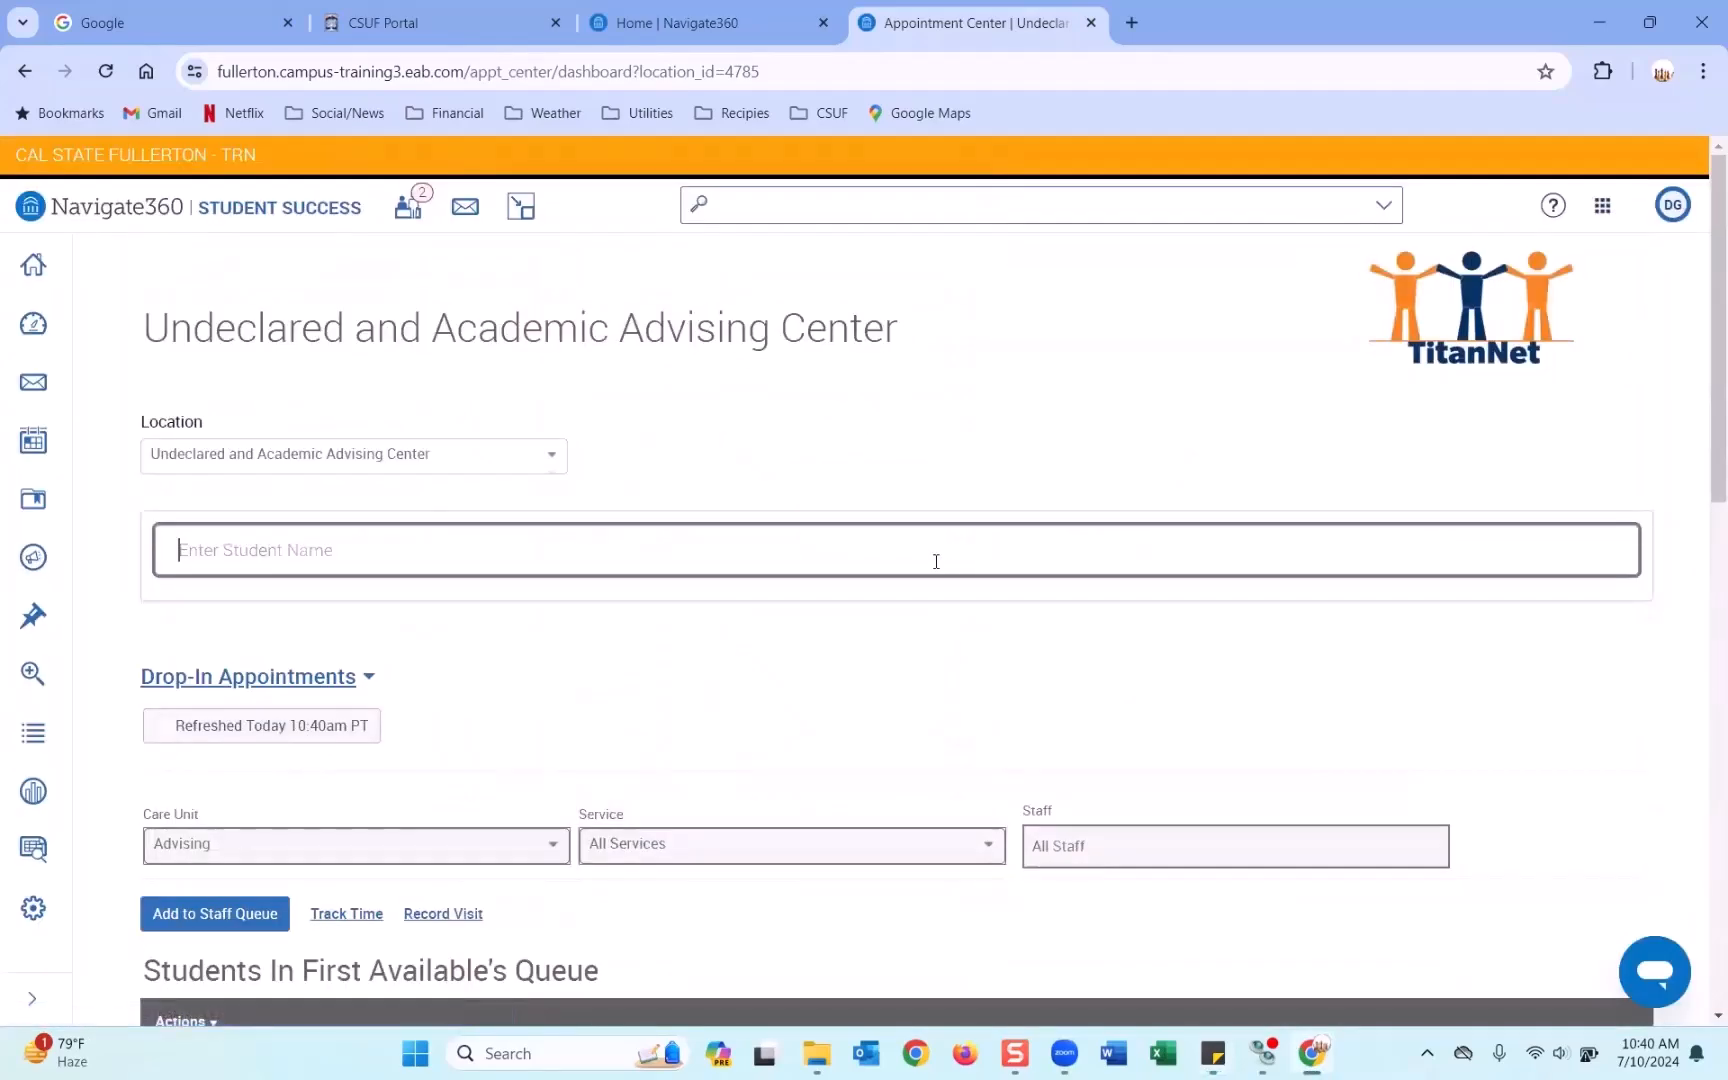
{"action": "key", "text": "ctrl+v"}
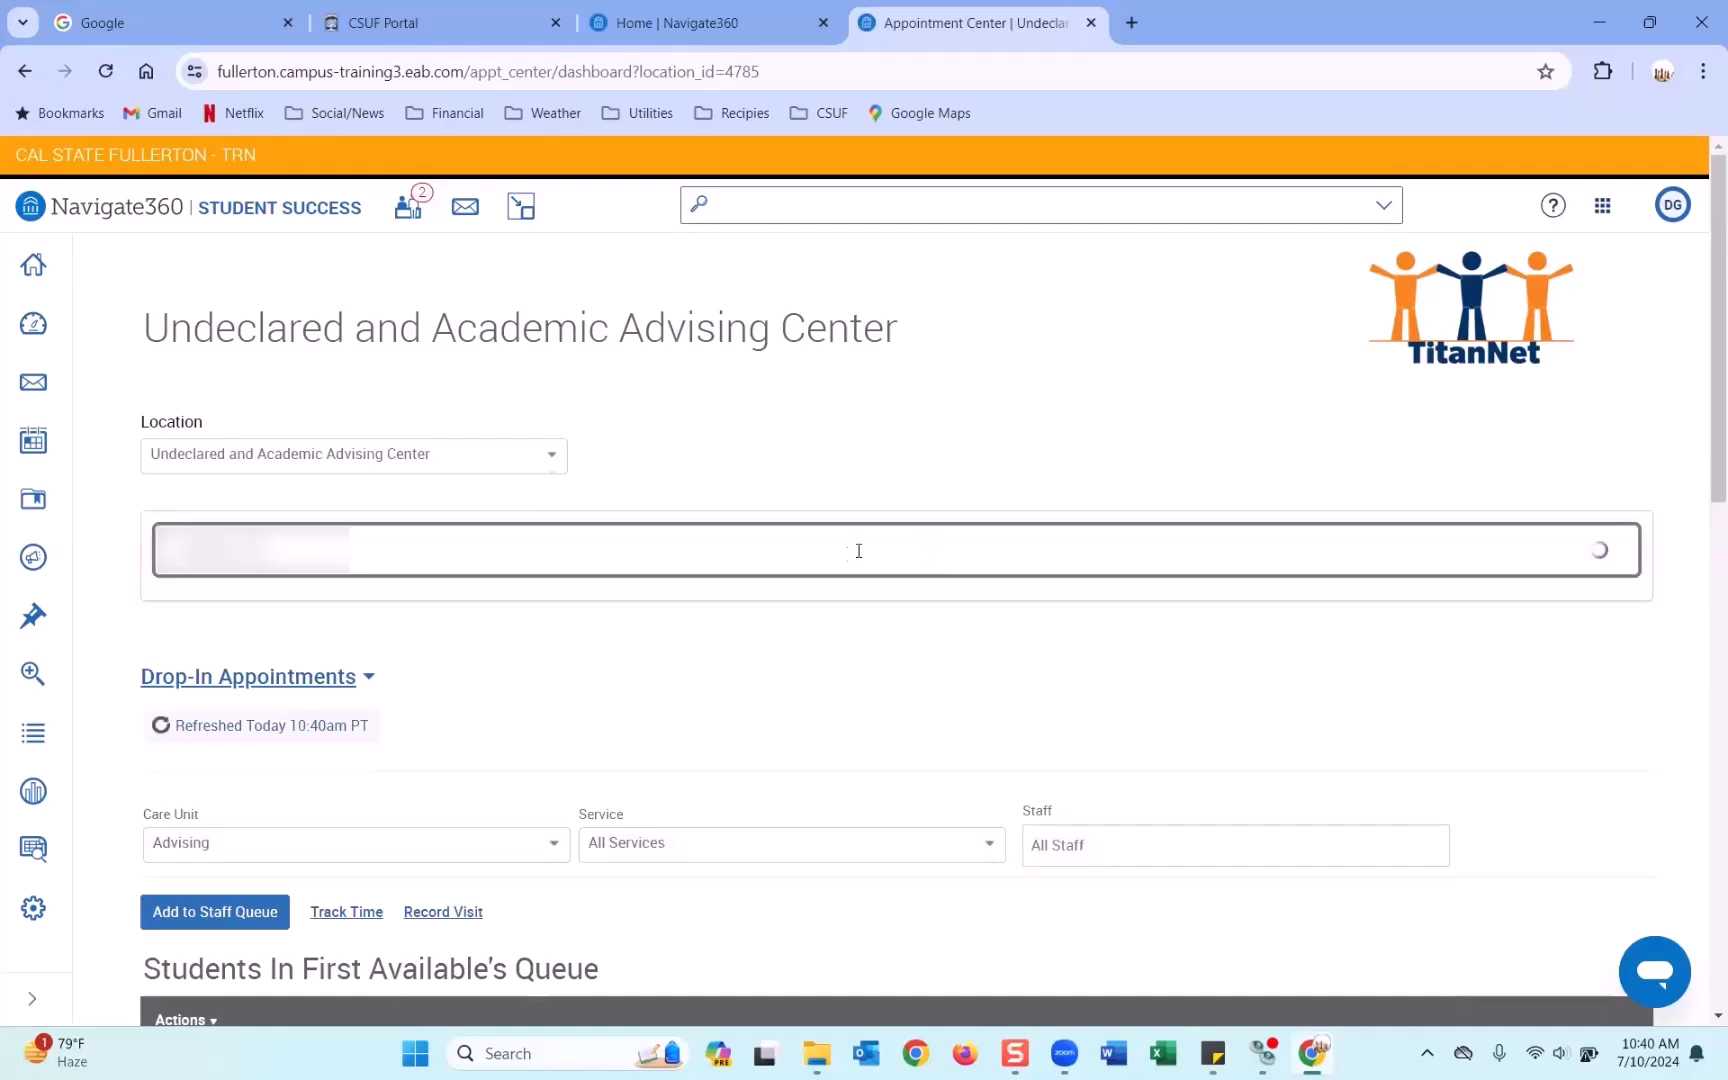
{"action": "left_click", "coordinate": [308, 601]}
Add the student to the First Available Staff queue for Major Exploration/Declared.
{"action": "scroll", "coordinate": [263, 910], "scroll_direction": "down", "scroll_amount": 3}
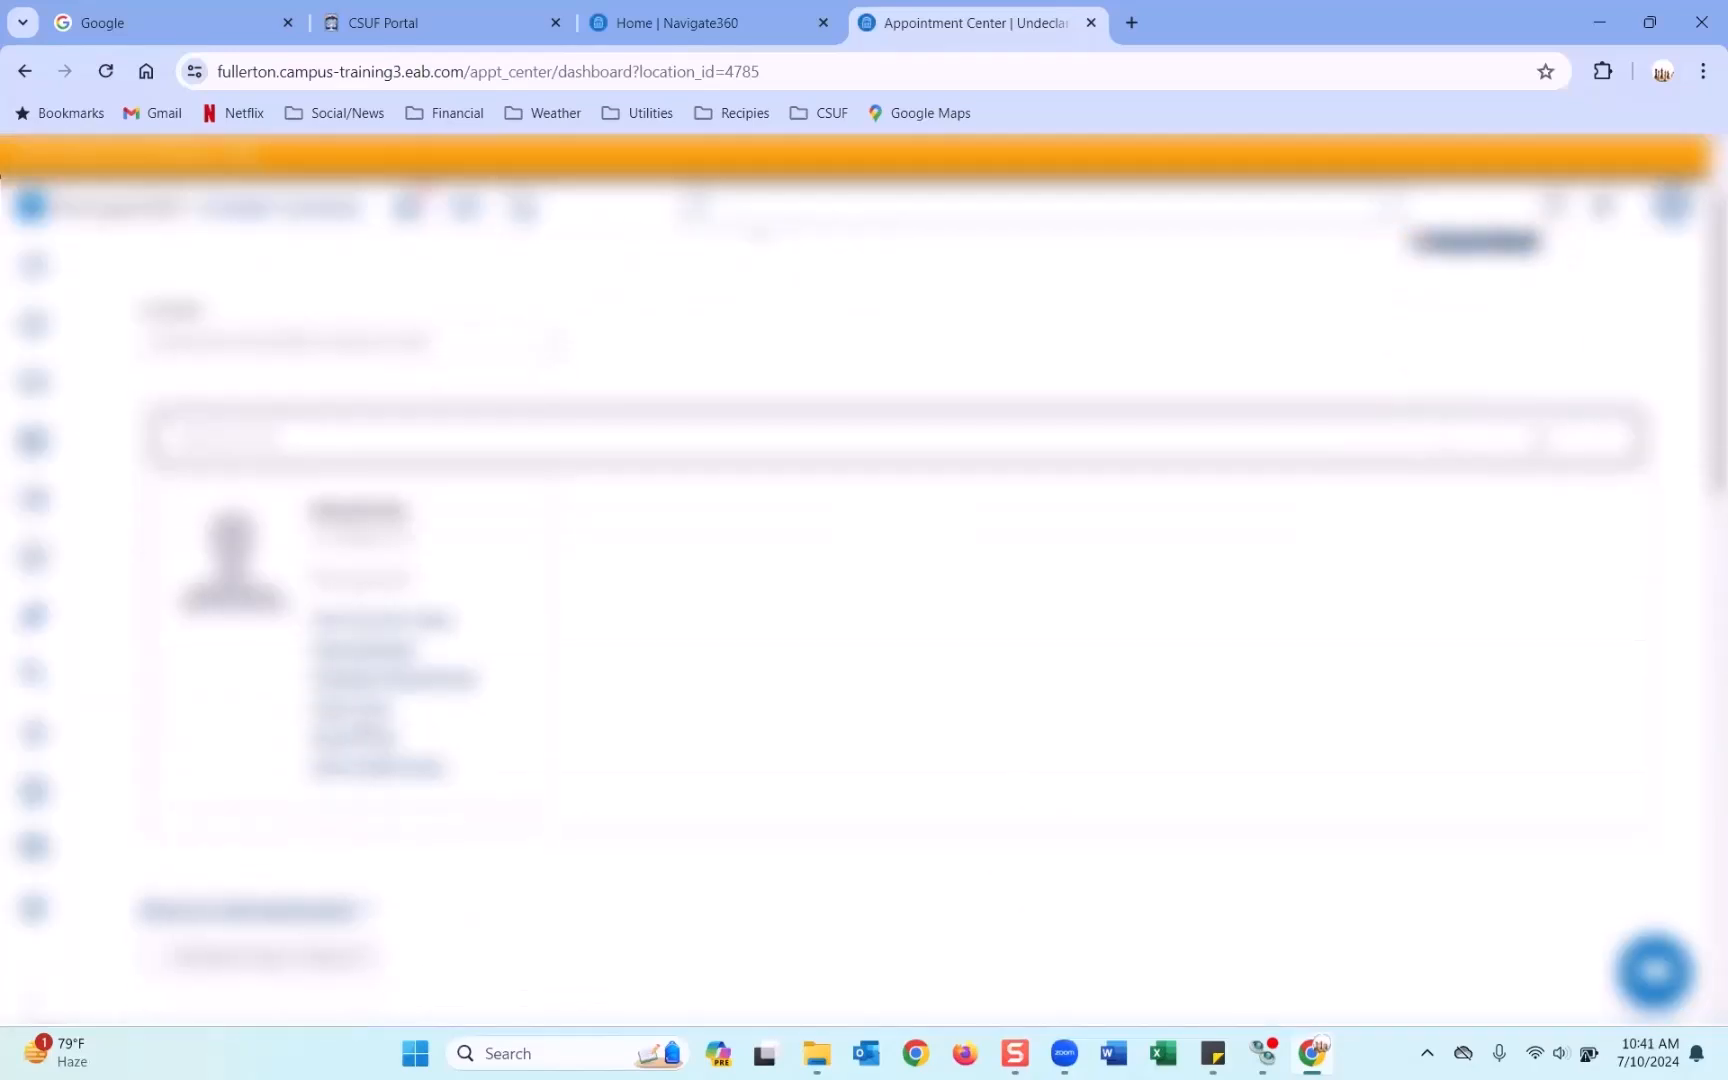
{"action": "left_click", "coordinate": [263, 907]}
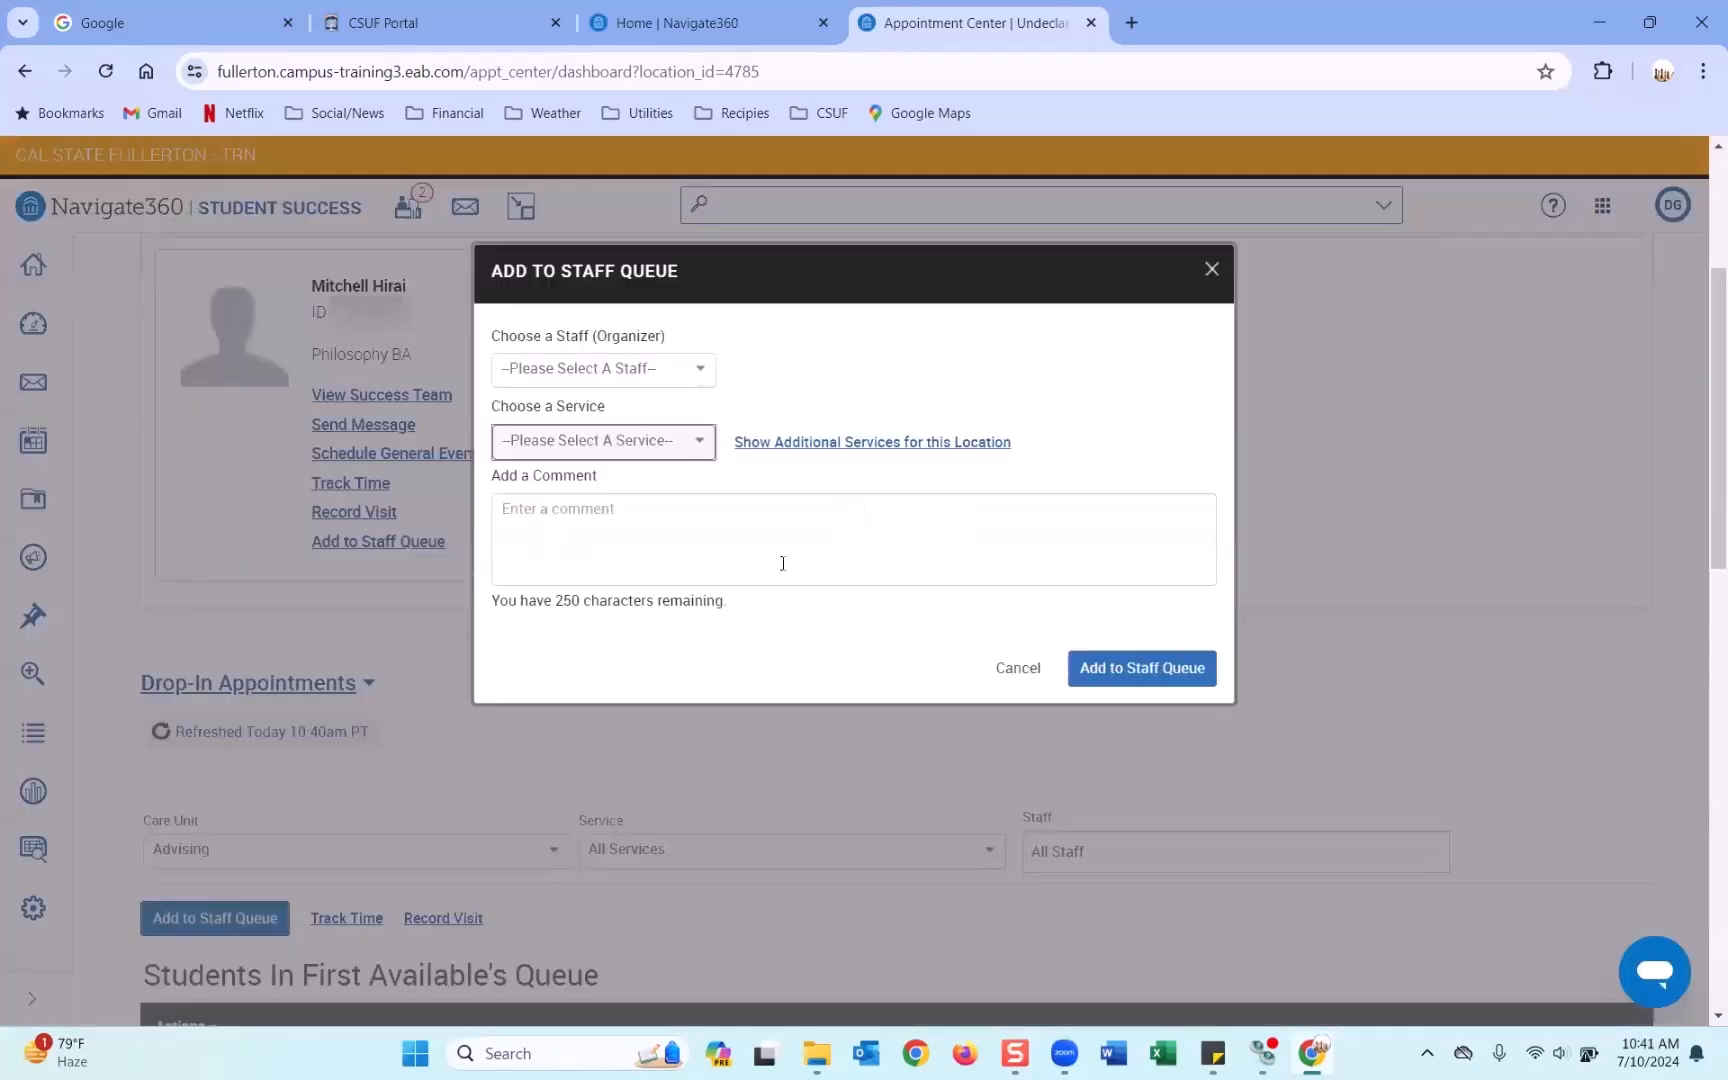
{"action": "left_click", "coordinate": [626, 378]}
{"action": "left_click", "coordinate": [575, 436]}
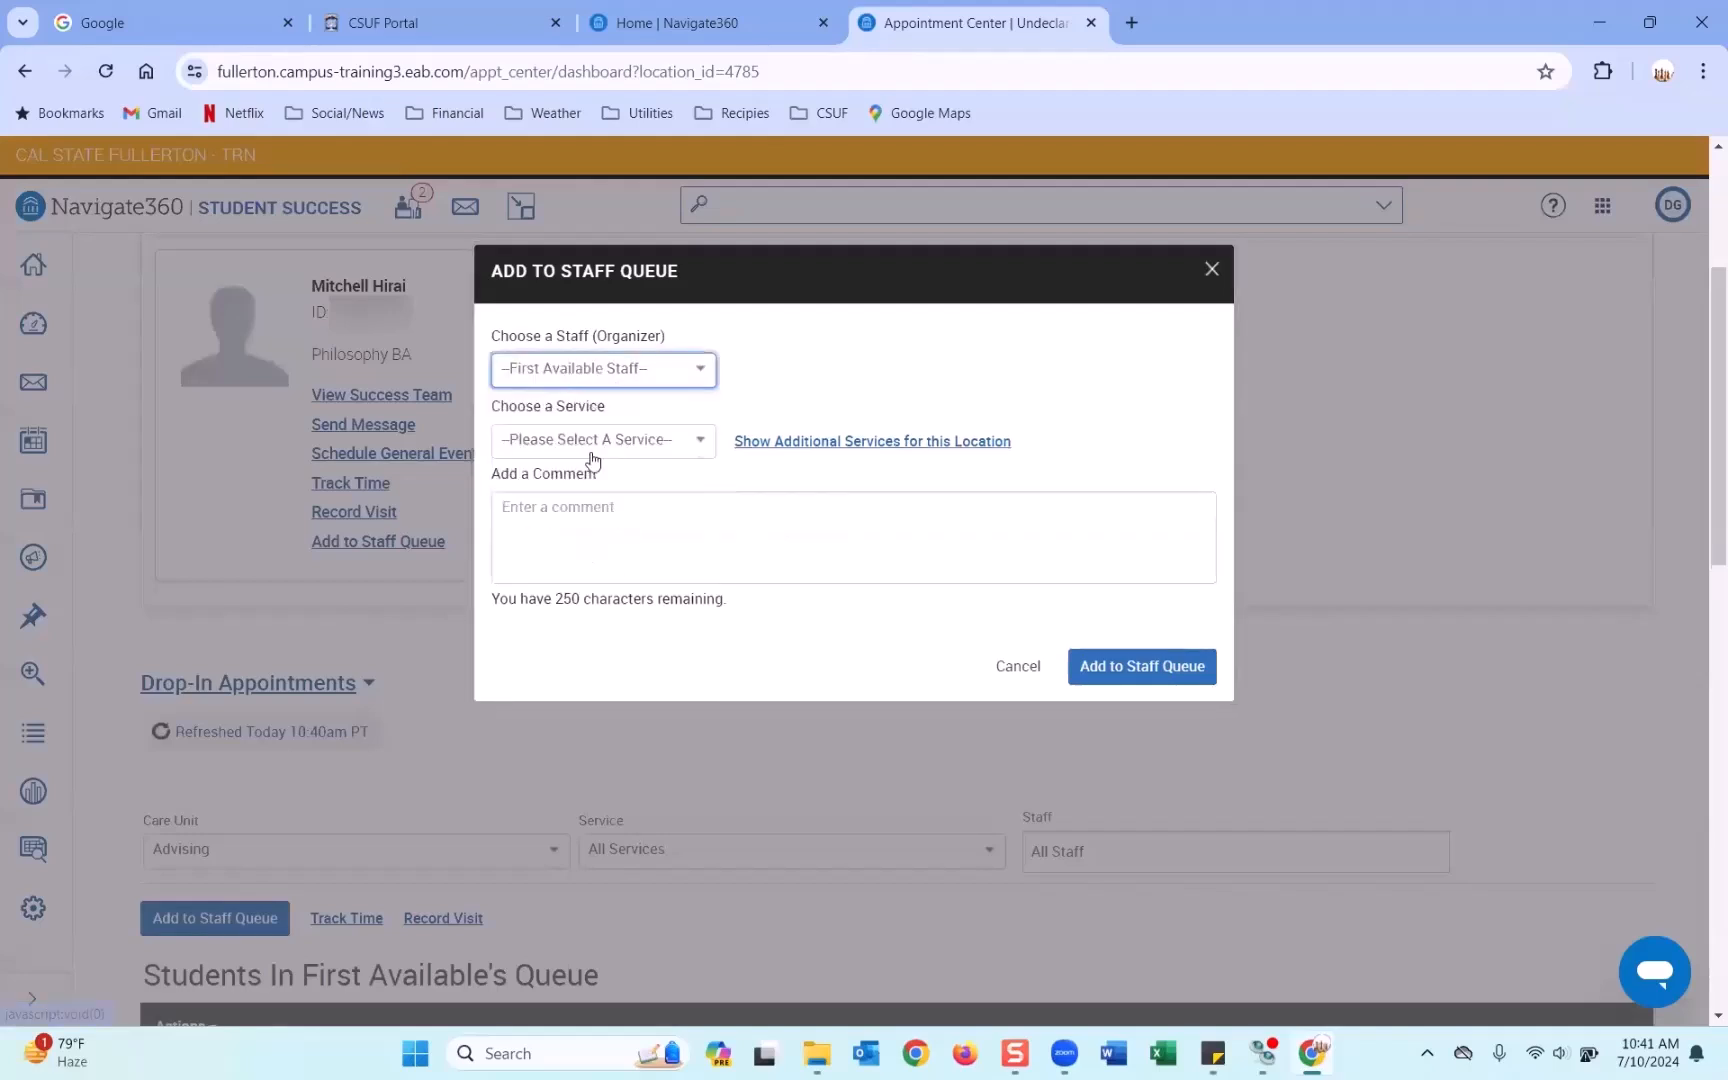
{"action": "left_click", "coordinate": [592, 445]}
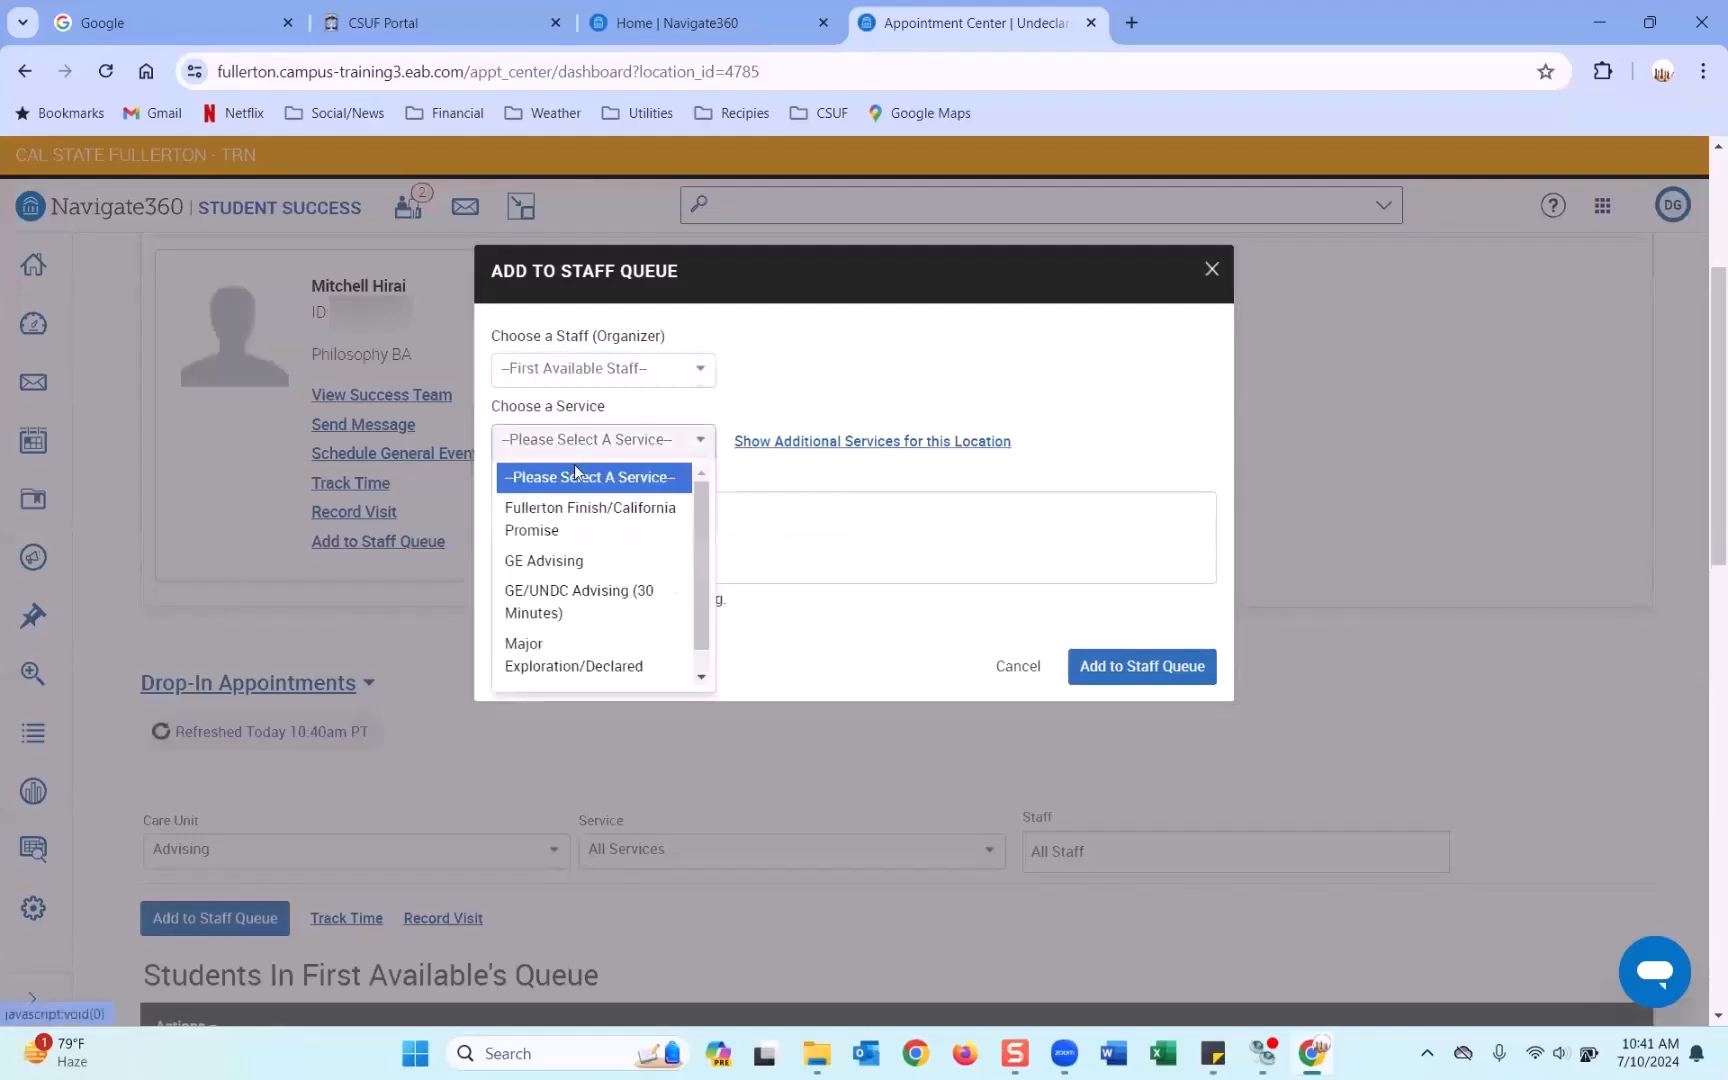
{"action": "left_click", "coordinate": [571, 638]}
{"action": "left_click", "coordinate": [1175, 668]}
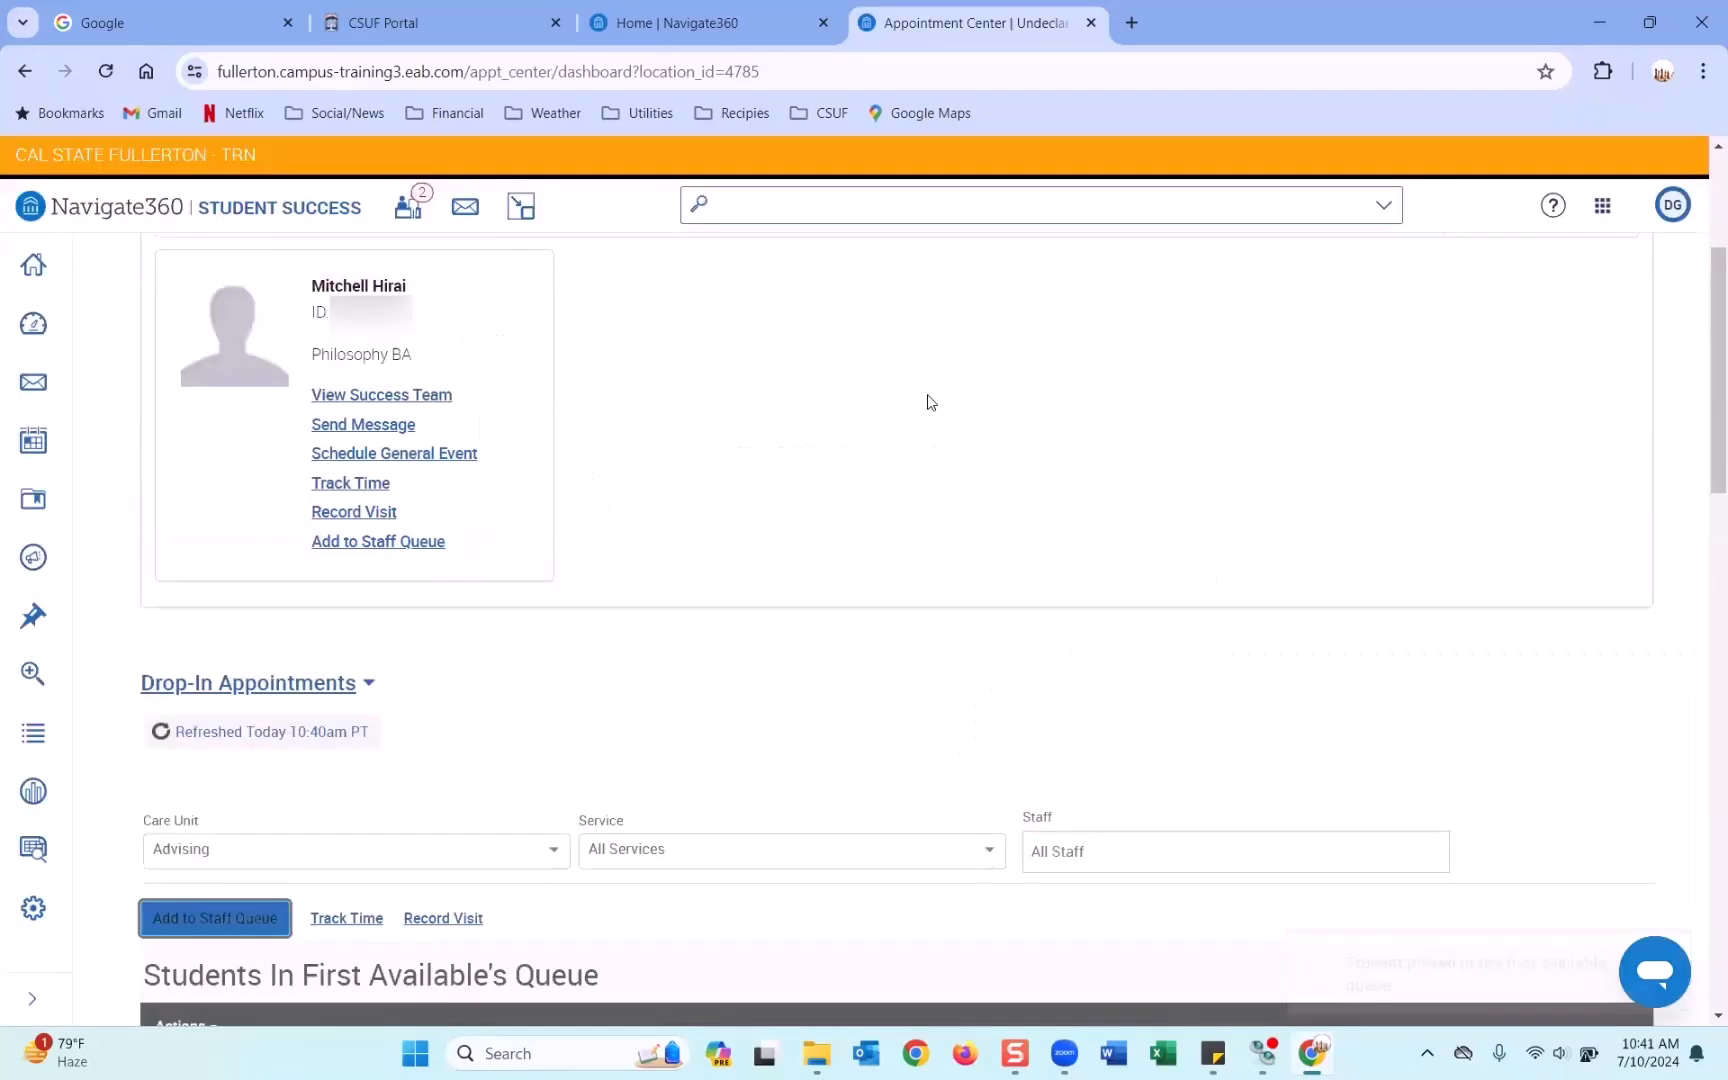
Verify the student in the Staff Home queues, then return to the Appointment Center dashboard.
{"action": "left_click", "coordinate": [775, 22]}
{"action": "scroll", "coordinate": [788, 468], "scroll_direction": "up", "scroll_amount": 2}
{"action": "scroll", "coordinate": [786, 520], "scroll_direction": "down", "scroll_amount": 1}
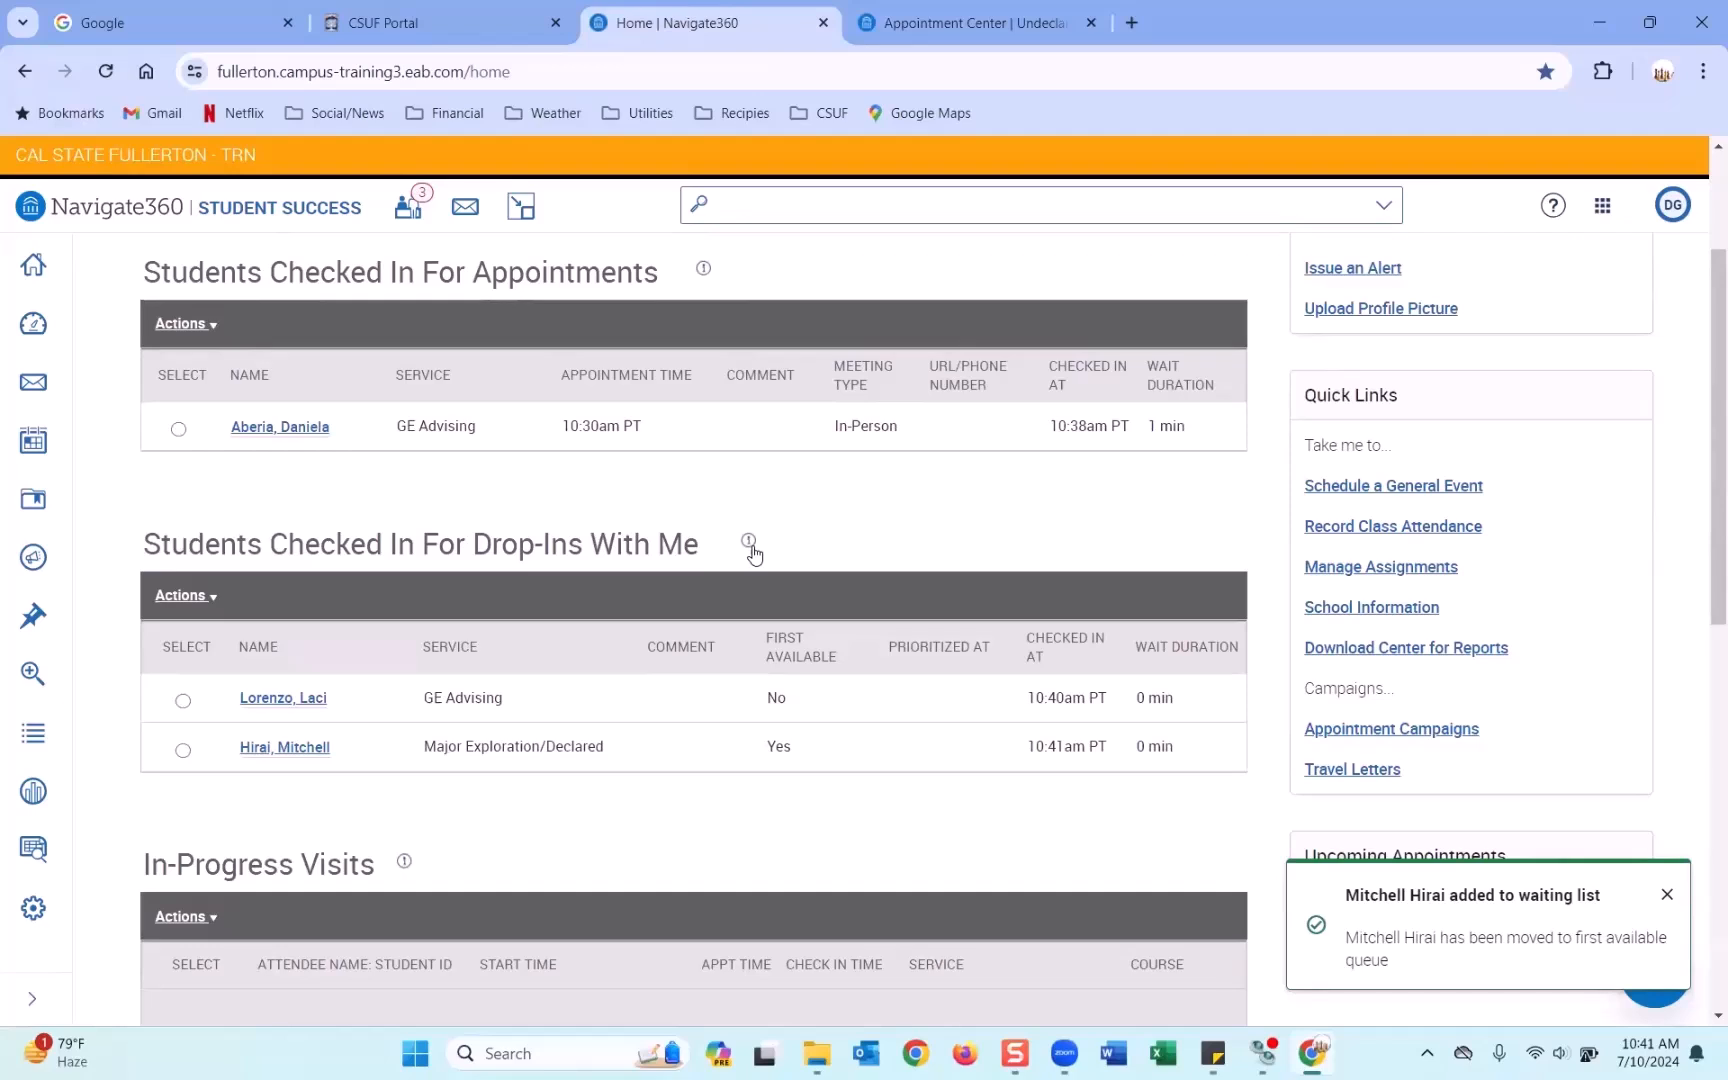
{"action": "left_click", "coordinate": [962, 22]}
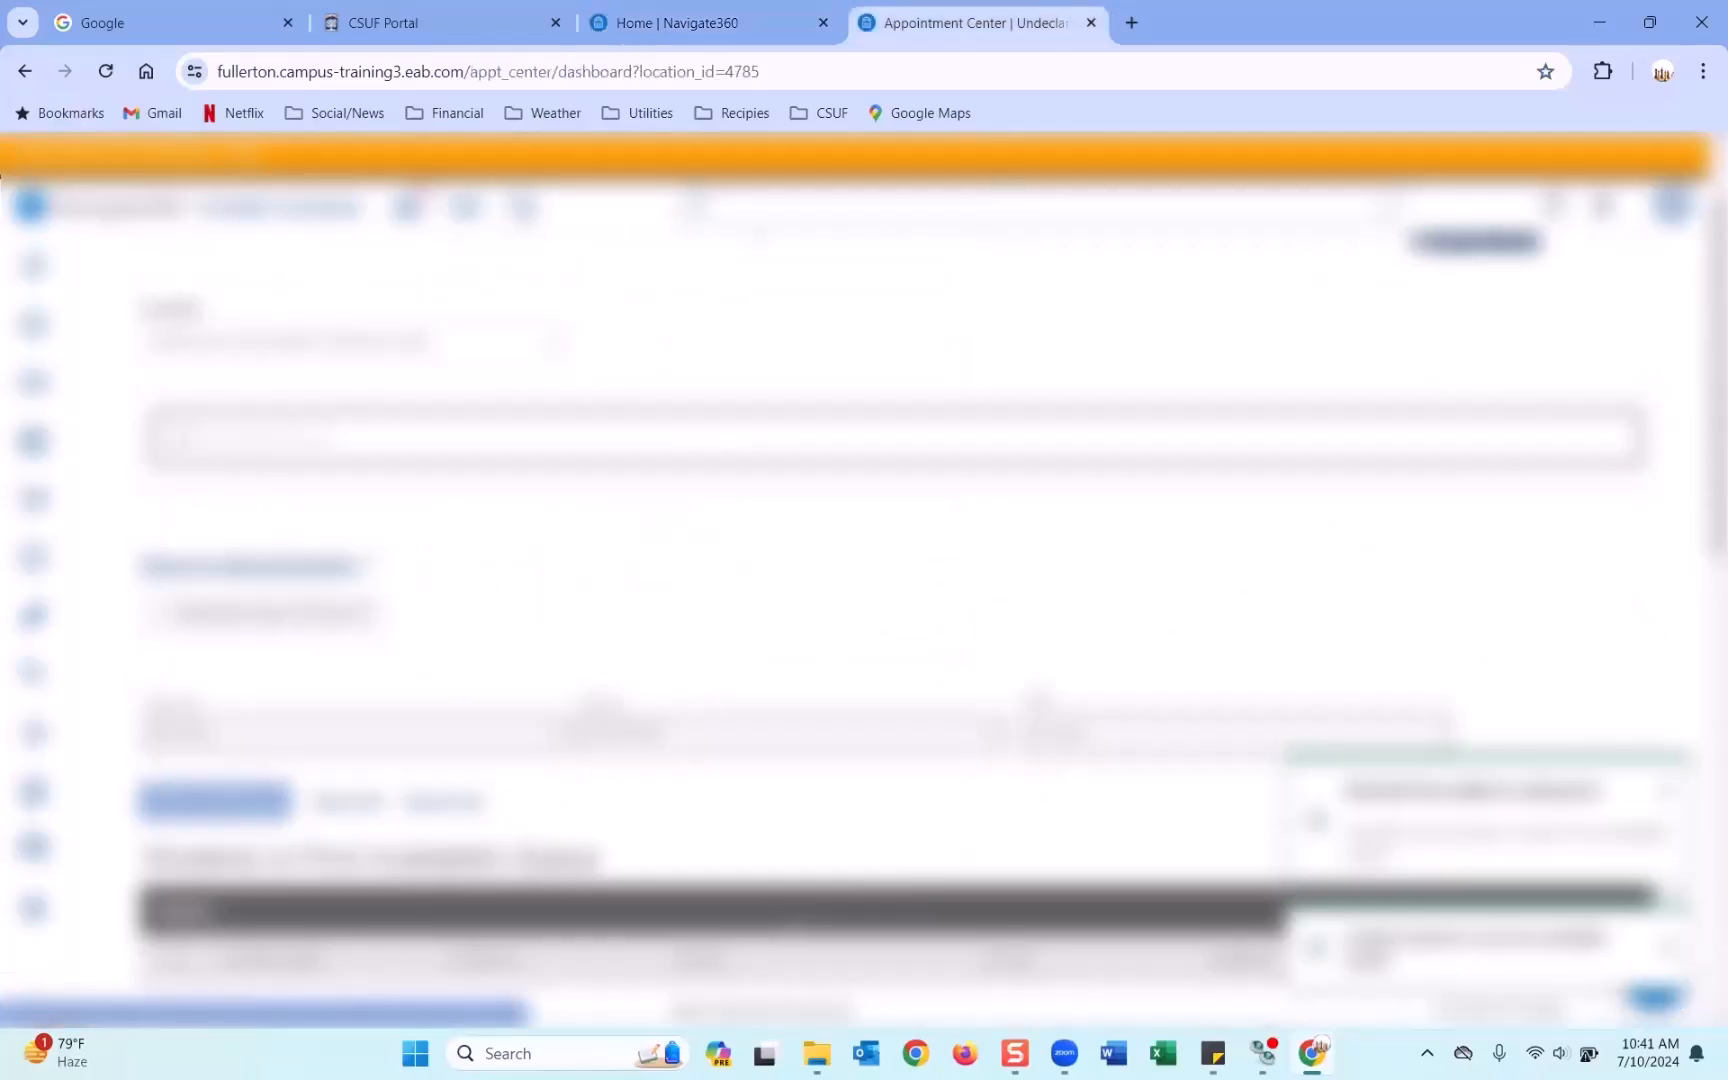
Copy the second student's name from Sticky Notes and open their record via student search.
{"action": "left_click", "coordinate": [1216, 1044]}
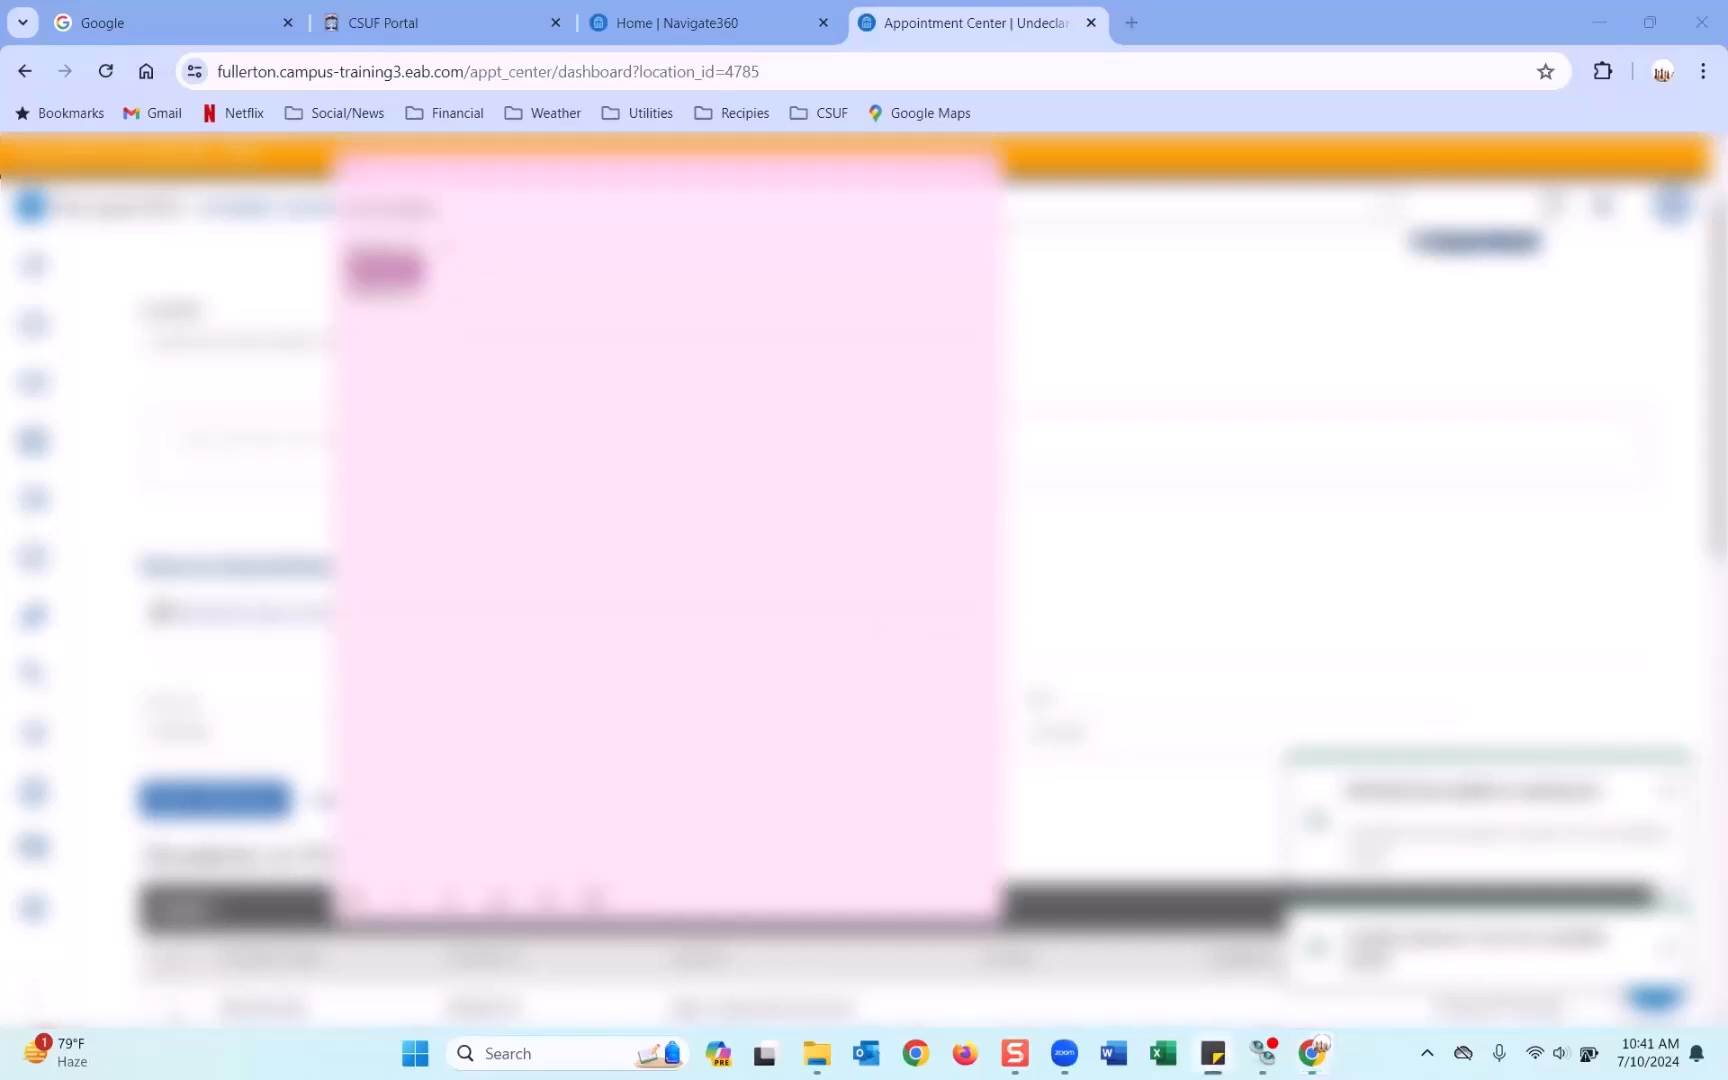
{"action": "right_click", "coordinate": [371, 251]}
{"action": "left_click", "coordinate": [409, 303]}
{"action": "left_click", "coordinate": [1070, 440]}
{"action": "key", "text": "ctrl+v"}
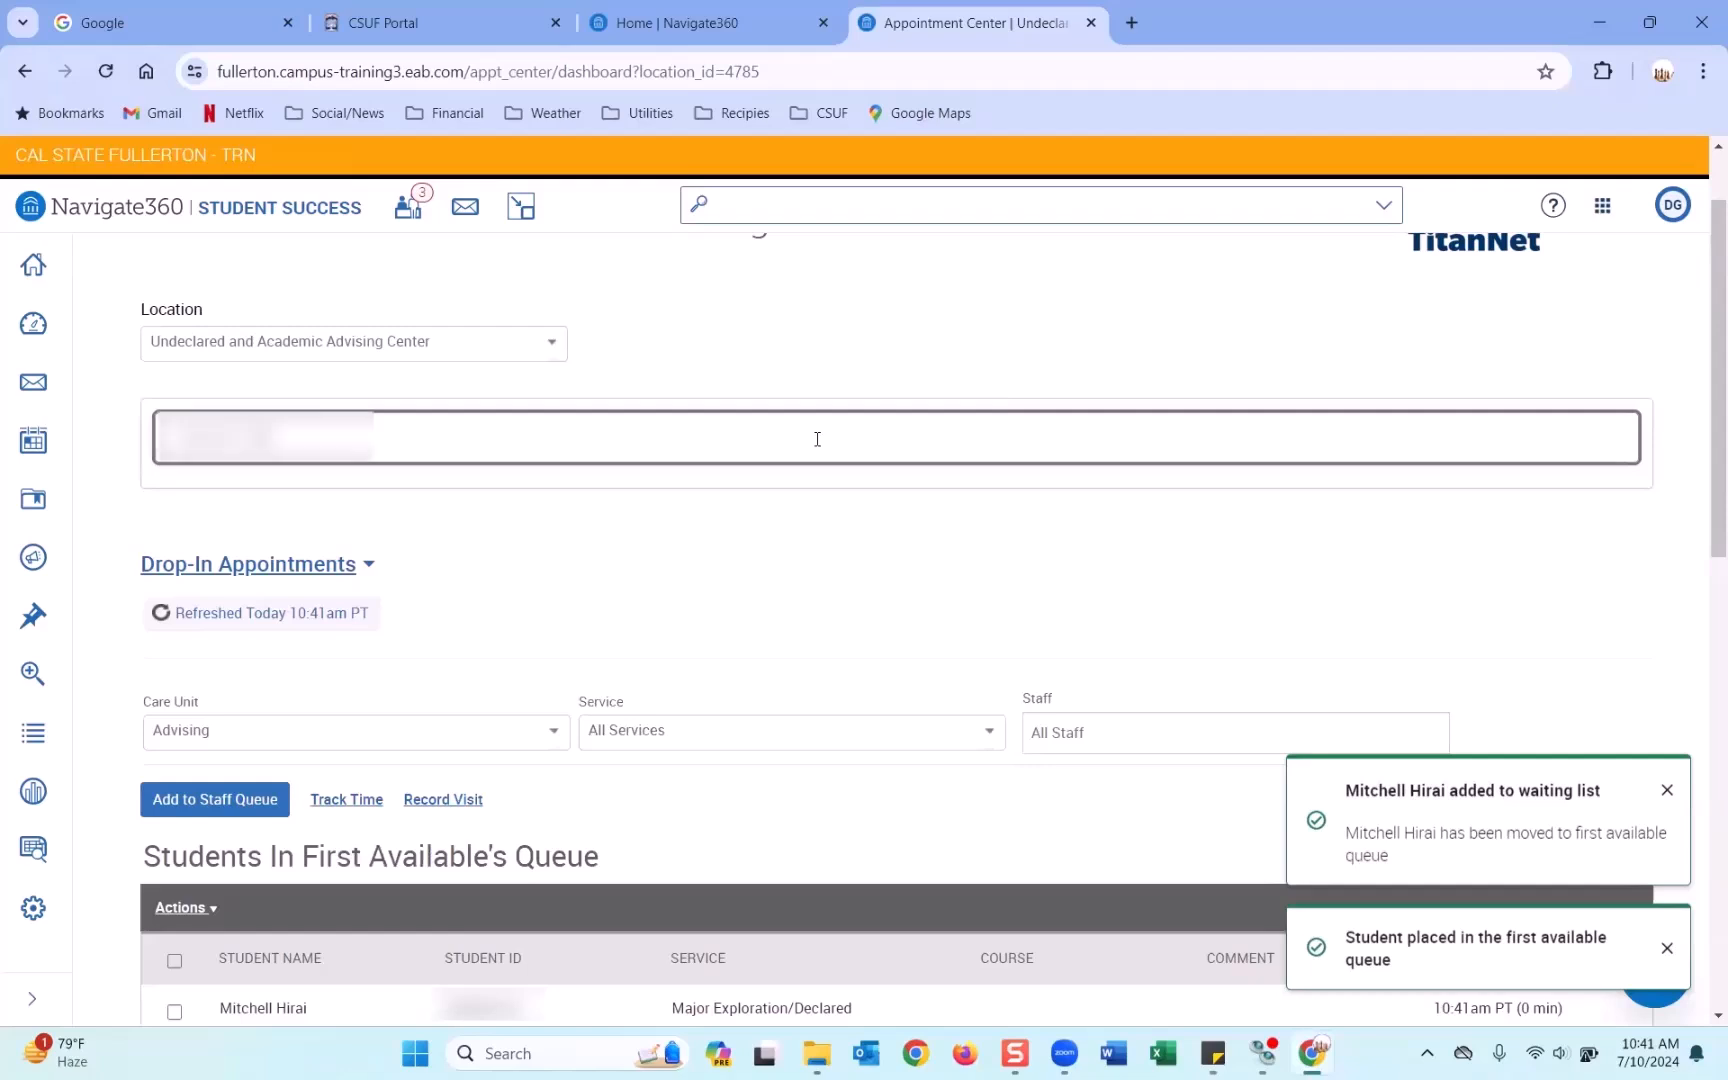
{"action": "left_click", "coordinate": [298, 489]}
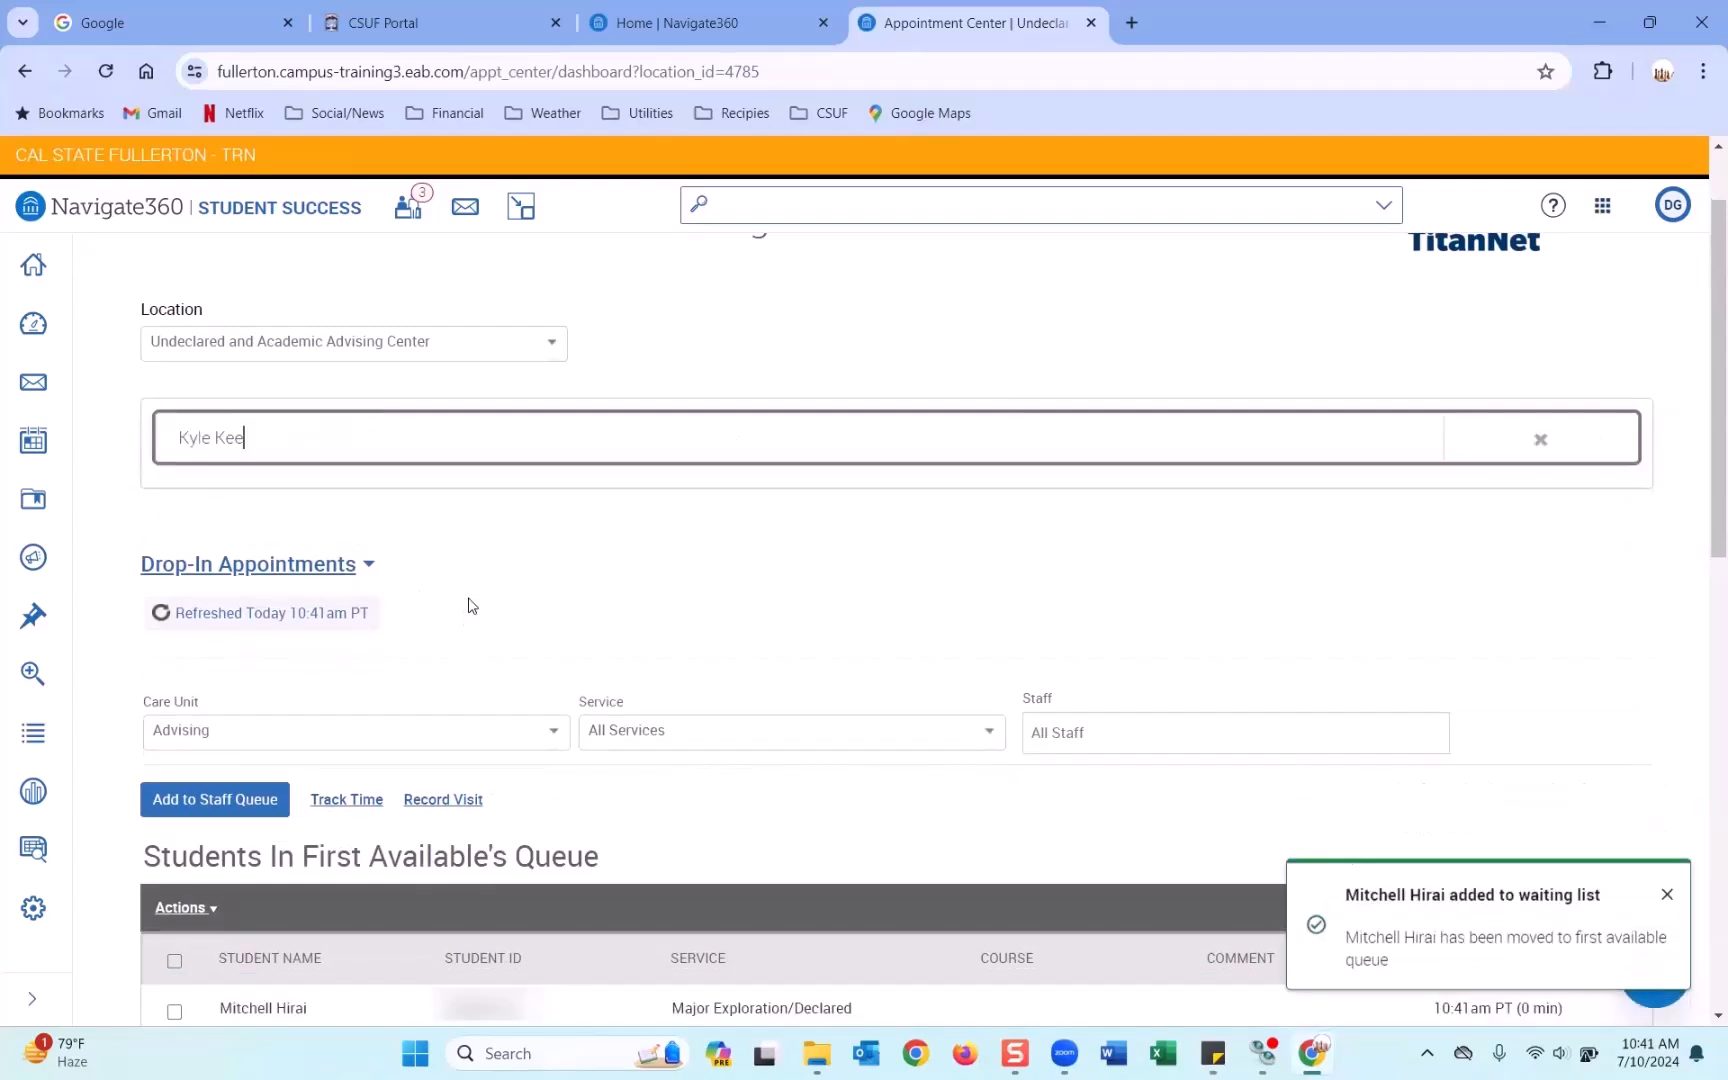
Add the student to a specific advisor's staff queue for Major Exploration/UNDC.
{"action": "scroll", "coordinate": [470, 605], "scroll_direction": "down", "scroll_amount": 5}
{"action": "scroll", "coordinate": [472, 605], "scroll_direction": "down", "scroll_amount": 1}
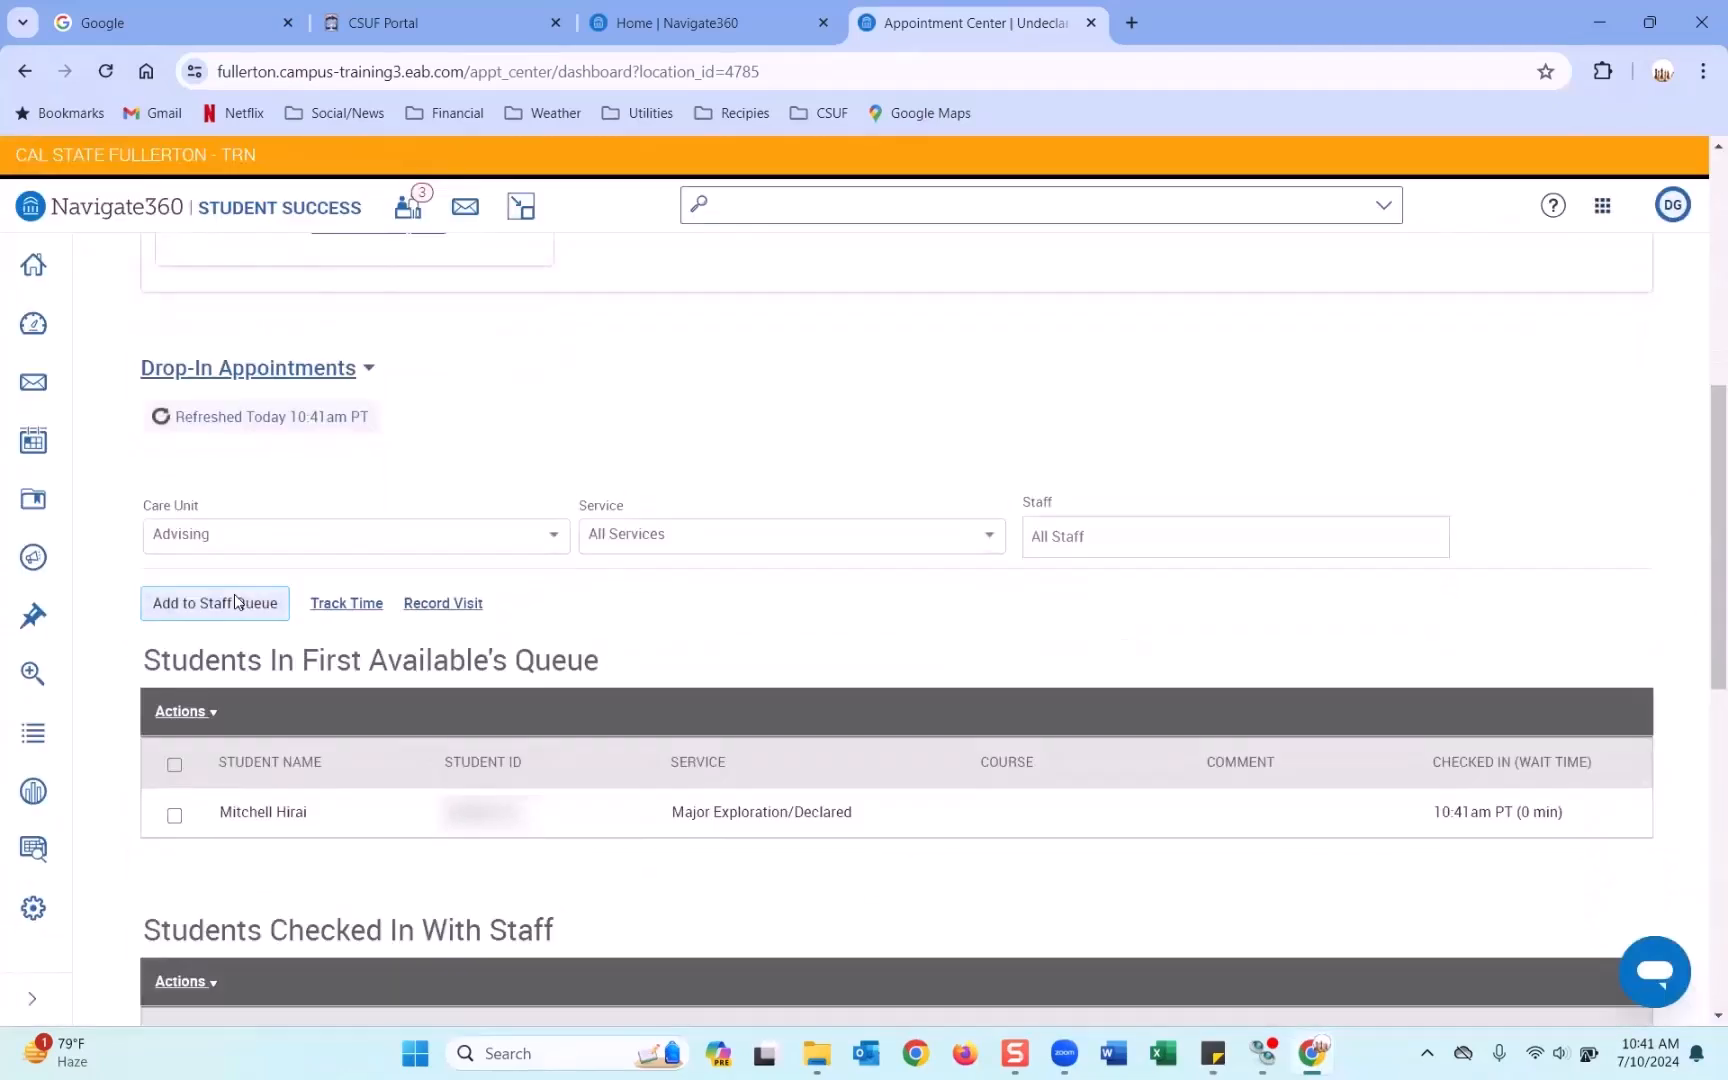
{"action": "left_click", "coordinate": [215, 603]}
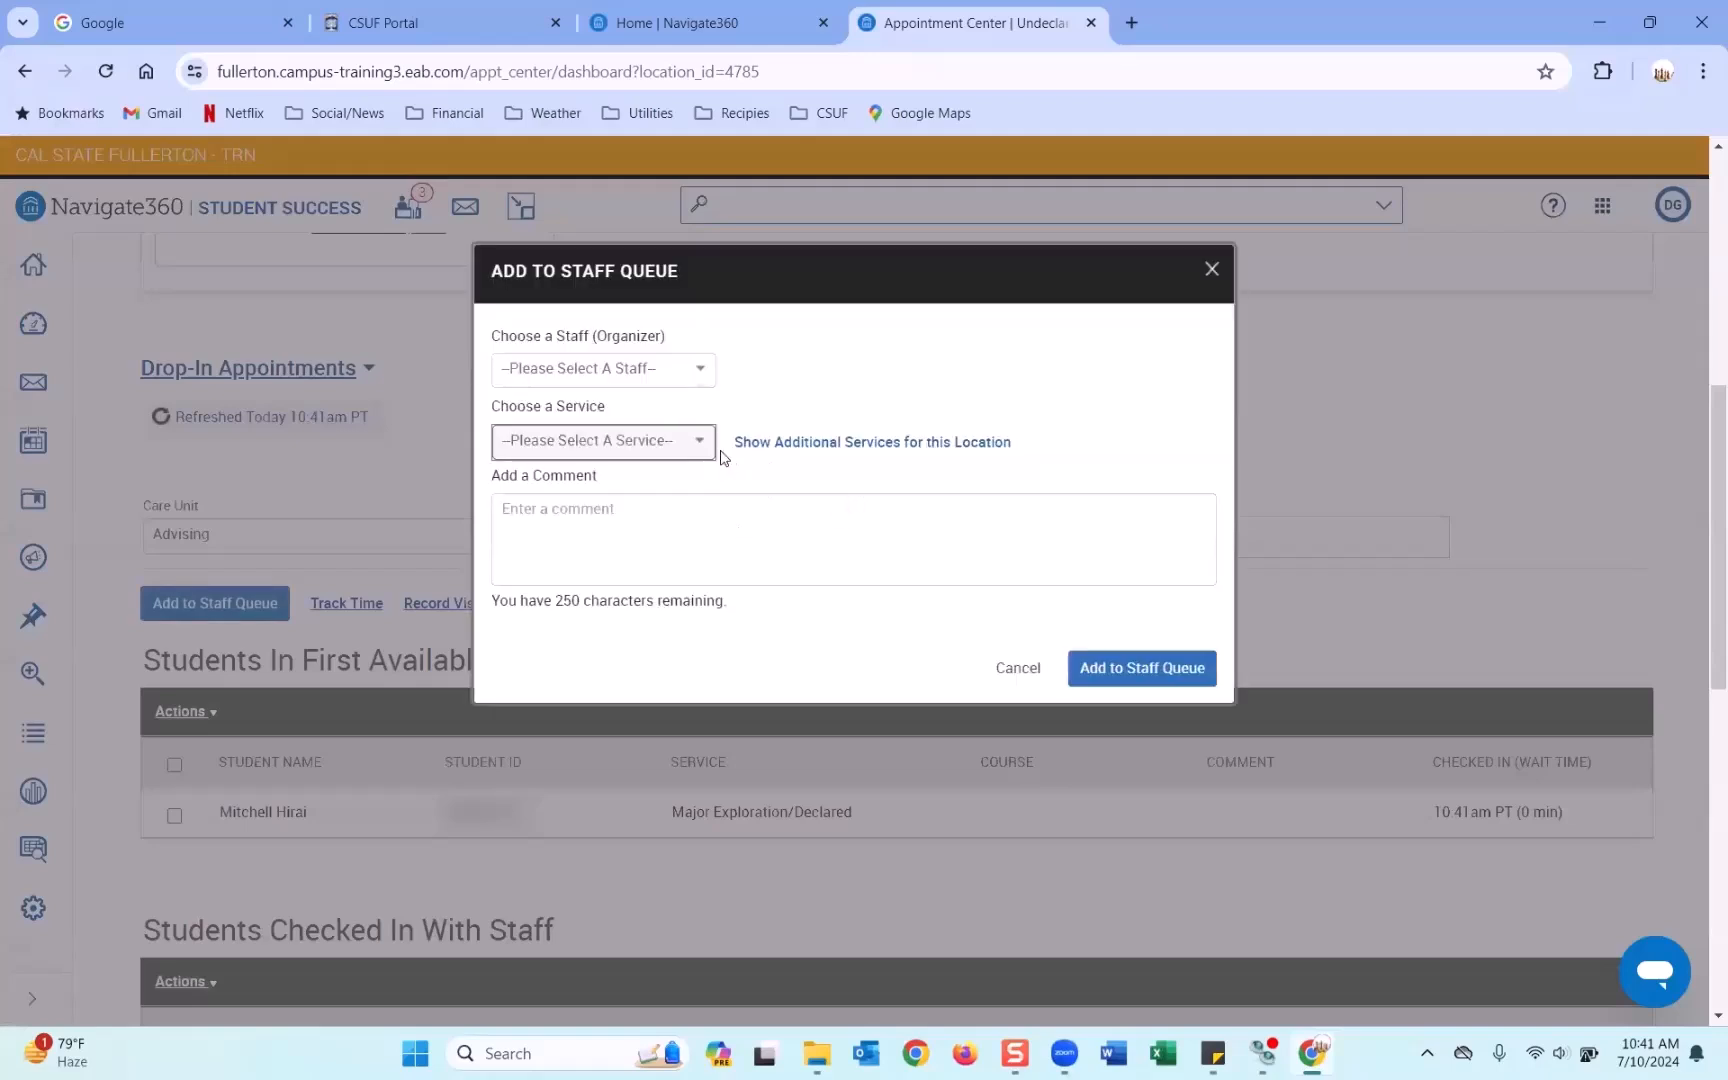
{"action": "left_click", "coordinate": [604, 370]}
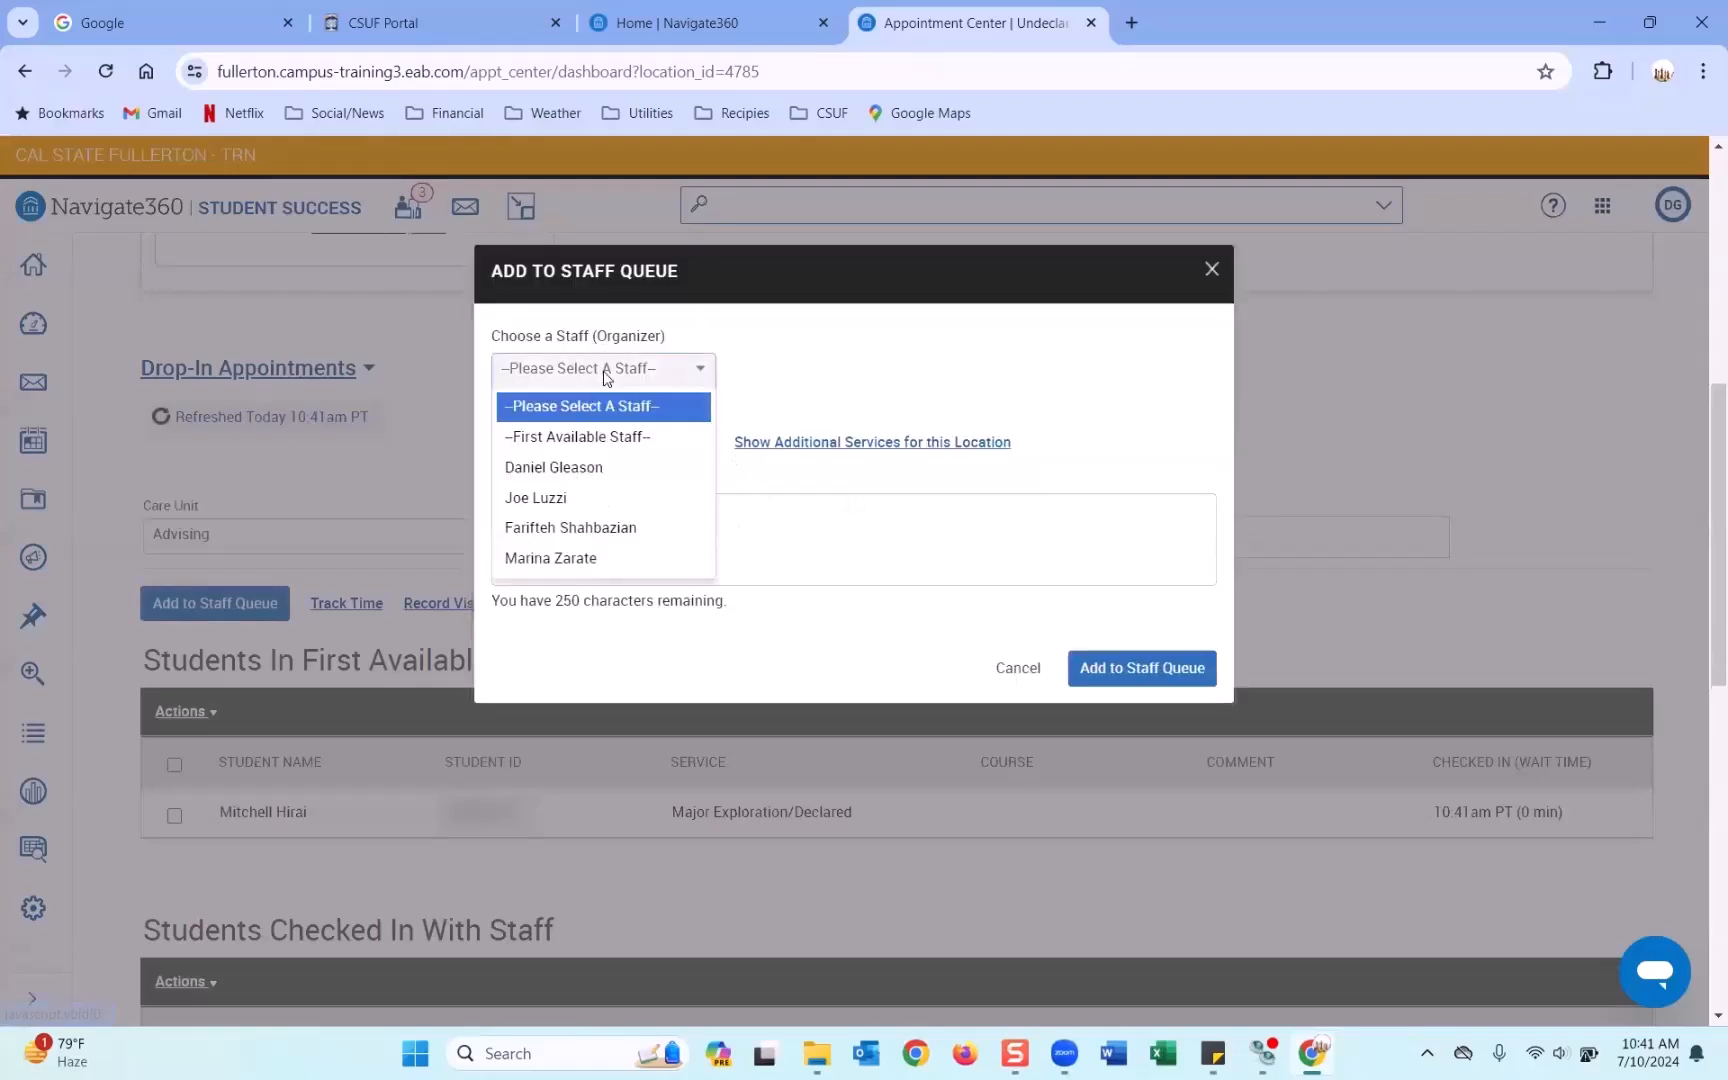
{"action": "left_click", "coordinate": [600, 529]}
{"action": "left_click", "coordinate": [628, 440]}
{"action": "left_click", "coordinate": [617, 535]}
{"action": "left_click", "coordinate": [1205, 656]}
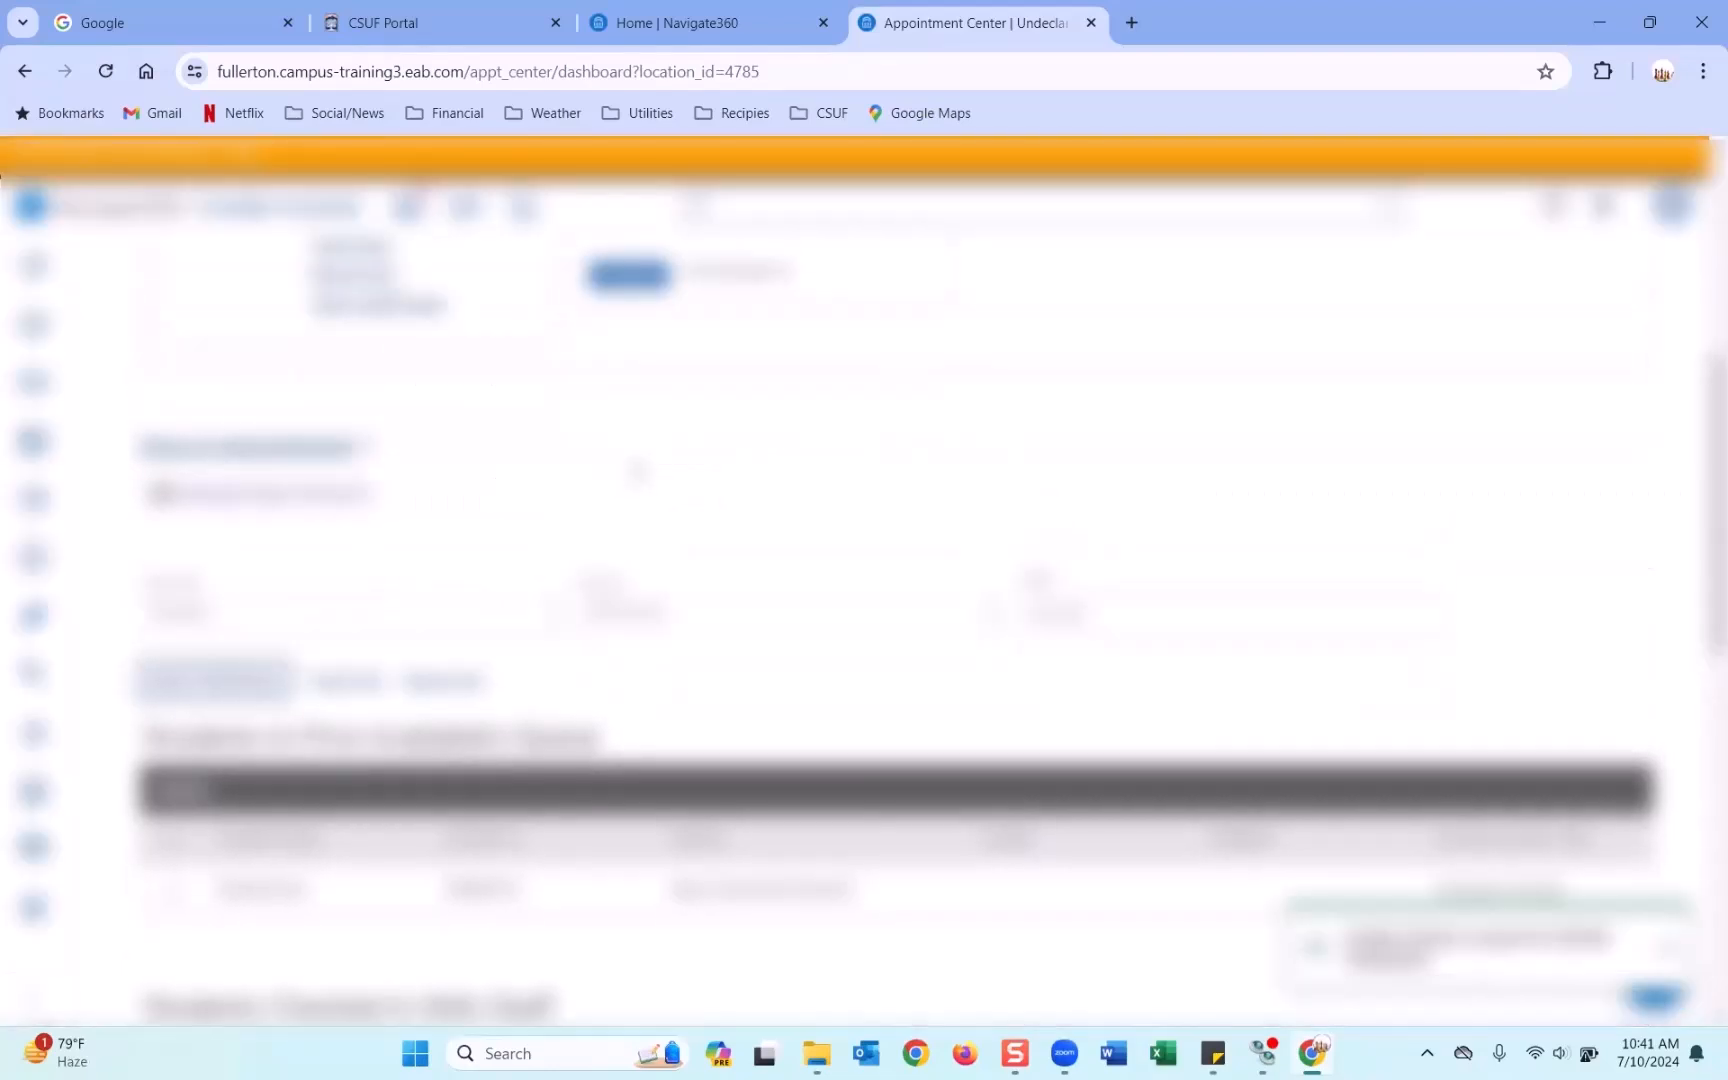
{"action": "left_click", "coordinate": [686, 28]}
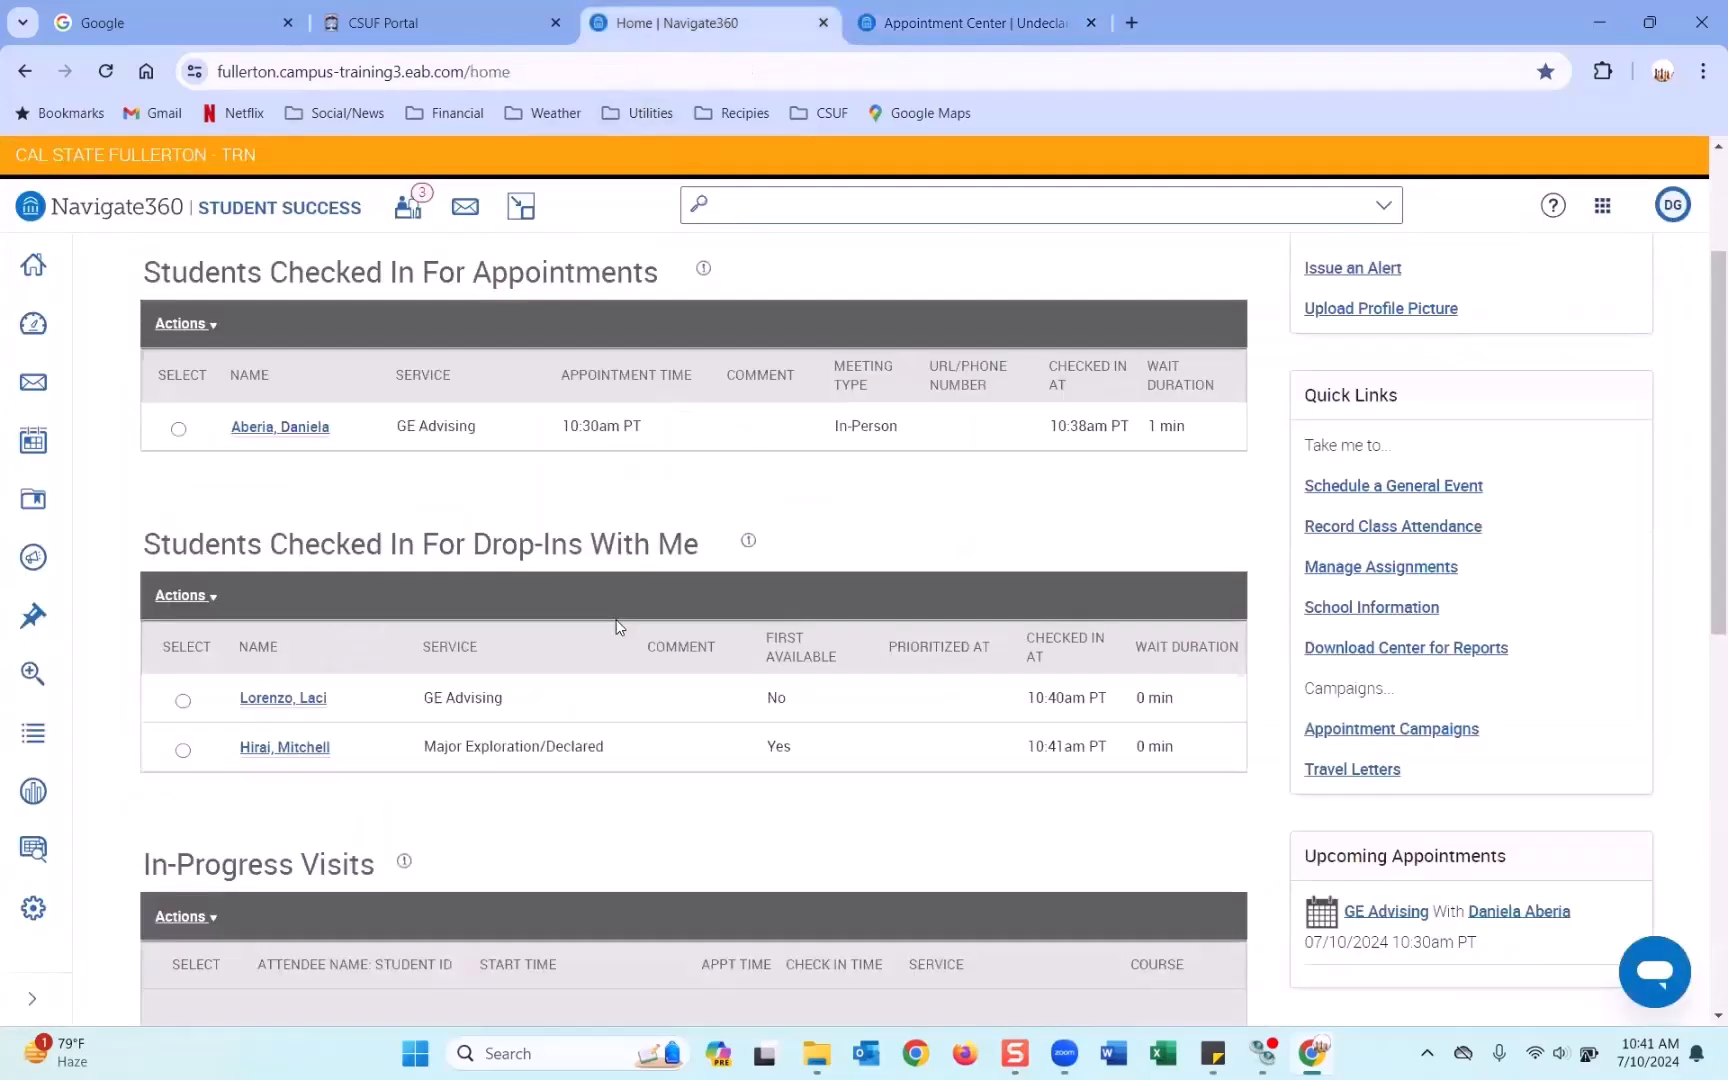
{"action": "scroll", "coordinate": [625, 576], "scroll_direction": "down", "scroll_amount": 3}
{"action": "scroll", "coordinate": [626, 578], "scroll_direction": "up", "scroll_amount": 6}
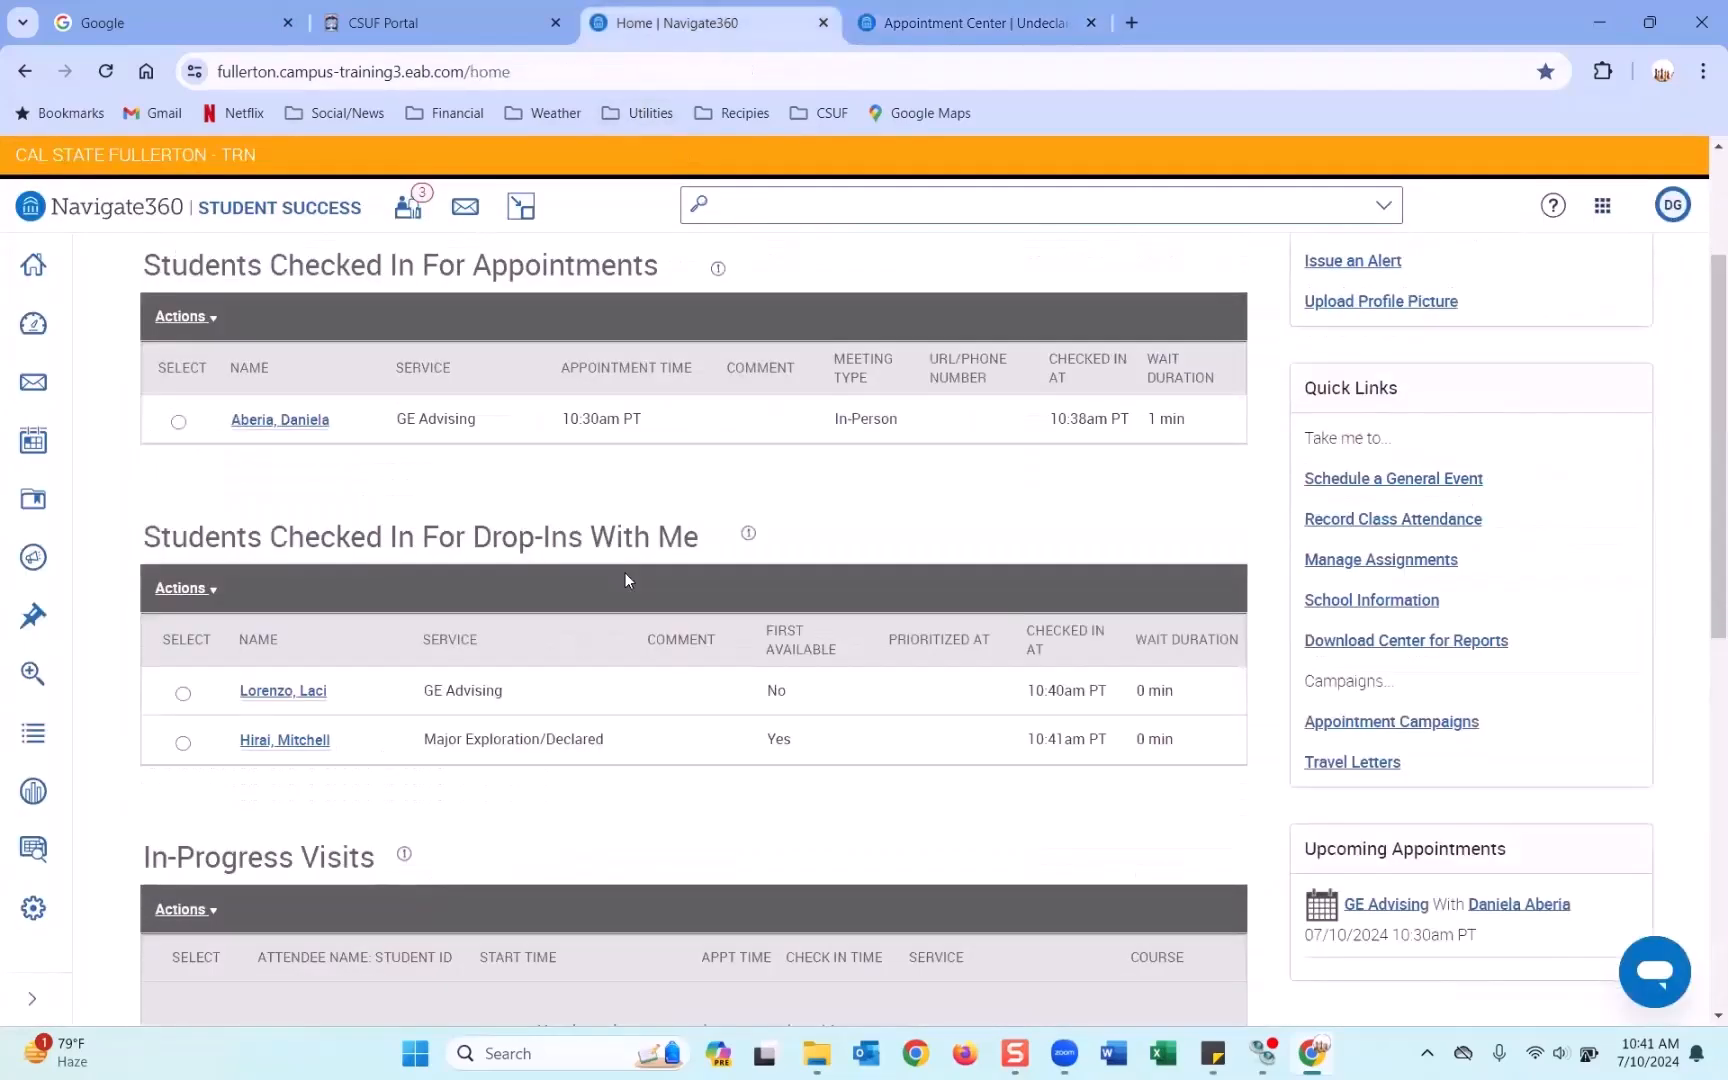
{"action": "scroll", "coordinate": [633, 574], "scroll_direction": "down", "scroll_amount": 1}
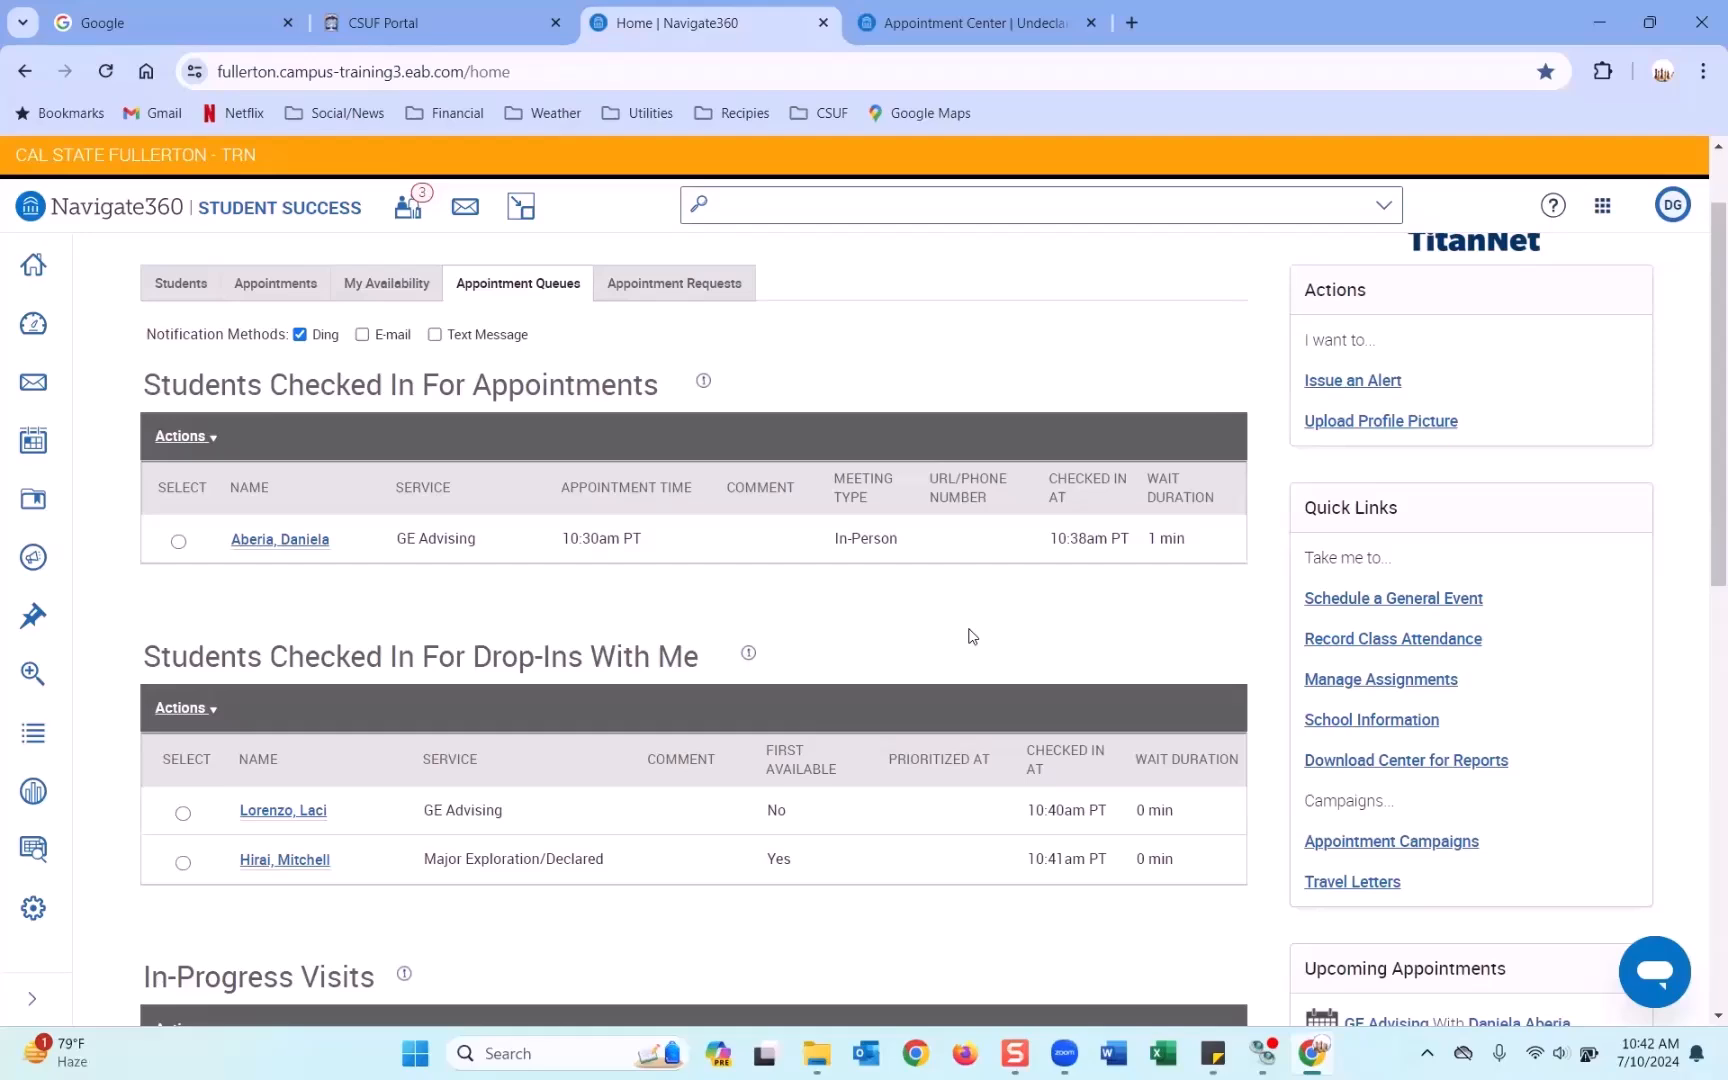
{"action": "scroll", "coordinate": [972, 636], "scroll_direction": "down", "scroll_amount": 1}
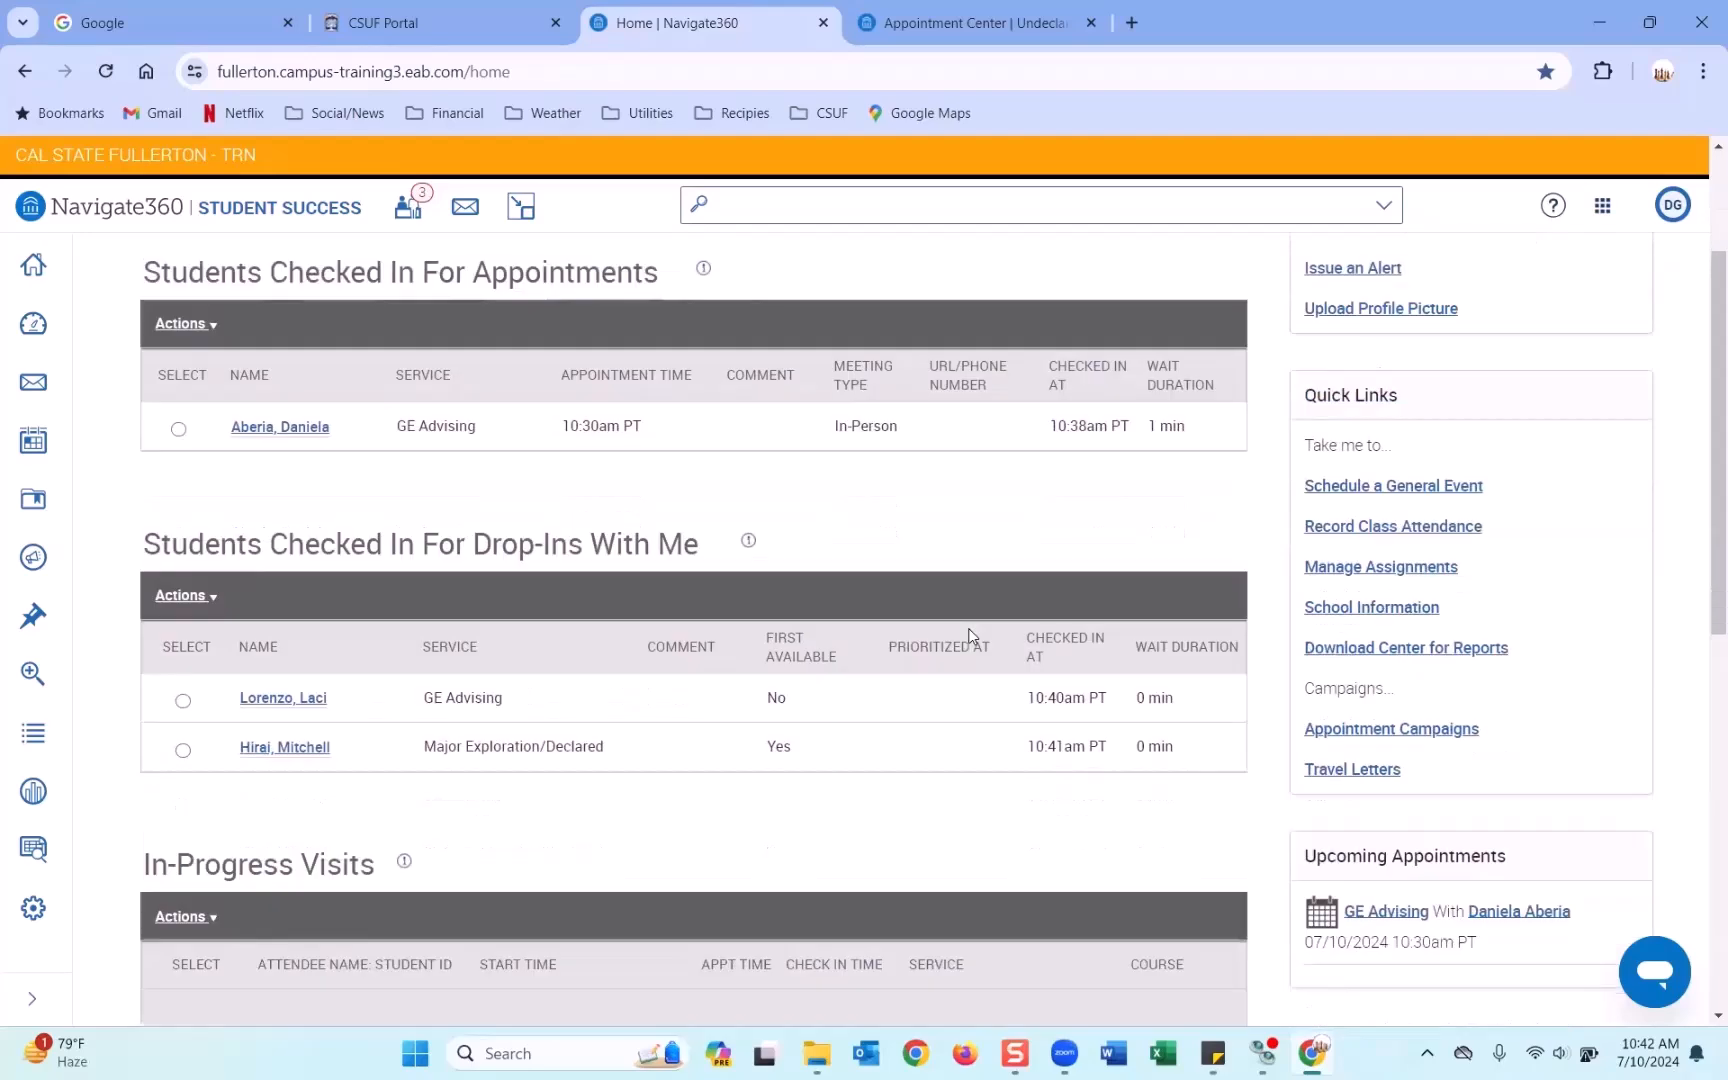
{"action": "scroll", "coordinate": [473, 441], "scroll_direction": "up", "scroll_amount": 1}
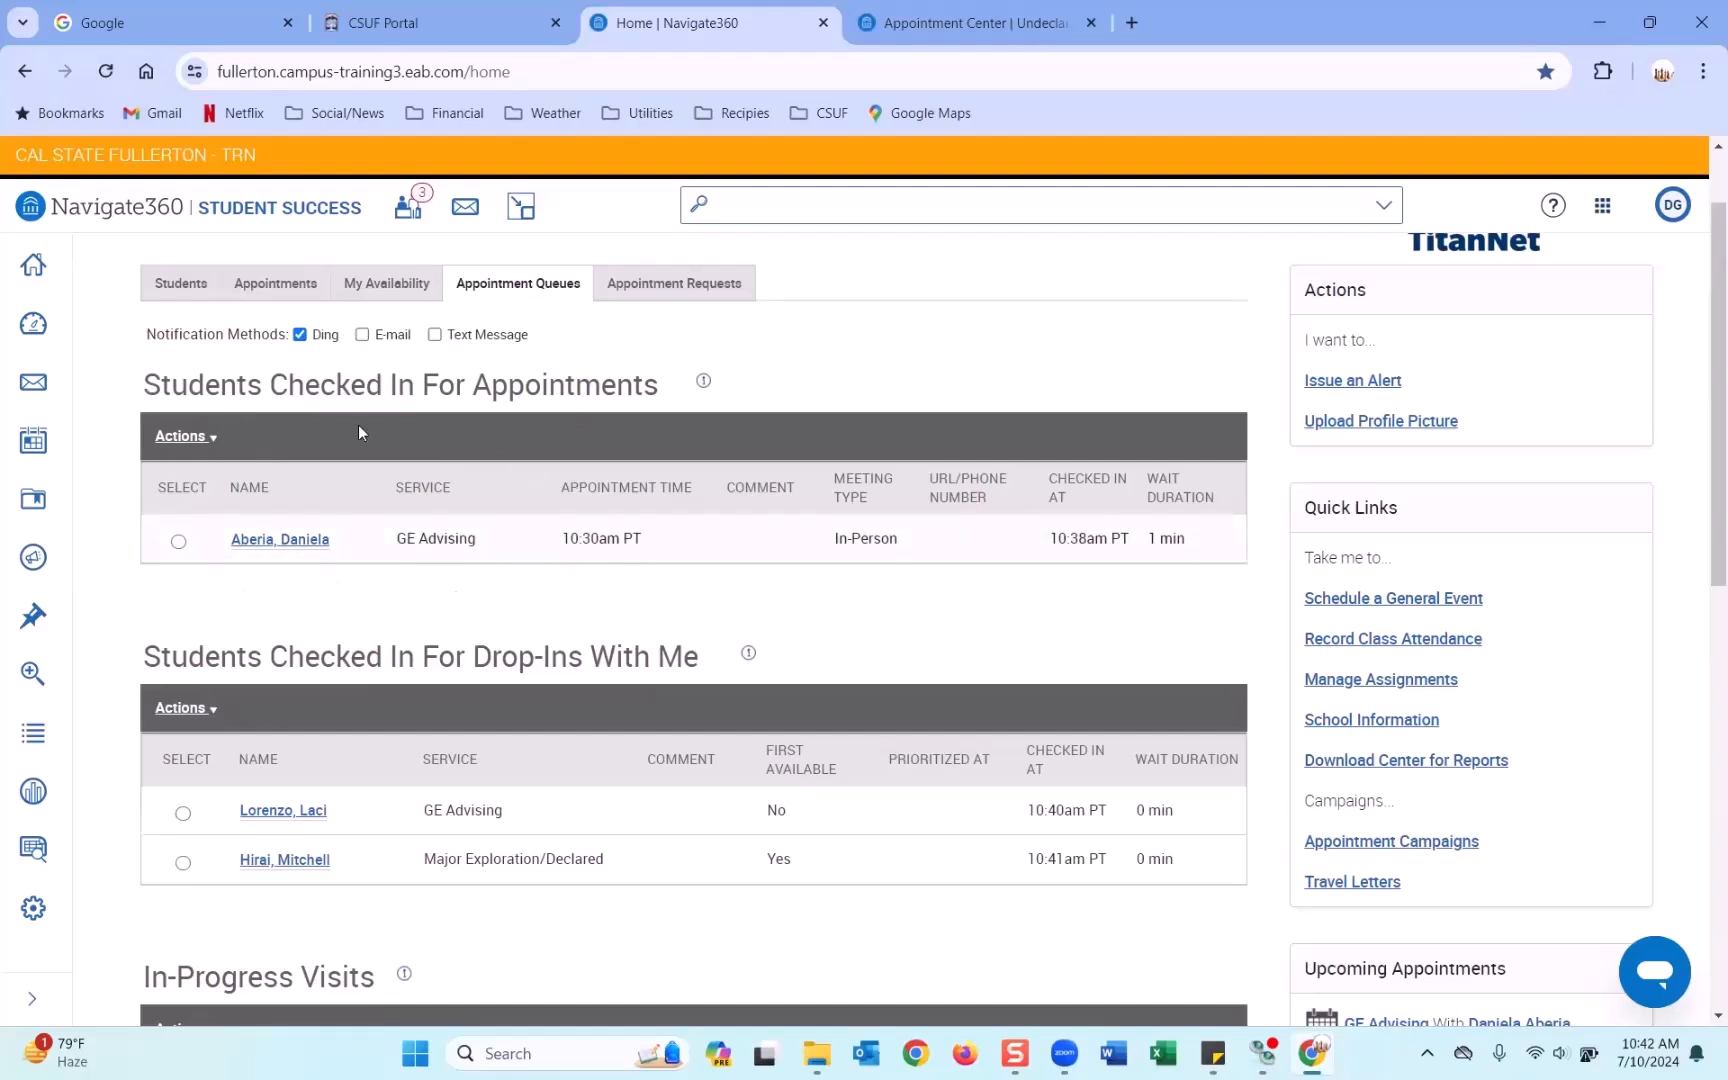
{"action": "scroll", "coordinate": [340, 585], "scroll_direction": "down", "scroll_amount": 1}
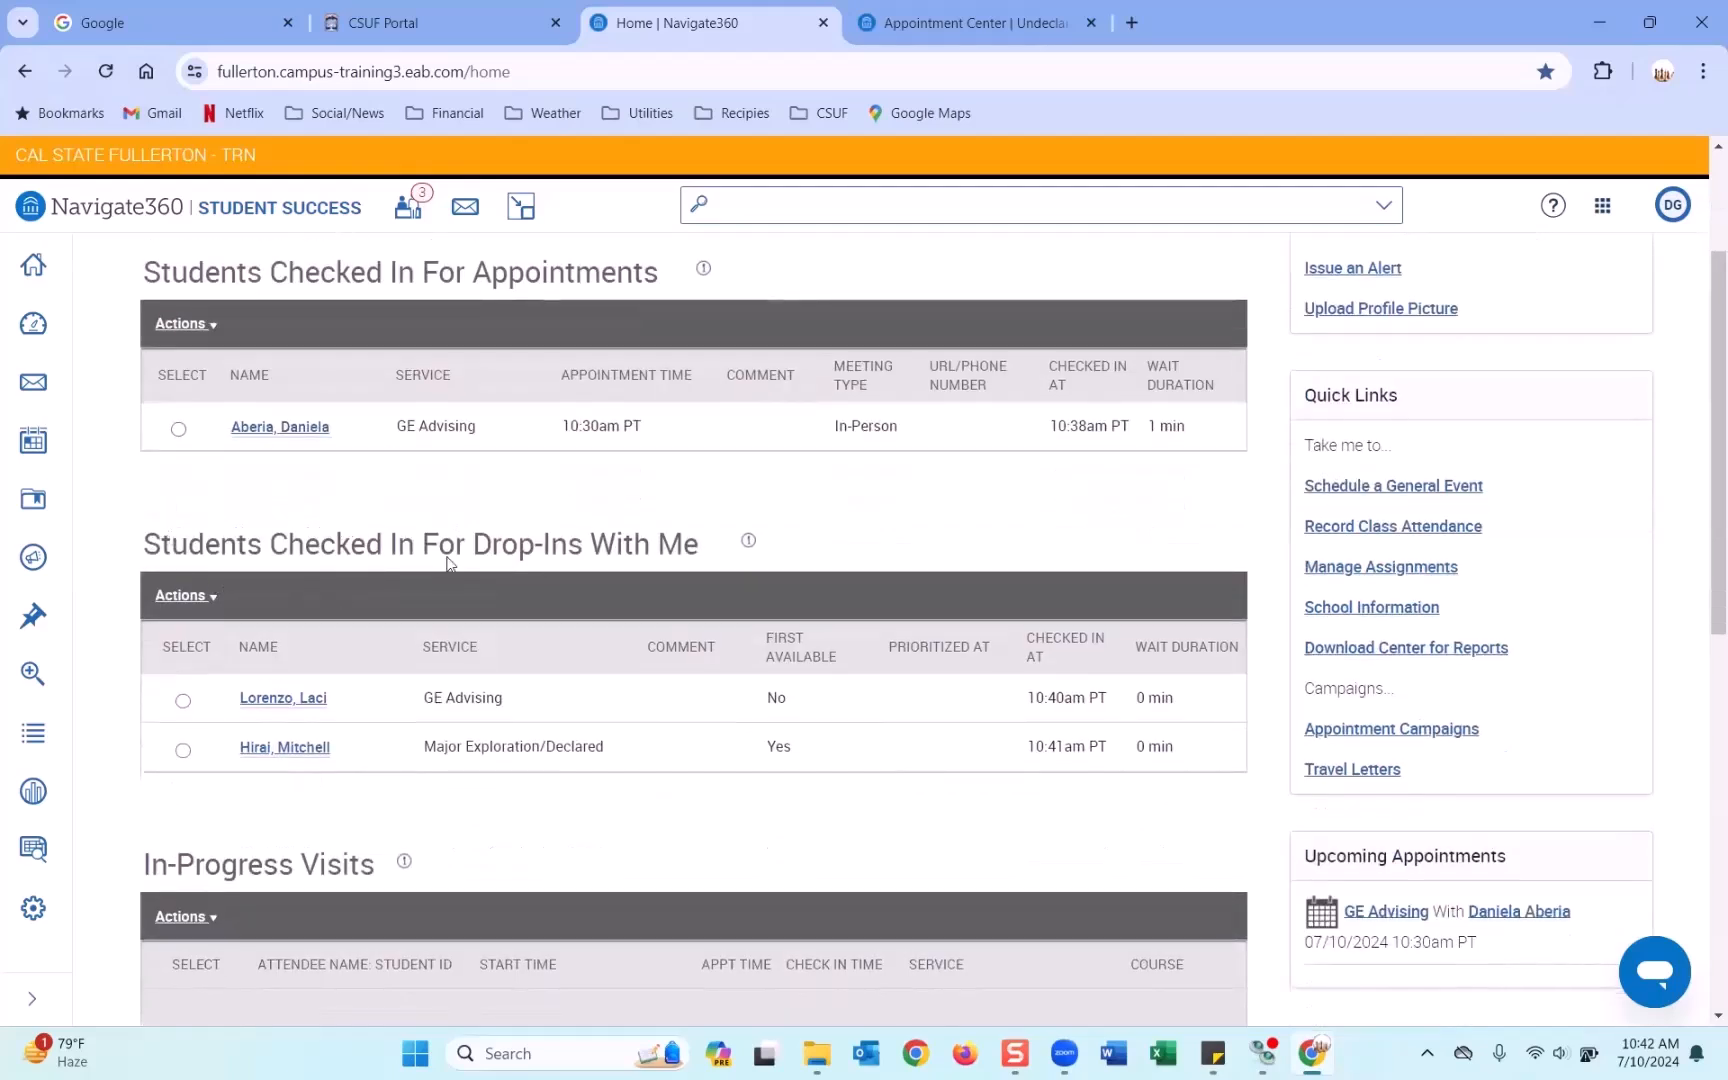
{"action": "double_click", "coordinate": [781, 696]}
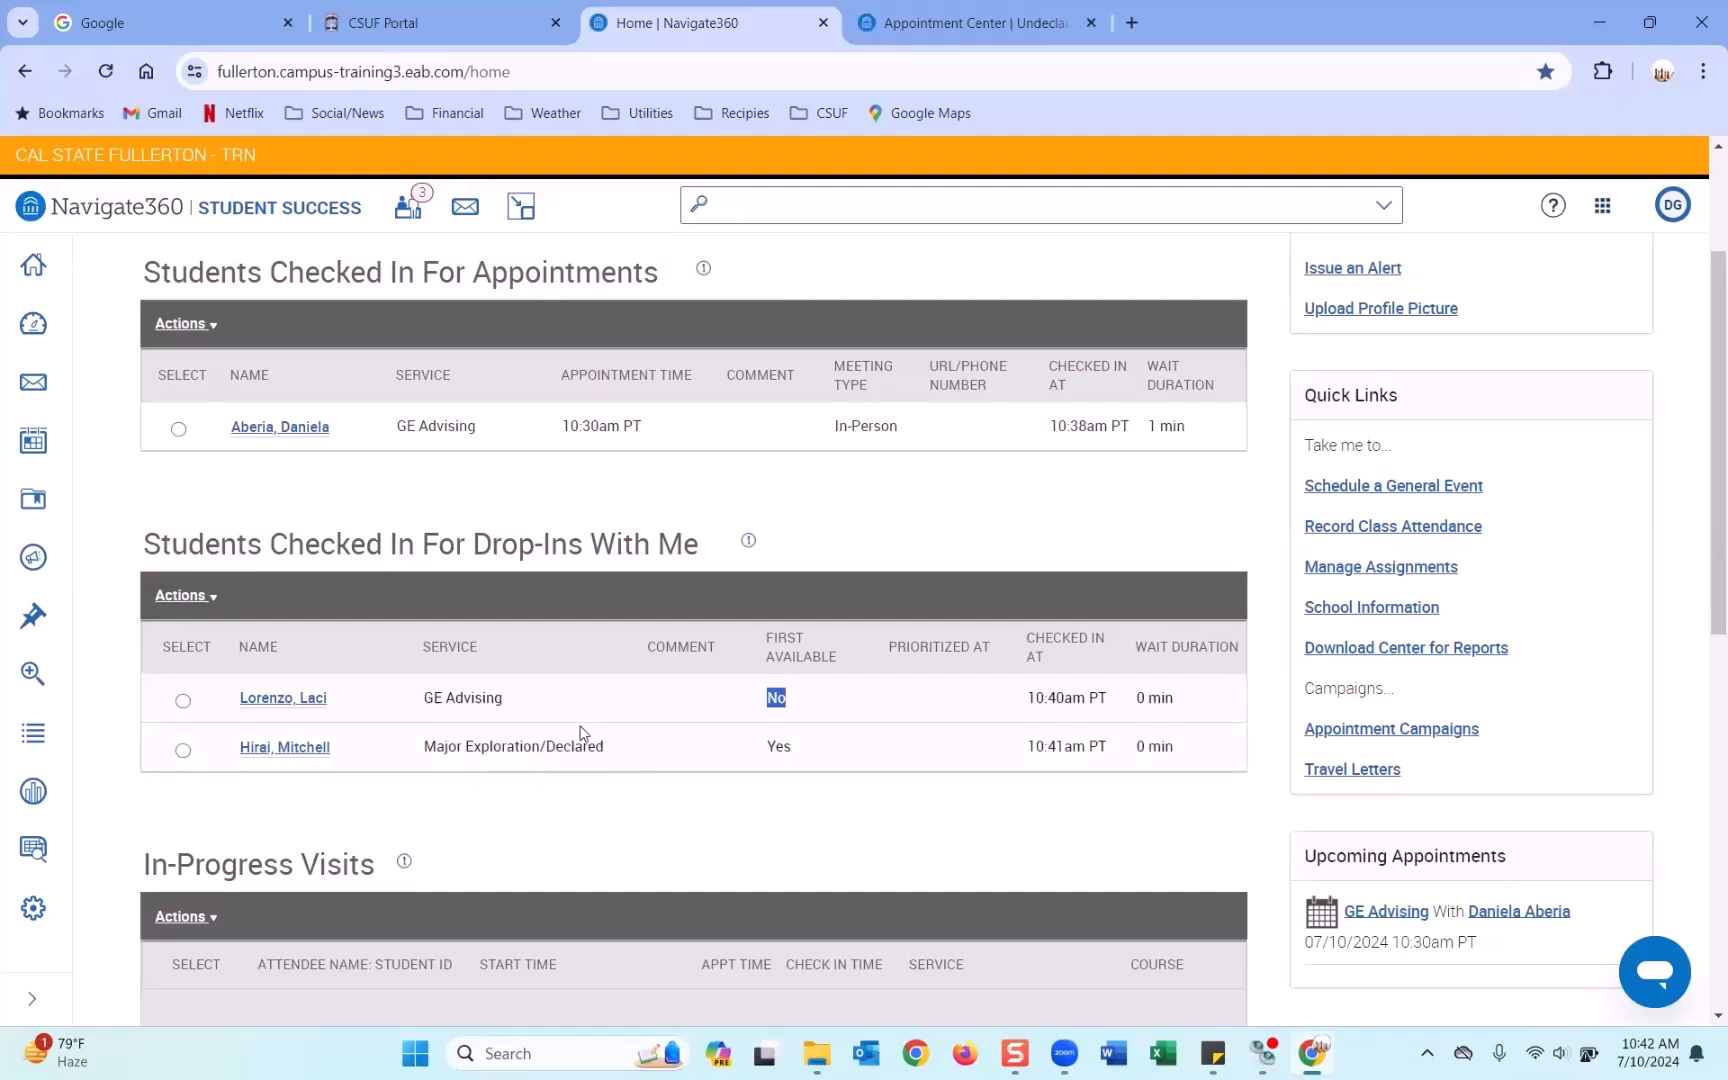
{"action": "double_click", "coordinate": [779, 747]}
{"action": "scroll", "coordinate": [838, 755], "scroll_direction": "down", "scroll_amount": 6}
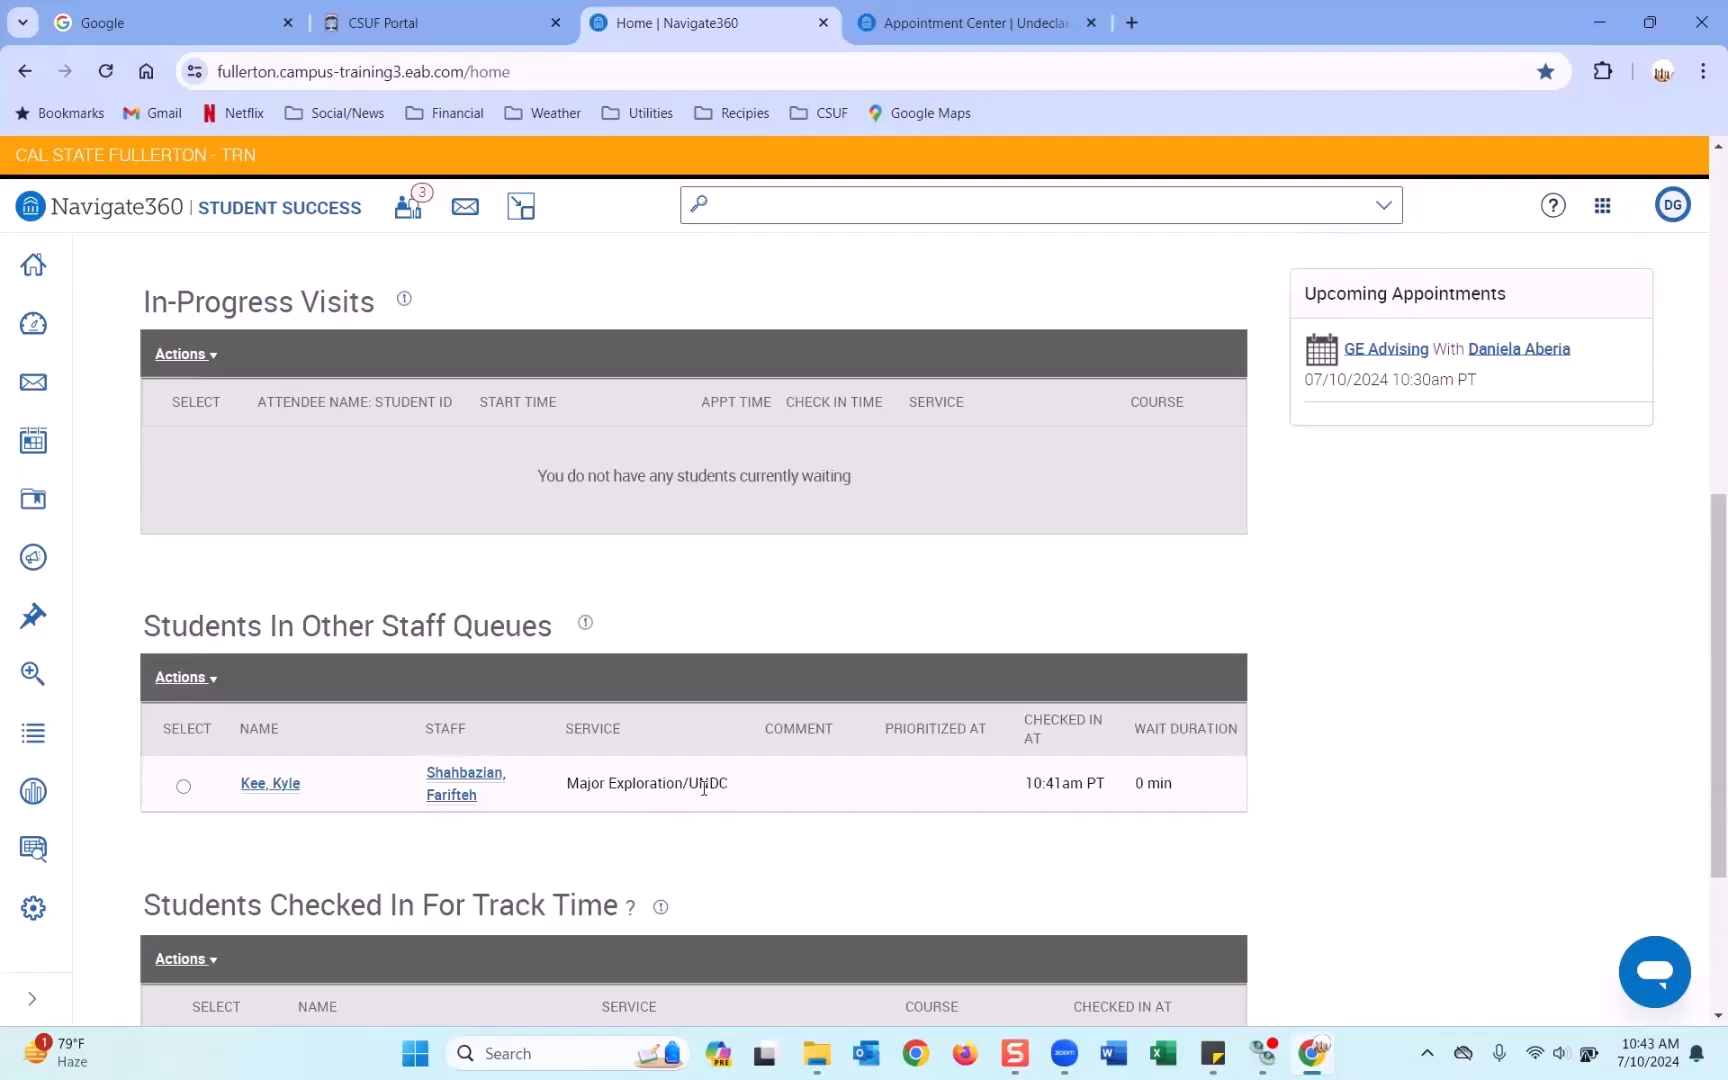
Scroll through Staff Home's checked-in appointment and drop-in tables to review the 10:30 GE Advising check-in.
{"action": "scroll", "coordinate": [704, 787], "scroll_direction": "down", "scroll_amount": 1}
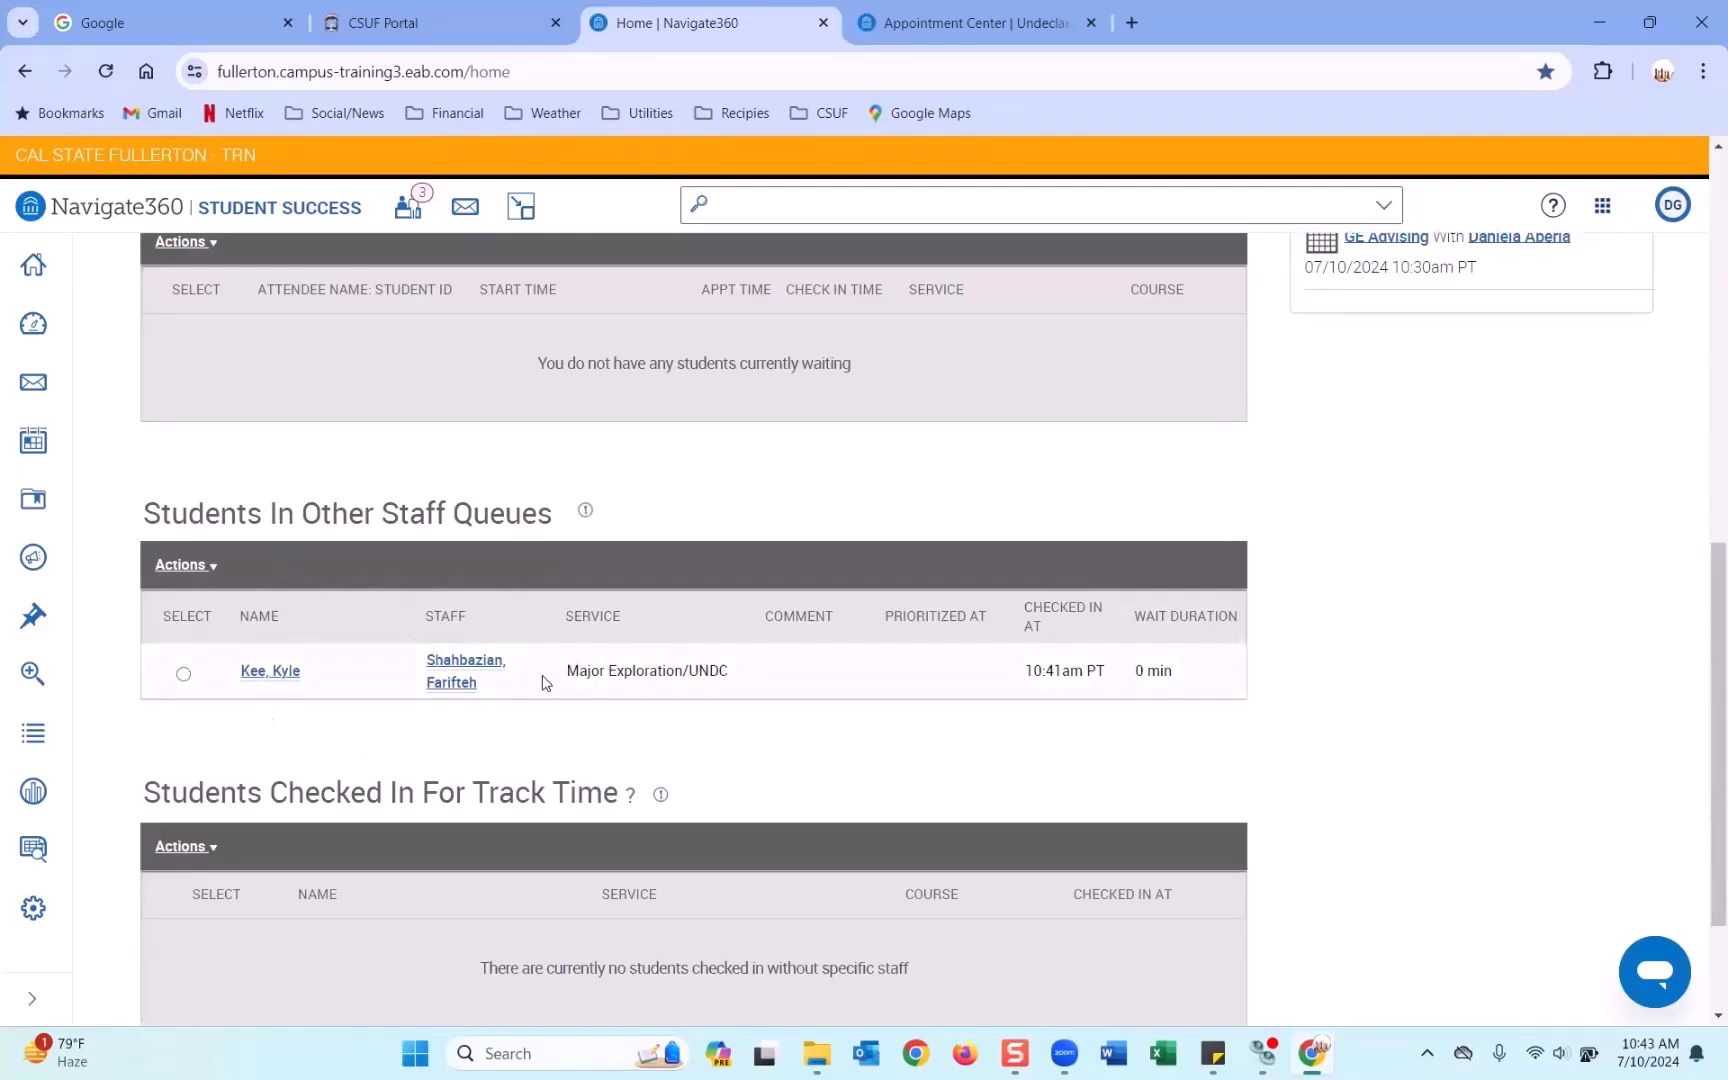
{"action": "scroll", "coordinate": [545, 683], "scroll_direction": "up", "scroll_amount": 5}
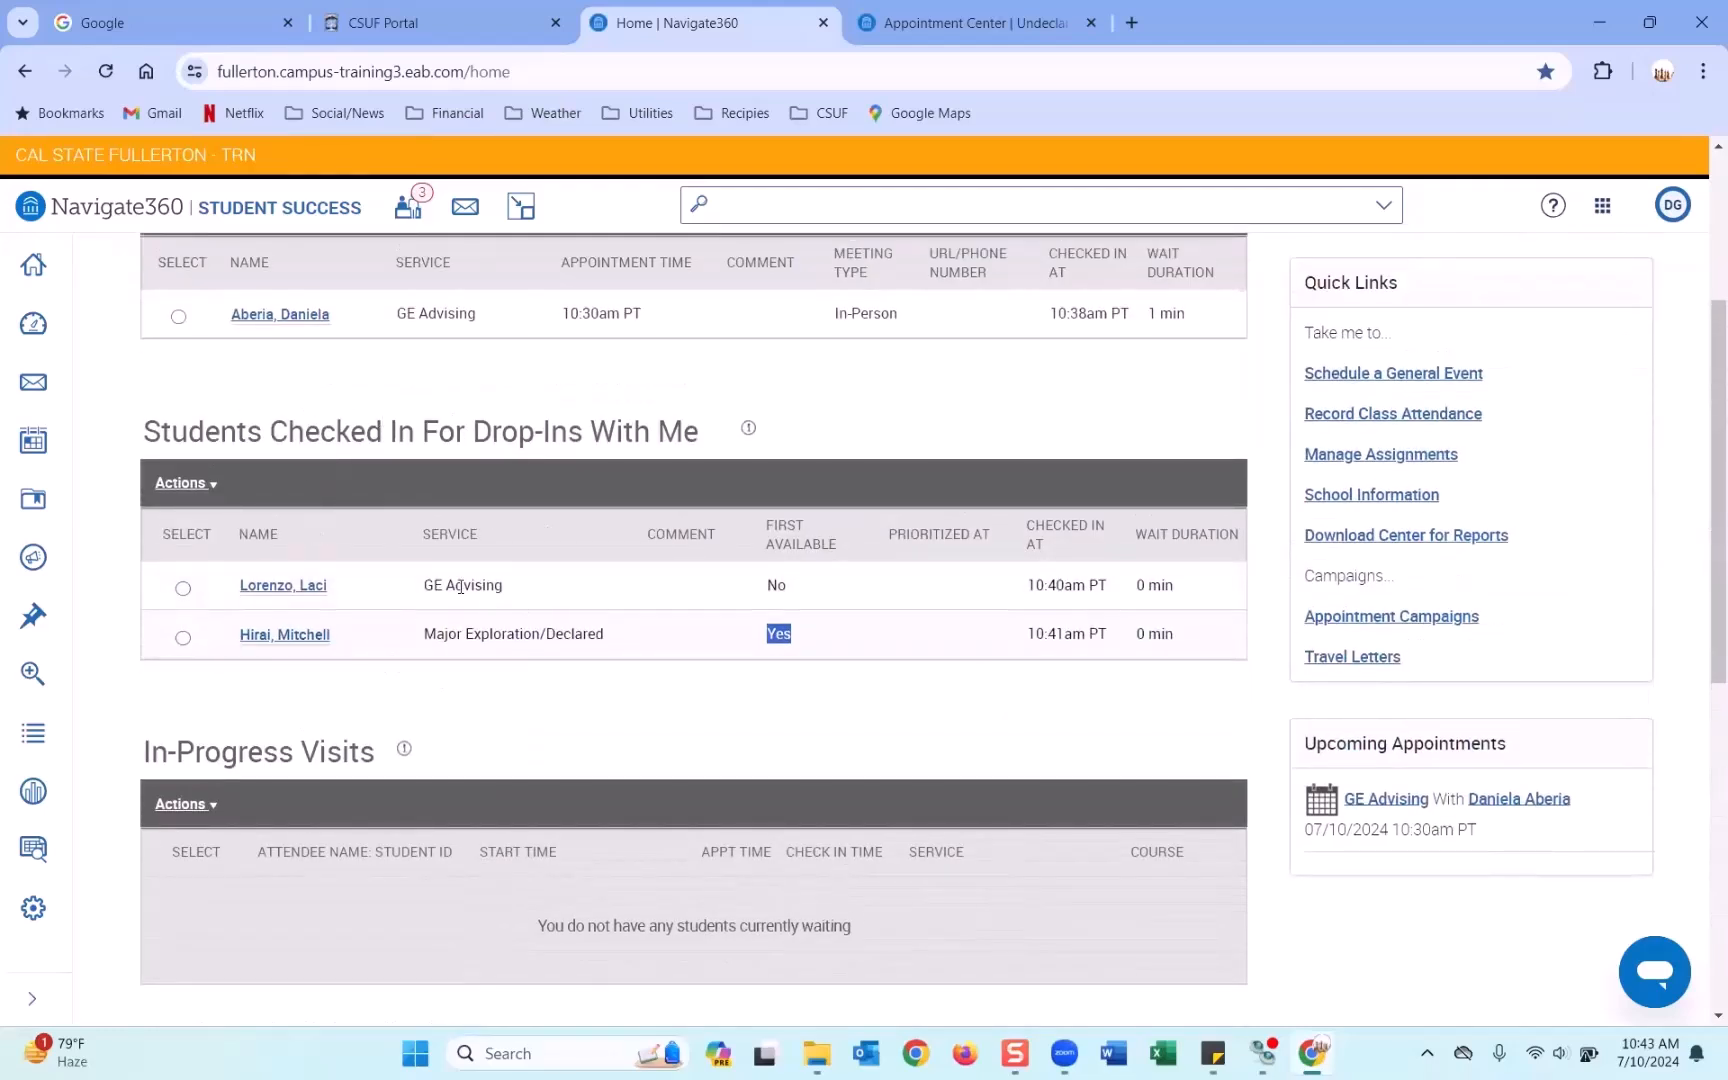
{"action": "scroll", "coordinate": [390, 417], "scroll_direction": "down", "scroll_amount": 5}
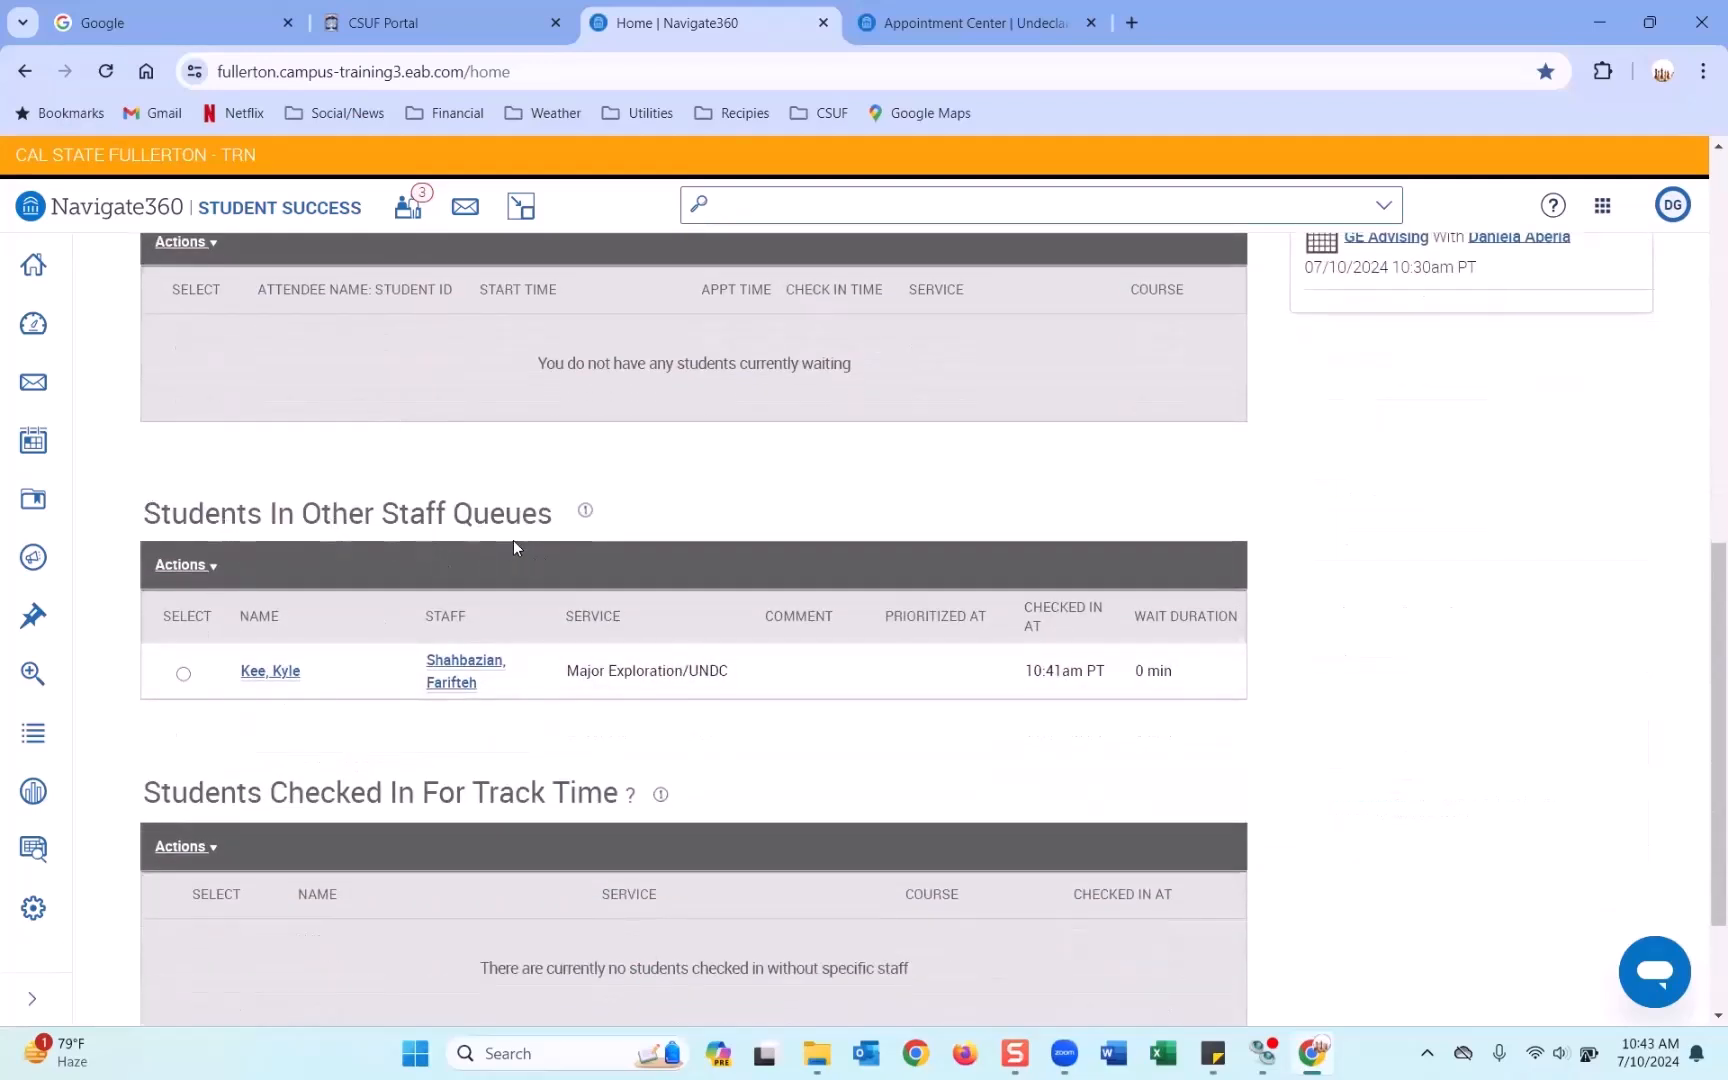
{"action": "scroll", "coordinate": [826, 572], "scroll_direction": "up", "scroll_amount": 8}
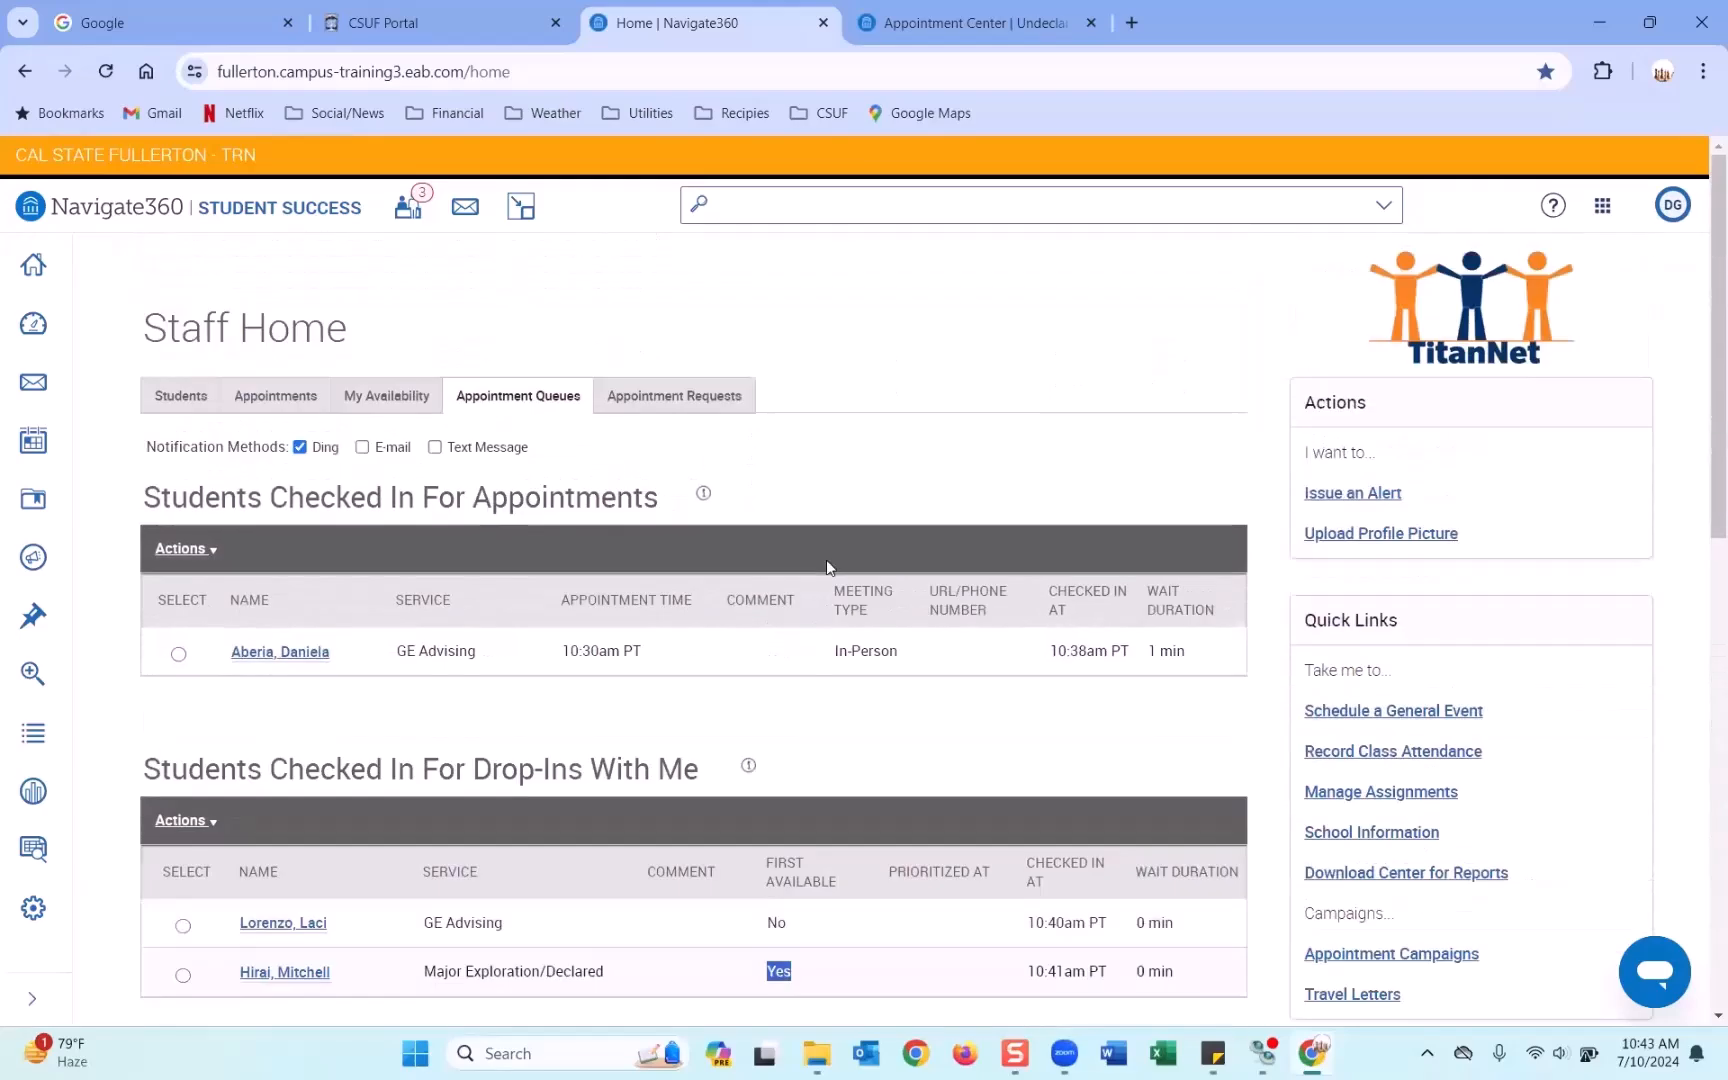
{"action": "scroll", "coordinate": [838, 446], "scroll_direction": "down", "scroll_amount": 1}
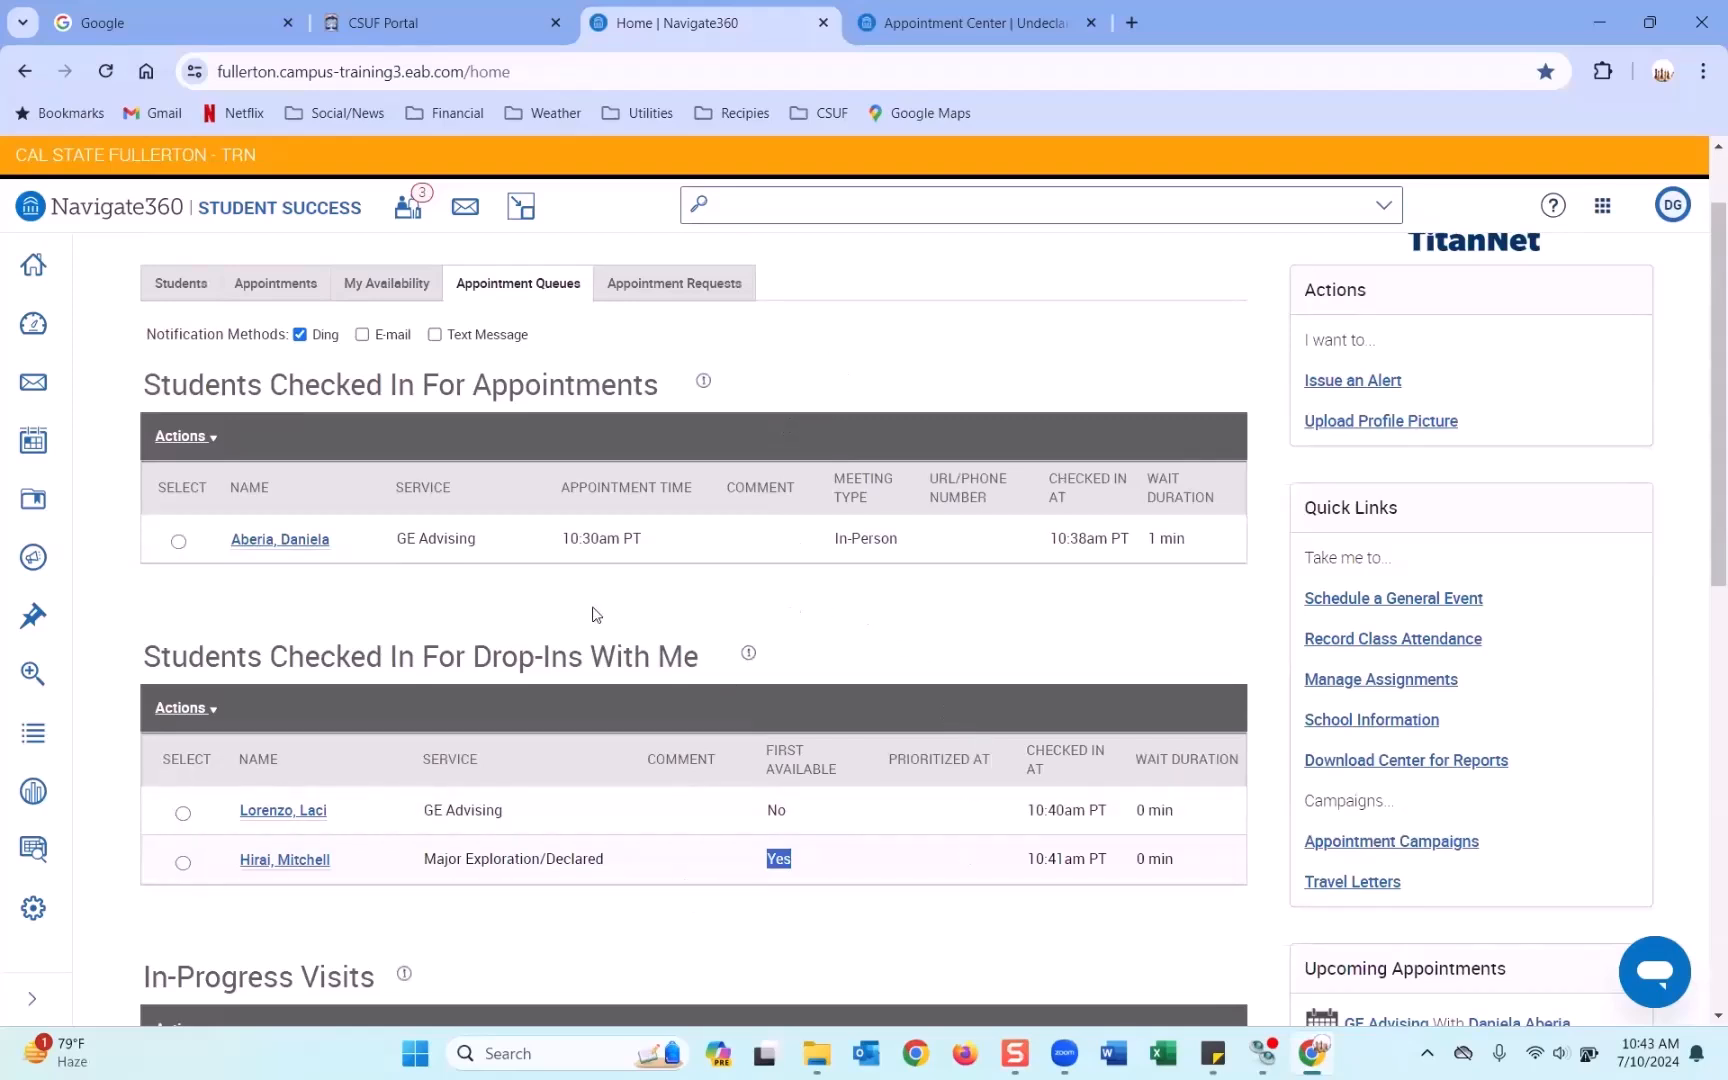
Open the 10:30 appointment student's profile in a new tab and review it.
{"action": "right_click", "coordinate": [309, 549]}
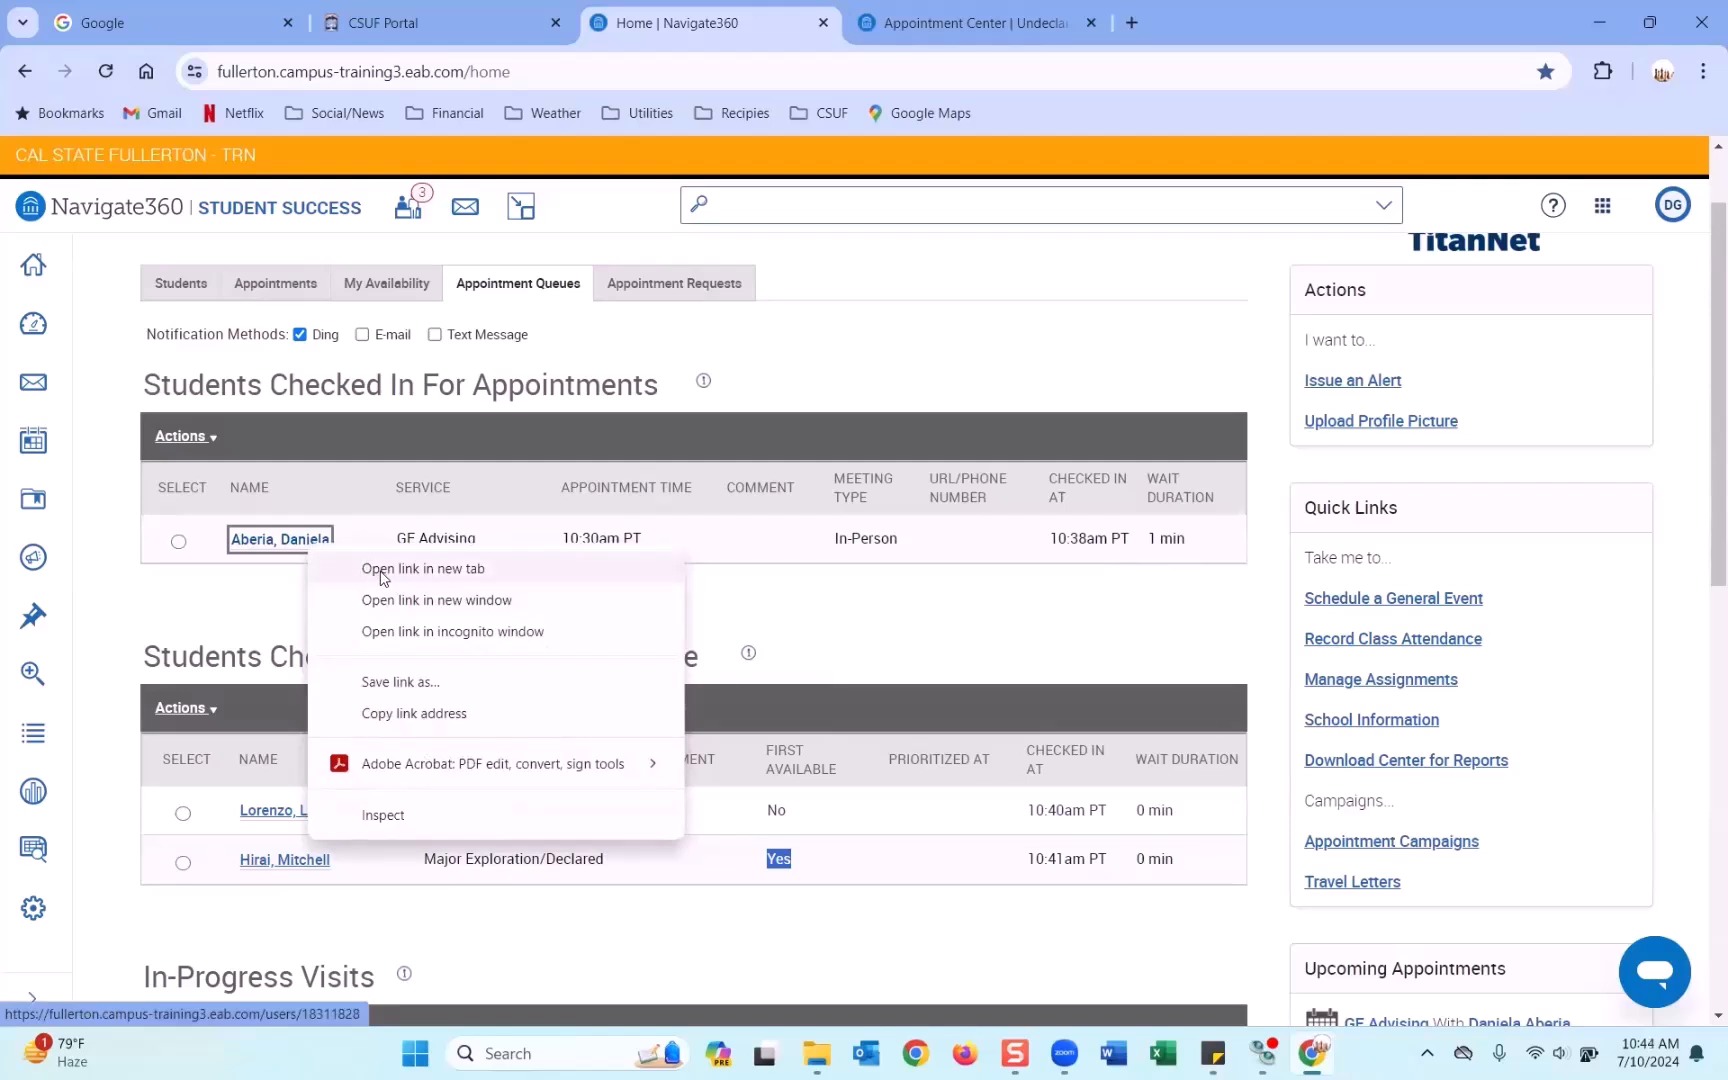
{"action": "left_click", "coordinate": [381, 569]}
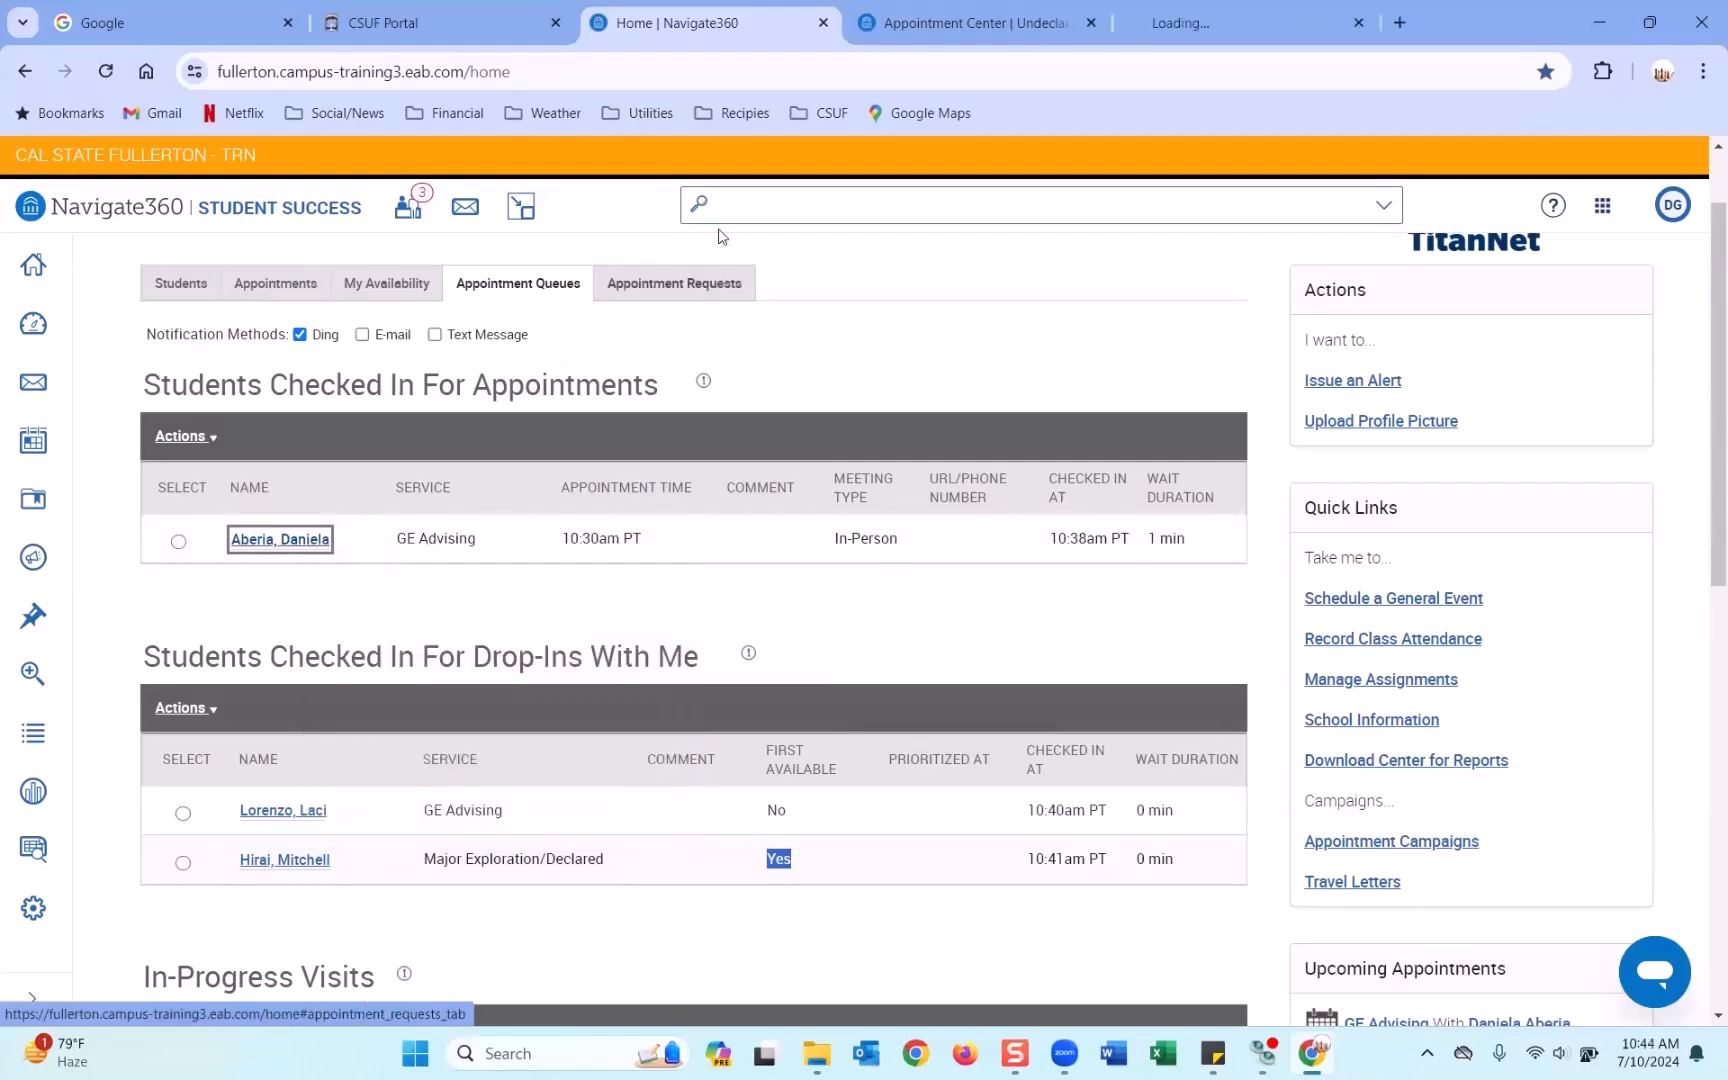
{"action": "left_click", "coordinate": [1274, 18]}
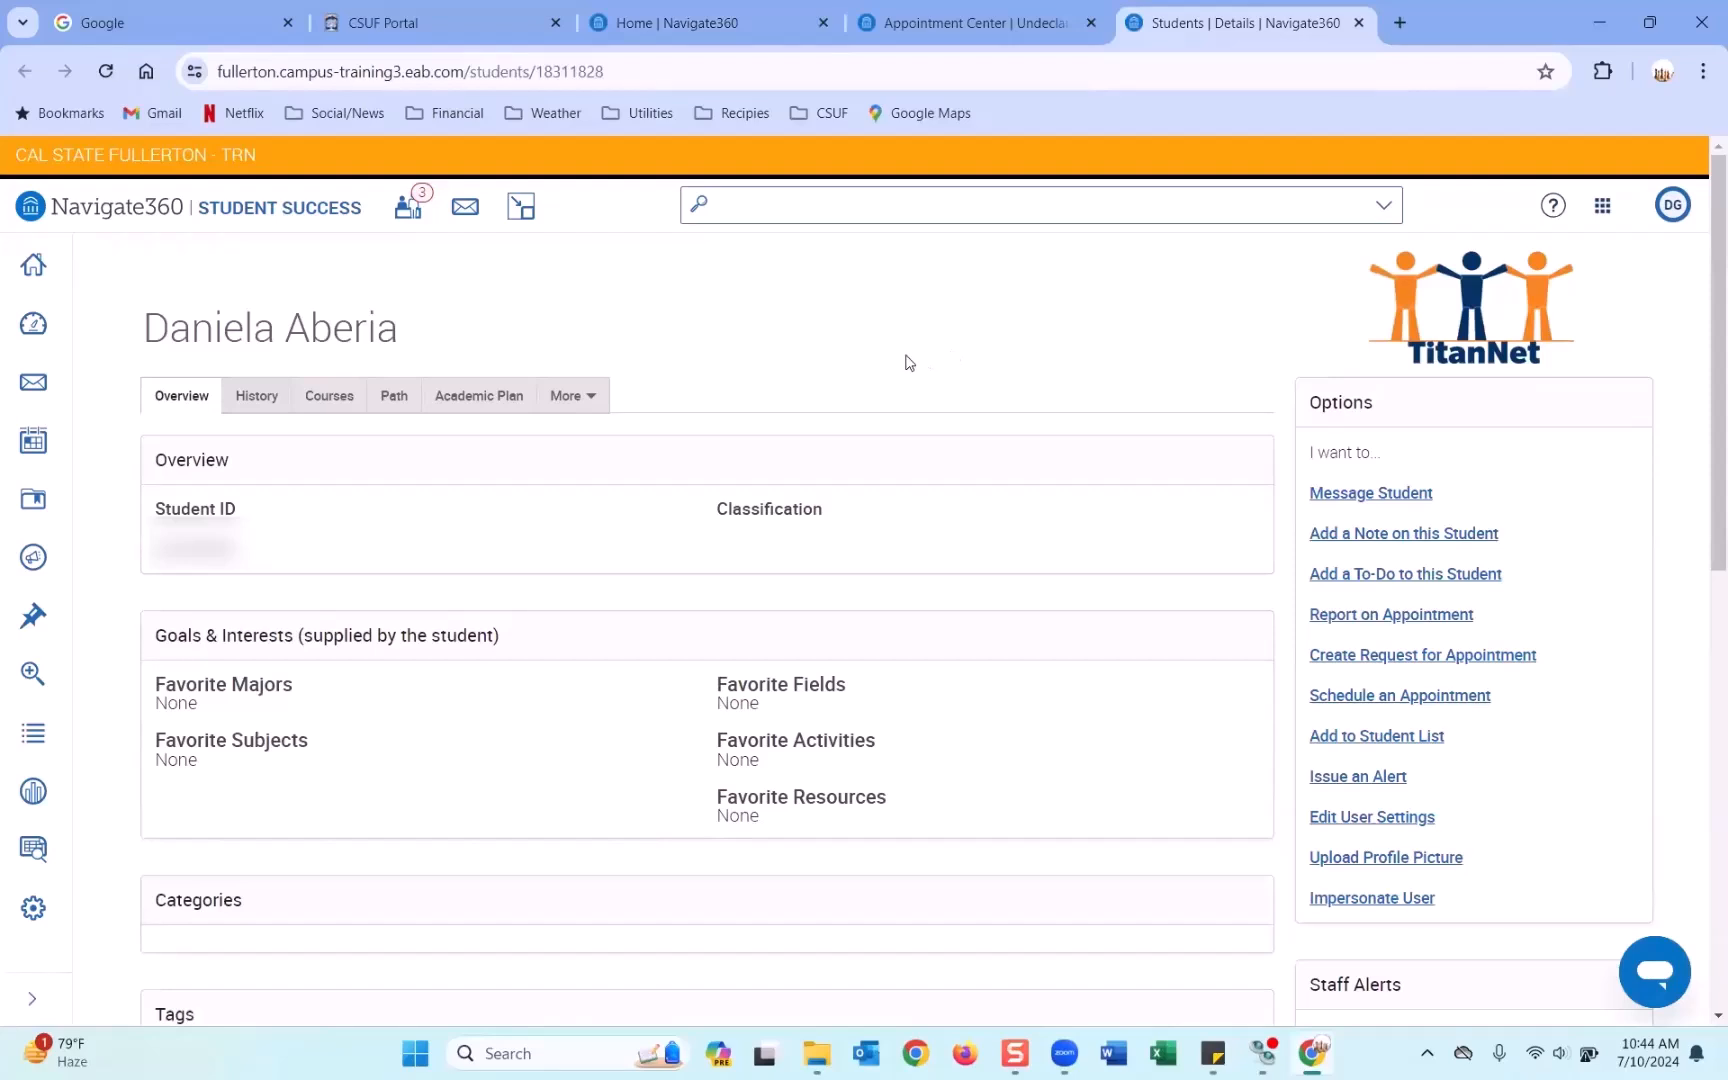
{"action": "scroll", "coordinate": [908, 362], "scroll_direction": "down", "scroll_amount": 4}
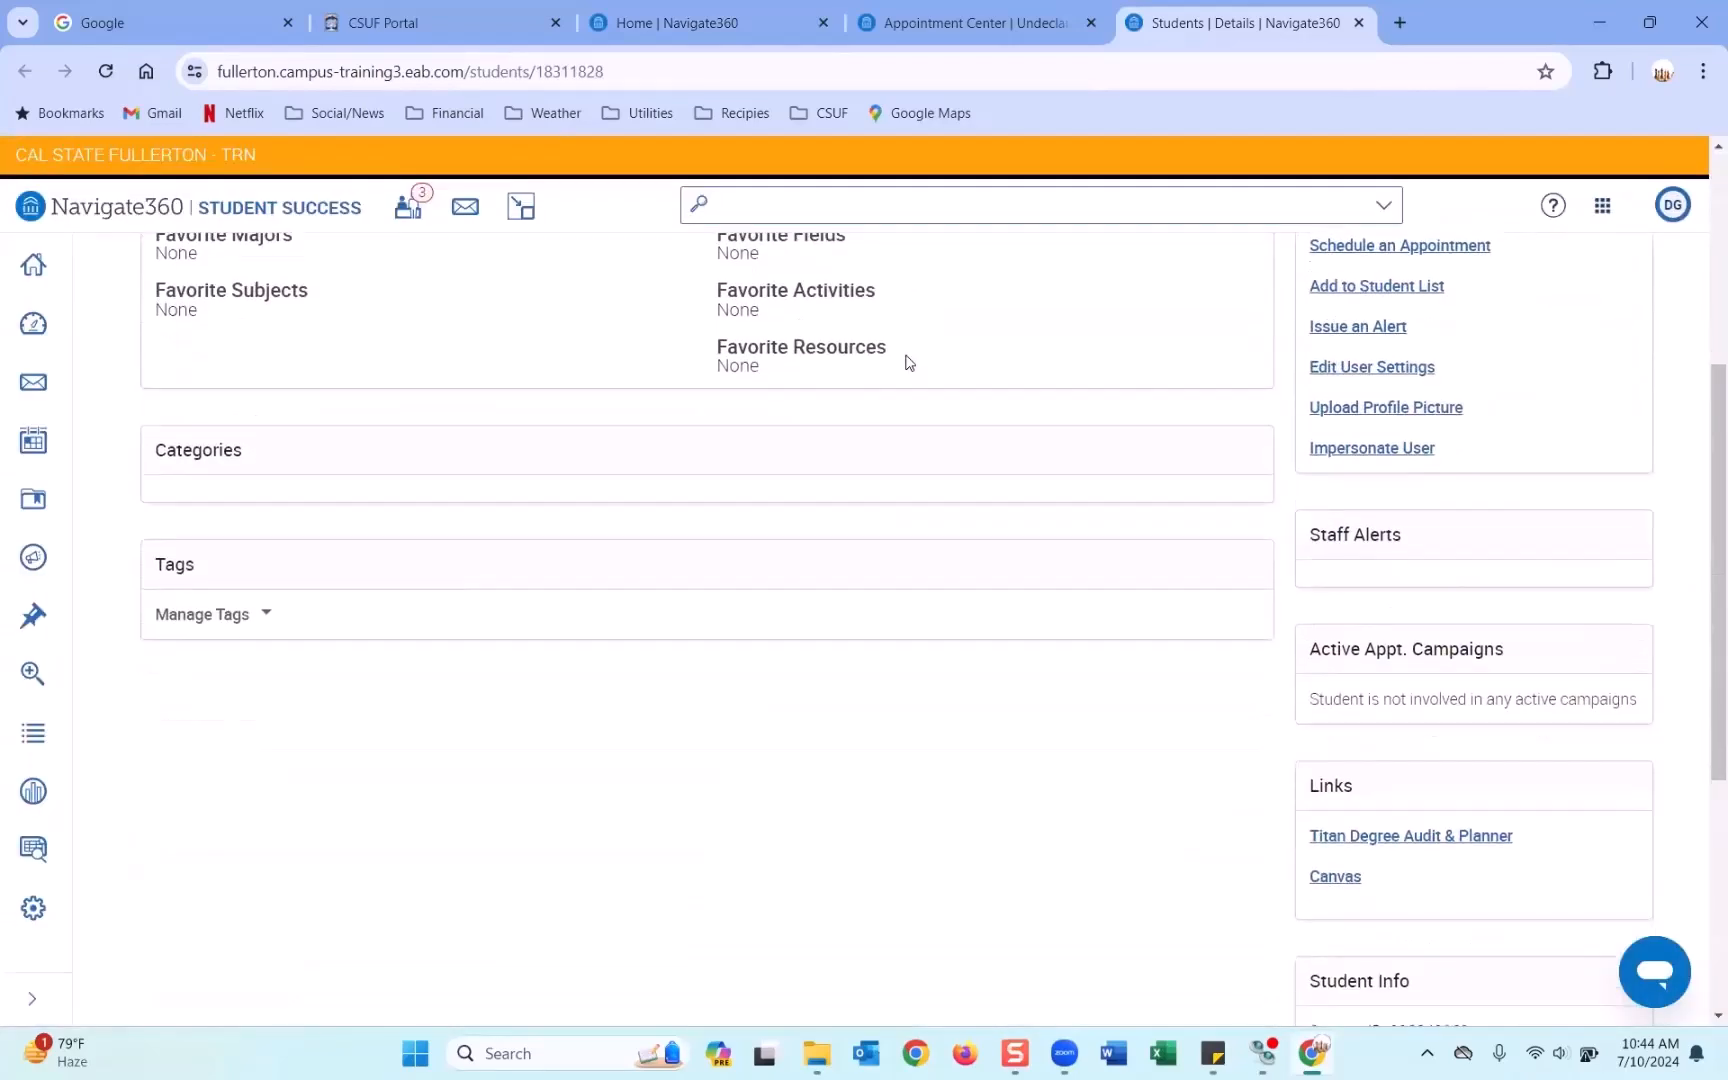
{"action": "scroll", "coordinate": [908, 362], "scroll_direction": "up", "scroll_amount": 3}
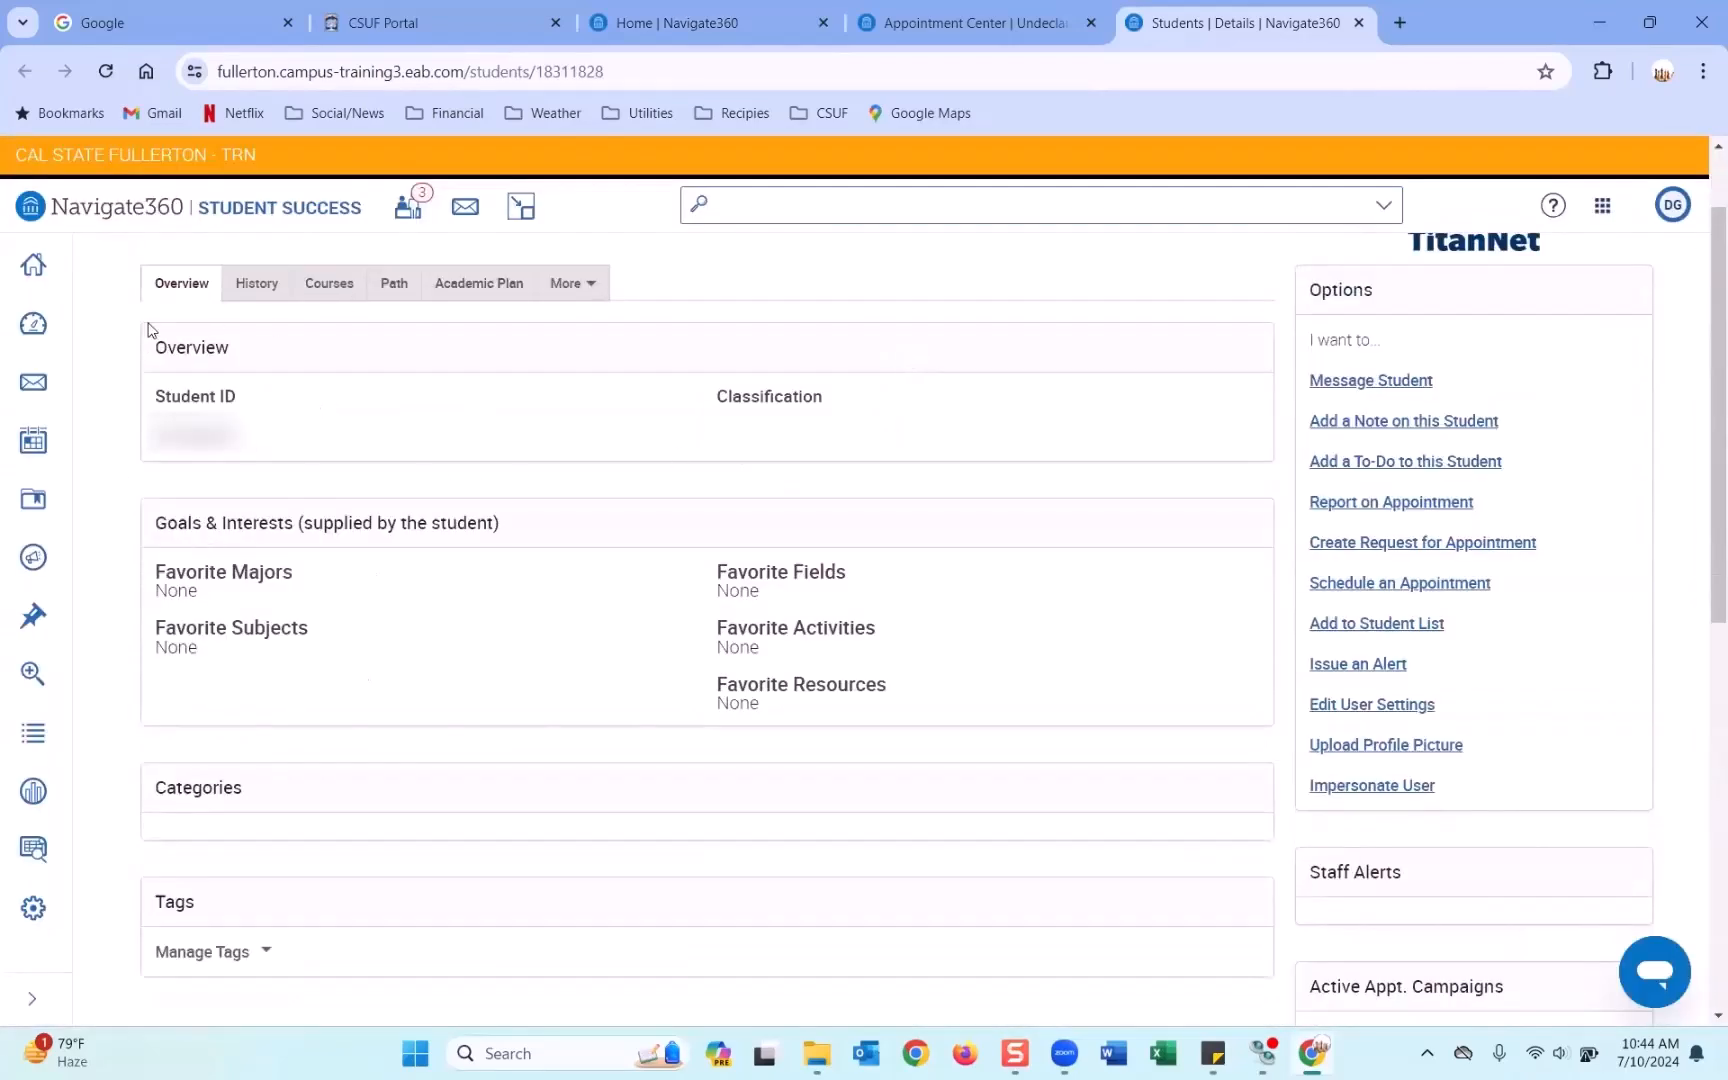
{"action": "left_click", "coordinate": [975, 22]}
{"action": "left_click", "coordinate": [700, 22]}
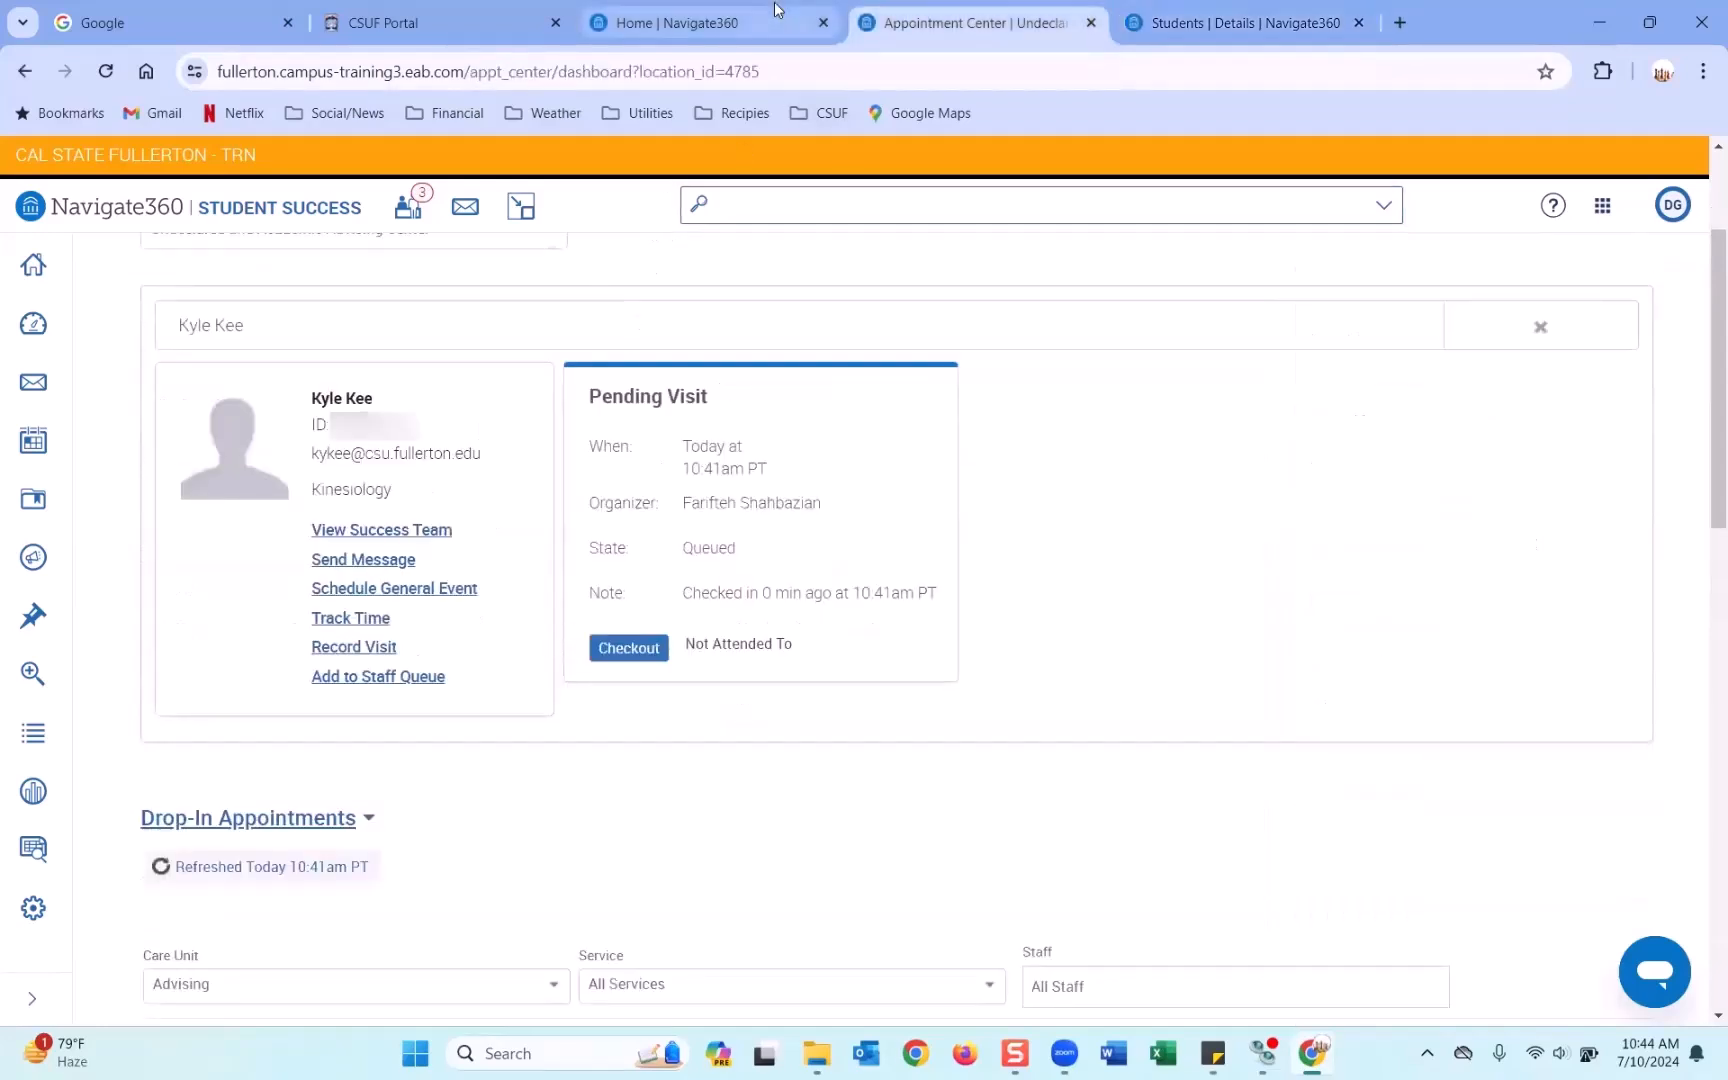
{"action": "scroll", "coordinate": [347, 750], "scroll_direction": "down", "scroll_amount": 1}
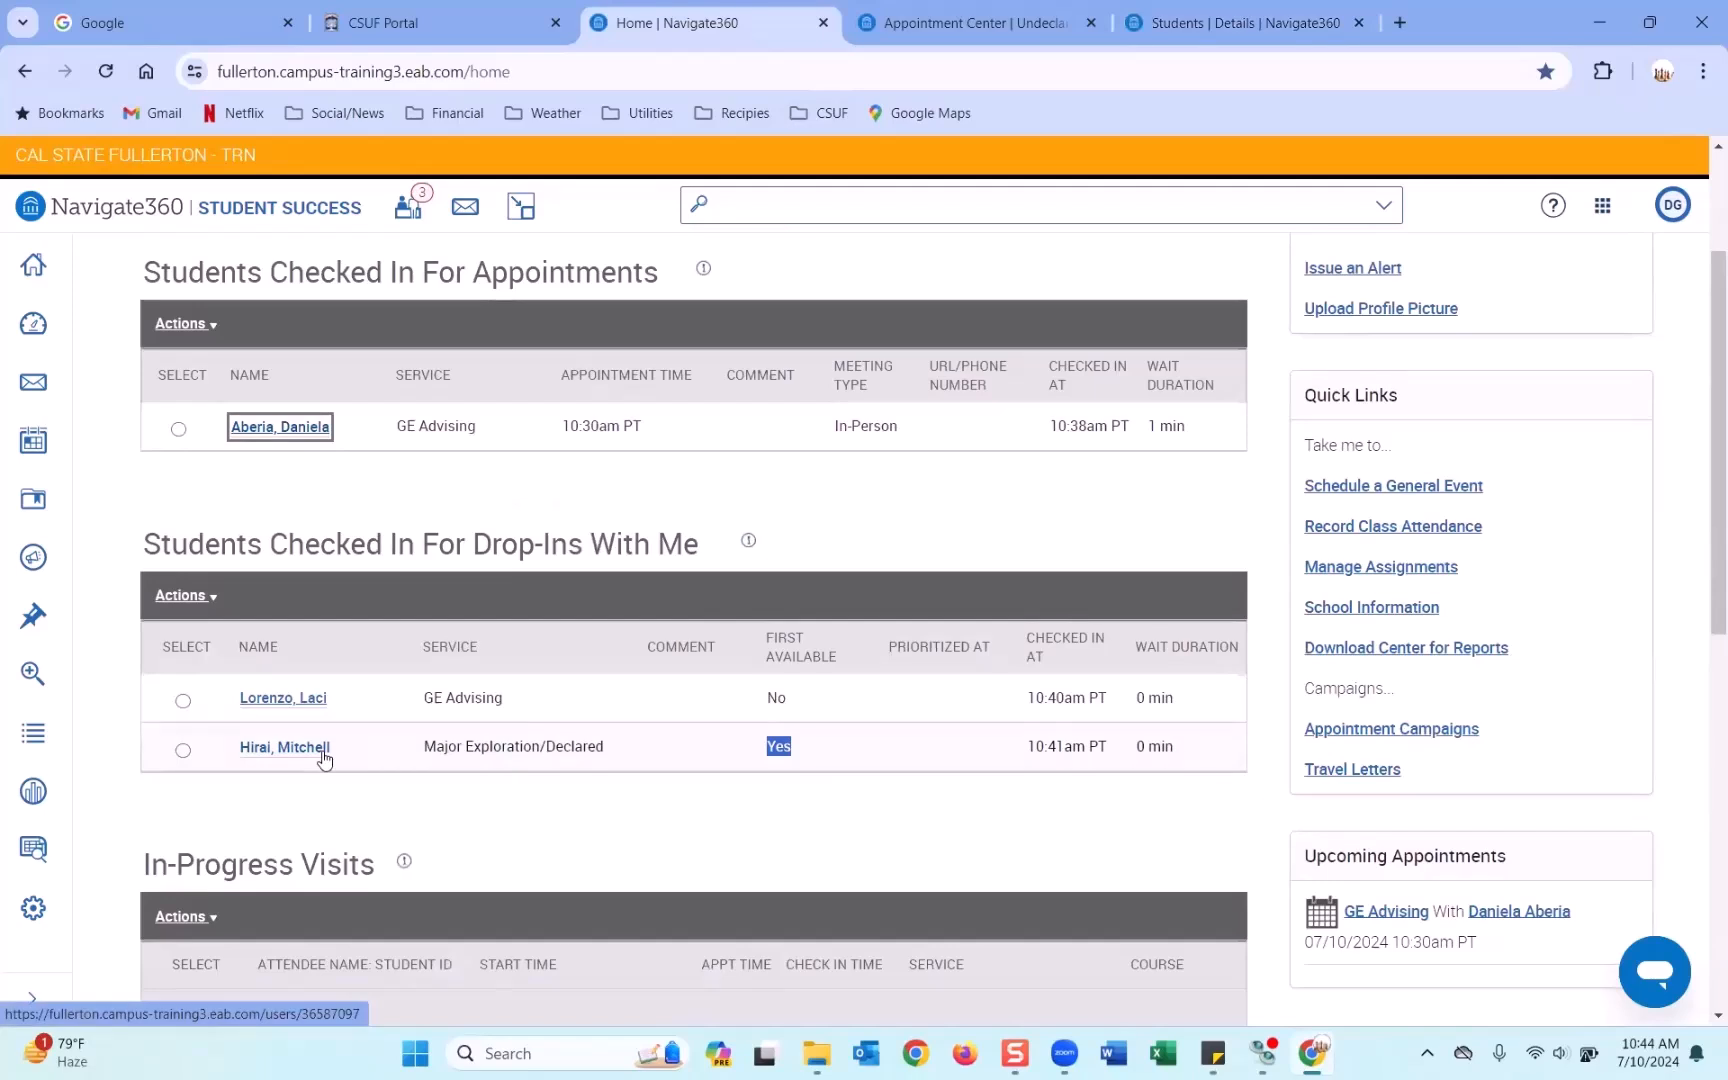
Open the Major Exploration drop-in student's profile in a new tab and review both students' histories.
{"action": "right_click", "coordinate": [324, 749]}
{"action": "left_click", "coordinate": [470, 482]}
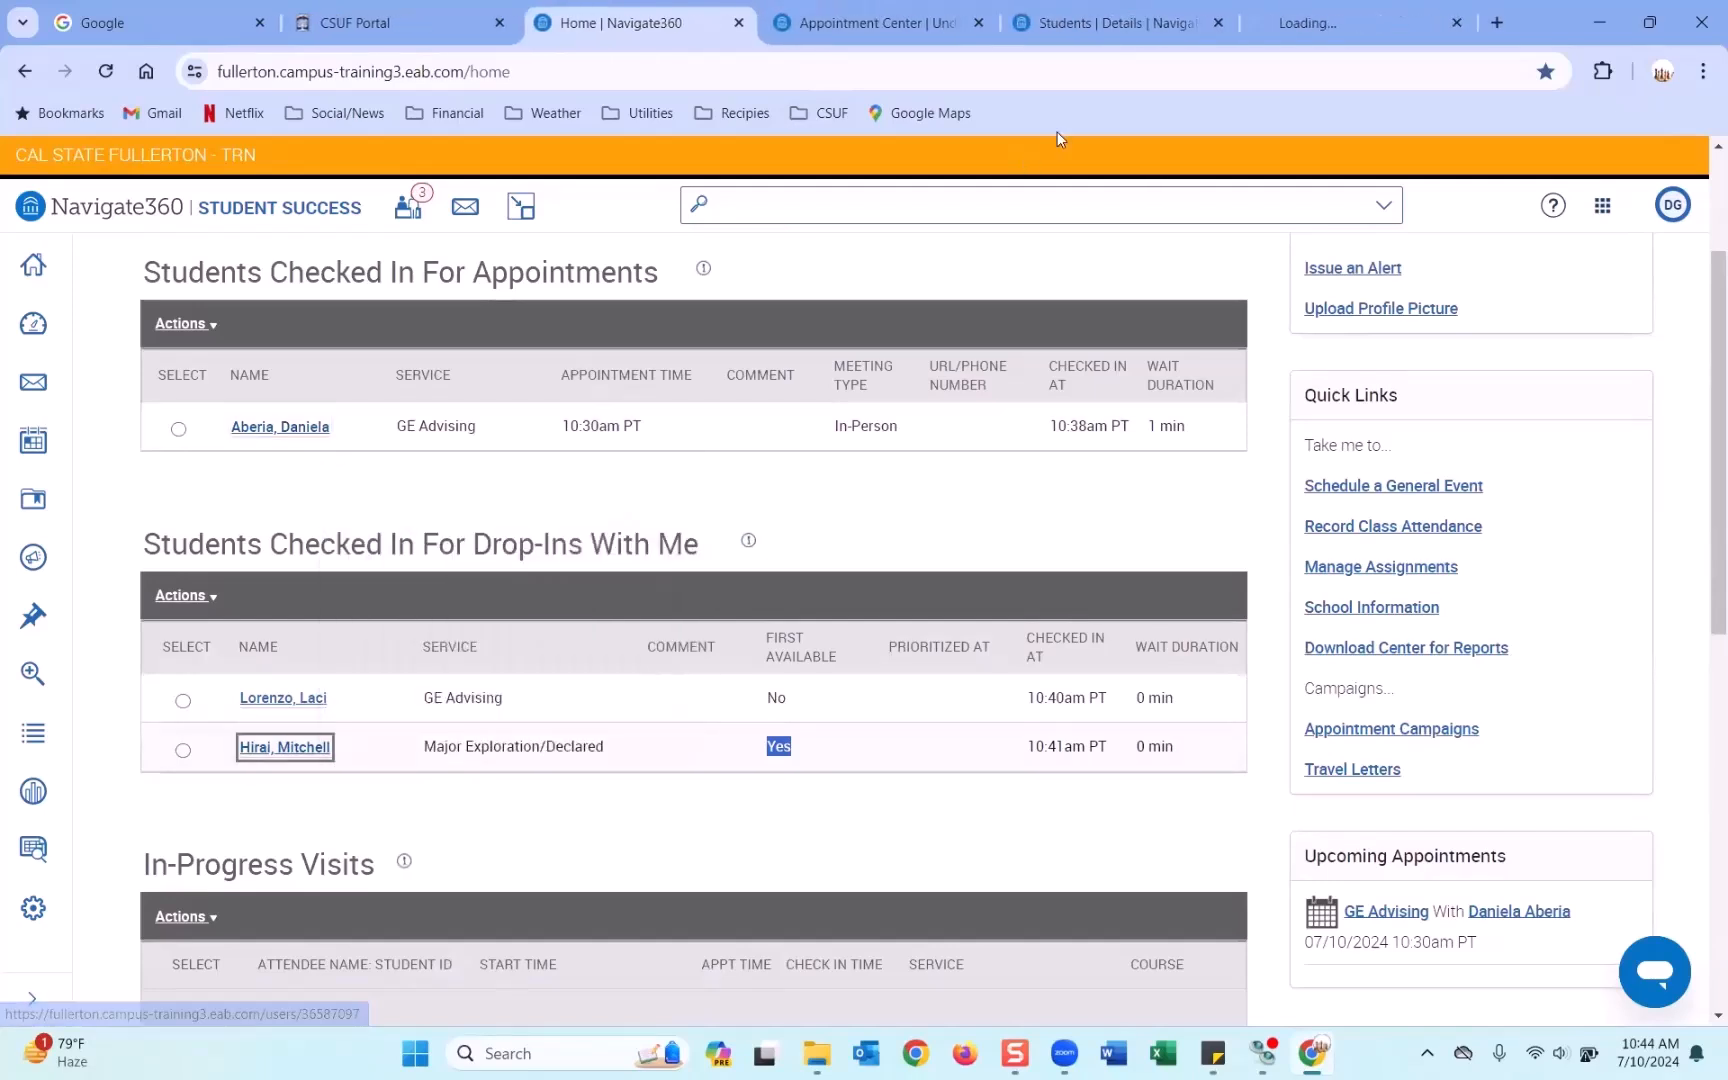
{"action": "left_click", "coordinate": [1328, 22]}
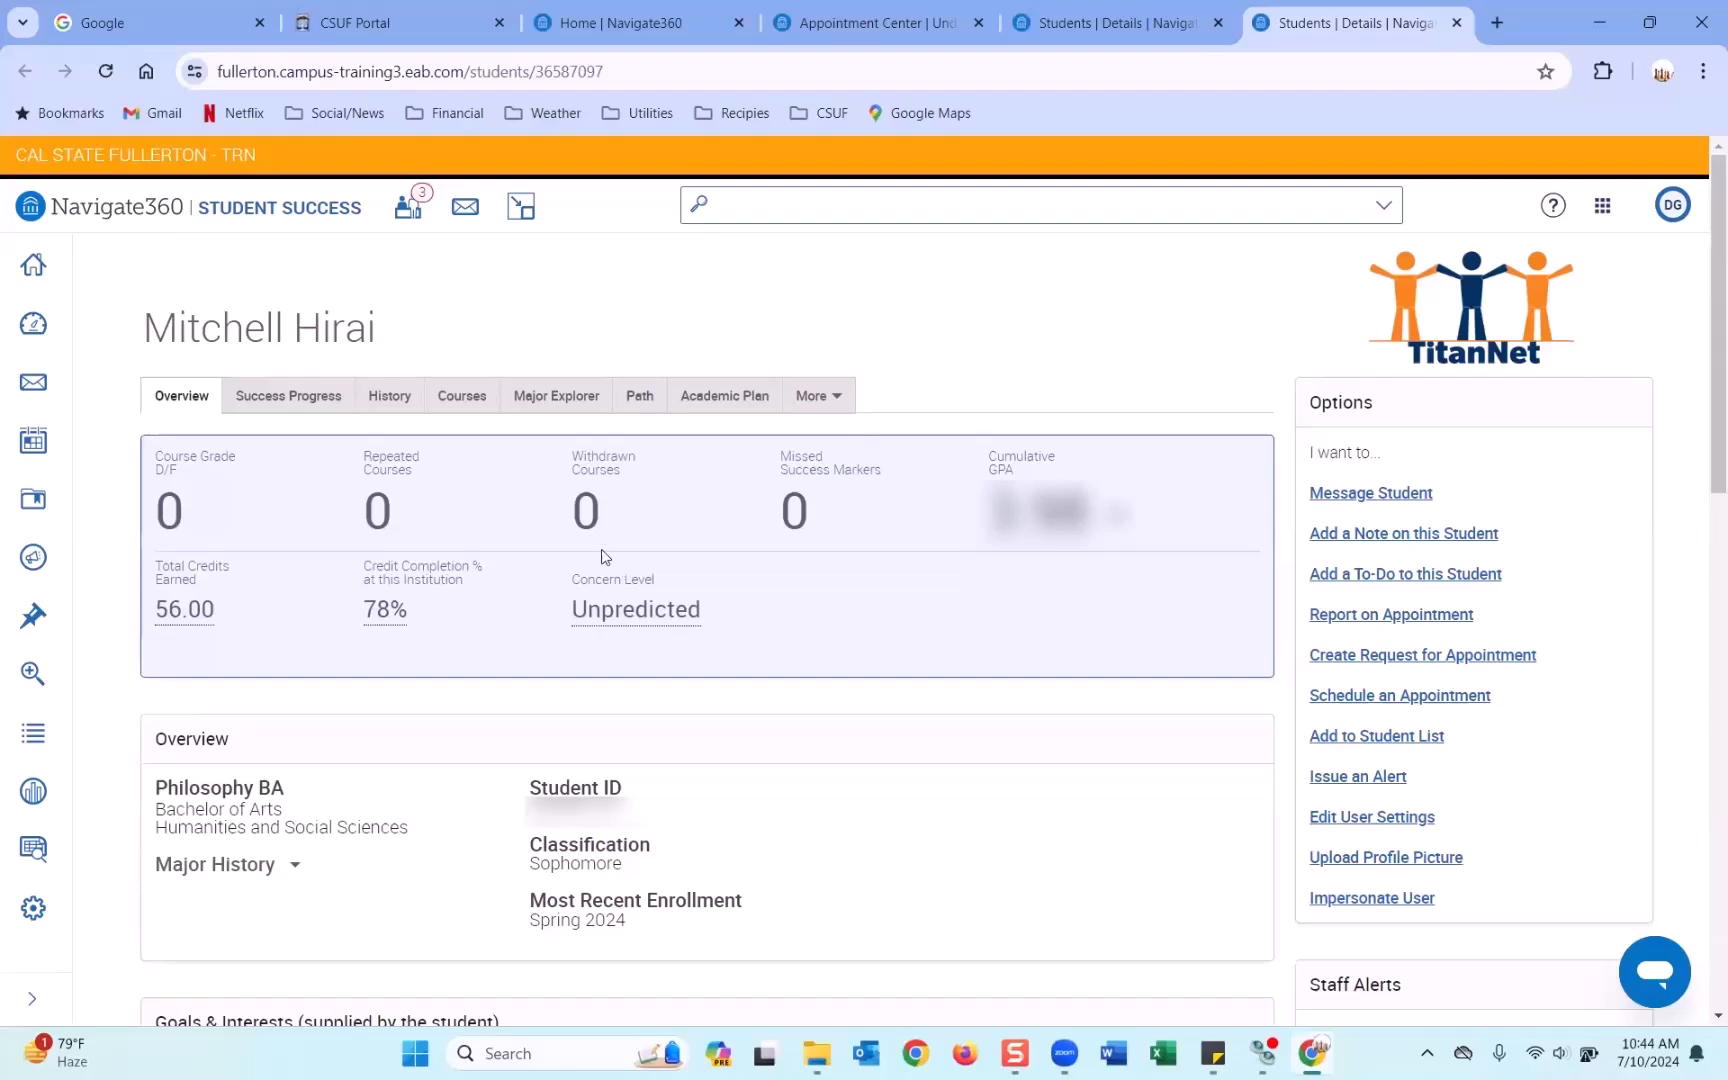
{"action": "left_click", "coordinate": [390, 400]}
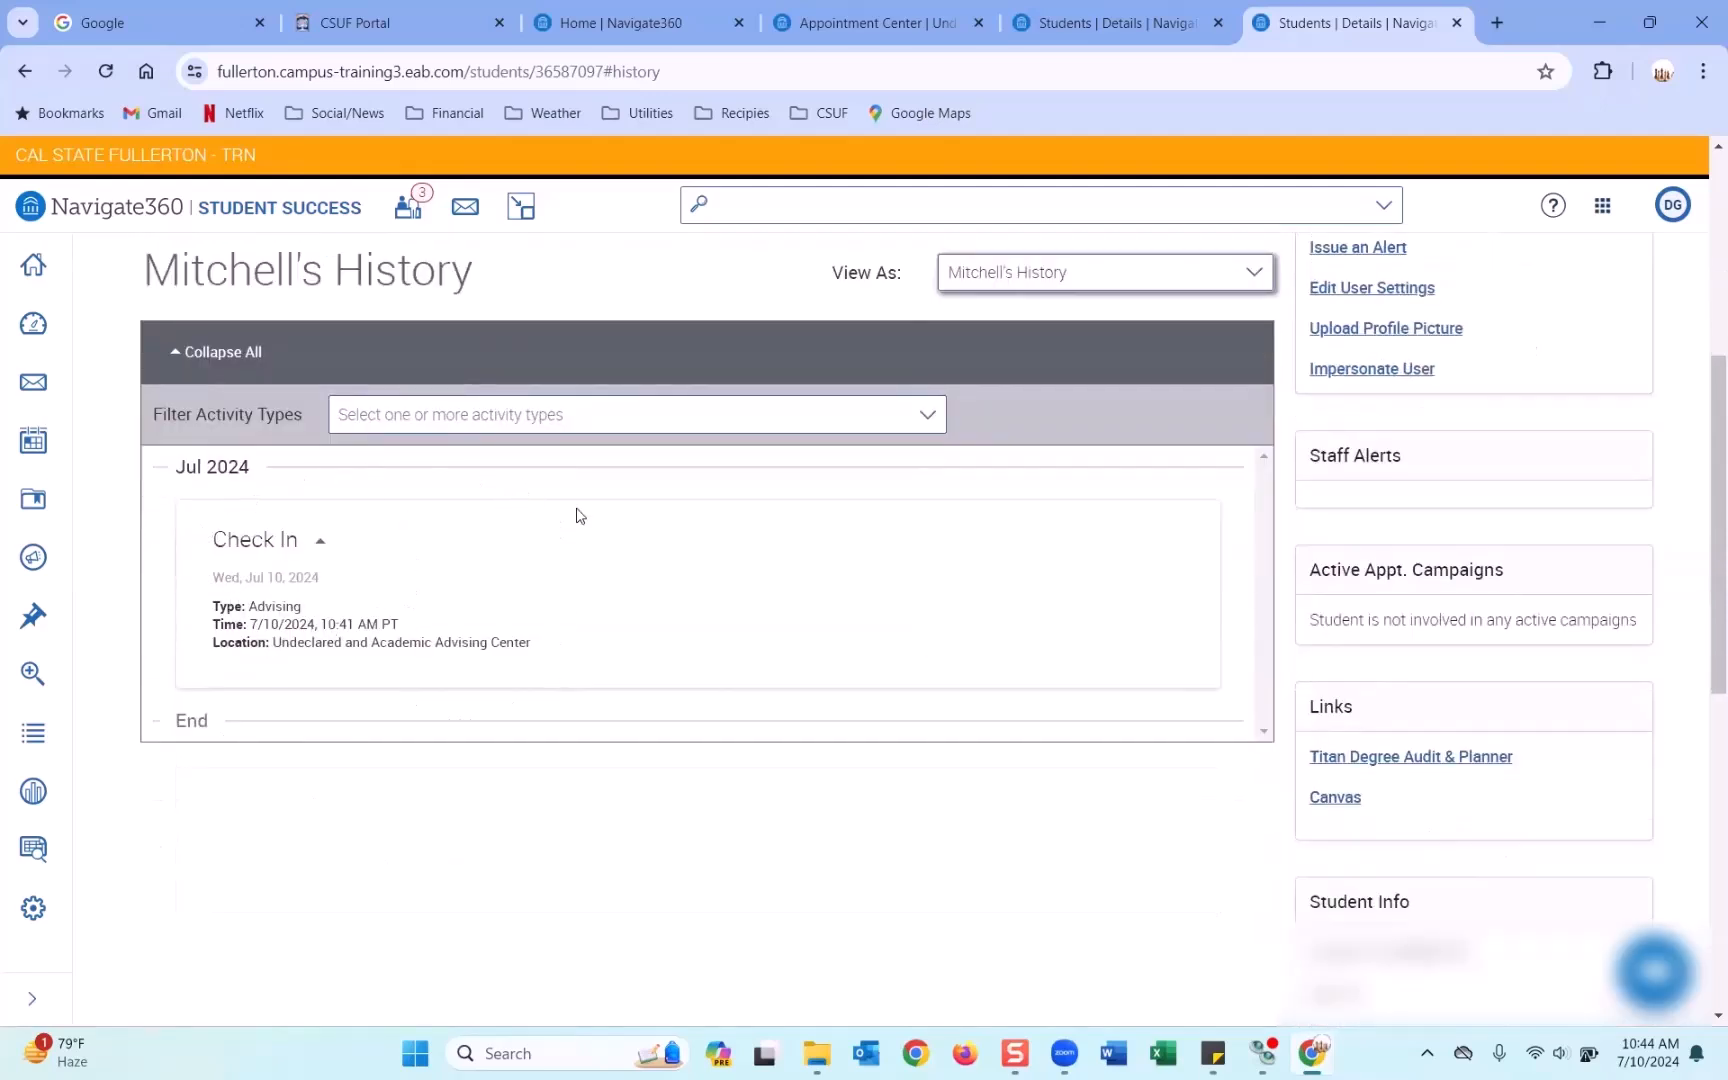
{"action": "scroll", "coordinate": [652, 586], "scroll_direction": "up", "scroll_amount": 5}
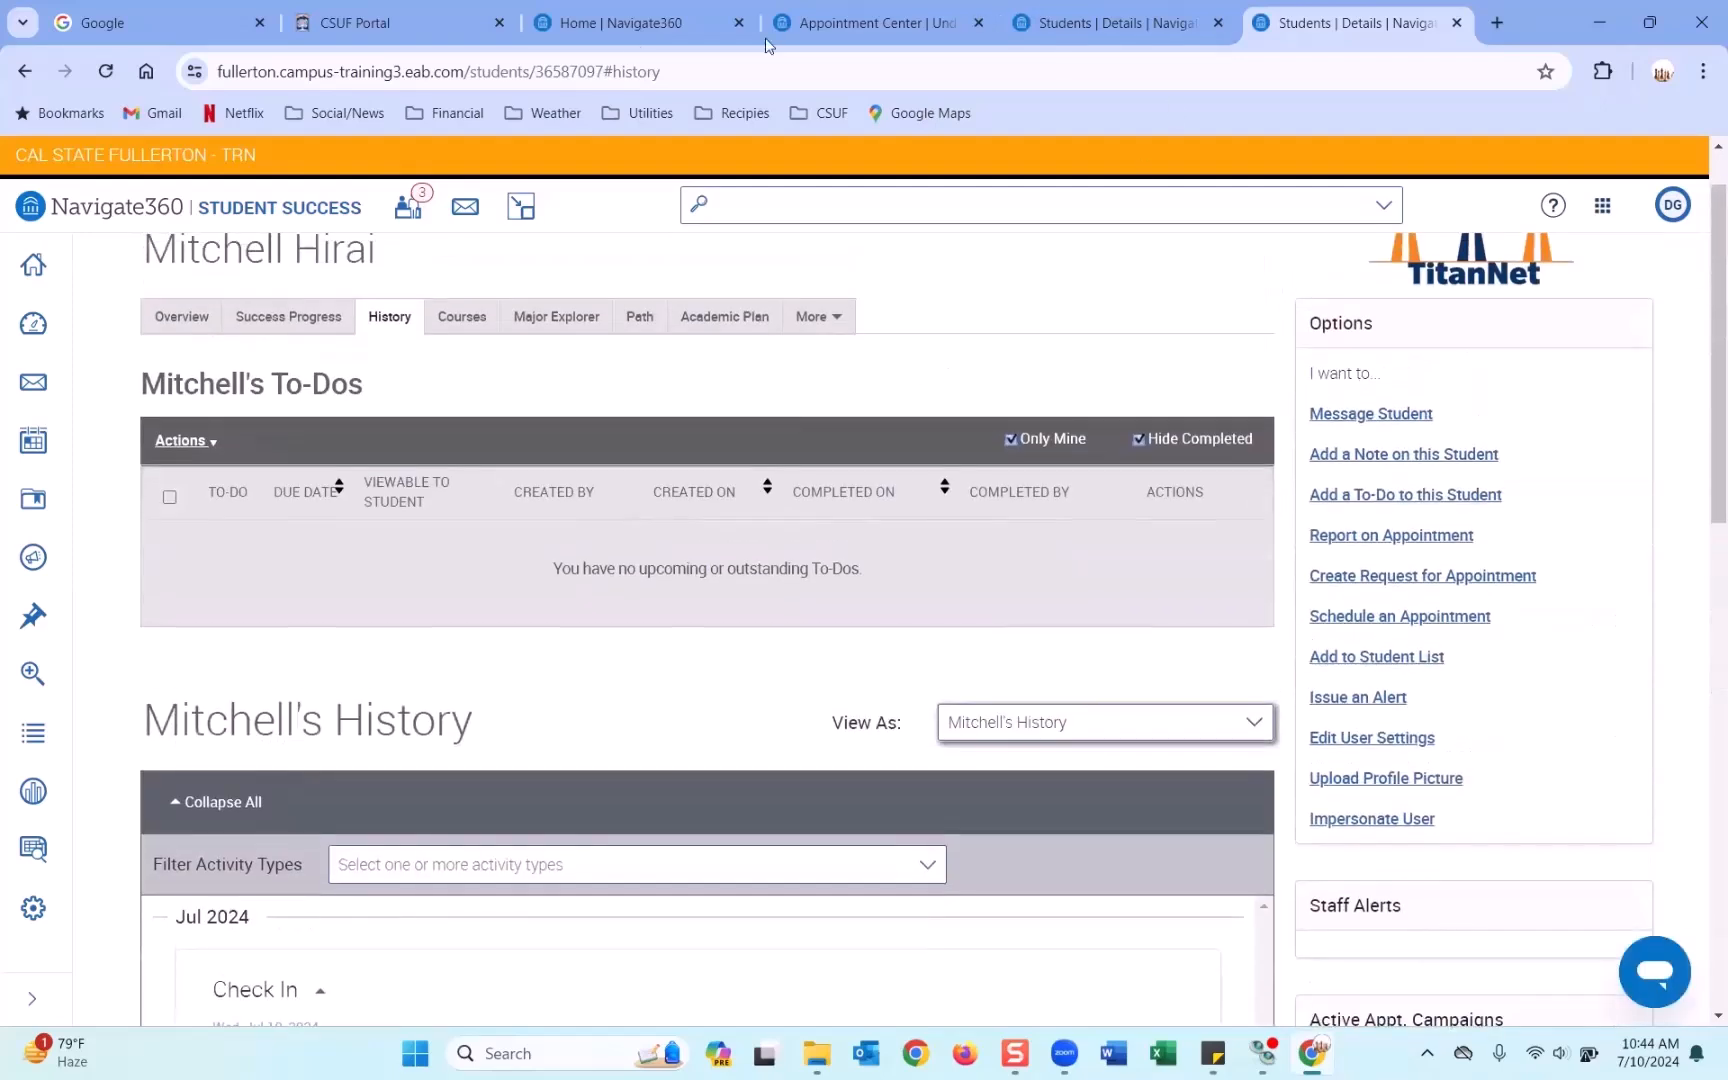
{"action": "left_click", "coordinate": [1068, 40]}
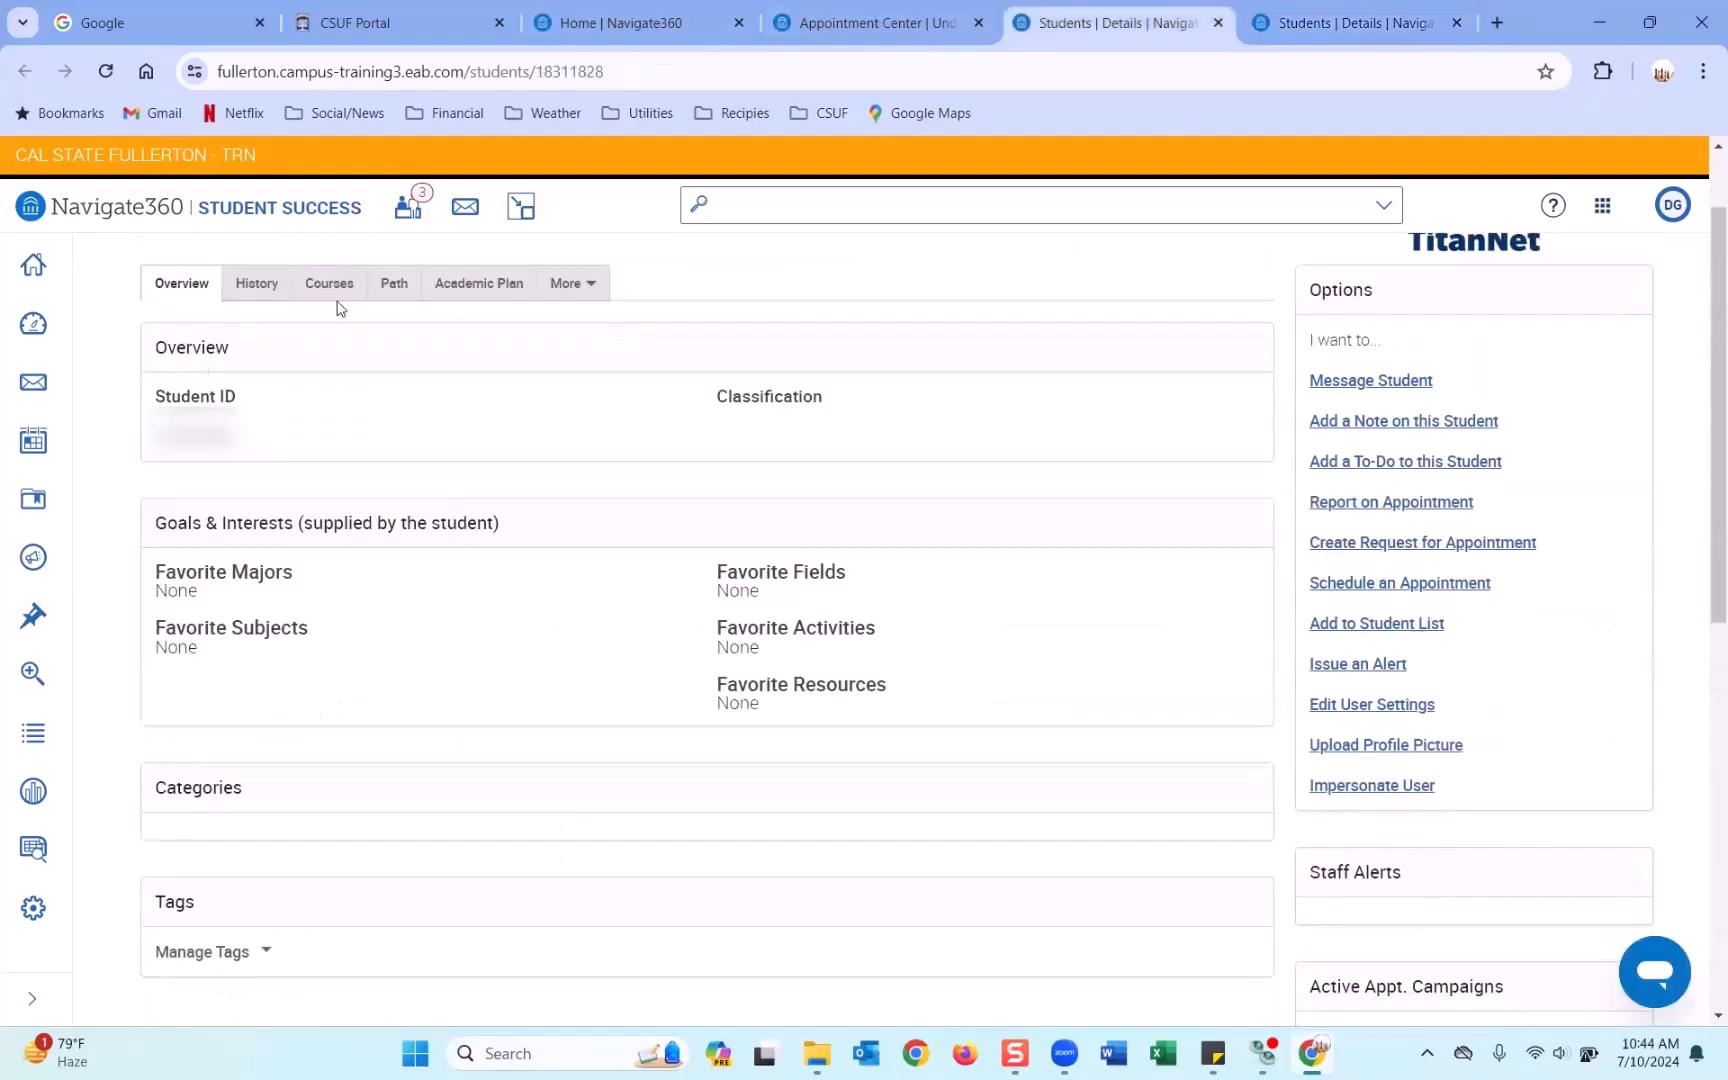
{"action": "left_click", "coordinate": [262, 393]}
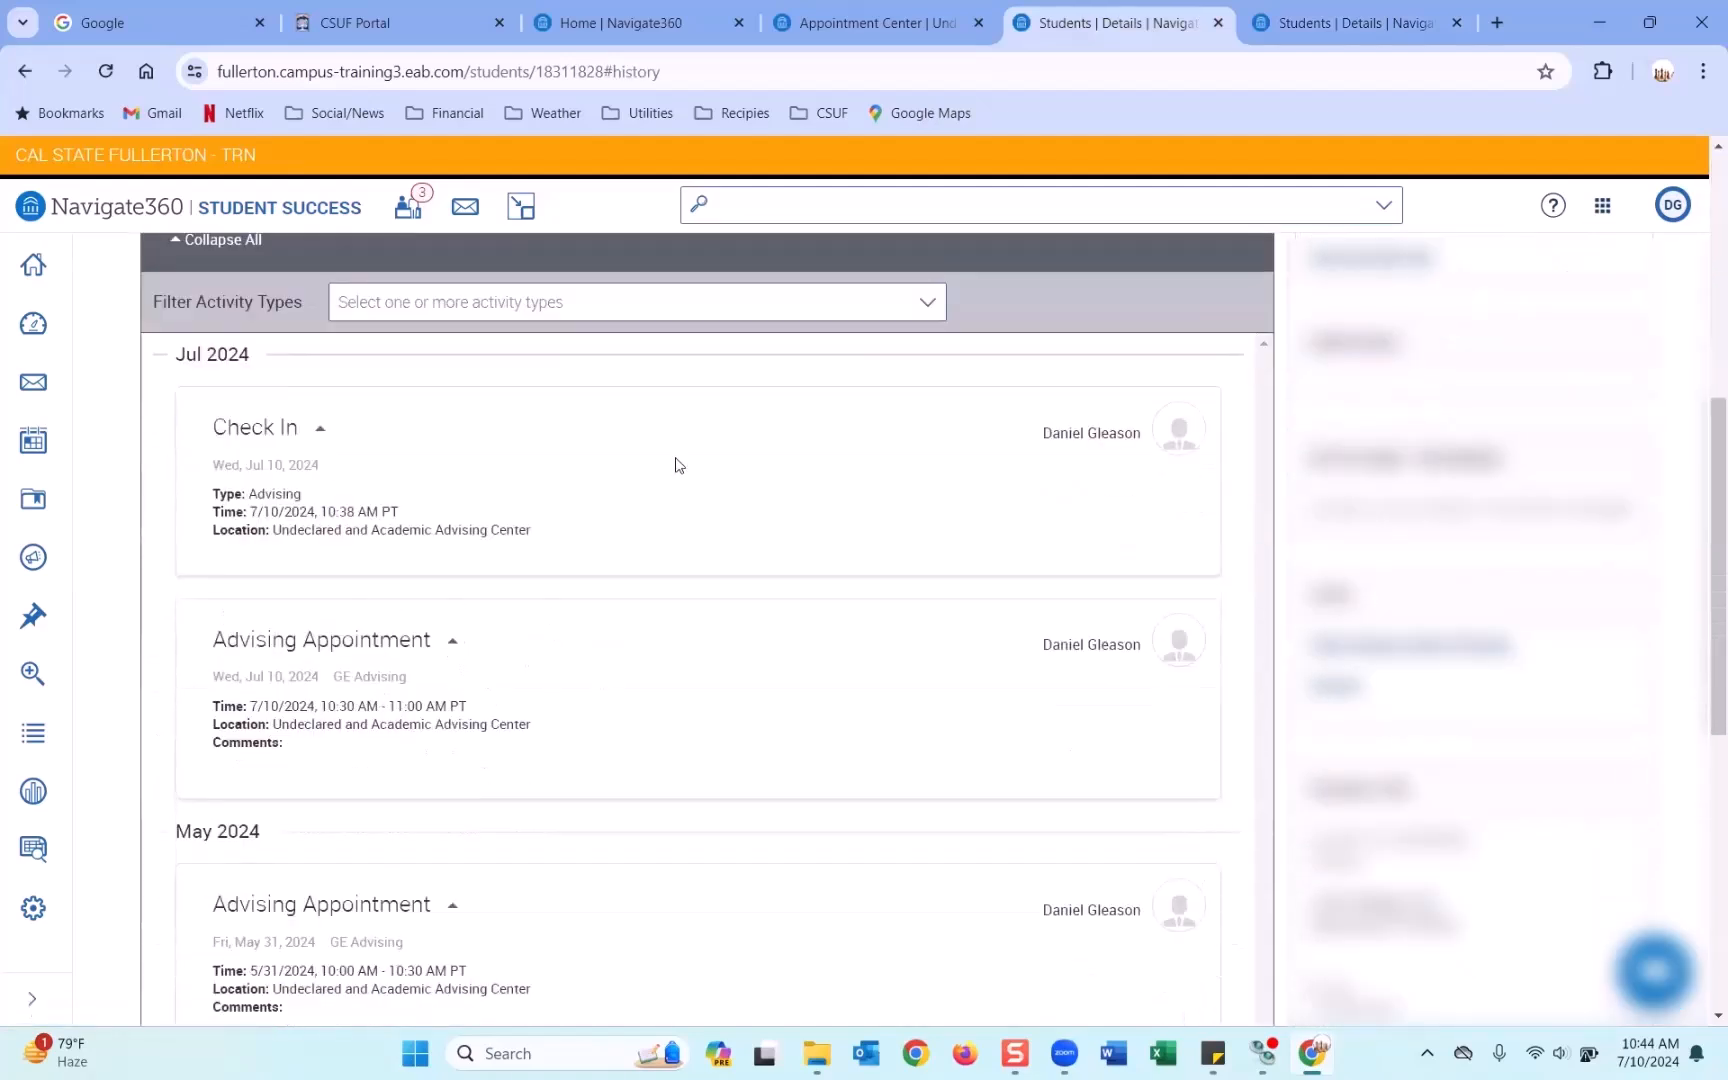
{"action": "left_click", "coordinate": [870, 22]}
{"action": "left_click", "coordinate": [614, 20]}
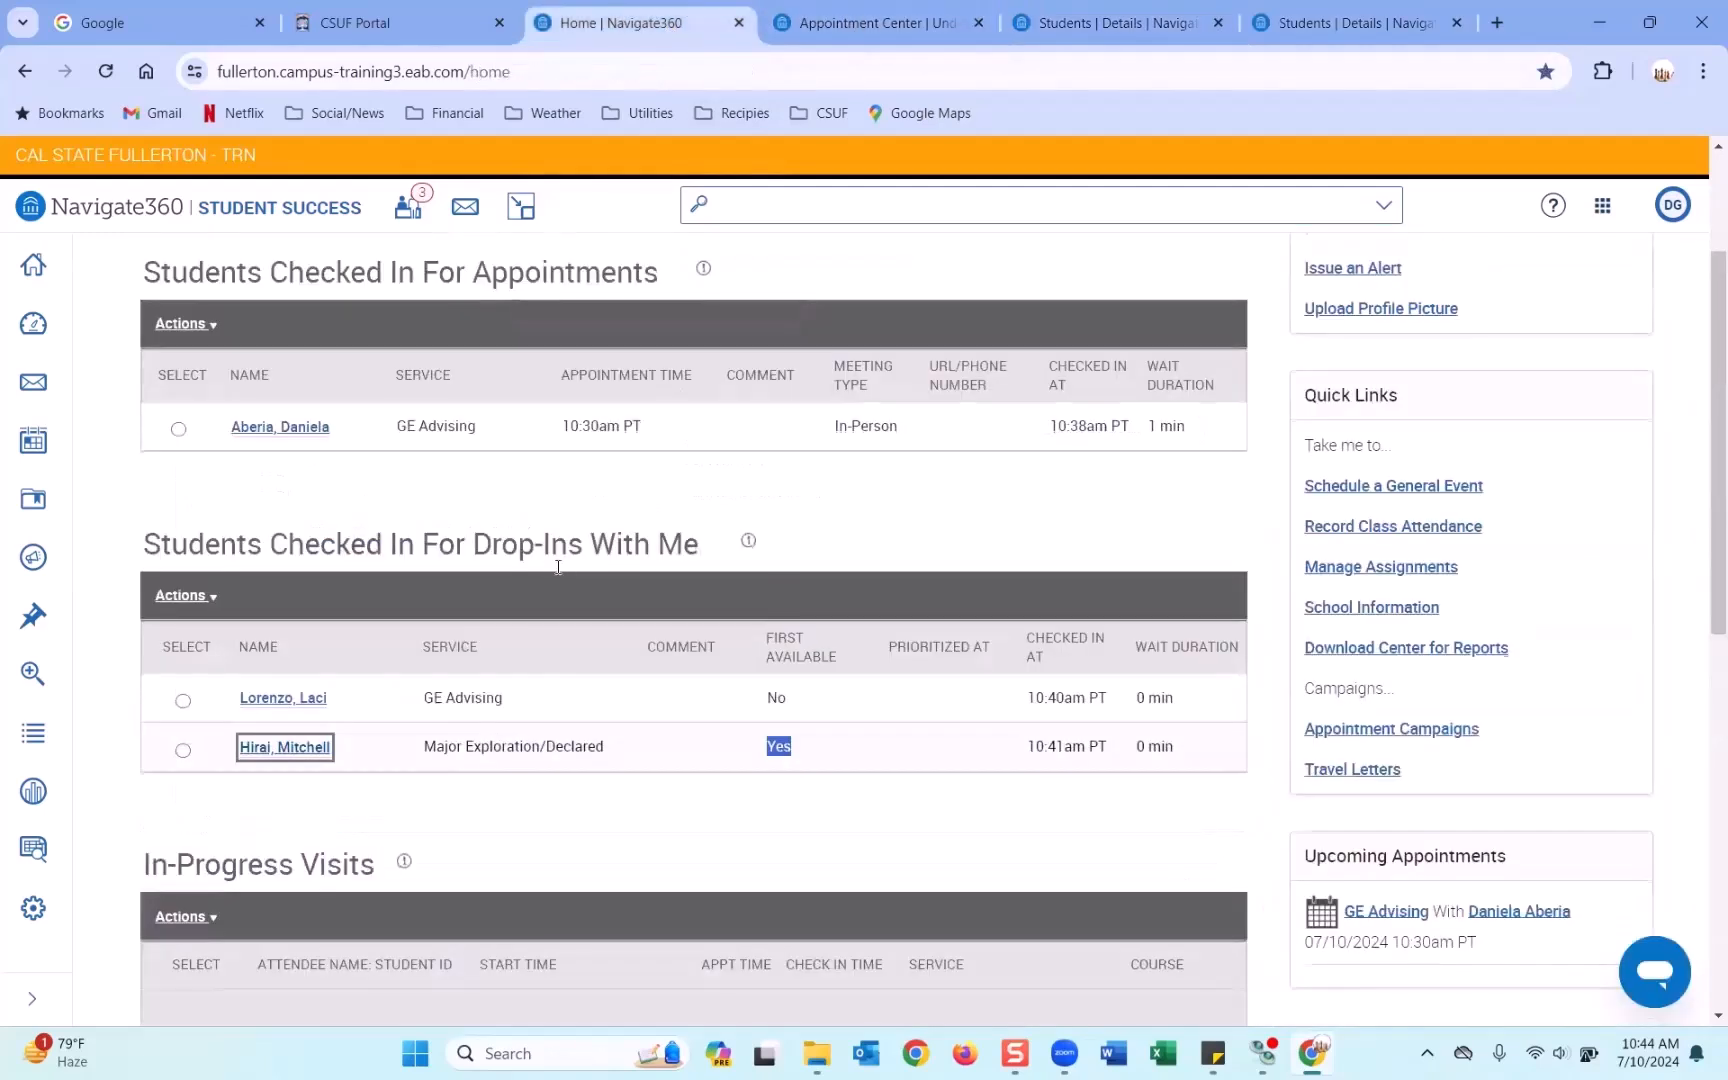
{"action": "scroll", "coordinate": [558, 567], "scroll_direction": "up", "scroll_amount": 1}
Start the 10:30 GE Advising appointment for the checked-in student.
{"action": "left_click", "coordinate": [178, 540]}
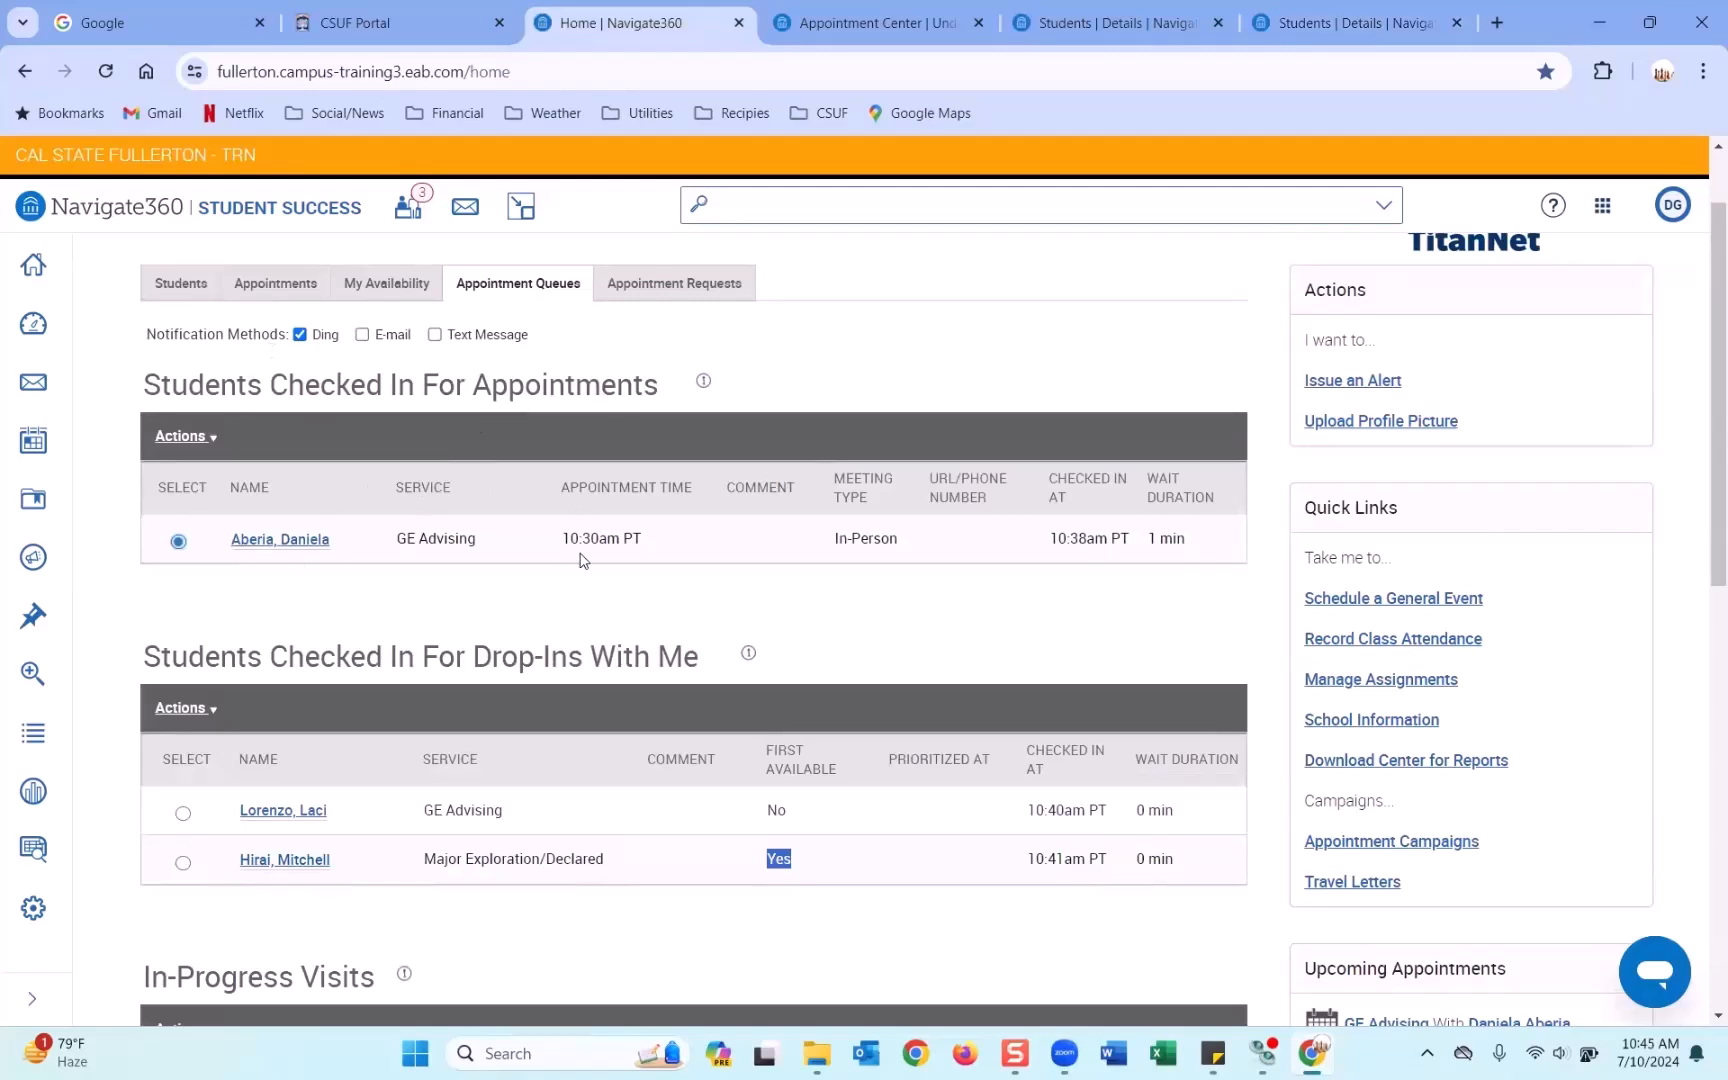
{"action": "left_click", "coordinate": [179, 440]}
{"action": "left_click", "coordinate": [183, 474]}
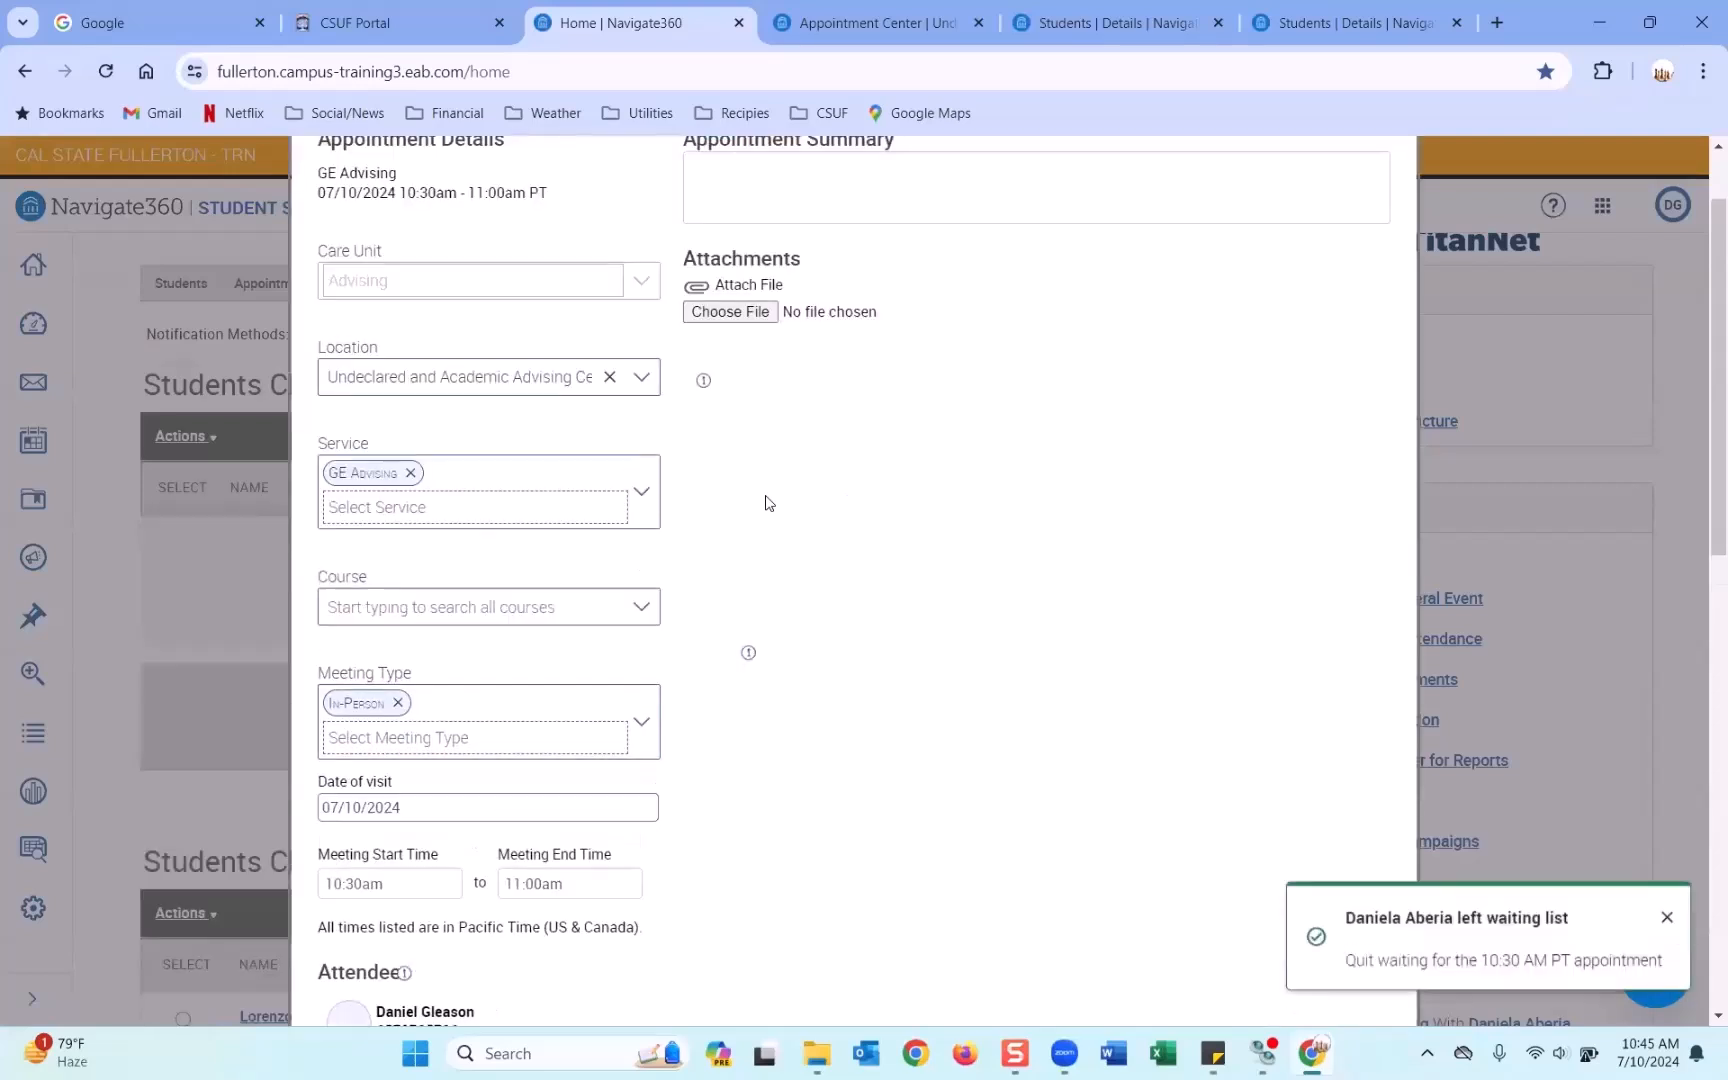
{"action": "scroll", "coordinate": [914, 582], "scroll_direction": "up", "scroll_amount": 1}
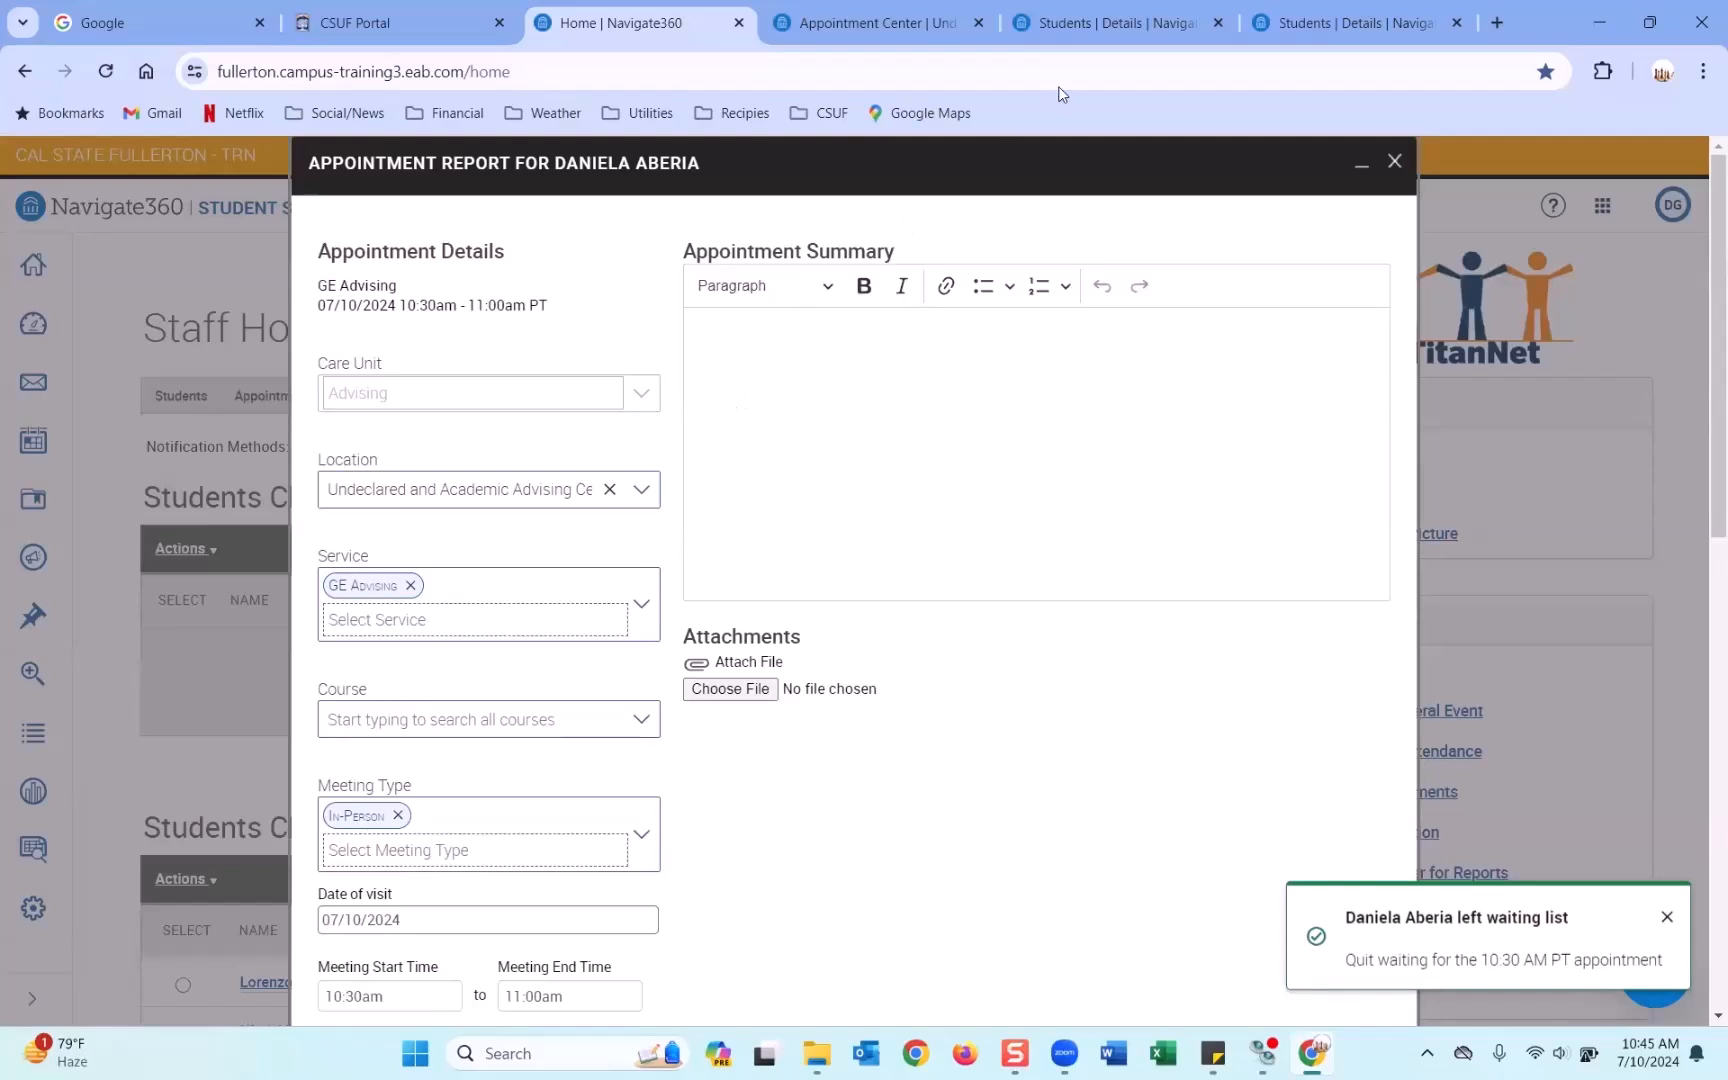
Review the student's profile overview, then minimize the unfinished appointment report.
{"action": "left_click", "coordinate": [1105, 22]}
{"action": "scroll", "coordinate": [485, 512], "scroll_direction": "up", "scroll_amount": 6}
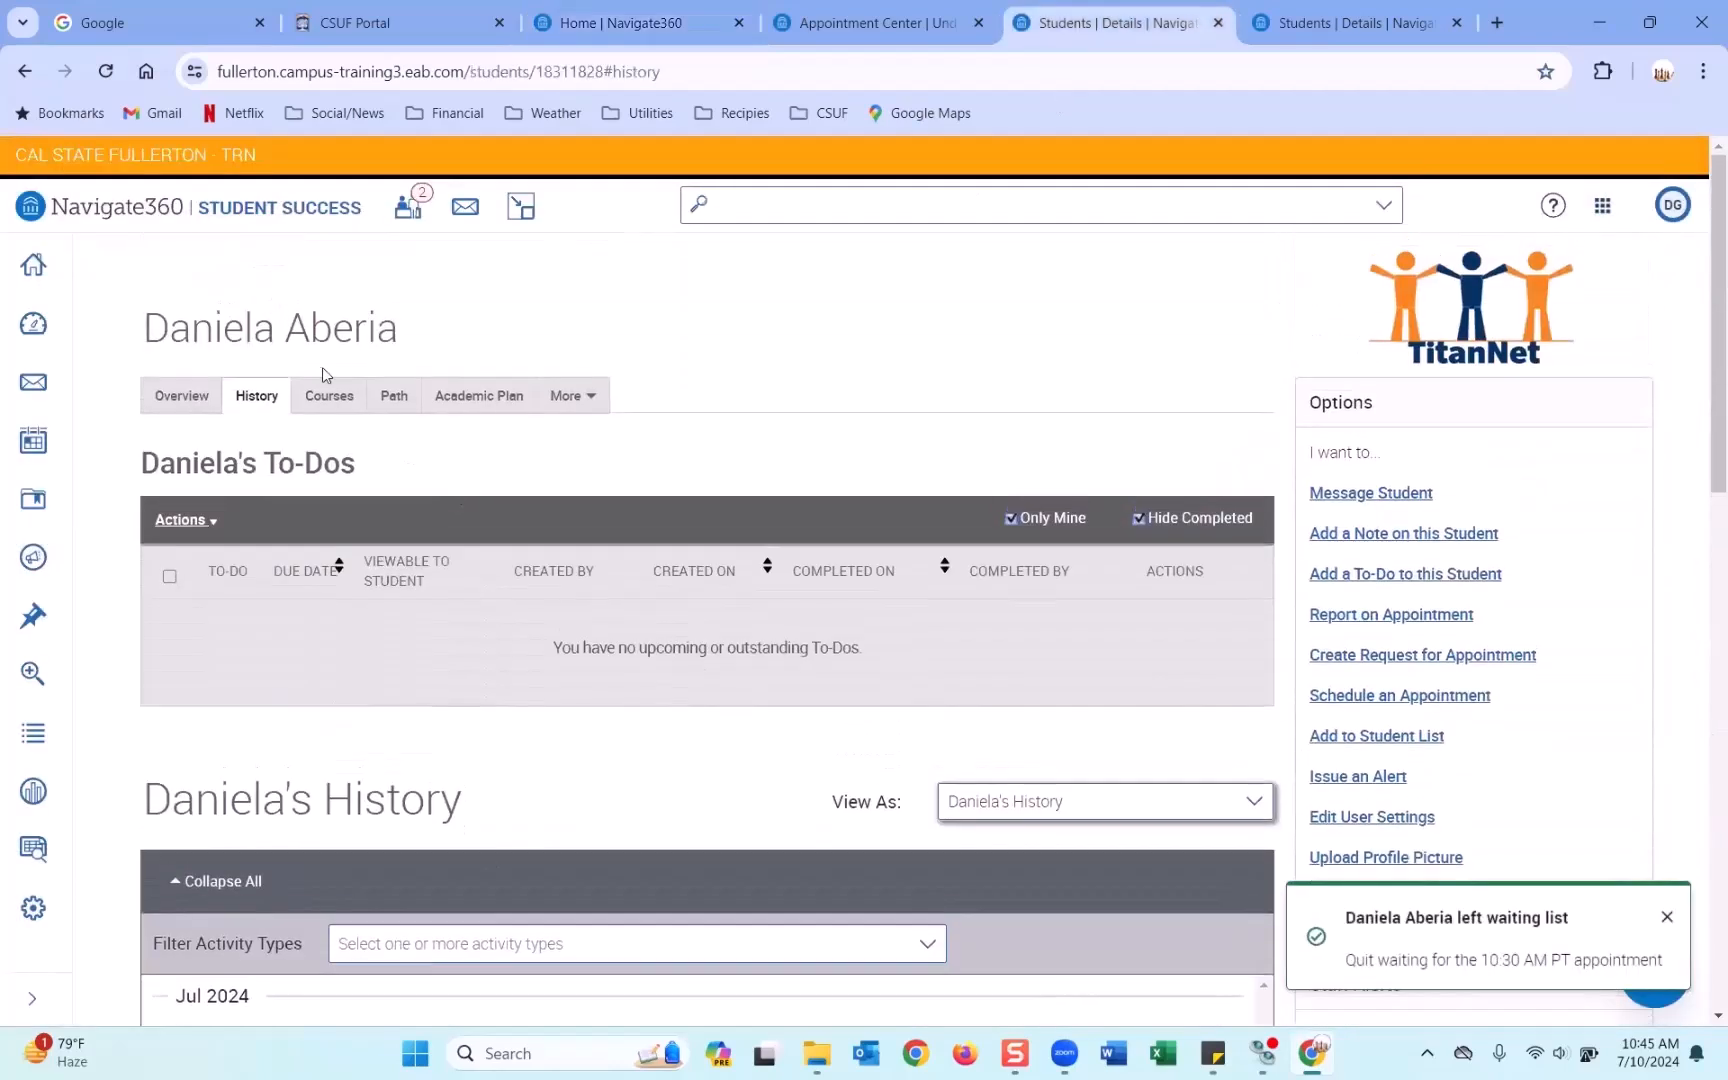
{"action": "left_click", "coordinate": [168, 400]}
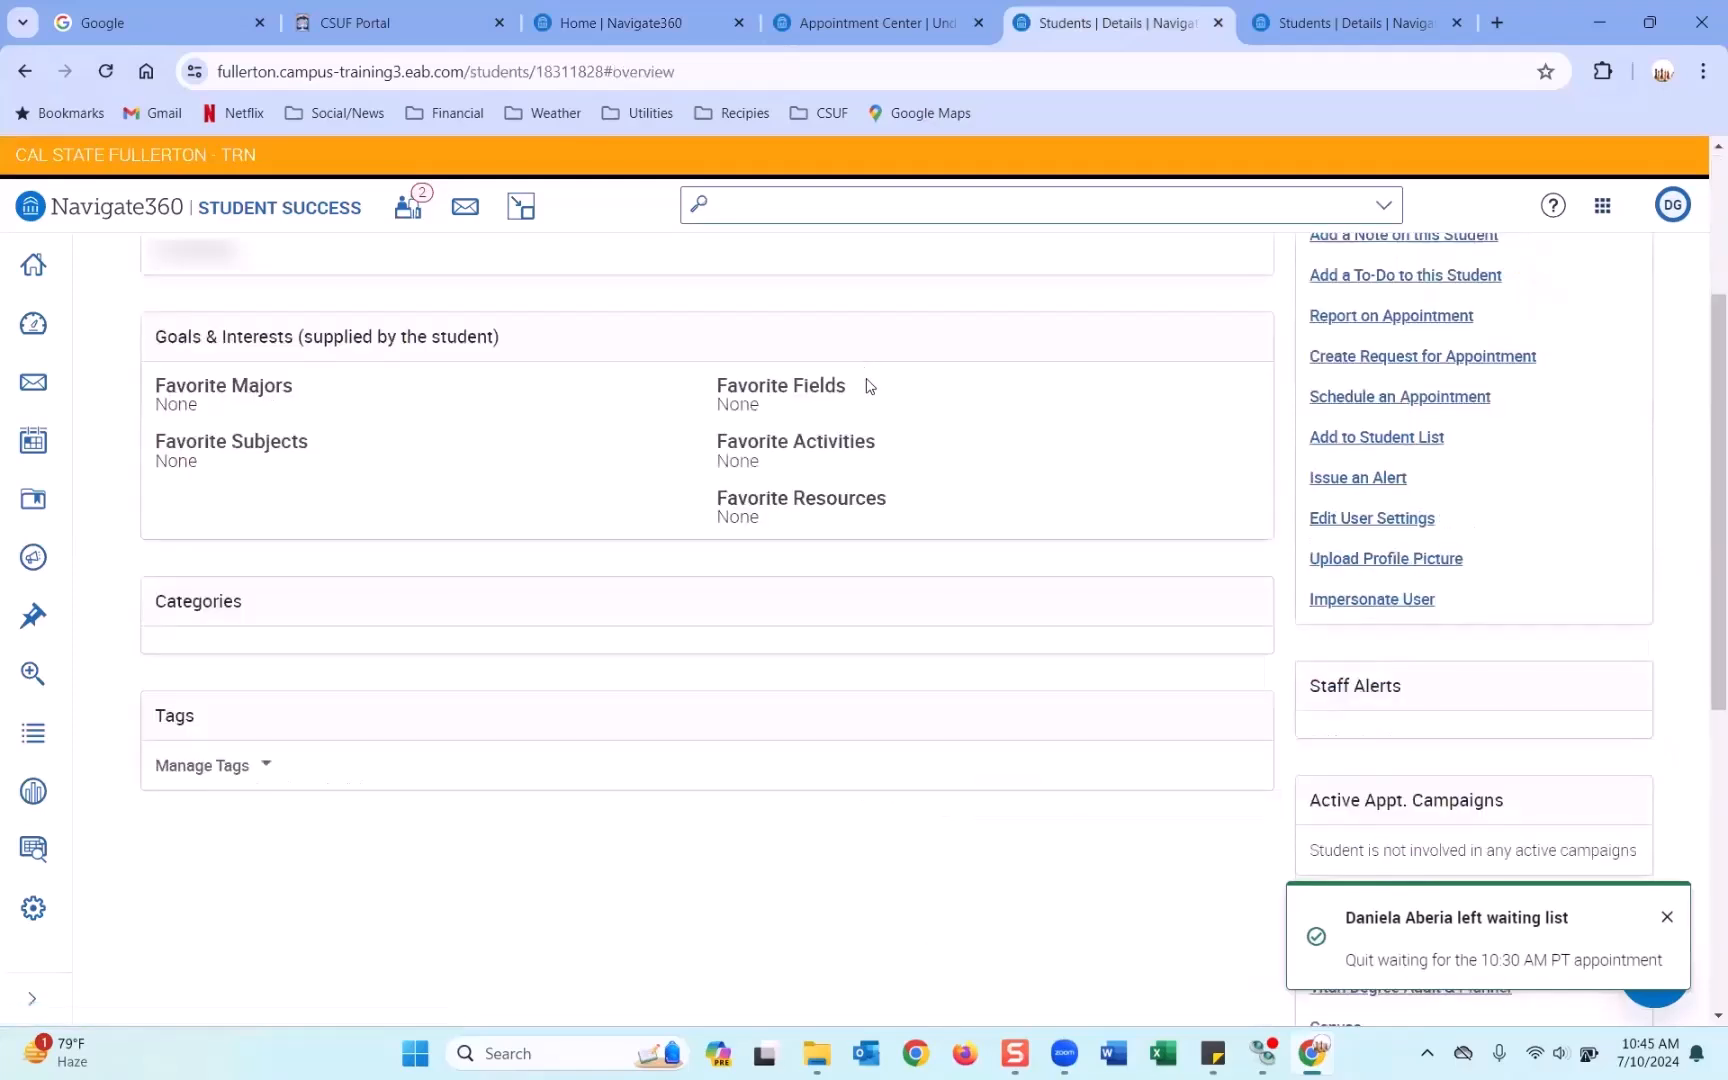
{"action": "scroll", "coordinate": [868, 385], "scroll_direction": "up", "scroll_amount": 2}
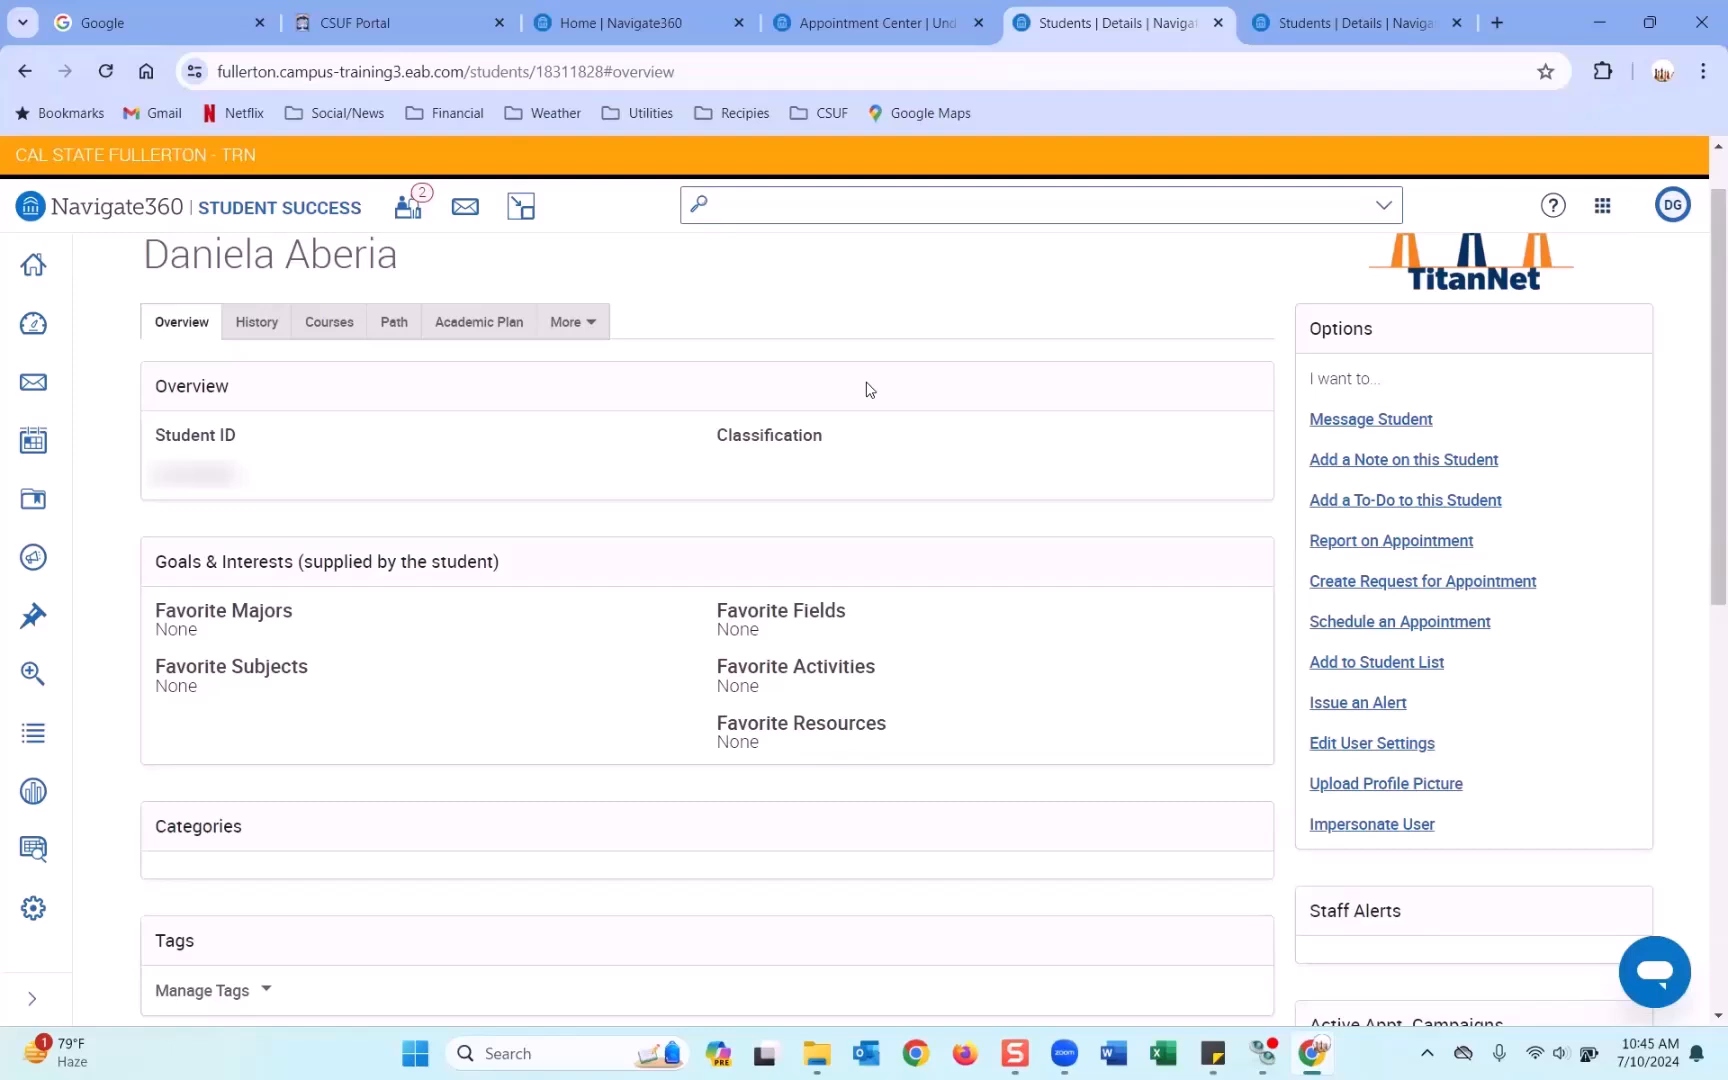
{"action": "left_click", "coordinate": [662, 24]}
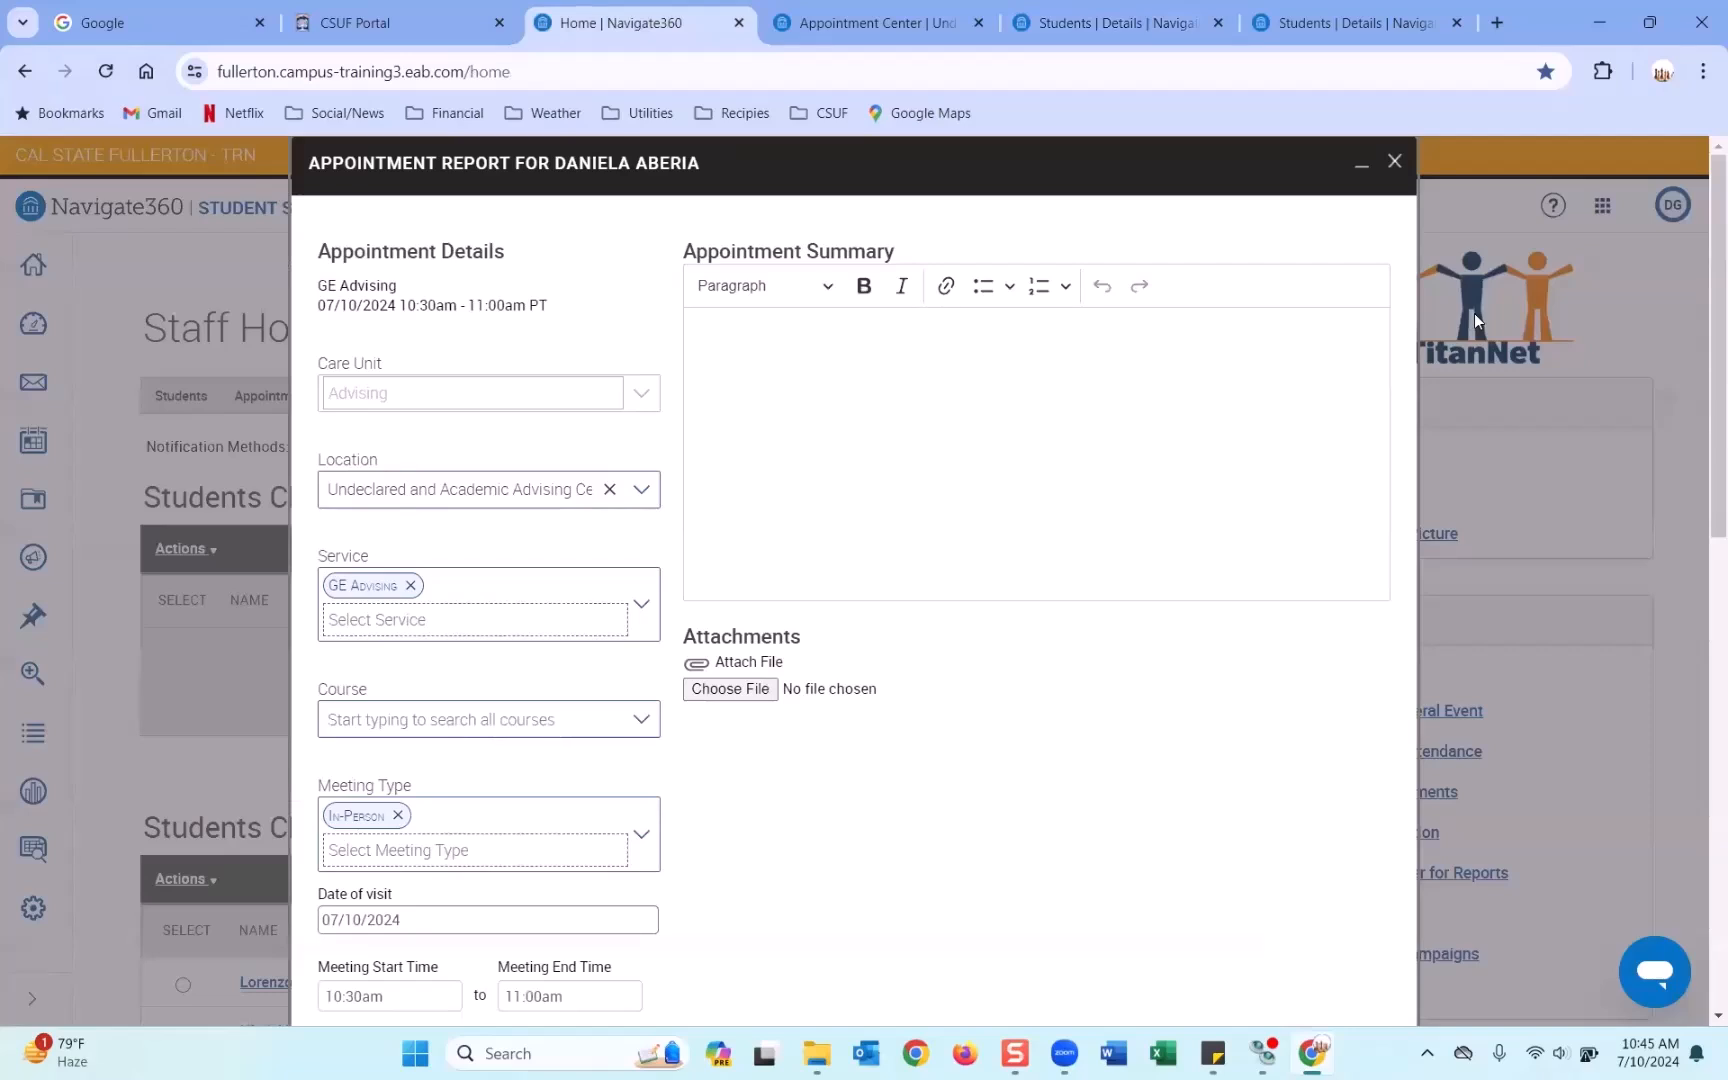
{"action": "left_click", "coordinate": [1363, 168]}
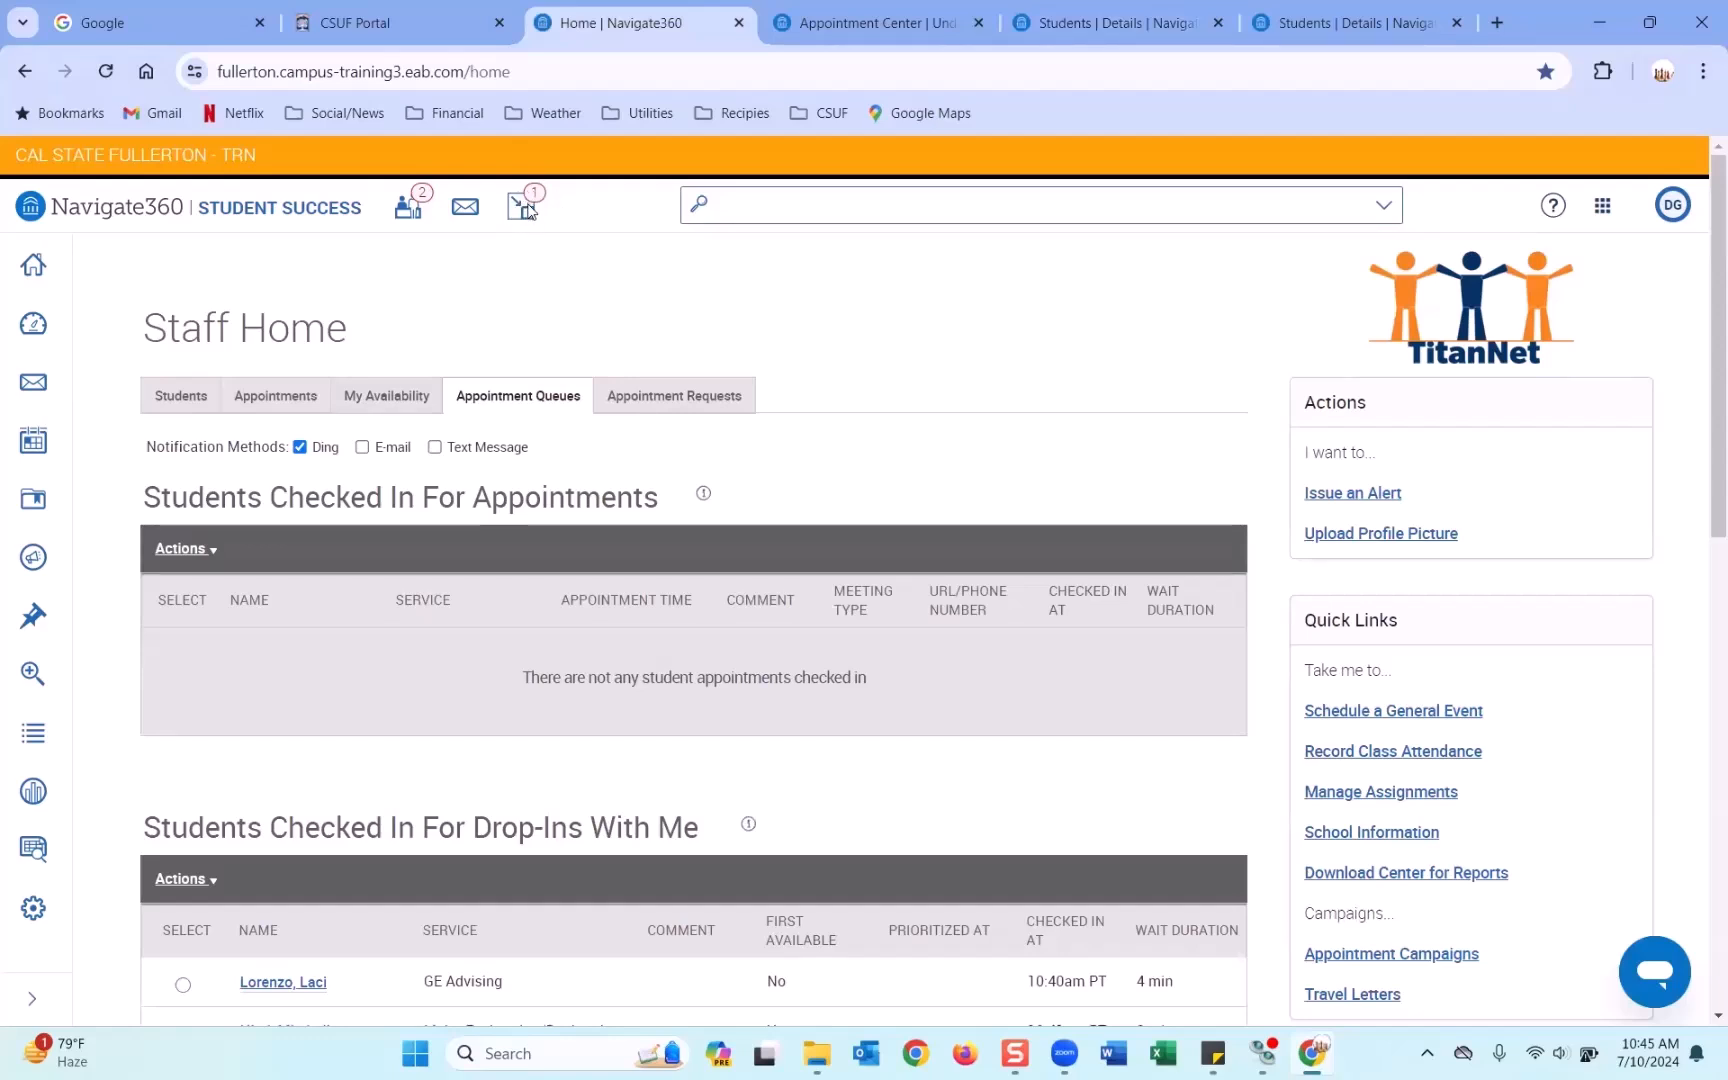
Check the Minimized Dialogs list and confirm the appointment under In-Progress Visits.
{"action": "left_click", "coordinate": [526, 210]}
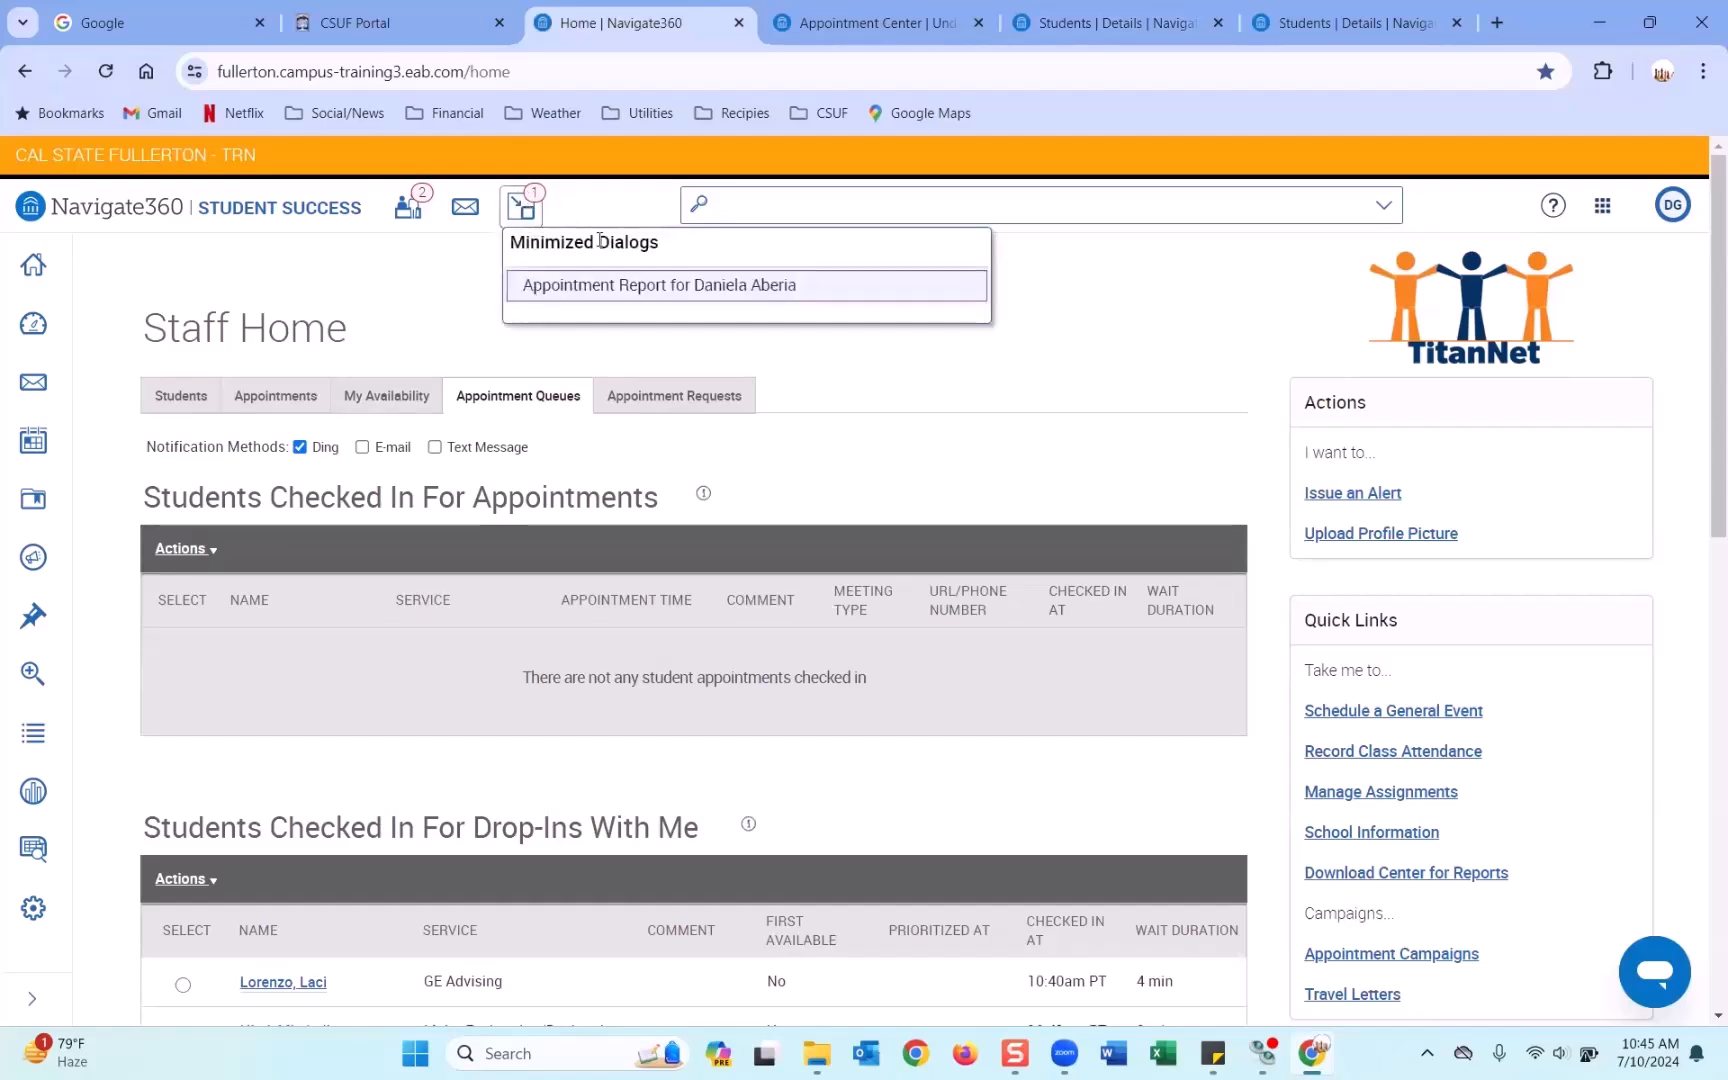
{"action": "left_click", "coordinate": [1033, 353]}
{"action": "scroll", "coordinate": [967, 423], "scroll_direction": "down", "scroll_amount": 1}
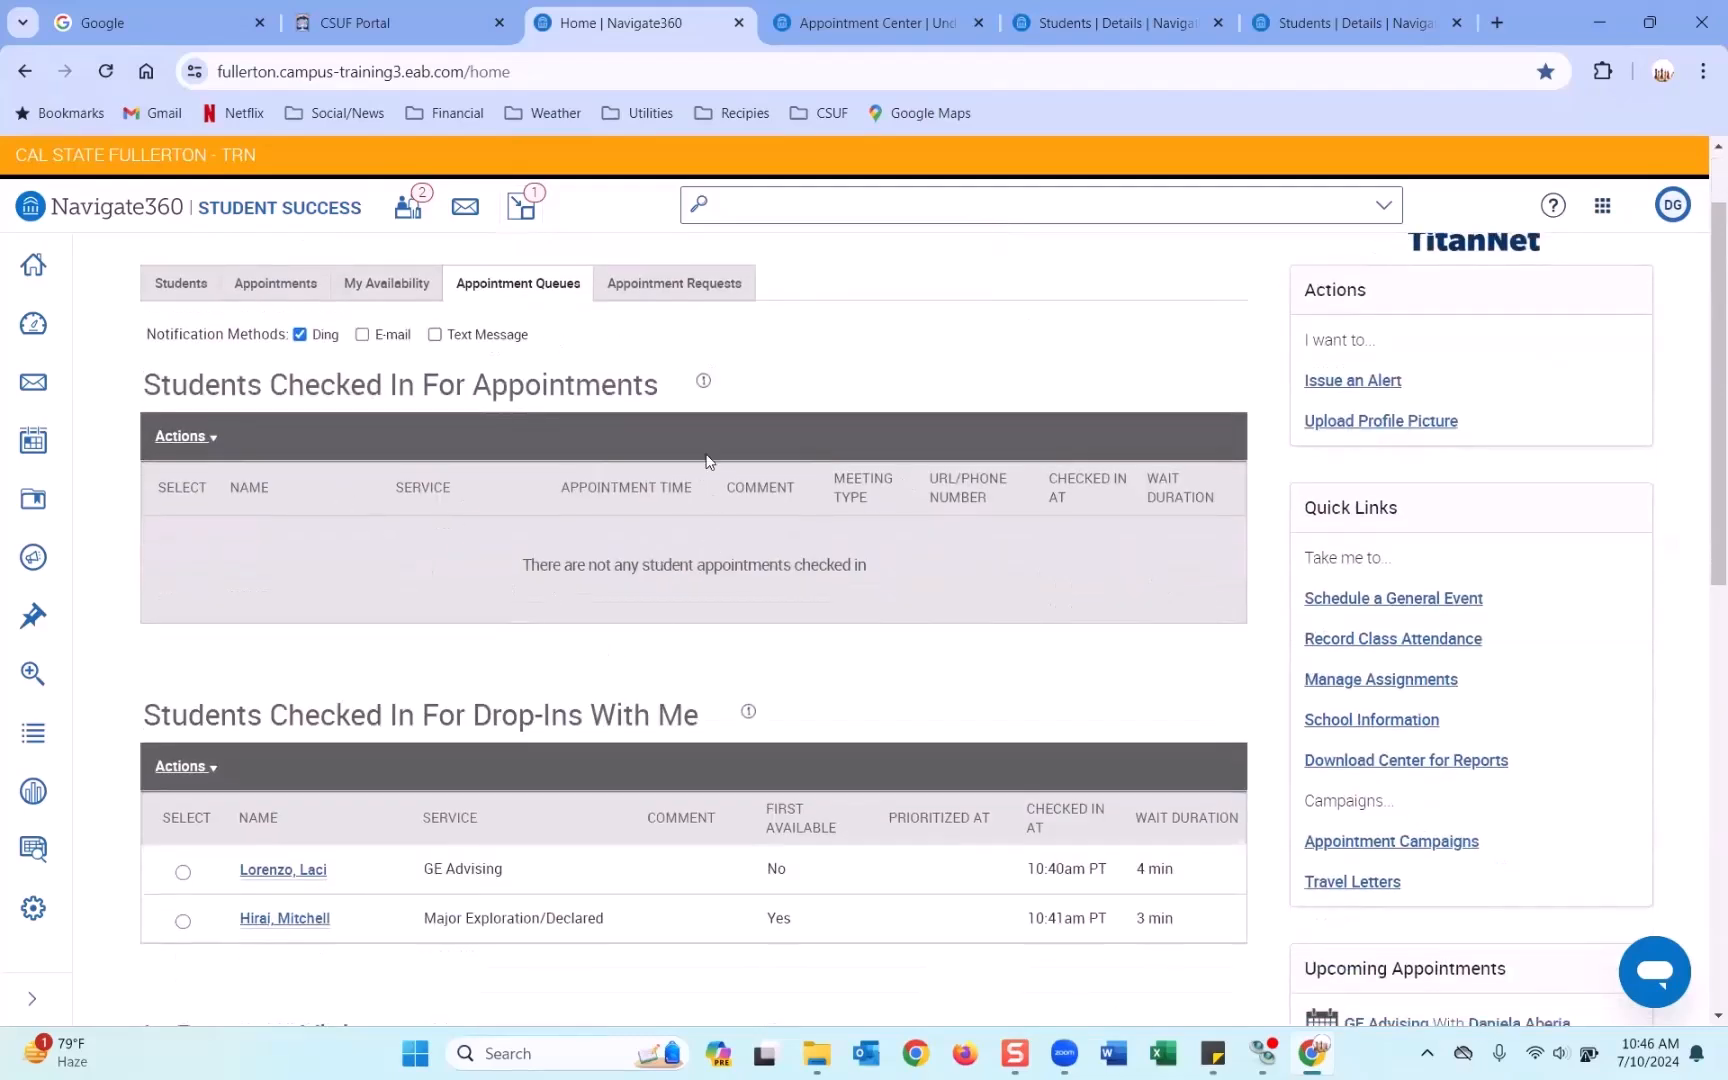
{"action": "scroll", "coordinate": [716, 539], "scroll_direction": "down", "scroll_amount": 5}
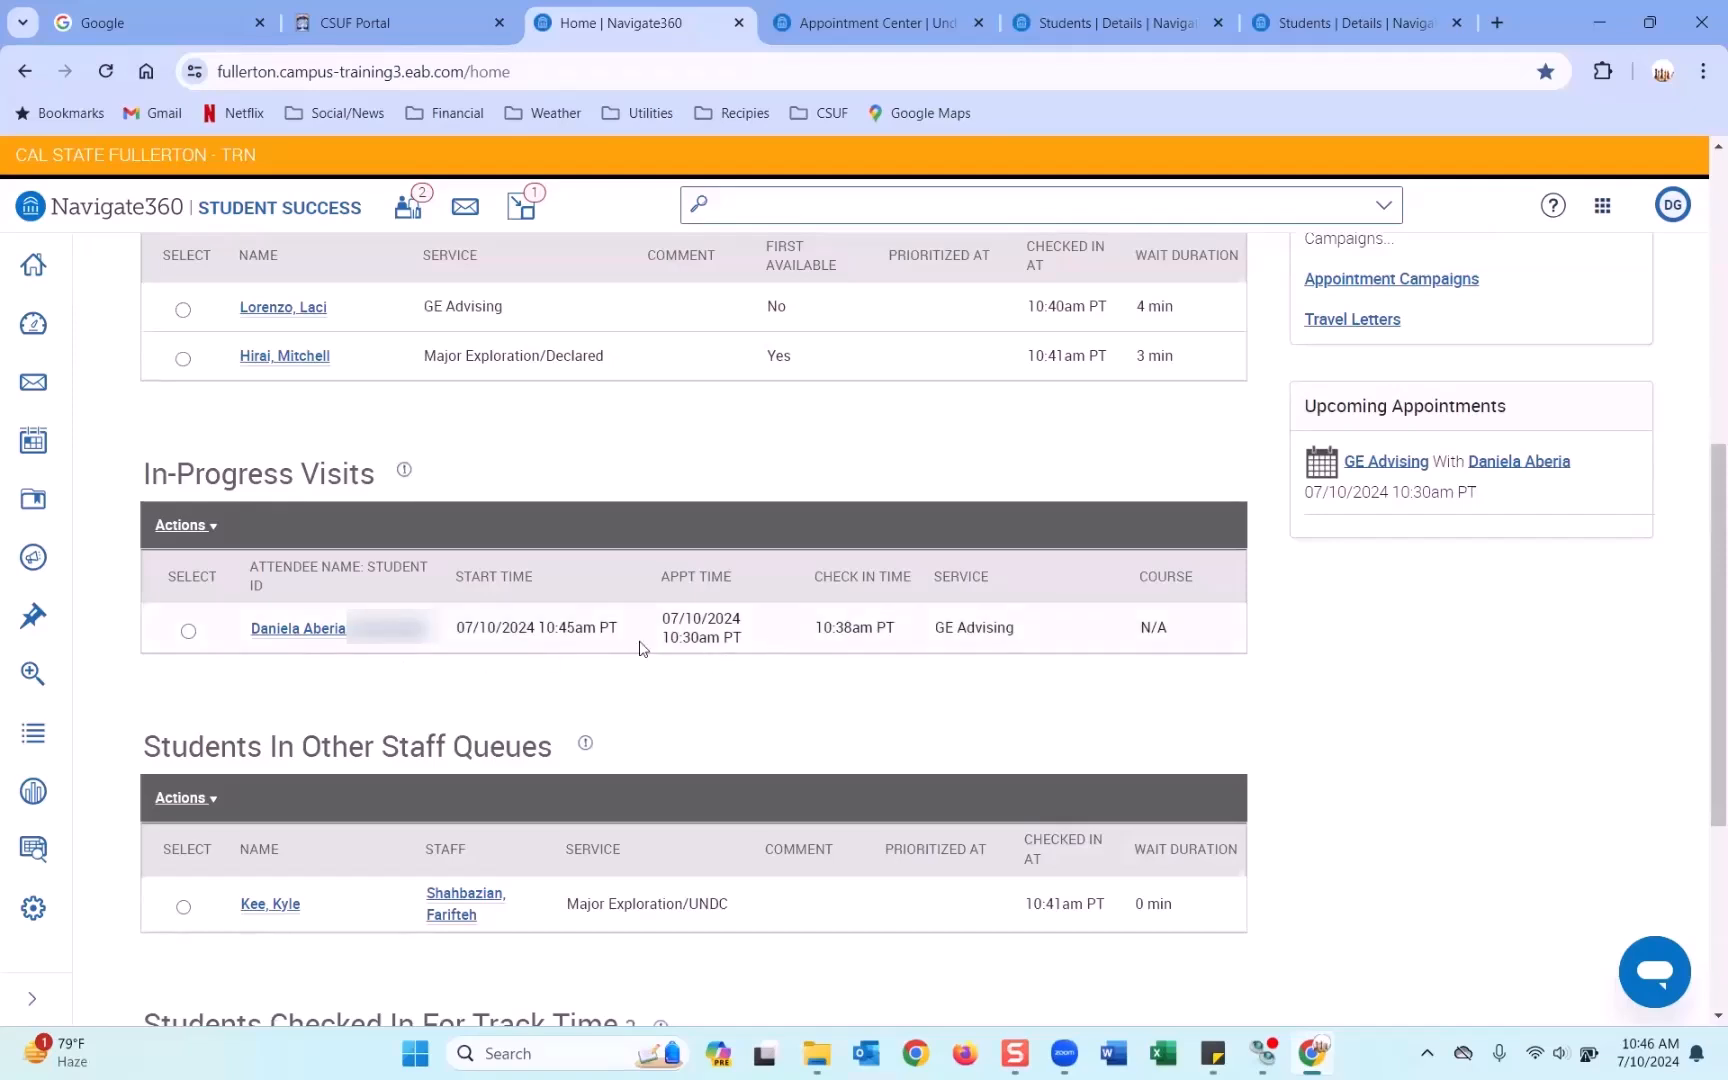
{"action": "scroll", "coordinate": [873, 650], "scroll_direction": "up", "scroll_amount": 7}
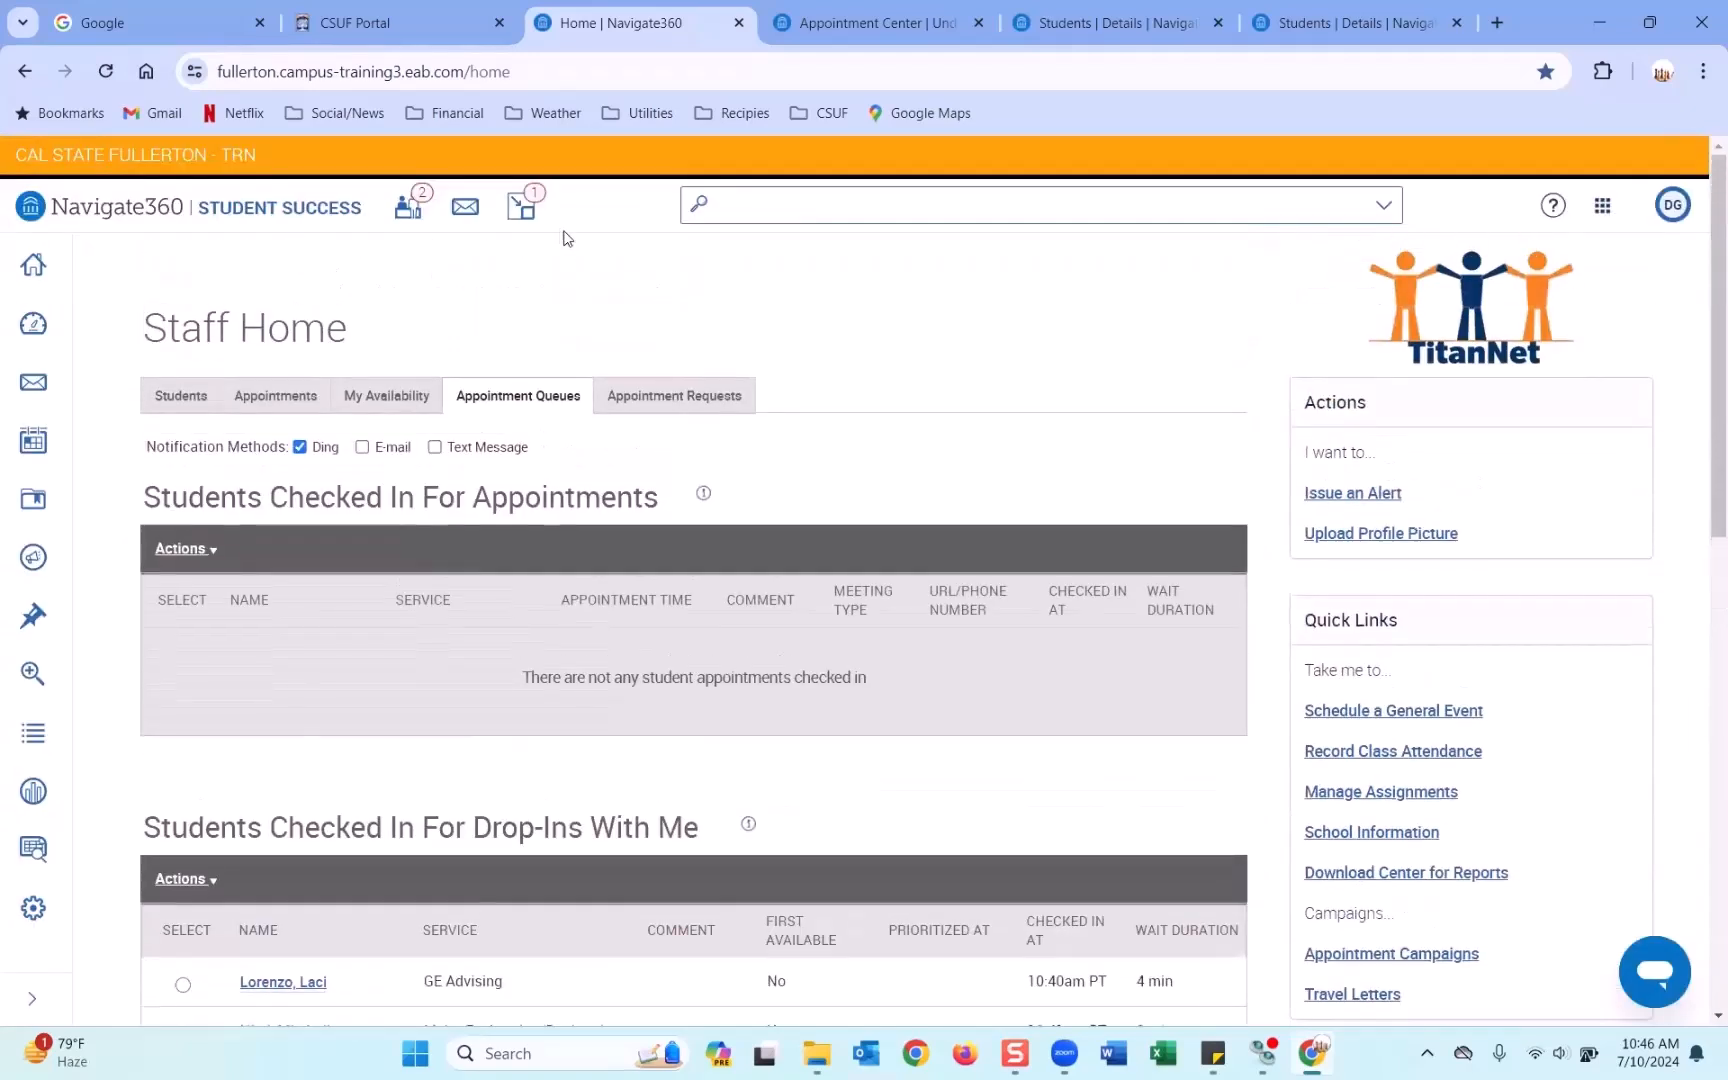
Close the appointment student's profile tab and go back to Staff Home.
{"action": "left_click", "coordinate": [1105, 22]}
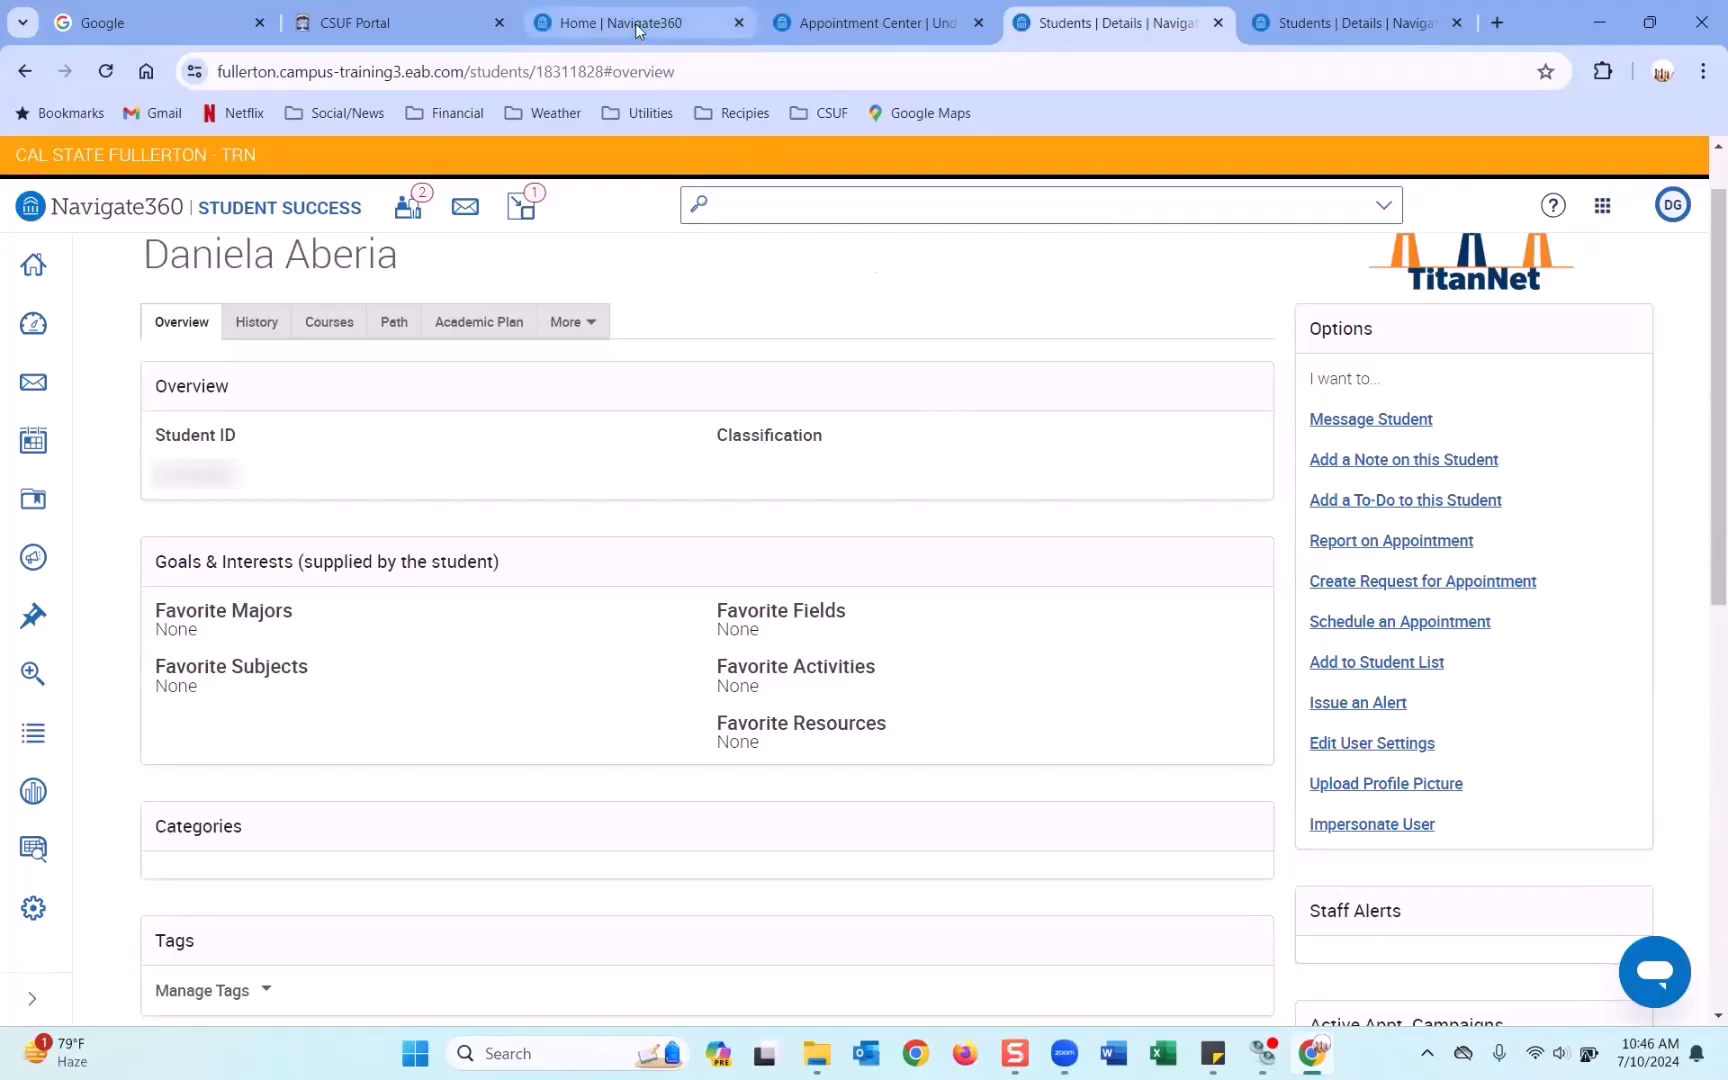
{"action": "left_click", "coordinate": [1218, 23]}
{"action": "left_click", "coordinate": [697, 10]}
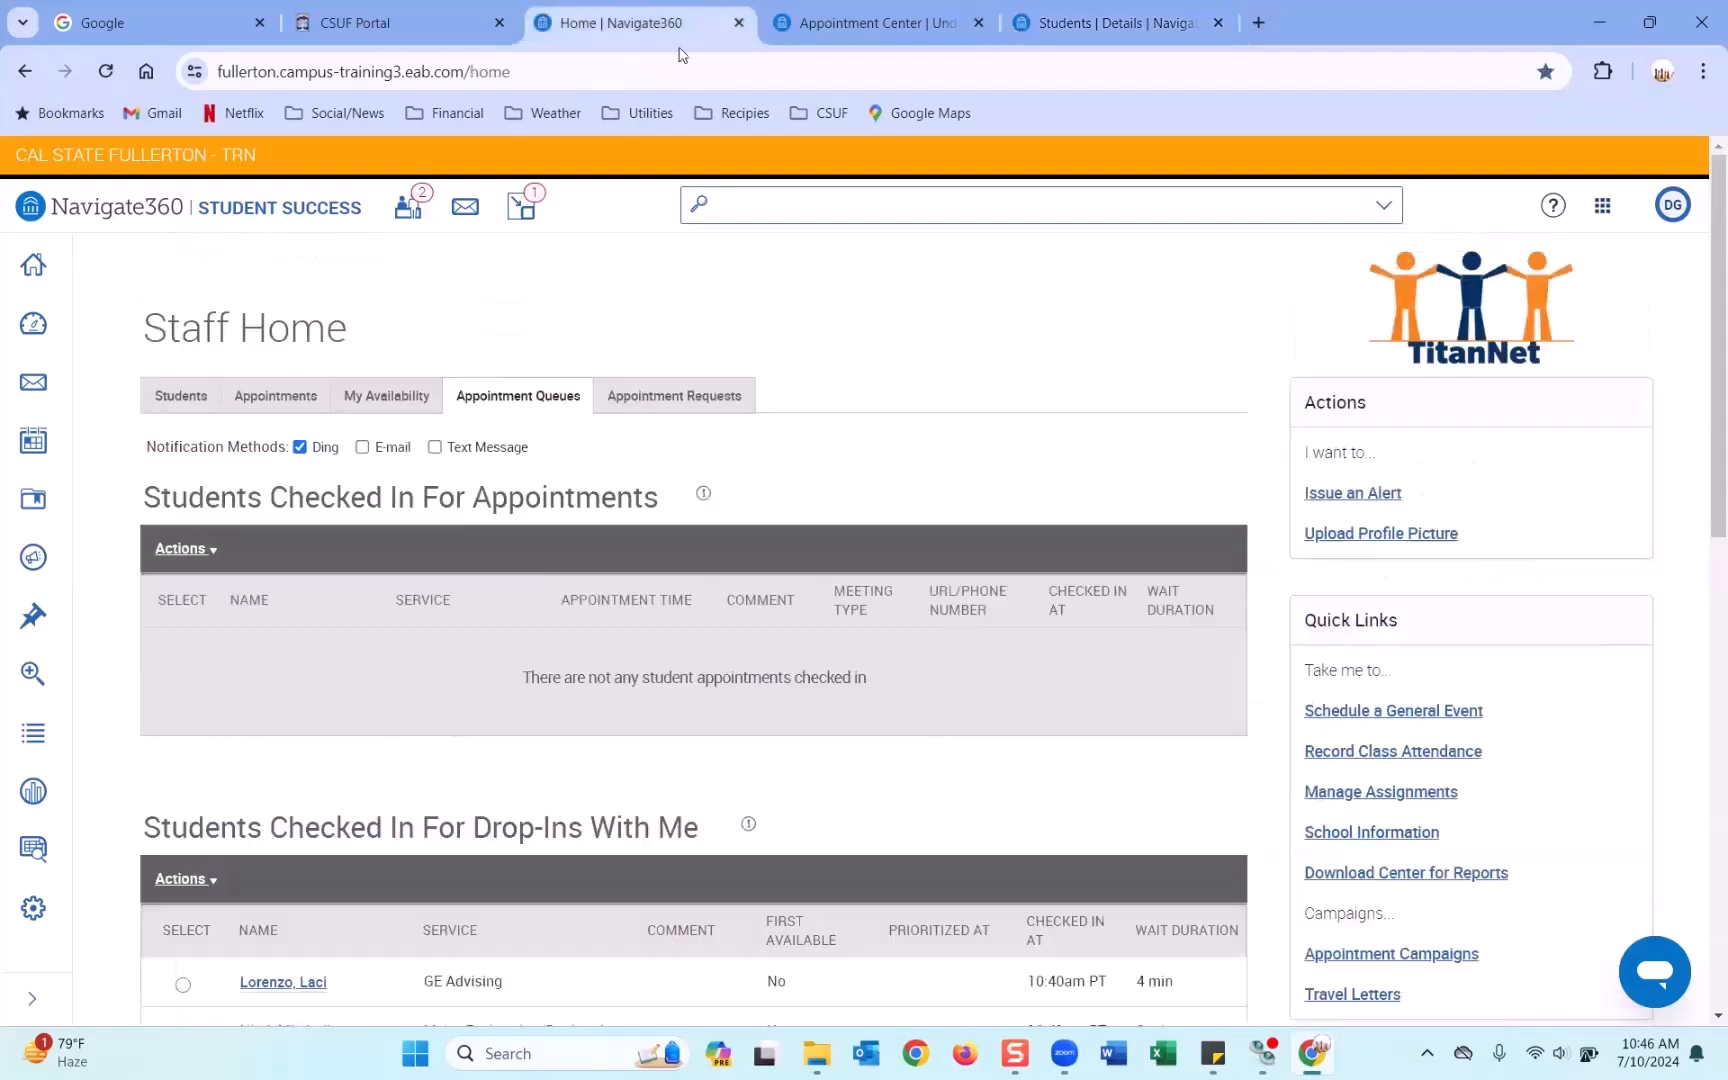
Reopen the minimized appointment report and enter the summary 'This is a su mmmary report/'.
{"action": "left_click", "coordinate": [522, 214]}
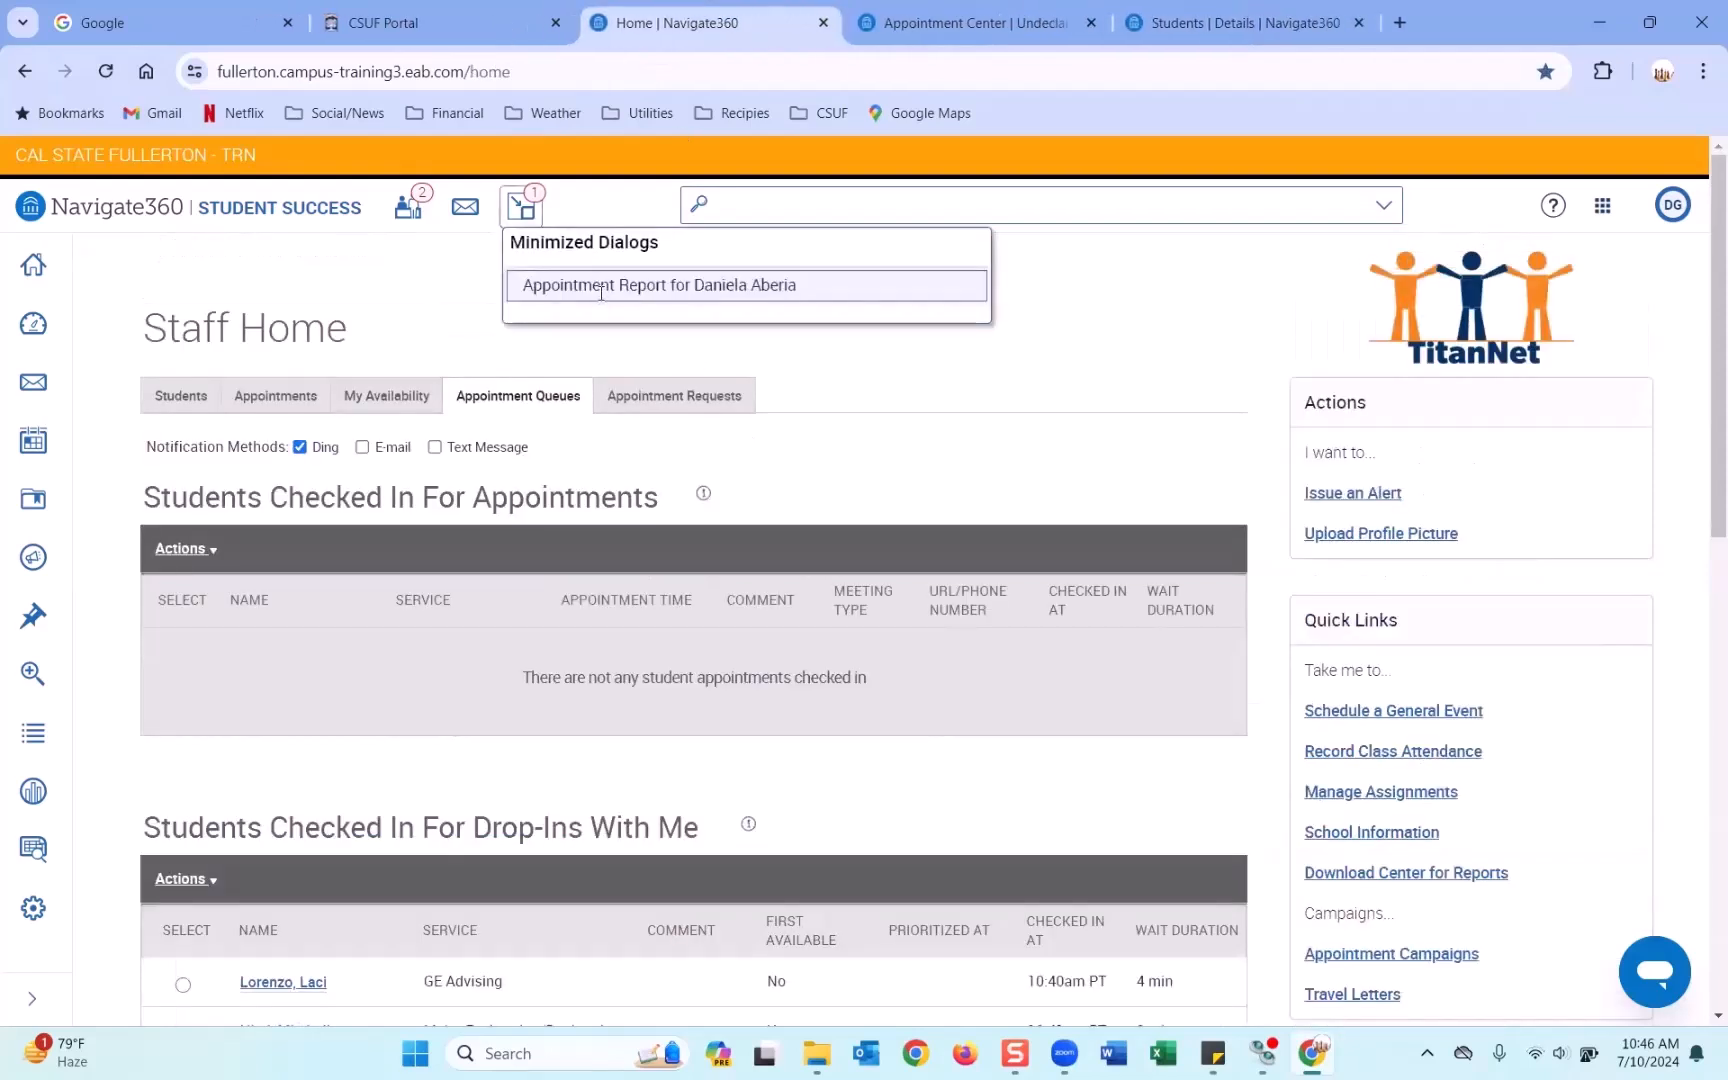
{"action": "left_click", "coordinate": [604, 288]}
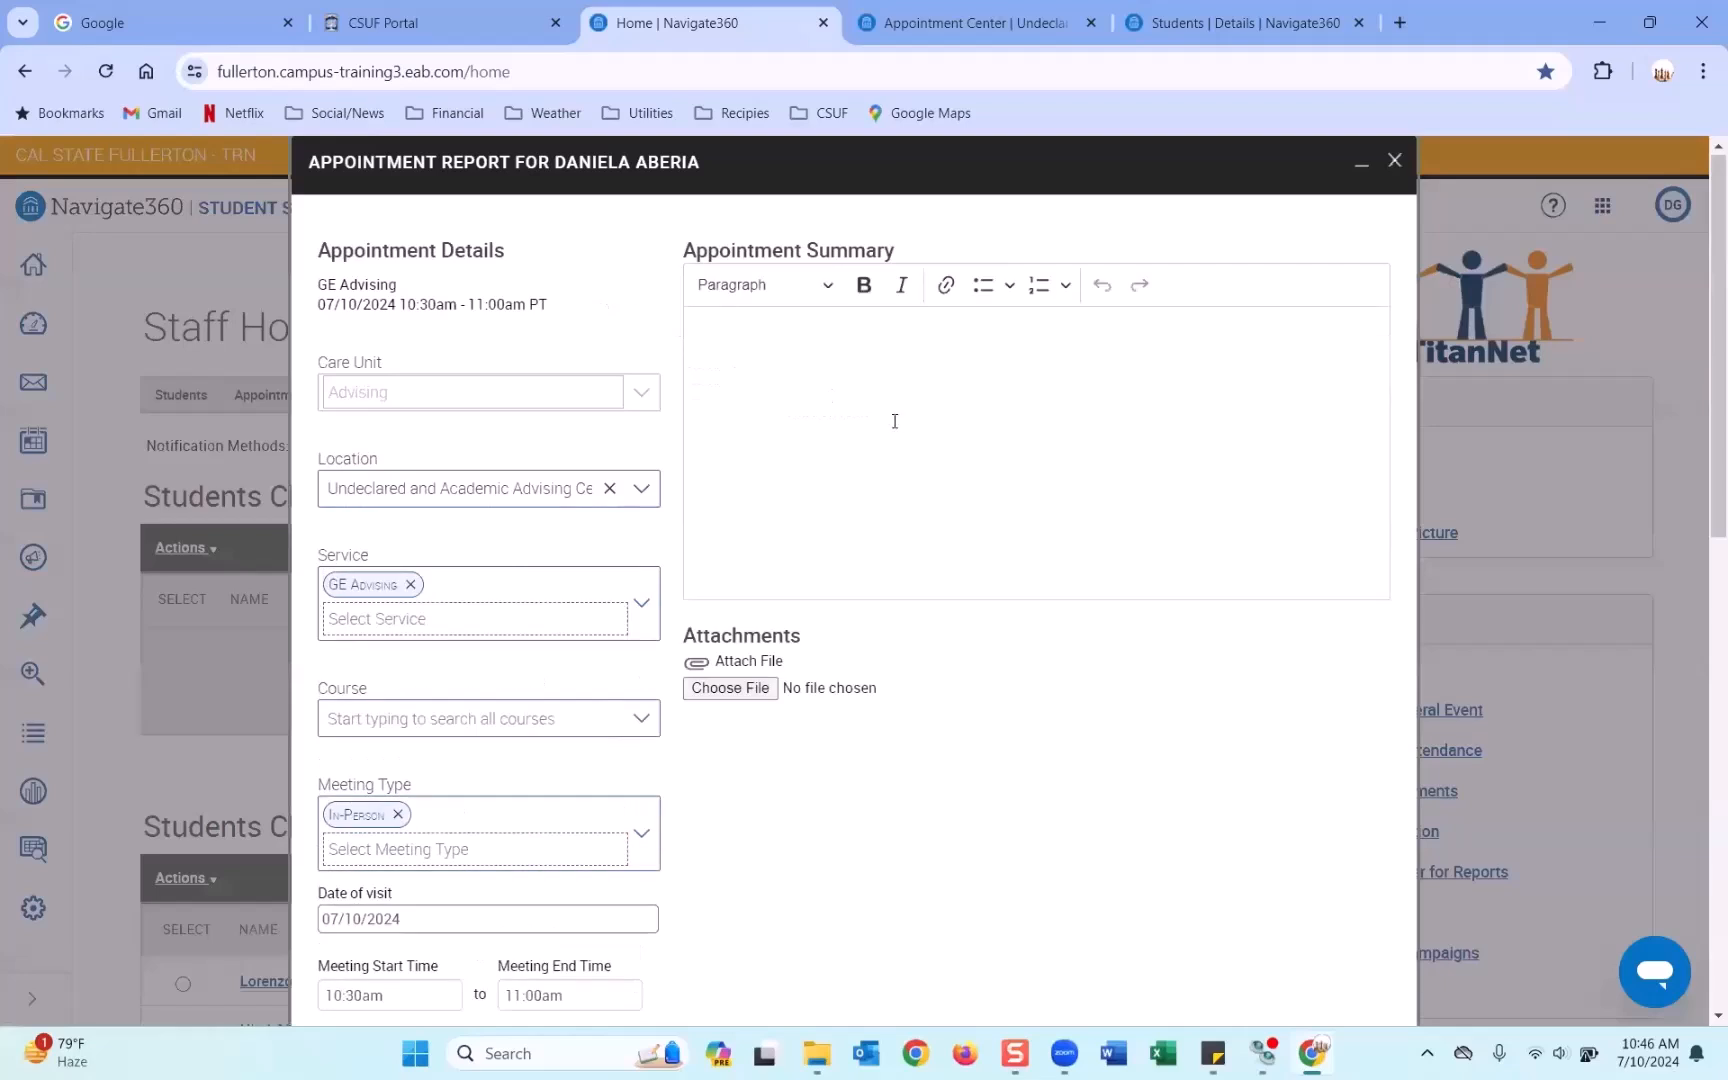
{"action": "left_click", "coordinate": [857, 380]}
{"action": "type", "text": "Th"}
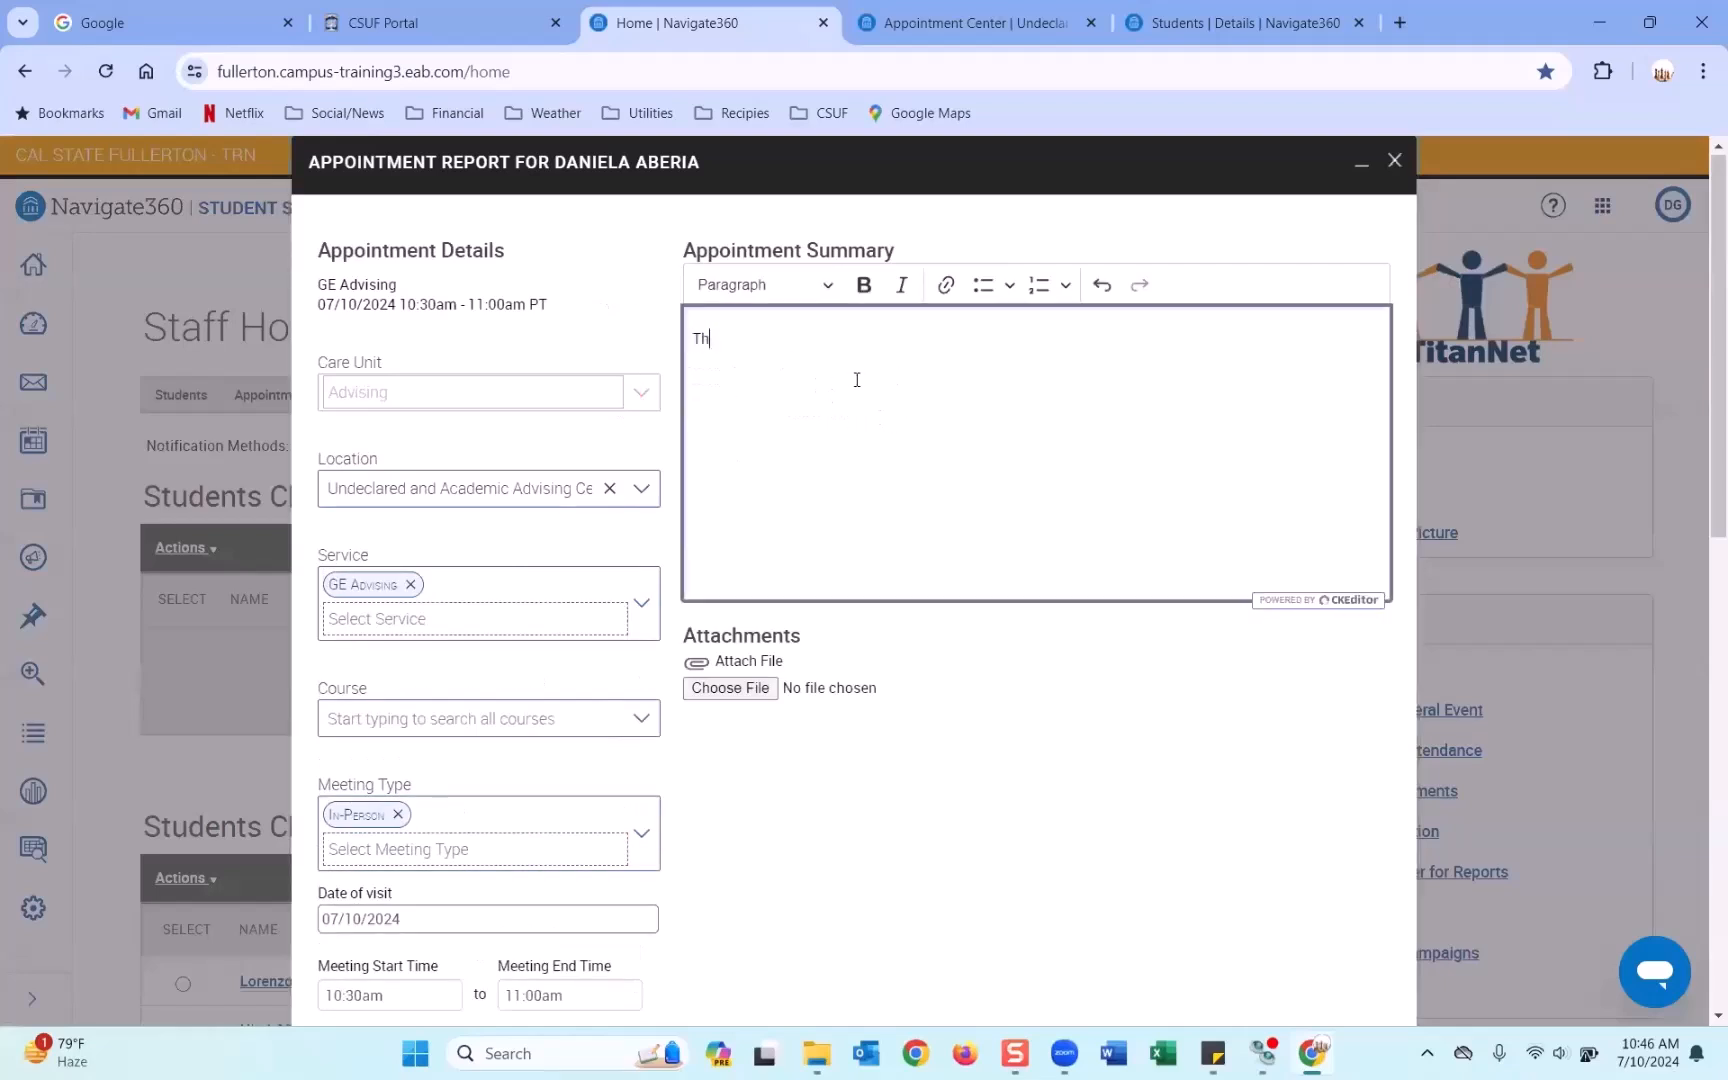
{"action": "type", "text": "is is a su mmmary report/"}
Add Major Exploration/Declared as a second service, then save the report and check the student out.
{"action": "scroll", "coordinate": [856, 459], "scroll_direction": "down", "scroll_amount": 1}
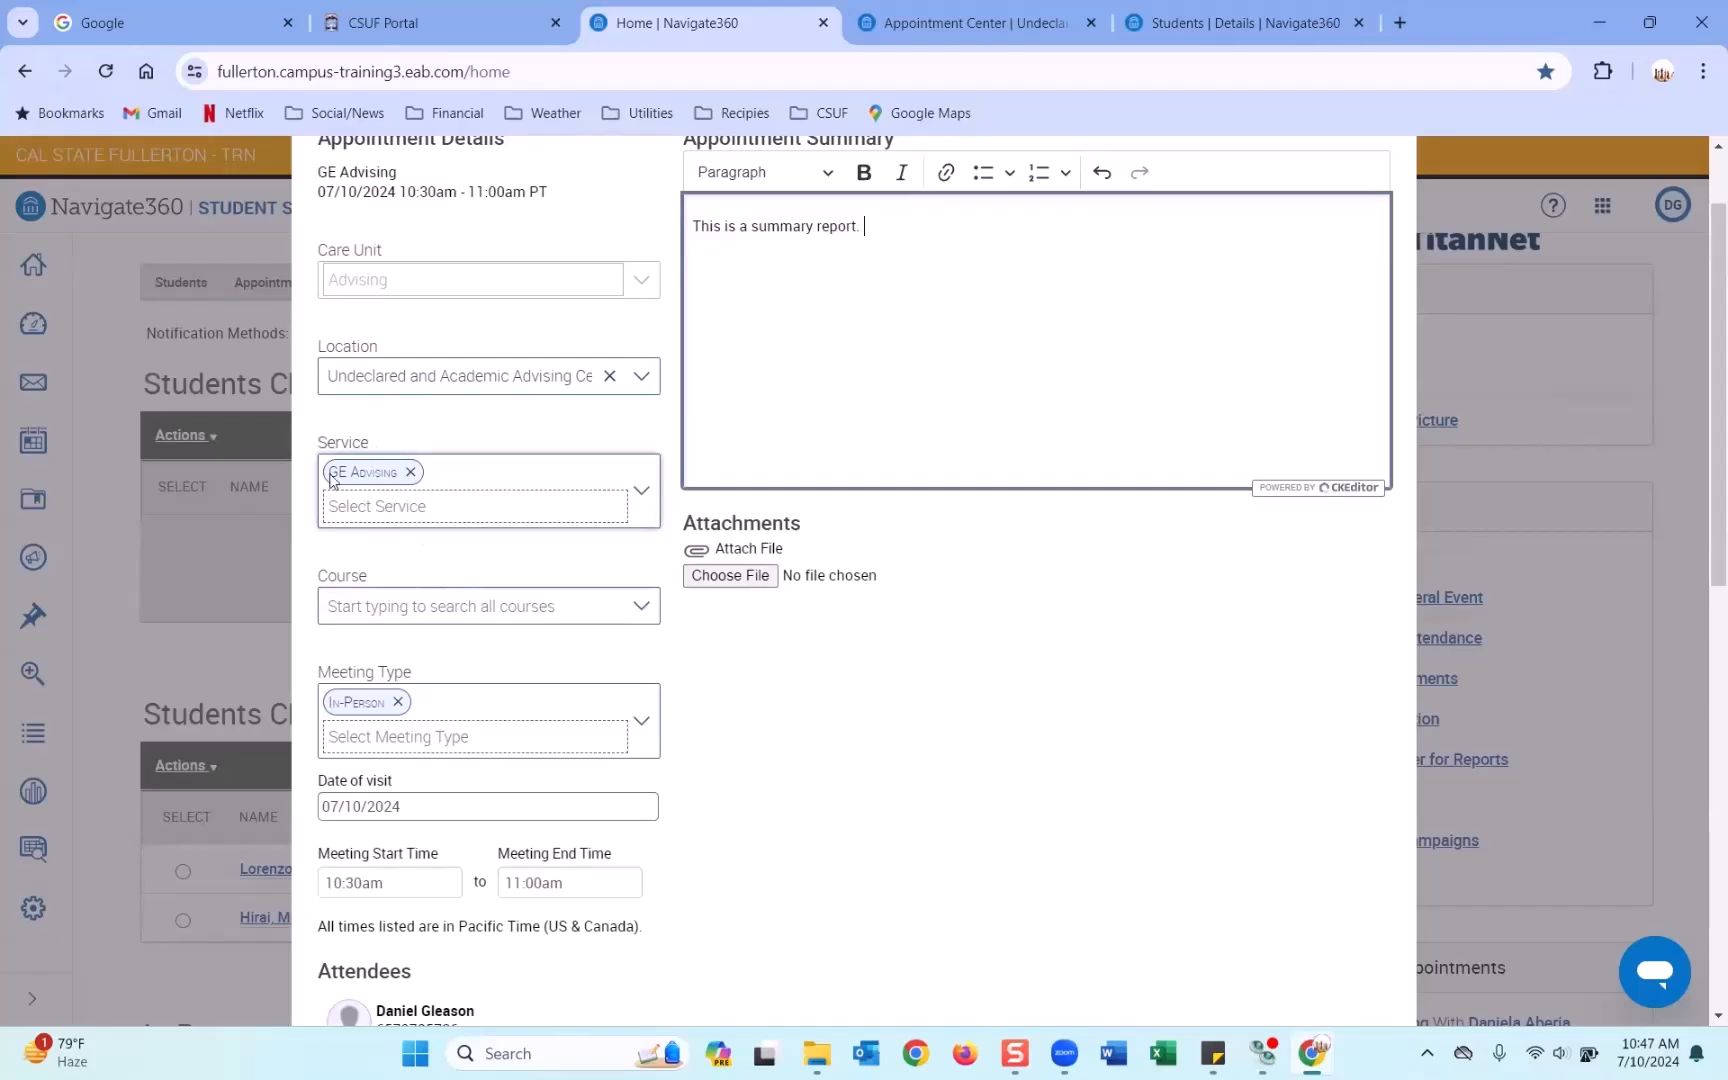
{"action": "left_click", "coordinate": [490, 484]}
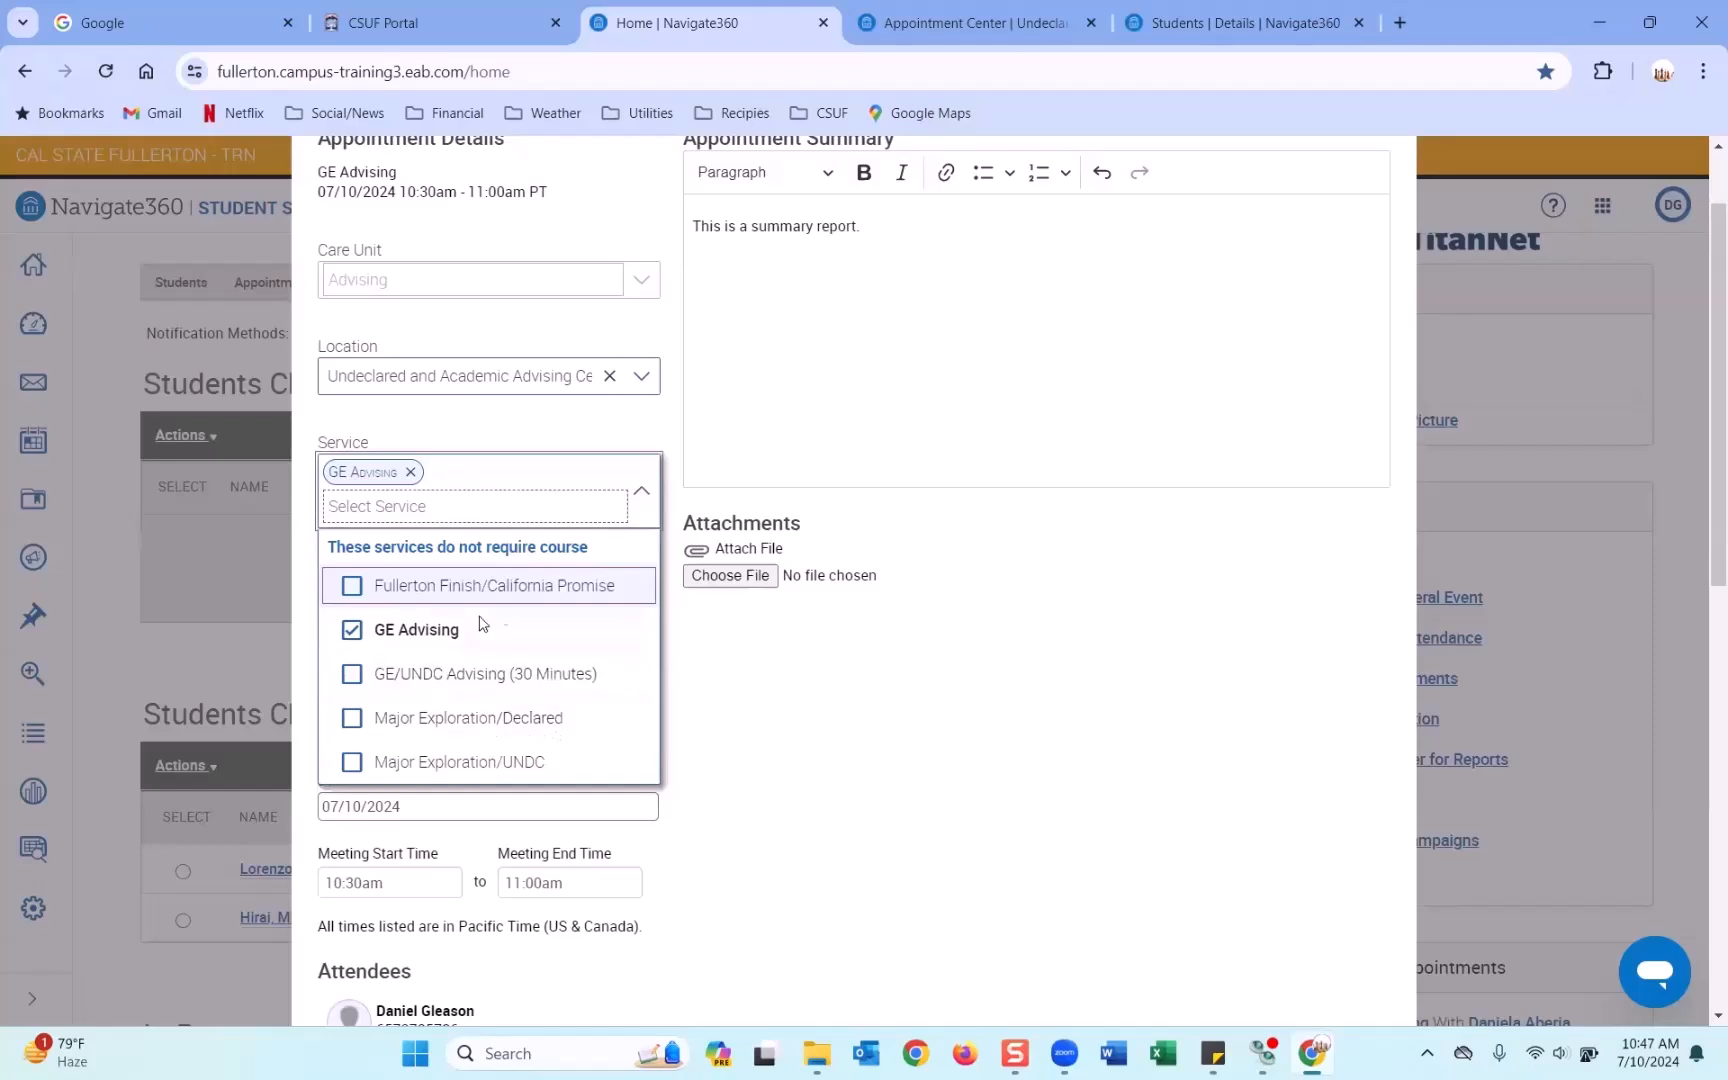
{"action": "scroll", "coordinate": [520, 685], "scroll_direction": "down", "scroll_amount": 1}
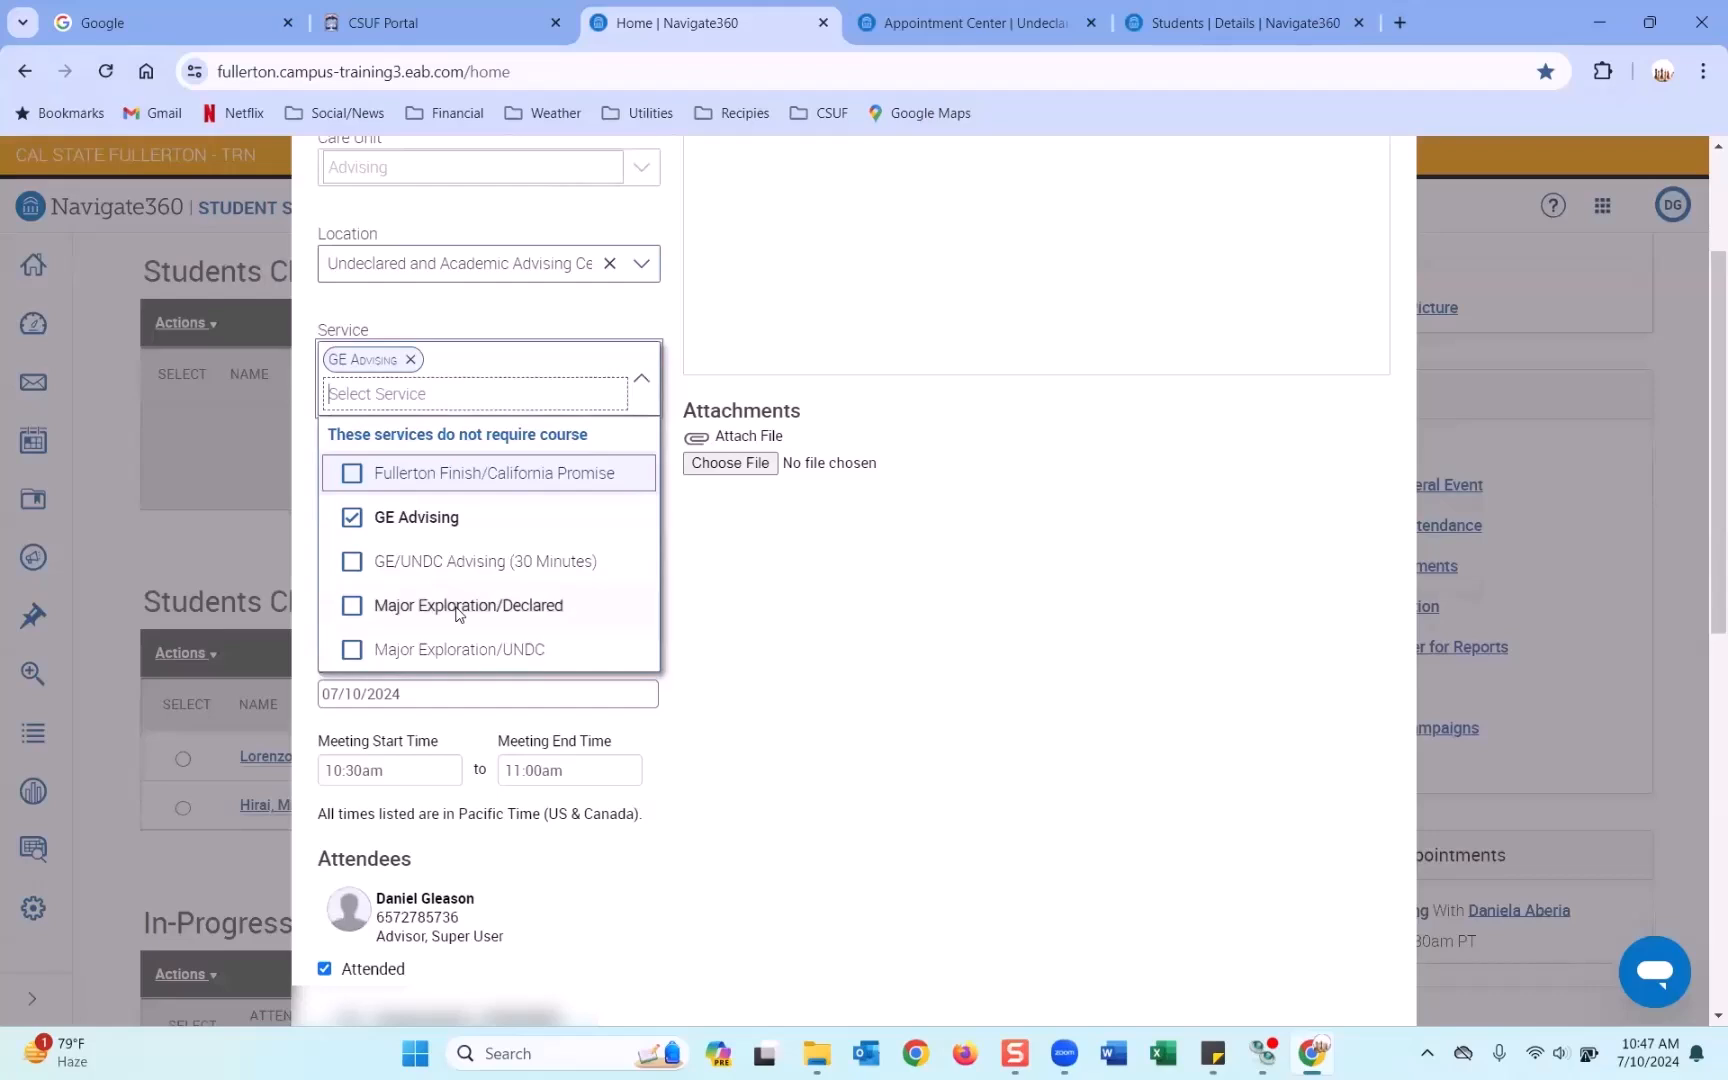
{"action": "left_click", "coordinate": [457, 606]}
{"action": "left_click", "coordinate": [913, 566]}
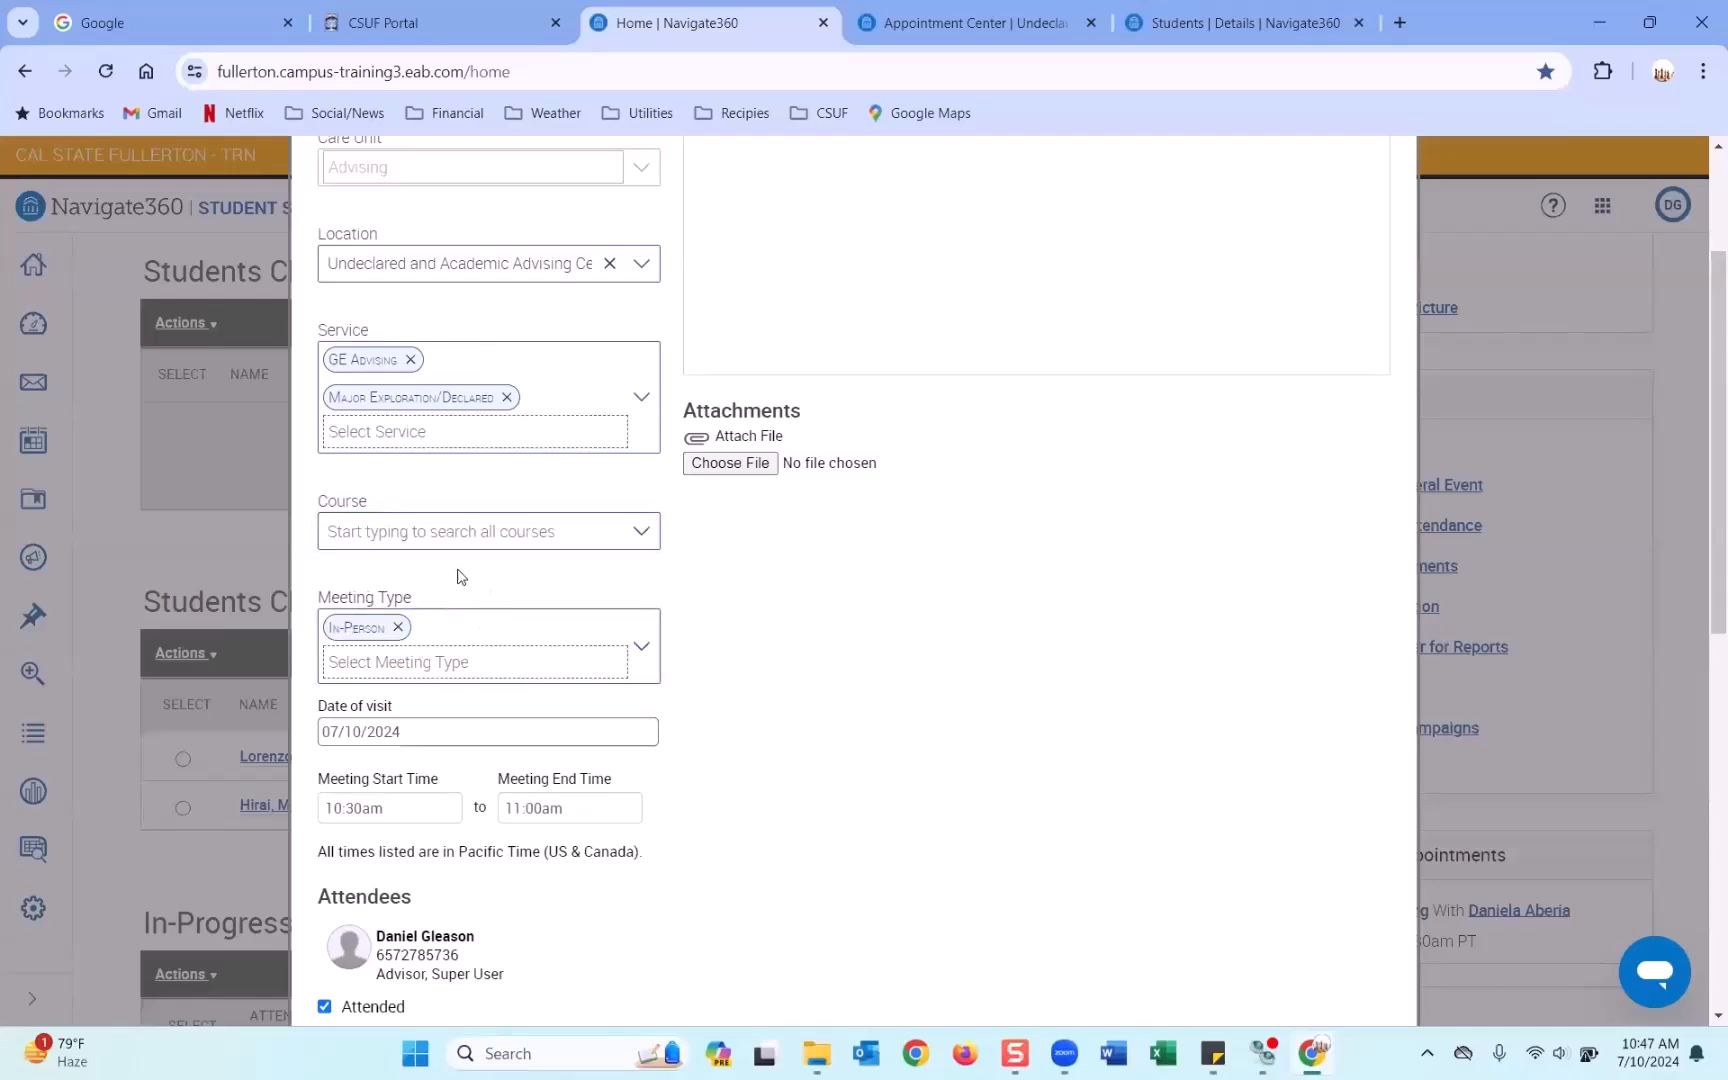
{"action": "scroll", "coordinate": [461, 577], "scroll_direction": "down", "scroll_amount": 1}
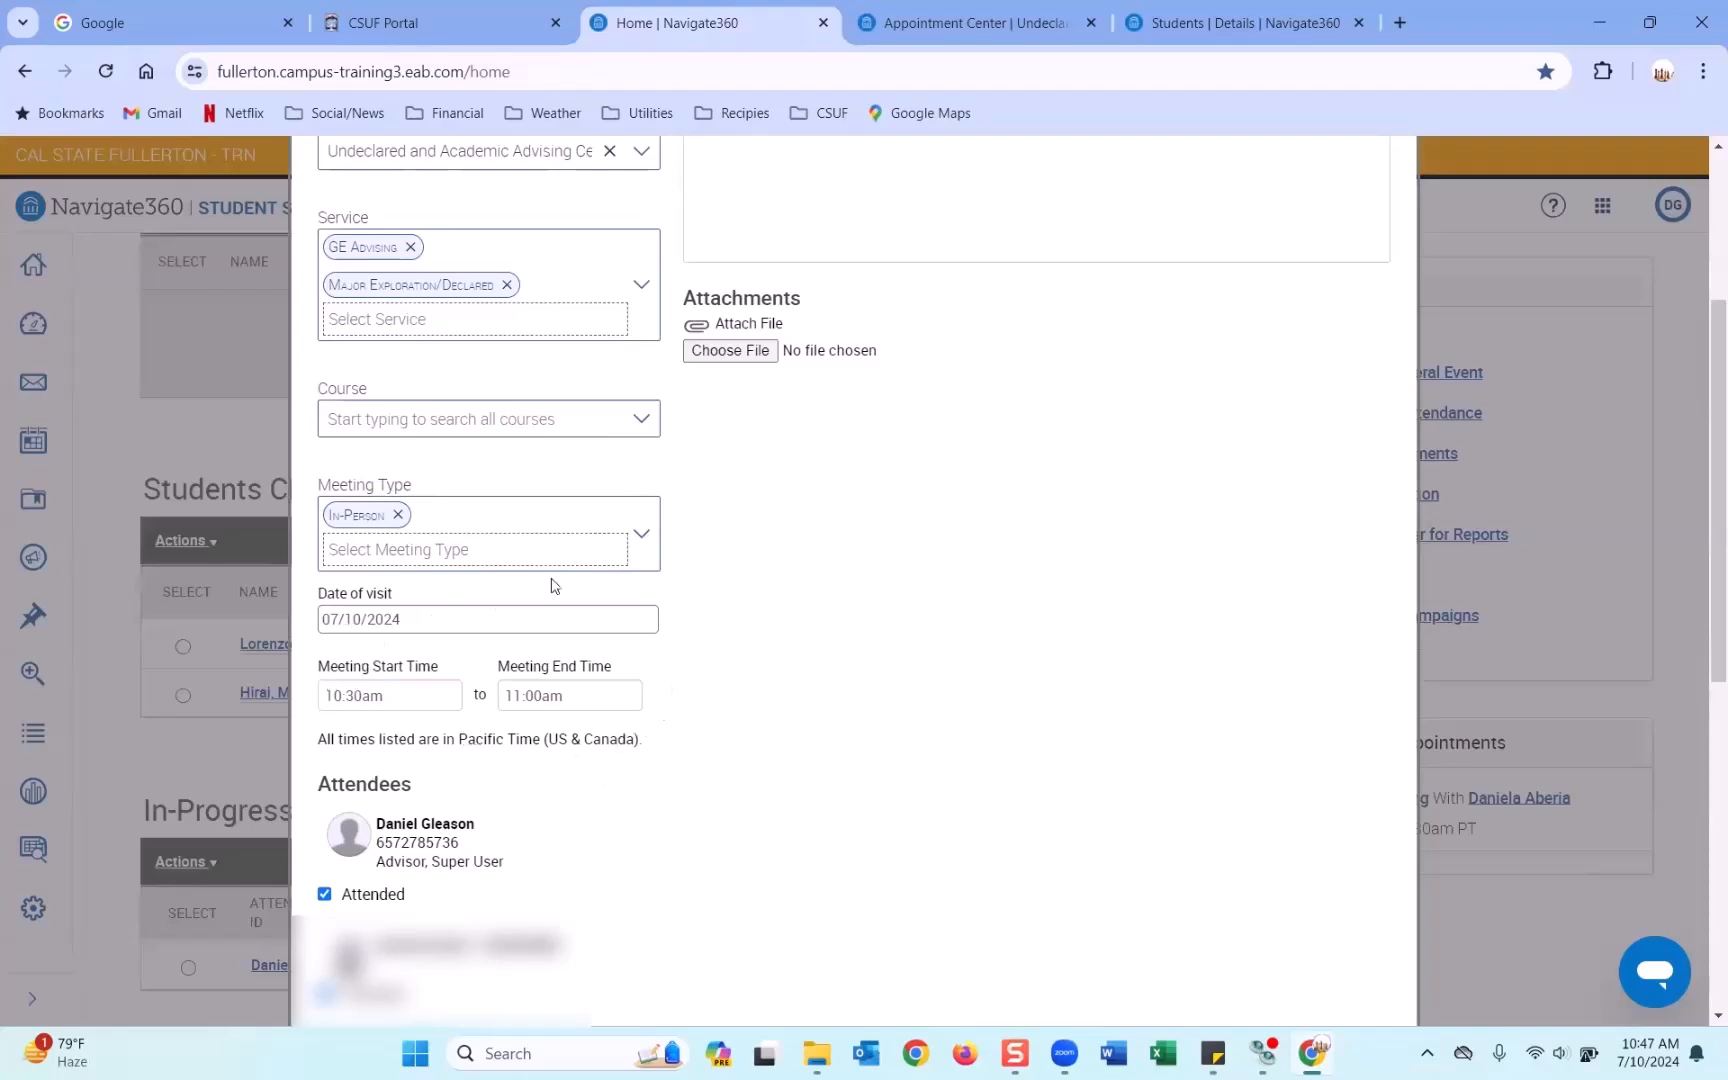
{"action": "scroll", "coordinate": [743, 590], "scroll_direction": "down", "scroll_amount": 3}
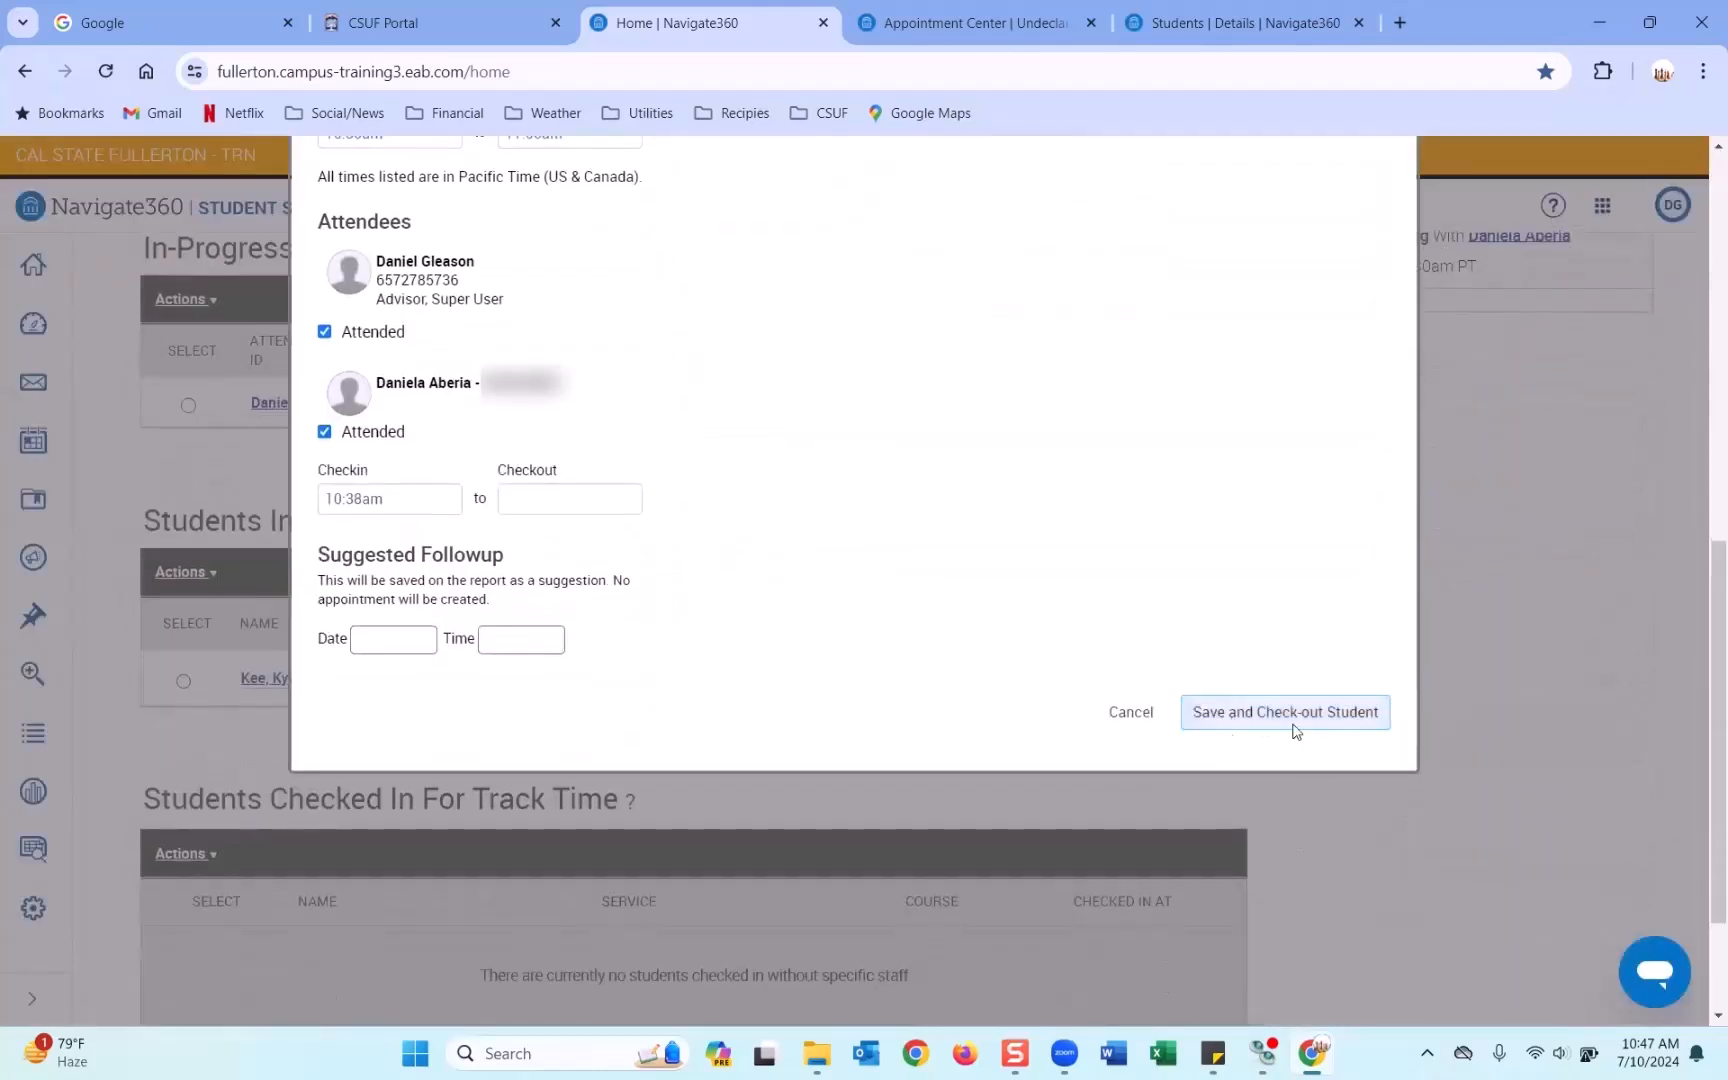
{"action": "left_click", "coordinate": [1269, 712]}
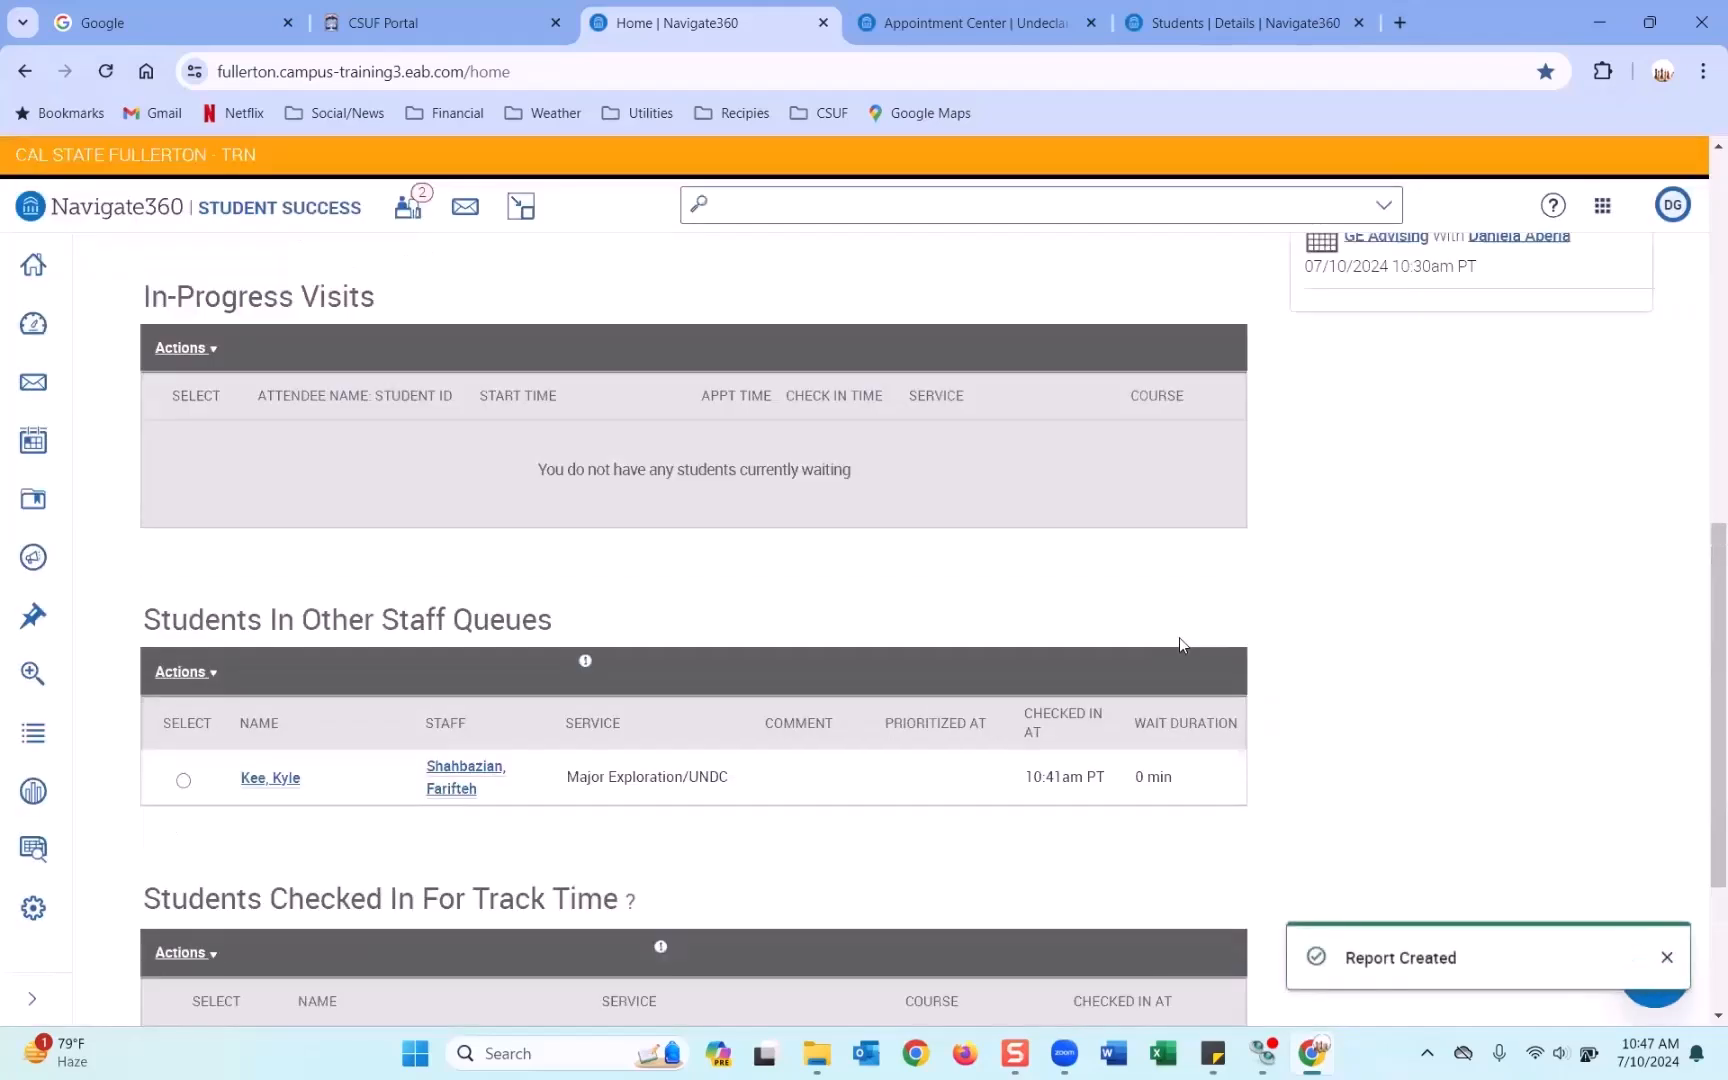
Show Staff Home's Appointments and scroll to Recent Appointments, showing the filed 07/10/2024 GE Advising report.
{"action": "scroll", "coordinate": [1180, 628], "scroll_direction": "up", "scroll_amount": 4}
{"action": "scroll", "coordinate": [1179, 626], "scroll_direction": "up", "scroll_amount": 5}
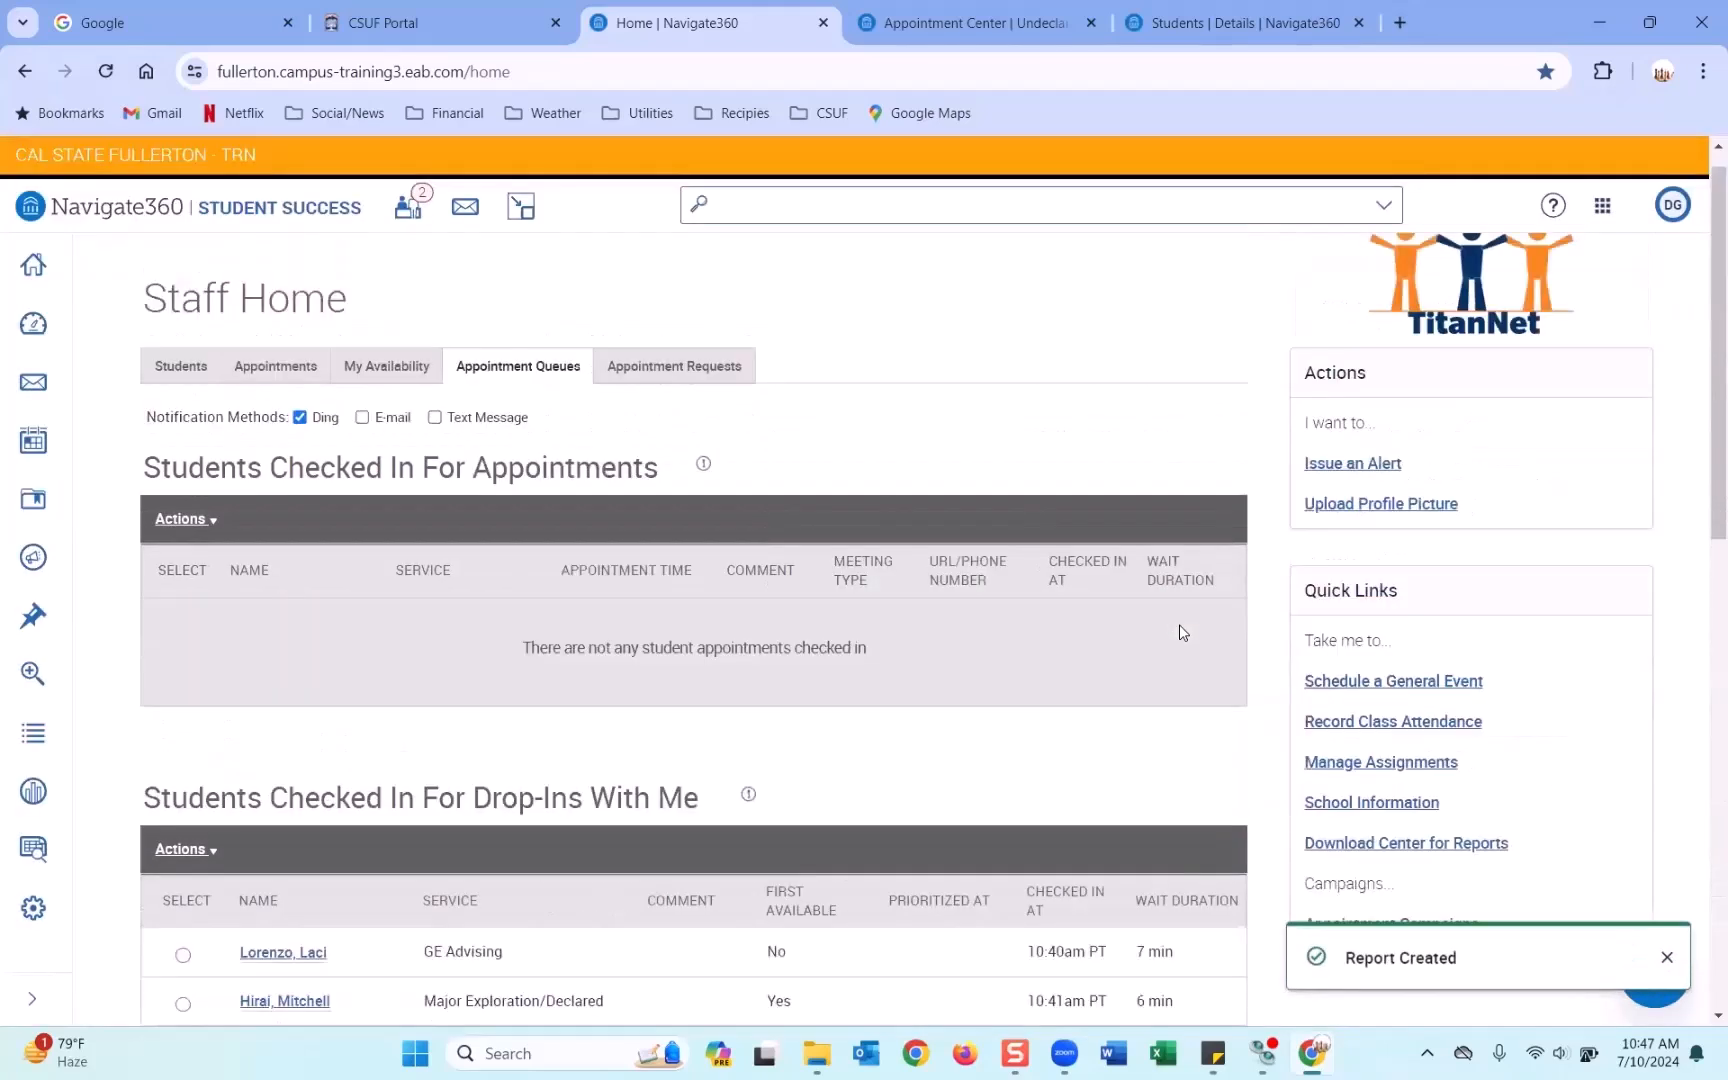
{"action": "scroll", "coordinate": [1179, 624], "scroll_direction": "down", "scroll_amount": 3}
{"action": "scroll", "coordinate": [1179, 630], "scroll_direction": "up", "scroll_amount": 3}
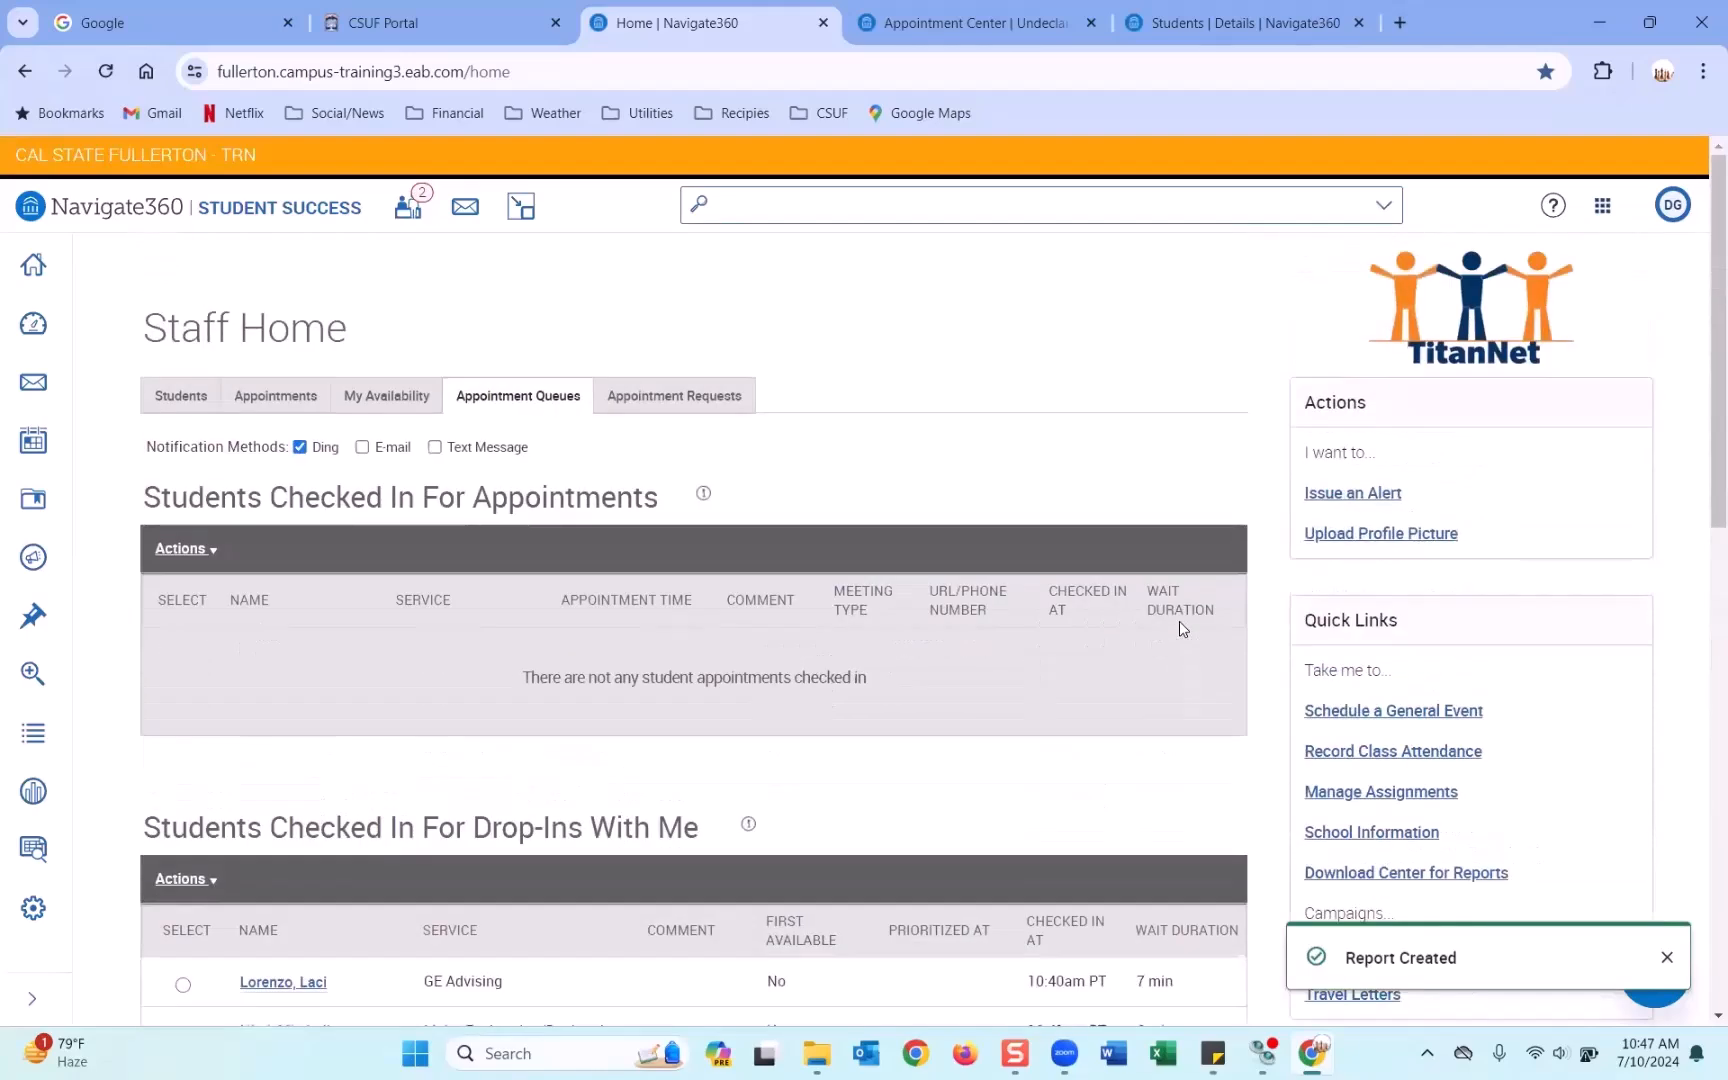
{"action": "left_click", "coordinate": [278, 400]}
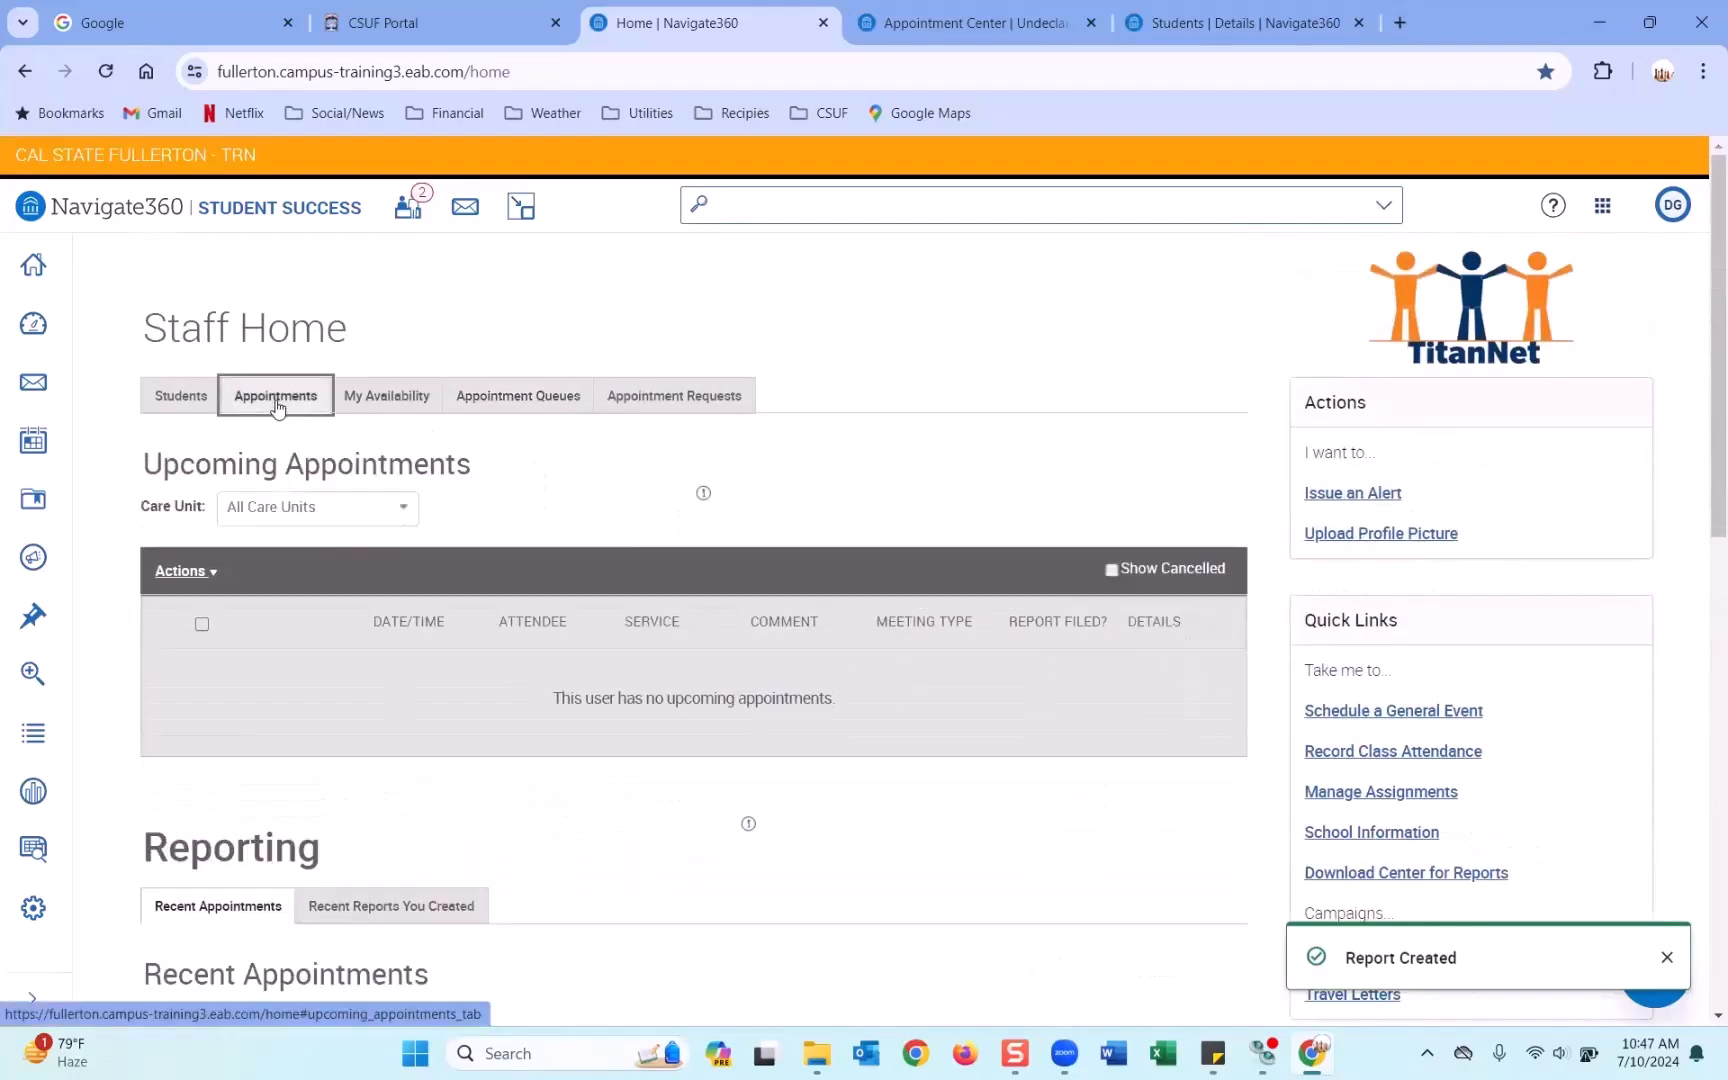
{"action": "scroll", "coordinate": [641, 496], "scroll_direction": "down", "scroll_amount": 7}
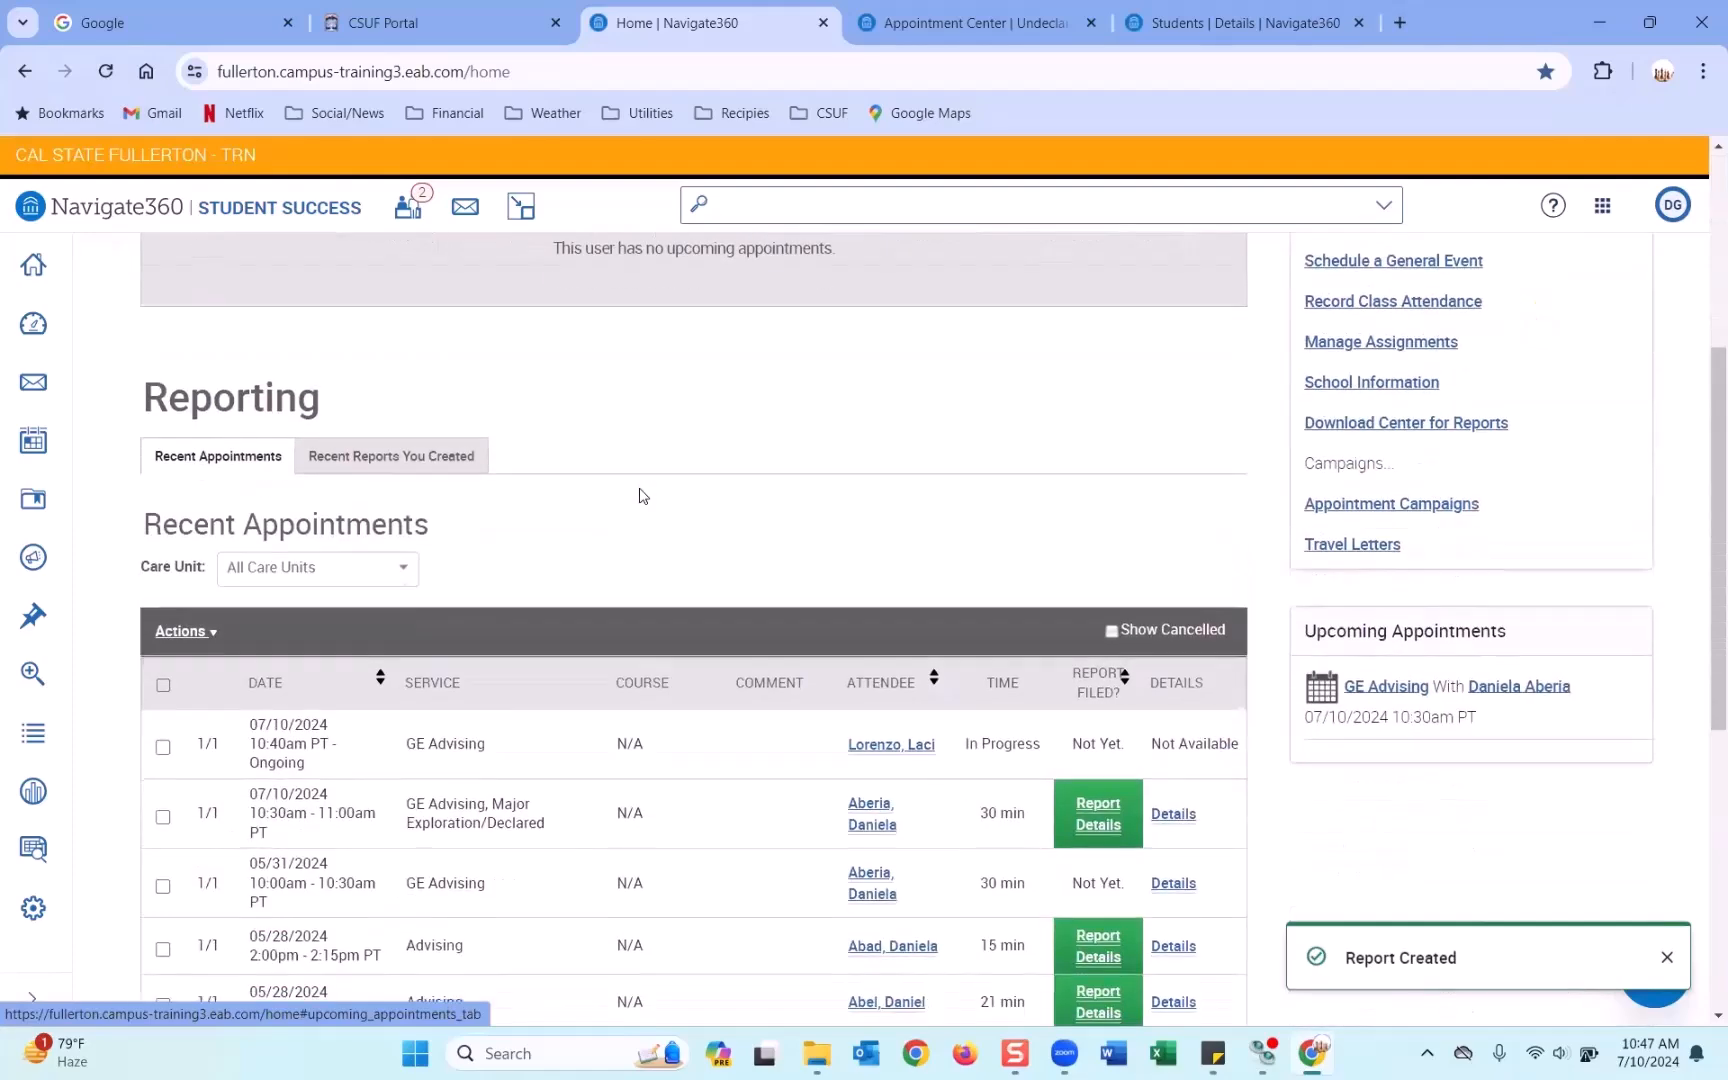
{"action": "scroll", "coordinate": [641, 500], "scroll_direction": "down", "scroll_amount": 1}
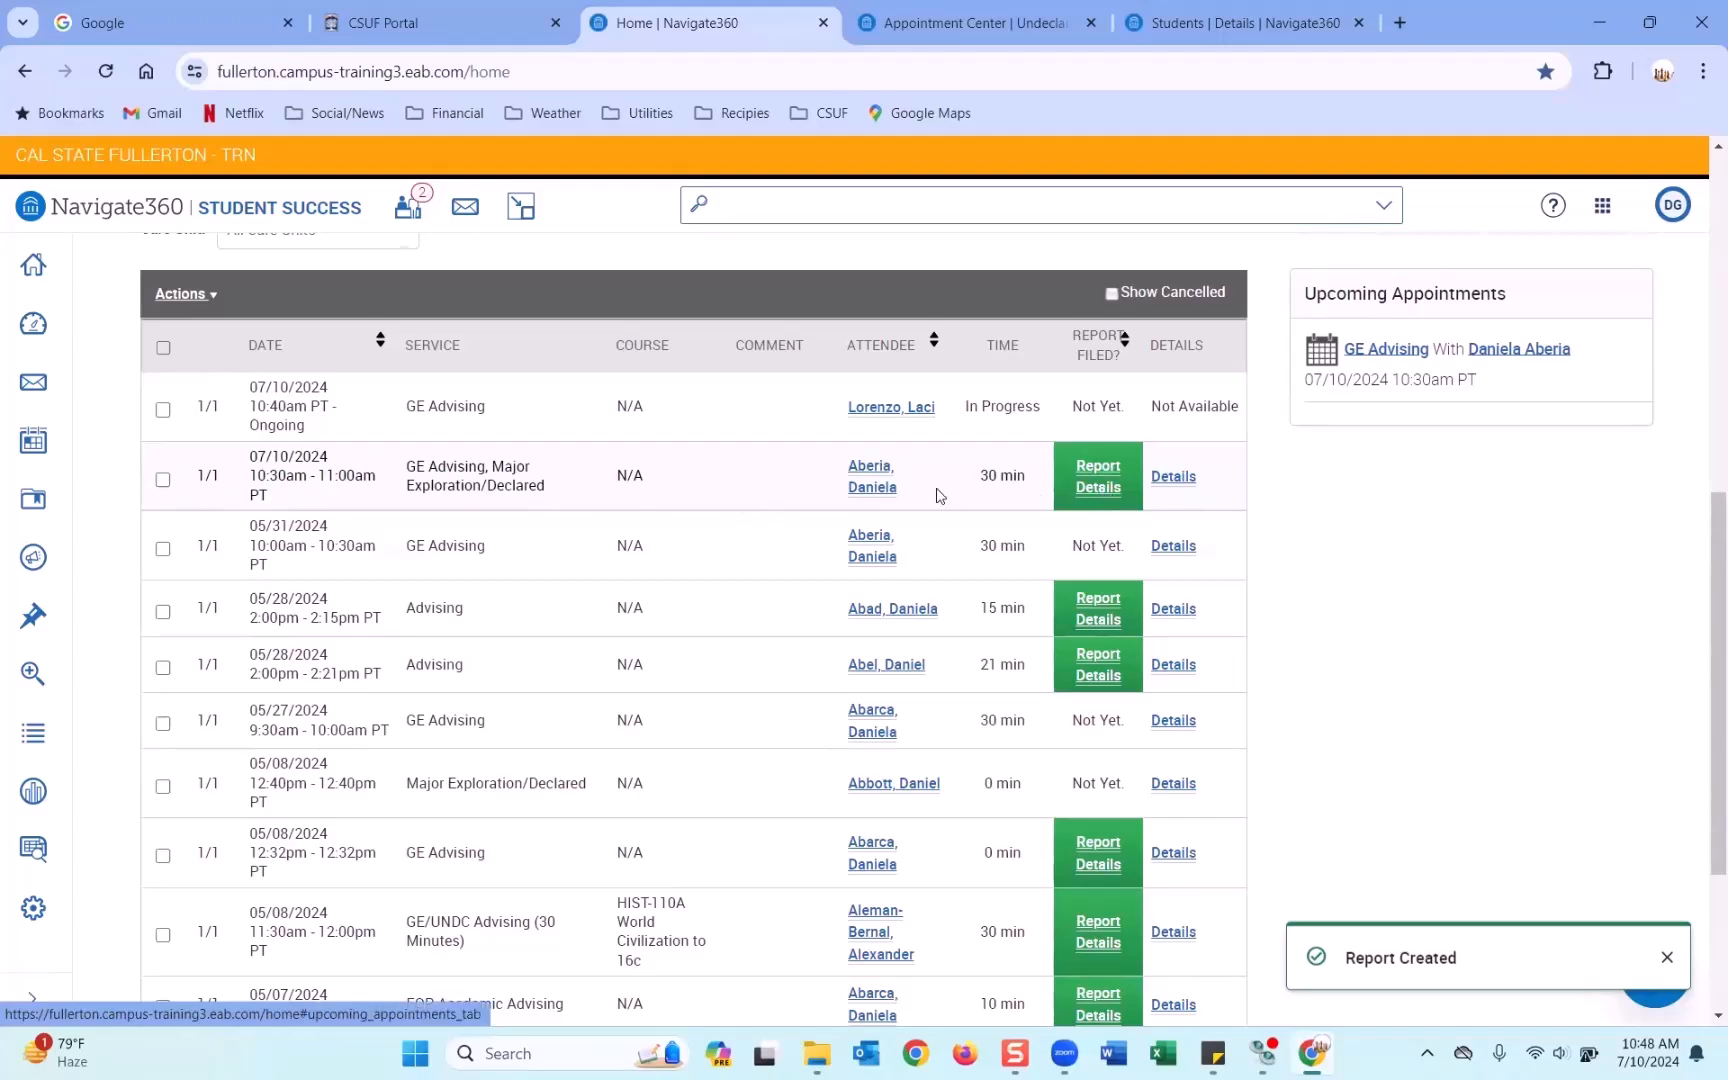
{"action": "scroll", "coordinate": [940, 496], "scroll_direction": "up", "scroll_amount": 3}
{"action": "scroll", "coordinate": [940, 496], "scroll_direction": "up", "scroll_amount": 5}
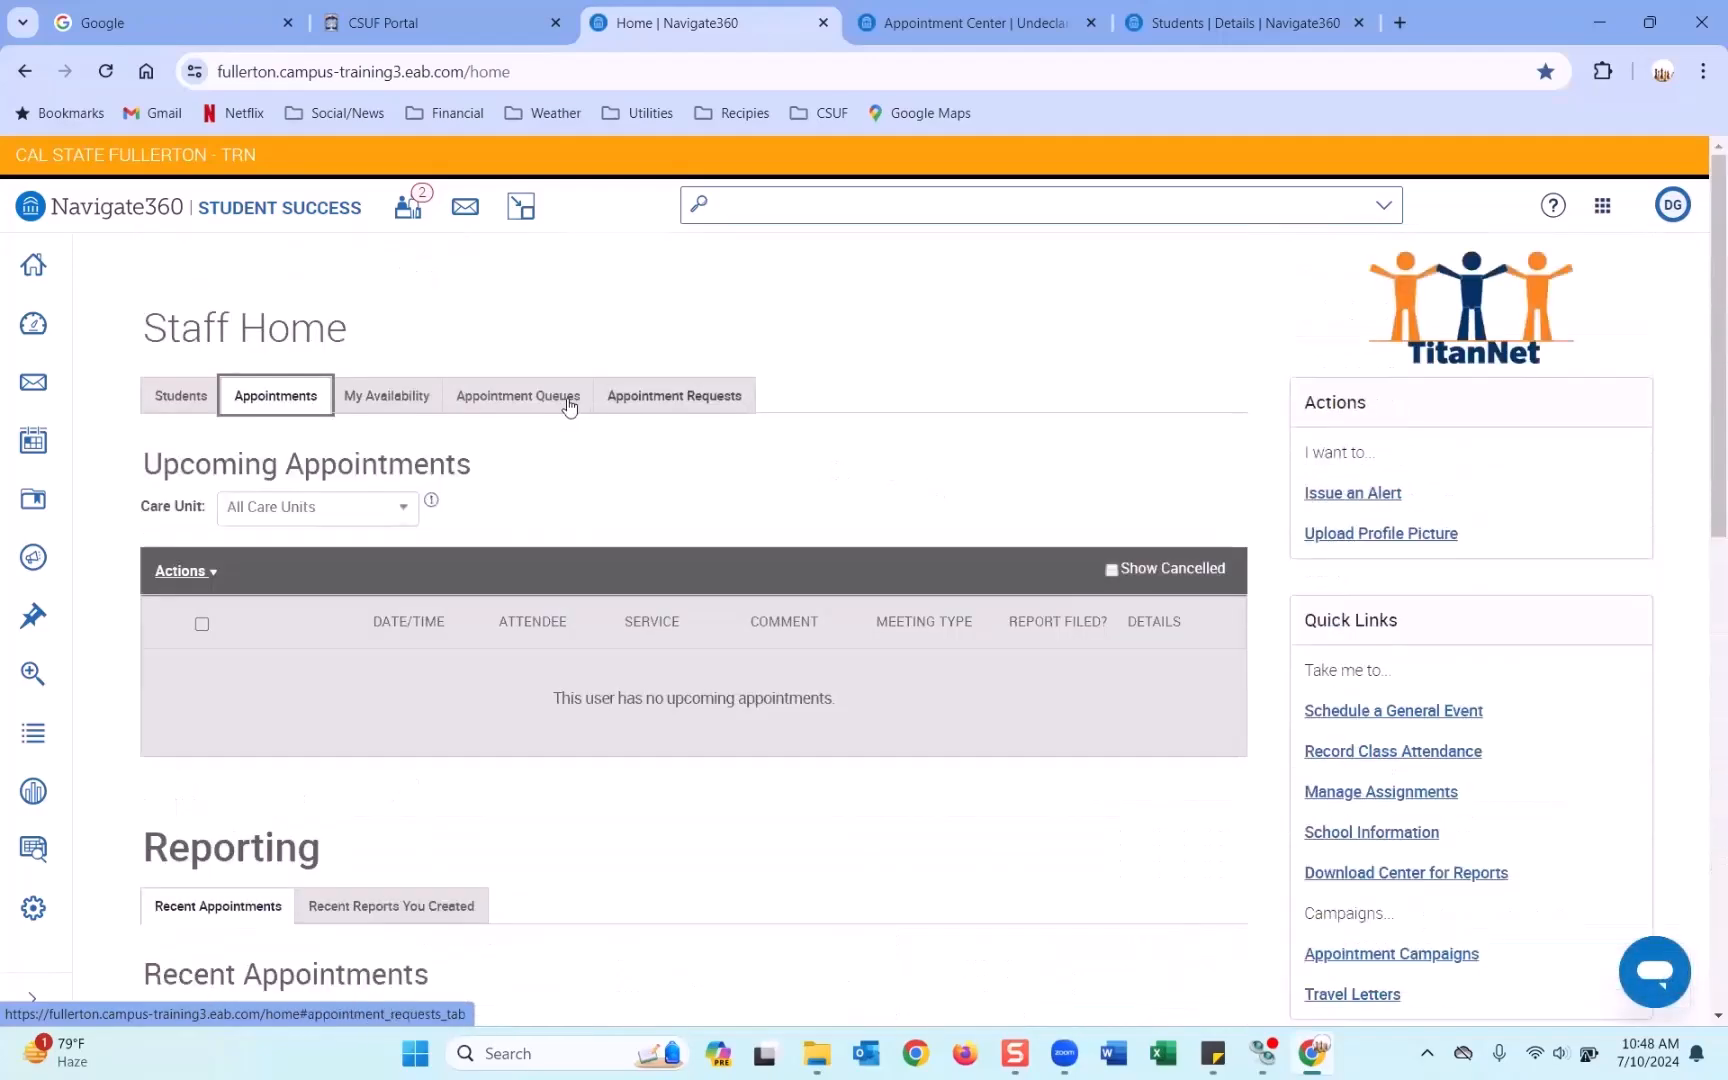
Return to the appointment queues and close the extra student details and Appointment Center tabs.
{"action": "left_click", "coordinate": [565, 404]}
{"action": "scroll", "coordinate": [474, 470], "scroll_direction": "down", "scroll_amount": 3}
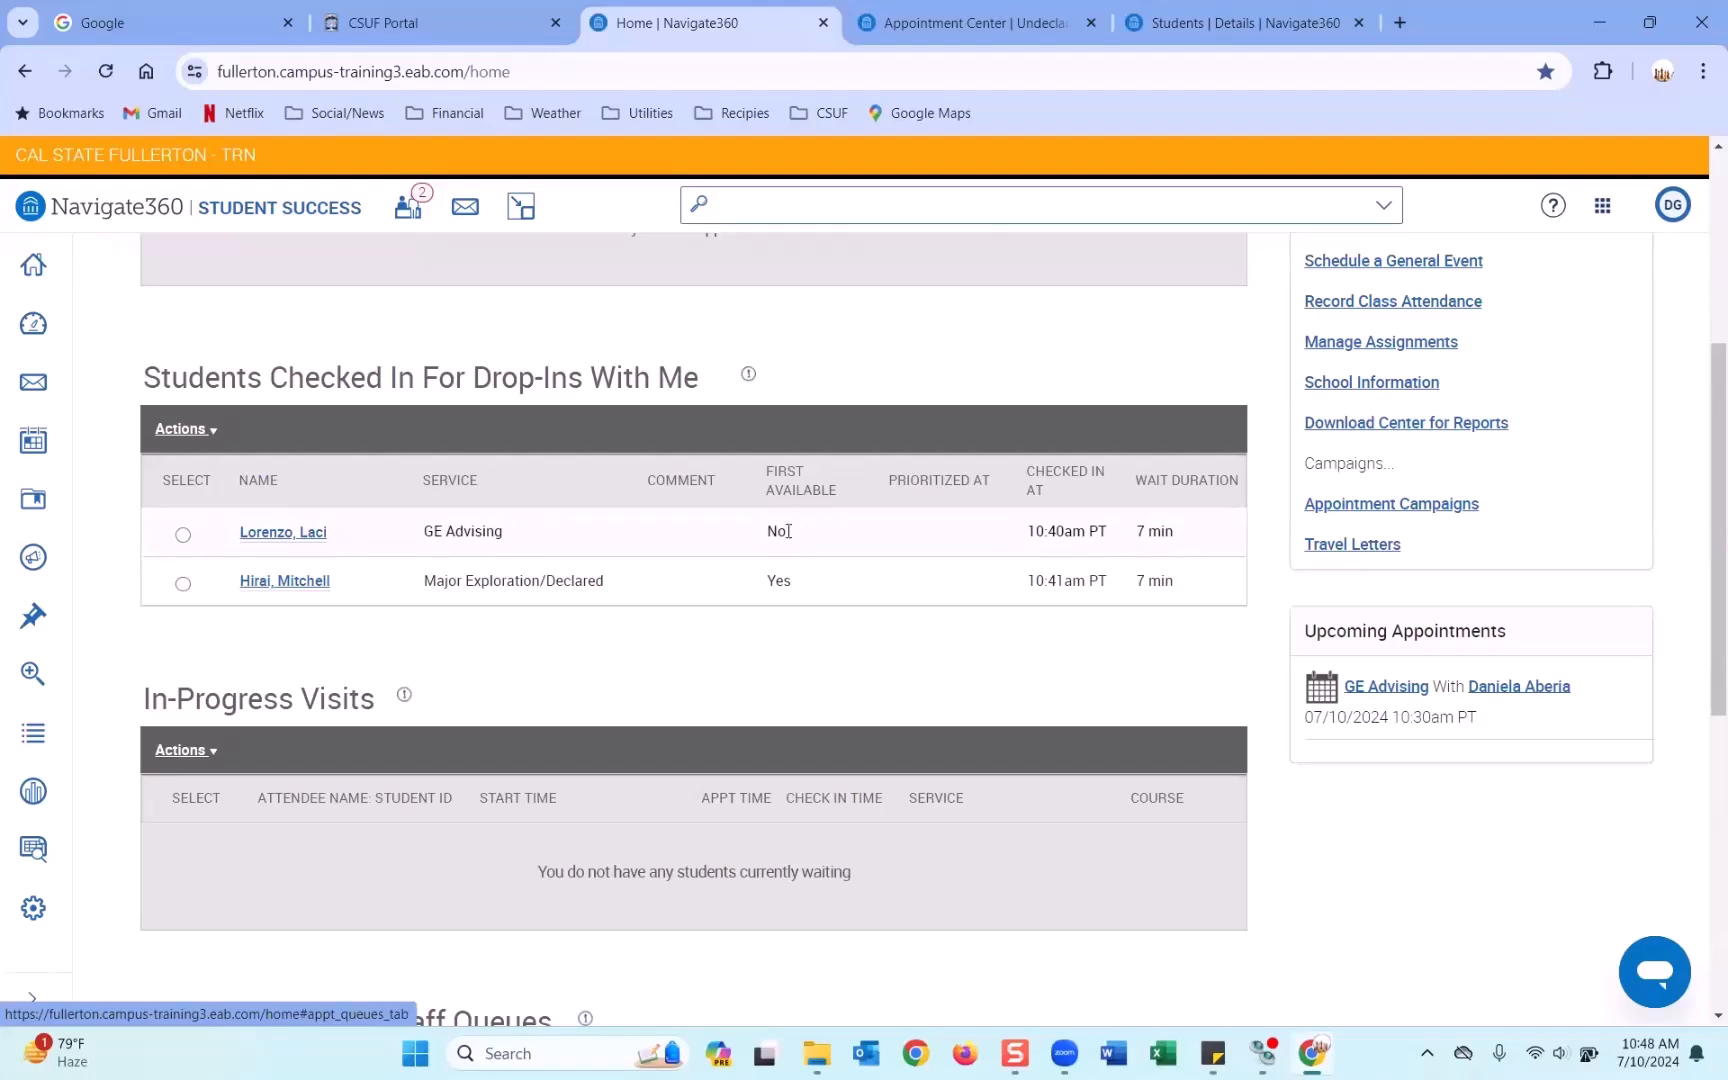
{"action": "left_click_drag", "start_coordinate": [790, 531], "coordinate": [766, 536]}
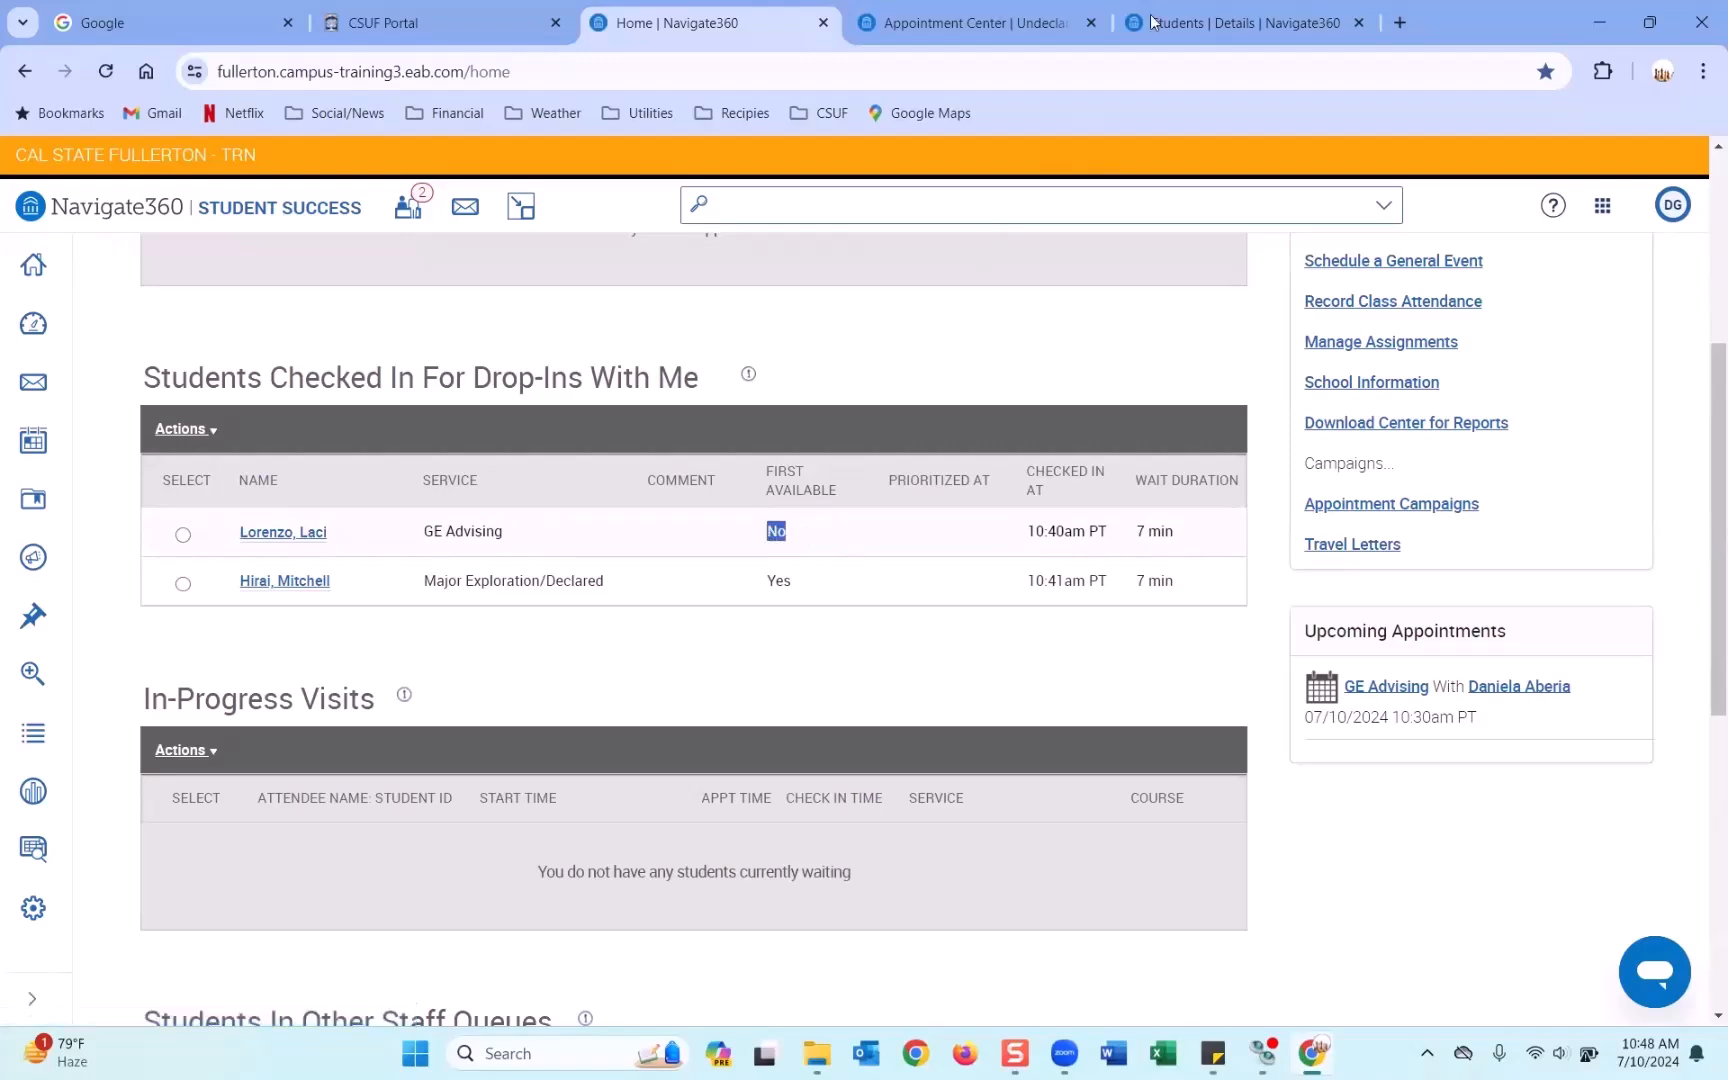
{"action": "left_click", "coordinate": [1358, 22]}
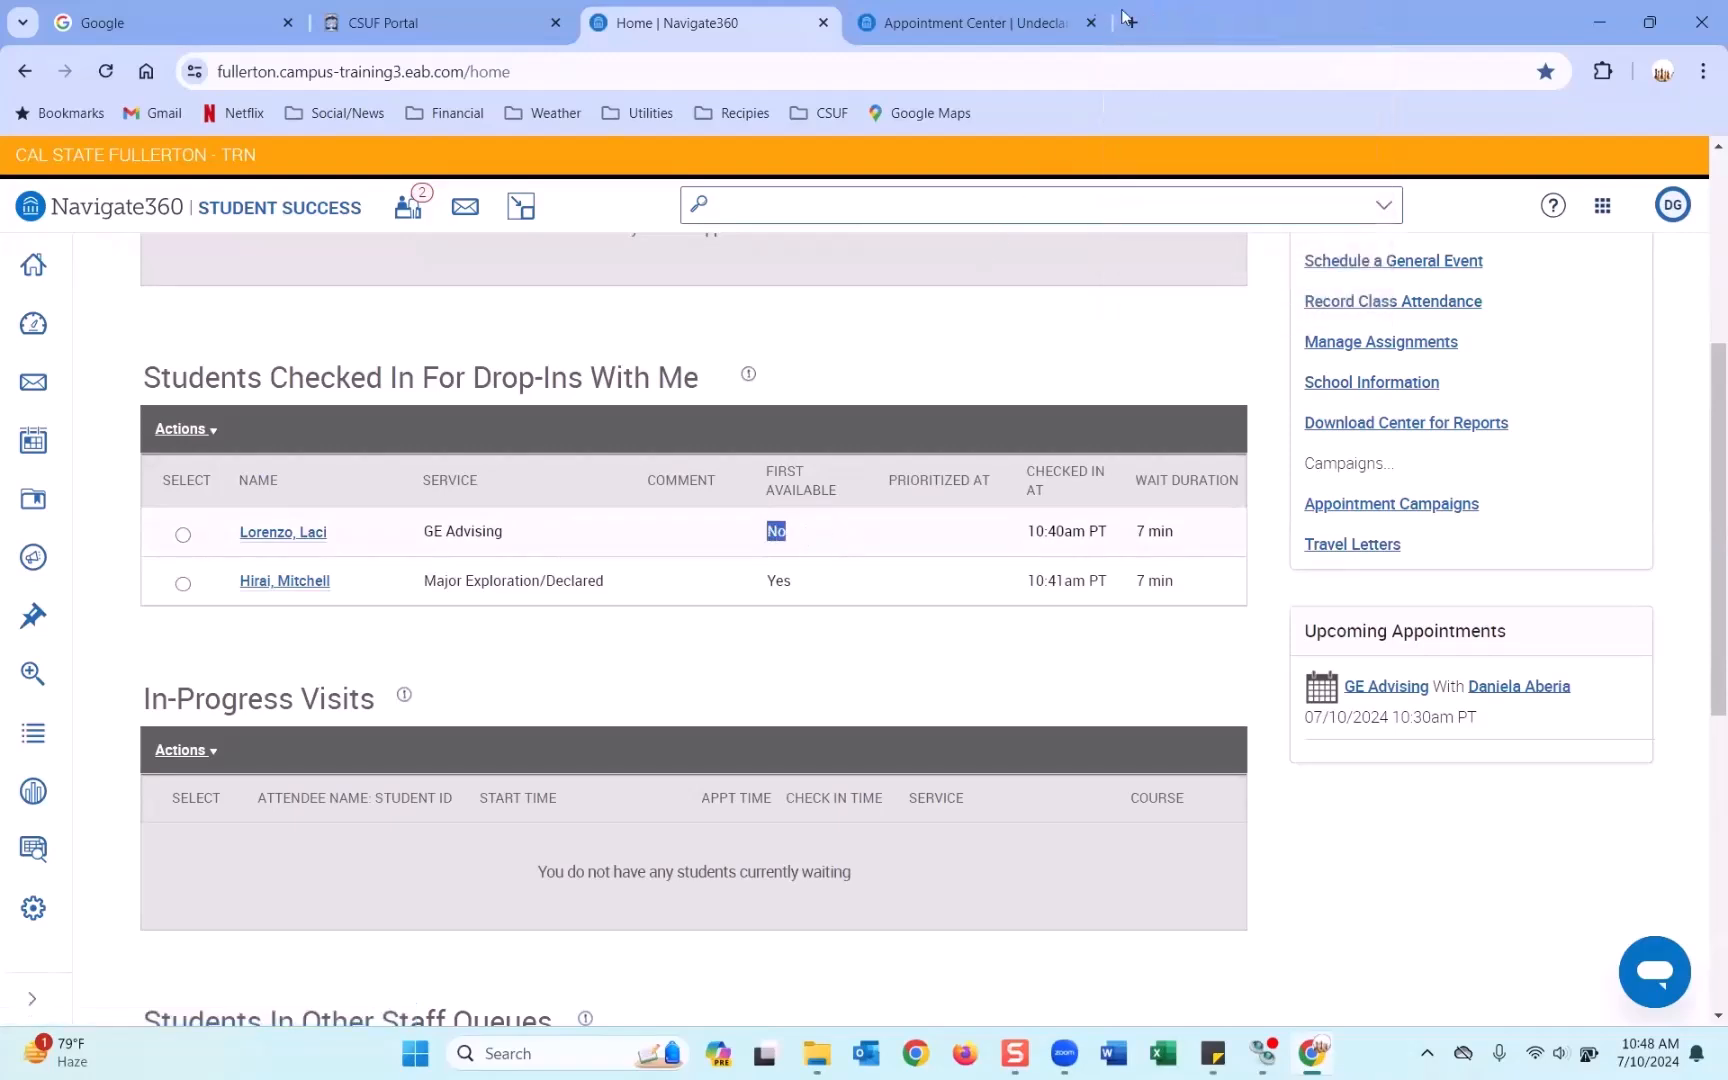
{"action": "left_click", "coordinate": [1091, 22]}
Open the first drop-in student's profile in a new browser tab.
{"action": "right_click", "coordinate": [268, 540]}
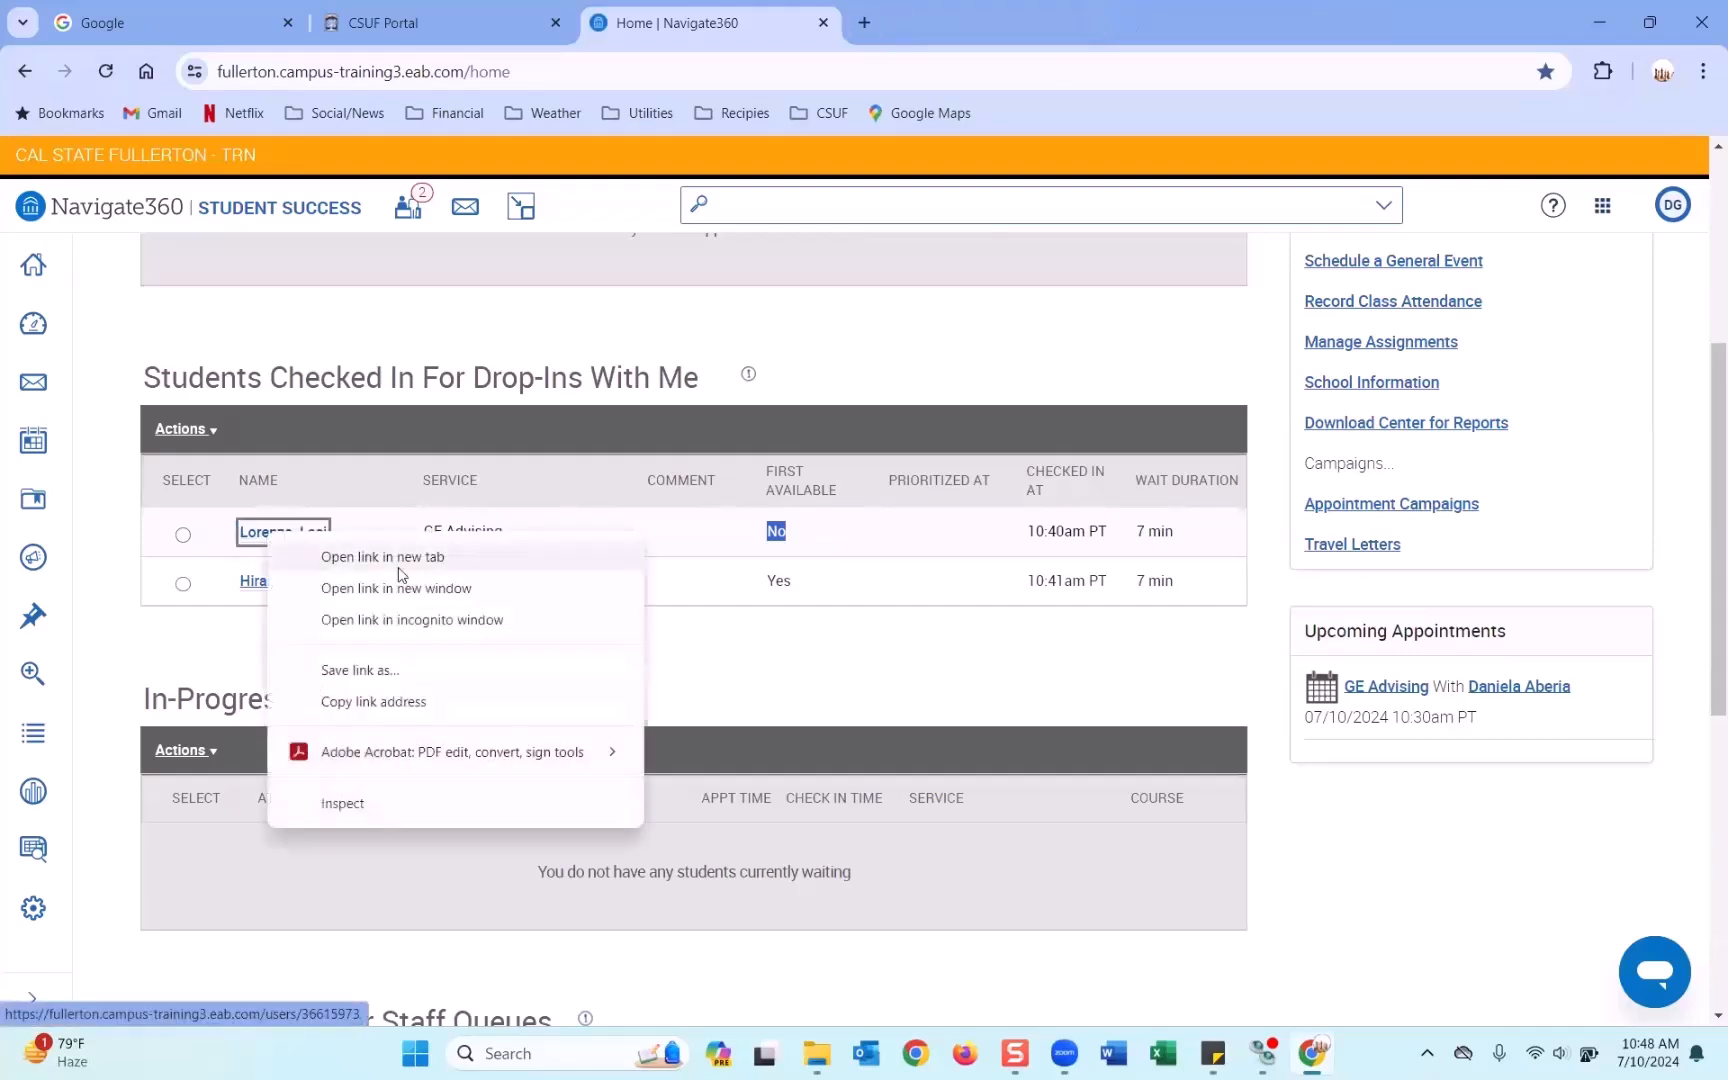
{"action": "left_click", "coordinate": [386, 569]}
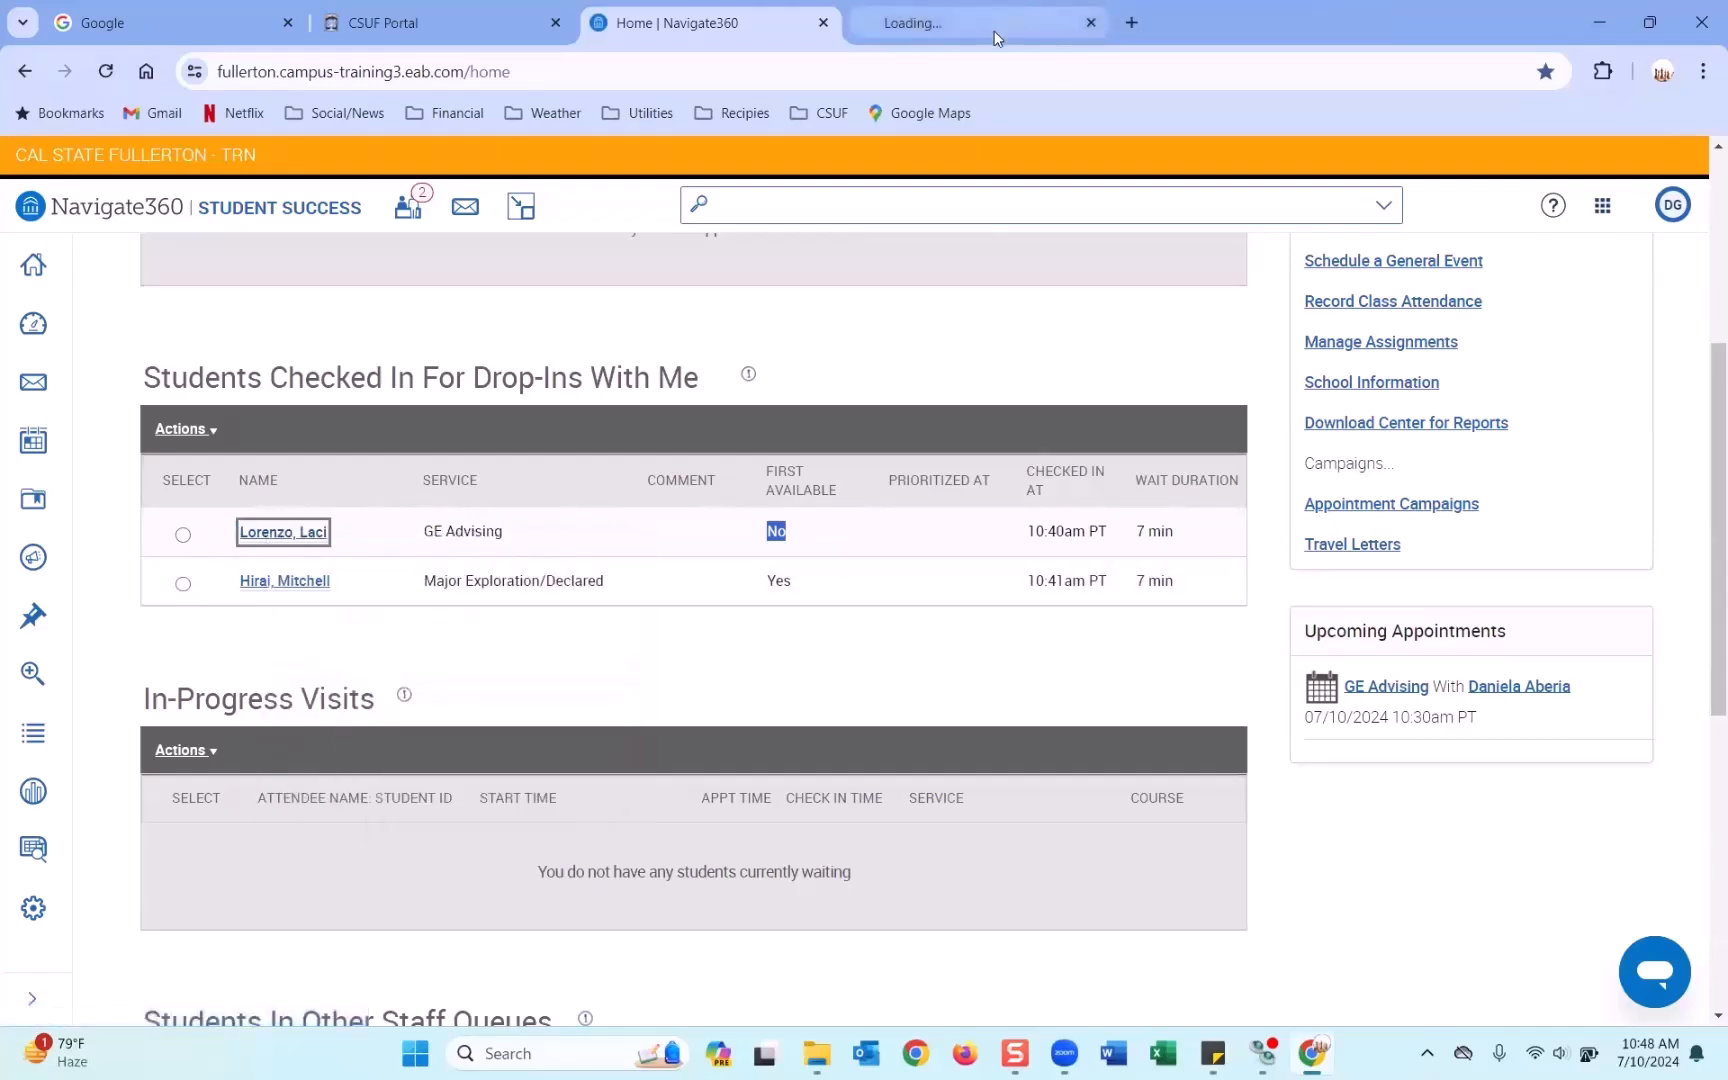
{"action": "left_click", "coordinate": [1000, 22]}
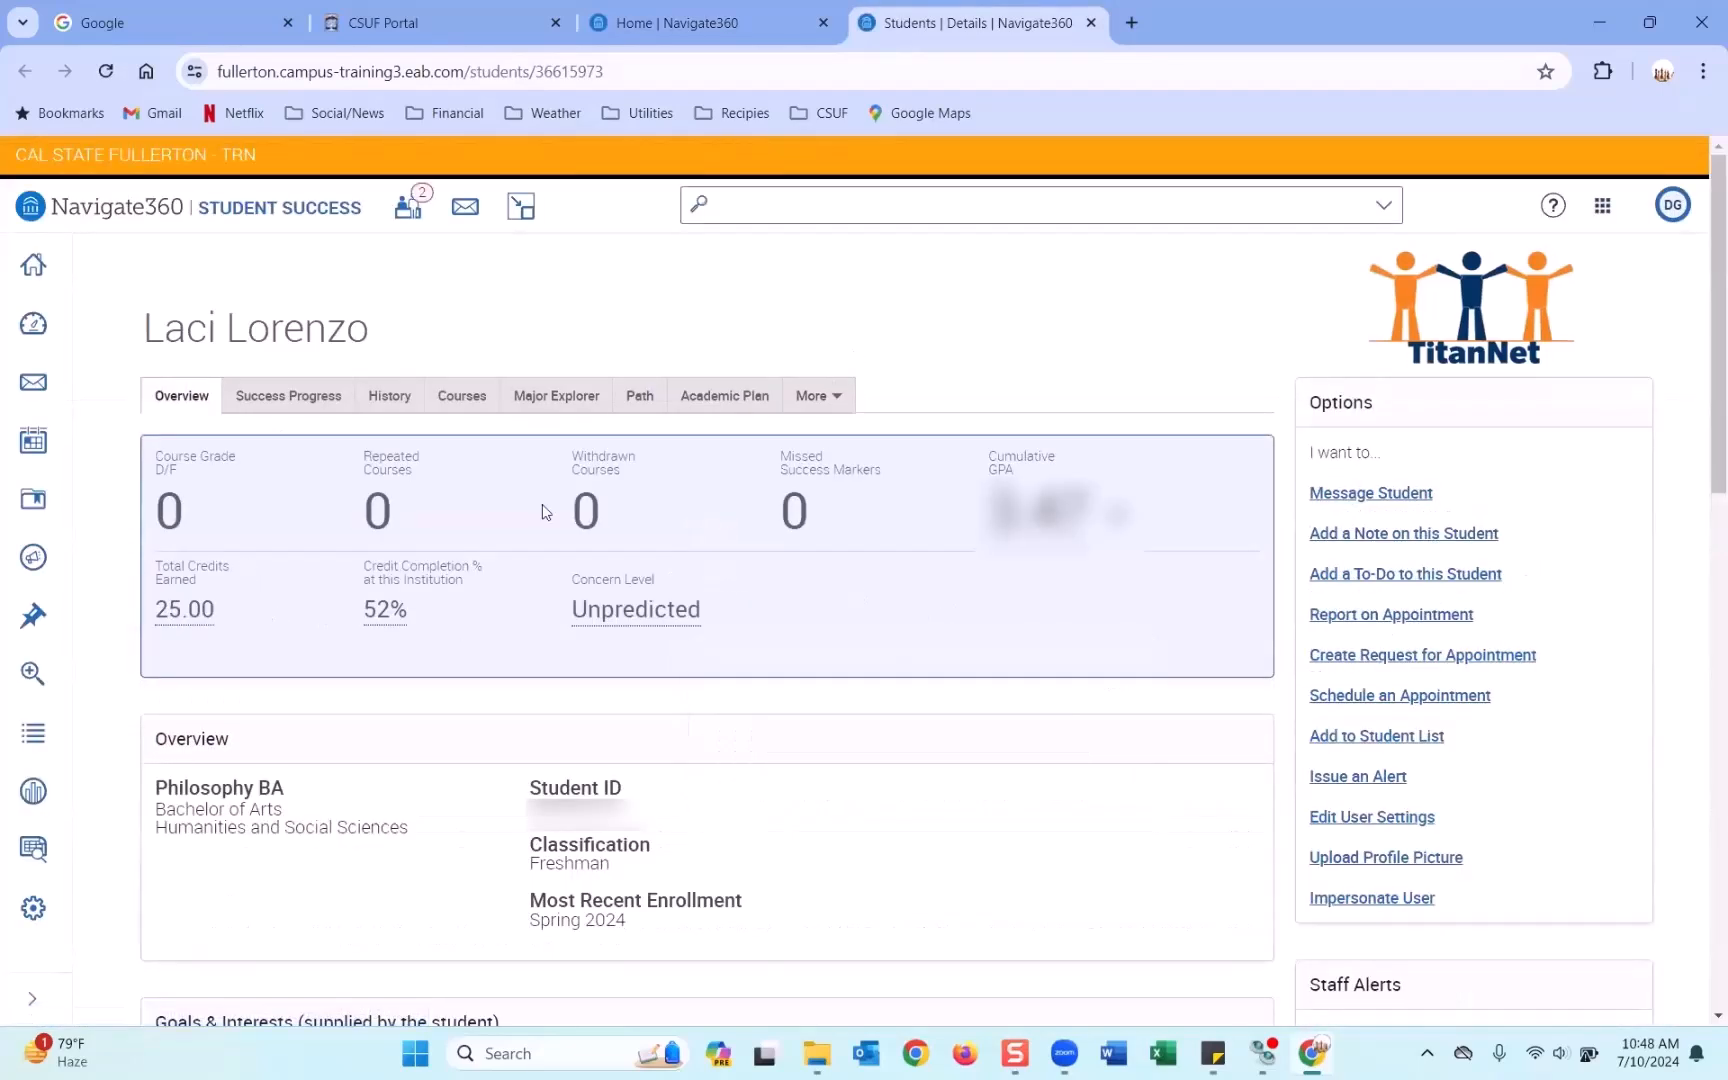
{"action": "scroll", "coordinate": [791, 663], "scroll_direction": "down", "scroll_amount": 4}
{"action": "scroll", "coordinate": [791, 663], "scroll_direction": "up", "scroll_amount": 5}
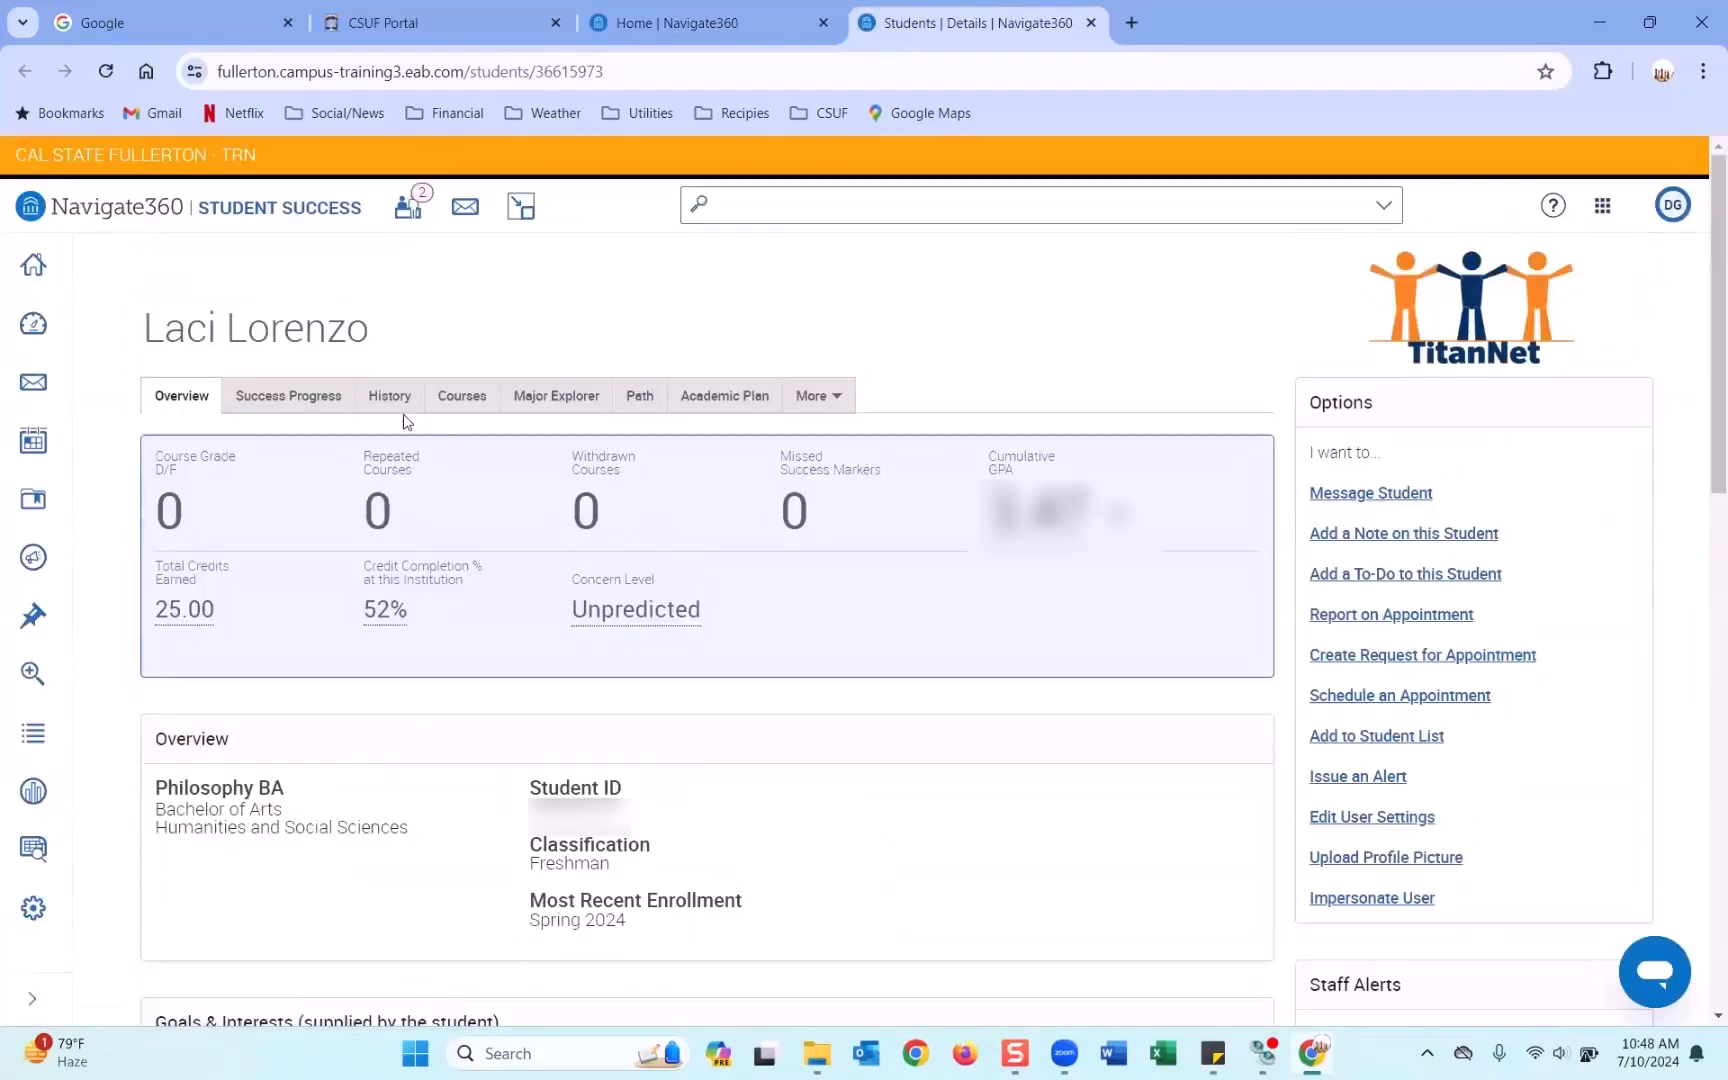
Review the student's activity history.
{"action": "left_click", "coordinate": [398, 403]}
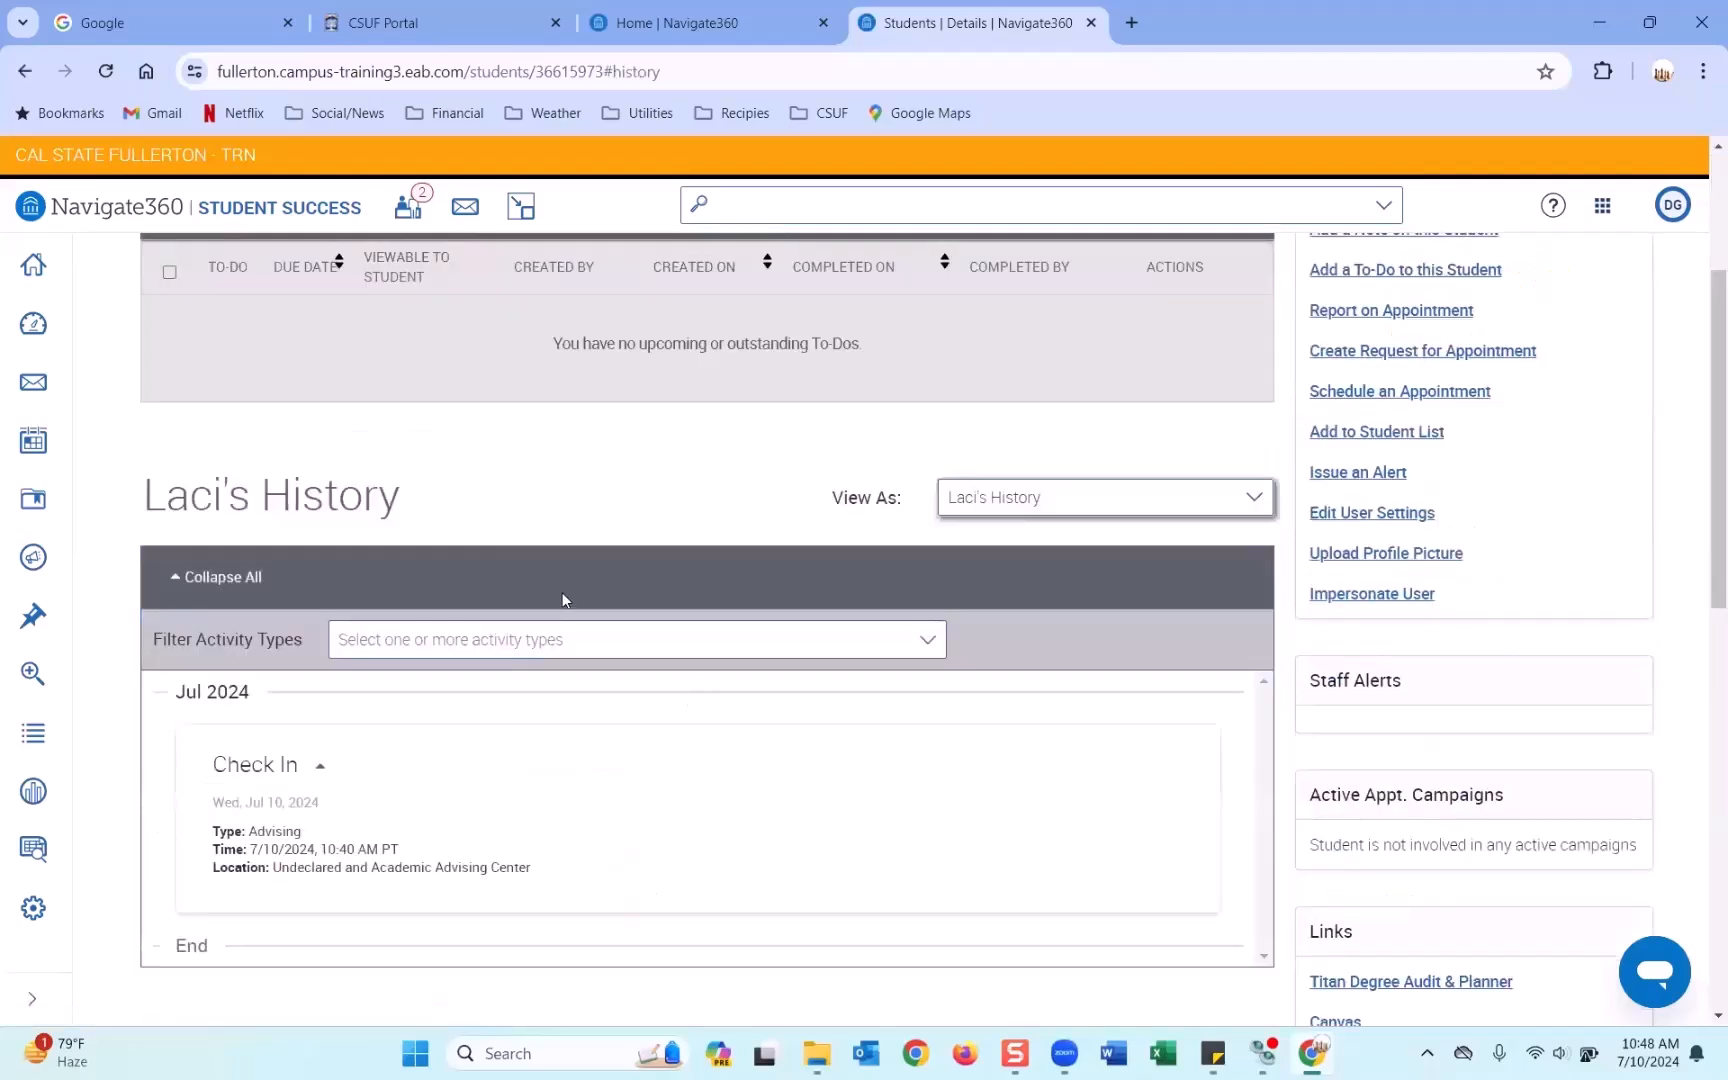
{"action": "scroll", "coordinate": [450, 640], "scroll_direction": "down", "scroll_amount": 1}
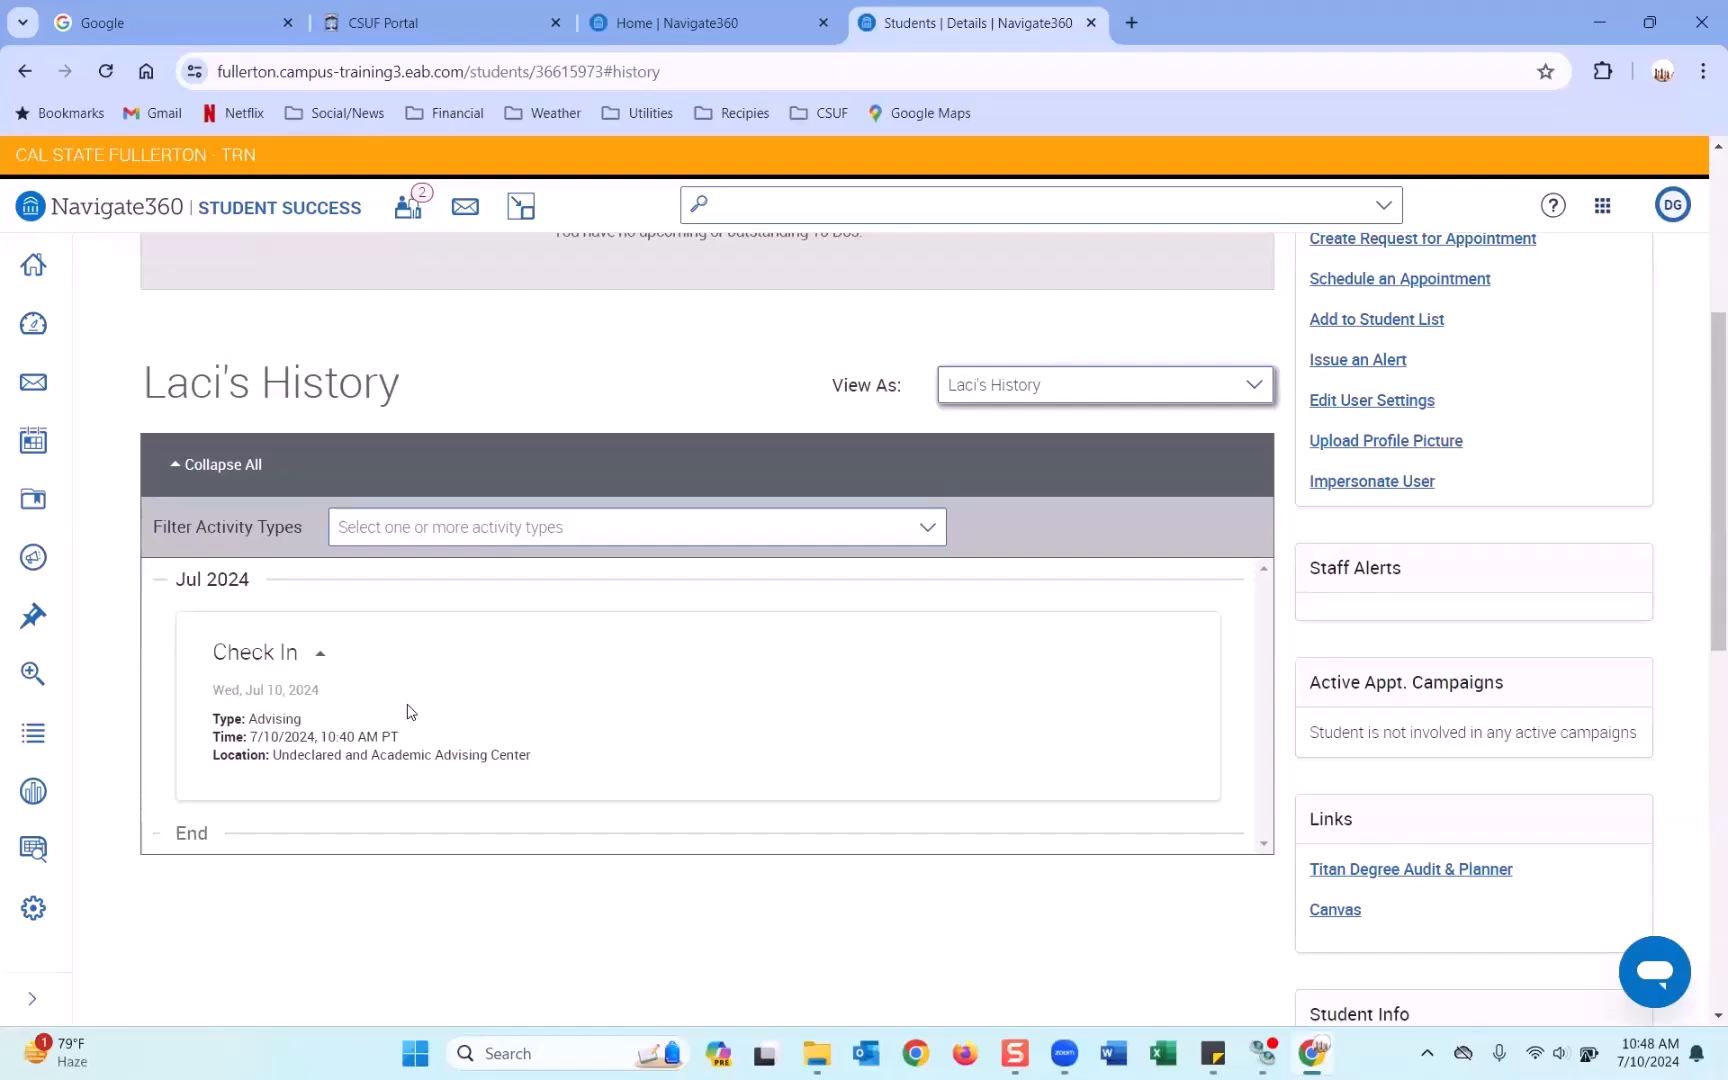
{"action": "scroll", "coordinate": [407, 710], "scroll_direction": "down", "scroll_amount": 1}
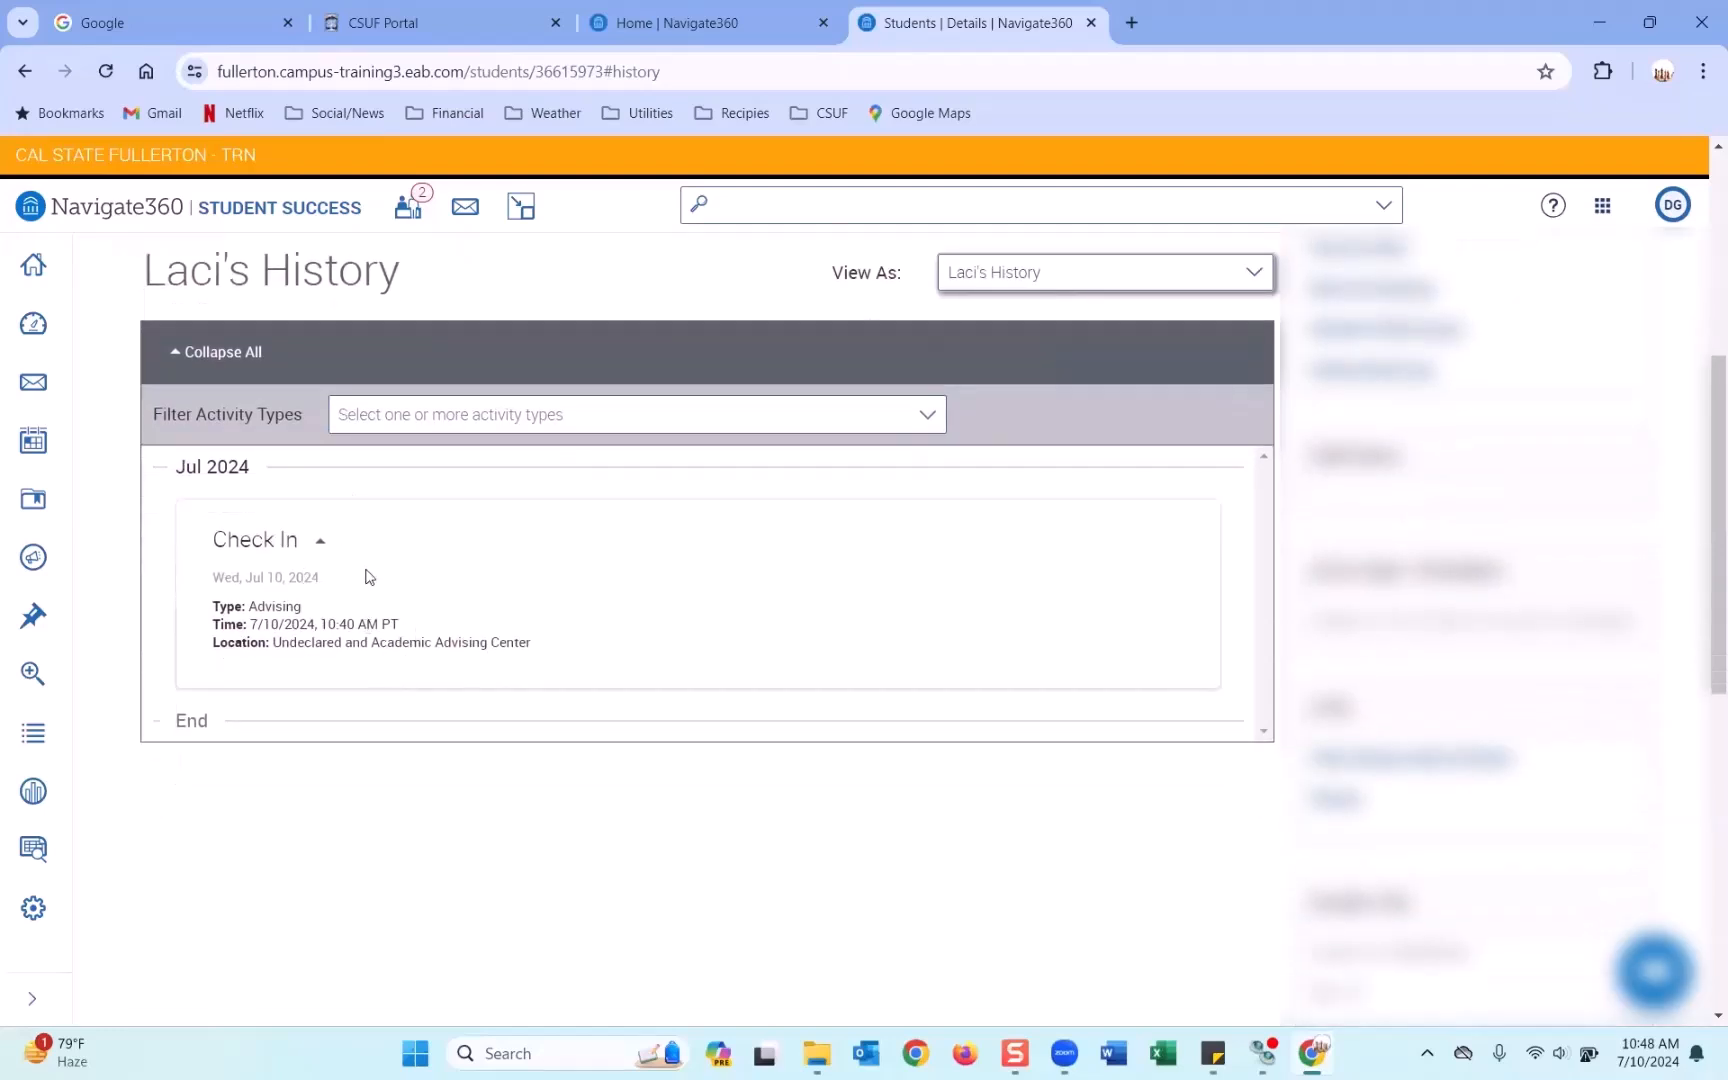
{"action": "scroll", "coordinate": [367, 558], "scroll_direction": "down", "scroll_amount": 1}
{"action": "scroll", "coordinate": [369, 565], "scroll_direction": "up", "scroll_amount": 2}
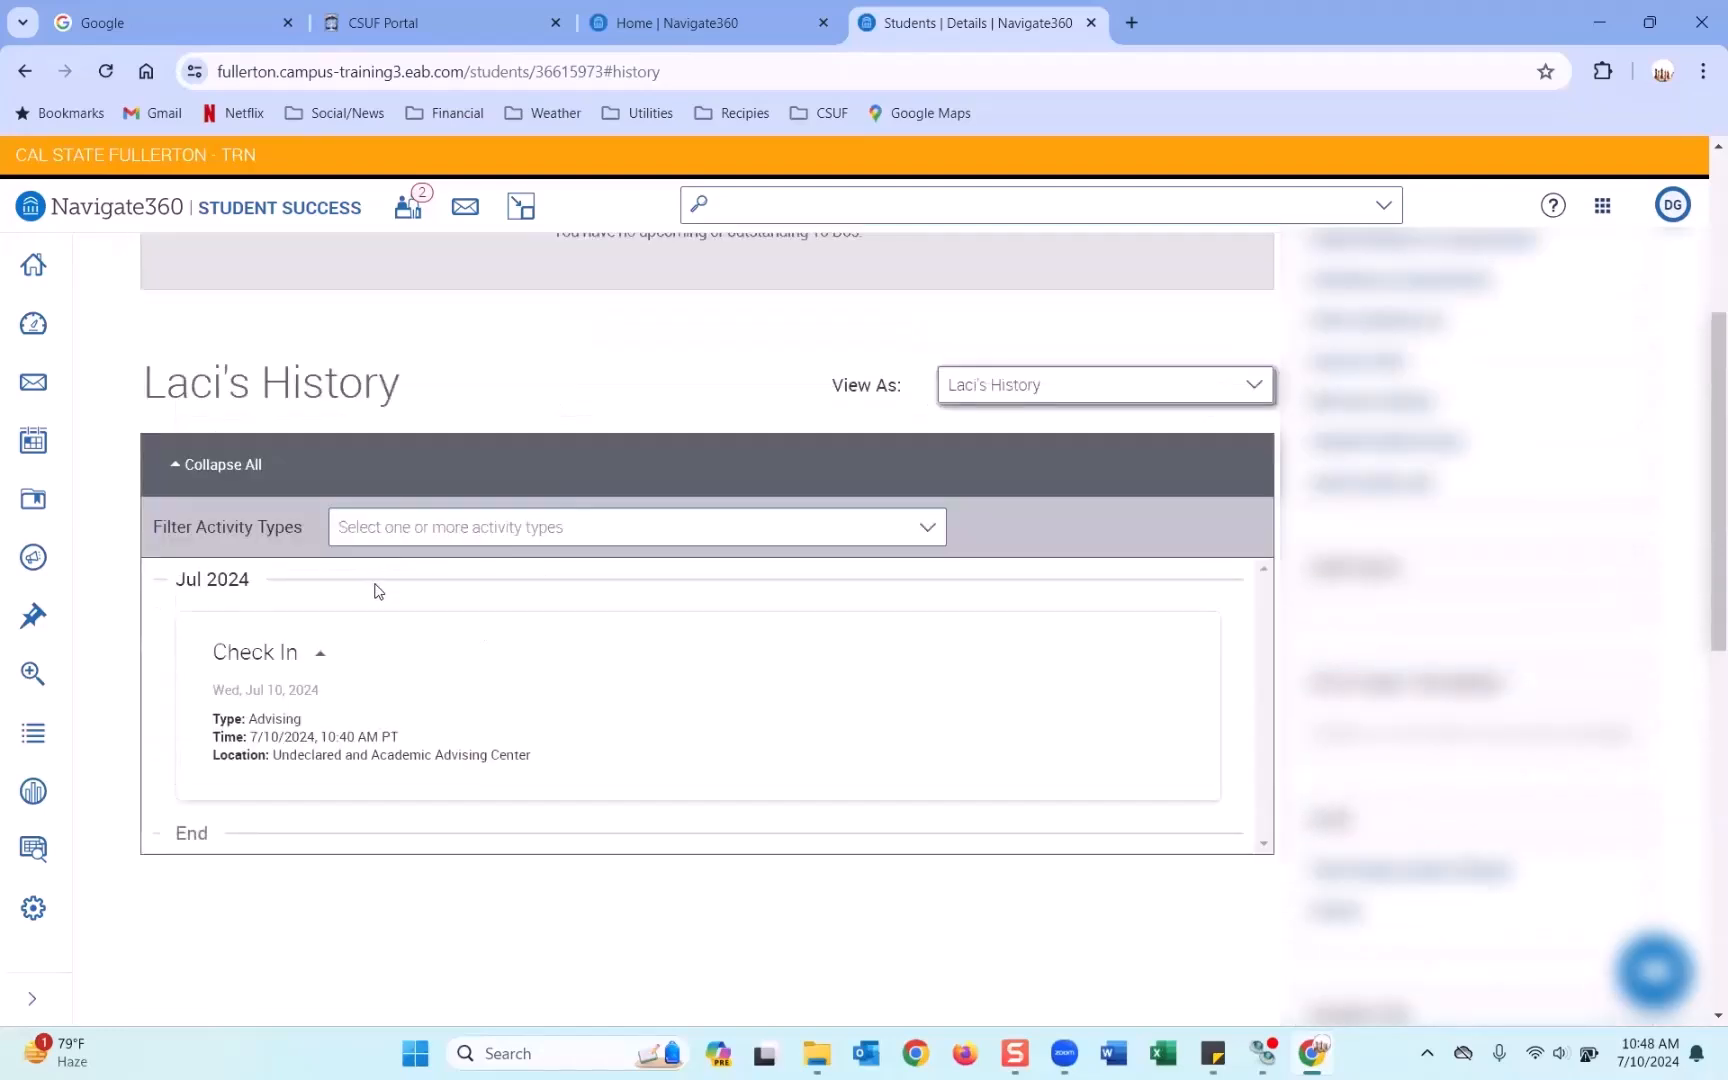
{"action": "scroll", "coordinate": [511, 623], "scroll_direction": "down", "scroll_amount": 1}
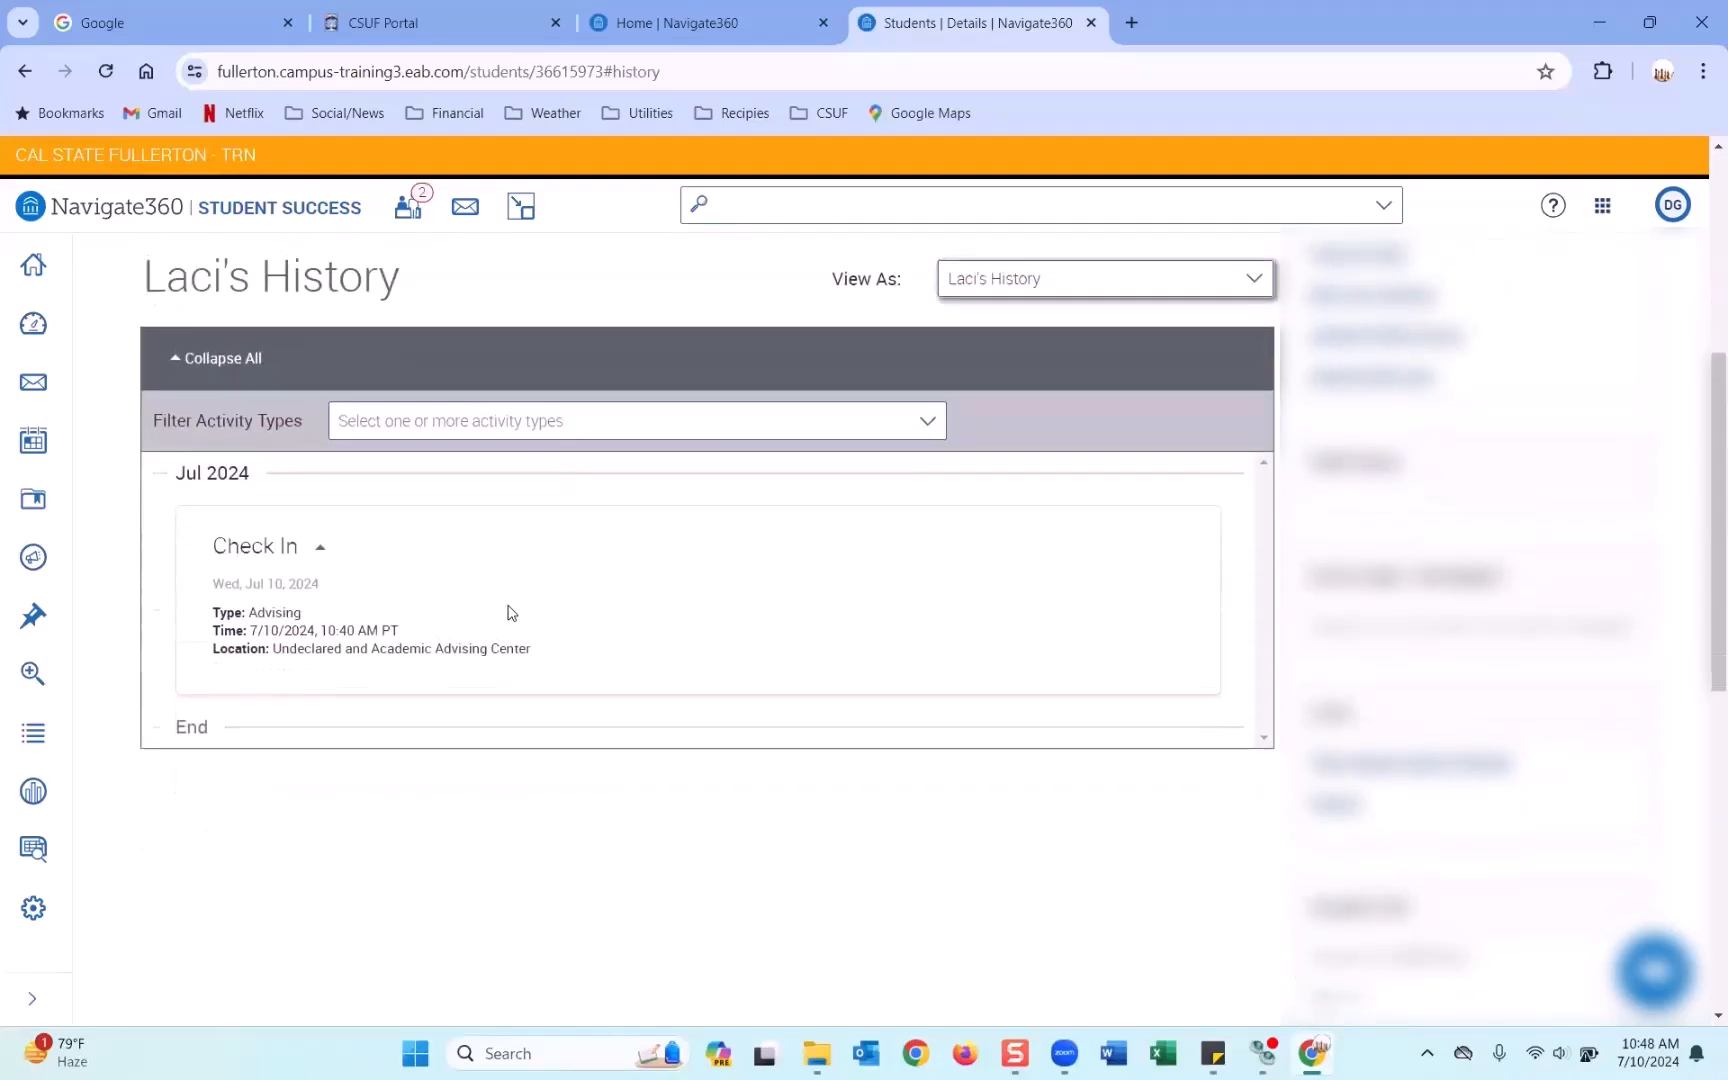
{"action": "scroll", "coordinate": [506, 612], "scroll_direction": "up", "scroll_amount": 4}
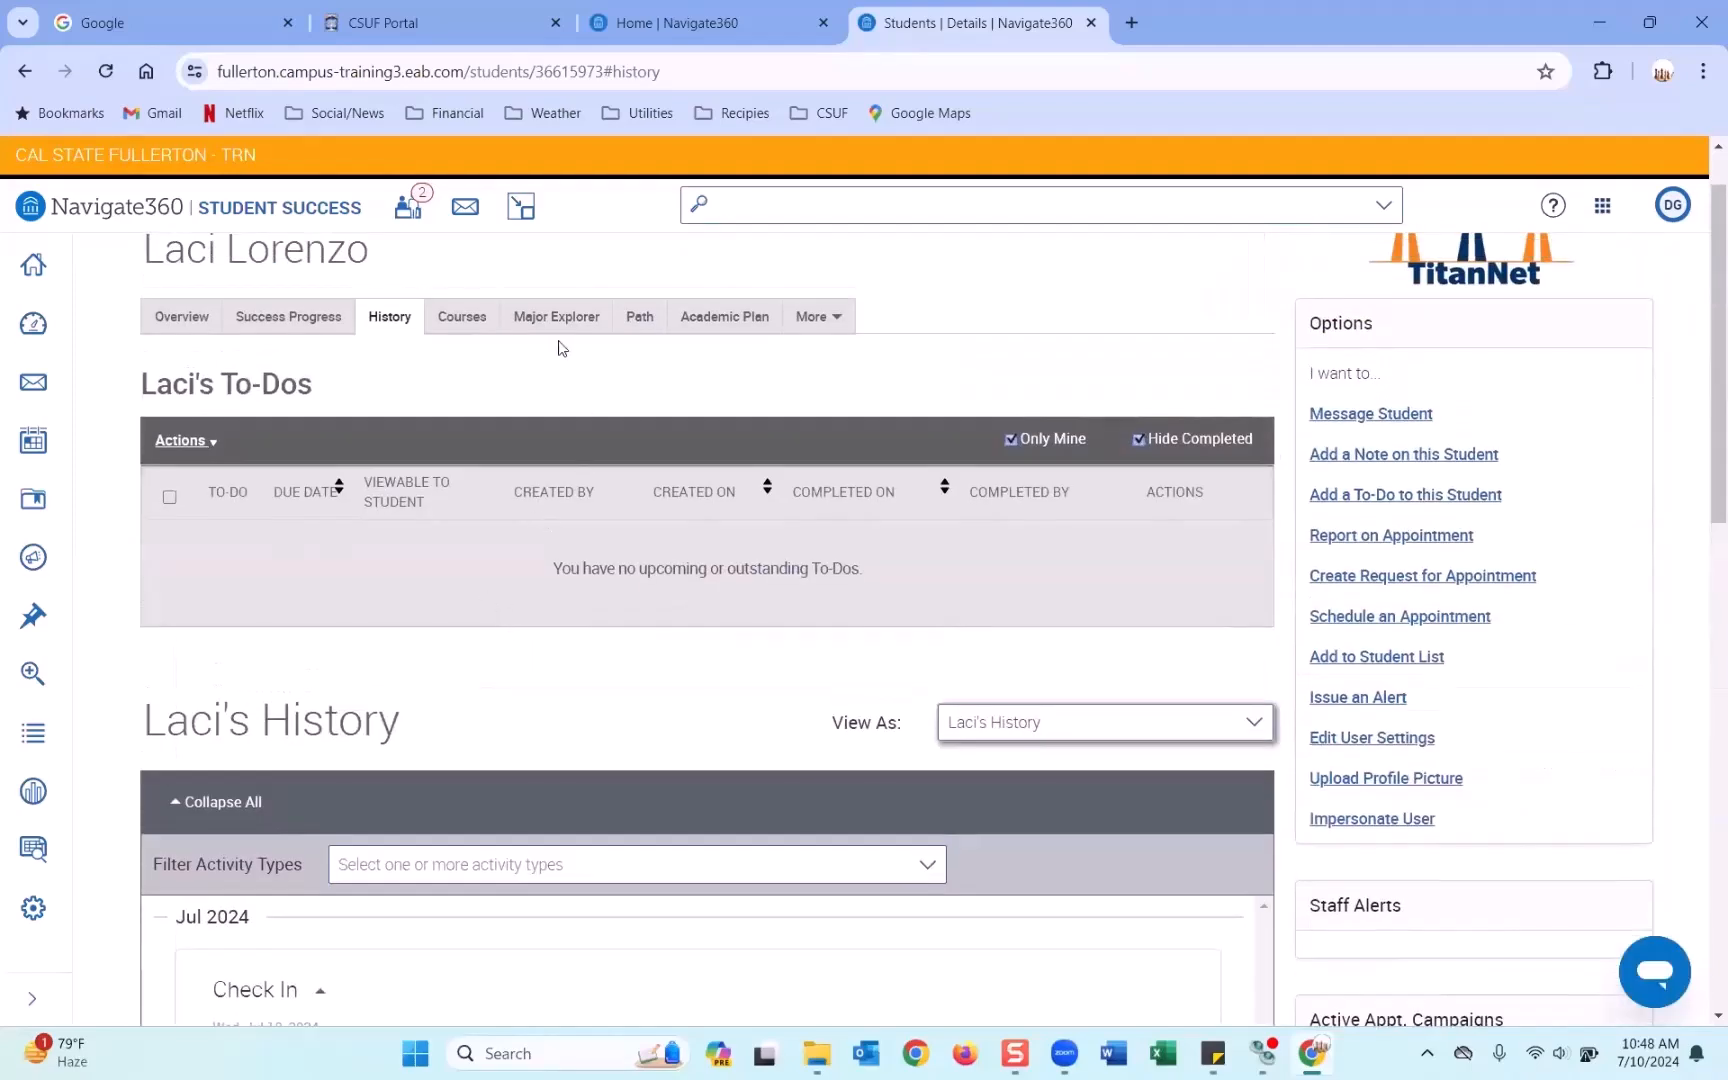
Check the student's courses, with no current-term enrollment and Spring 2024 and Fall 2023 terms.
{"action": "left_click", "coordinate": [464, 320]}
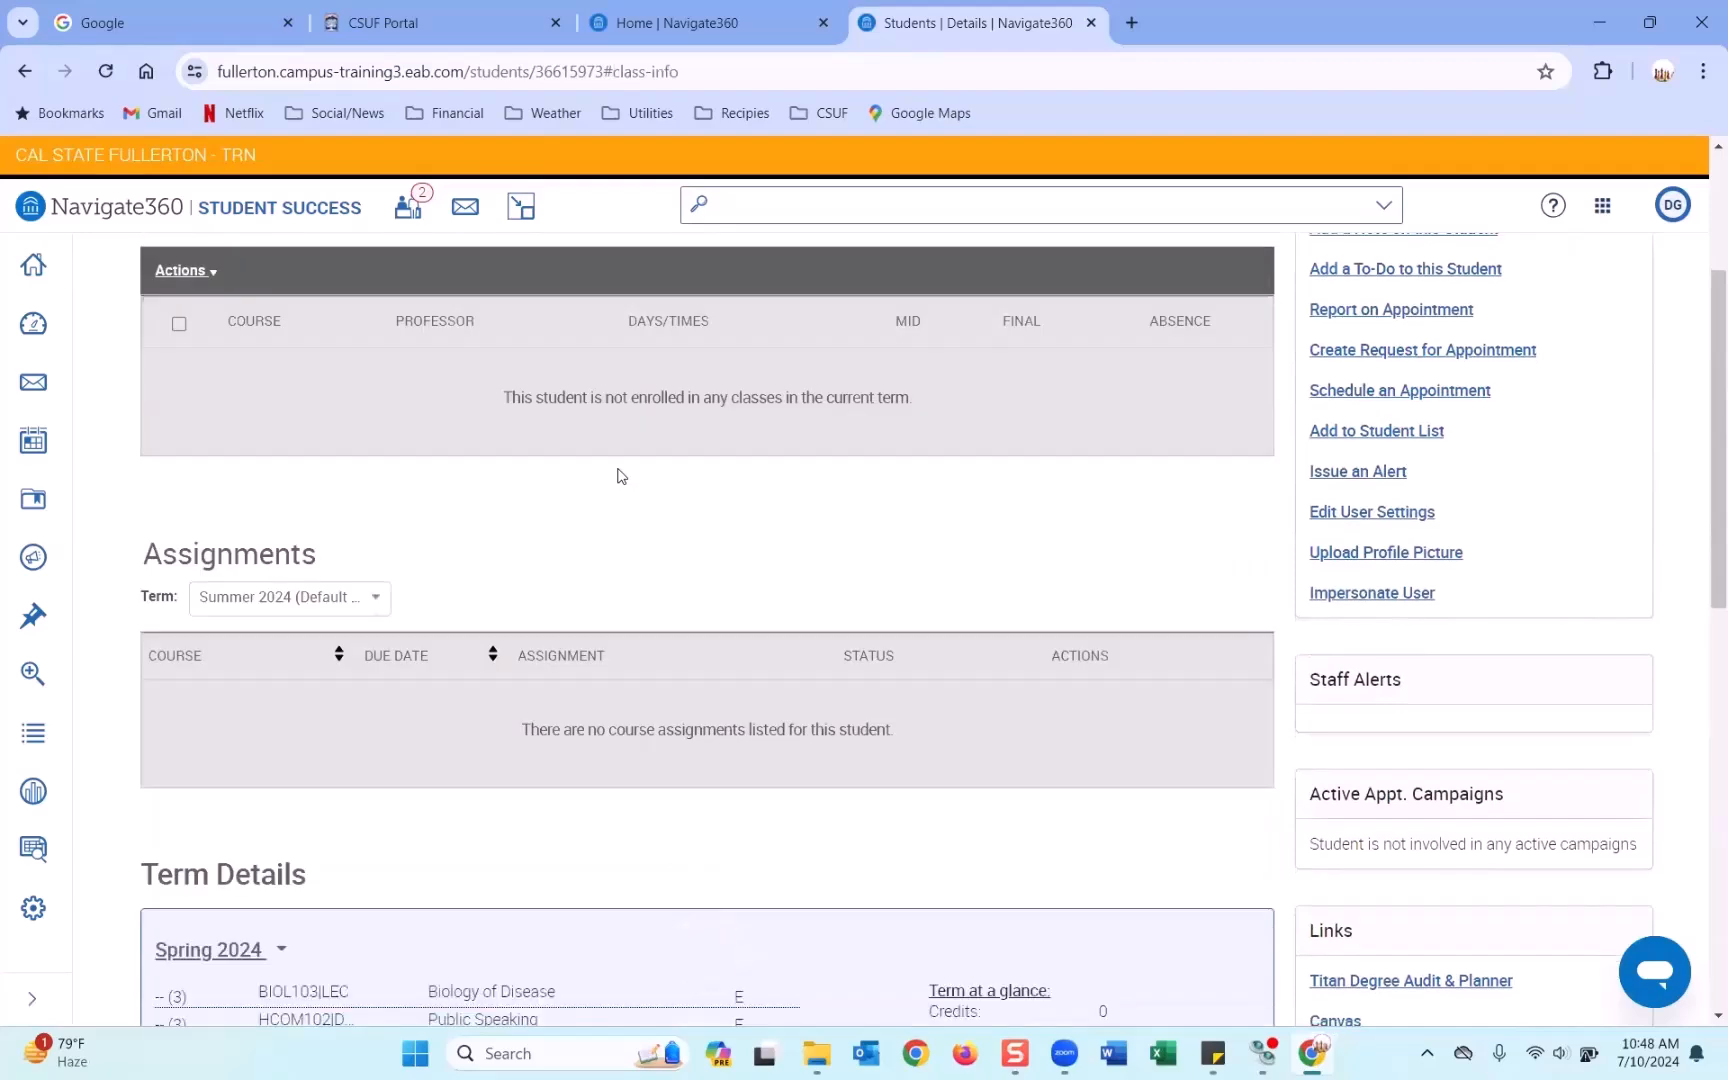
{"action": "scroll", "coordinate": [620, 476], "scroll_direction": "down", "scroll_amount": 7}
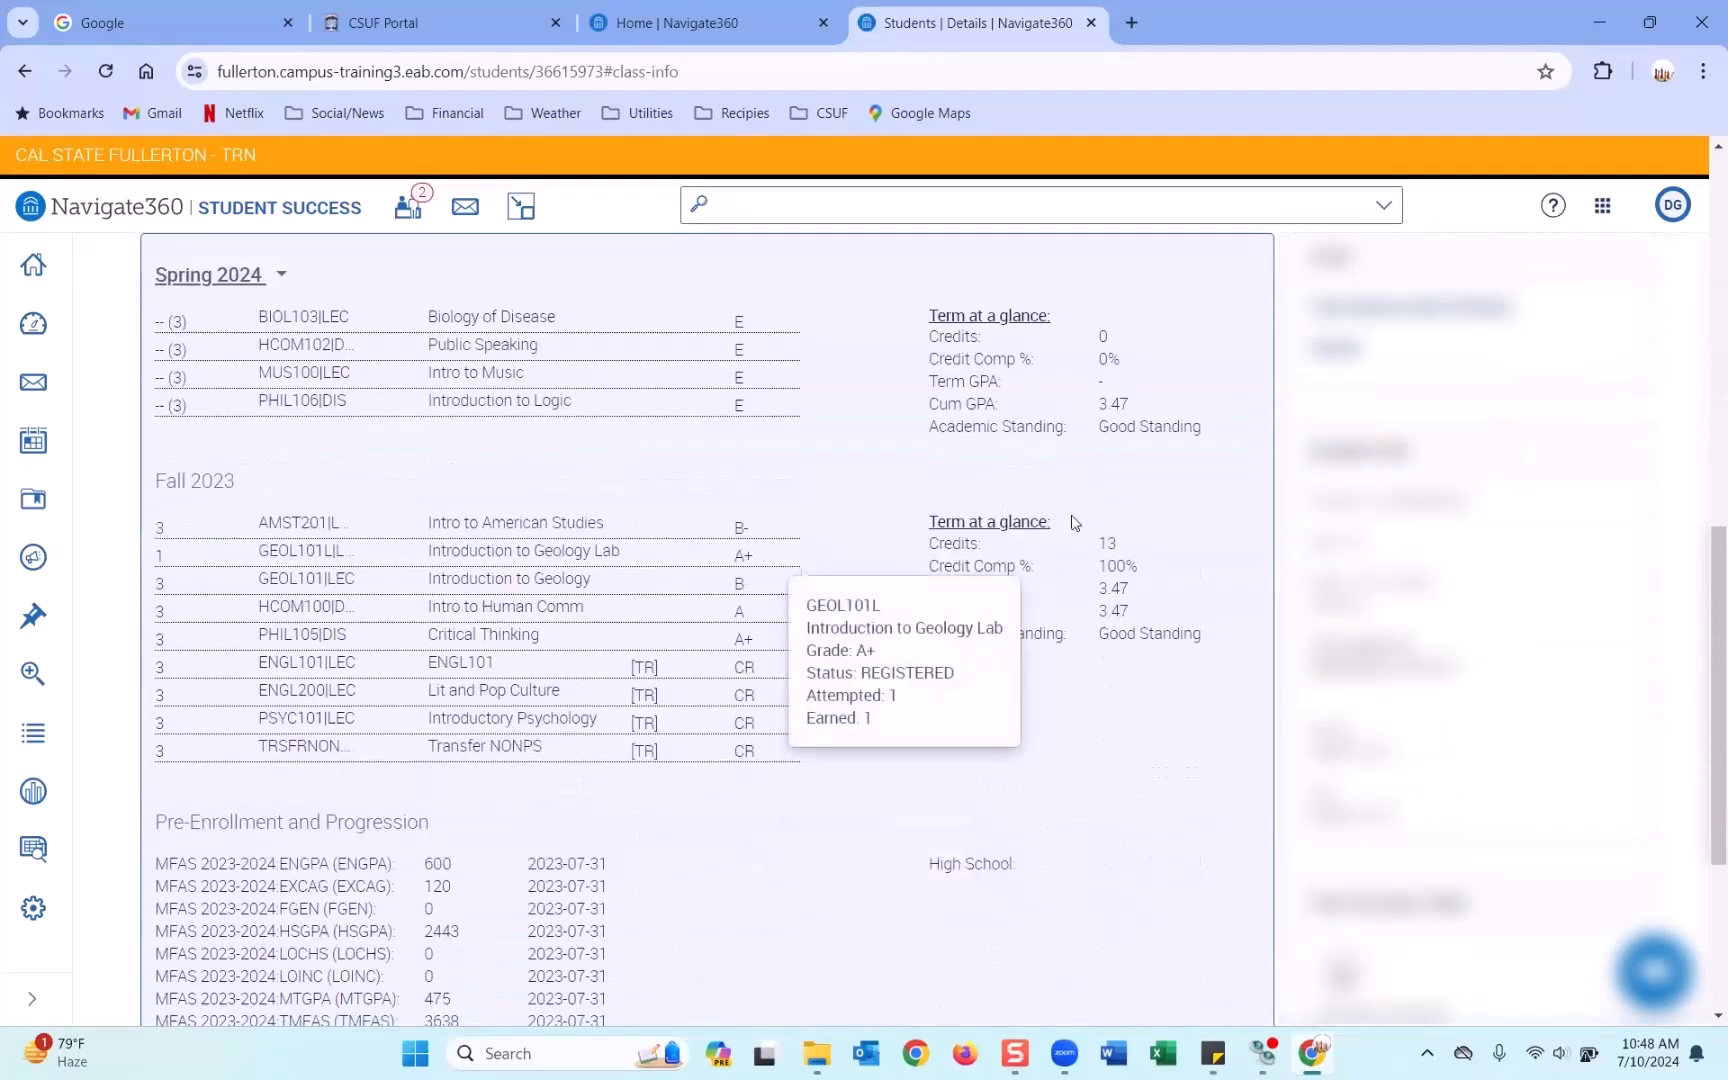
{"action": "scroll", "coordinate": [1089, 518], "scroll_direction": "up", "scroll_amount": 2}
{"action": "scroll", "coordinate": [1089, 518], "scroll_direction": "up", "scroll_amount": 6}
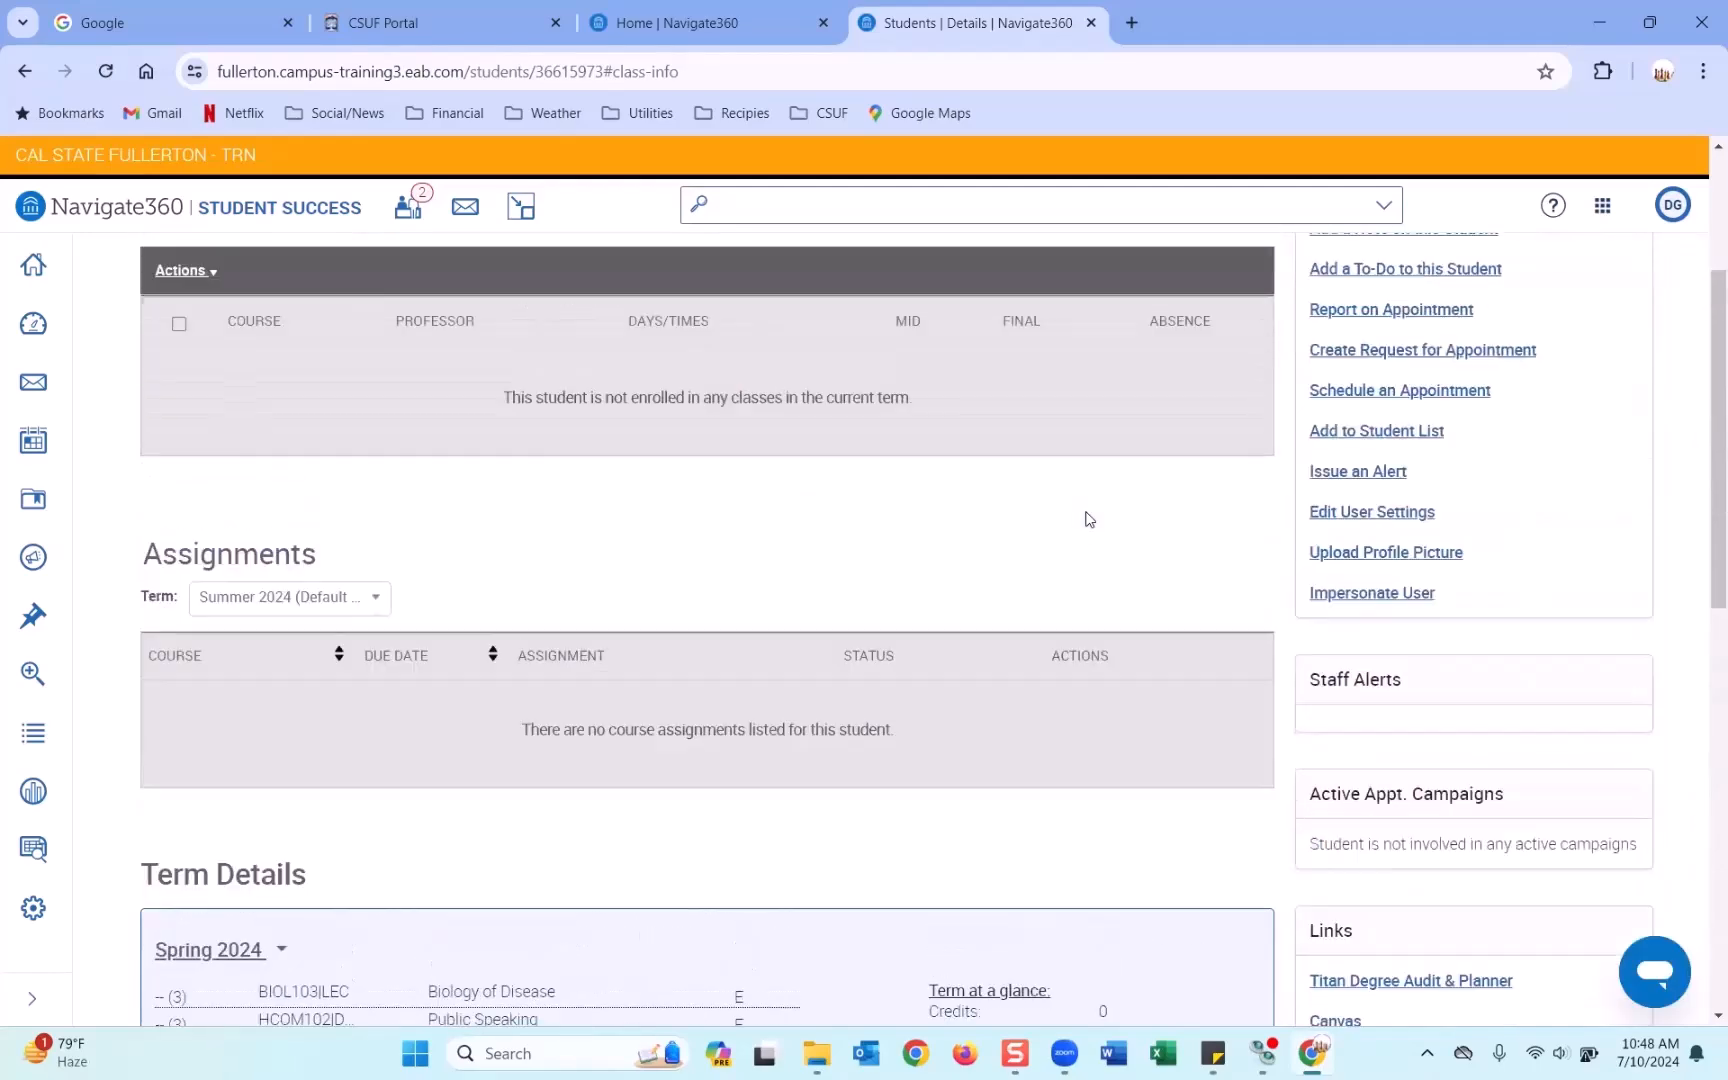
Start an appointment for the first GE Advising drop-in student from Staff Home.
{"action": "left_click", "coordinate": [689, 43]}
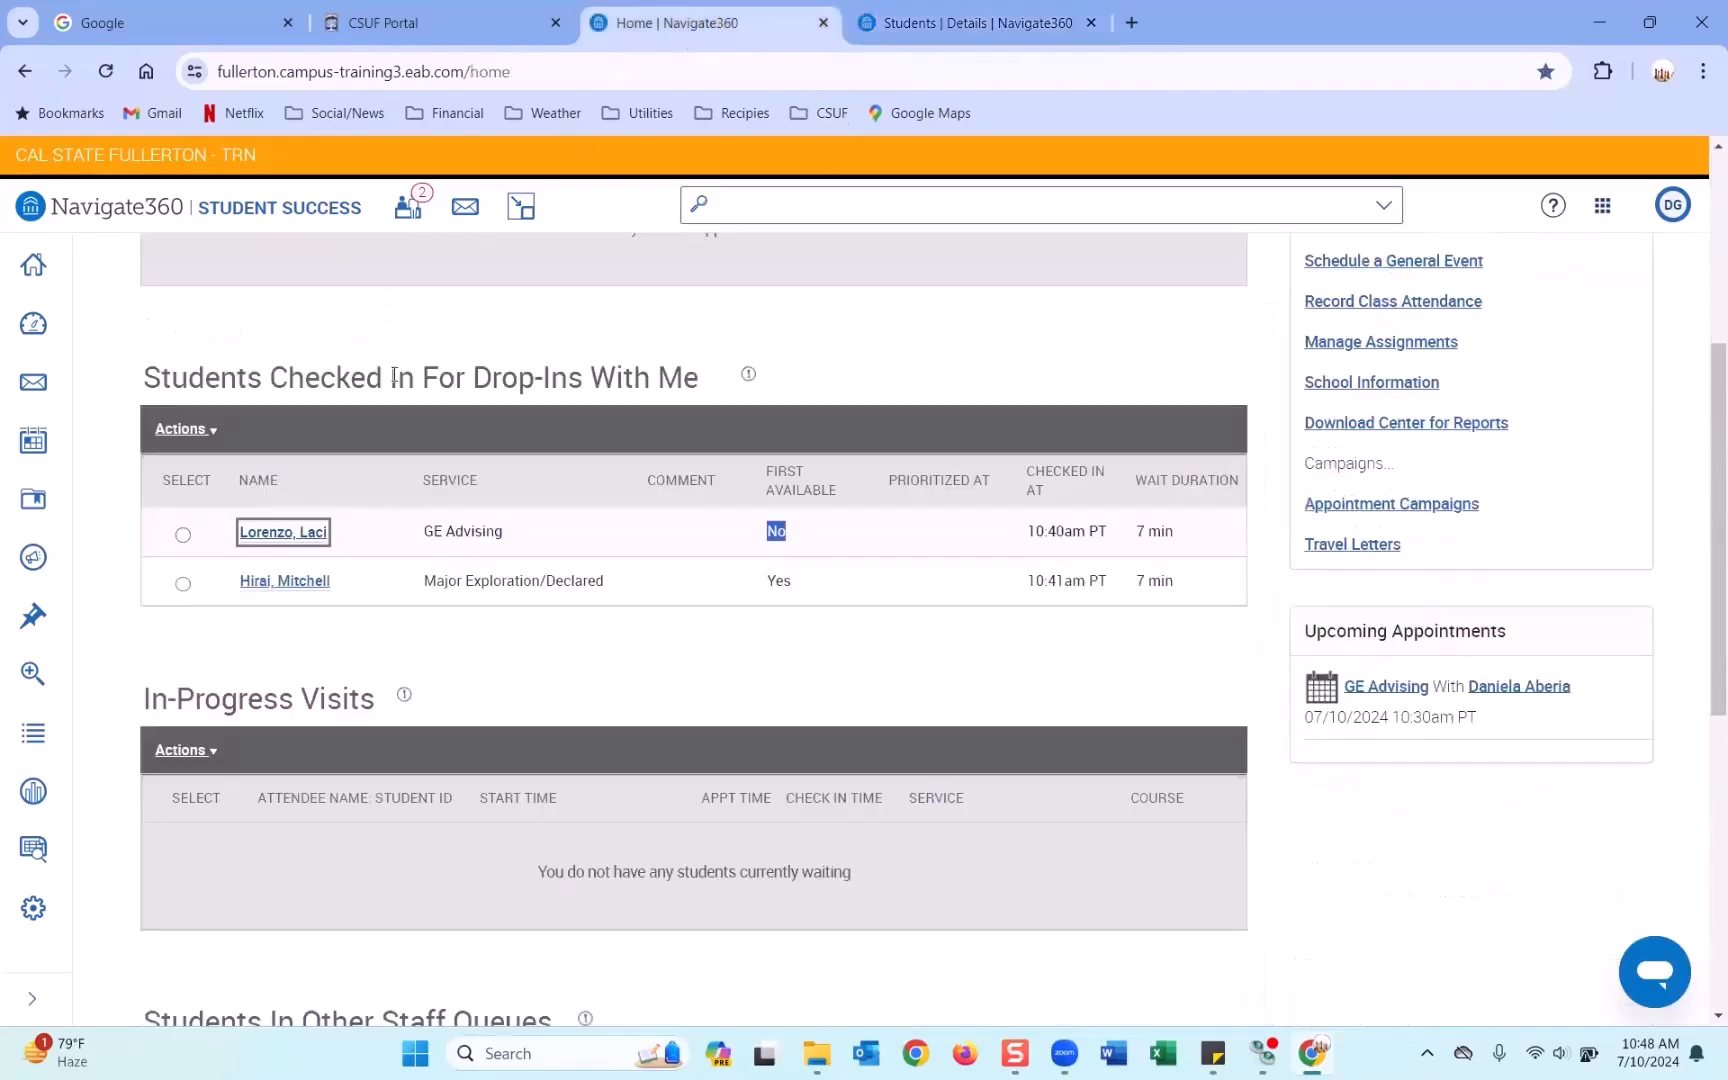
{"action": "left_click", "coordinate": [183, 535]}
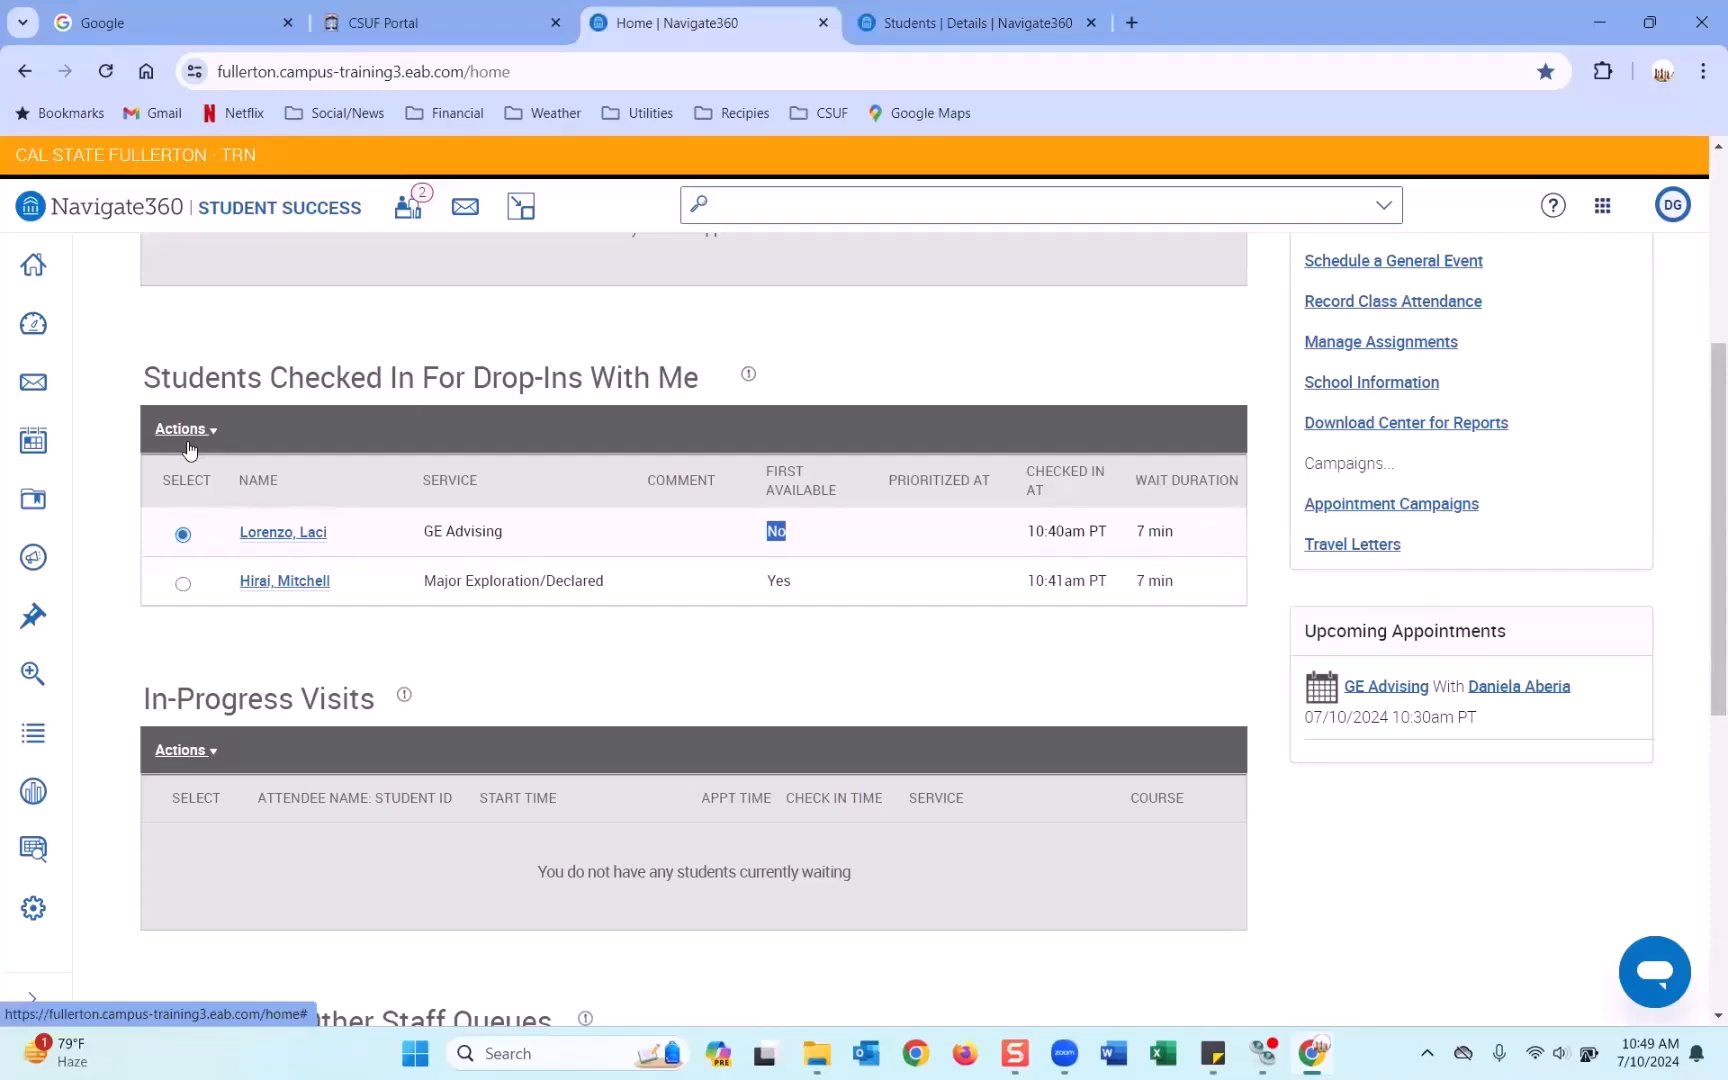
{"action": "left_click", "coordinate": [188, 444]}
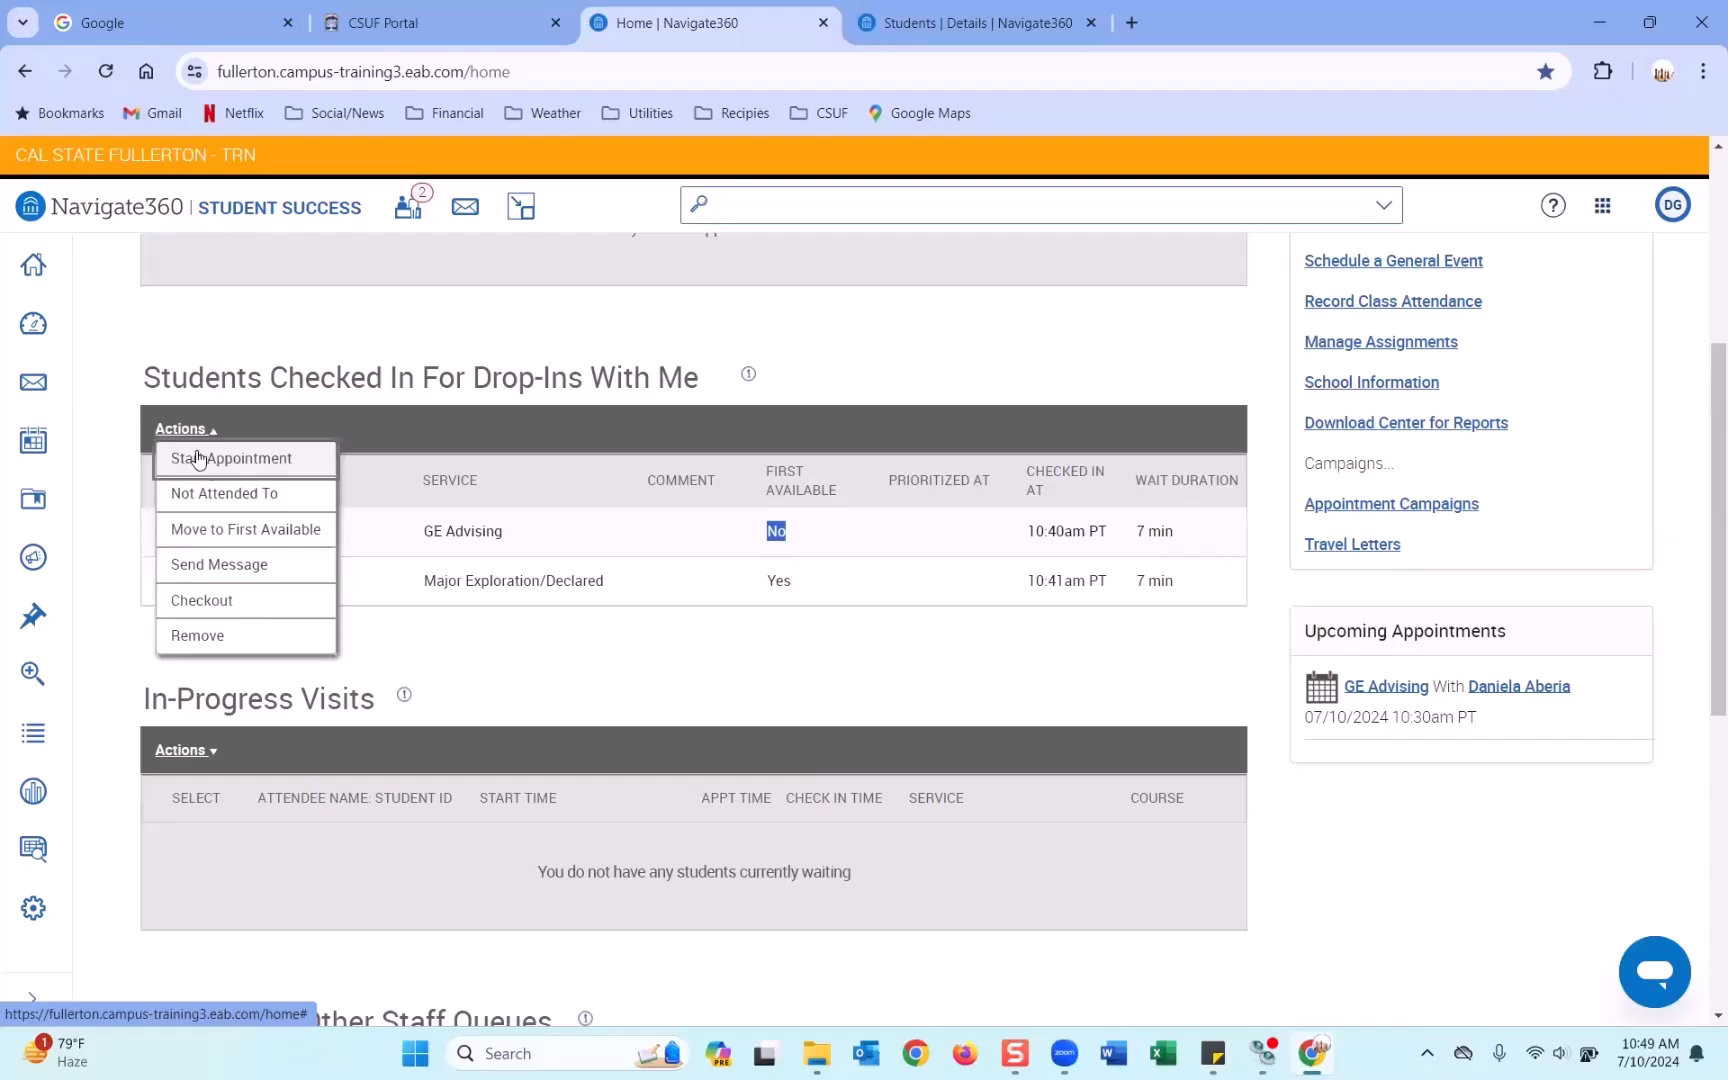
{"action": "left_click", "coordinate": [215, 460]}
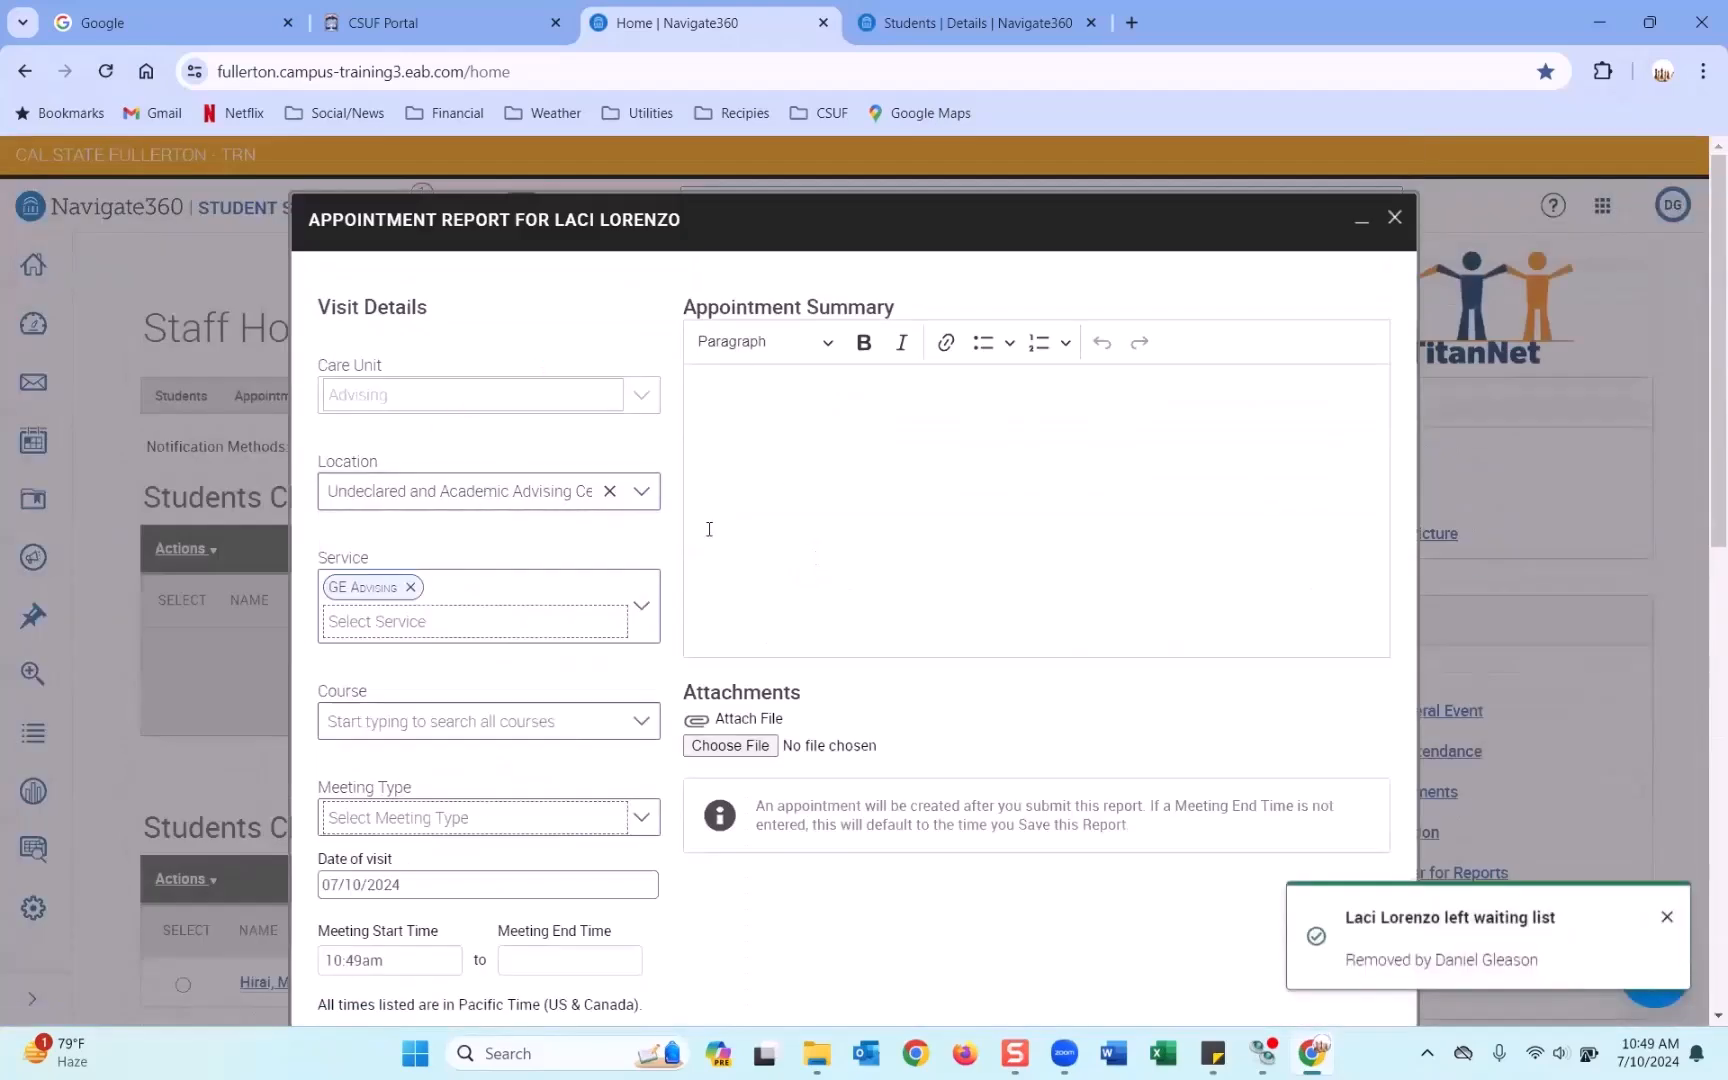
Look over the student's Students | Details tab.
{"action": "left_click", "coordinate": [1007, 31]}
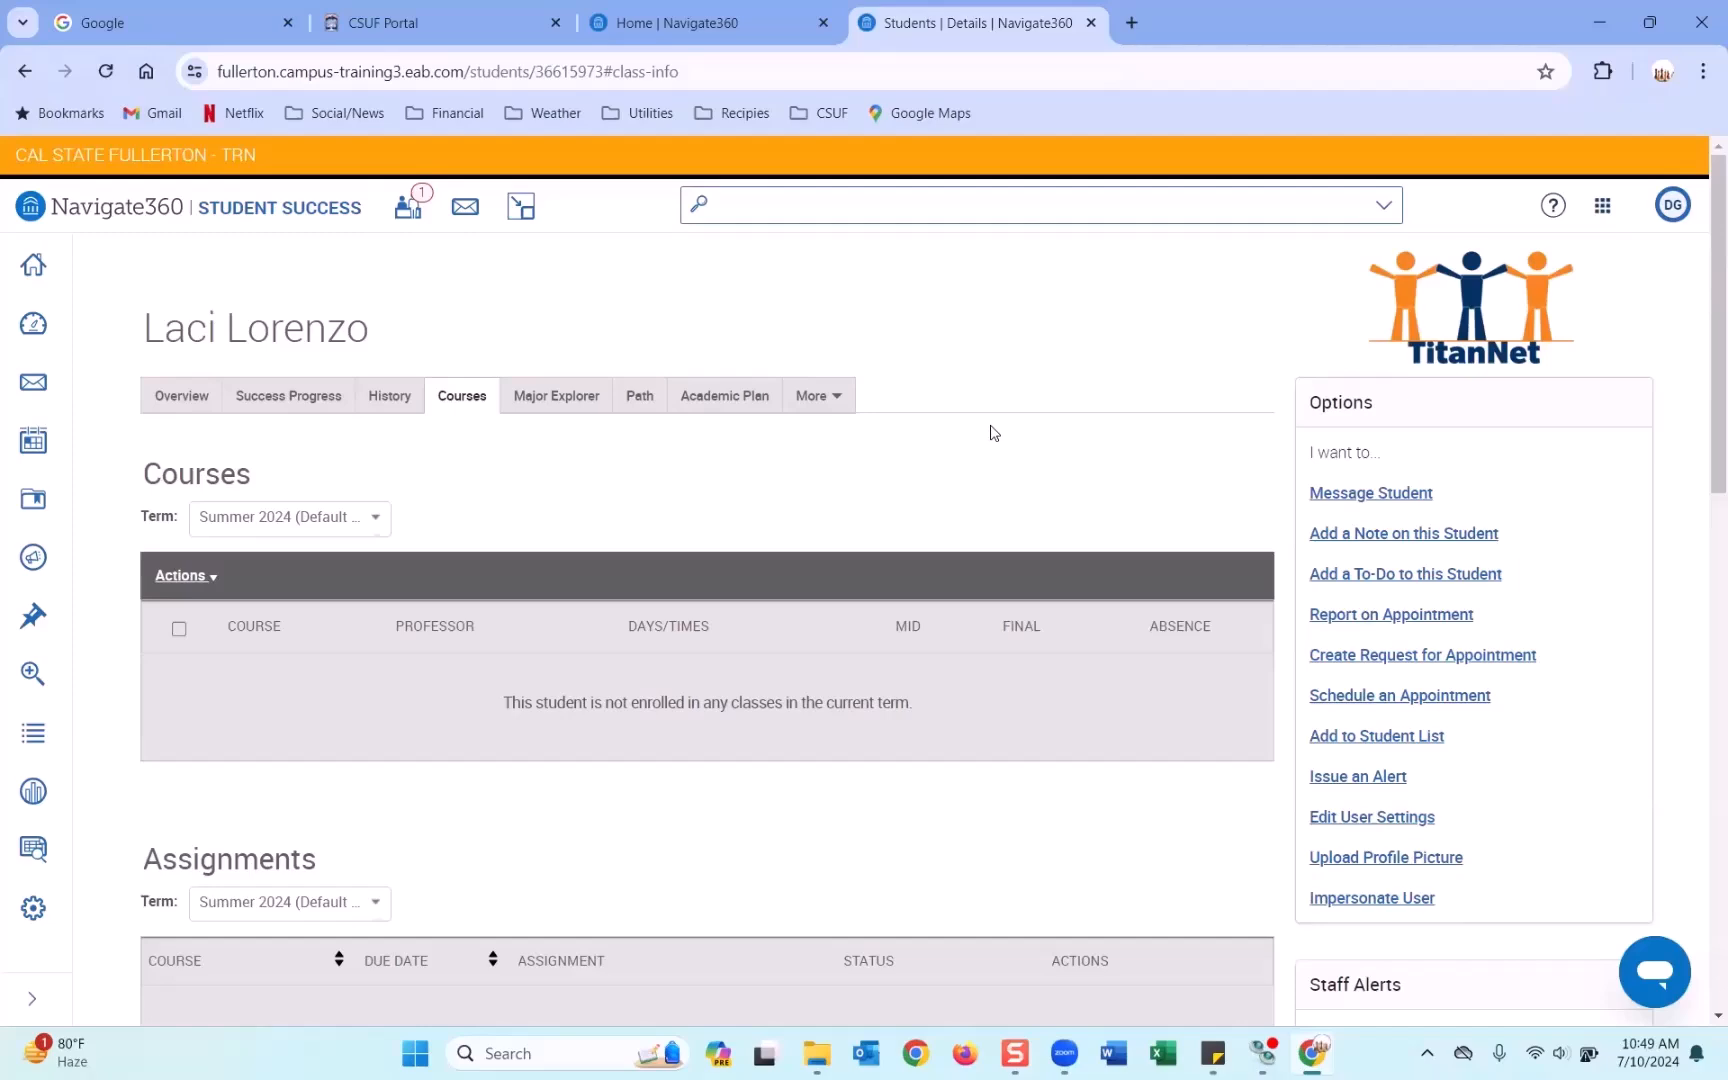
{"action": "scroll", "coordinate": [990, 433], "scroll_direction": "down", "scroll_amount": 5}
{"action": "scroll", "coordinate": [987, 432], "scroll_direction": "up", "scroll_amount": 5}
Close the details tab and enter the appointment summary 'This is a summary etc.'.
{"action": "left_click", "coordinate": [1091, 23]}
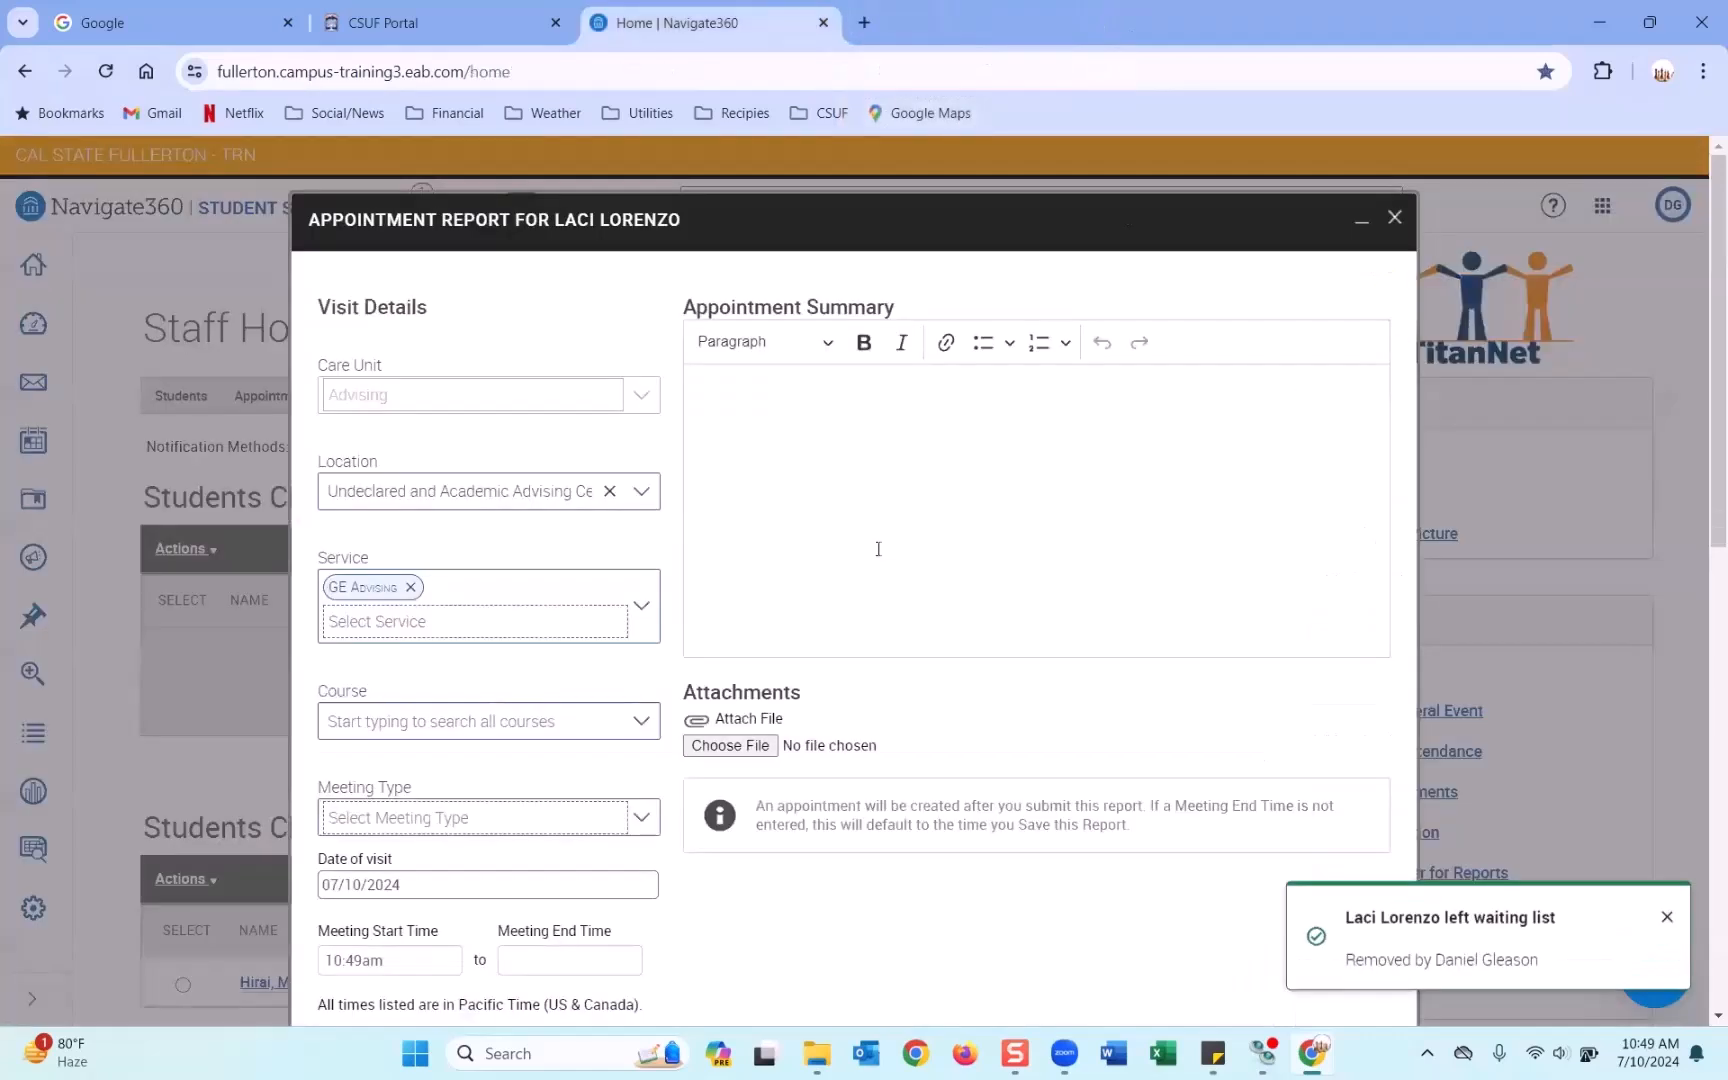
{"action": "left_click", "coordinate": [790, 455]}
{"action": "type", "text": "This is a"}
{"action": "type", "text": "summary etc."}
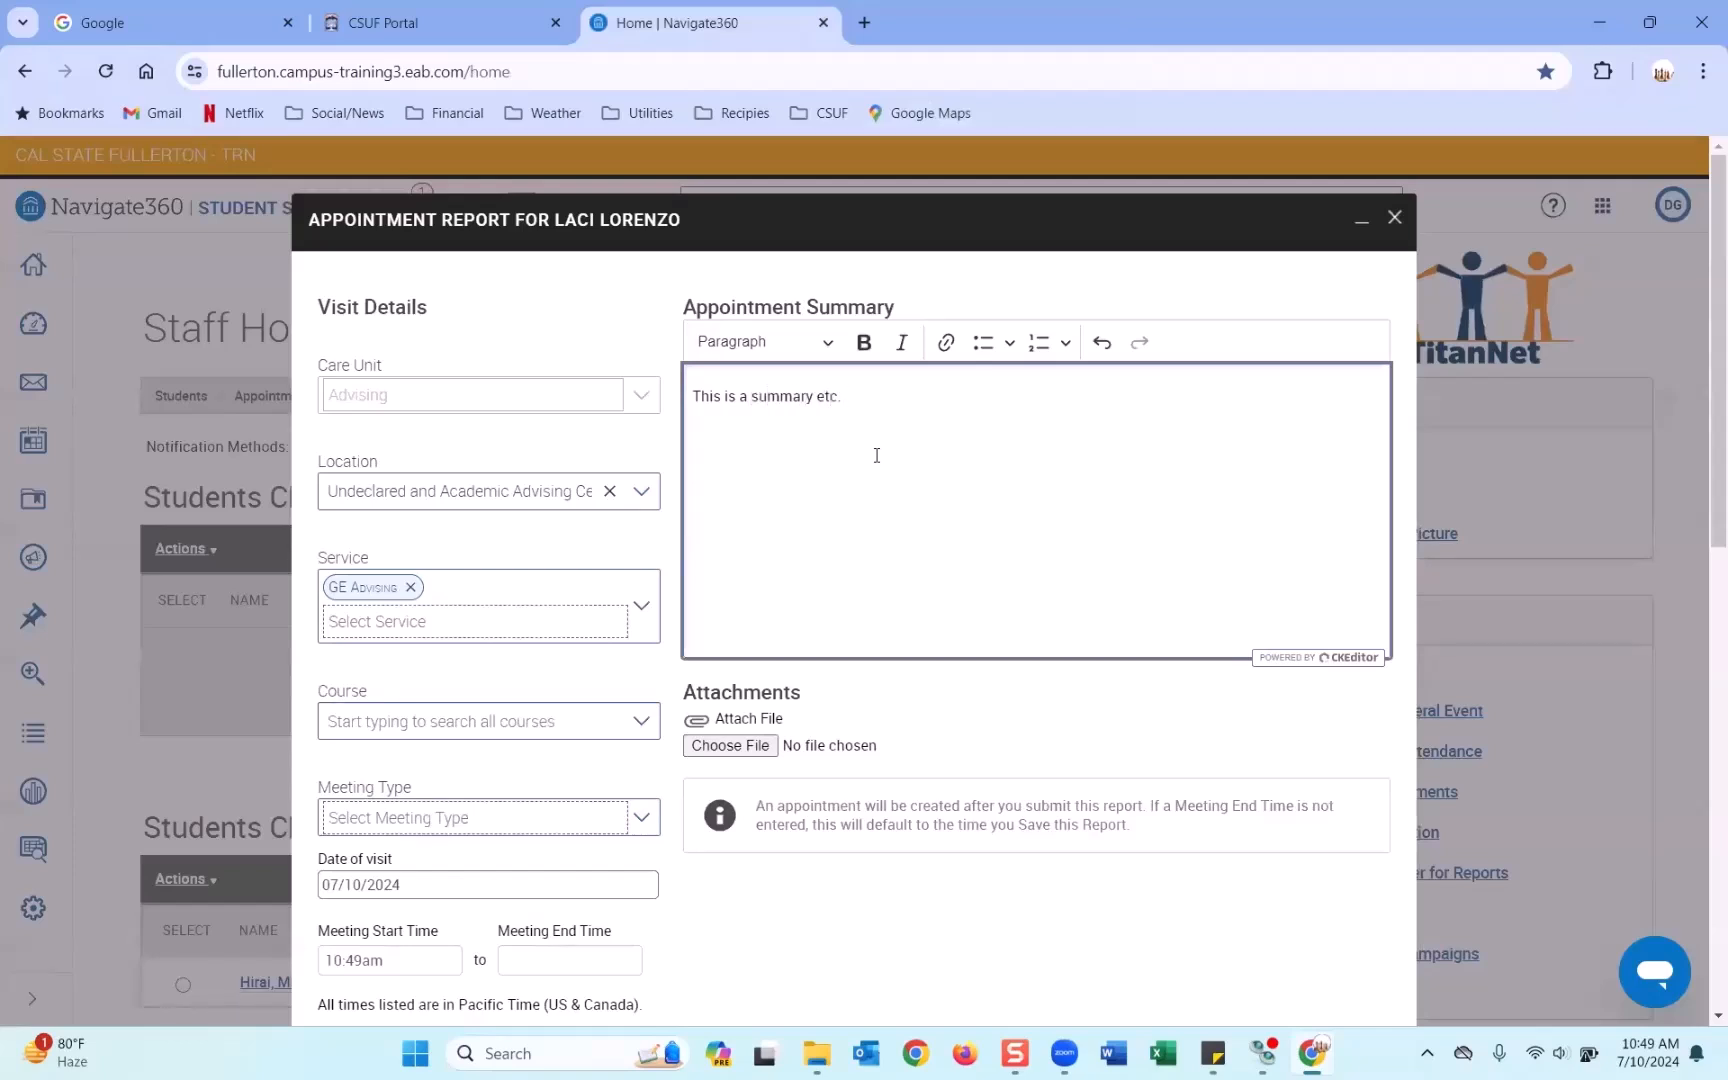
Set the meeting type to Vitrual/Online and note the optional meeting end time.
{"action": "scroll", "coordinate": [900, 468], "scroll_direction": "down", "scroll_amount": 2}
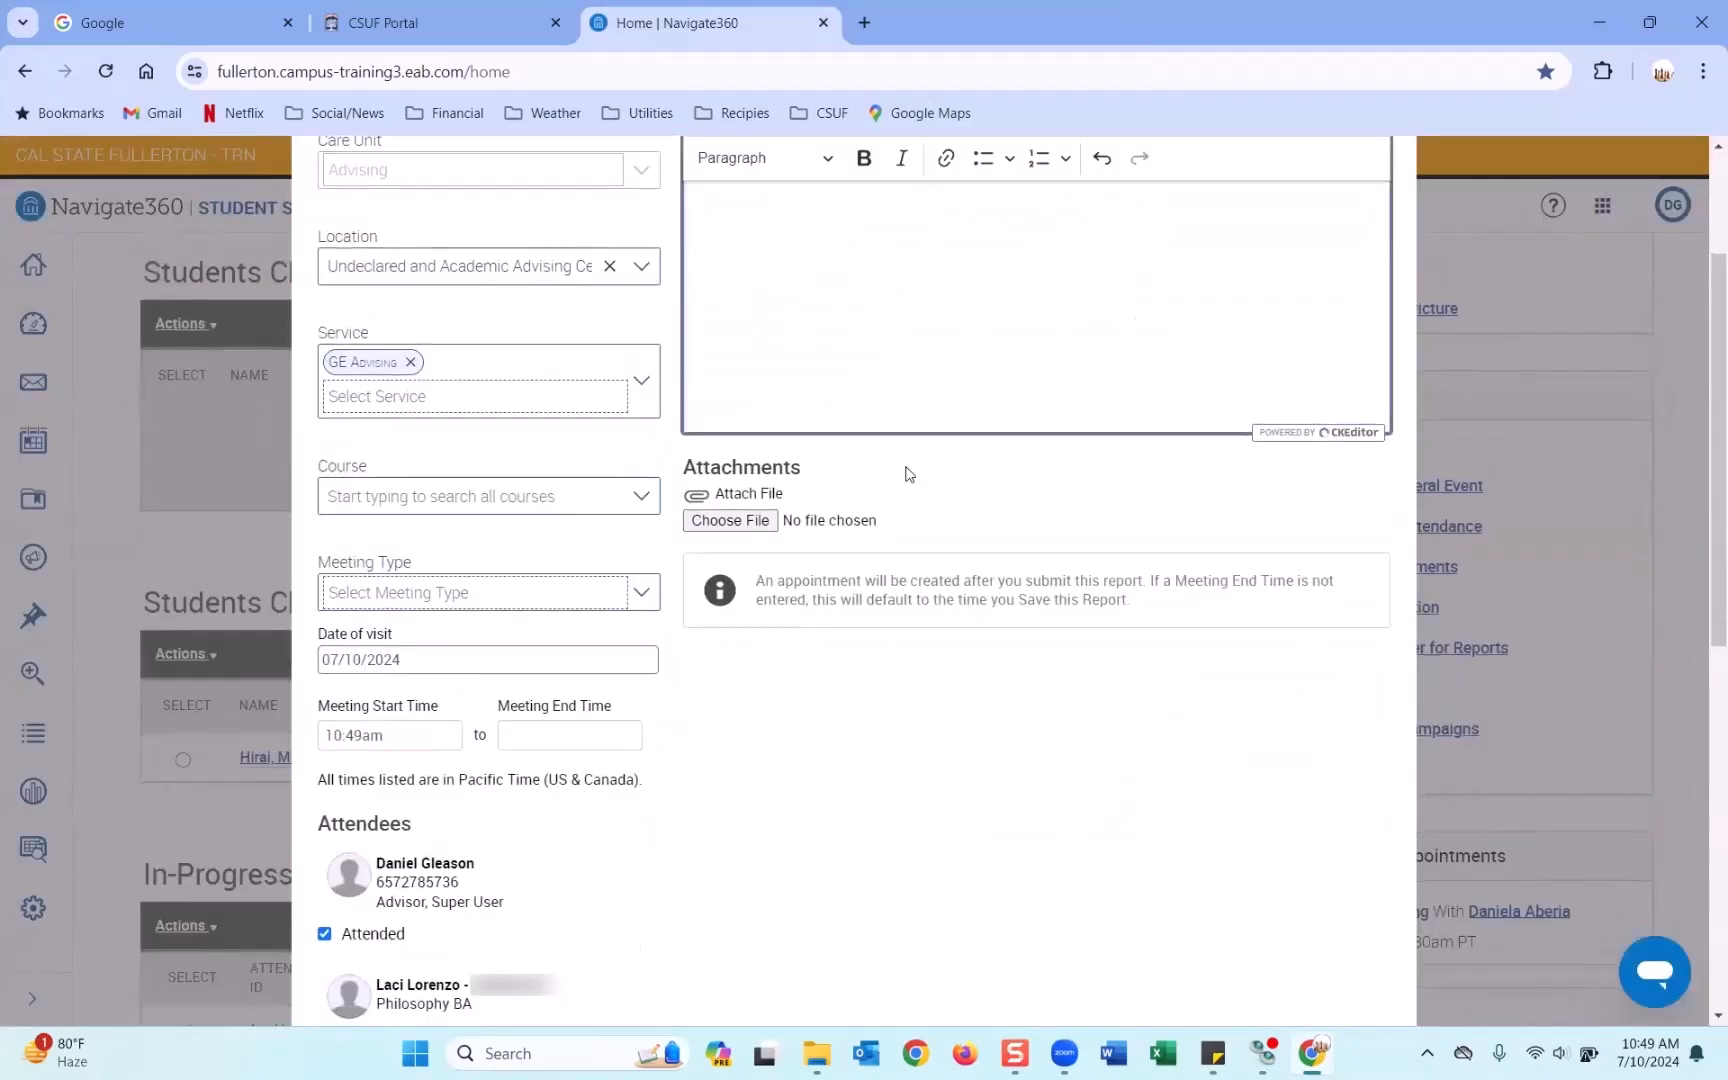
{"action": "left_click", "coordinate": [641, 591]}
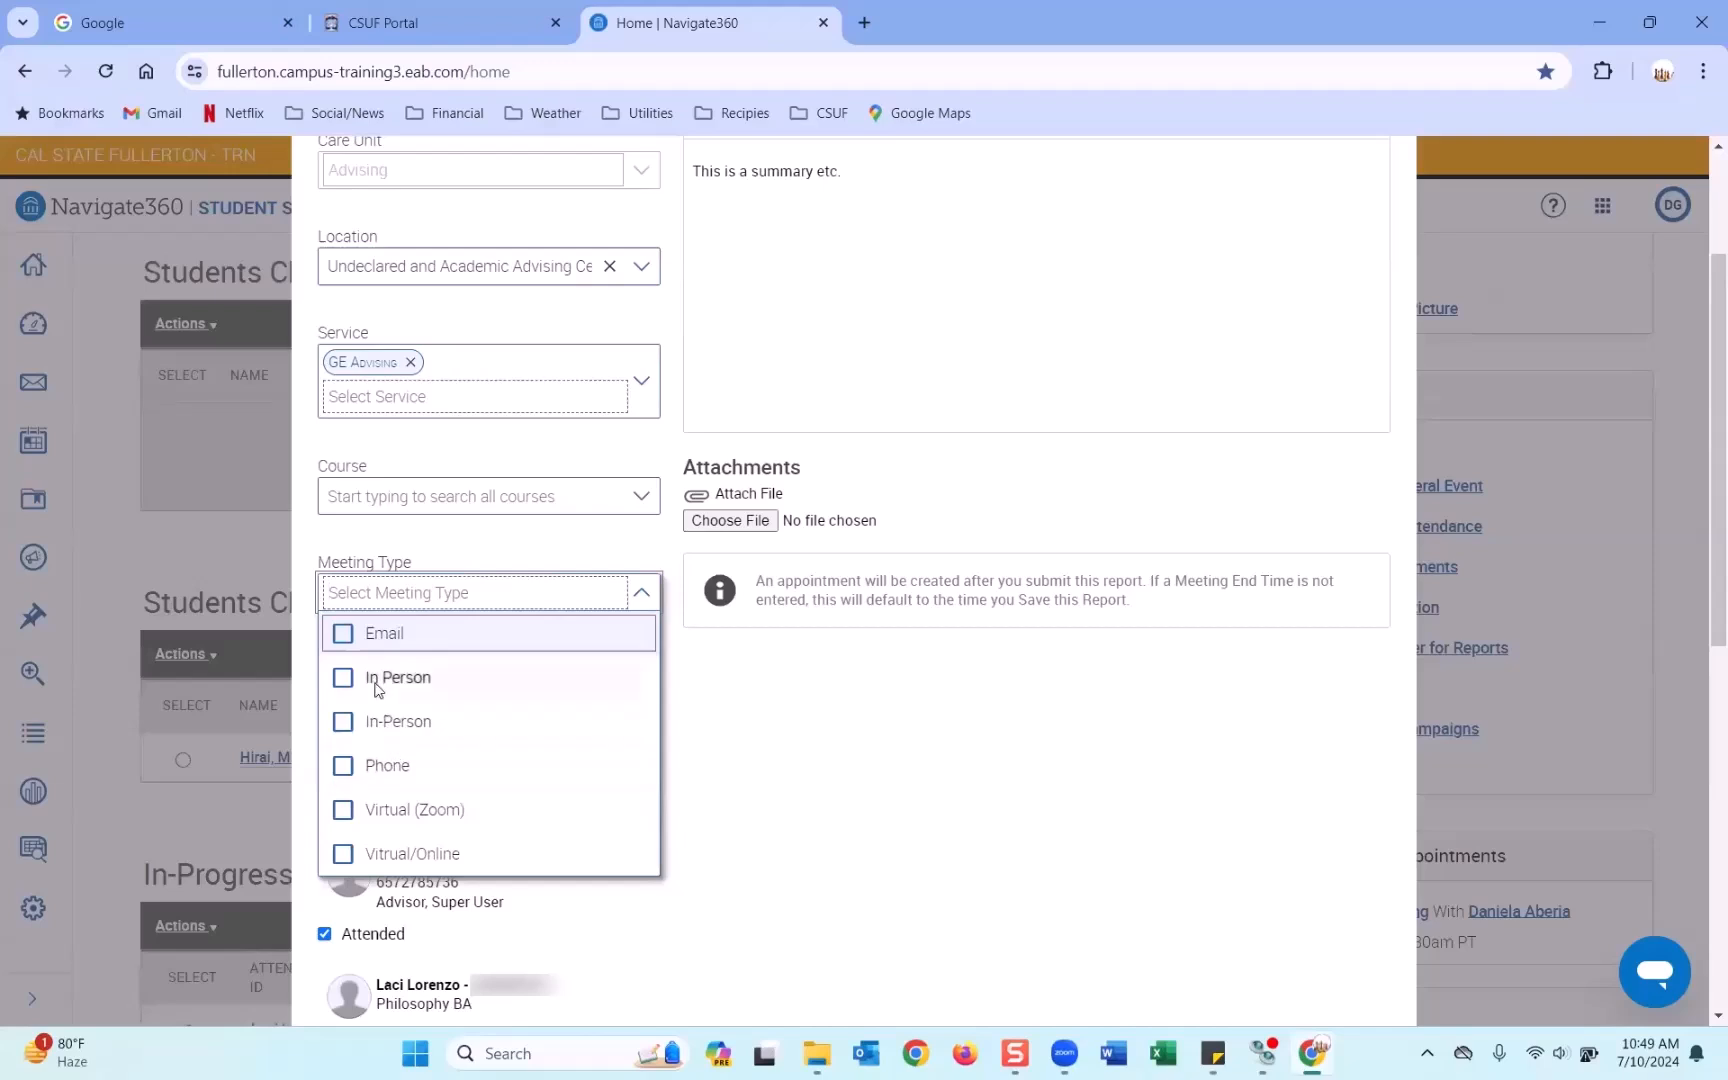
{"action": "left_click", "coordinate": [343, 857]}
{"action": "left_click", "coordinate": [724, 789]}
{"action": "scroll", "coordinate": [583, 775], "scroll_direction": "down", "scroll_amount": 1}
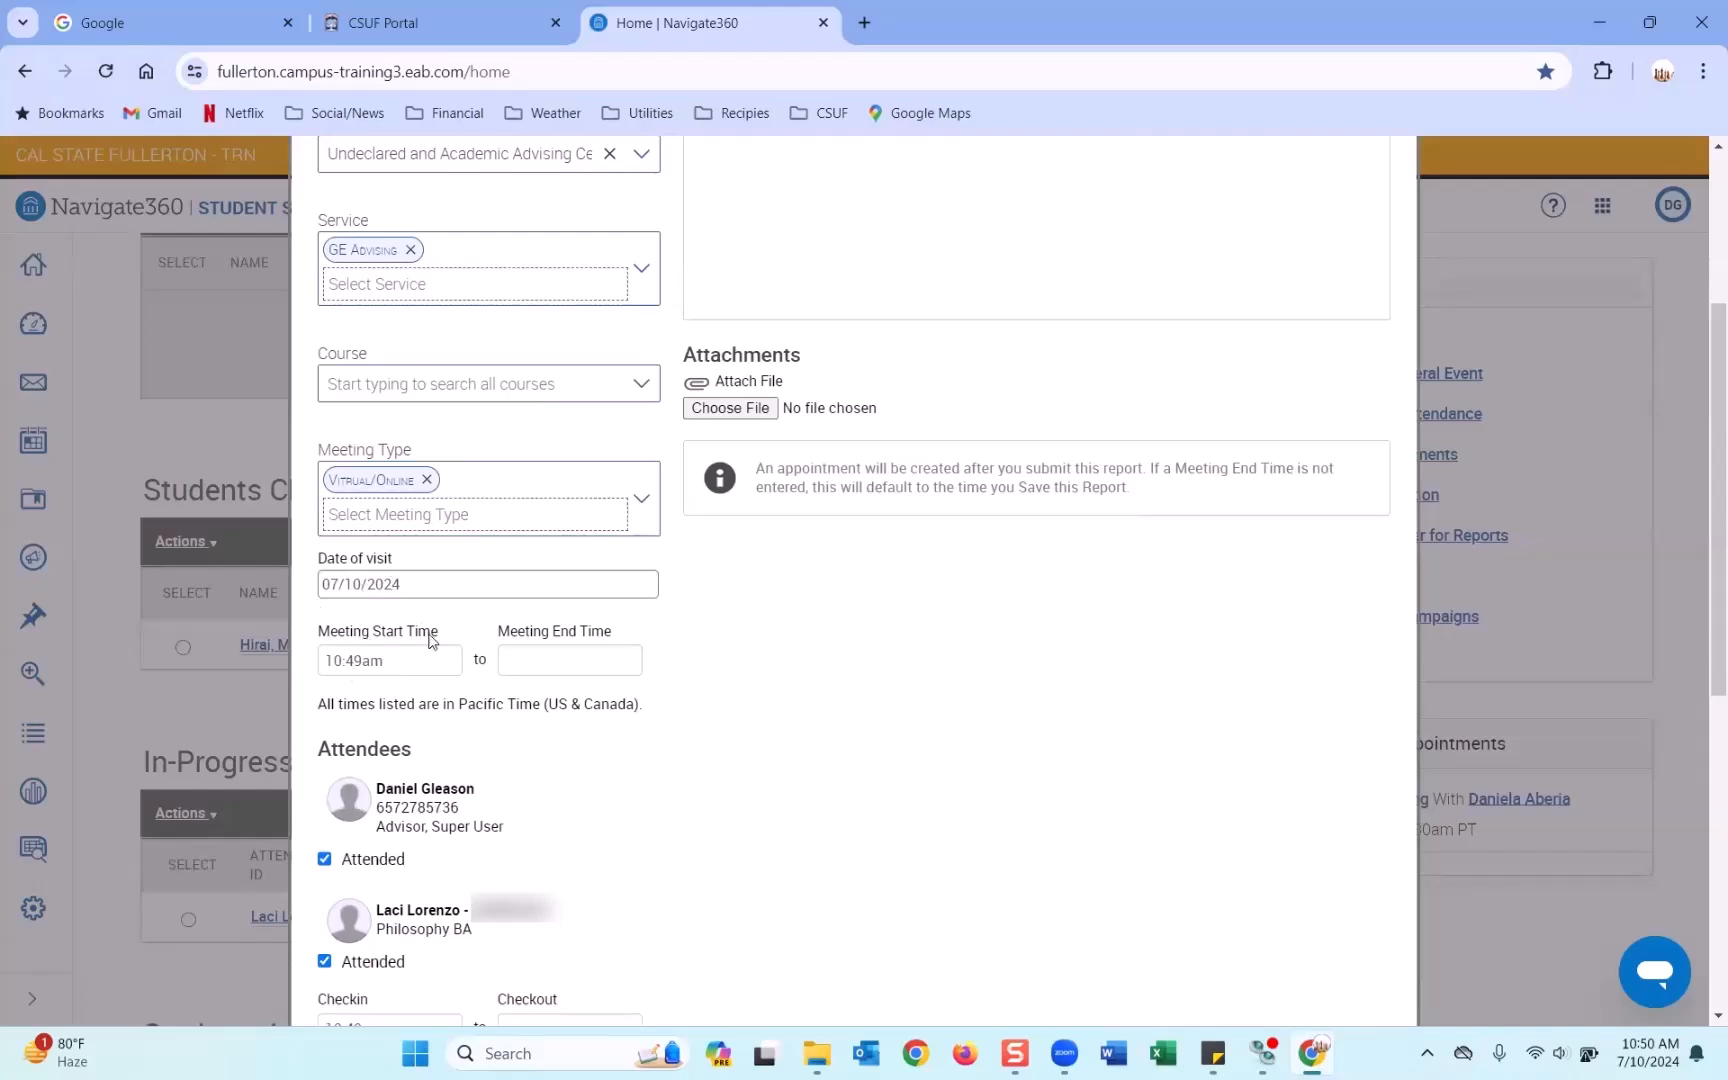
{"action": "left_click_drag", "start_coordinate": [613, 633], "coordinate": [497, 636]}
{"action": "scroll", "coordinate": [826, 656], "scroll_direction": "down", "scroll_amount": 3}
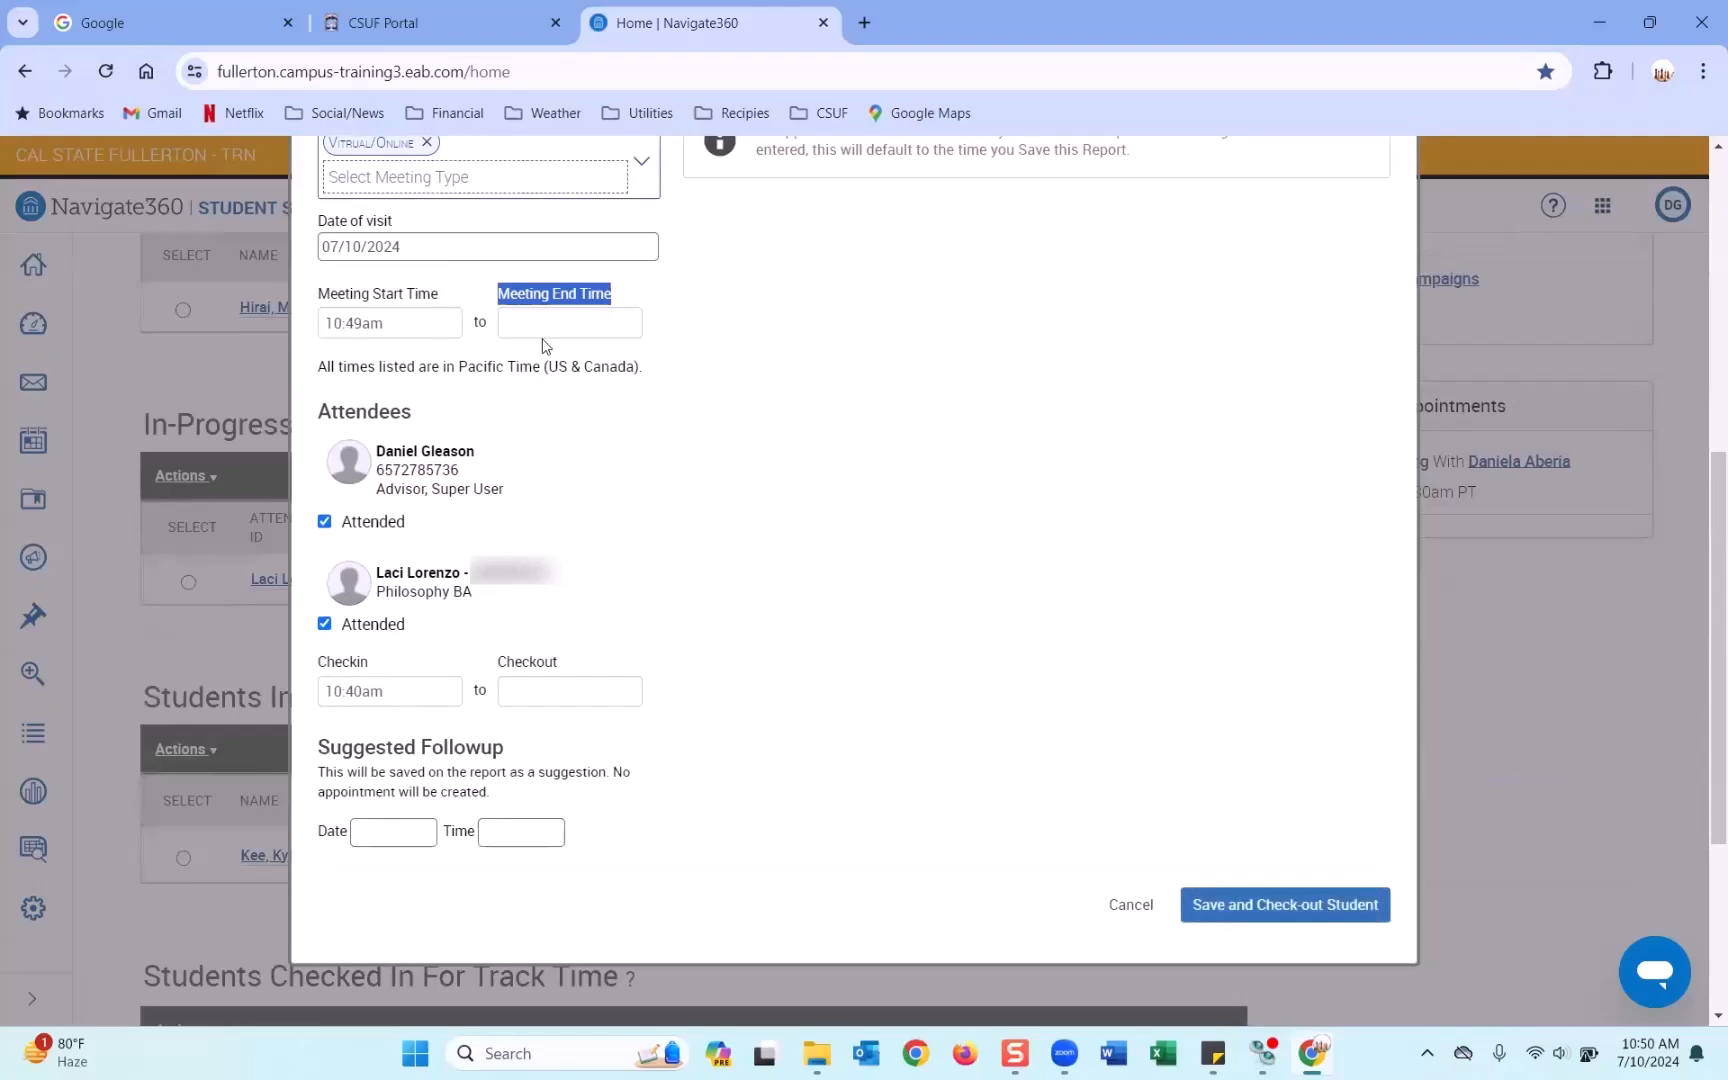
{"action": "scroll", "coordinate": [1035, 560], "scroll_direction": "up", "scroll_amount": 5}
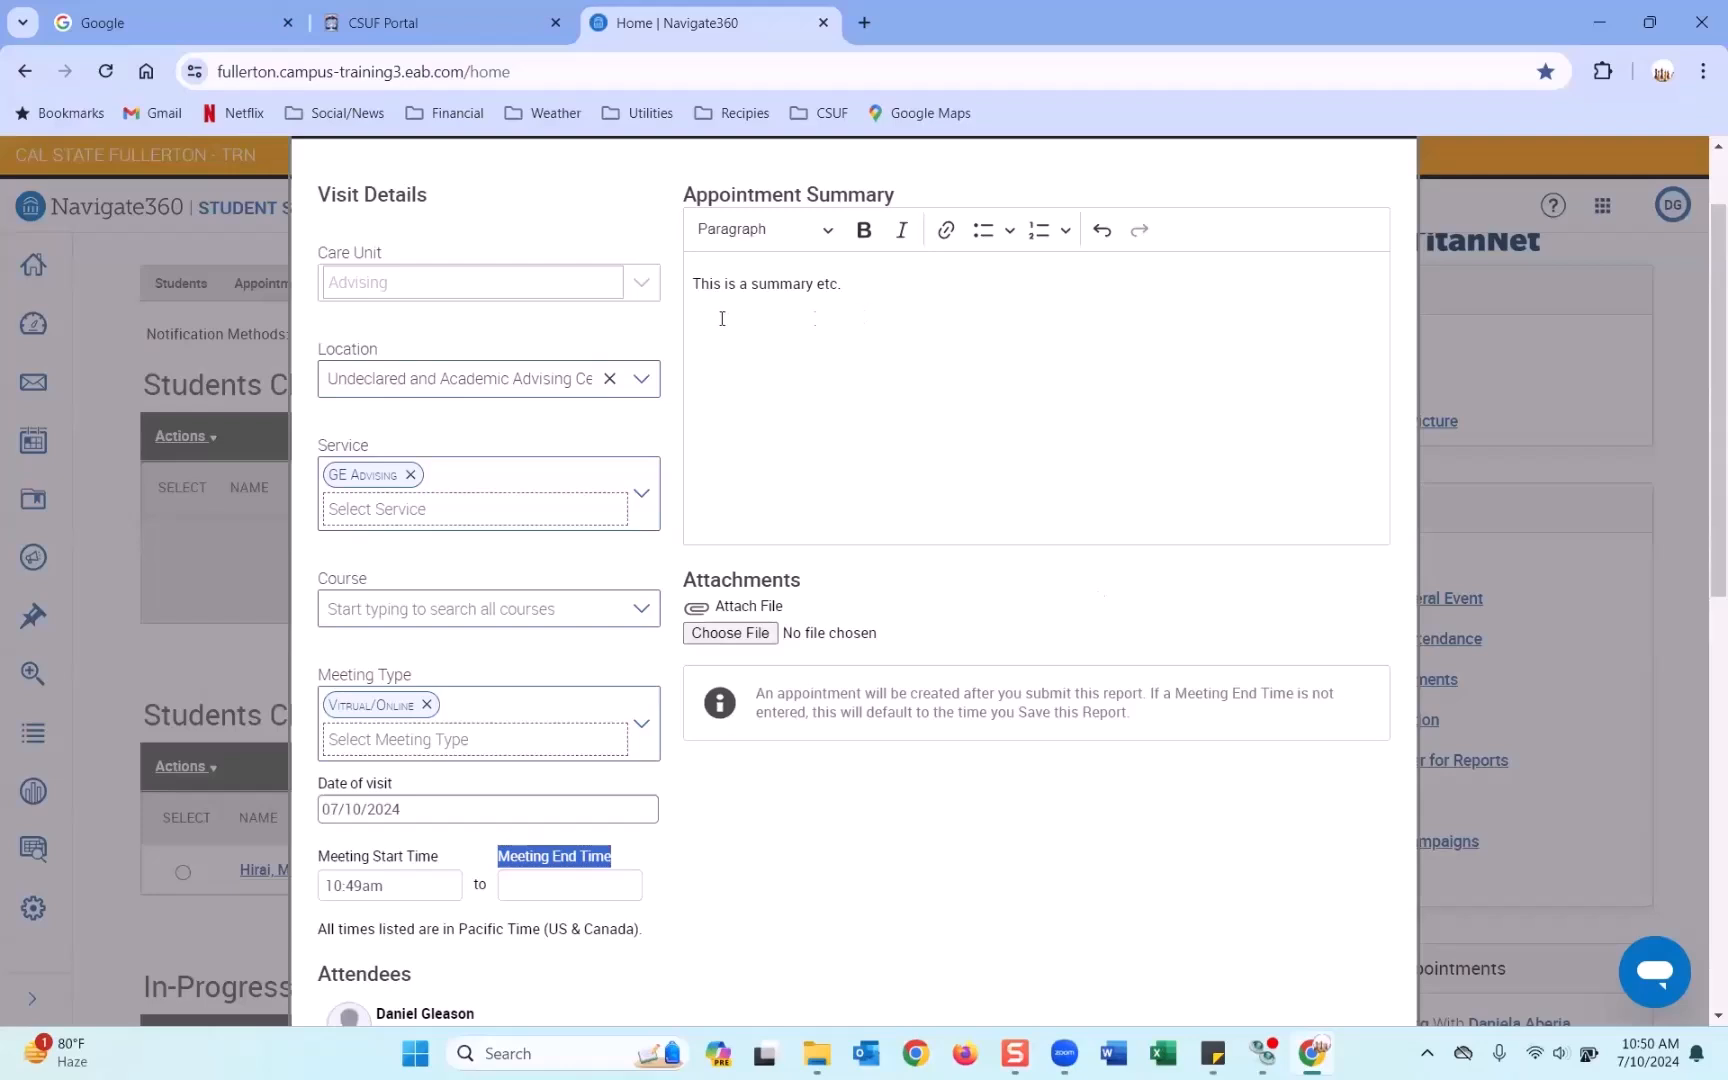
{"action": "scroll", "coordinate": [814, 340], "scroll_direction": "down", "scroll_amount": 5}
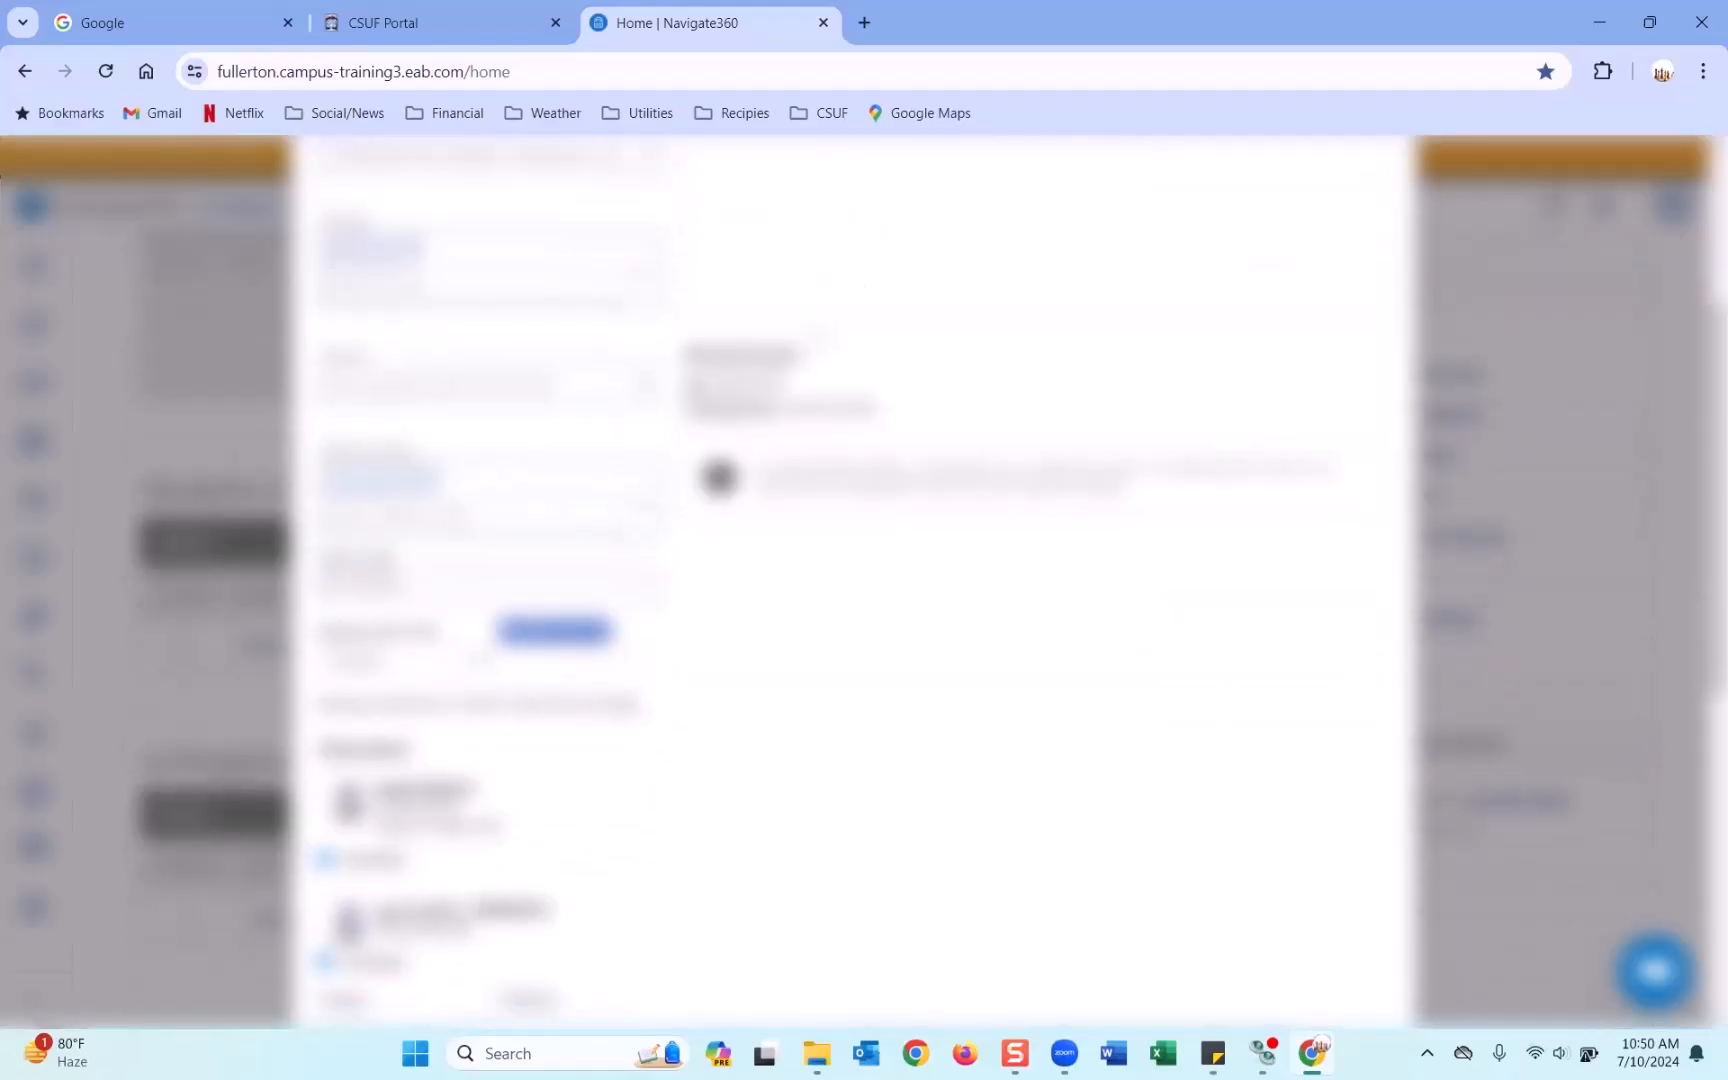
{"action": "left_click", "coordinate": [1288, 912]}
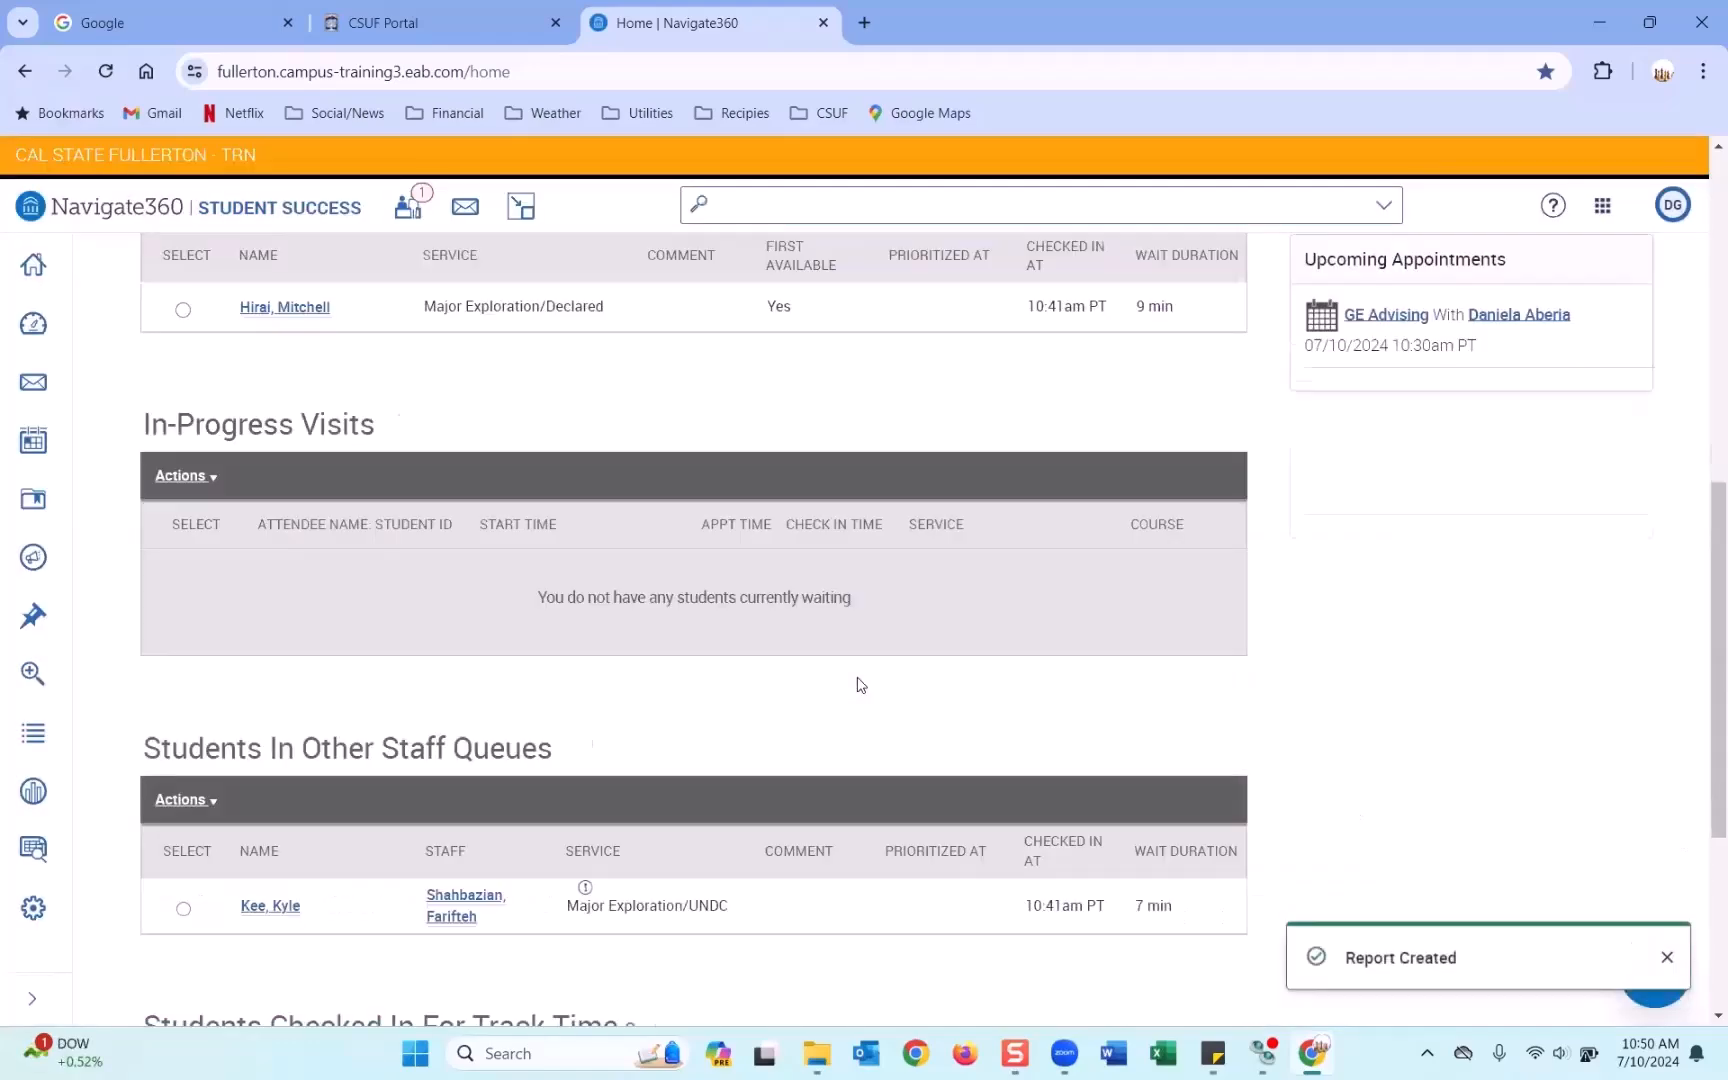
{"action": "scroll", "coordinate": [857, 677], "scroll_direction": "up", "scroll_amount": 1}
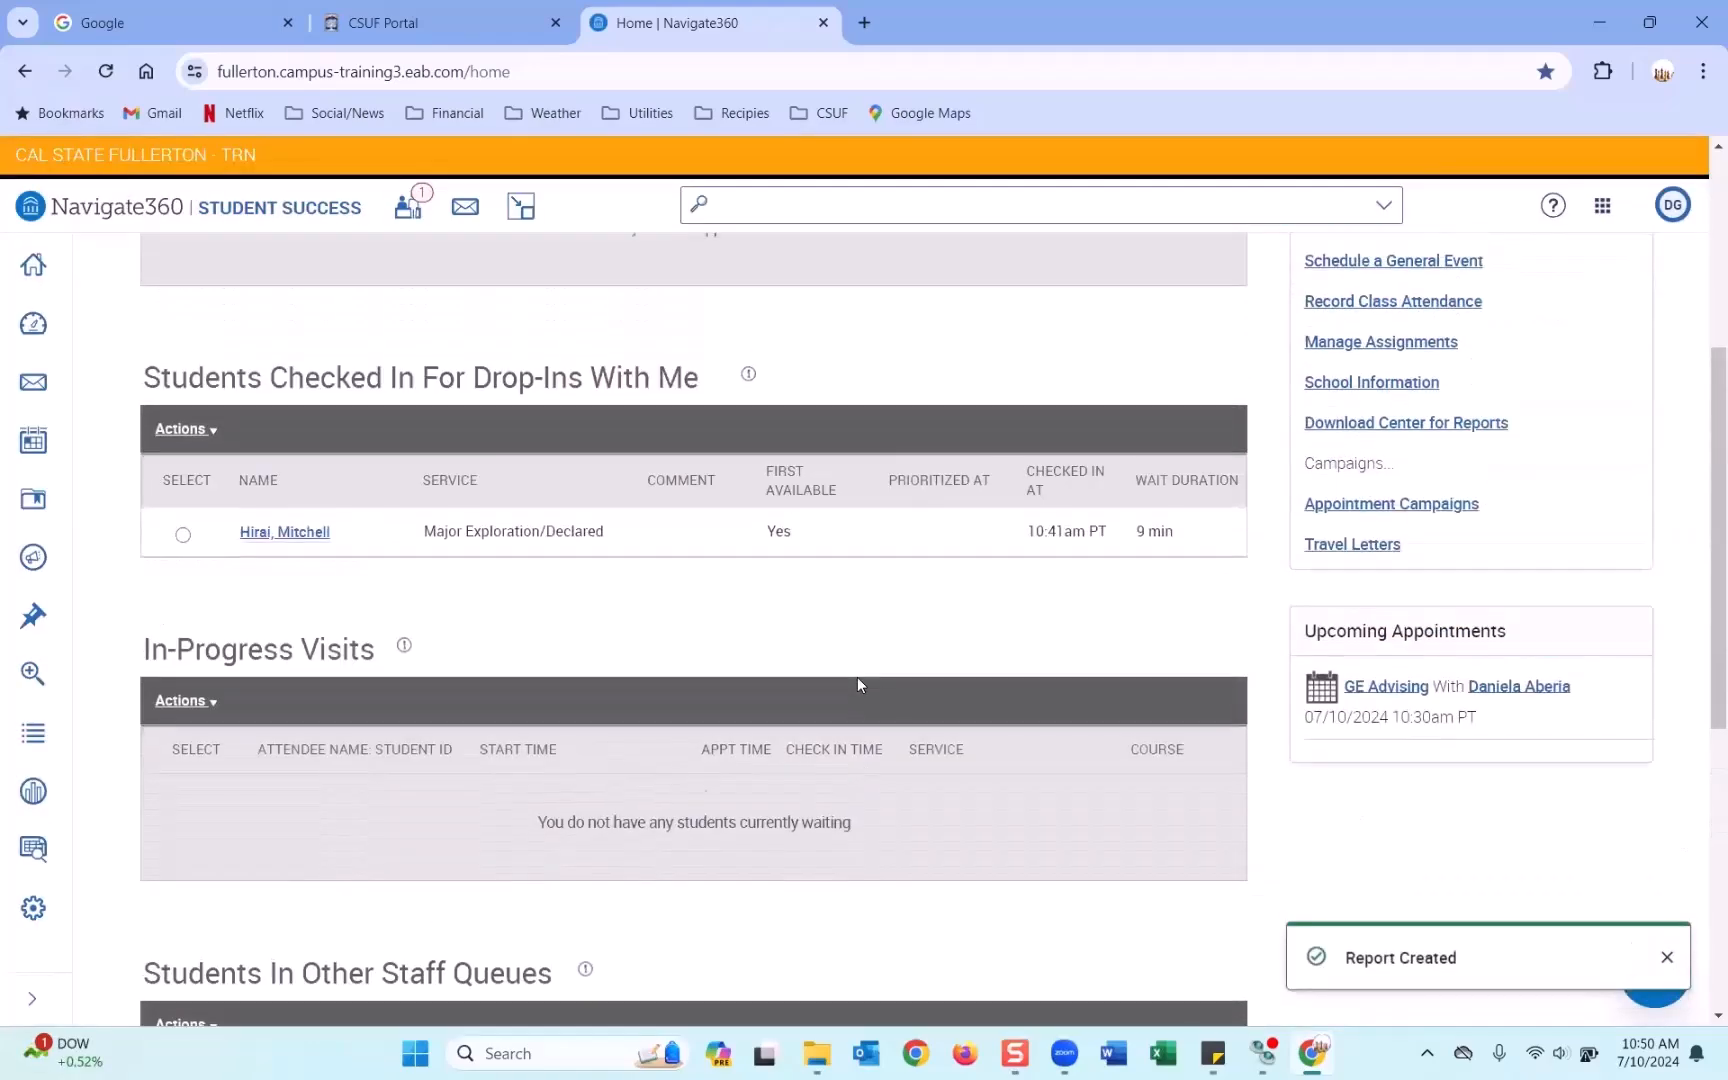
{"action": "scroll", "coordinate": [857, 677], "scroll_direction": "up", "scroll_amount": 4}
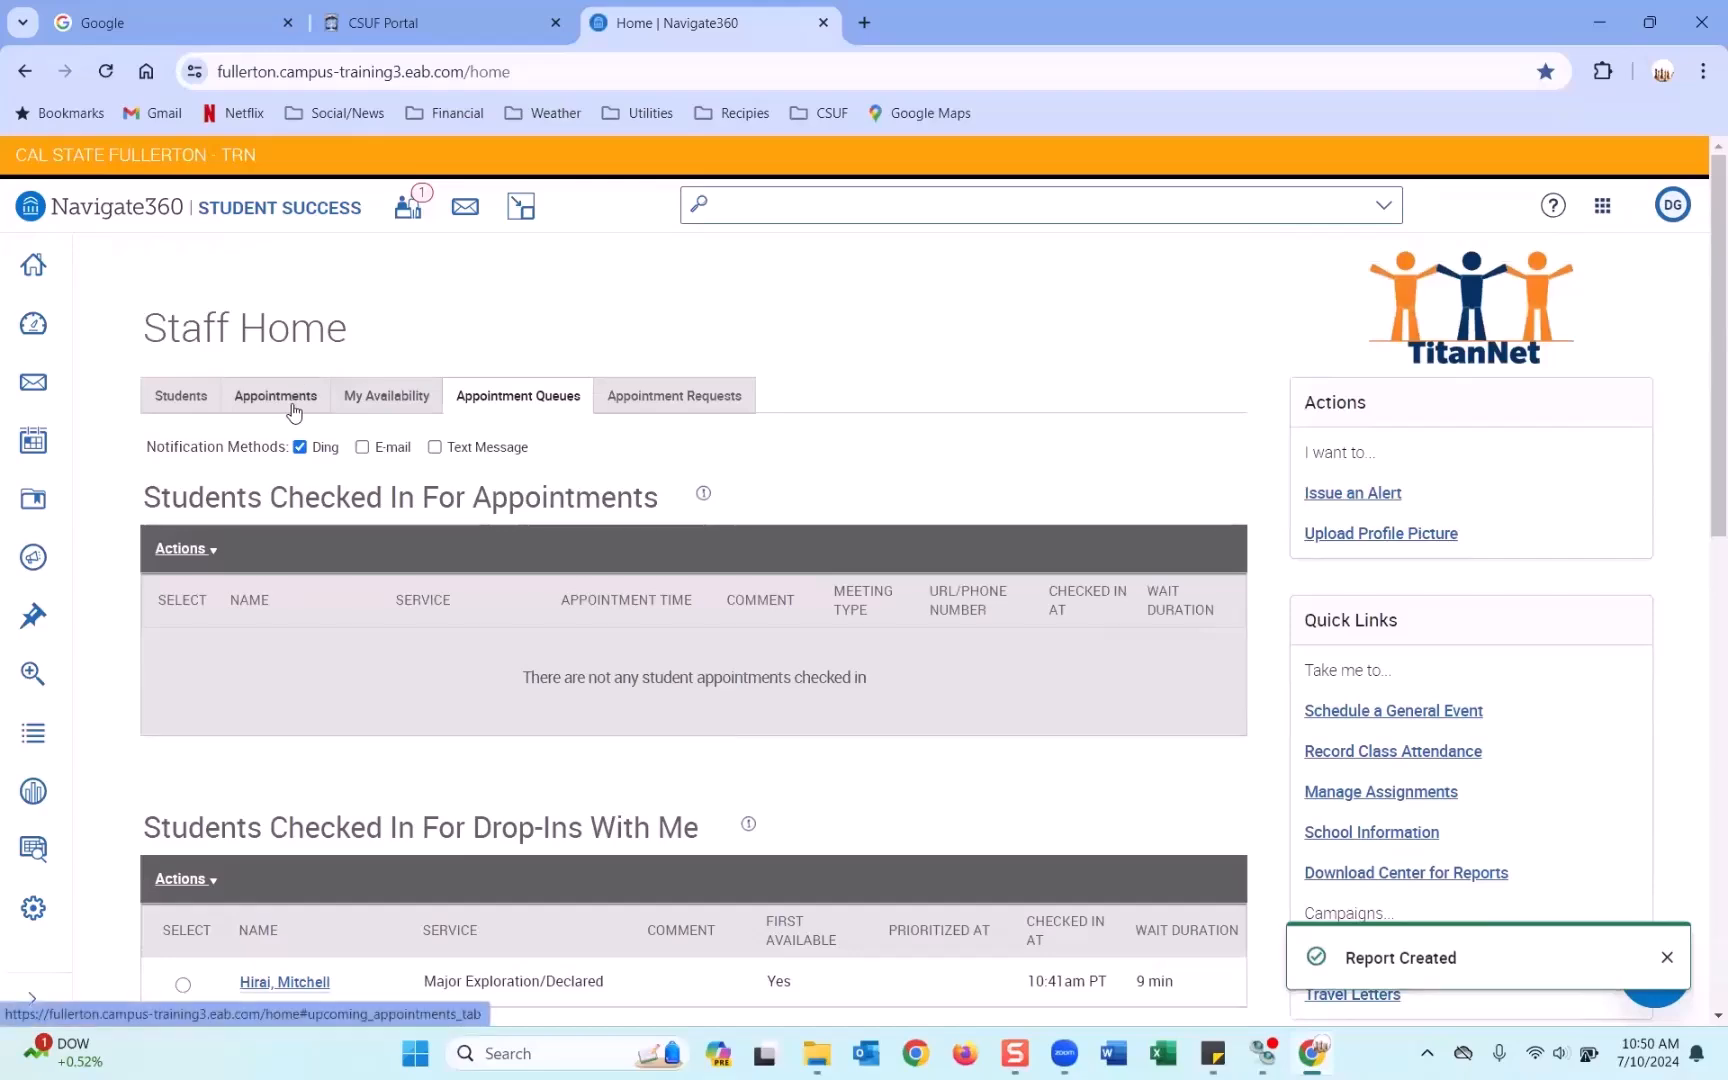
{"action": "left_click", "coordinate": [289, 403]}
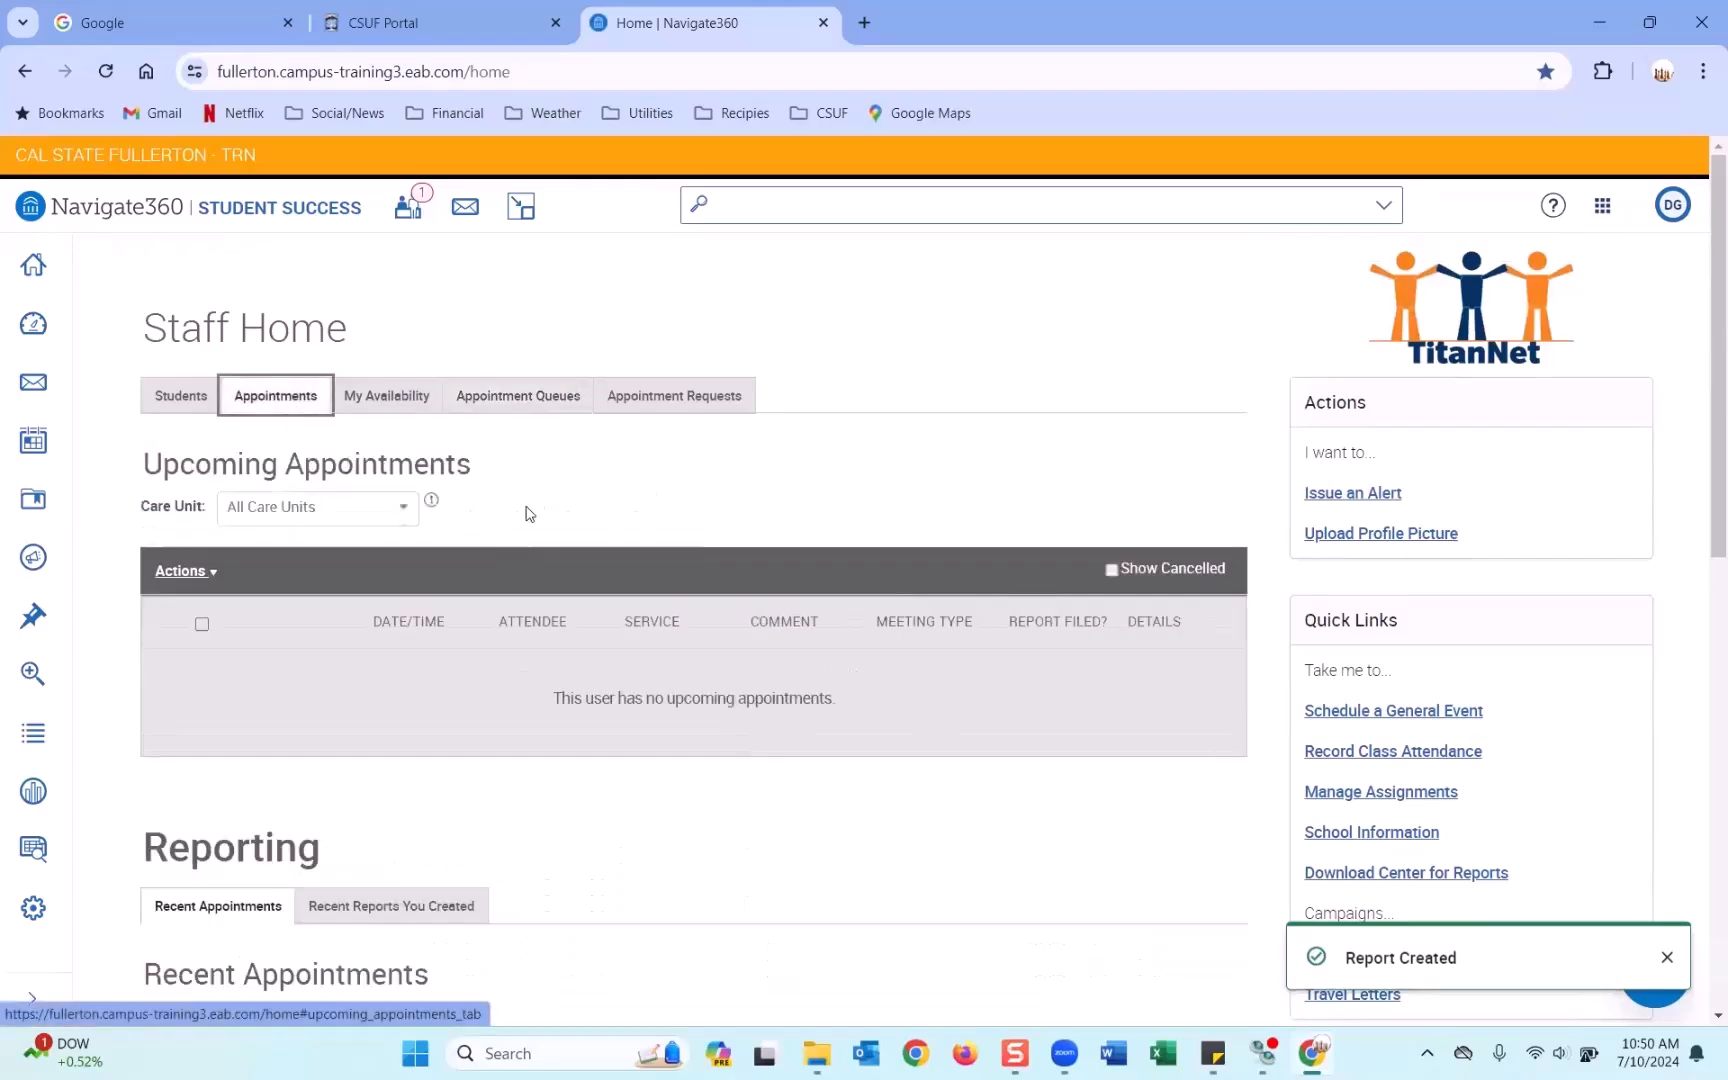
{"action": "scroll", "coordinate": [528, 513], "scroll_direction": "down", "scroll_amount": 4}
{"action": "scroll", "coordinate": [1022, 661], "scroll_direction": "down", "scroll_amount": 1}
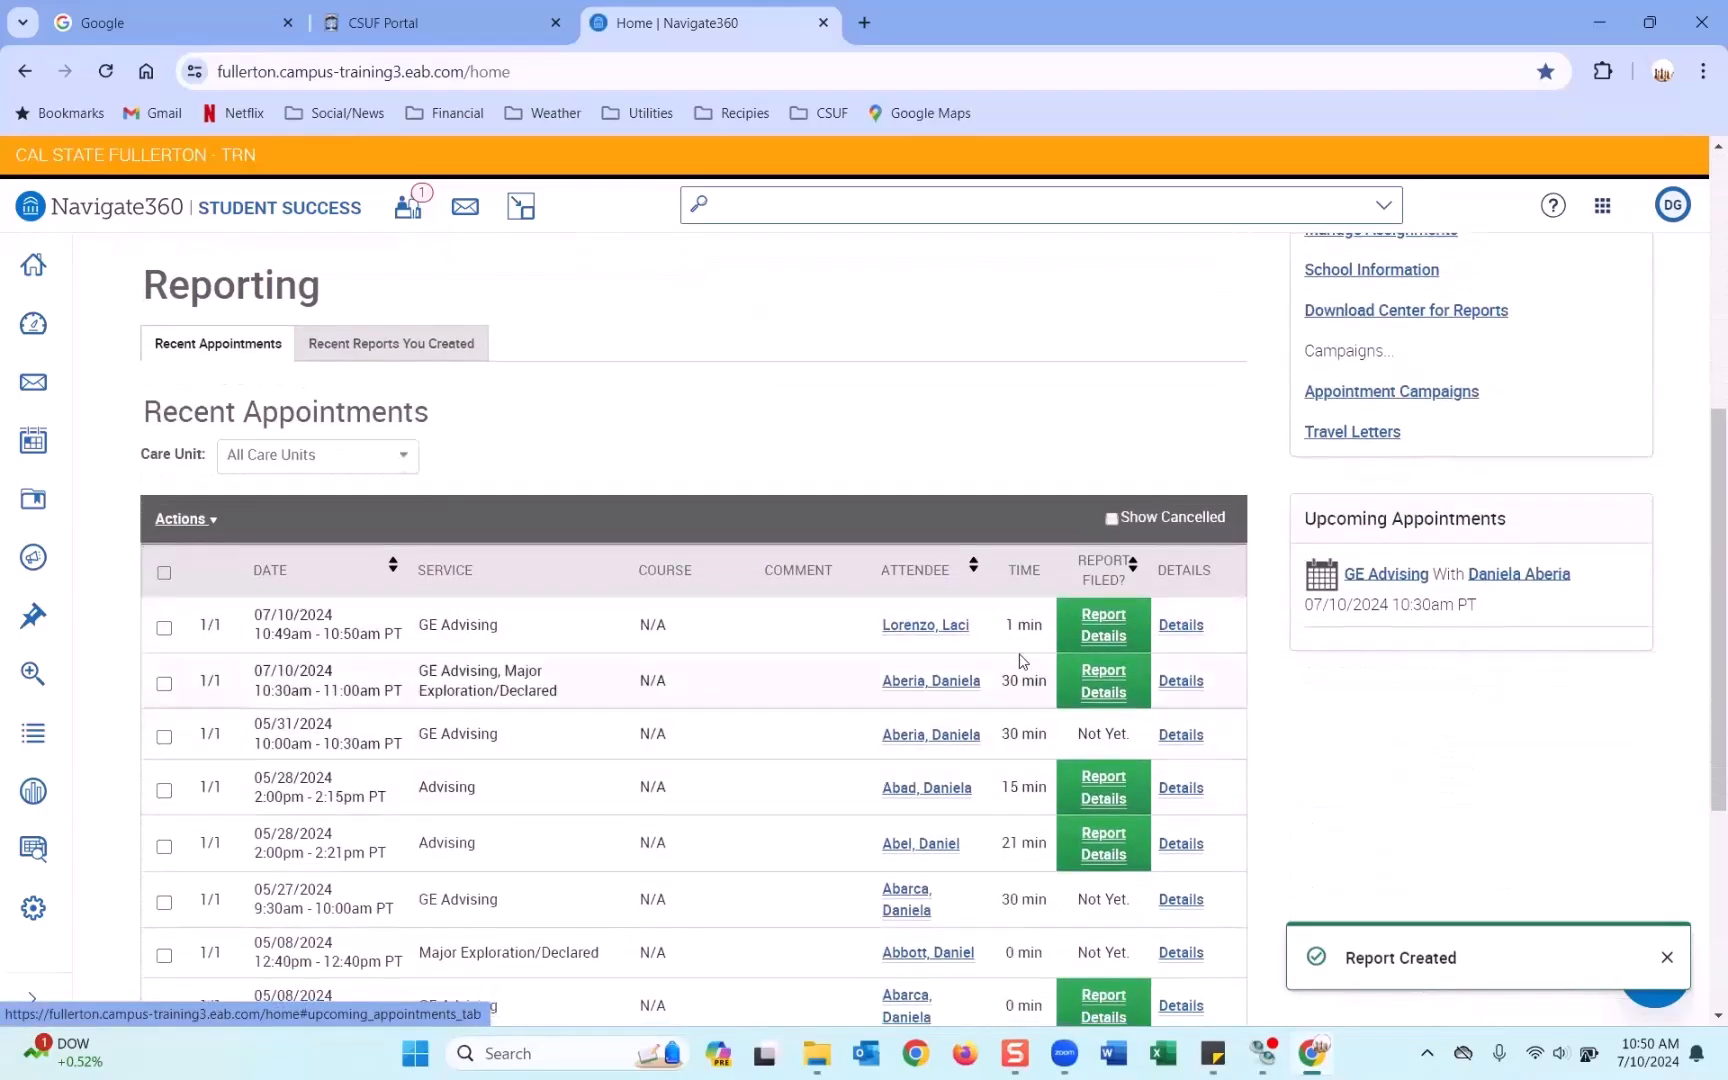
{"action": "left_click_drag", "start_coordinate": [1004, 626], "coordinate": [1041, 625]}
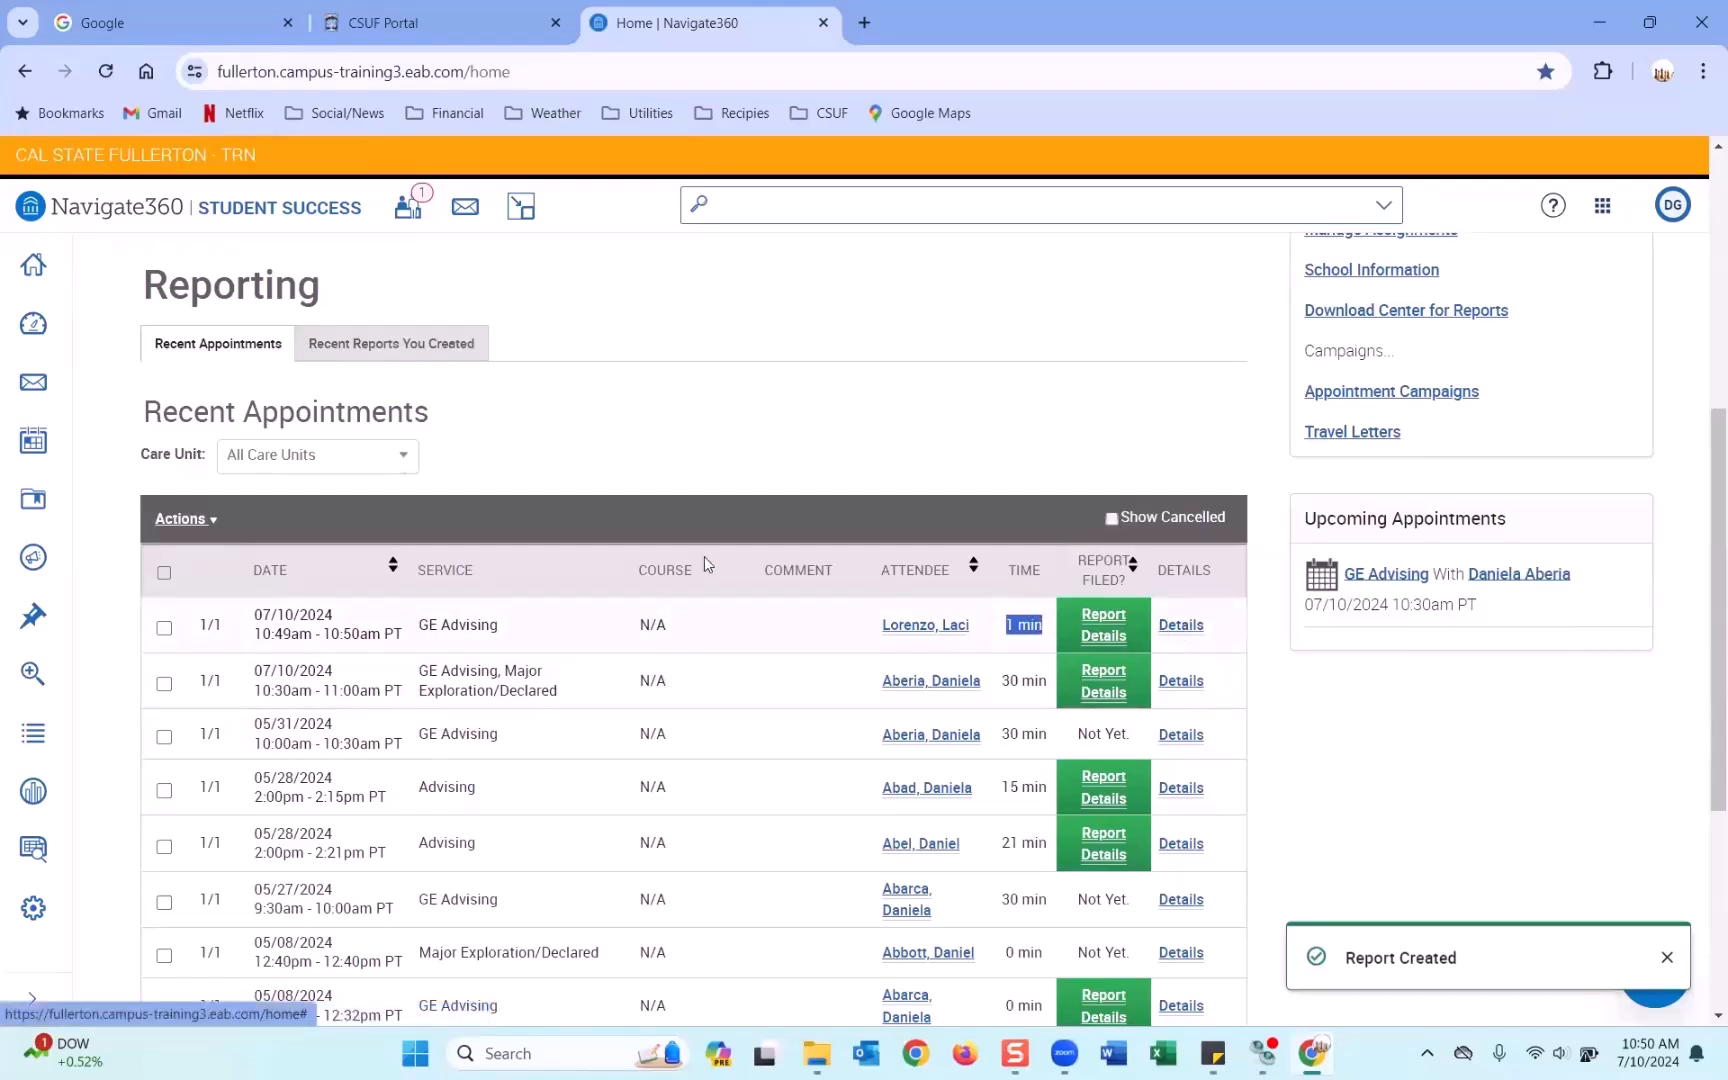
{"action": "scroll", "coordinate": [703, 556], "scroll_direction": "up", "scroll_amount": 5}
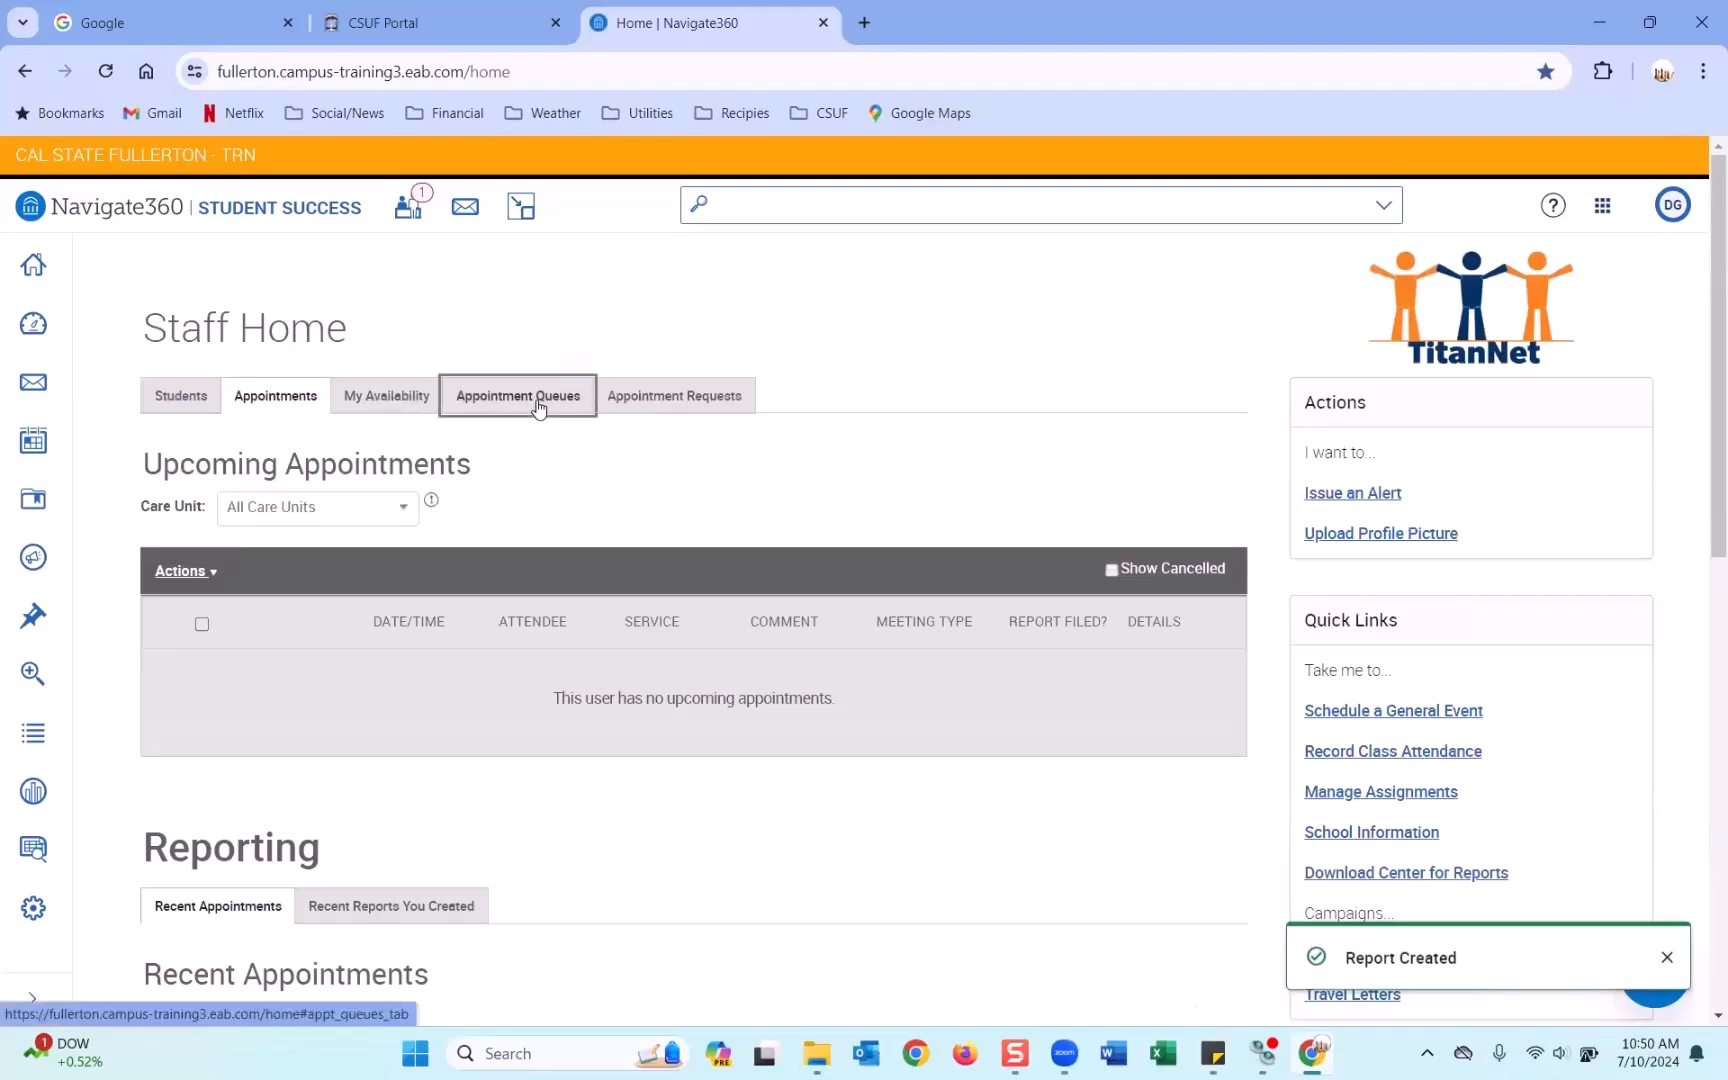
{"action": "left_click", "coordinate": [539, 400]}
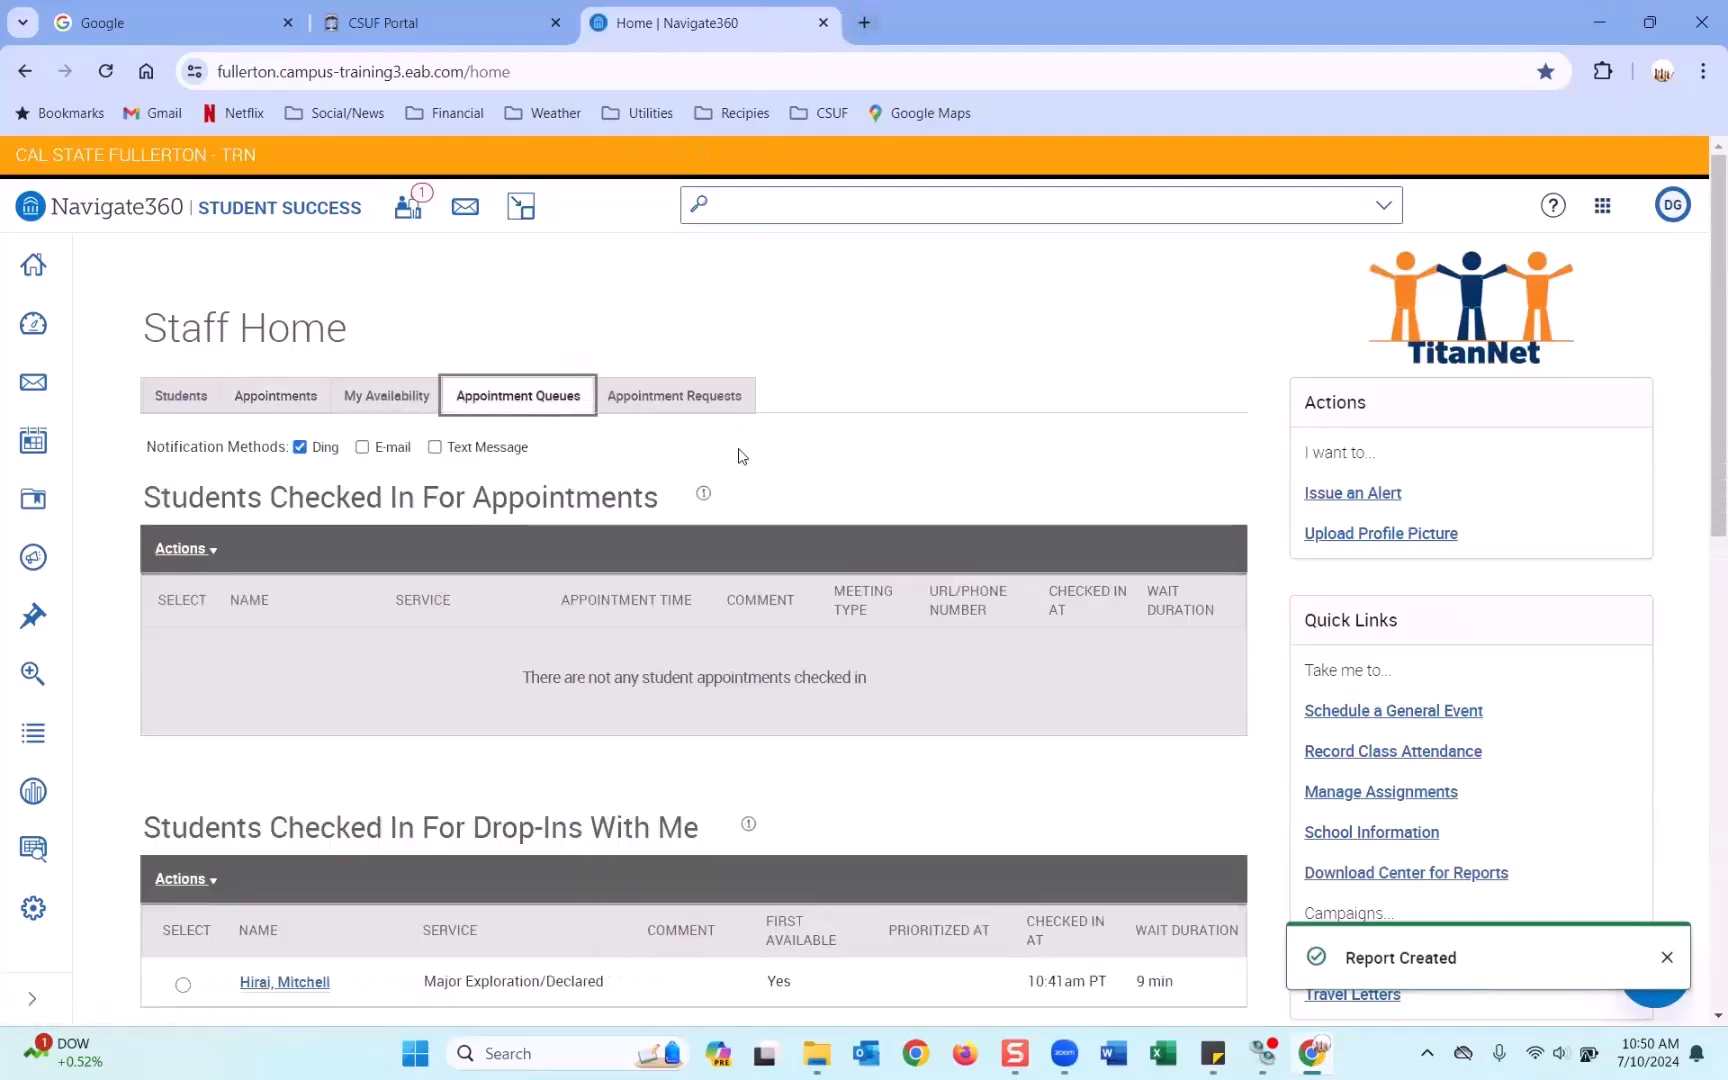
{"action": "scroll", "coordinate": [743, 457], "scroll_direction": "down", "scroll_amount": 3}
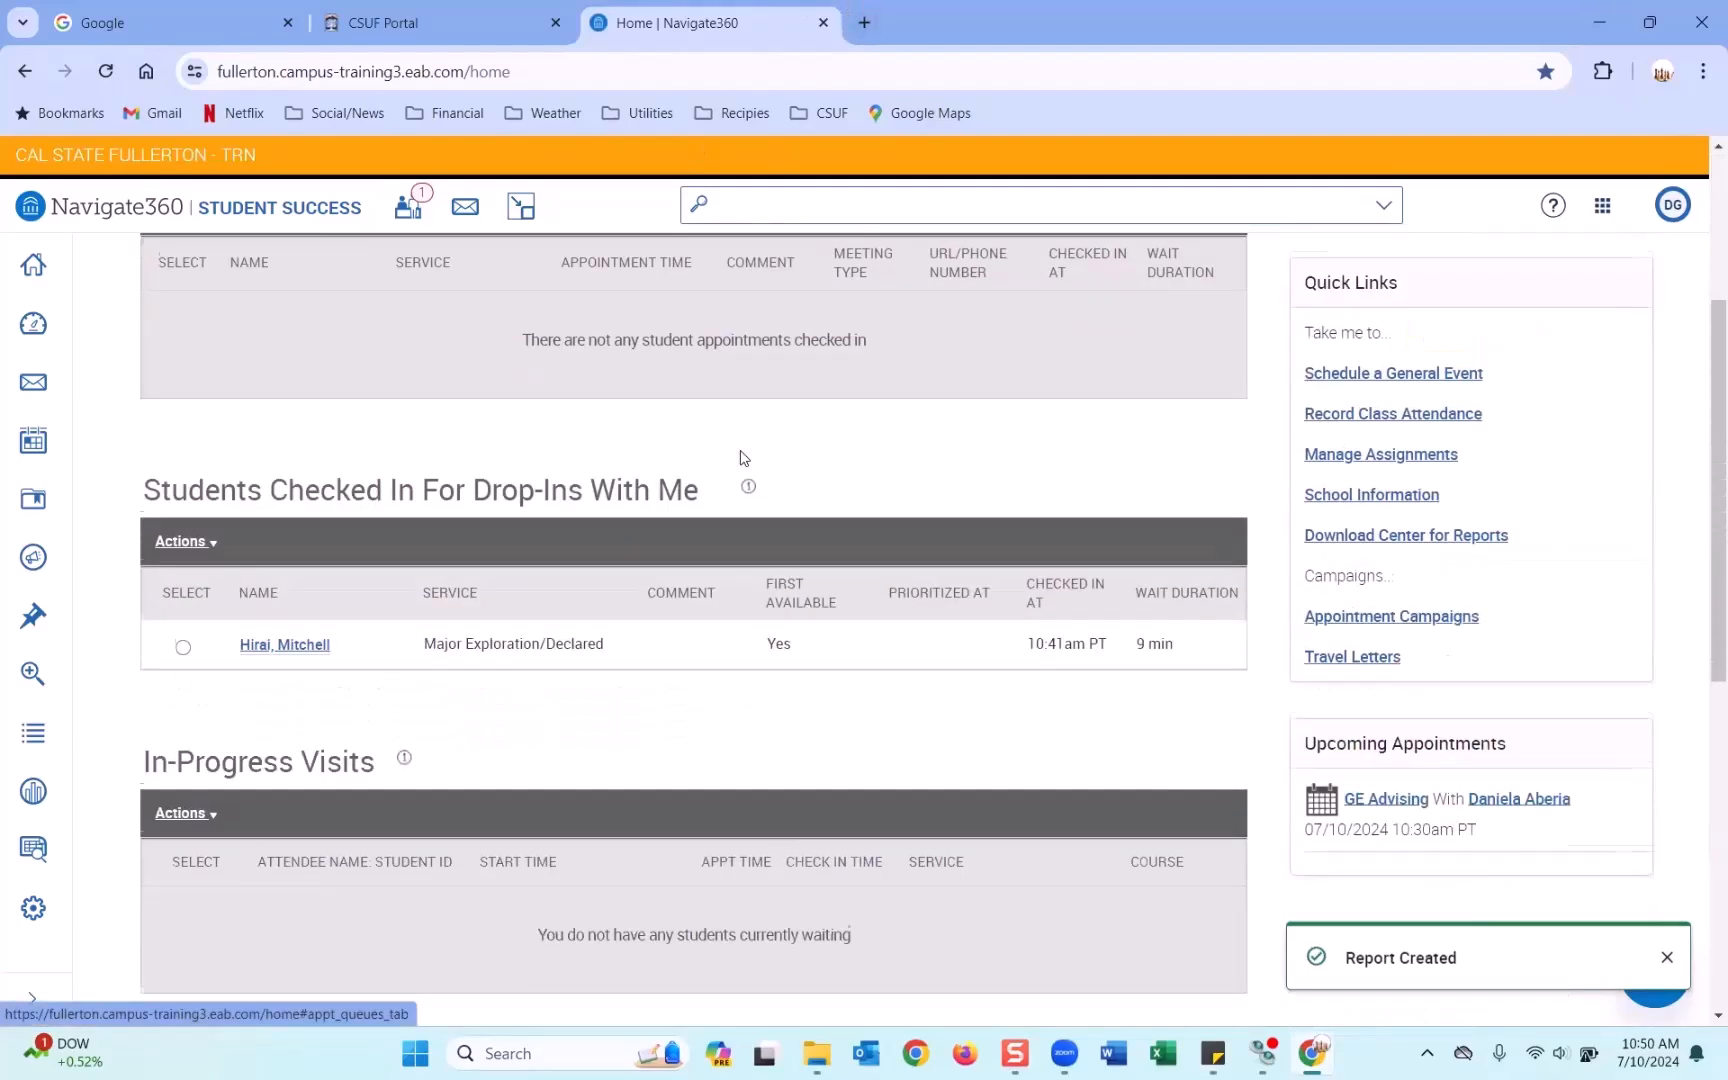
{"action": "scroll", "coordinate": [743, 457], "scroll_direction": "down", "scroll_amount": 4}
Select the Major Exploration/UNDC student under Students In Other Staff Queues and open Actions.
{"action": "scroll", "coordinate": [740, 455], "scroll_direction": "down", "scroll_amount": 1}
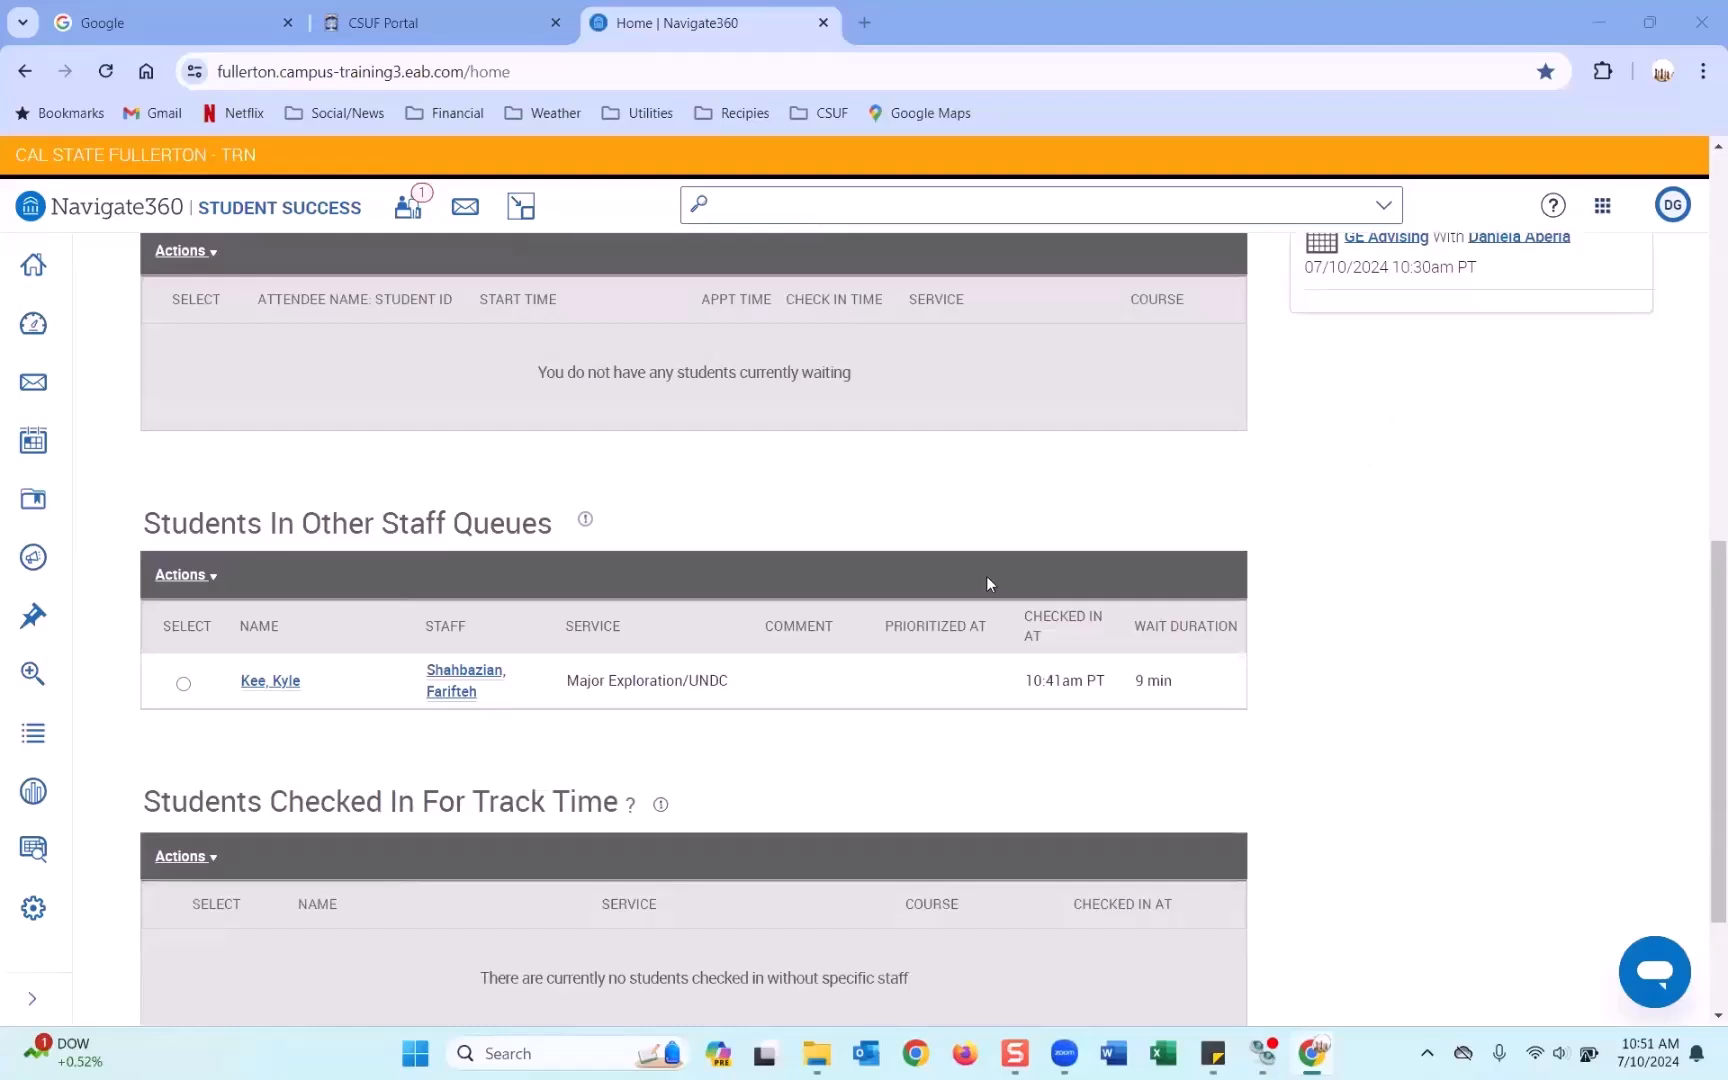
{"action": "scroll", "coordinate": [988, 575], "scroll_direction": "up", "scroll_amount": 4}
{"action": "scroll", "coordinate": [990, 570], "scroll_direction": "up", "scroll_amount": 1}
{"action": "scroll", "coordinate": [990, 565], "scroll_direction": "down", "scroll_amount": 5}
{"action": "left_click_drag", "start_coordinate": [157, 522], "coordinate": [556, 524]}
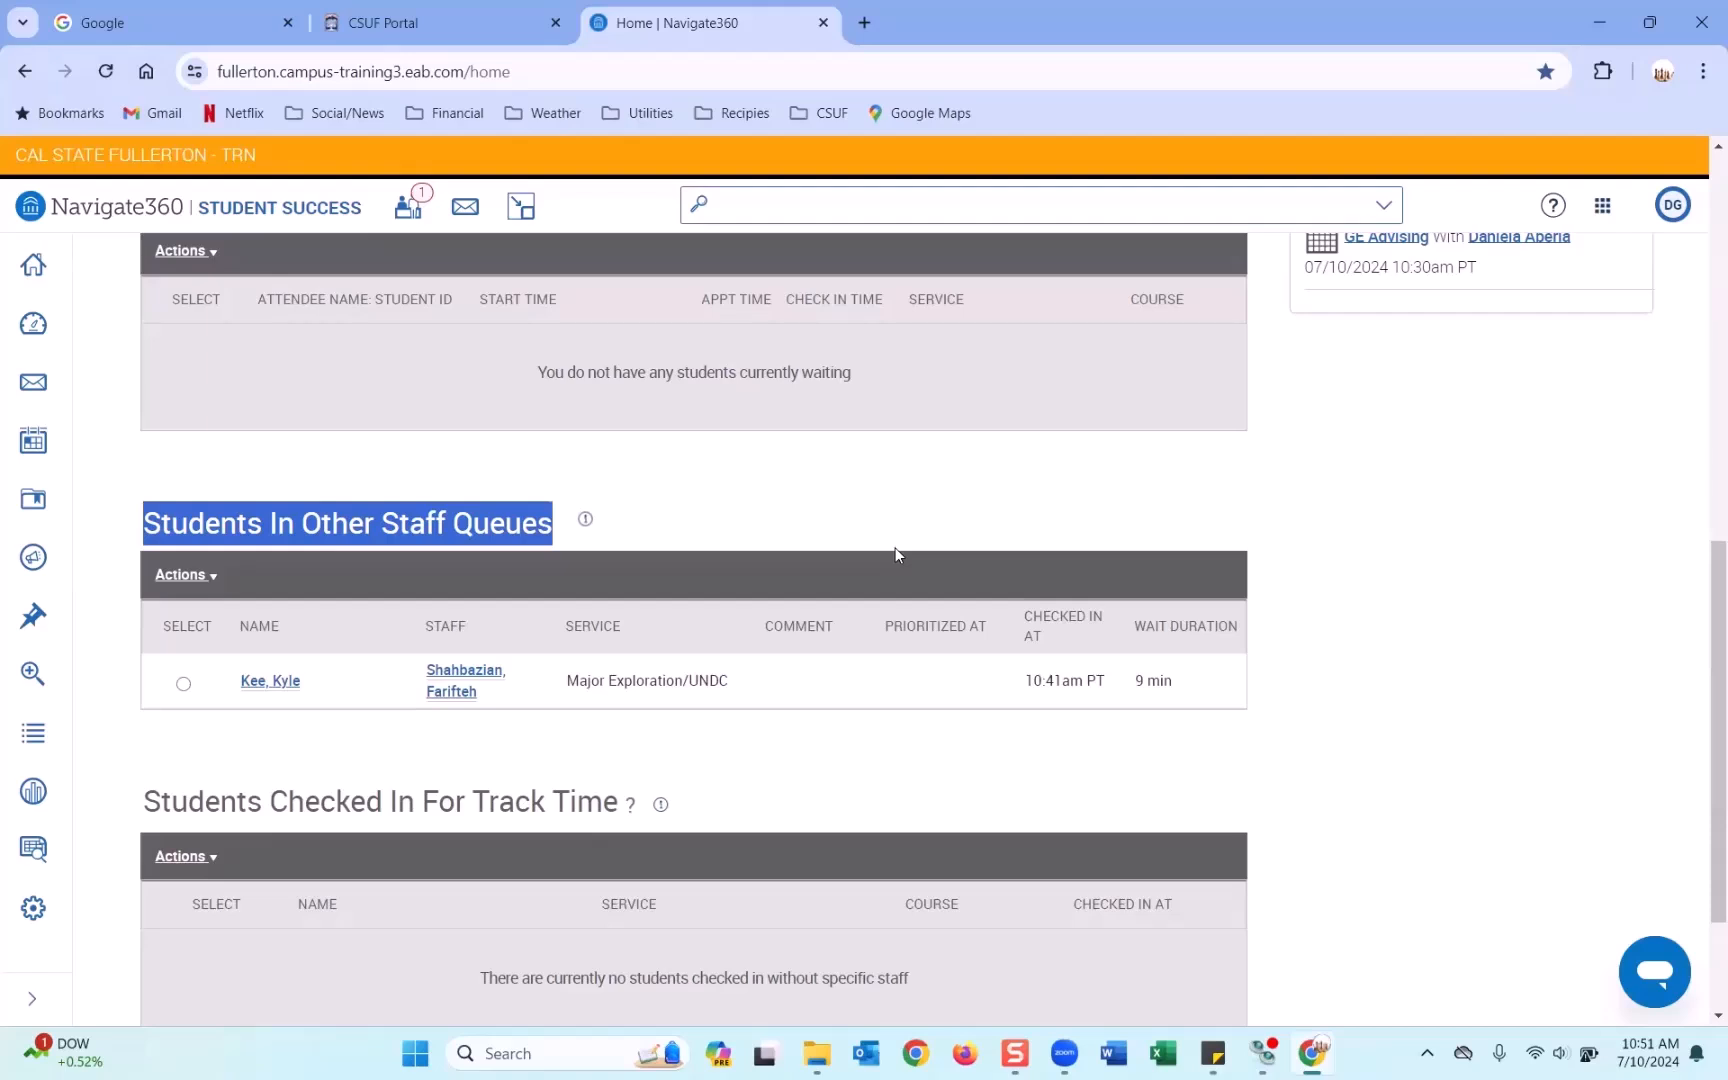
{"action": "left_click", "coordinate": [183, 686]}
{"action": "left_click", "coordinate": [169, 580]}
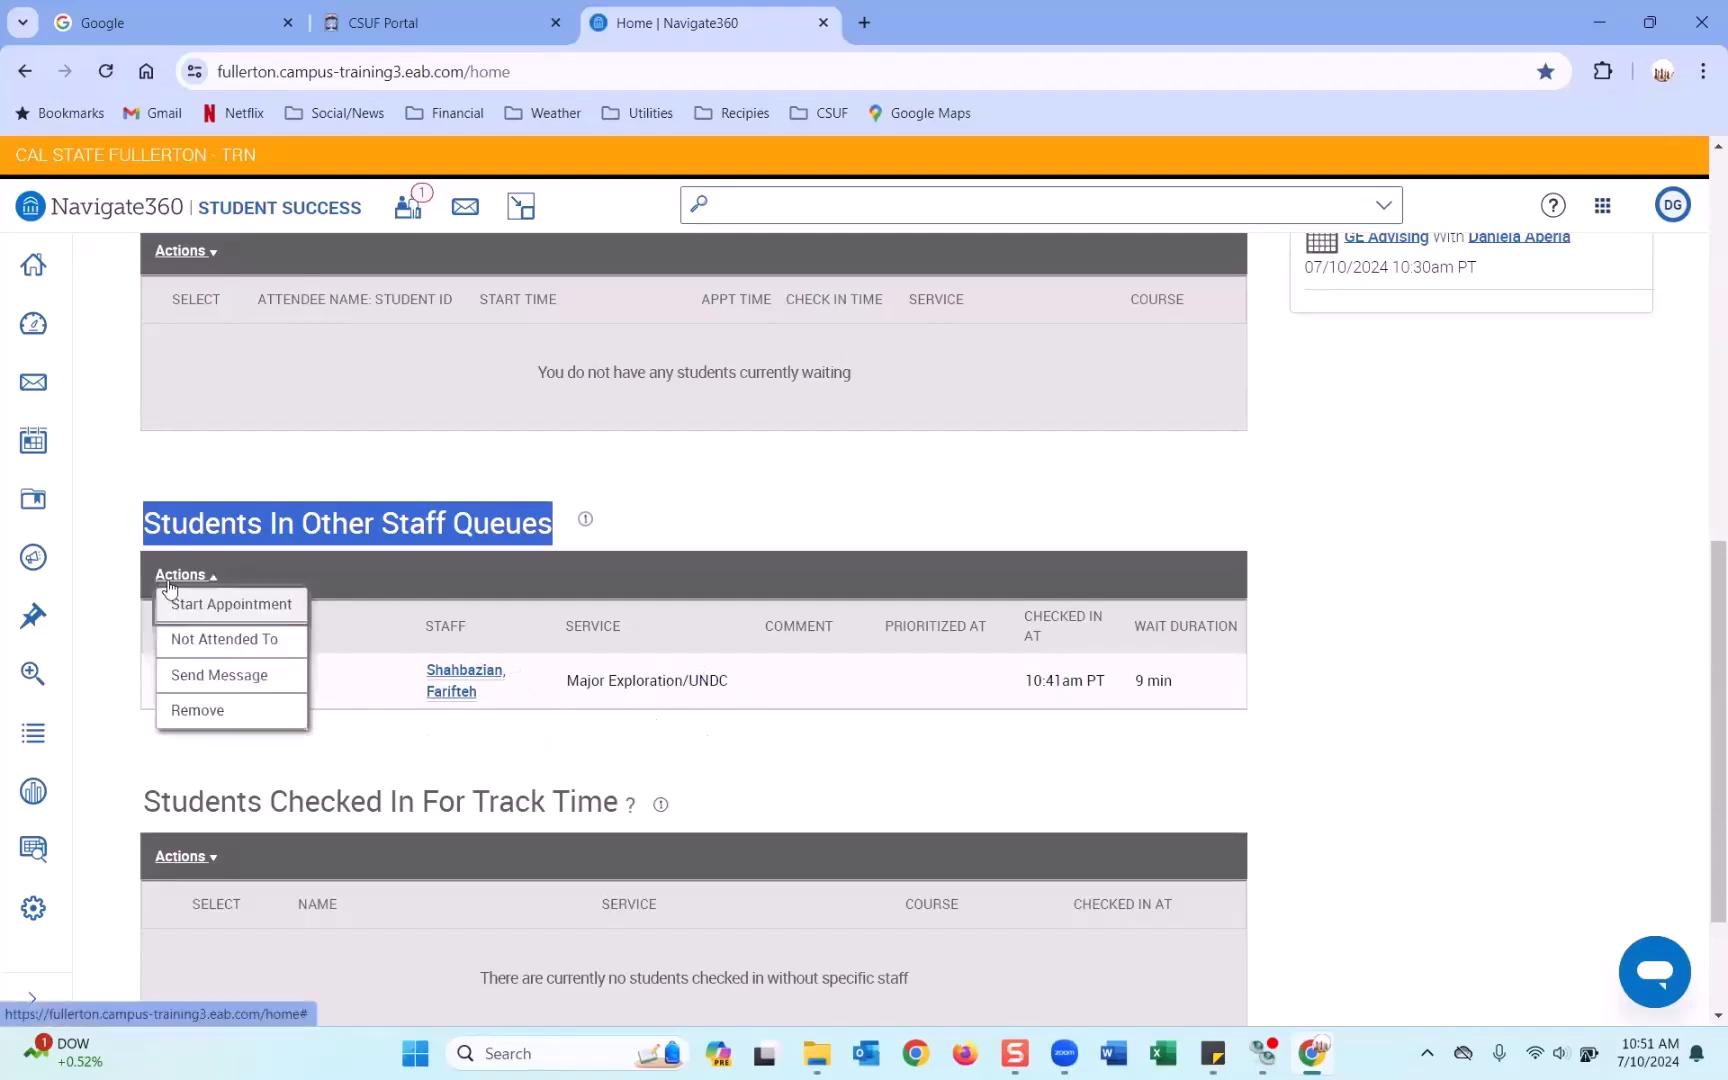
Start the appointment and enter the summary 'This is a summary'.
{"action": "left_click", "coordinate": [271, 607]}
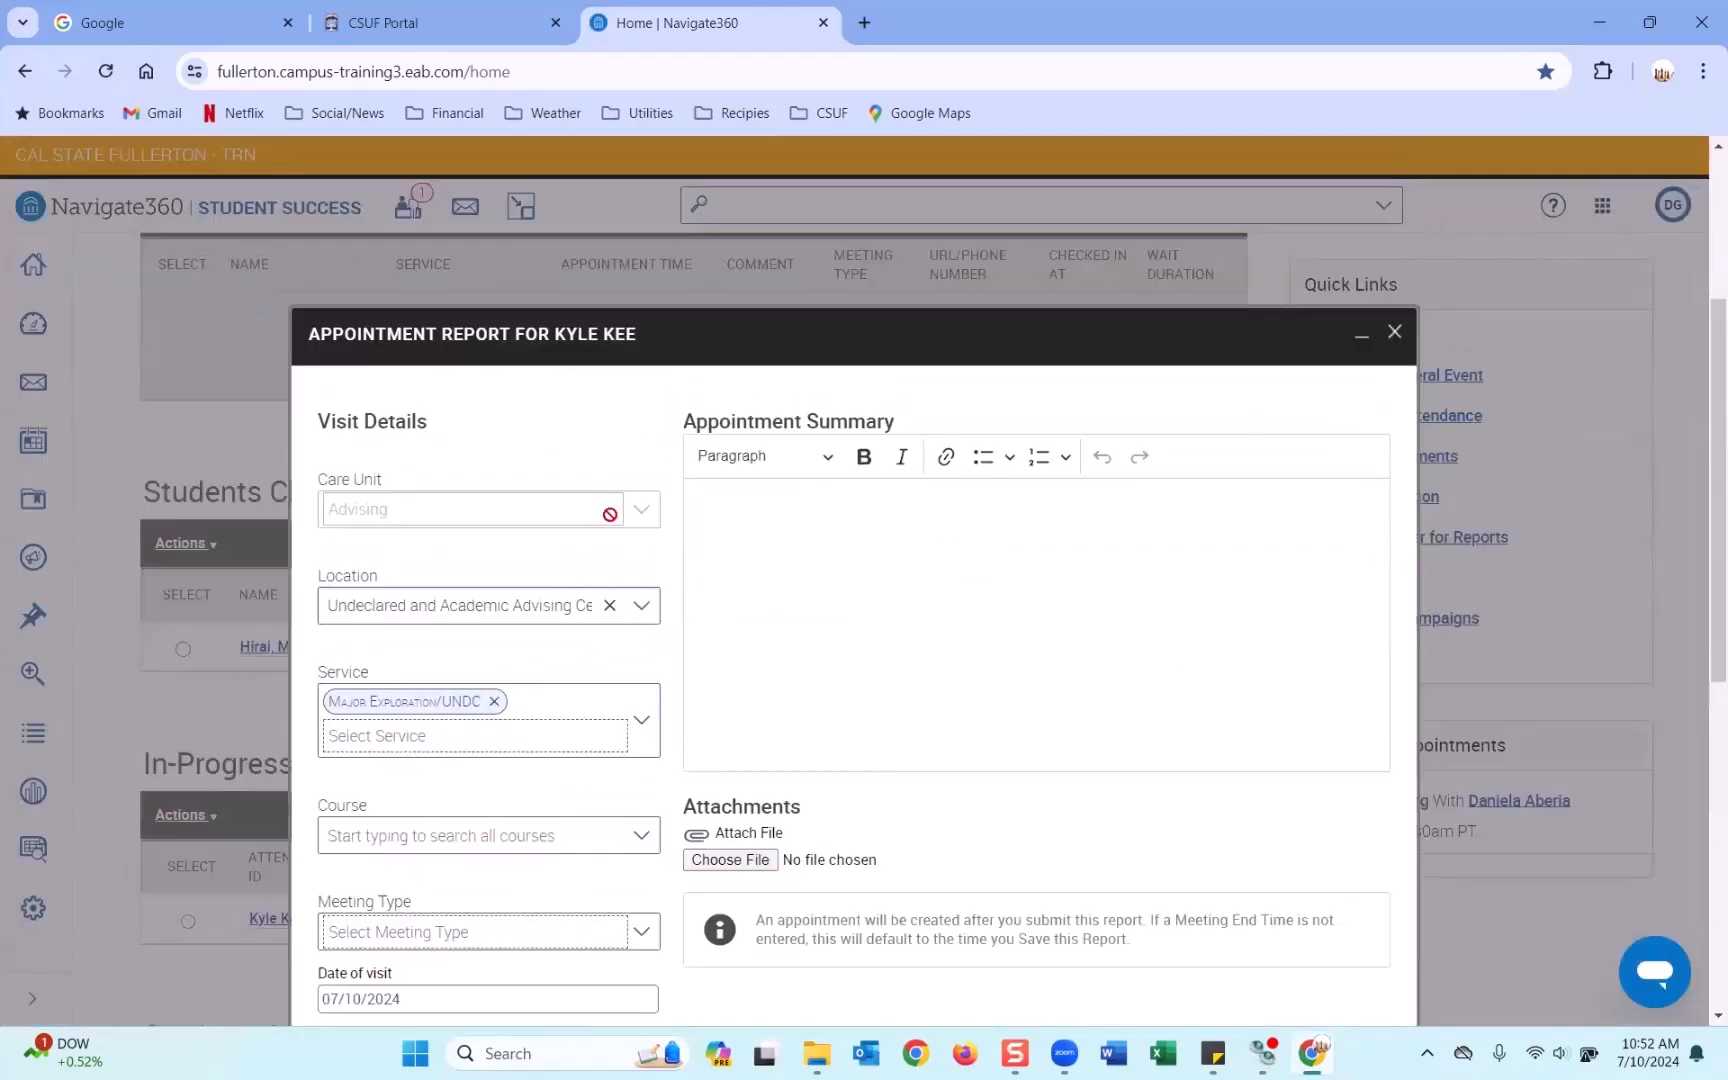
{"action": "scroll", "coordinate": [609, 514], "scroll_direction": "down", "scroll_amount": 3}
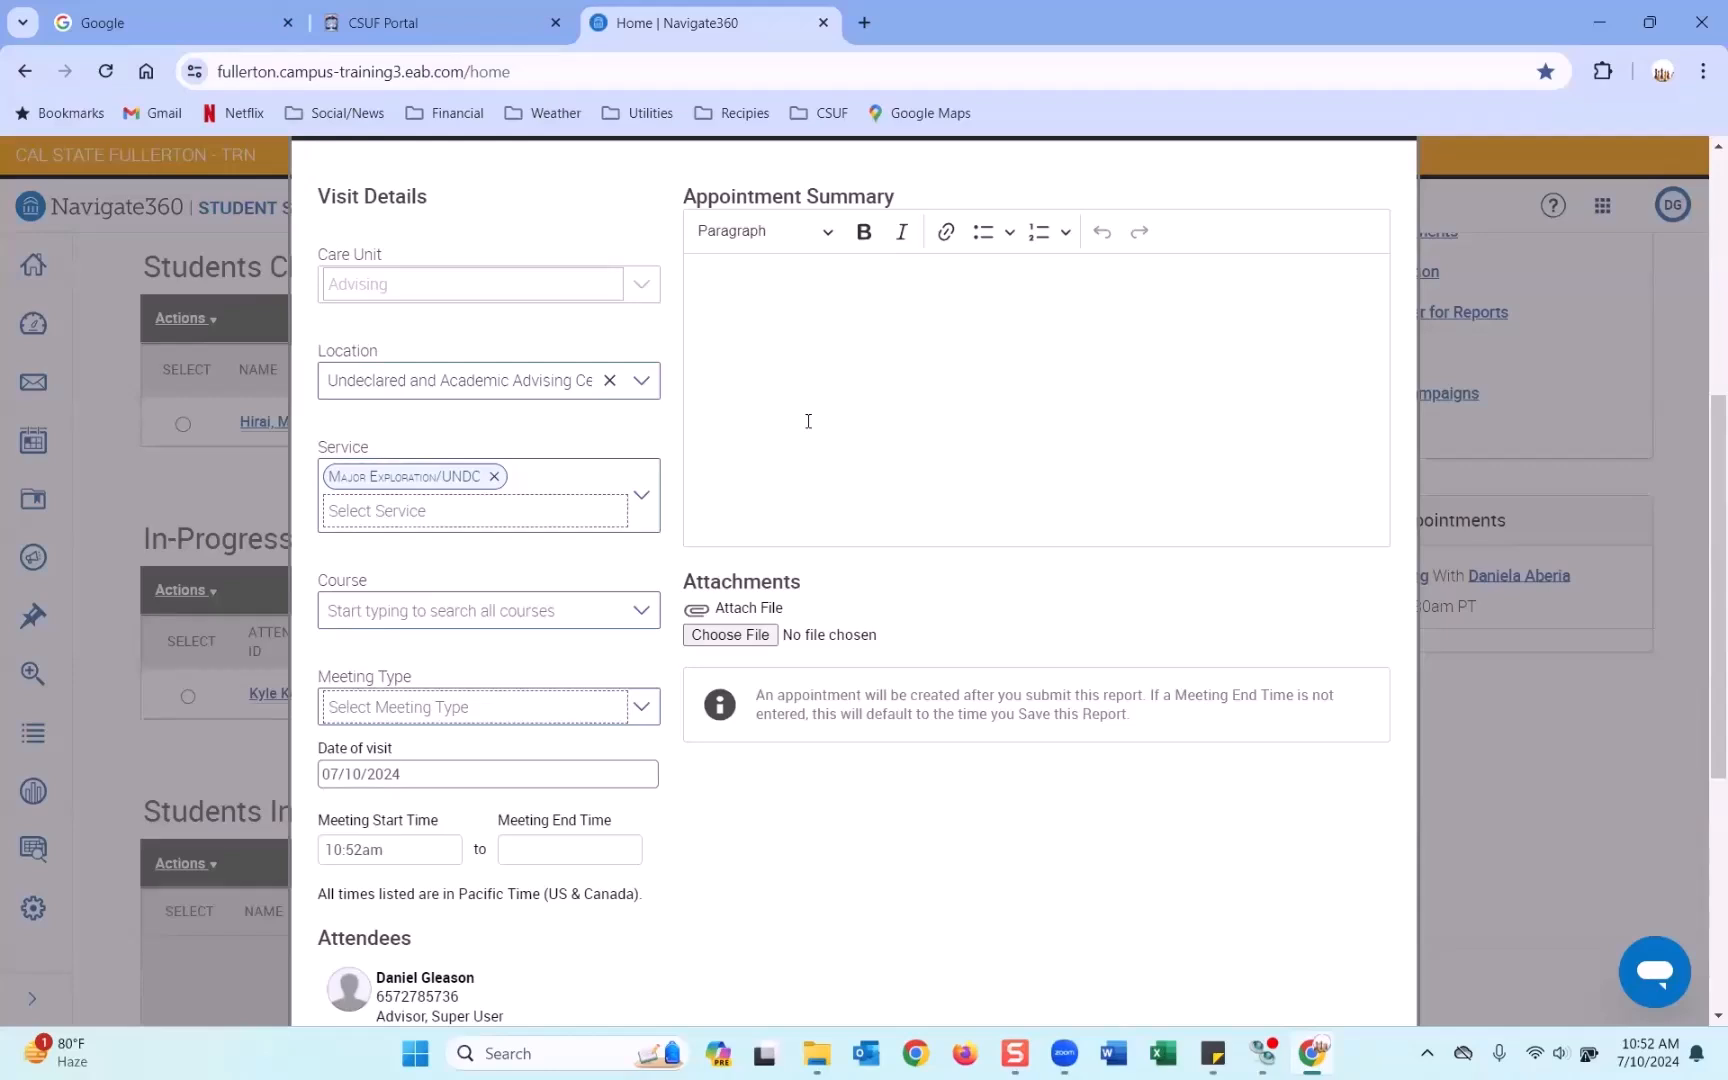
{"action": "left_click", "coordinate": [808, 421]}
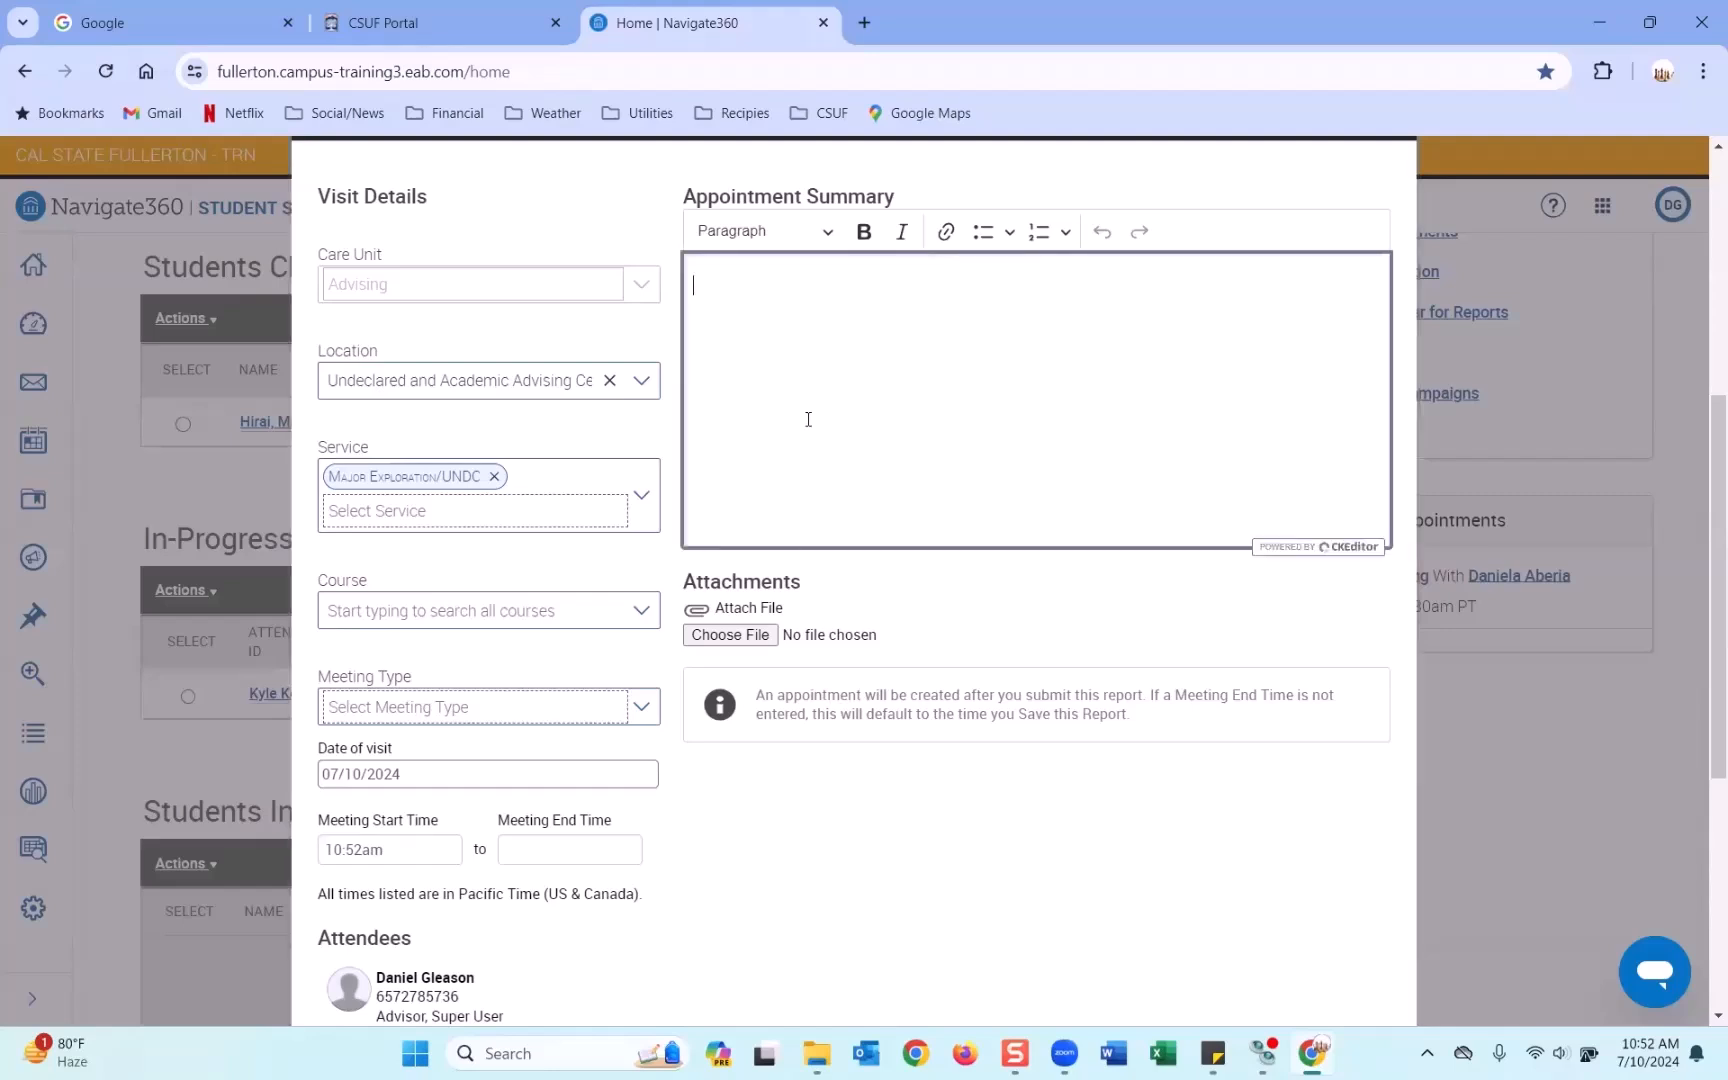
{"action": "type", "text": "This is a summary."}
Set meeting type to In Person, then save and check out the student.
{"action": "left_click", "coordinate": [449, 708]}
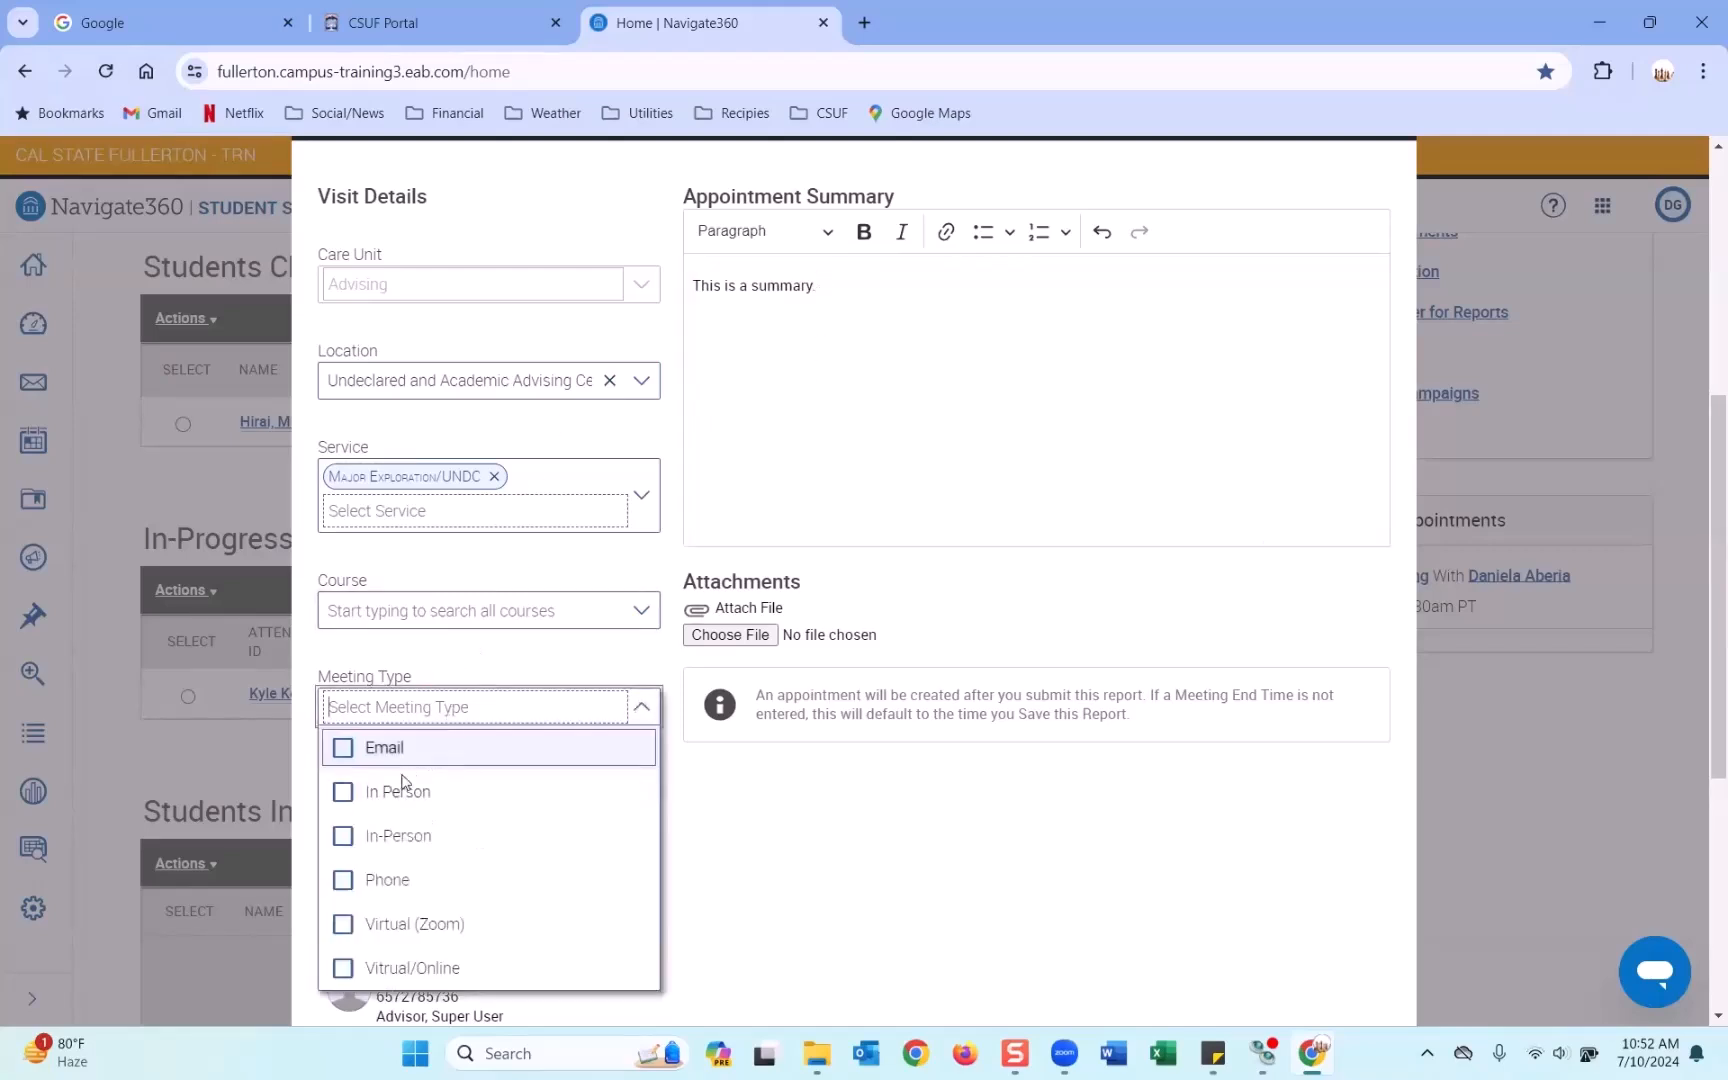
{"action": "left_click", "coordinate": [430, 791]}
{"action": "left_click", "coordinate": [845, 801]}
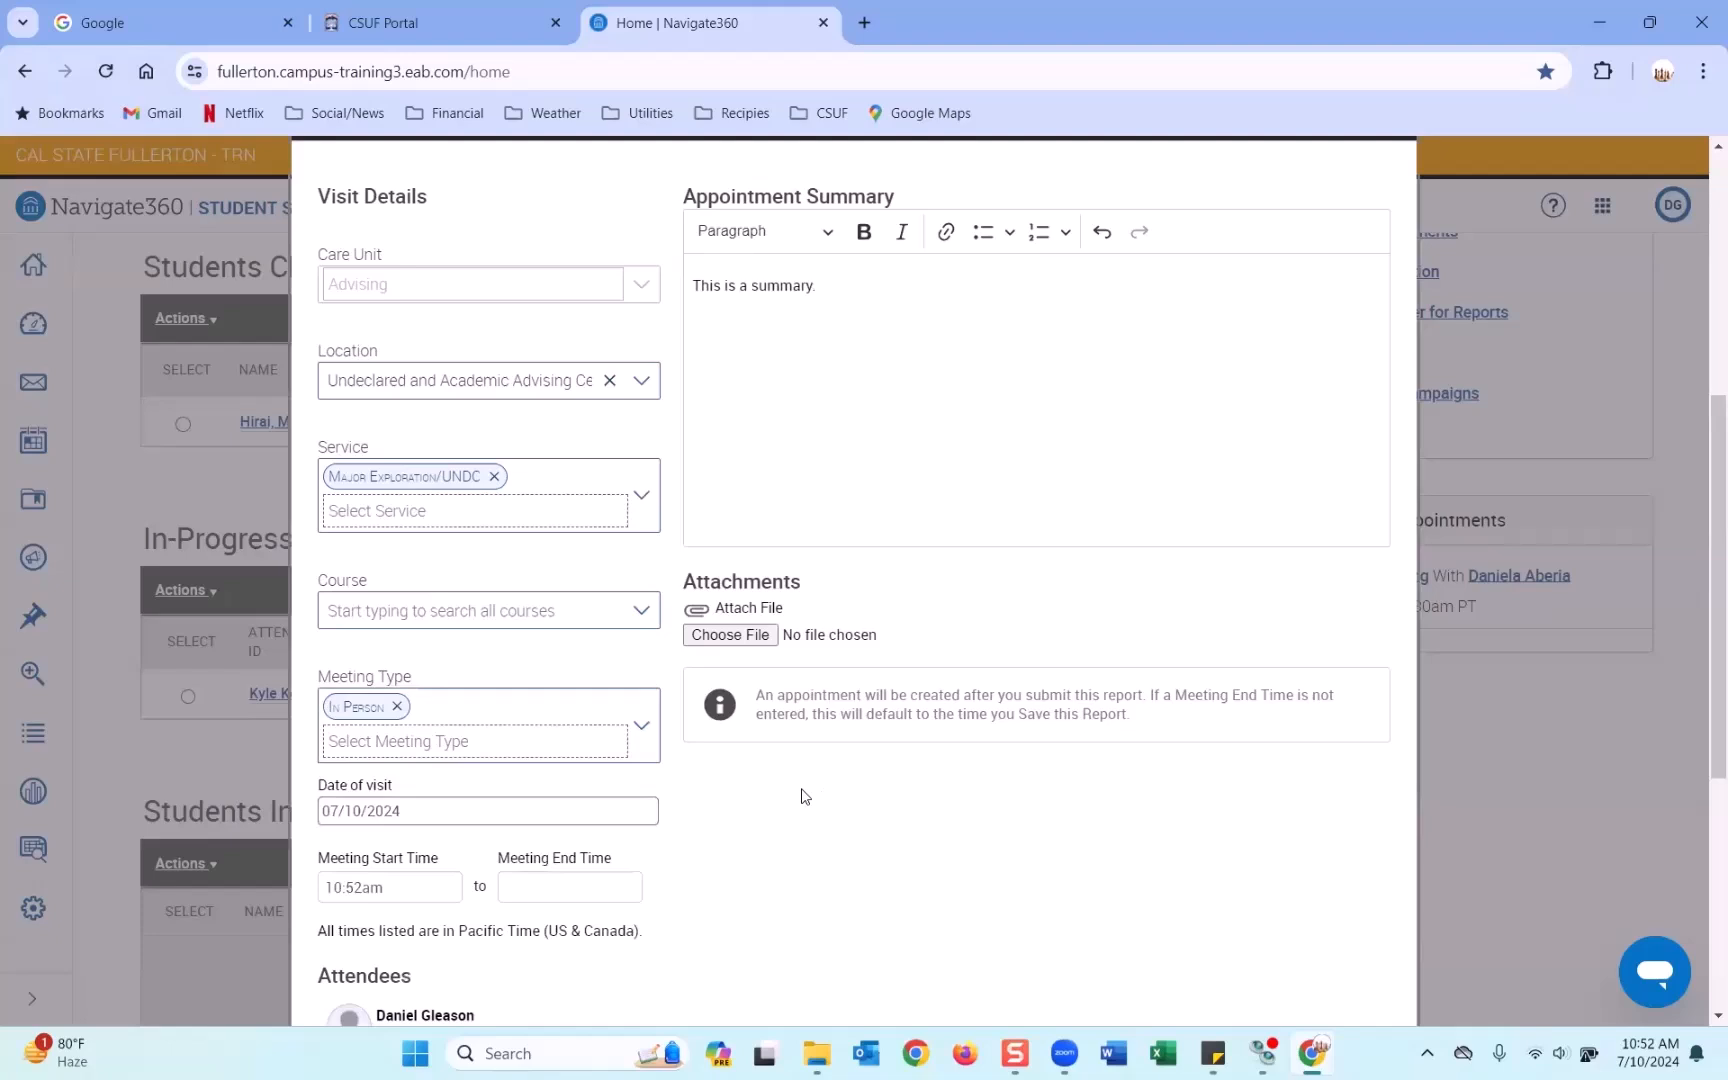
{"action": "scroll", "coordinate": [805, 797], "scroll_direction": "down", "scroll_amount": 5}
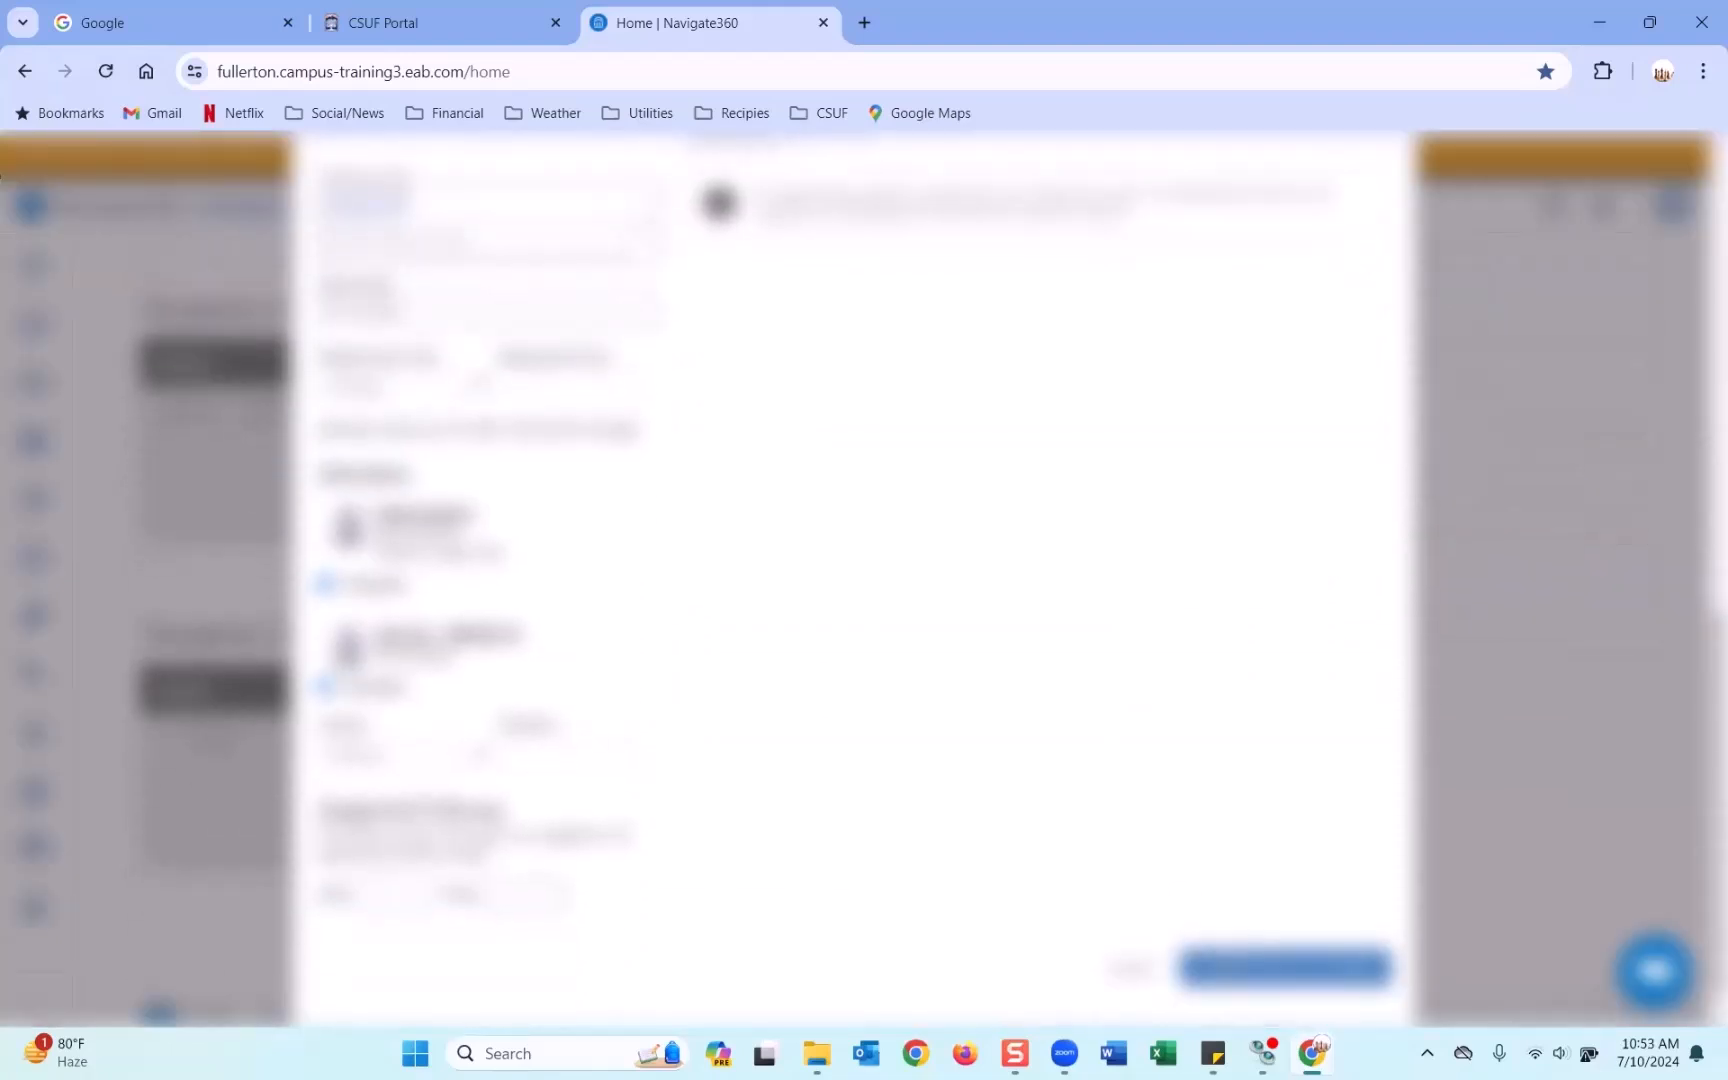
{"action": "left_click", "coordinate": [1262, 940]}
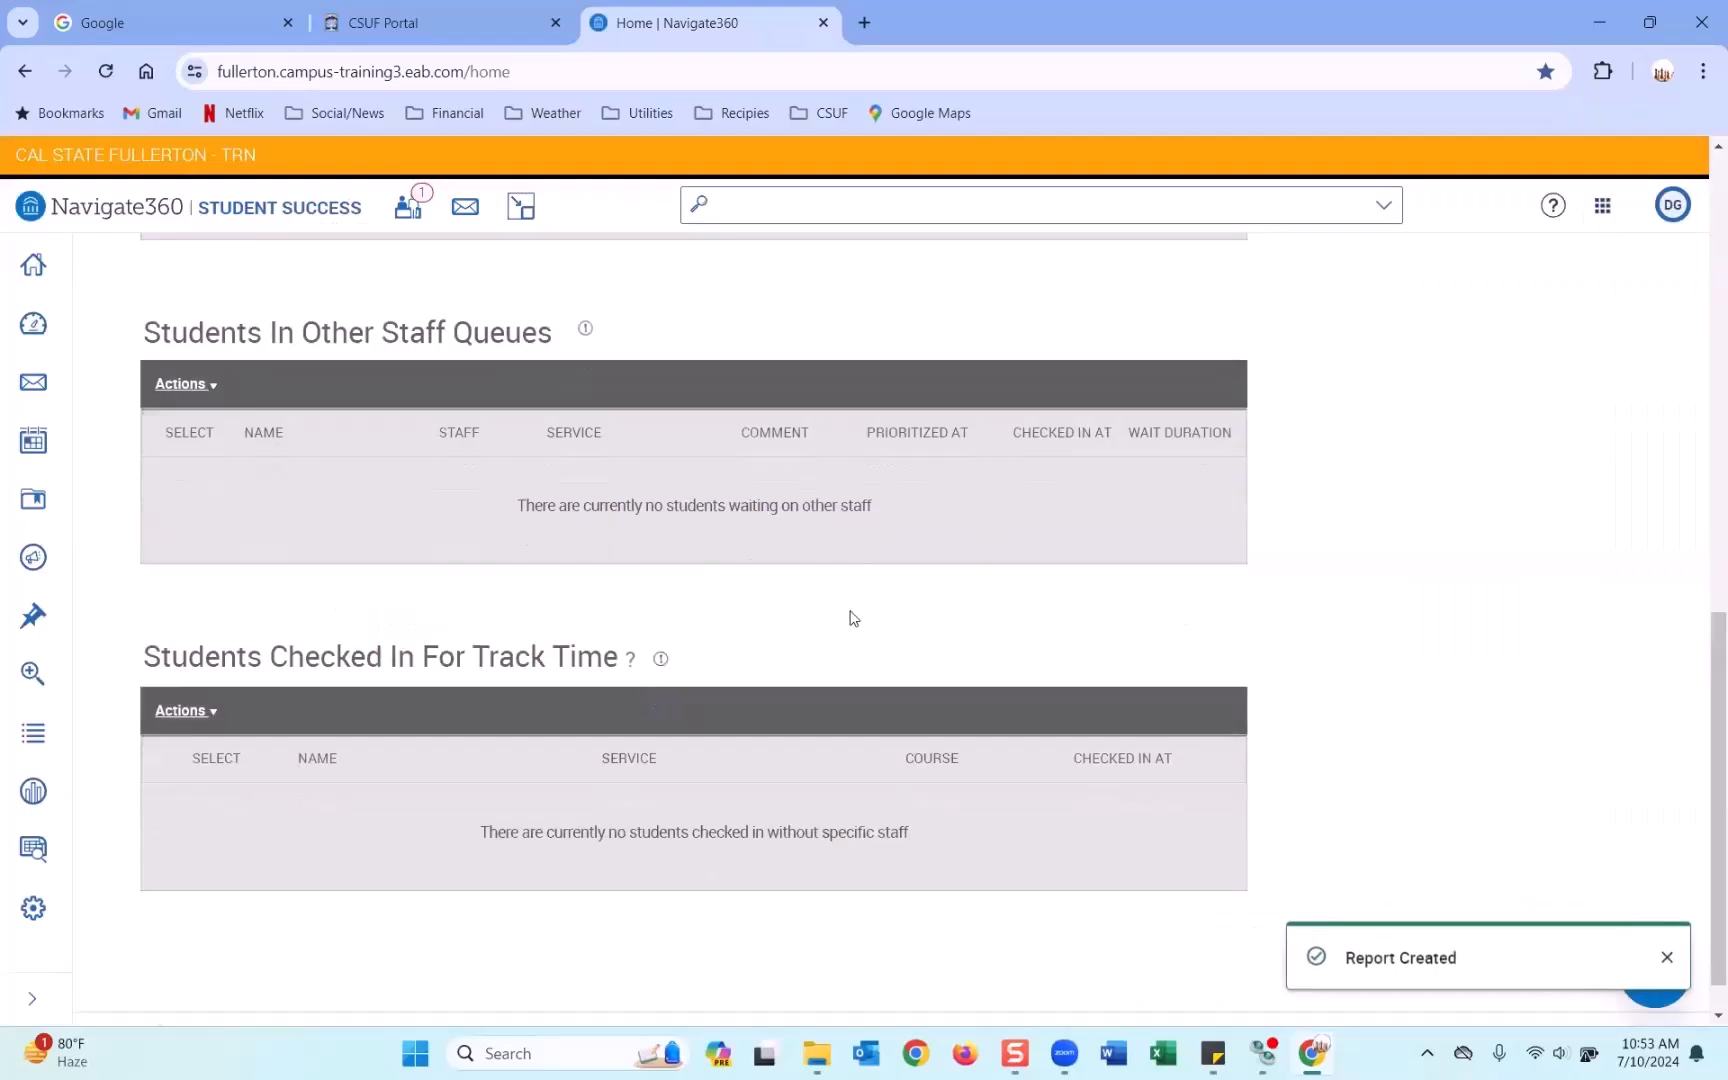
{"action": "scroll", "coordinate": [868, 616], "scroll_direction": "up", "scroll_amount": 6}
{"action": "scroll", "coordinate": [850, 617], "scroll_direction": "up", "scroll_amount": 5}
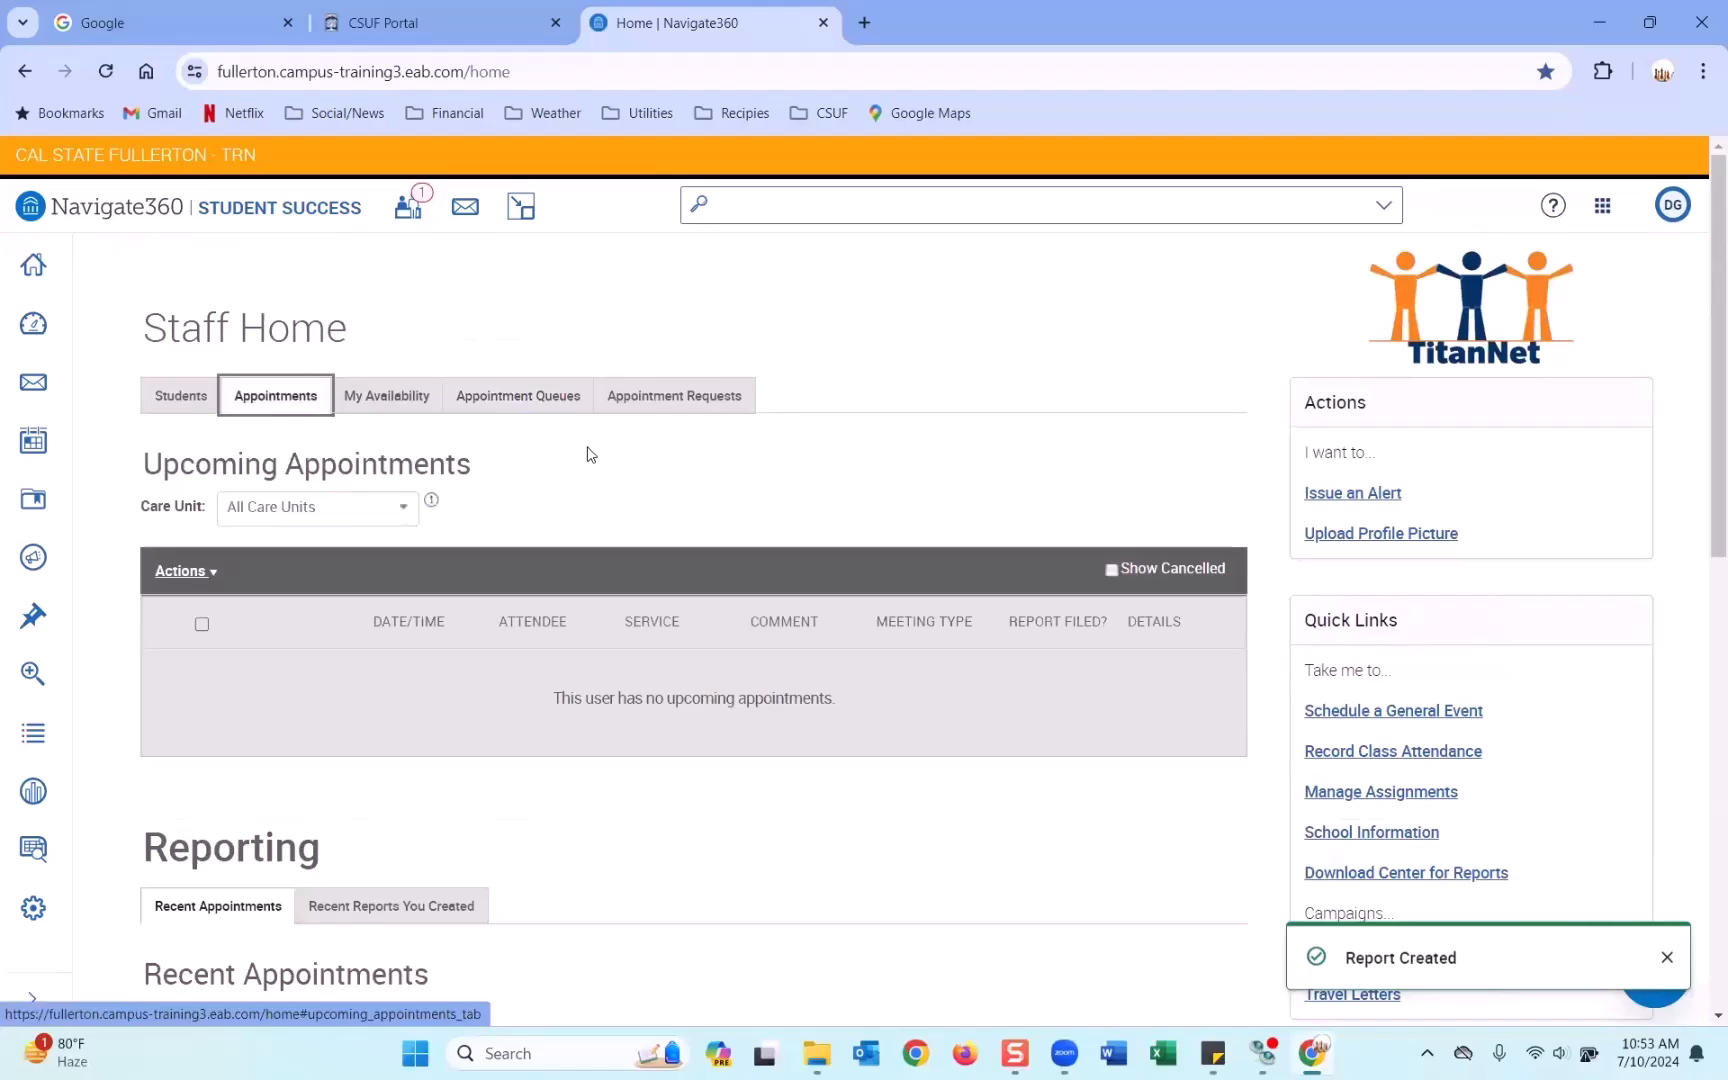
{"action": "scroll", "coordinate": [590, 454], "scroll_direction": "down", "scroll_amount": 3}
{"action": "scroll", "coordinate": [590, 454], "scroll_direction": "down", "scroll_amount": 2}
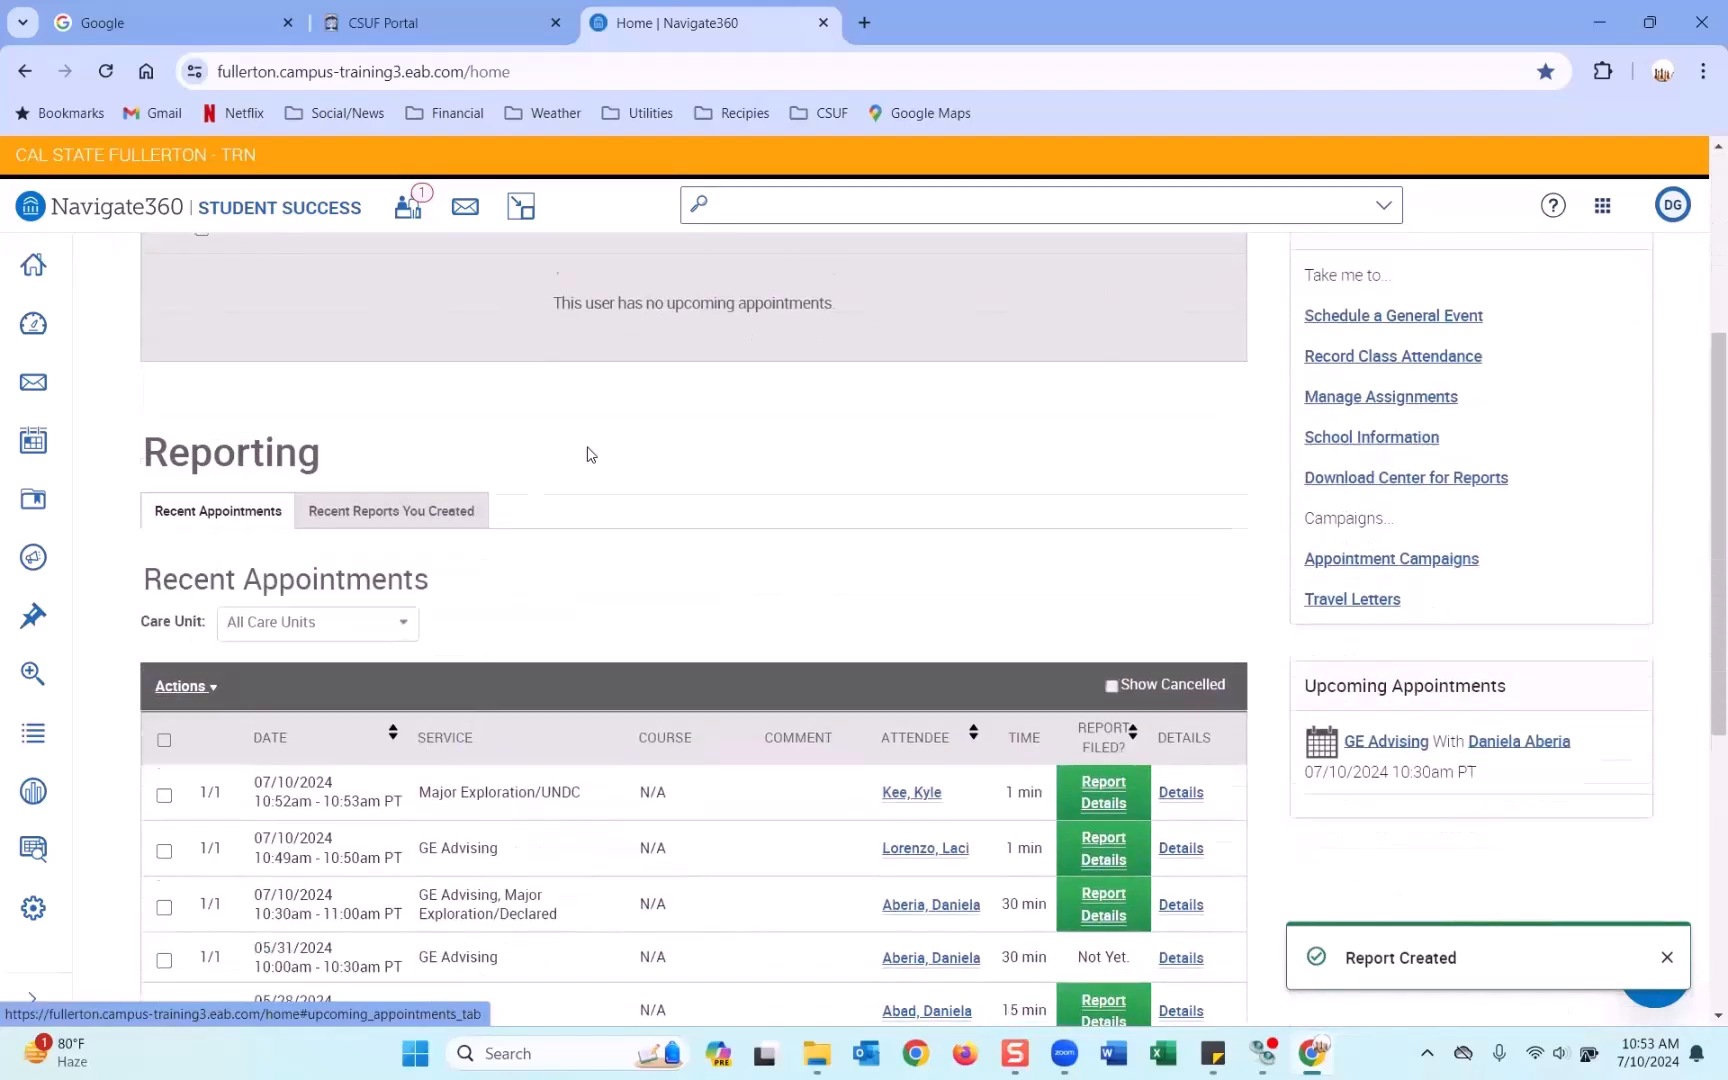
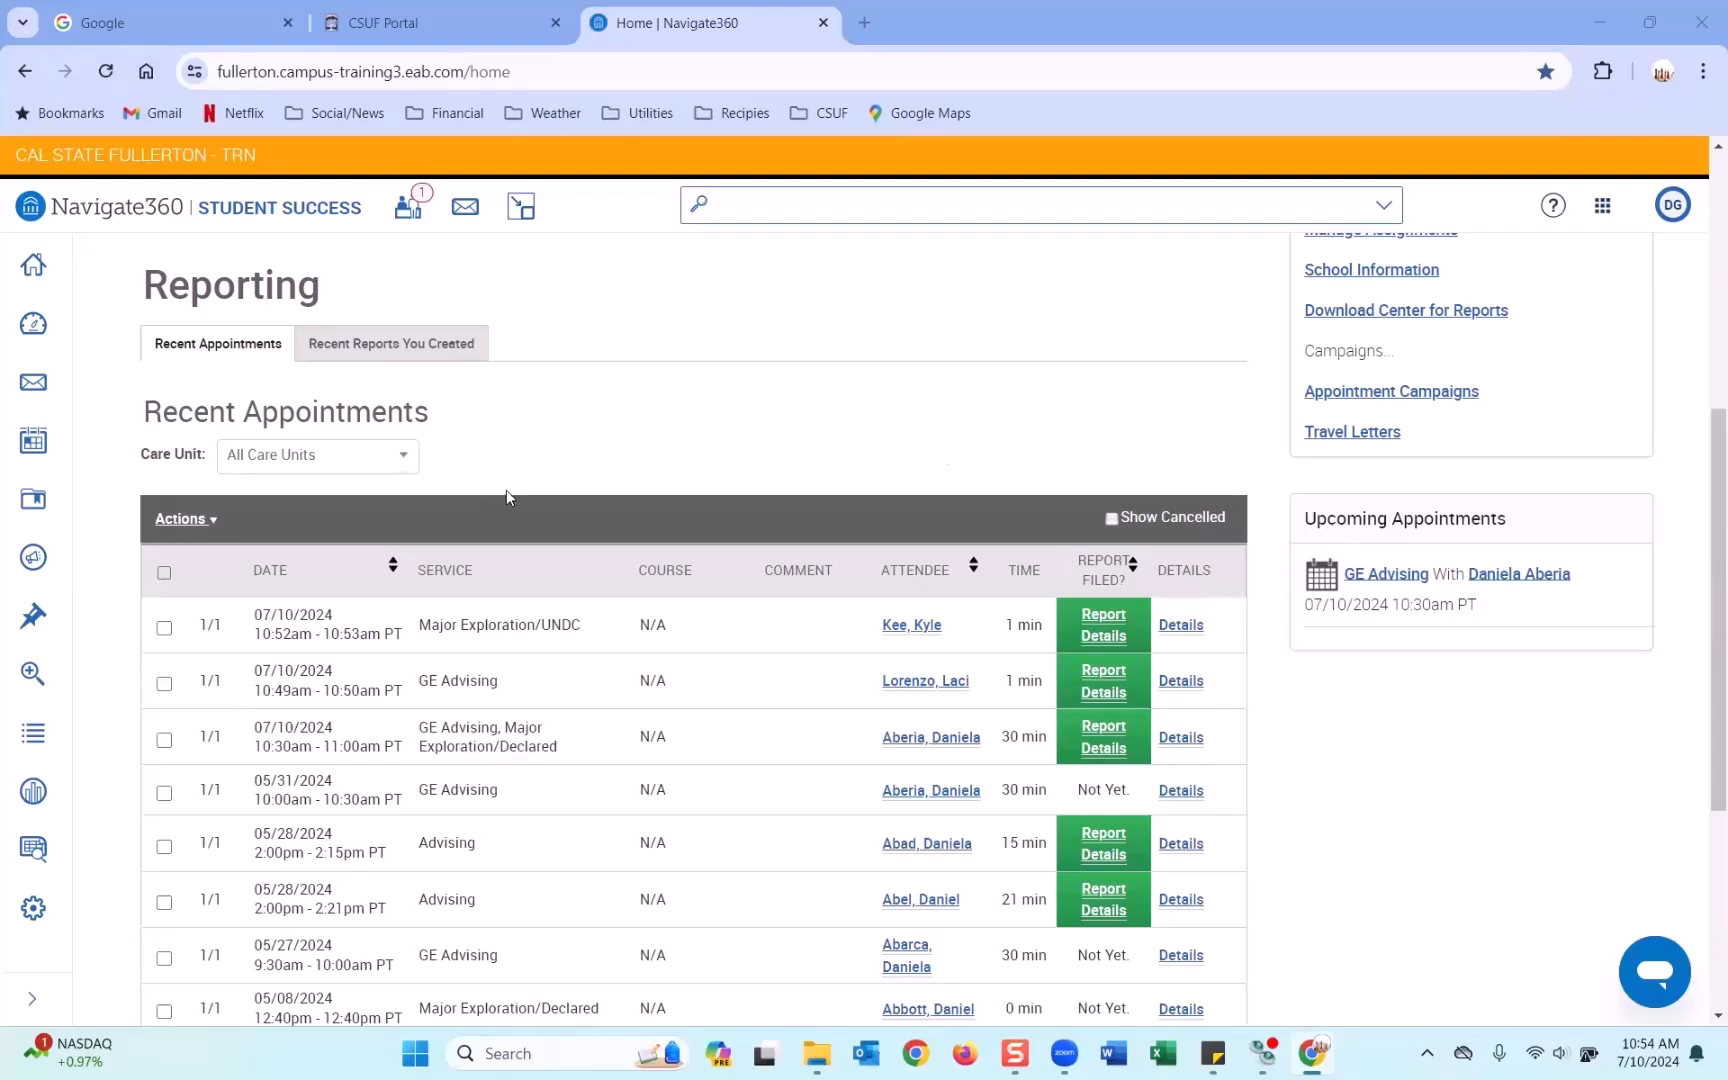
Open the 05/31/2024 GE Advising appointment's student profile in a new browser tab and switch to it.
{"action": "scroll", "coordinate": [506, 490], "scroll_direction": "down", "scroll_amount": 1}
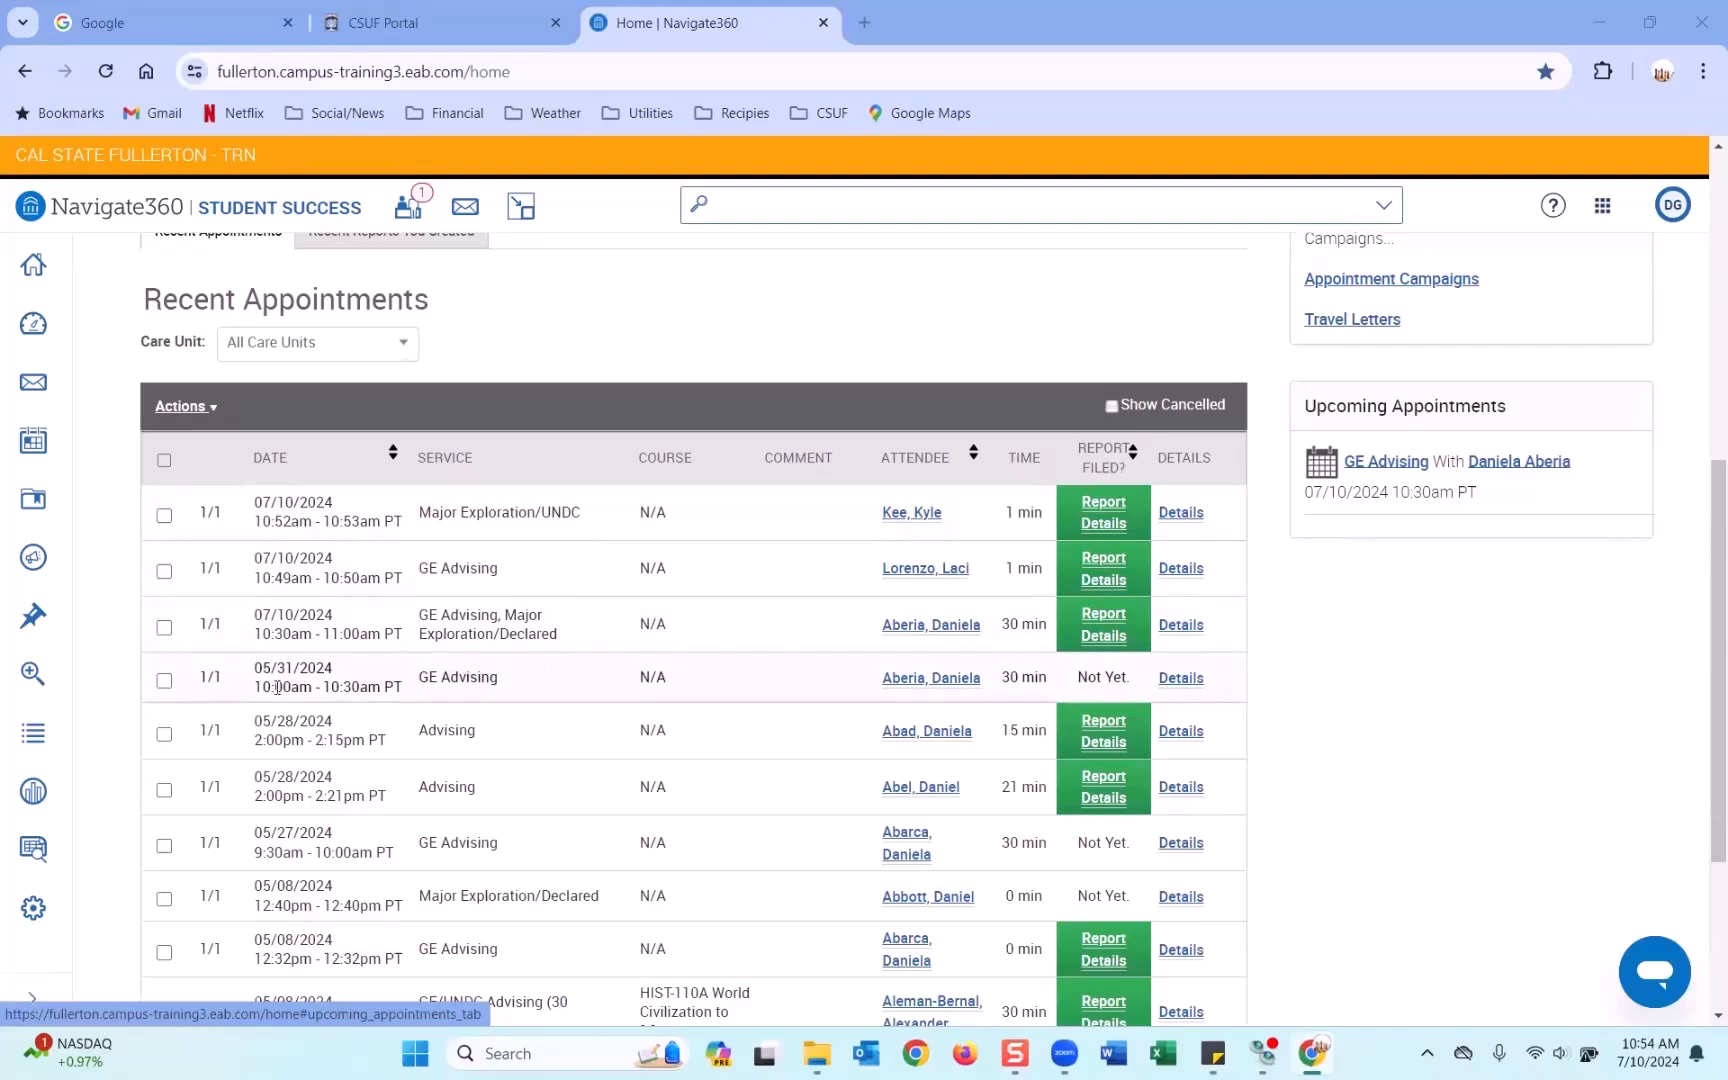
{"action": "right_click", "coordinate": [898, 684]}
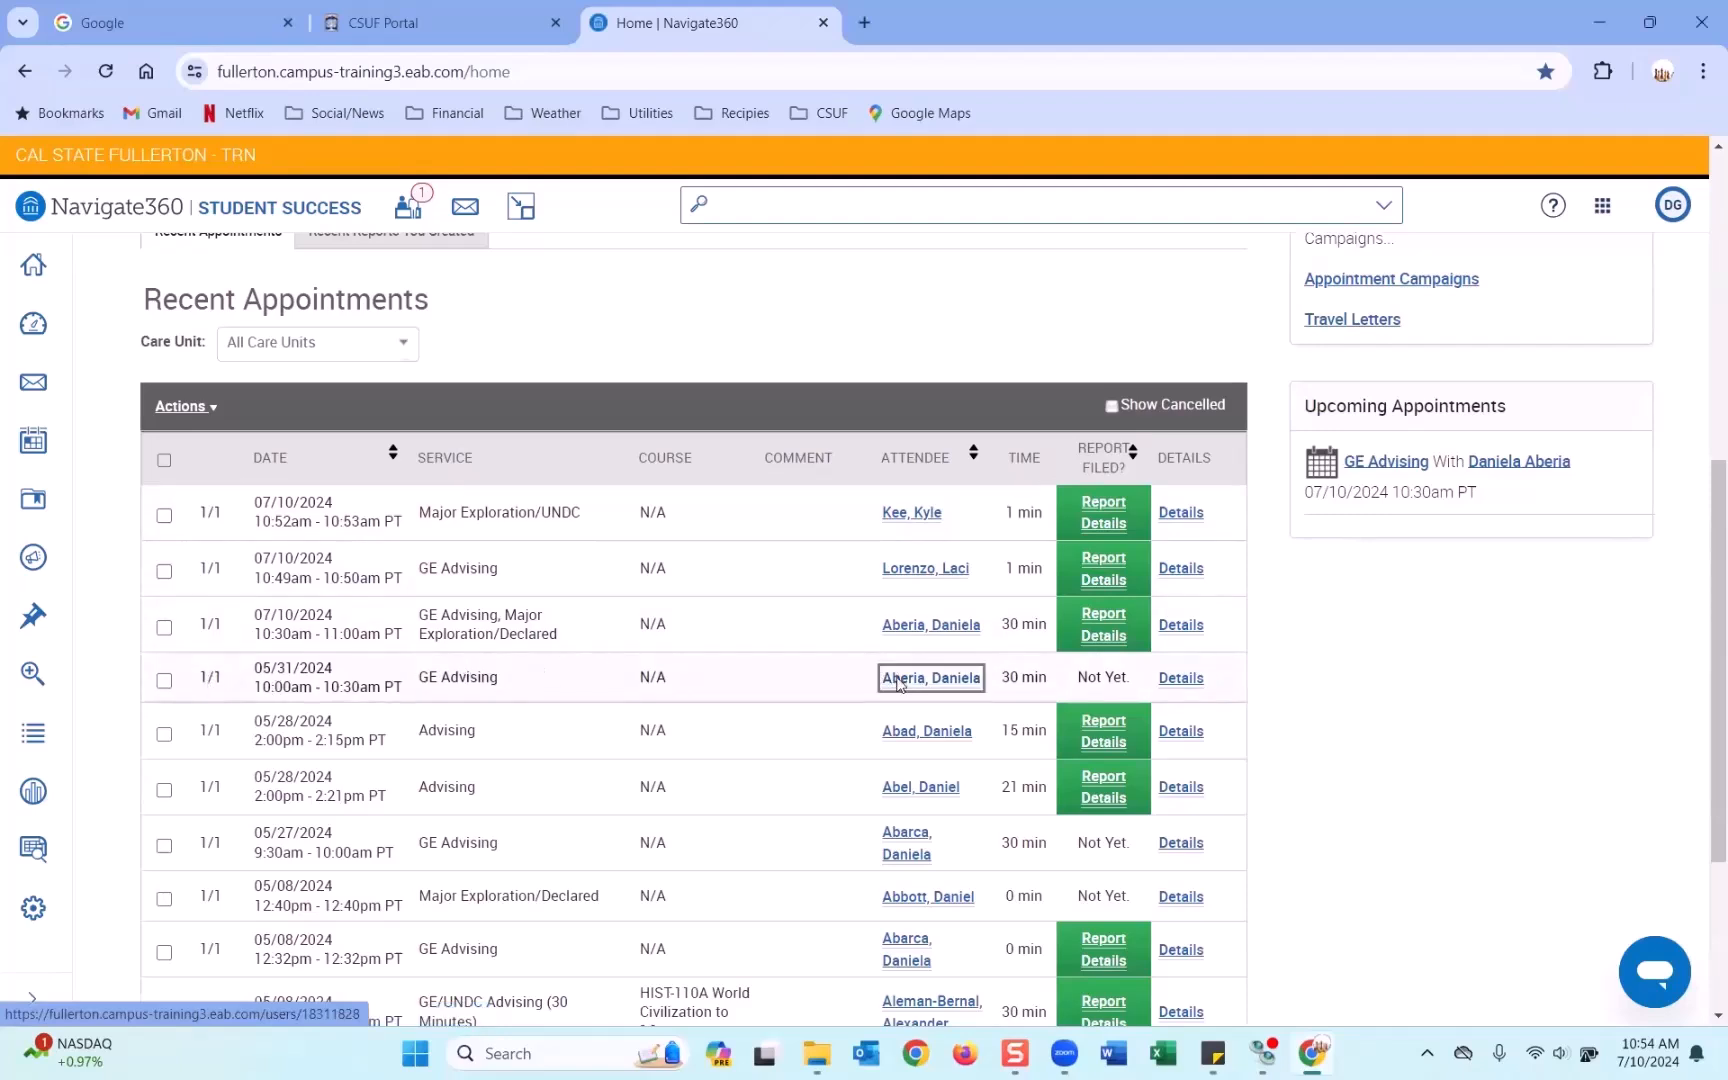
{"action": "left_click", "coordinate": [1010, 704]}
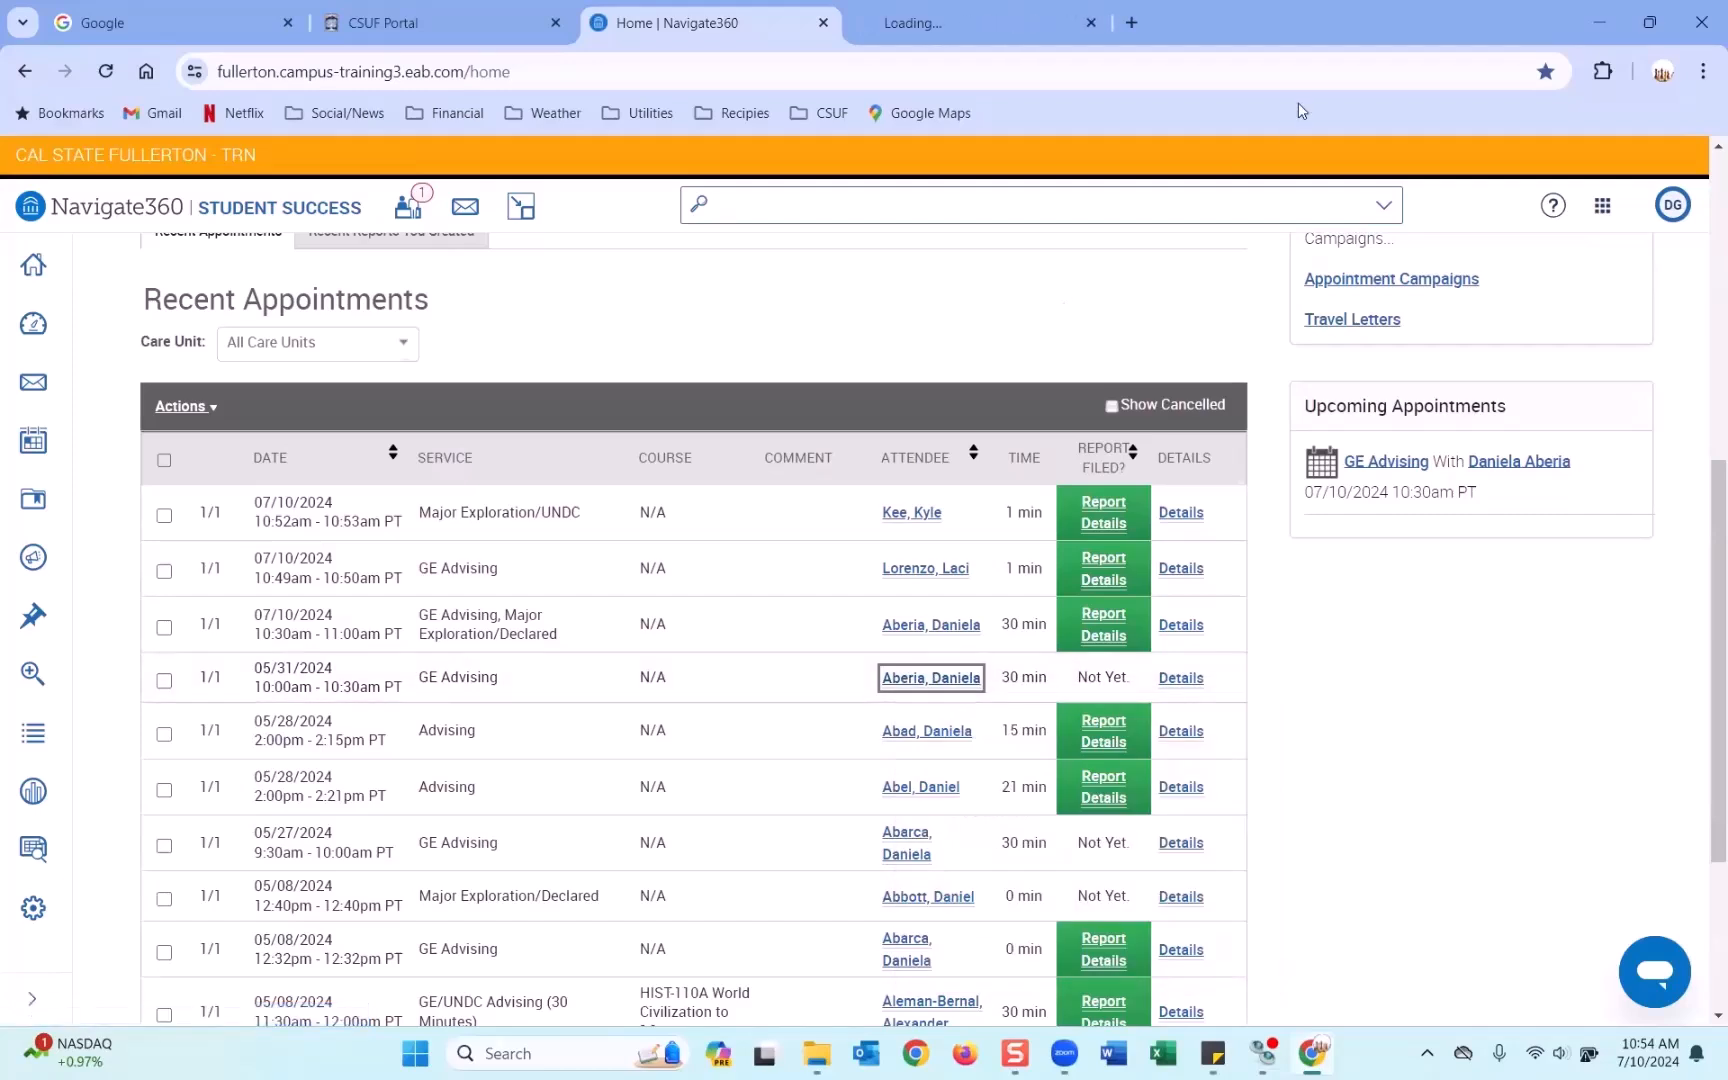
{"action": "left_click", "coordinate": [1005, 29]}
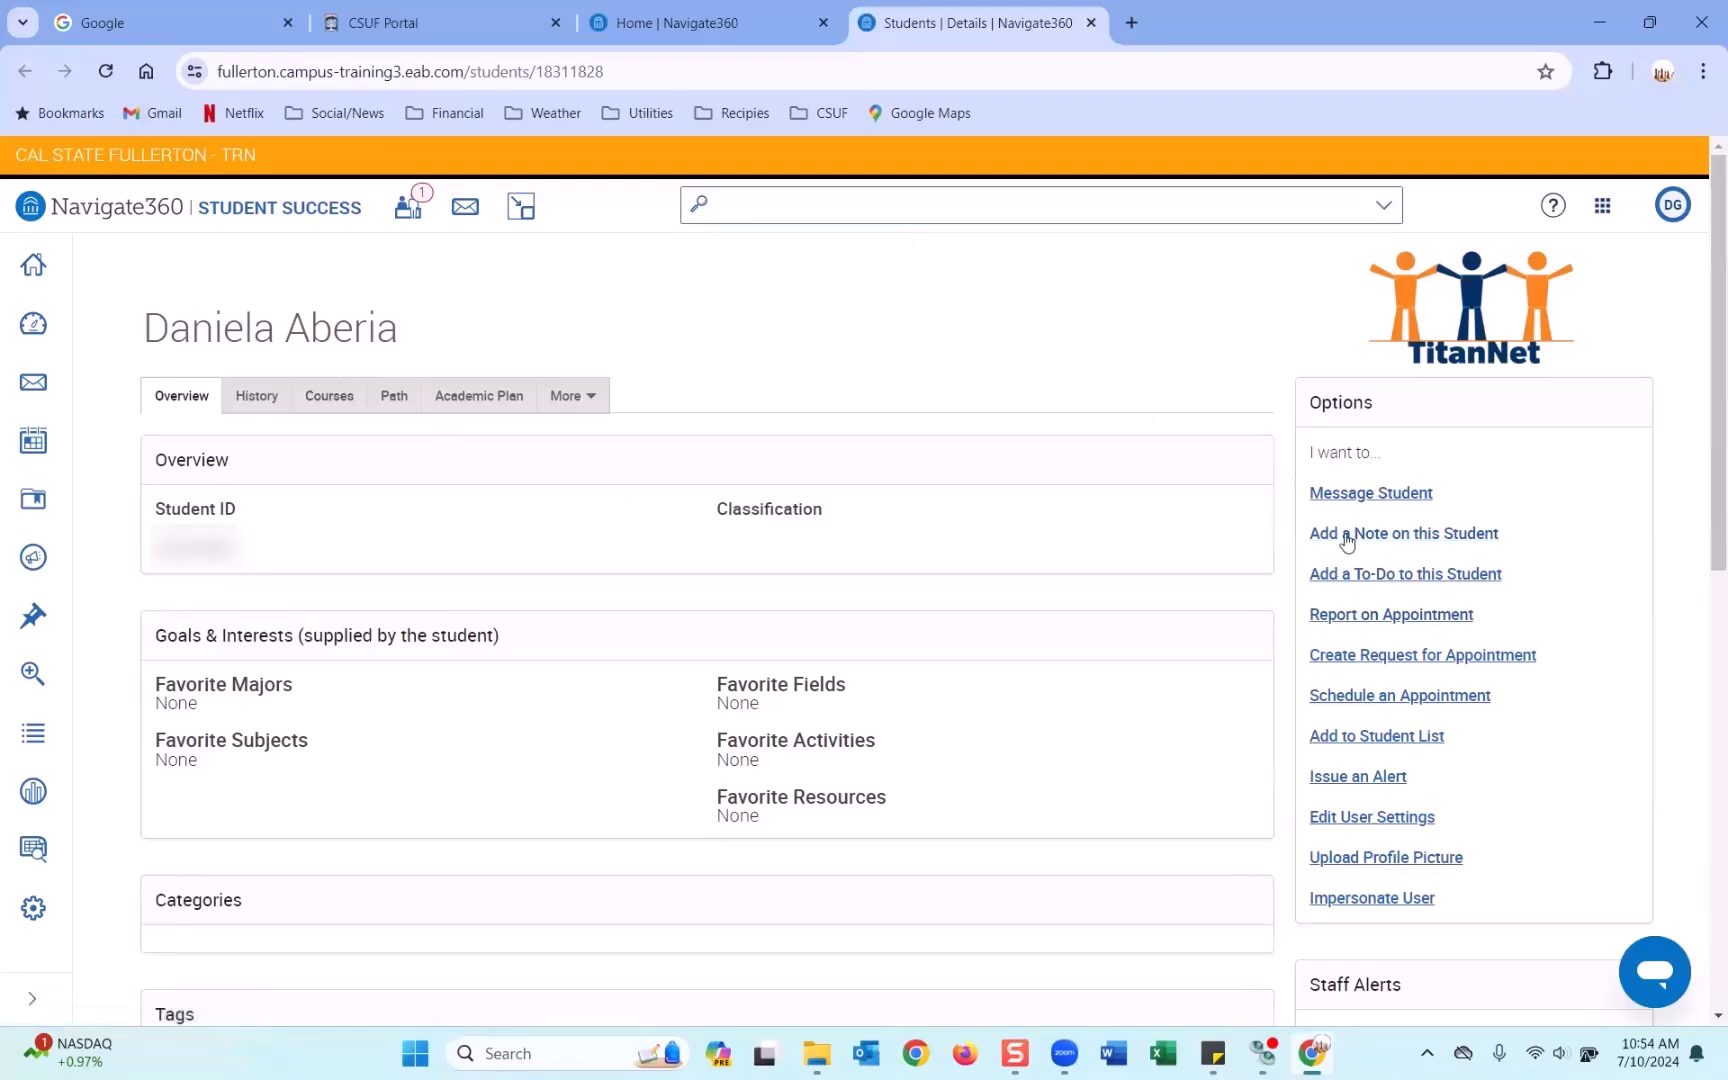
Start an appointment report with care unit Advising, service GE Advising and meeting type In Person.
{"action": "left_click", "coordinate": [1381, 617]}
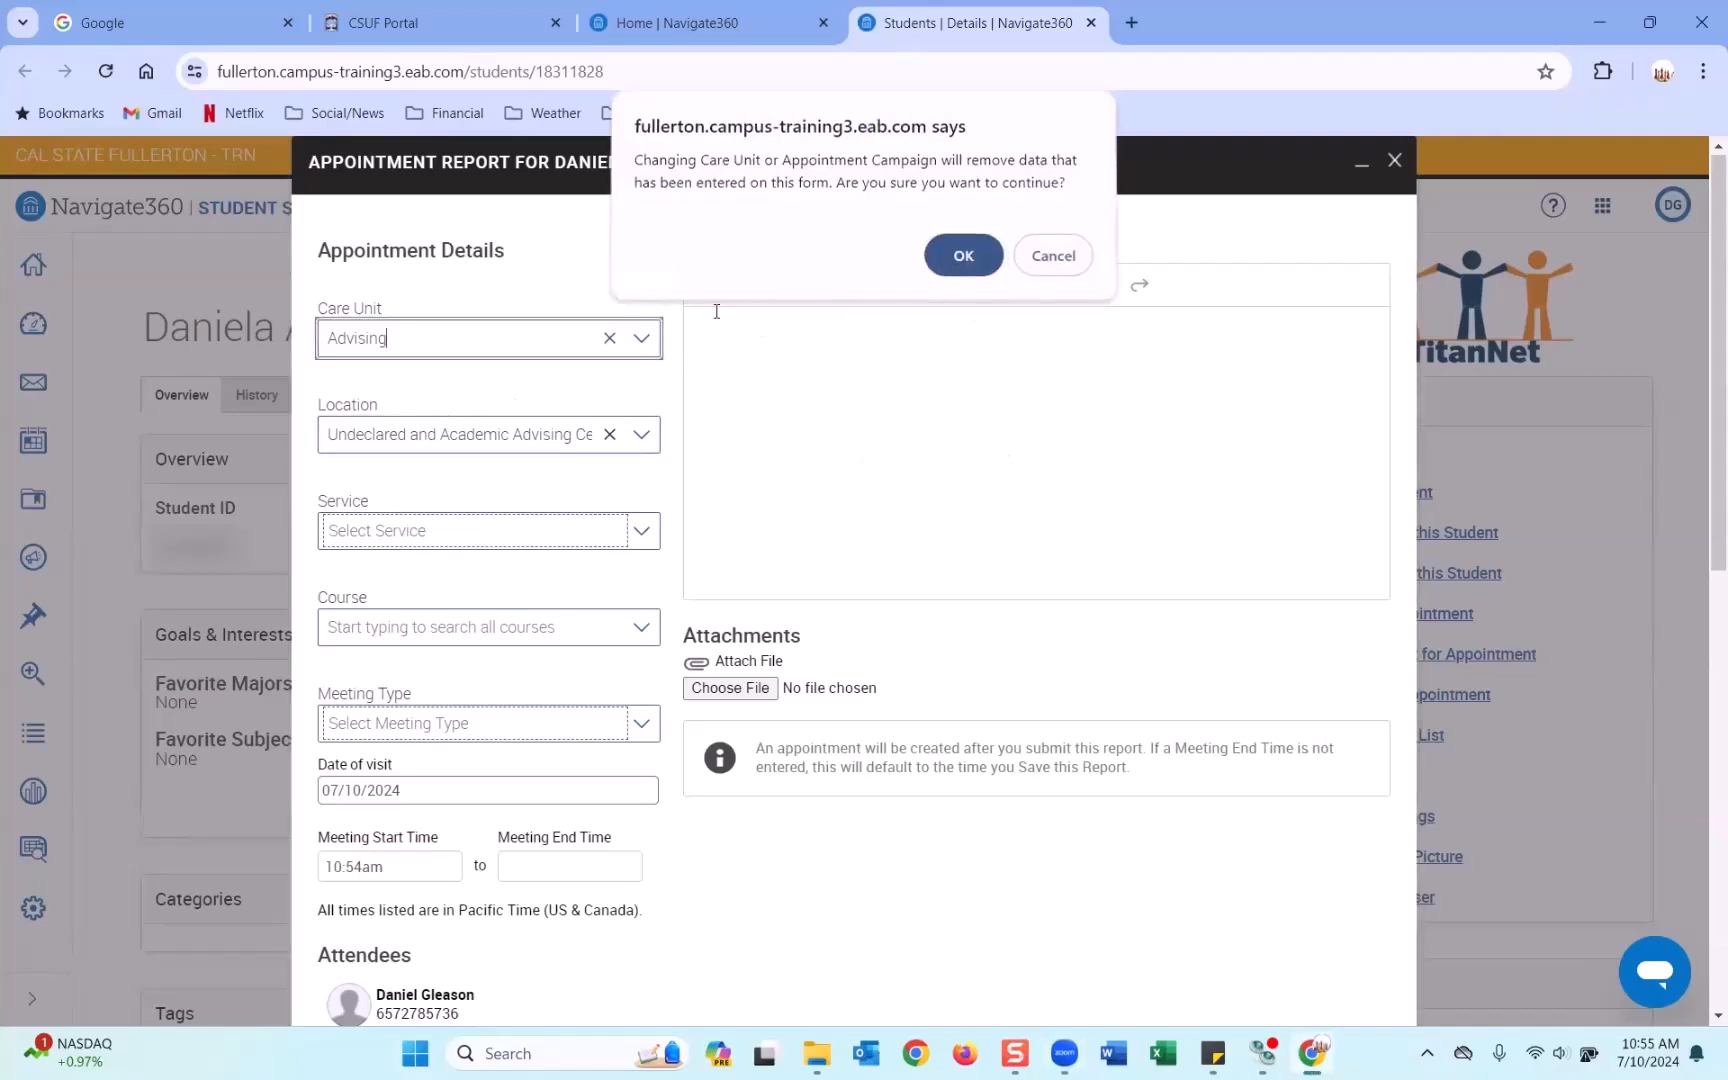
{"action": "left_click", "coordinate": [1050, 265]}
{"action": "left_click", "coordinate": [634, 345]}
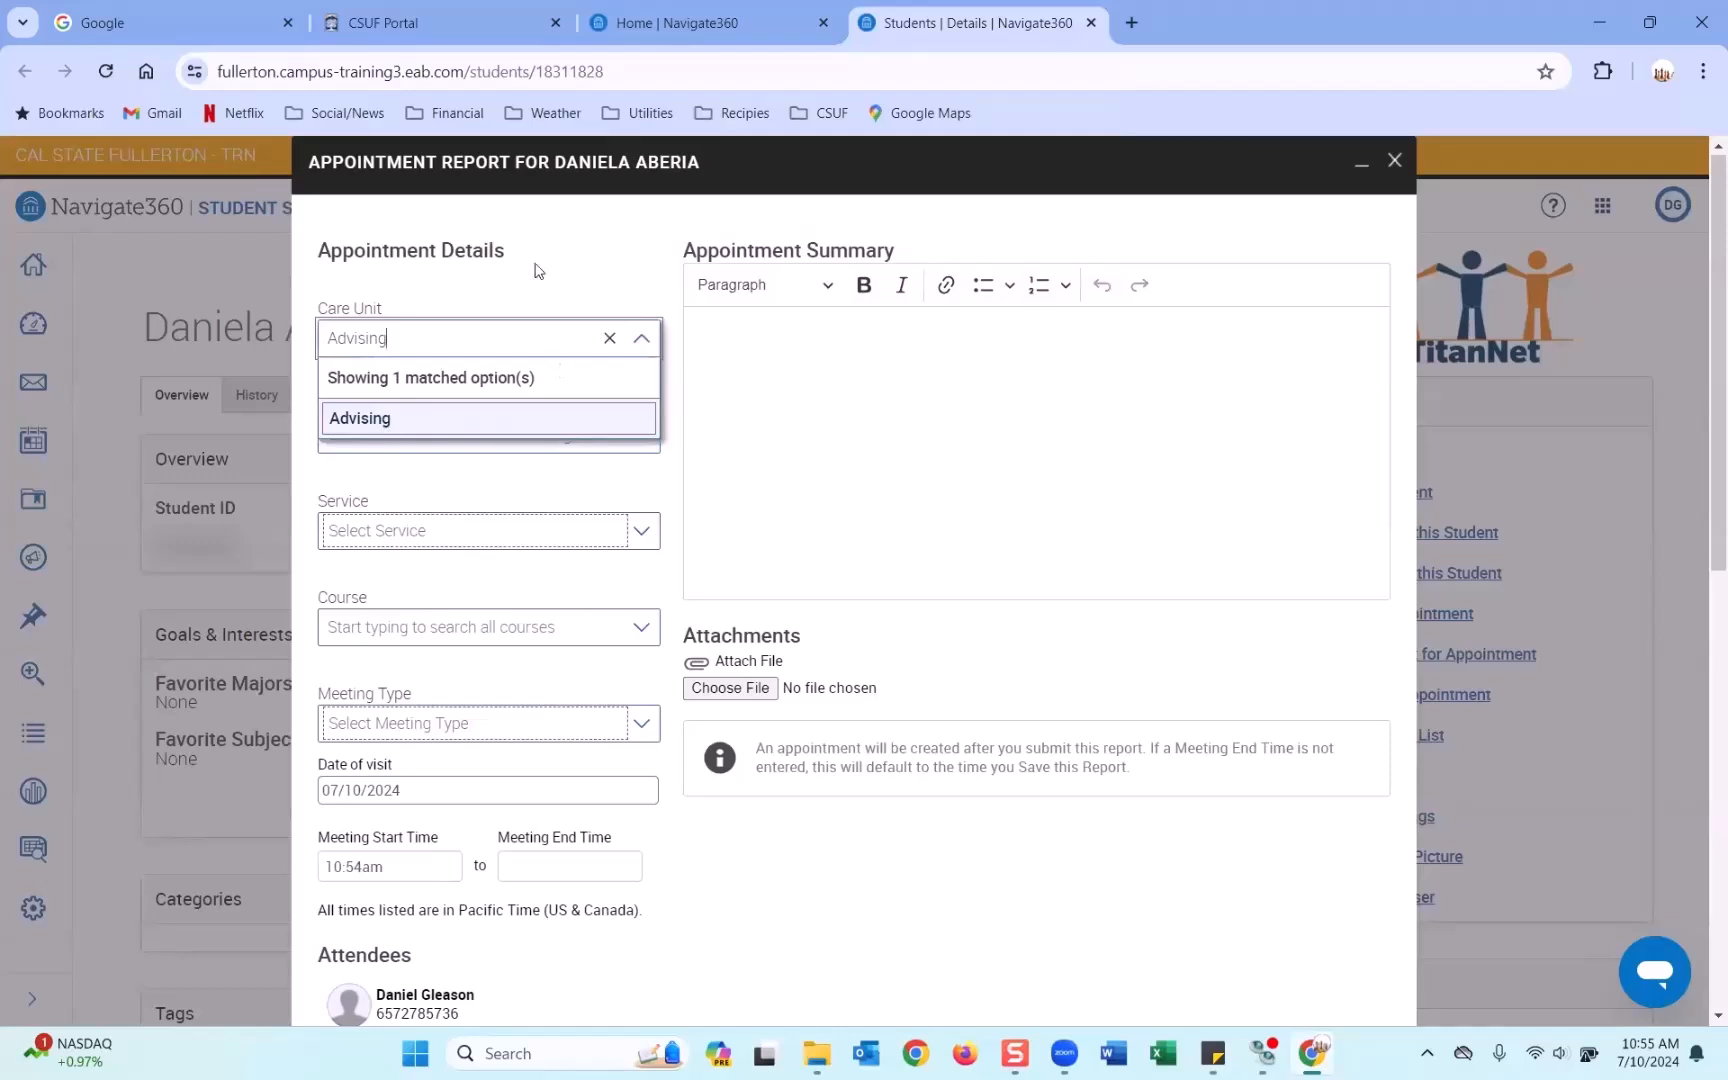
{"action": "left_click", "coordinate": [383, 465]}
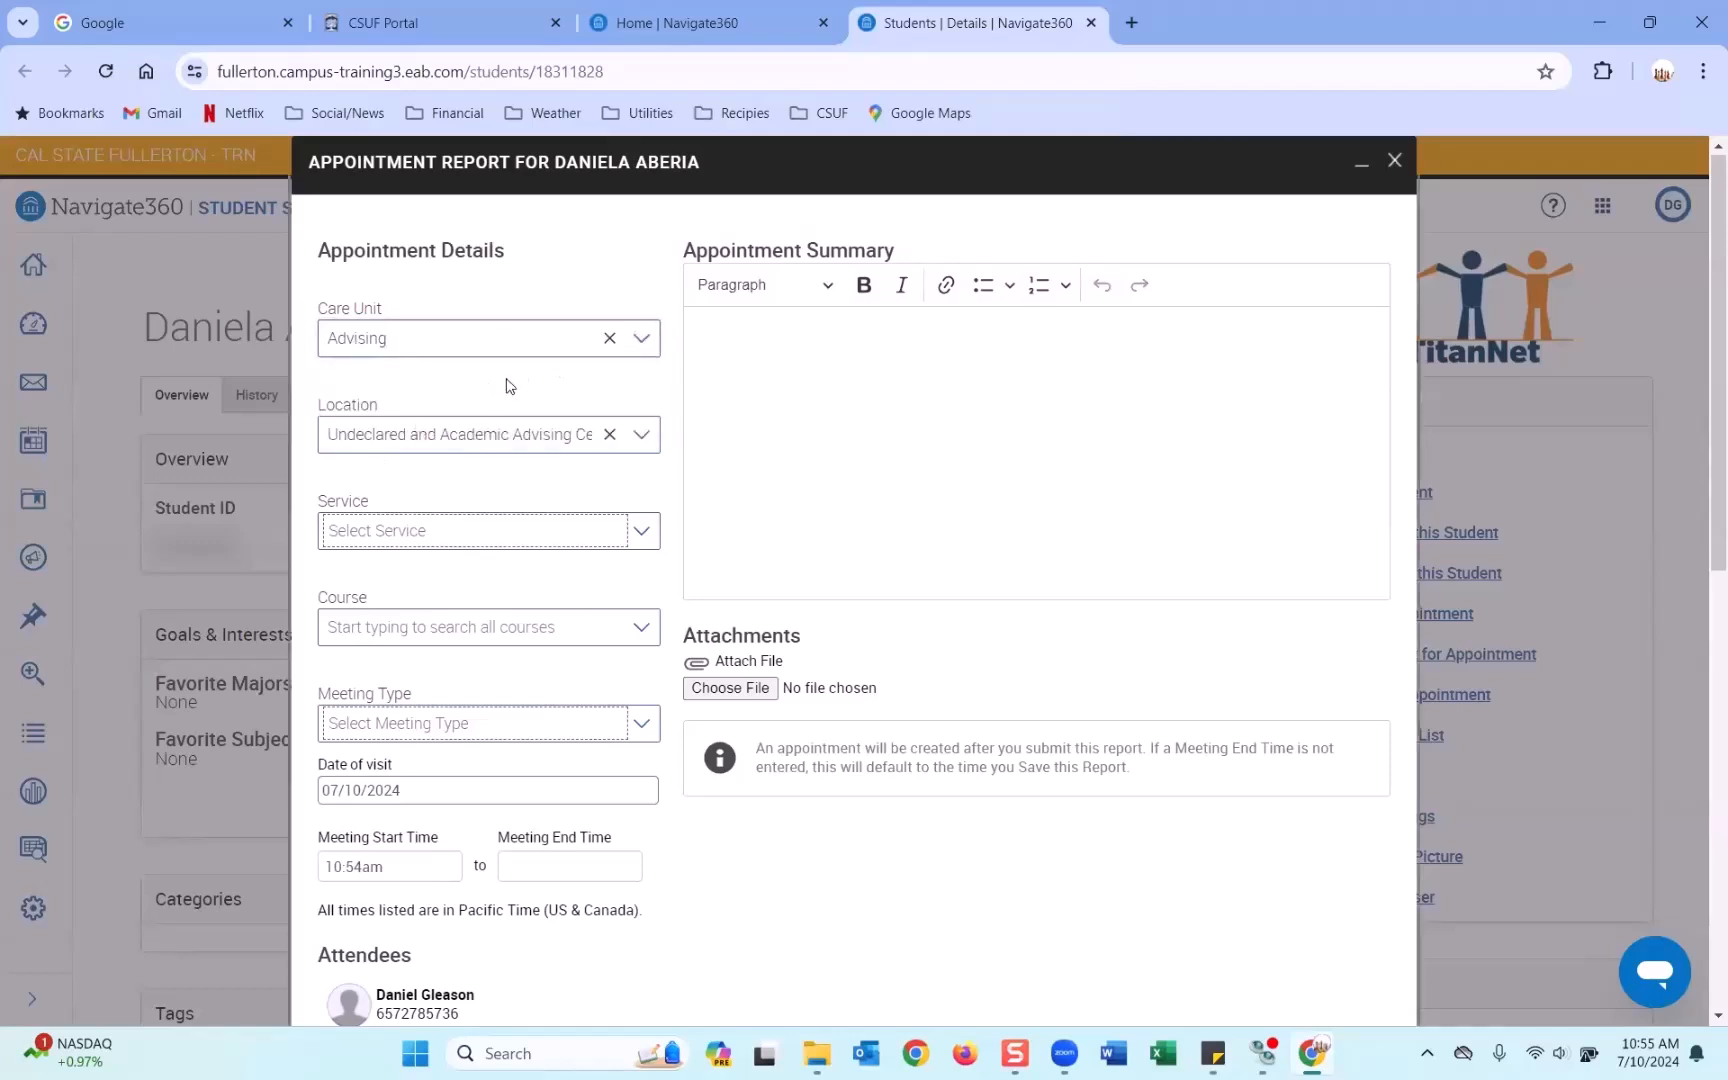
{"action": "left_click", "coordinate": [416, 525]}
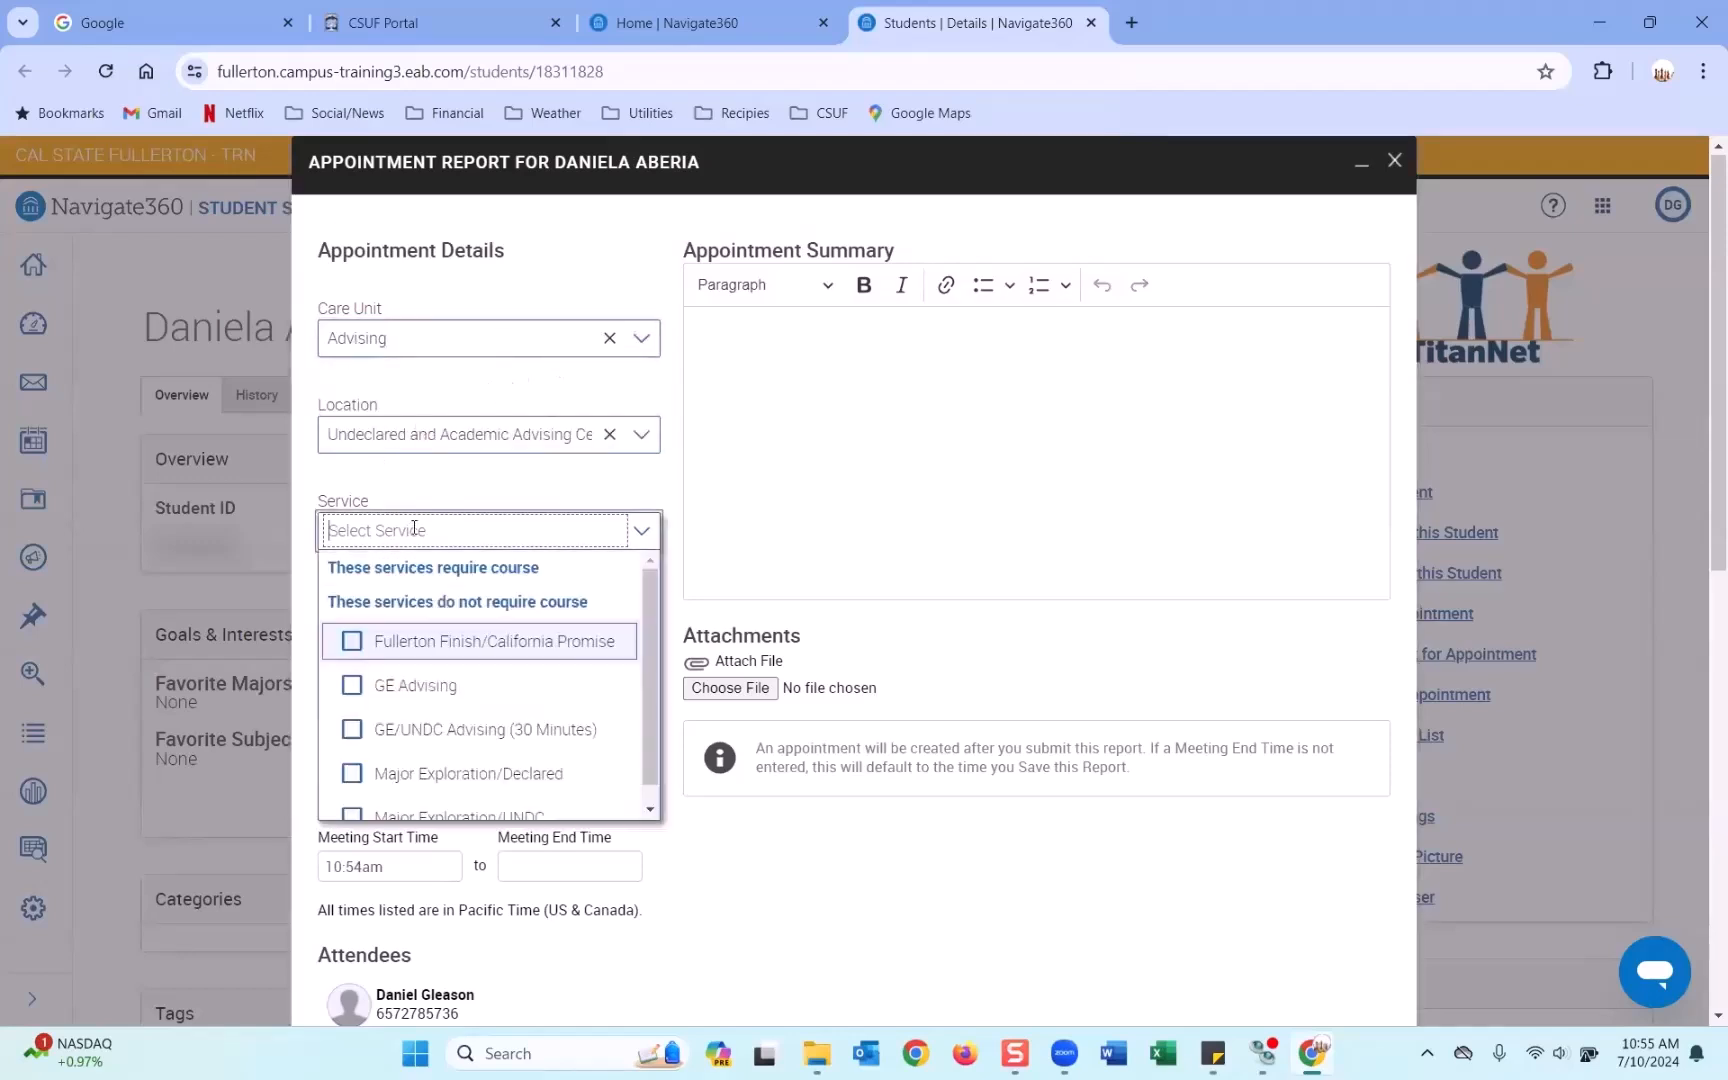
{"action": "left_click", "coordinate": [415, 690]}
{"action": "left_click", "coordinate": [1066, 893]}
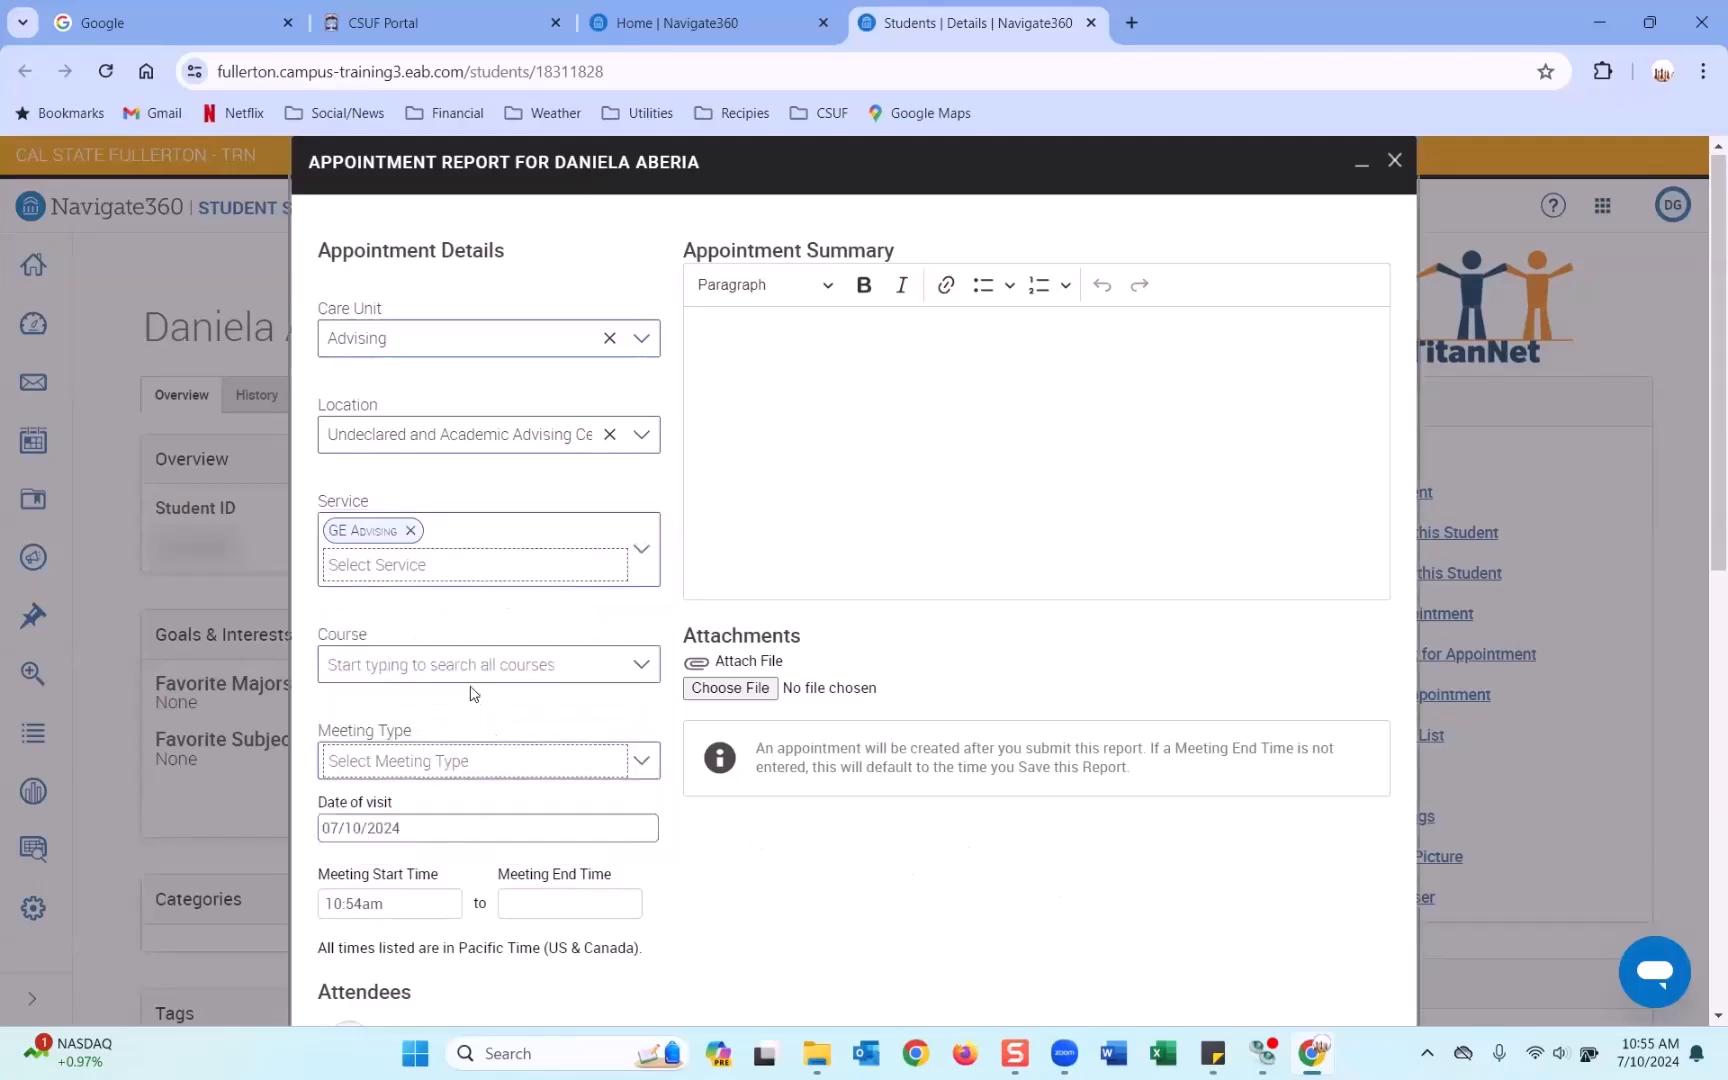
{"action": "left_click", "coordinate": [451, 760]}
{"action": "left_click", "coordinate": [428, 852]}
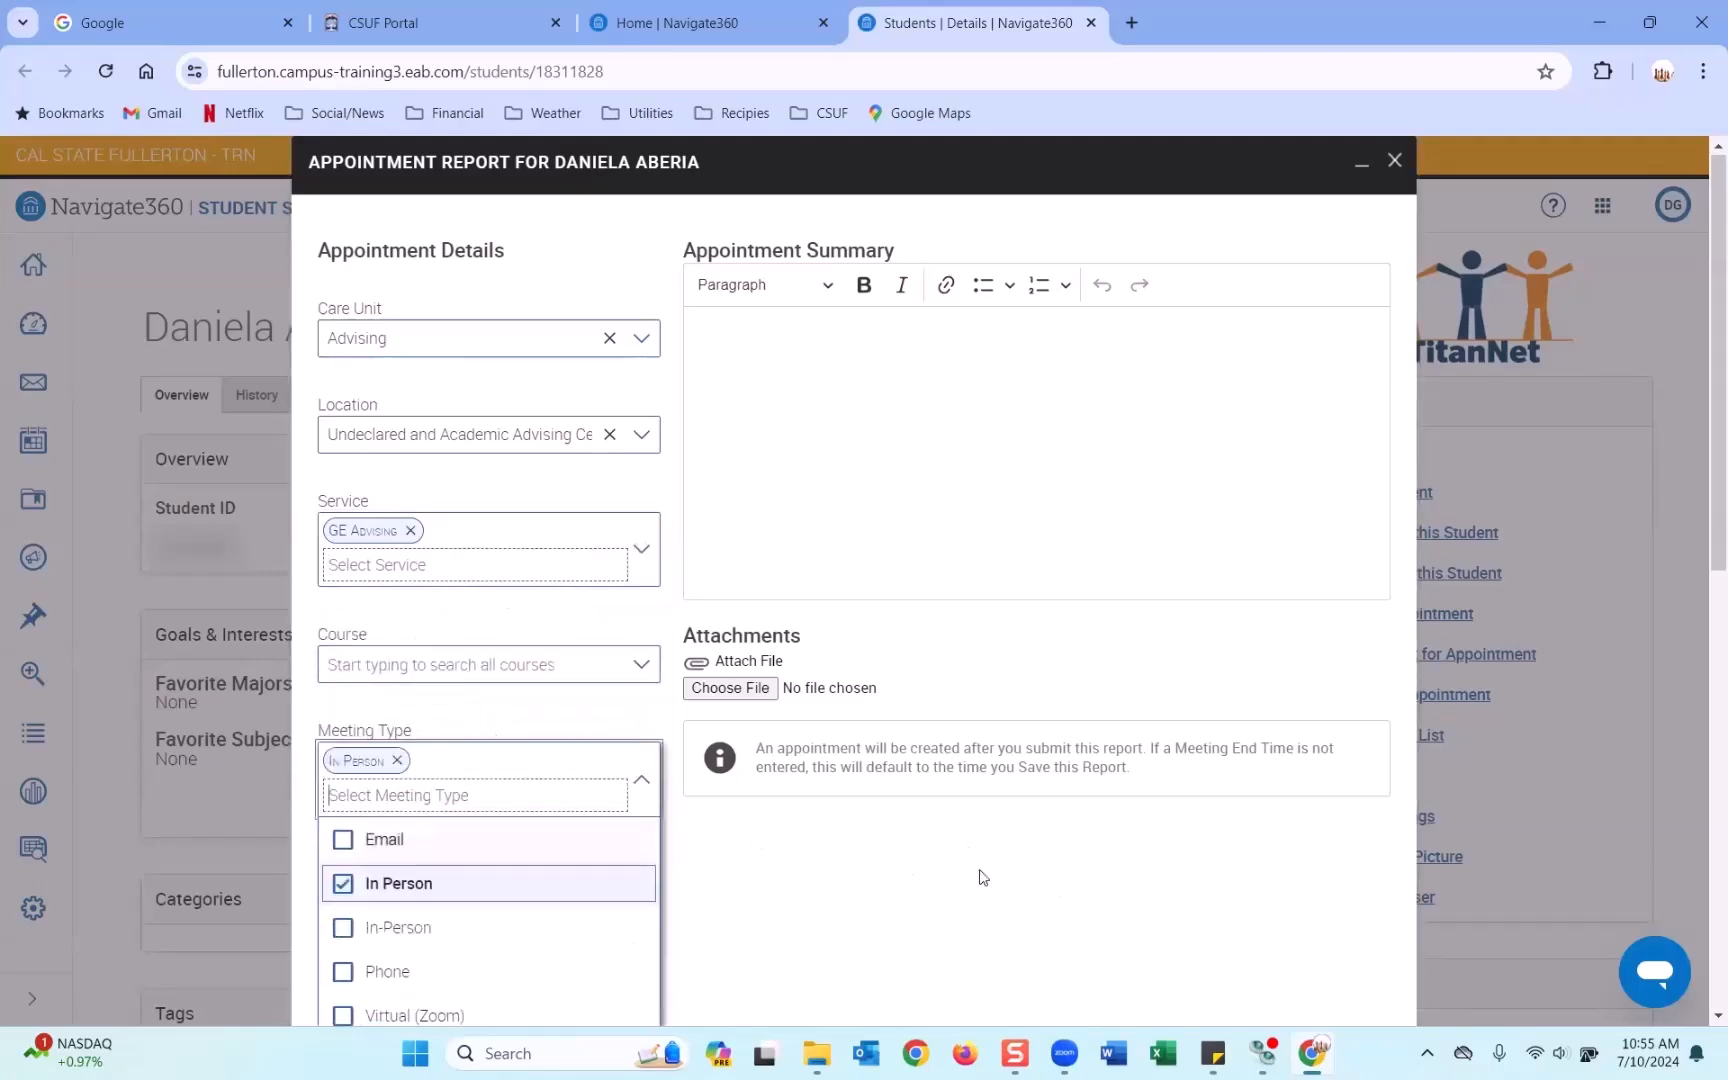
Enter the appointment summary 'This is summary report.'.
{"action": "scroll", "coordinate": [940, 500], "scroll_direction": "down", "scroll_amount": 2}
{"action": "scroll", "coordinate": [915, 380], "scroll_direction": "up", "scroll_amount": 2}
{"action": "left_click", "coordinate": [911, 390]}
{"action": "type", "text": "This is su,ar"}
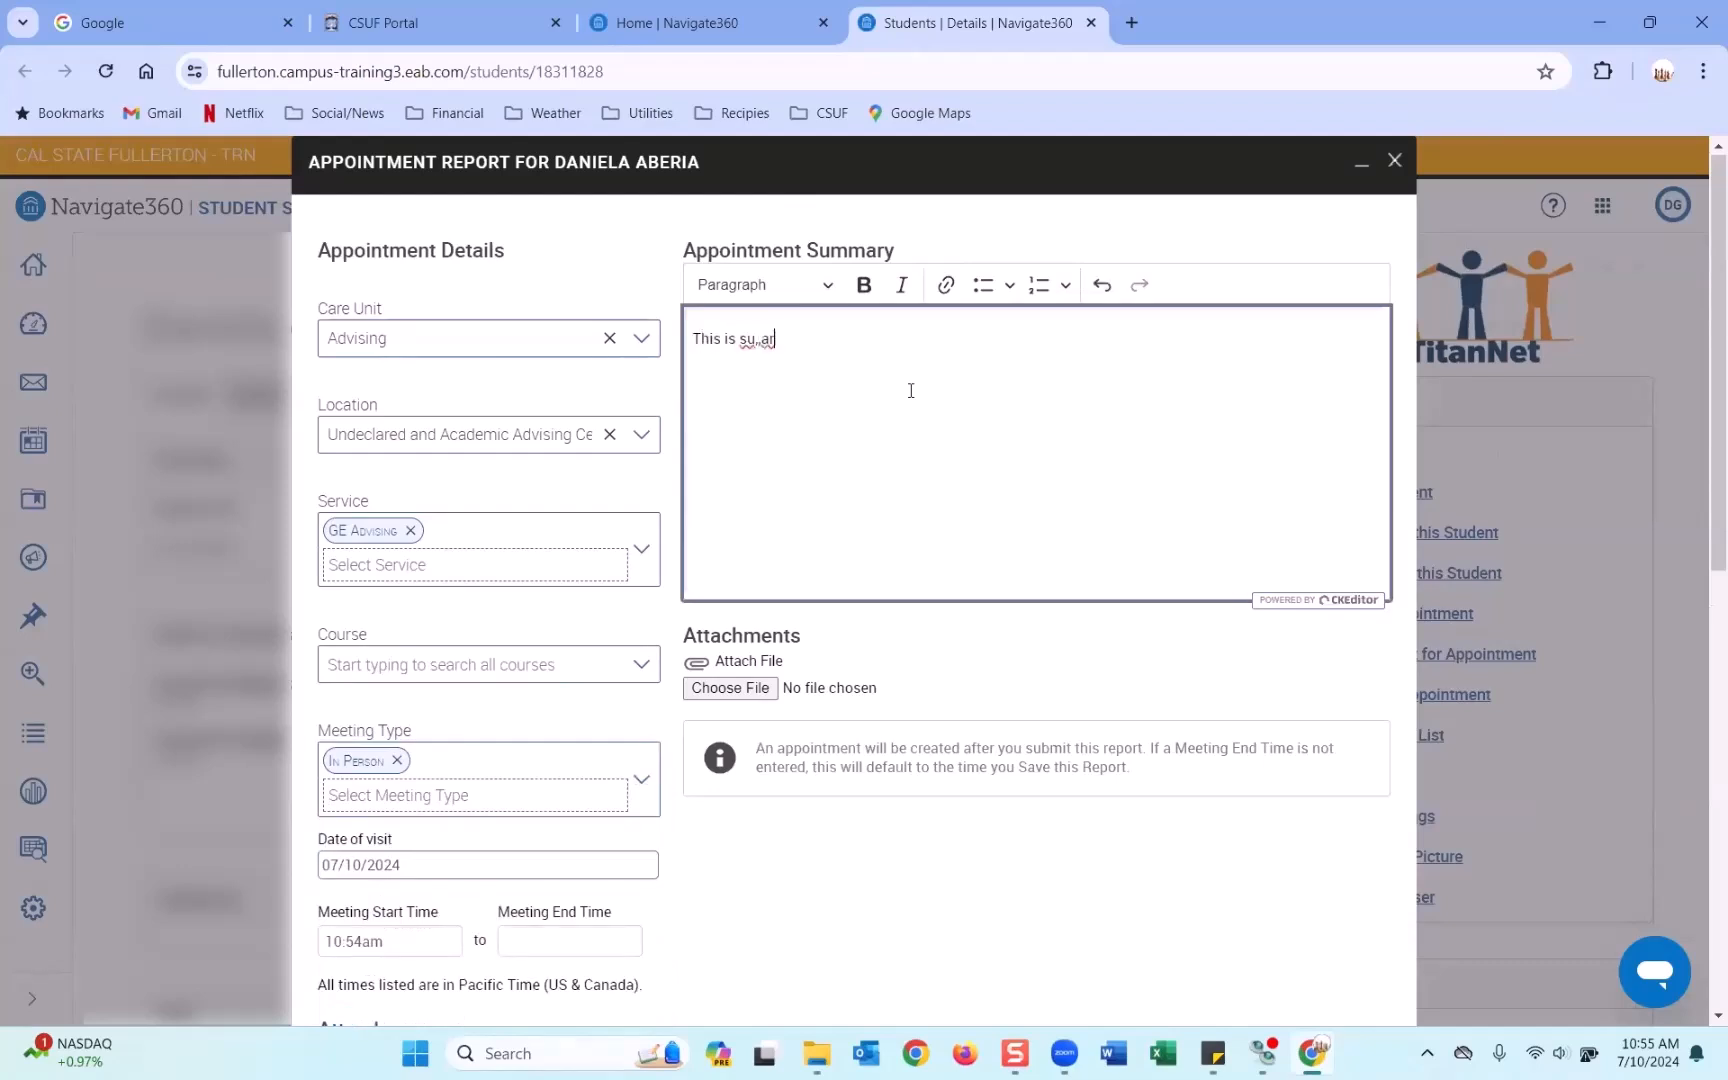
{"action": "key", "text": "BackSpace"}
{"action": "key", "text": "BackSpace"}
{"action": "type", "text": "mmary report."}
Set the meeting start time to 10:18am and end time to 10:46am.
{"action": "scroll", "coordinate": [911, 390], "scroll_direction": "down", "scroll_amount": 5}
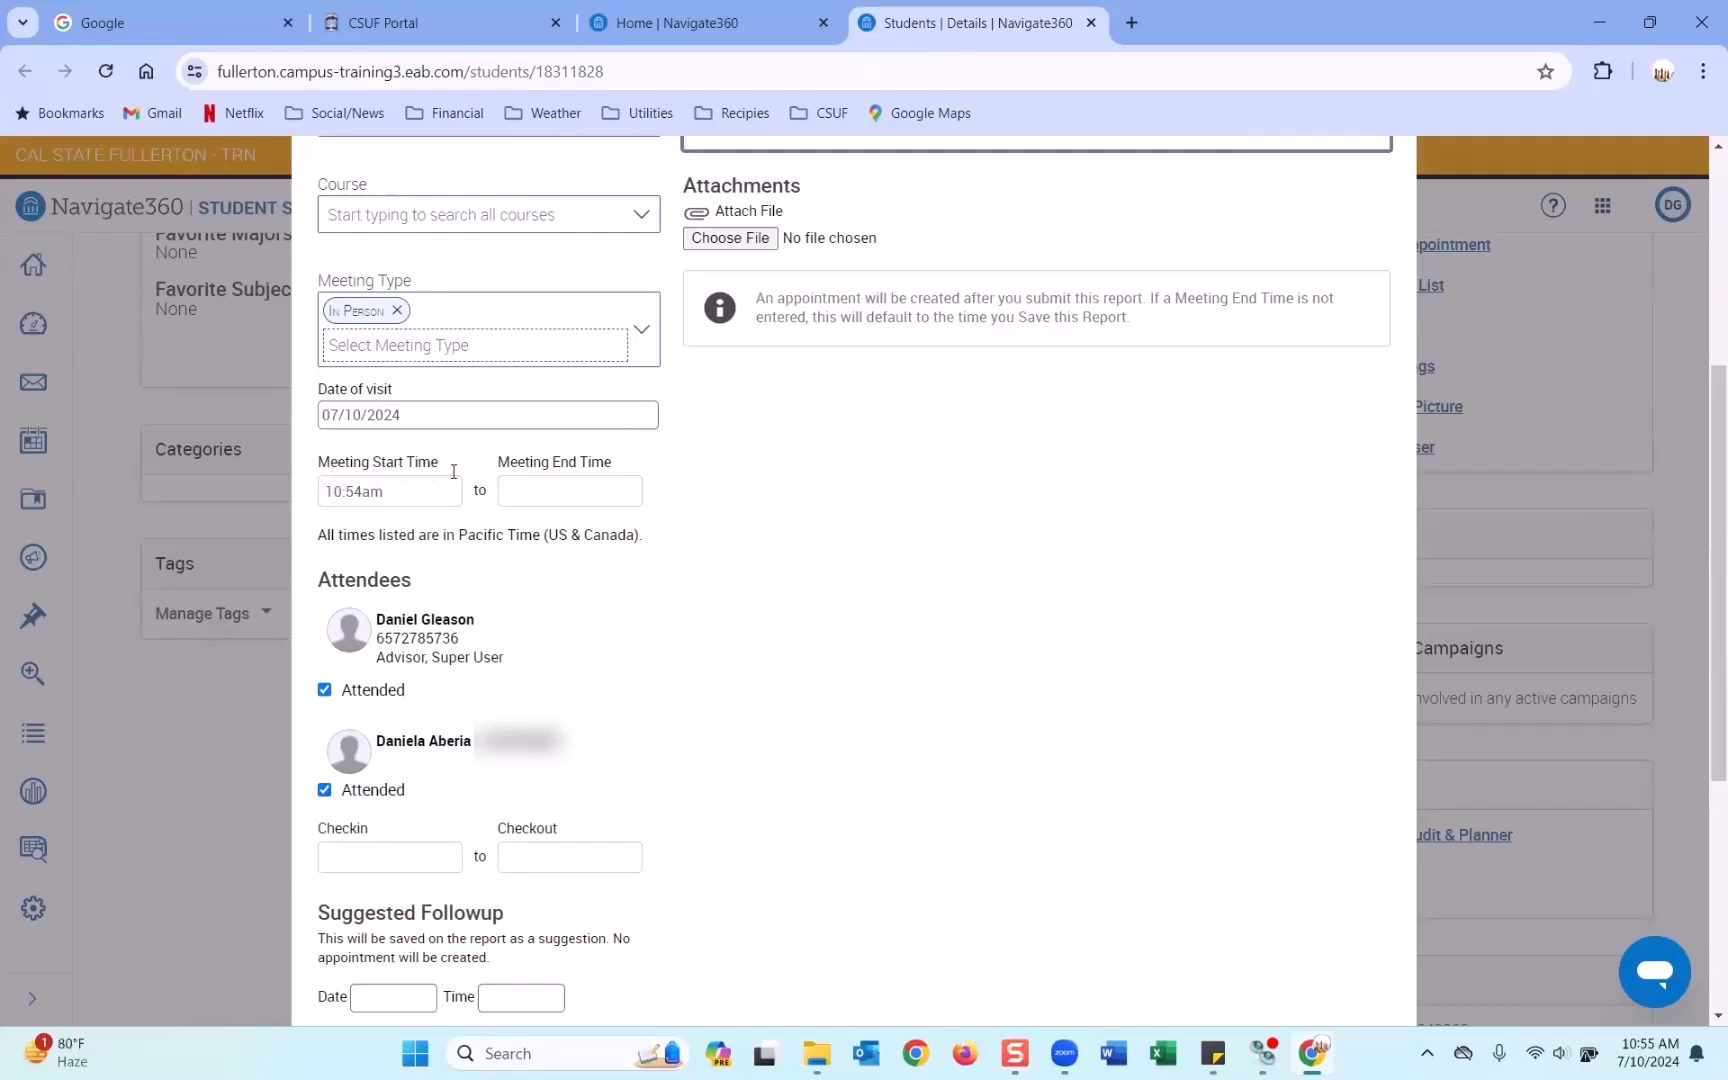
{"action": "left_click", "coordinate": [396, 496]}
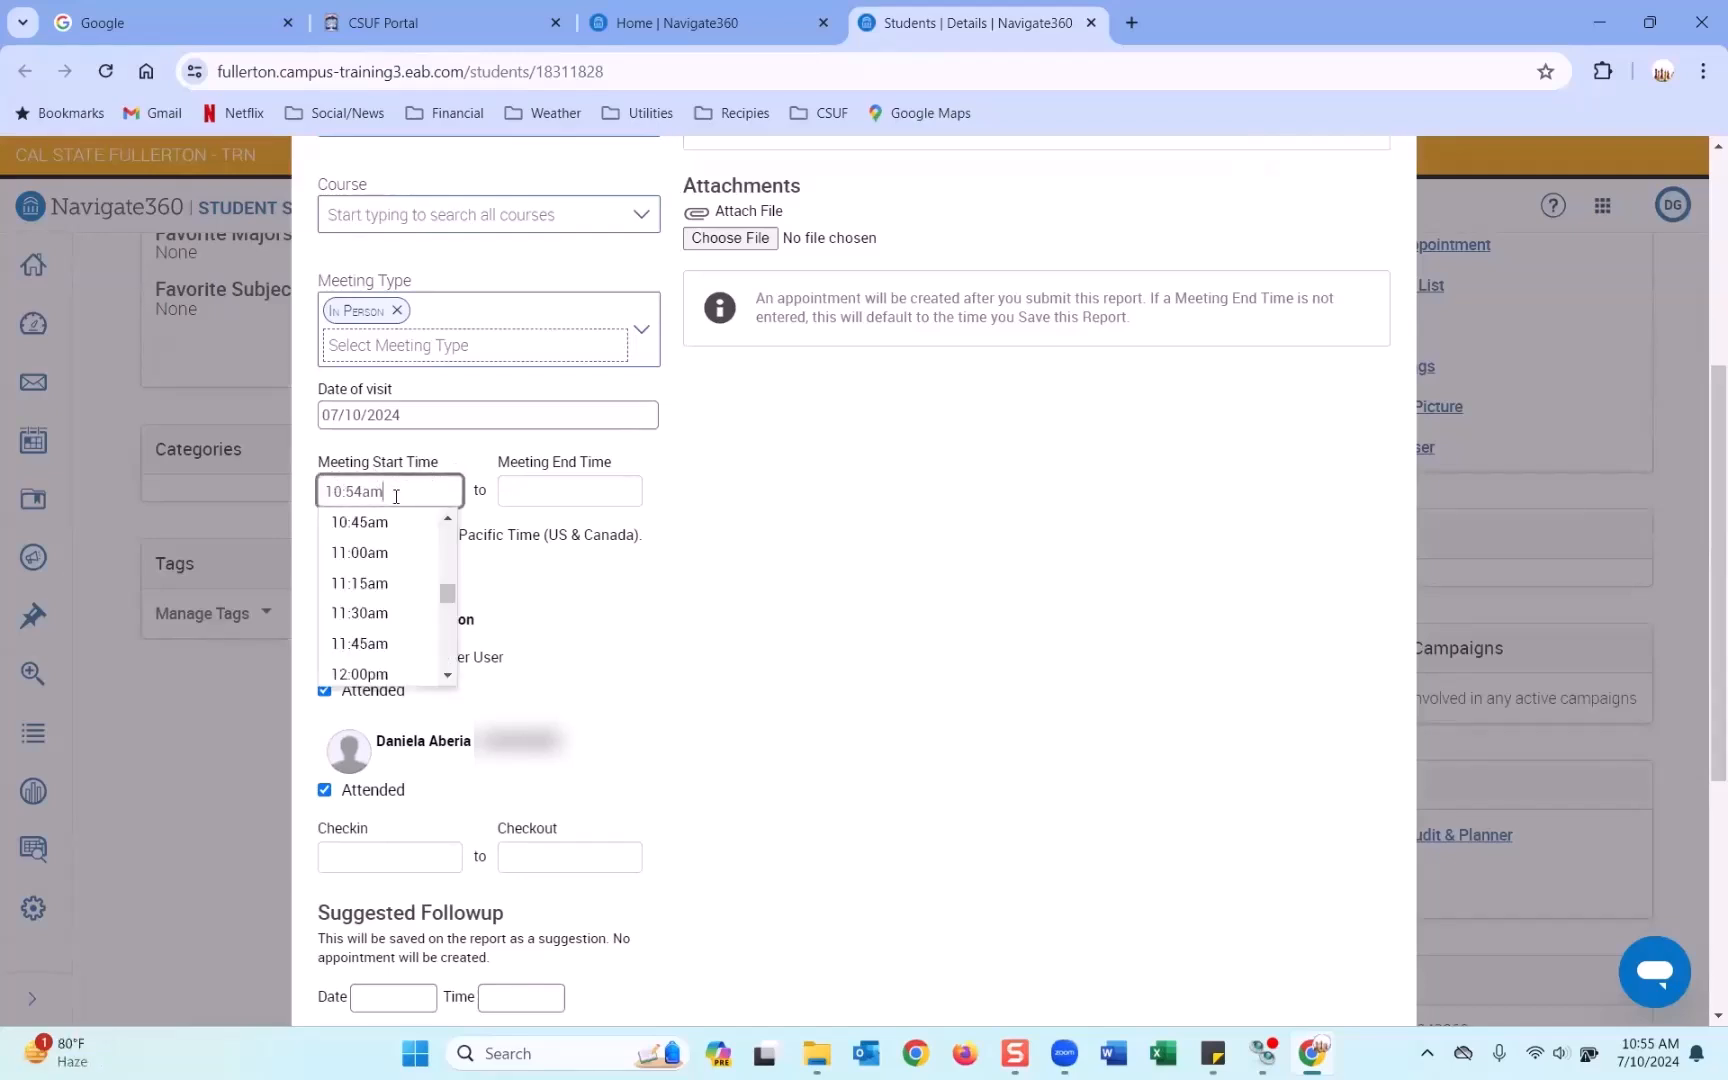
{"action": "left_click", "coordinate": [447, 518]}
{"action": "scroll", "coordinate": [447, 521], "scroll_direction": "up", "scroll_amount": 2}
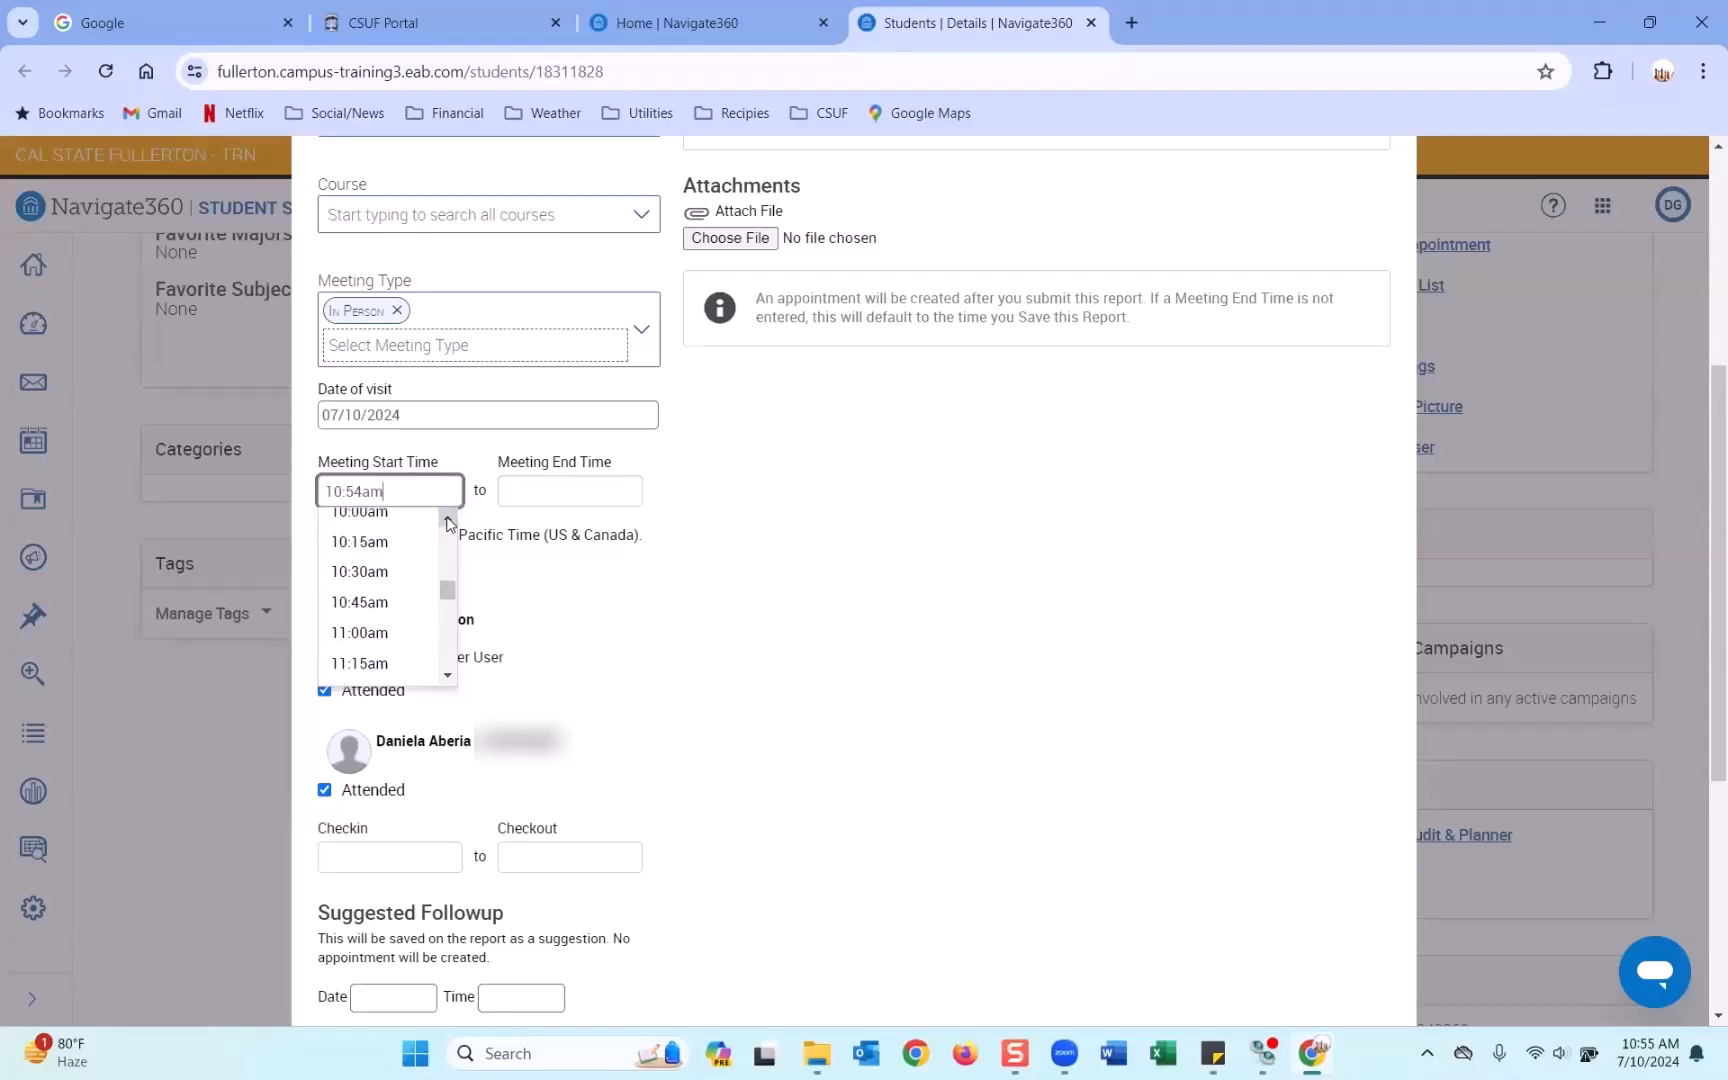
{"action": "left_click", "coordinate": [409, 553]}
{"action": "left_click", "coordinate": [368, 492]}
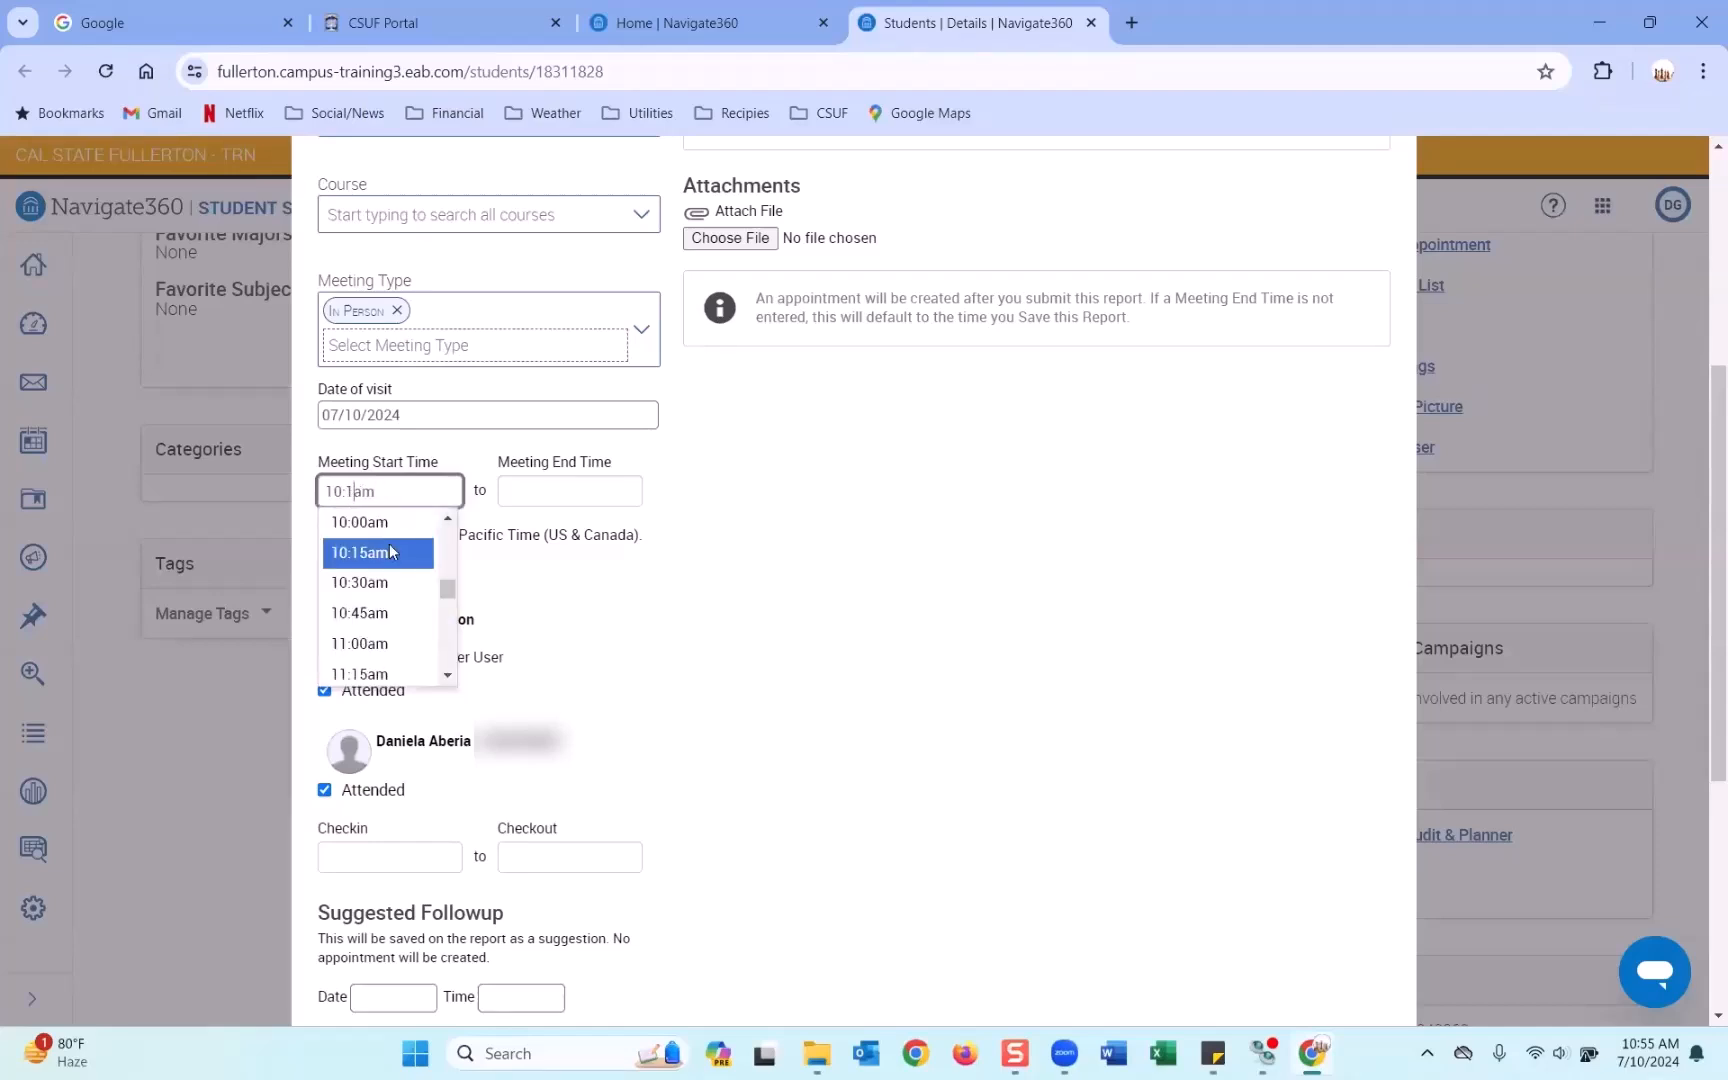
{"action": "type", "text": "8"}
{"action": "left_click", "coordinate": [607, 493]}
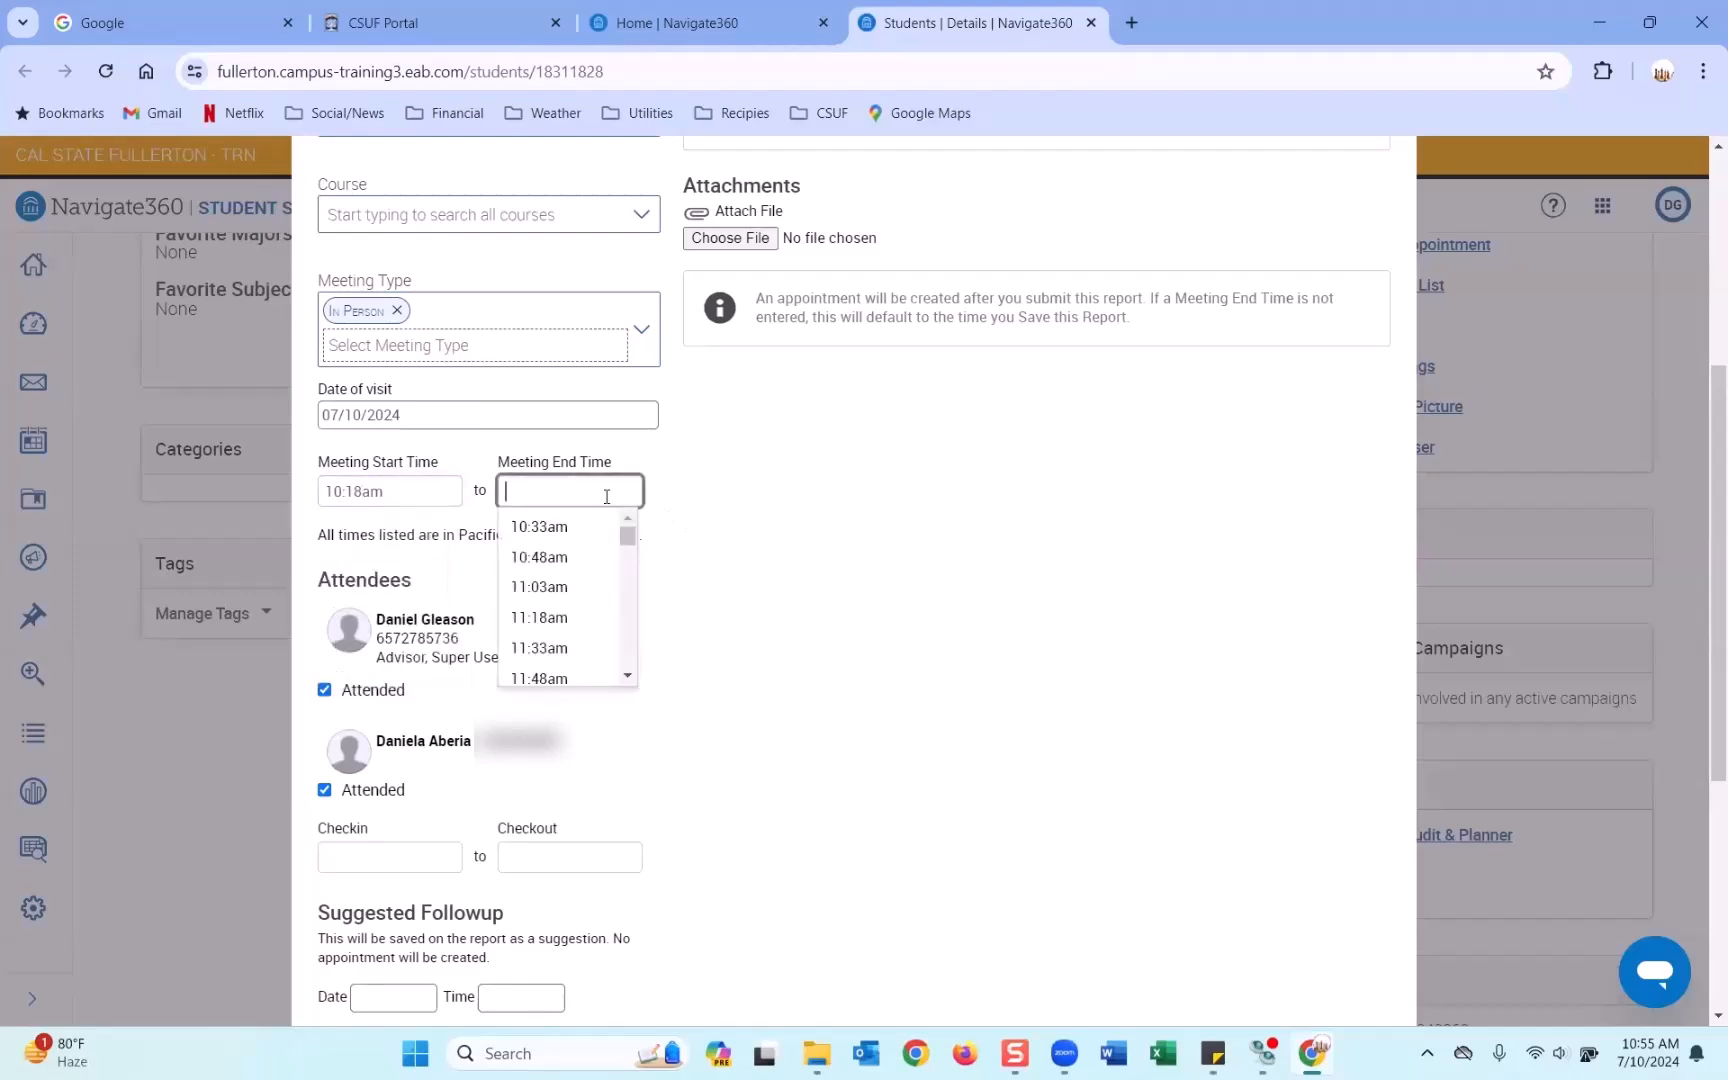
{"action": "type", "text": "10:"}
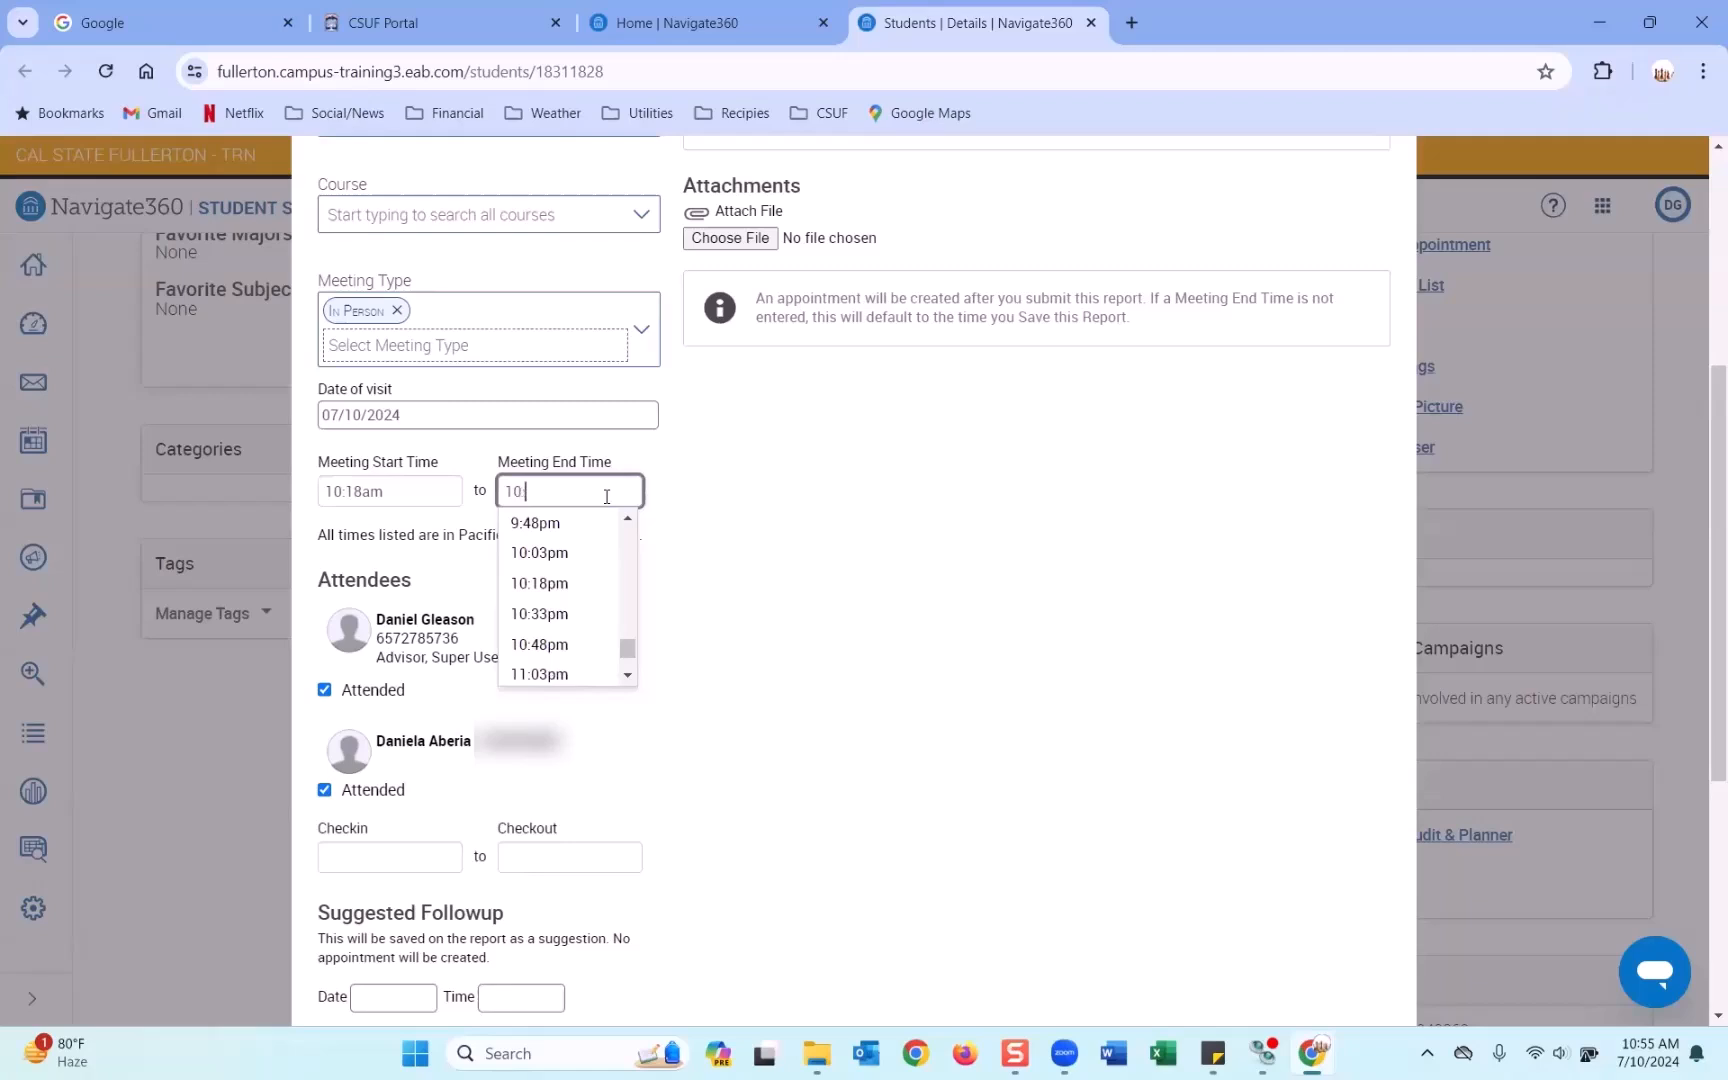
{"action": "type", "text": "46am"}
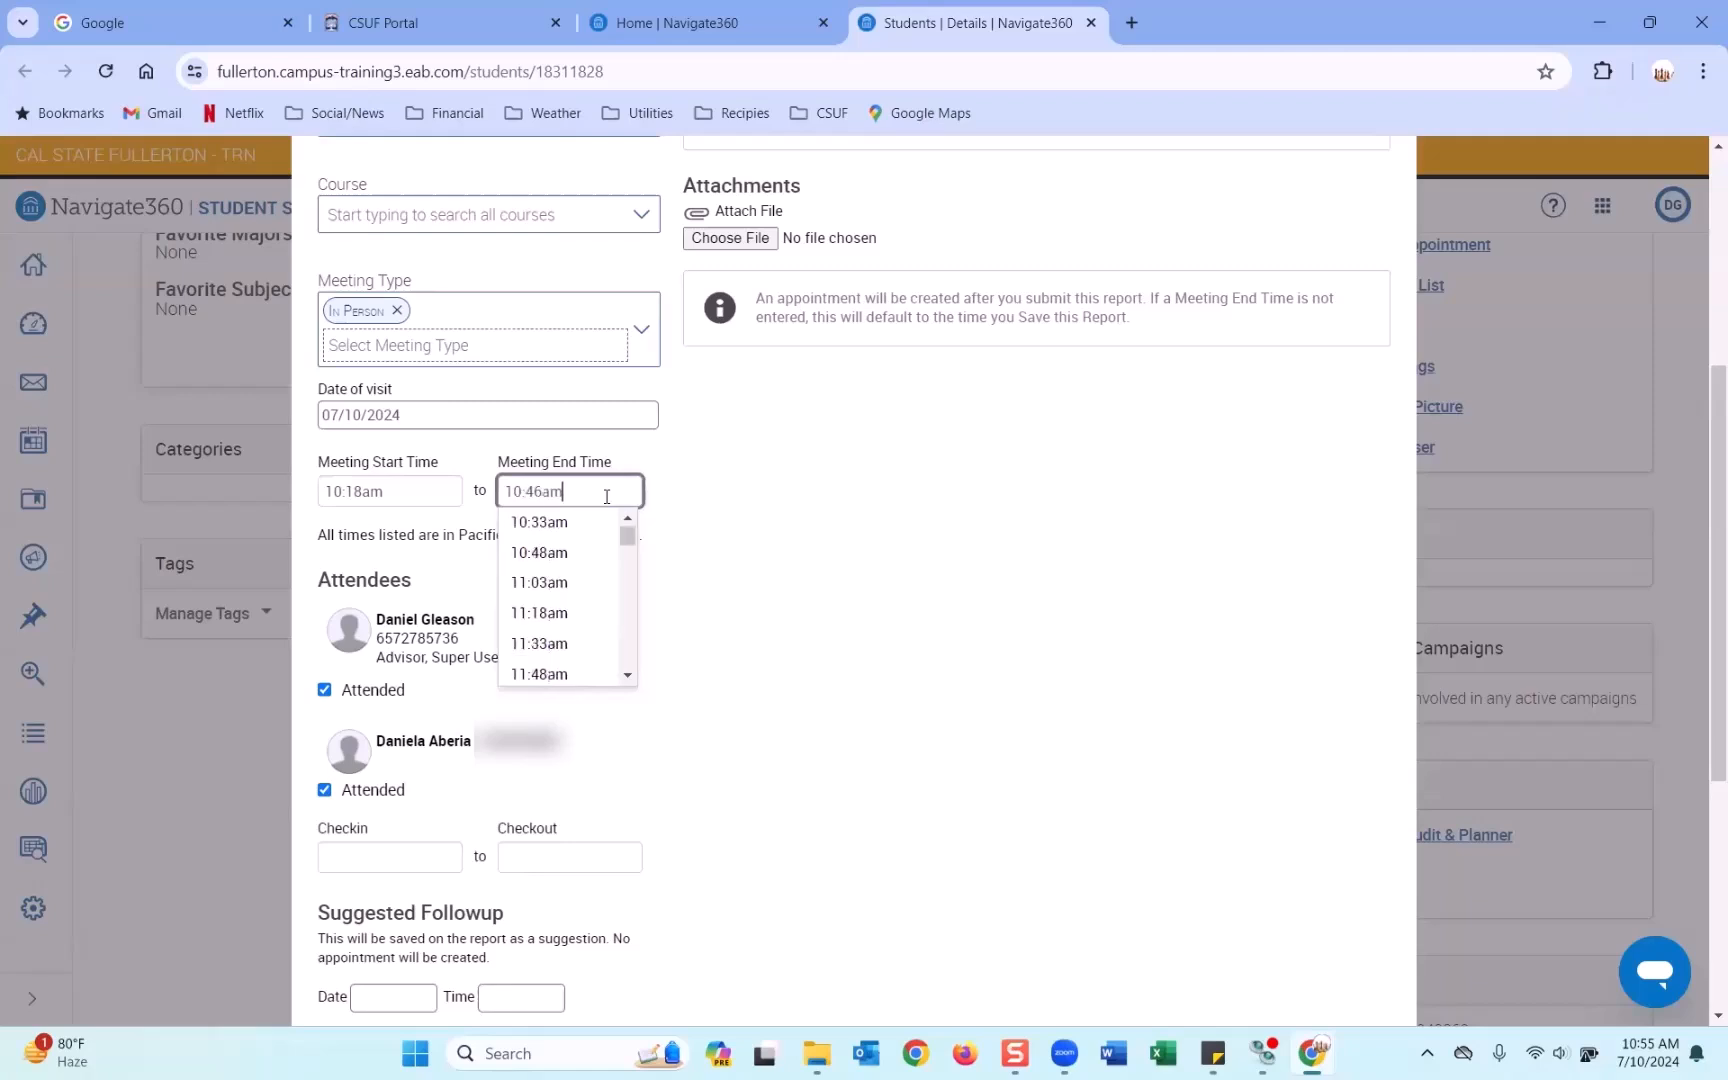
{"action": "left_click", "coordinate": [737, 494]}
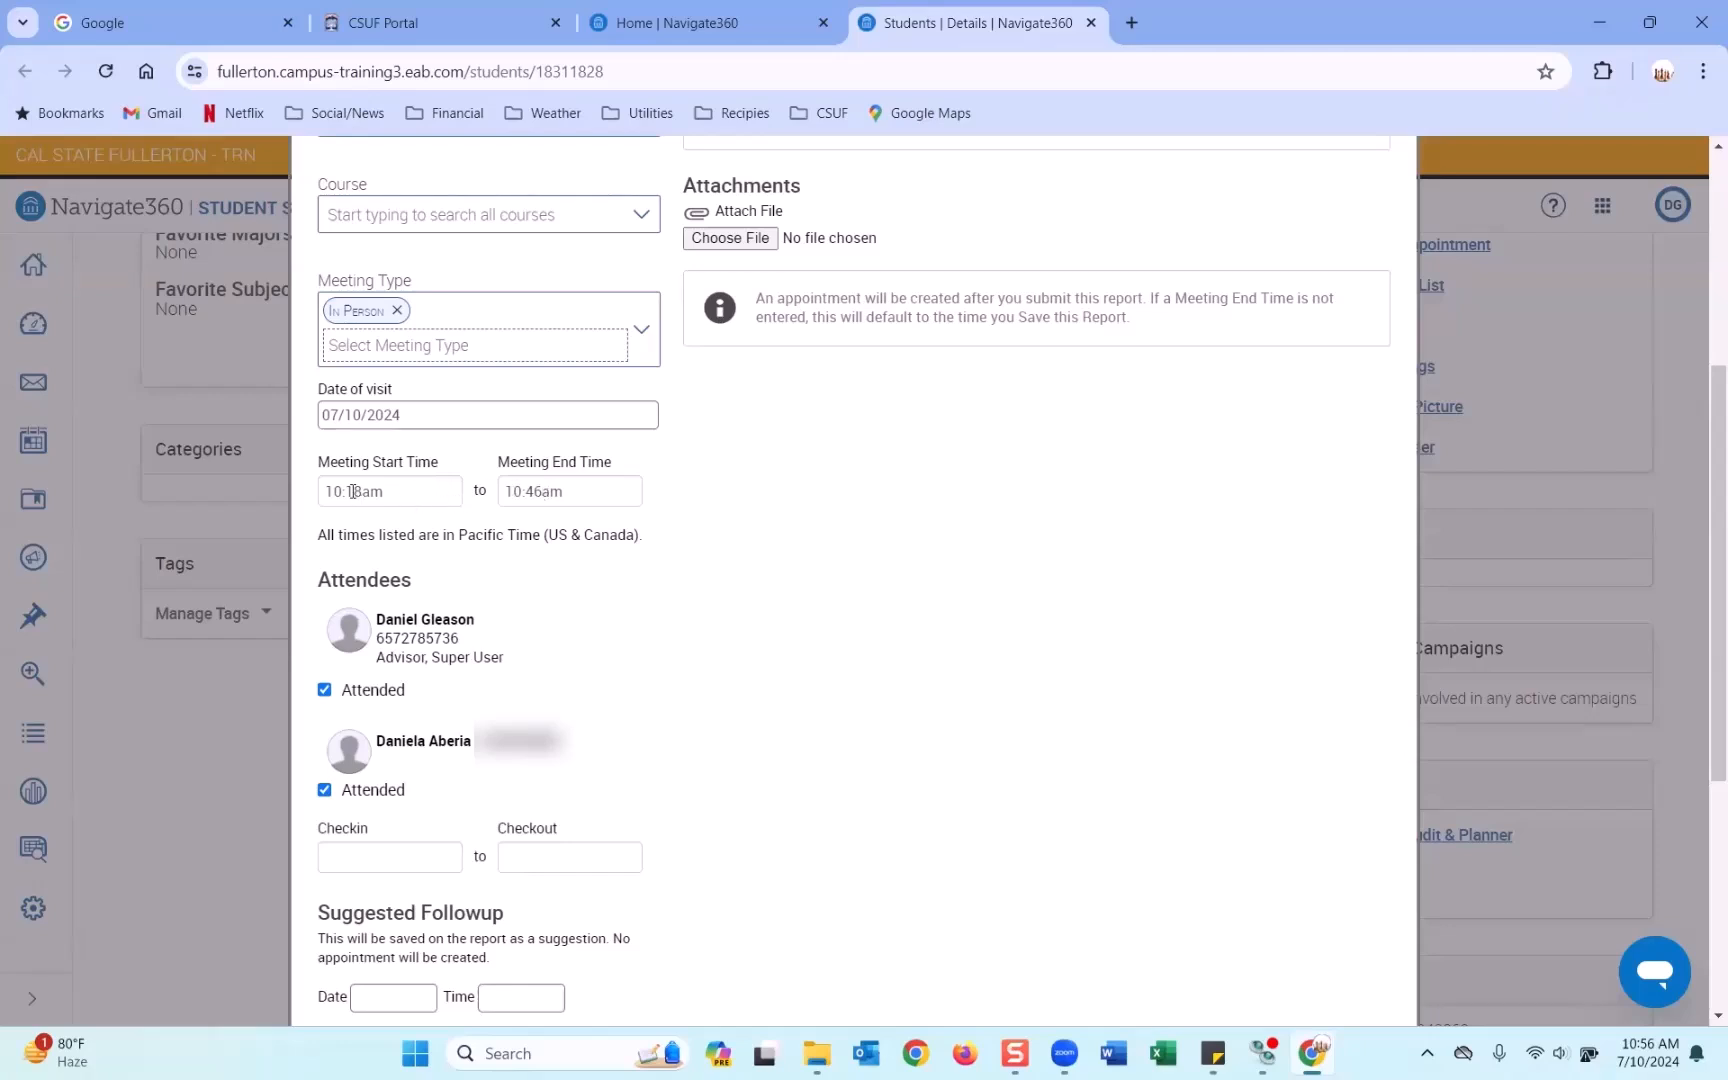
Save the appointment report and go back to the Home page.
{"action": "scroll", "coordinate": [765, 518], "scroll_direction": "down", "scroll_amount": 2}
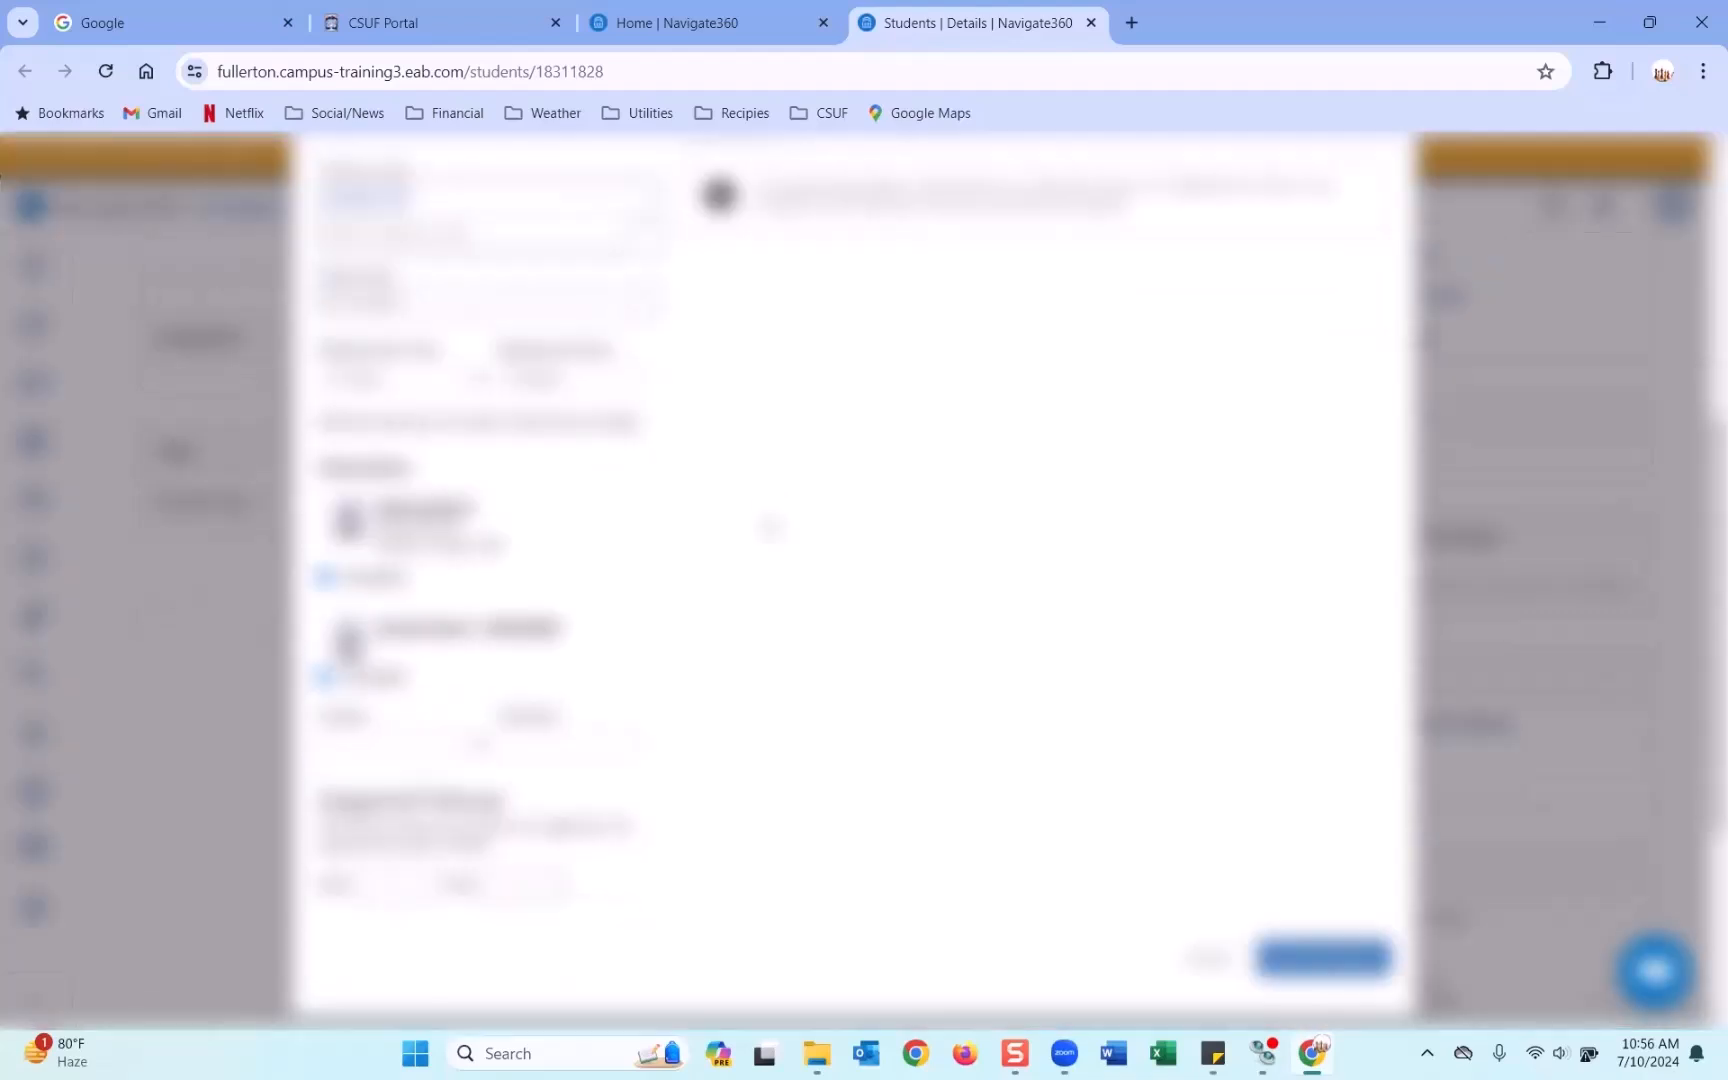
{"action": "scroll", "coordinate": [765, 518], "scroll_direction": "up", "scroll_amount": 4}
{"action": "scroll", "coordinate": [1311, 756], "scroll_direction": "down", "scroll_amount": 5}
{"action": "left_click", "coordinate": [1311, 752]}
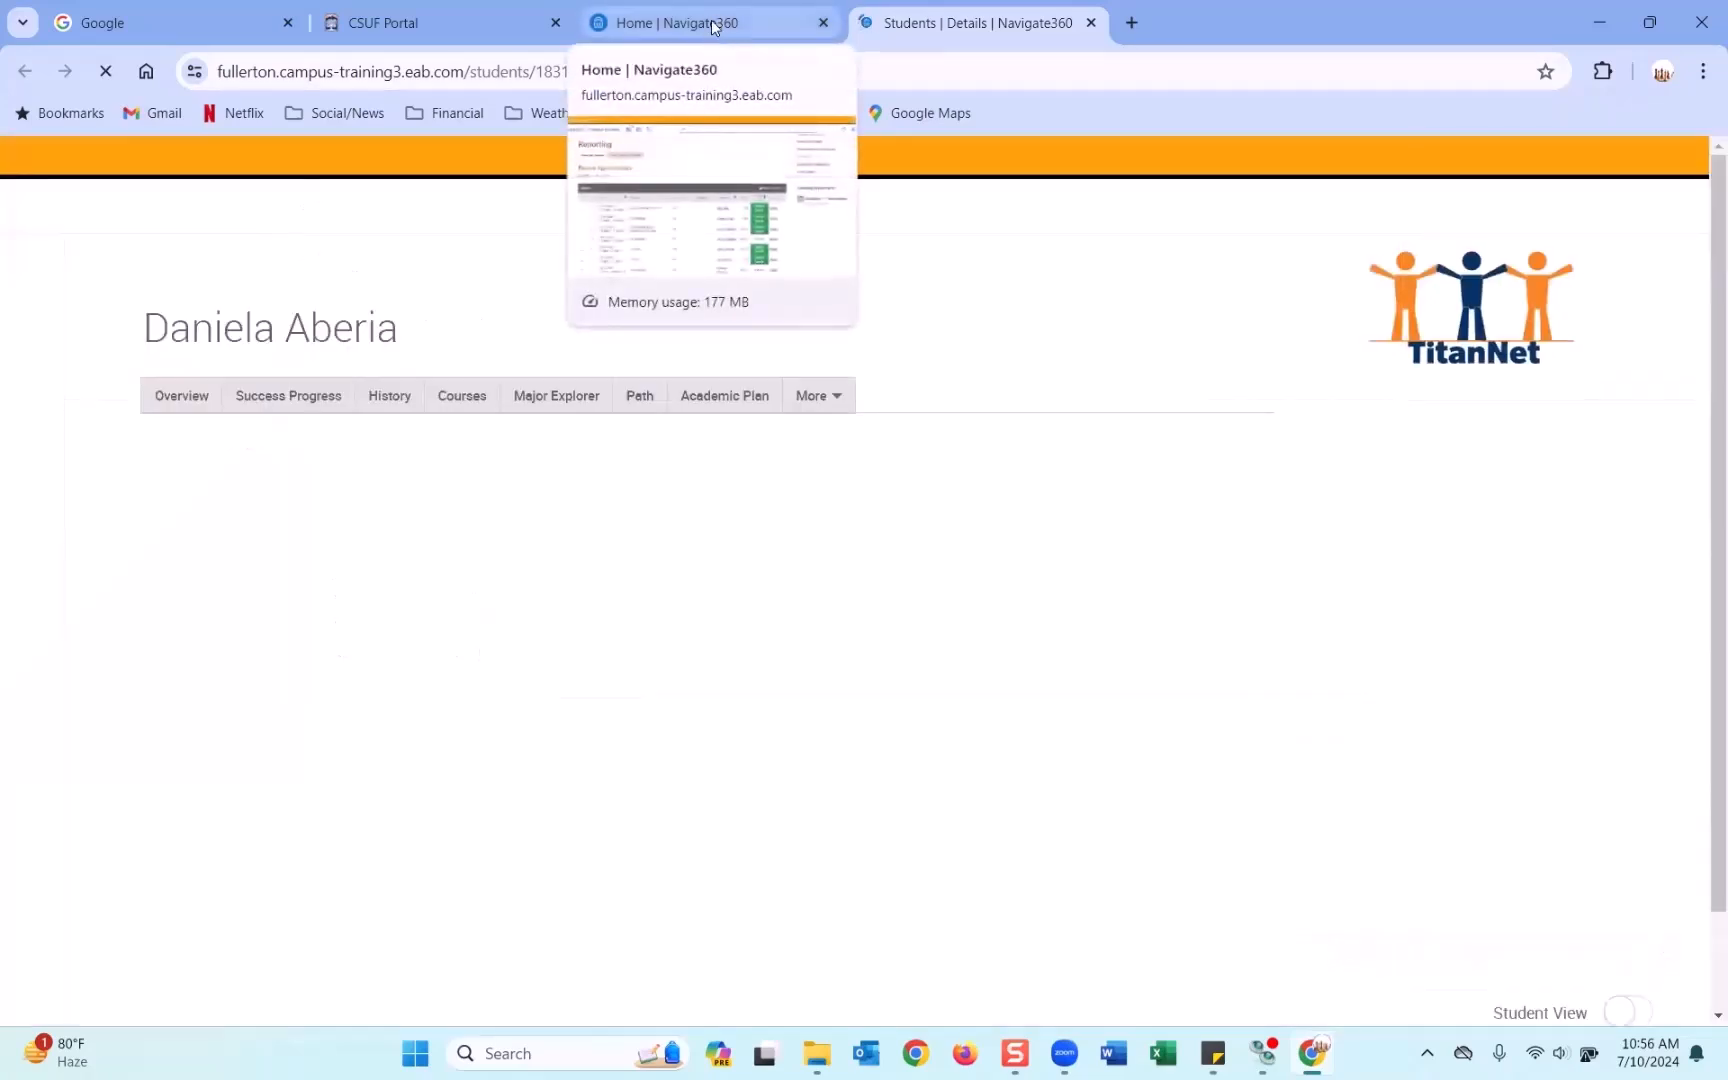
{"action": "left_click", "coordinate": [715, 22]}
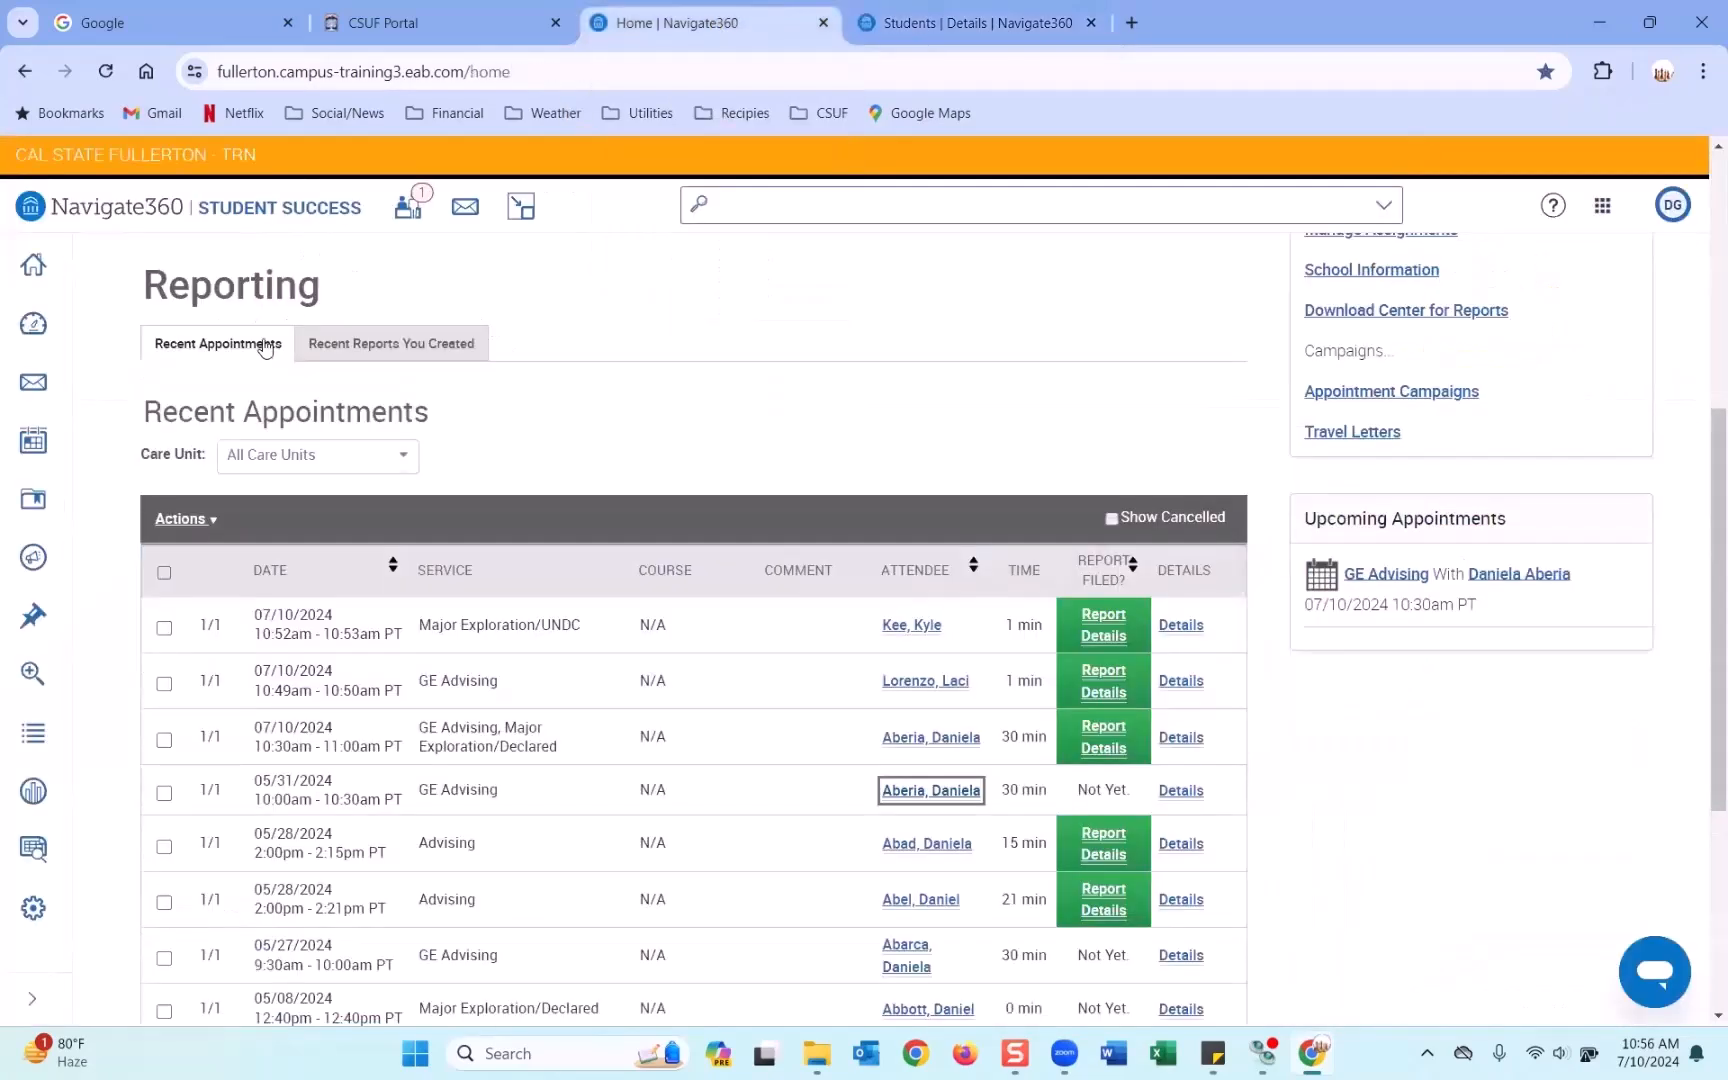
Reload the staff home page and show the Appointments view again.
{"action": "scroll", "coordinate": [265, 380], "scroll_direction": "up", "scroll_amount": 6}
{"action": "left_click", "coordinate": [276, 395]}
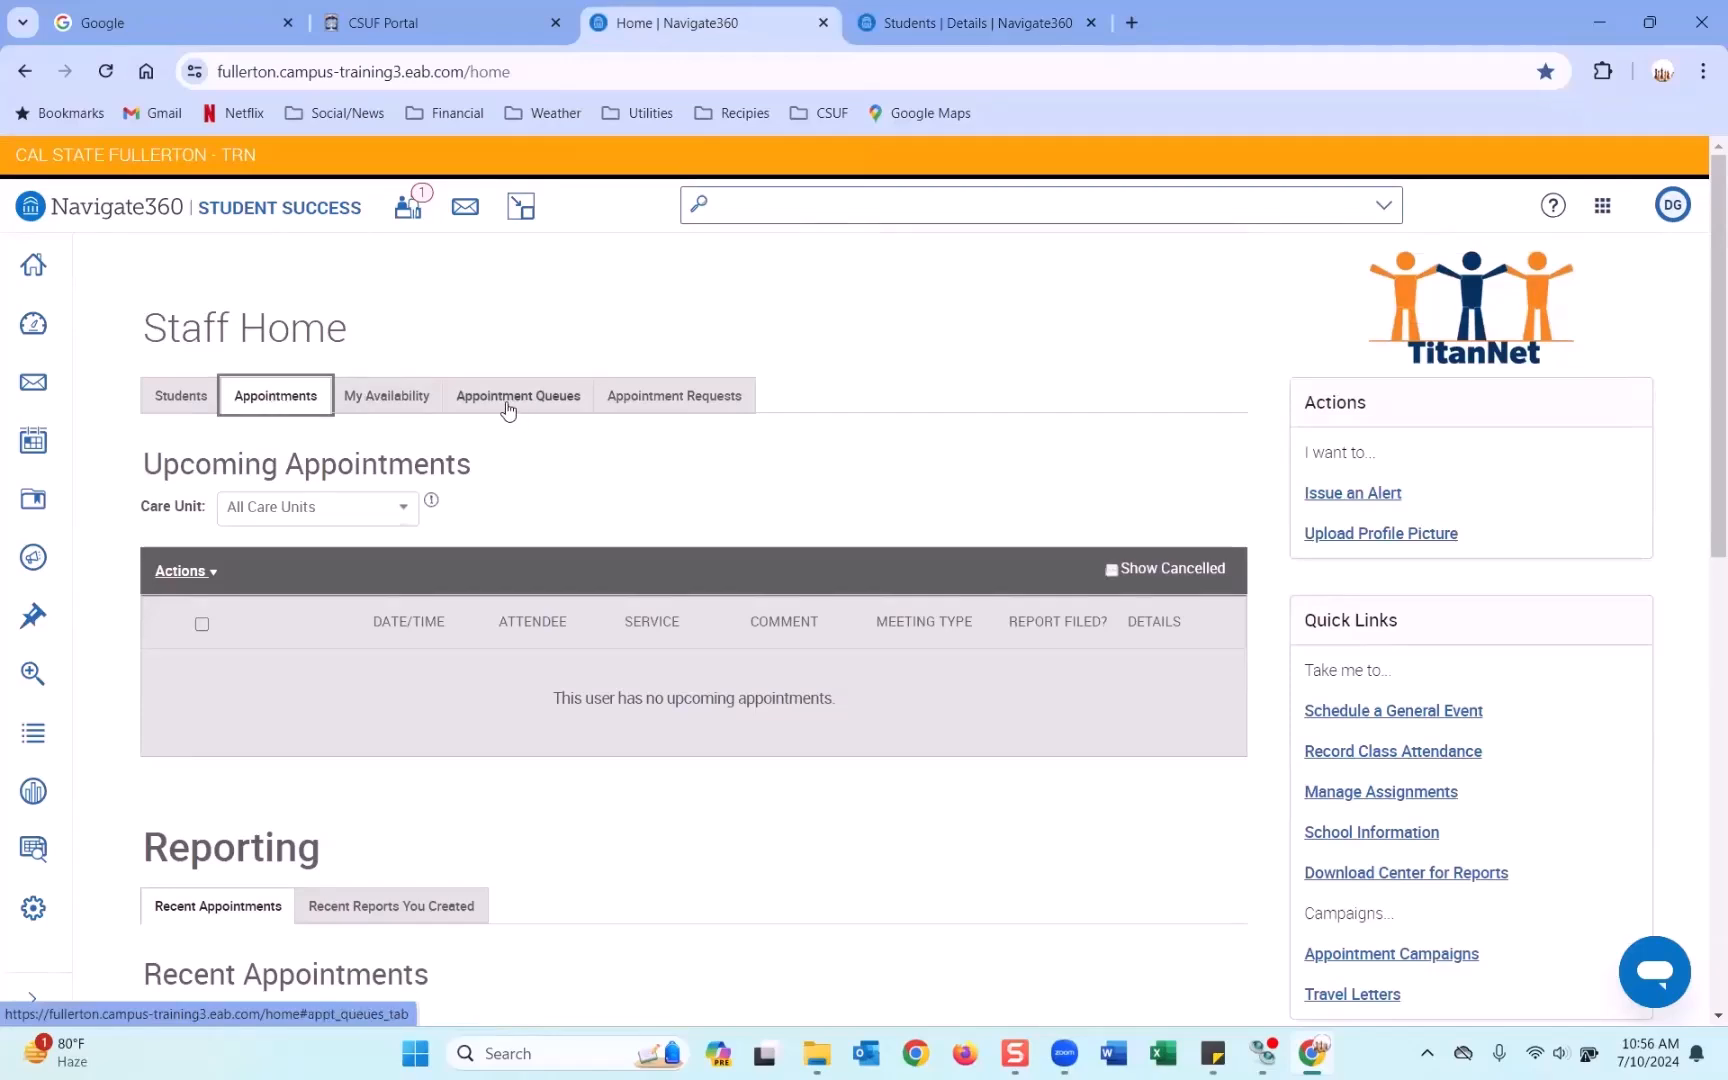
{"action": "left_click", "coordinate": [195, 398]}
{"action": "left_click", "coordinate": [300, 400]}
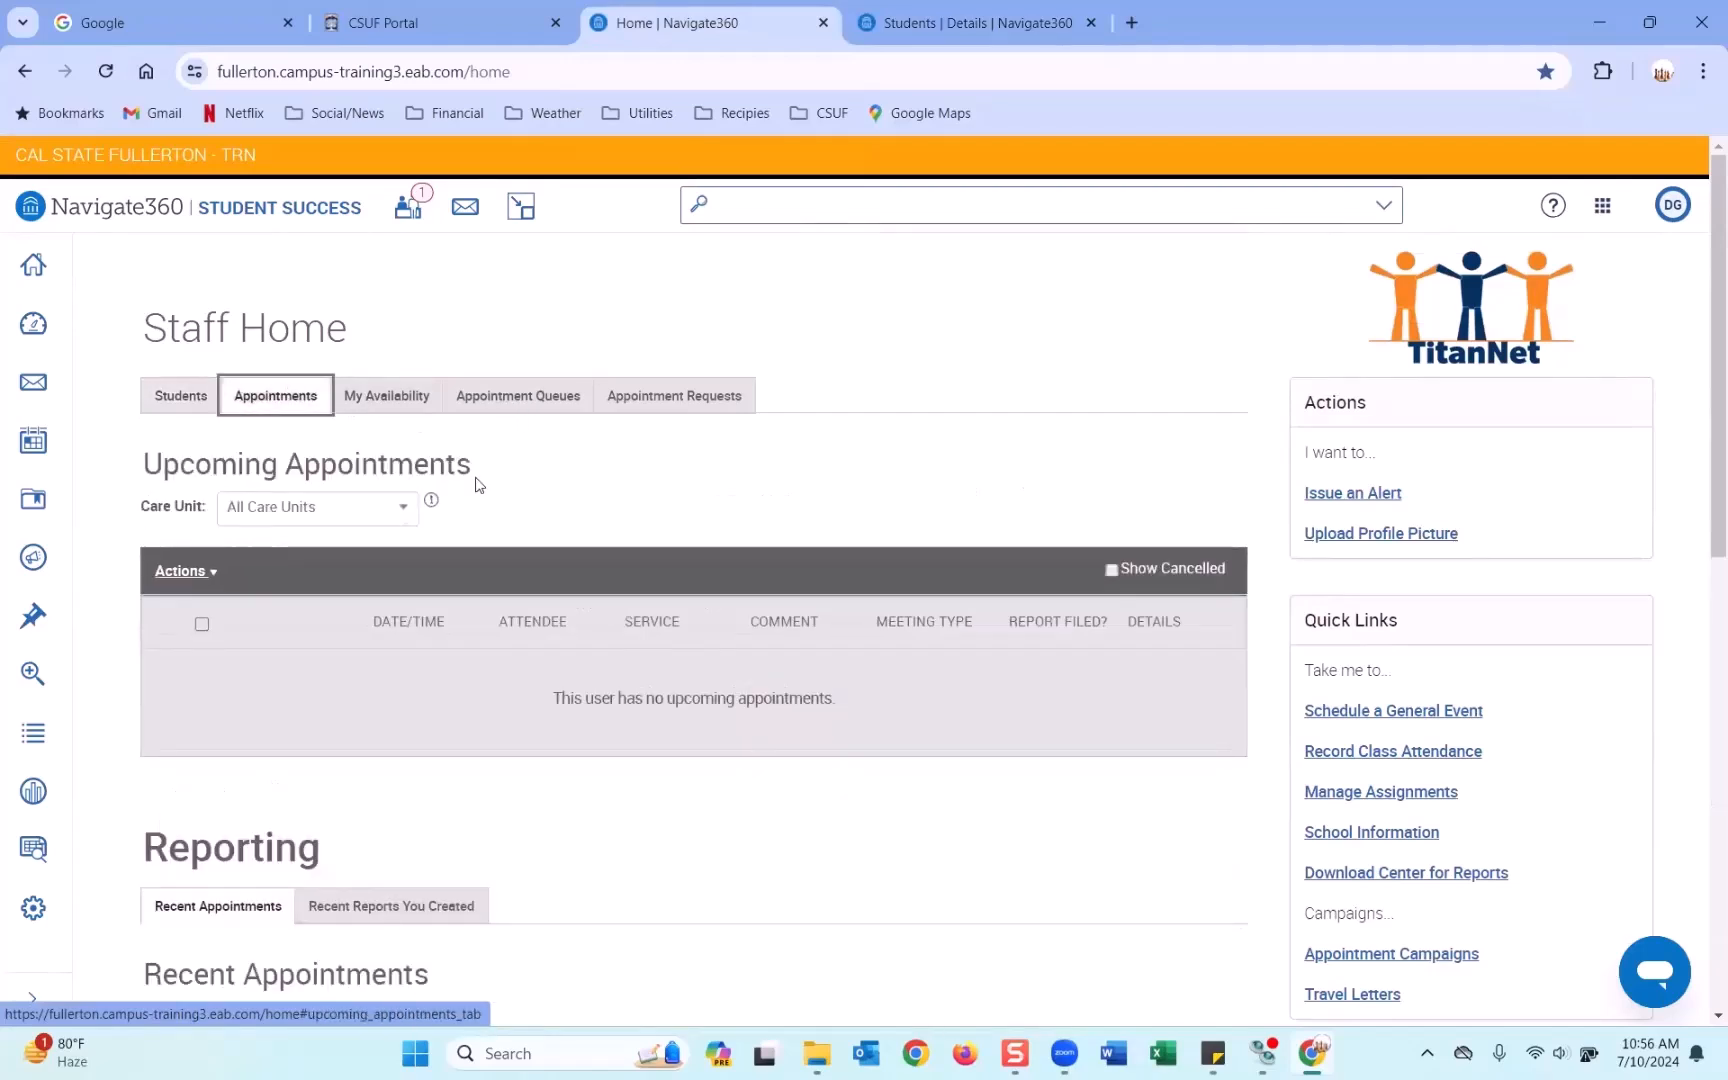
{"action": "scroll", "coordinate": [477, 485], "scroll_direction": "down", "scroll_amount": 5}
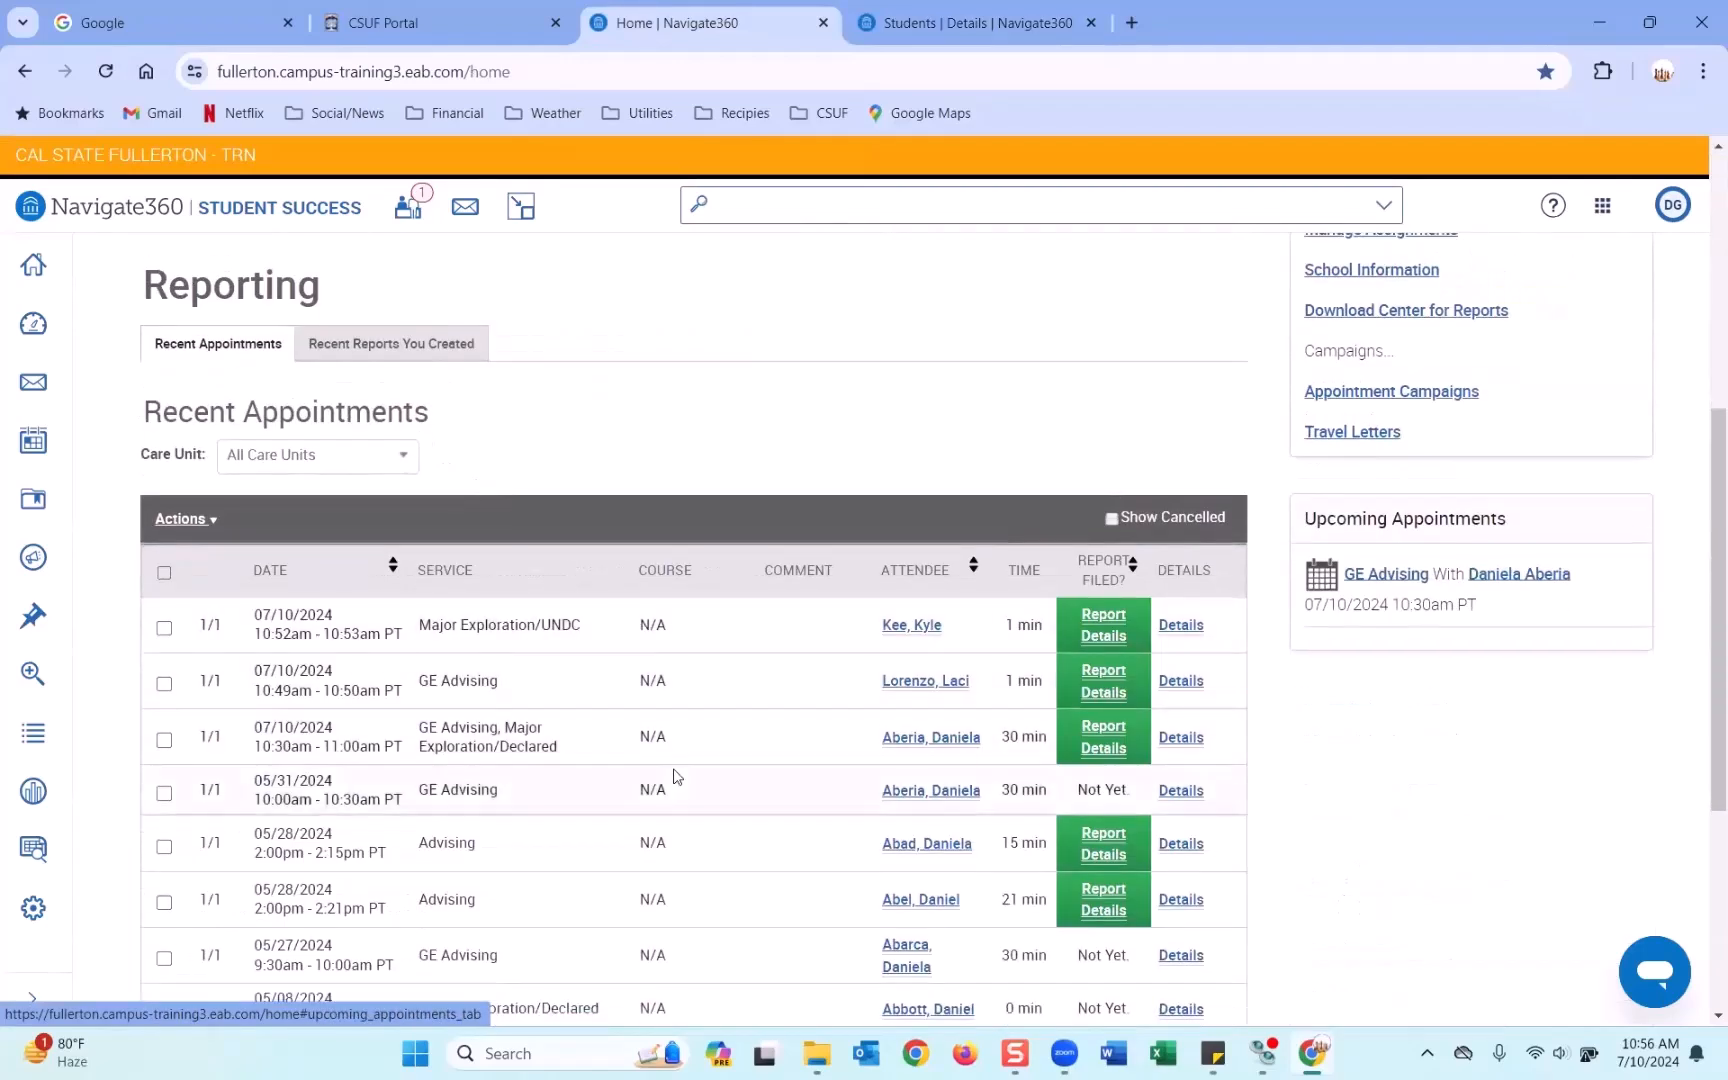
{"action": "scroll", "coordinate": [674, 776], "scroll_direction": "up", "scroll_amount": 5}
{"action": "left_click", "coordinate": [33, 264]}
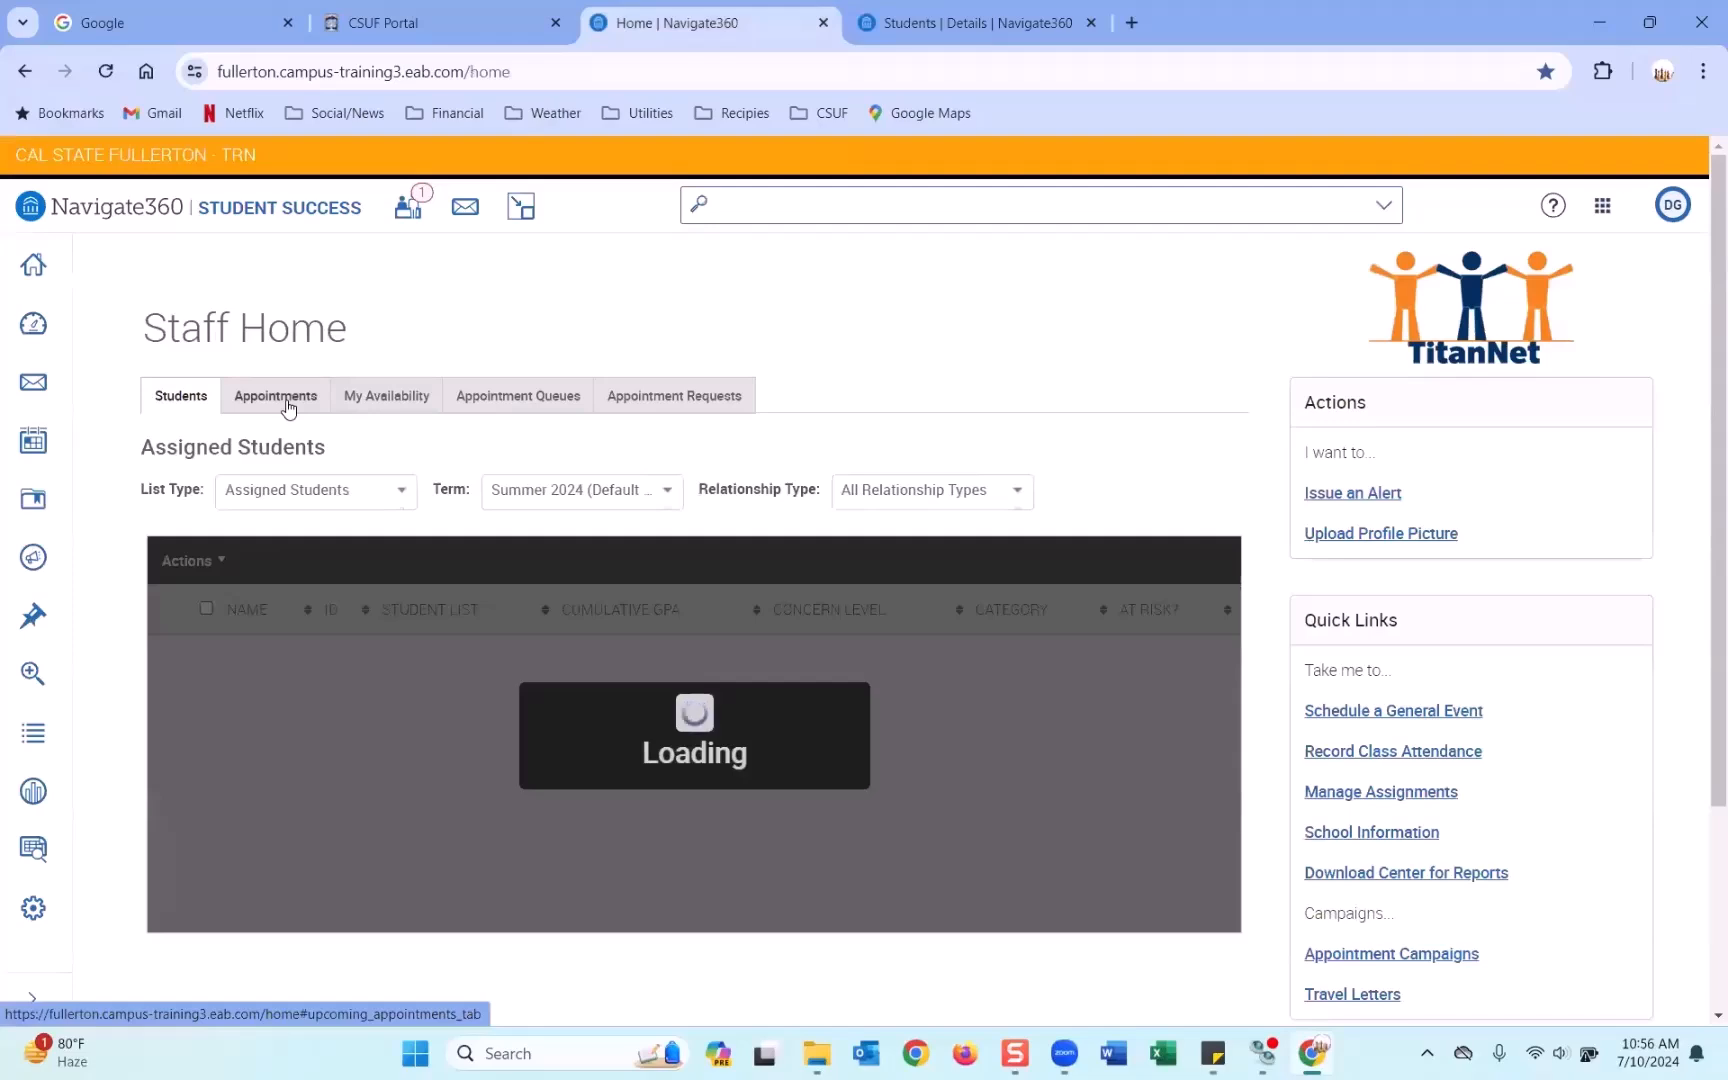
{"action": "left_click", "coordinate": [288, 400]}
Check the new 10:18am–10:46am, 28 min row and the 05/31/2024 appointment in Recent Appointments.
{"action": "scroll", "coordinate": [1012, 465], "scroll_direction": "down", "scroll_amount": 5}
{"action": "scroll", "coordinate": [1012, 465], "scroll_direction": "down", "scroll_amount": 3}
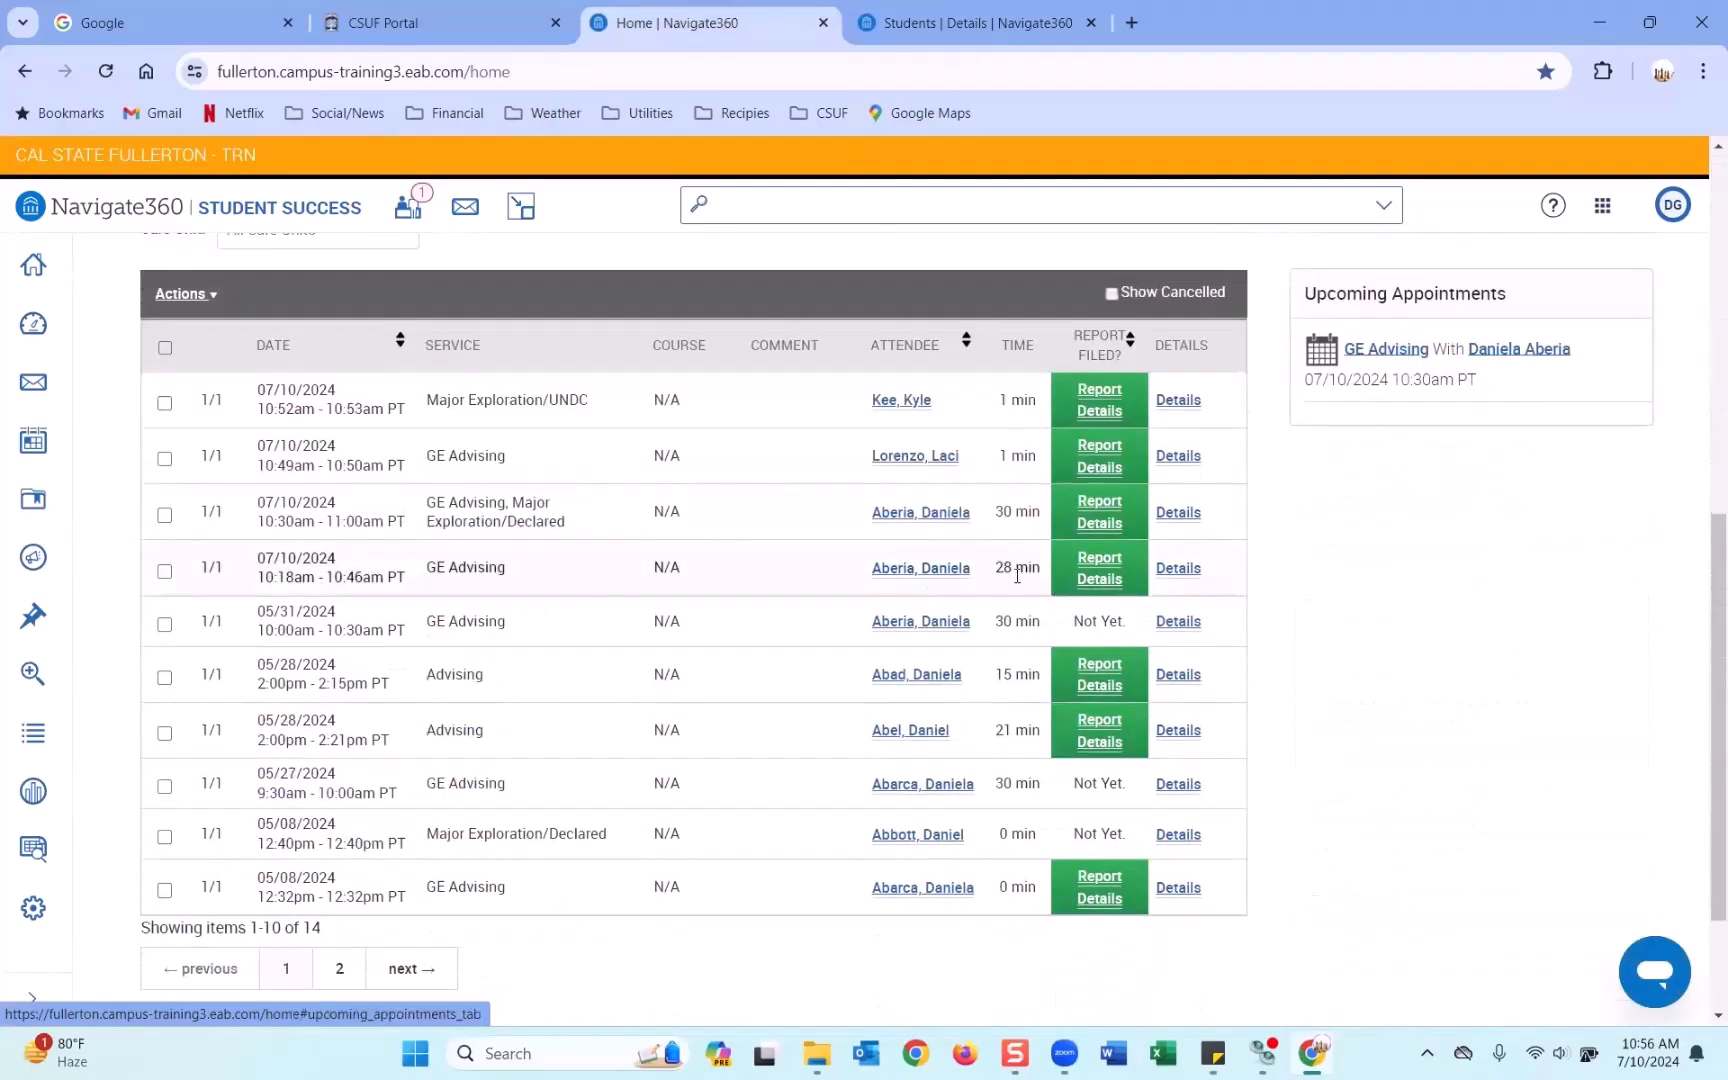
{"action": "left_click_drag", "start_coordinate": [1036, 571], "coordinate": [996, 567]}
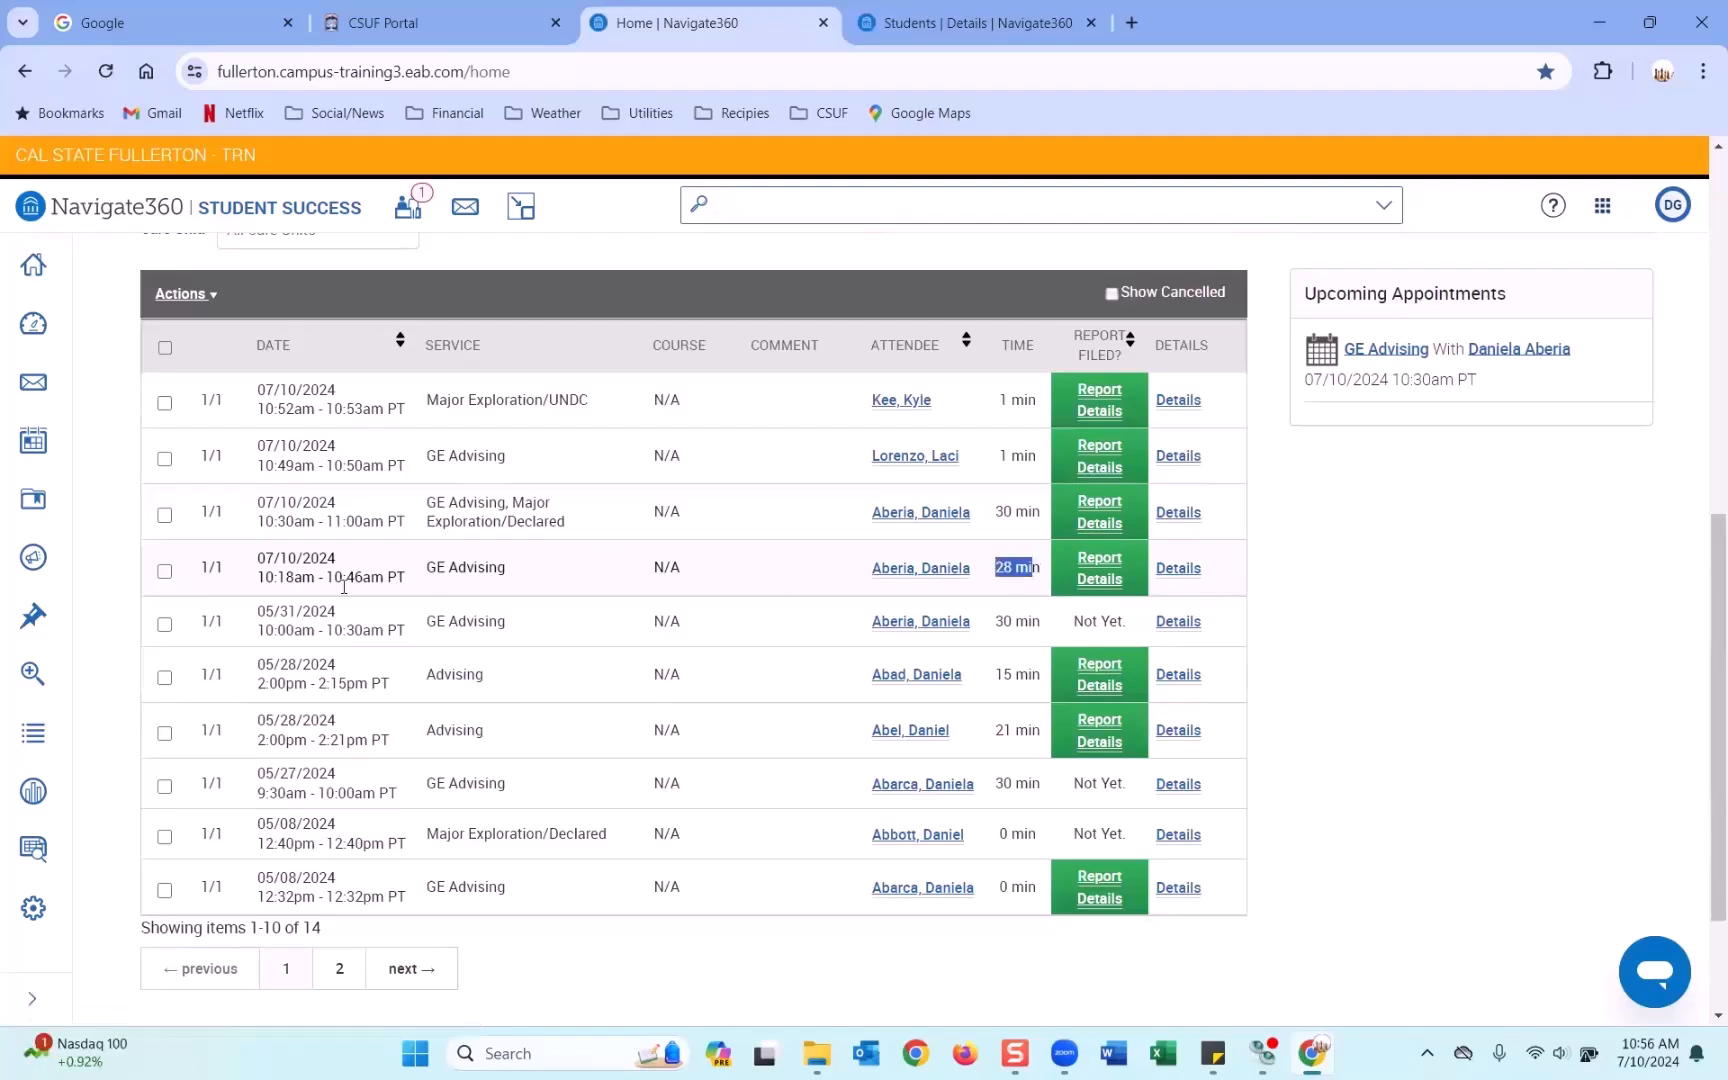
{"action": "left_click_drag", "start_coordinate": [257, 578], "coordinate": [371, 582]}
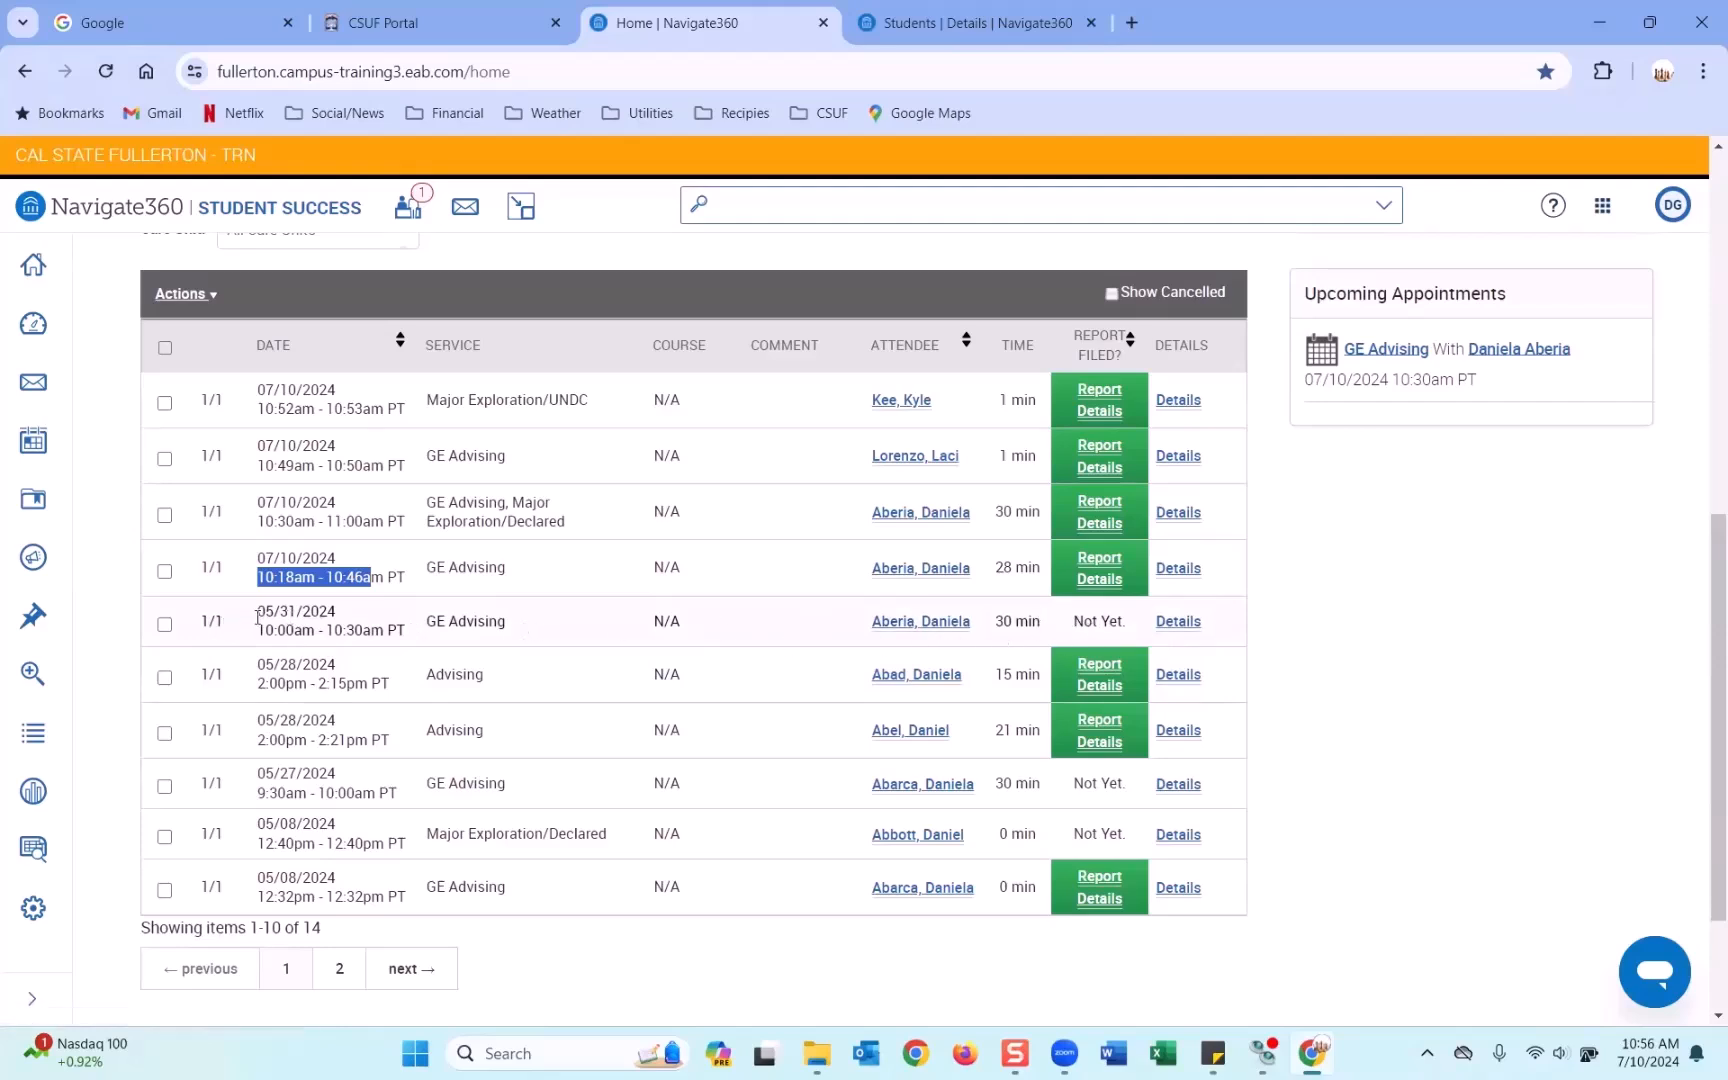
{"action": "left_click_drag", "start_coordinate": [258, 612], "coordinate": [338, 614]}
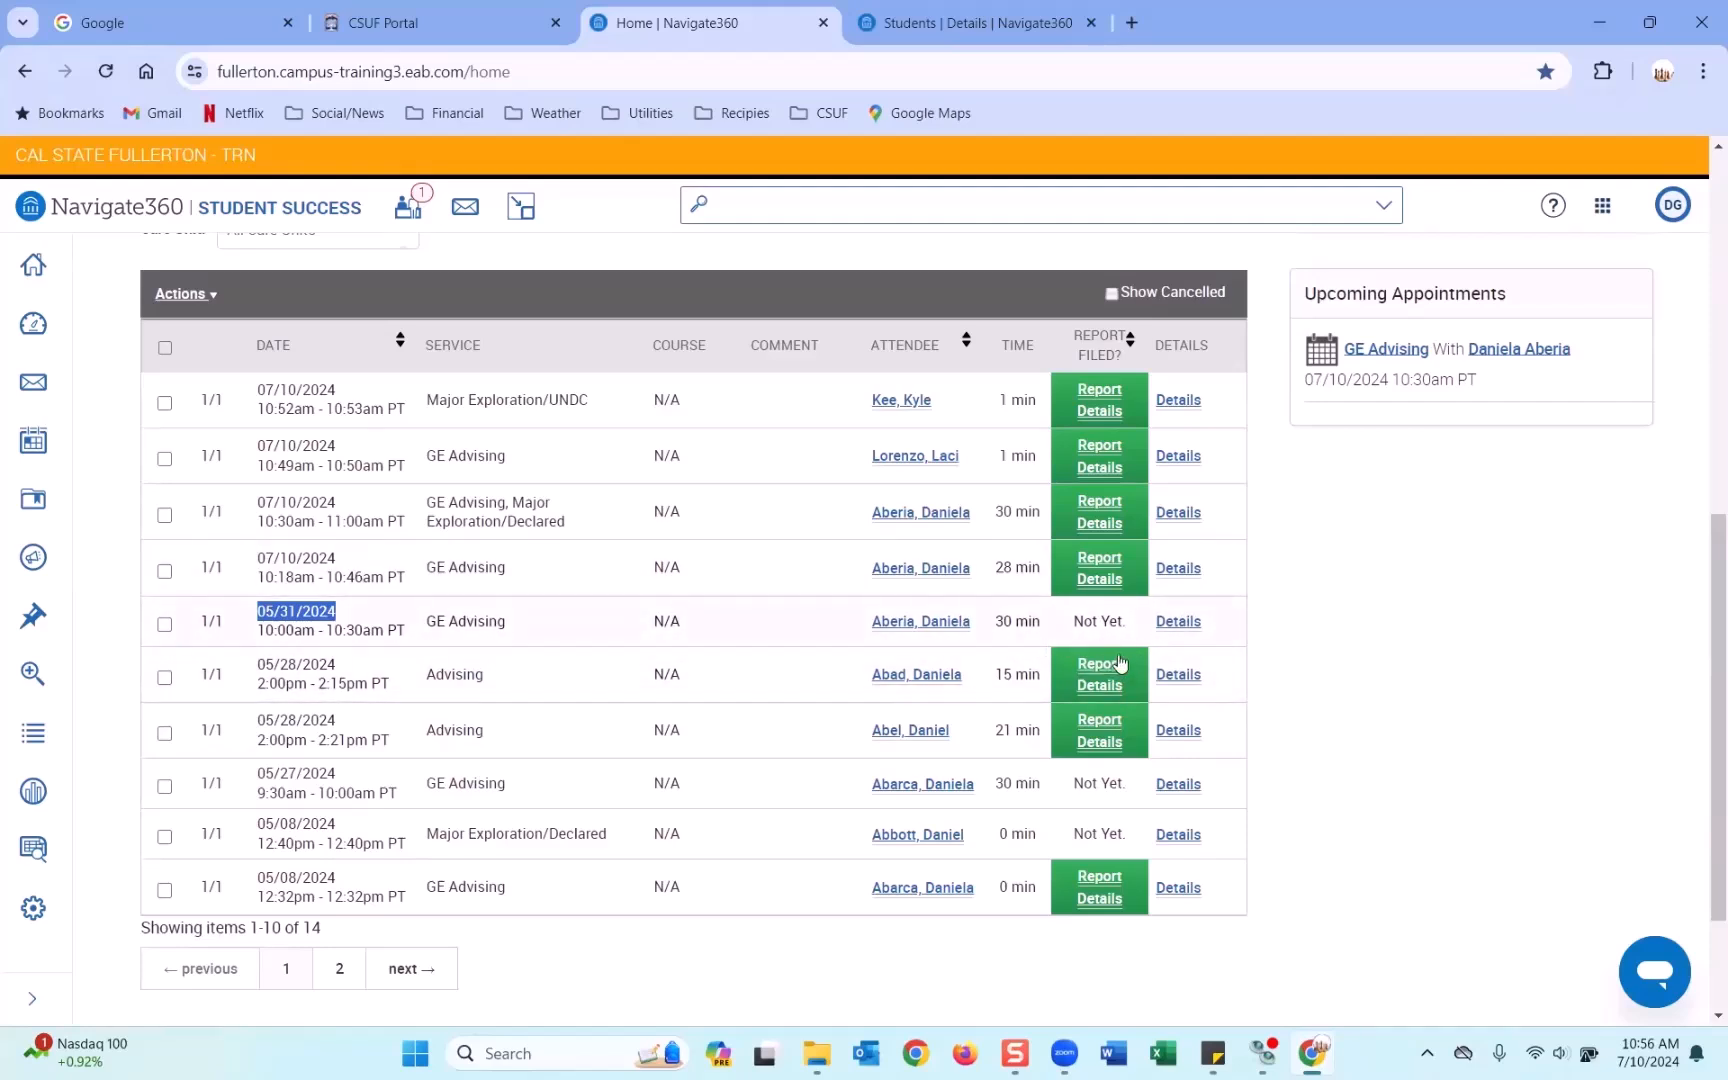
Tick the 05/31/2024 appointment and choose Mark No-Show from Actions.
{"action": "left_click", "coordinate": [165, 625]}
{"action": "left_click", "coordinate": [173, 309]}
{"action": "left_click", "coordinate": [173, 300]}
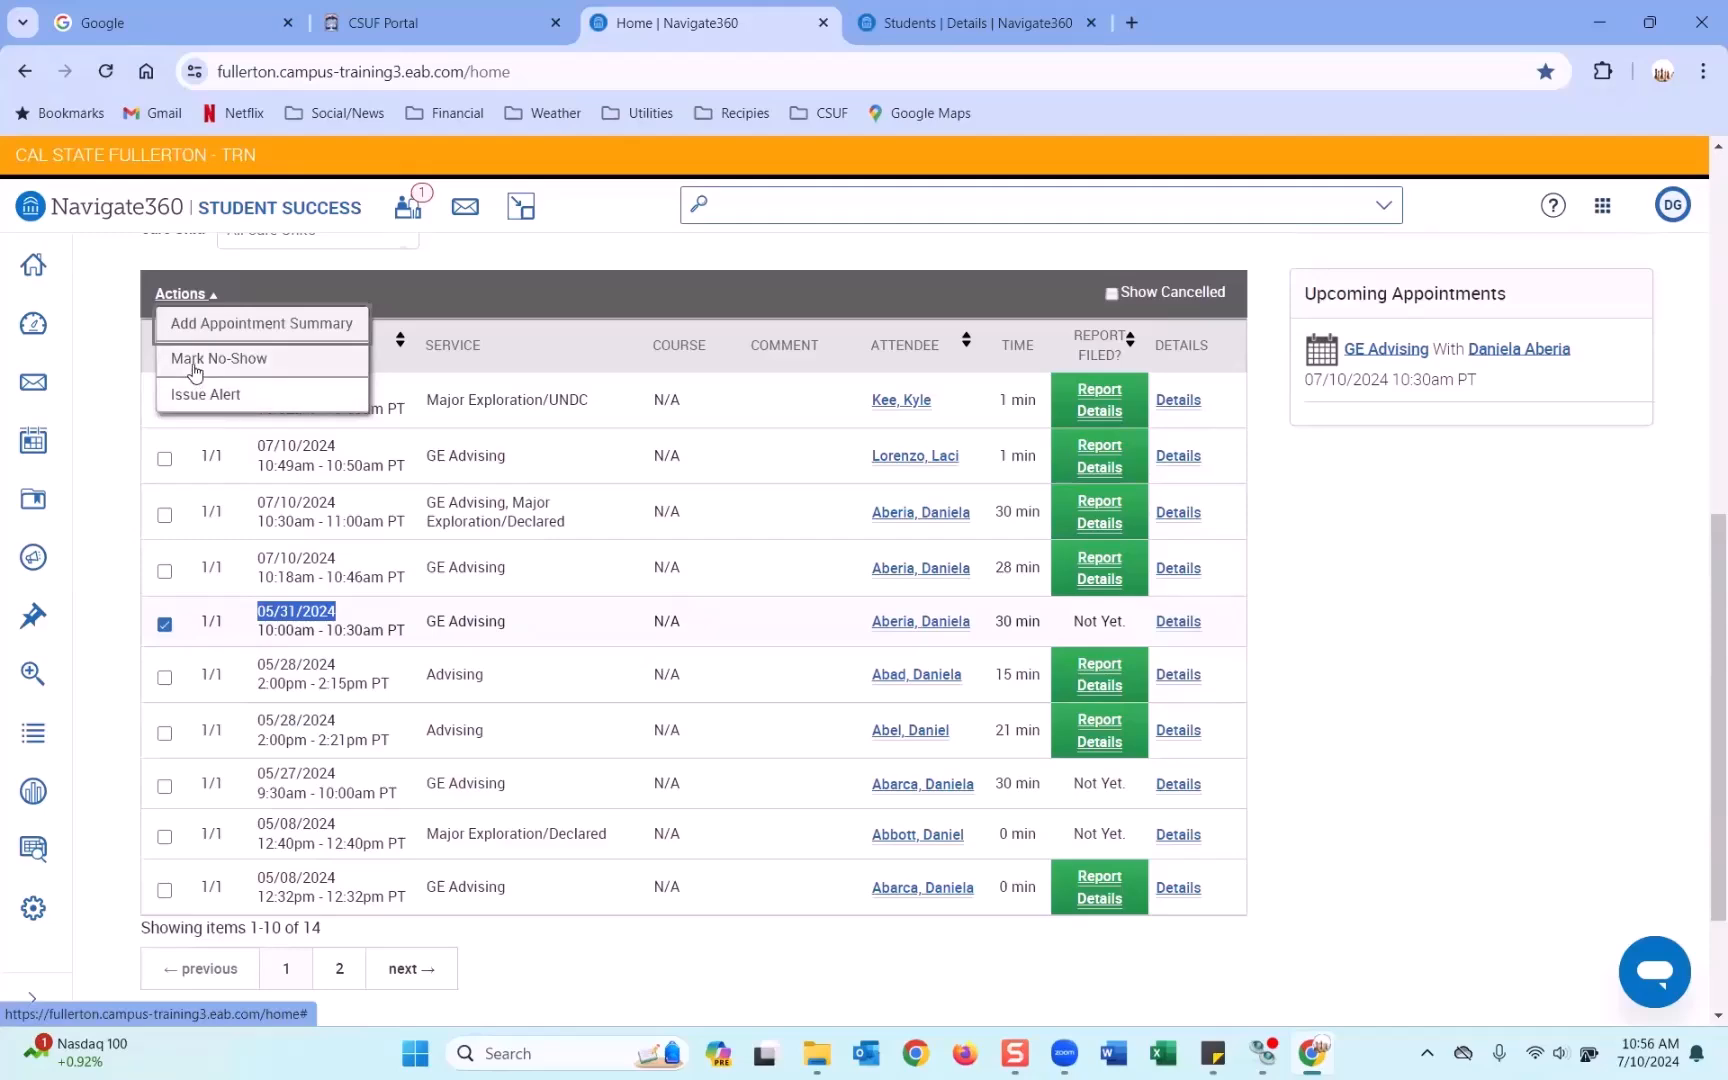
{"action": "left_click", "coordinate": [205, 322]}
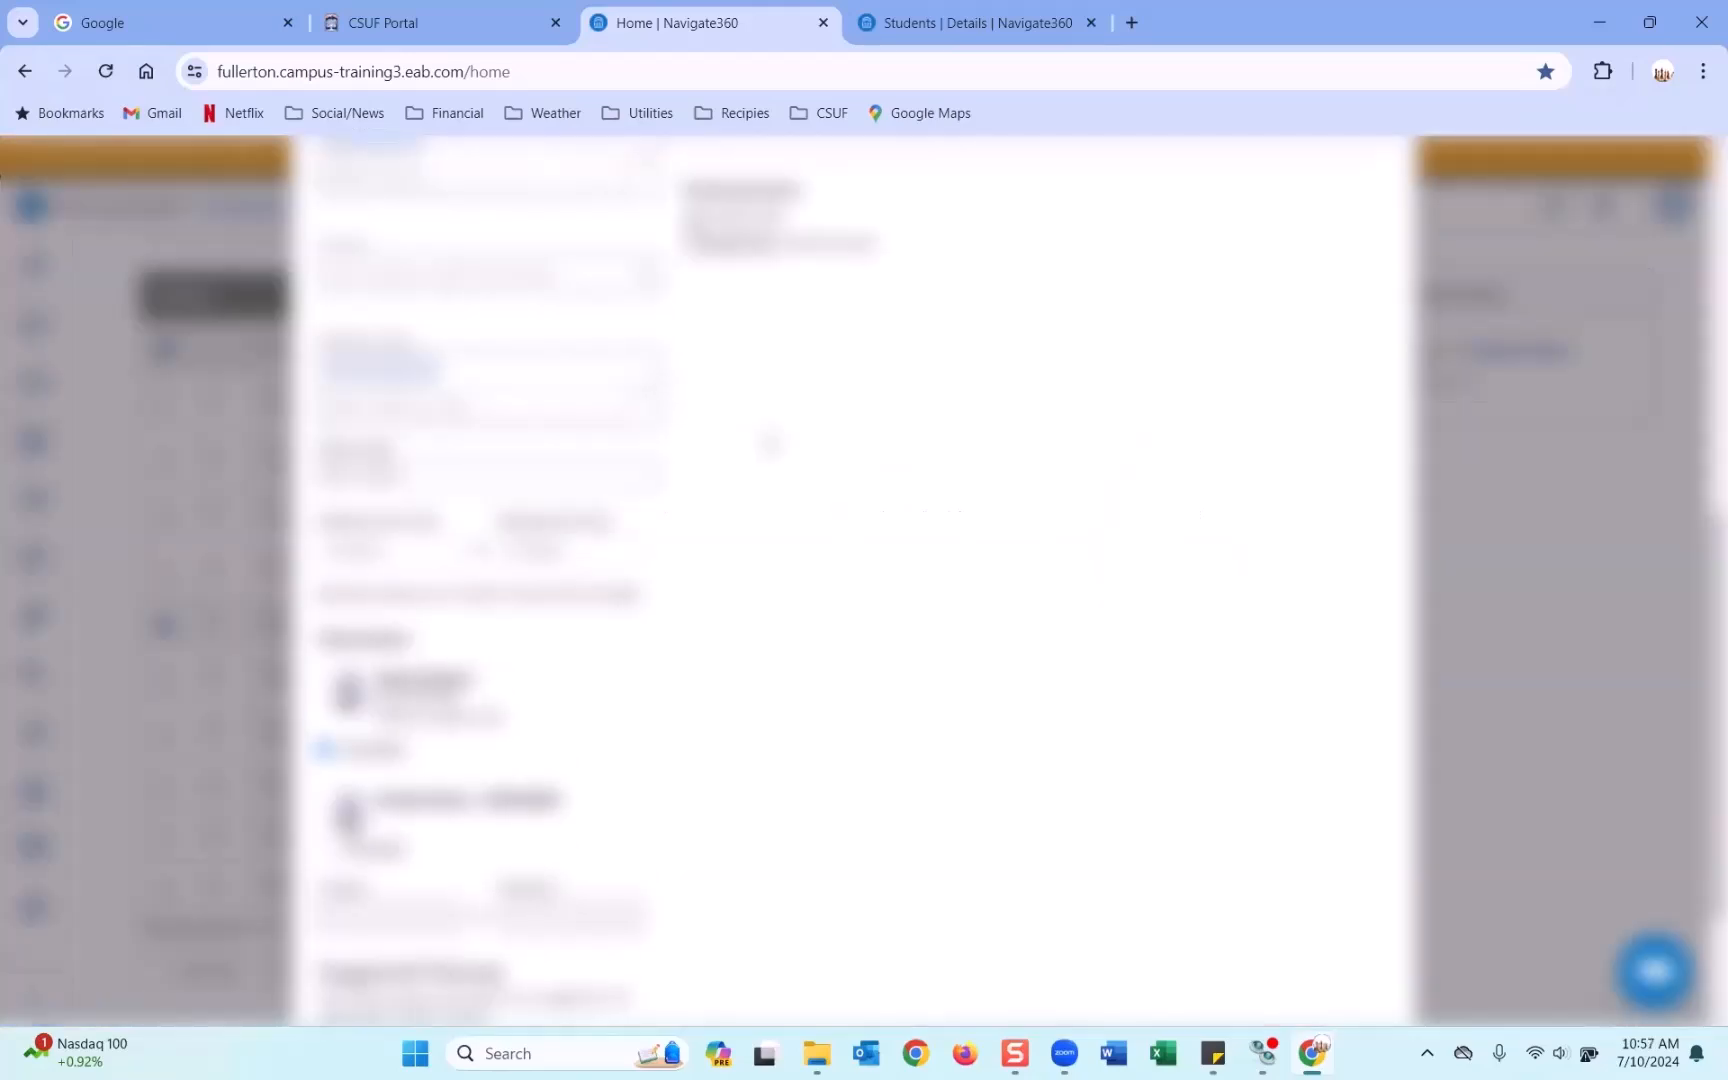
Review the no-show appointment report and save it.
{"action": "scroll", "coordinate": [771, 440], "scroll_direction": "up", "scroll_amount": 4}
{"action": "left_click", "coordinate": [770, 432]}
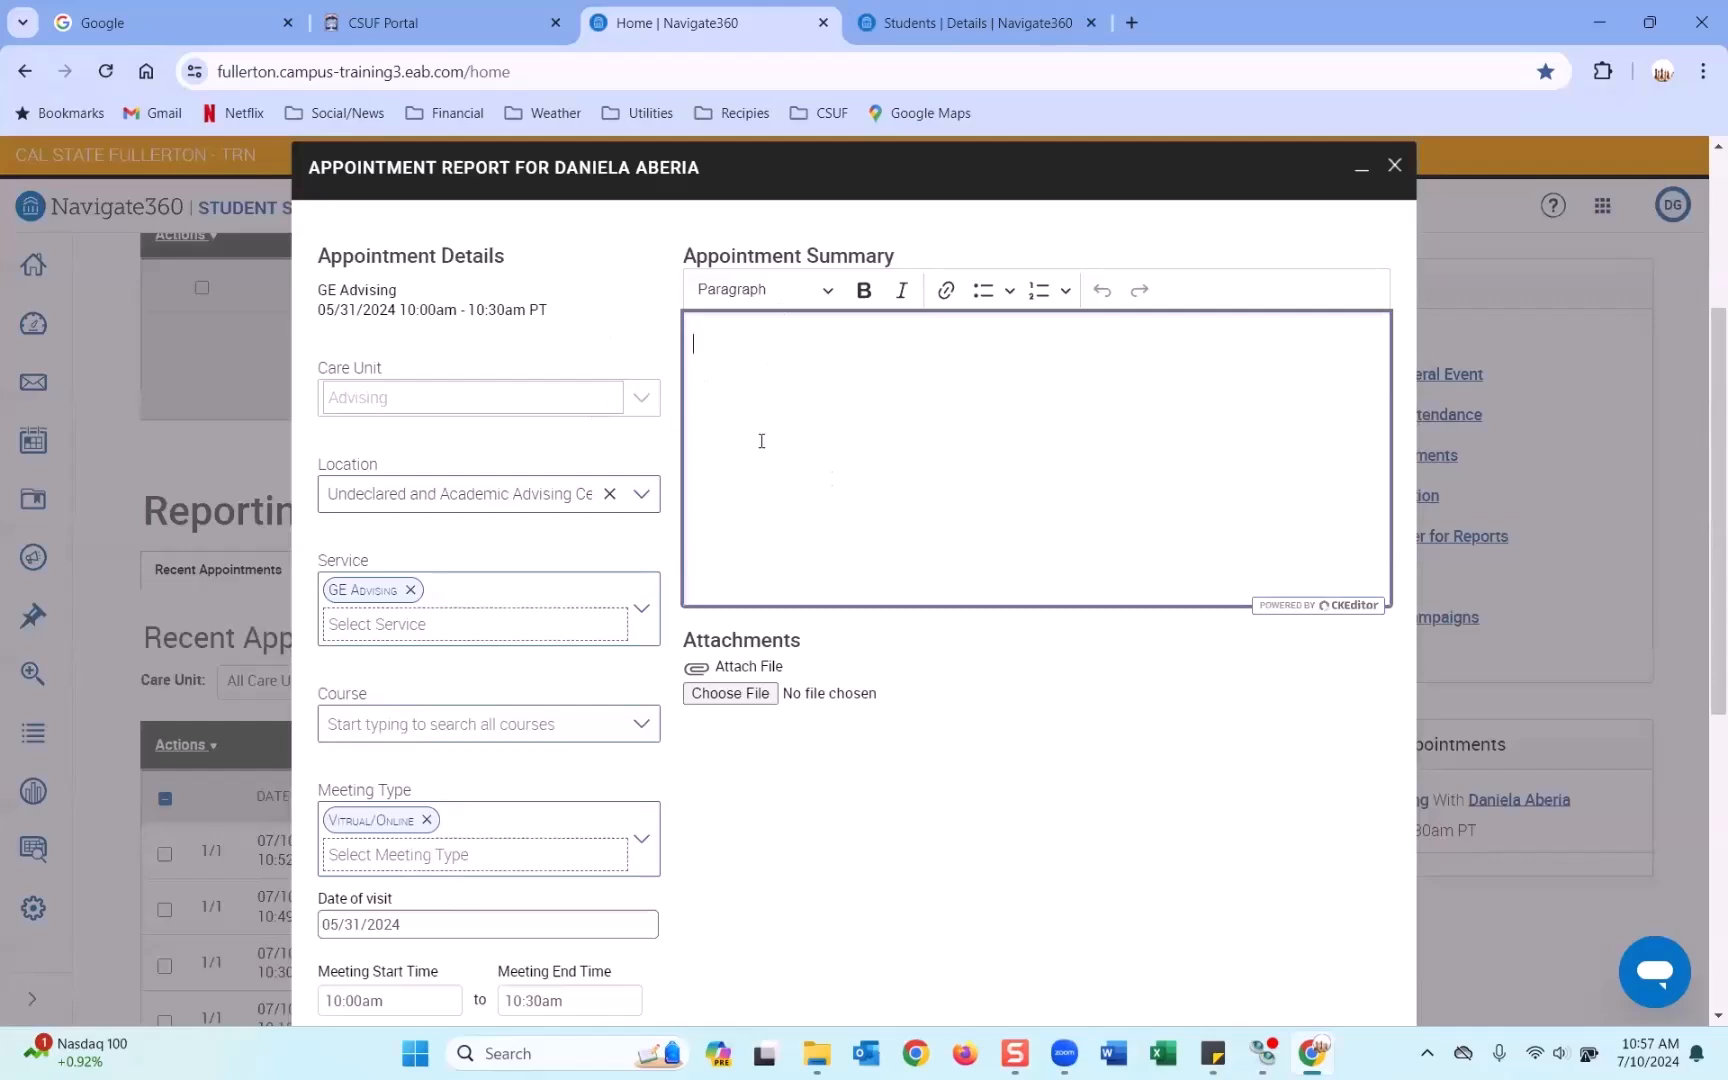
{"action": "scroll", "coordinate": [761, 441], "scroll_direction": "down", "scroll_amount": 10}
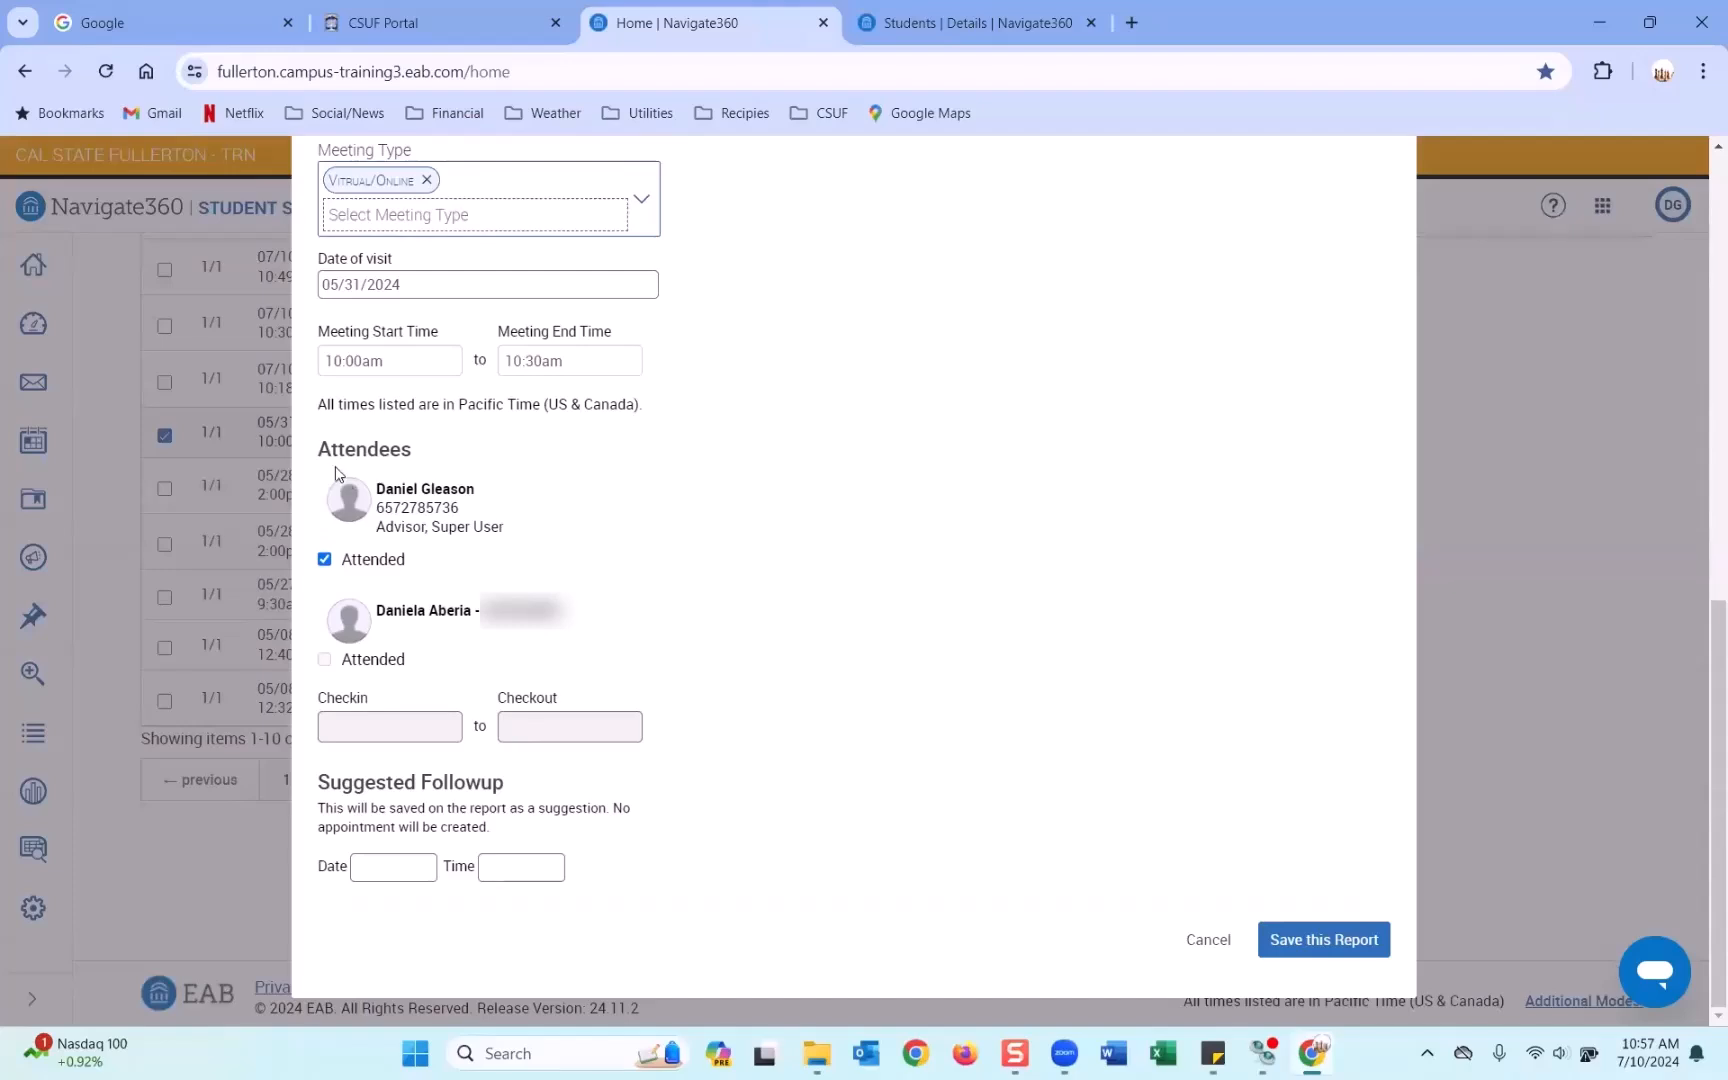
{"action": "left_click_drag", "start_coordinate": [479, 489], "coordinate": [380, 488]}
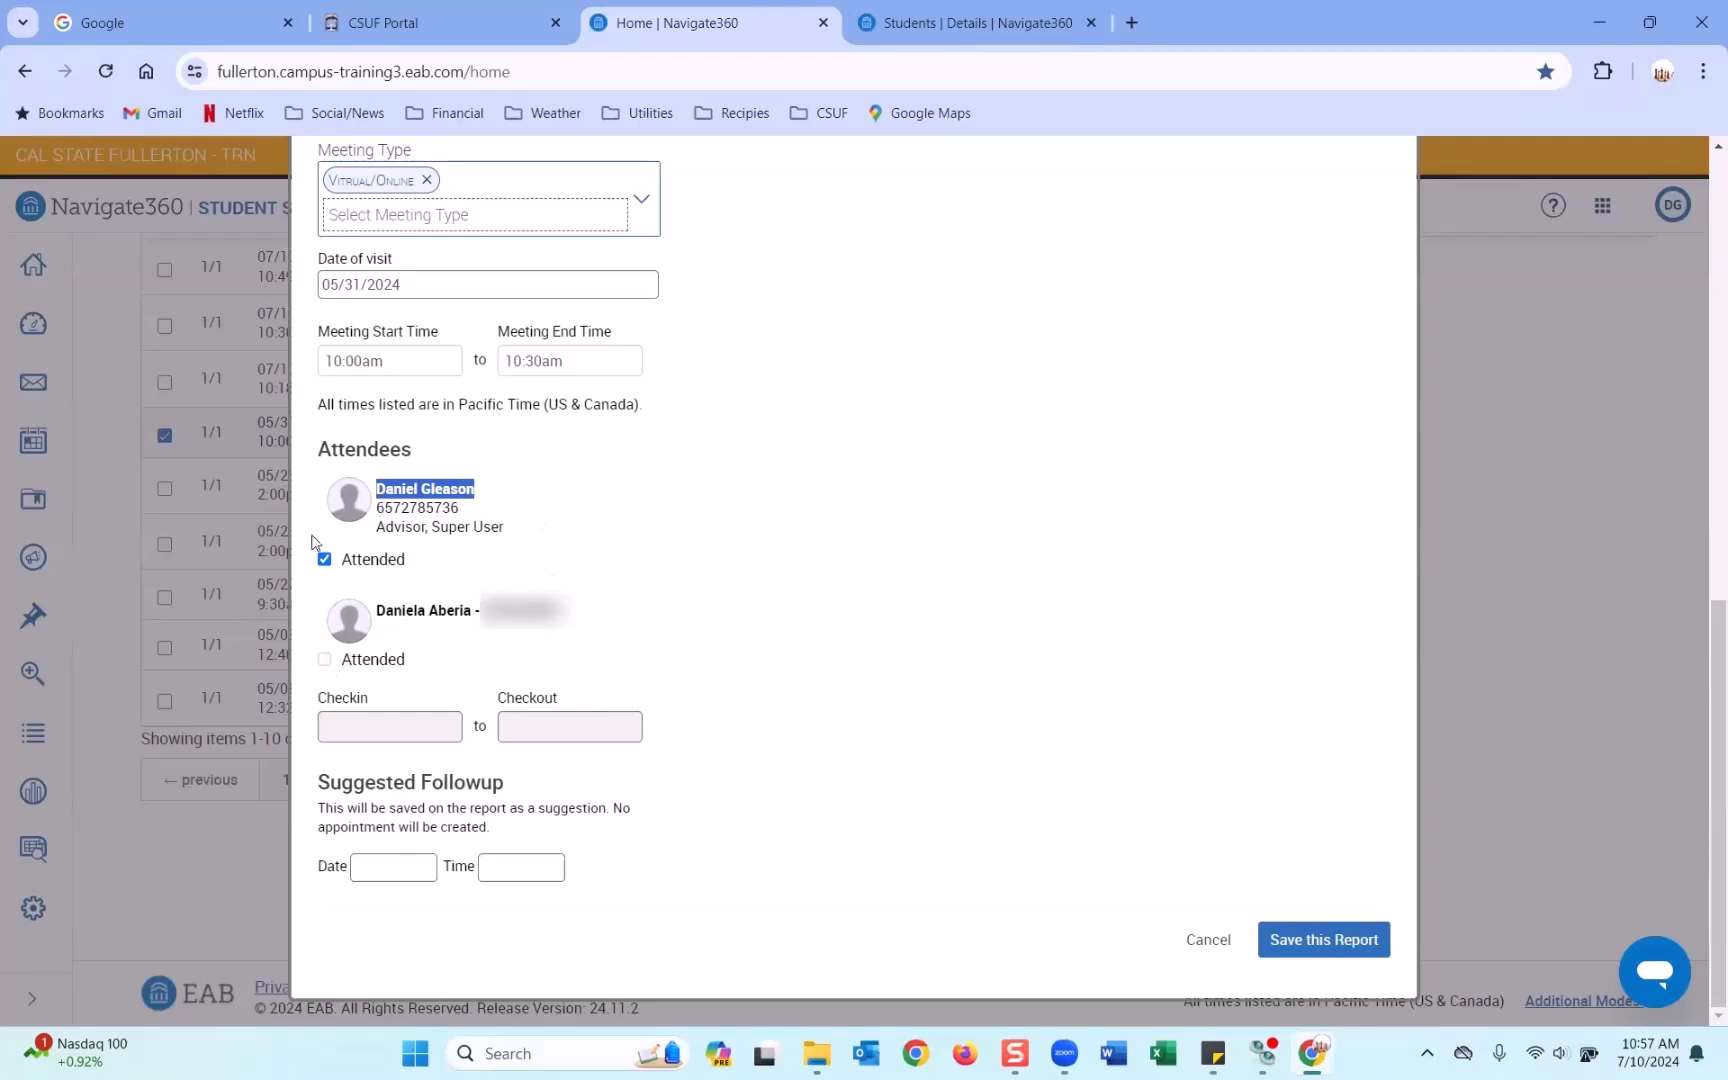
{"action": "left_click", "coordinate": [1332, 938]}
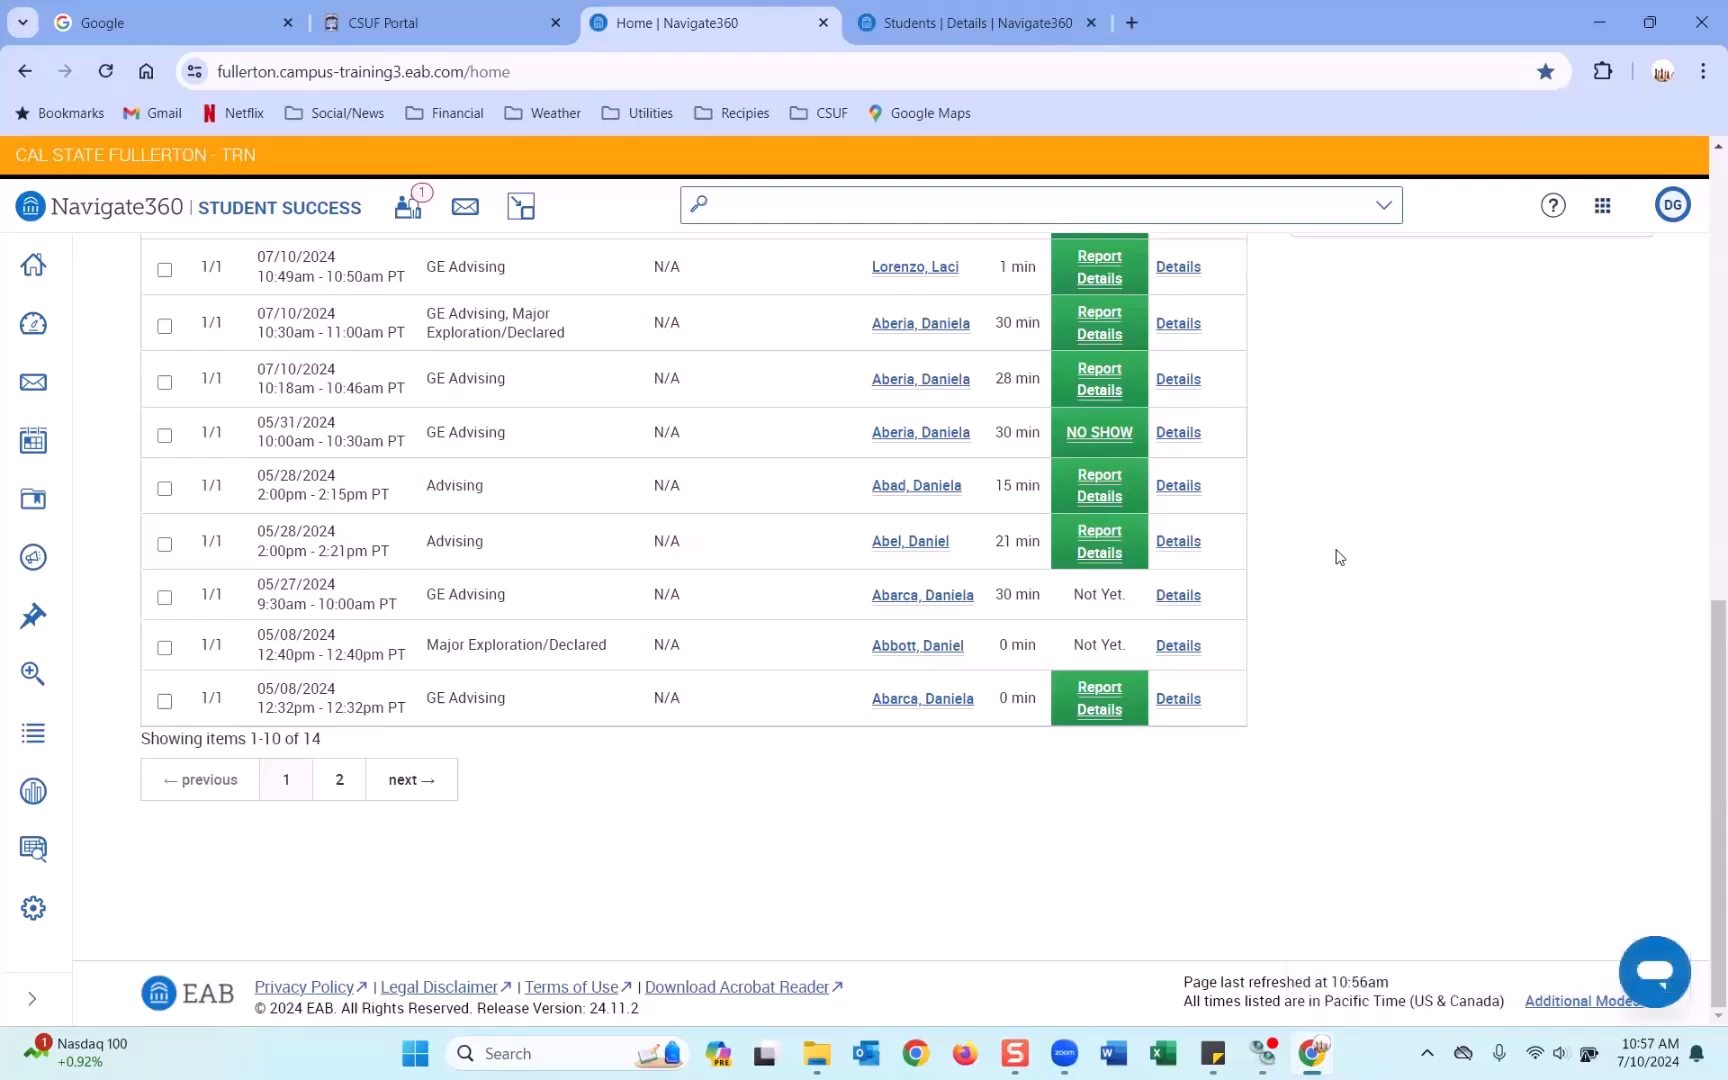
{"action": "scroll", "coordinate": [1340, 557], "scroll_direction": "up", "scroll_amount": 12}
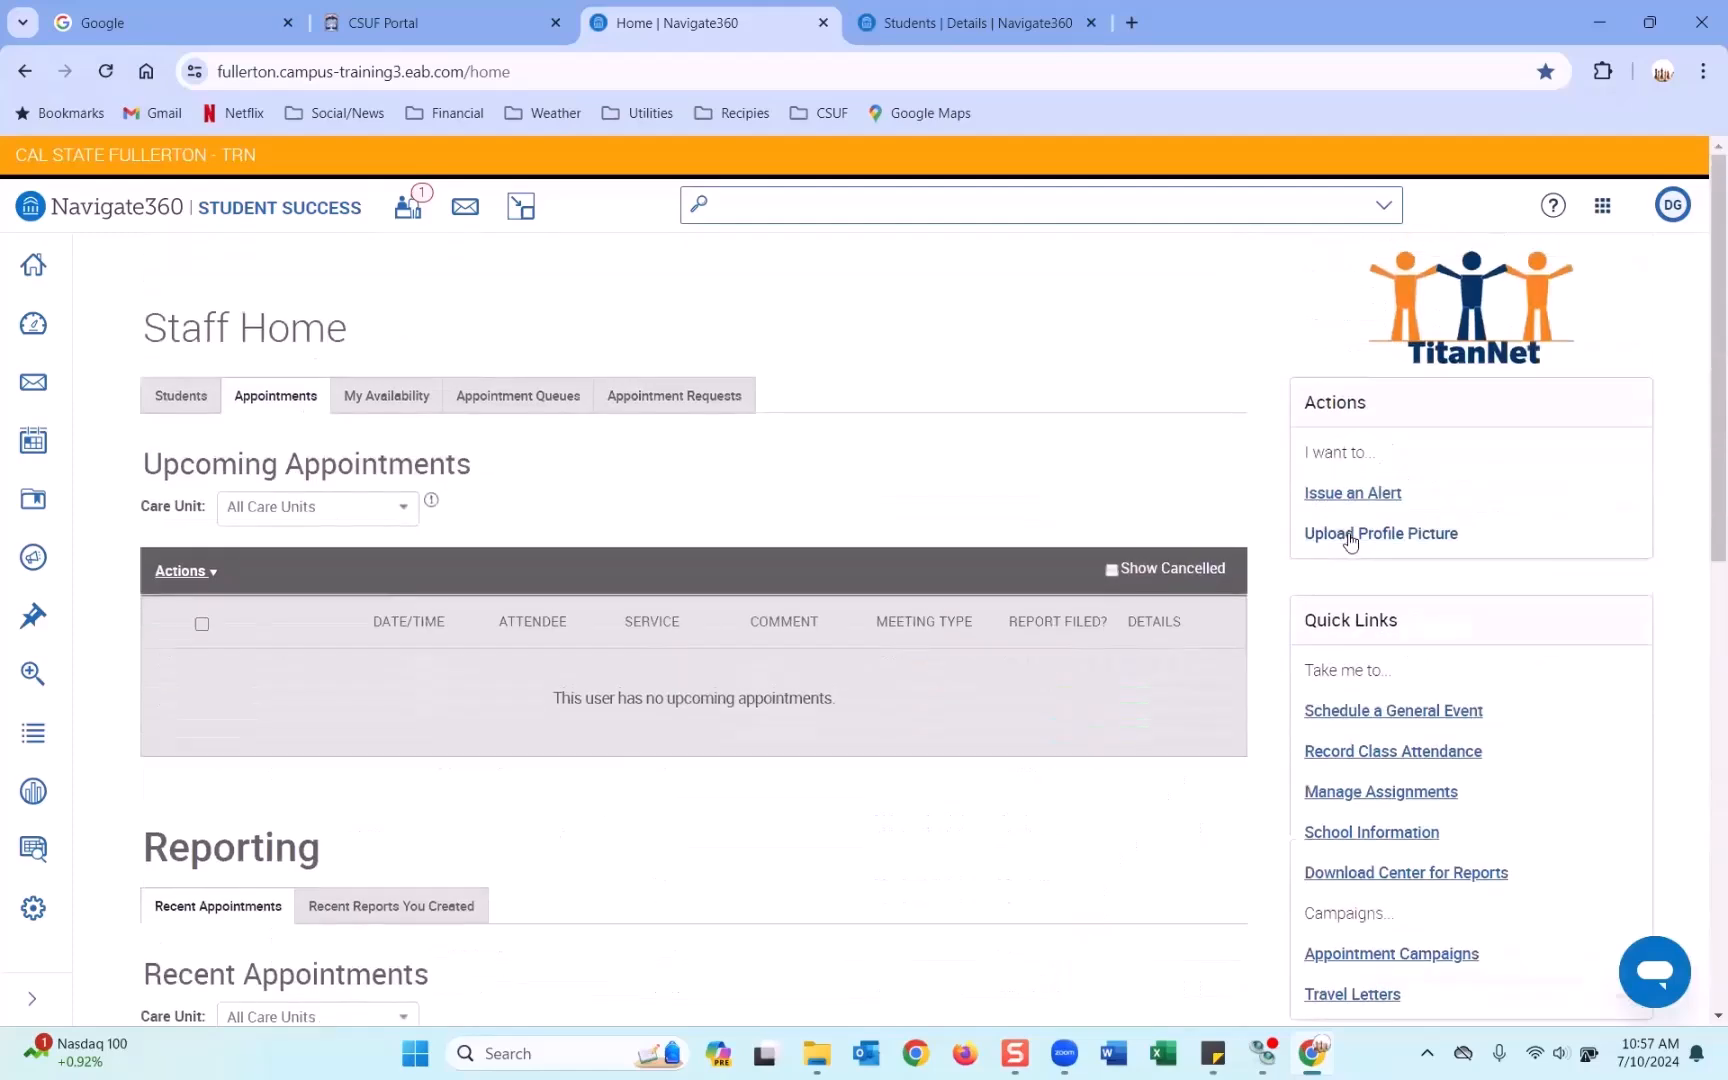
{"action": "scroll", "coordinate": [1350, 541], "scroll_direction": "down", "scroll_amount": 12}
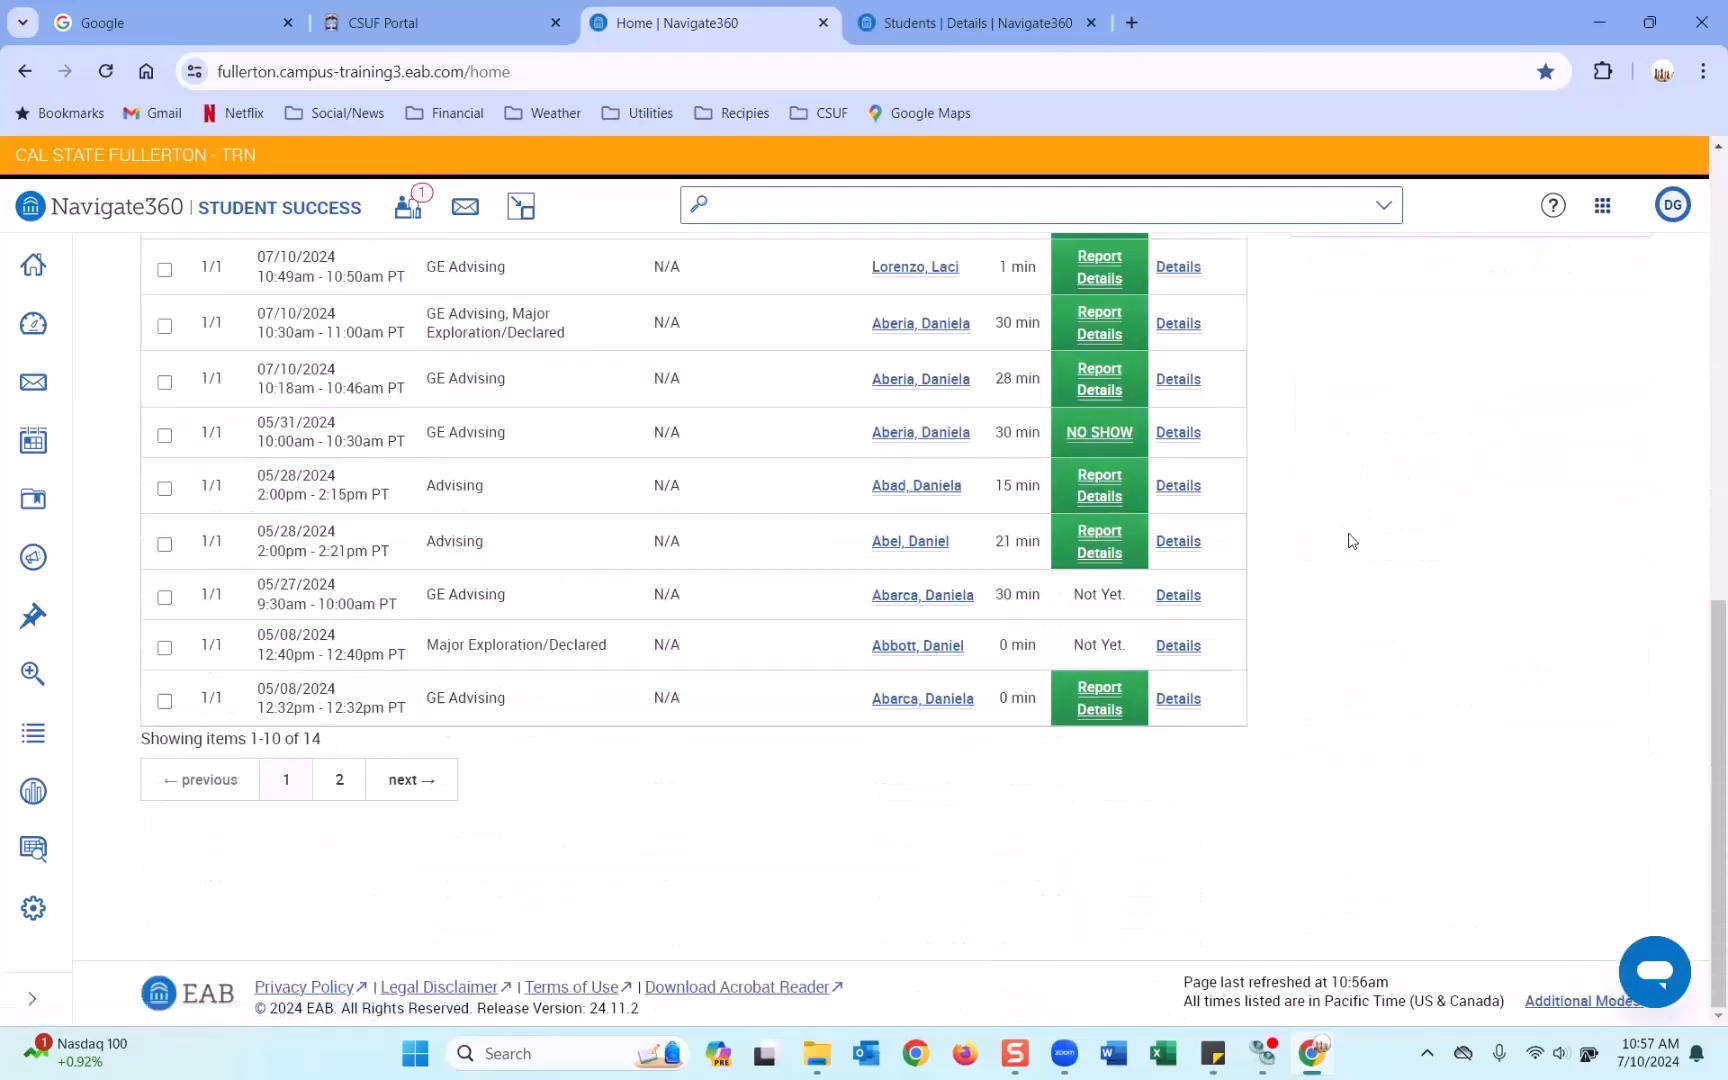
{"action": "scroll", "coordinate": [1350, 541], "scroll_direction": "up", "scroll_amount": 12}
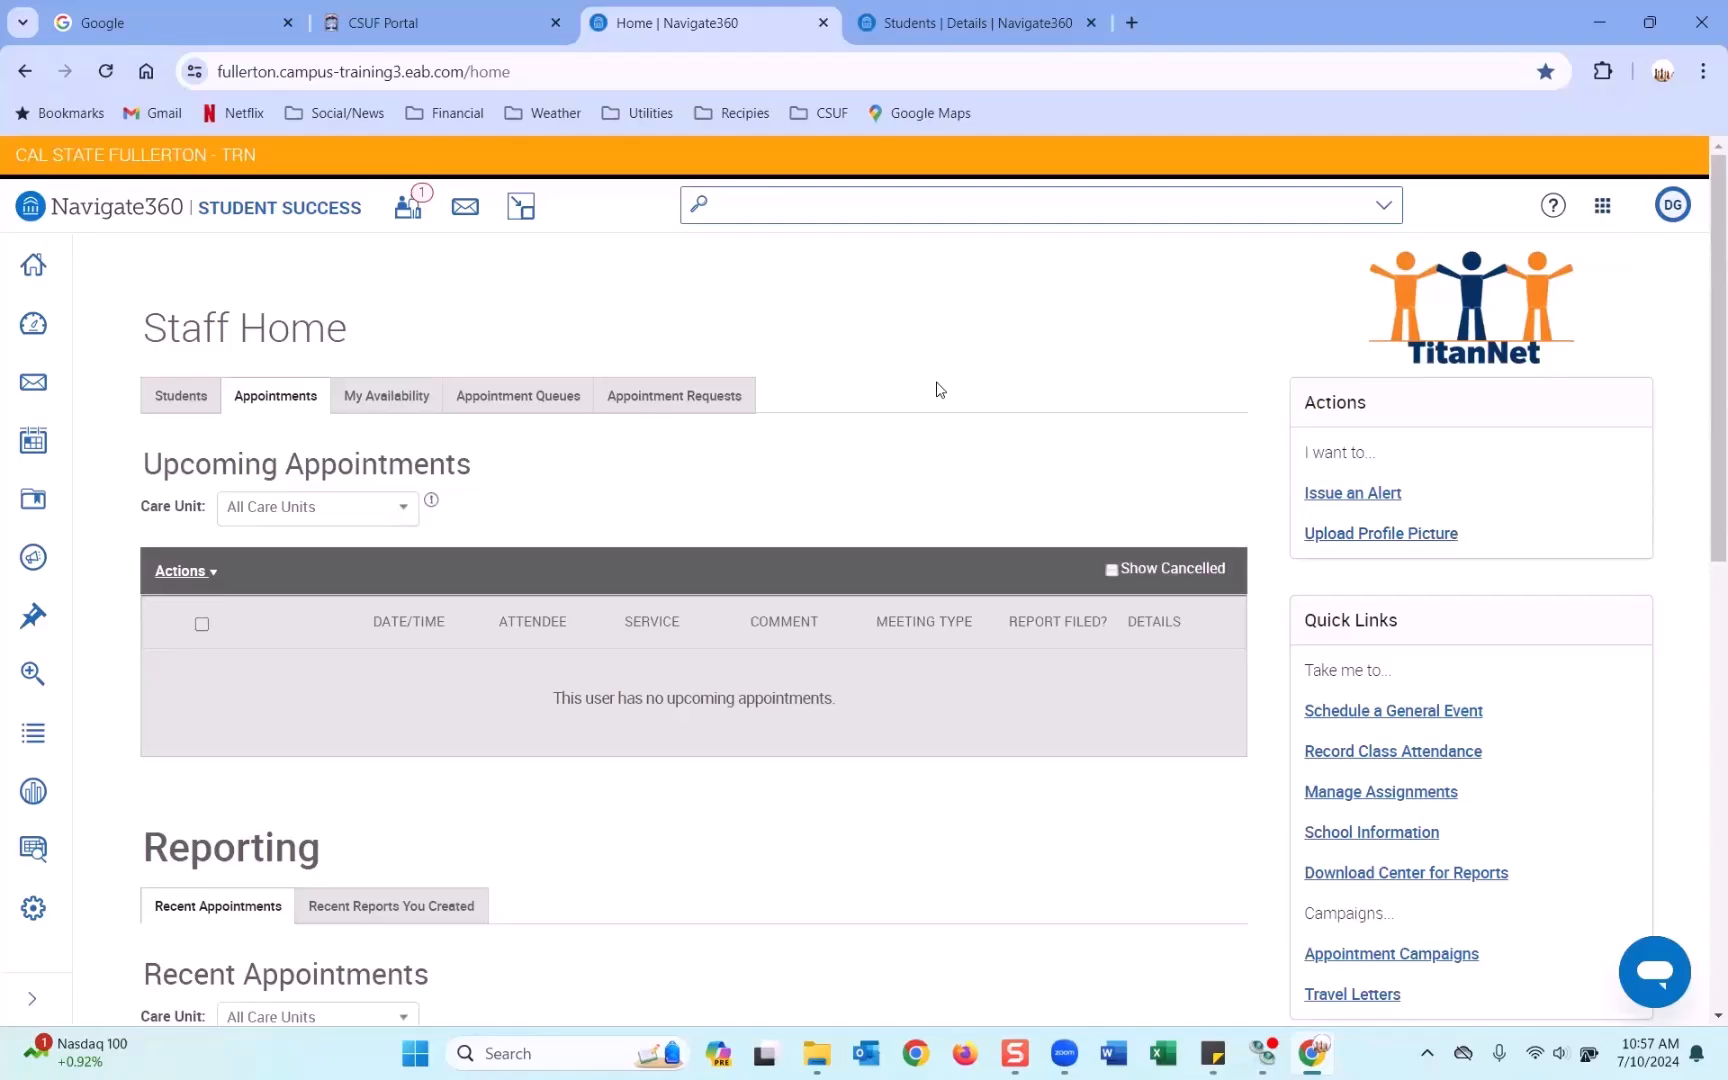
{"action": "scroll", "coordinate": [938, 389], "scroll_direction": "down", "scroll_amount": 8}
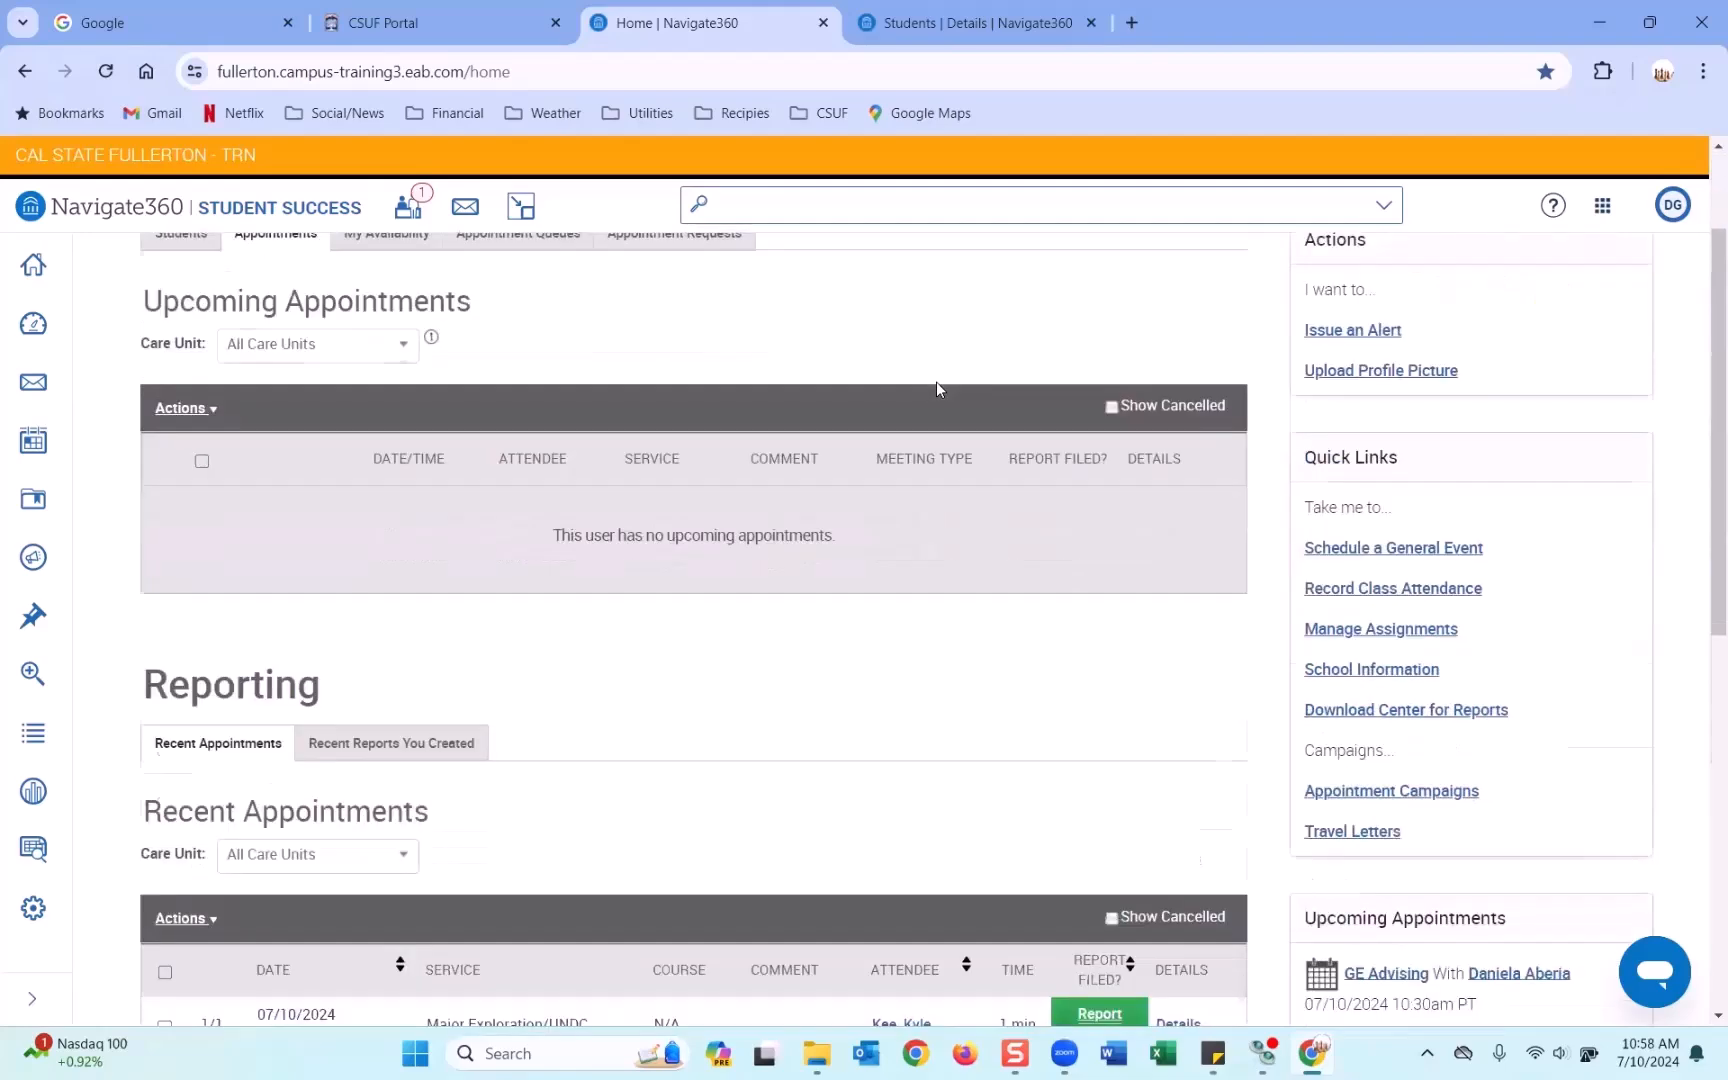
{"action": "scroll", "coordinate": [938, 389], "scroll_direction": "up", "scroll_amount": 8}
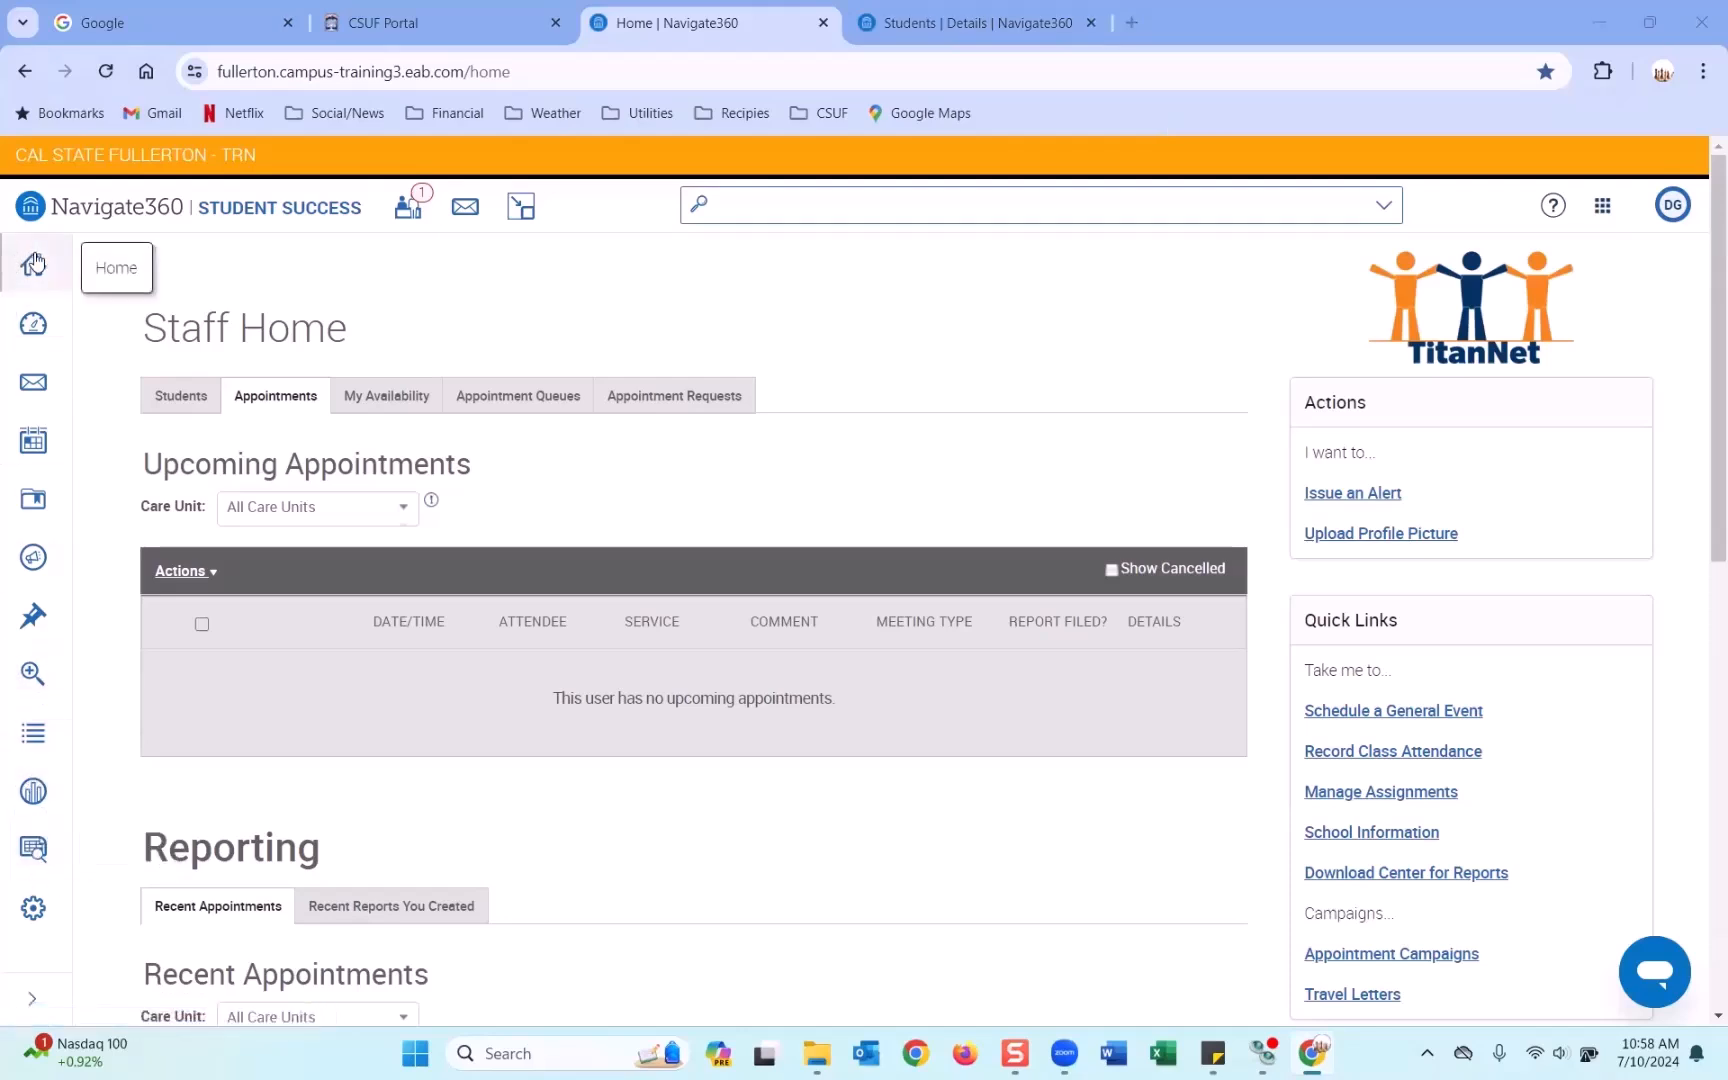
Open Reporting and look through My Saved Reports, such as Alerts and Appt Summary.
{"action": "left_click", "coordinate": [36, 856]}
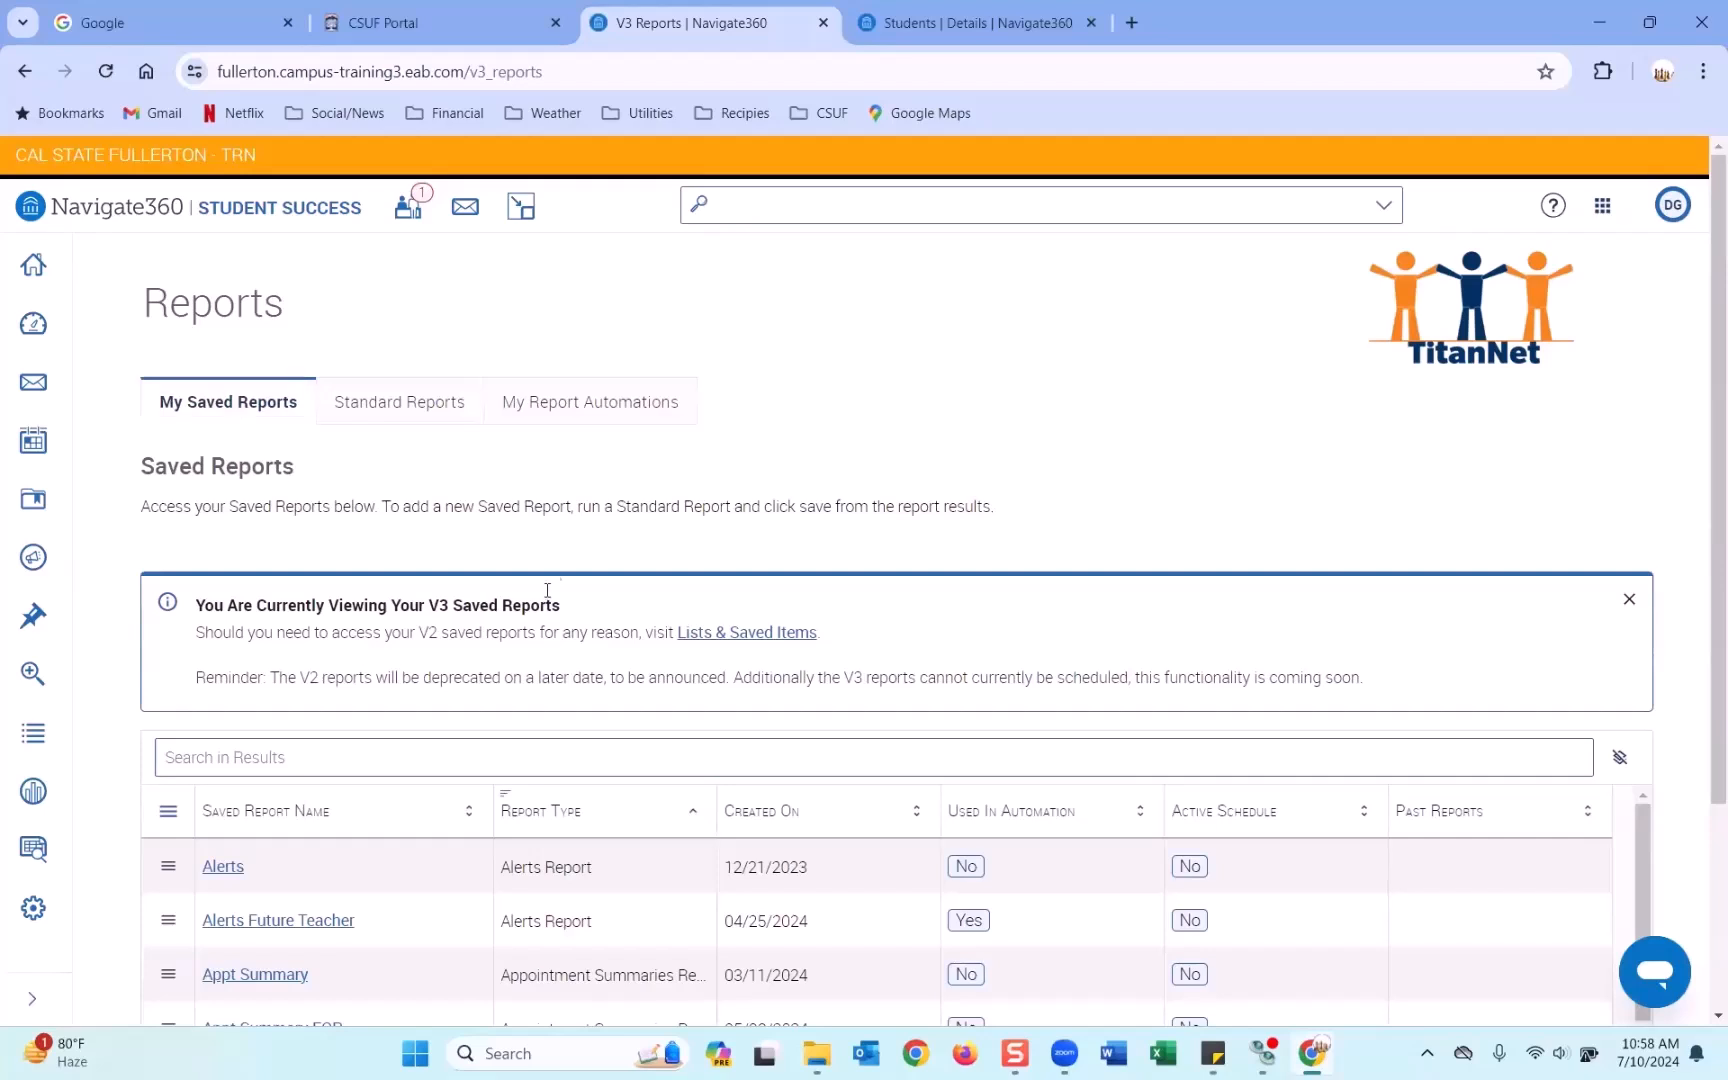
{"action": "scroll", "coordinate": [350, 490], "scroll_direction": "down", "scroll_amount": 1}
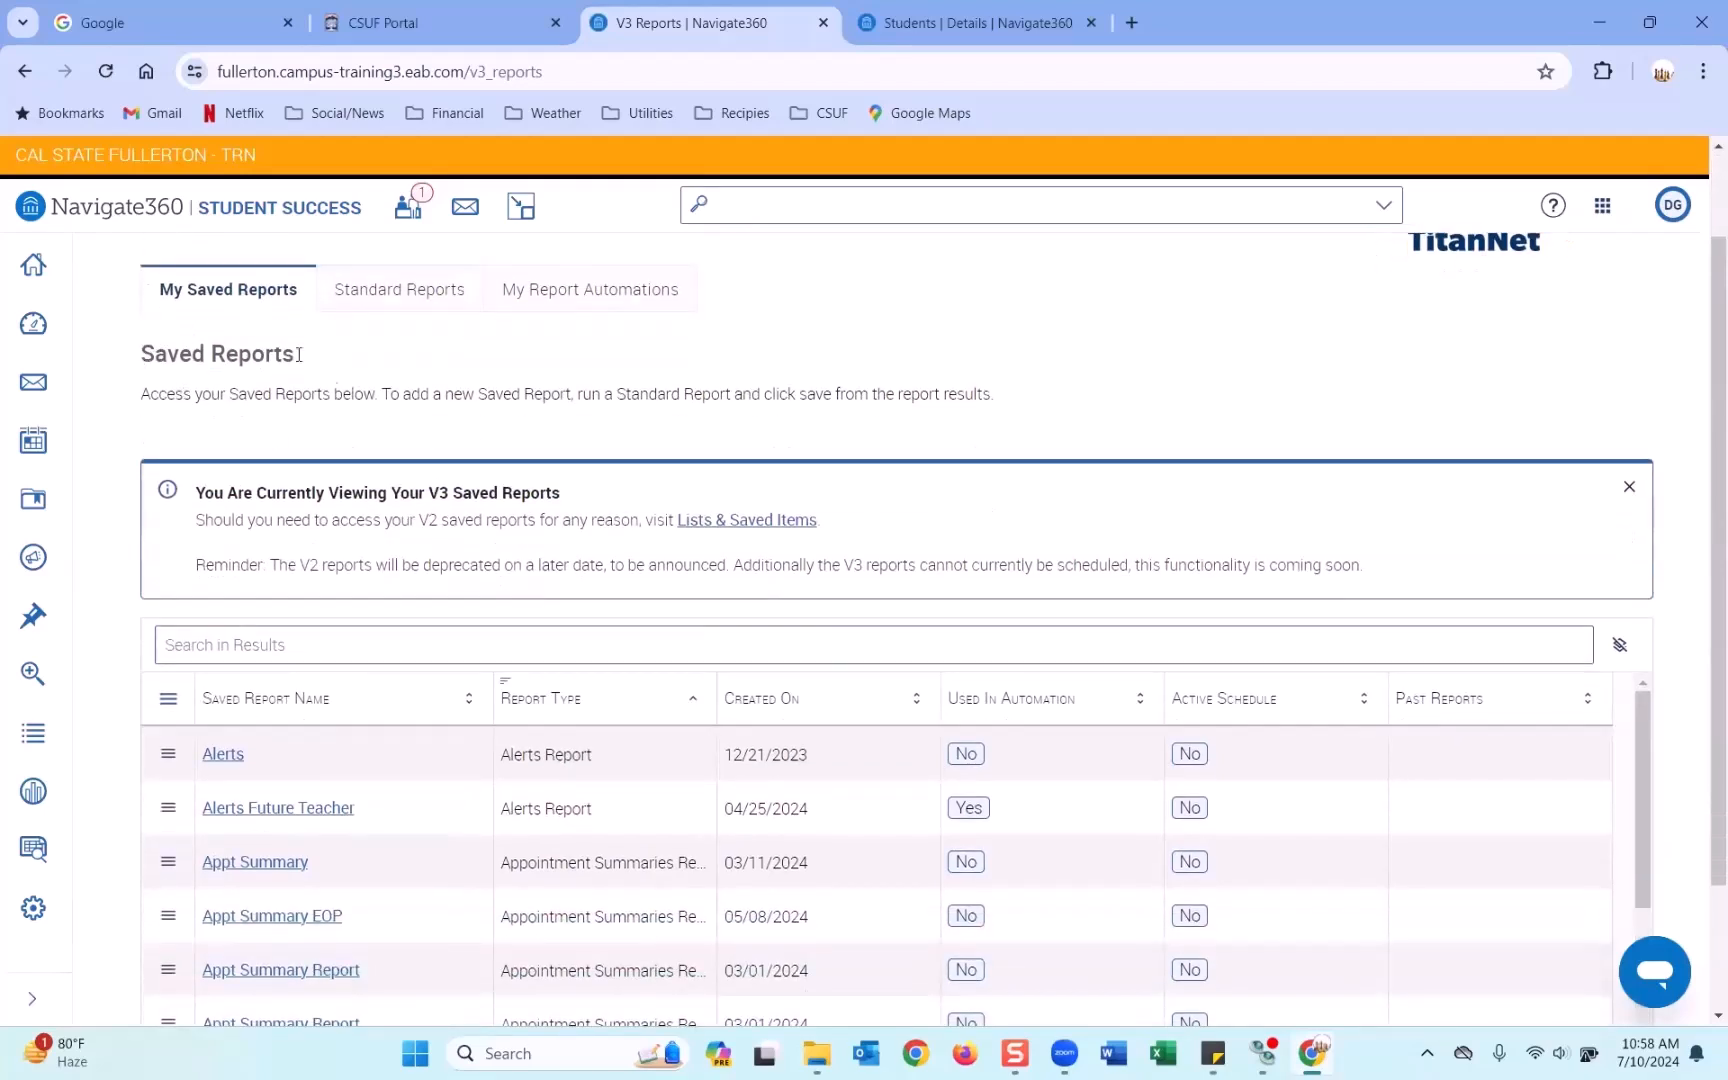
{"action": "scroll", "coordinate": [519, 623], "scroll_direction": "down", "scroll_amount": 1}
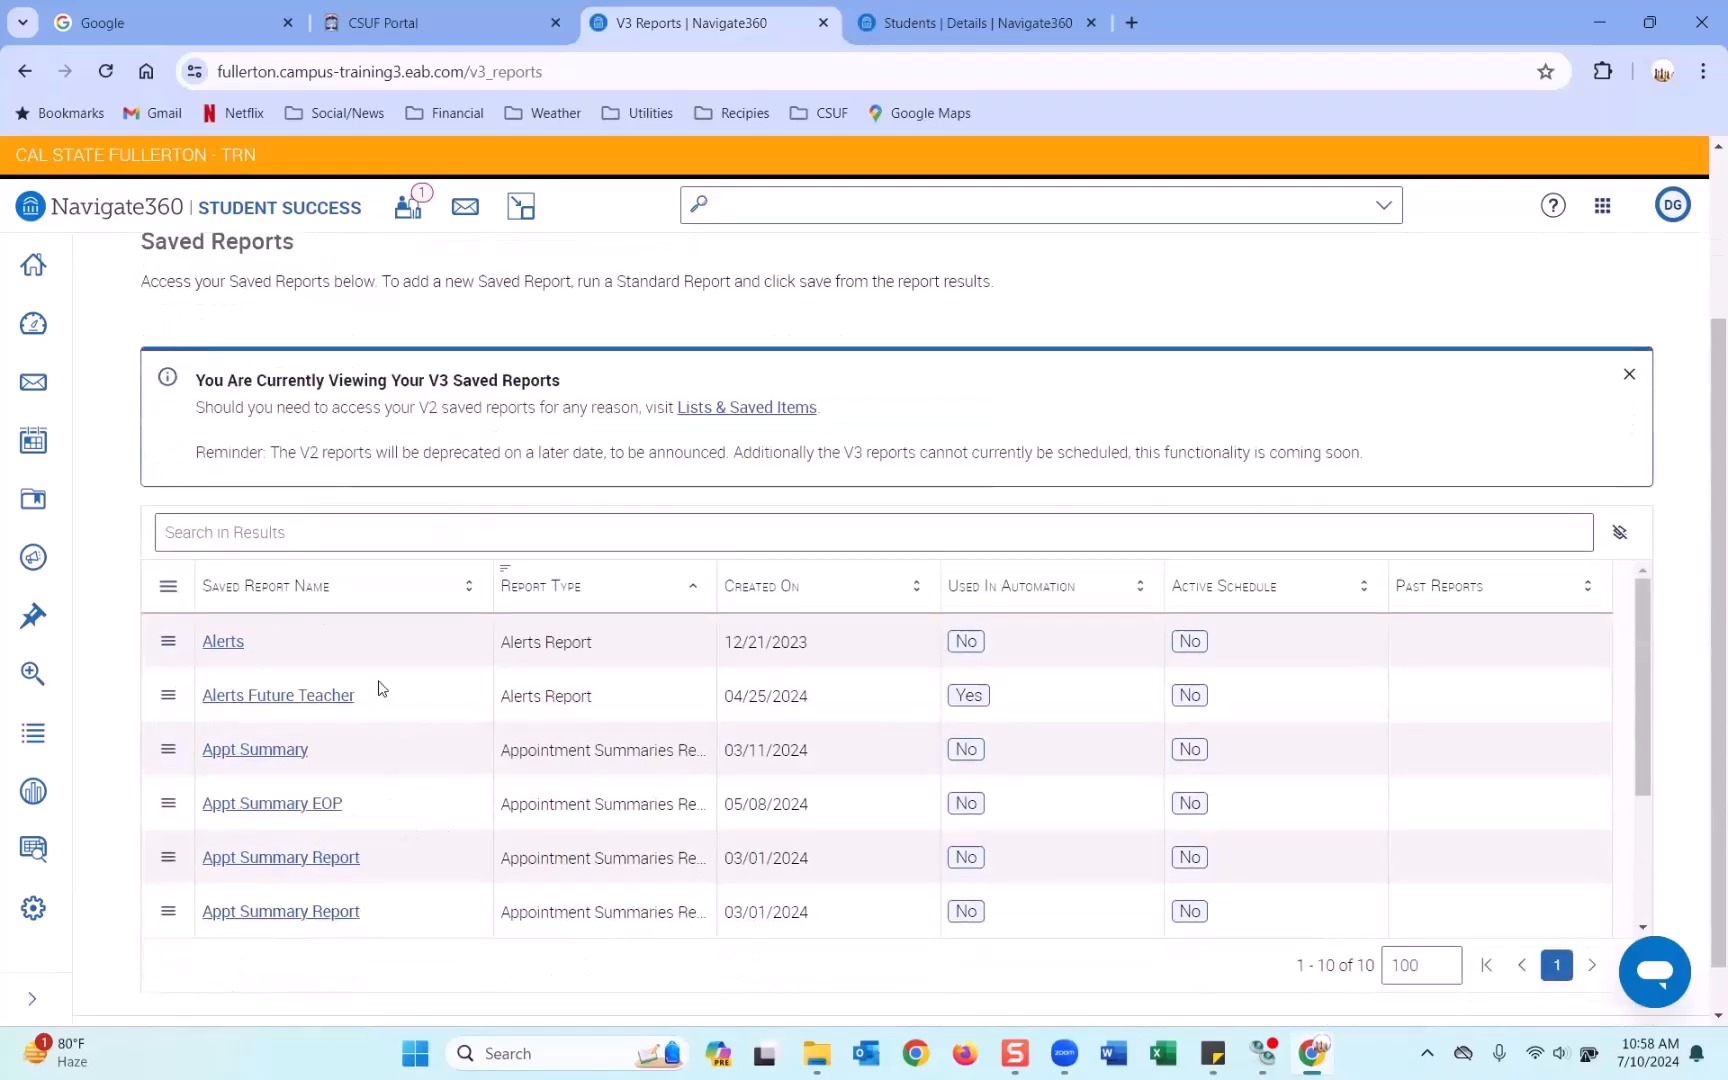
{"action": "scroll", "coordinate": [380, 688], "scroll_direction": "up", "scroll_amount": 2}
{"action": "scroll", "coordinate": [283, 557], "scroll_direction": "down", "scroll_amount": 2}
{"action": "scroll", "coordinate": [776, 668], "scroll_direction": "up", "scroll_amount": 2}
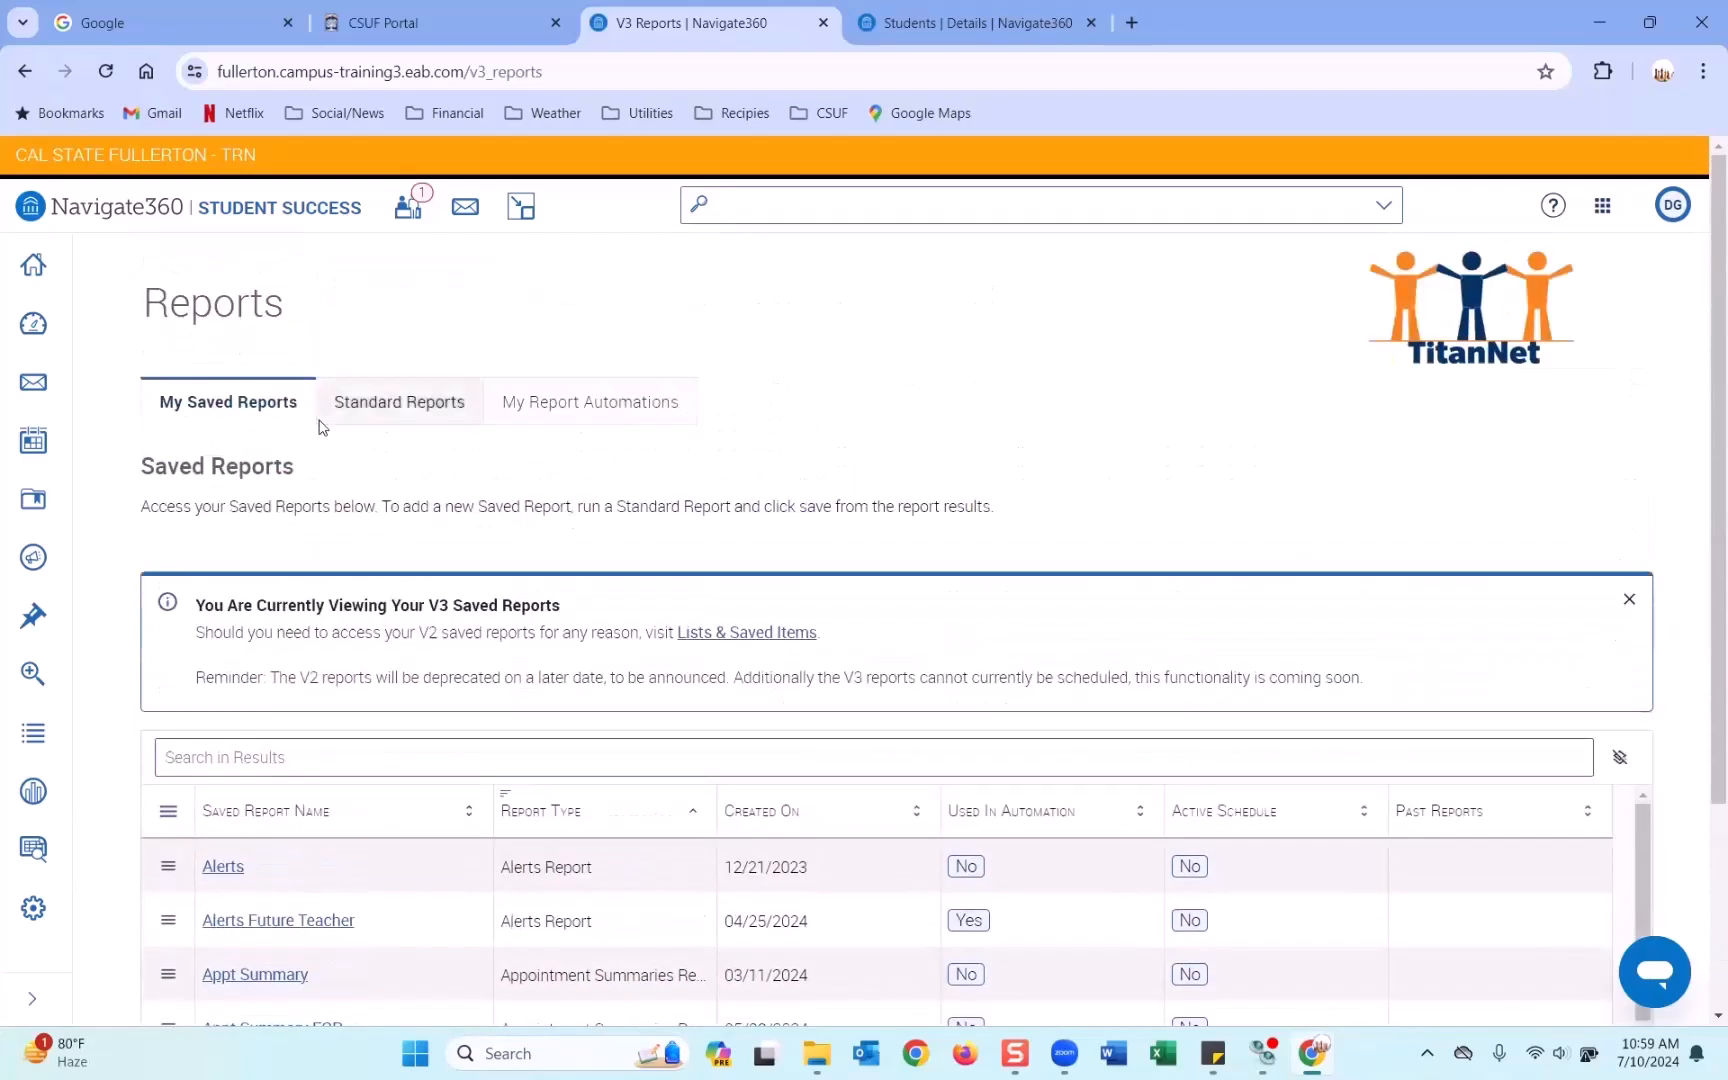
Browse the 25 Standard Reports types, including Appointments Report and Check-Ins Report.
{"action": "left_click", "coordinate": [403, 410]}
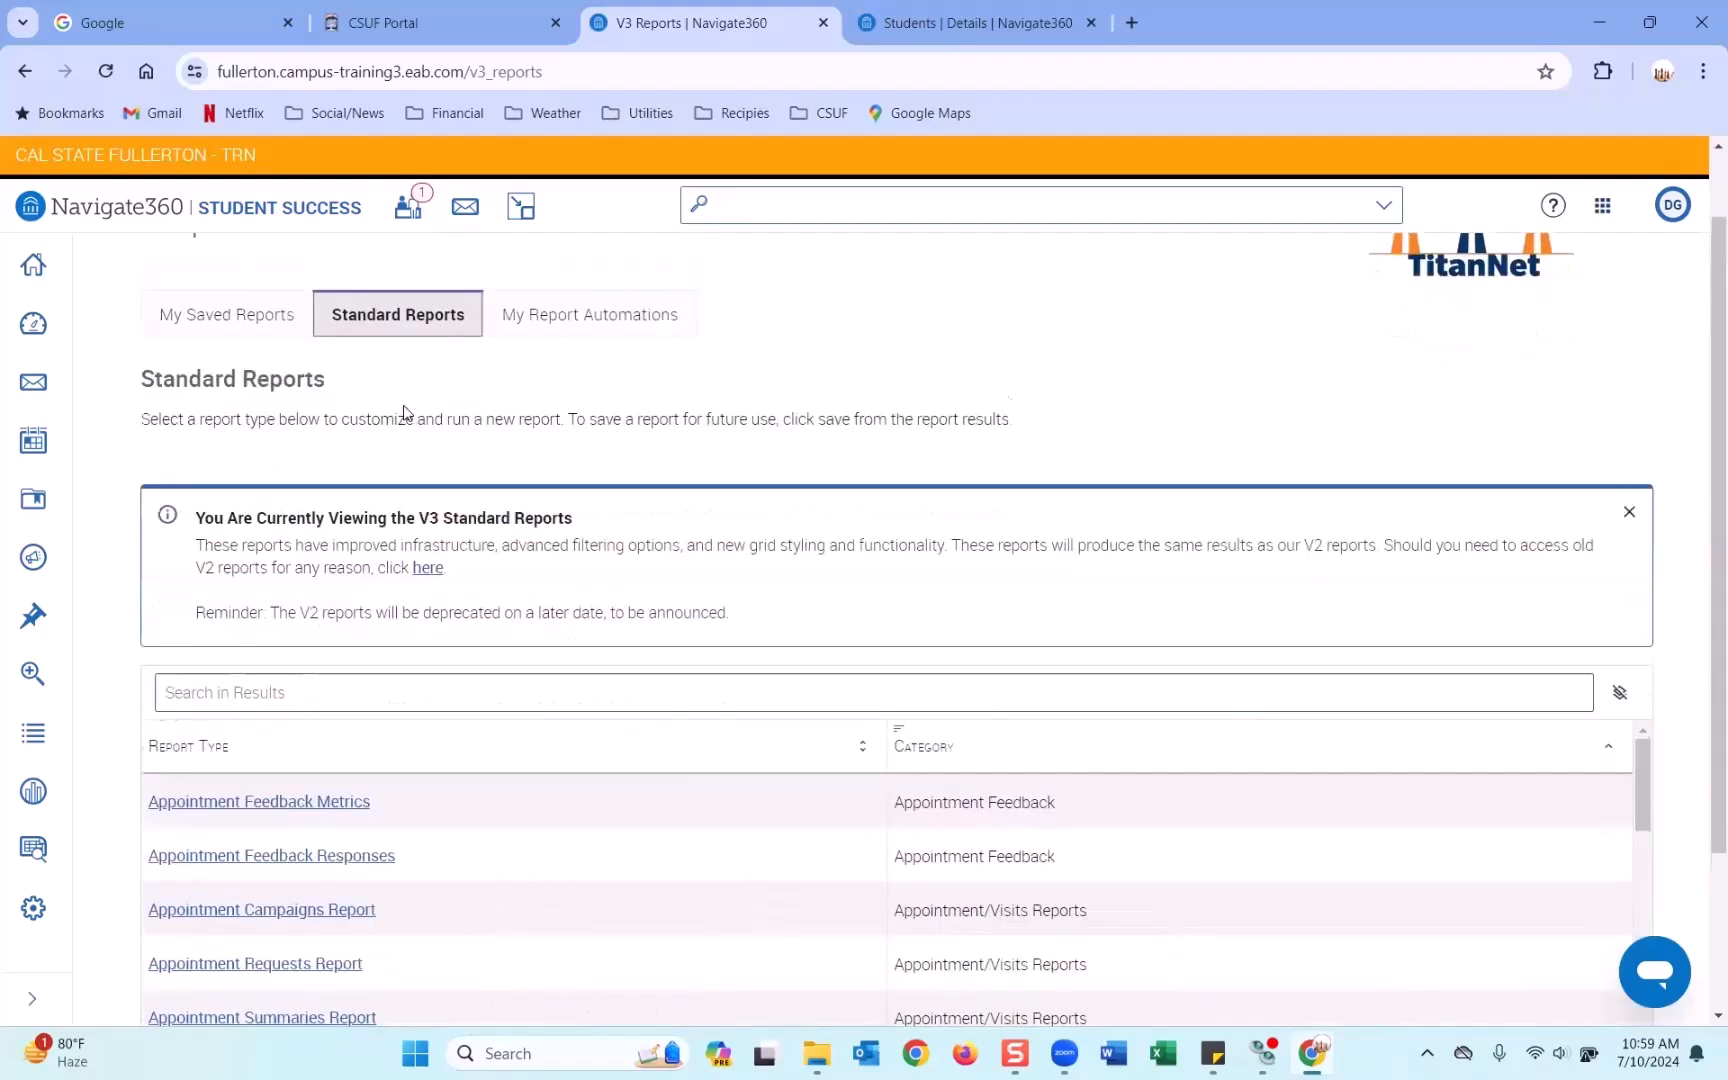
{"action": "scroll", "coordinate": [436, 610], "scroll_direction": "down", "scroll_amount": 2}
{"action": "scroll", "coordinate": [436, 610], "scroll_direction": "down", "scroll_amount": 2}
{"action": "scroll", "coordinate": [451, 552], "scroll_direction": "down", "scroll_amount": 1}
{"action": "scroll", "coordinate": [428, 654], "scroll_direction": "down", "scroll_amount": 3}
{"action": "scroll", "coordinate": [428, 654], "scroll_direction": "down", "scroll_amount": 2}
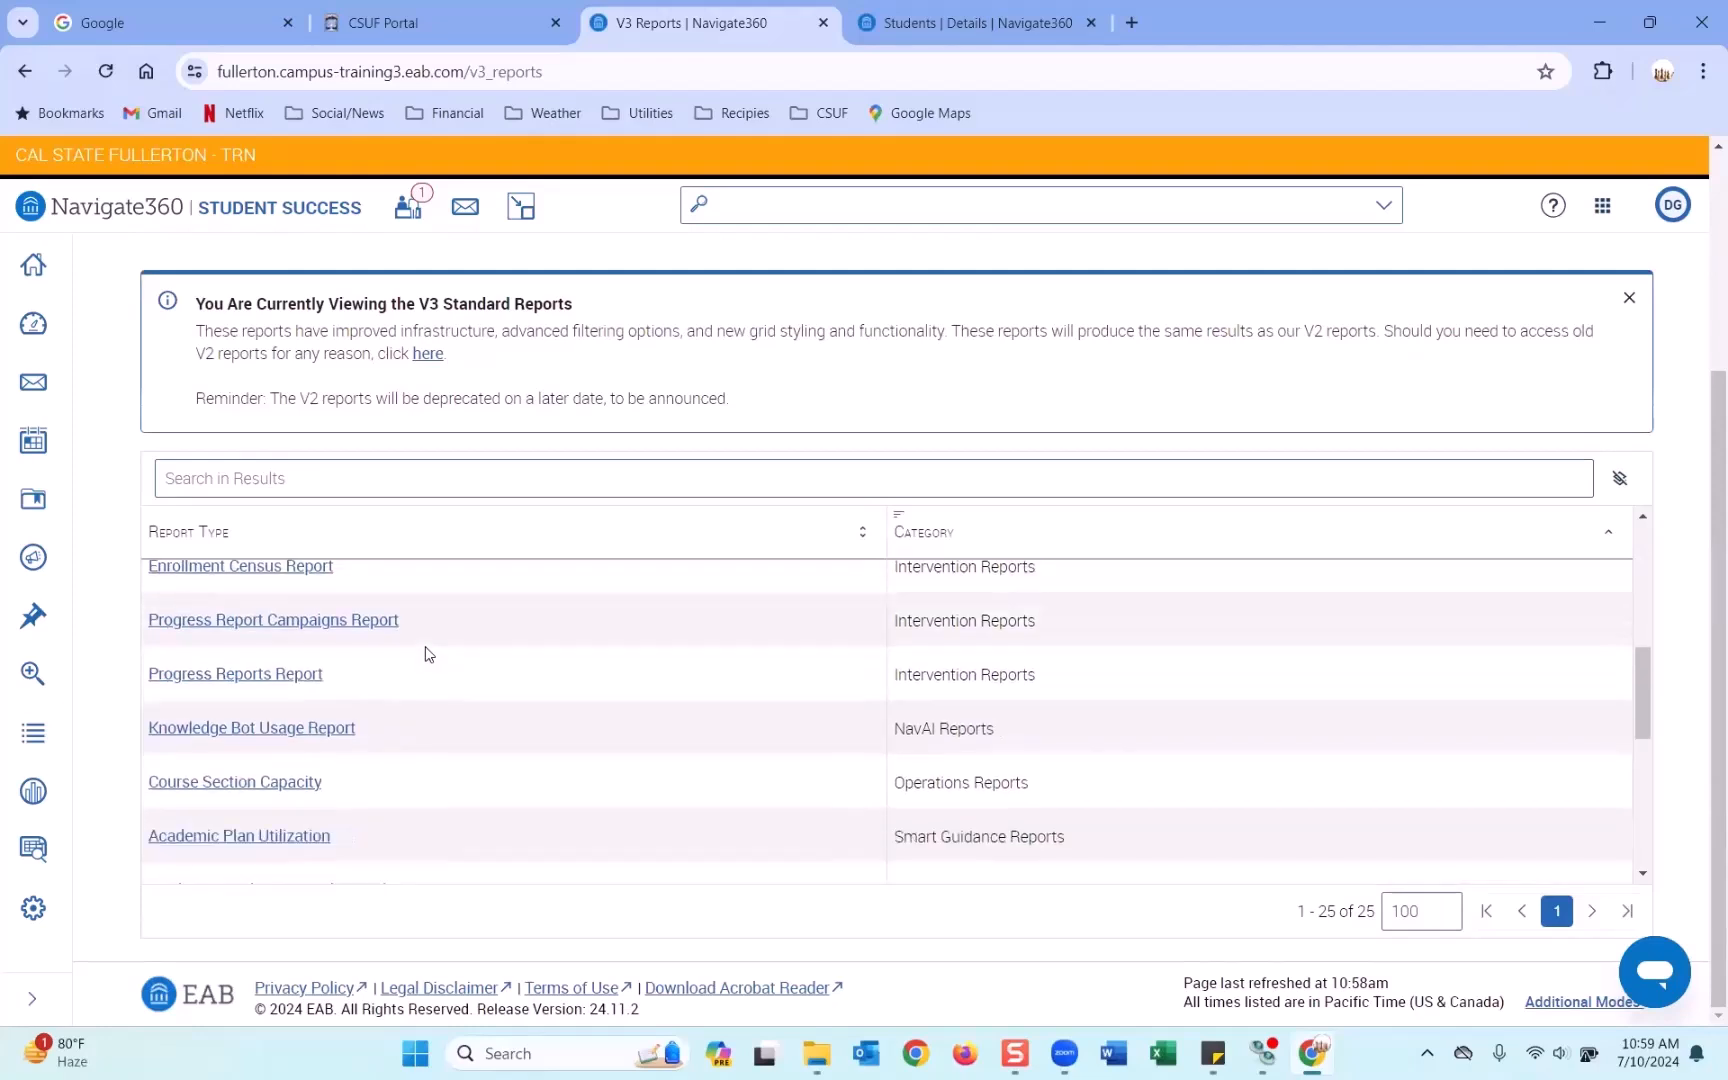
{"action": "scroll", "coordinate": [428, 654], "scroll_direction": "down", "scroll_amount": 6}
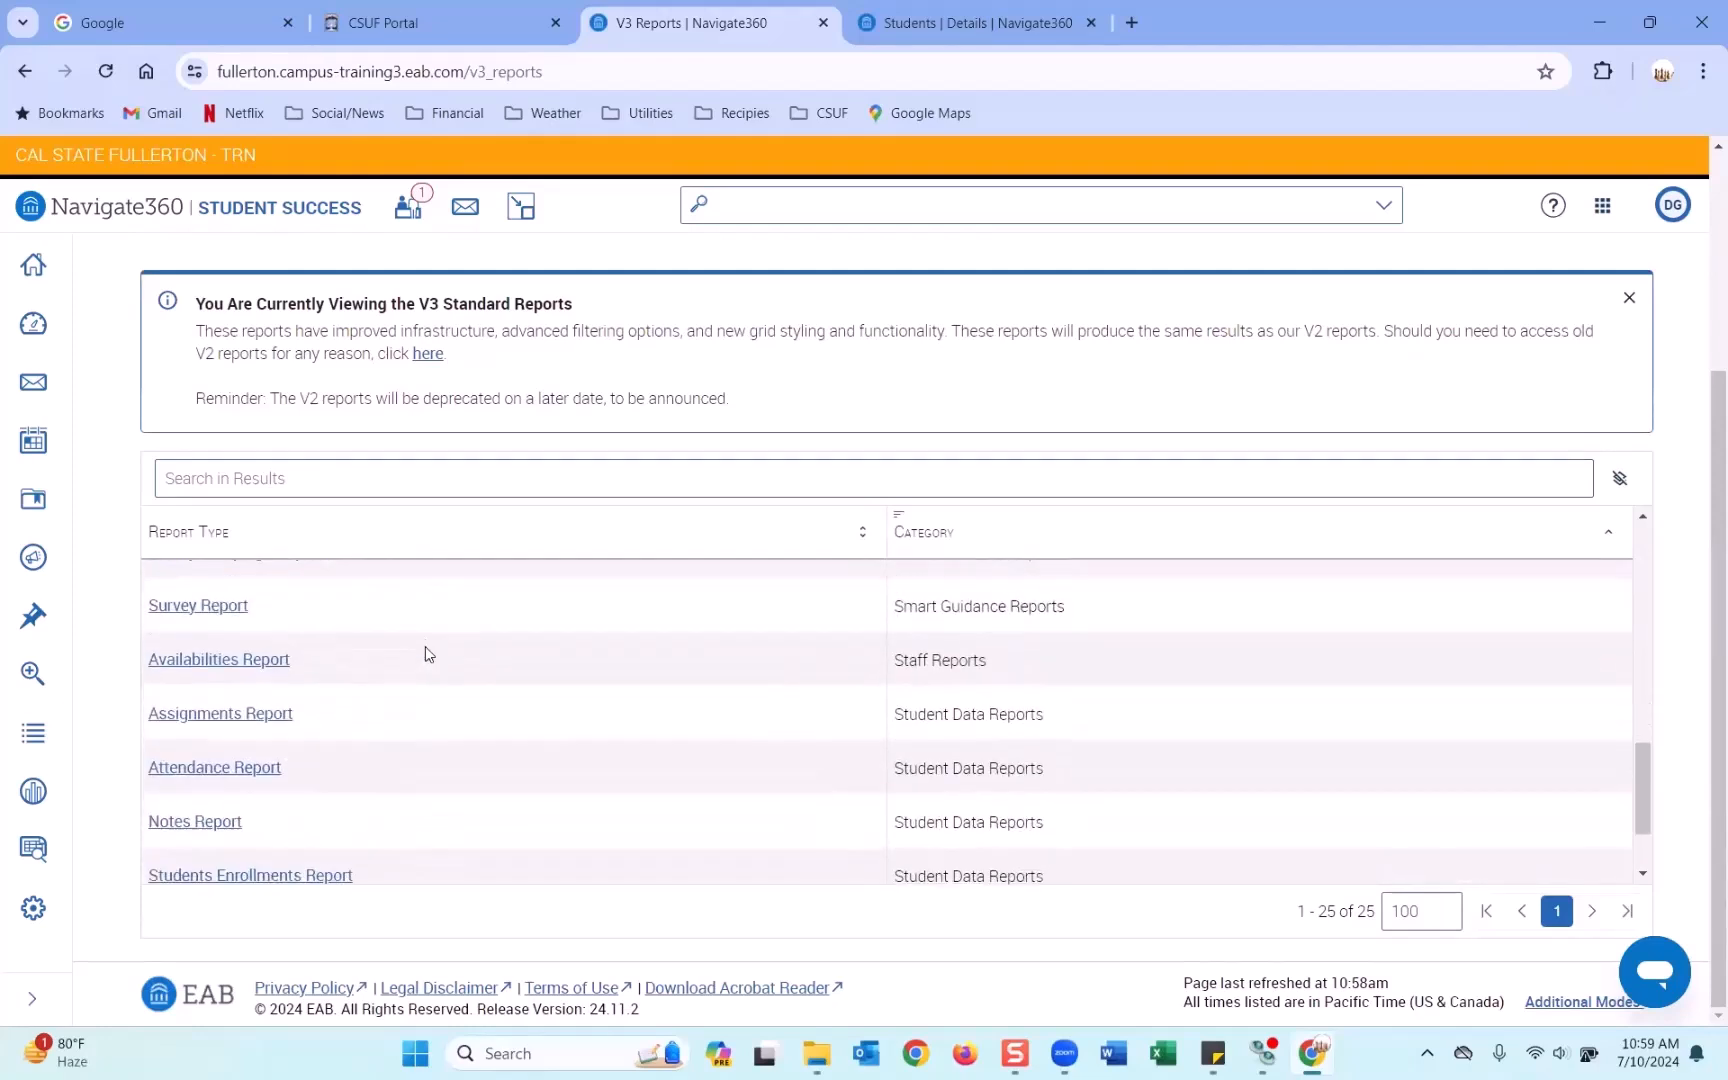
{"action": "scroll", "coordinate": [428, 652], "scroll_direction": "up", "scroll_amount": 15}
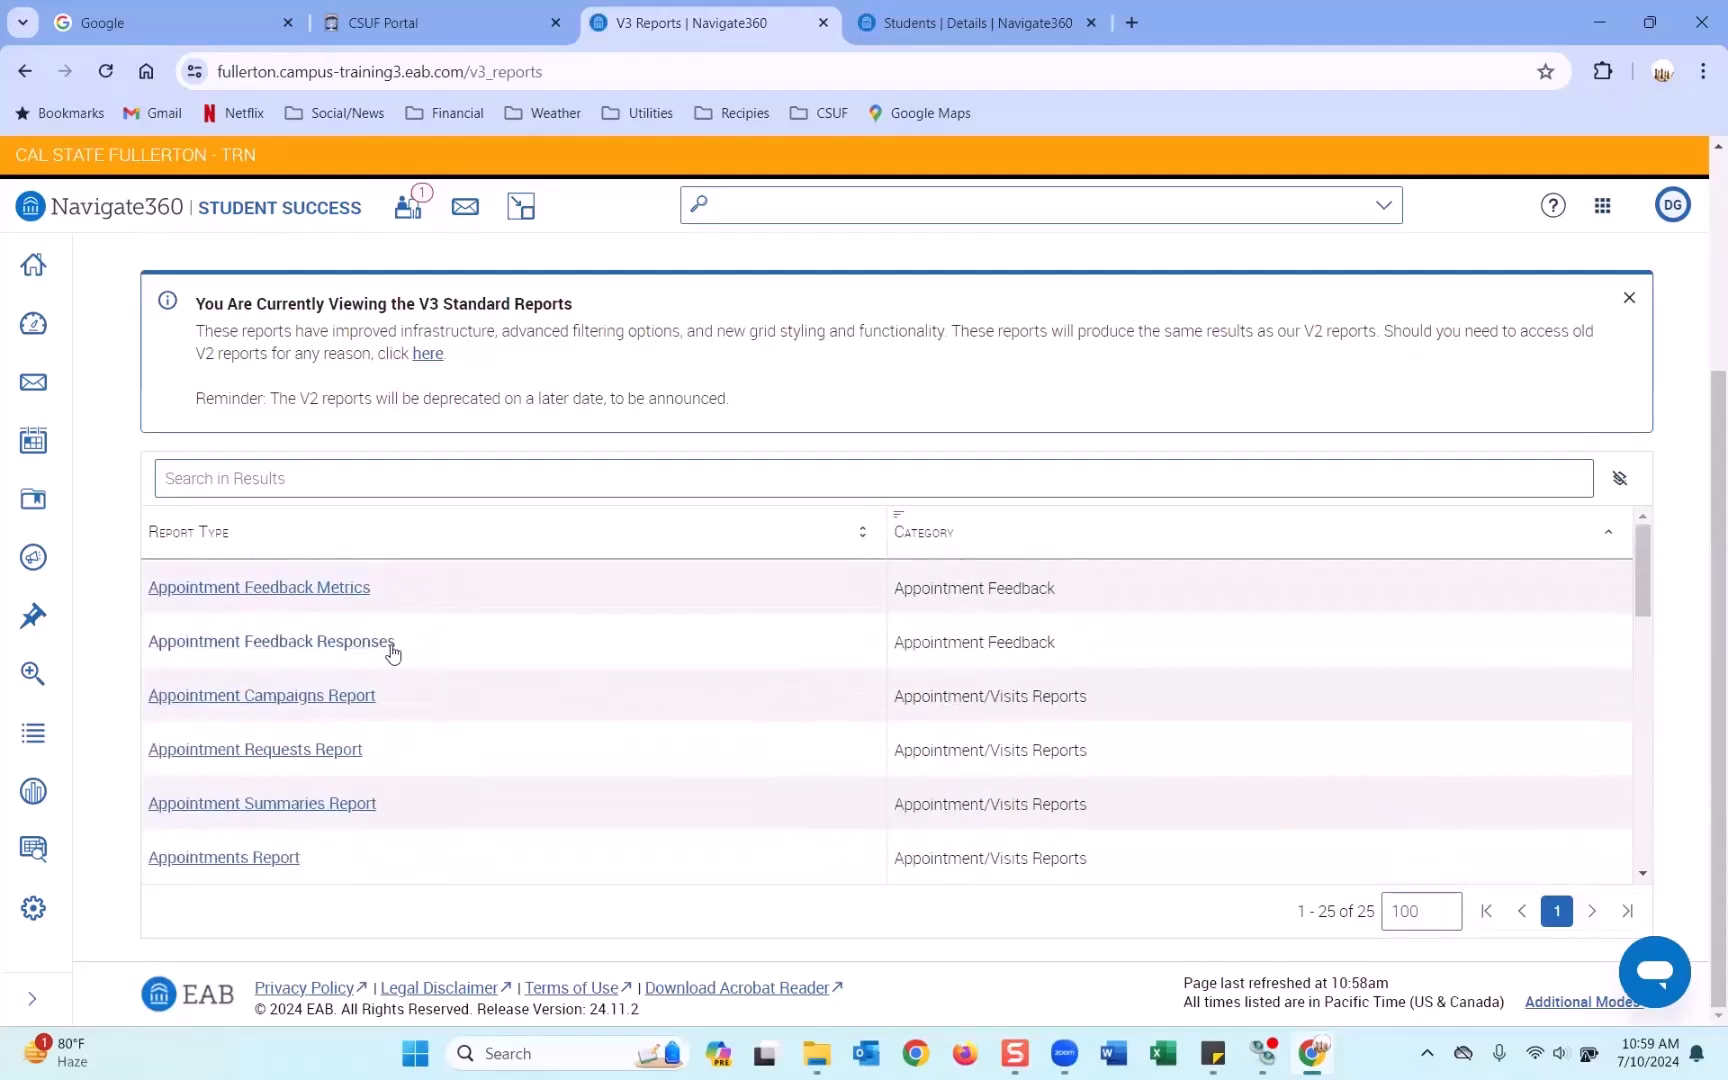
{"action": "left_click", "coordinate": [345, 486]}
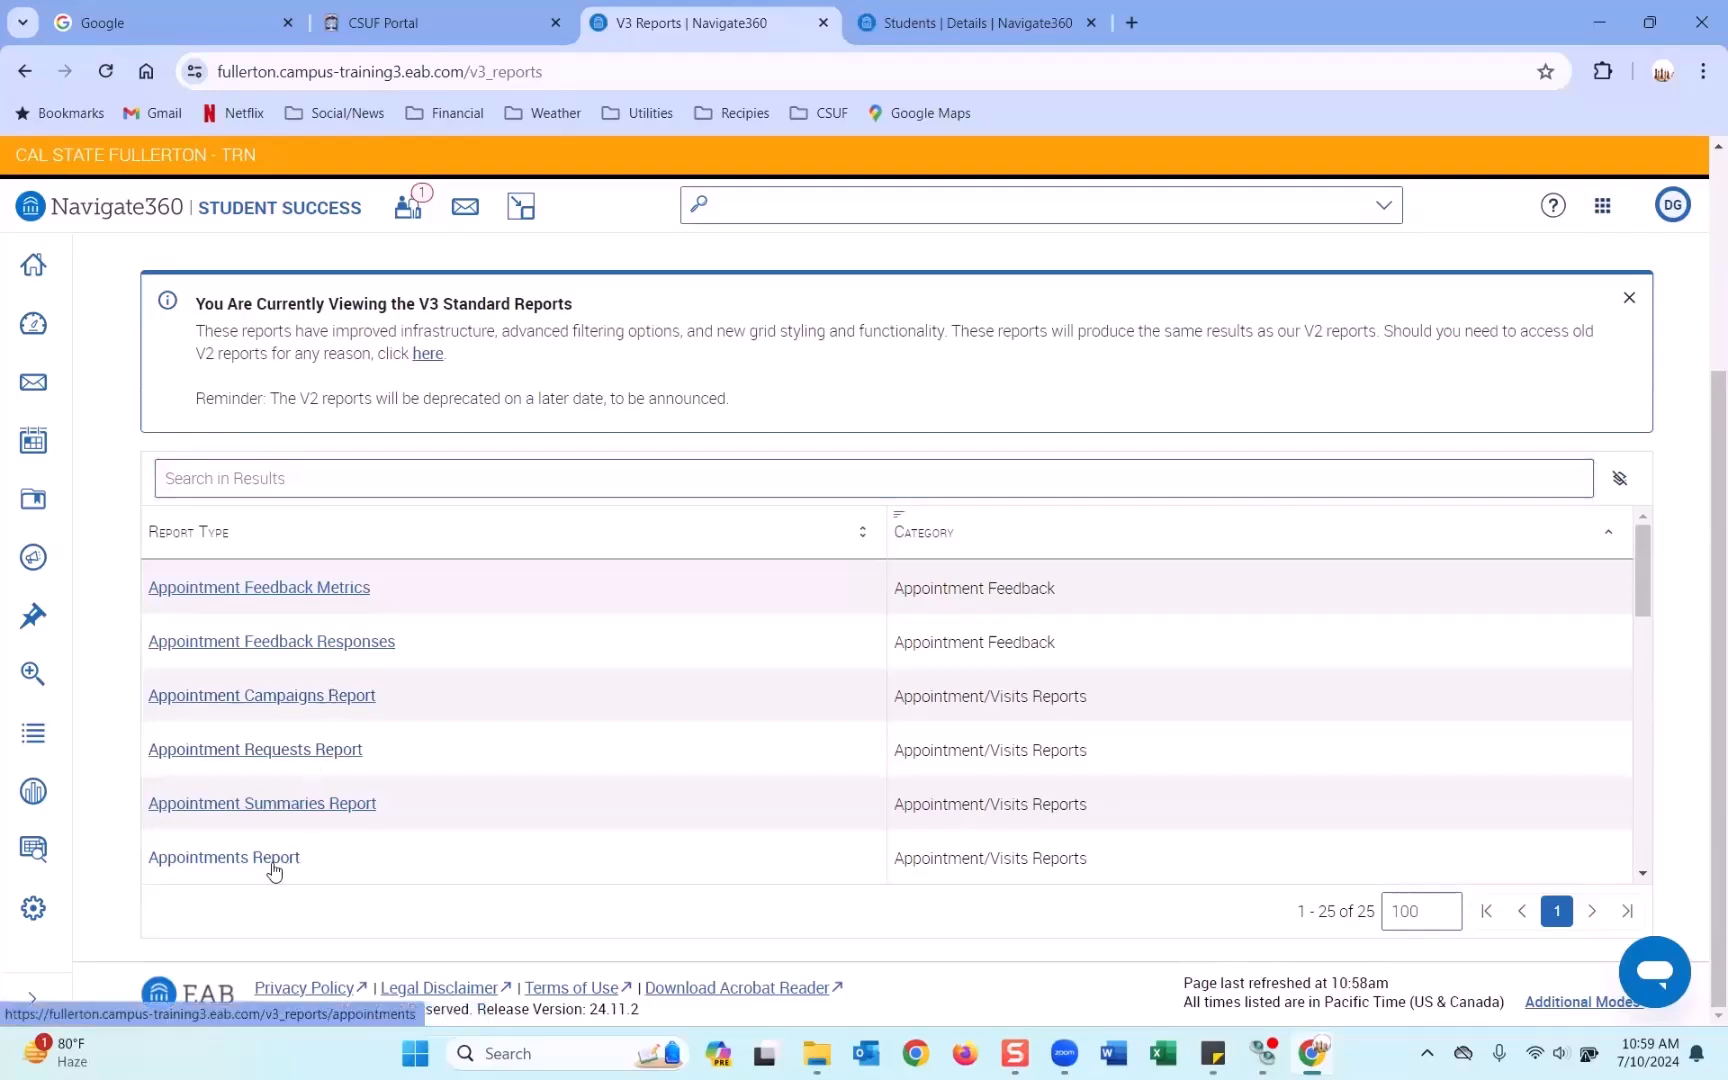
{"action": "scroll", "coordinate": [224, 866], "scroll_direction": "down", "scroll_amount": 1}
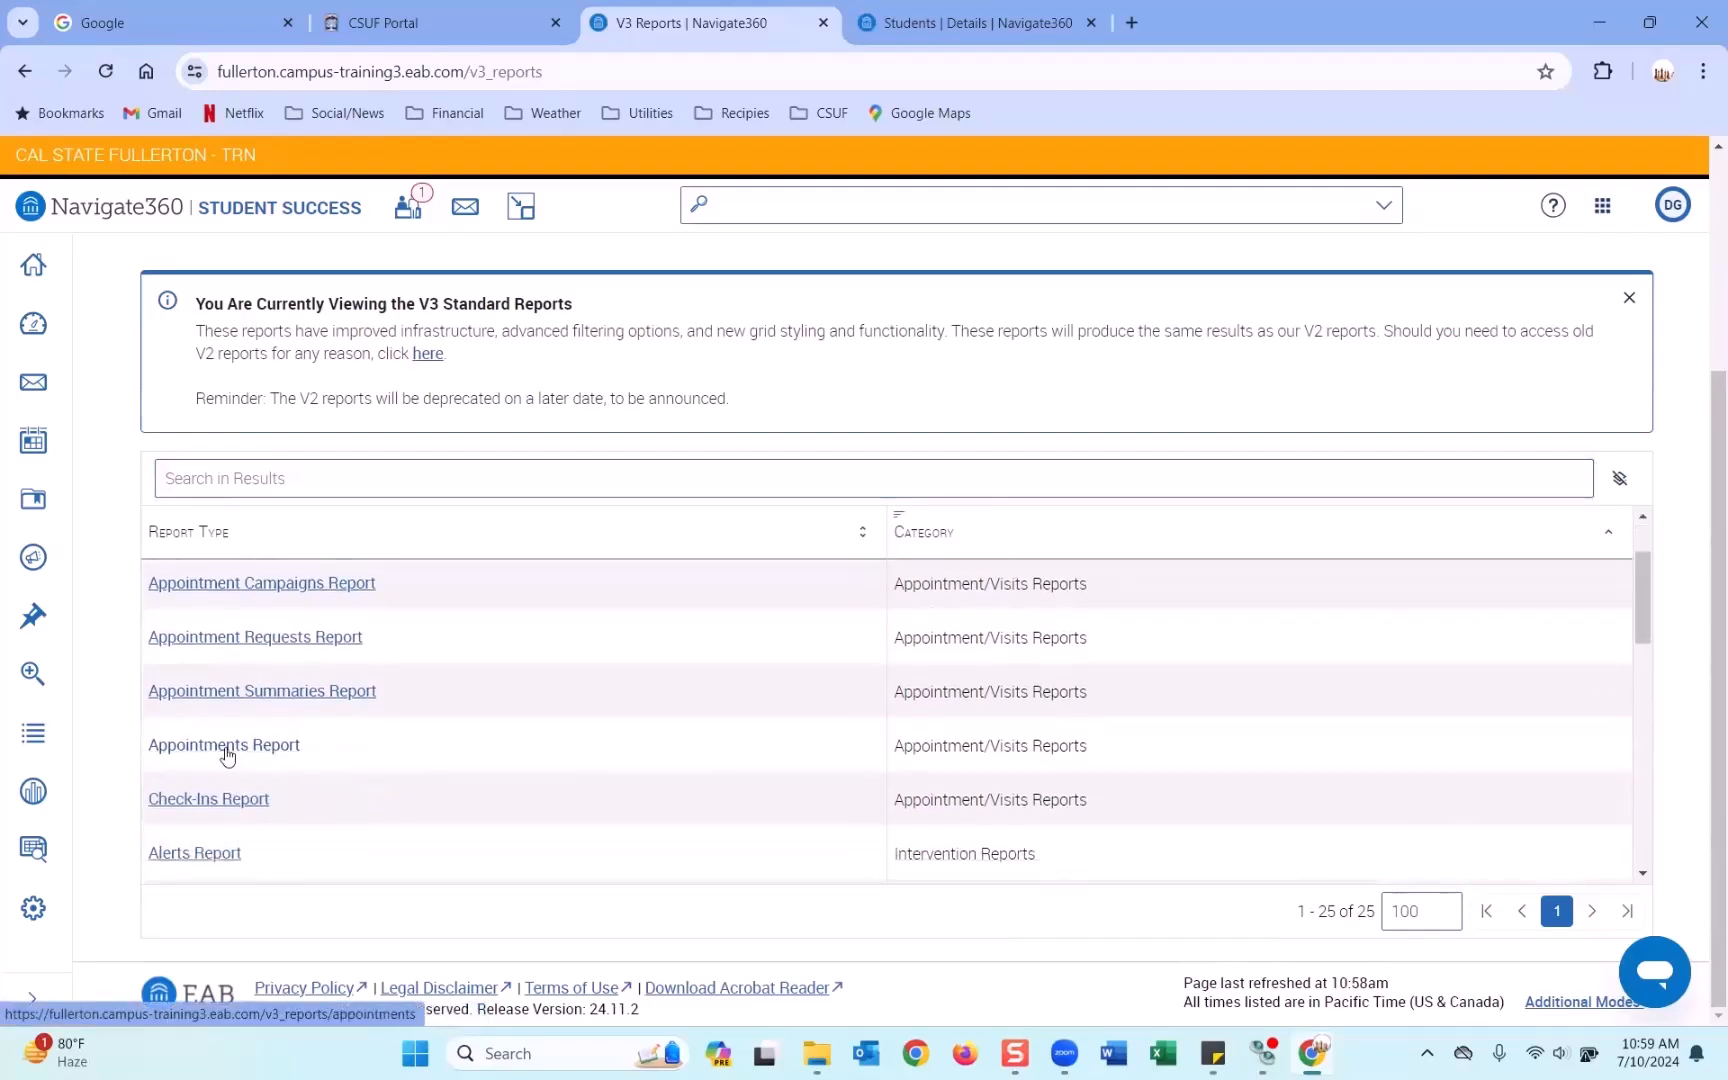
Search the report types for 'appointment report', then narrow the search to 'appointment'.
{"action": "left_click", "coordinate": [281, 478]}
{"action": "type", "text": "appointment"}
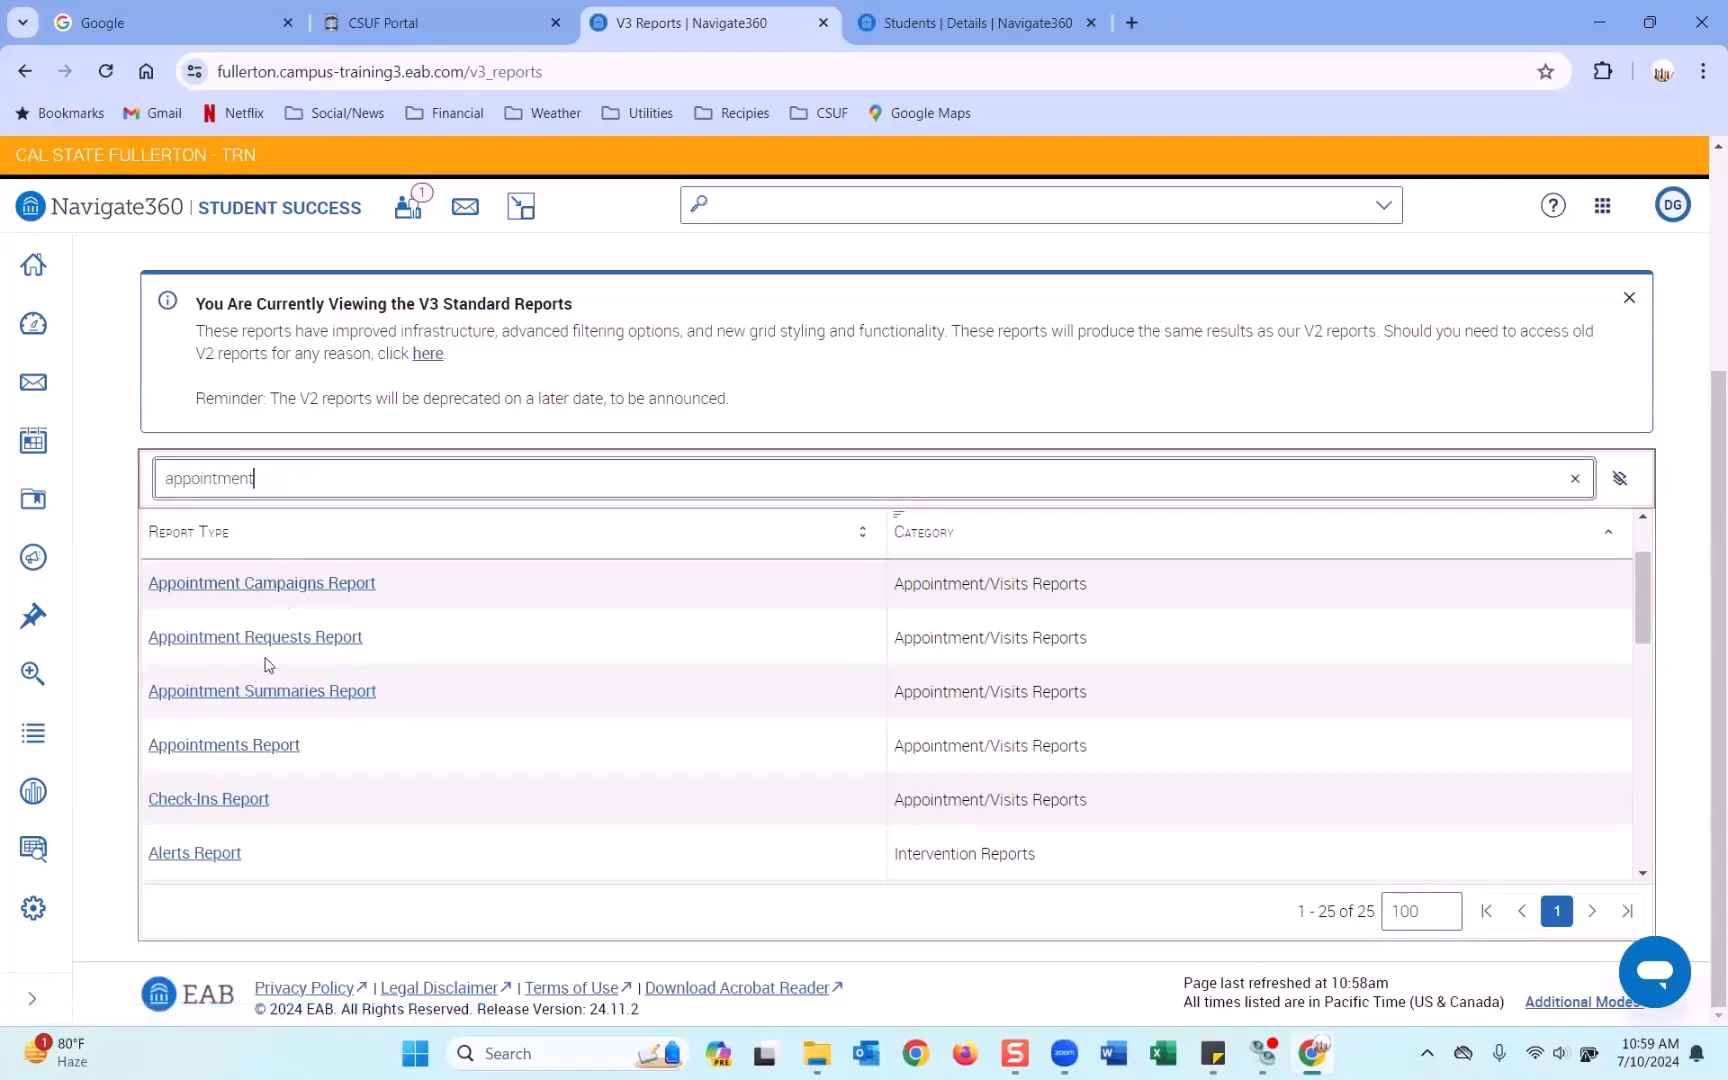
{"action": "type", "text": "report"}
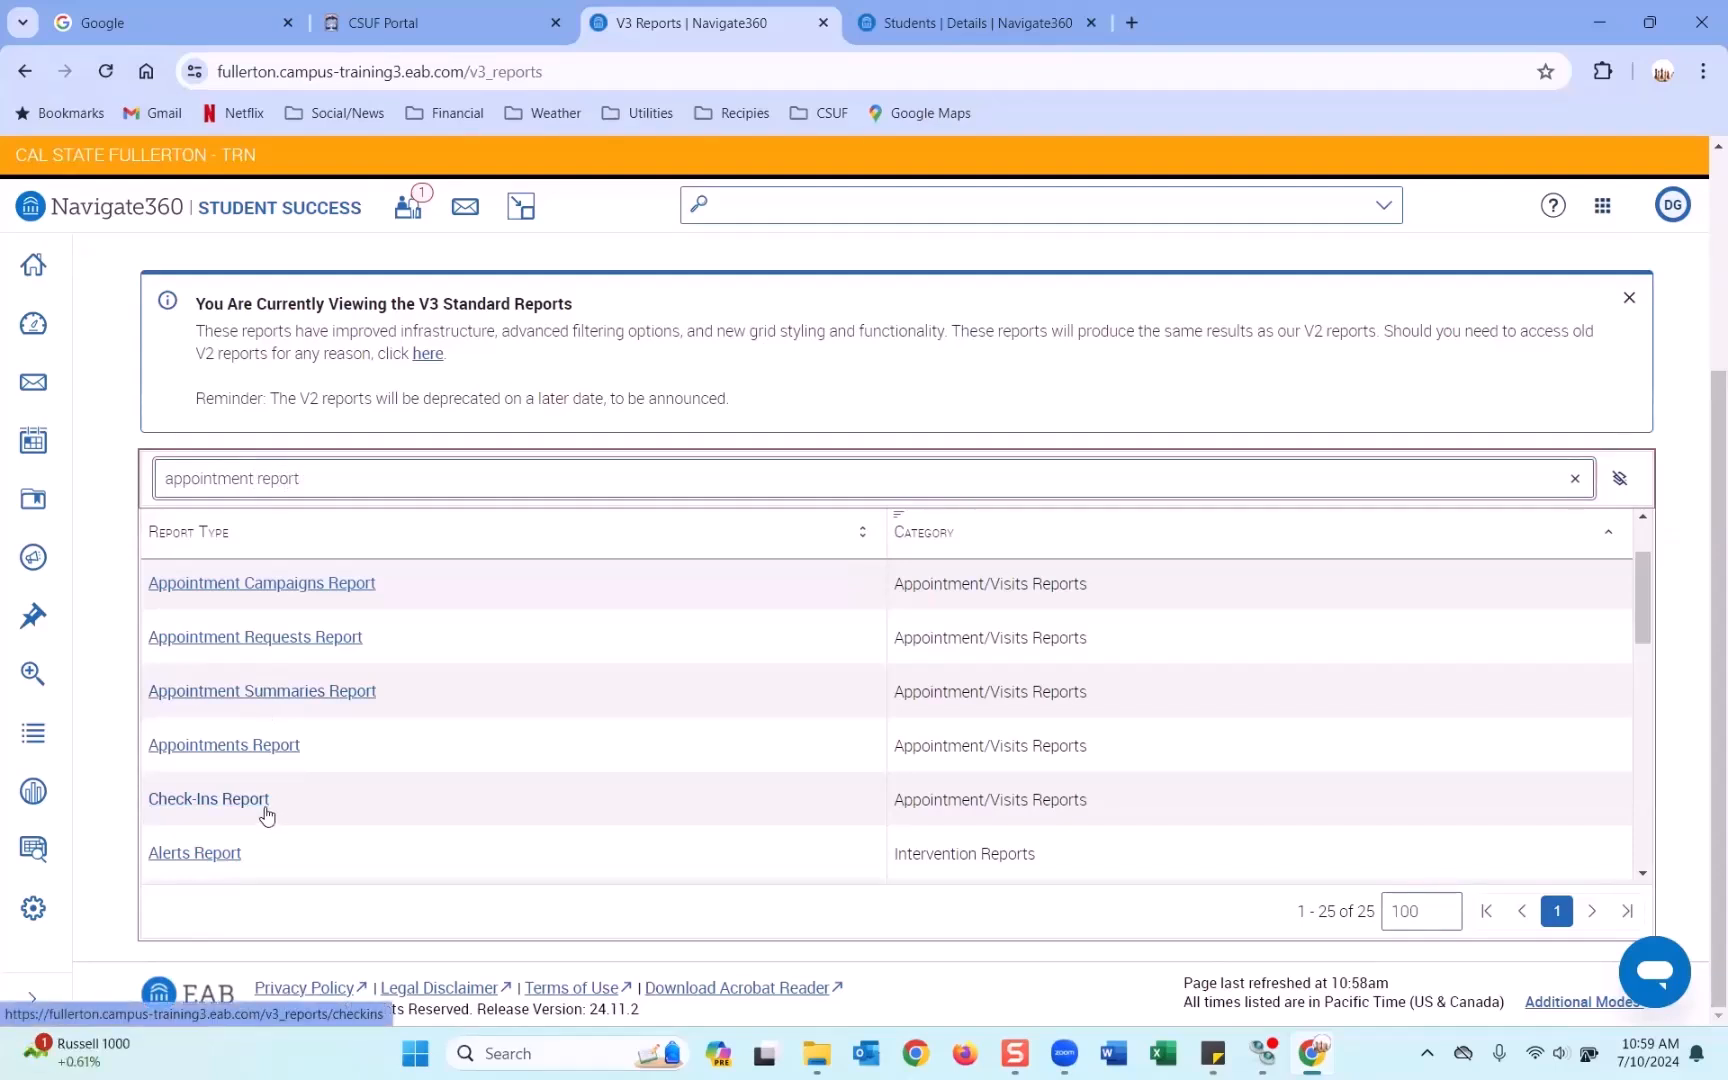
{"action": "left_click", "coordinate": [250, 750]}
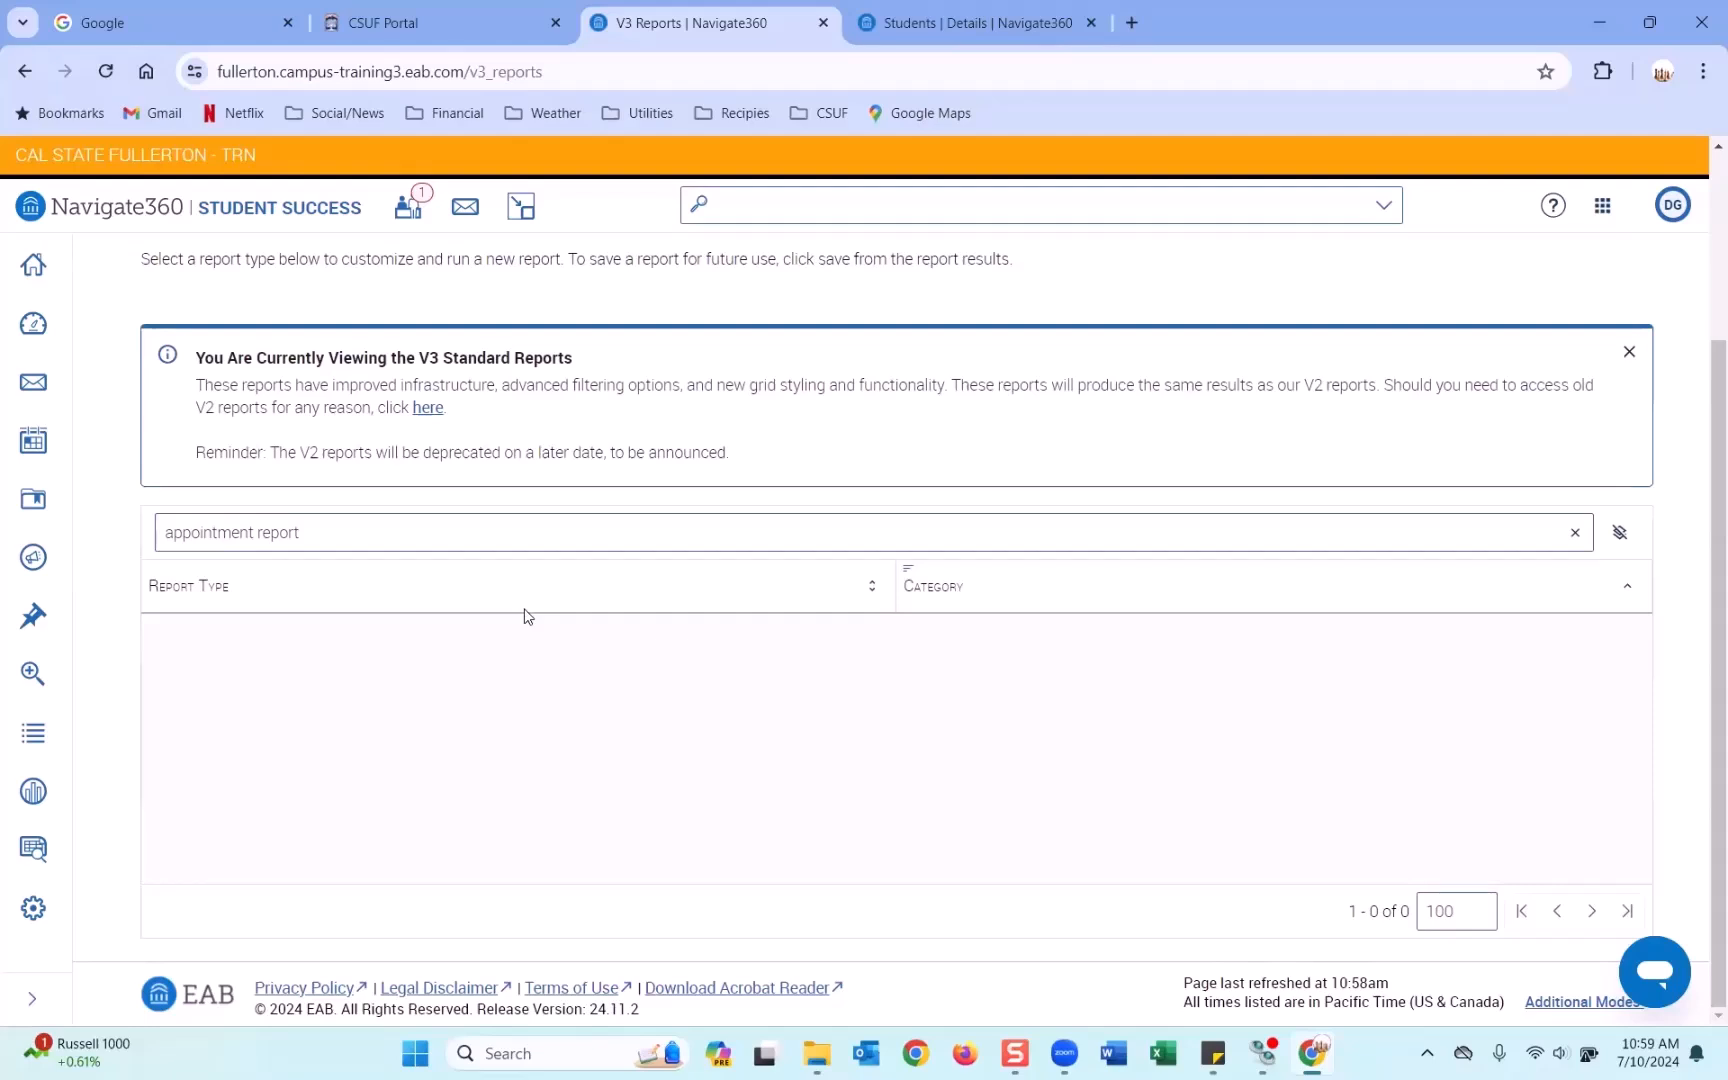
{"action": "scroll", "coordinate": [527, 612], "scroll_direction": "up", "scroll_amount": 3}
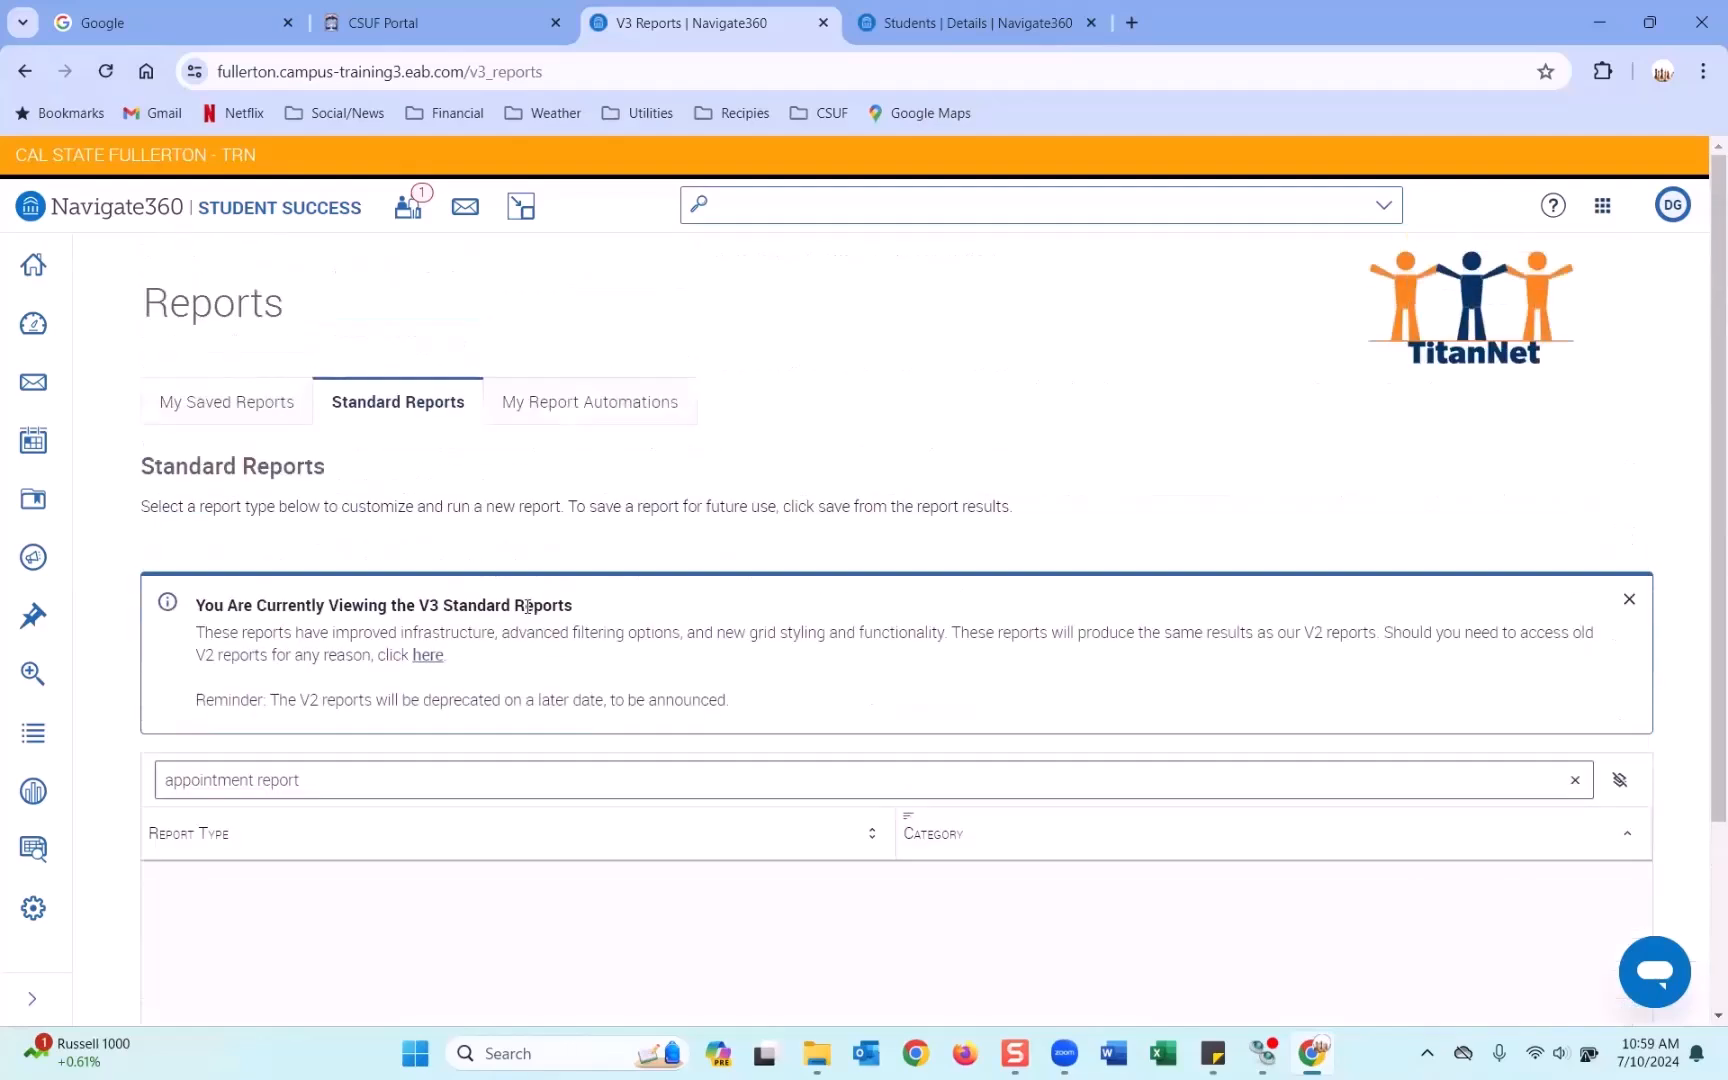
{"action": "scroll", "coordinate": [527, 606], "scroll_direction": "down", "scroll_amount": 3}
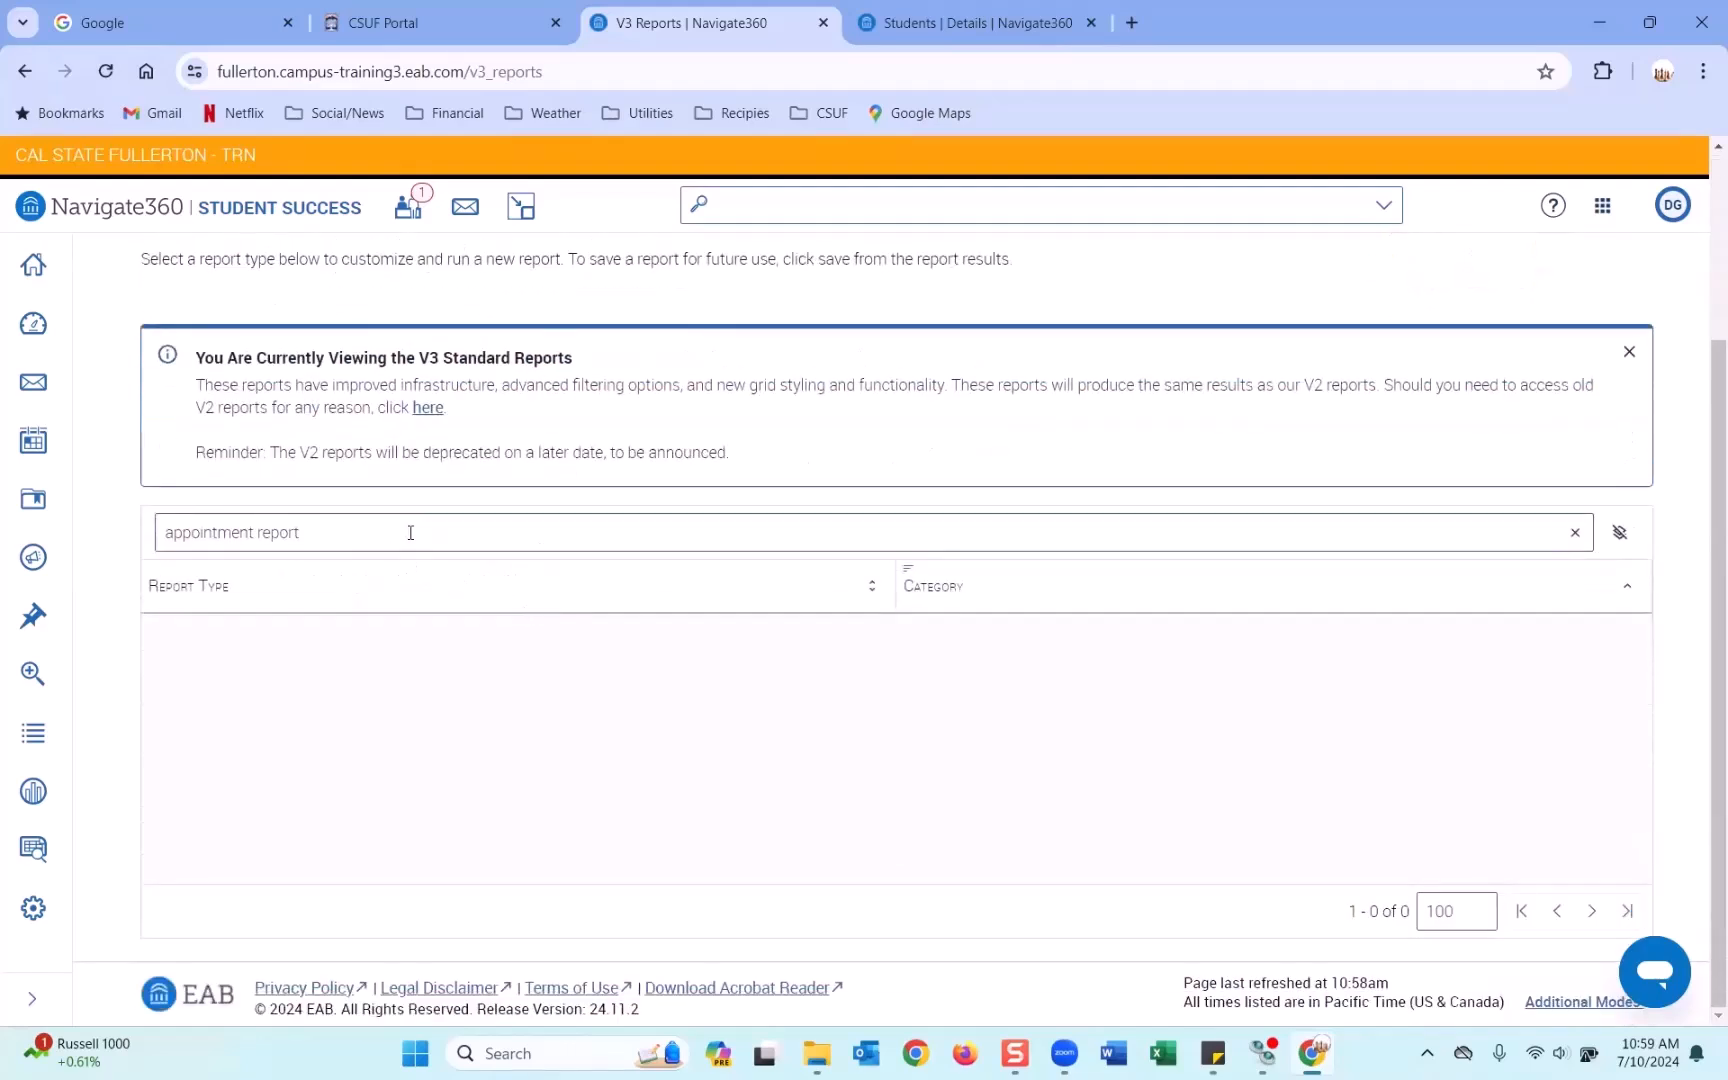
{"action": "left_click", "coordinate": [410, 532]}
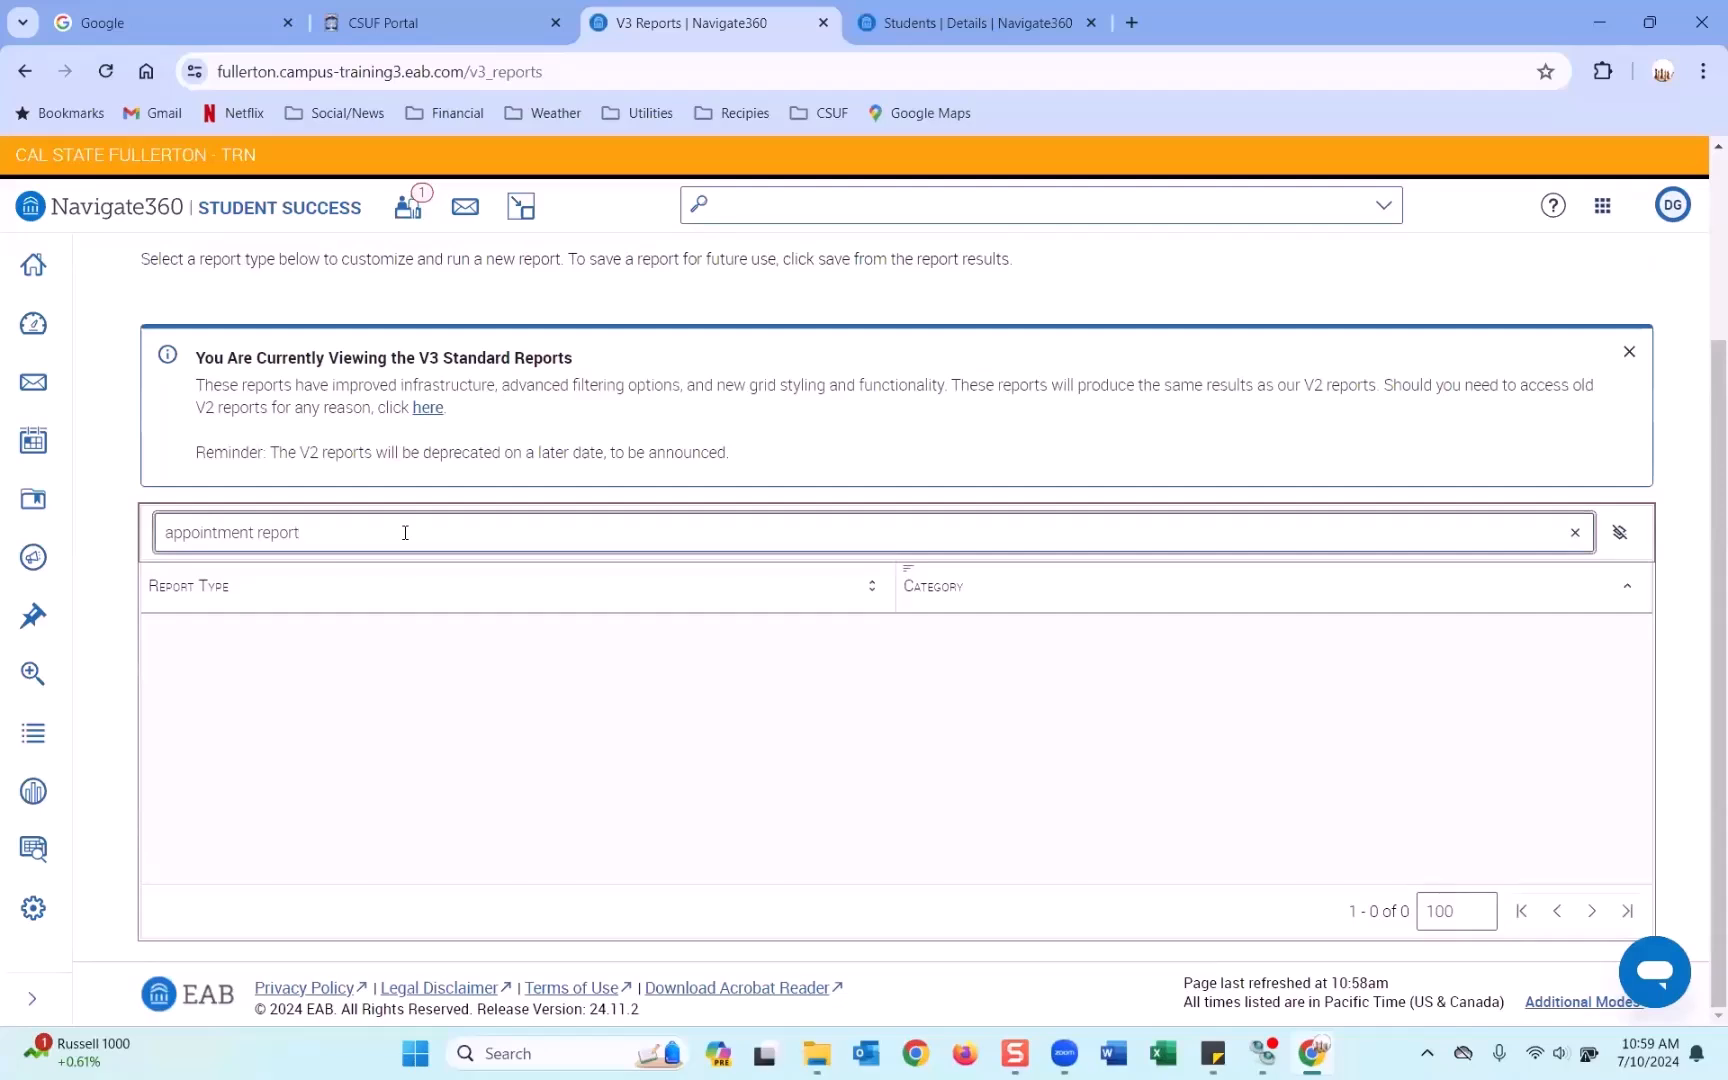
{"action": "key", "text": "BackSpace"}
{"action": "key", "text": "BackSpace"}
{"action": "key", "text": "BackSpace"}
{"action": "key", "text": "BackSpace"}
{"action": "key", "text": "BackSpace"}
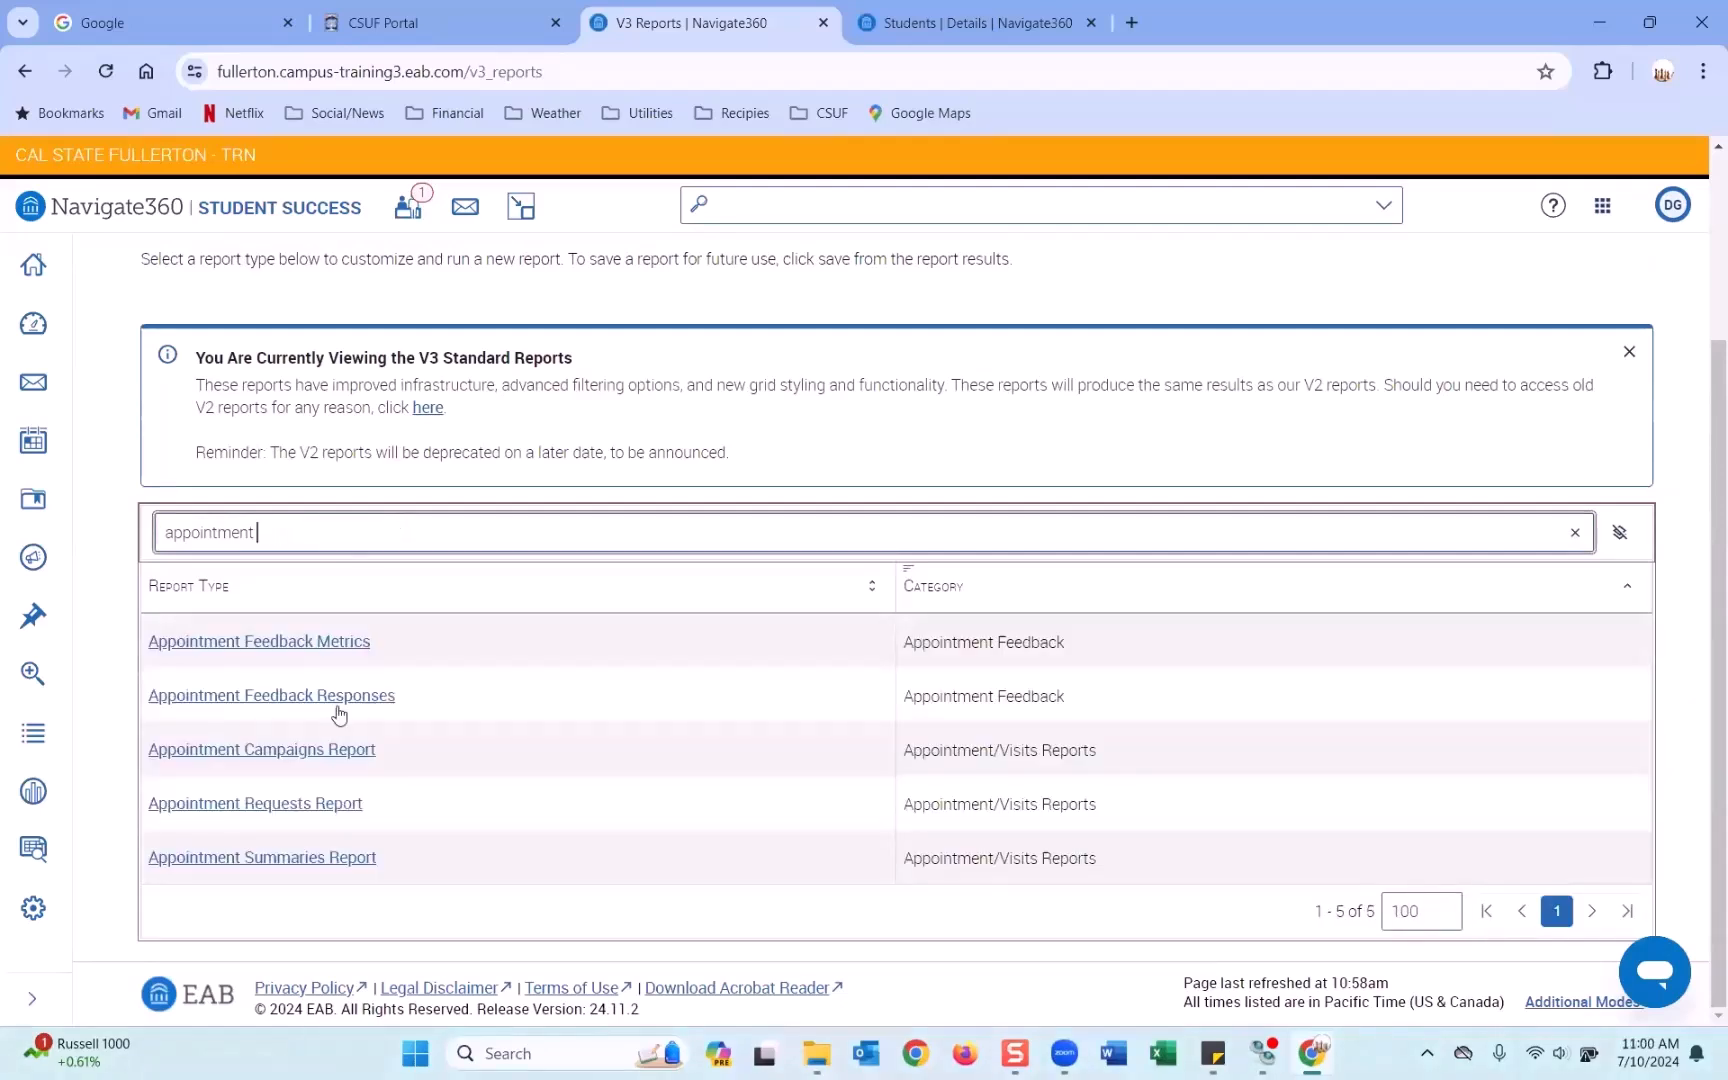
{"action": "scroll", "coordinate": [325, 775], "scroll_direction": "up", "scroll_amount": 2}
{"action": "scroll", "coordinate": [325, 765], "scroll_direction": "down", "scroll_amount": 2}
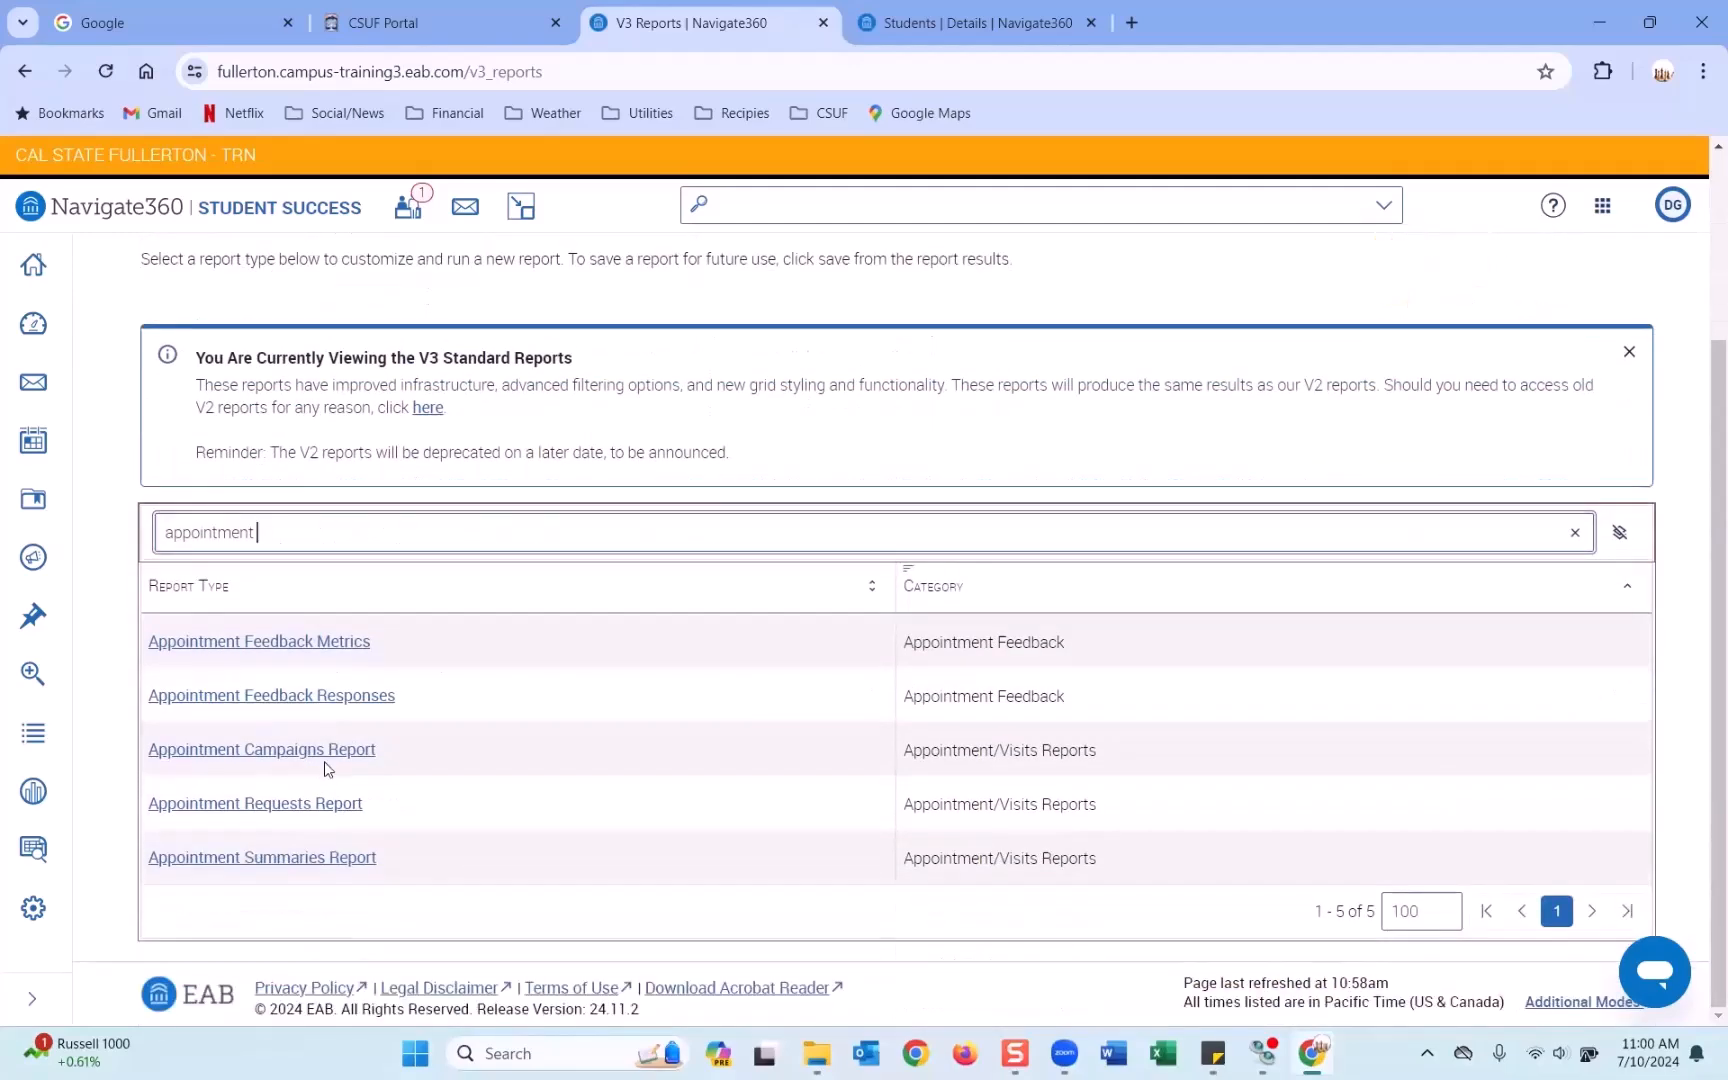
Clear the search, reload Standard Reports, and open the Appointments Report.
{"action": "left_click", "coordinate": [409, 527]}
{"action": "key", "text": "BackSpace"}
{"action": "key", "text": "BackSpace"}
{"action": "key", "text": "BackSpace"}
{"action": "key", "text": "BackSpace"}
{"action": "key", "text": "BackSpace"}
{"action": "key", "text": "BackSpace"}
{"action": "key", "text": "BackSpace"}
{"action": "key", "text": "BackSpace"}
{"action": "key", "text": "BackSpace"}
{"action": "key", "text": "BackSpace"}
{"action": "key", "text": "BackSpace"}
{"action": "scroll", "coordinate": [300, 480], "scroll_direction": "up", "scroll_amount": 3}
{"action": "left_click", "coordinate": [418, 408]}
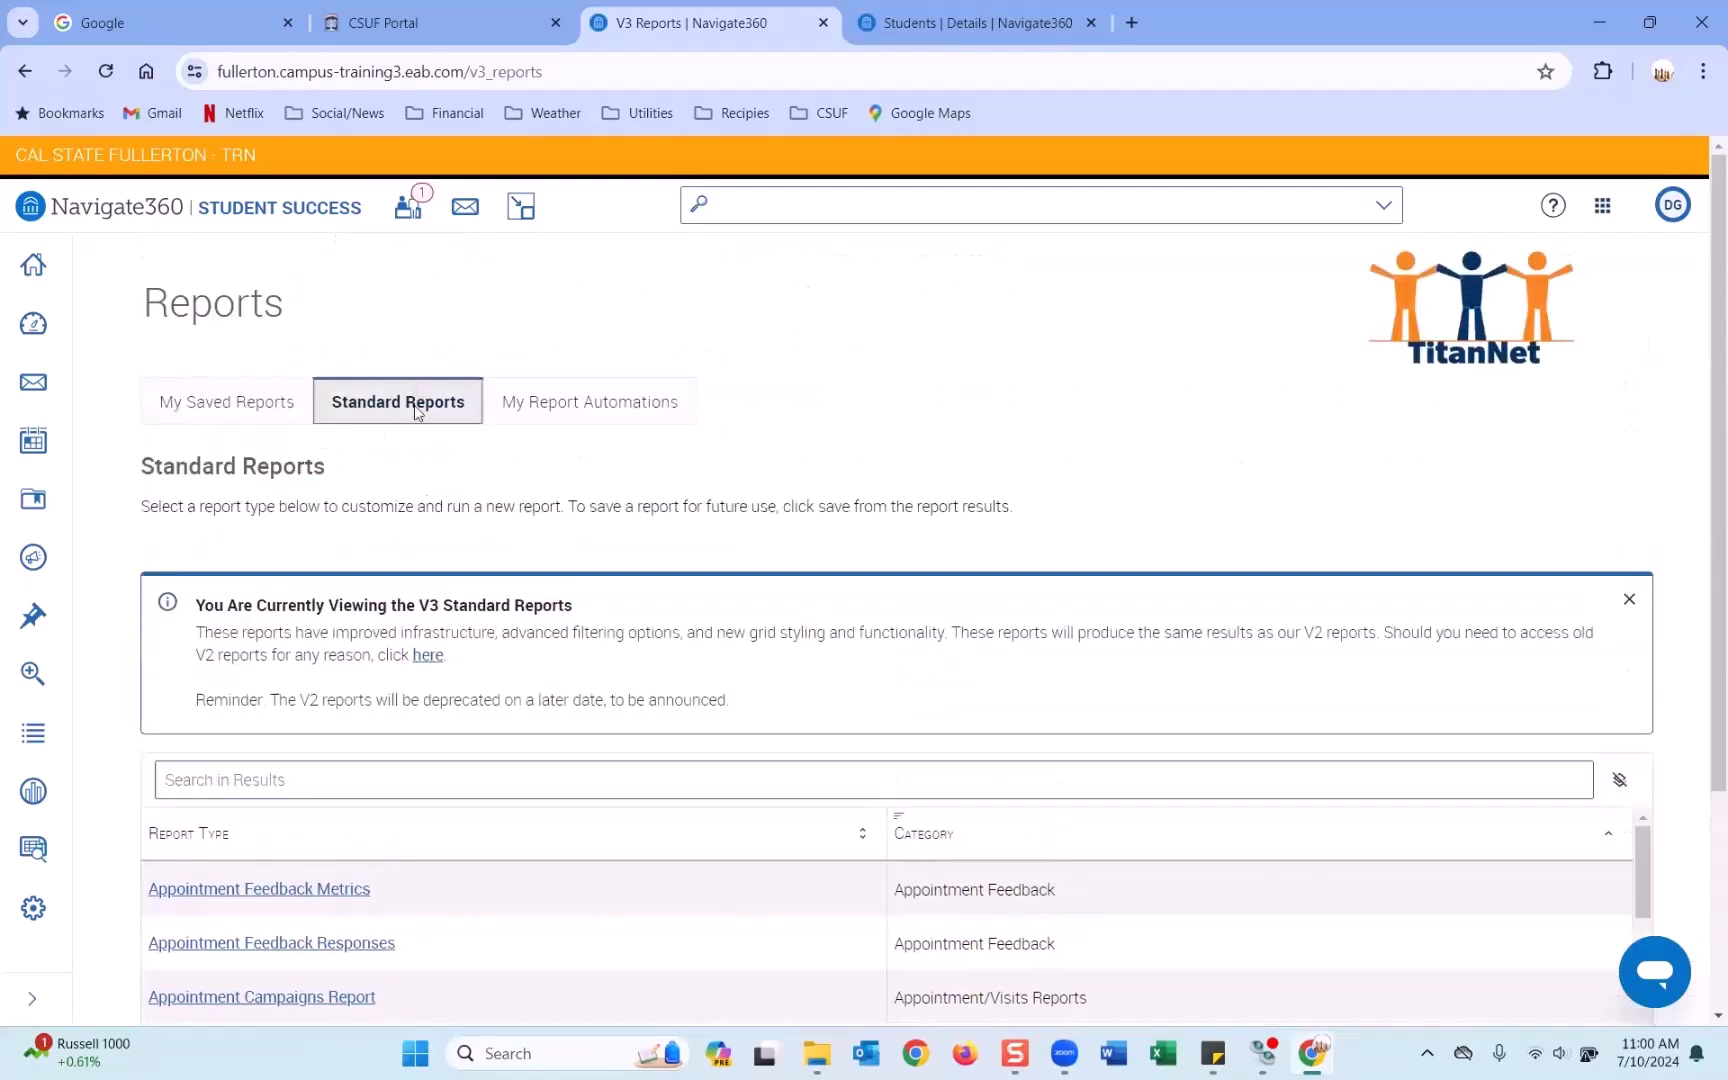
{"action": "scroll", "coordinate": [440, 610], "scroll_direction": "down", "scroll_amount": 3}
{"action": "left_click", "coordinate": [276, 862]}
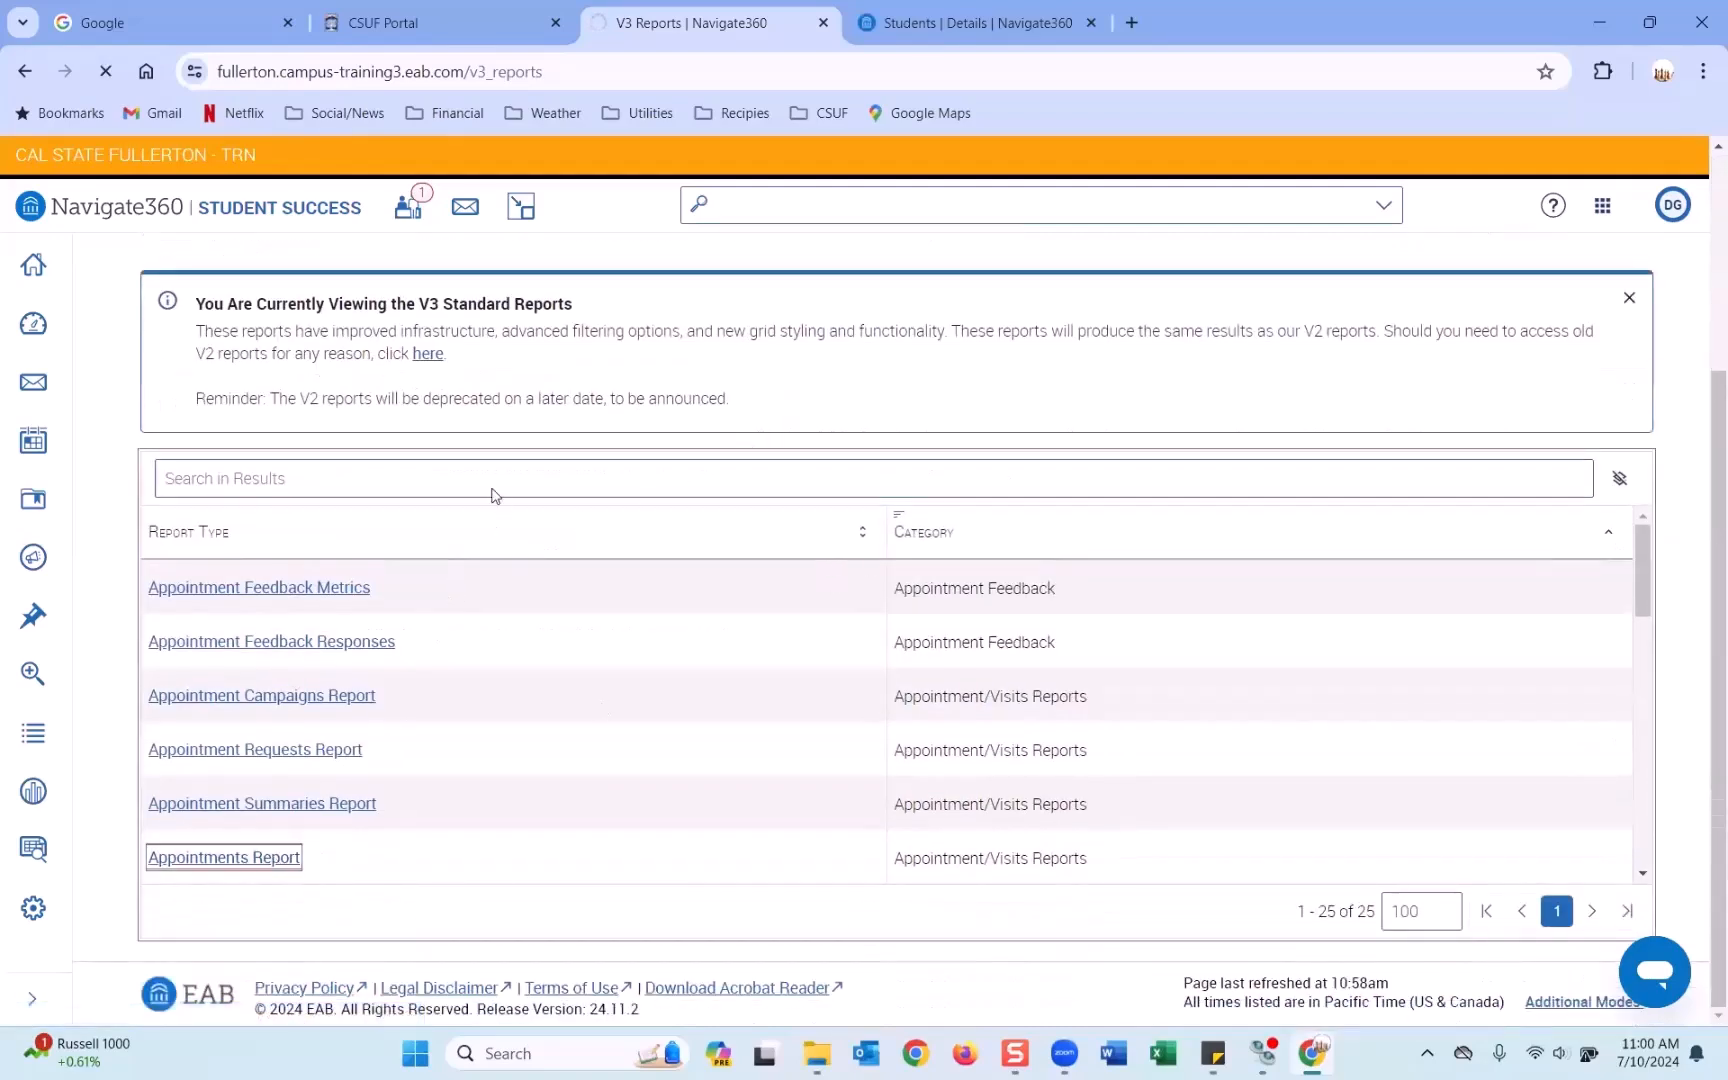
Filter Location to Undeclared and Academic Advising Center, then add a second filter row.
{"action": "scroll", "coordinate": [711, 562], "scroll_direction": "down", "scroll_amount": 2}
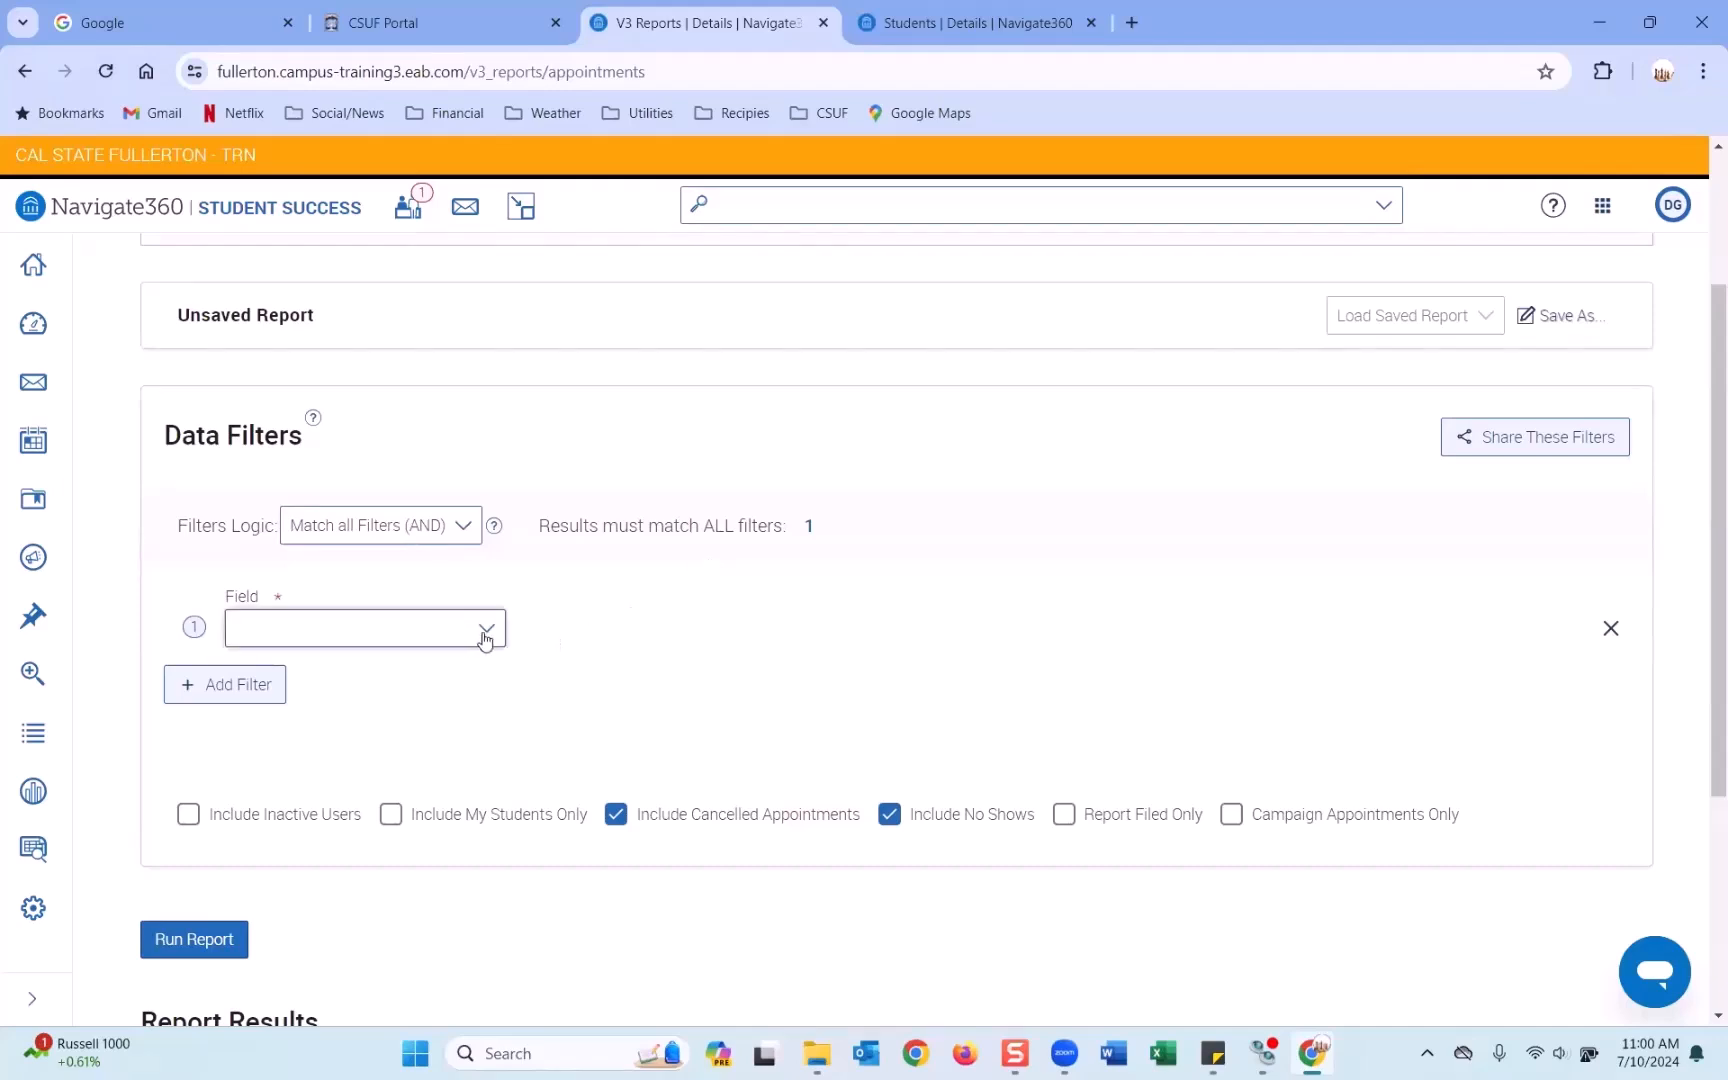
{"action": "scroll", "coordinate": [798, 622], "scroll_direction": "down", "scroll_amount": 2}
{"action": "scroll", "coordinate": [760, 612], "scroll_direction": "up", "scroll_amount": 2}
{"action": "left_click", "coordinate": [443, 628]}
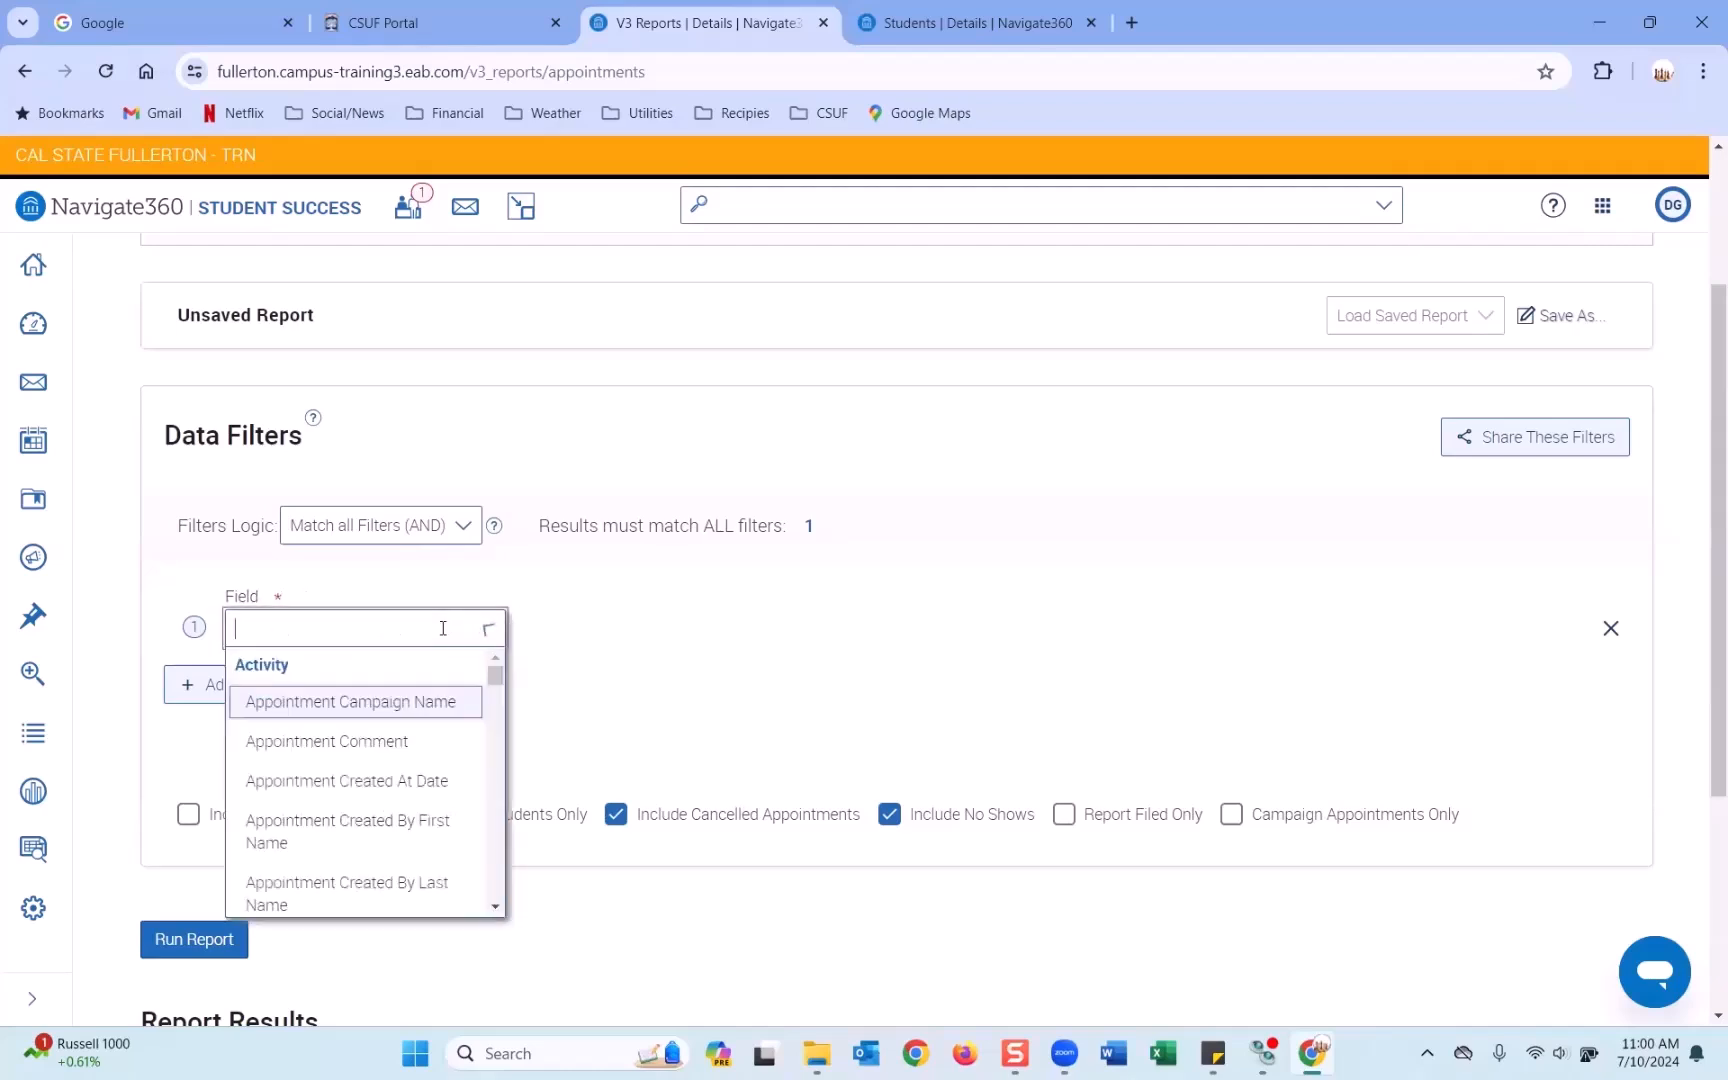
{"action": "scroll", "coordinate": [303, 852], "scroll_direction": "down", "scroll_amount": 2}
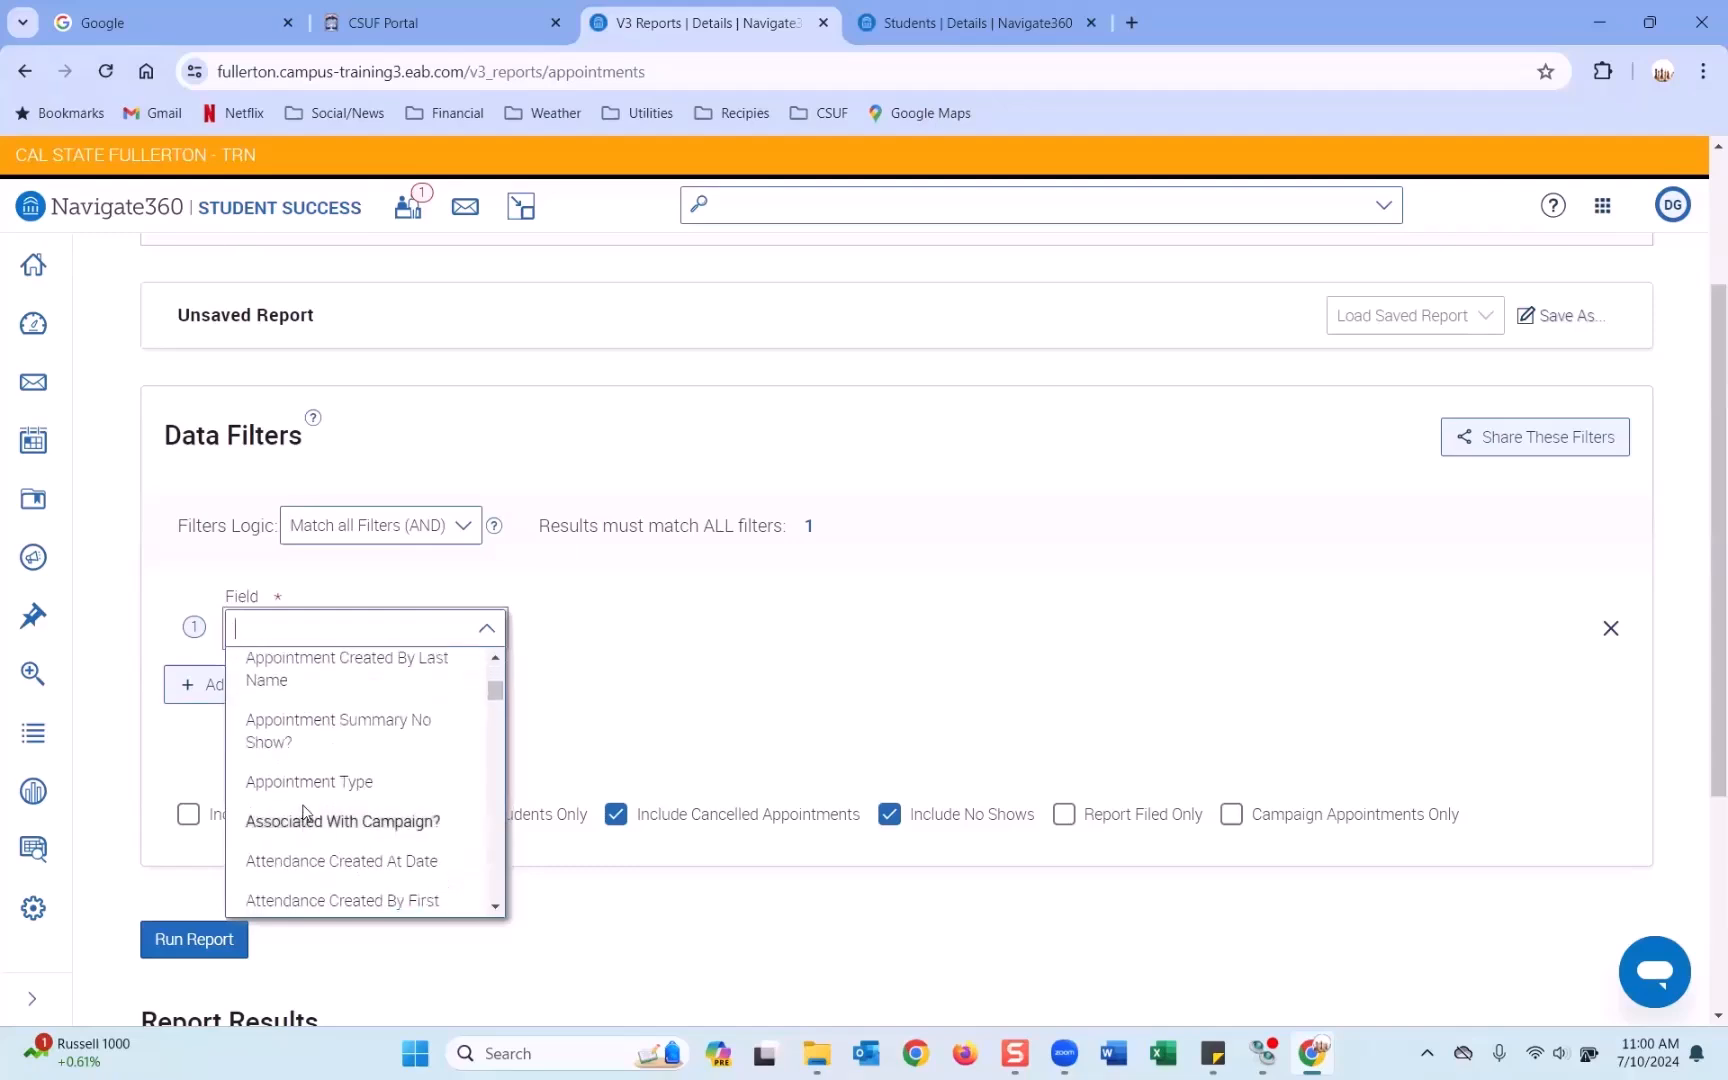
{"action": "type", "text": "loca"}
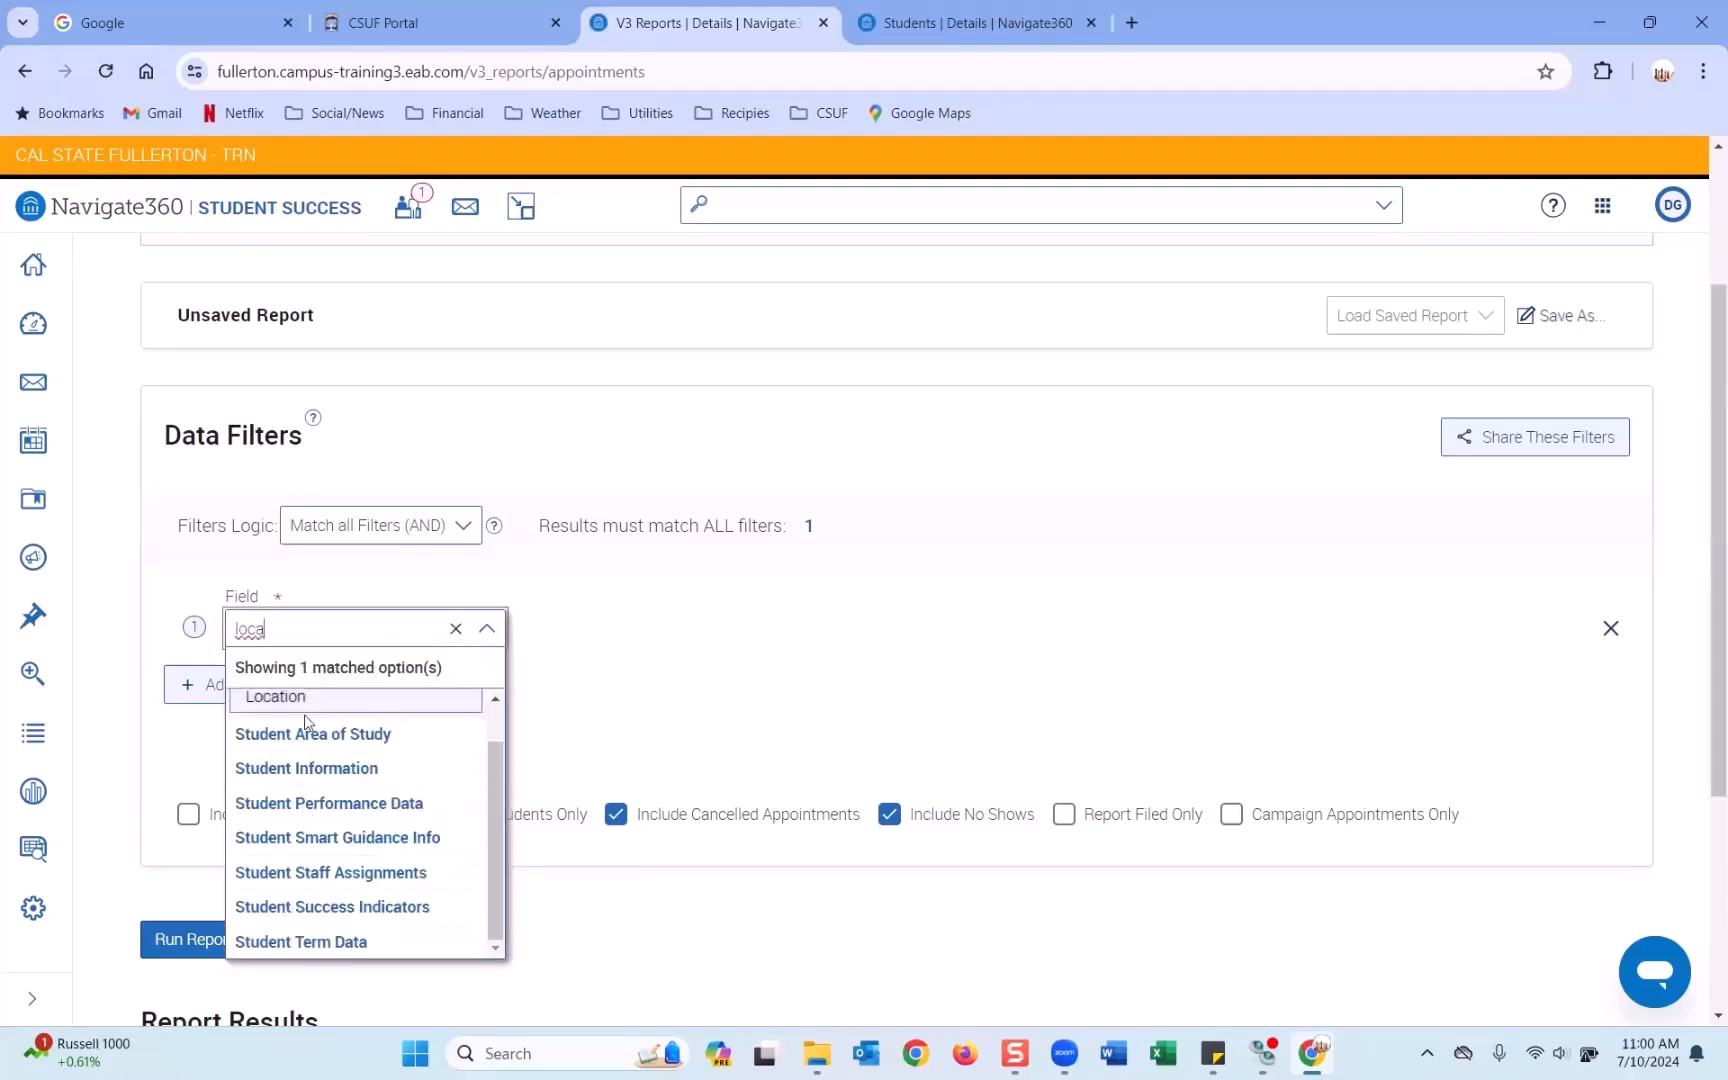
{"action": "left_click", "coordinate": [305, 703]}
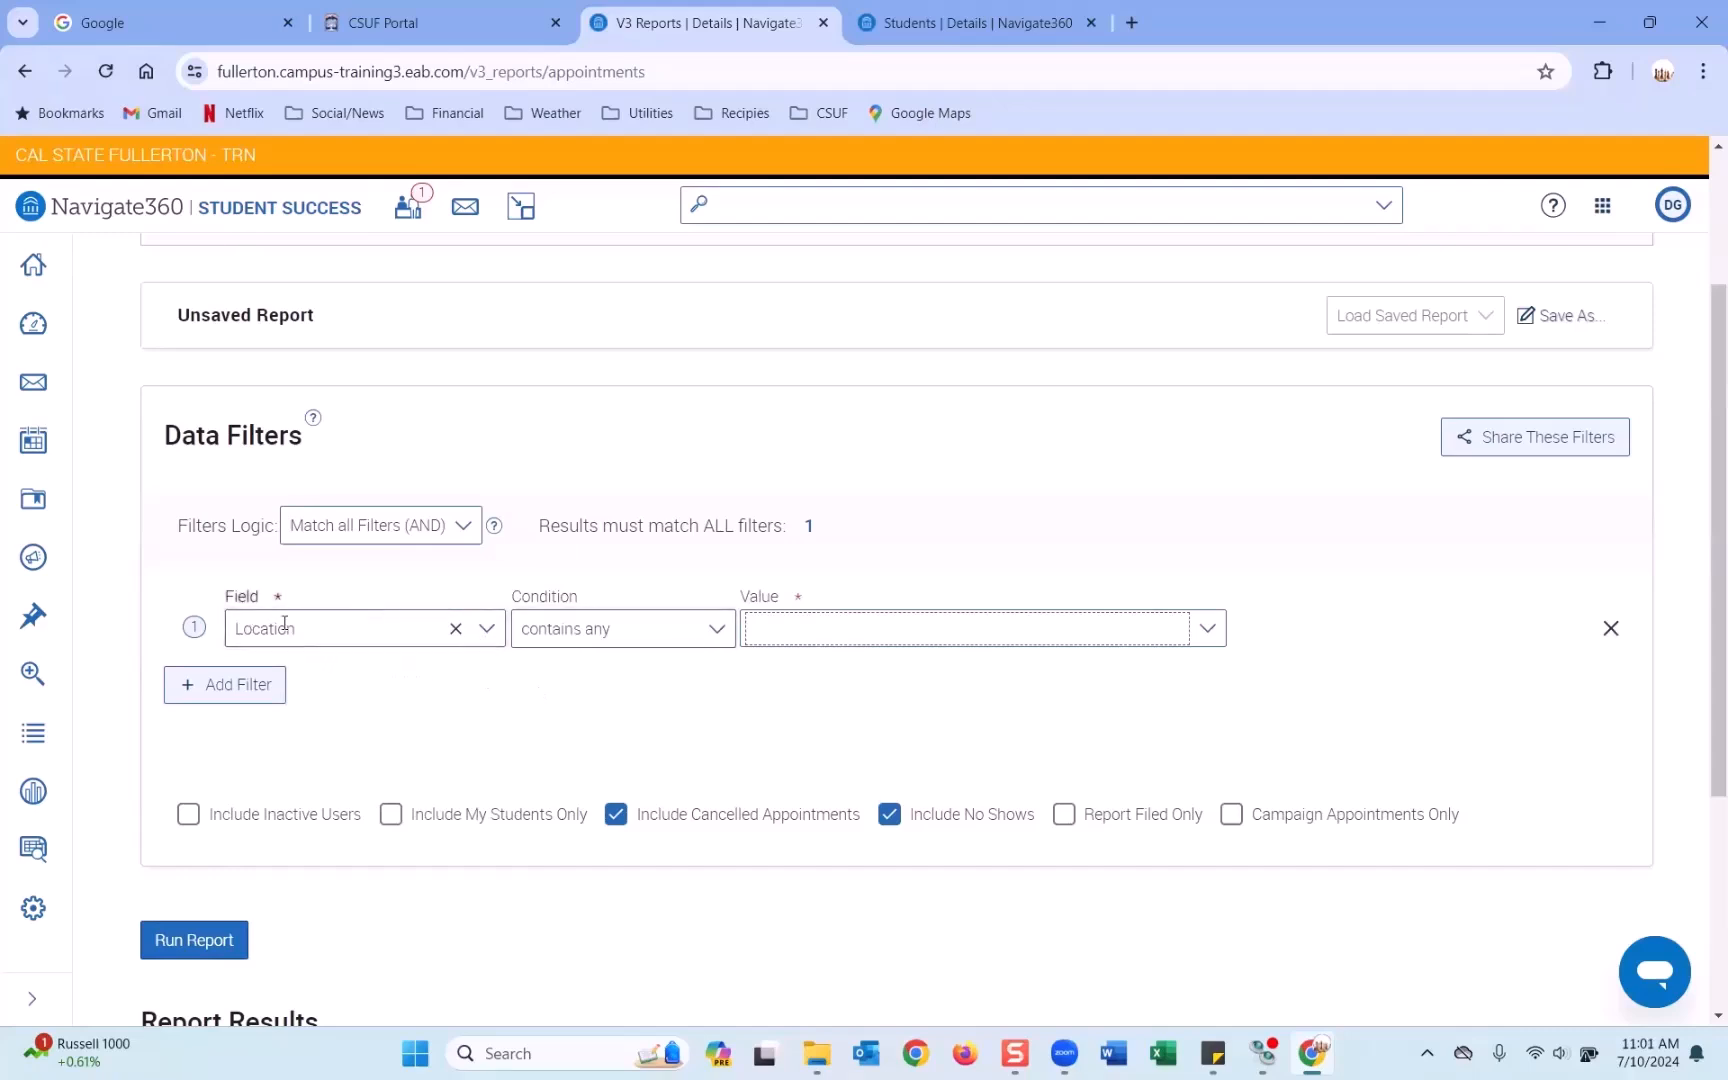
{"action": "left_click", "coordinate": [835, 630]}
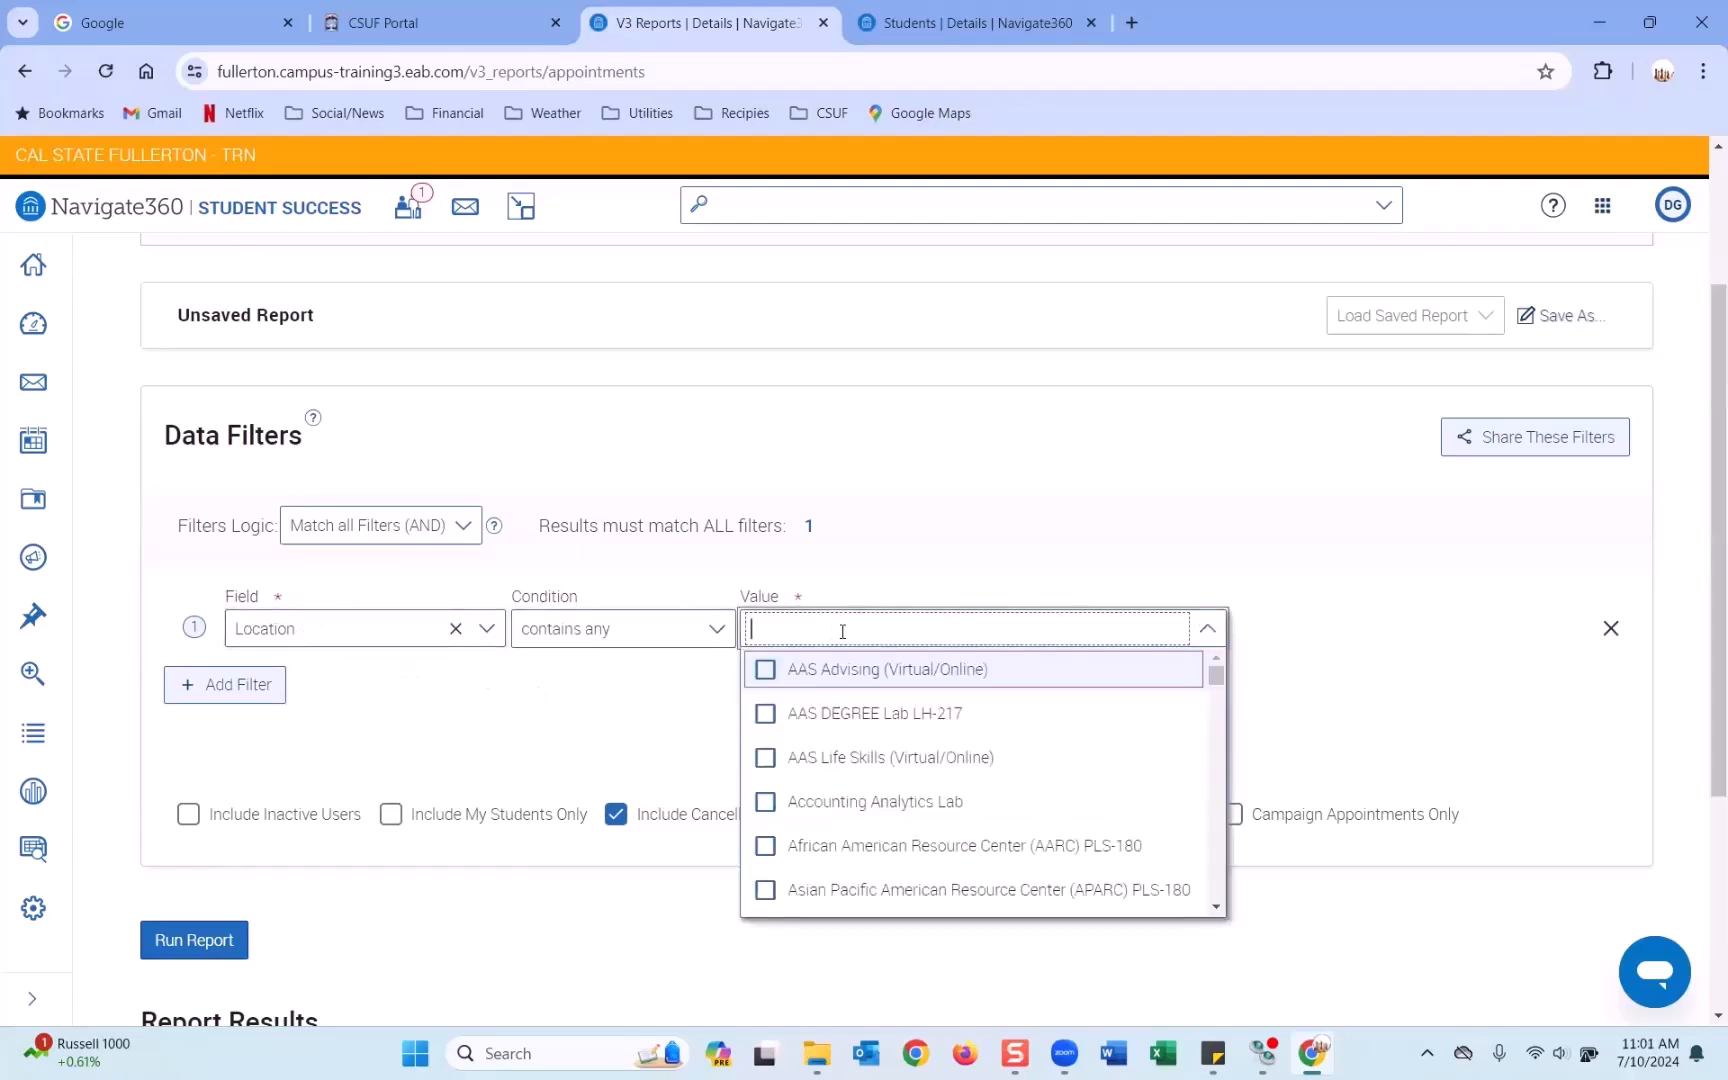
{"action": "type", "text": "und"}
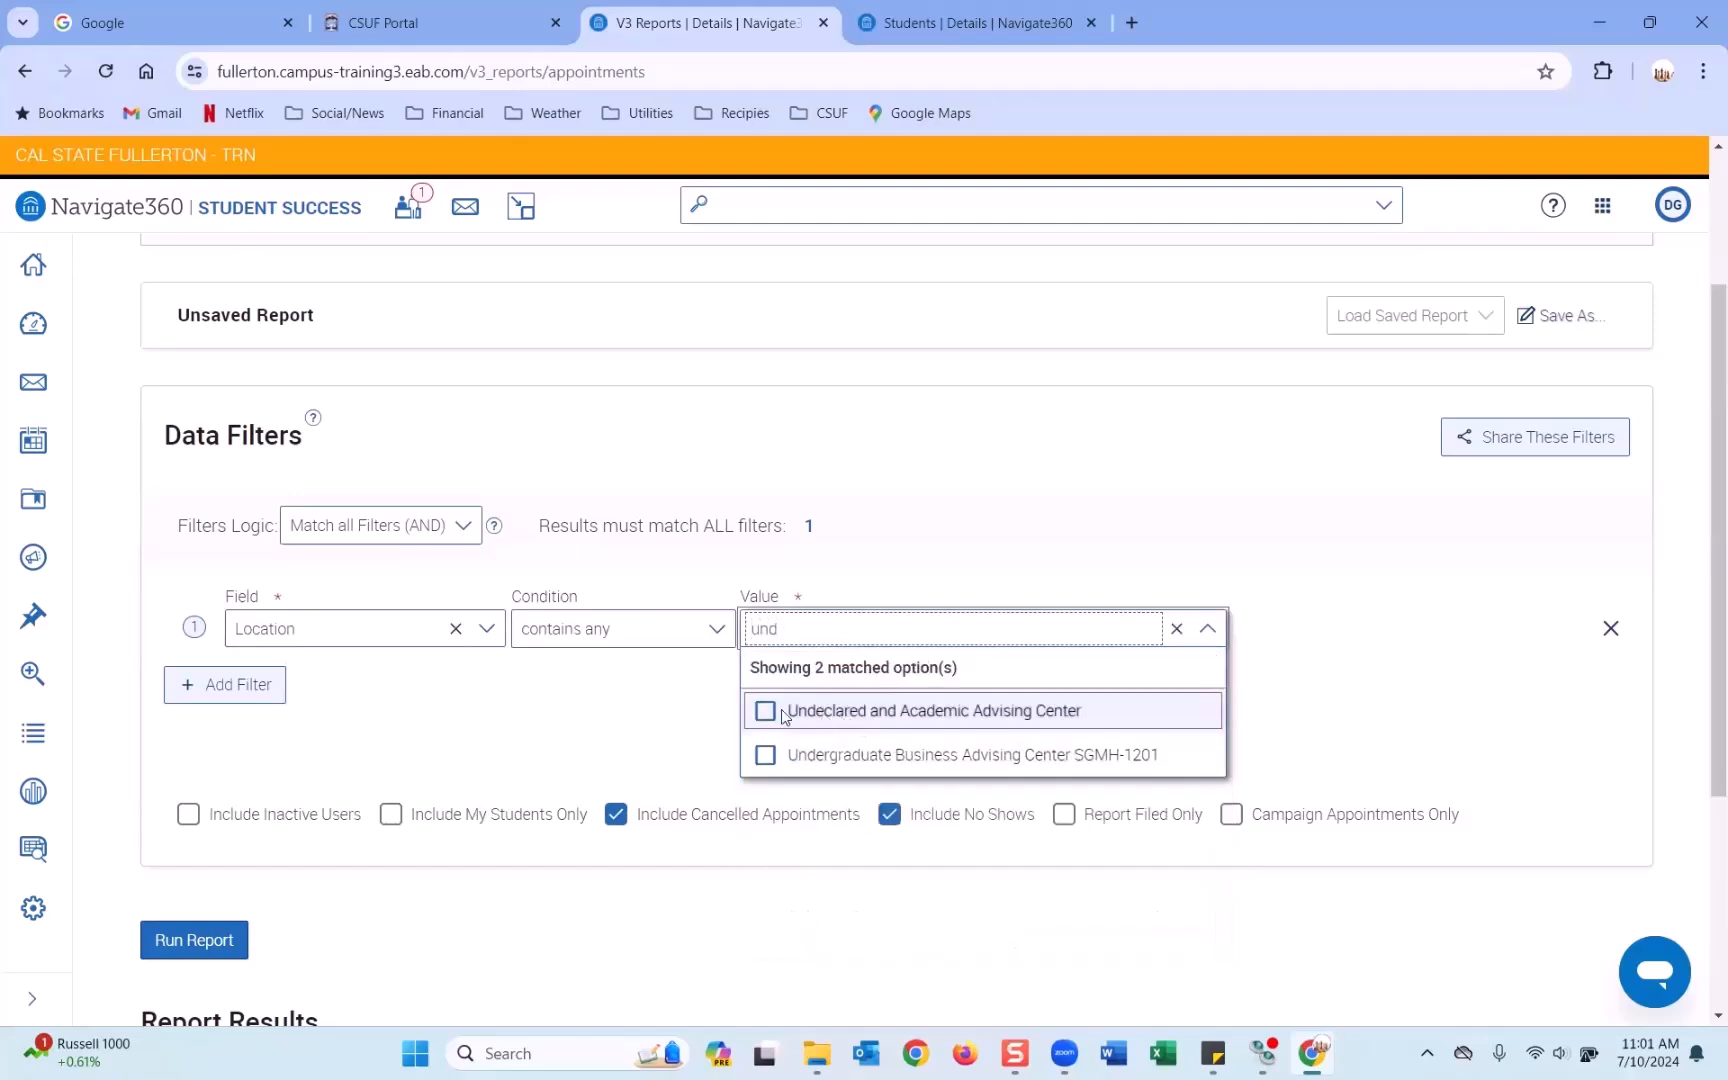
{"action": "left_click", "coordinate": [765, 712]}
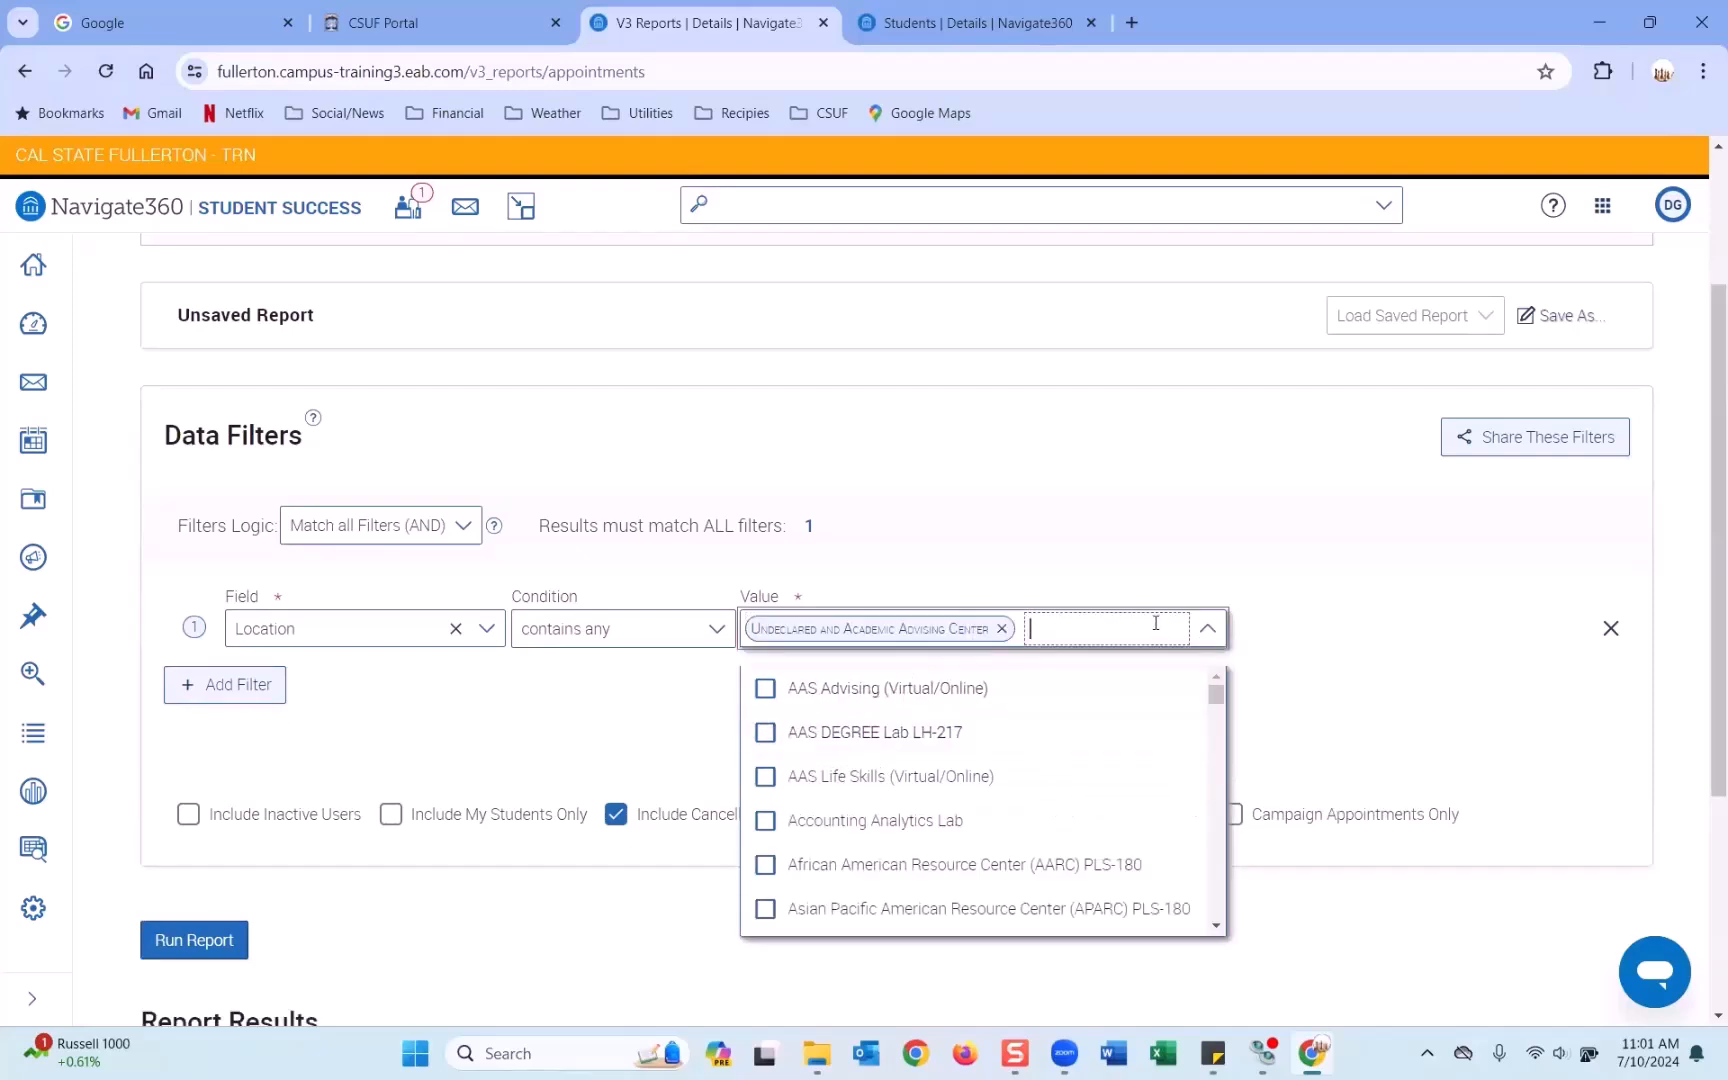
{"action": "scroll", "coordinate": [958, 728], "scroll_direction": "down", "scroll_amount": 5}
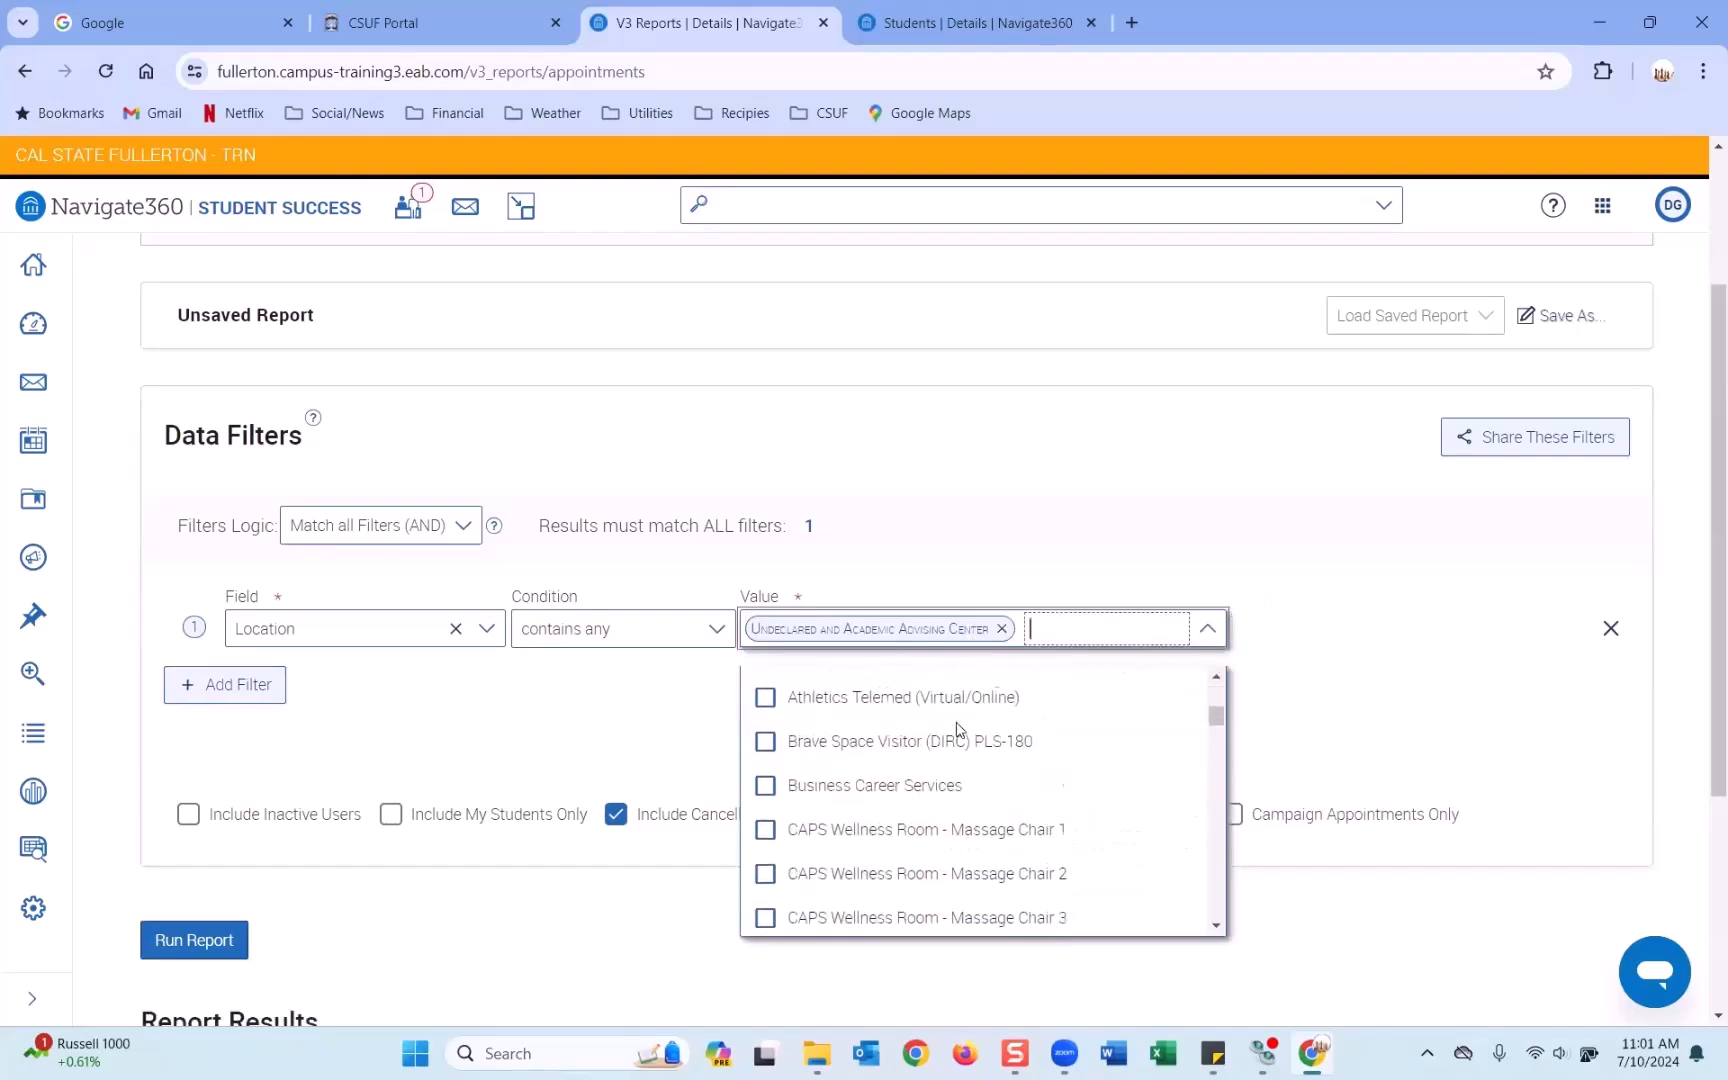
{"action": "left_click", "coordinate": [1319, 598]}
{"action": "left_click", "coordinate": [239, 684]}
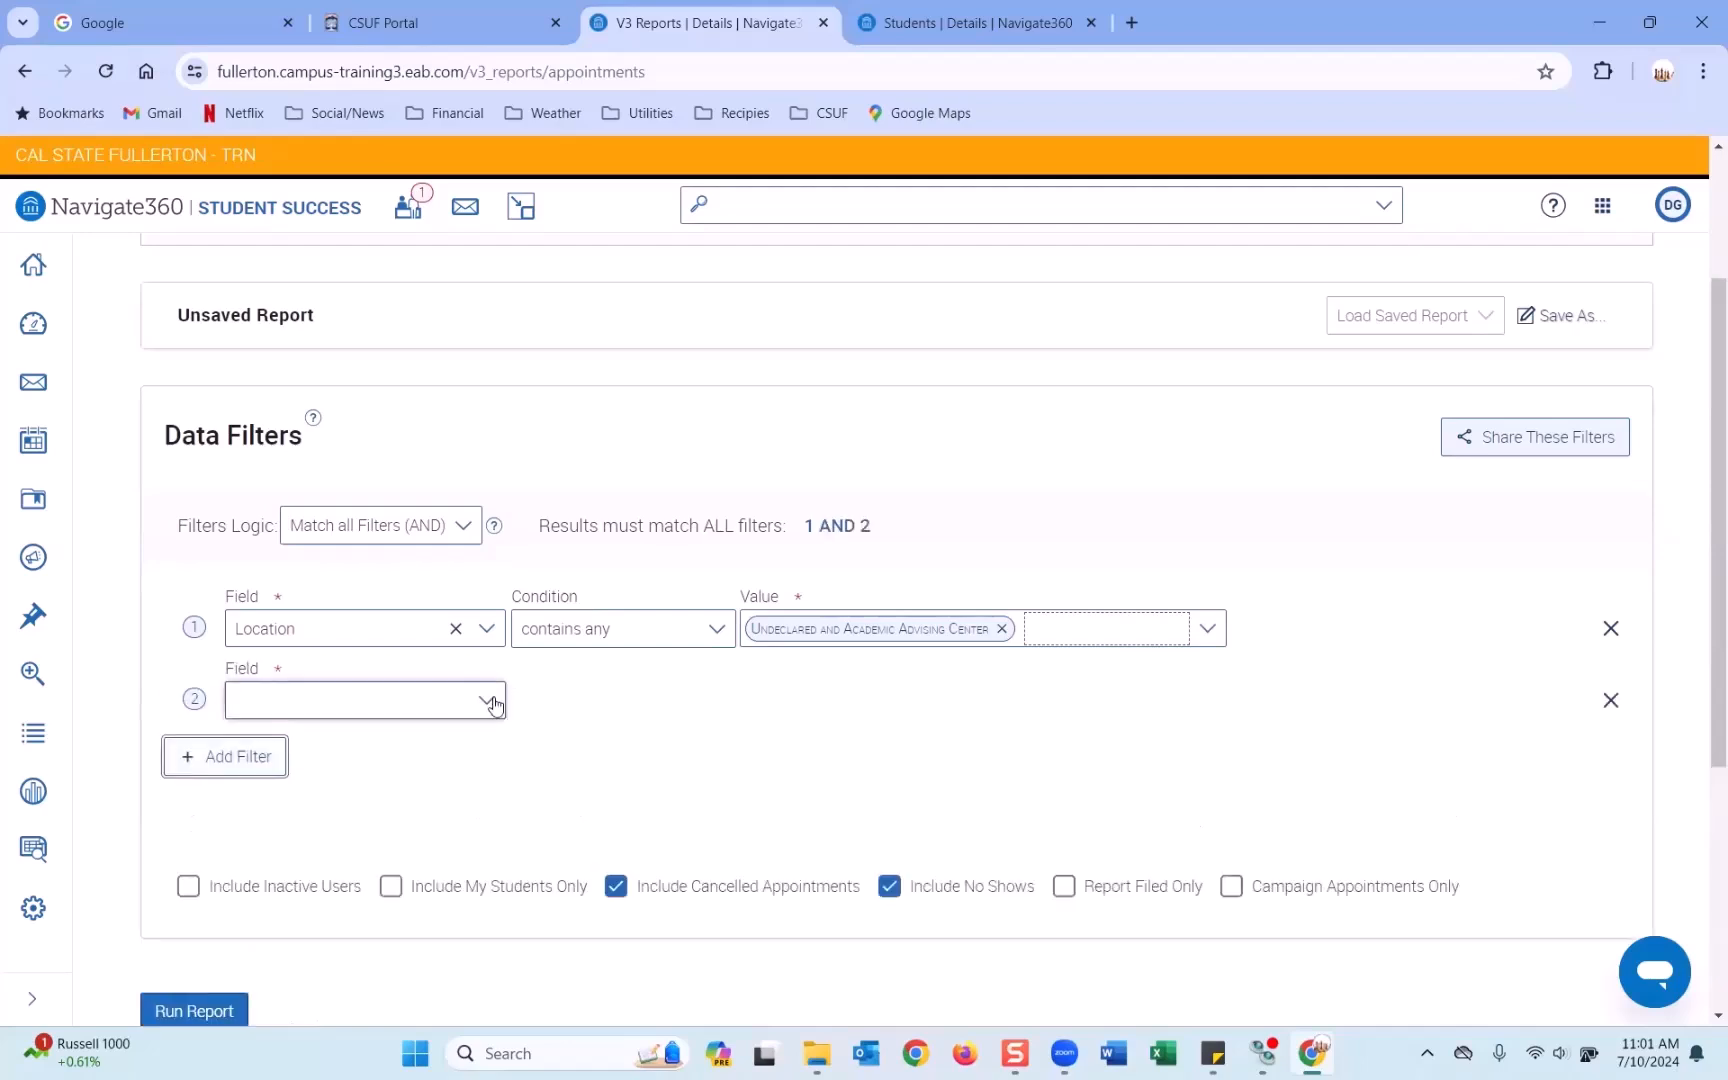
Set filter 2 to Scheduled Start Date with a date range condition.
{"action": "left_click", "coordinate": [367, 705]}
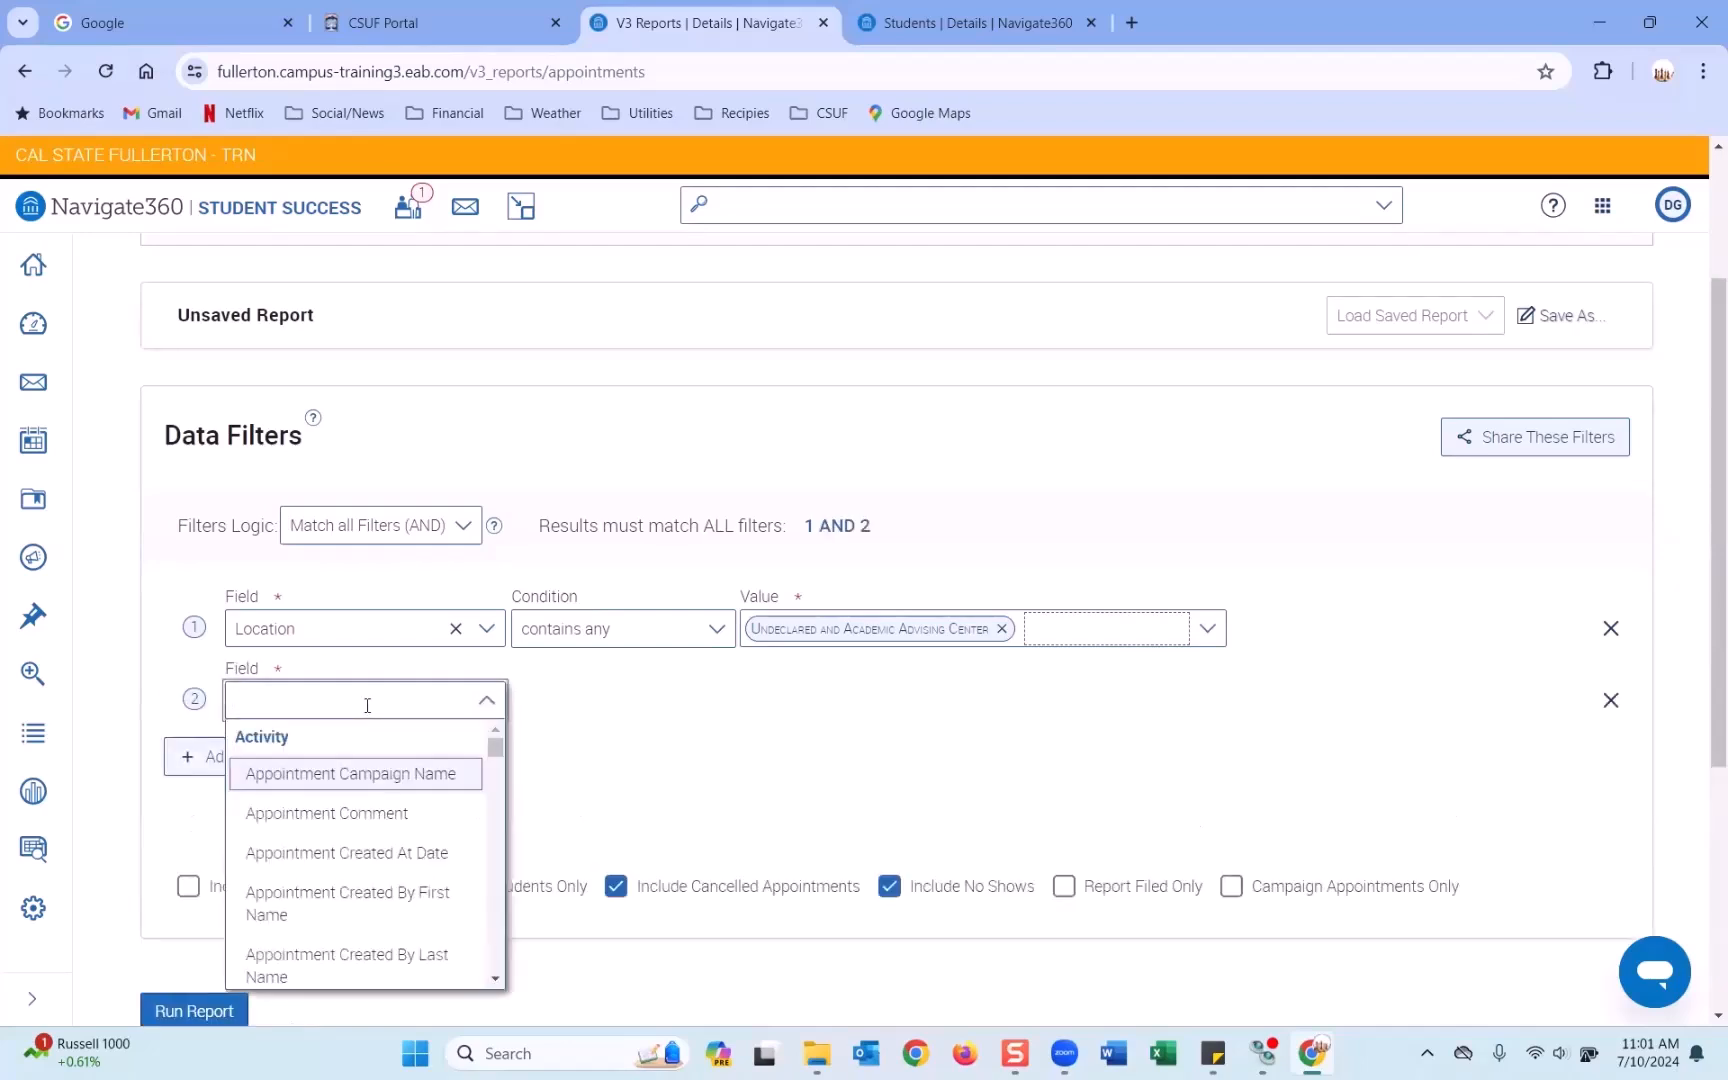
{"action": "type", "text": "sched"}
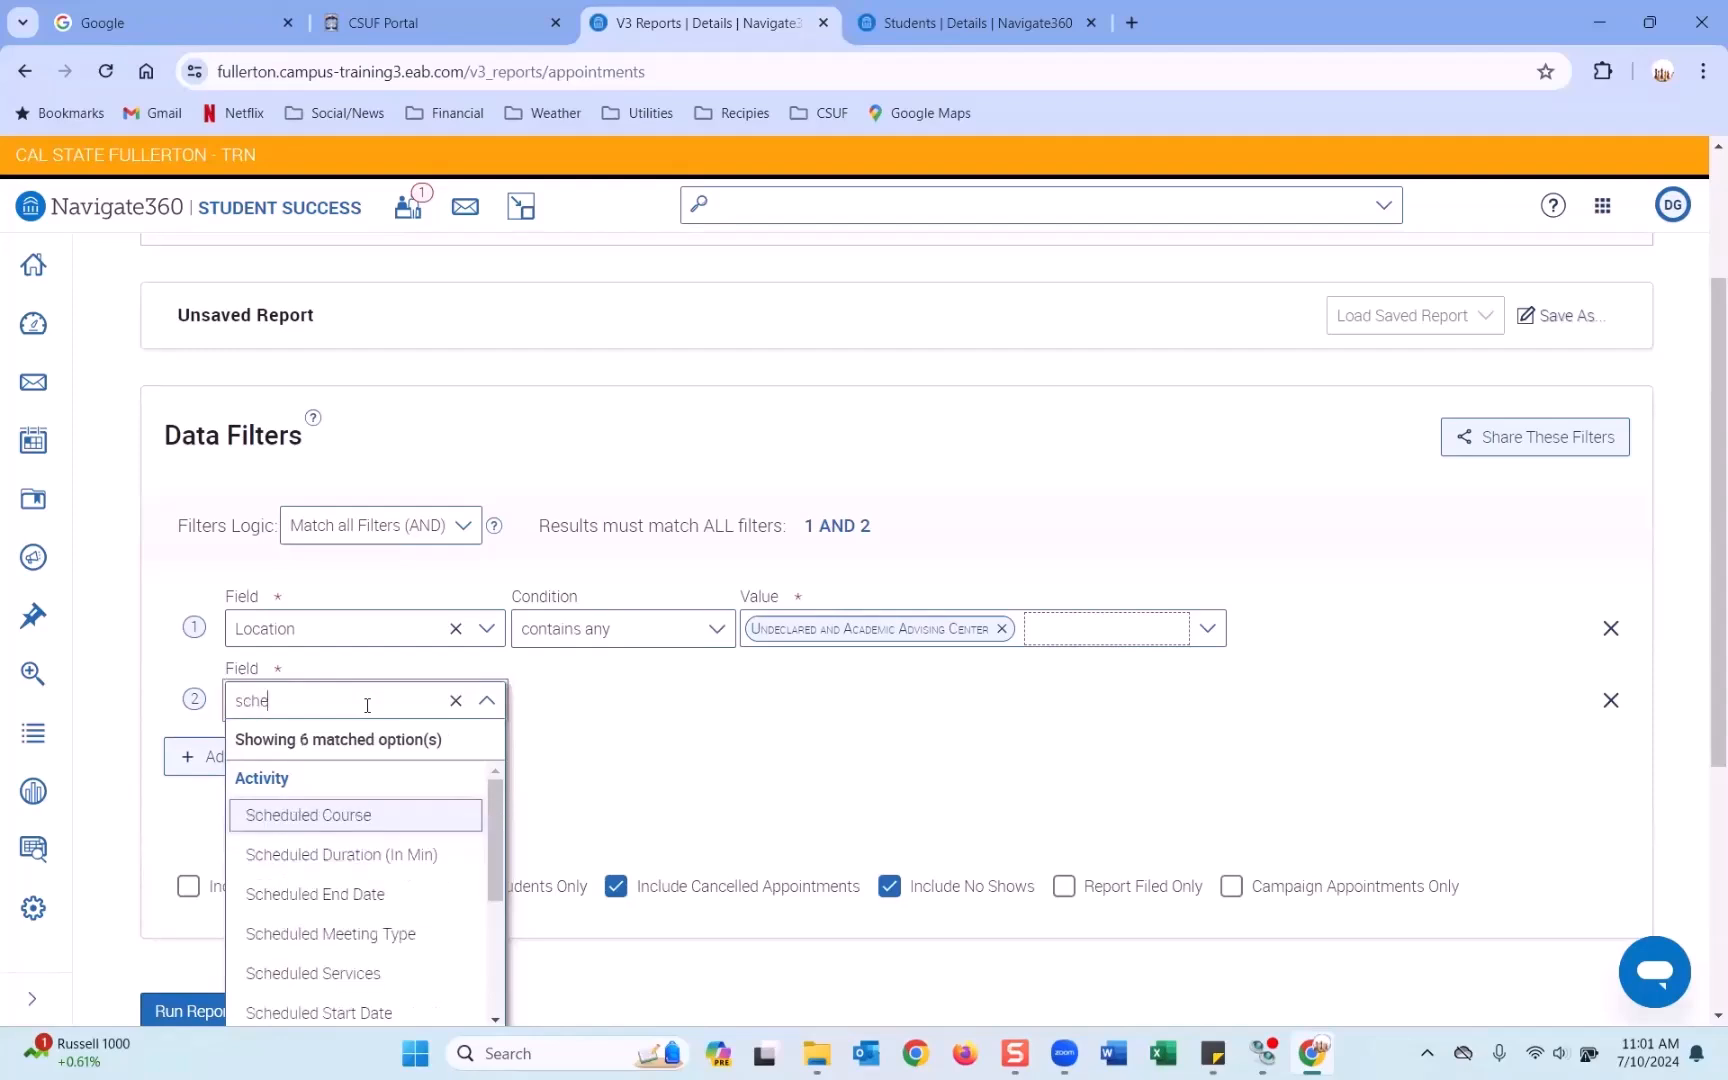
{"action": "left_click", "coordinate": [375, 1012]}
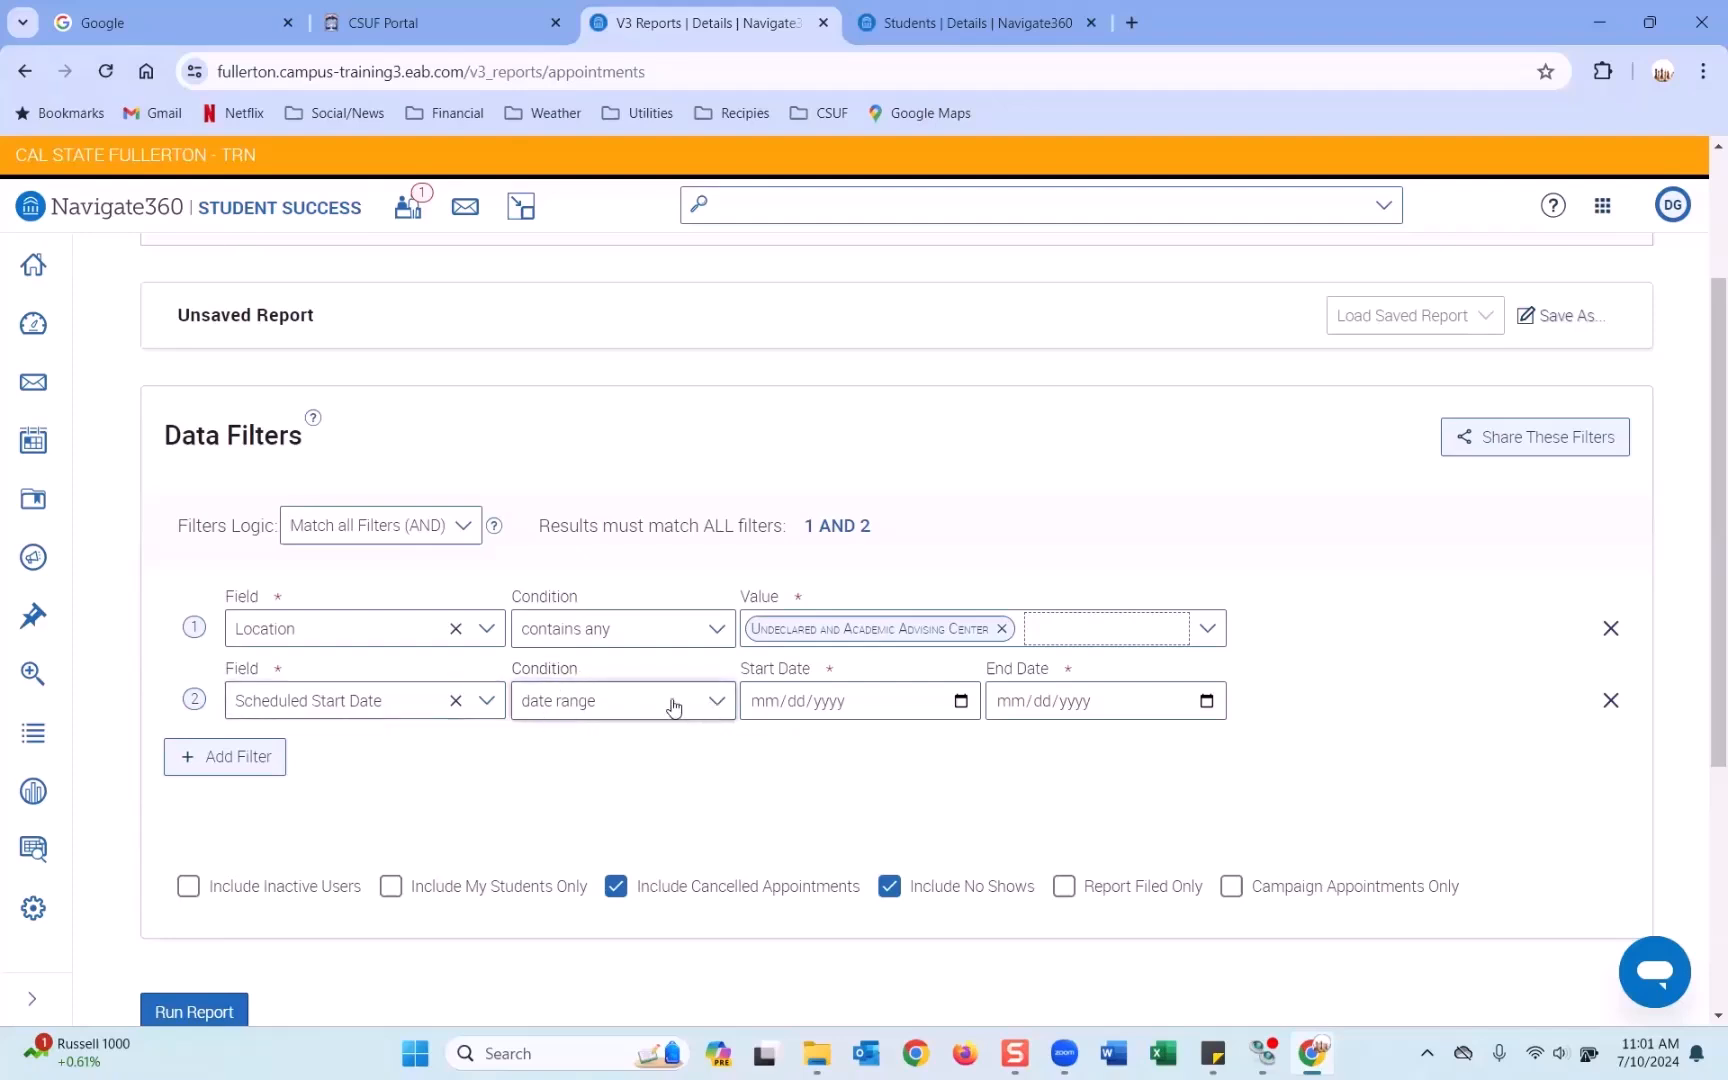
{"action": "left_click", "coordinate": [720, 704]}
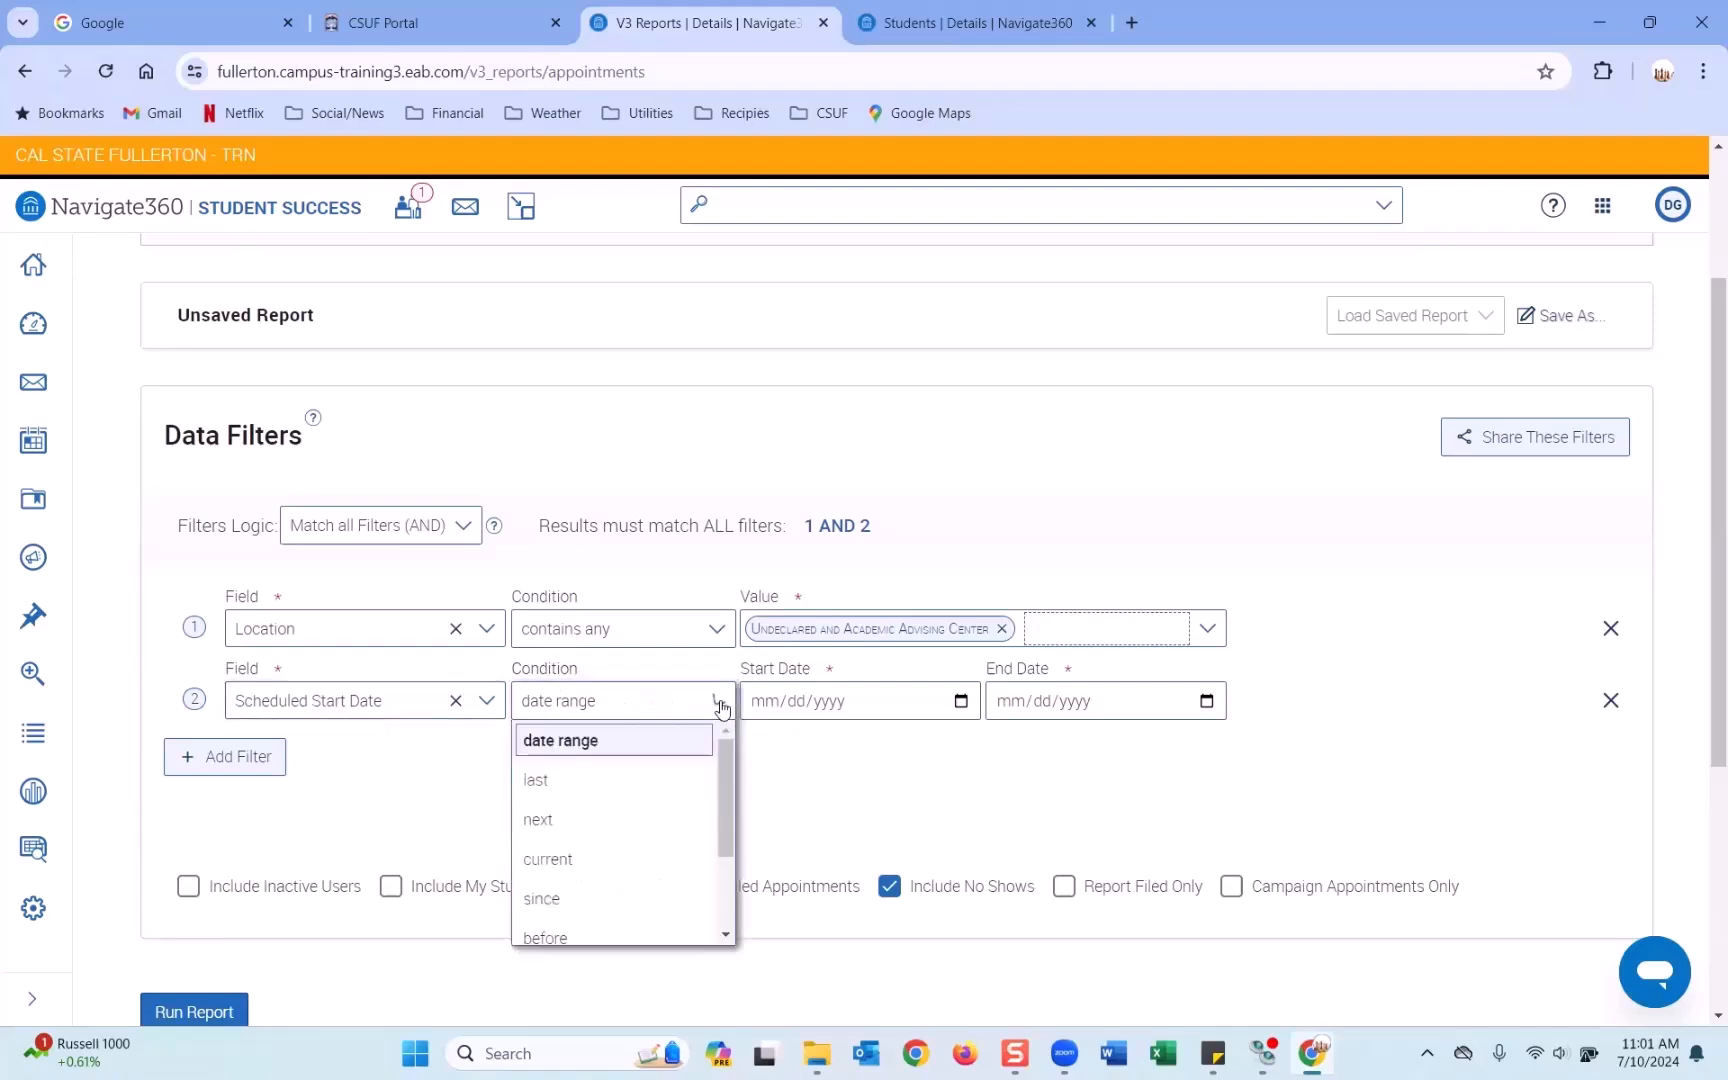
{"action": "left_click", "coordinate": [538, 782]}
{"action": "left_click", "coordinate": [893, 706]}
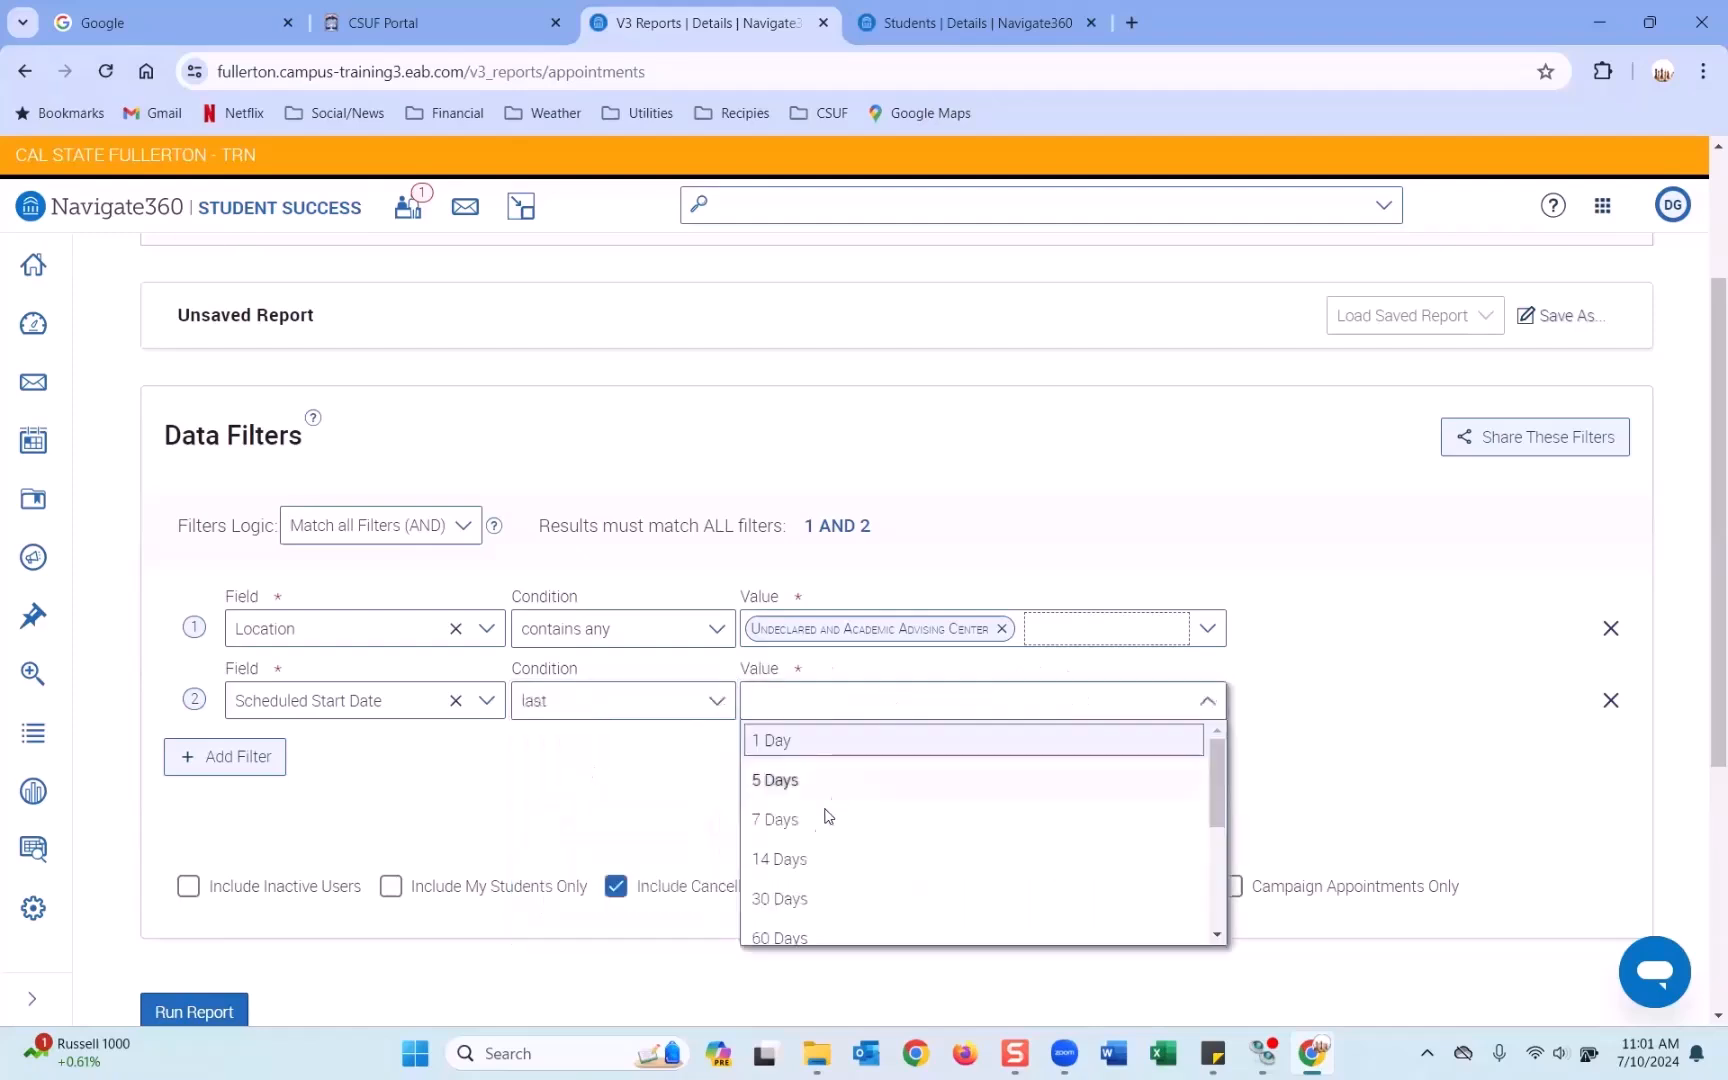
{"action": "left_click", "coordinate": [791, 898]}
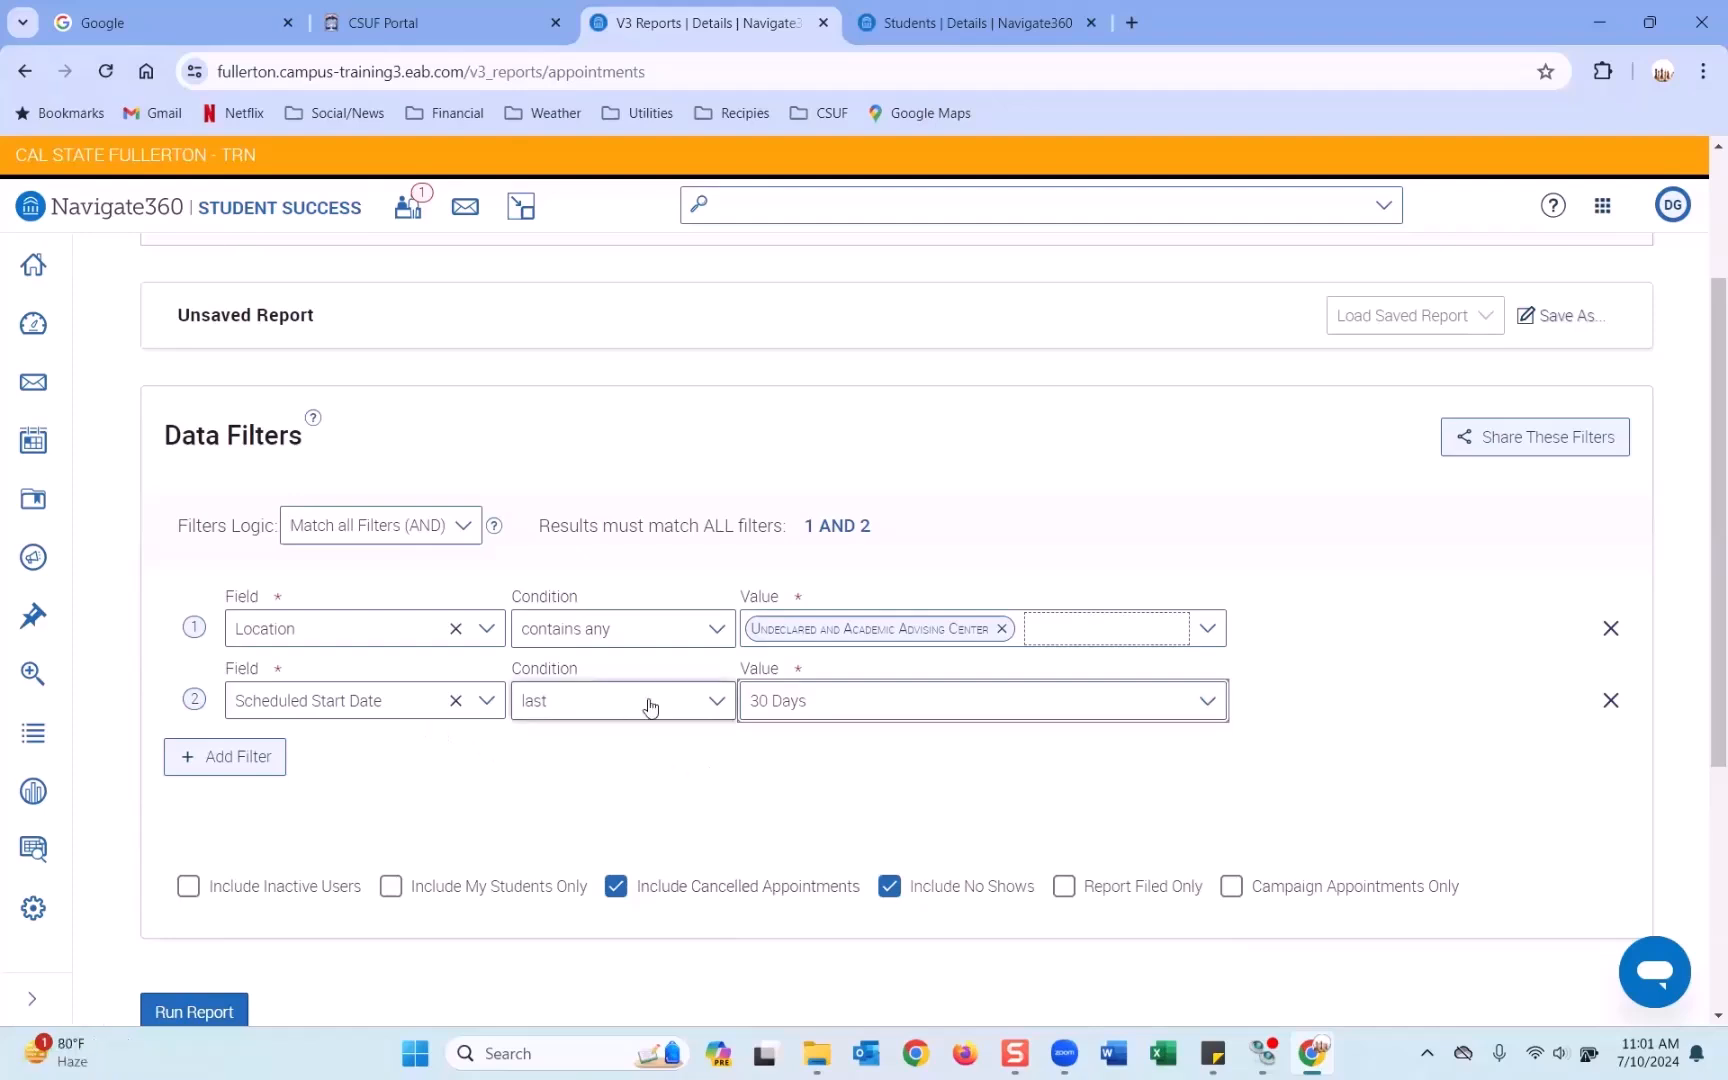
{"action": "left_click", "coordinate": [716, 706]}
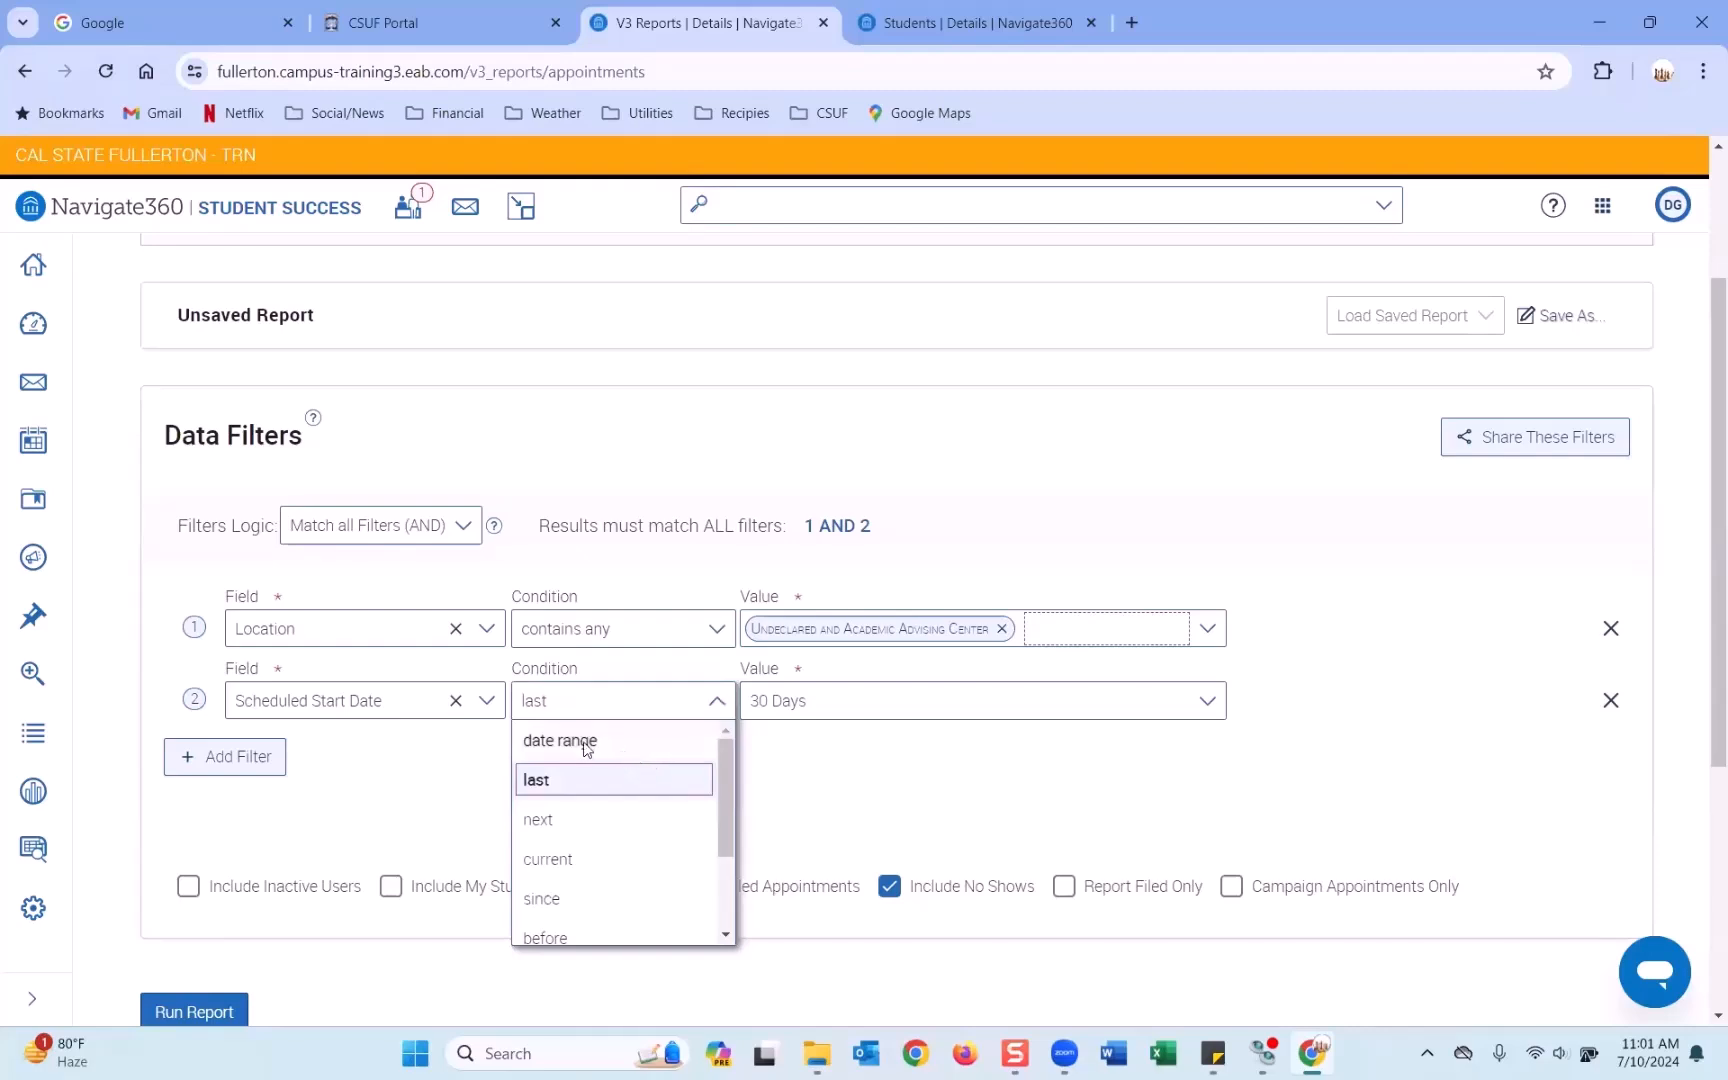
{"action": "scroll", "coordinate": [602, 800], "scroll_direction": "down", "scroll_amount": 2}
{"action": "scroll", "coordinate": [600, 790], "scroll_direction": "up", "scroll_amount": 2}
{"action": "left_click", "coordinate": [598, 740]}
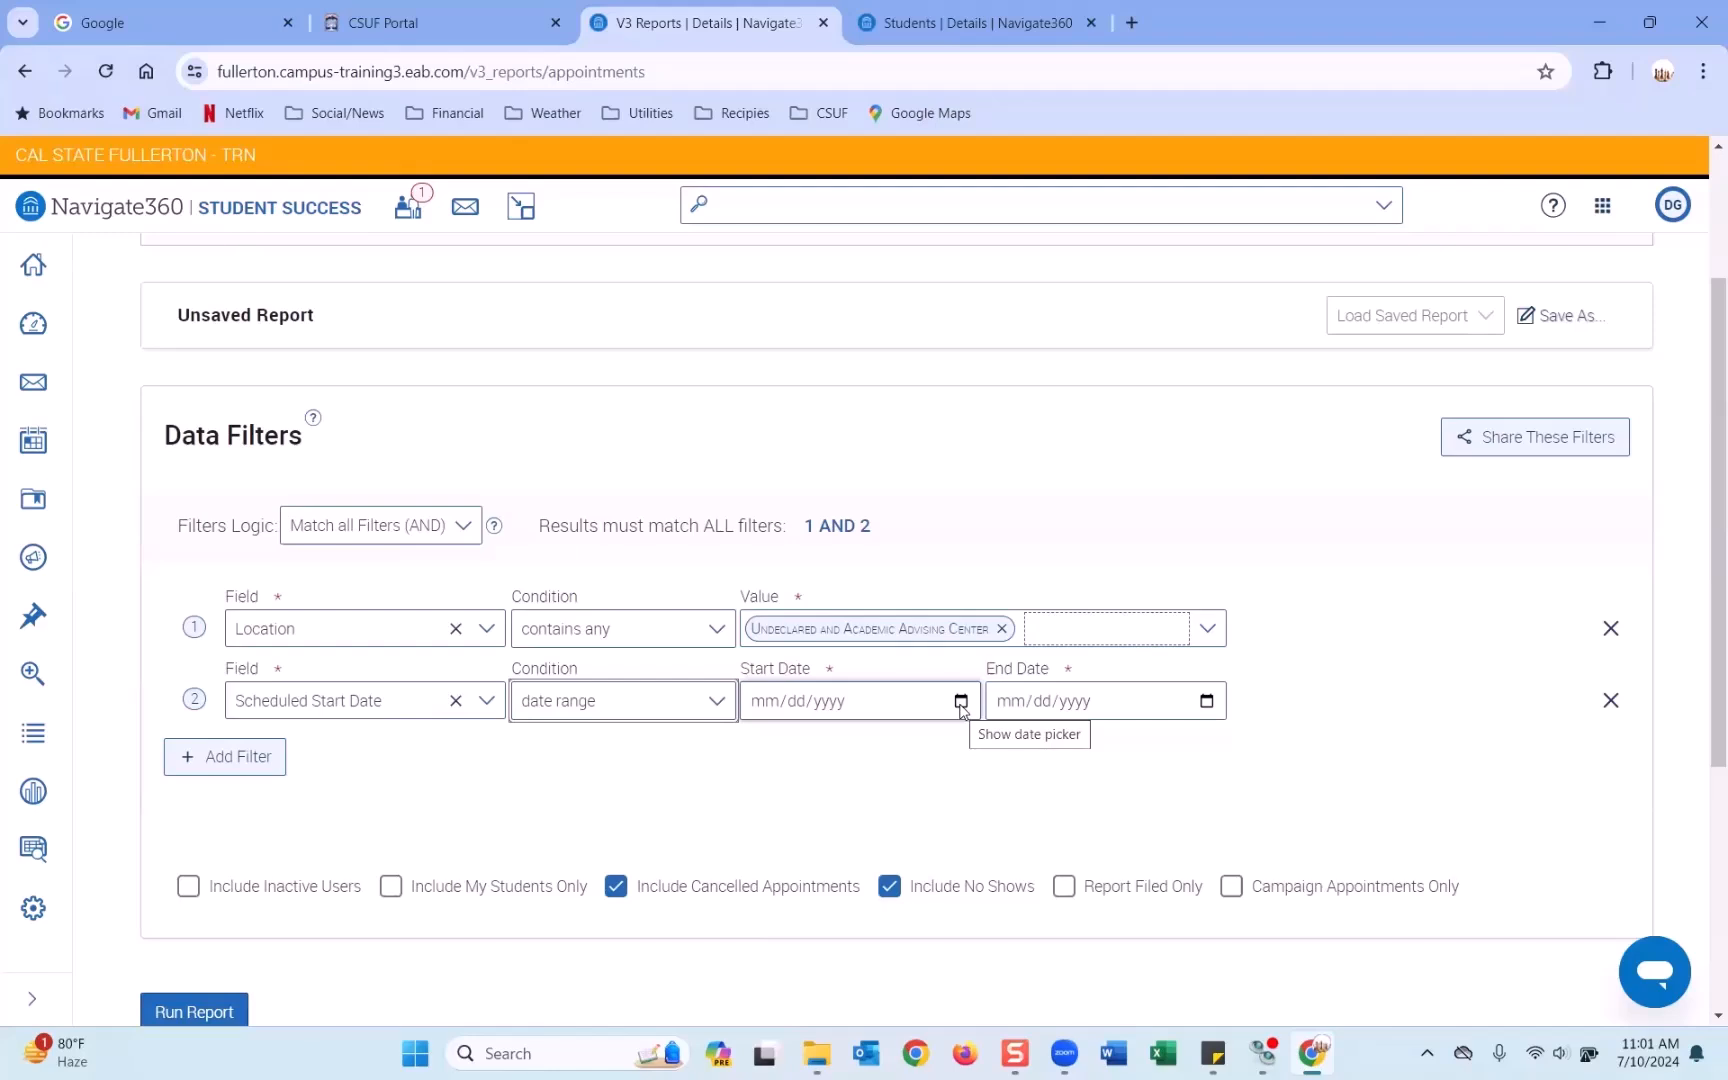
{"action": "left_click", "coordinate": [713, 704]}
{"action": "scroll", "coordinate": [633, 833], "scroll_direction": "down", "scroll_amount": 1}
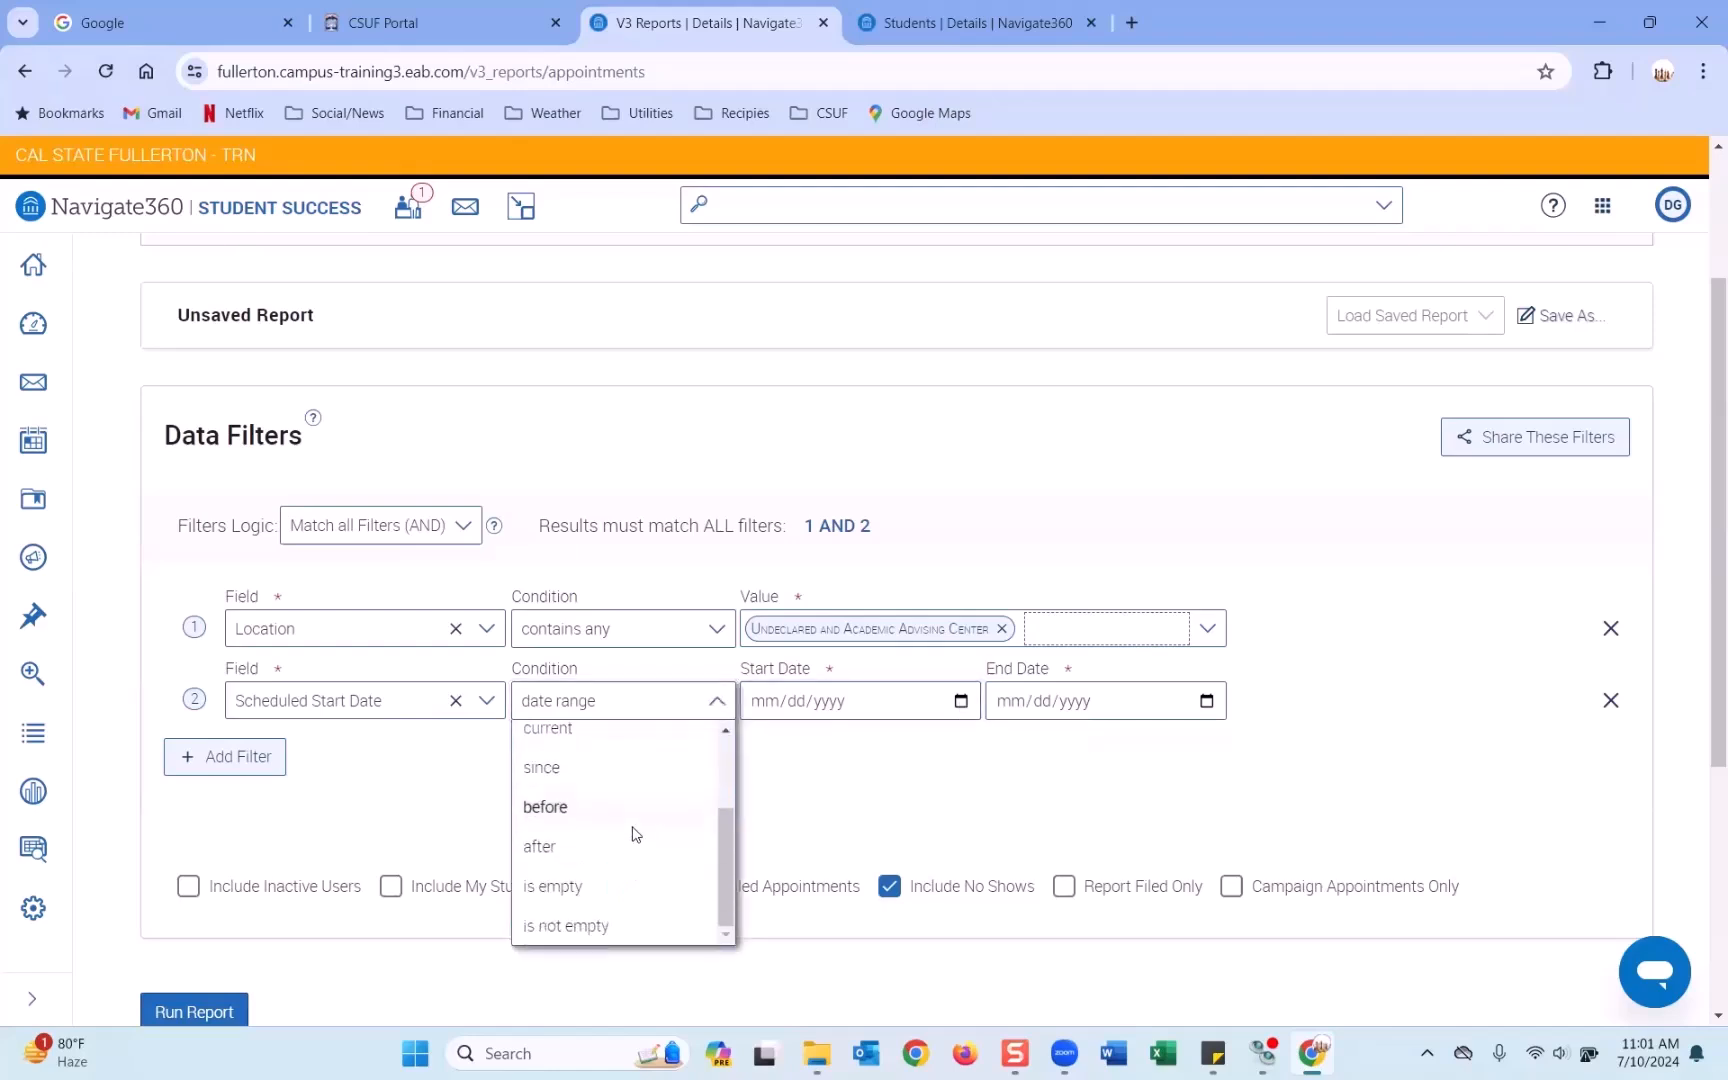
{"action": "scroll", "coordinate": [636, 812], "scroll_direction": "up", "scroll_amount": 1}
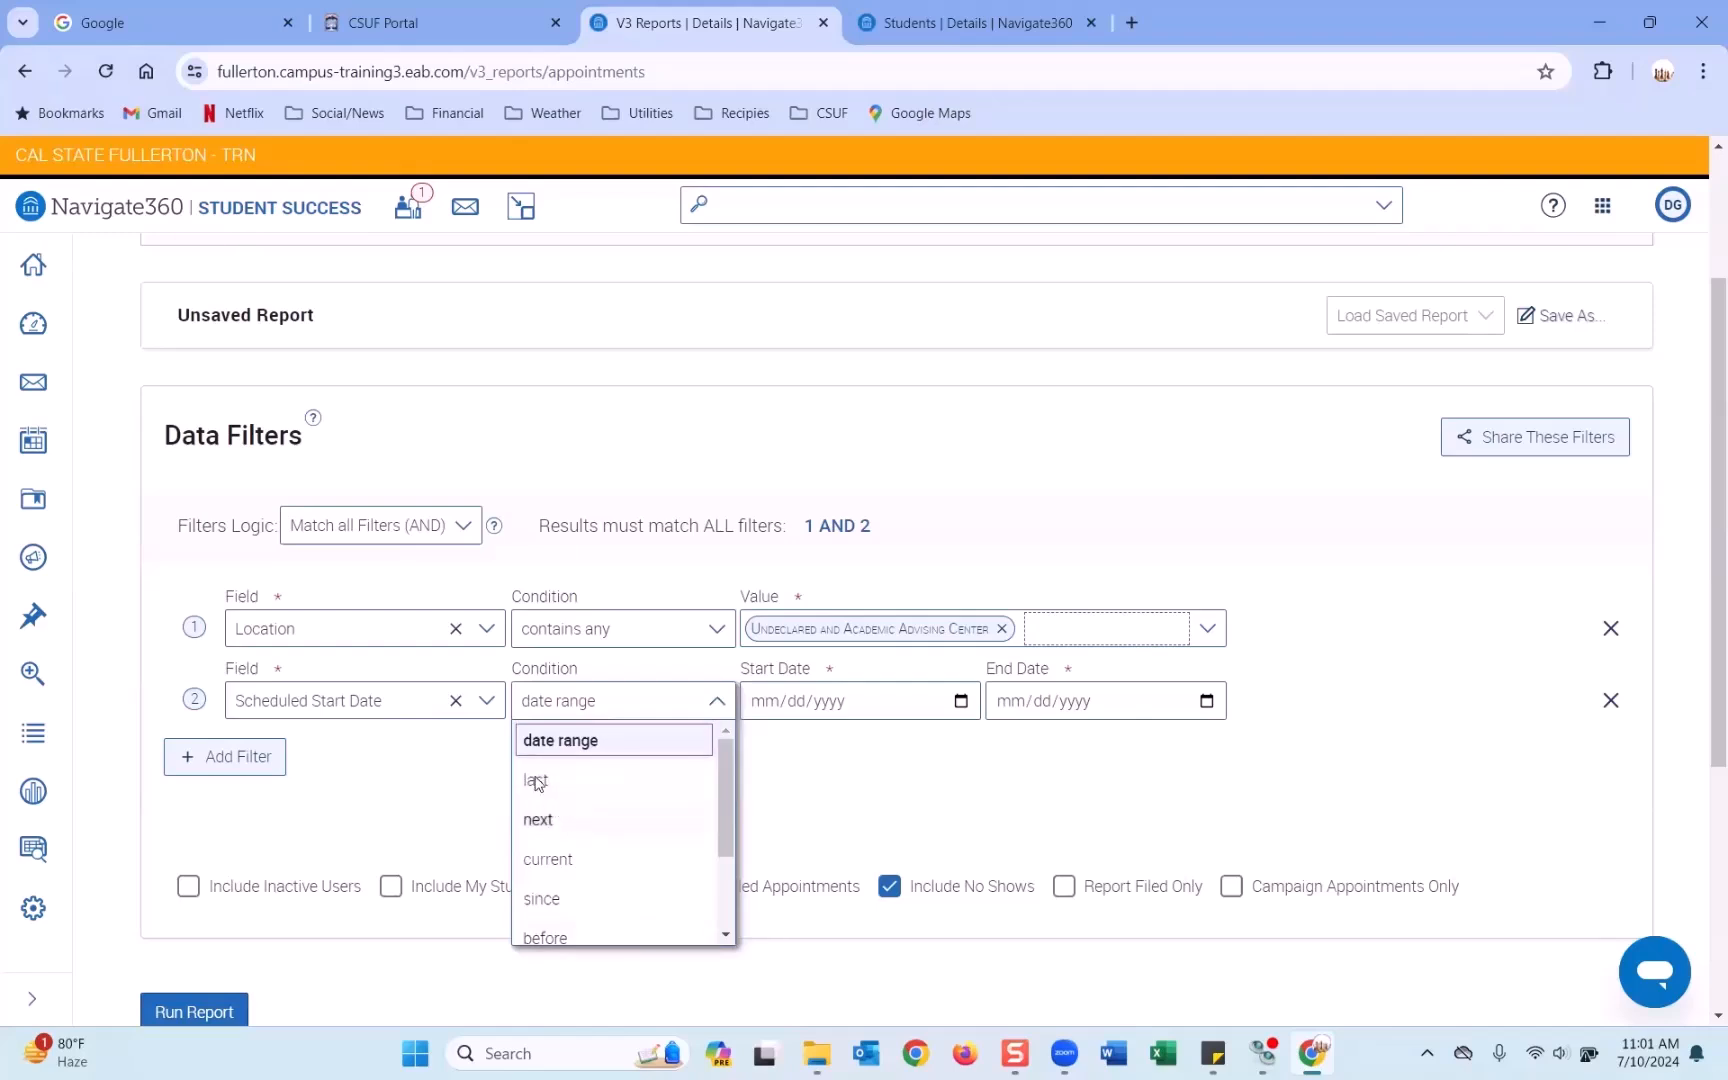
Pick 03/01/2024 as the start date and 07/10/2024 as the end date.
{"action": "left_click", "coordinate": [961, 701]}
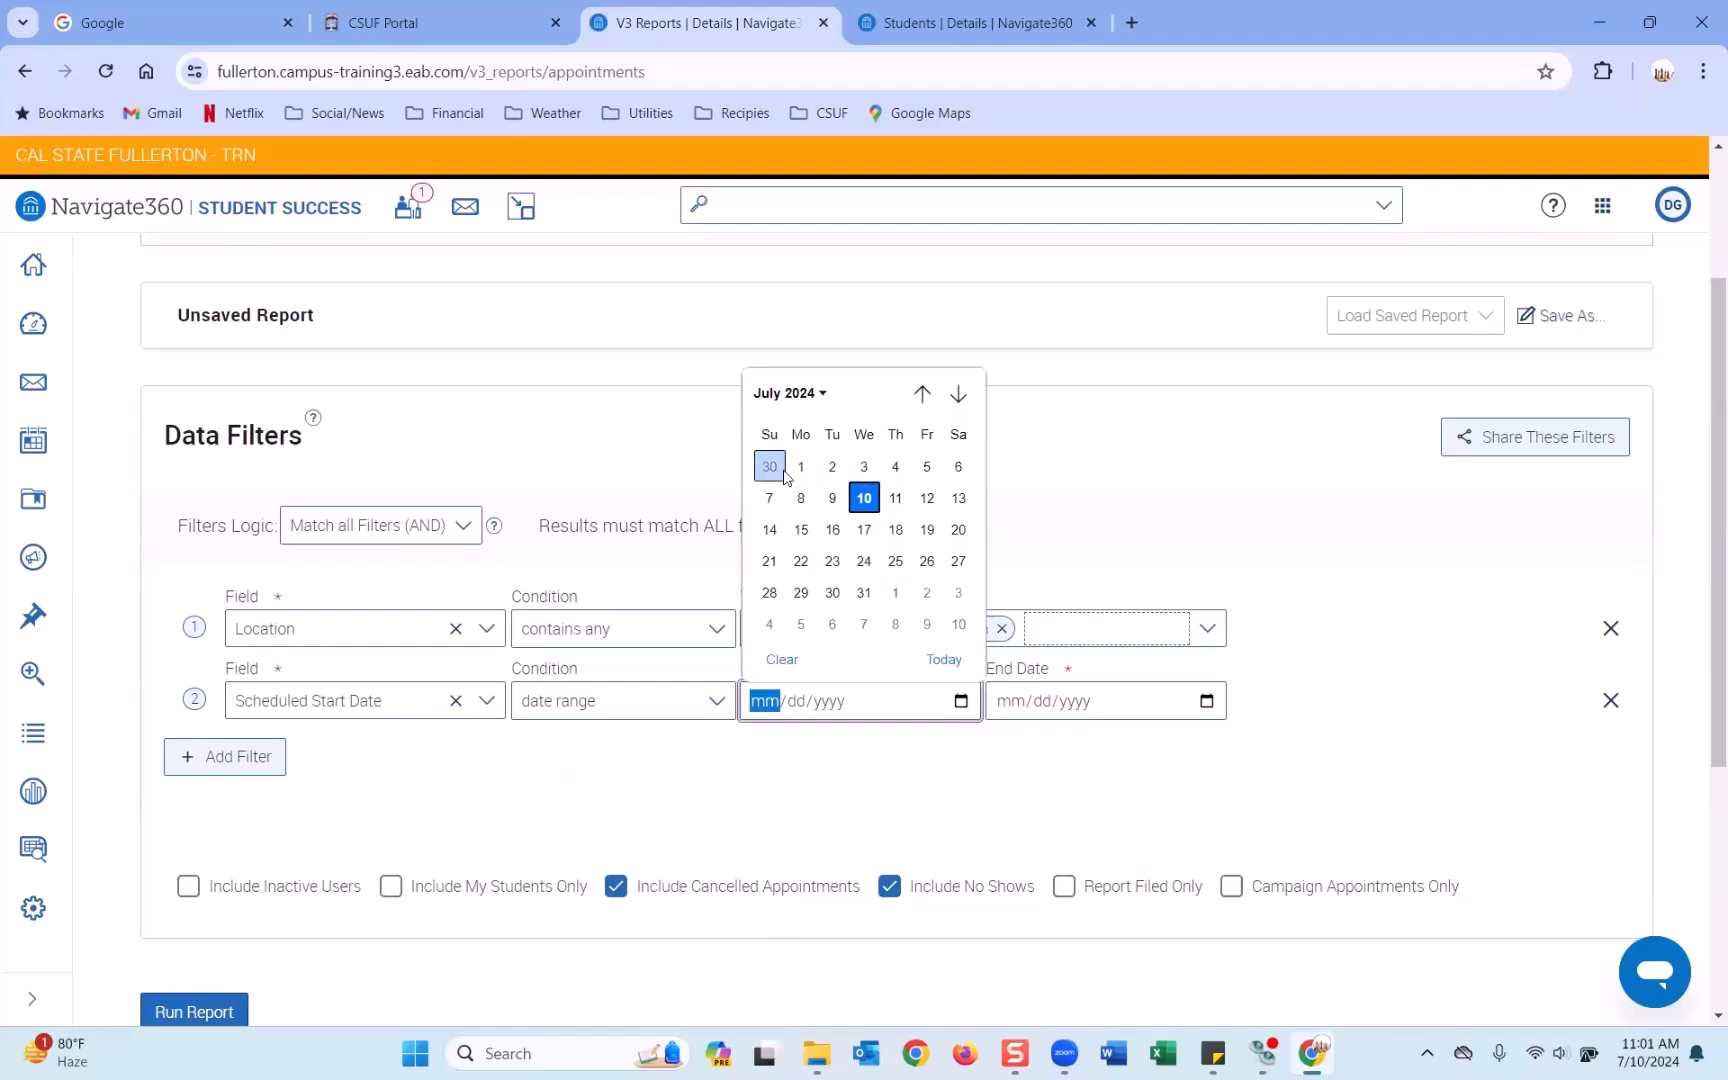
{"action": "left_click", "coordinate": [921, 395]}
{"action": "left_click", "coordinate": [921, 395]}
{"action": "left_click", "coordinate": [921, 395]}
{"action": "left_click", "coordinate": [921, 395]}
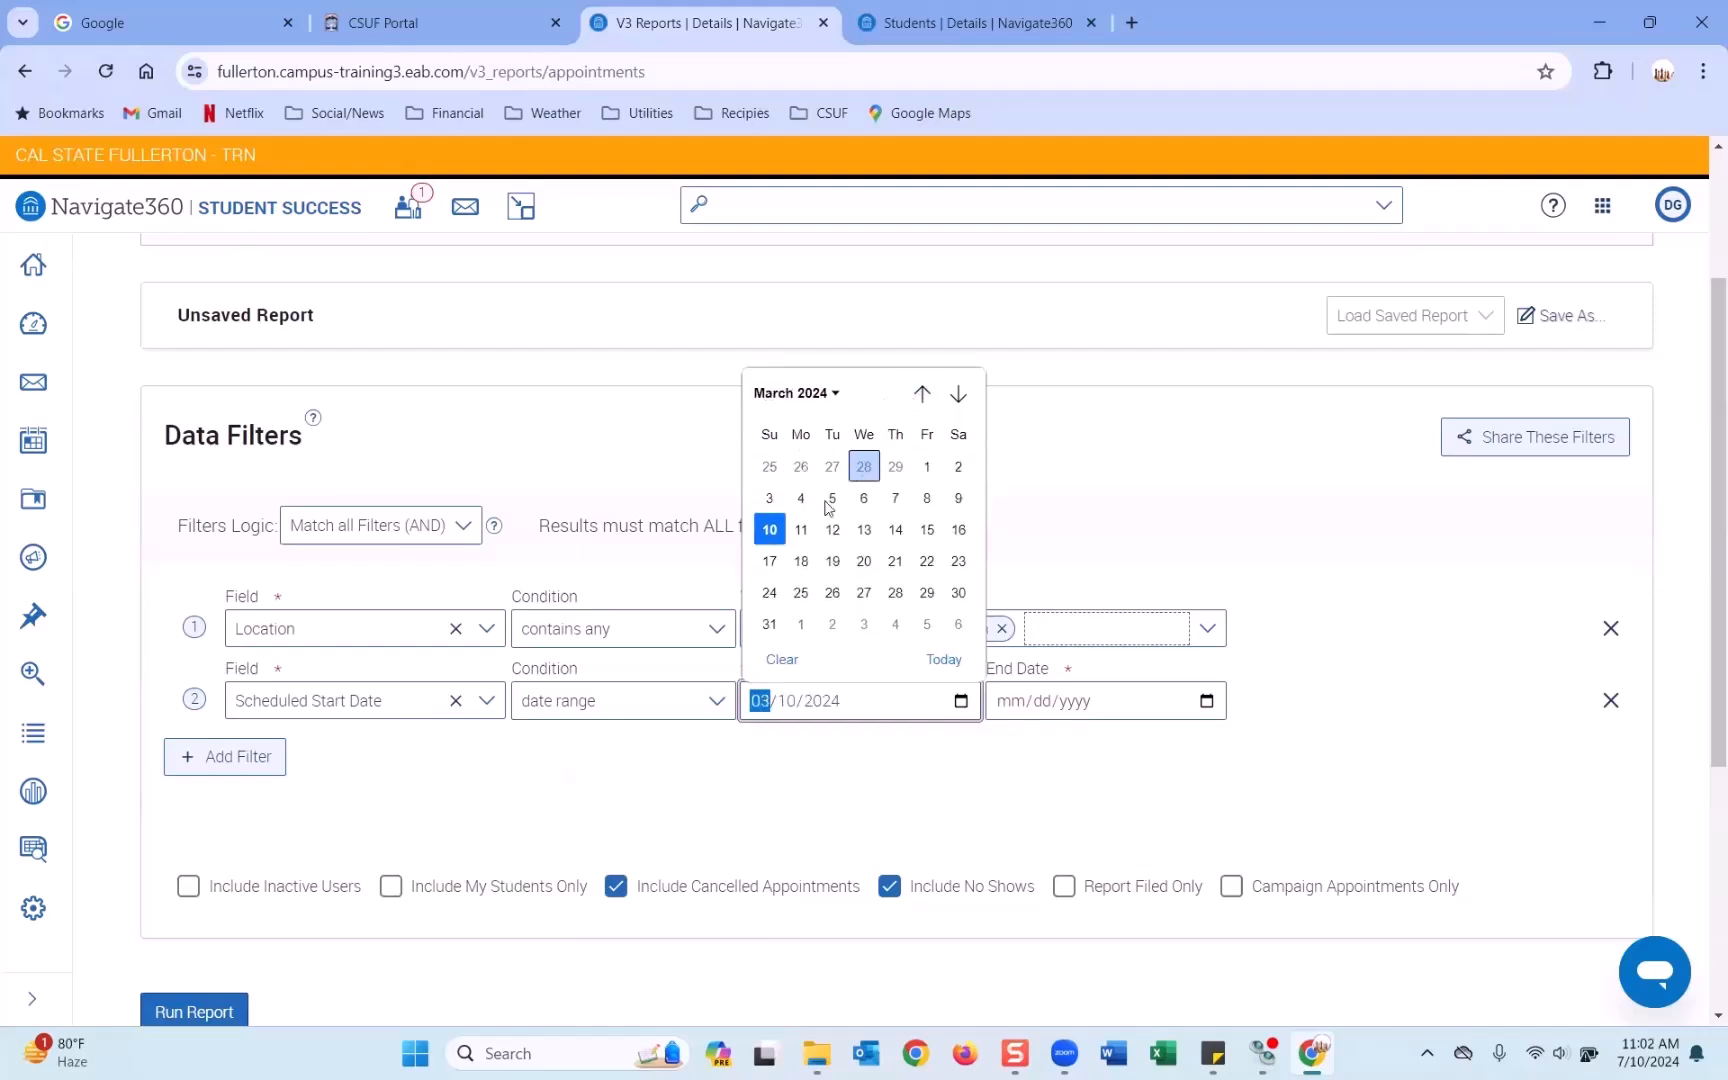
{"action": "left_click", "coordinate": [921, 470]}
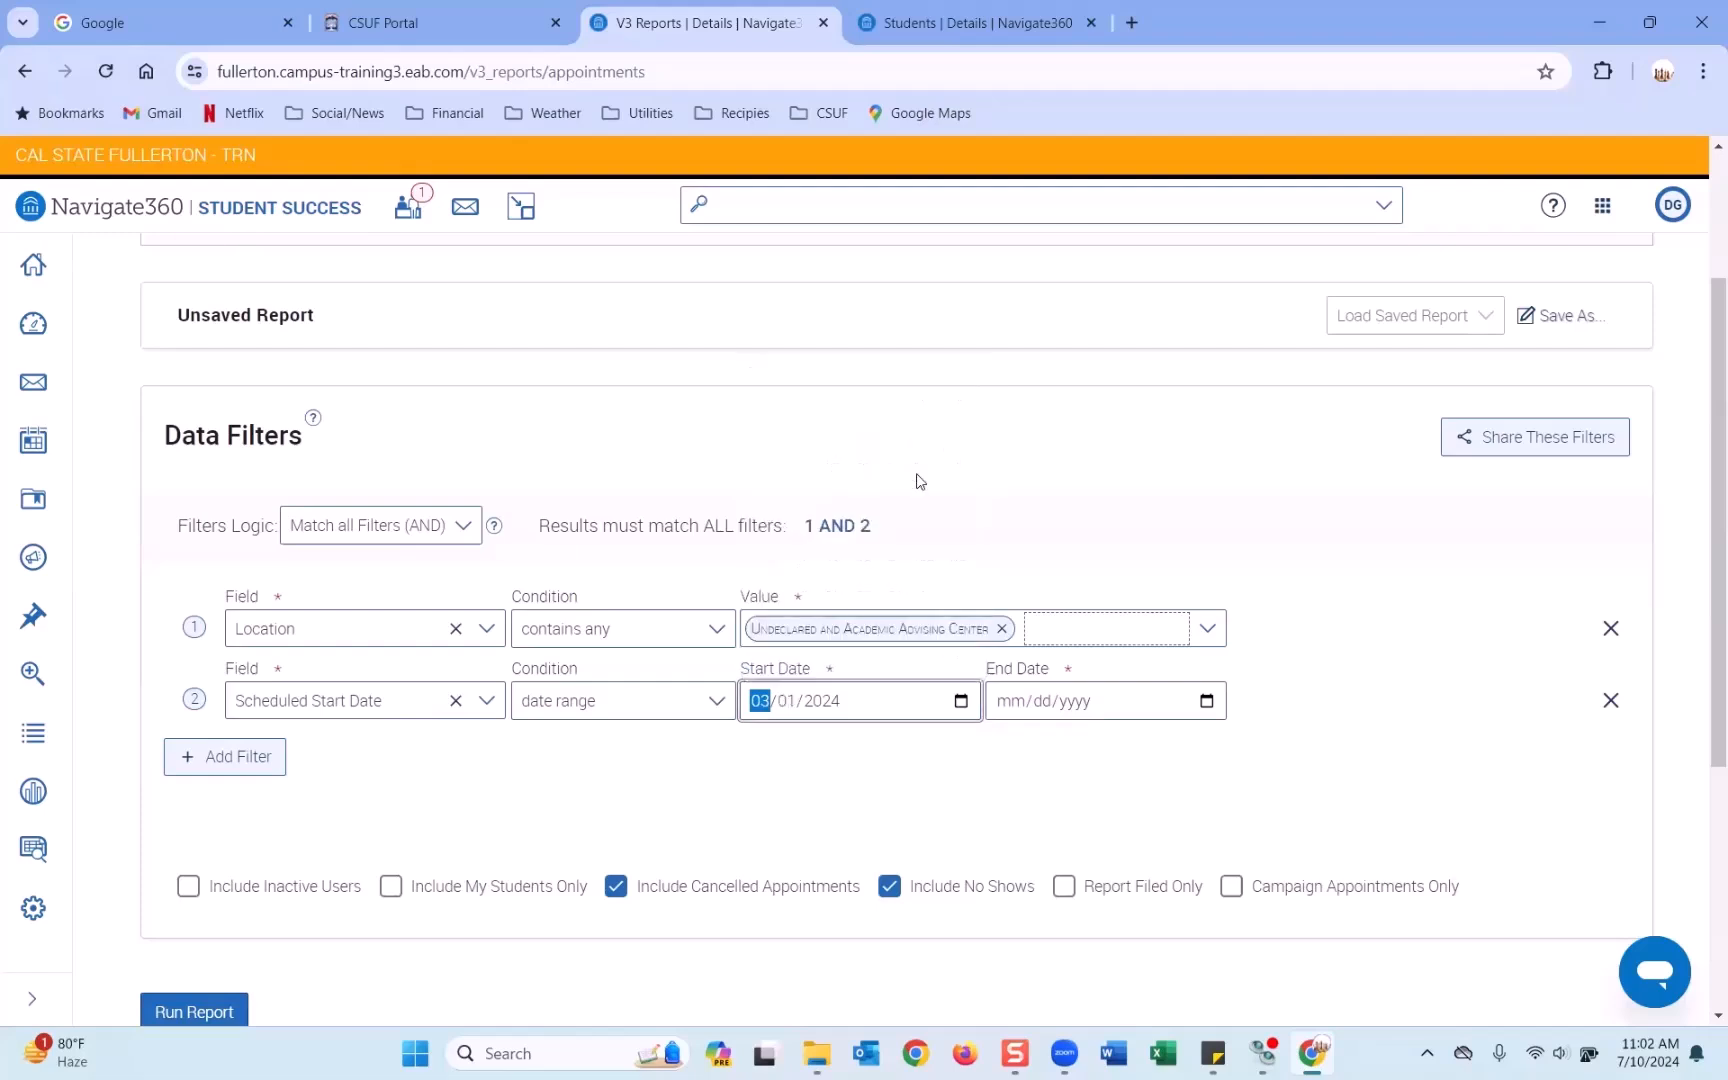
{"action": "left_click", "coordinate": [1207, 702]}
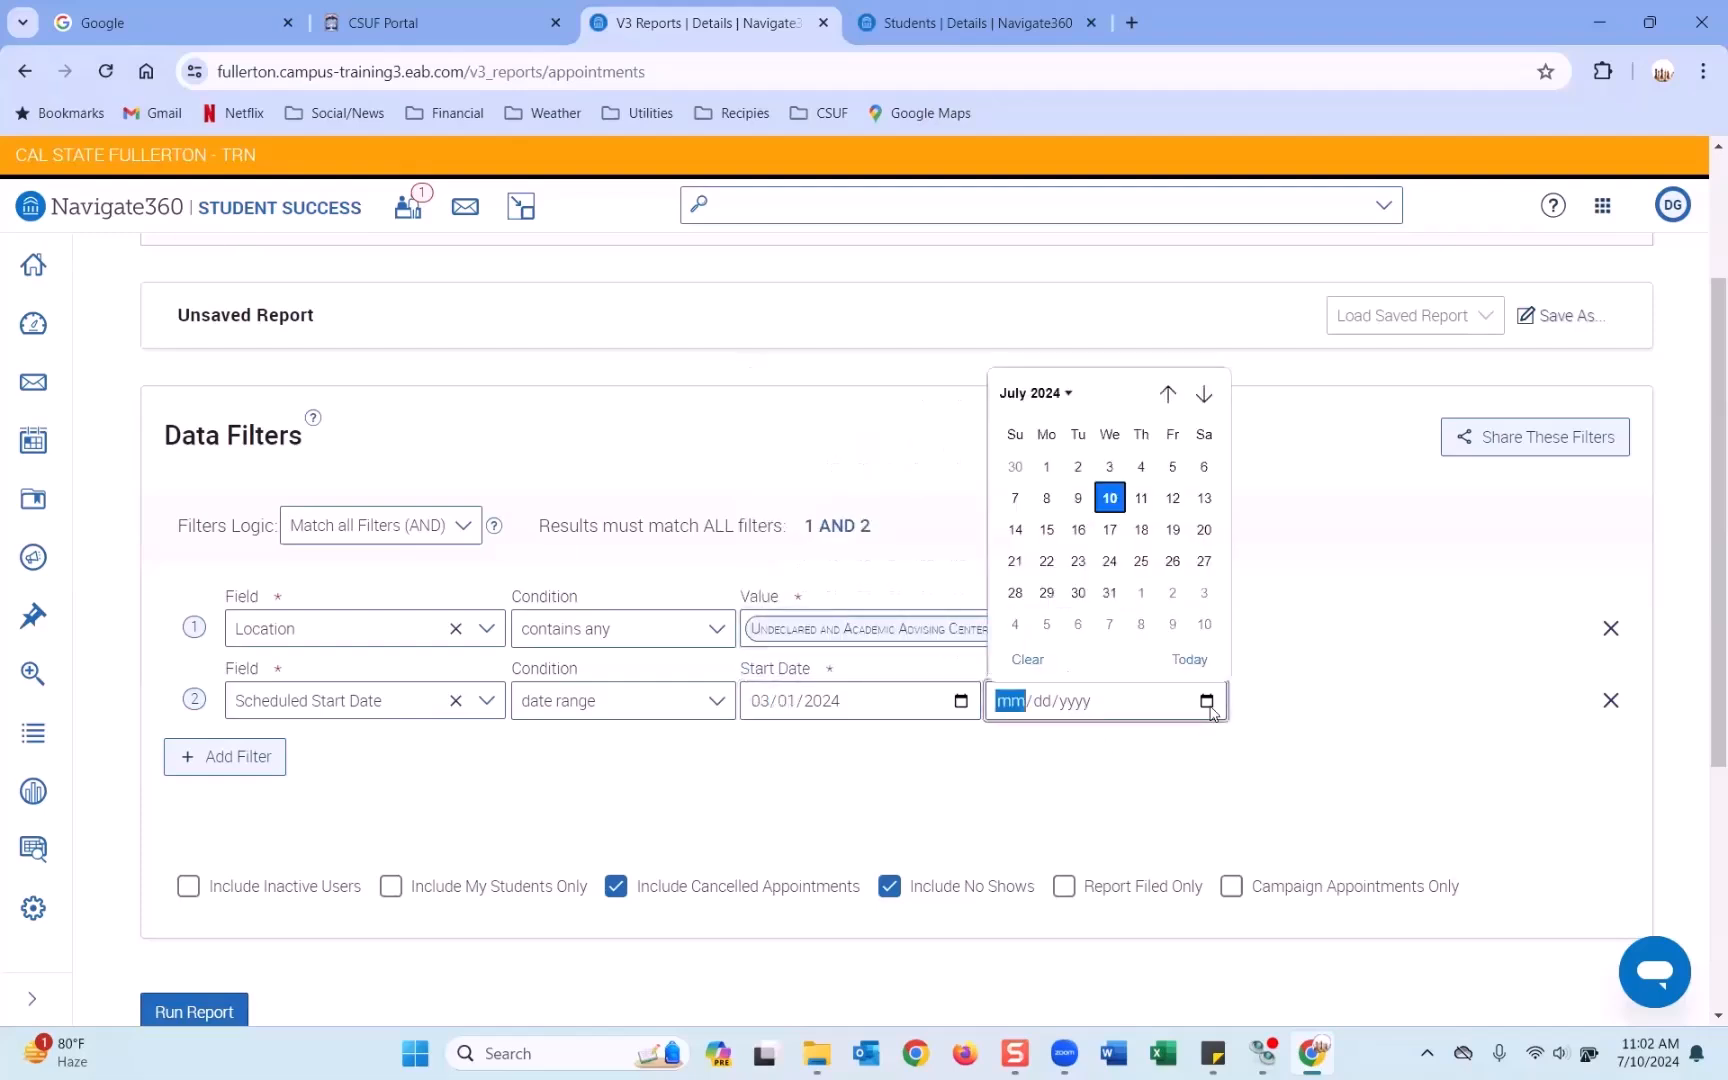
{"action": "left_click", "coordinate": [1110, 497]}
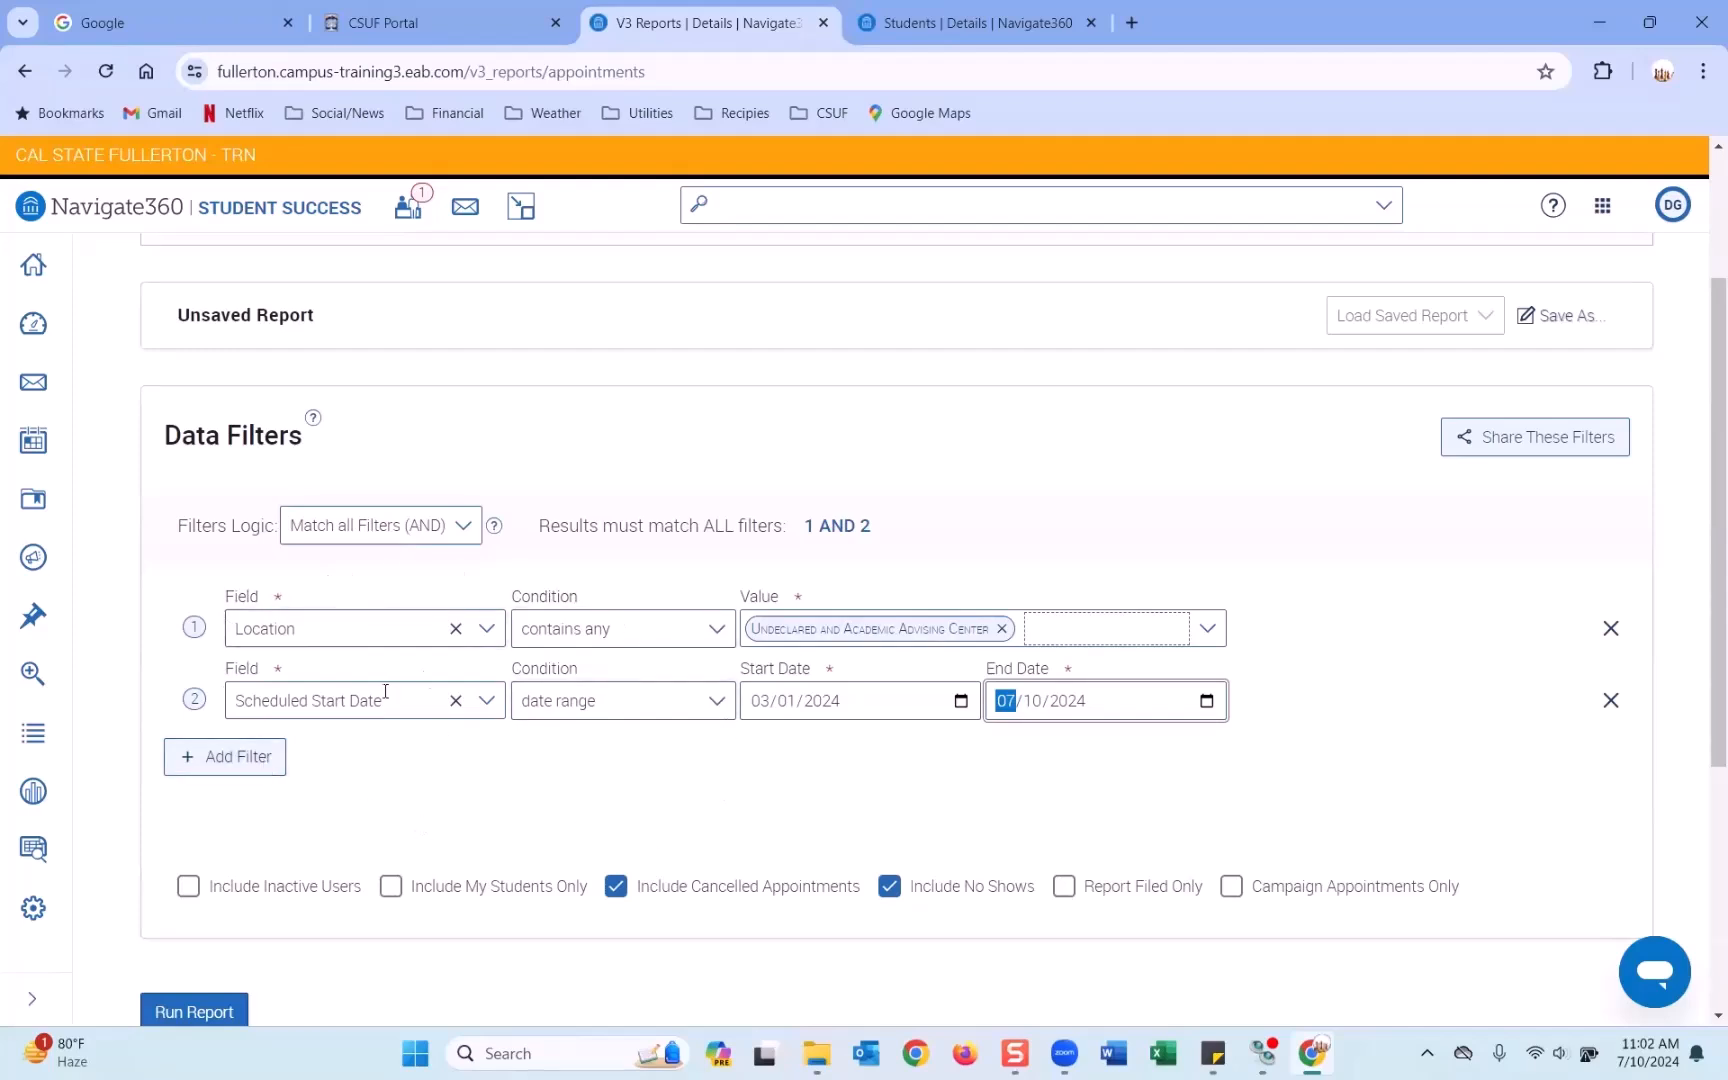
Tick Include Inactive Users and run the report, returning 23 matching appointments.
{"action": "scroll", "coordinate": [840, 665], "scroll_direction": "down", "scroll_amount": 2}
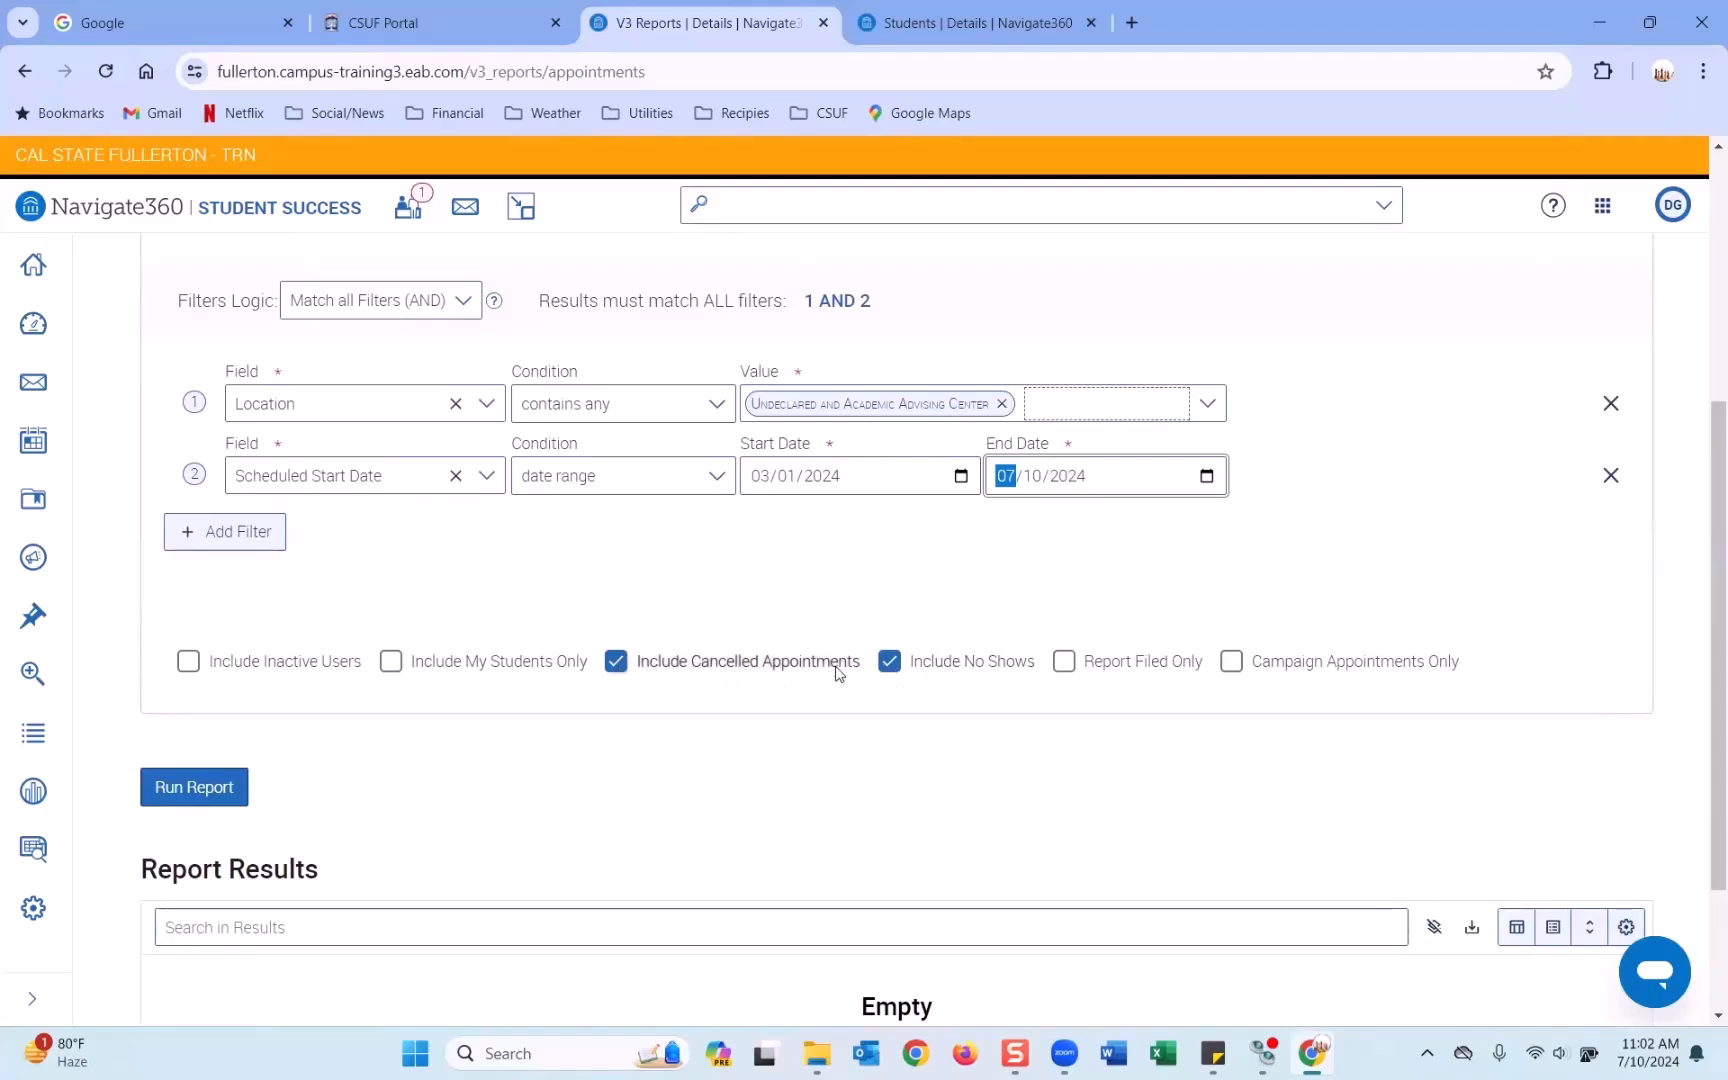
{"action": "left_click", "coordinate": [189, 663]}
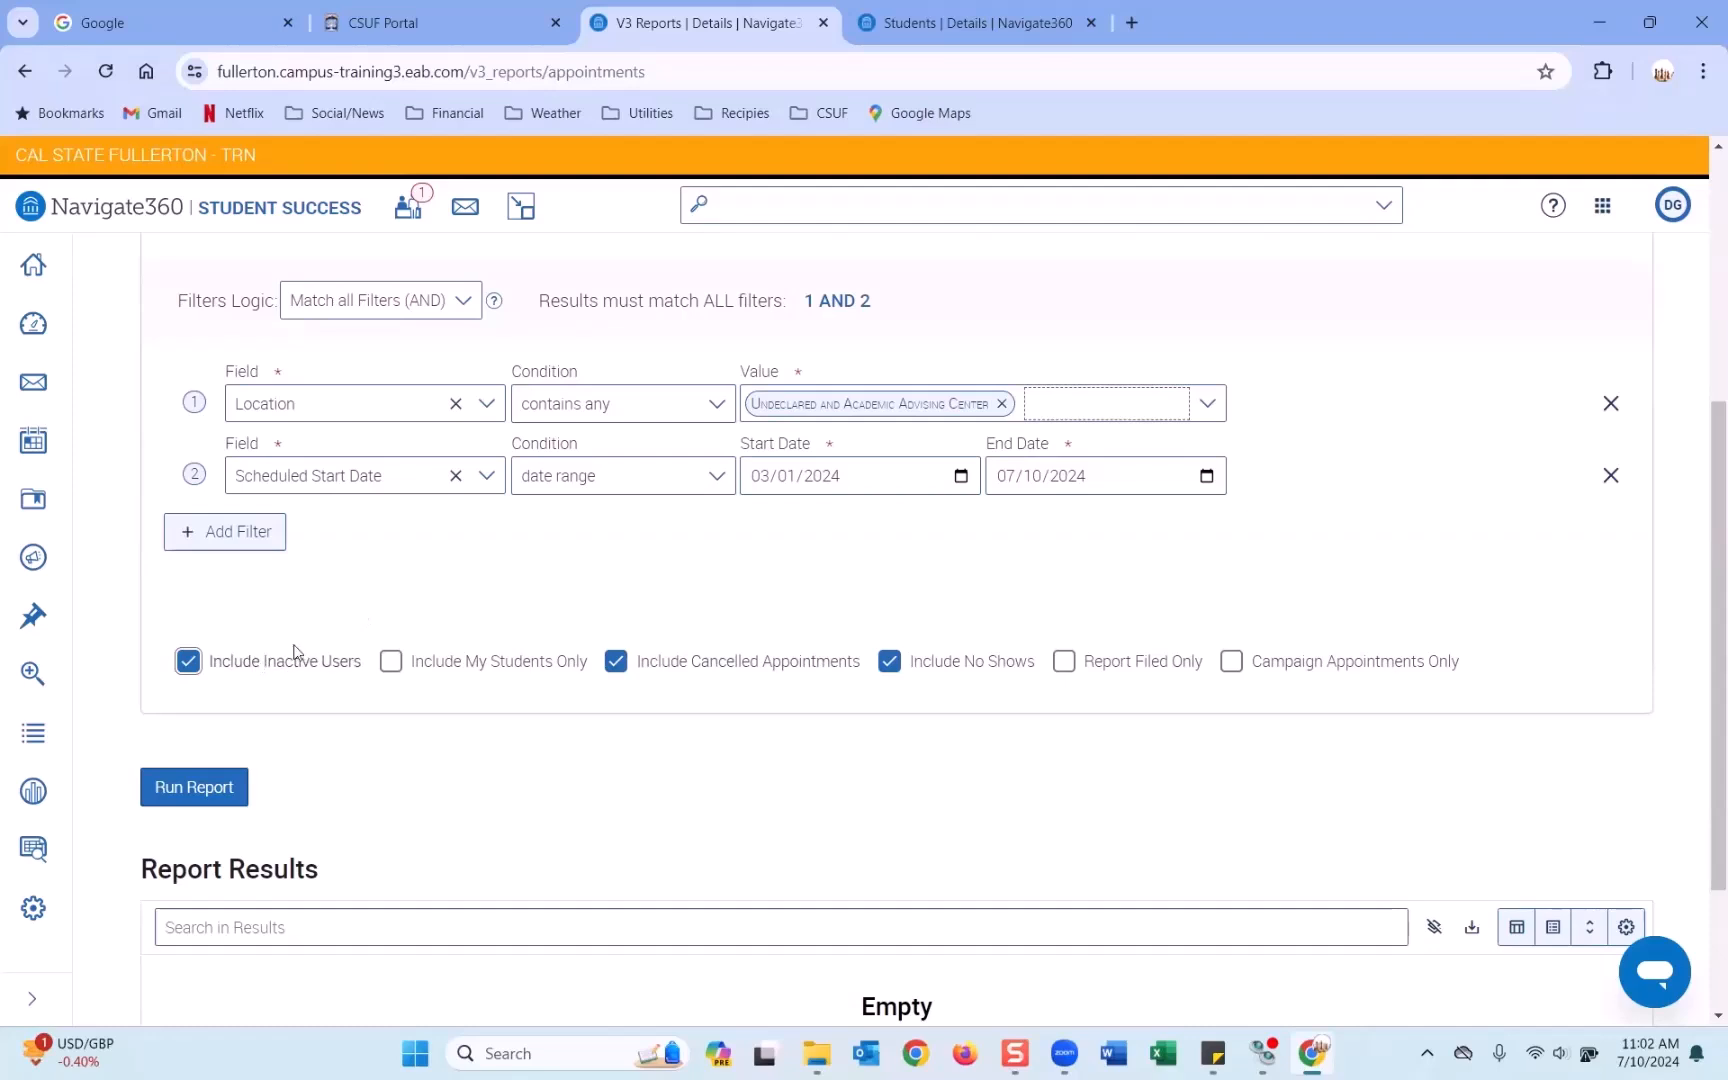
{"action": "scroll", "coordinate": [300, 662], "scroll_direction": "down", "scroll_amount": 2}
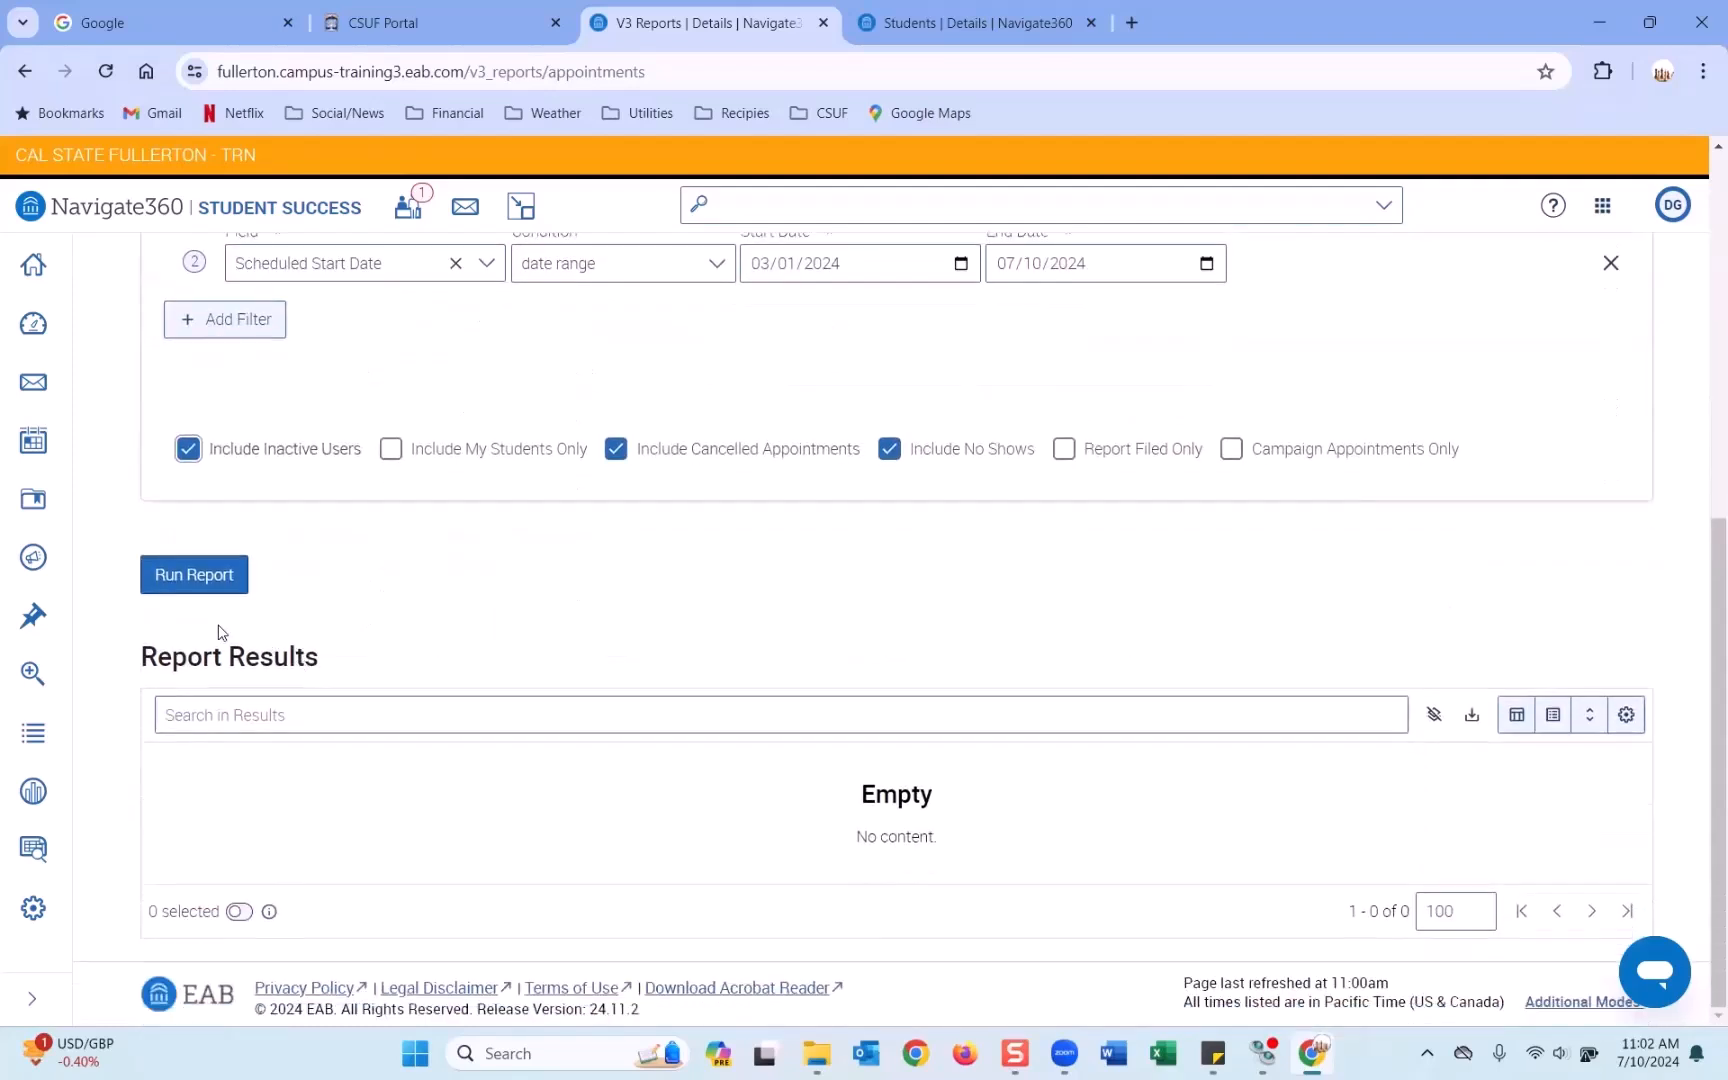
{"action": "left_click", "coordinate": [222, 576]}
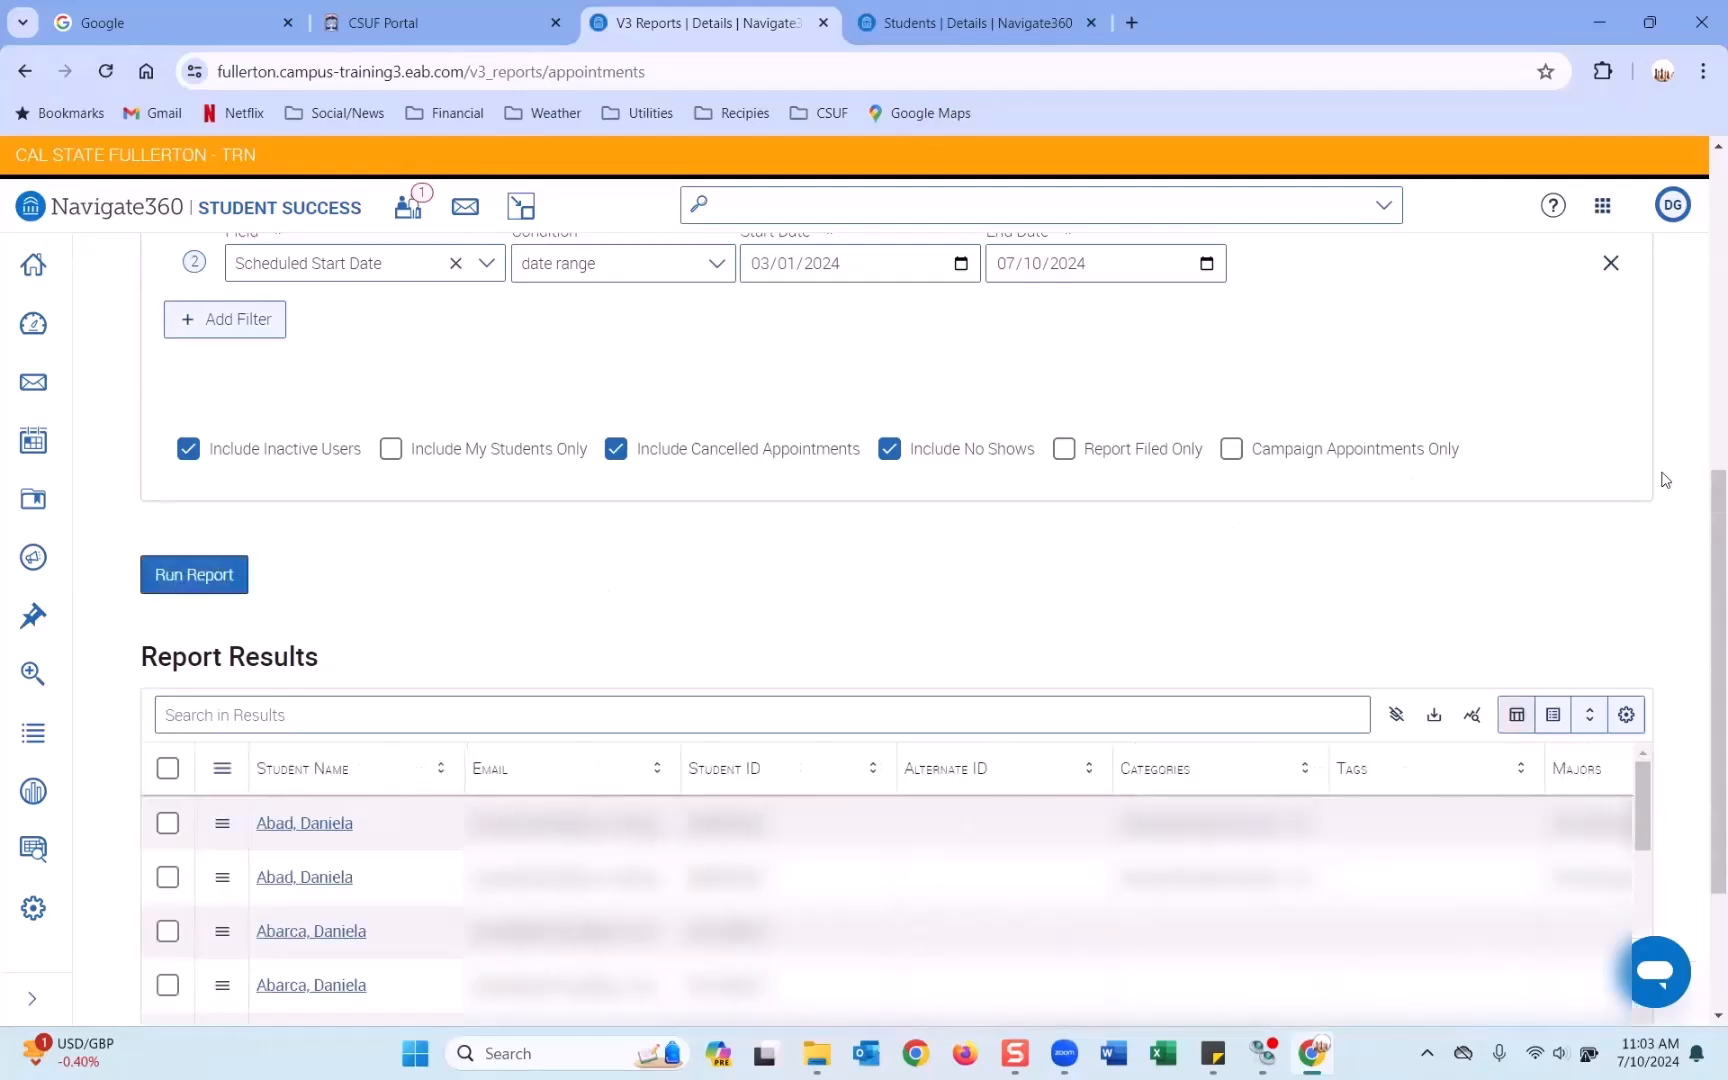
{"action": "left_click_drag", "start_coordinate": [1714, 499], "coordinate": [1714, 618]}
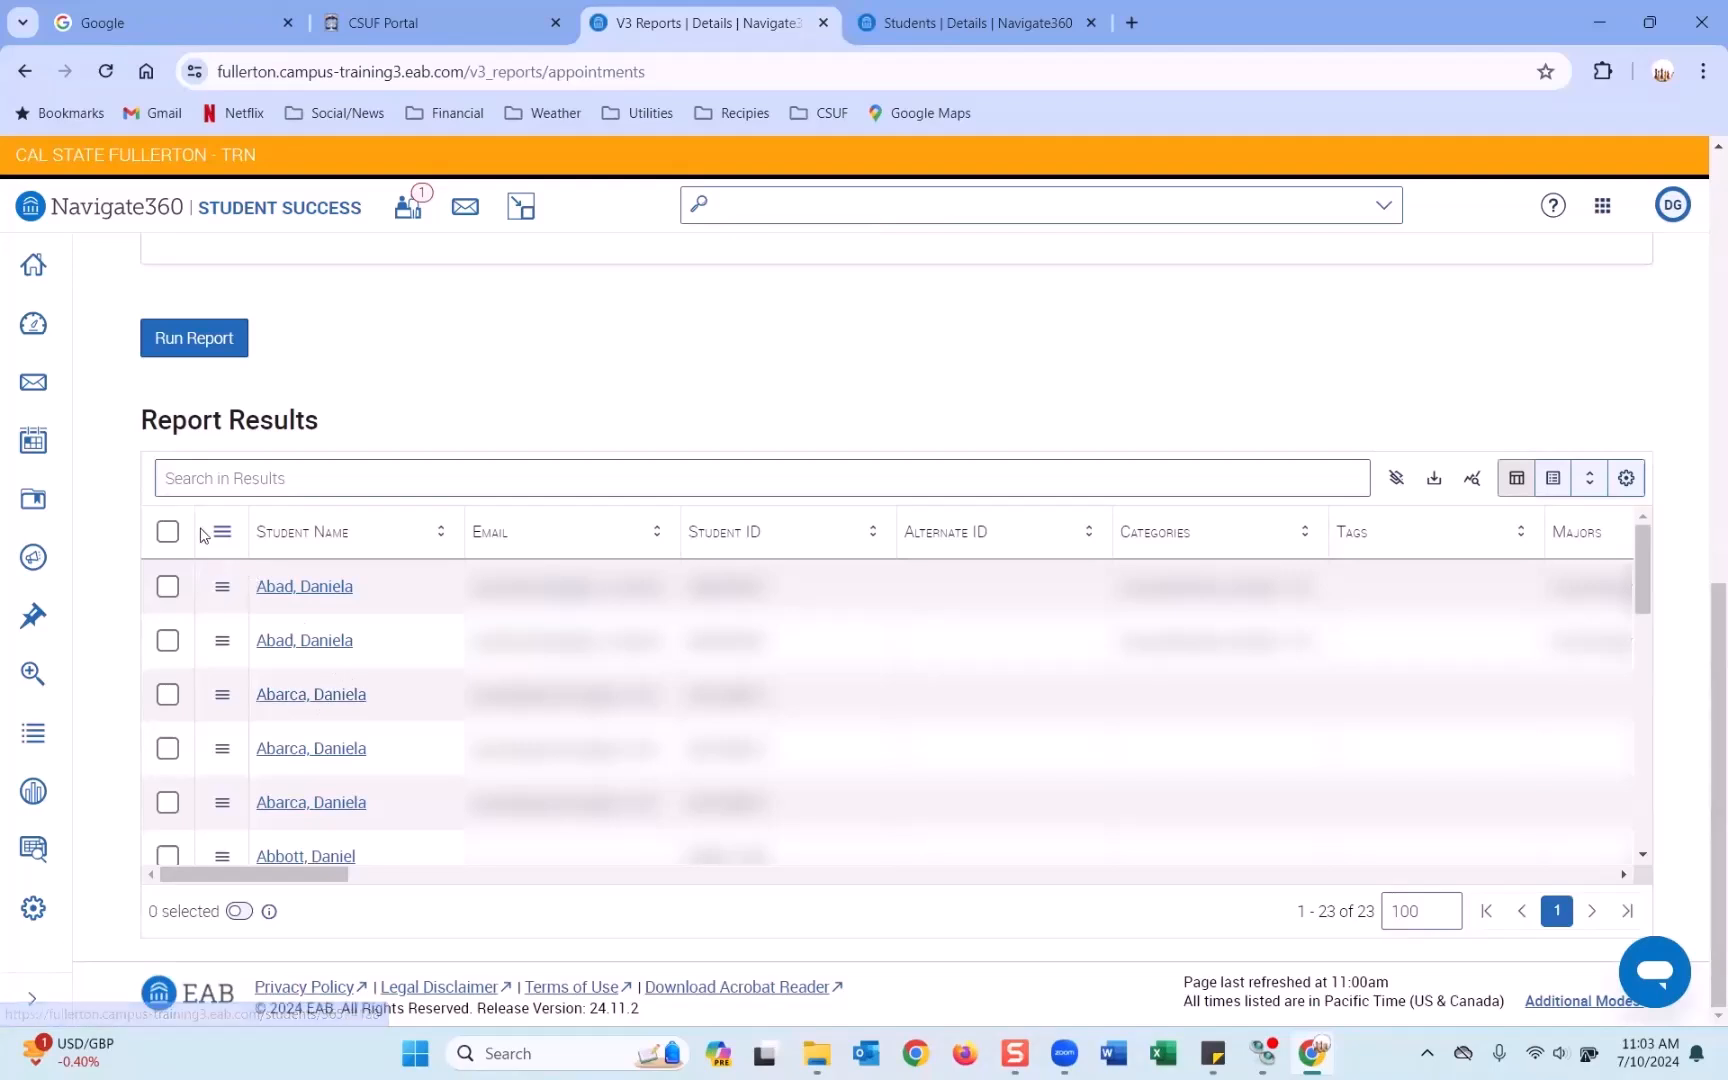
Open the Column Manager and scroll through the list of report columns.
{"action": "left_click", "coordinate": [1553, 492]}
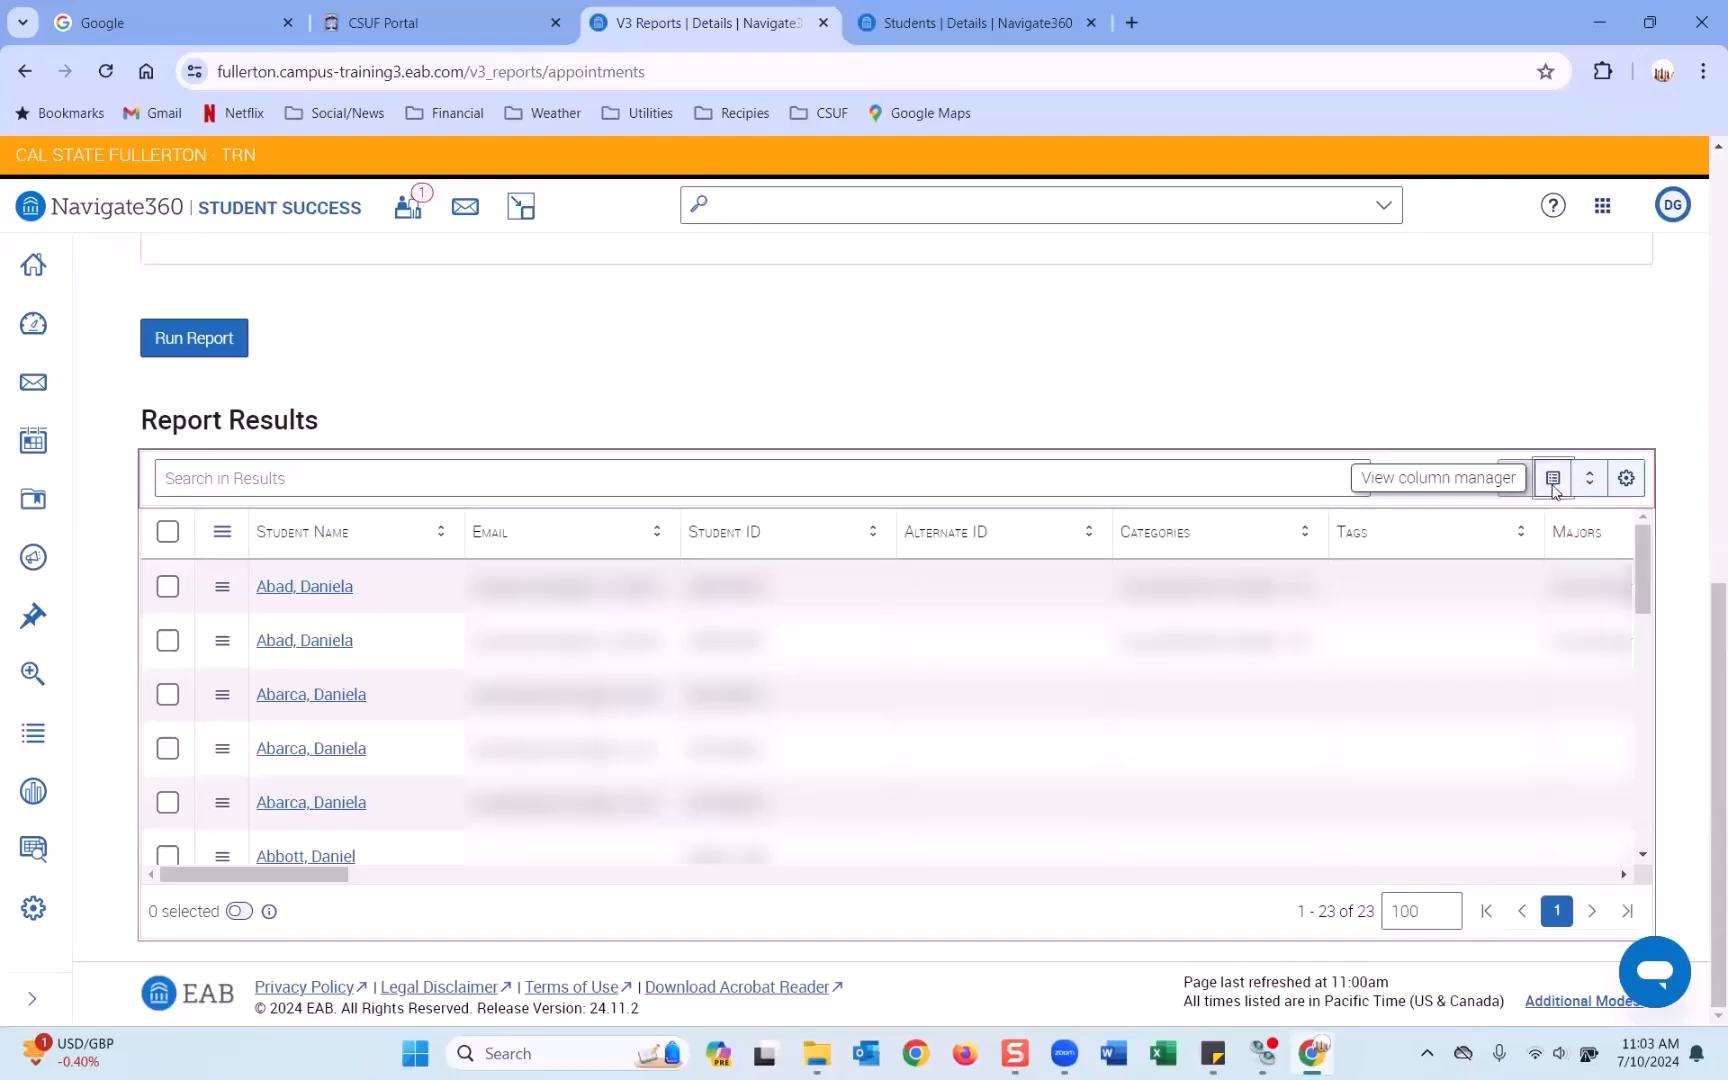
{"action": "scroll", "coordinate": [730, 679], "scroll_direction": "down", "scroll_amount": 3}
{"action": "scroll", "coordinate": [730, 679], "scroll_direction": "down", "scroll_amount": 7}
{"action": "scroll", "coordinate": [730, 679], "scroll_direction": "down", "scroll_amount": 3}
{"action": "scroll", "coordinate": [730, 679], "scroll_direction": "up", "scroll_amount": 12}
{"action": "scroll", "coordinate": [366, 636], "scroll_direction": "down", "scroll_amount": 1}
Untick Alternate ID and Categories, then review the remaining ticked columns.
{"action": "left_click", "coordinate": [229, 640]}
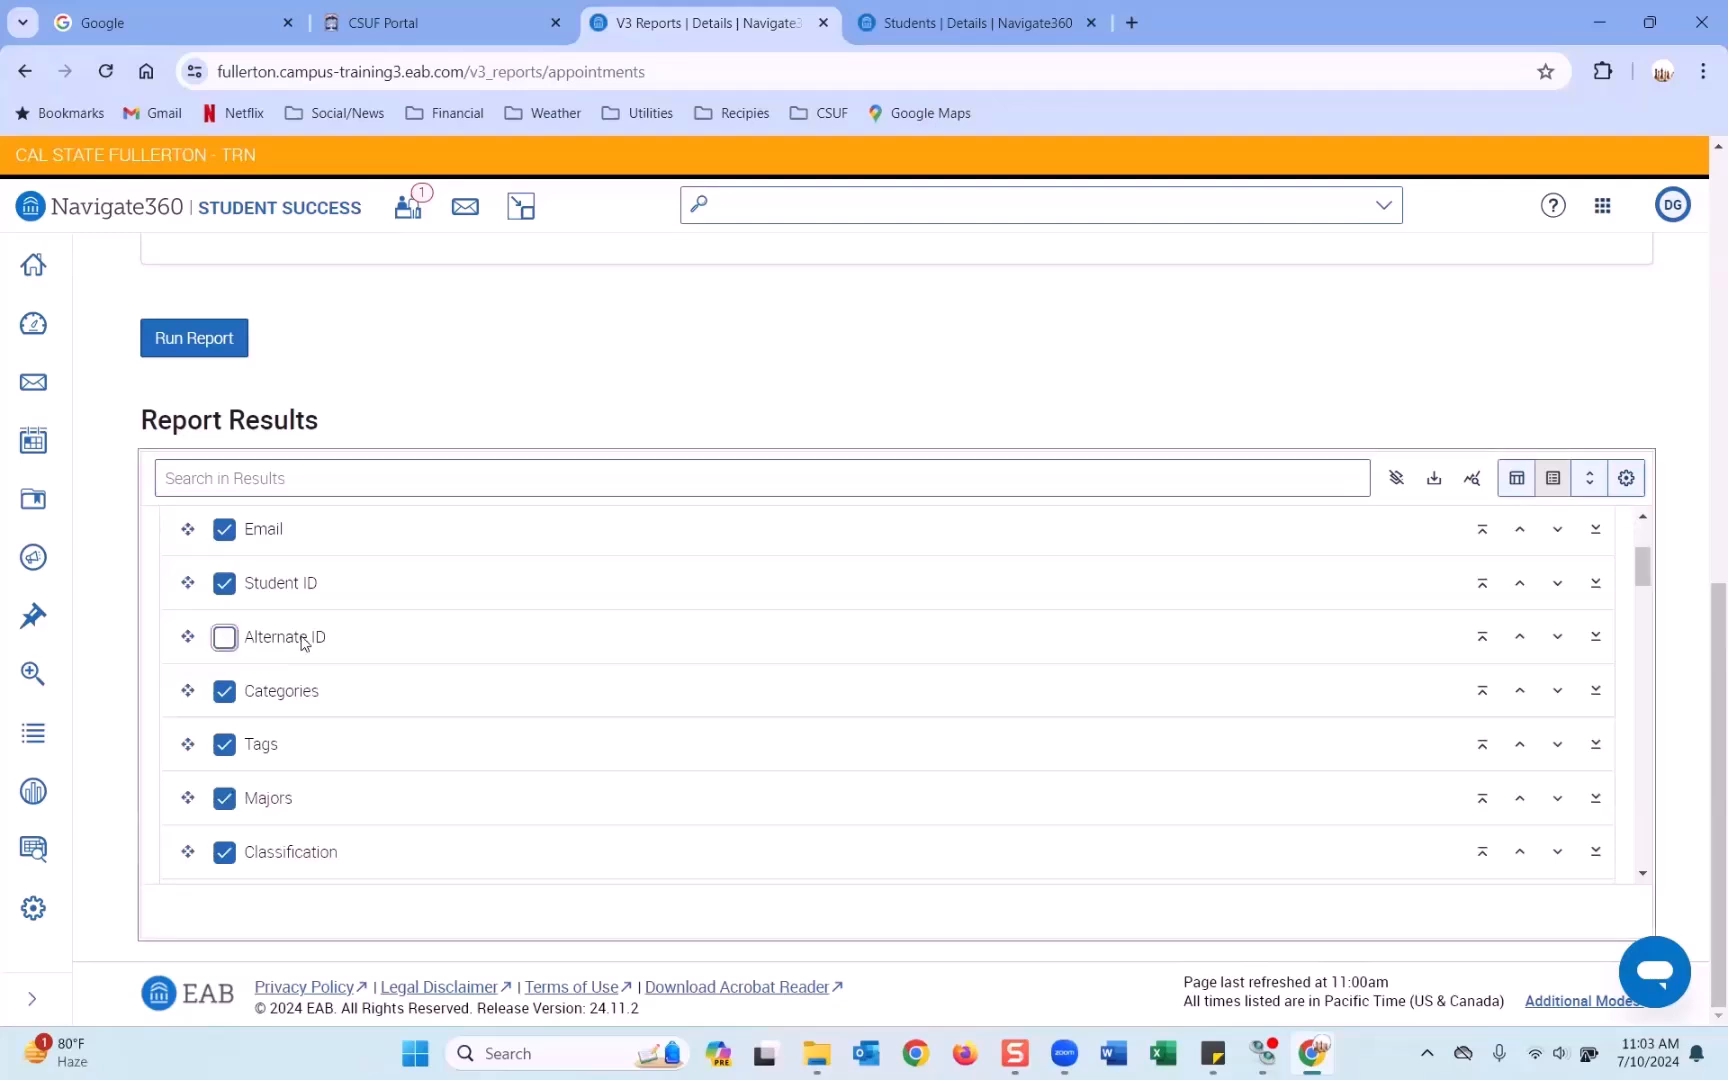
{"action": "left_click", "coordinate": [294, 681]}
{"action": "scroll", "coordinate": [248, 648], "scroll_direction": "down", "scroll_amount": 1}
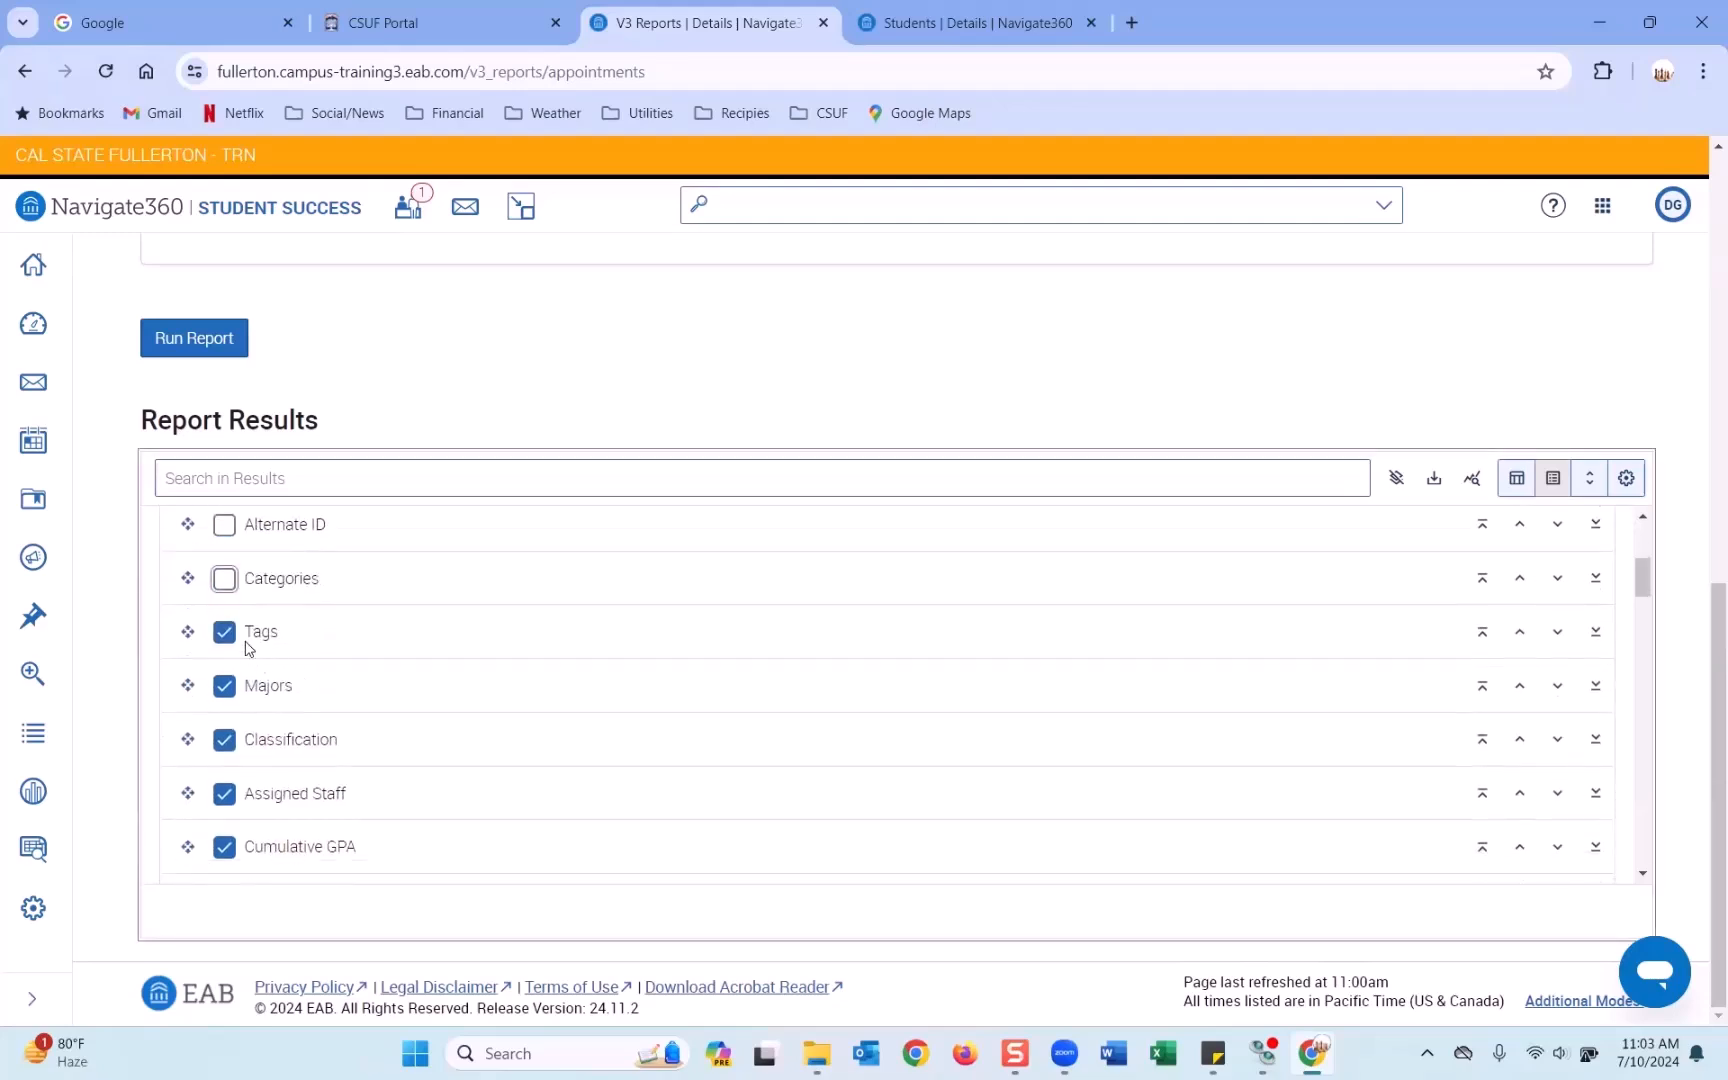
{"action": "scroll", "coordinate": [238, 640], "scroll_direction": "down", "scroll_amount": 2}
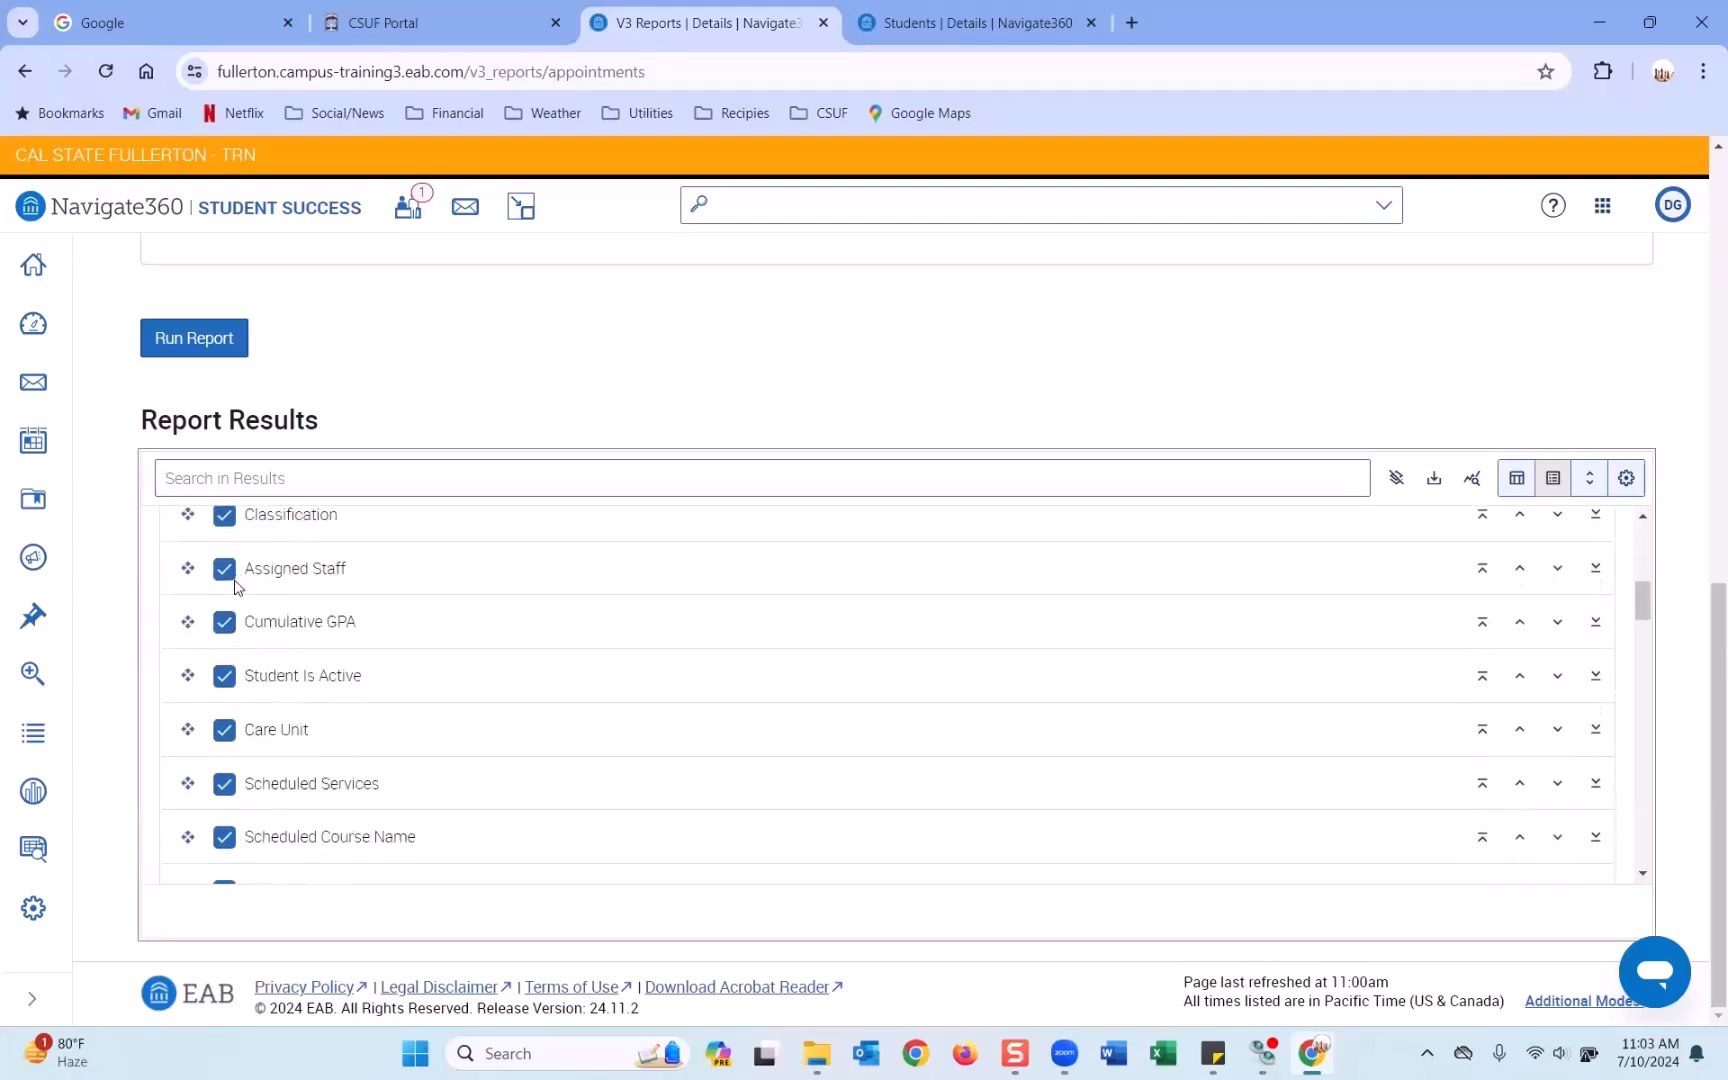
{"action": "scroll", "coordinate": [237, 663], "scroll_direction": "down", "scroll_amount": 4}
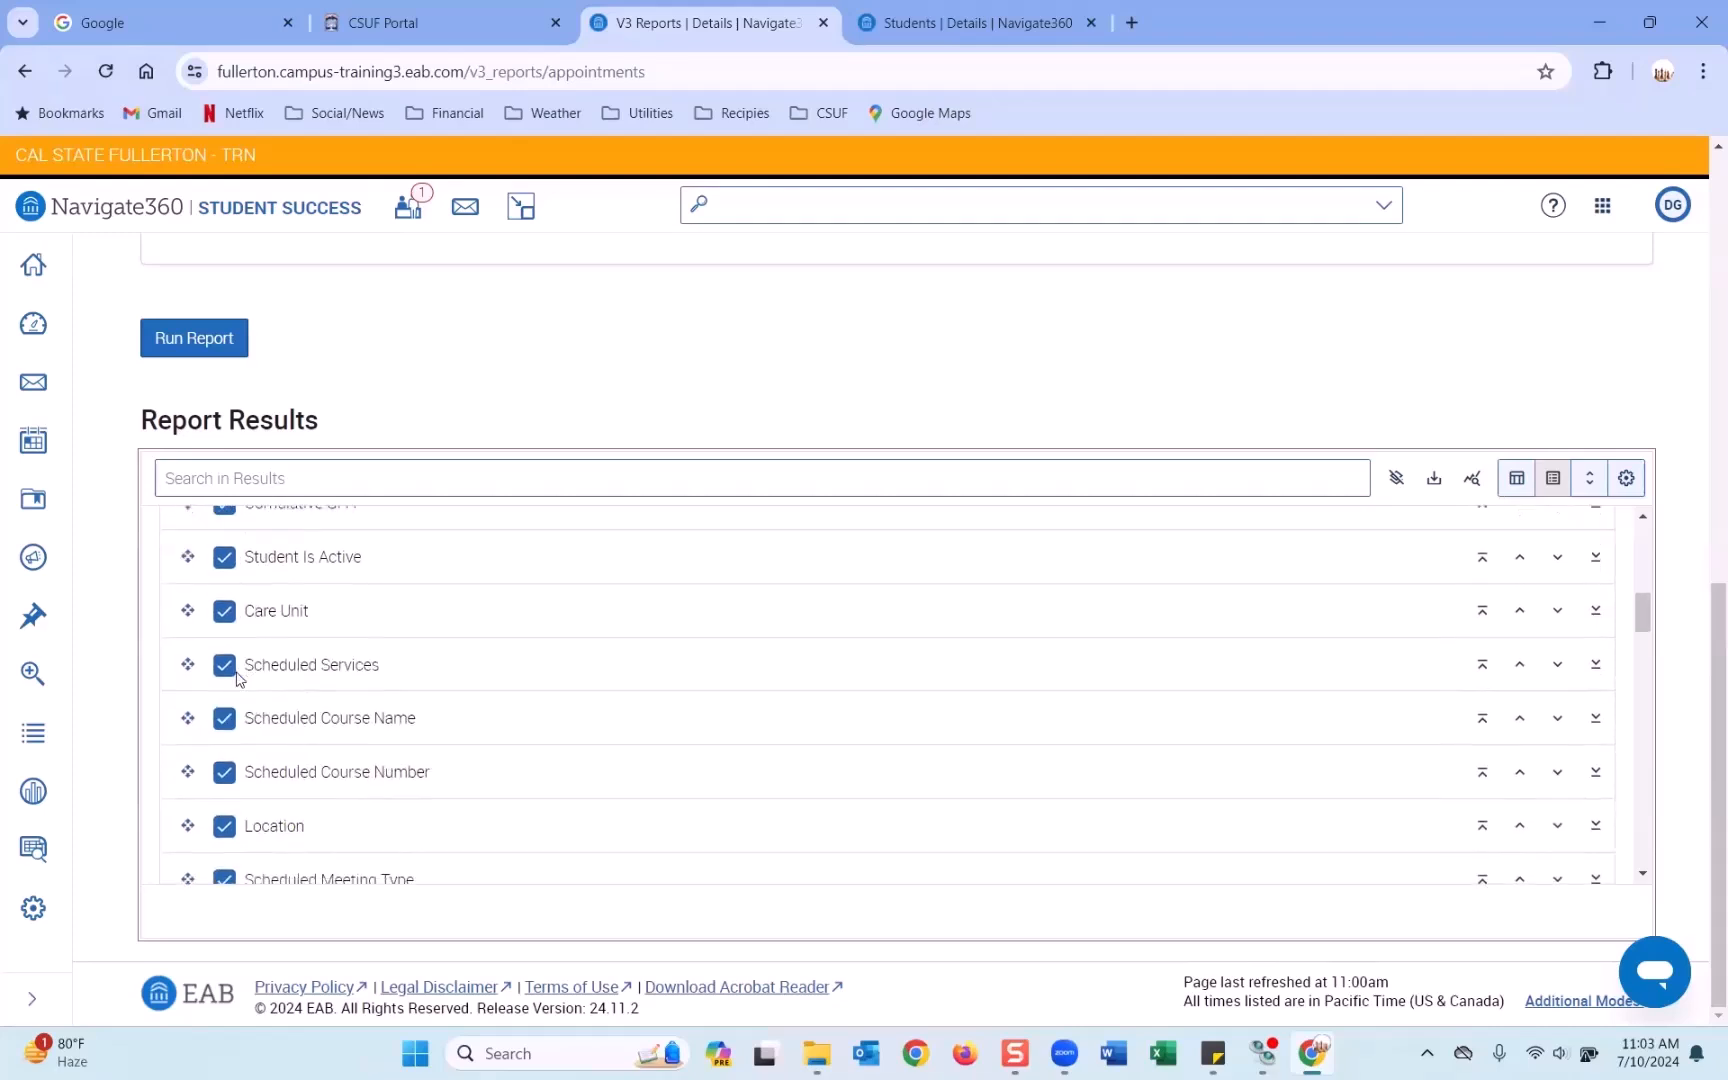
{"action": "scroll", "coordinate": [237, 678], "scroll_direction": "down", "scroll_amount": 5}
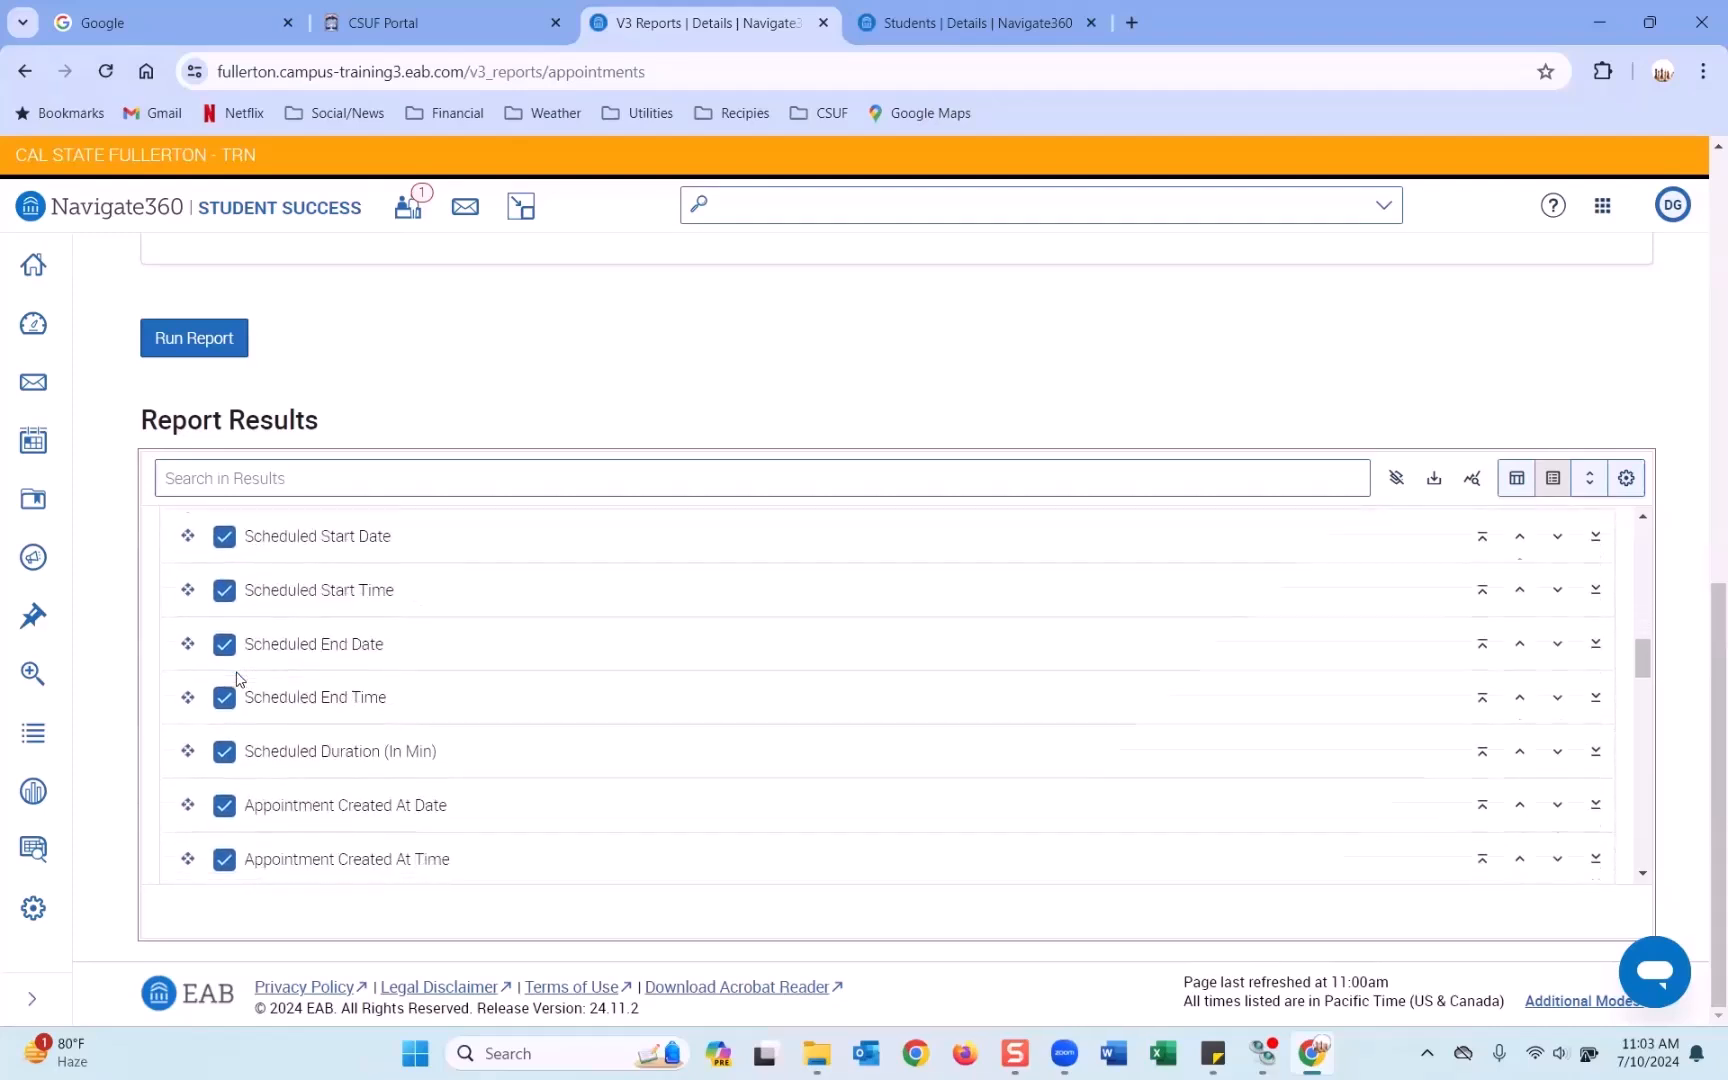
{"action": "scroll", "coordinate": [237, 678], "scroll_direction": "down", "scroll_amount": 1}
{"action": "scroll", "coordinate": [237, 678], "scroll_direction": "down", "scroll_amount": 6}
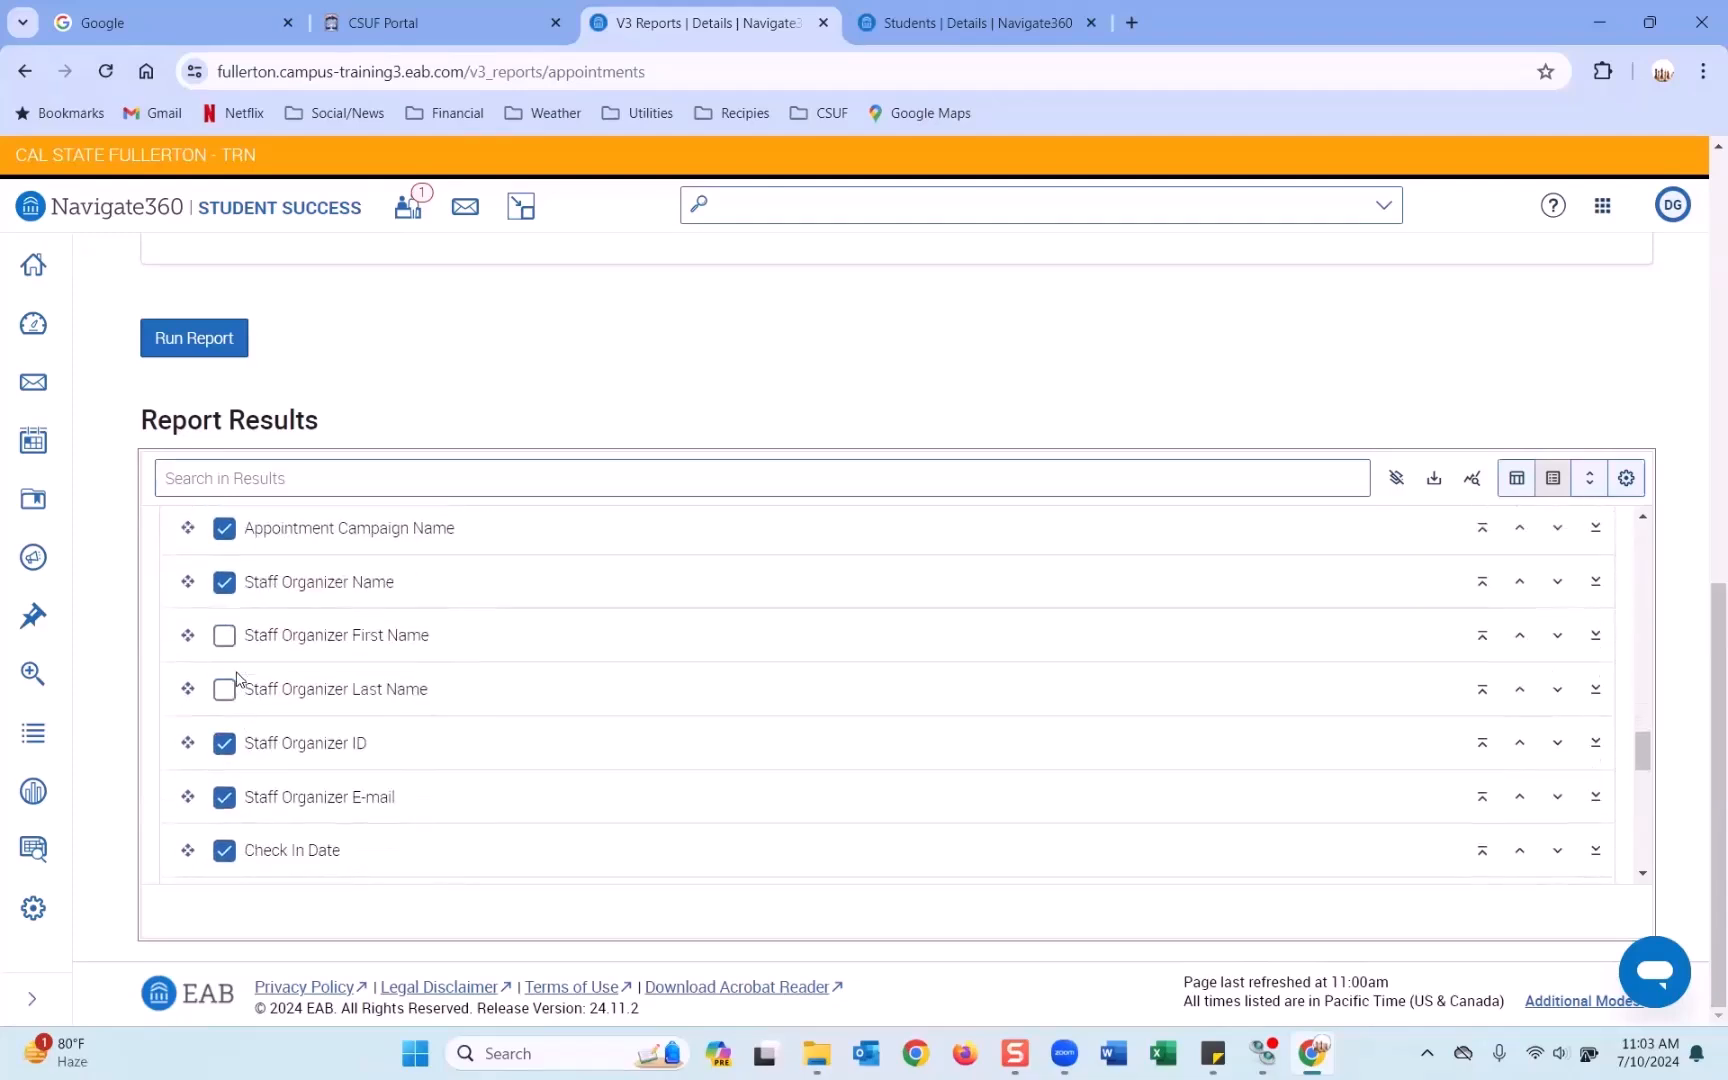
{"action": "scroll", "coordinate": [237, 678], "scroll_direction": "down", "scroll_amount": 1}
{"action": "scroll", "coordinate": [237, 678], "scroll_direction": "down", "scroll_amount": 4}
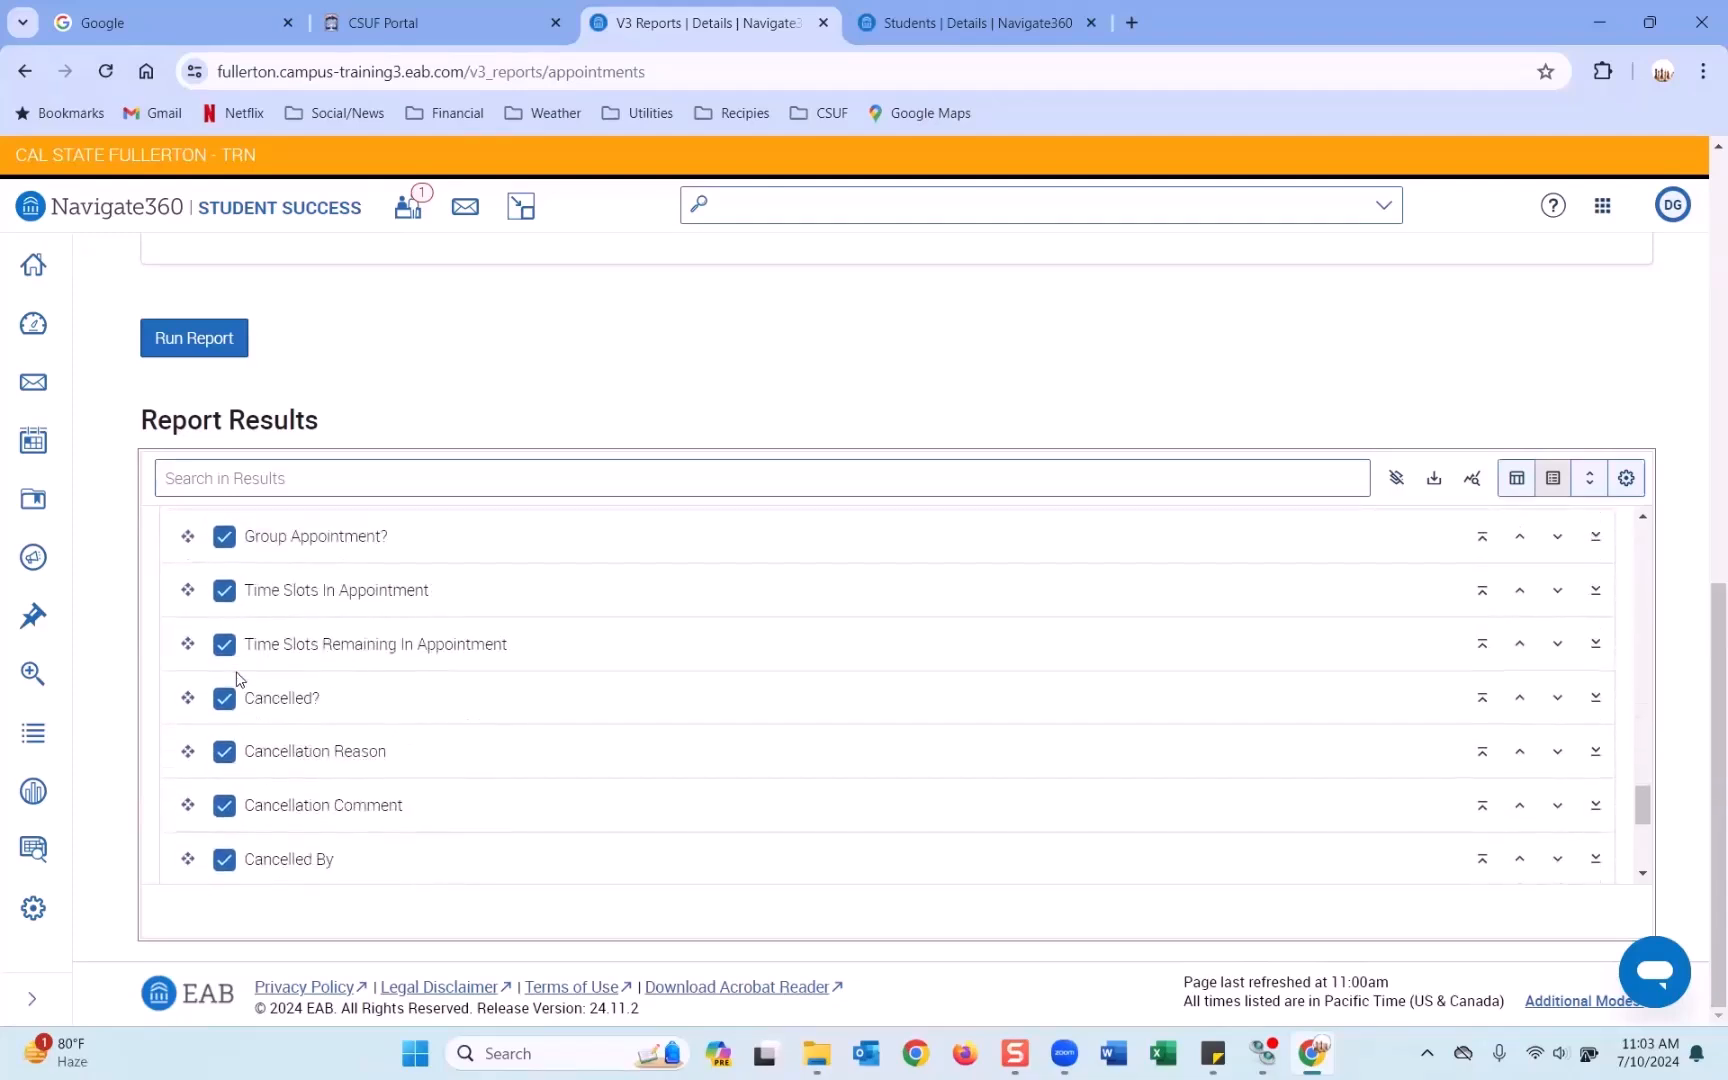
{"action": "scroll", "coordinate": [237, 678], "scroll_direction": "down", "scroll_amount": 4}
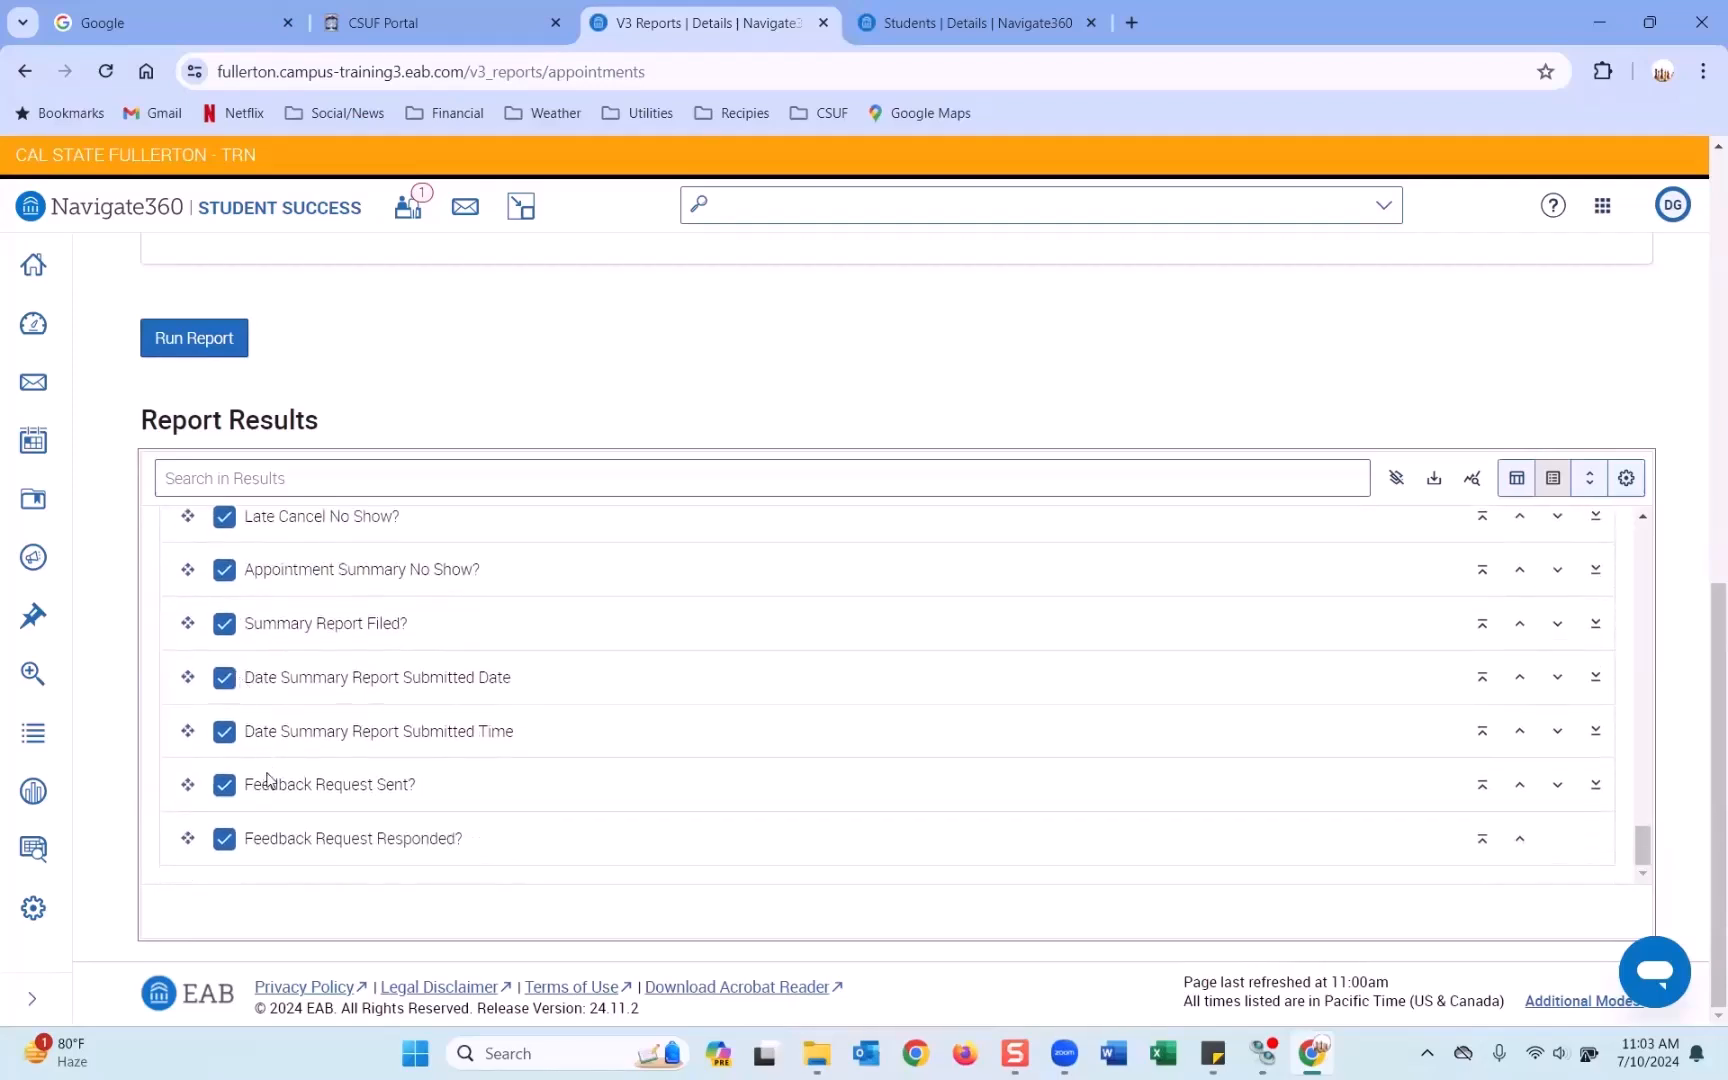
{"action": "scroll", "coordinate": [278, 726], "scroll_direction": "up", "scroll_amount": 15}
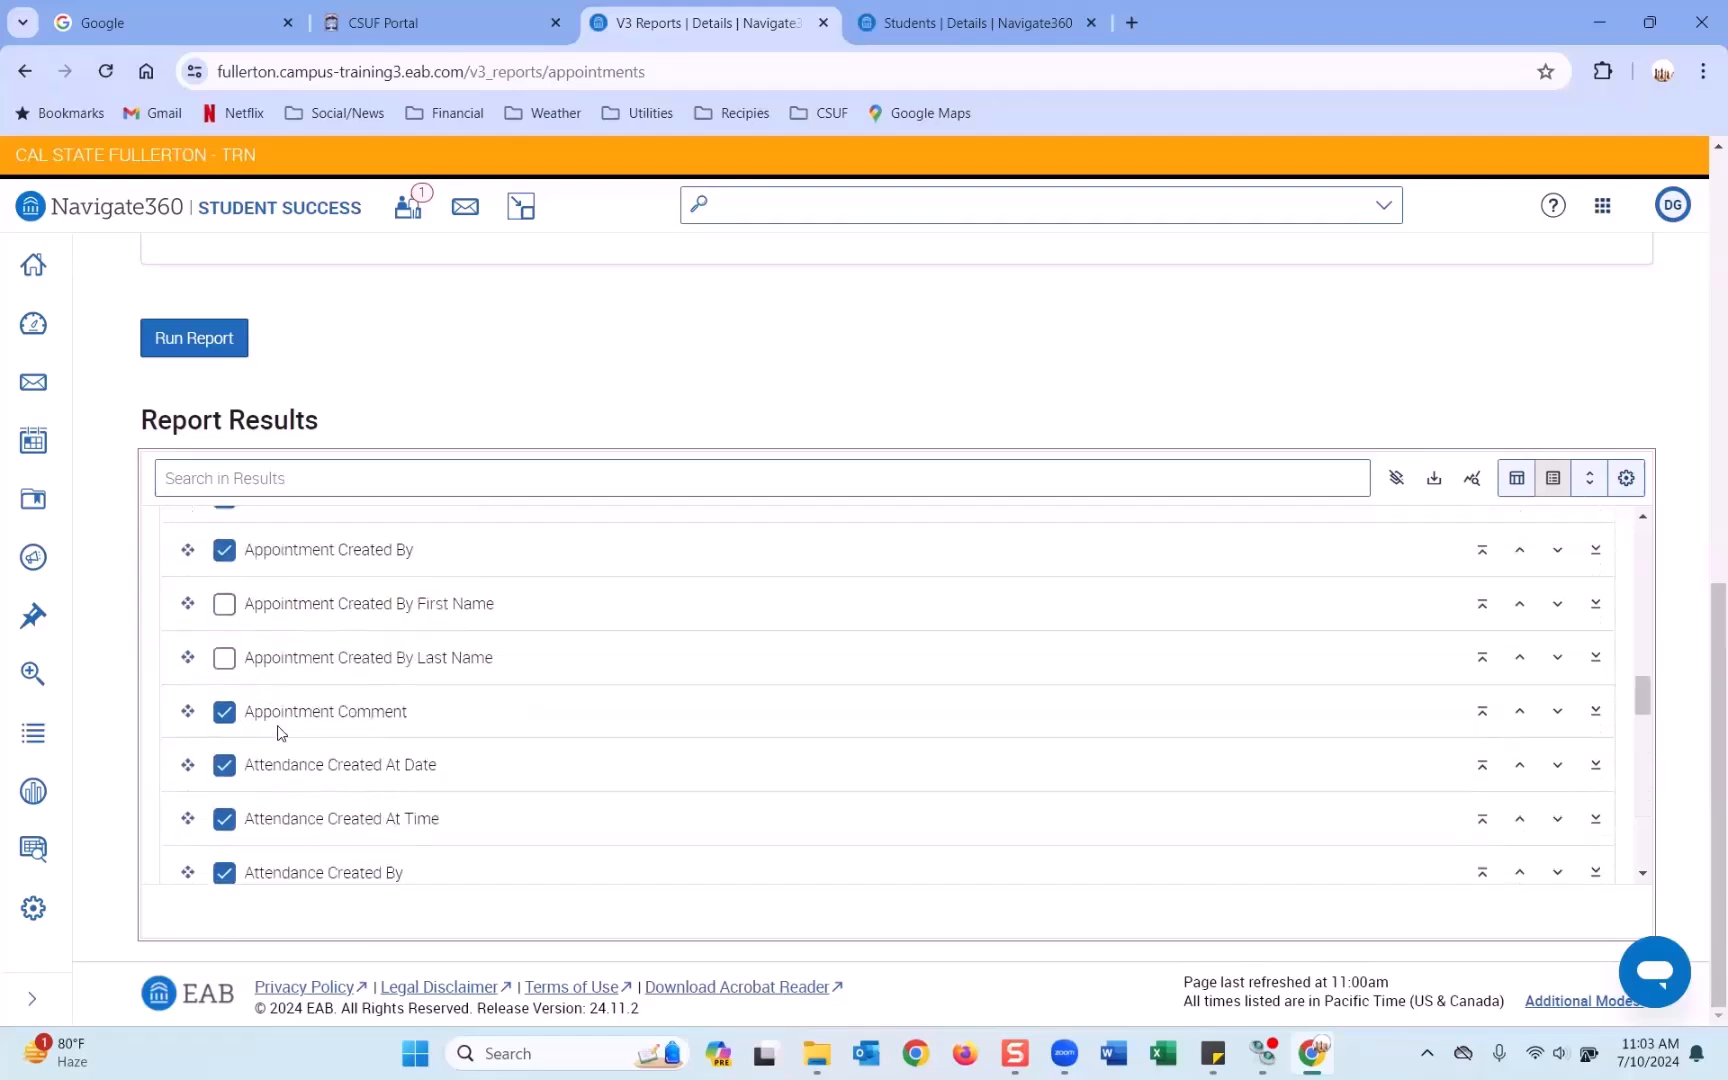
{"action": "scroll", "coordinate": [280, 726], "scroll_direction": "up", "scroll_amount": 5}
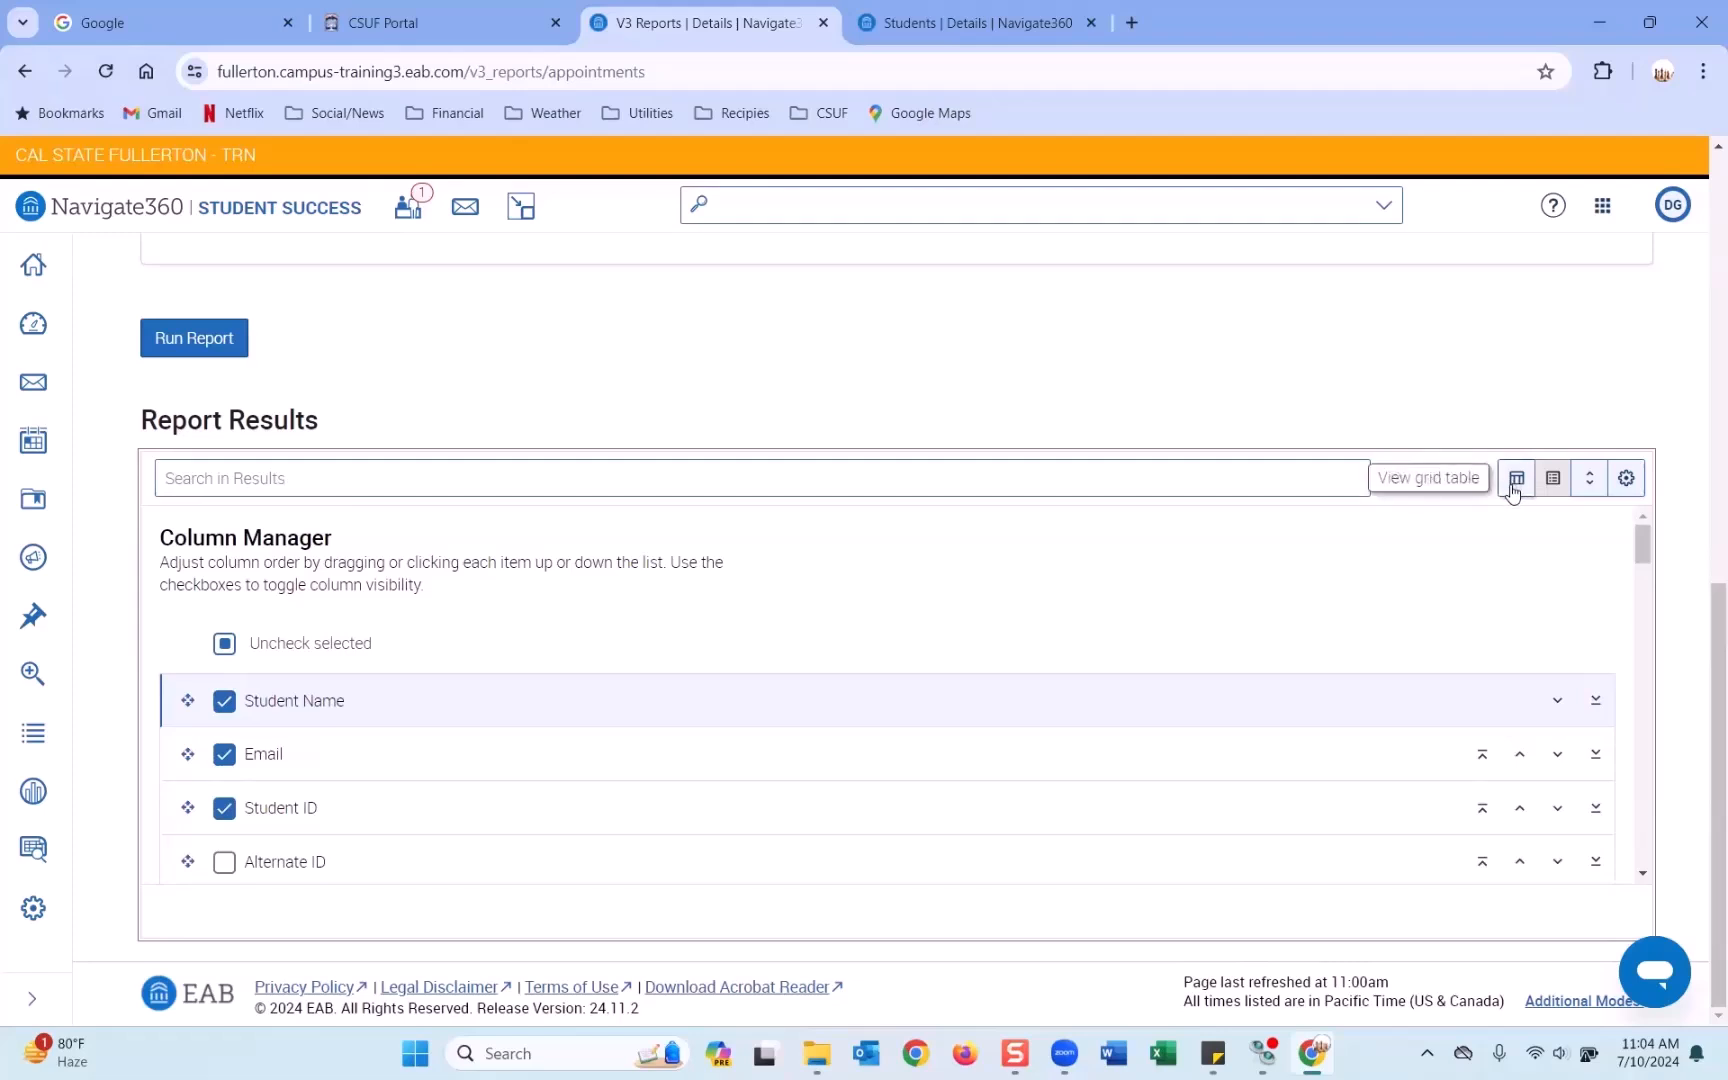
Switch back to the 23-row grid and scroll across to the Appointment Created By and Appointment Comment columns.
{"action": "left_click", "coordinate": [1515, 480]}
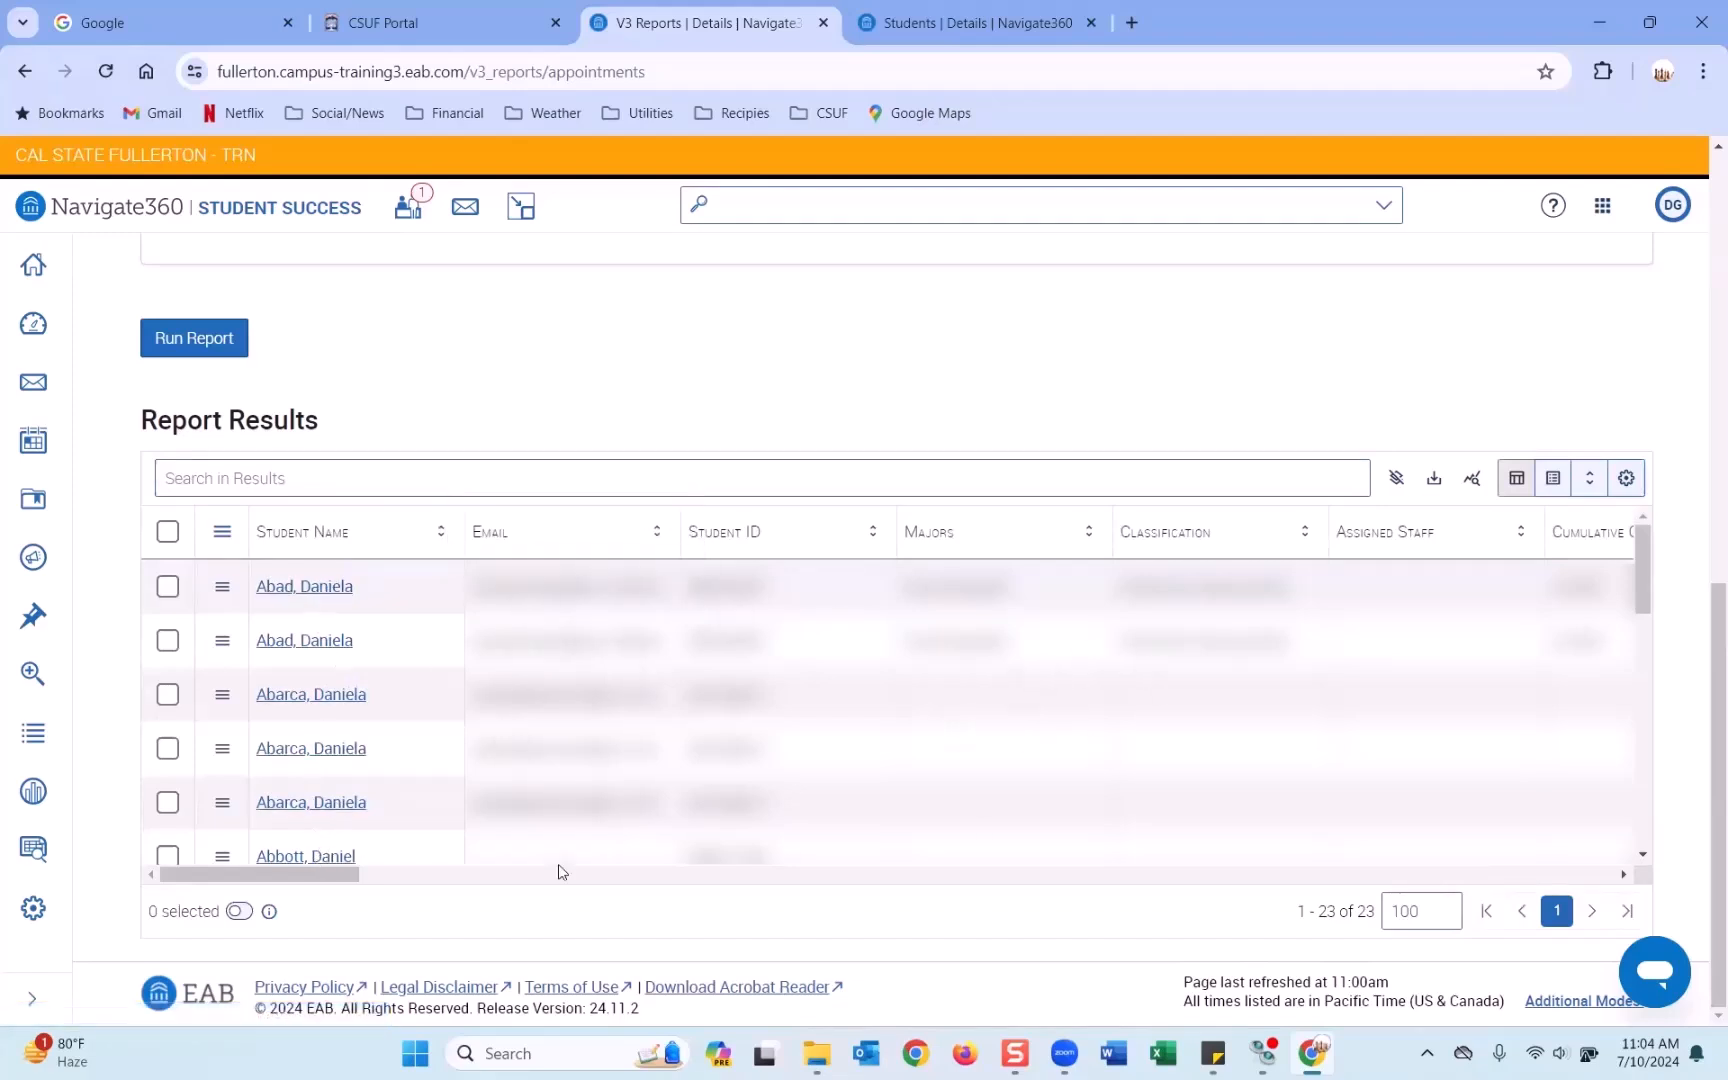
{"action": "left_click_drag", "start_coordinate": [321, 876], "coordinate": [483, 881]}
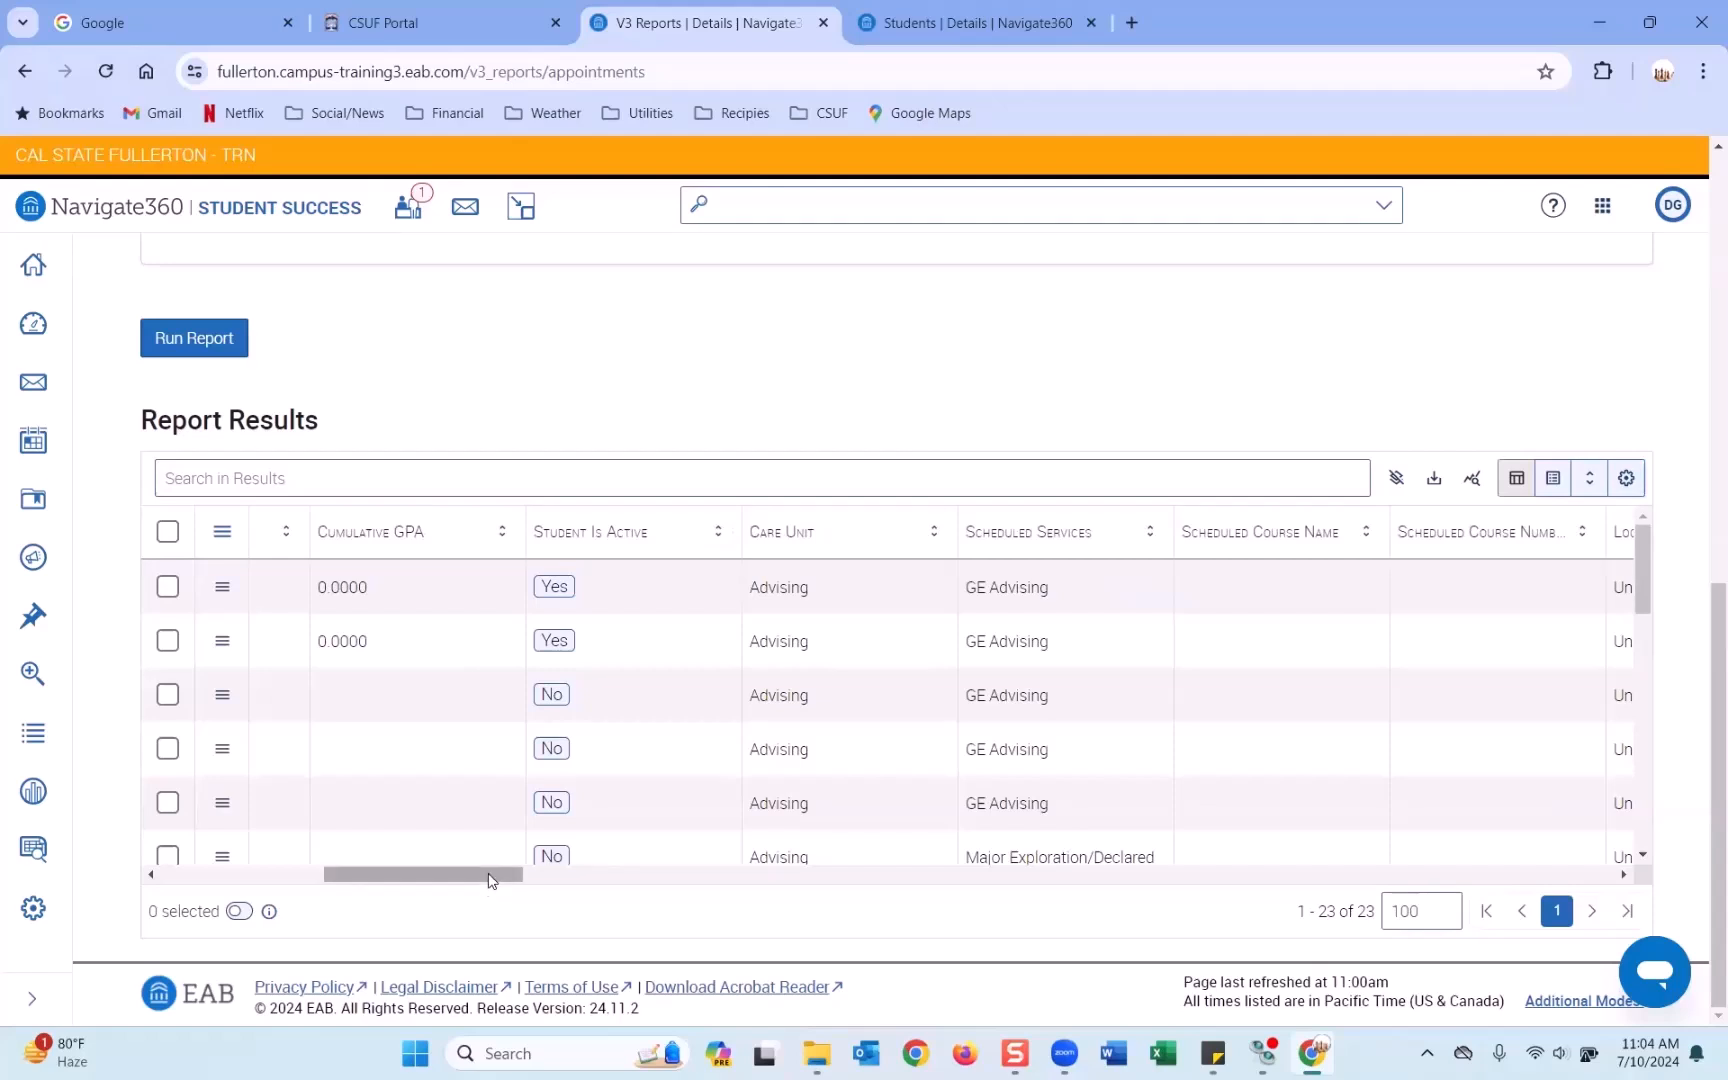
{"action": "left_click_drag", "start_coordinate": [486, 879], "coordinate": [645, 884]}
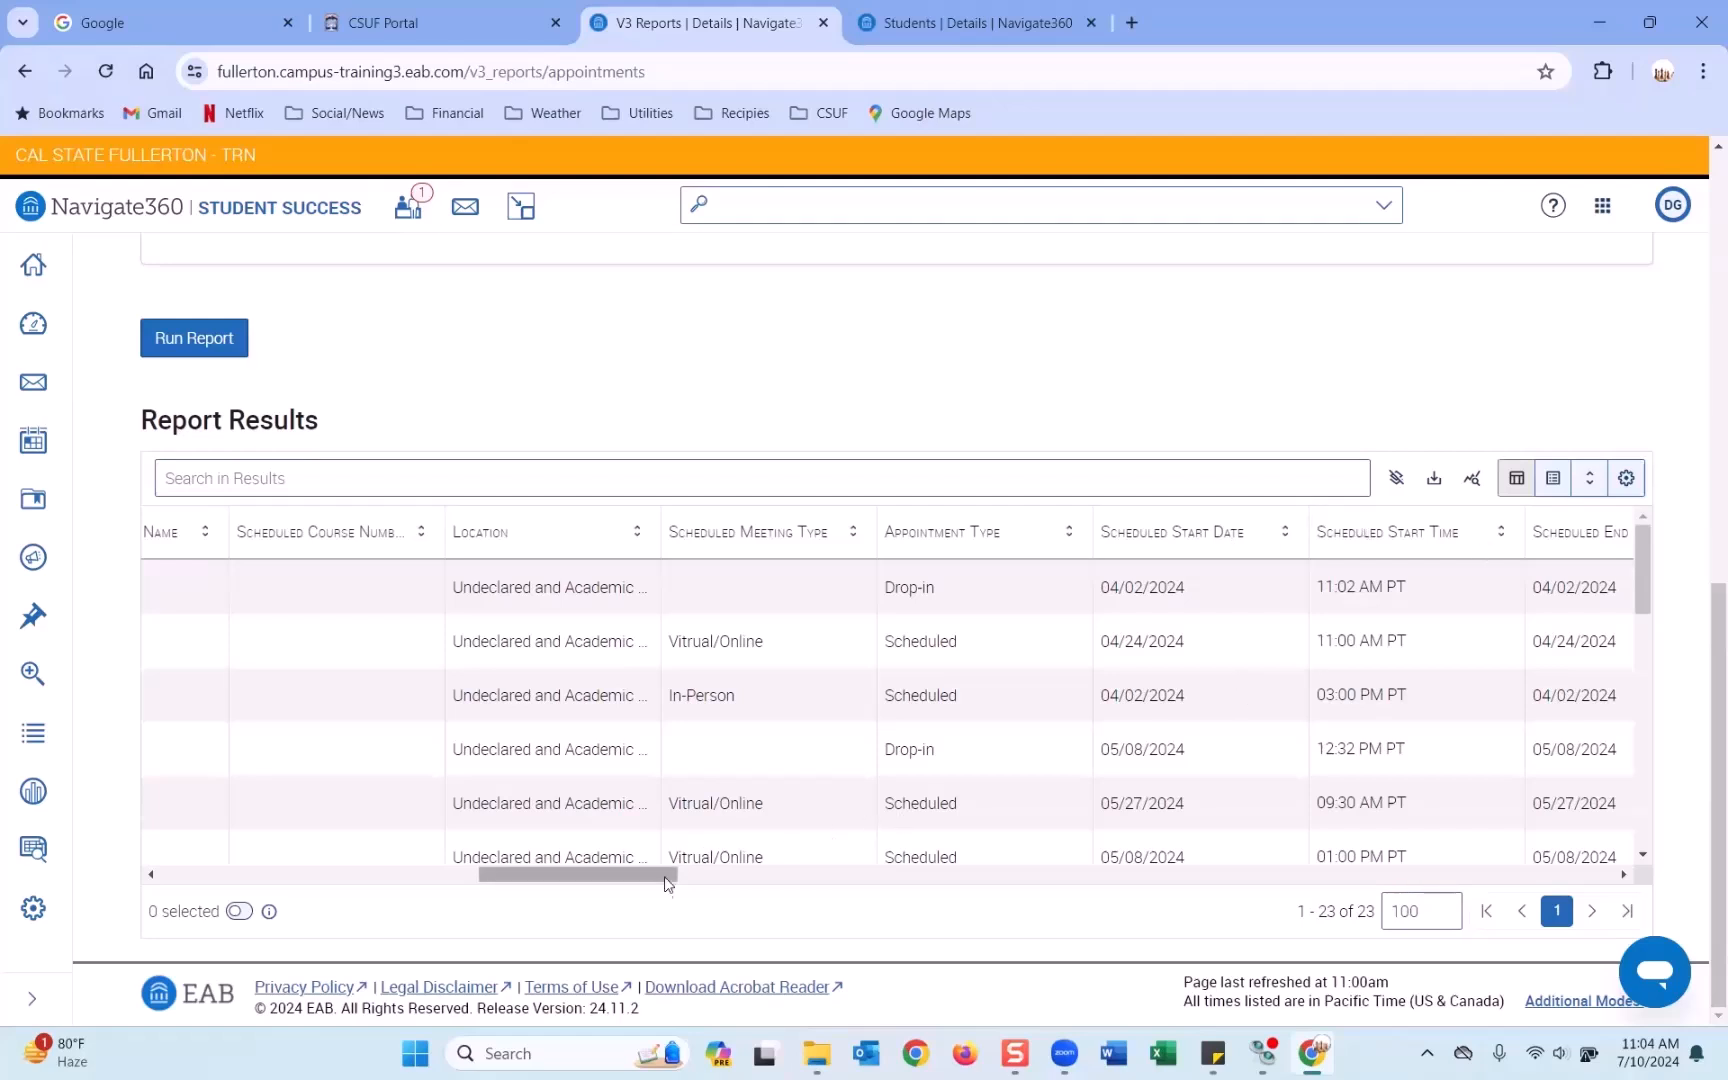
{"action": "left_click_drag", "start_coordinate": [665, 888], "coordinate": [822, 888]}
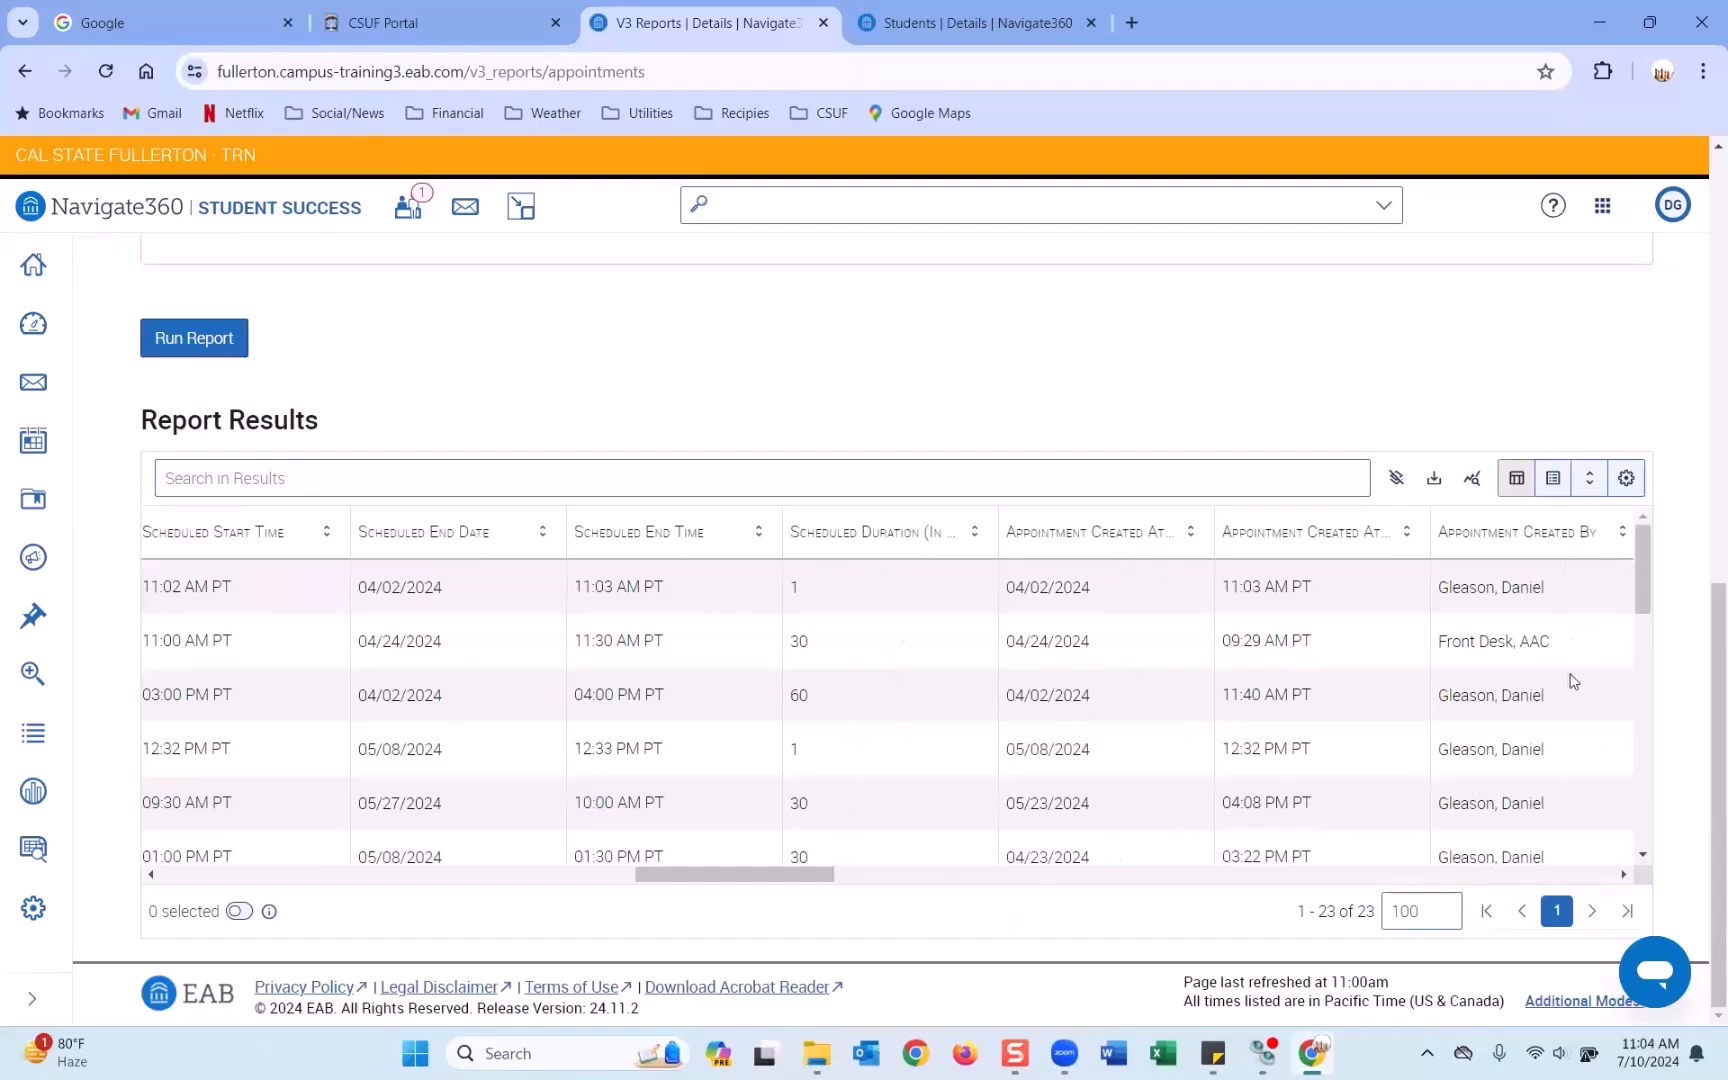
{"action": "left_click_drag", "start_coordinate": [806, 887], "coordinate": [870, 884]}
{"action": "scroll", "coordinate": [1145, 645], "scroll_direction": "down", "scroll_amount": 1}
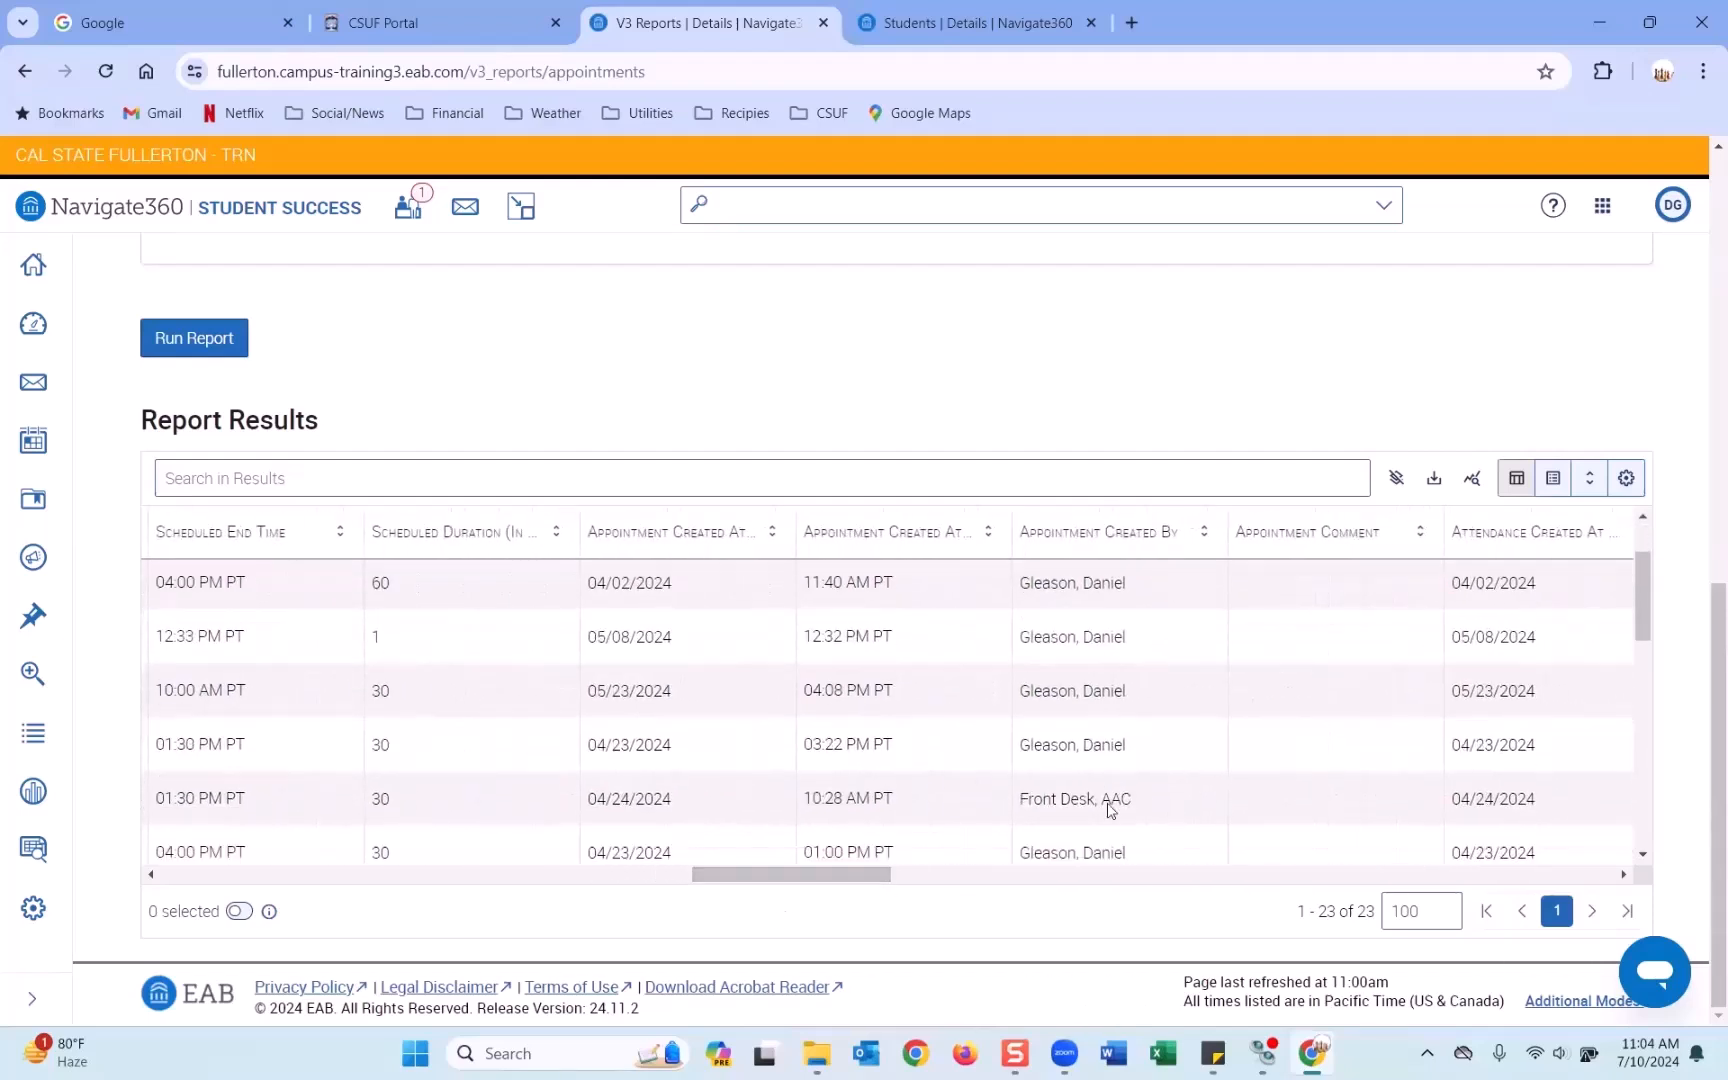
{"action": "scroll", "coordinate": [1108, 805], "scroll_direction": "down", "scroll_amount": 8}
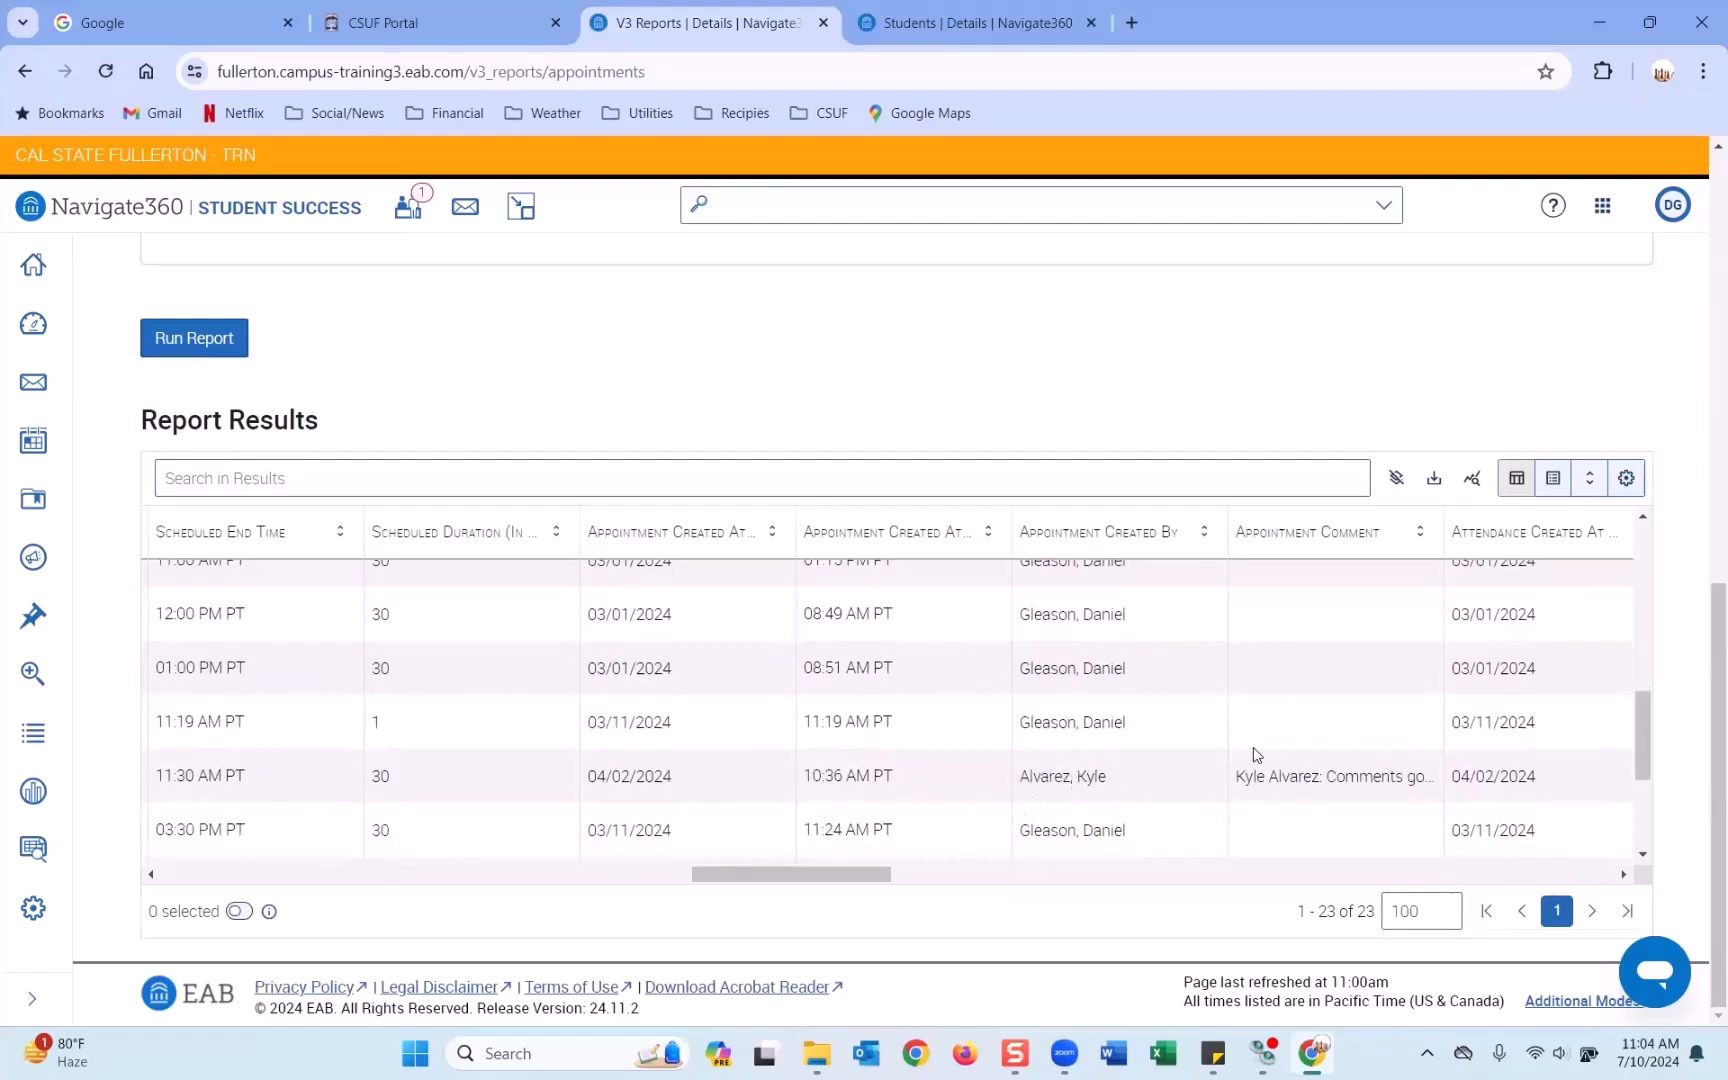
{"action": "scroll", "coordinate": [1254, 756], "scroll_direction": "down", "scroll_amount": 5}
Scroll the results table rightward through the middle report columns.
{"action": "left_click_drag", "start_coordinate": [867, 893], "coordinate": [984, 891]}
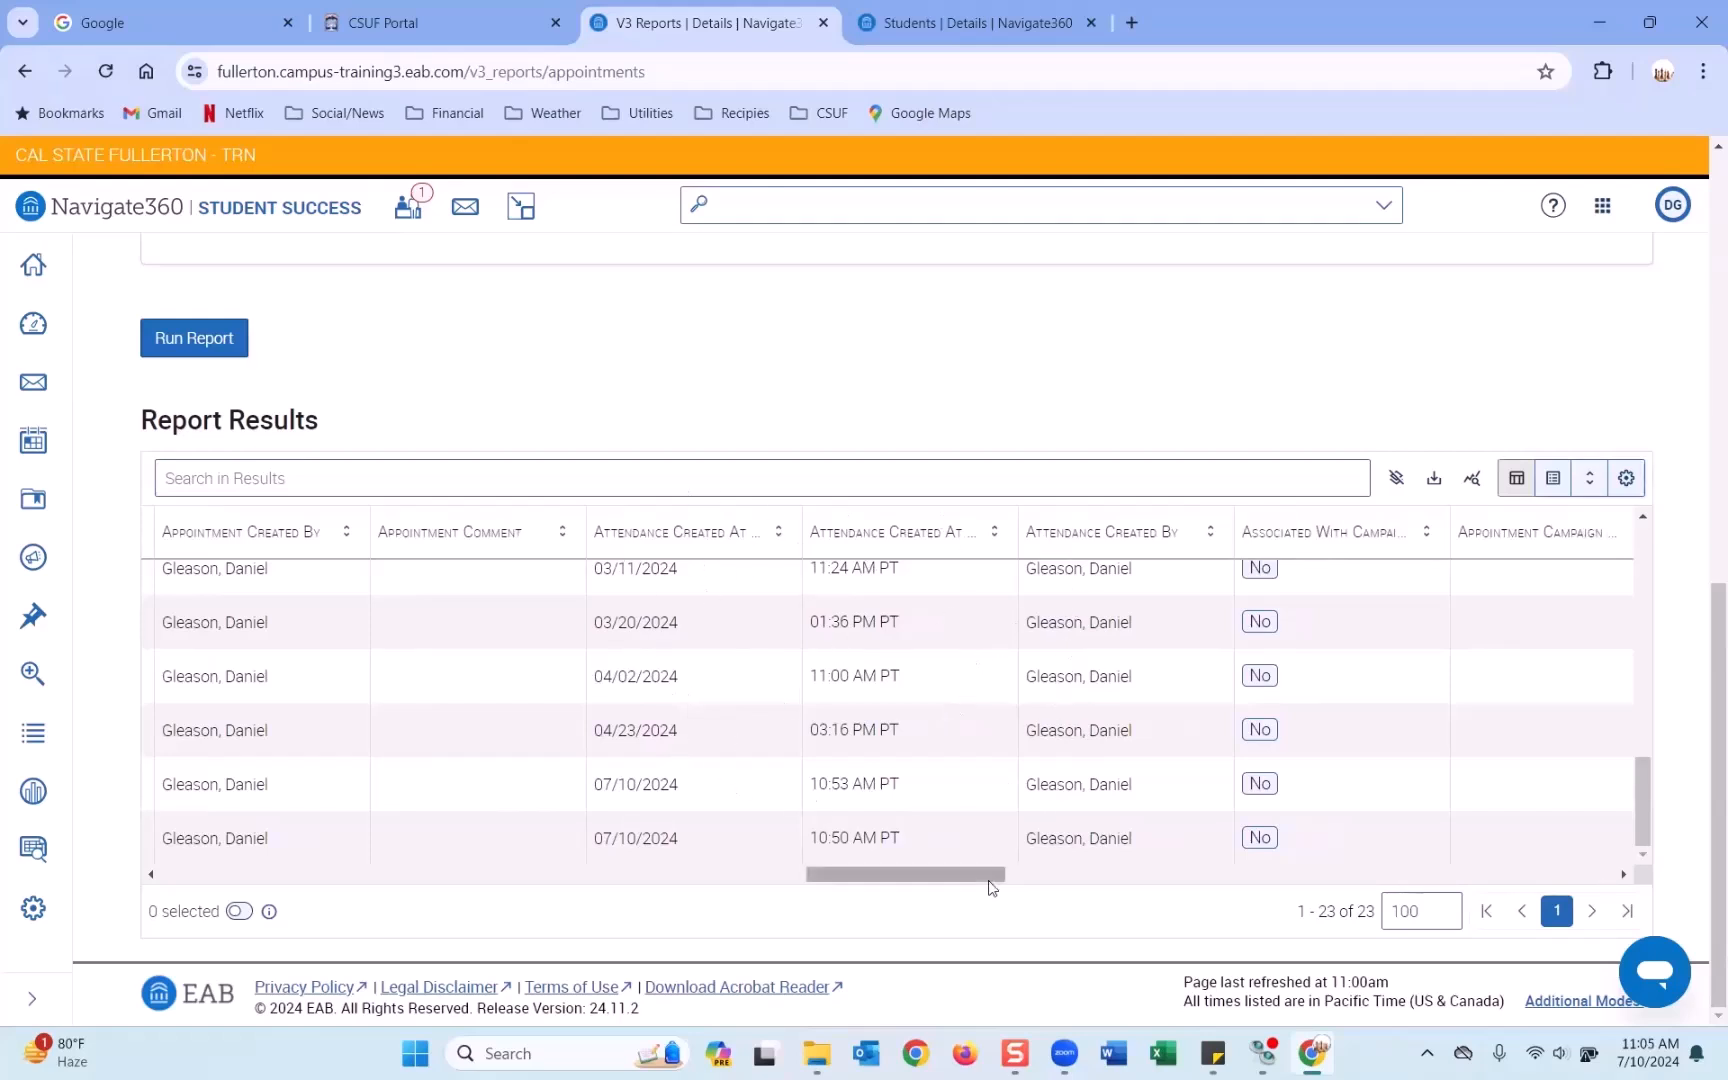
{"action": "left_click_drag", "start_coordinate": [988, 883], "coordinate": [1025, 883]}
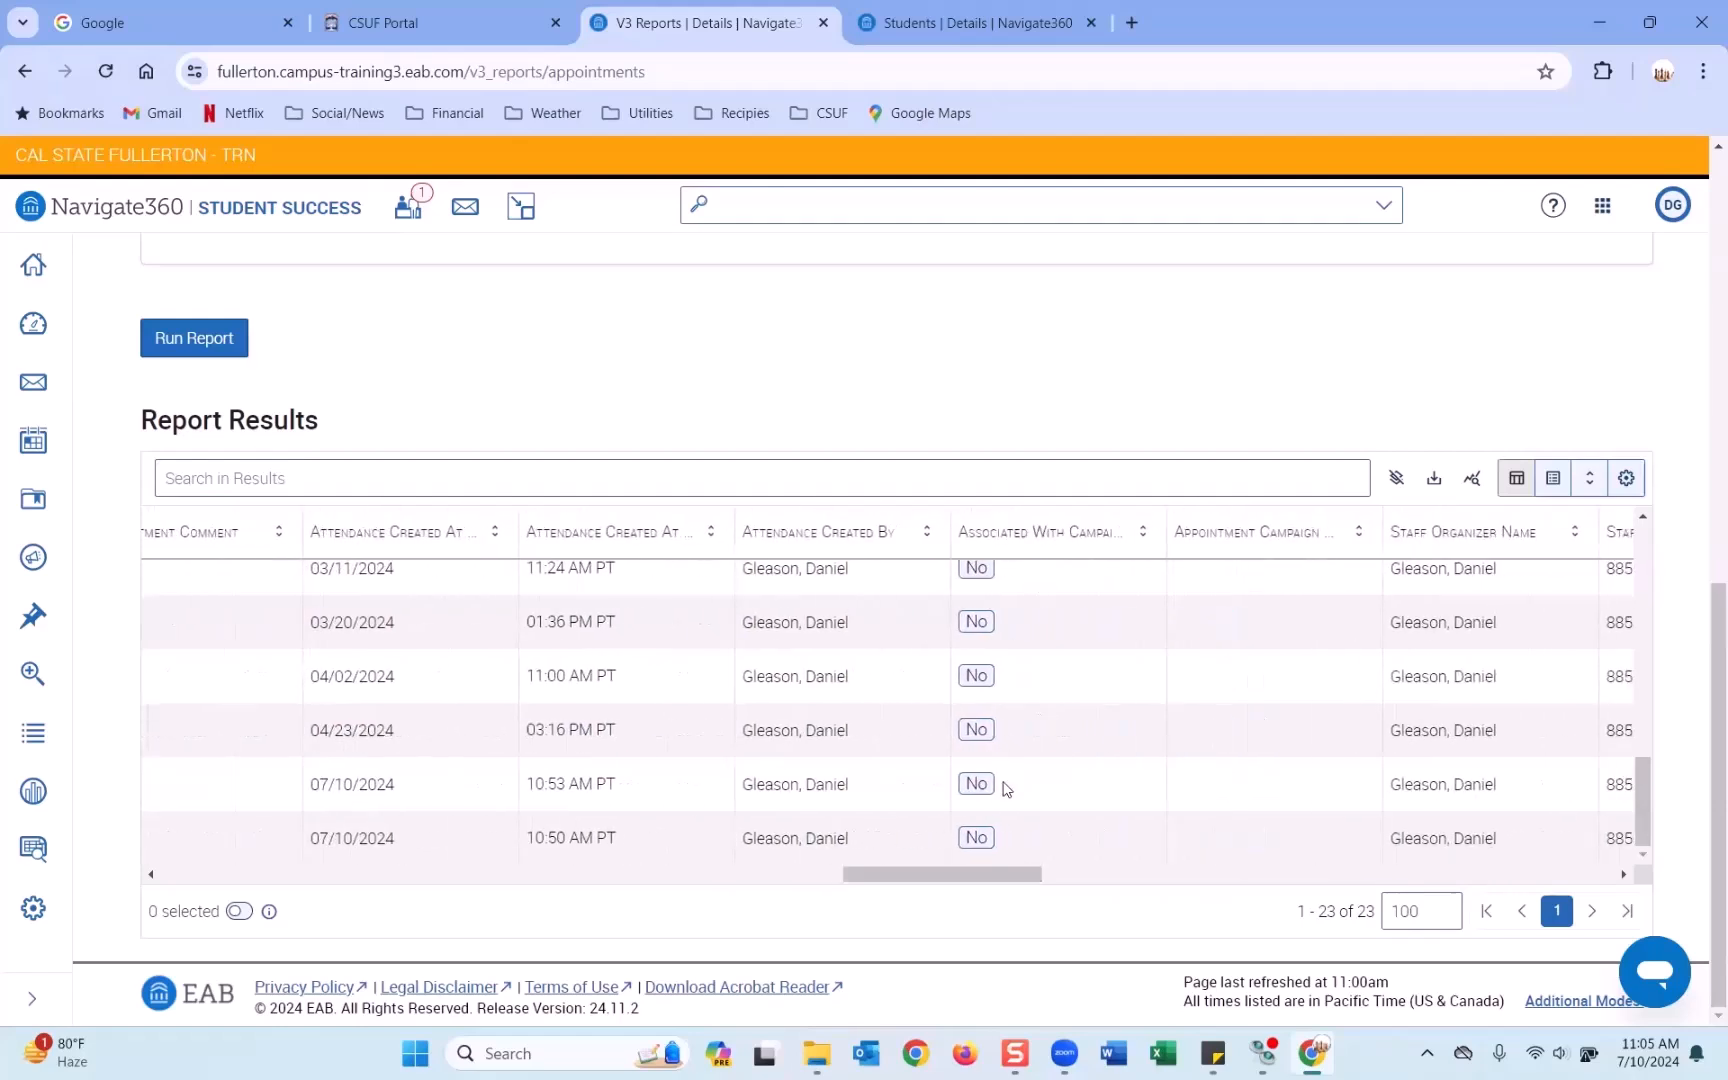
{"action": "scroll", "coordinate": [1022, 678], "scroll_direction": "up", "scroll_amount": 3}
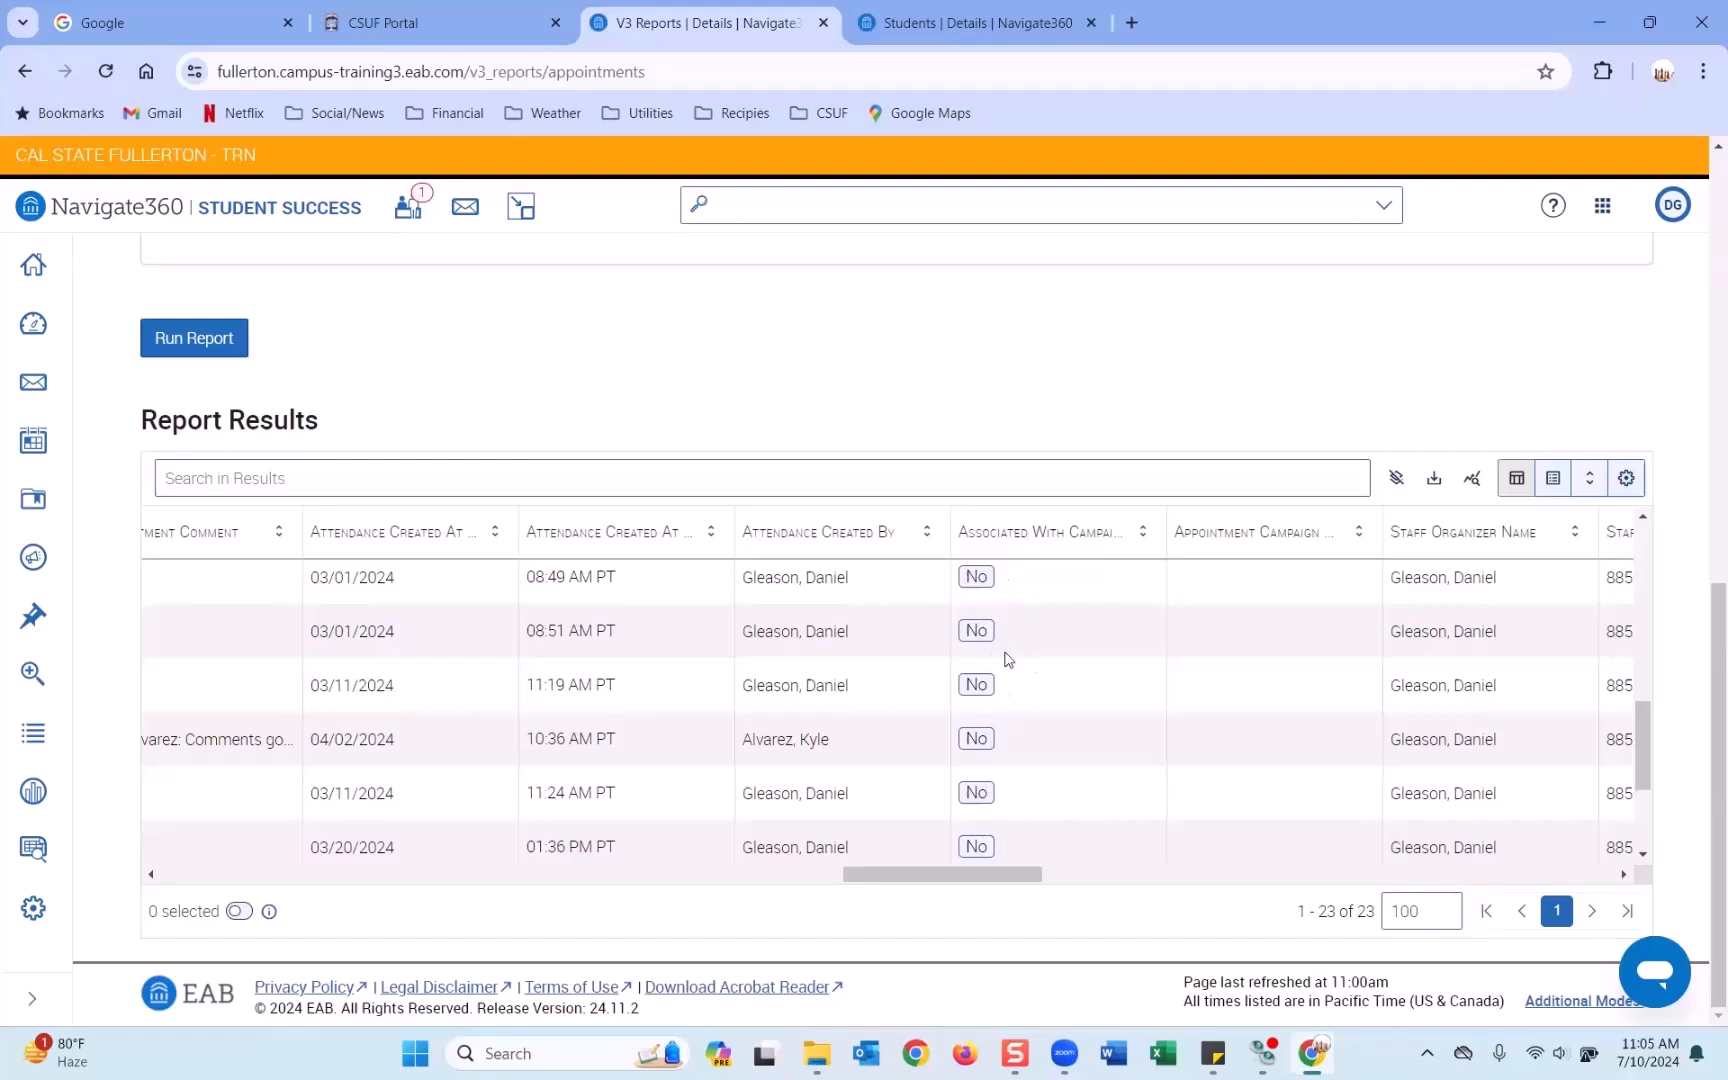
{"action": "left_click_drag", "start_coordinate": [991, 869], "coordinate": [1033, 868]}
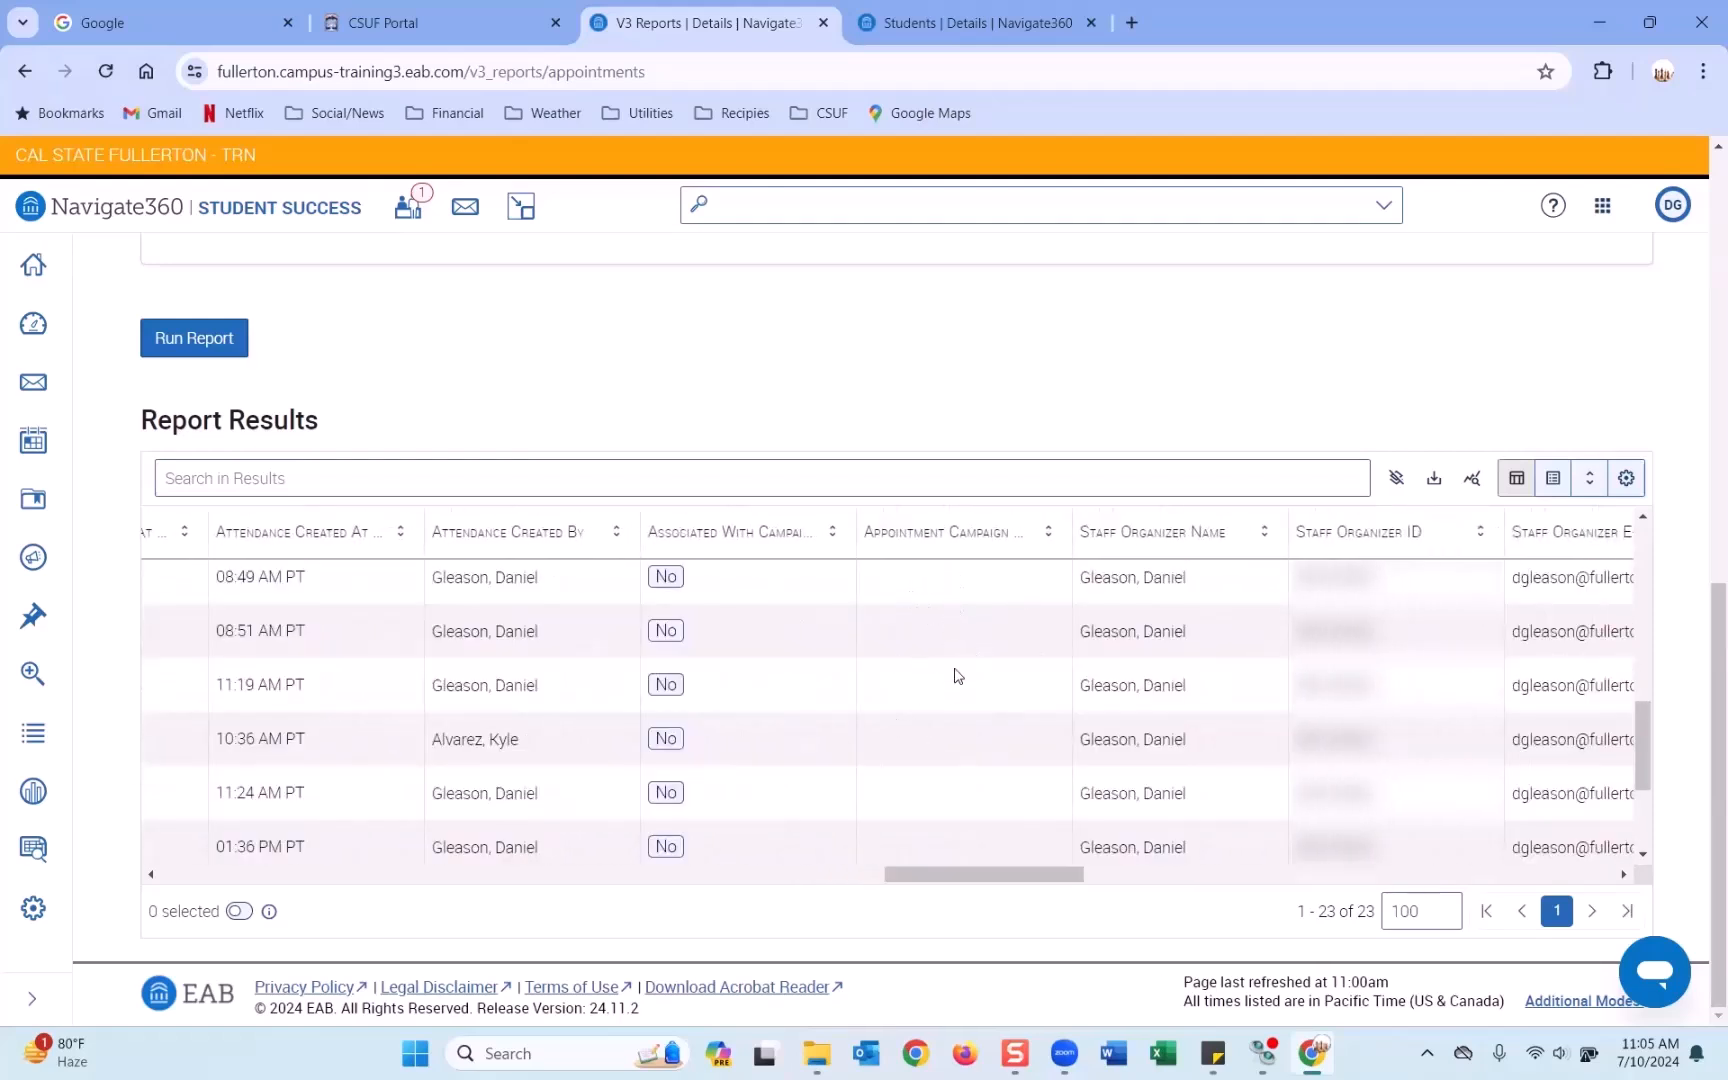
{"action": "left_click_drag", "start_coordinate": [1053, 876], "coordinate": [1176, 882]}
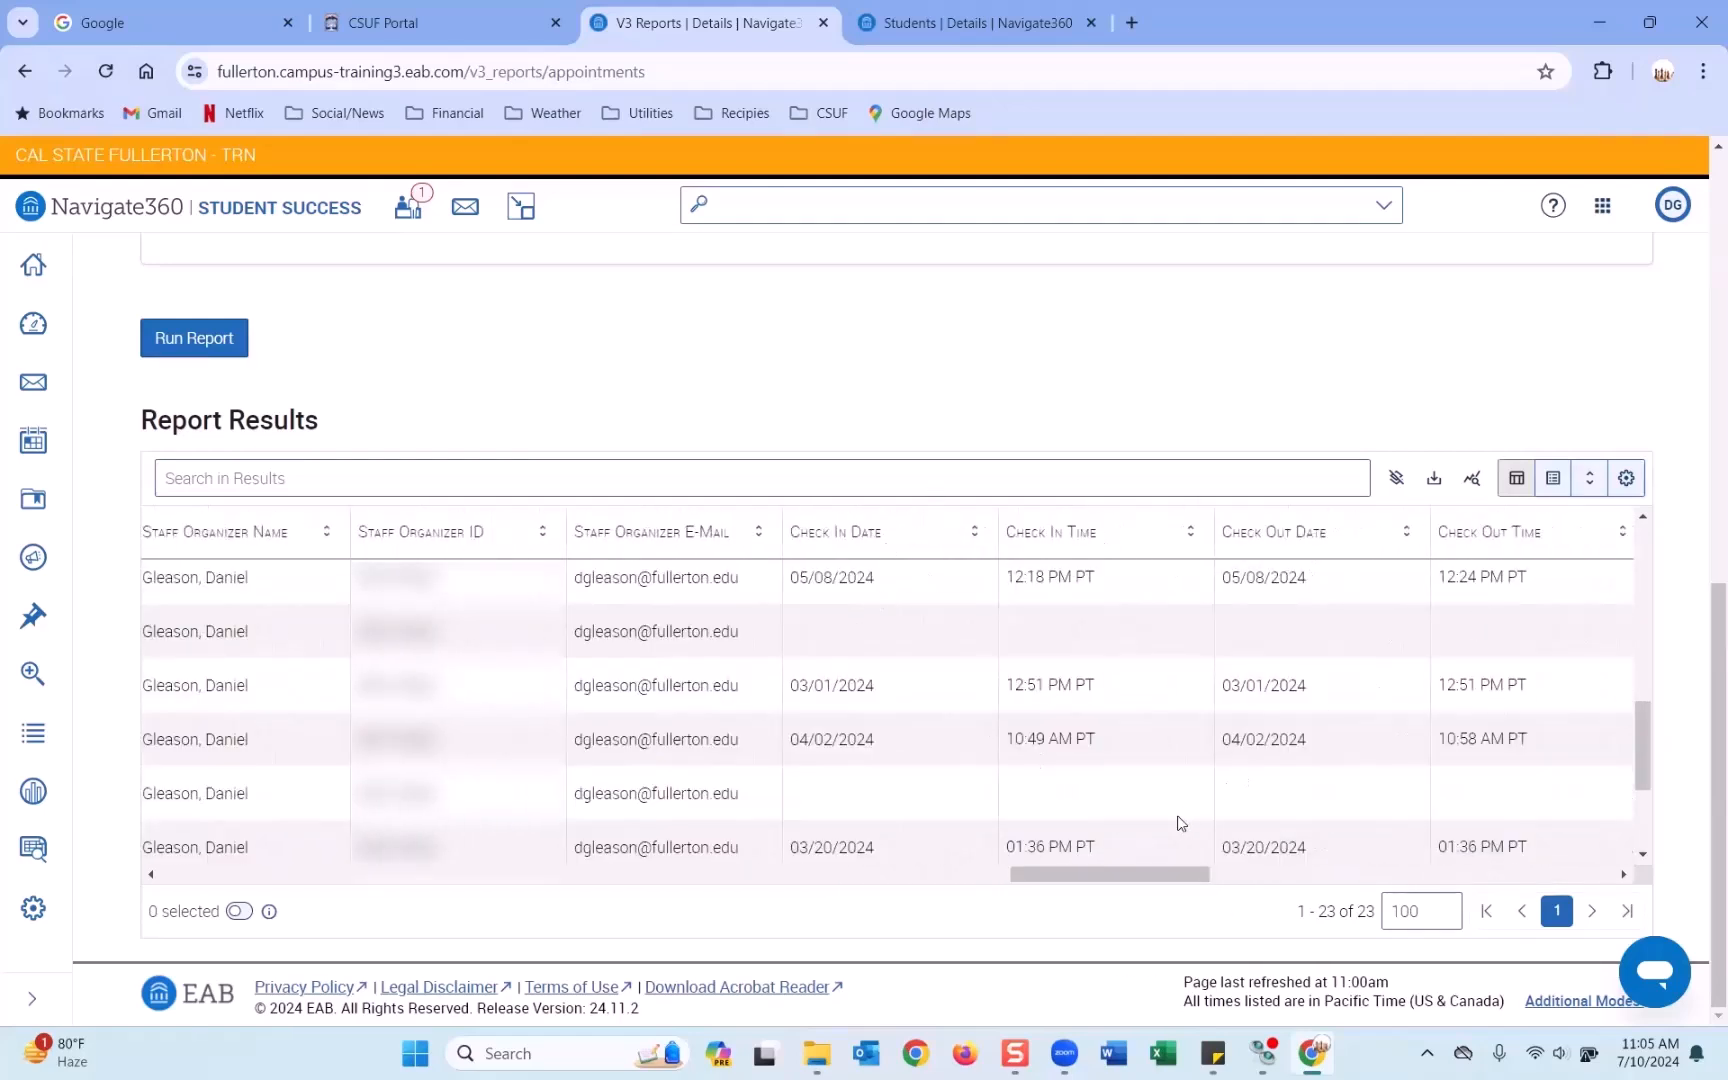
{"action": "left_click_drag", "start_coordinate": [1172, 873], "coordinate": [1269, 876]}
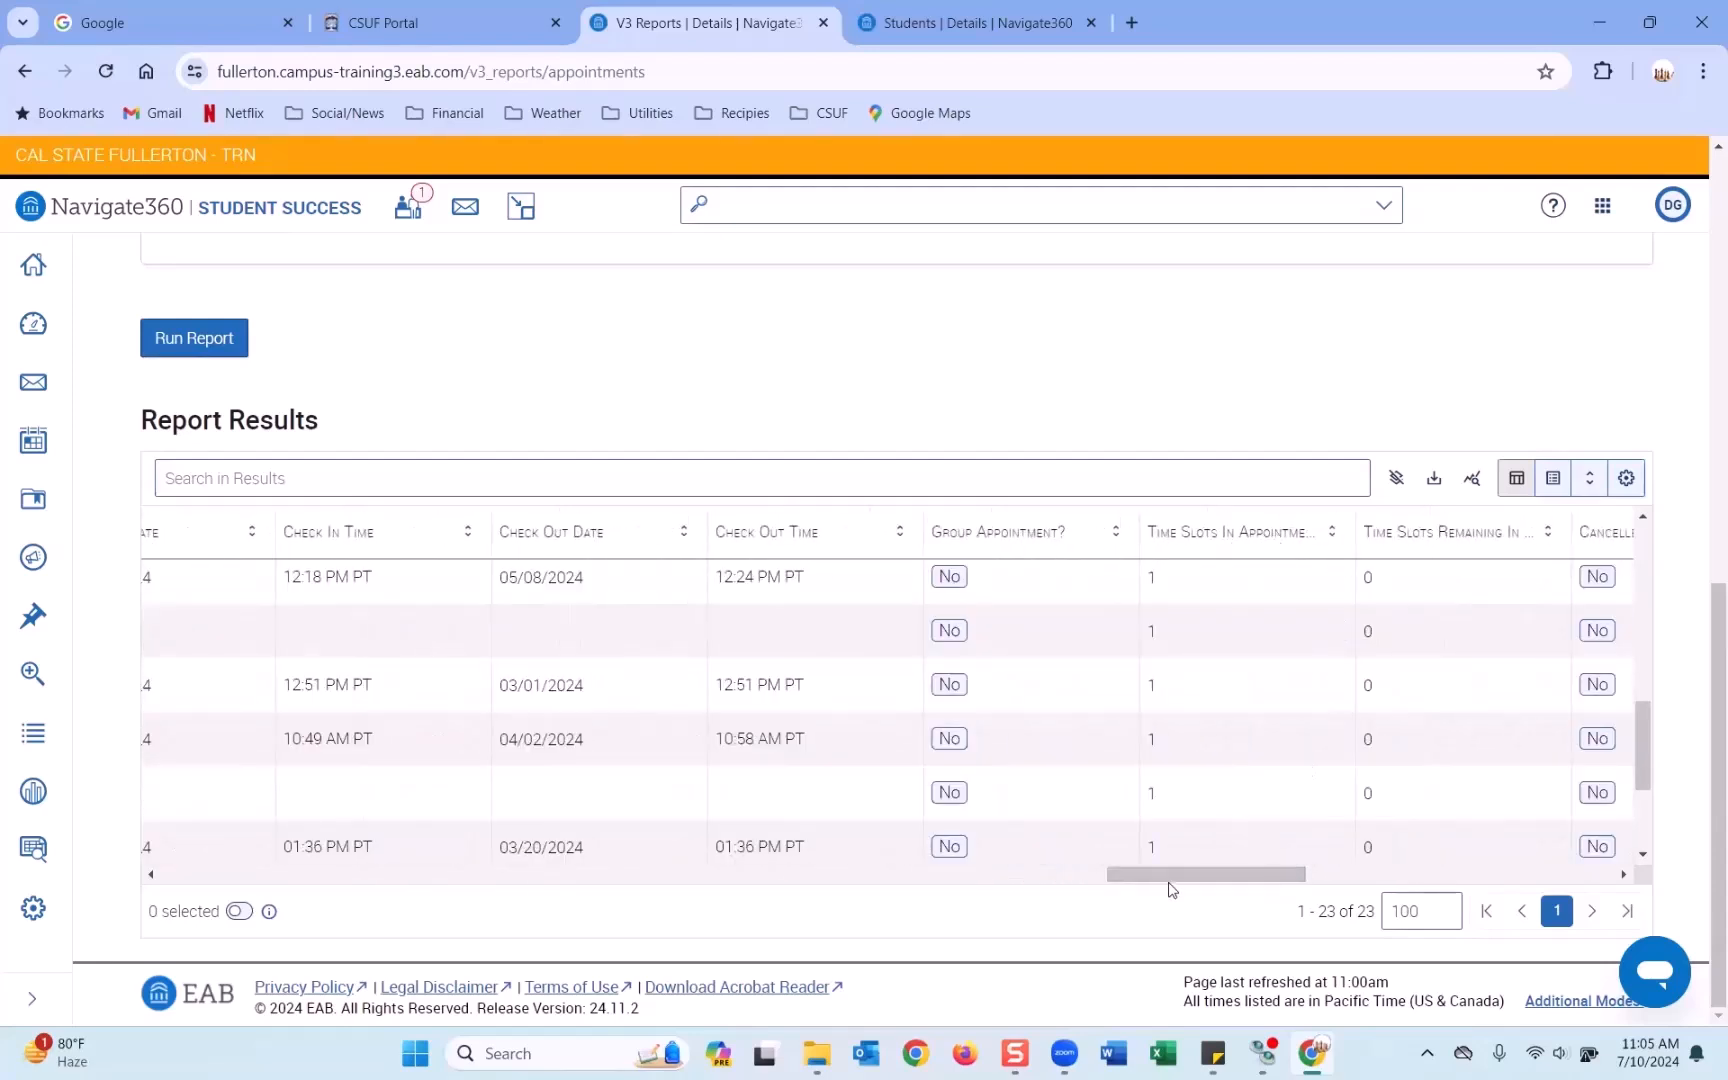
{"action": "scroll", "coordinate": [976, 663], "scroll_direction": "up", "scroll_amount": 4}
{"action": "scroll", "coordinate": [985, 640], "scroll_direction": "down", "scroll_amount": 2}
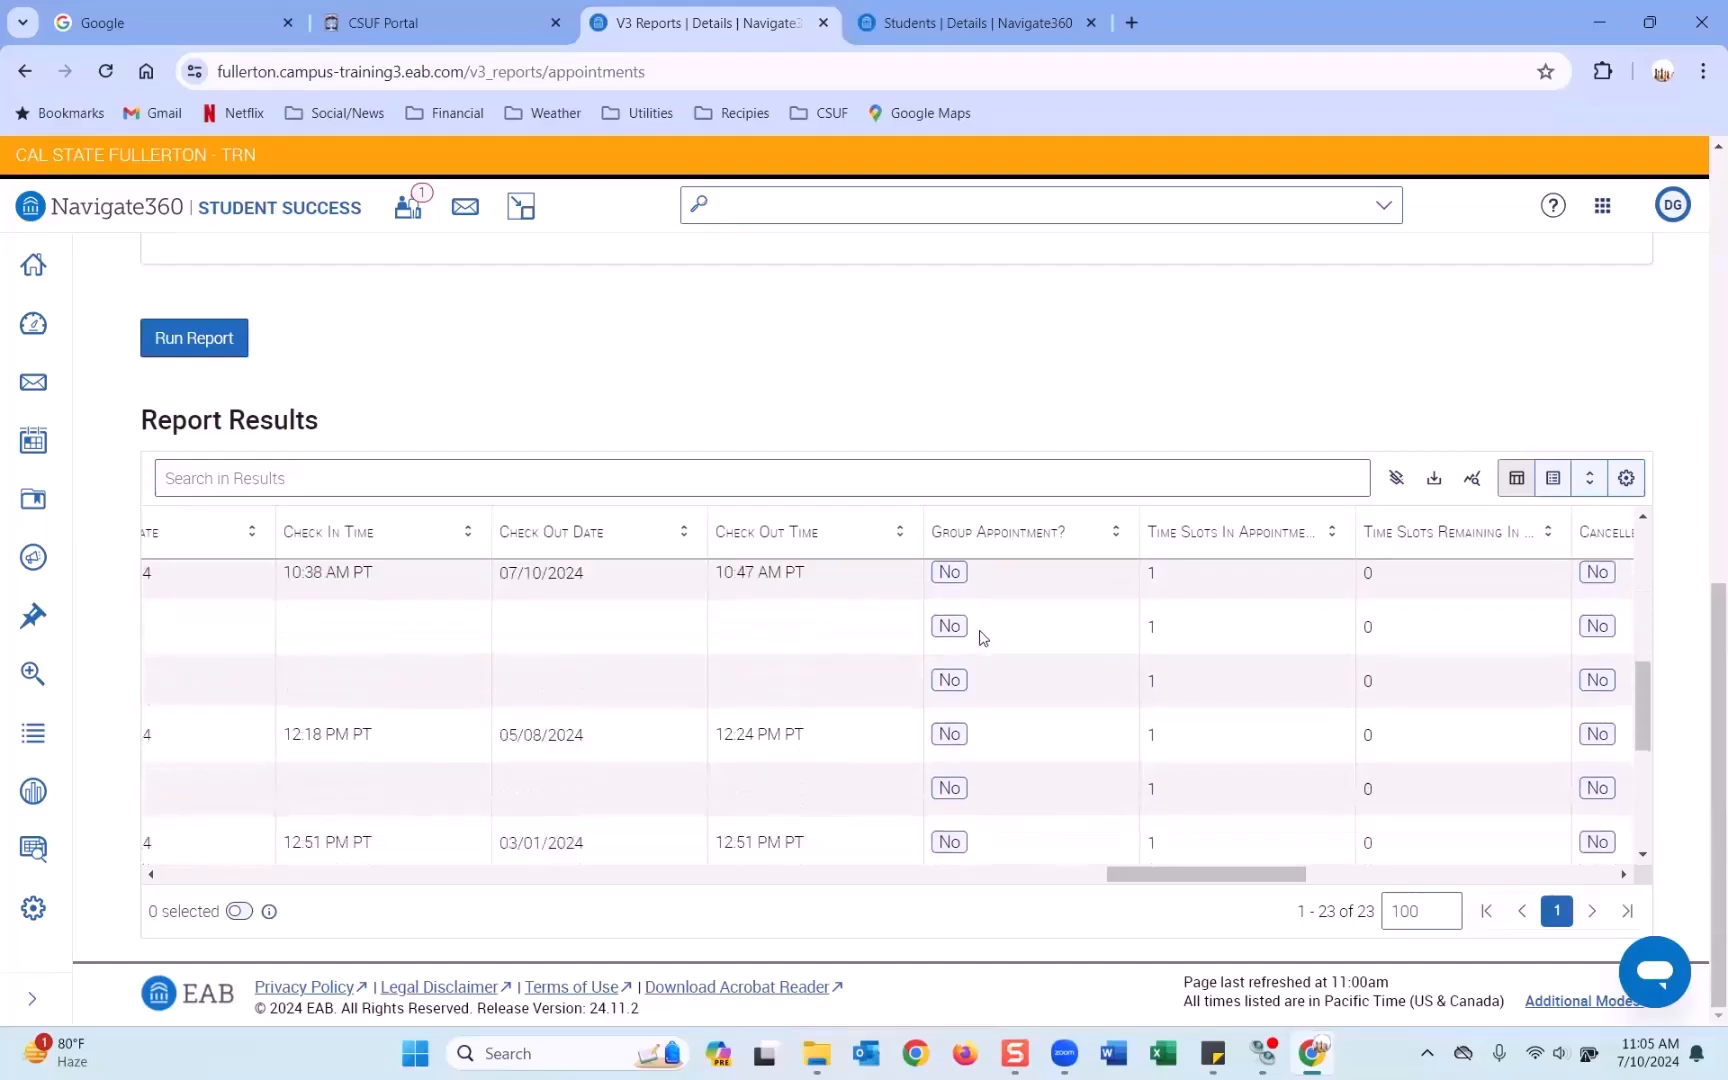
{"action": "scroll", "coordinate": [995, 700], "scroll_direction": "up", "scroll_amount": 3}
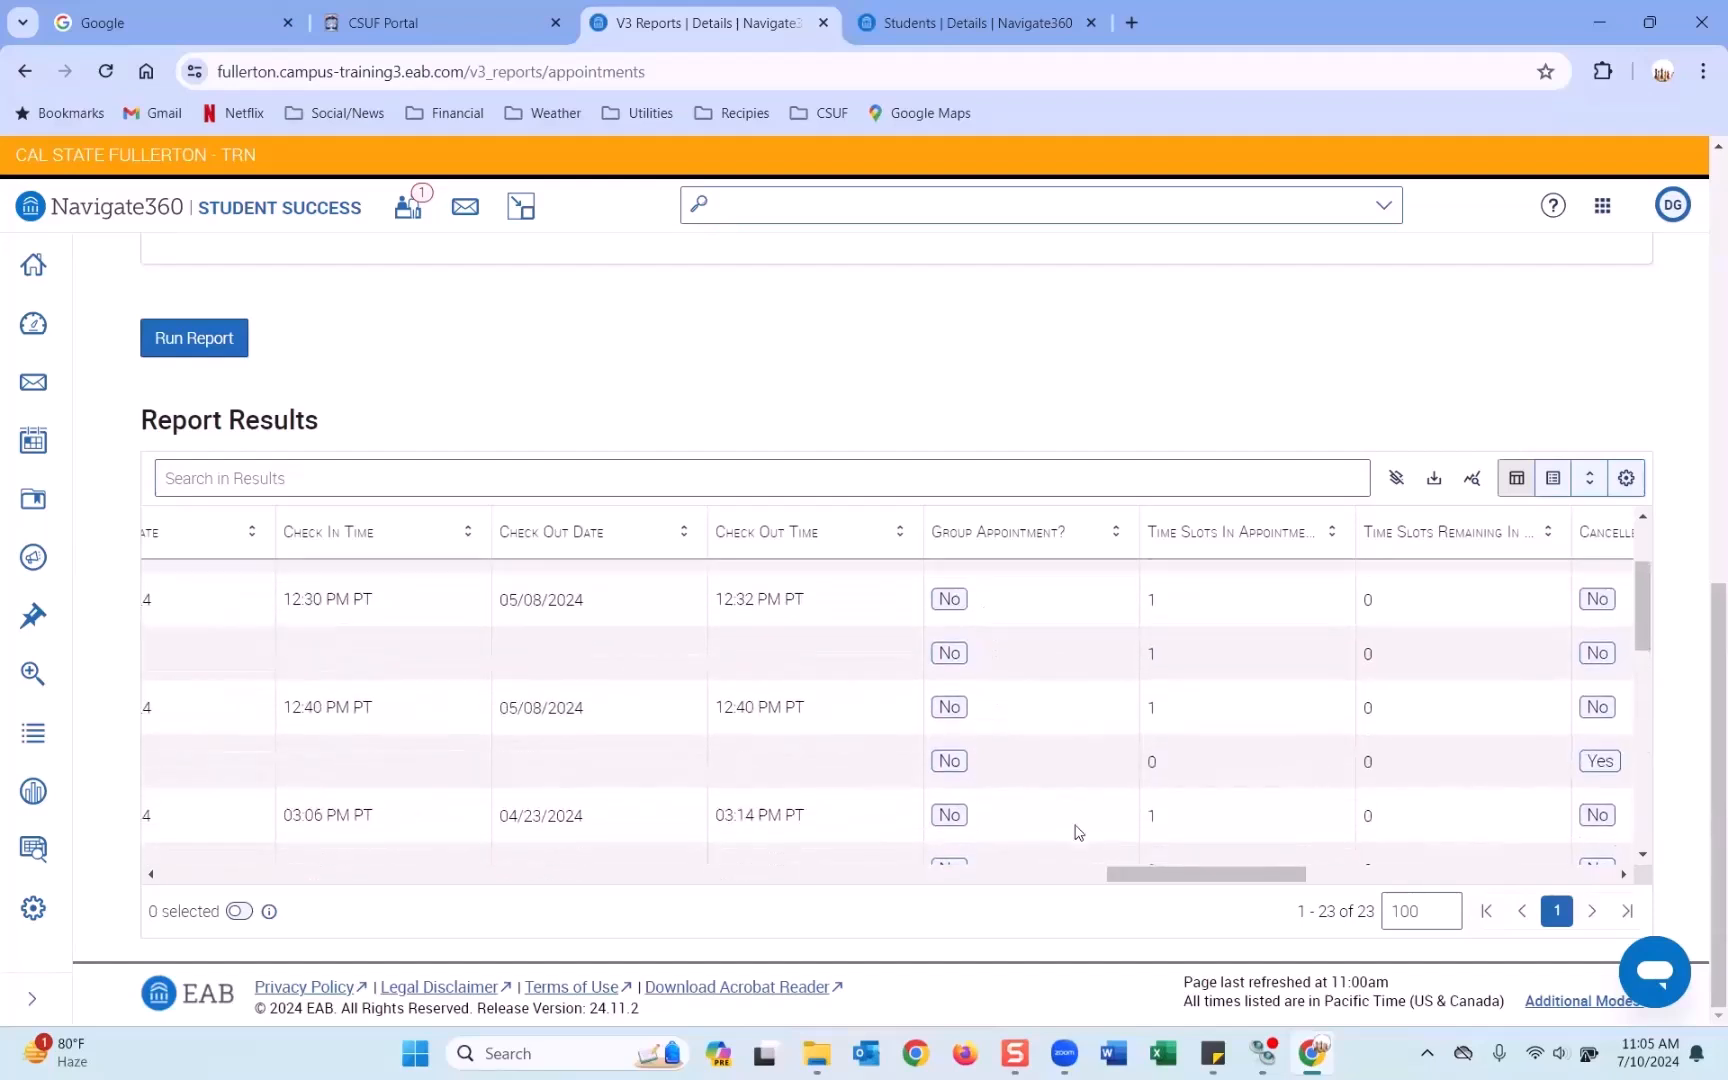
{"action": "left_click_drag", "start_coordinate": [1120, 885], "coordinate": [1181, 887]}
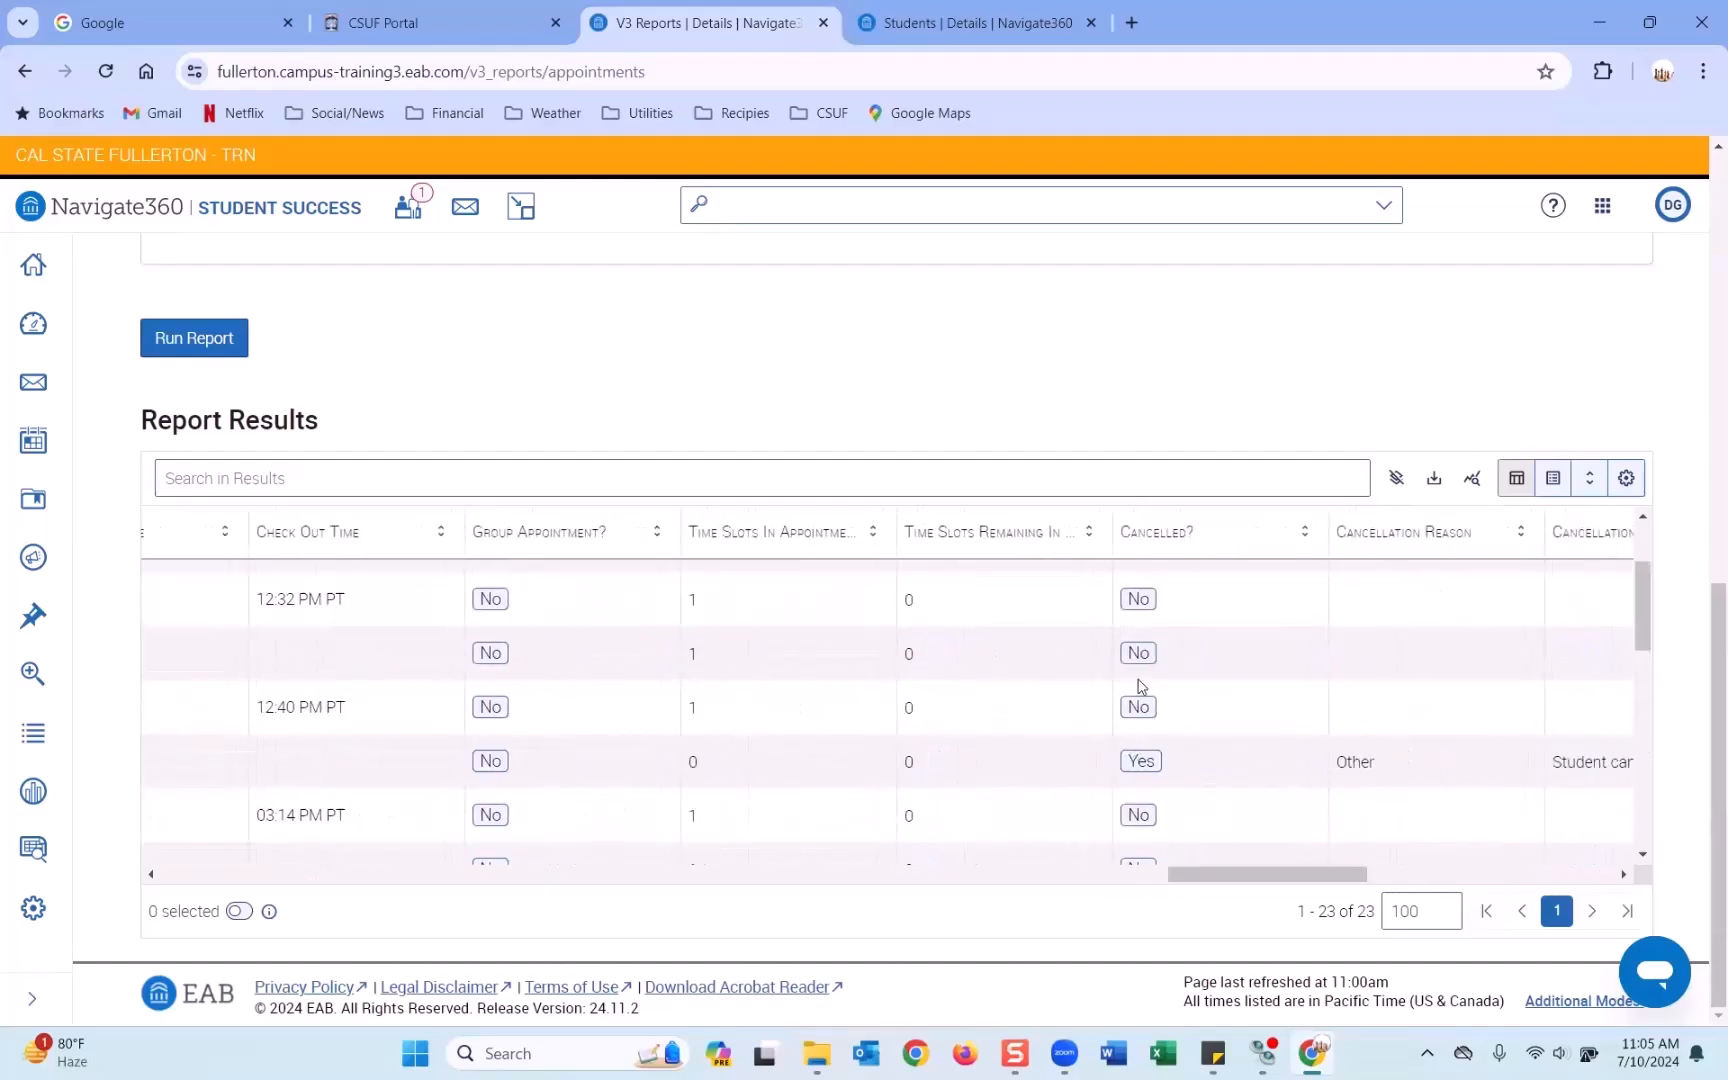
Reach the Summary Report Filed? and Feedback Request Sent? columns, dismiss the Teams pop-up, and scroll back left.
{"action": "scroll", "coordinate": [1140, 688], "scroll_direction": "down", "scroll_amount": 2}
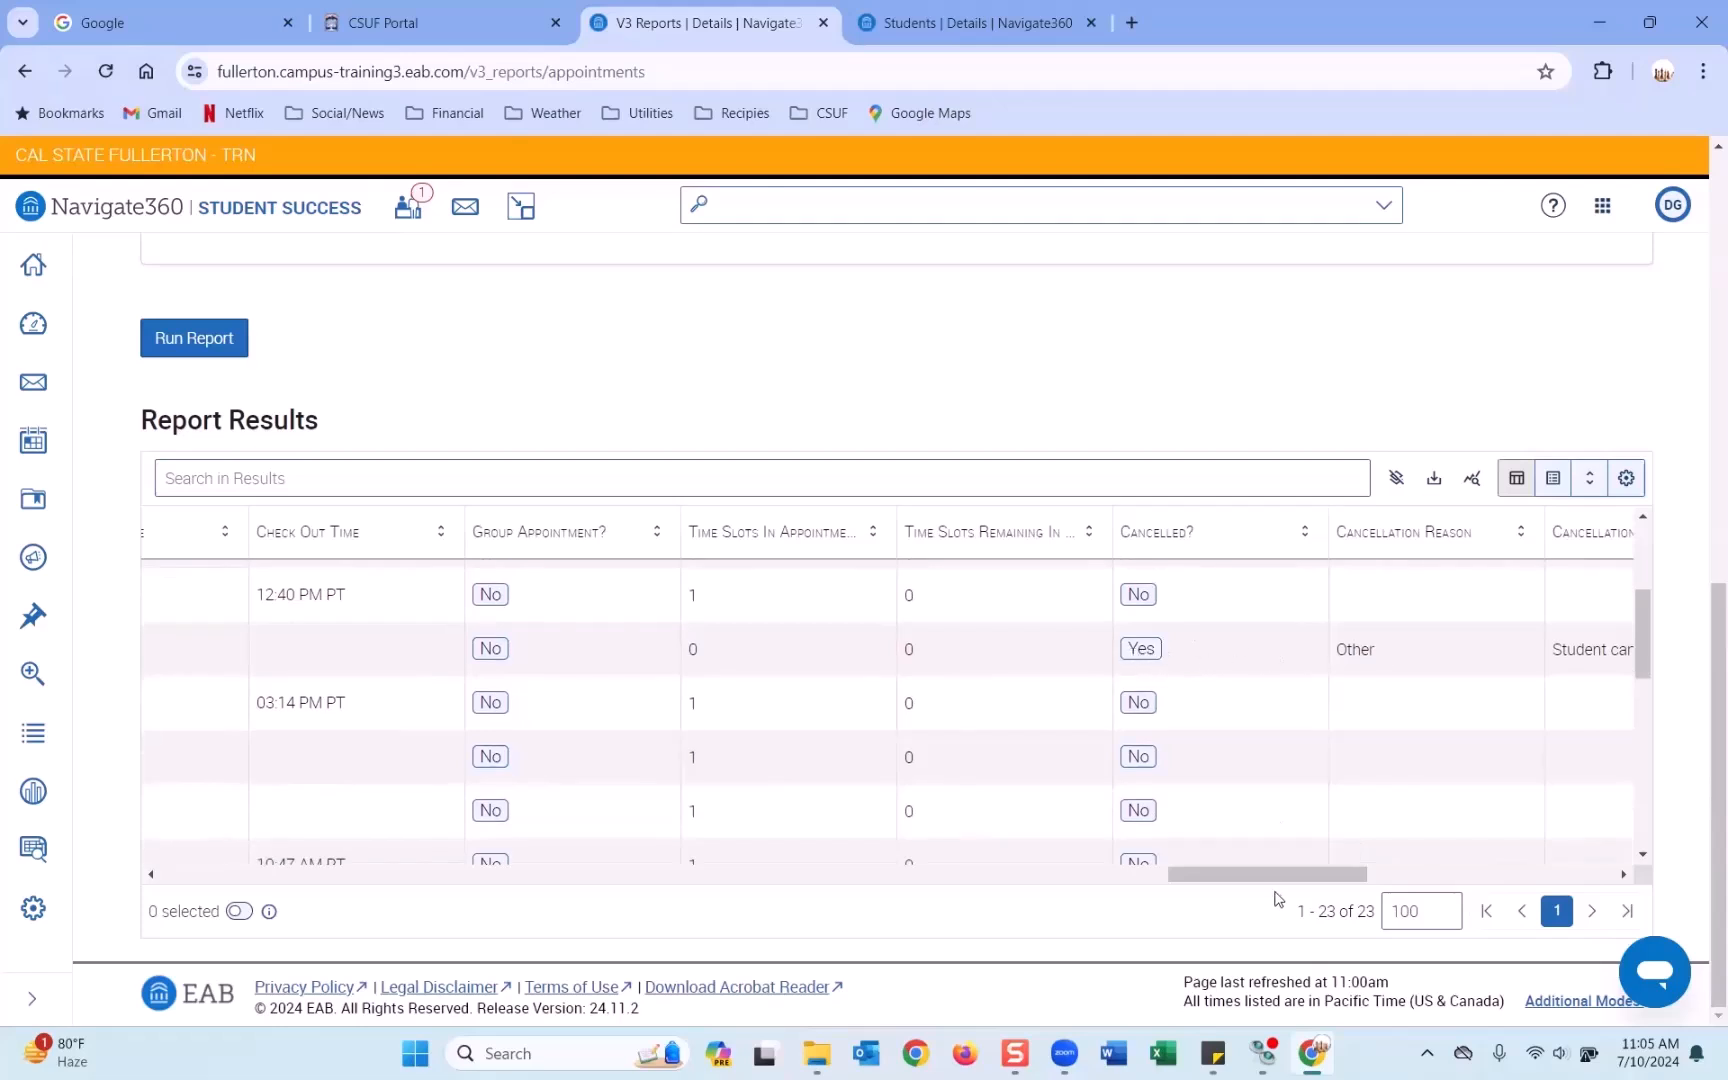
{"action": "left_click_drag", "start_coordinate": [1276, 884], "coordinate": [1342, 884]}
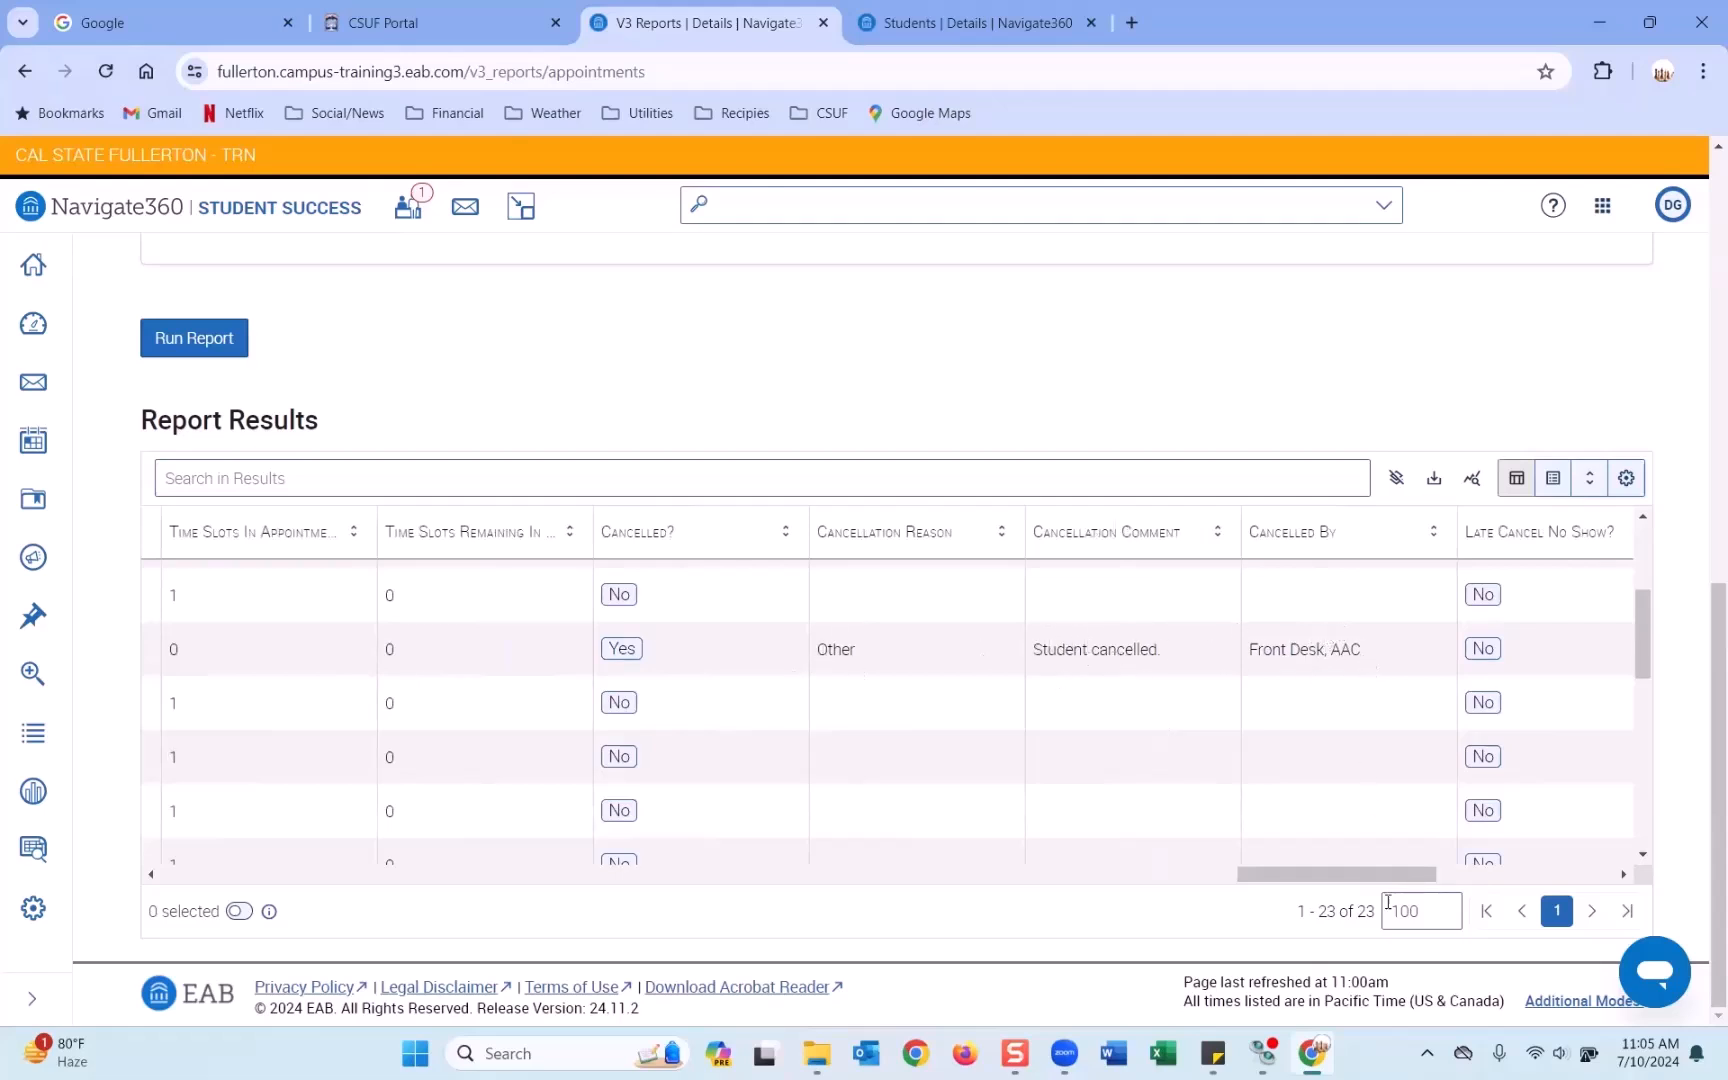
{"action": "left_click_drag", "start_coordinate": [1336, 886], "coordinate": [1414, 878]}
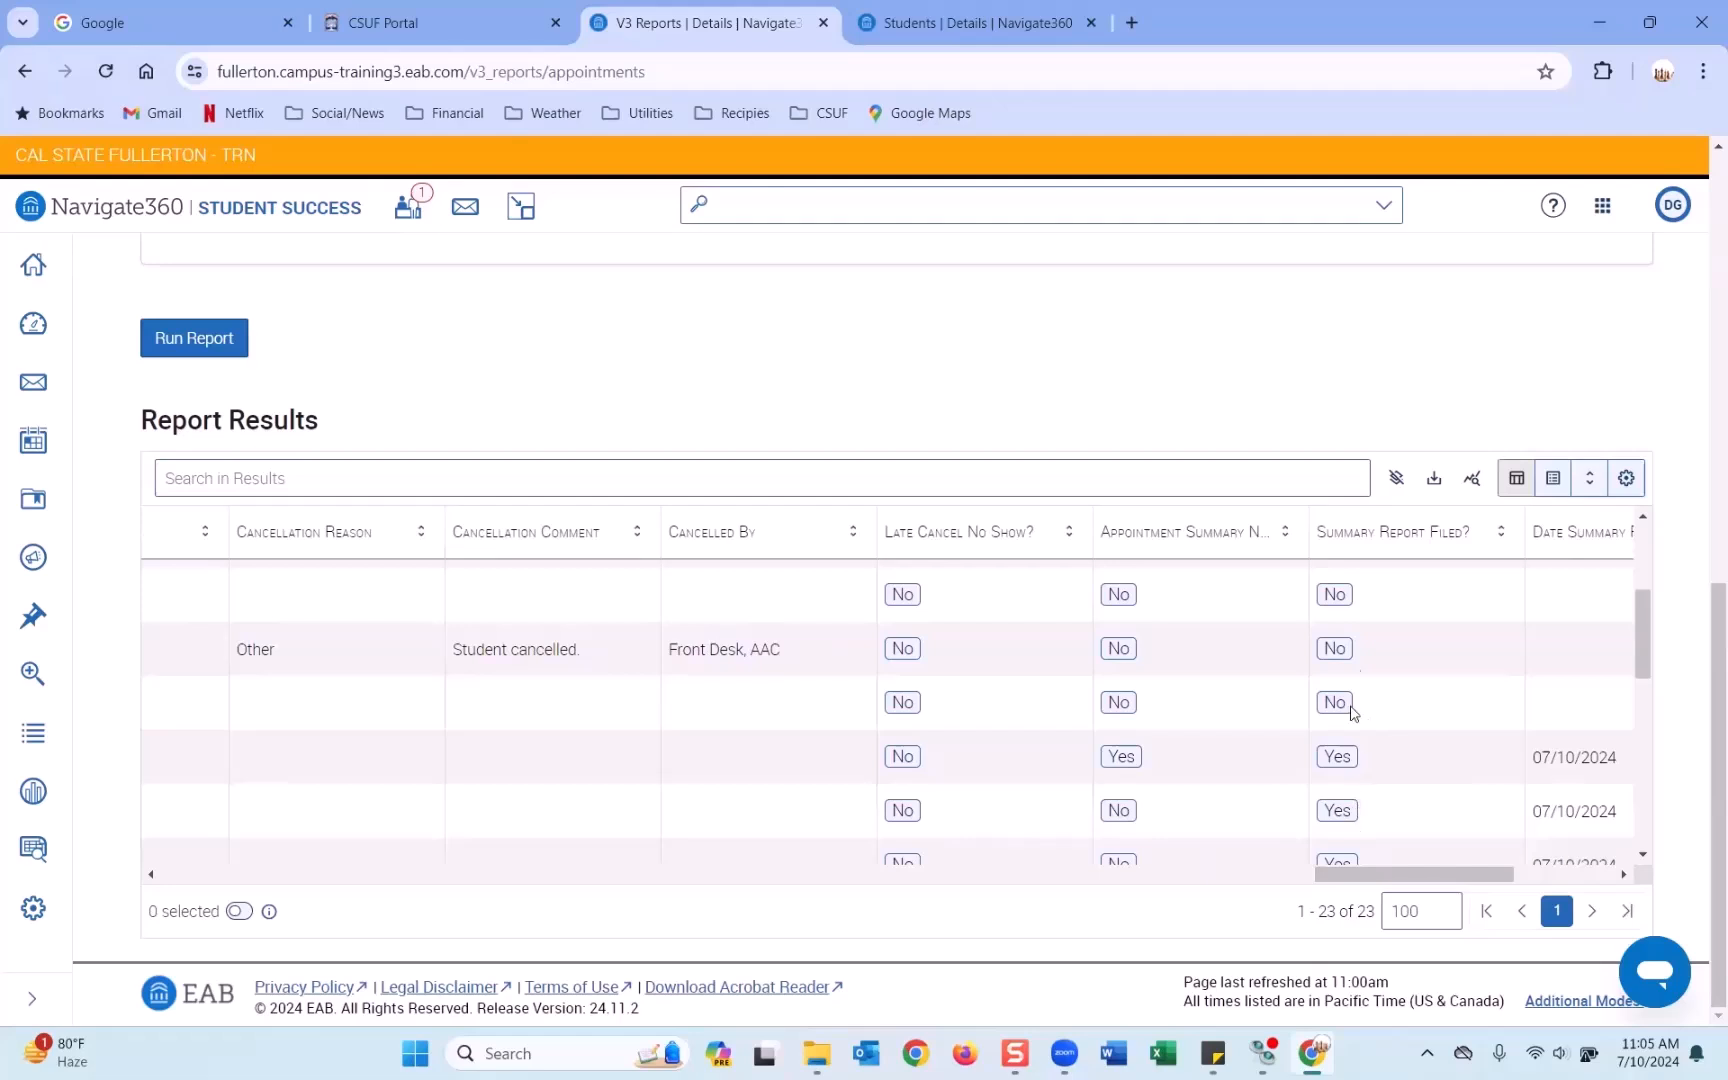
{"action": "scroll", "coordinate": [1350, 780], "scroll_direction": "down", "scroll_amount": 1}
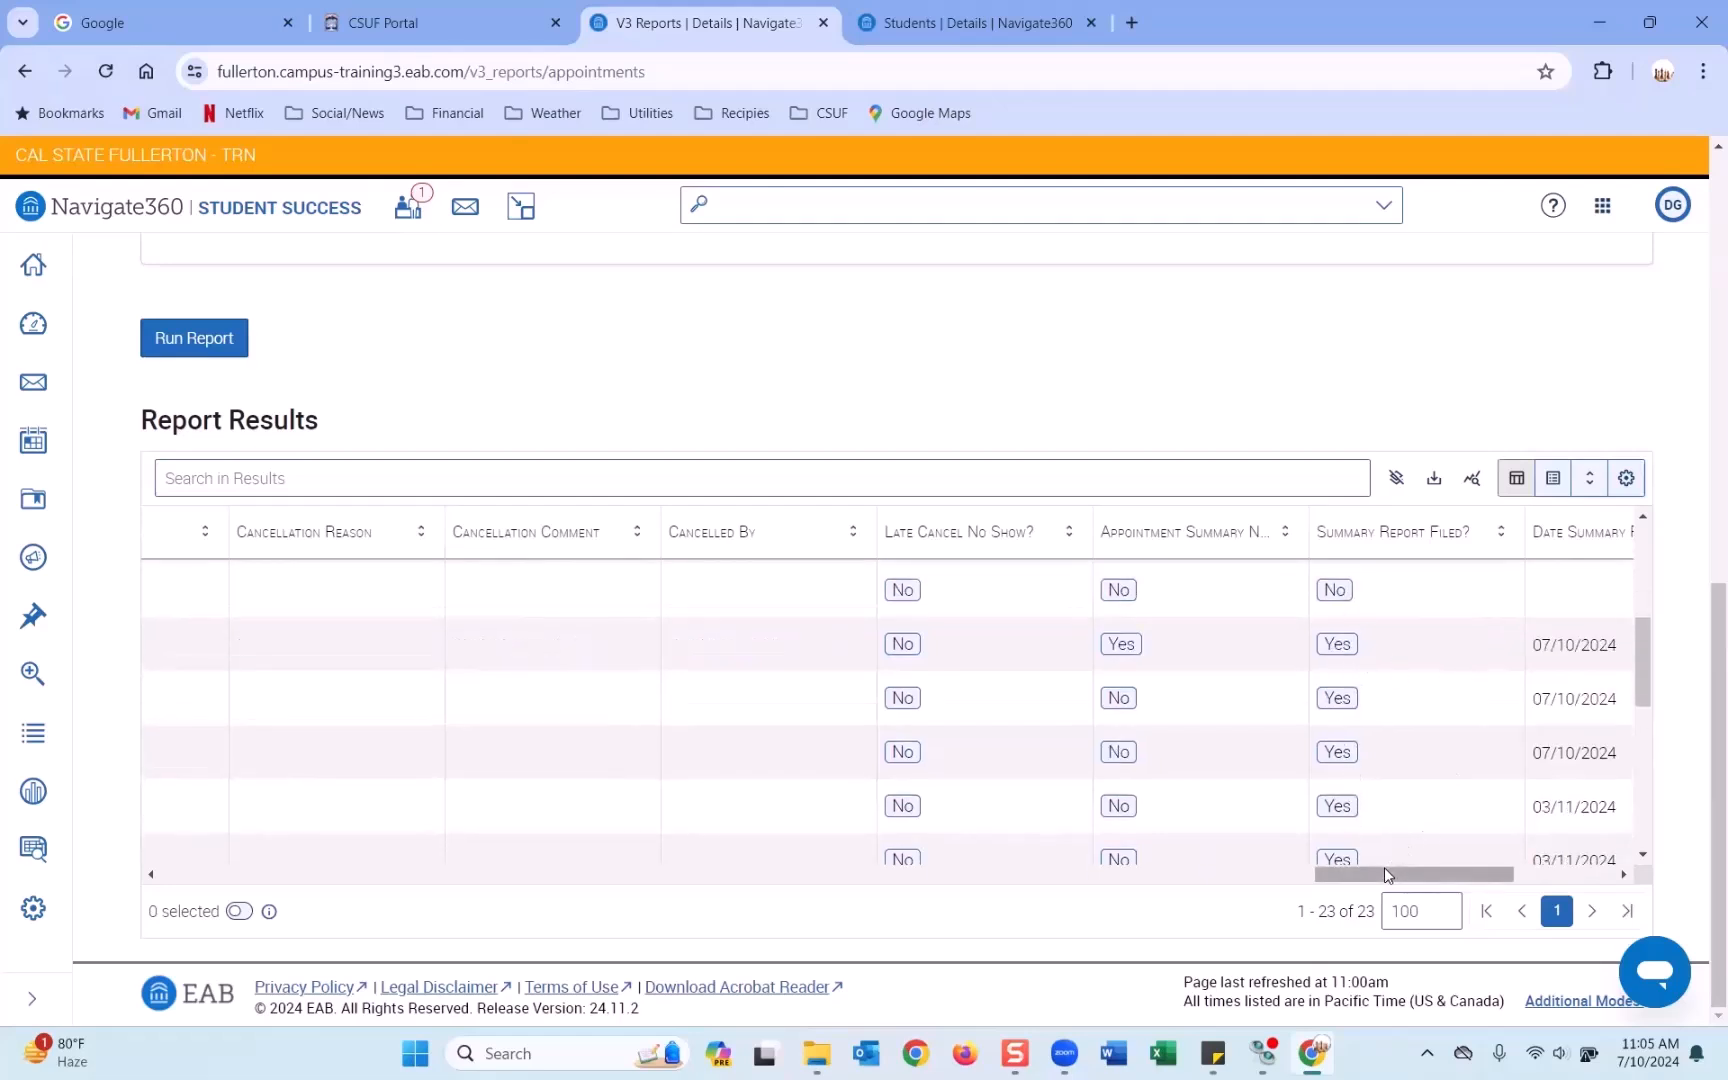
{"action": "left_click_drag", "start_coordinate": [1384, 873], "coordinate": [1403, 873]}
{"action": "scroll", "coordinate": [1360, 823], "scroll_direction": "up", "scroll_amount": 1}
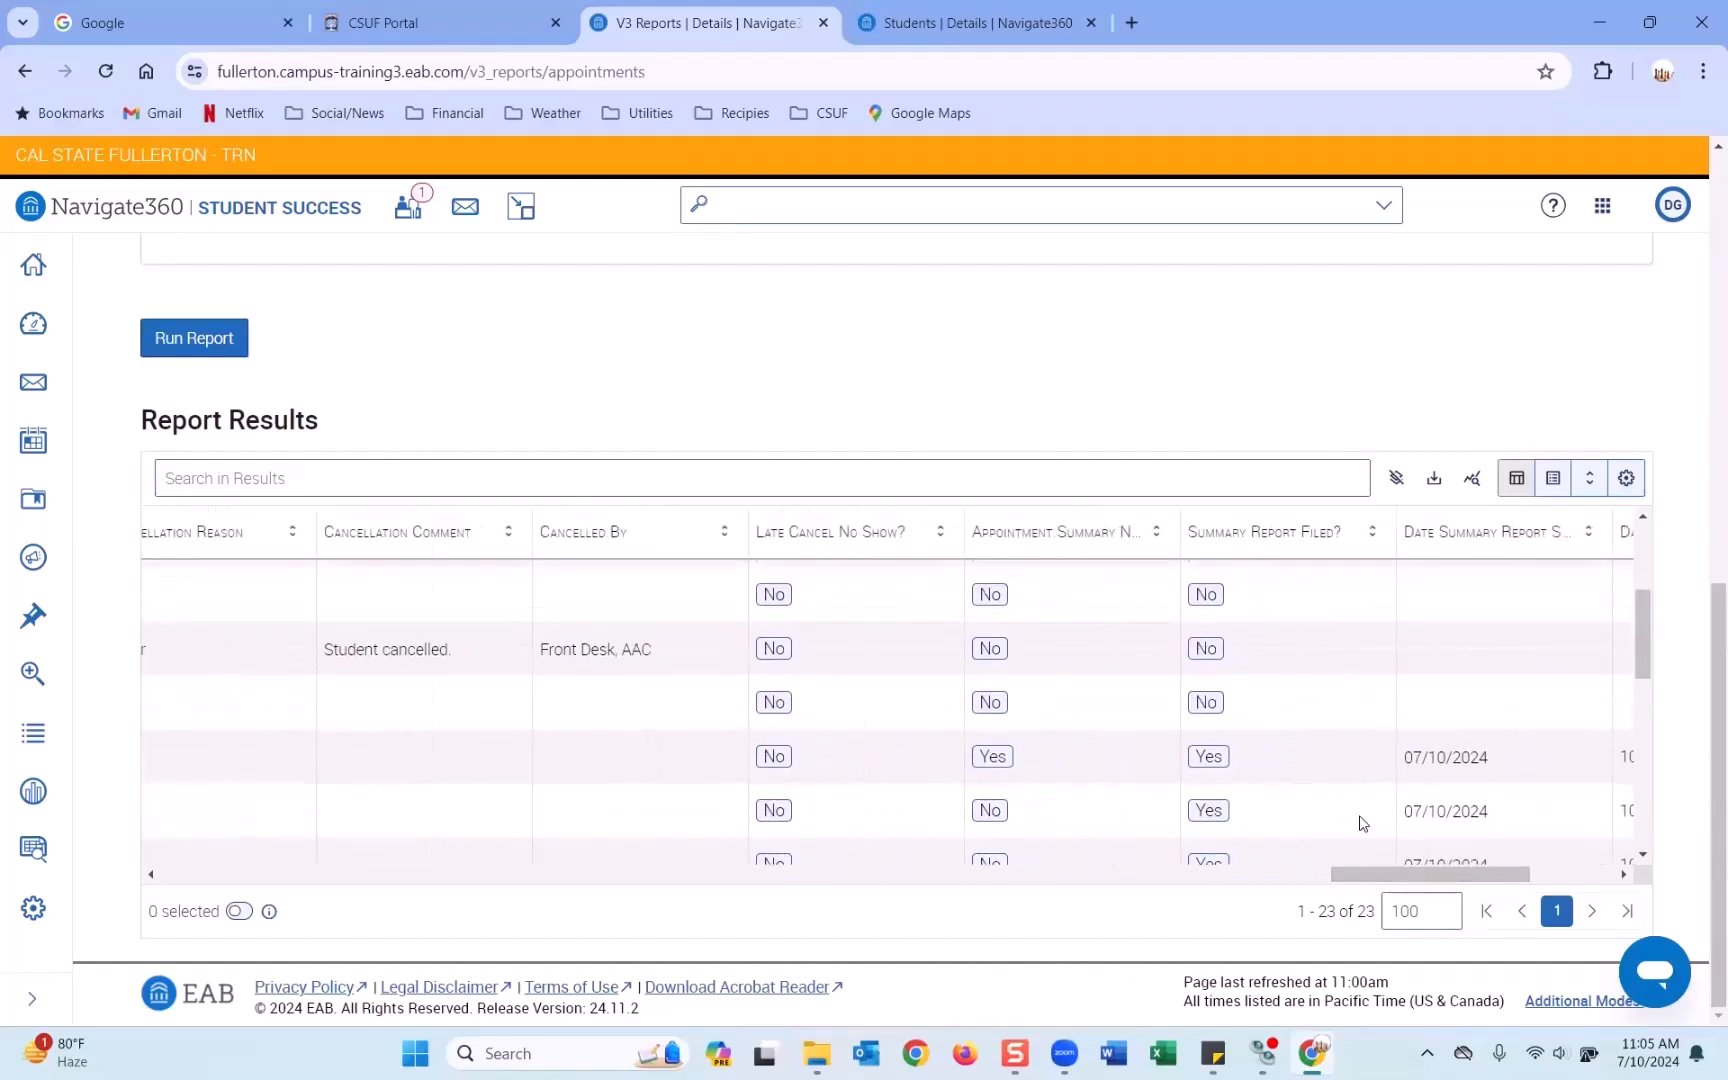
{"action": "scroll", "coordinate": [1360, 820], "scroll_direction": "up", "scroll_amount": 1}
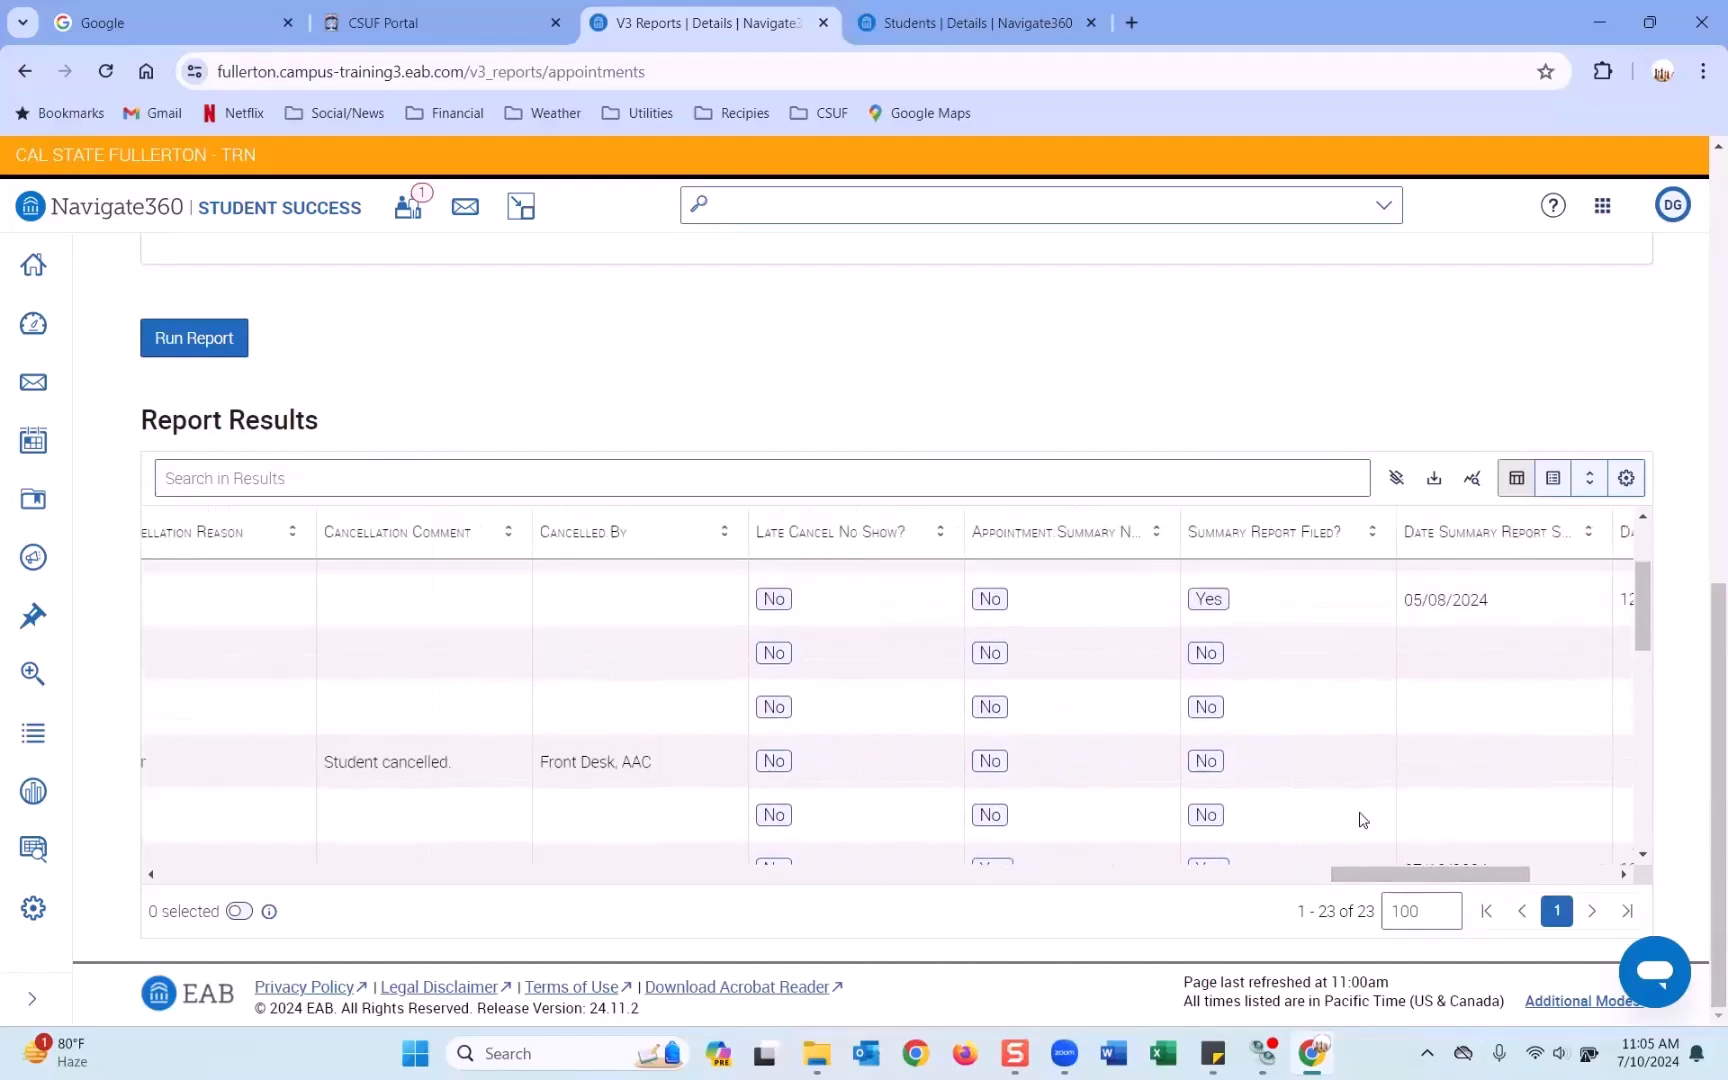
{"action": "scroll", "coordinate": [1360, 820], "scroll_direction": "down", "scroll_amount": 1}
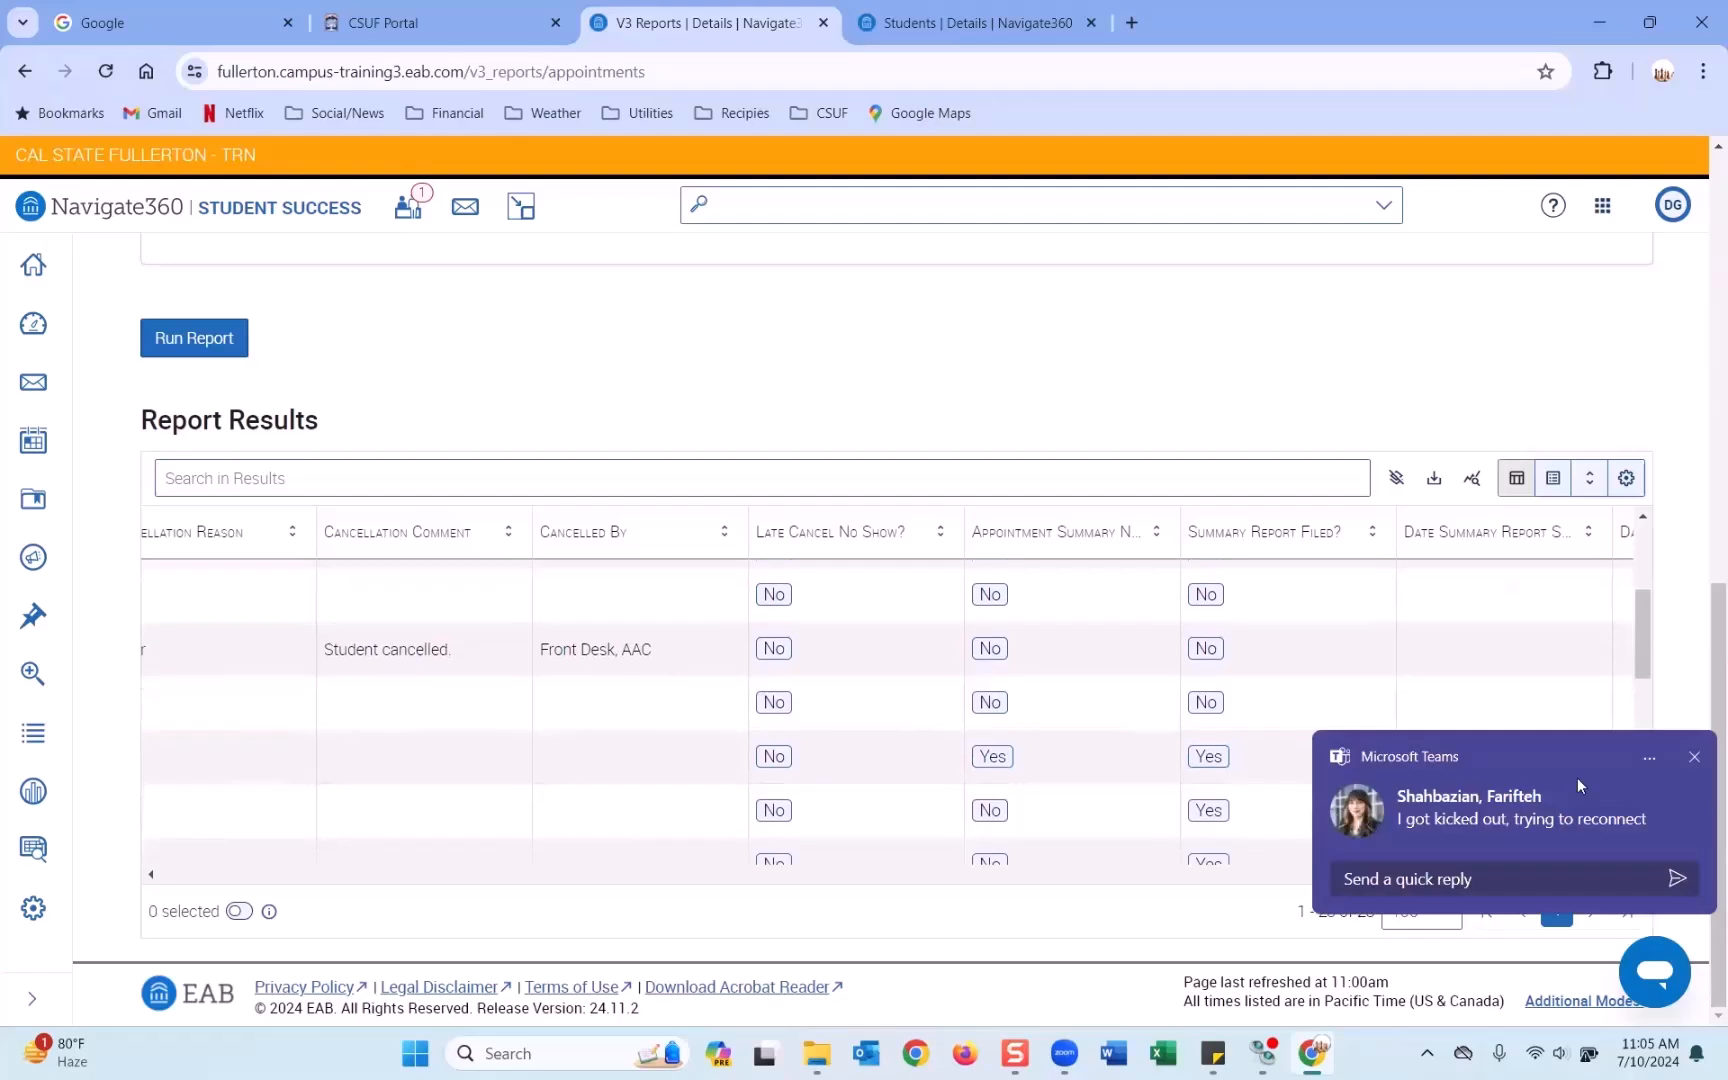
{"action": "left_click", "coordinate": [1693, 762]}
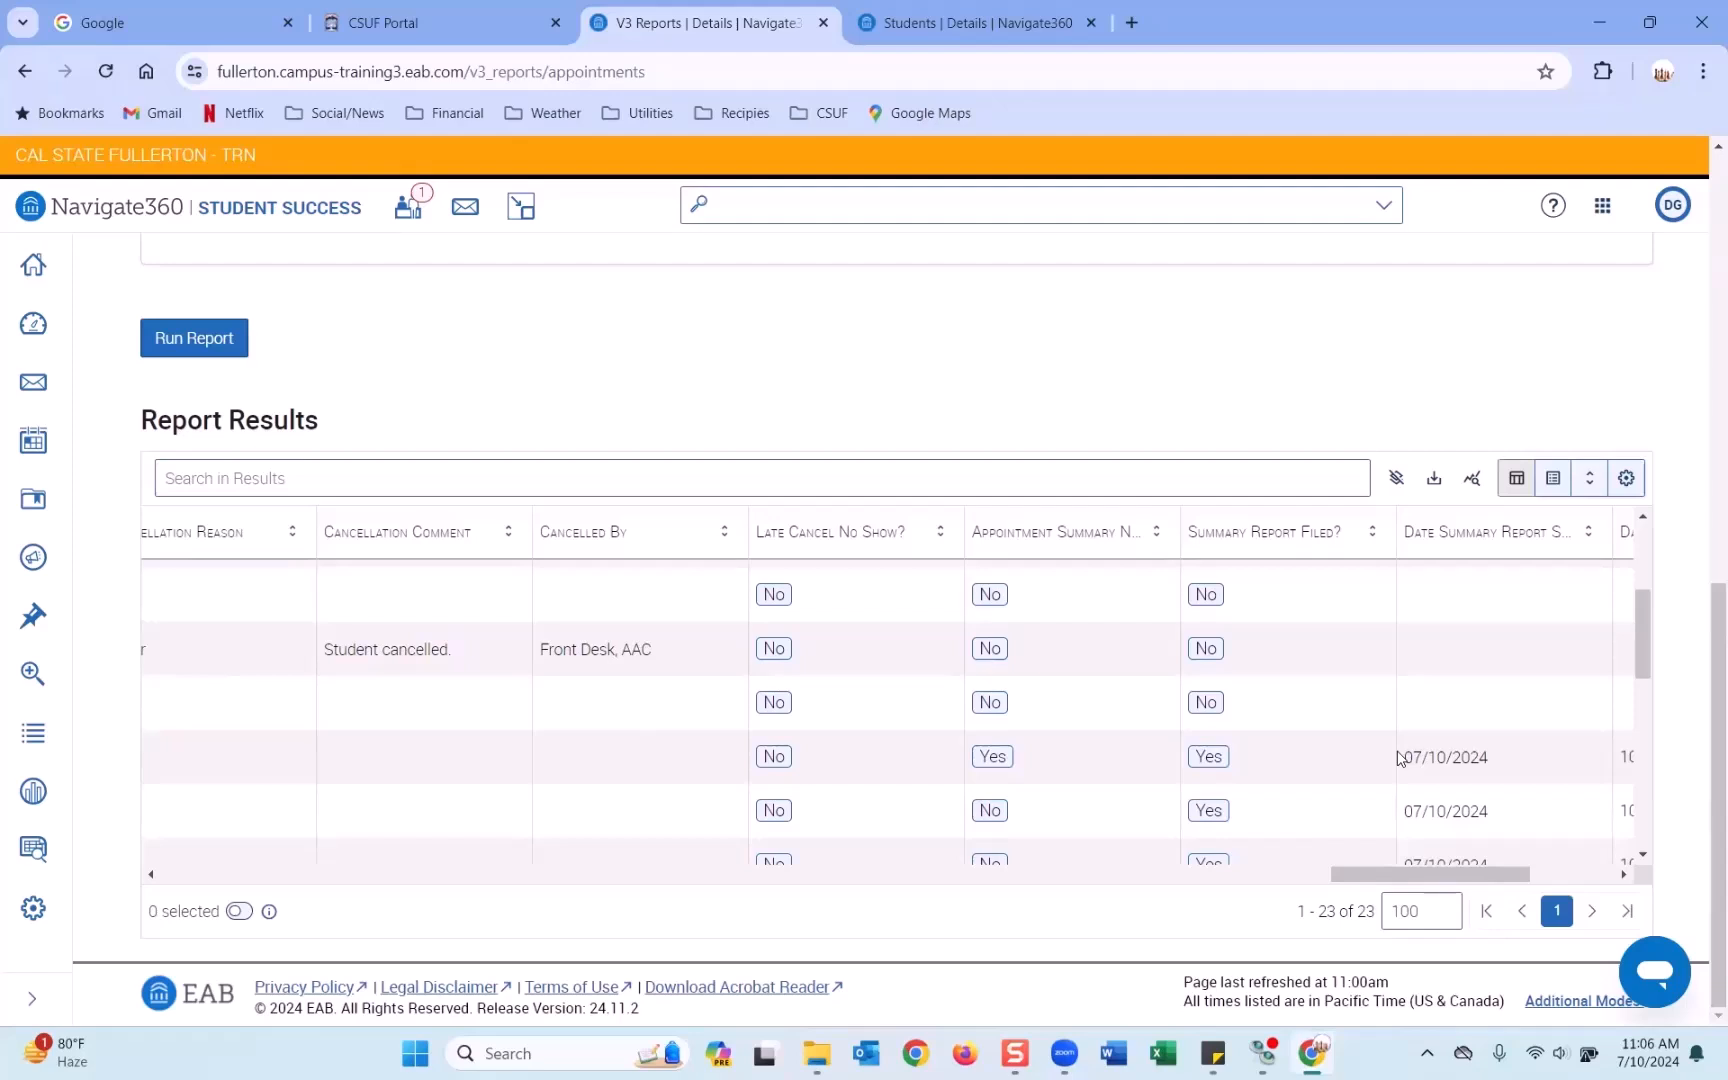
{"action": "left_click_drag", "start_coordinate": [1372, 876], "coordinate": [250, 885]}
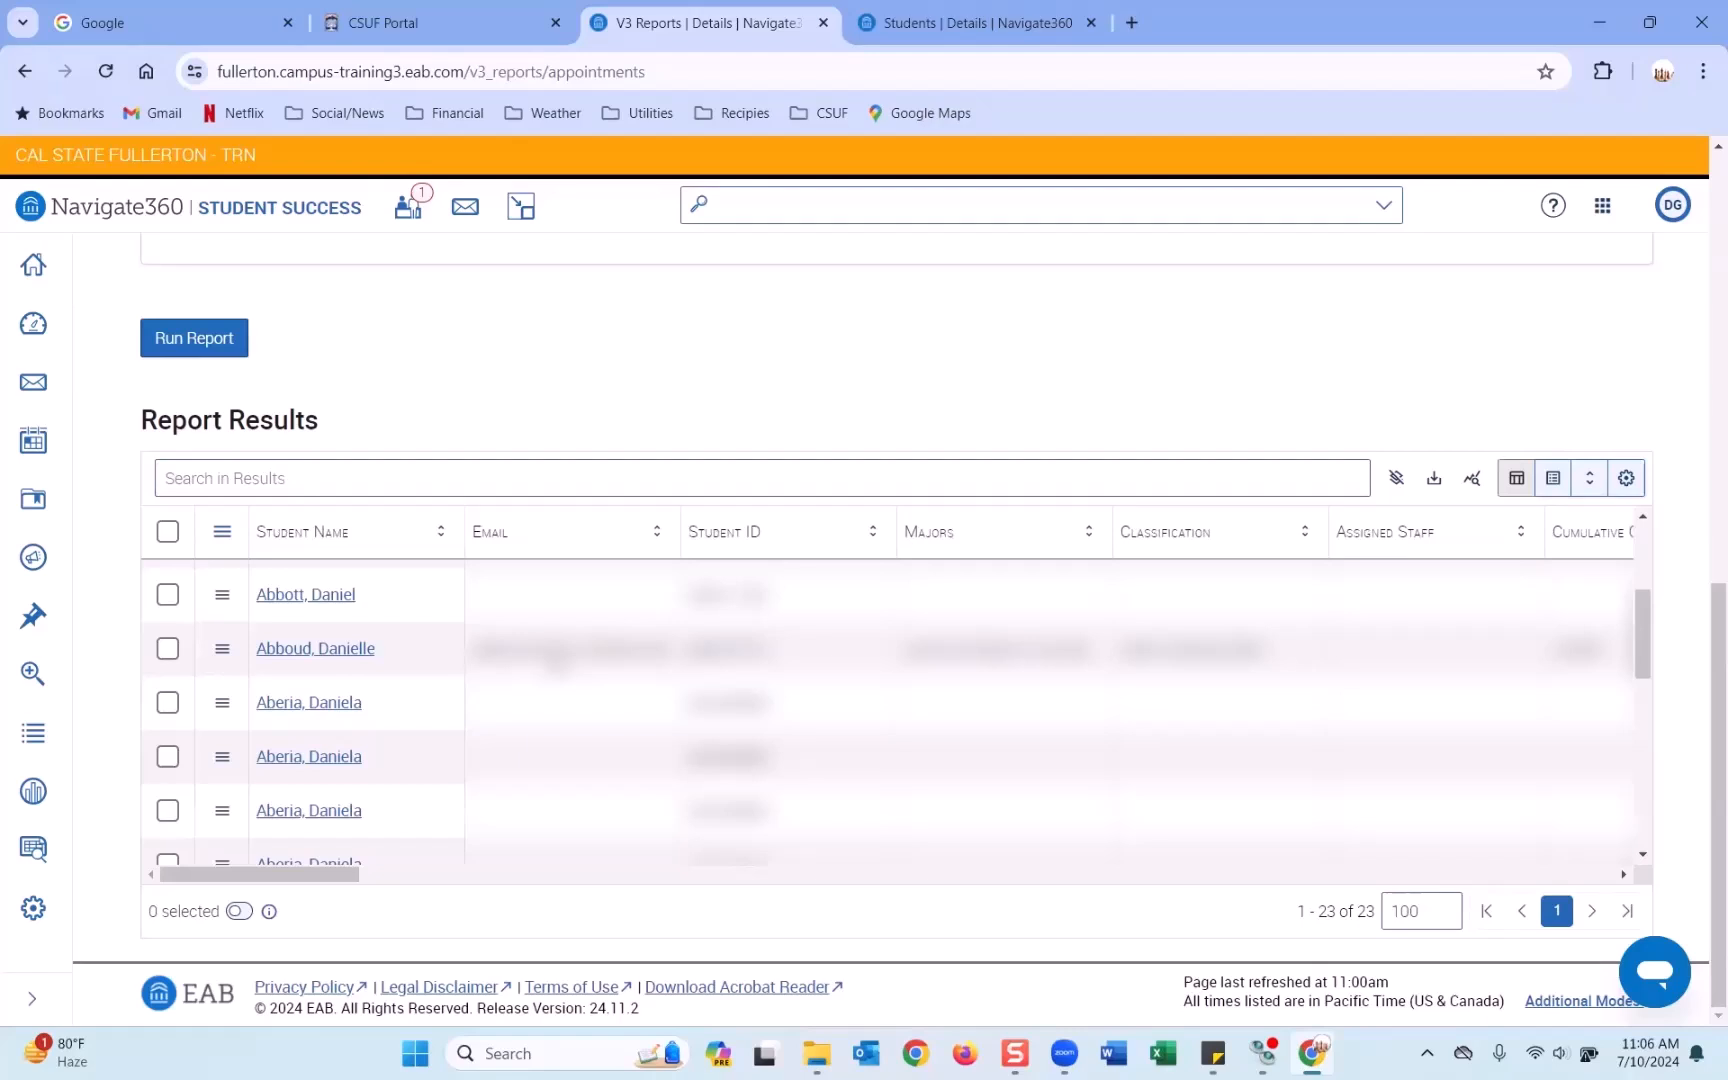
Export the results as 'appointment_report_appt workflow training.csv' and open it in Excel.
{"action": "left_click", "coordinate": [1433, 480]}
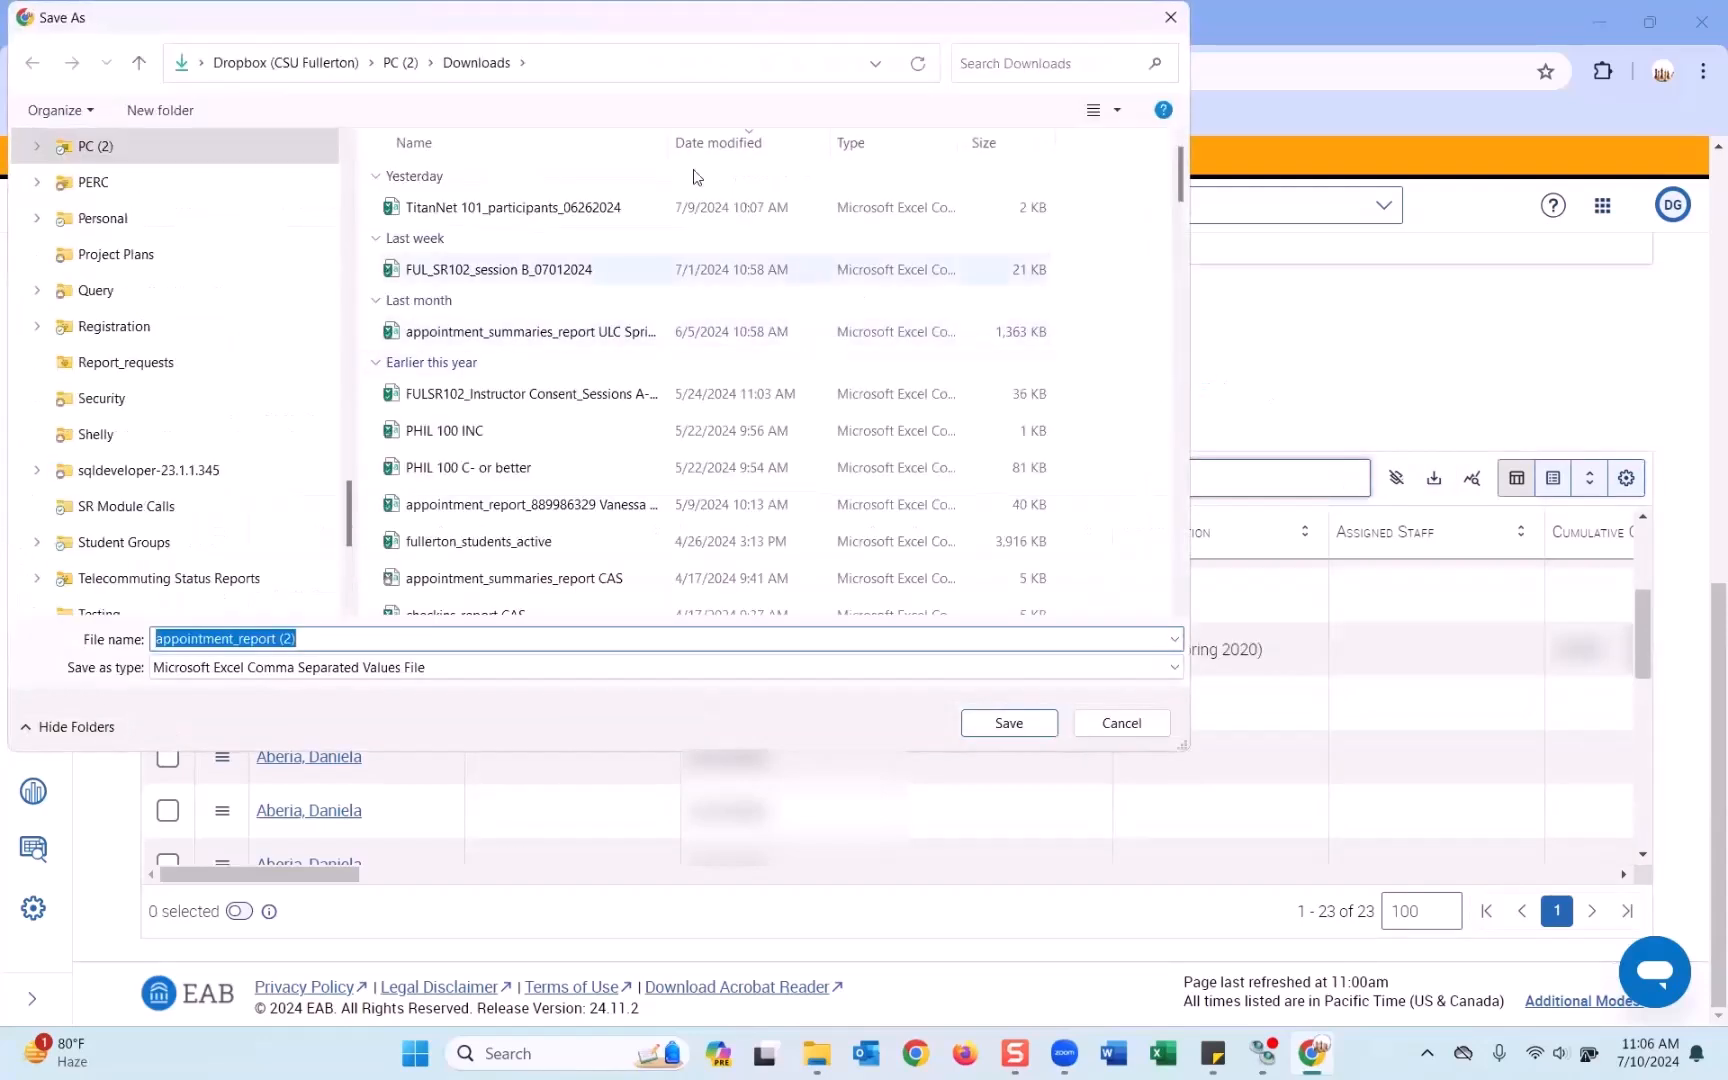
{"action": "left_click", "coordinate": [303, 640]}
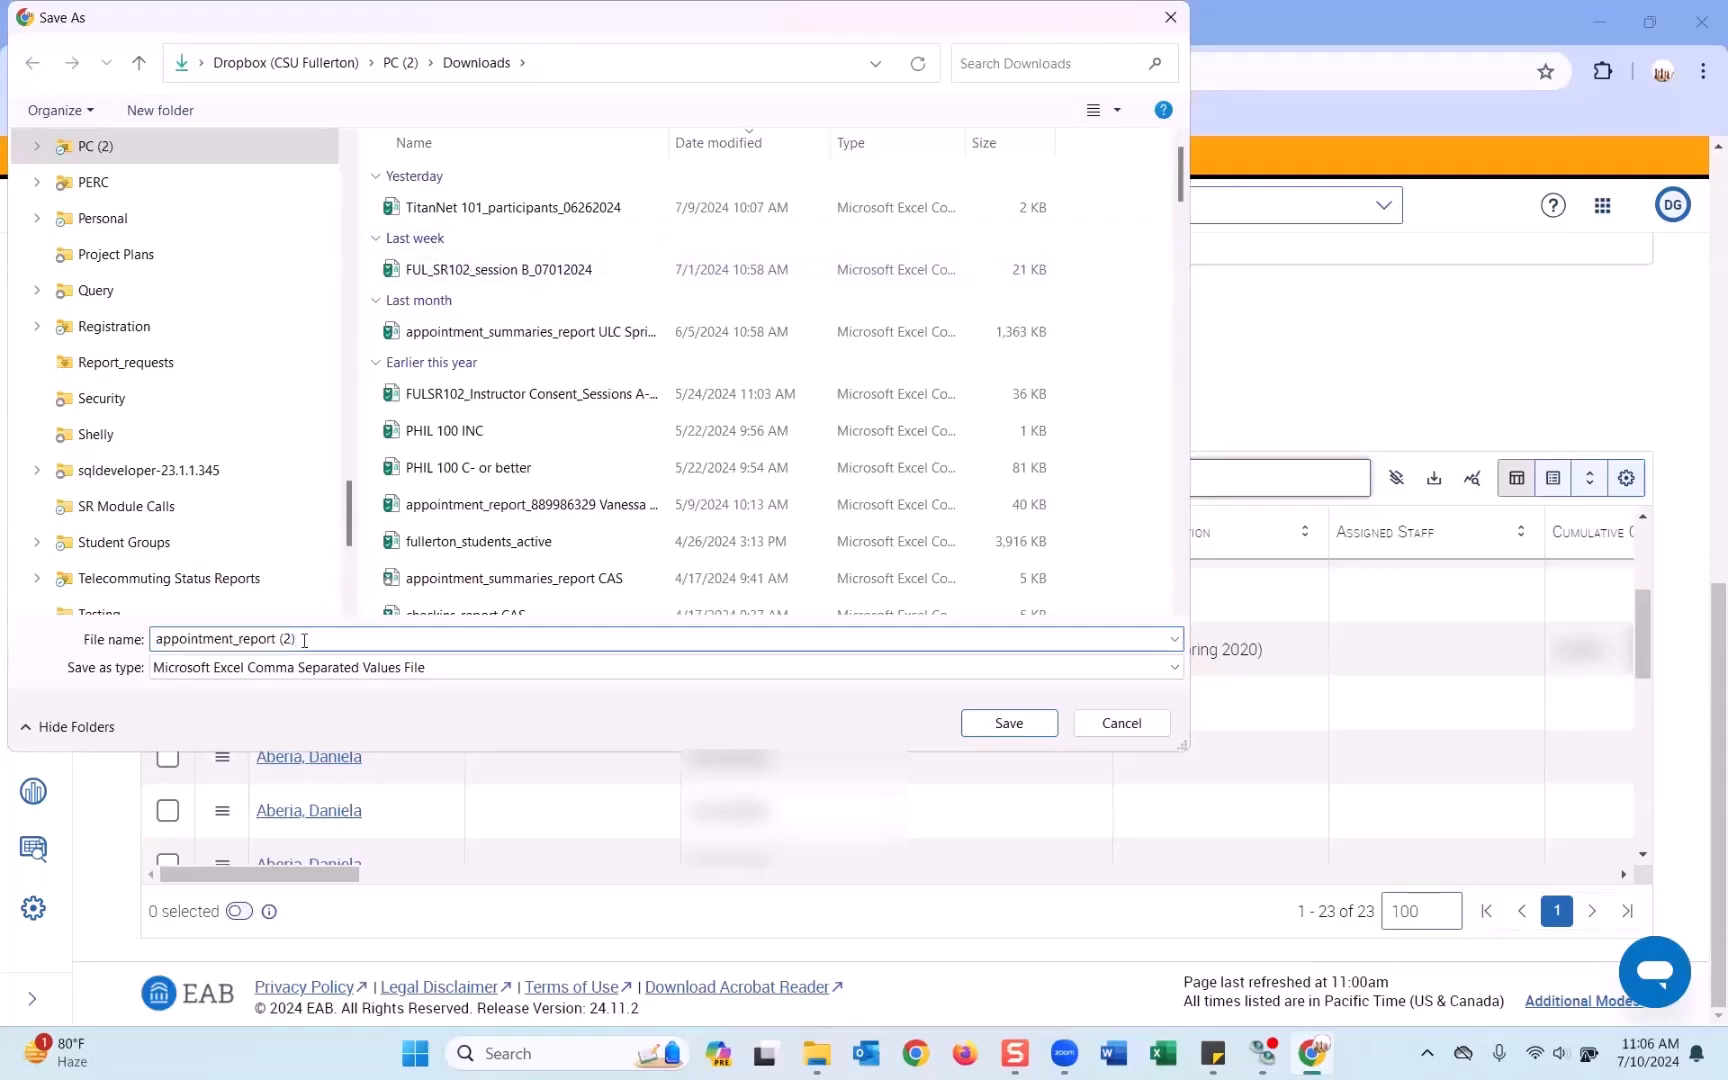
{"action": "type", "text": "_appt"}
{"action": "left_click", "coordinate": [1012, 722]}
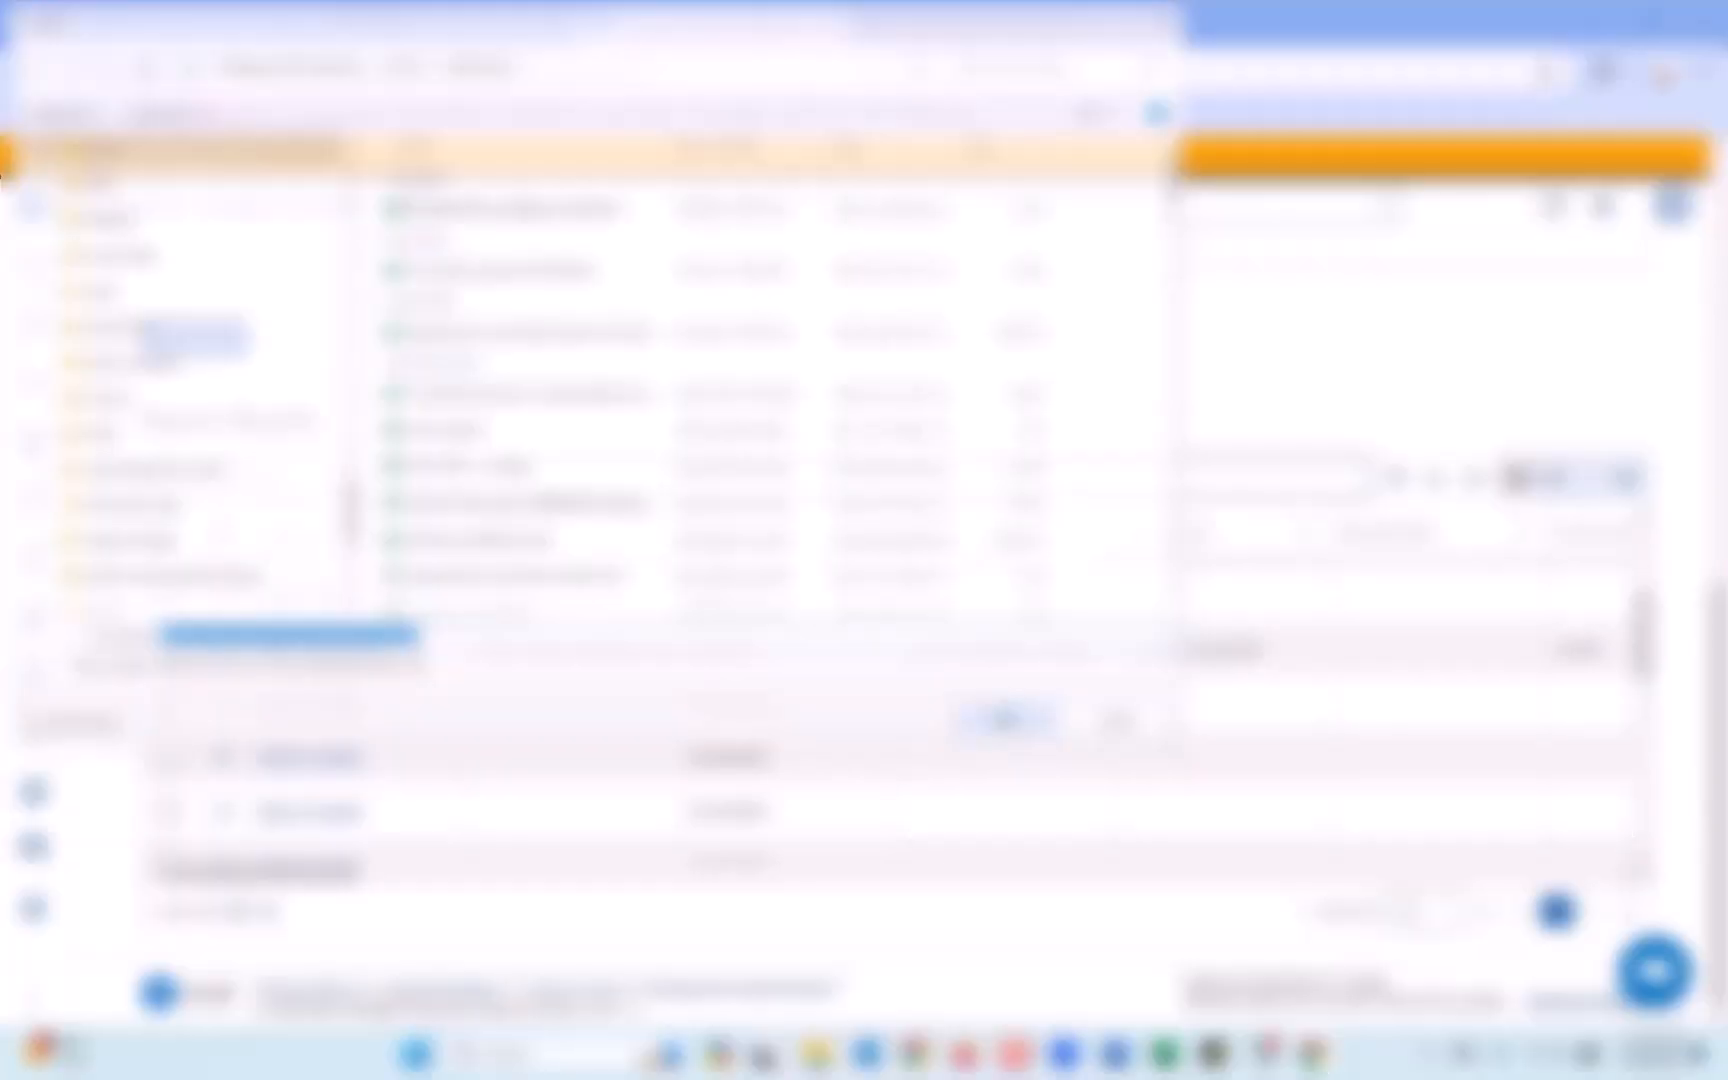
{"action": "mouse_move", "coordinate": [1410, 143]}
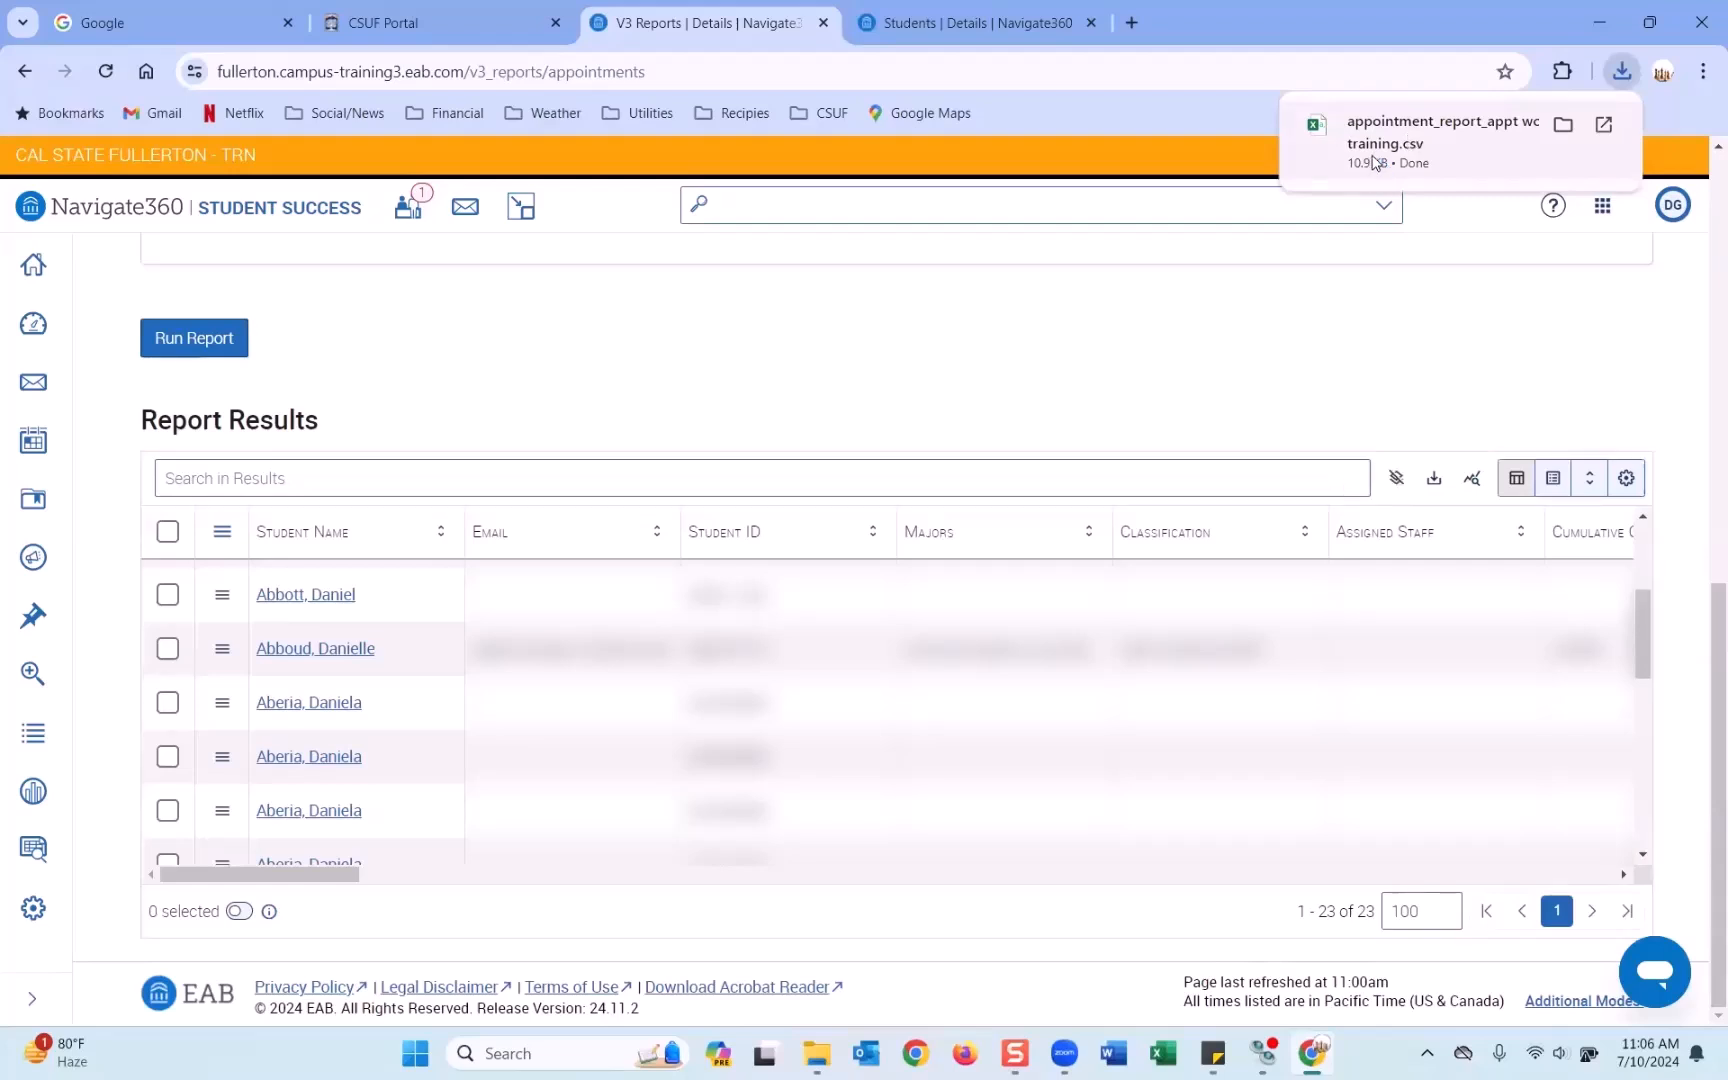
{"action": "left_click", "coordinate": [1380, 158]}
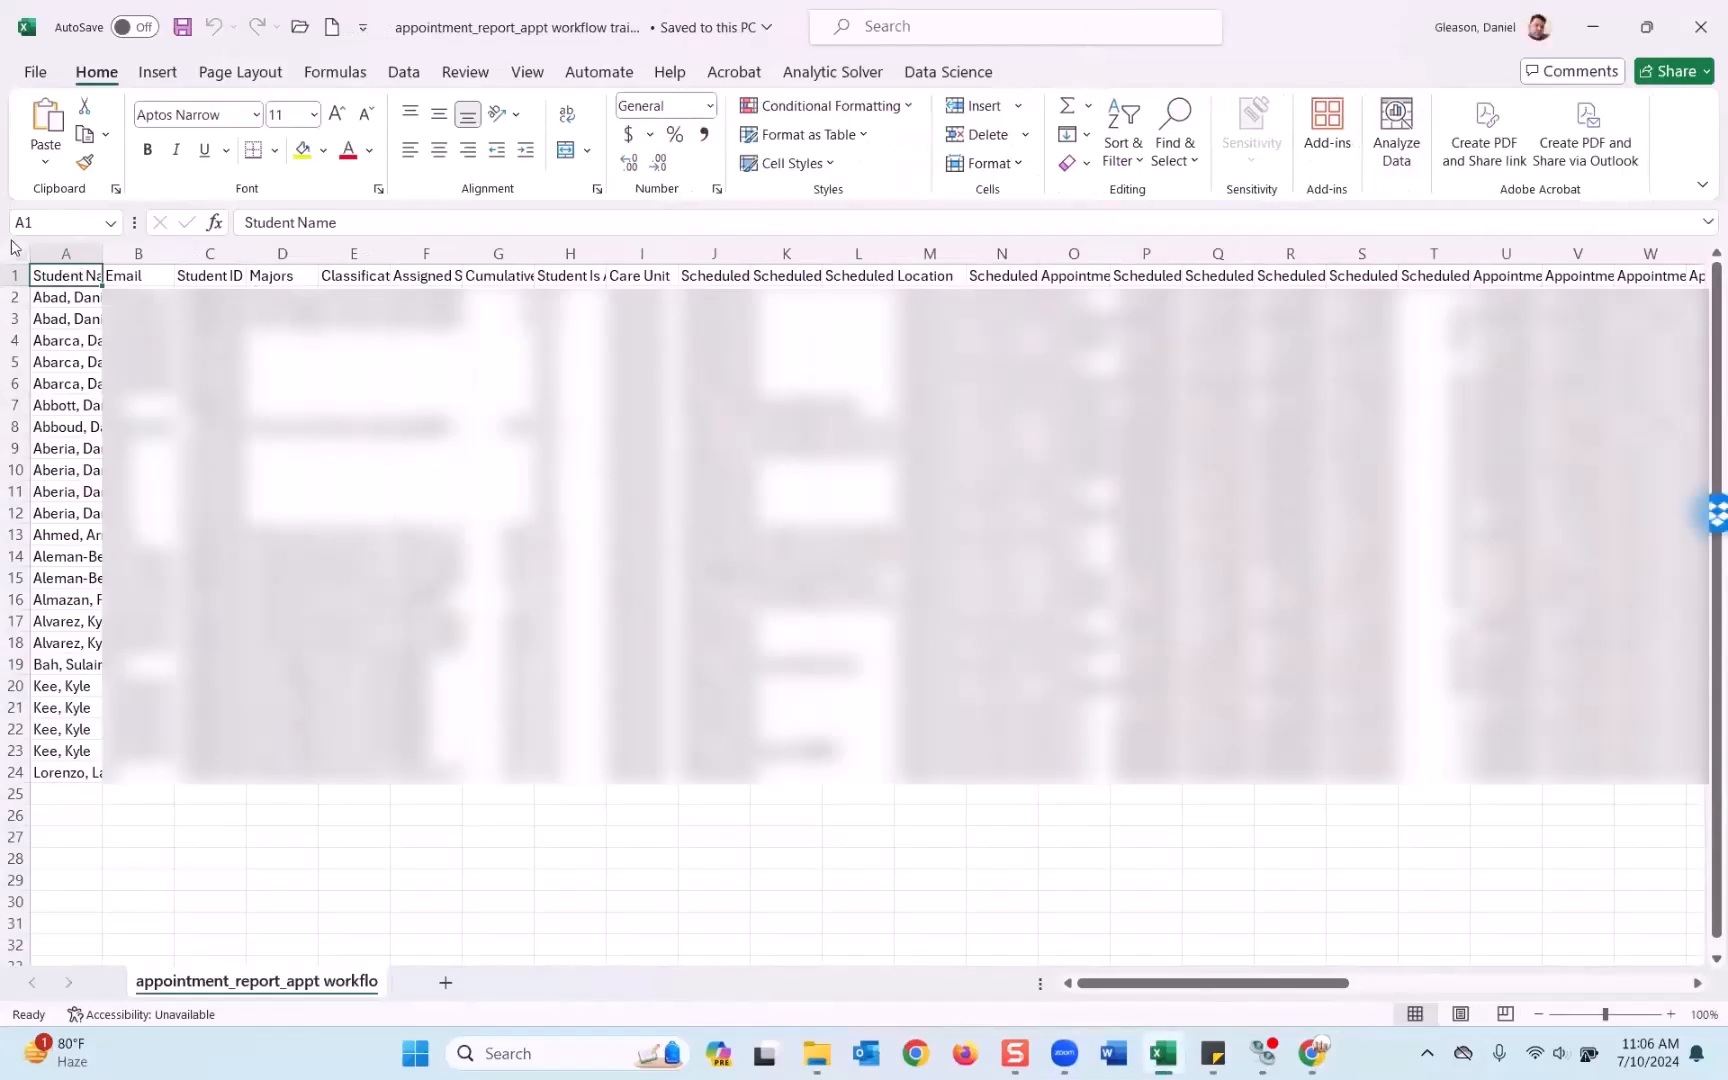
AutoFit all columns of the exported CSV, scan the 23 rows, then close Excel without saving.
{"action": "left_click", "coordinate": [24, 251]}
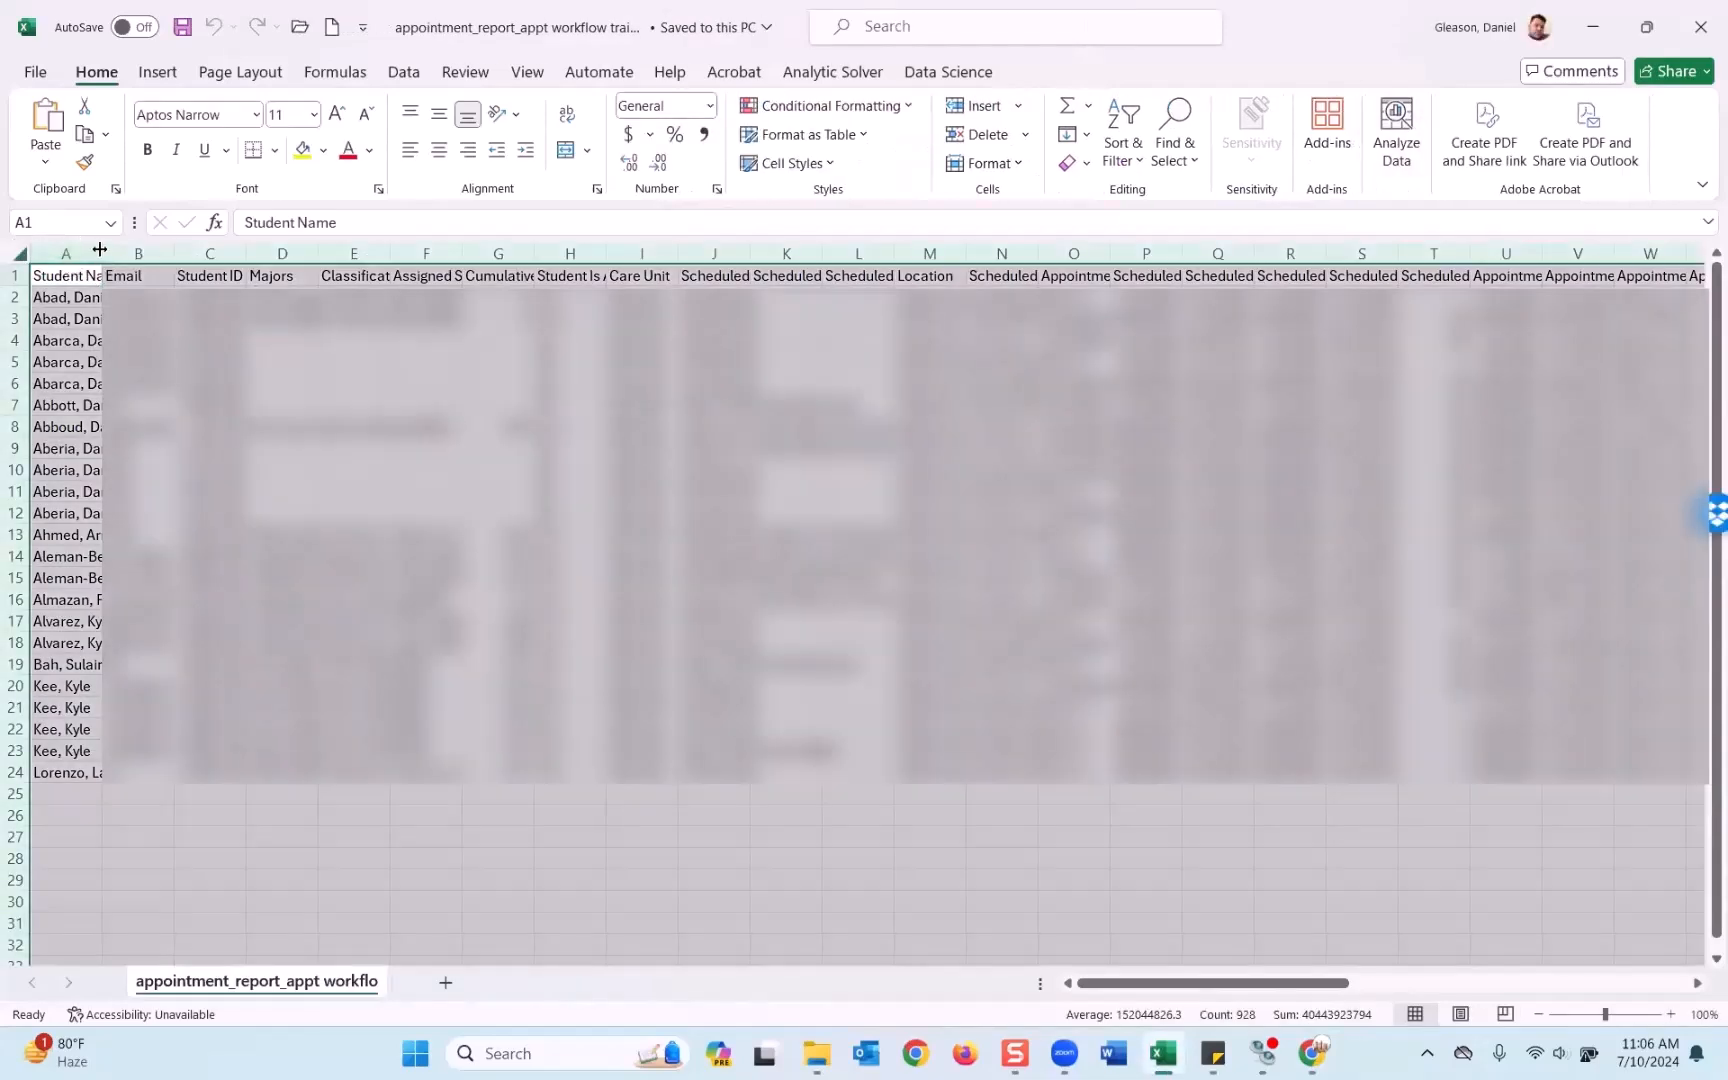
{"action": "double_click", "coordinate": [100, 249]}
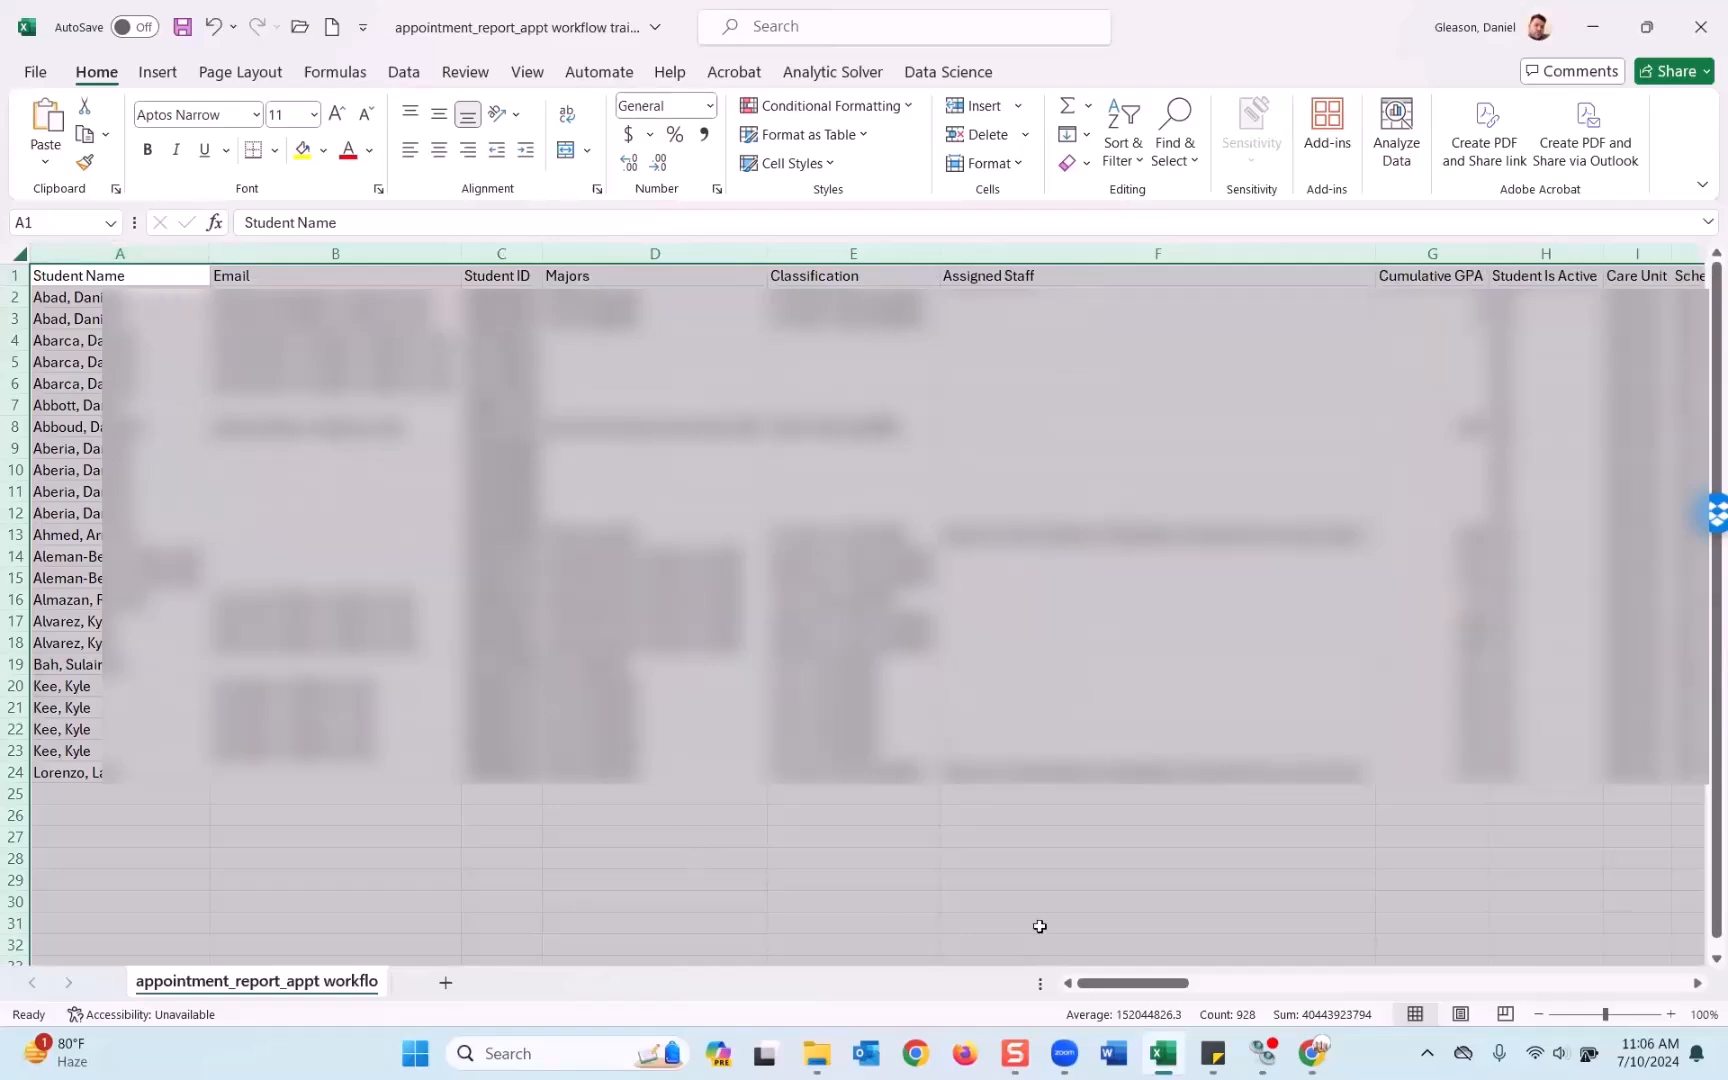
{"action": "left_click", "coordinate": [1029, 827]}
{"action": "left_click_drag", "start_coordinate": [1160, 985], "coordinate": [663, 922]}
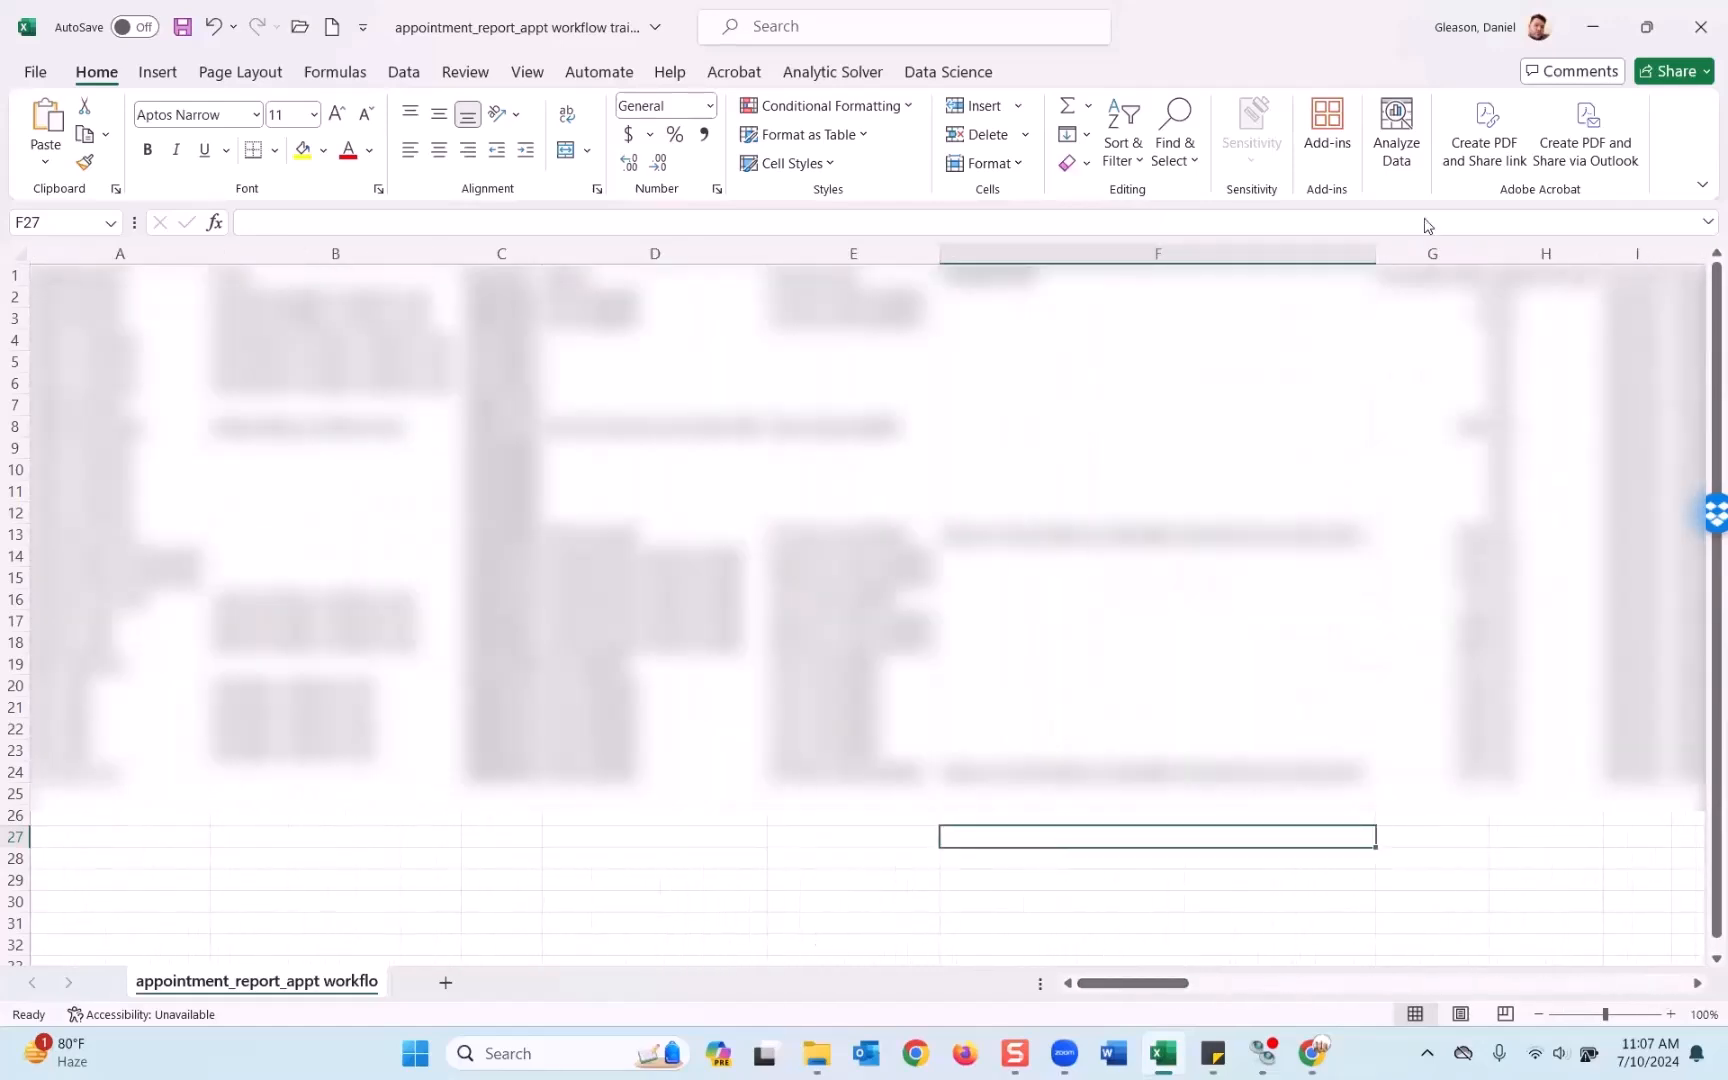
{"action": "left_click", "coordinate": [1700, 33]}
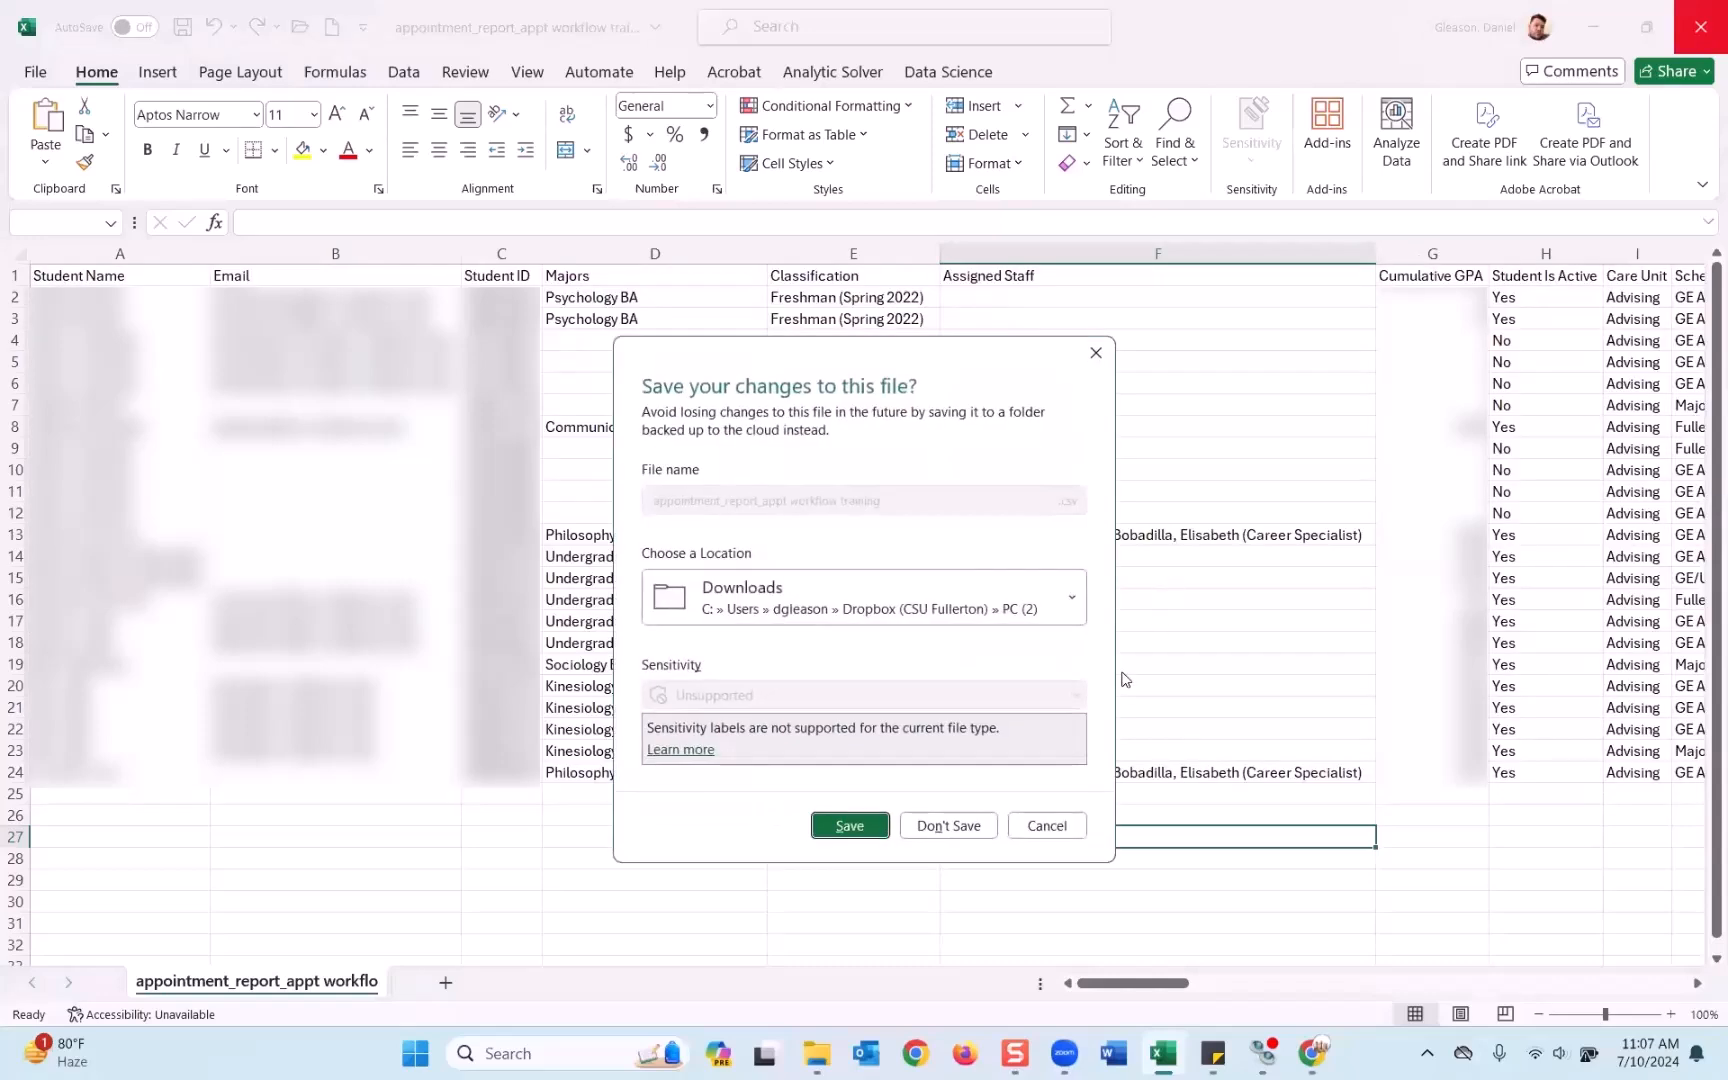
{"action": "left_click", "coordinate": [948, 826]}
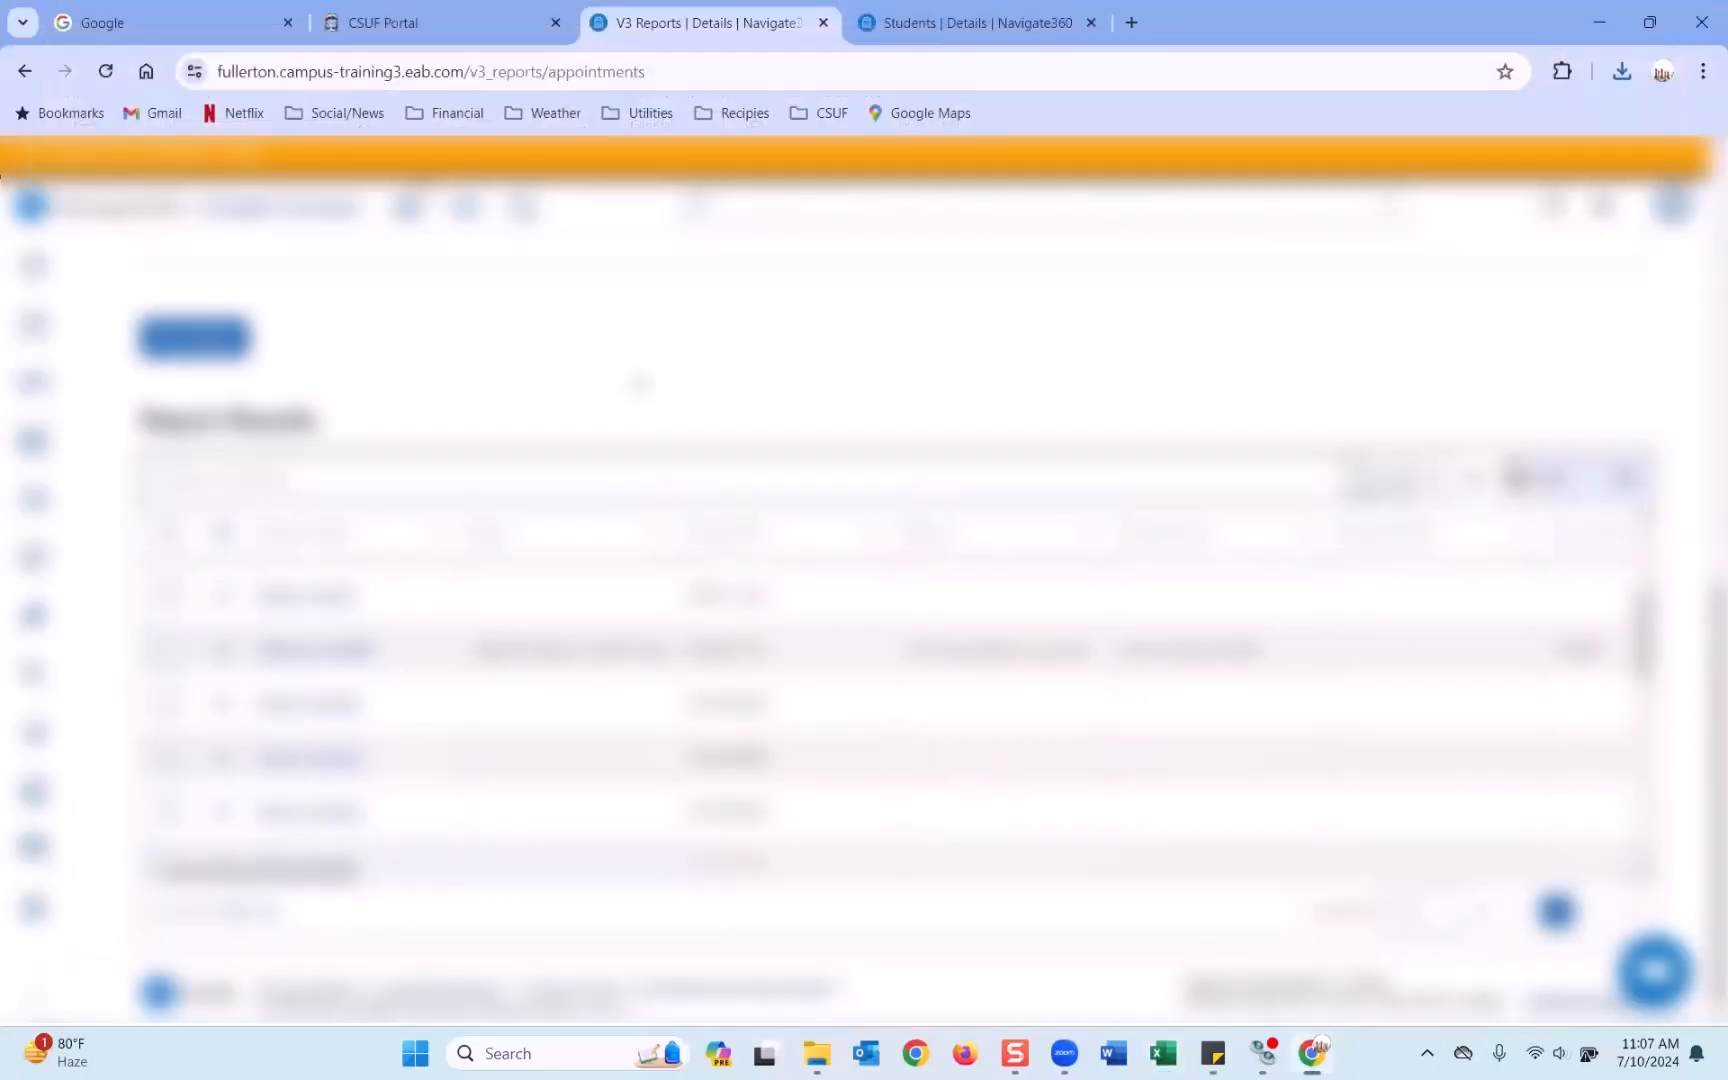
{"action": "scroll", "coordinate": [641, 383], "scroll_direction": "up", "scroll_amount": 5}
{"action": "scroll", "coordinate": [639, 380], "scroll_direction": "down", "scroll_amount": 3}
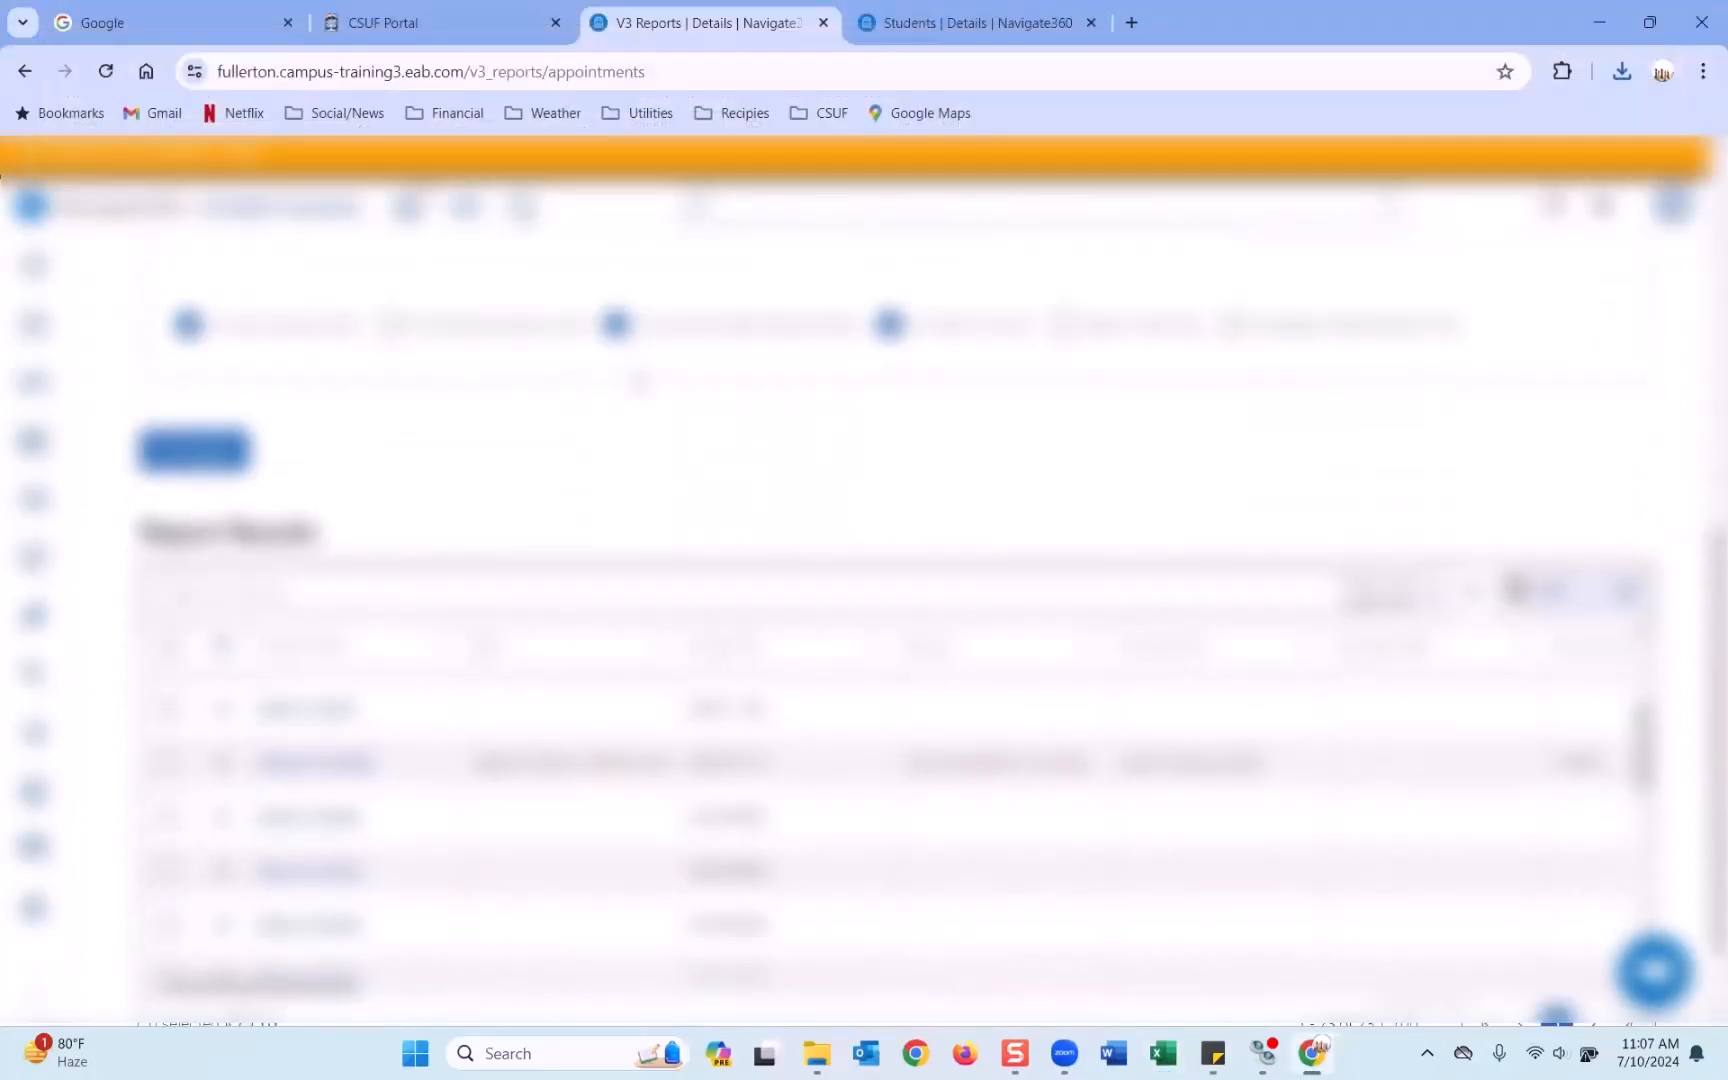
{"action": "scroll", "coordinate": [639, 381], "scroll_direction": "up", "scroll_amount": 2}
{"action": "scroll", "coordinate": [639, 381], "scroll_direction": "up", "scroll_amount": 5}
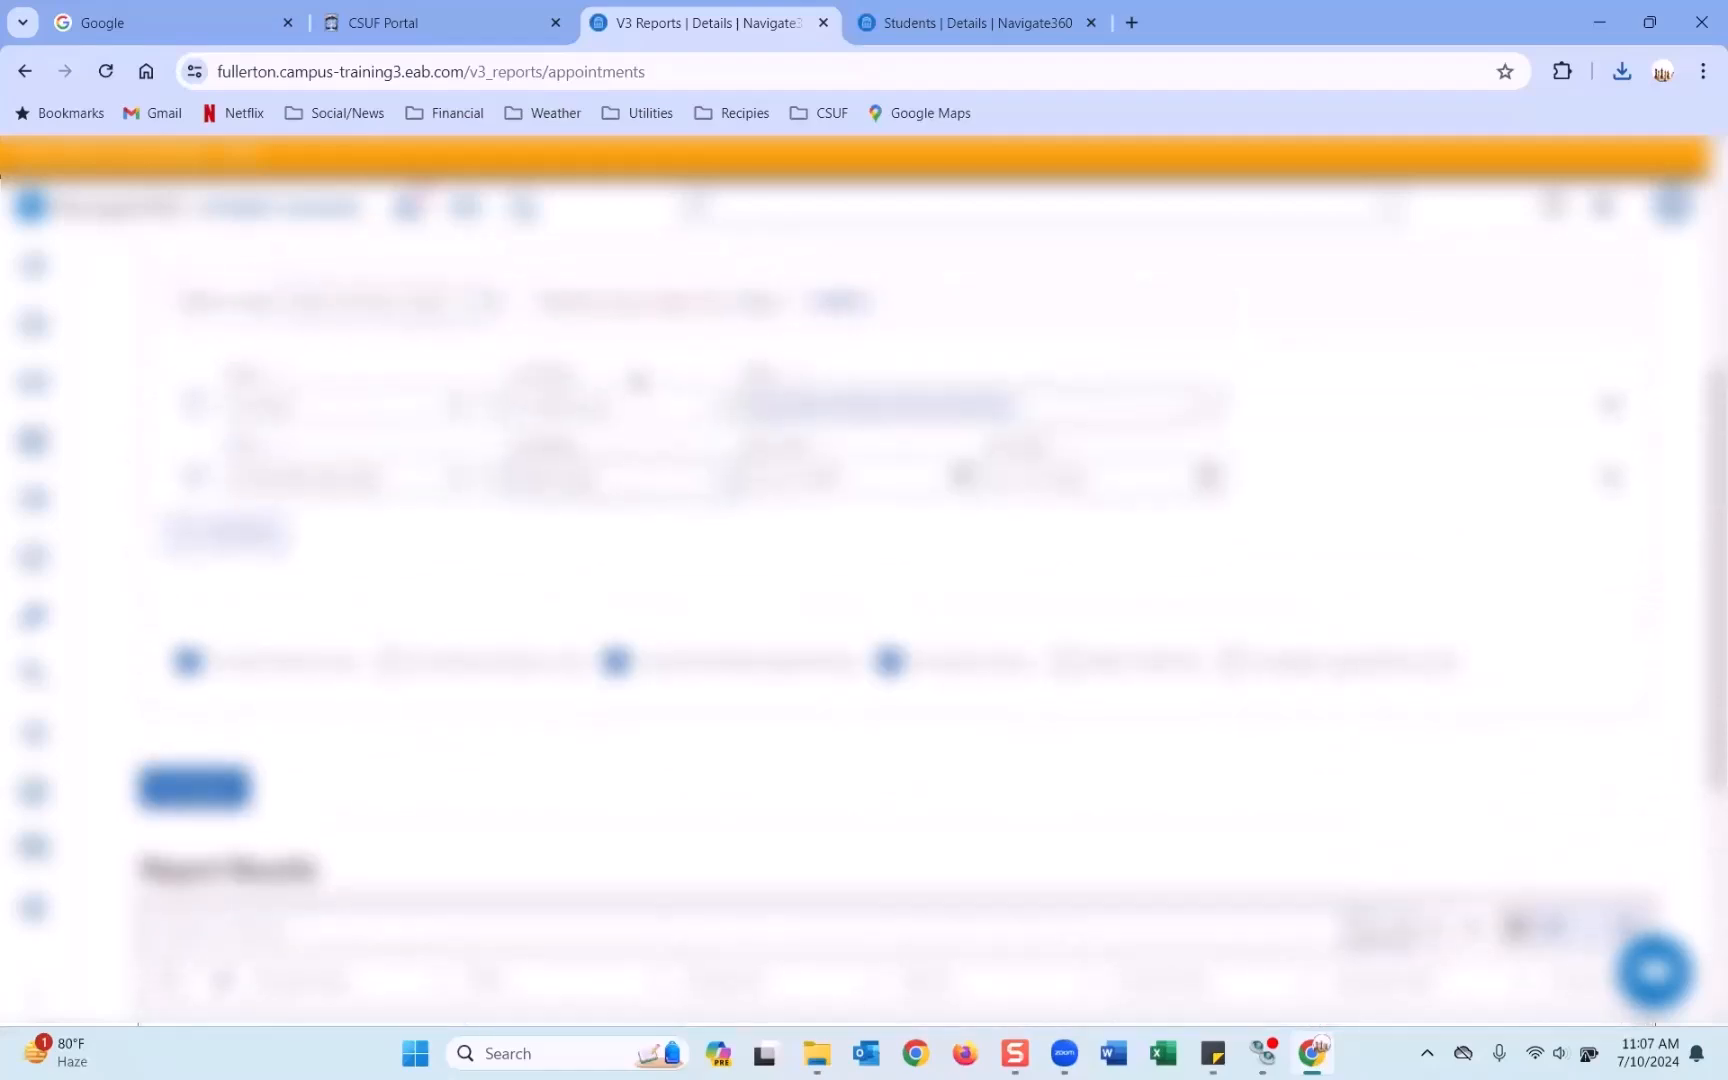
{"action": "scroll", "coordinate": [639, 381], "scroll_direction": "down", "scroll_amount": 1}
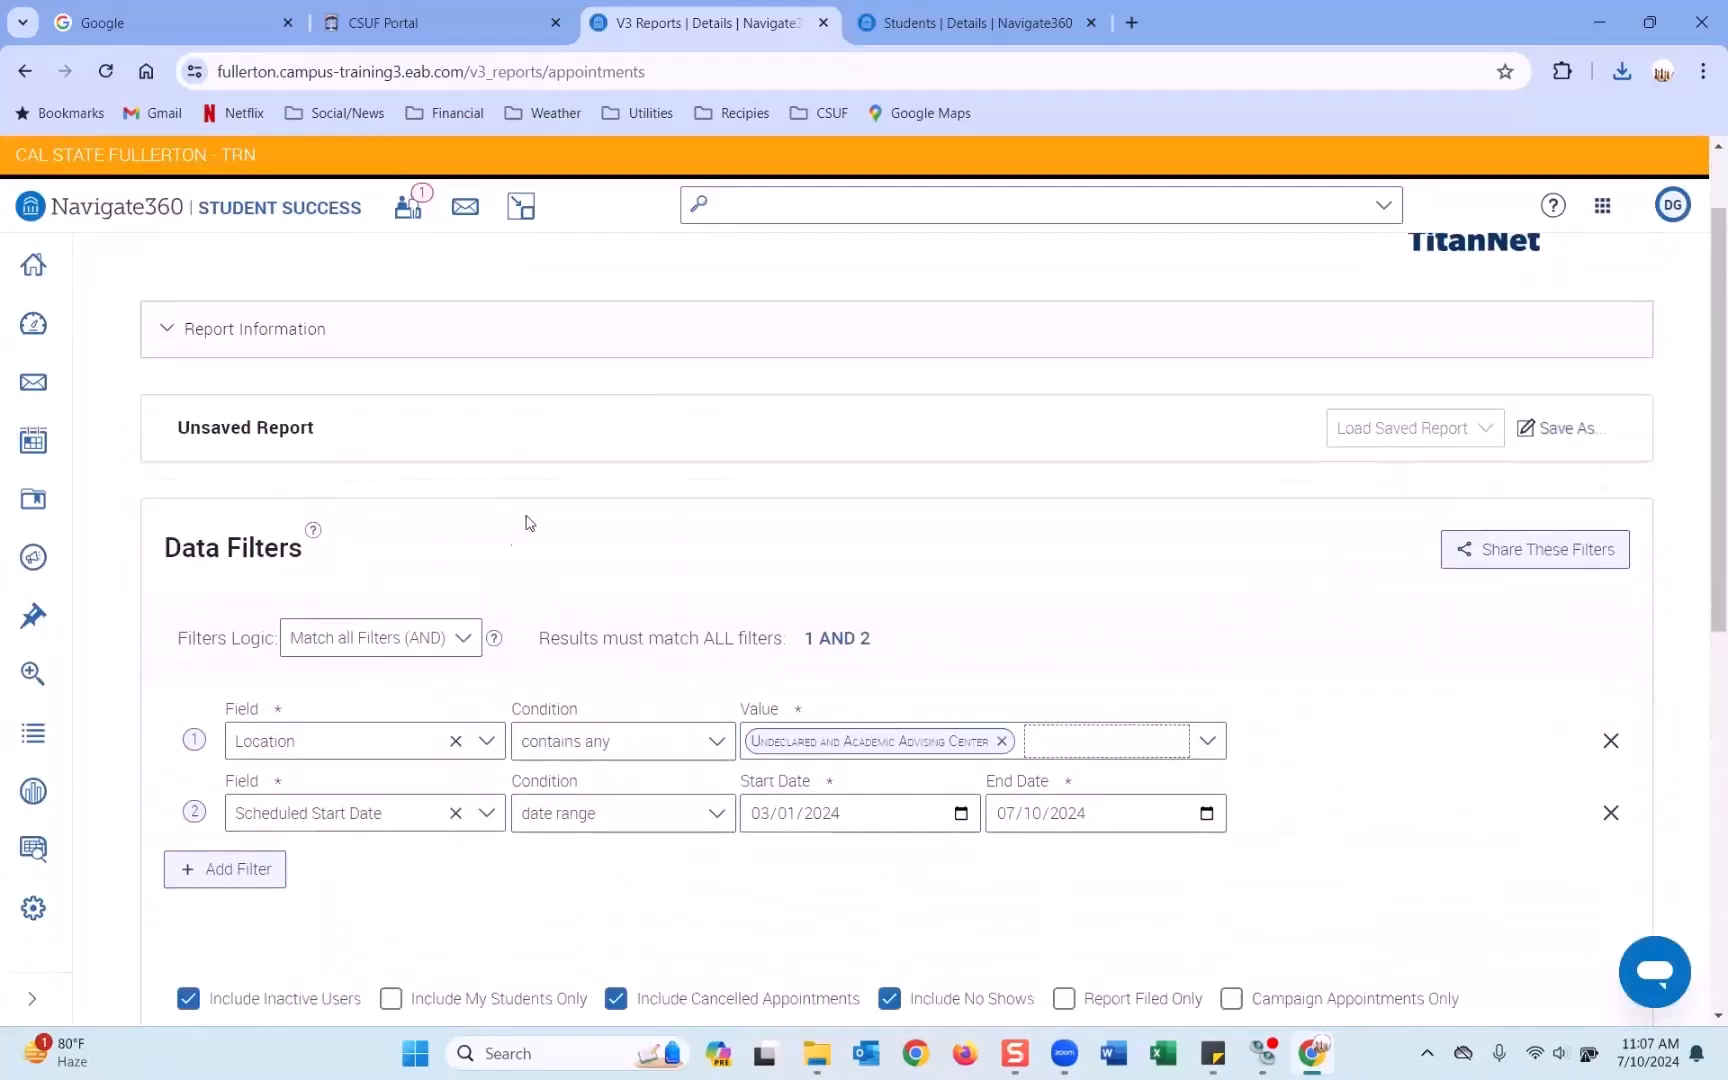
{"action": "scroll", "coordinate": [873, 498], "scroll_direction": "up", "scroll_amount": 1}
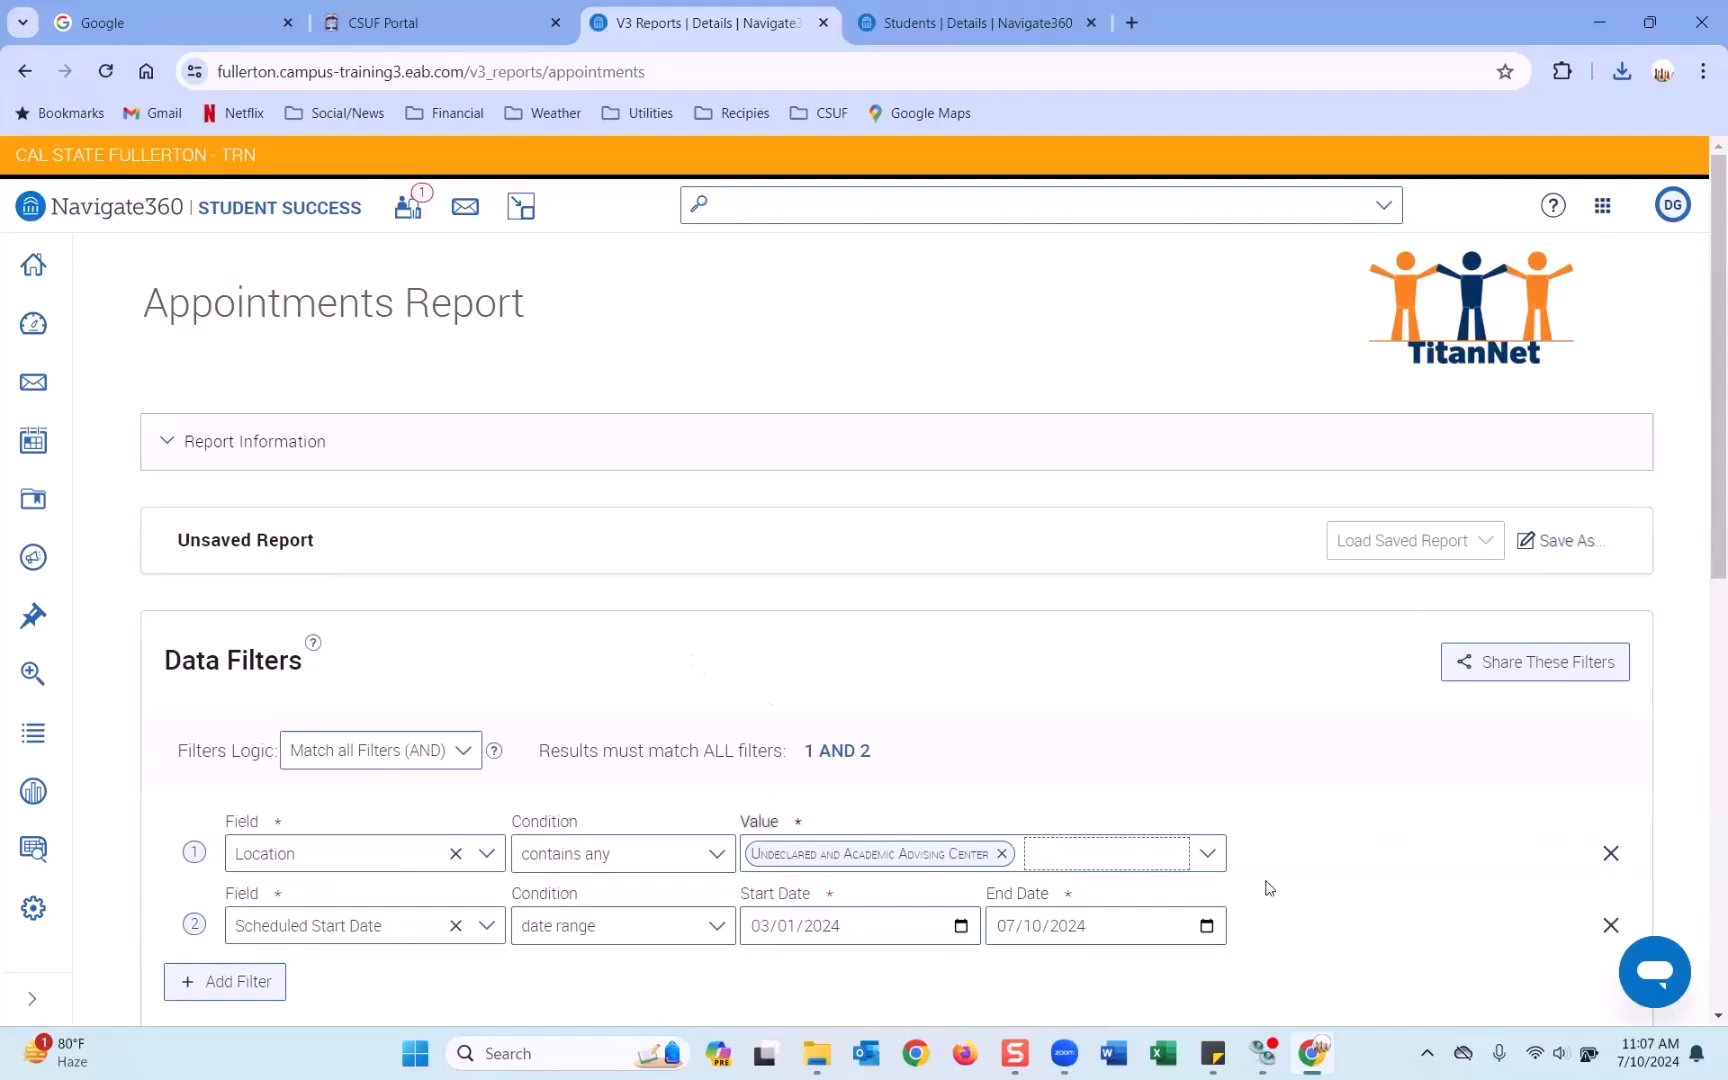
{"action": "scroll", "coordinate": [1090, 670], "scroll_direction": "down", "scroll_amount": 1}
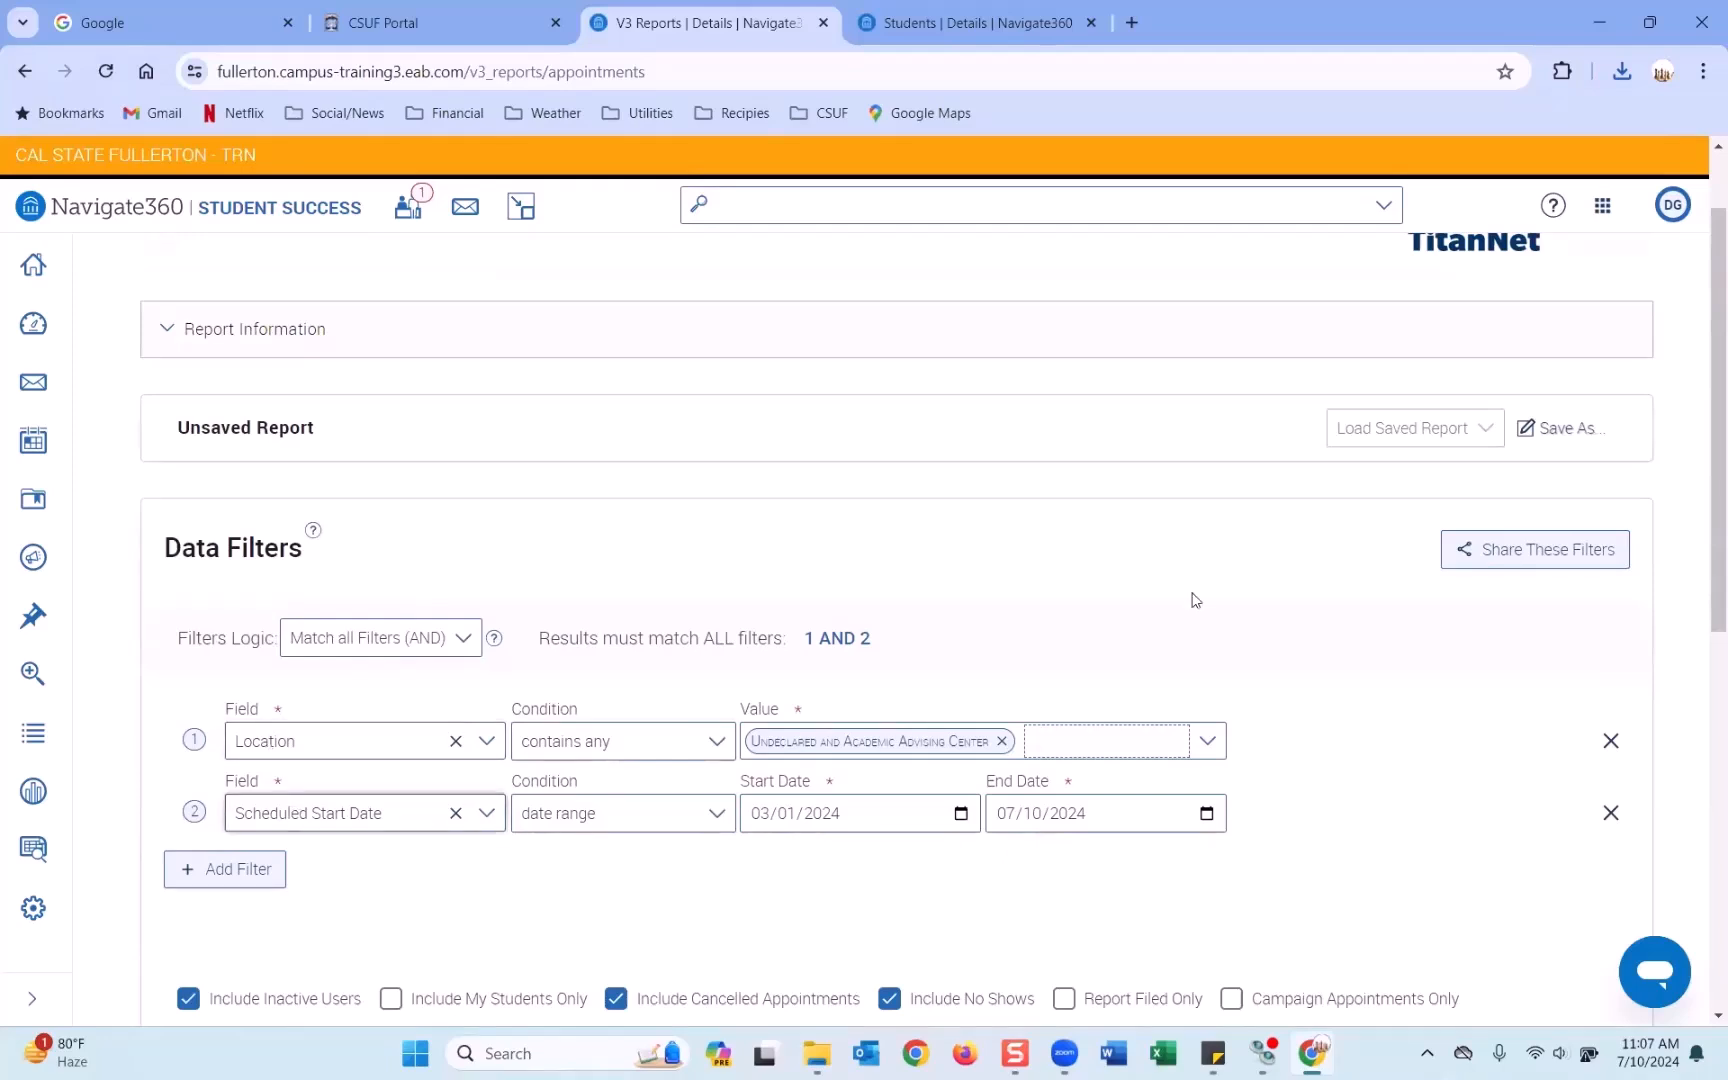
{"action": "left_click", "coordinate": [1564, 430]}
Save the current report setup as a new report named 'Training appt report'.
{"action": "left_click", "coordinate": [648, 545]}
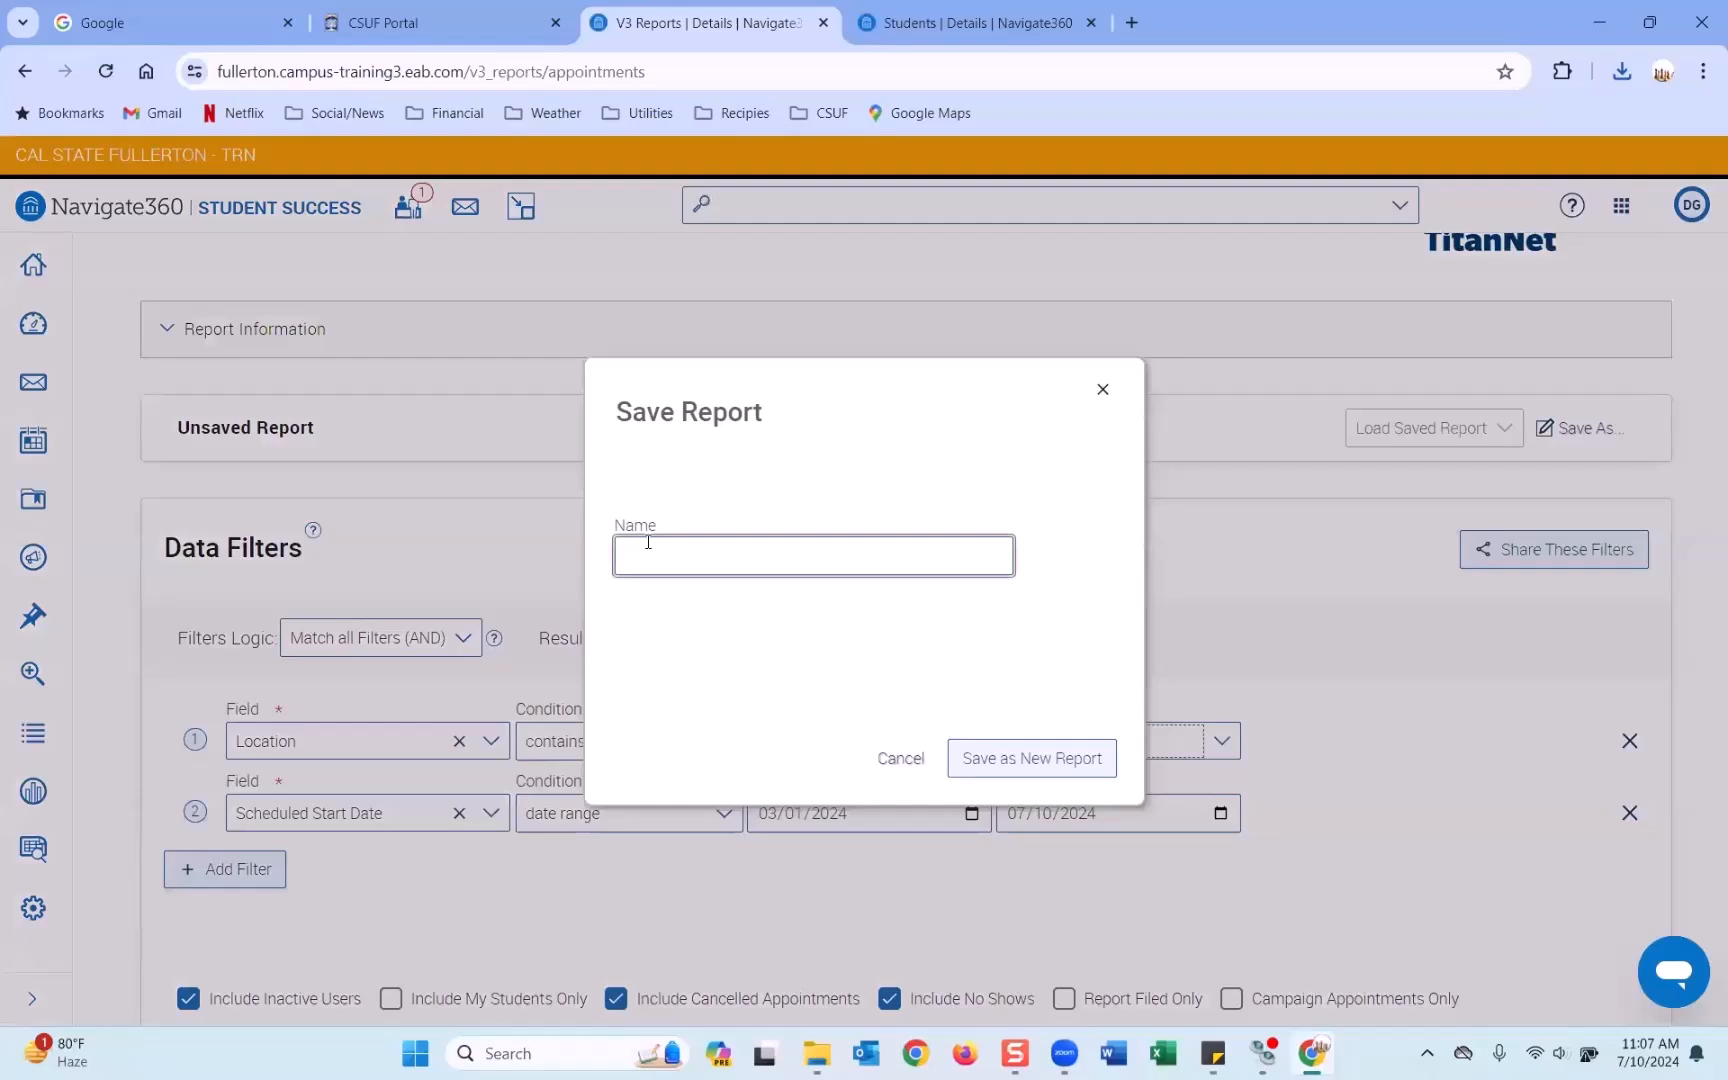
{"action": "type", "text": "Training appt report"}
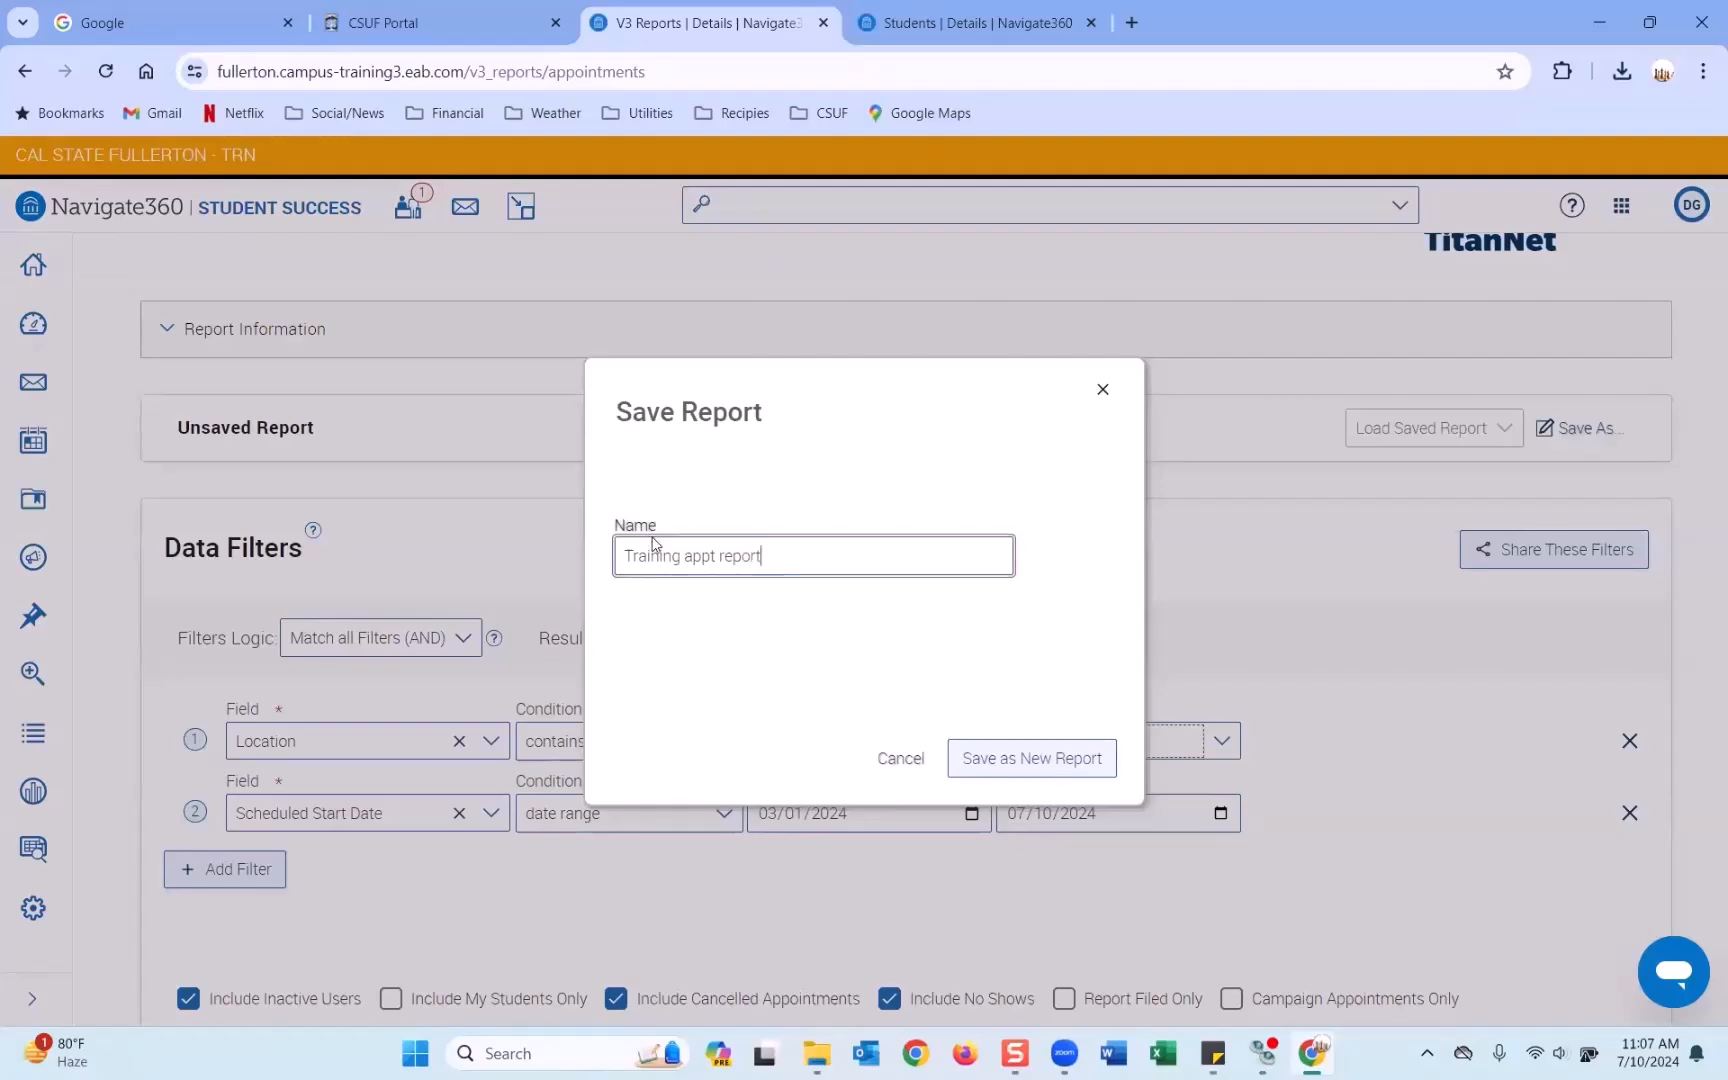
{"action": "left_click", "coordinate": [1032, 760]}
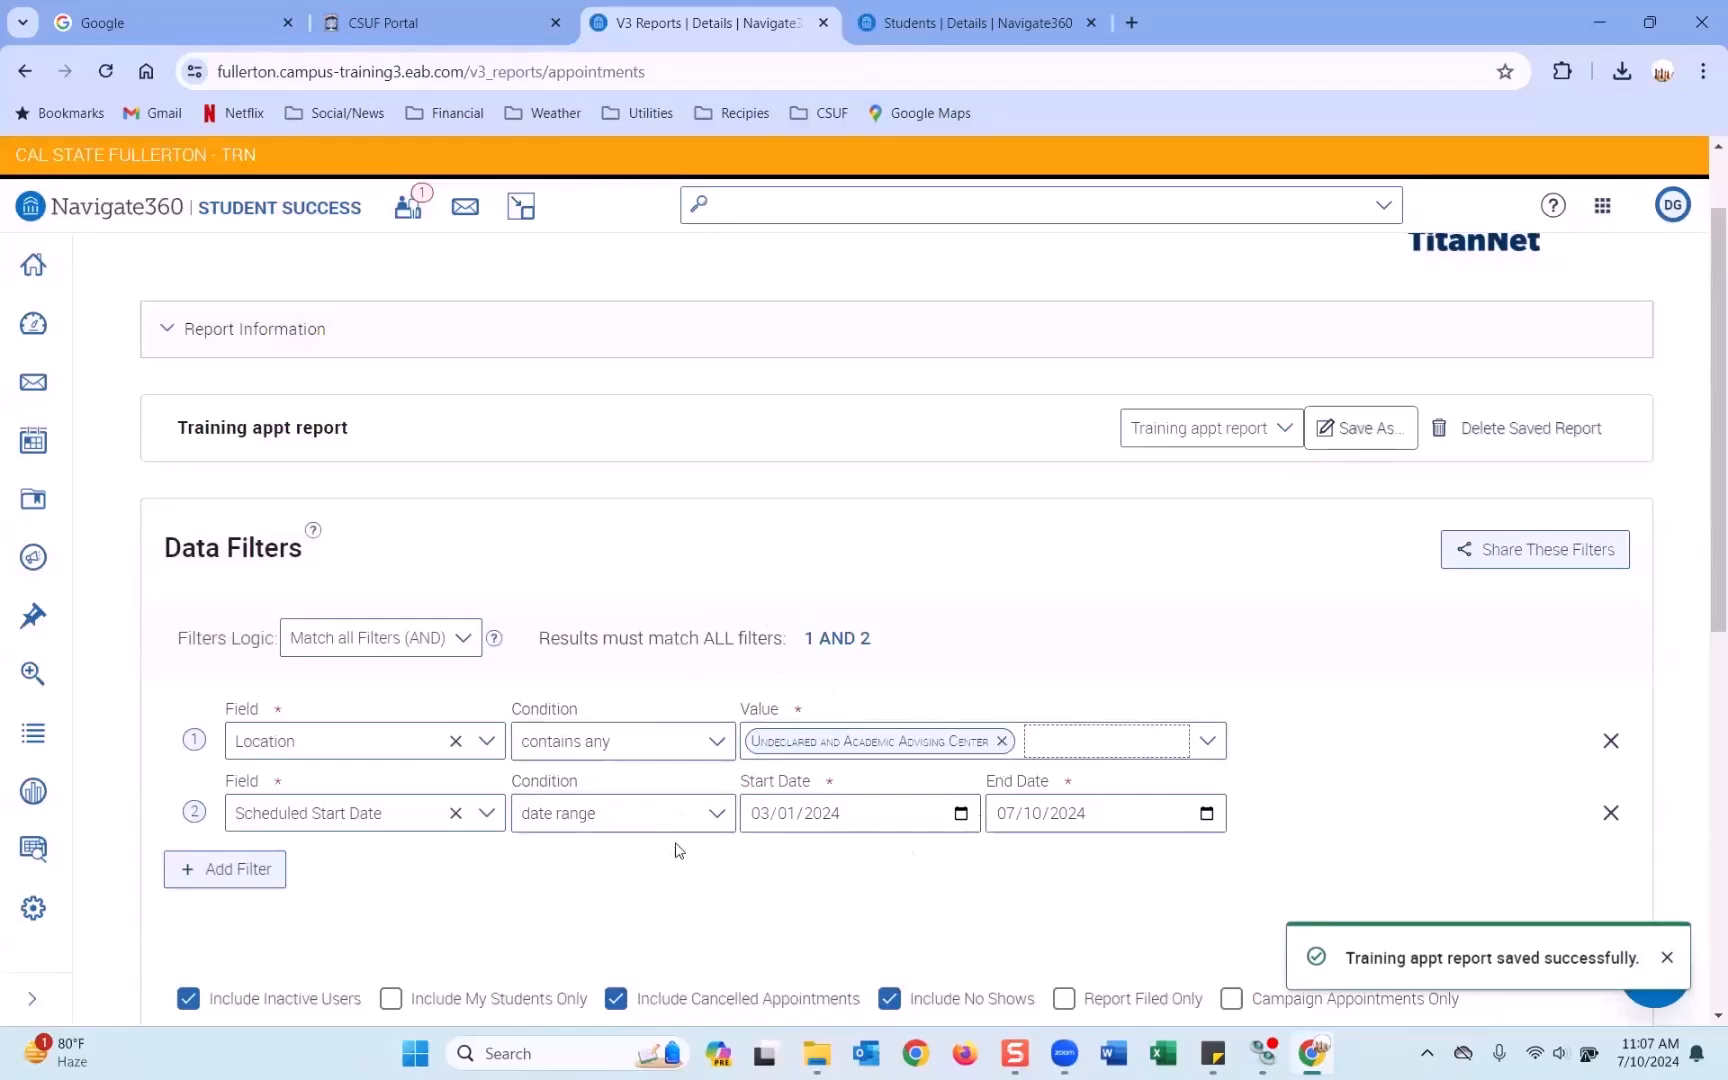
{"action": "scroll", "coordinate": [818, 571], "scroll_direction": "up", "scroll_amount": 1}
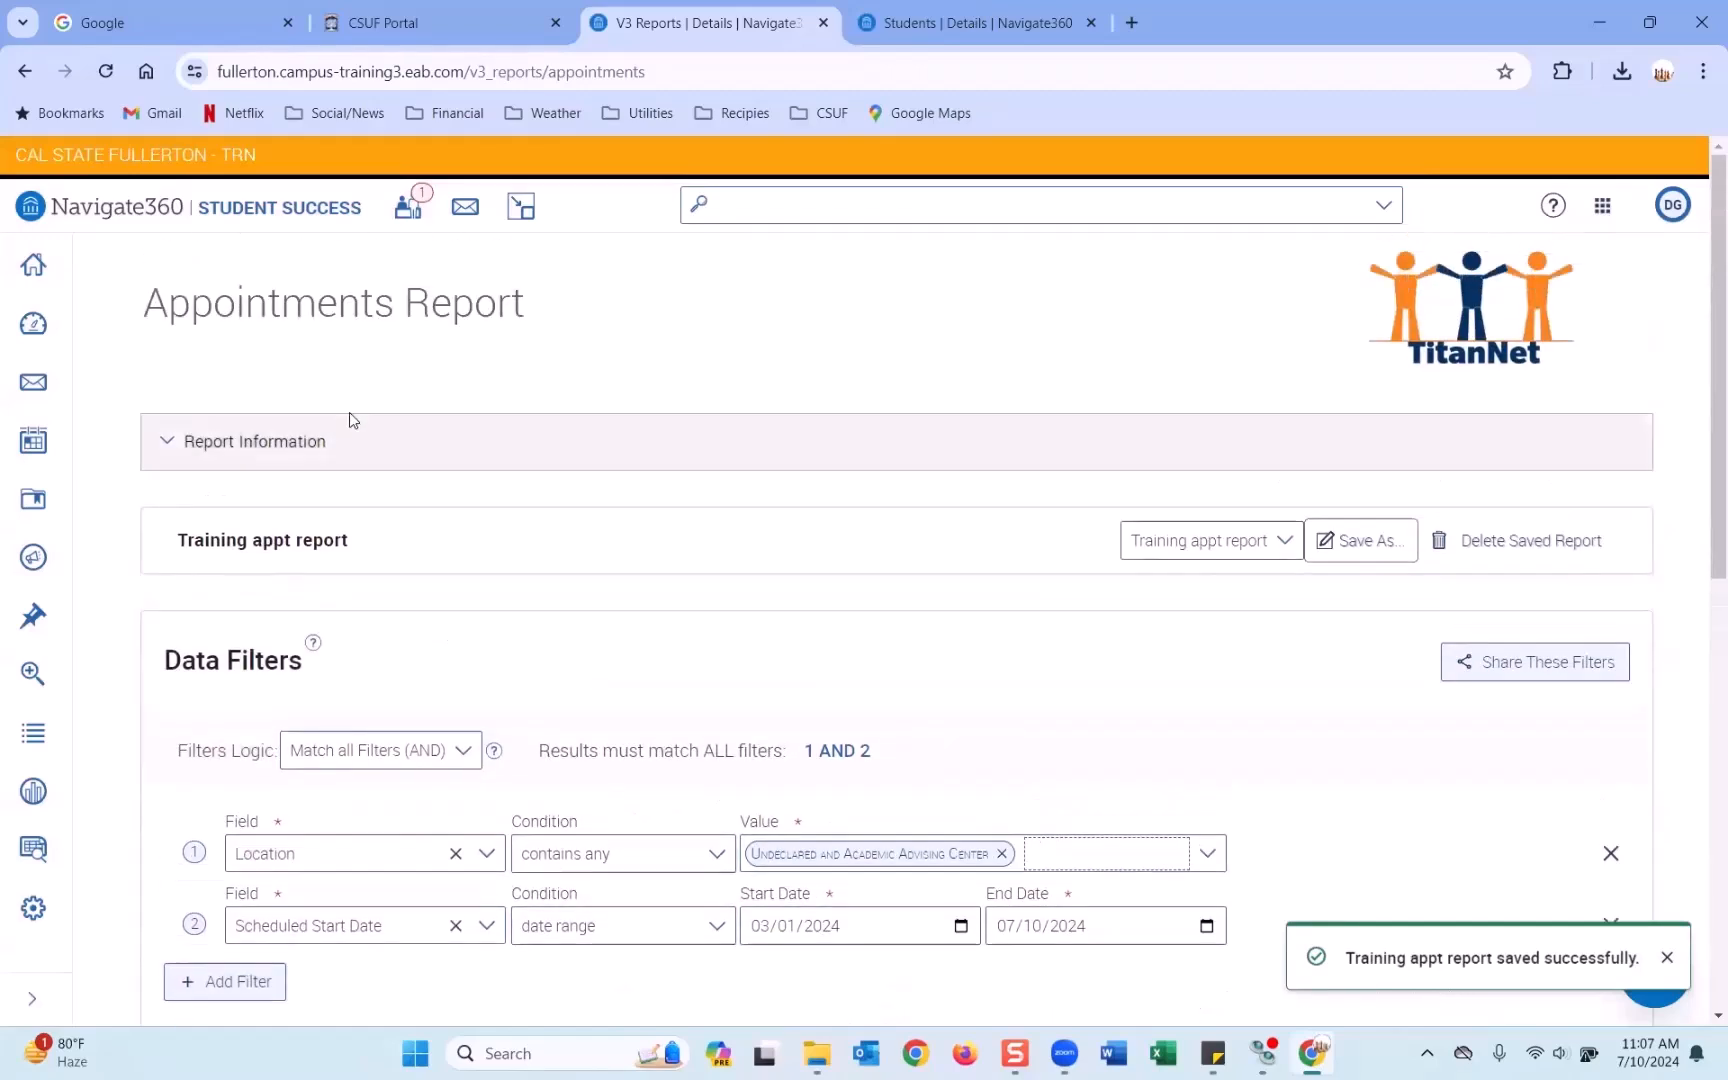
Open the saved Training appt report from My Saved Reports.
{"action": "left_click", "coordinate": [55, 852]}
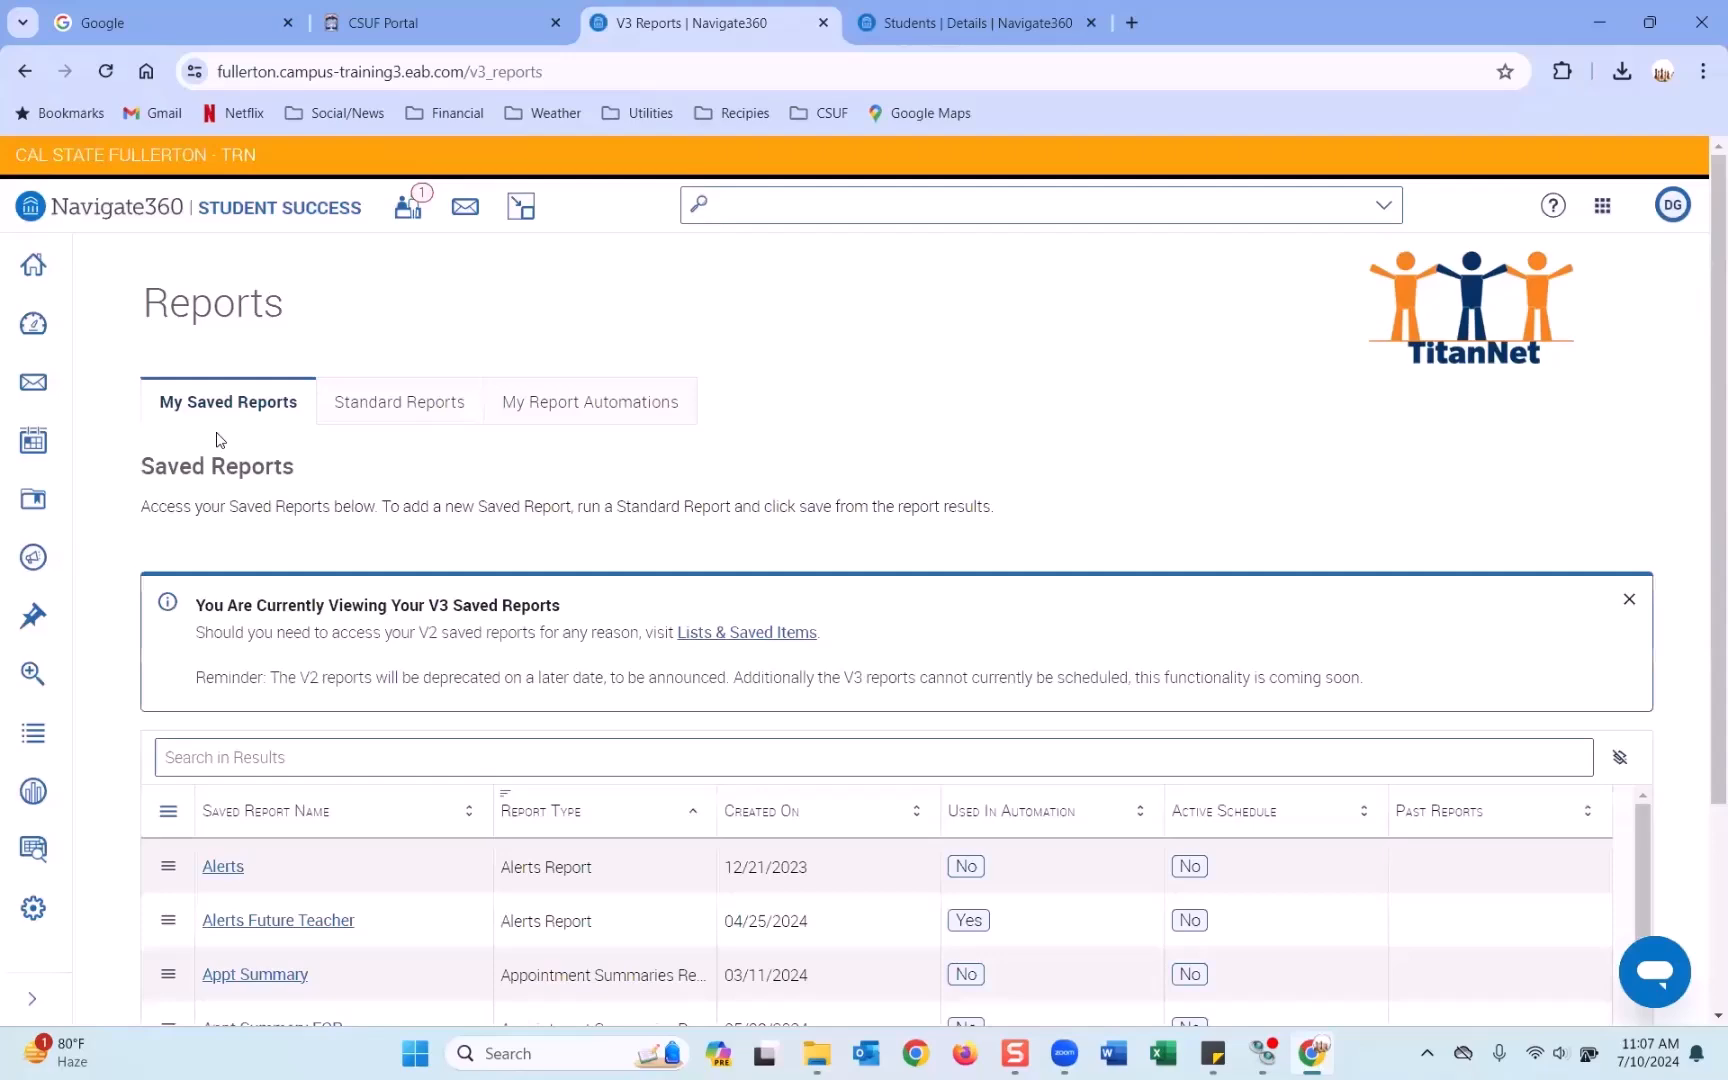
{"action": "scroll", "coordinate": [220, 440], "scroll_direction": "down", "scroll_amount": 3}
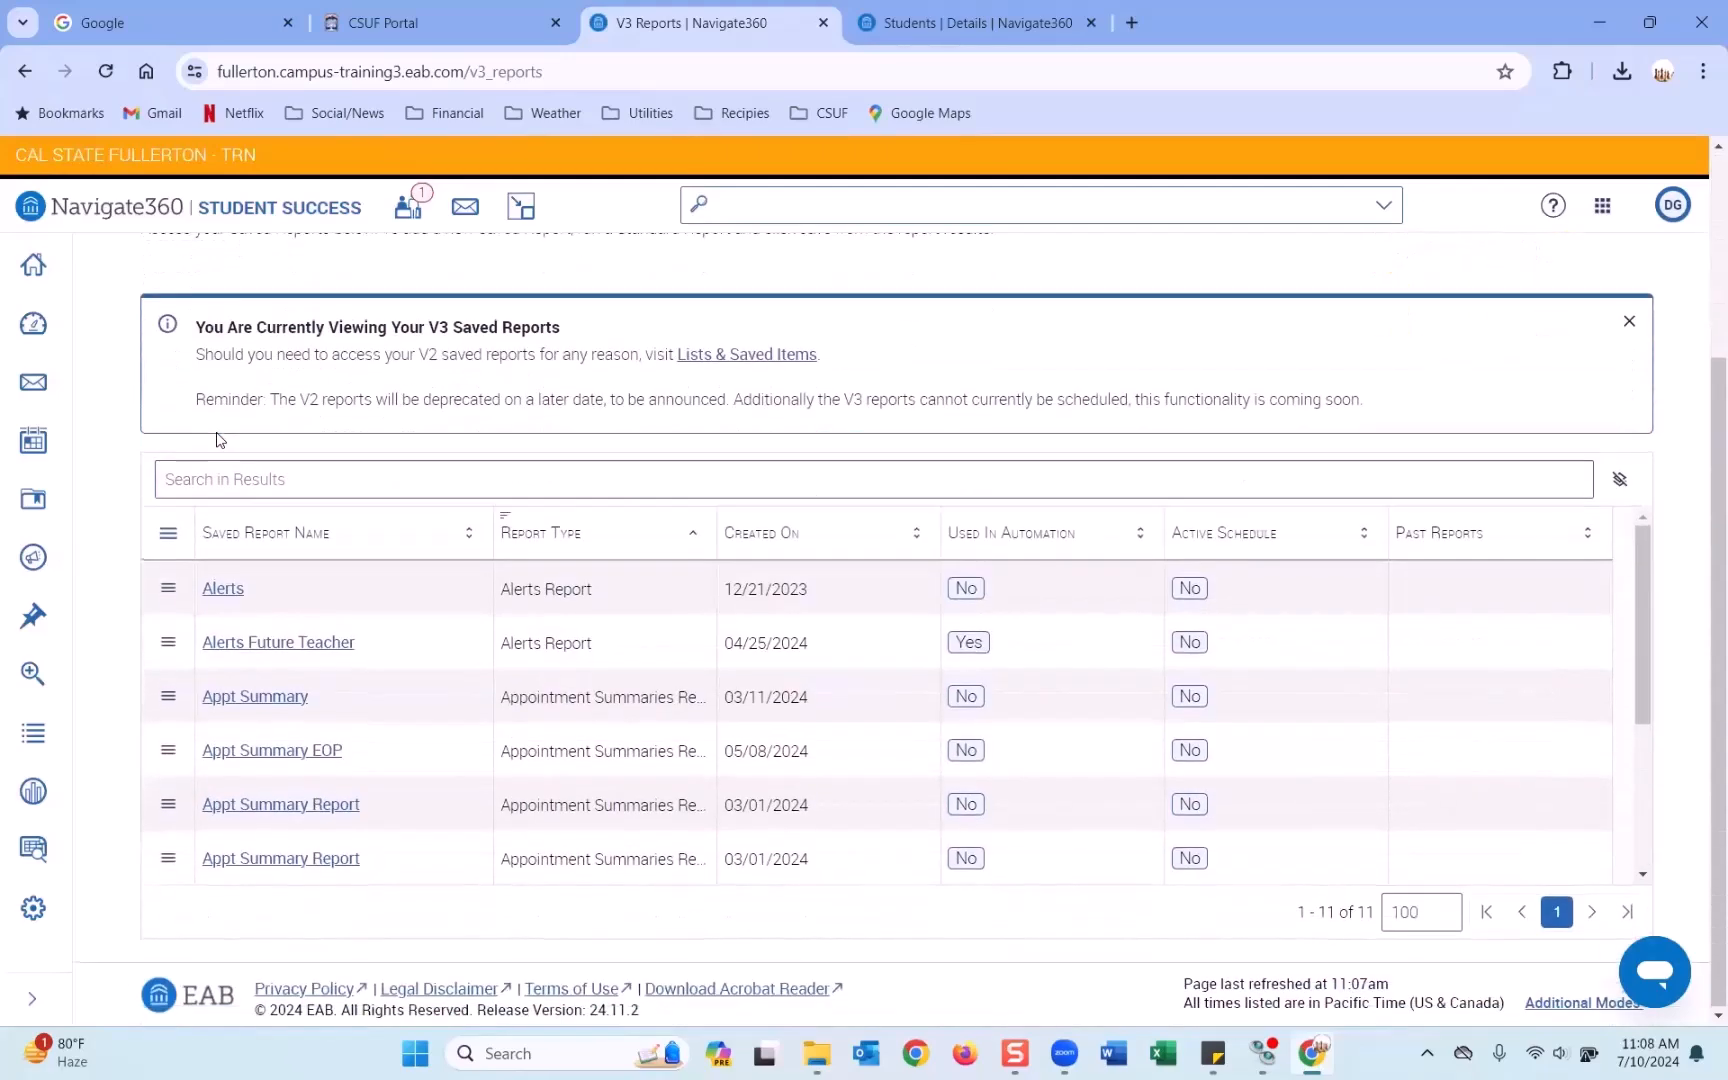
{"action": "scroll", "coordinate": [276, 720], "scroll_direction": "down", "scroll_amount": 3}
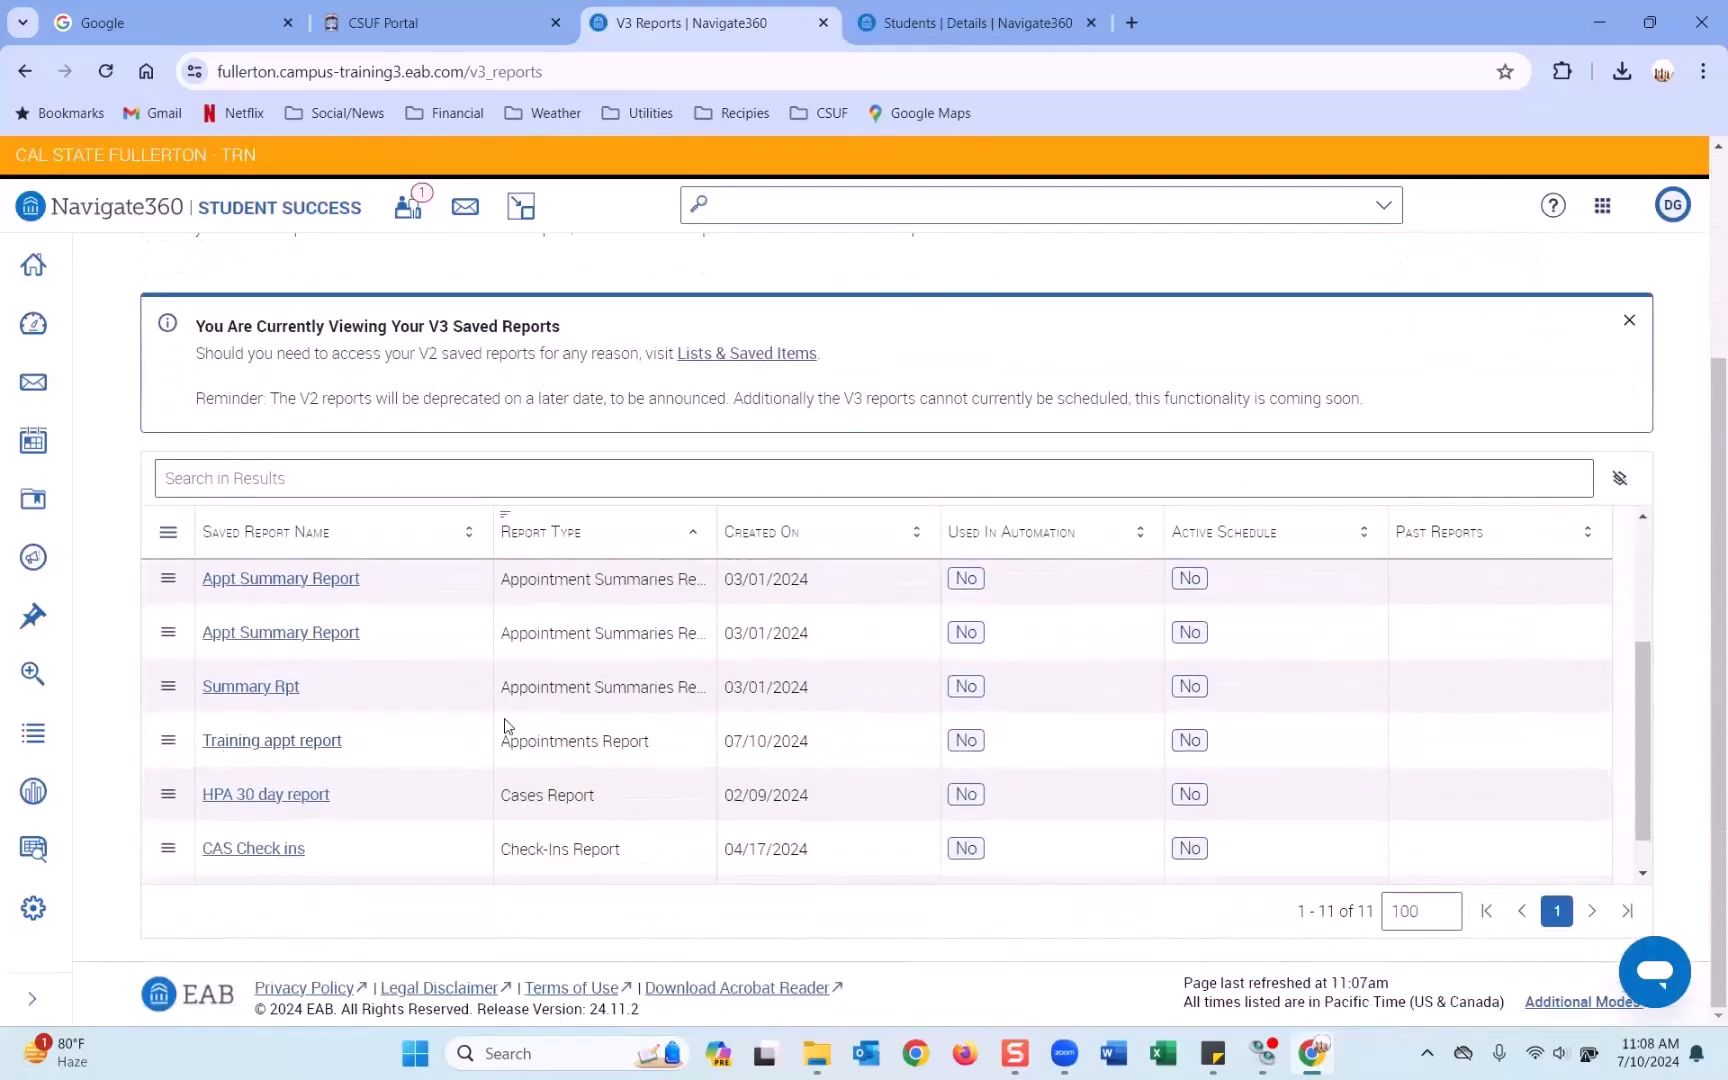
{"action": "left_click", "coordinate": [288, 752]}
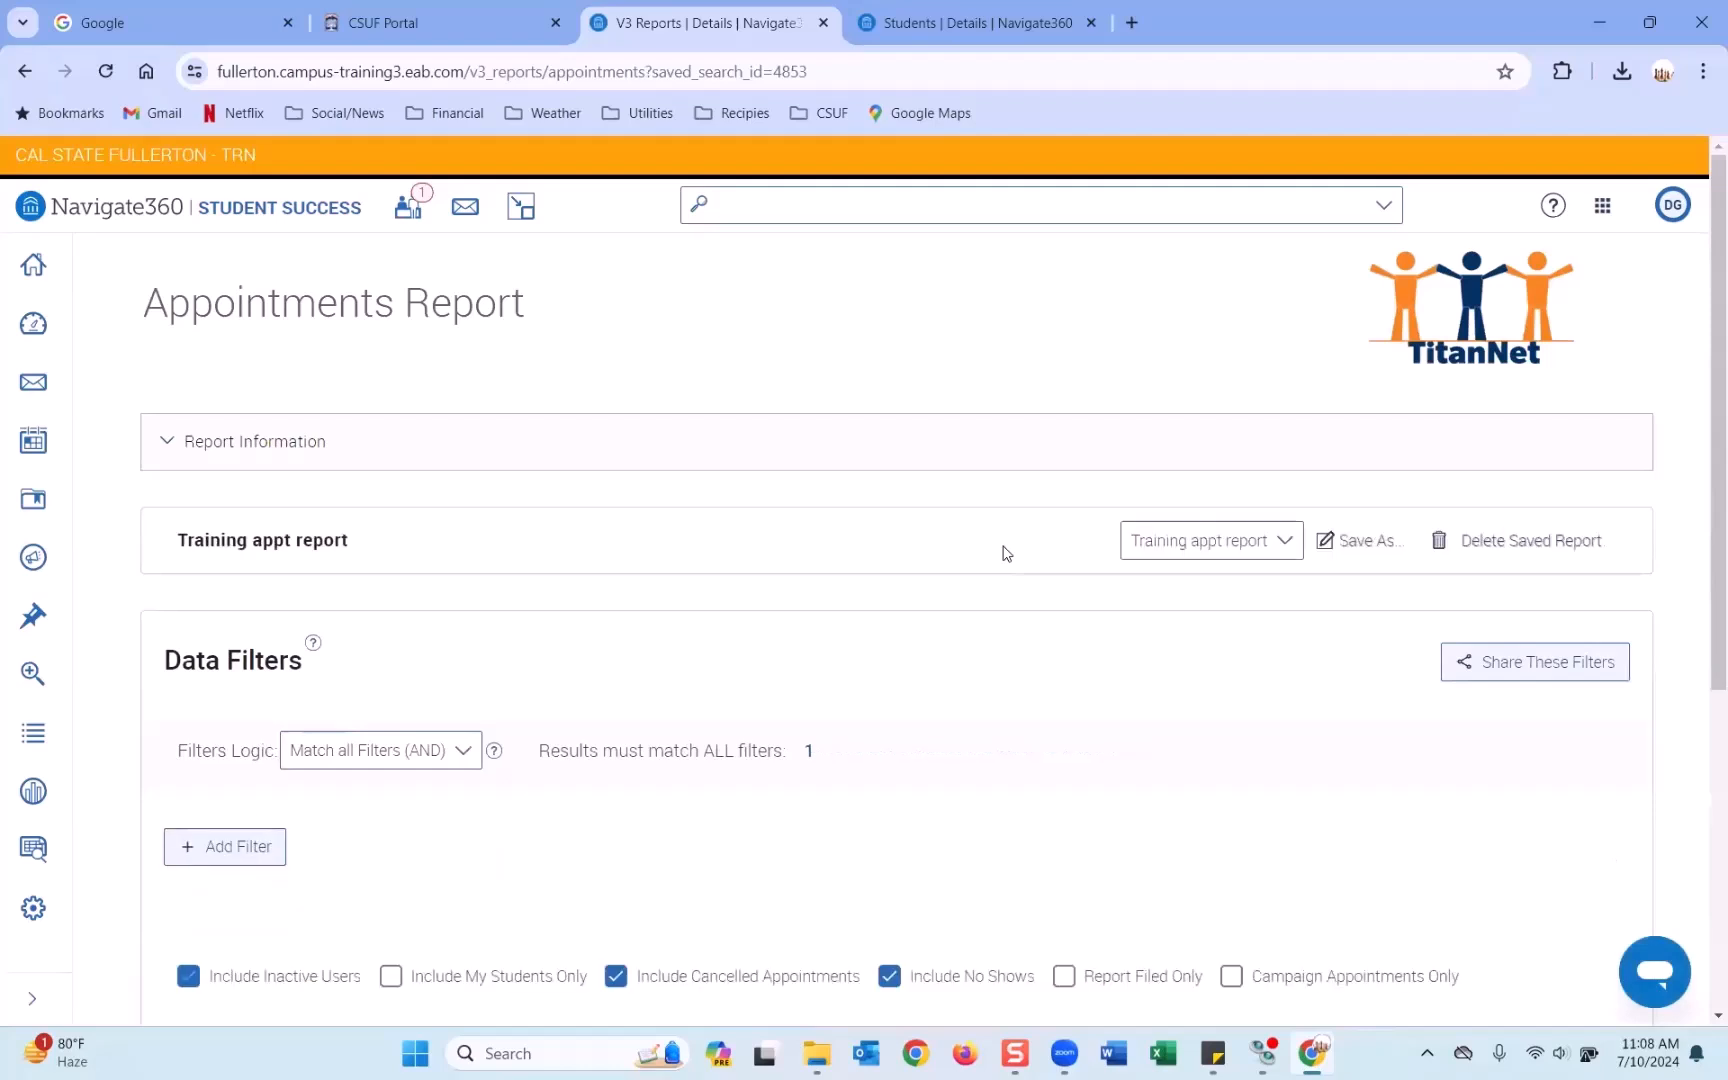
Change the Scheduled Start Date from 03/01/2024 to 03/26/2024.
{"action": "scroll", "coordinate": [1006, 553], "scroll_direction": "down", "scroll_amount": 3}
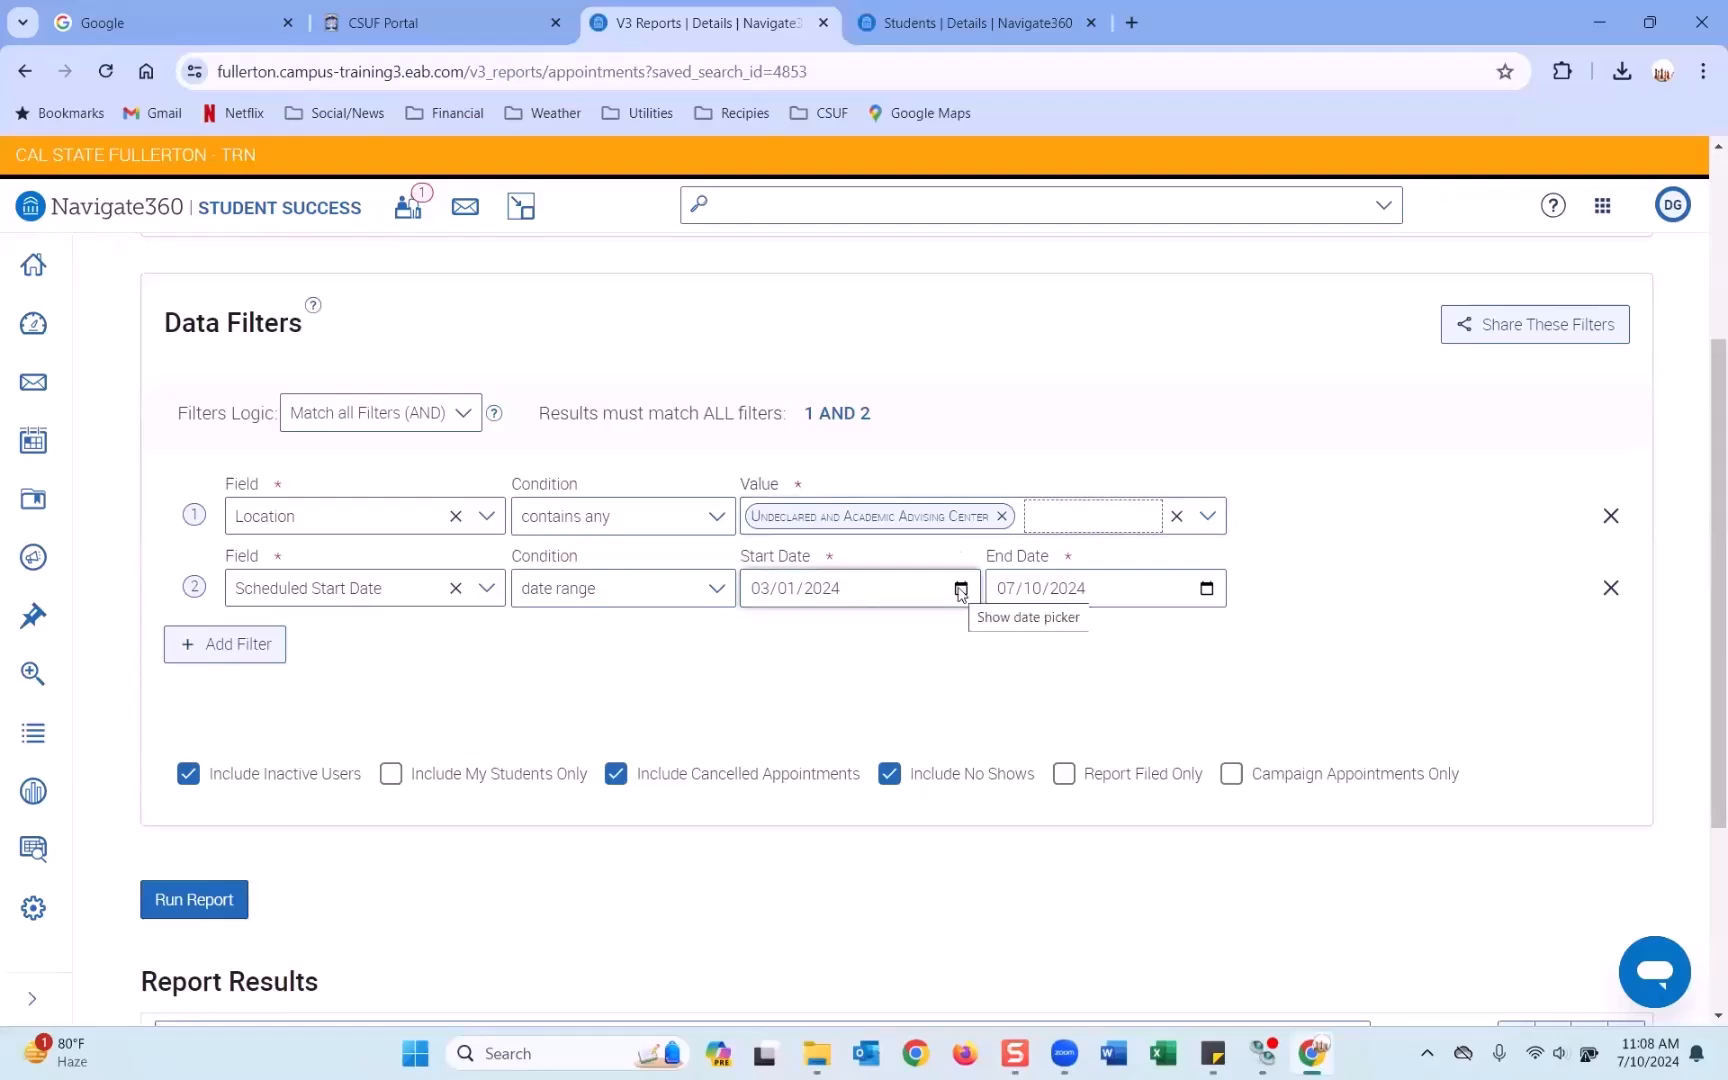
{"action": "left_click", "coordinate": [960, 589]}
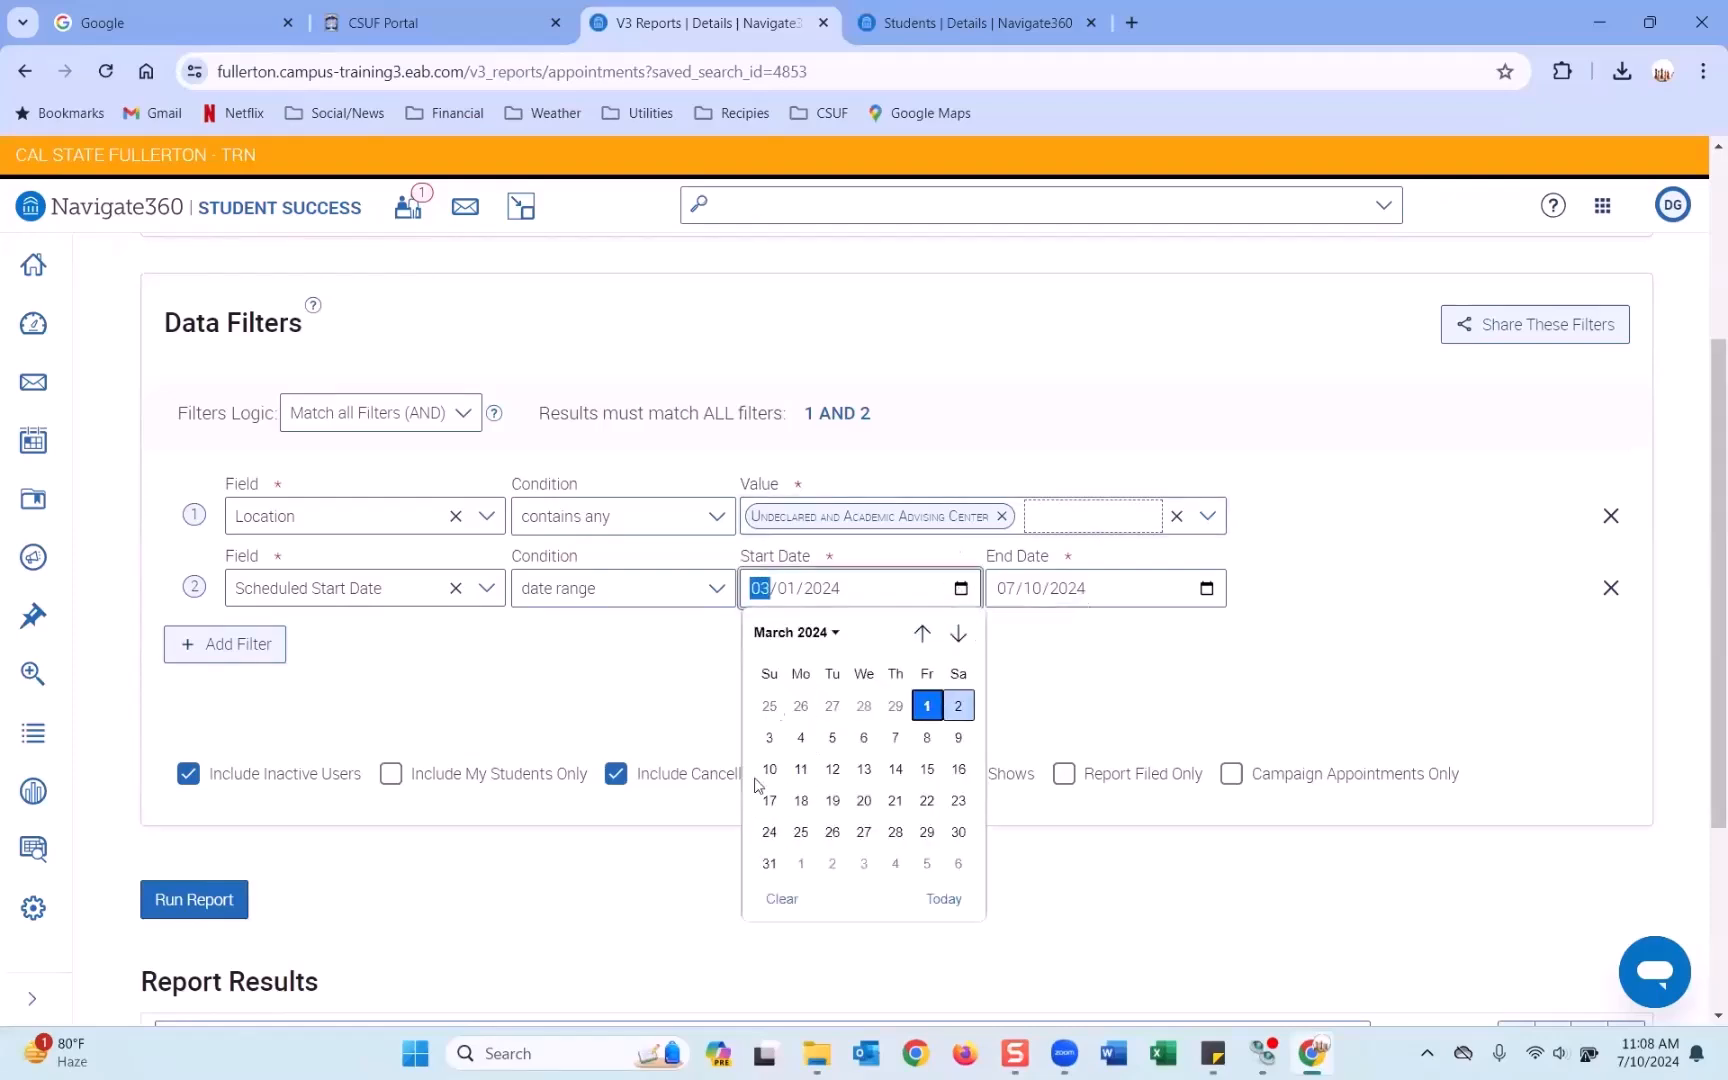
{"action": "left_click", "coordinate": [834, 829]}
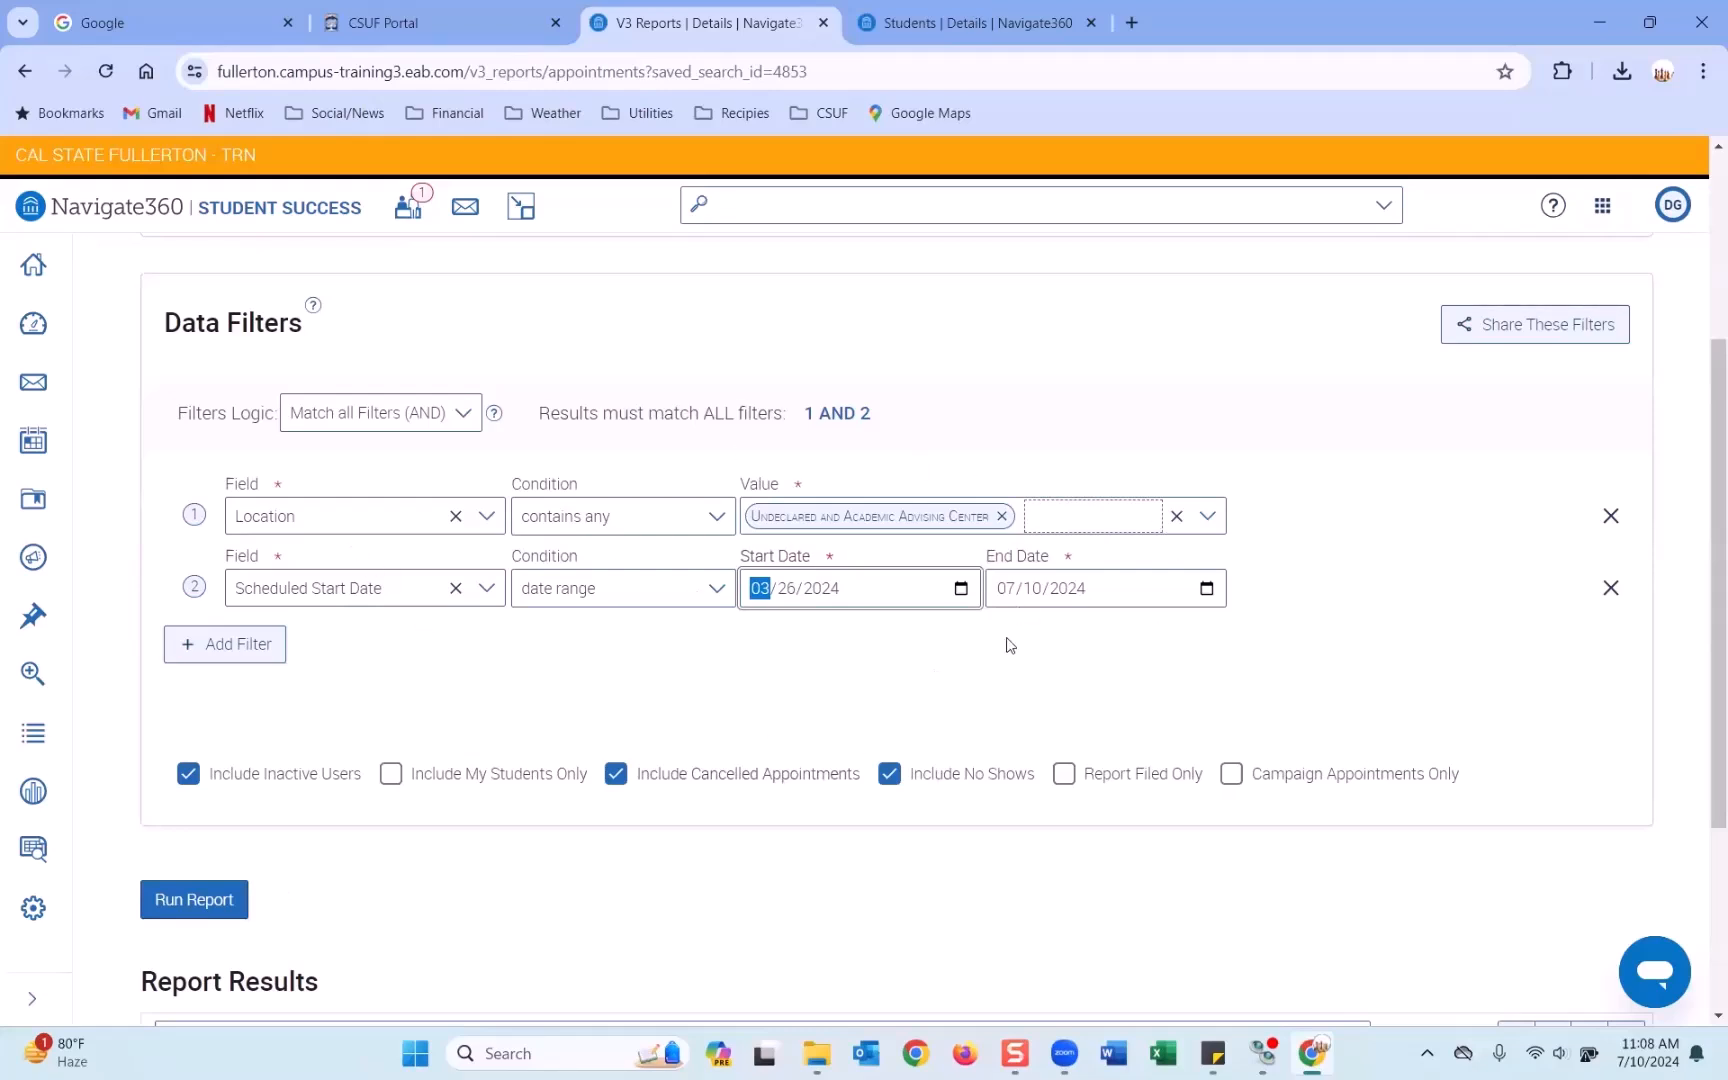
{"action": "scroll", "coordinate": [1010, 645], "scroll_direction": "up", "scroll_amount": 3}
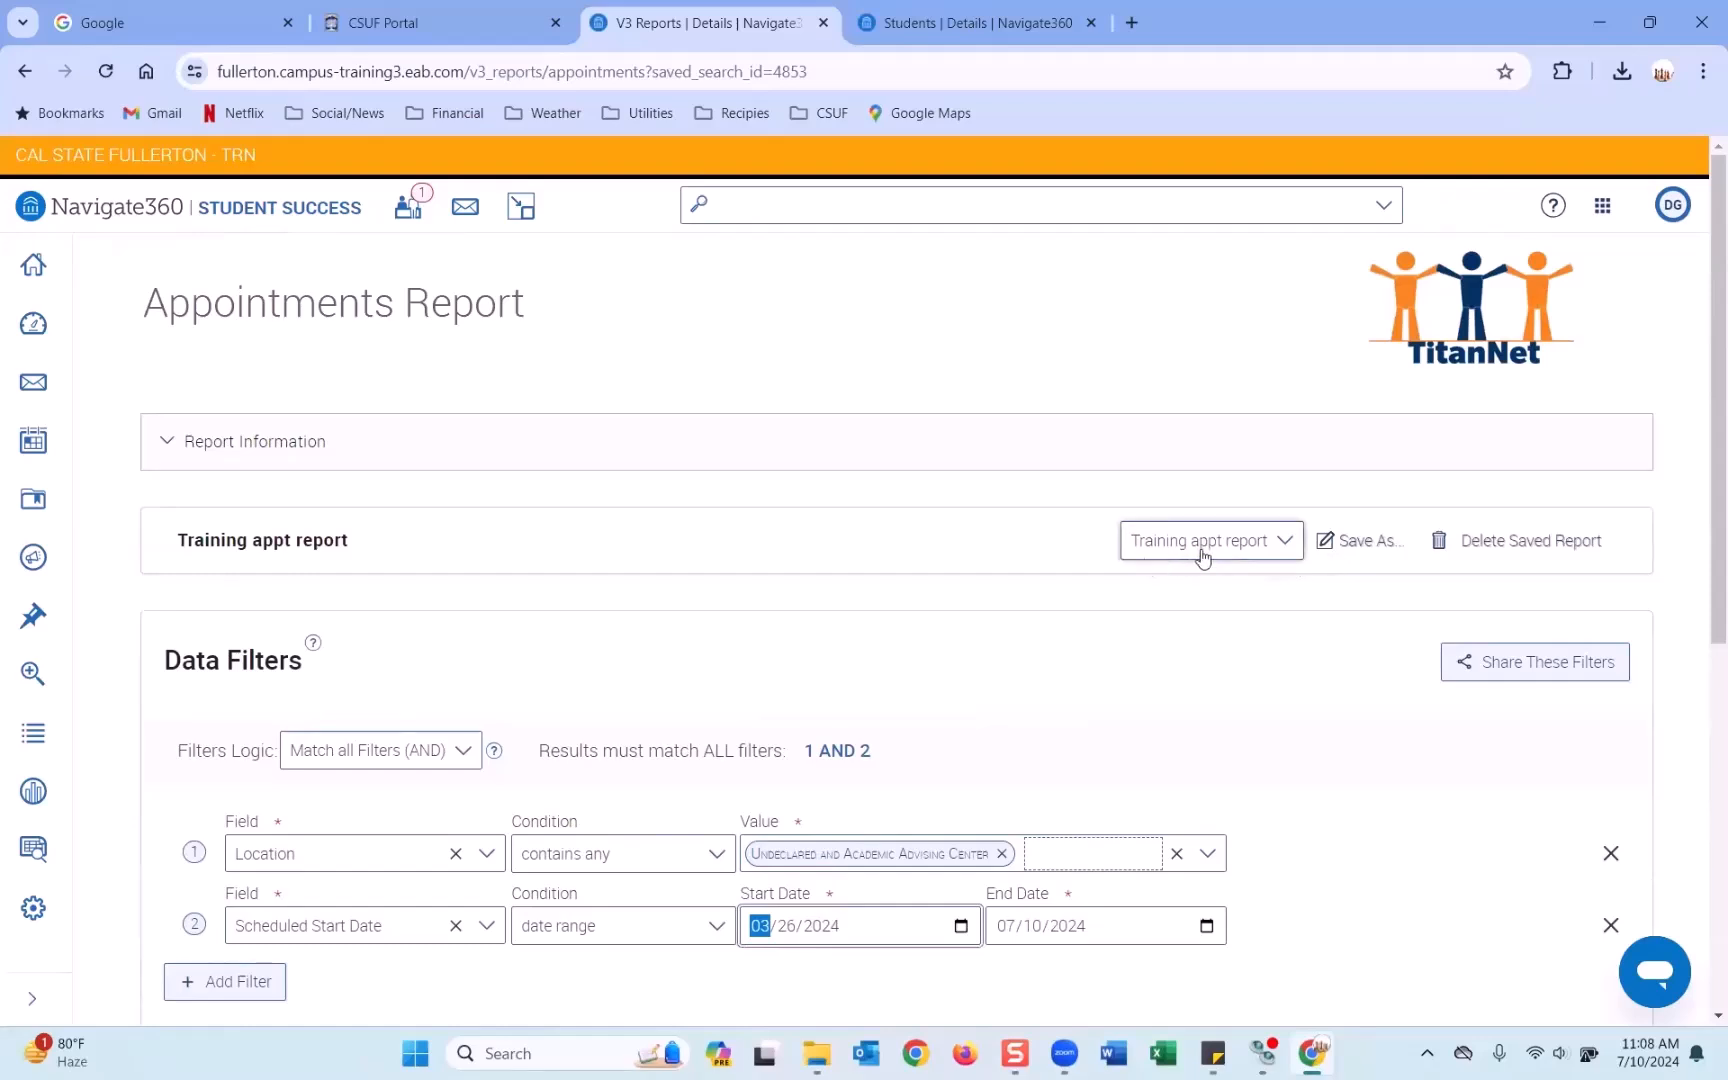
{"action": "scroll", "coordinate": [704, 608], "scroll_direction": "down", "scroll_amount": 3}
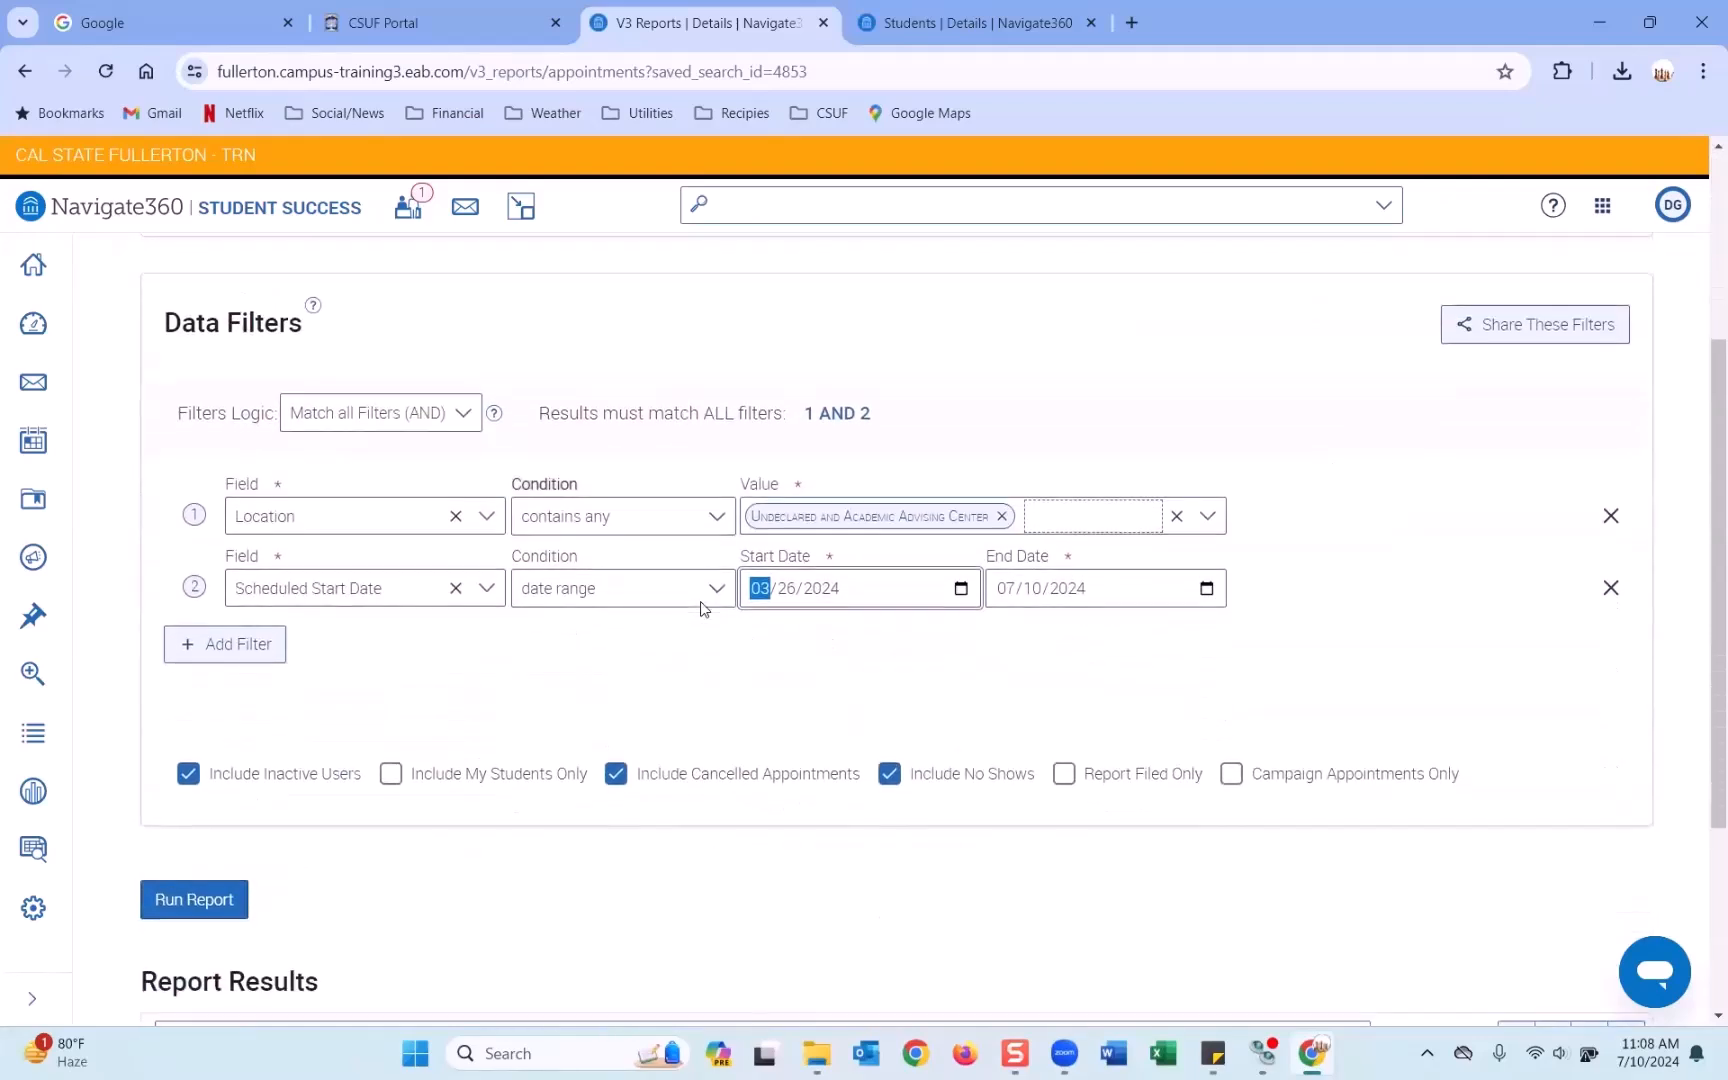
{"action": "scroll", "coordinate": [702, 606], "scroll_direction": "up", "scroll_amount": 4}
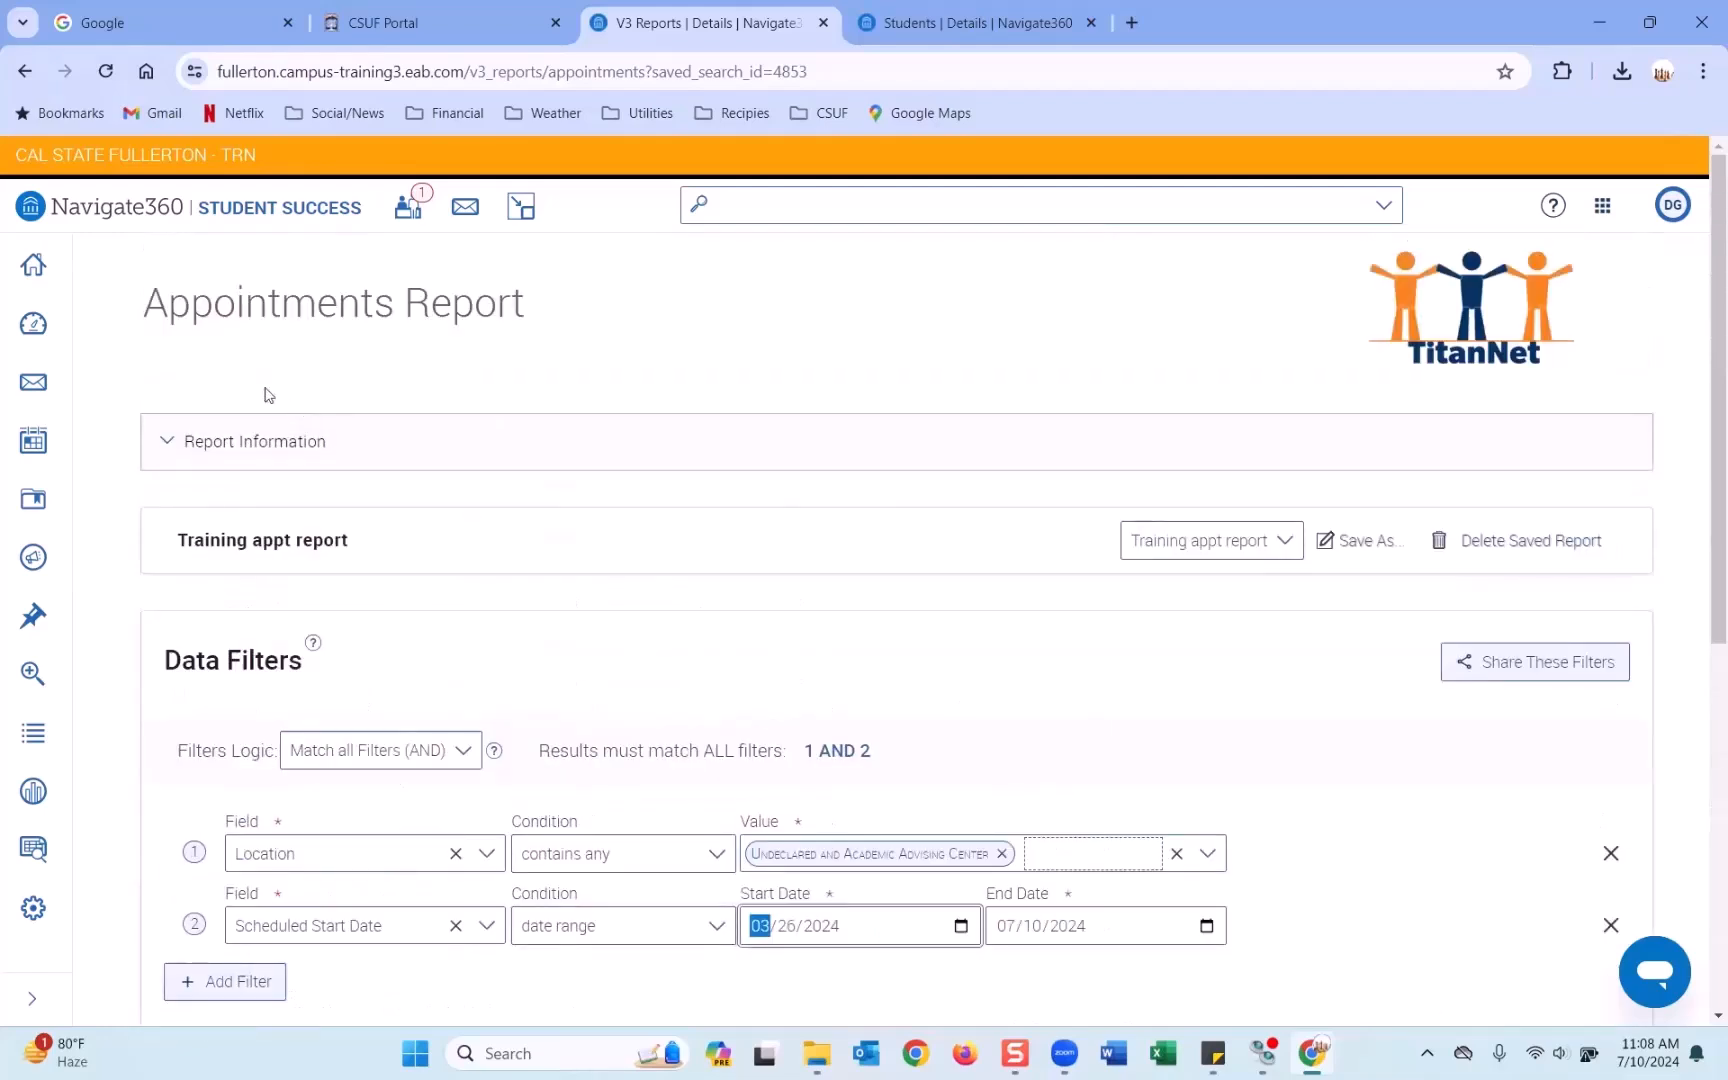
Open the Appointment Summaries Report from Standard Reports.
{"action": "left_click", "coordinate": [33, 848]}
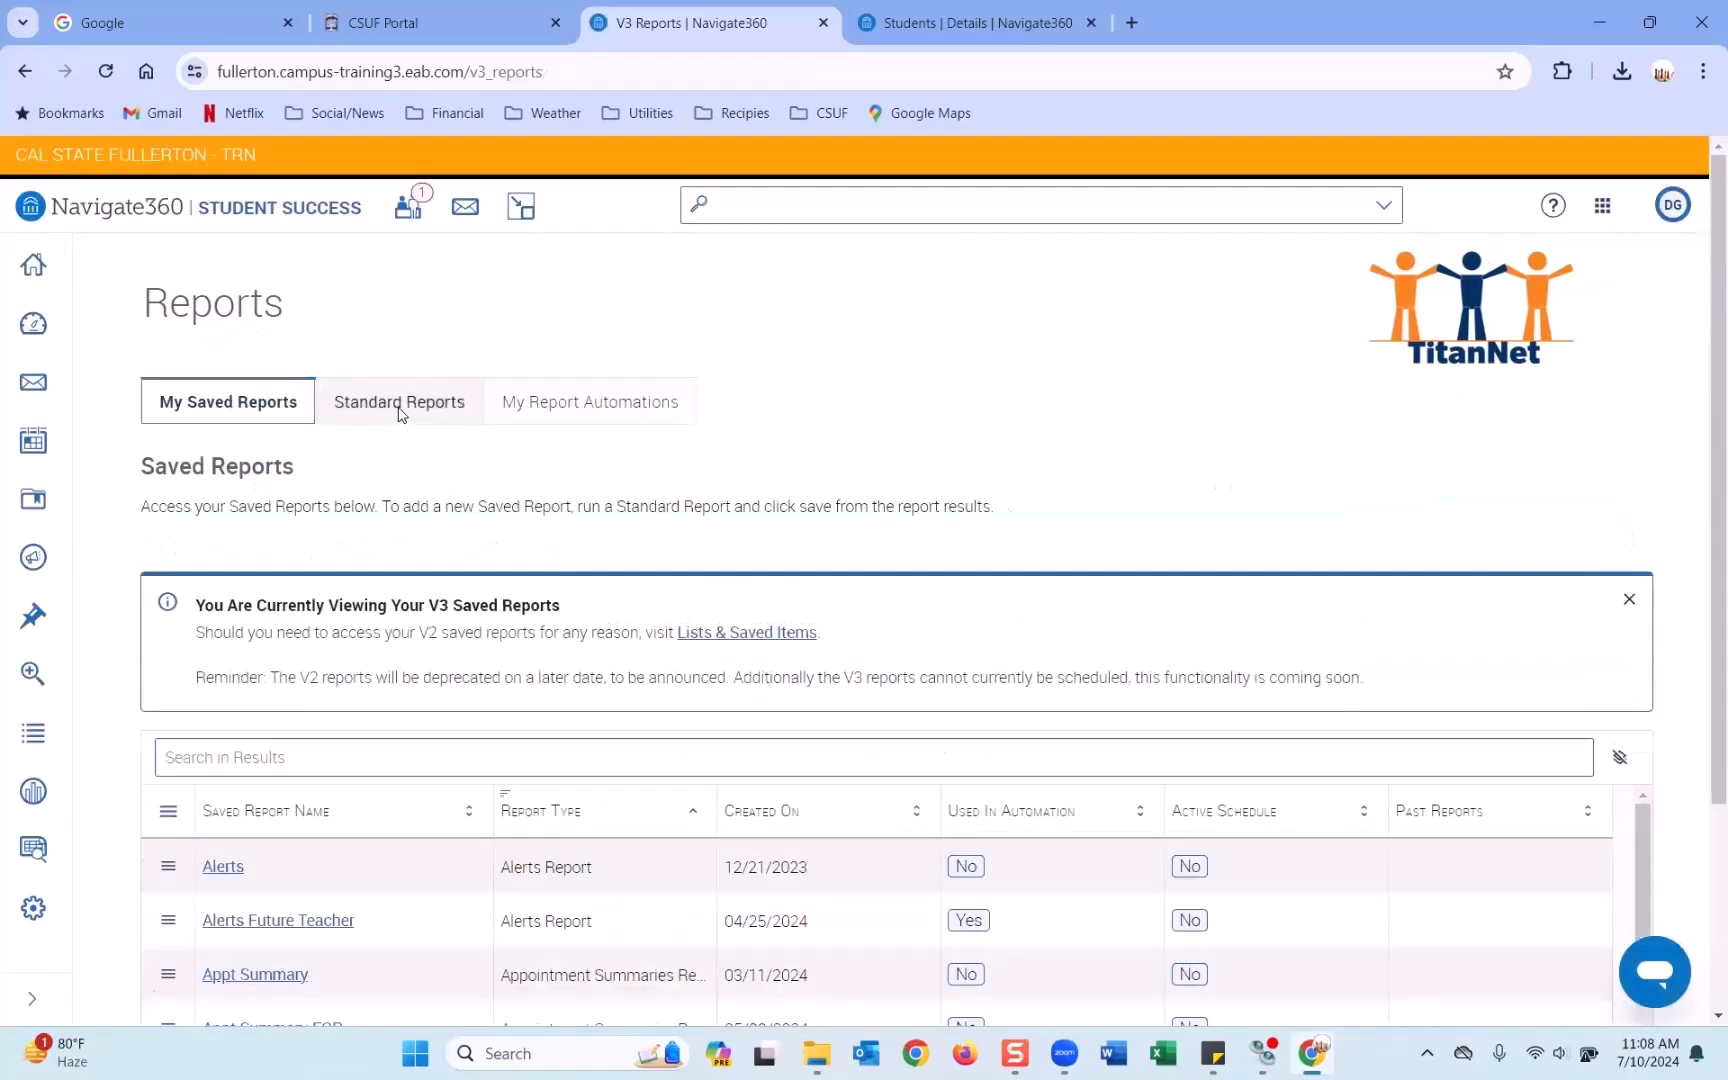
{"action": "left_click", "coordinate": [398, 405]}
{"action": "scroll", "coordinate": [428, 505], "scroll_direction": "down", "scroll_amount": 3}
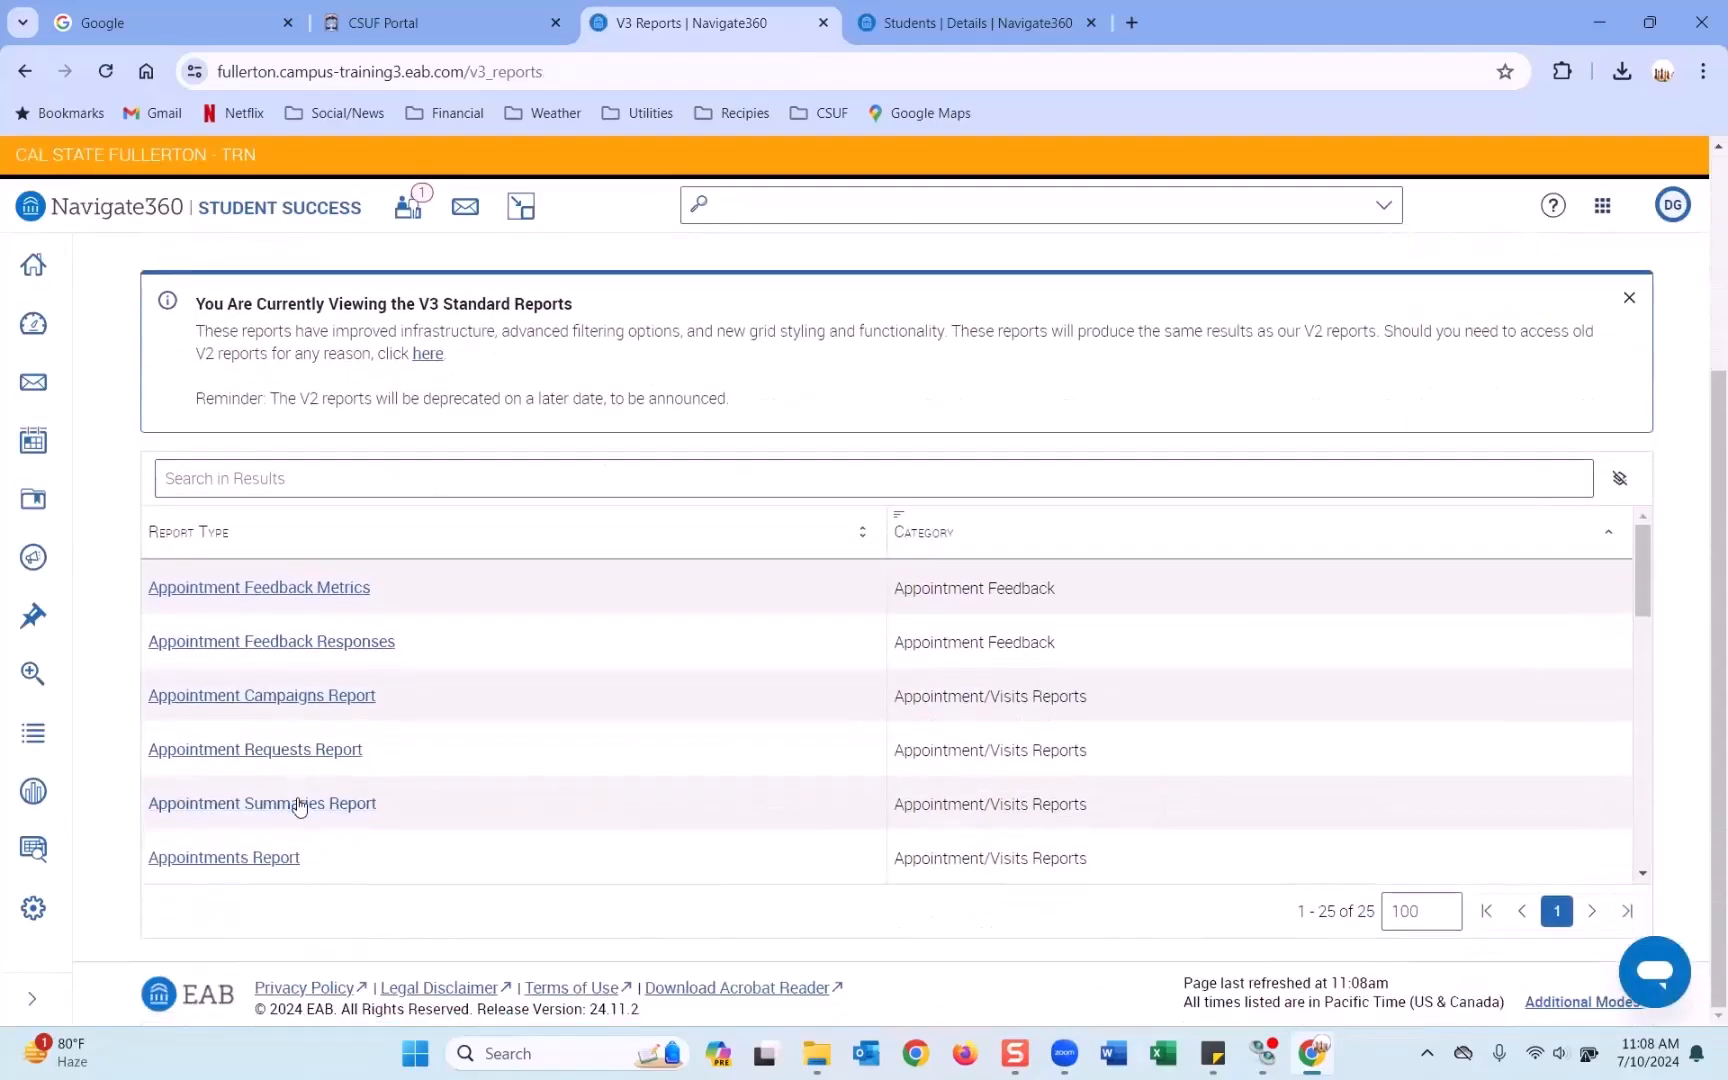
{"action": "left_click", "coordinate": [296, 806]}
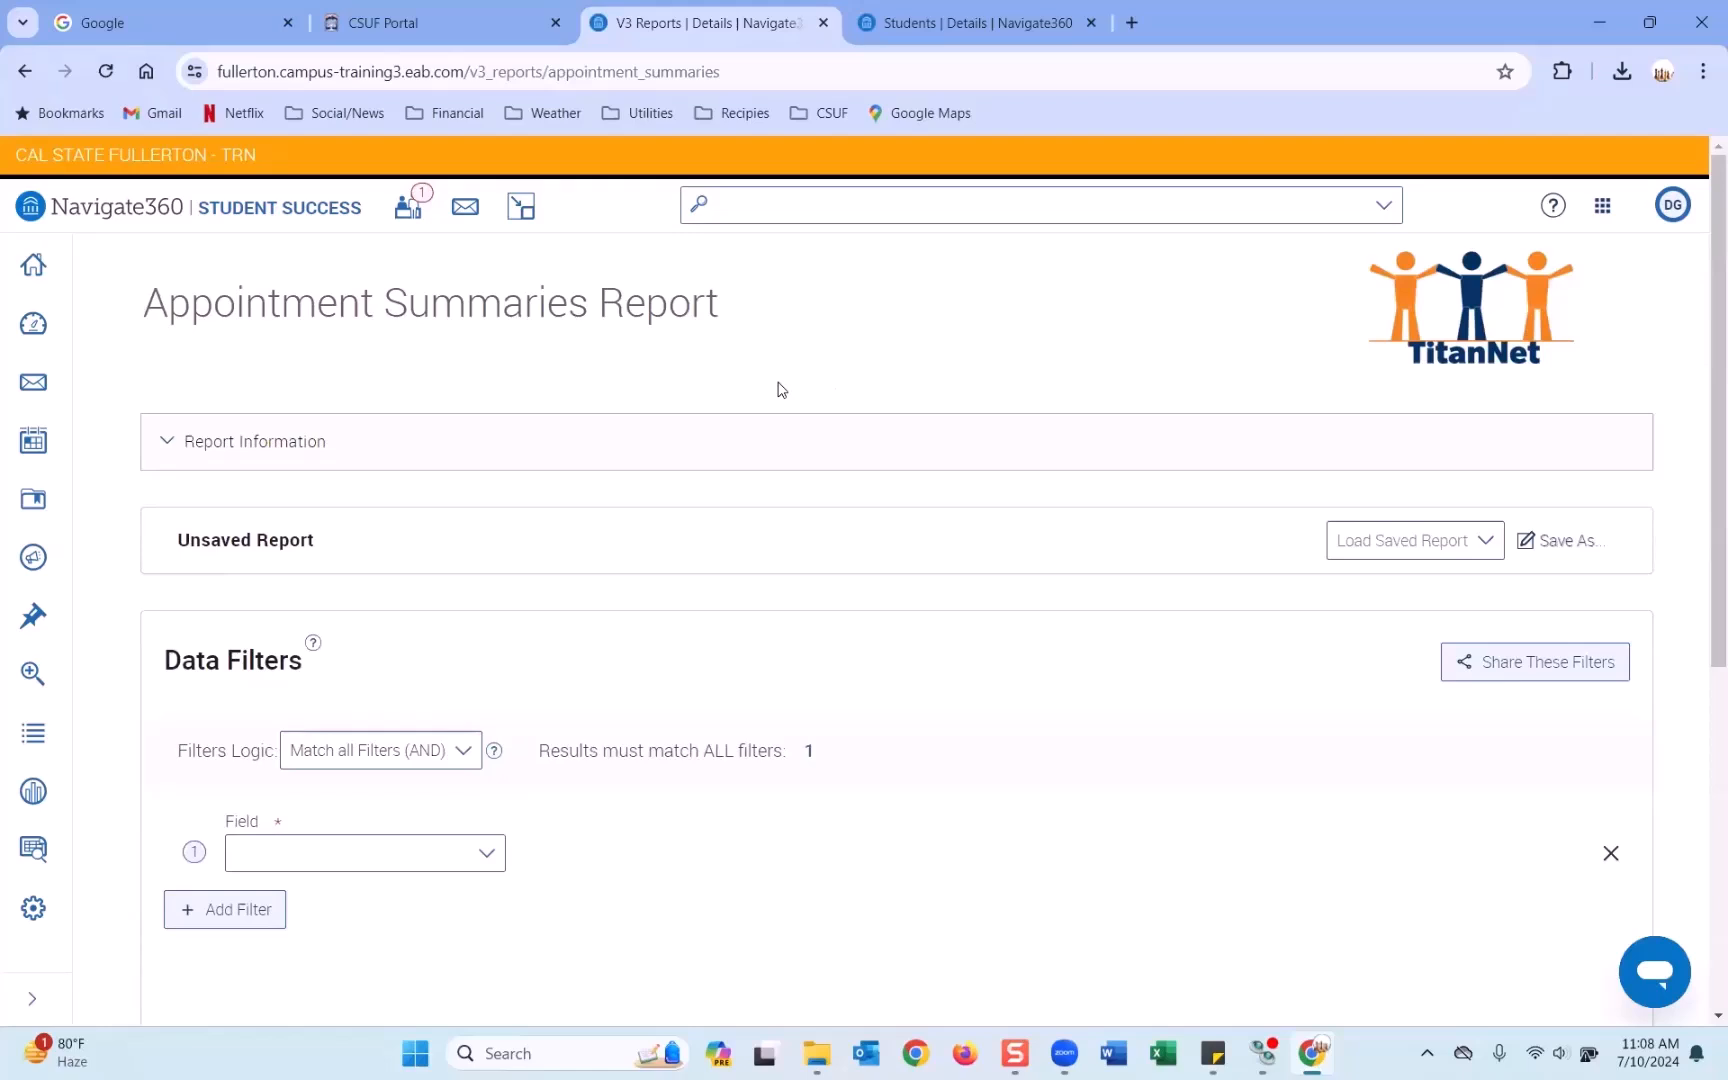
{"action": "scroll", "coordinate": [752, 436], "scroll_direction": "down", "scroll_amount": 2}
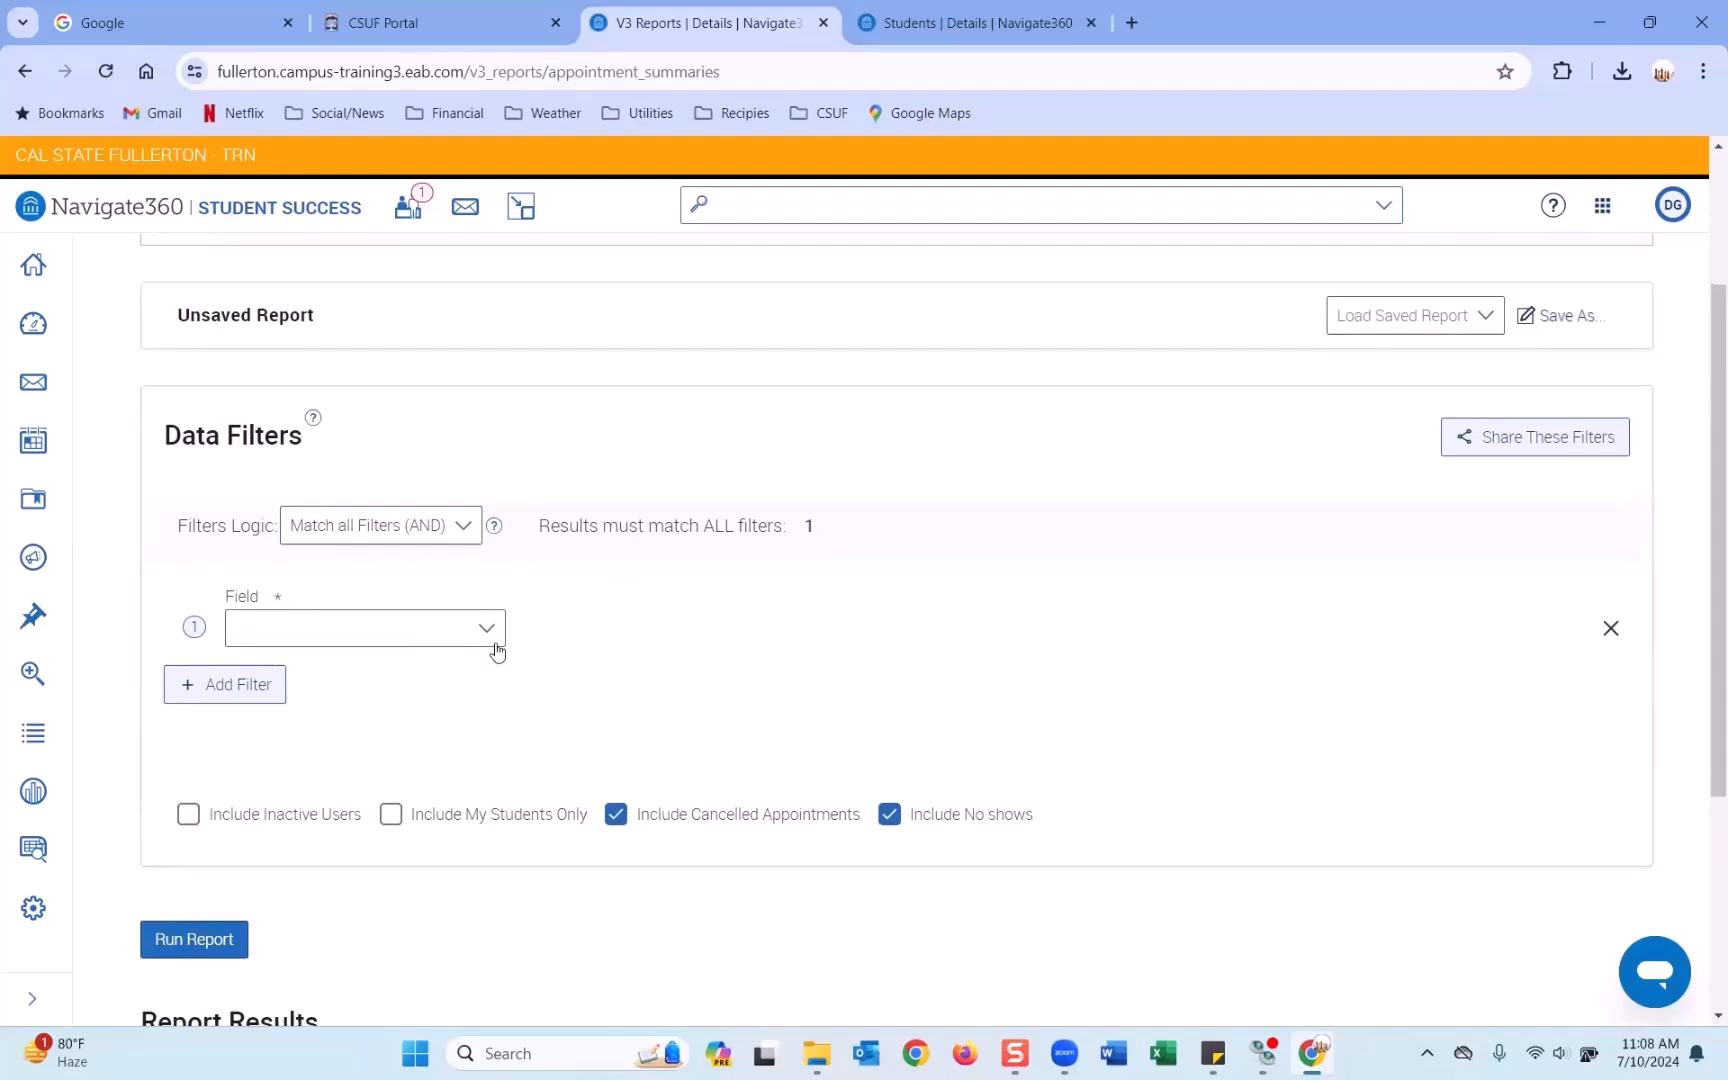
Add a Location filter set to Undeclared and Academic Advising Center.
{"action": "left_click", "coordinate": [490, 628]}
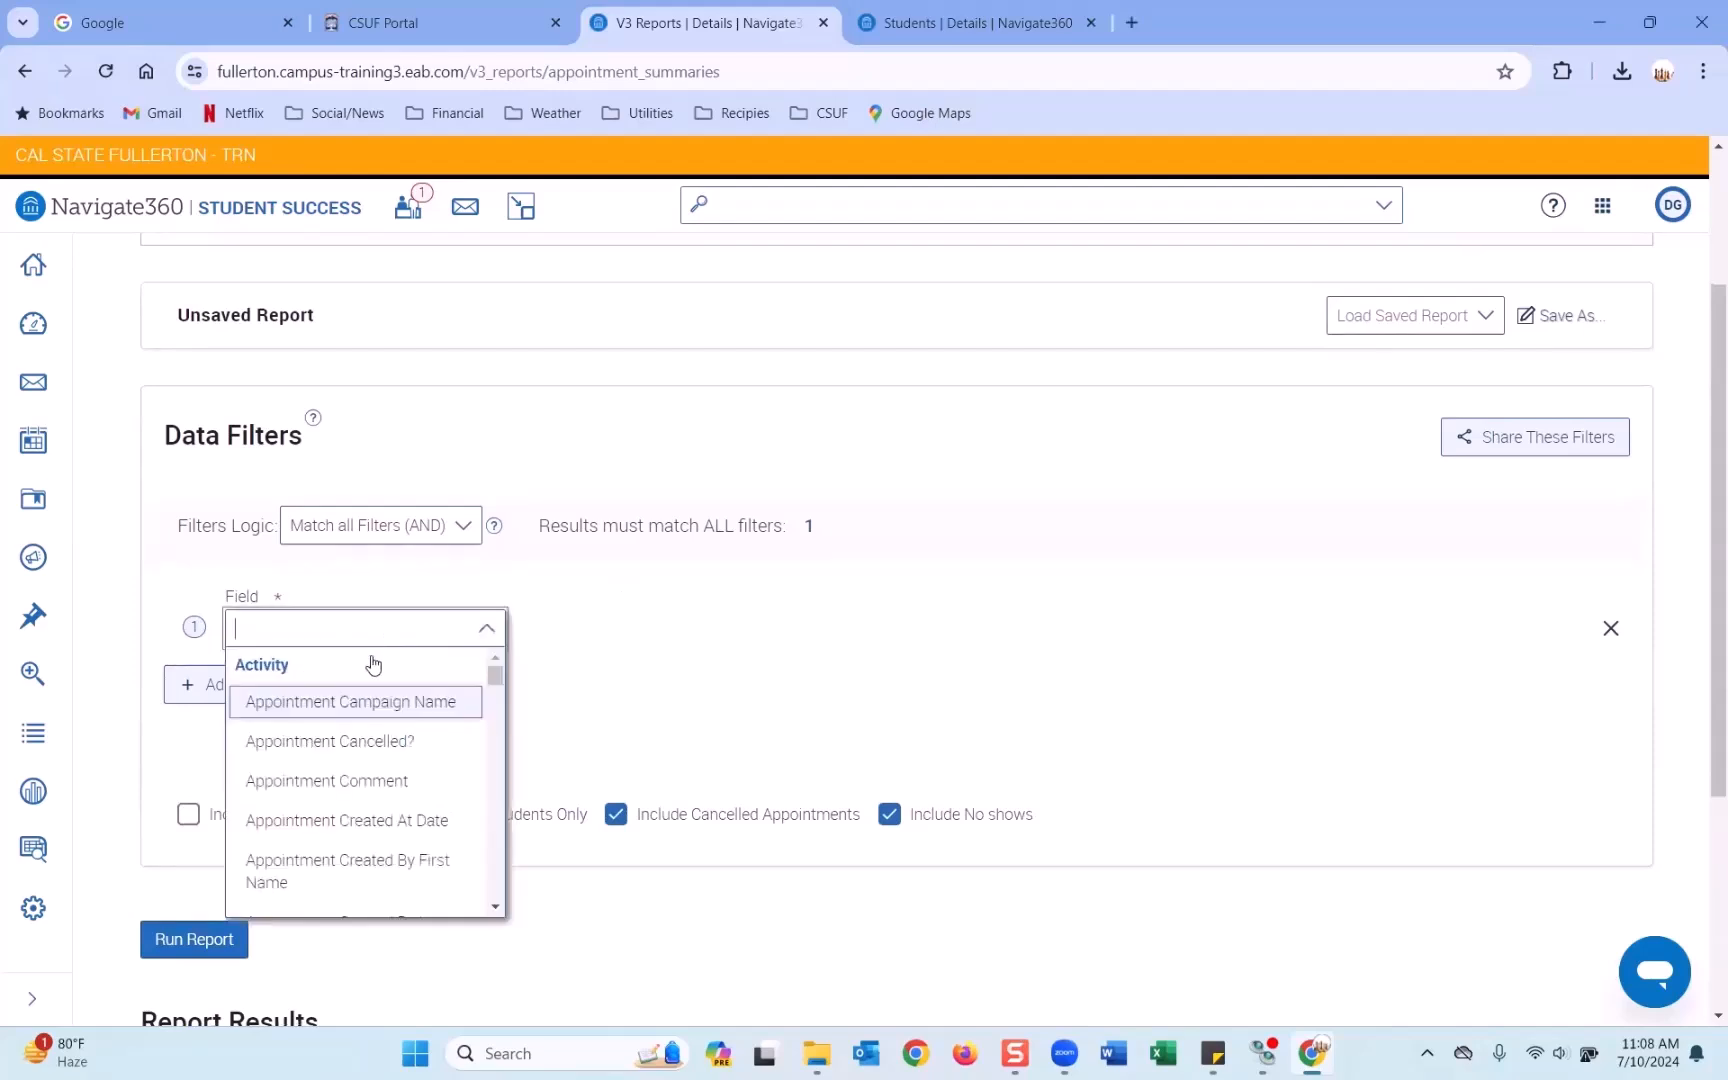
{"action": "type", "text": "loc"}
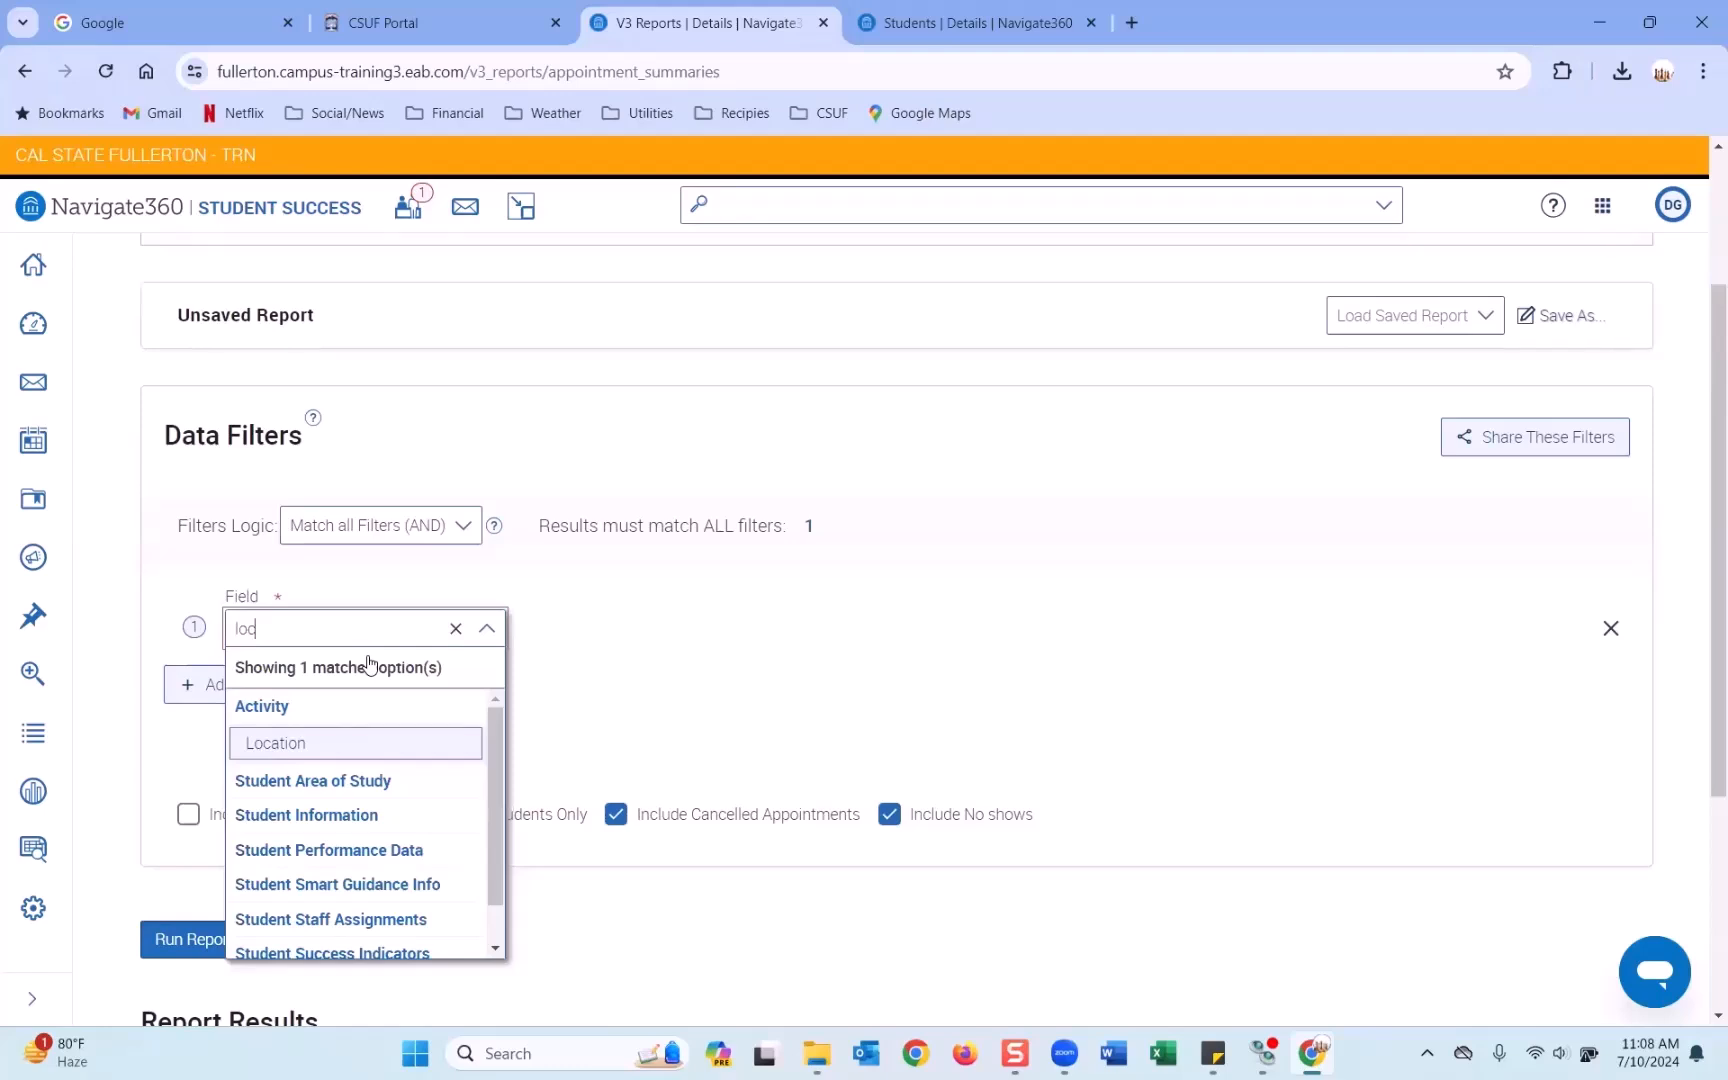
{"action": "left_click", "coordinate": [330, 745]}
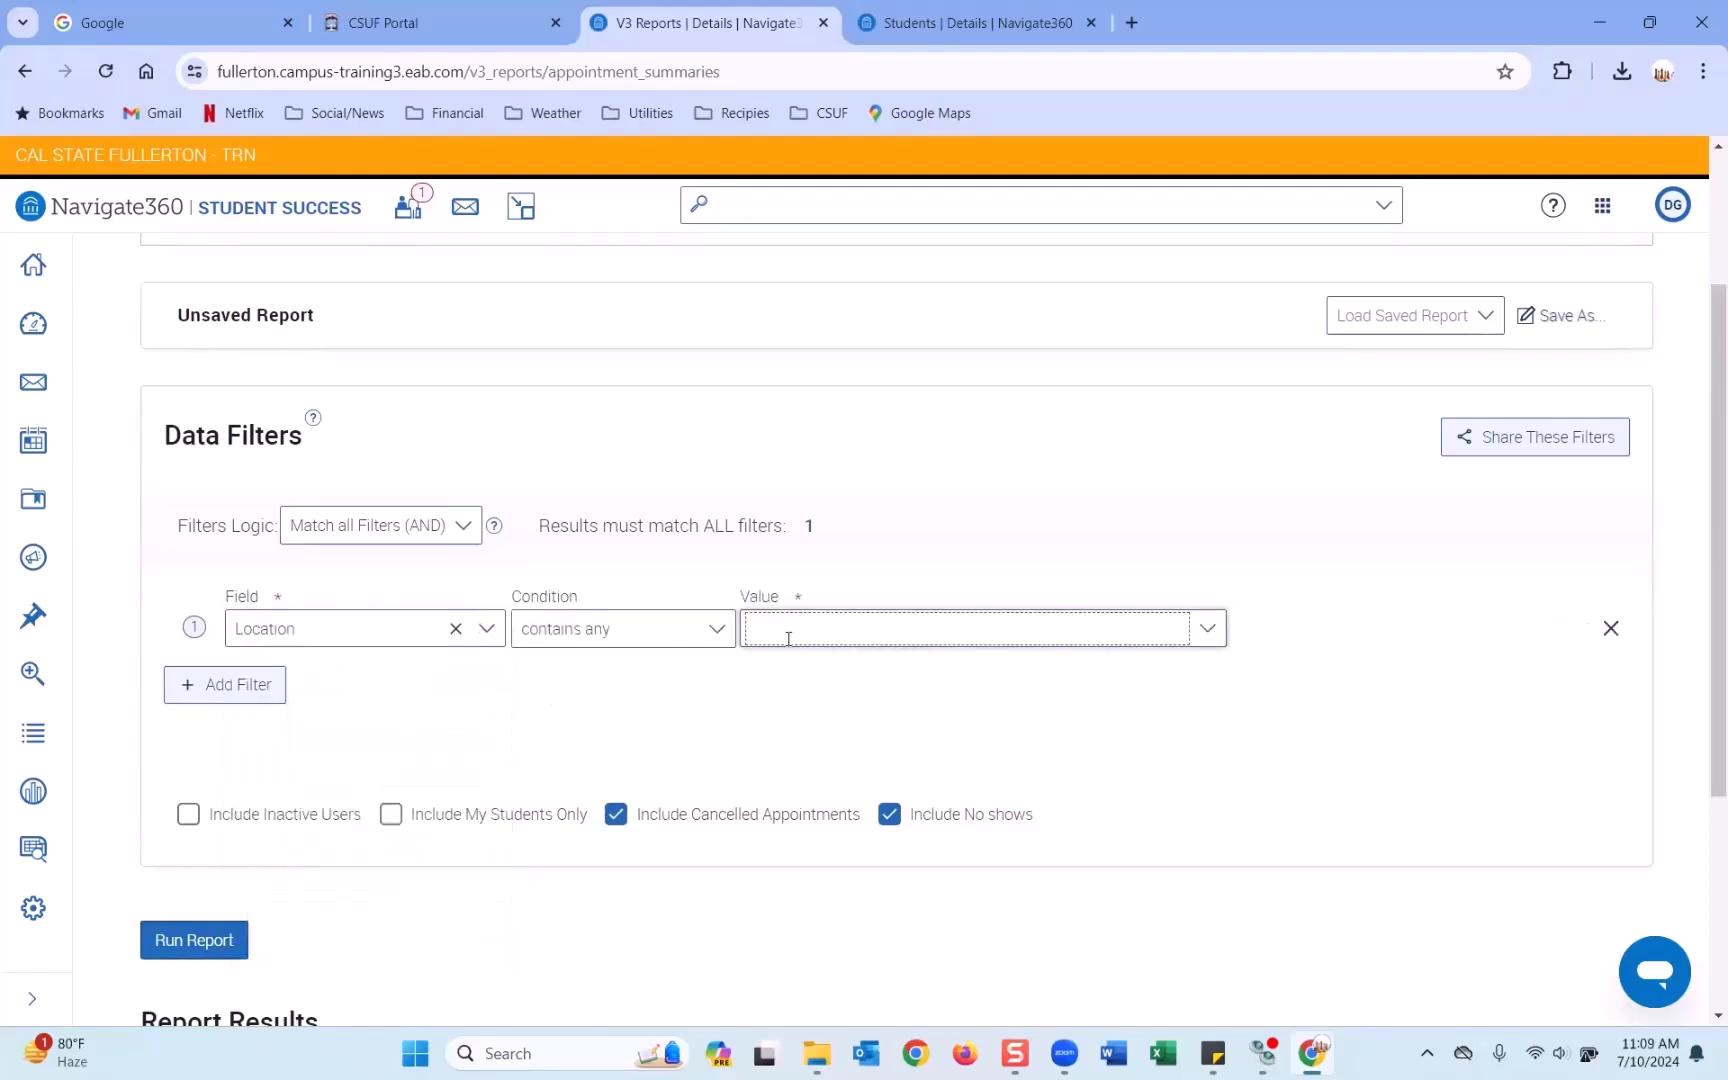
{"action": "left_click", "coordinate": [788, 638]}
{"action": "type", "text": "und"}
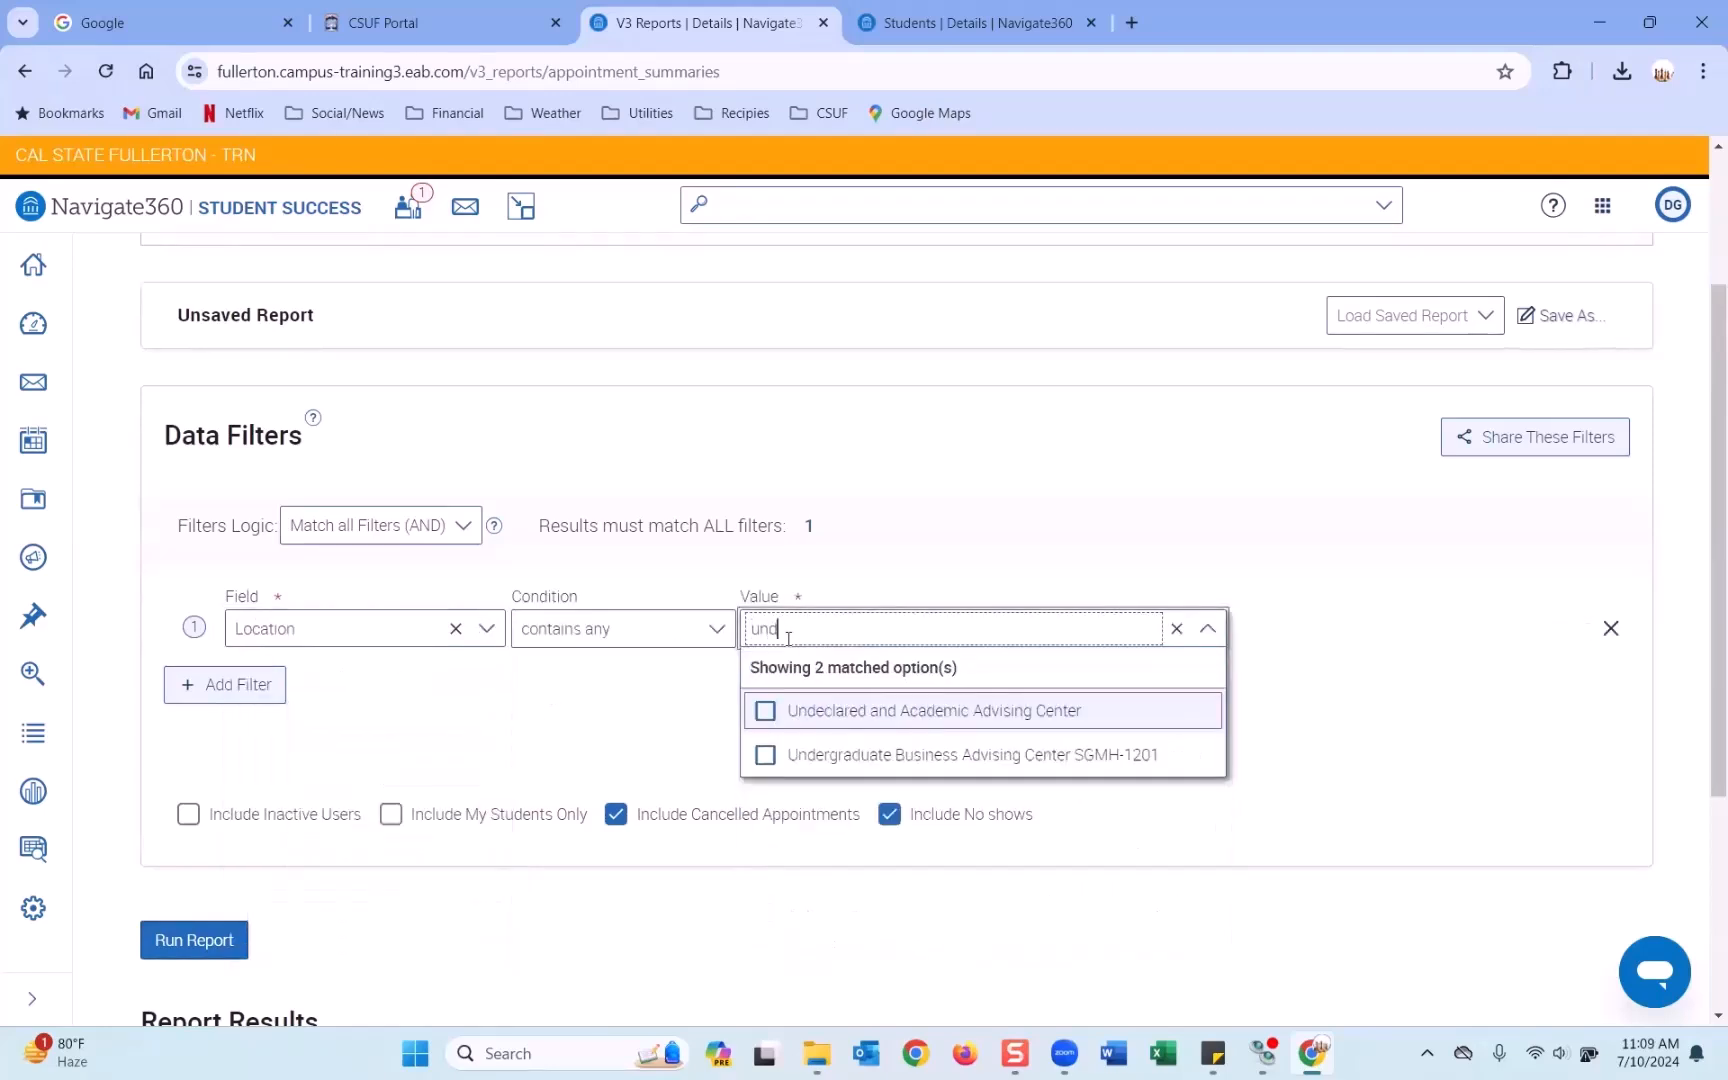
{"action": "left_click", "coordinate": [856, 711]}
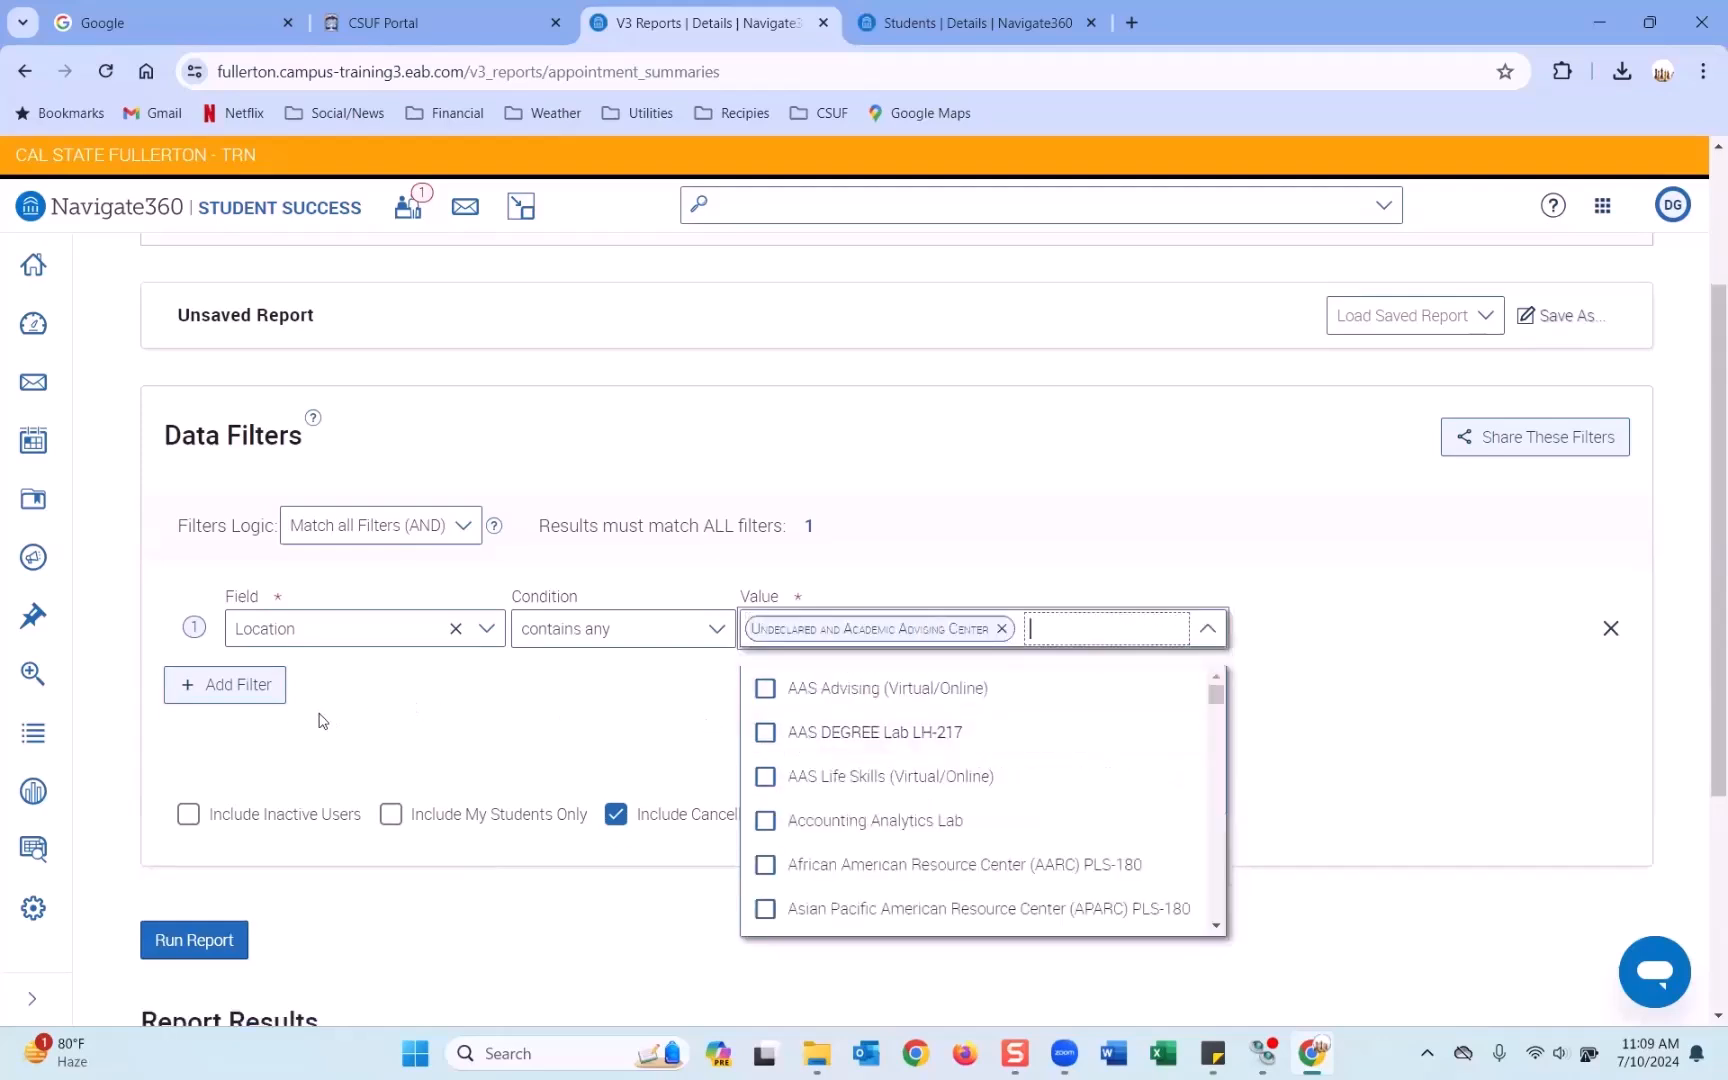
Add a Scheduled Start Date filter from 03/01/2024 to 07/10/2024.
{"action": "left_click", "coordinate": [260, 688]}
{"action": "left_click", "coordinate": [301, 700]}
{"action": "type", "text": "sched"}
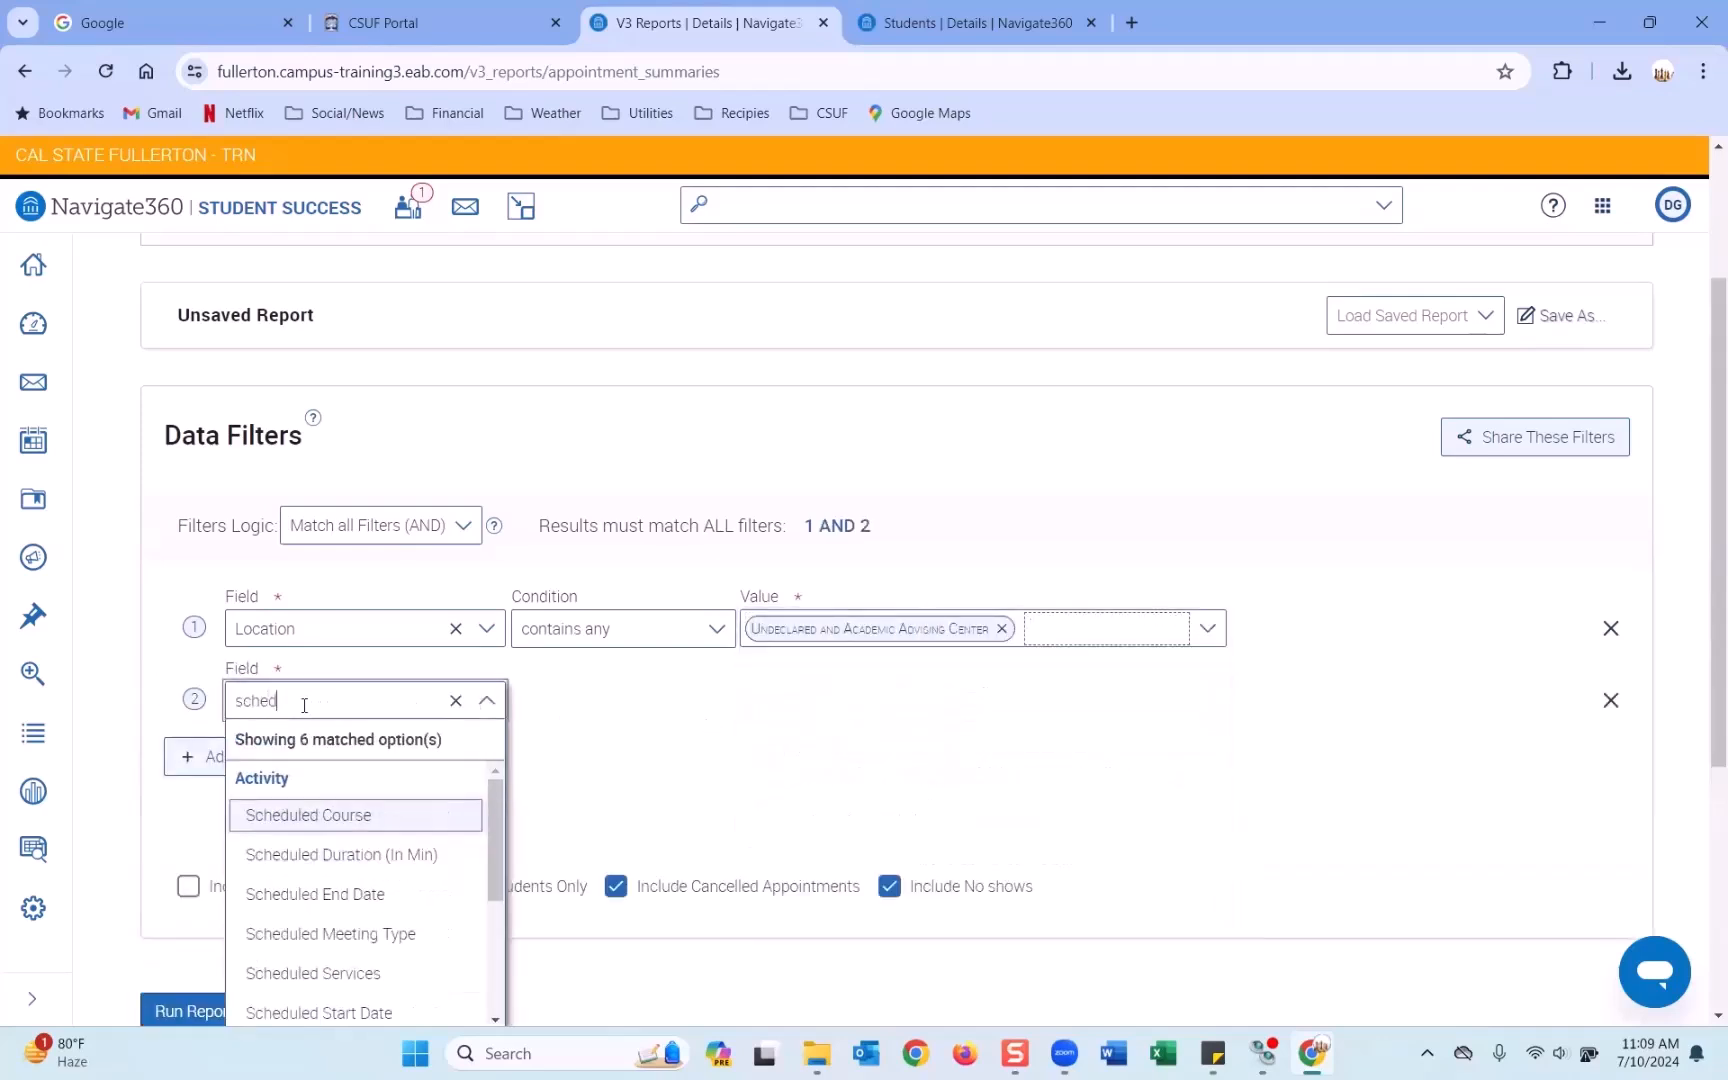
{"action": "left_click", "coordinate": [370, 1011]}
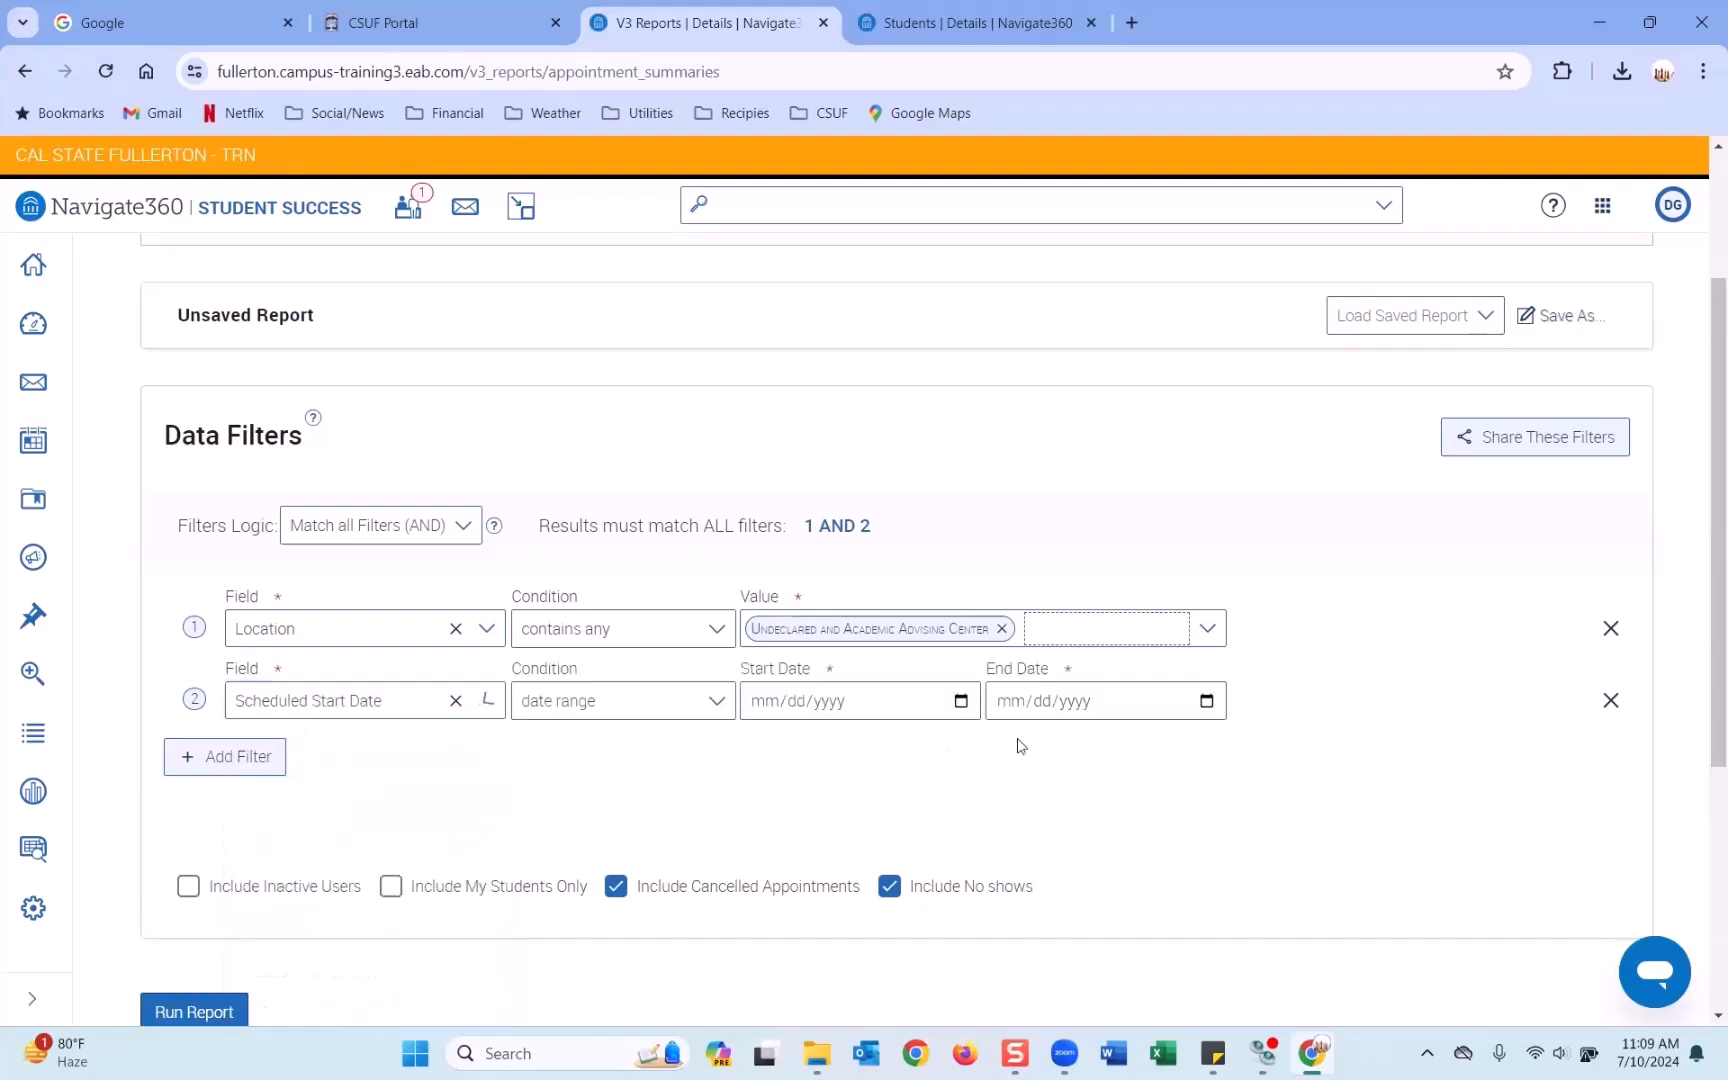
{"action": "left_click", "coordinate": [957, 705]}
{"action": "left_click", "coordinate": [920, 394]}
{"action": "left_click", "coordinate": [920, 394]}
{"action": "left_click", "coordinate": [920, 394]}
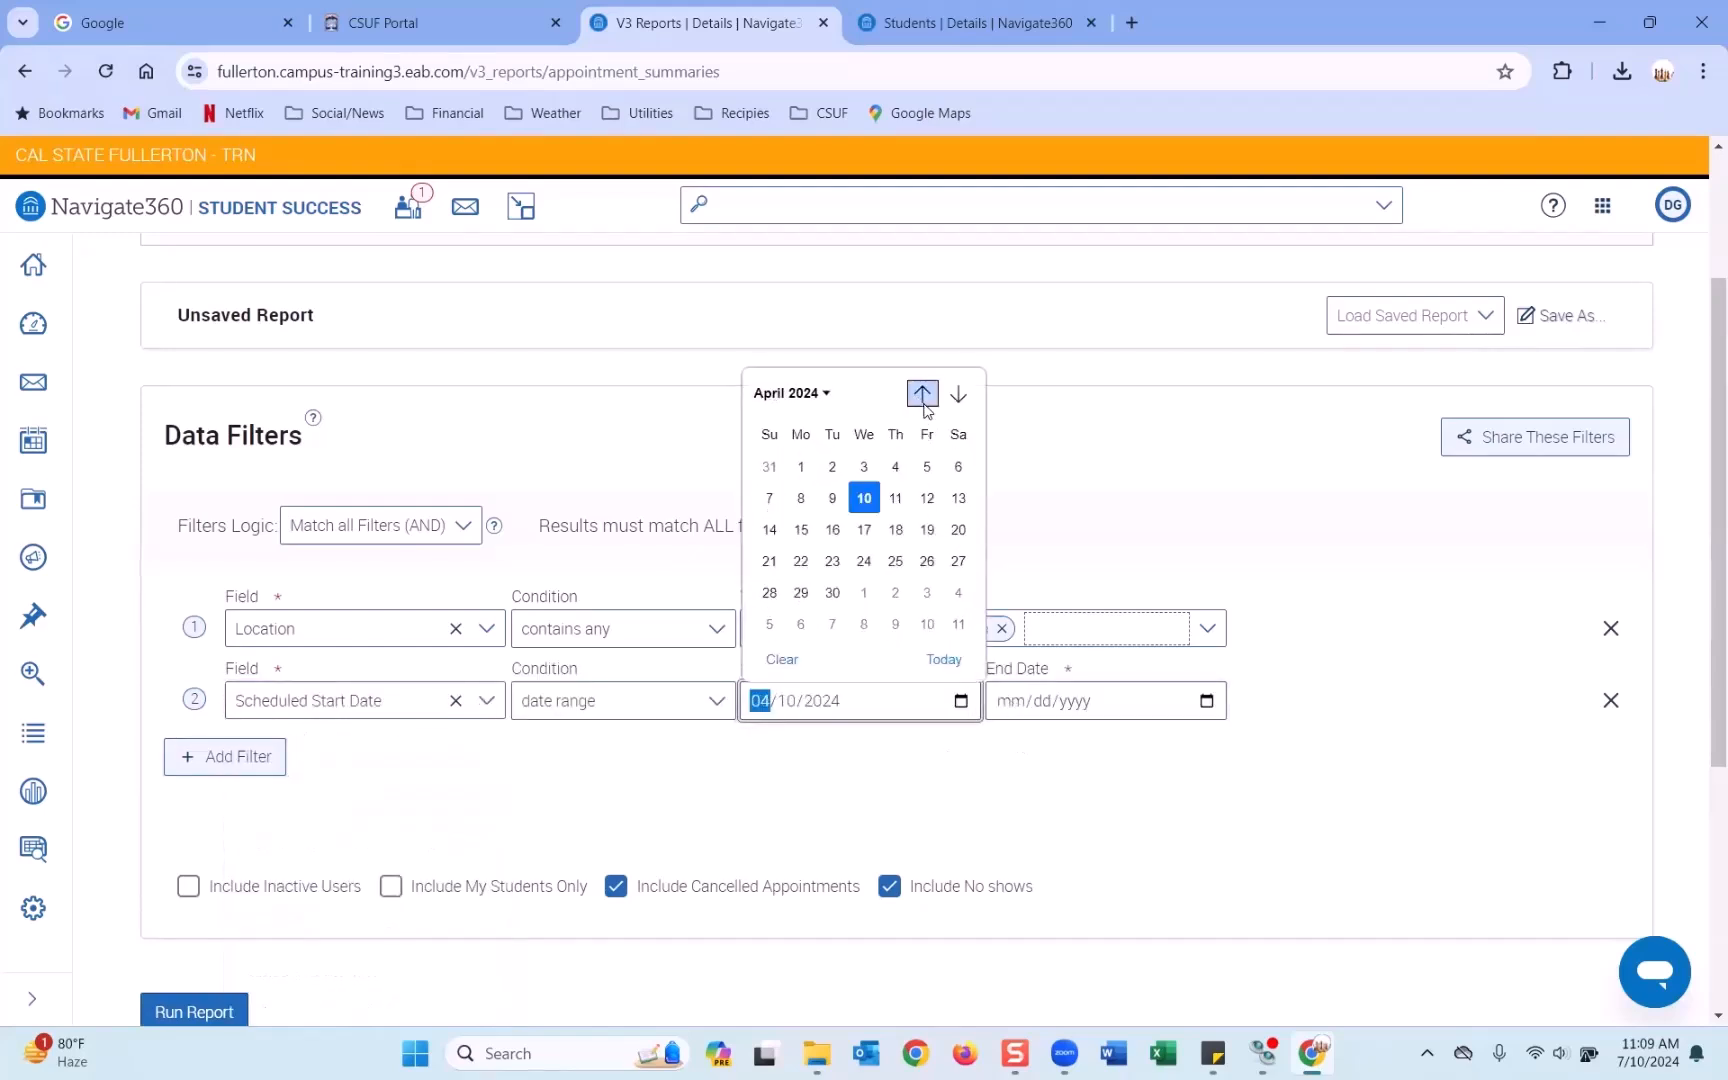
{"action": "left_click", "coordinate": [920, 394]}
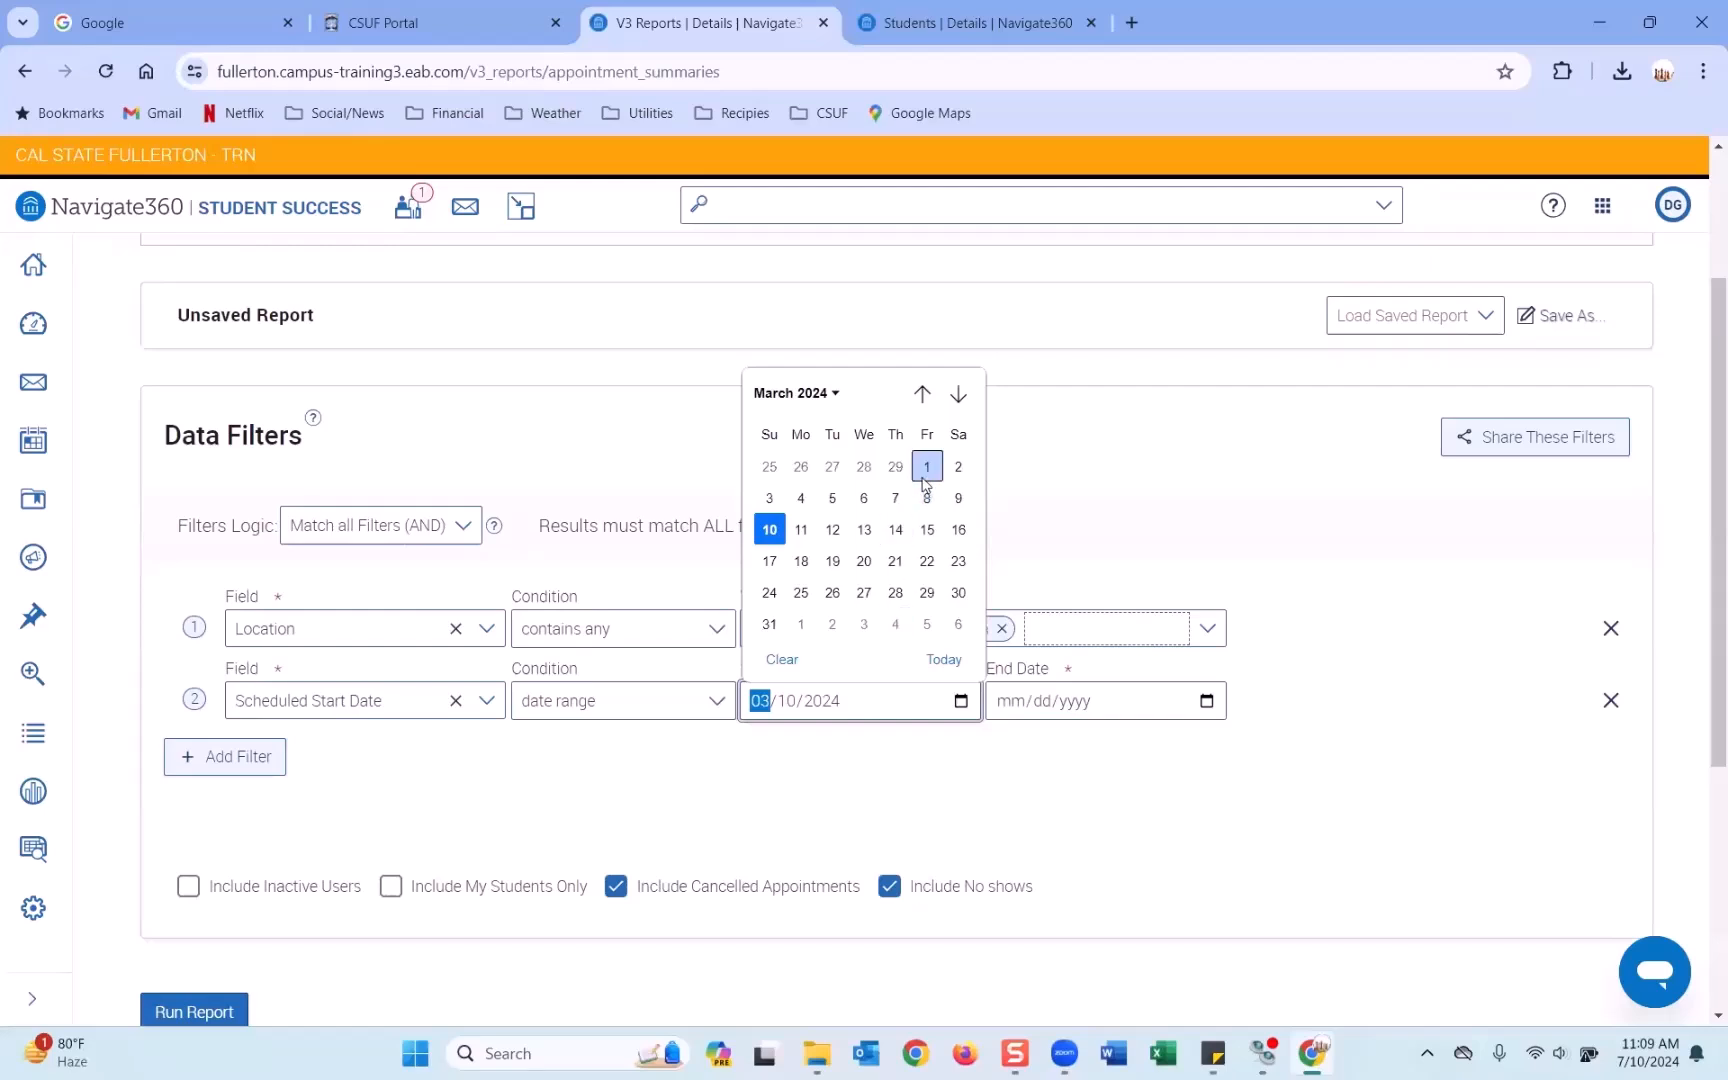
{"action": "left_click", "coordinate": [927, 466]}
{"action": "left_click", "coordinate": [1207, 701]}
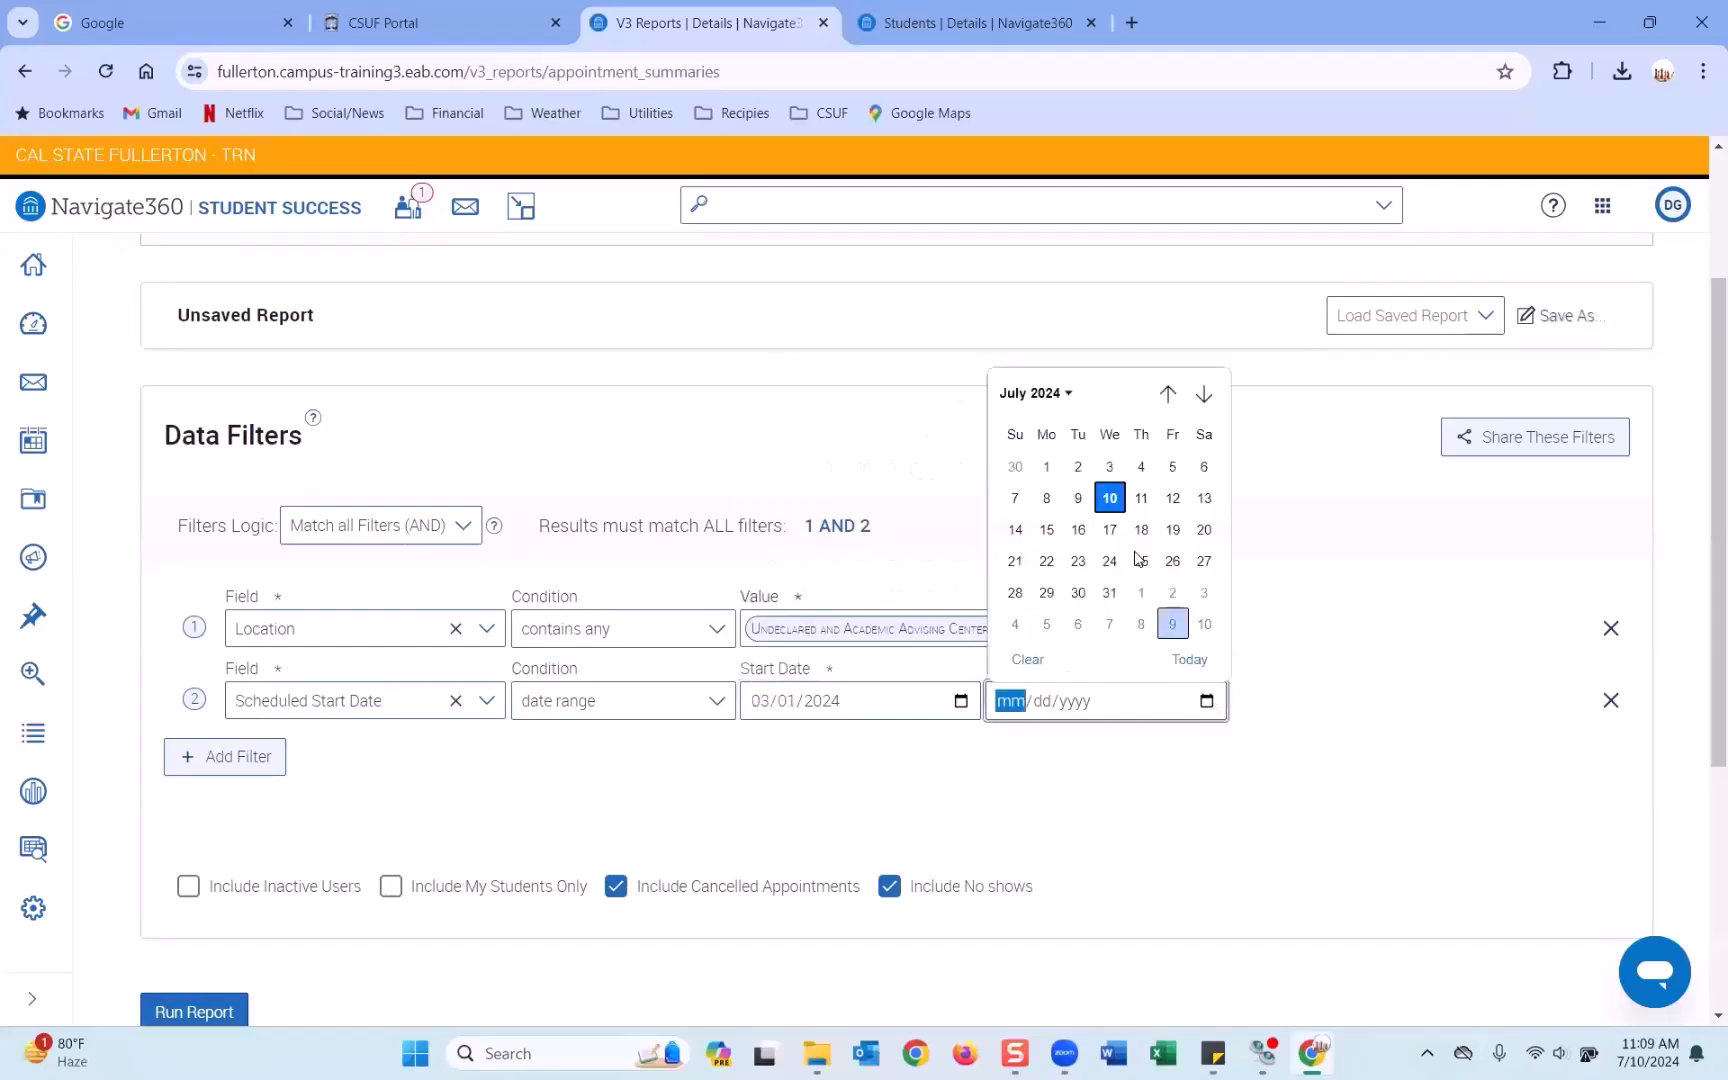
{"action": "left_click", "coordinate": [1112, 495]}
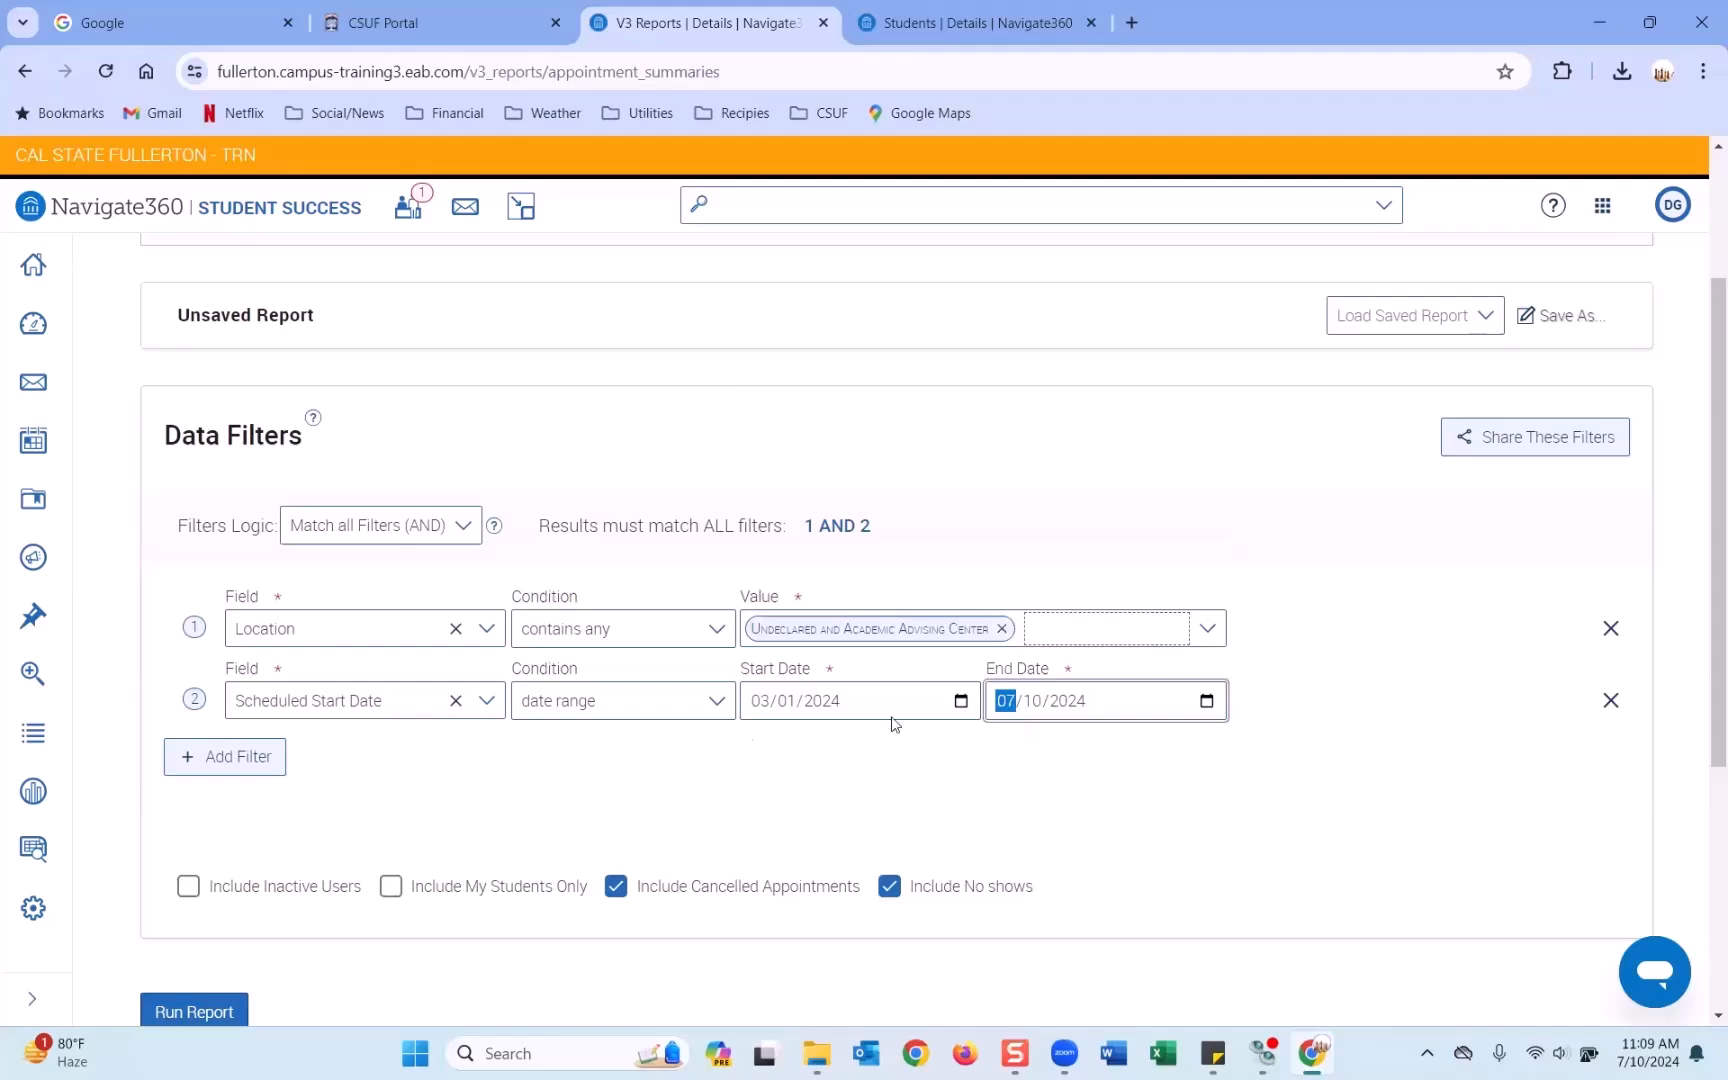
Include inactive users and run the report, returning 16 results.
{"action": "scroll", "coordinate": [837, 748], "scroll_direction": "down", "scroll_amount": 1}
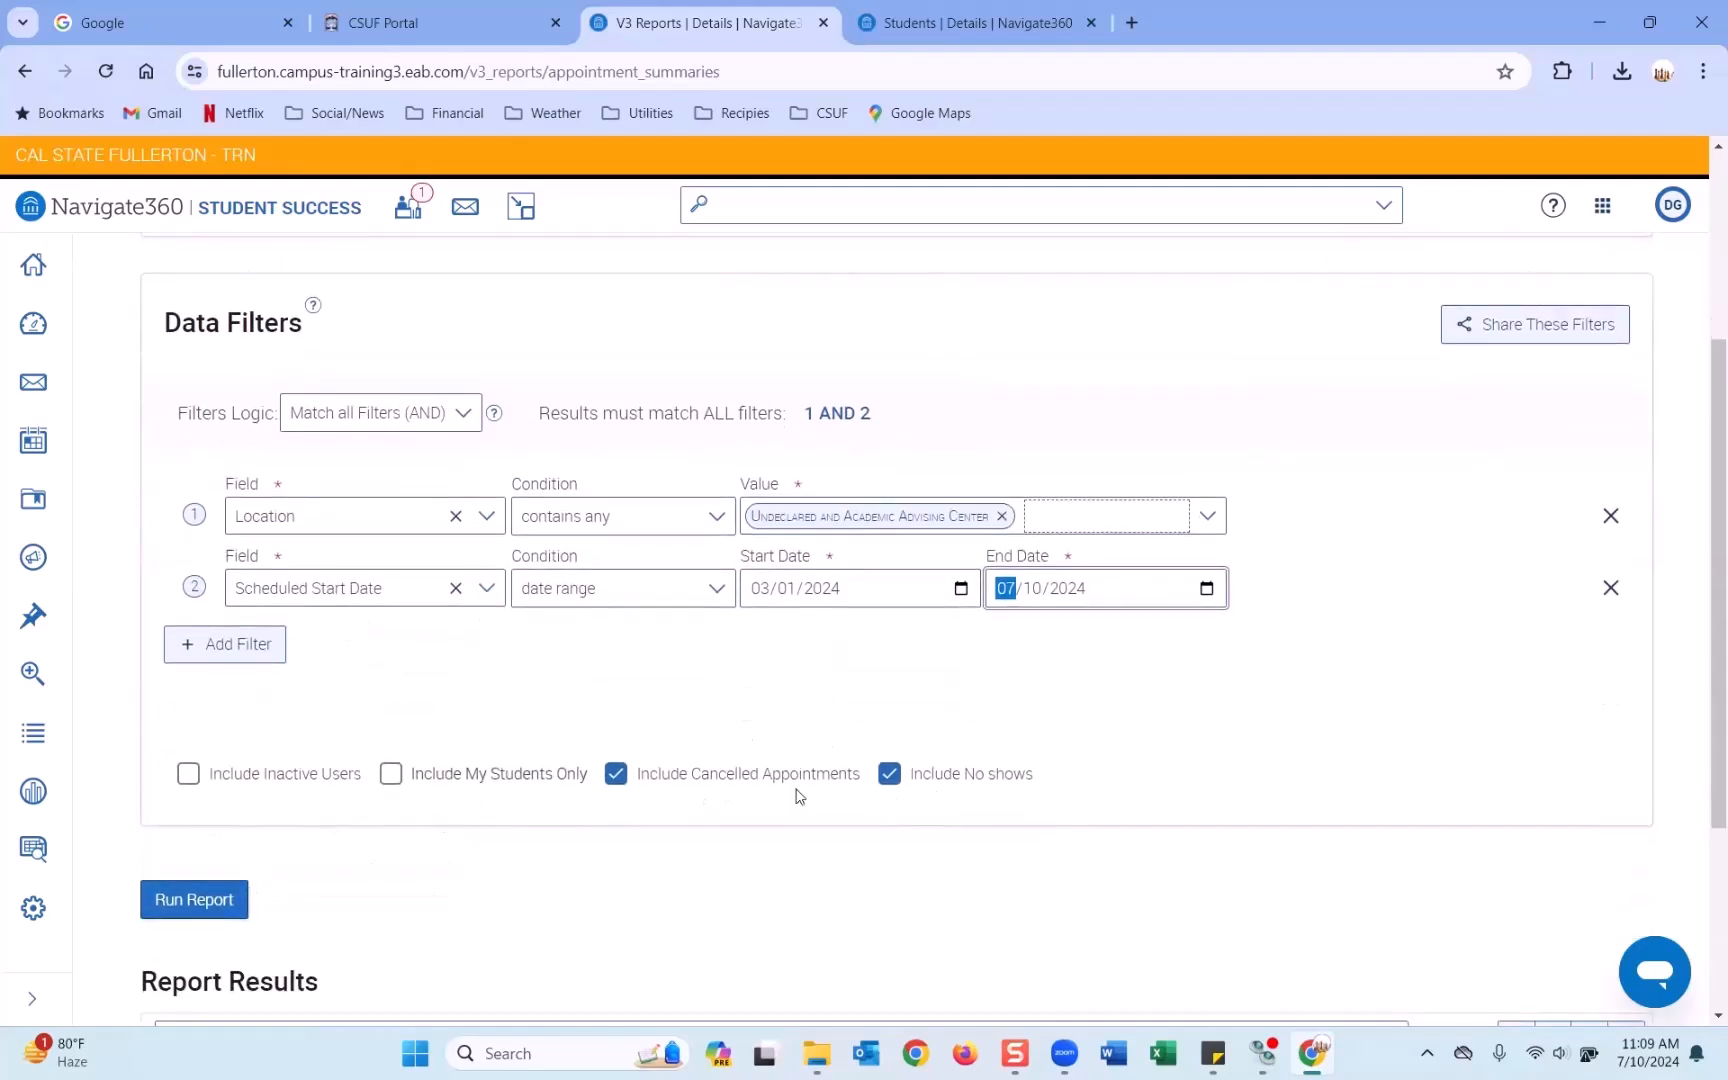
{"action": "left_click", "coordinate": [187, 775]}
{"action": "left_click", "coordinate": [193, 900]}
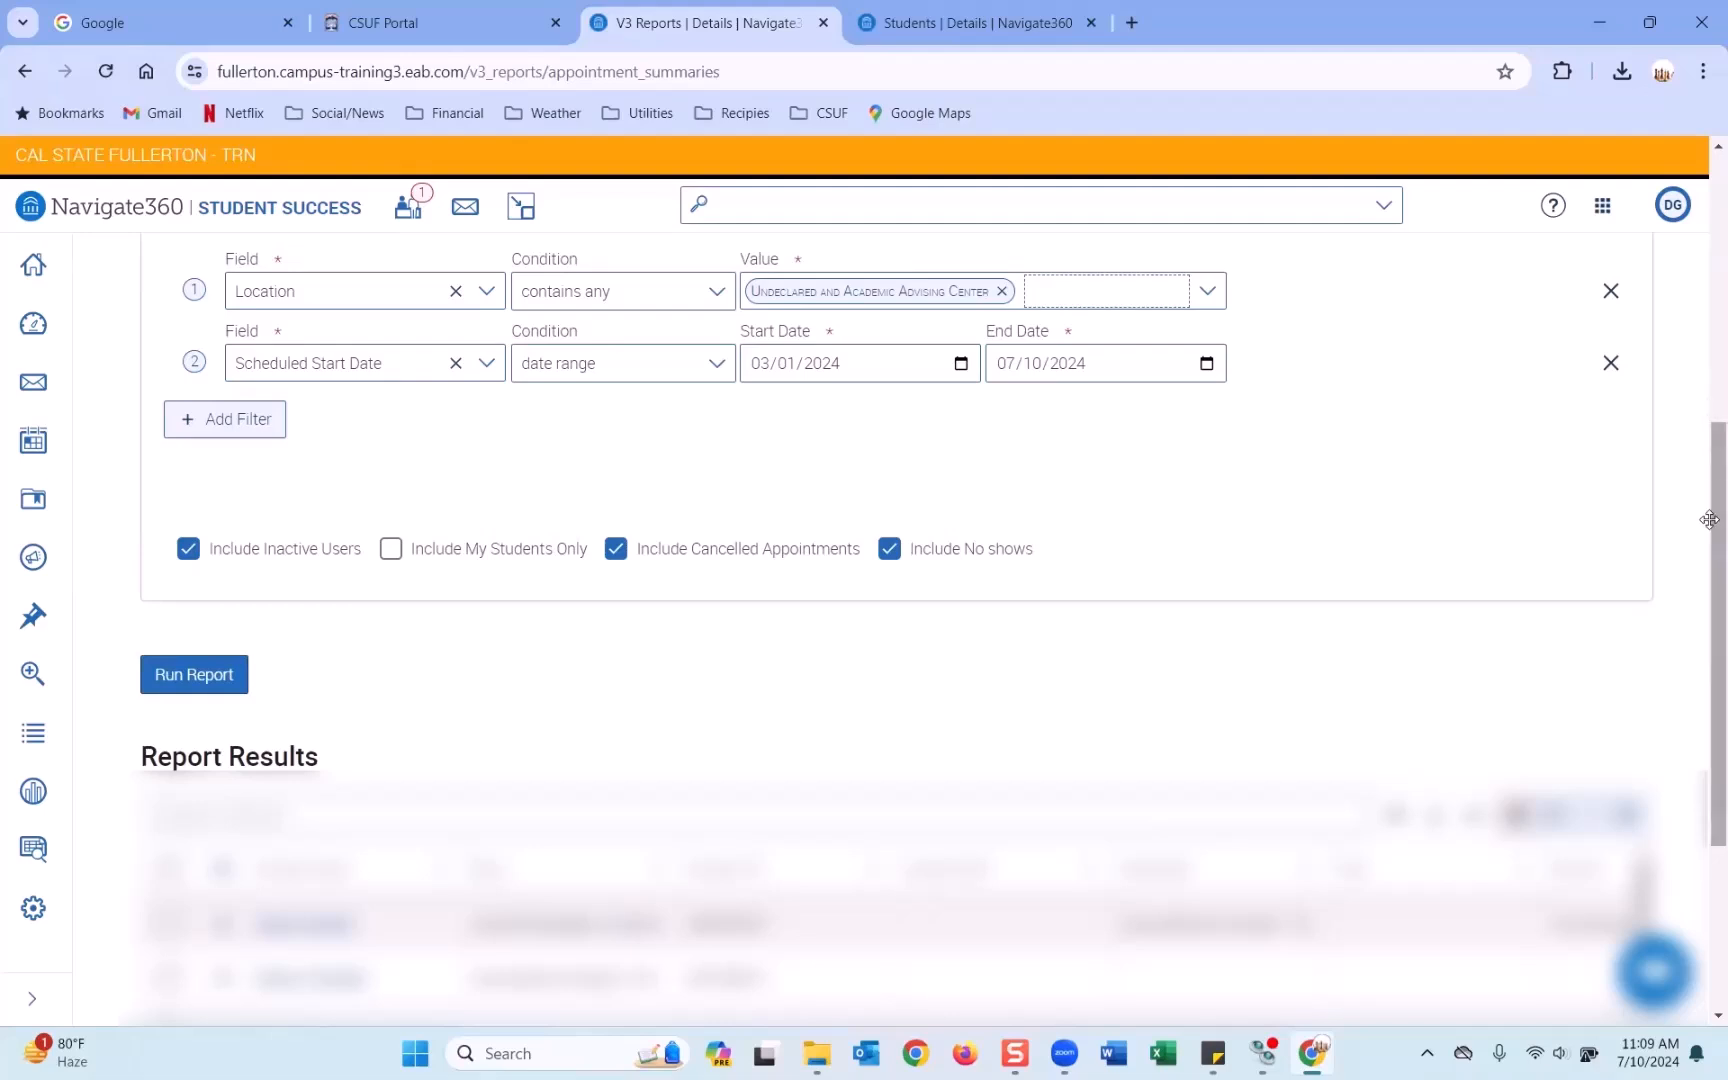
{"action": "scroll", "coordinate": [1709, 445], "scroll_direction": "down", "scroll_amount": 3}
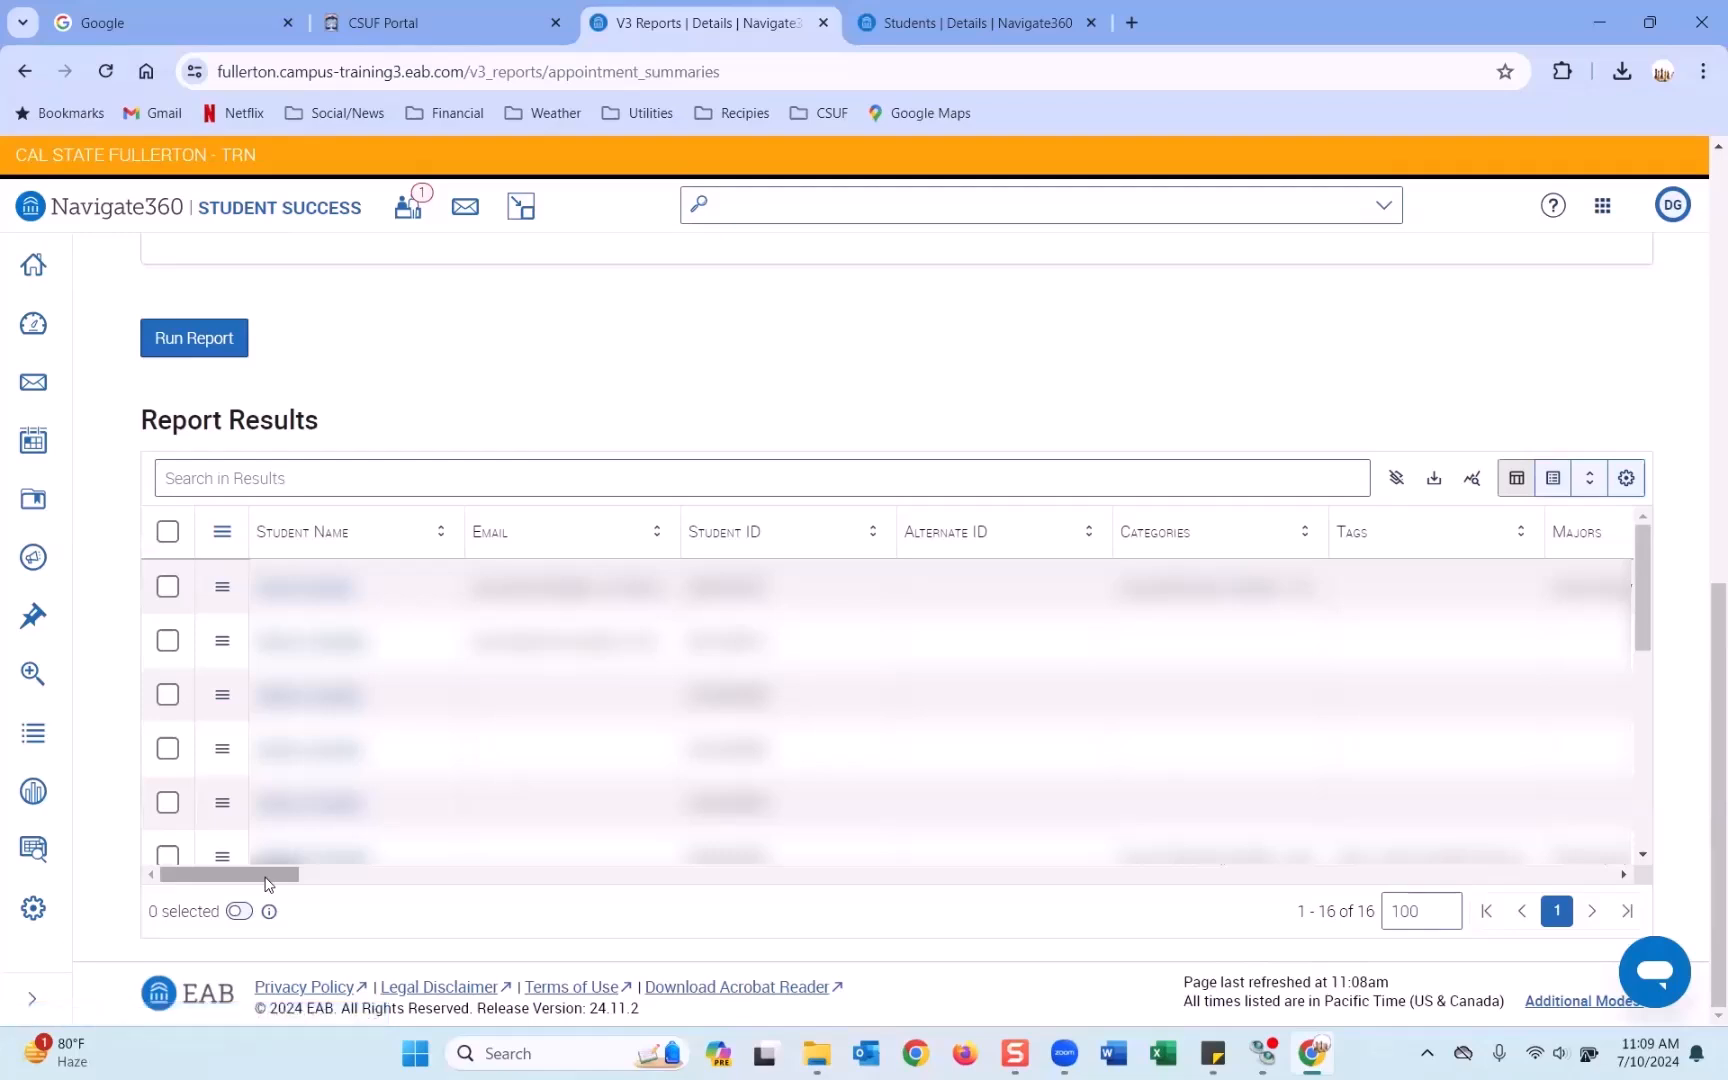
Open File Explorer and go to the Downloads folder.
{"action": "left_click", "coordinate": [817, 1053]}
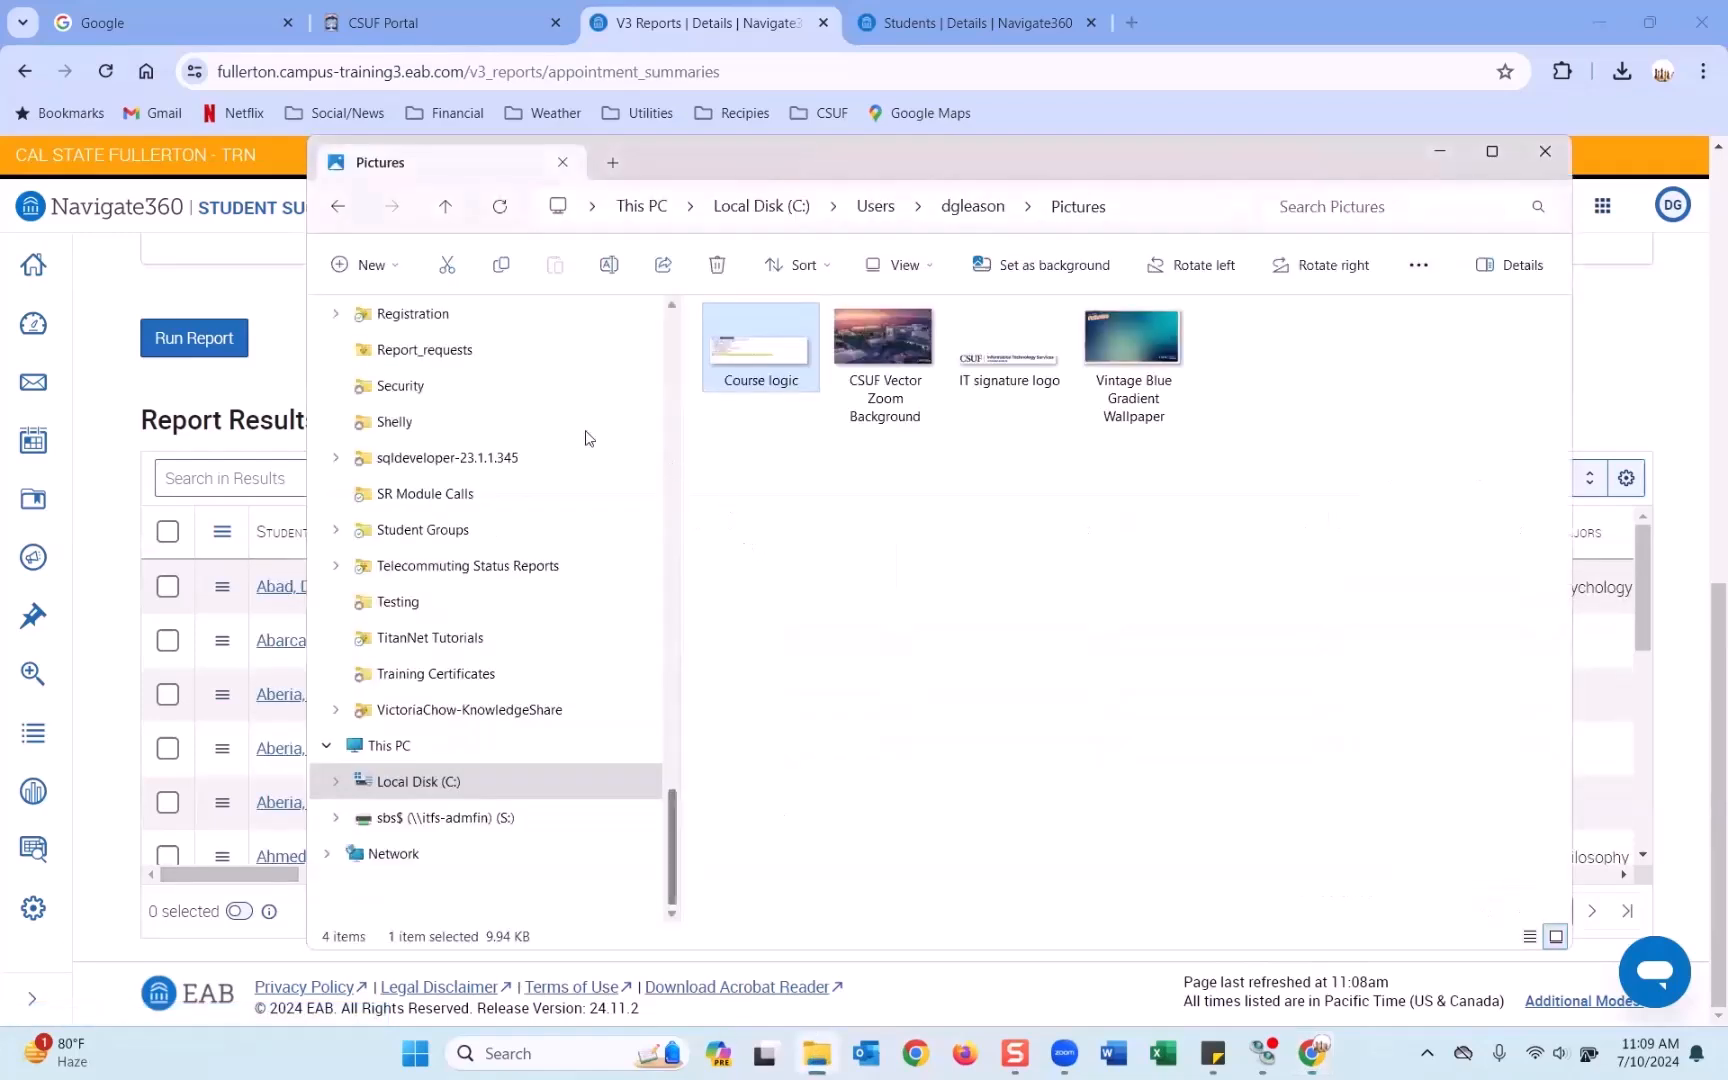
{"action": "scroll", "coordinate": [430, 360], "scroll_direction": "up", "scroll_amount": 20}
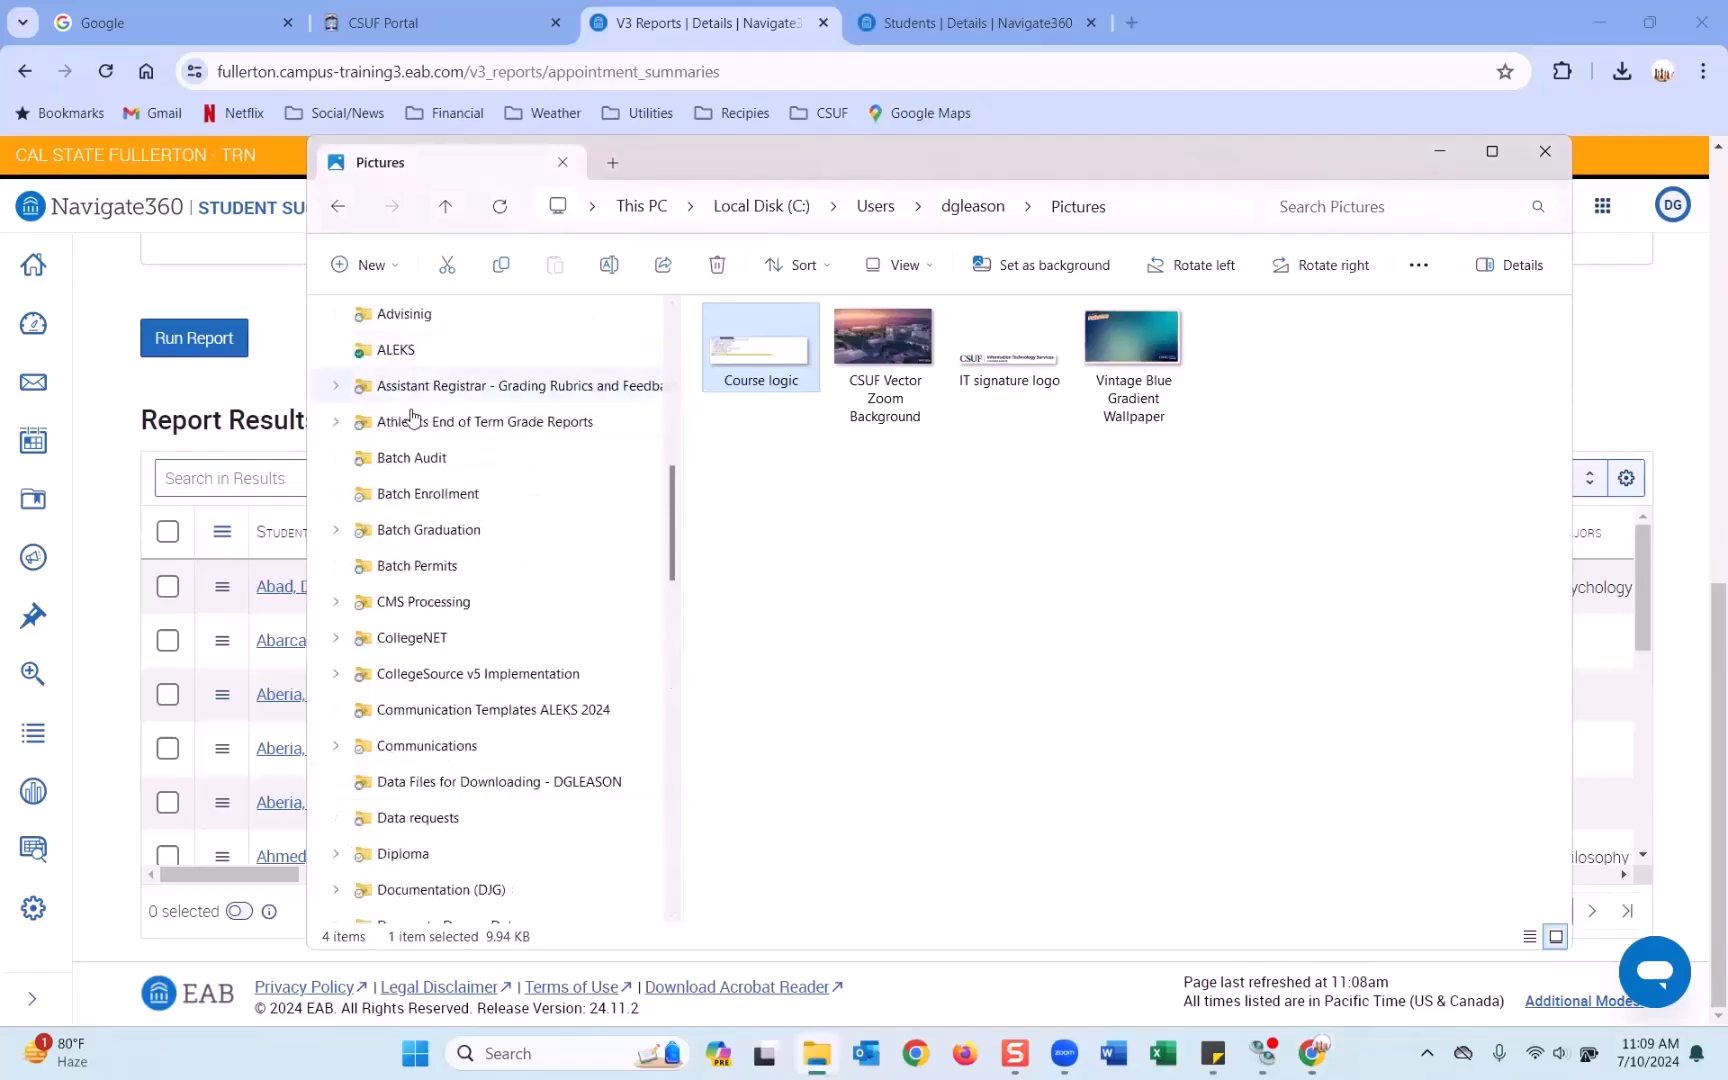
{"action": "scroll", "coordinate": [410, 375], "scroll_direction": "up", "scroll_amount": 2}
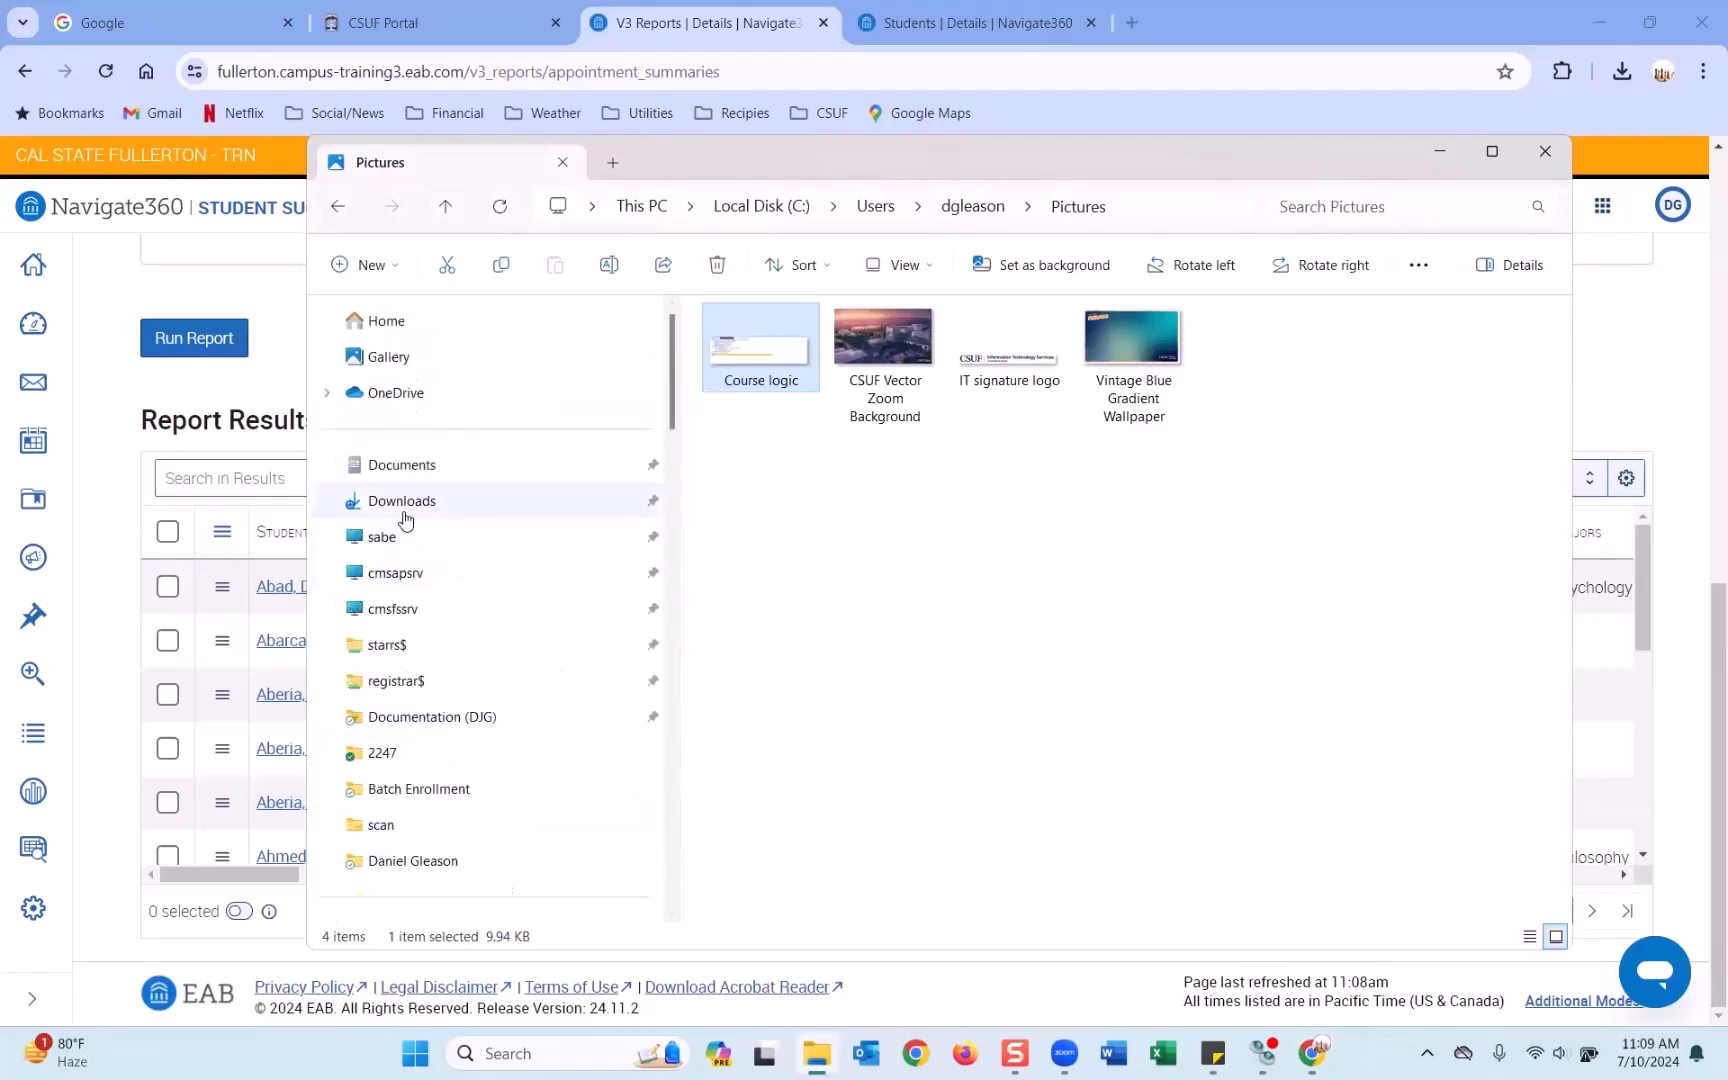
{"action": "left_click", "coordinate": [445, 503]}
Open the downloaded CSV in Excel, add header-row filters, and AutoFit all columns.
{"action": "double_click", "coordinate": [887, 378]}
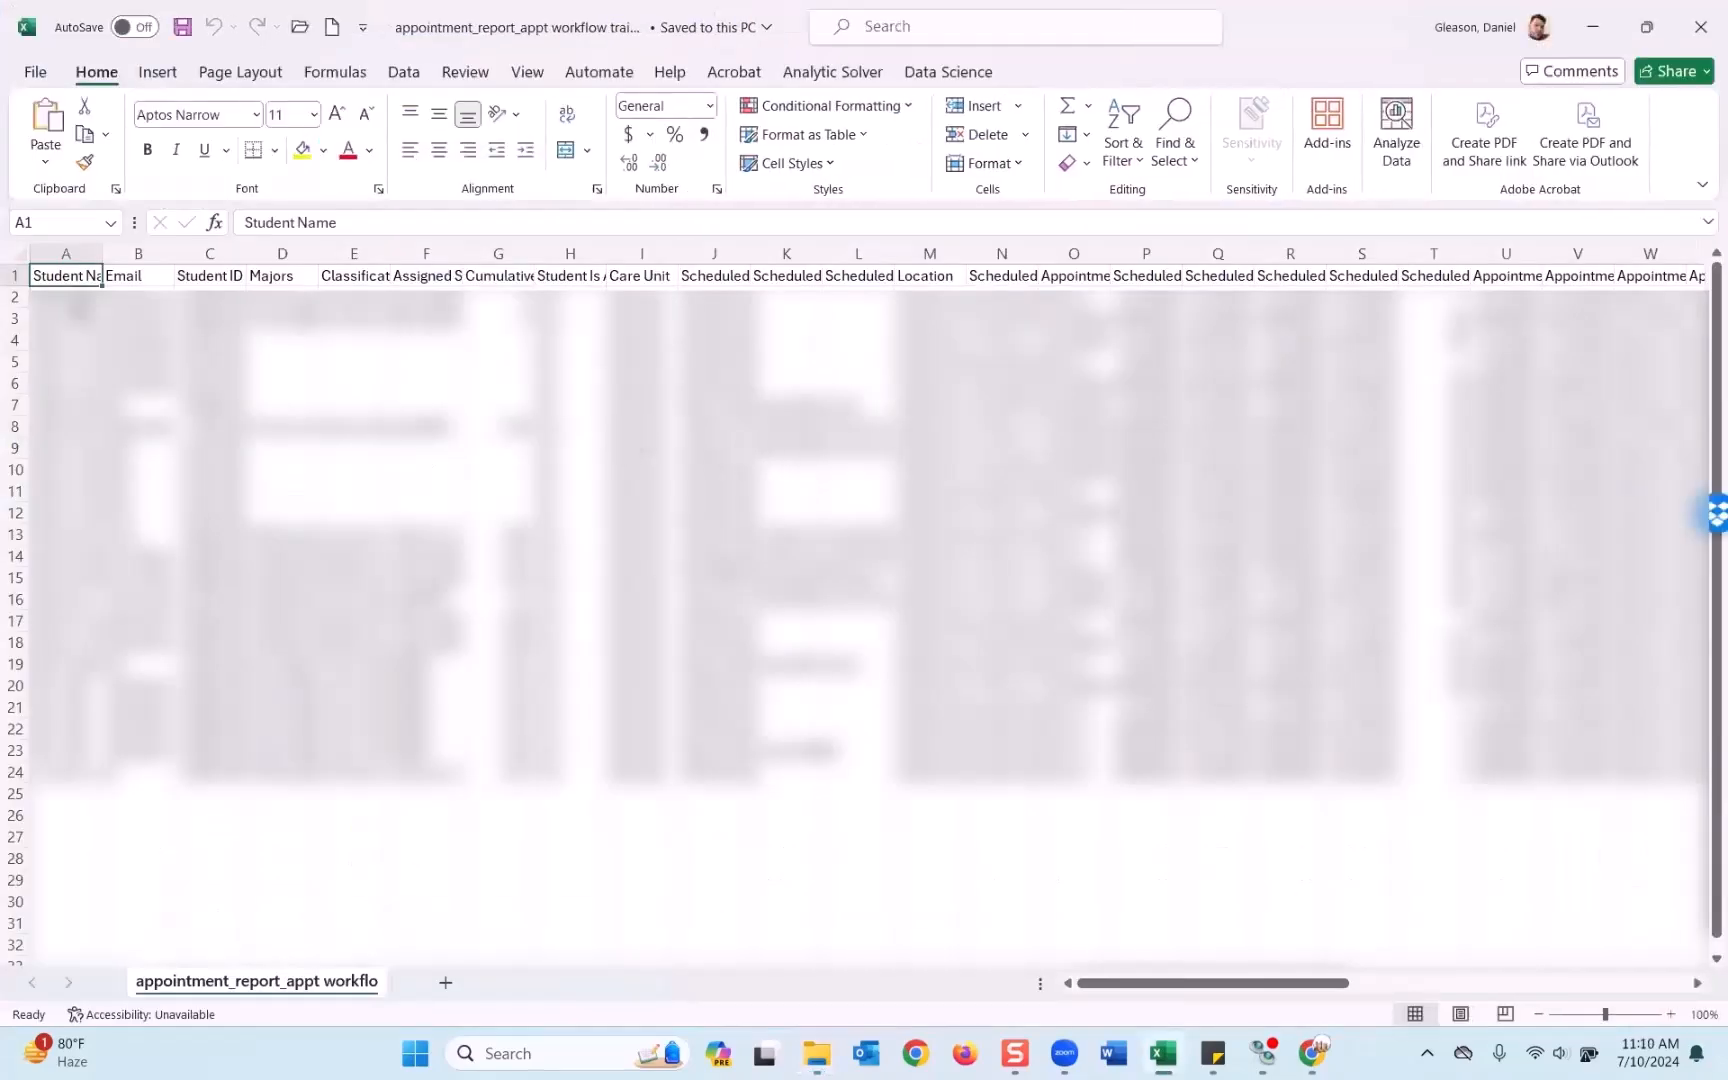
{"action": "left_click", "coordinate": [14, 275]}
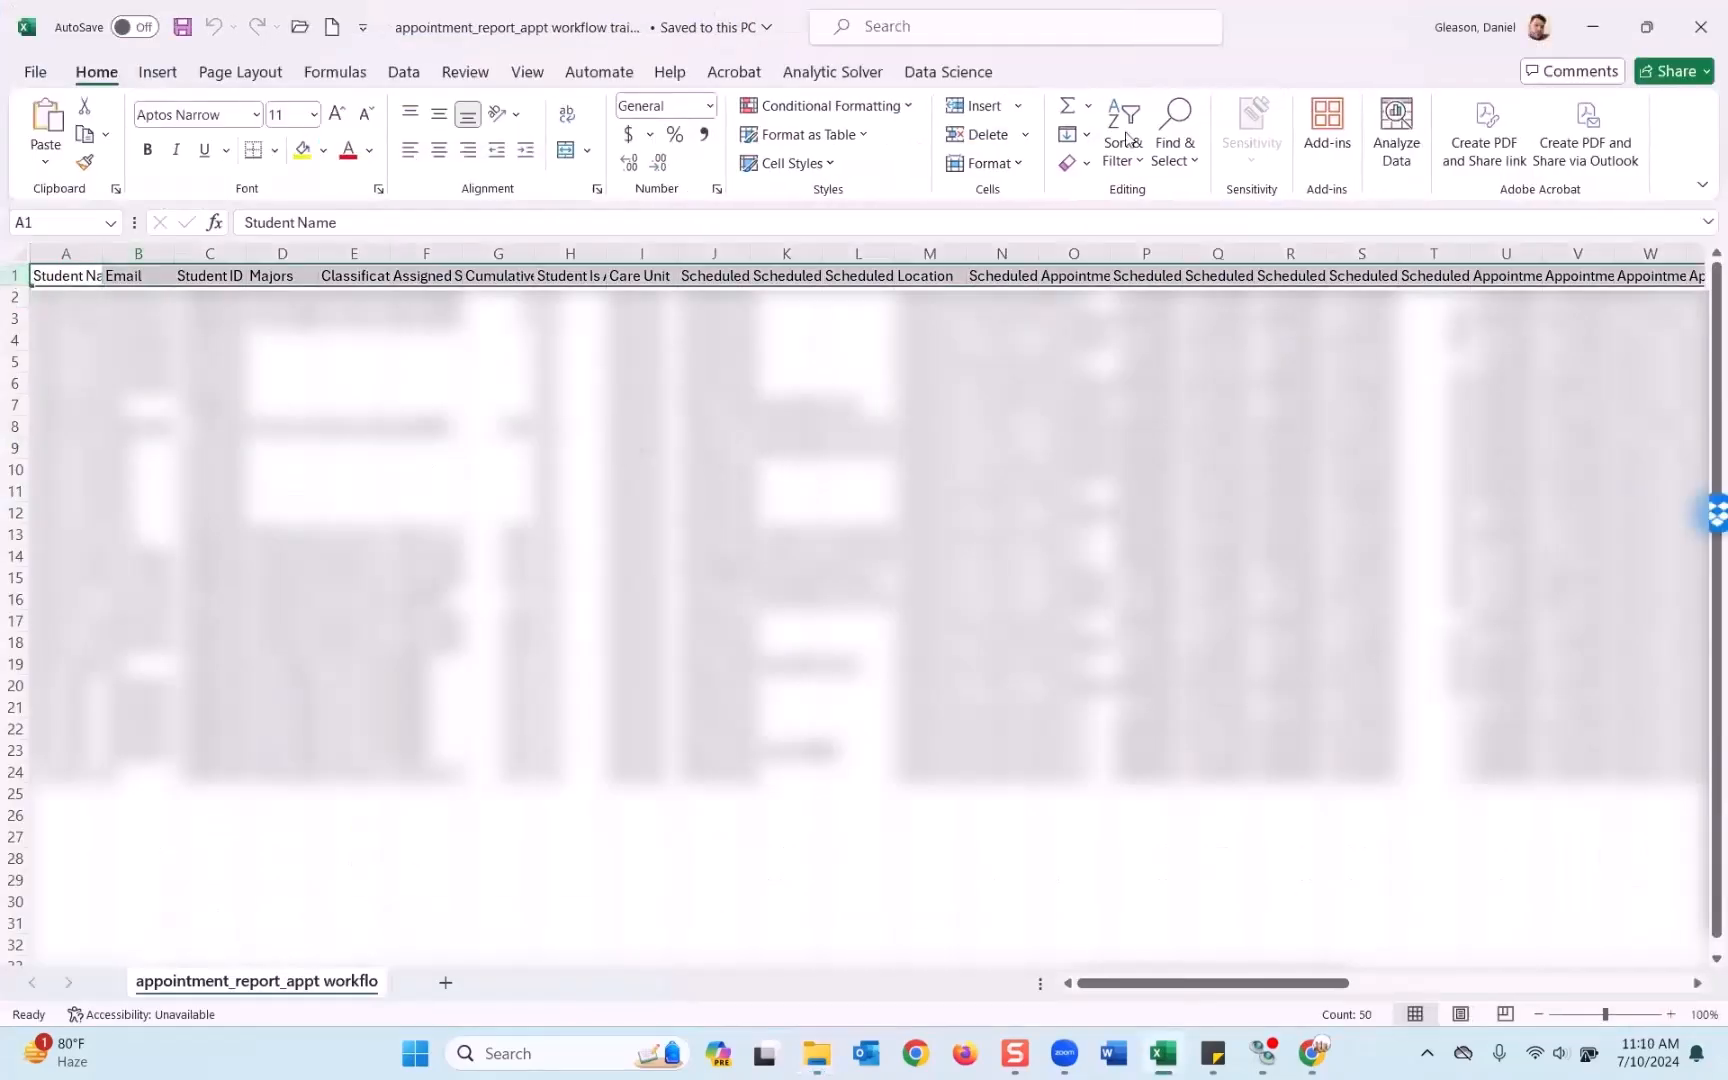
{"action": "left_click", "coordinate": [1122, 150]}
{"action": "left_click", "coordinate": [1150, 290]}
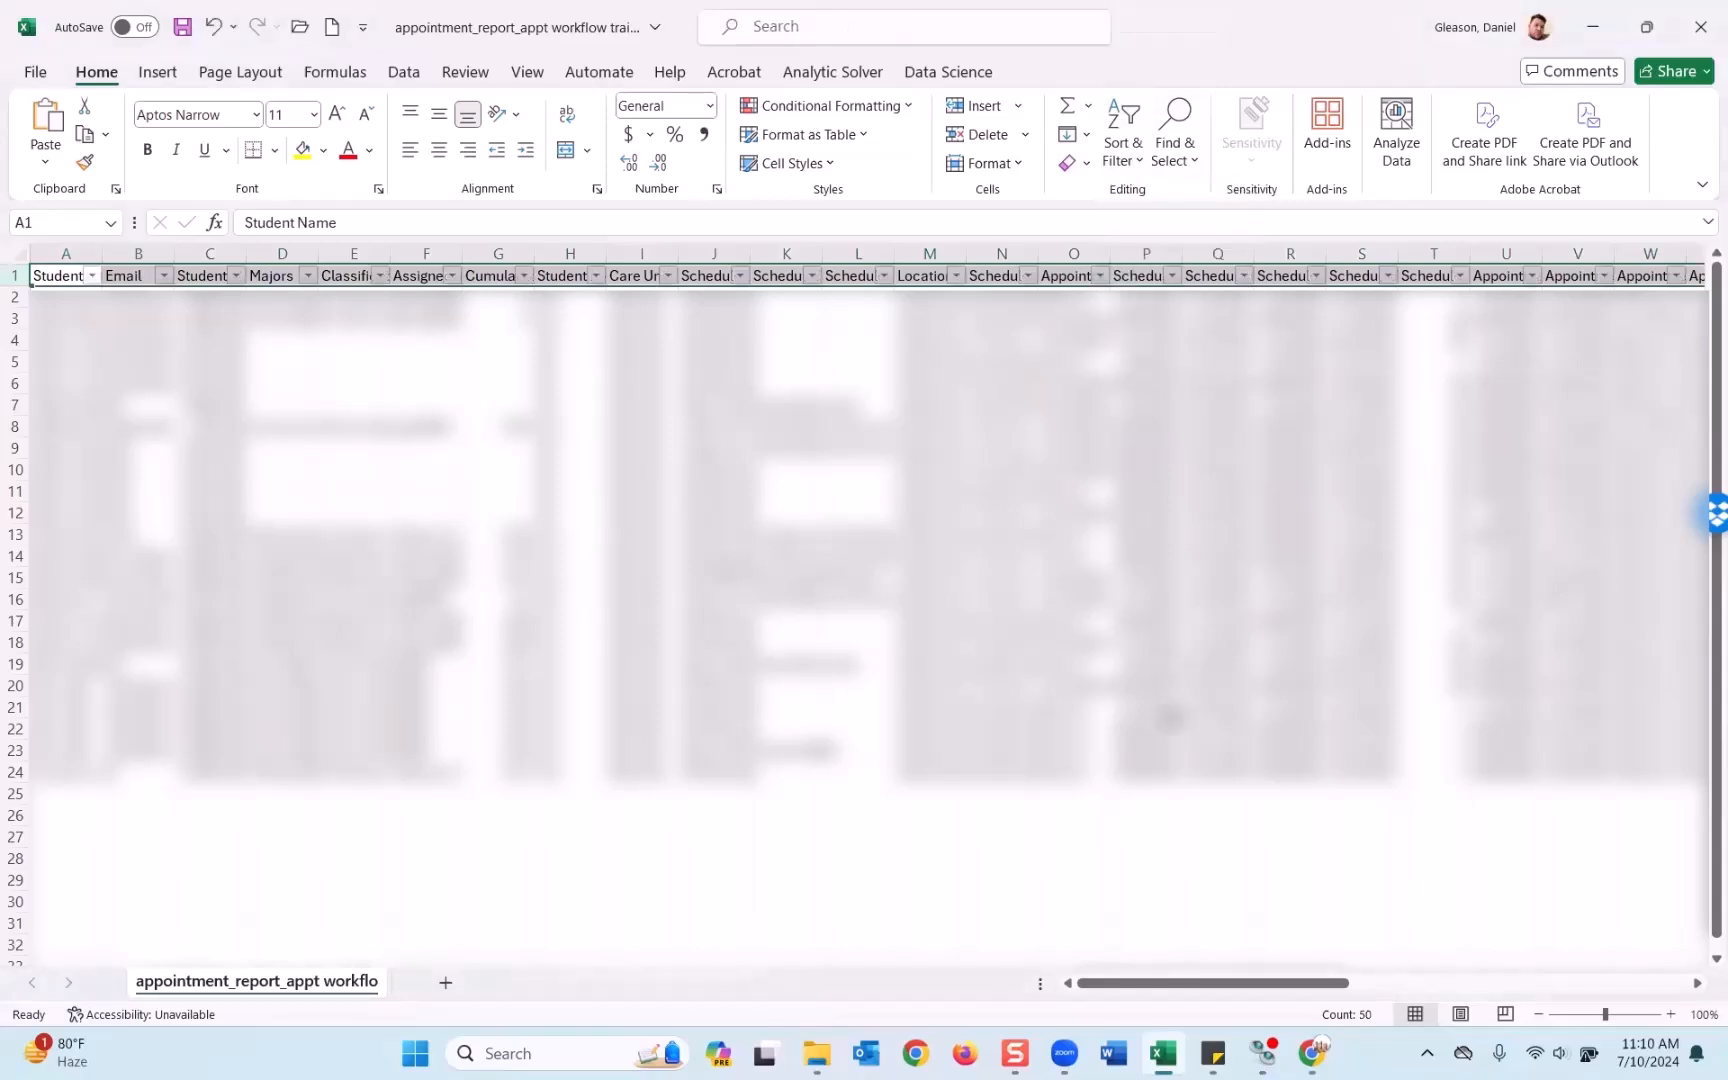
{"action": "left_click_drag", "start_coordinate": [1230, 982], "coordinate": [1467, 1008]}
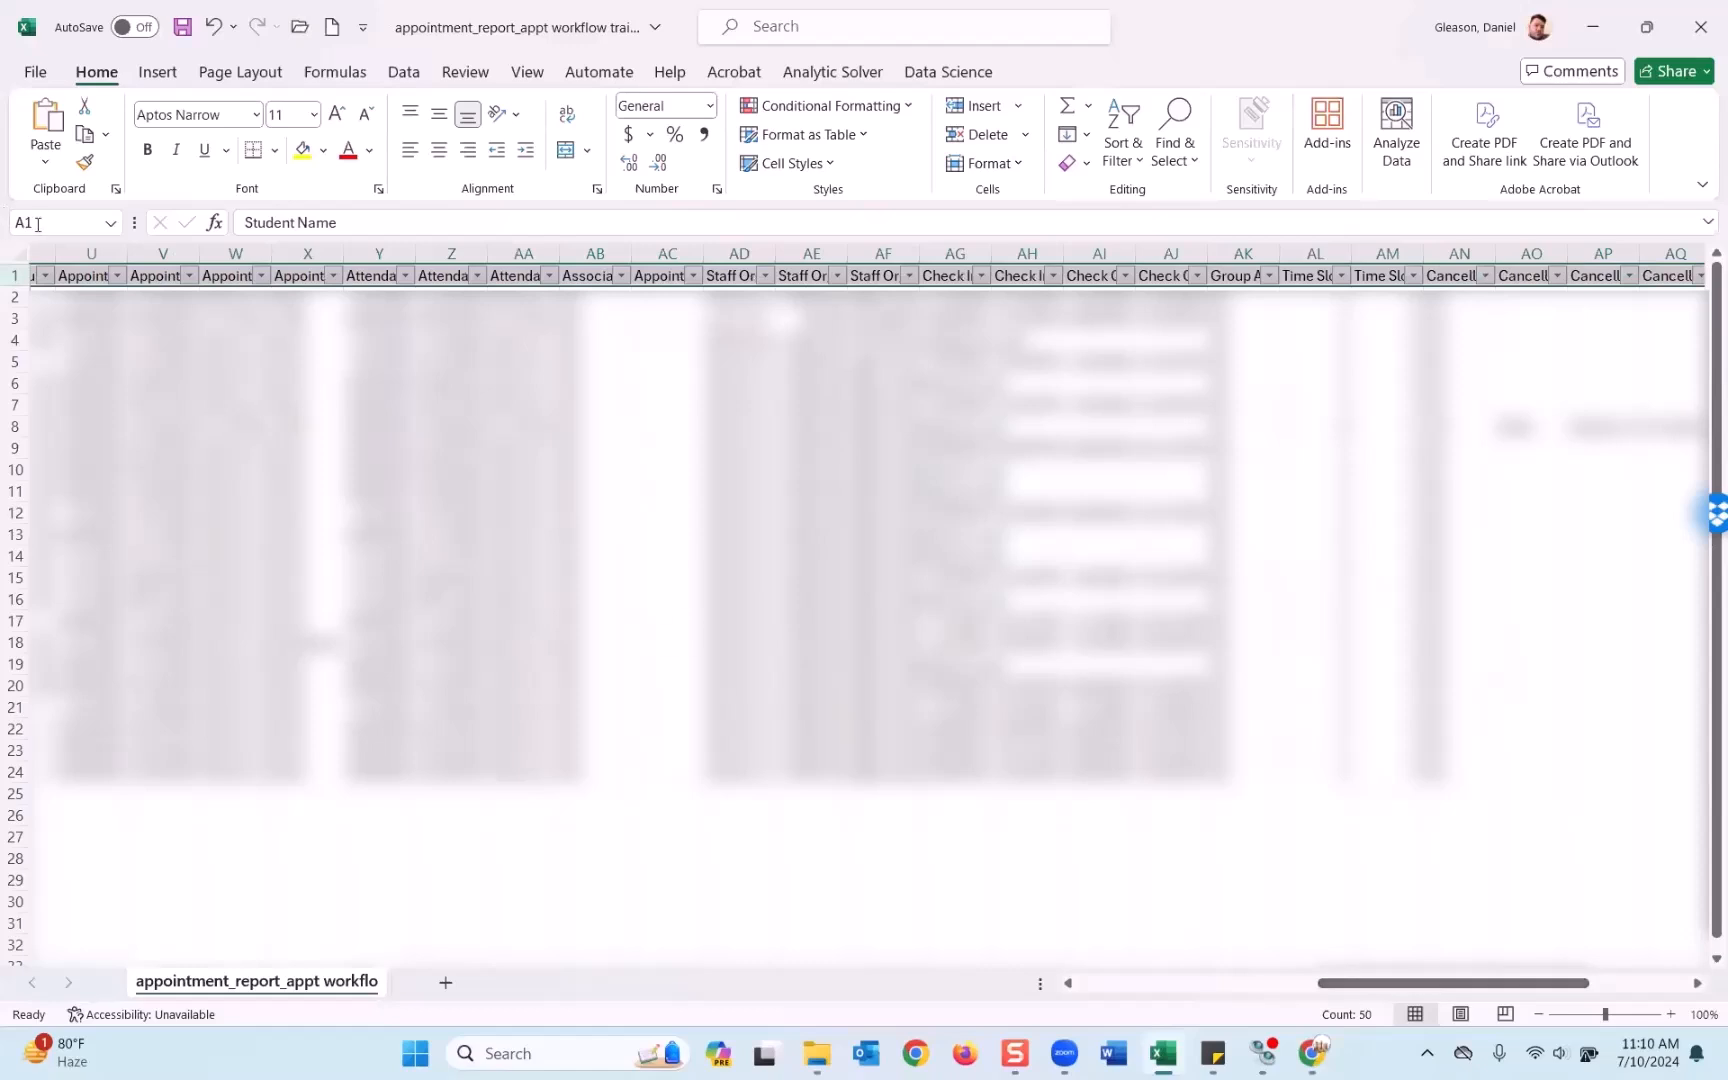
{"action": "left_click", "coordinate": [20, 253]}
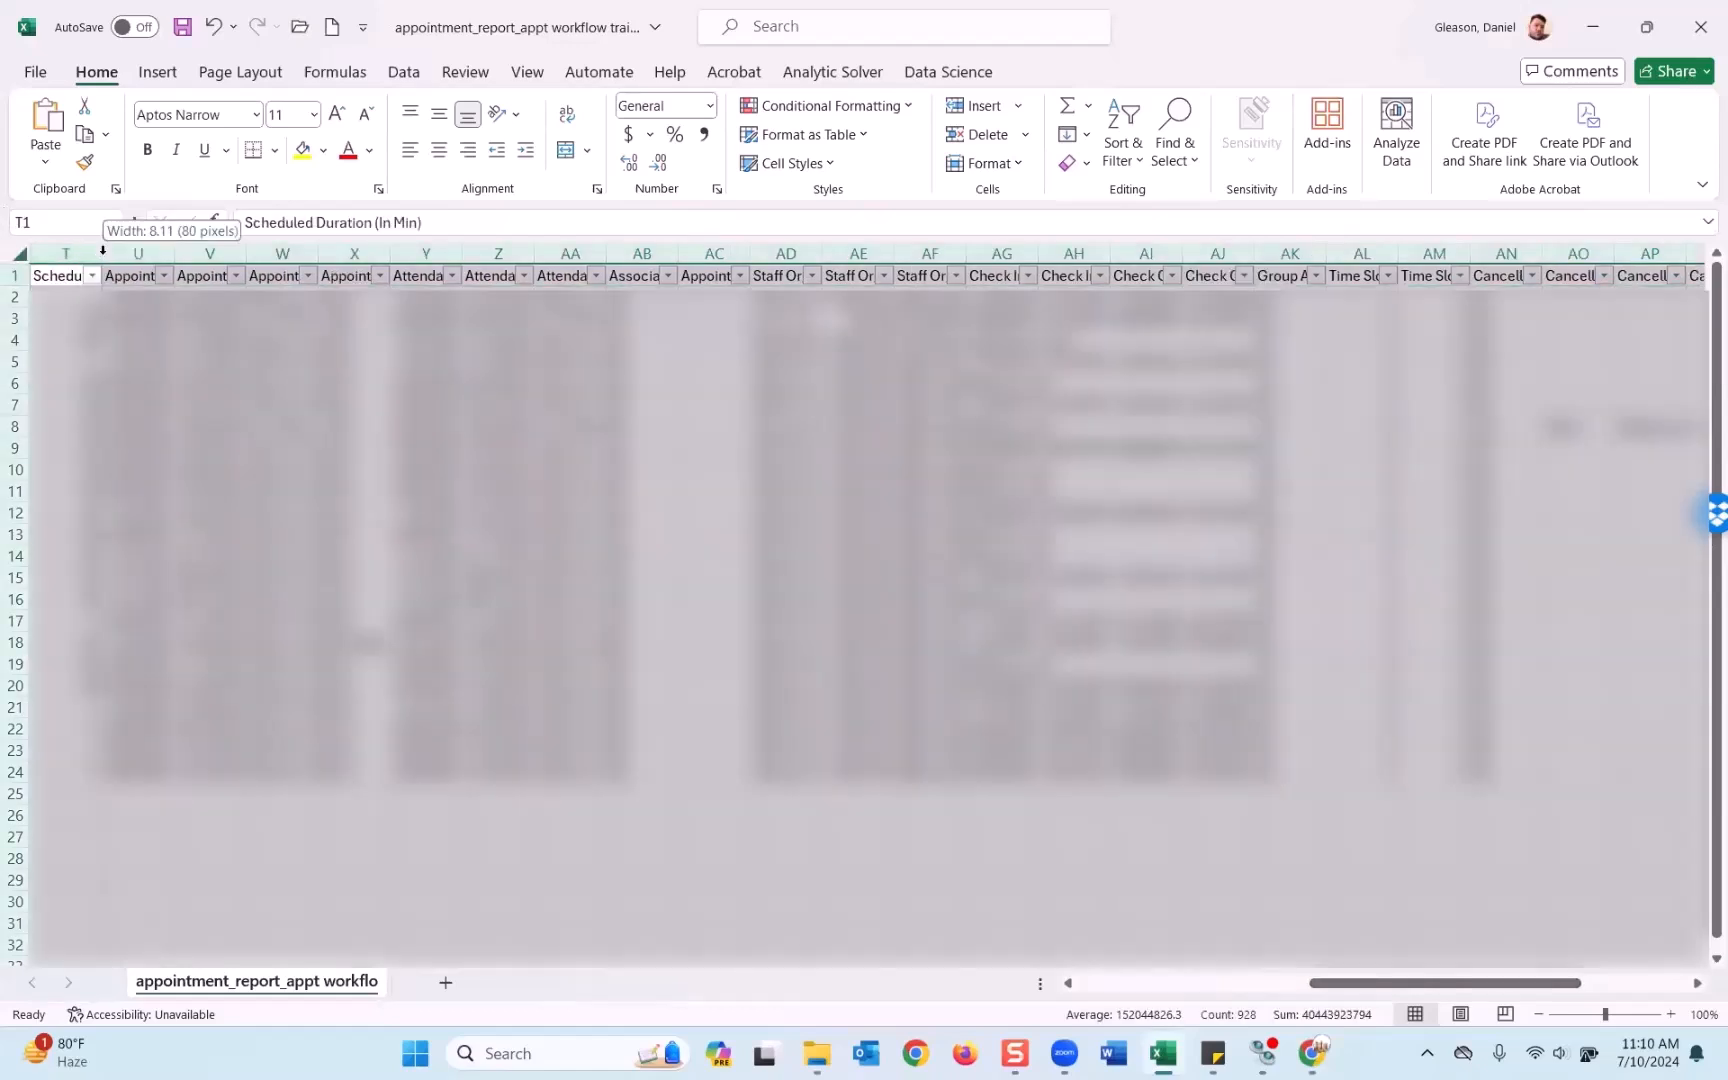
{"action": "double_click", "coordinate": [103, 254]}
{"action": "left_click_drag", "start_coordinate": [1253, 988], "coordinate": [1598, 987]}
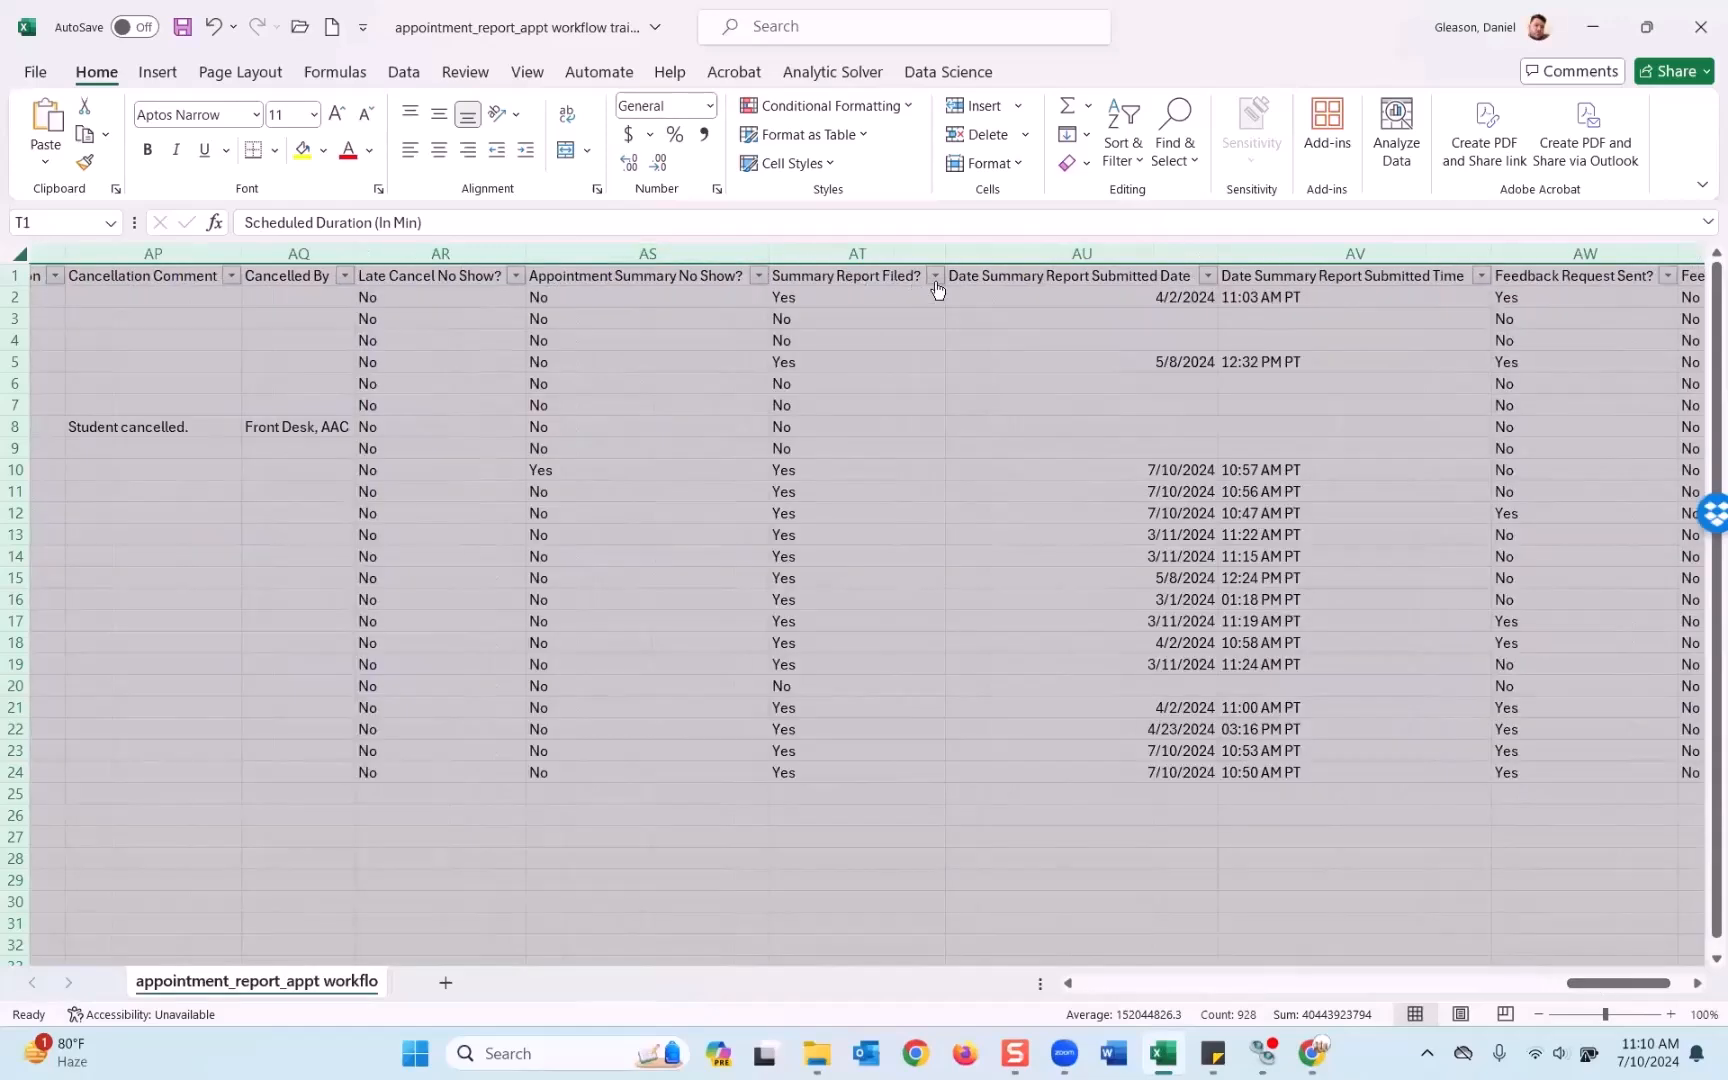
Filter Summary Report Filed? to Yes, leaving 16 of 23 rows, and check the Late Cancel No Show? values.
{"action": "left_click", "coordinate": [934, 276]}
{"action": "left_click", "coordinate": [712, 590]}
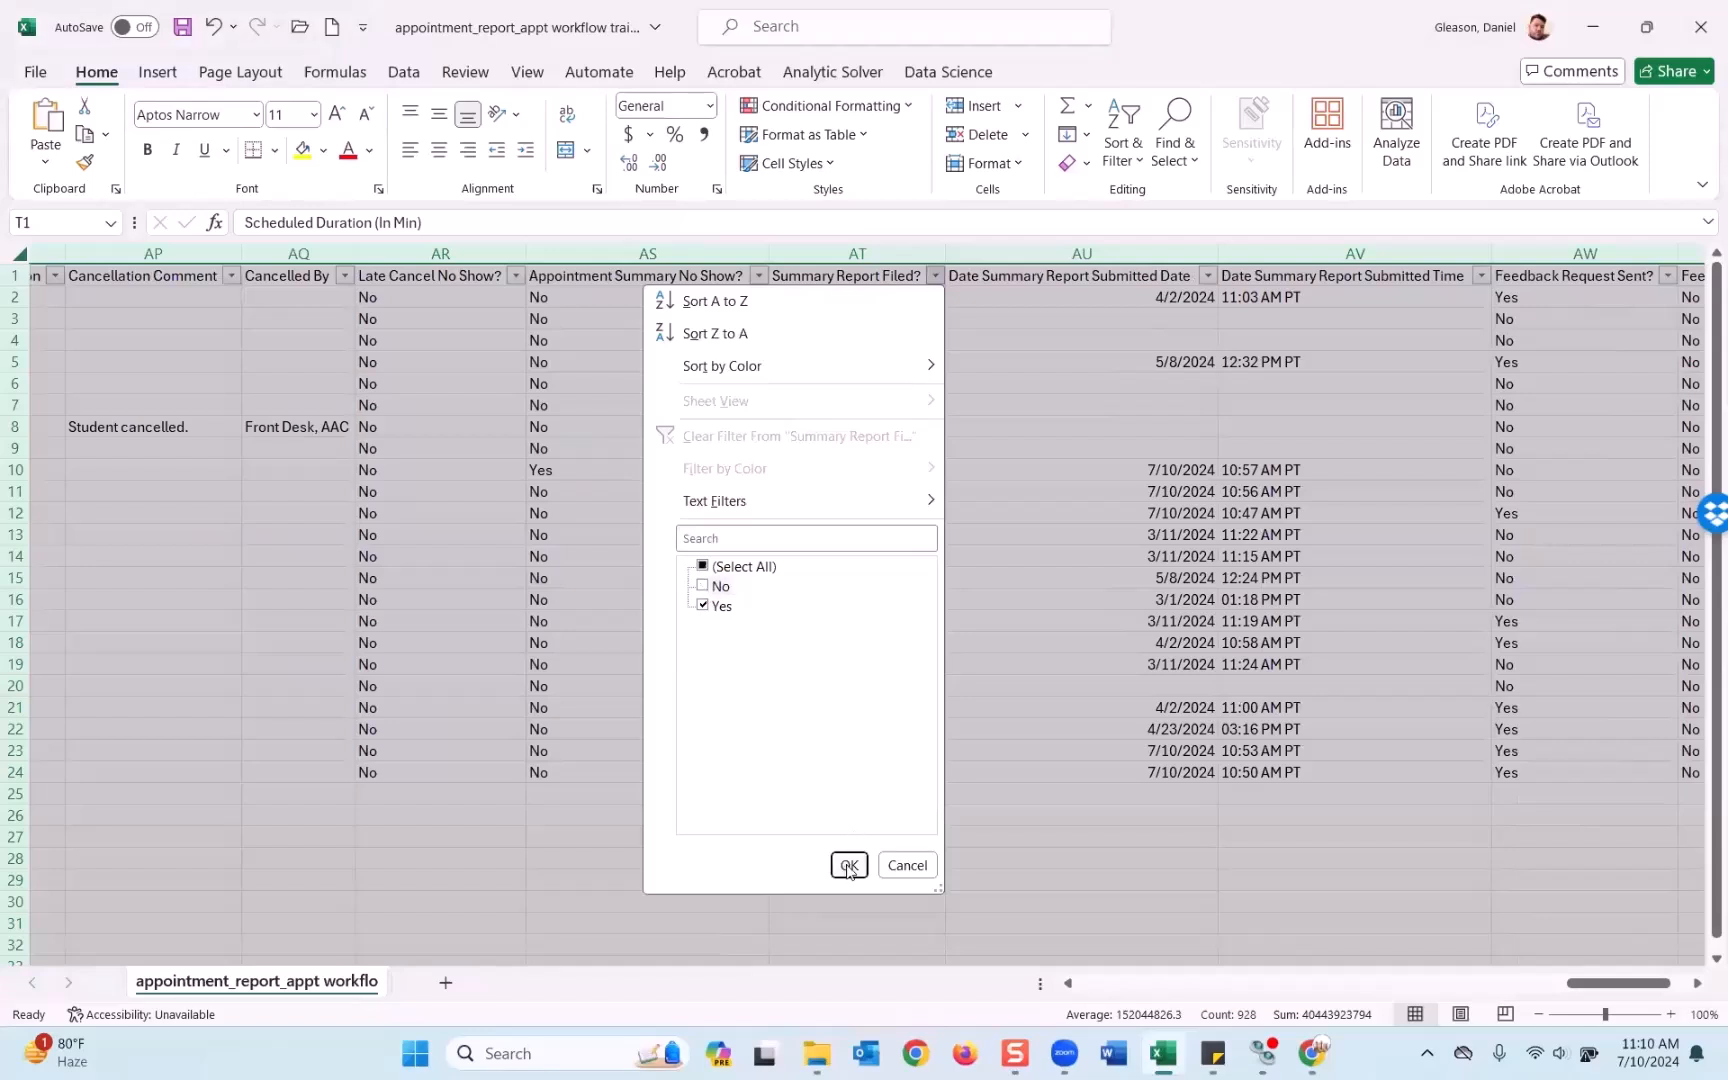
{"action": "left_click", "coordinate": [849, 866]}
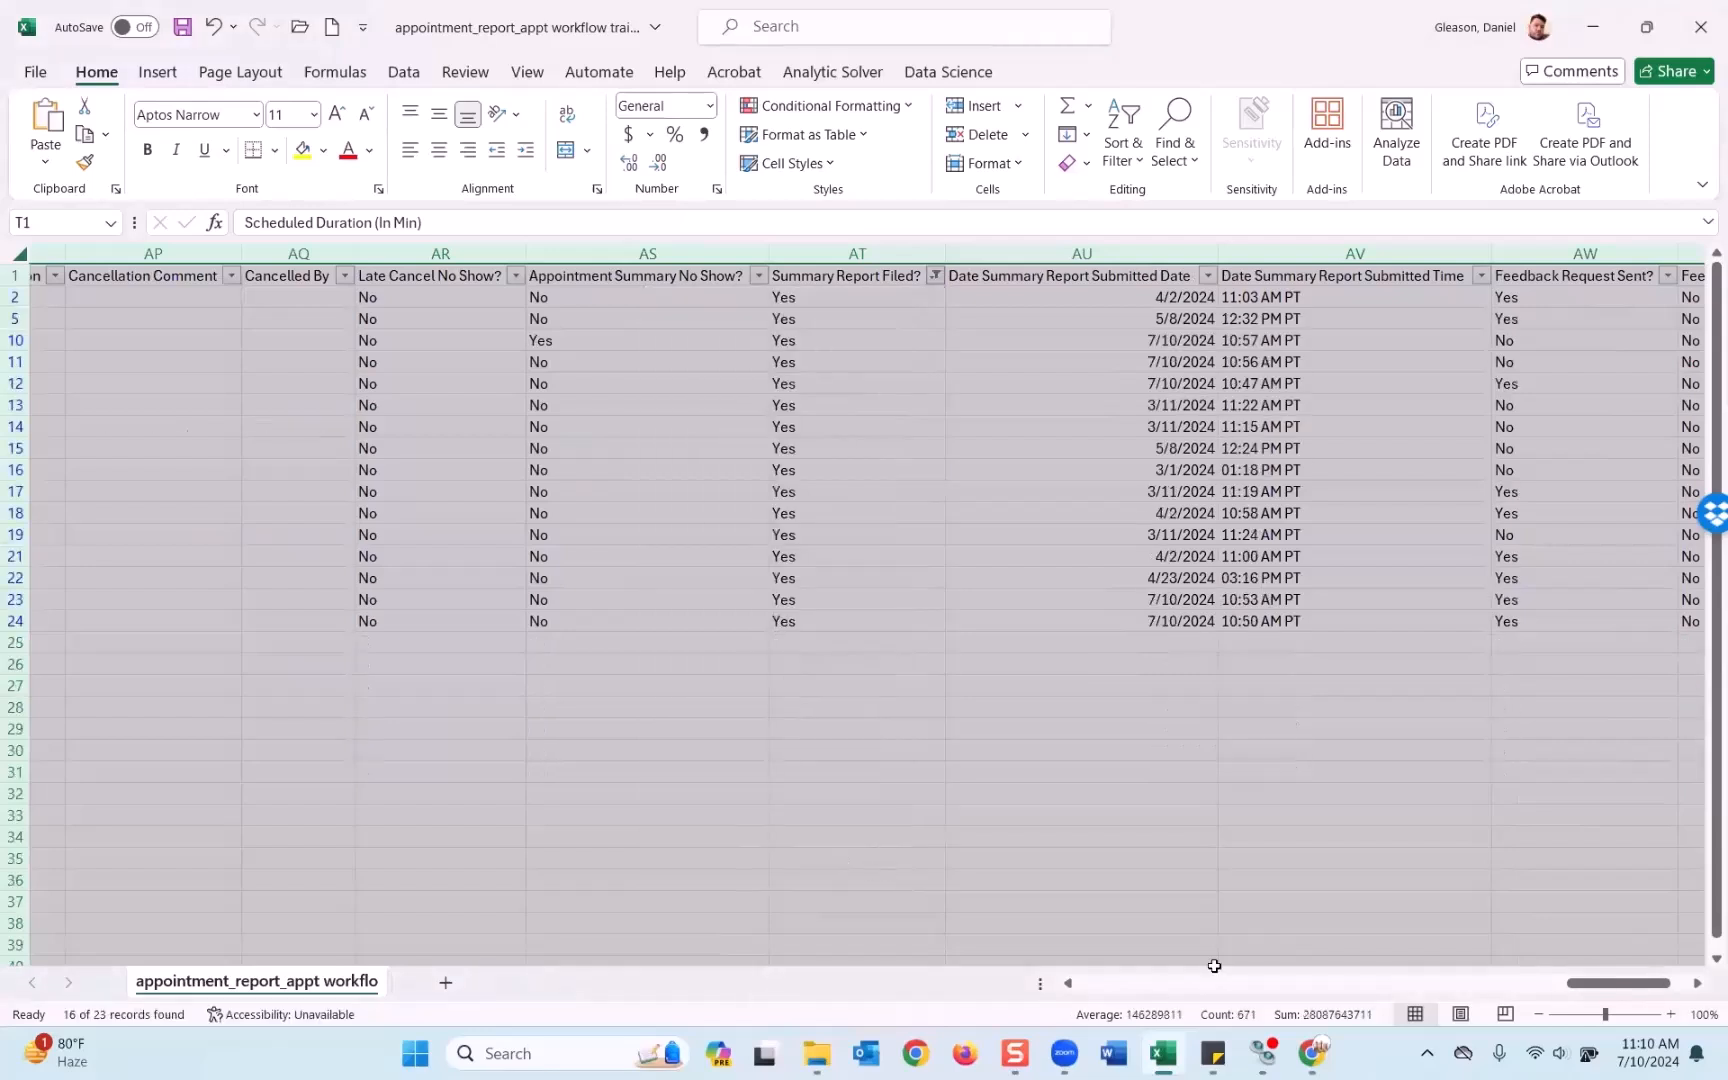
{"action": "left_click_drag", "start_coordinate": [382, 303], "coordinate": [393, 620]}
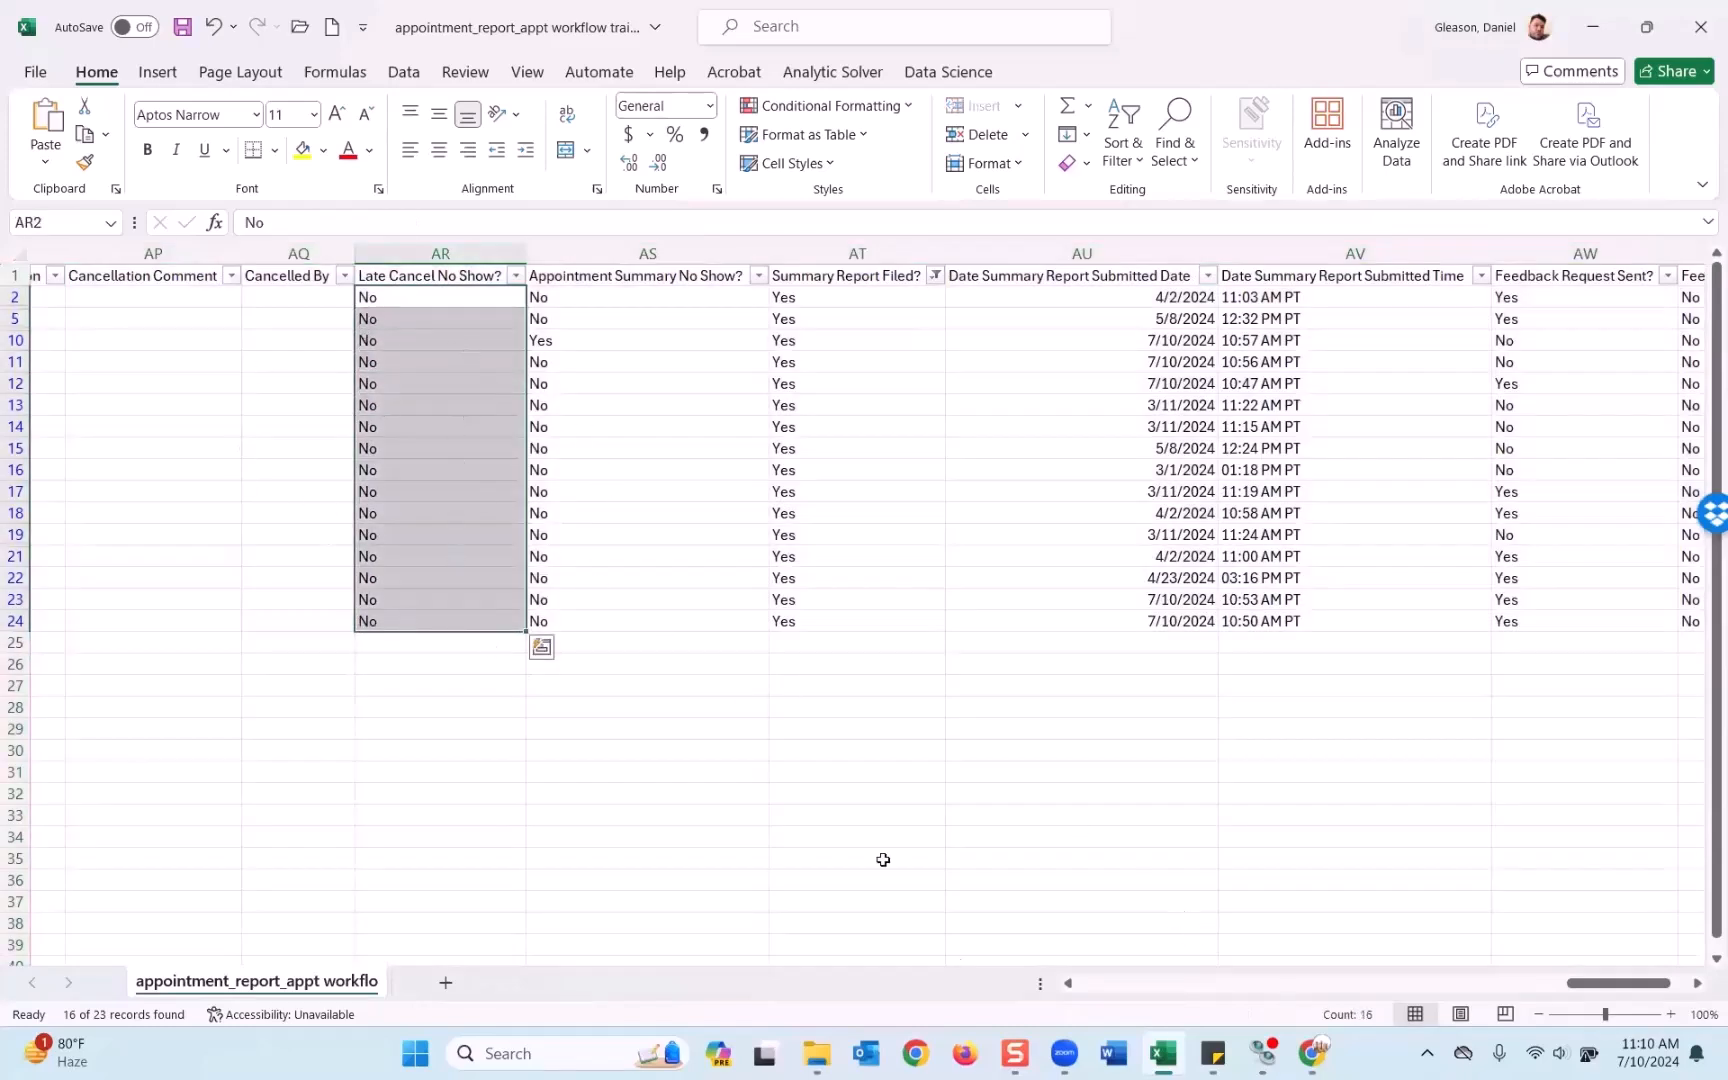
{"action": "left_click", "coordinate": [1313, 1053]}
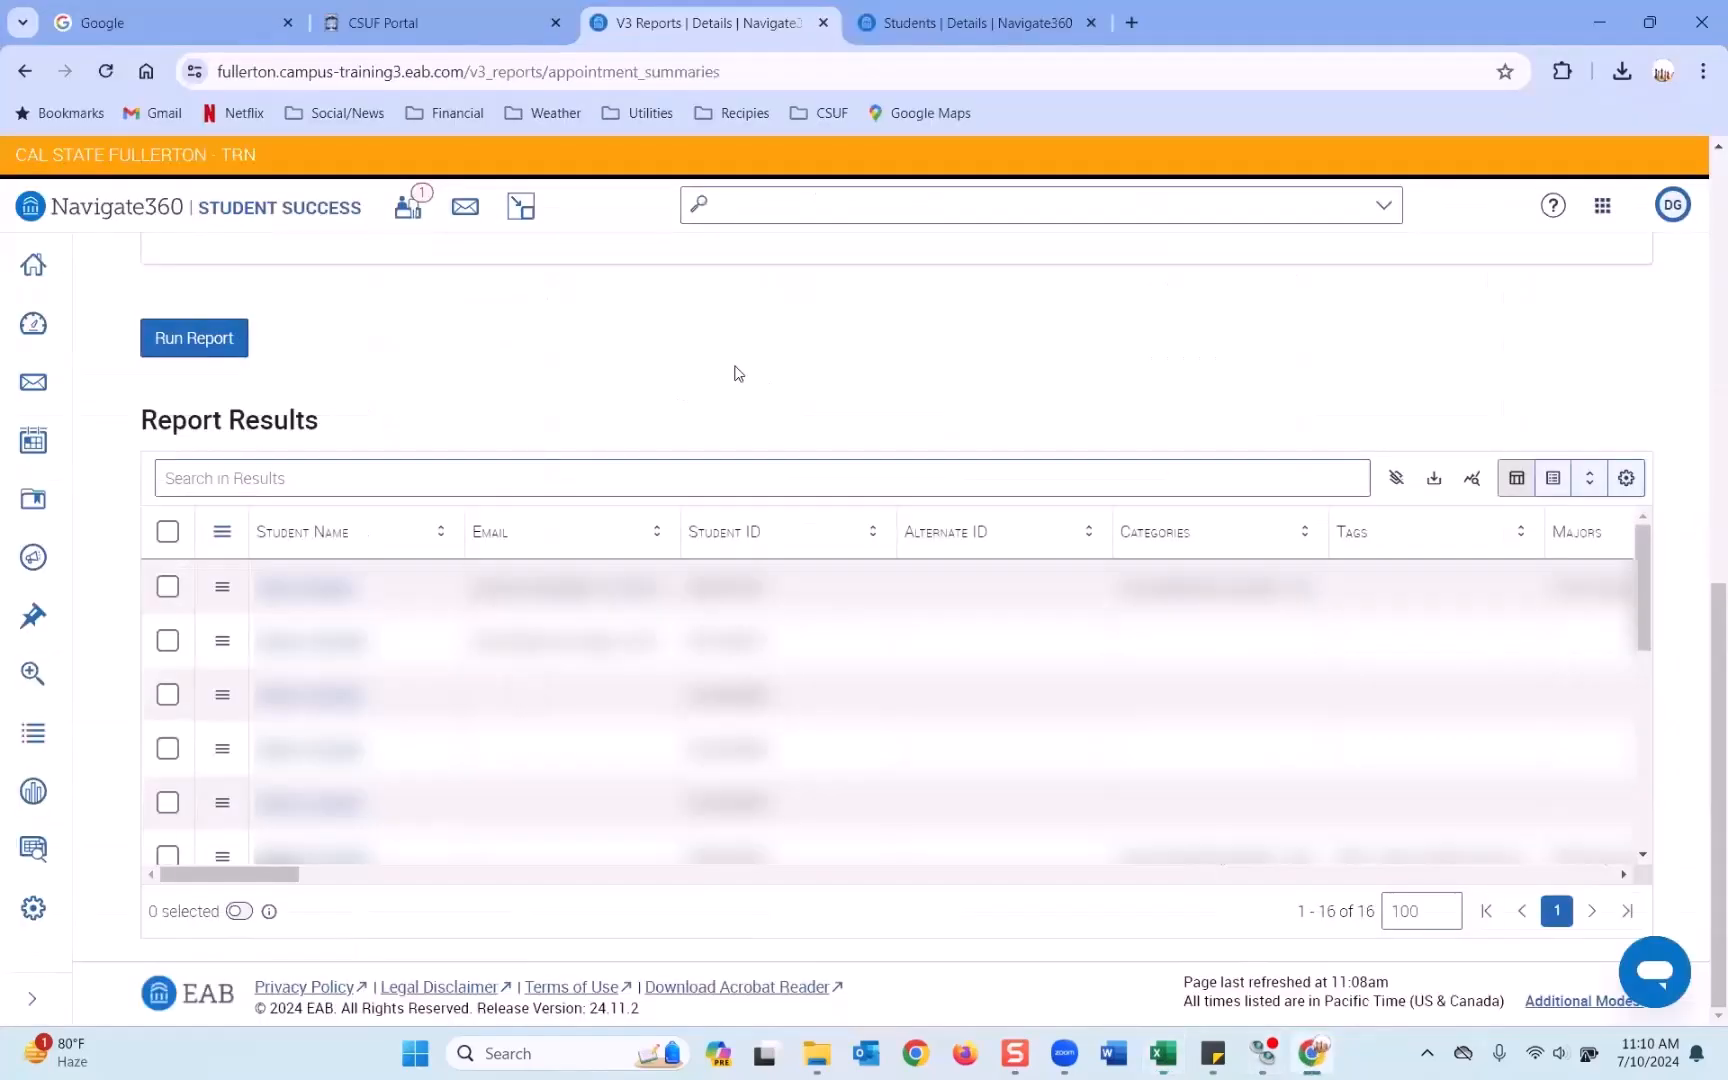
{"action": "scroll", "coordinate": [733, 374], "scroll_direction": "up", "scroll_amount": 1}
{"action": "scroll", "coordinate": [683, 563], "scroll_direction": "down", "scroll_amount": 1}
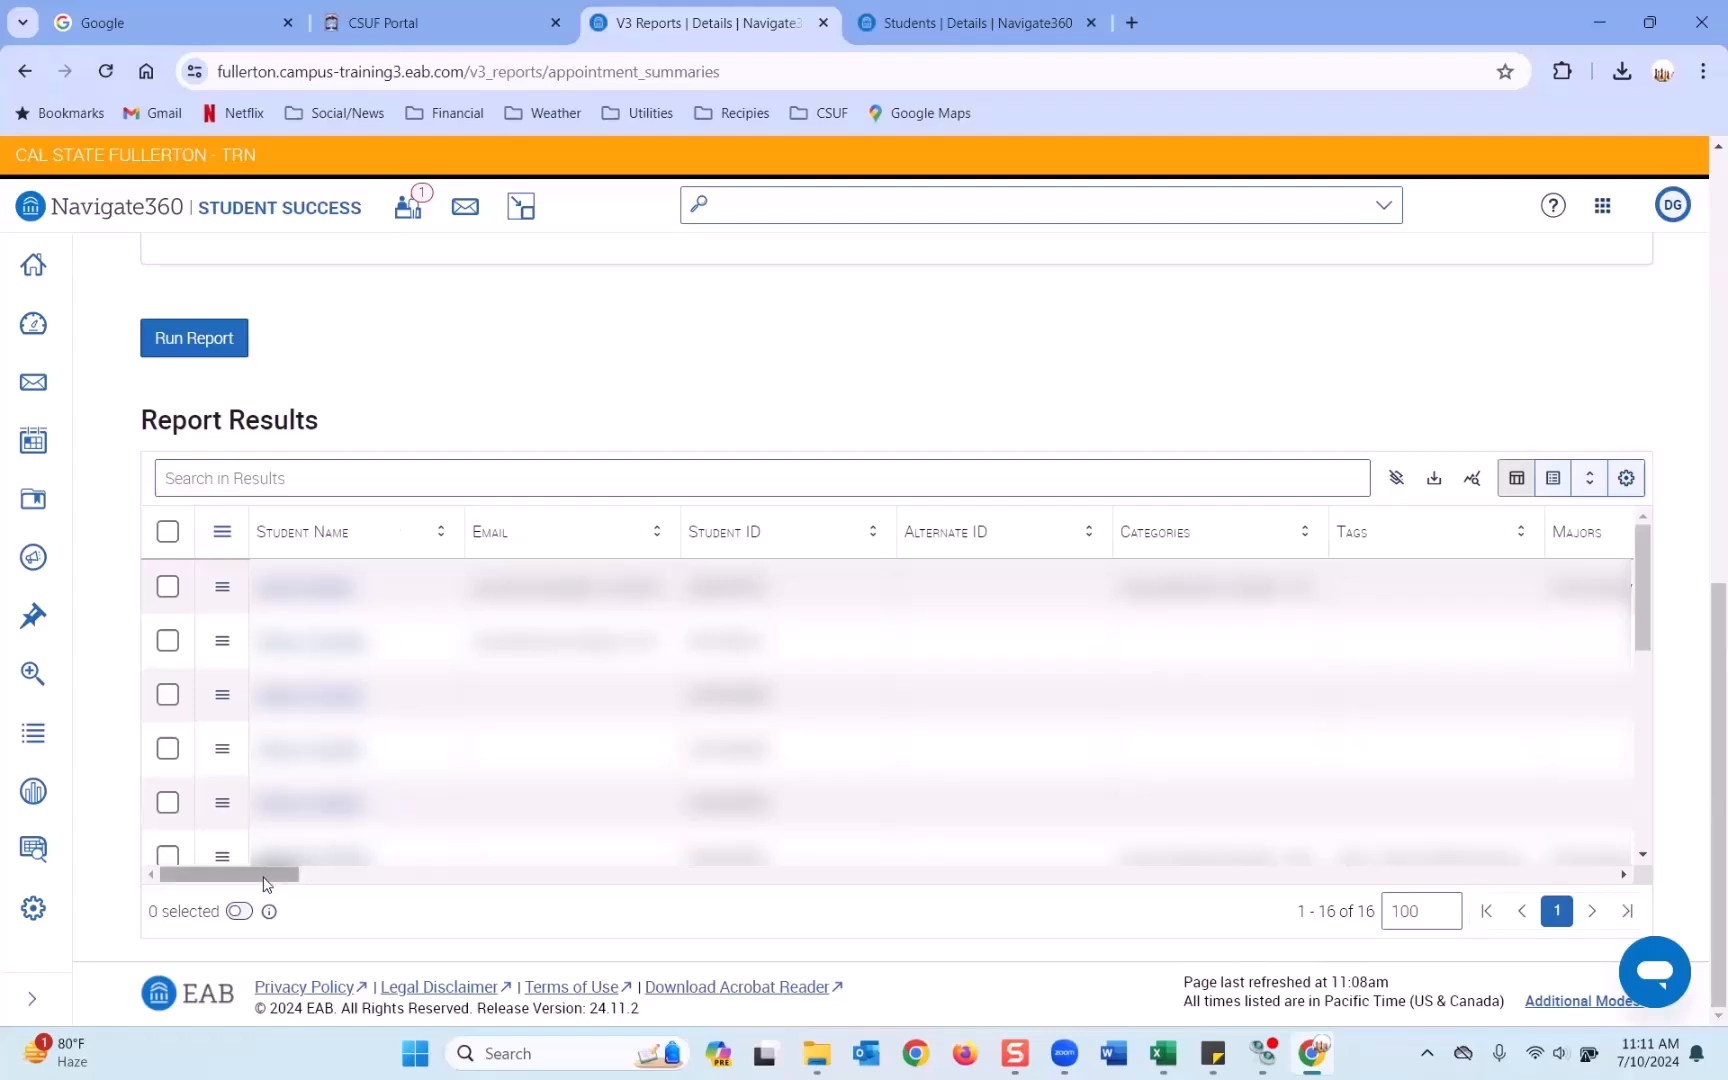
Hide the Alternate ID, Categories and Tags columns in the report's column list.
{"action": "left_click", "coordinate": [1559, 482]}
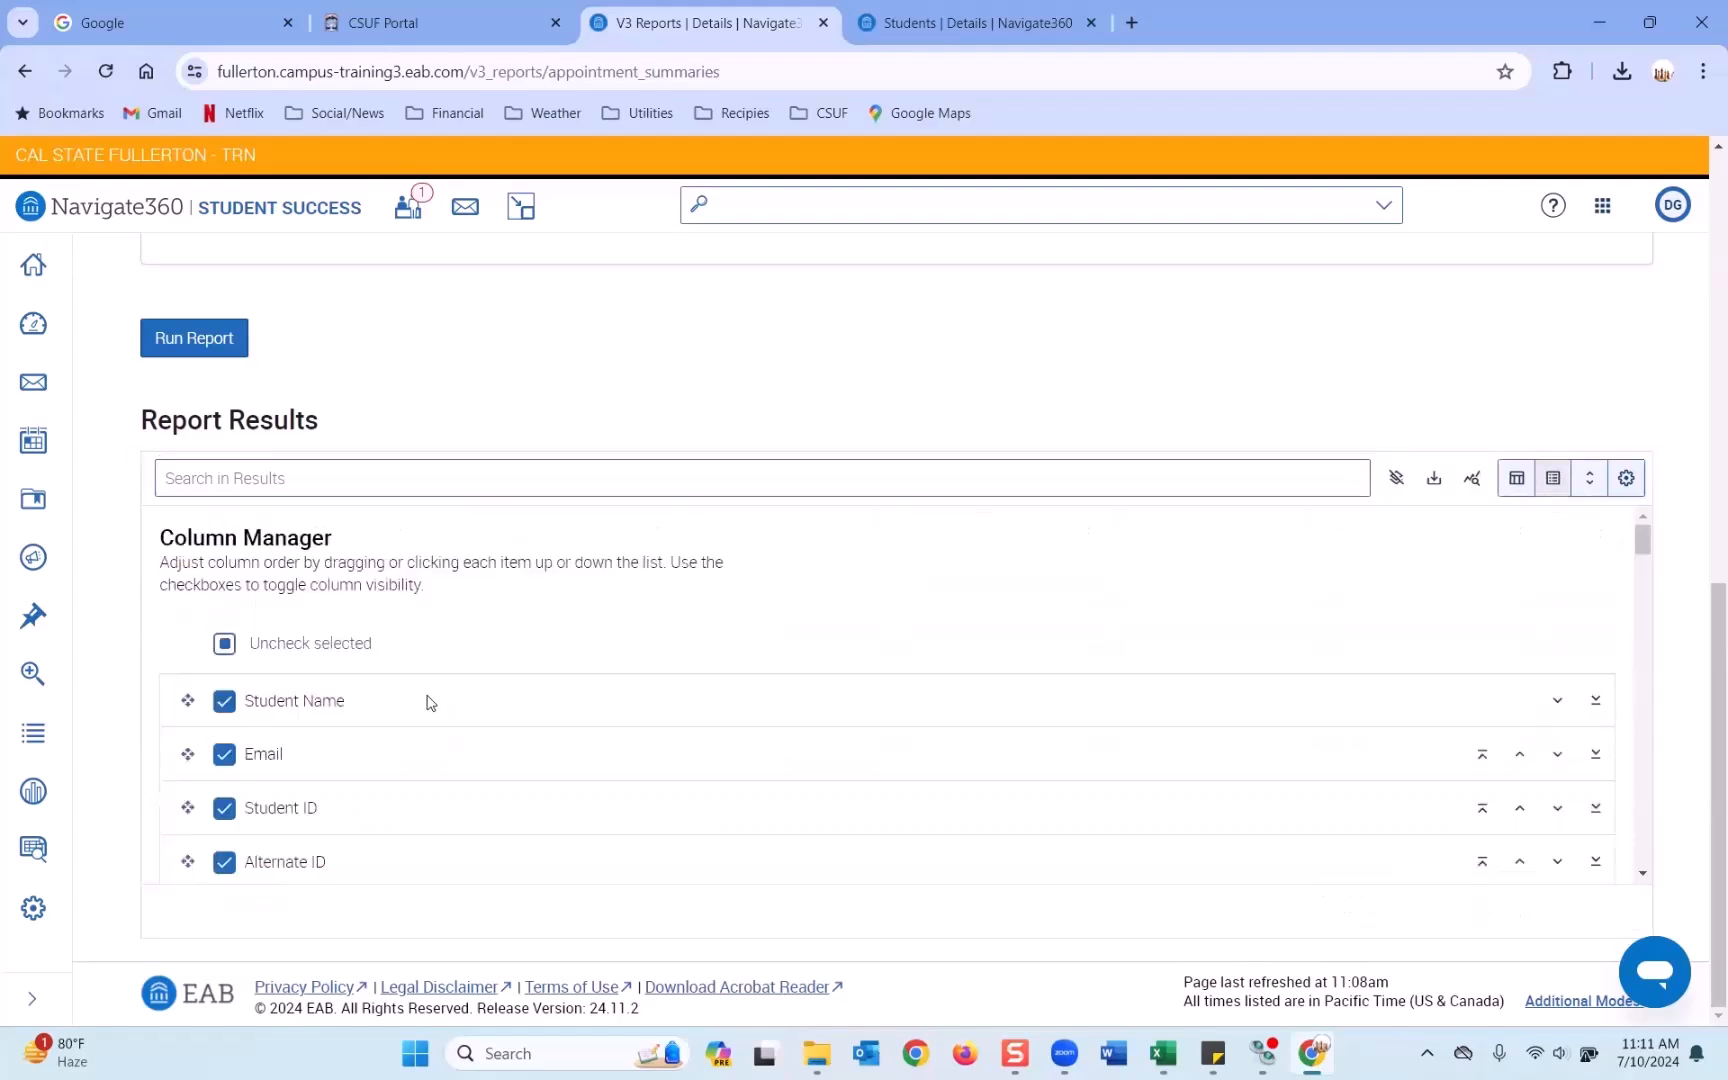
{"action": "scroll", "coordinate": [374, 694], "scroll_direction": "down", "scroll_amount": 3}
{"action": "scroll", "coordinate": [194, 662], "scroll_direction": "up", "scroll_amount": 1}
{"action": "left_click", "coordinate": [224, 637]}
{"action": "left_click", "coordinate": [224, 691]}
{"action": "left_click", "coordinate": [224, 744]}
Hide the Q1, Q2, Q3 columns and Responses 1 through 4.
{"action": "scroll", "coordinate": [262, 717], "scroll_direction": "down", "scroll_amount": 3}
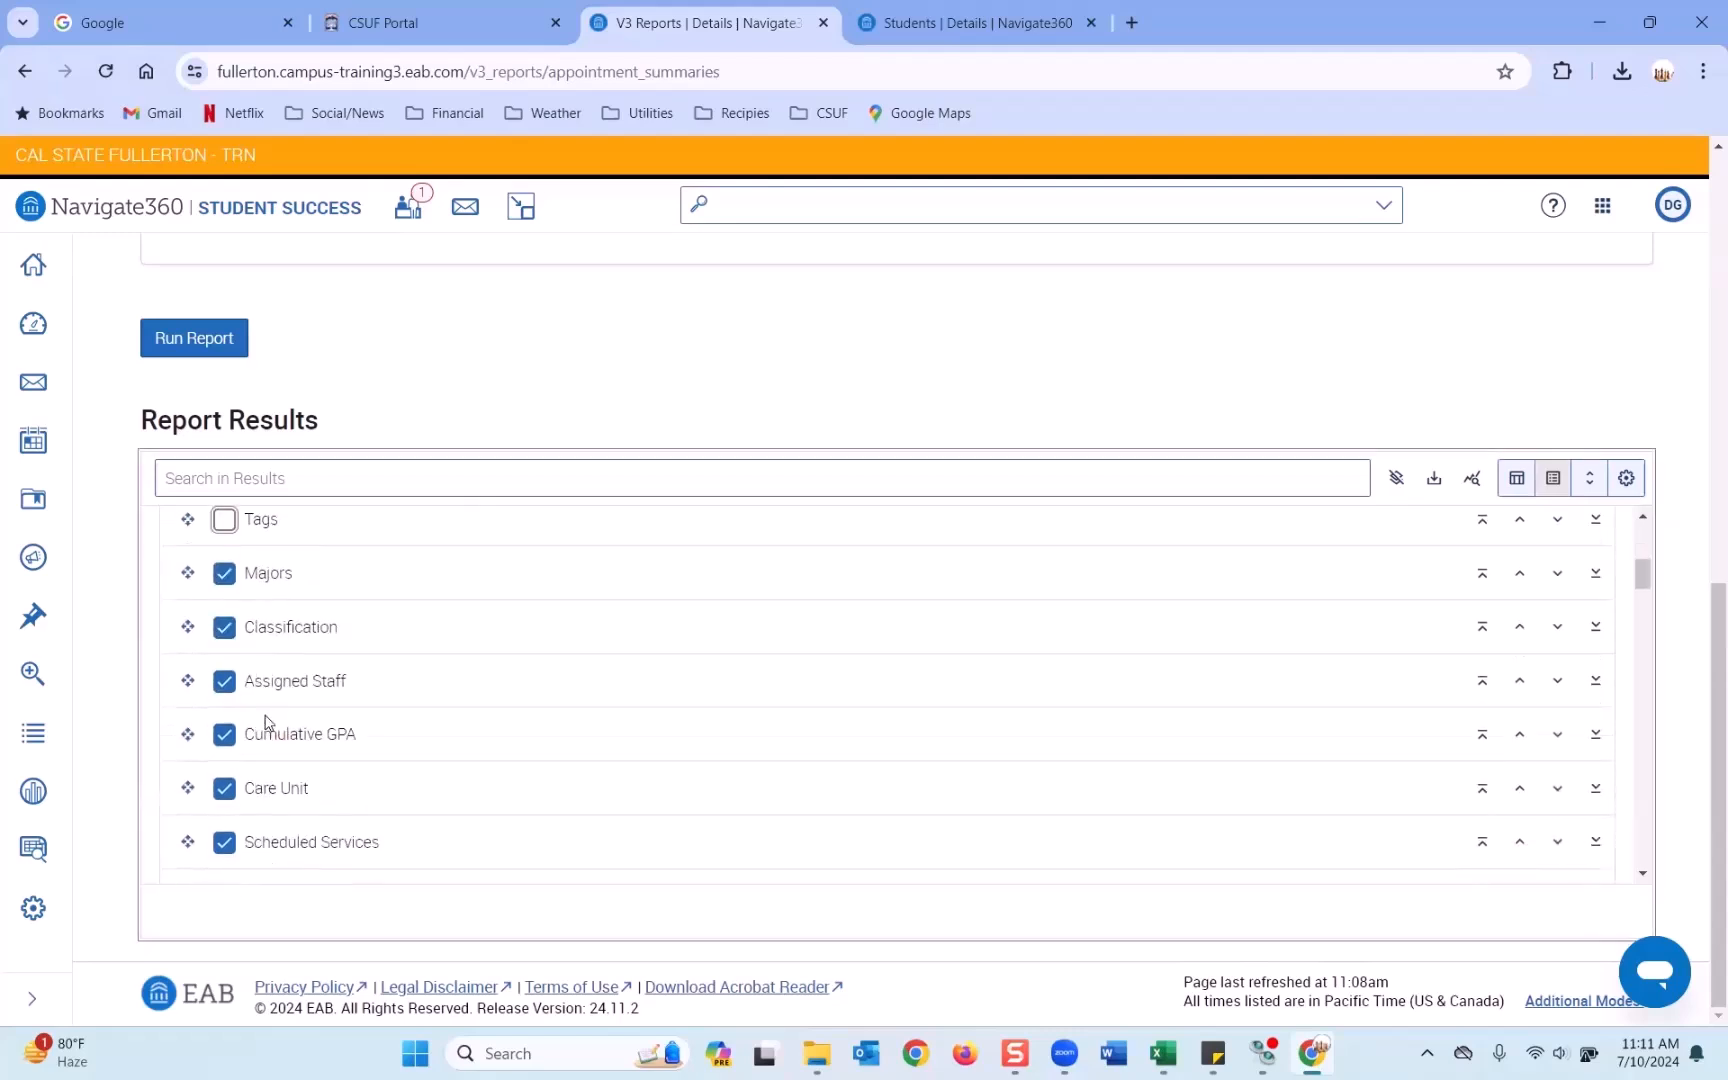
{"action": "scroll", "coordinate": [277, 700], "scroll_direction": "down", "scroll_amount": 12}
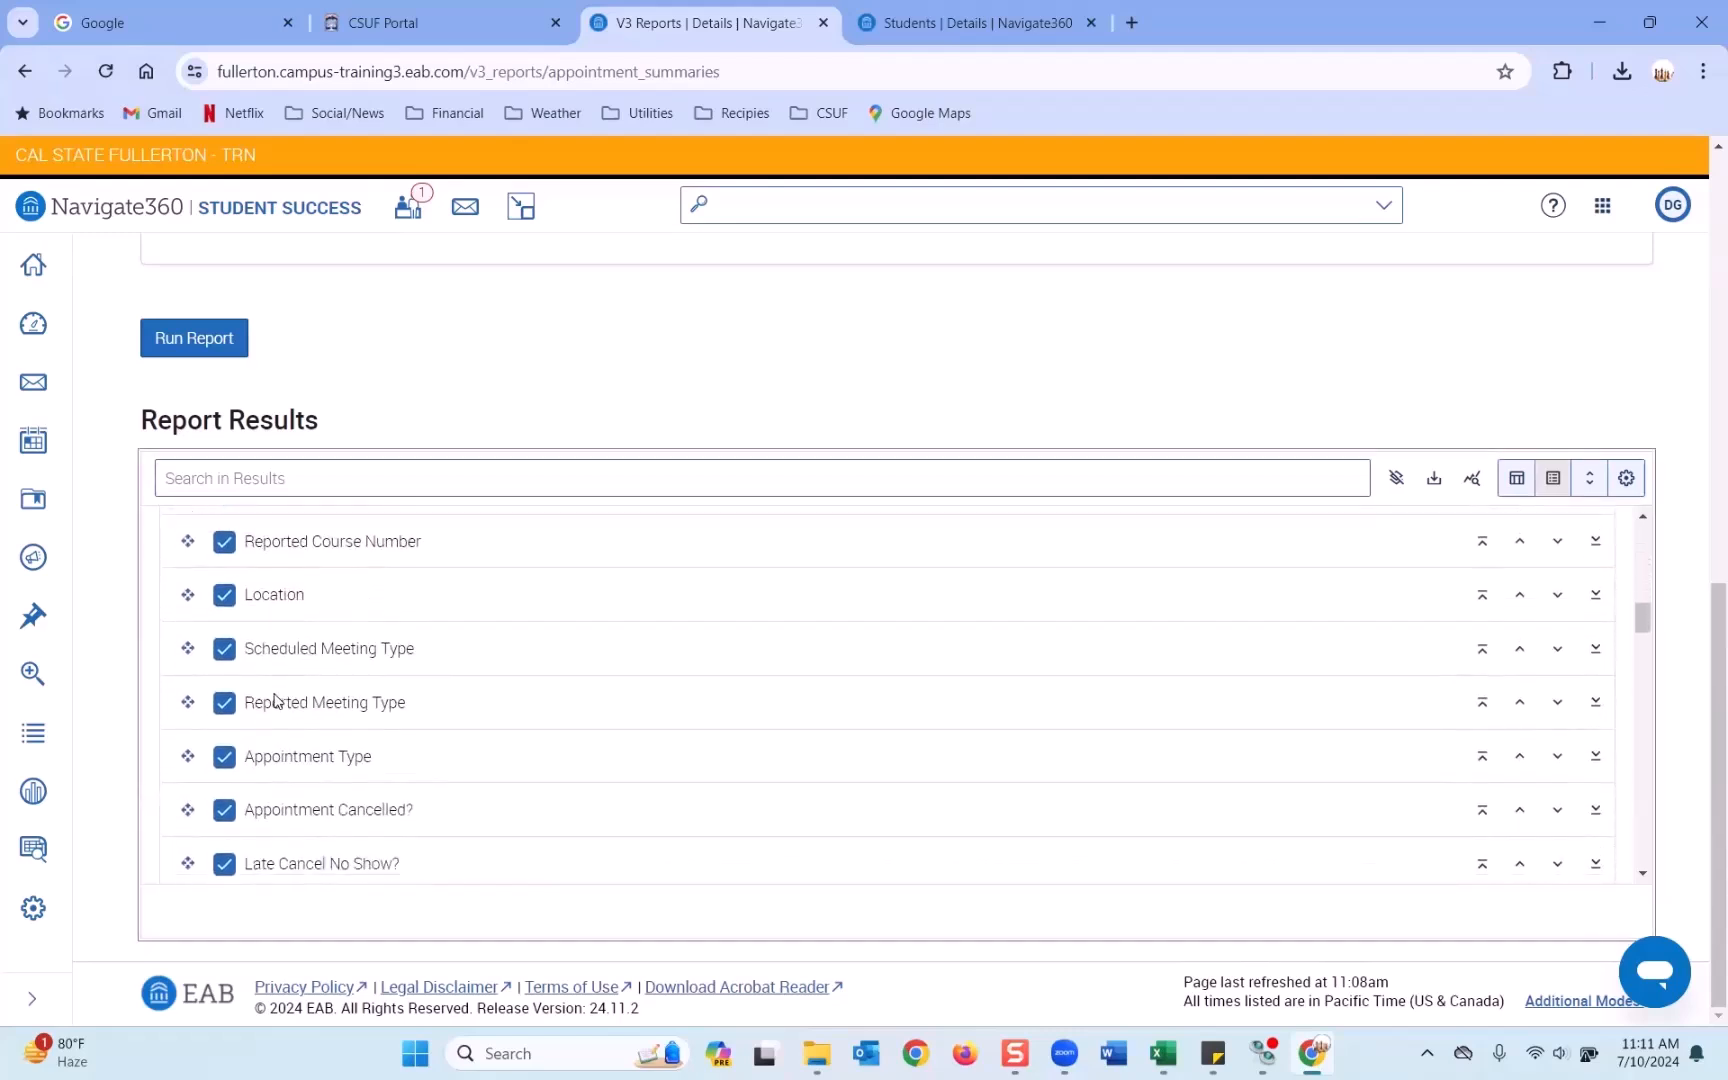
{"action": "scroll", "coordinate": [277, 700], "scroll_direction": "down", "scroll_amount": 10}
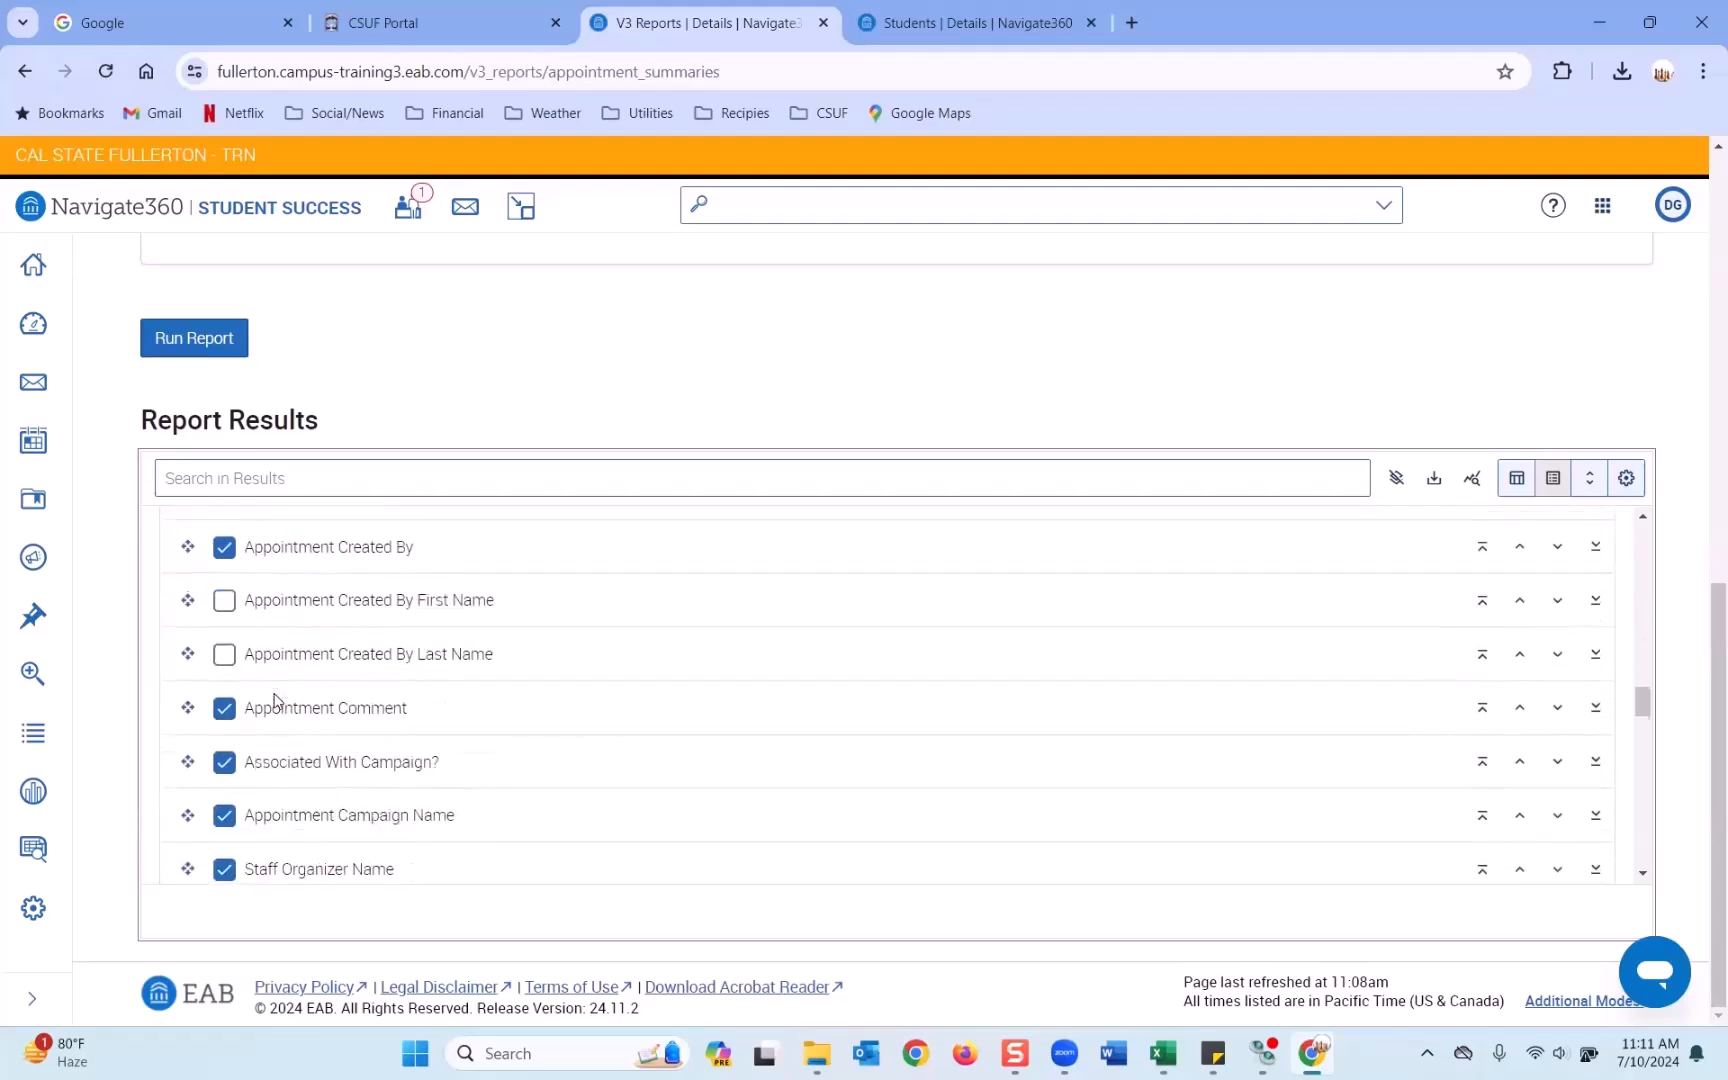
{"action": "scroll", "coordinate": [277, 700], "scroll_direction": "down", "scroll_amount": 5}
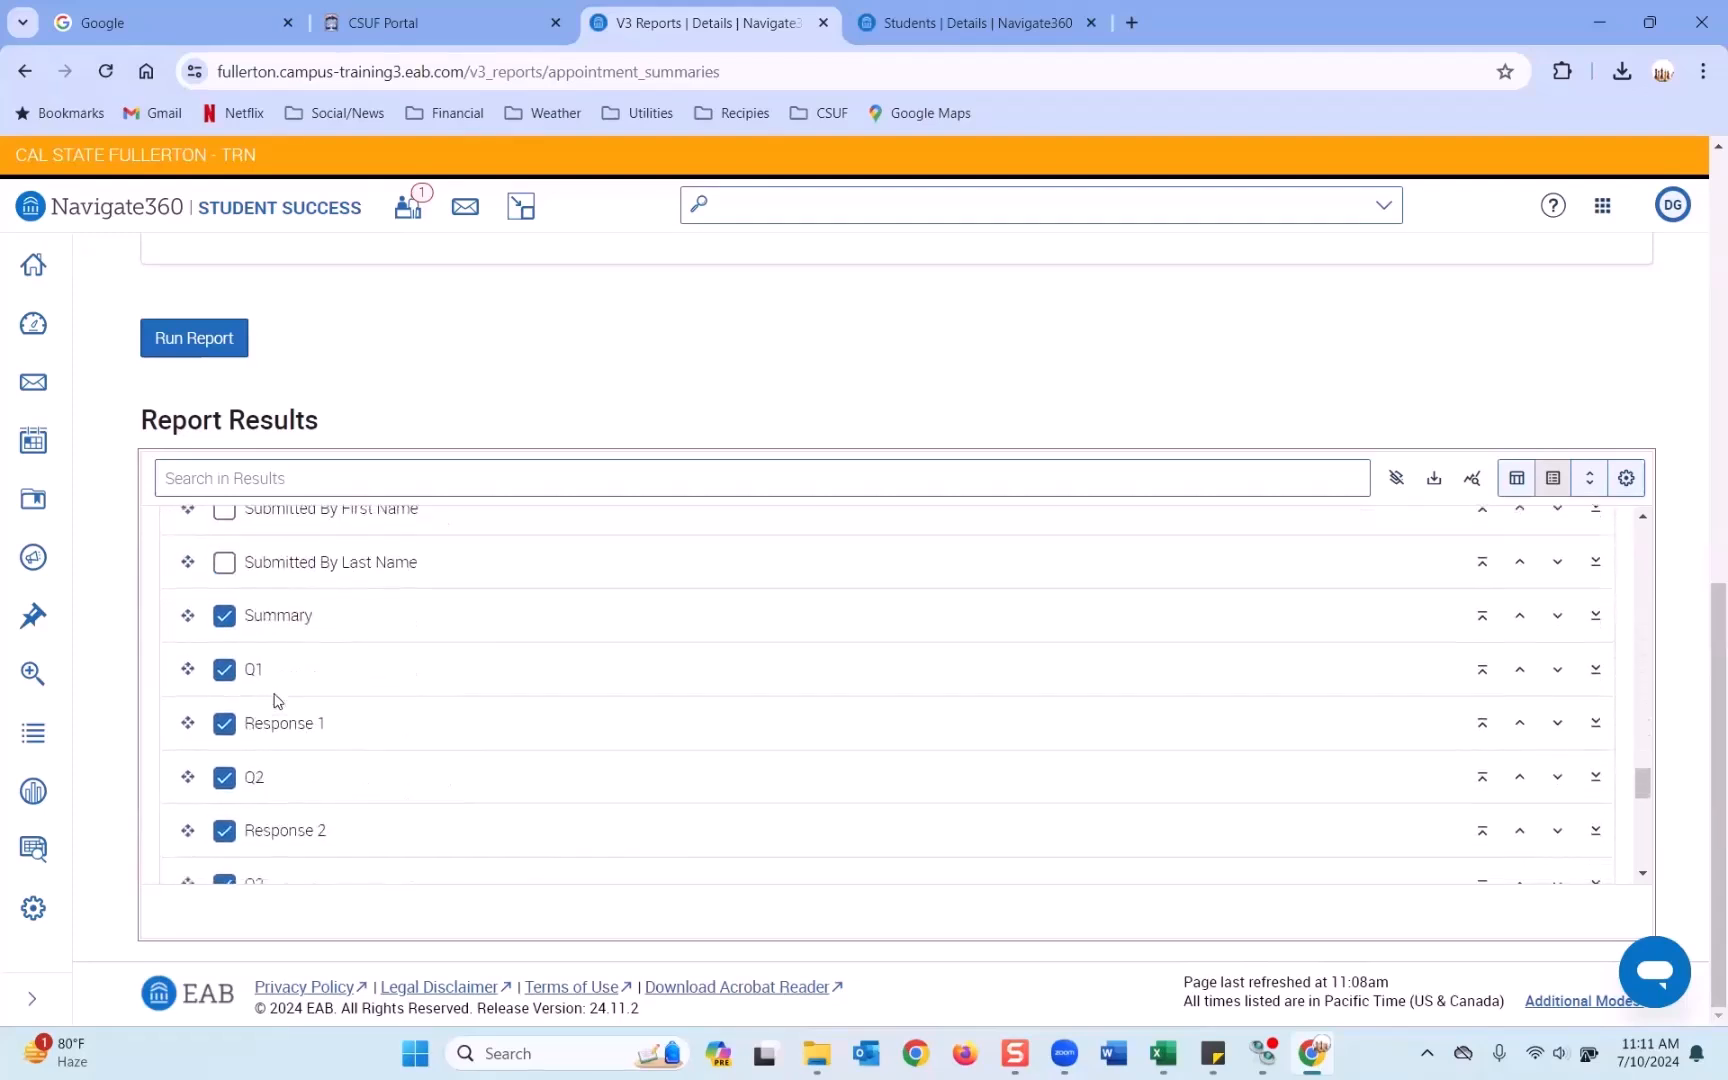
{"action": "left_click", "coordinate": [226, 672]}
{"action": "left_click", "coordinate": [226, 726]}
{"action": "left_click", "coordinate": [226, 785]}
{"action": "left_click", "coordinate": [226, 831]}
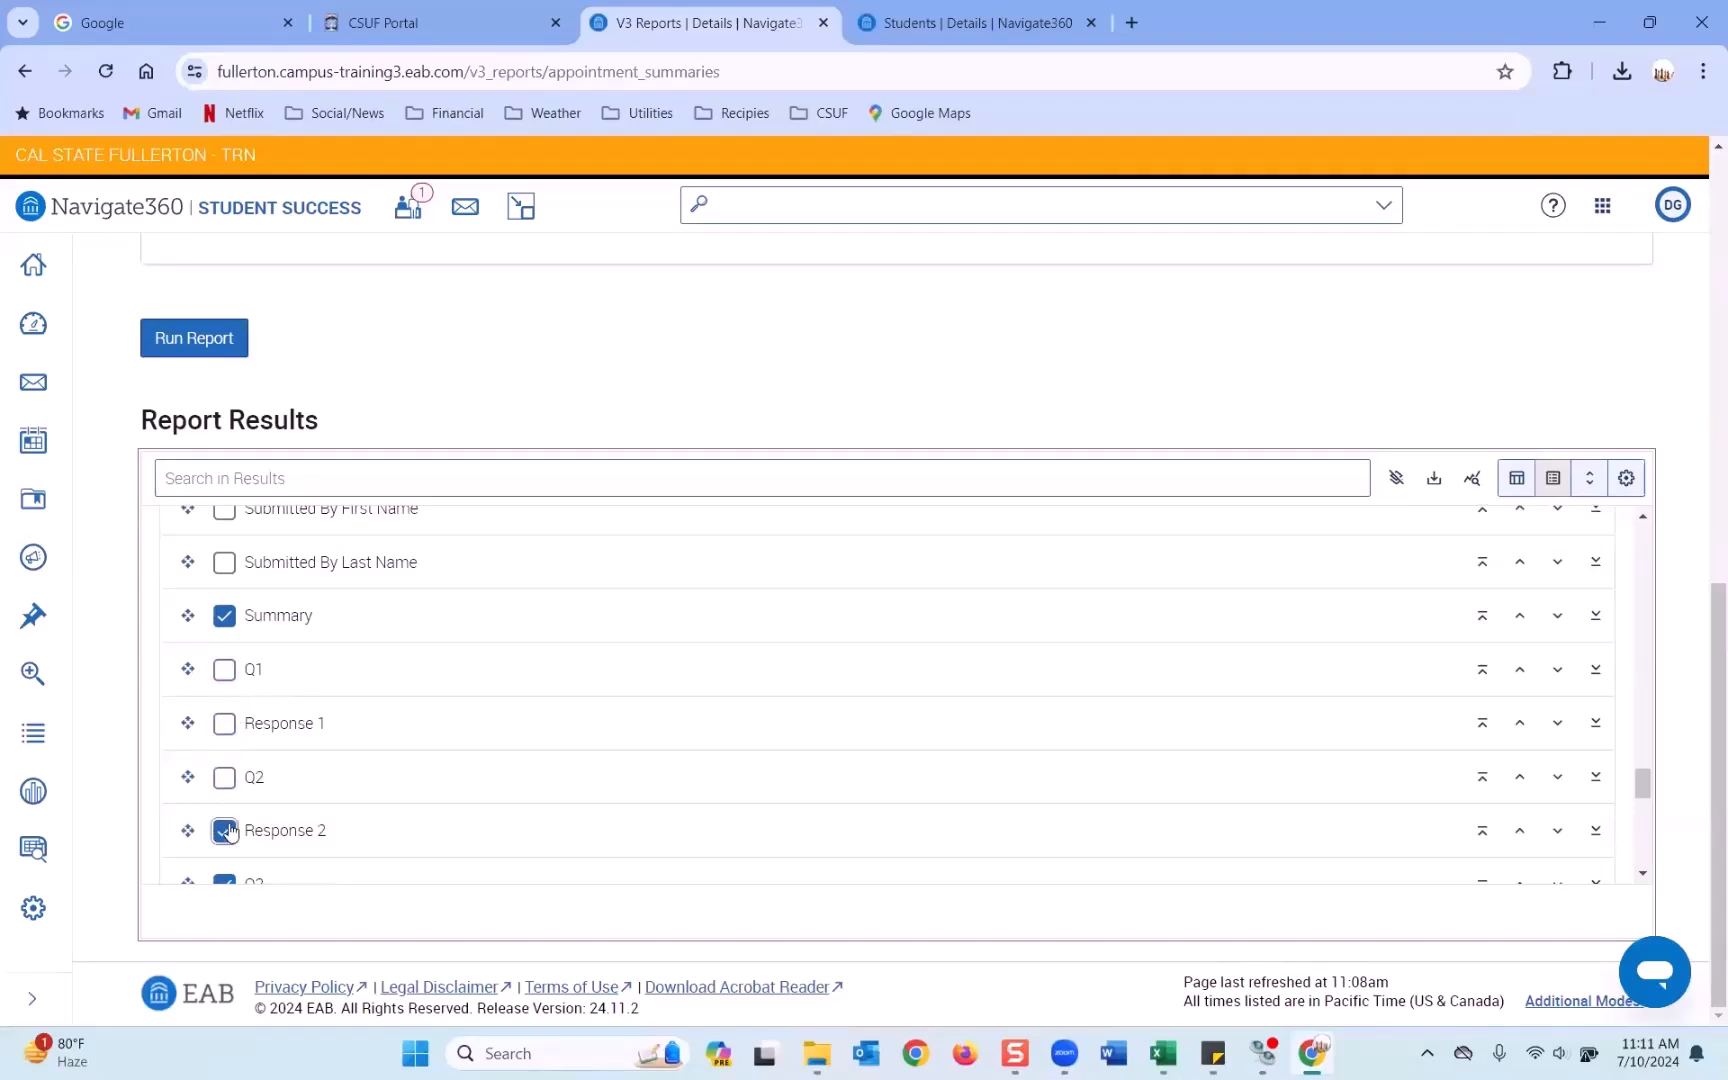
{"action": "scroll", "coordinate": [230, 790], "scroll_direction": "down", "scroll_amount": 2}
{"action": "left_click", "coordinate": [226, 664]}
{"action": "left_click", "coordinate": [225, 714]}
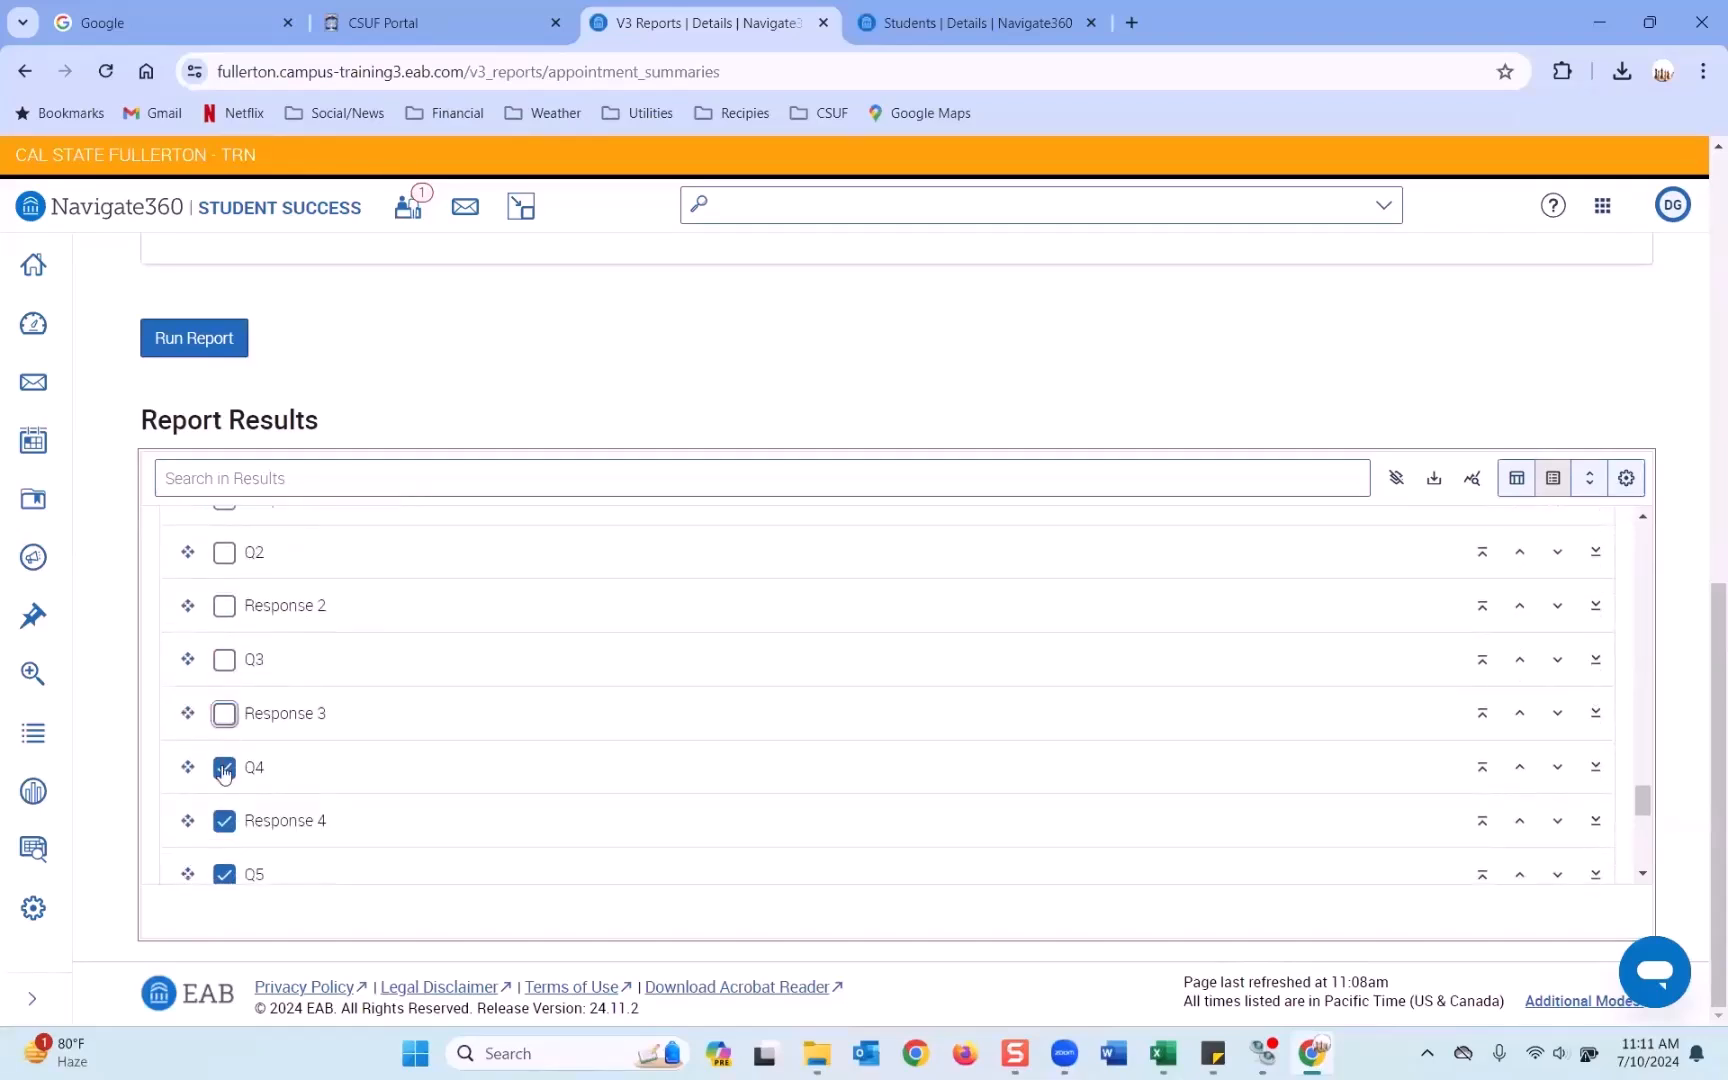
{"action": "left_click", "coordinate": [226, 820]}
{"action": "scroll", "coordinate": [227, 710], "scroll_direction": "down", "scroll_amount": 3}
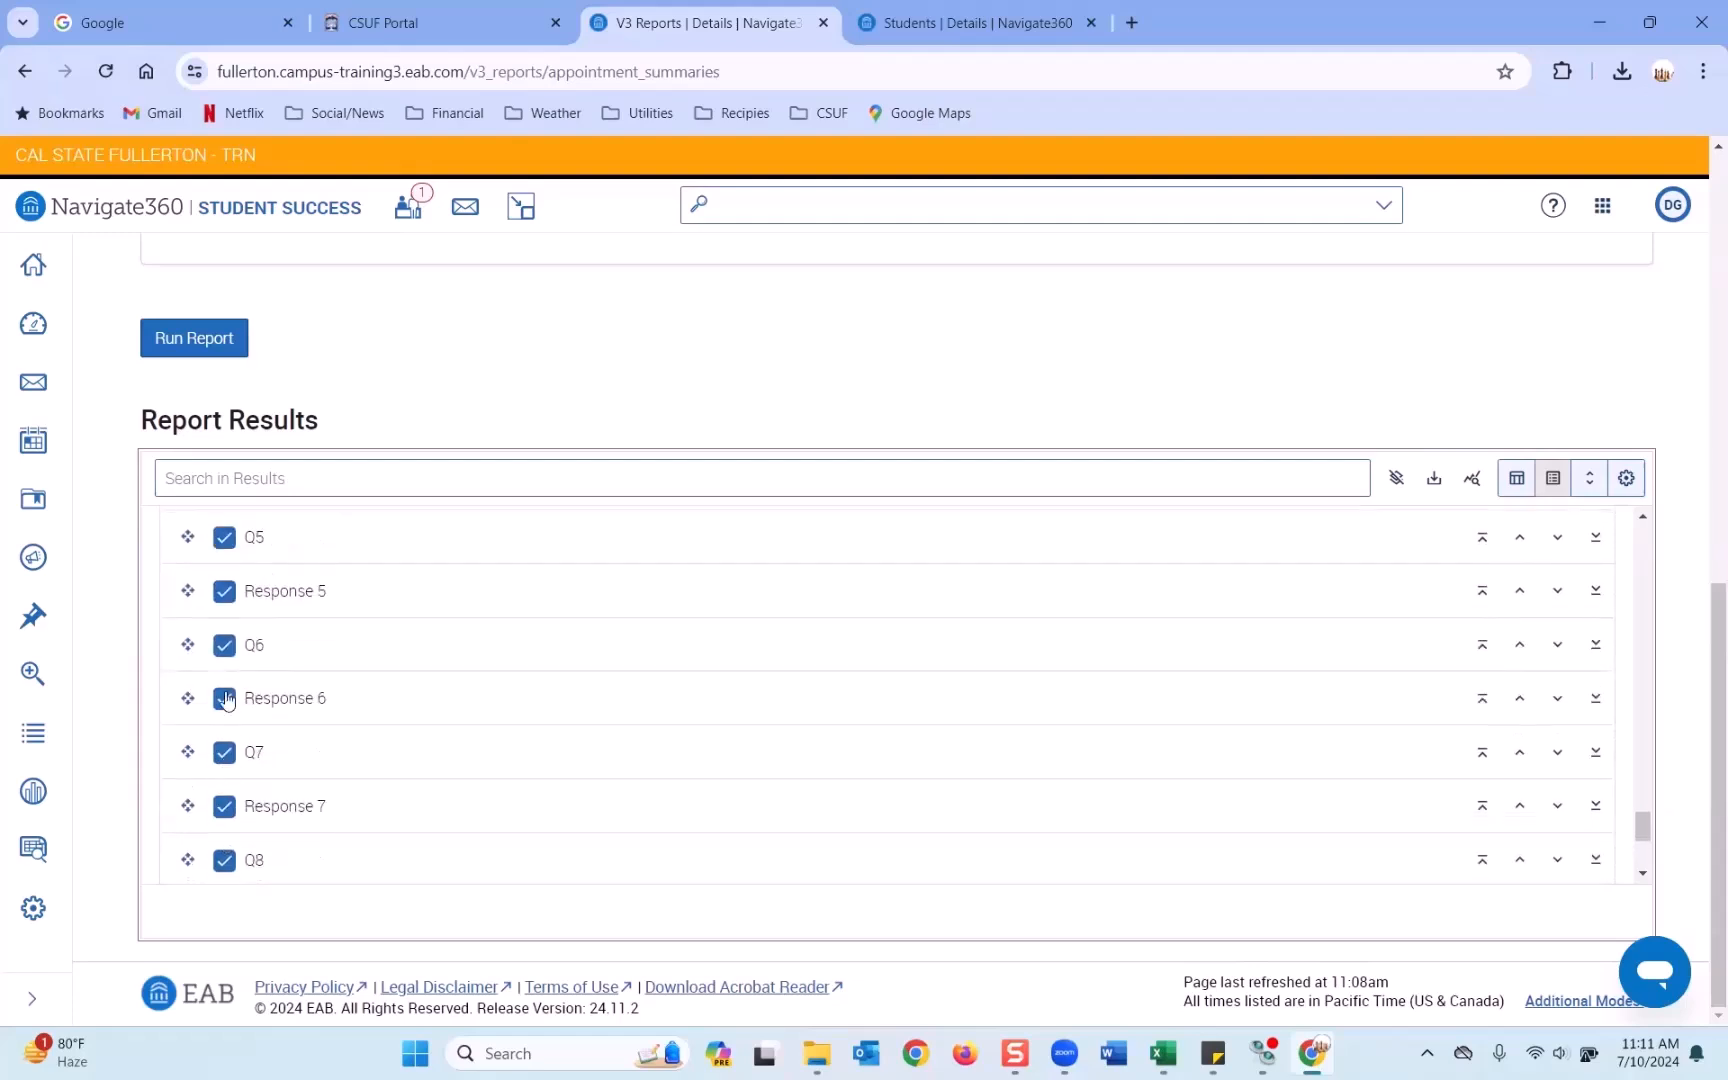
Hide Q5–Q10 and Responses 5, 6, 7, 9 and 10, then return to the results grid.
{"action": "left_click", "coordinate": [225, 540]}
{"action": "left_click", "coordinate": [225, 591]}
{"action": "left_click", "coordinate": [225, 645]}
{"action": "left_click", "coordinate": [225, 698]}
{"action": "left_click", "coordinate": [225, 752]}
{"action": "left_click", "coordinate": [225, 806]}
{"action": "left_click", "coordinate": [223, 862]}
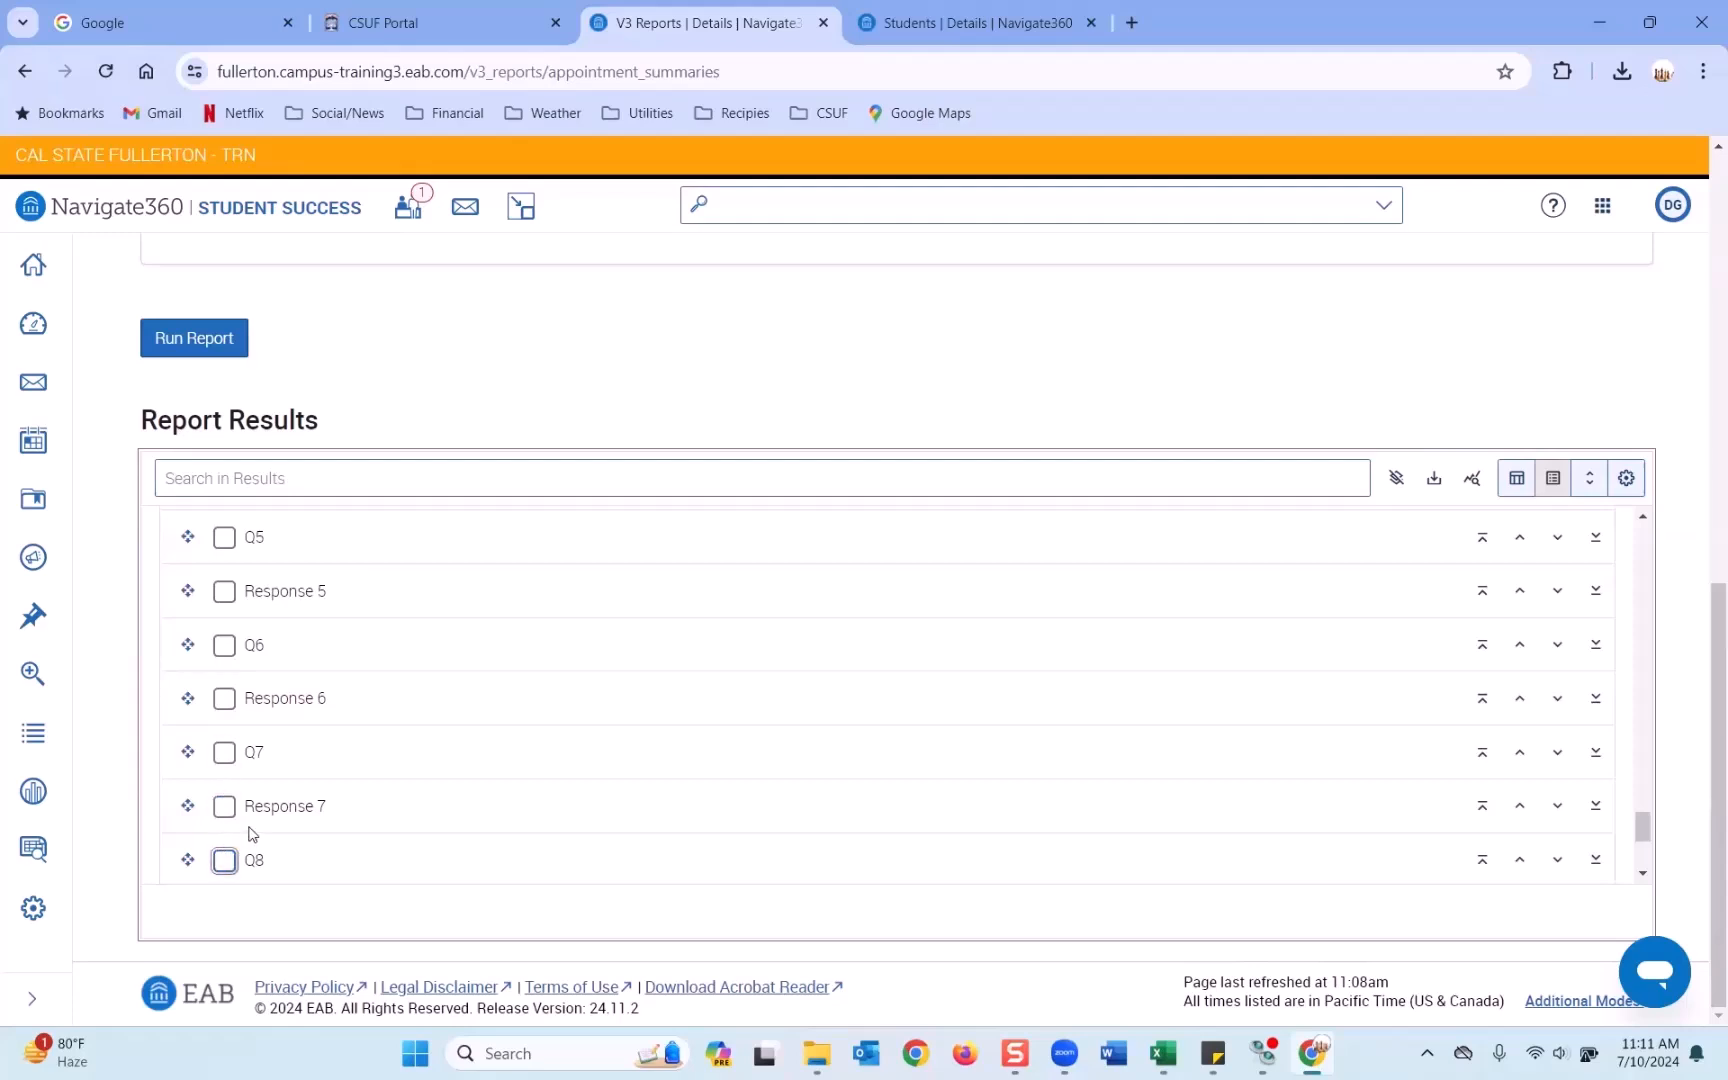
{"action": "scroll", "coordinate": [230, 760], "scroll_direction": "down", "scroll_amount": 2}
{"action": "left_click", "coordinate": [225, 742]}
{"action": "left_click", "coordinate": [225, 796]}
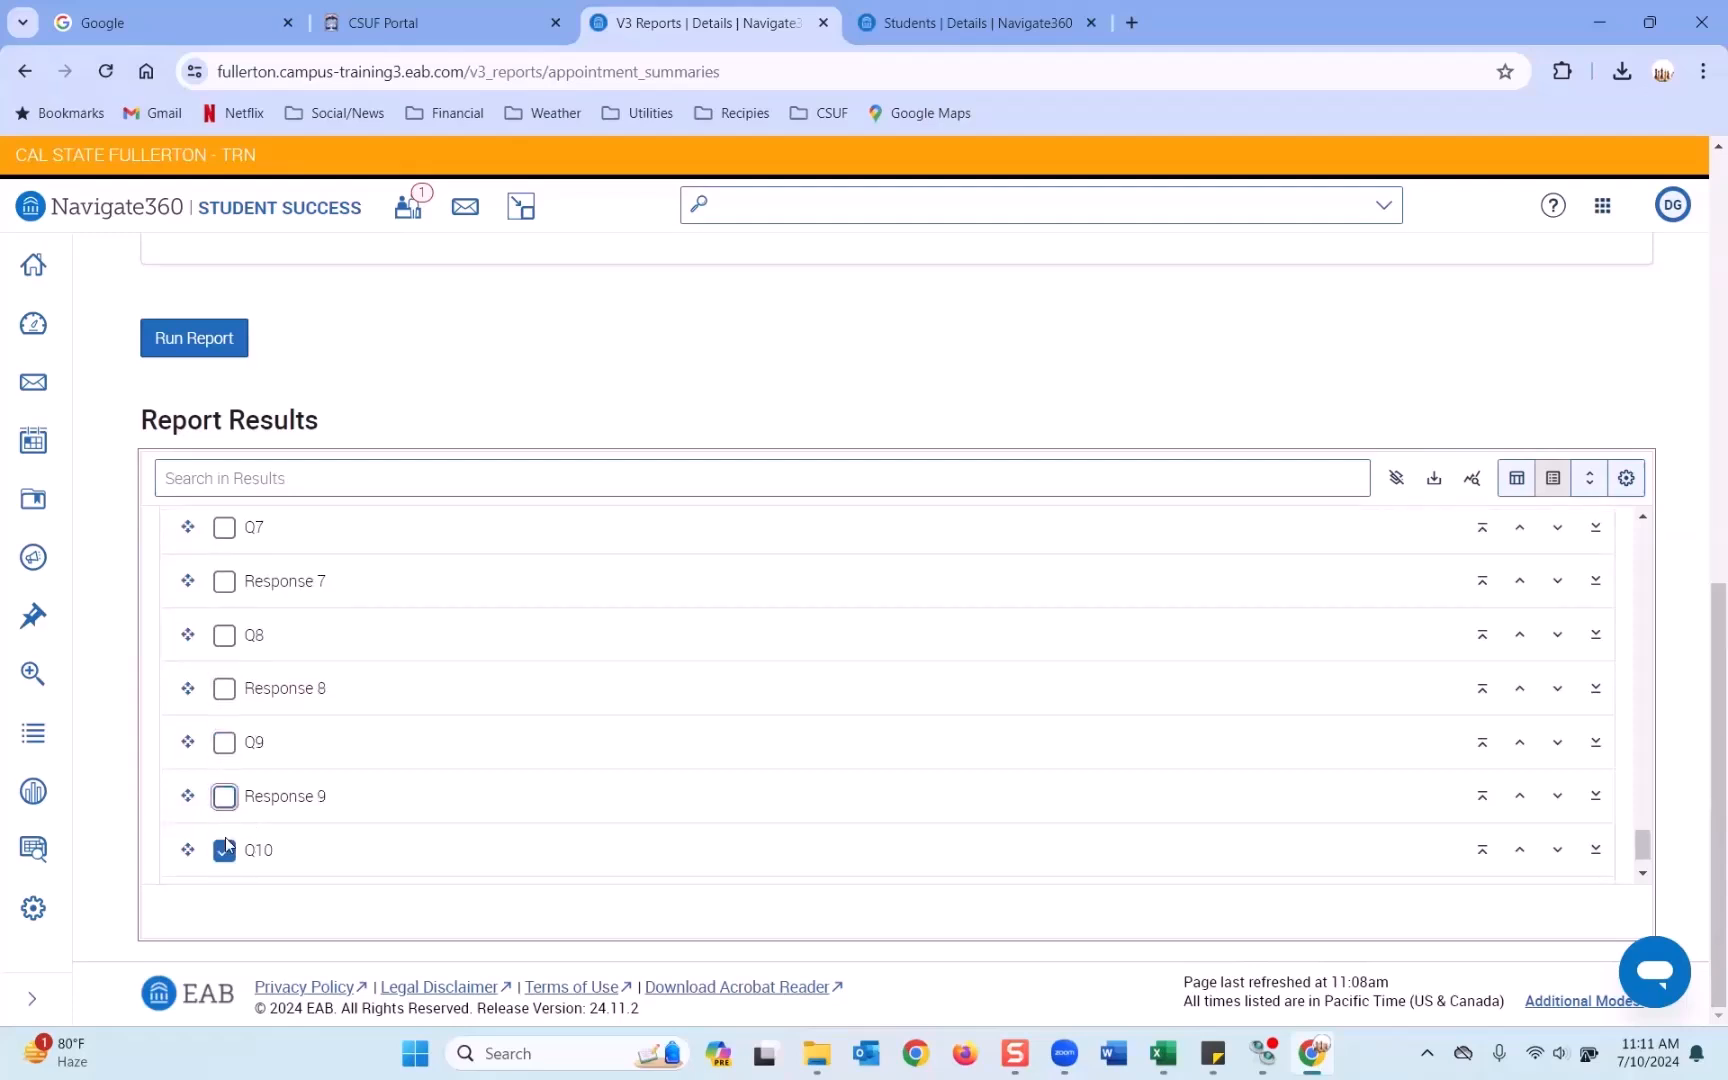
{"action": "left_click", "coordinate": [225, 850]}
{"action": "scroll", "coordinate": [225, 800], "scroll_direction": "down", "scroll_amount": 1}
{"action": "left_click", "coordinate": [225, 837]}
{"action": "scroll", "coordinate": [324, 760], "scroll_direction": "up", "scroll_amount": 4}
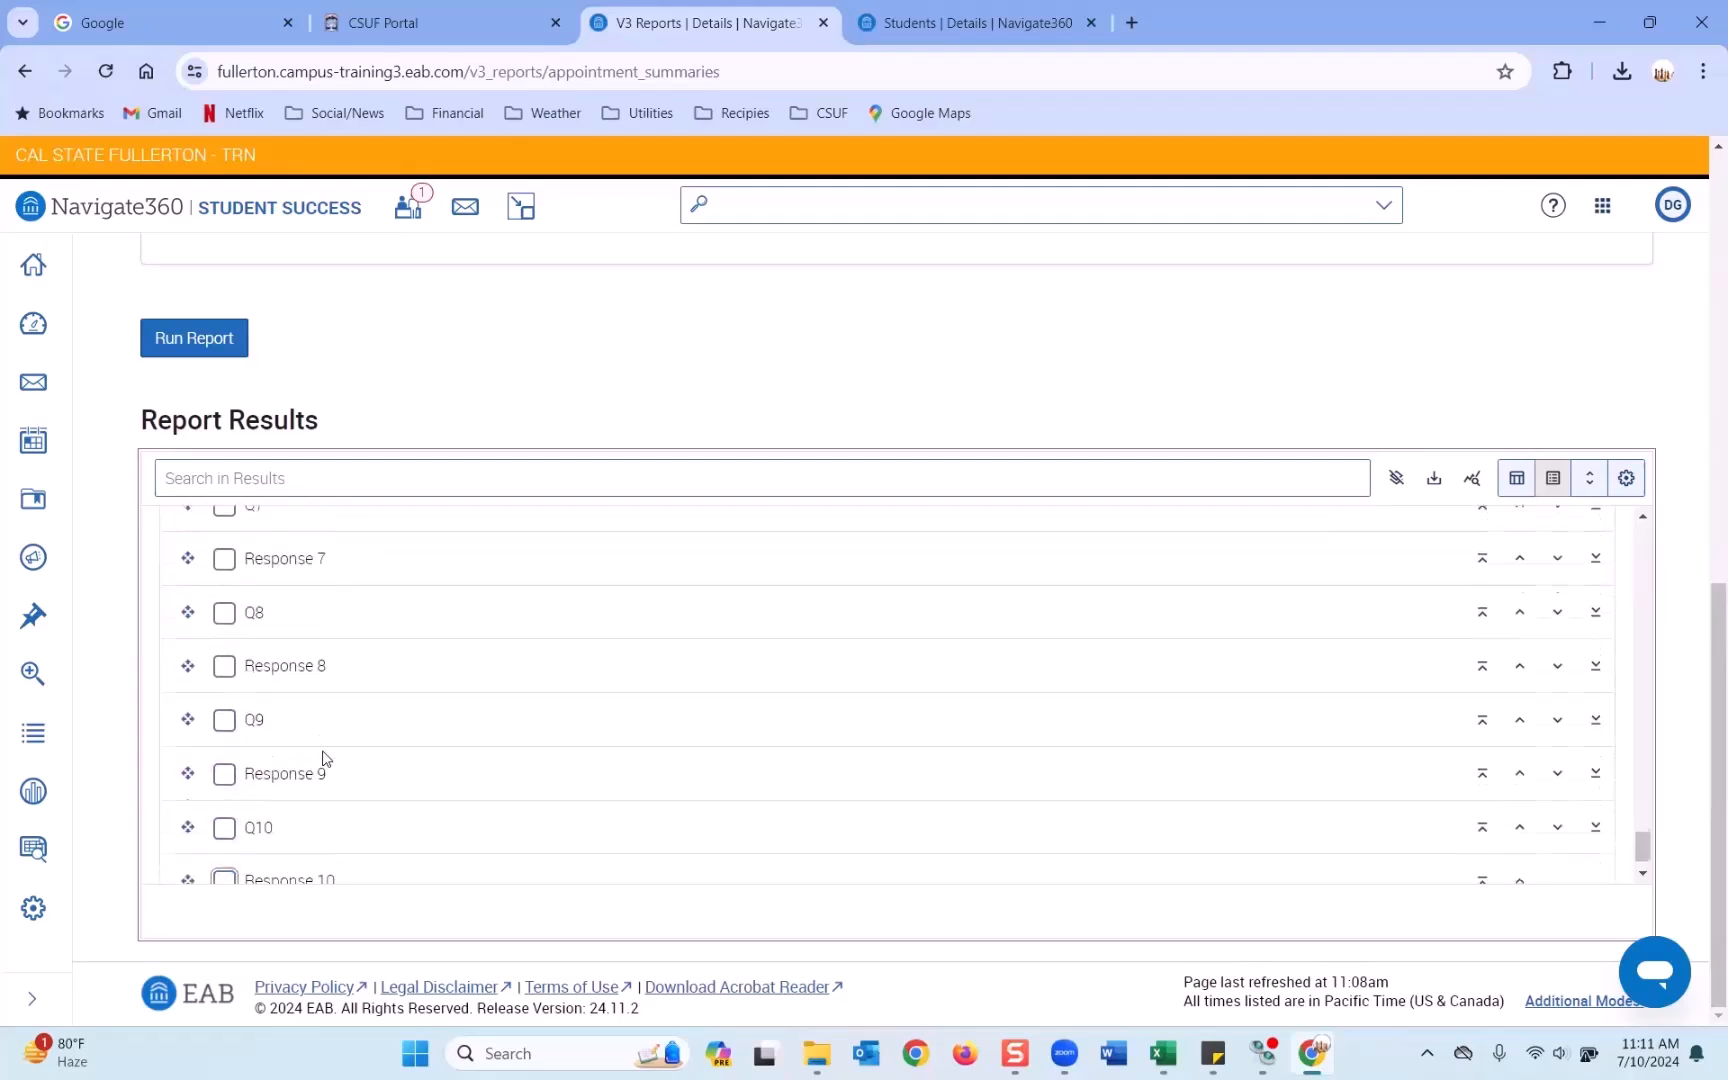
{"action": "scroll", "coordinate": [324, 750], "scroll_direction": "up", "scroll_amount": 4}
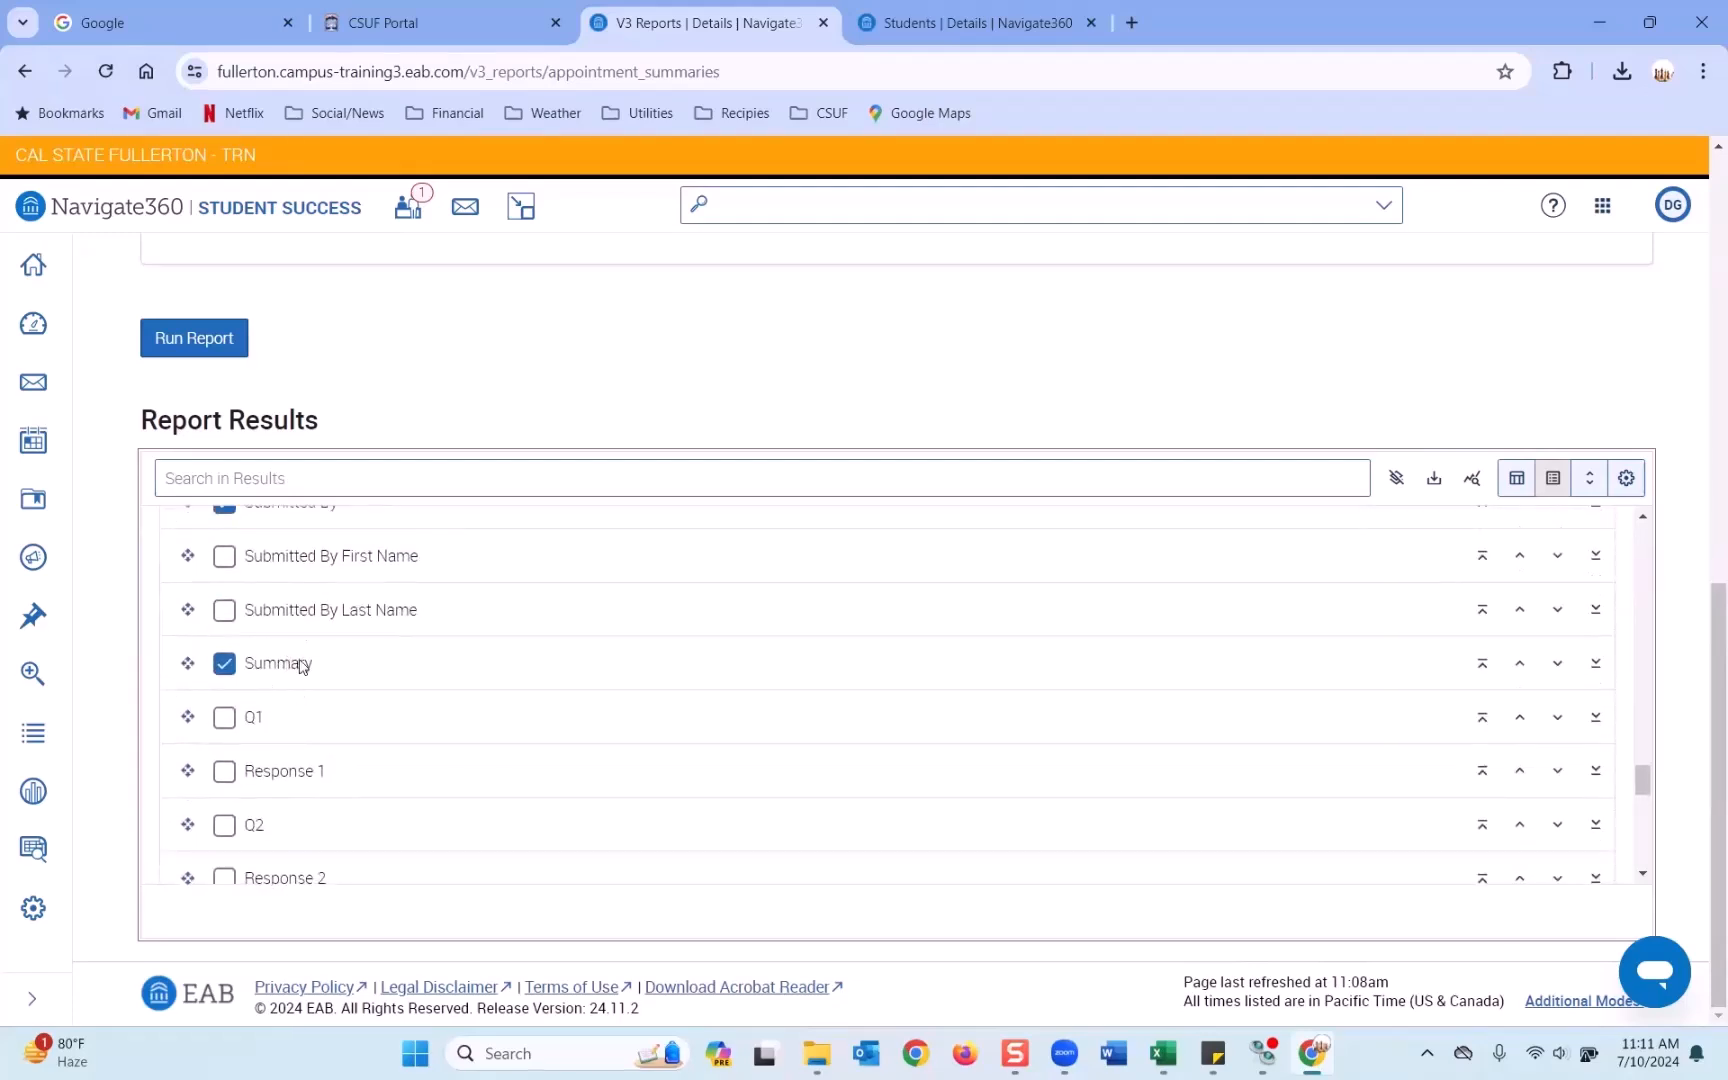
{"action": "scroll", "coordinate": [418, 670], "scroll_direction": "up", "scroll_amount": 2}
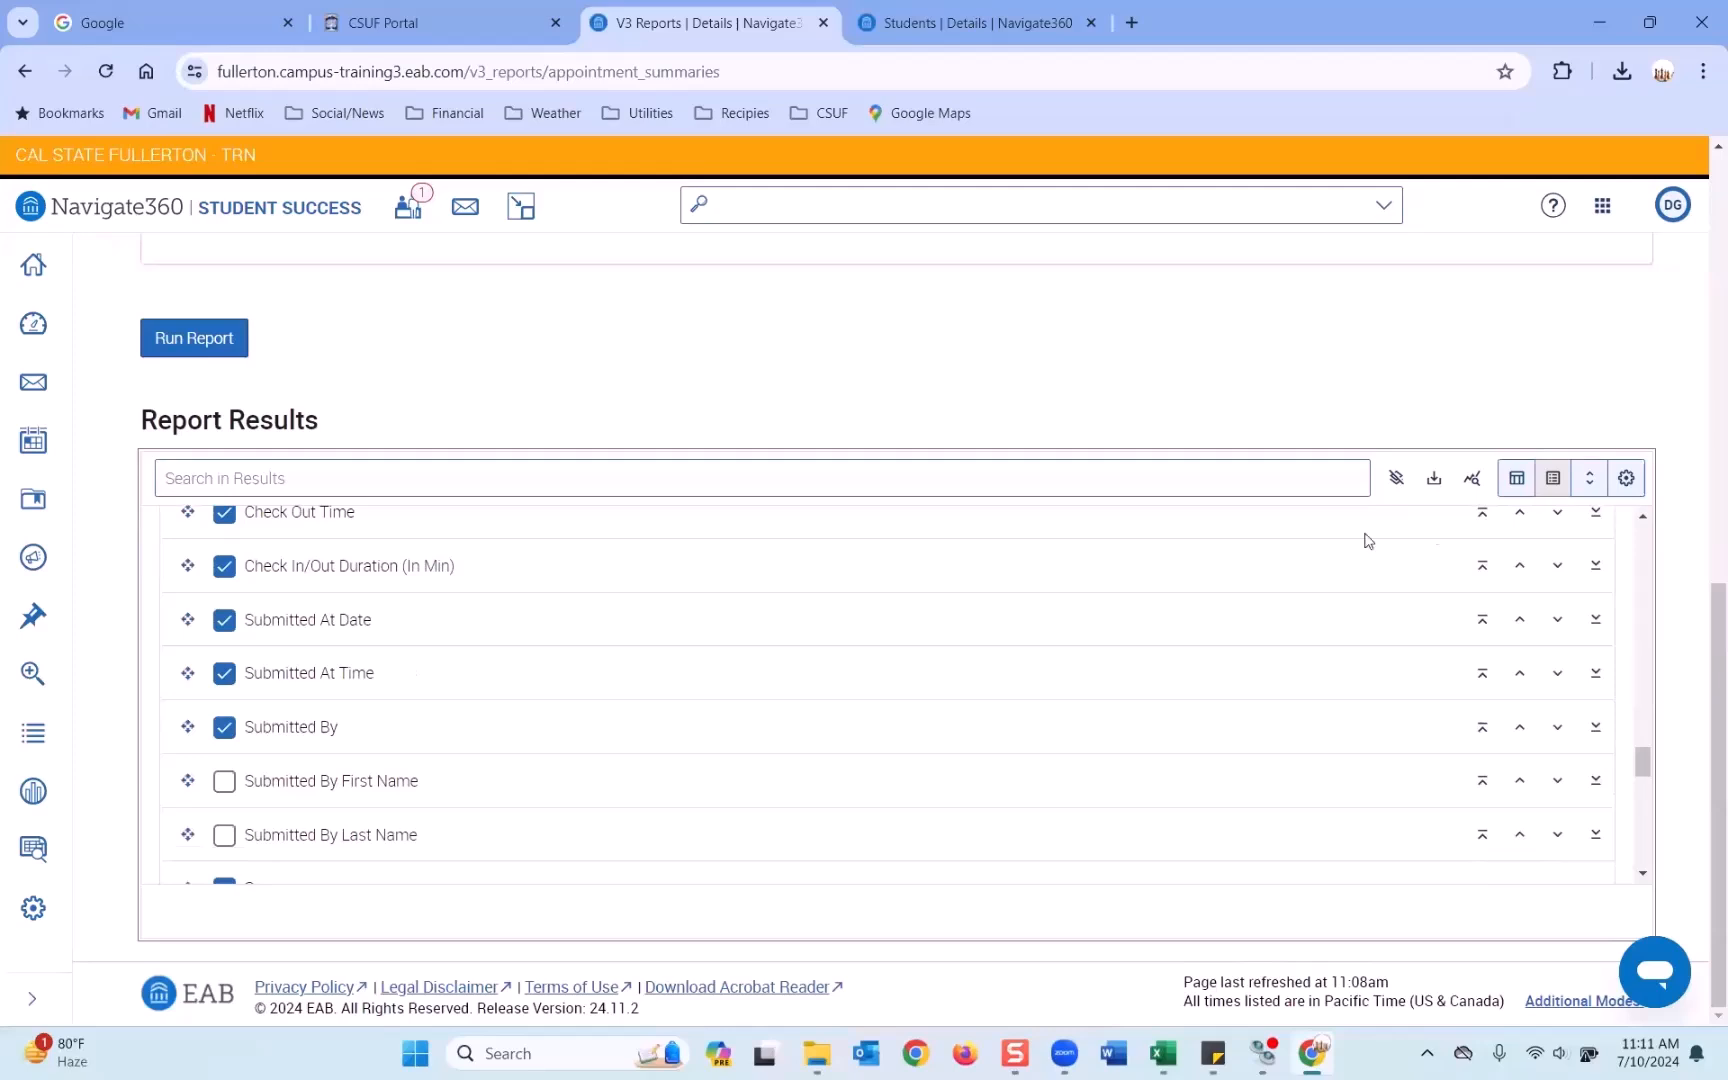
{"action": "left_click", "coordinate": [1516, 478]}
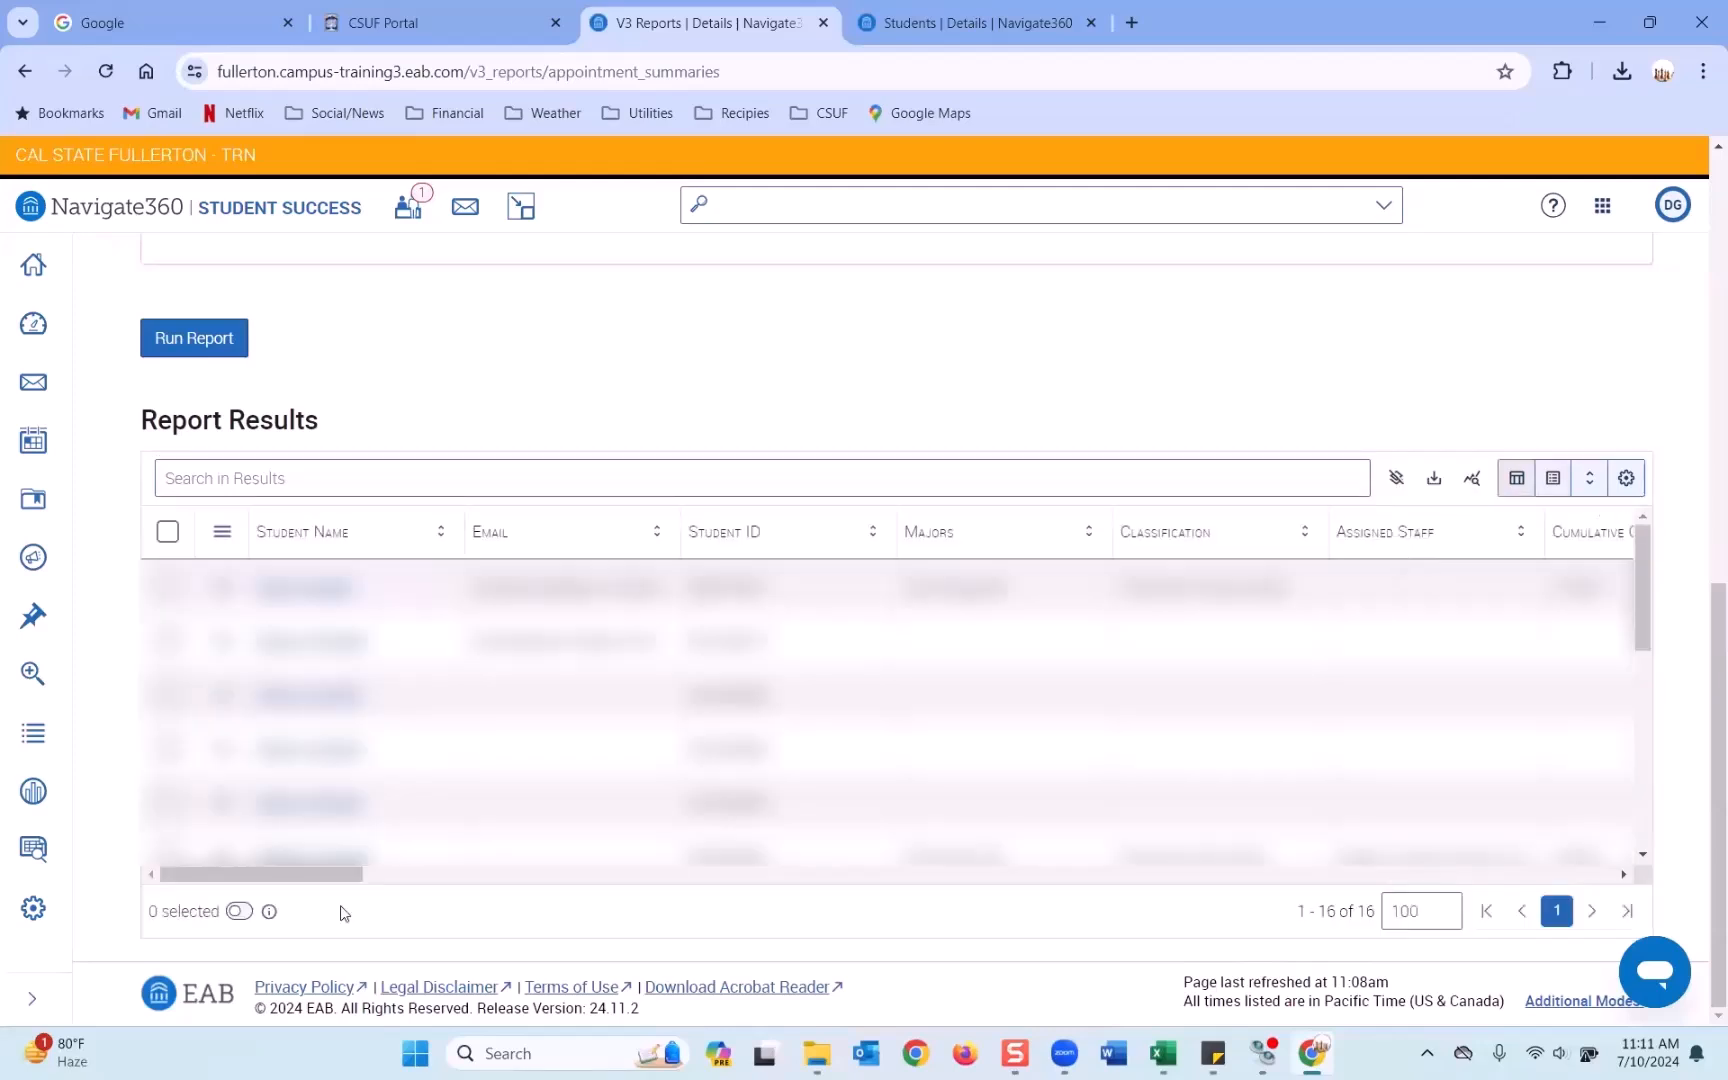
Export the 16 results as 'appointment_summaries_report appt workflow training.csv' to Downloads.
{"action": "left_click_drag", "start_coordinate": [316, 880], "coordinate": [1665, 945]}
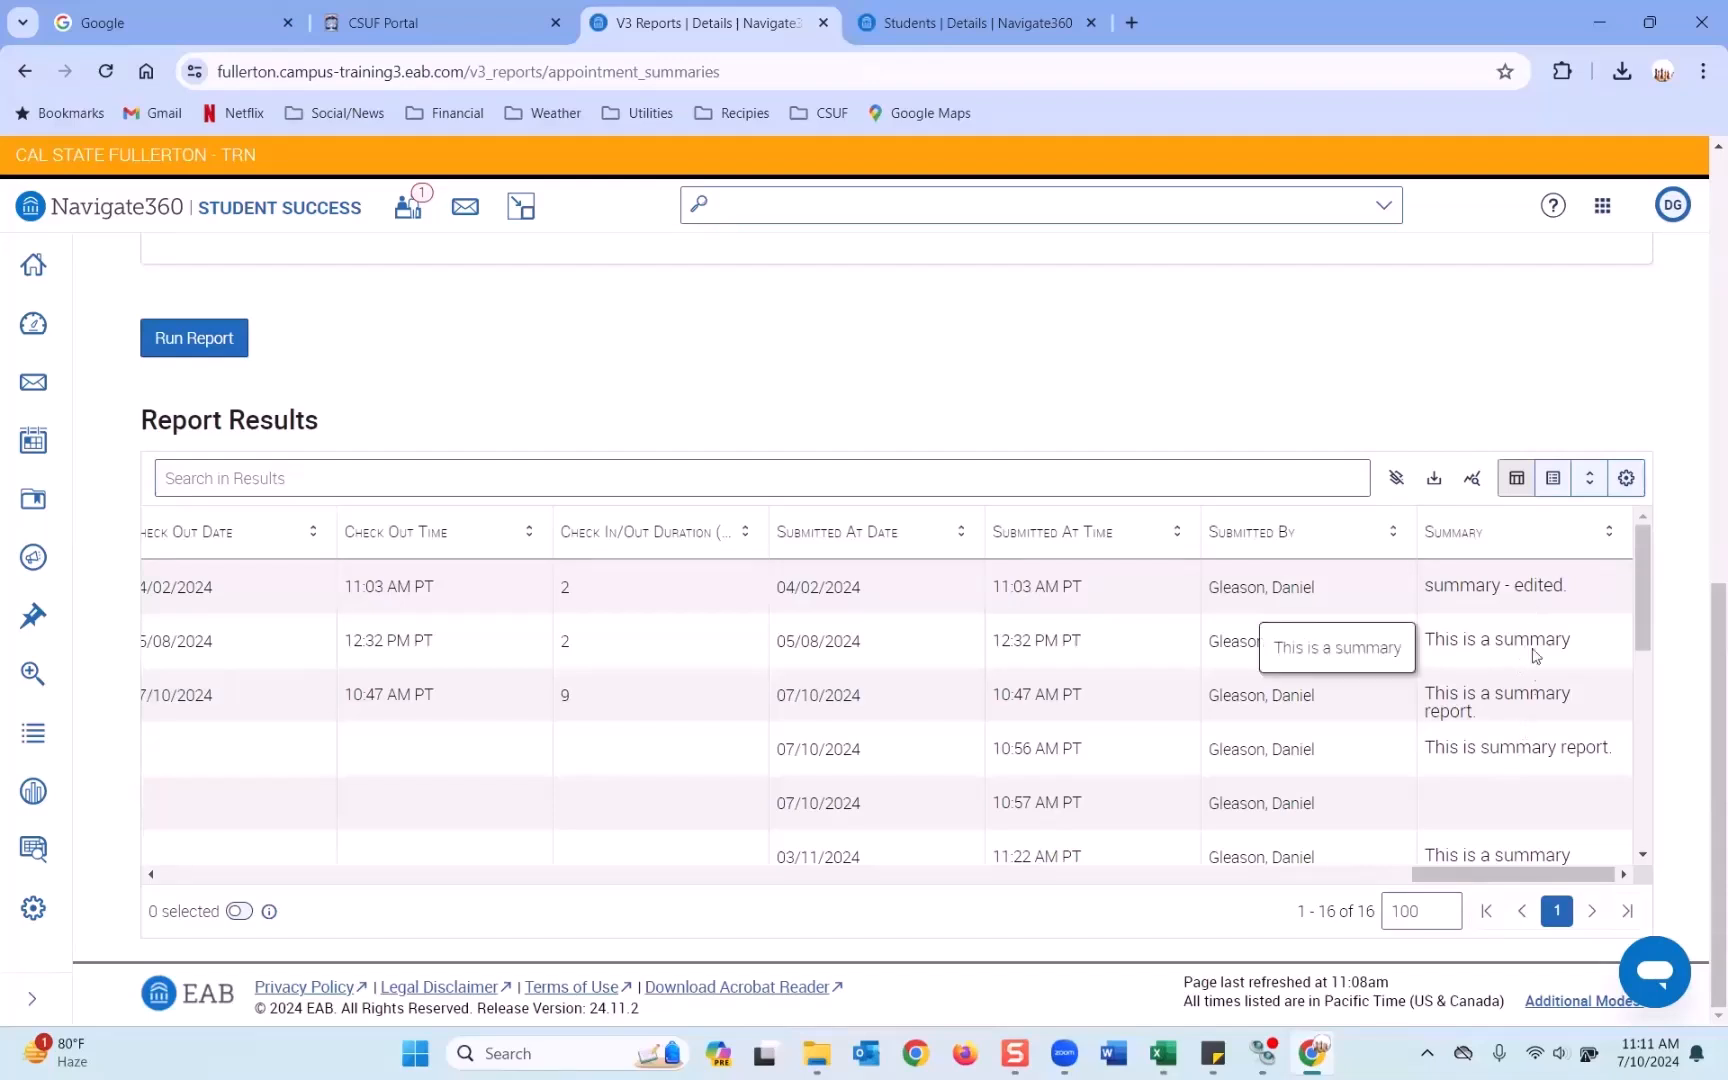
{"action": "left_click_drag", "start_coordinate": [1638, 607], "coordinate": [1655, 650]}
{"action": "left_click", "coordinate": [1434, 478]}
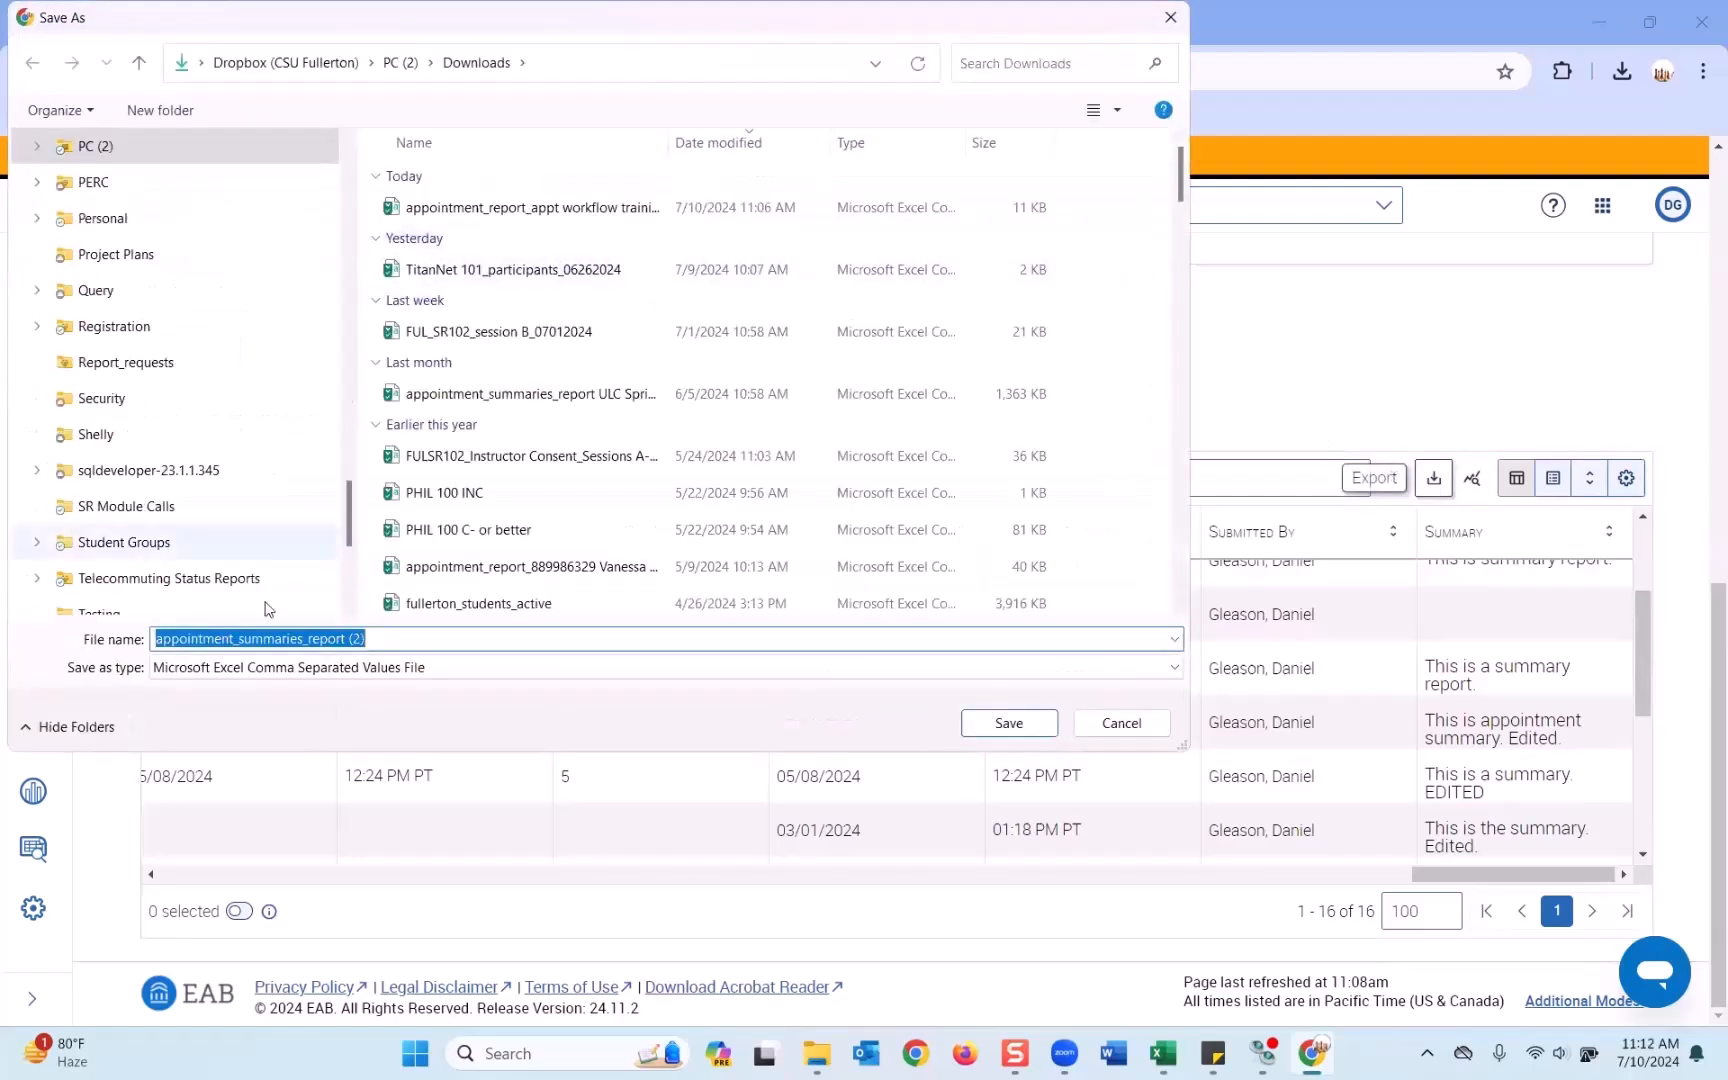
{"action": "left_click", "coordinate": [430, 640]}
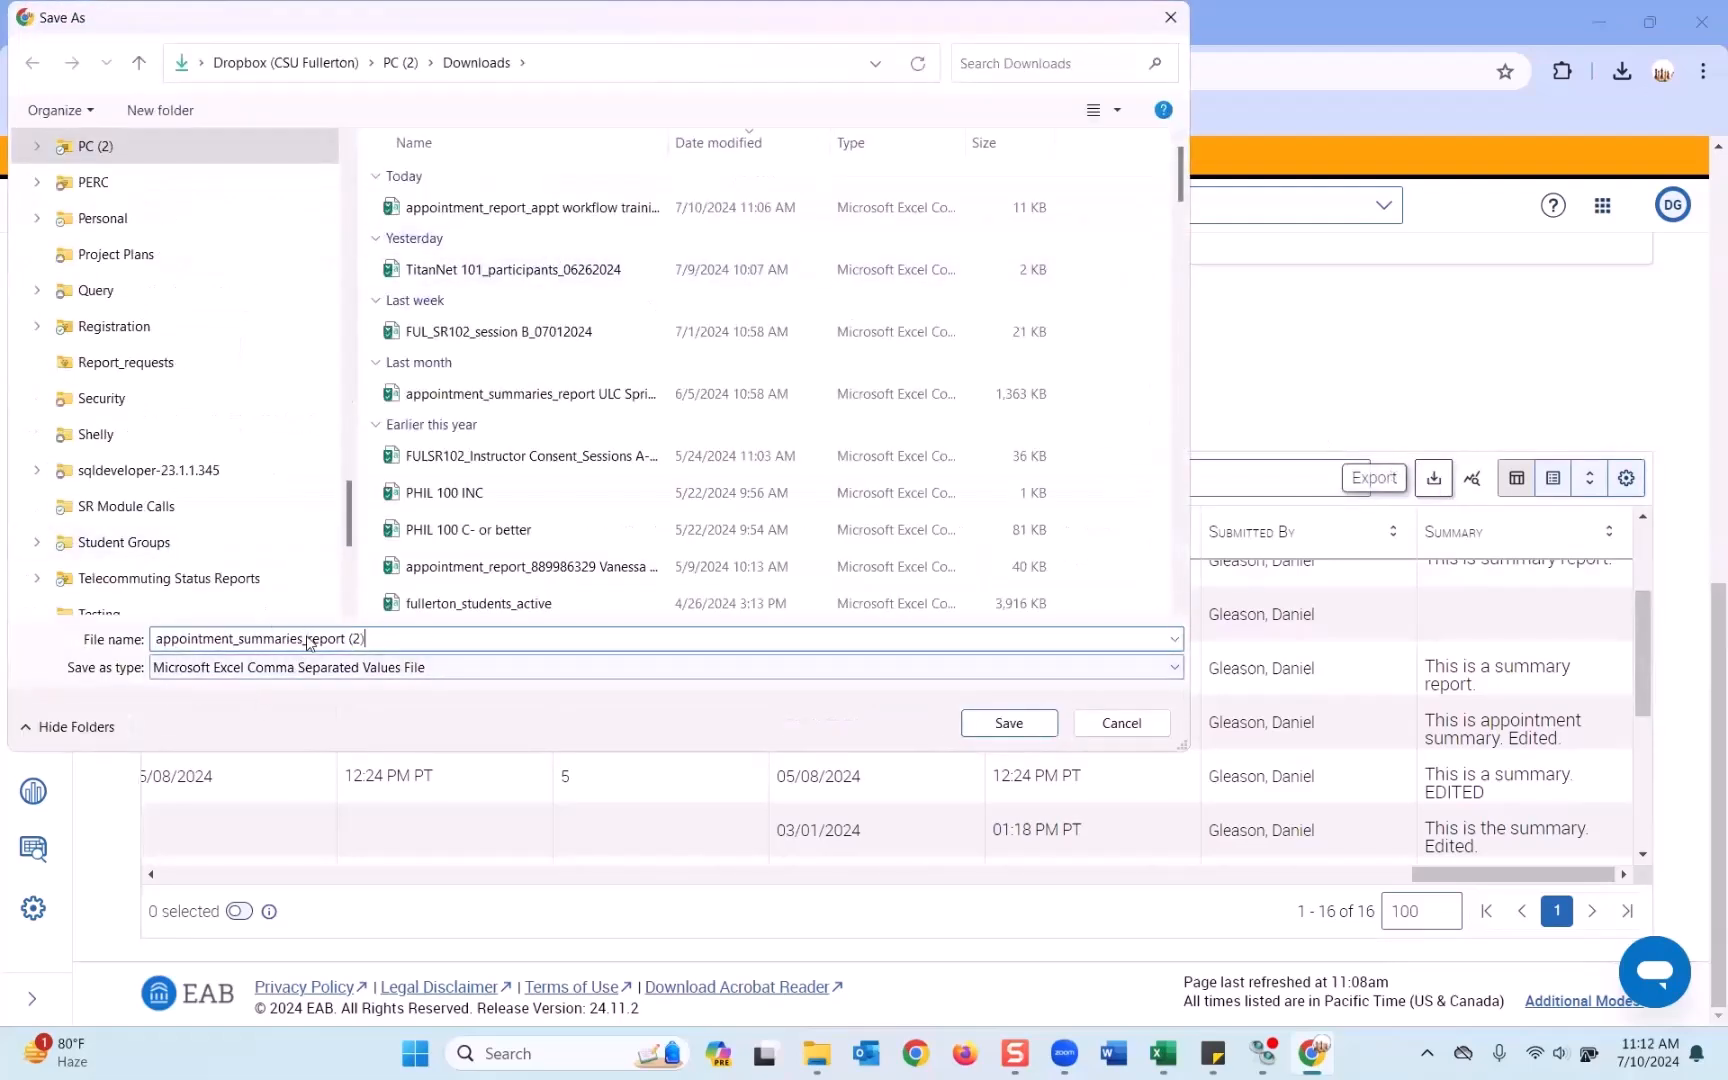
{"action": "left_click_drag", "start_coordinate": [349, 638], "coordinate": [391, 638]}
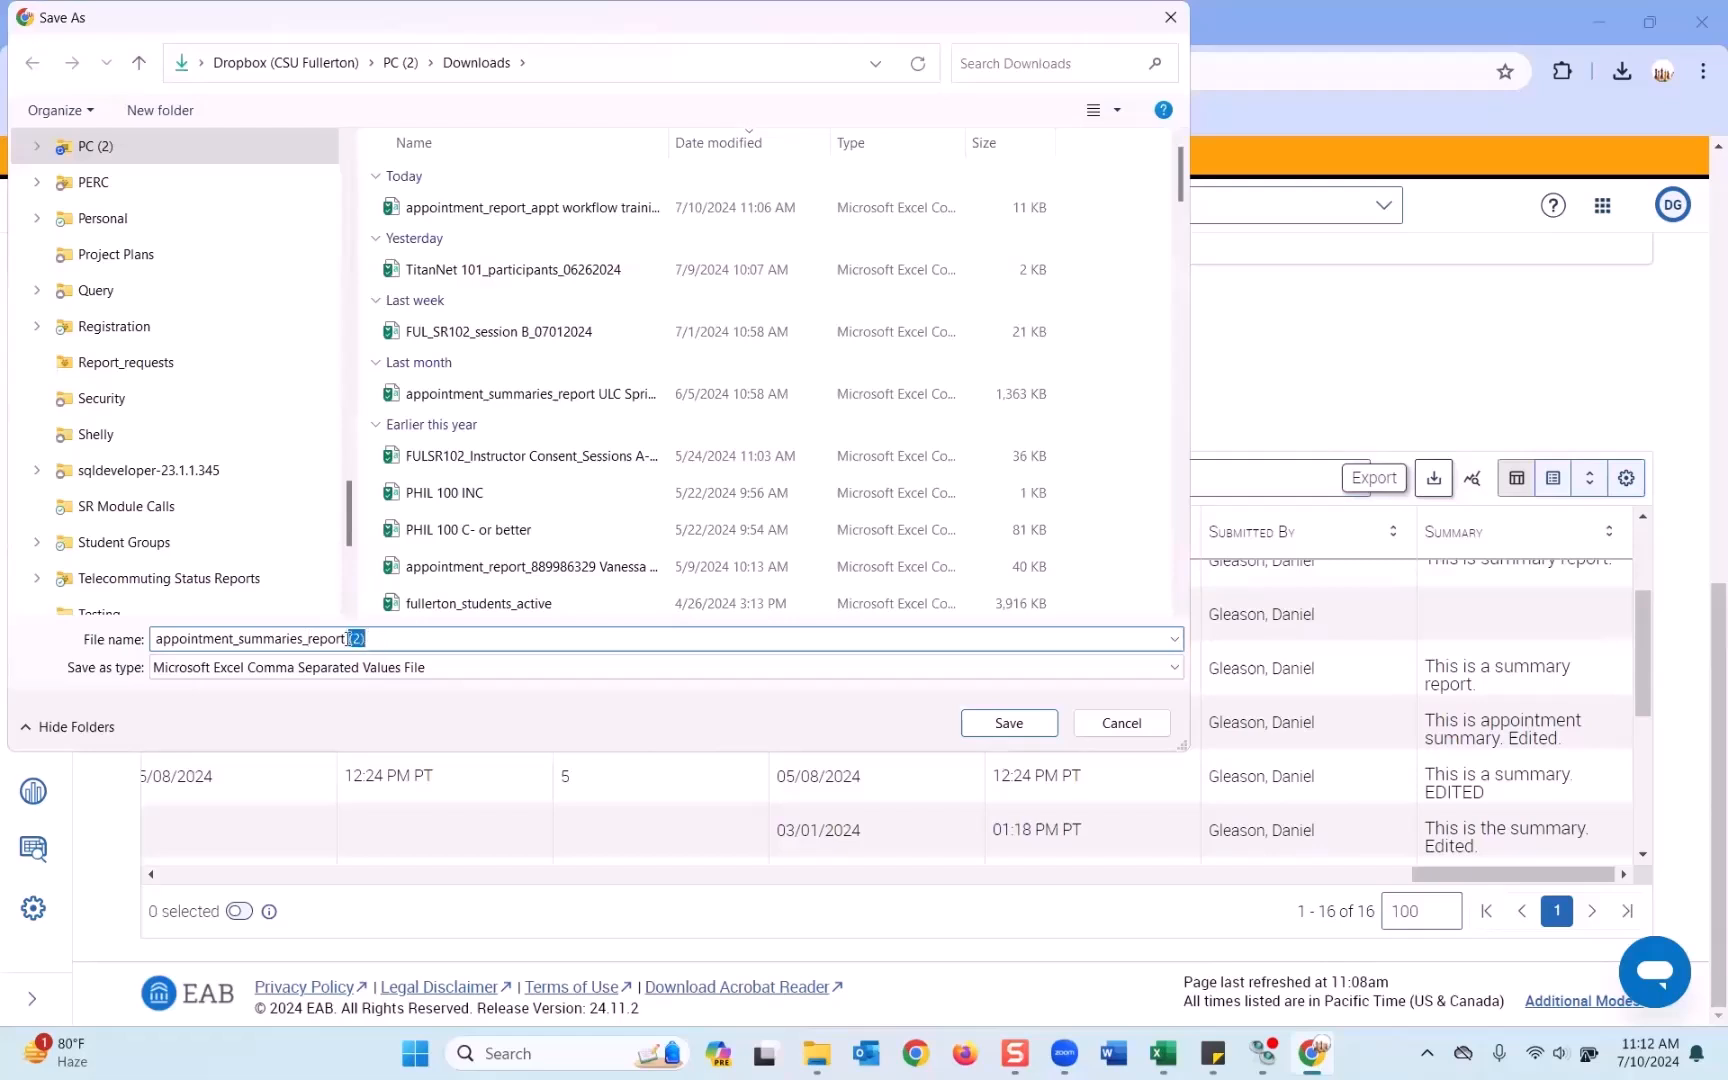
{"action": "type", "text": "appt workflow training"}
{"action": "left_click", "coordinate": [1009, 723]}
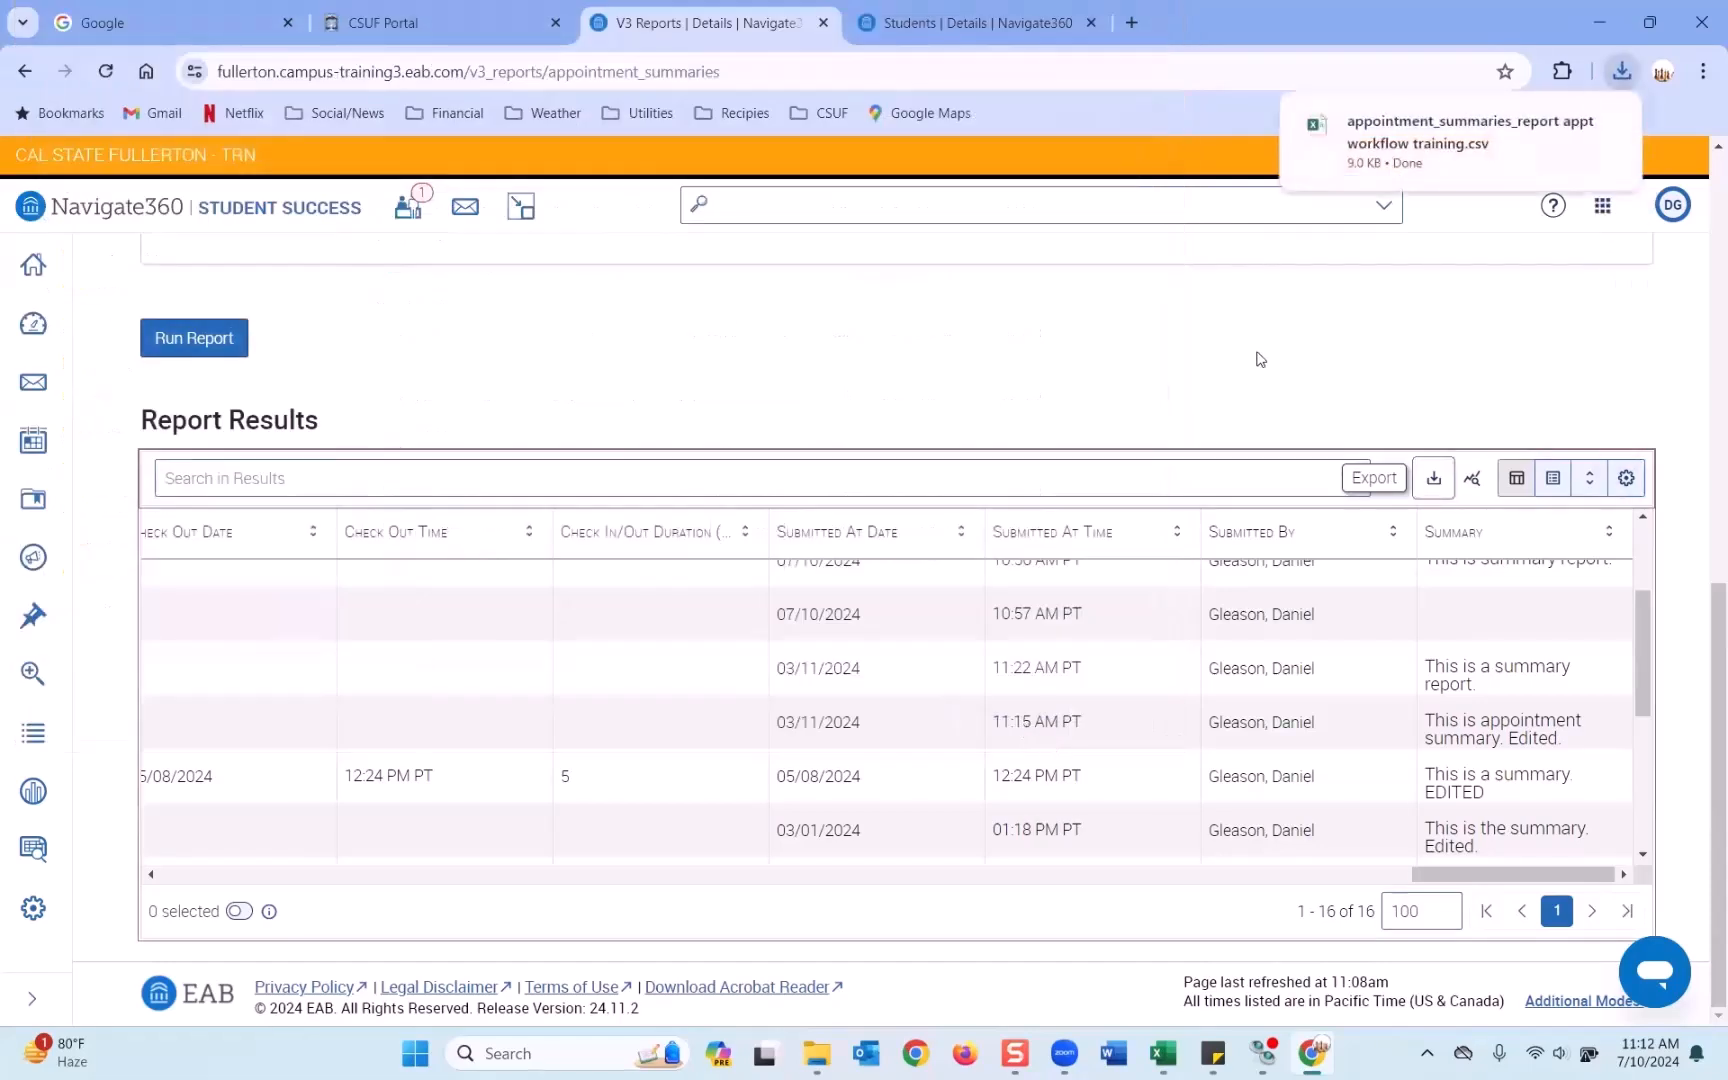
Open the exported CSV in Excel and autofit every column to its contents.
{"action": "key", "text": "alt+Tab"}
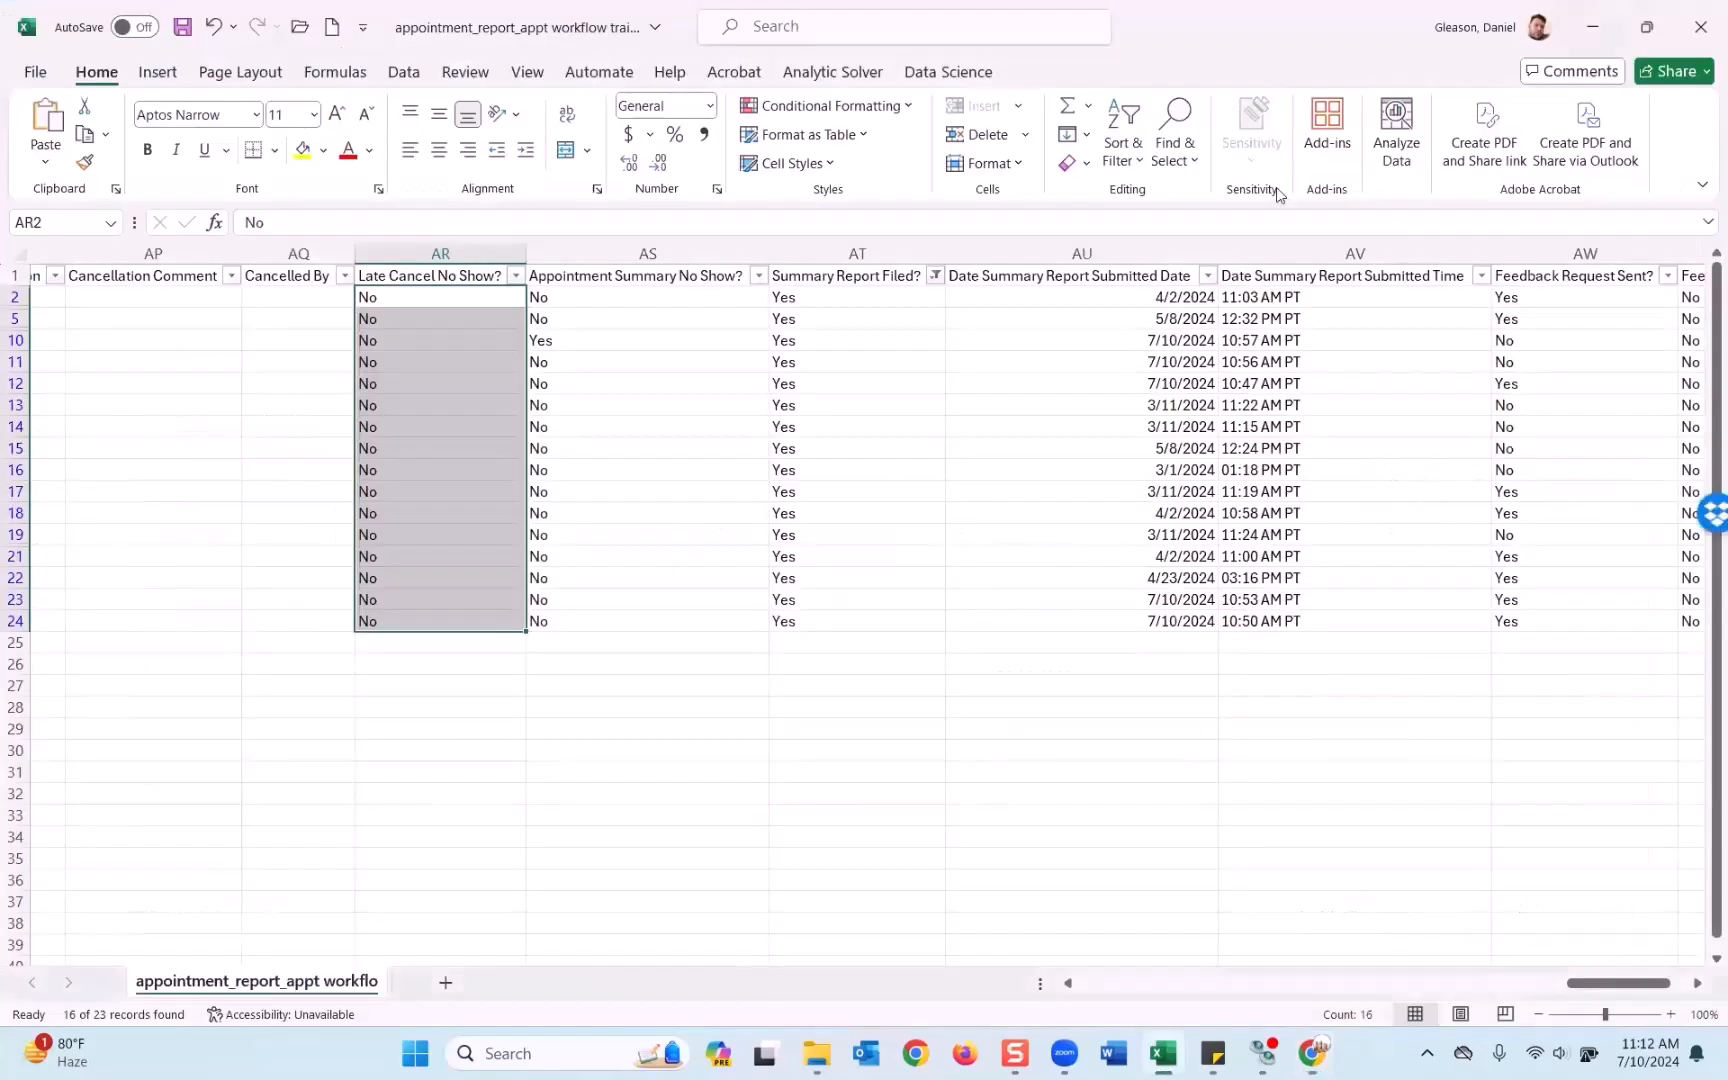
{"action": "left_click", "coordinate": [977, 400]}
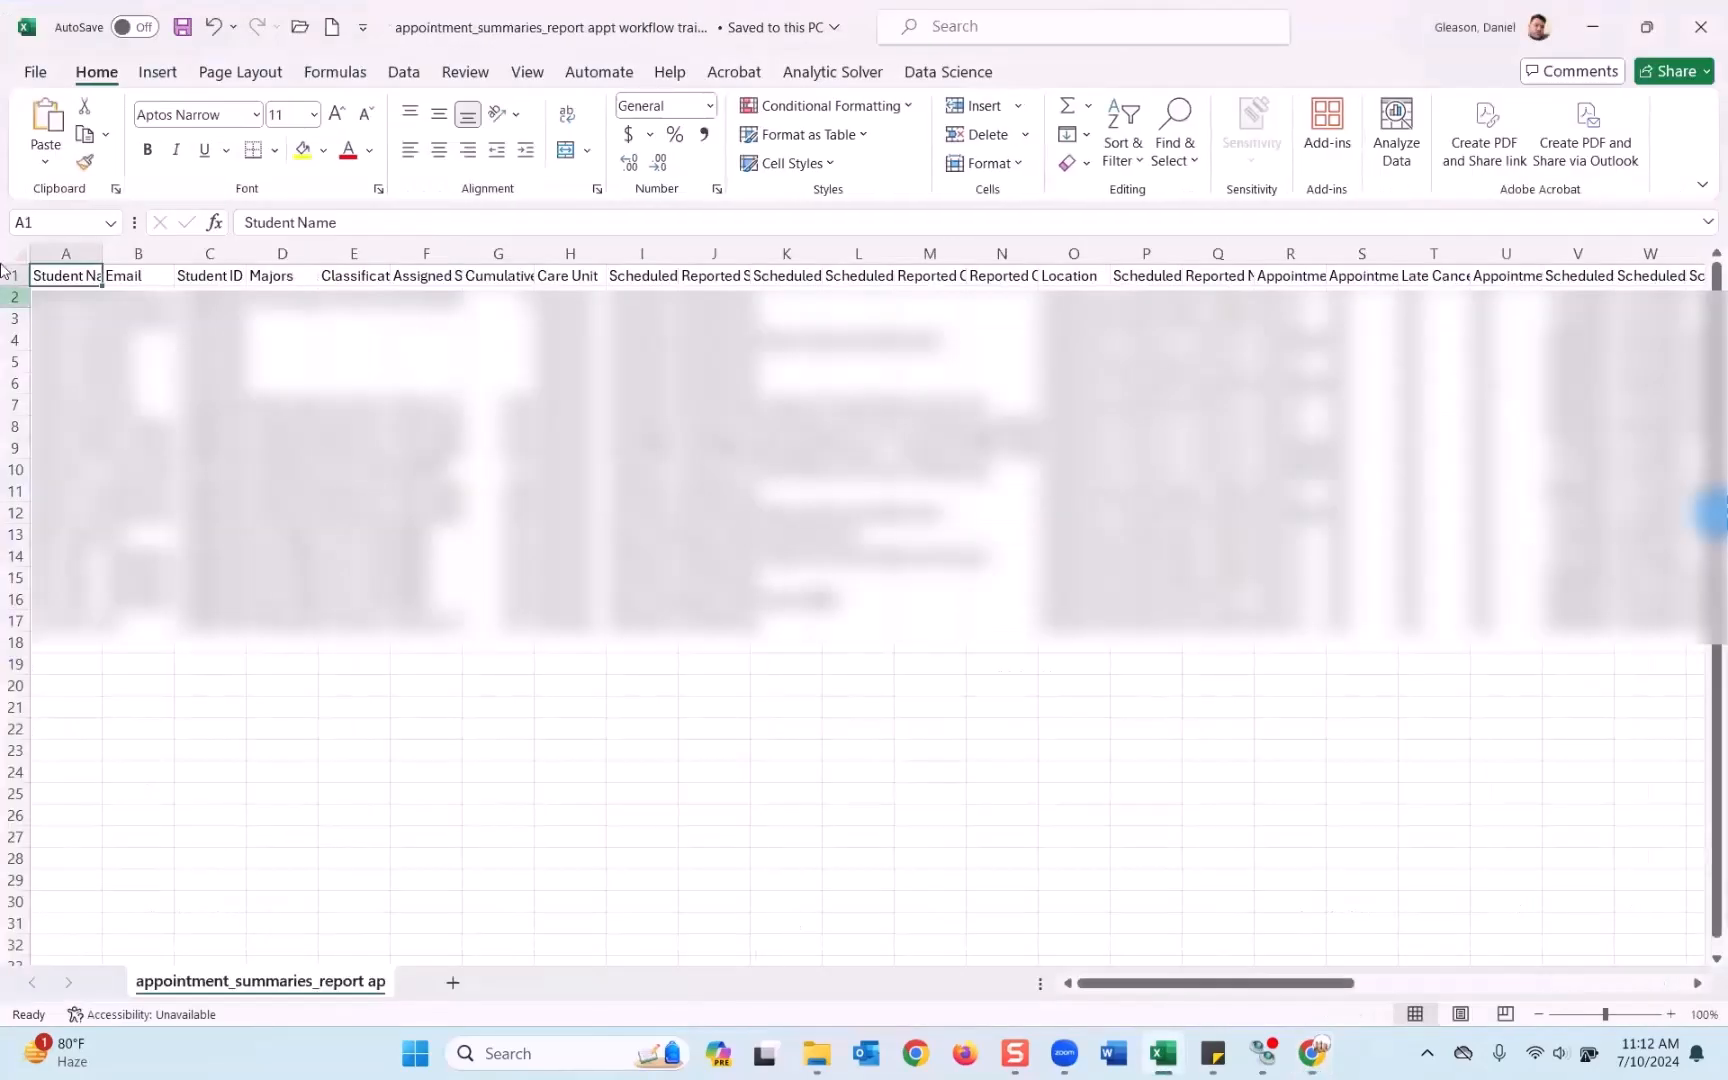
{"action": "left_click", "coordinate": [16, 255]}
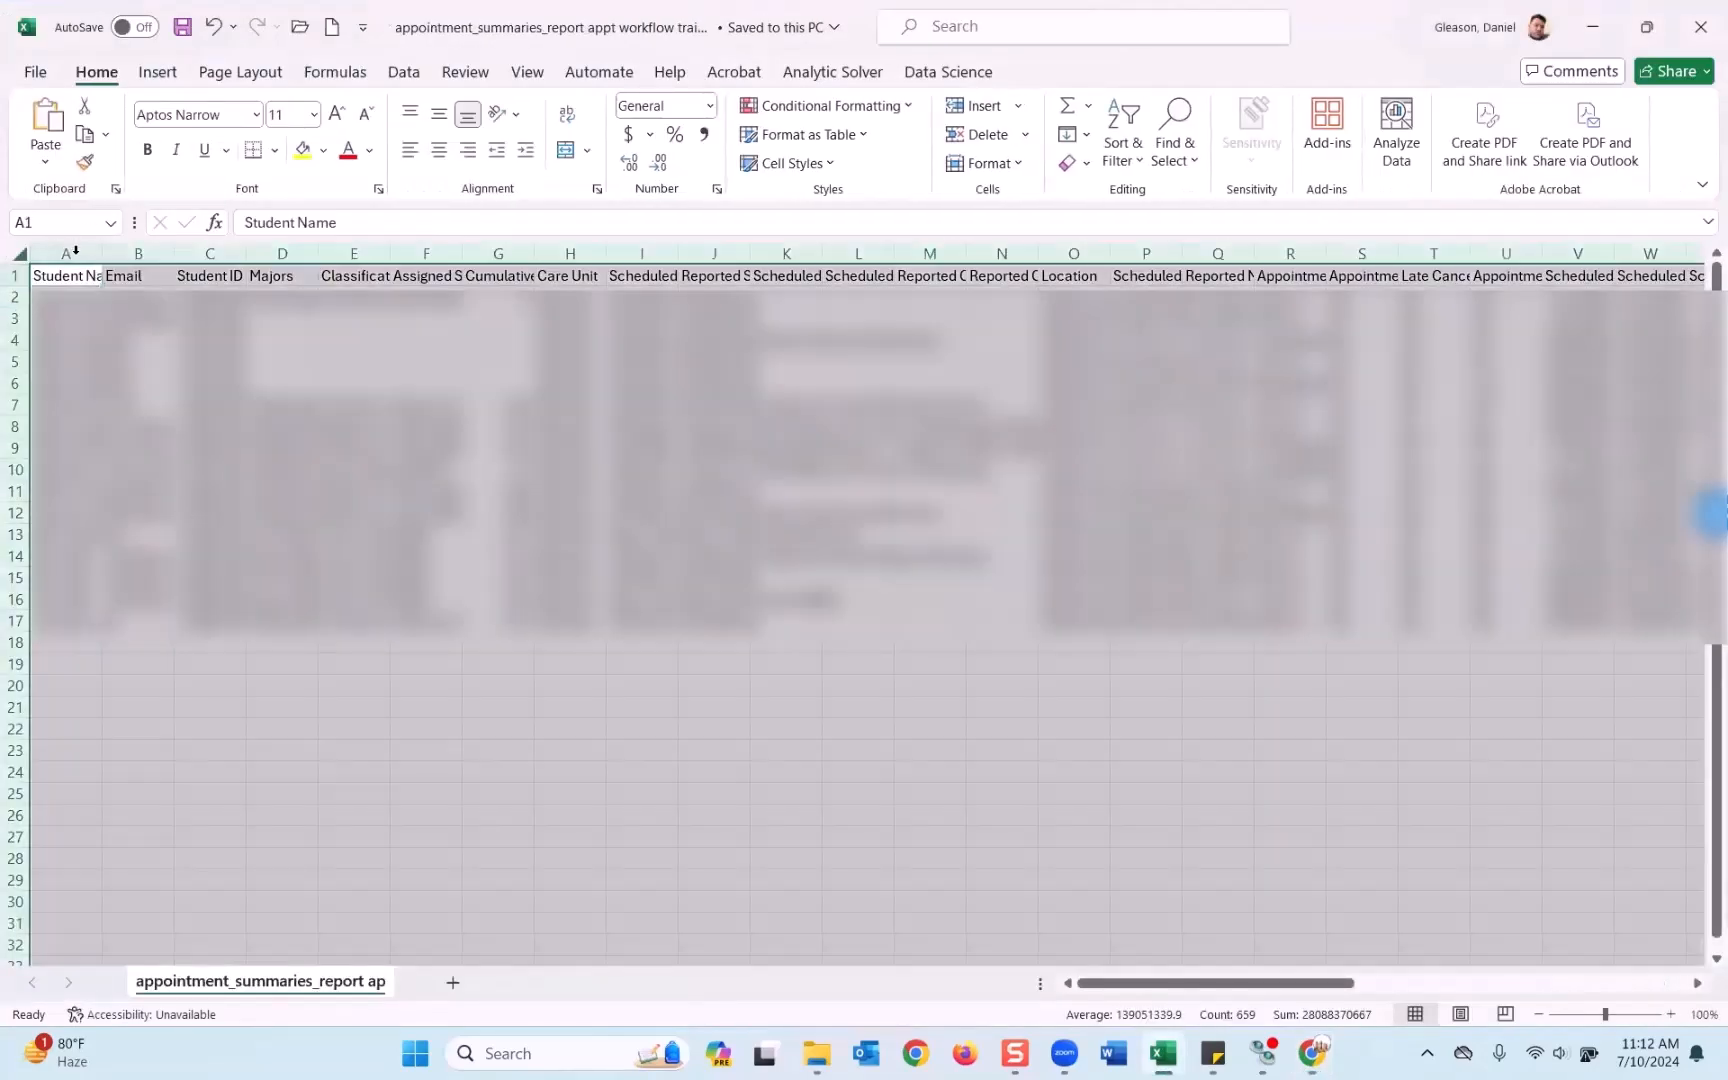
{"action": "double_click", "coordinate": [102, 254]}
Review the Summary entries in column AW, then go back to the Navigate360 report.
{"action": "left_click_drag", "start_coordinate": [1165, 984], "coordinate": [1680, 985]}
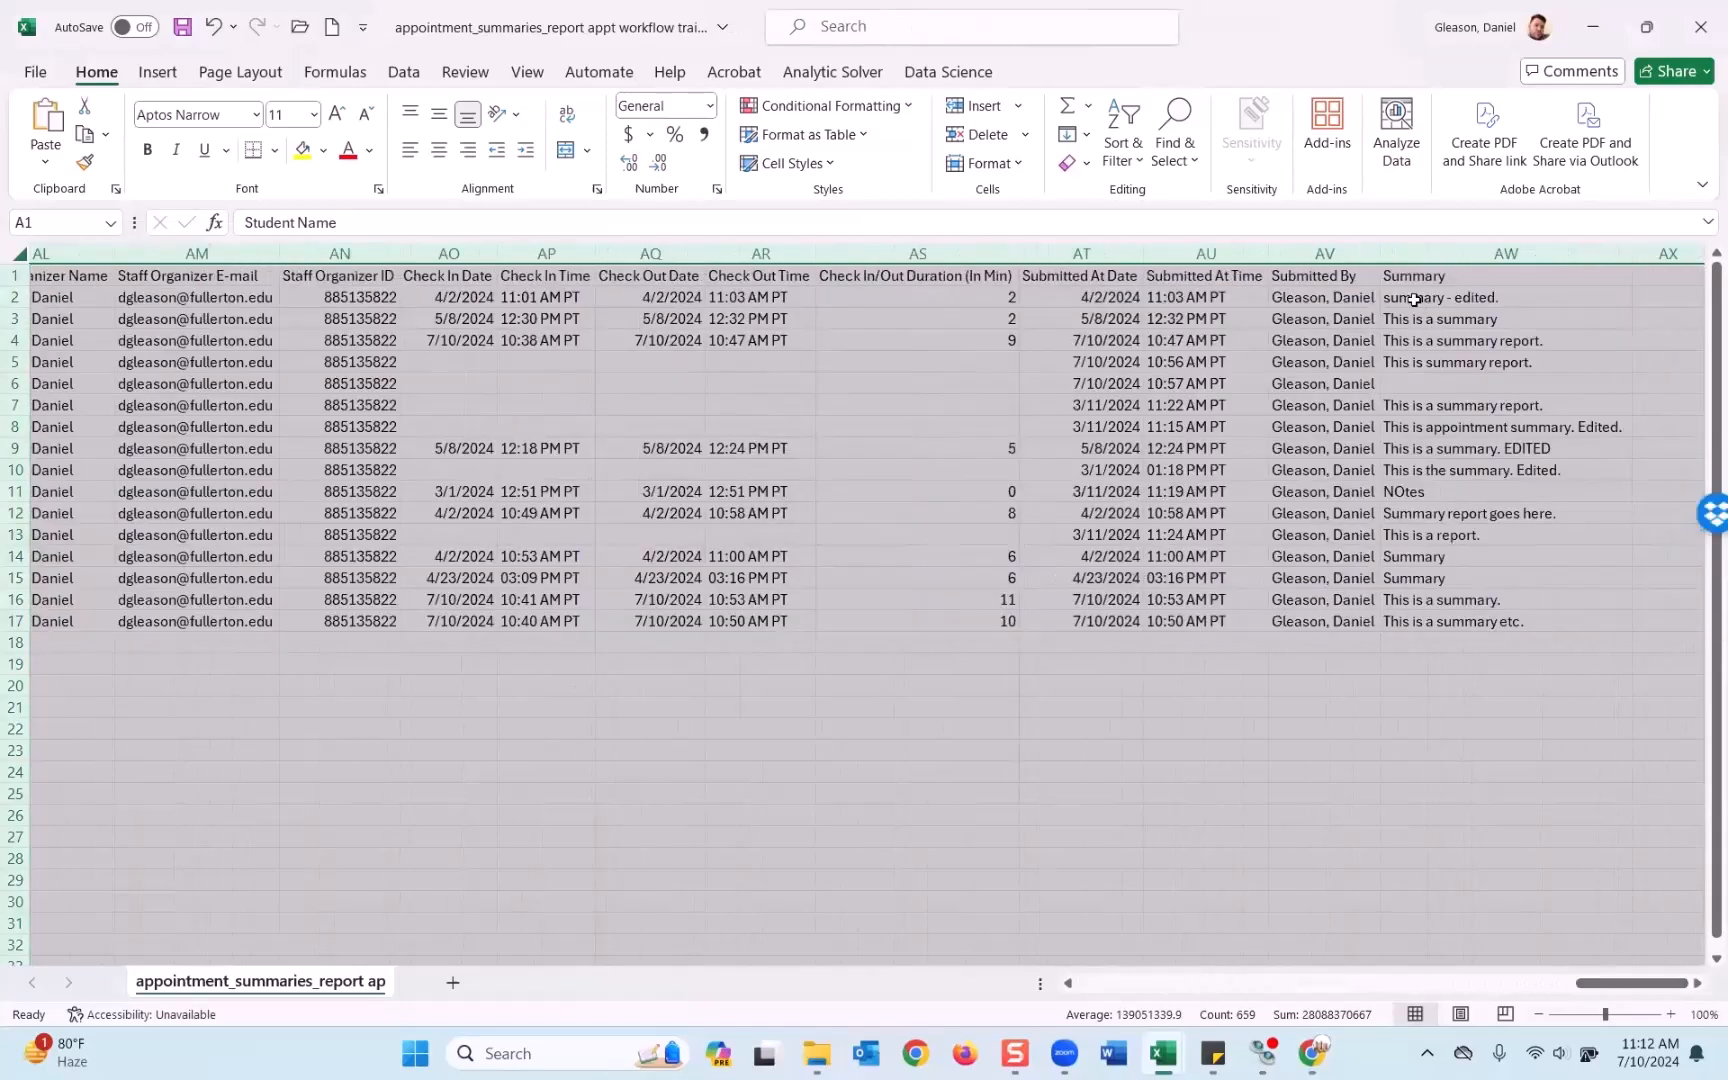
{"action": "left_click_drag", "start_coordinate": [1412, 298], "coordinate": [1416, 620]}
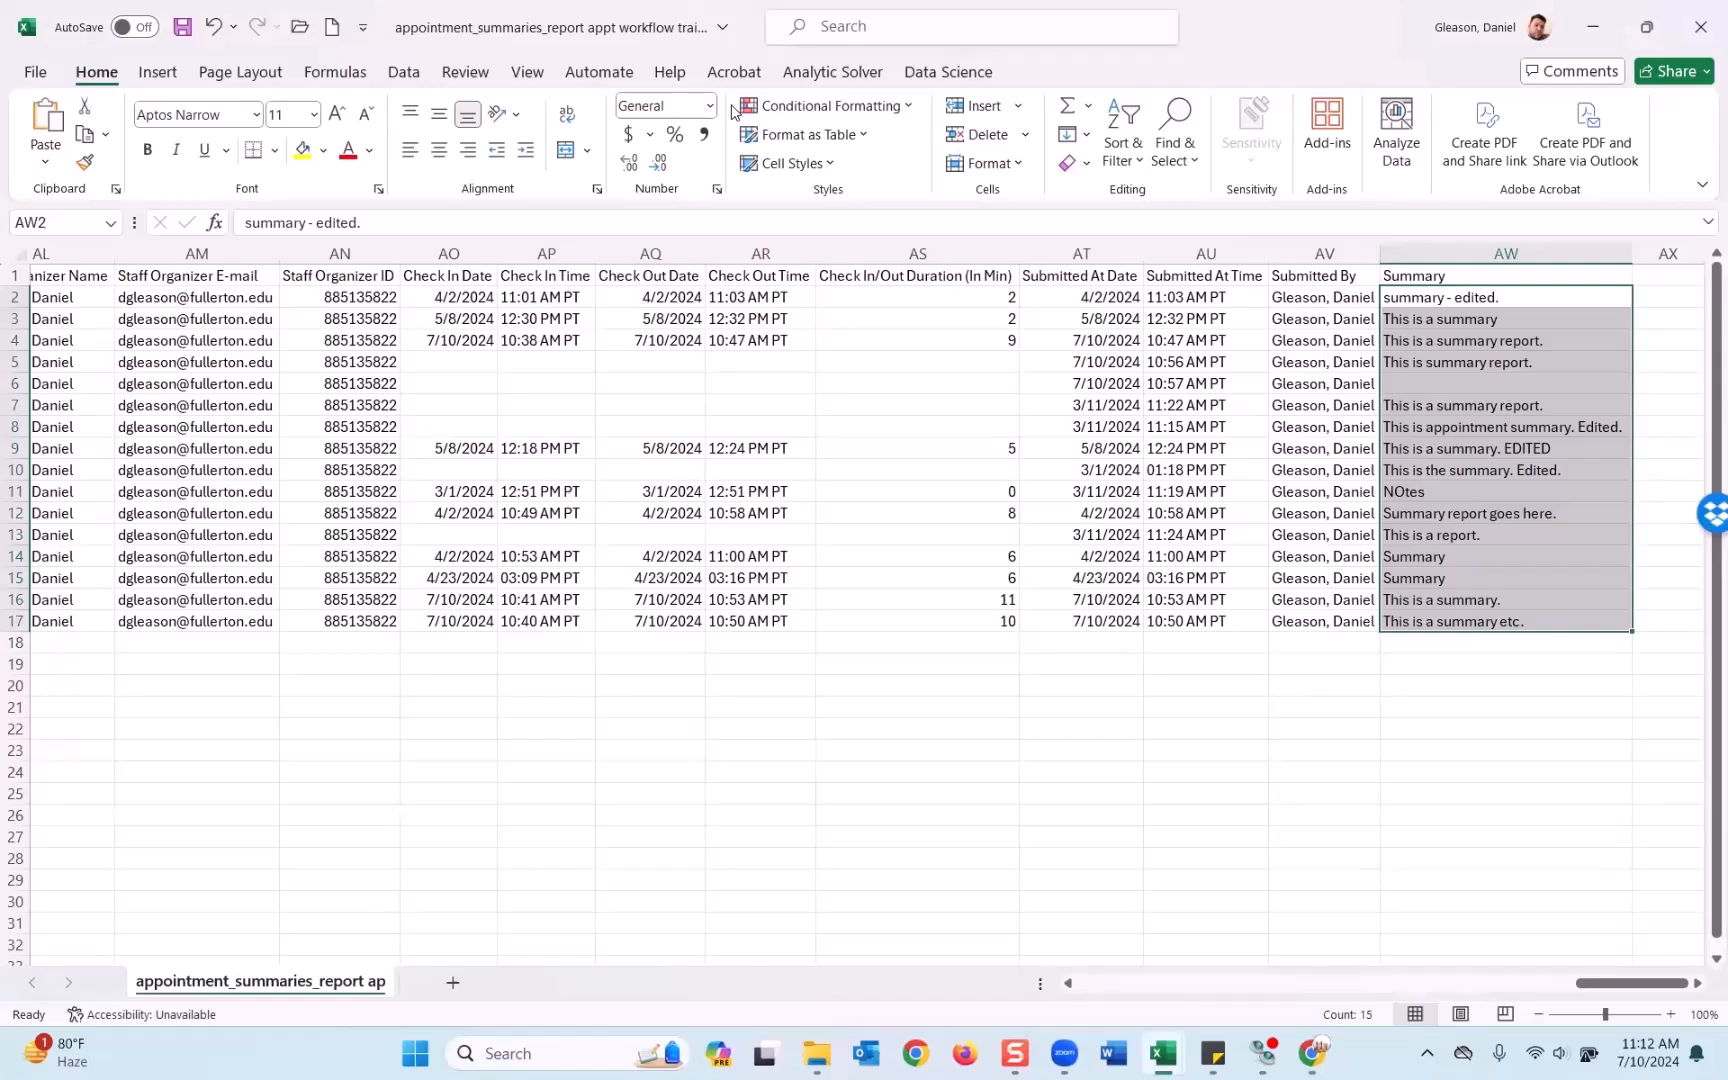
{"action": "left_click", "coordinate": [1313, 1053]}
{"action": "scroll", "coordinate": [421, 560], "scroll_direction": "up", "scroll_amount": 3}
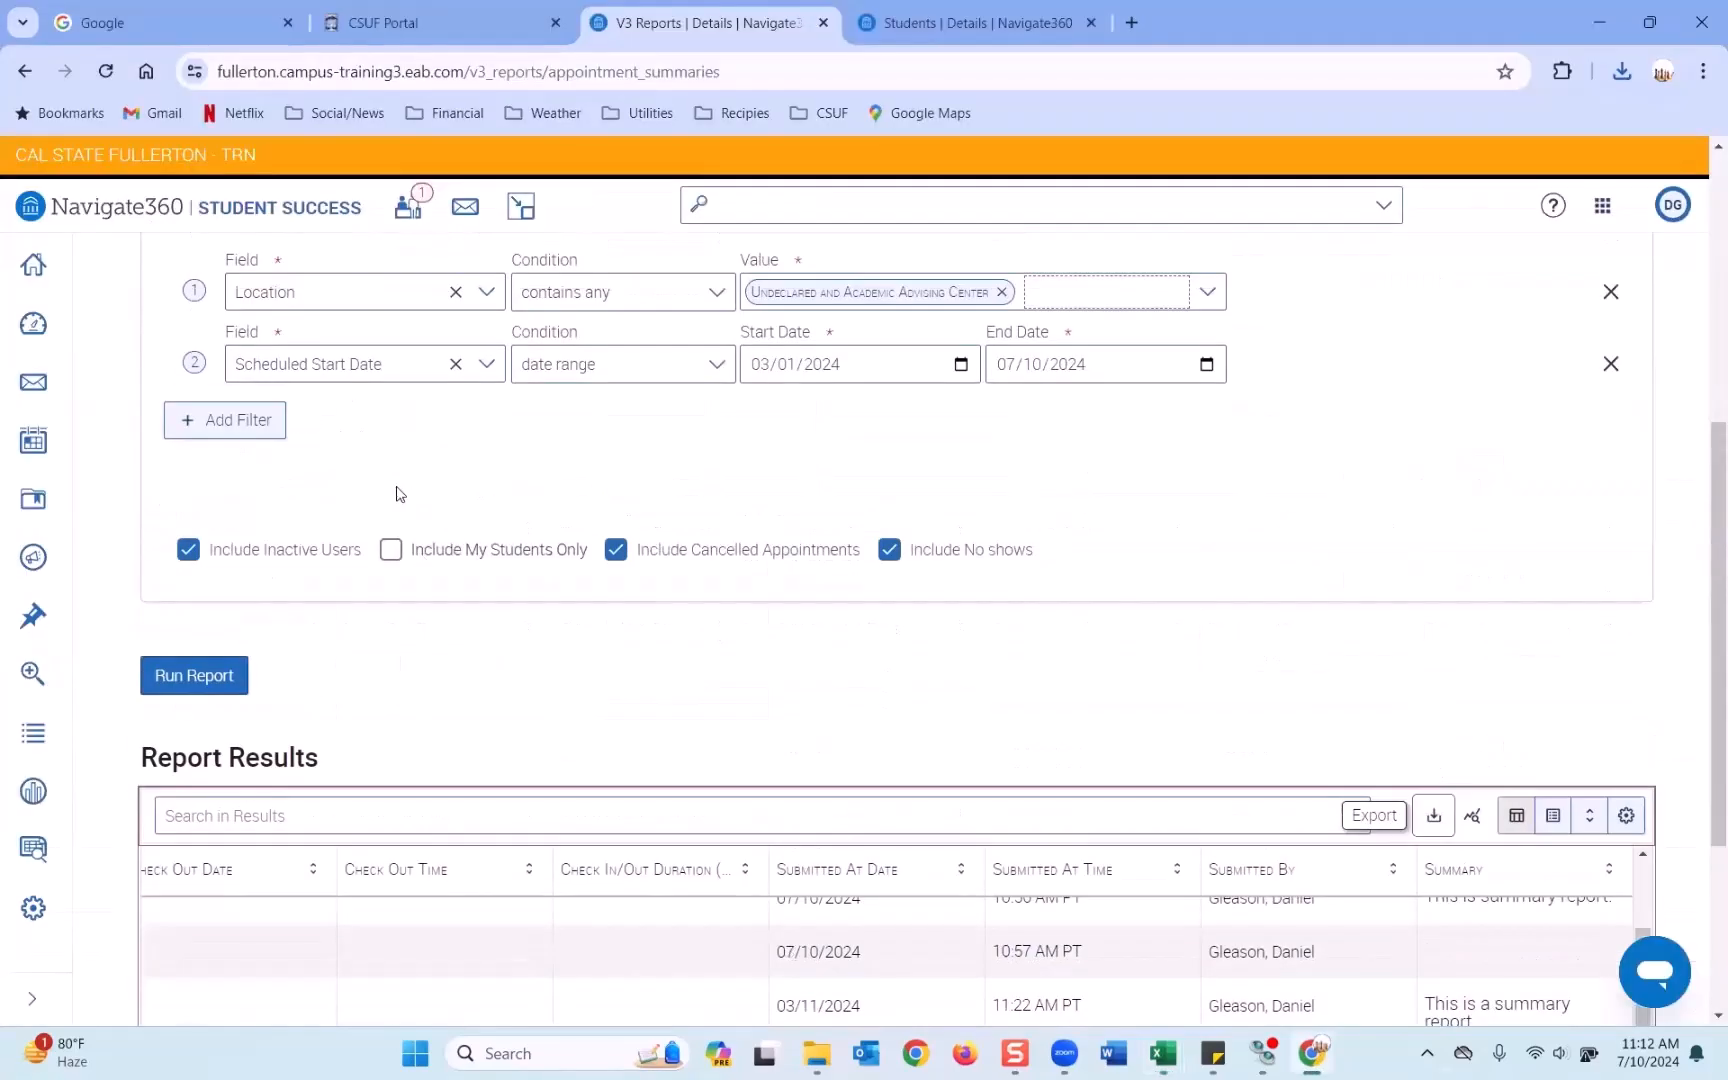
Add a third filter with field Summary and value EDITED.
{"action": "scroll", "coordinate": [393, 494], "scroll_direction": "up", "scroll_amount": 1}
{"action": "left_click", "coordinate": [265, 537]}
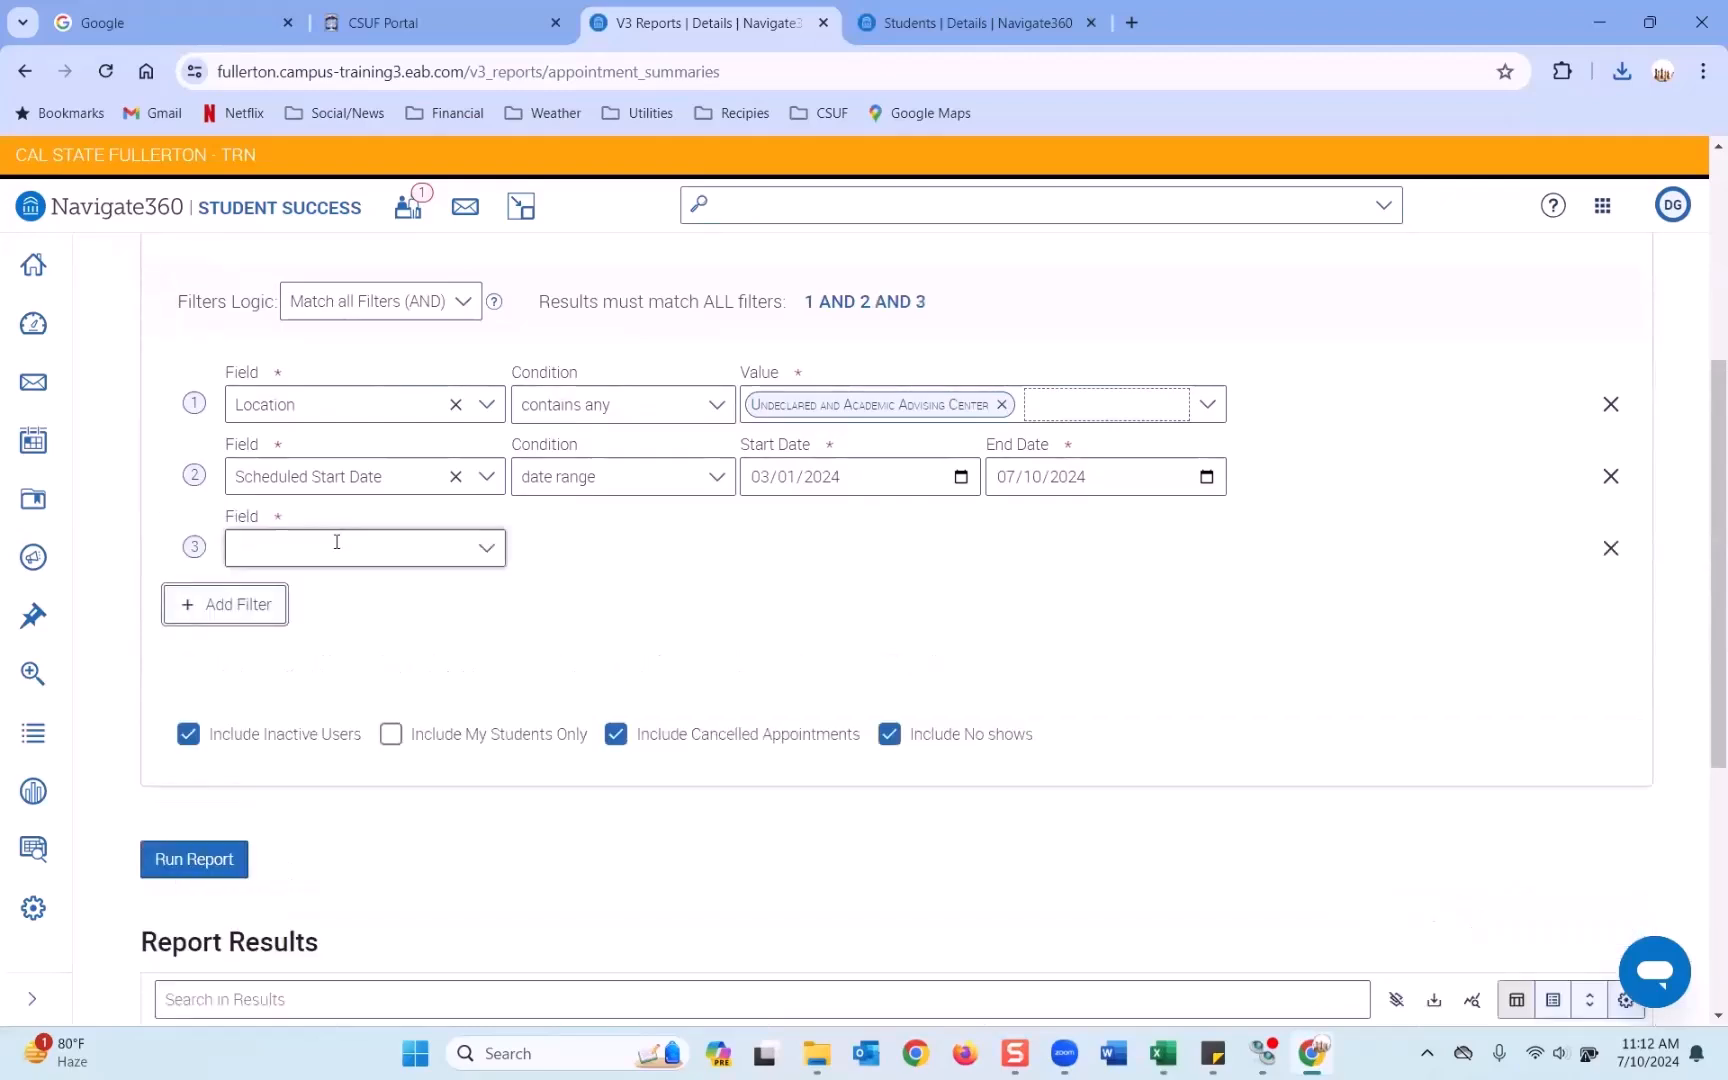
{"action": "left_click", "coordinate": [336, 541]}
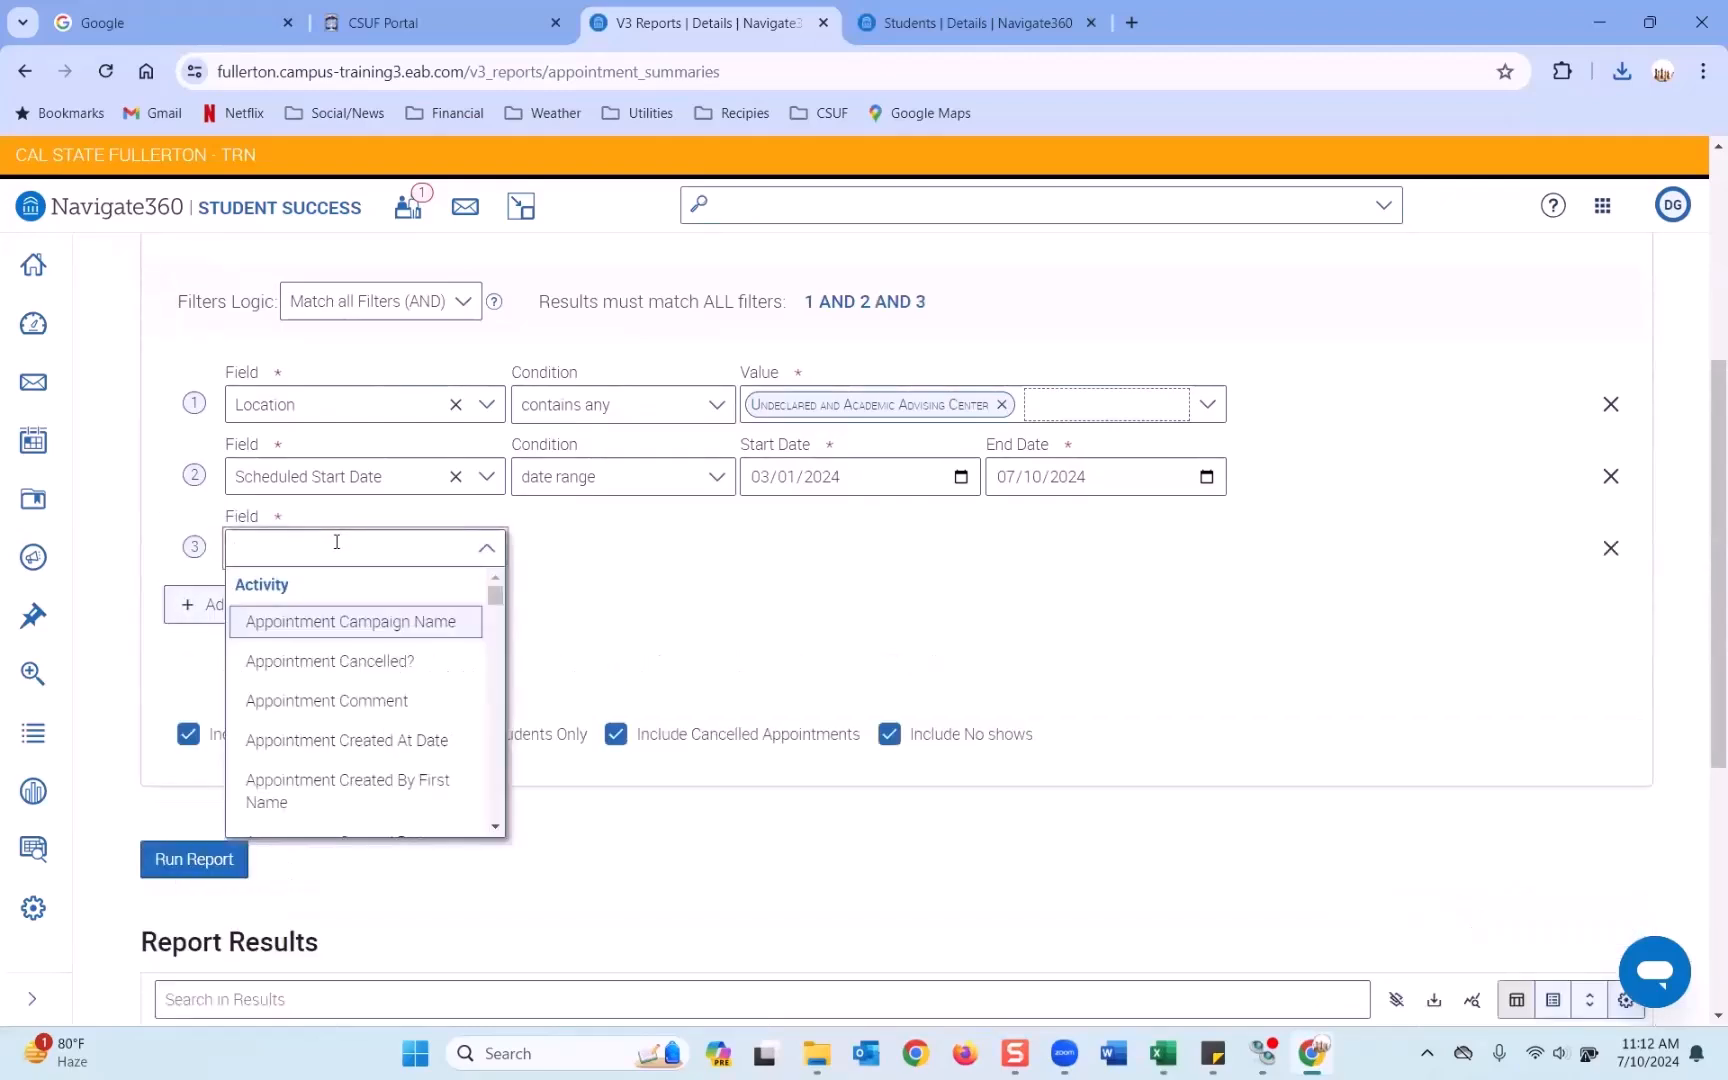
{"action": "scroll", "coordinate": [310, 686], "scroll_direction": "down", "scroll_amount": 3}
{"action": "scroll", "coordinate": [313, 686], "scroll_direction": "down", "scroll_amount": 5}
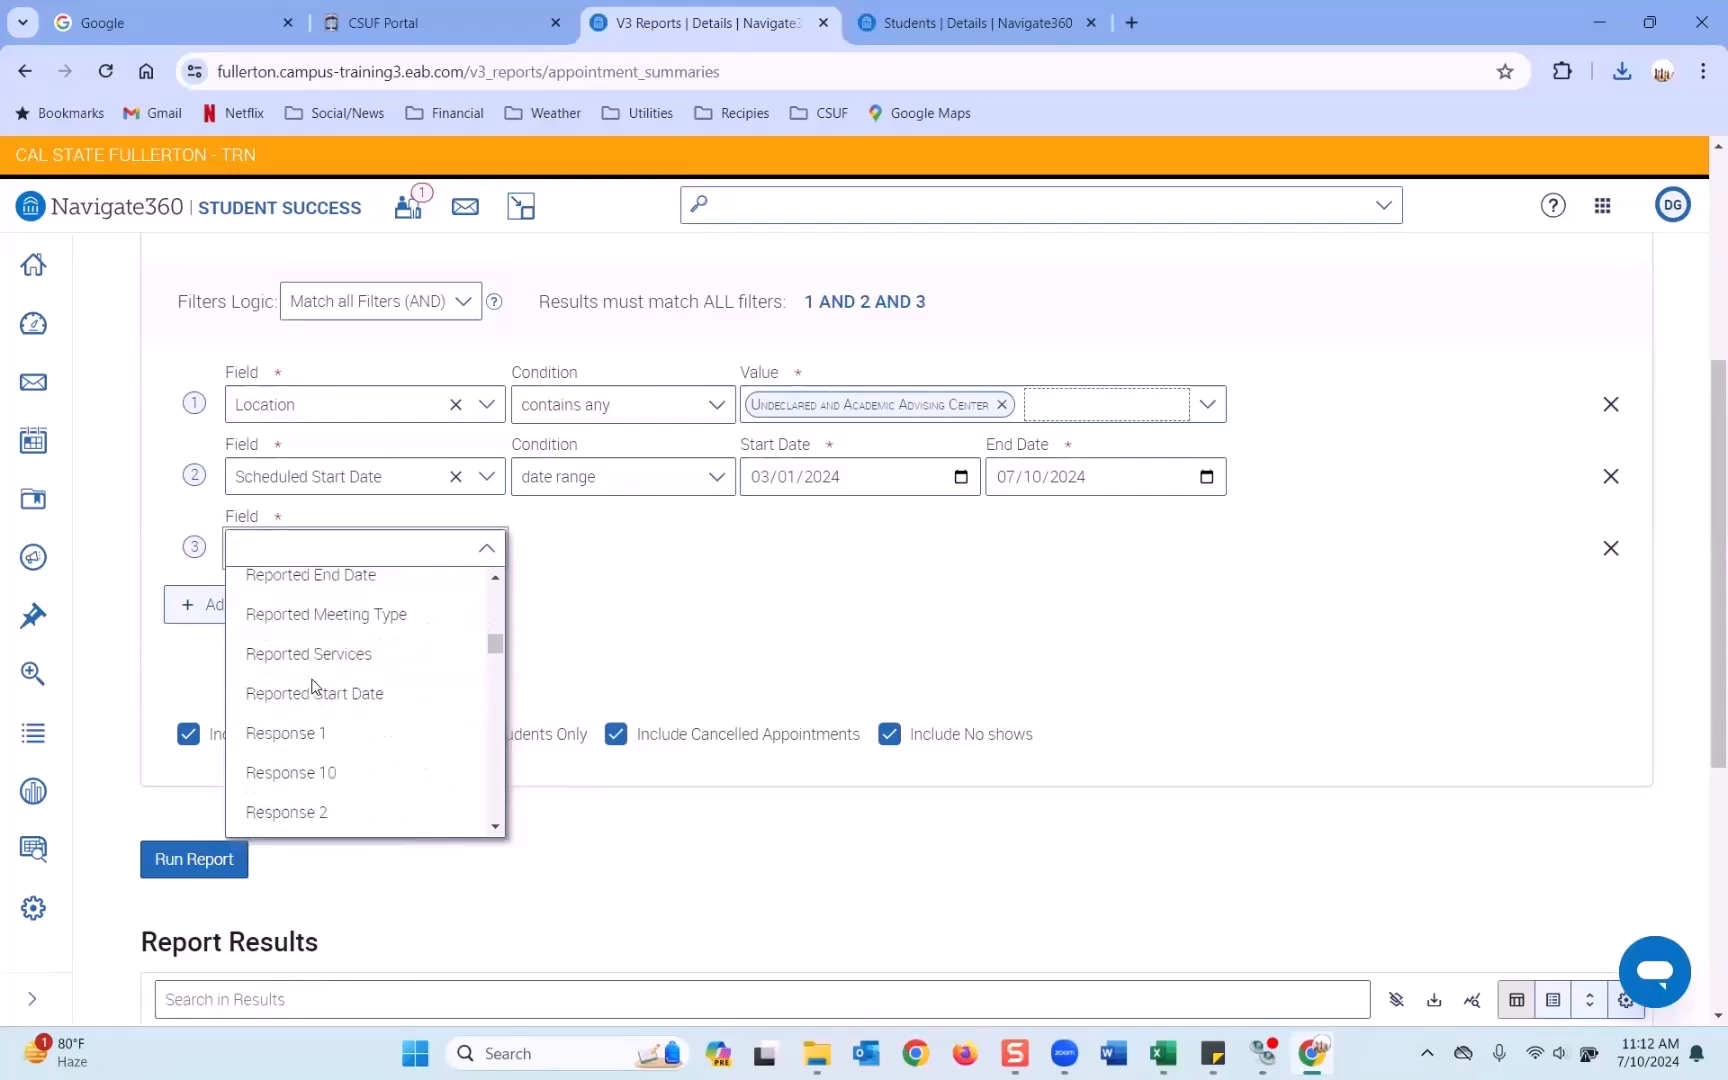
{"action": "scroll", "coordinate": [313, 686], "scroll_direction": "down", "scroll_amount": 5}
{"action": "scroll", "coordinate": [313, 686], "scroll_direction": "down", "scroll_amount": 4}
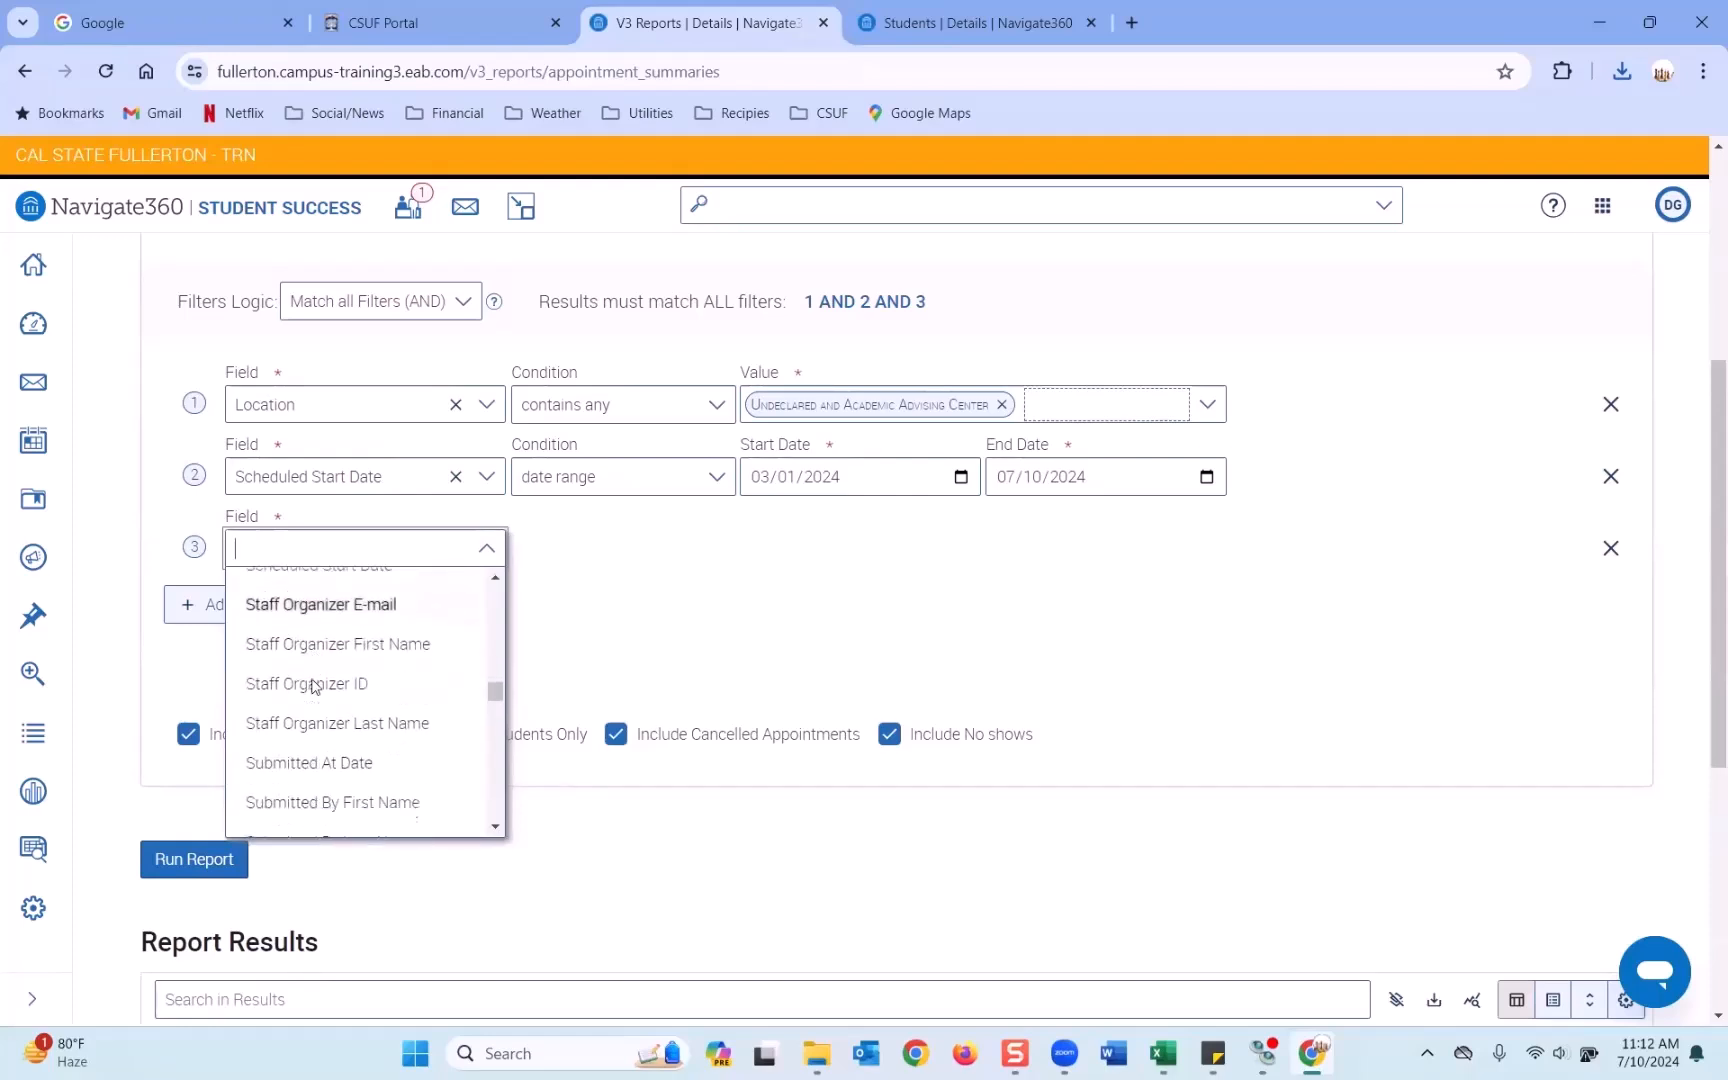
{"action": "scroll", "coordinate": [313, 686], "scroll_direction": "down", "scroll_amount": 3}
{"action": "left_click", "coordinate": [309, 741]}
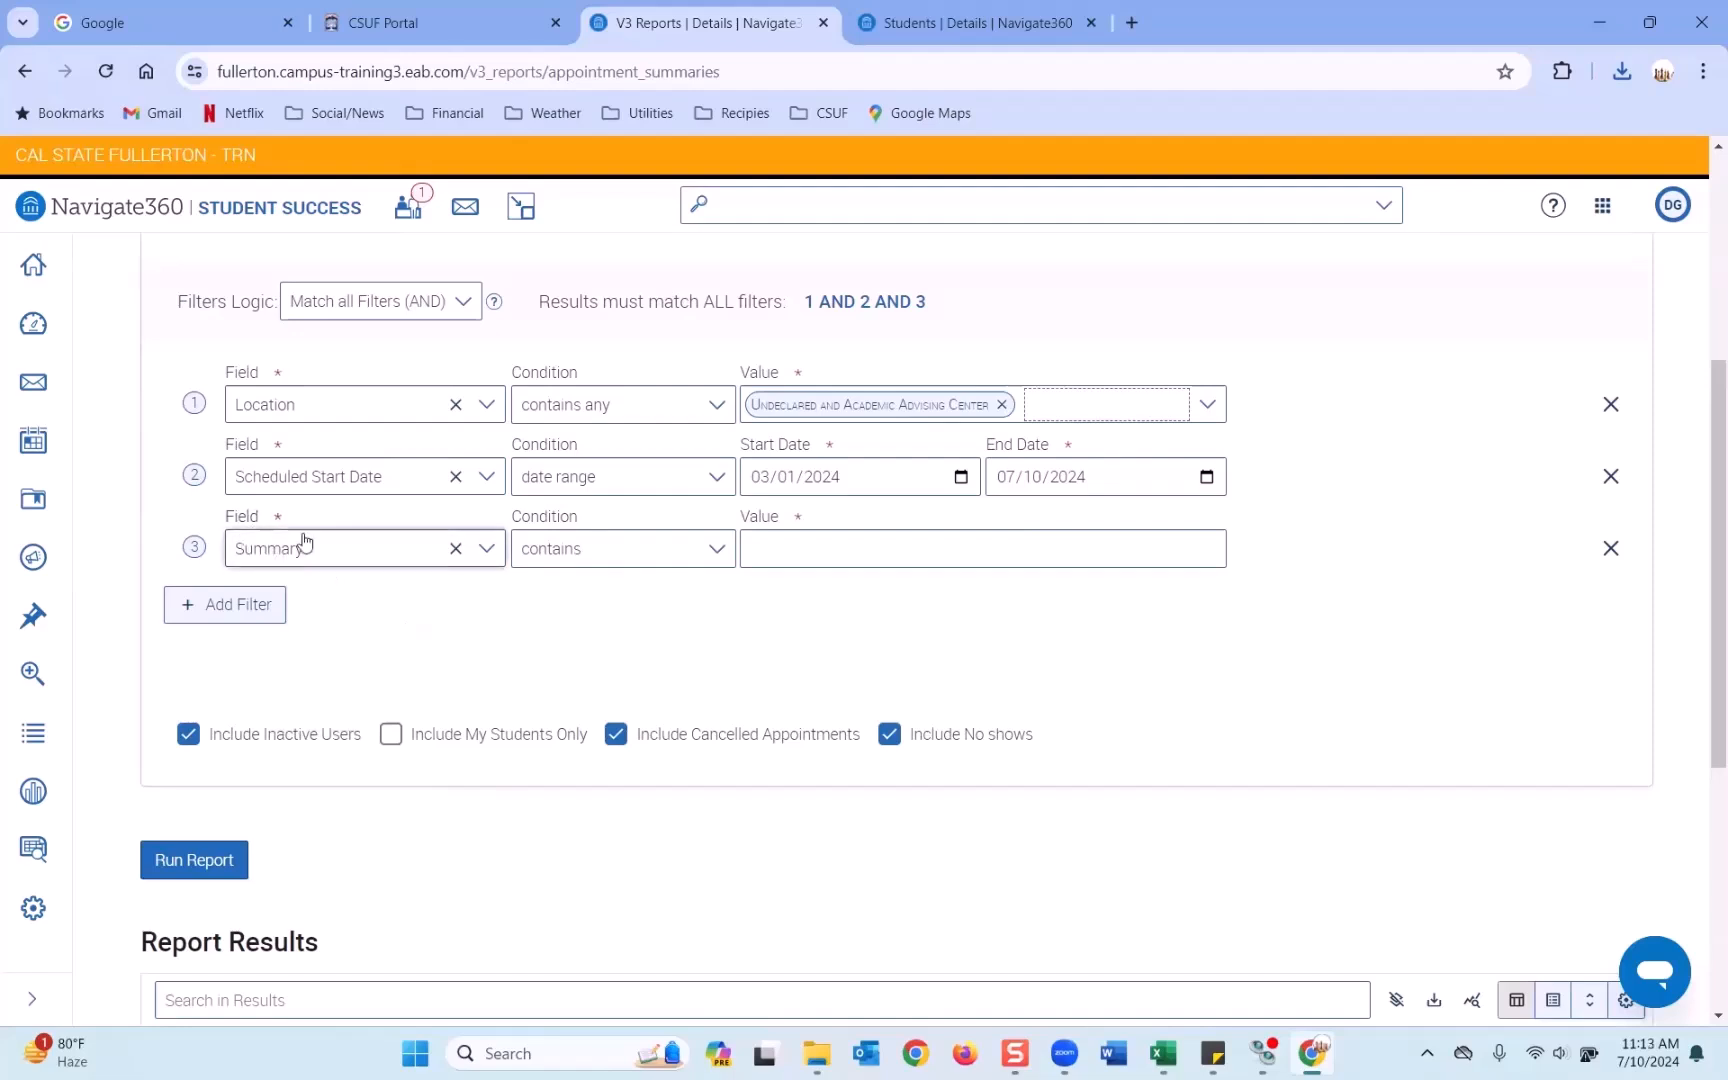
{"action": "left_click", "coordinate": [1022, 544]}
{"action": "type", "text": "EDITED"}
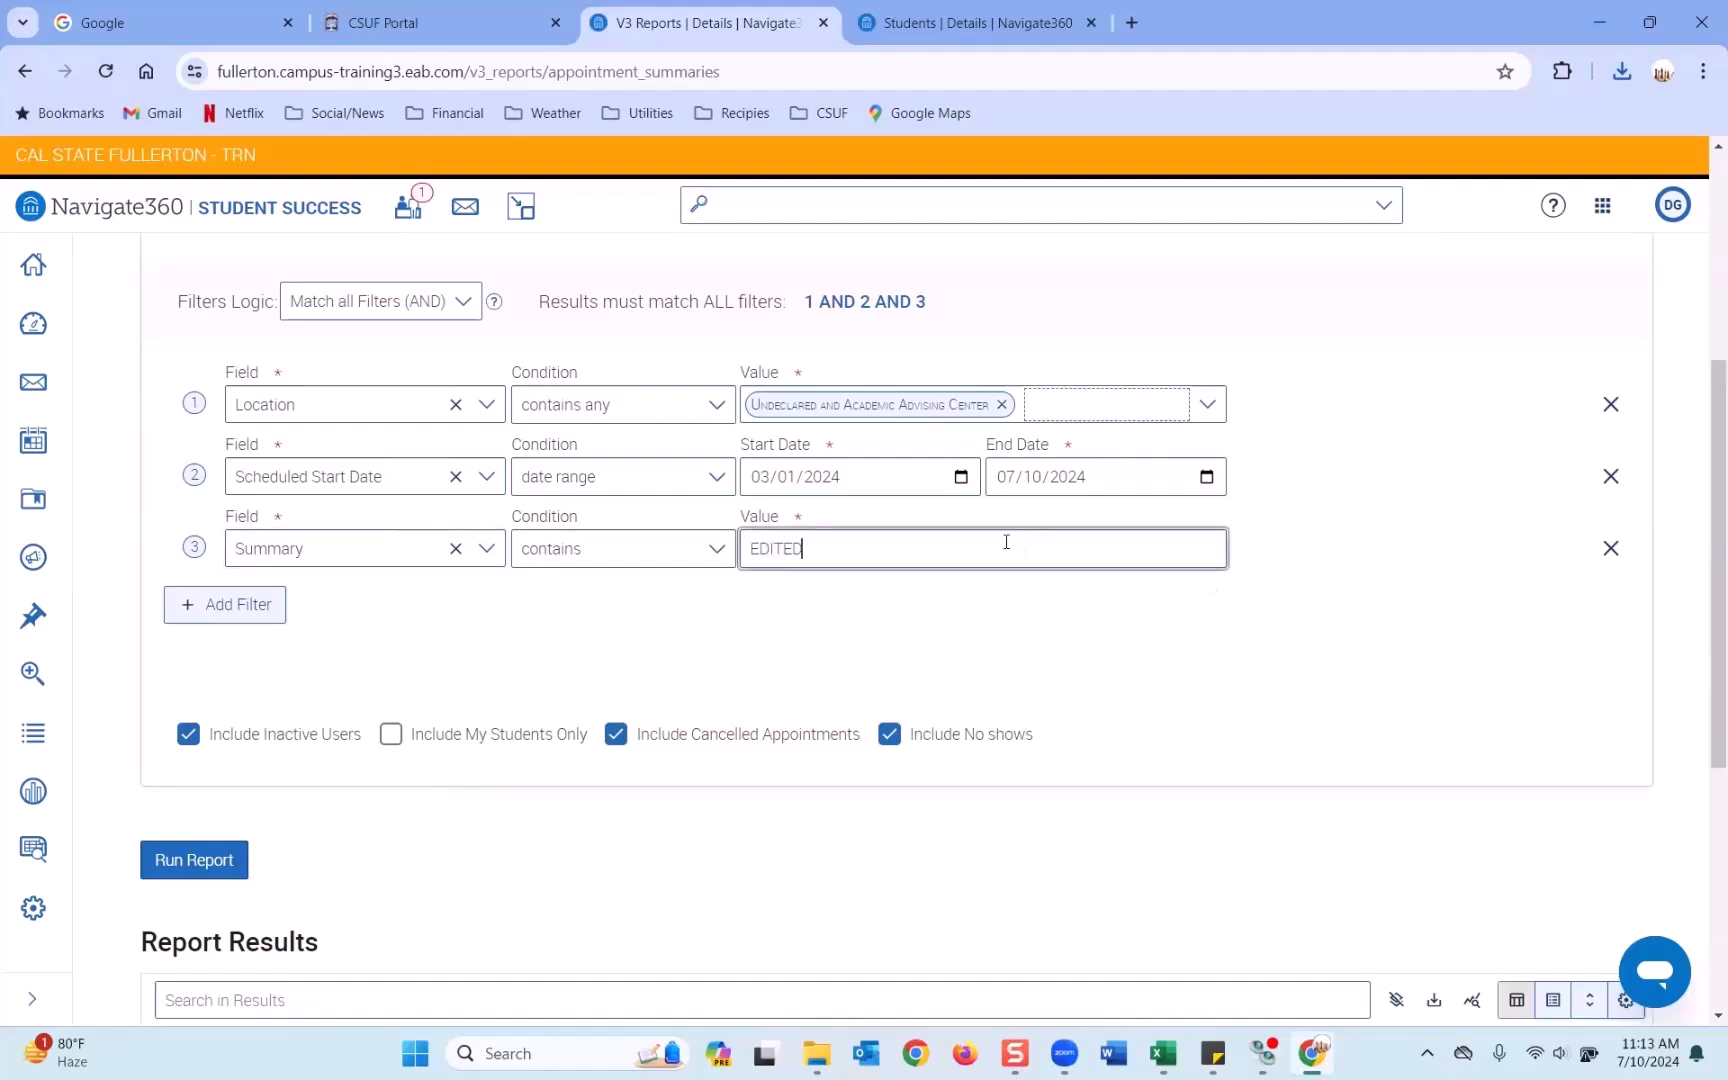
{"action": "left_click", "coordinate": [745, 569]}
Run the report and check the Summary column of the 4 EDITED matches.
{"action": "left_click", "coordinate": [205, 857]}
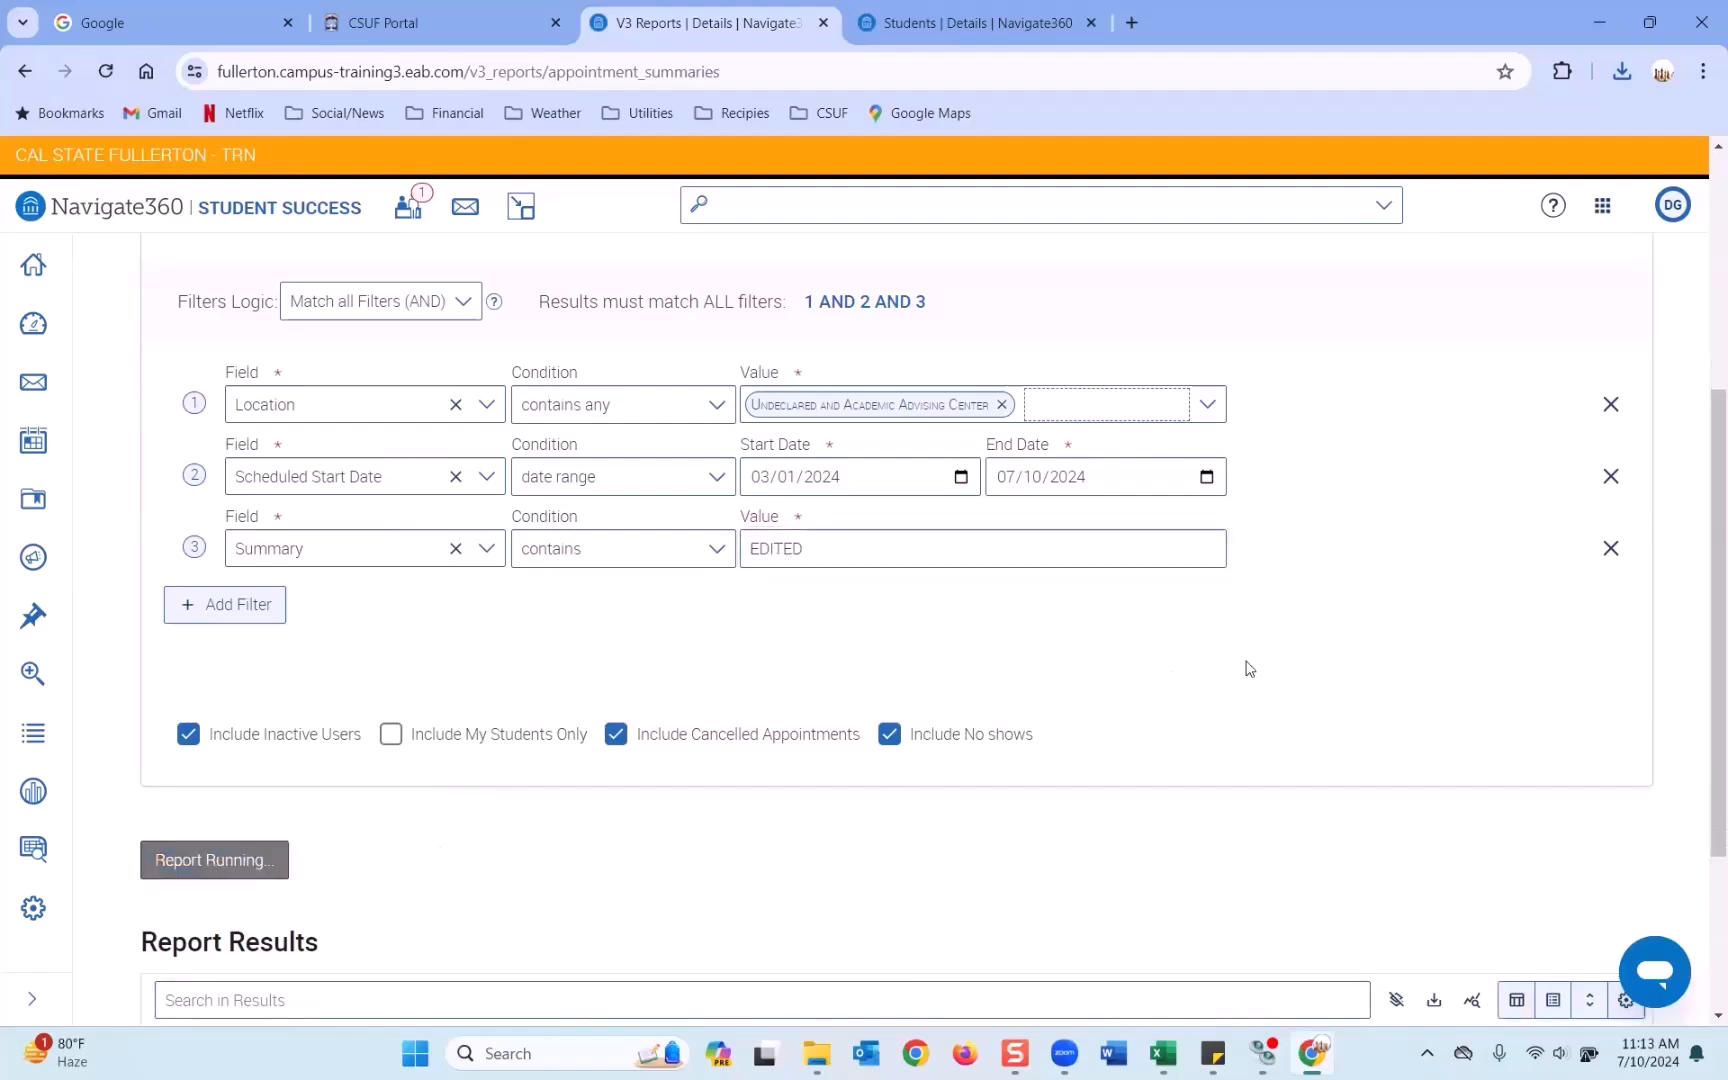
{"action": "scroll", "coordinate": [1249, 668], "scroll_direction": "down", "scroll_amount": 3}
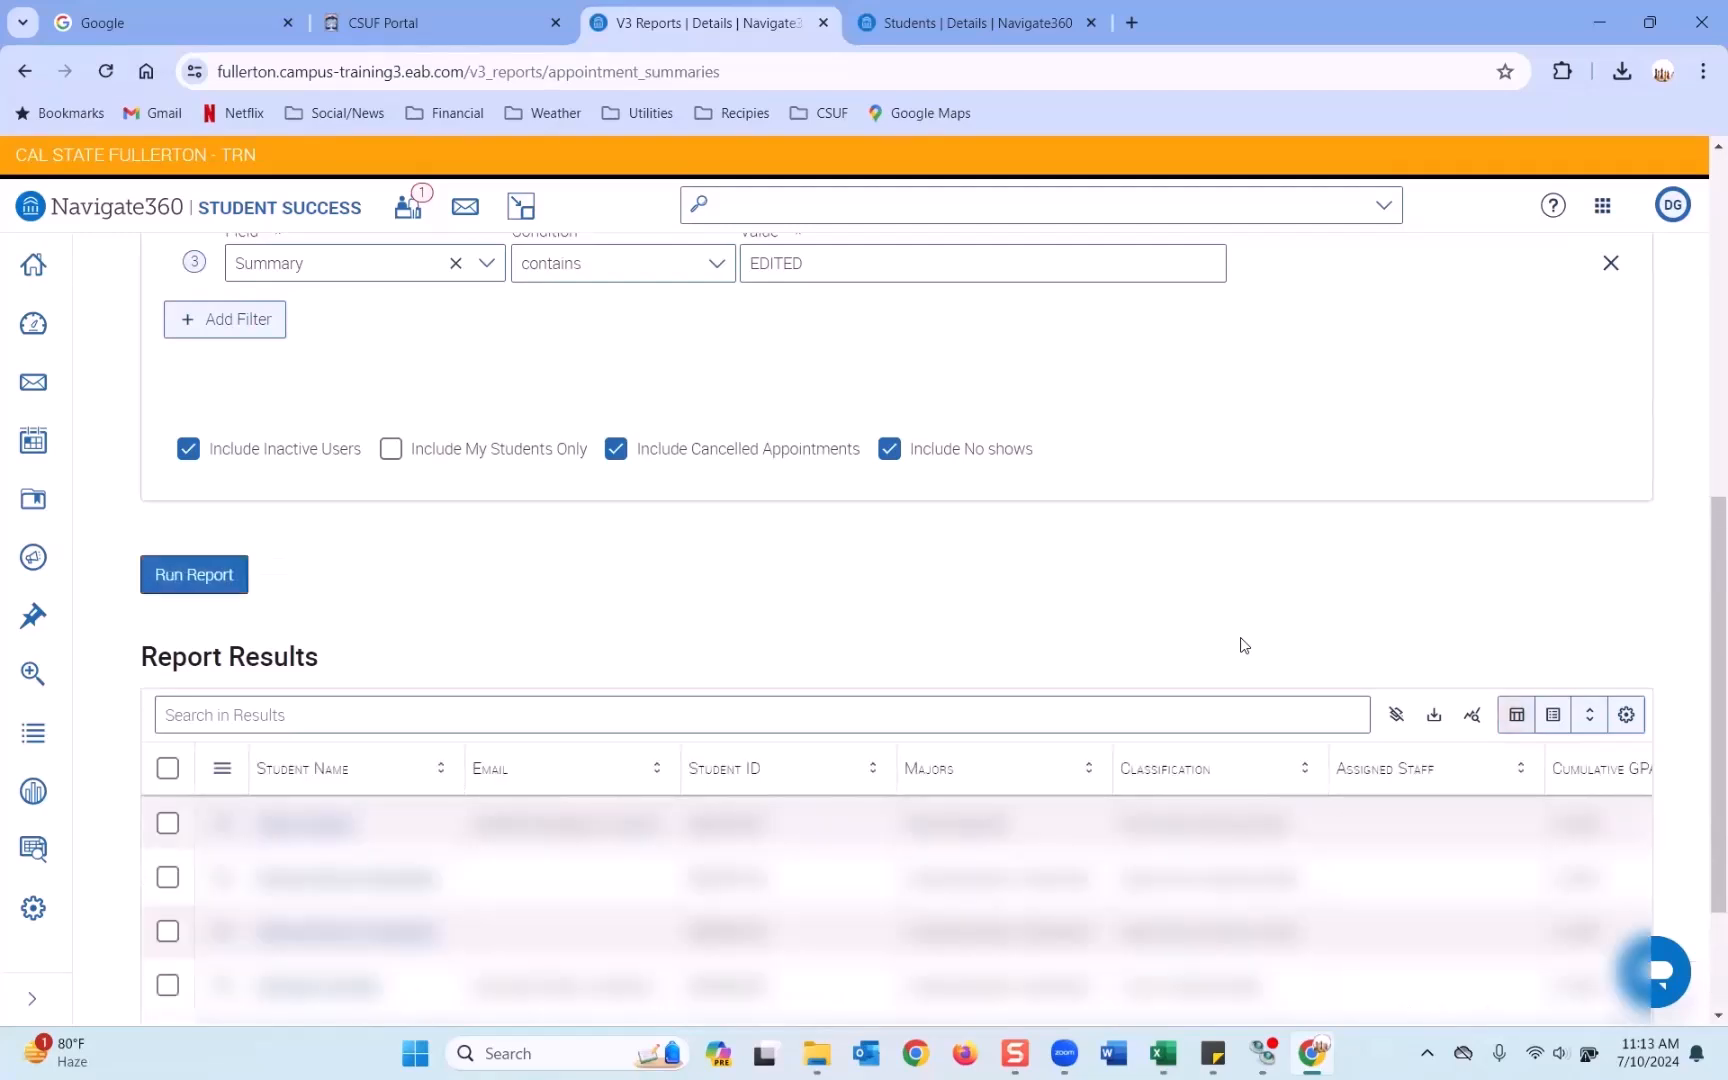
{"action": "scroll", "coordinate": [1243, 645], "scroll_direction": "down", "scroll_amount": 2}
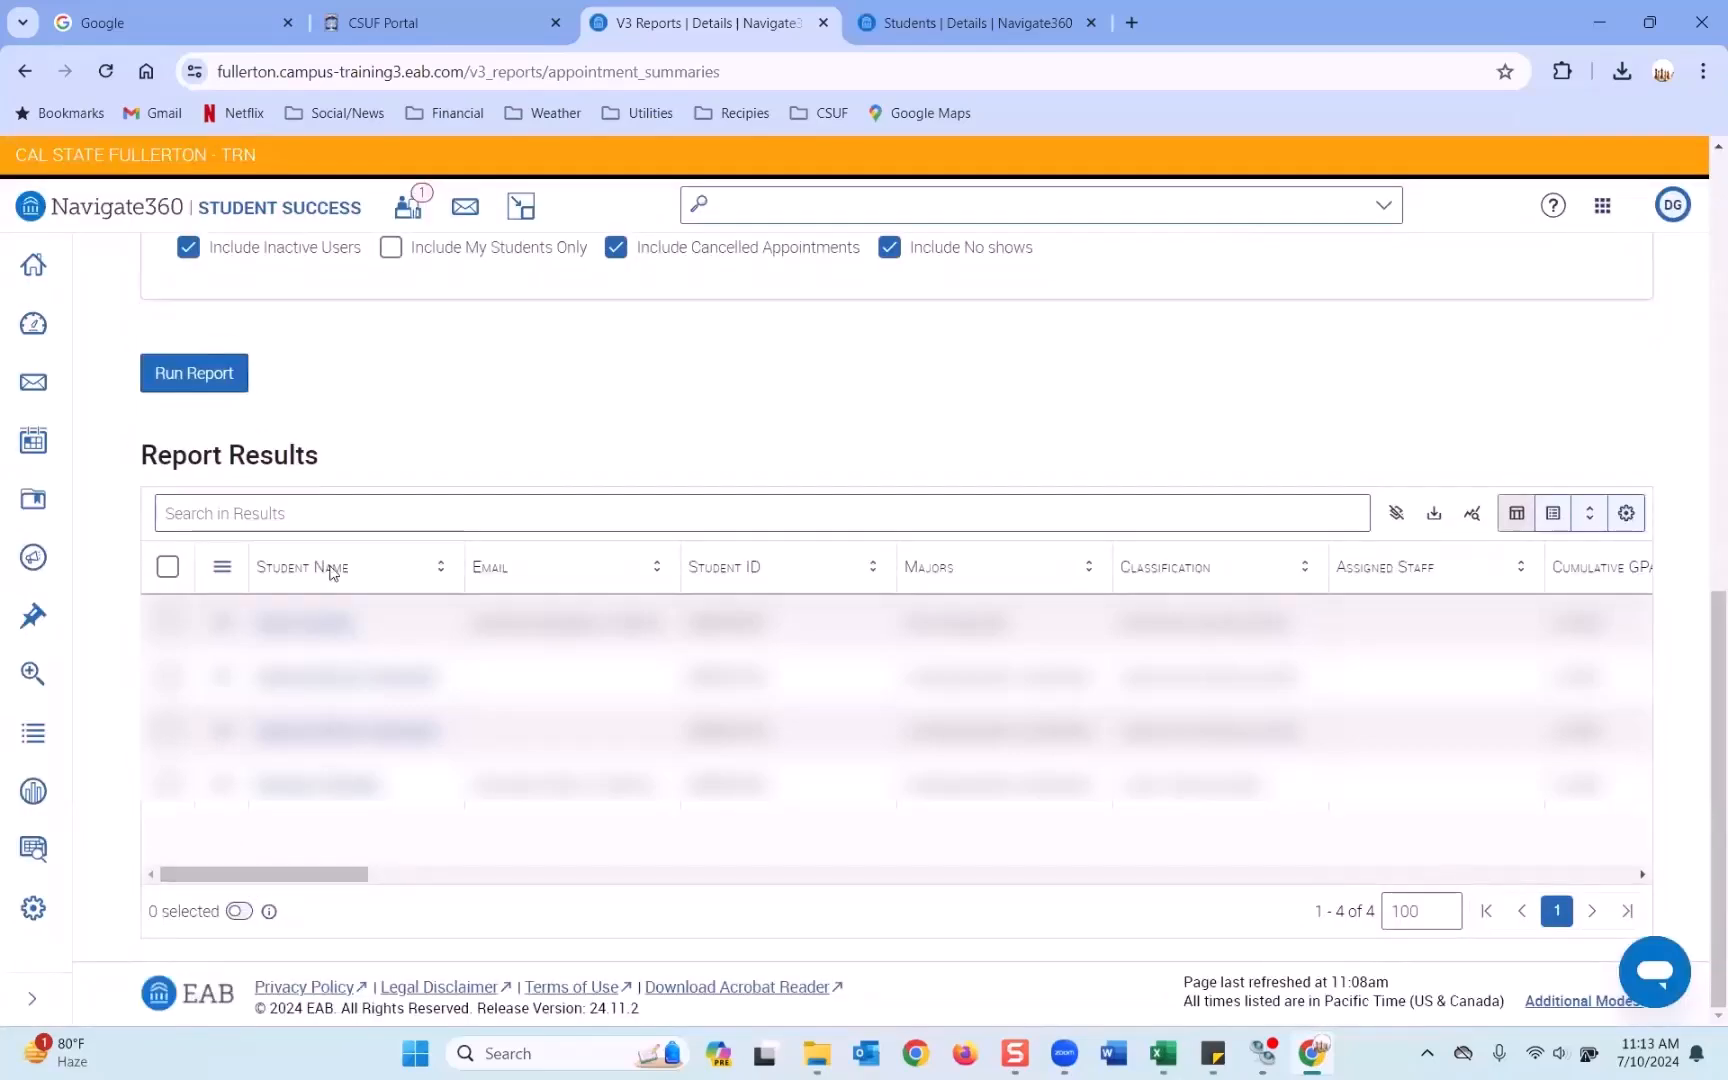
{"action": "left_click_drag", "start_coordinate": [350, 878], "coordinate": [1555, 805]}
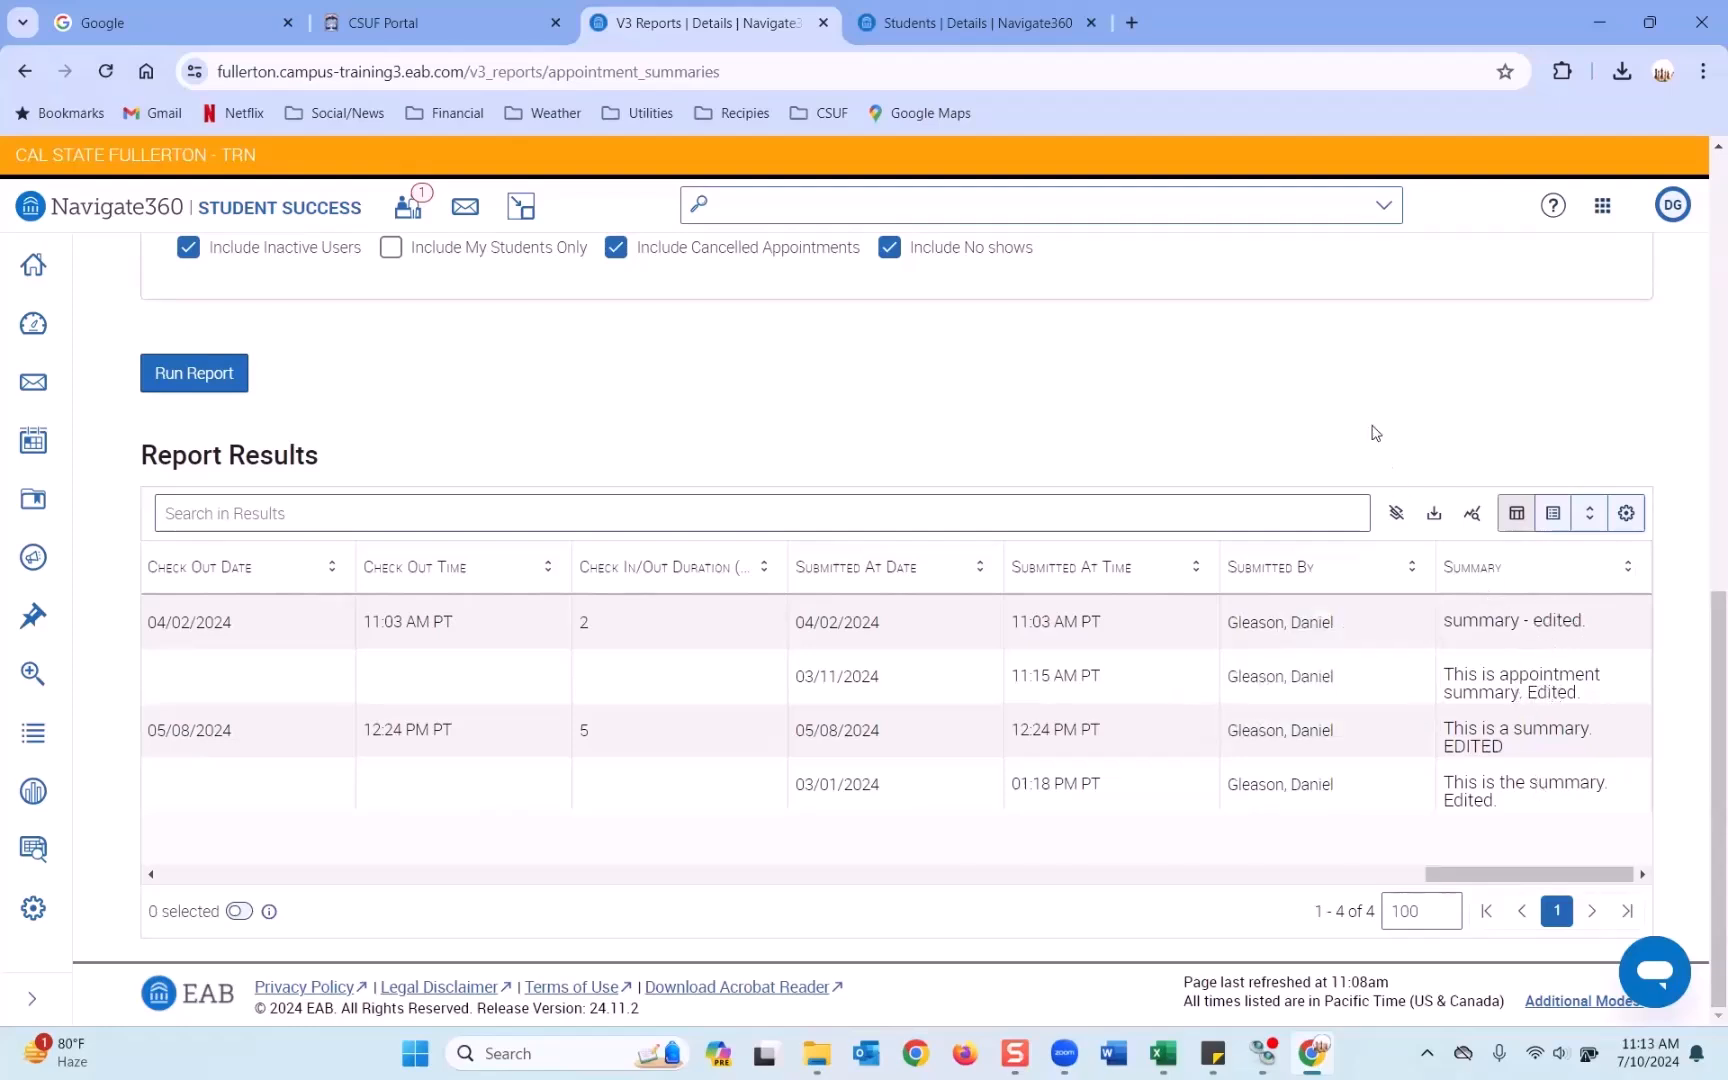
{"action": "scroll", "coordinate": [1248, 447], "scroll_direction": "up", "scroll_amount": 3}
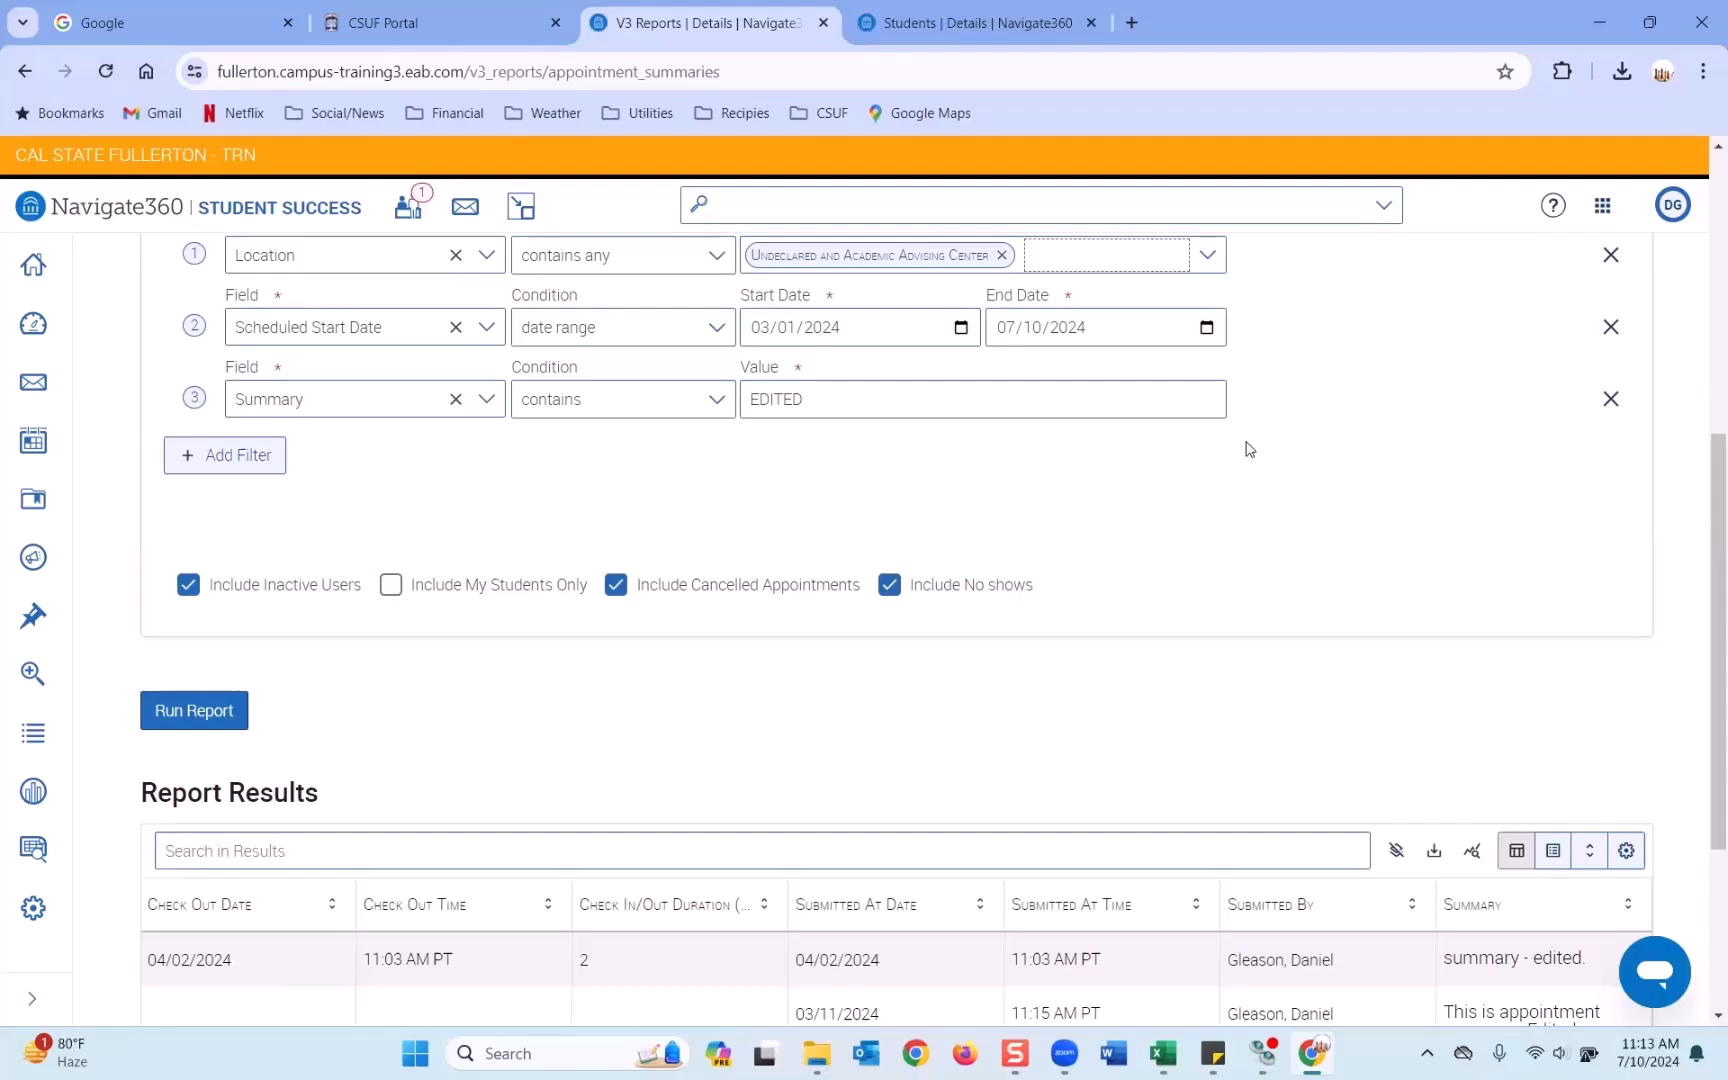
{"action": "scroll", "coordinate": [1248, 448], "scroll_direction": "up", "scroll_amount": 1}
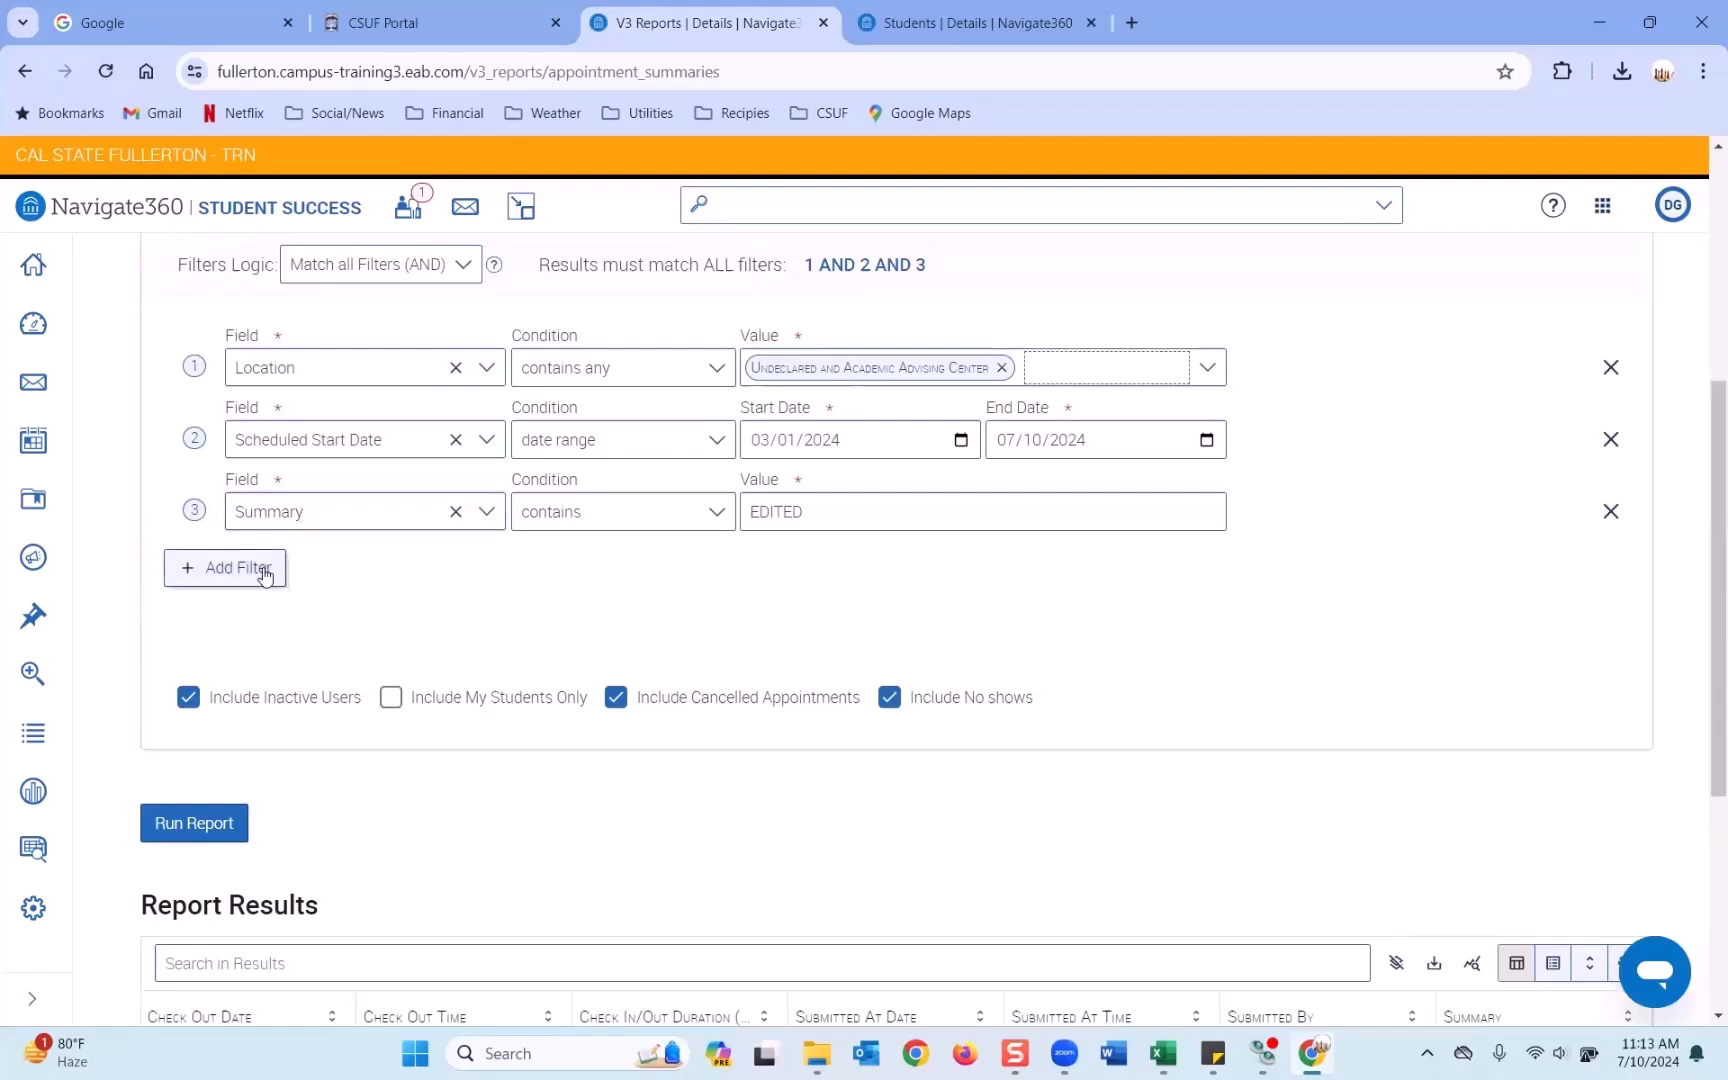
Replace the Summary filter with a new filter on the Reported Services field.
{"action": "left_click", "coordinate": [1610, 511]}
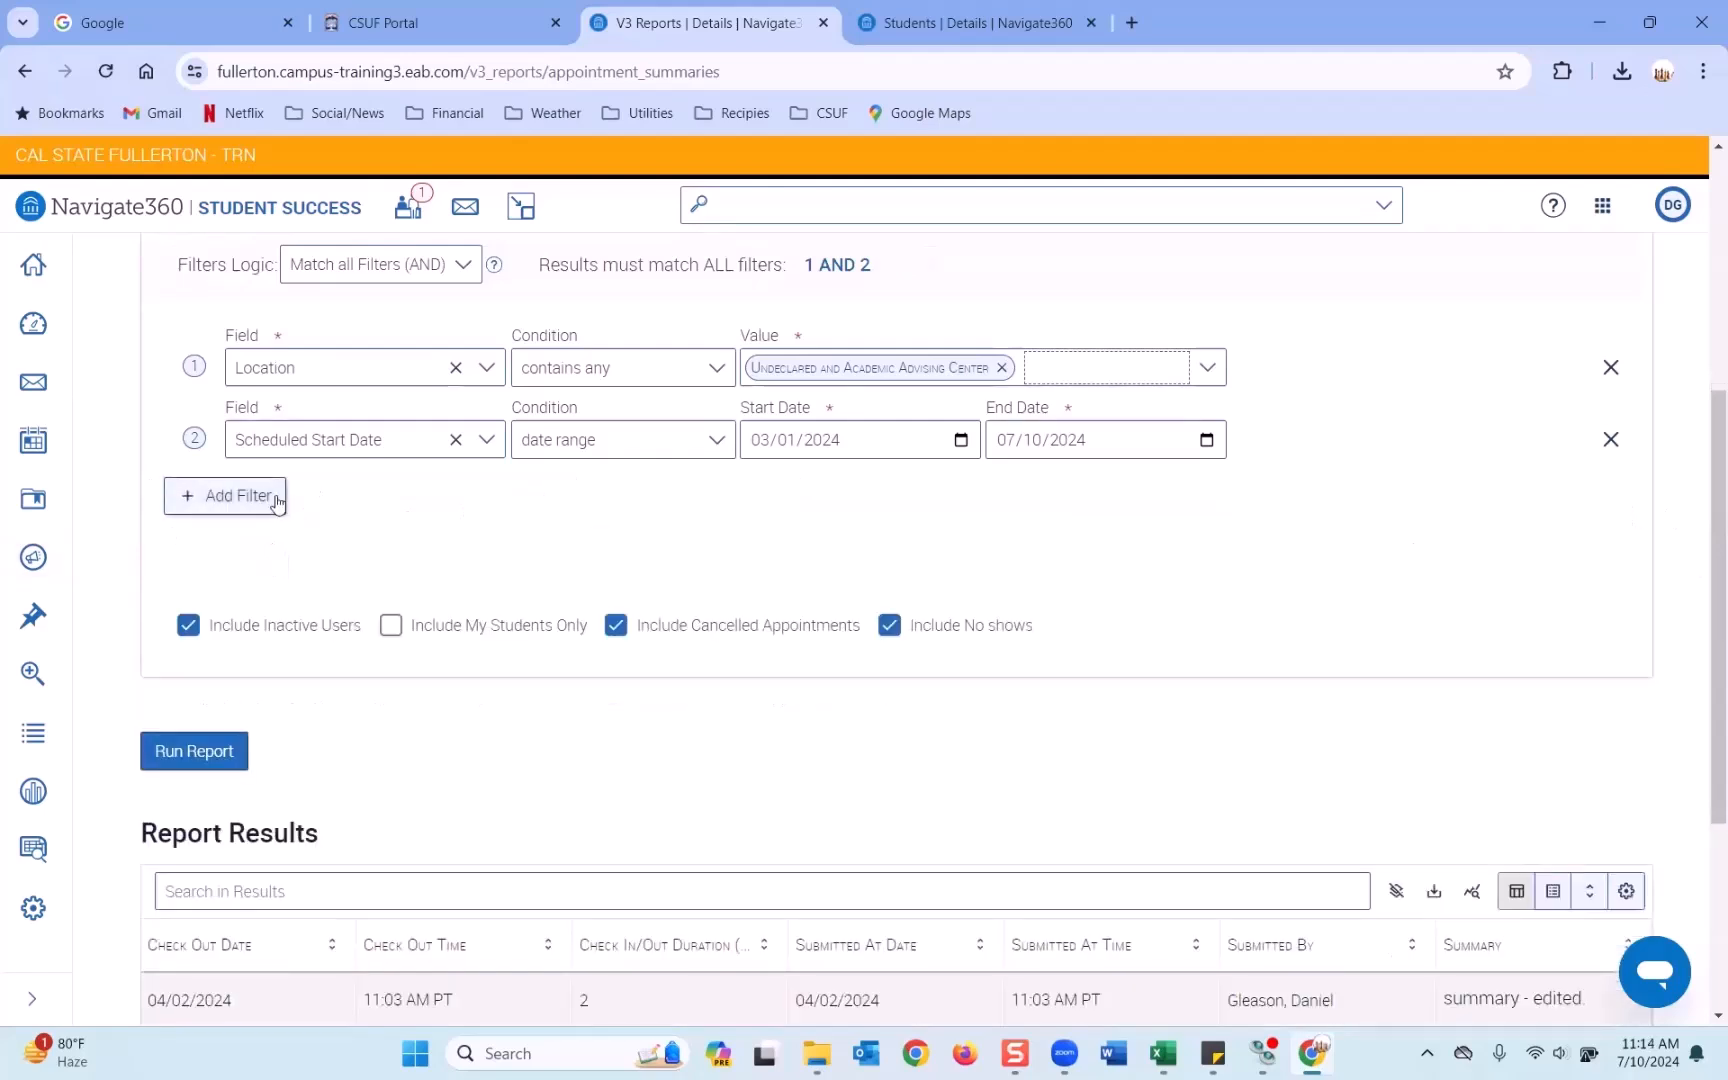
{"action": "left_click", "coordinate": [277, 500]}
{"action": "left_click", "coordinate": [440, 512]}
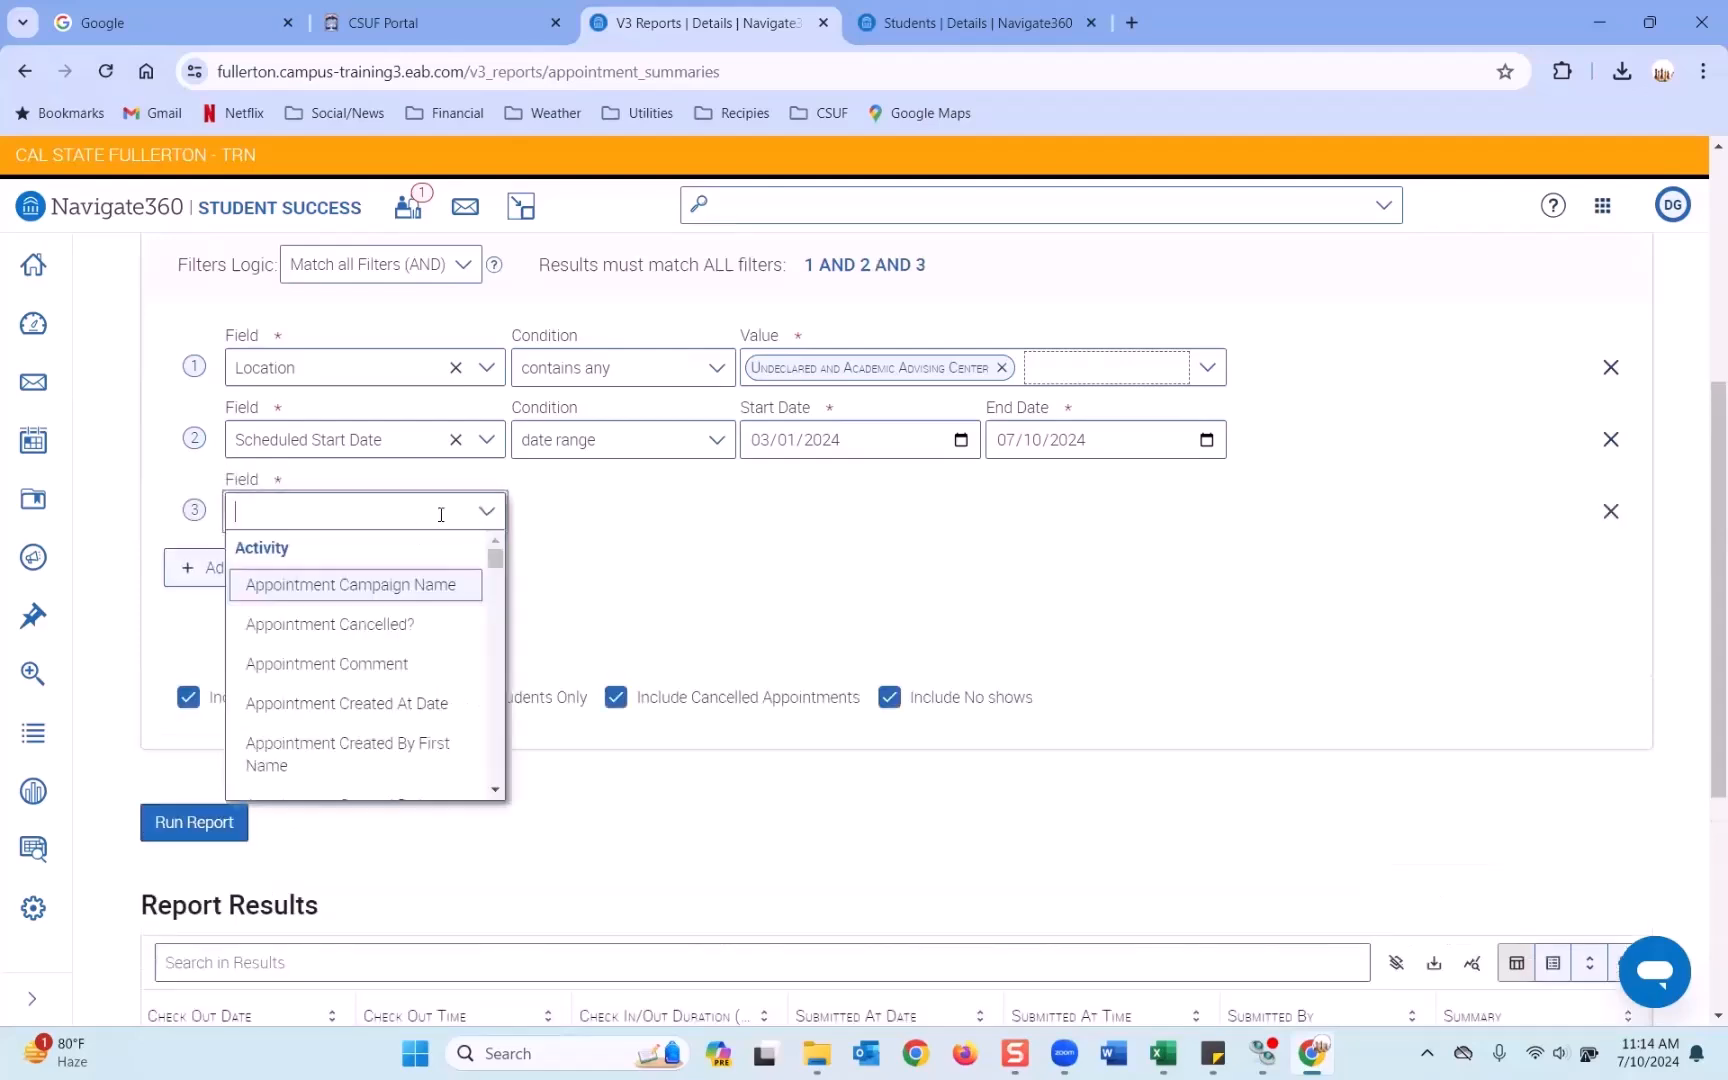
{"action": "type", "text": "serv"}
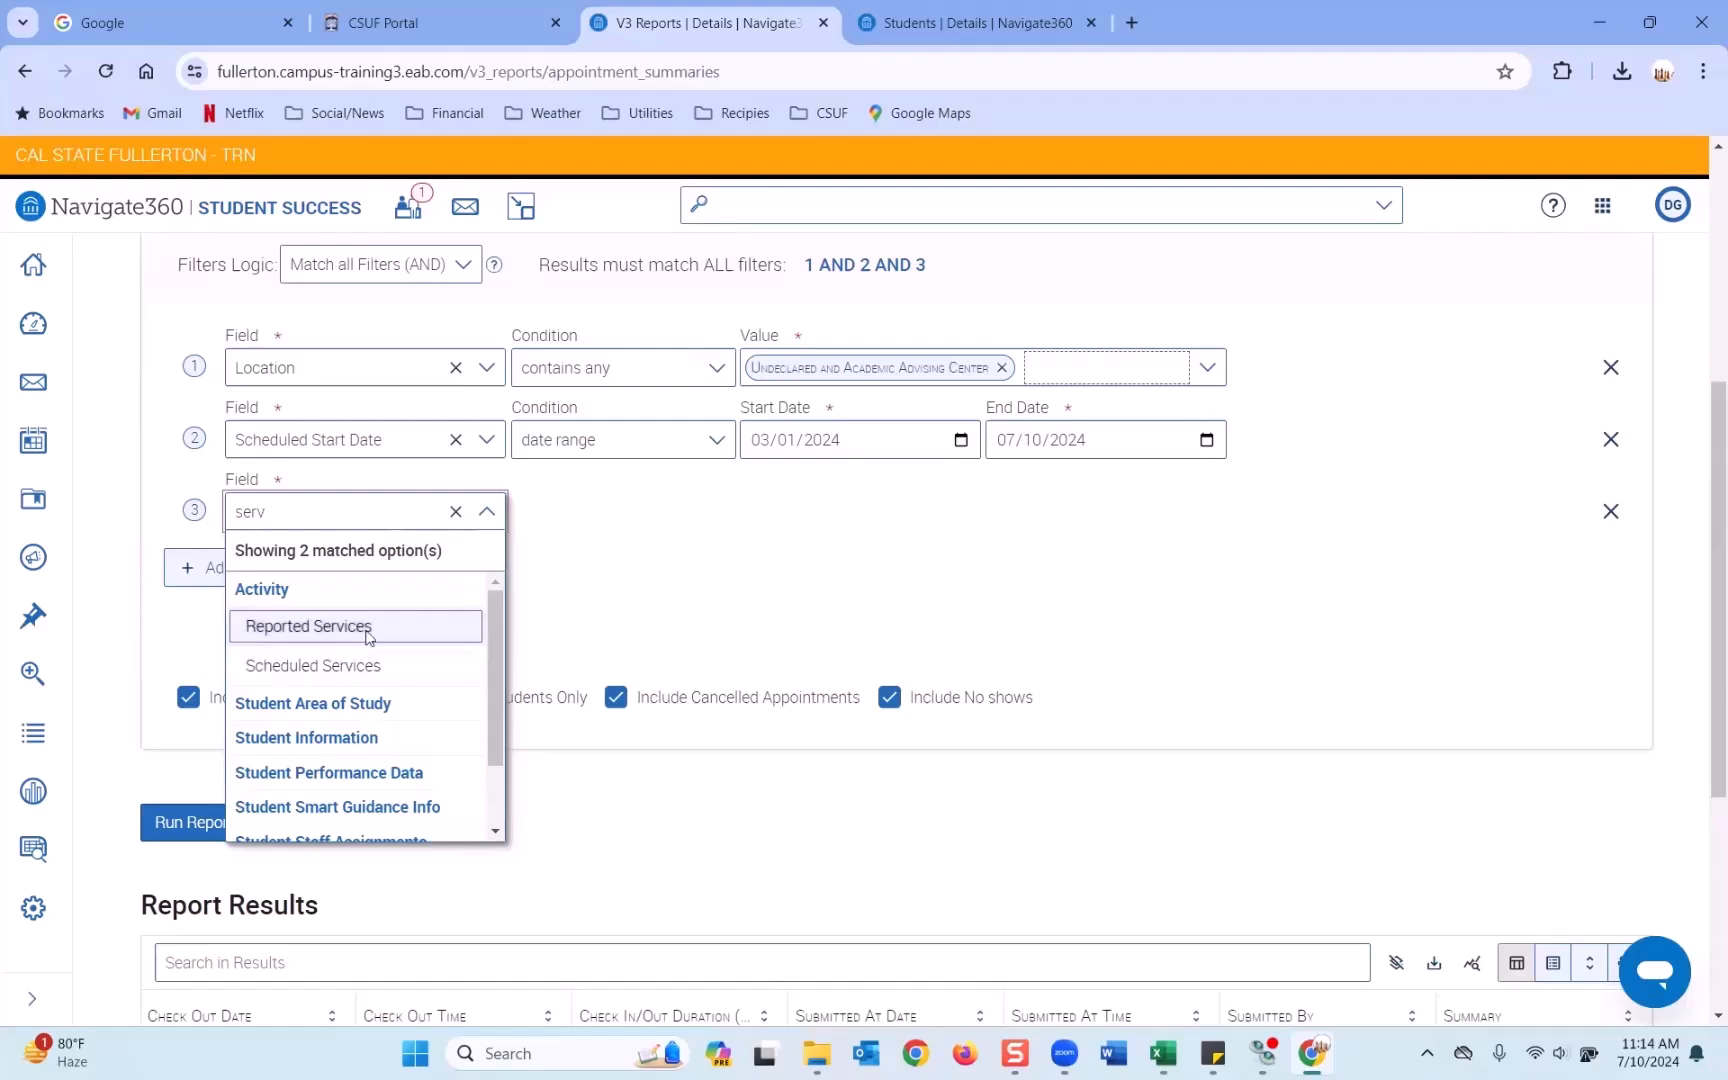
{"action": "left_click", "coordinate": [366, 641]}
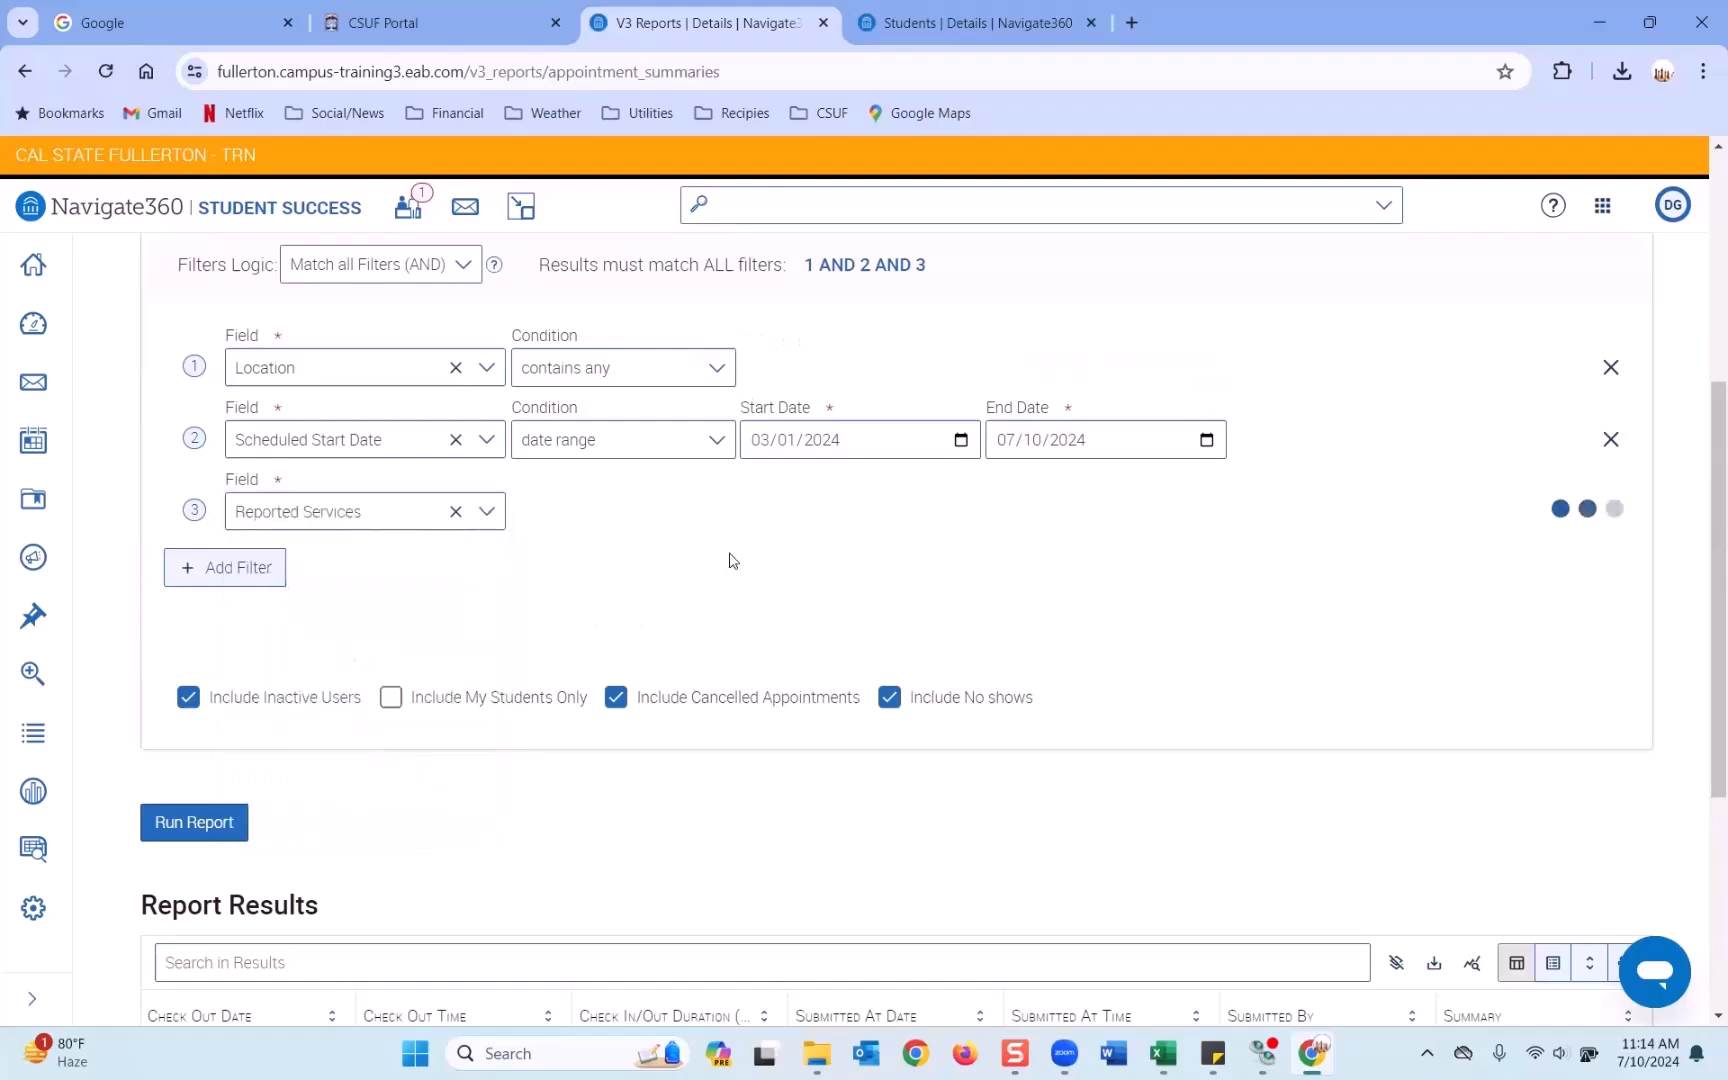
Set the Reported Services filter value to GE Advising and run the report.
{"action": "left_click", "coordinate": [852, 514]}
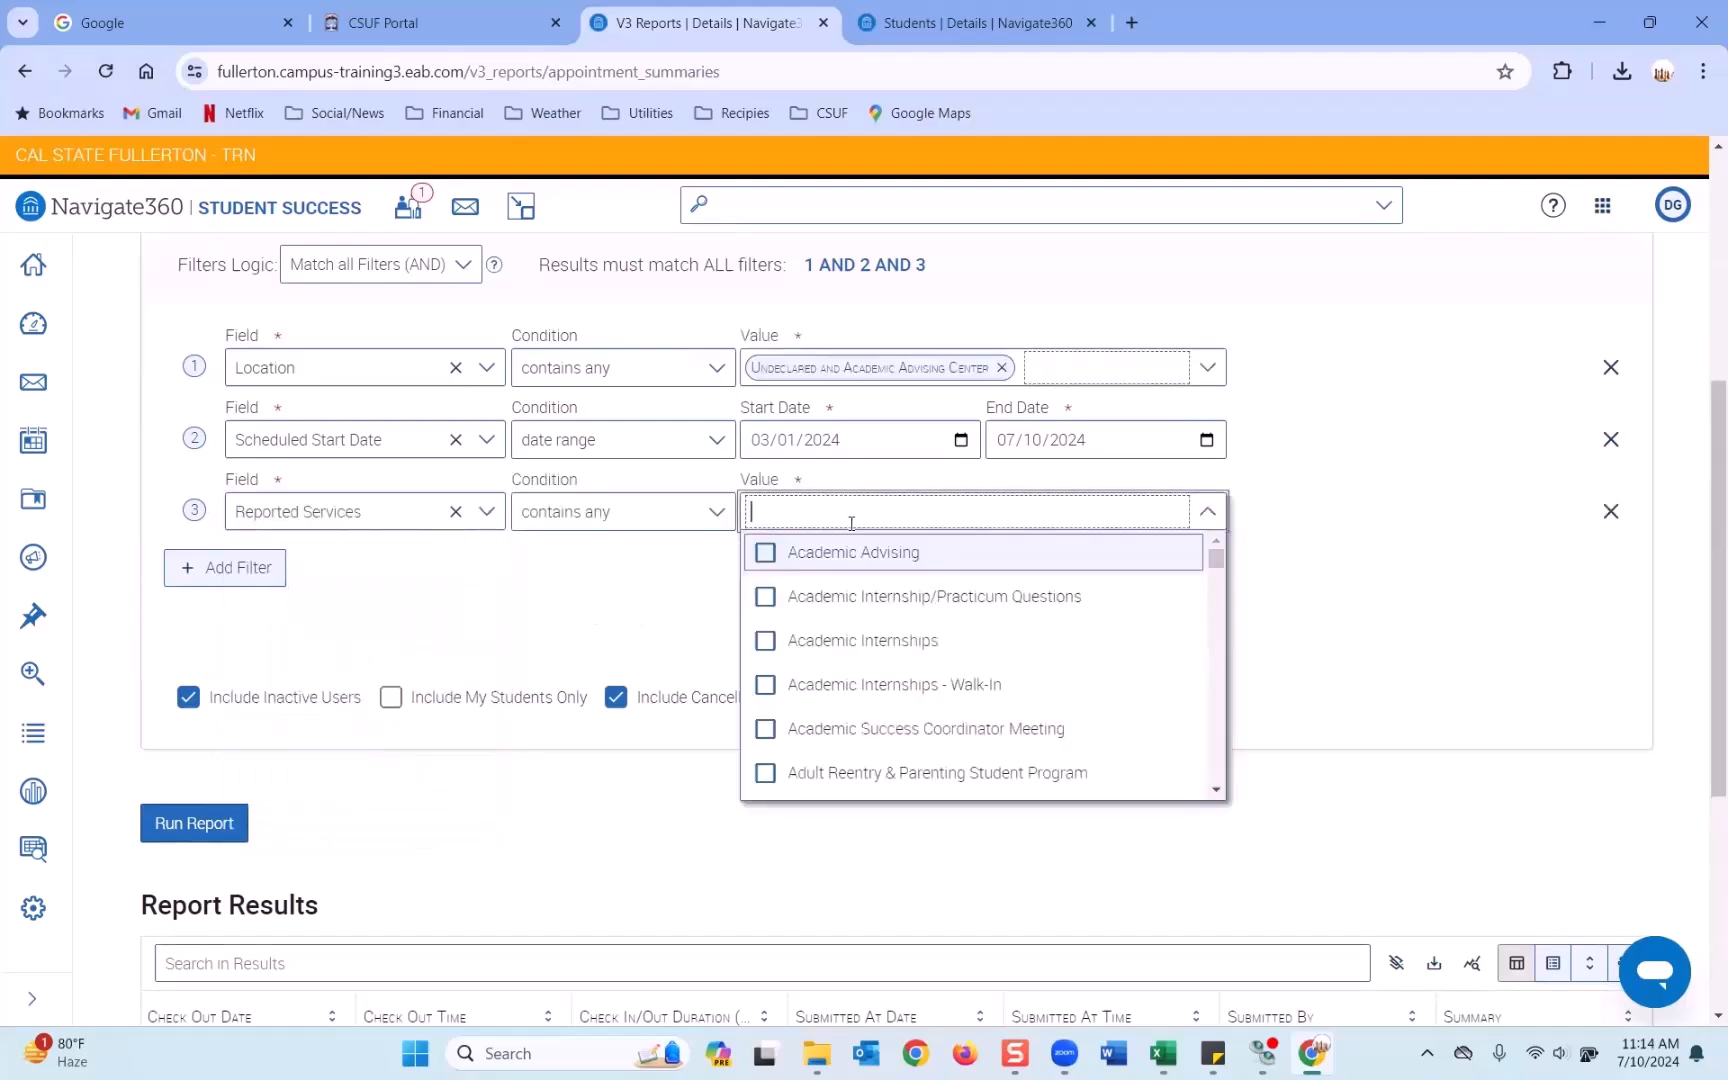
{"action": "type", "text": "GE"}
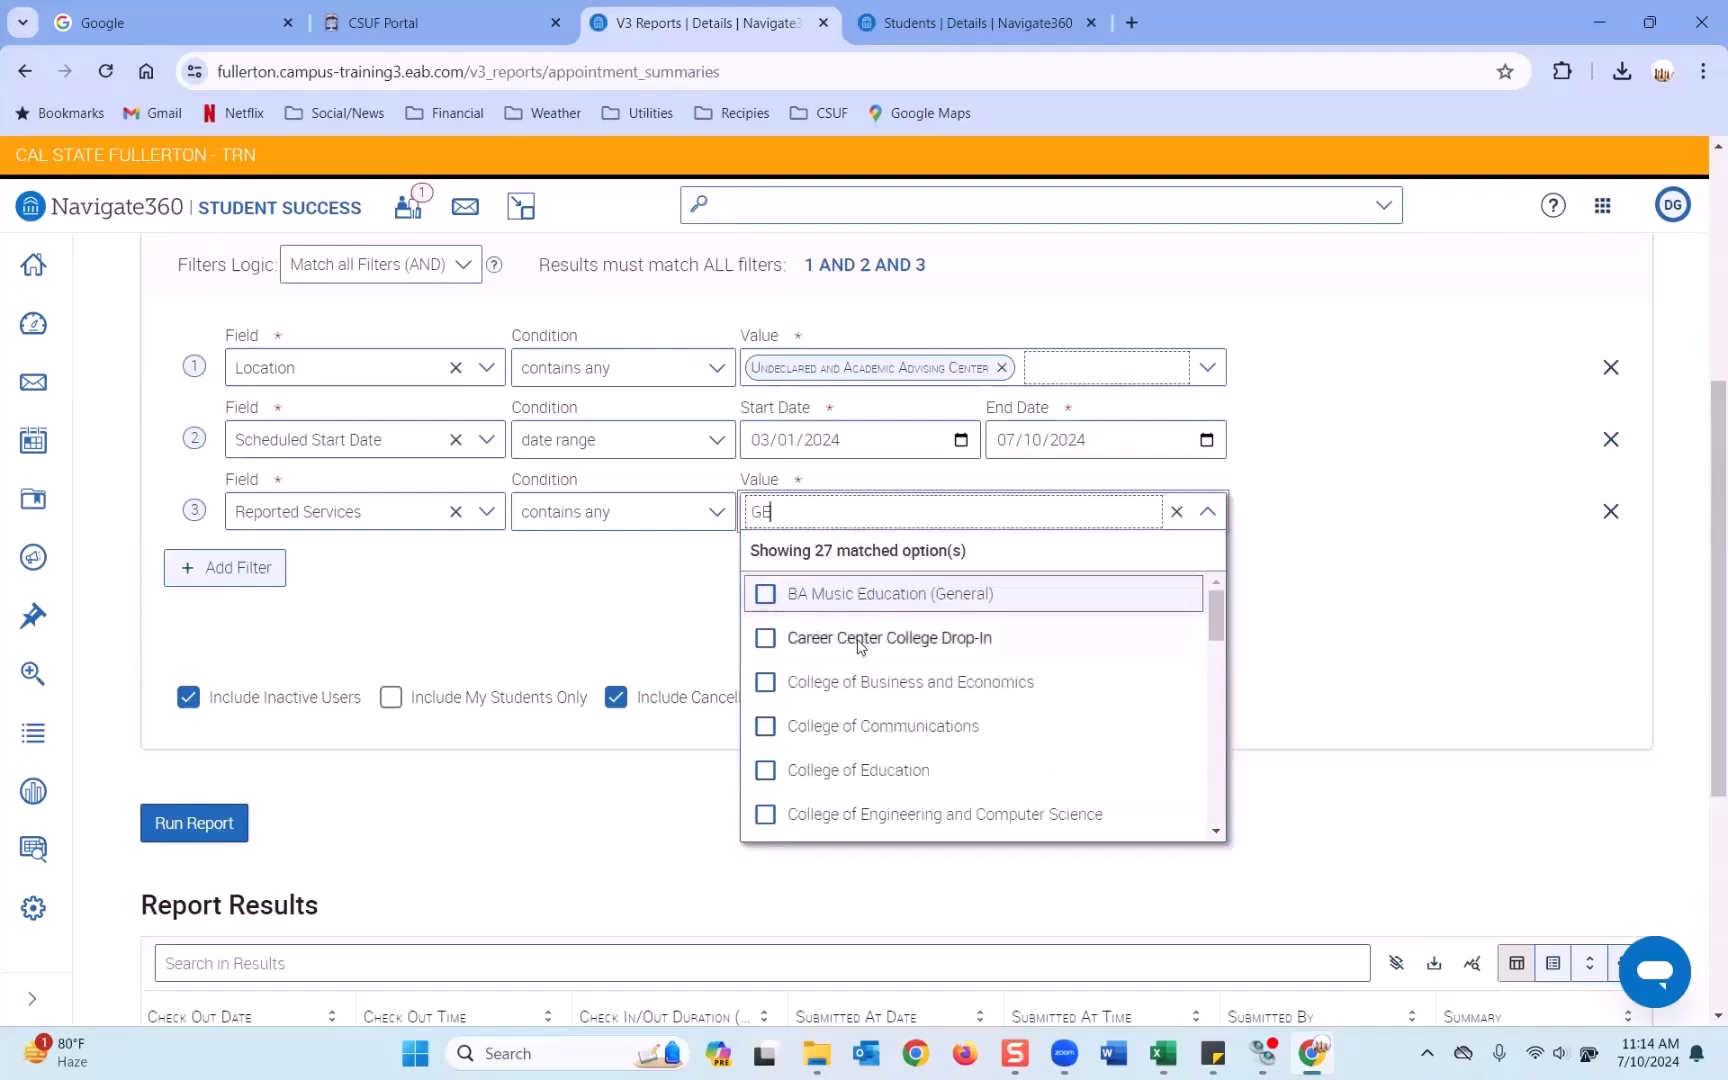
{"action": "scroll", "coordinate": [860, 648], "scroll_direction": "down", "scroll_amount": 2}
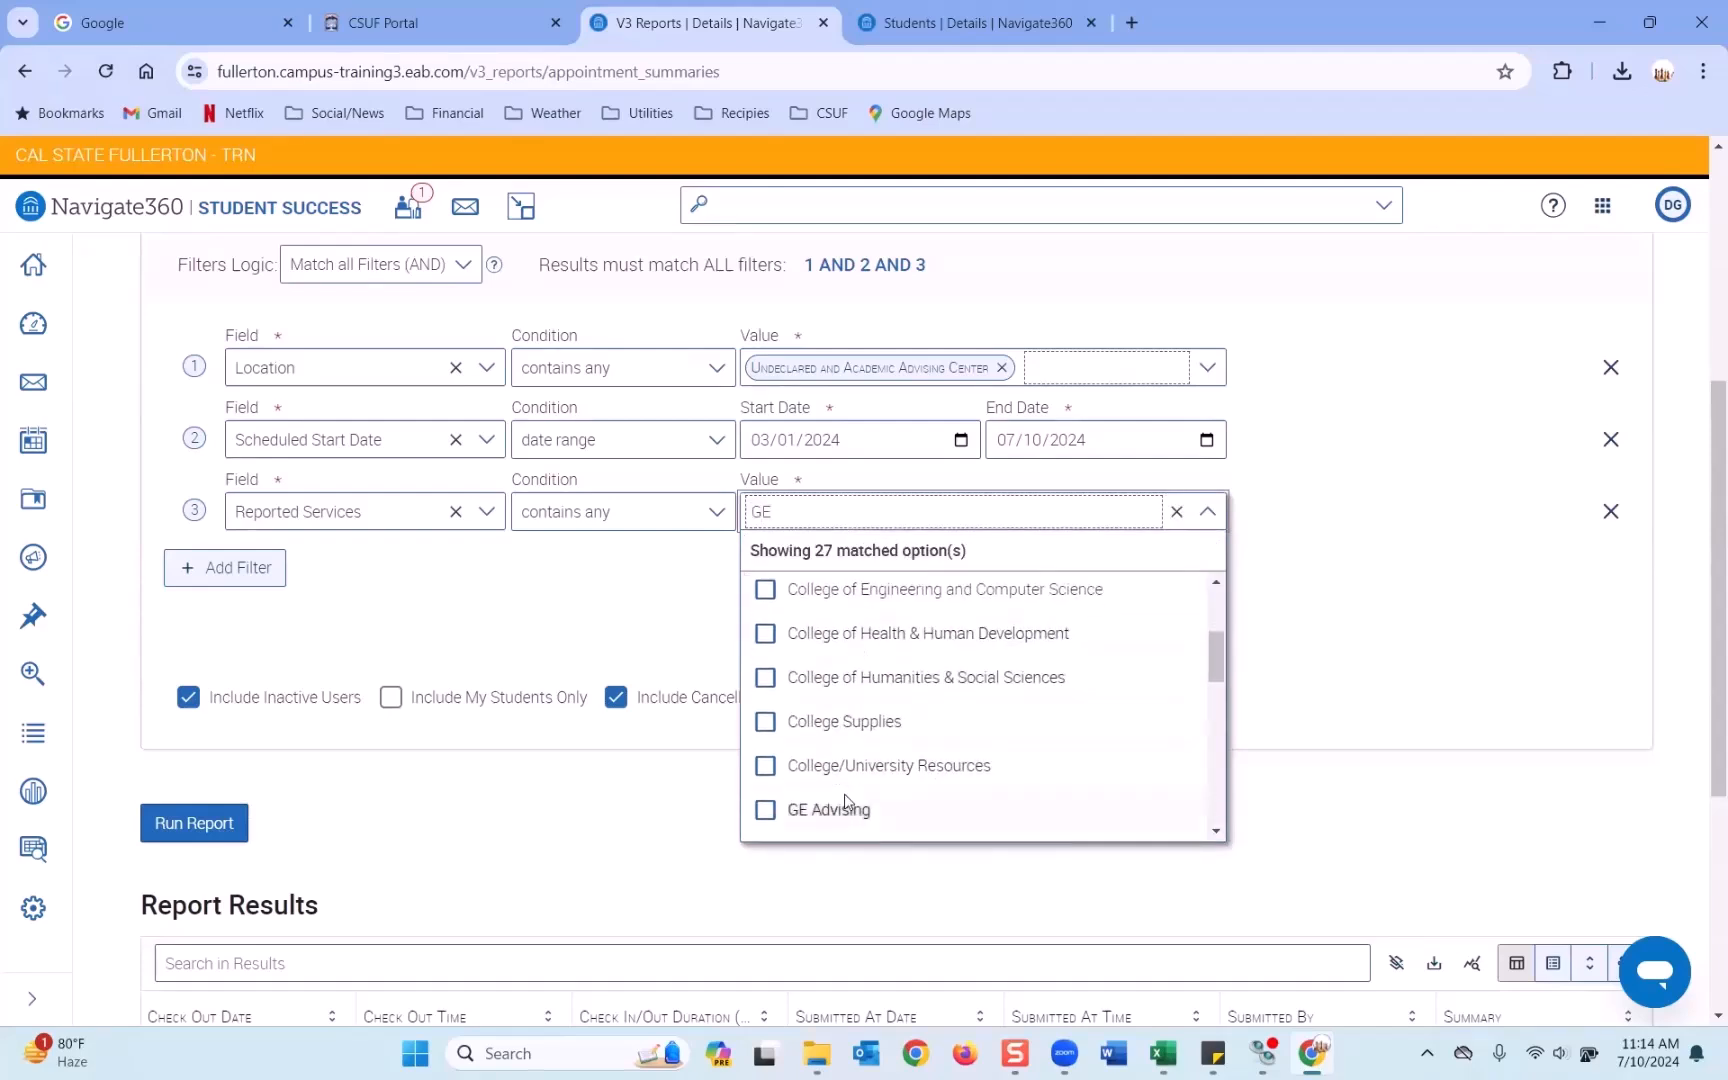
{"action": "left_click", "coordinate": [800, 809]}
{"action": "left_click", "coordinate": [286, 791]}
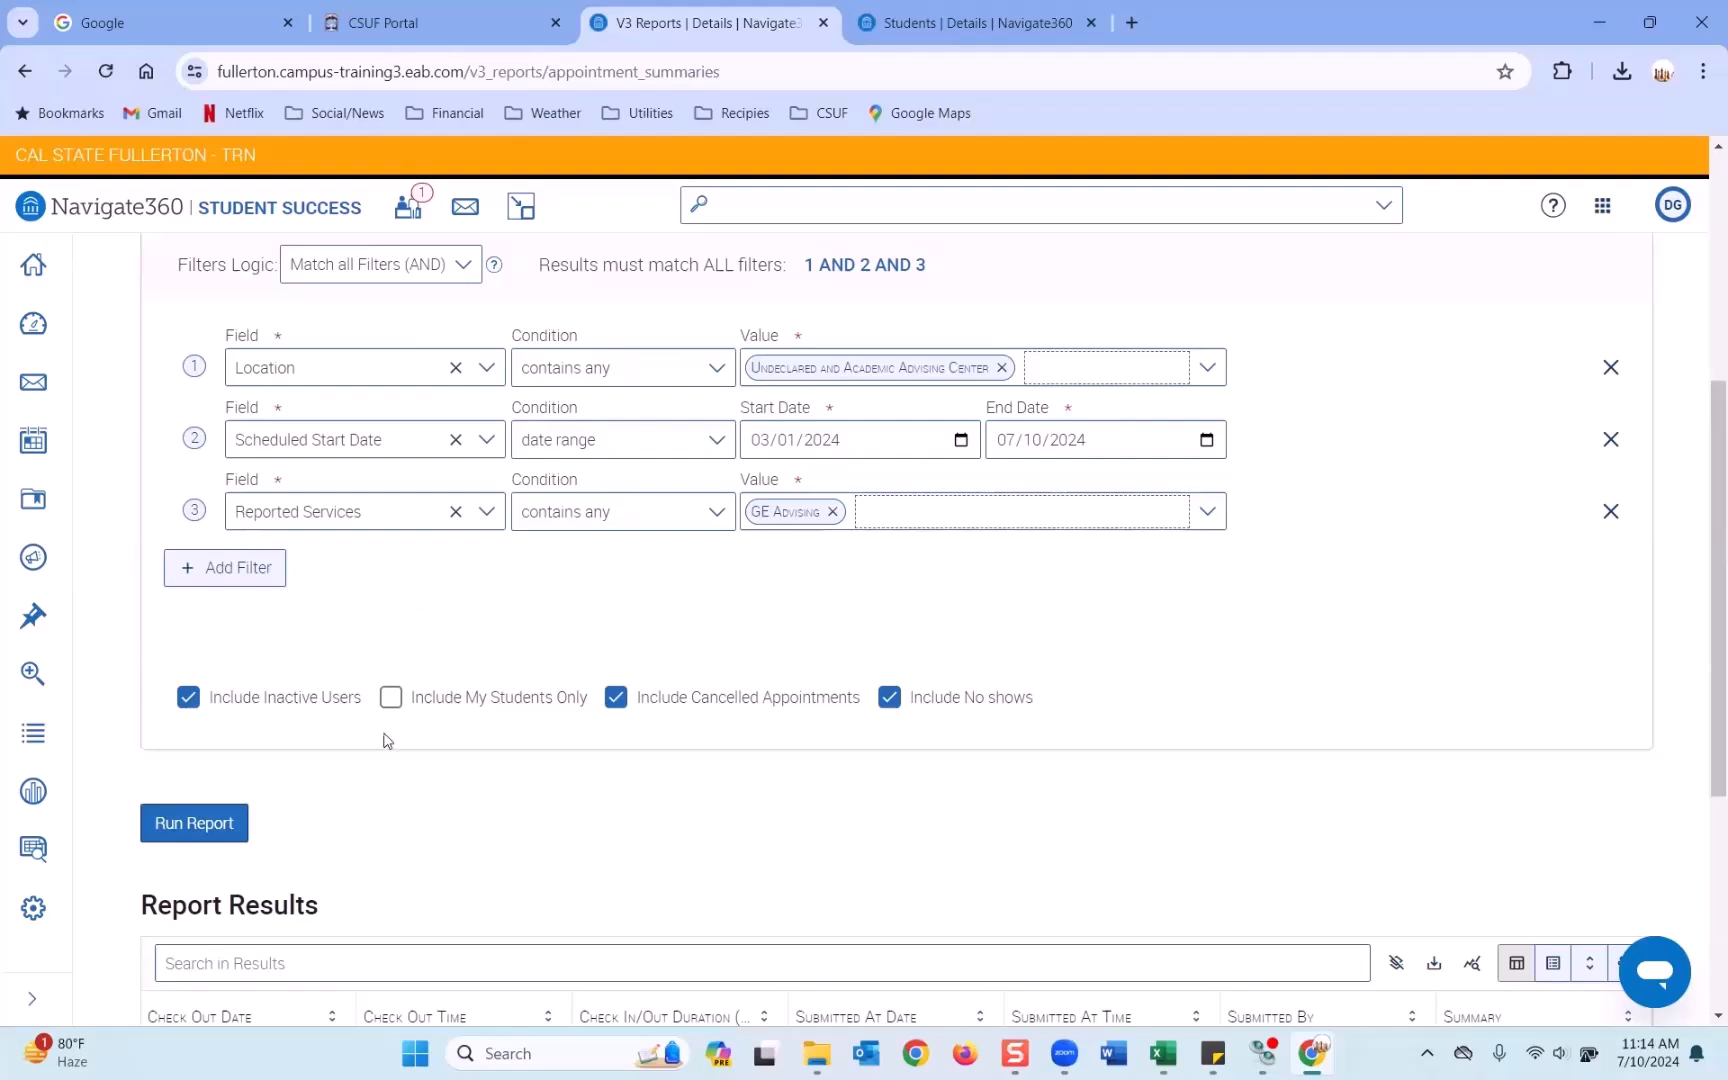
{"action": "left_click", "coordinate": [196, 826]}
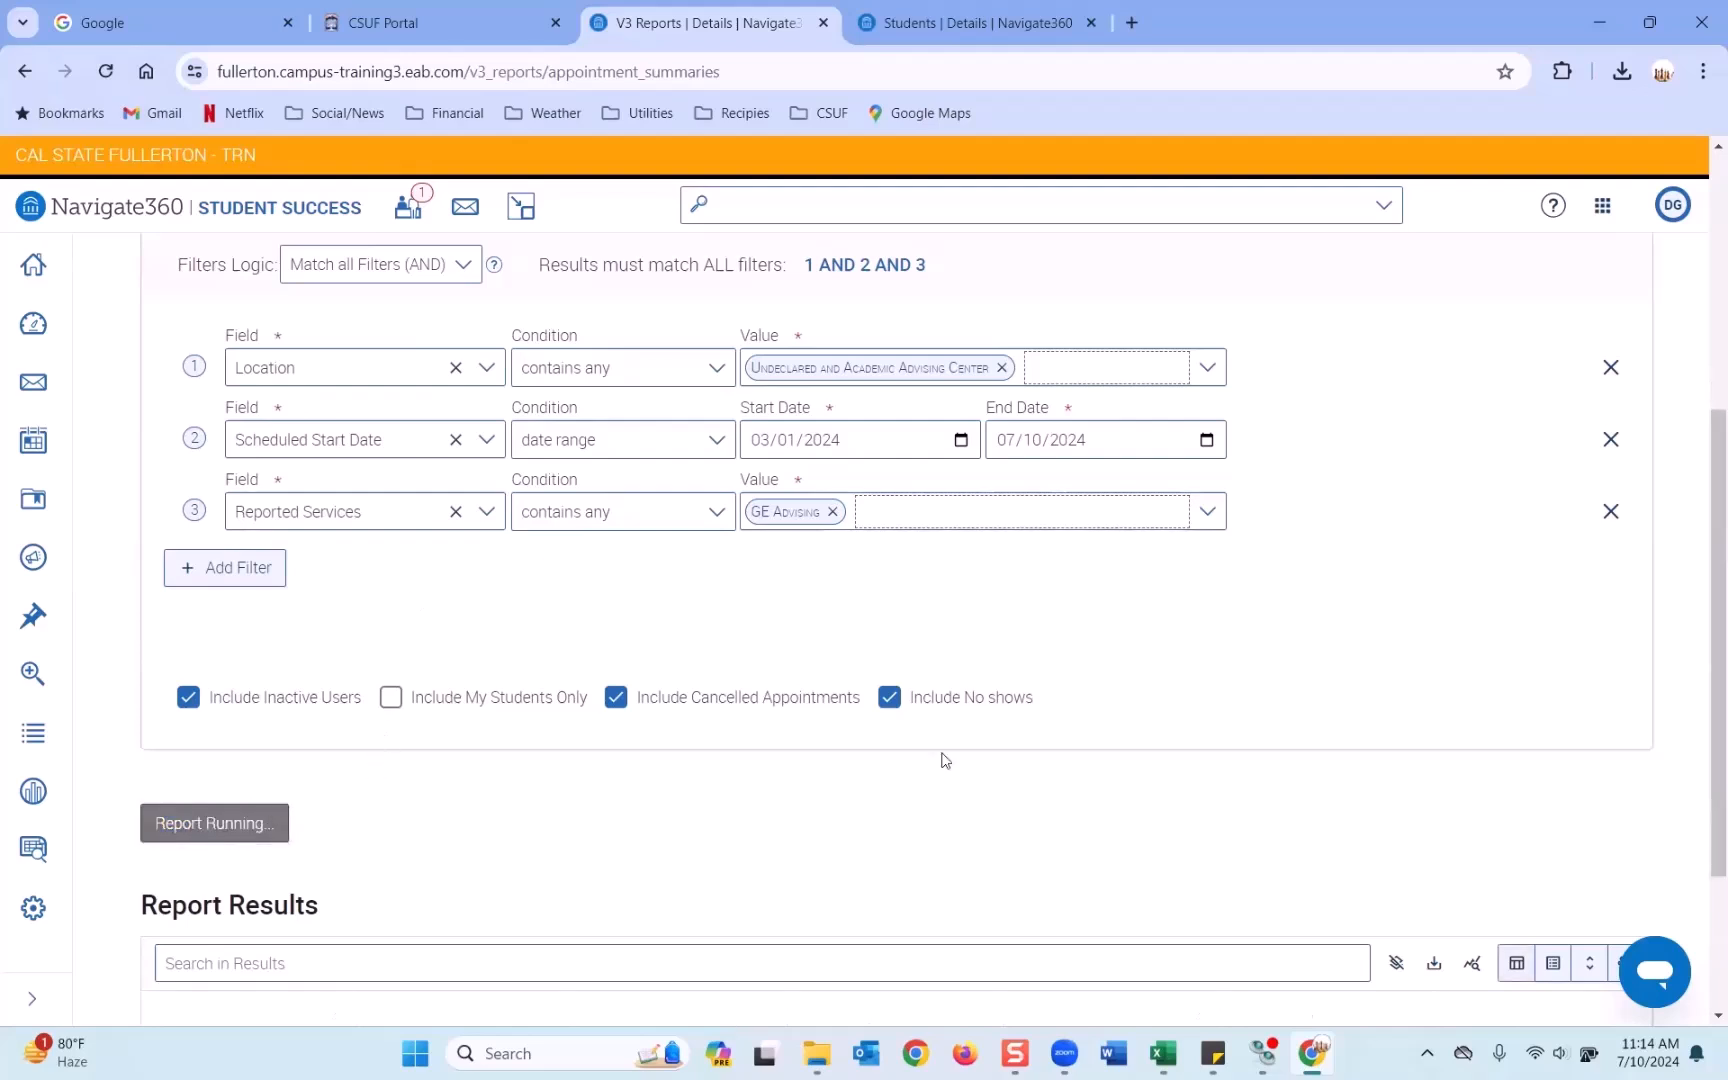
Scroll through the 13 results to confirm each lists GE Advising under Reported Services.
{"action": "scroll", "coordinate": [945, 760], "scroll_direction": "down", "scroll_amount": 1}
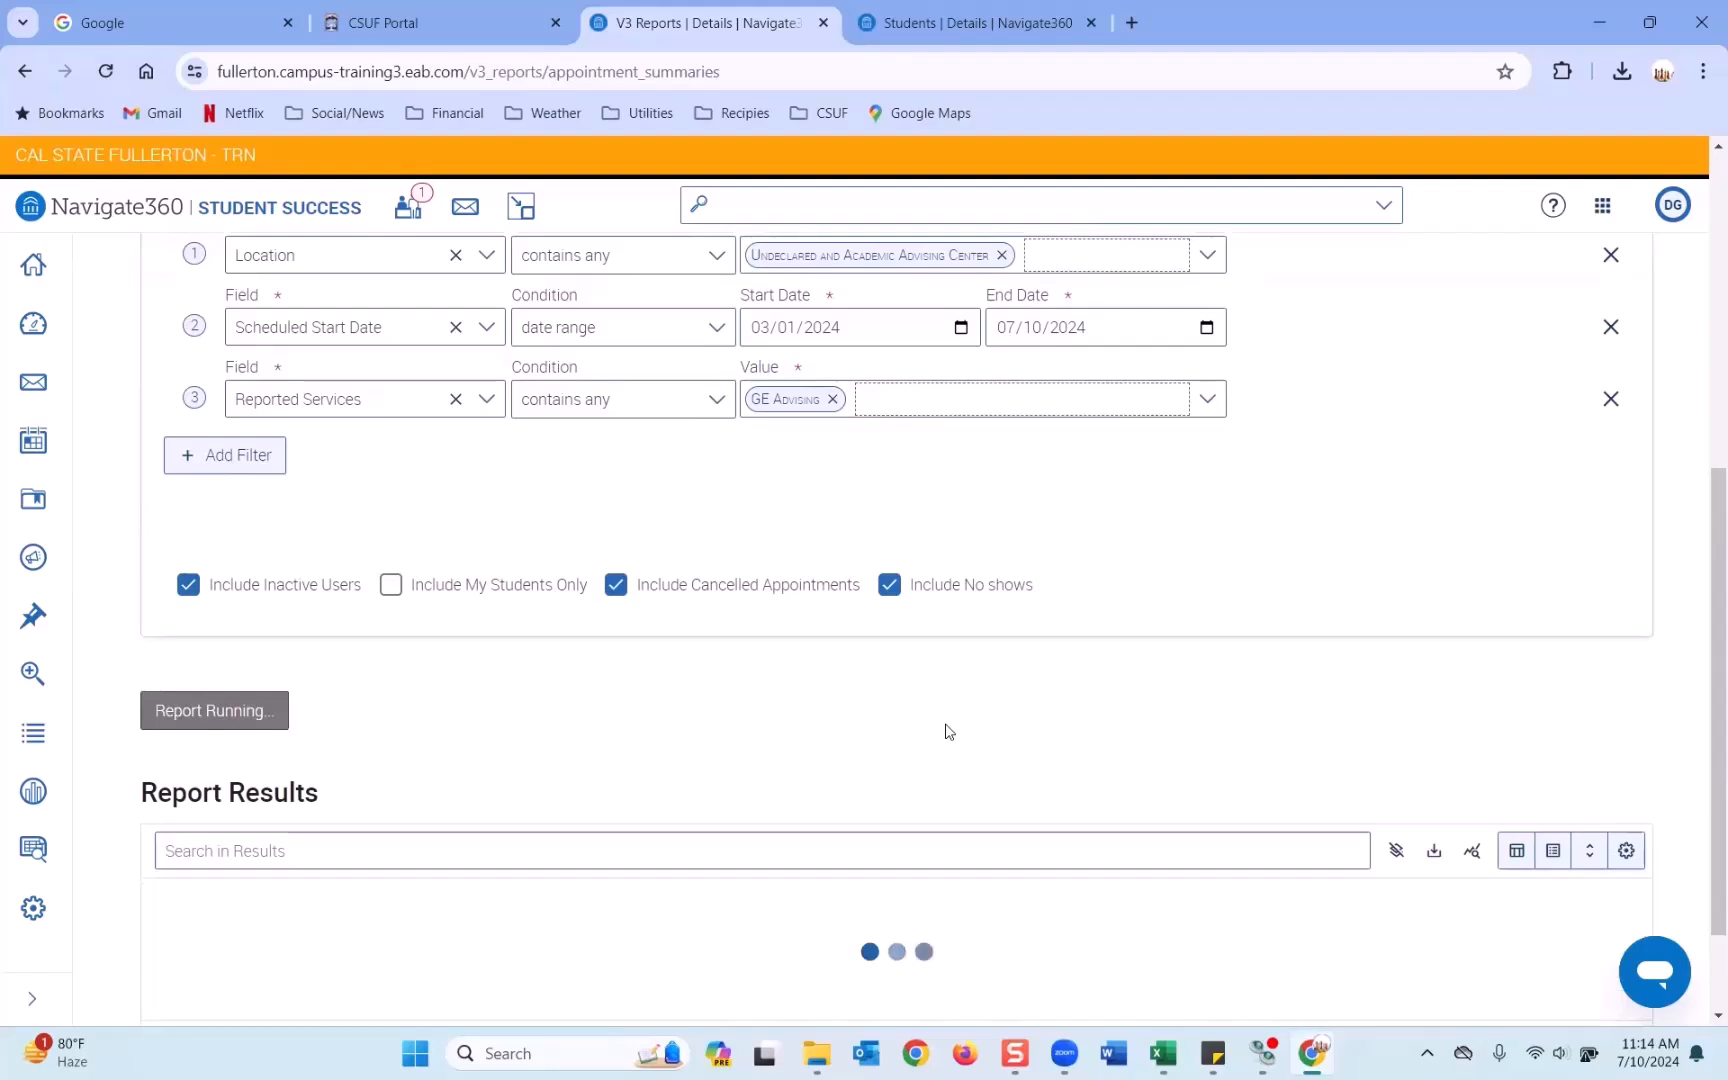
{"action": "scroll", "coordinate": [947, 730], "scroll_direction": "down", "scroll_amount": 1}
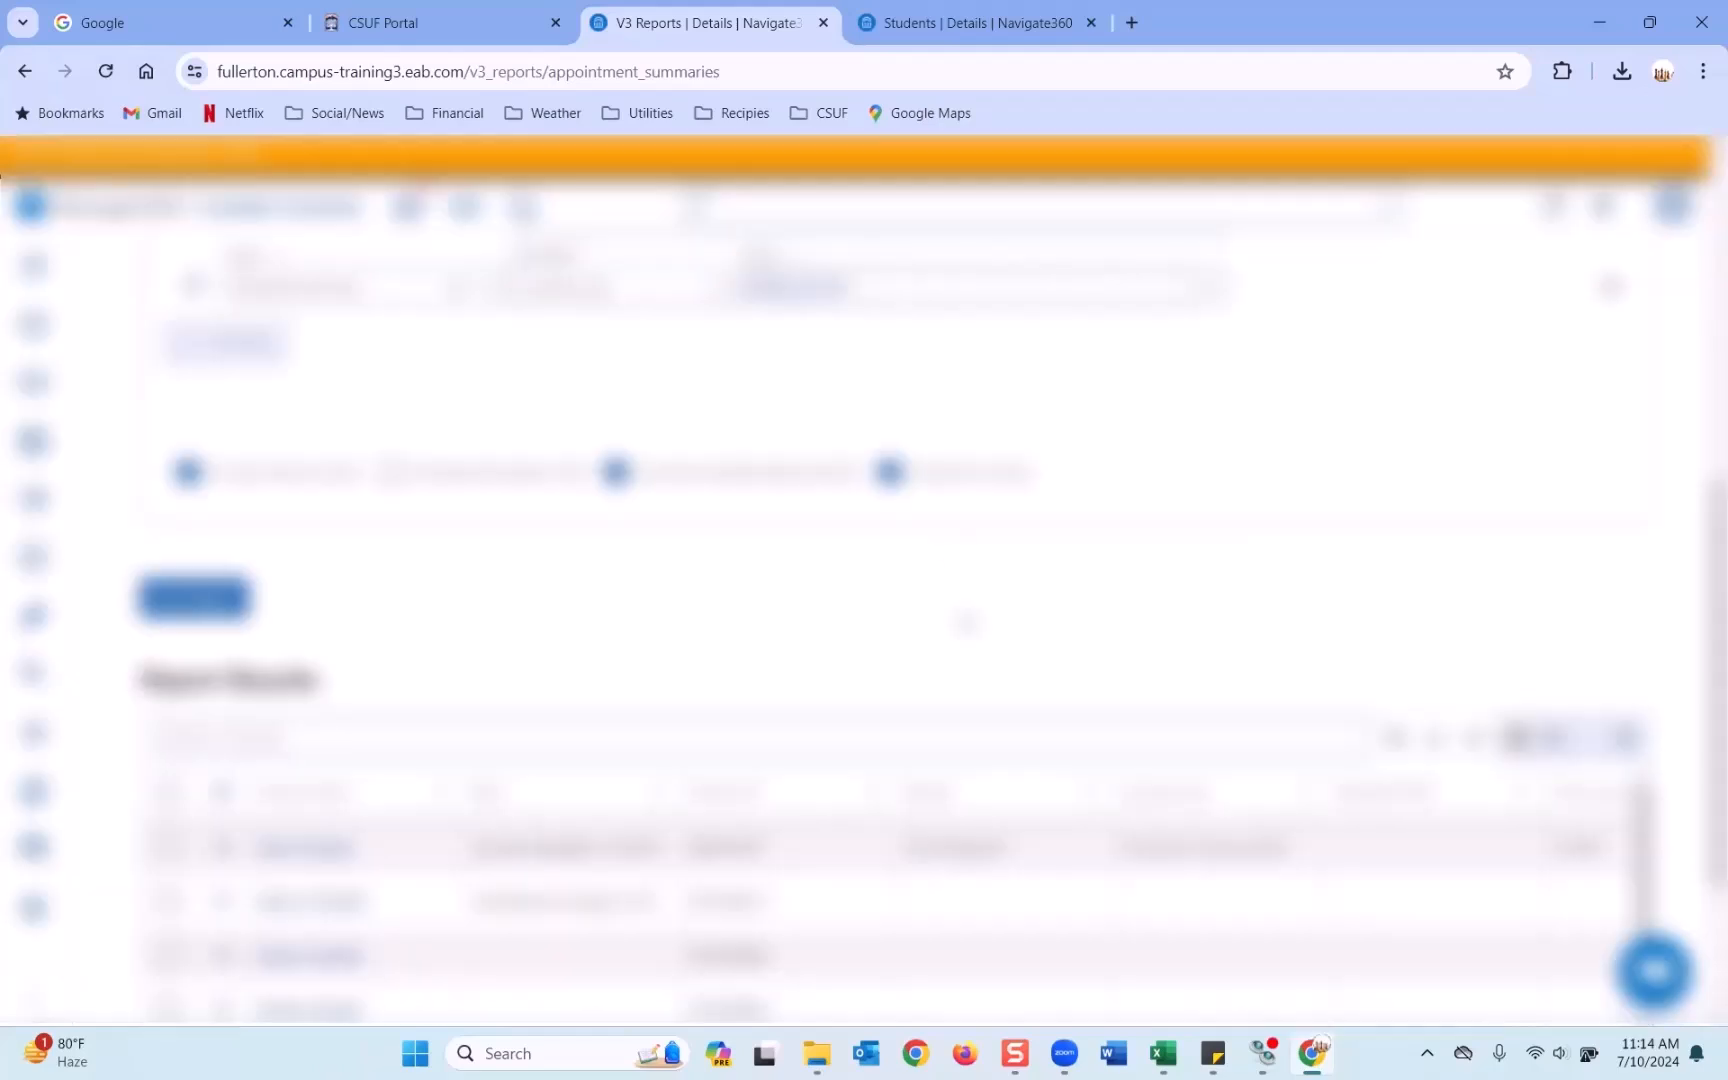
{"action": "scroll", "coordinate": [965, 620], "scroll_direction": "down", "scroll_amount": 2}
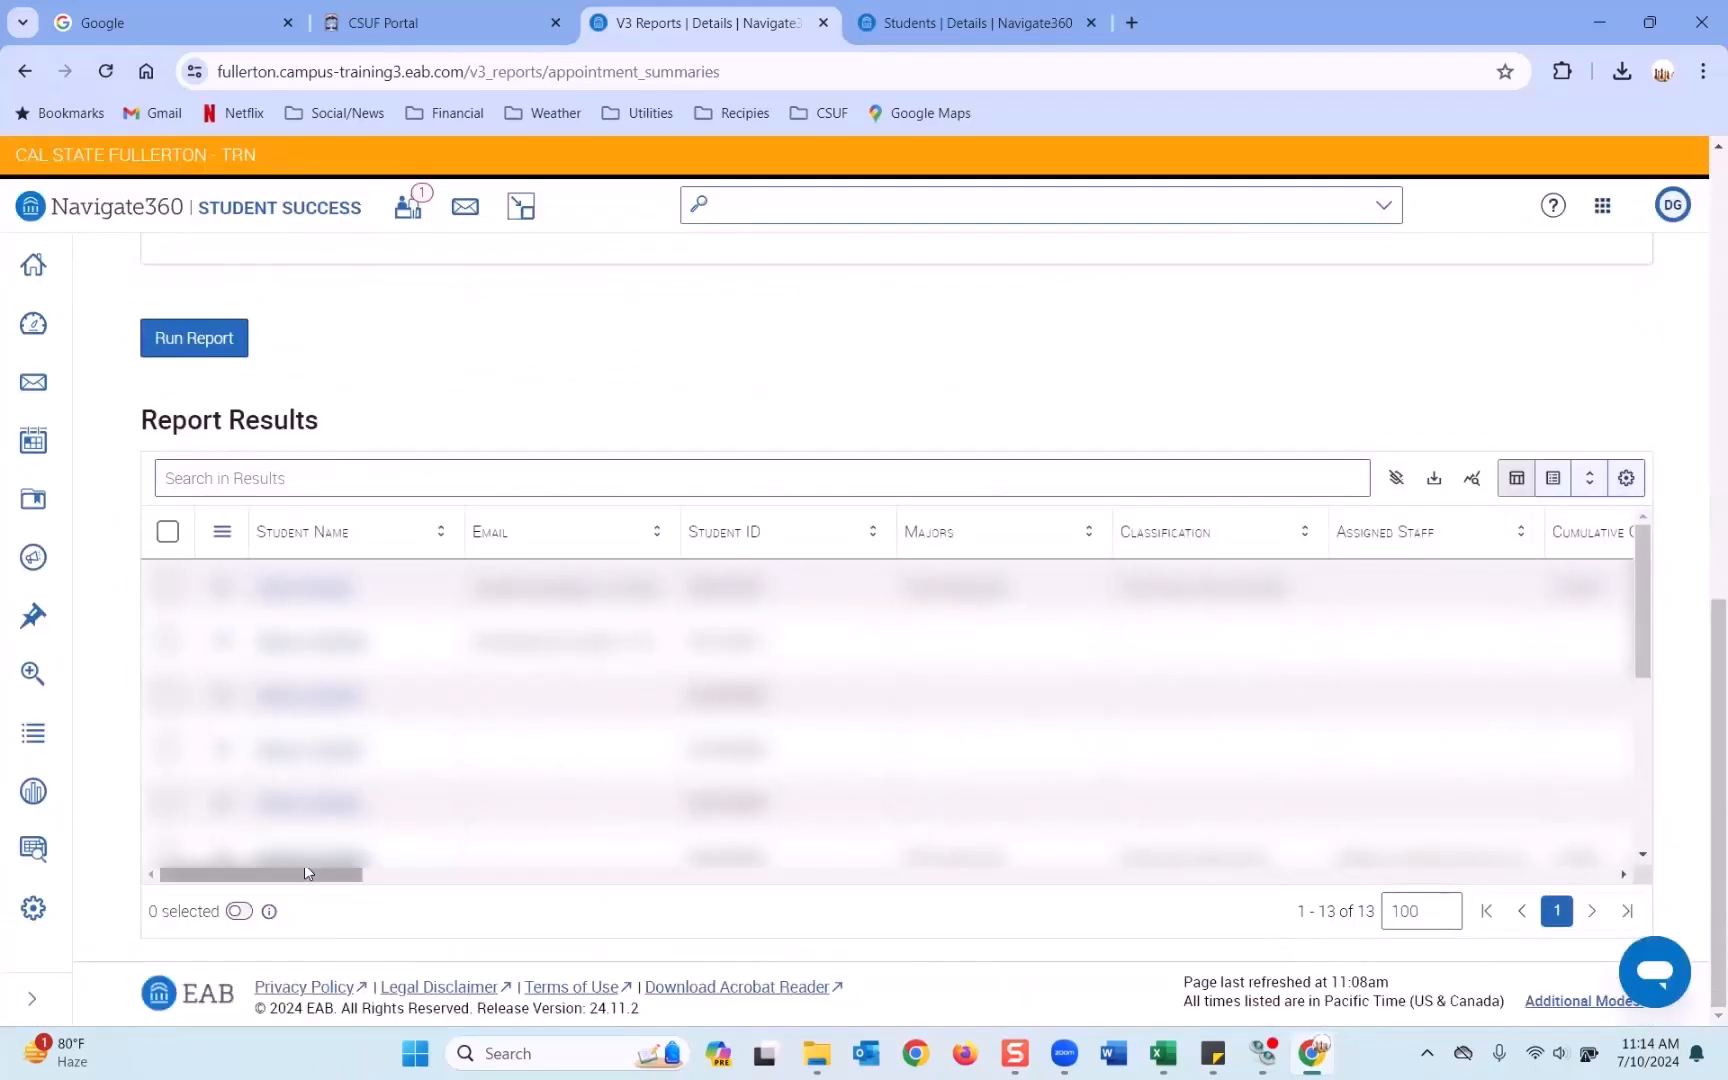
{"action": "left_click_drag", "start_coordinate": [305, 872], "coordinate": [487, 874]}
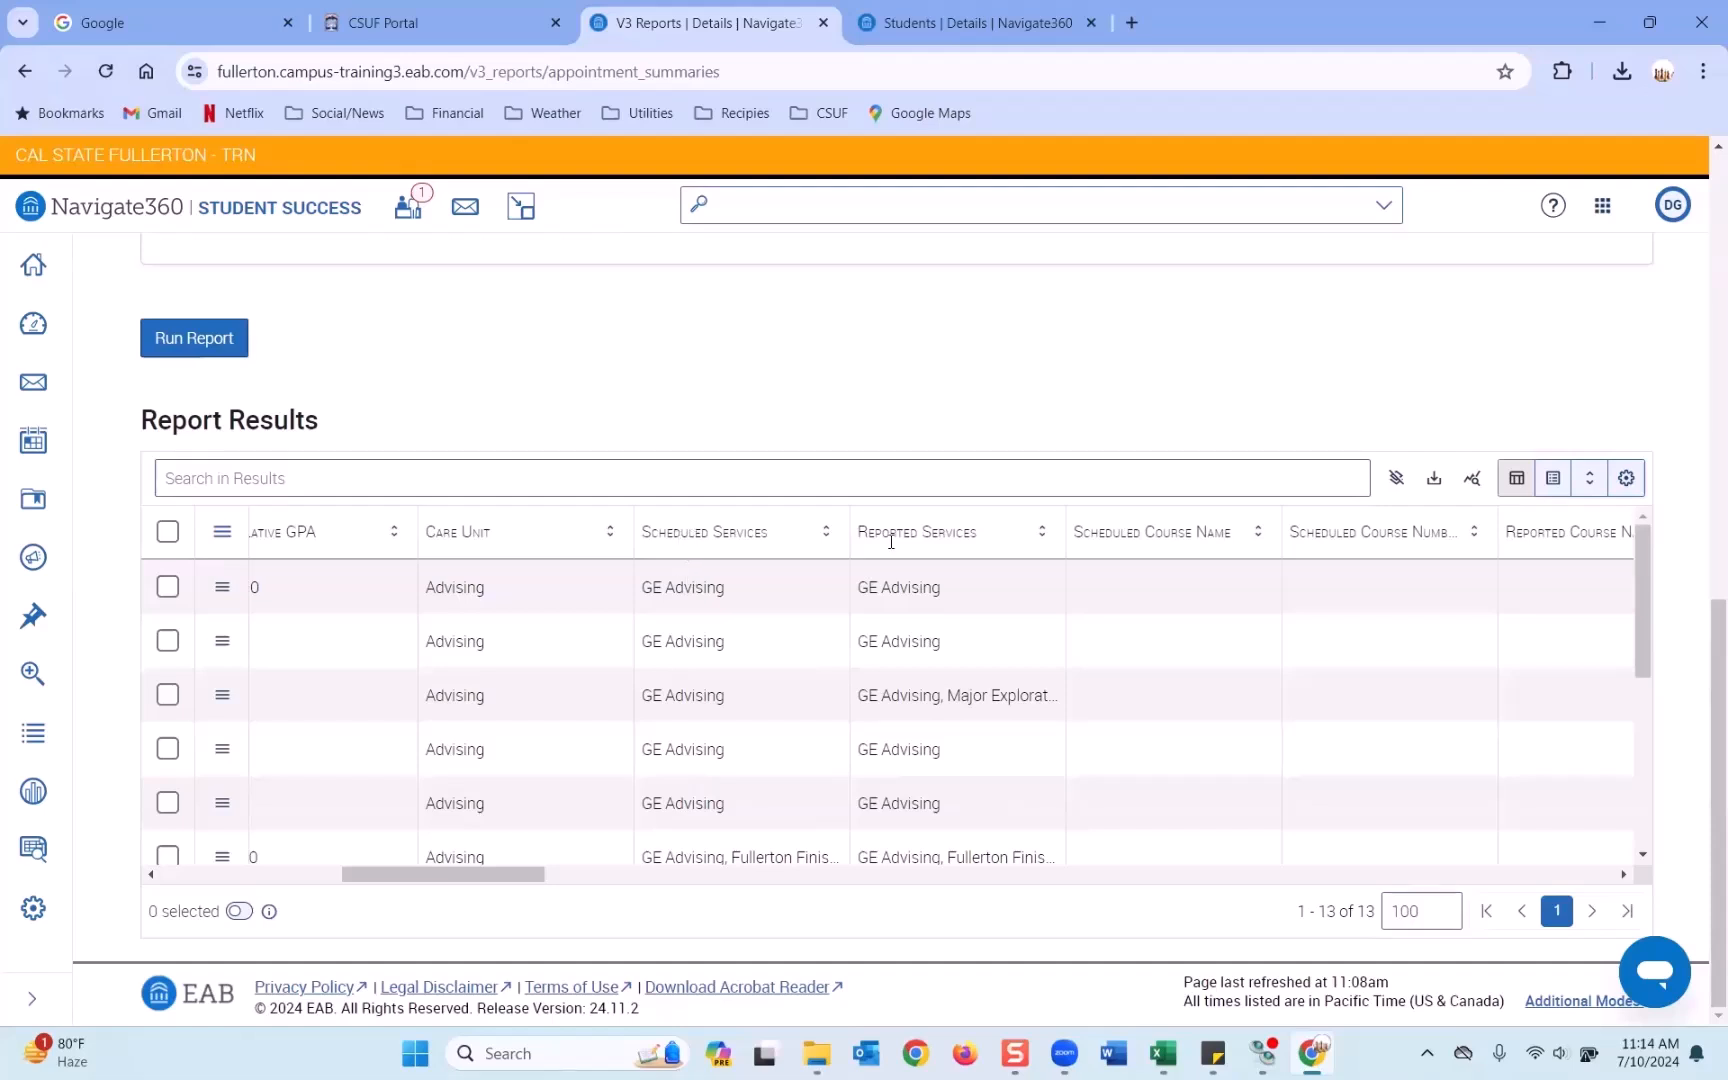
{"action": "scroll", "coordinate": [895, 600], "scroll_direction": "down", "scroll_amount": 2}
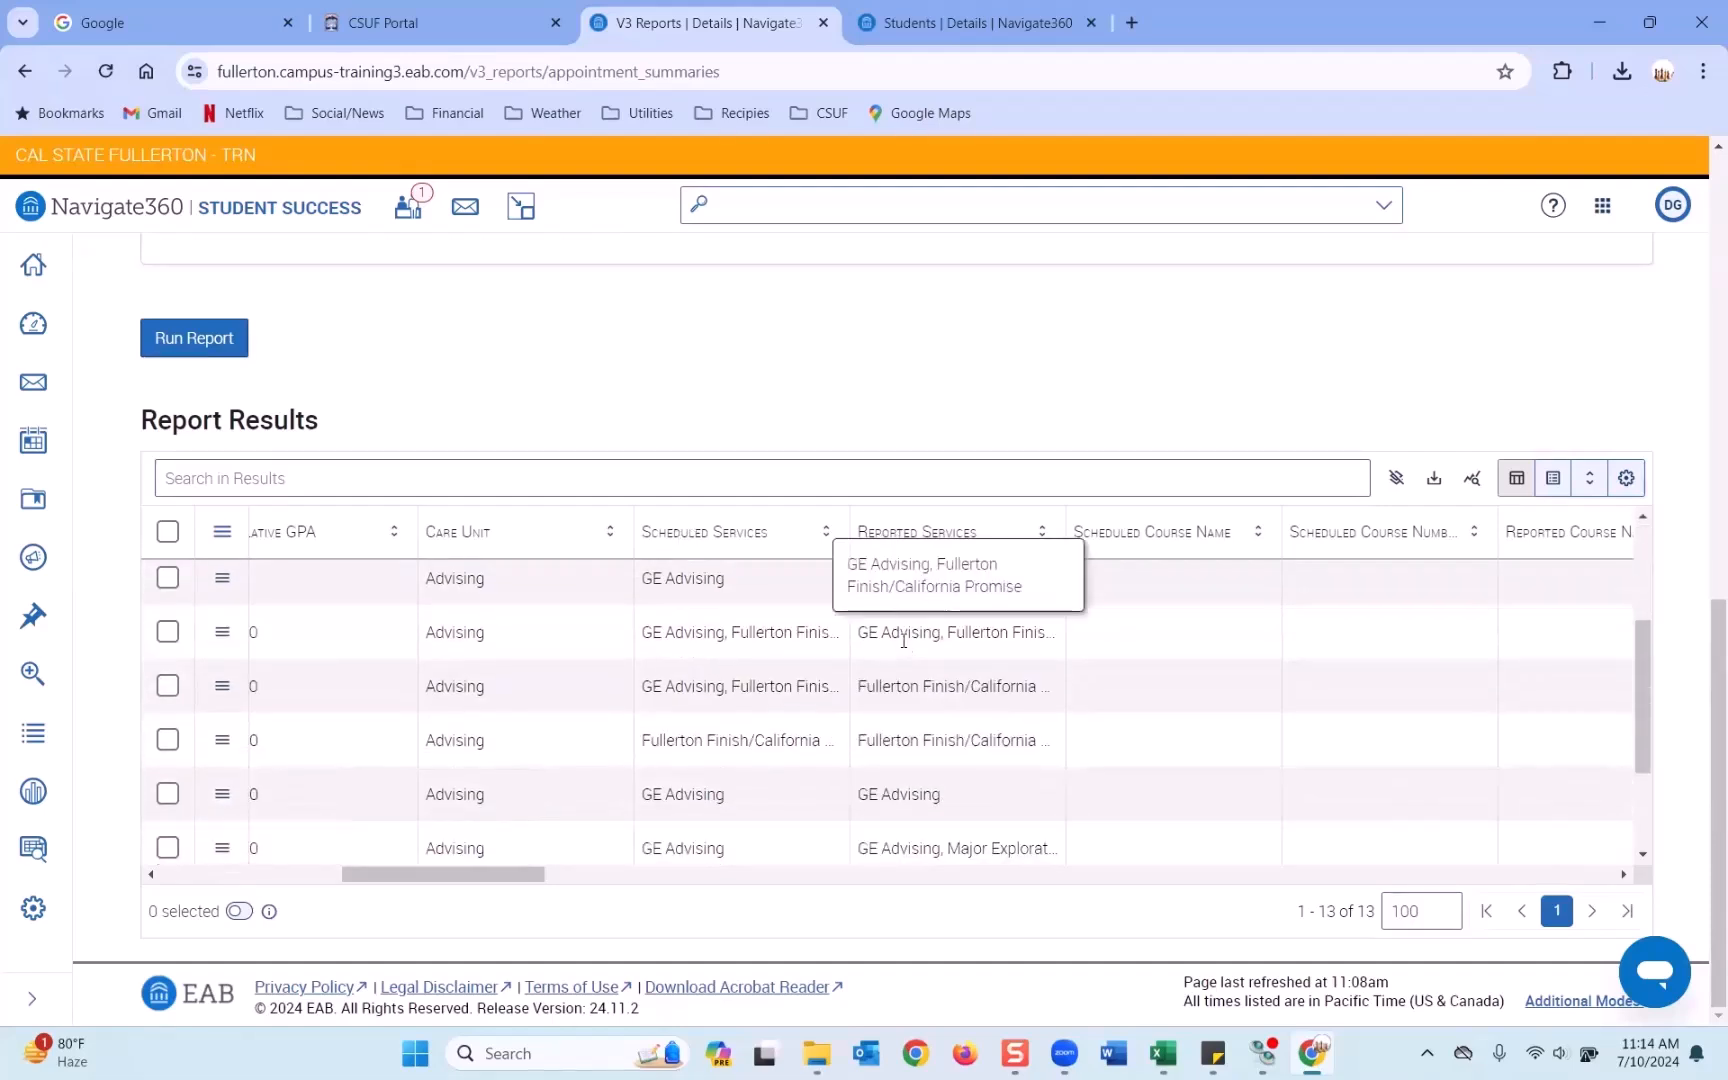
{"action": "scroll", "coordinate": [903, 640], "scroll_direction": "down", "scroll_amount": 3}
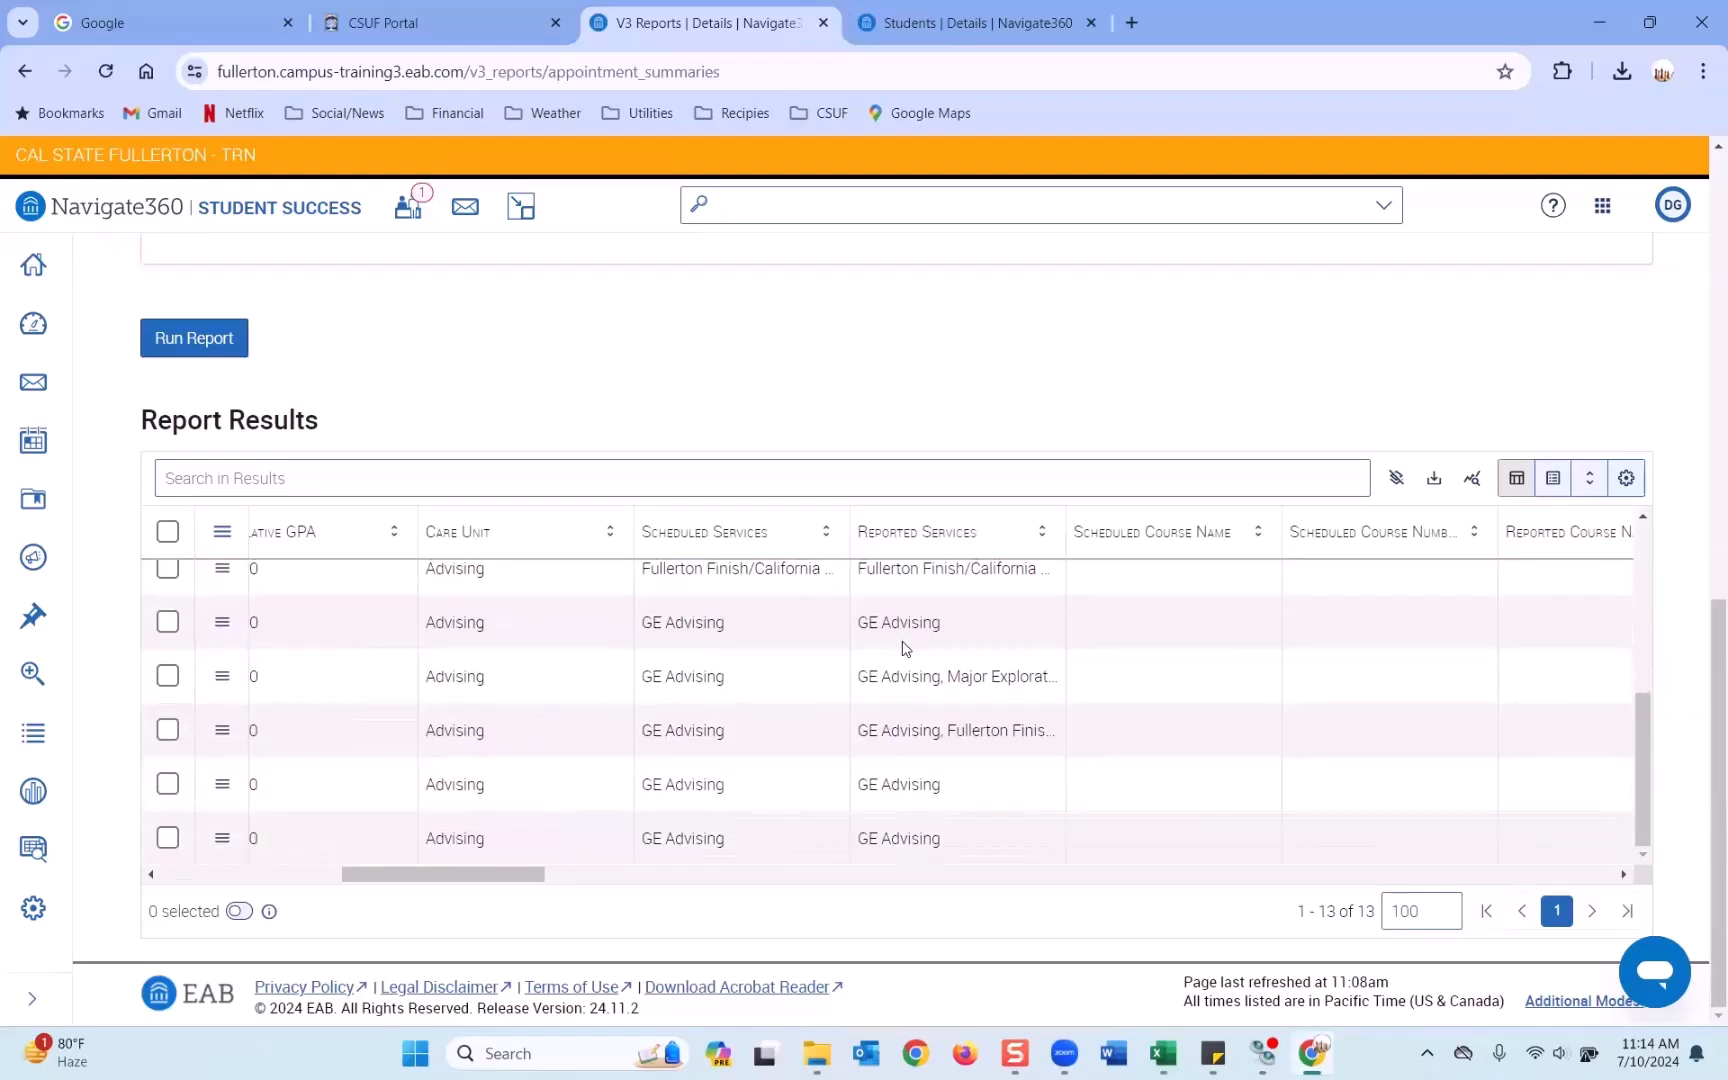
{"action": "scroll", "coordinate": [903, 645], "scroll_direction": "up", "scroll_amount": 5}
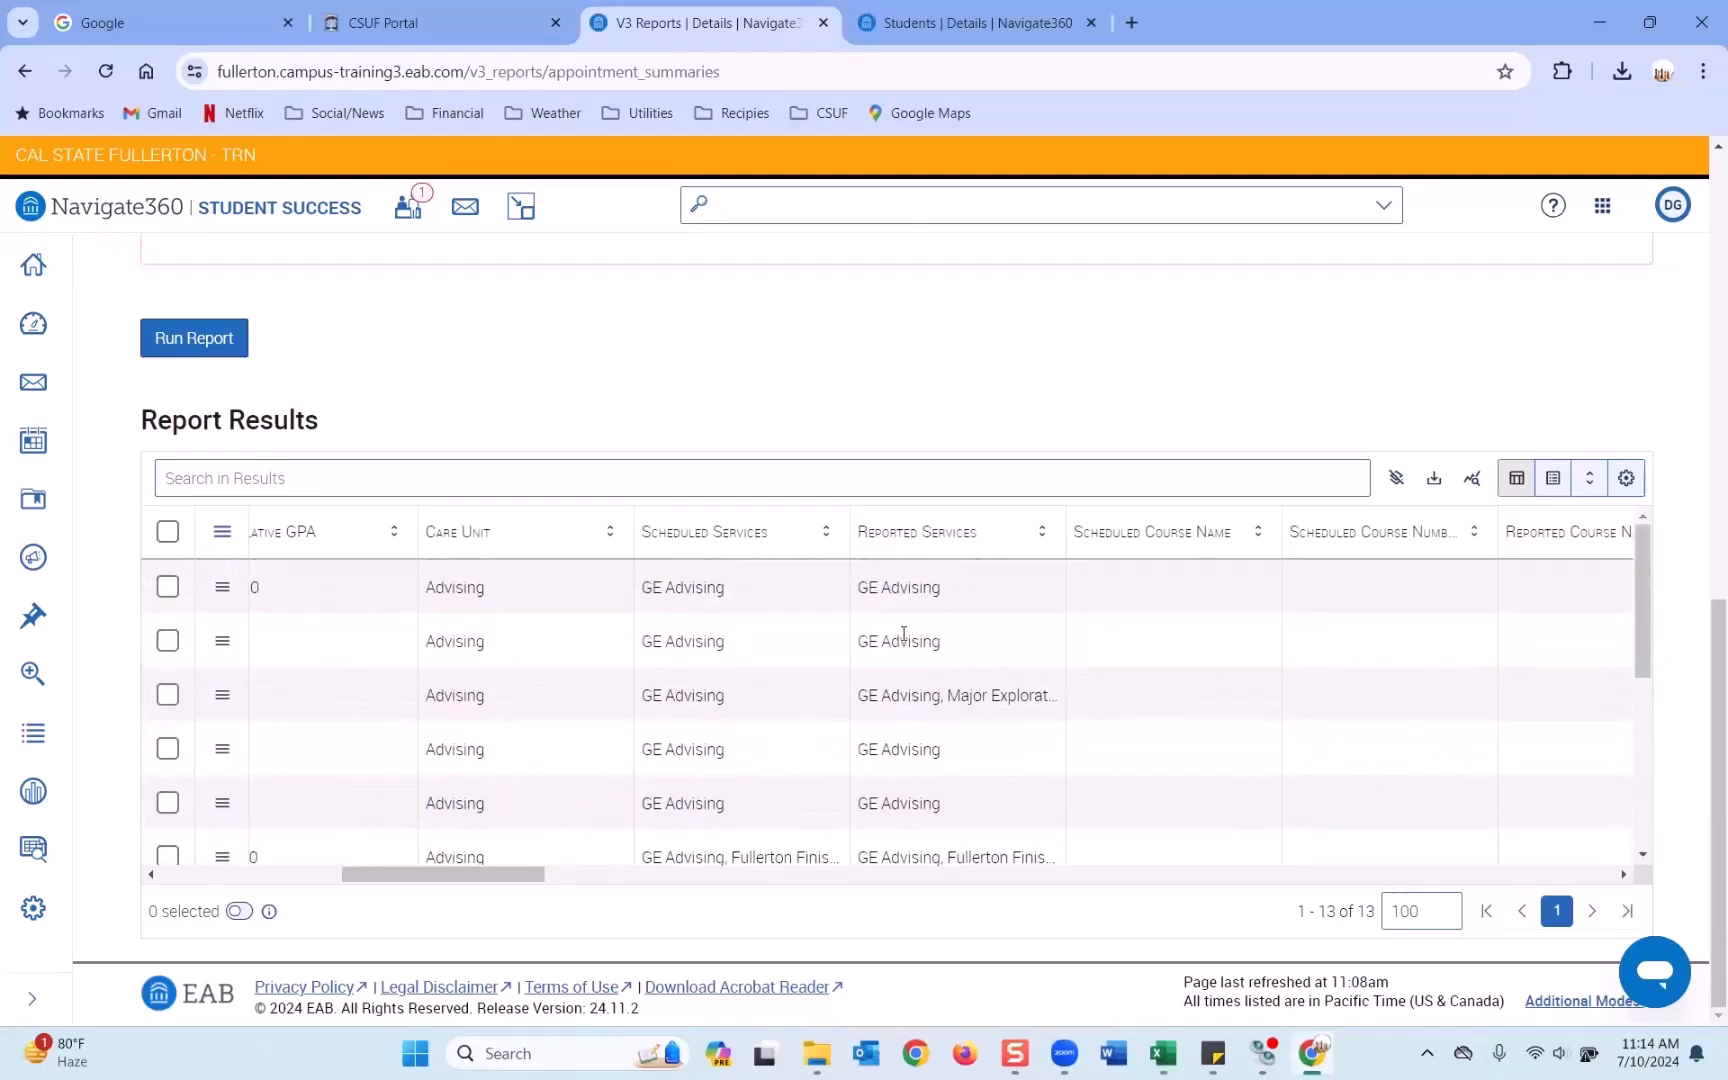
{"action": "scroll", "coordinate": [848, 135], "scroll_direction": "up", "scroll_amount": 3}
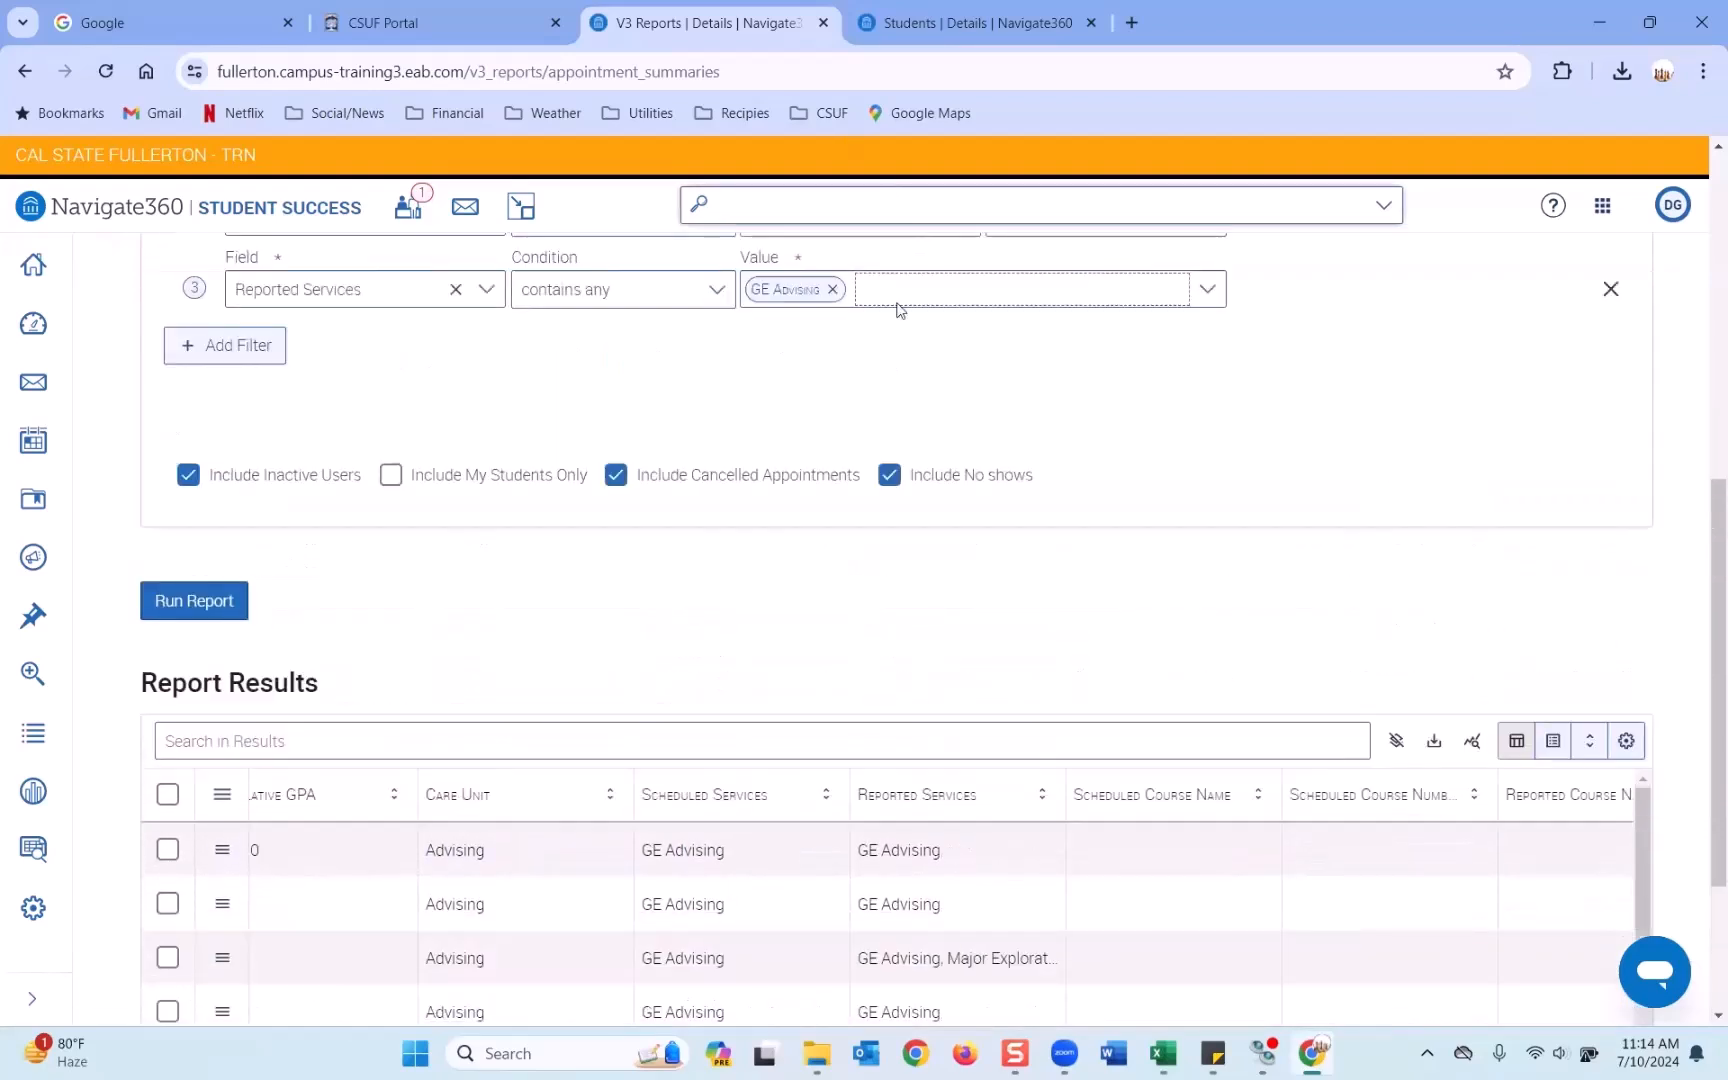
{"action": "scroll", "coordinate": [898, 310], "scroll_direction": "up", "scroll_amount": 1}
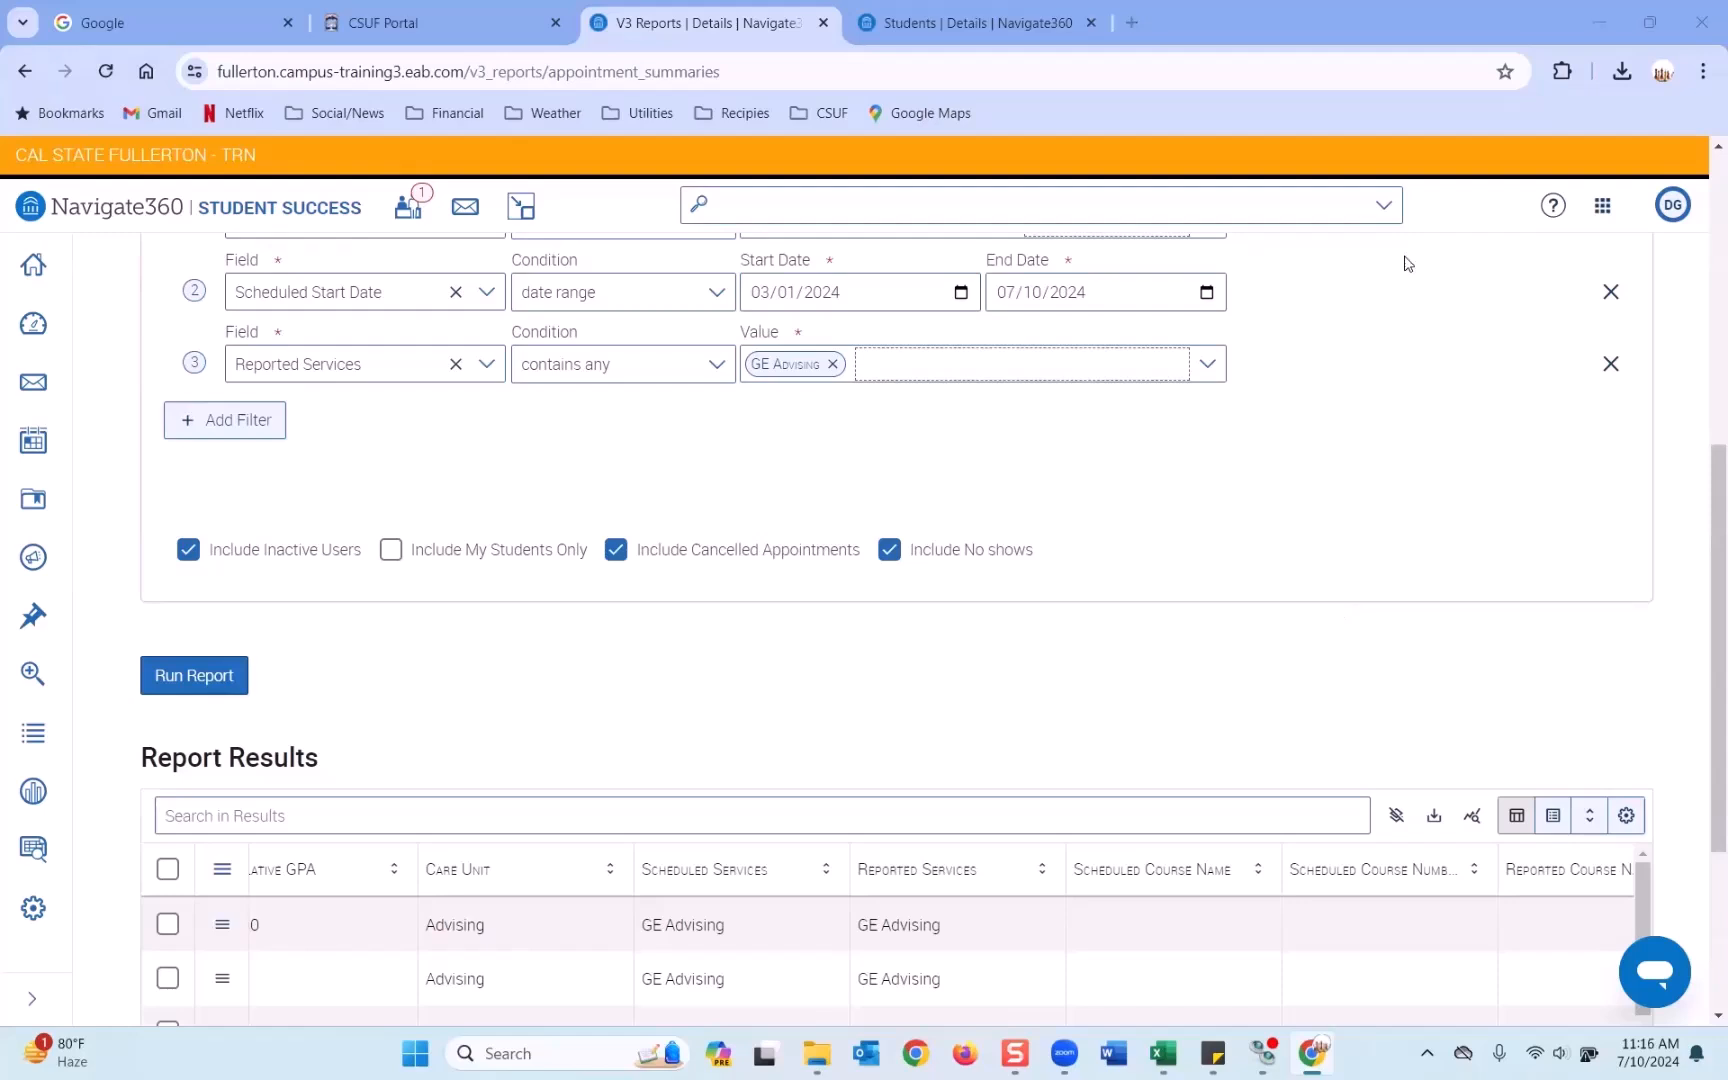
From the student's page, start an appointment report with Meeting Type set to Email.
{"action": "left_click", "coordinate": [1006, 22]}
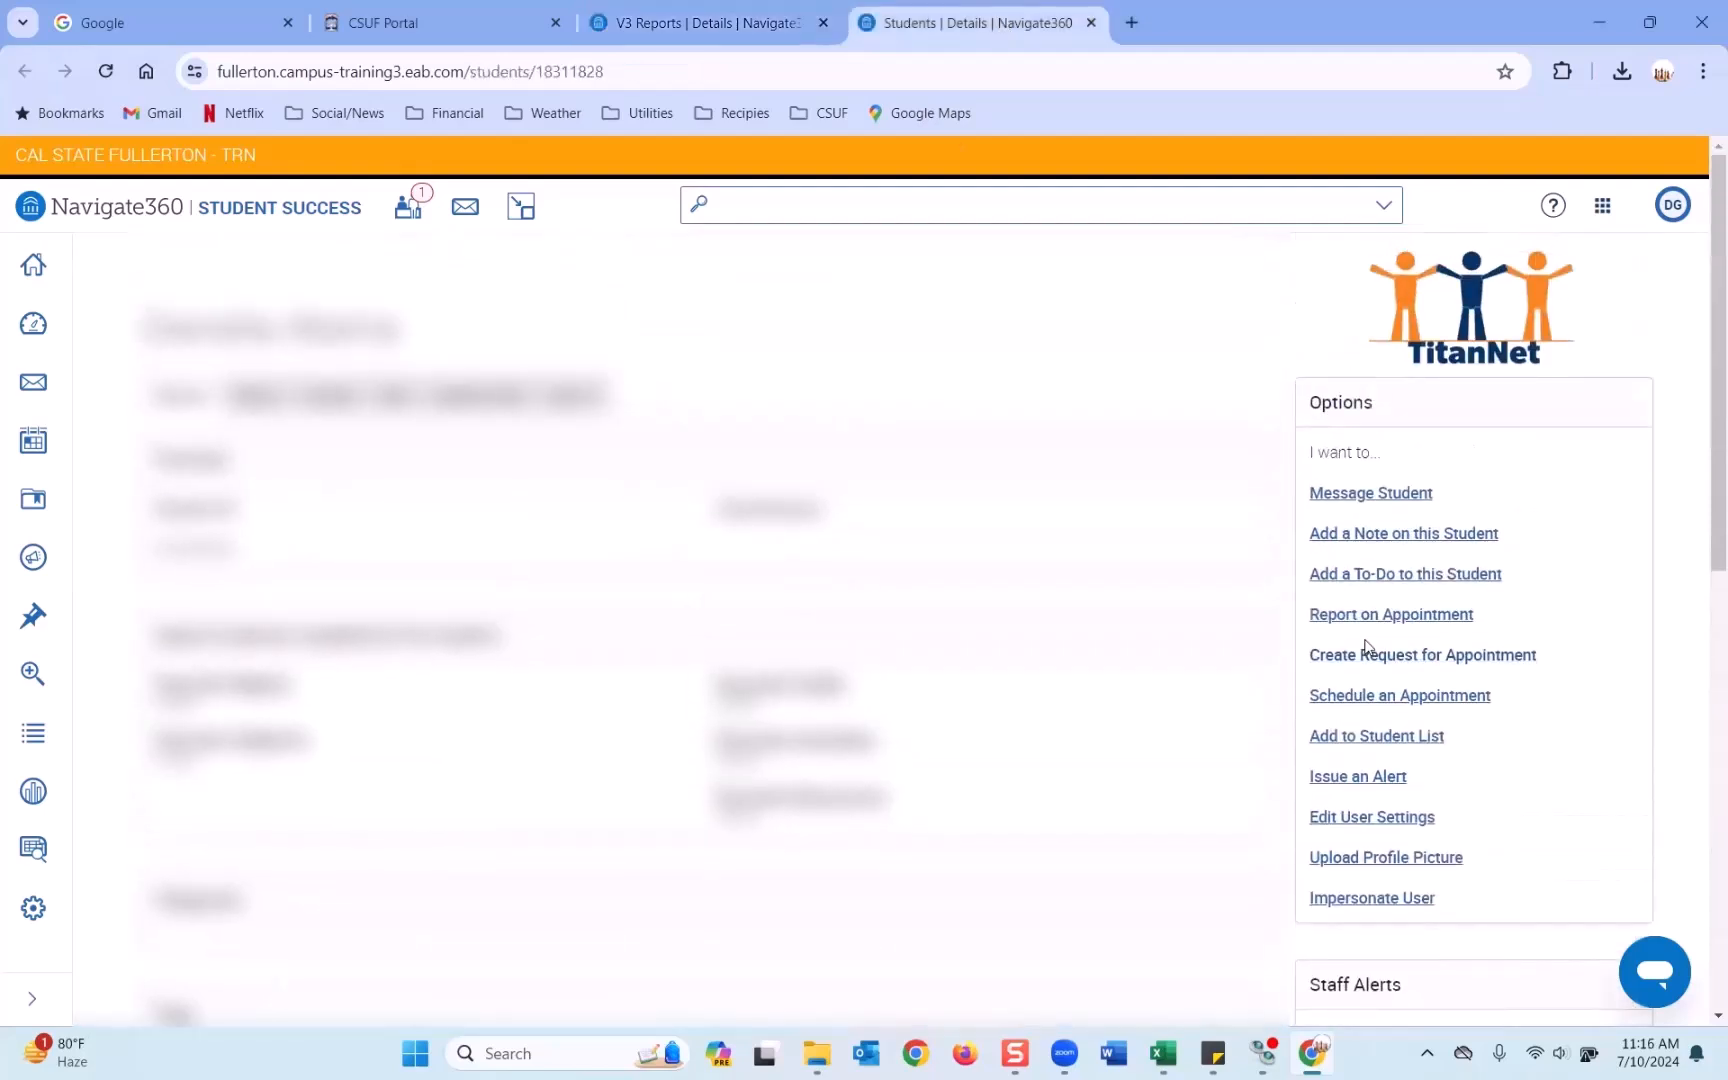
{"action": "left_click", "coordinate": [1372, 615]}
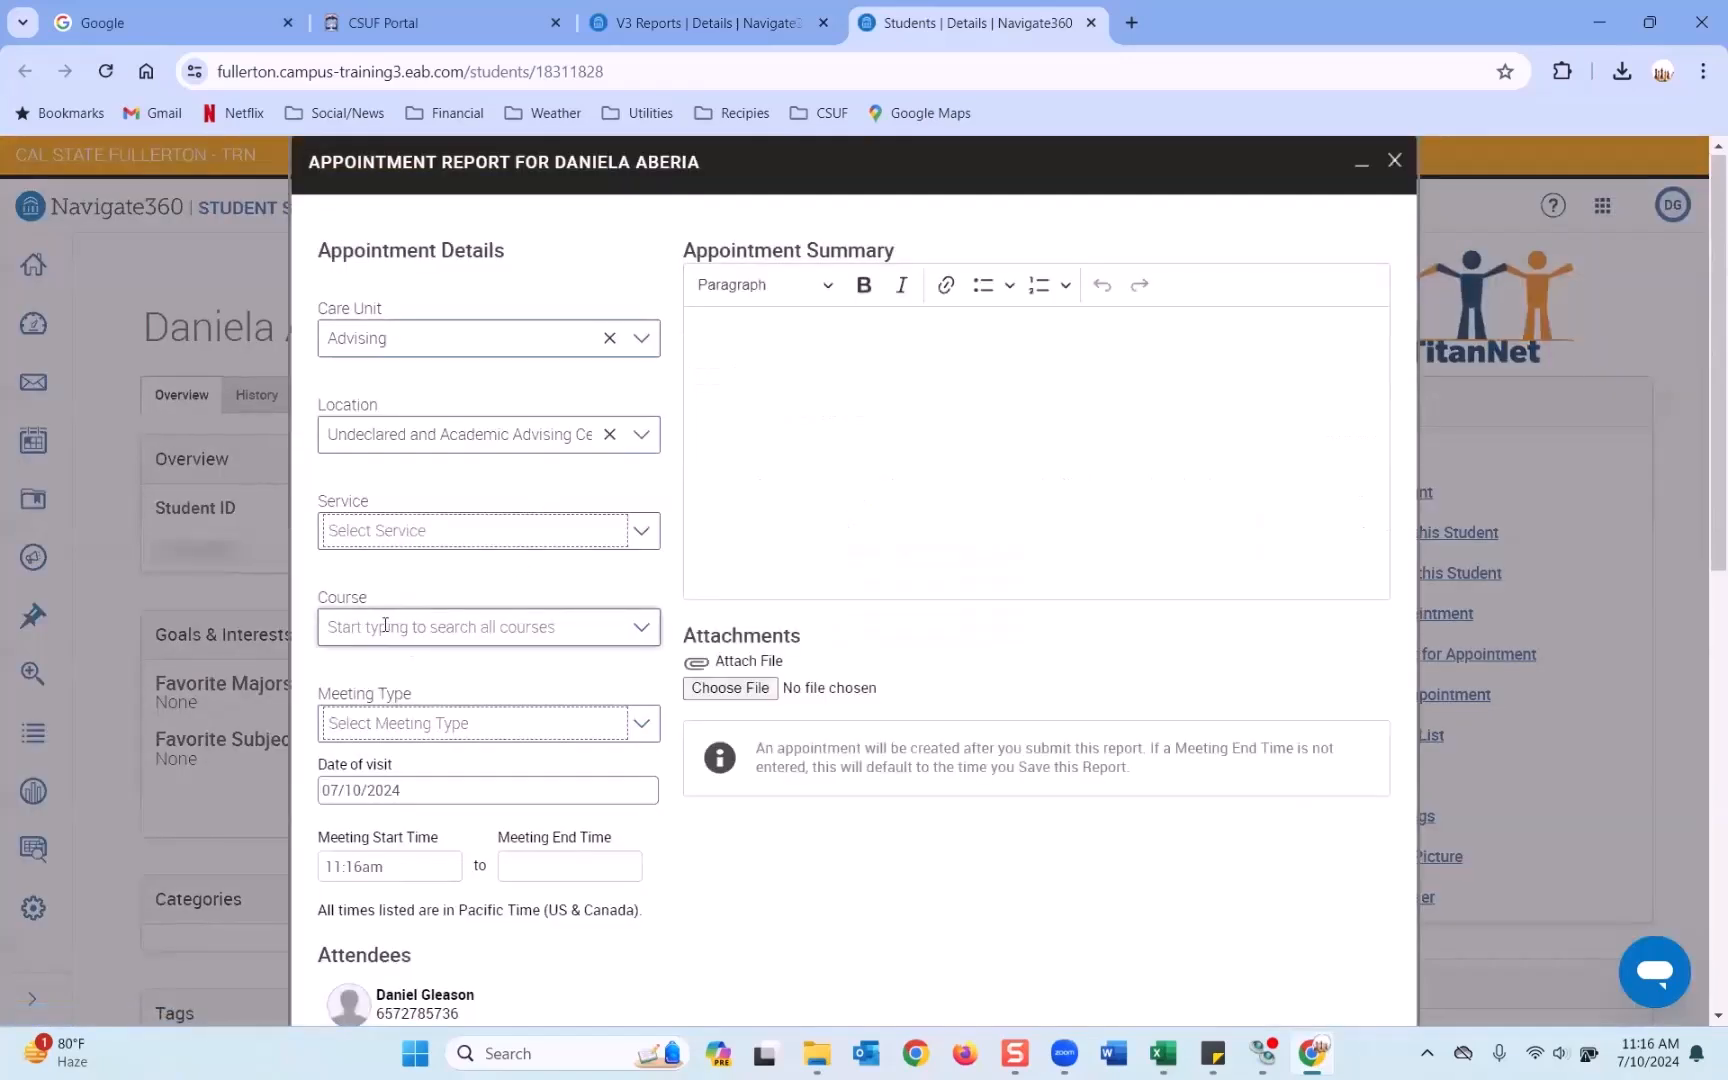
{"action": "left_click", "coordinate": [388, 726]}
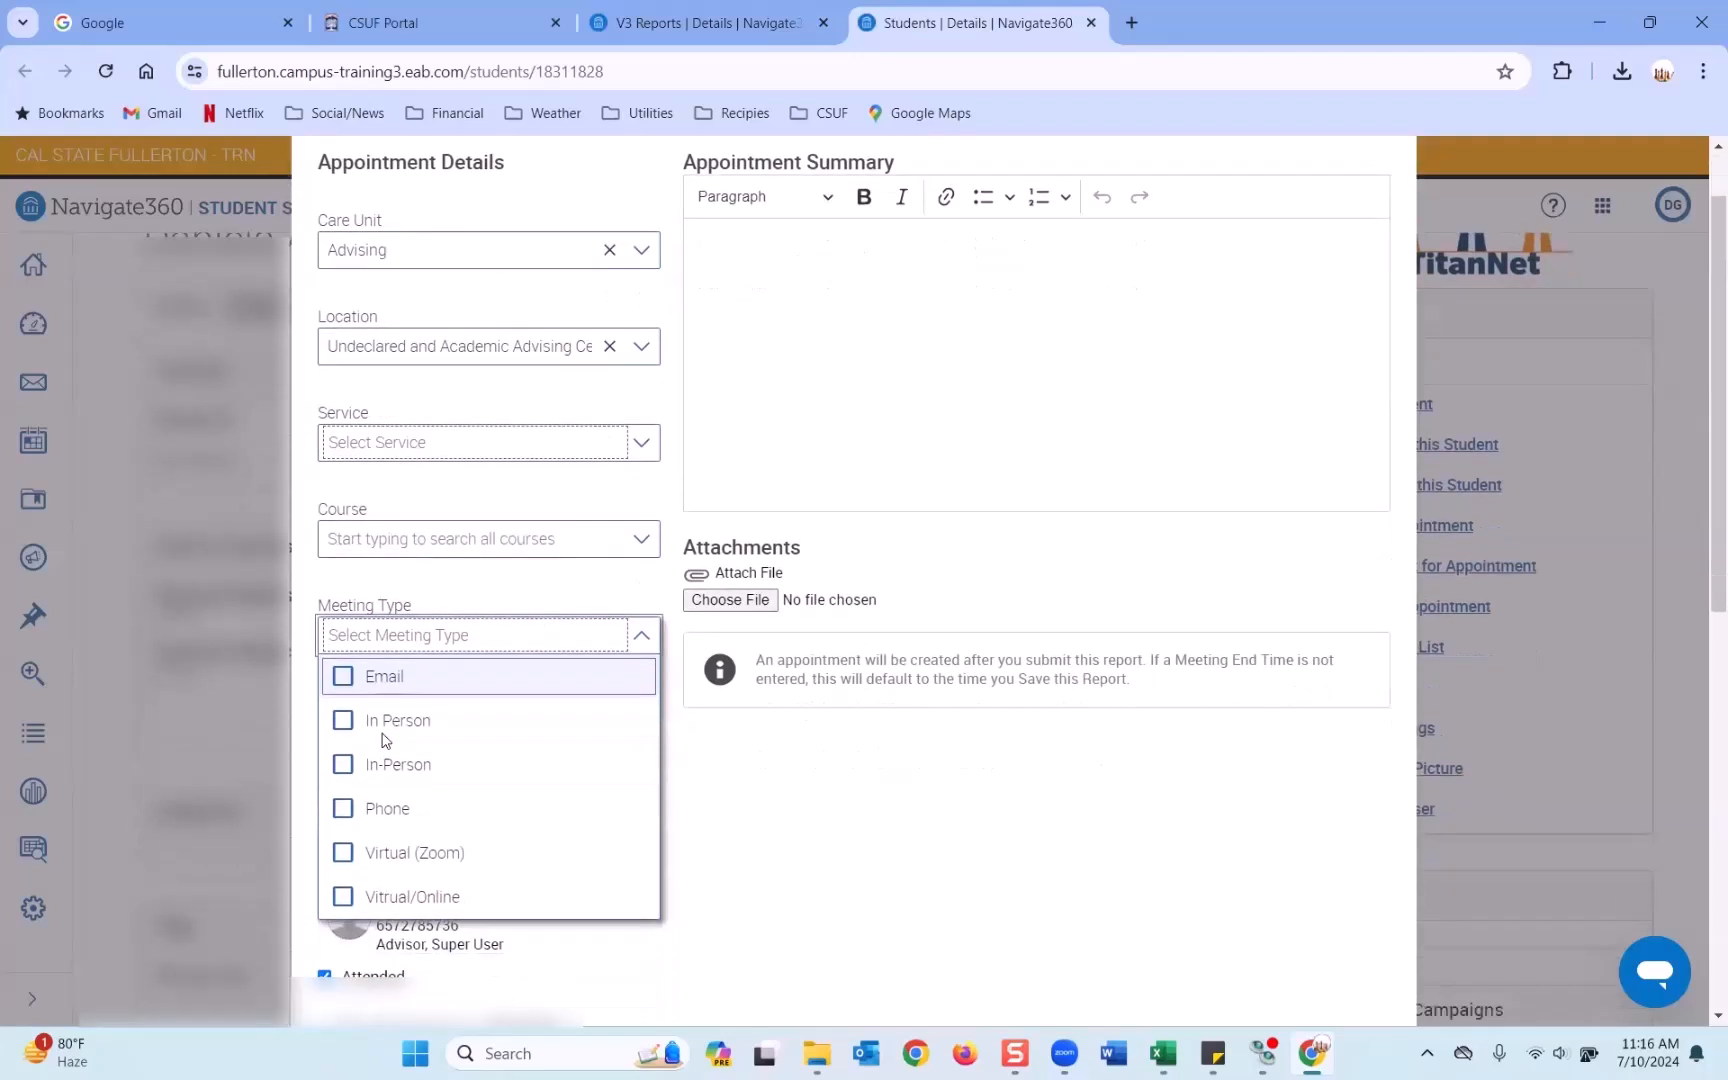
{"action": "left_click", "coordinate": [350, 660]}
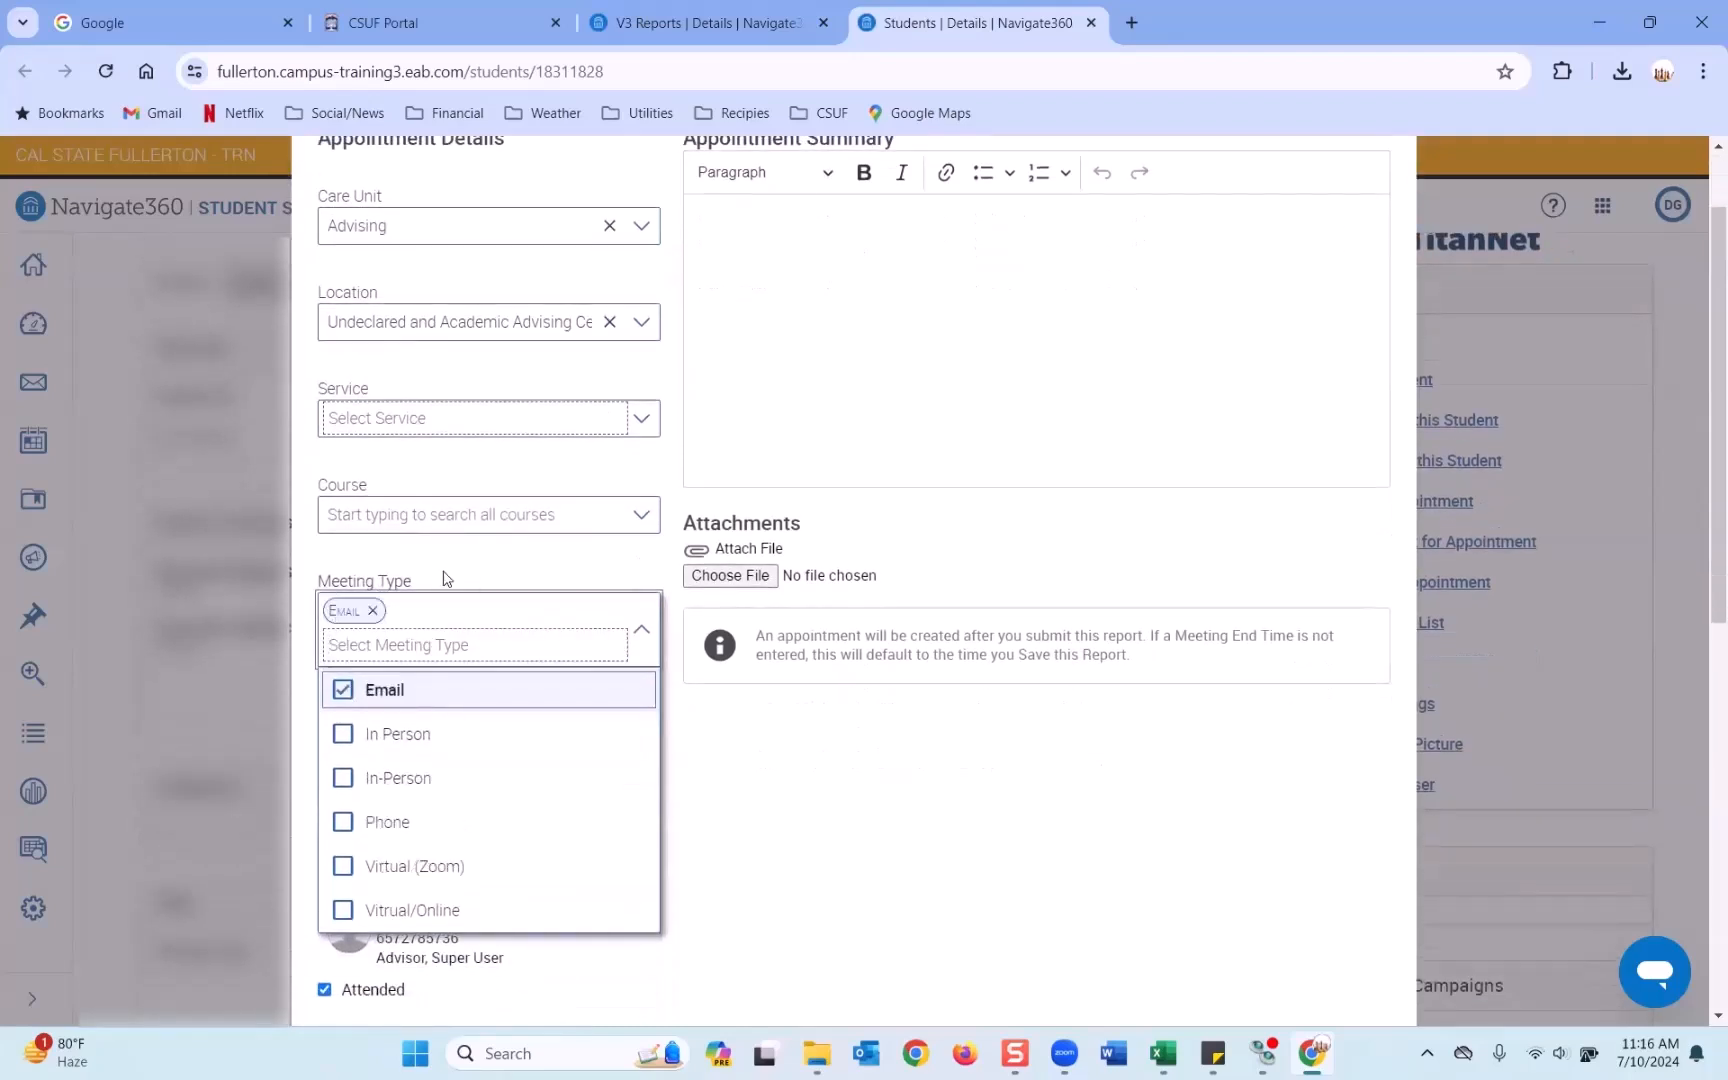
{"action": "left_click", "coordinate": [445, 578]}
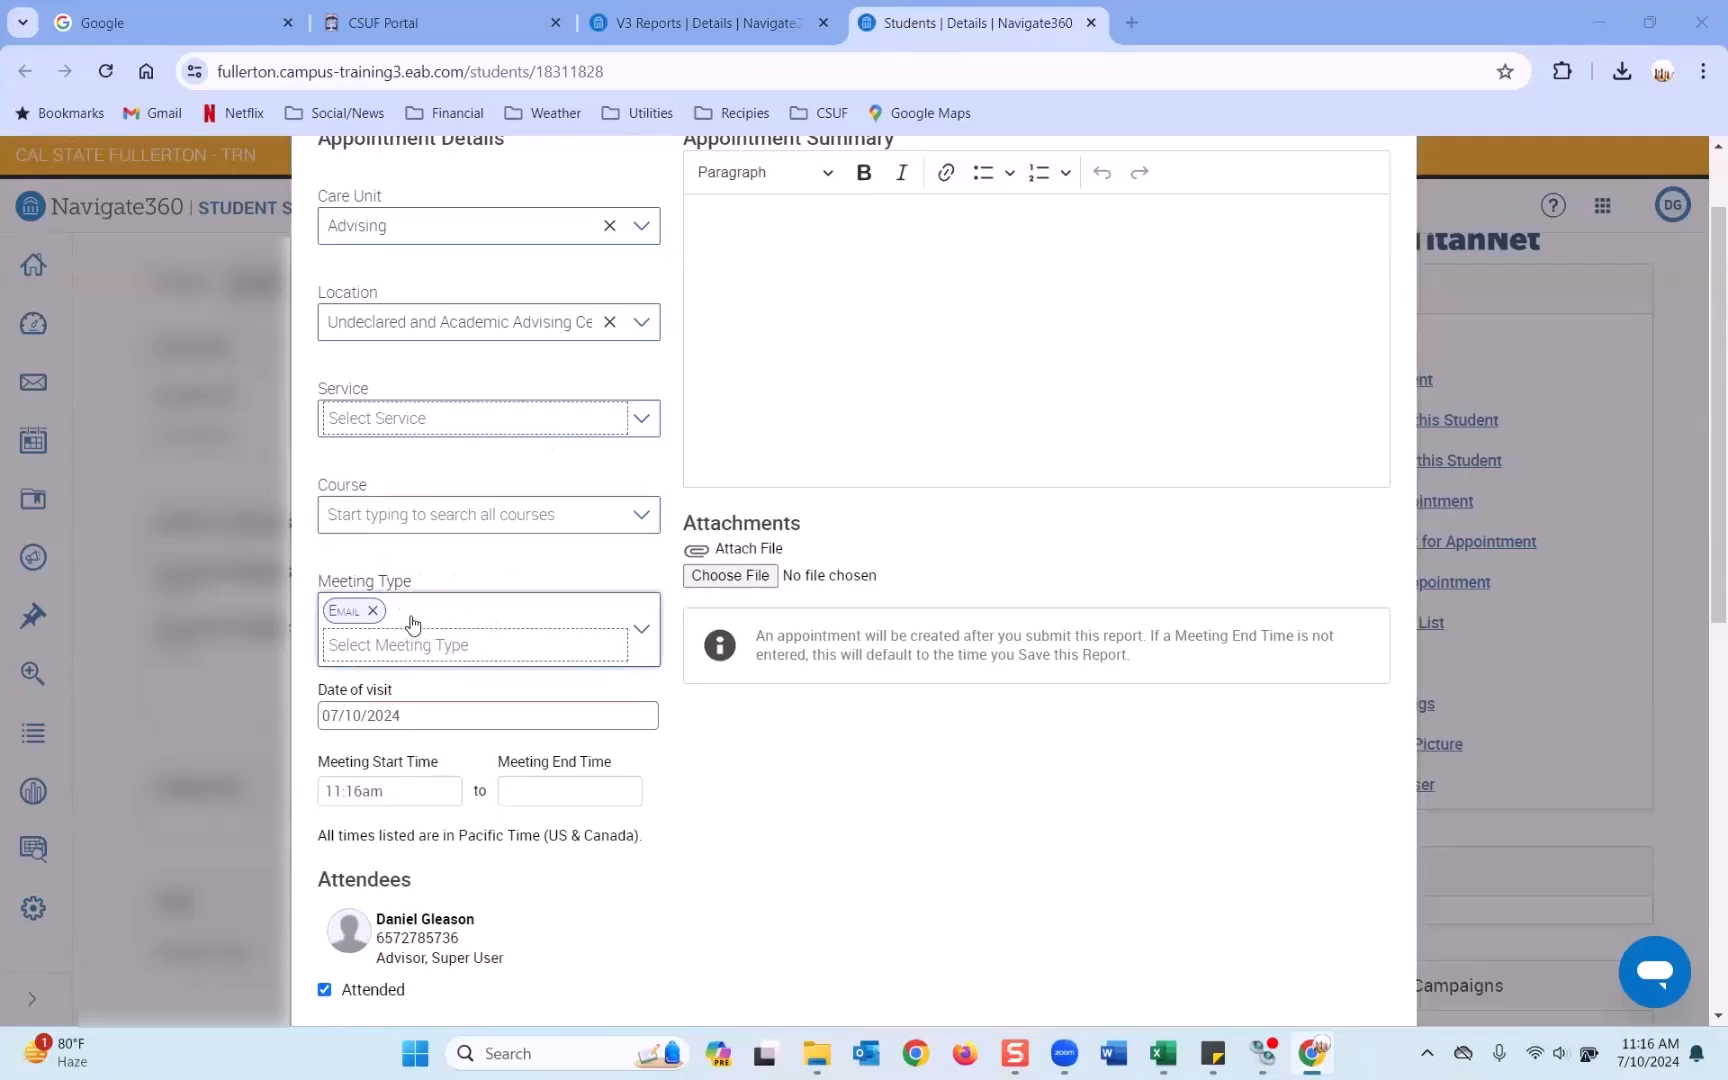
Switch the meeting type from Email to Phone, then discard the report without saving.
{"action": "scroll", "coordinate": [405, 625], "scroll_direction": "up", "scroll_amount": 2}
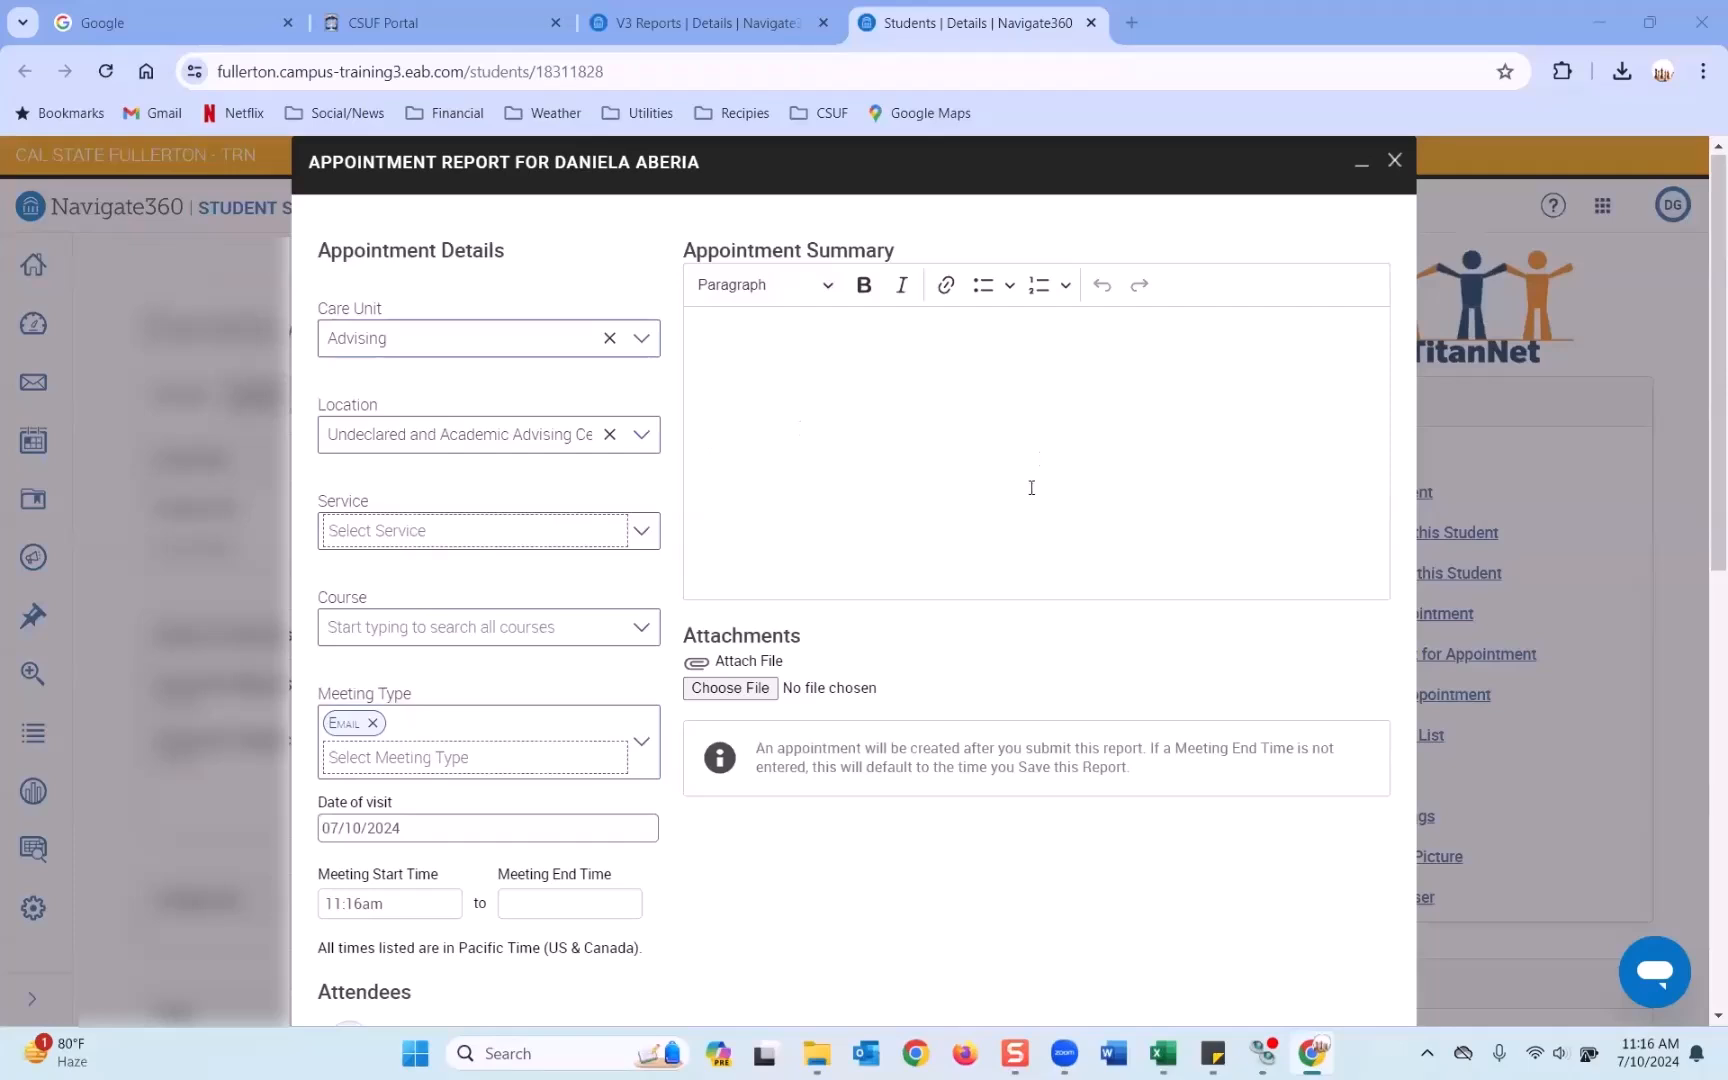
{"action": "left_click", "coordinate": [372, 722]}
{"action": "left_click", "coordinate": [380, 724]}
{"action": "left_click", "coordinate": [403, 893]}
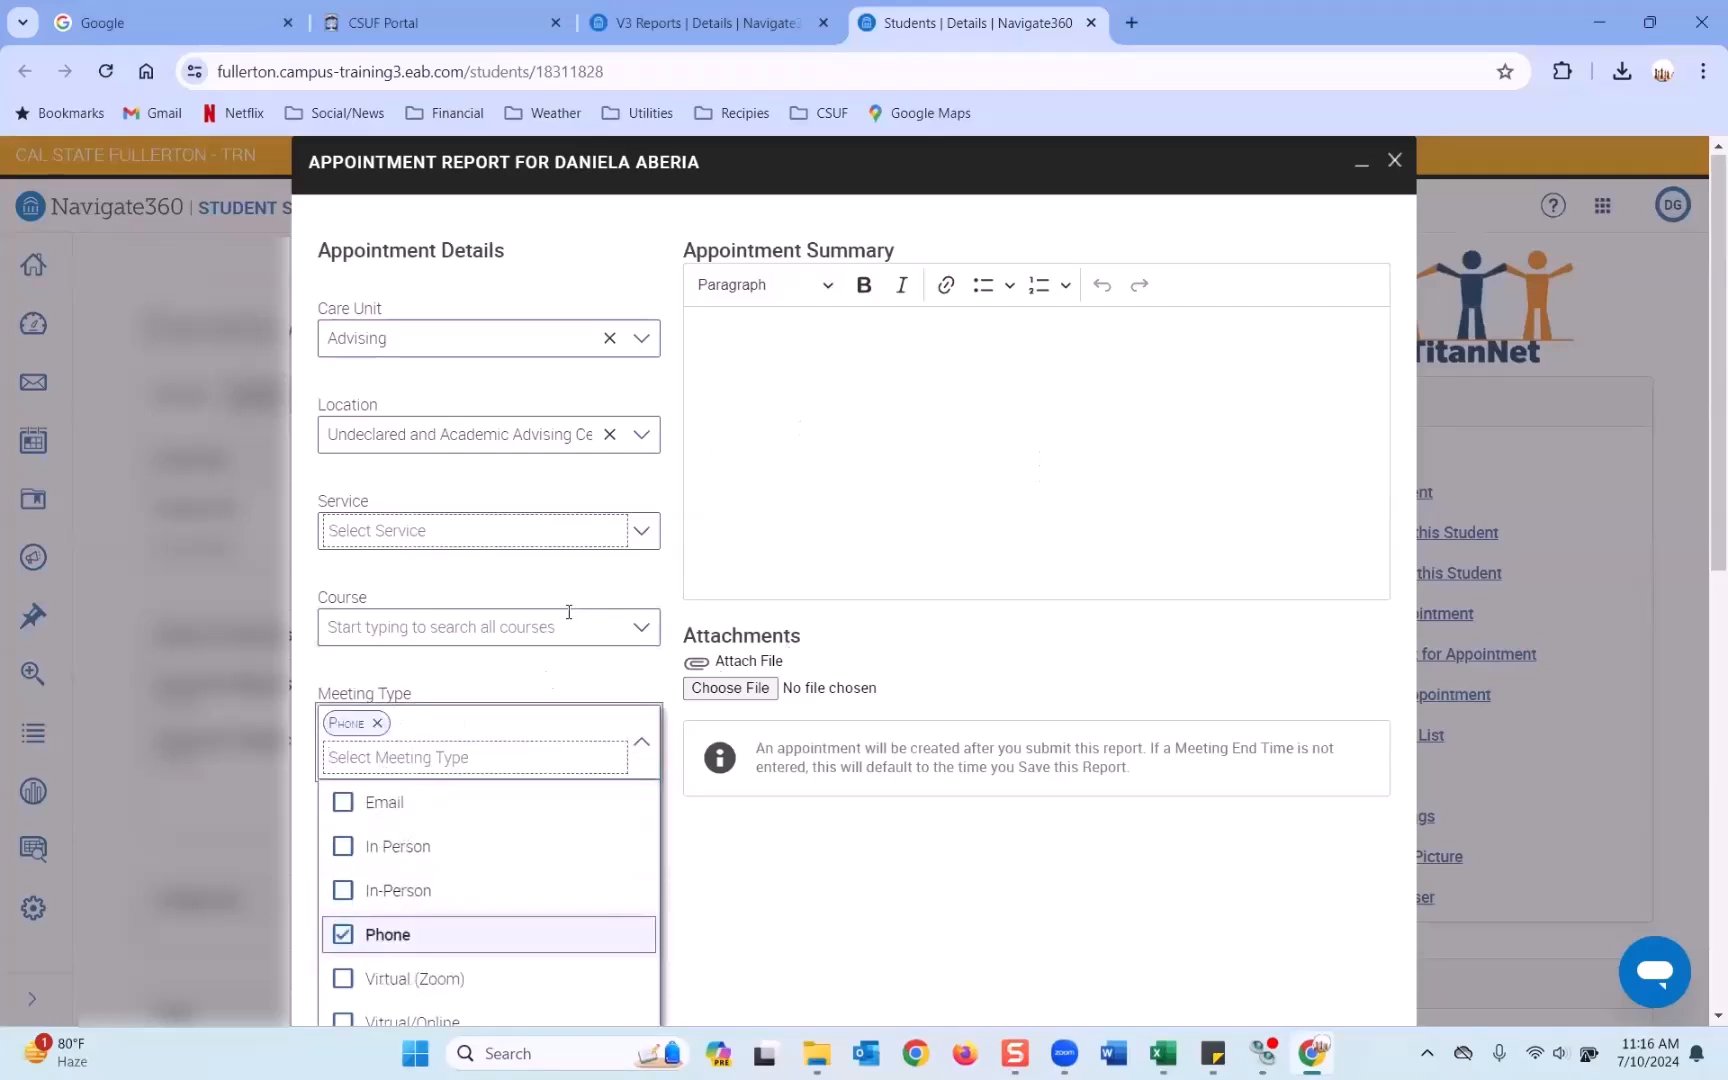
{"action": "left_click", "coordinate": [548, 687]}
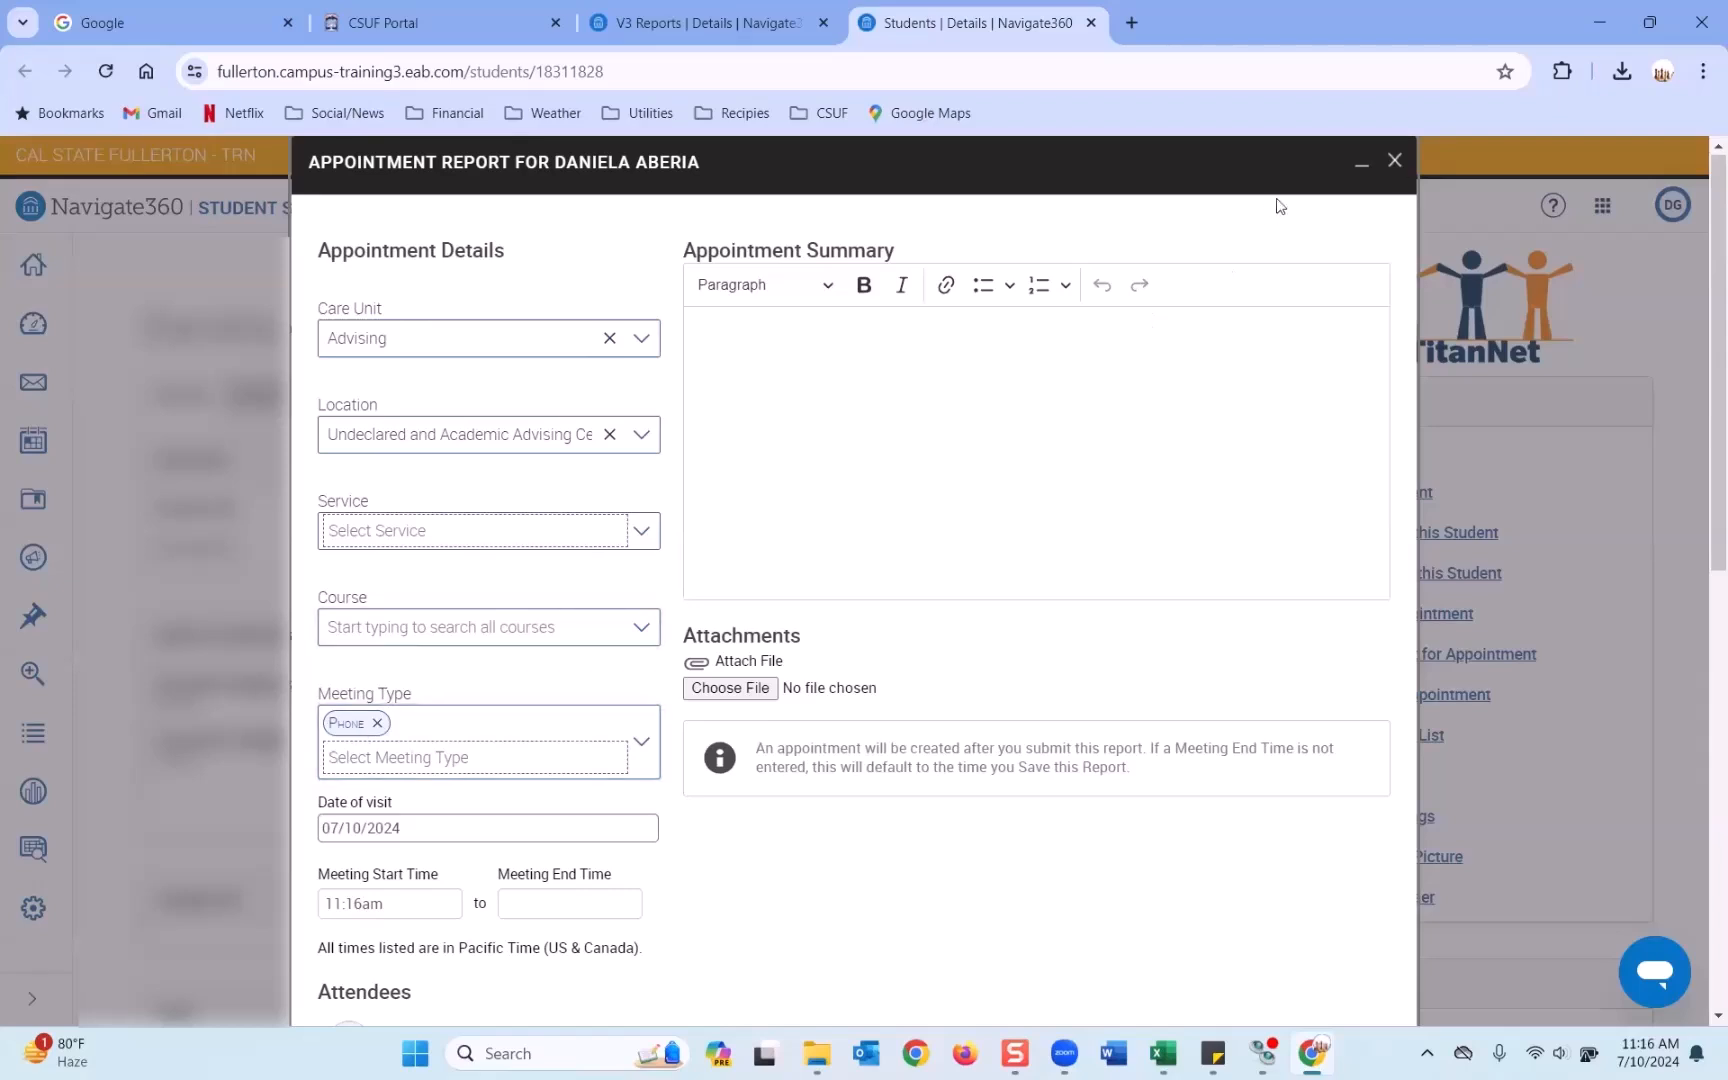
{"action": "left_click", "coordinate": [1395, 161]}
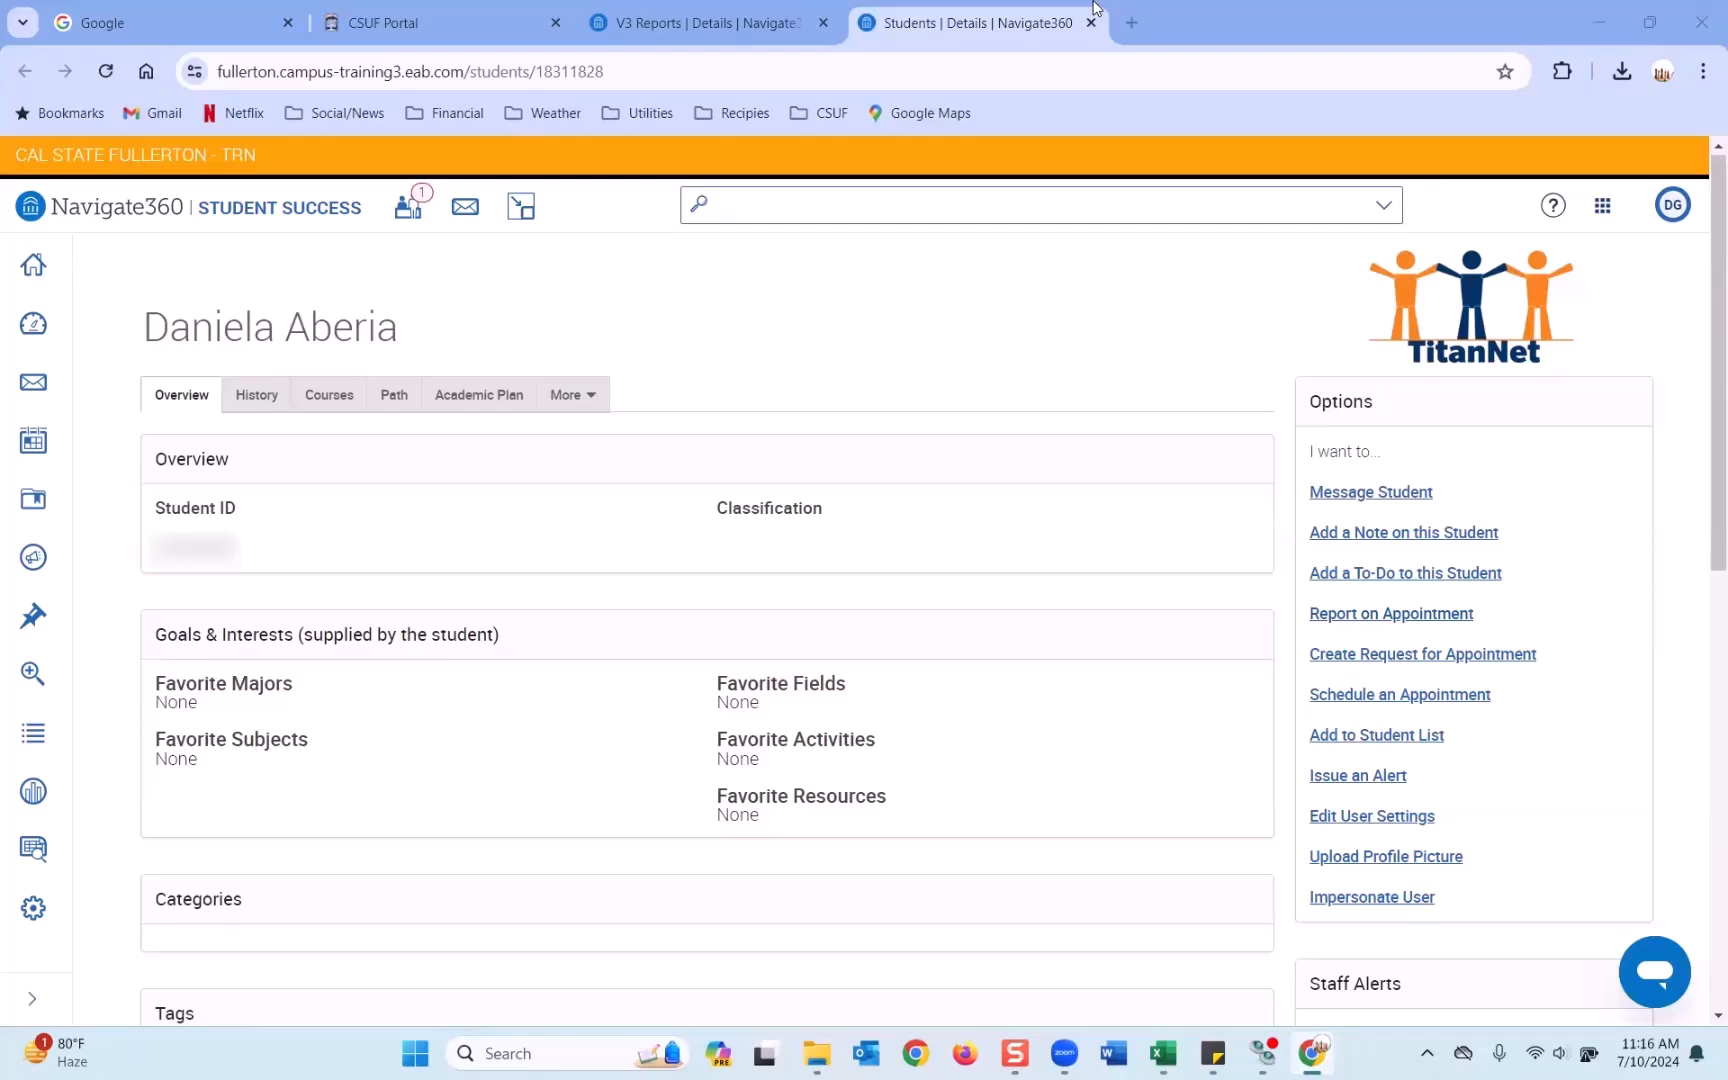
Review the Appointment Summaries Report again, then go to the main Reports page.
{"action": "left_click", "coordinate": [1228, 322]}
{"action": "left_click", "coordinate": [730, 18]}
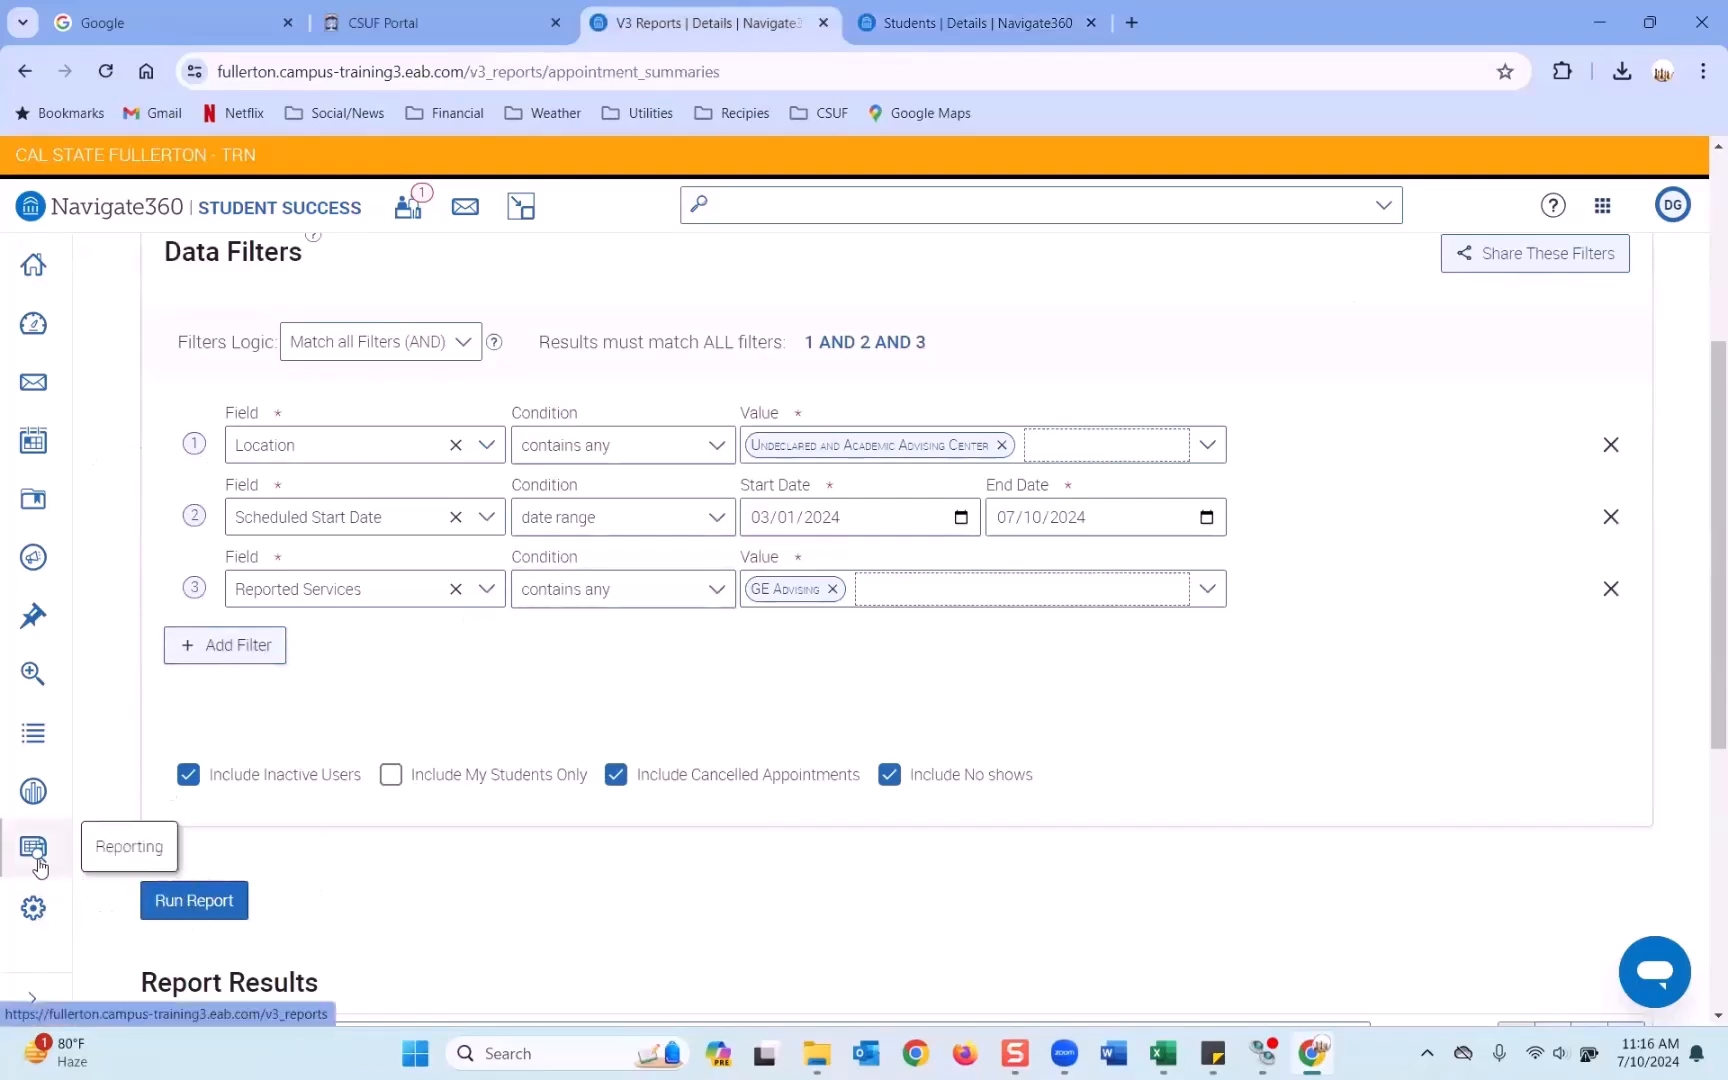
{"action": "scroll", "coordinate": [1119, 622], "scroll_direction": "up", "scroll_amount": 2}
{"action": "scroll", "coordinate": [1119, 622], "scroll_direction": "up", "scroll_amount": 2}
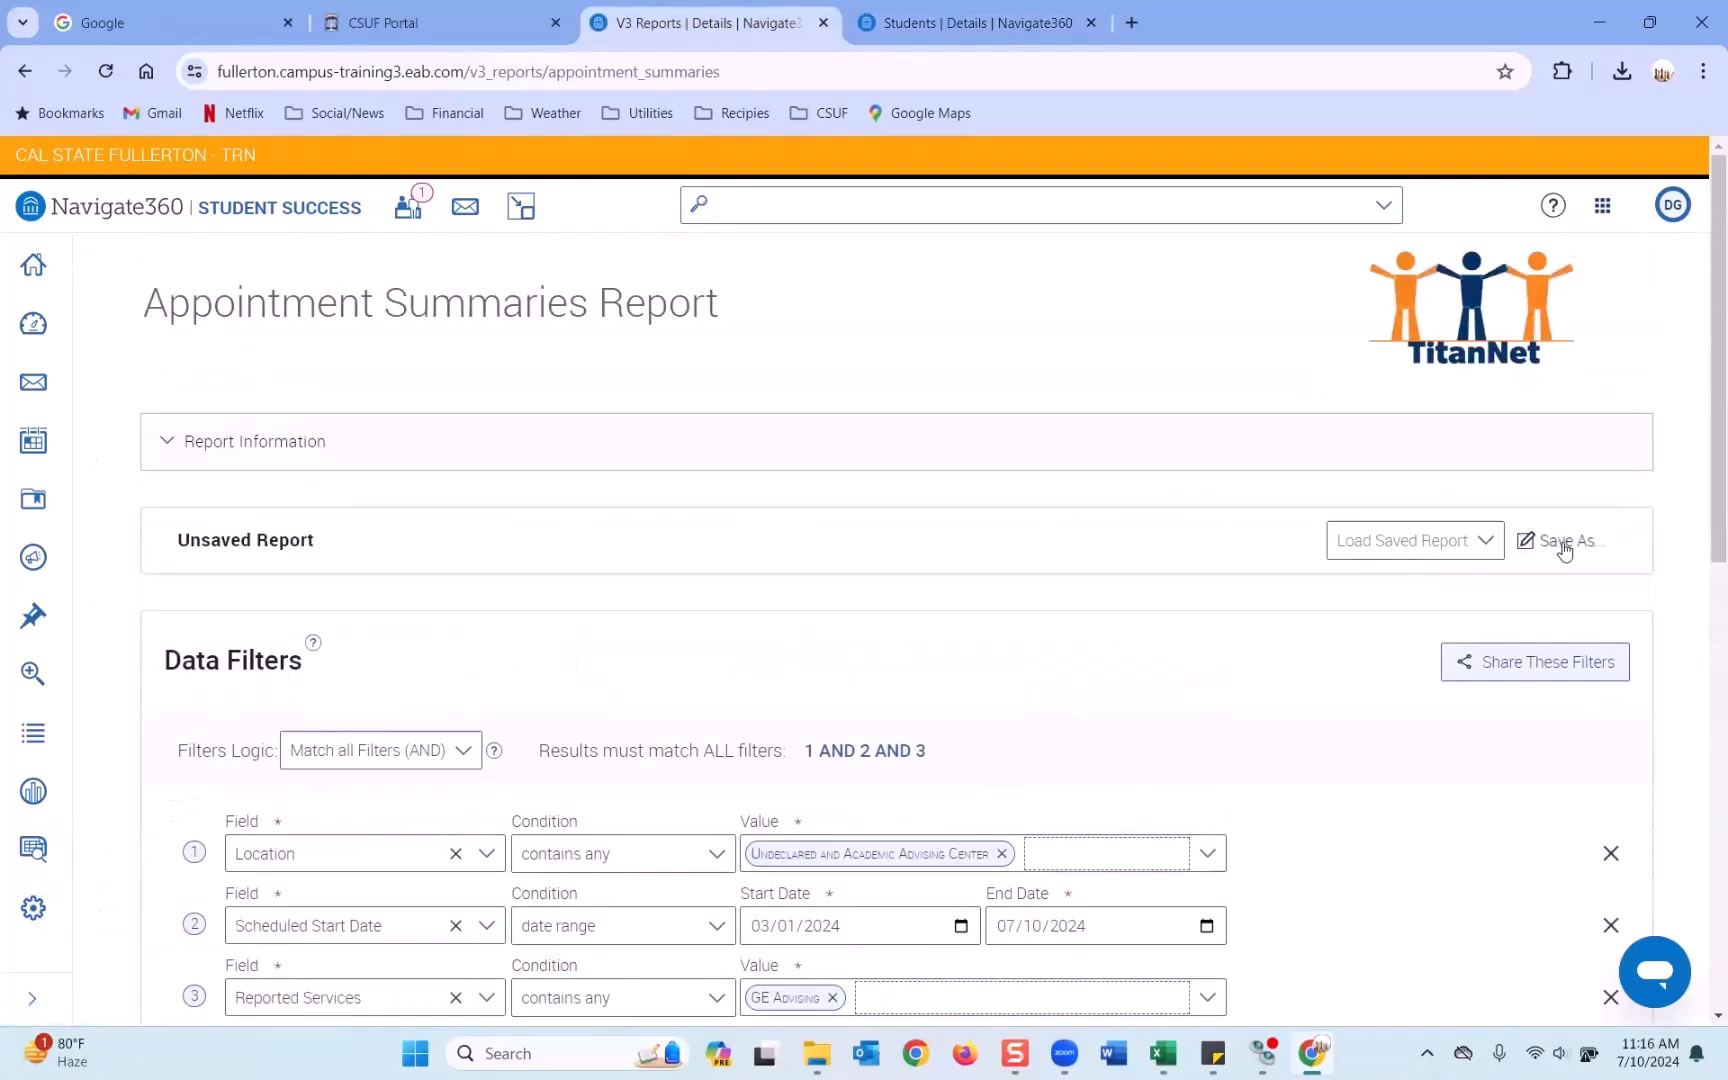
{"action": "scroll", "coordinate": [929, 666], "scroll_direction": "down", "scroll_amount": 2}
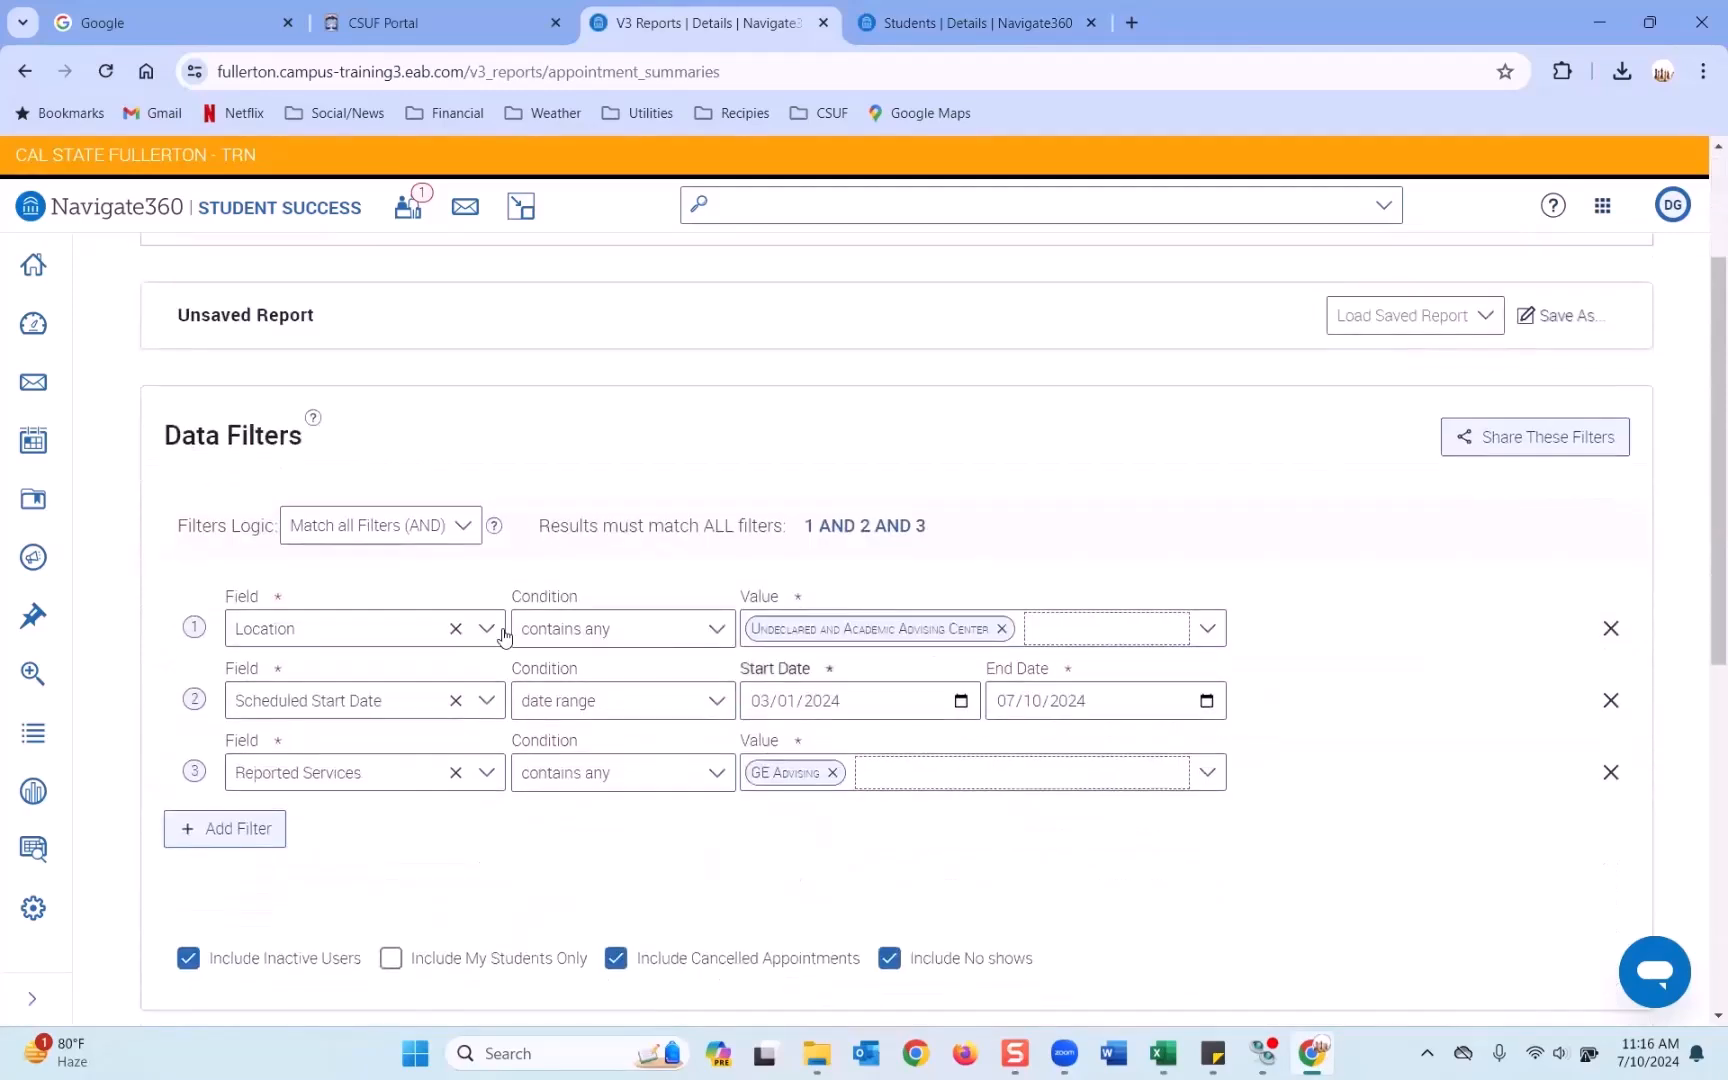
{"action": "scroll", "coordinate": [1566, 420], "scroll_direction": "up", "scroll_amount": 1}
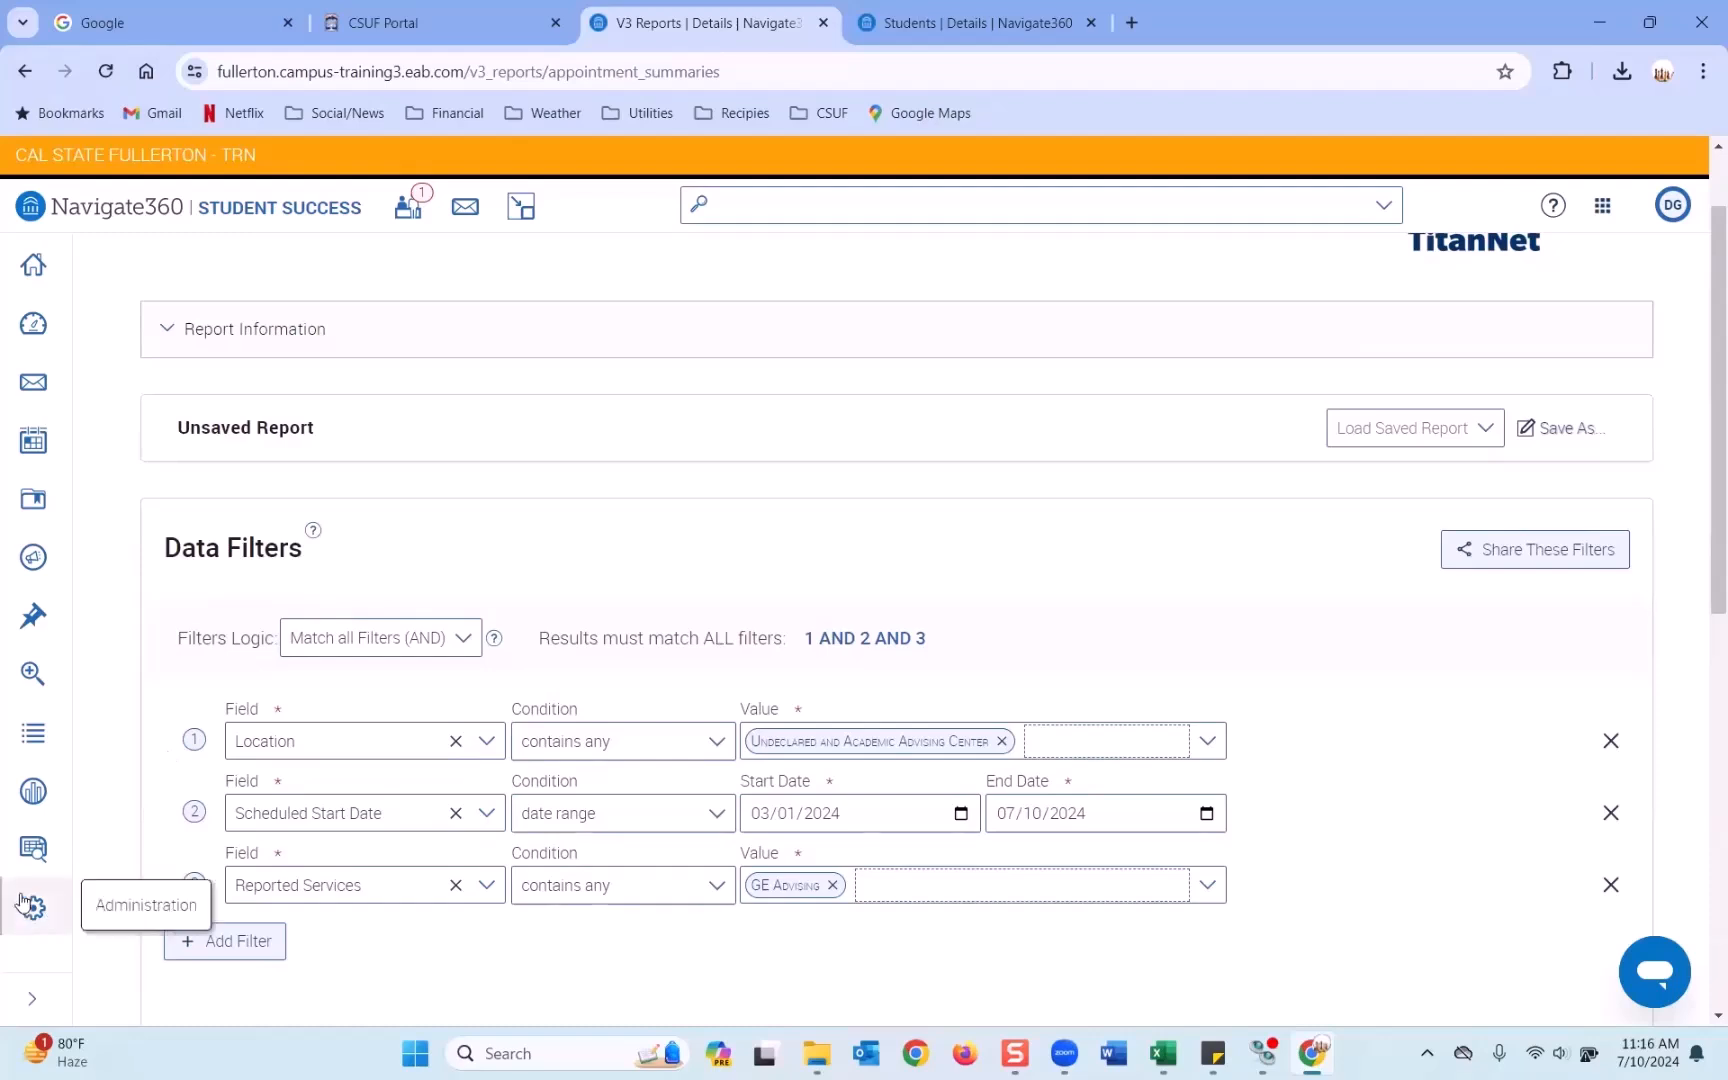
{"action": "left_click", "coordinate": [33, 853]}
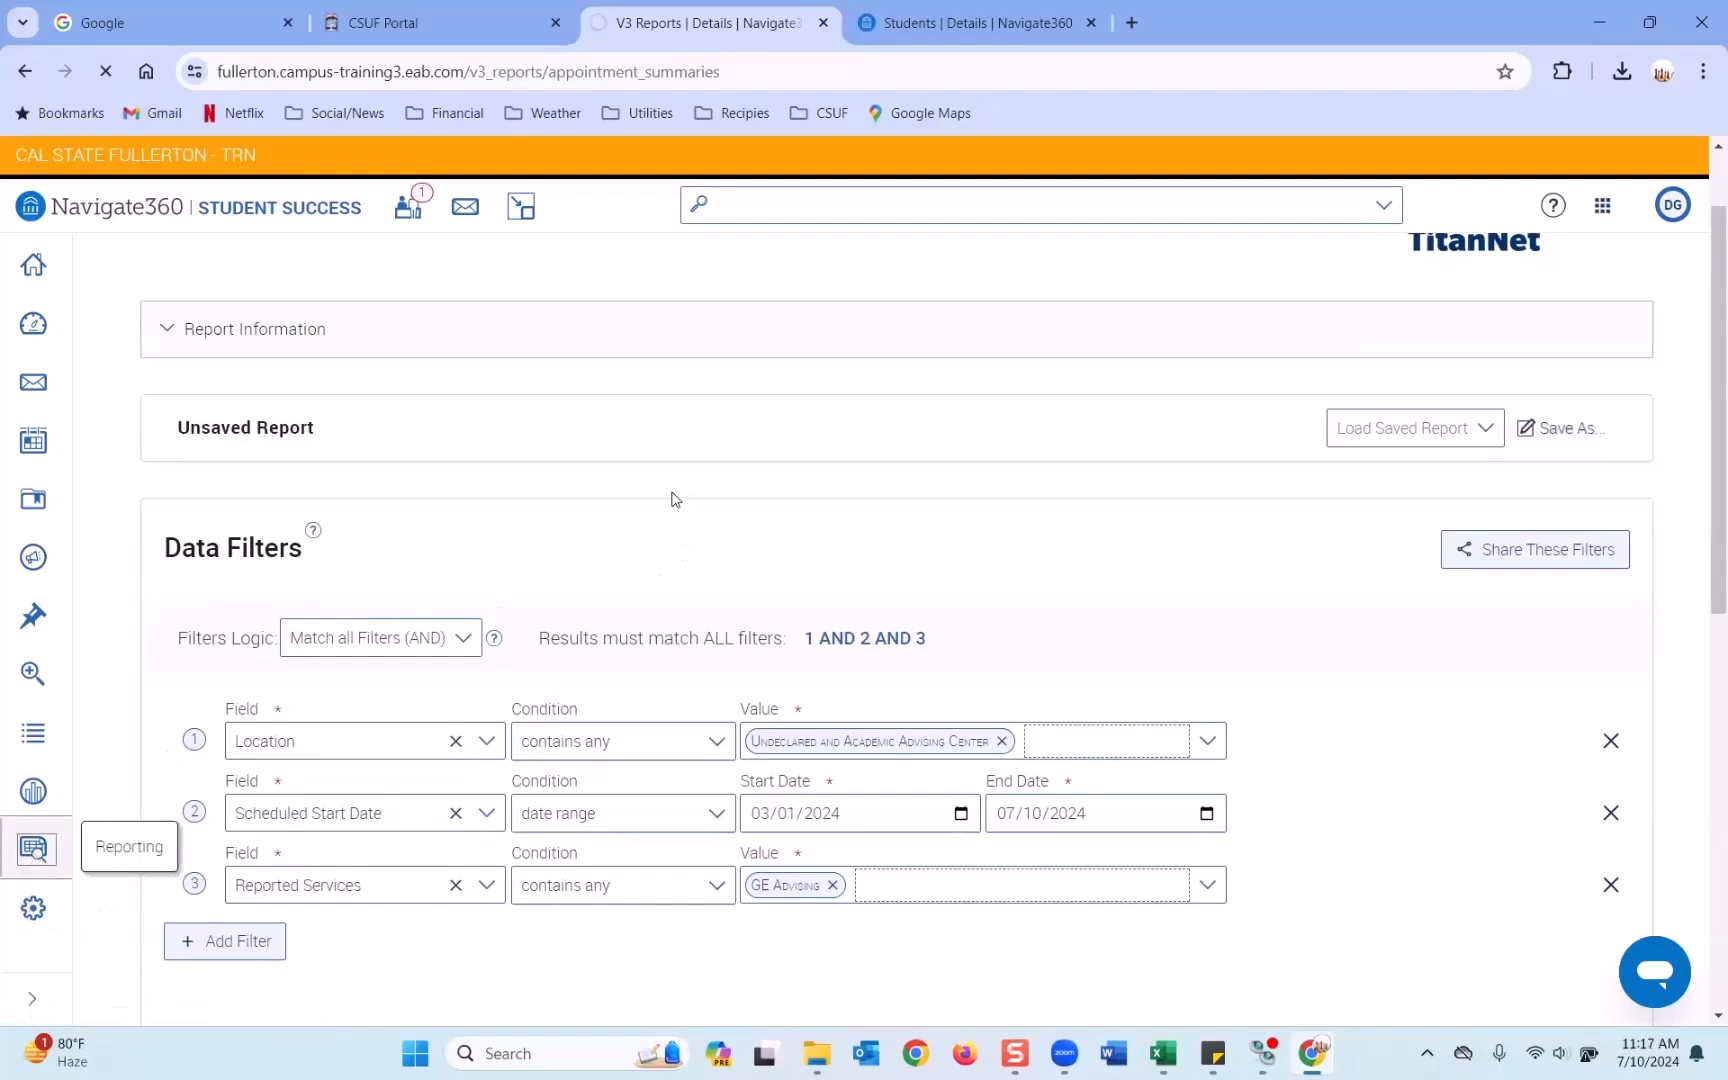
Search the Standard Reports list for 'che' to find the Check-Ins Report.
{"action": "scroll", "coordinate": [274, 698], "scroll_direction": "down", "scroll_amount": 3}
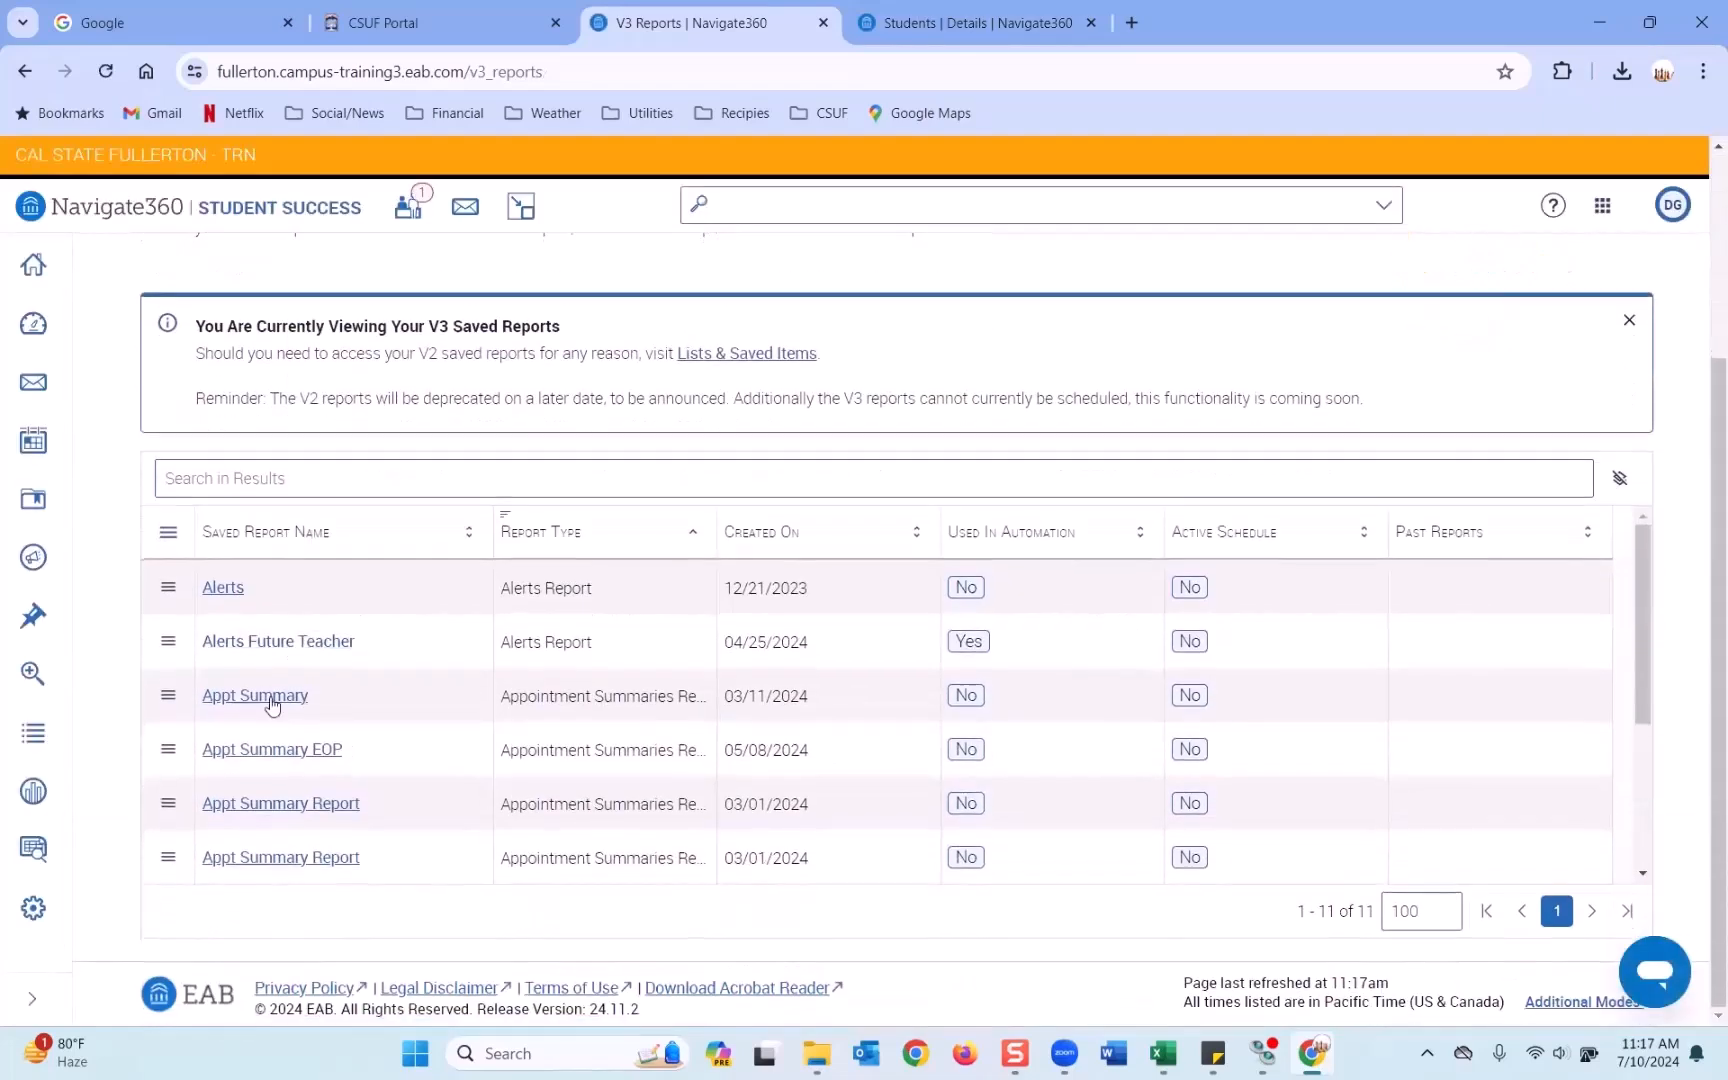
{"action": "scroll", "coordinate": [270, 710], "scroll_direction": "down", "scroll_amount": 2}
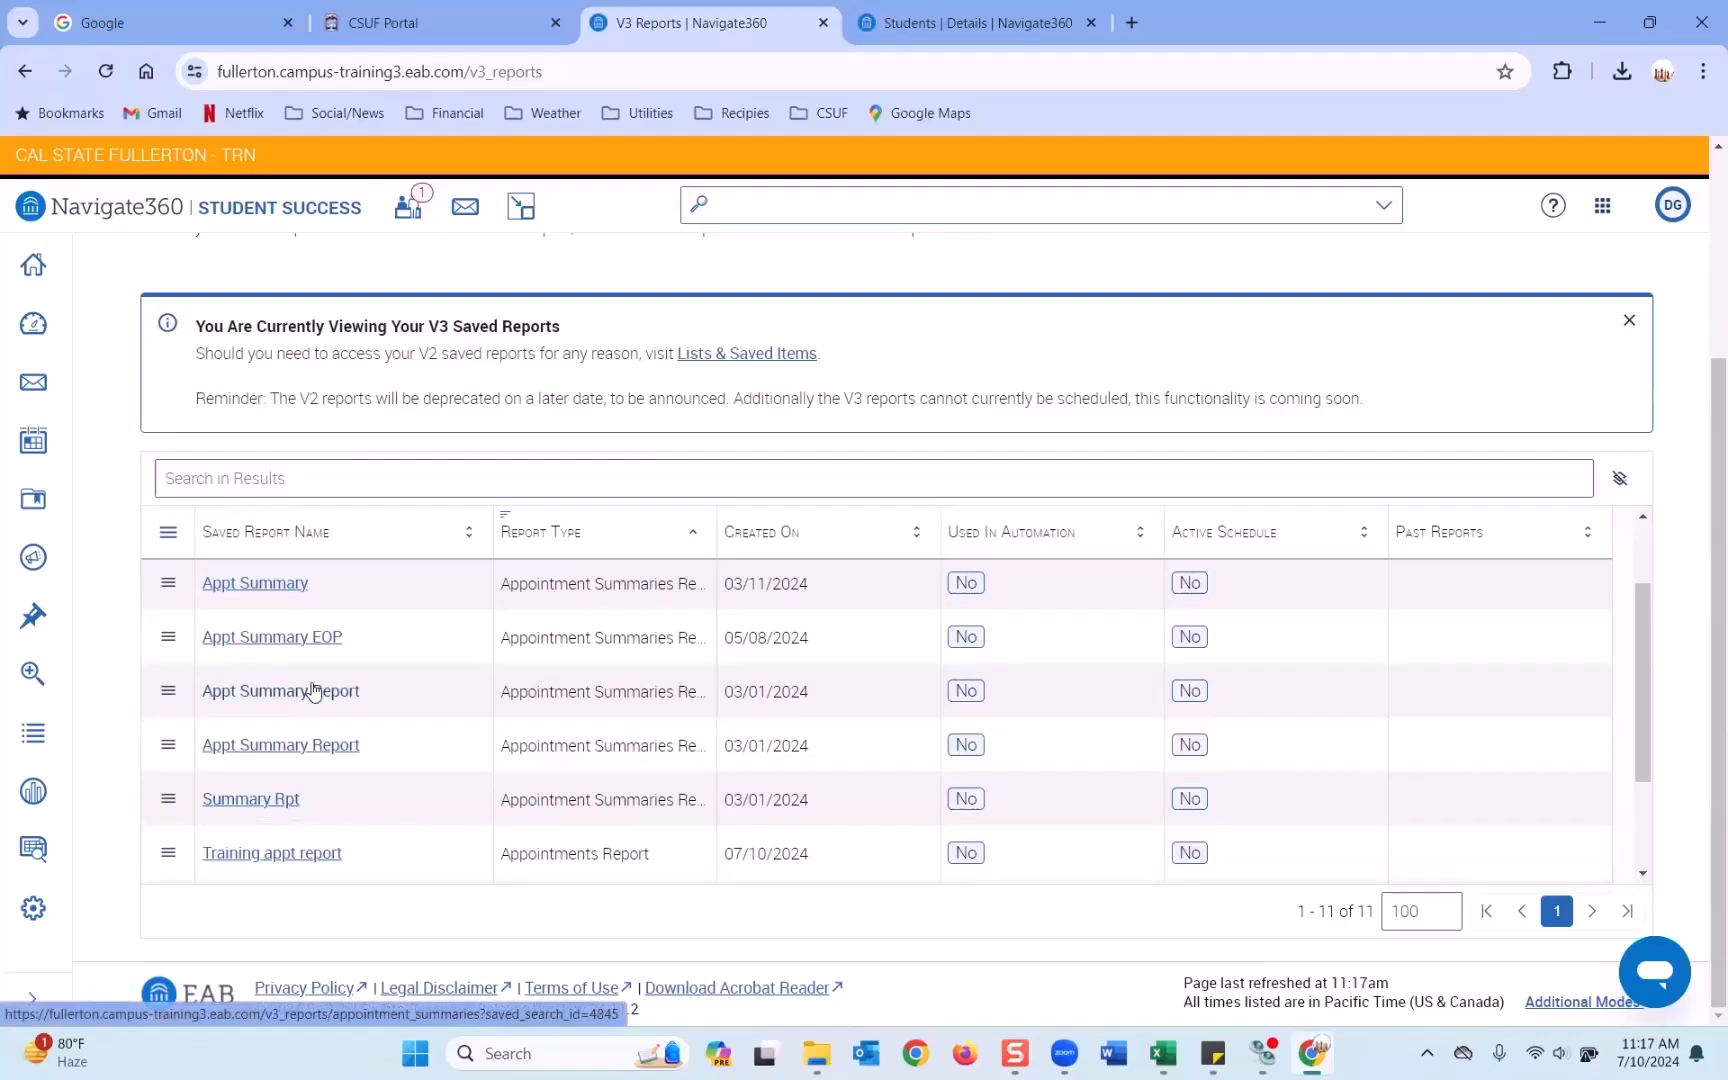
{"action": "scroll", "coordinate": [284, 752], "scroll_direction": "down", "scroll_amount": 3}
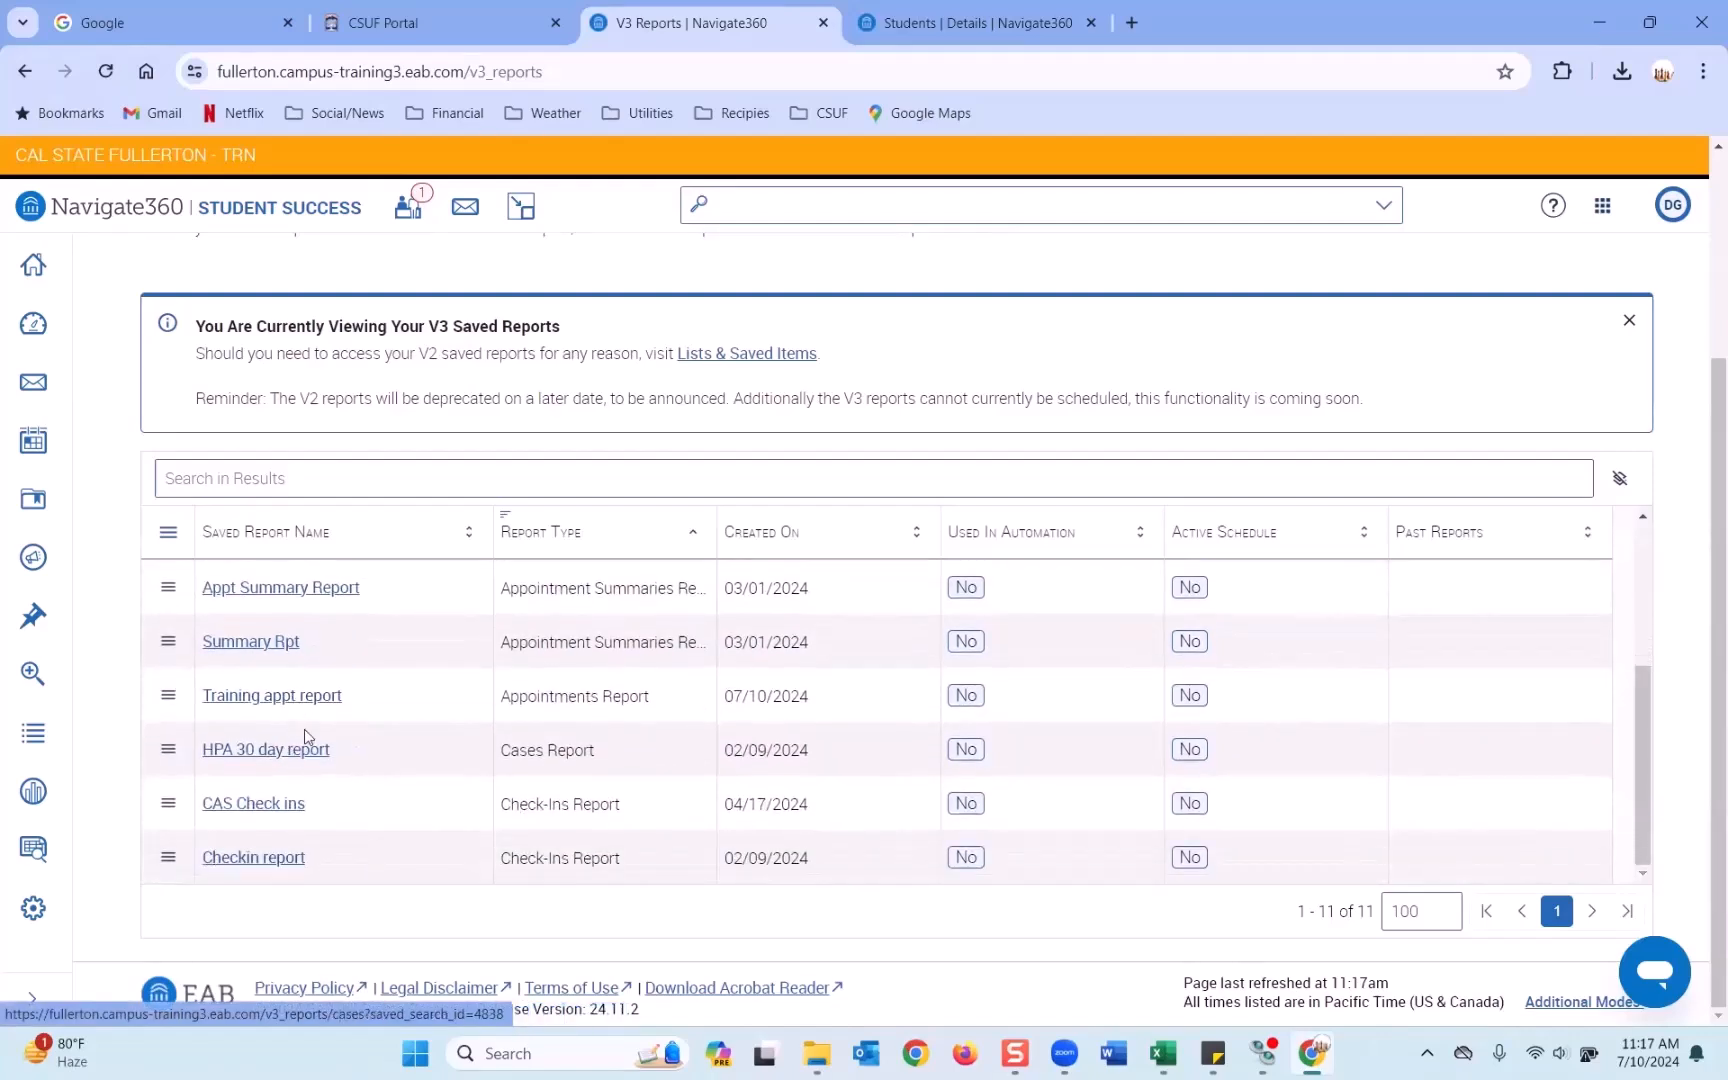
{"action": "scroll", "coordinate": [304, 728], "scroll_direction": "up", "scroll_amount": 3}
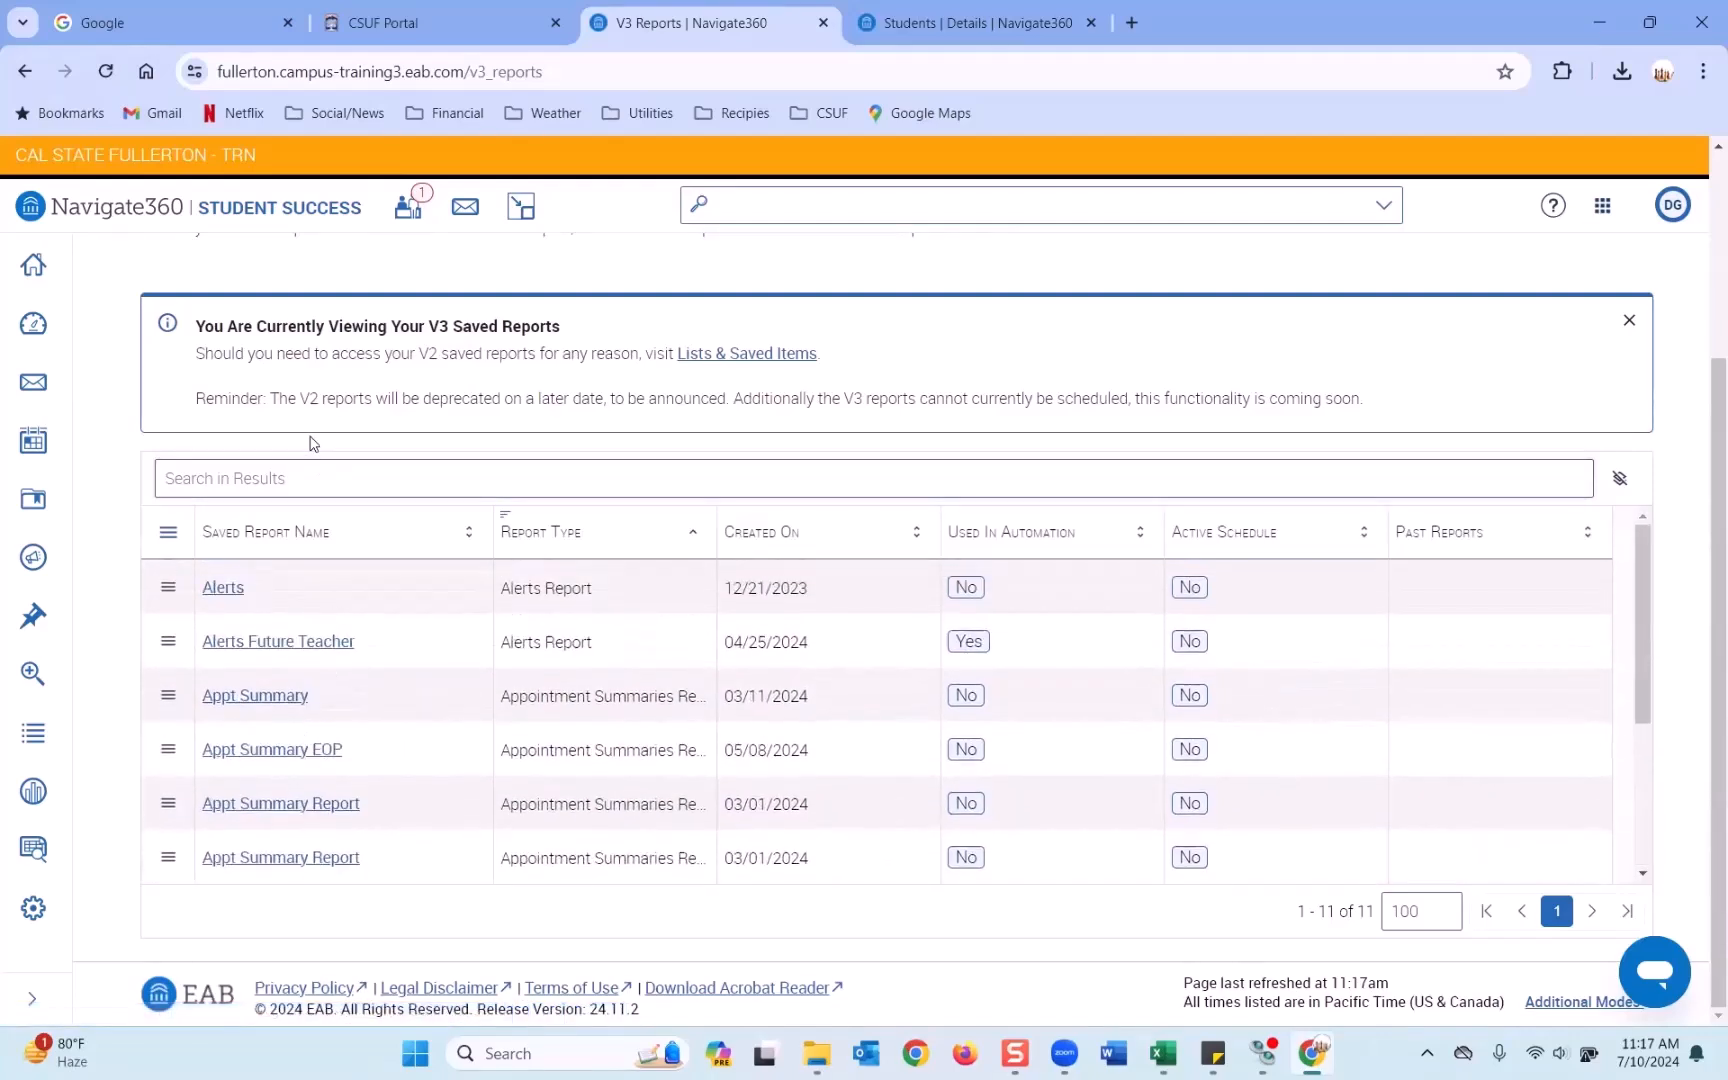
{"action": "scroll", "coordinate": [340, 405], "scroll_direction": "up", "scroll_amount": 3}
{"action": "left_click", "coordinate": [388, 403]}
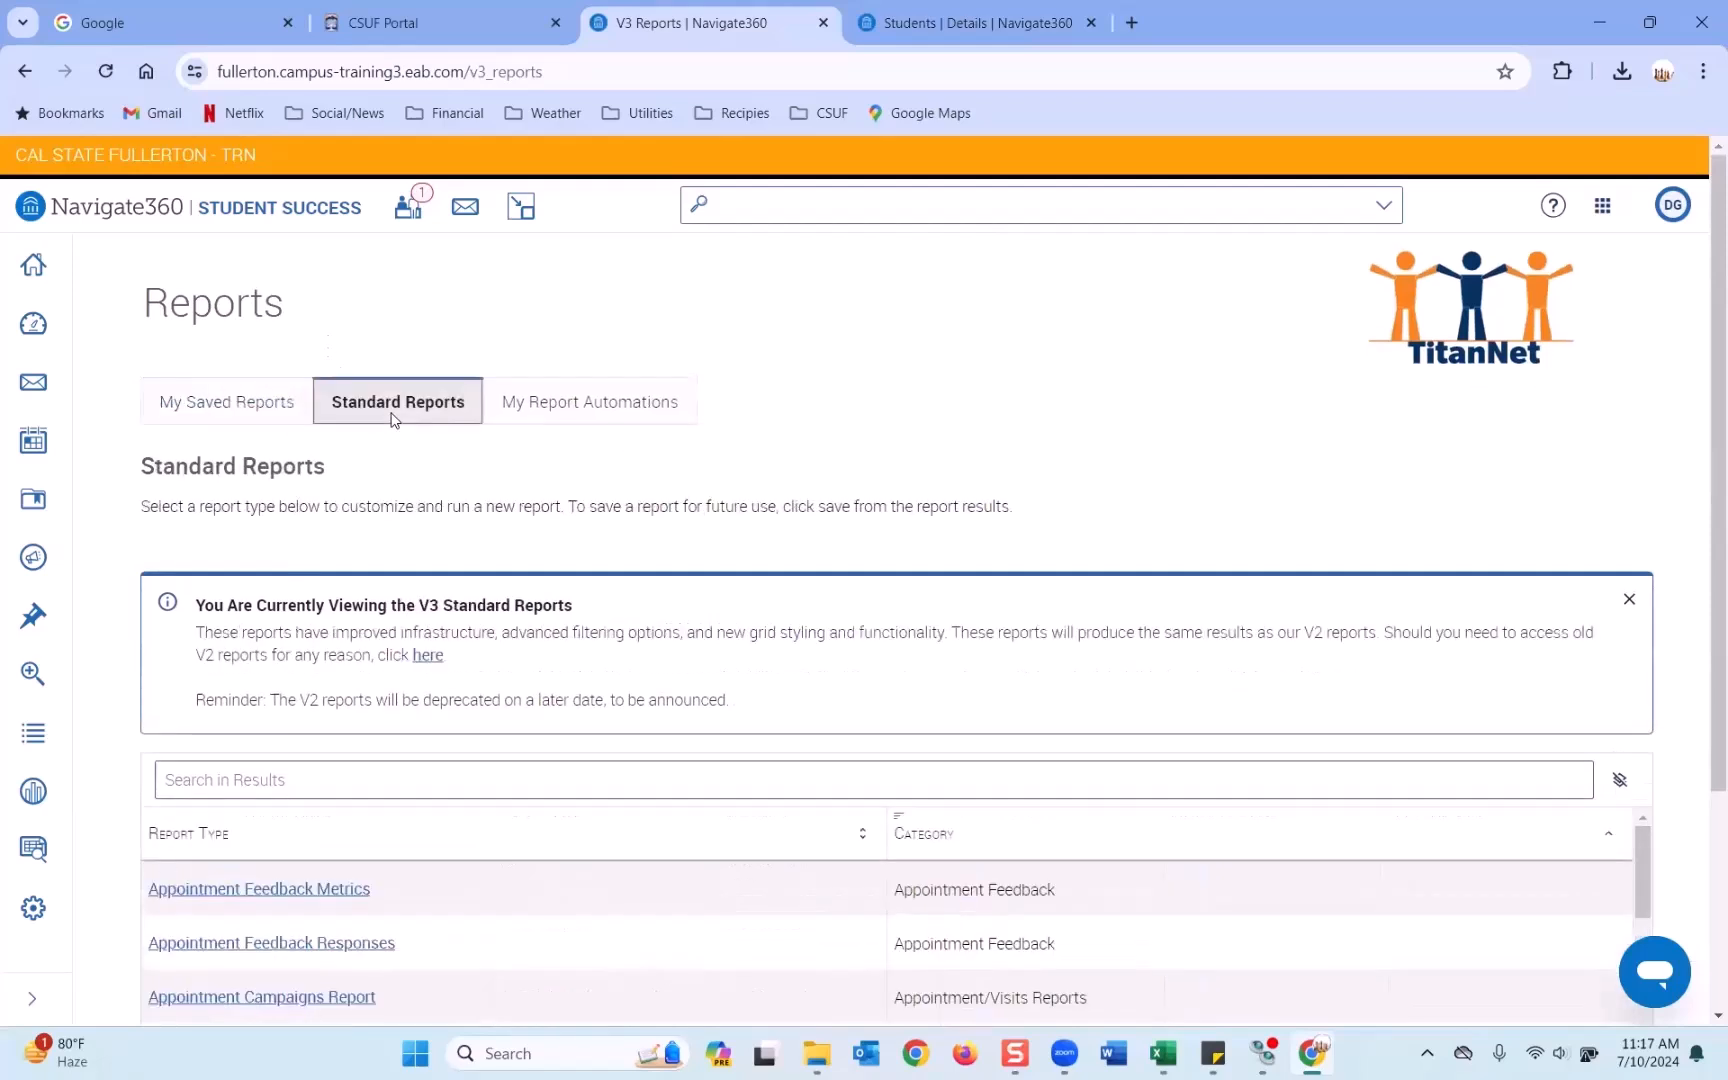
{"action": "scroll", "coordinate": [425, 782], "scroll_direction": "down", "scroll_amount": 3}
{"action": "left_click", "coordinate": [367, 484]}
{"action": "type", "text": "check"}
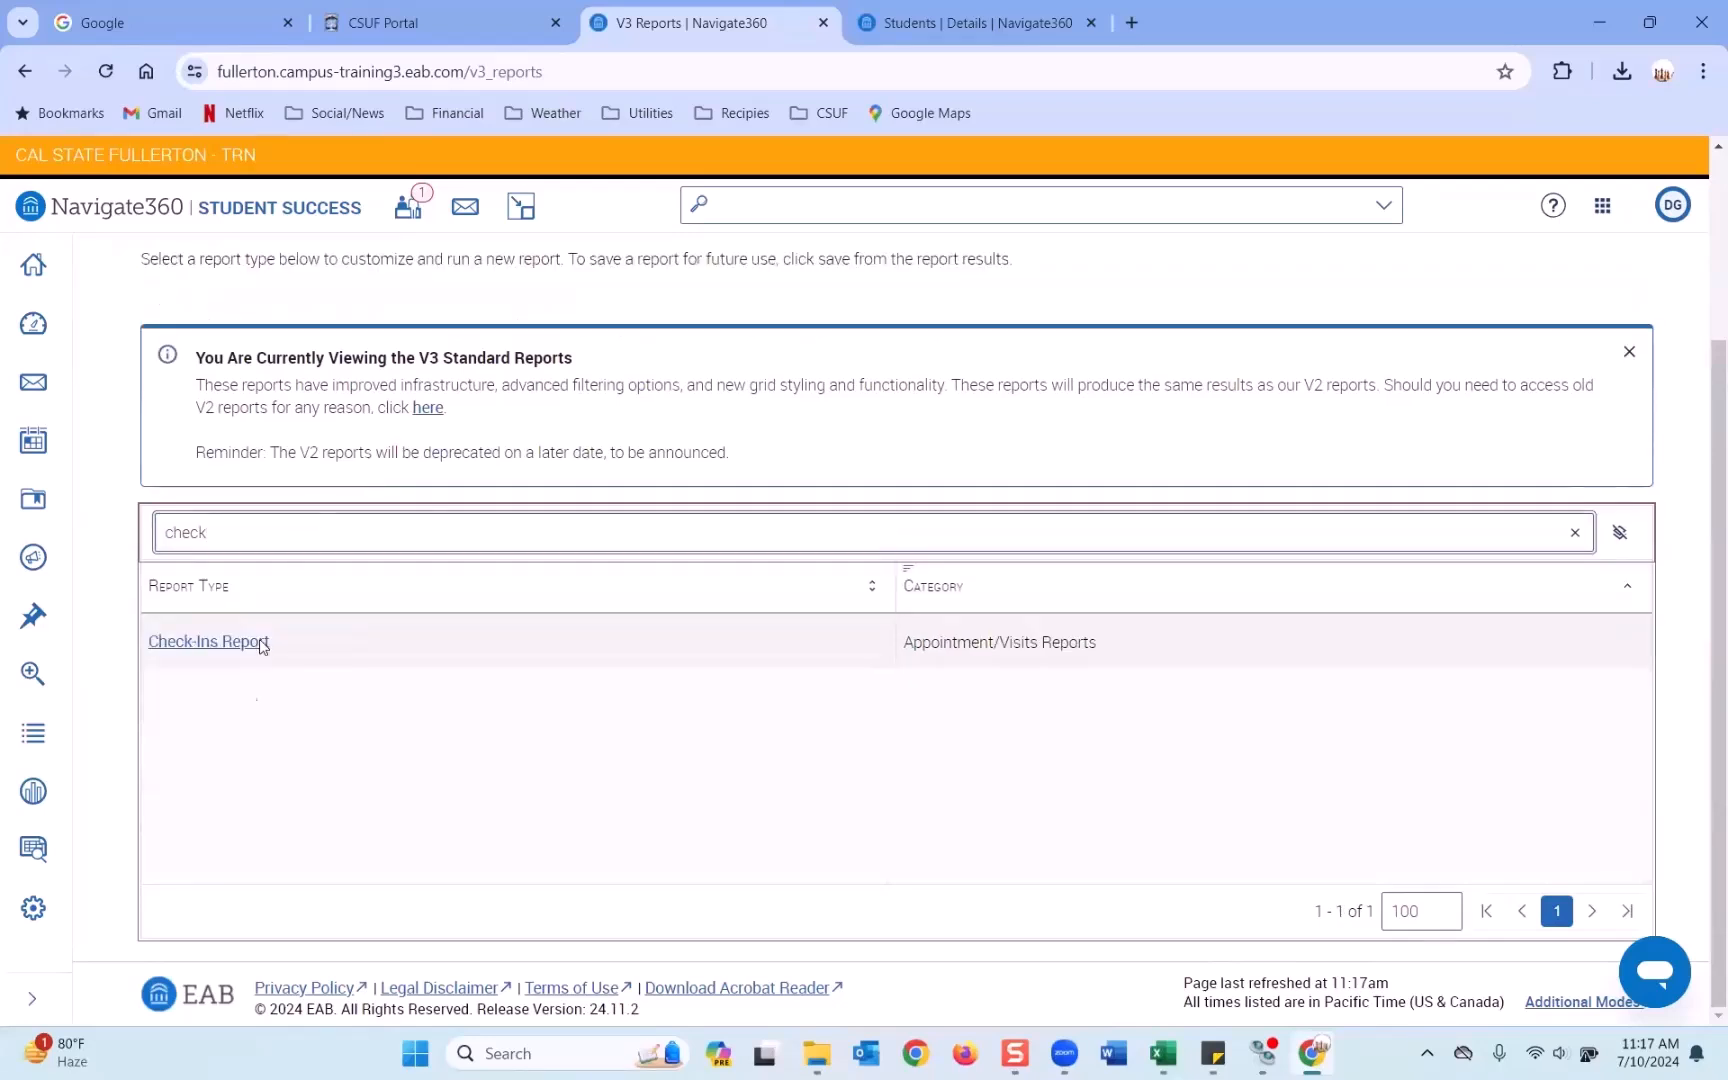
Open the Check-Ins Report and filter Location to Undeclared and Academic Advising Center.
{"action": "left_click", "coordinate": [250, 648]}
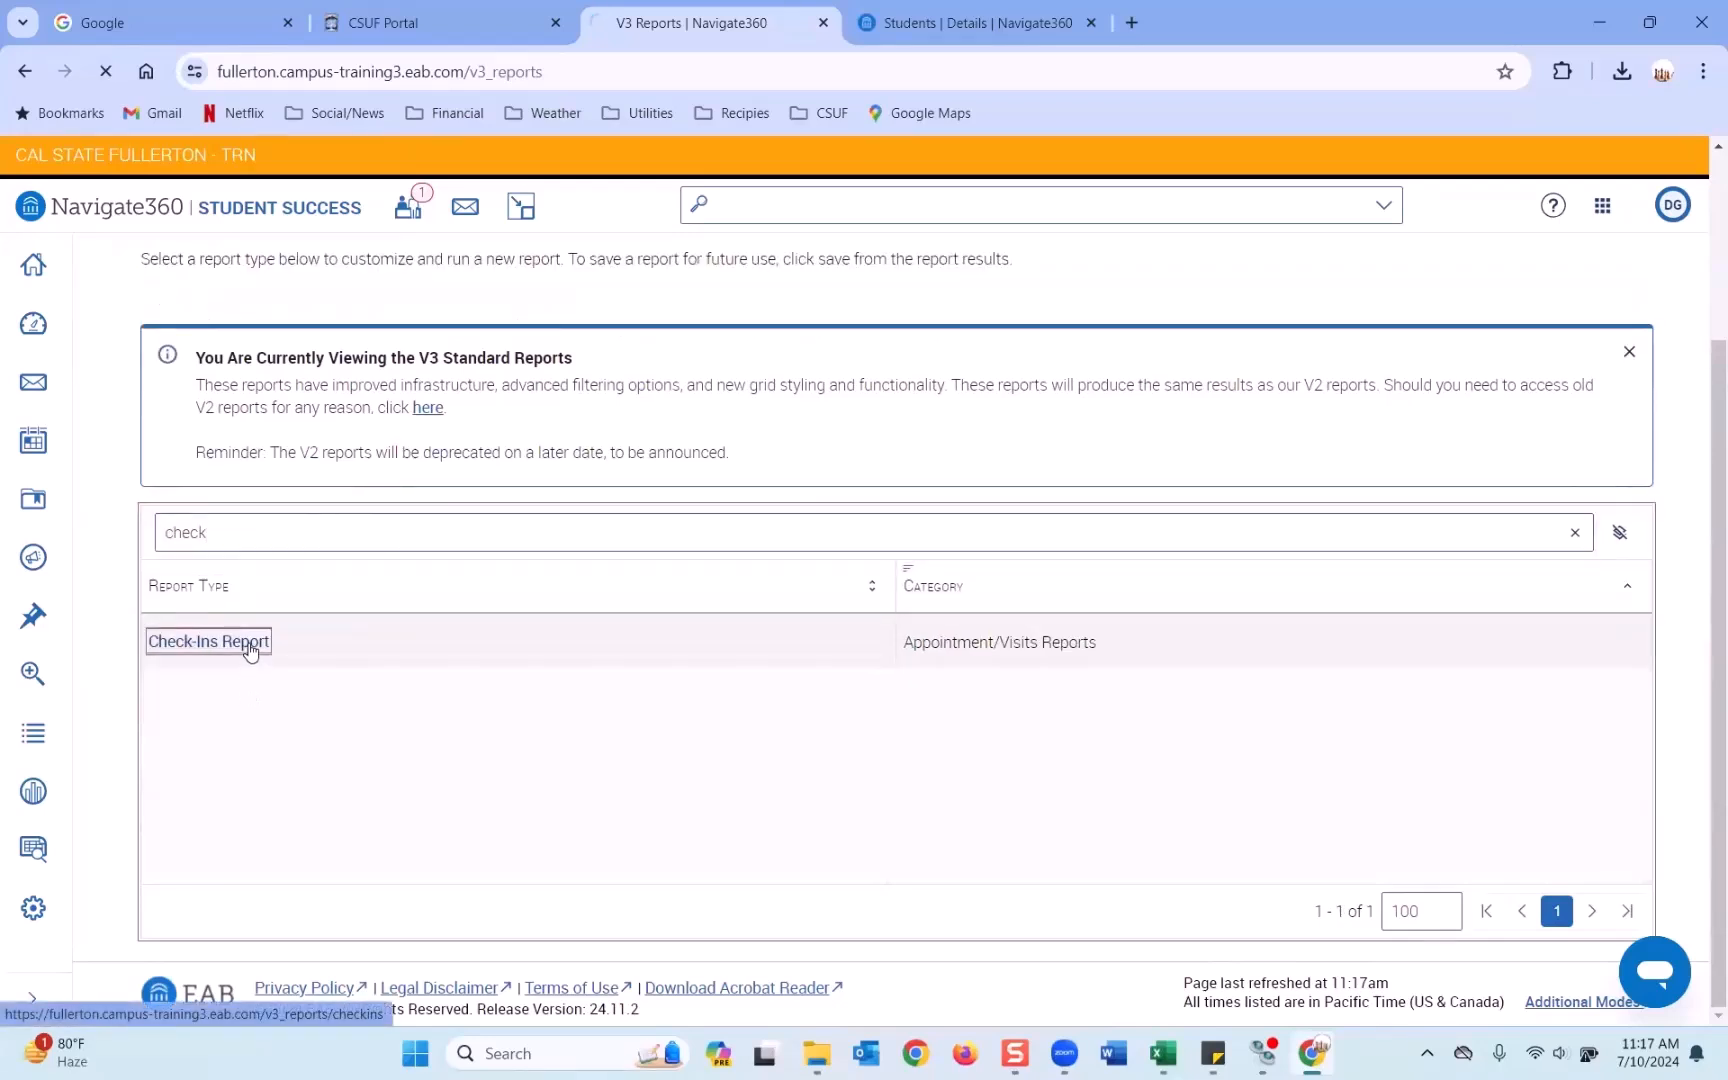
{"action": "scroll", "coordinate": [617, 507], "scroll_direction": "down", "scroll_amount": 3}
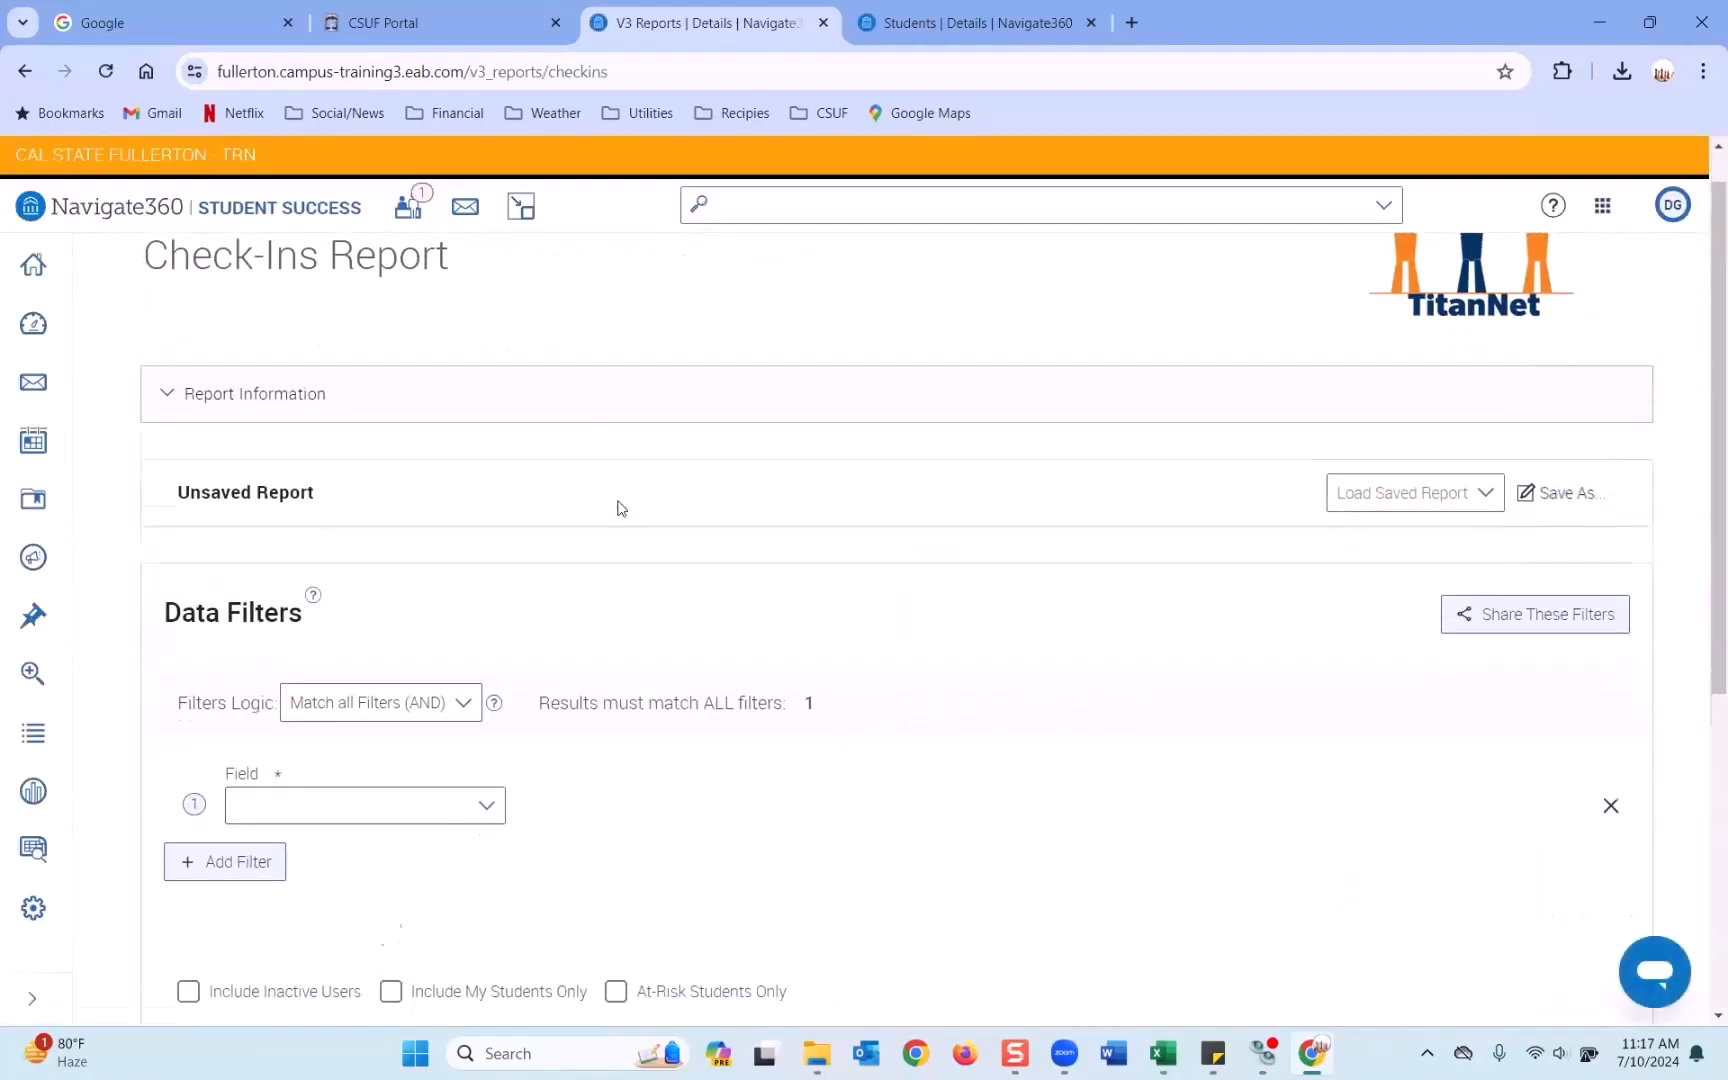
{"action": "left_click", "coordinate": [487, 518]}
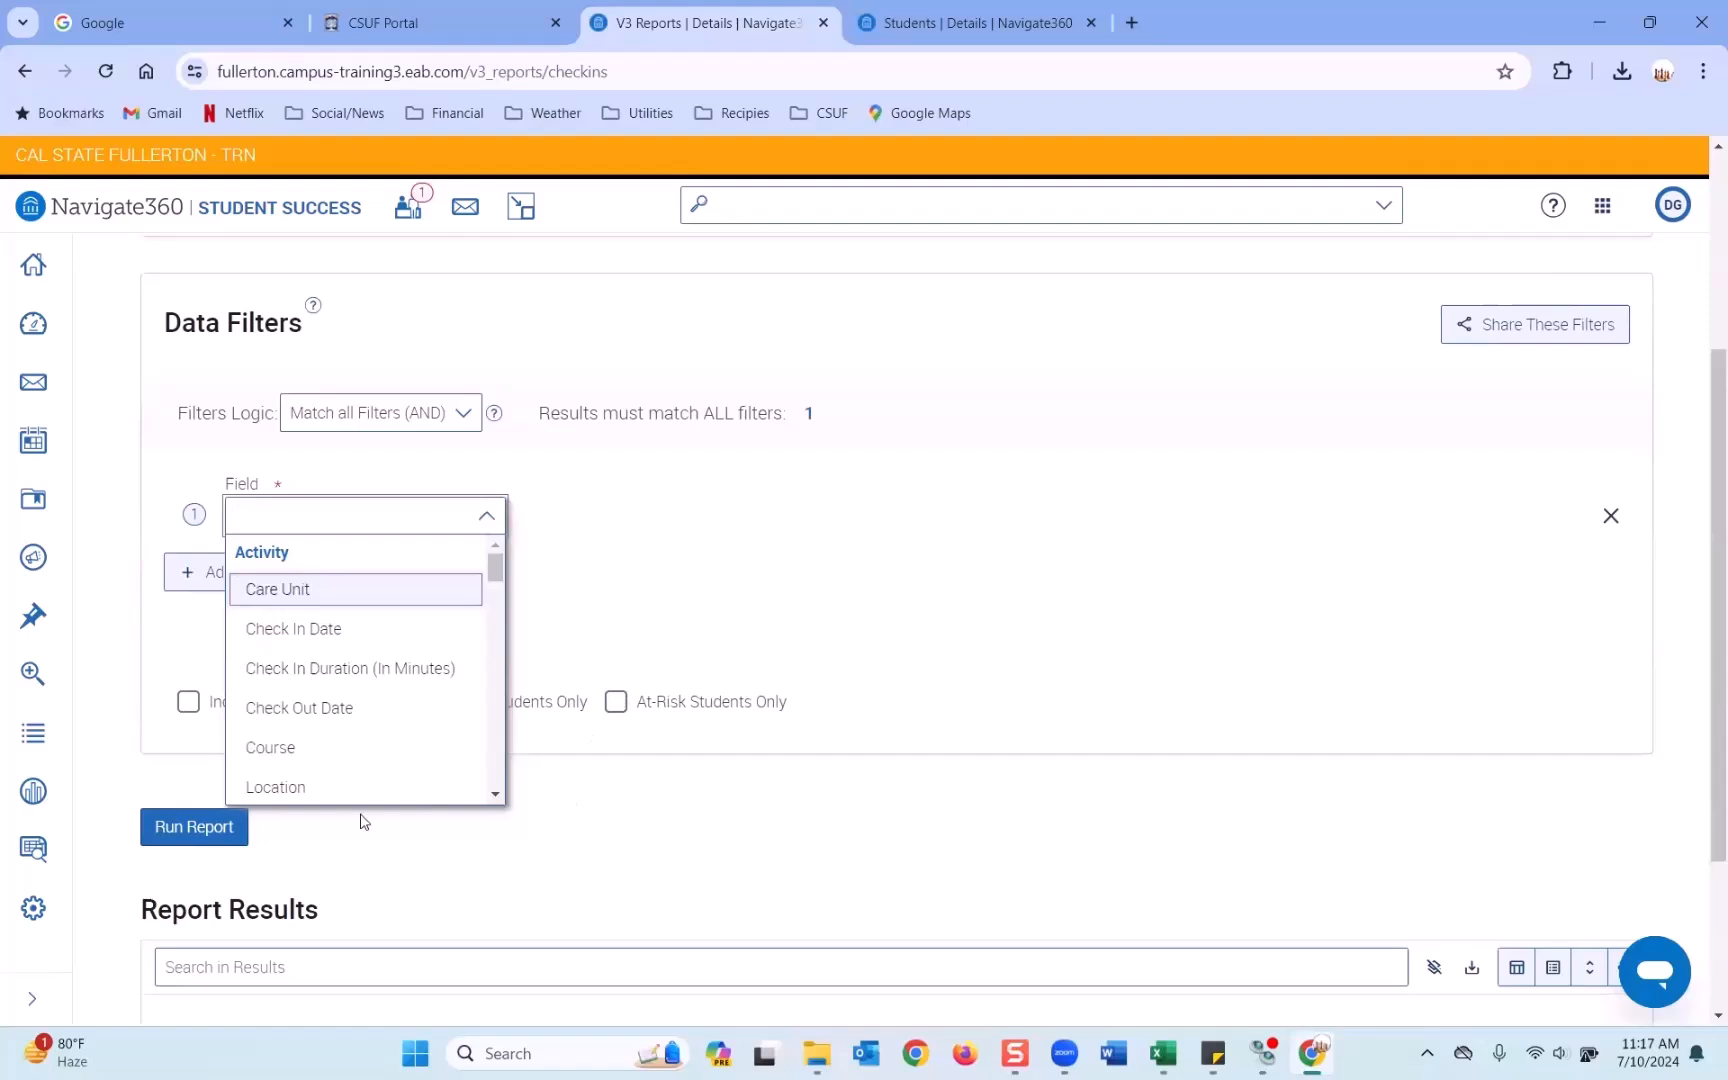
{"action": "left_click", "coordinate": [322, 790]}
{"action": "left_click", "coordinate": [837, 512]}
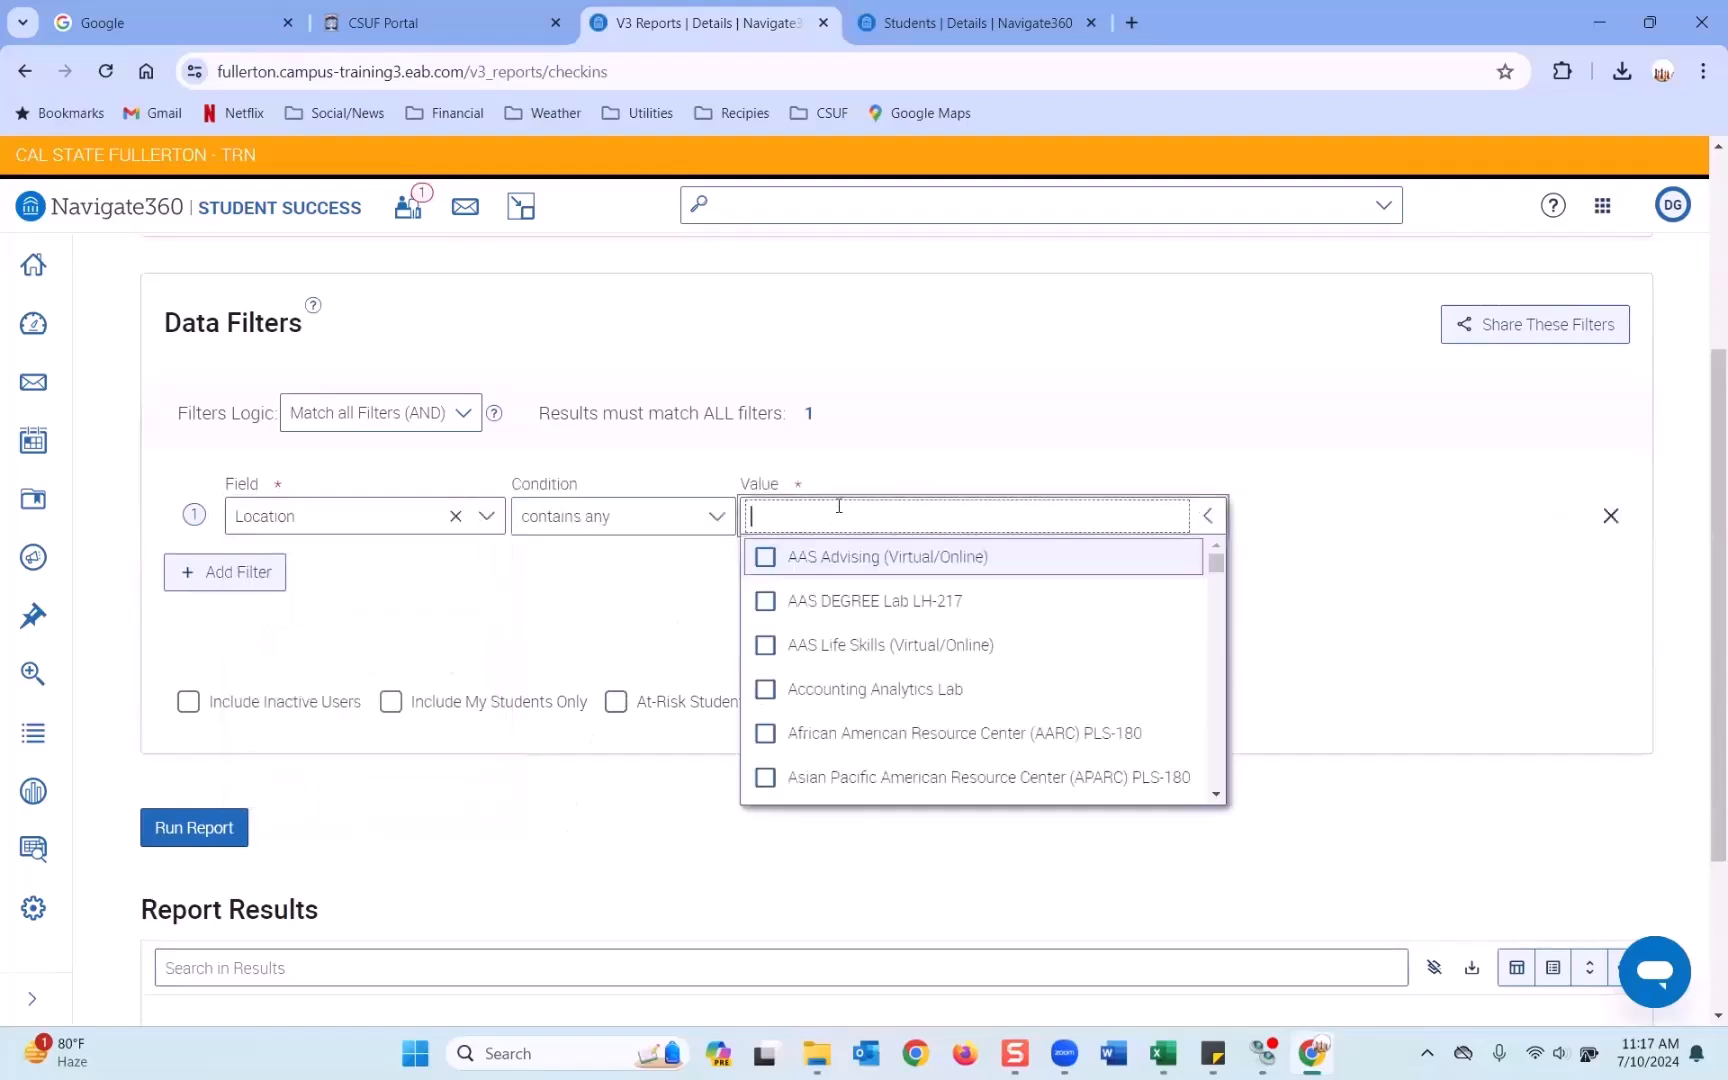
{"action": "type", "text": "und"}
{"action": "left_click", "coordinate": [841, 600]}
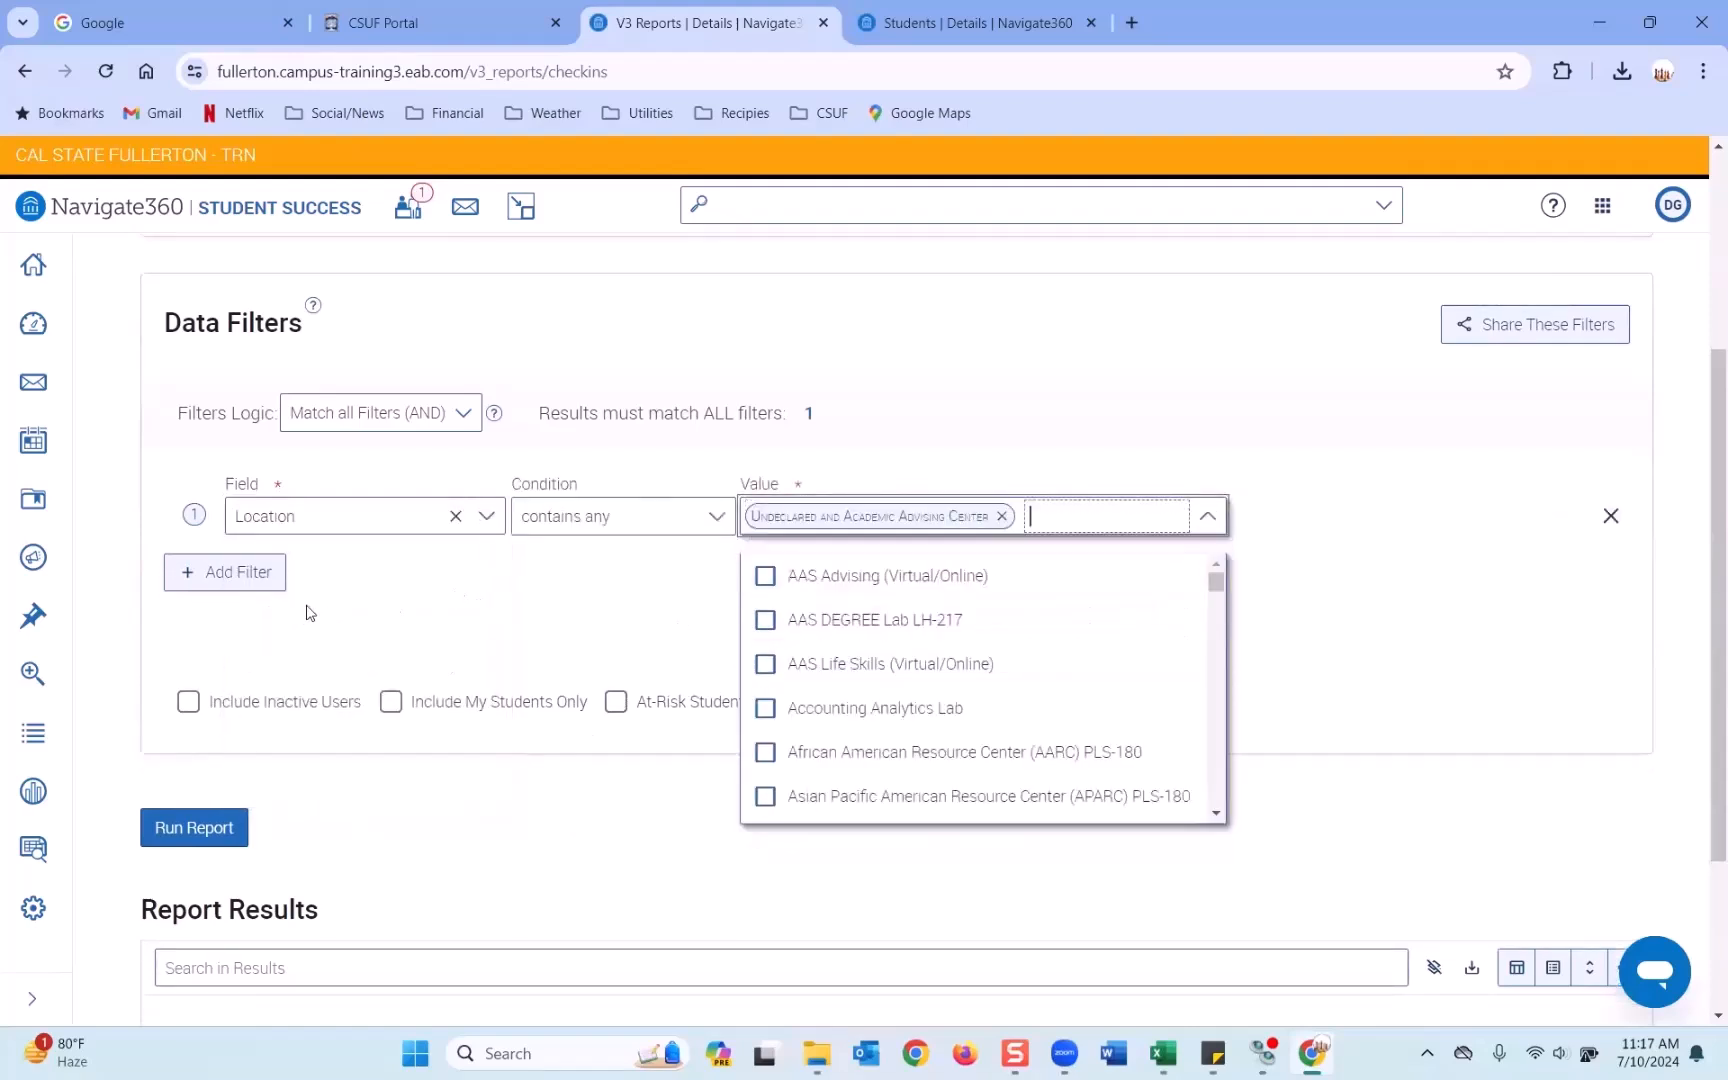
Add a Check In Date filter from 03/01/2024 to 07/10/2024, include inactive users, and run.
{"action": "left_click", "coordinate": [222, 573]}
{"action": "left_click", "coordinate": [344, 583]}
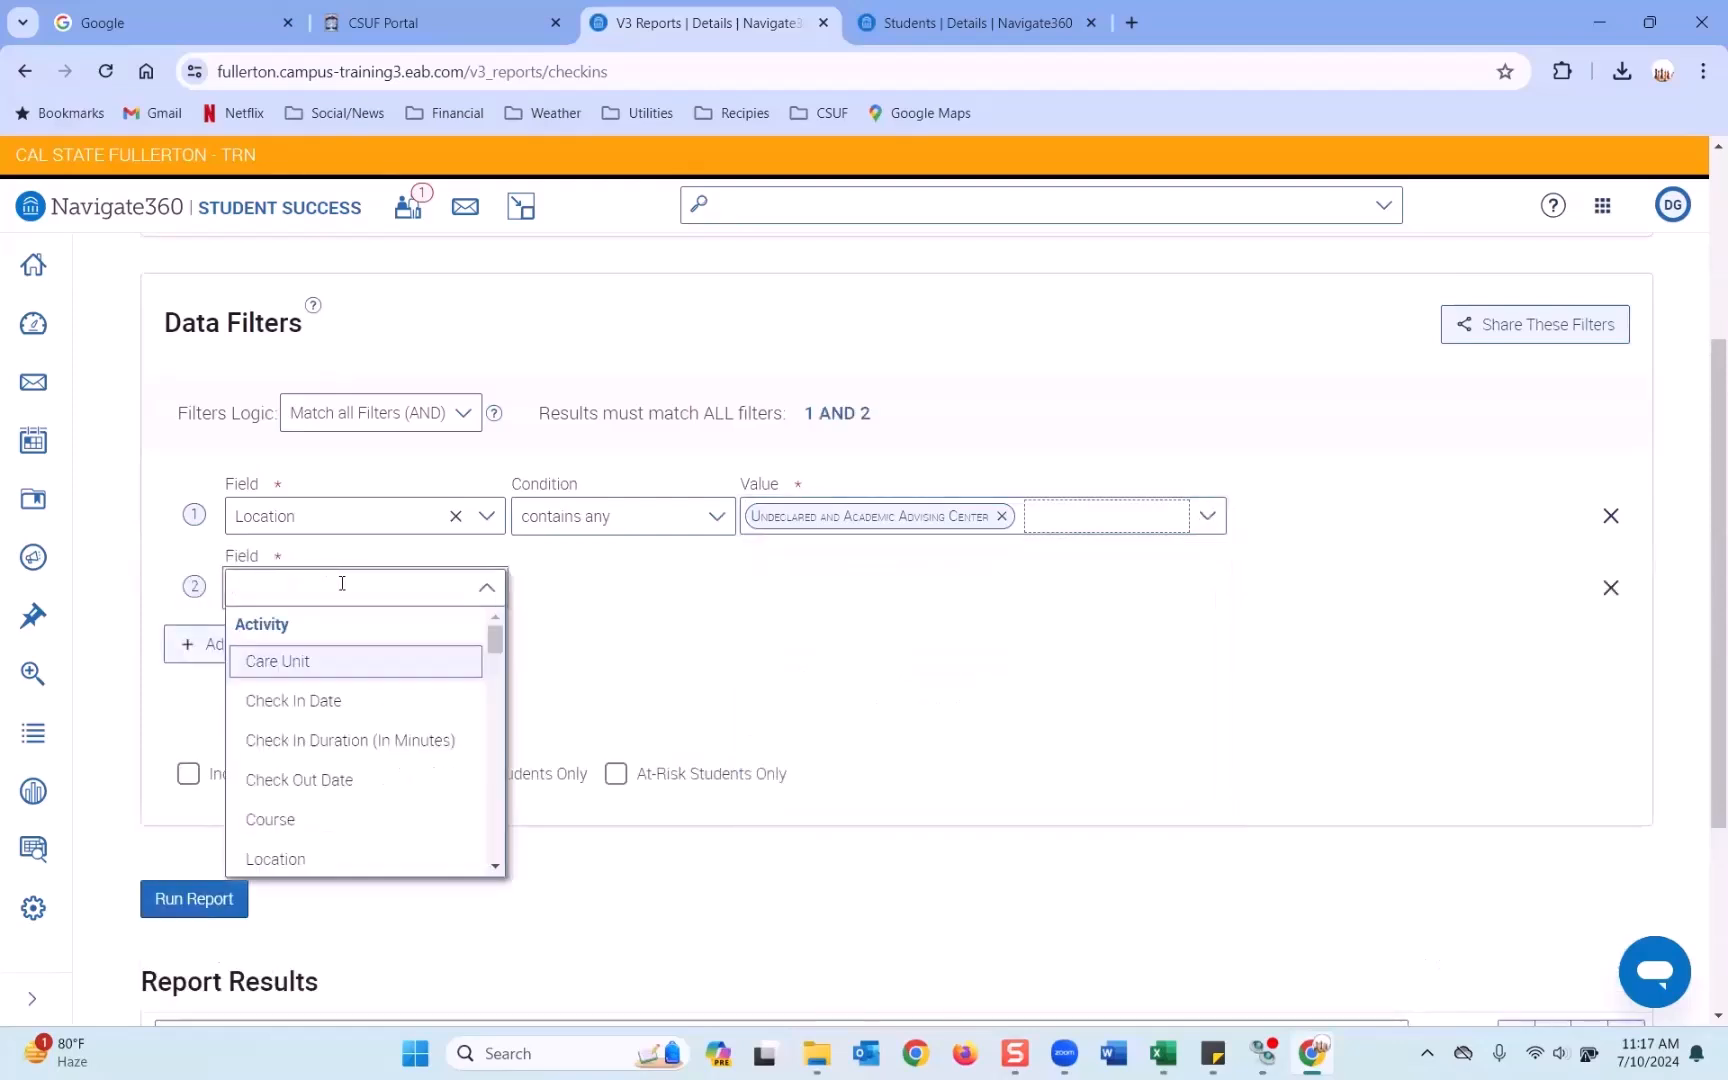
{"action": "left_click", "coordinate": [305, 703]}
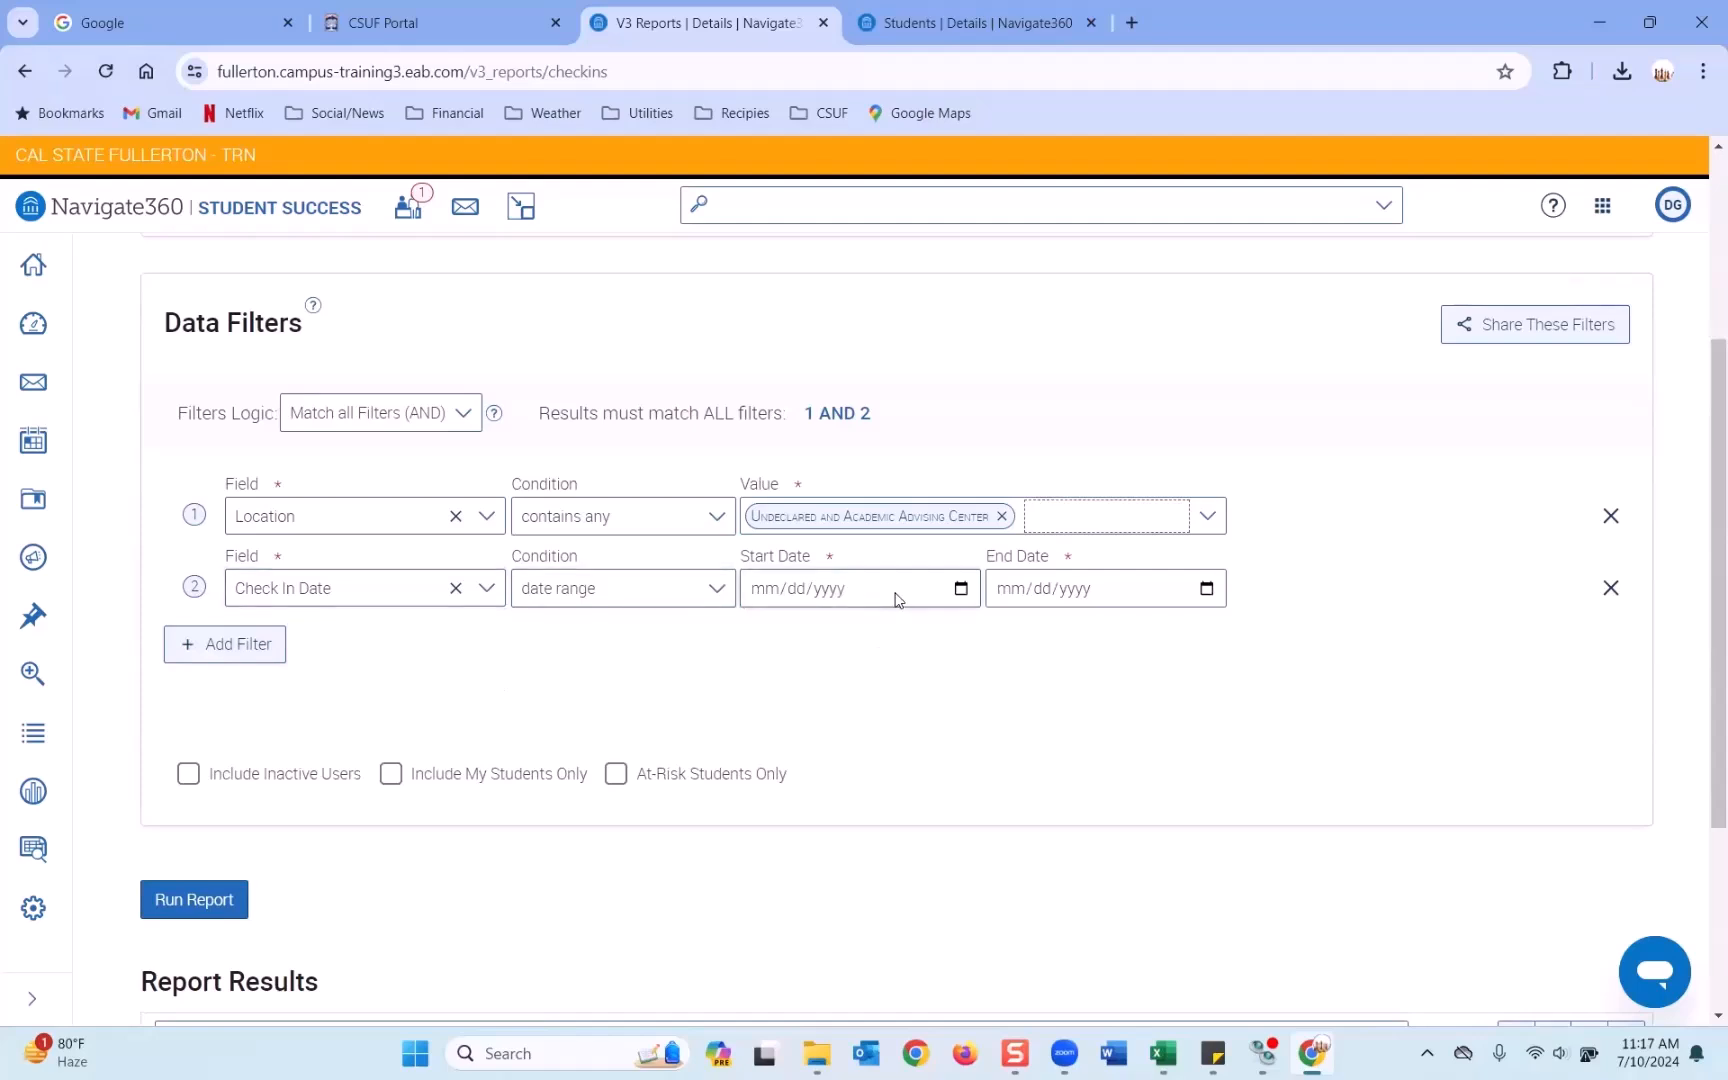
{"action": "left_click", "coordinate": [964, 590]}
{"action": "left_click", "coordinate": [932, 640]}
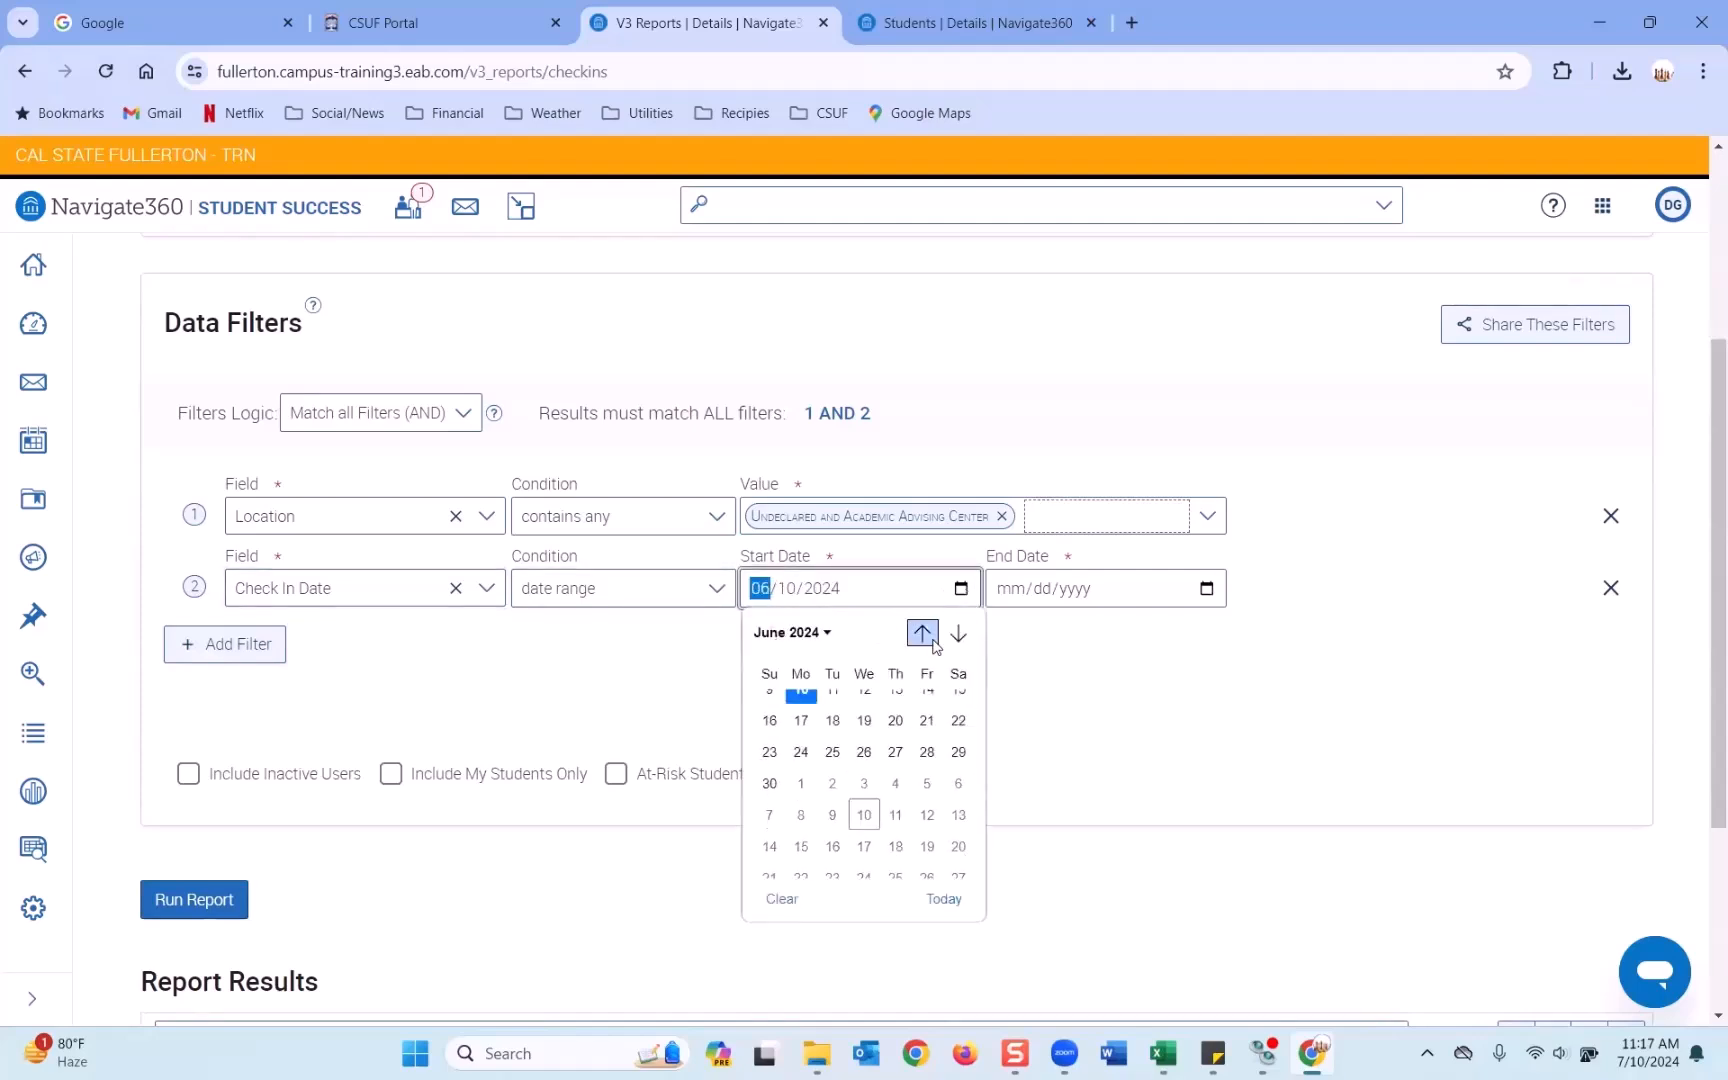
{"action": "left_click", "coordinate": [934, 643]}
{"action": "left_click", "coordinate": [933, 641]}
{"action": "left_click", "coordinate": [933, 641]}
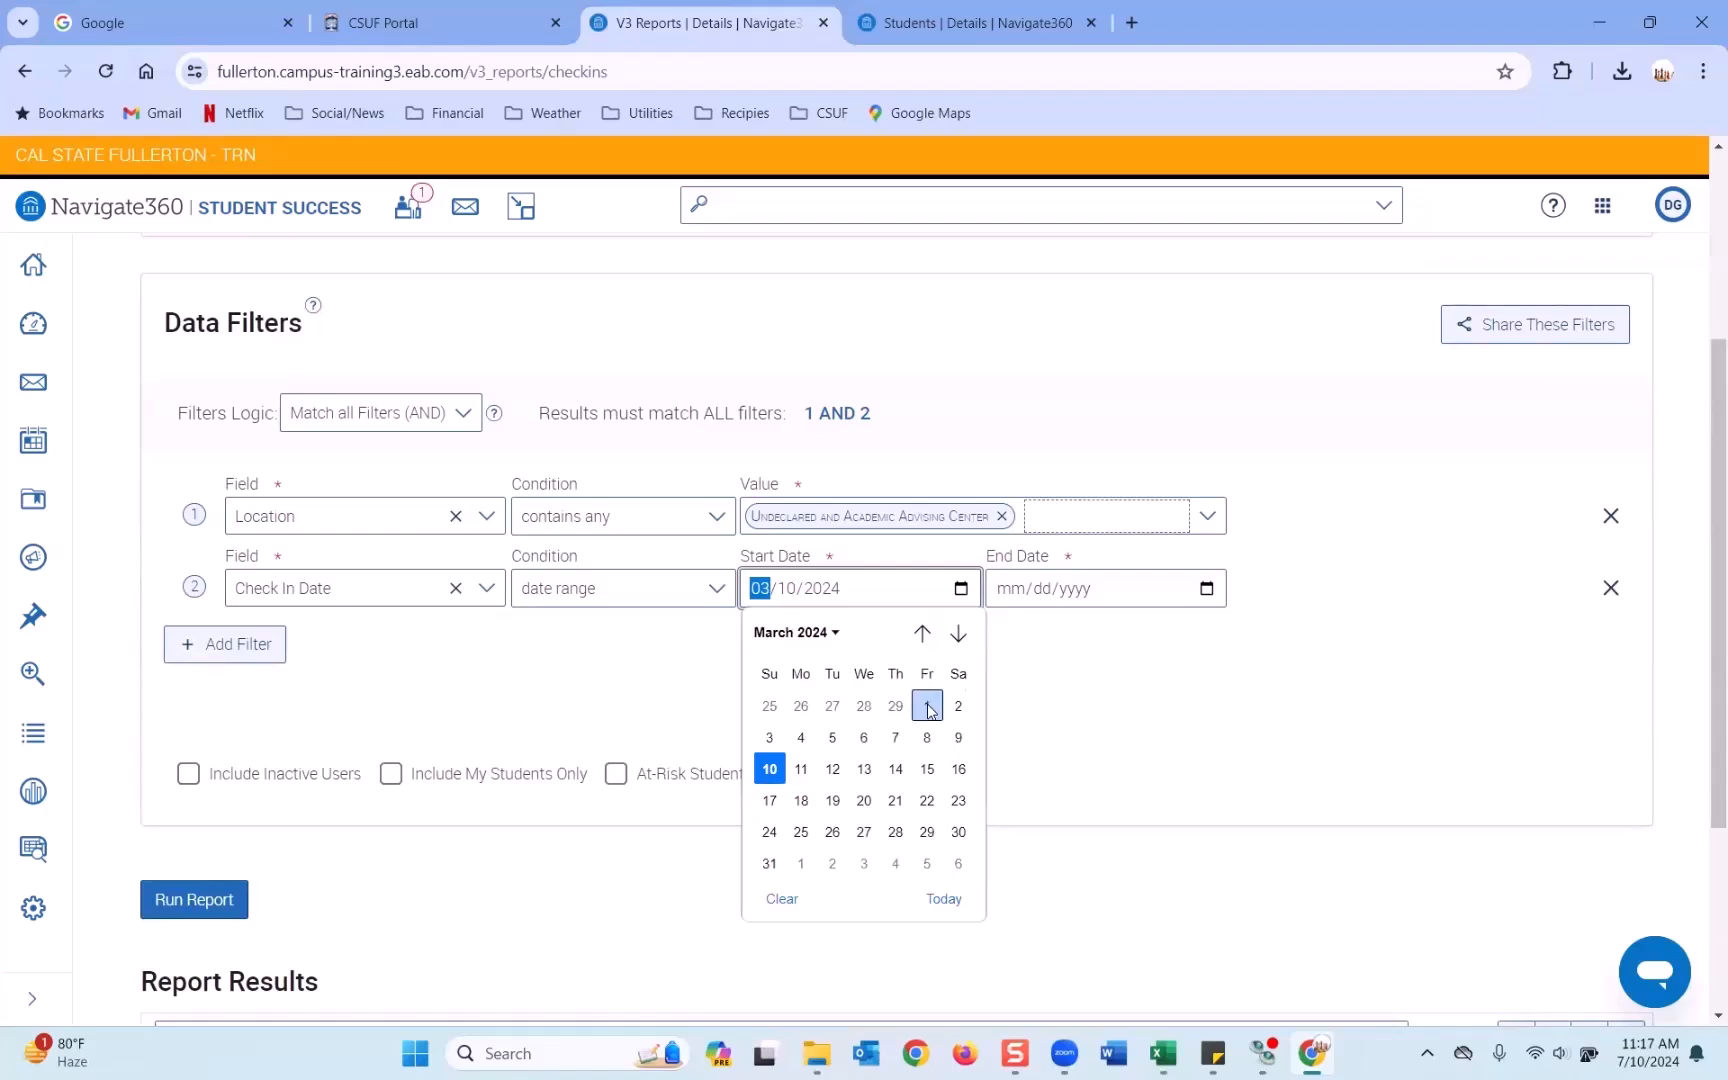
{"action": "left_click", "coordinate": [927, 706]}
{"action": "left_click", "coordinate": [1207, 588]}
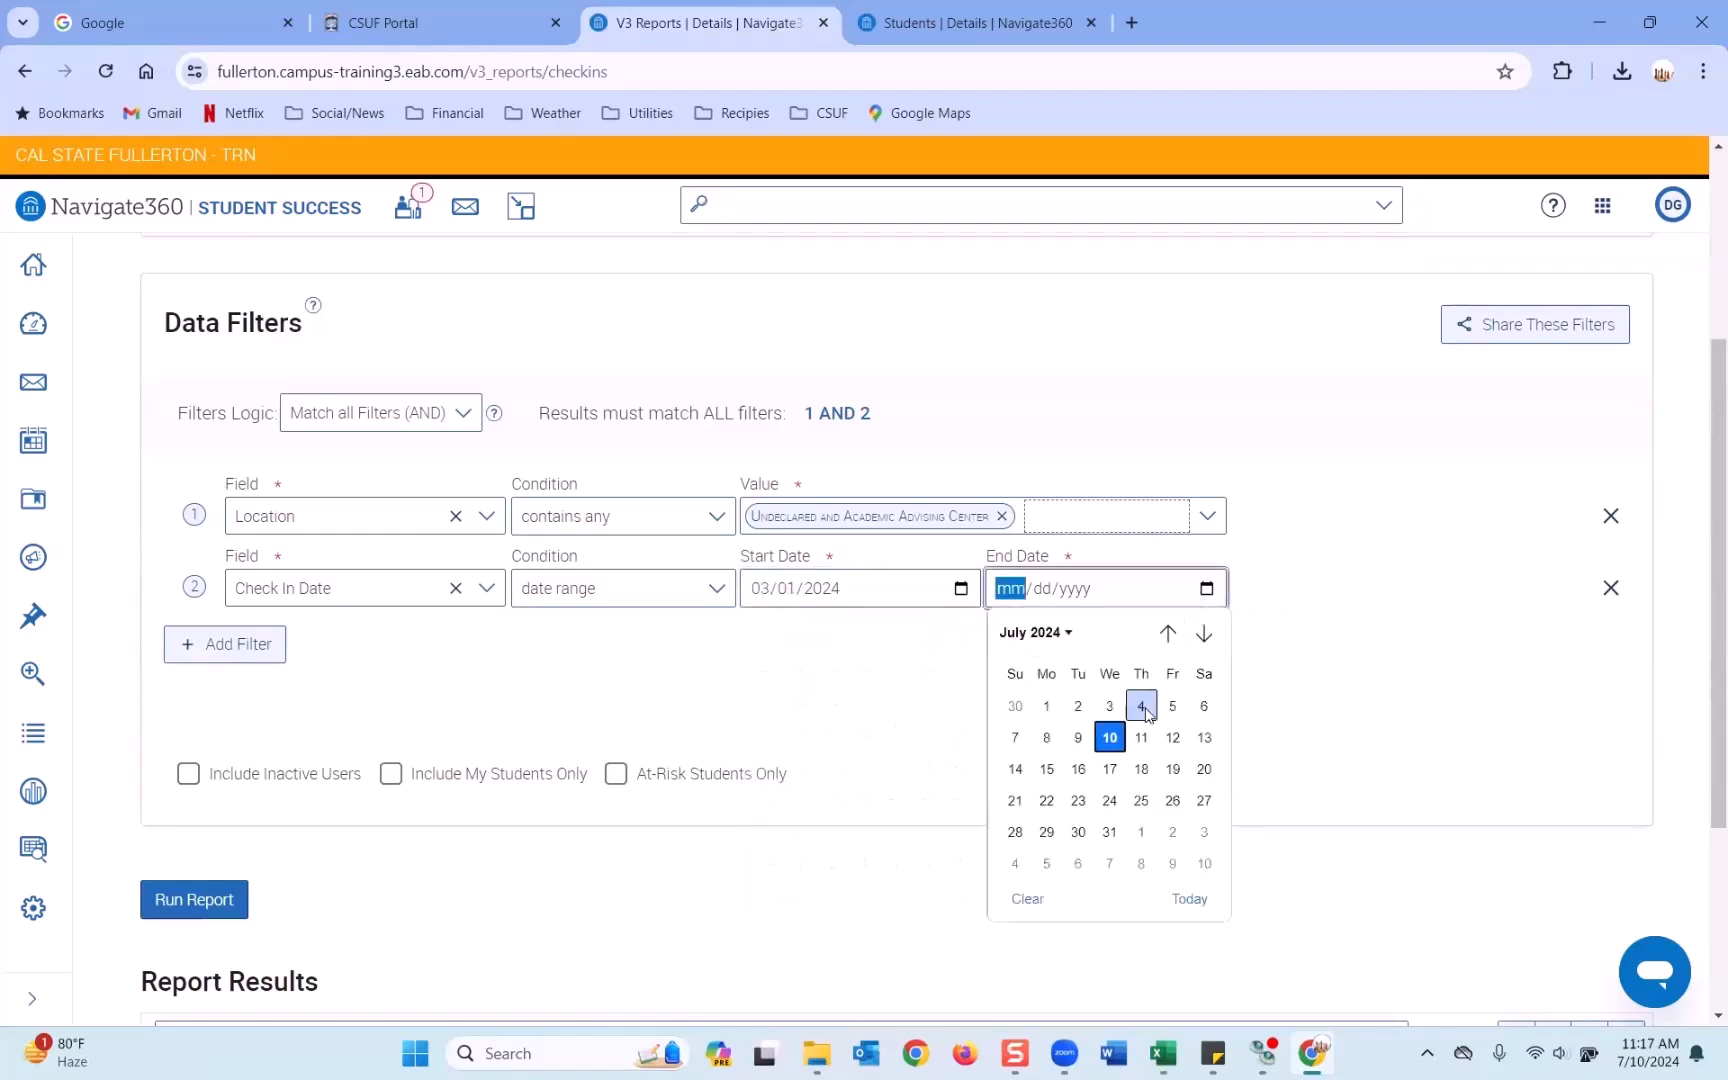
{"action": "left_click", "coordinate": [1109, 737]}
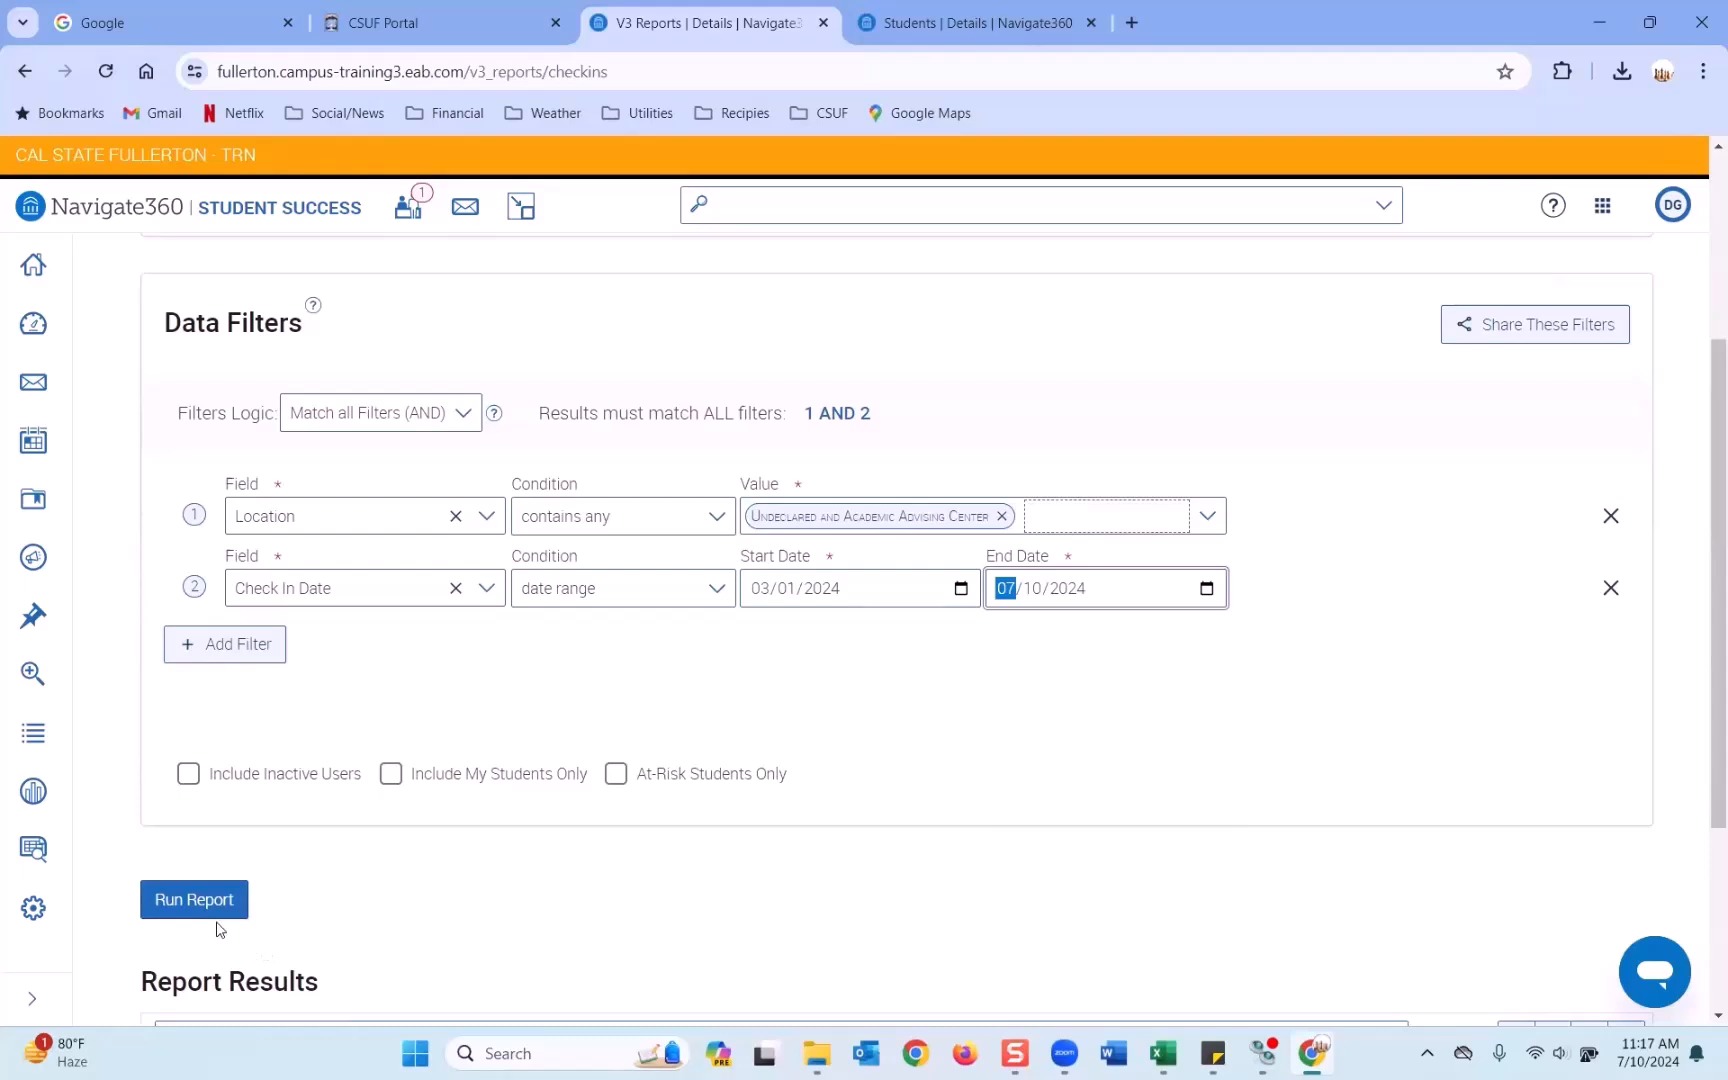
{"action": "left_click", "coordinate": [206, 779]}
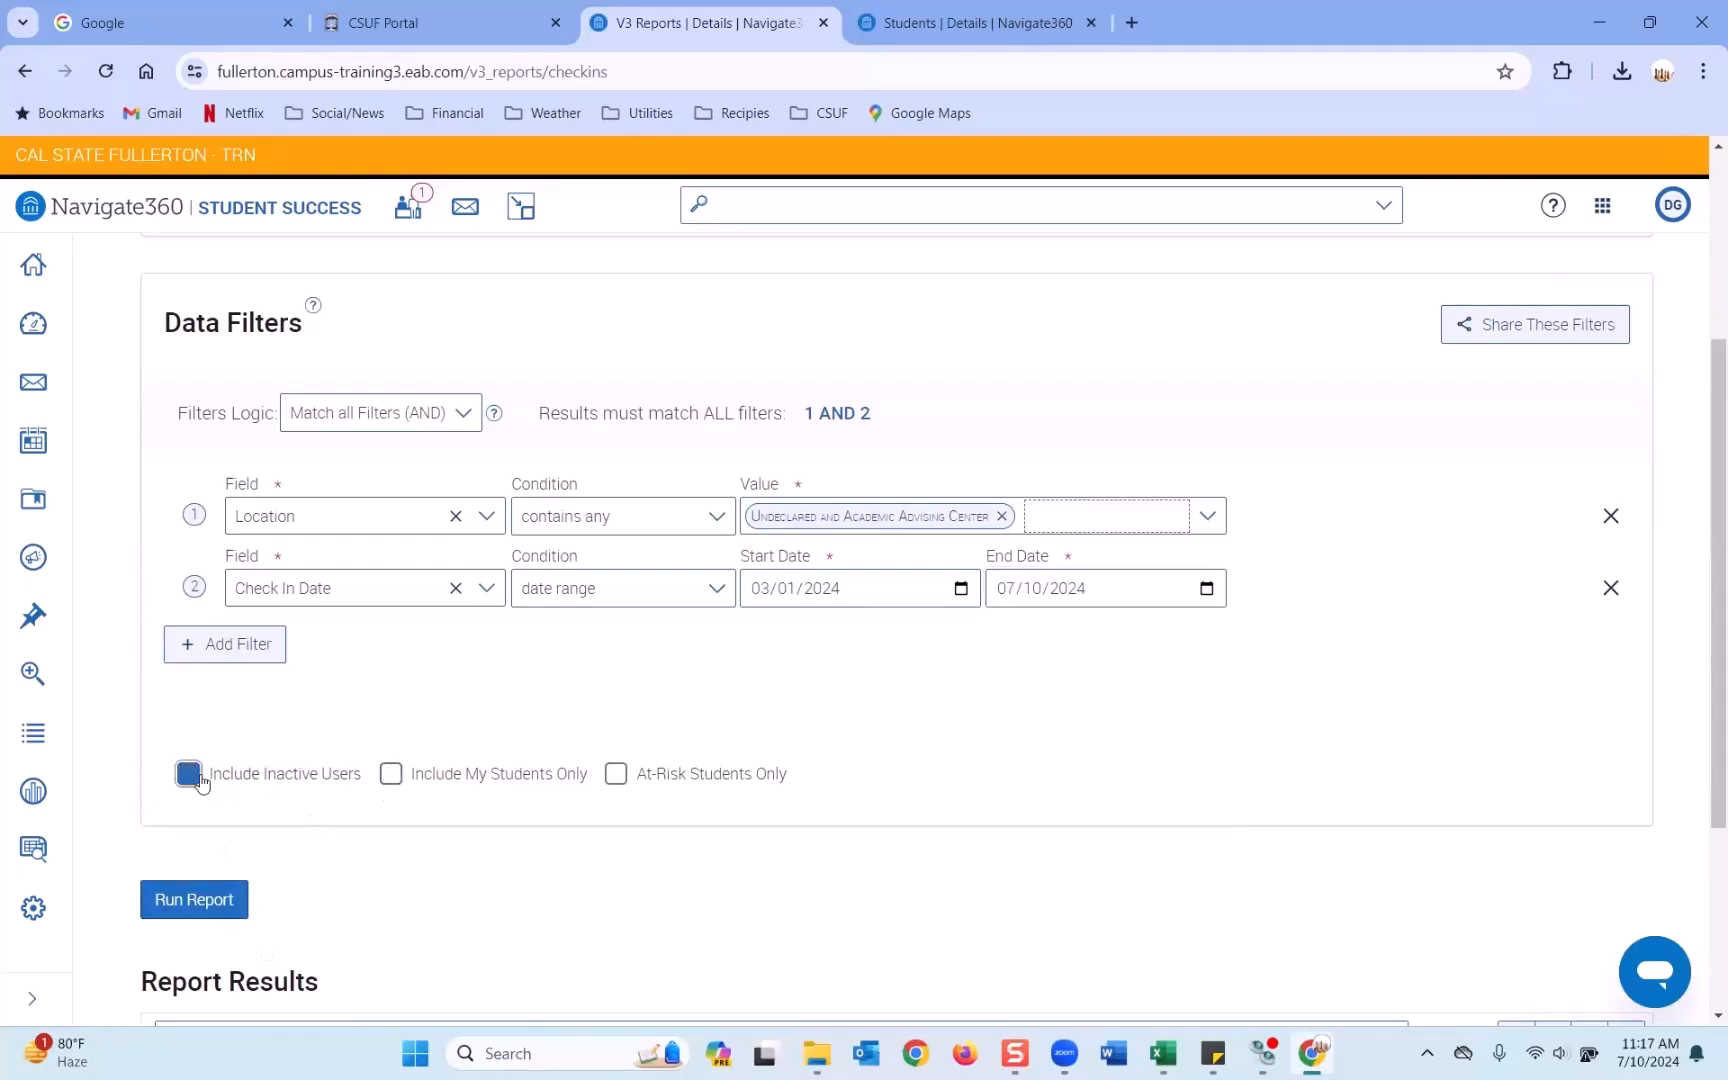
{"action": "left_click", "coordinate": [174, 900]}
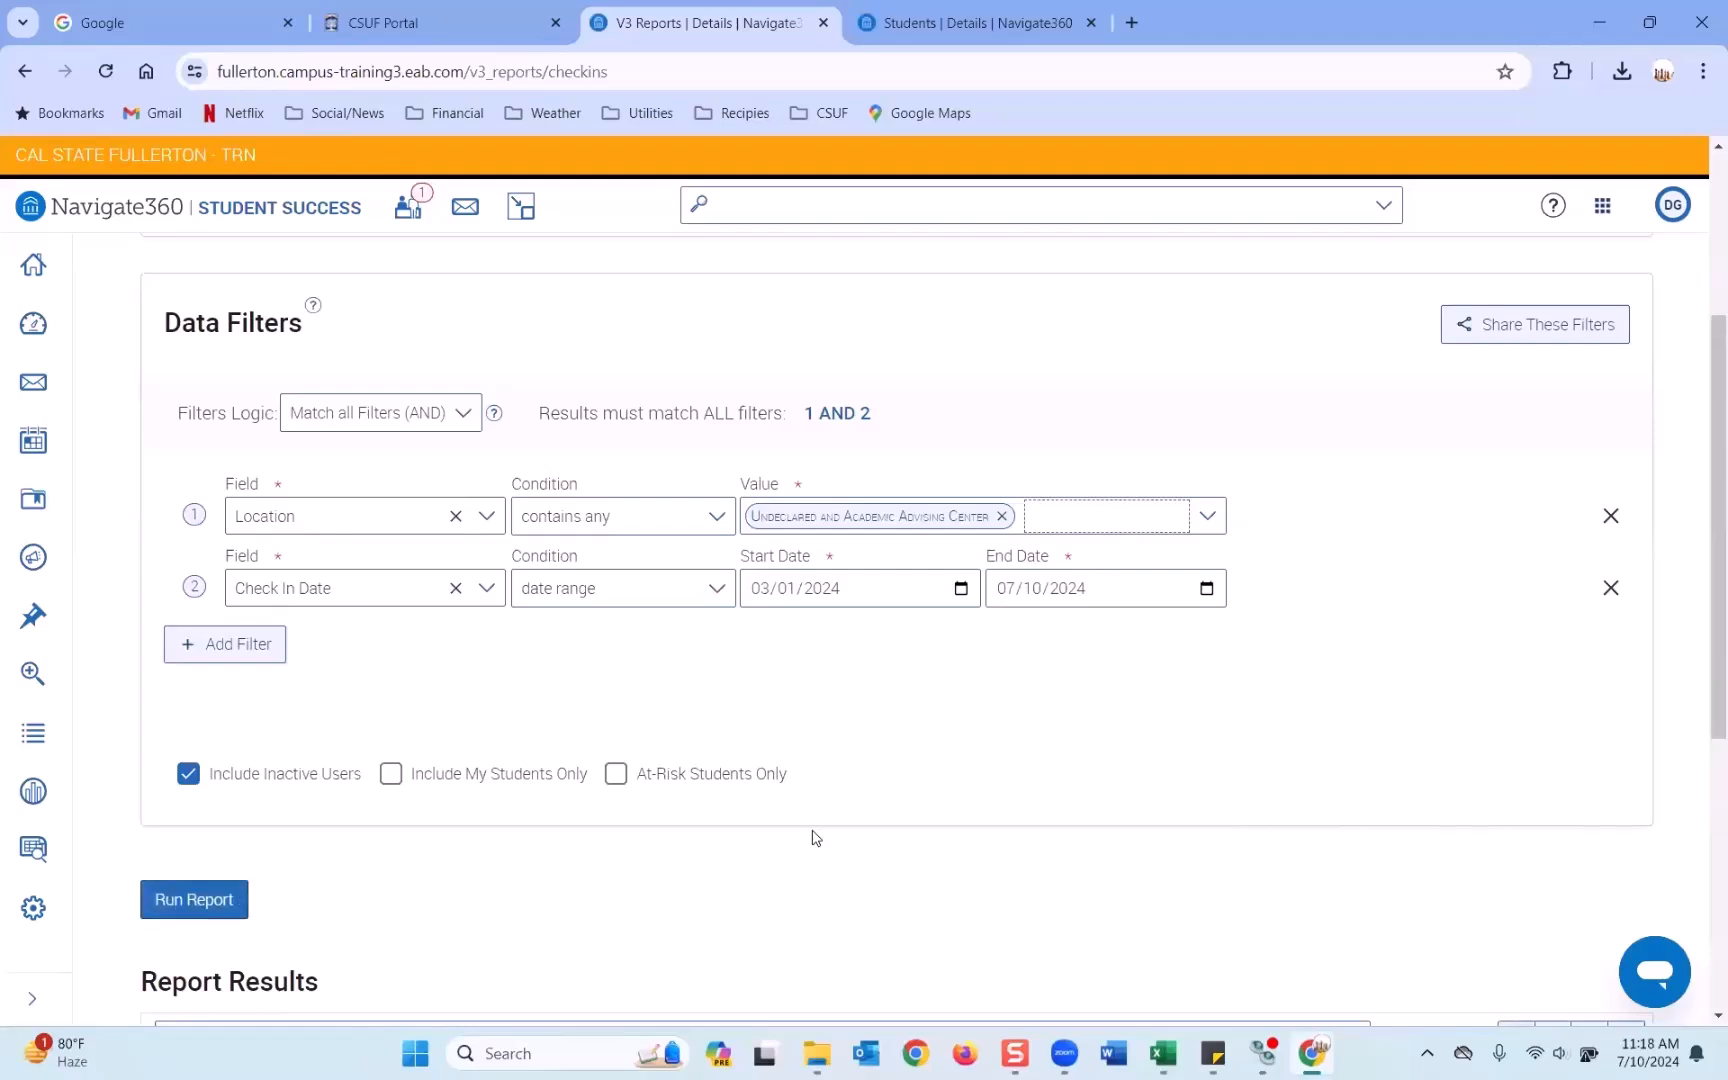
Open the Appointment Center schedule for Undeclared and Academic Advising Center.
{"action": "left_click", "coordinate": [975, 28]}
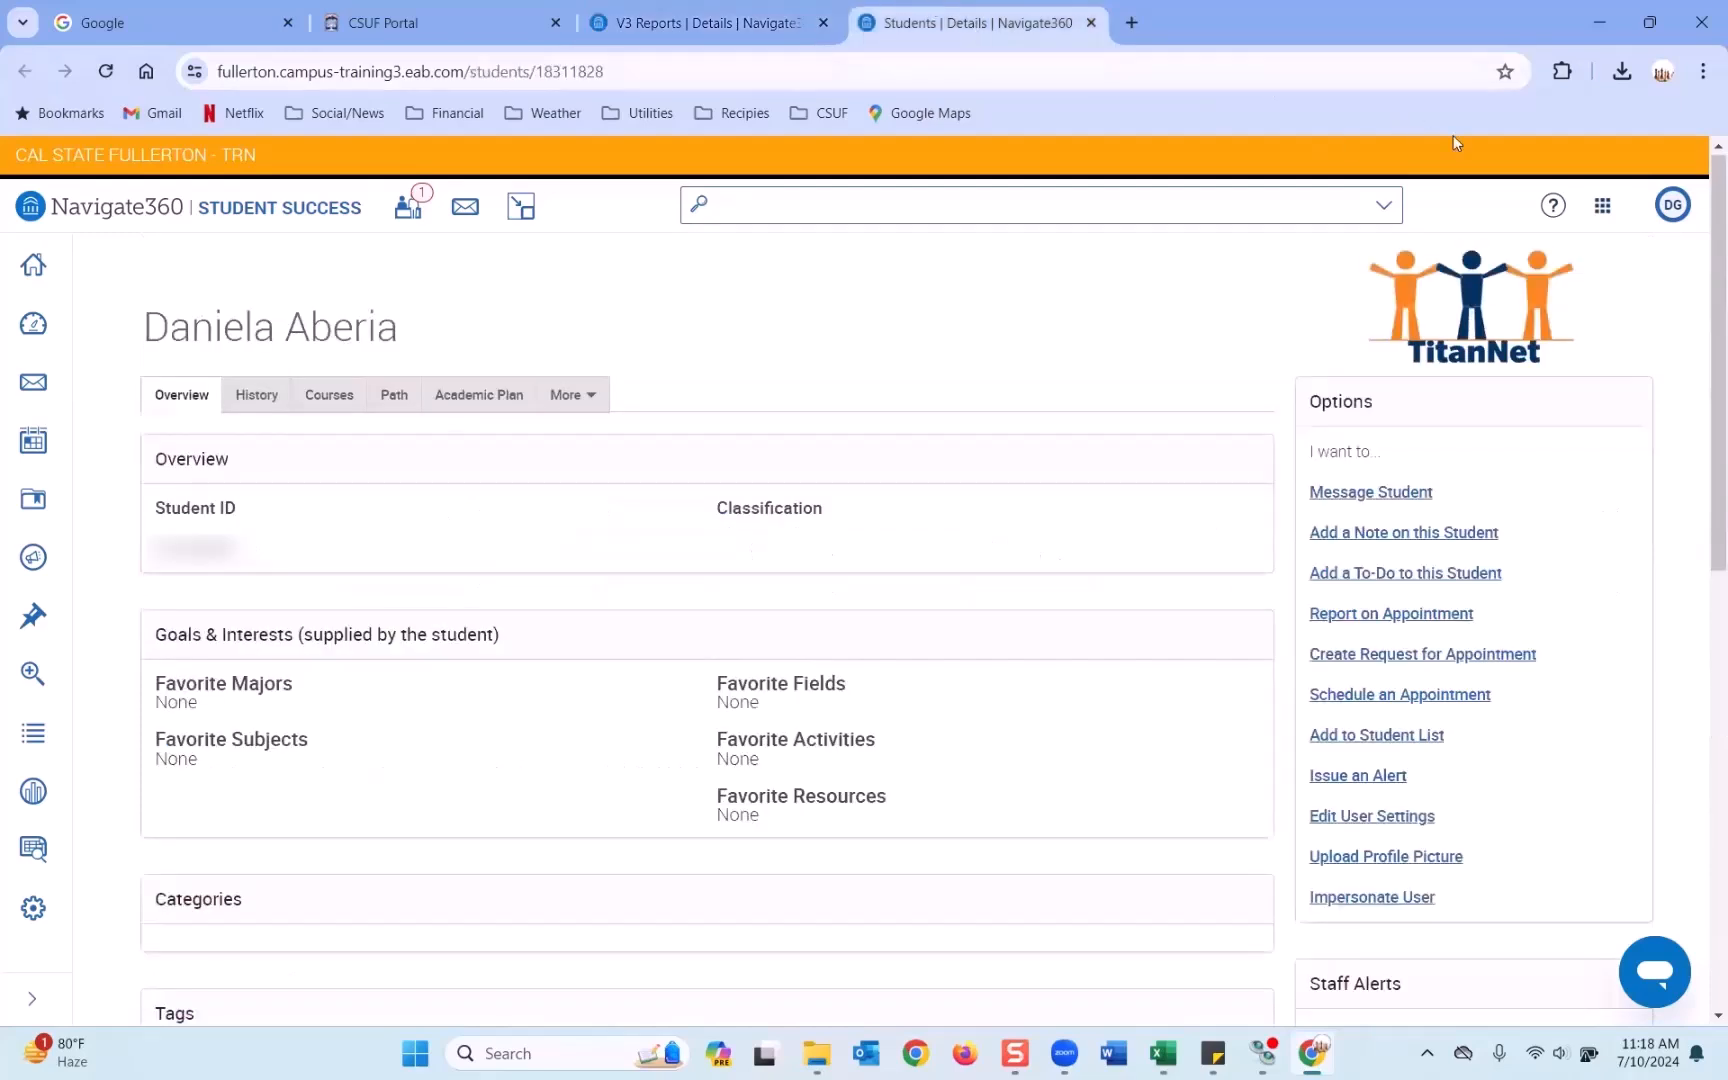
{"action": "left_click", "coordinate": [1600, 208]}
{"action": "left_click", "coordinate": [1547, 348]}
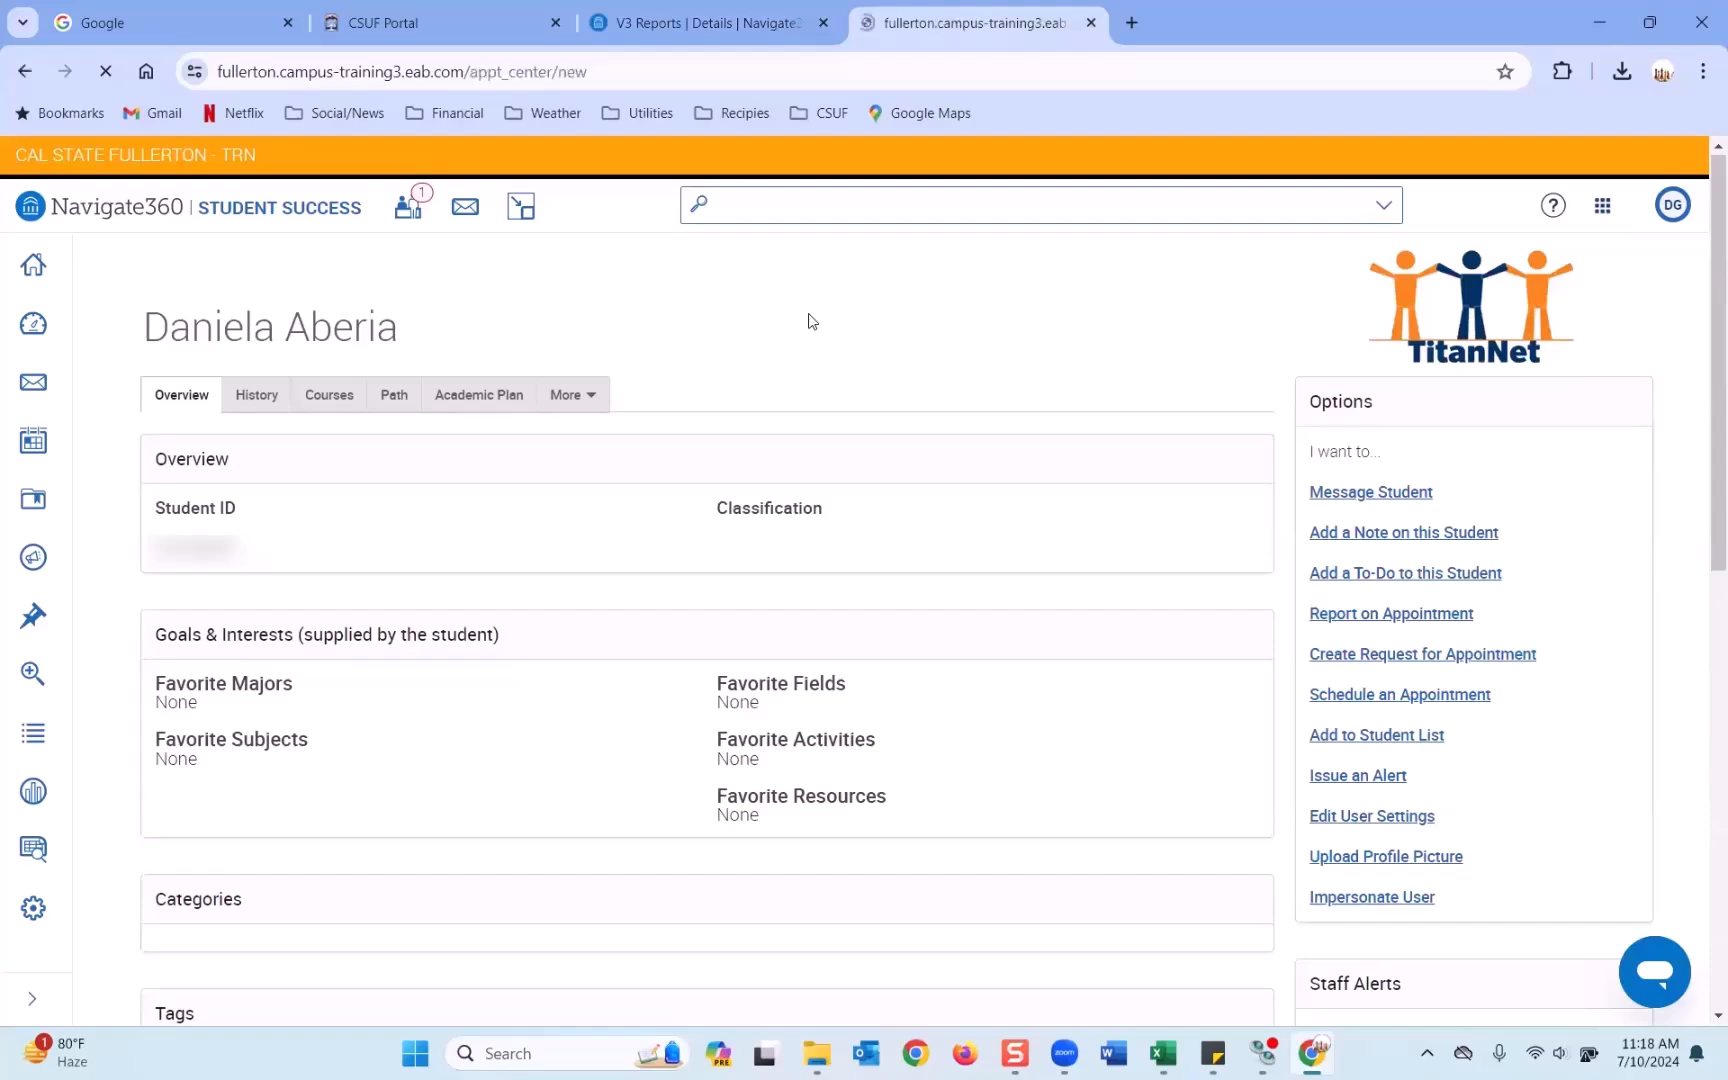
{"action": "scroll", "coordinate": [625, 640], "scroll_direction": "down", "scroll_amount": 5}
{"action": "scroll", "coordinate": [413, 829], "scroll_direction": "down", "scroll_amount": 8}
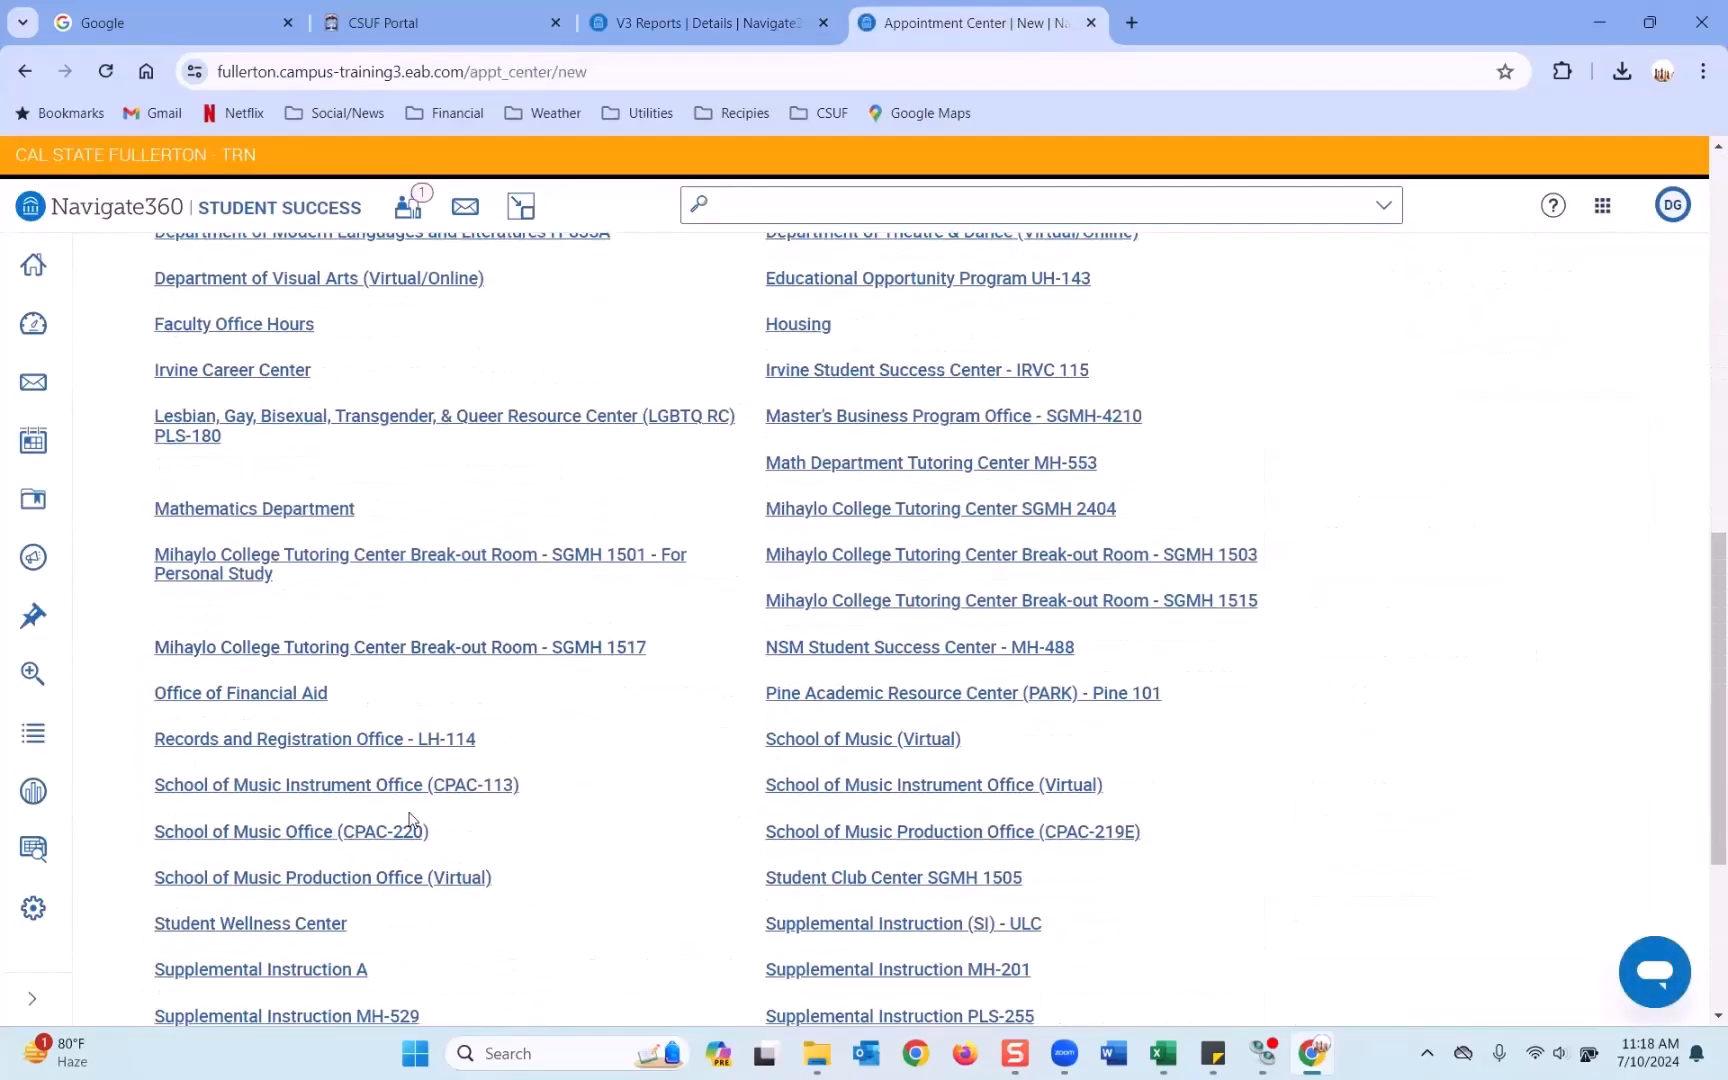
{"action": "left_click", "coordinate": [370, 778]}
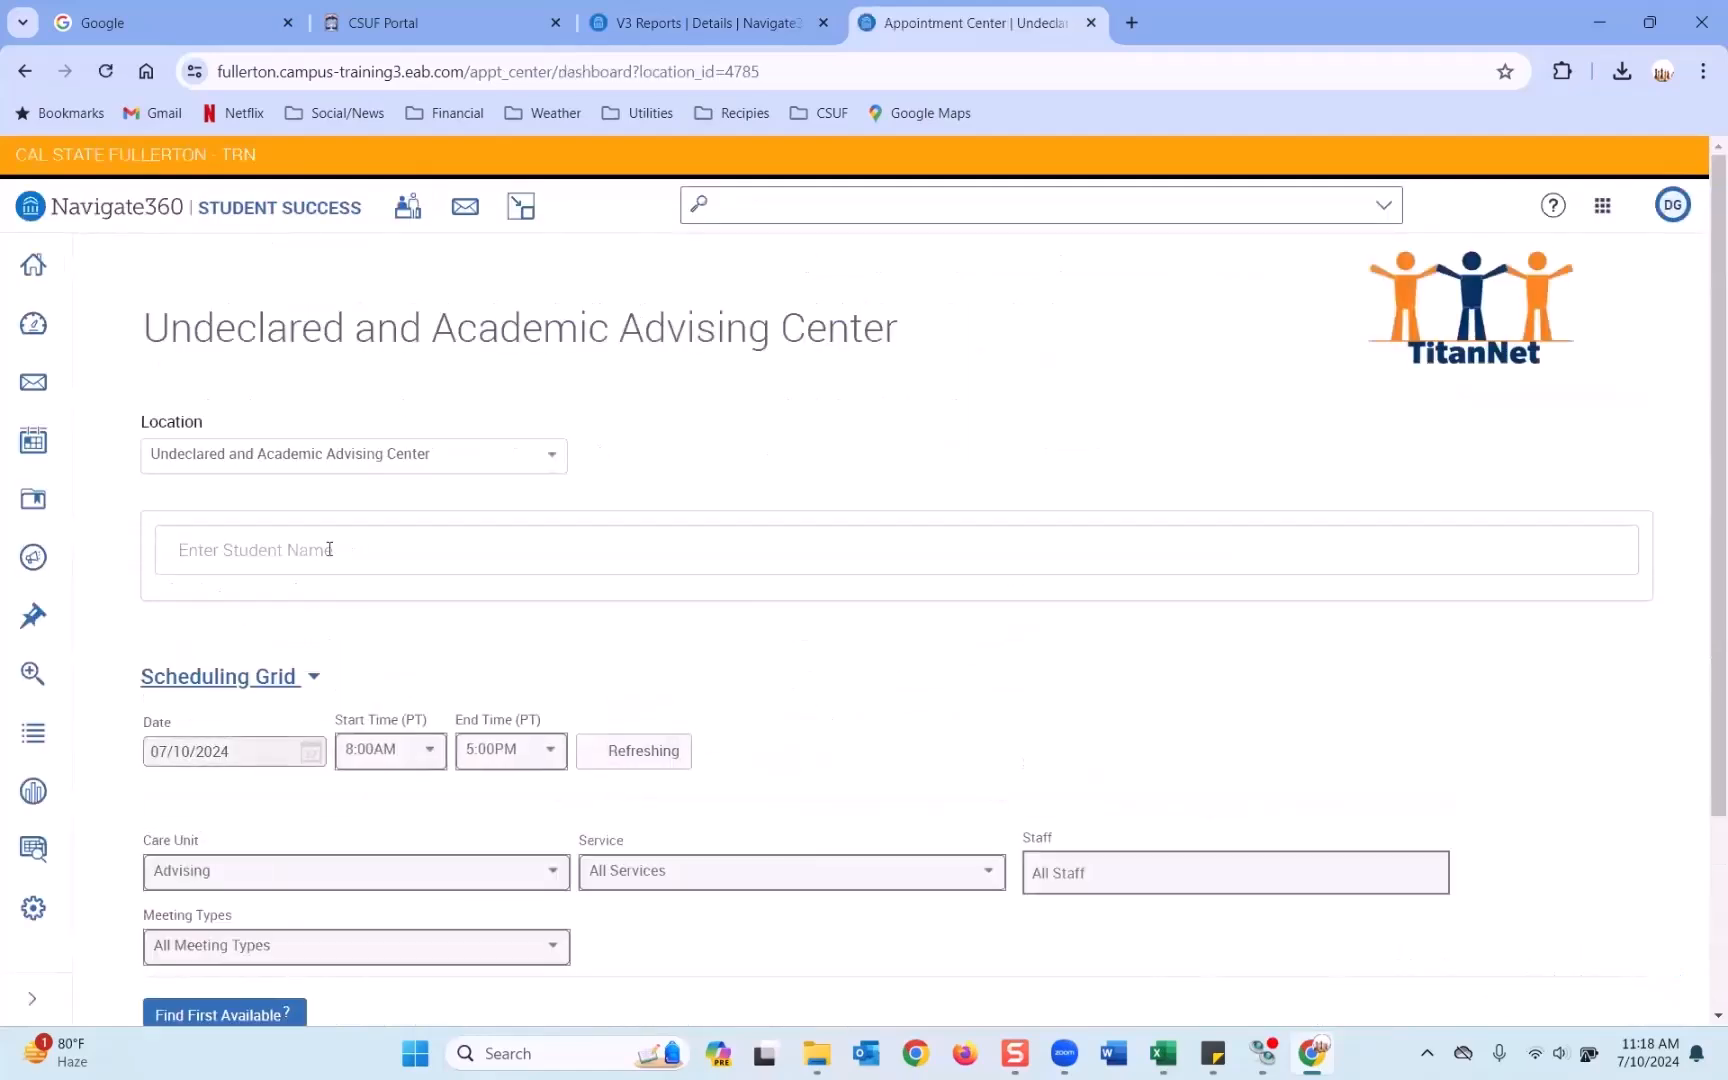
View the Major Exploration appointment's details, then close them.
{"action": "scroll", "coordinate": [405, 590], "scroll_direction": "down", "scroll_amount": 3}
{"action": "scroll", "coordinate": [428, 679], "scroll_direction": "down", "scroll_amount": 1}
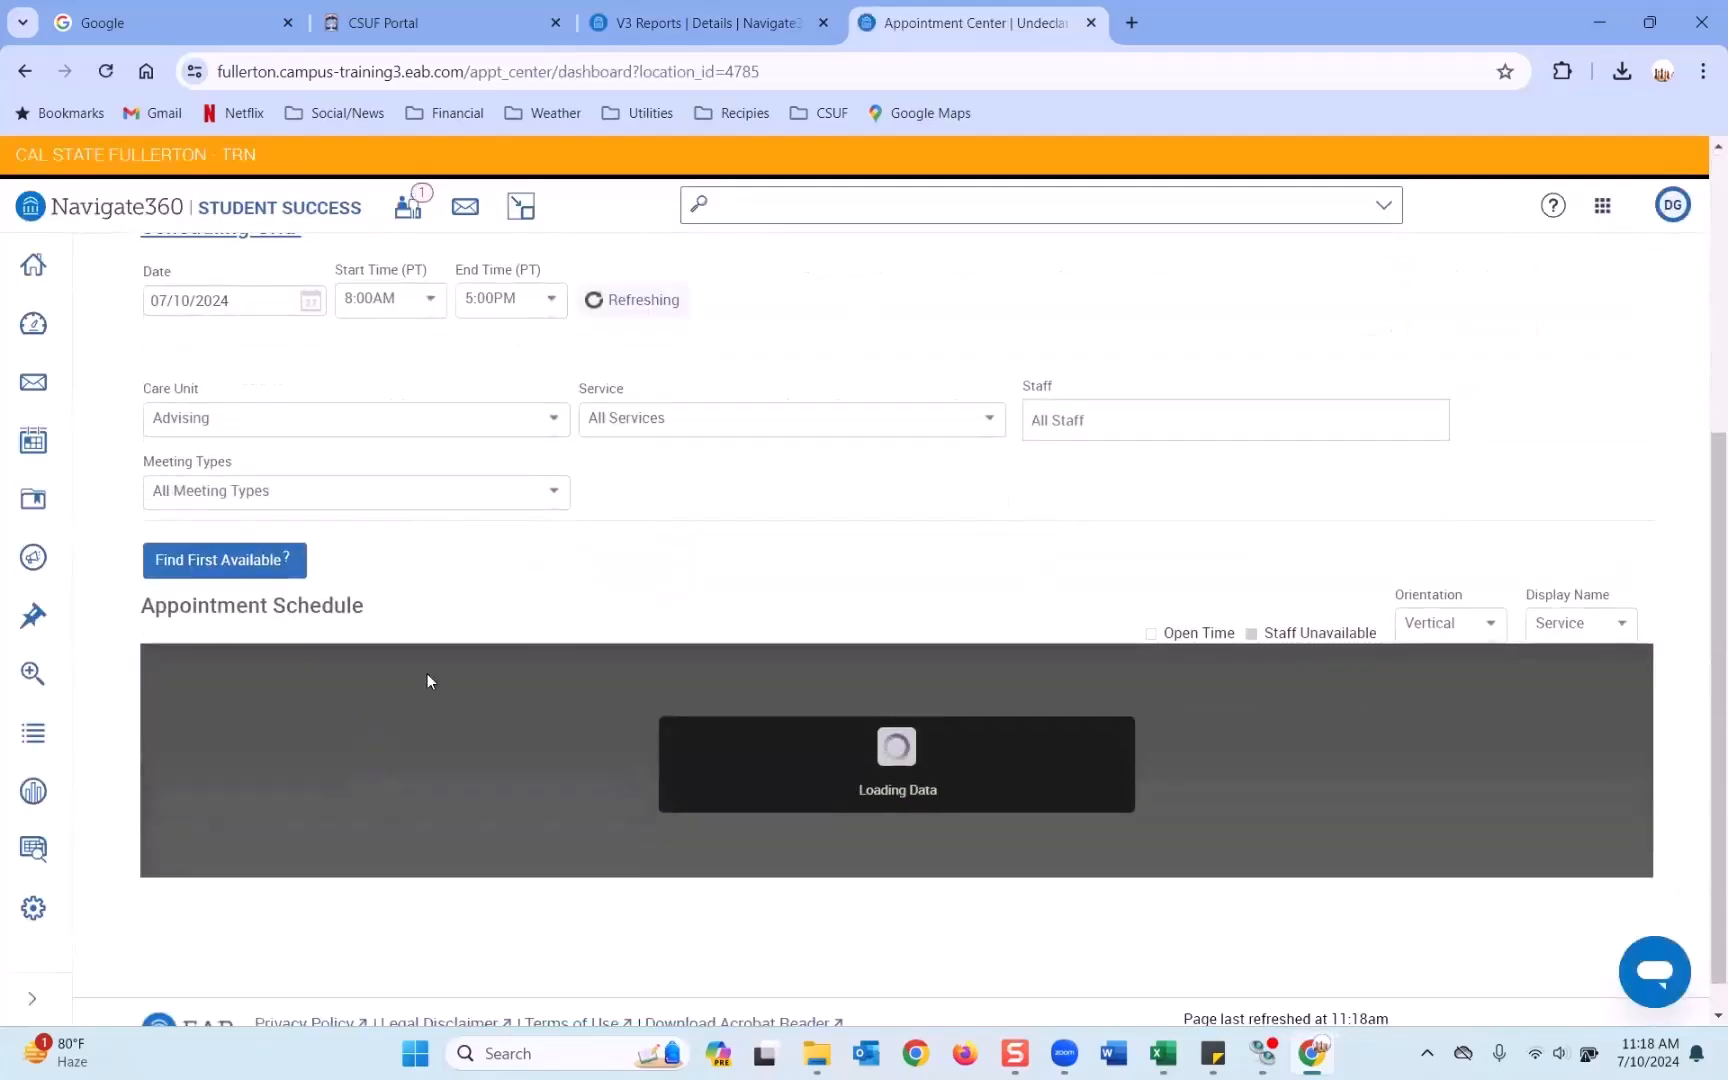
{"action": "scroll", "coordinate": [410, 715], "scroll_direction": "down", "scroll_amount": 2}
{"action": "left_click", "coordinate": [407, 738]}
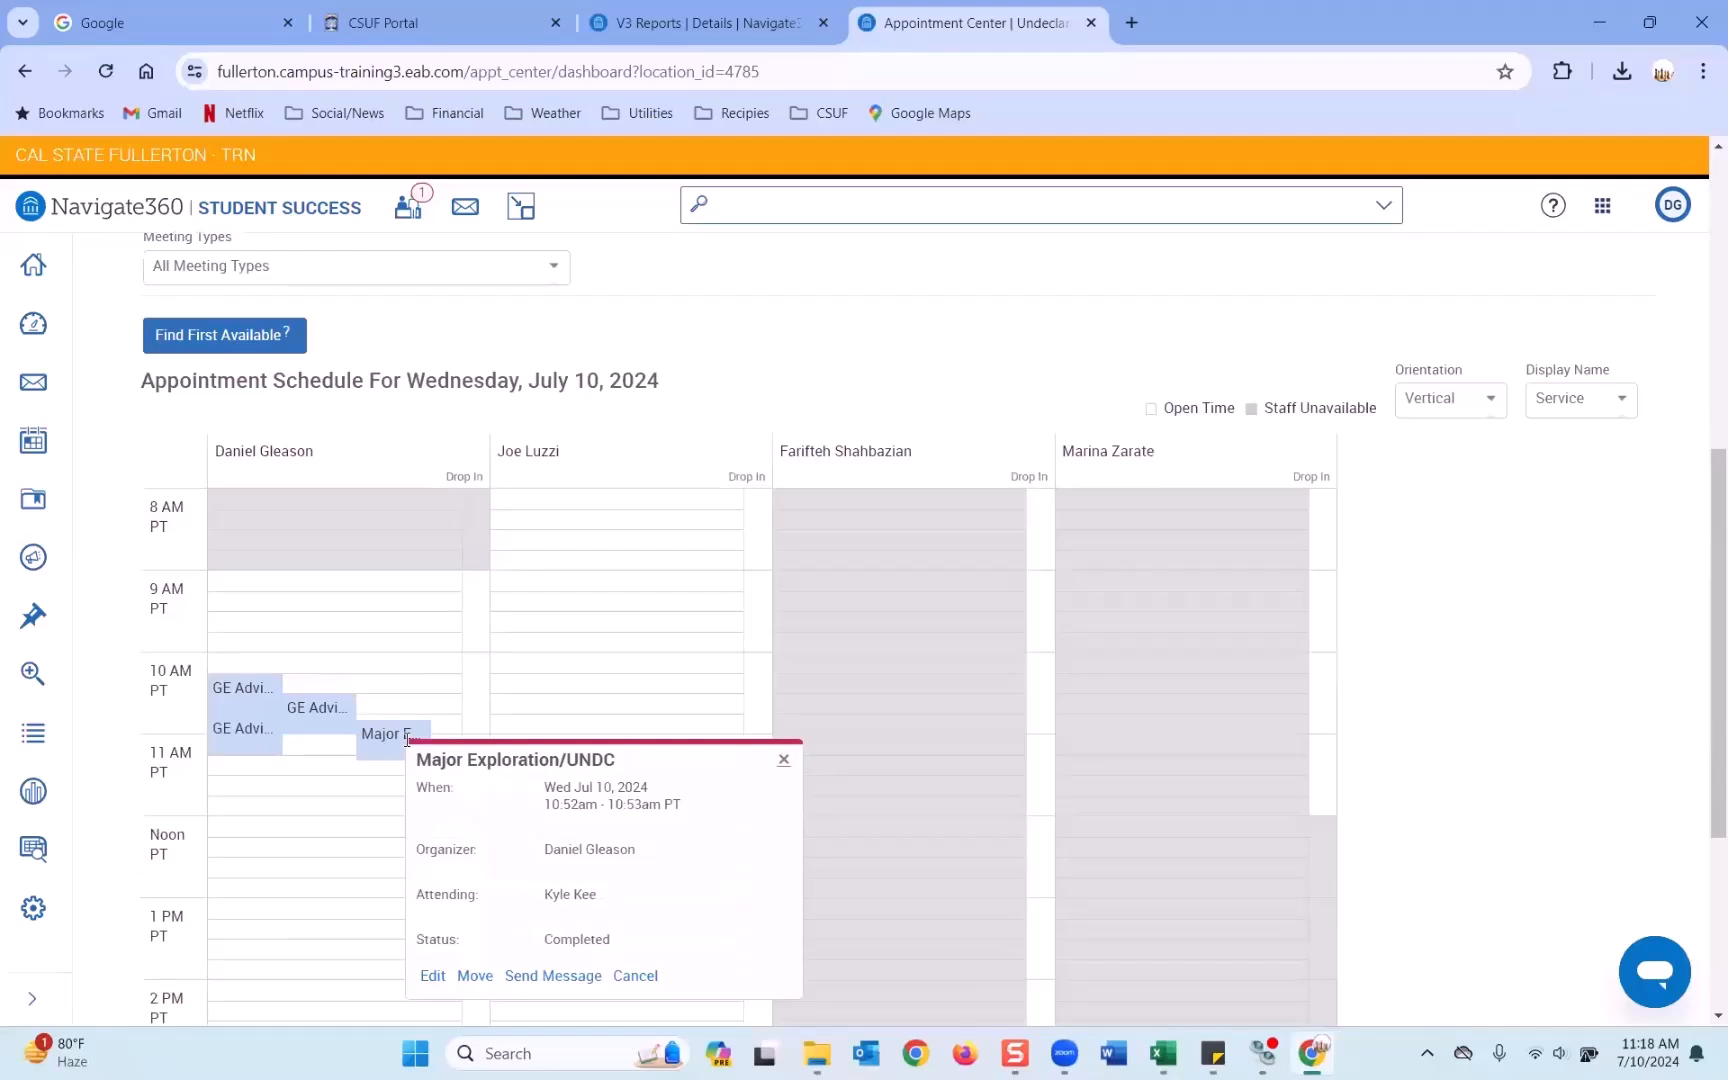
{"action": "scroll", "coordinate": [560, 360], "scroll_direction": "up", "scroll_amount": 4}
{"action": "left_click", "coordinate": [250, 334]}
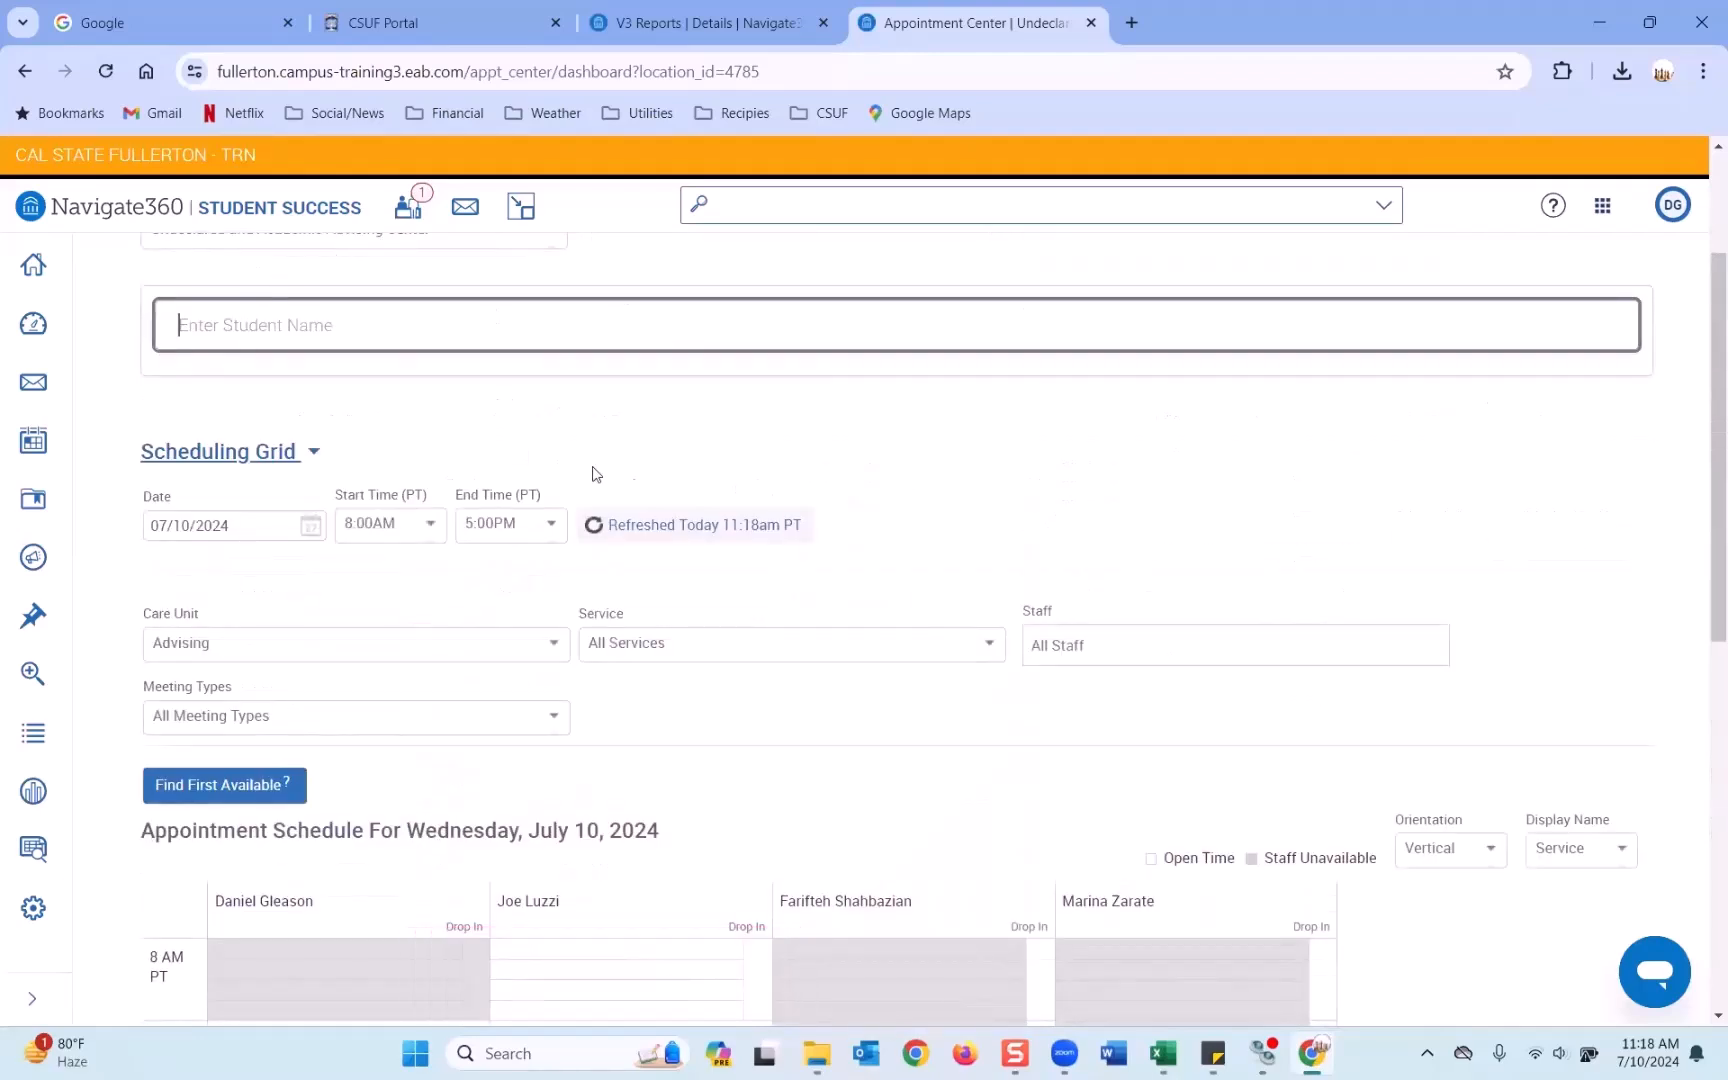
{"action": "scroll", "coordinate": [684, 493], "scroll_direction": "up", "scroll_amount": 2}
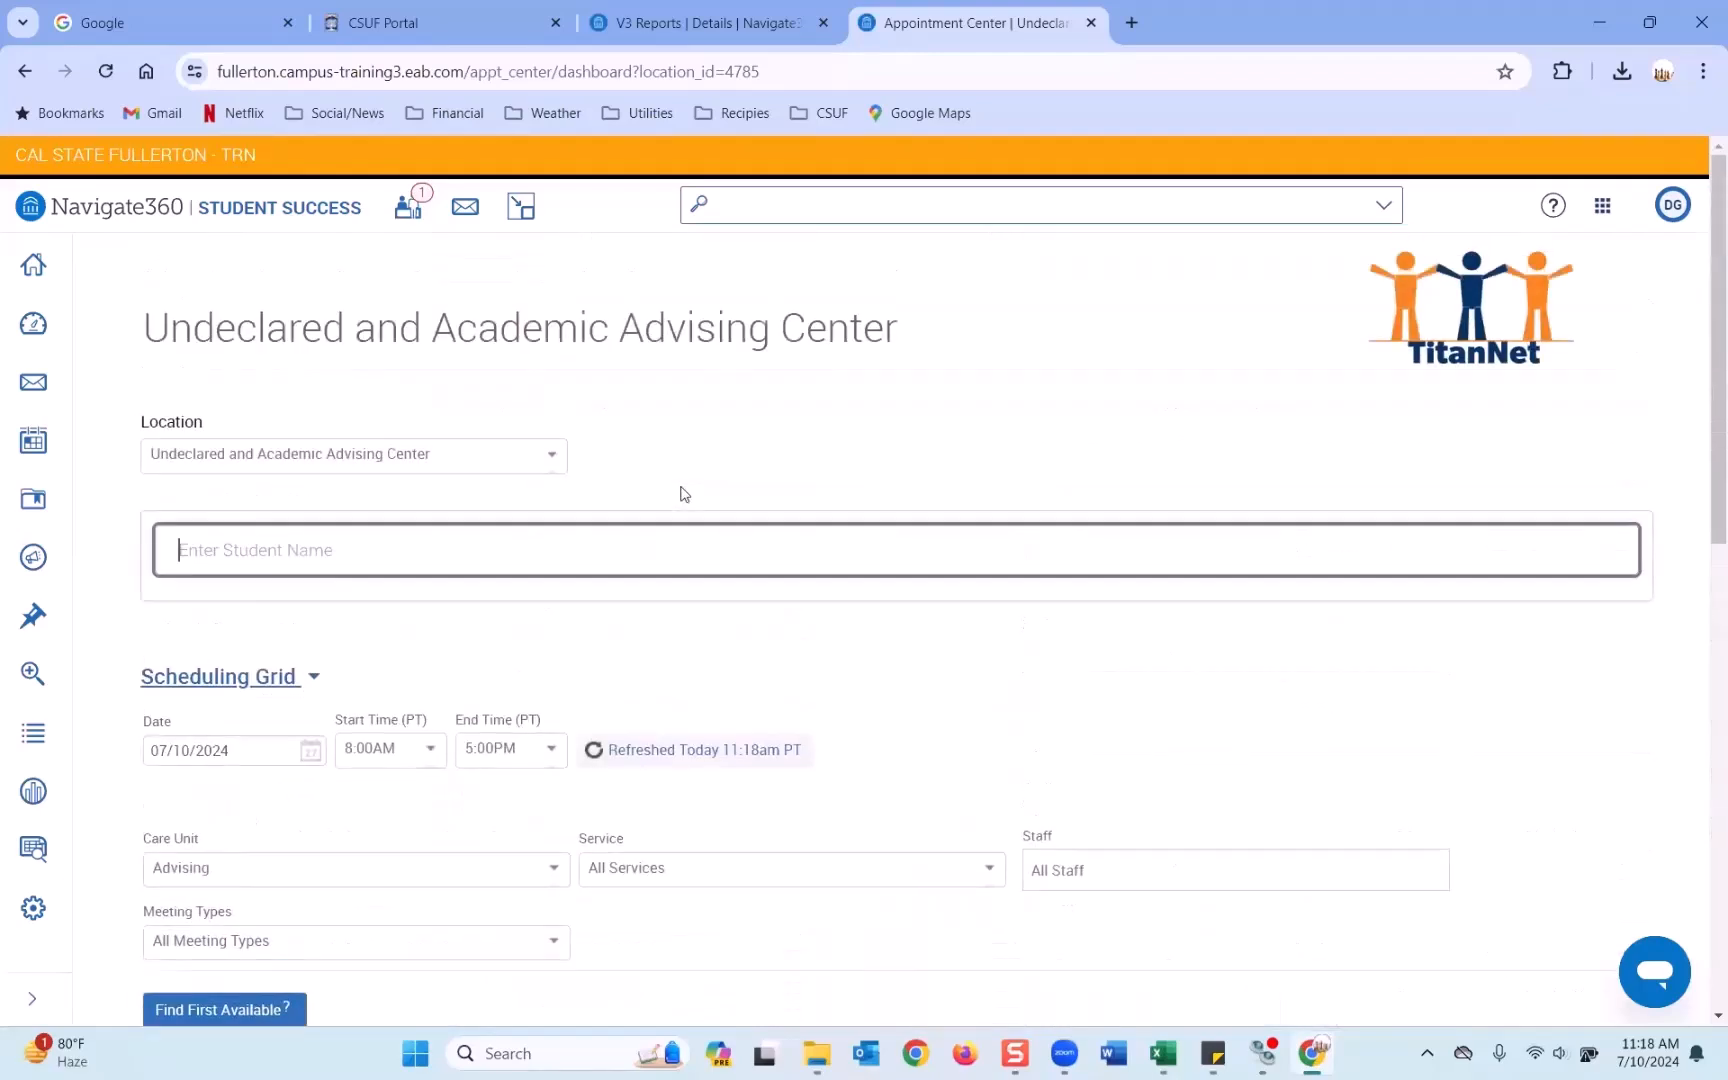
Scroll the Check-Ins report down to its results and highlight the '1 - 20 of 20' count.
{"action": "left_click", "coordinate": [715, 24]}
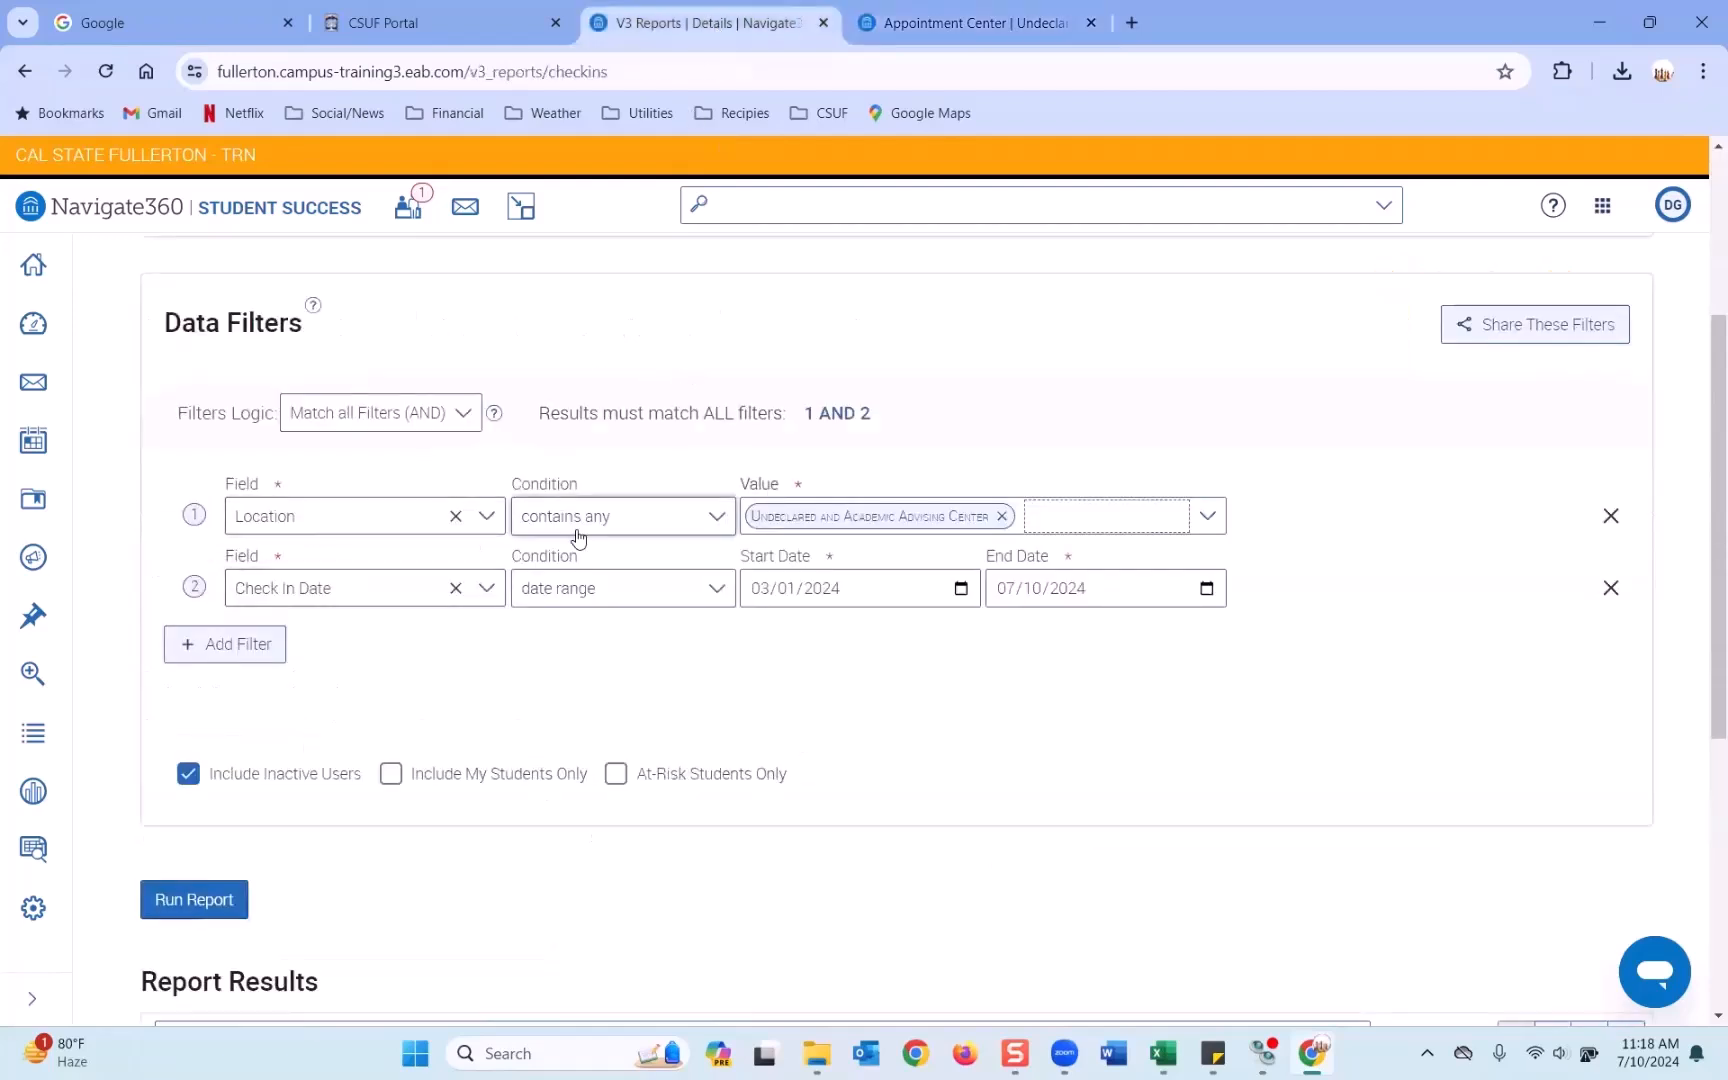
{"action": "scroll", "coordinate": [576, 520], "scroll_direction": "down", "scroll_amount": 4}
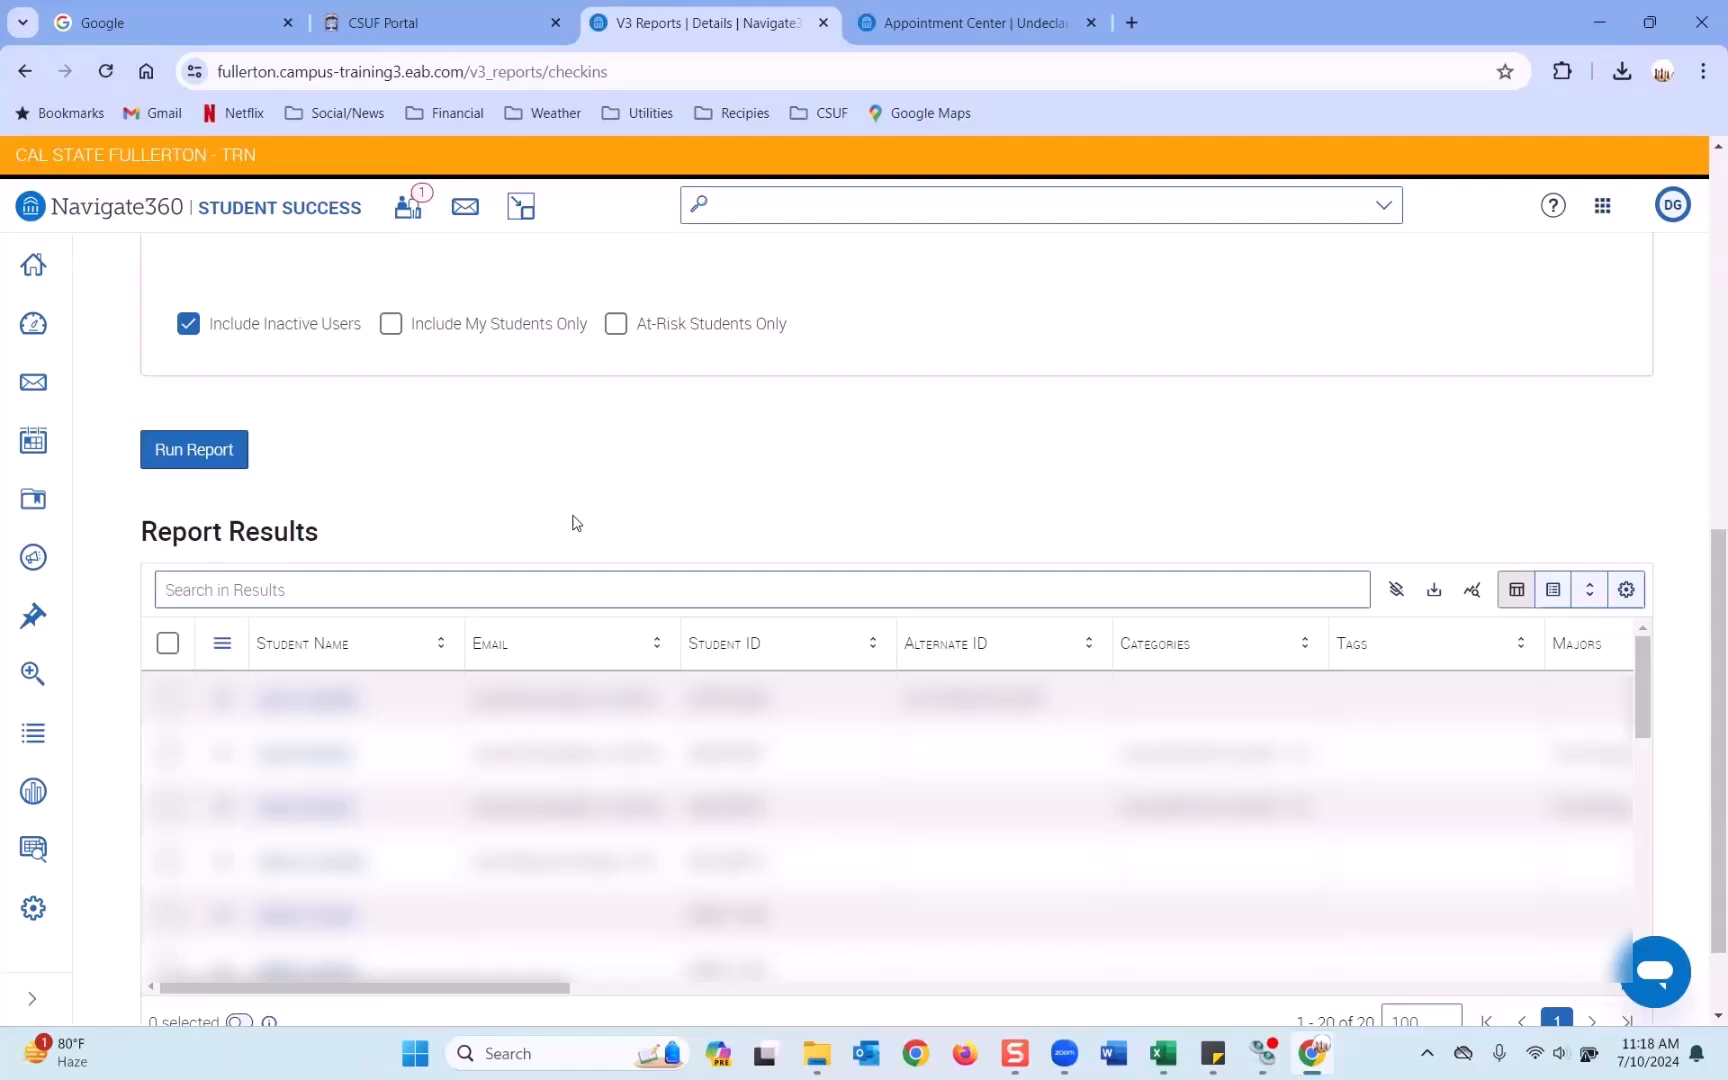
{"action": "scroll", "coordinate": [576, 522], "scroll_direction": "down", "scroll_amount": 1}
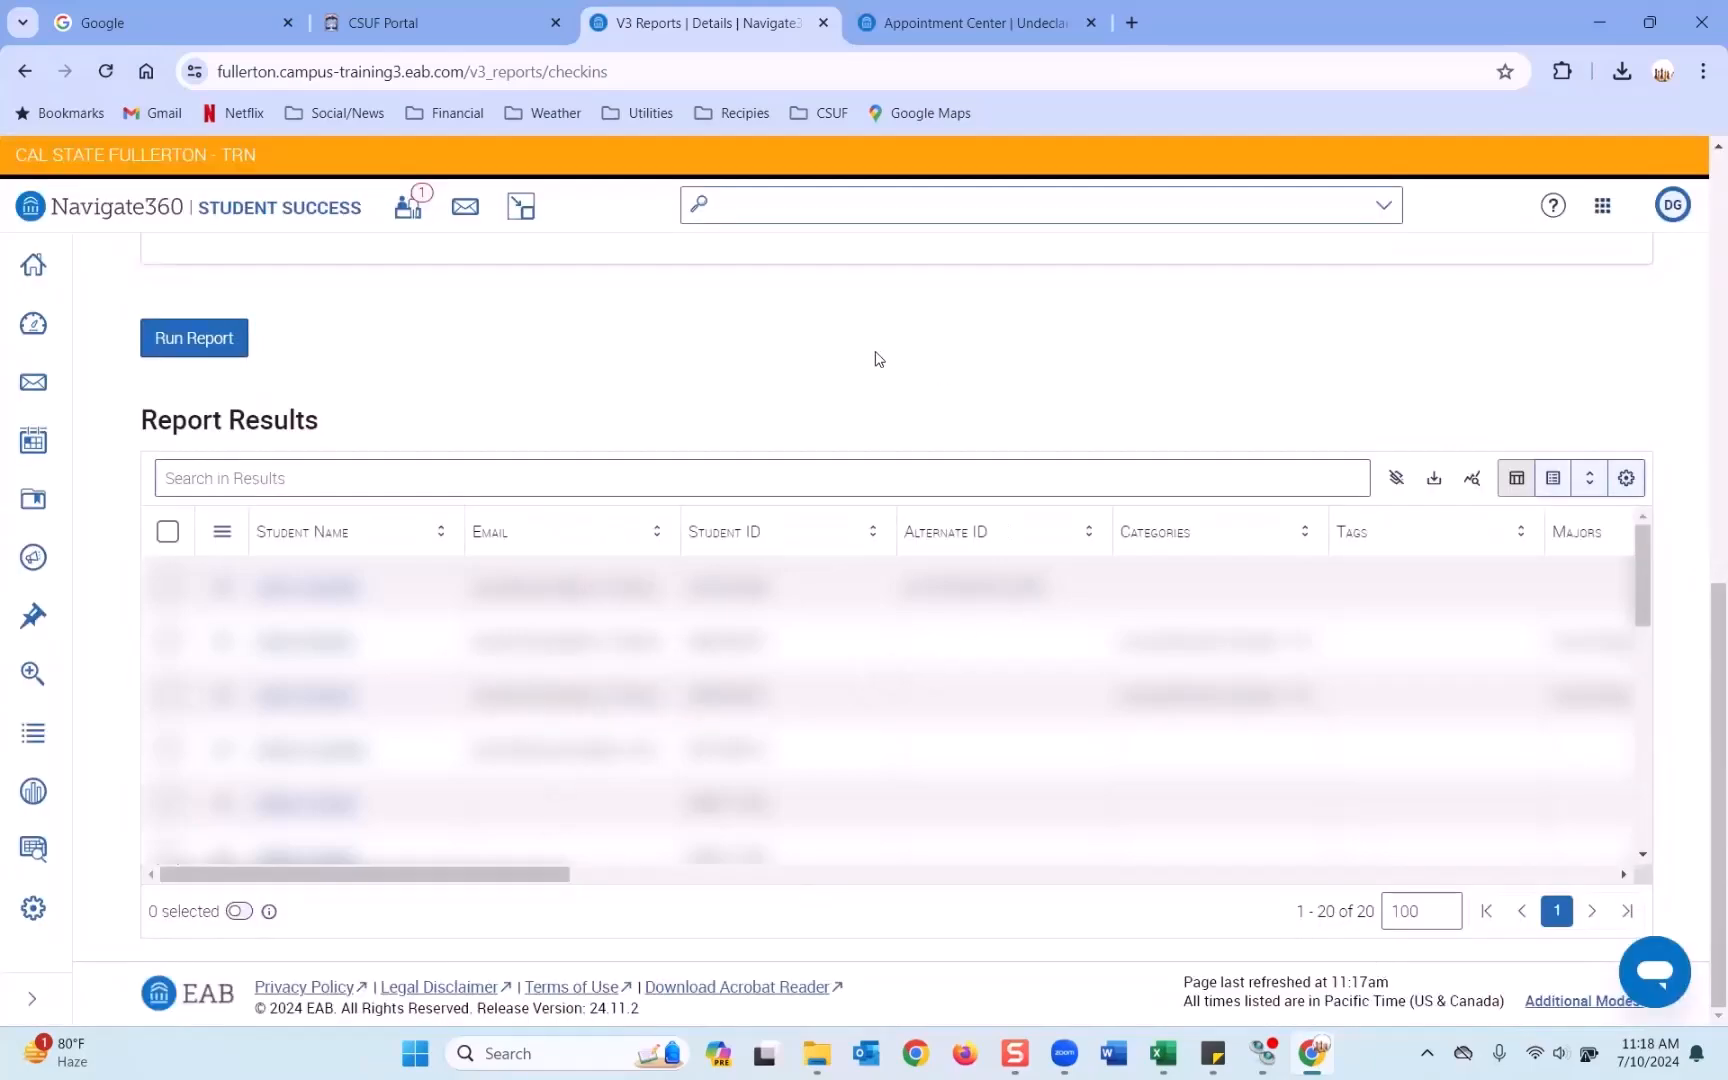
{"action": "scroll", "coordinate": [875, 360], "scroll_direction": "up", "scroll_amount": 3}
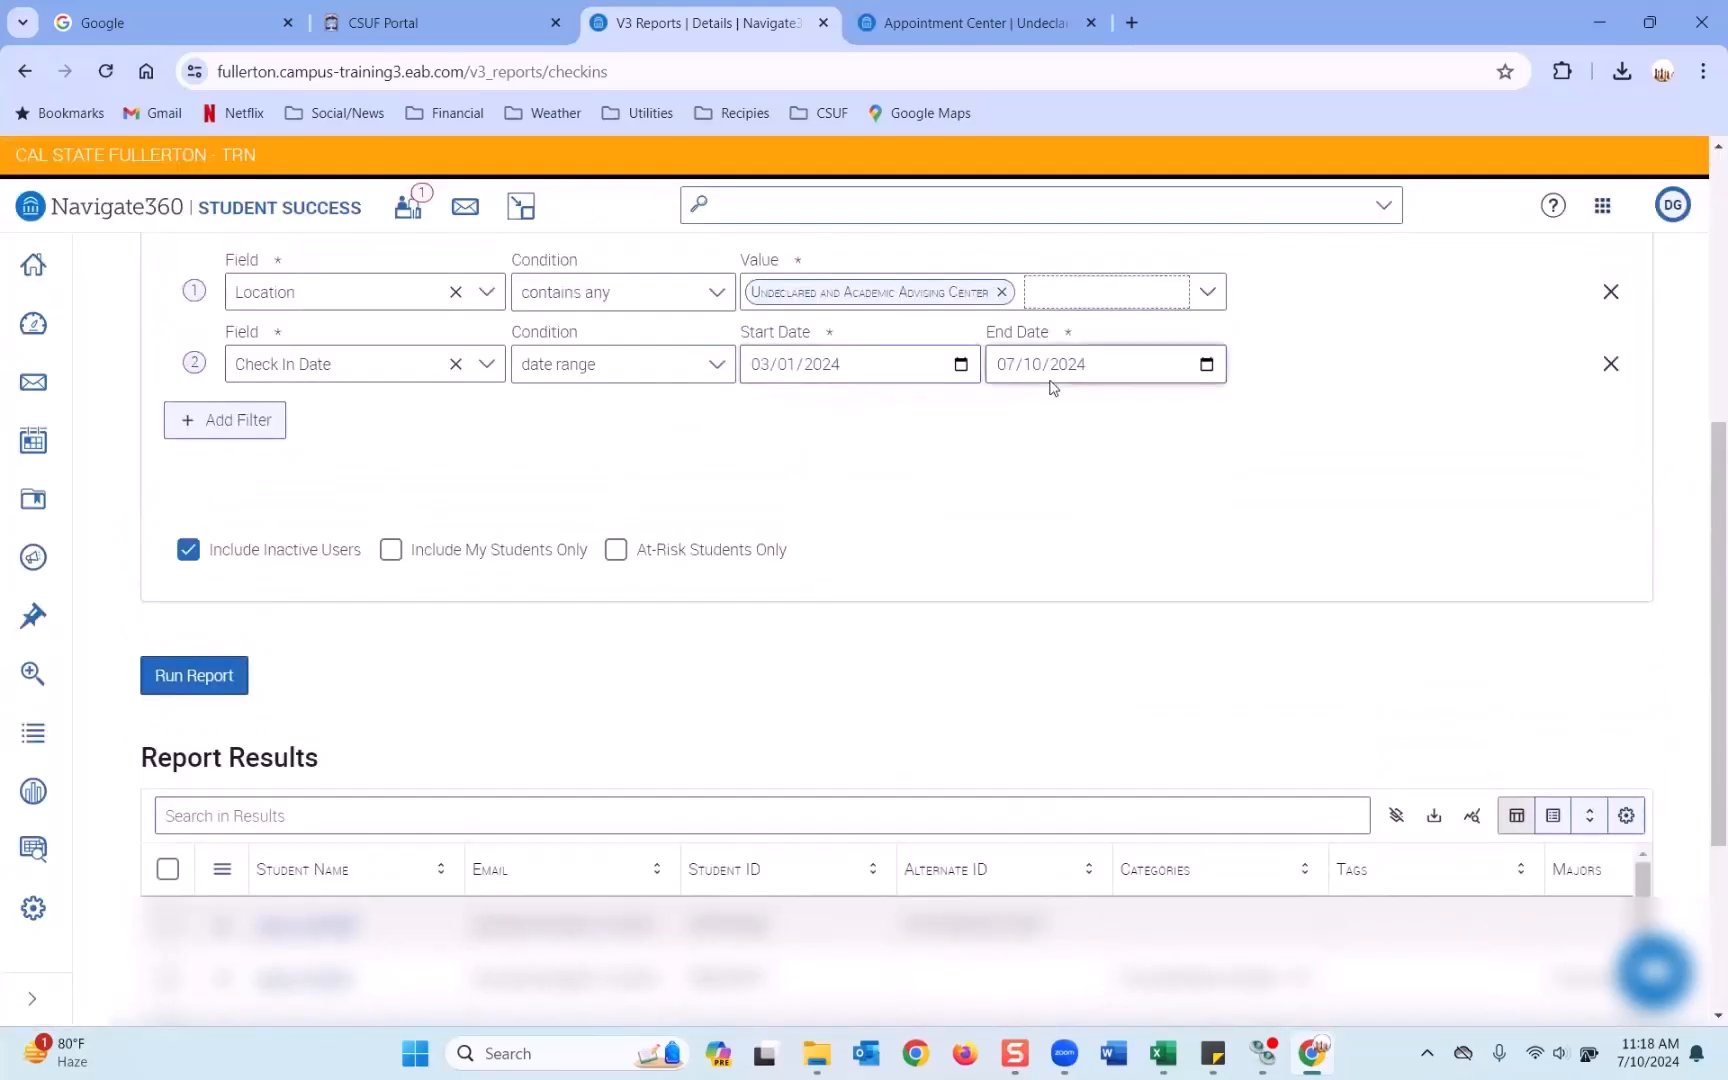
{"action": "scroll", "coordinate": [1052, 388], "scroll_direction": "down", "scroll_amount": 3}
{"action": "left_click_drag", "start_coordinate": [1335, 911], "coordinate": [1299, 912]}
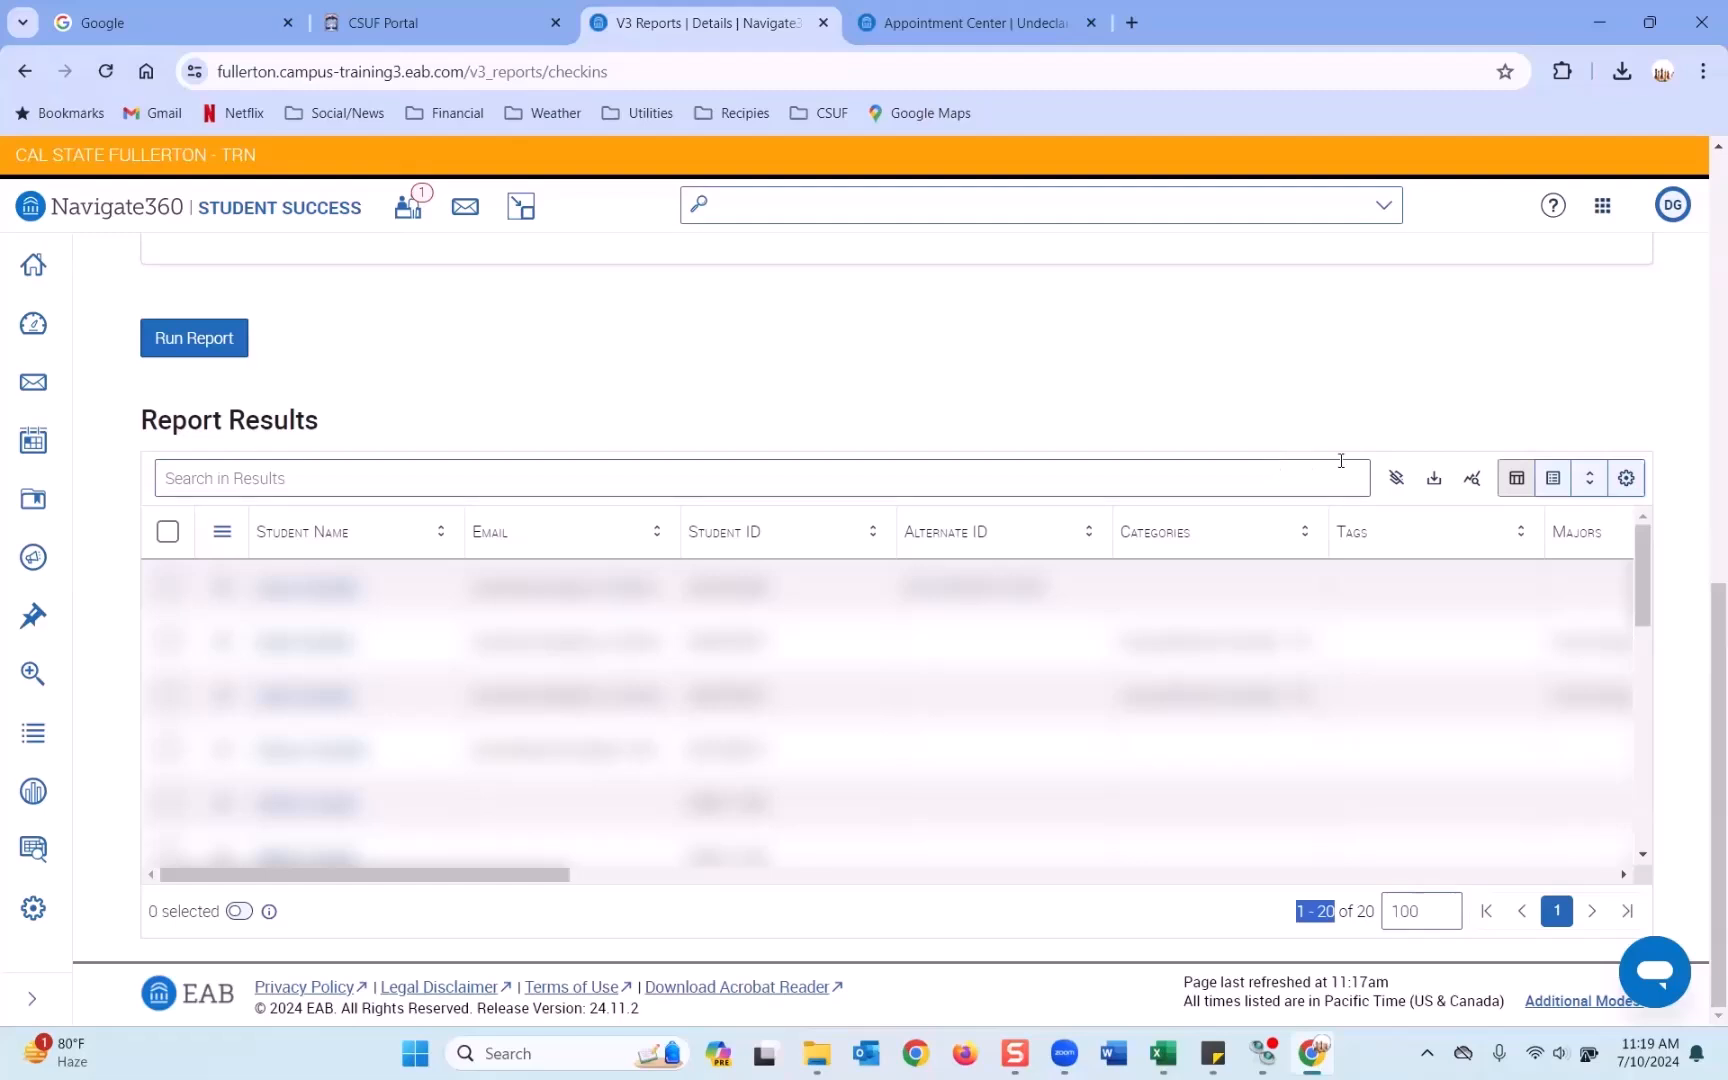
Uncheck Alternate ID, Categories and Tags in the column manager and return to the grid table.
{"action": "left_click", "coordinate": [1553, 478]}
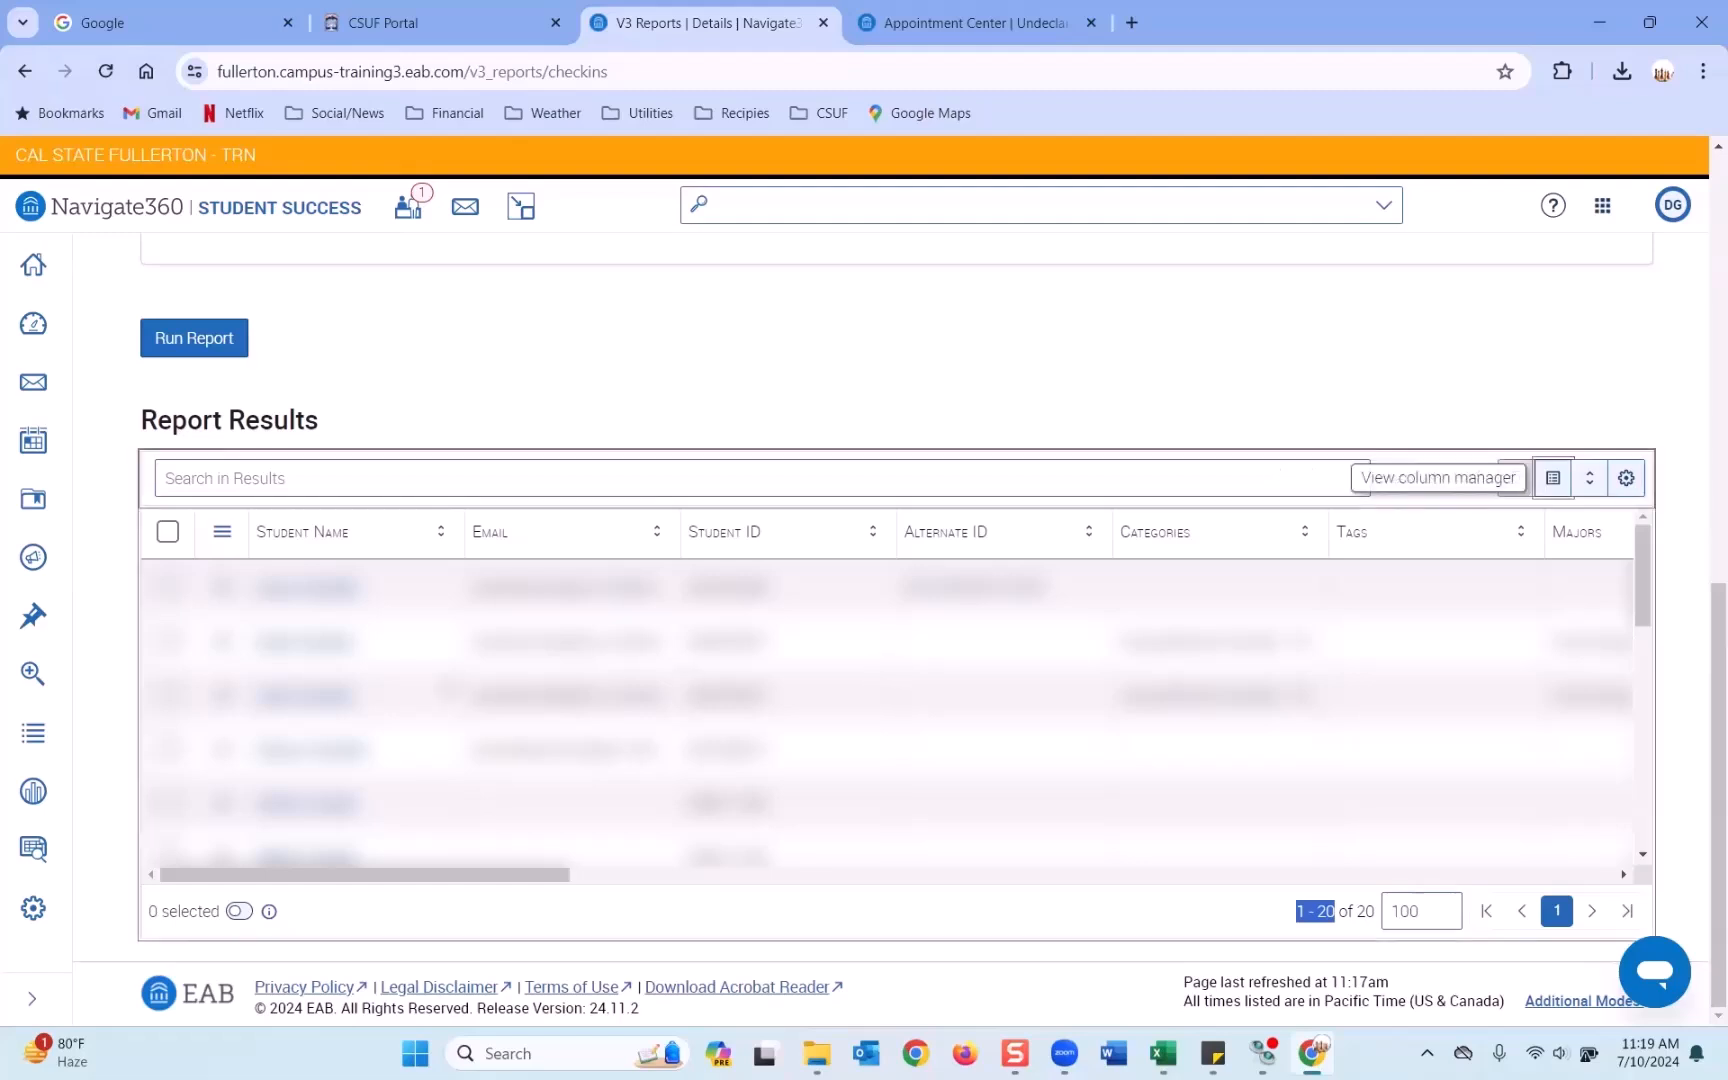
{"action": "scroll", "coordinate": [296, 688], "scroll_direction": "down", "scroll_amount": 3}
{"action": "left_click", "coordinate": [224, 637]}
{"action": "left_click", "coordinate": [224, 691]}
{"action": "left_click", "coordinate": [224, 743]}
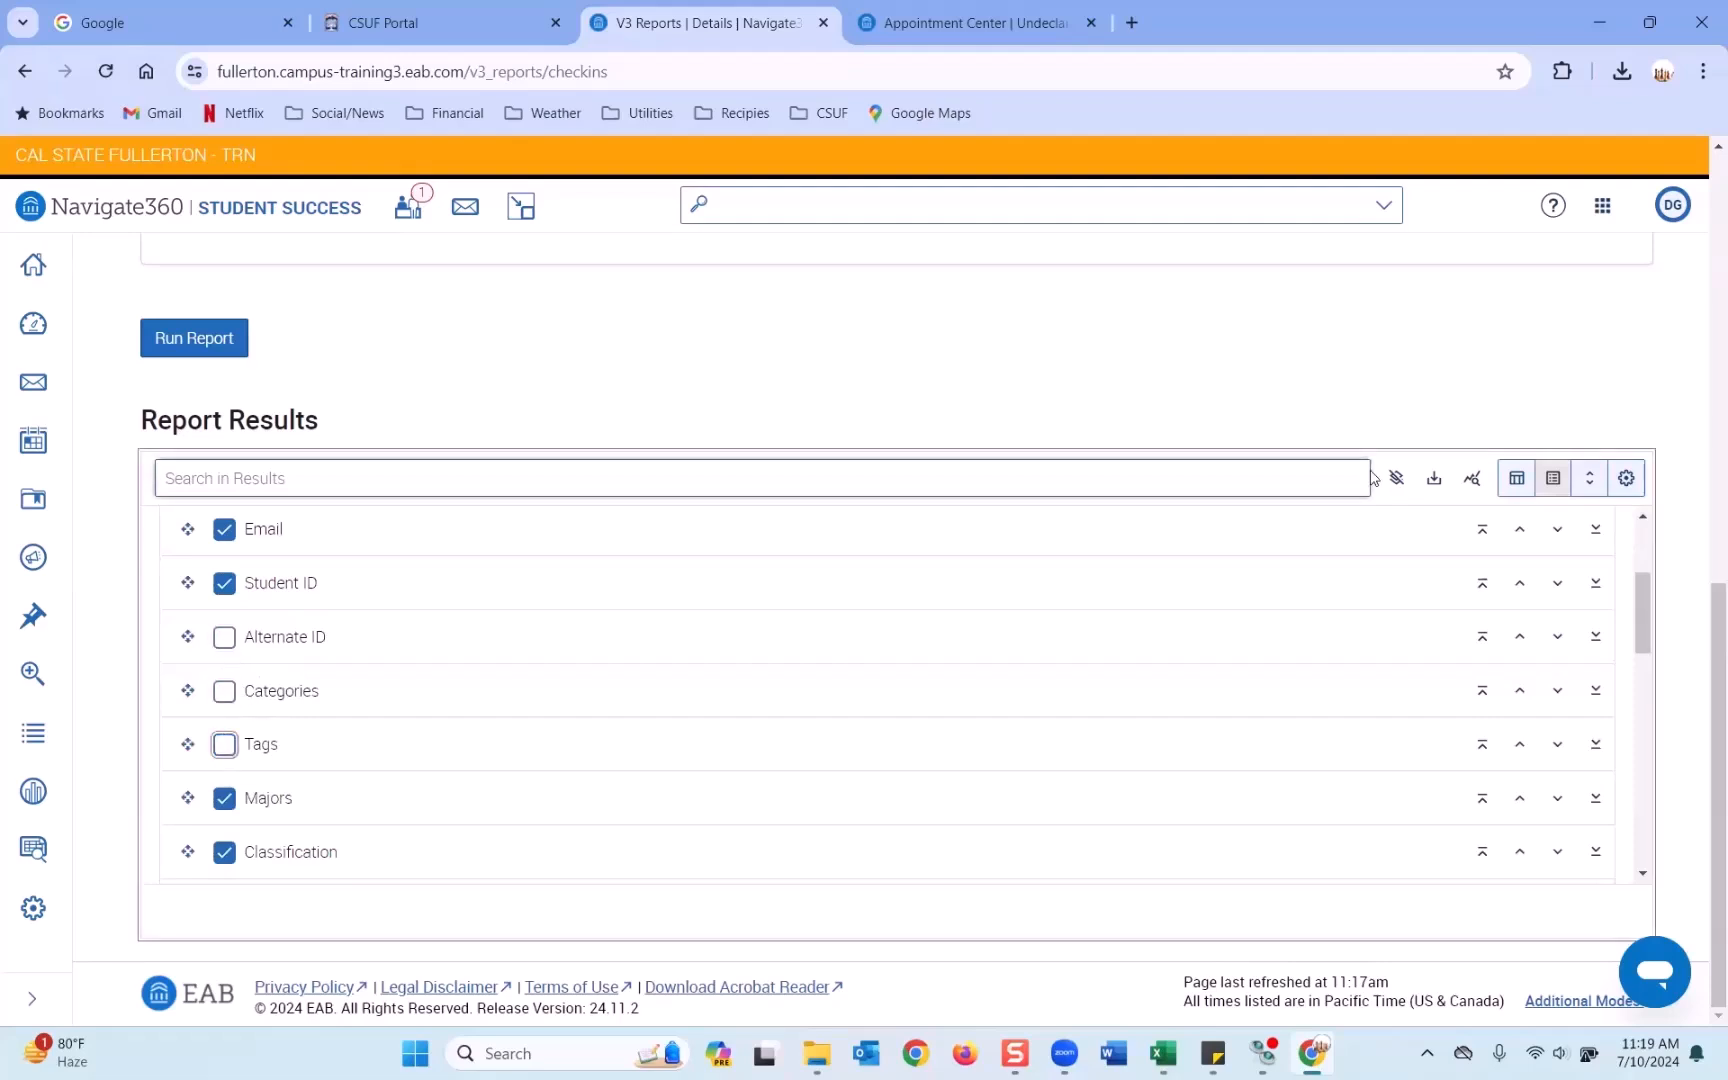
{"action": "left_click", "coordinate": [1517, 478]}
{"action": "left_click_drag", "start_coordinate": [590, 876], "coordinate": [1234, 925]}
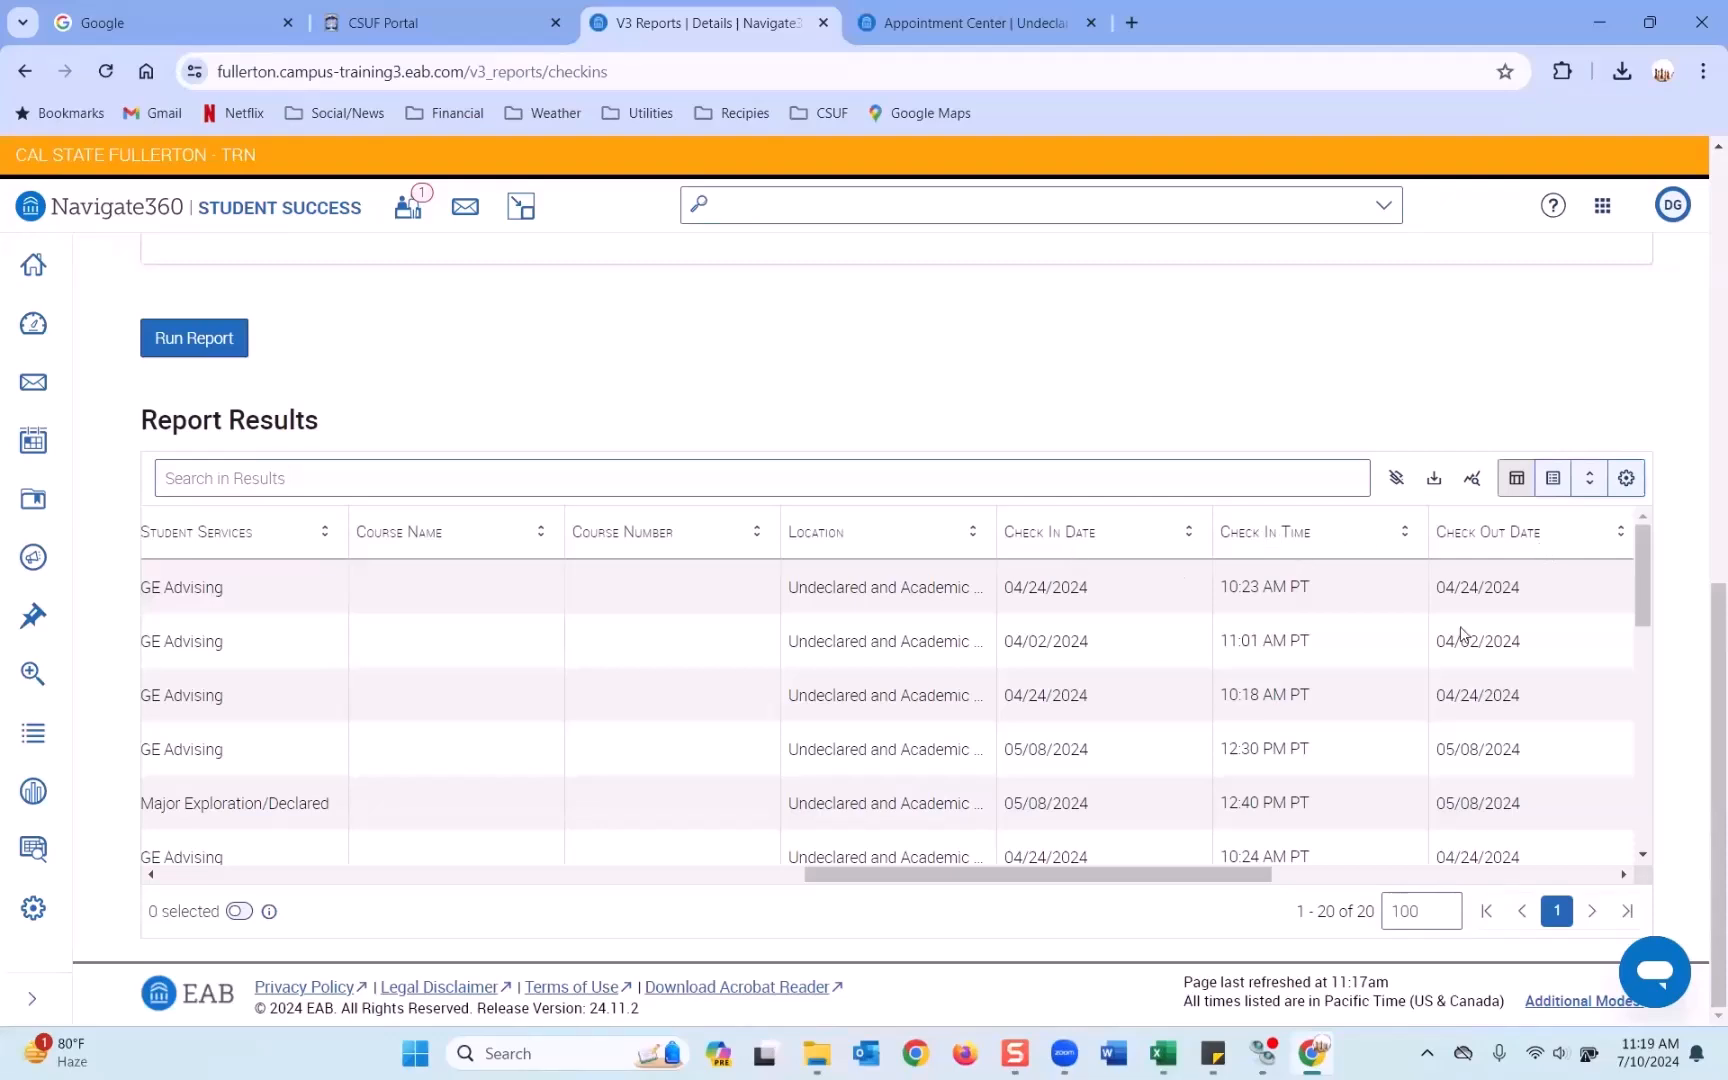
{"action": "left_click_drag", "start_coordinate": [1258, 880], "coordinate": [1347, 877]}
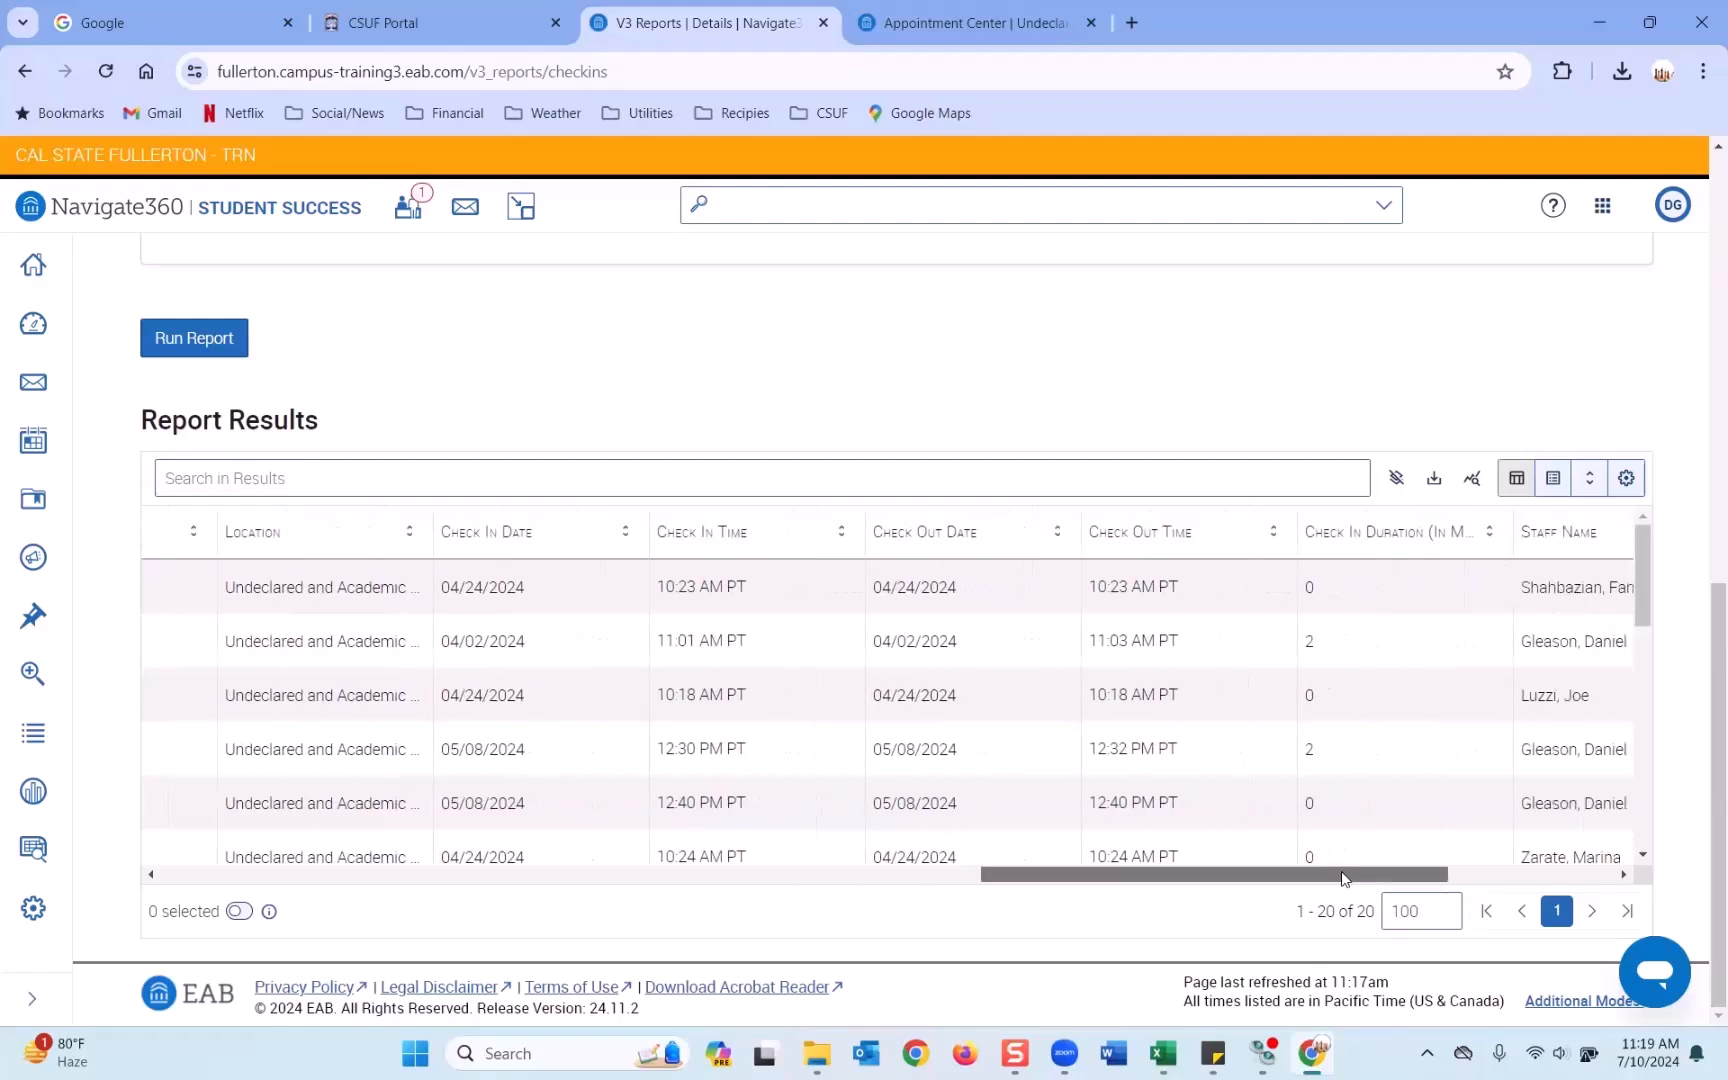
{"action": "scroll", "coordinate": [1377, 708], "scroll_direction": "down", "scroll_amount": 3}
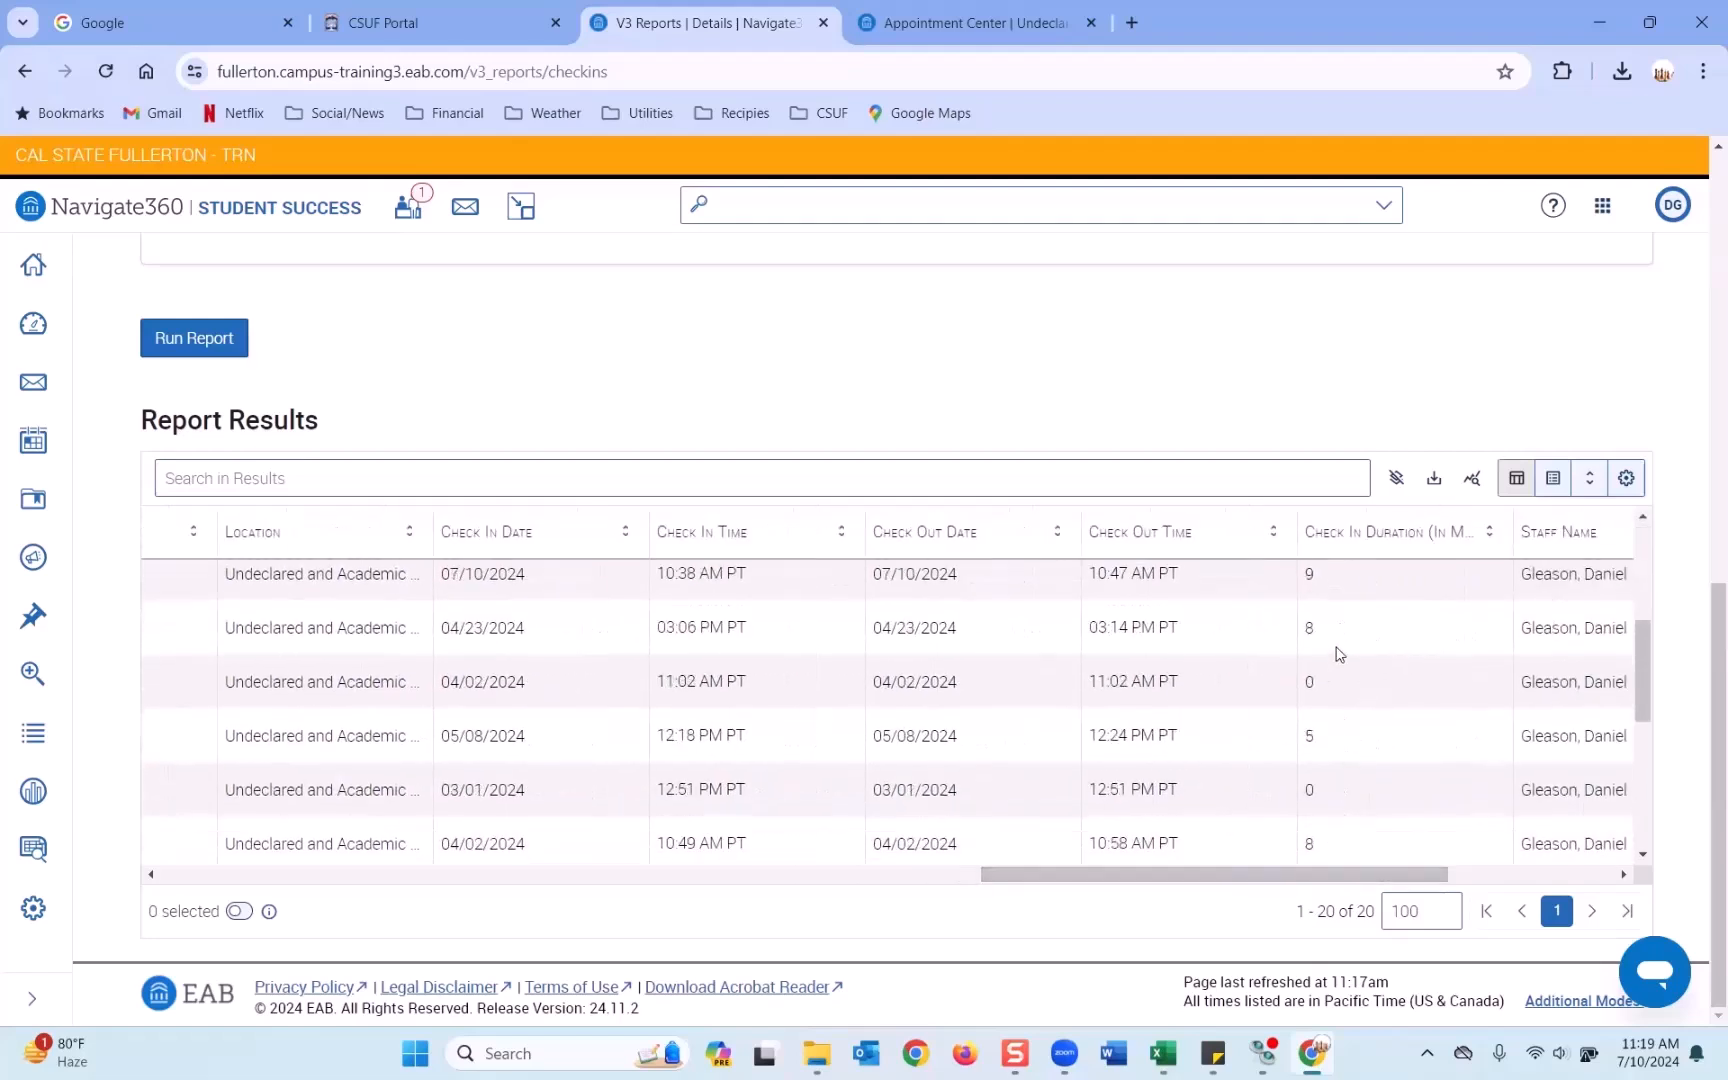
{"action": "scroll", "coordinate": [1337, 652], "scroll_direction": "down", "scroll_amount": 2}
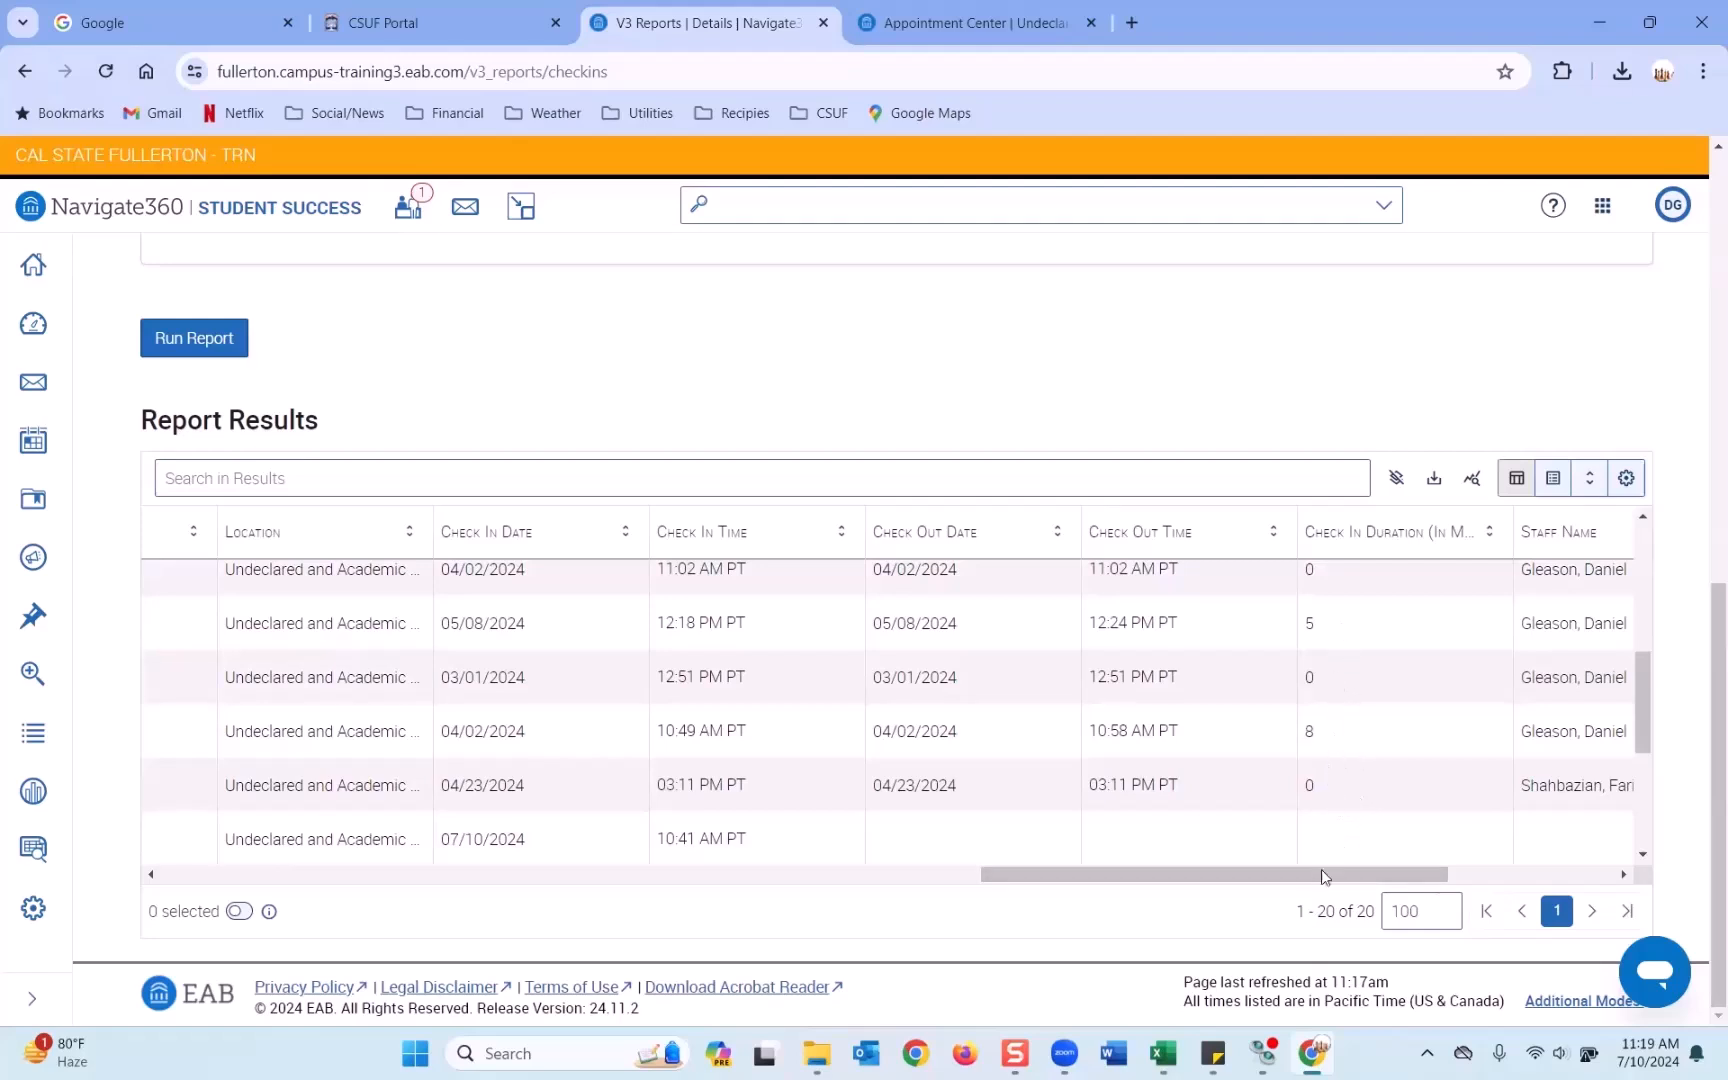
{"action": "left_click_drag", "start_coordinate": [1322, 872], "coordinate": [1425, 876]}
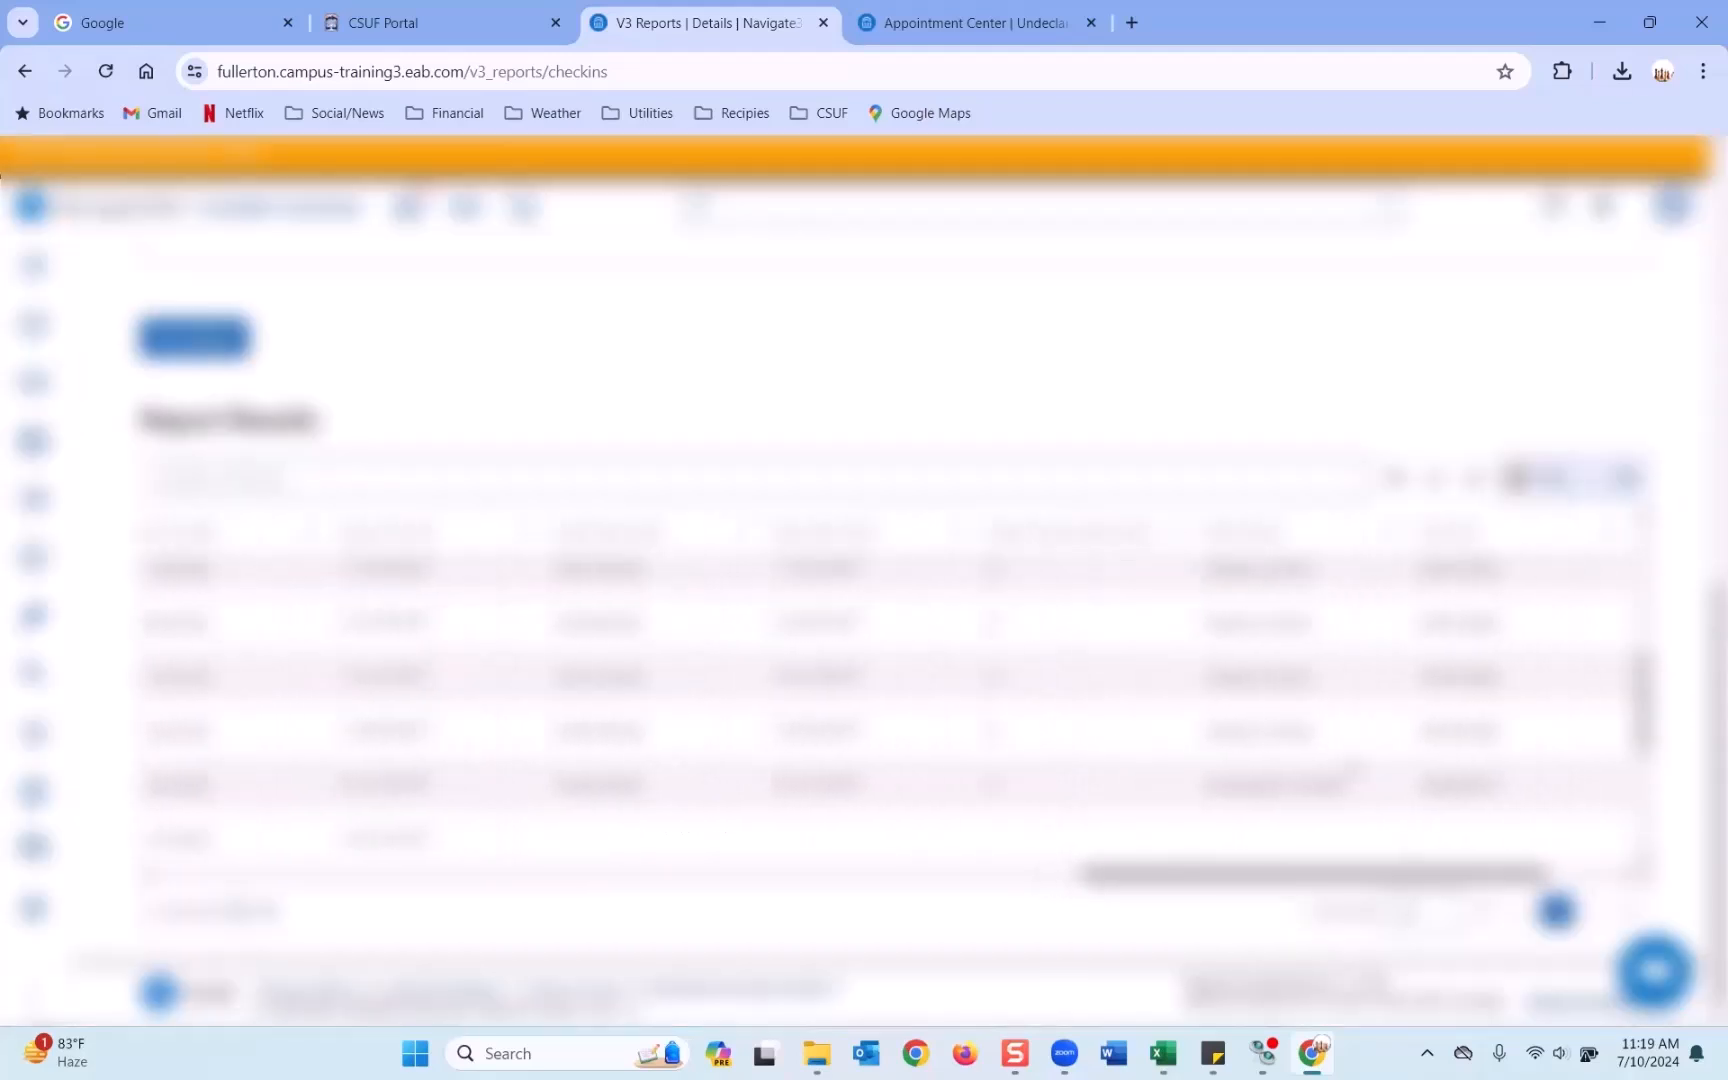
{"action": "scroll", "coordinate": [1350, 765], "scroll_direction": "up", "scroll_amount": 4}
{"action": "scroll", "coordinate": [1296, 643], "scroll_direction": "up", "scroll_amount": 2}
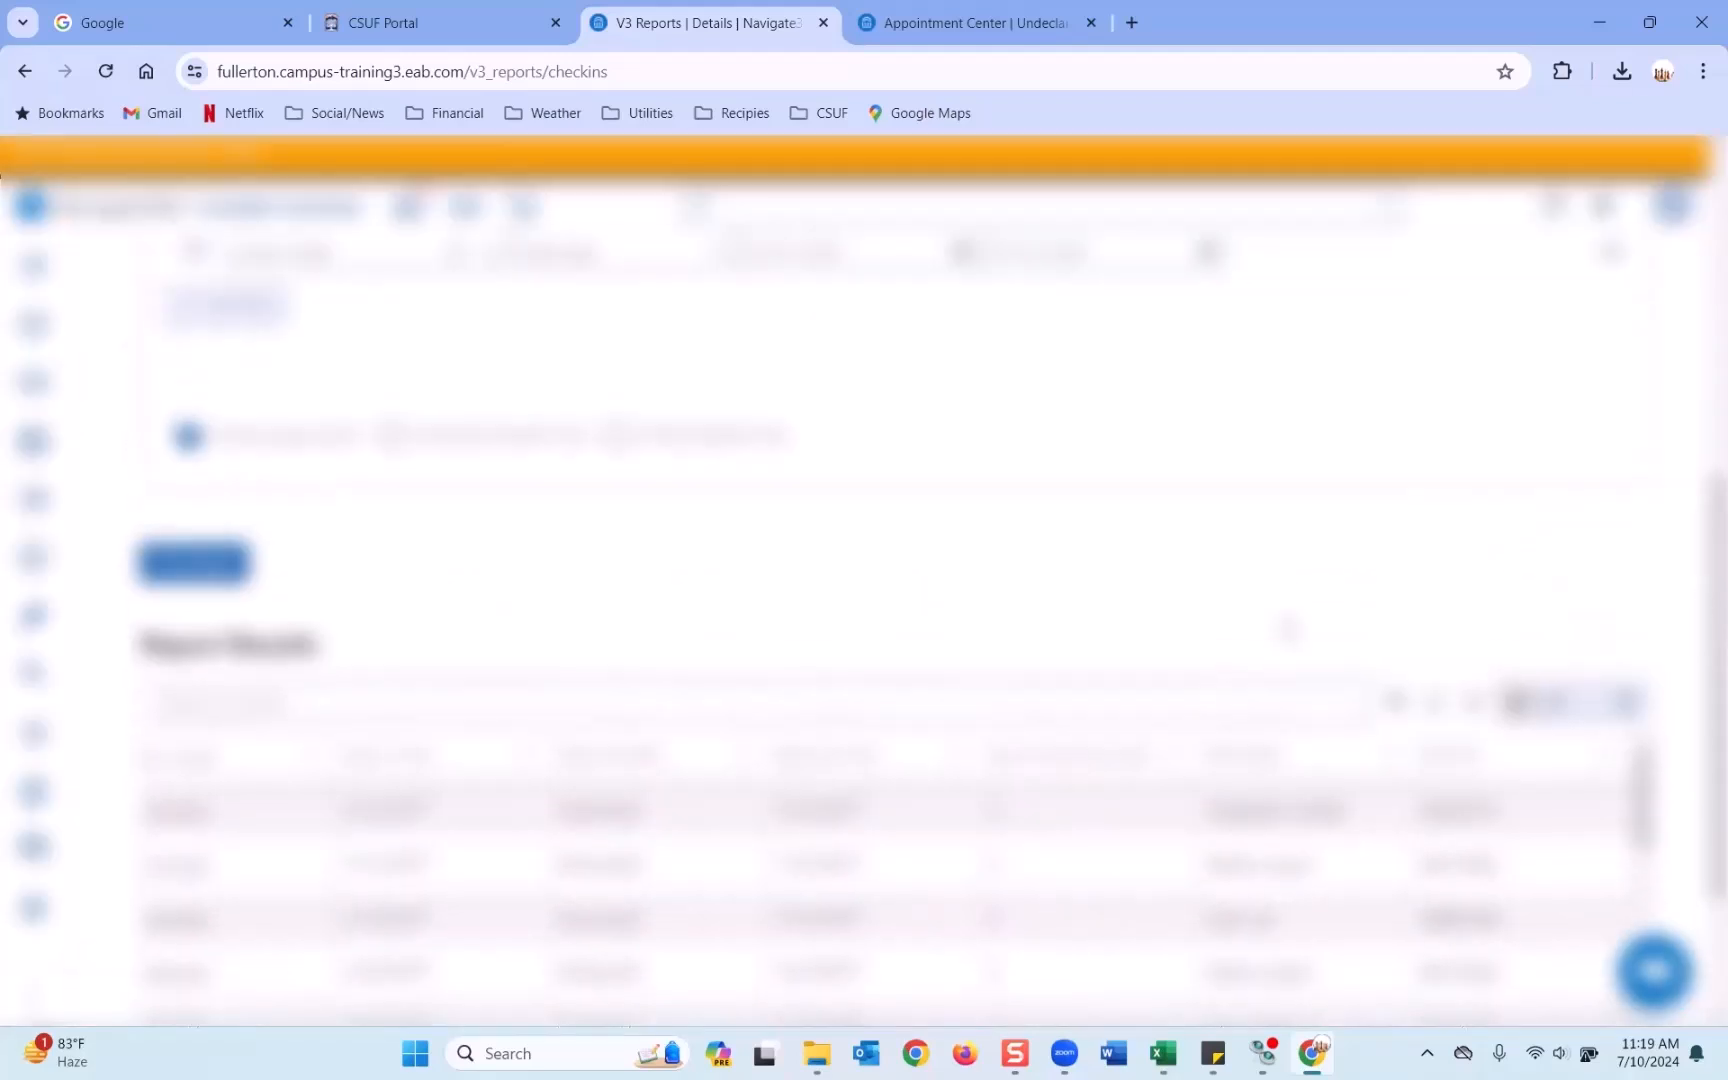
{"action": "scroll", "coordinate": [1308, 672], "scroll_direction": "down", "scroll_amount": 2}
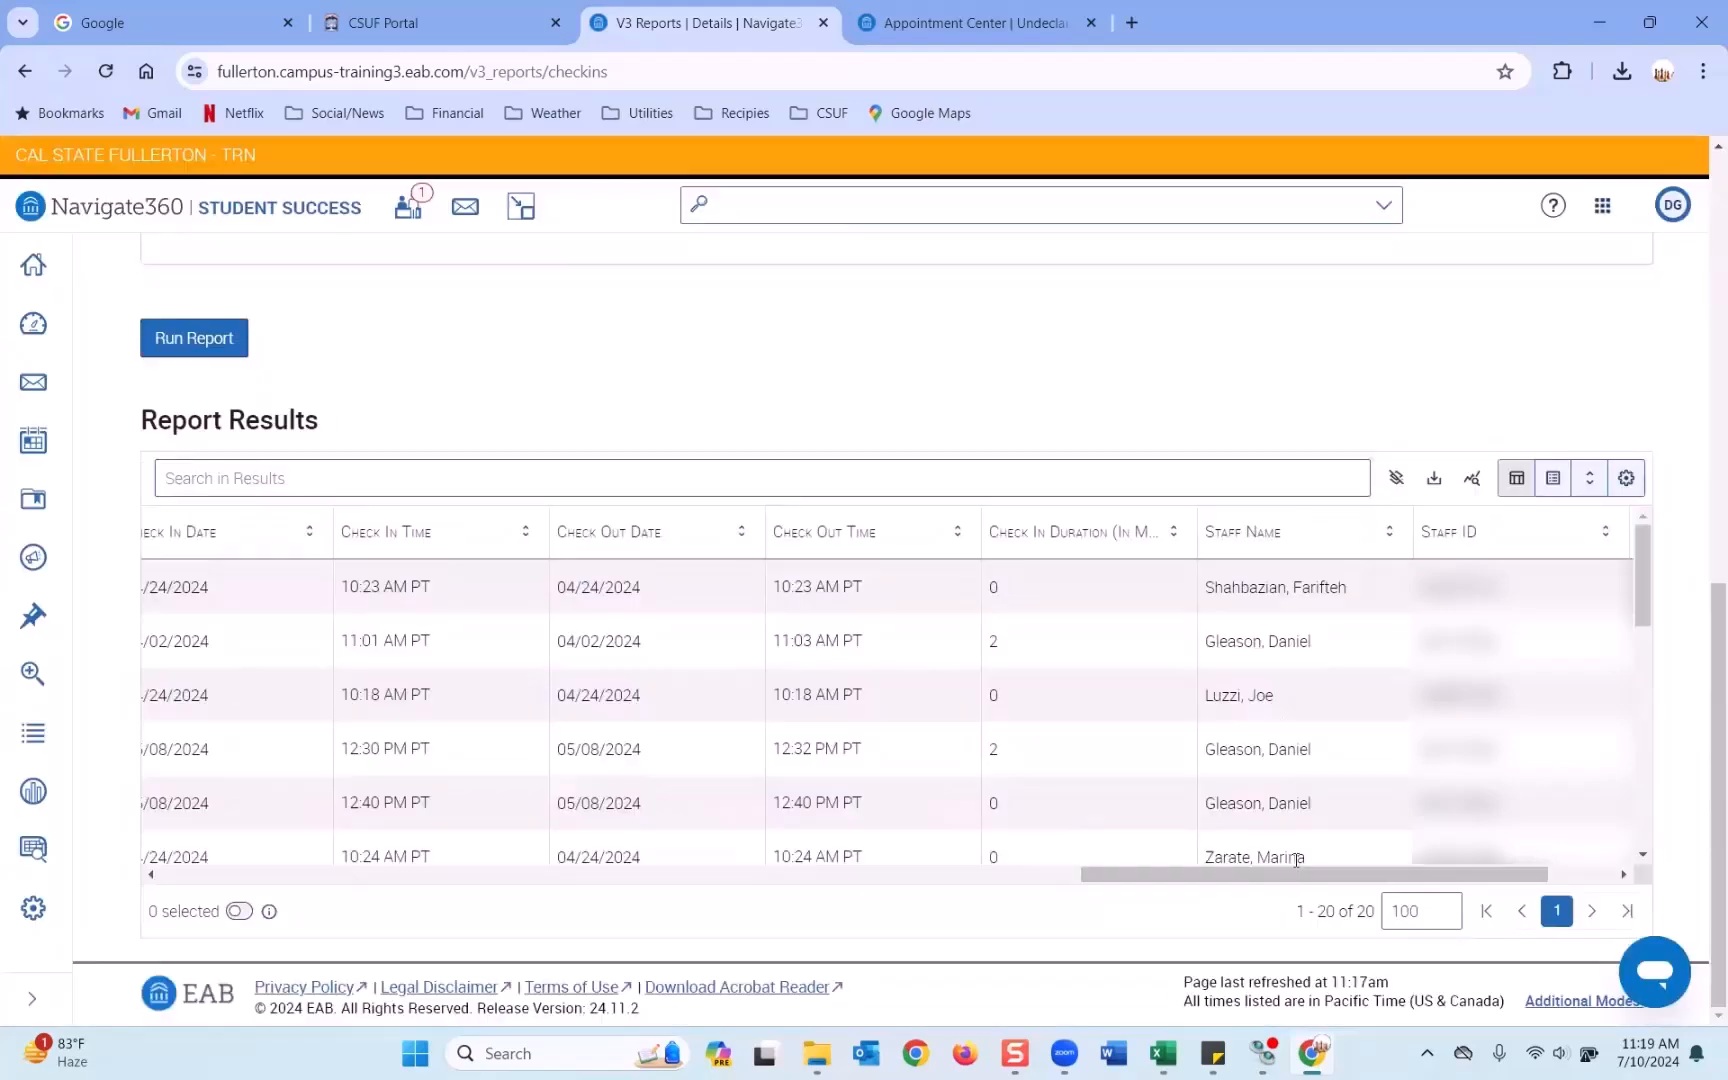
{"action": "left_click_drag", "start_coordinate": [1289, 880], "coordinate": [1354, 878]}
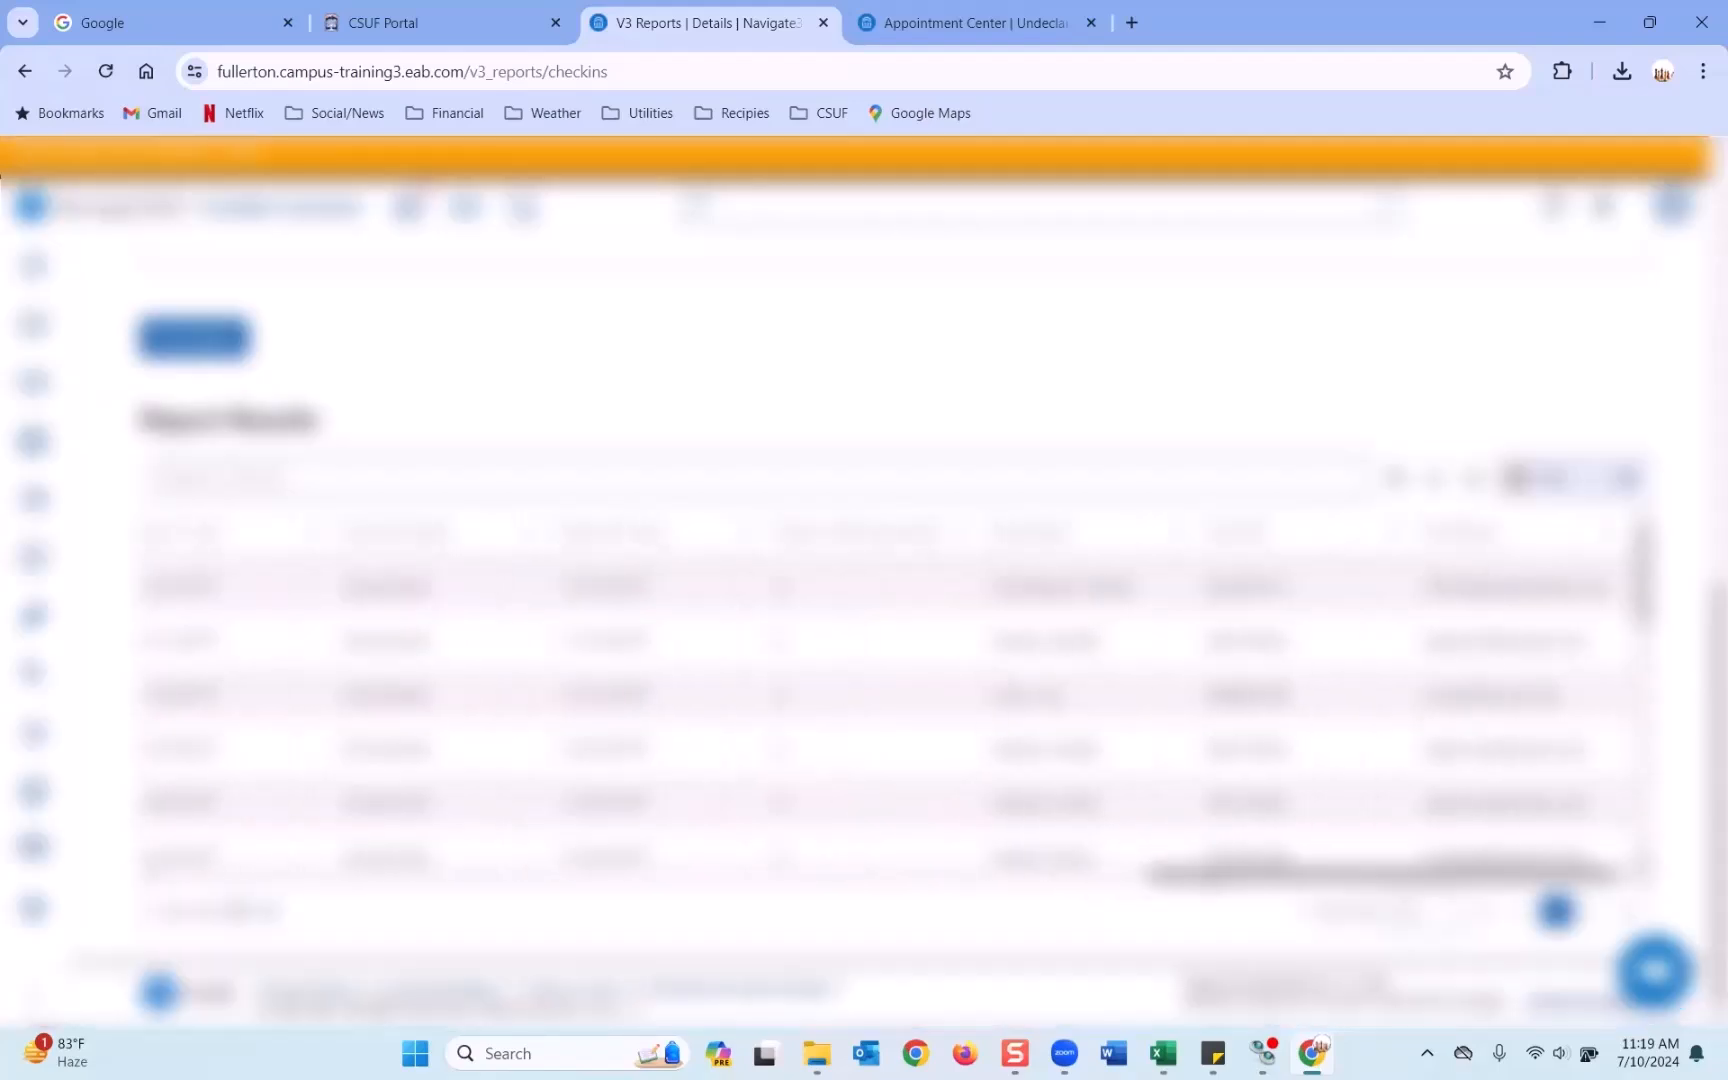
{"action": "left_click_drag", "start_coordinate": [1186, 878], "coordinate": [118, 885]}
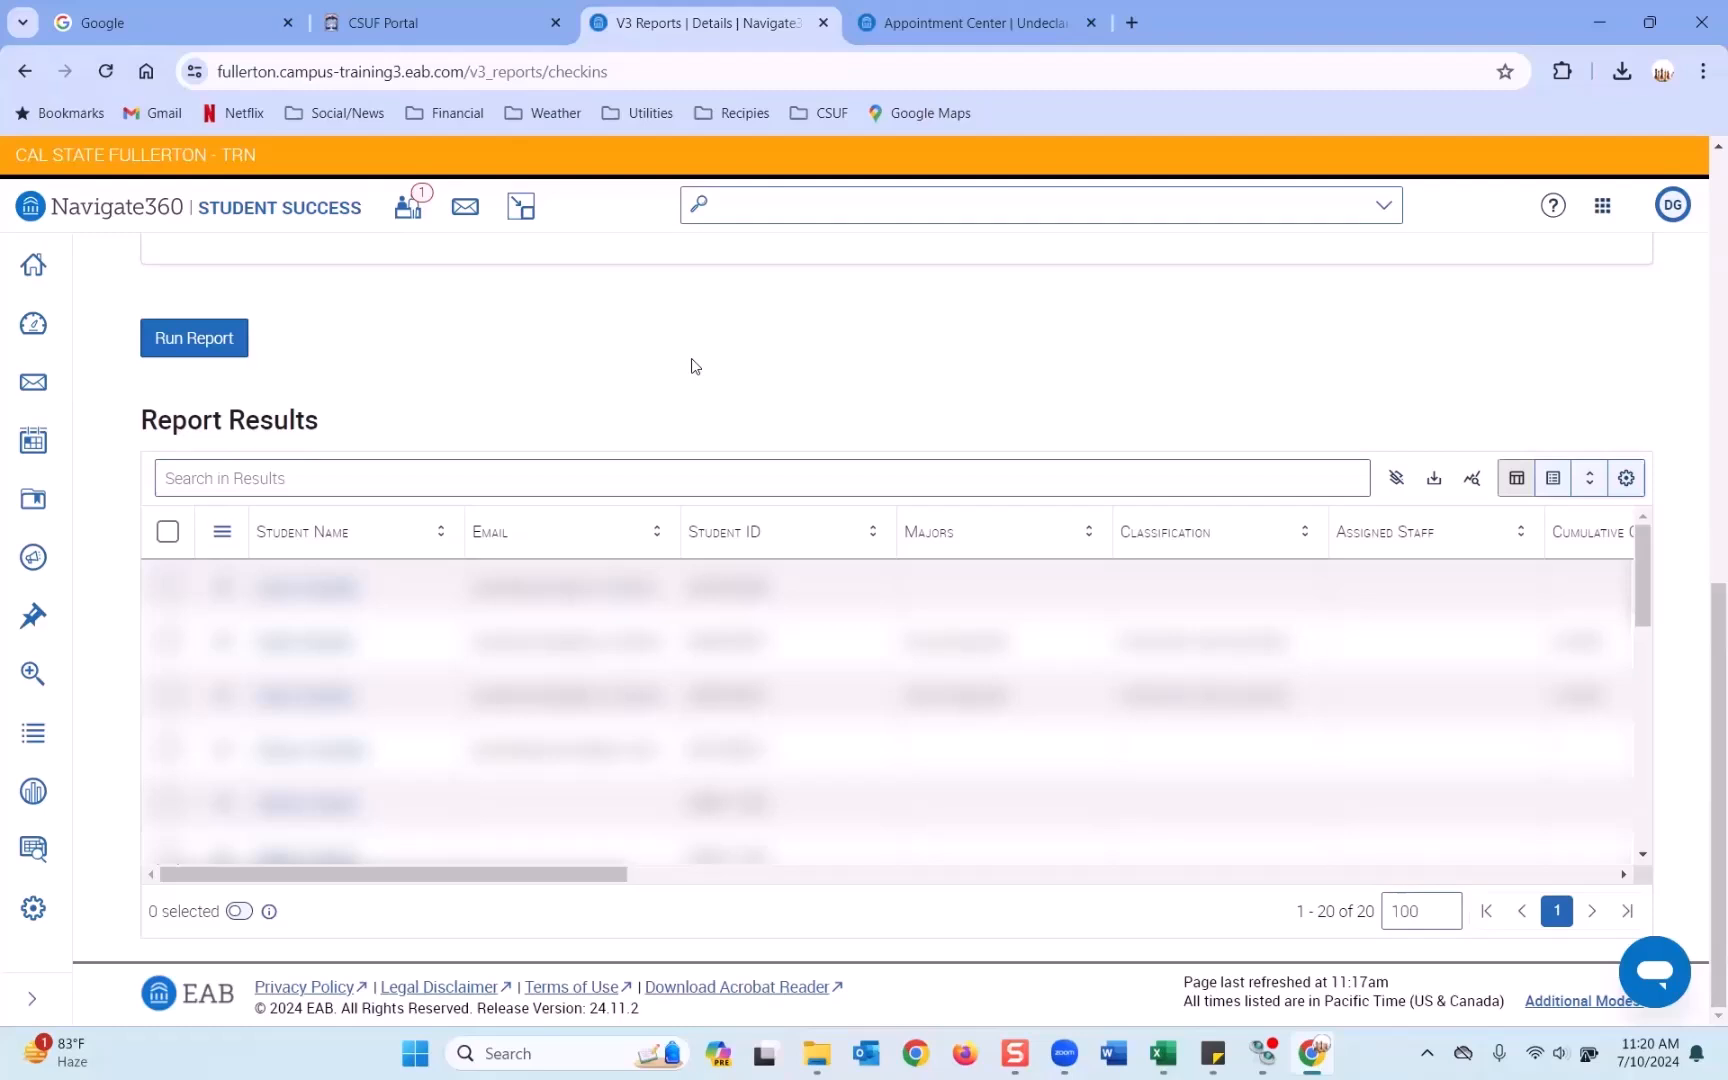
{"action": "scroll", "coordinate": [695, 369], "scroll_direction": "up", "scroll_amount": 8}
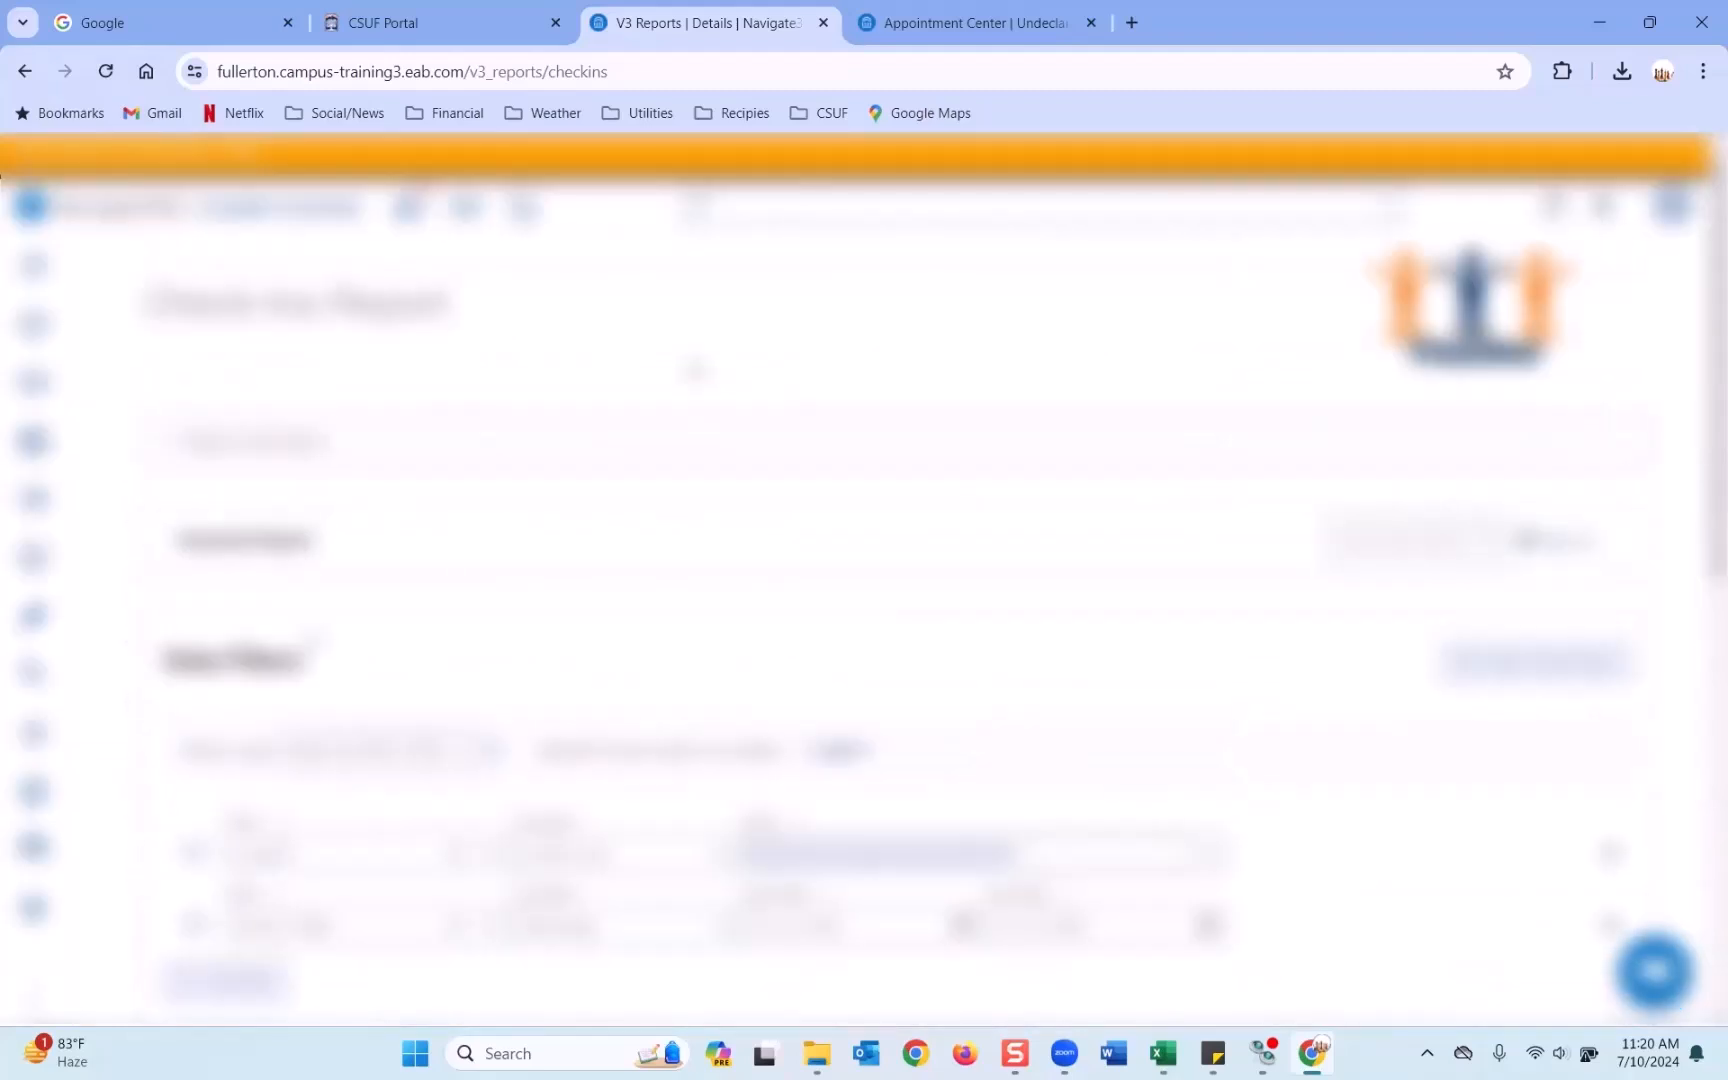
{"action": "scroll", "coordinate": [695, 369], "scroll_direction": "up", "scroll_amount": 3}
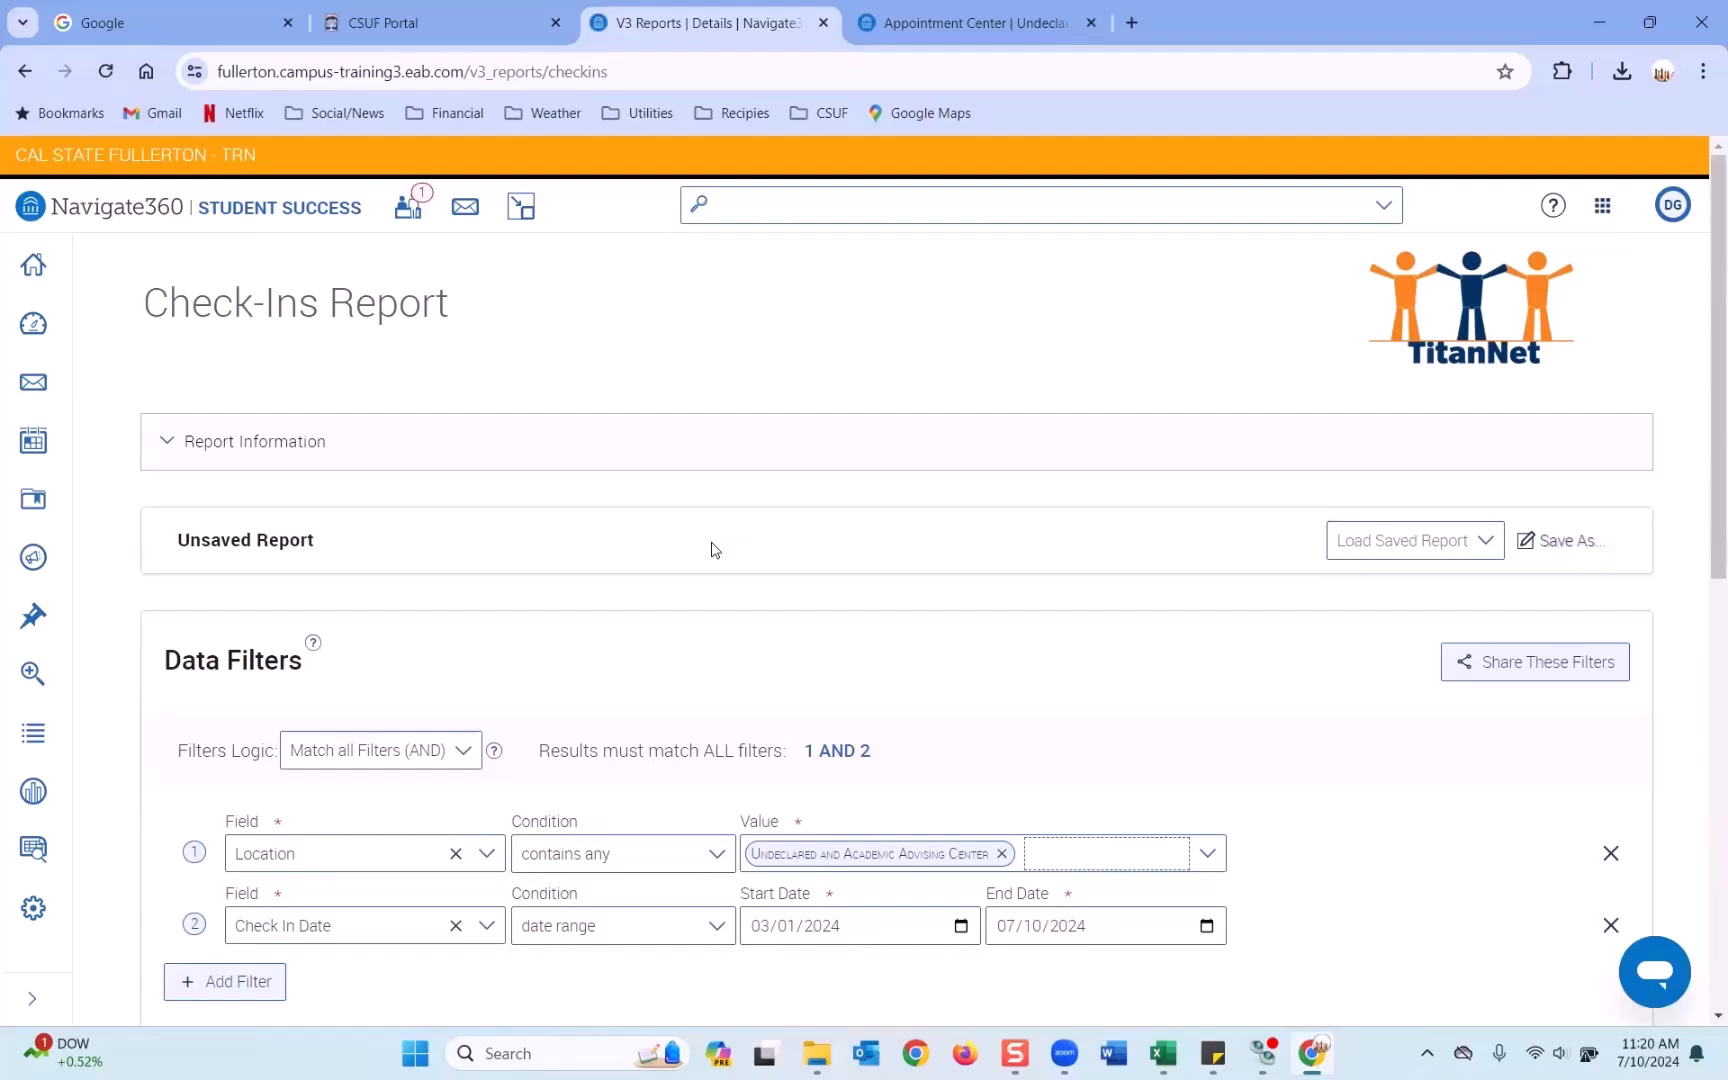
{"action": "scroll", "coordinate": [711, 550], "scroll_direction": "down", "scroll_amount": 5}
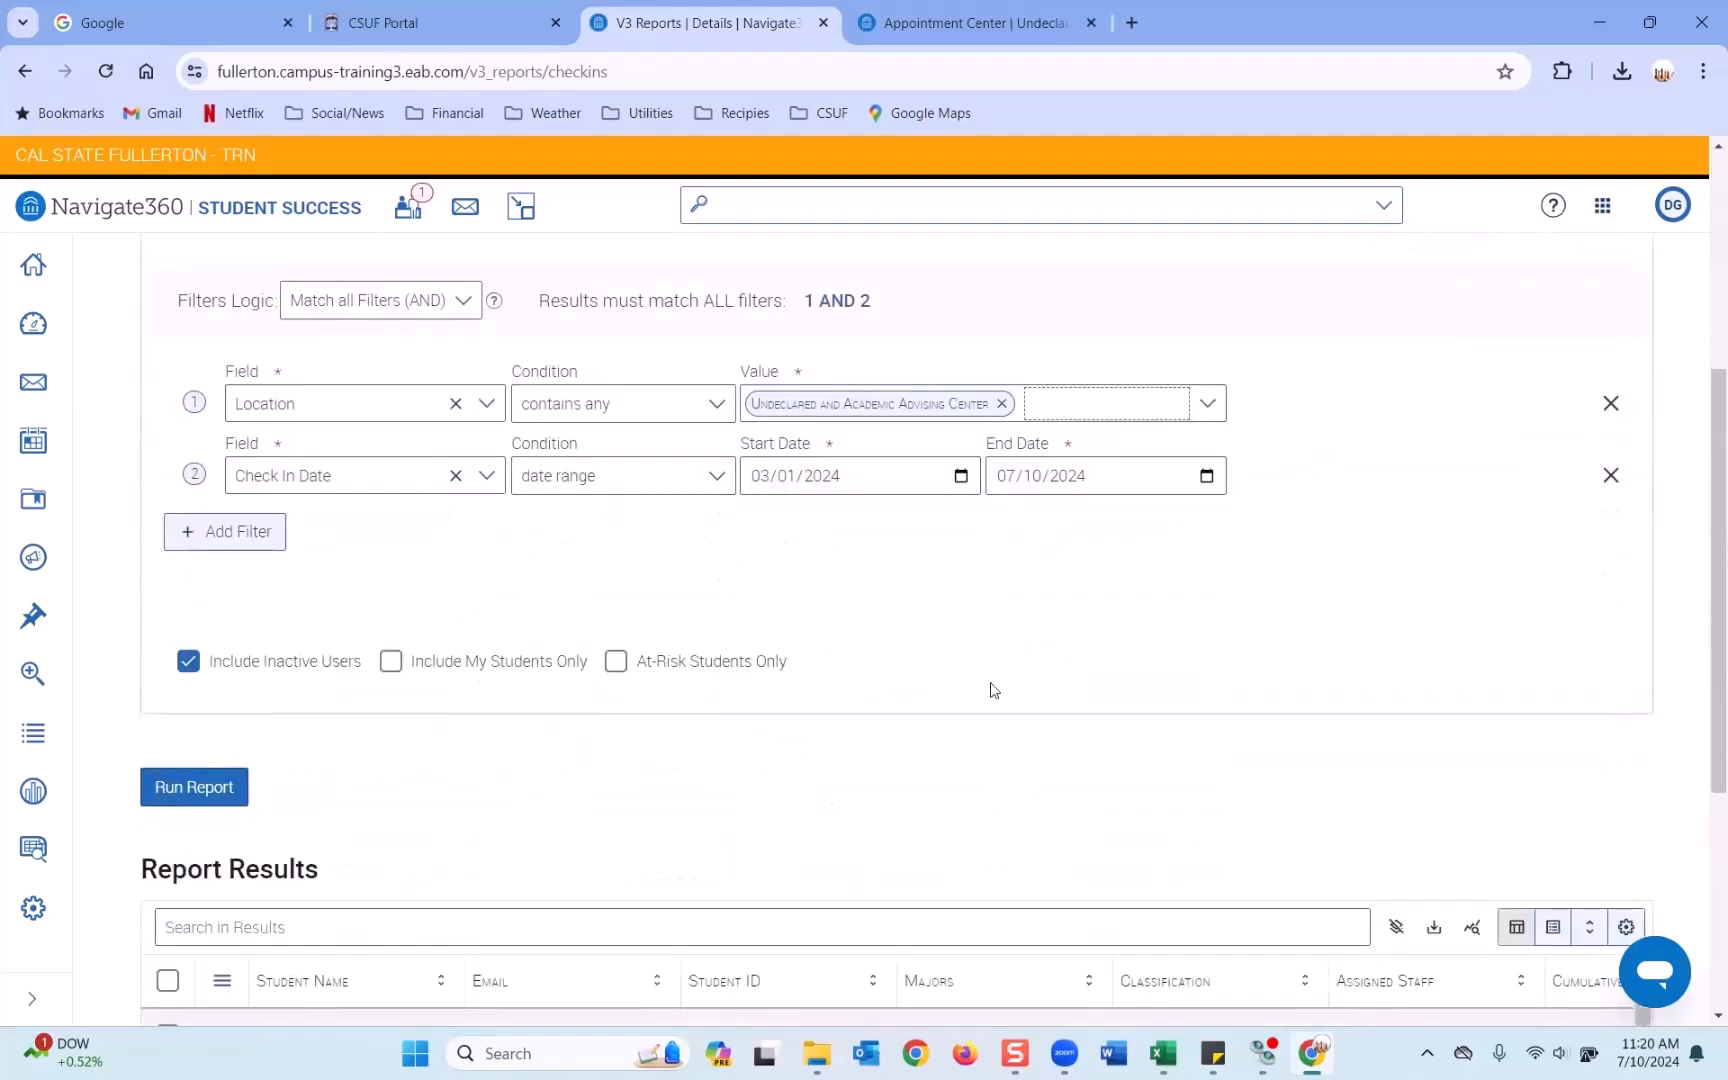